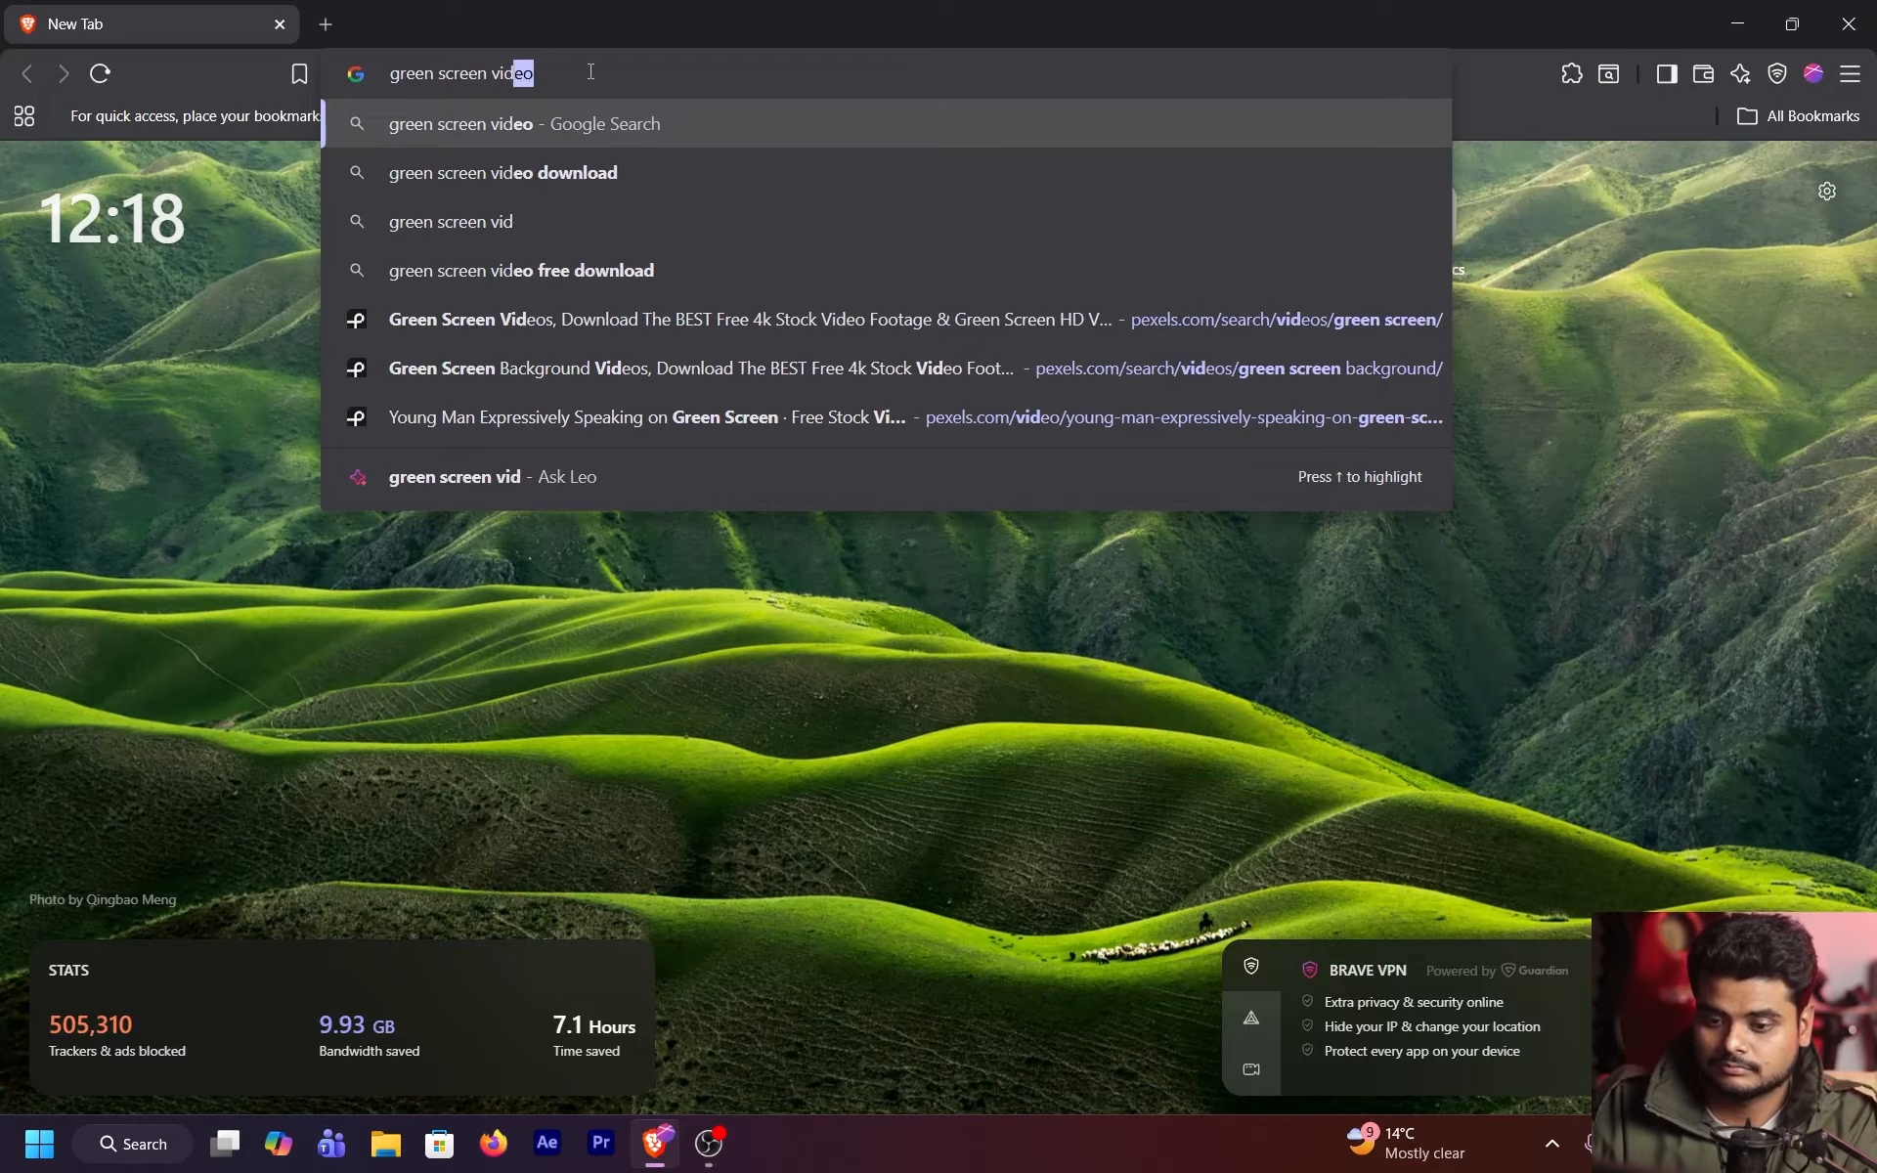
- Search the web for "green screen videos" and open Pixabay's free green screen stock video results
{"action": "type", "text": "eos"}
{"action": "key", "text": "Return"}
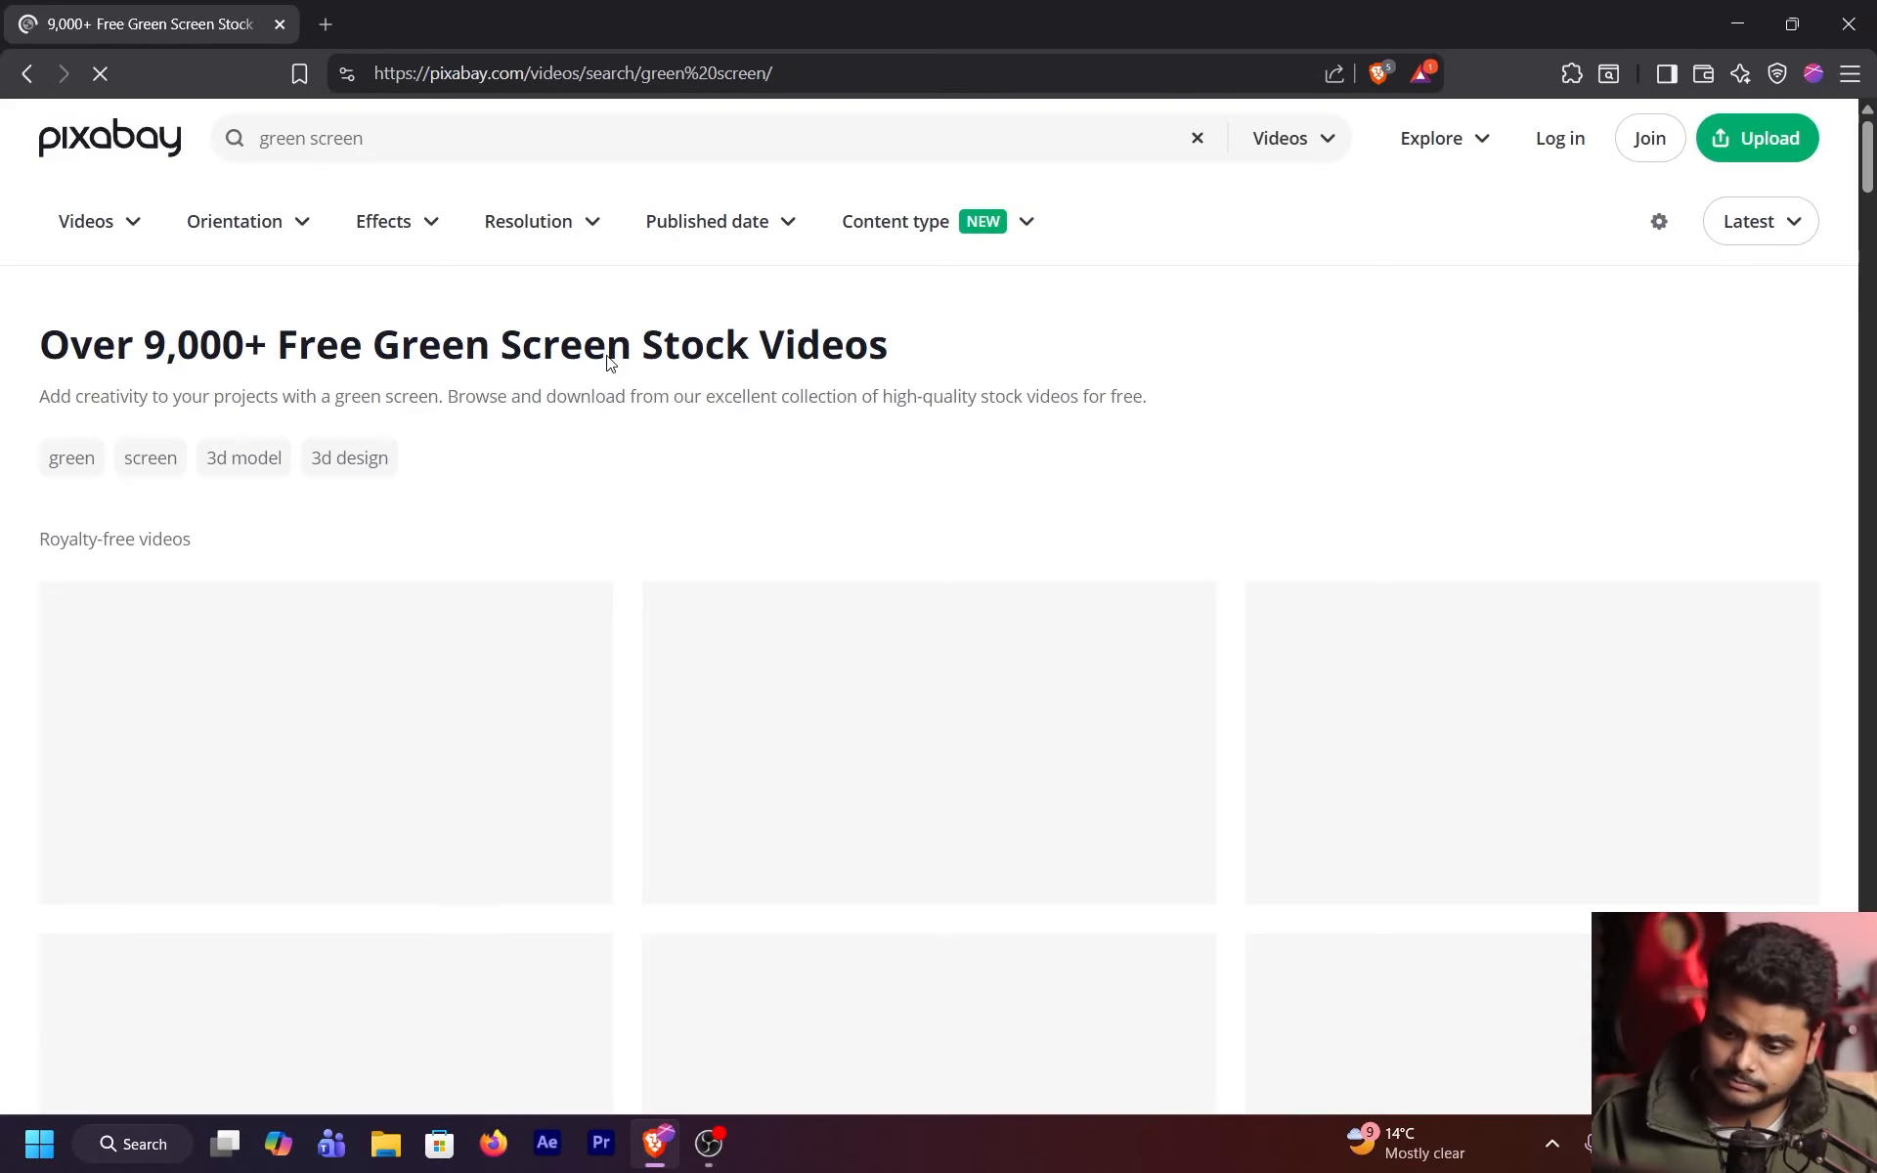
- Look through the Pixabay green screen videos for a clip to download
{"action": "scroll", "coordinate": [689, 368], "scroll_direction": "down", "scroll_amount": 10}
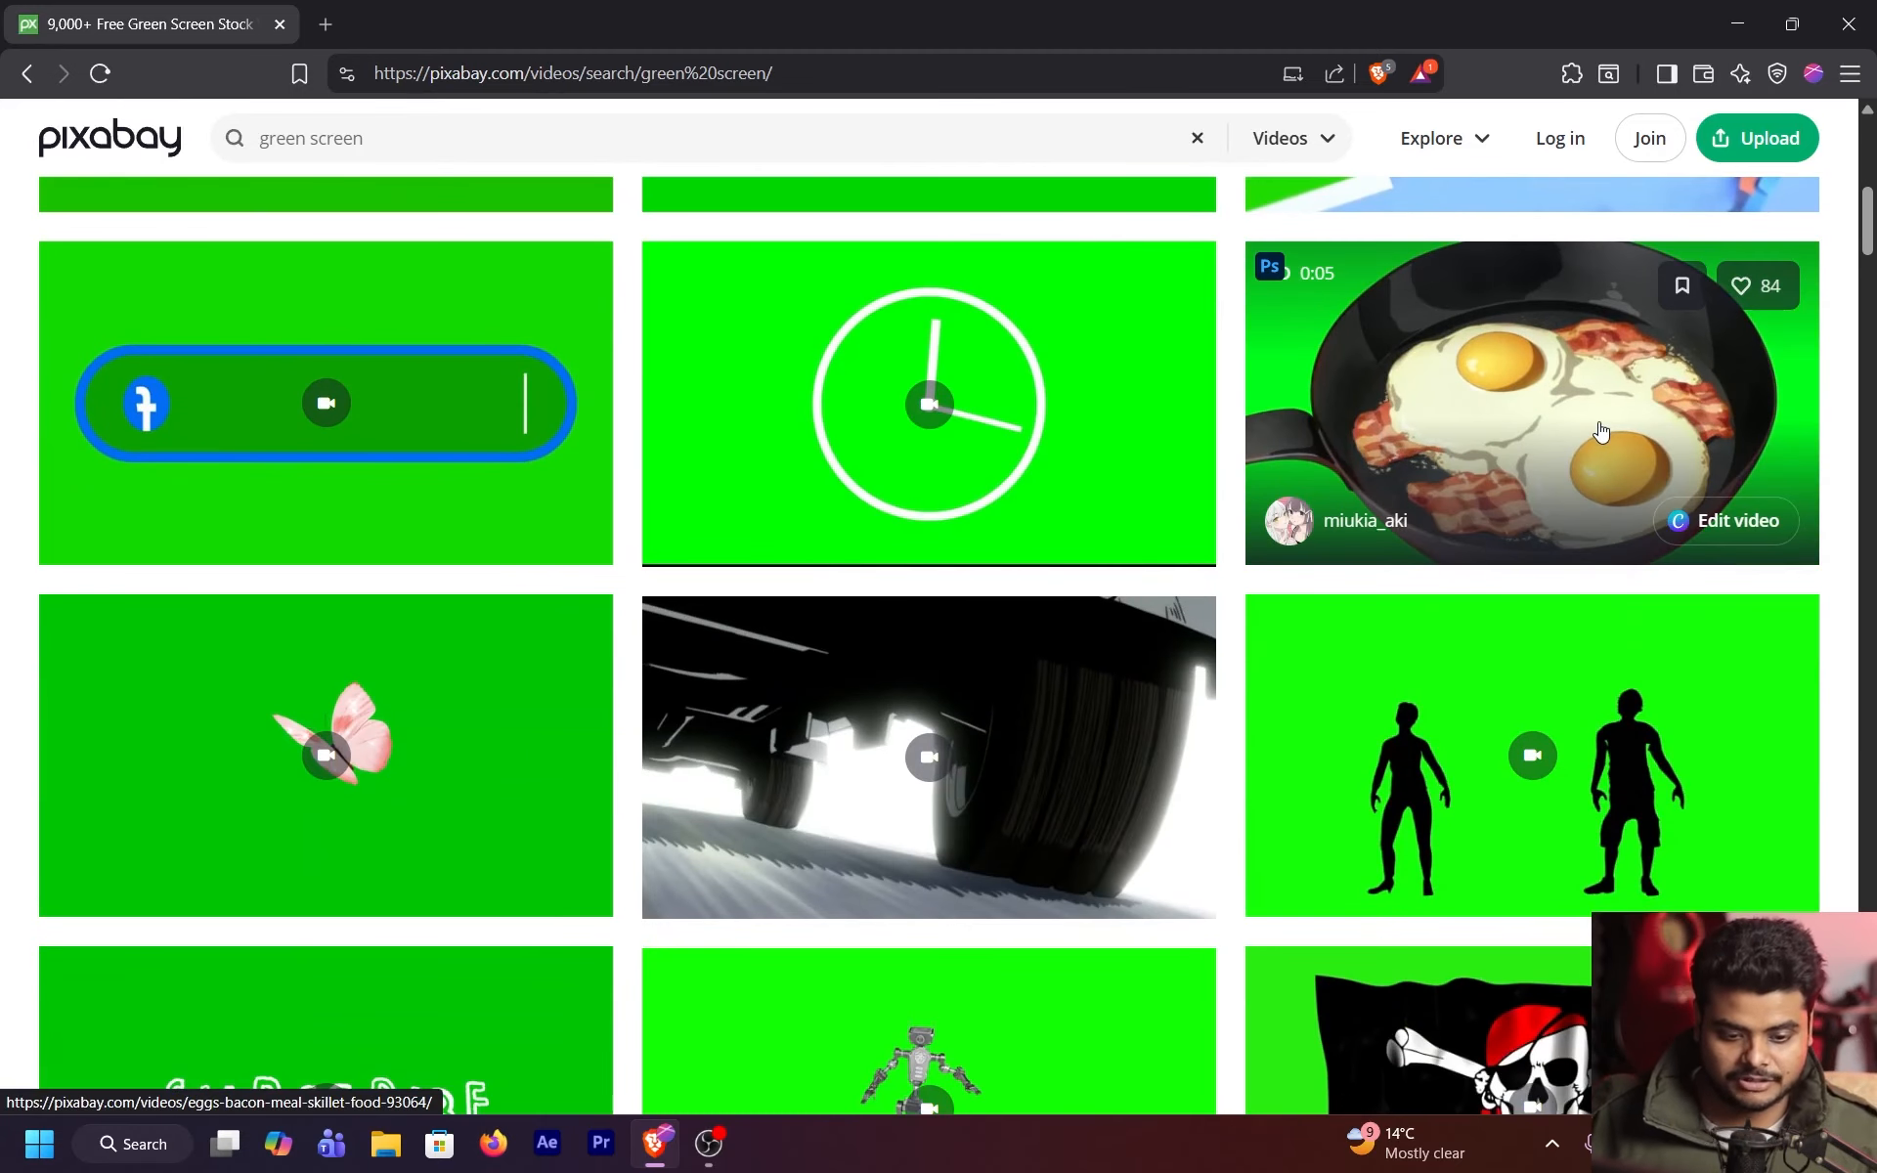
{"action": "scroll", "coordinate": [1577, 430], "scroll_direction": "down", "scroll_amount": 5}
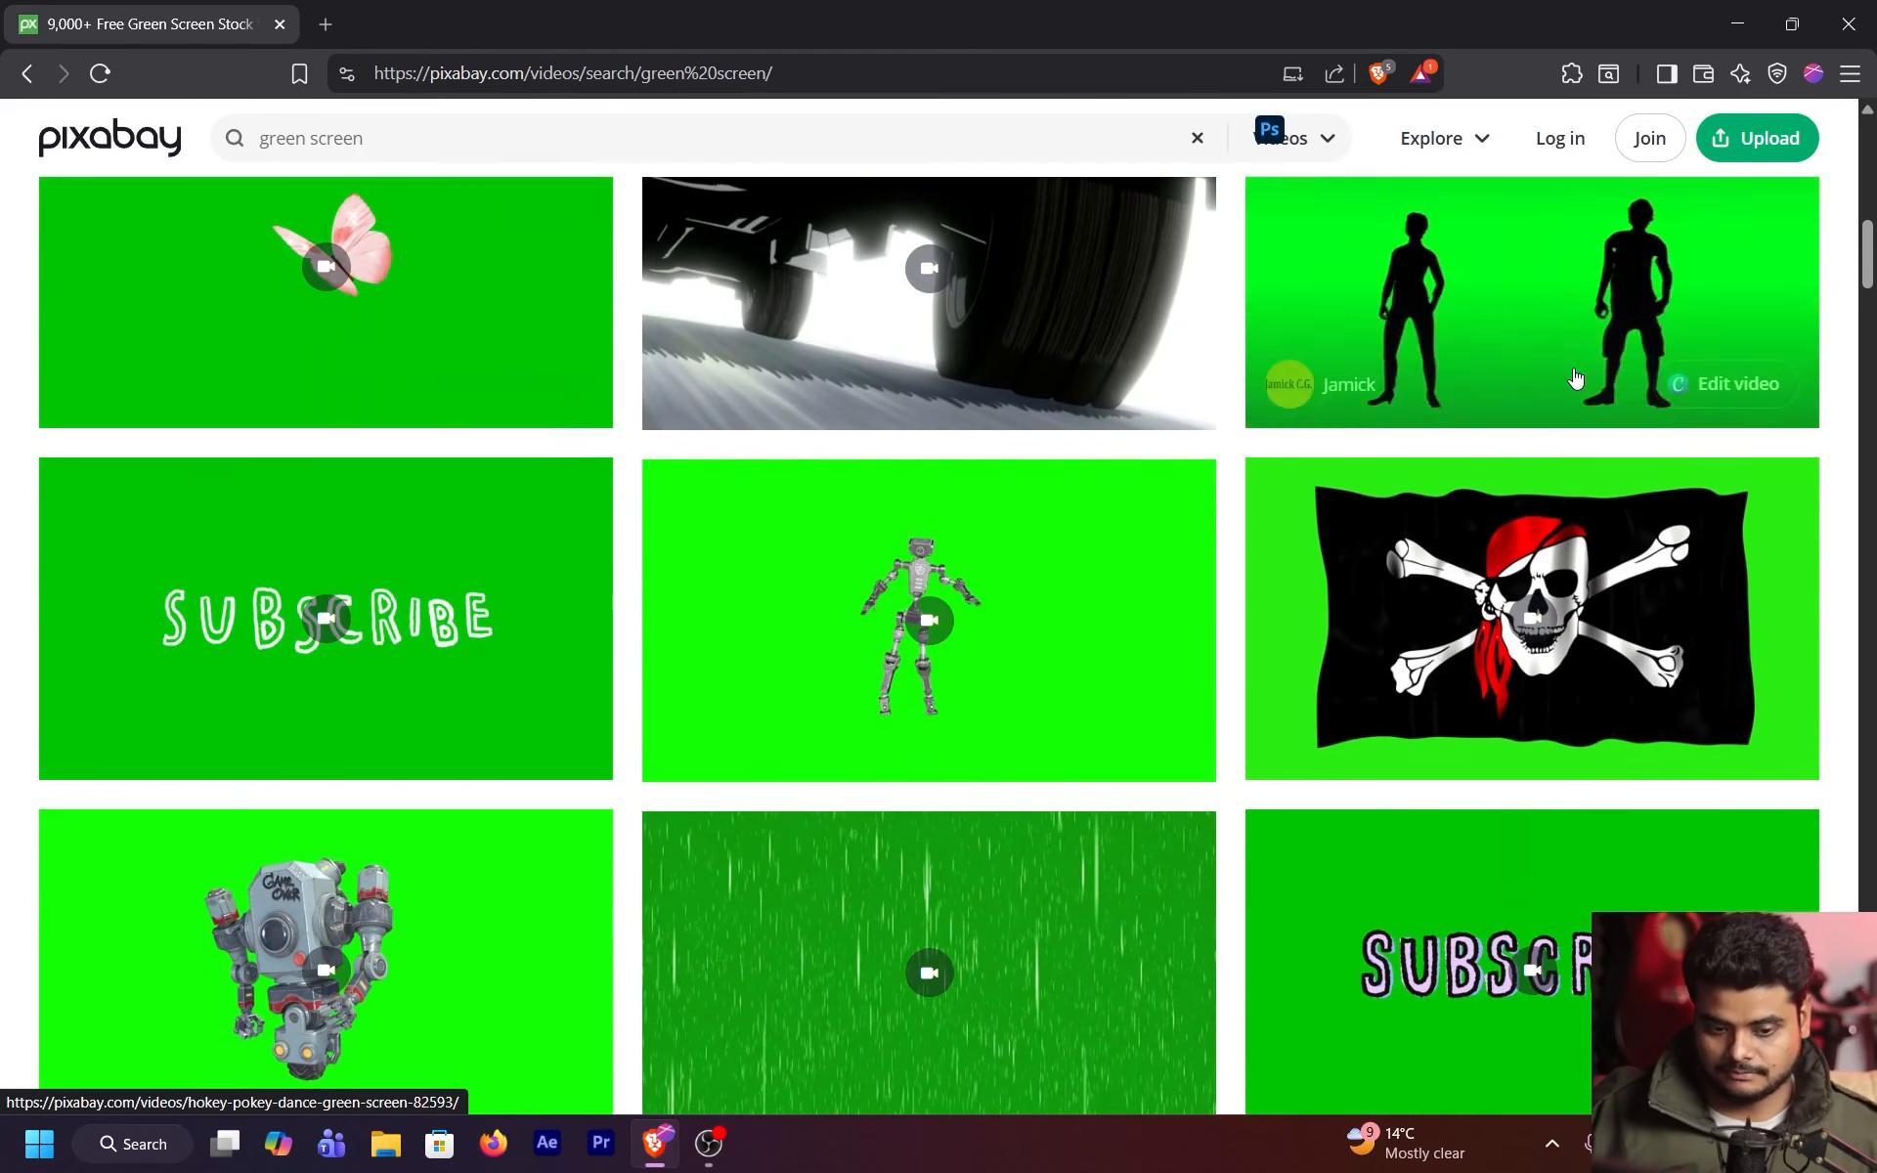
{"action": "scroll", "coordinate": [1577, 349], "scroll_direction": "up", "scroll_amount": 4}
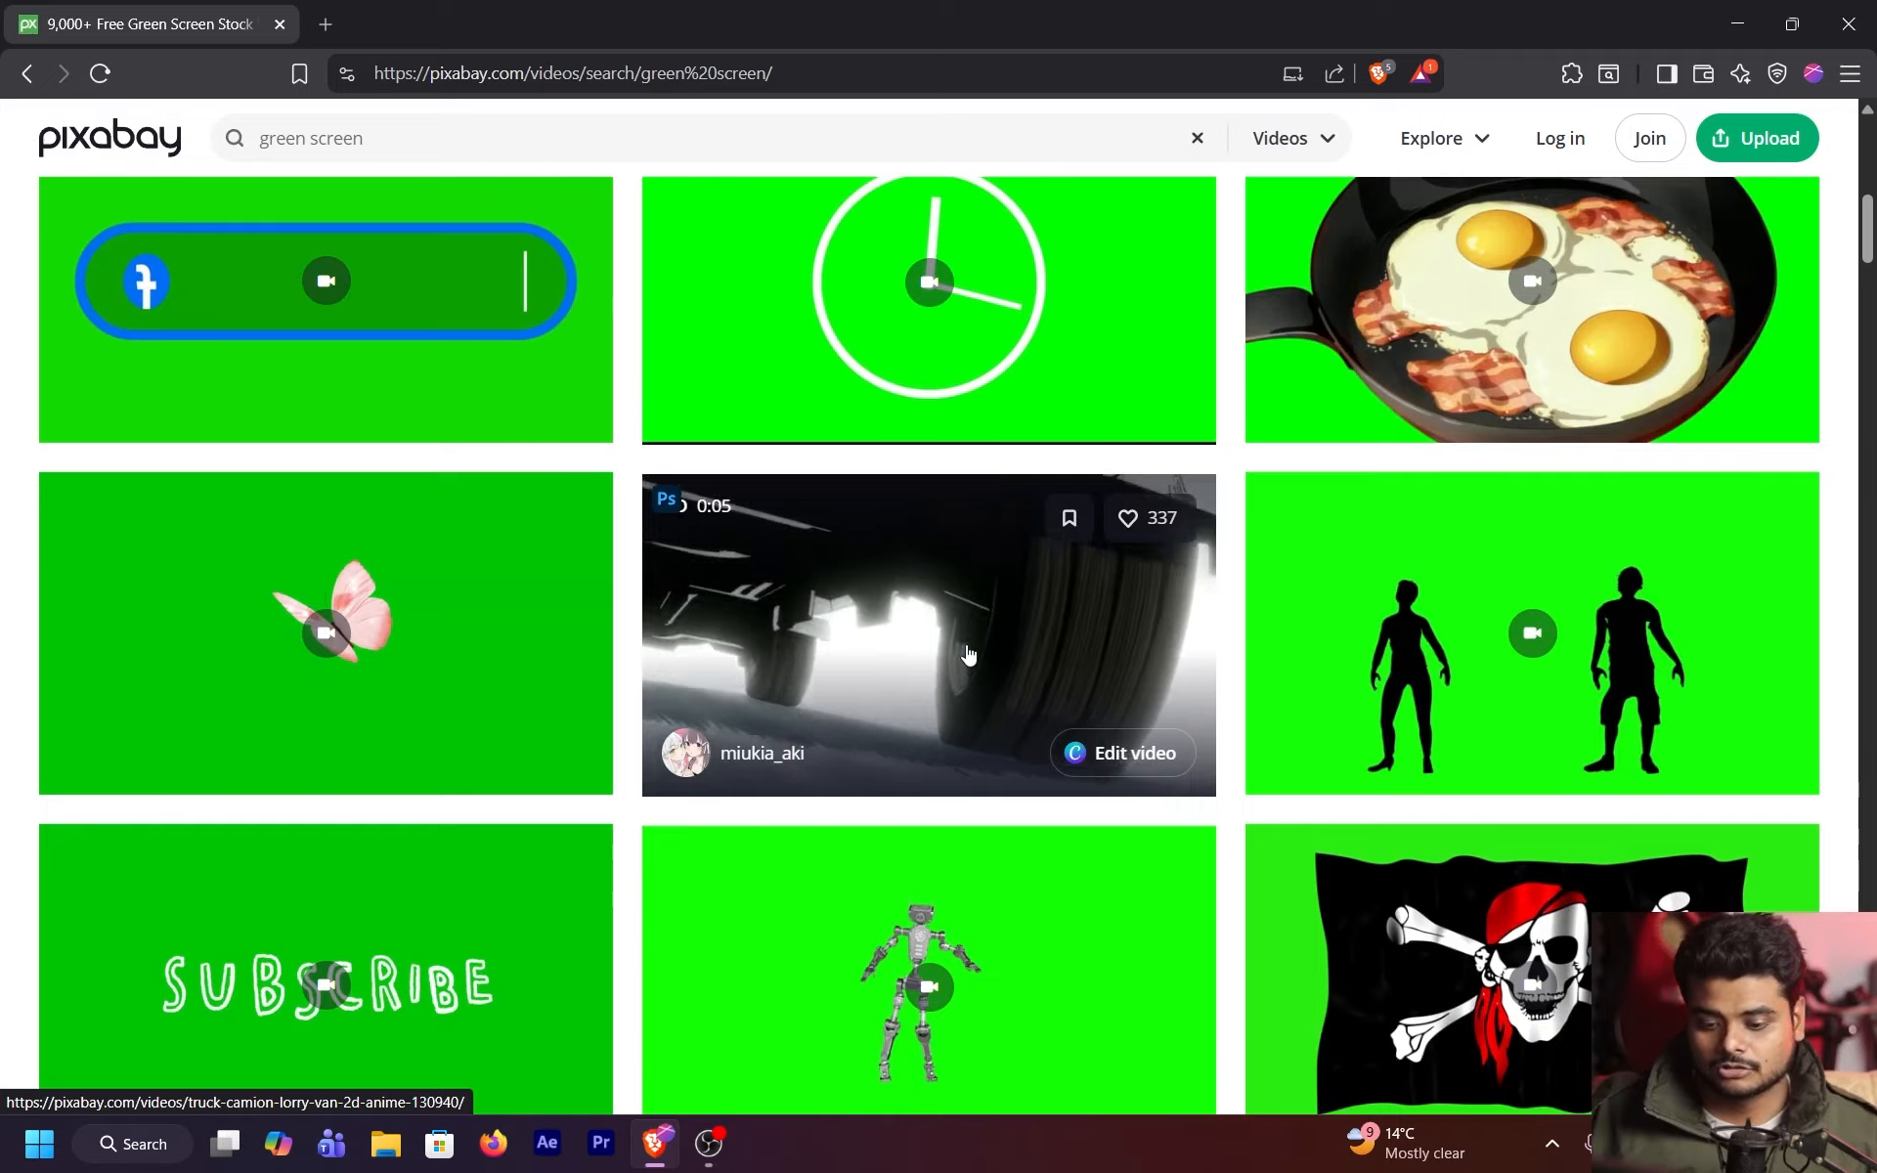
{"action": "scroll", "coordinate": [967, 647], "scroll_direction": "down", "scroll_amount": 5}
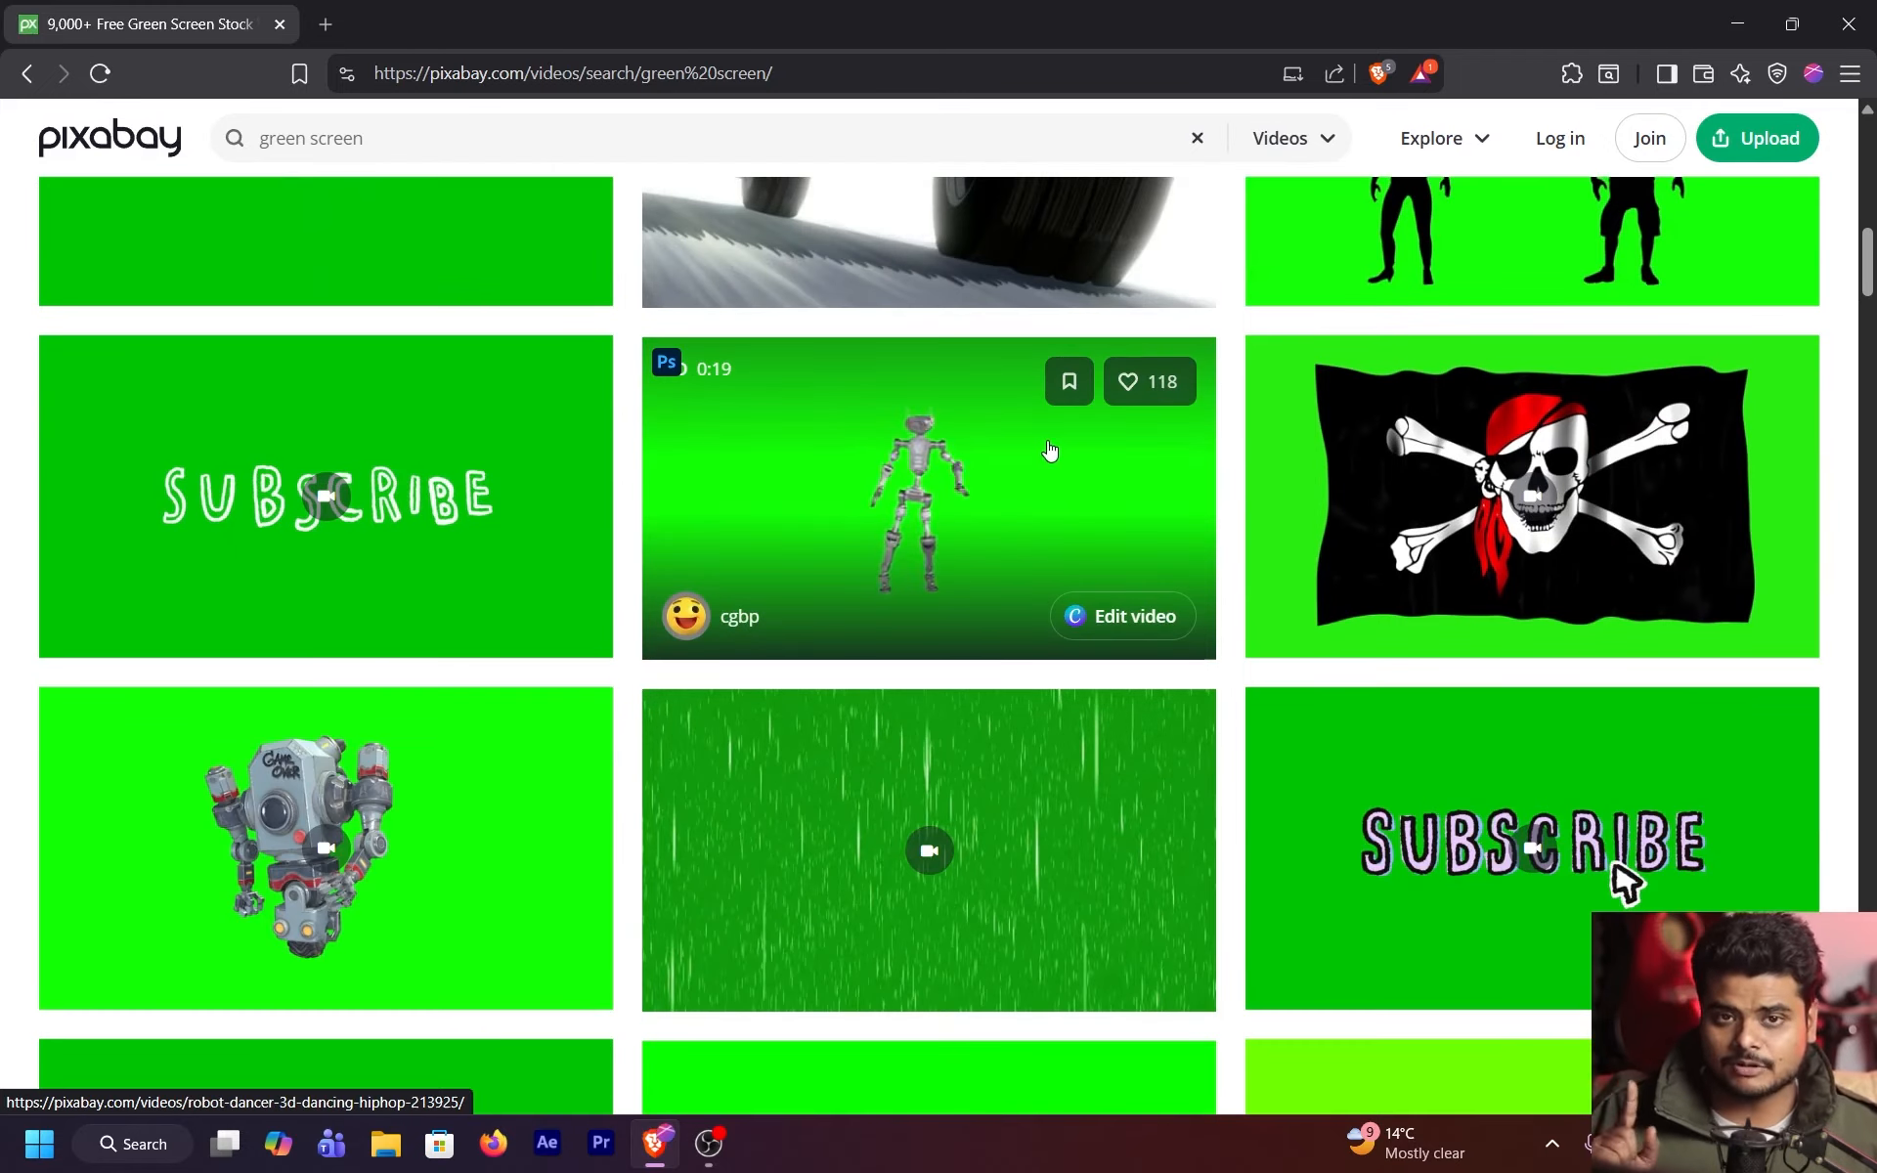
{"action": "scroll", "coordinate": [1049, 450], "scroll_direction": "down", "scroll_amount": 6}
{"action": "scroll", "coordinate": [1049, 453], "scroll_direction": "down", "scroll_amount": 5}
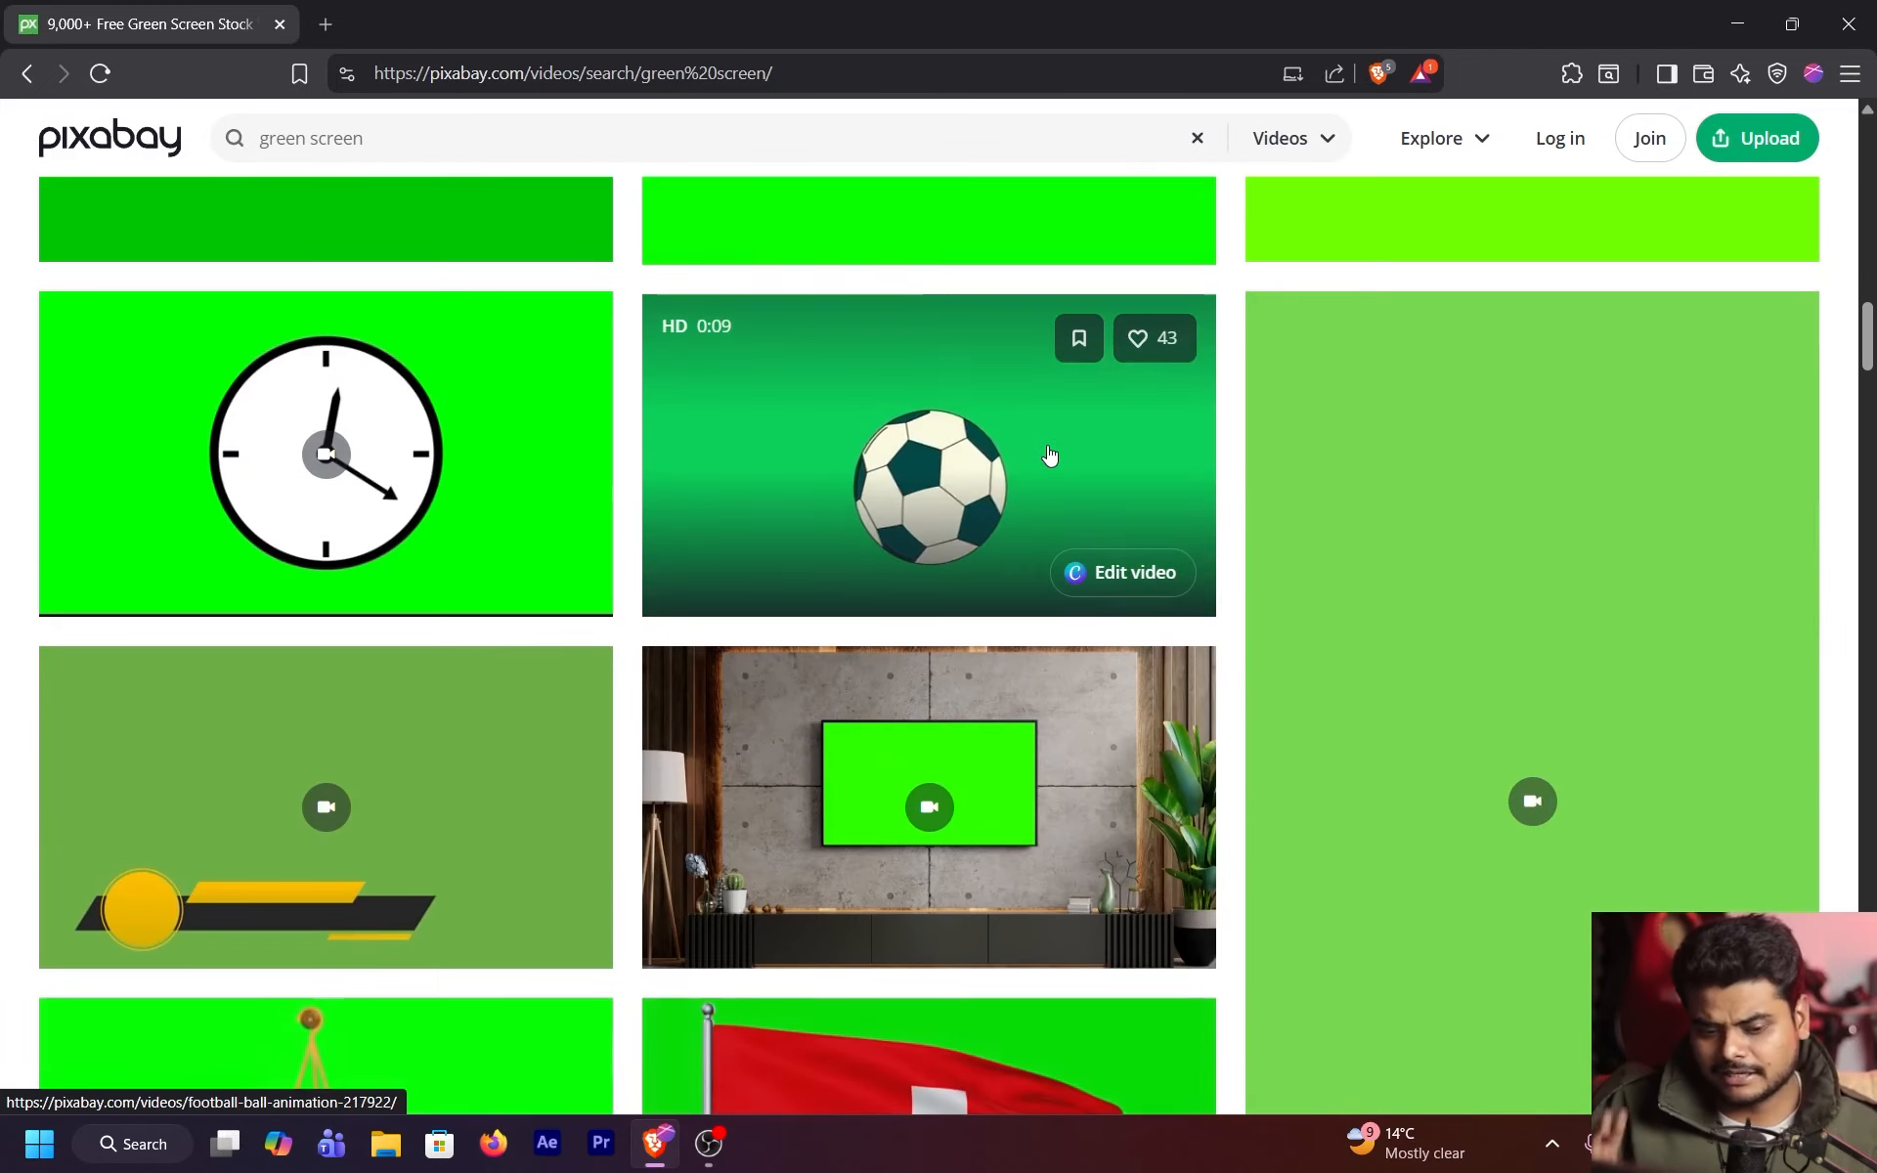
{"action": "scroll", "coordinate": [961, 508], "scroll_direction": "down", "scroll_amount": 6}
{"action": "scroll", "coordinate": [961, 508], "scroll_direction": "down", "scroll_amount": 5}
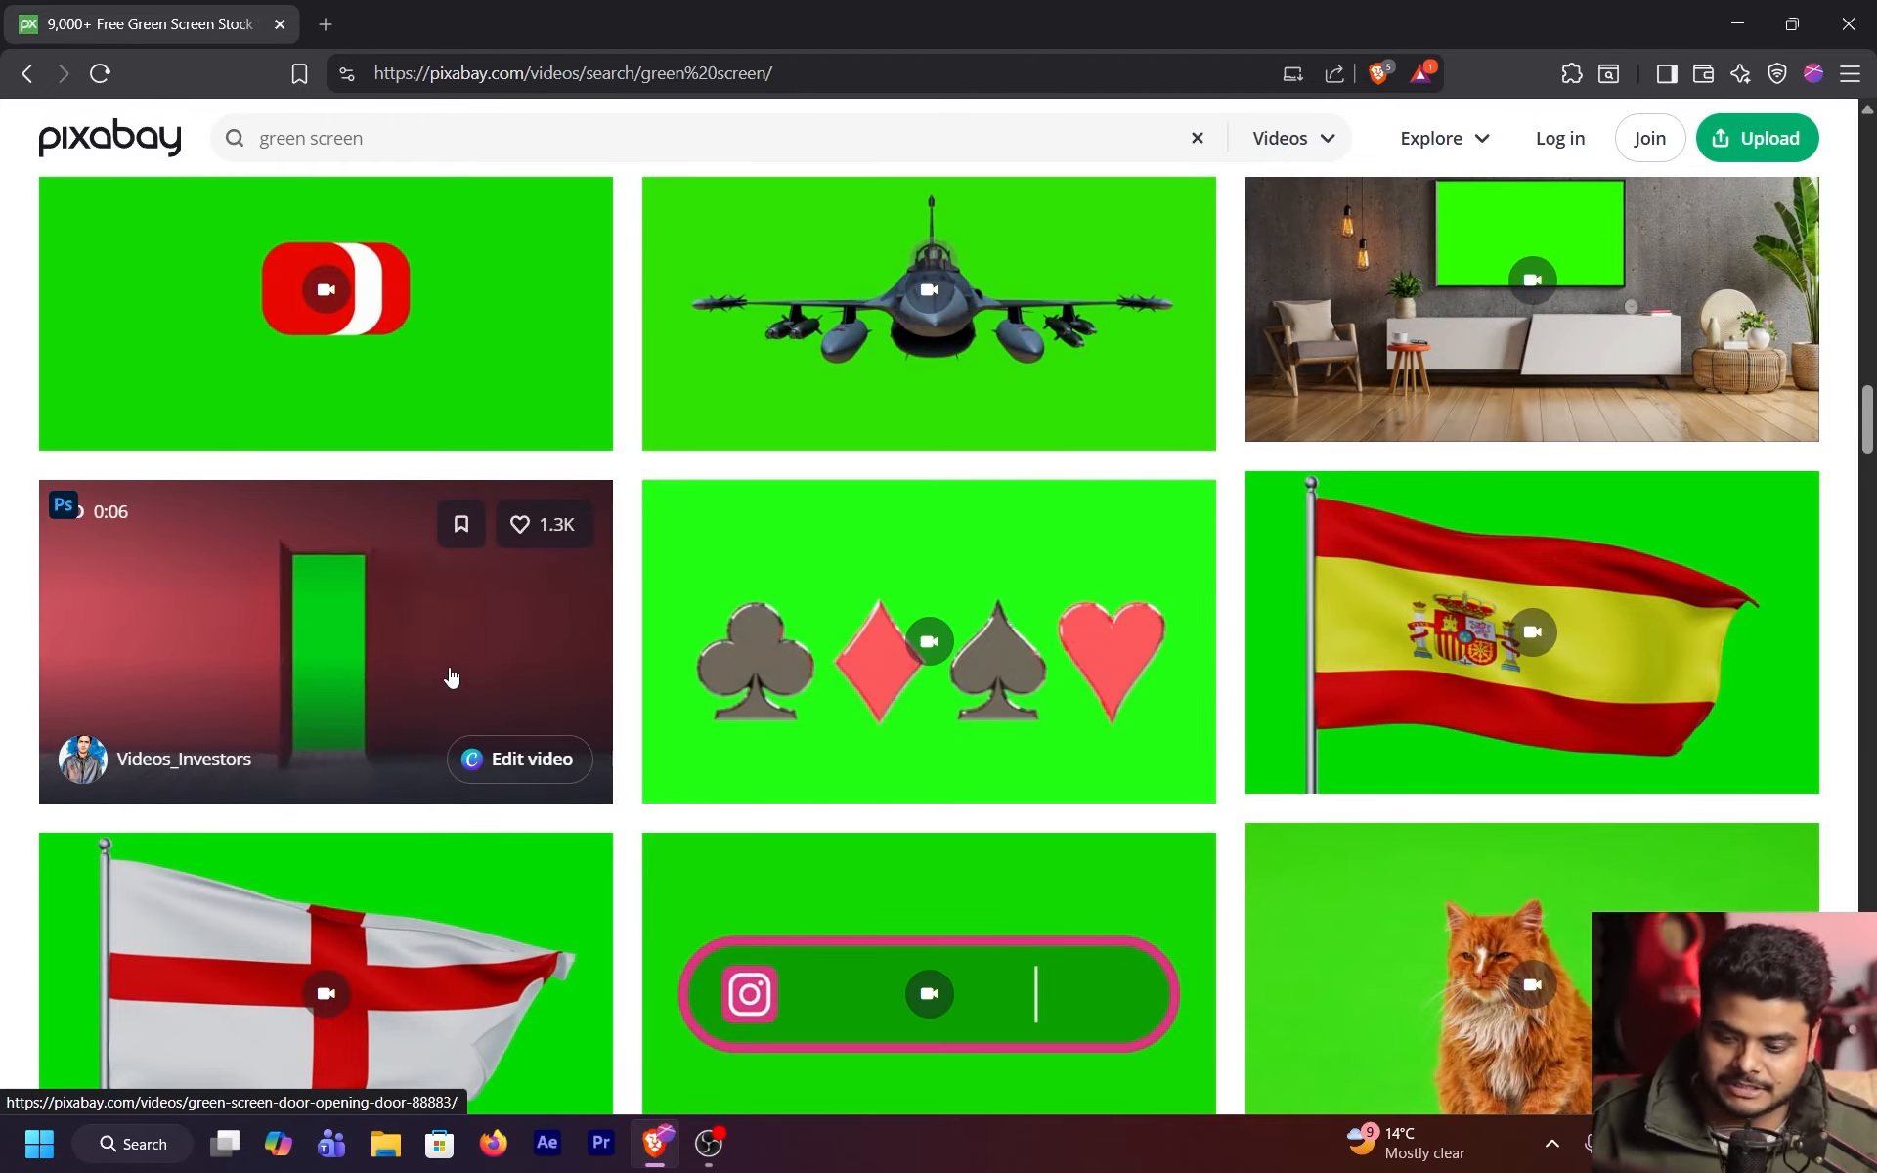
- Download the green screen door opening video as a 1920 × 1080 MP4, save it, and dismiss the thank-you dialog
{"action": "left_click", "coordinate": [349, 619]}
{"action": "left_click", "coordinate": [1700, 315]}
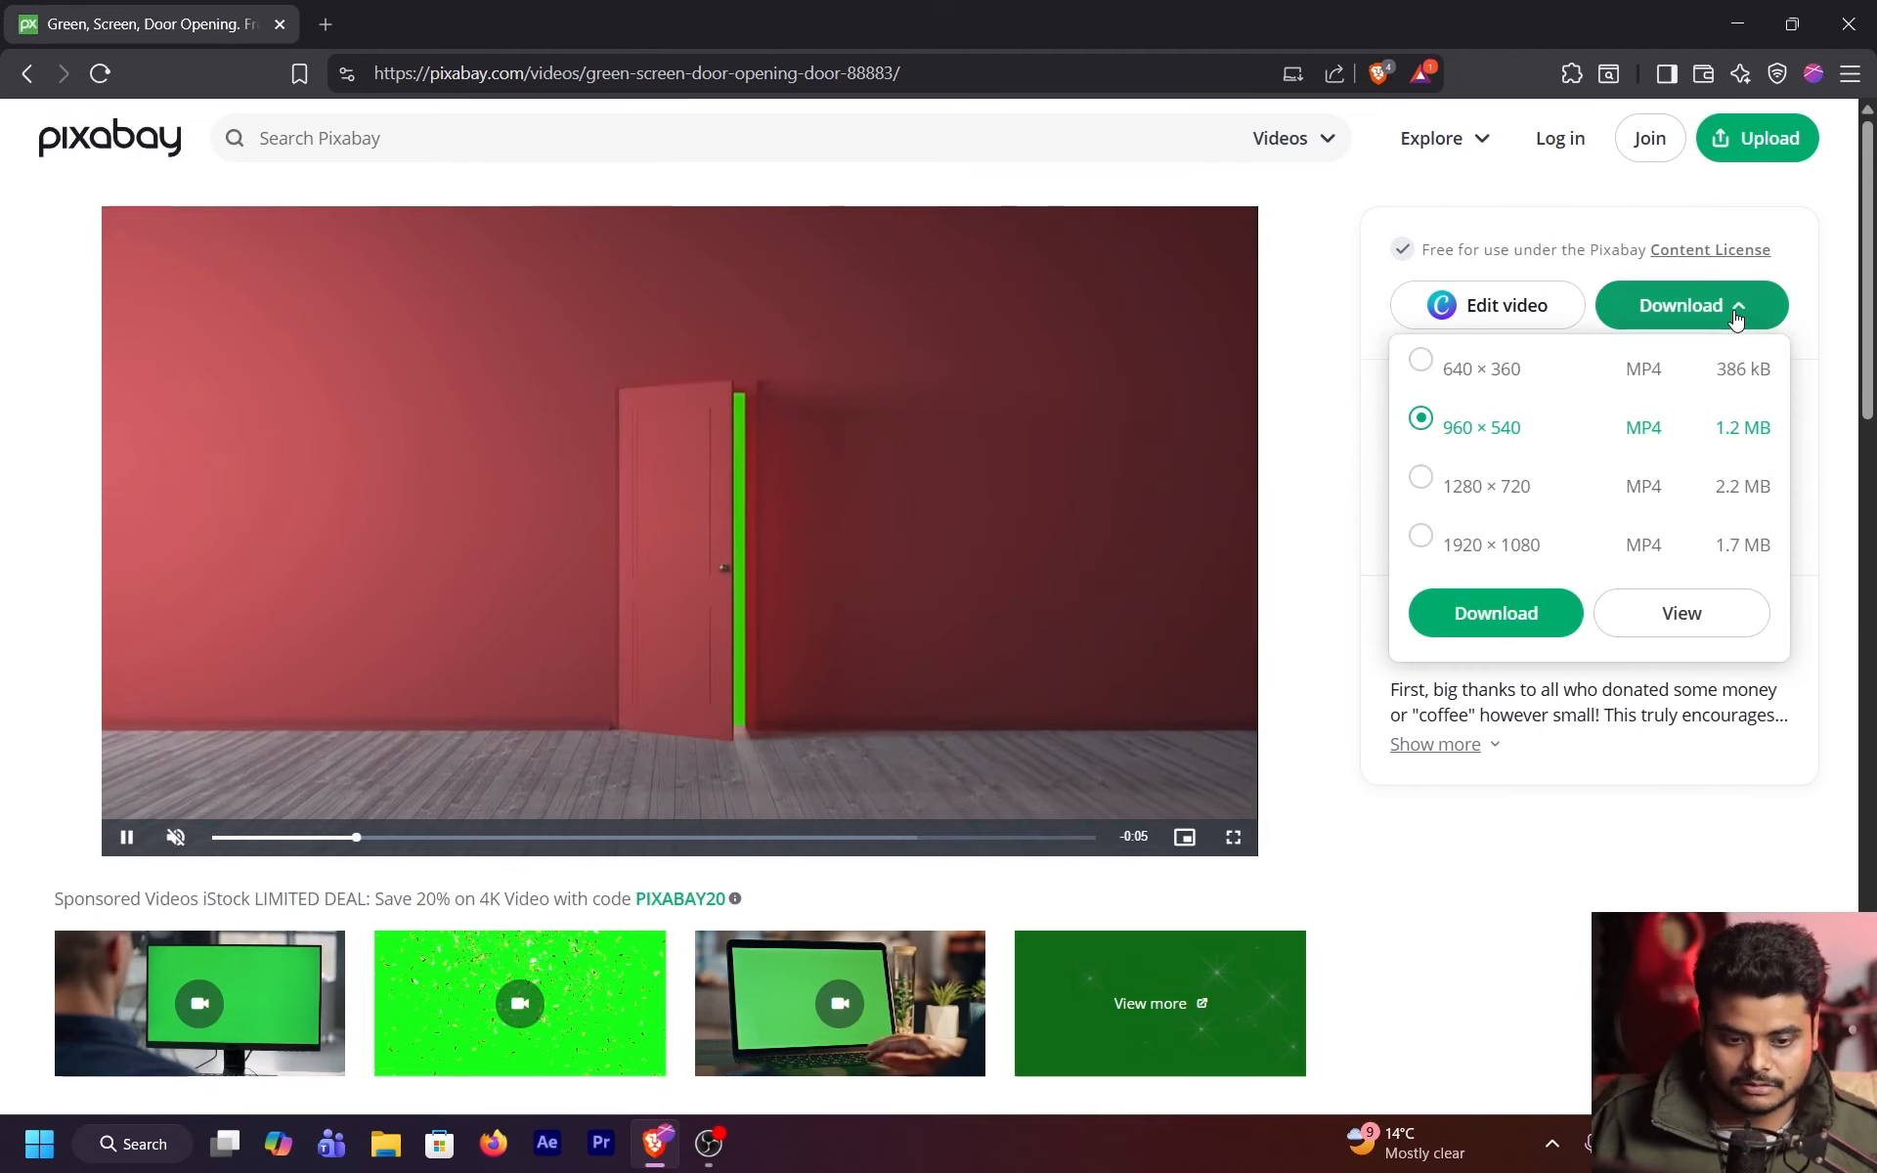
{"action": "left_click", "coordinate": [1463, 540]}
{"action": "left_click", "coordinate": [1537, 612]}
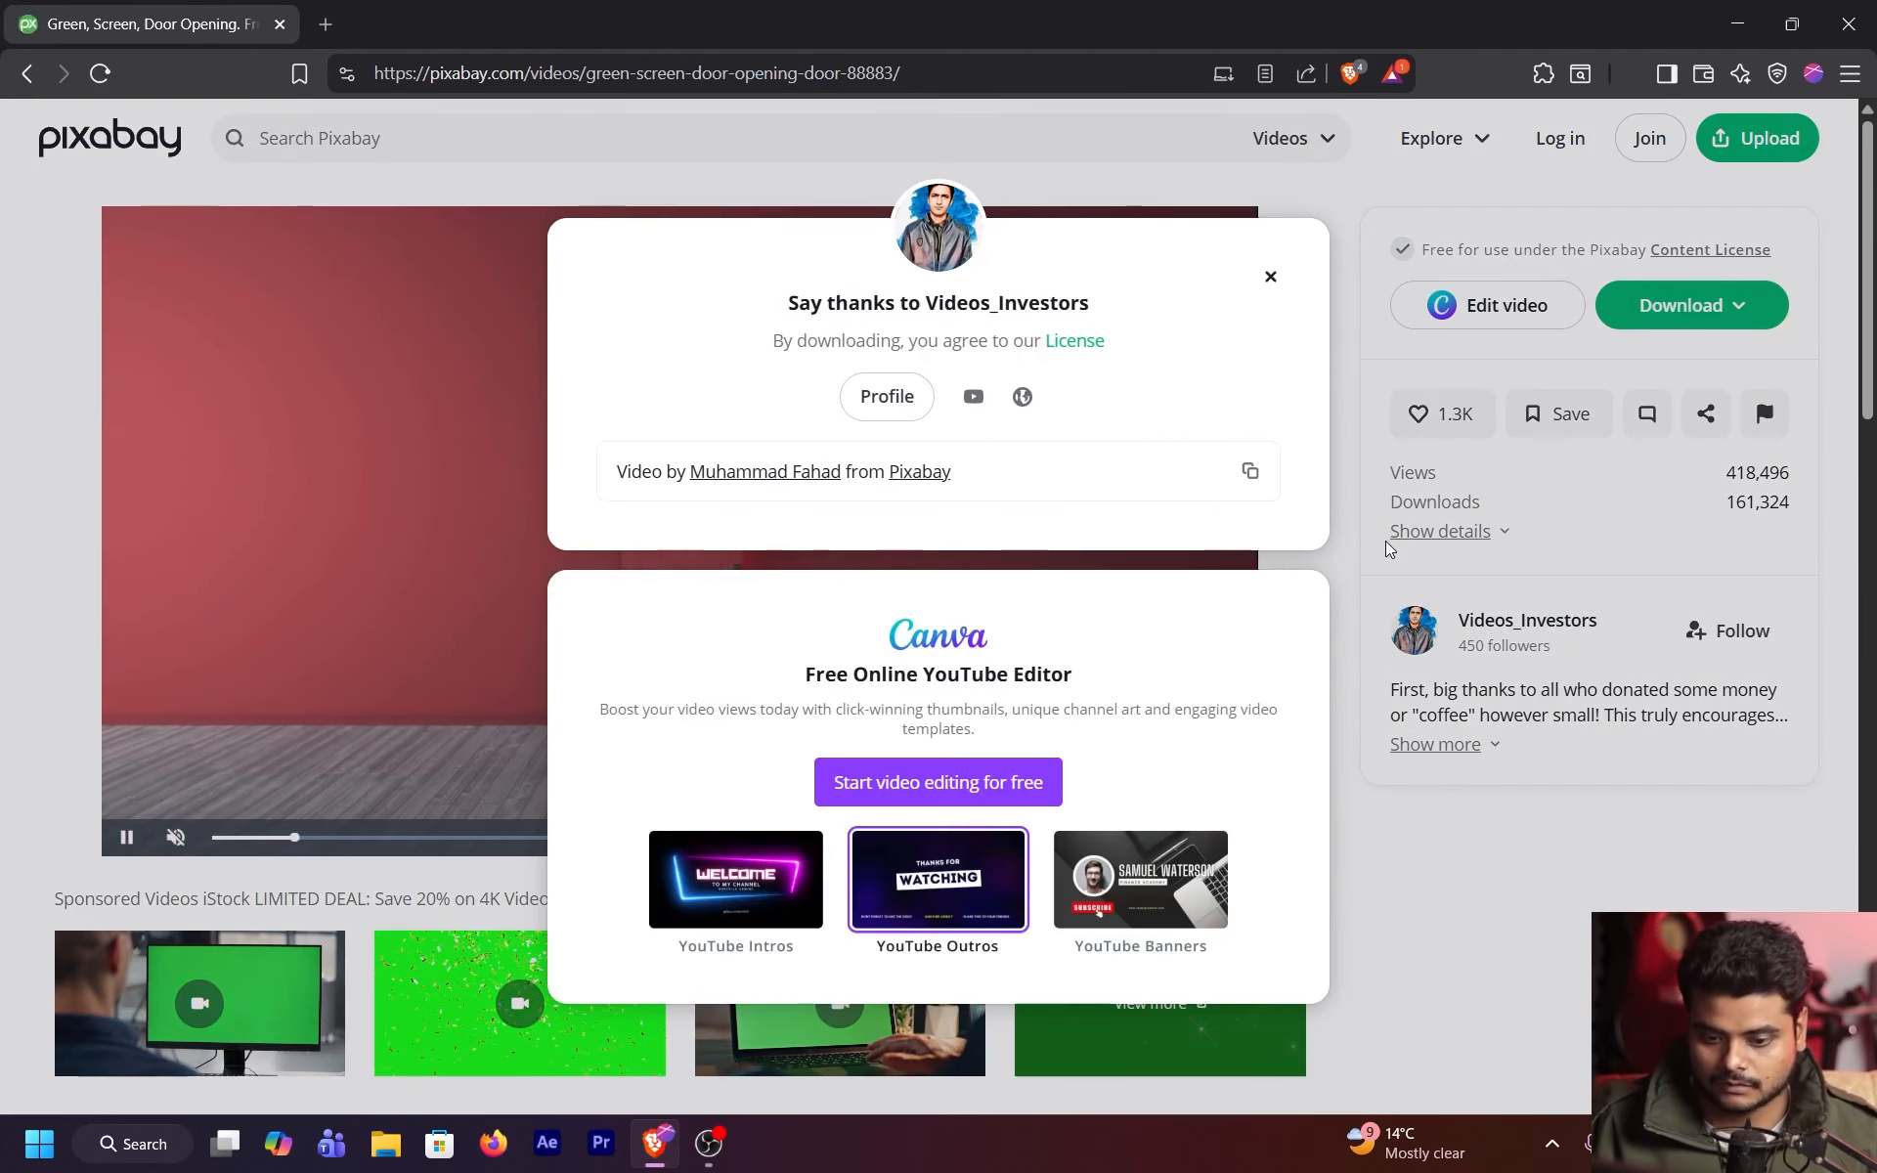
{"action": "key", "text": "Return"}
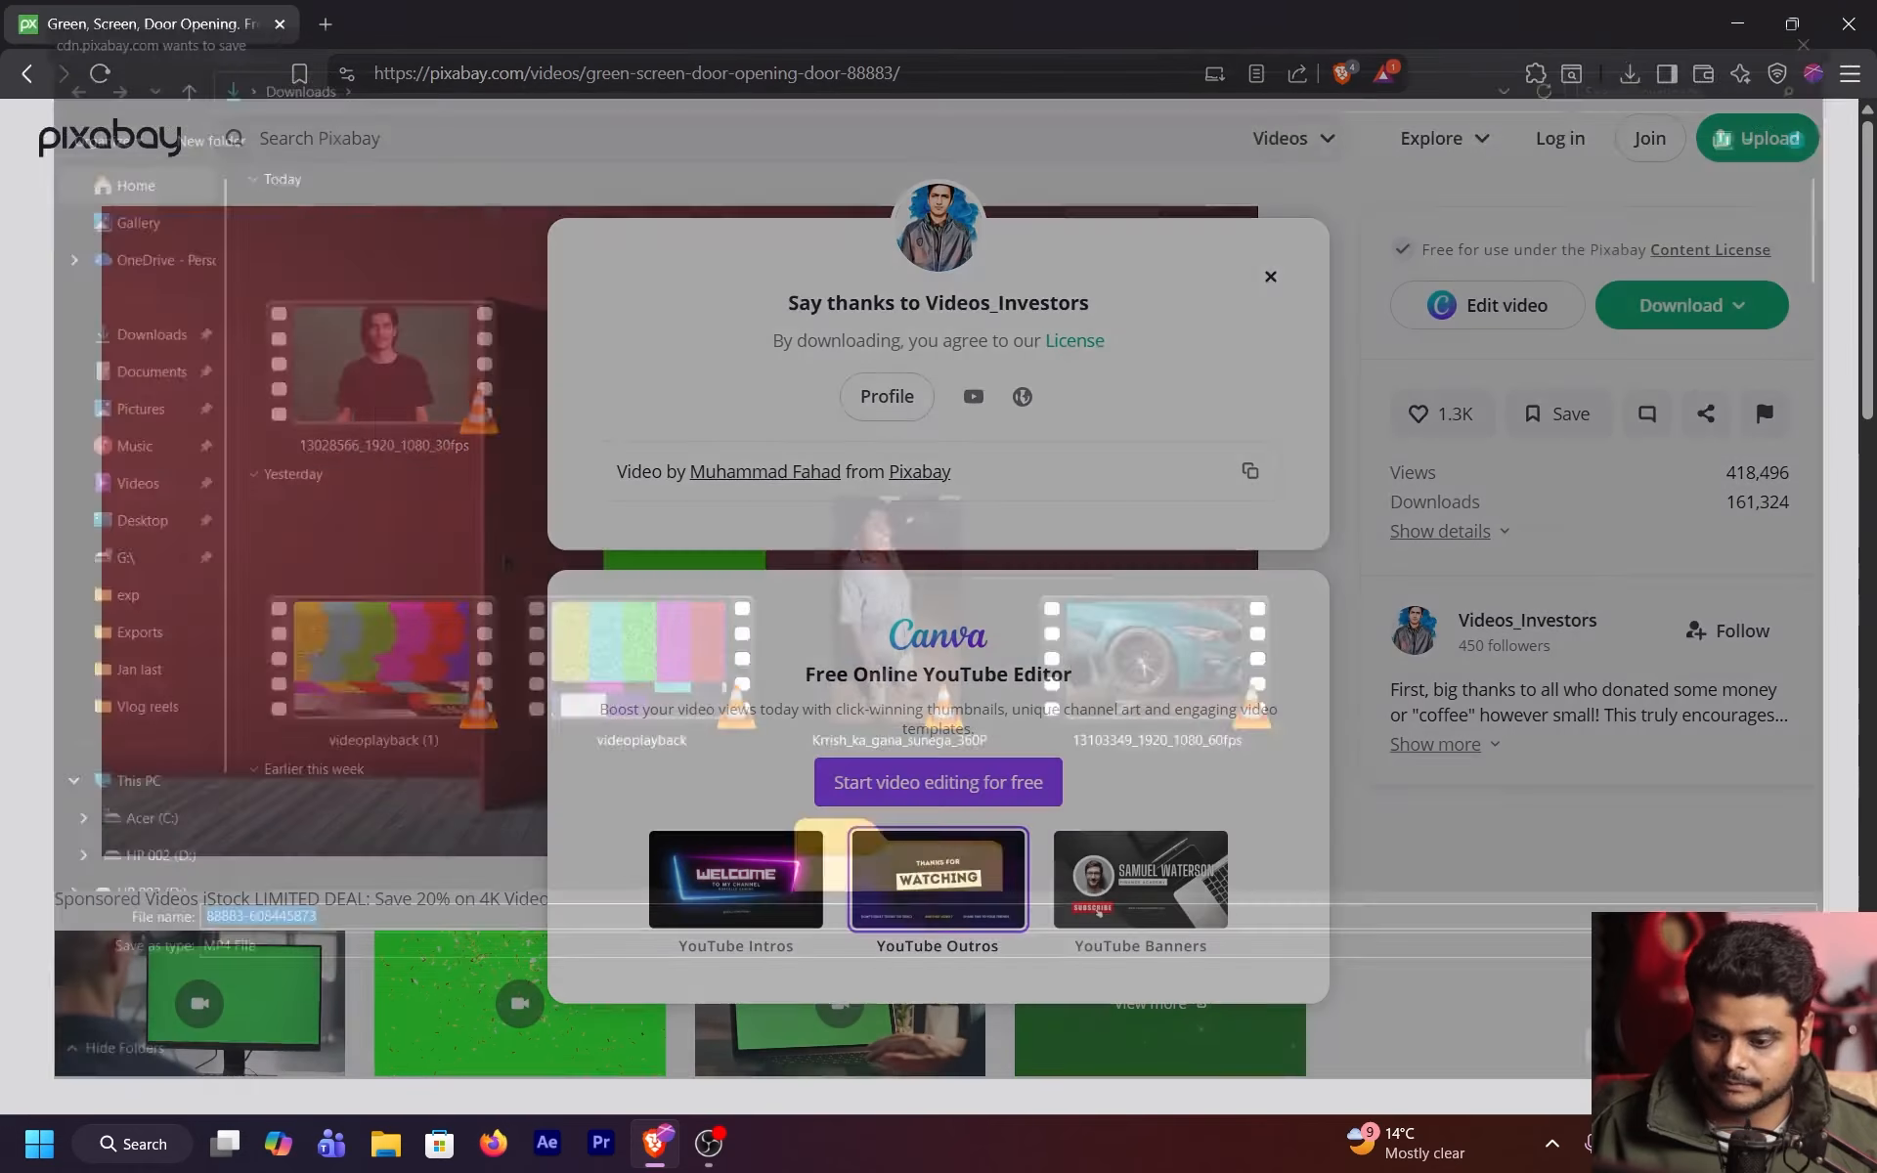
{"action": "left_click", "coordinate": [1269, 277]}
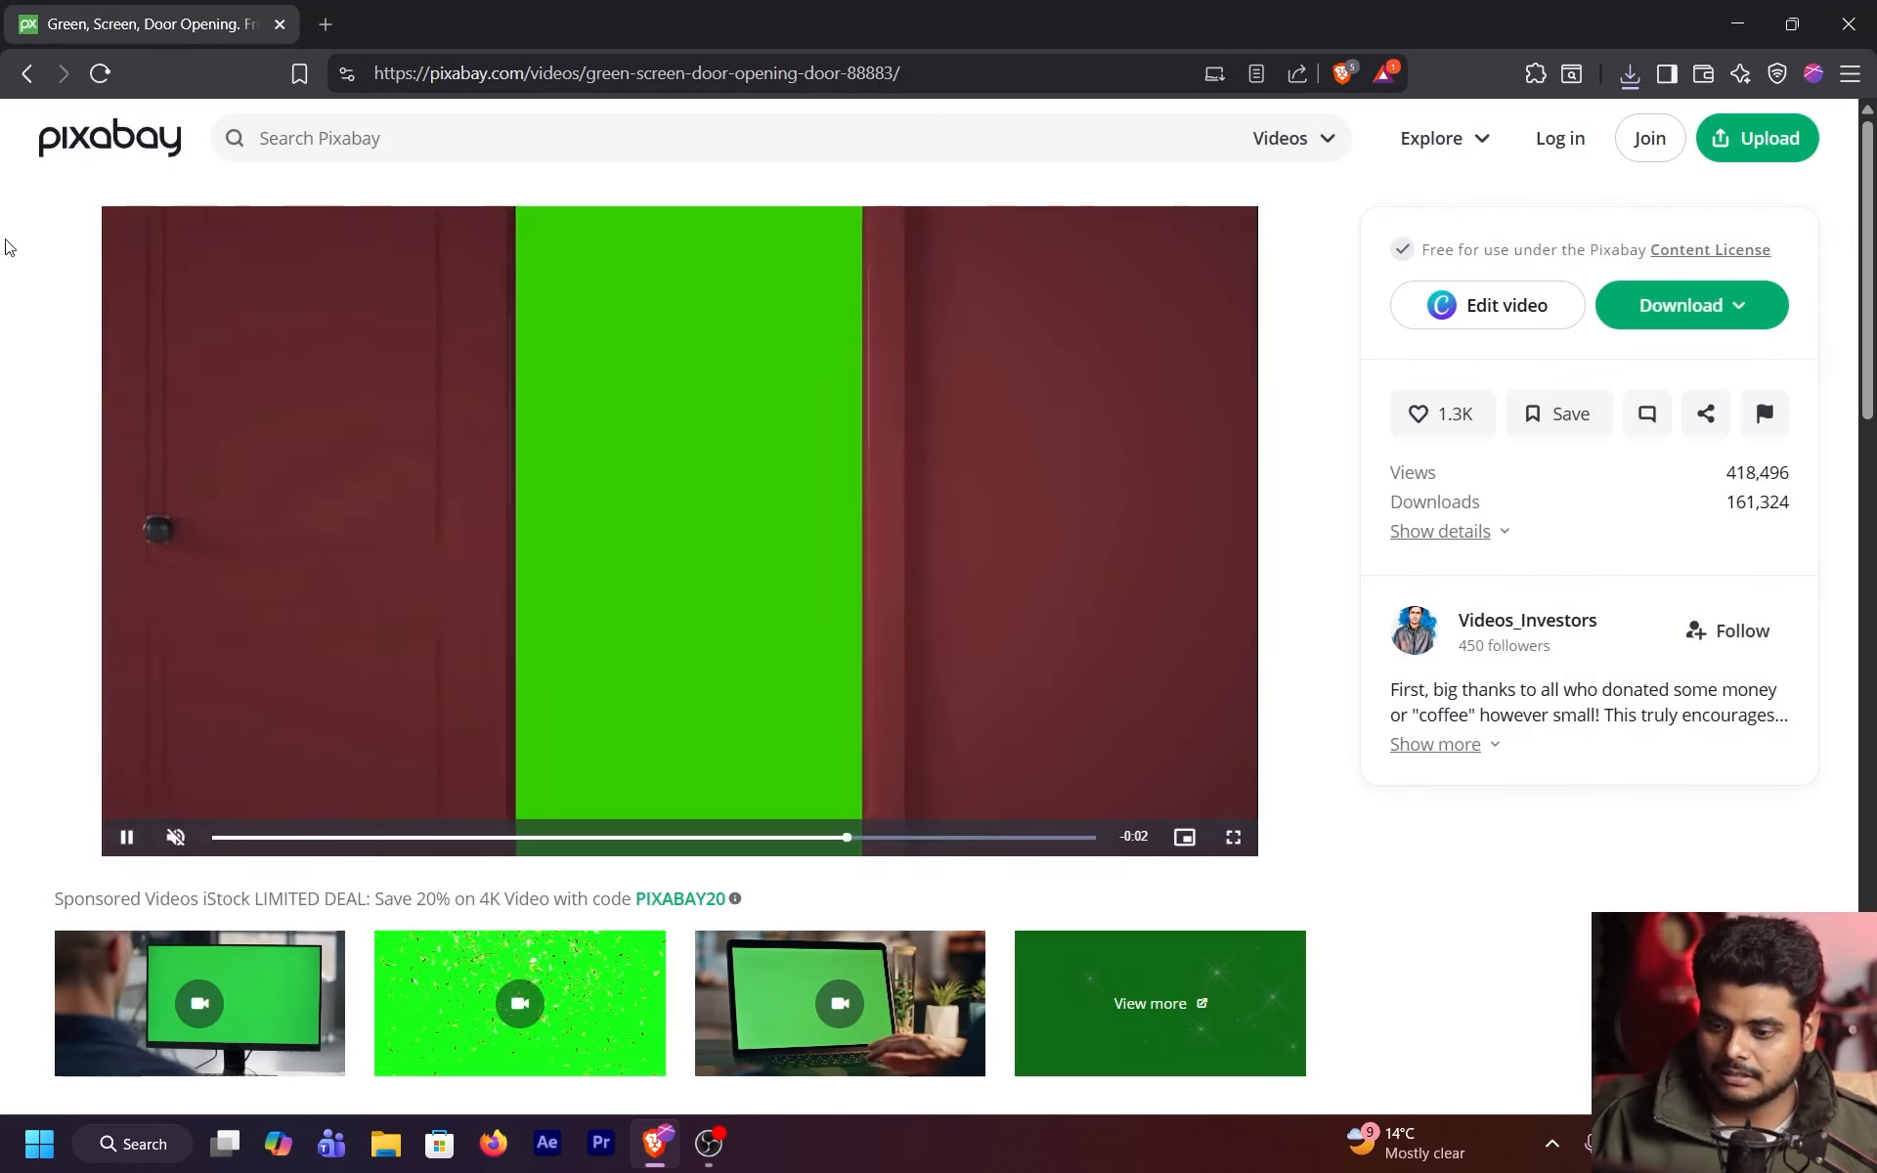
- Return to the green screen results, browse them for a second clip, and open the Like, Subscribe, Notify video
{"action": "key", "text": "alt+Left"}
{"action": "scroll", "coordinate": [880, 577], "scroll_direction": "up", "scroll_amount": 10}
{"action": "scroll", "coordinate": [886, 574], "scroll_direction": "up", "scroll_amount": 8}
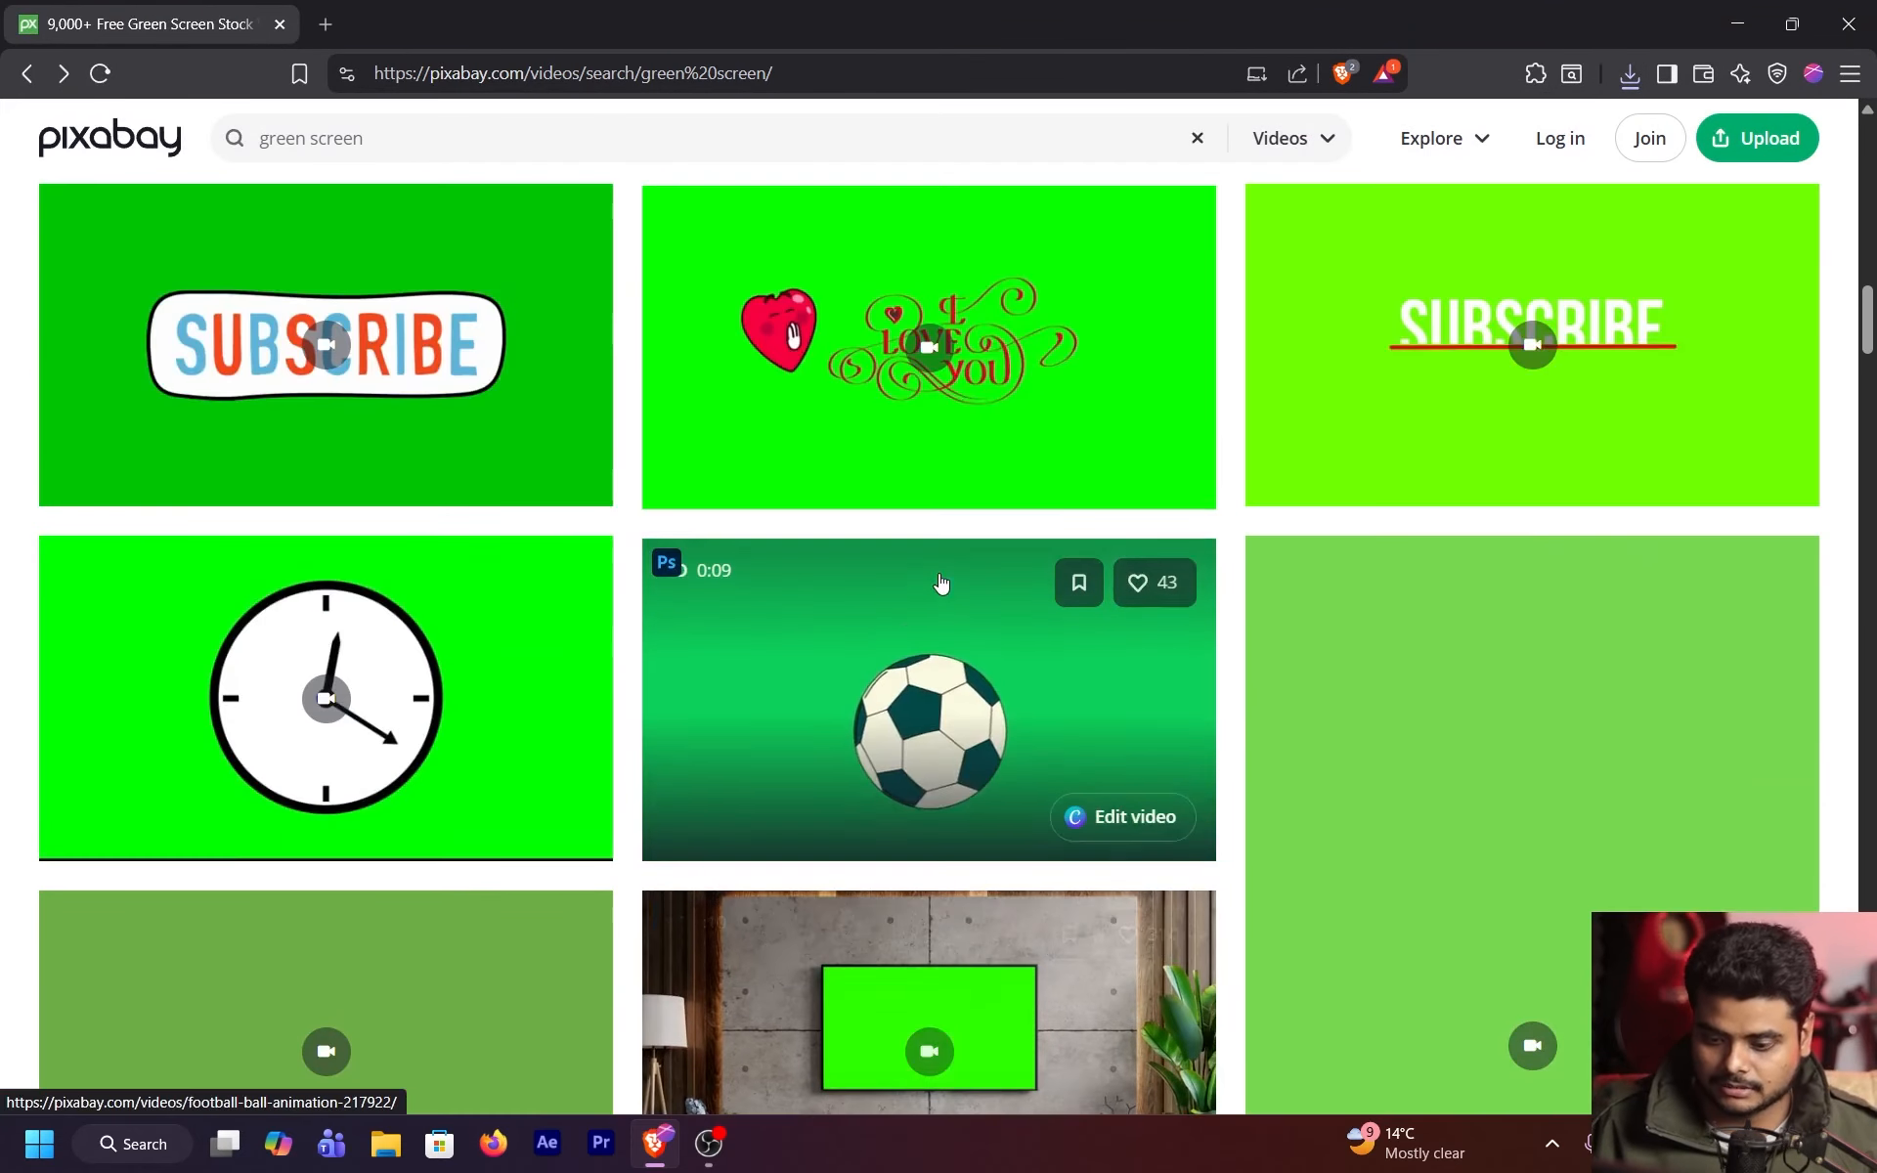
{"action": "scroll", "coordinate": [447, 708], "scroll_direction": "up", "scroll_amount": 5}
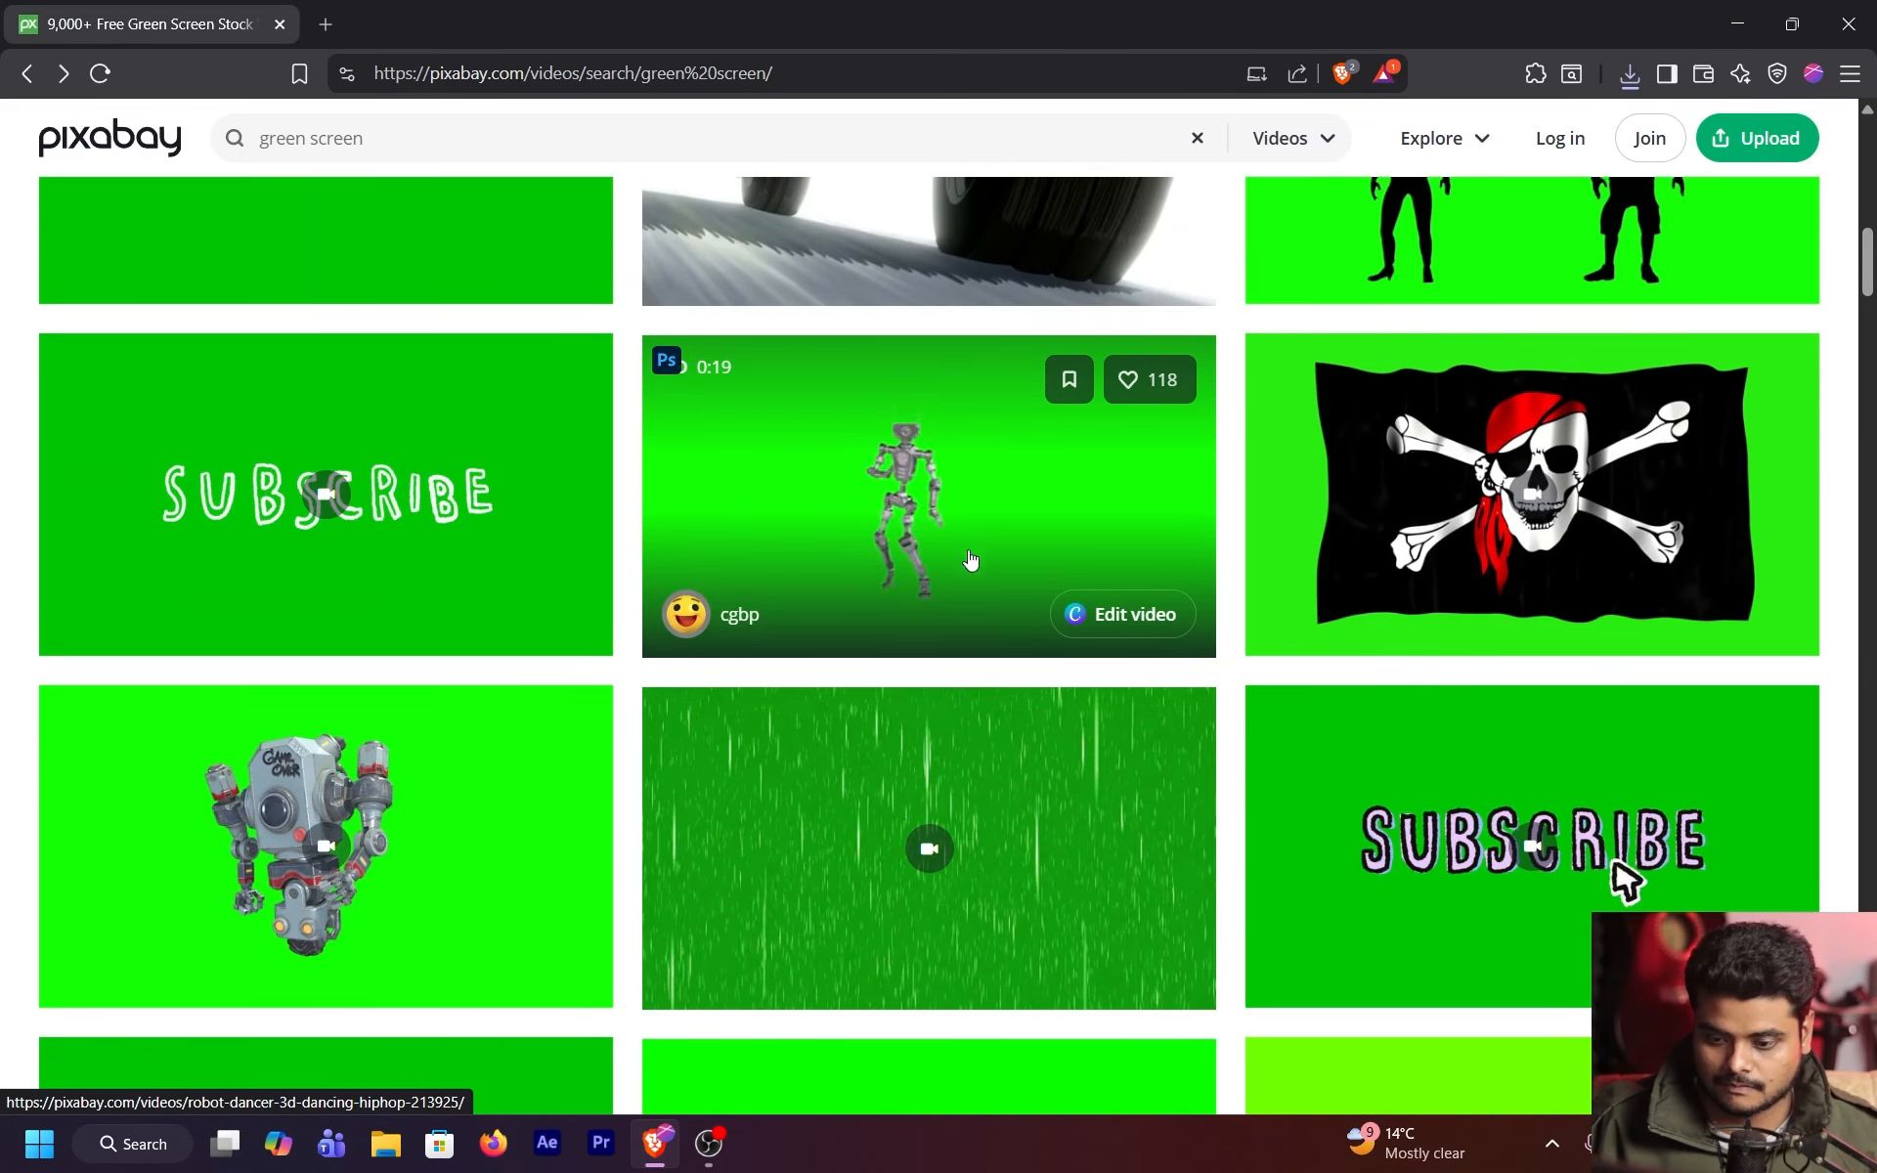
{"action": "scroll", "coordinate": [968, 558], "scroll_direction": "down", "scroll_amount": 3}
{"action": "scroll", "coordinate": [1562, 592], "scroll_direction": "up", "scroll_amount": 5}
{"action": "scroll", "coordinate": [1562, 591], "scroll_direction": "up", "scroll_amount": 4}
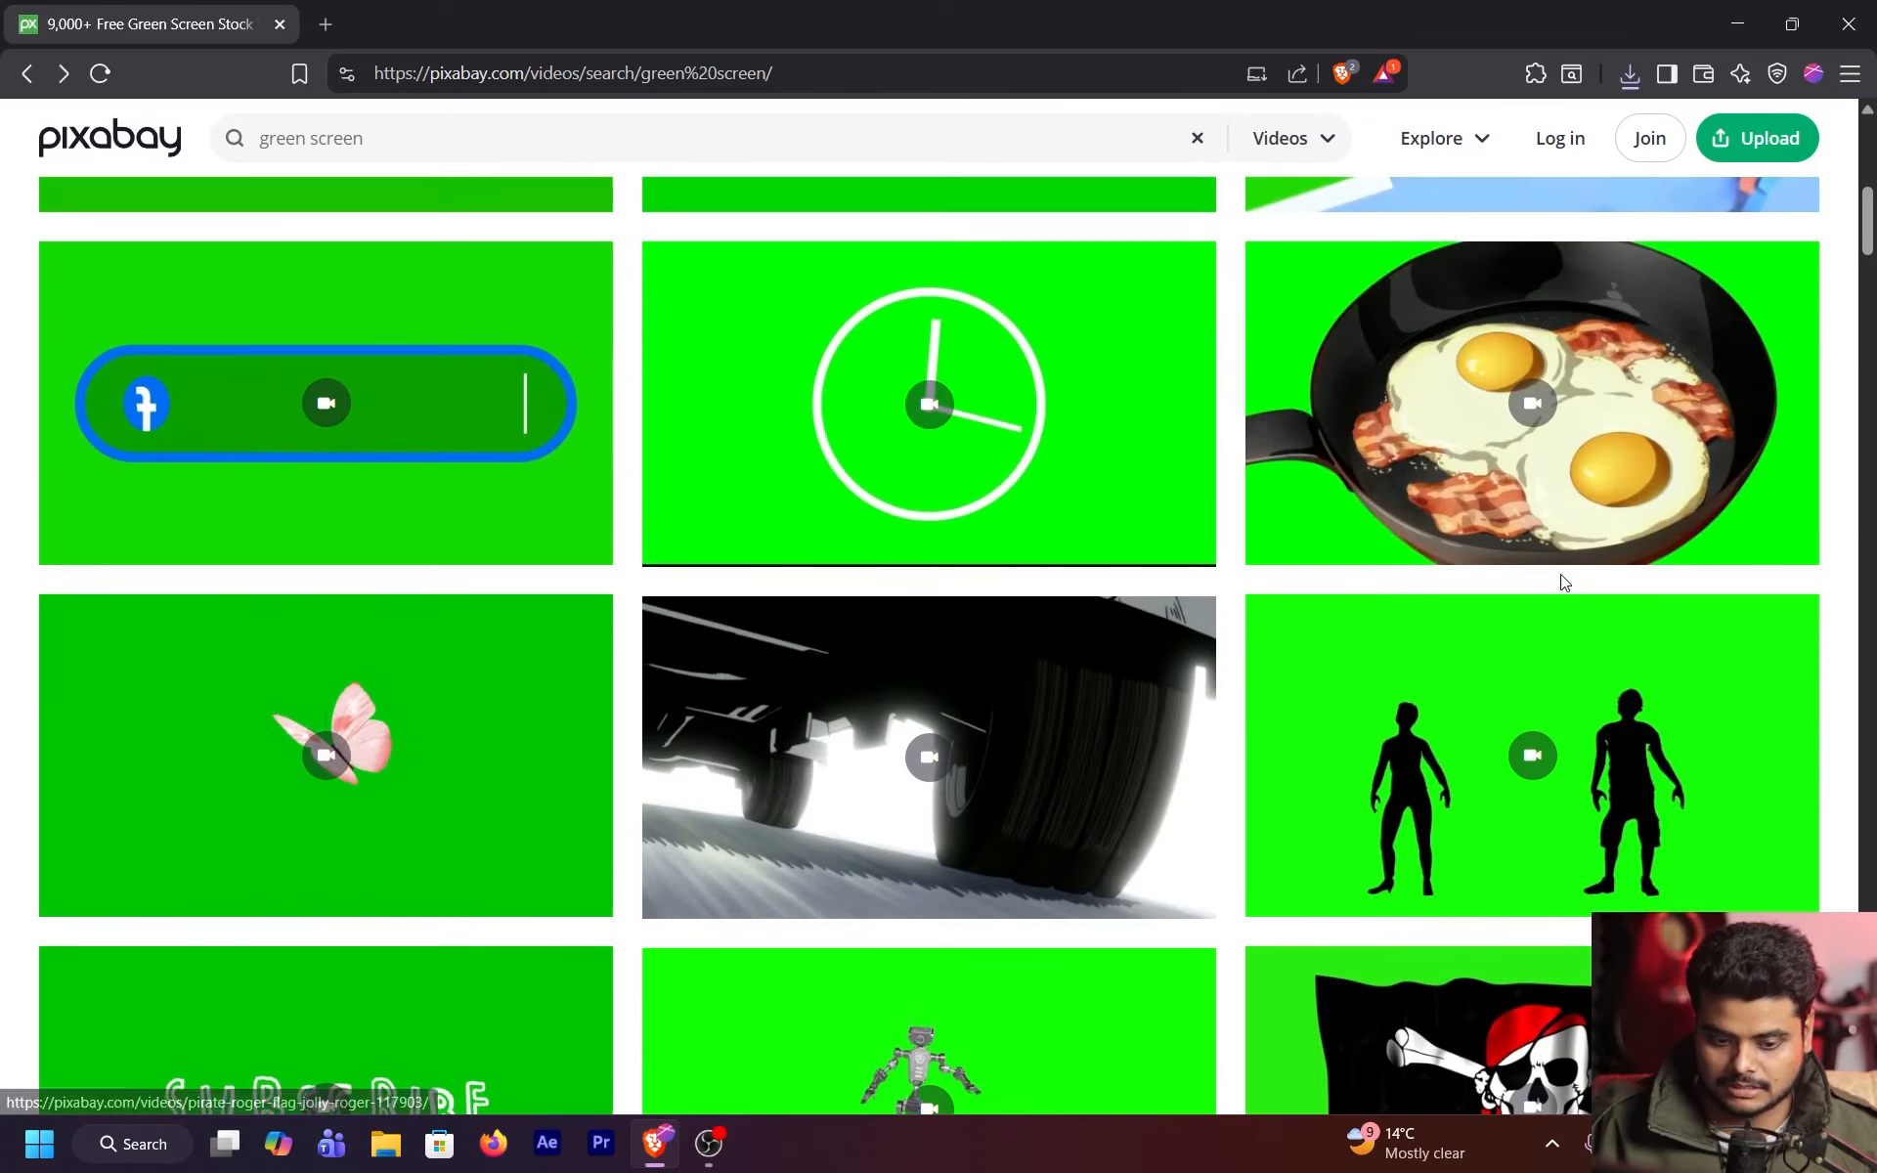
{"action": "scroll", "coordinate": [1466, 427], "scroll_direction": "up", "scroll_amount": 1}
{"action": "scroll", "coordinate": [1466, 427], "scroll_direction": "down", "scroll_amount": 8}
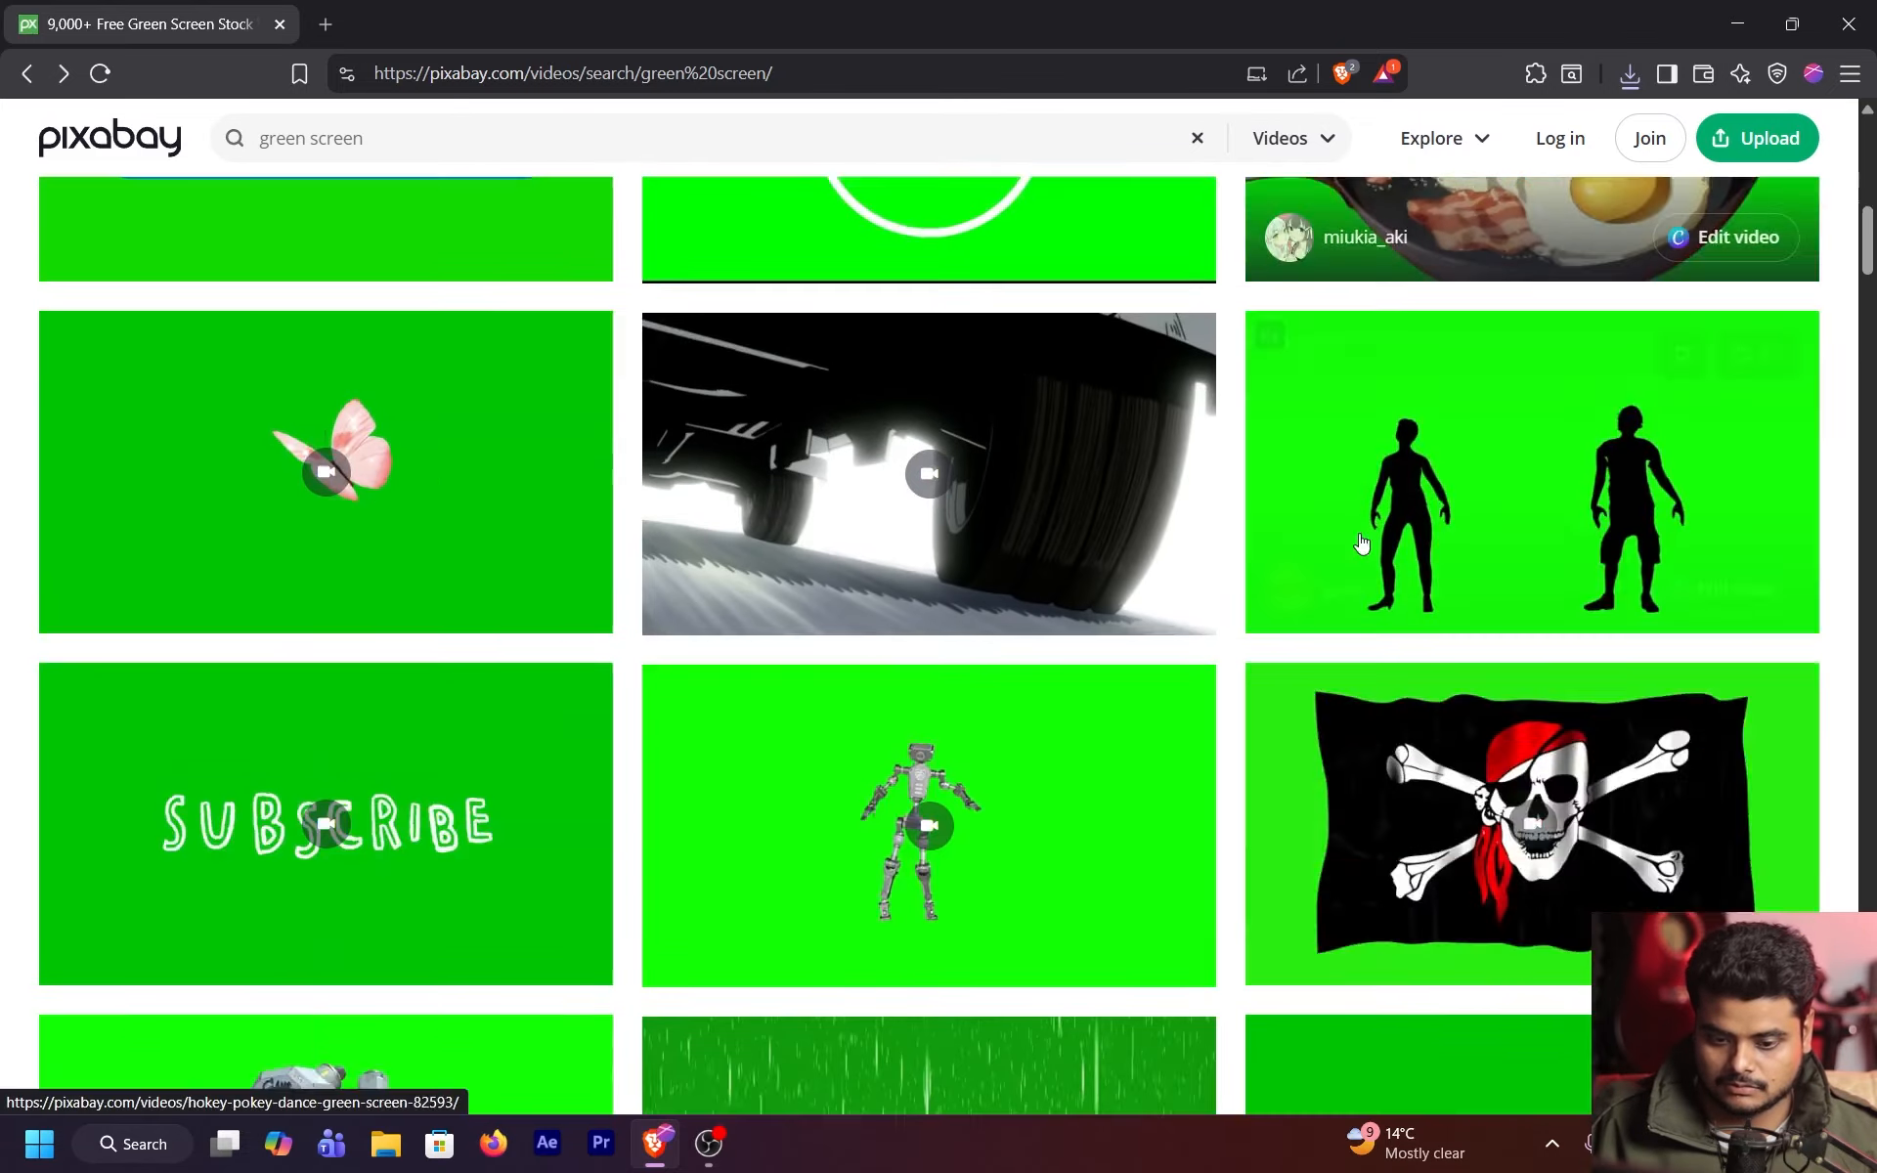
{"action": "scroll", "coordinate": [977, 547], "scroll_direction": "down", "scroll_amount": 6}
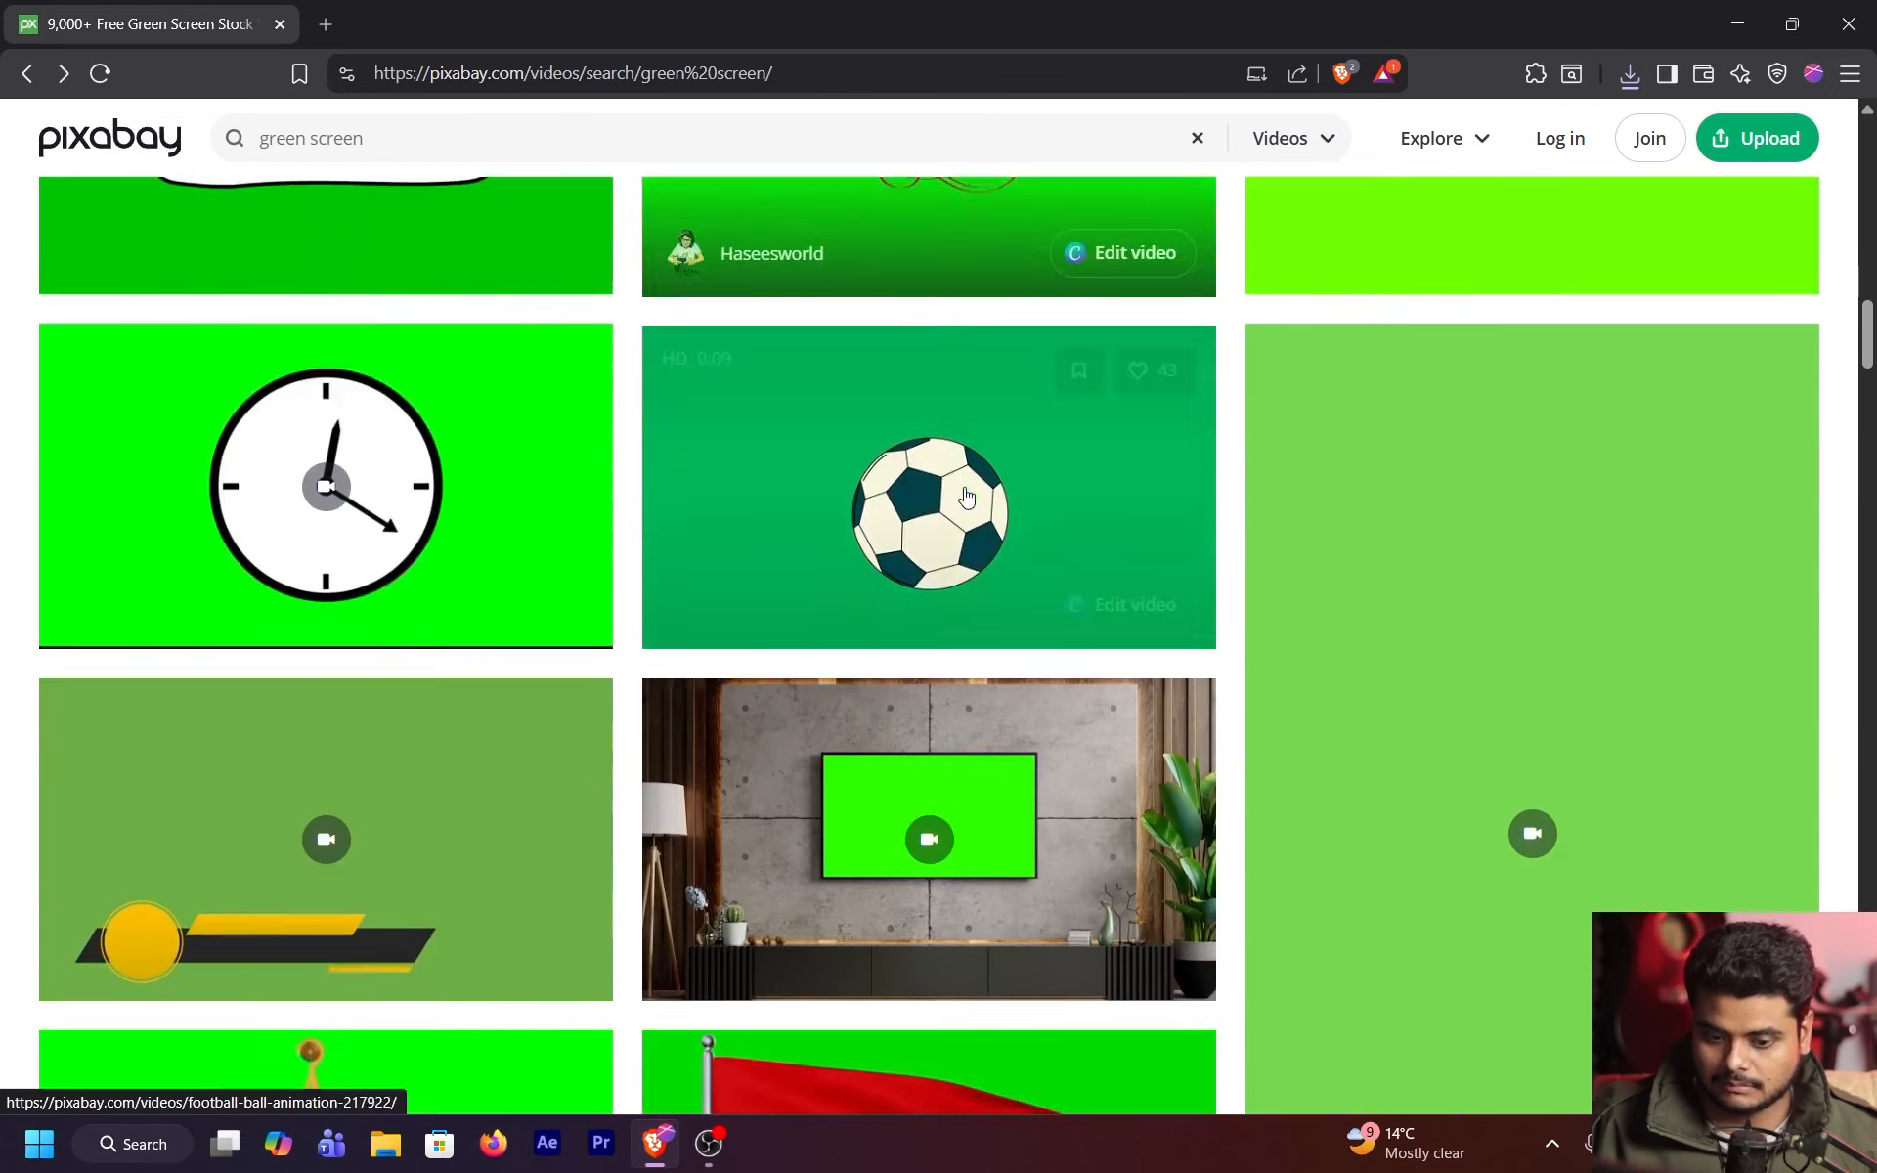
{"action": "scroll", "coordinate": [1548, 440], "scroll_direction": "up", "scroll_amount": 5}
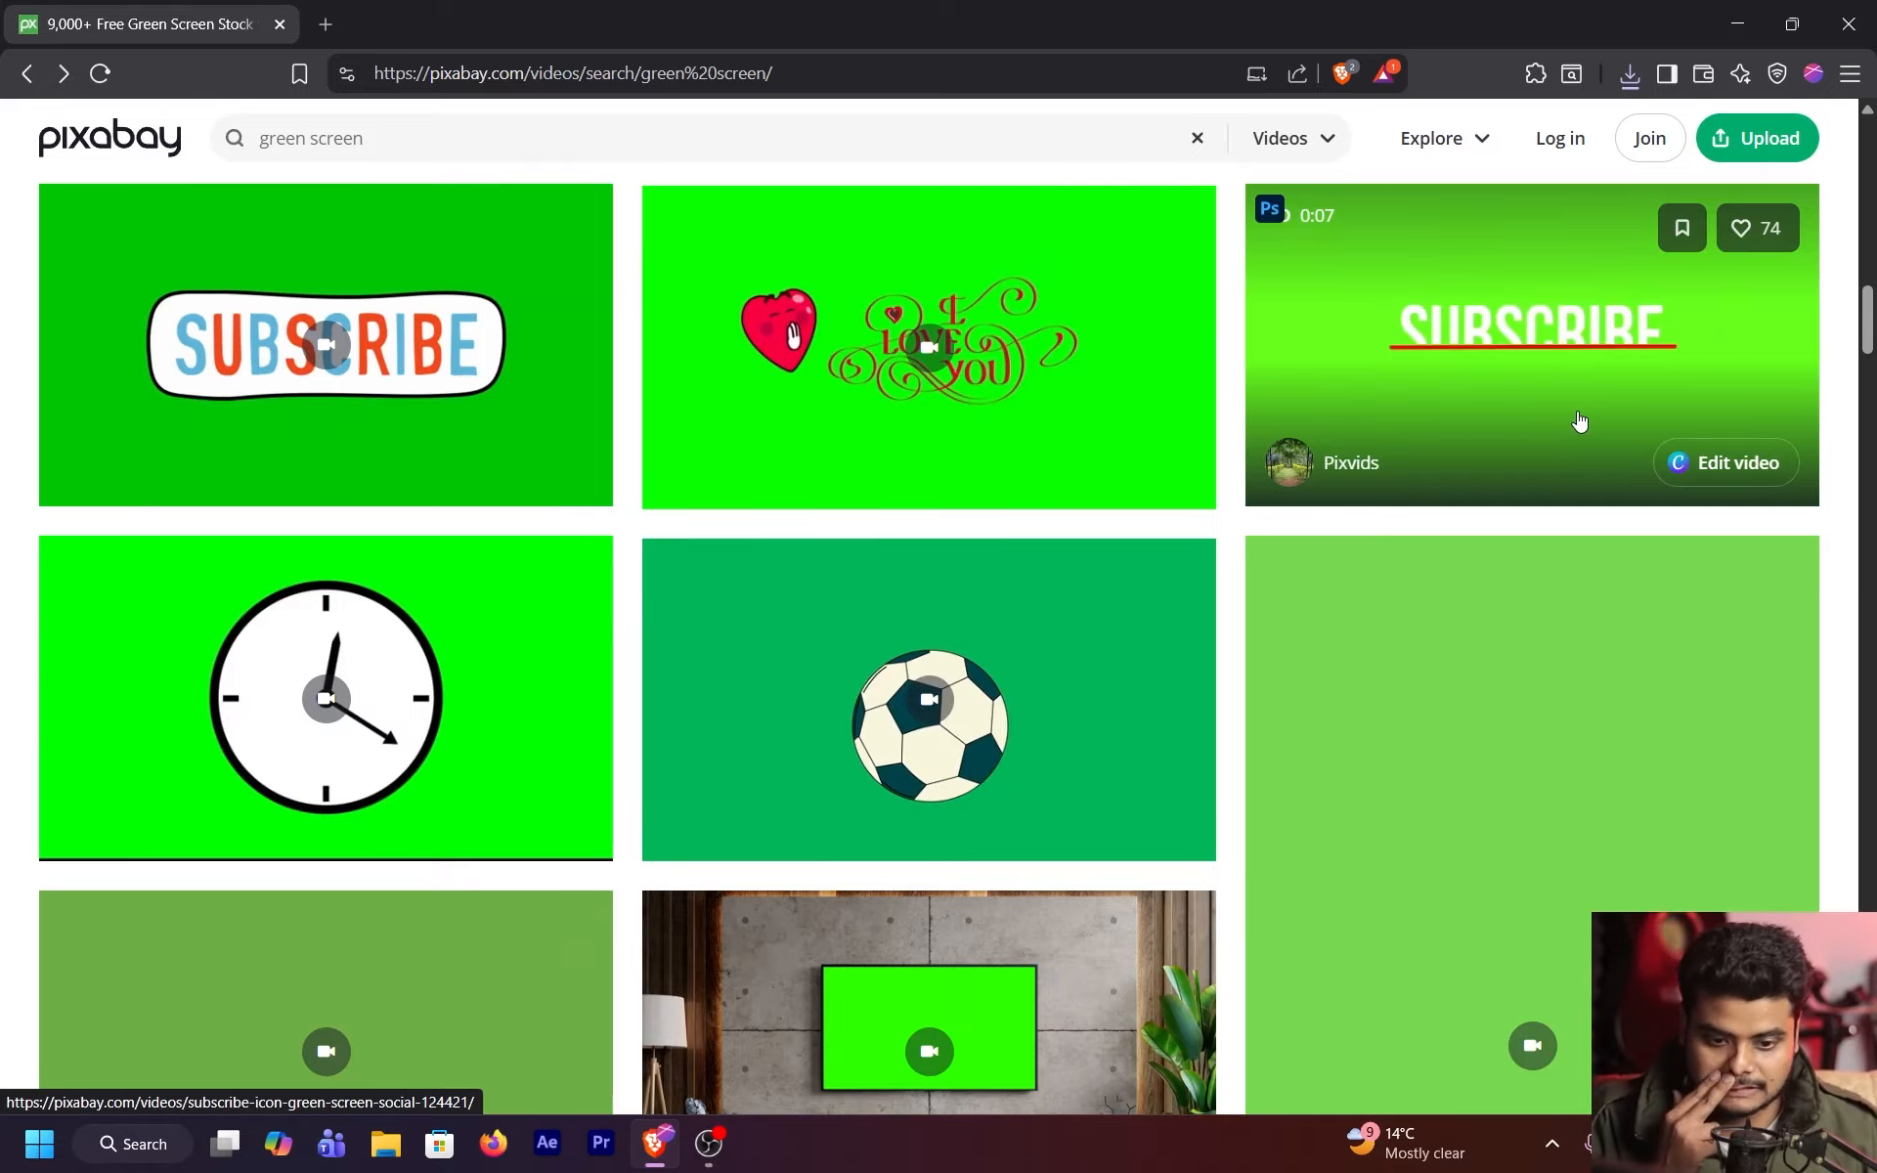
{"action": "scroll", "coordinate": [1585, 427], "scroll_direction": "down", "scroll_amount": 14}
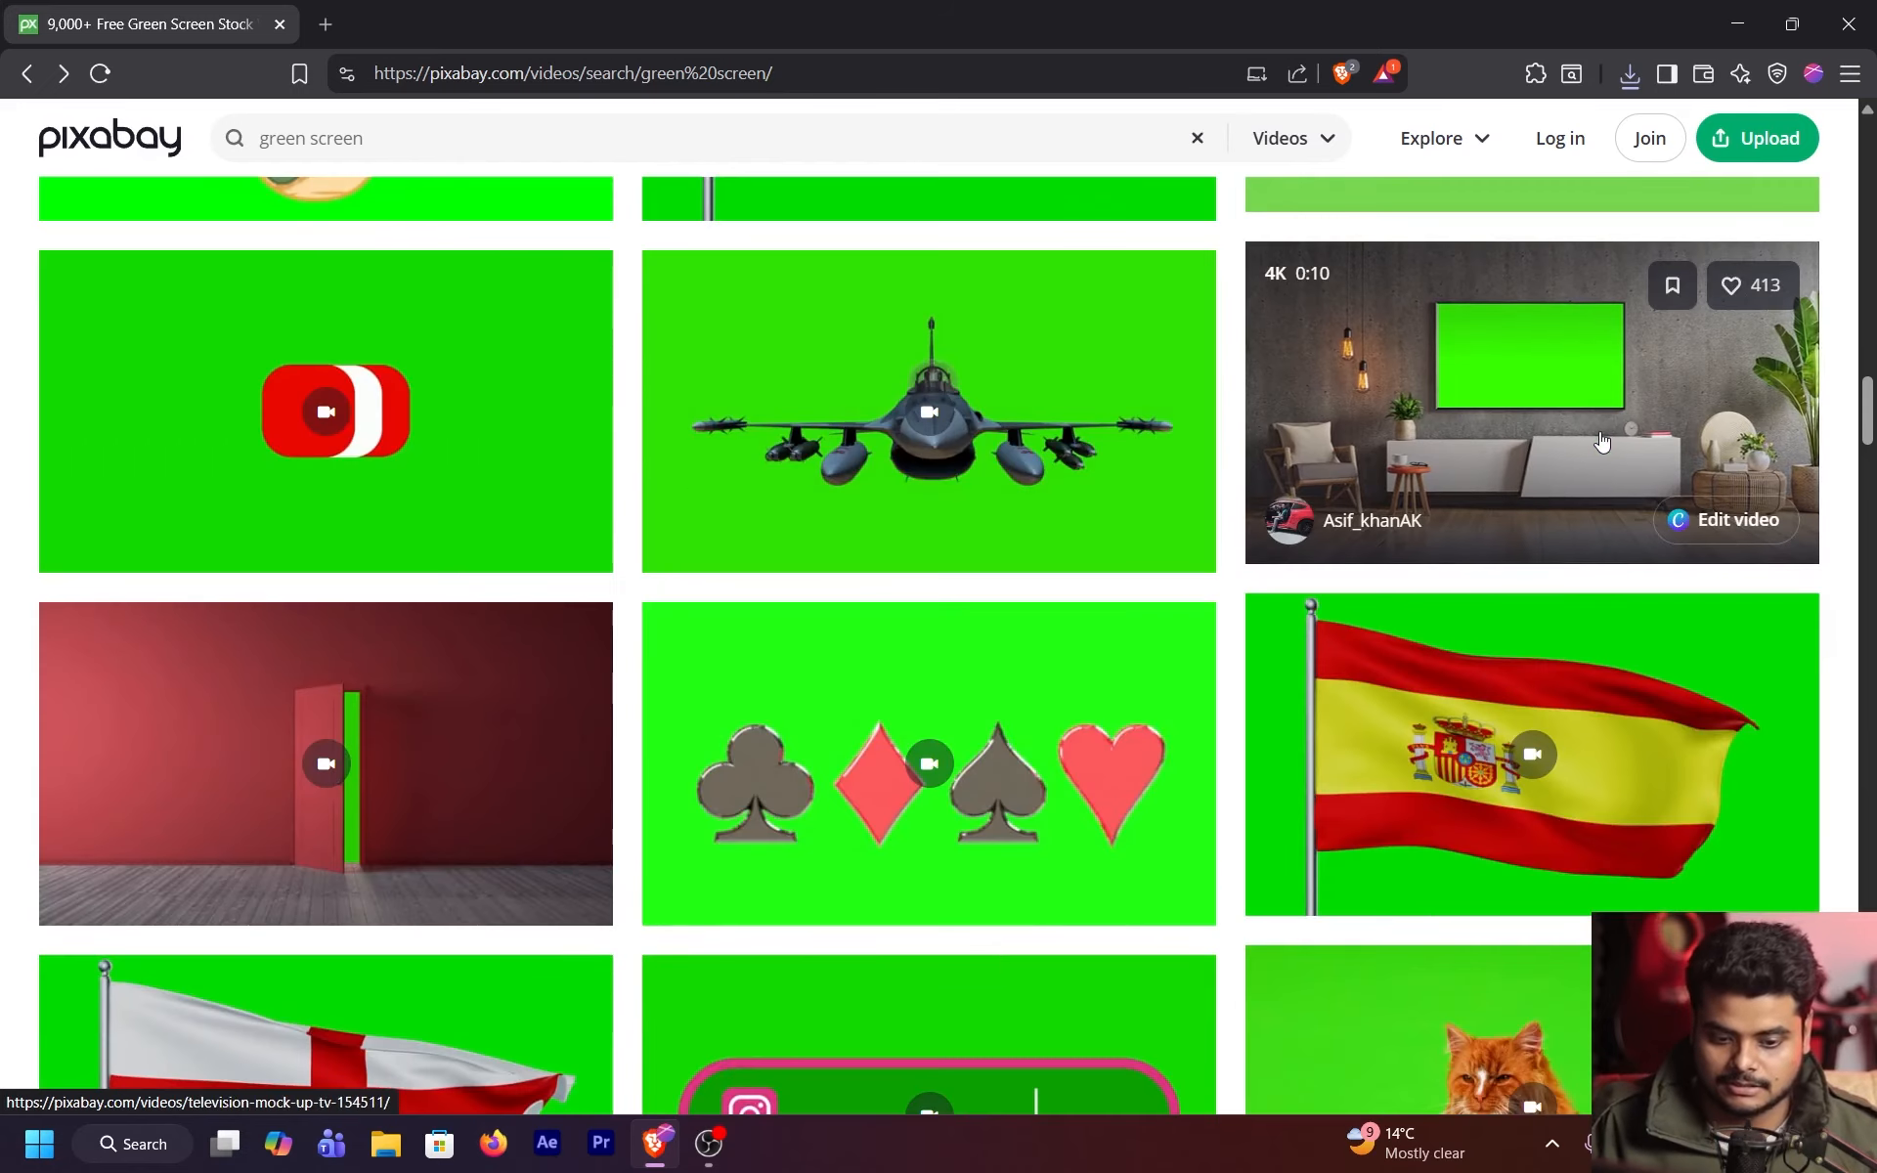
{"action": "scroll", "coordinate": [1574, 484], "scroll_direction": "down", "scroll_amount": 8}
{"action": "scroll", "coordinate": [1569, 489], "scroll_direction": "down", "scroll_amount": 7}
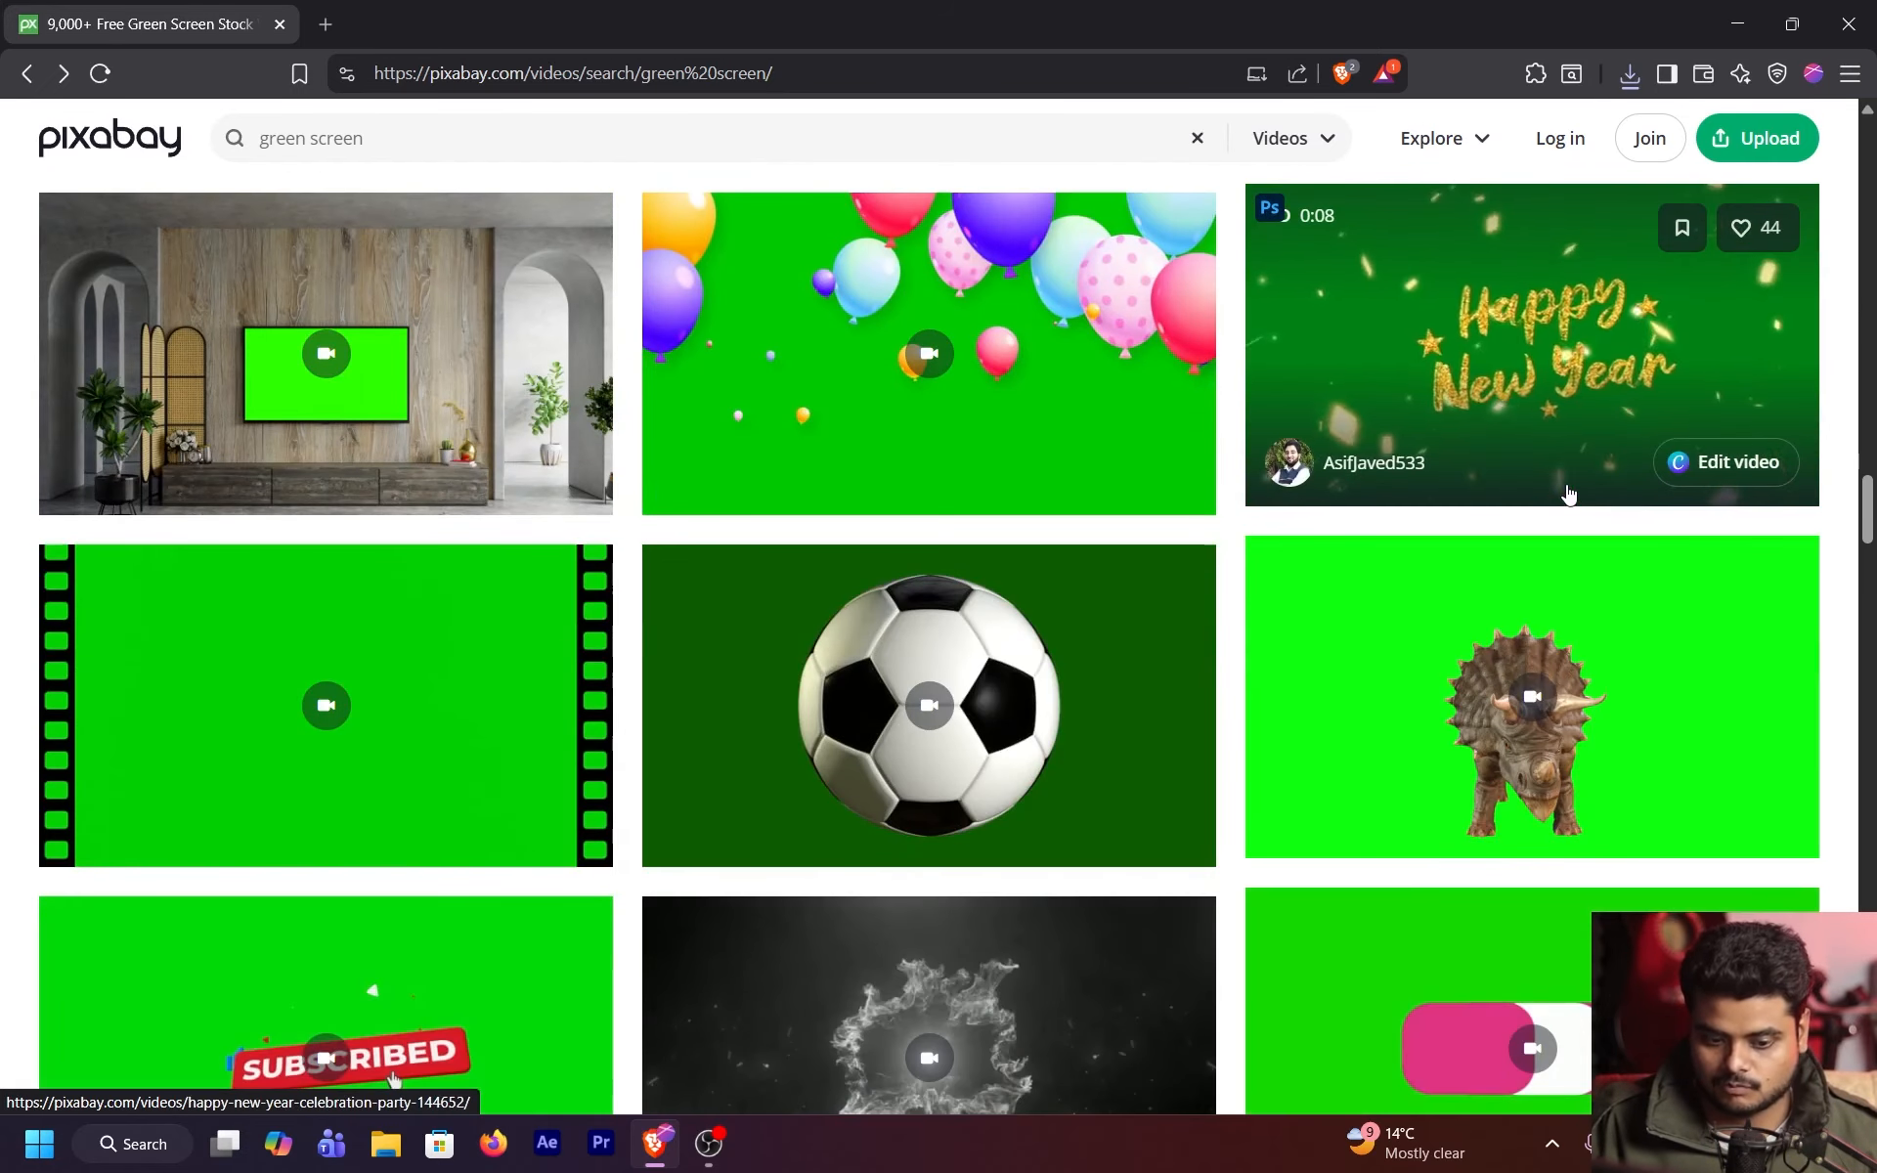
{"action": "scroll", "coordinate": [1567, 494], "scroll_direction": "down", "scroll_amount": 5}
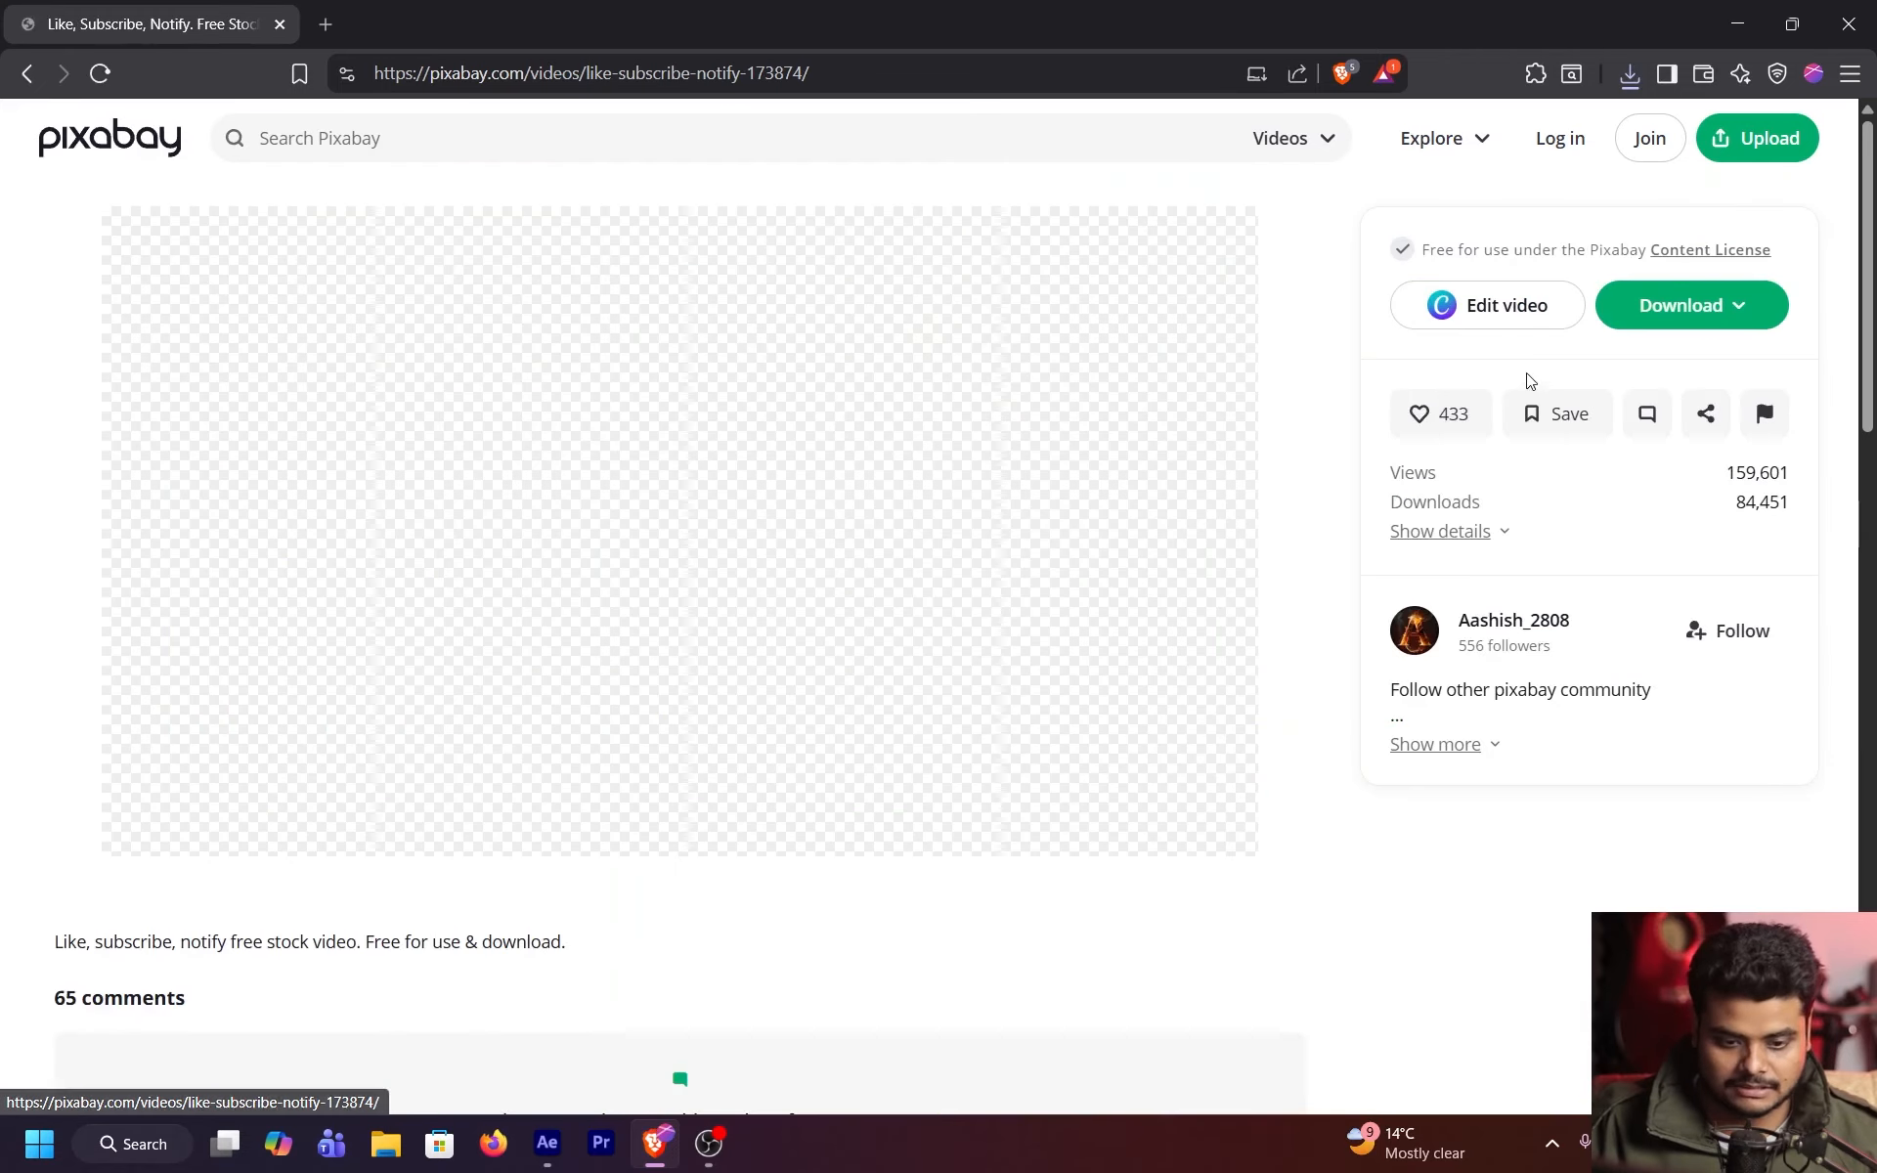
- Download the Like, Subscribe, Notify video as a 1920 × 1080 MP4, save it, and return to the search results
{"action": "left_click", "coordinate": [1652, 309]}
{"action": "left_click", "coordinate": [1525, 544]}
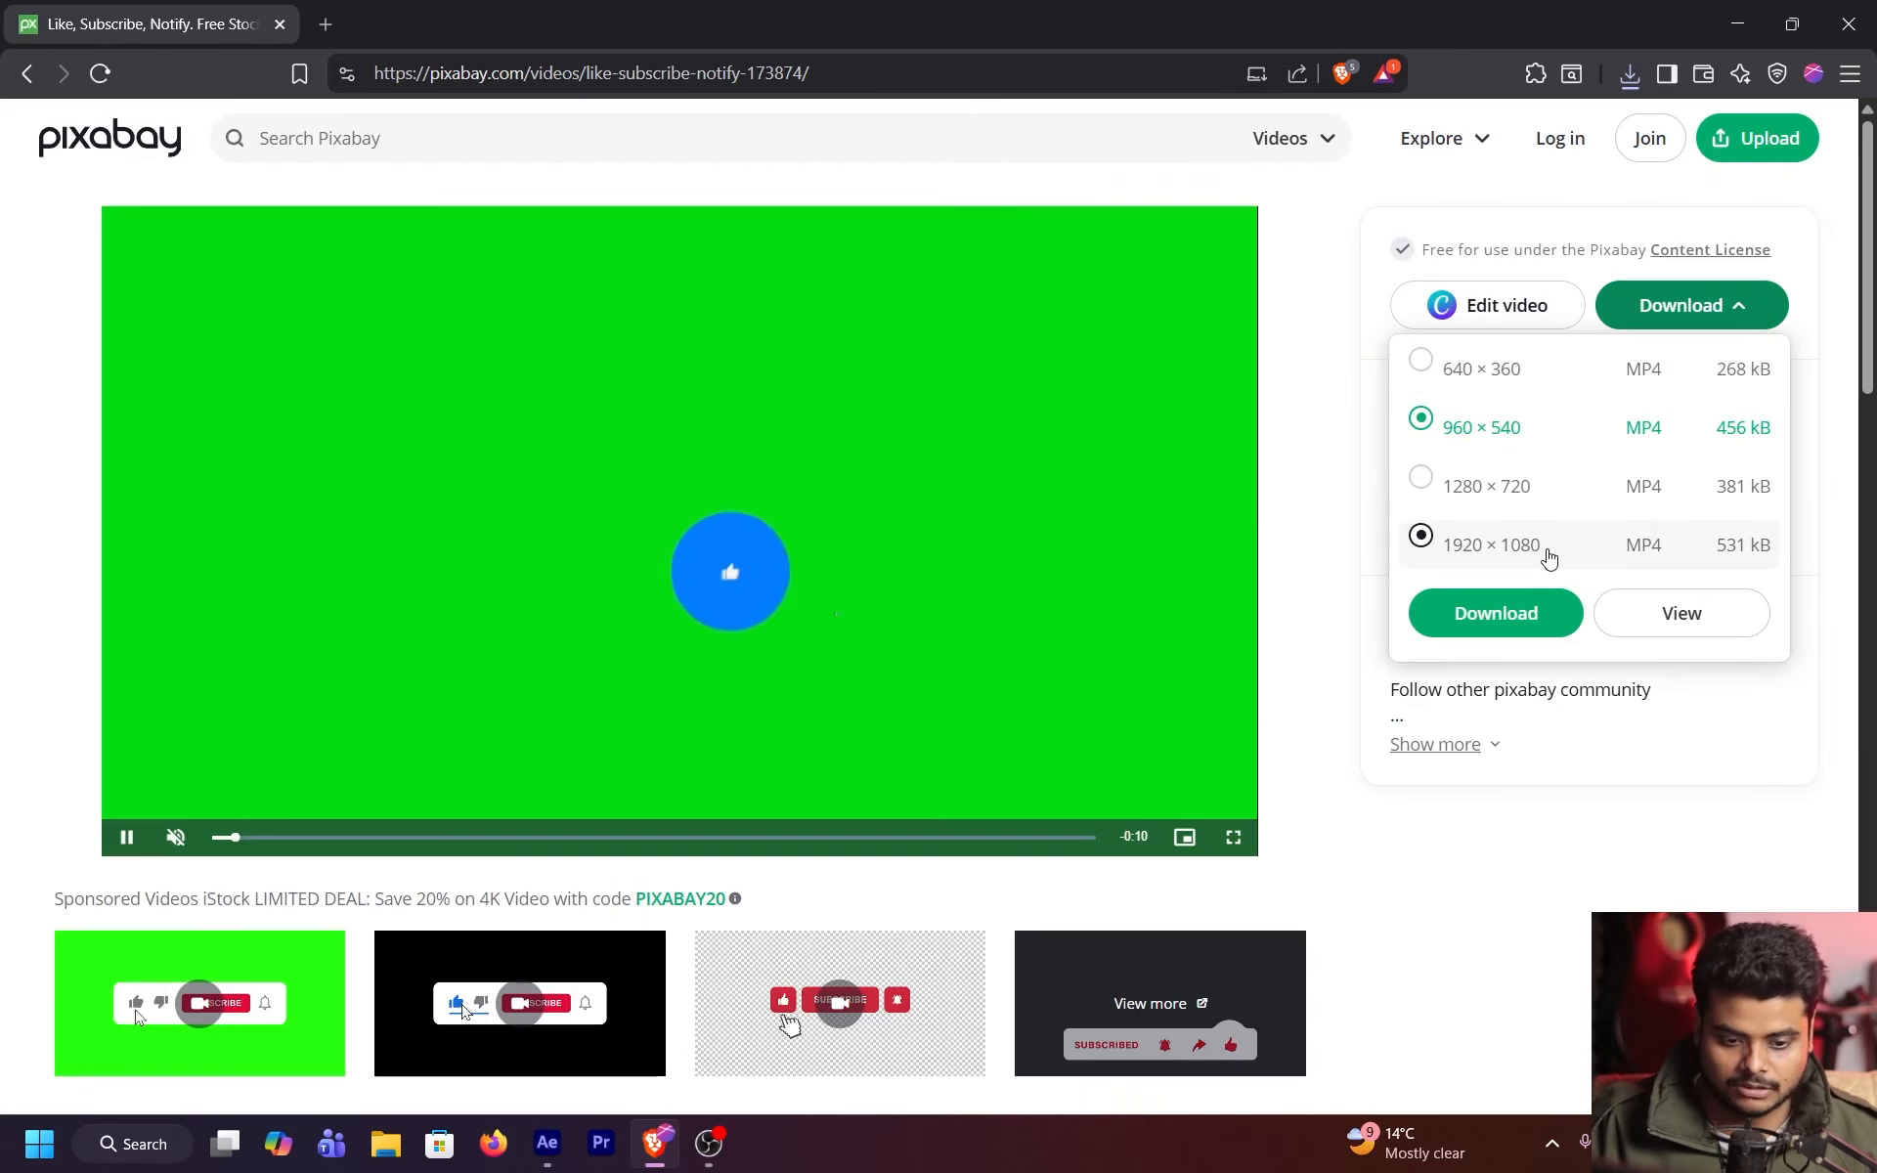
{"action": "left_click", "coordinate": [1486, 615]}
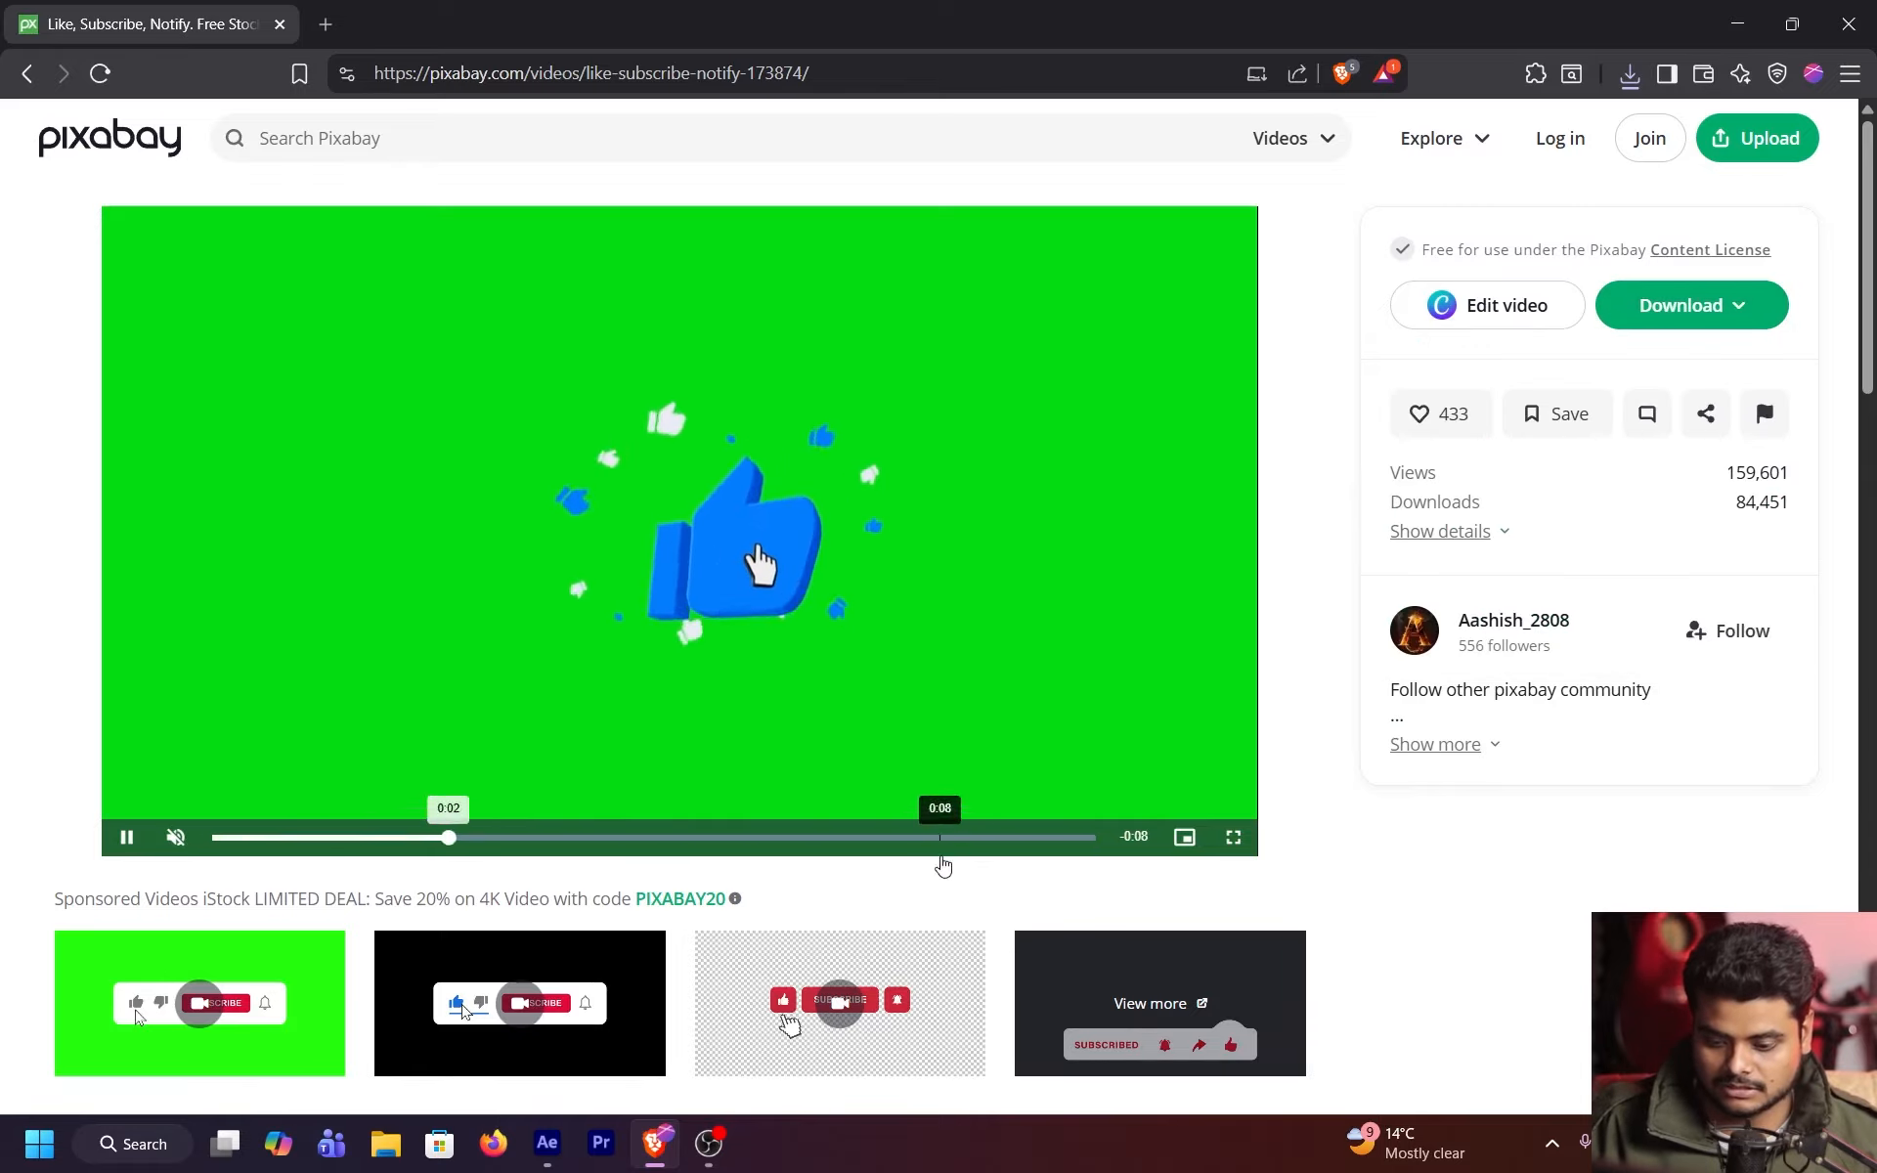
{"action": "scroll", "coordinate": [942, 859], "scroll_direction": "down", "scroll_amount": 3}
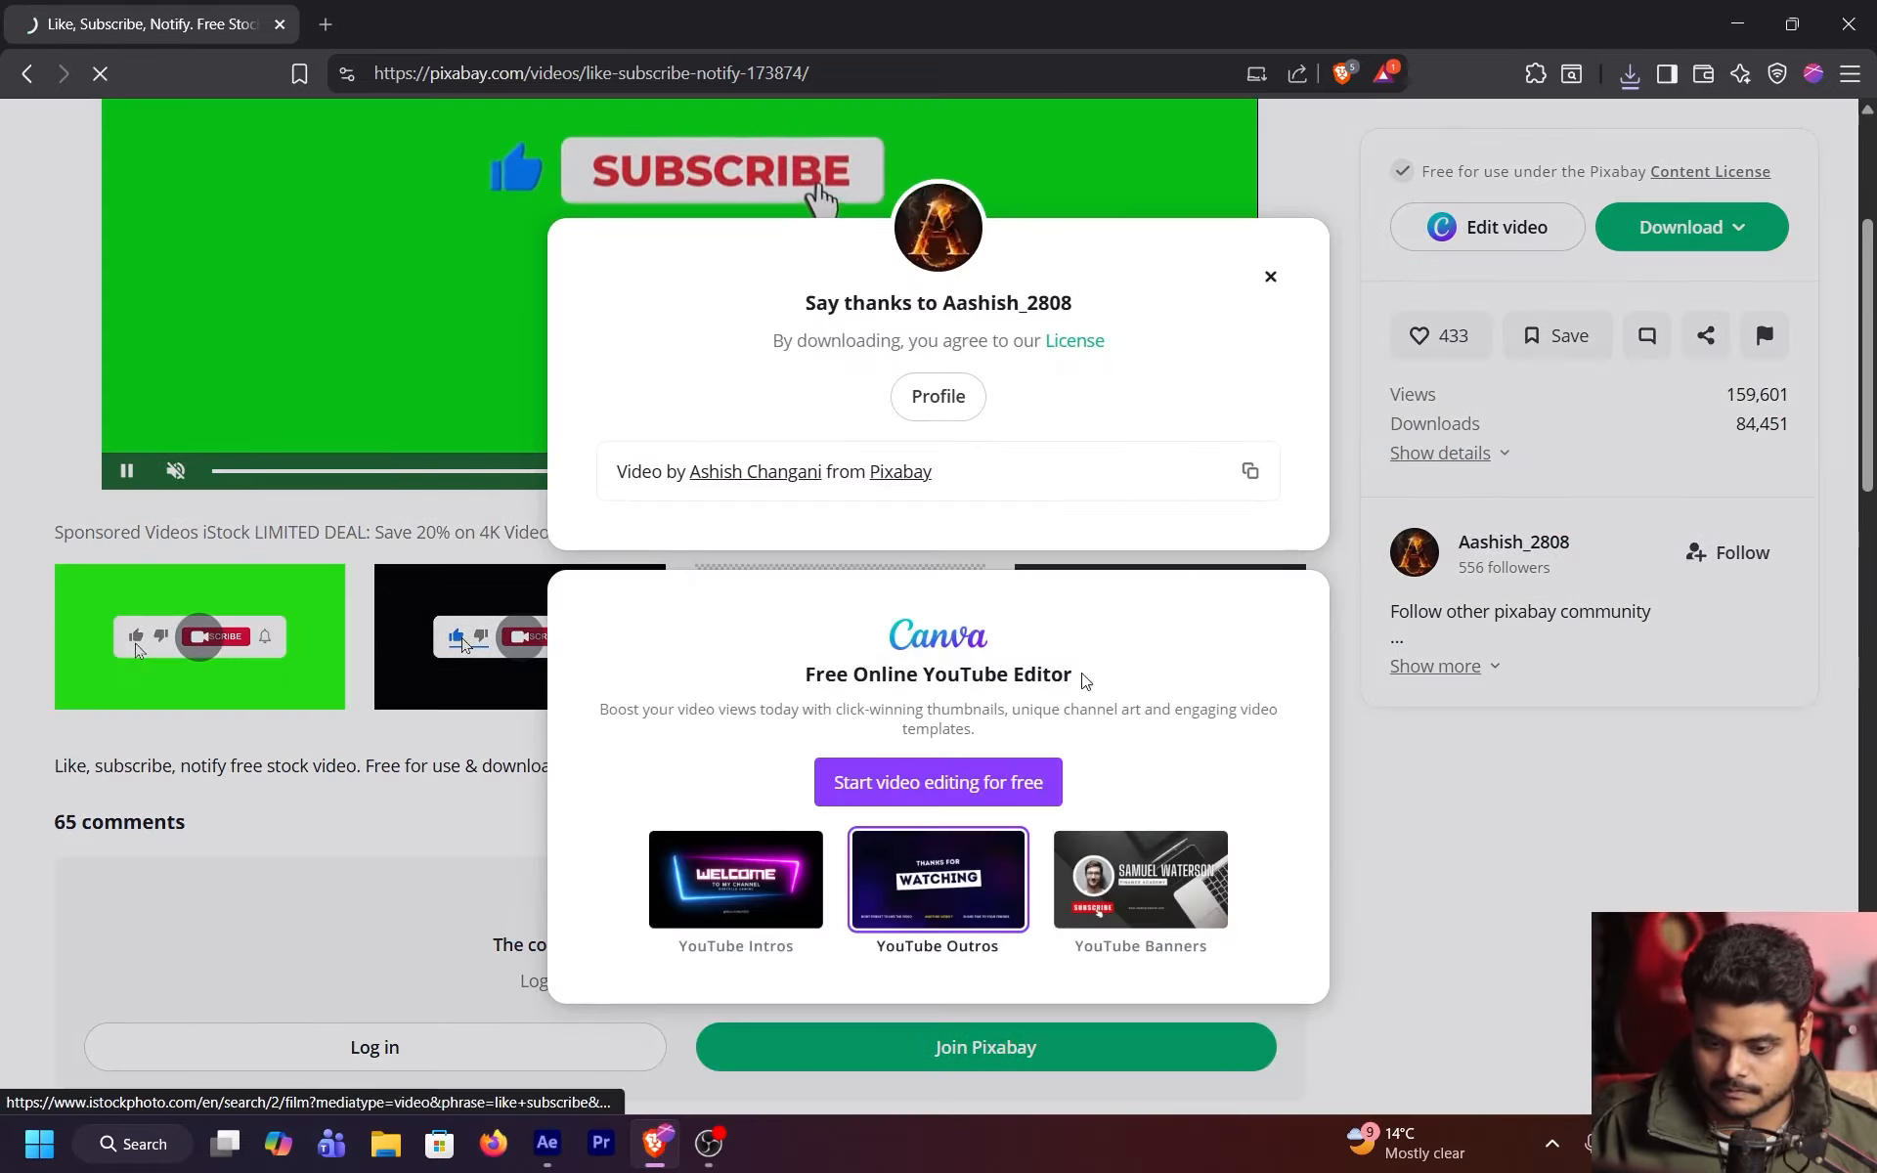
{"action": "key", "text": "Return"}
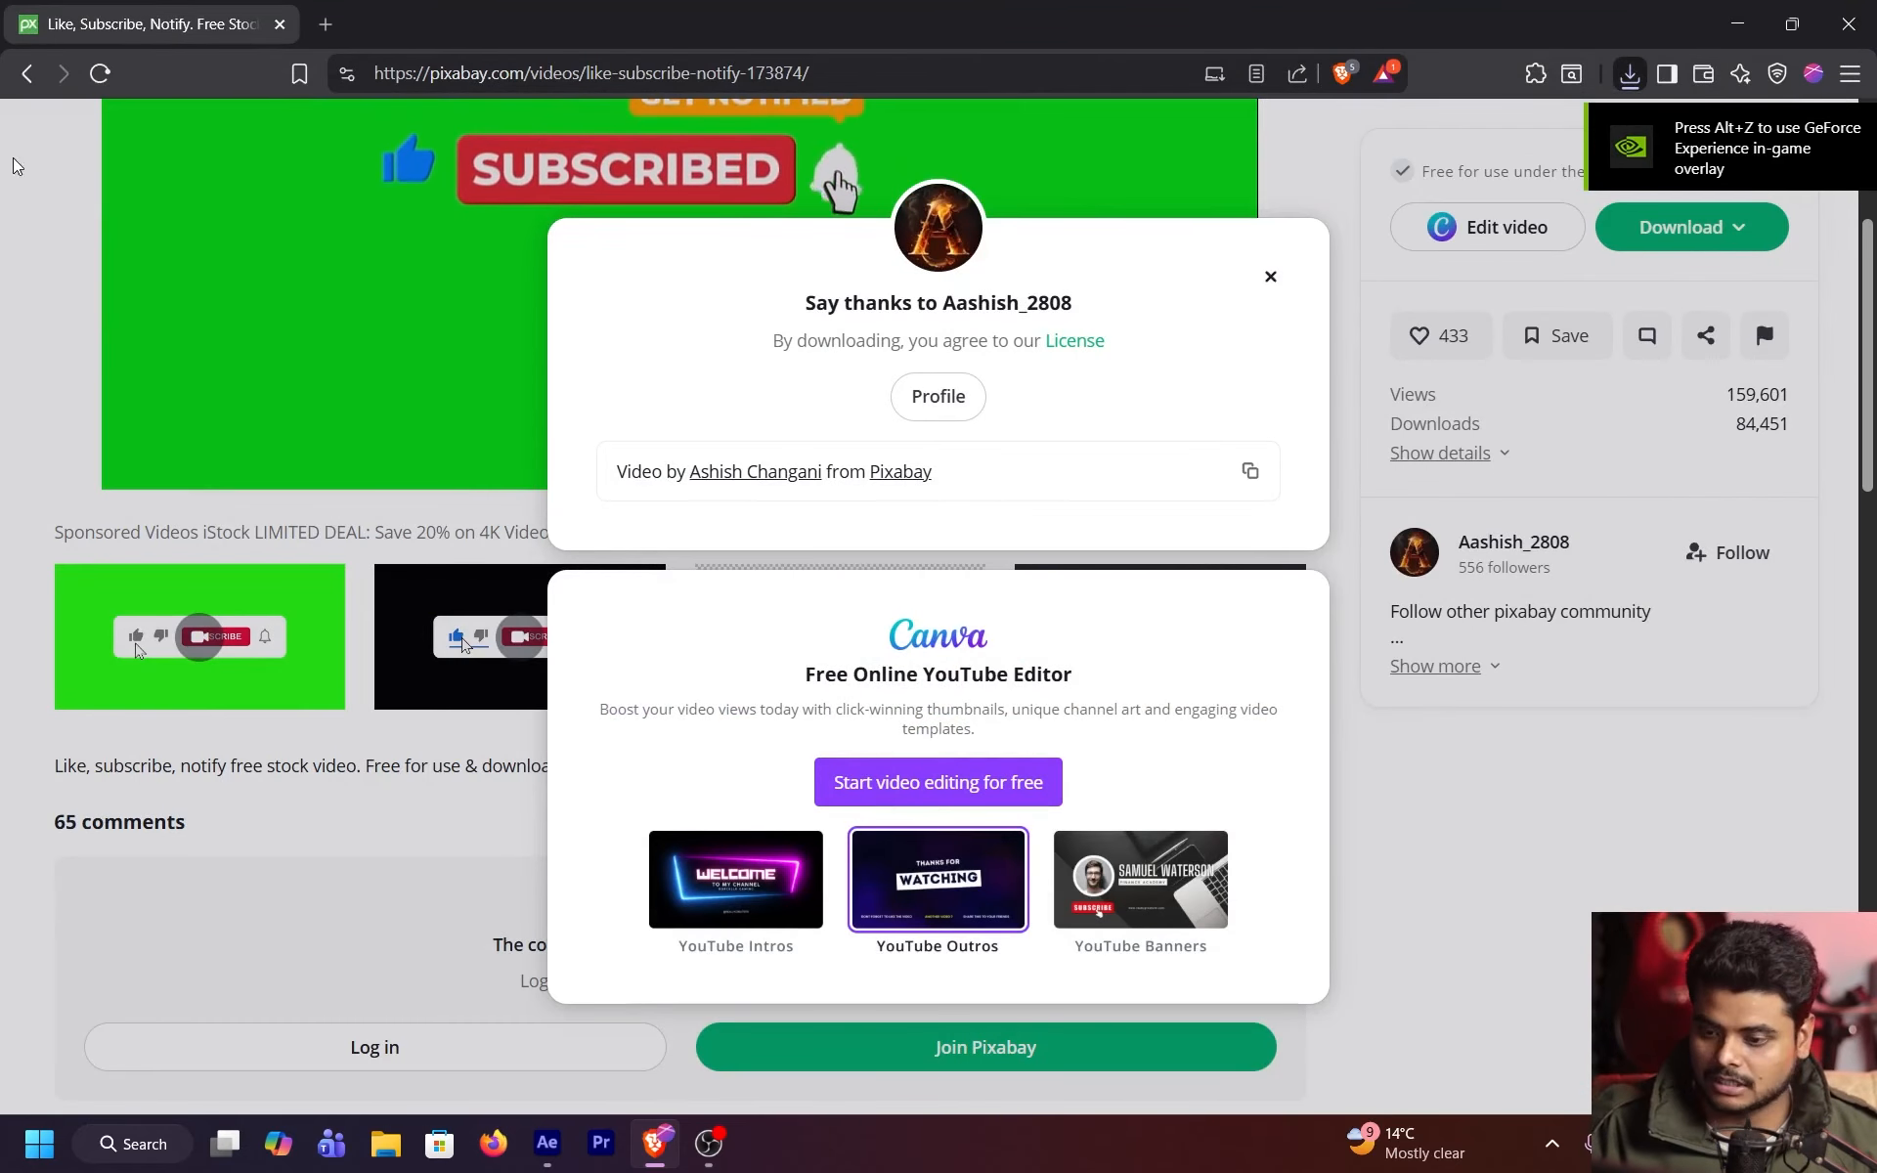
{"action": "key", "text": "alt+Left"}
{"action": "scroll", "coordinate": [212, 583], "scroll_direction": "up", "scroll_amount": 4}
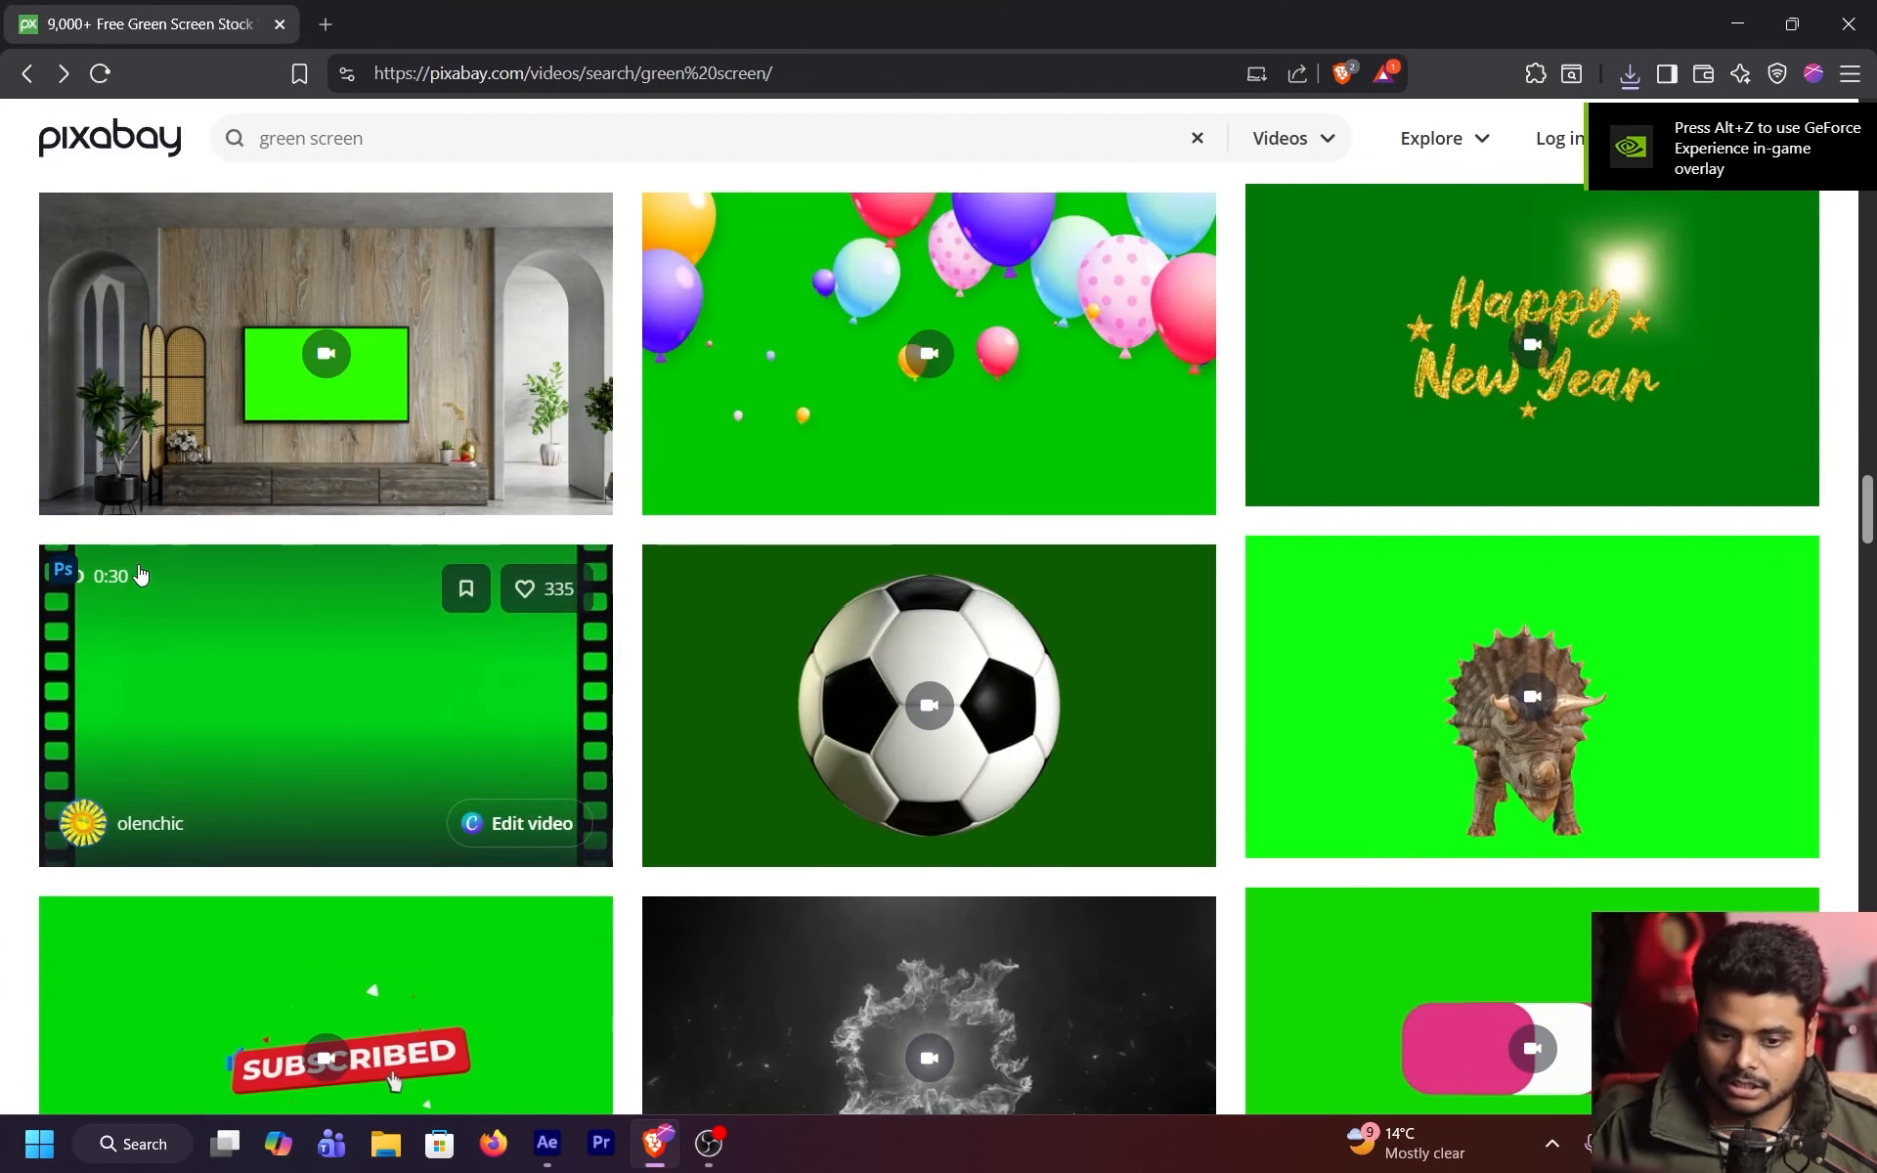
- Switch to After Effects, dismiss the disk cache warning, and open the recent project "After effects classes"
{"action": "key", "text": "alt+Tab"}
{"action": "left_click", "coordinate": [1392, 565]}
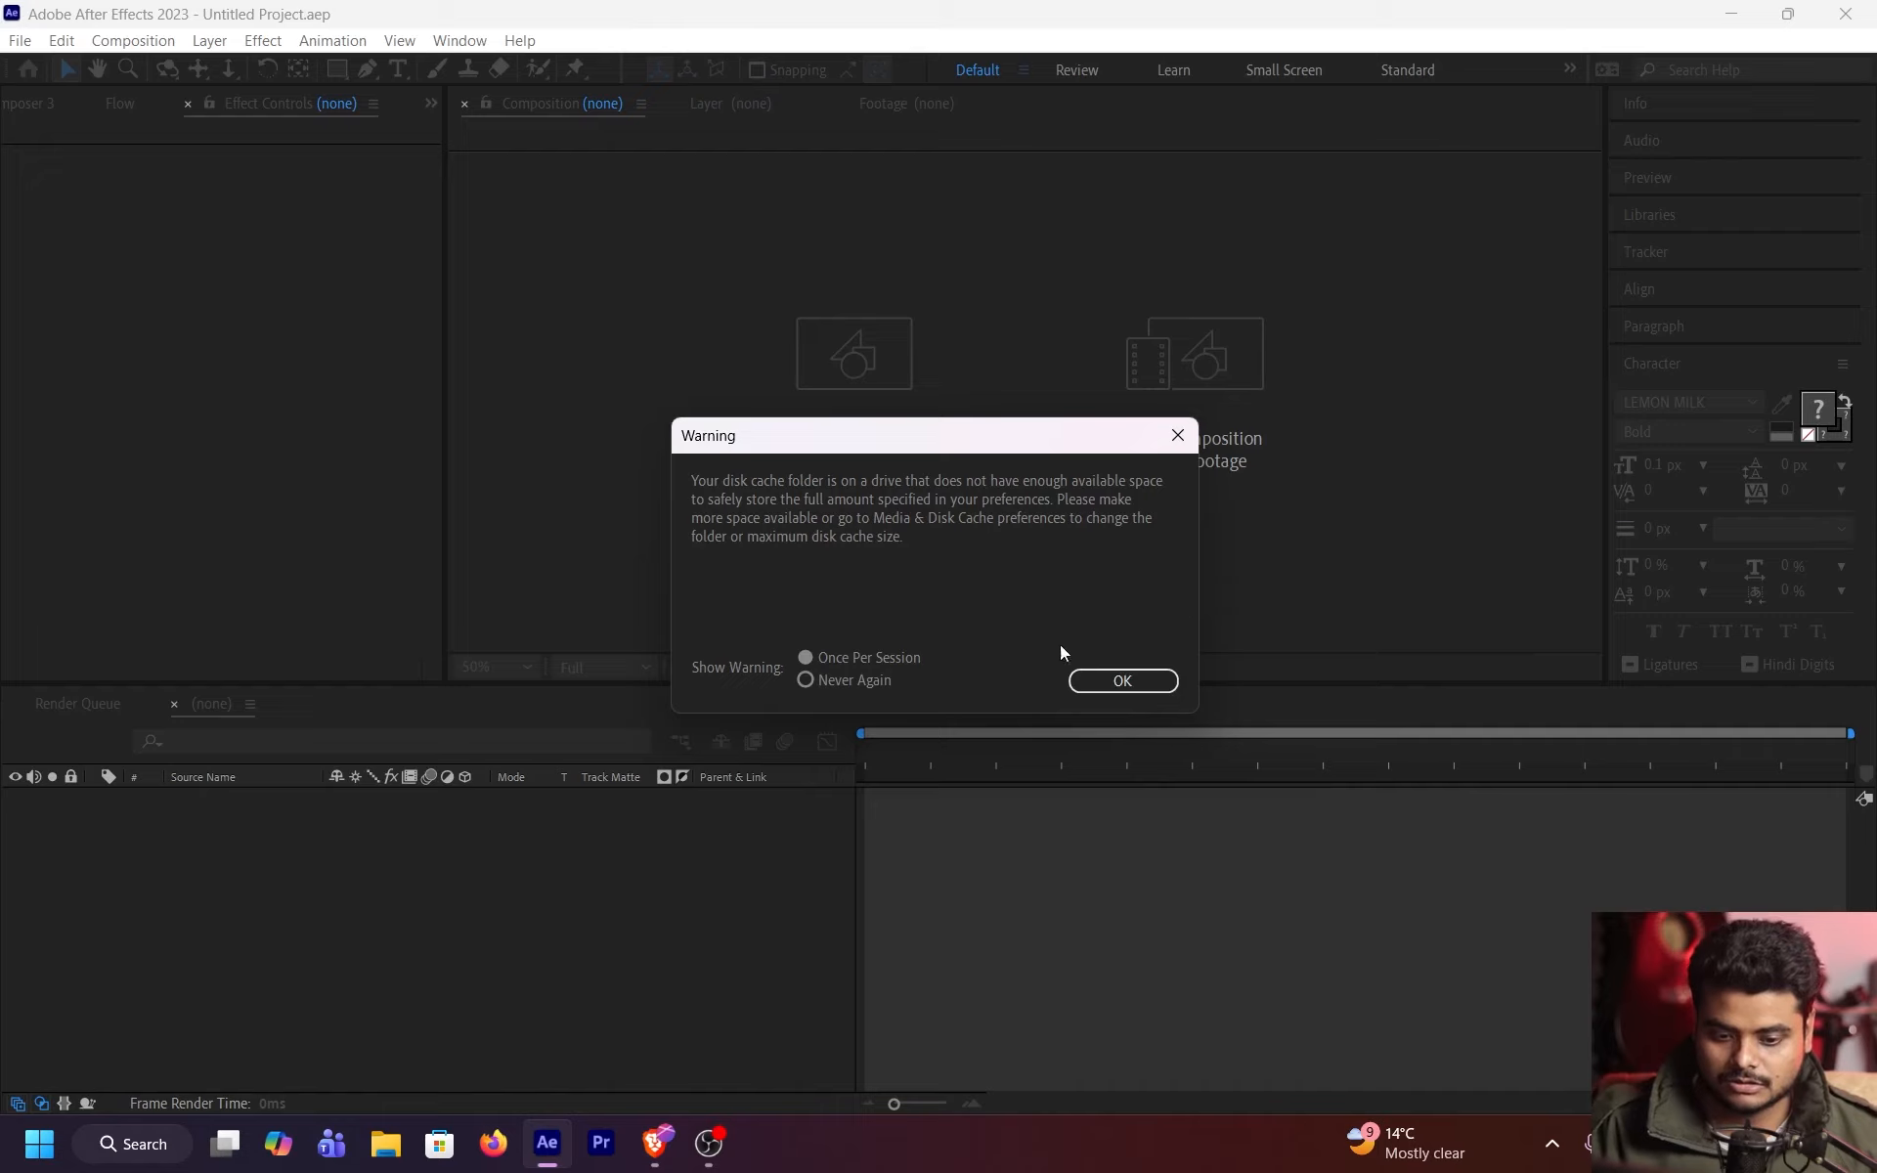
{"action": "left_click", "coordinate": [1118, 677]}
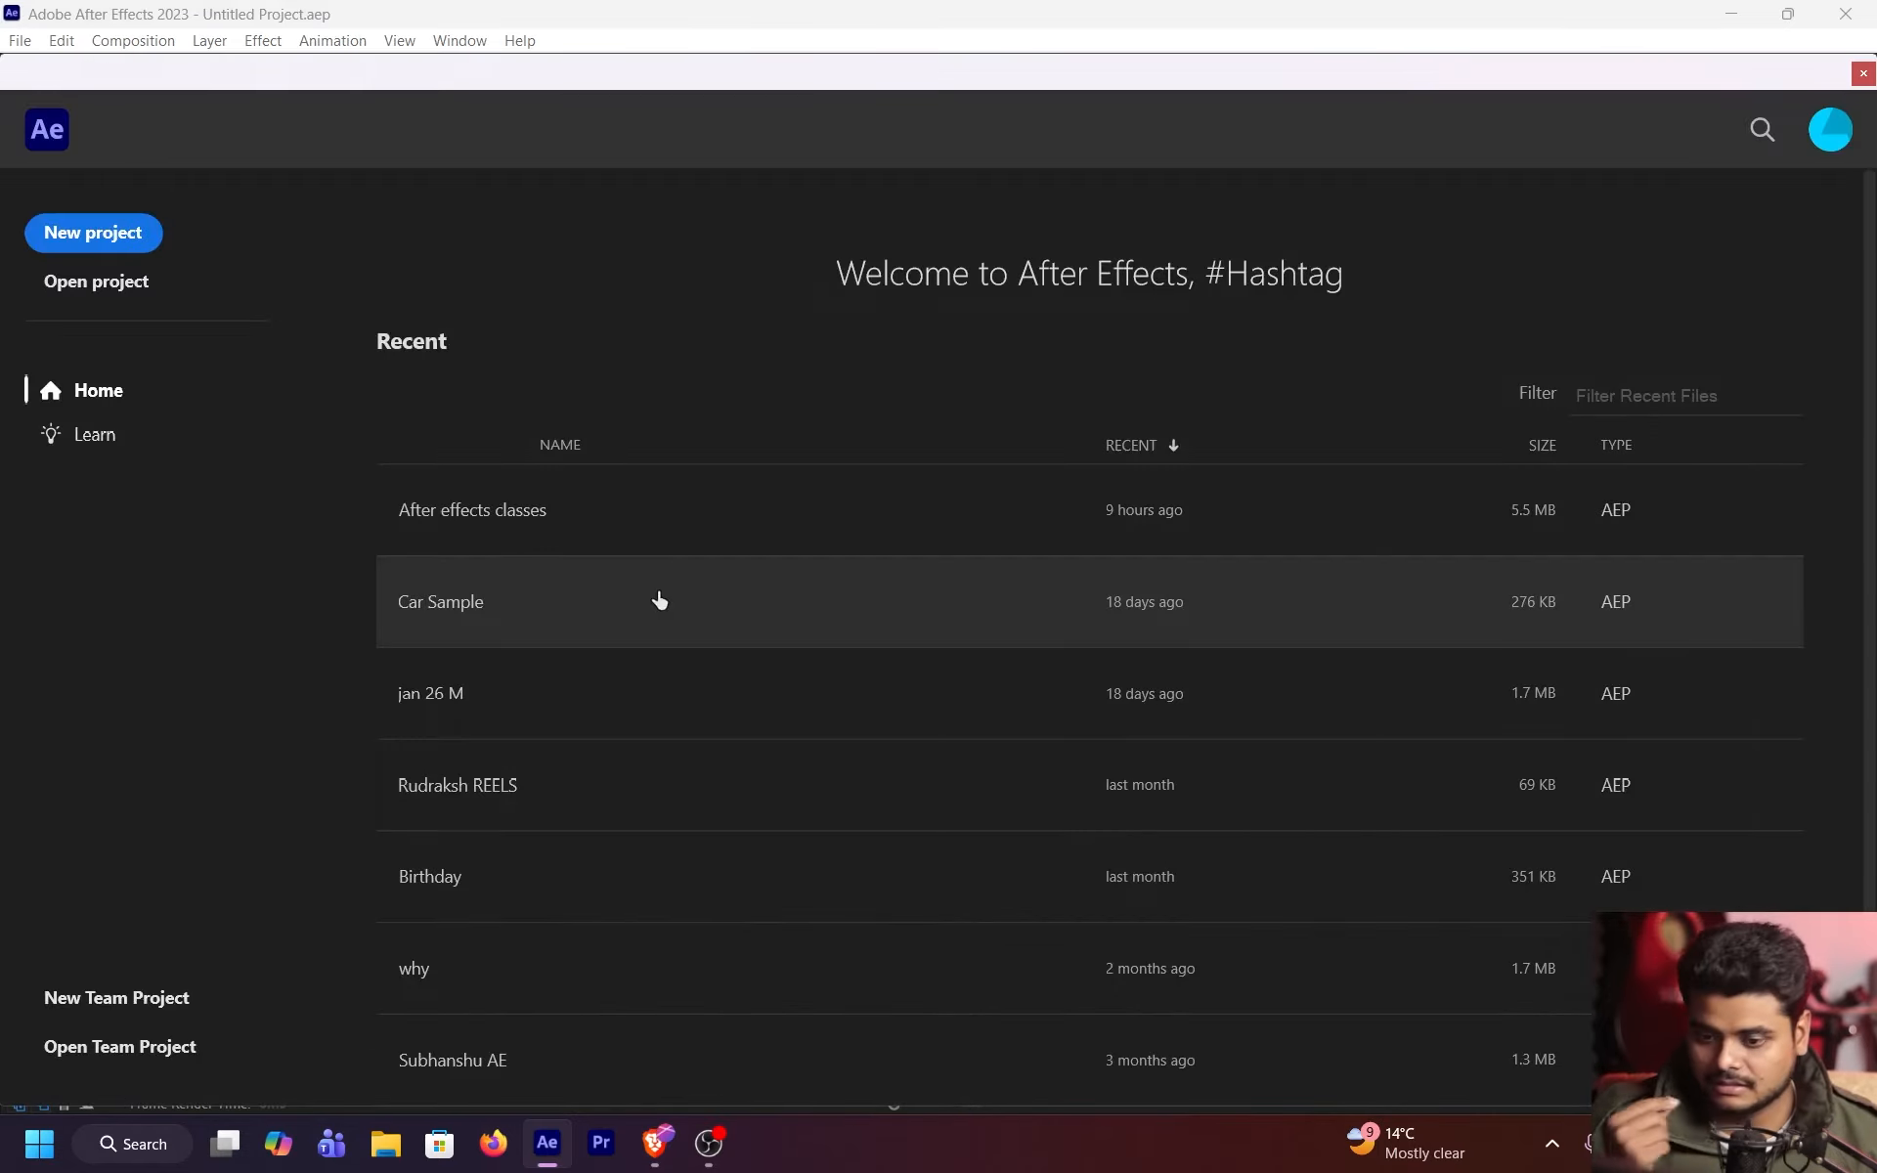
{"action": "left_click", "coordinate": [699, 549]}
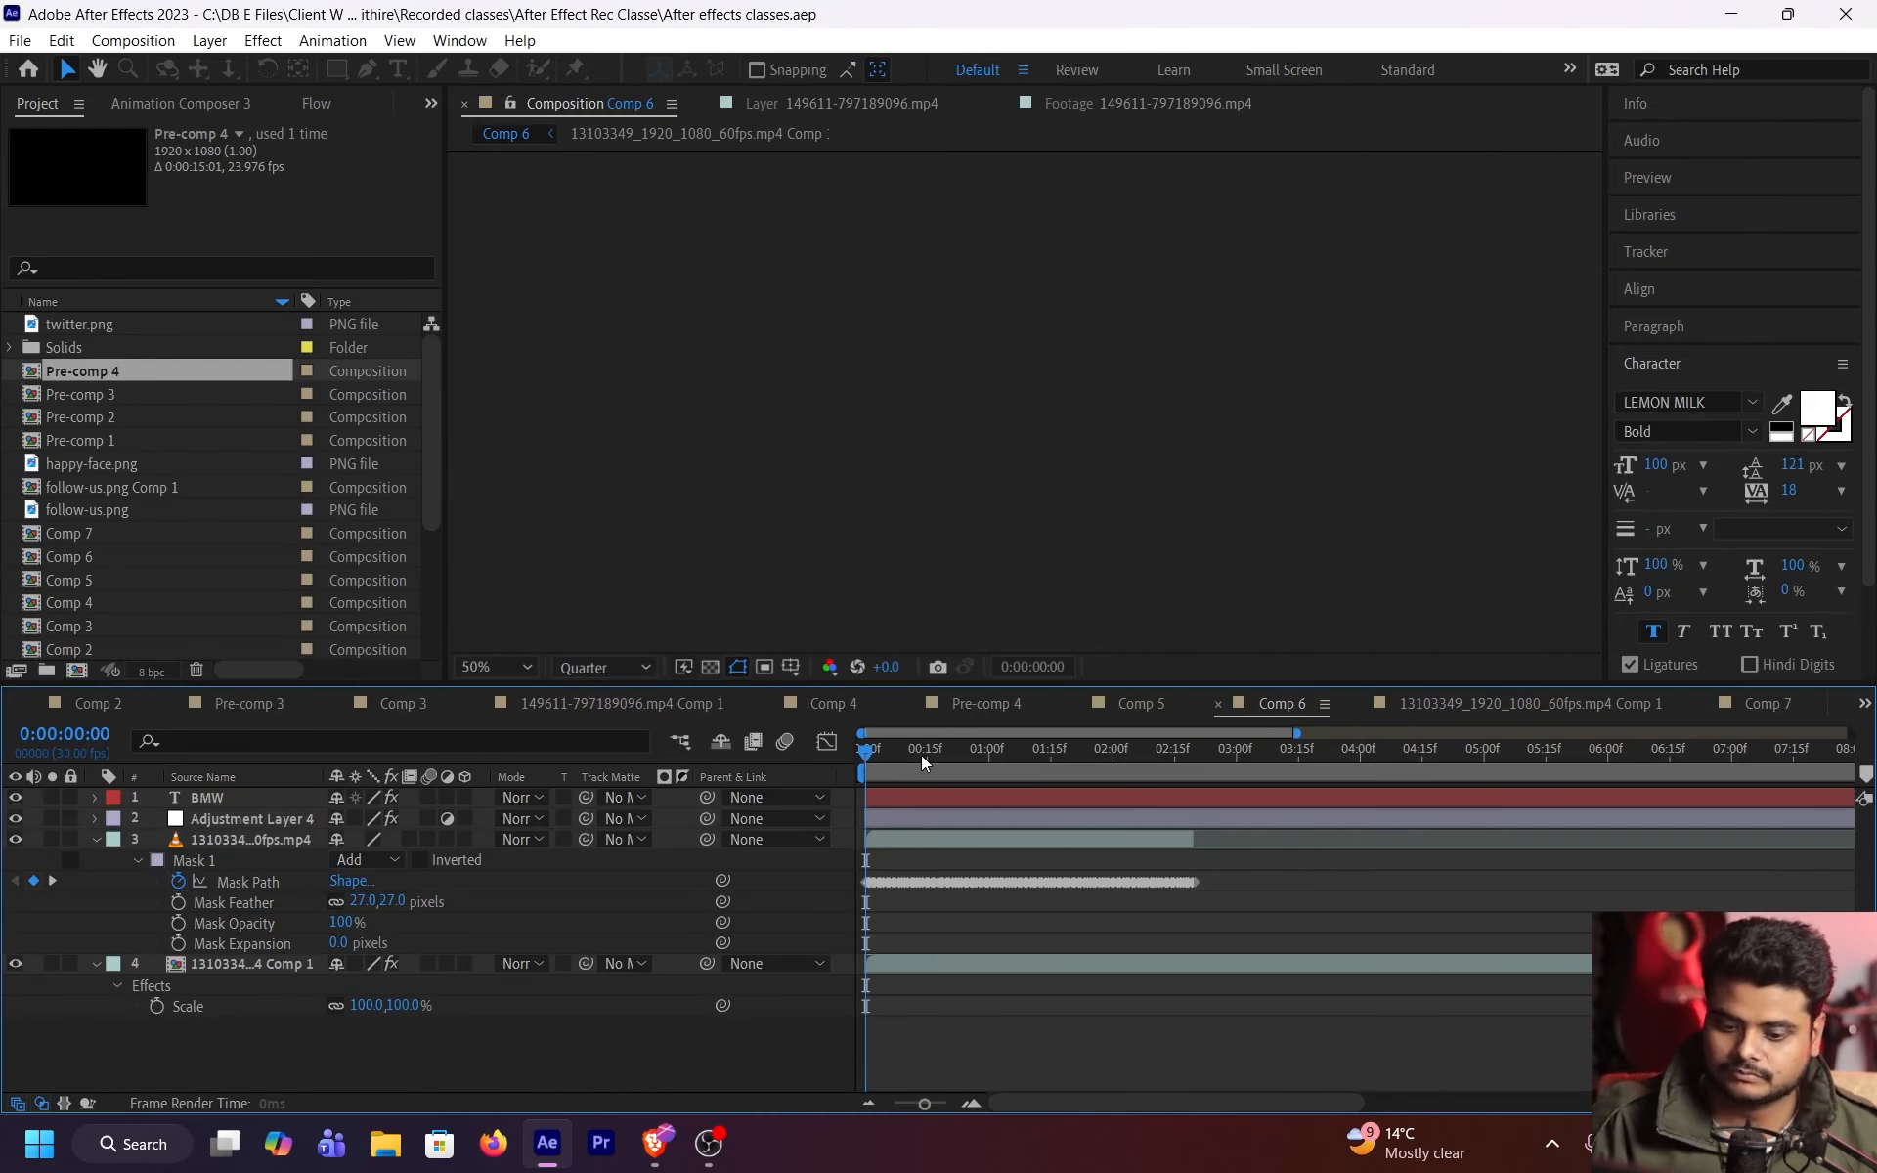
- Play a preview of the BMW car edit in Comp 6 from the start of the timeline
{"action": "left_click_drag", "start_coordinate": [942, 754], "coordinate": [862, 772]}
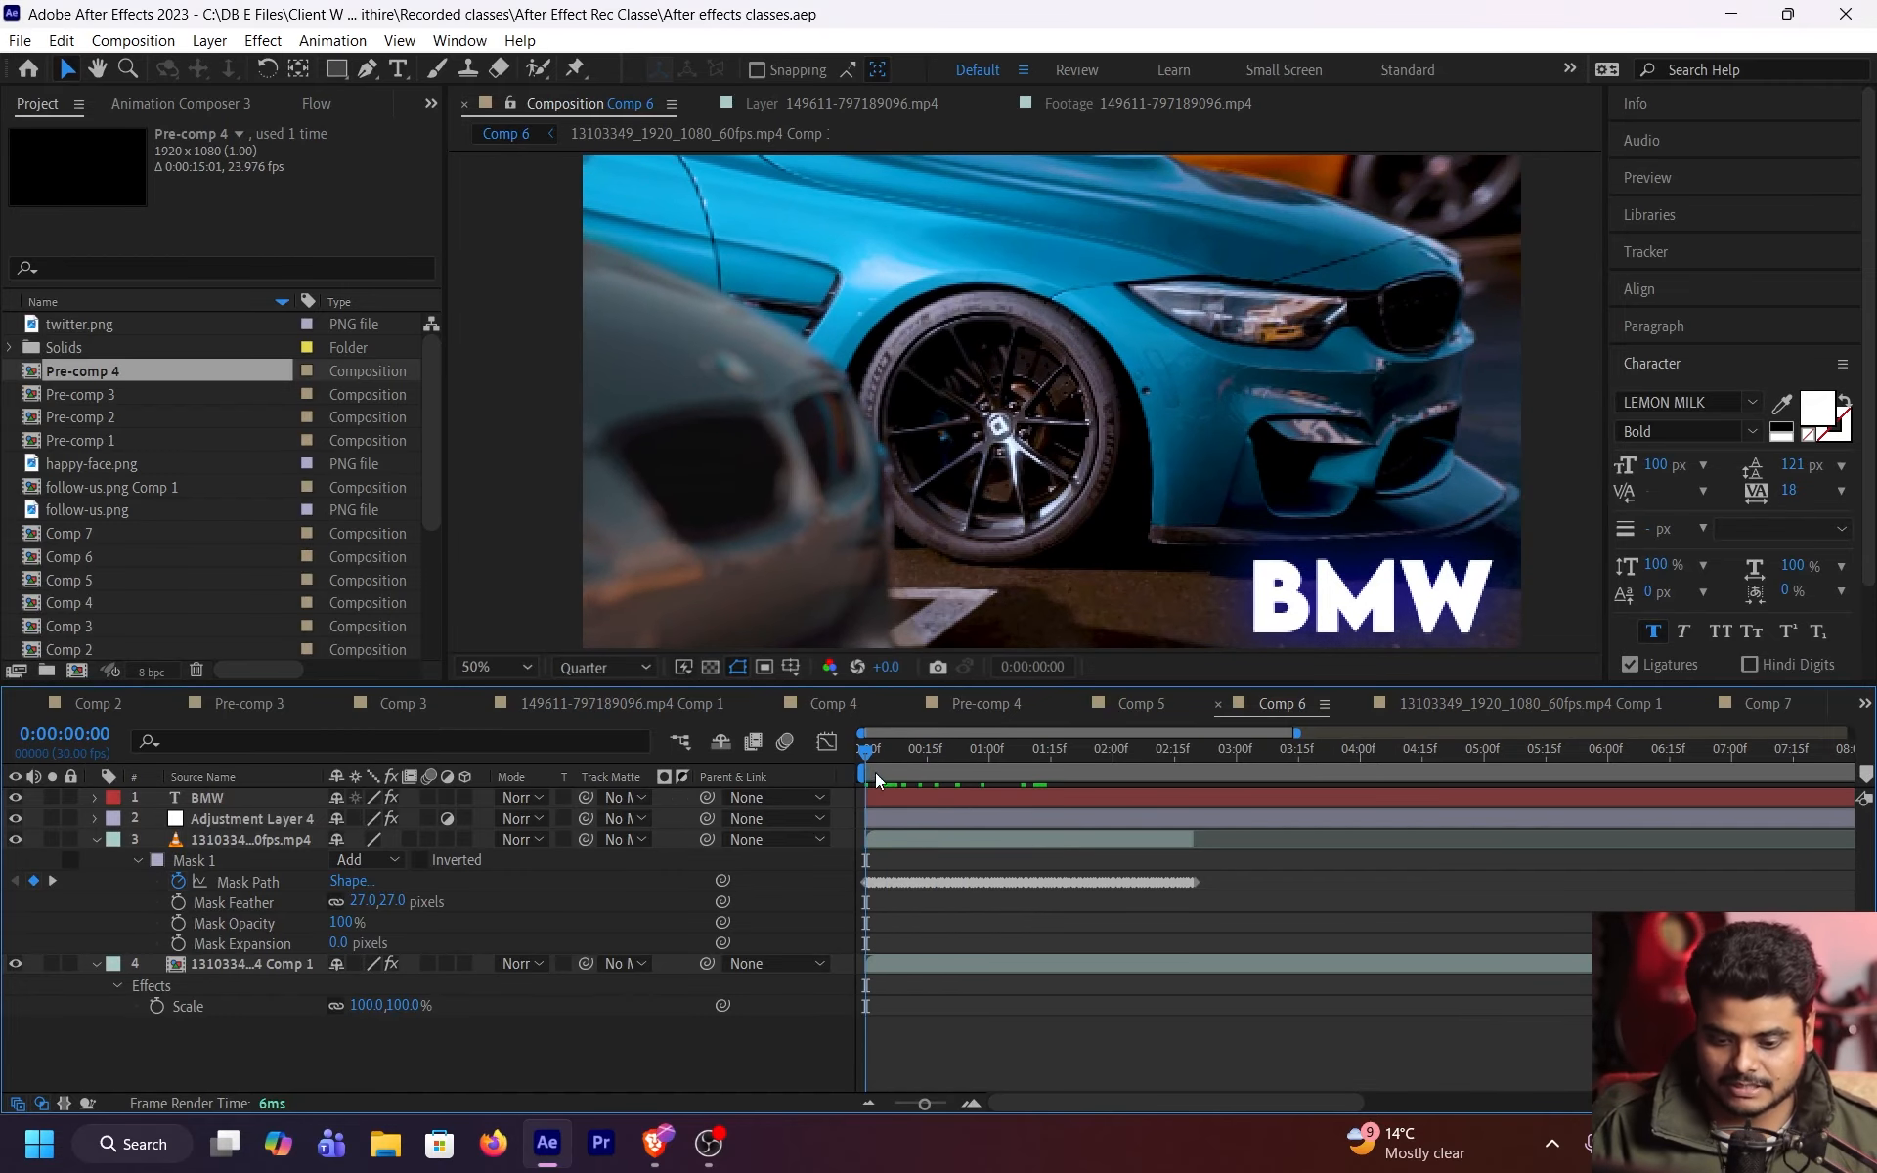
{"action": "key", "text": "space"}
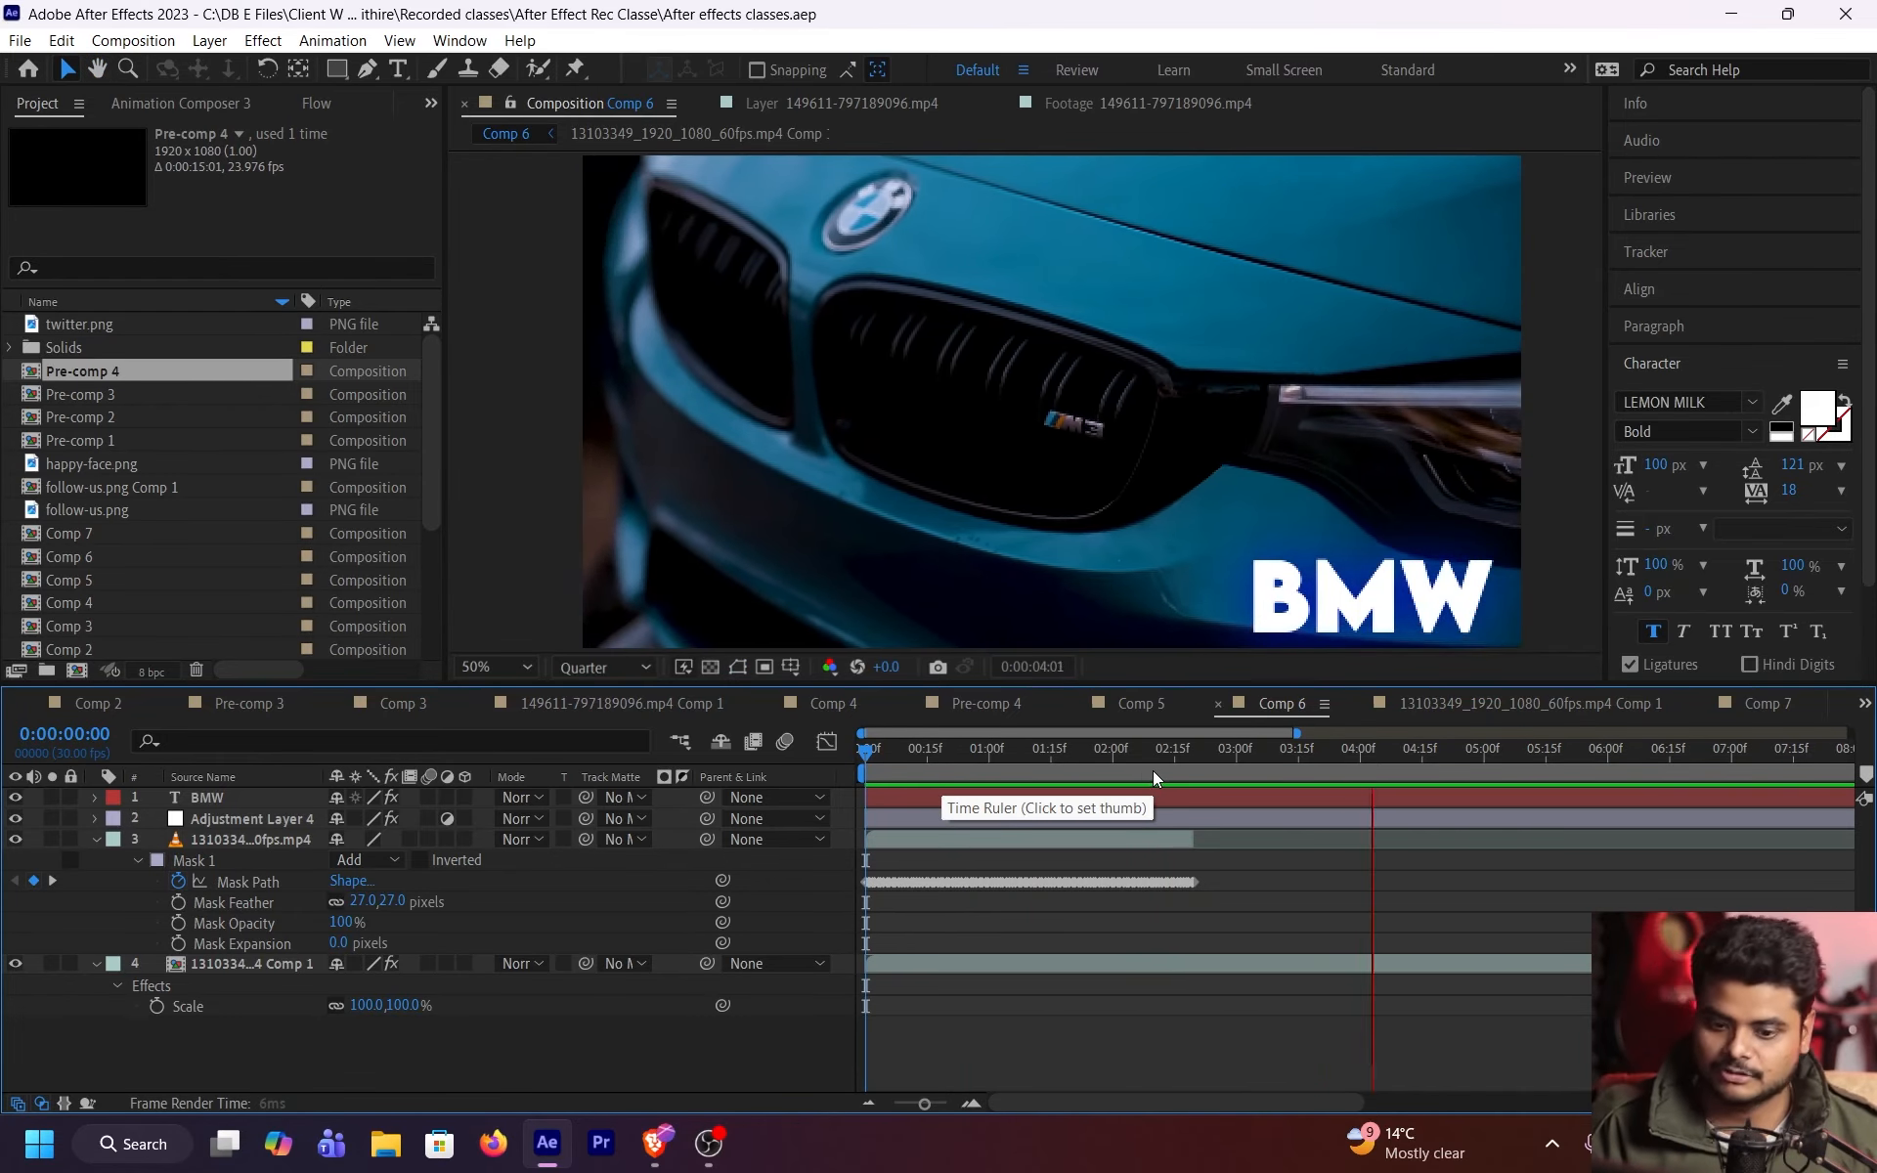
{"action": "key", "text": "space"}
- Inspect the effects applied to the Comp 6 layers, from the BMW text and Adjustment Layer 4 down to the precomposed car footage
{"action": "left_click", "coordinate": [1253, 796]}
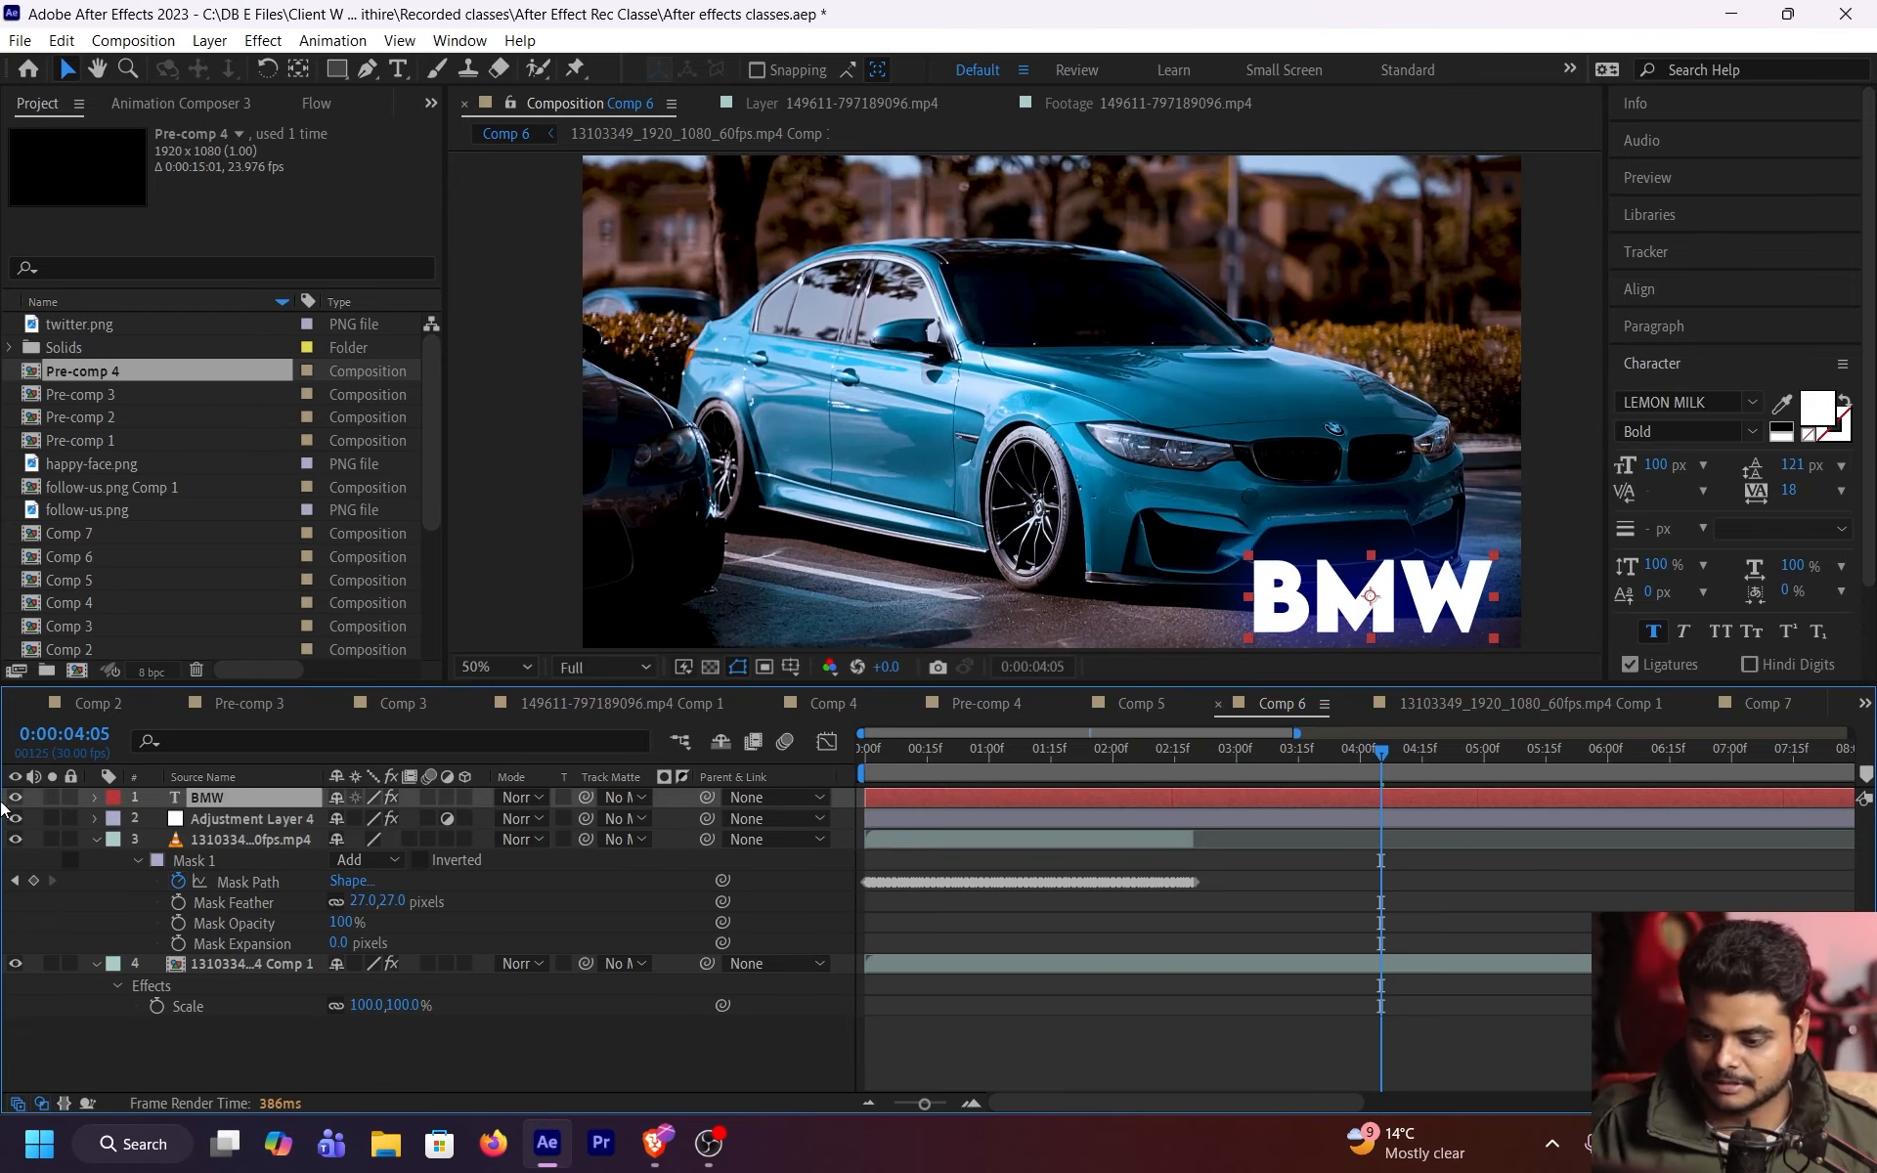
{"action": "left_click", "coordinate": [211, 820]}
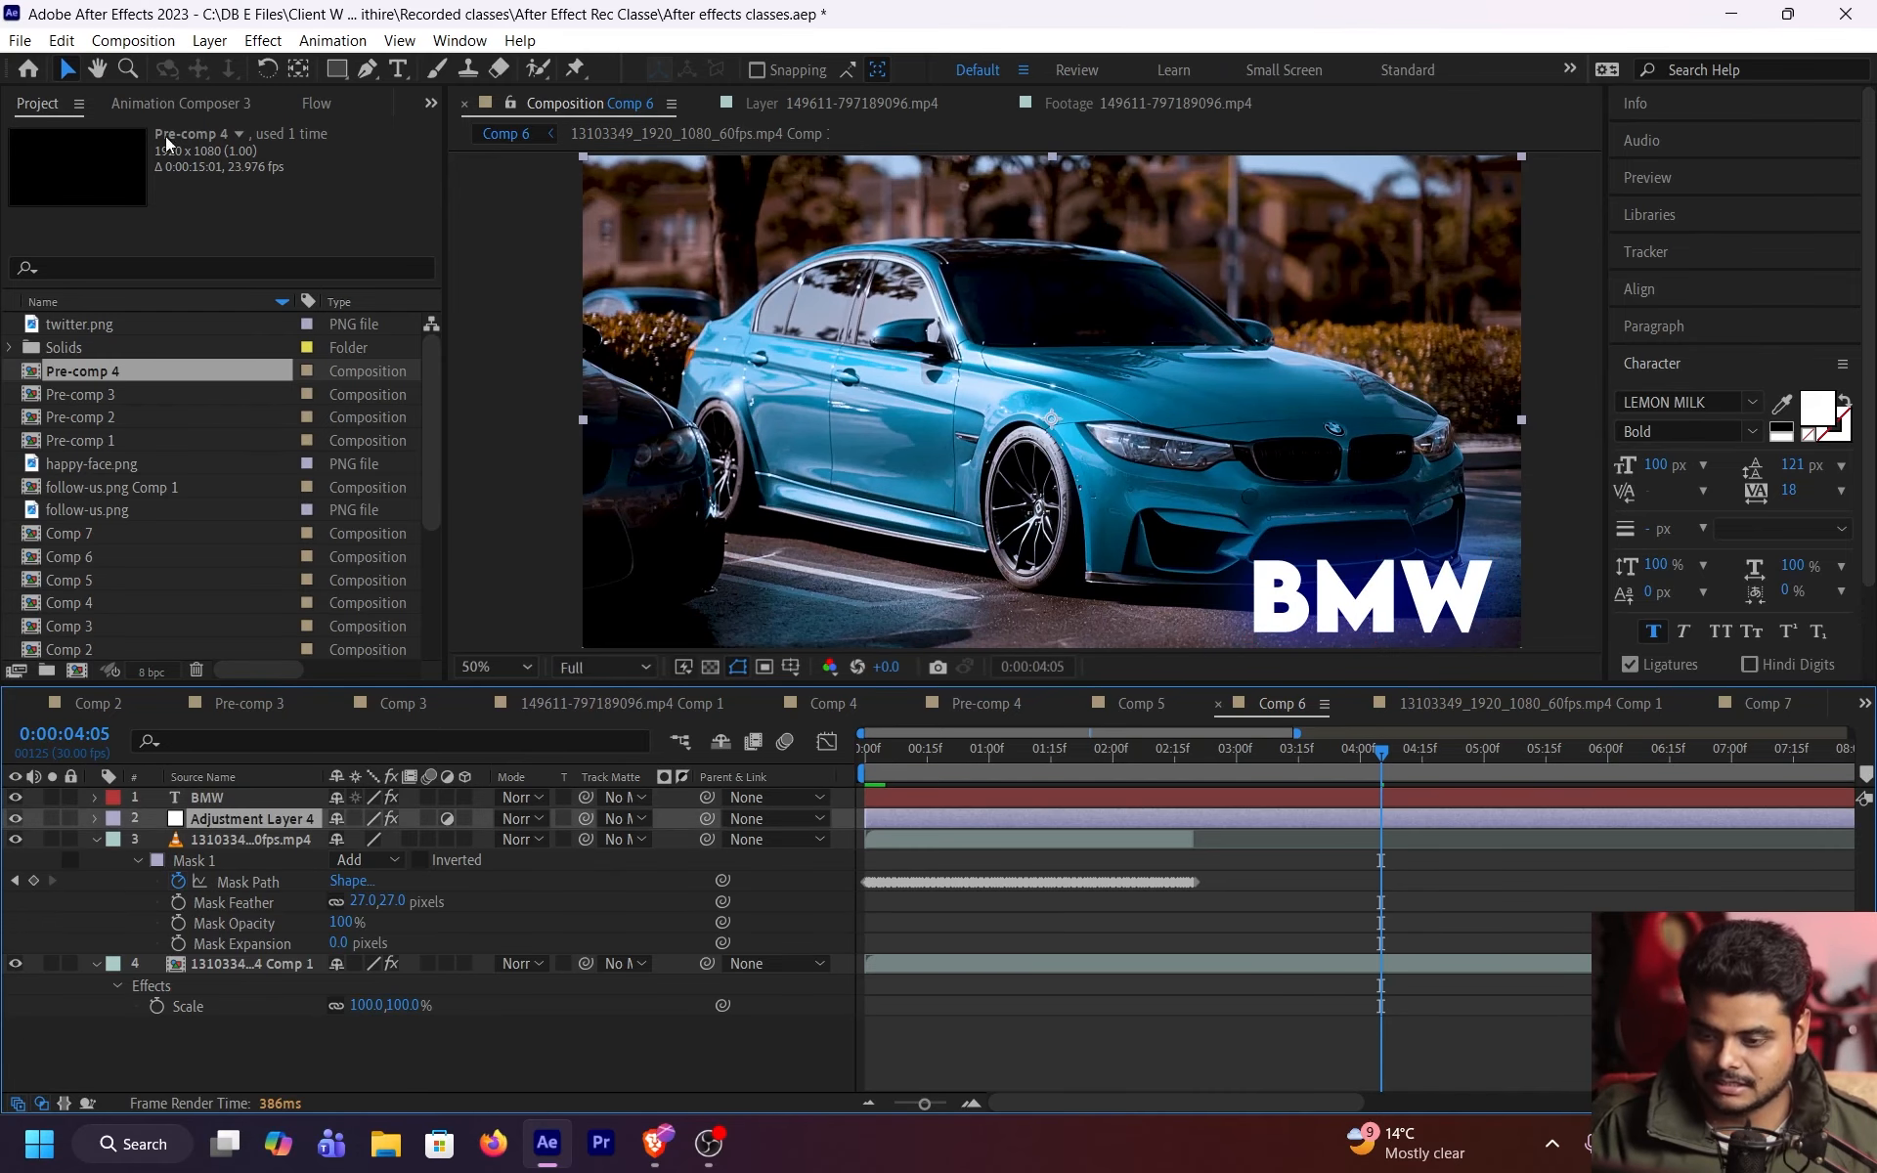
{"action": "left_click", "coordinate": [207, 105]}
{"action": "left_click", "coordinate": [310, 106]}
{"action": "key", "text": "F3"}
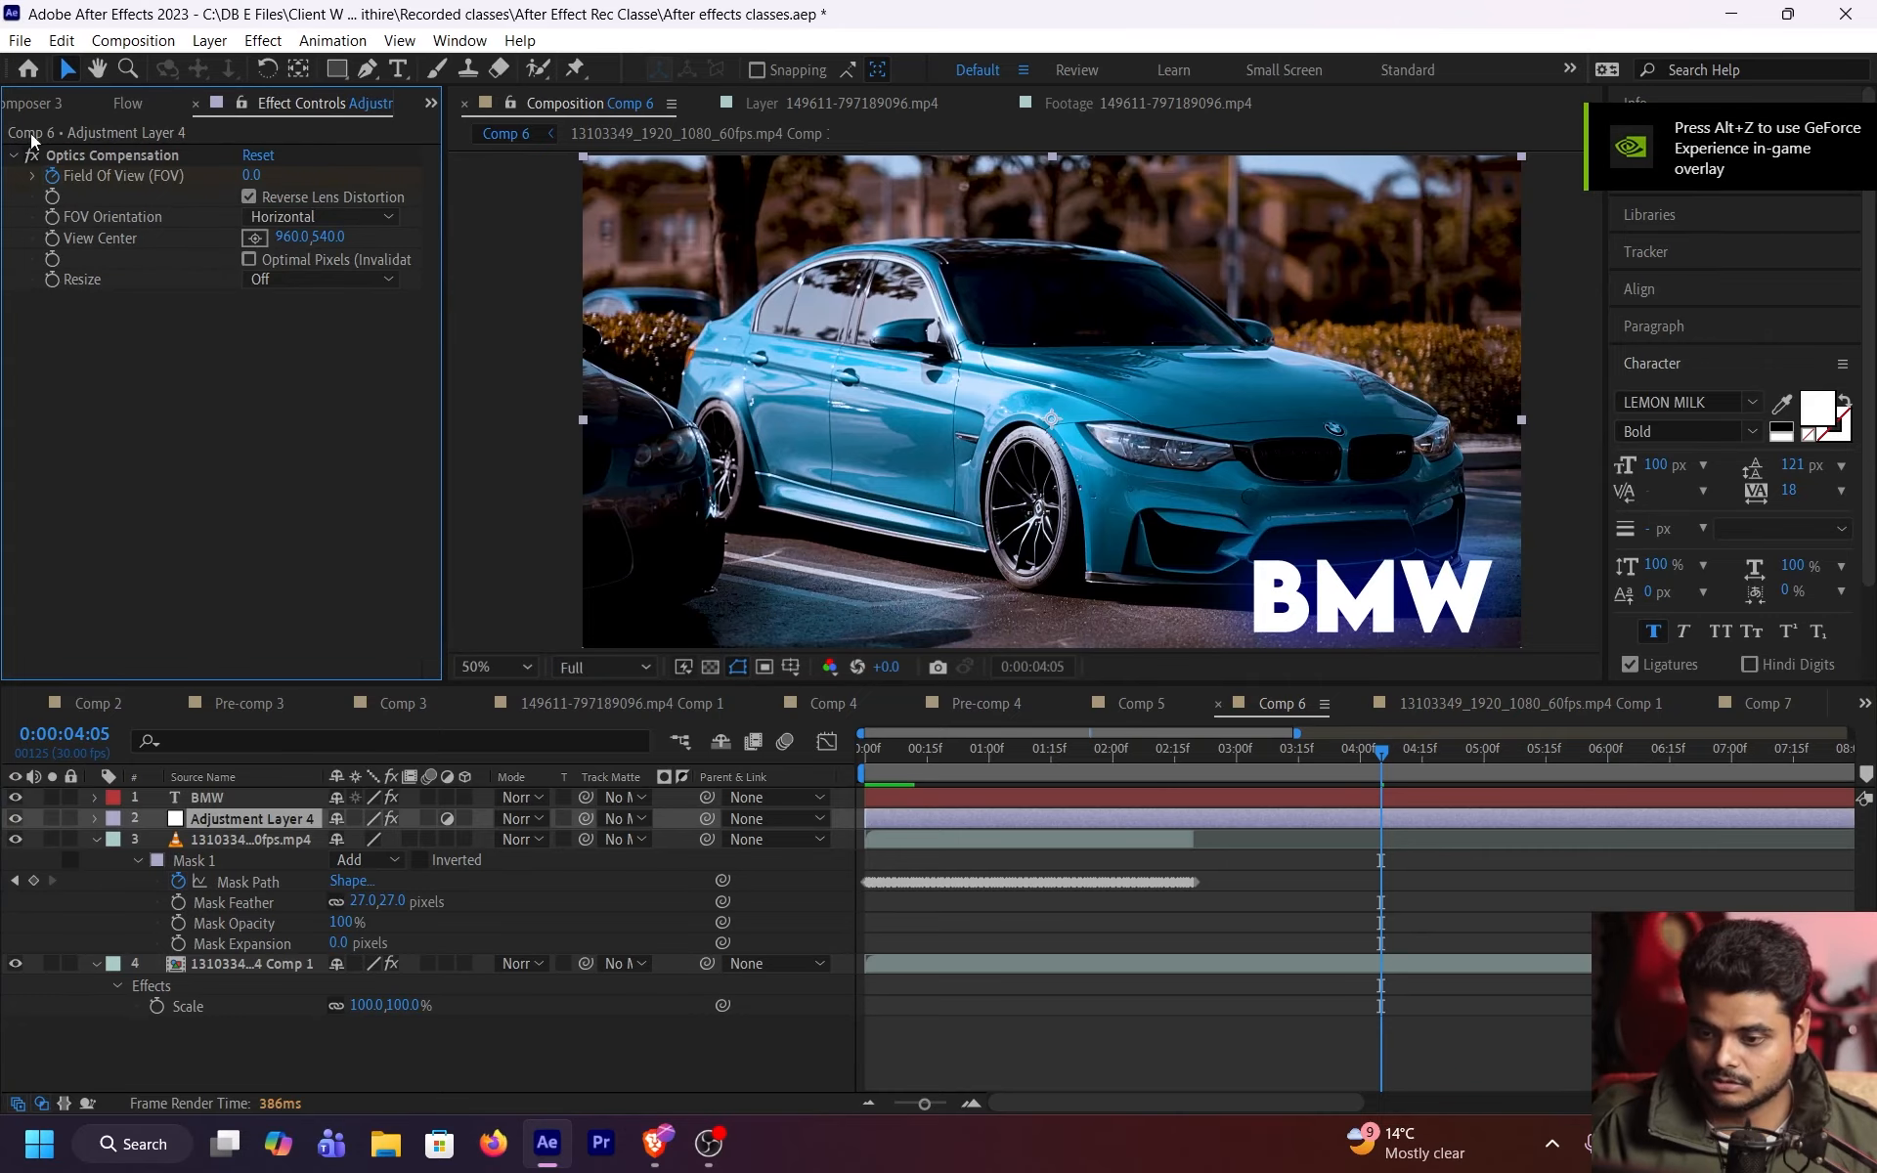
{"action": "left_click", "coordinate": [233, 838]}
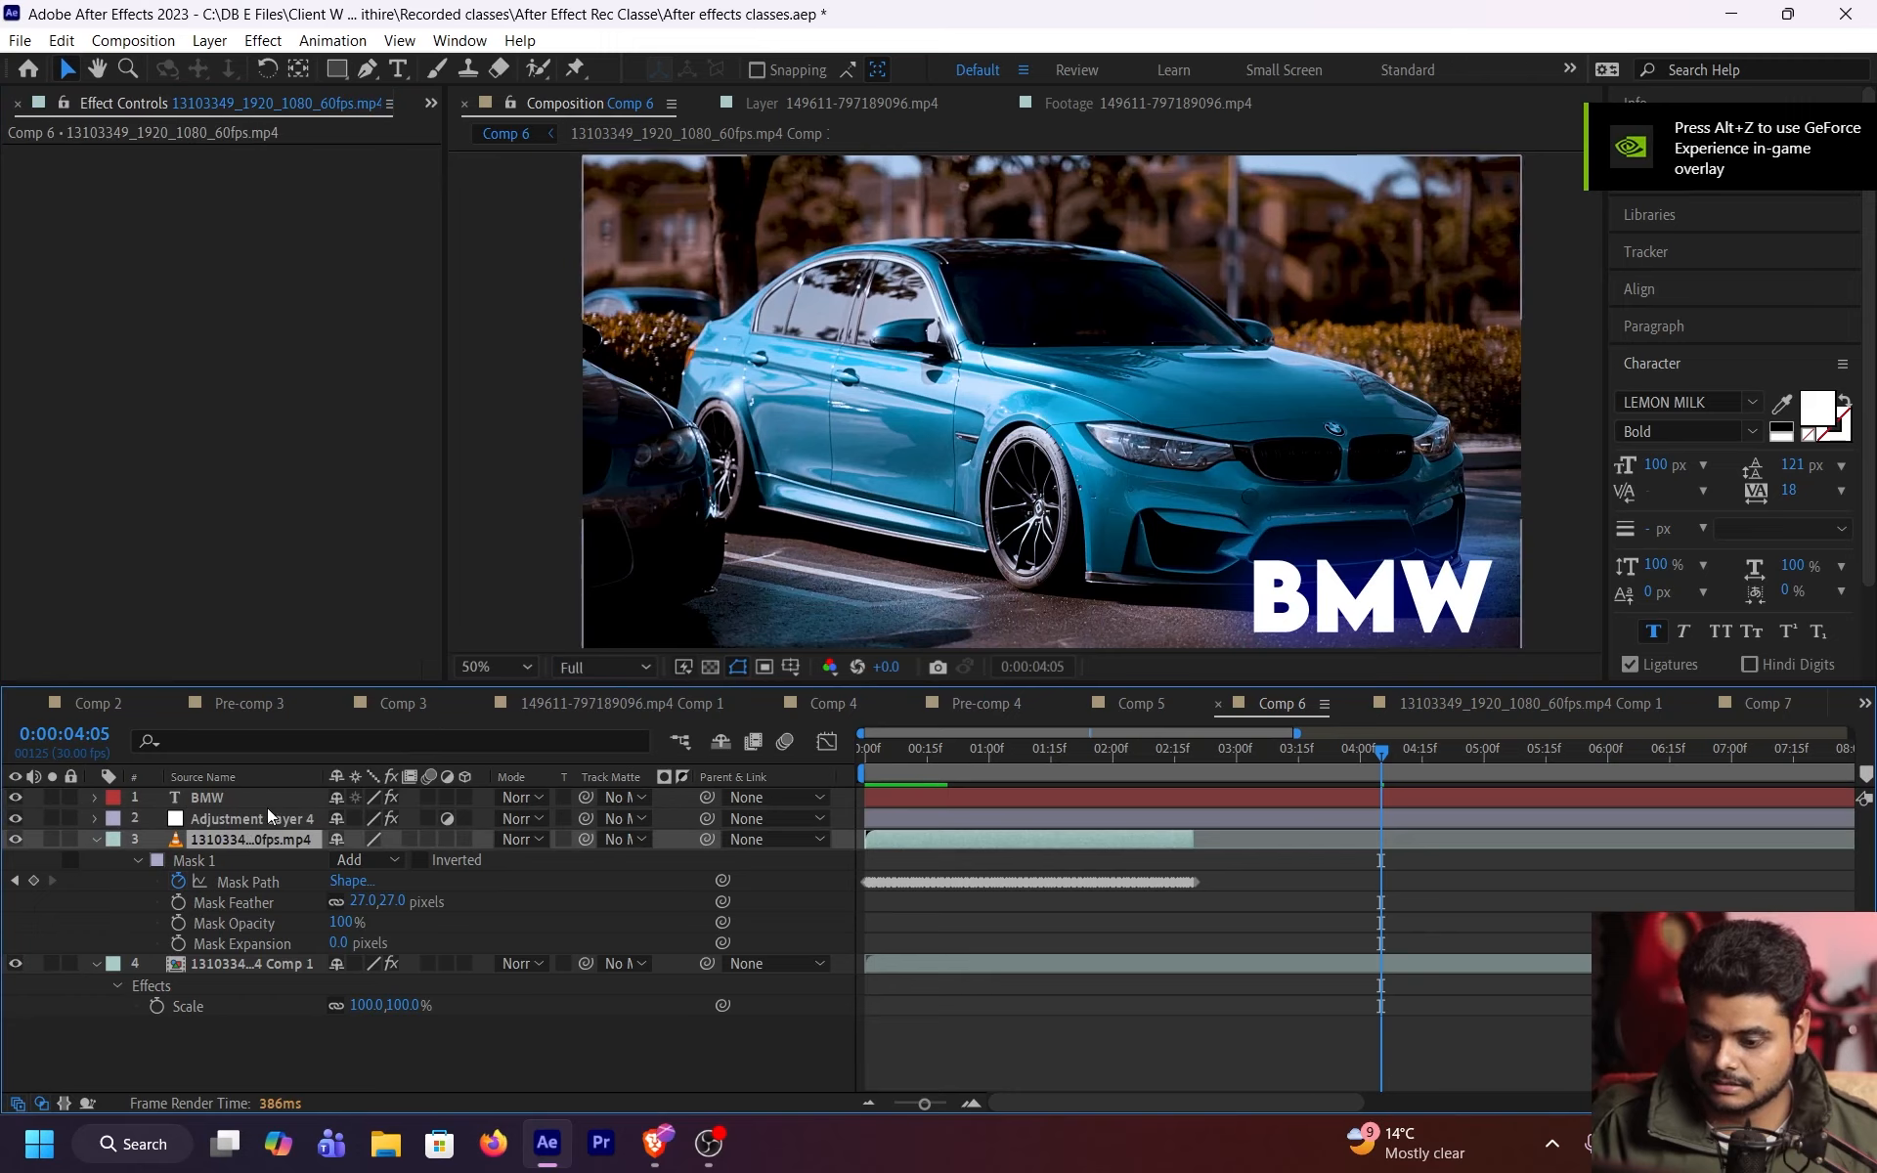
{"action": "left_click", "coordinate": [260, 799]}
{"action": "left_click", "coordinate": [217, 962]}
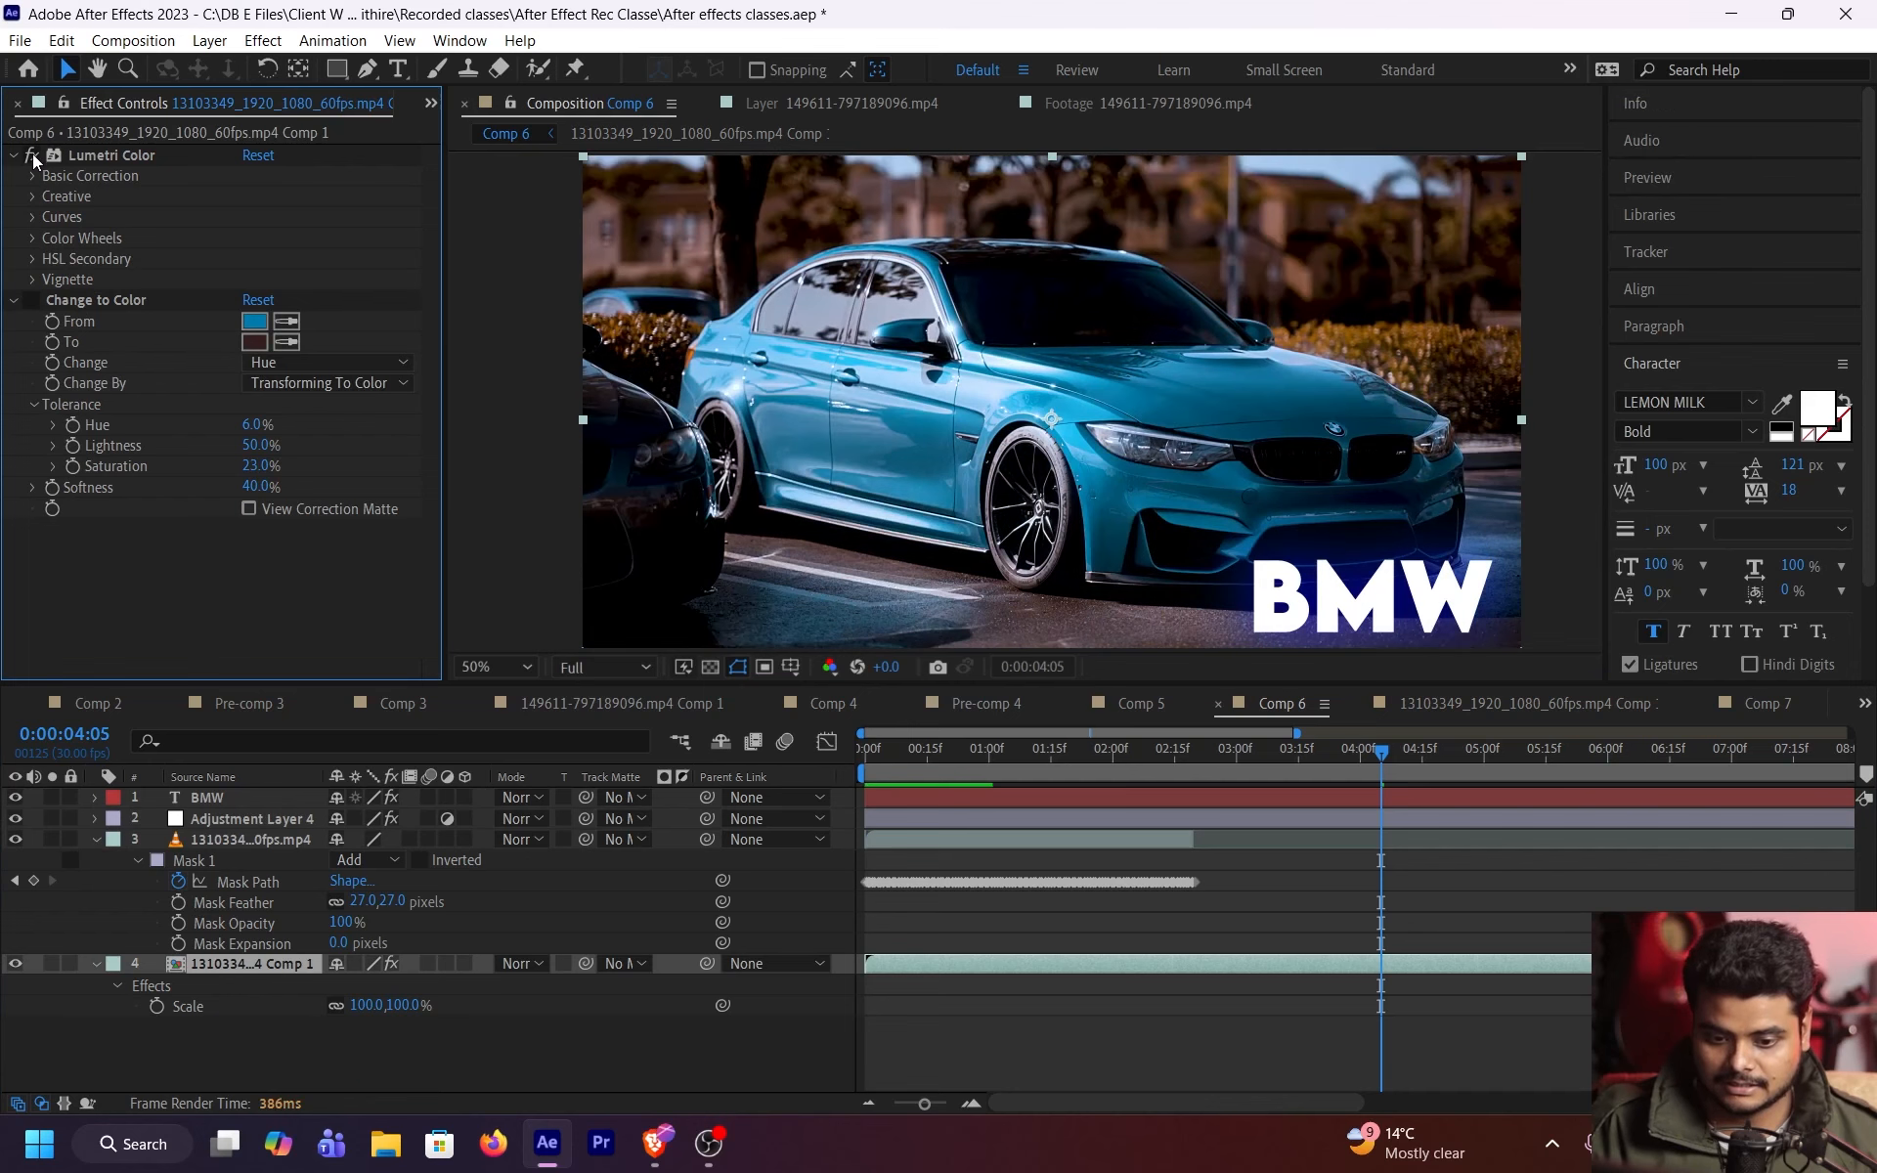
- Inspect the blue car up close in the enlarged viewer, restore the fitted view and set the preview resolution to Quarter
{"action": "key", "text": "grave"}
{"action": "scroll", "coordinate": [1058, 610], "scroll_direction": "up", "scroll_amount": 4}
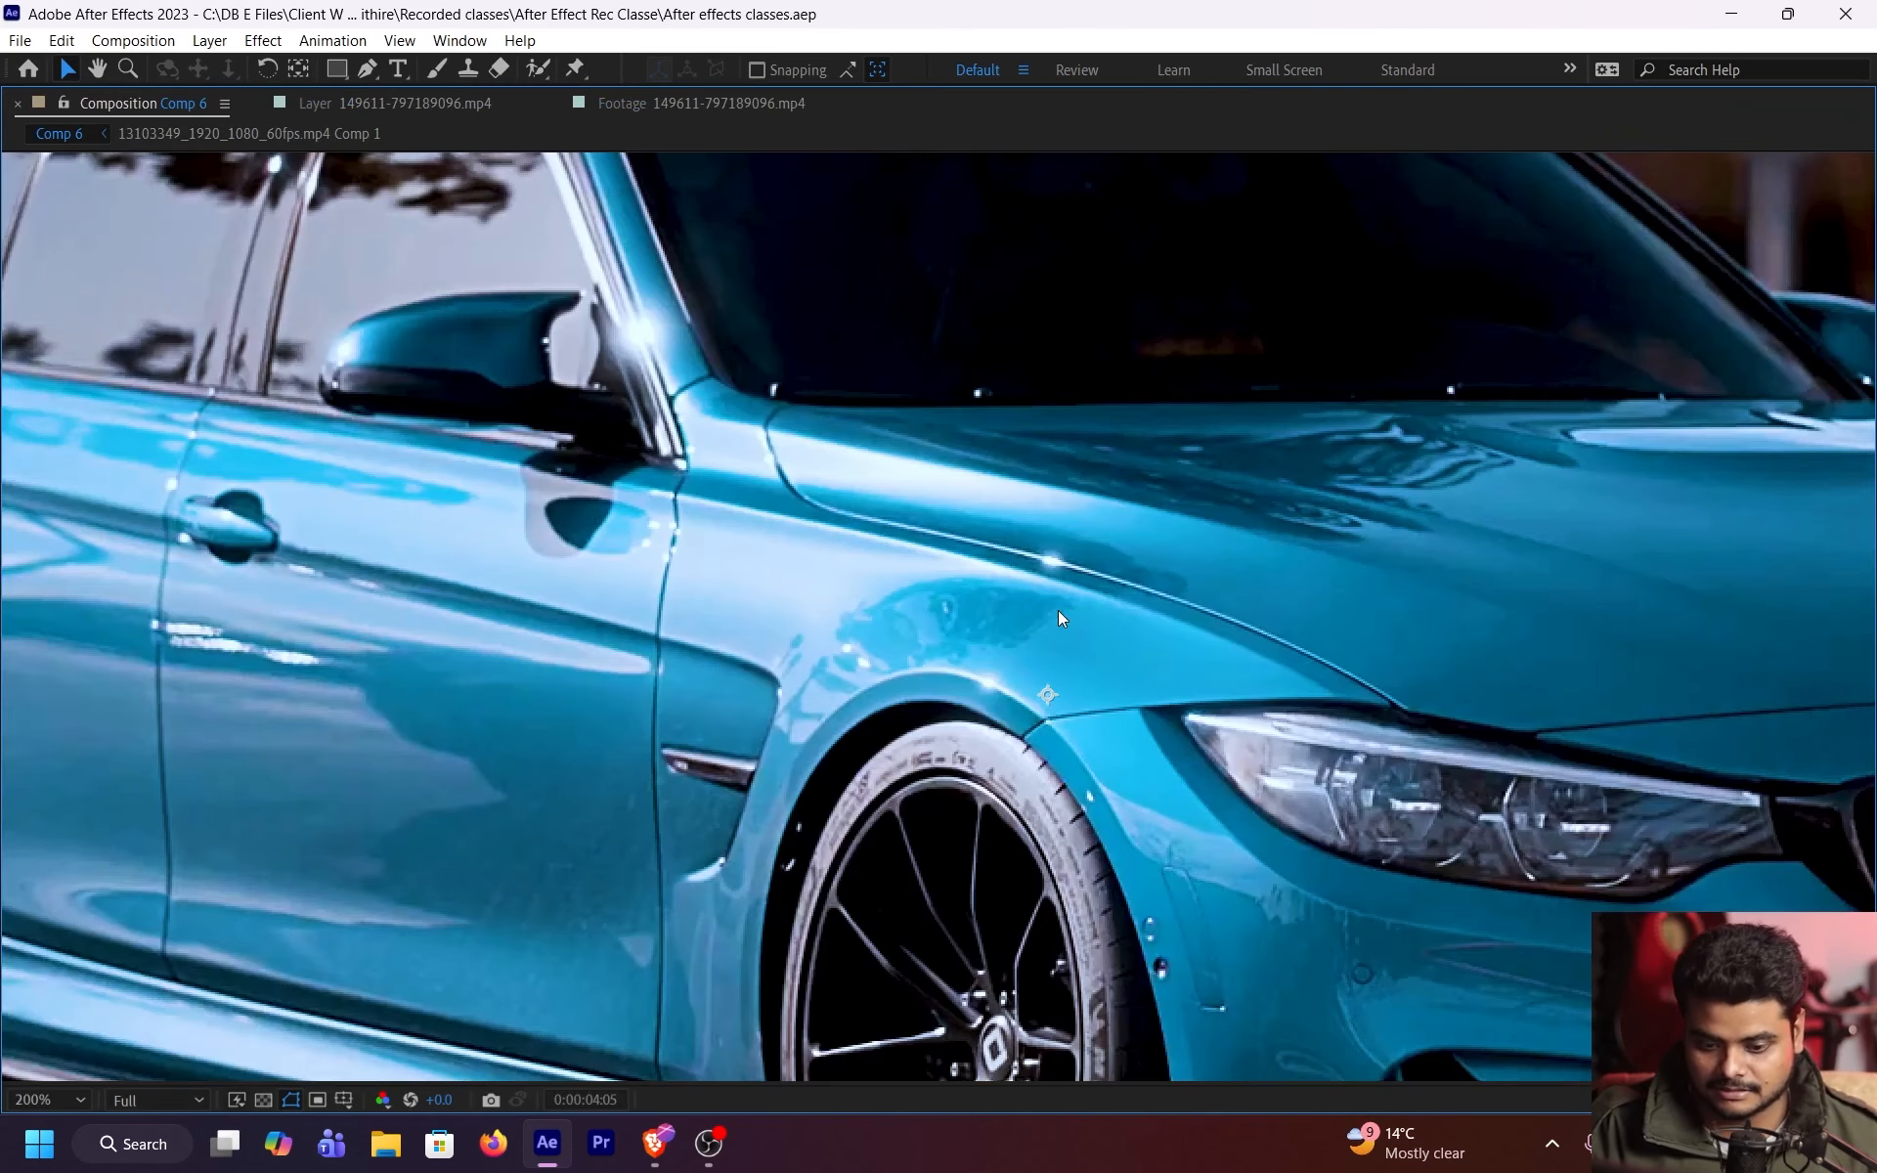
{"action": "scroll", "coordinate": [1057, 610], "scroll_direction": "down", "scroll_amount": 2}
{"action": "left_click", "coordinate": [53, 1094]}
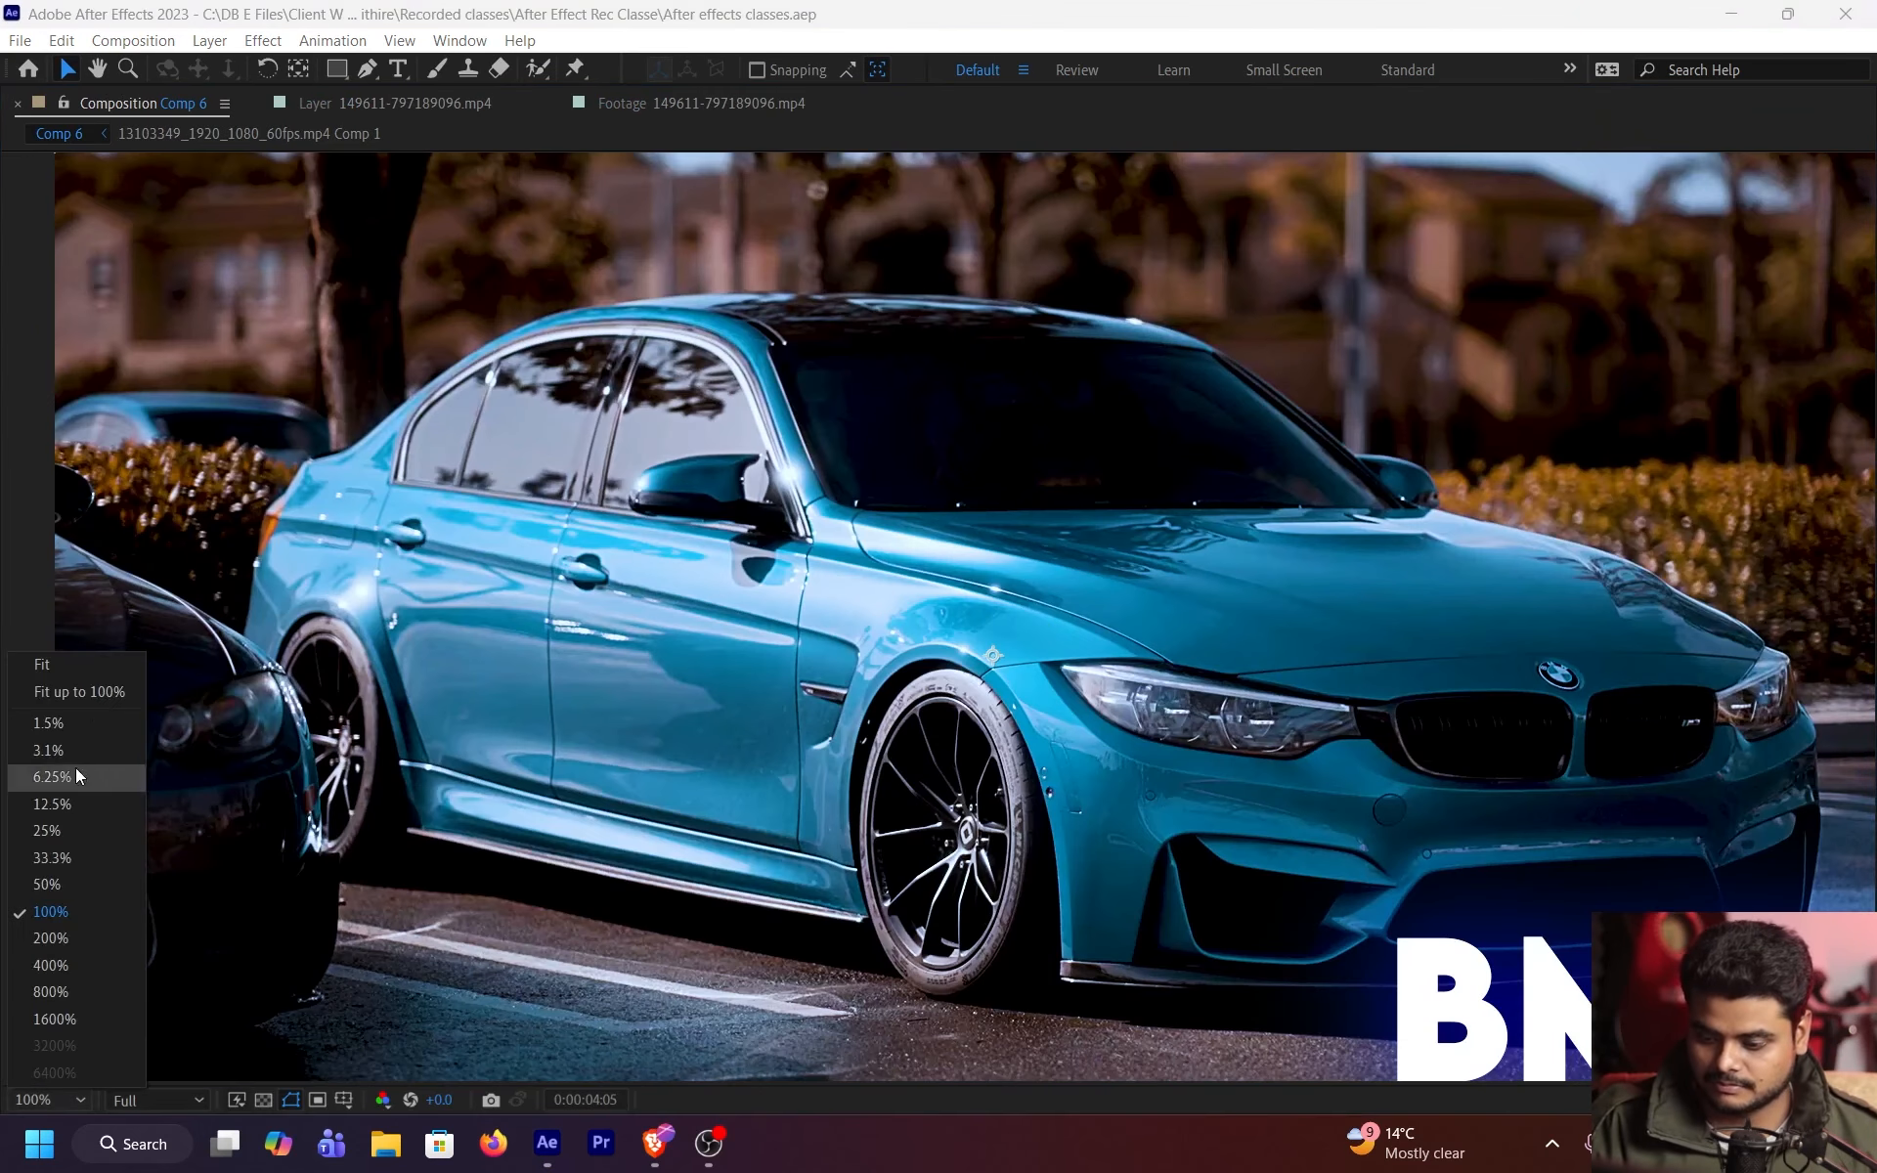
{"action": "left_click", "coordinate": [137, 678]}
{"action": "key", "text": "grave"}
{"action": "left_click", "coordinate": [640, 668]}
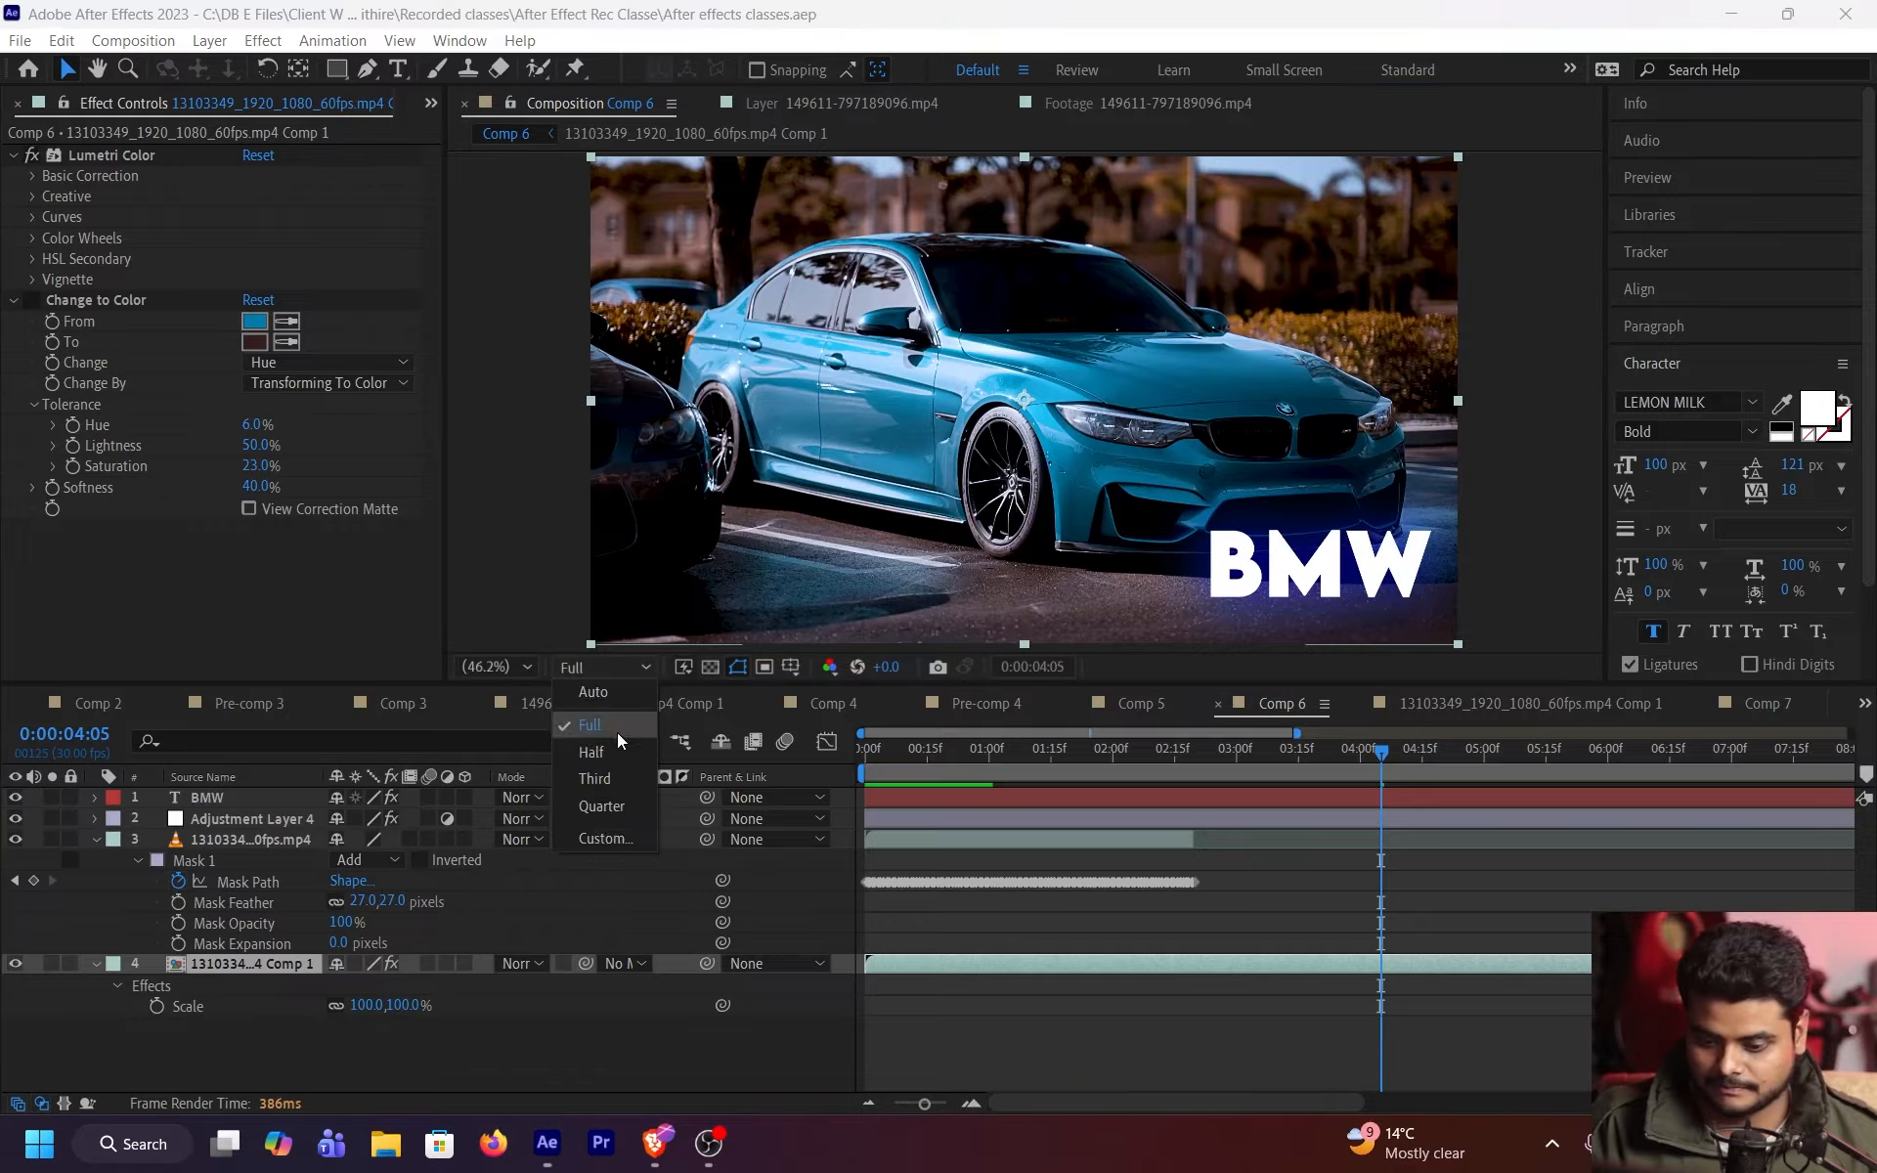
{"action": "left_click", "coordinate": [621, 808]}
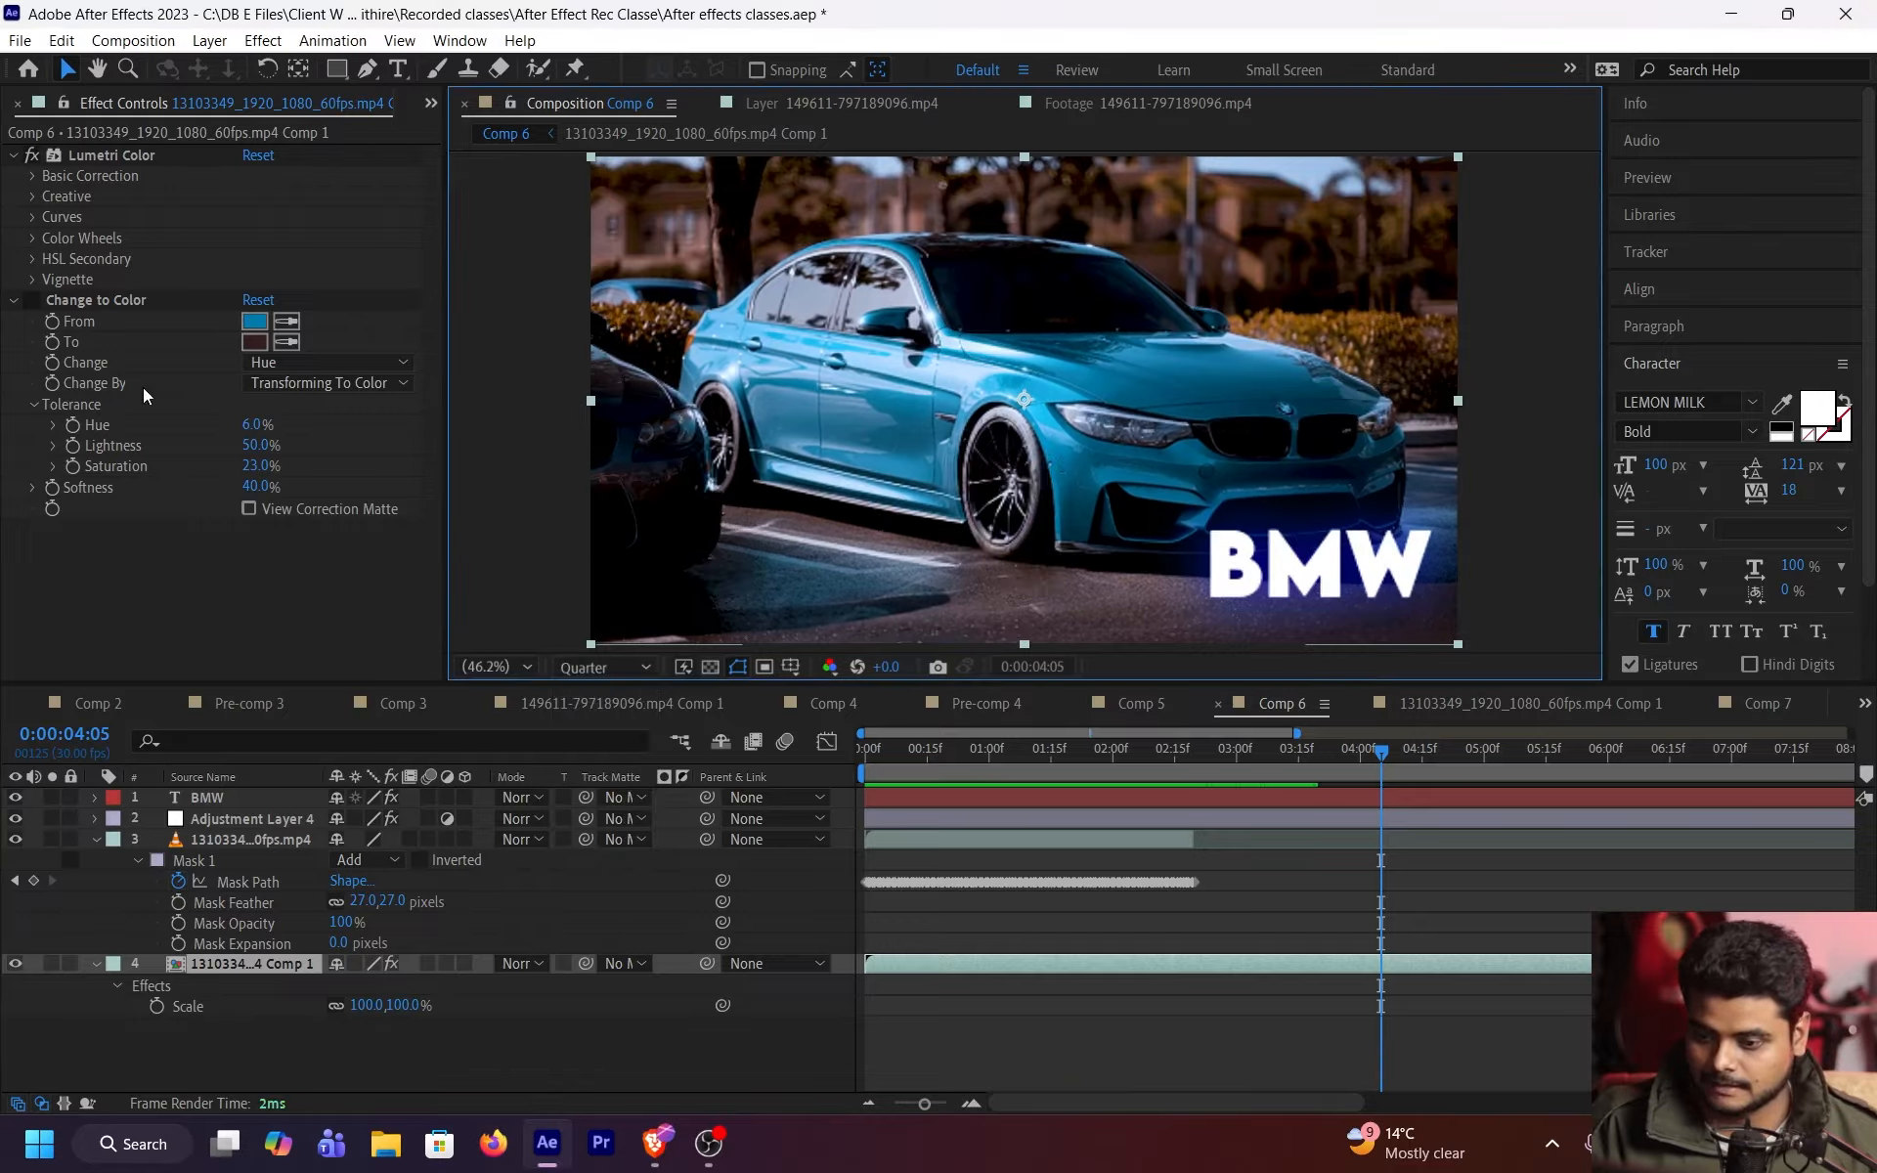
- Re-enable Change to Color on the precomposed car footage and view the frame at 0:00:03:03 in Full resolution
{"action": "left_click", "coordinate": [32, 301]}
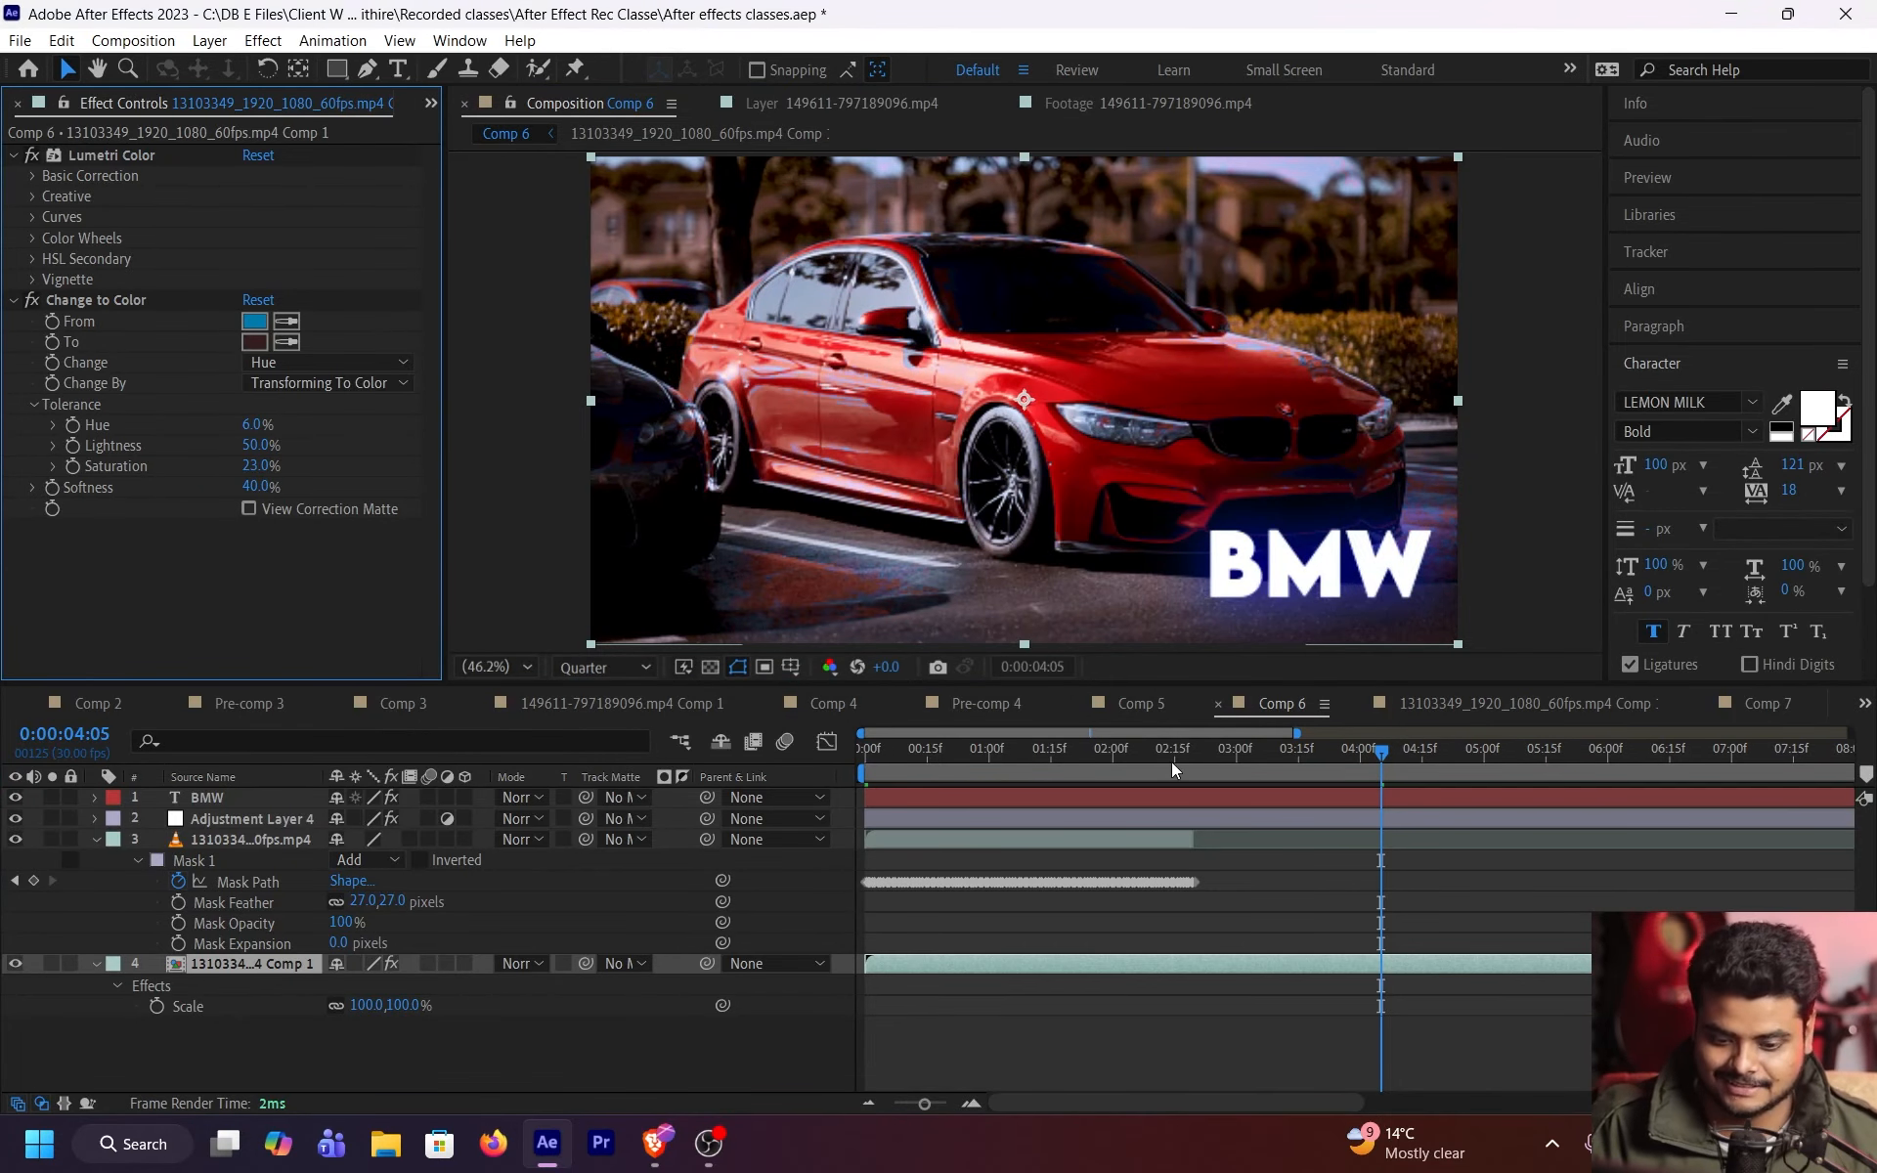
{"action": "left_click_drag", "start_coordinate": [1172, 766], "coordinate": [1247, 783]}
{"action": "left_click", "coordinate": [603, 668]}
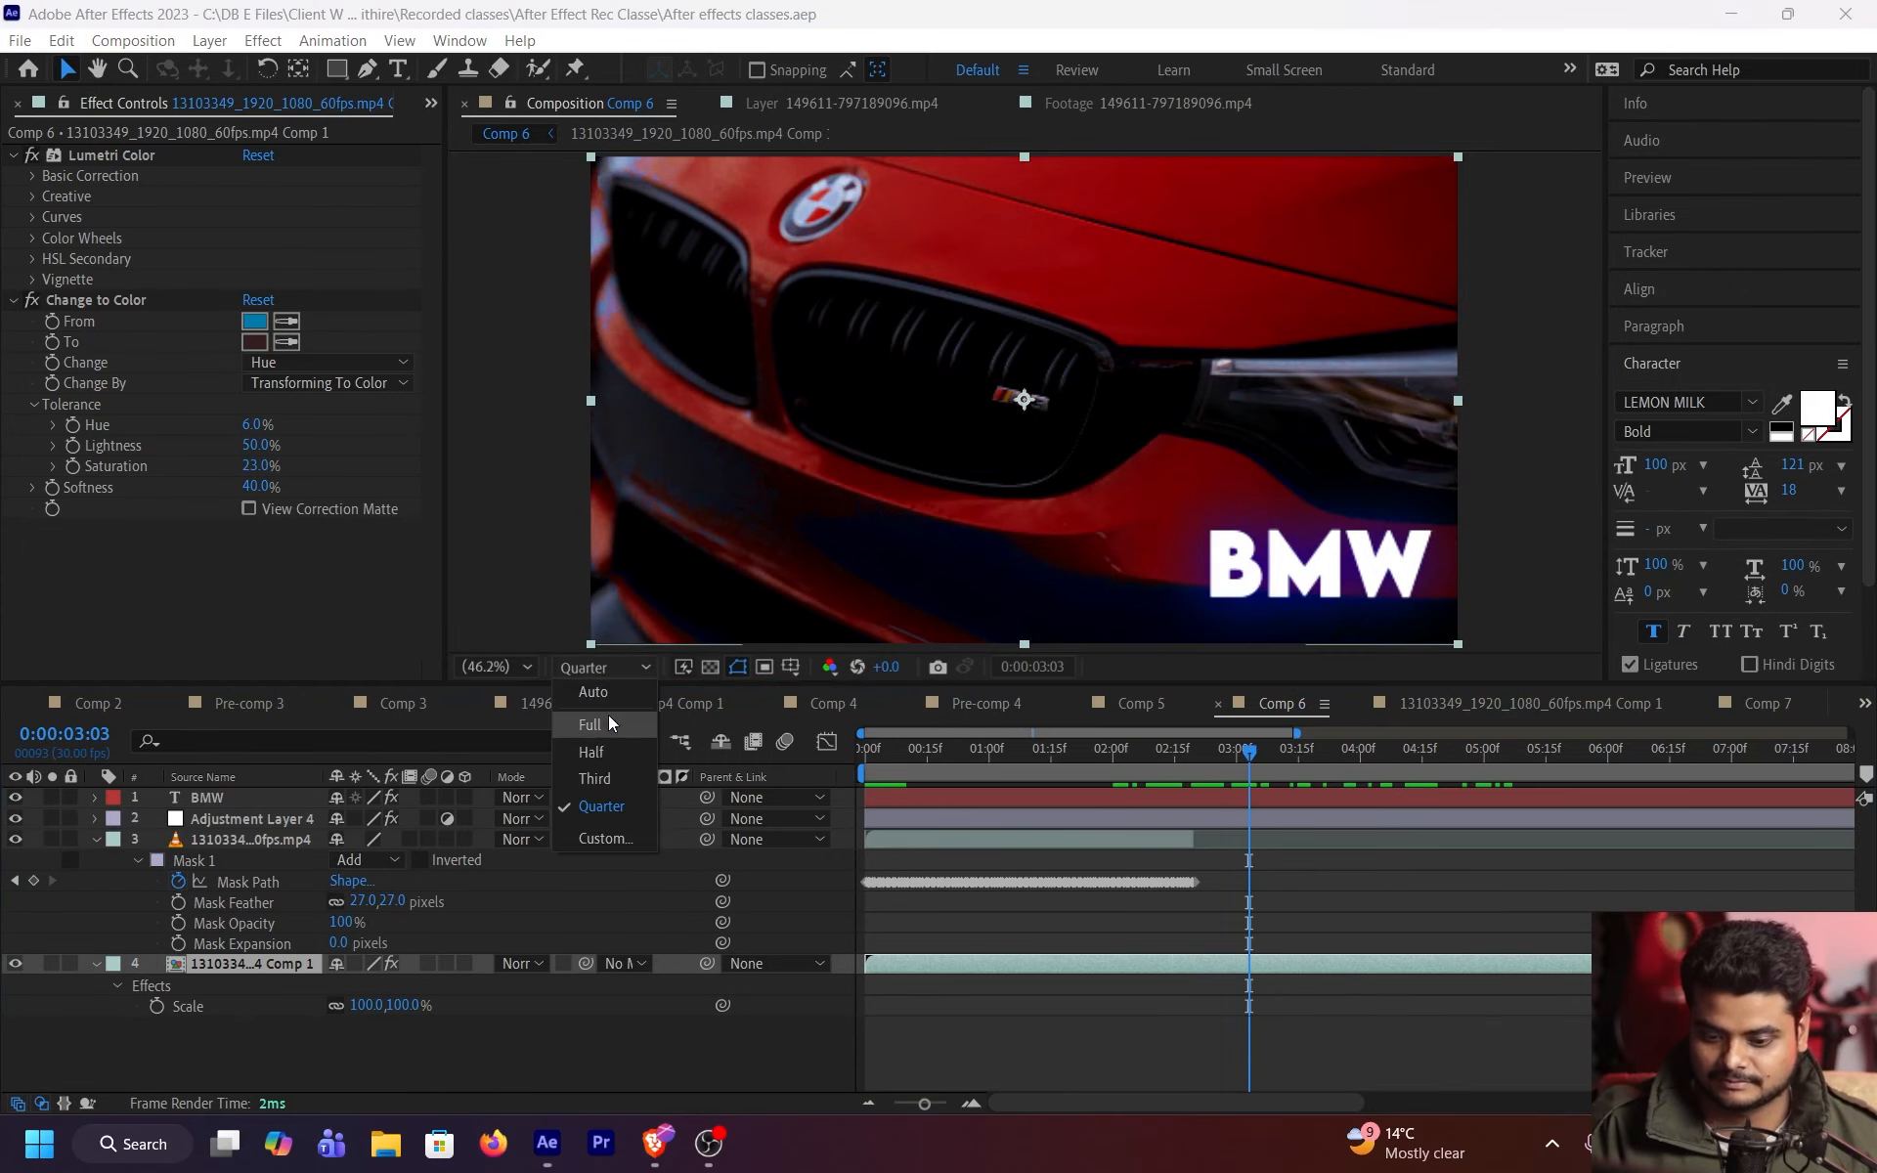
{"action": "left_click", "coordinate": [589, 724]}
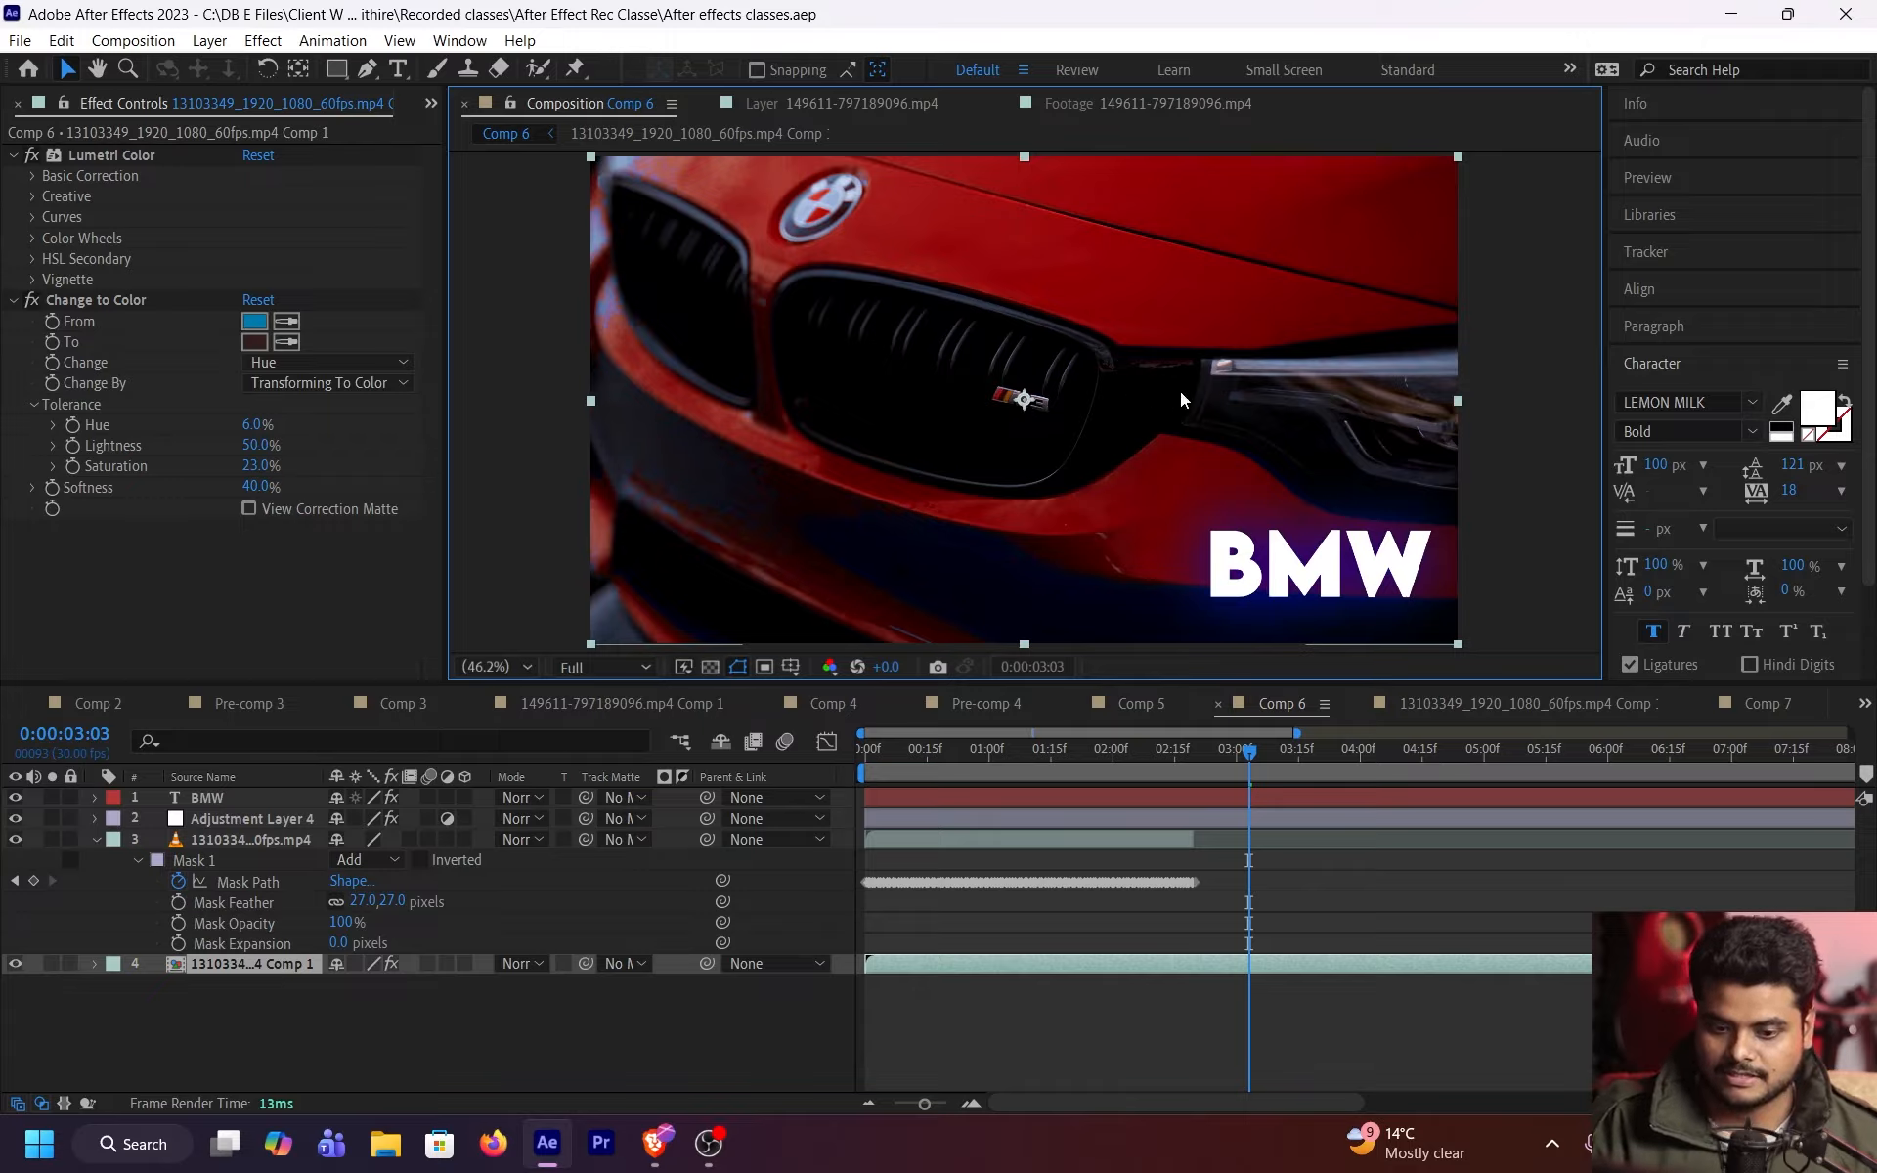
- Compare the car's front grille with the Change to Color effect off and on, including in the enlarged viewer
{"action": "left_click", "coordinate": [33, 301]}
{"action": "left_click", "coordinate": [32, 301]}
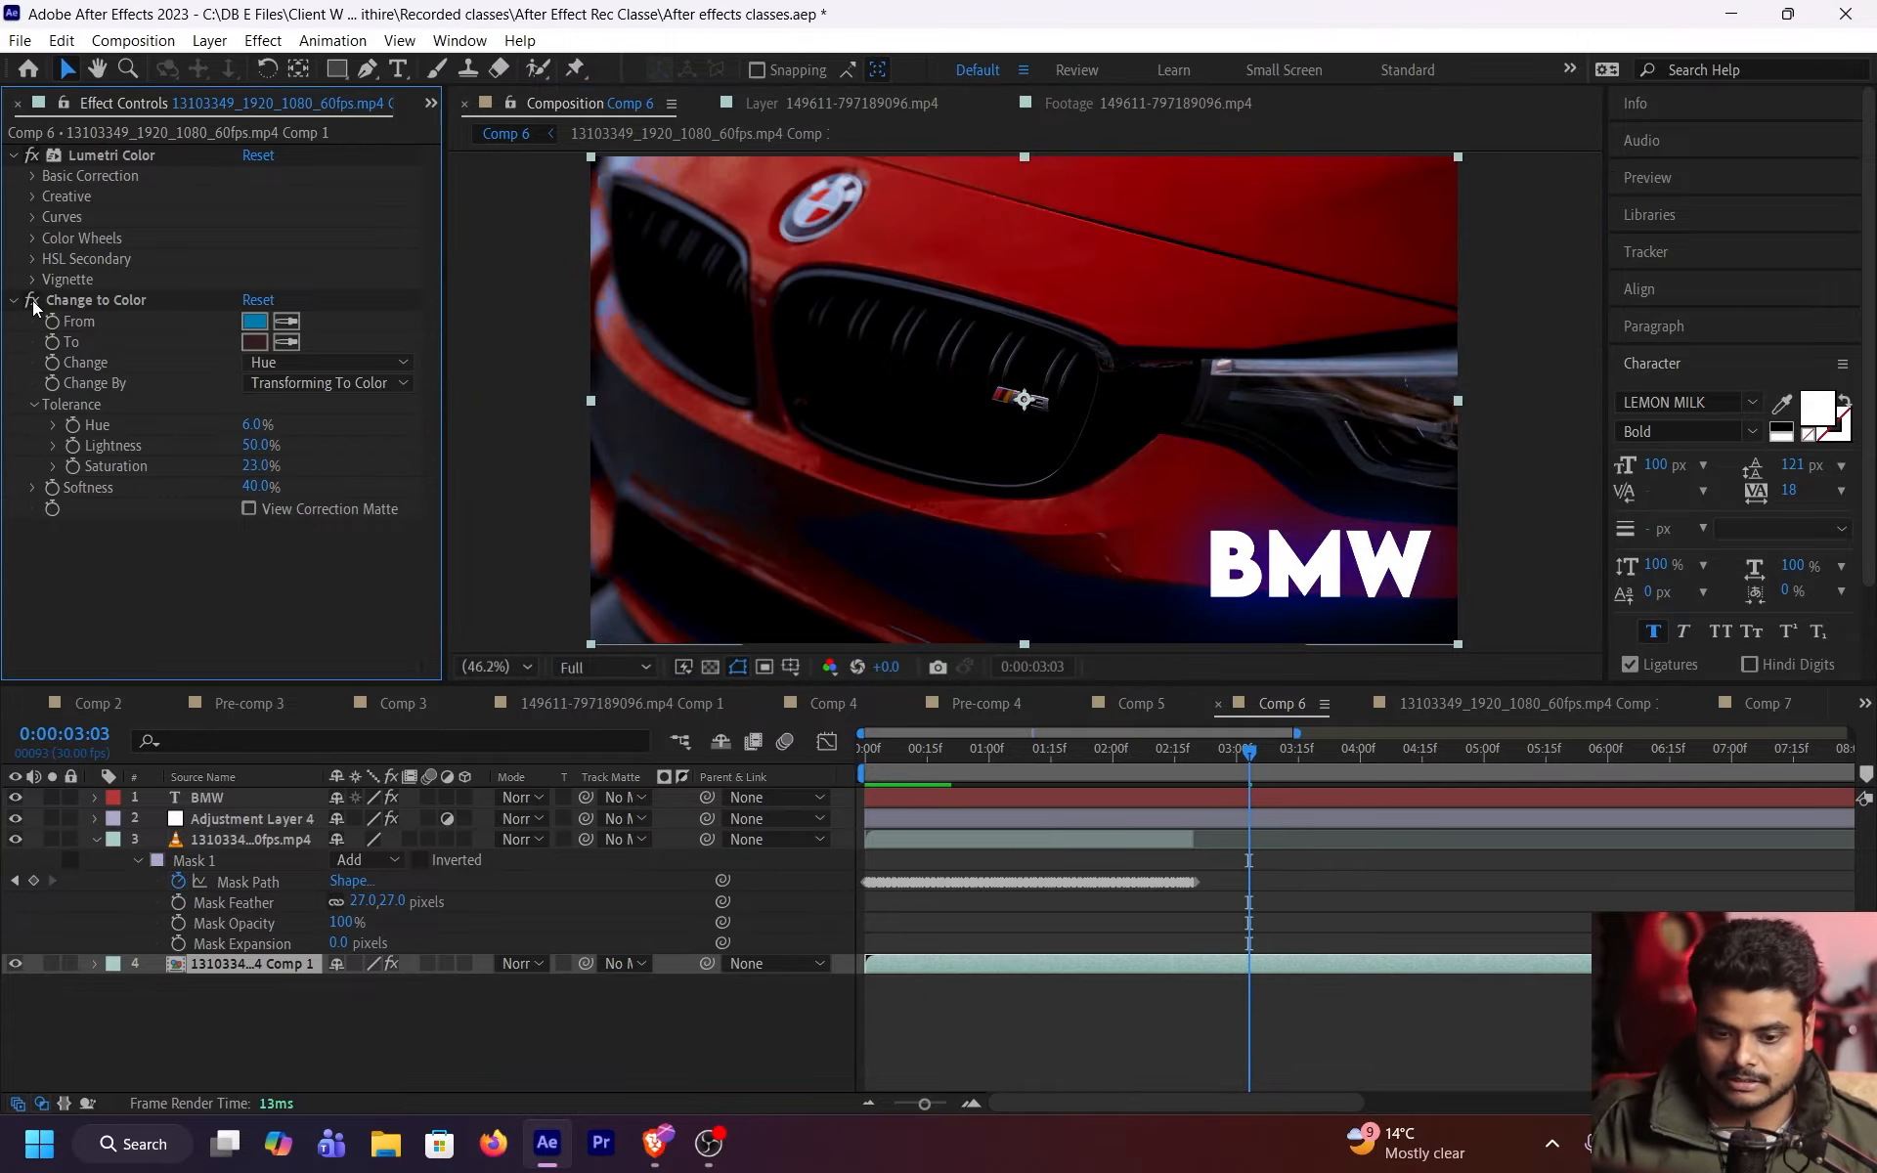
{"action": "left_click", "coordinate": [33, 301]}
{"action": "left_click", "coordinate": [32, 301]}
{"action": "left_click", "coordinate": [32, 301]}
{"action": "left_click", "coordinate": [33, 301]}
{"action": "key", "text": "grave"}
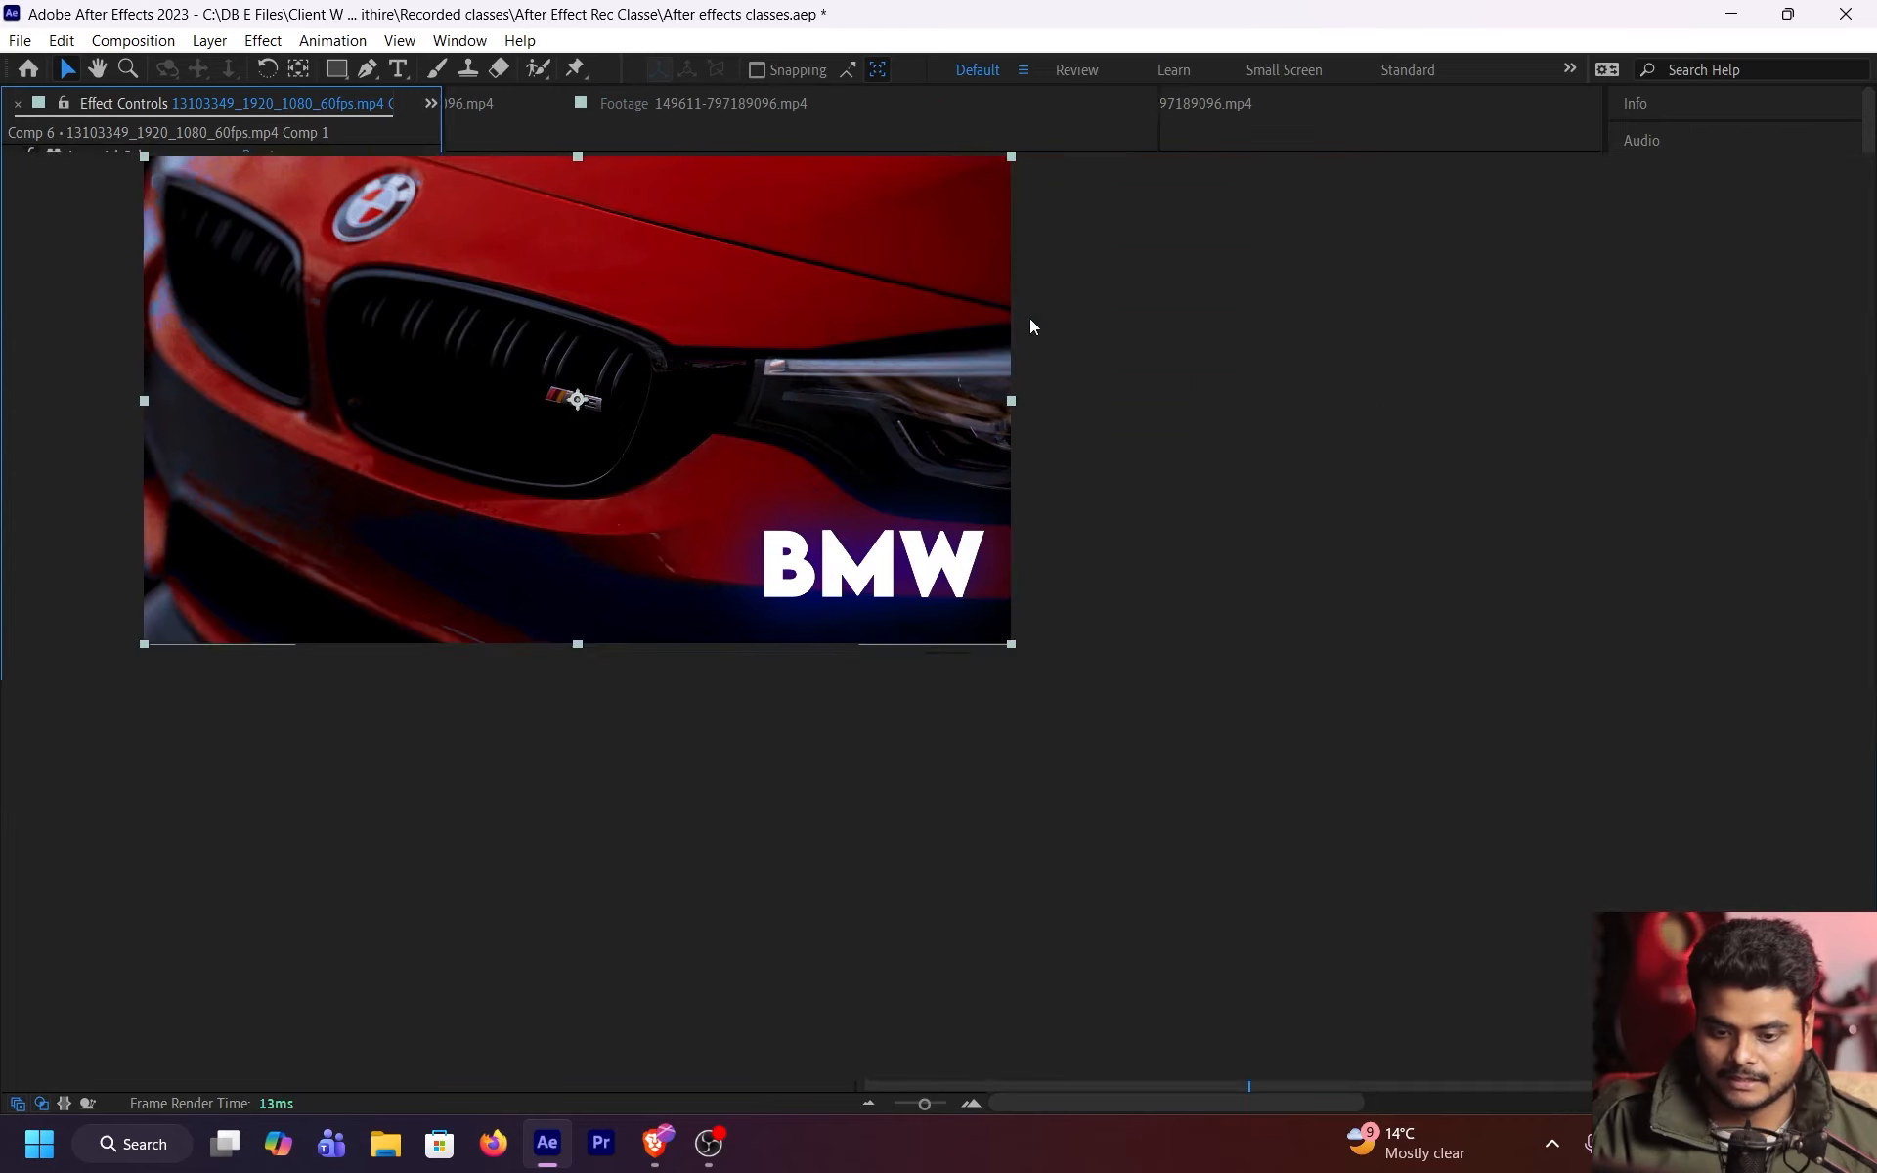
{"action": "key", "text": "grave"}
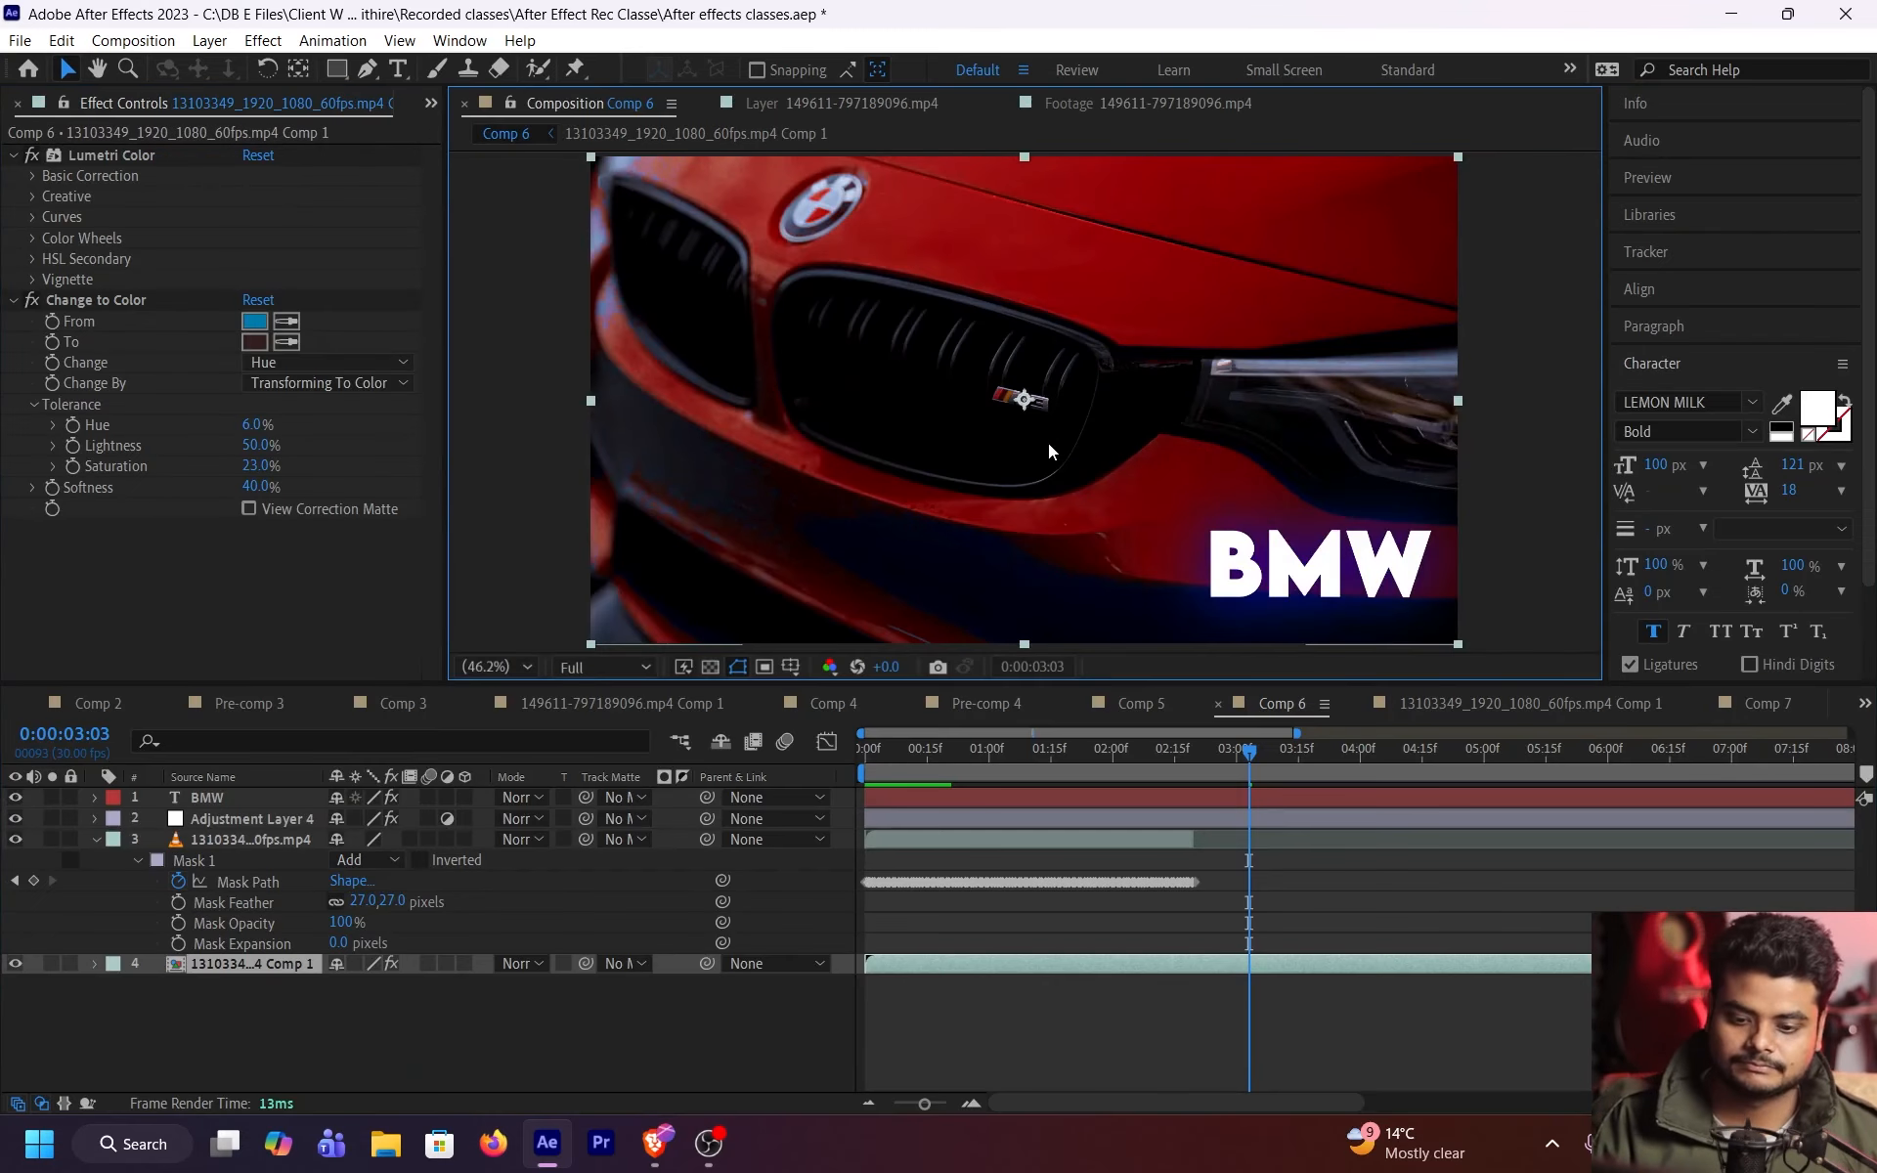
- Fit the composition view up to 100% and set the preview resolution to Quarter
{"action": "scroll", "coordinate": [1048, 443], "scroll_direction": "up", "scroll_amount": 1}
{"action": "left_click", "coordinate": [495, 667]}
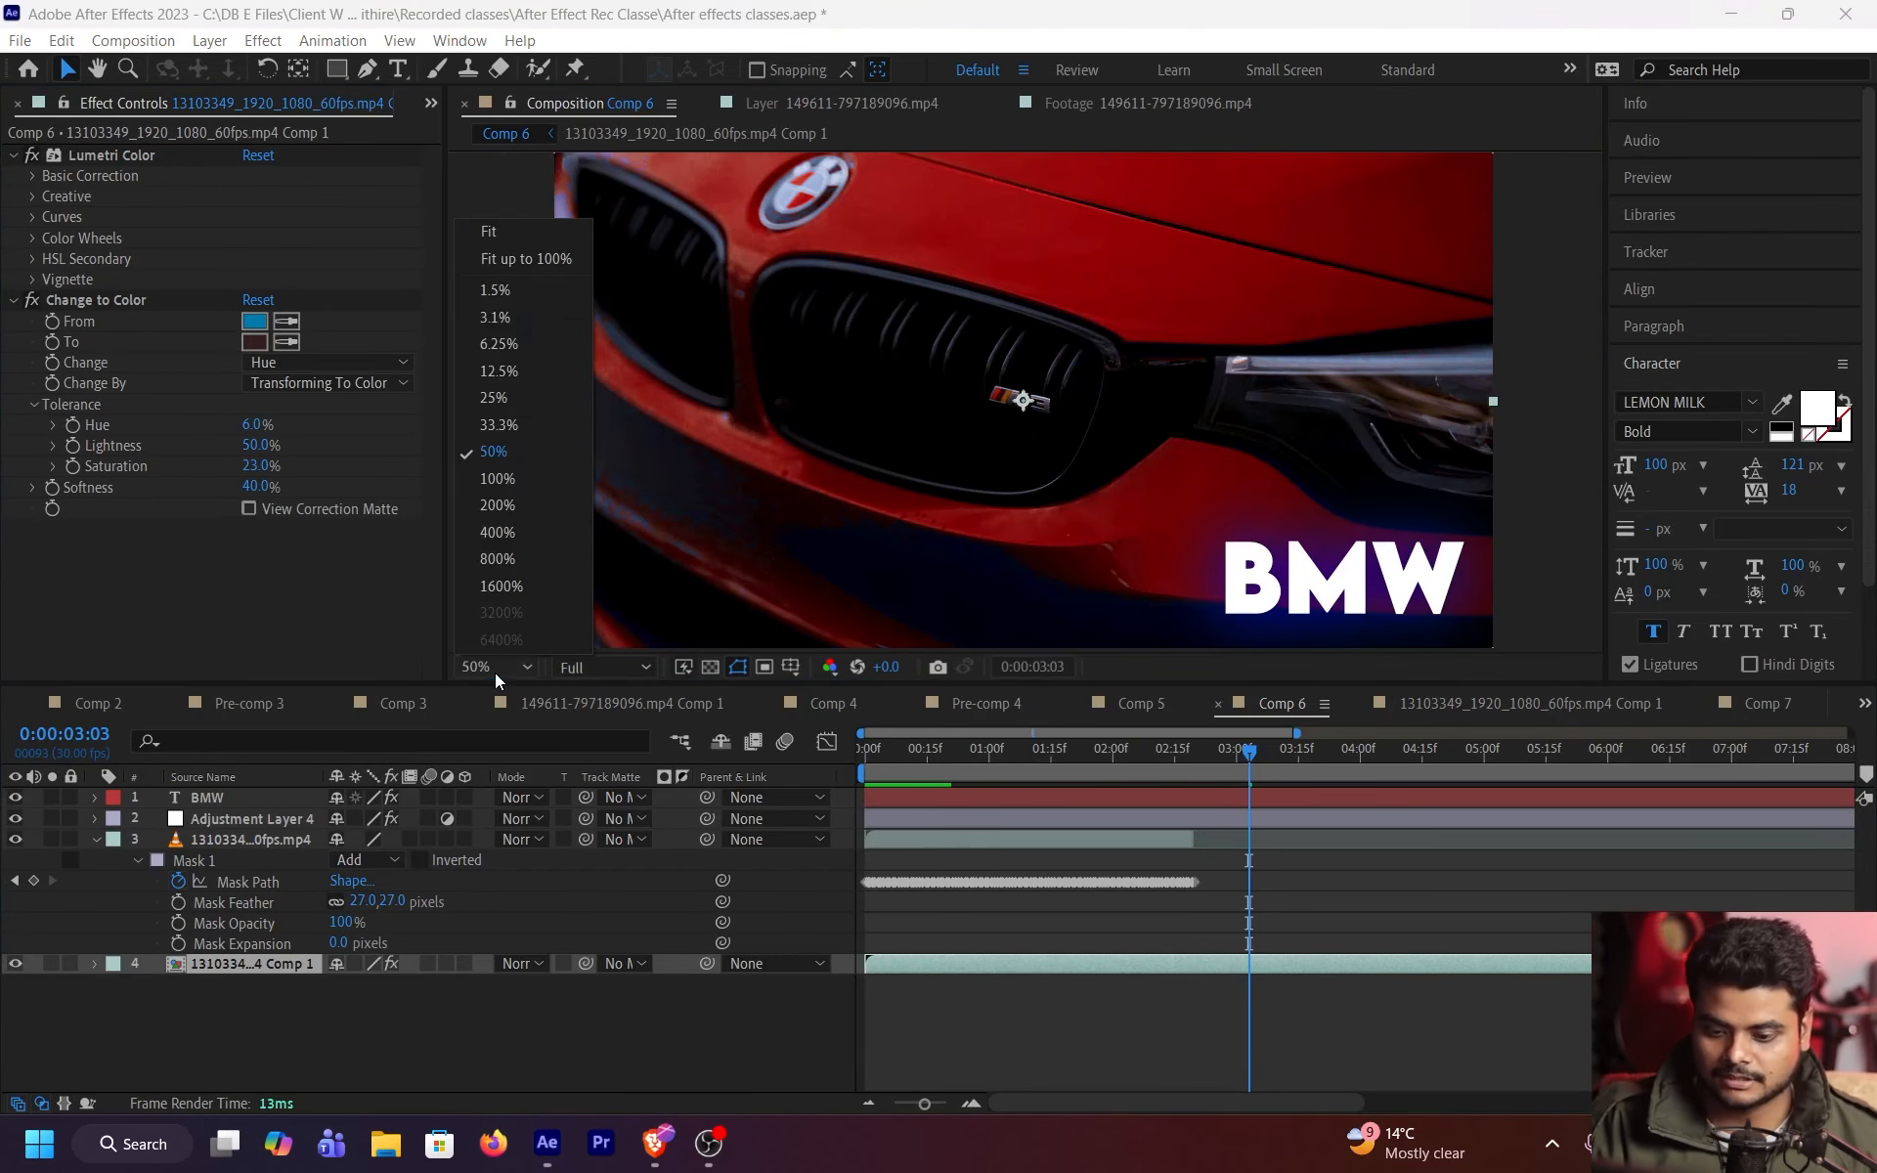
{"action": "left_click", "coordinate": [557, 257]}
{"action": "left_click", "coordinate": [604, 667]}
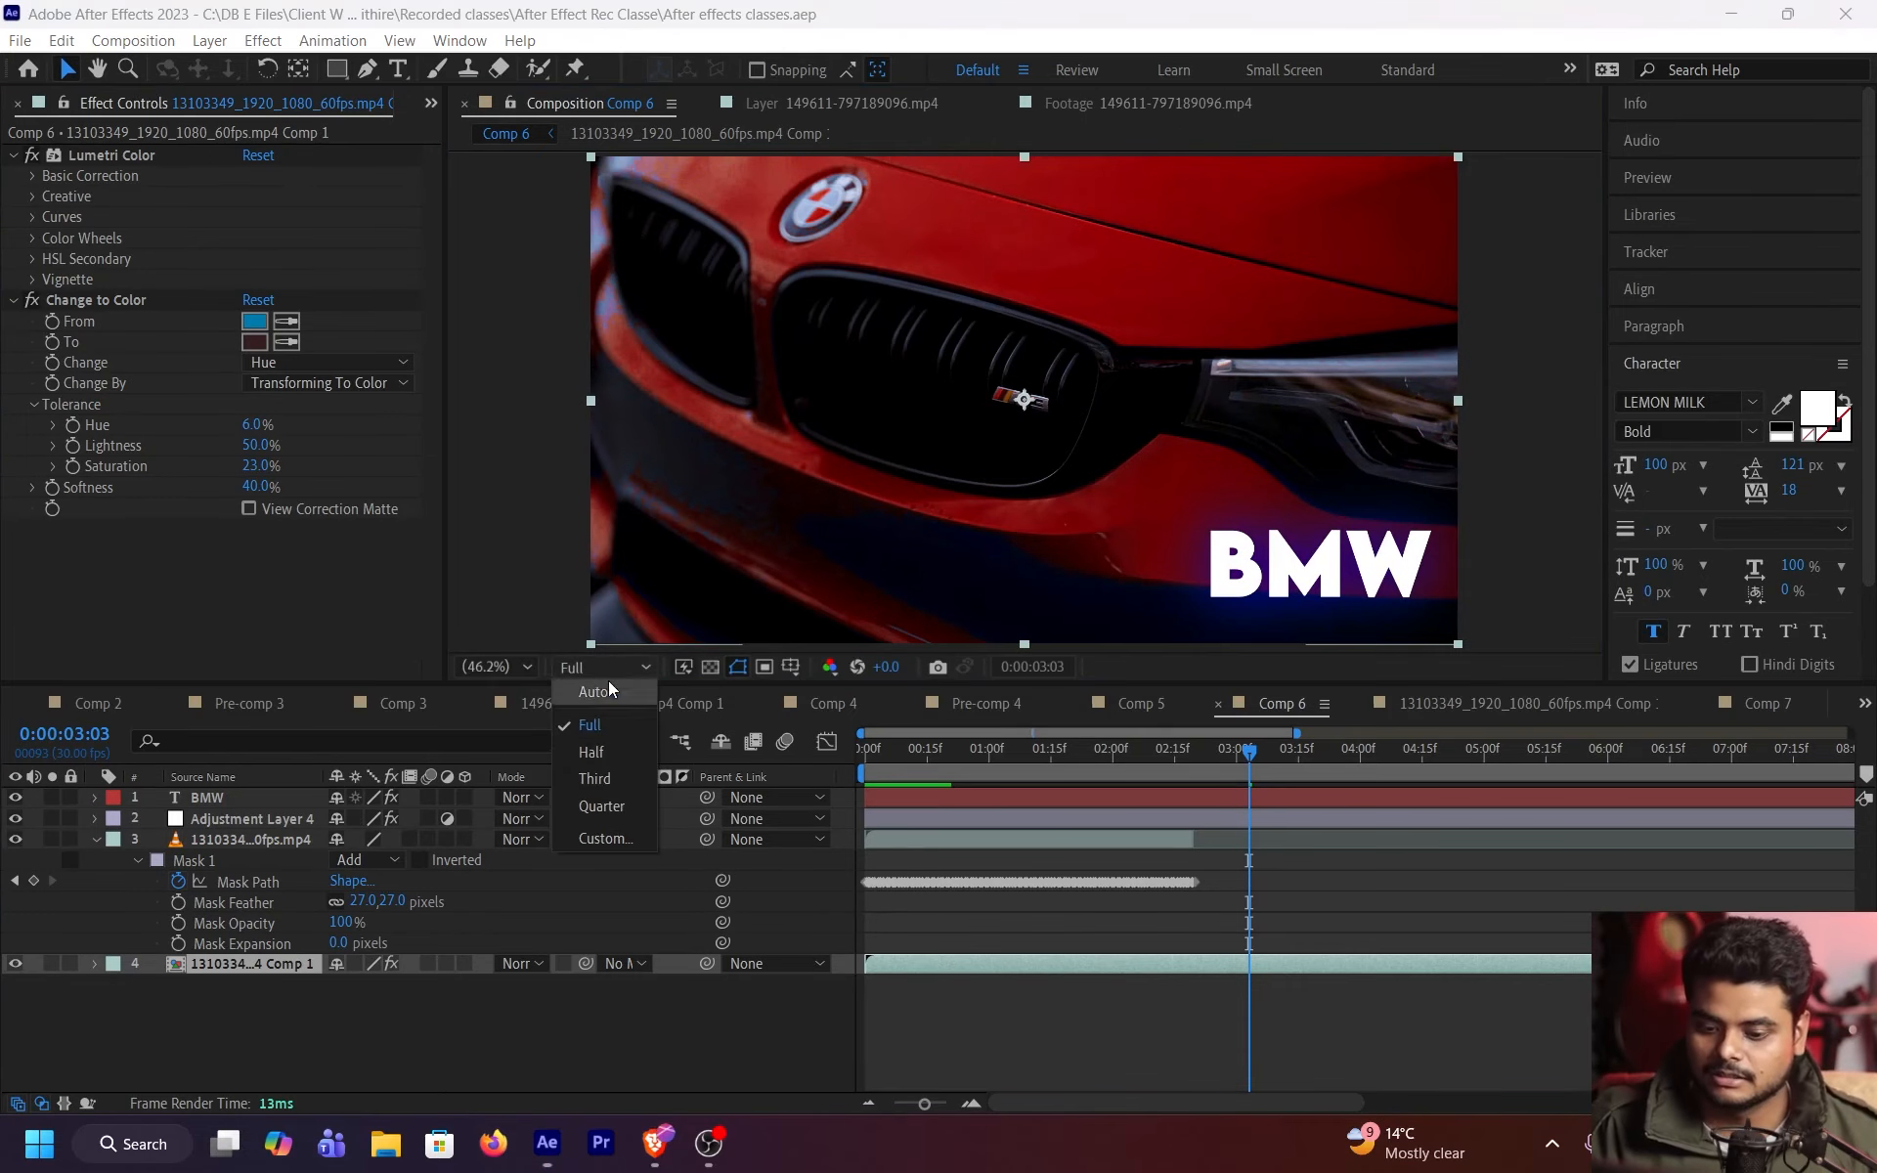
{"action": "left_click", "coordinate": [618, 807]}
- Create a 1920 × 1080, 30 fps composition with a 20-second duration and show the project's file list
{"action": "key", "text": "ctrl+n"}
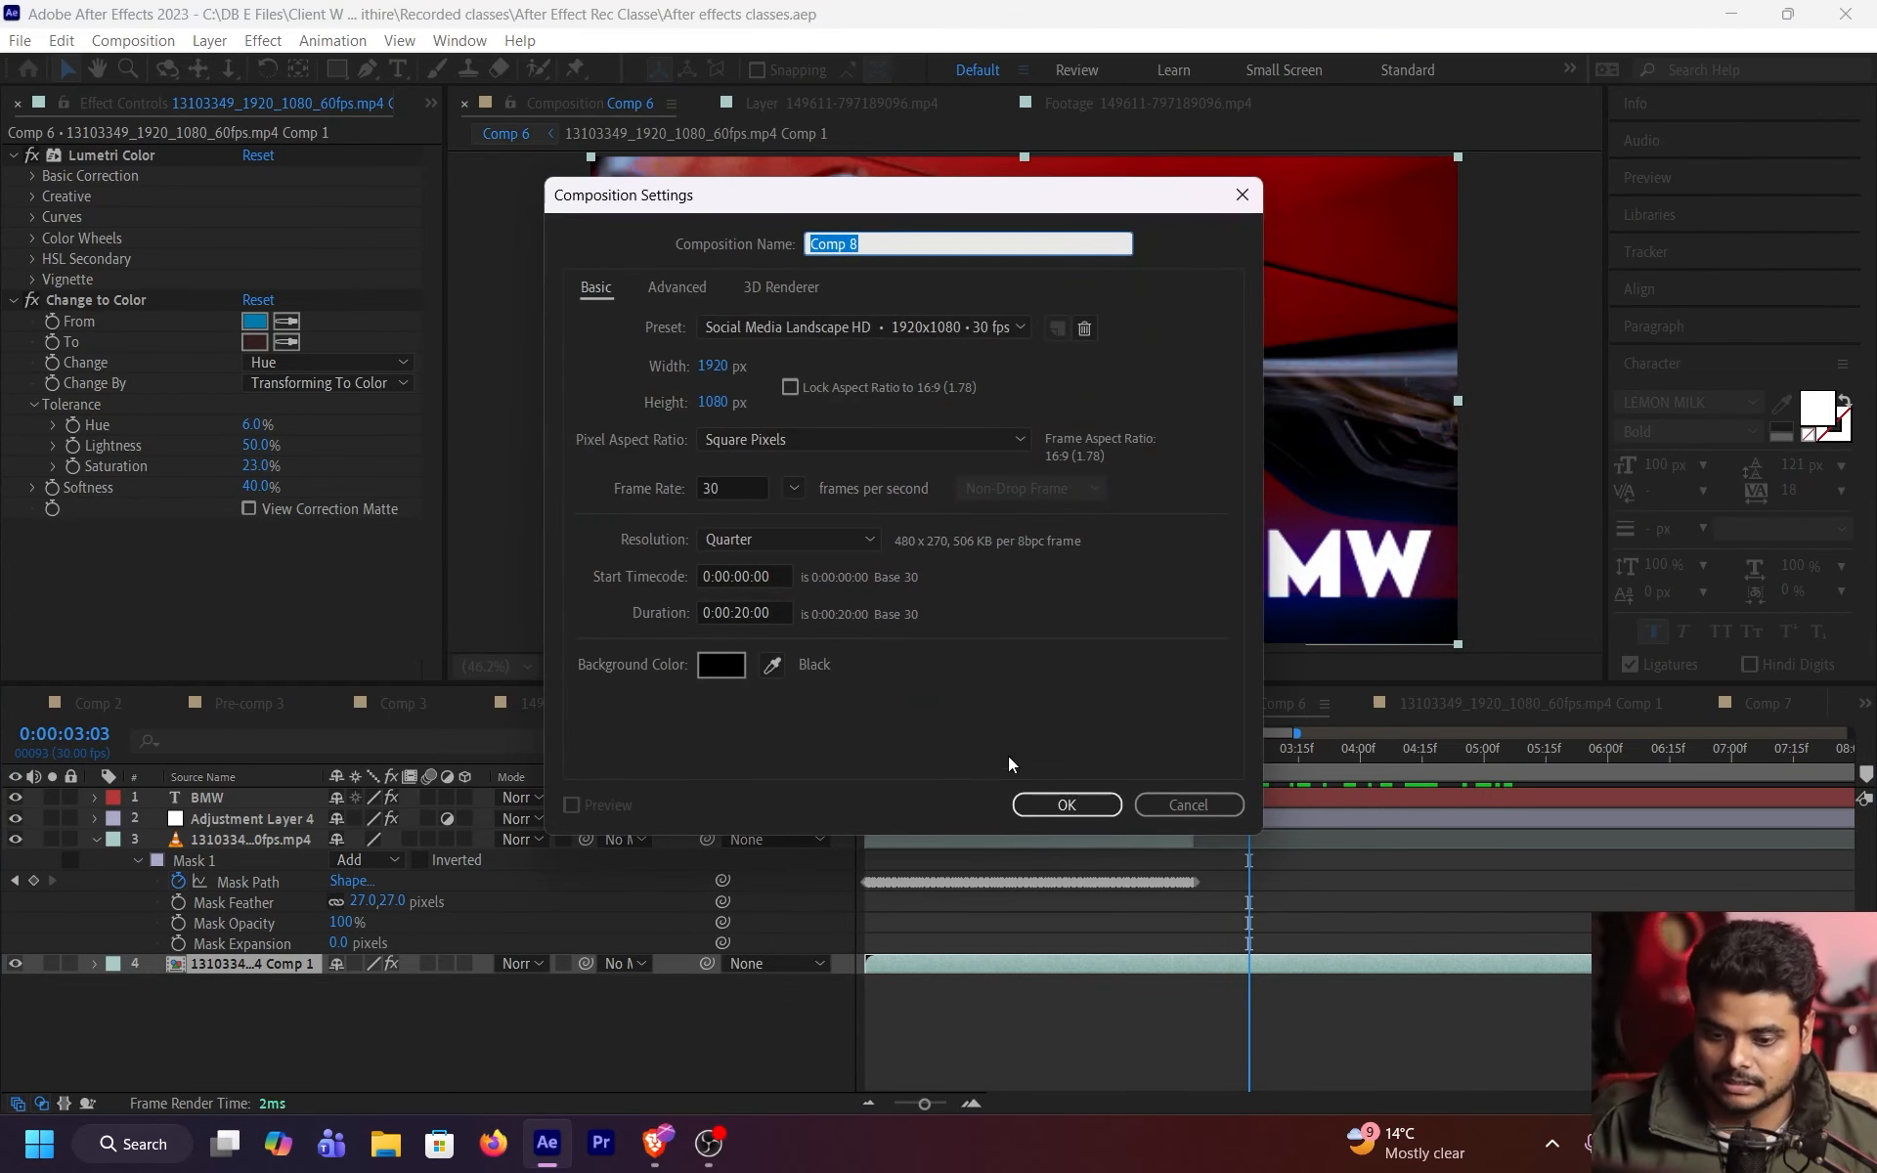
{"action": "left_click", "coordinate": [1085, 803]}
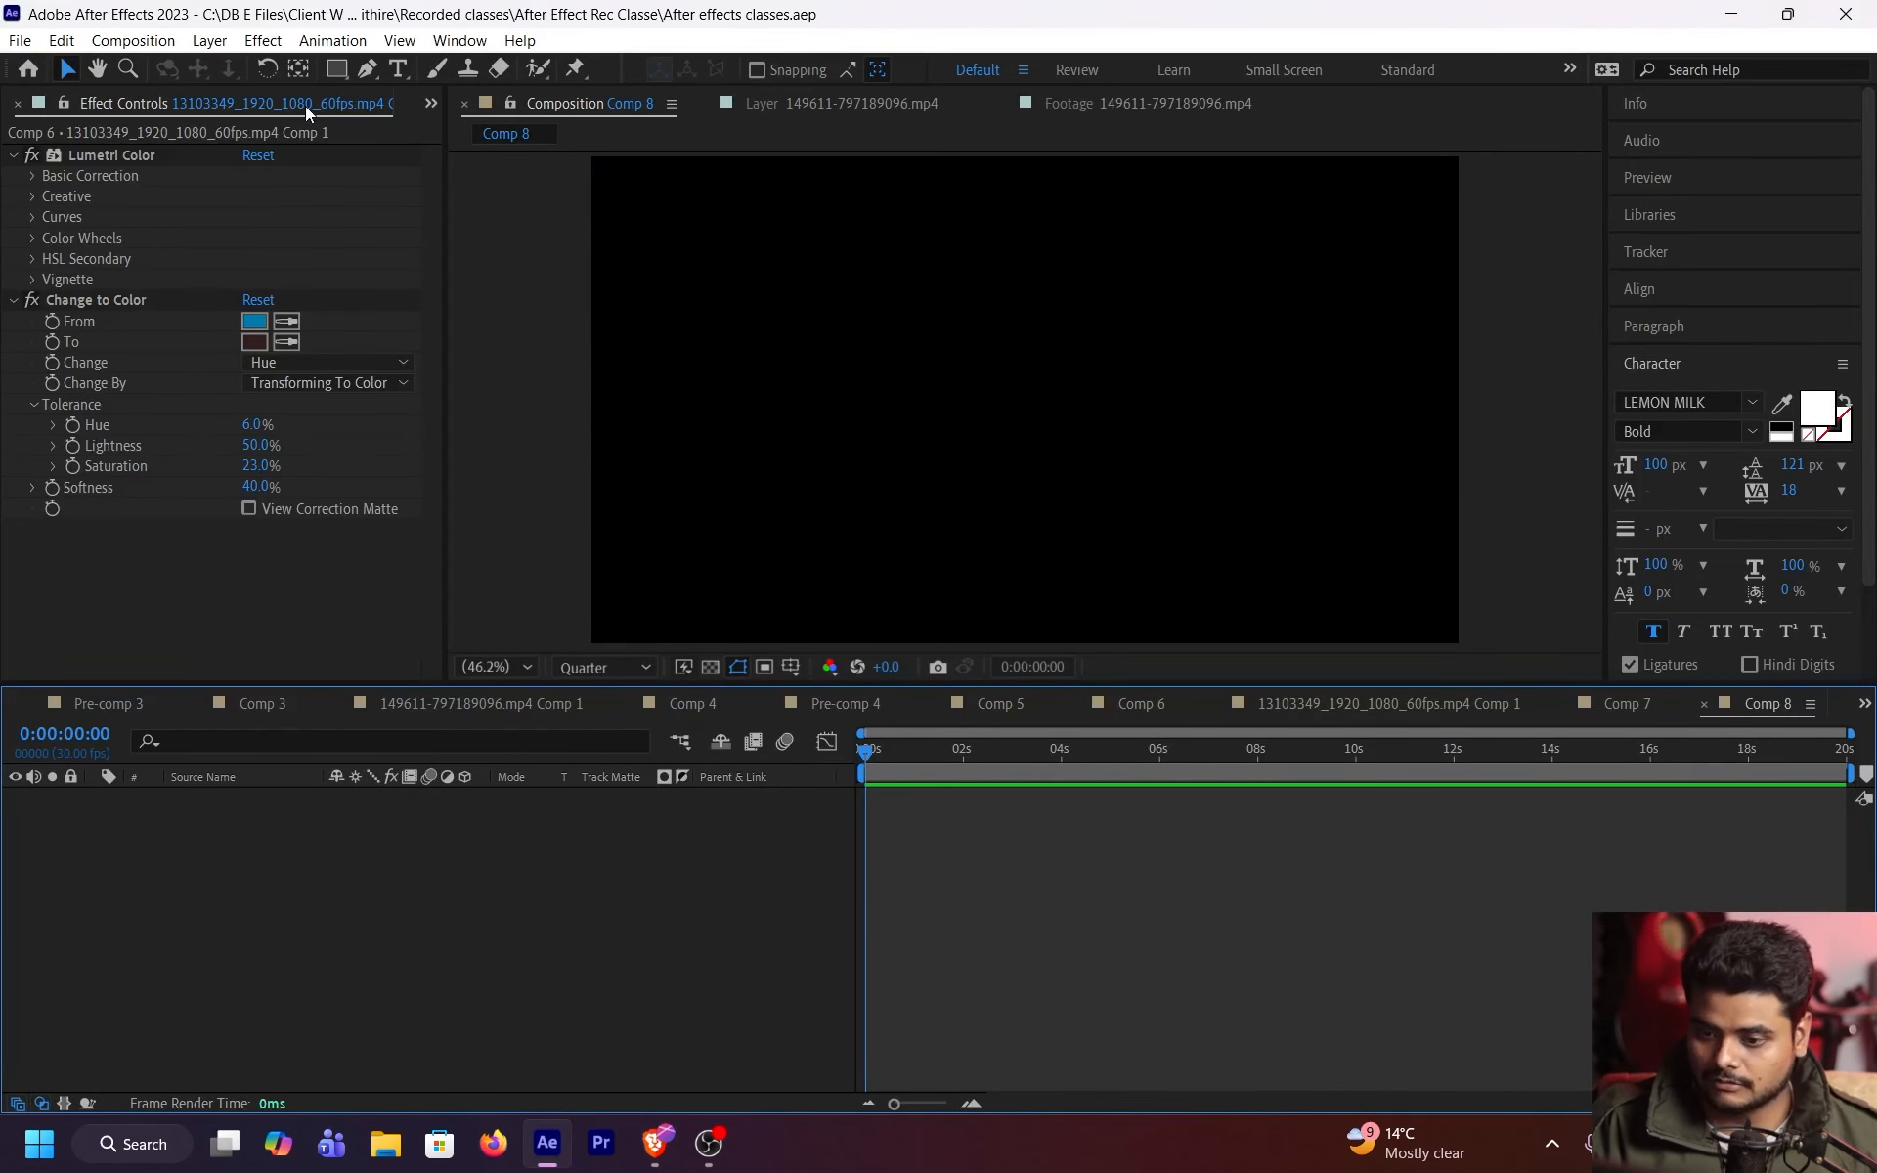
{"action": "key", "text": "ctrl+0"}
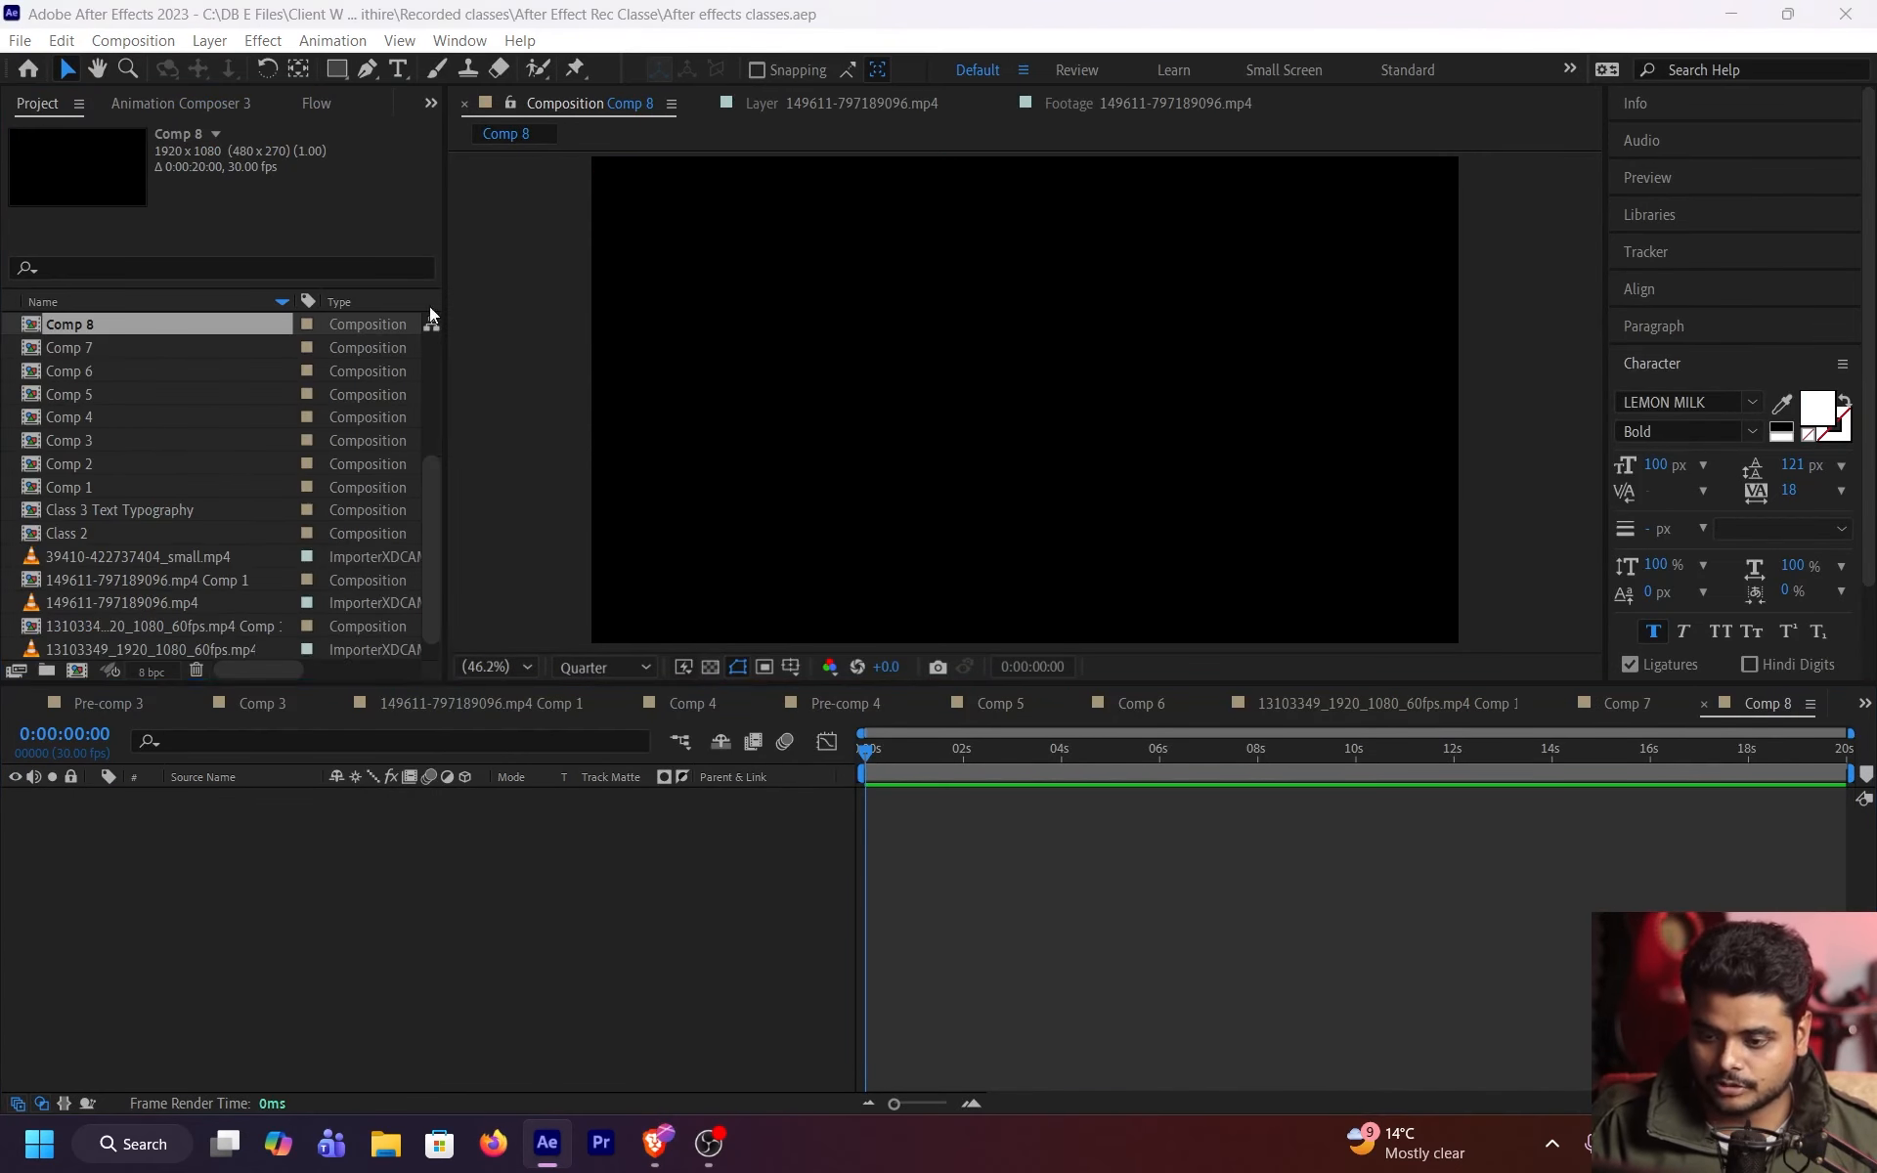
{"action": "key", "text": "alt+Tab"}
{"action": "left_click", "coordinate": [520, 632]}
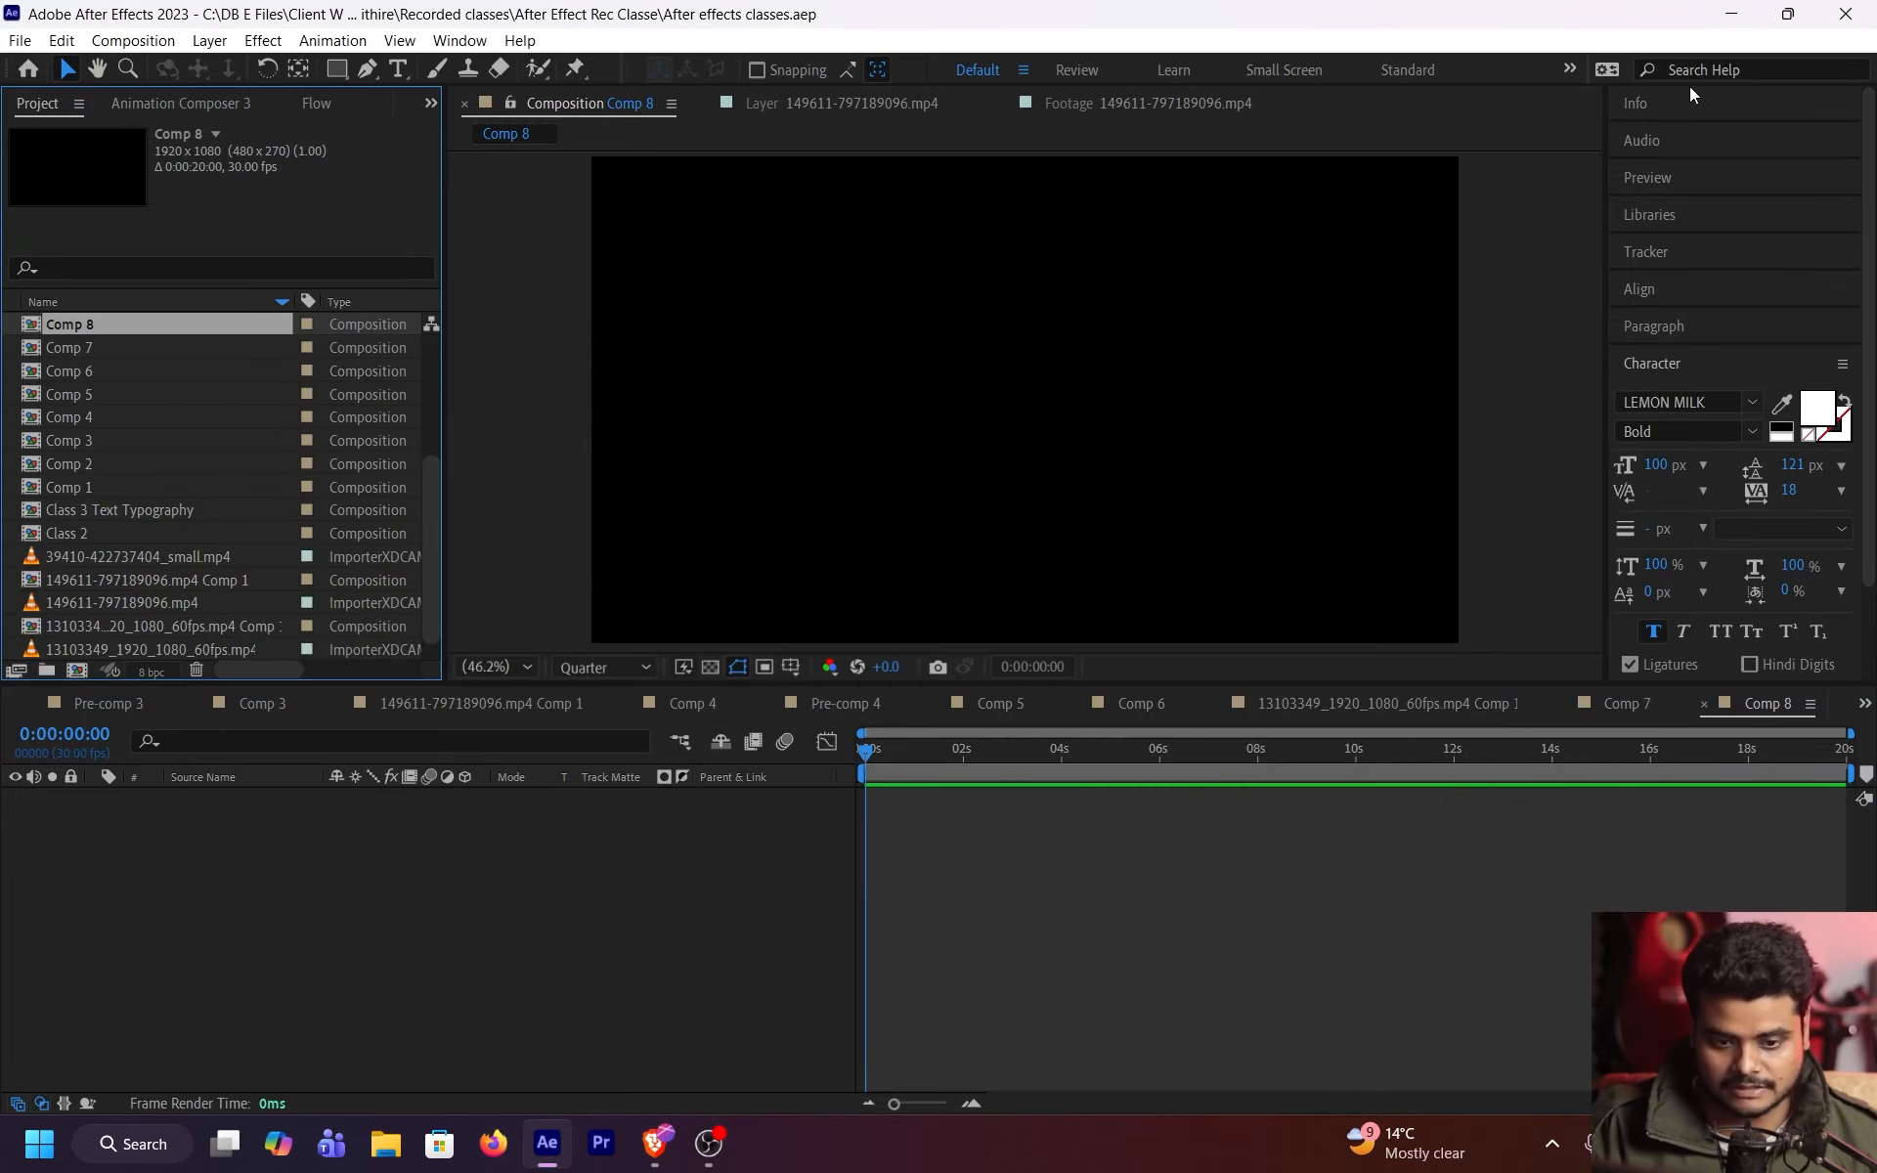
{"action": "left_click", "coordinate": [396, 1139]}
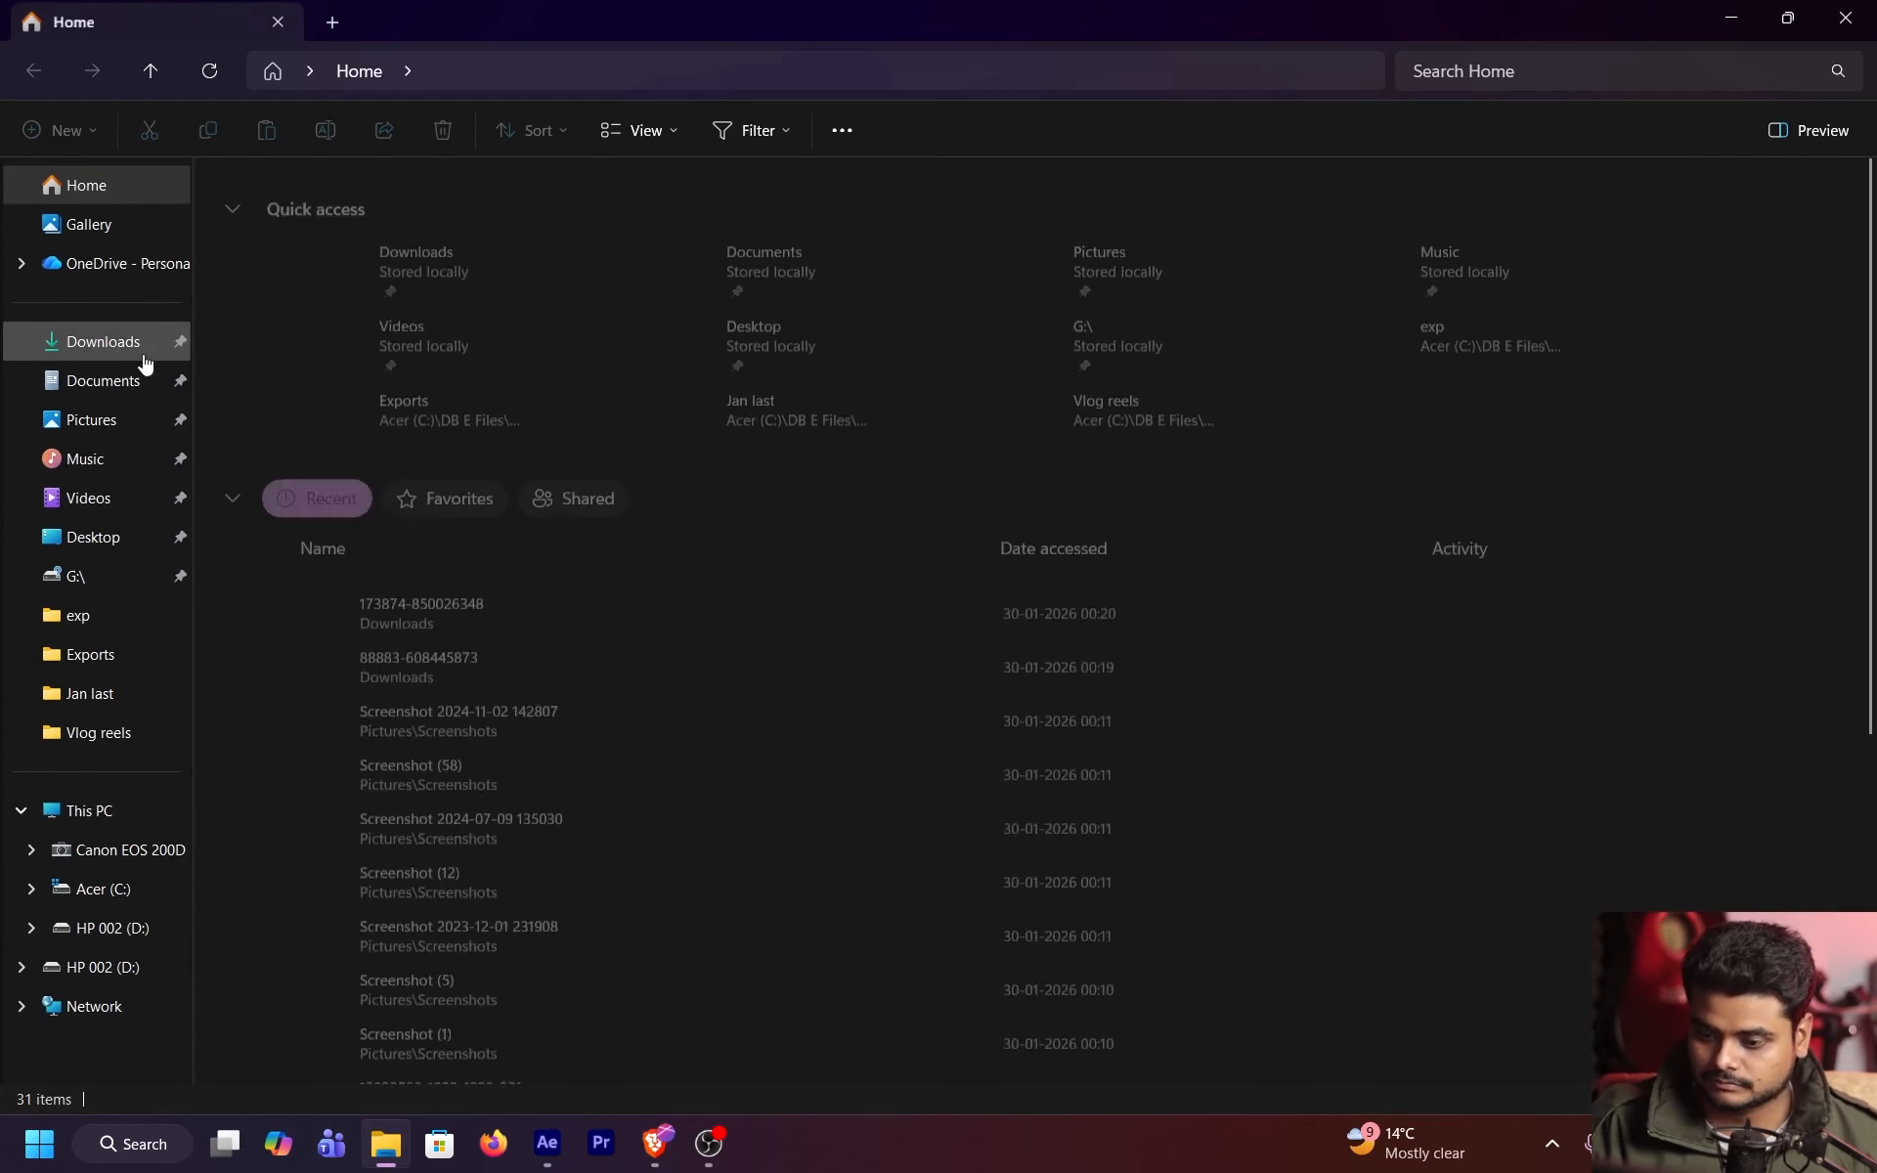
{"action": "left_click", "coordinate": [135, 342]}
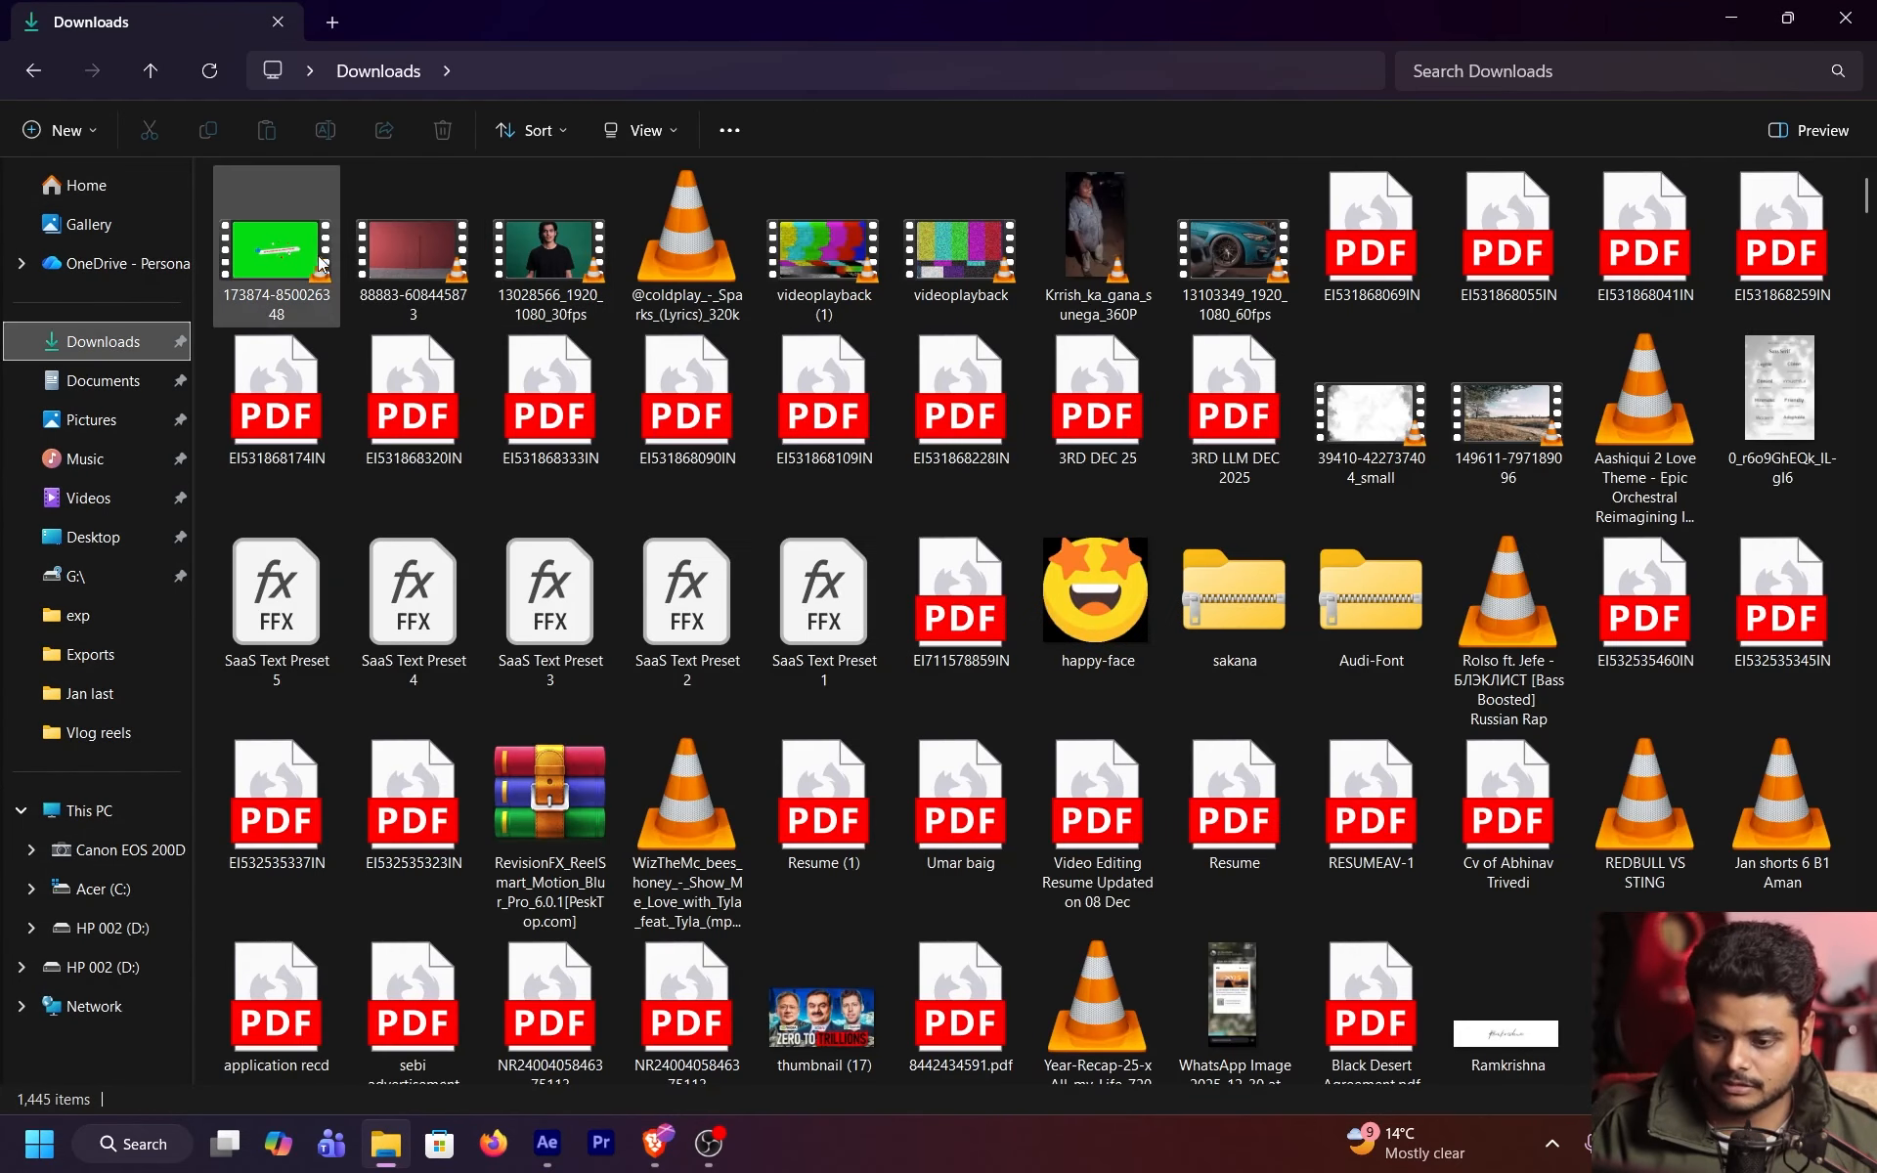
{"action": "left_click_drag", "start_coordinate": [415, 228], "coordinate": [905, 855]}
{"action": "key", "text": "alt+Tab"}
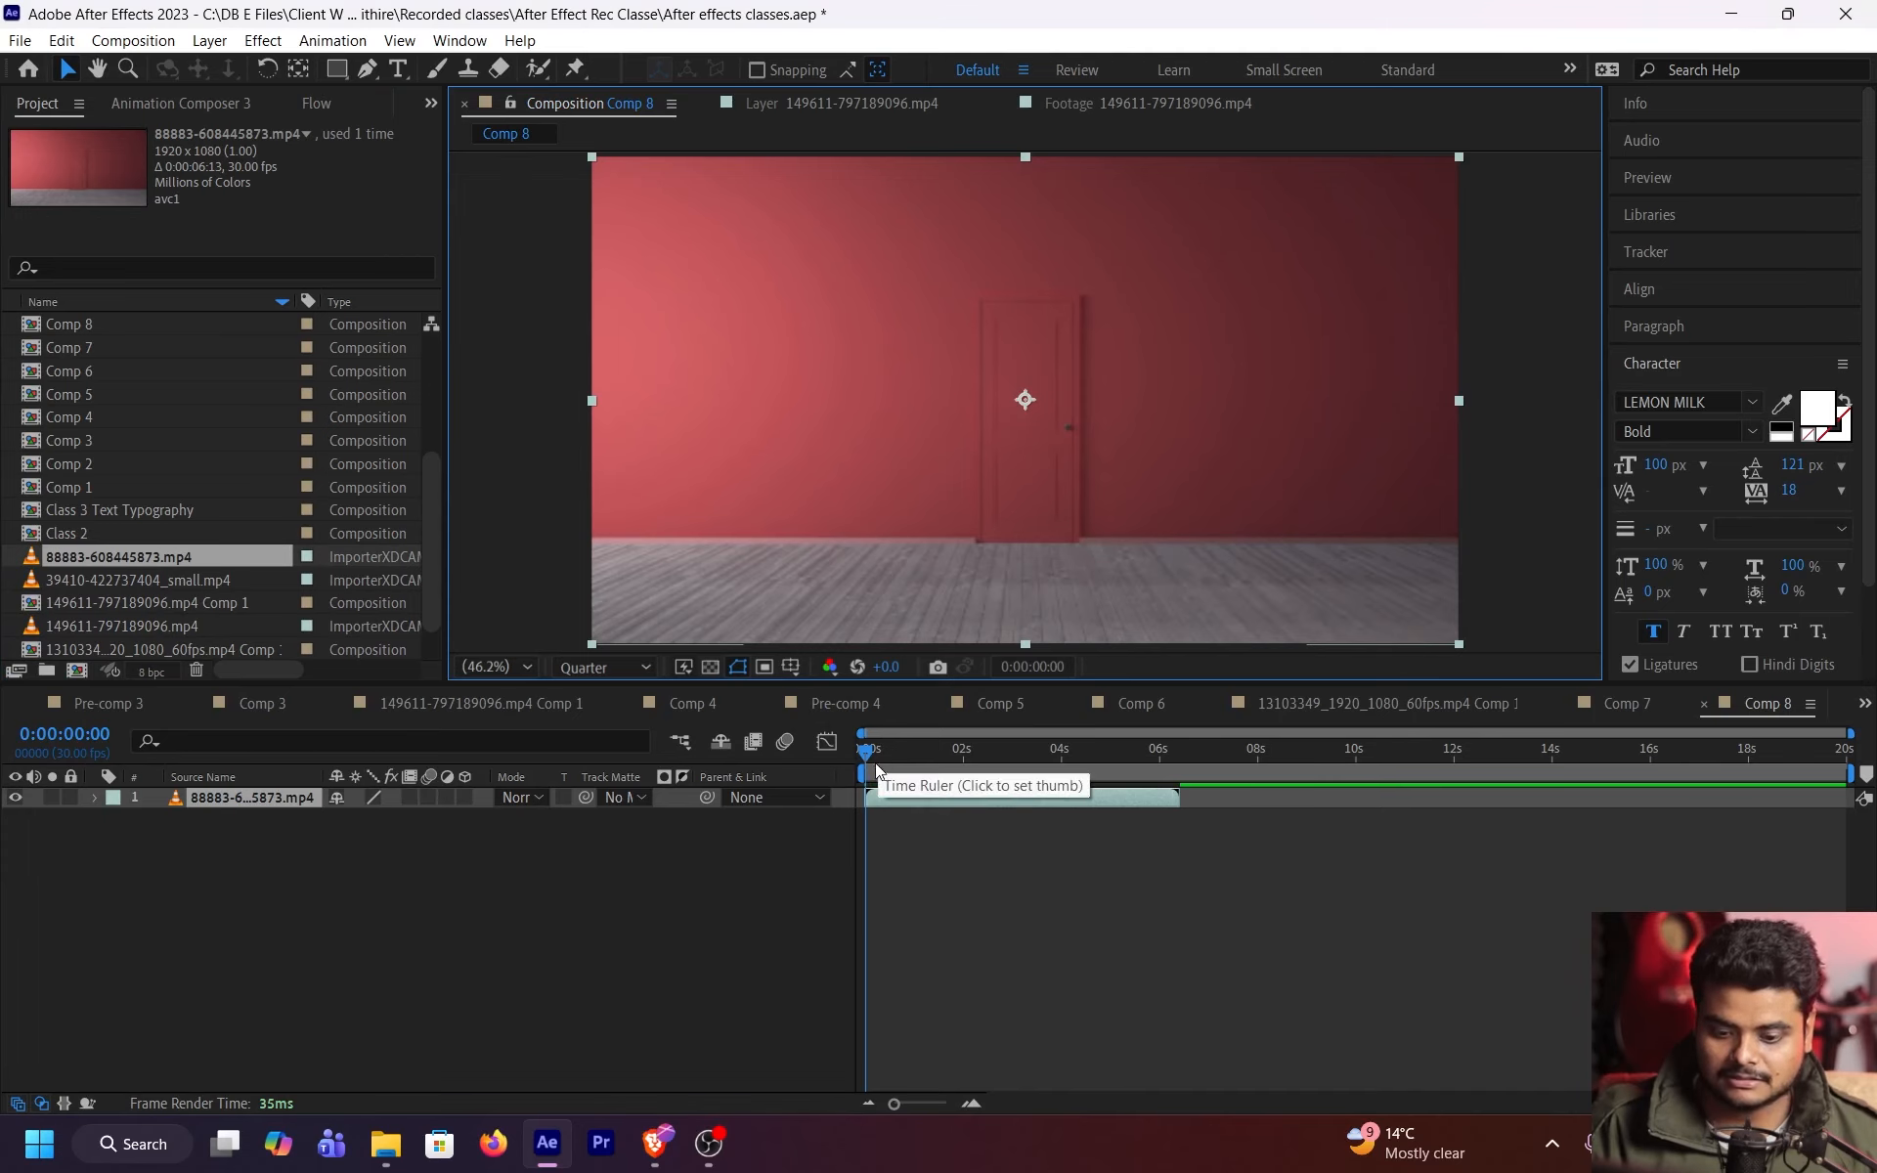
{"action": "left_click", "coordinate": [985, 890]}
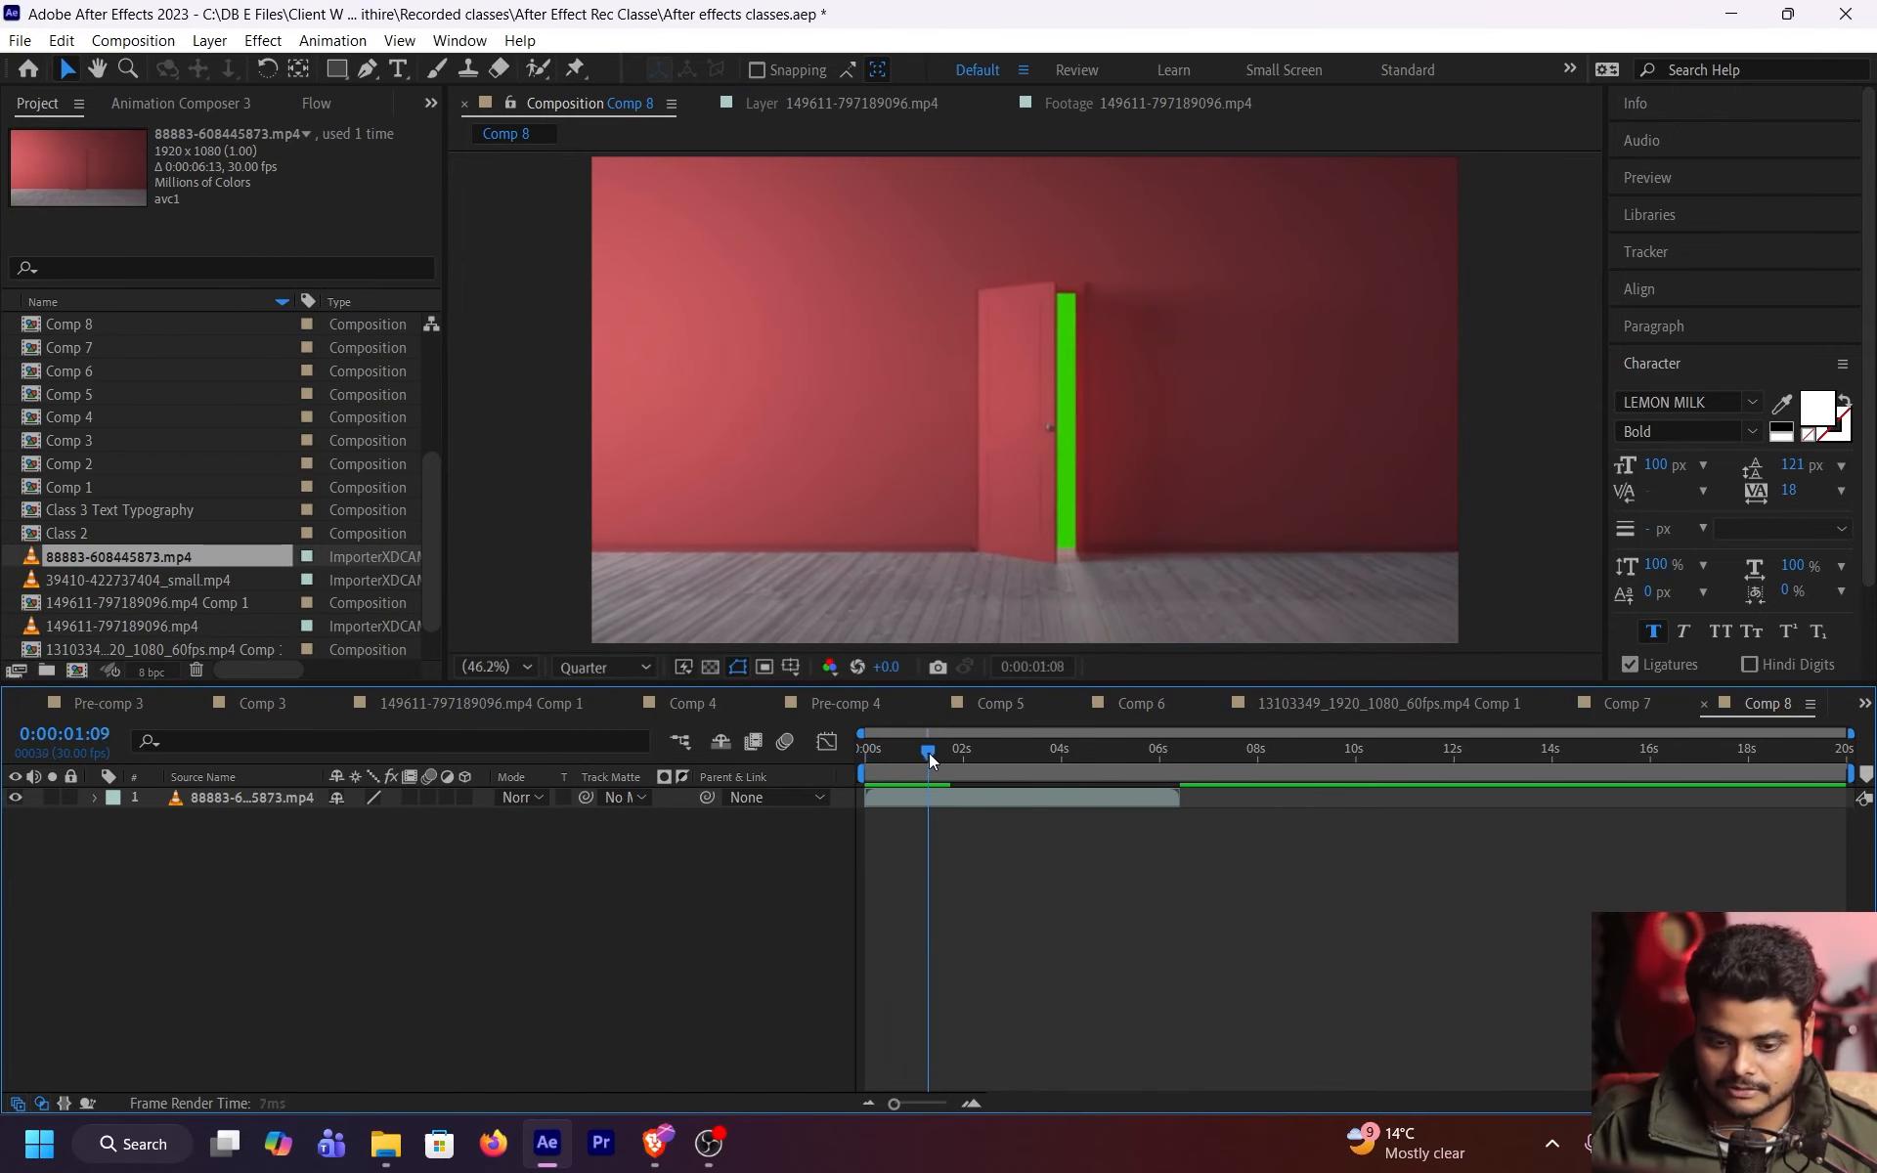
{"action": "left_click_drag", "start_coordinate": [945, 760], "coordinate": [714, 937]}
- Add the clip Krrish_ka_gana_sunega_360P from Downloads above the door clip and mute its audio
{"action": "mouse_move", "coordinate": [412, 1124]}
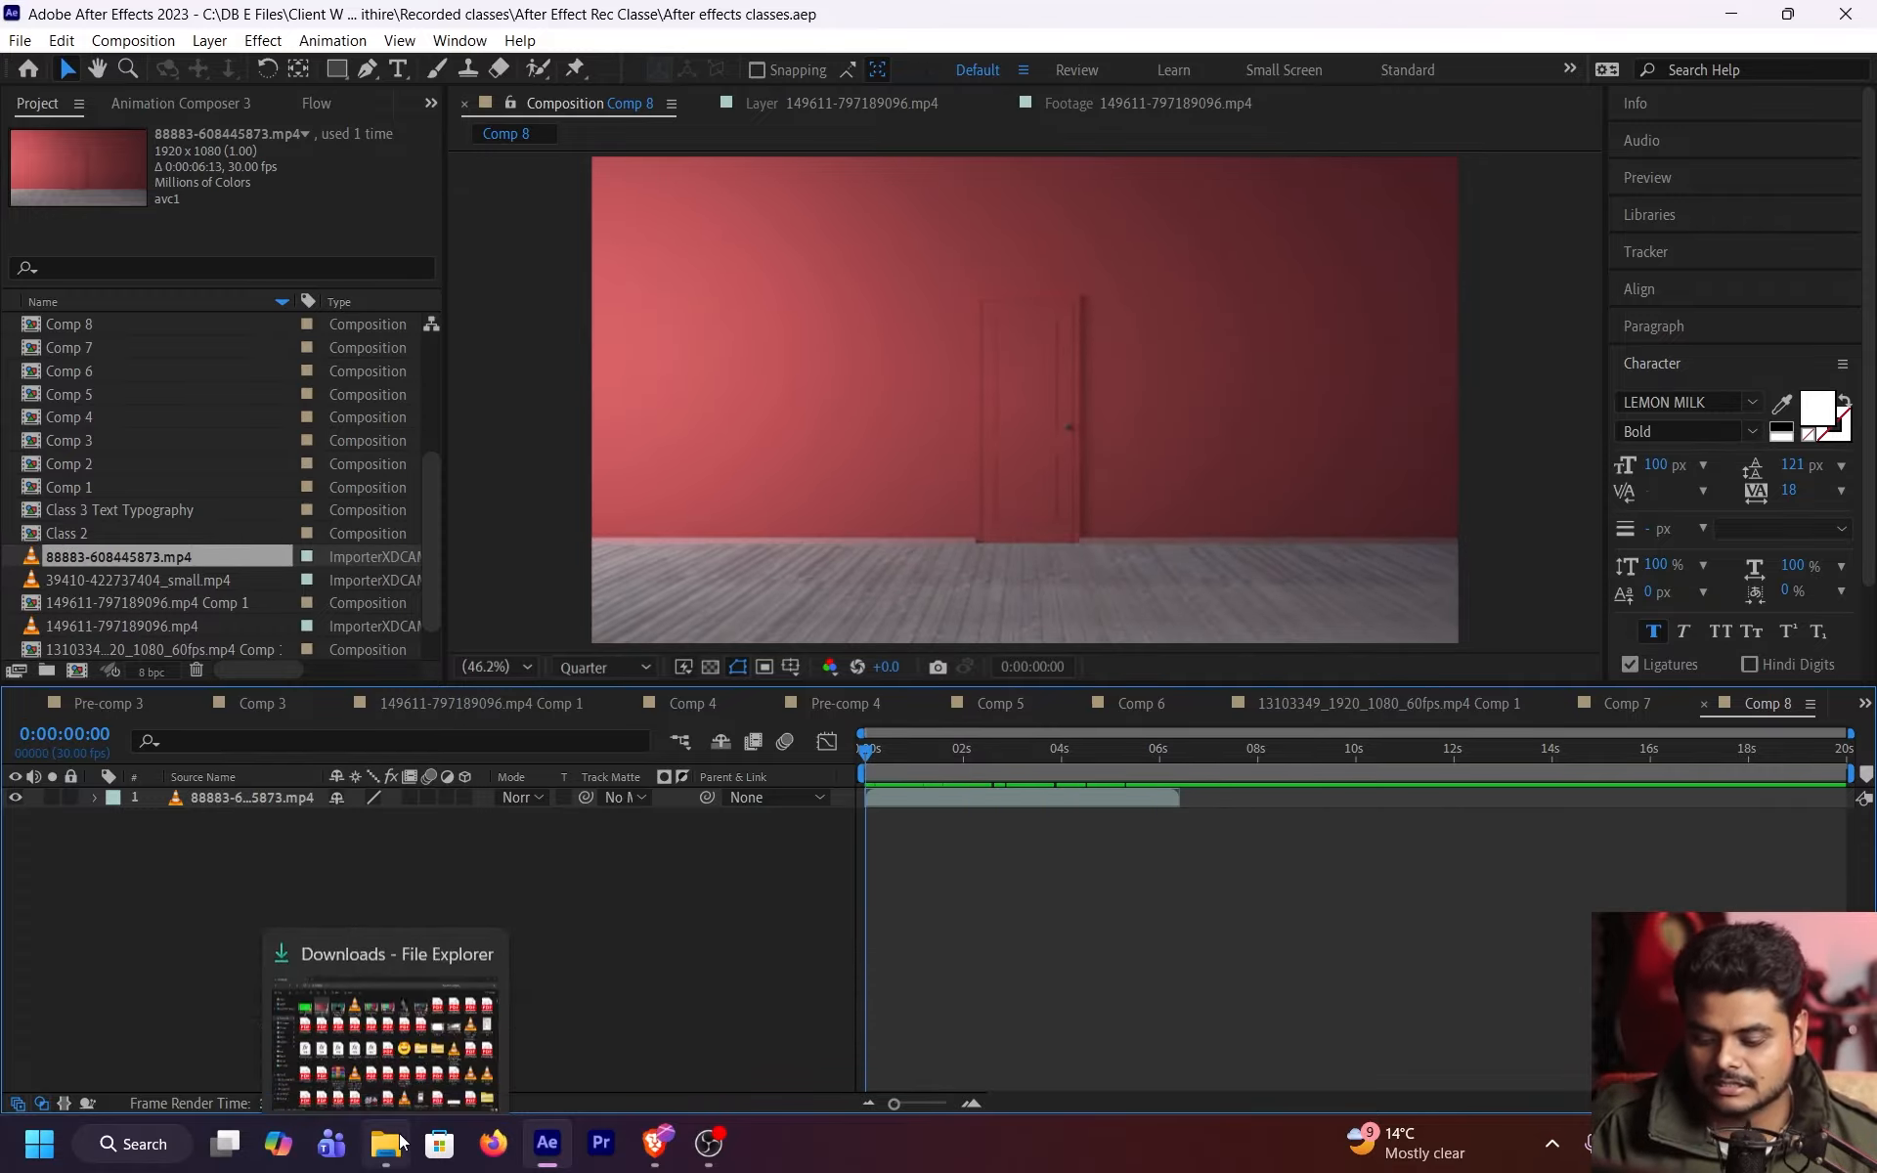
{"action": "left_click", "coordinate": [415, 1026]}
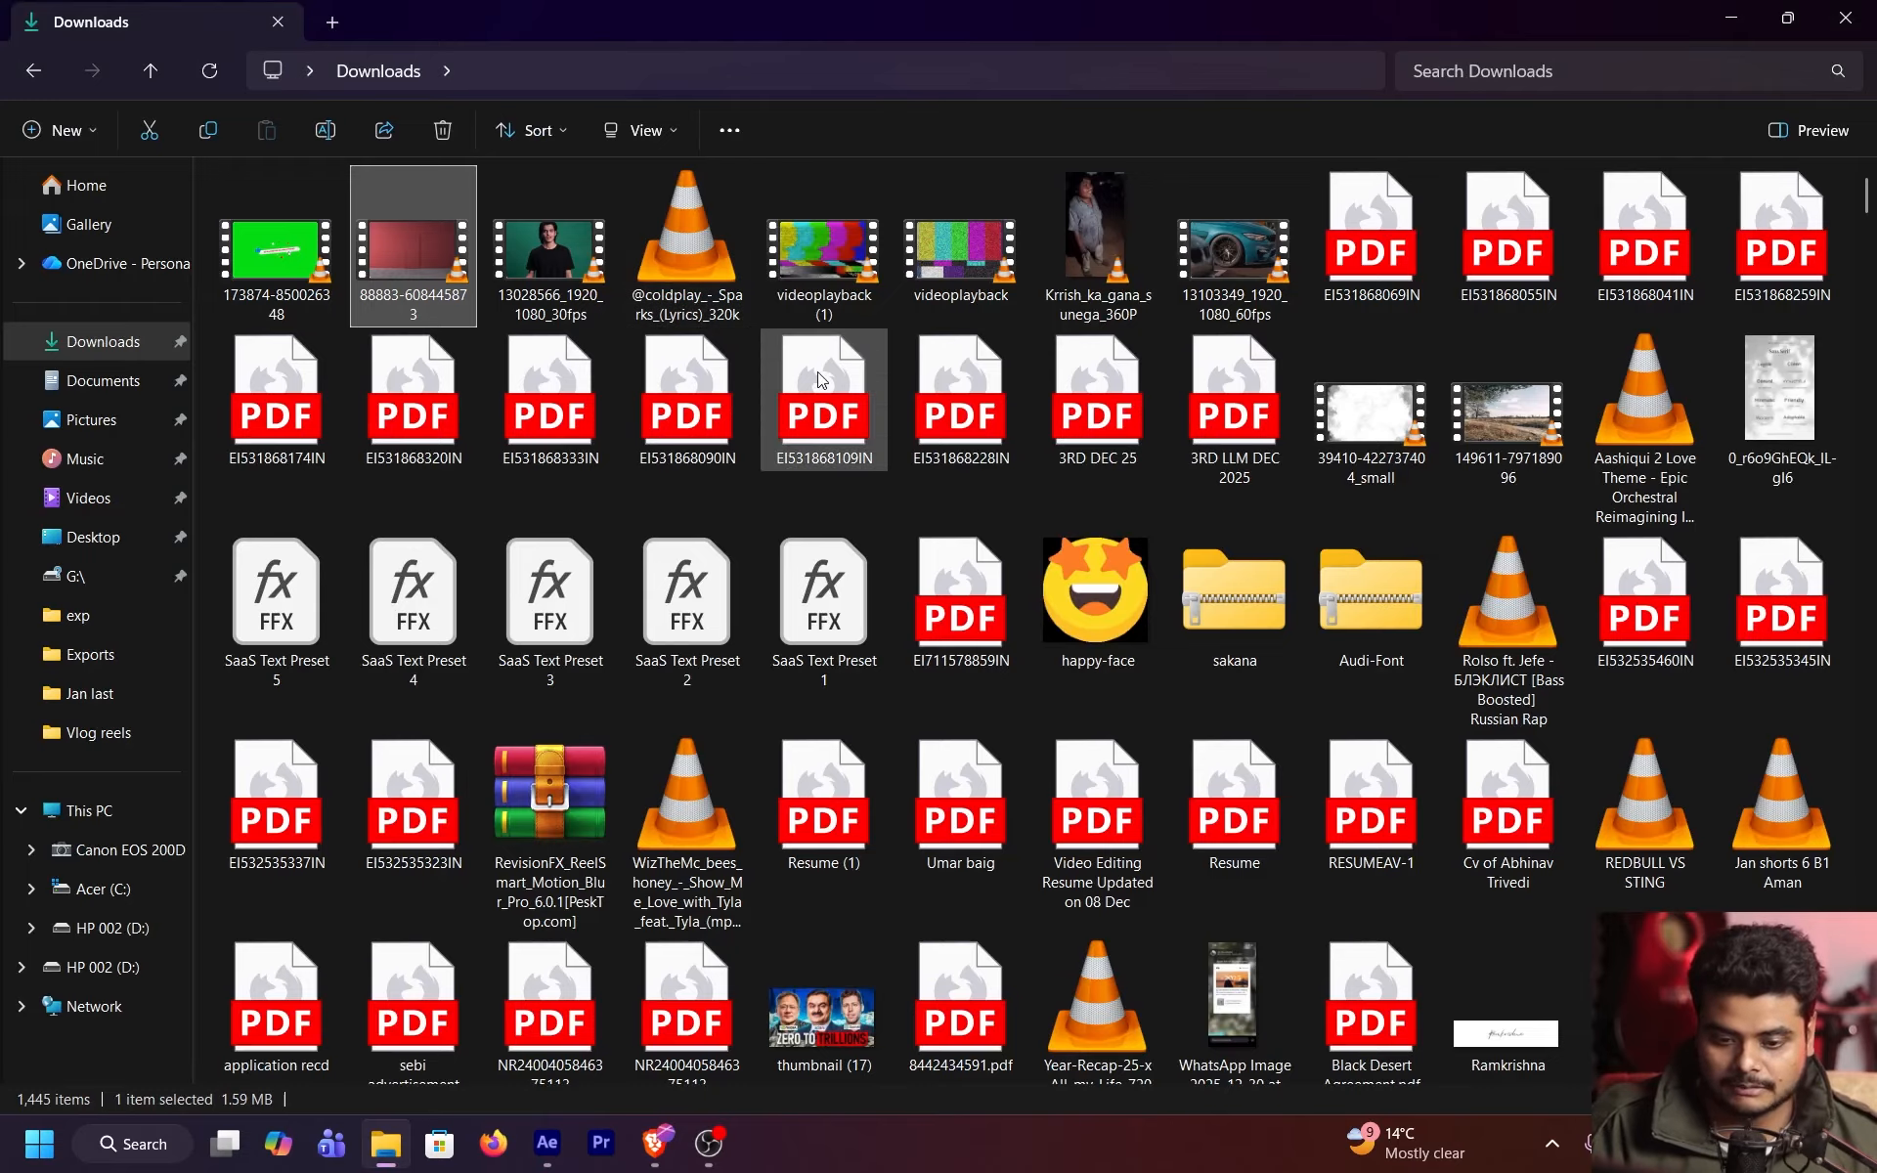
{"action": "left_click_drag", "start_coordinate": [1108, 293], "coordinate": [276, 975]}
{"action": "key", "text": "alt+Tab"}
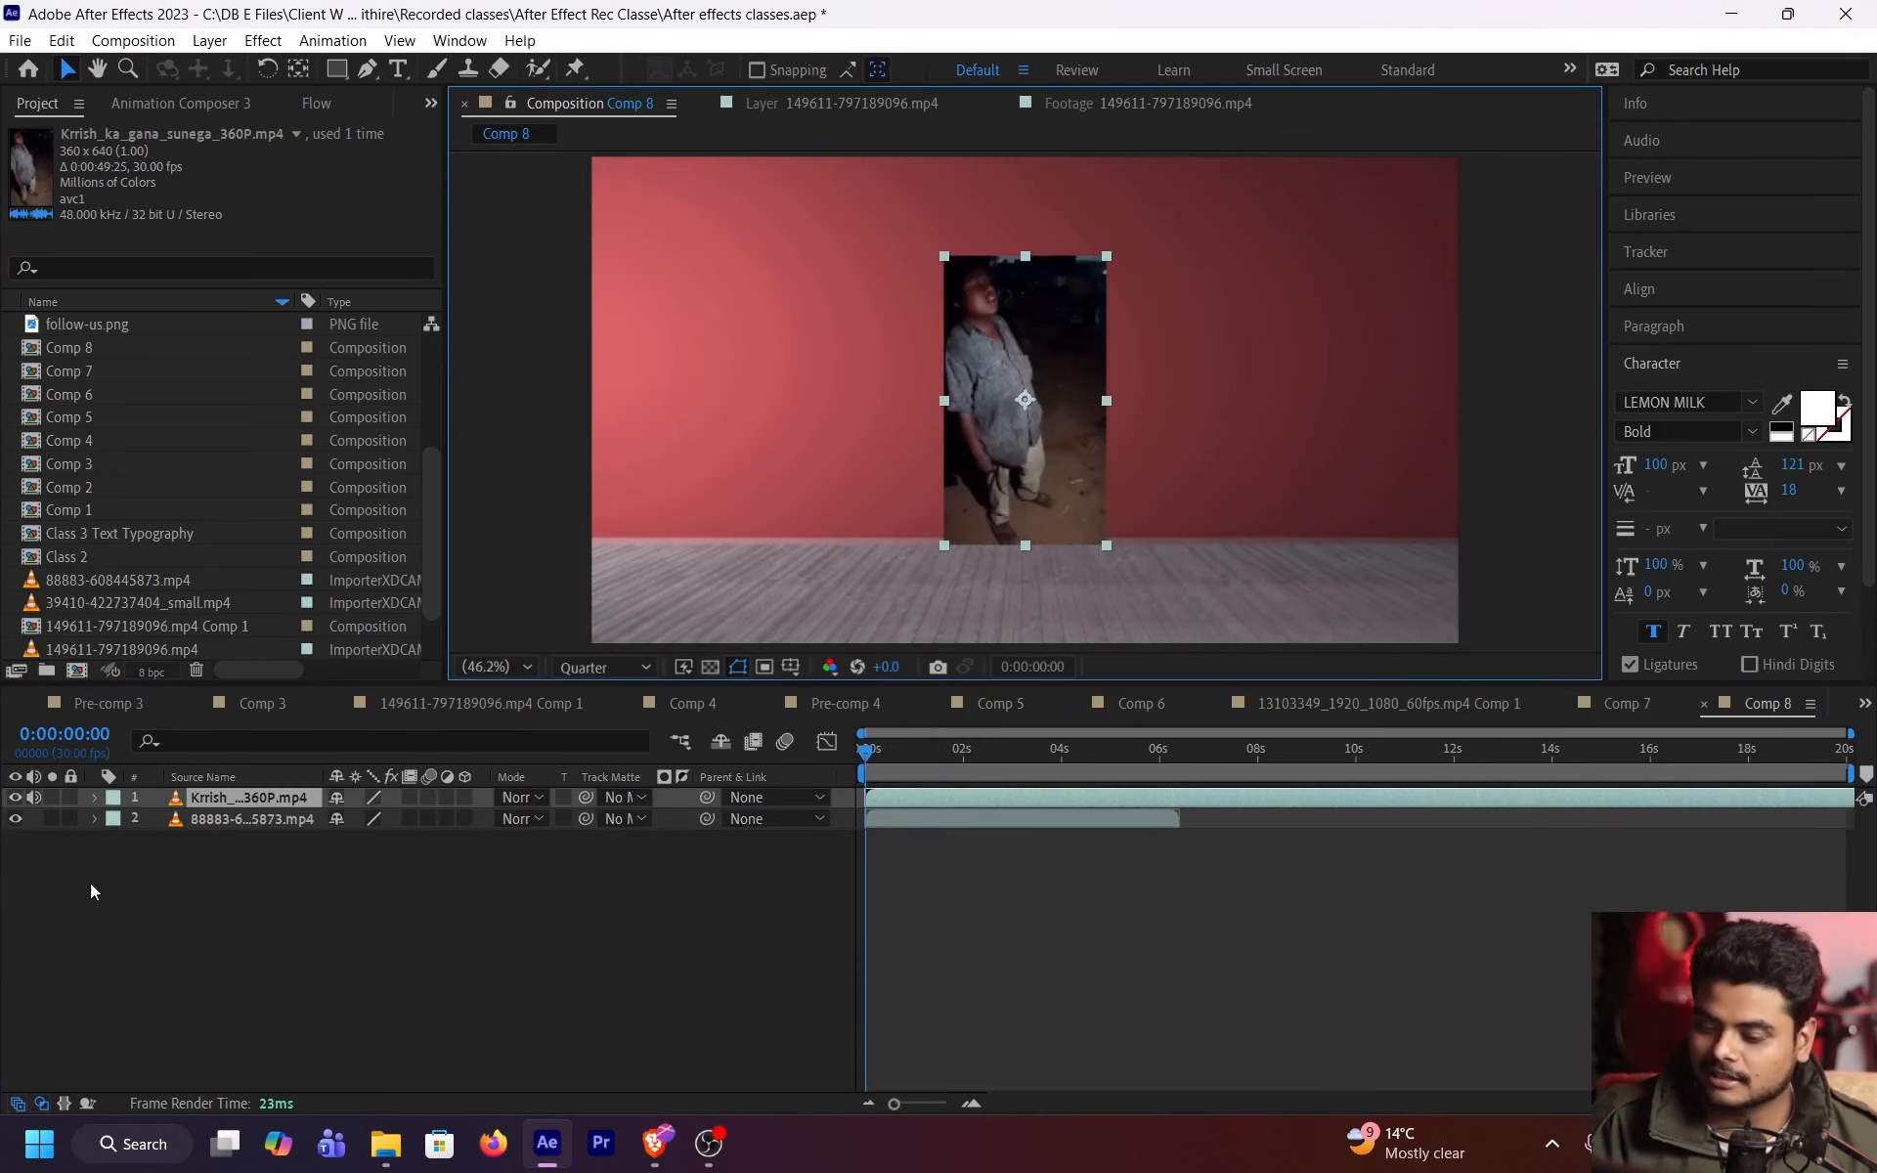
{"action": "left_click", "coordinate": [34, 797]}
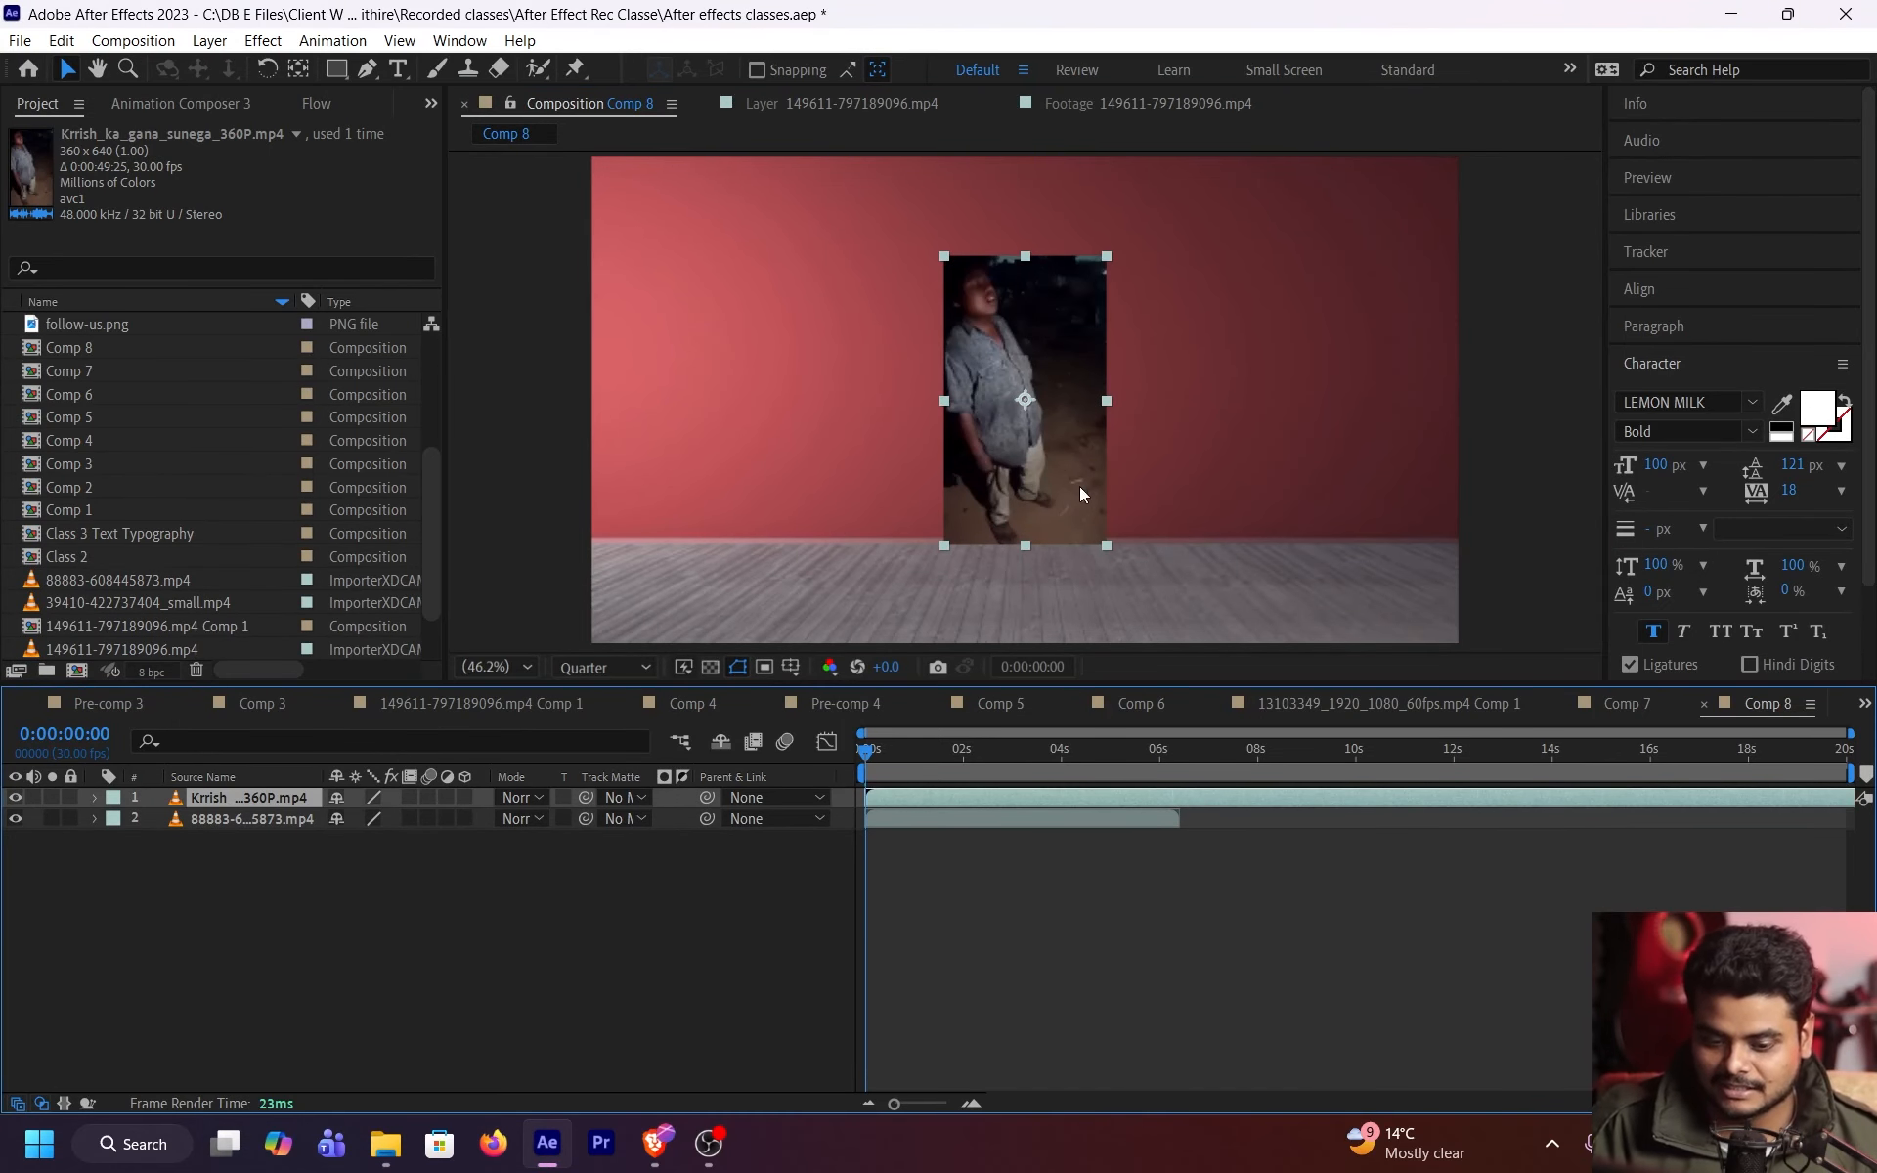
- At 0:00:03:05, enlarge the Krrish clip to cover the frame's width and shift it down to frame the singer's face
{"action": "left_click_drag", "start_coordinate": [899, 767], "coordinate": [1021, 766]}
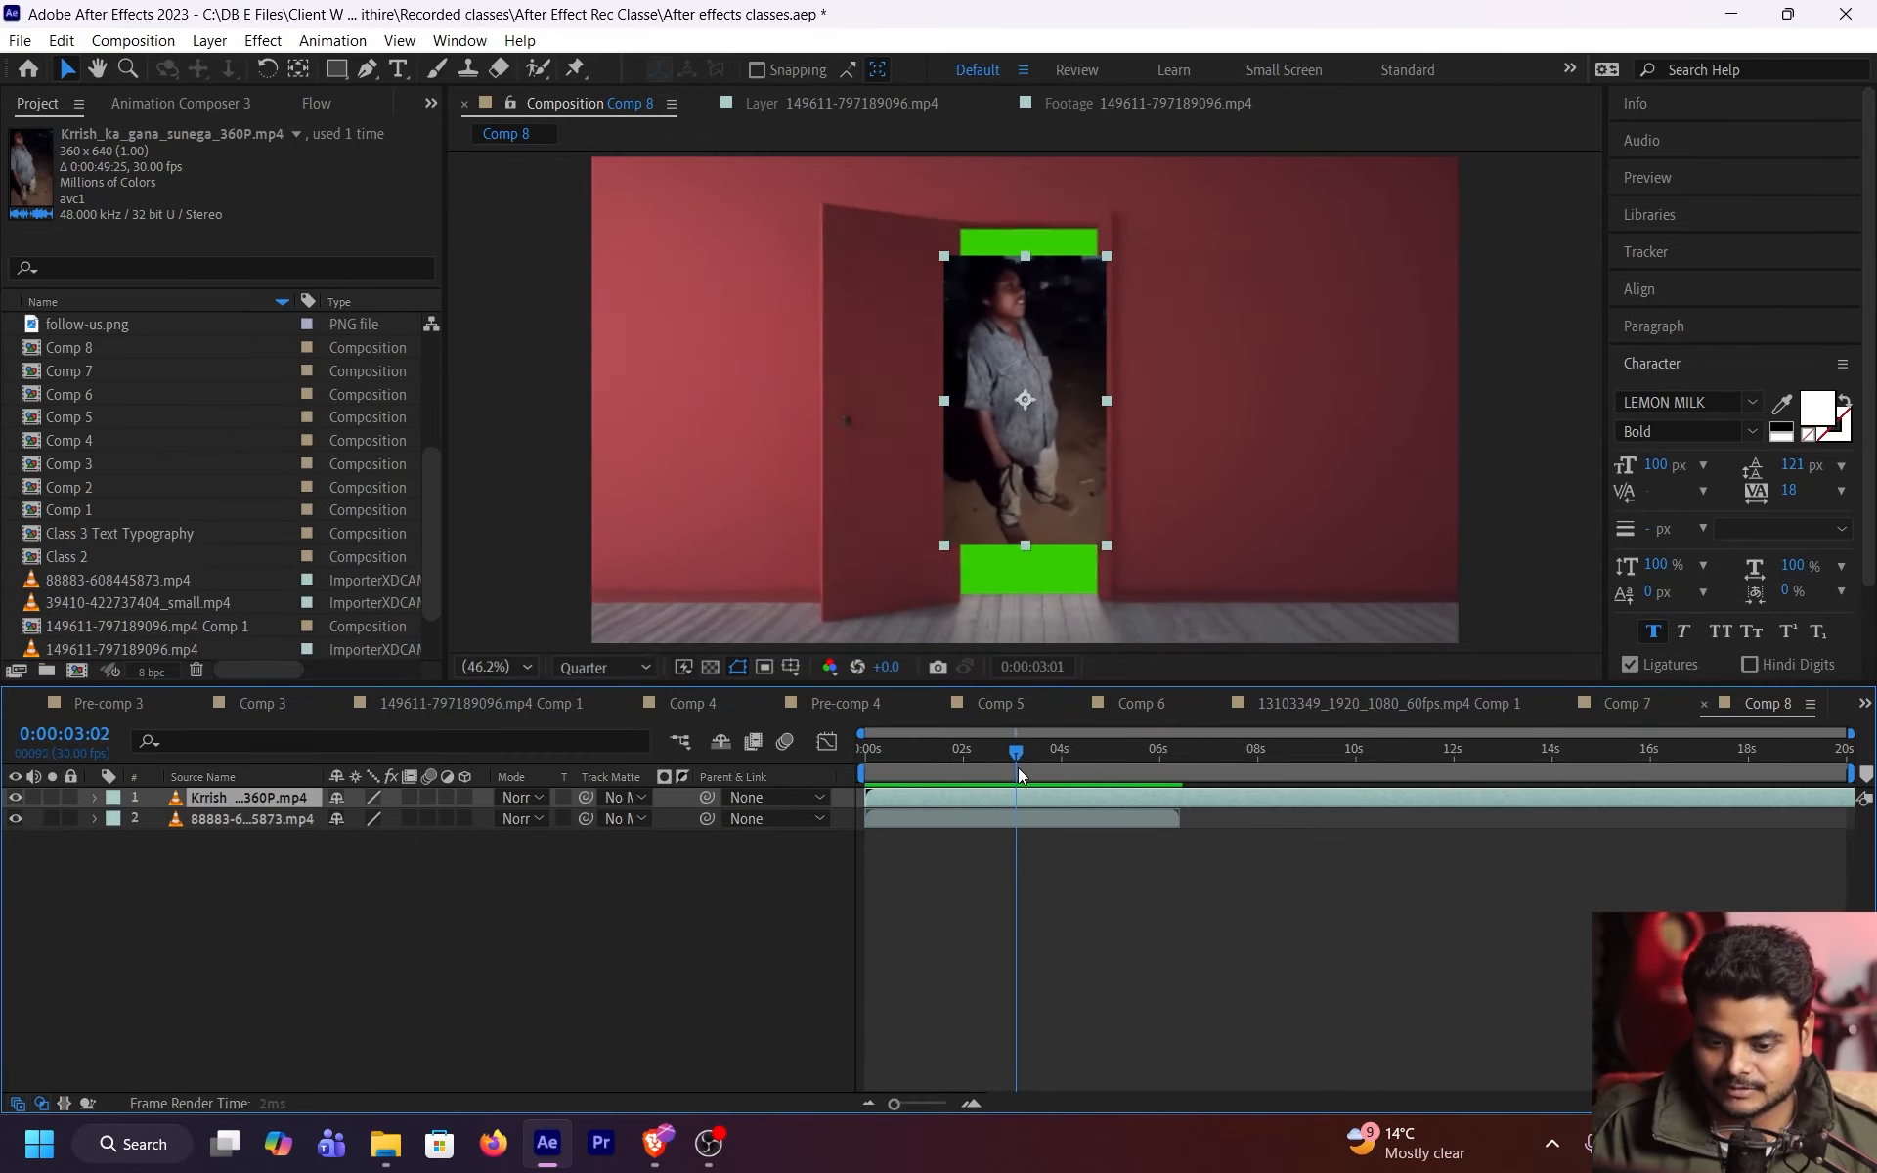
{"action": "left_click_drag", "start_coordinate": [1103, 551], "coordinate": [1474, 938]}
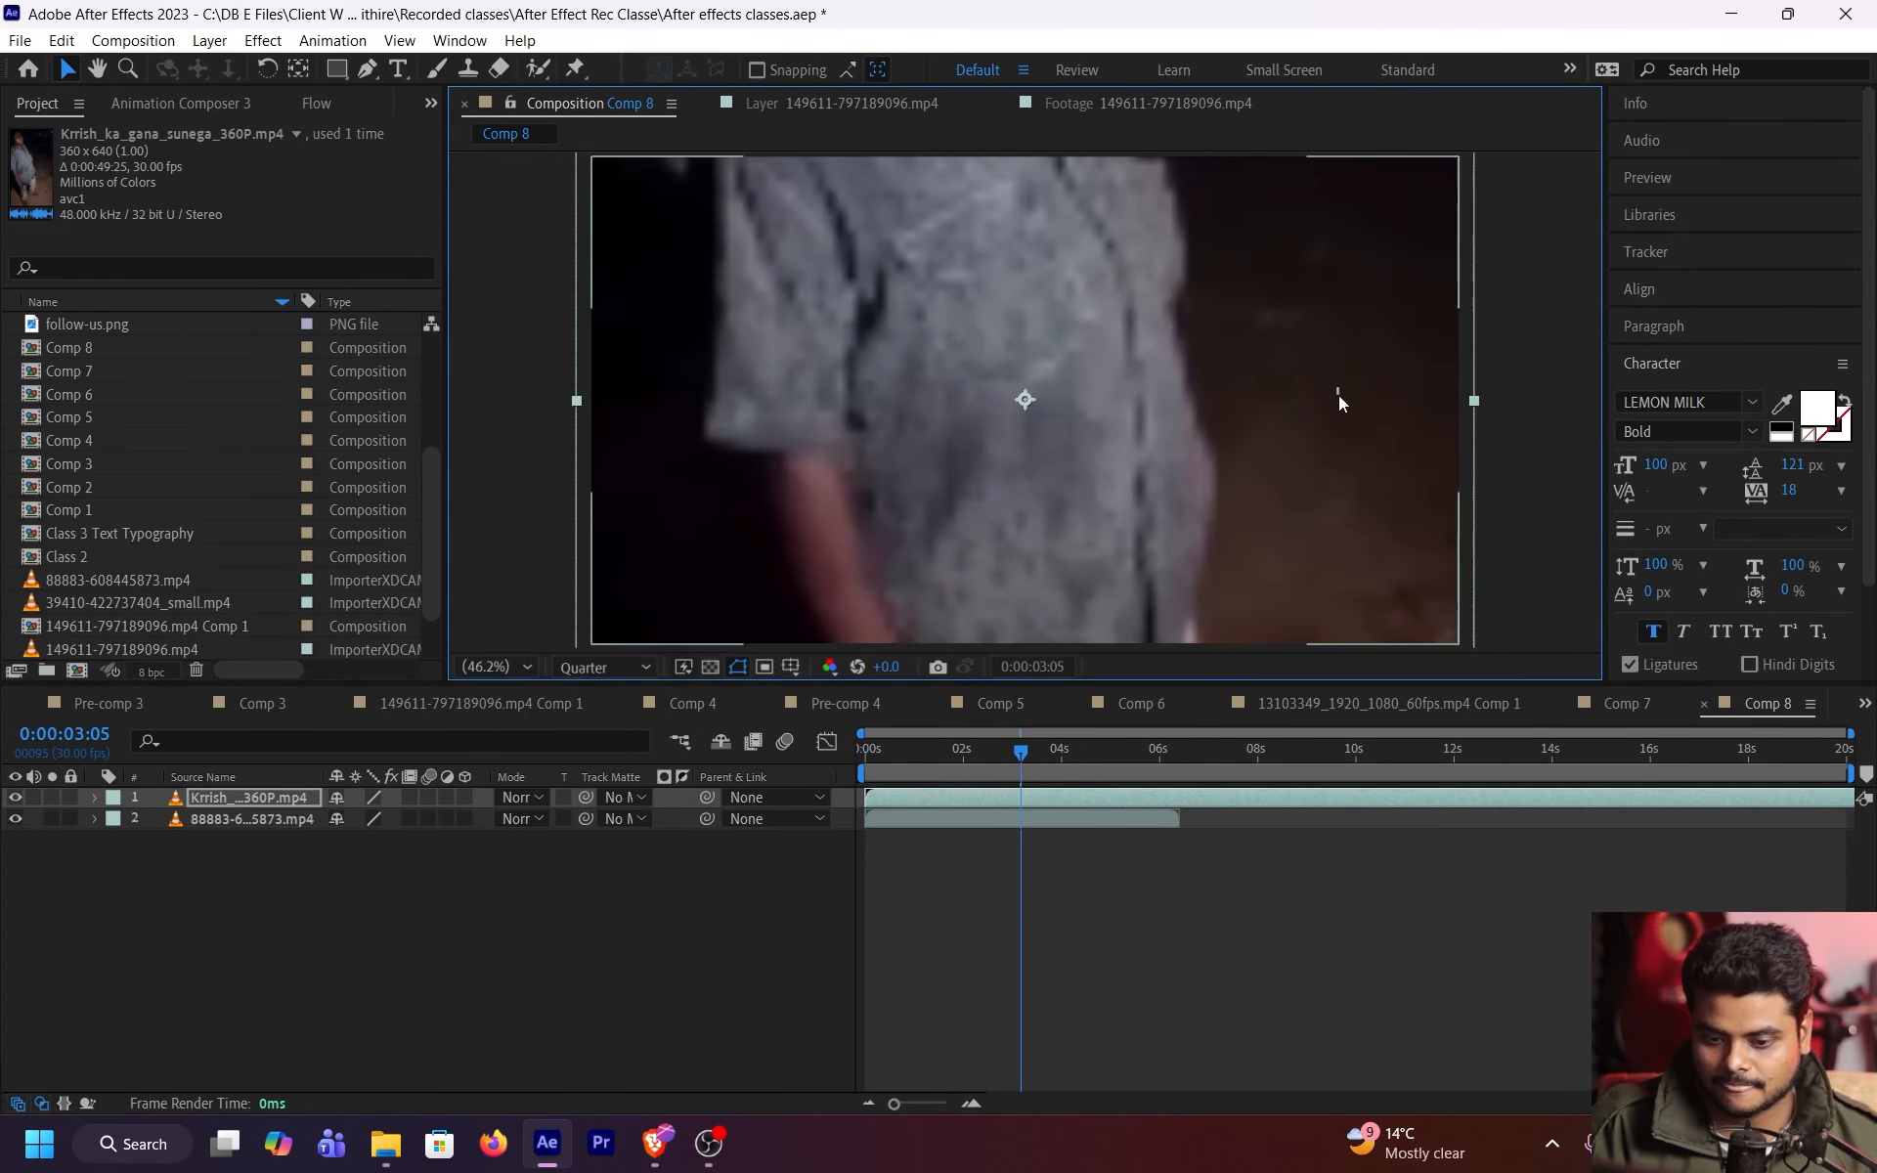
{"action": "left_click_drag", "start_coordinate": [1198, 419], "coordinate": [1173, 921]}
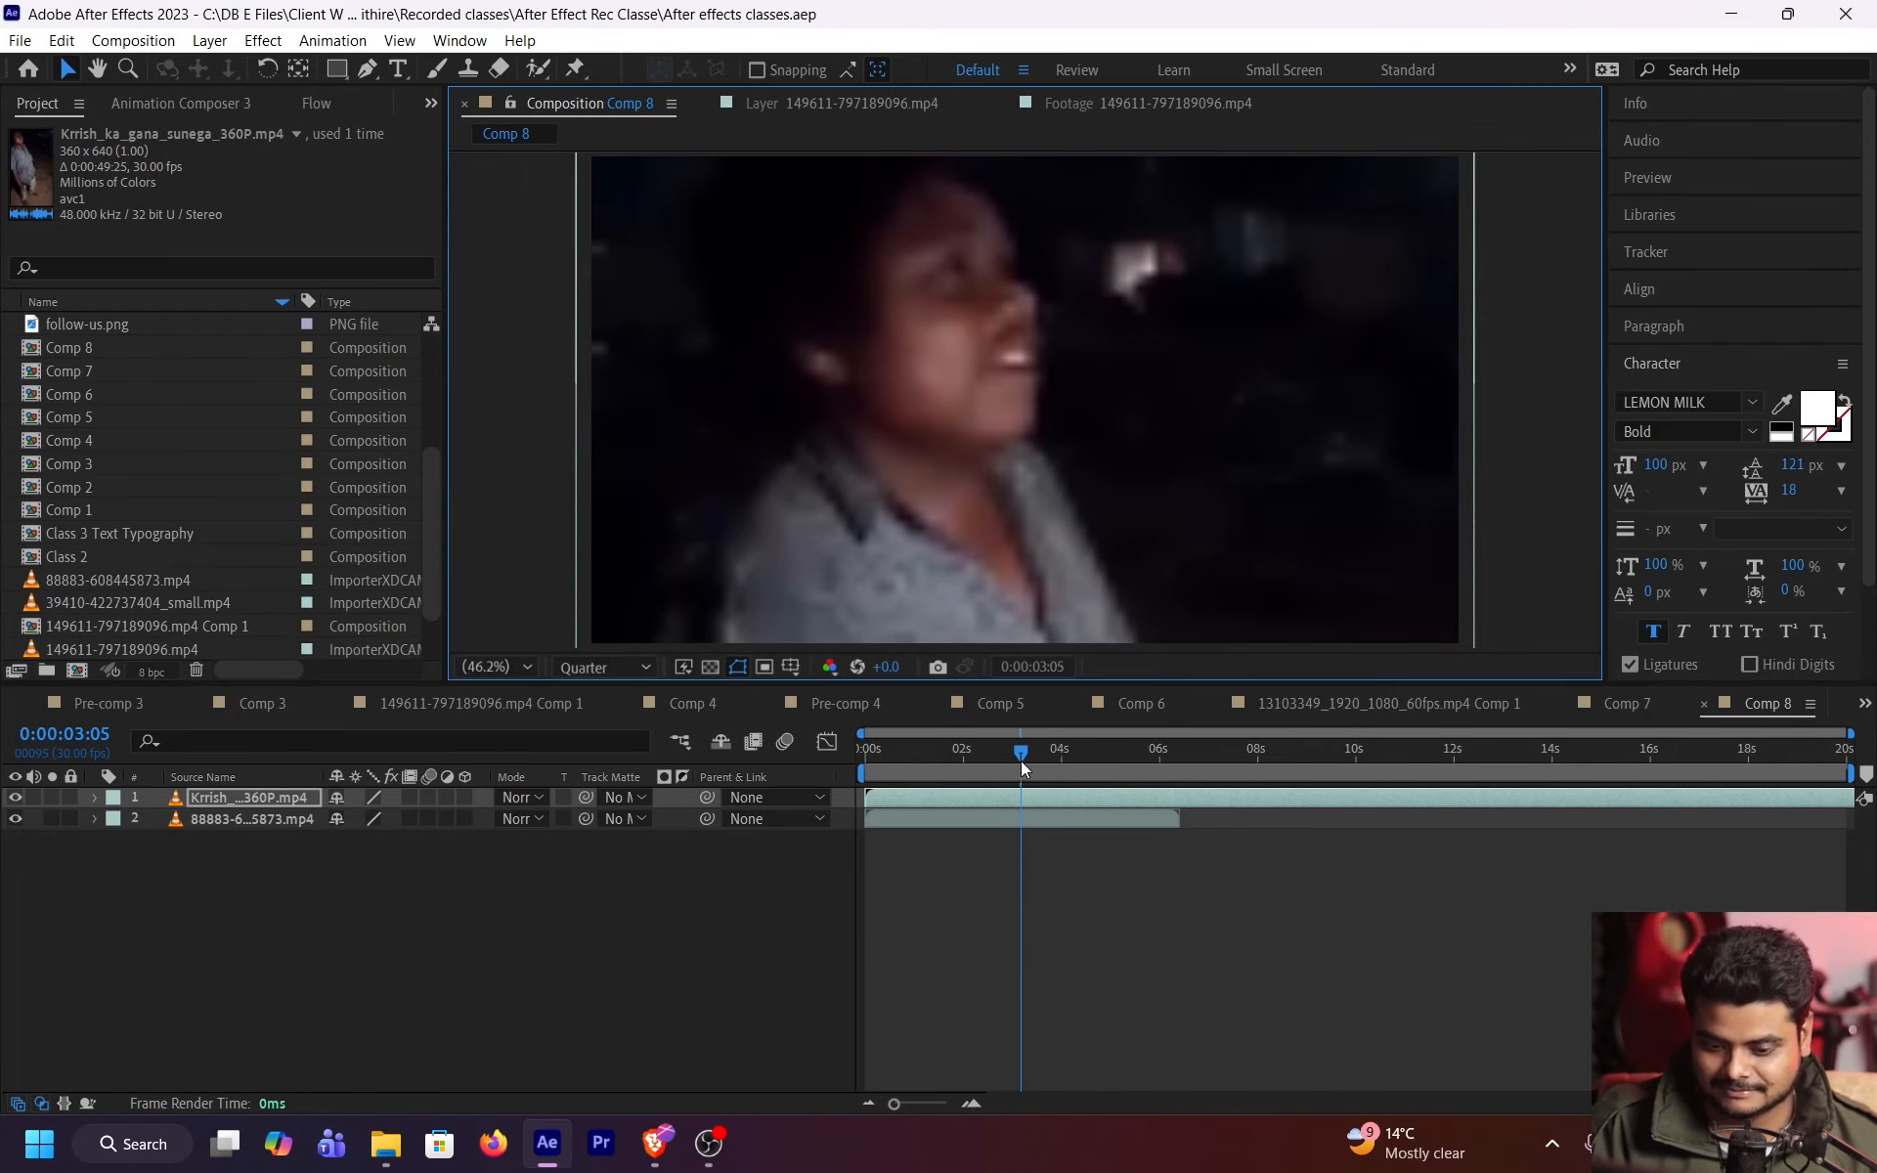
- Try stacking the Krrish clip beneath the door clip, undo the reorder, and return to the start of the timeline
{"action": "left_click_drag", "start_coordinate": [191, 794], "coordinate": [235, 842]}
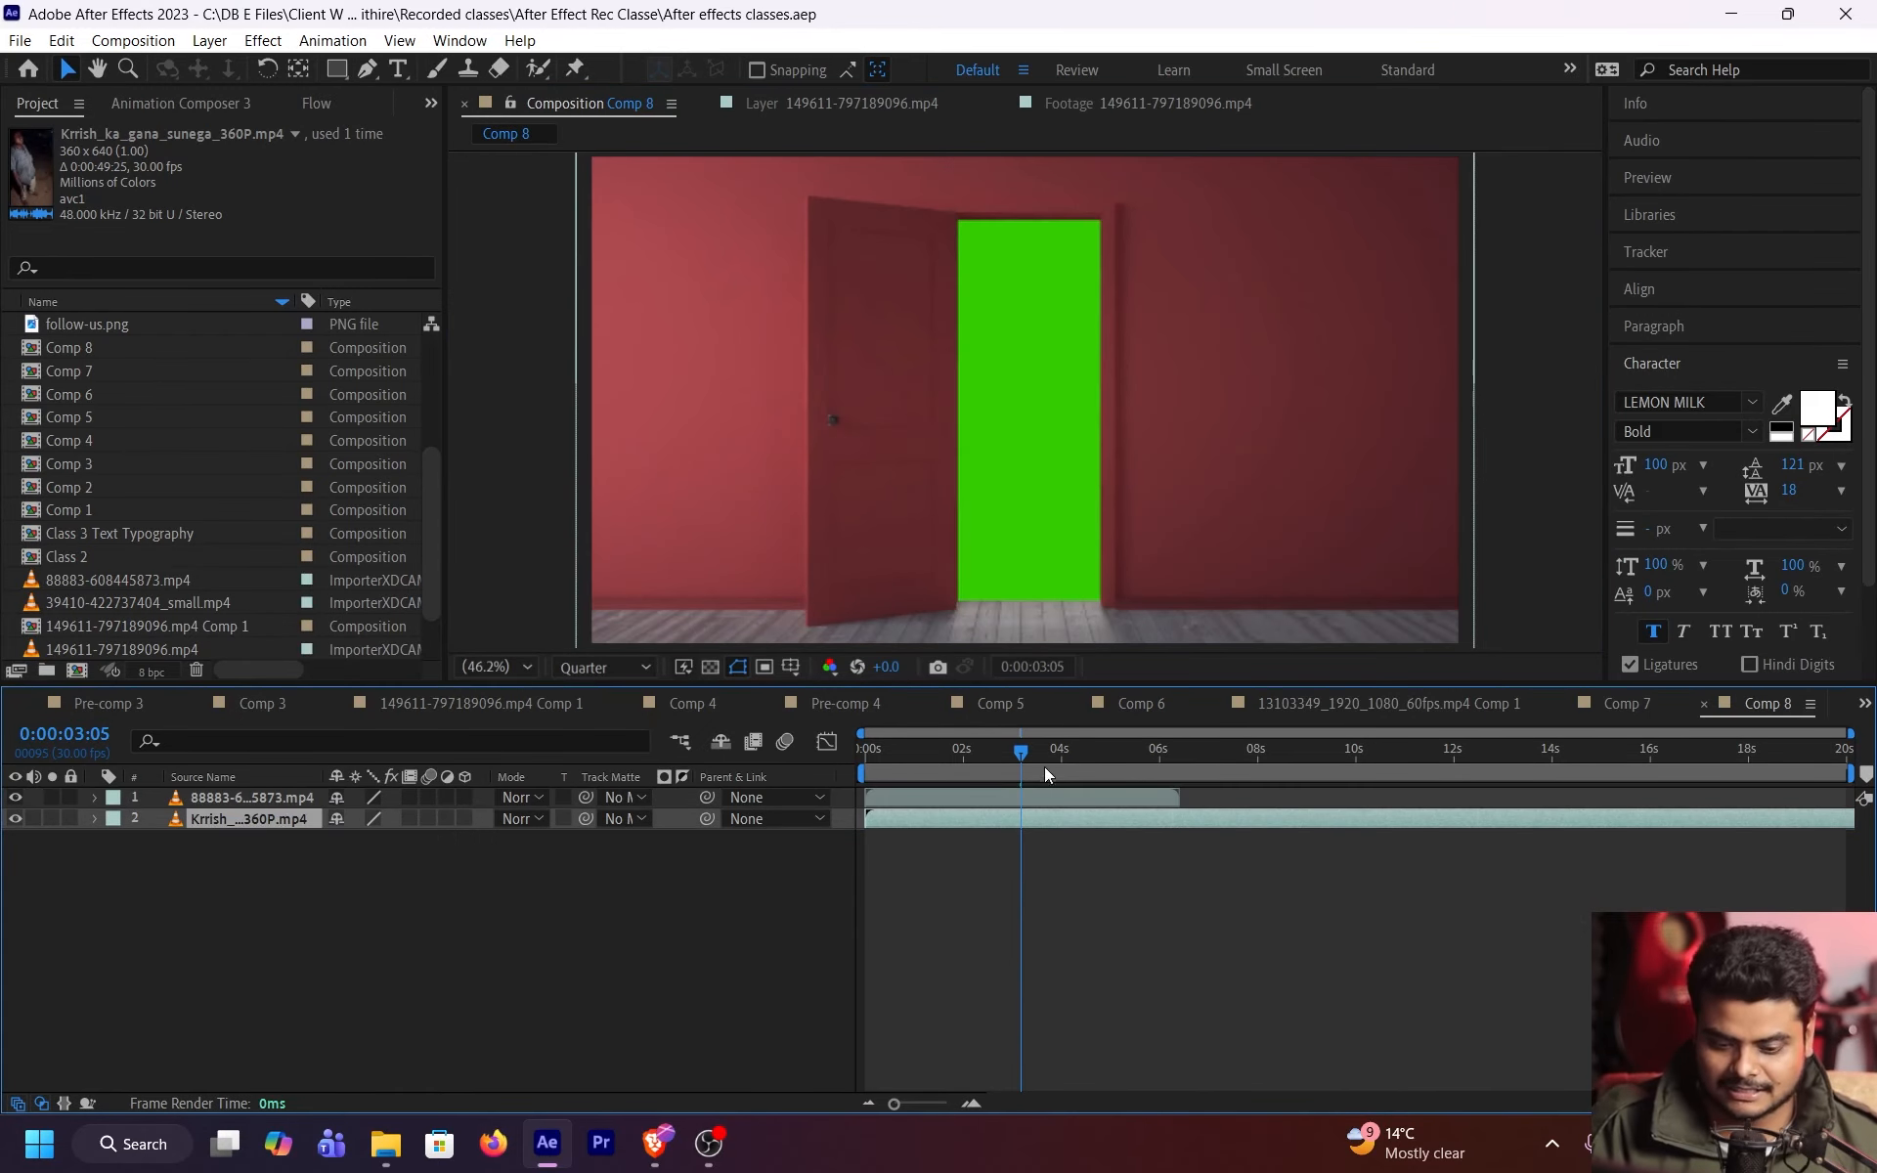
{"action": "key", "text": "ctrl+z"}
{"action": "left_click_drag", "start_coordinate": [1024, 759], "coordinate": [839, 777]}
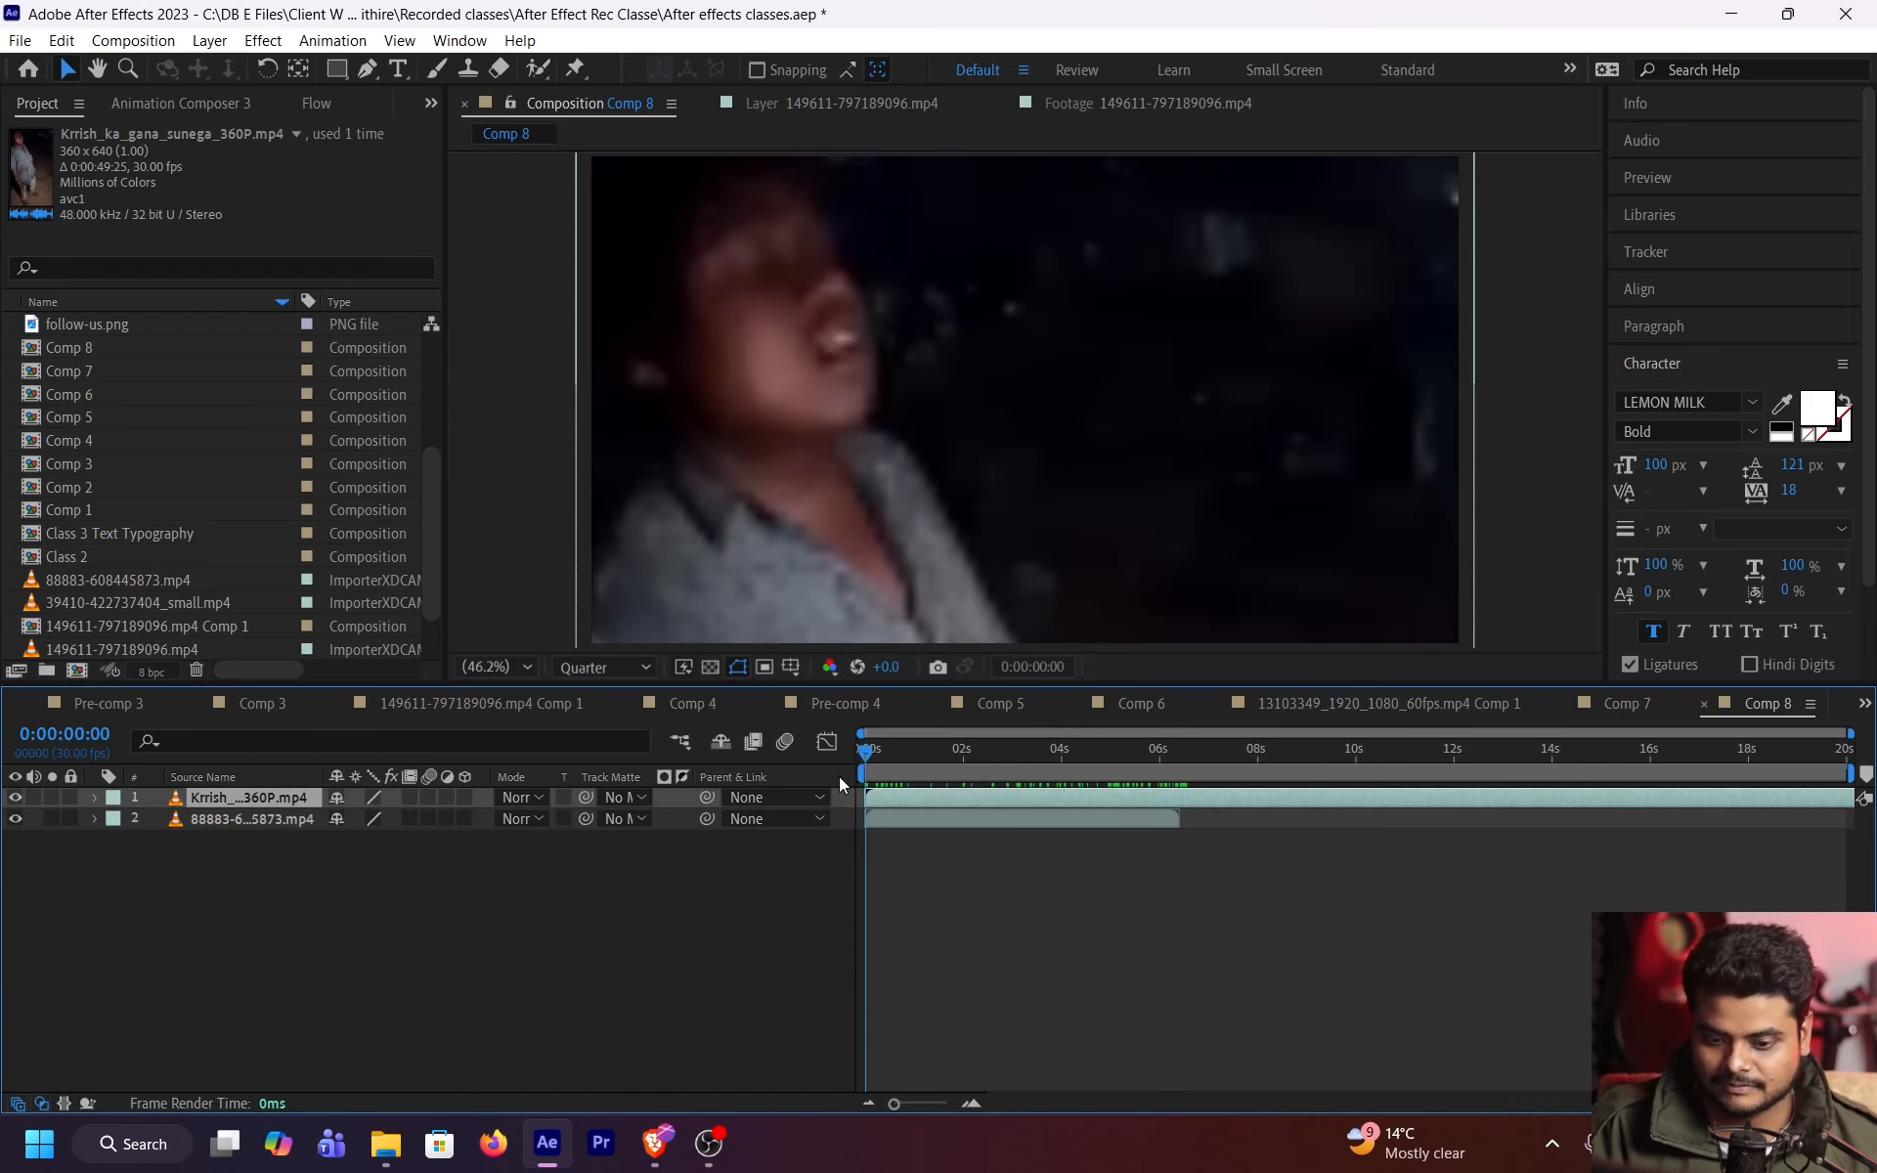
{"action": "left_click", "coordinate": [14, 818]}
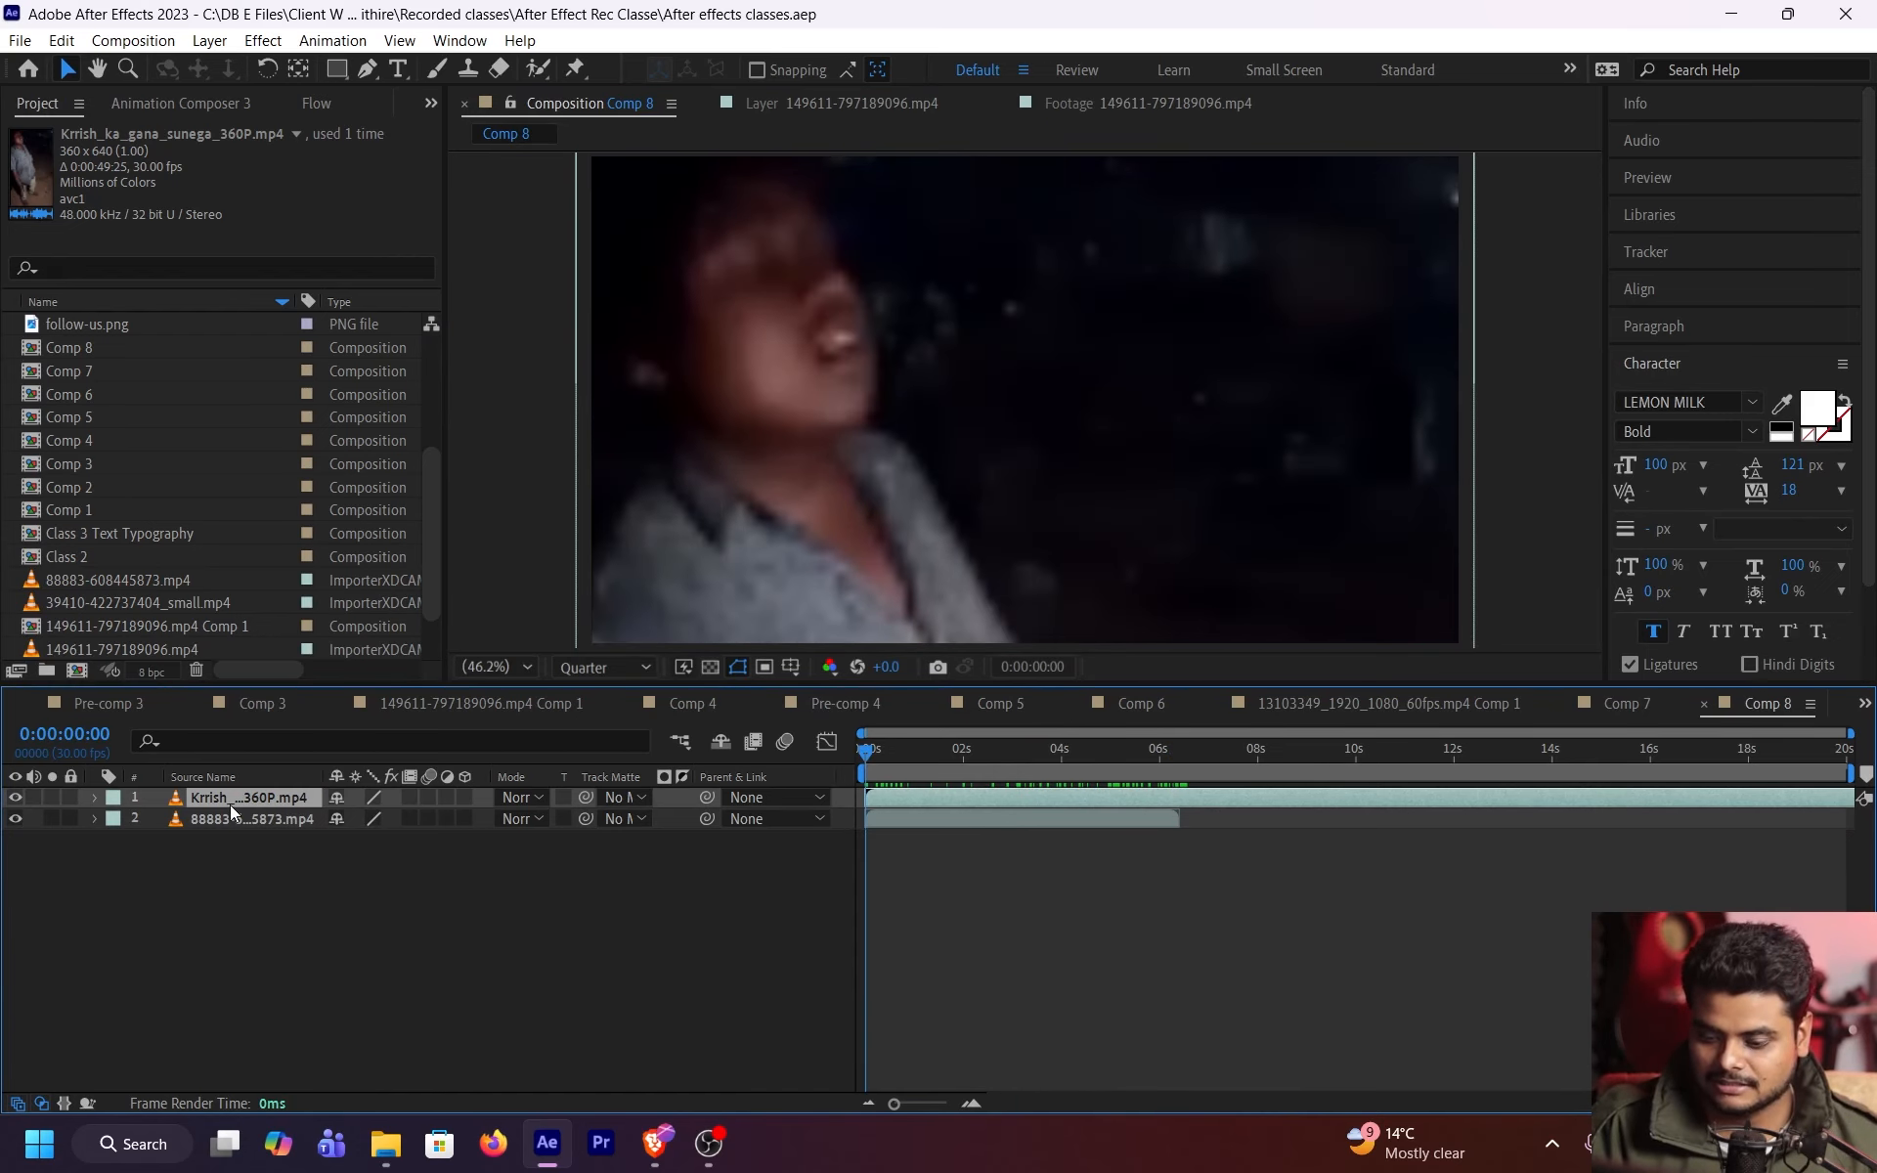
- Place the Krrish clip beneath the door clip, select the door clip and go to 0:00:04:13 where the green screen shows
{"action": "left_click_drag", "start_coordinate": [231, 806], "coordinate": [249, 853]}
{"action": "left_click", "coordinate": [276, 807]}
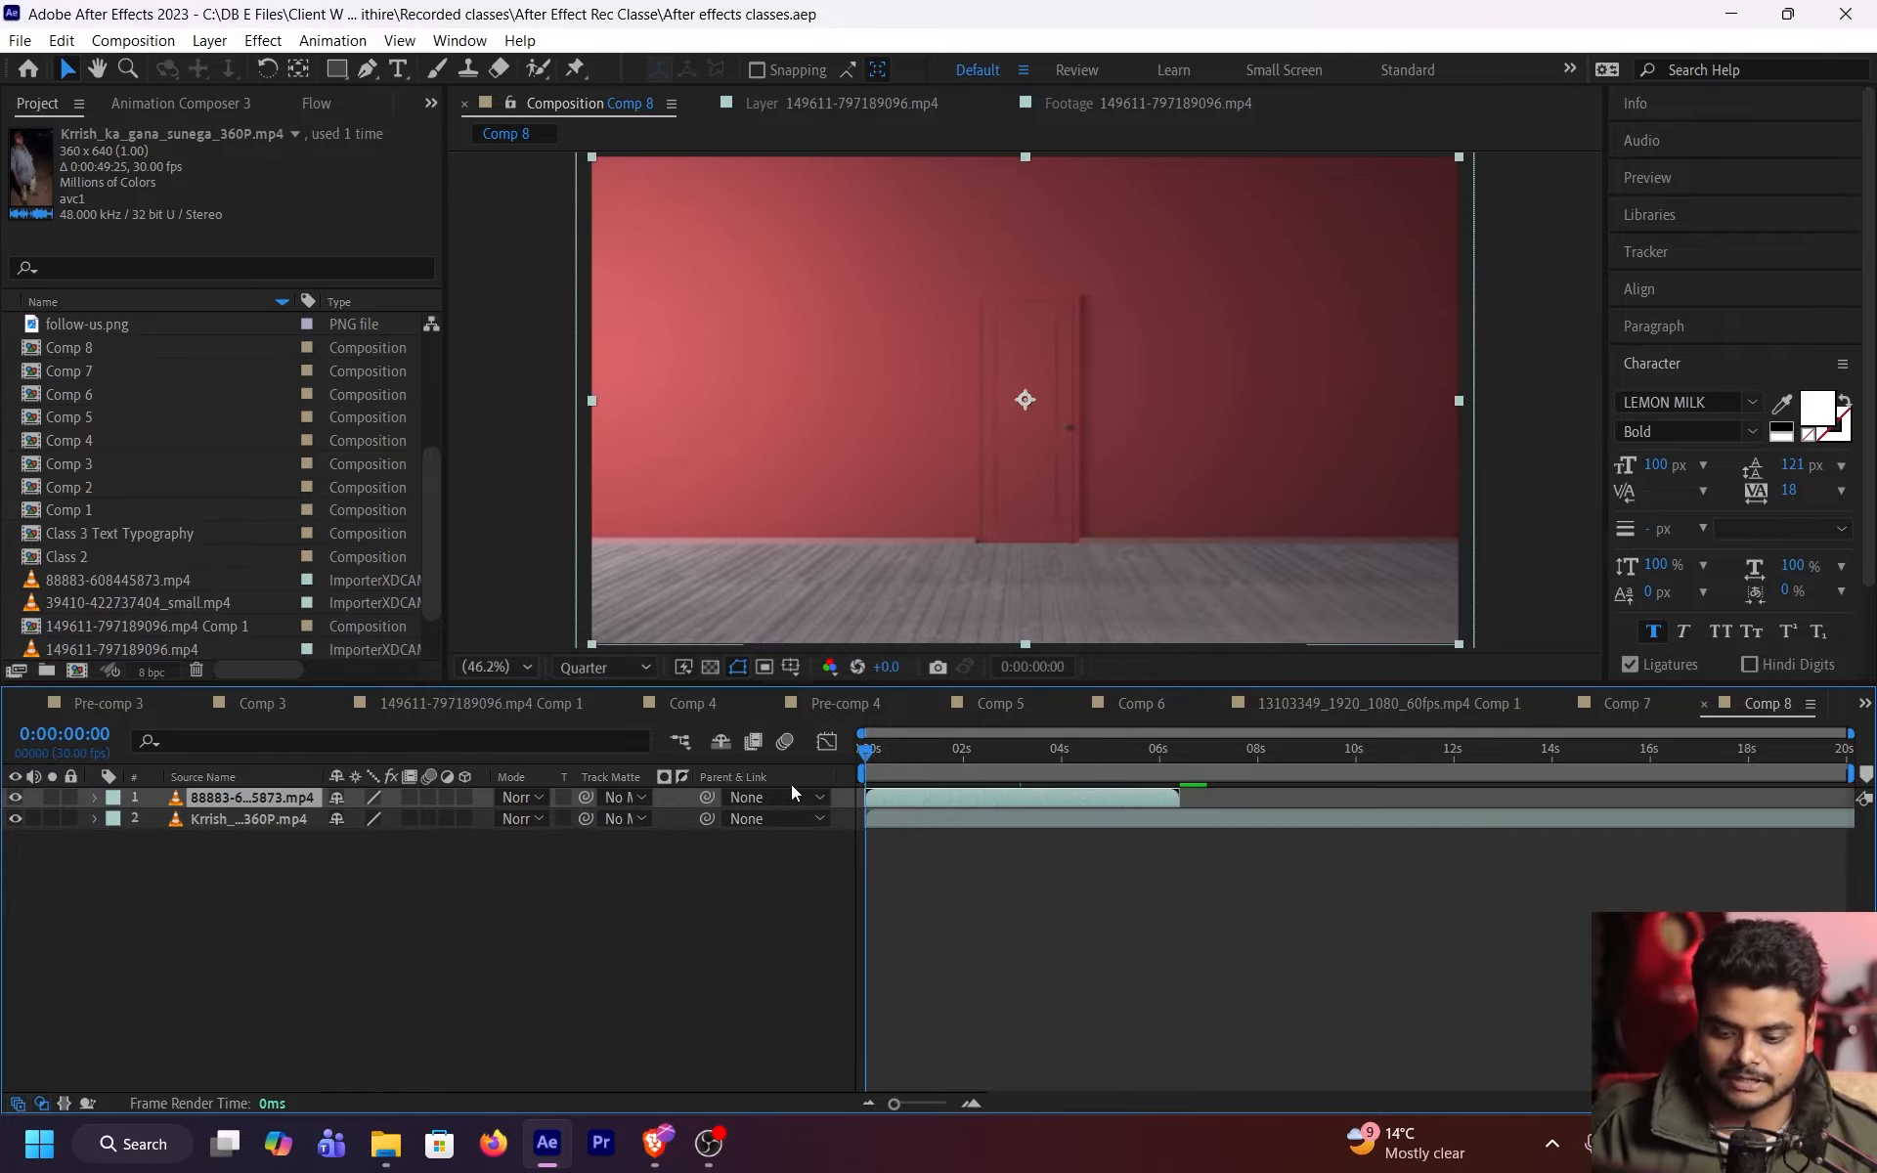
{"action": "left_click_drag", "start_coordinate": [900, 756], "coordinate": [1083, 772]}
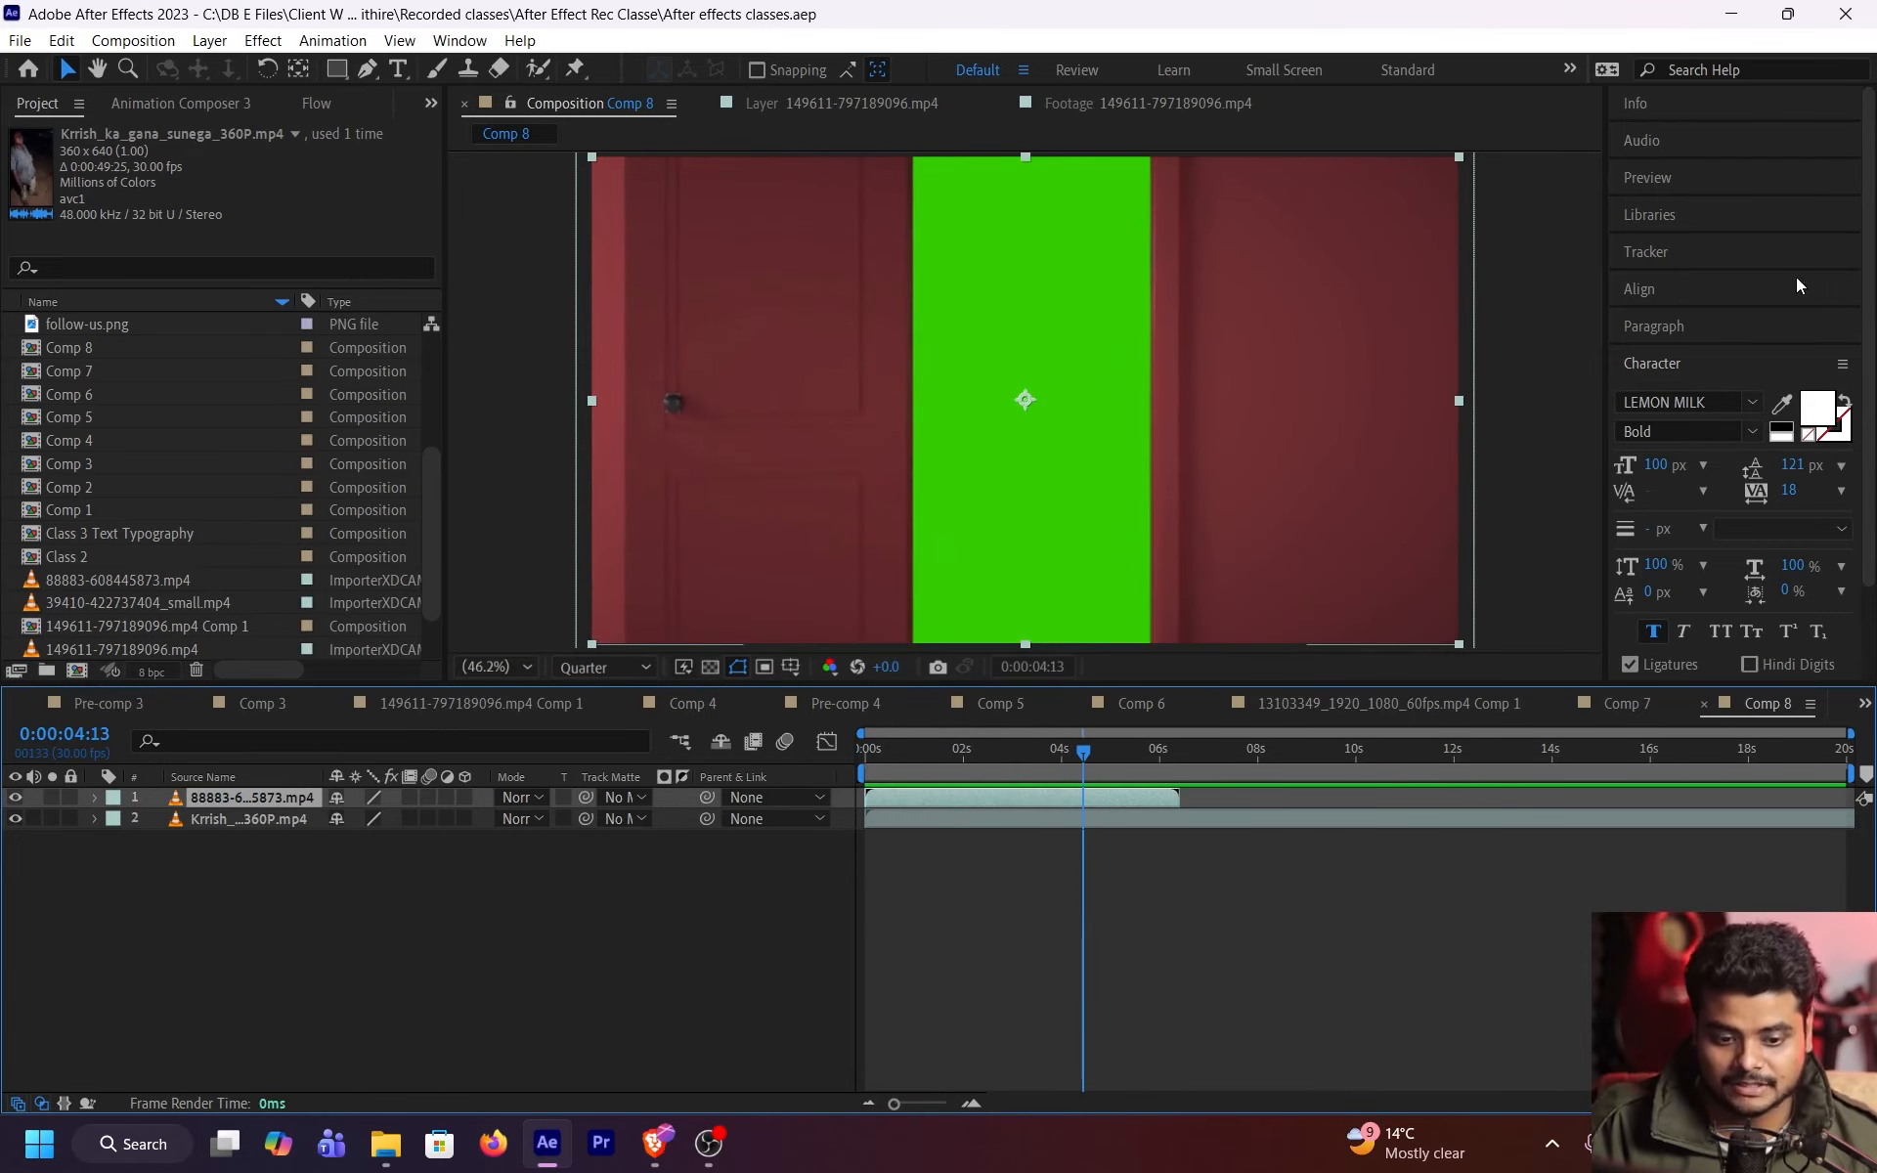
- Find the Keylight (1.2) effect by searching for "keyli" and apply it to the door clip
{"action": "scroll", "coordinate": [1848, 228], "scroll_direction": "down", "scroll_amount": 3}
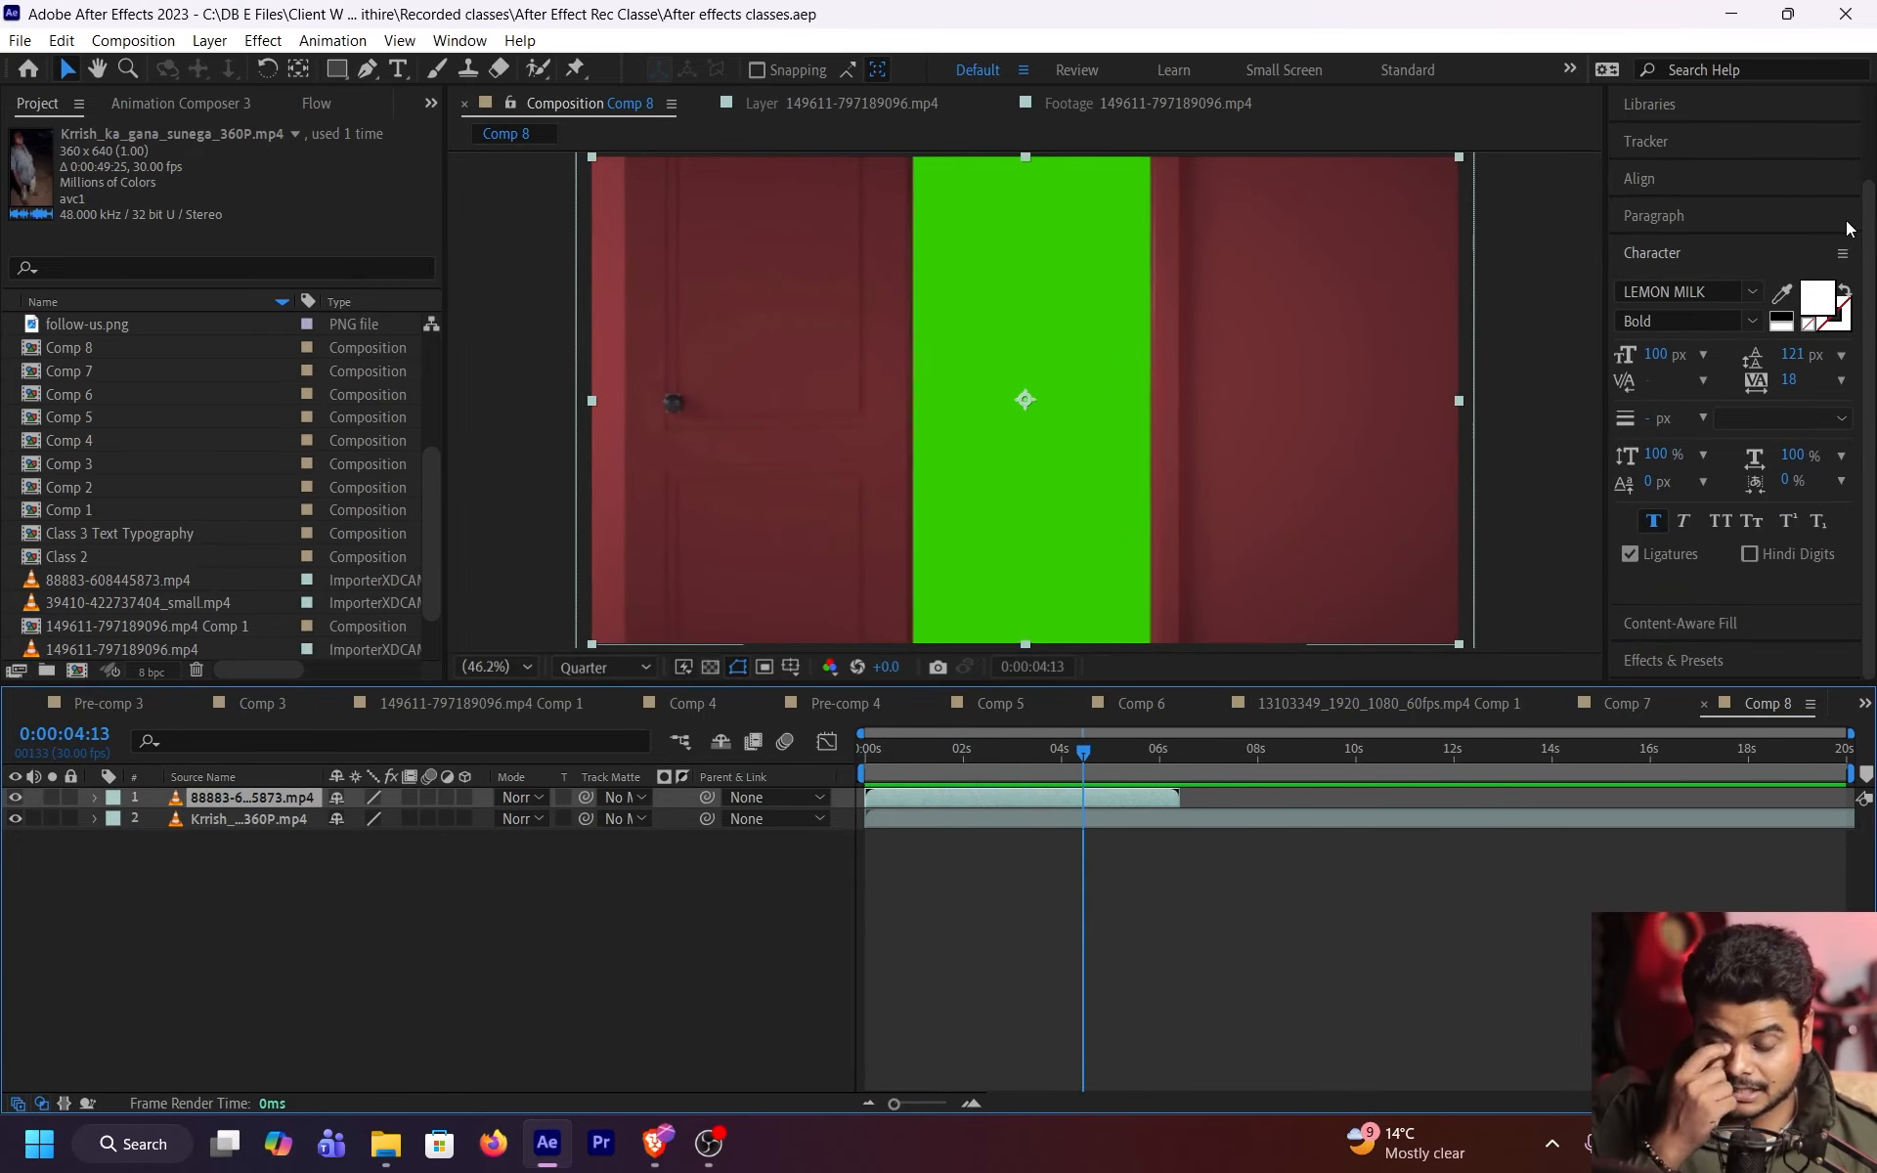
{"action": "left_click", "coordinate": [1721, 661]}
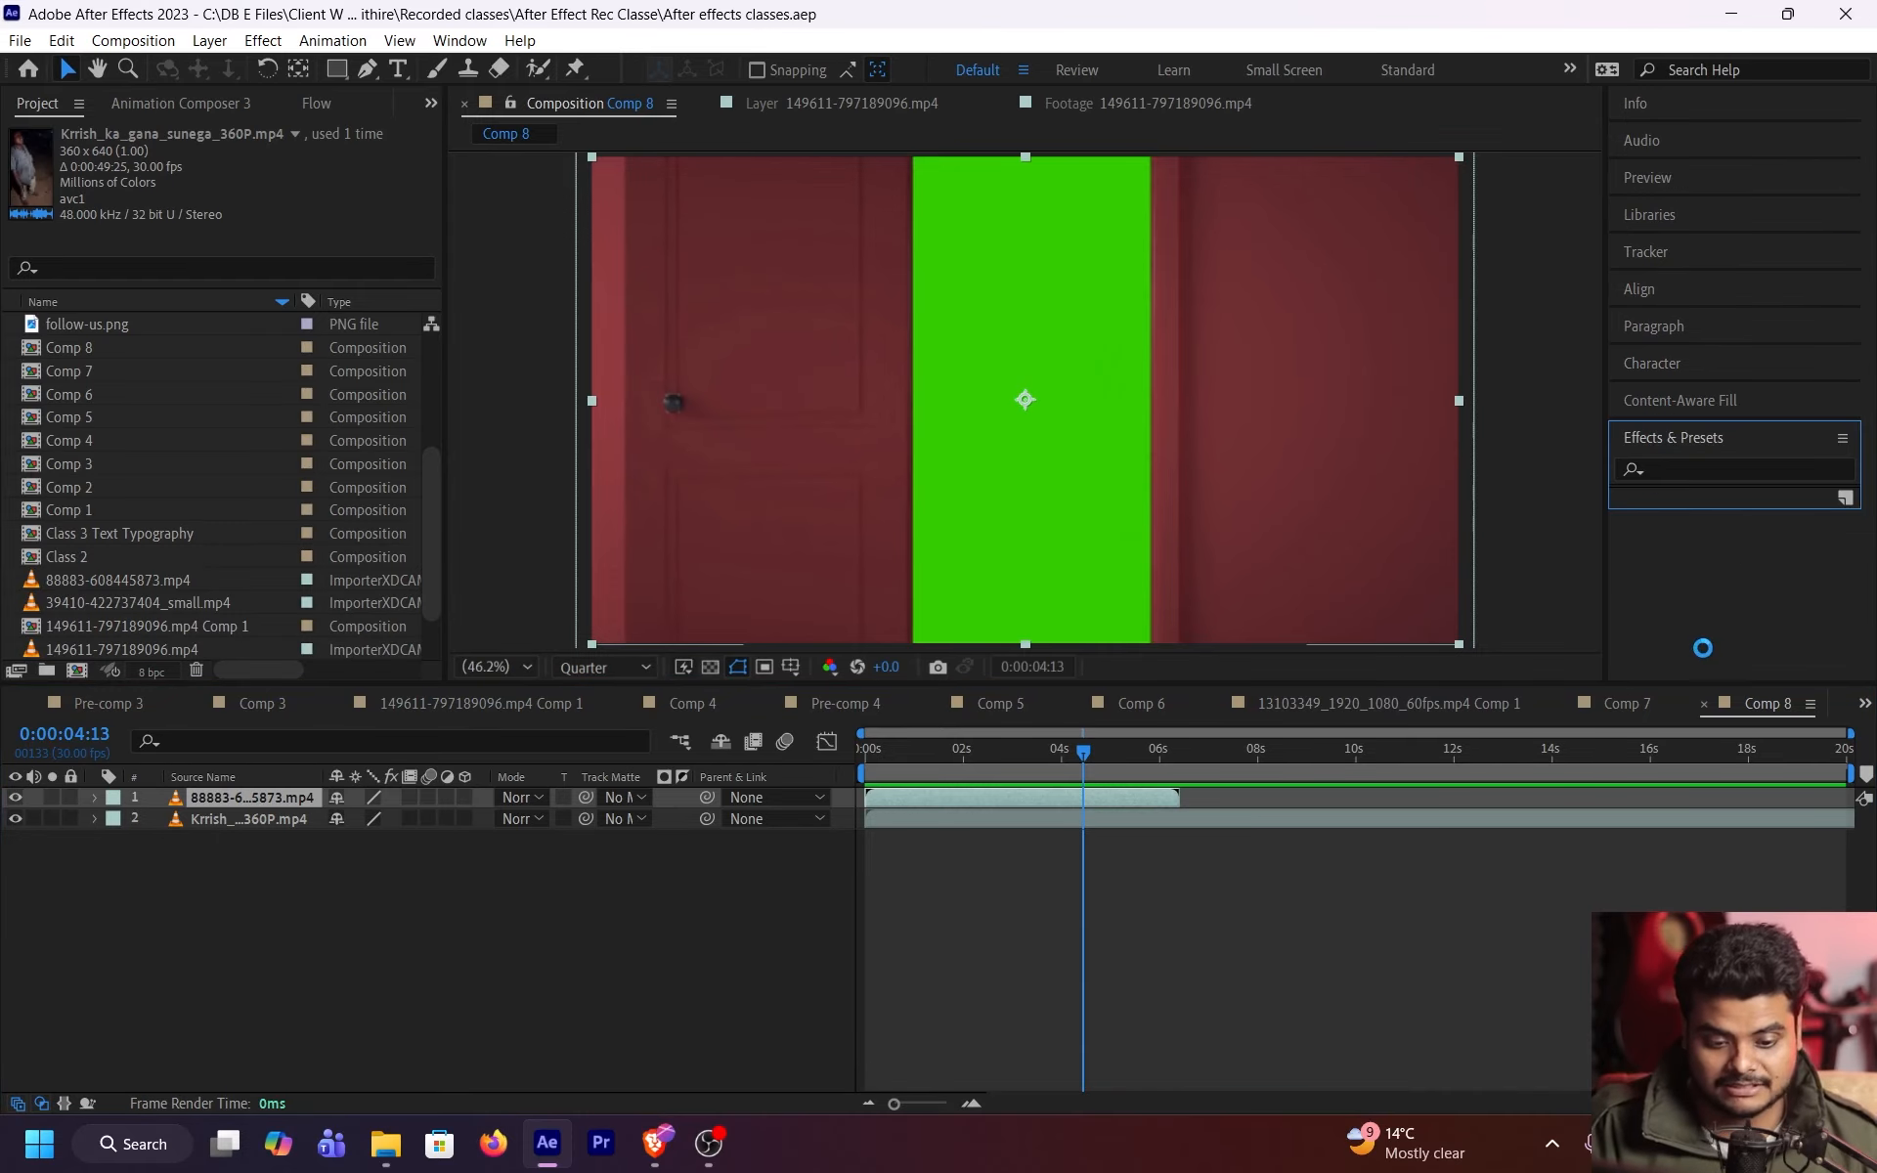
{"action": "left_click", "coordinate": [1662, 469]}
{"action": "scroll", "coordinate": [1816, 479], "scroll_direction": "down", "scroll_amount": 3}
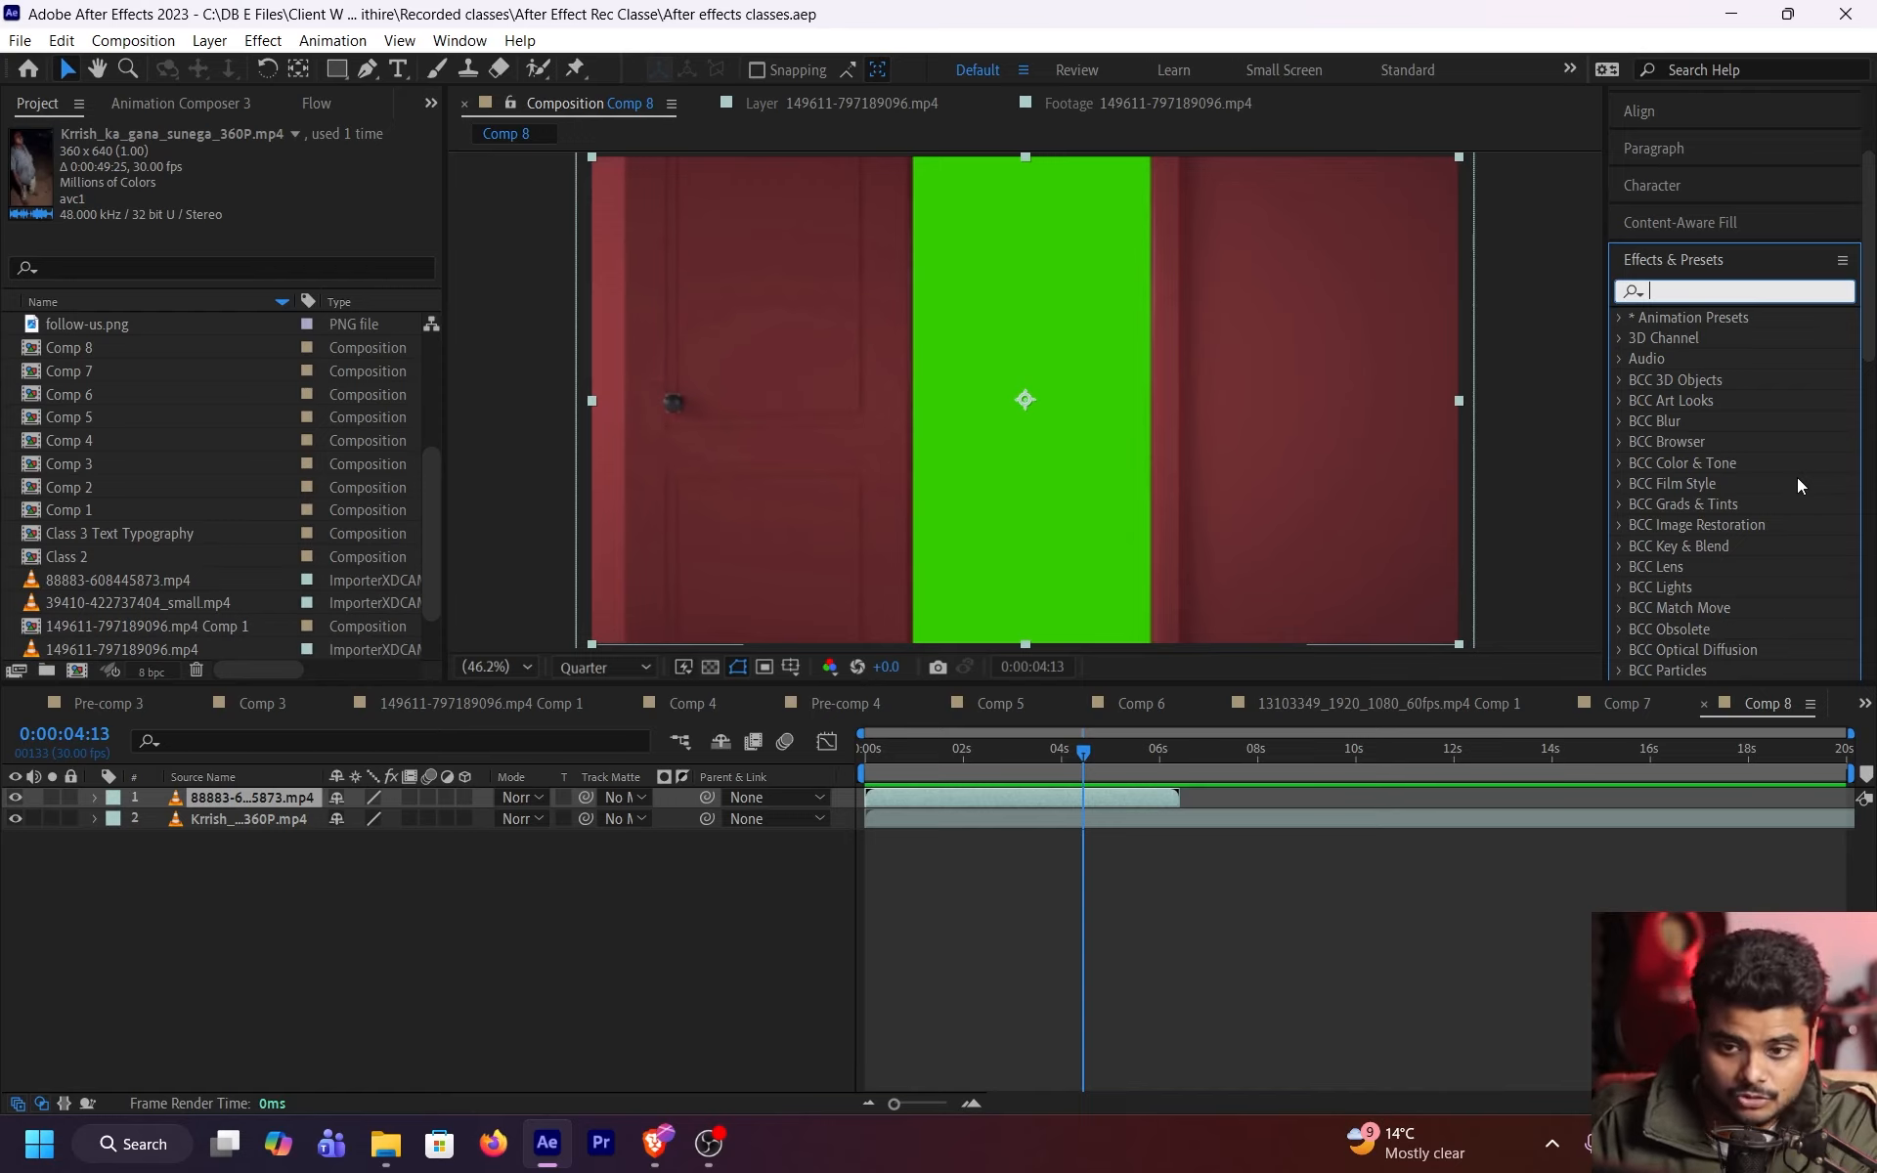
{"action": "type", "text": "keyli"}
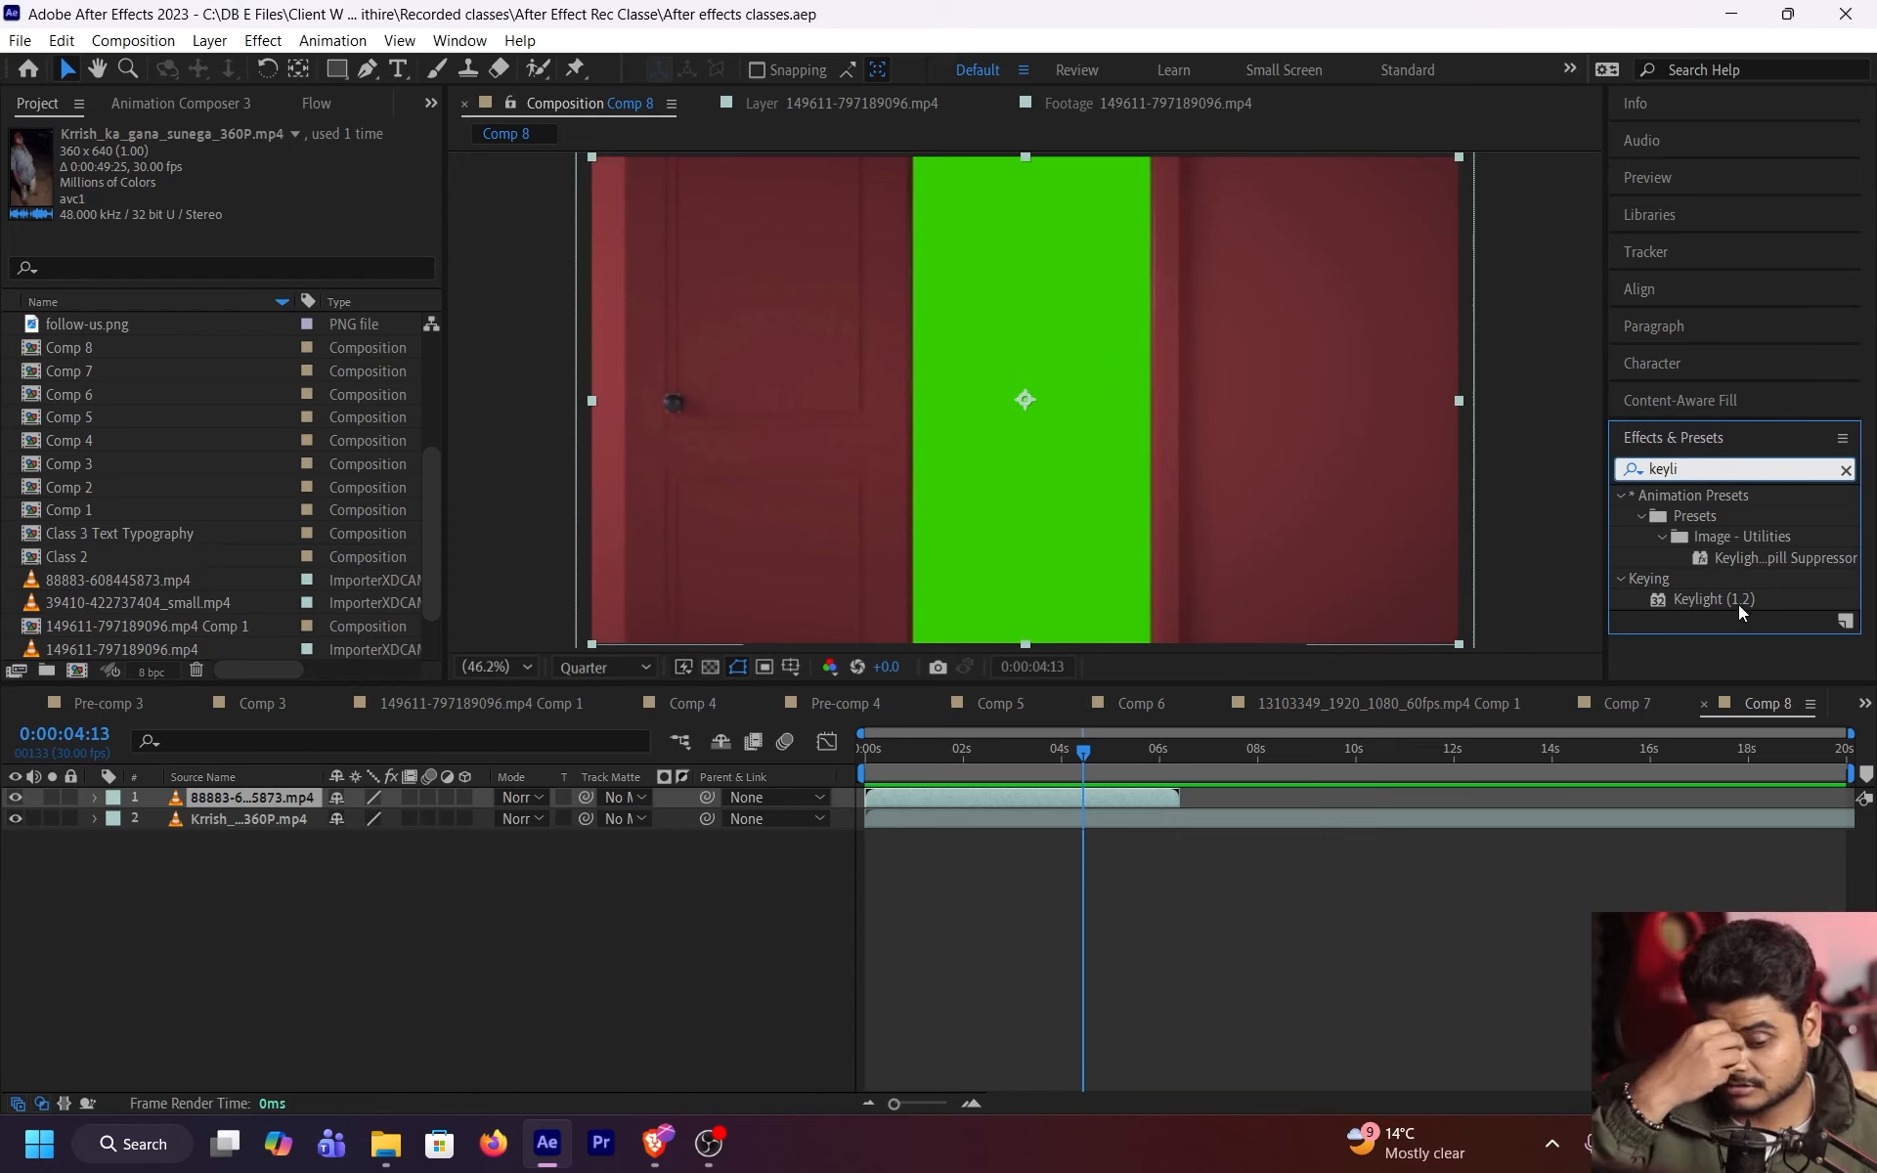
{"action": "left_click_drag", "start_coordinate": [1735, 601], "coordinate": [1064, 796]}
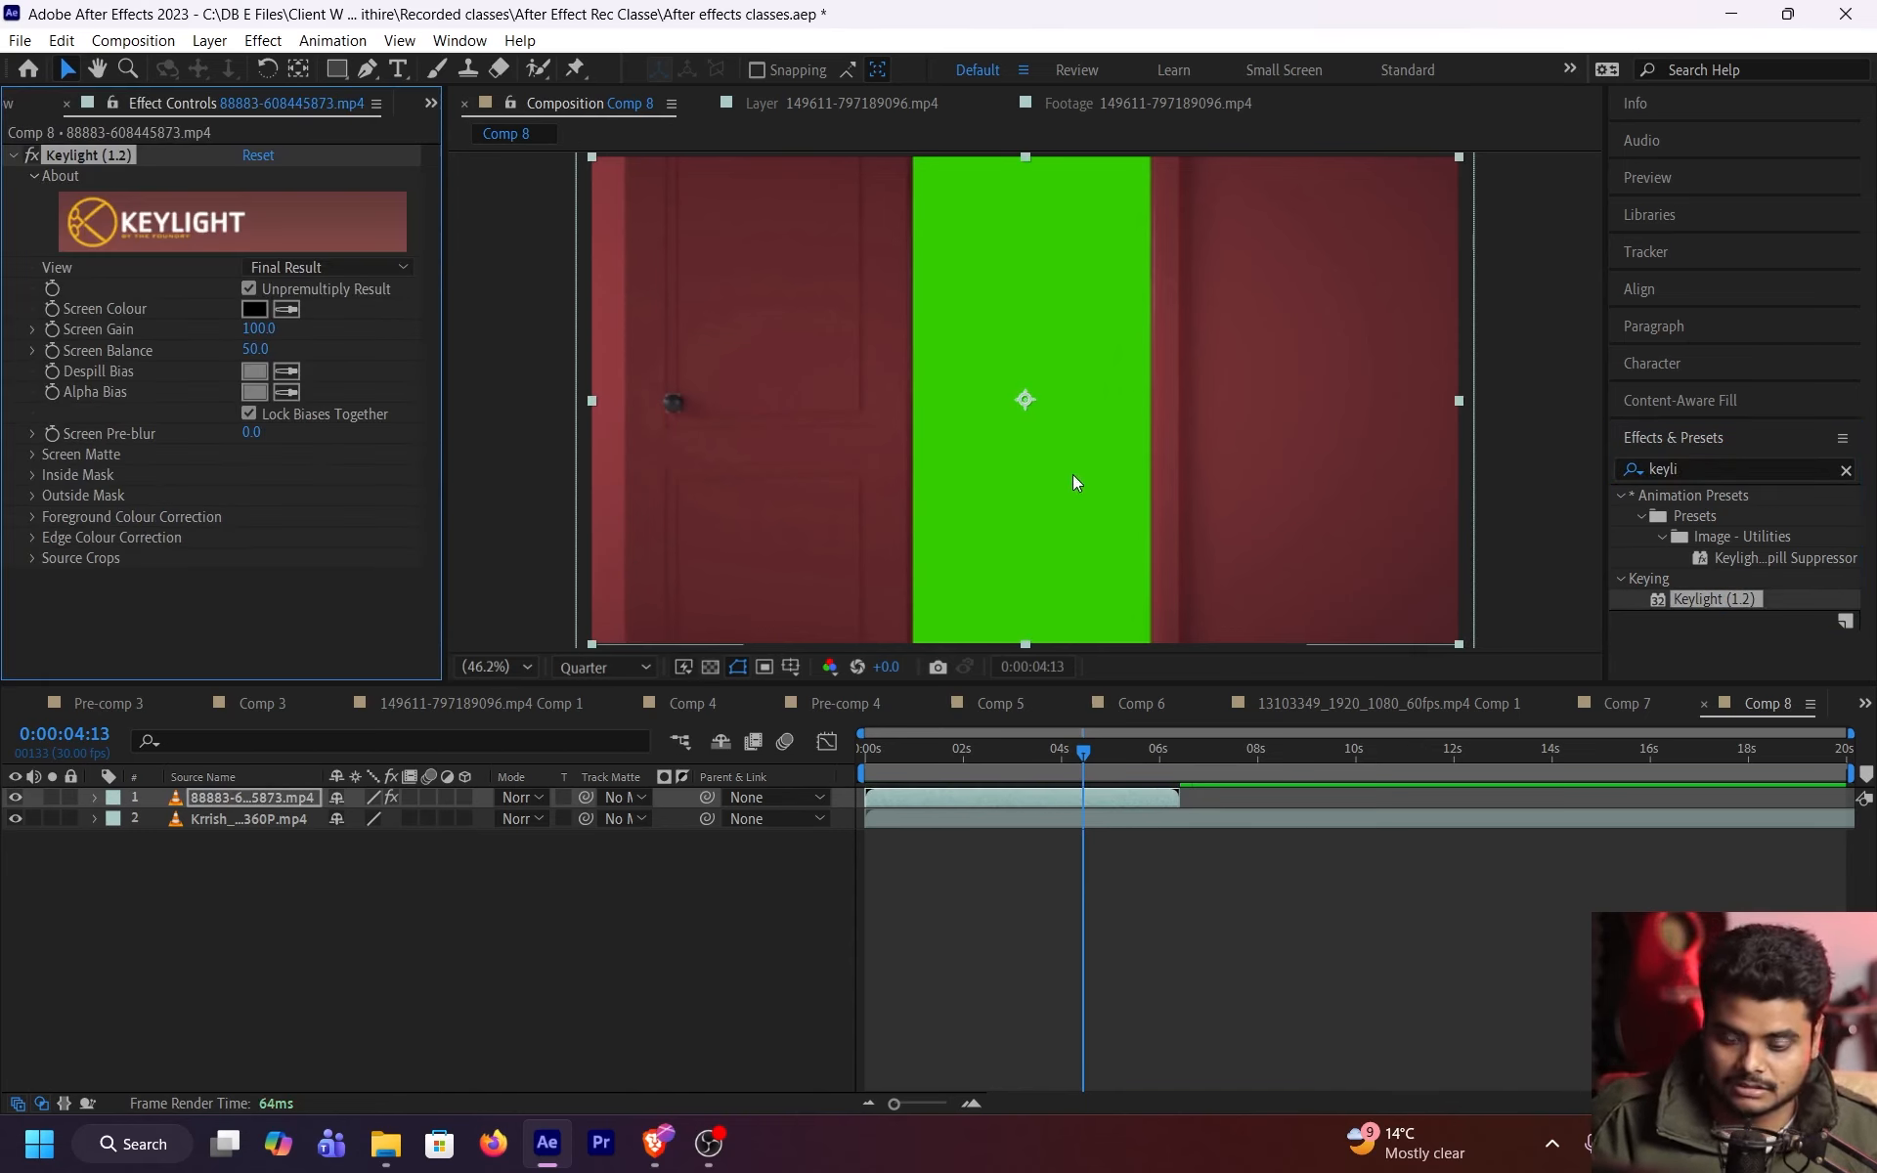
- At 0:00:05:03, manually choose the green 40F25E as Keylight's screen colour on the door clip
{"action": "left_click_drag", "start_coordinate": [1056, 765], "coordinate": [1116, 754]}
{"action": "left_click", "coordinate": [126, 309]}
{"action": "left_click", "coordinate": [286, 312]}
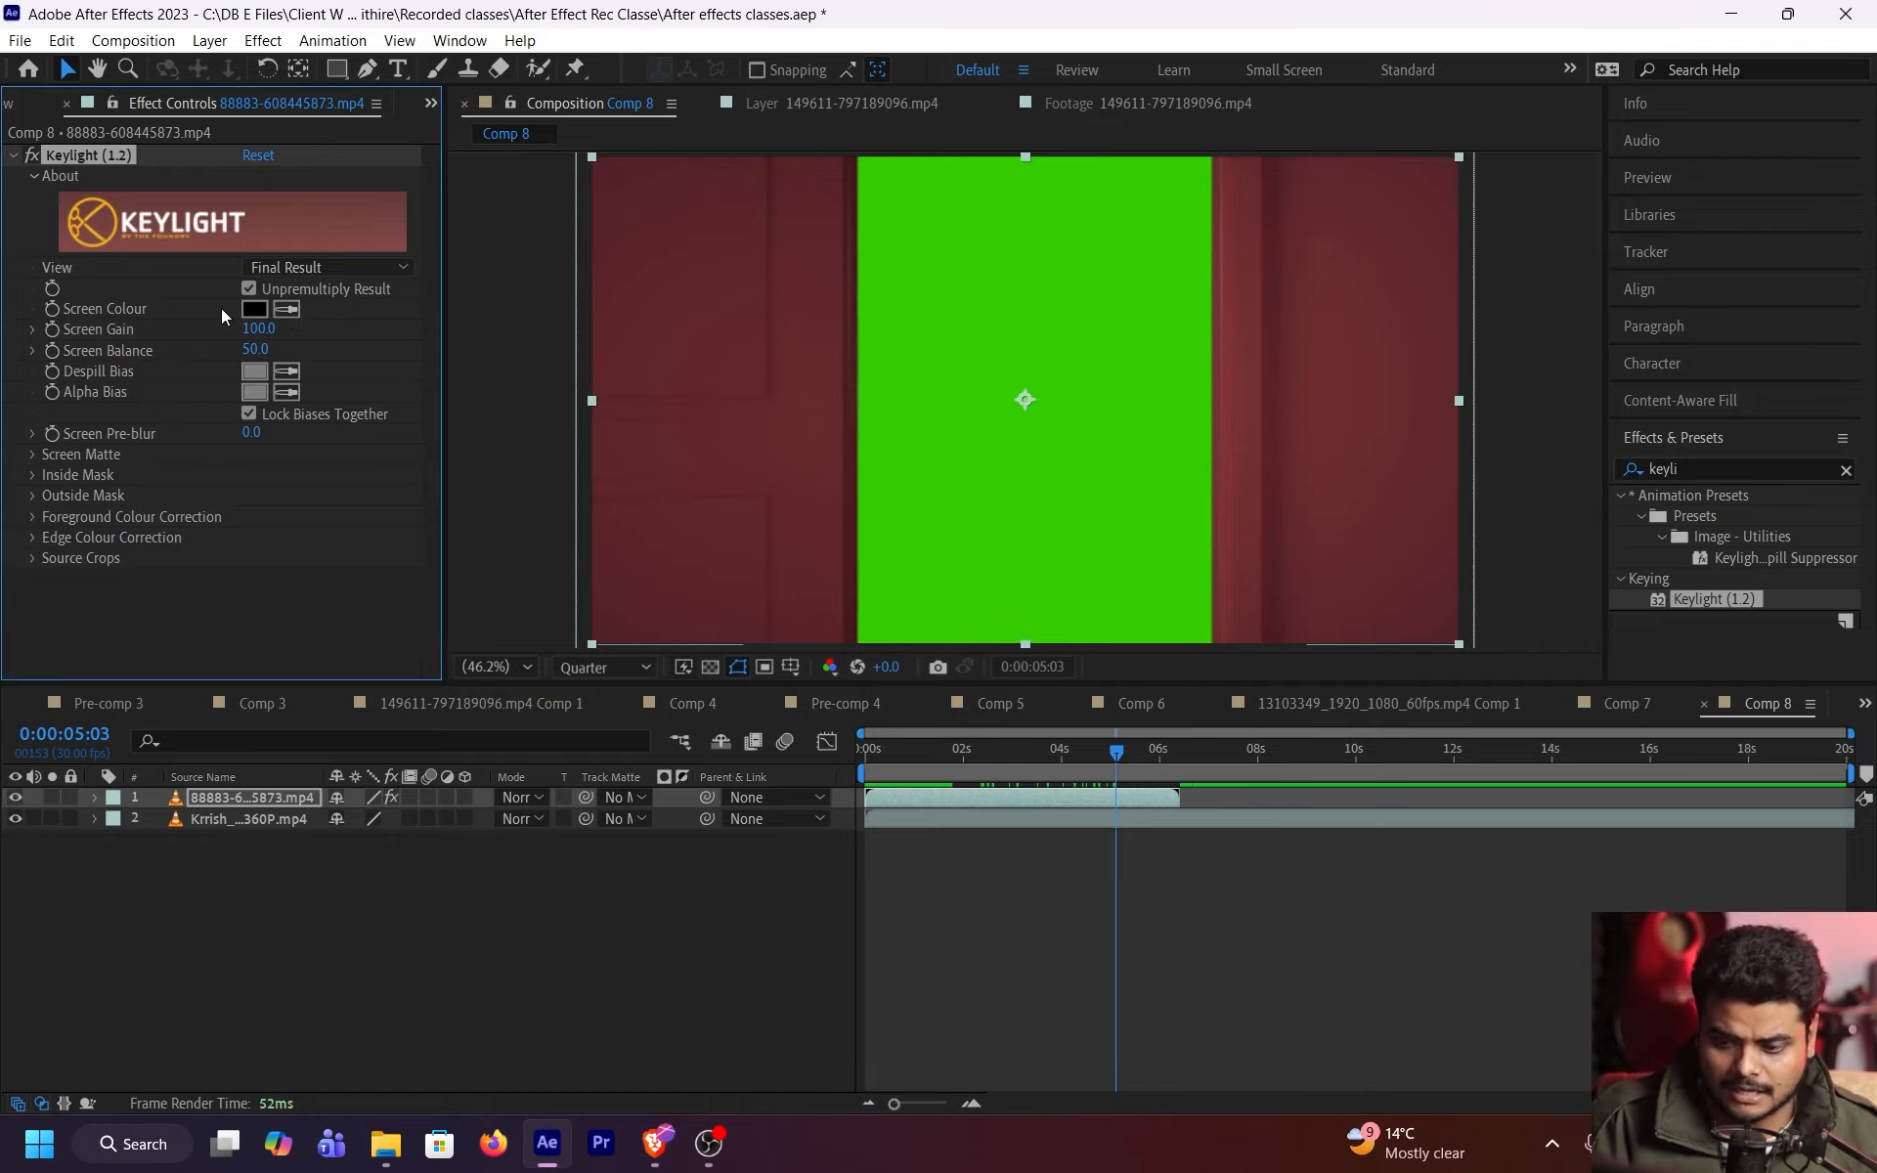
{"action": "left_click", "coordinate": [252, 309]}
{"action": "left_click", "coordinate": [393, 510]}
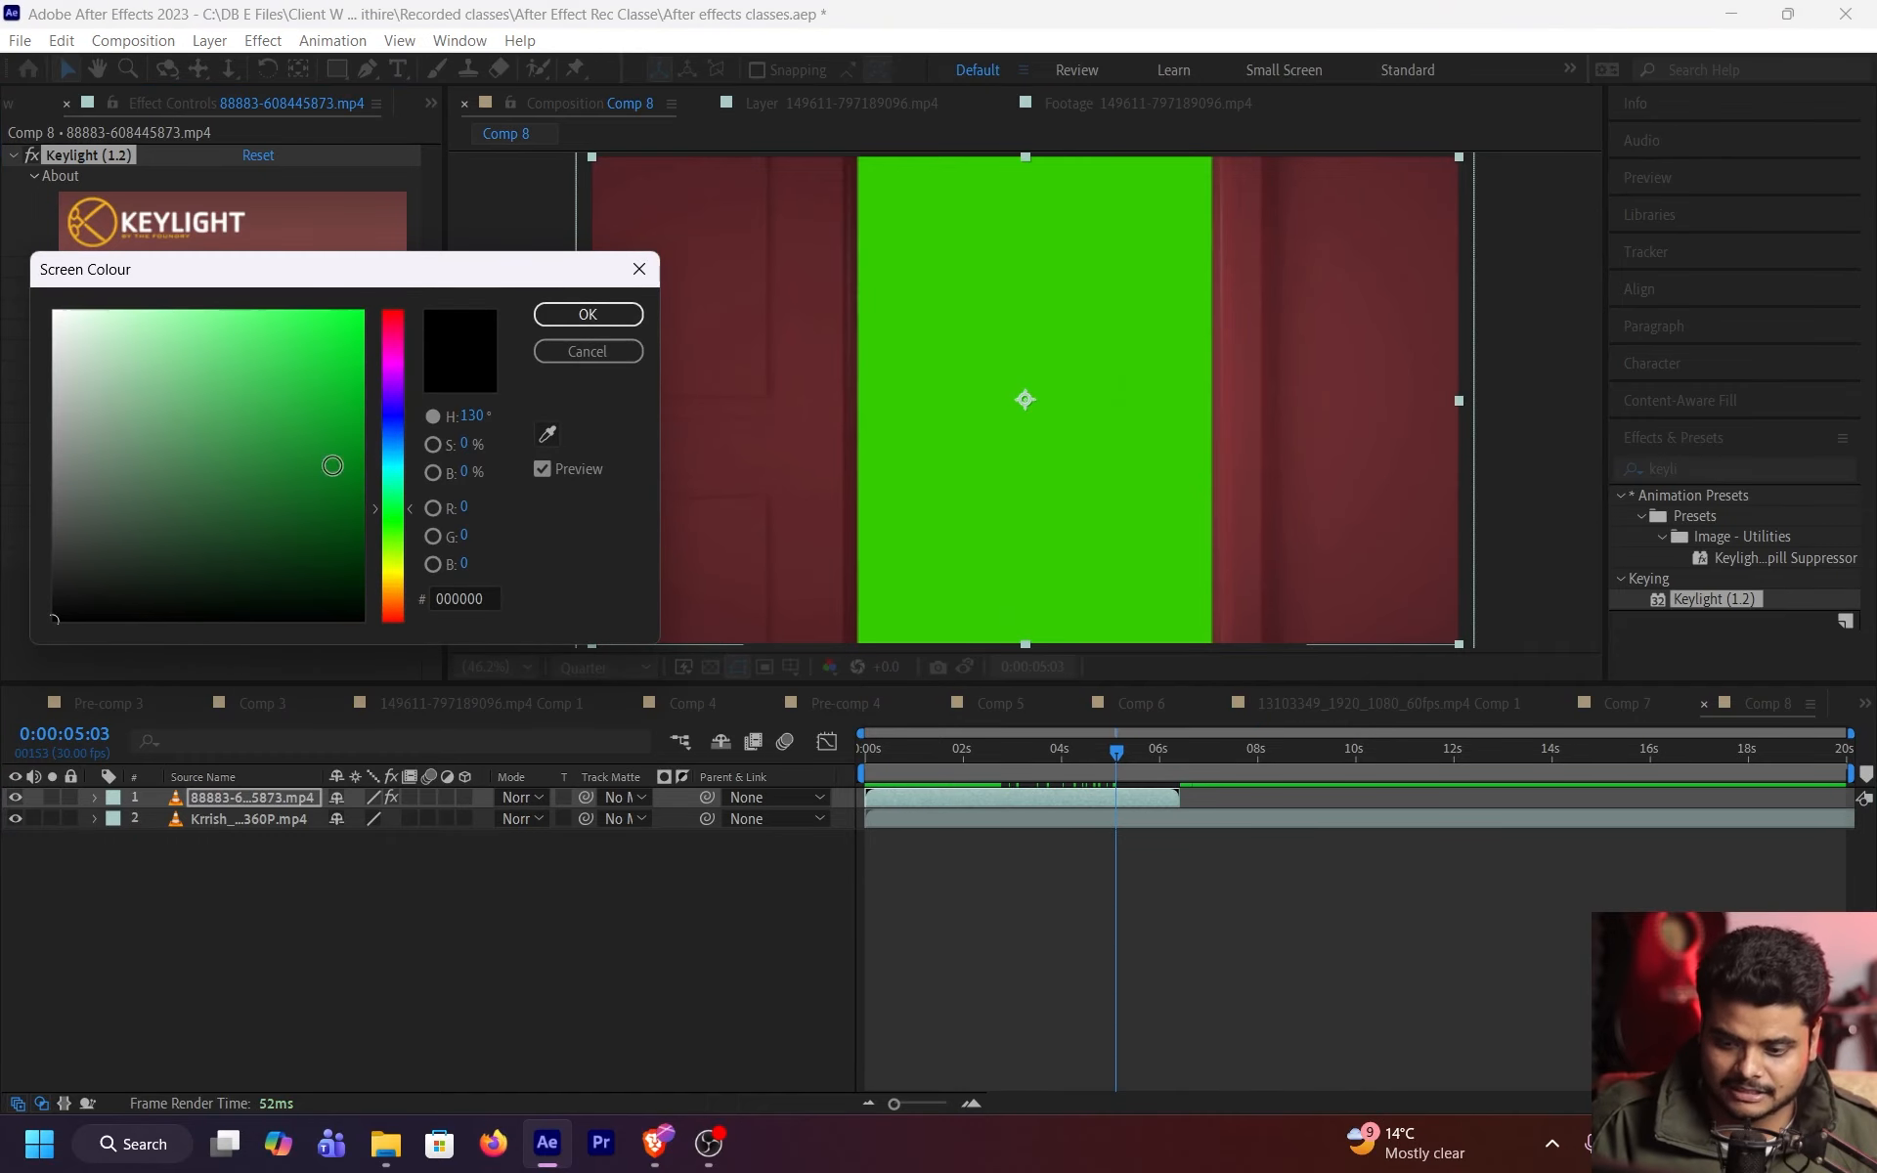
{"action": "left_click", "coordinate": [365, 386]}
{"action": "mouse_move", "coordinate": [365, 385]}
{"action": "left_mouse_down"}
{"action": "mouse_move", "coordinate": [371, 357]}
{"action": "mouse_move", "coordinate": [260, 320]}
{"action": "left_mouse_up"}
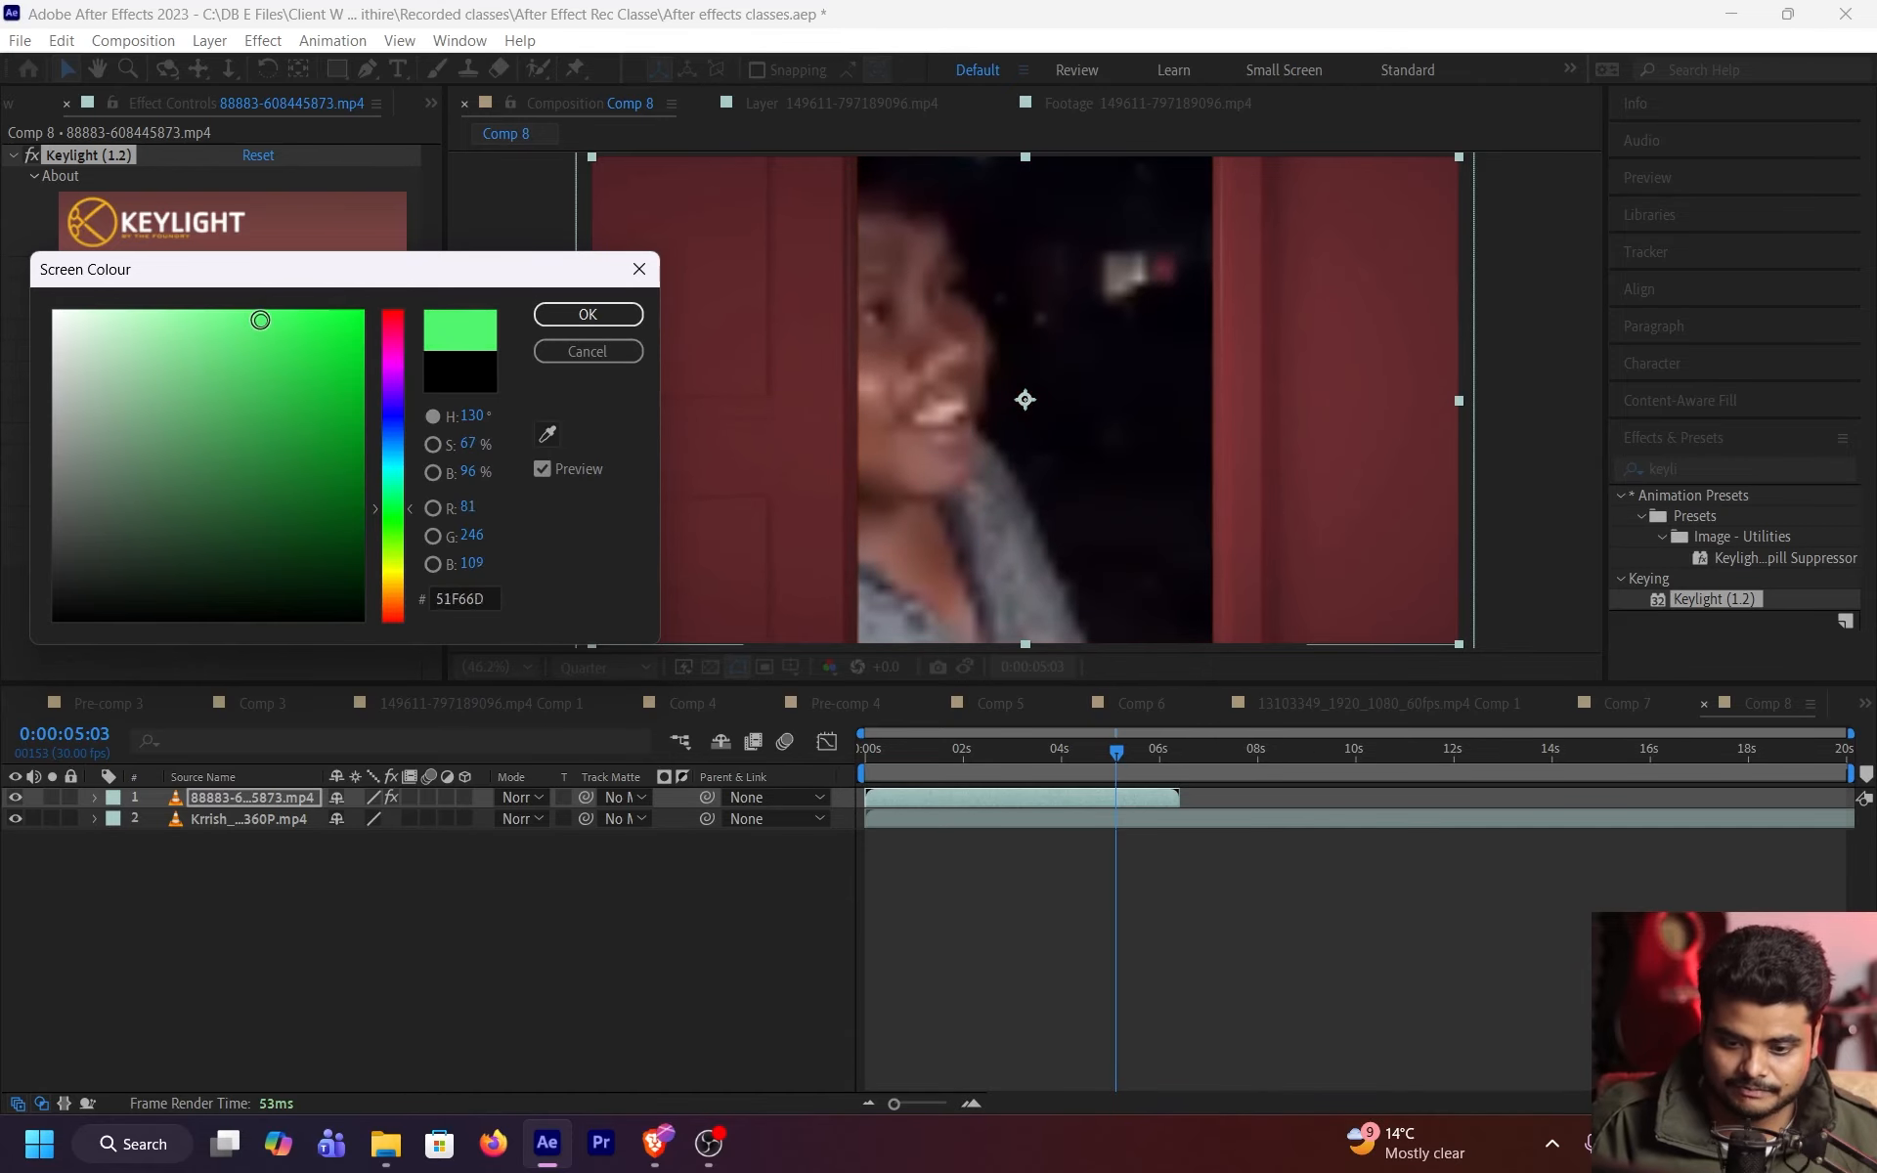
{"action": "left_click", "coordinate": [587, 314]}
{"action": "left_click", "coordinate": [258, 307]}
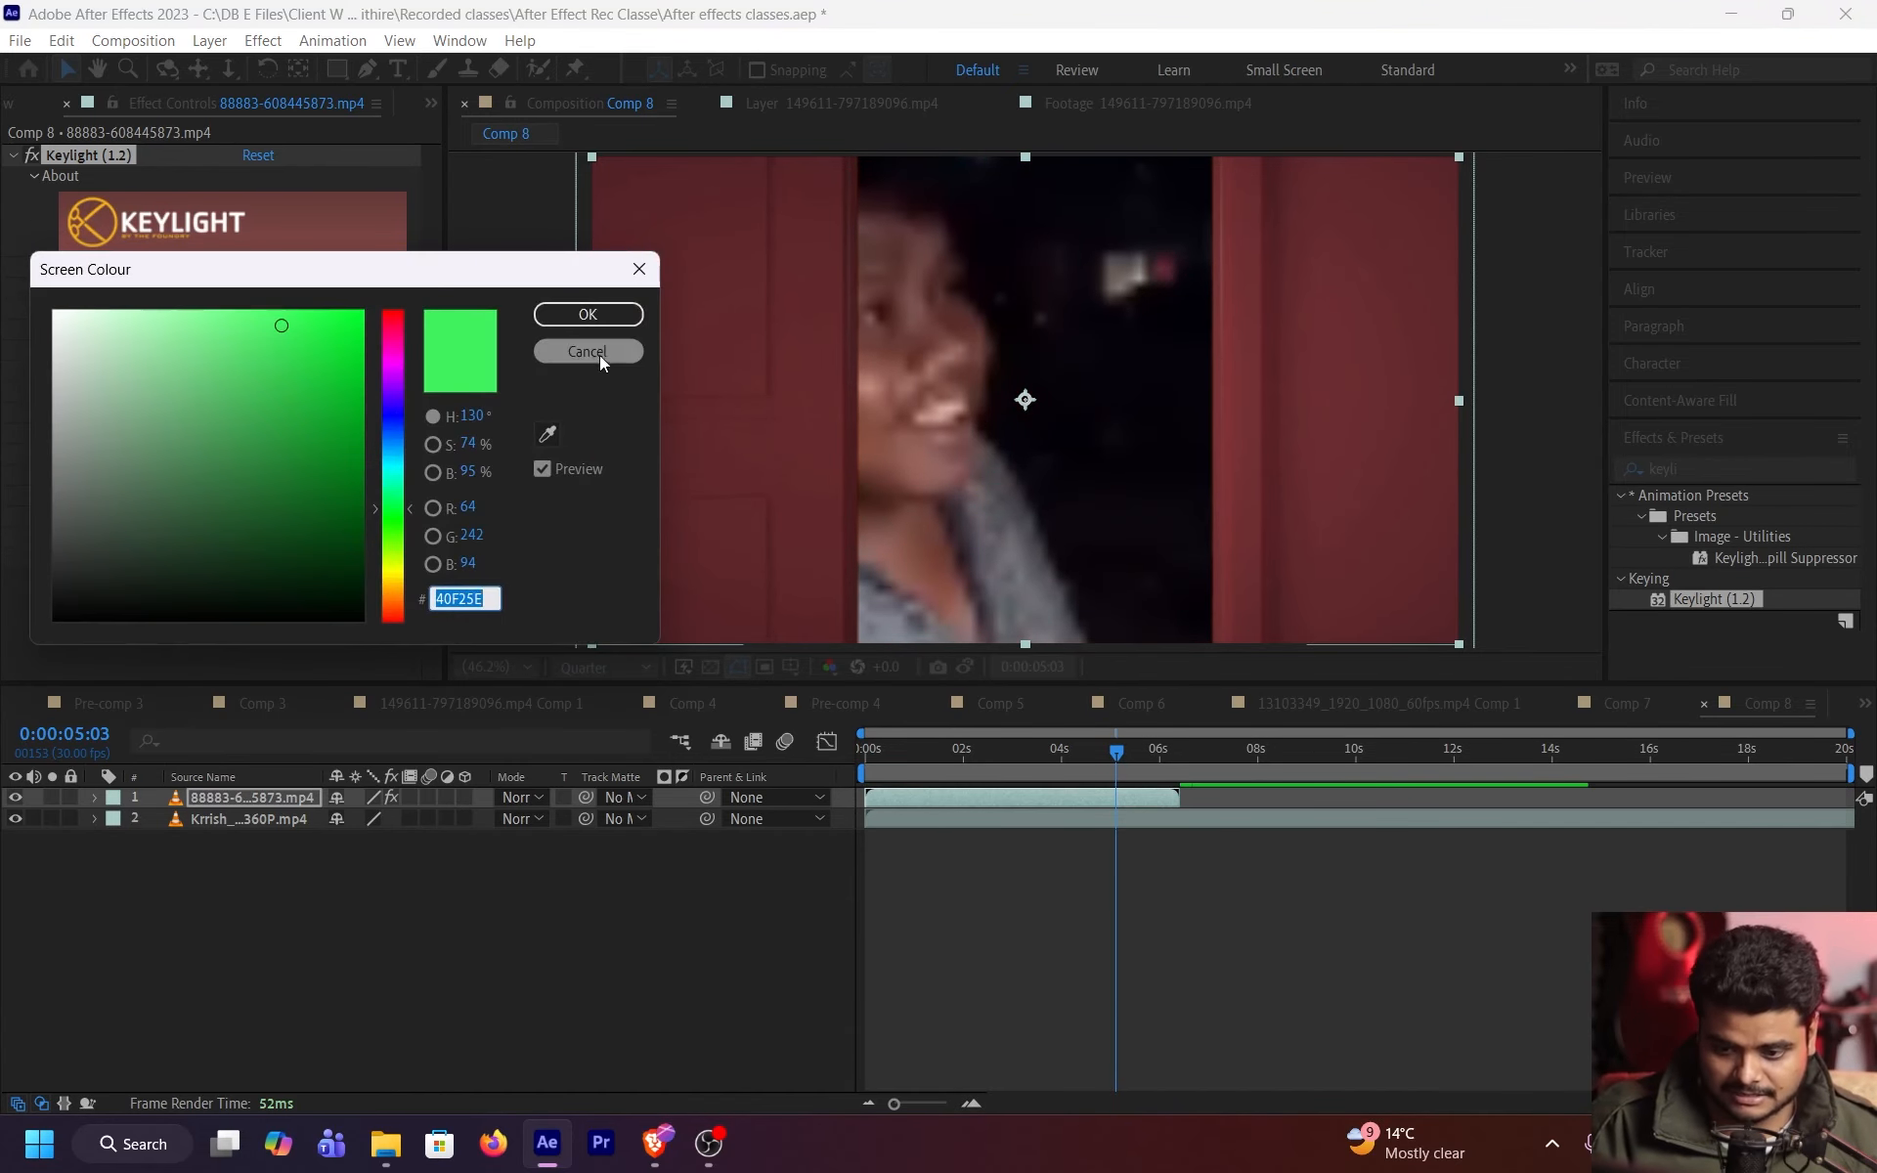
{"action": "left_click", "coordinate": [601, 355]}
- Reset Keylight and sample the green area inside the doorway as its screen colour
{"action": "left_click", "coordinate": [258, 155]}
{"action": "left_click", "coordinate": [286, 309]}
{"action": "left_click", "coordinate": [1011, 308]}
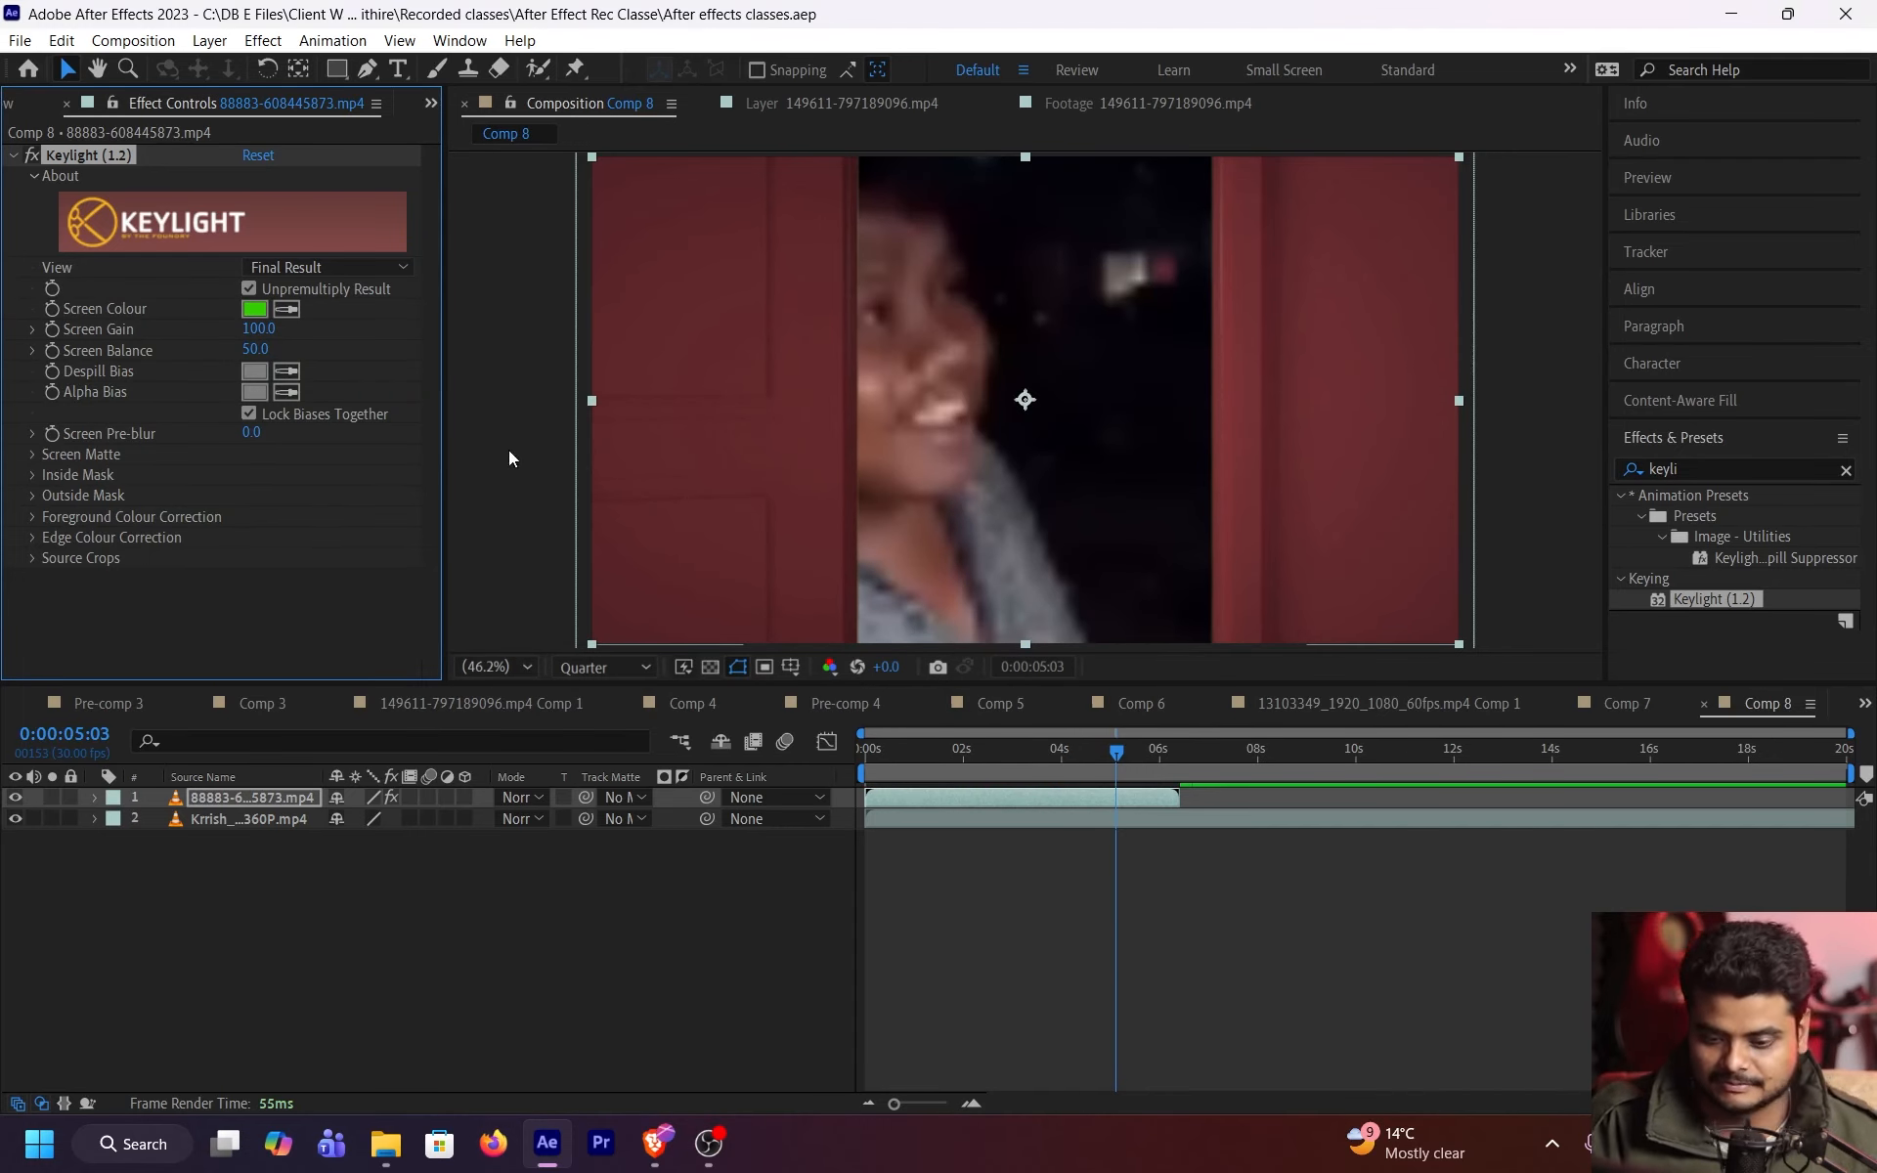
- Try other shades for Keylight's screen colour, ending on the green 0BEE4B
{"action": "left_click", "coordinate": [254, 309]}
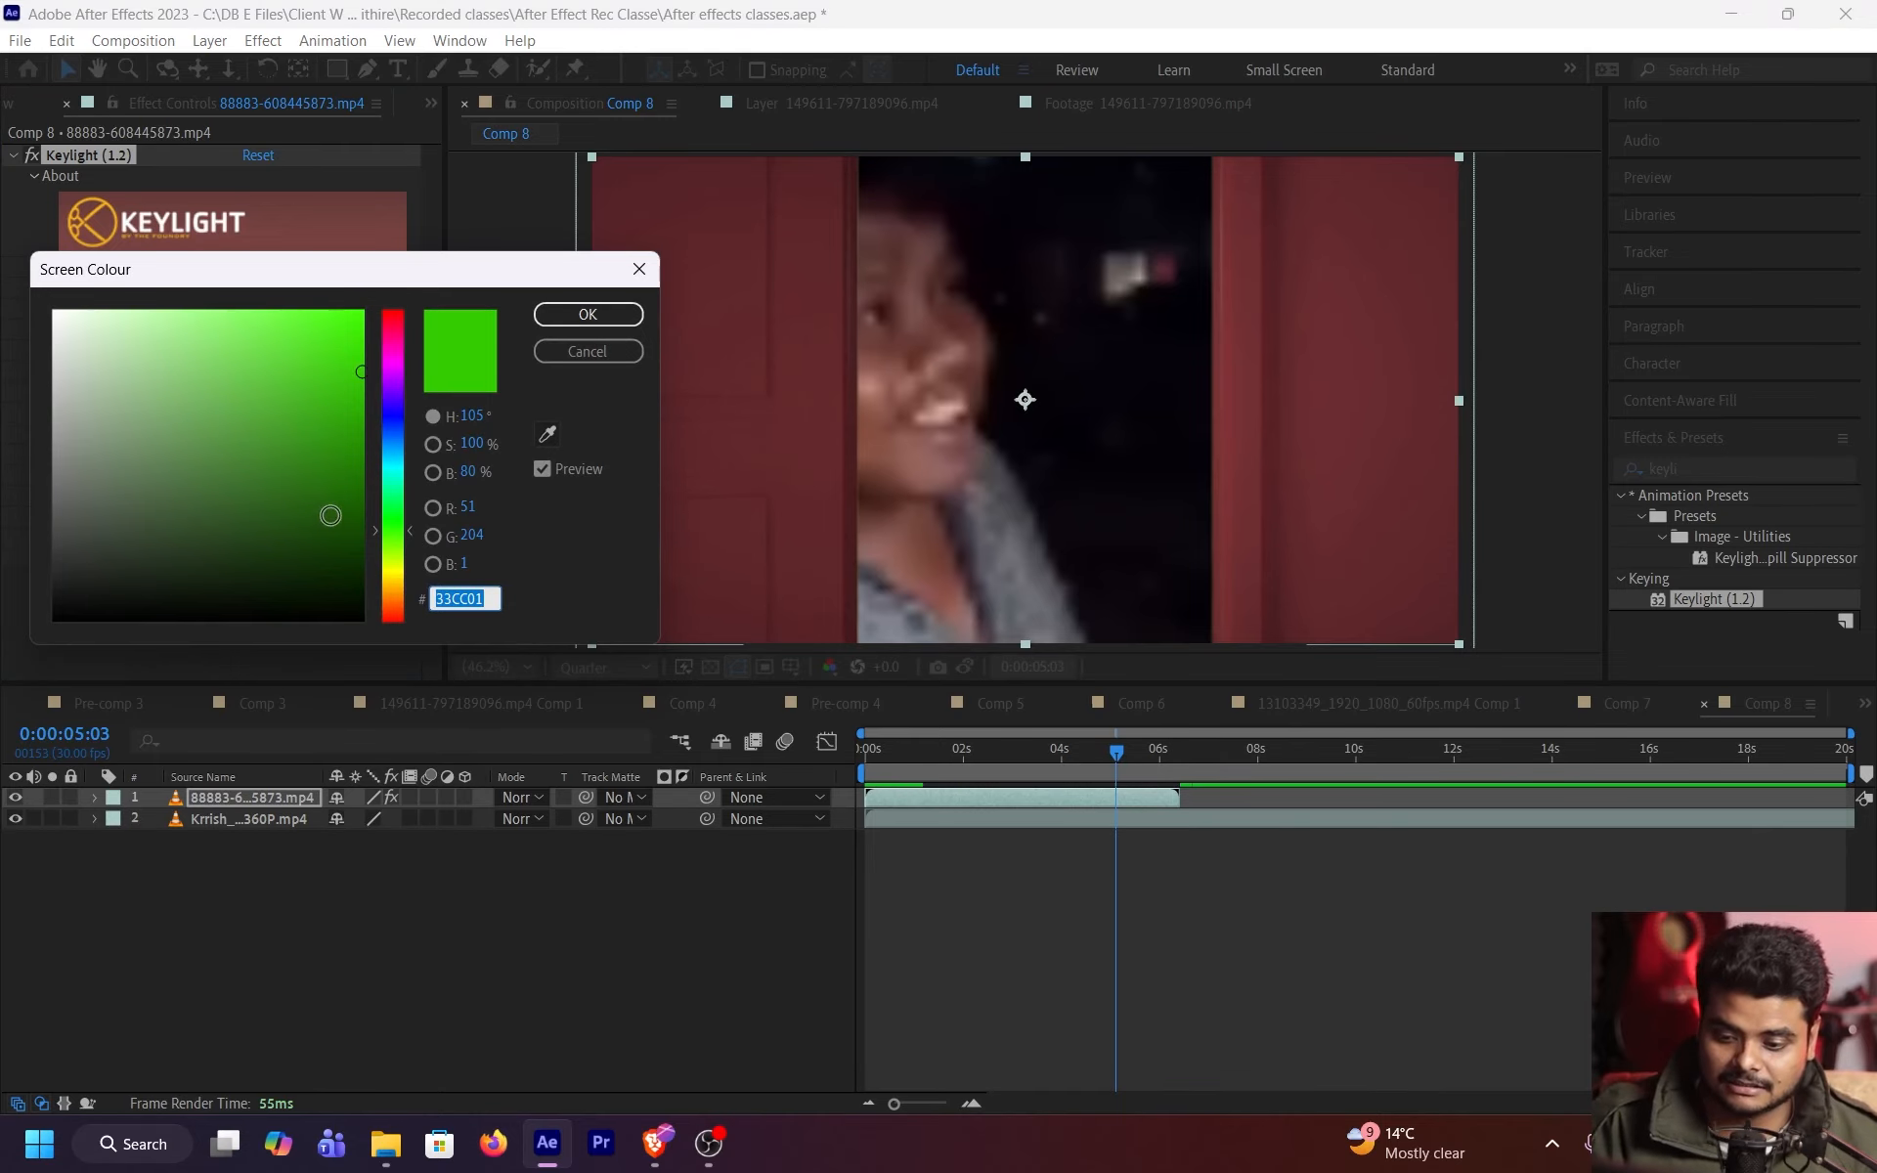
{"action": "mouse_move", "coordinate": [353, 389]}
{"action": "left_mouse_down"}
{"action": "mouse_move", "coordinate": [267, 469]}
{"action": "mouse_move", "coordinate": [109, 357]}
{"action": "left_mouse_up"}
{"action": "mouse_move", "coordinate": [279, 401]}
{"action": "left_mouse_down"}
{"action": "mouse_move", "coordinate": [337, 534]}
{"action": "mouse_move", "coordinate": [401, 506]}
{"action": "mouse_move", "coordinate": [354, 489]}
{"action": "mouse_move", "coordinate": [386, 315]}
{"action": "mouse_move", "coordinate": [347, 346]}
{"action": "mouse_move", "coordinate": [349, 329]}
{"action": "left_mouse_up"}
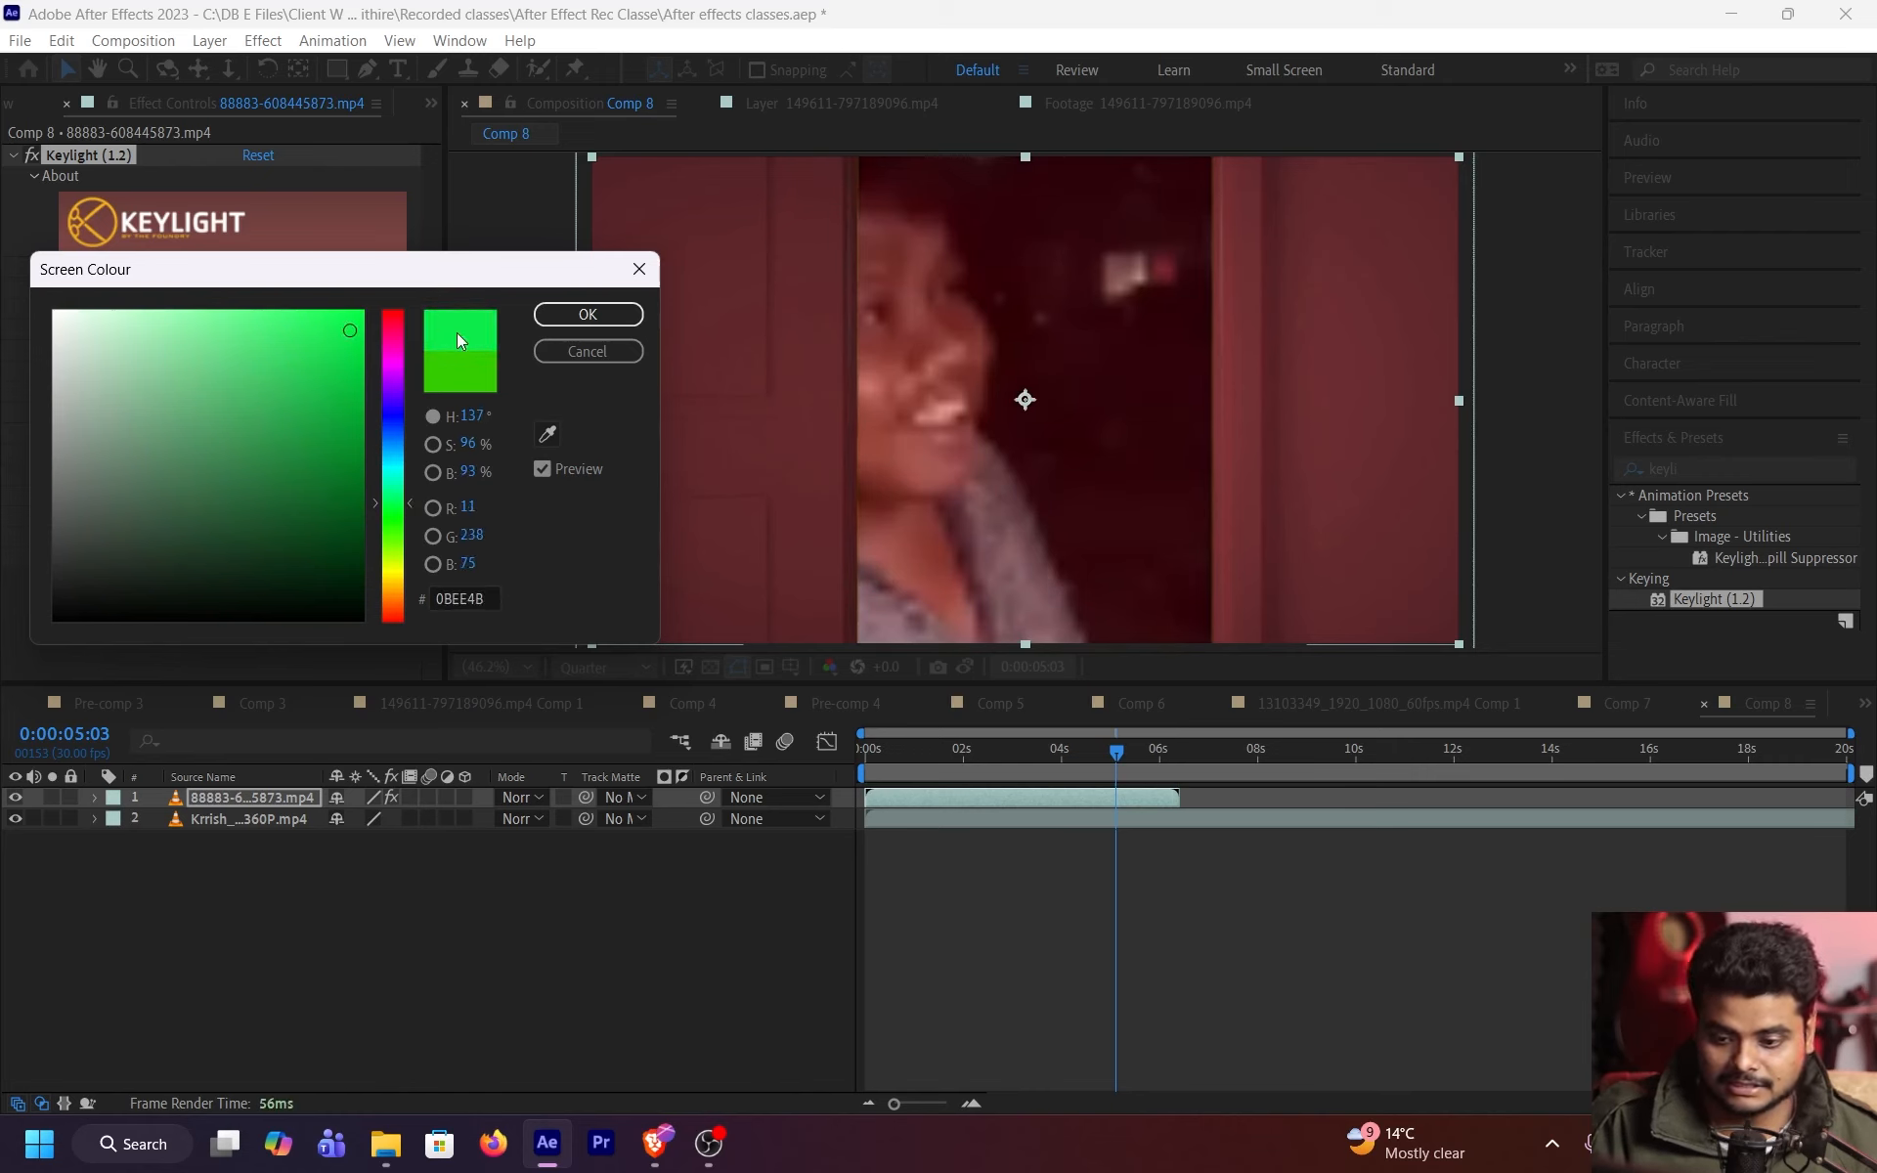
{"action": "left_click", "coordinate": [548, 314]}
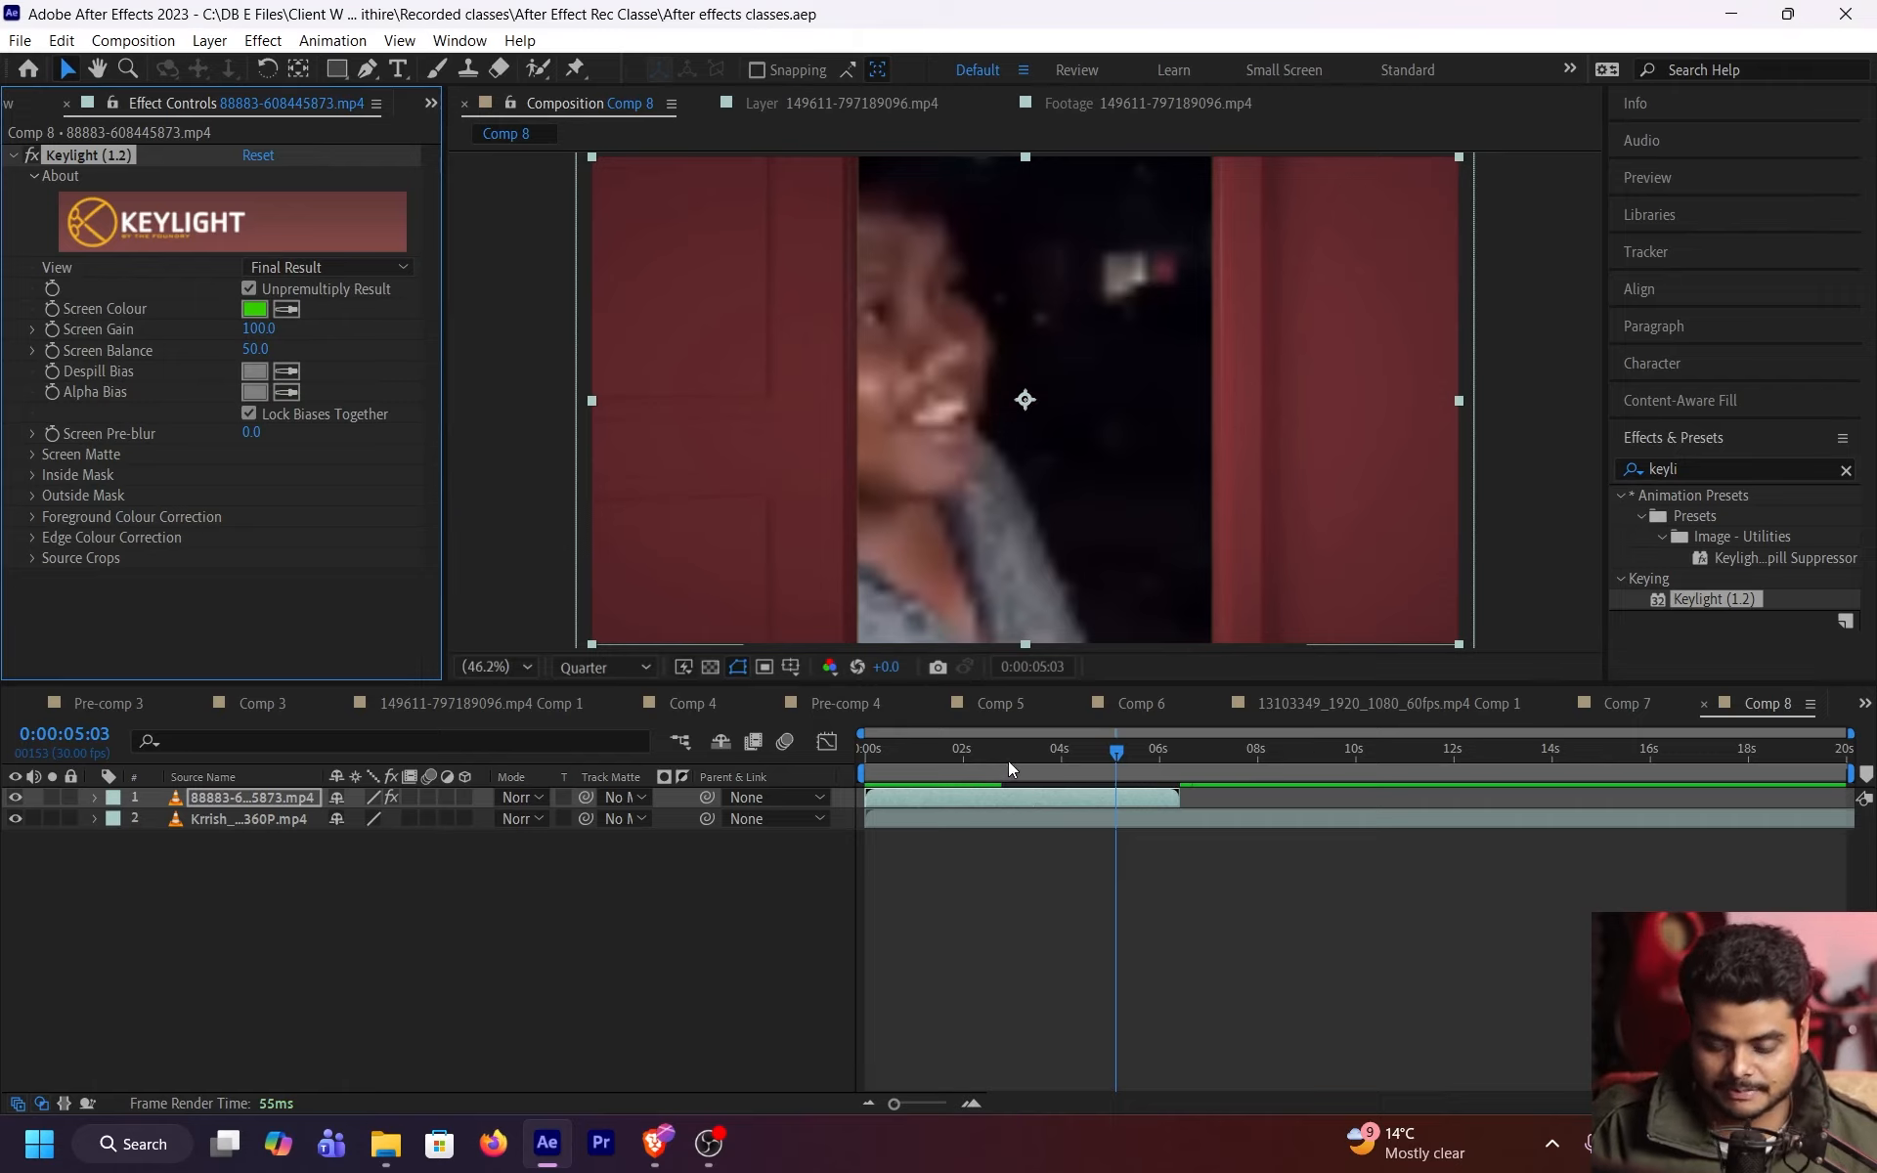
- Play the keyed door composition from the beginning at Full preview resolution and return to the start
{"action": "left_click_drag", "start_coordinate": [1007, 760], "coordinate": [833, 760]}
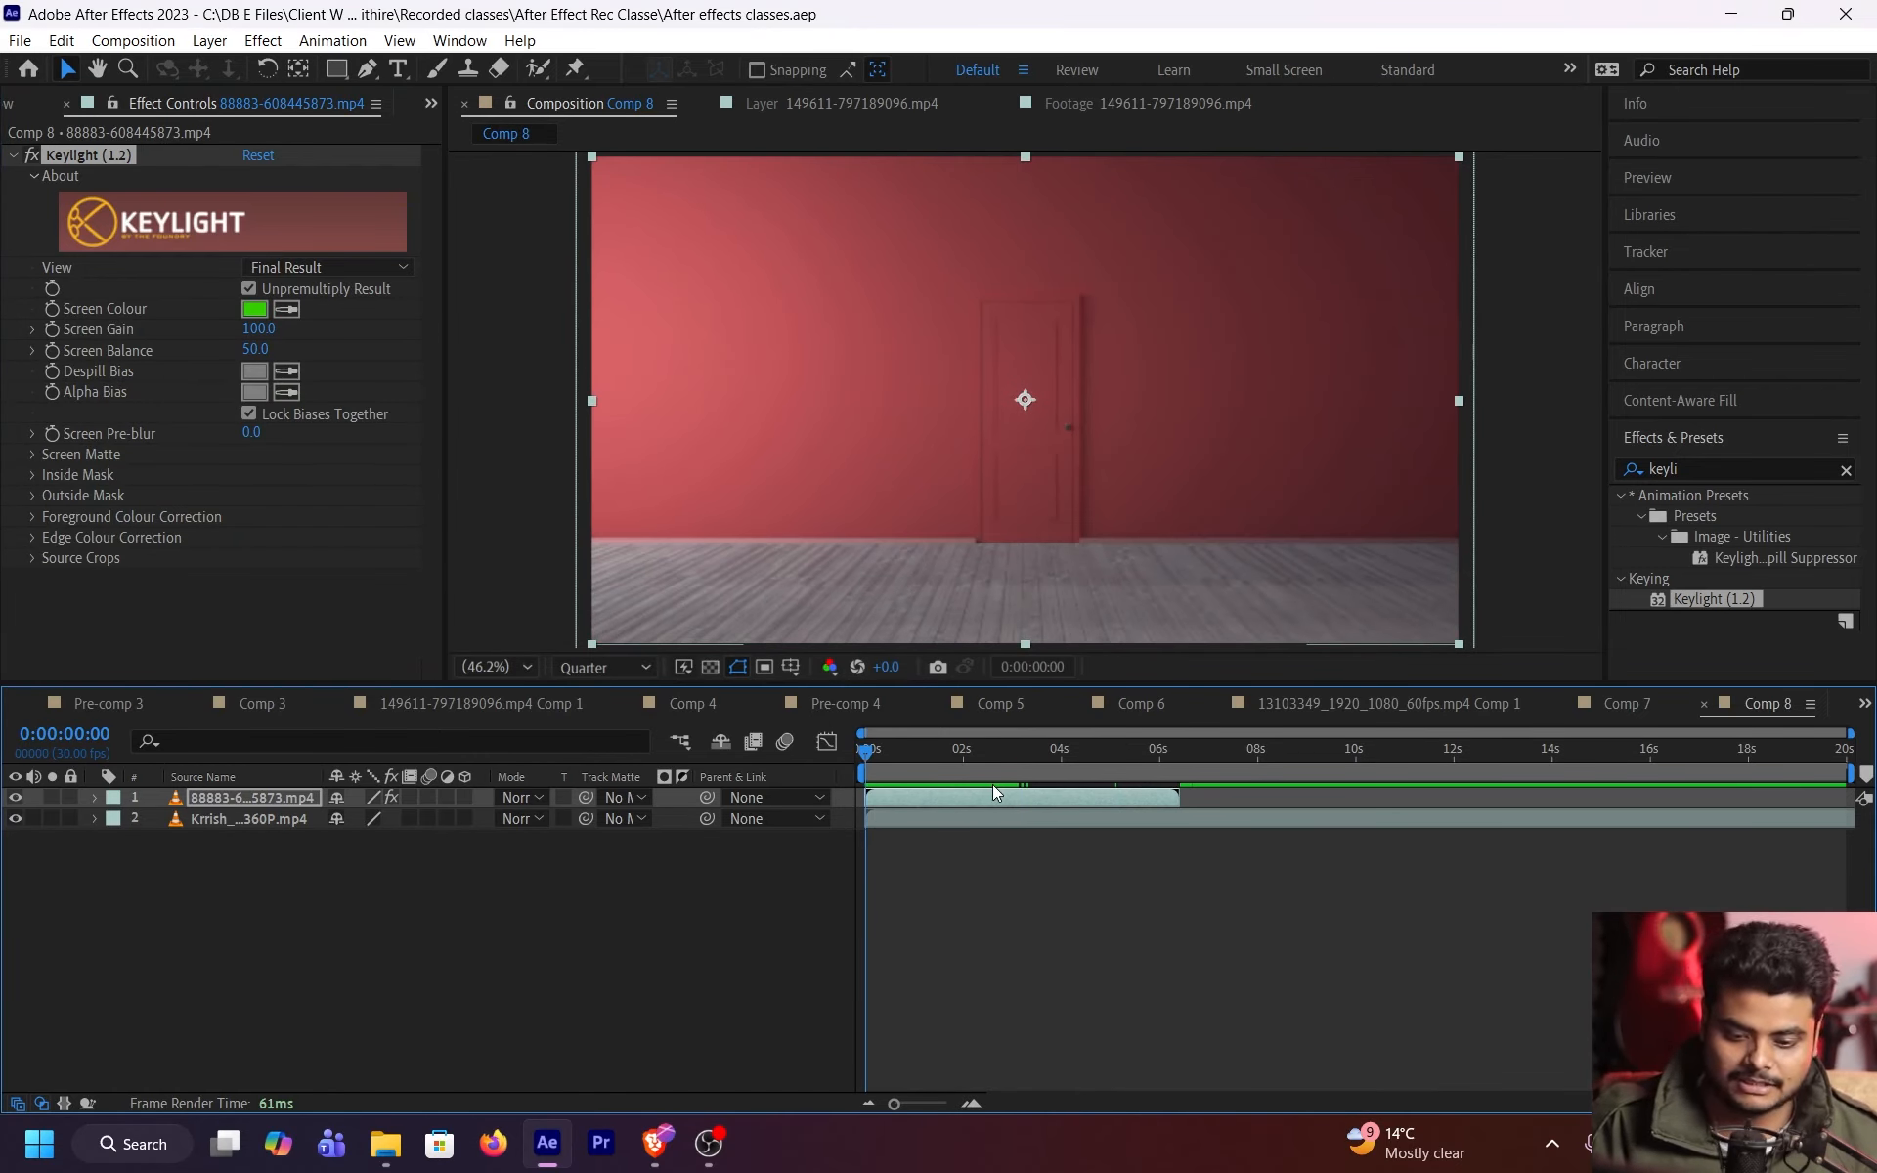
{"action": "key", "text": "space"}
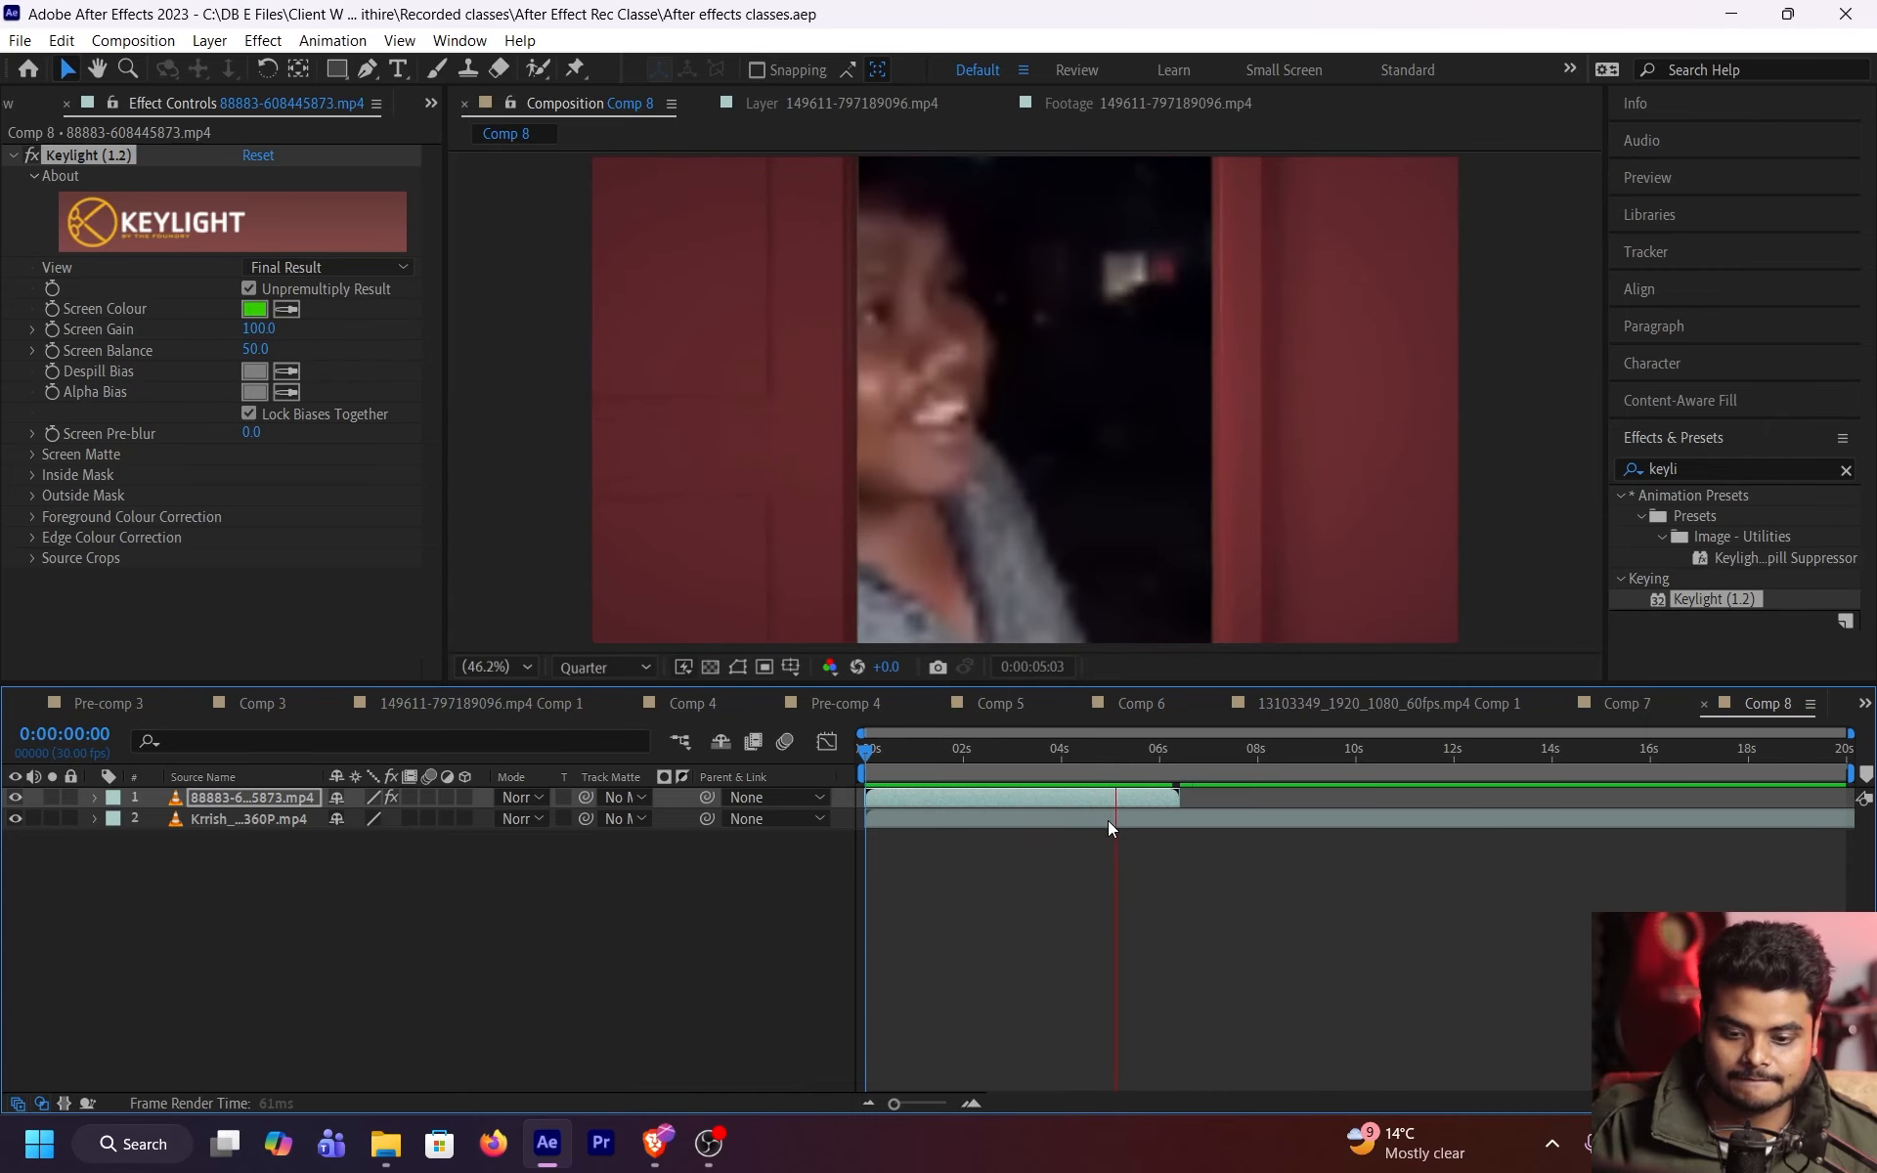
{"action": "key", "text": "space"}
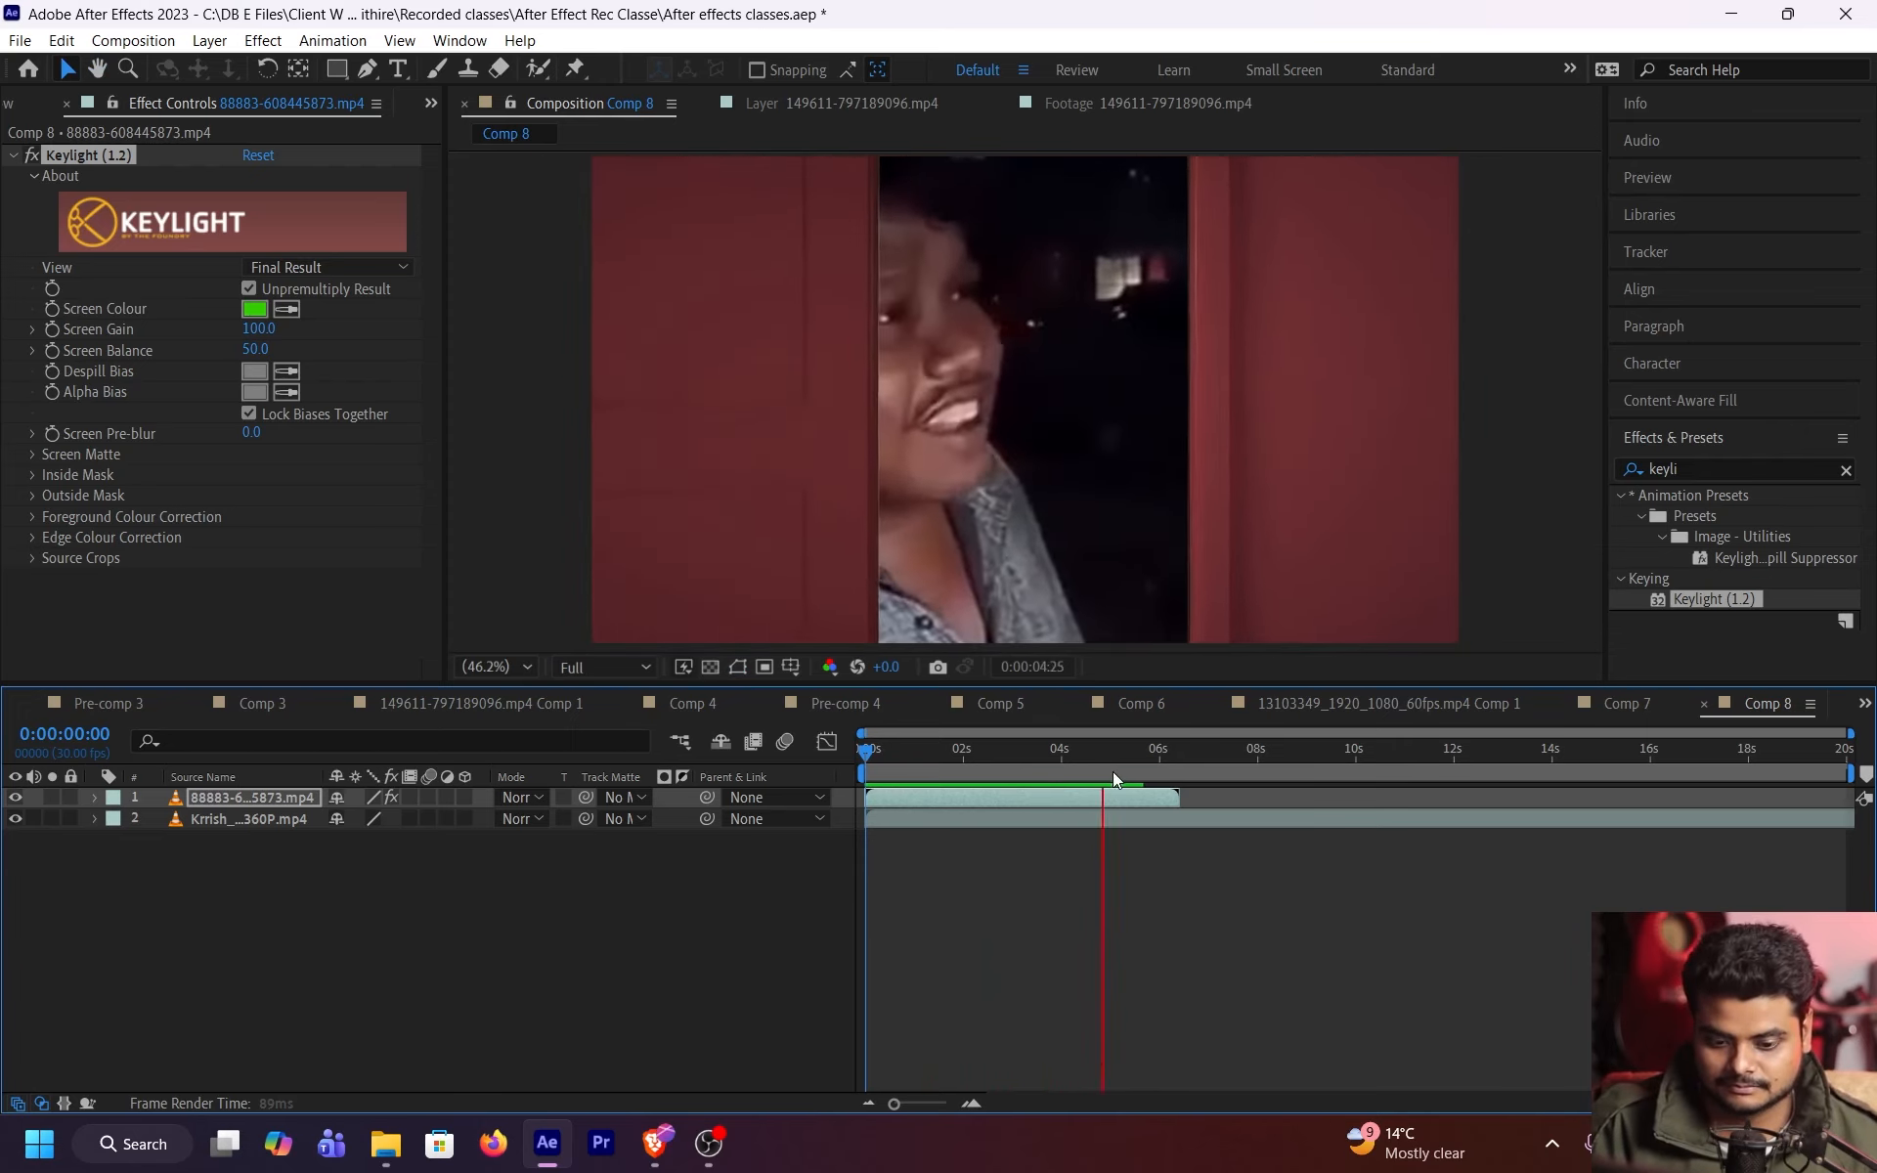
{"action": "key", "text": "space"}
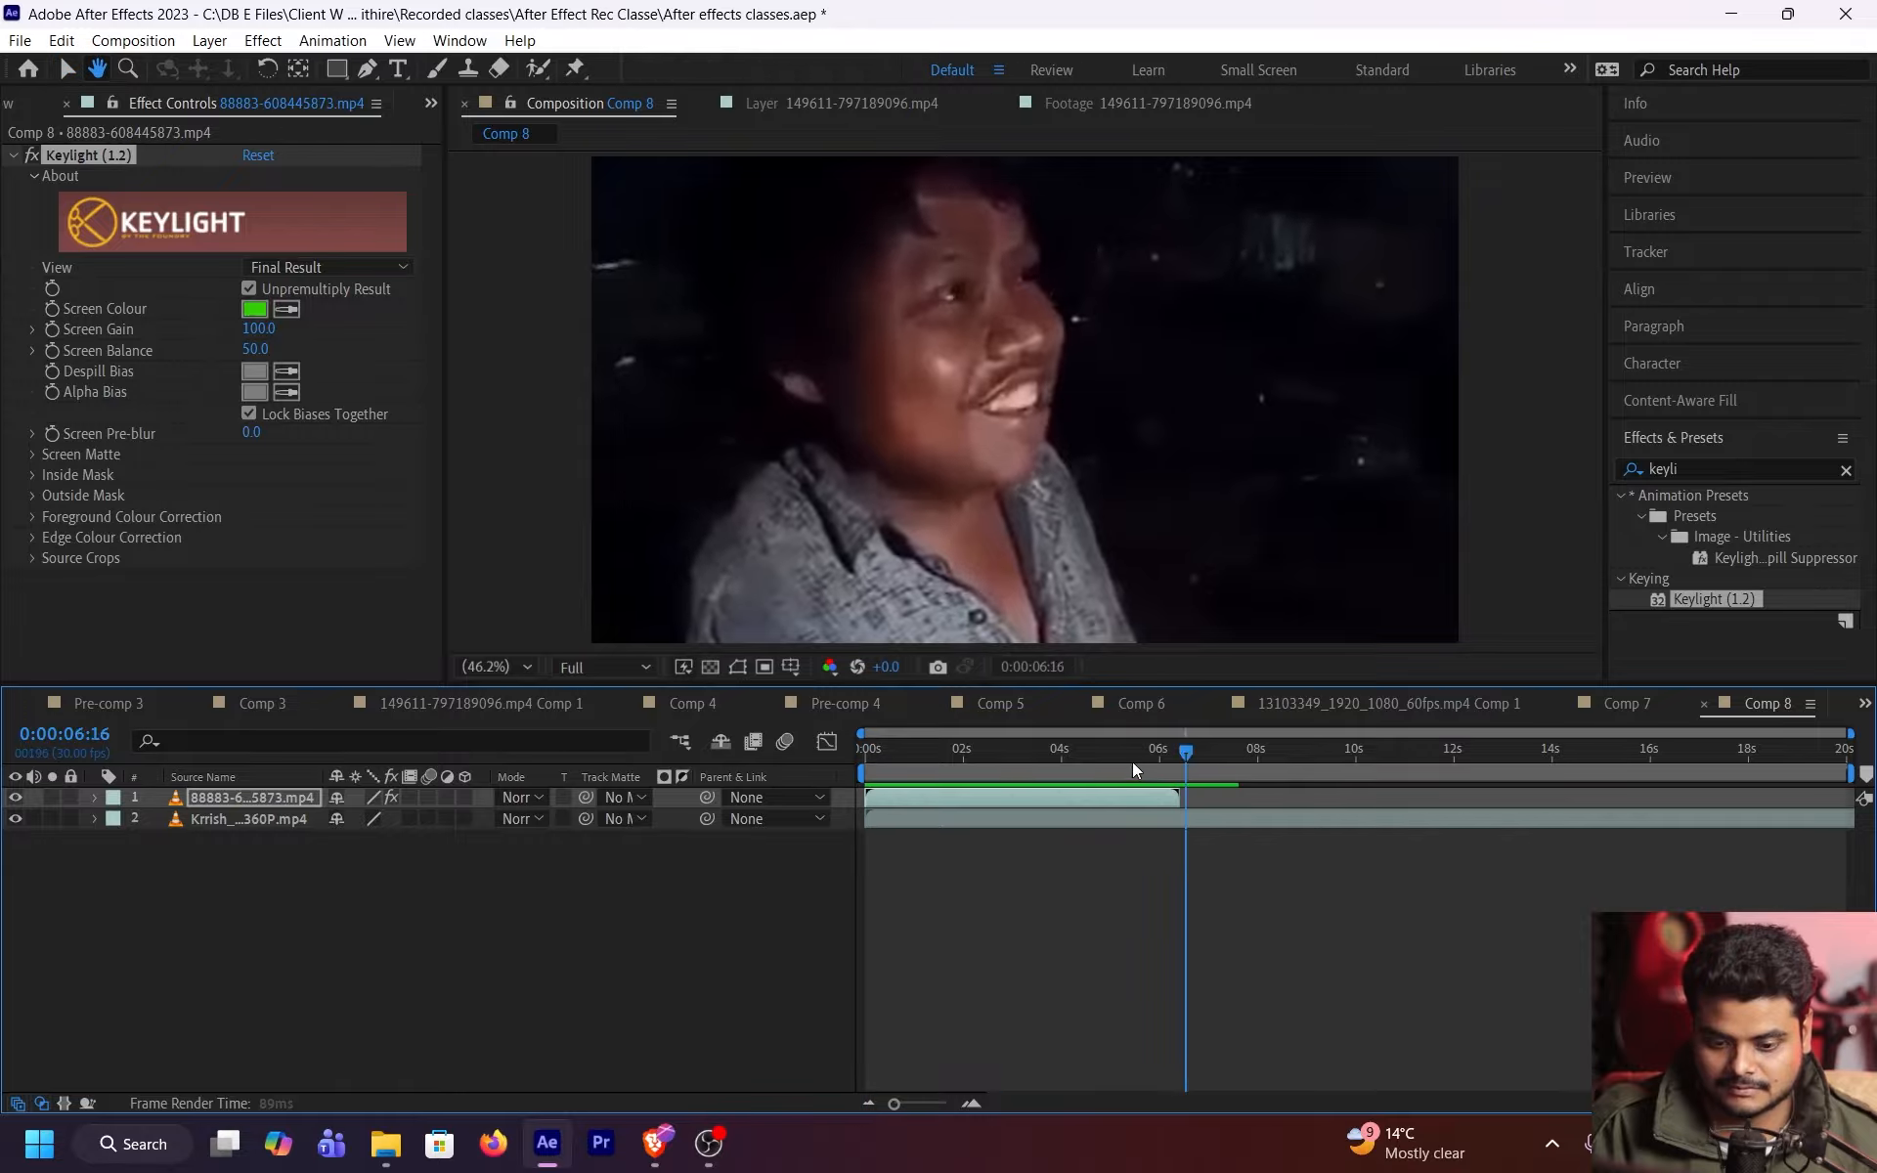
{"action": "left_click_drag", "start_coordinate": [1134, 770], "coordinate": [643, 674]}
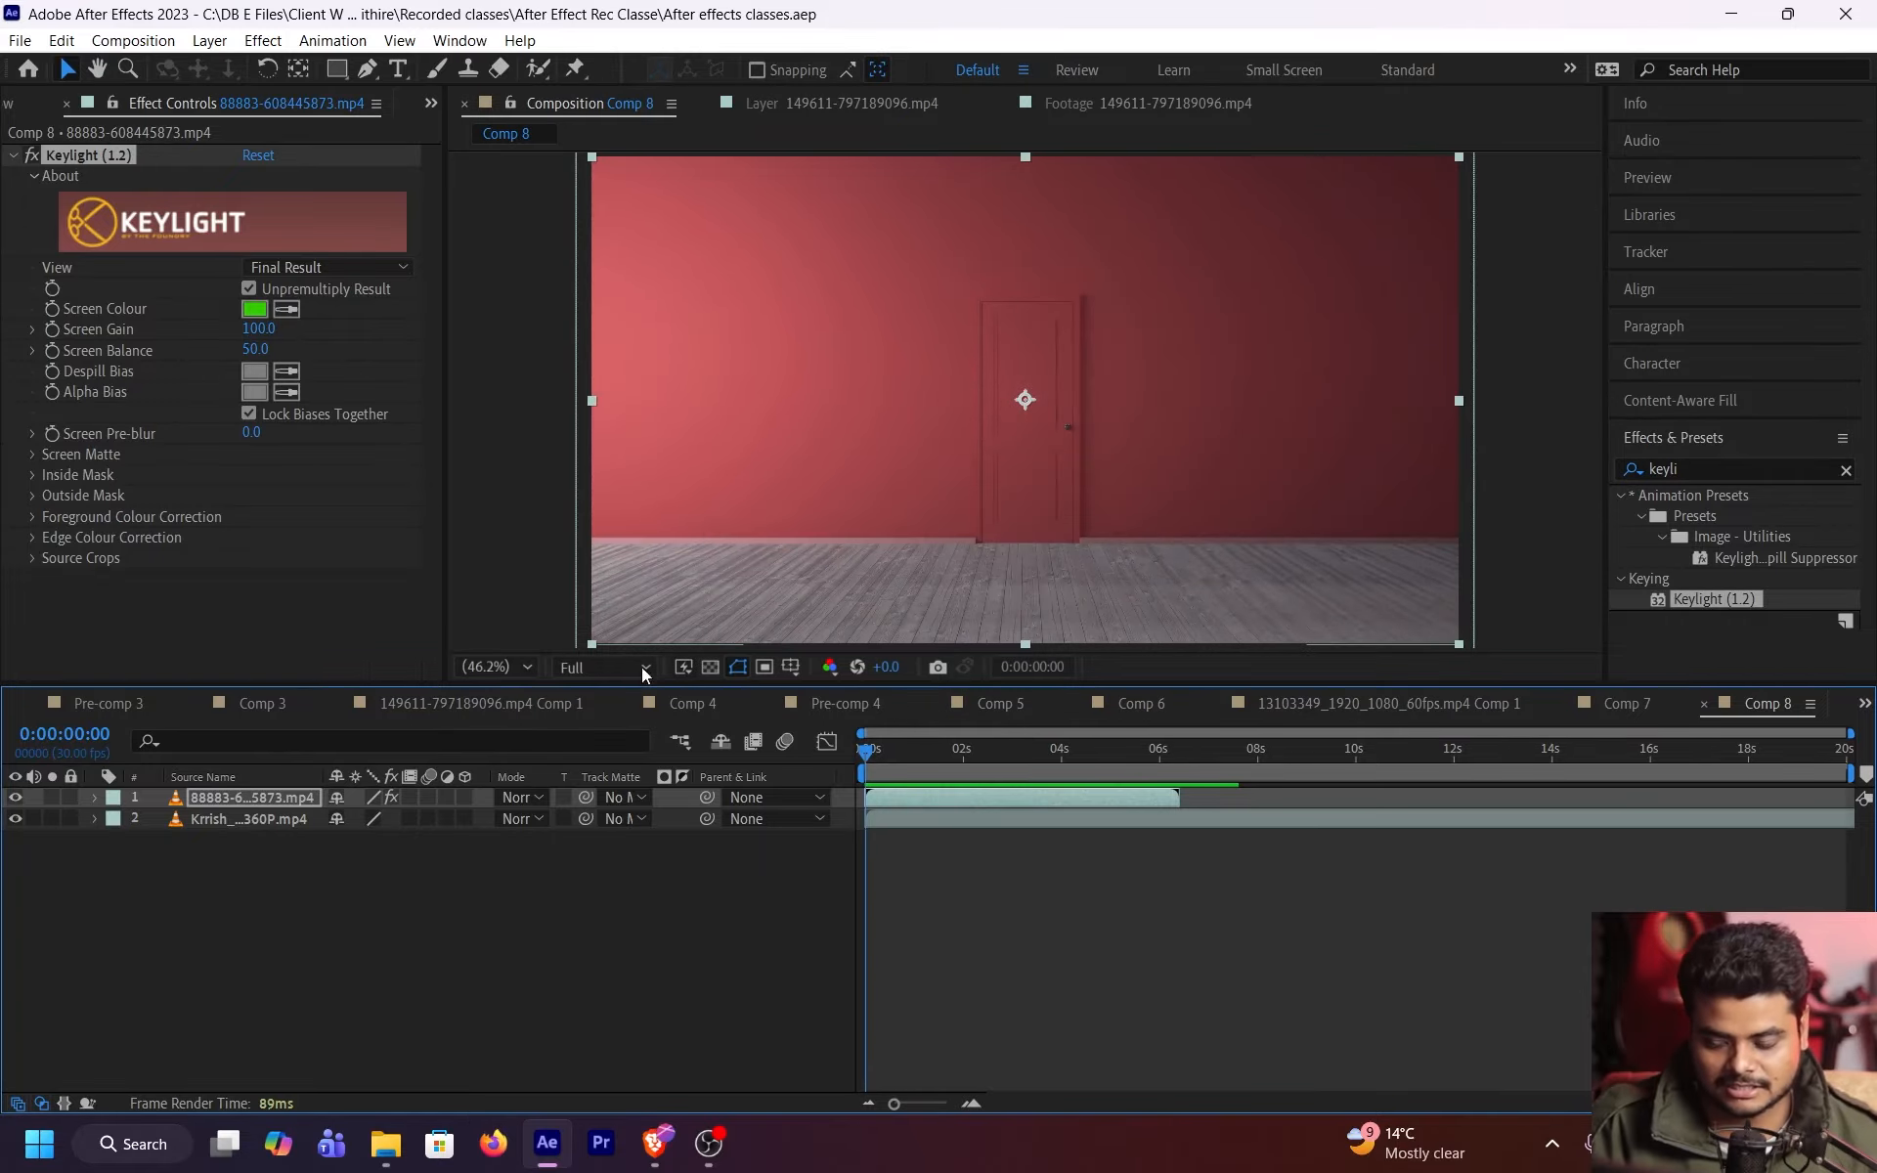
- Purge all memory and the disk cache, clearing the disk cache for all versions
{"action": "left_click", "coordinate": [61, 43]}
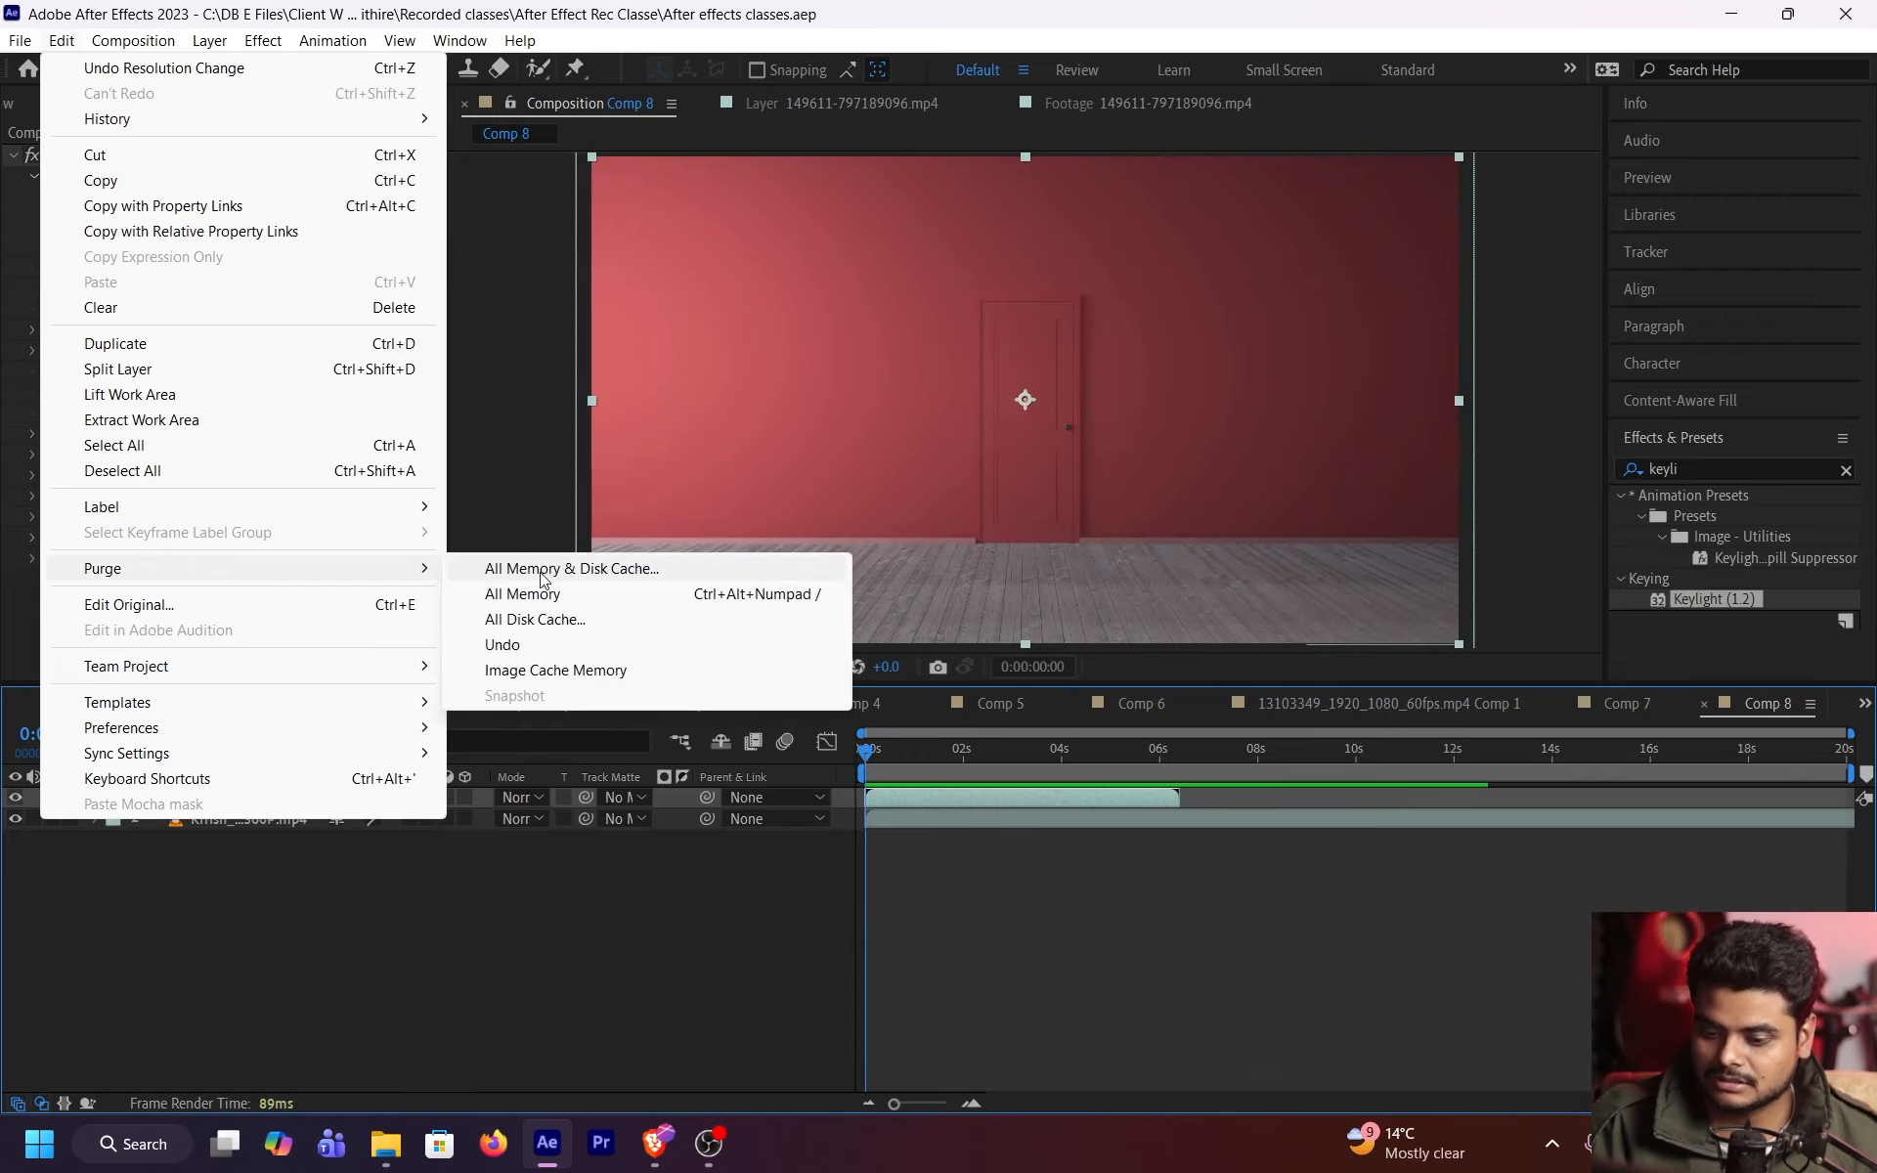
{"action": "left_click", "coordinate": [713, 586]}
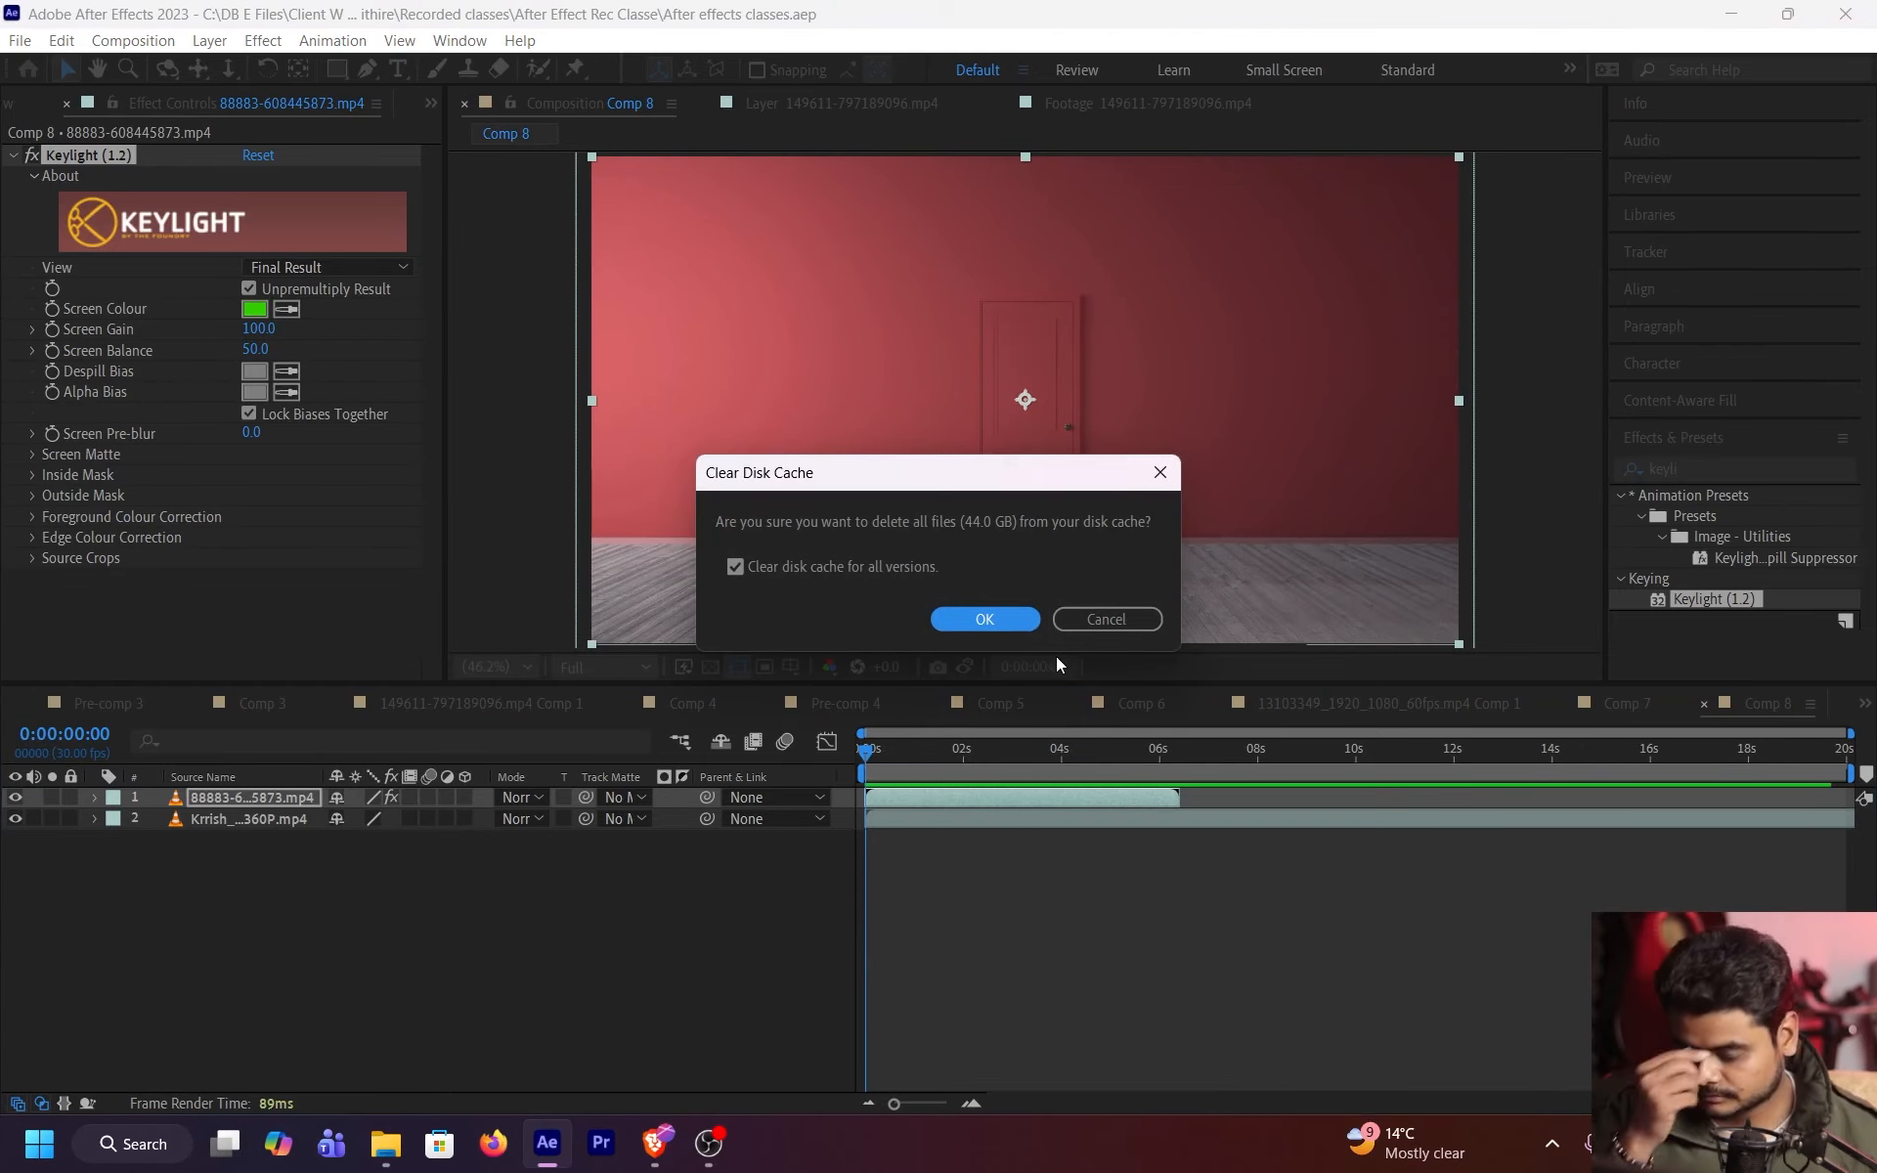
{"action": "left_click", "coordinate": [1007, 618]}
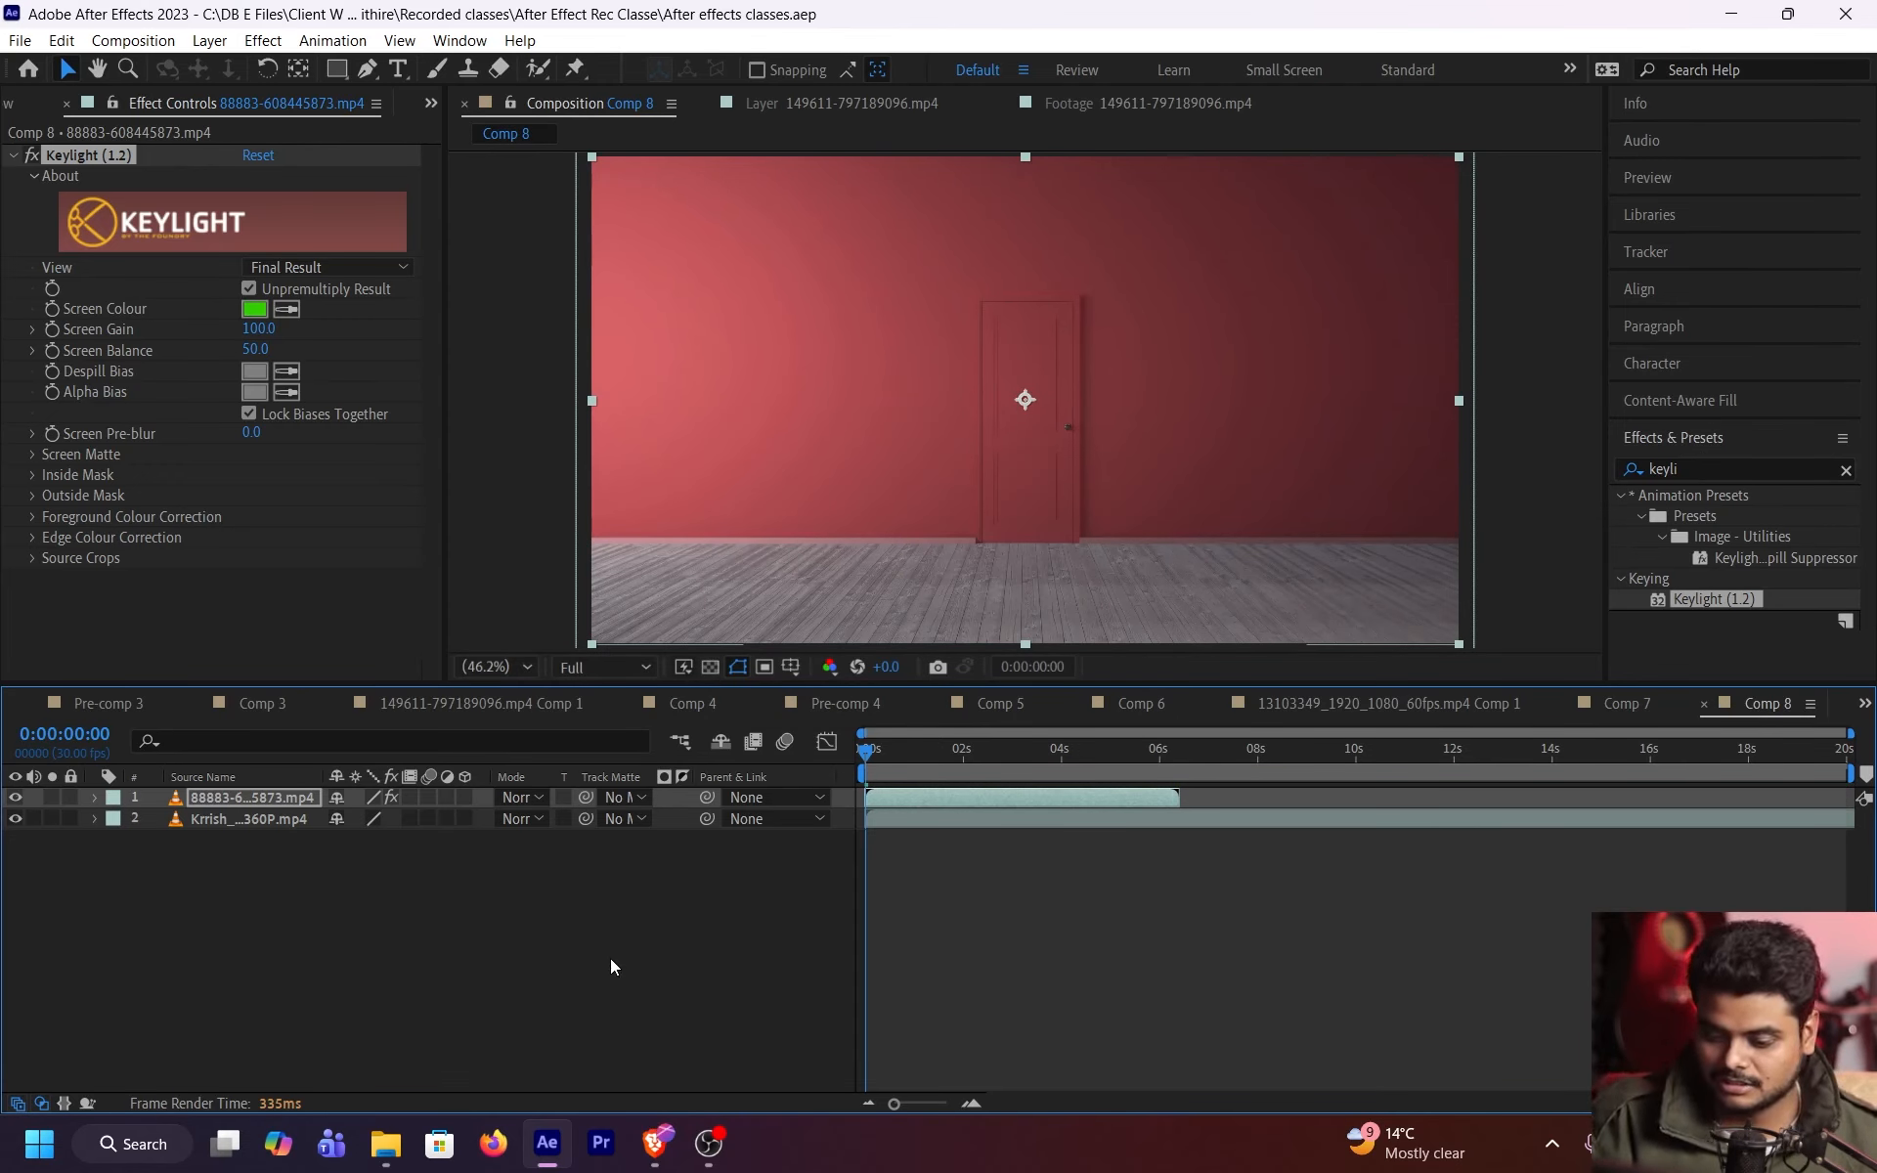
- Check the drives' free space under This PC in File Explorer and close the window
{"action": "left_click", "coordinate": [386, 1142]}
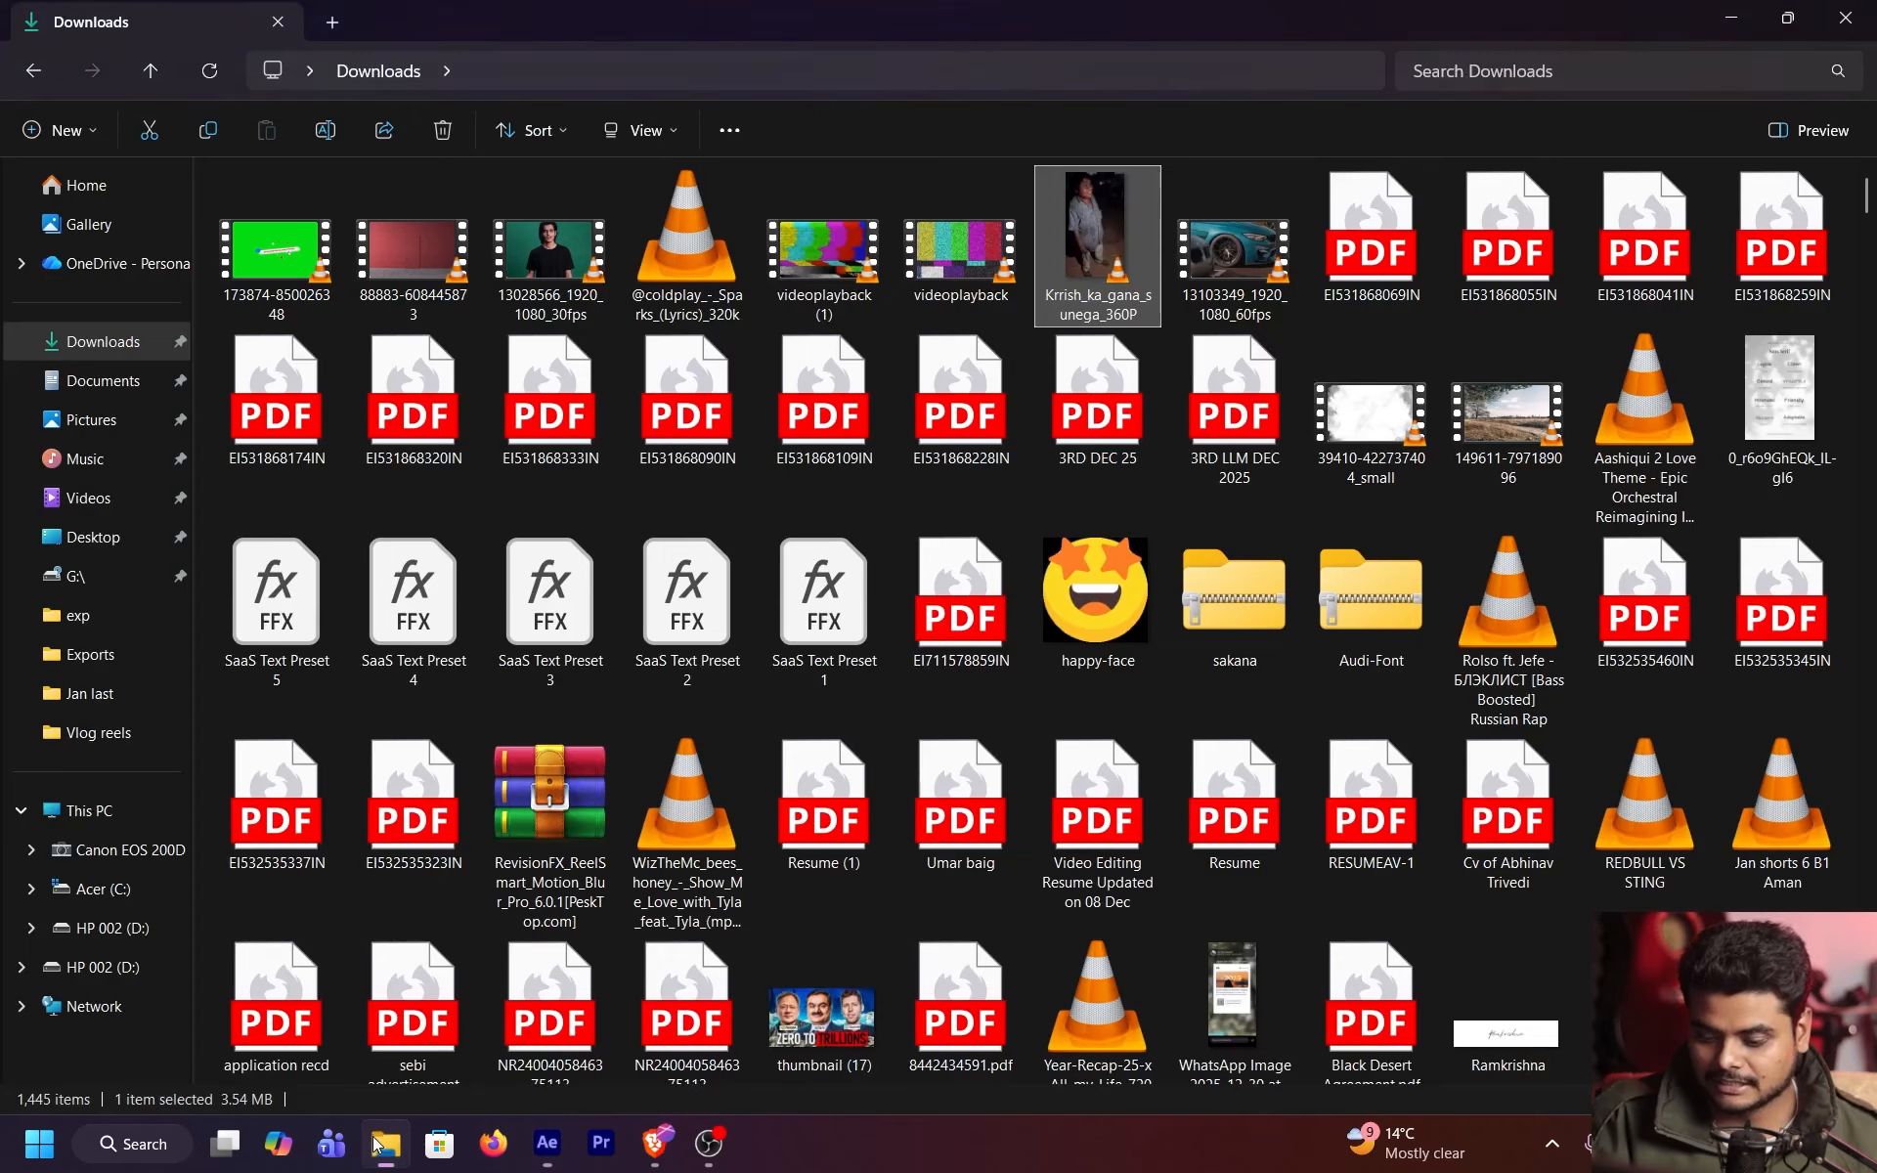
{"action": "left_click", "coordinate": [102, 821]}
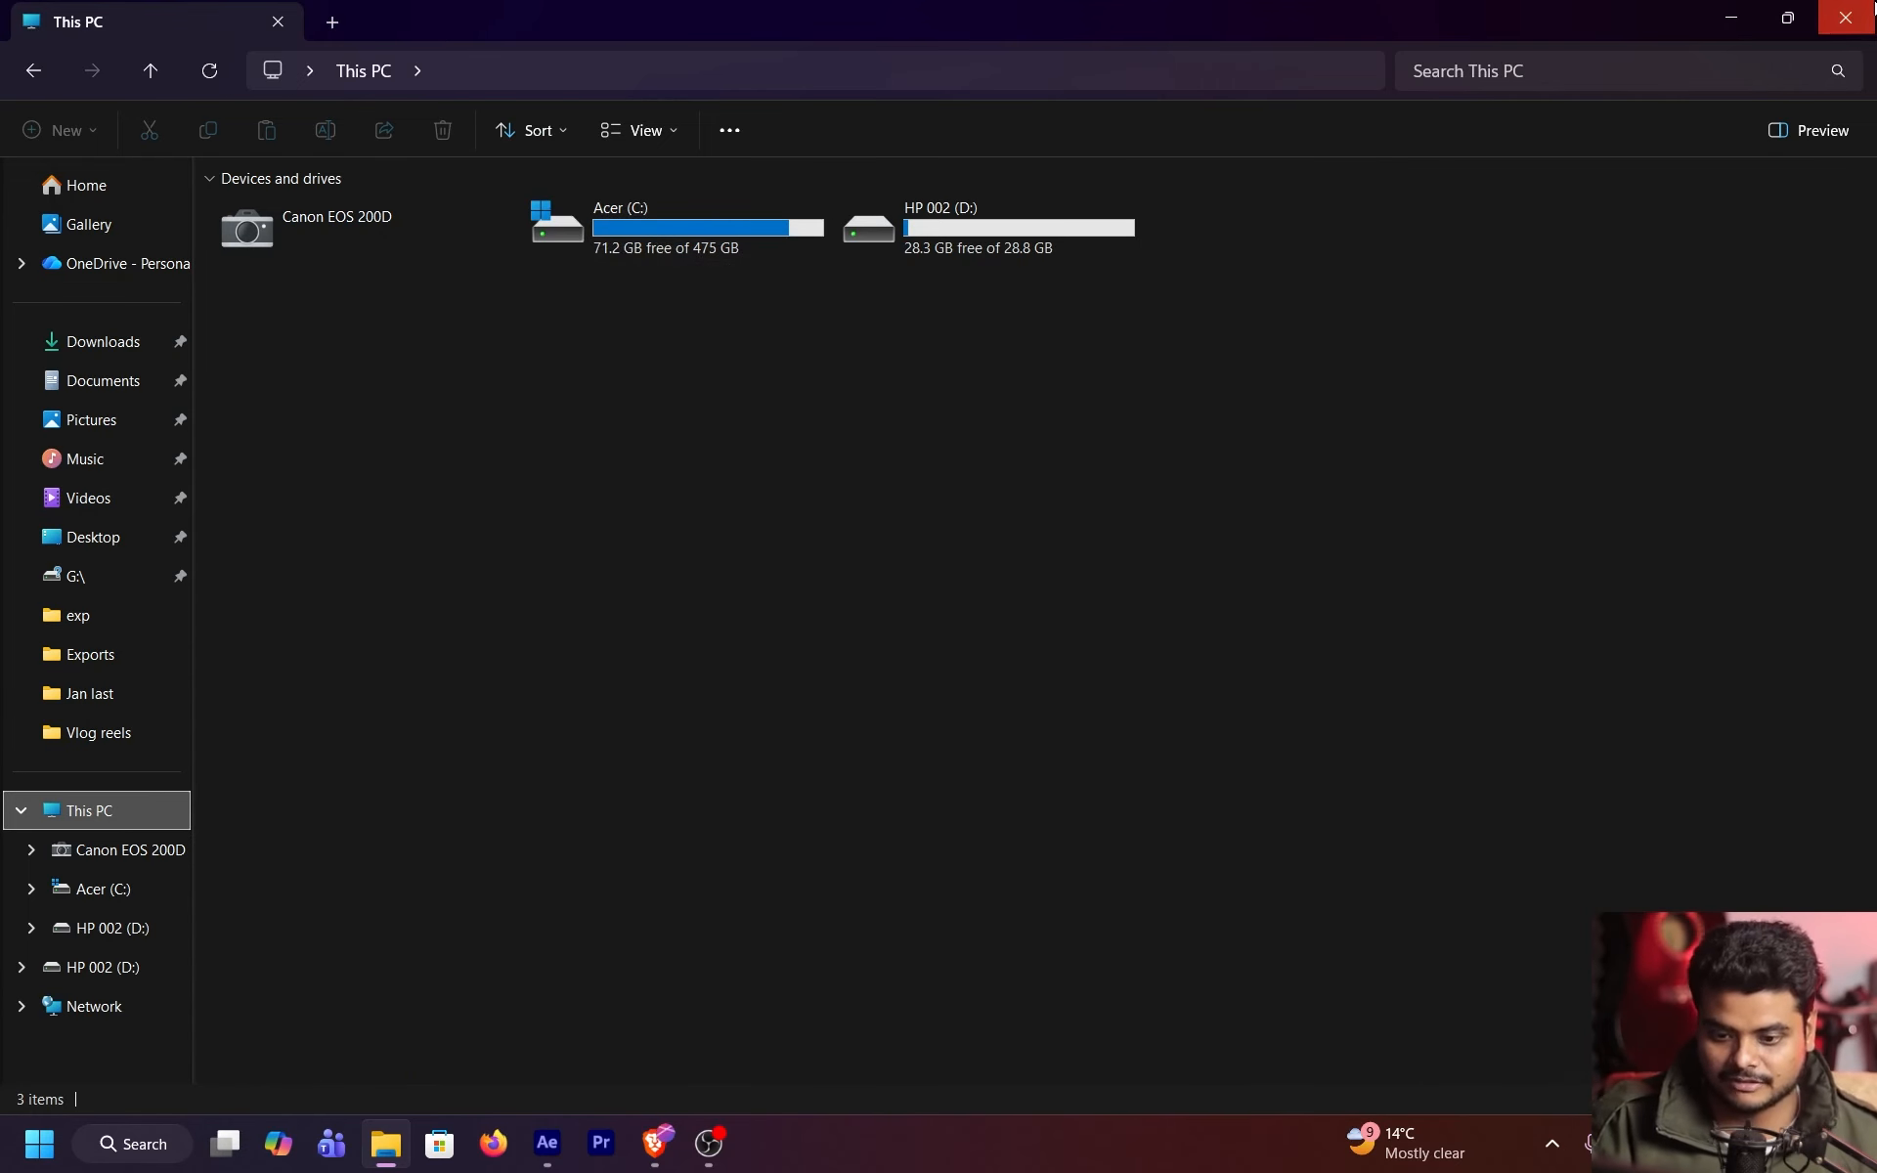
{"action": "left_click", "coordinate": [1844, 18]}
- Play and scrub through the keyed door opening, return to the start and dismiss the new composition settings
{"action": "key", "text": "space"}
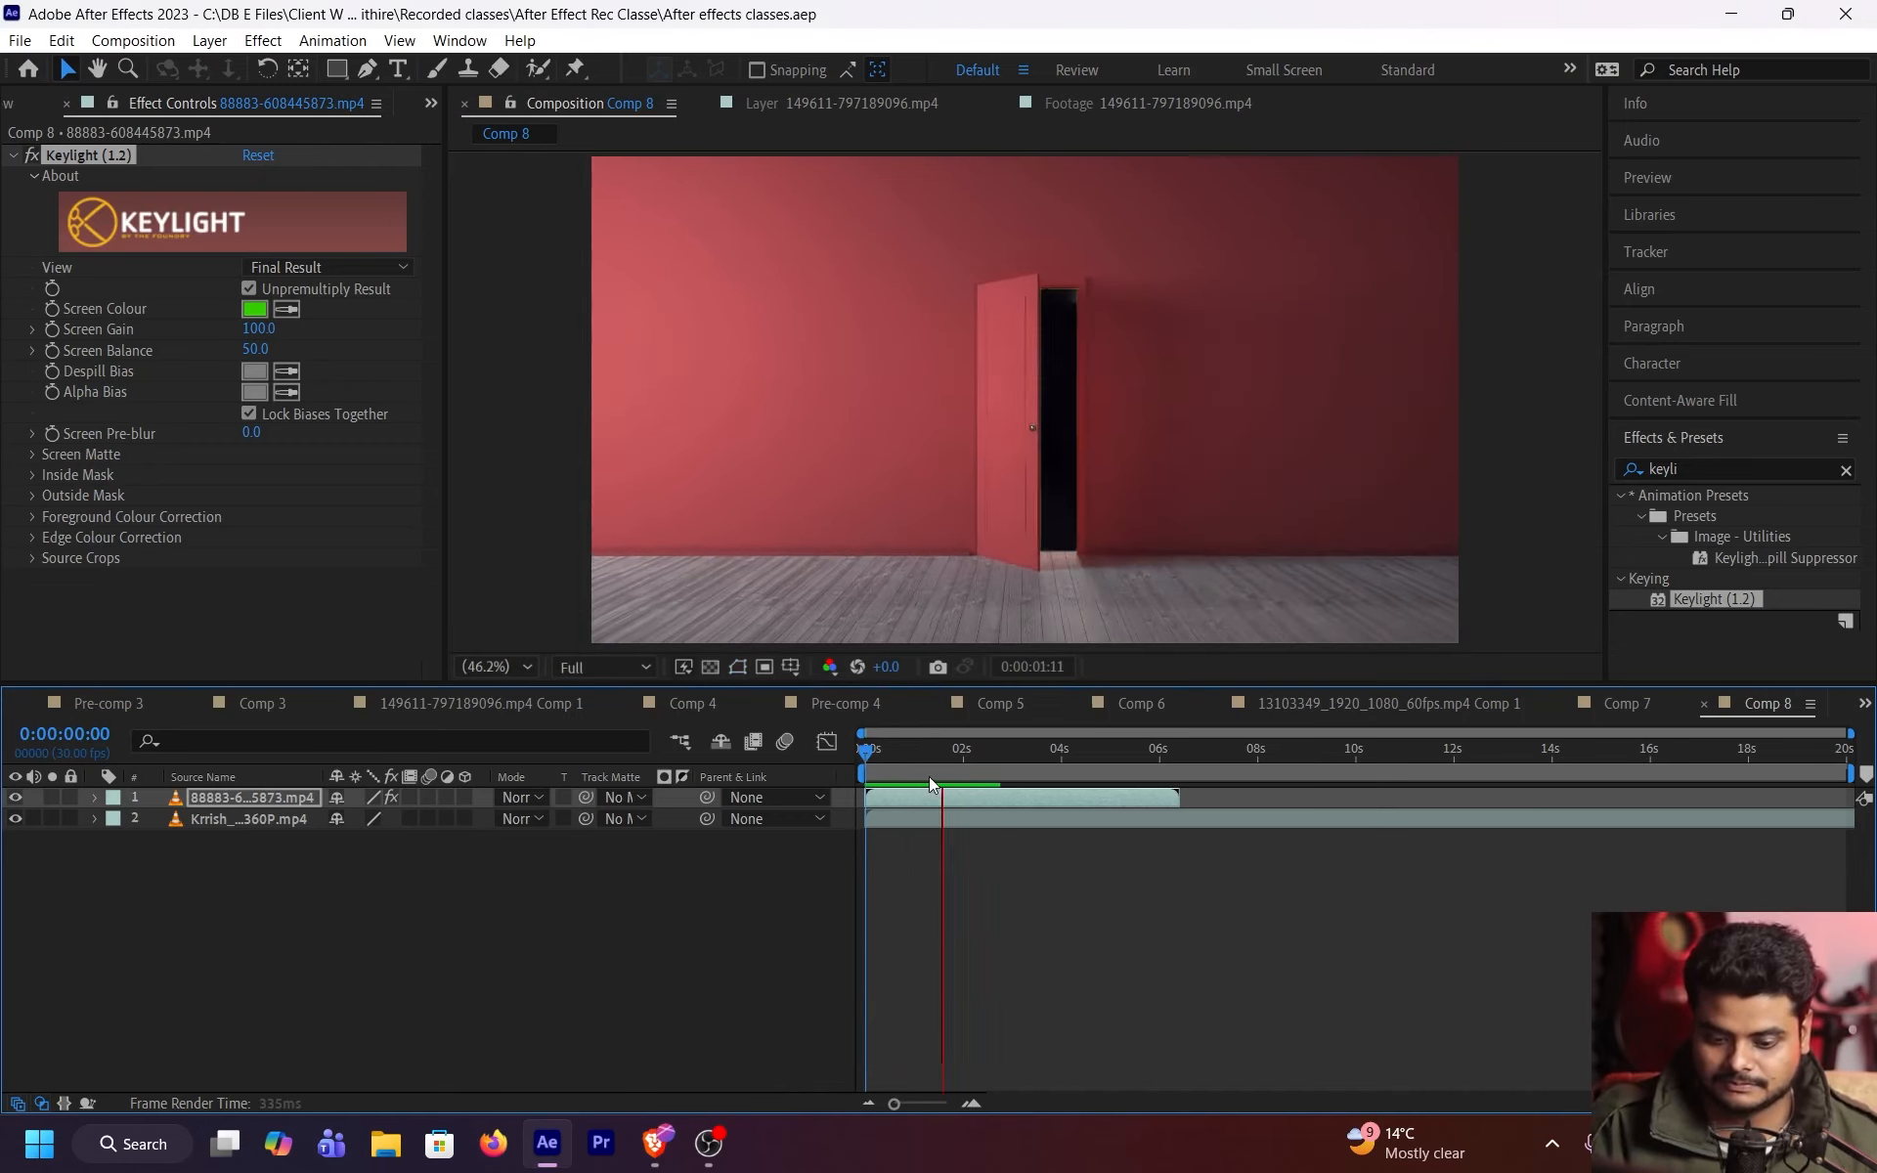
{"action": "left_click_drag", "start_coordinate": [963, 770], "coordinate": [1170, 766]}
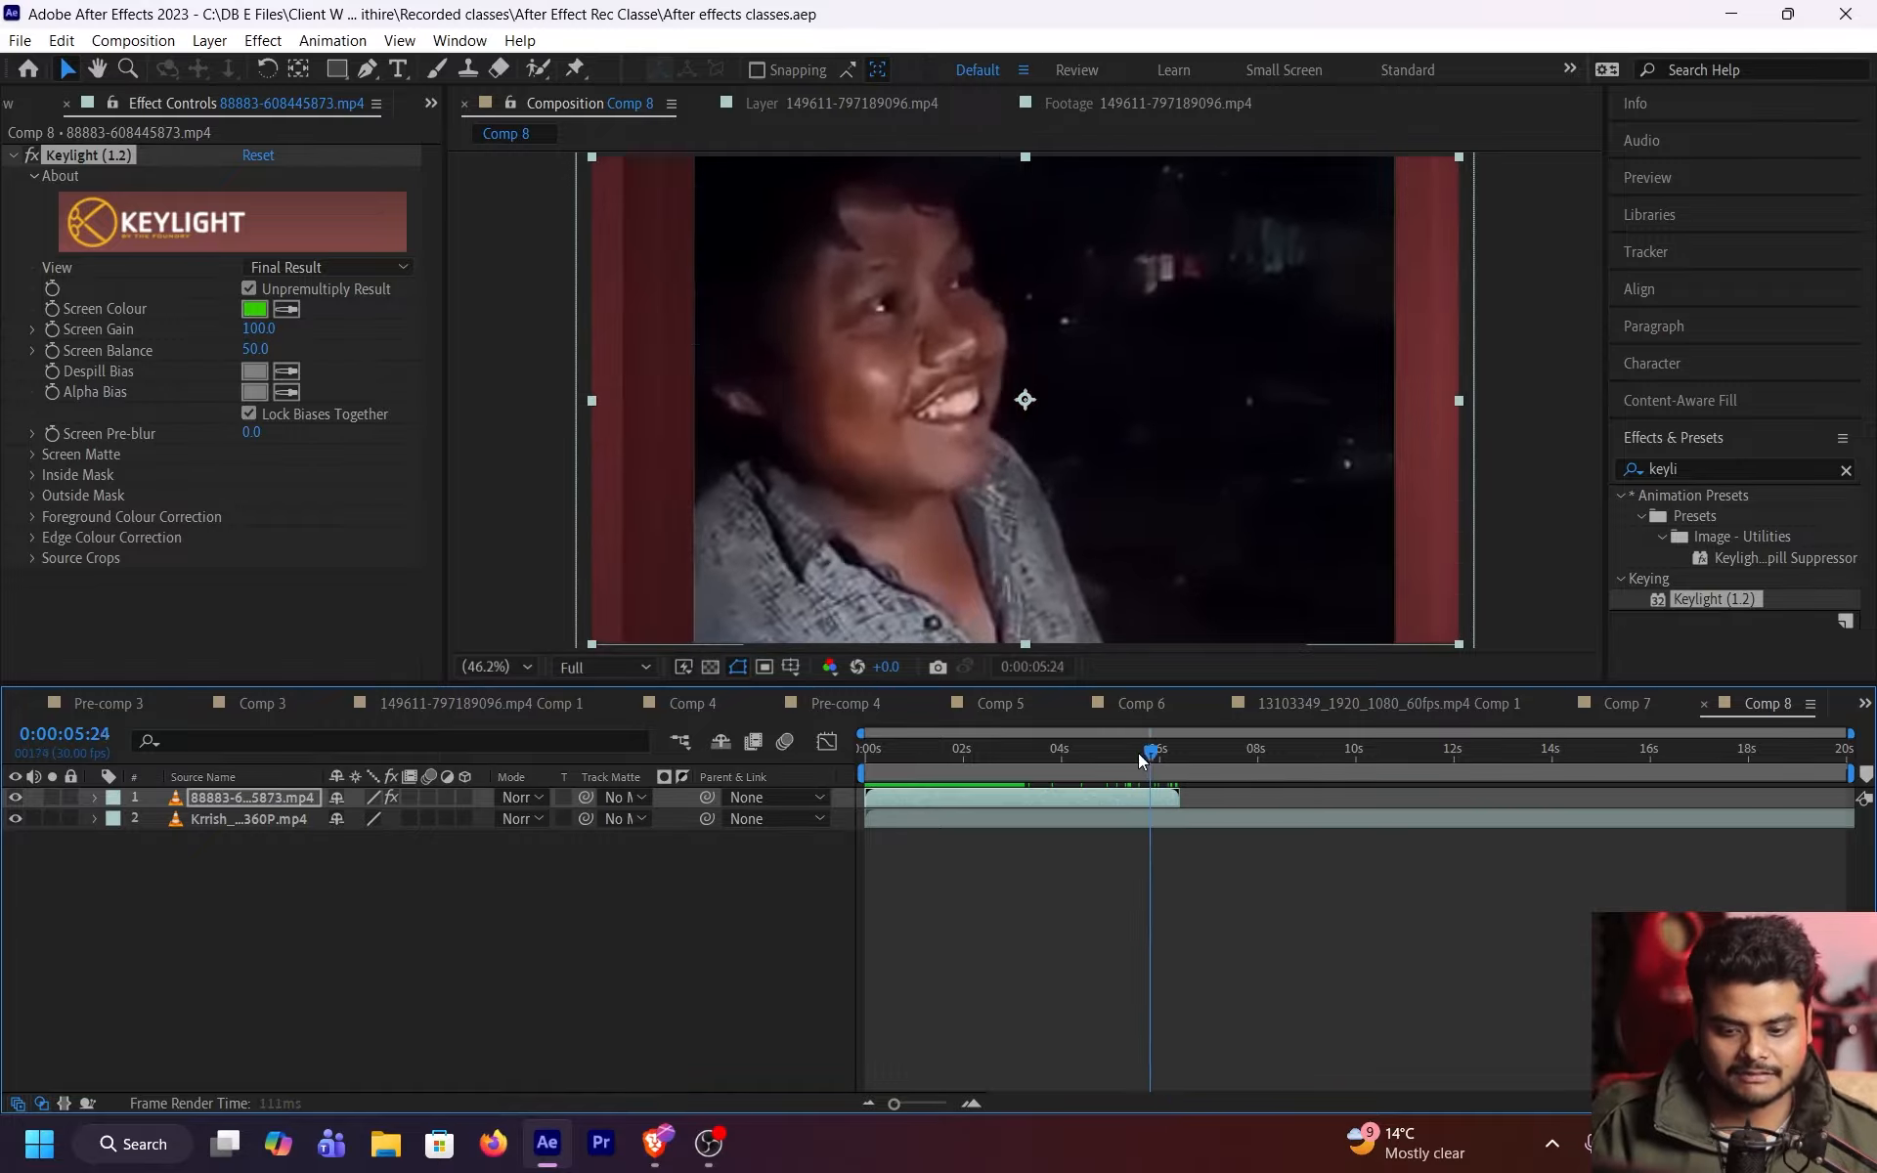
{"action": "key", "text": "Home"}
{"action": "left_click", "coordinate": [1076, 880]}
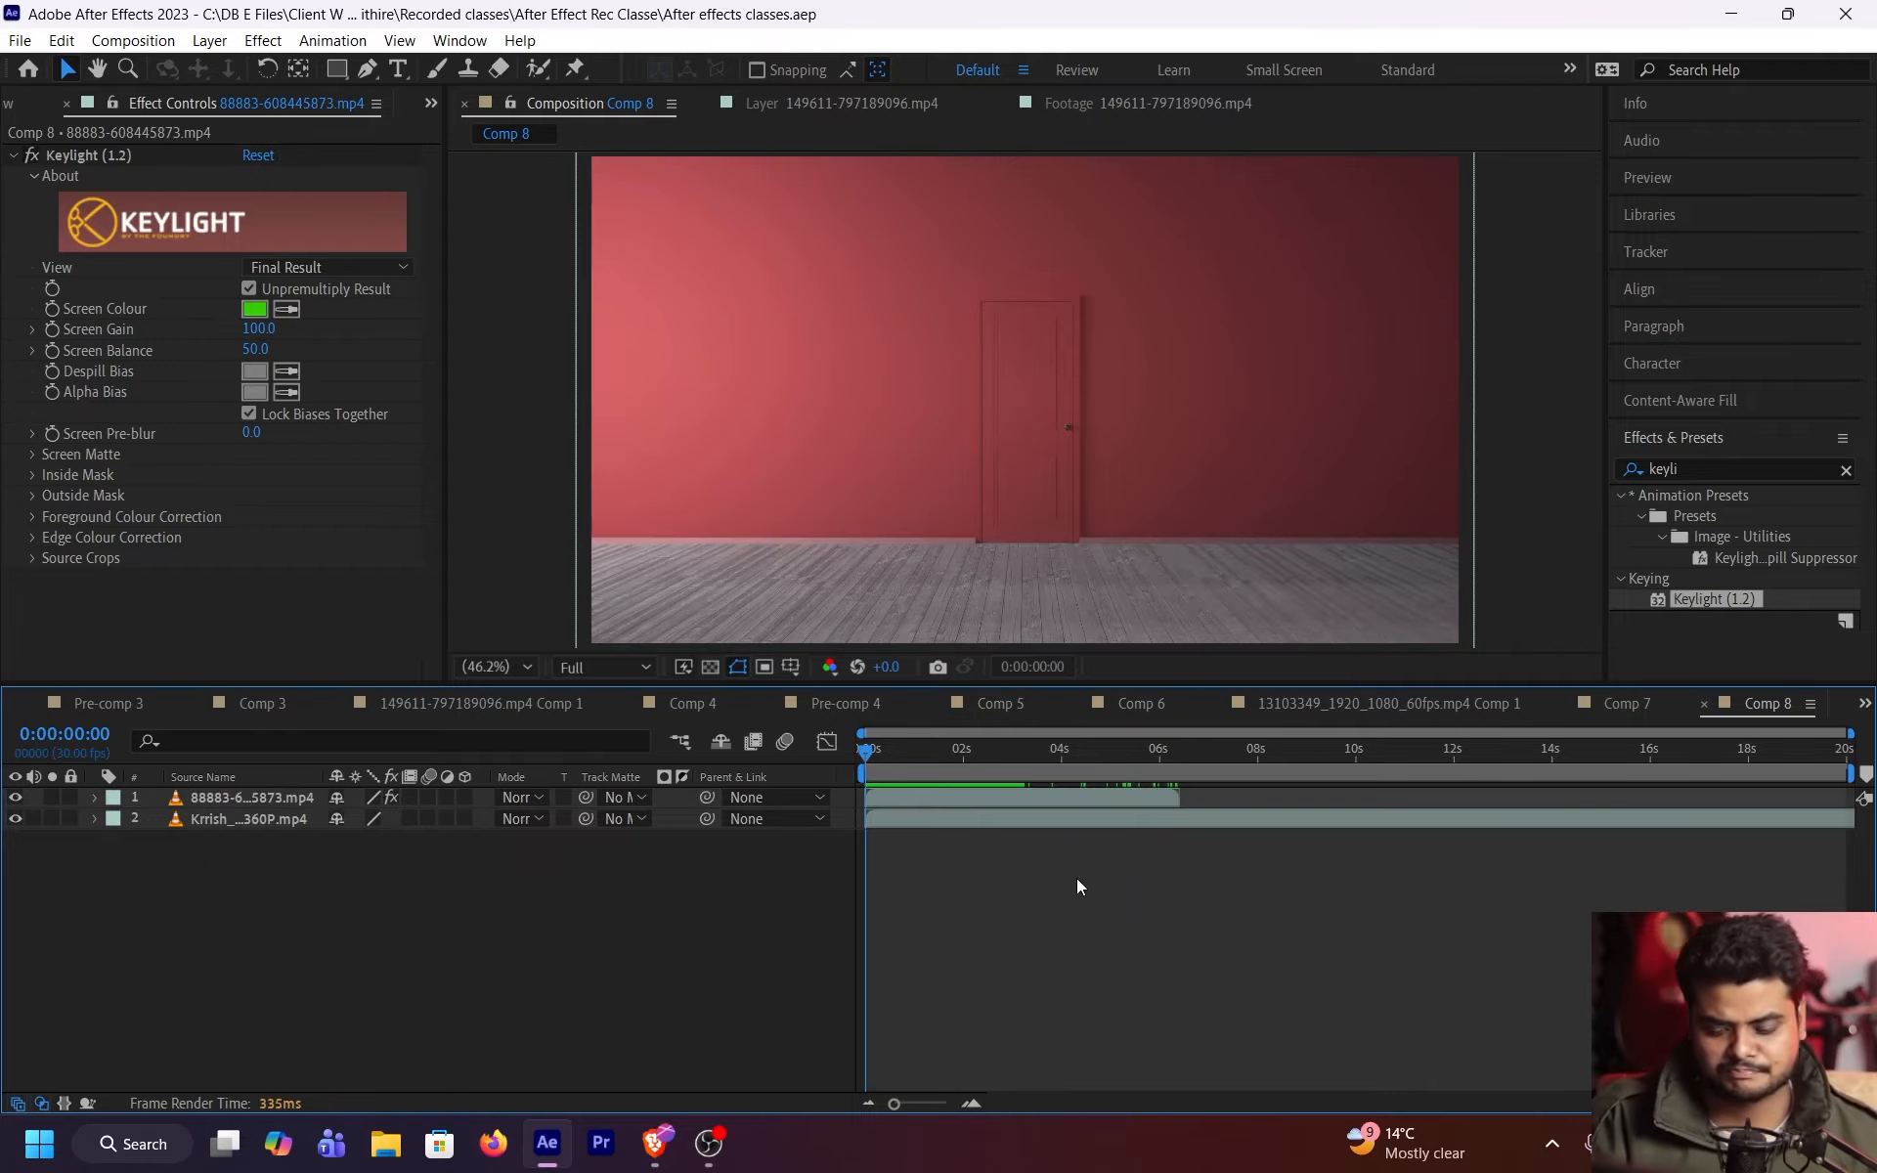
{"action": "key", "text": "ctrl+n"}
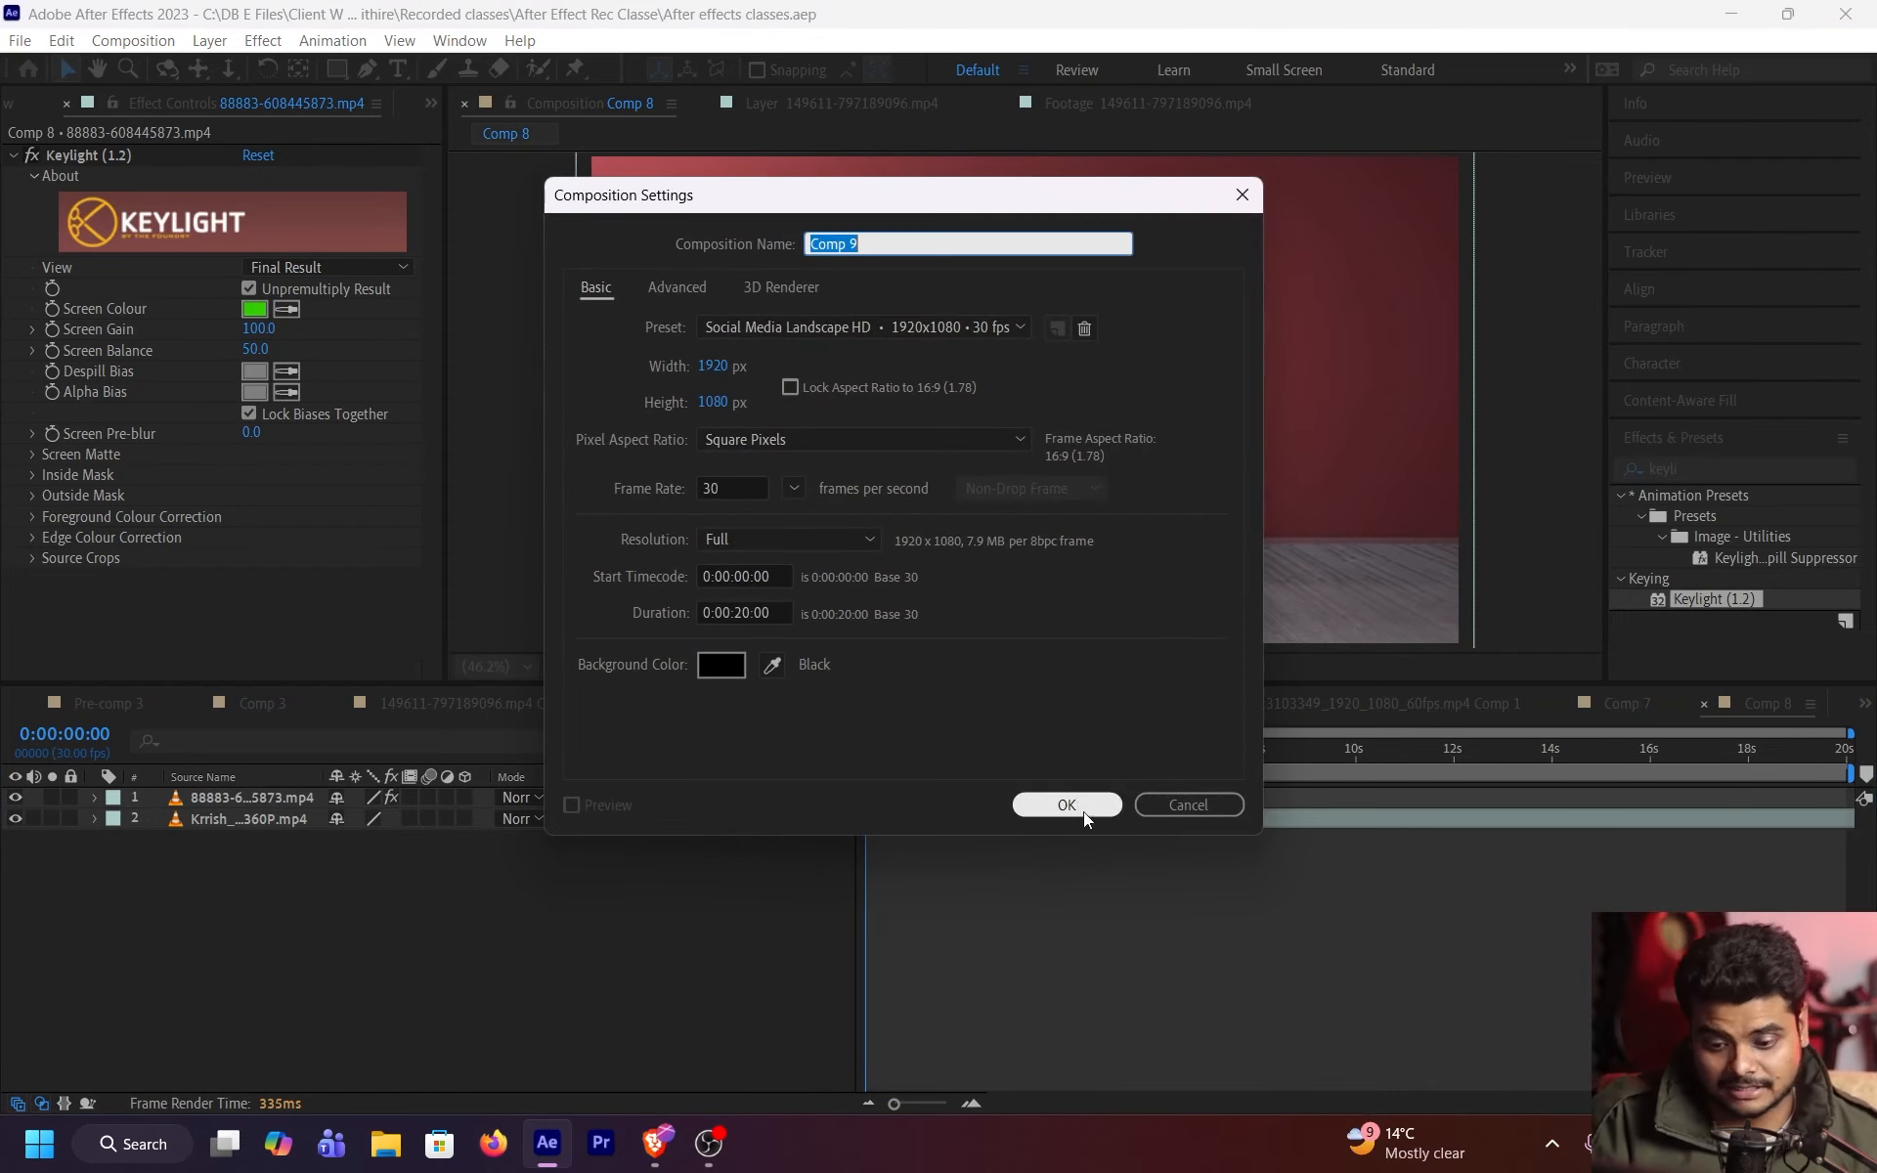
{"action": "left_click", "coordinate": [1183, 812]}
{"action": "left_click", "coordinate": [1005, 753]}
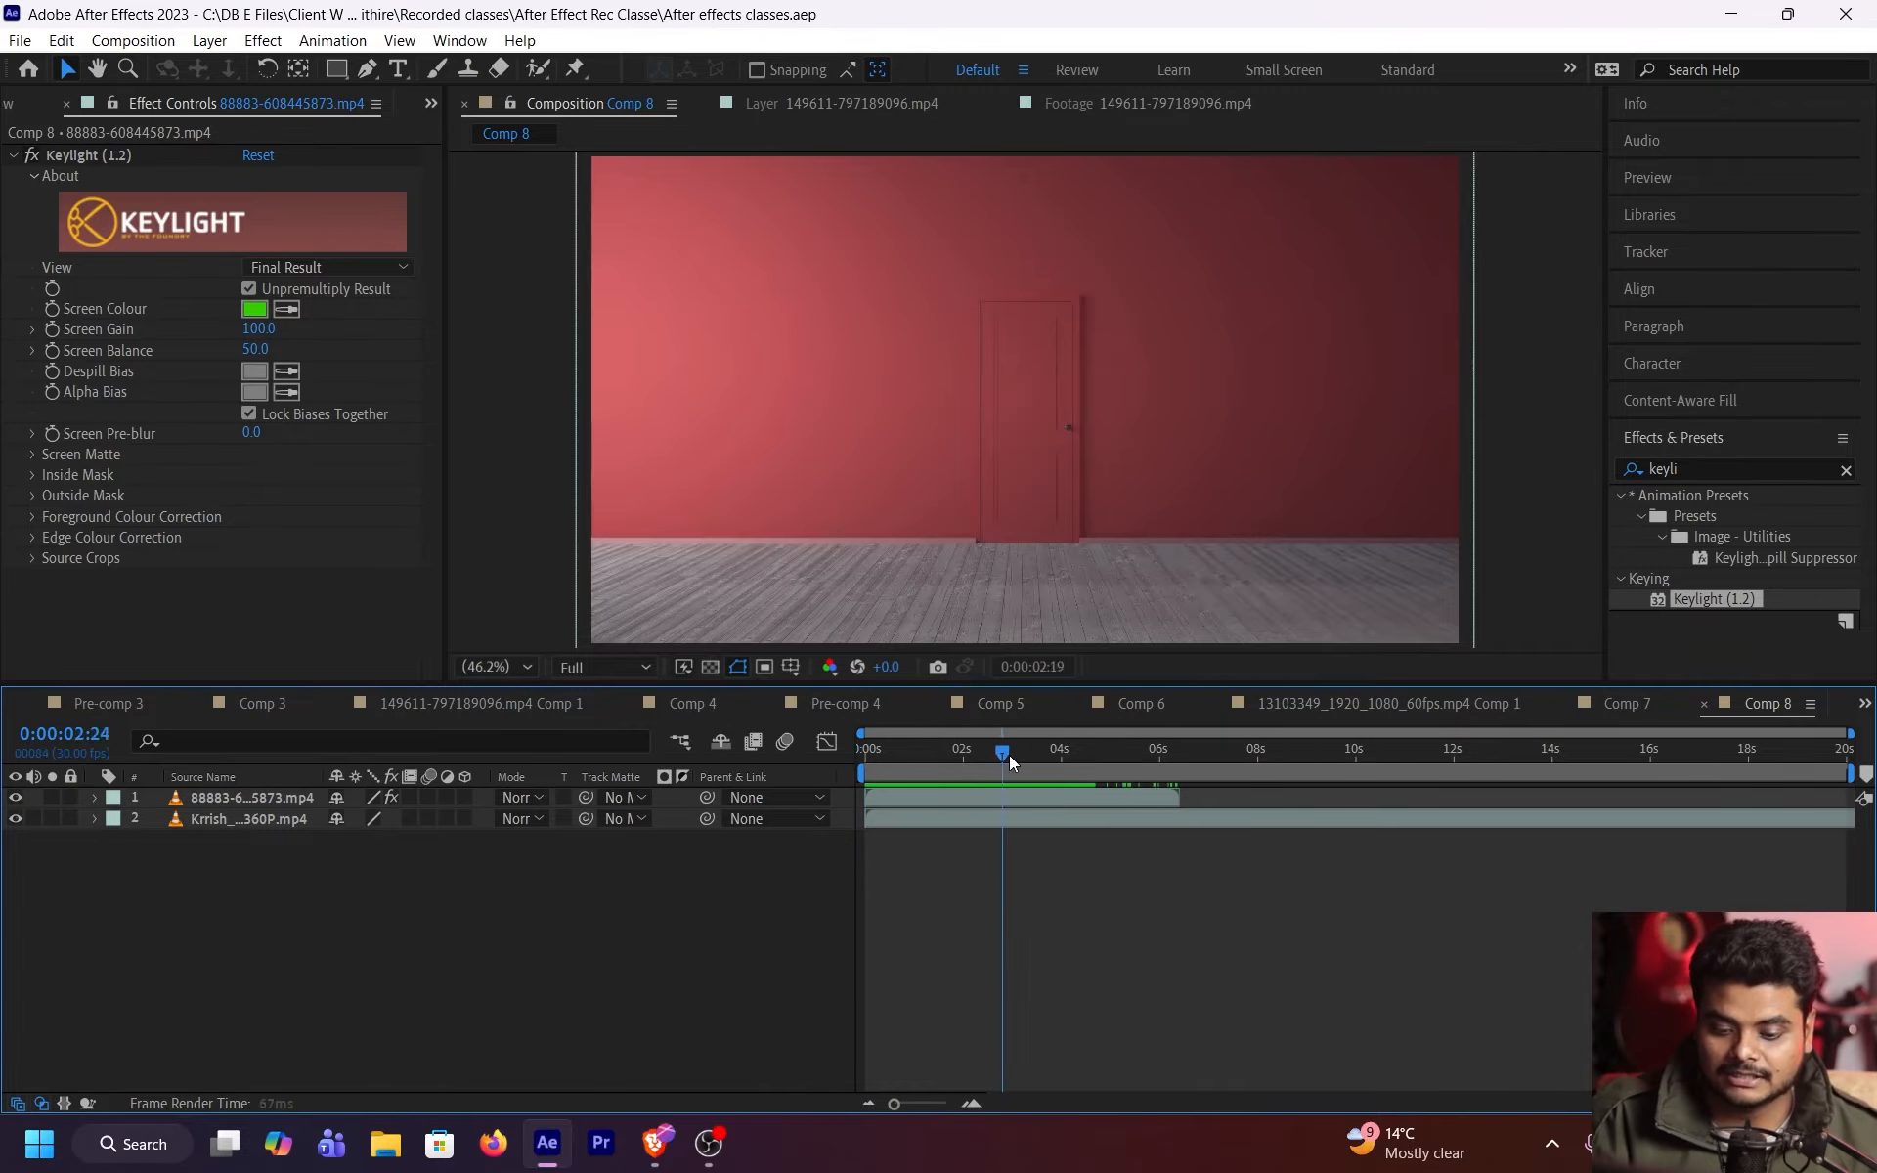
{"action": "left_click_drag", "start_coordinate": [1009, 754], "coordinate": [1246, 774]}
{"action": "key", "text": "alt+Tab"}
{"action": "key", "text": "alt+Tab"}
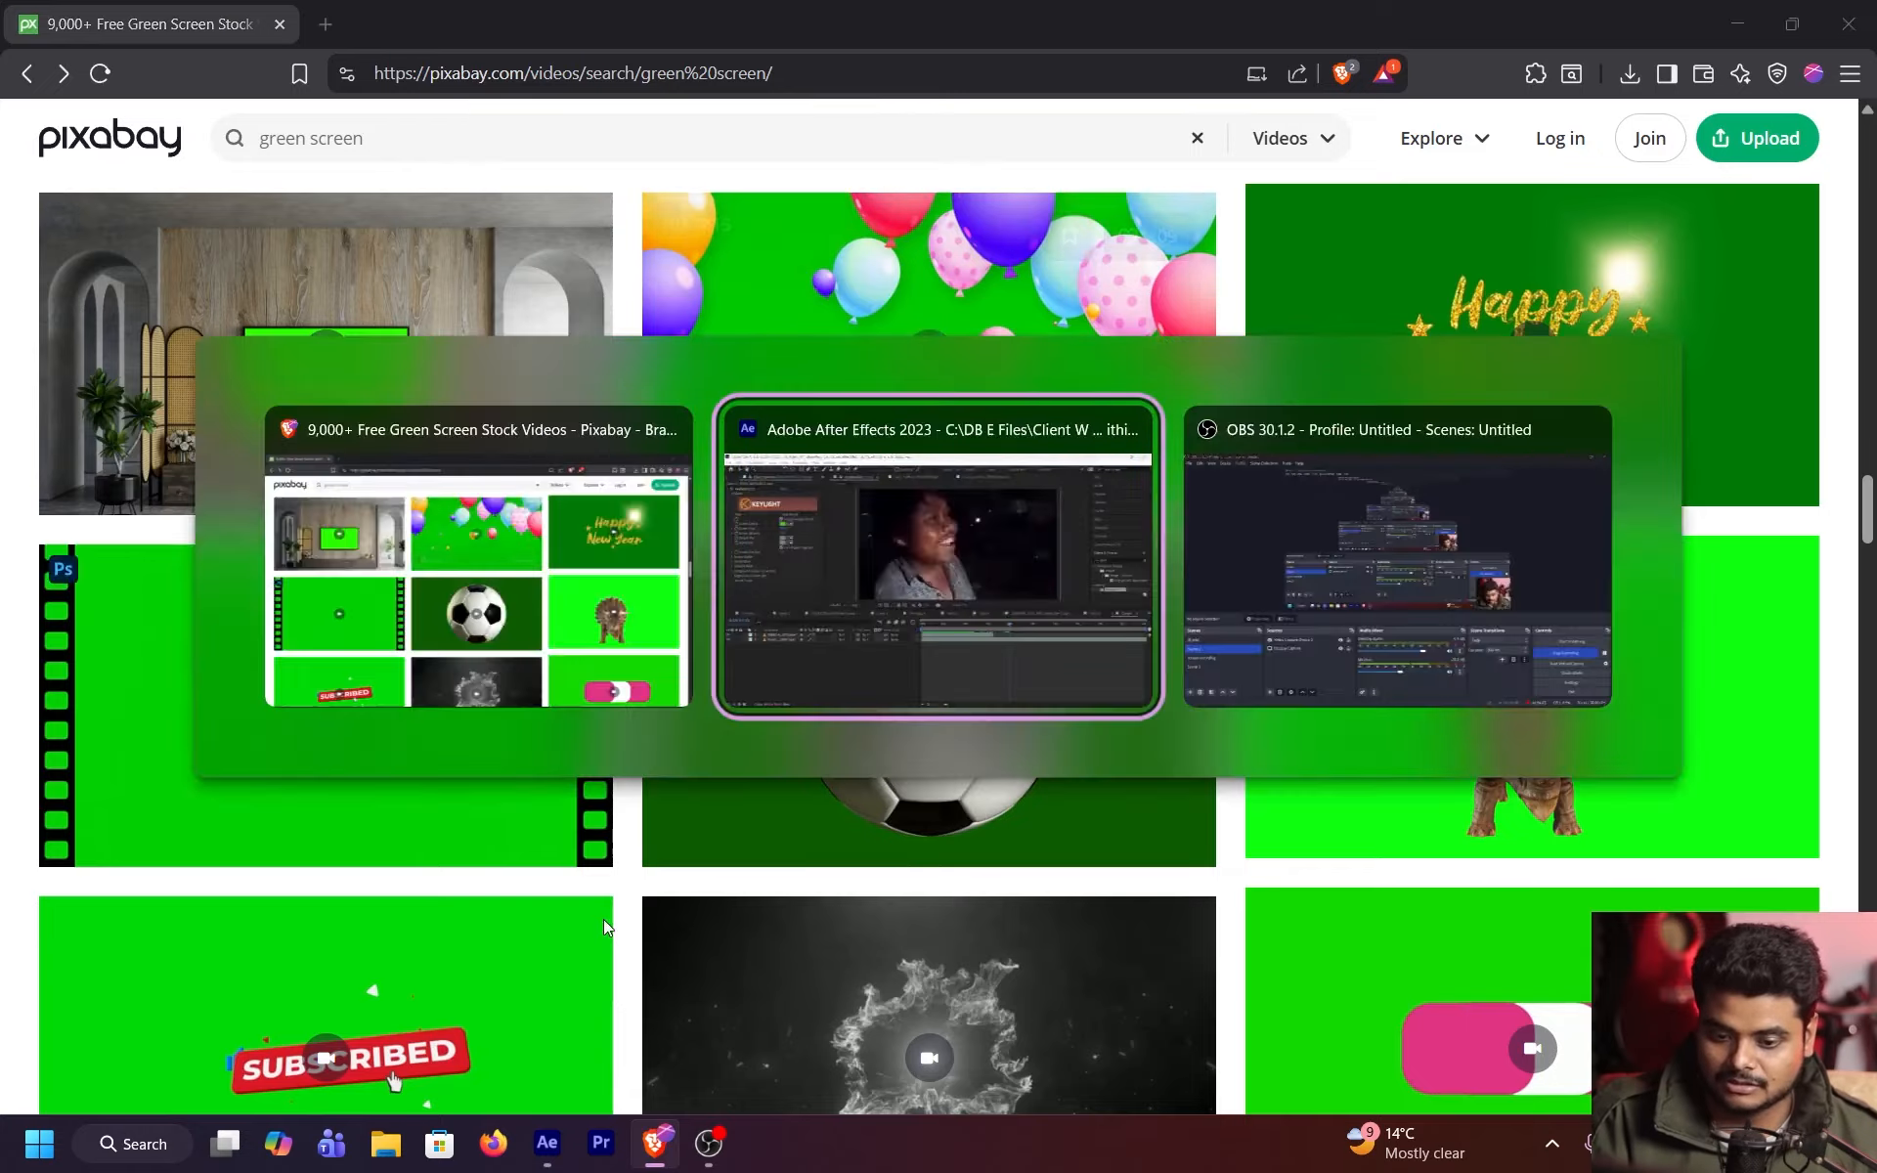
{"action": "left_click", "coordinate": [386, 1141]}
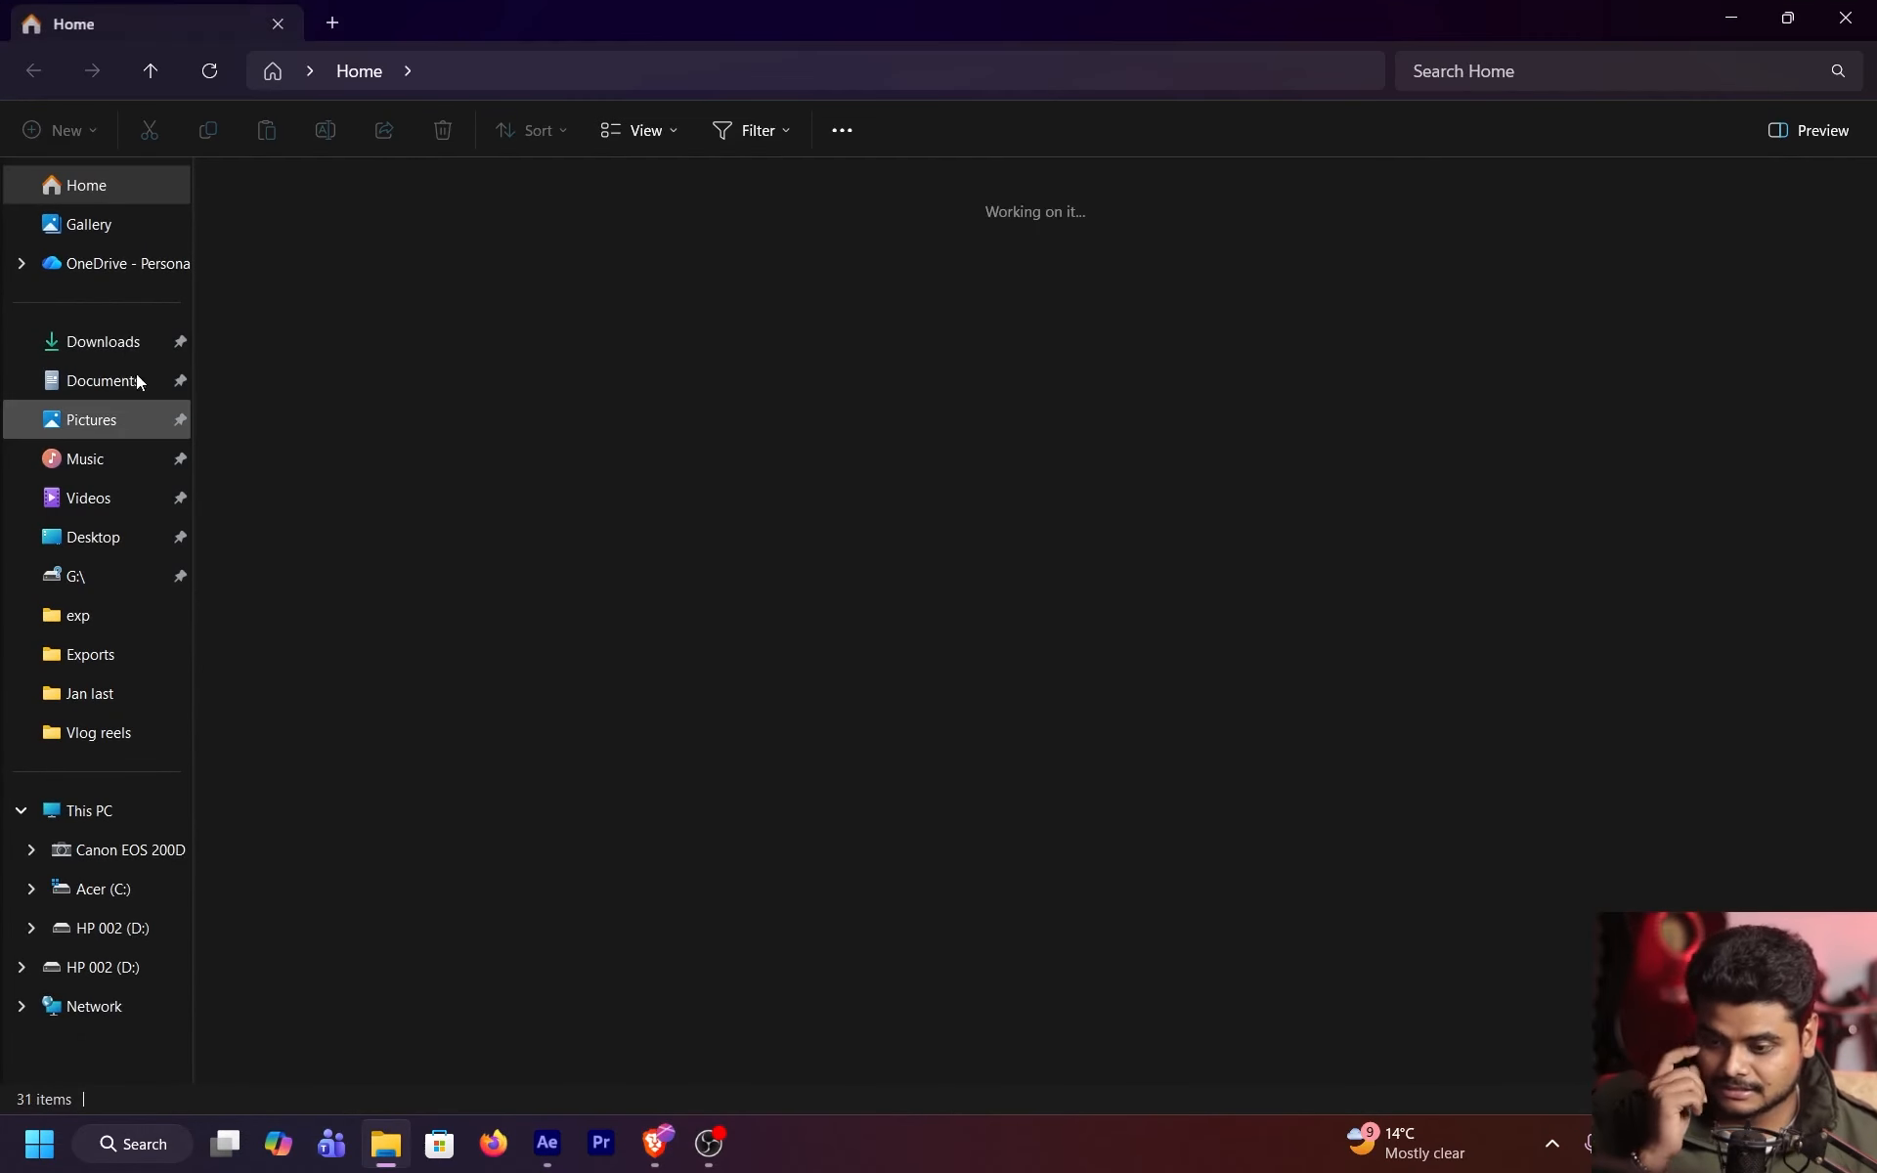
{"action": "left_click", "coordinate": [103, 342]}
{"action": "left_click_drag", "start_coordinate": [277, 250], "coordinate": [1016, 474]}
{"action": "key", "text": "alt+Tab"}
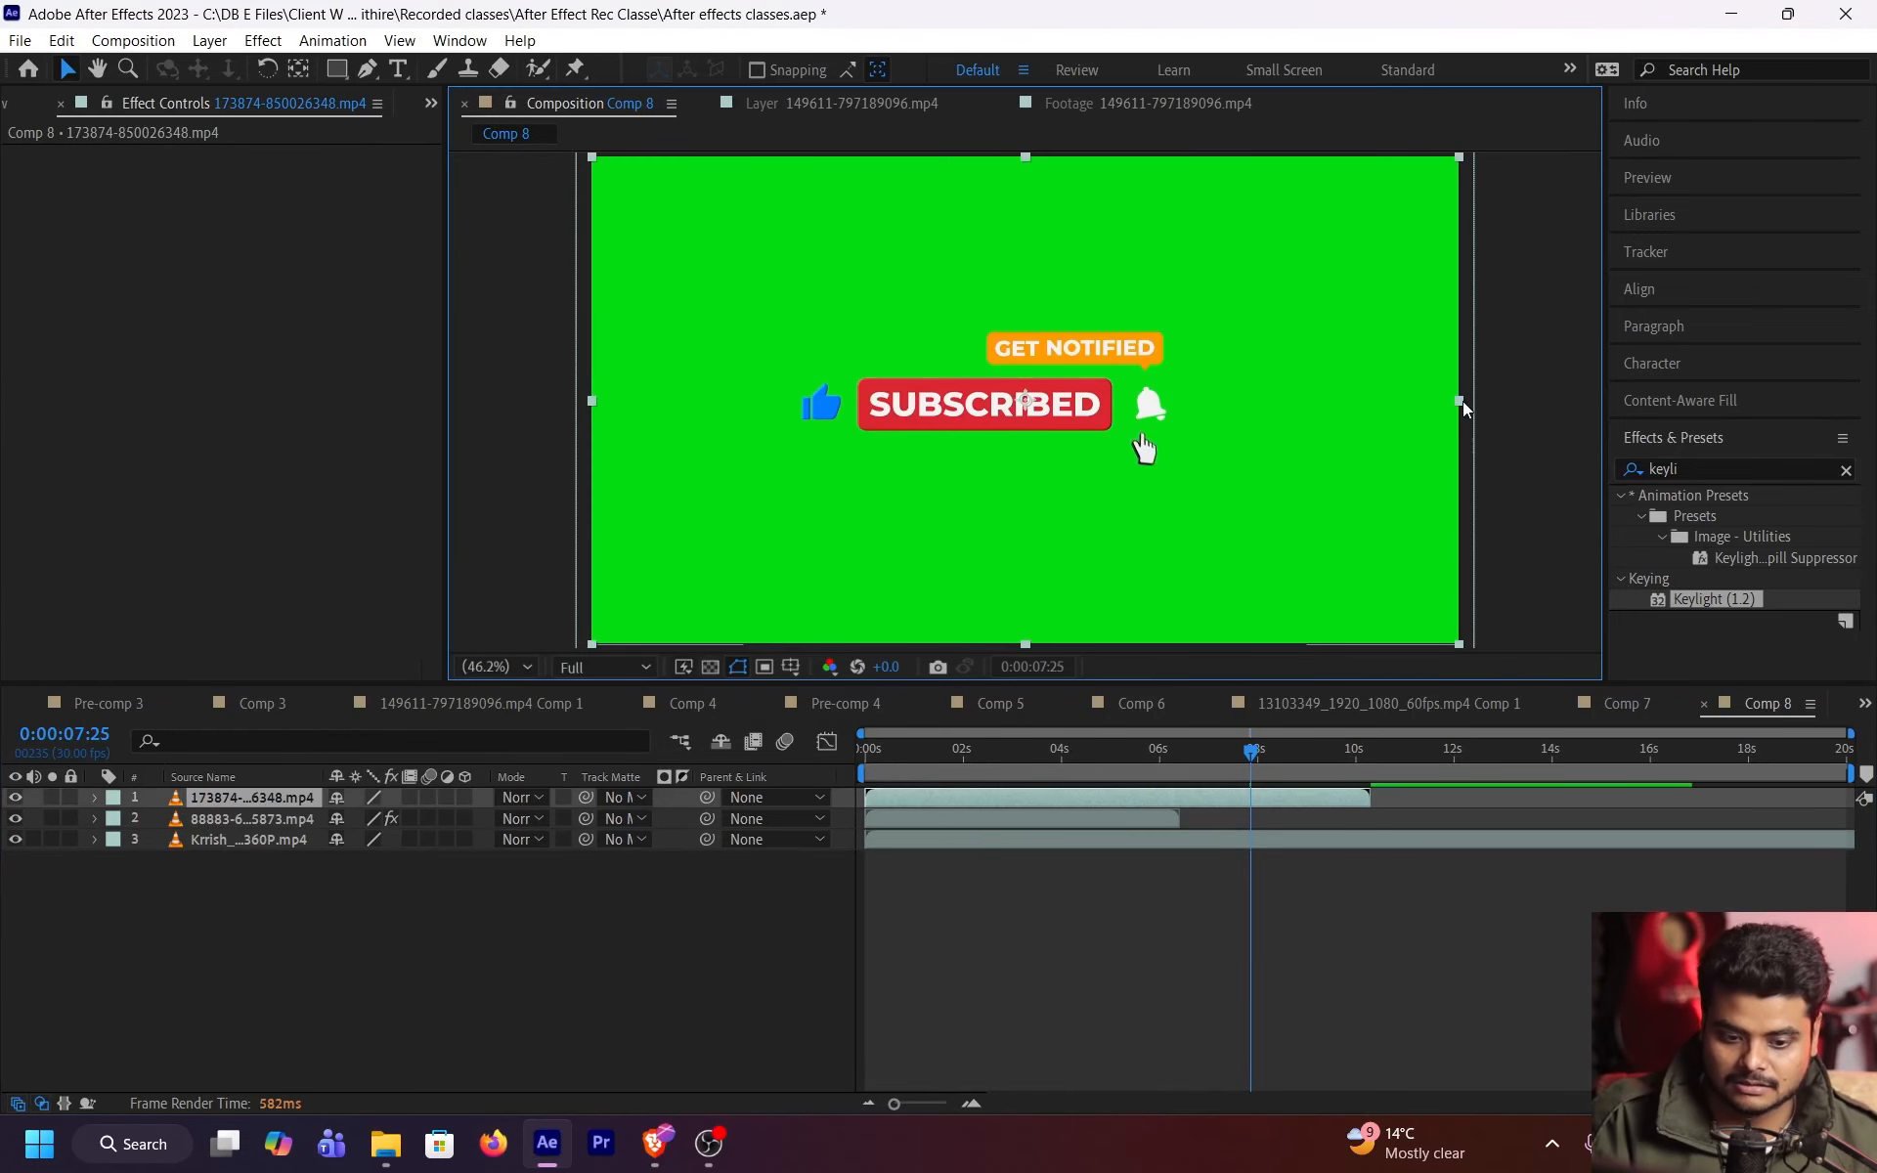
- Shrink the subscribe clip to a little over half the frame's width, place it beside the singer's face and save the project
{"action": "left_click", "coordinate": [1463, 397]}
{"action": "left_click", "coordinate": [1328, 395]}
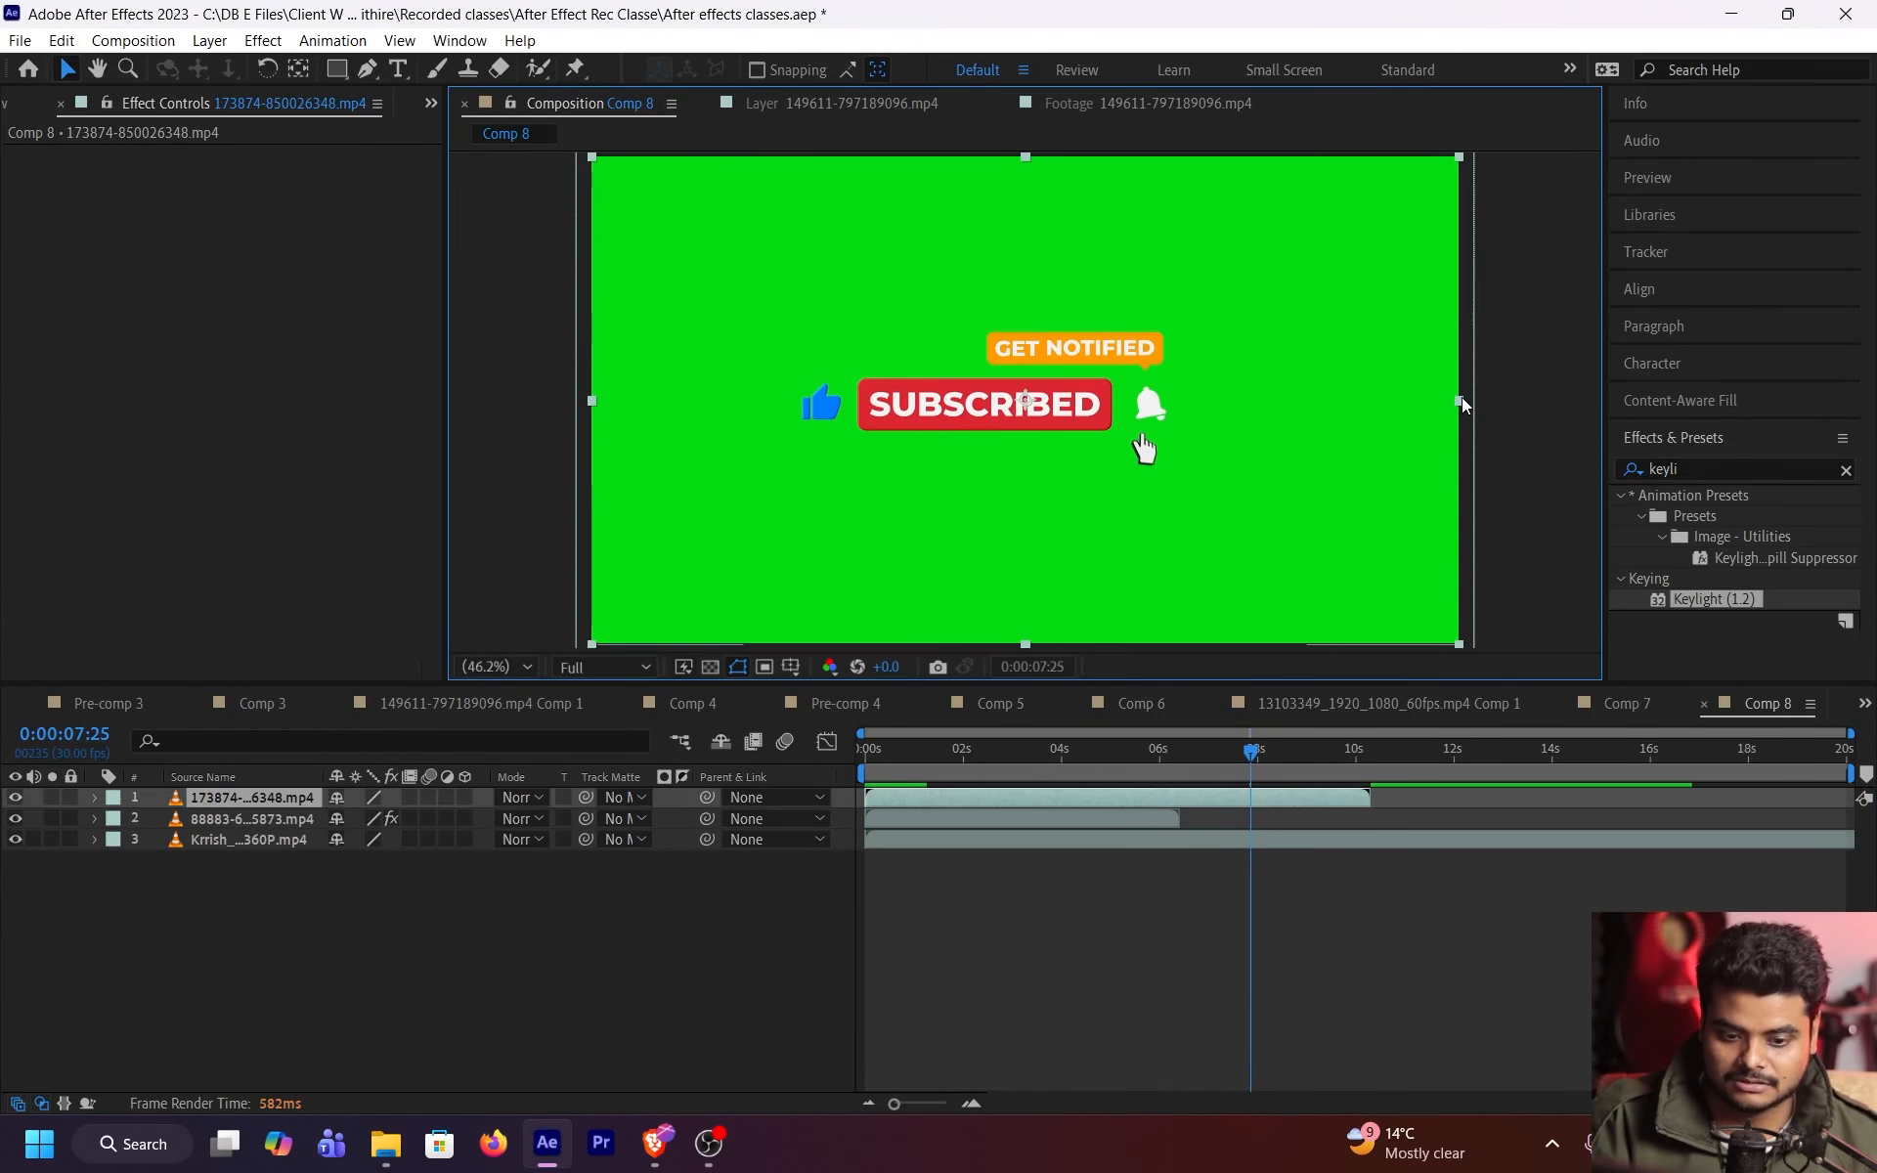
{"action": "left_click_drag", "start_coordinate": [1462, 396], "coordinate": [1399, 421]}
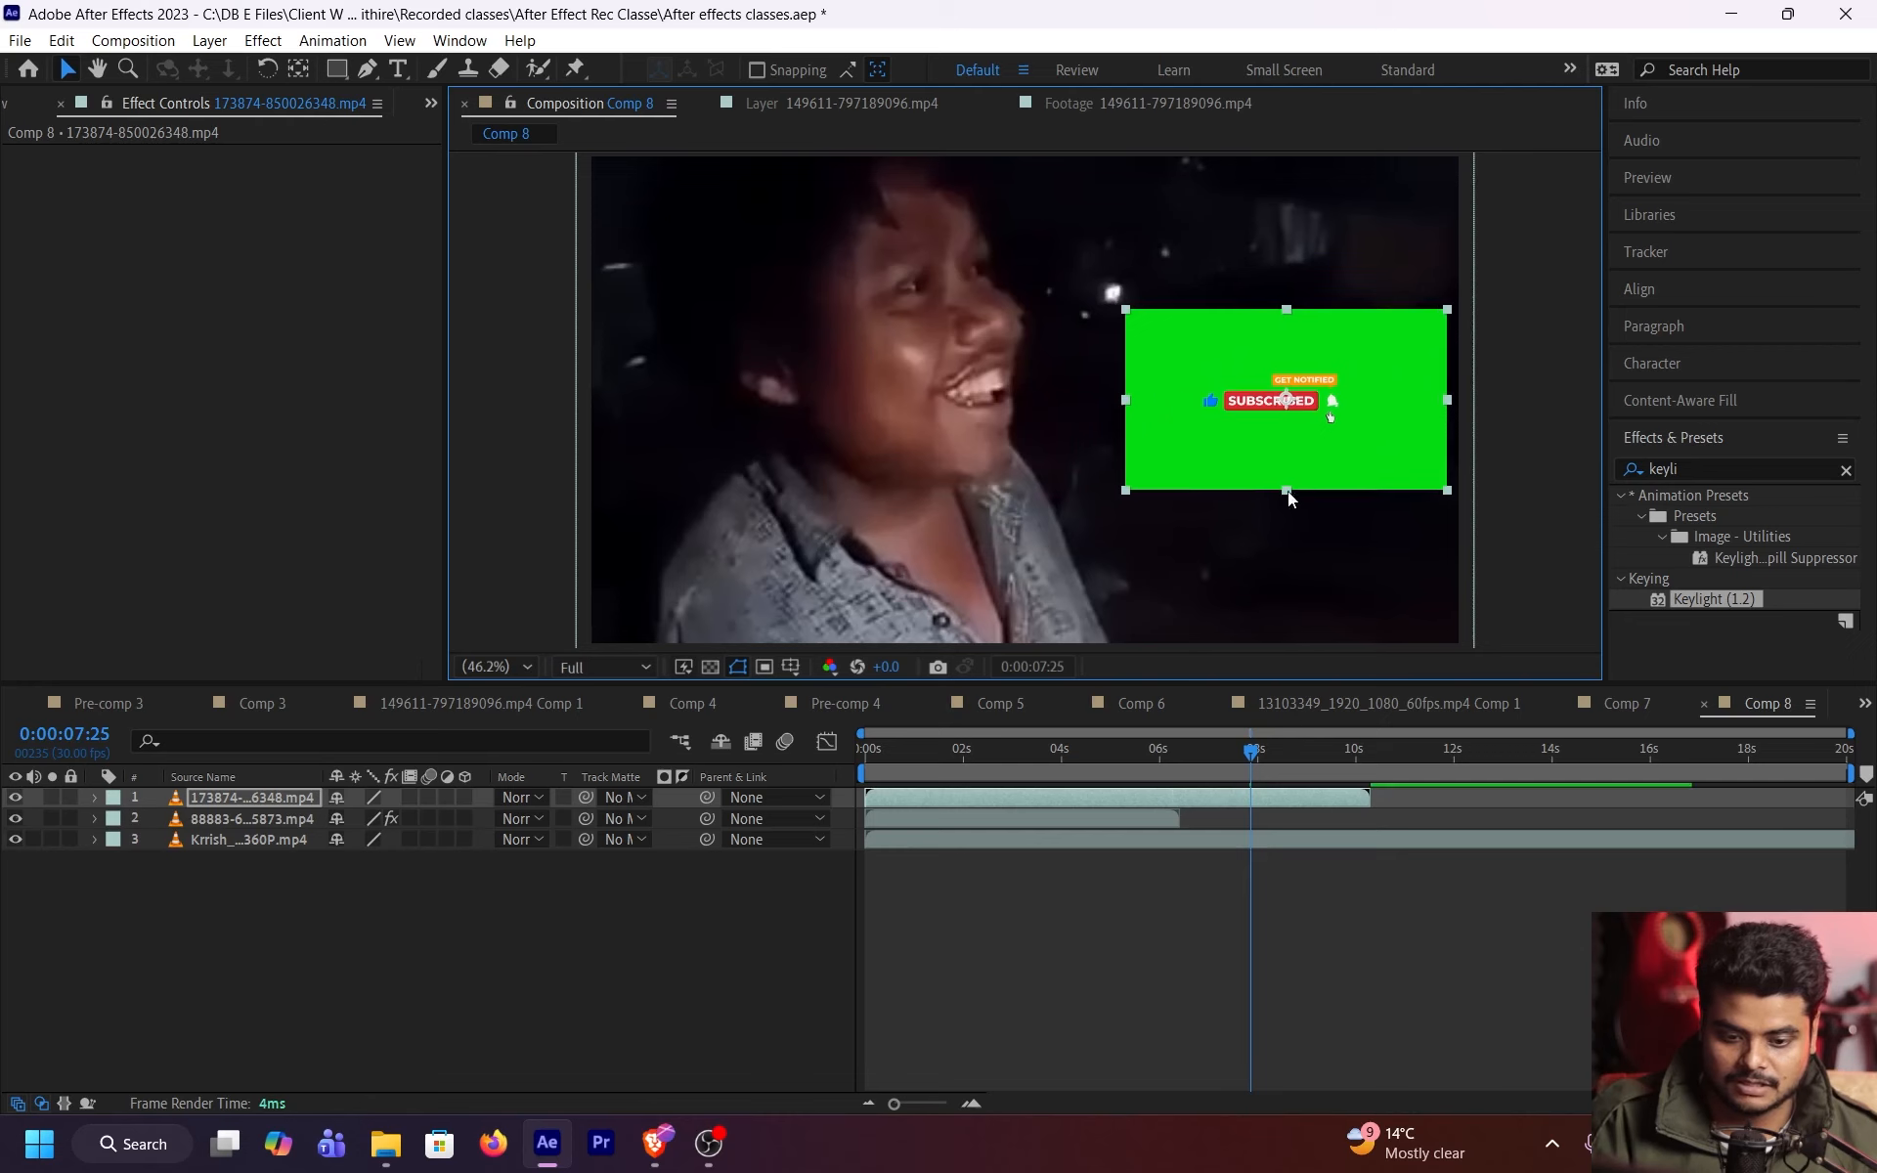
{"action": "left_click_drag", "start_coordinate": [1287, 492], "coordinate": [1300, 547]}
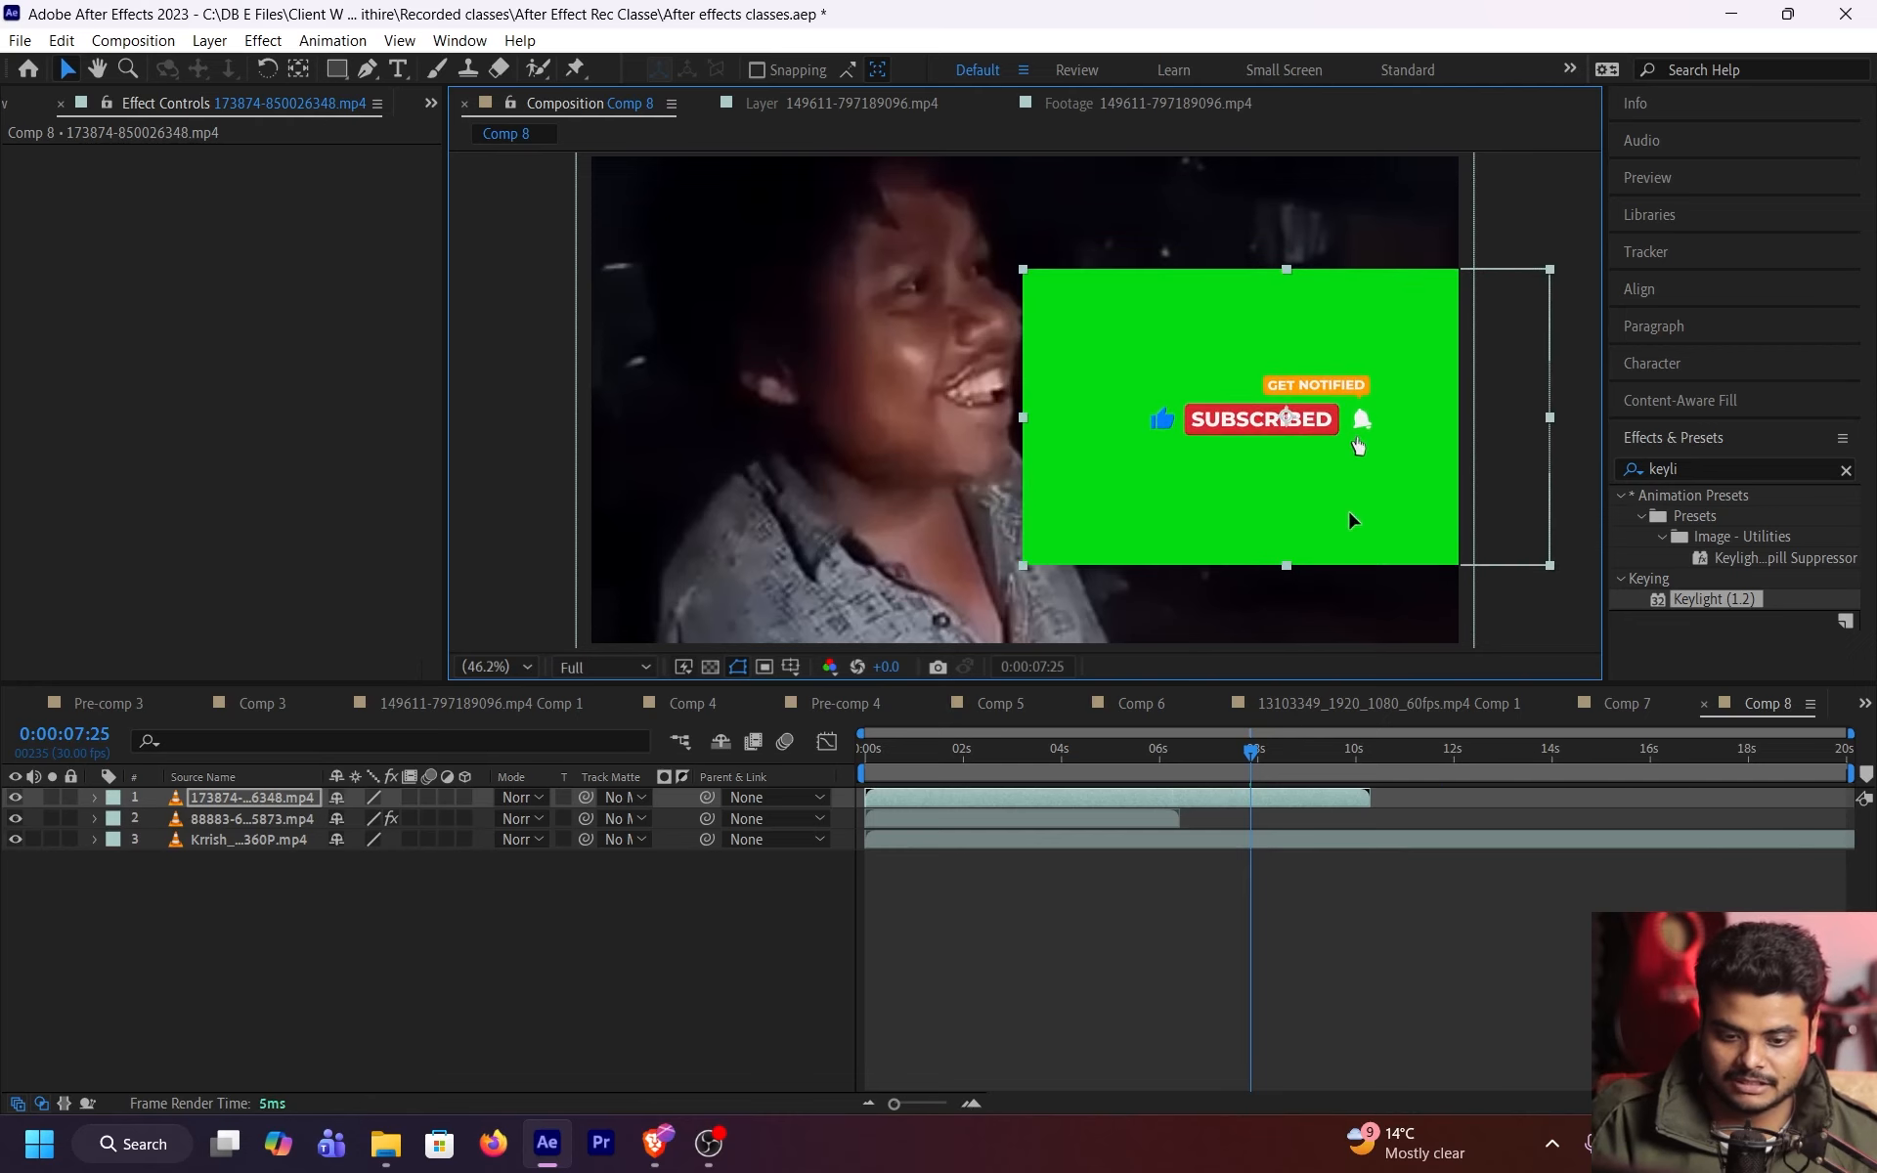
{"action": "key", "text": "ctrl+s"}
- Apply Keylight (1.2) to the subscribe clip and sample its green background as the Screen Colour
{"action": "key", "text": "ctrl+space"}
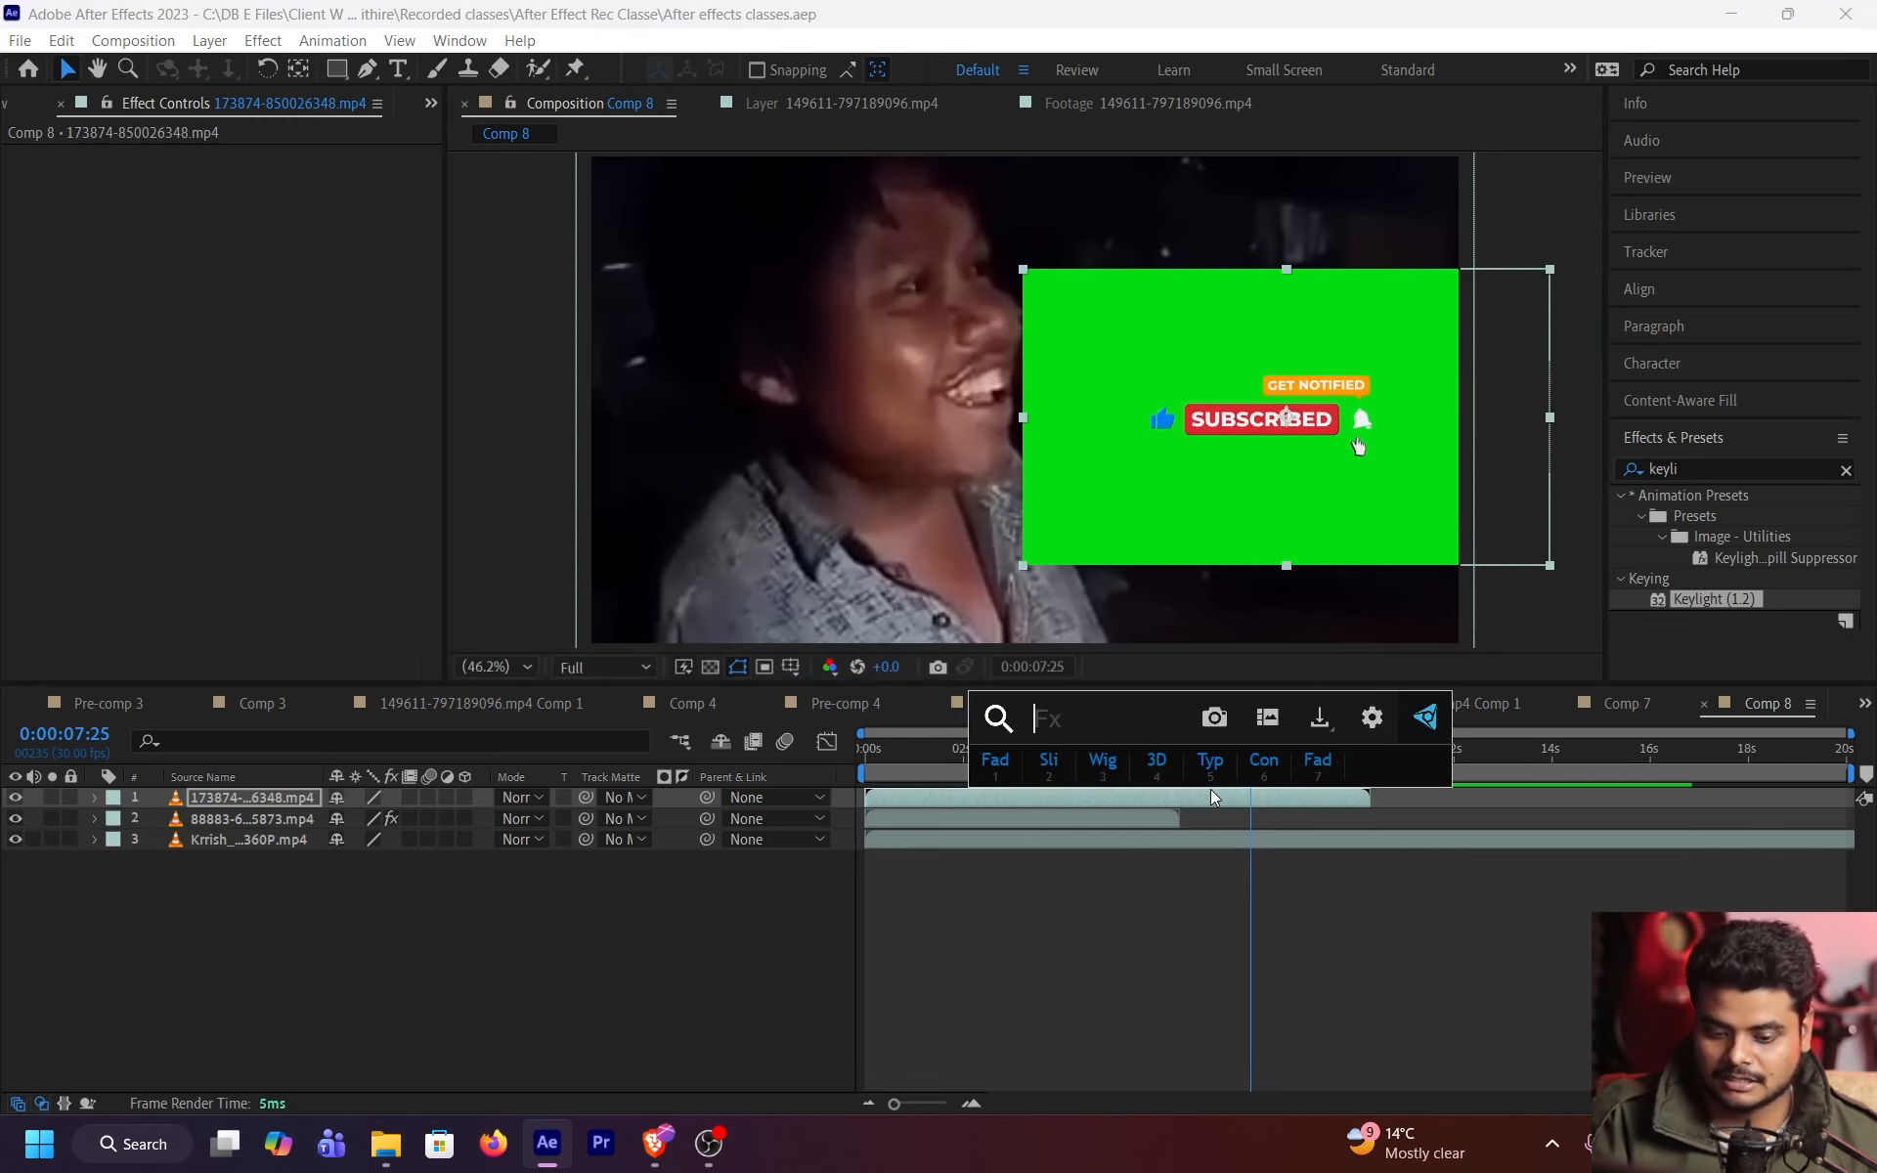
{"action": "type", "text": "key"}
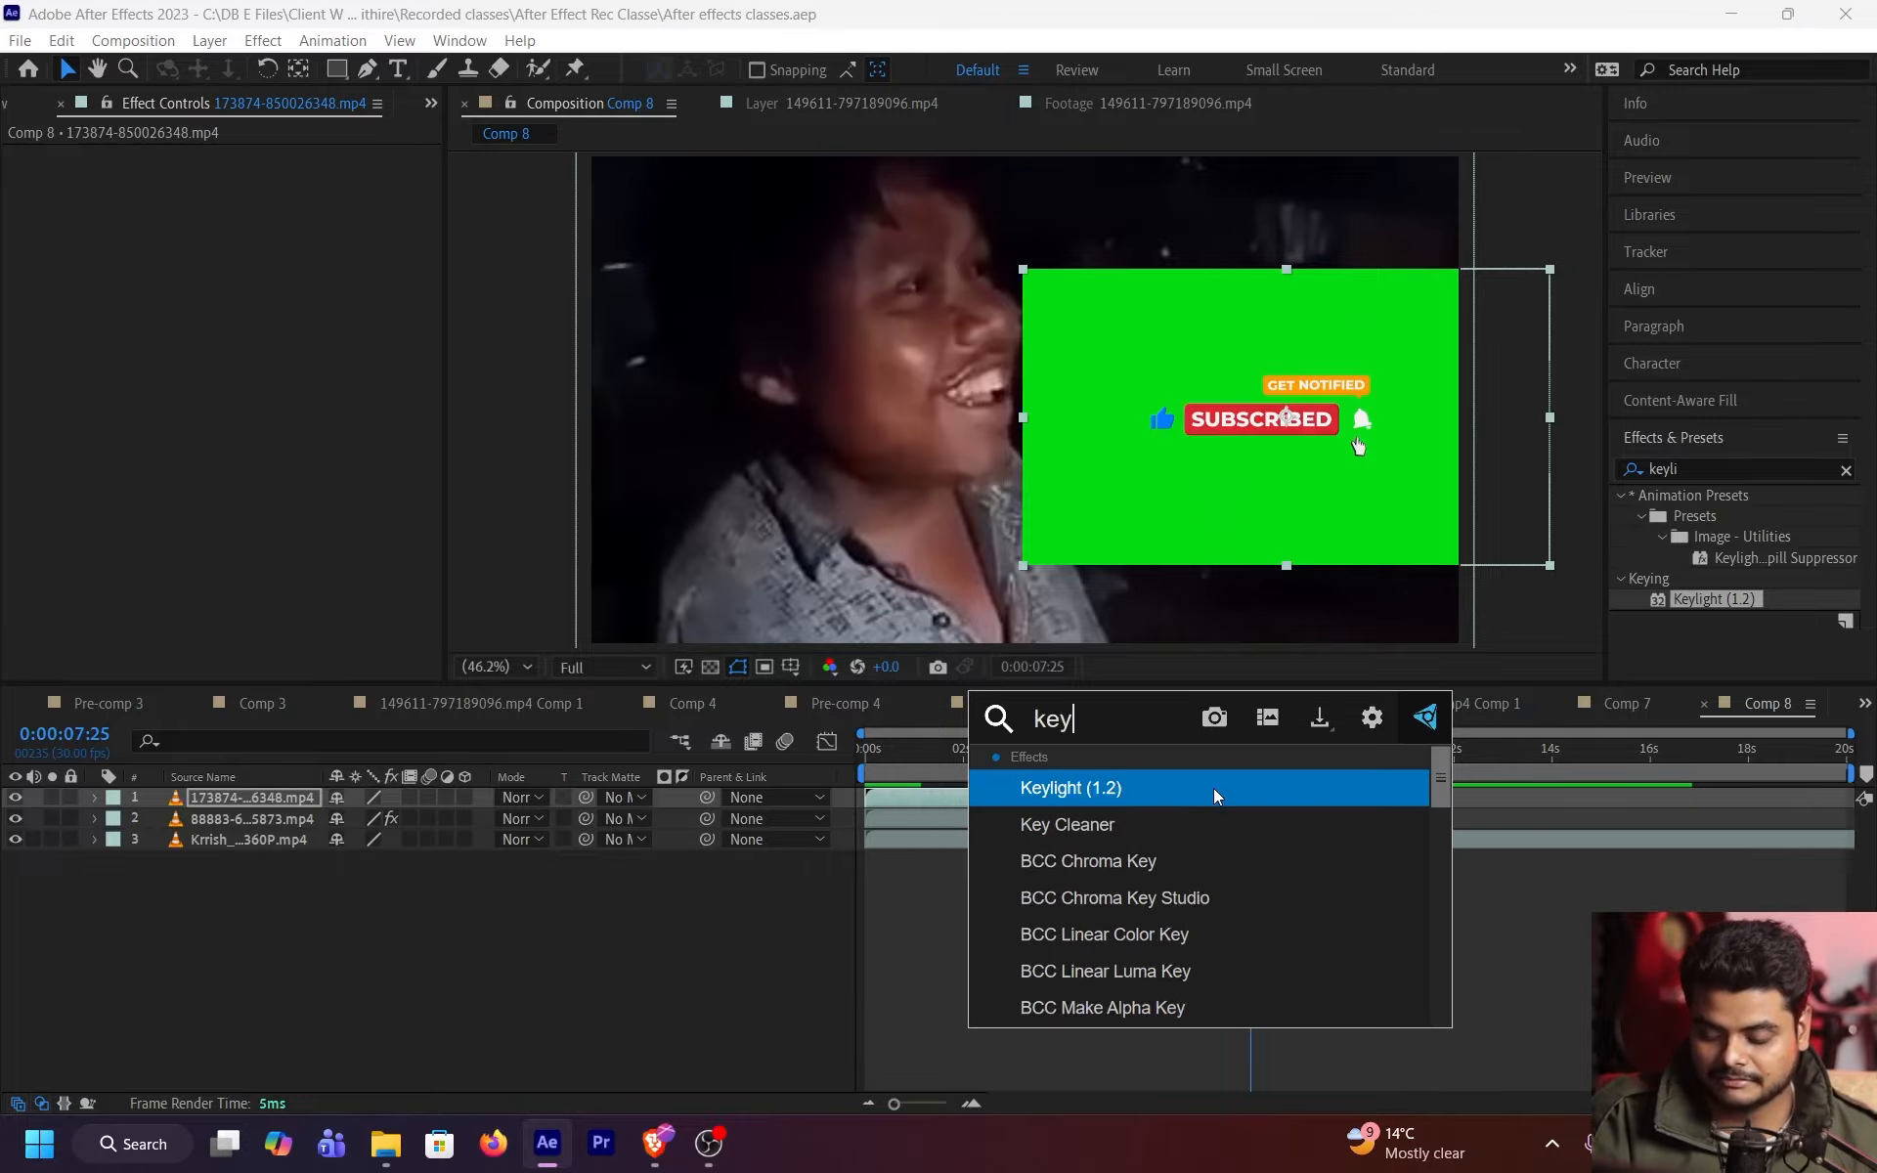
{"action": "left_click", "coordinate": [1188, 790]}
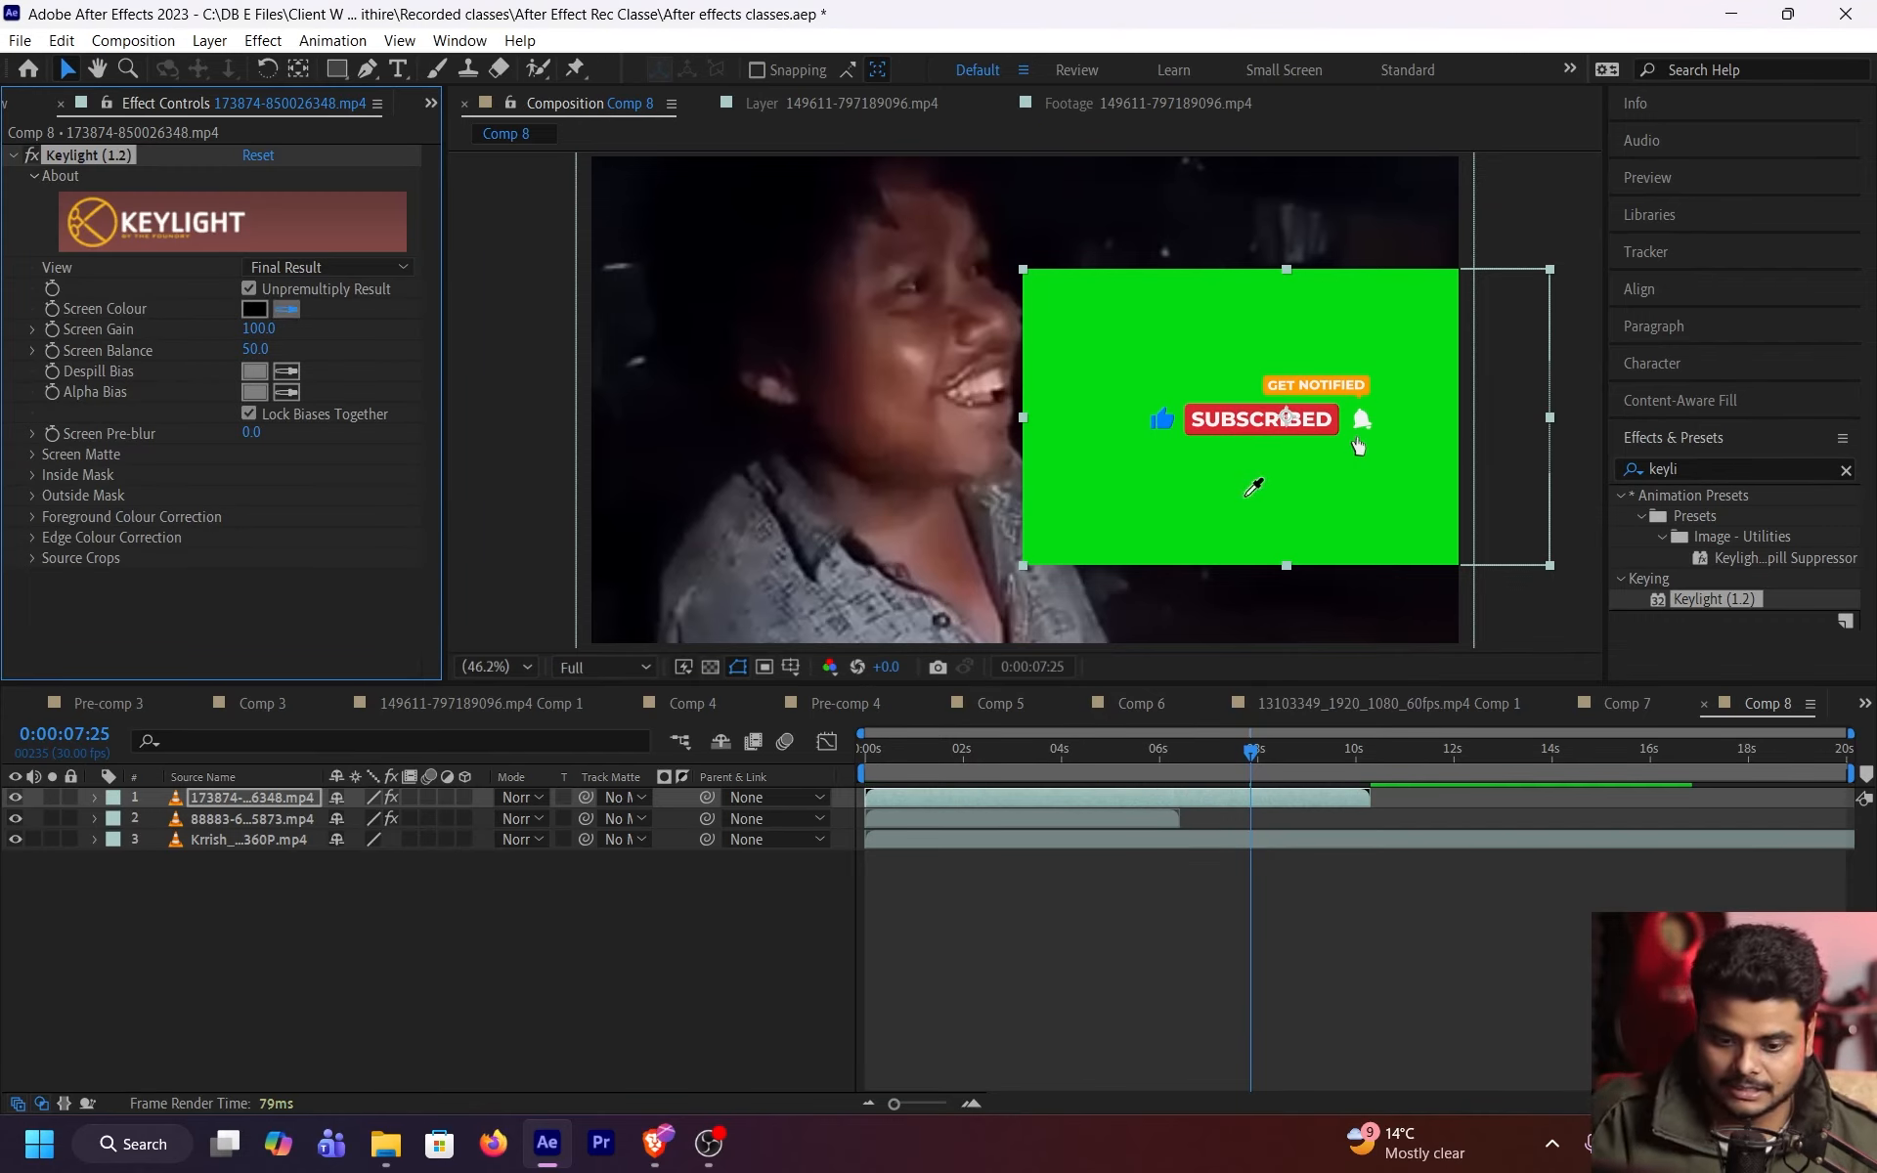
{"action": "left_click", "coordinate": [1251, 490]}
- Set the preview resolution to Quarter, save the project and play the keyed composite from the start
{"action": "left_click_drag", "start_coordinate": [1202, 760], "coordinate": [878, 813]}
{"action": "left_click", "coordinate": [1058, 872]}
{"action": "key", "text": "space"}
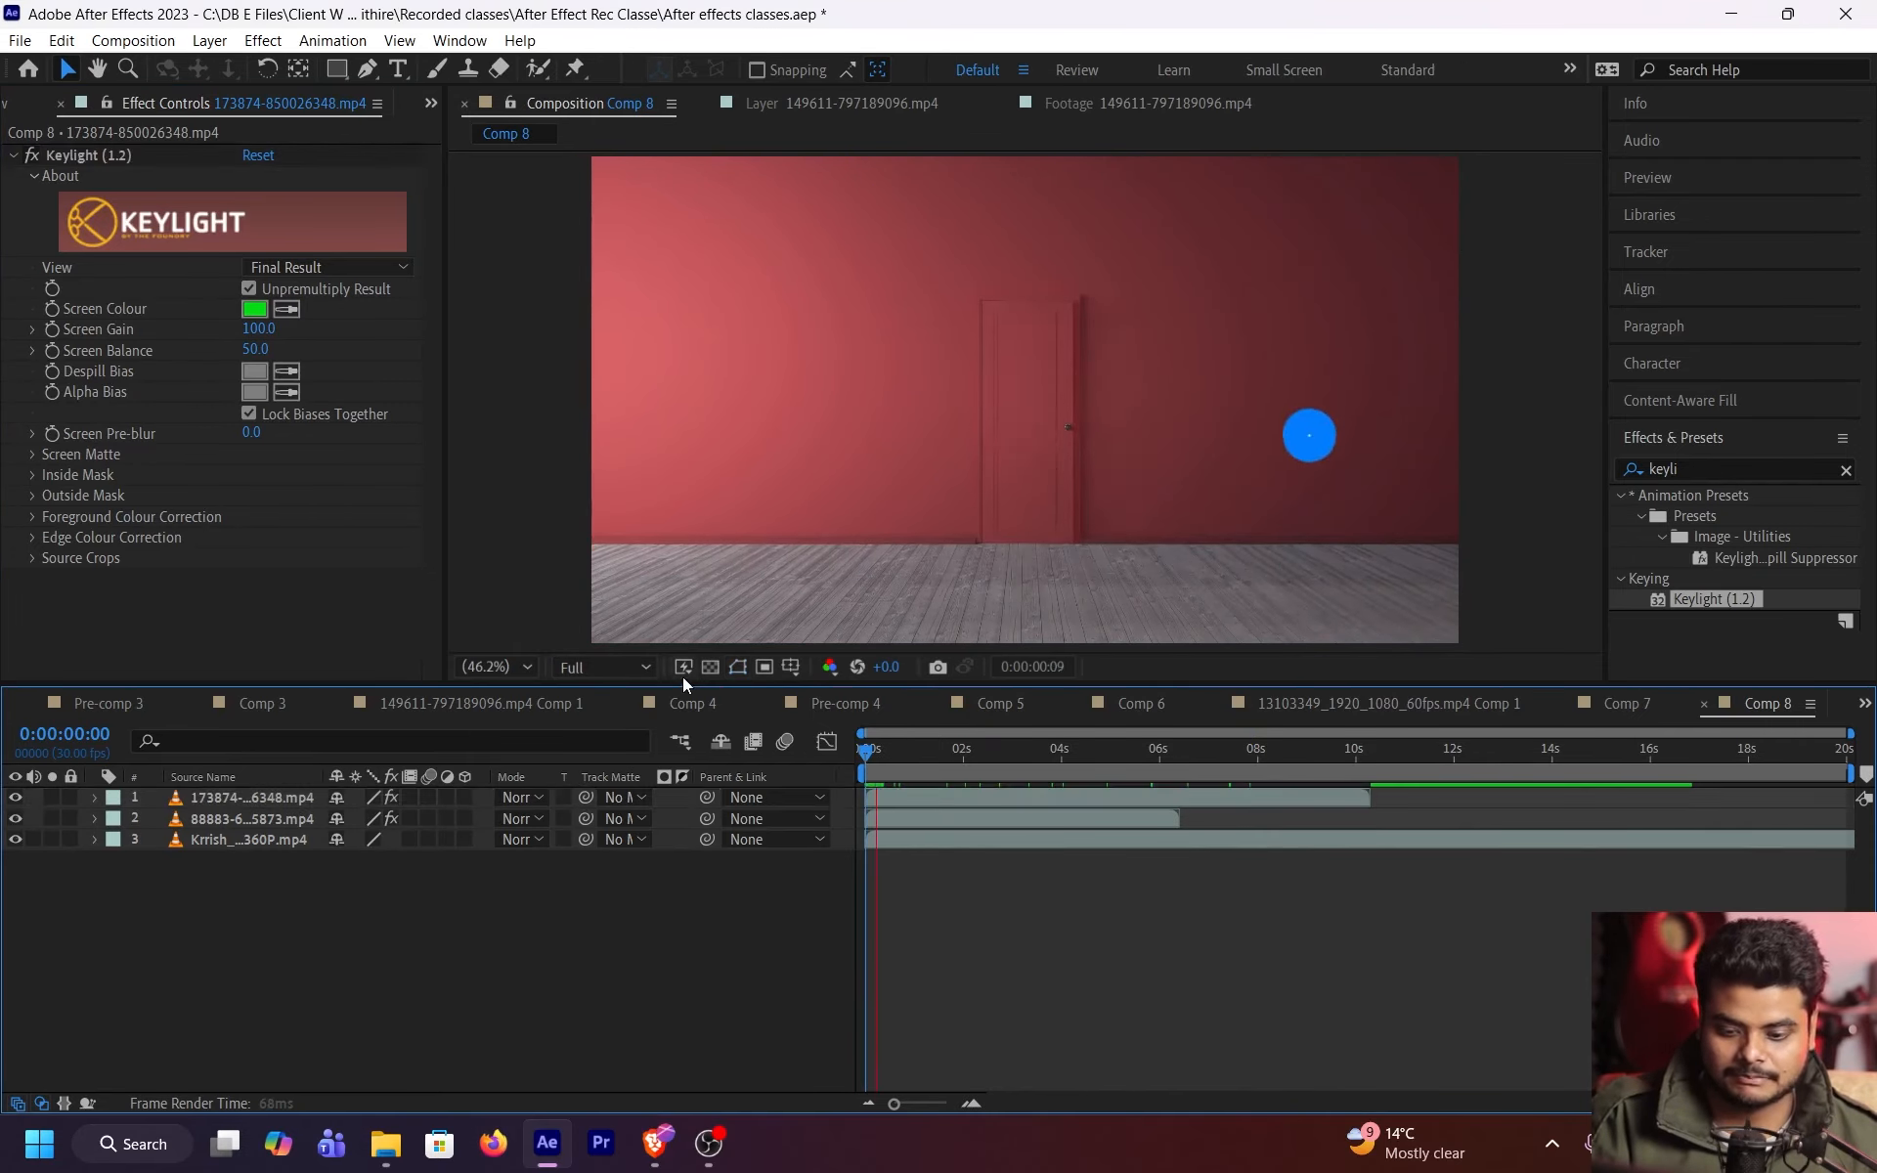
{"action": "left_click", "coordinate": [625, 671]}
{"action": "left_click", "coordinate": [596, 799]}
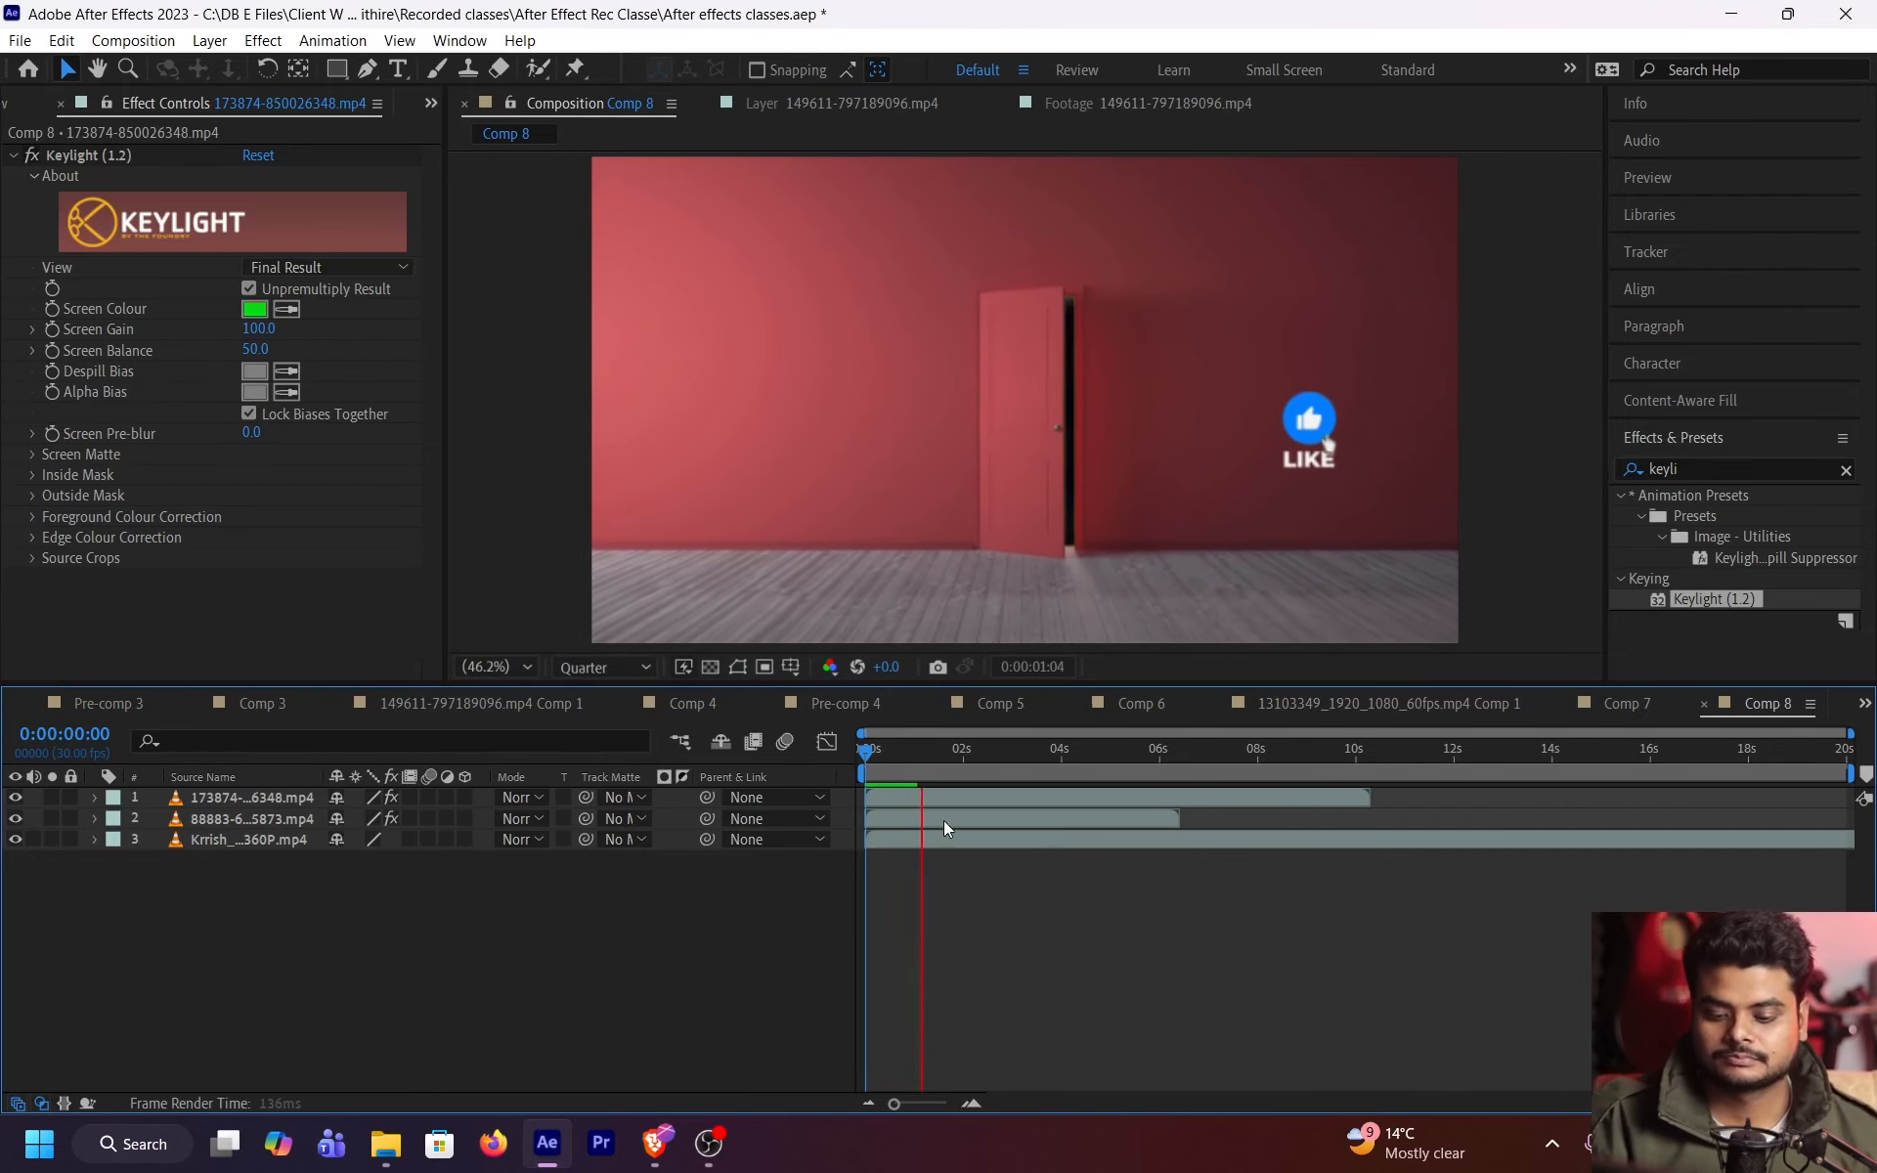
{"action": "key", "text": "ctrl+s"}
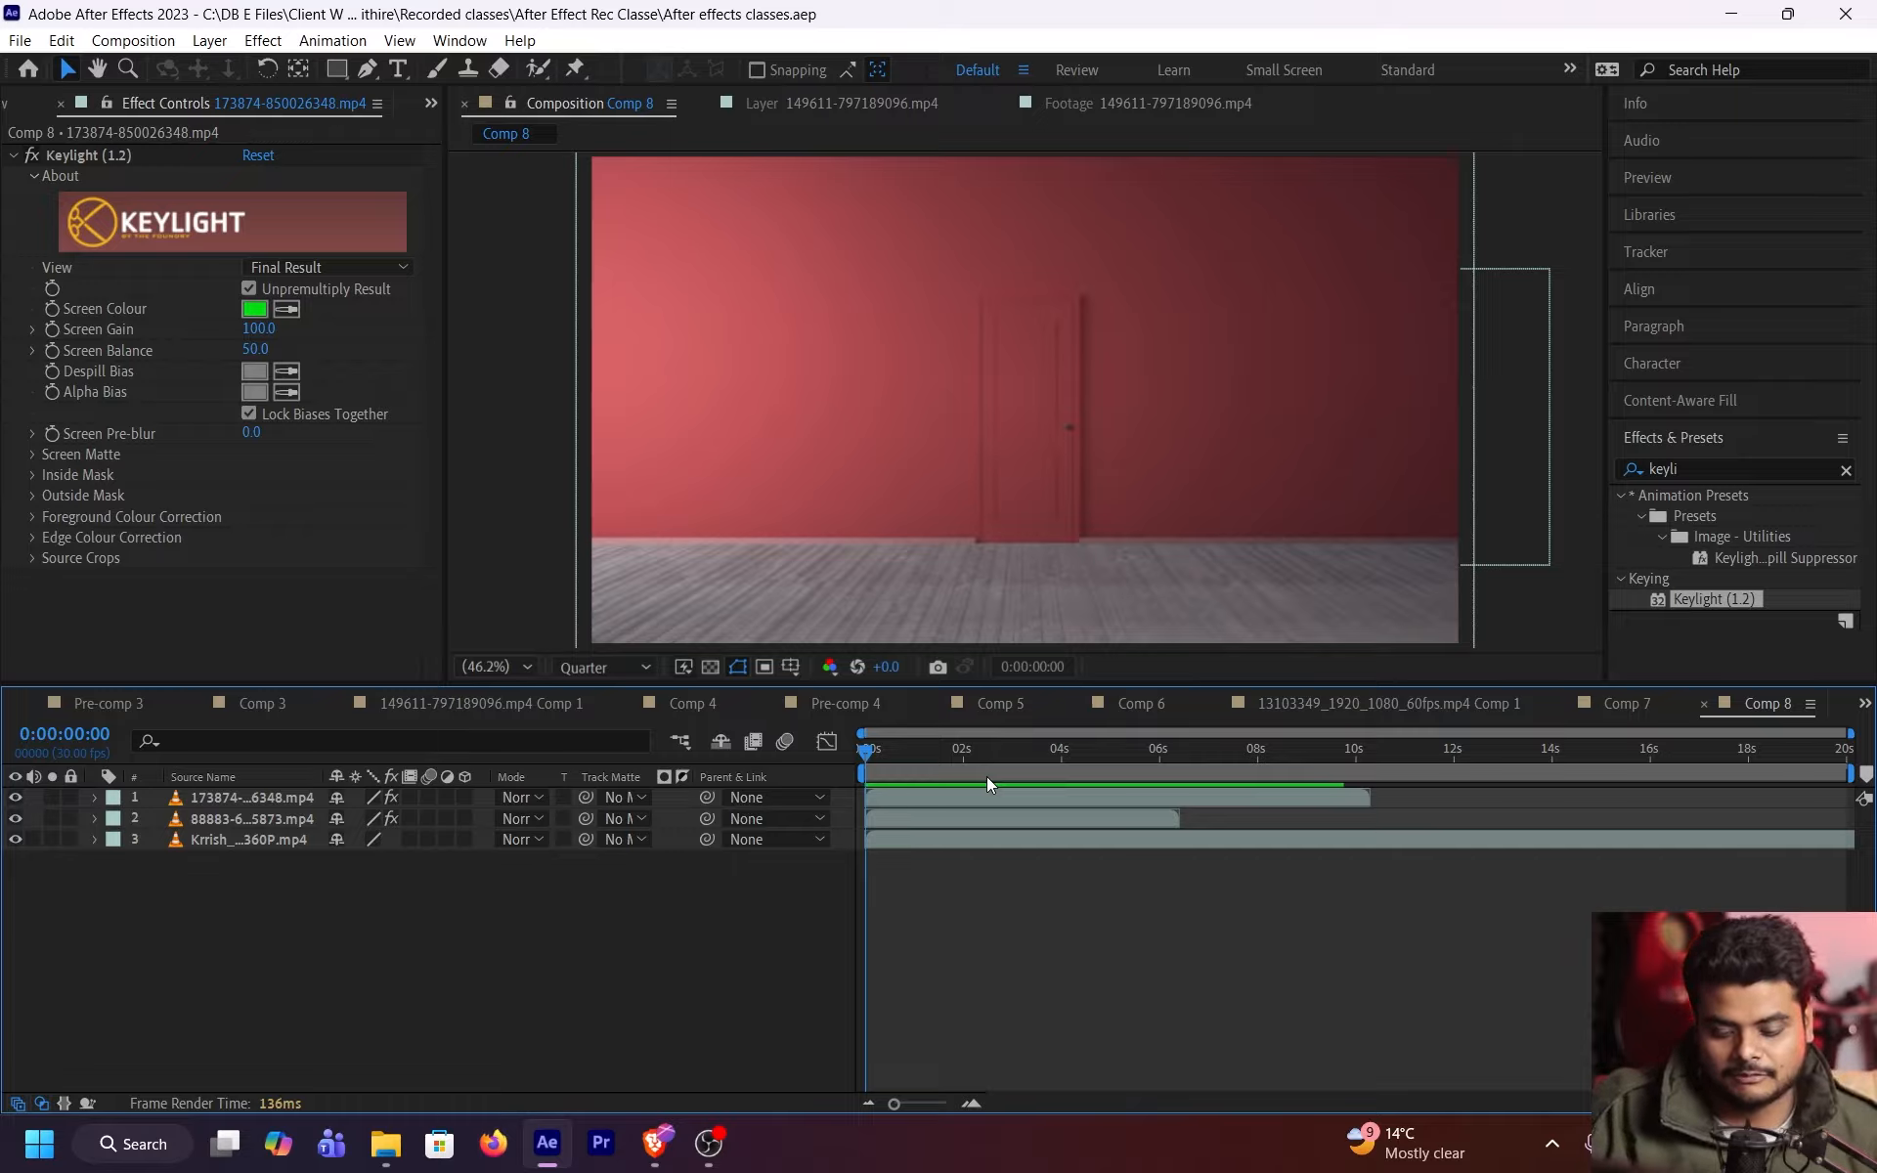
{"action": "key", "text": "space"}
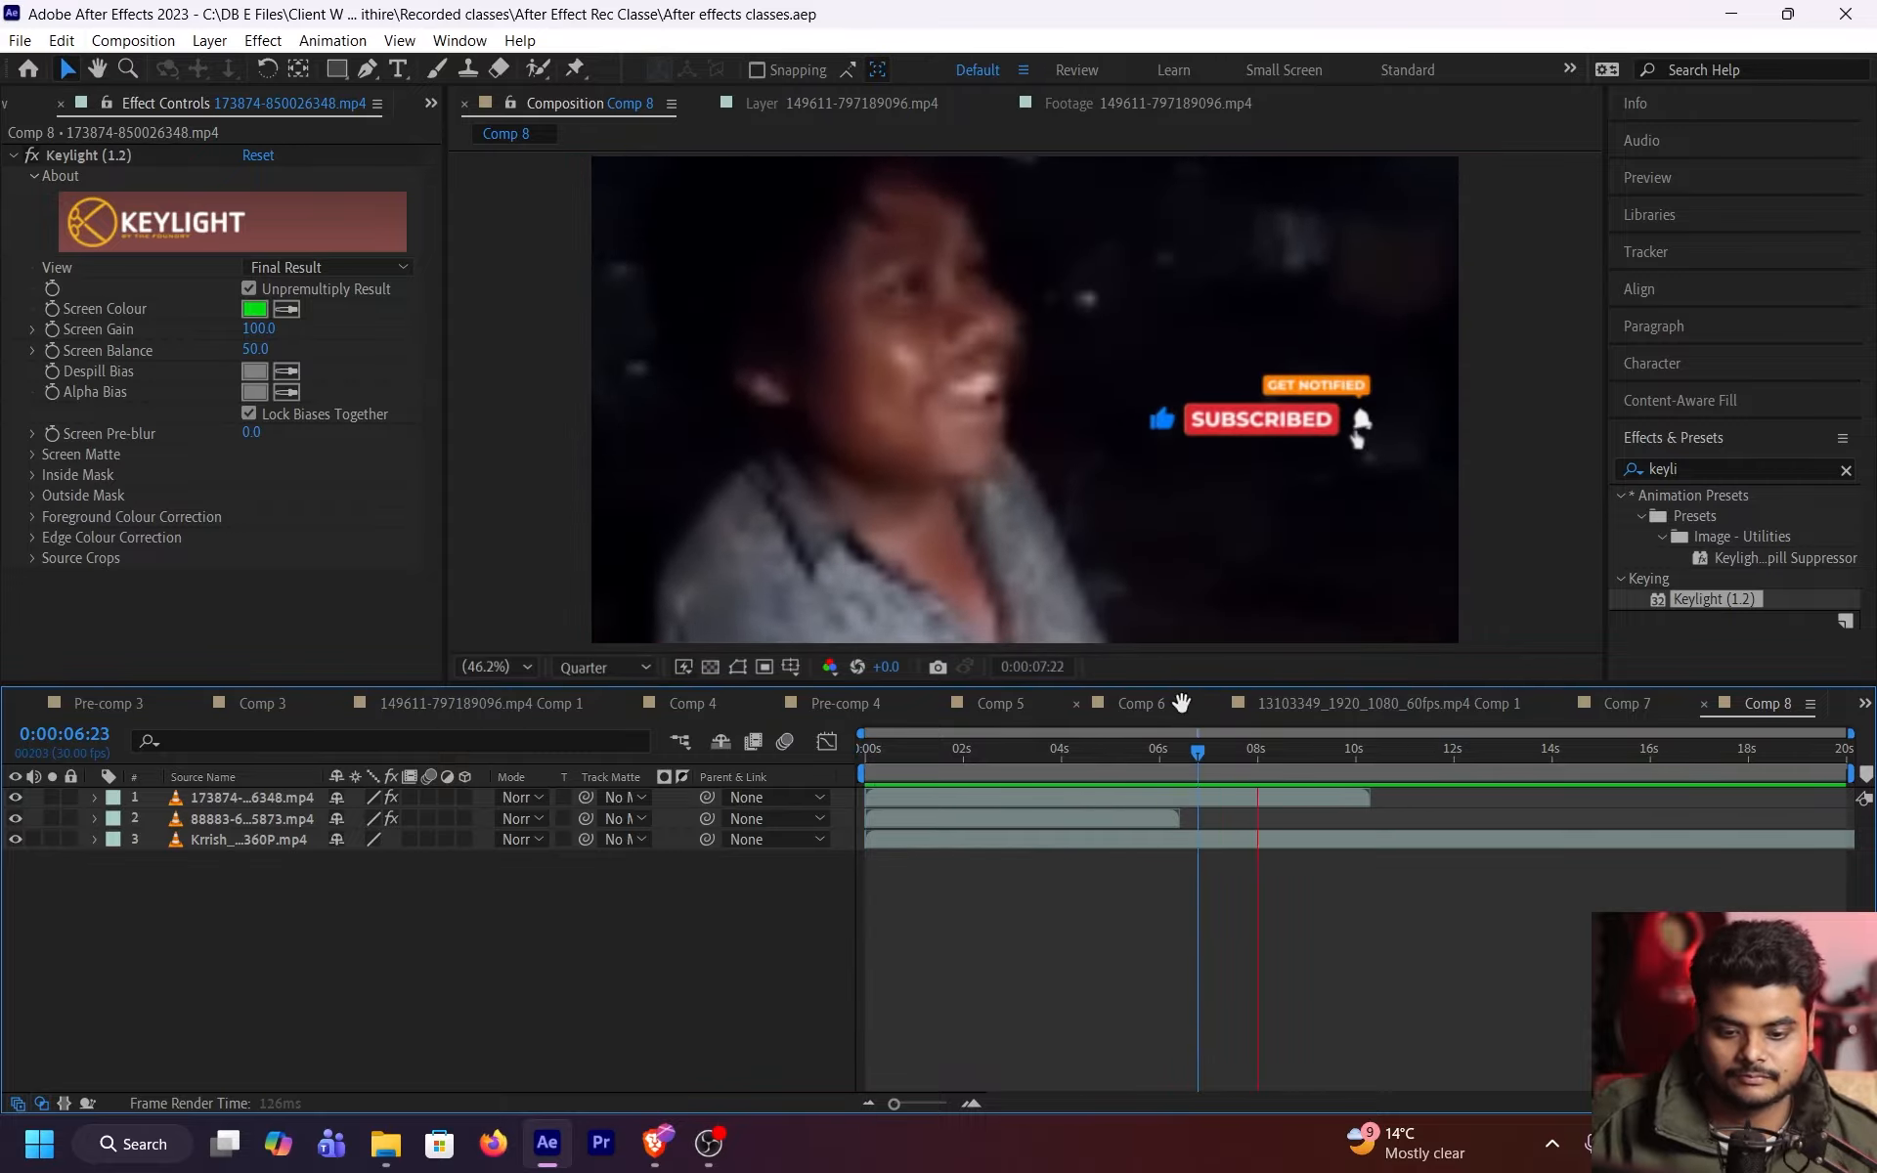
{"action": "key", "text": "space"}
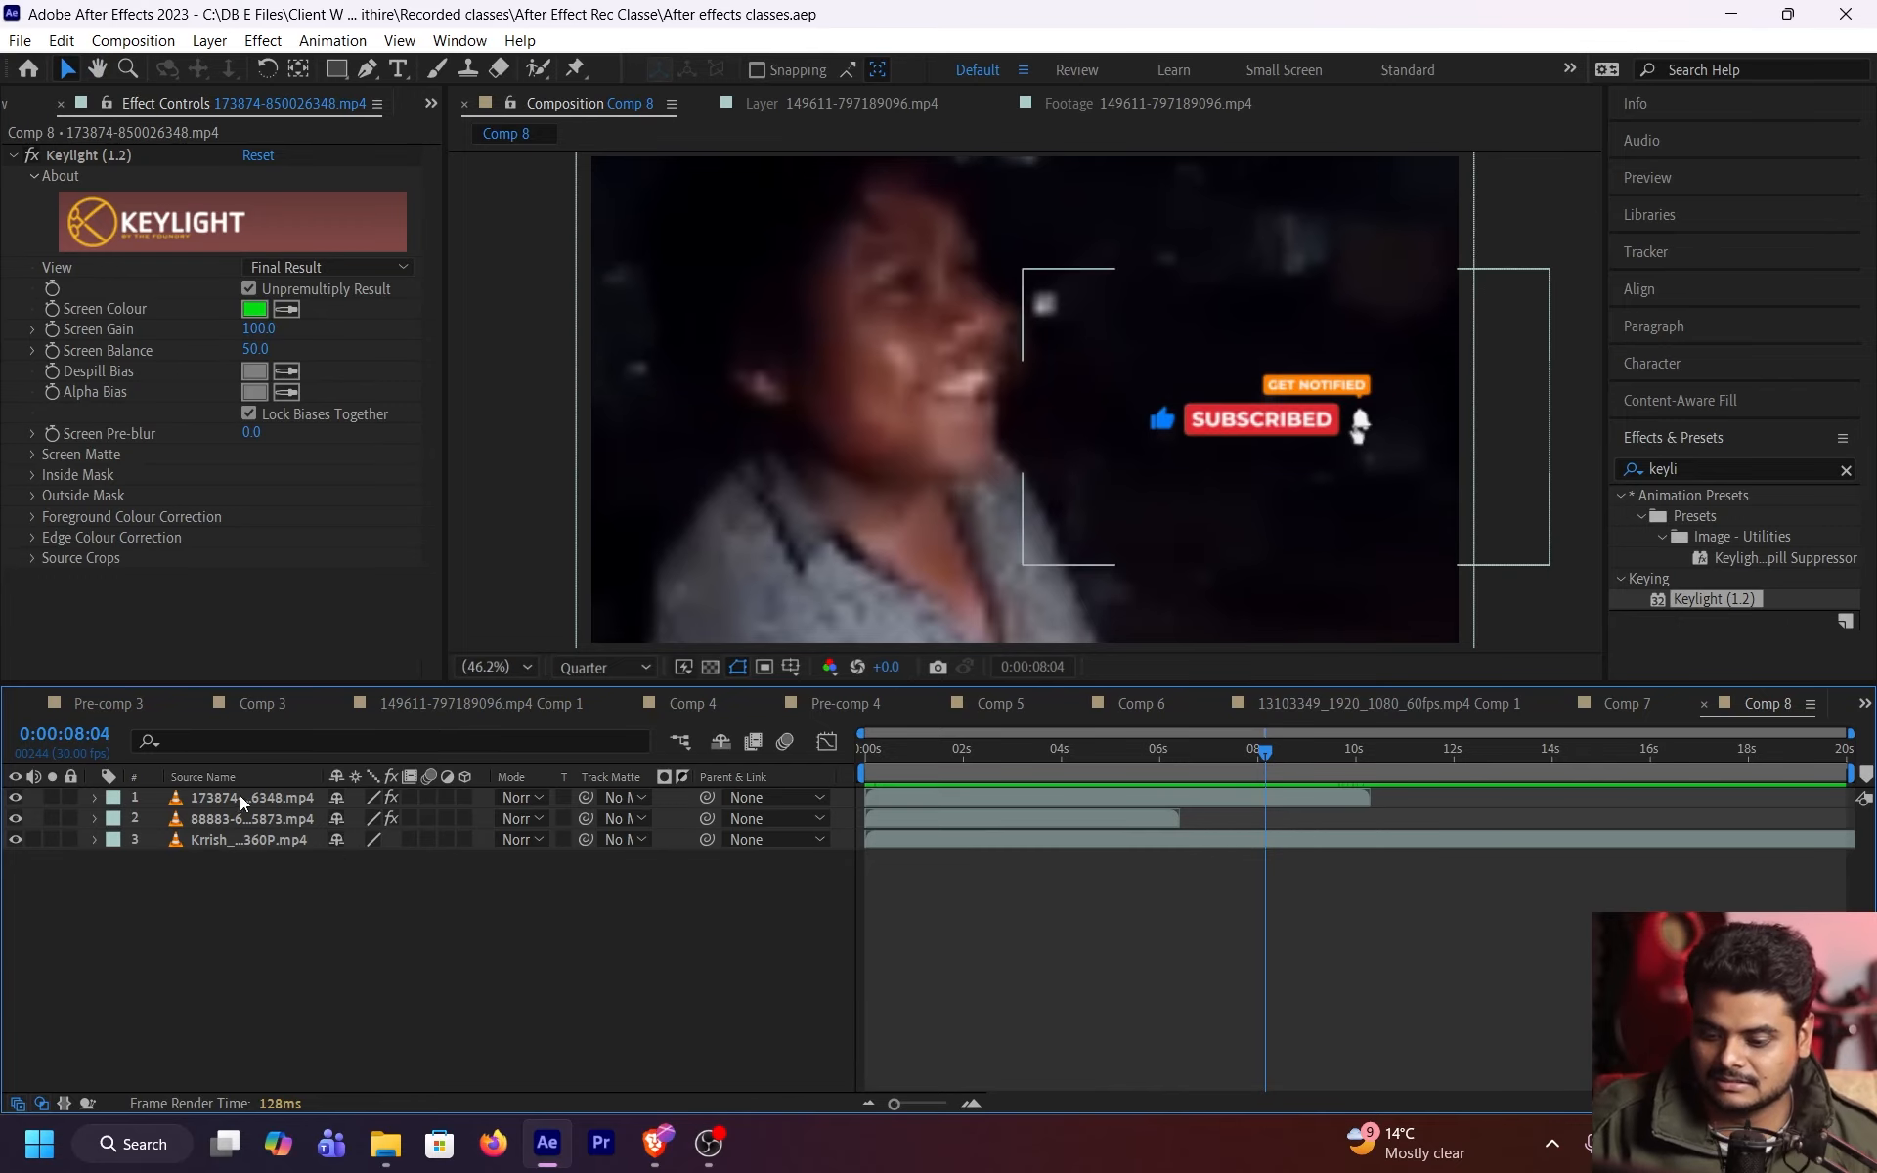
- Disable Keylight on the subscribe clip and on the door clip to reveal both green screens at 0:00:05:11
{"action": "left_click", "coordinate": [238, 797]}
{"action": "left_click", "coordinate": [32, 156]}
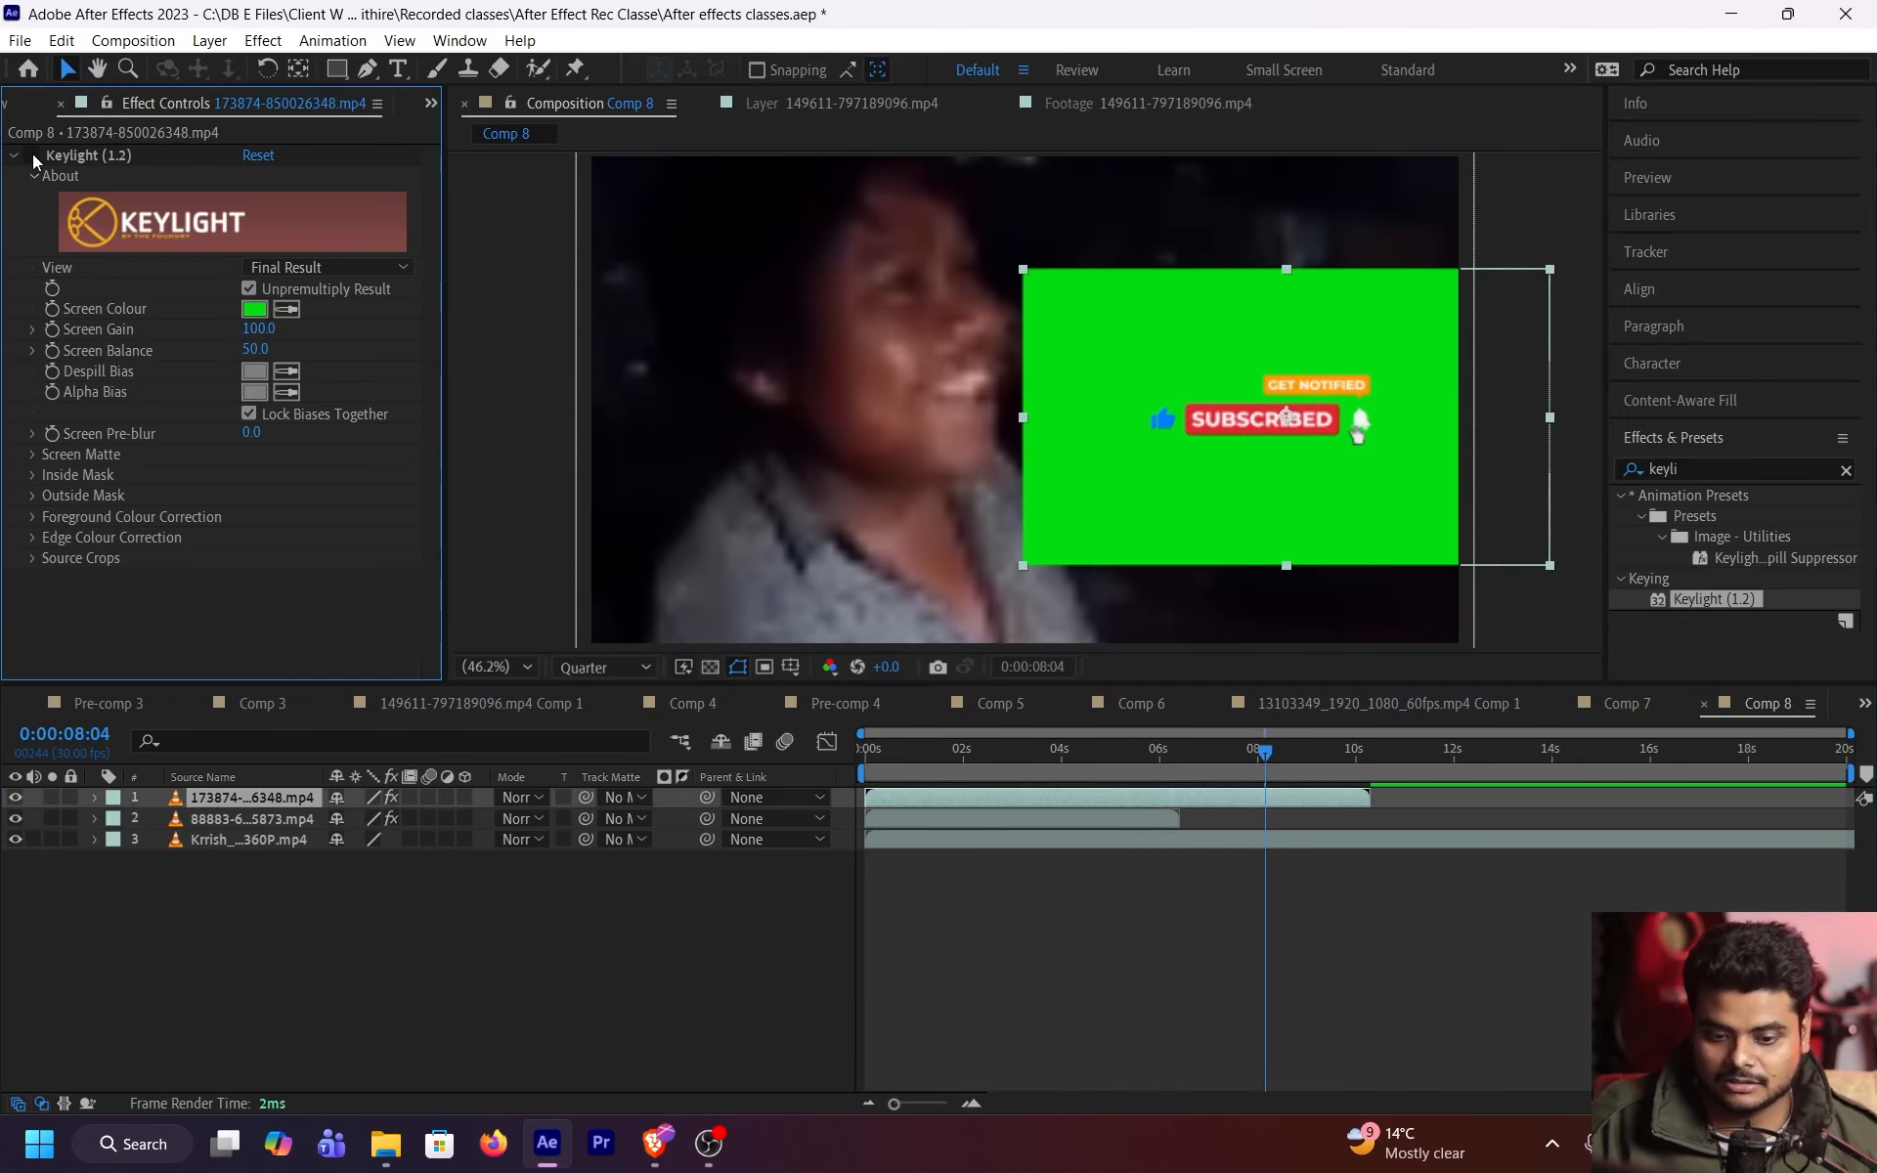
{"action": "left_click", "coordinate": [1128, 762]}
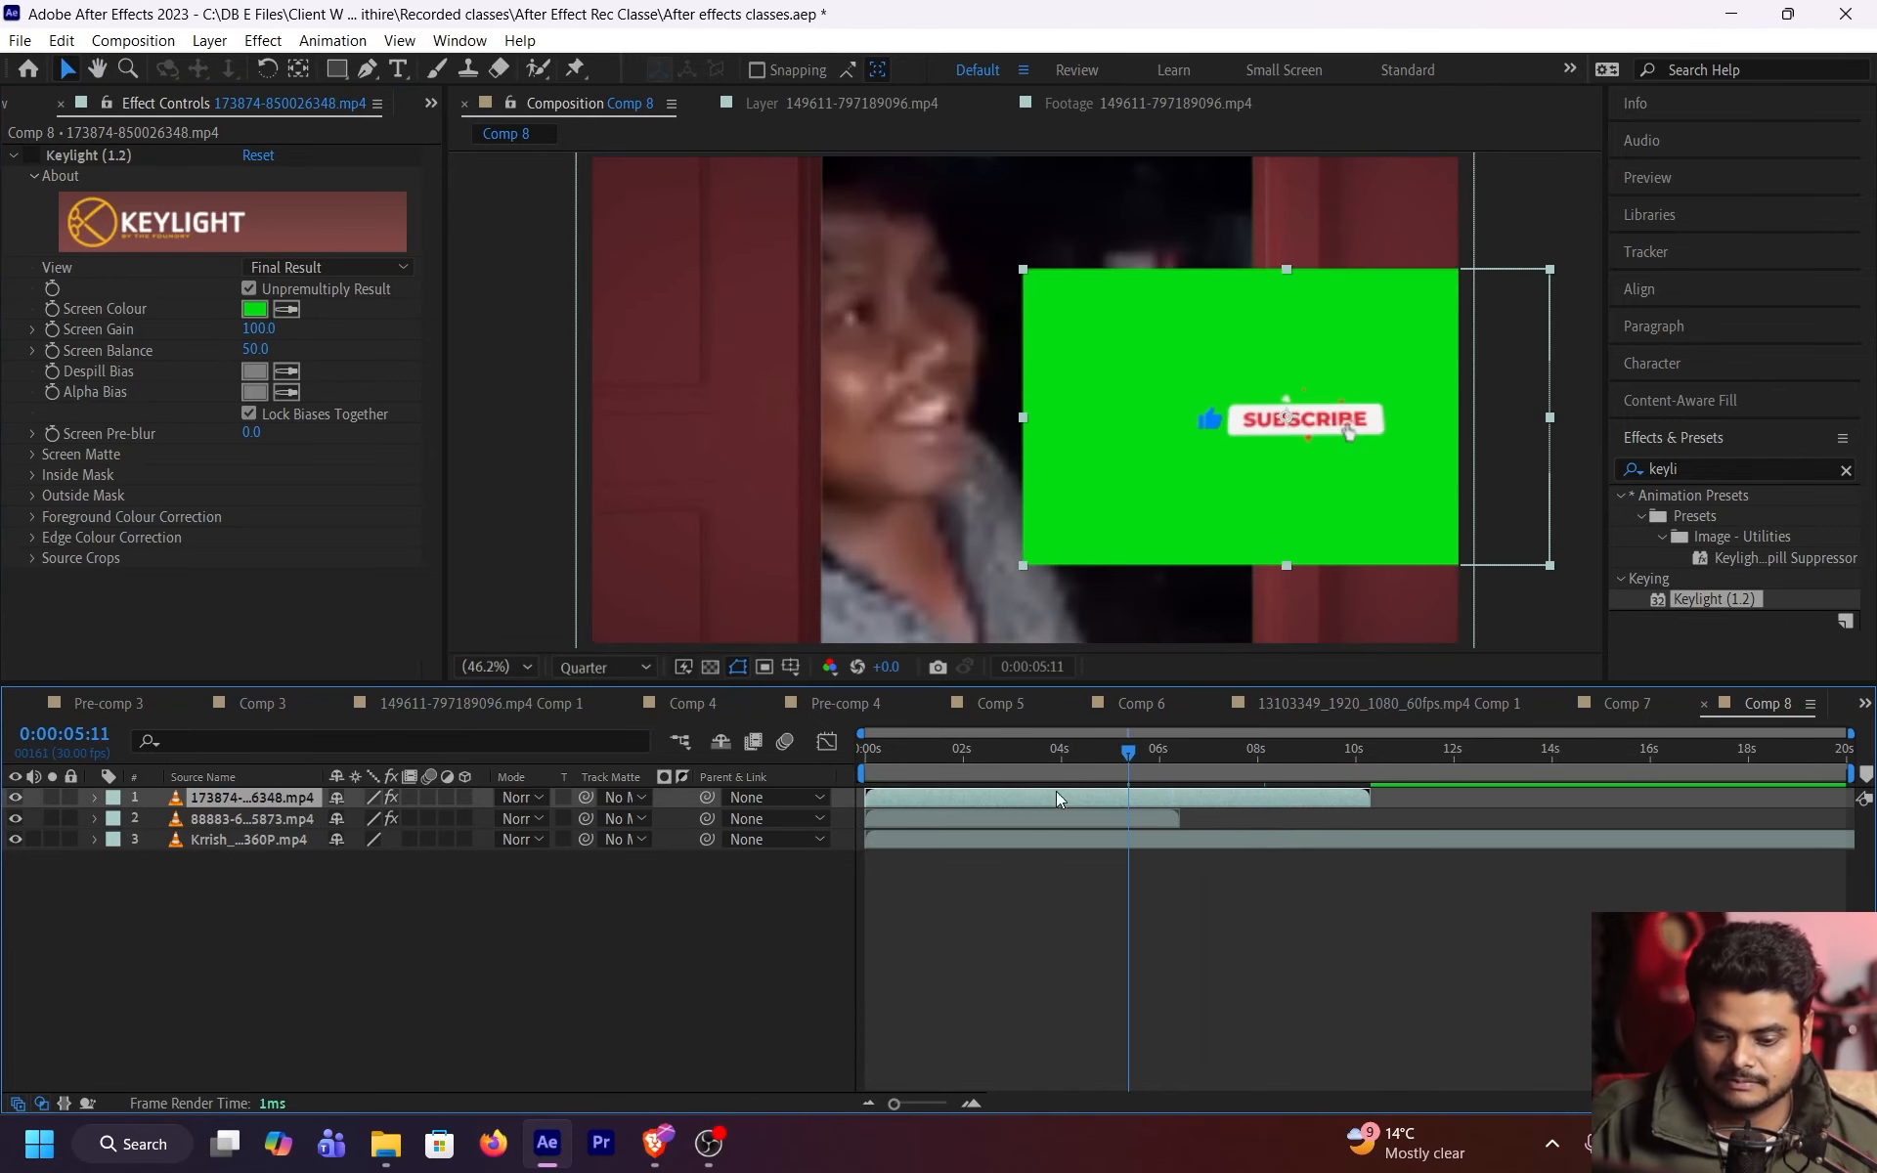
{"action": "left_click", "coordinate": [250, 845]}
{"action": "left_click", "coordinate": [209, 821]}
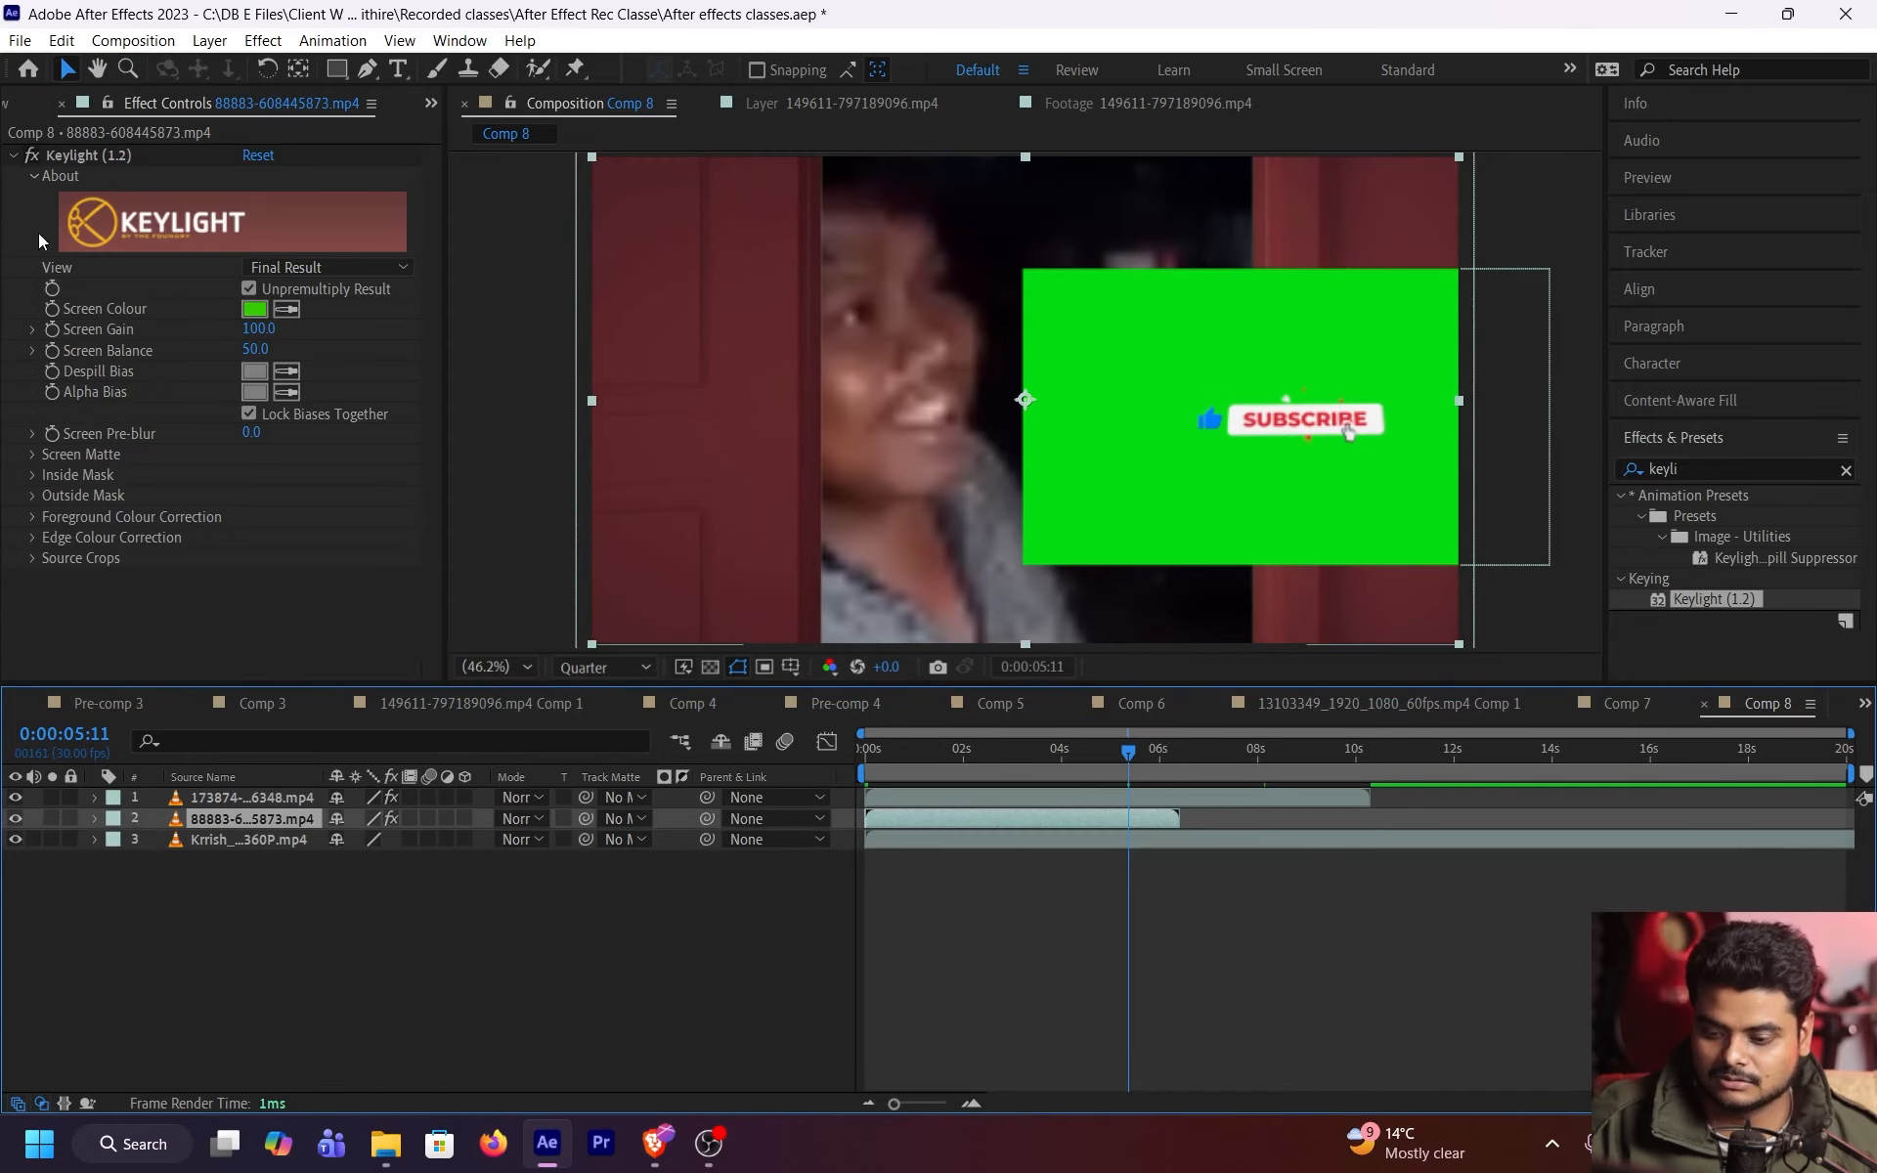
{"action": "left_click", "coordinate": [33, 154]}
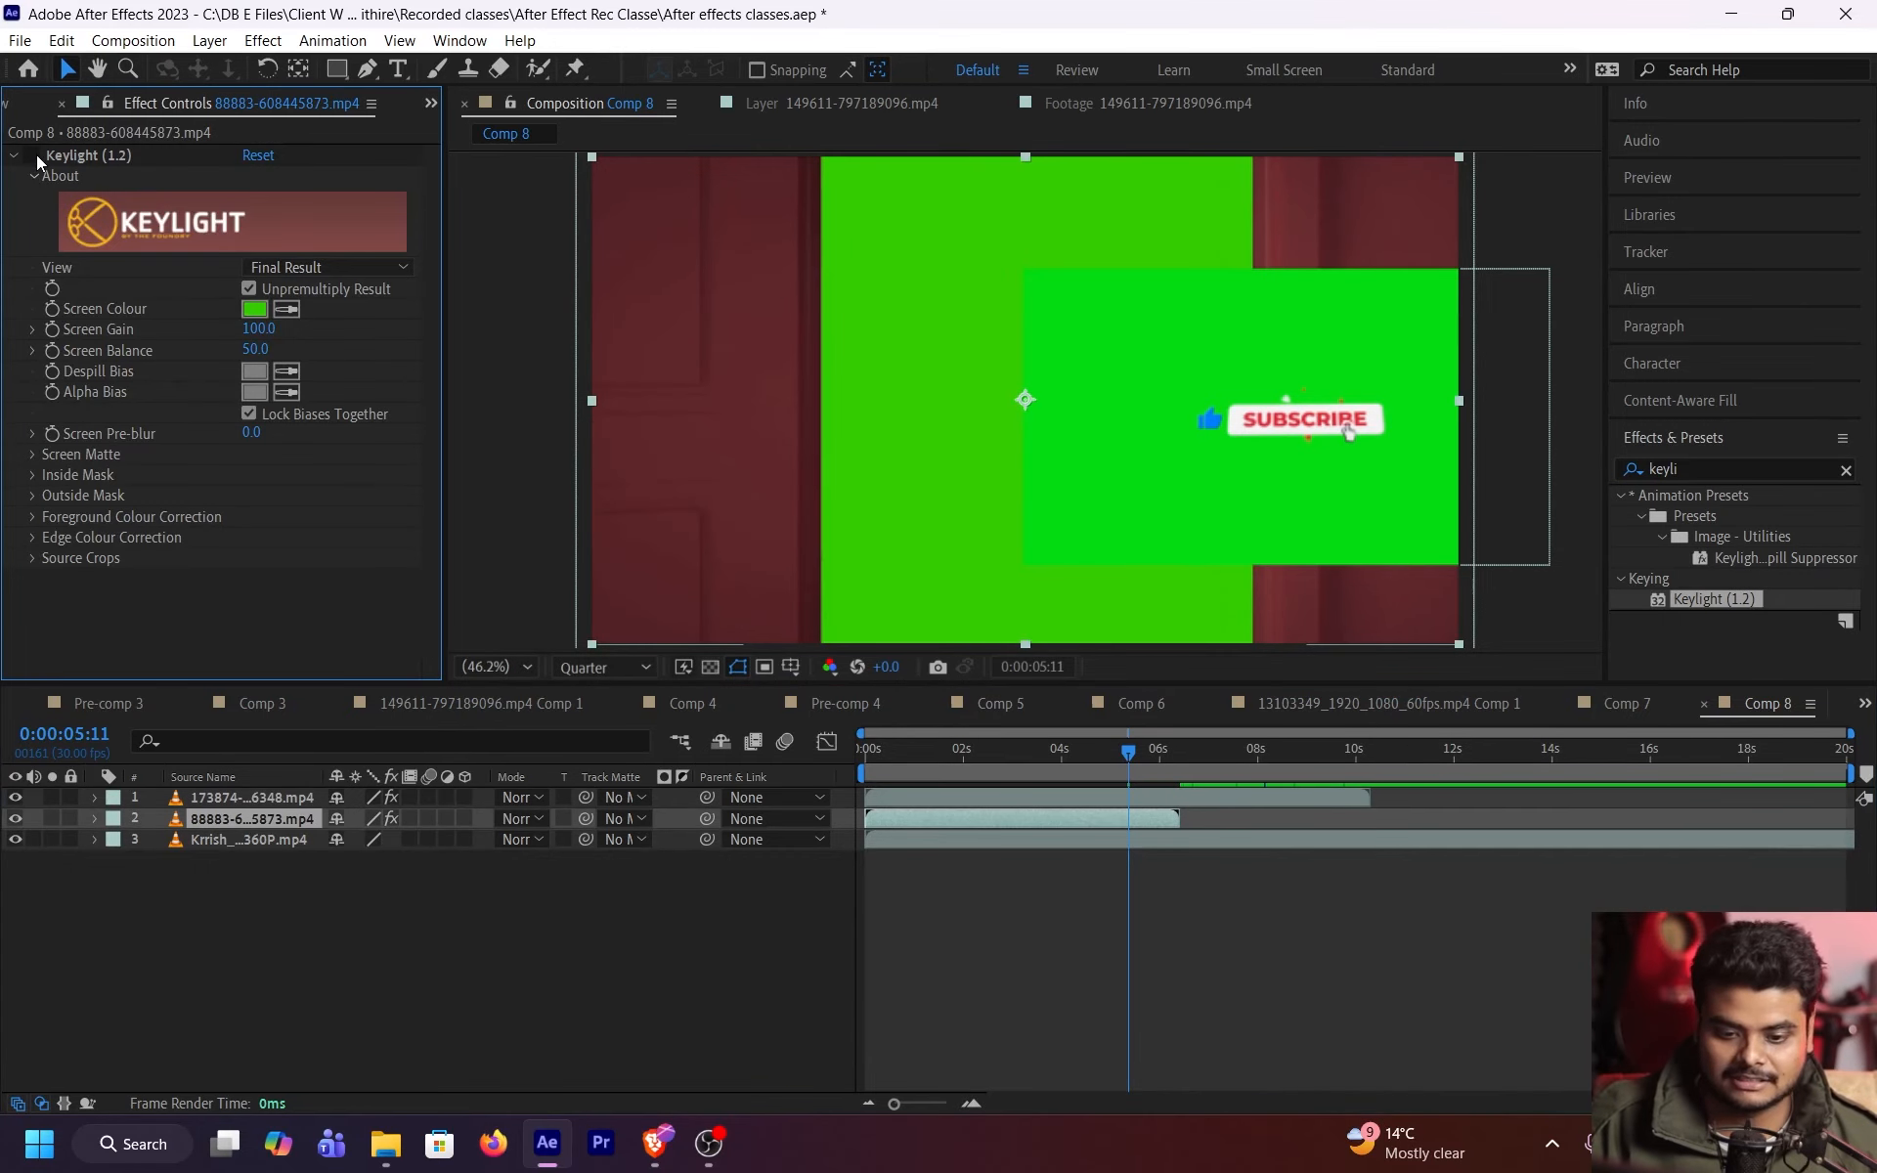
- Scrub to 0:00:05:22, re-enable Keylight on the door and subscribe clips, and move back to 0:00:05:14
{"action": "left_click_drag", "start_coordinate": [1046, 760], "coordinate": [1148, 768]}
{"action": "left_click", "coordinate": [37, 155]}
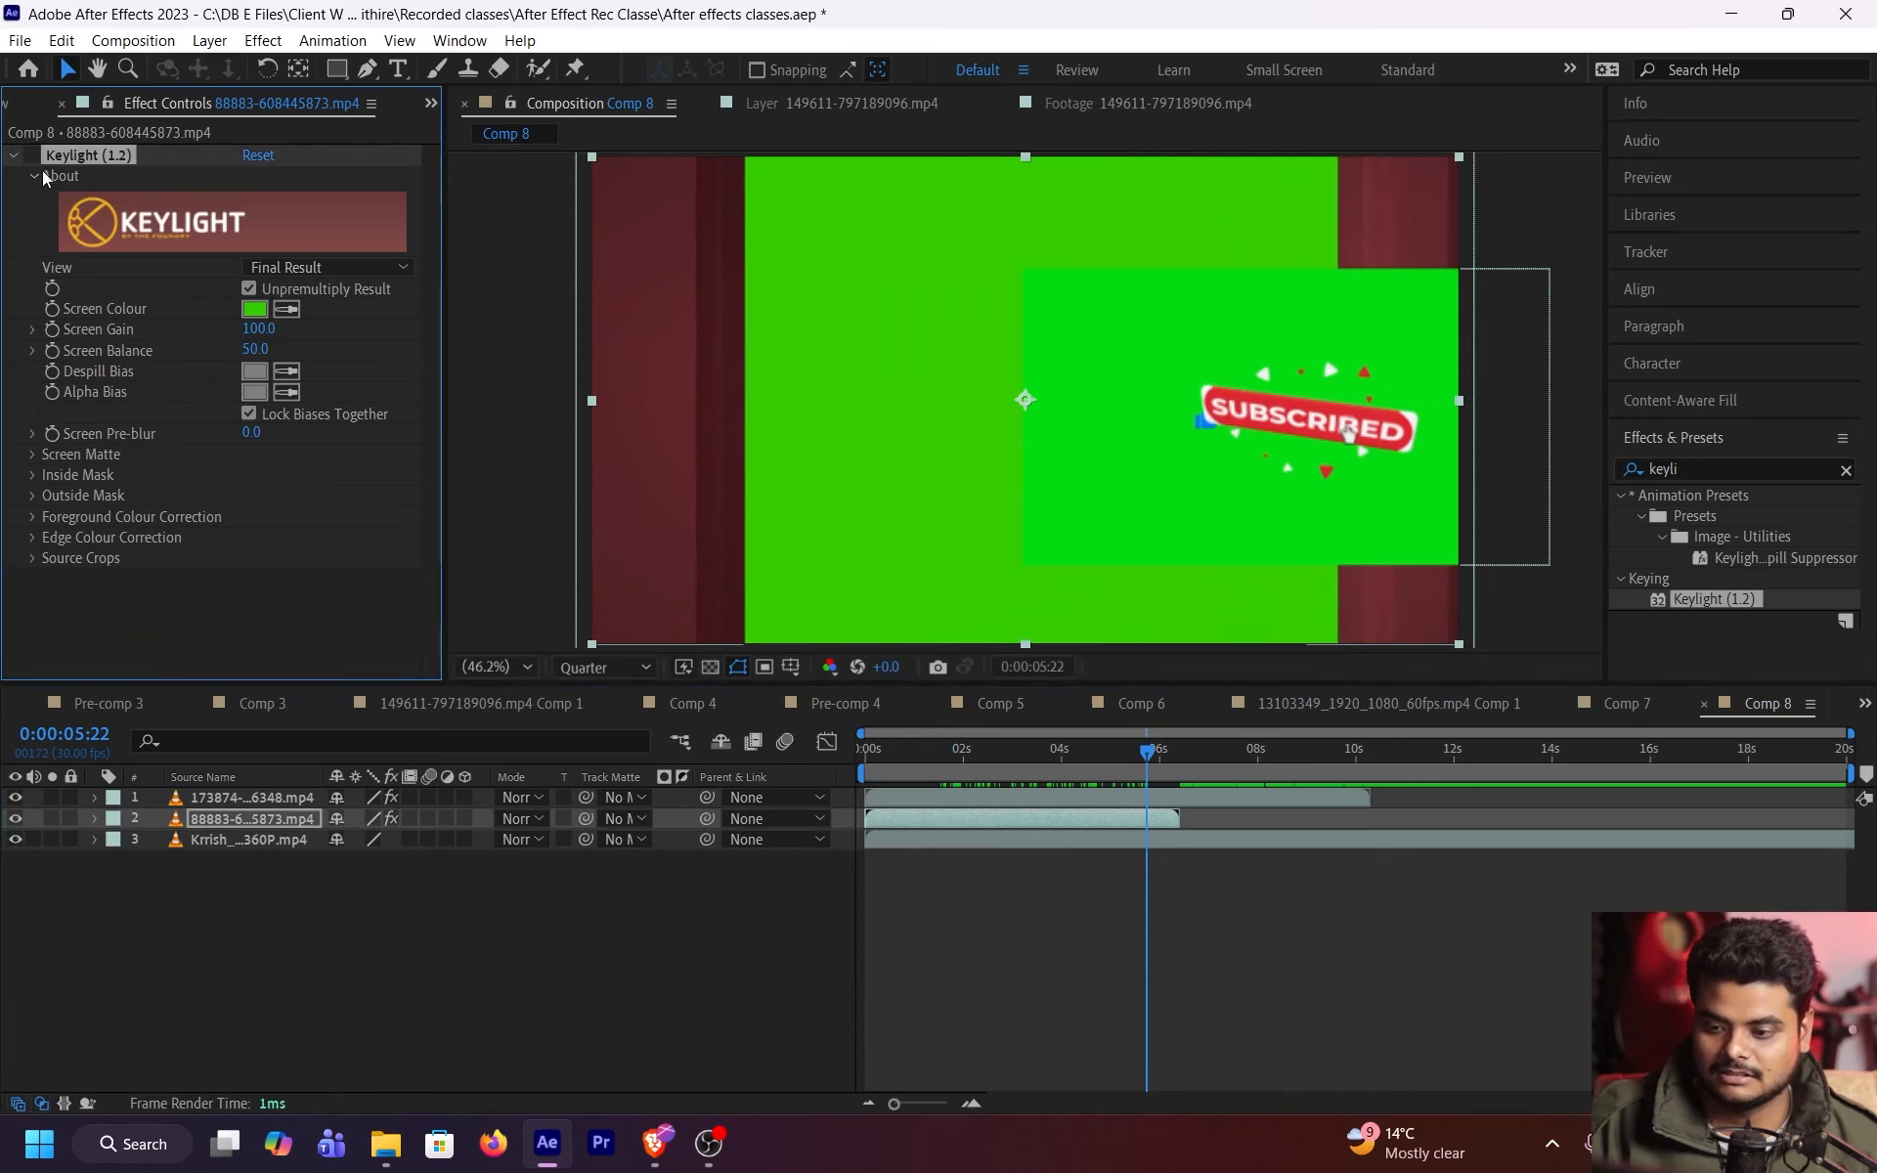
{"action": "left_click", "coordinate": [250, 798]}
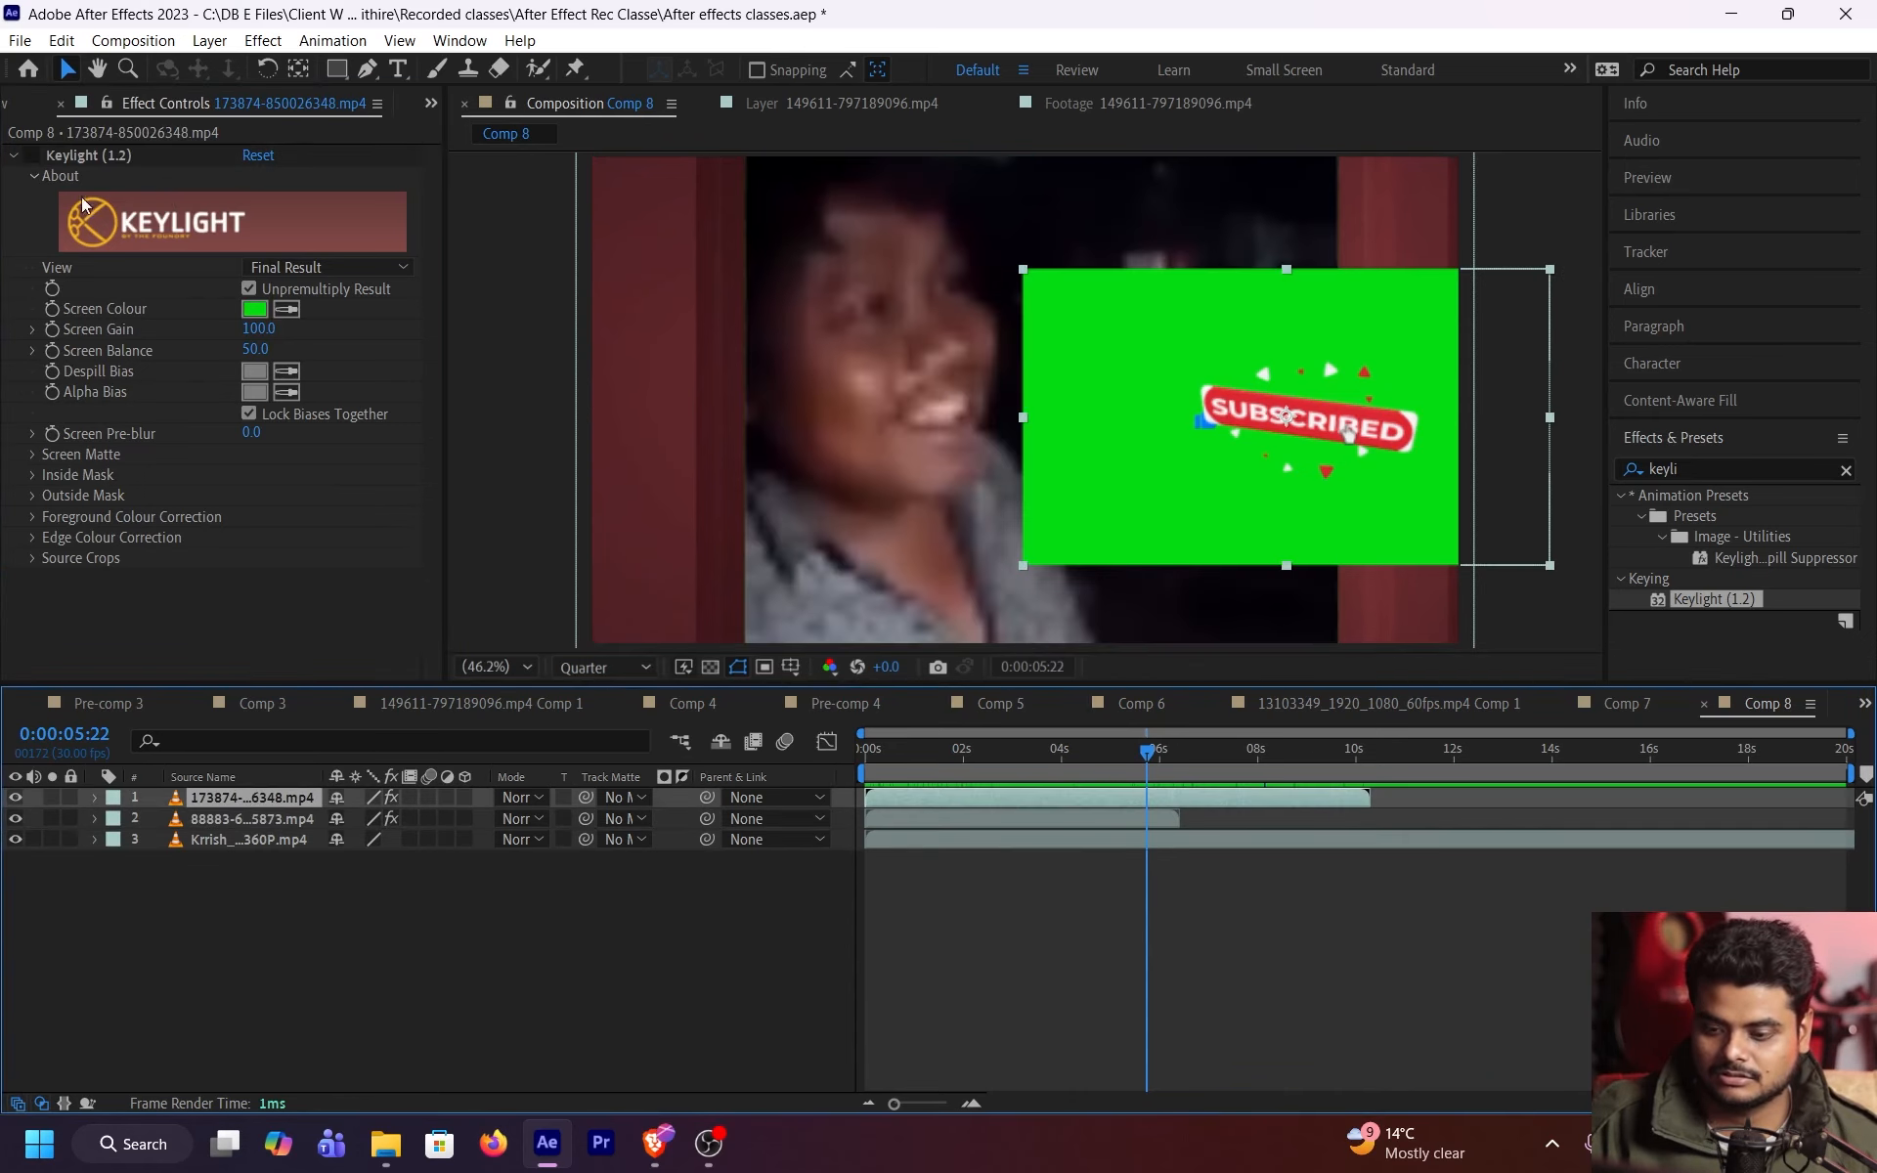
{"action": "left_click", "coordinate": [39, 153]}
{"action": "mouse_move", "coordinate": [1143, 763]}
{"action": "left_mouse_down"}
{"action": "mouse_move", "coordinate": [994, 768]}
{"action": "mouse_move", "coordinate": [1133, 761]}
{"action": "left_mouse_up"}
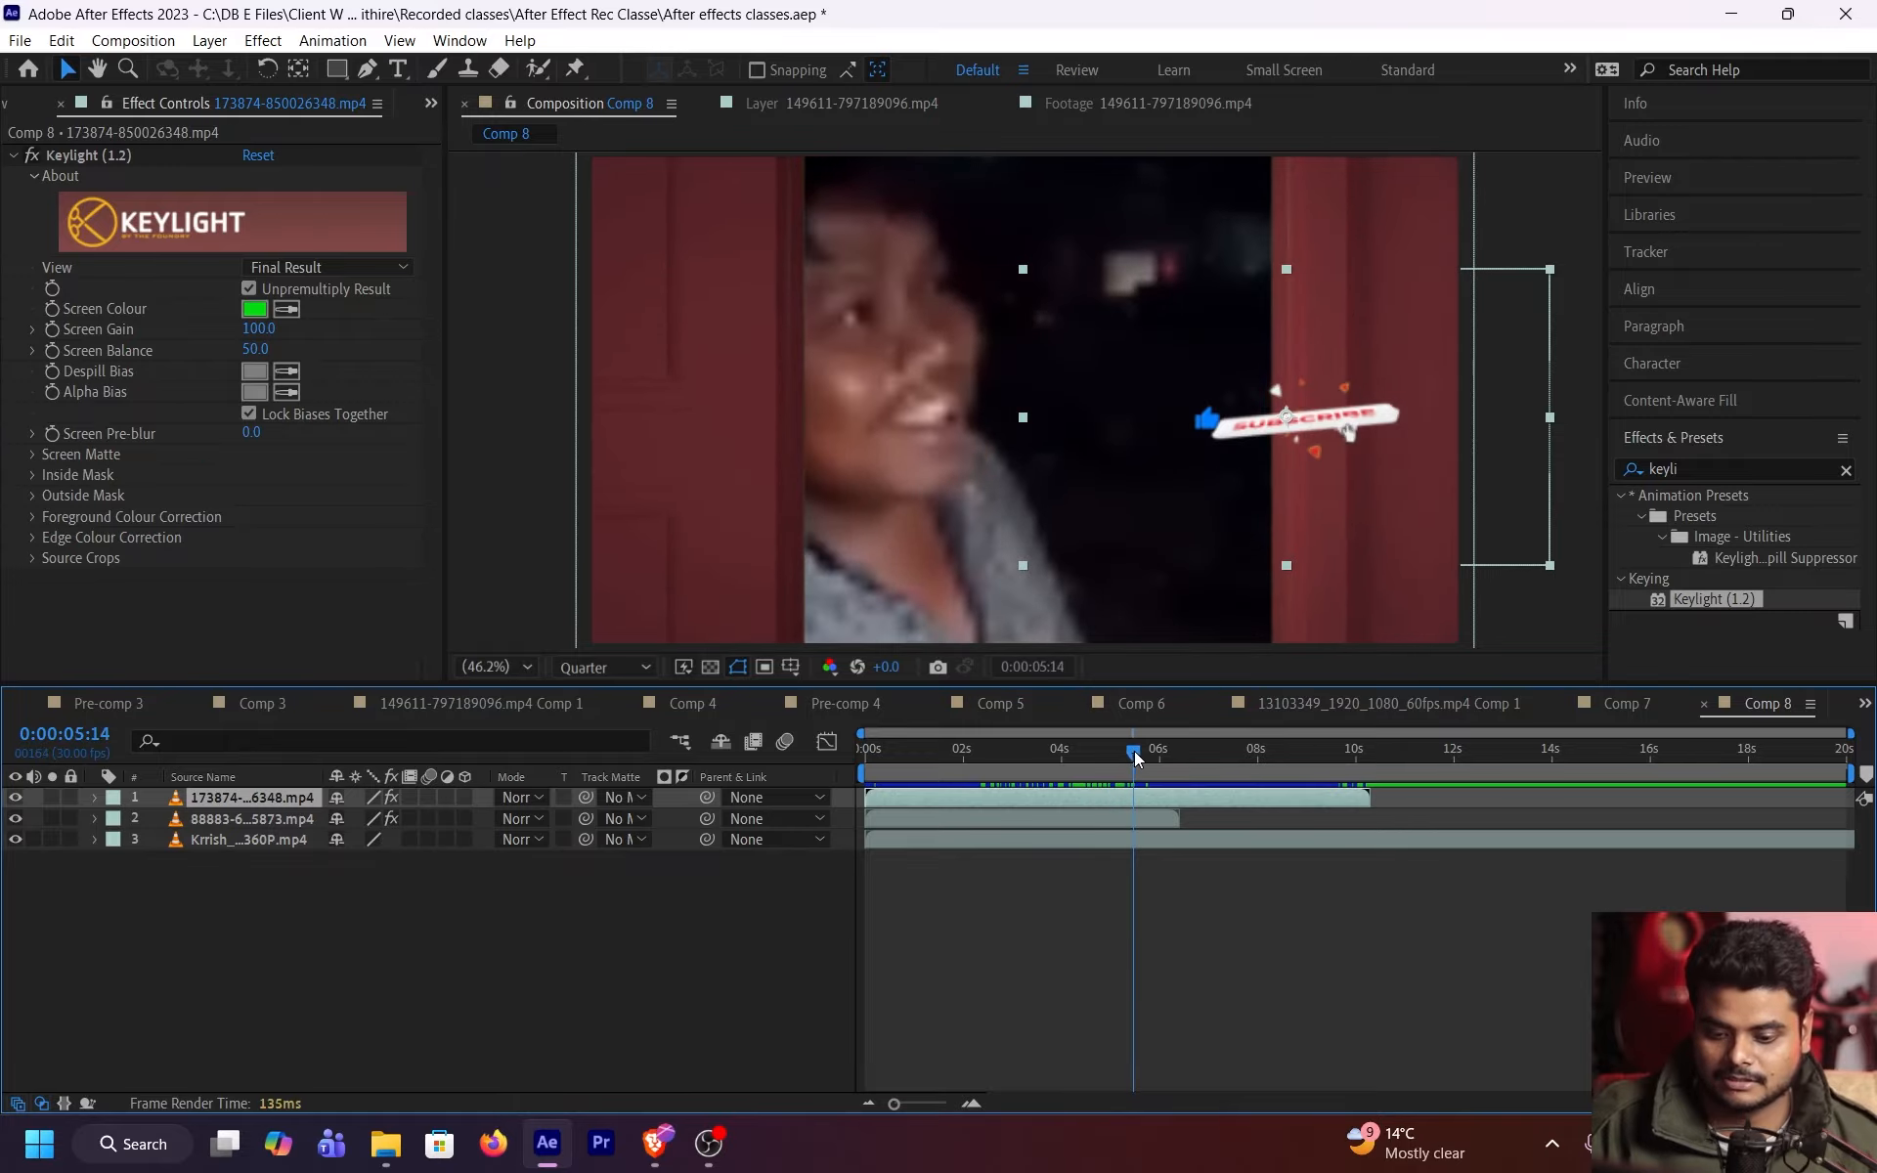
- Go to 0:00:04:14 and toggle the layer effects of the subscribe and door clips off and back on
{"action": "left_click", "coordinate": [786, 745]}
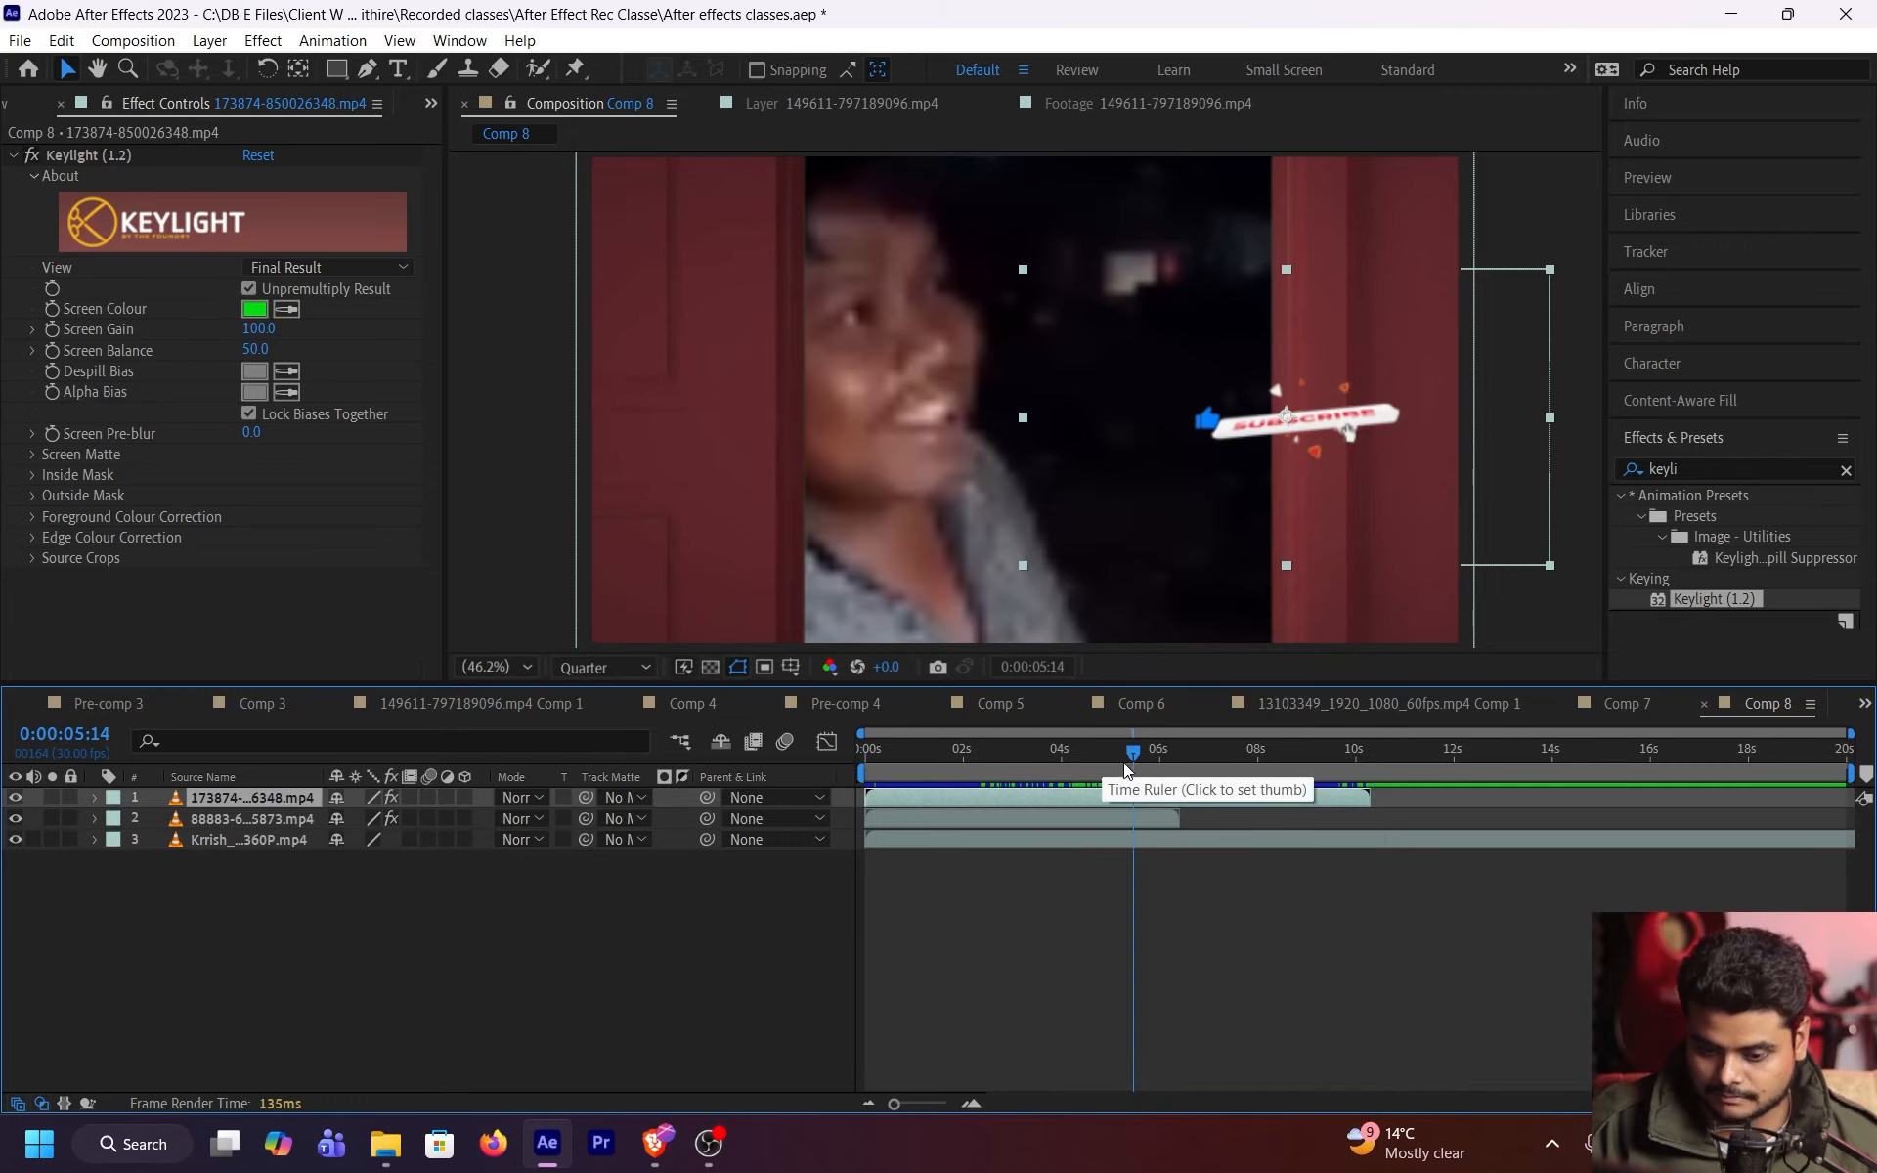
{"action": "left_click_drag", "start_coordinate": [1115, 759], "coordinate": [1083, 772]}
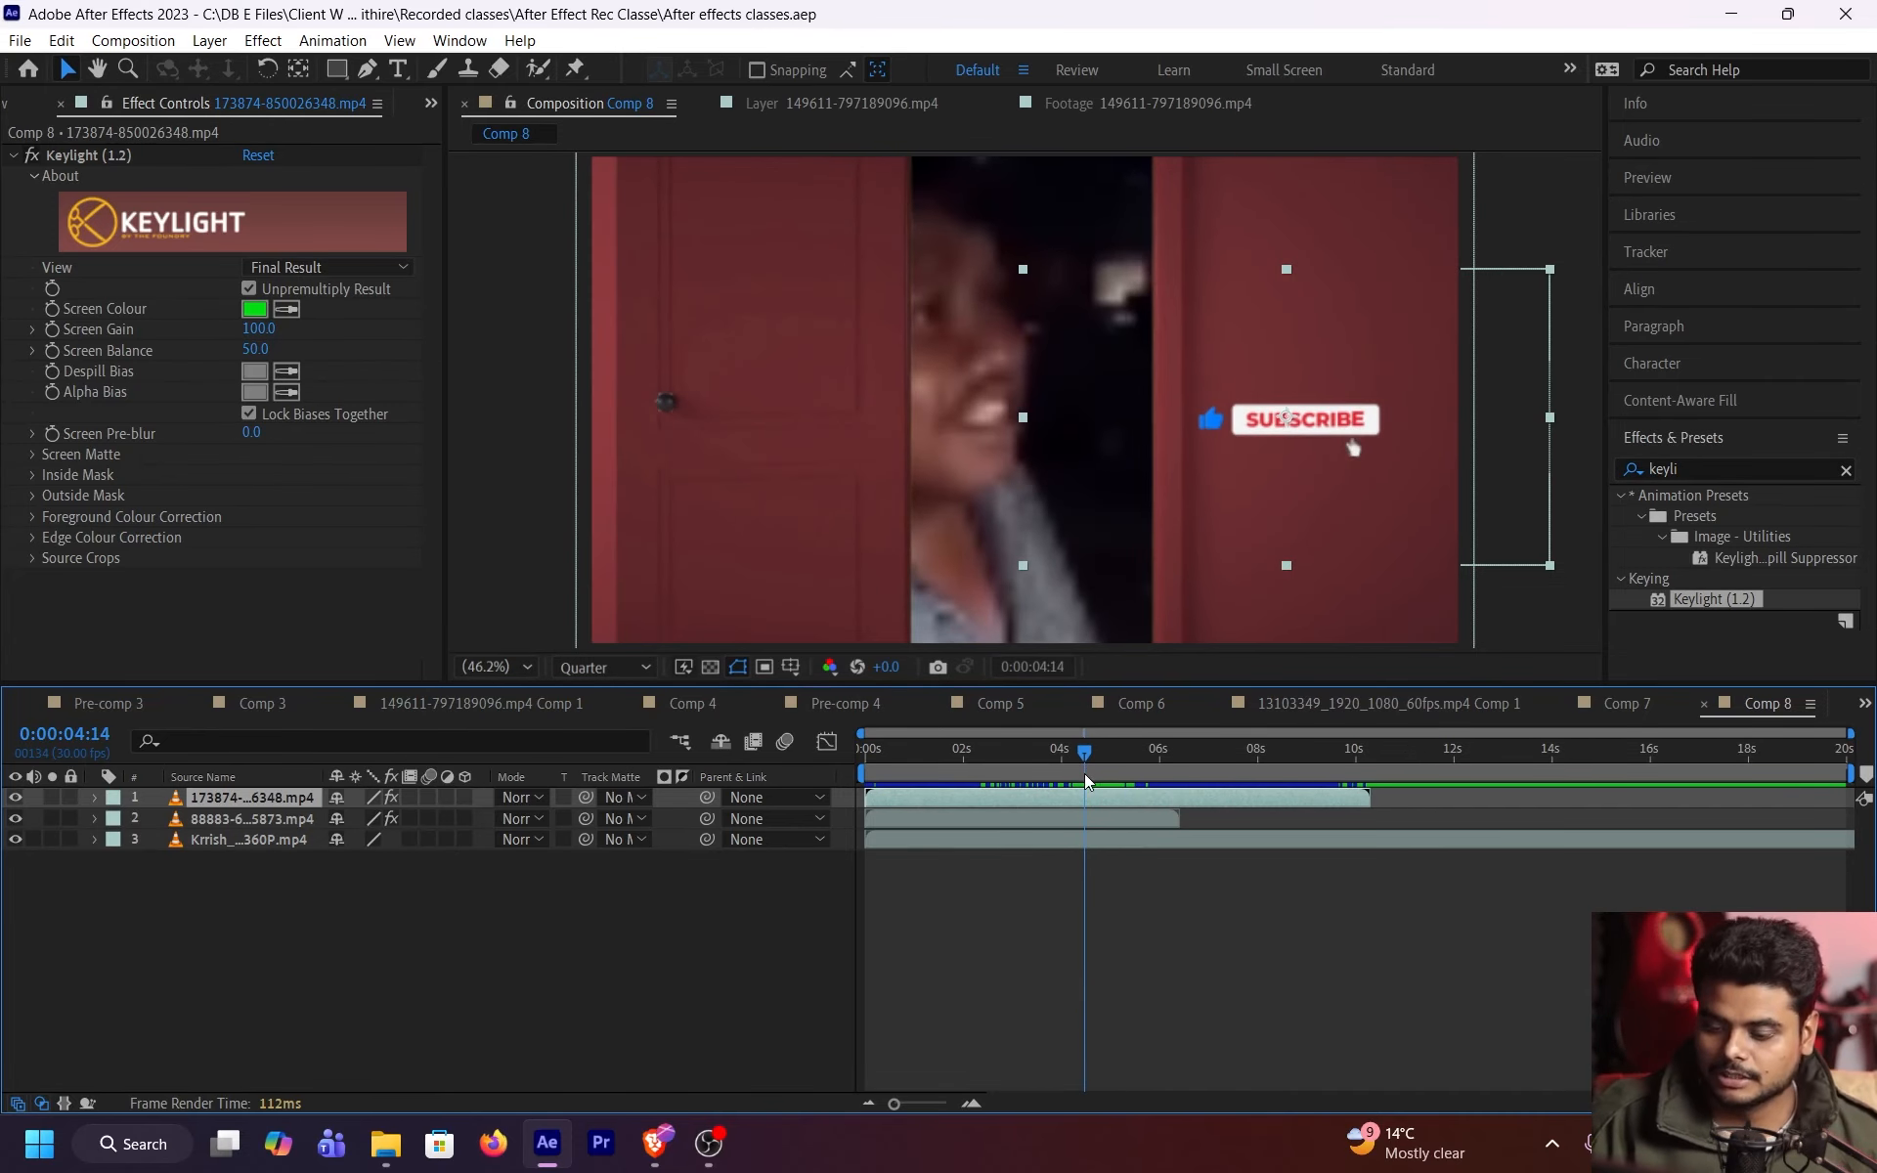
{"action": "left_click", "coordinate": [391, 798]}
{"action": "left_click", "coordinate": [394, 819]}
{"action": "left_click", "coordinate": [394, 800]}
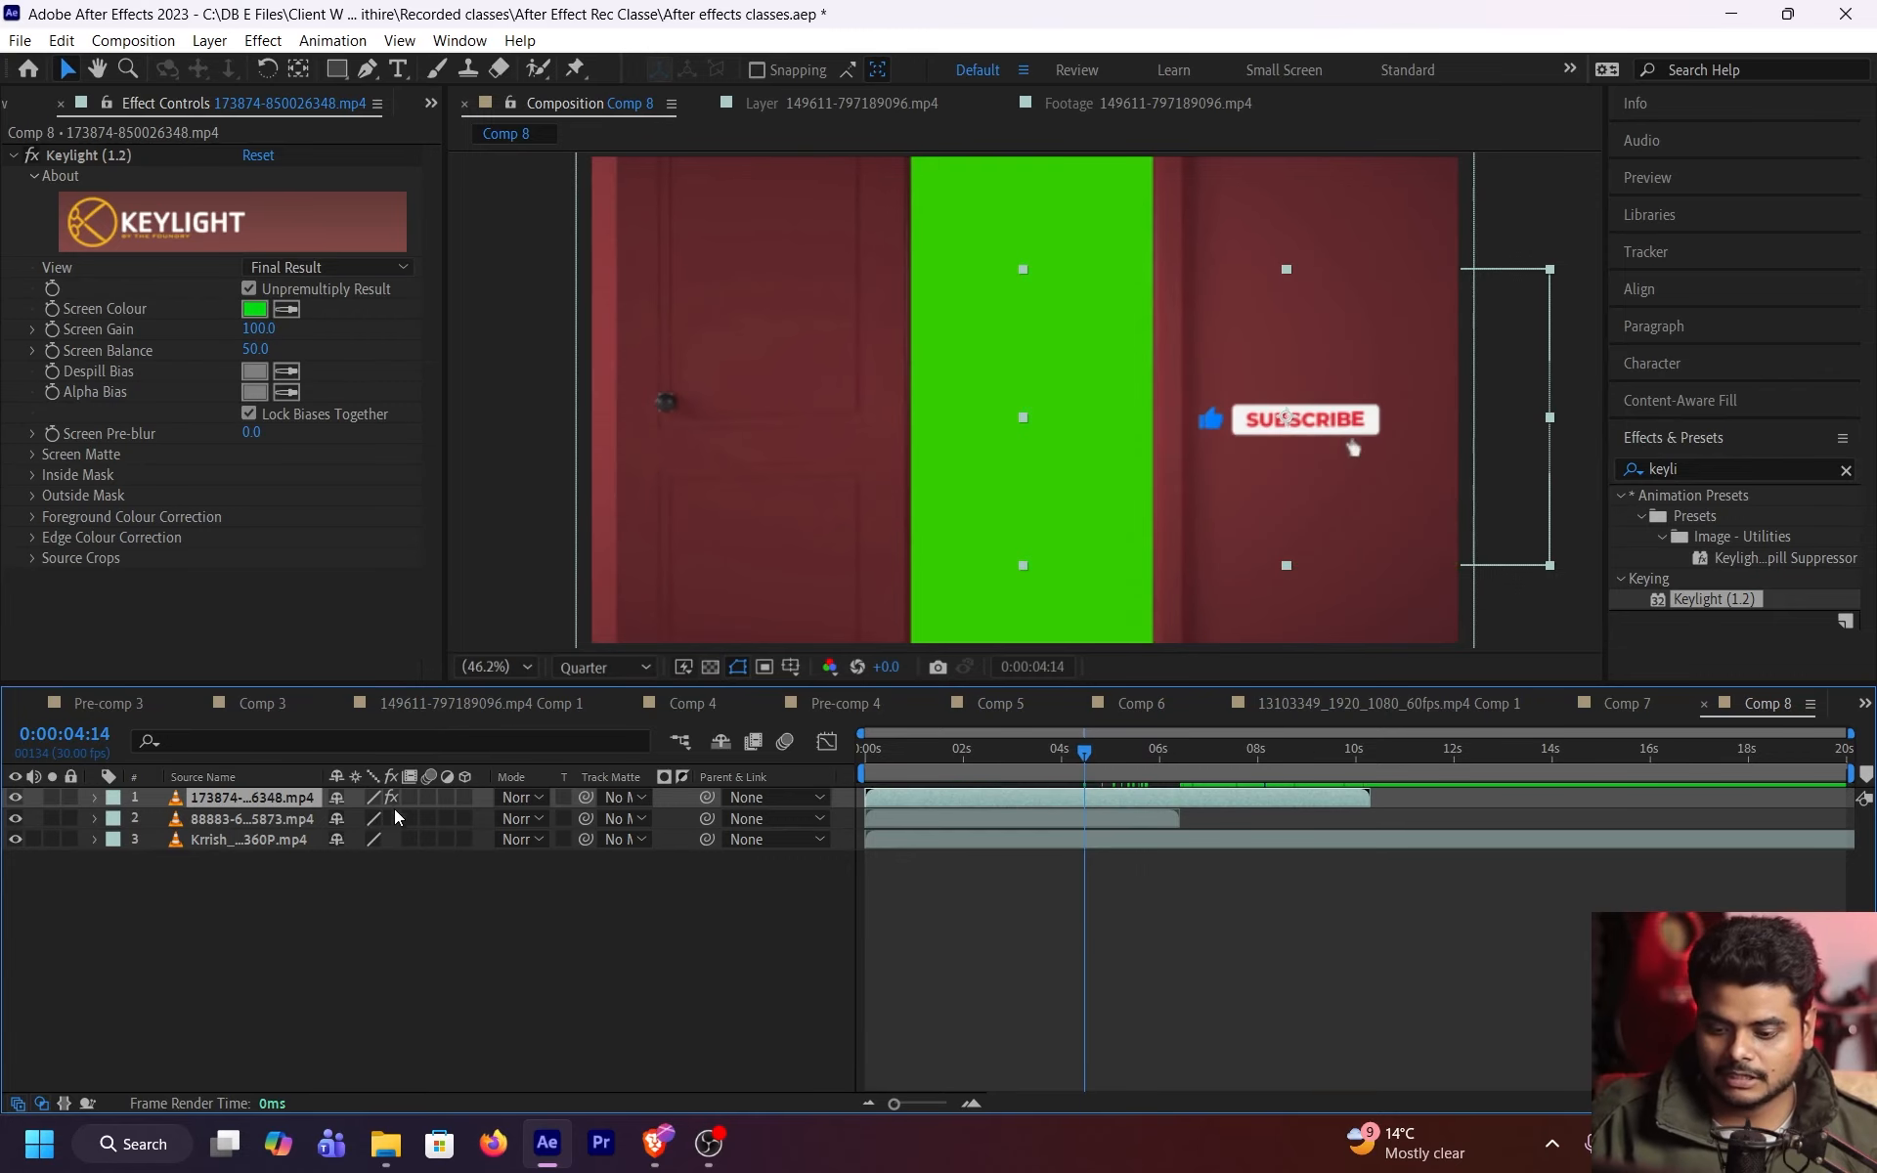
{"action": "left_click", "coordinate": [395, 819]}
- Save the project and scrub through the door opening up to 0:00:05:05
{"action": "key", "text": "ctrl+s"}
{"action": "left_click_drag", "start_coordinate": [1017, 762], "coordinate": [1062, 759]}
{"action": "left_click", "coordinate": [1055, 813]}
{"action": "left_click", "coordinate": [1079, 750]}
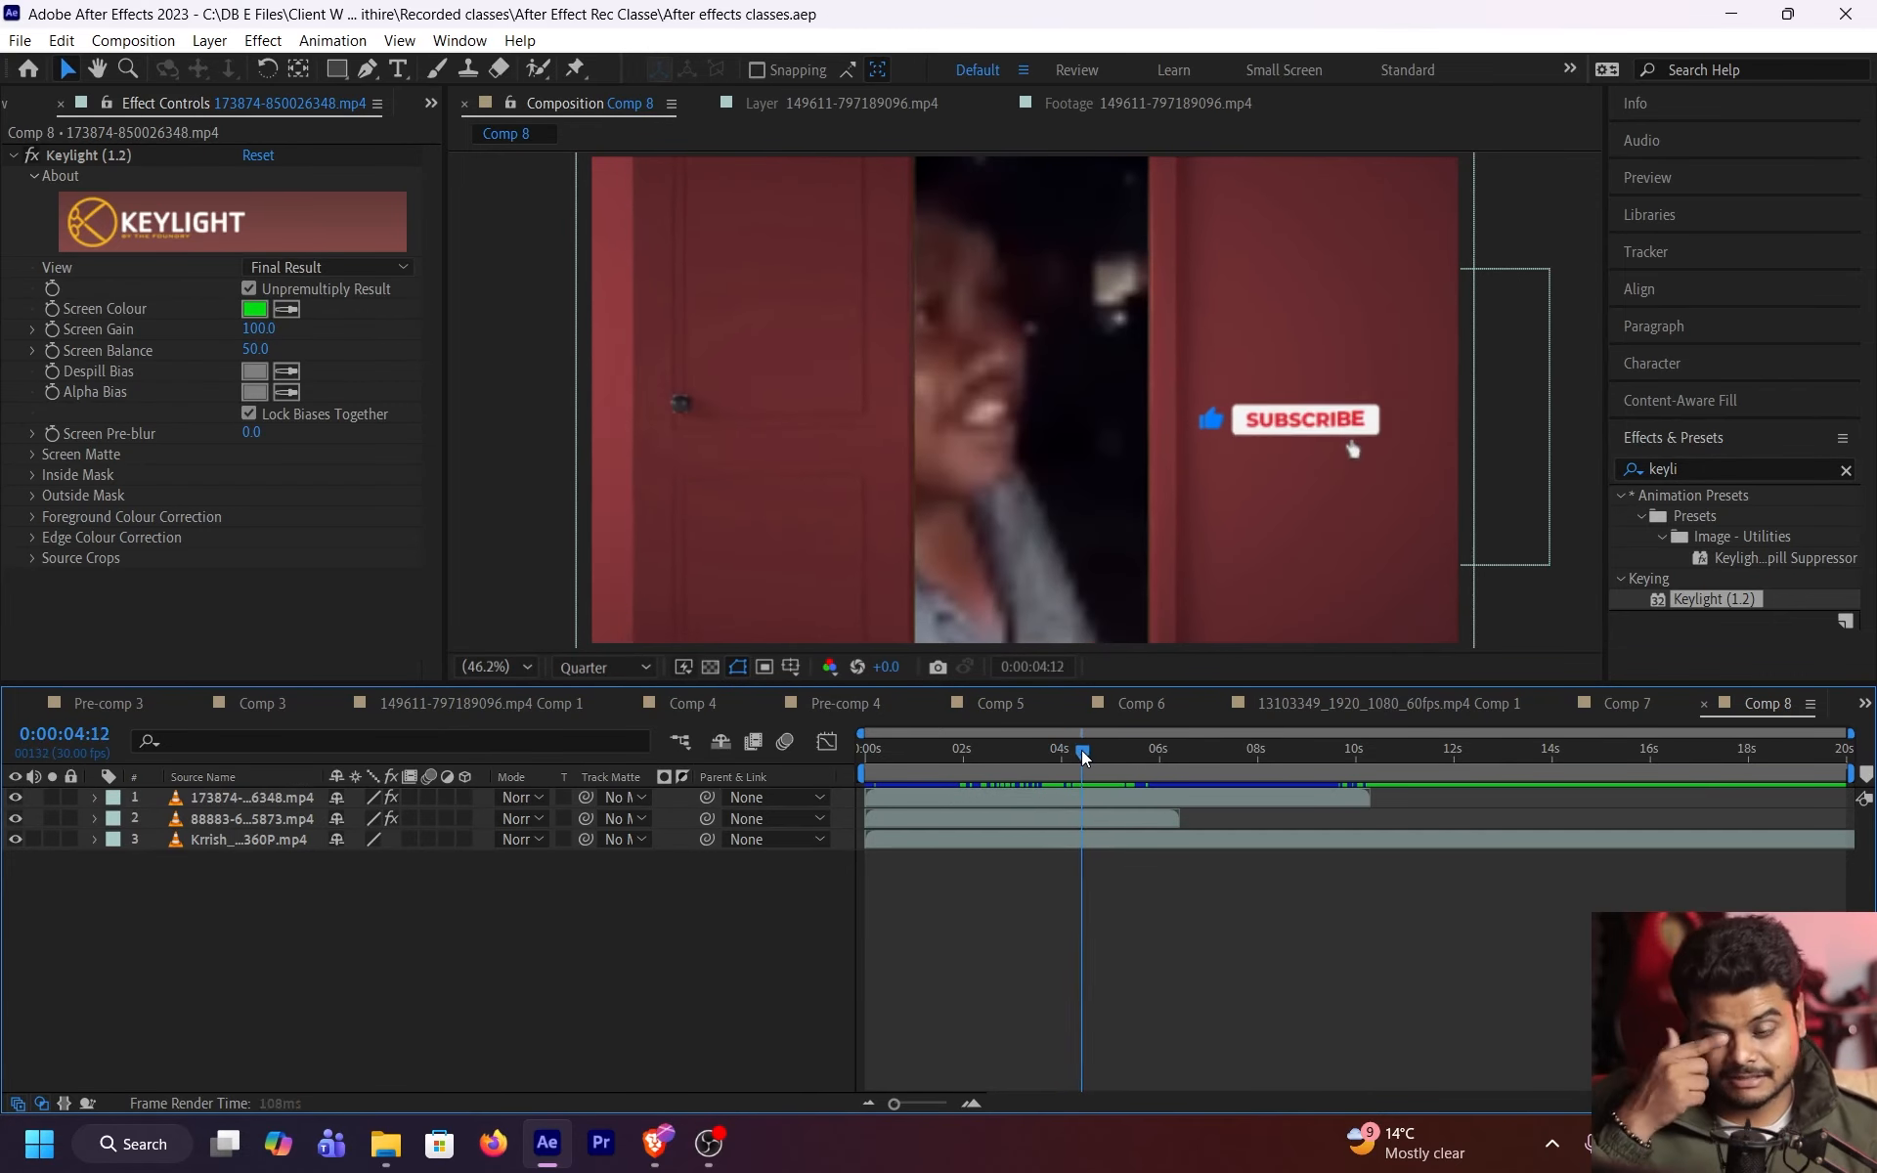
{"action": "left_click_drag", "start_coordinate": [1076, 752], "coordinate": [1122, 759]}
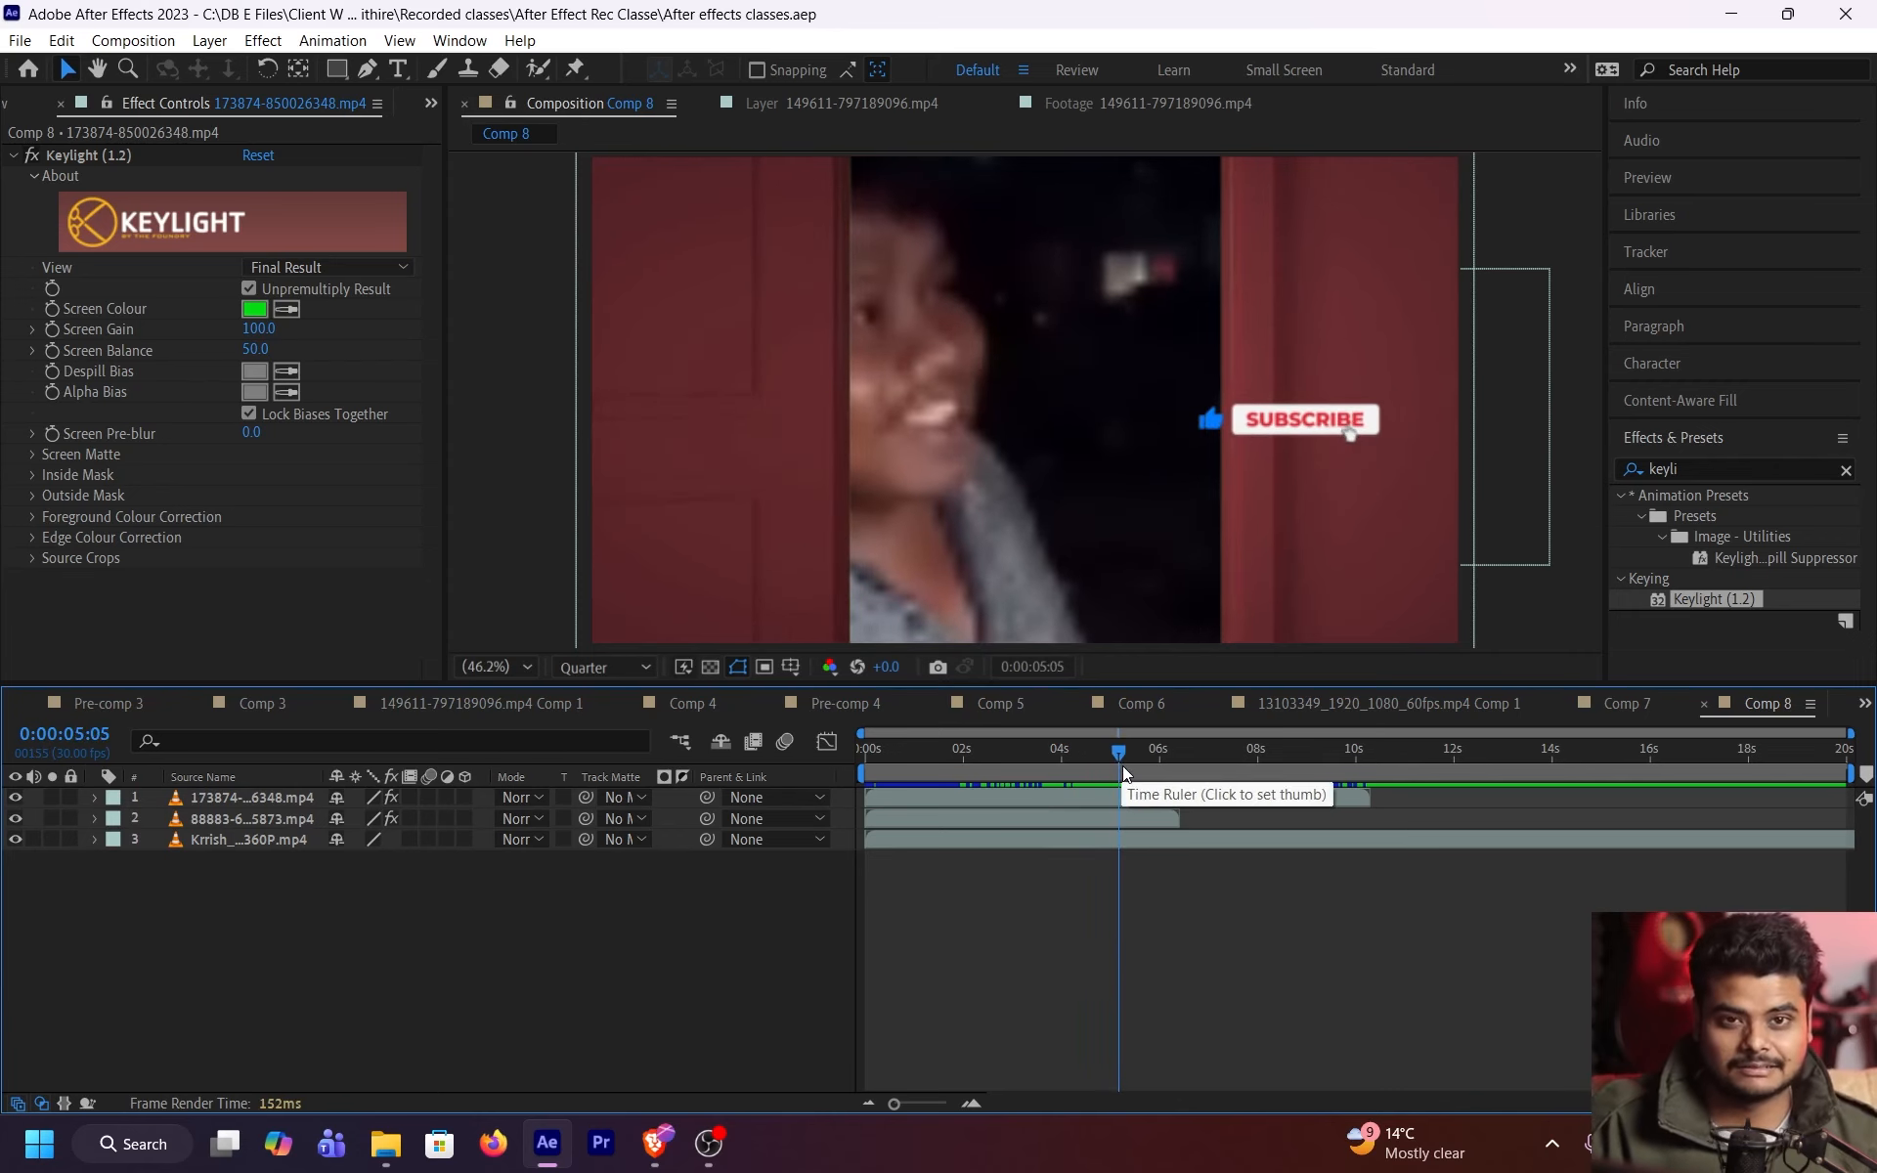
- Create a new composition at 1920x1080, 30 fps, with a duration of 0:00:20:00 and a black background
{"action": "left_click", "coordinate": [1141, 820]}
{"action": "key", "text": "ctrl+n"}
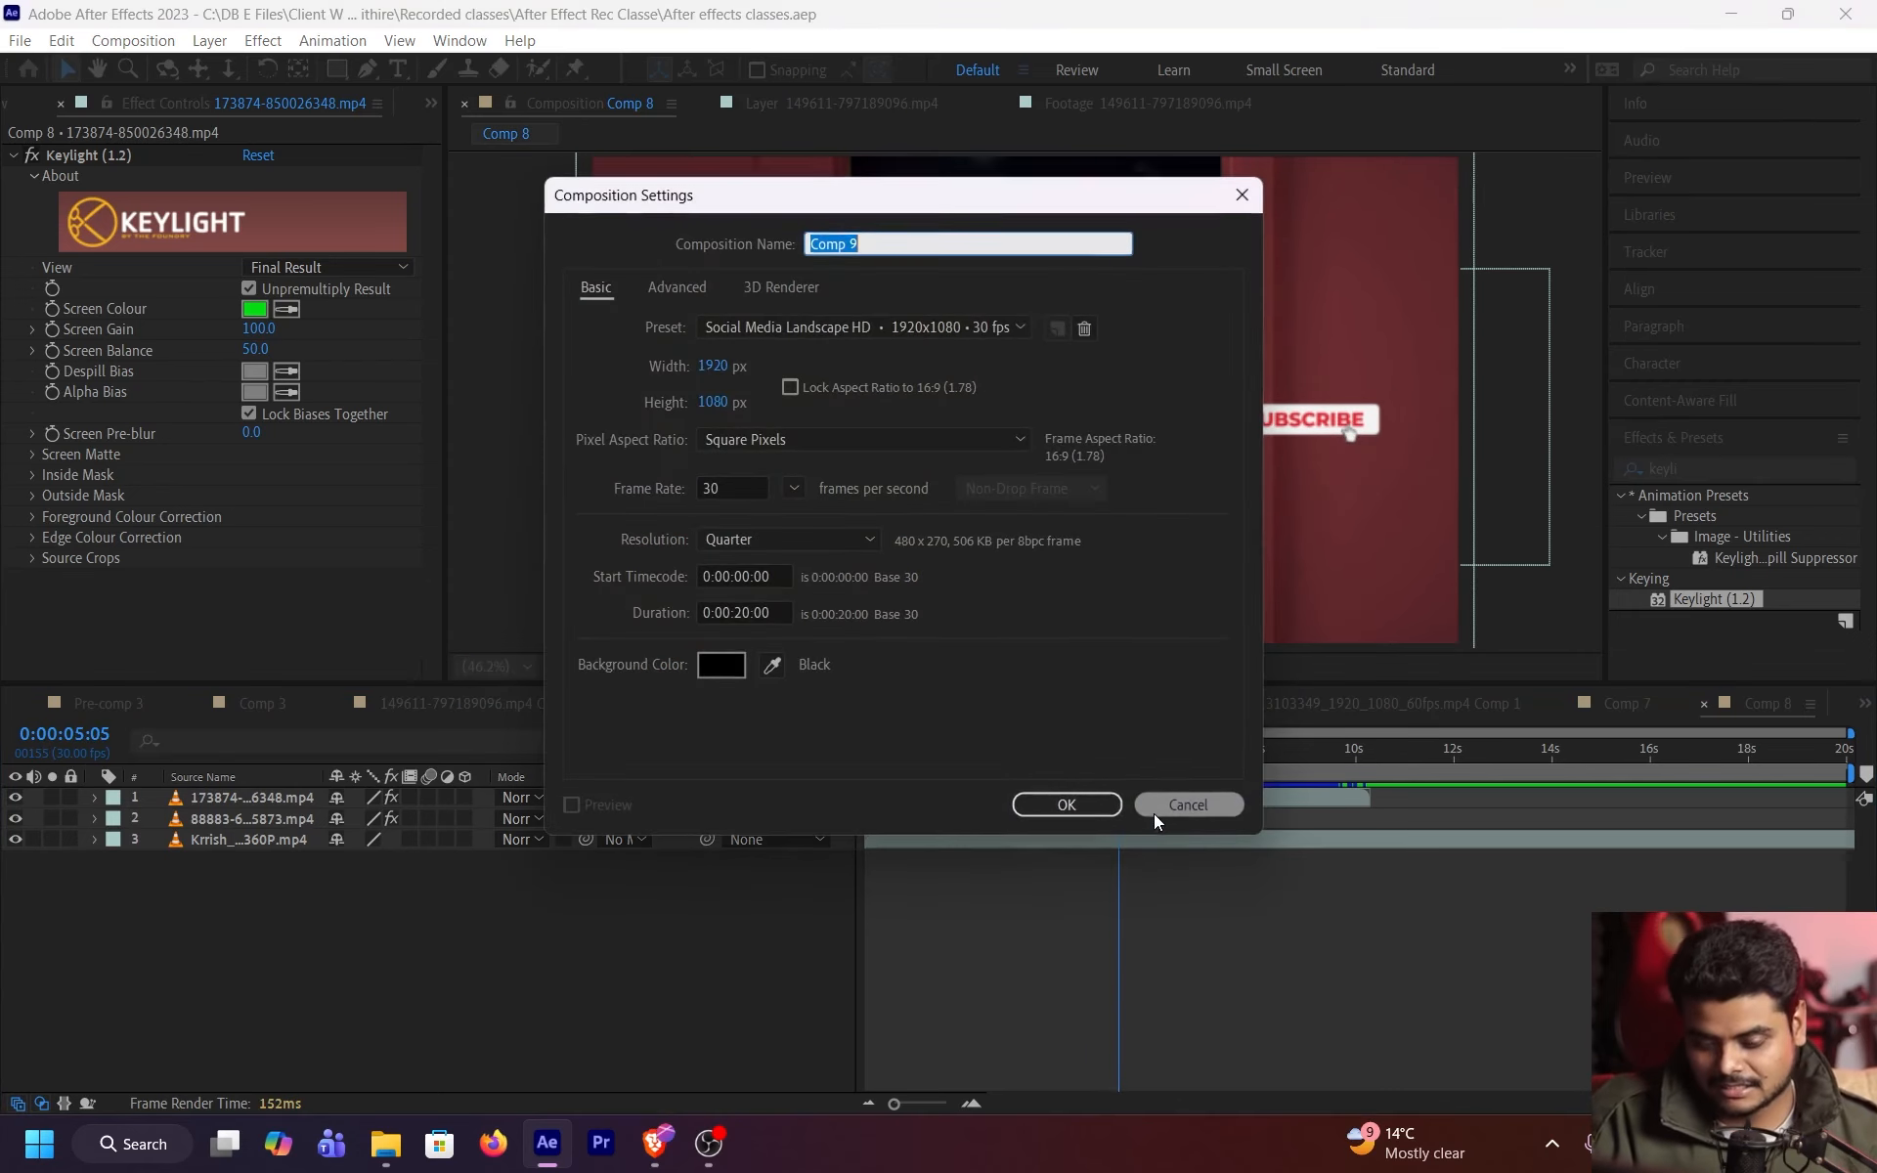
{"action": "left_click", "coordinate": [1075, 803]}
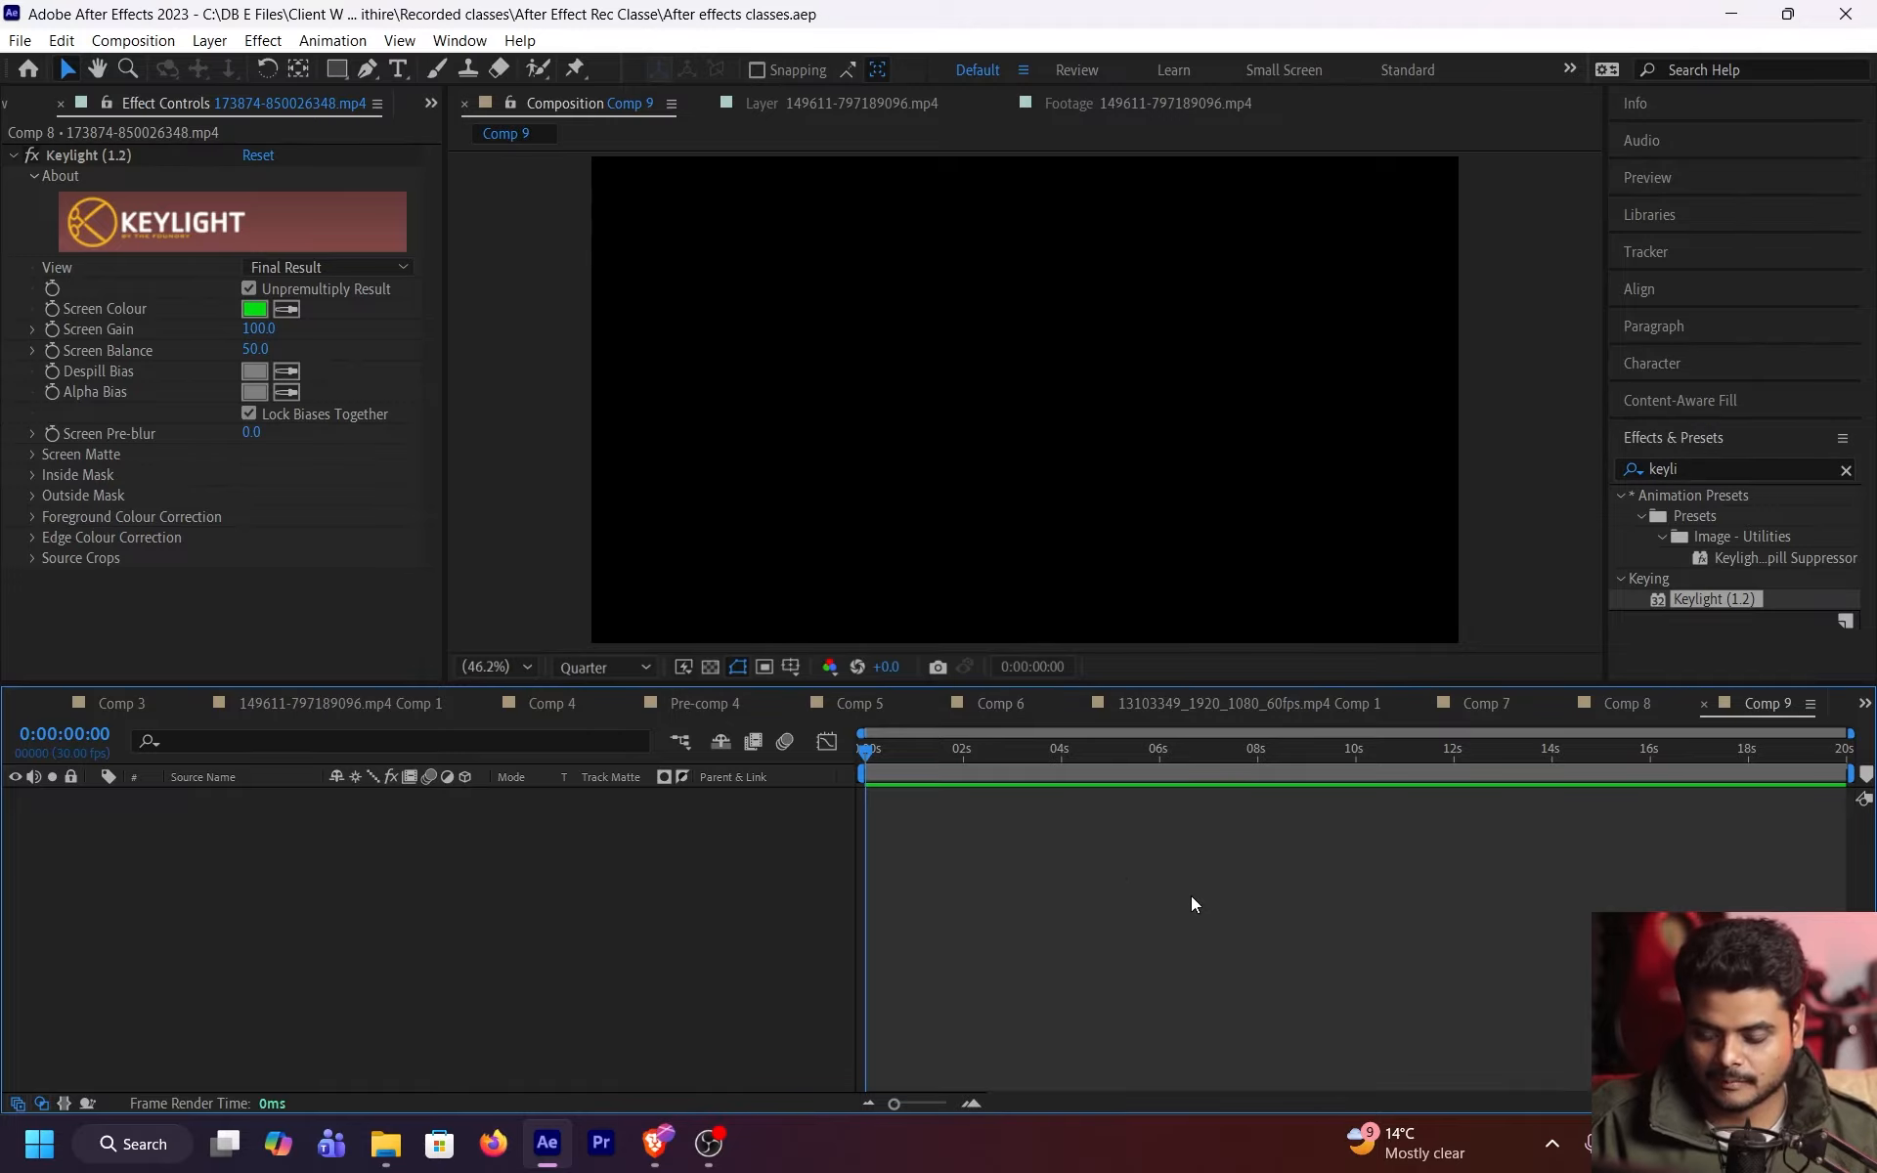
- Switch to Brave, open Gemini in a new tab, choose image creation and begin the prompt with "cre"
{"action": "left_click", "coordinate": [655, 1142]}
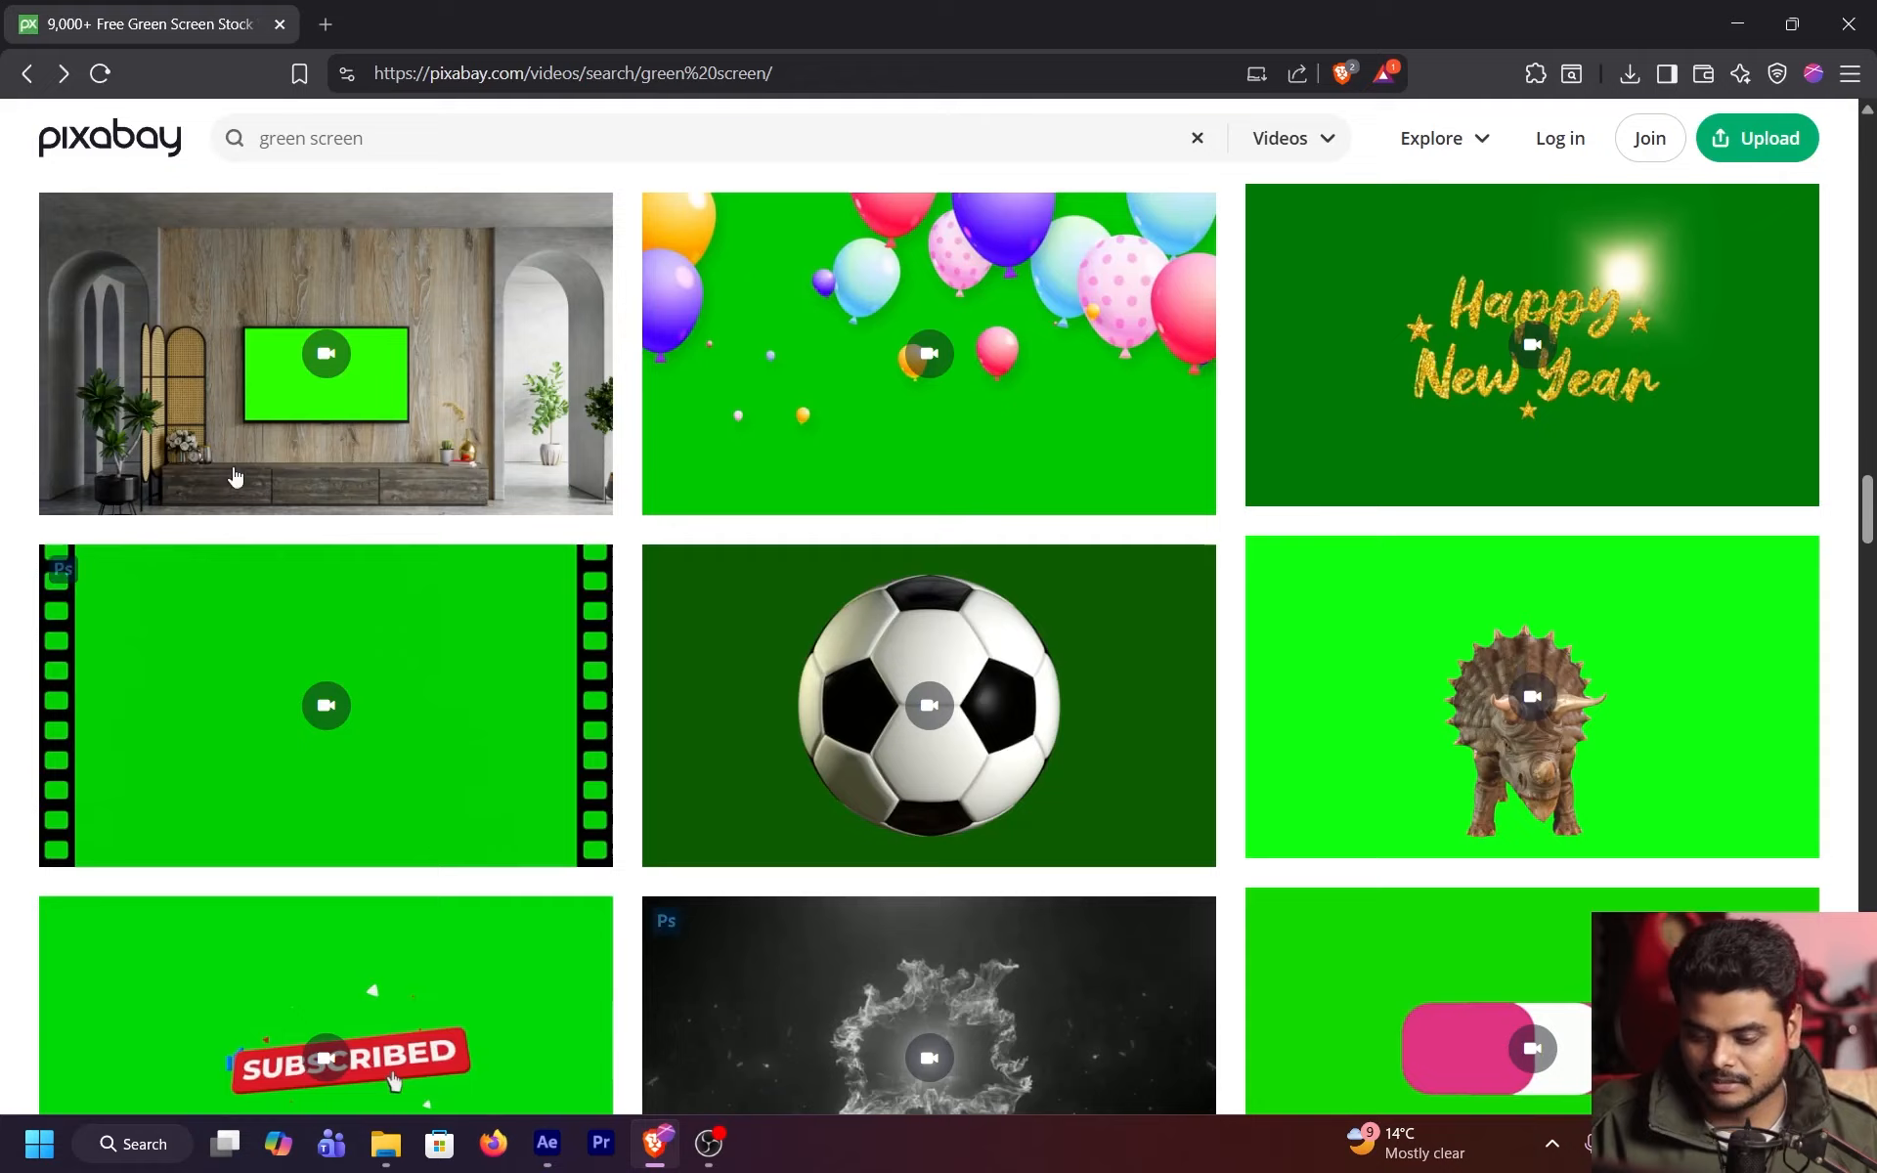
{"action": "left_click", "coordinate": [330, 25]}
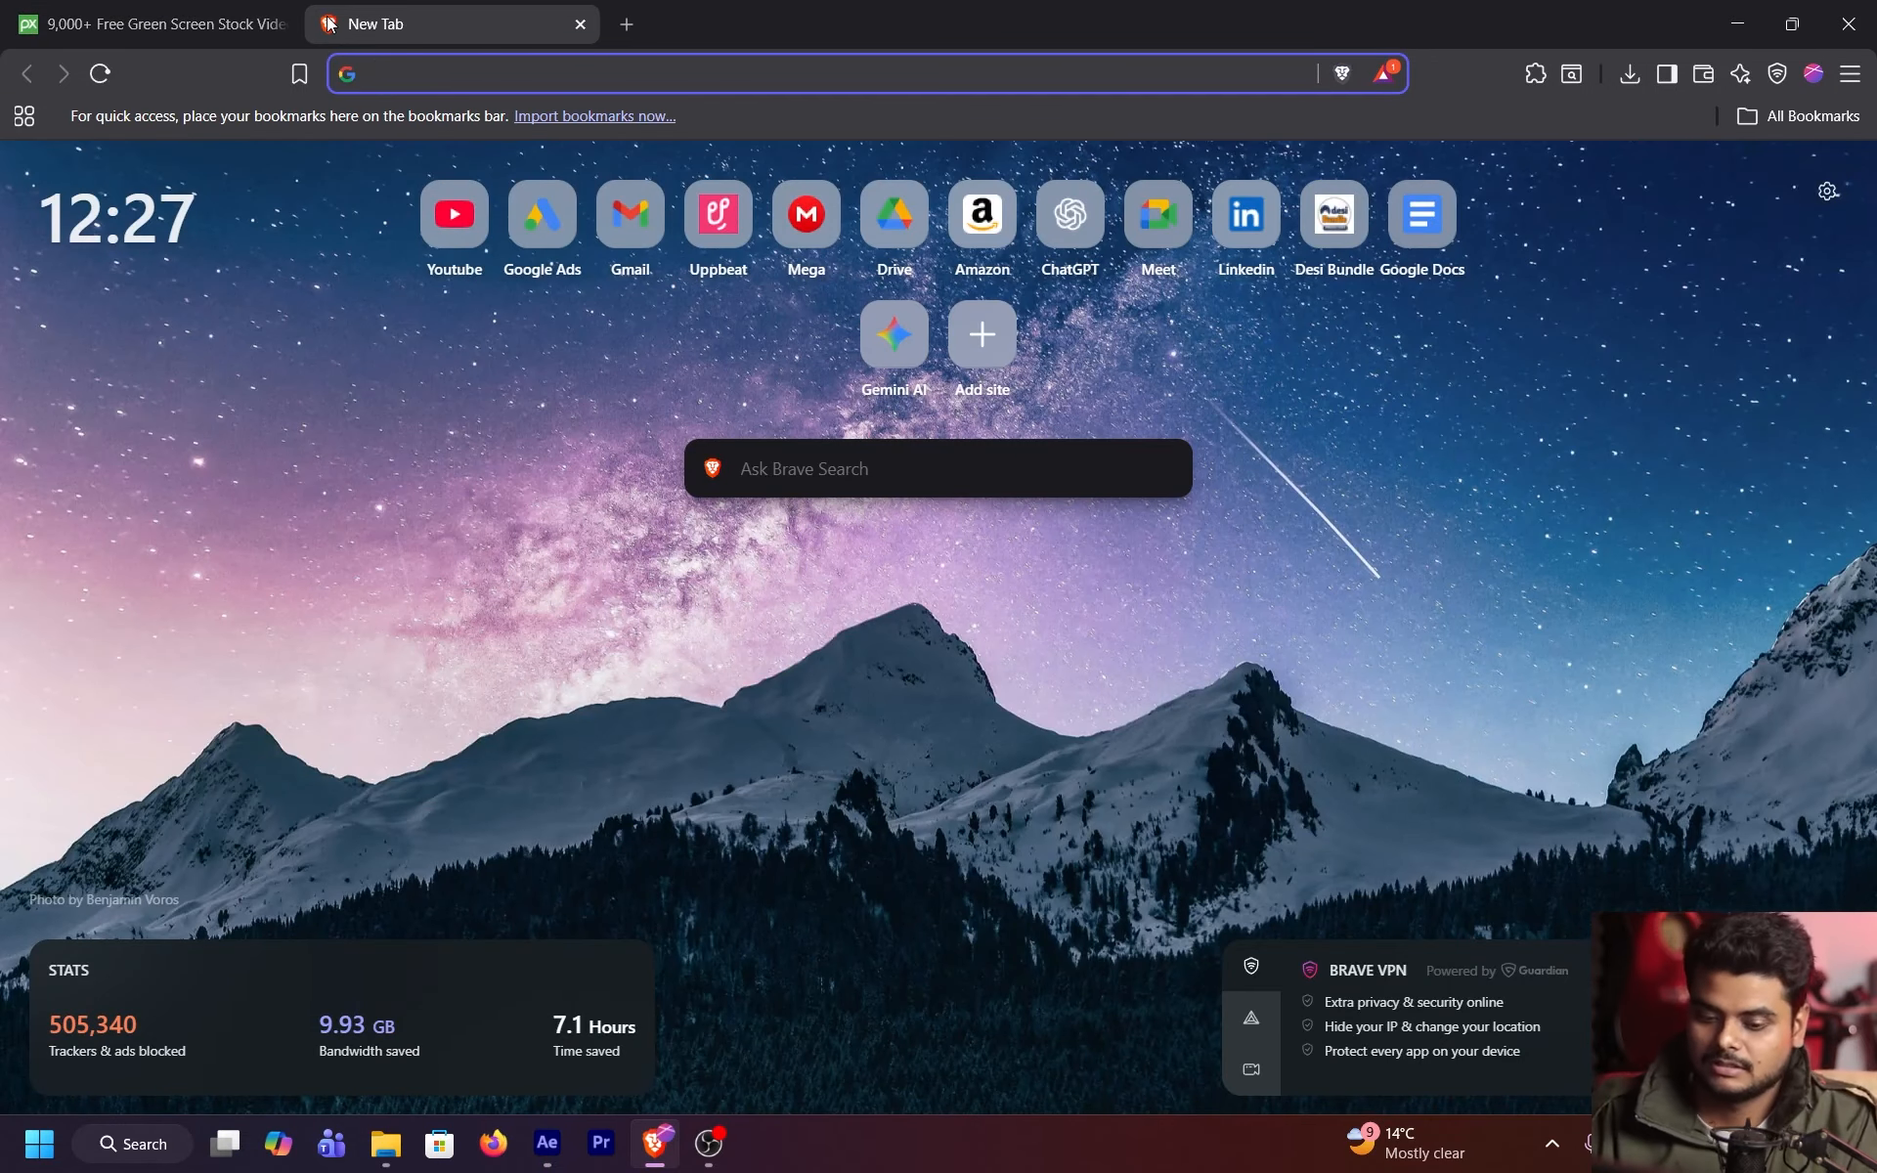
{"action": "left_click", "coordinate": [860, 350]}
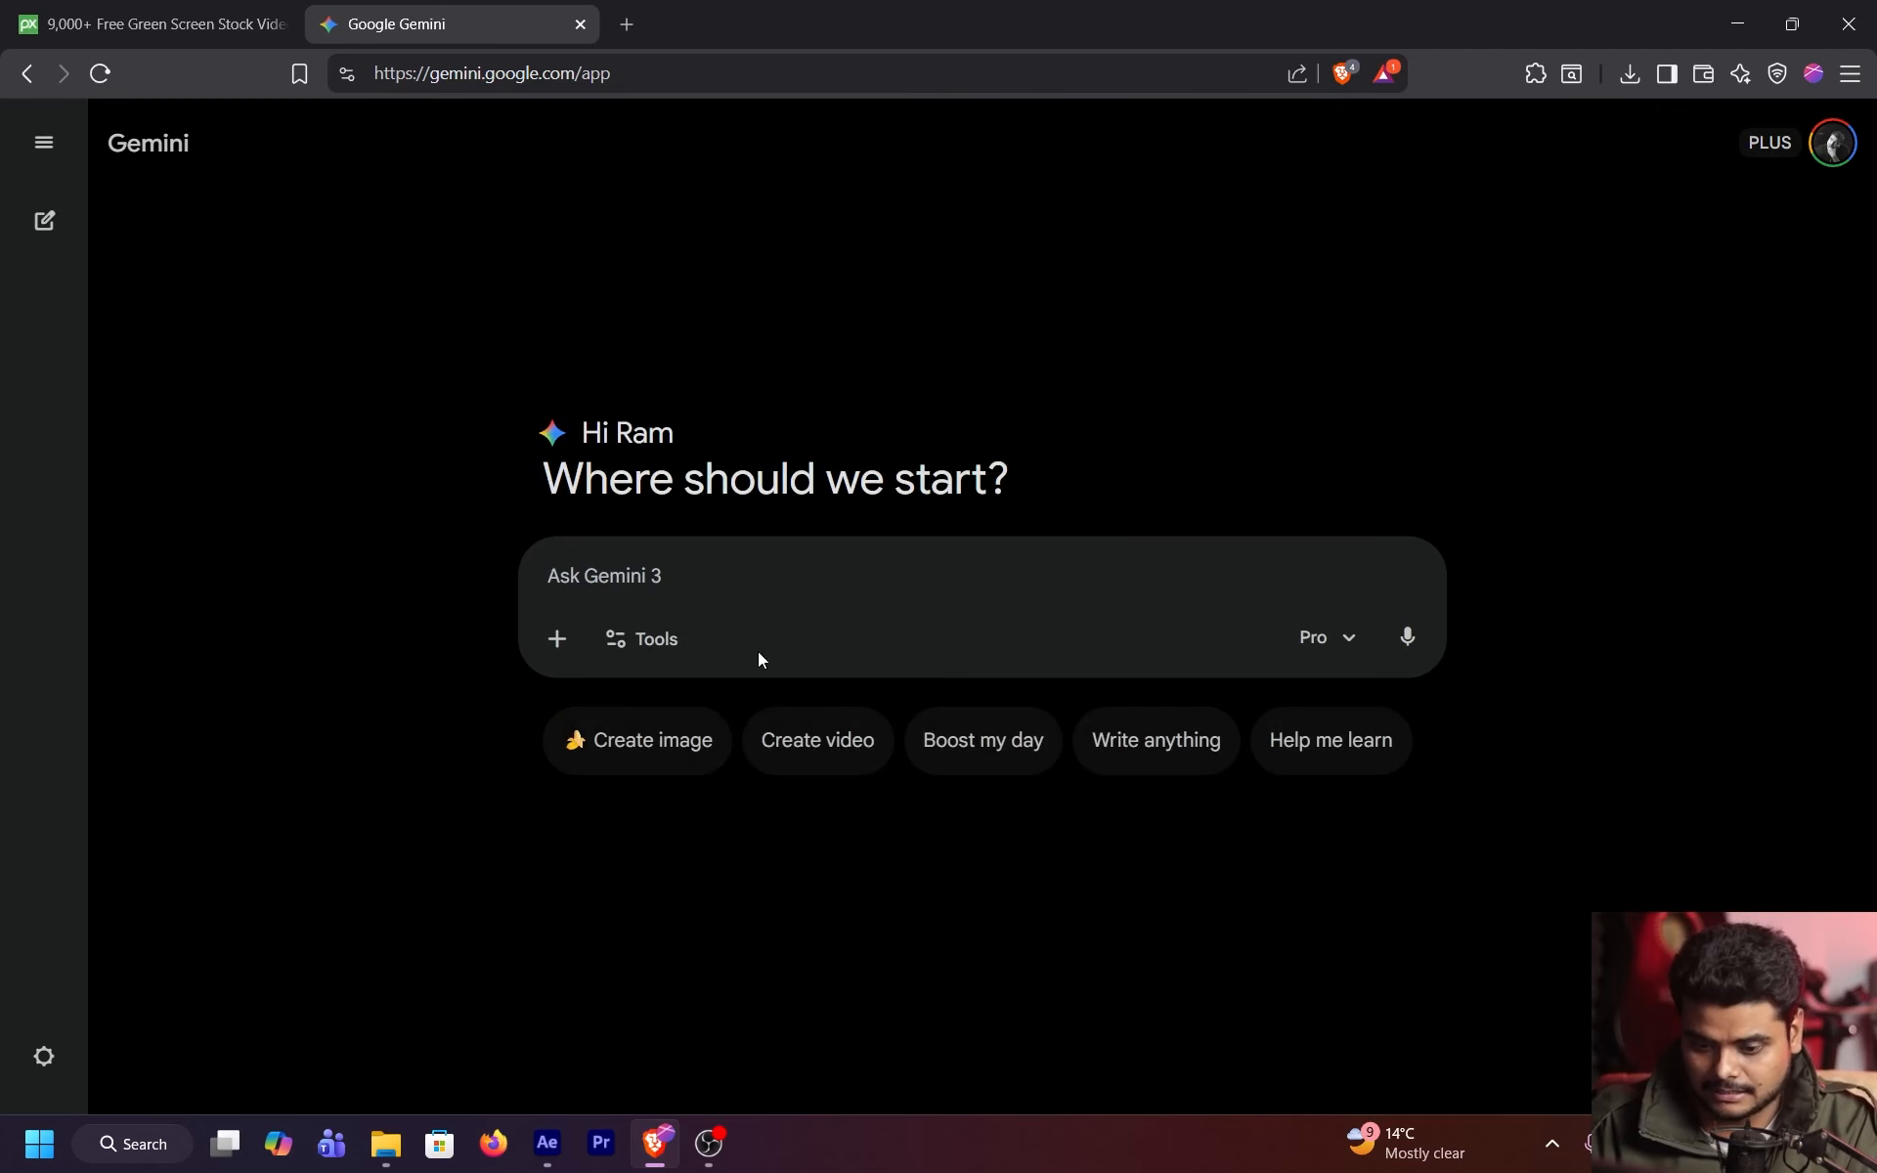
{"action": "left_click", "coordinate": [656, 751]}
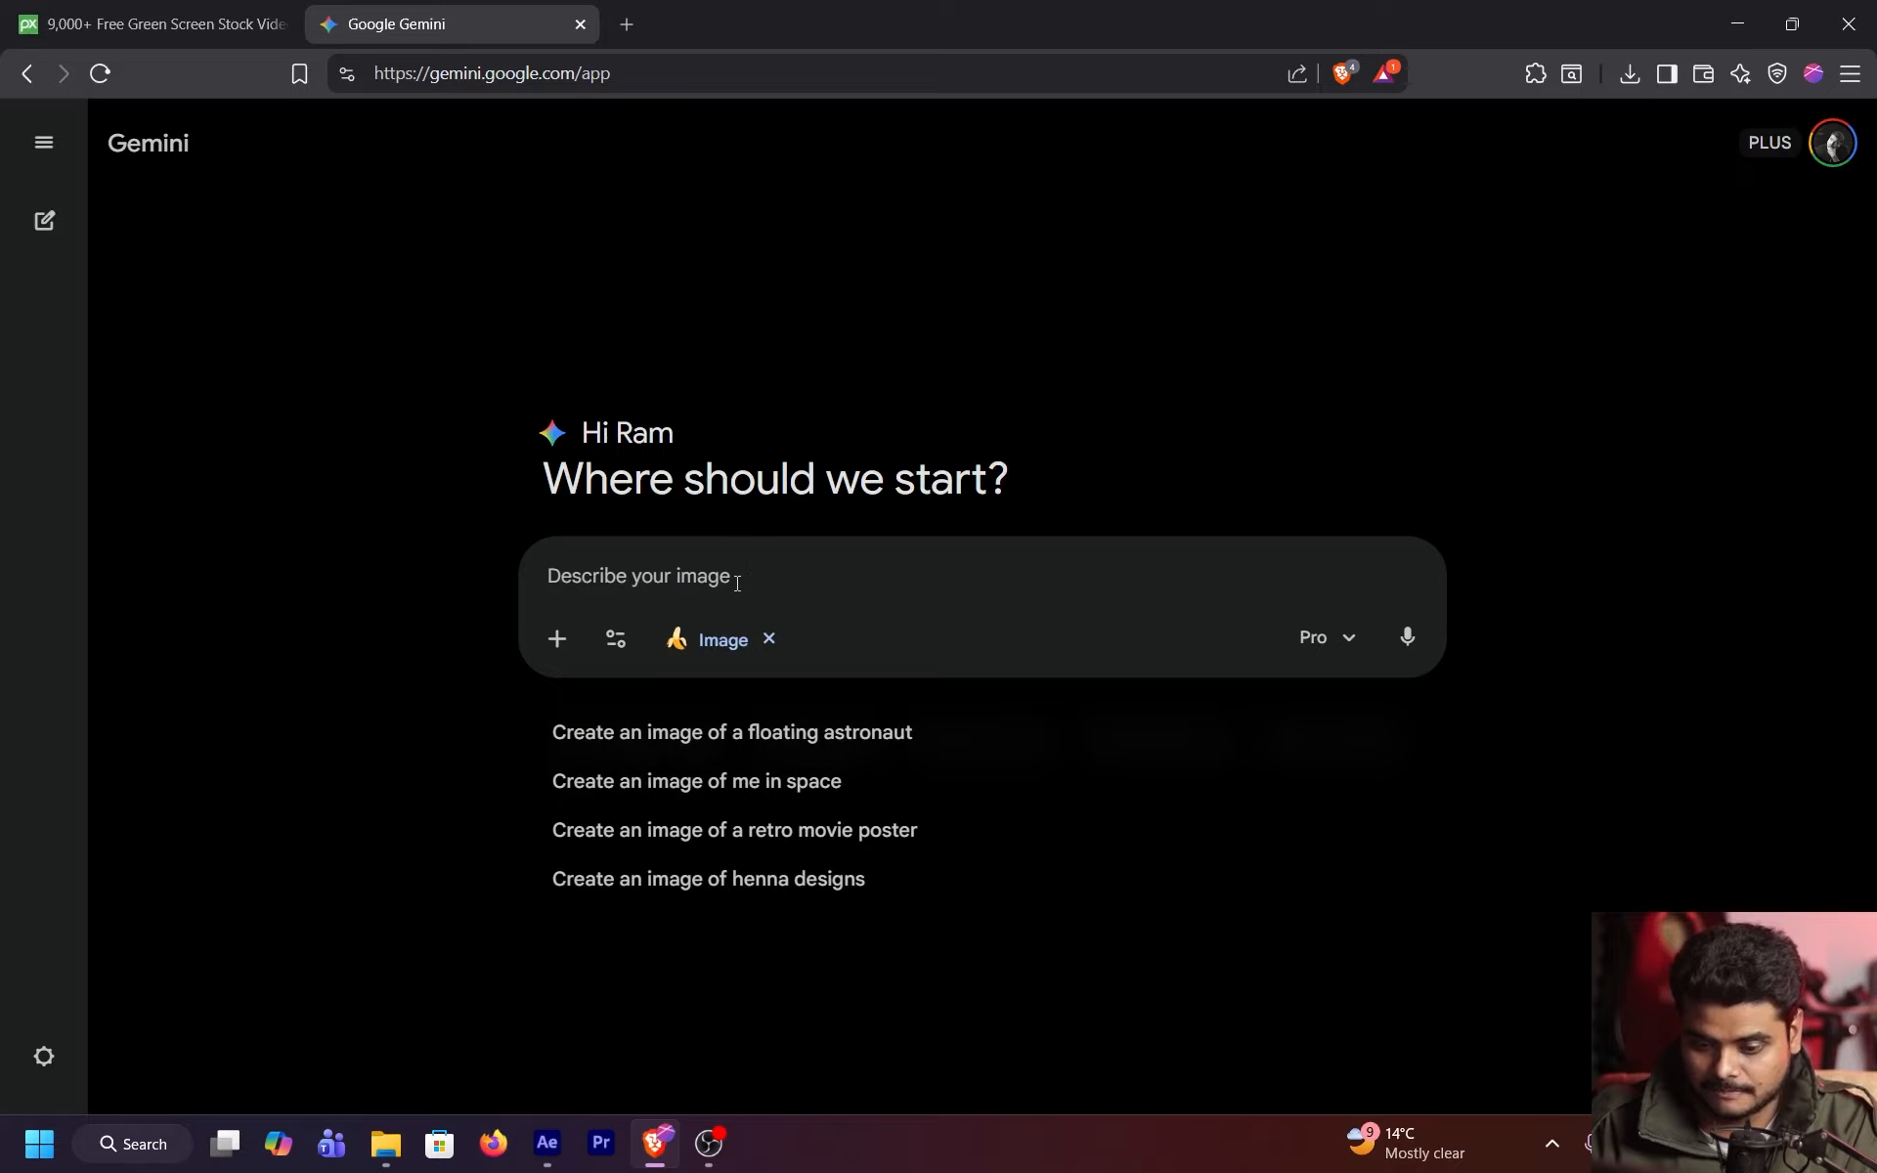
{"action": "type", "text": "crea"}
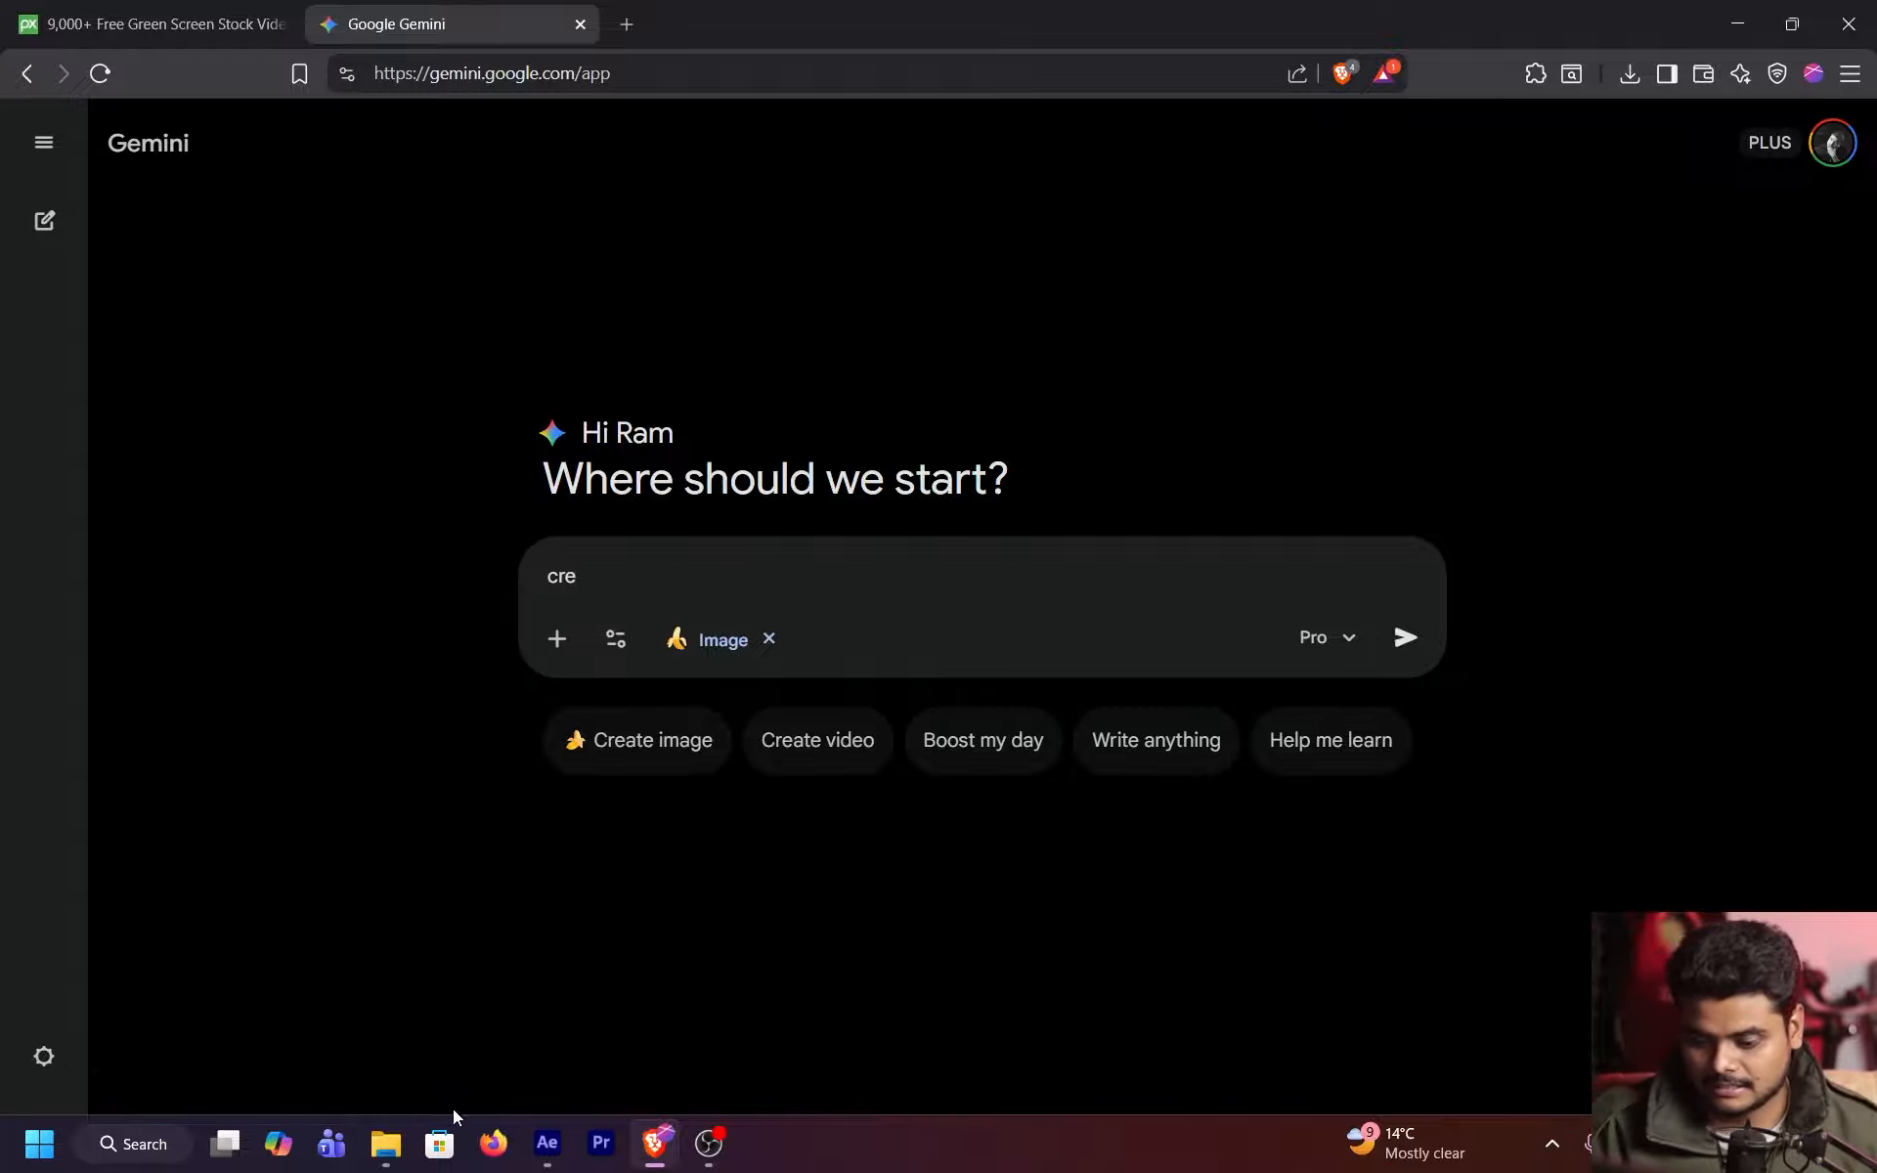
- Open the clip 13028566_1920_1080_30fps from the Downloads folder in File Explorer to view it
{"action": "left_click", "coordinate": [387, 1144]}
{"action": "left_click", "coordinate": [543, 250]}
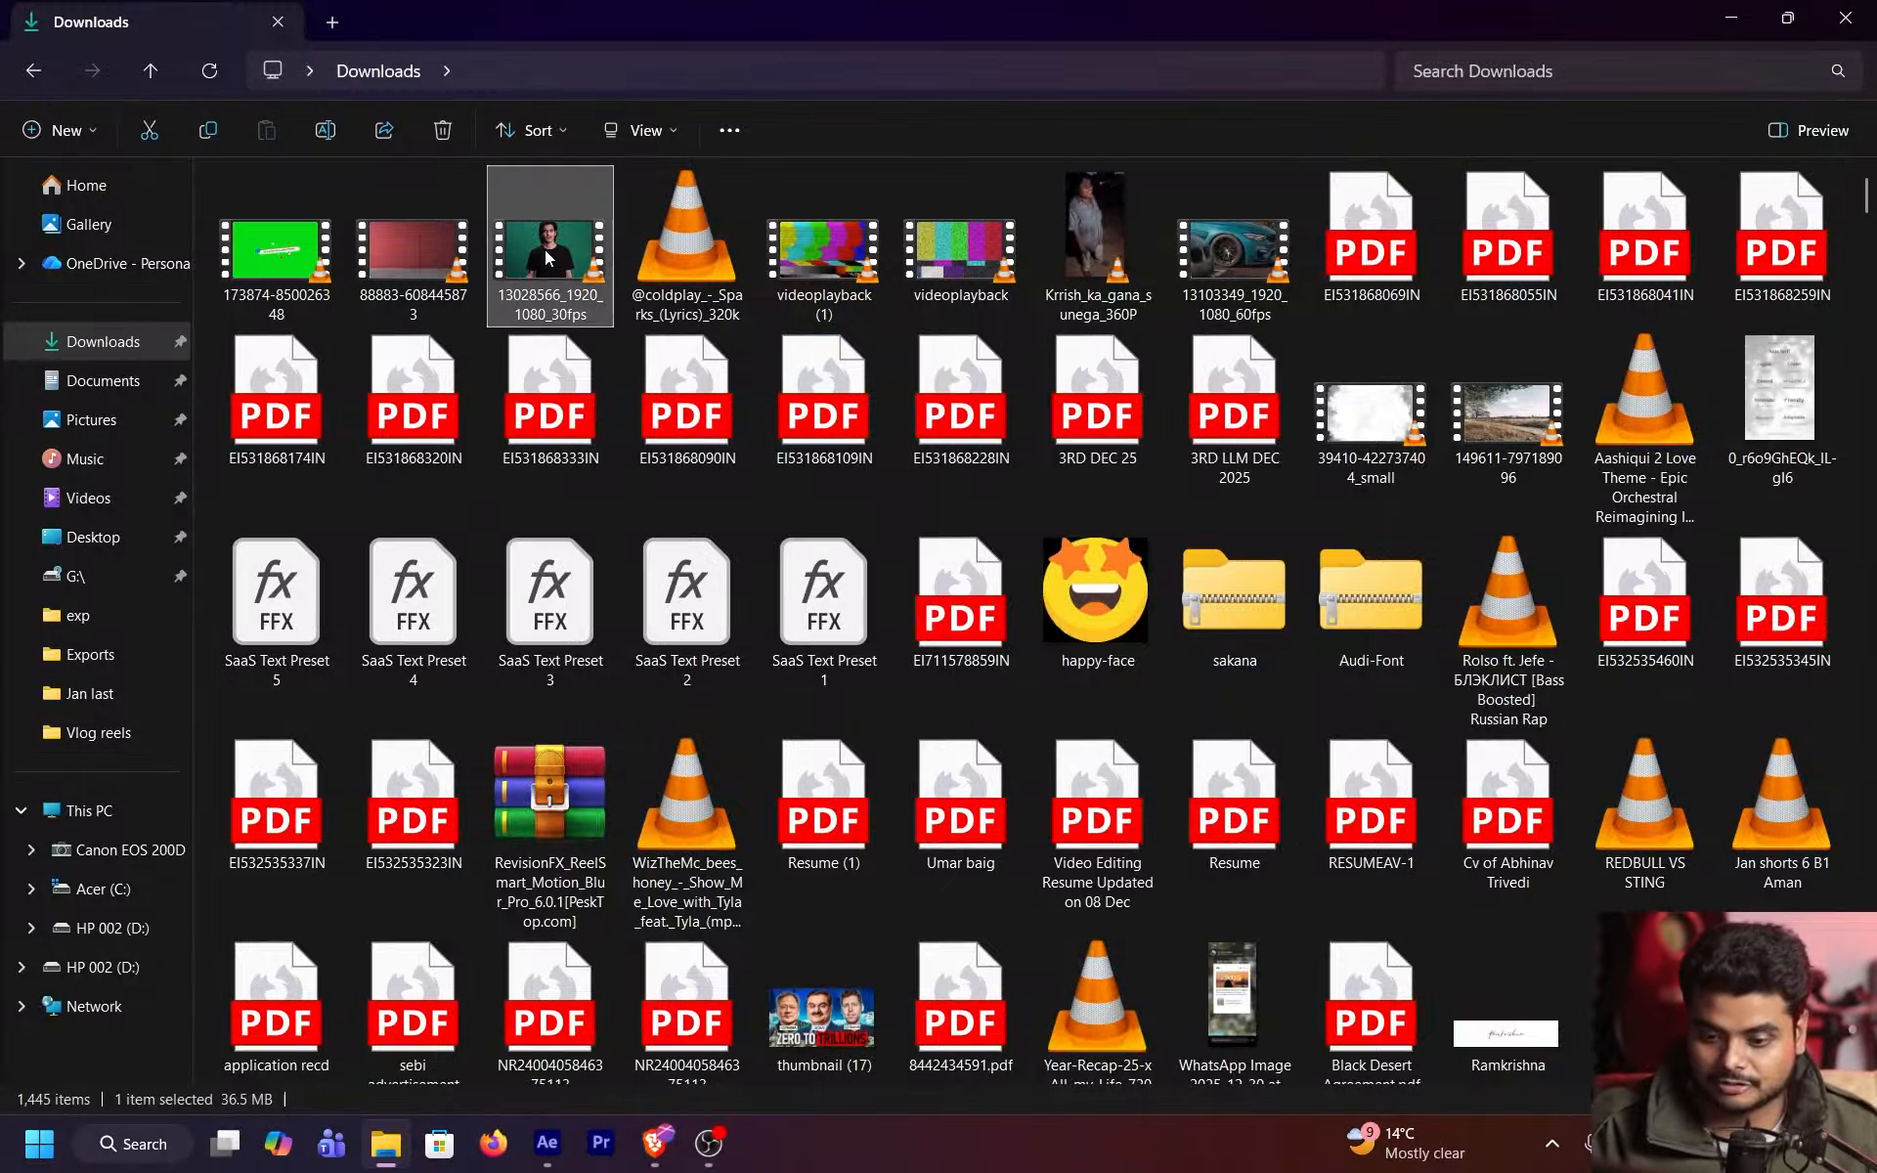
{"action": "double_click", "coordinate": [544, 249]}
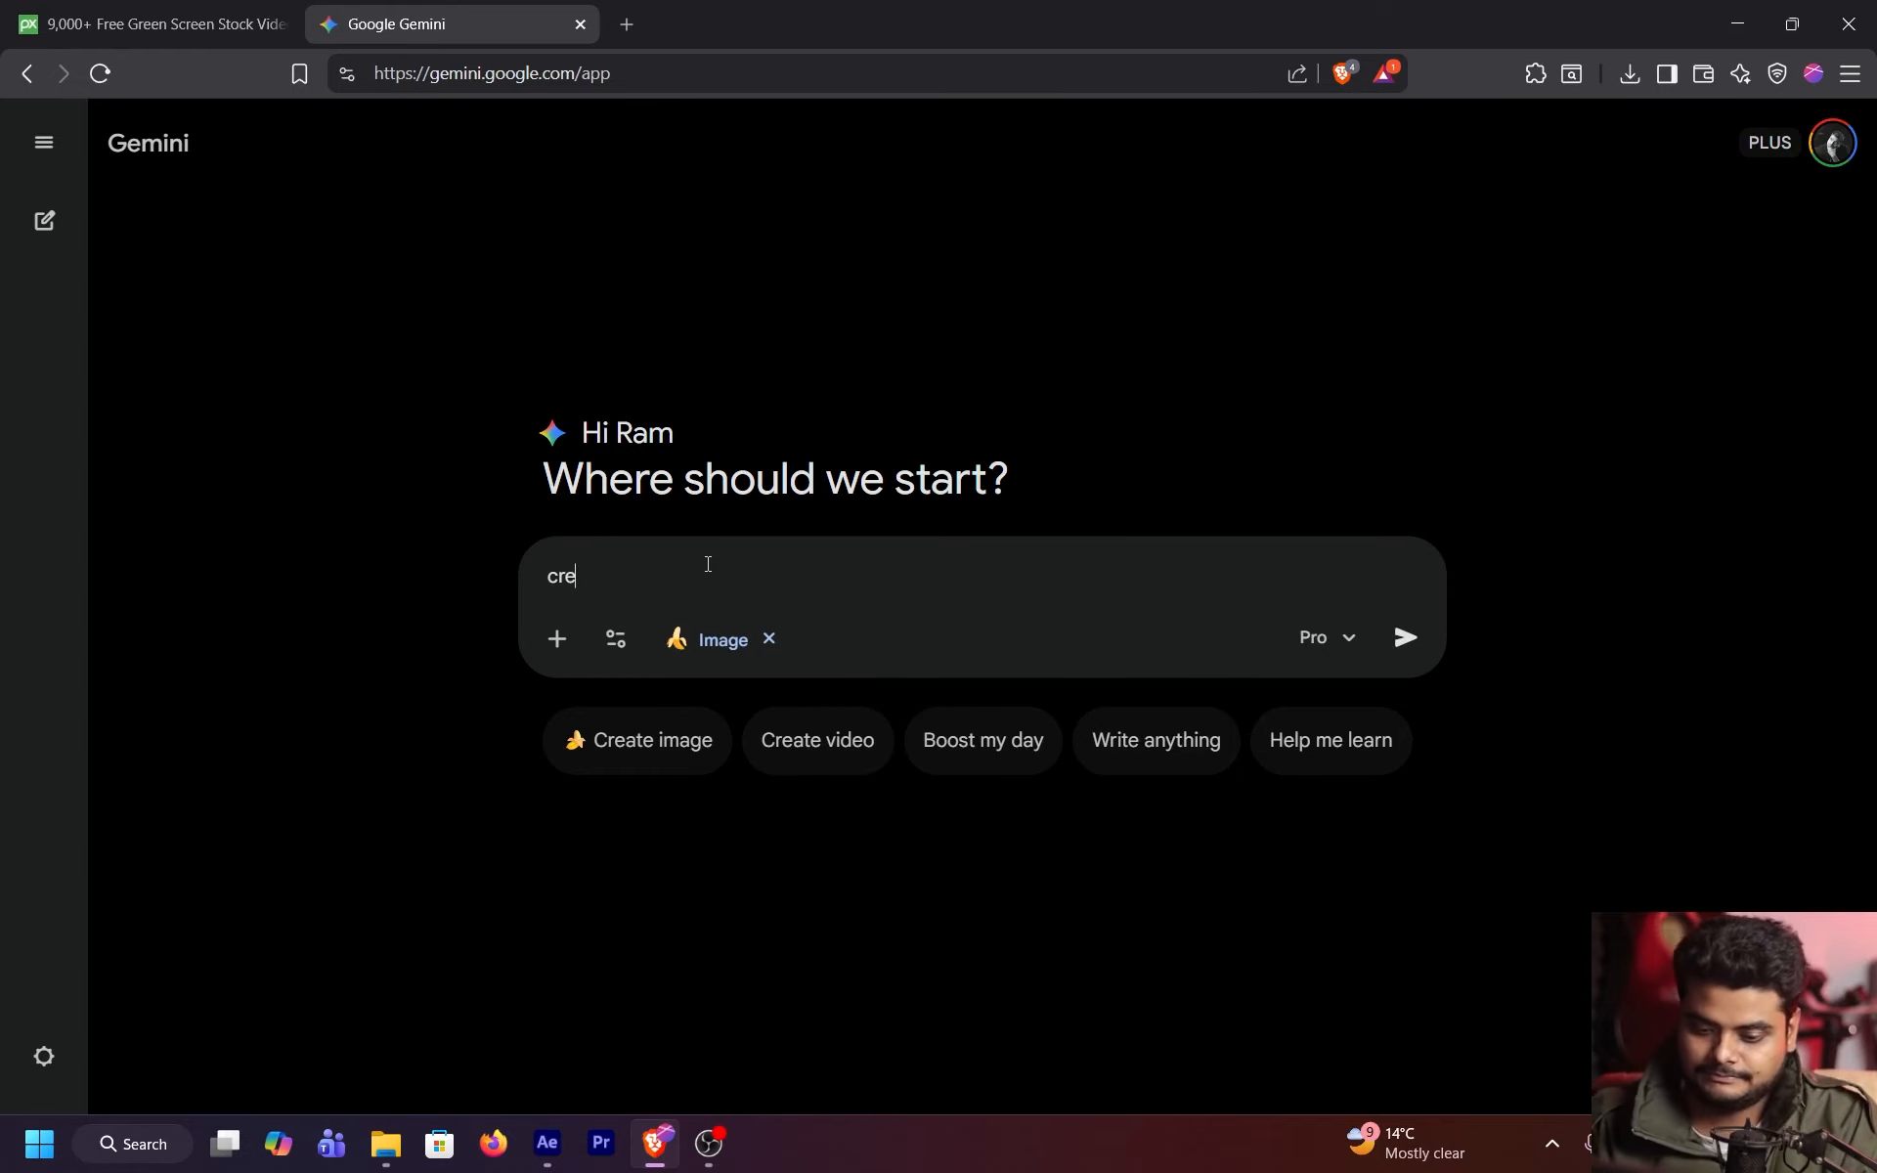
- Complete the prompt's opening to read "create an office background for green screen, where will add the subject"
{"action": "type", "text": "ate "}
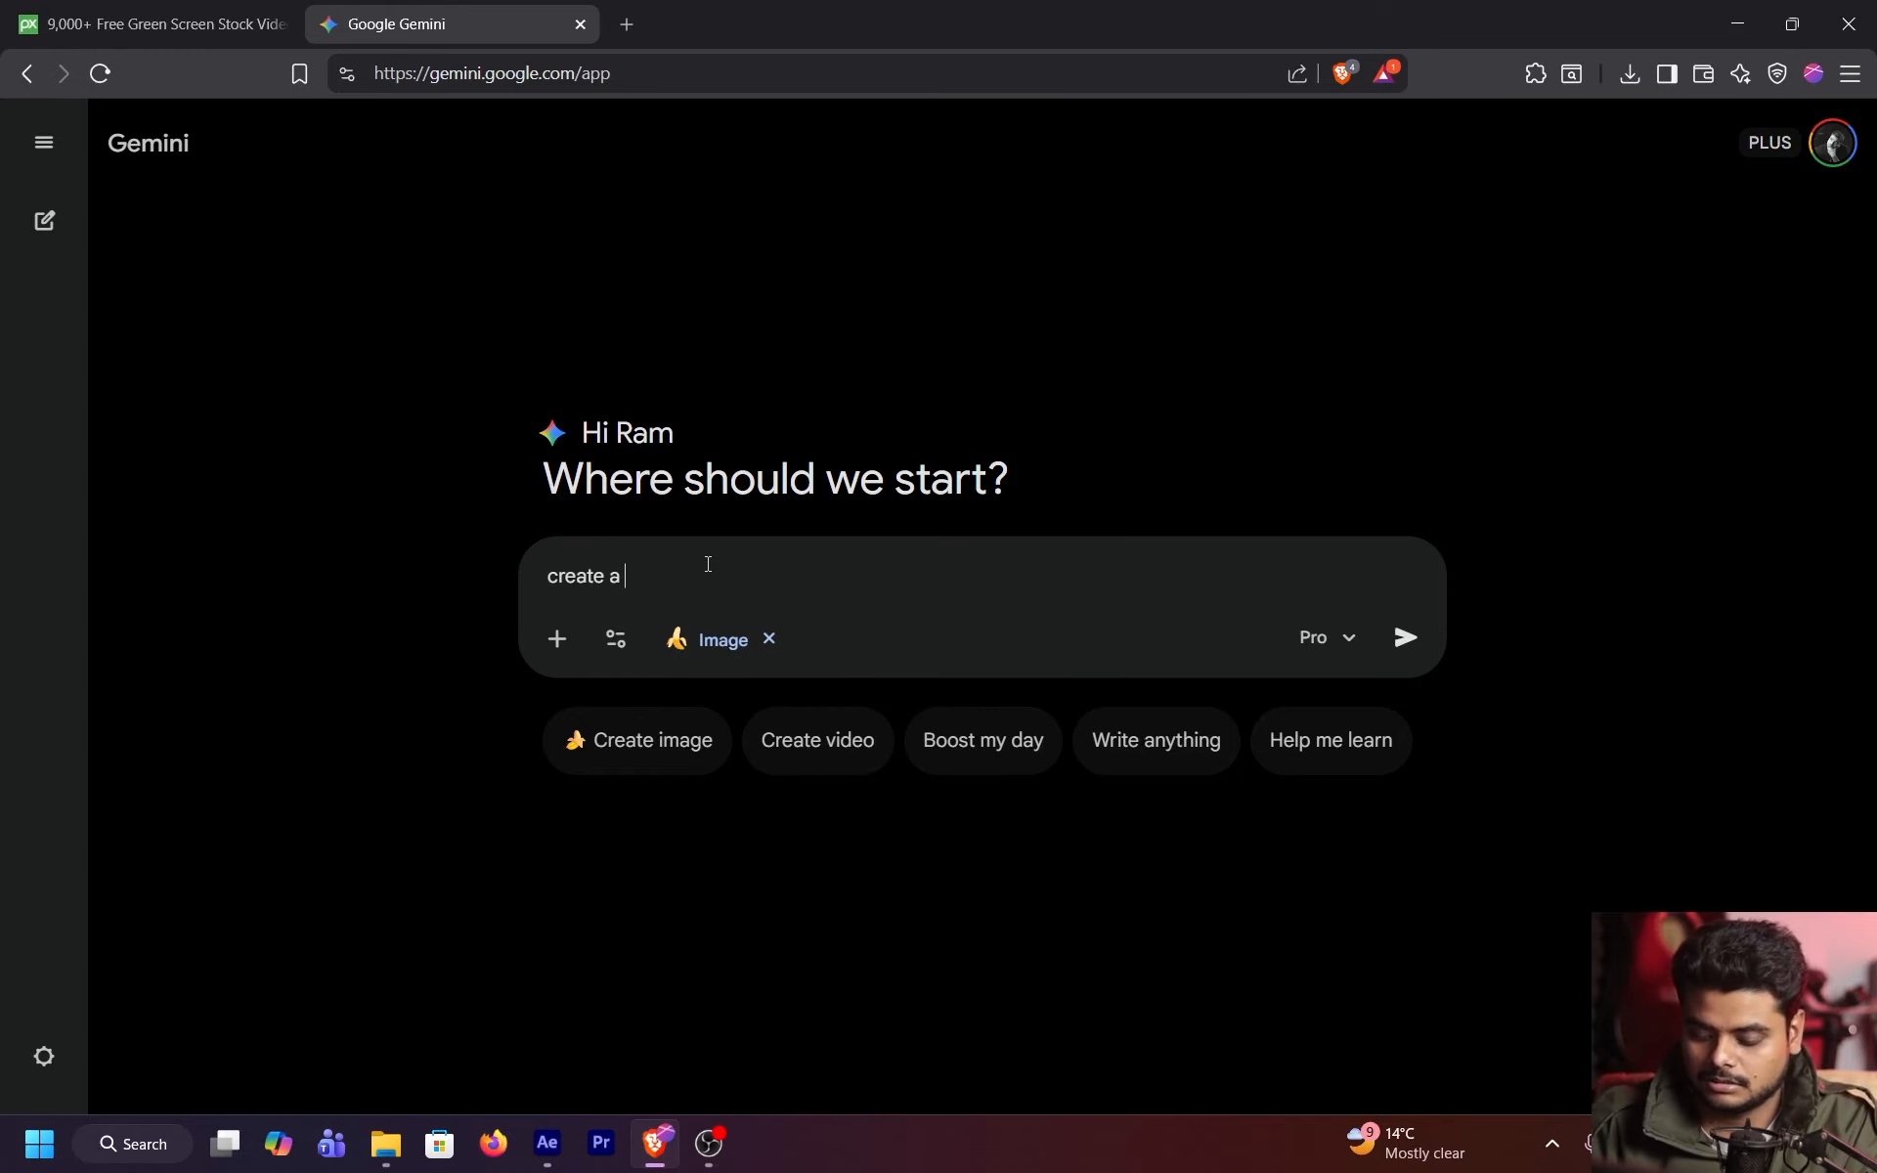
{"action": "type", "text": "an"}
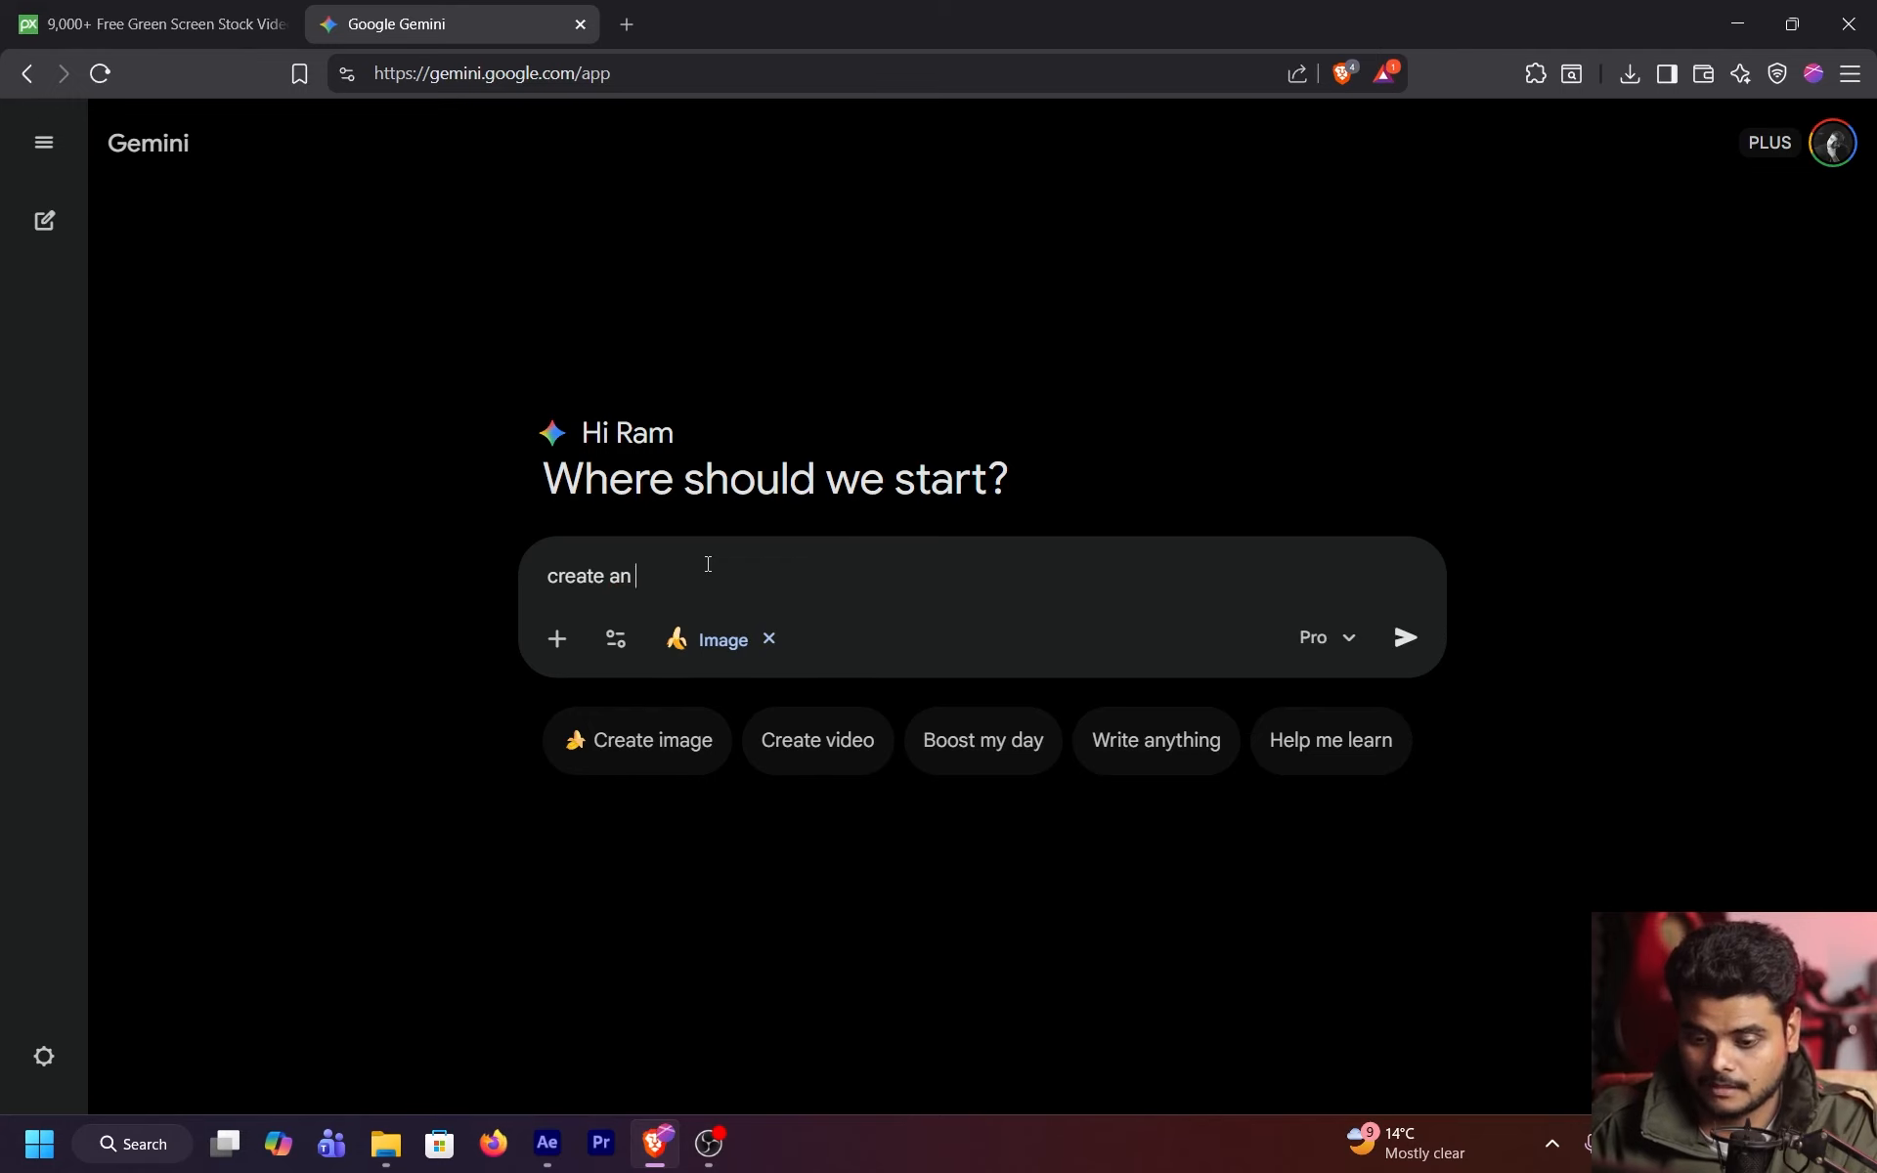
{"action": "type", "text": "m office bac"}
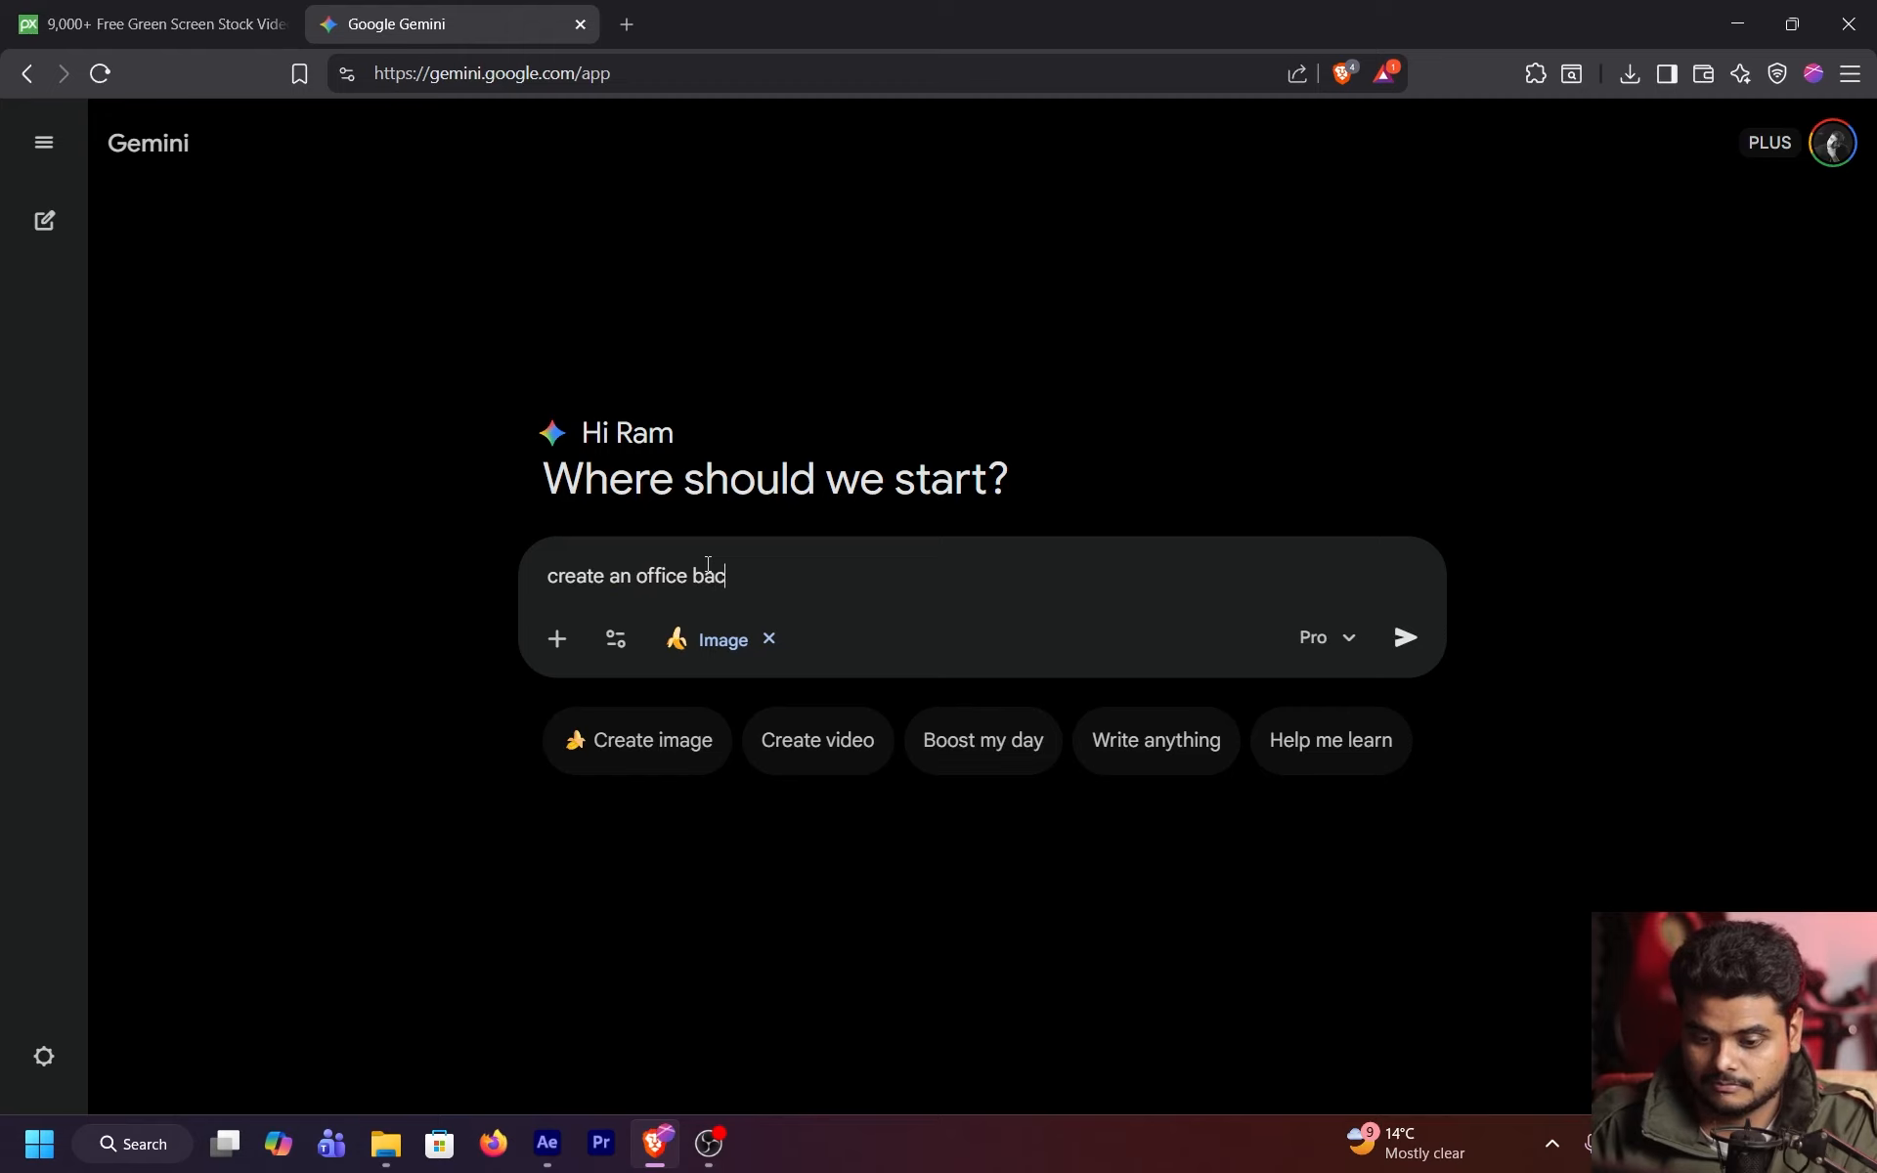
{"action": "type", "text": "kground "}
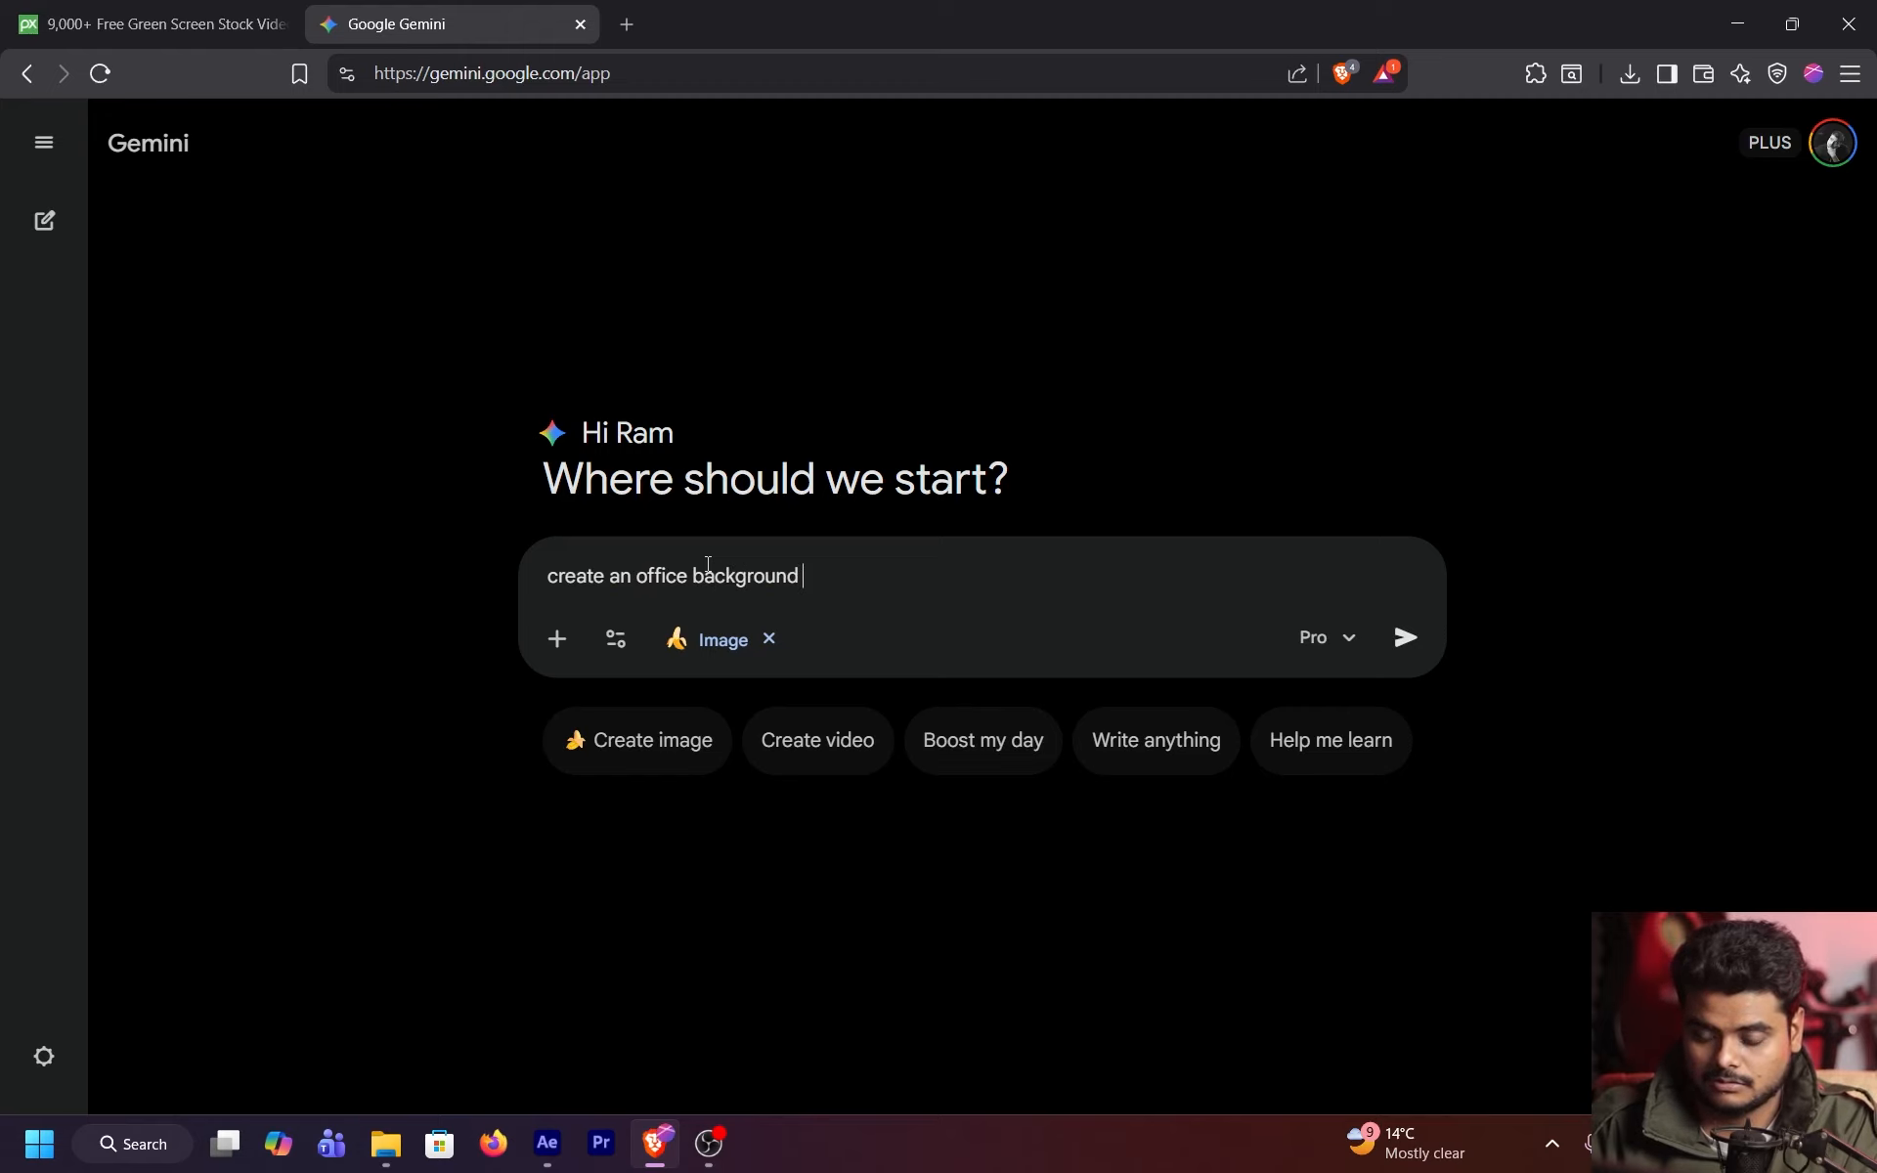
{"action": "type", "text": "for ar gr"}
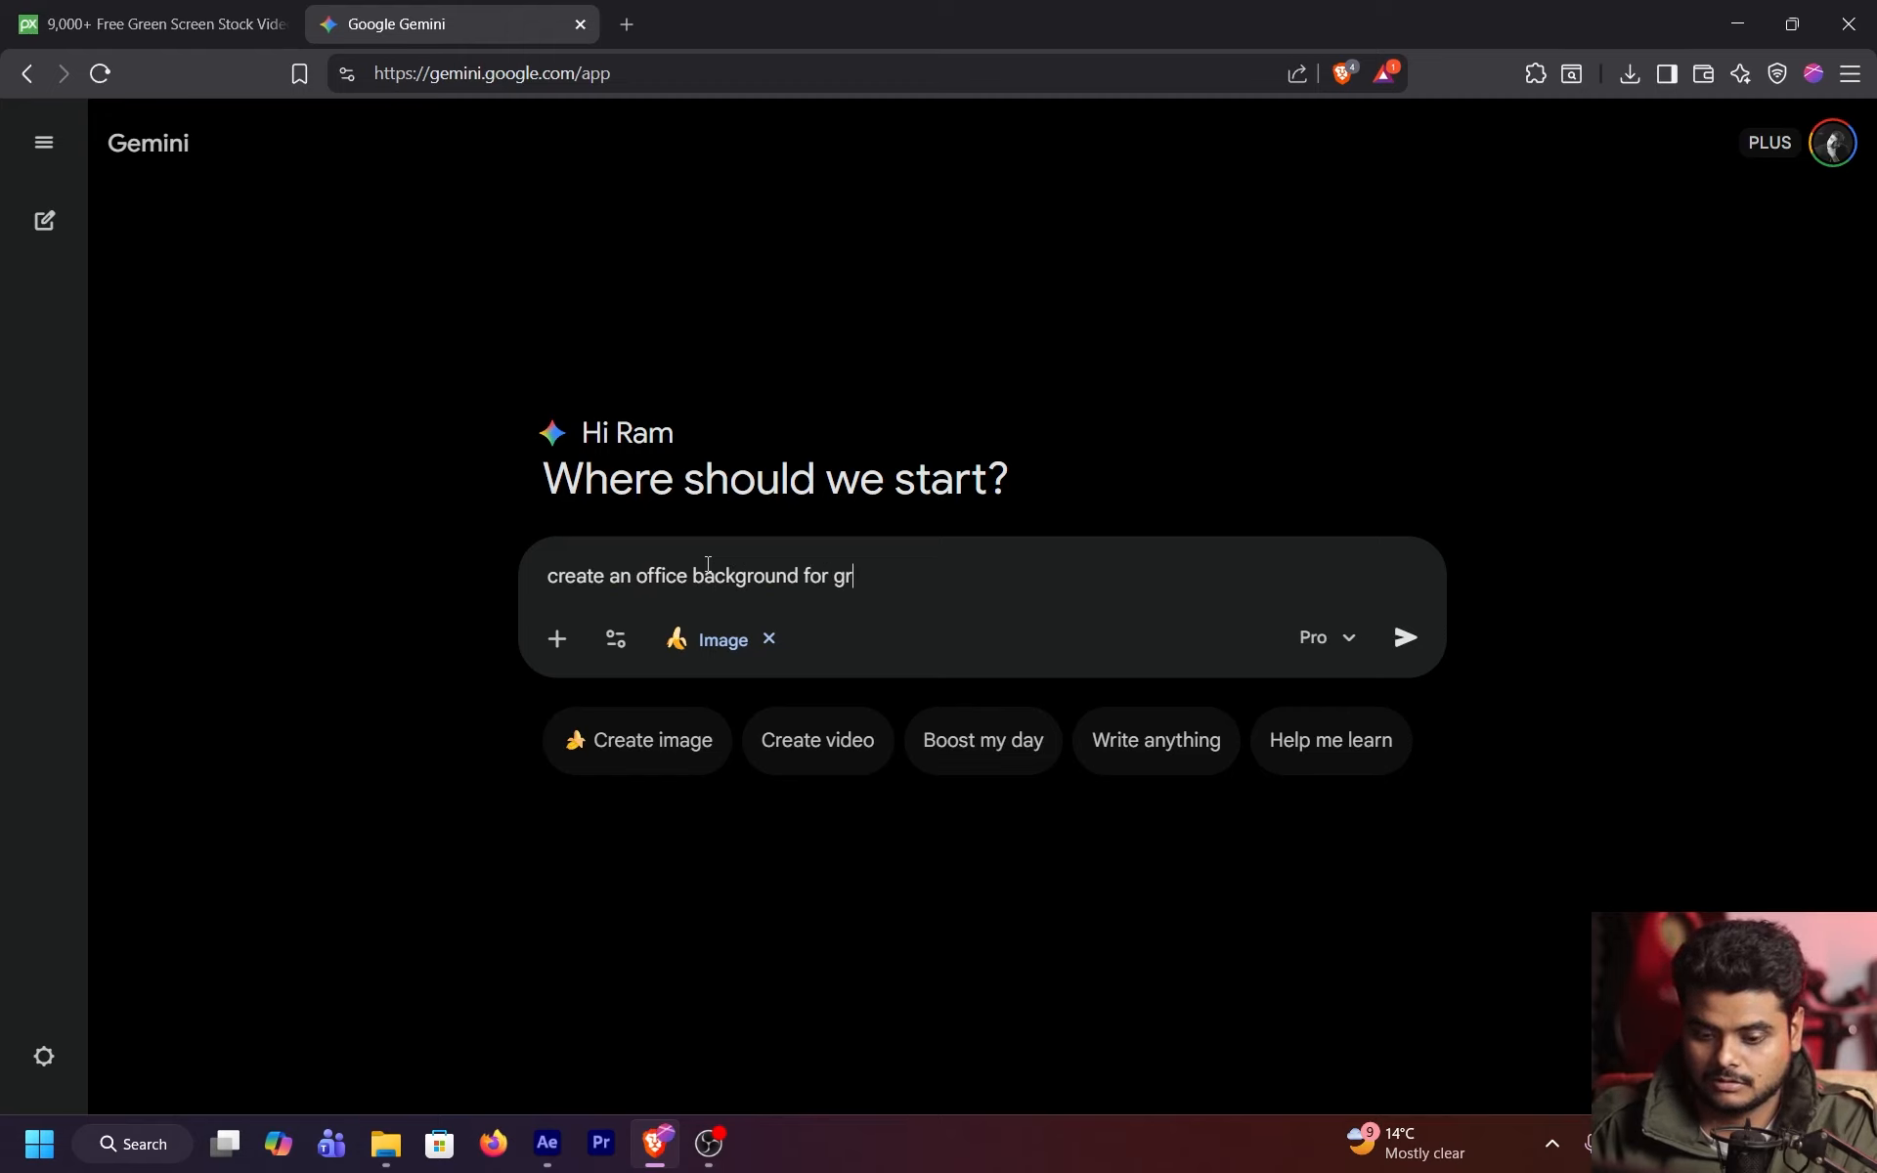
{"action": "type", "text": "een screen"}
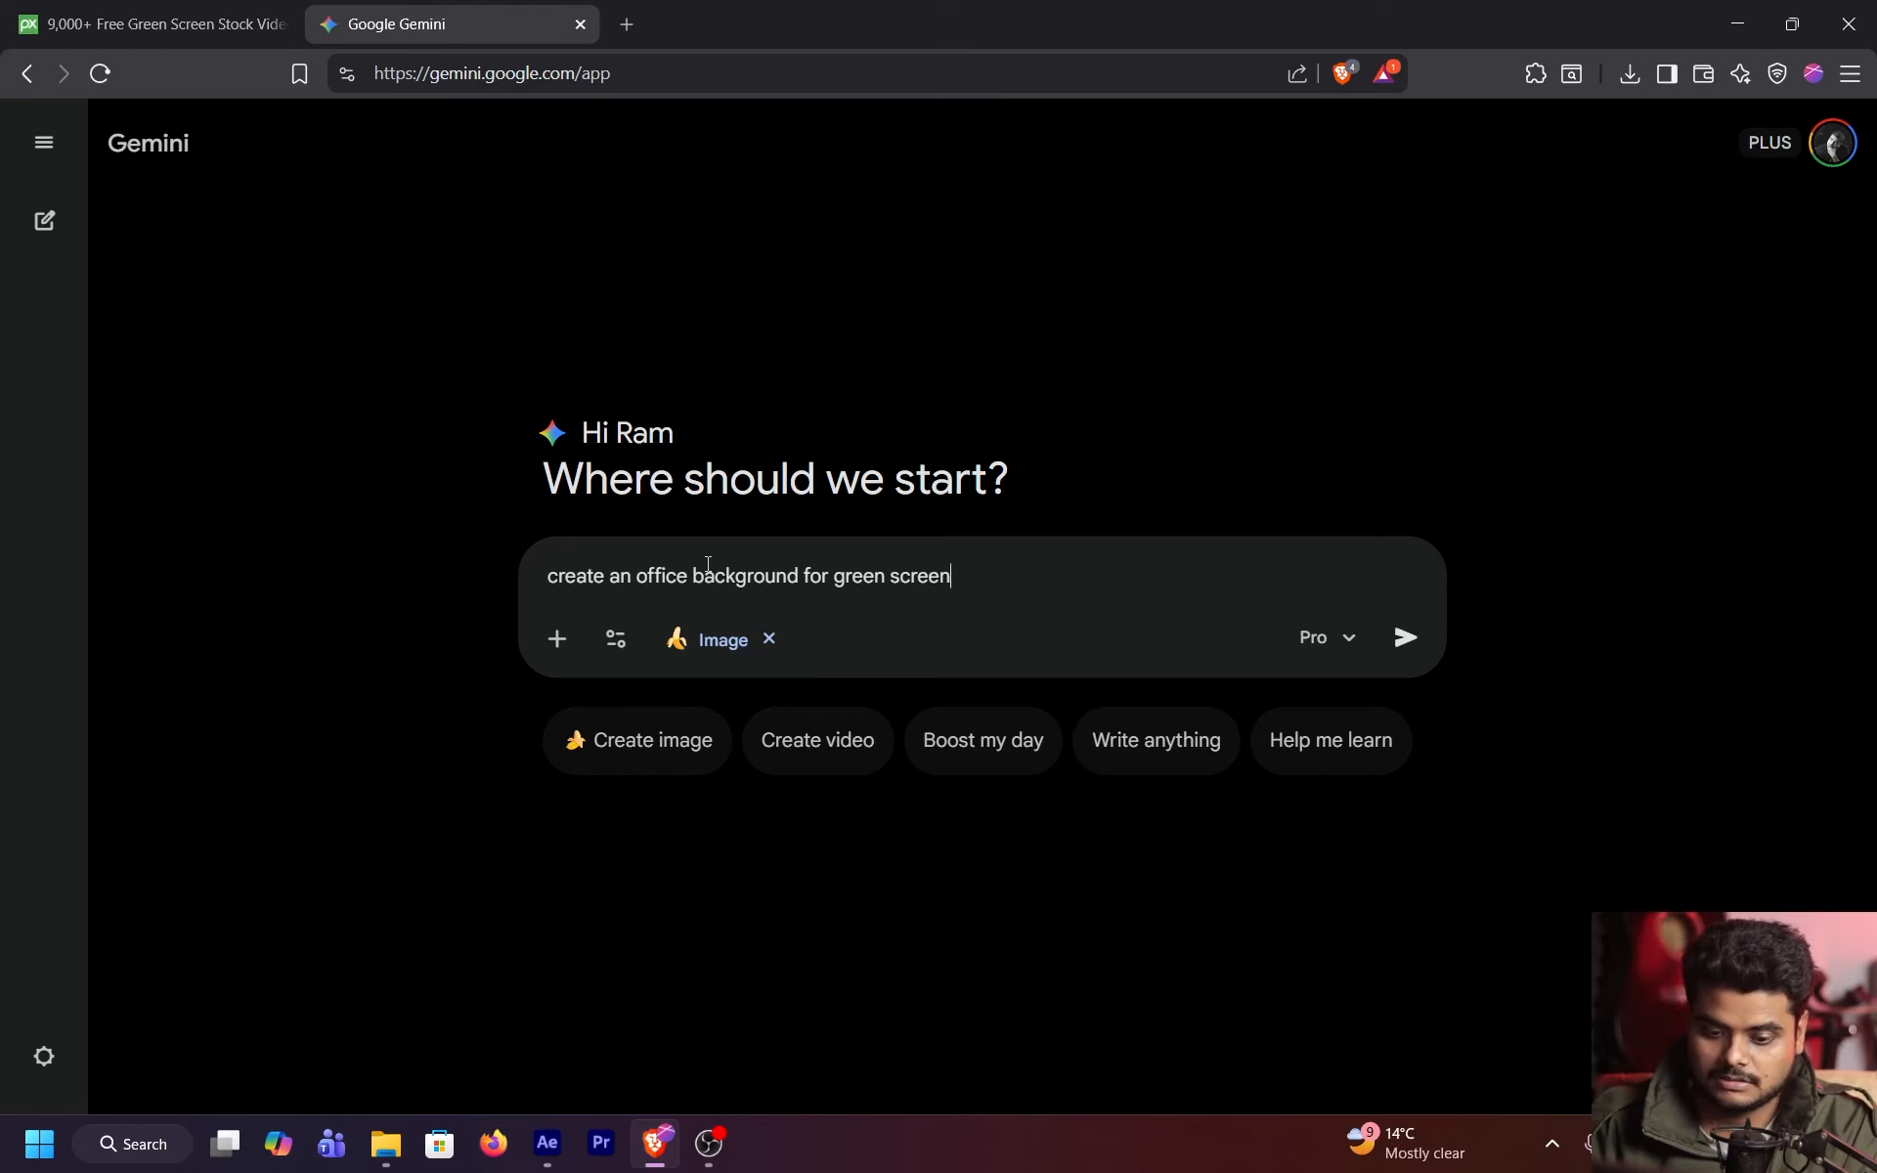
{"action": "type", "text": ", where i"}
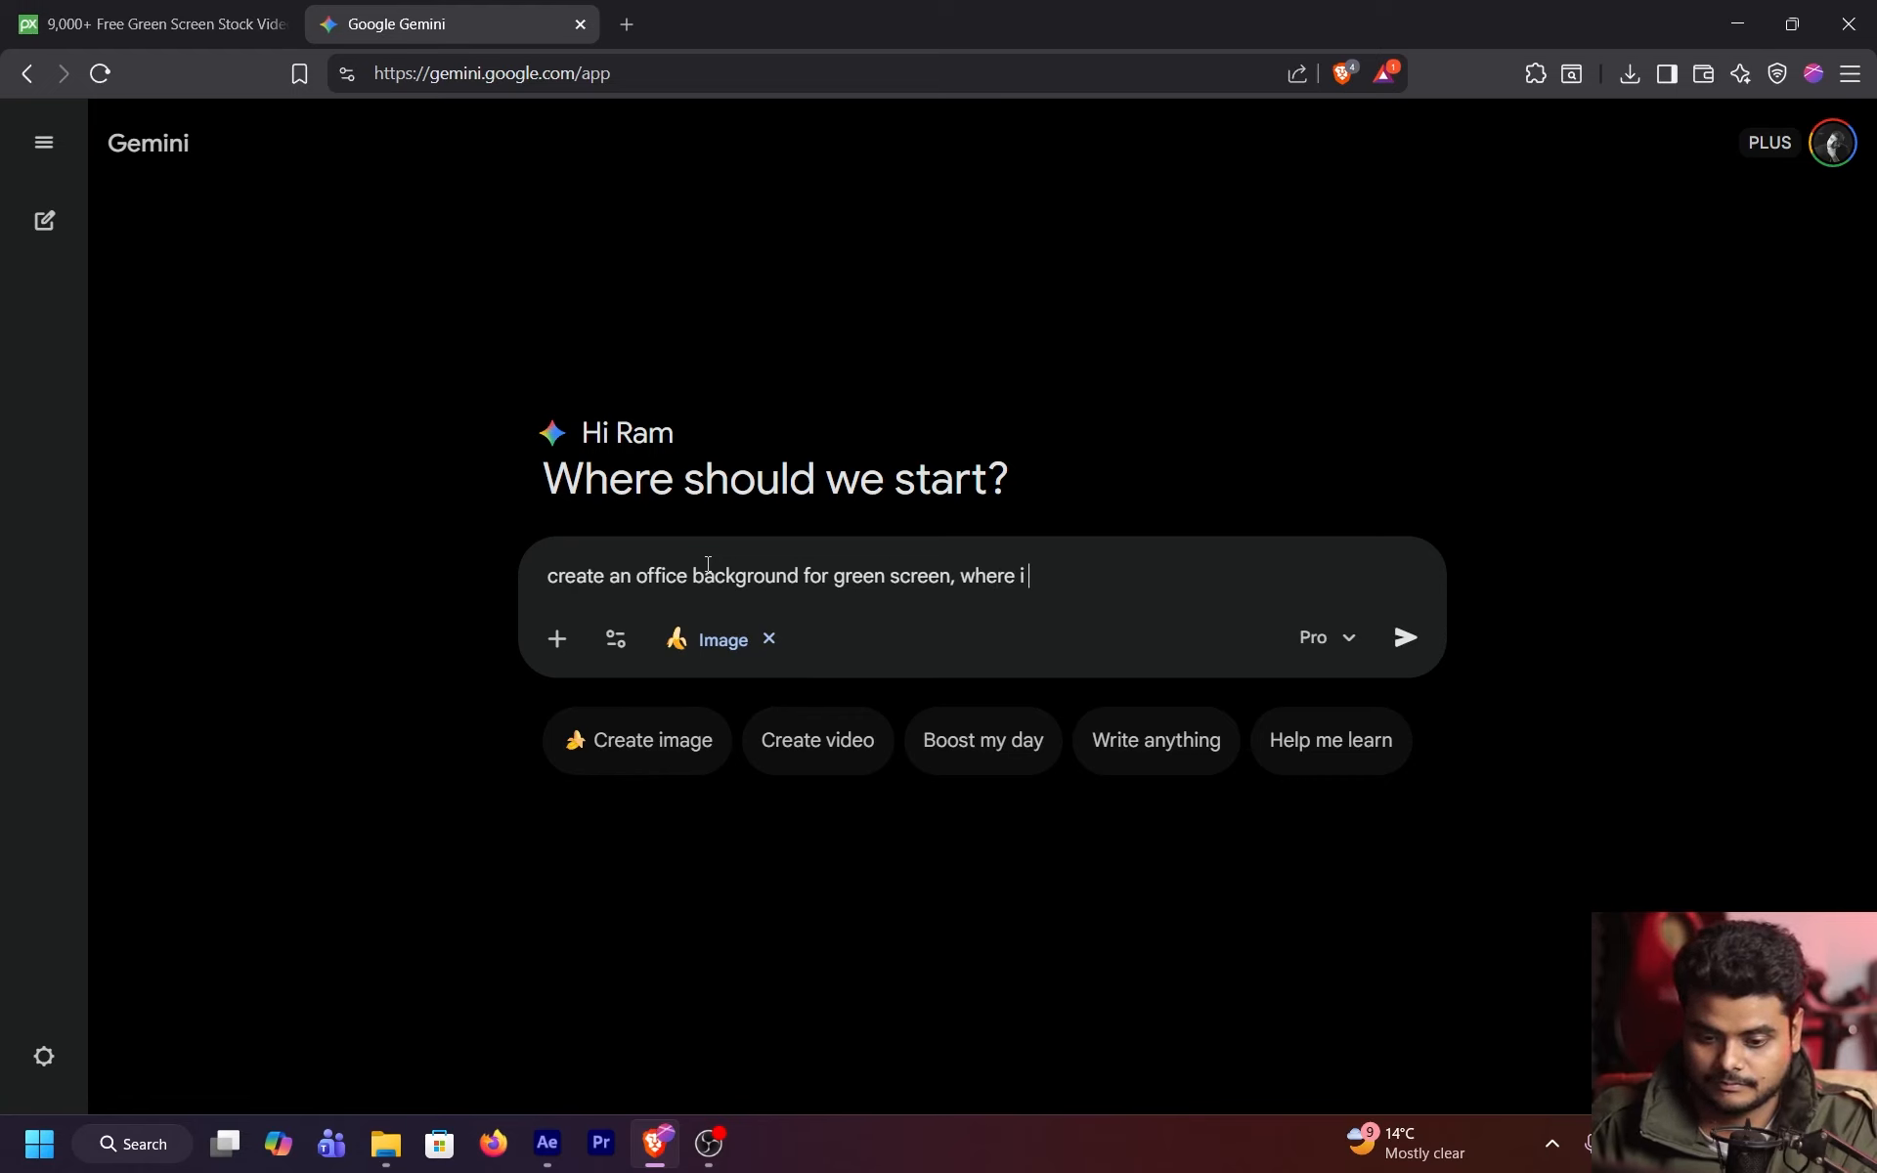
{"action": "type", "text": "wi"}
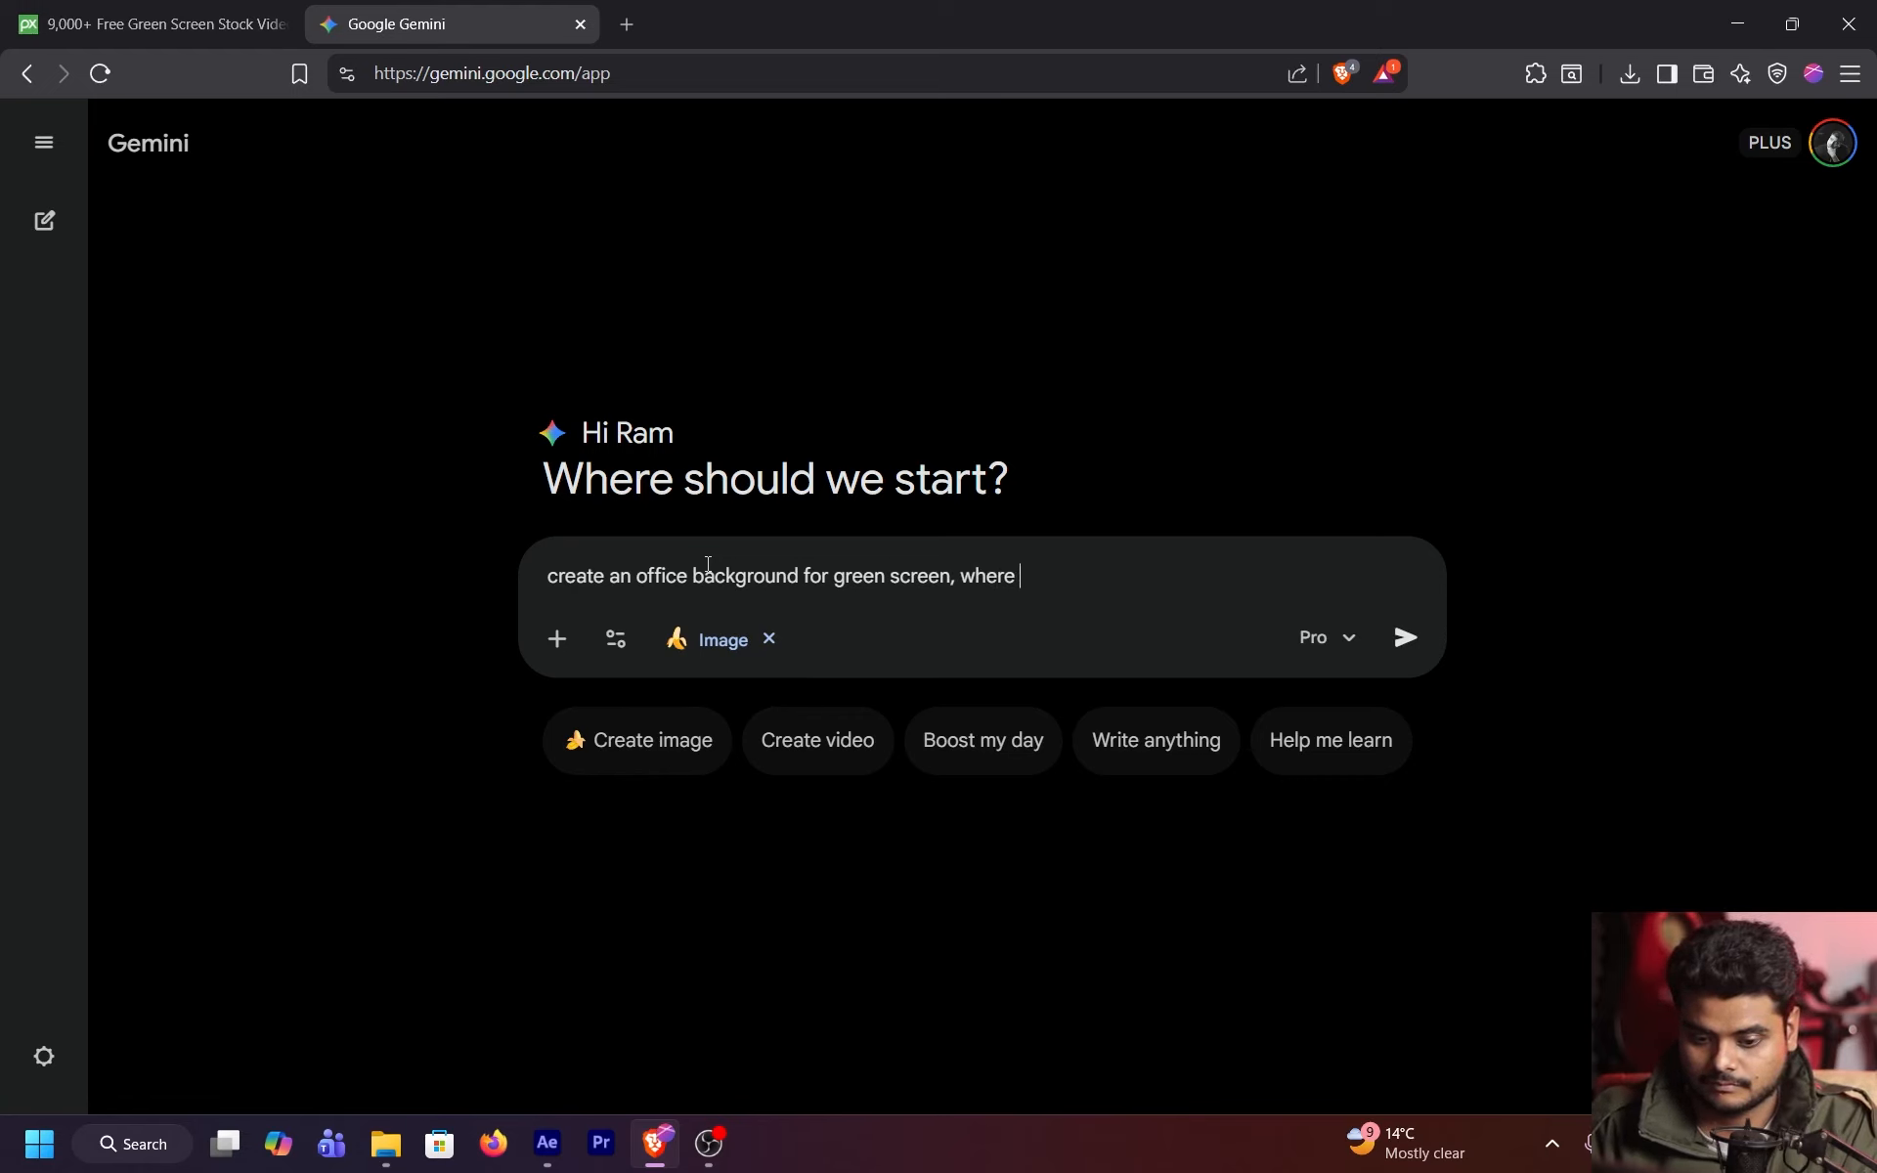
{"action": "type", "text": "will add "}
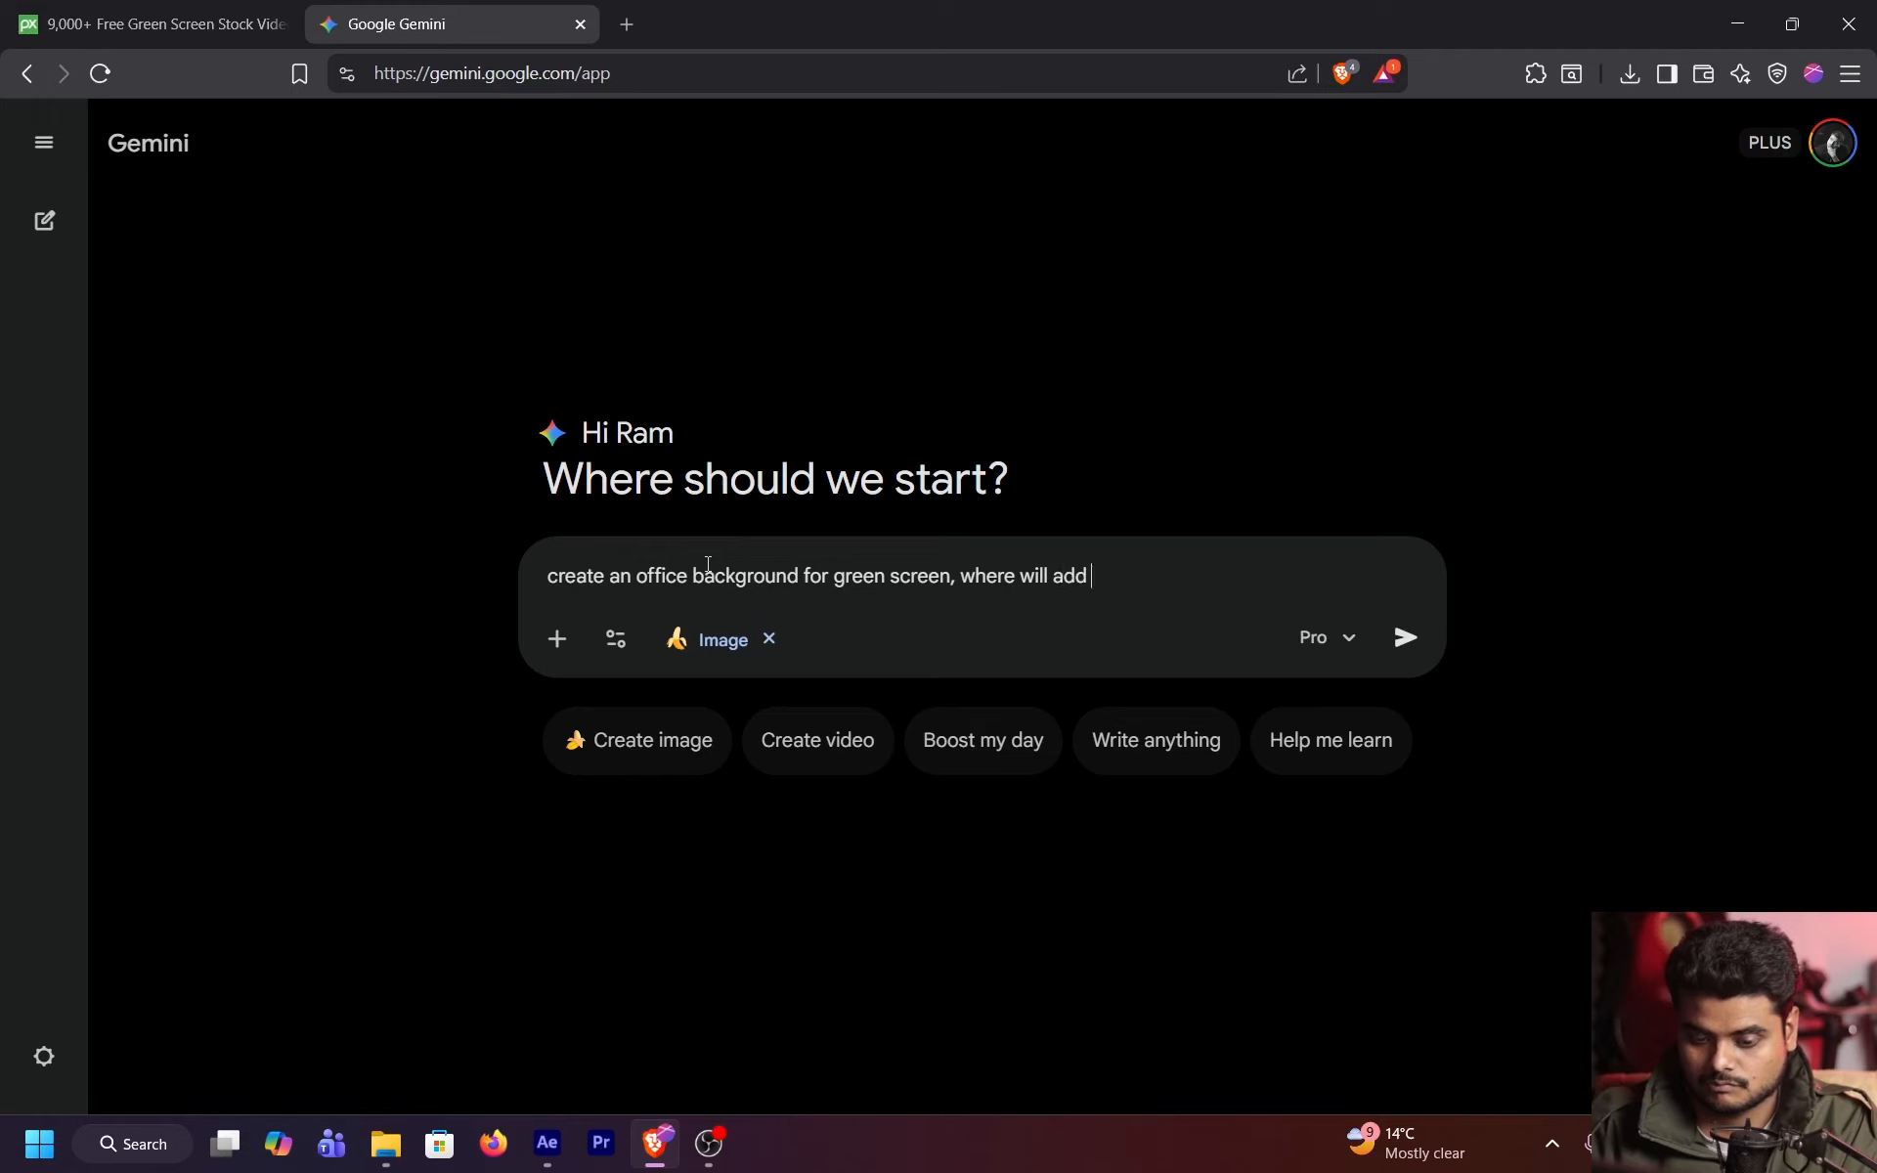
{"action": "type", "text": "the subject"}
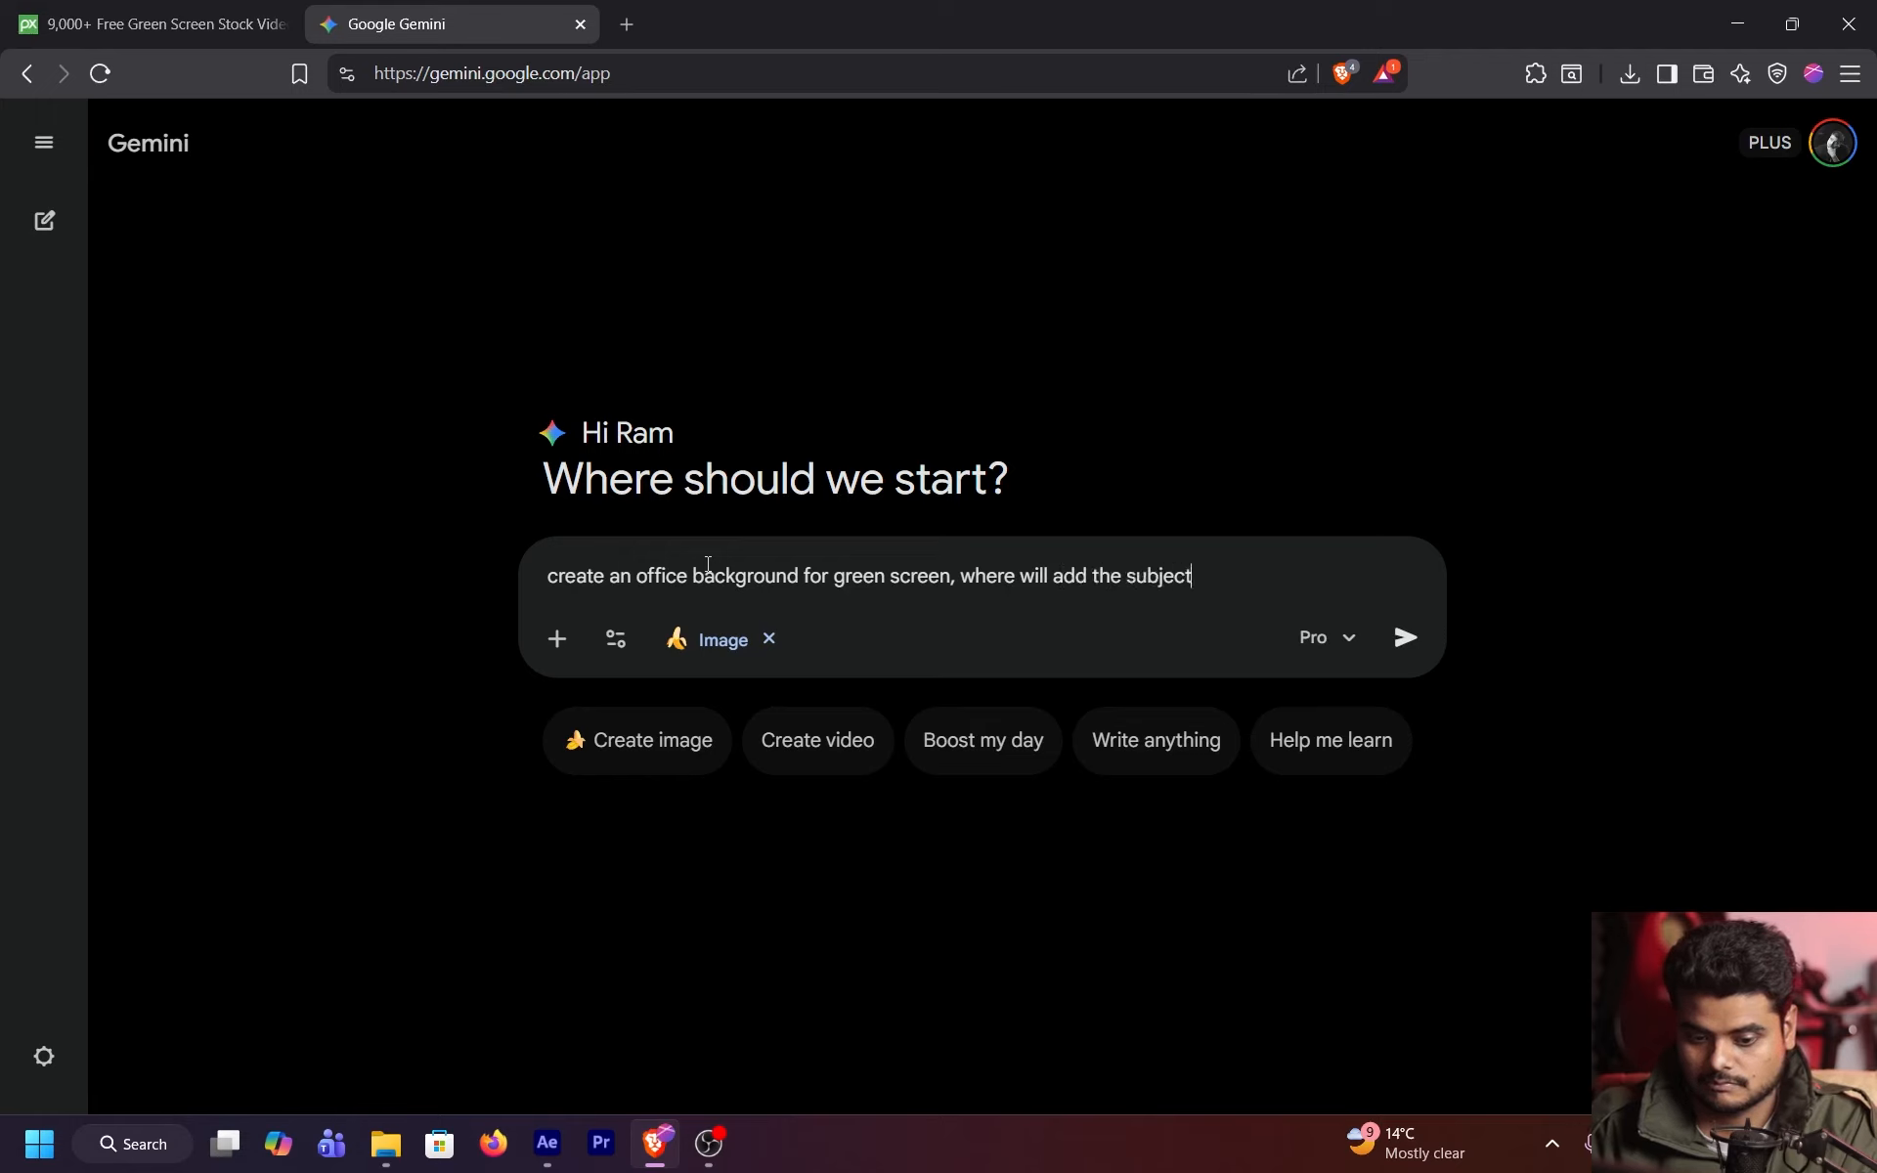
- Continue the prompt with ", make a table in the front, make that table covered from the bottom , so that i can set my green subject"
{"action": "type", "text": ", make a tab"}
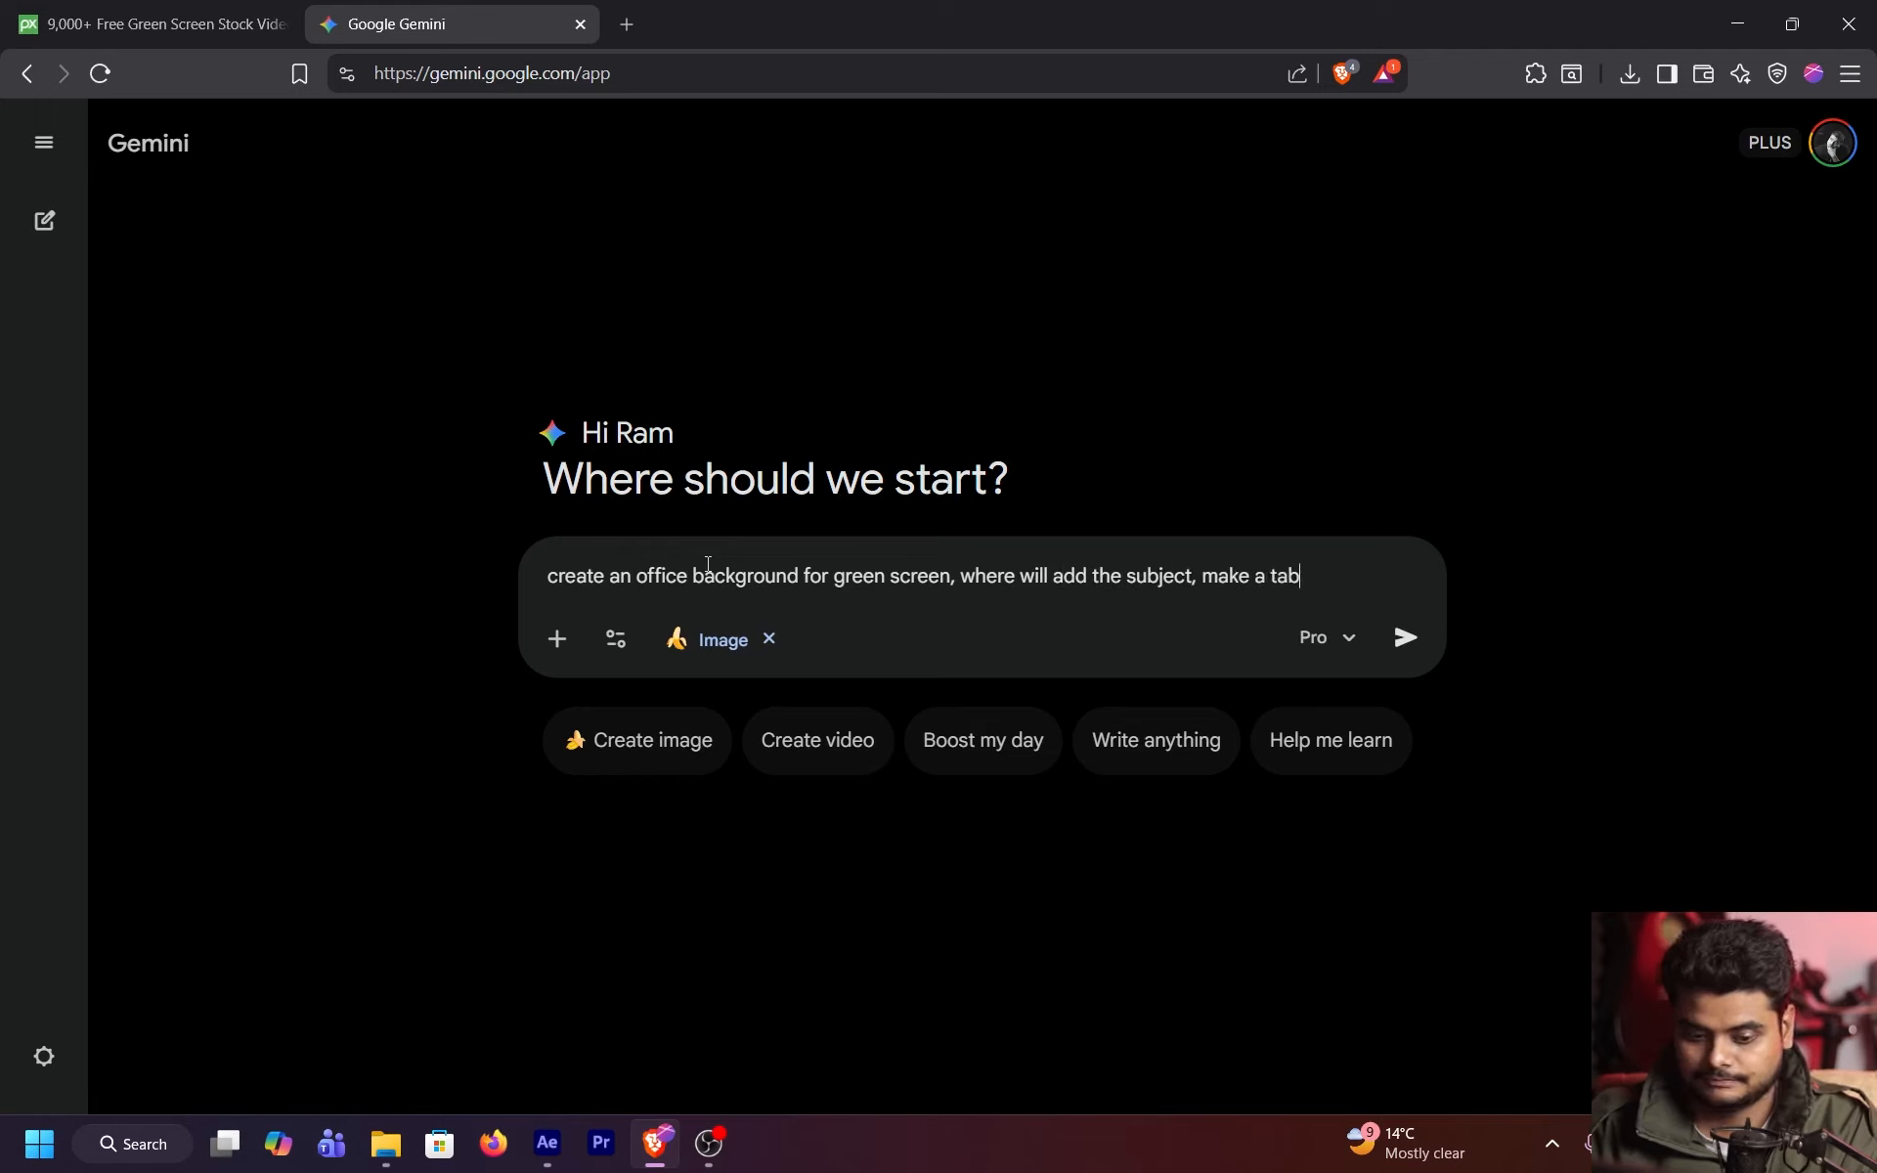
{"action": "type", "text": "le in t"}
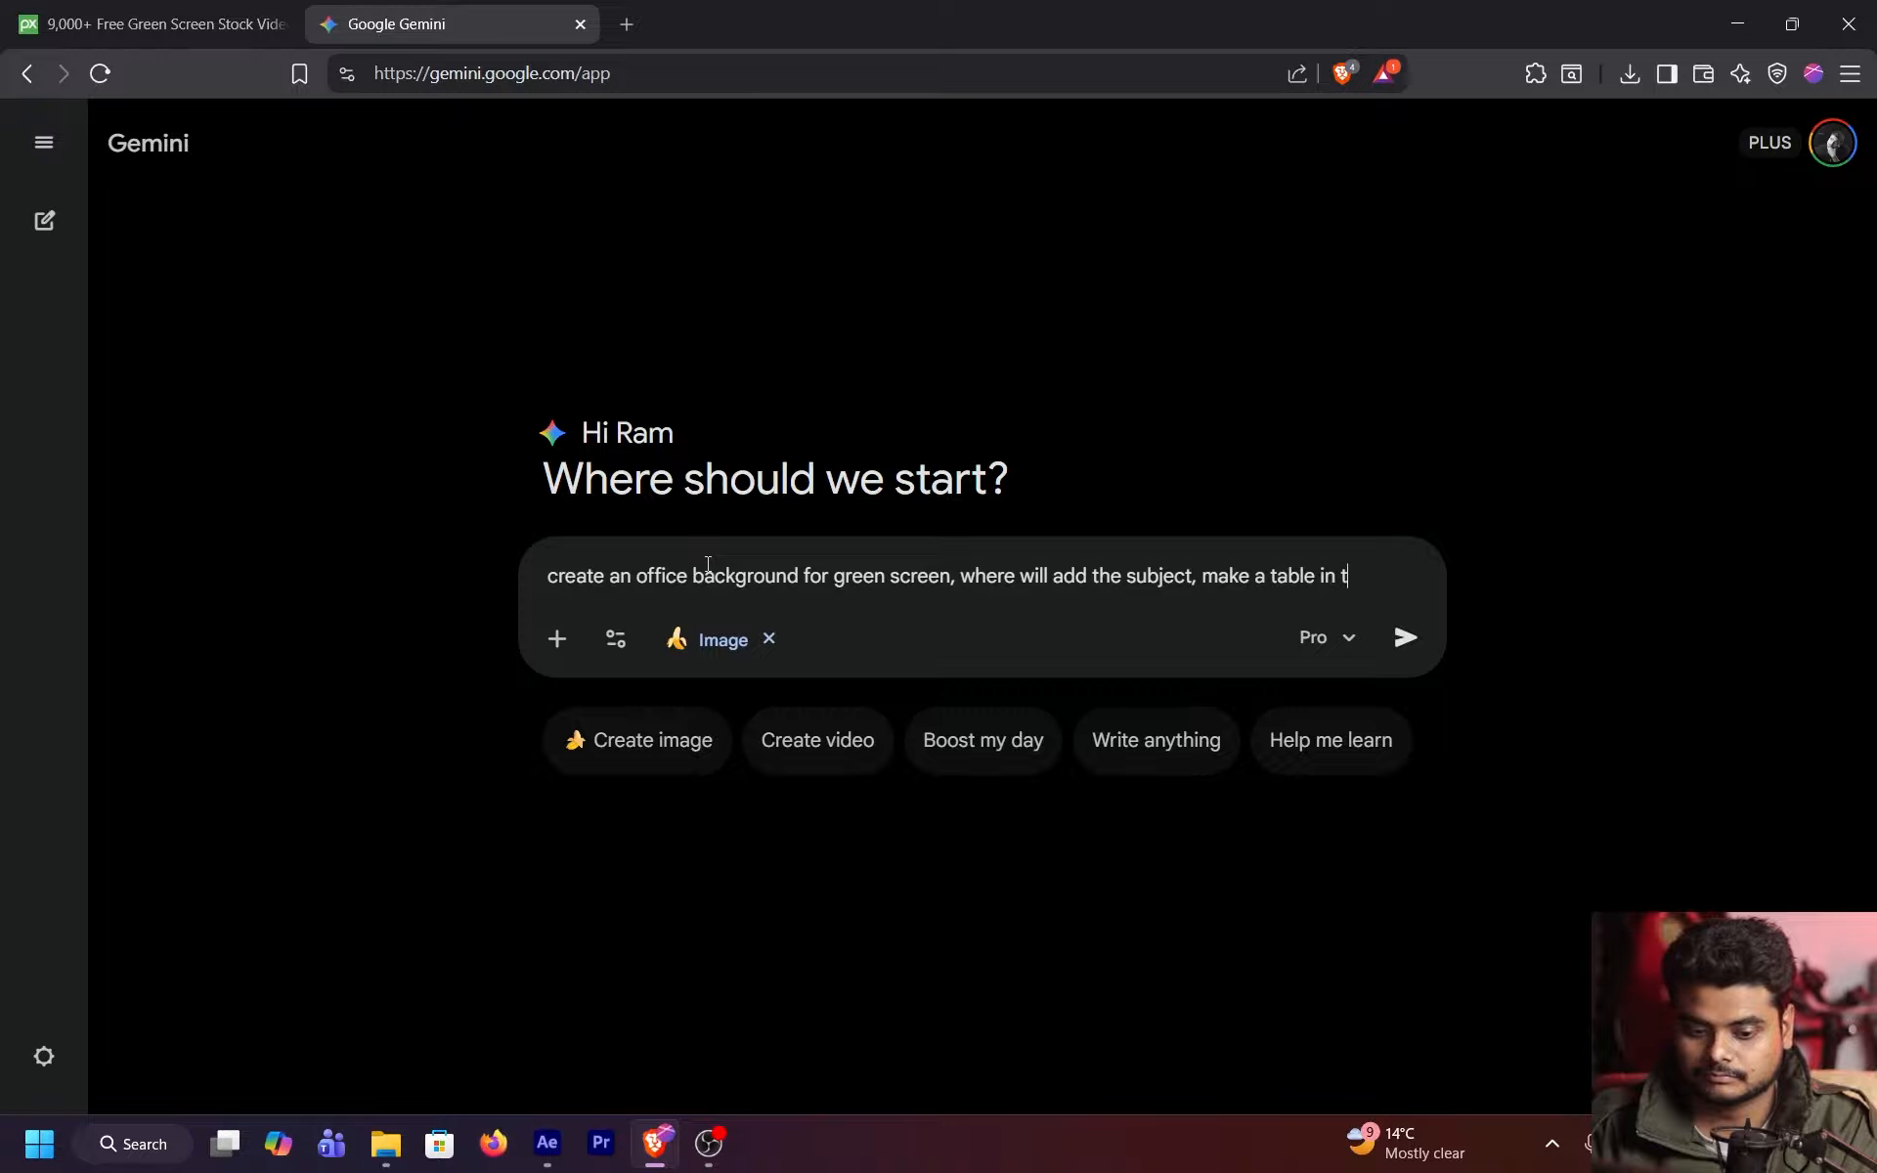
{"action": "type", "text": "he frond "}
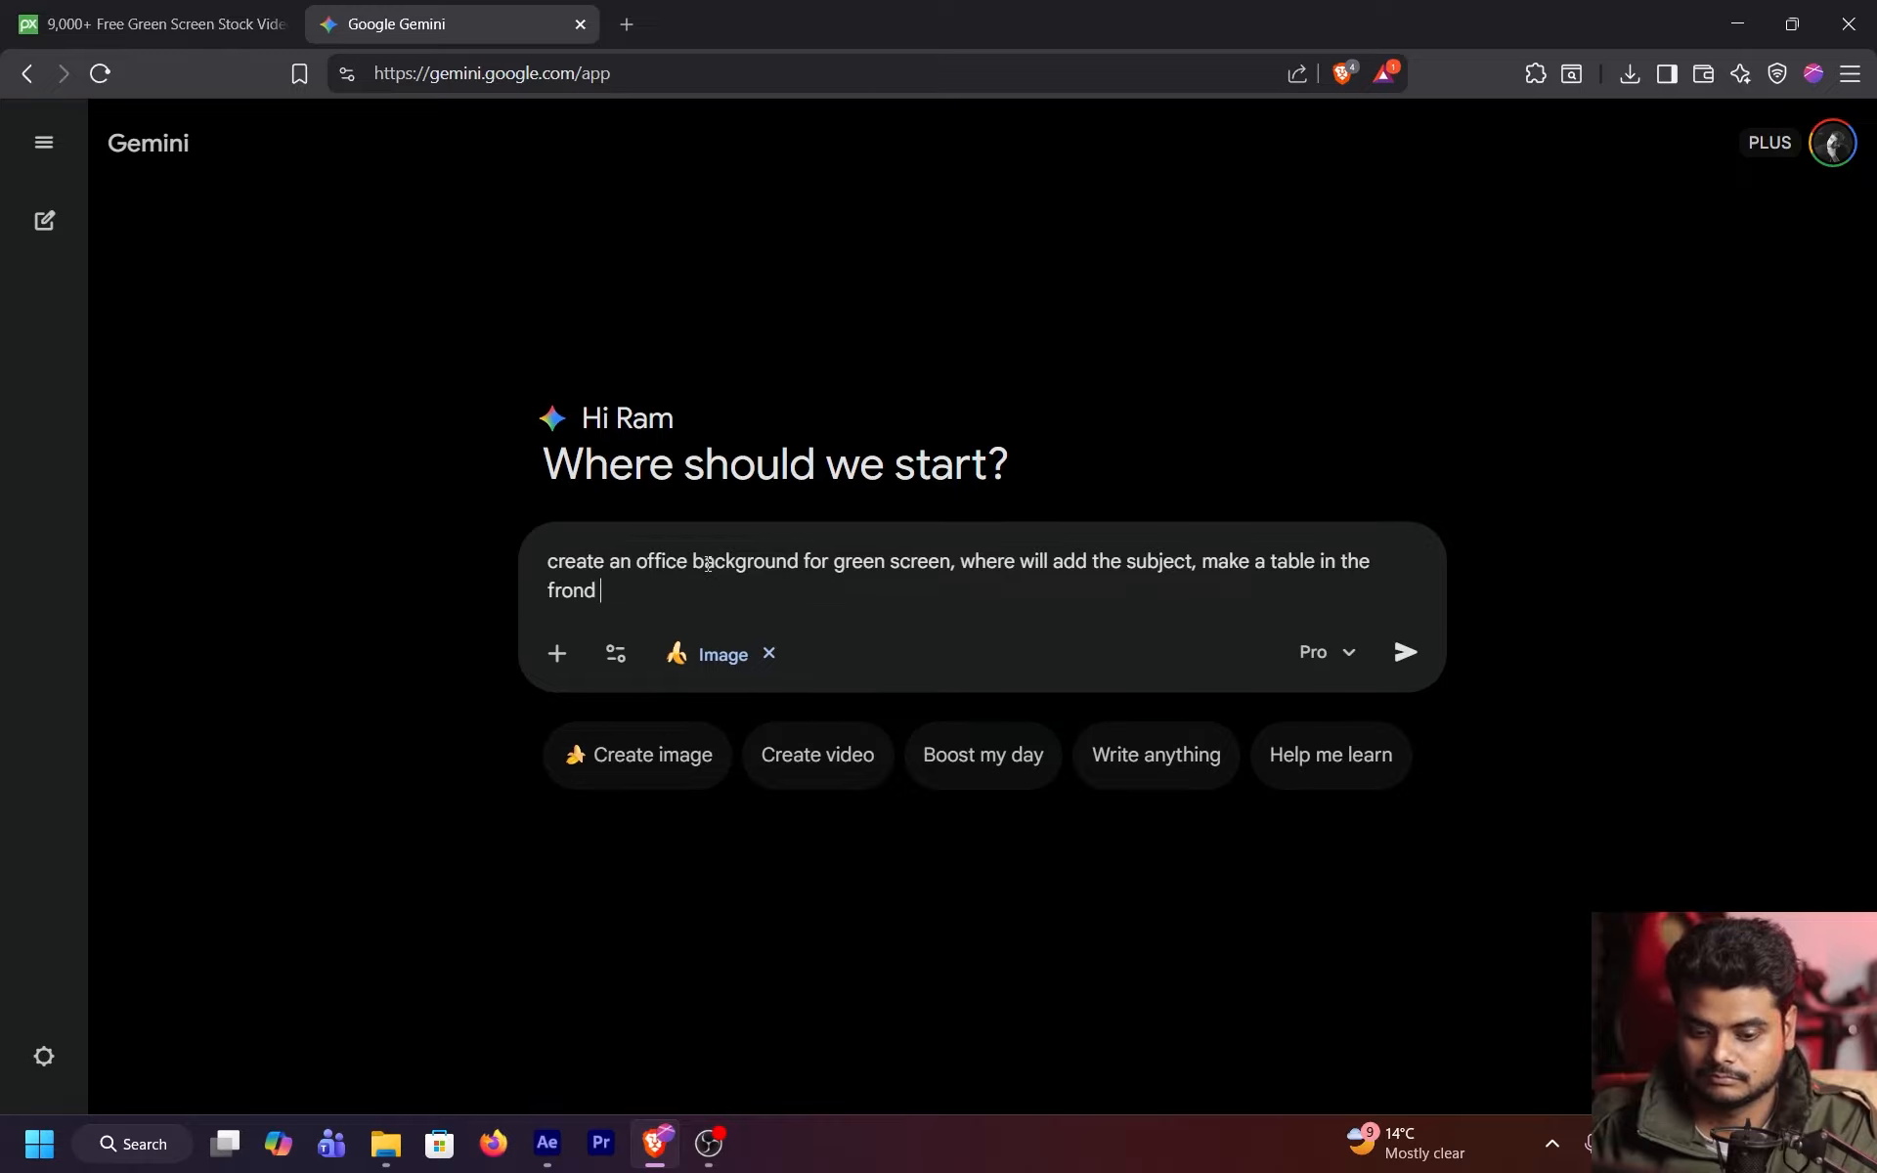
{"action": "type", "text": "make "}
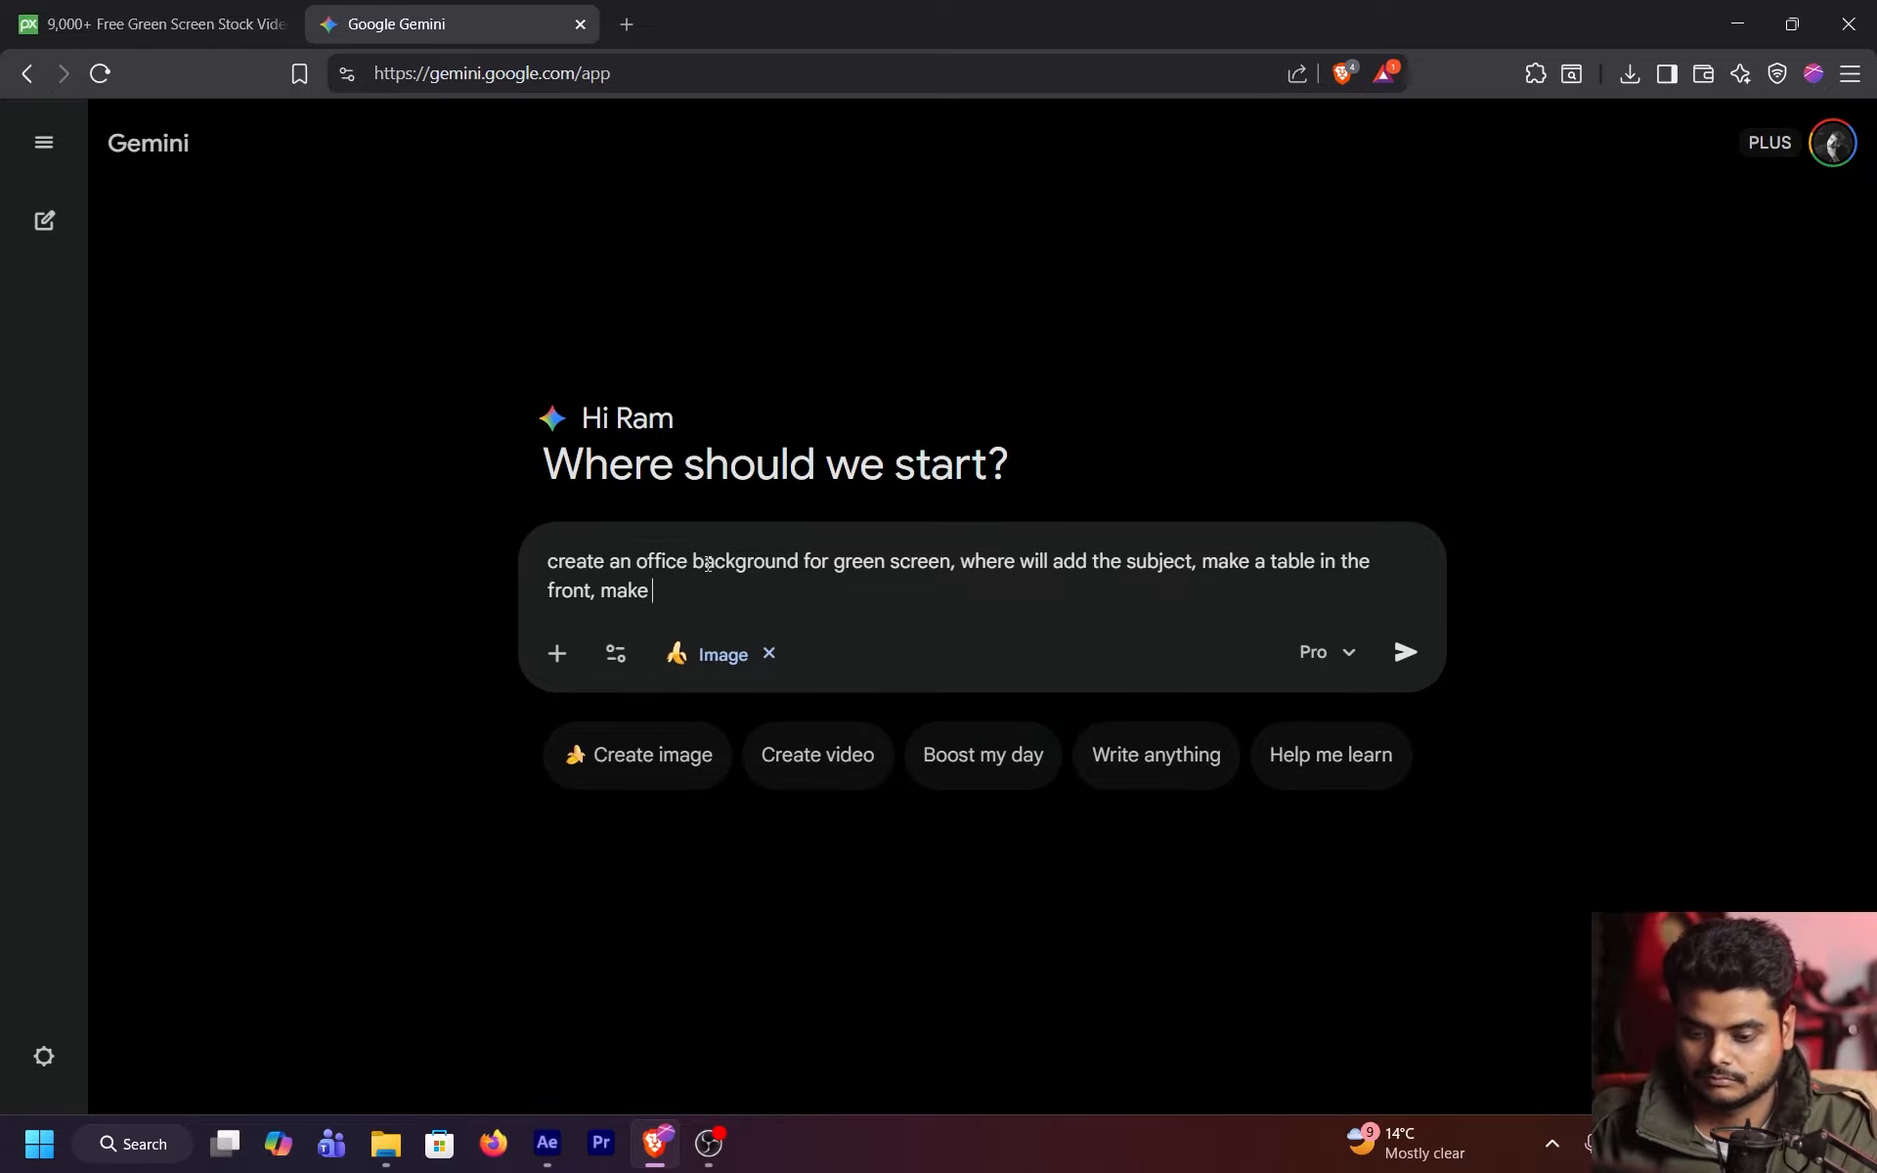
{"action": "type", "text": "that table"}
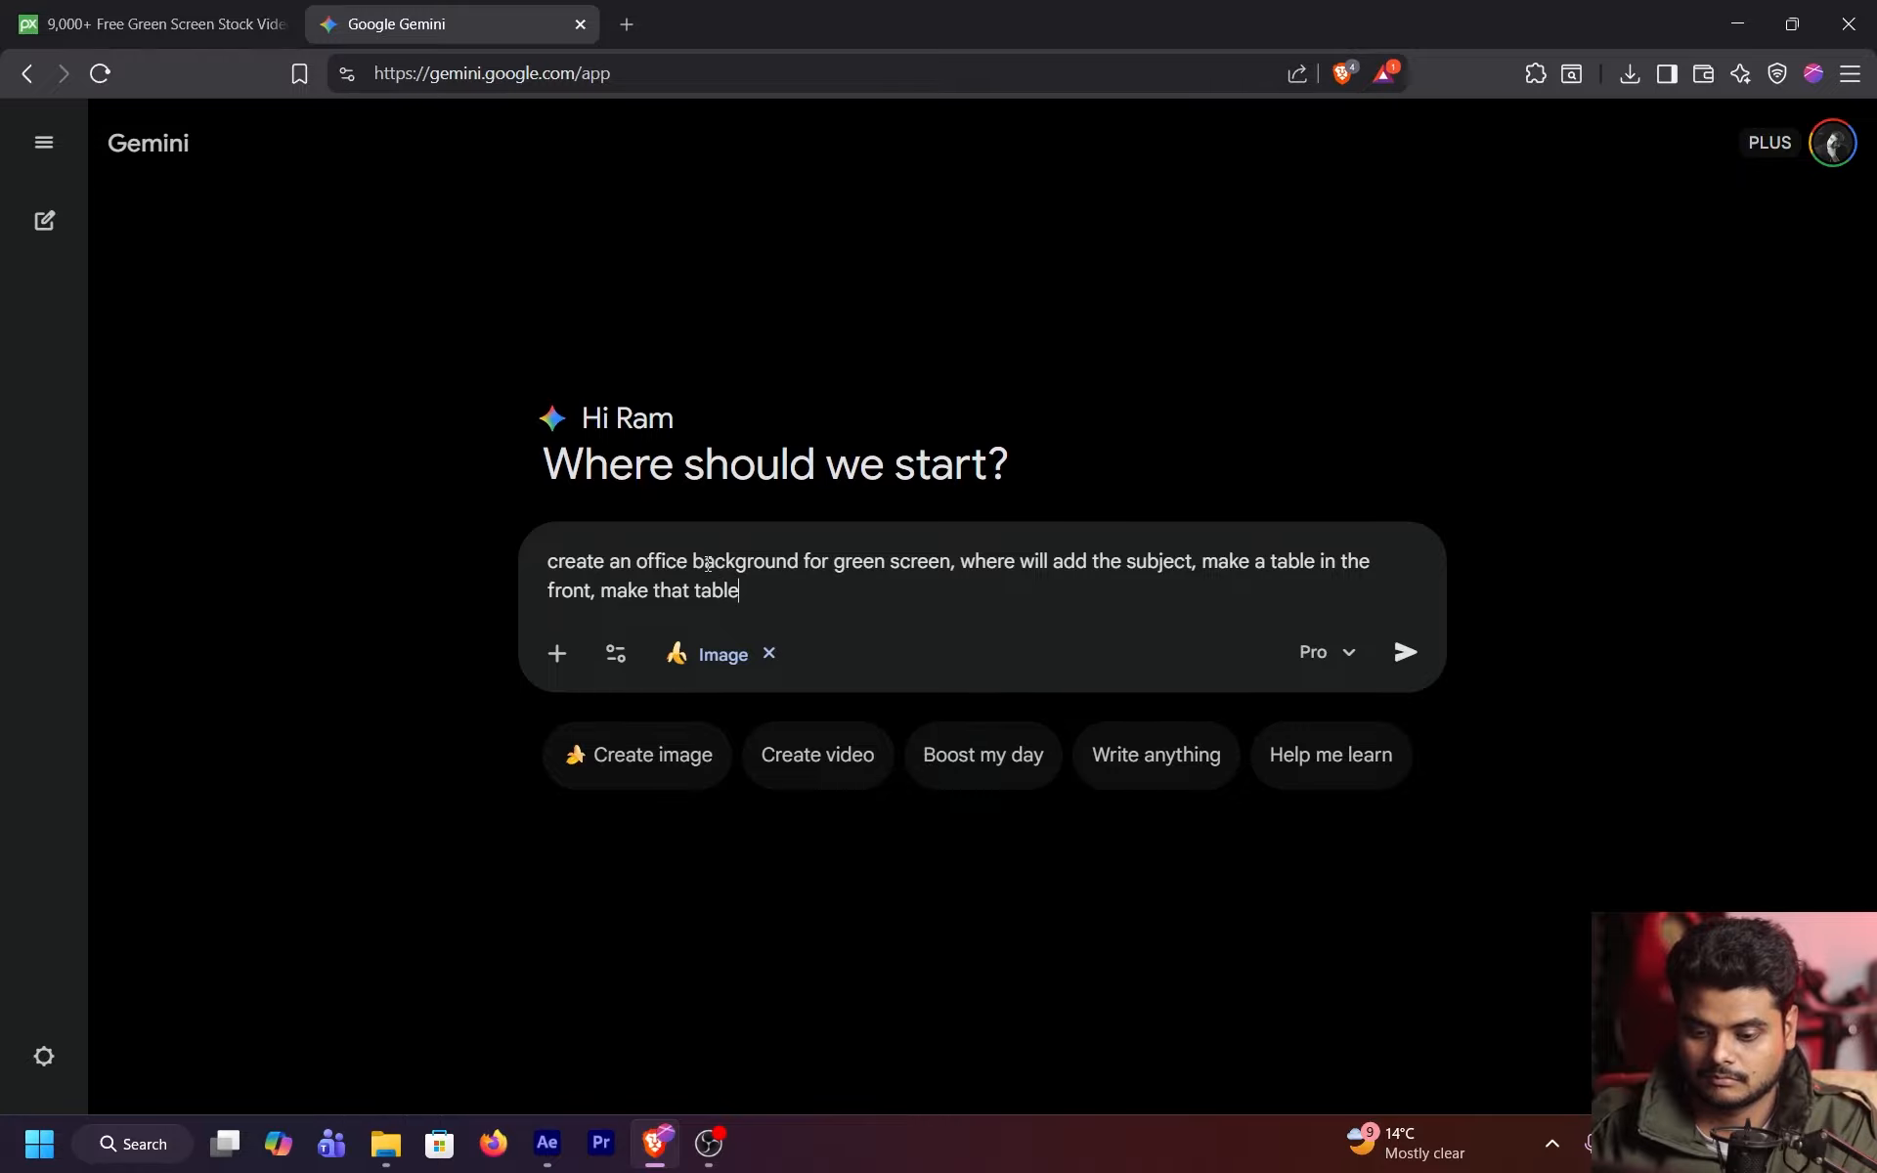
{"action": "type", "text": " covere"}
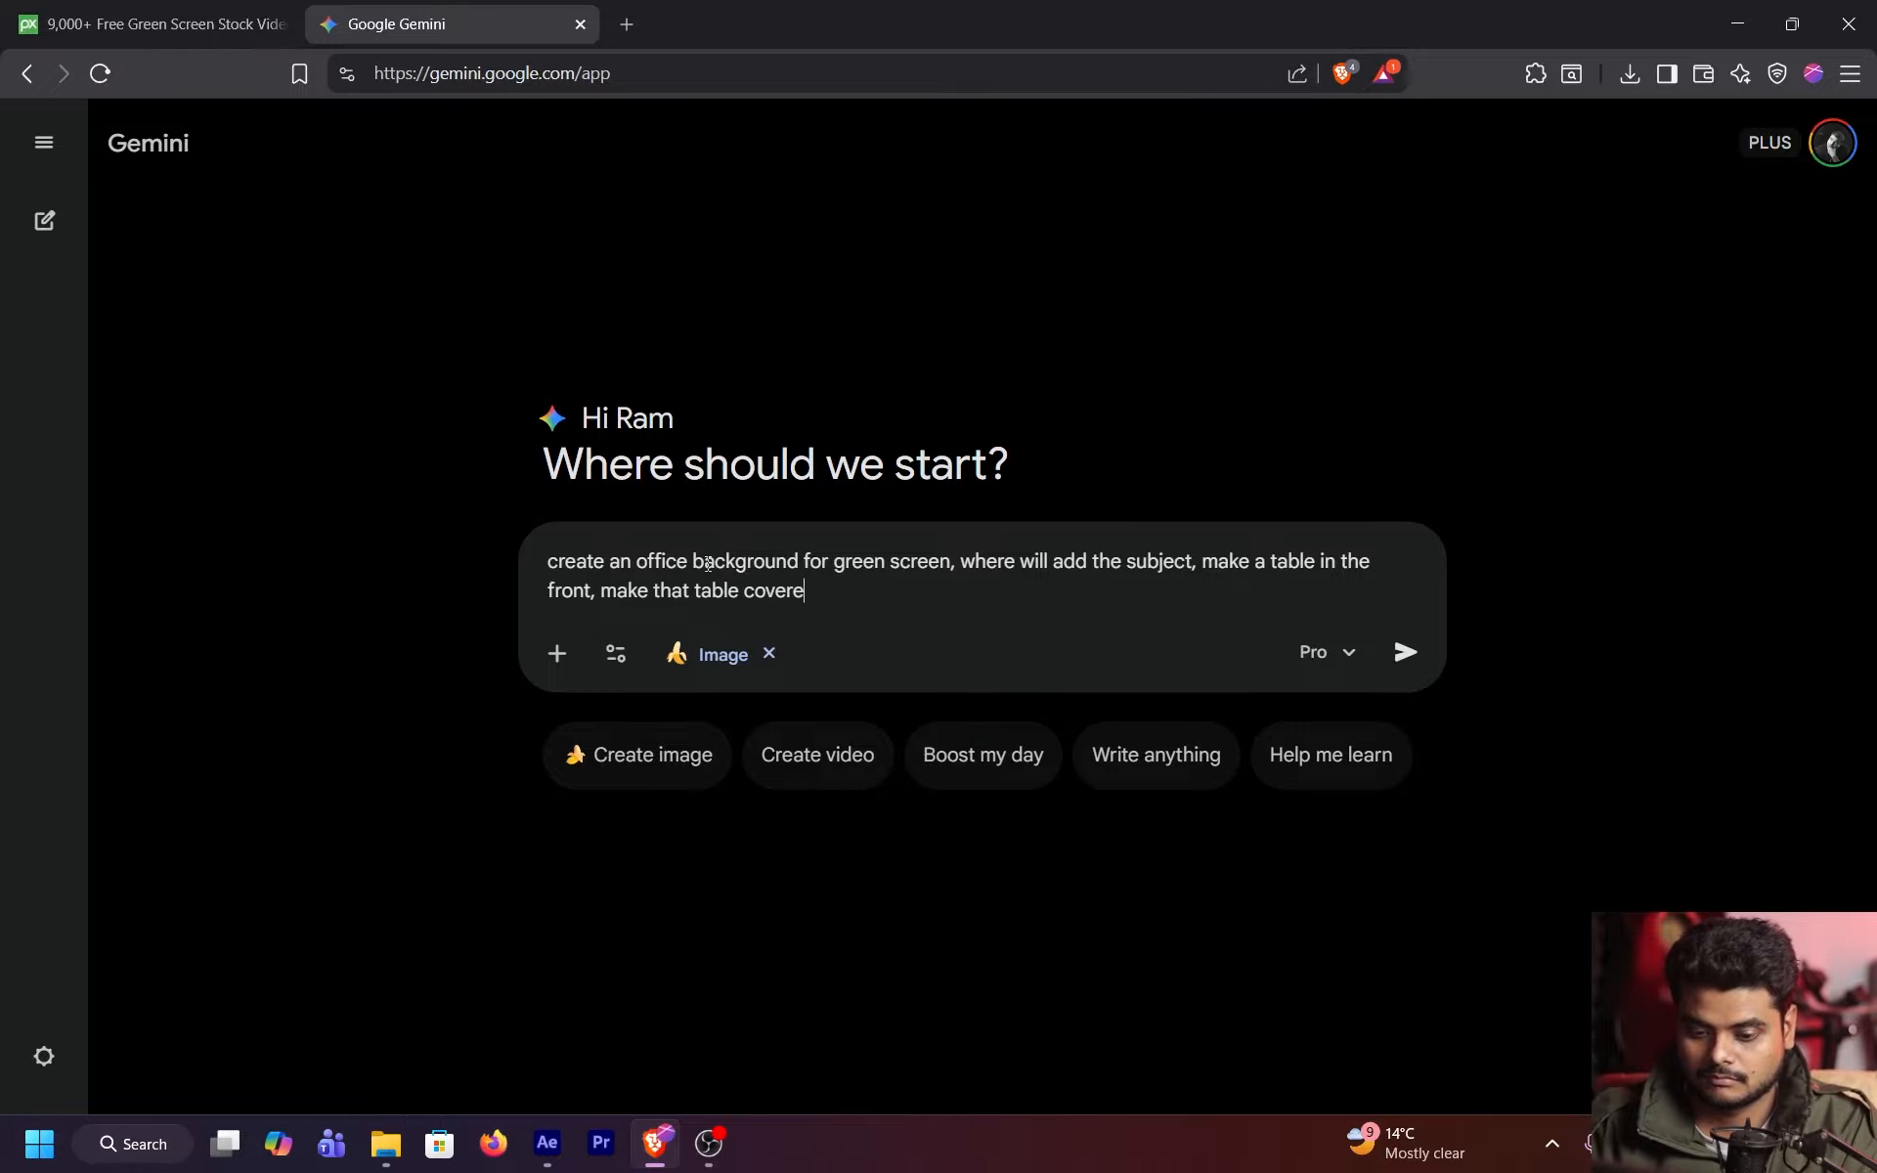
{"action": "type", "text": "d from the bot"}
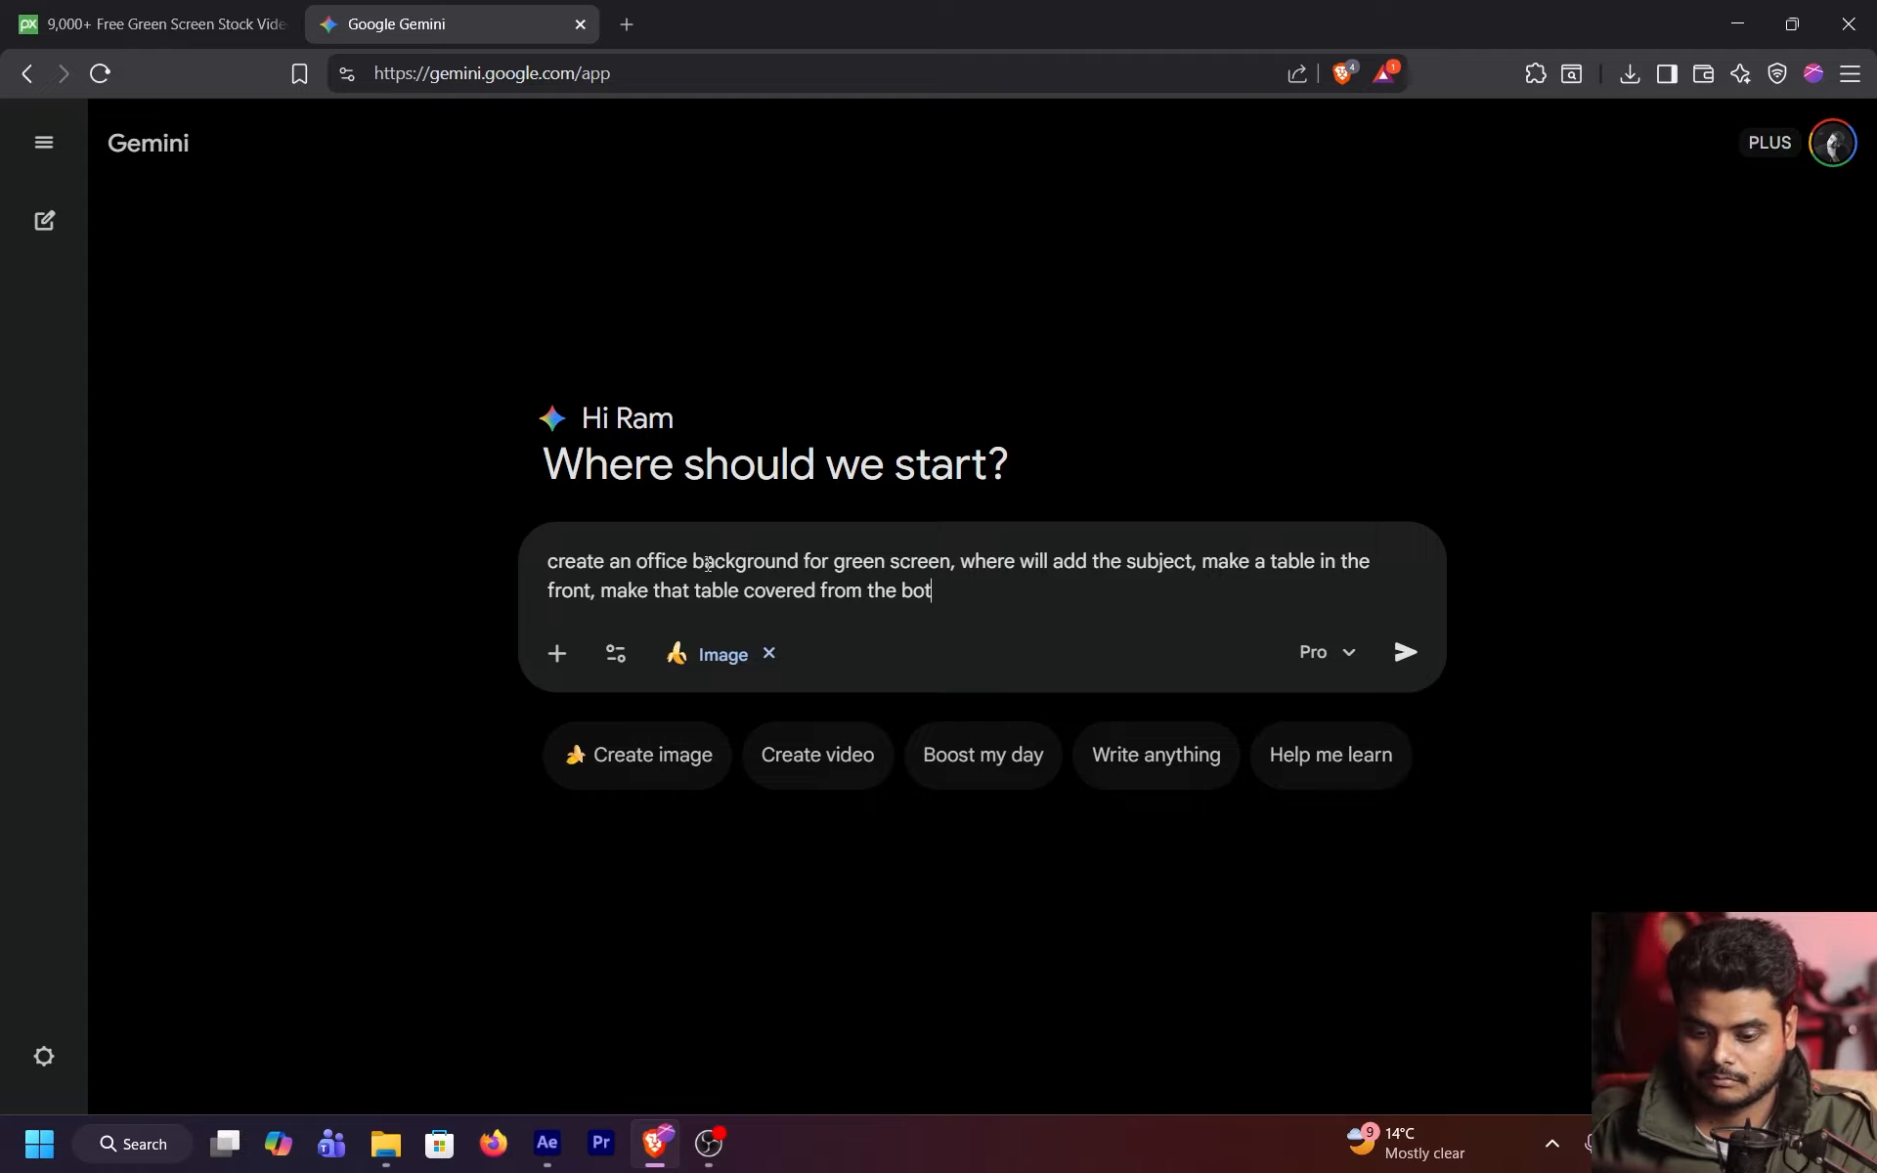
{"action": "type", "text": "tom , so "}
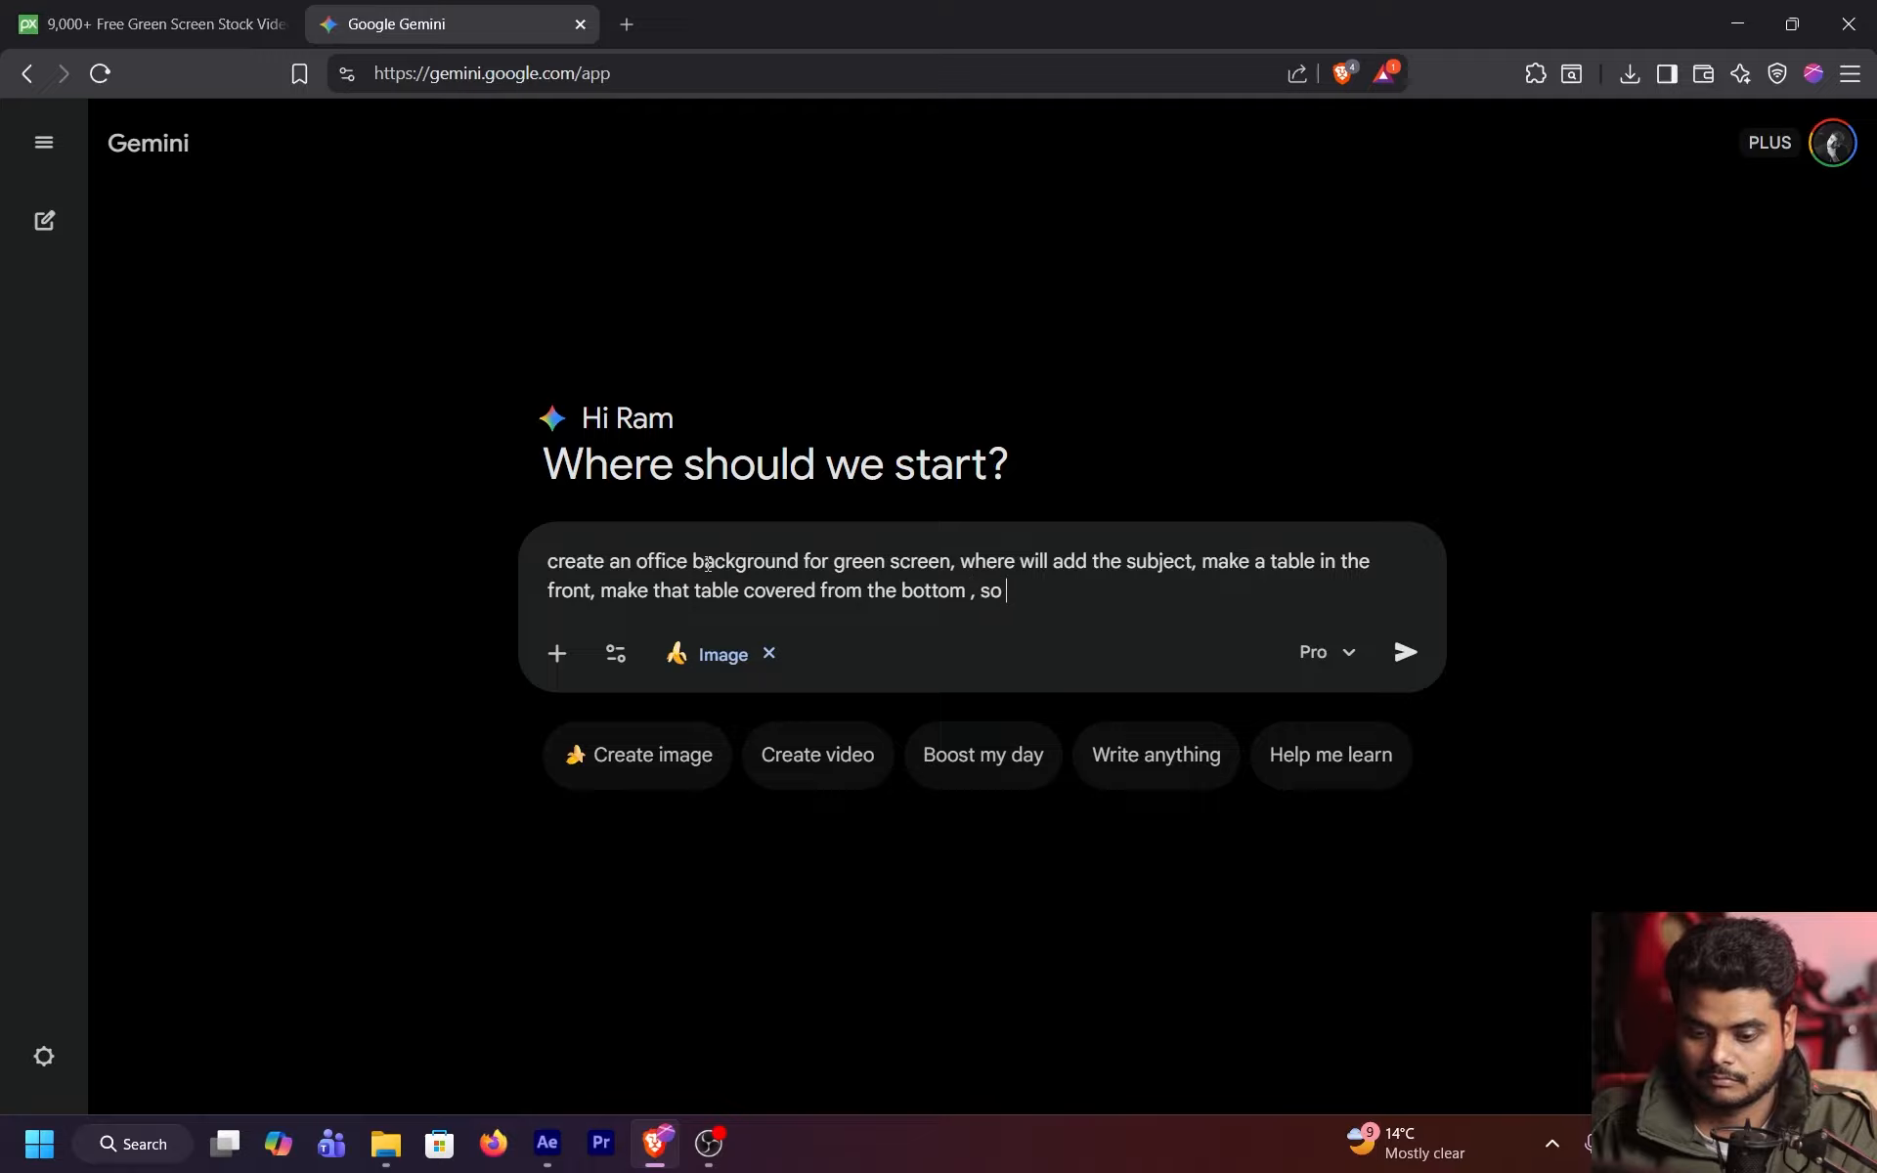
{"action": "type", "text": "that i can se"}
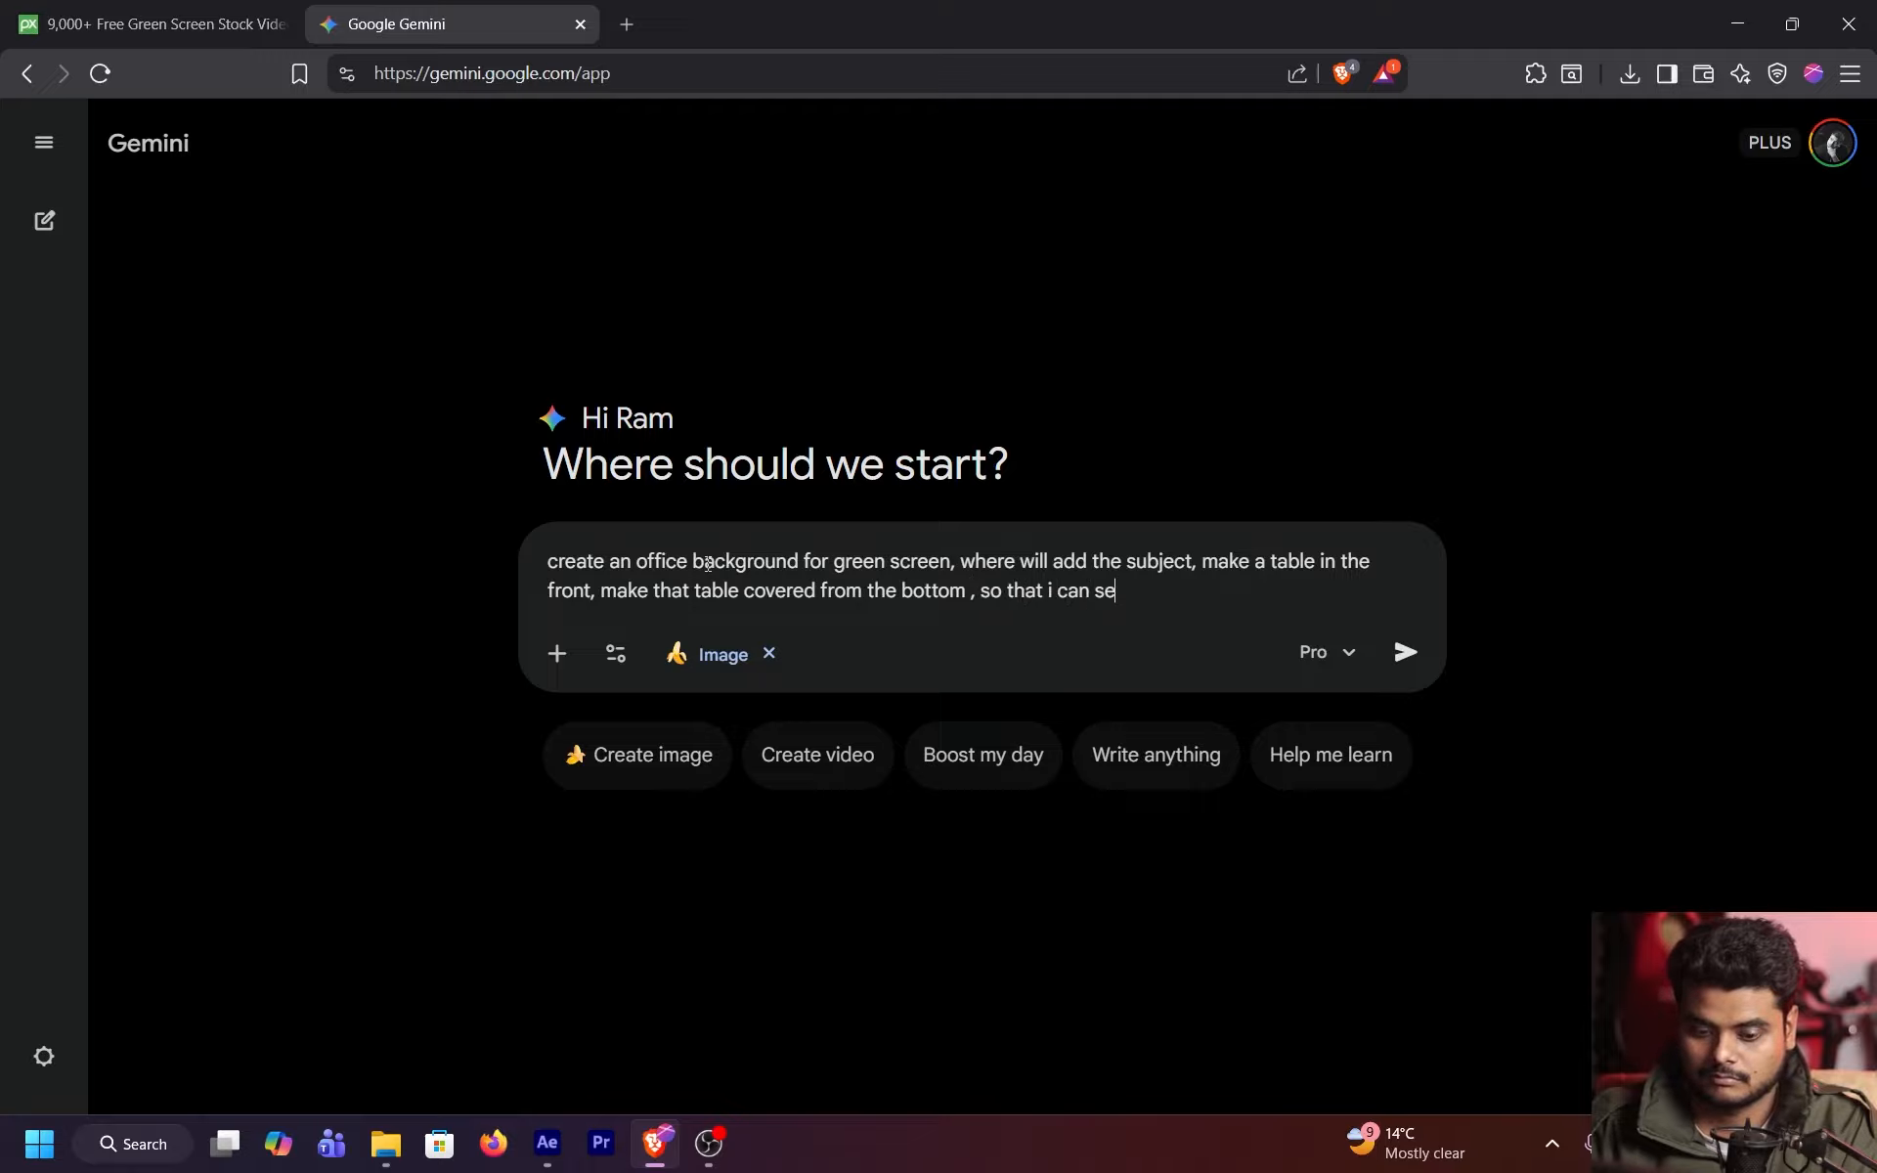
{"action": "type", "text": "t my green su"}
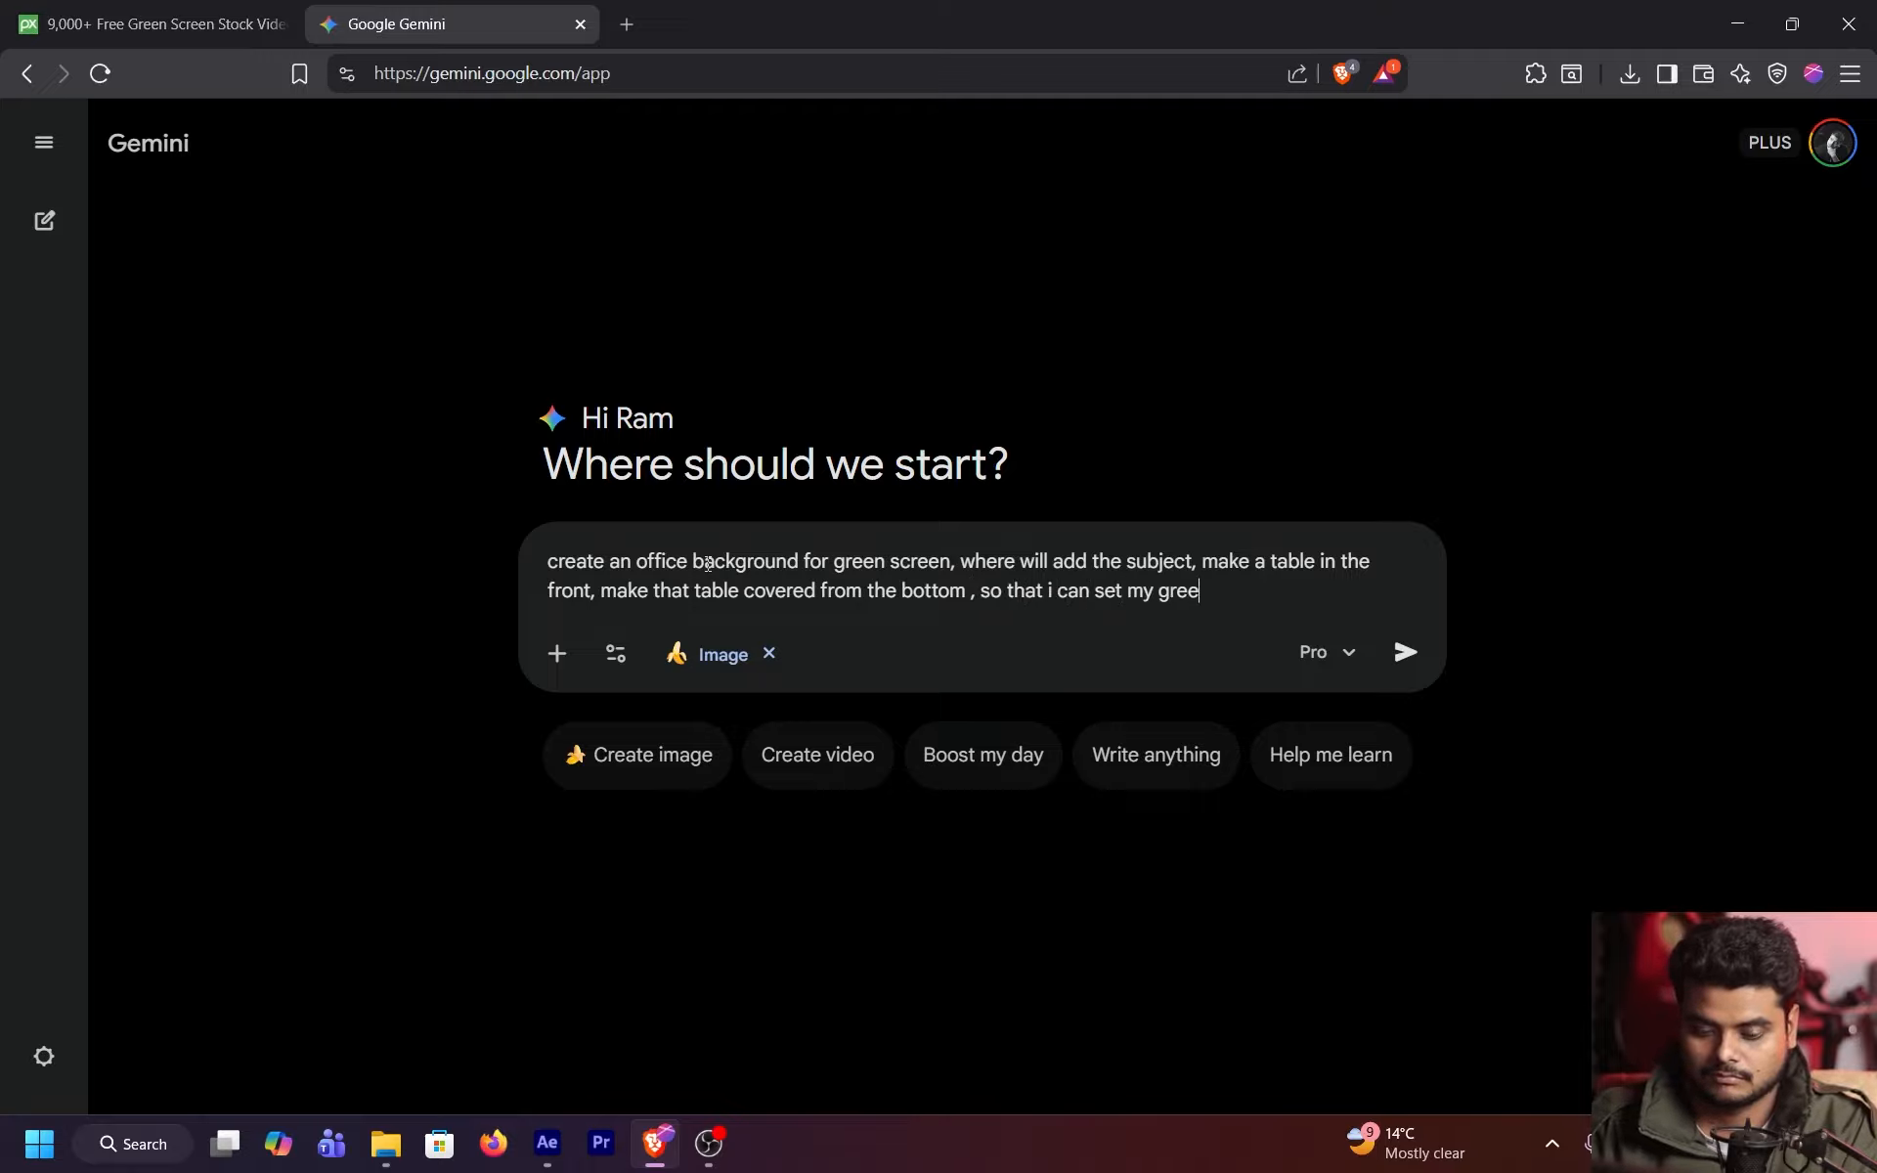
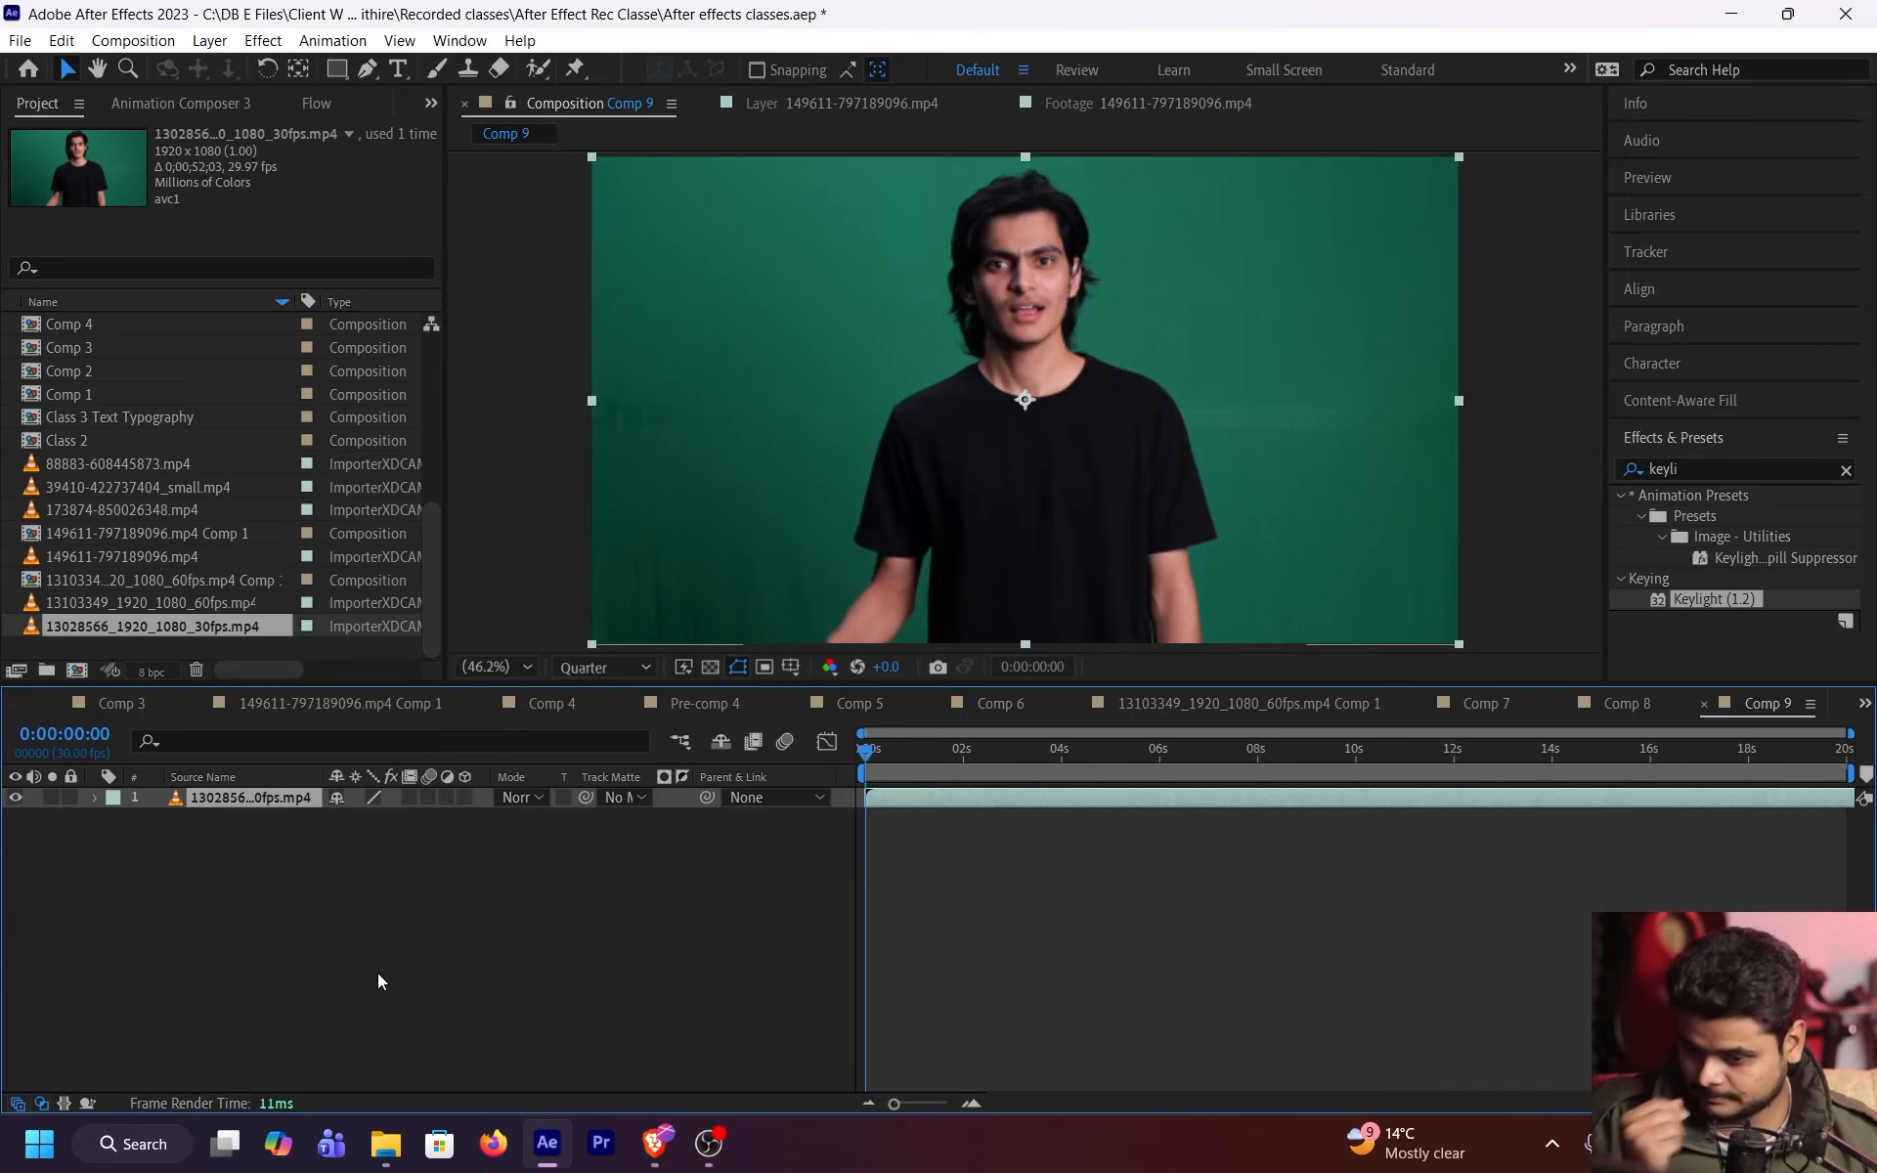
- Switch back to Gemini in Brave and view the generated office image enlarged, returning to the chat when done
{"action": "key", "text": "alt+Tab"}
{"action": "key", "text": "alt+Tab"}
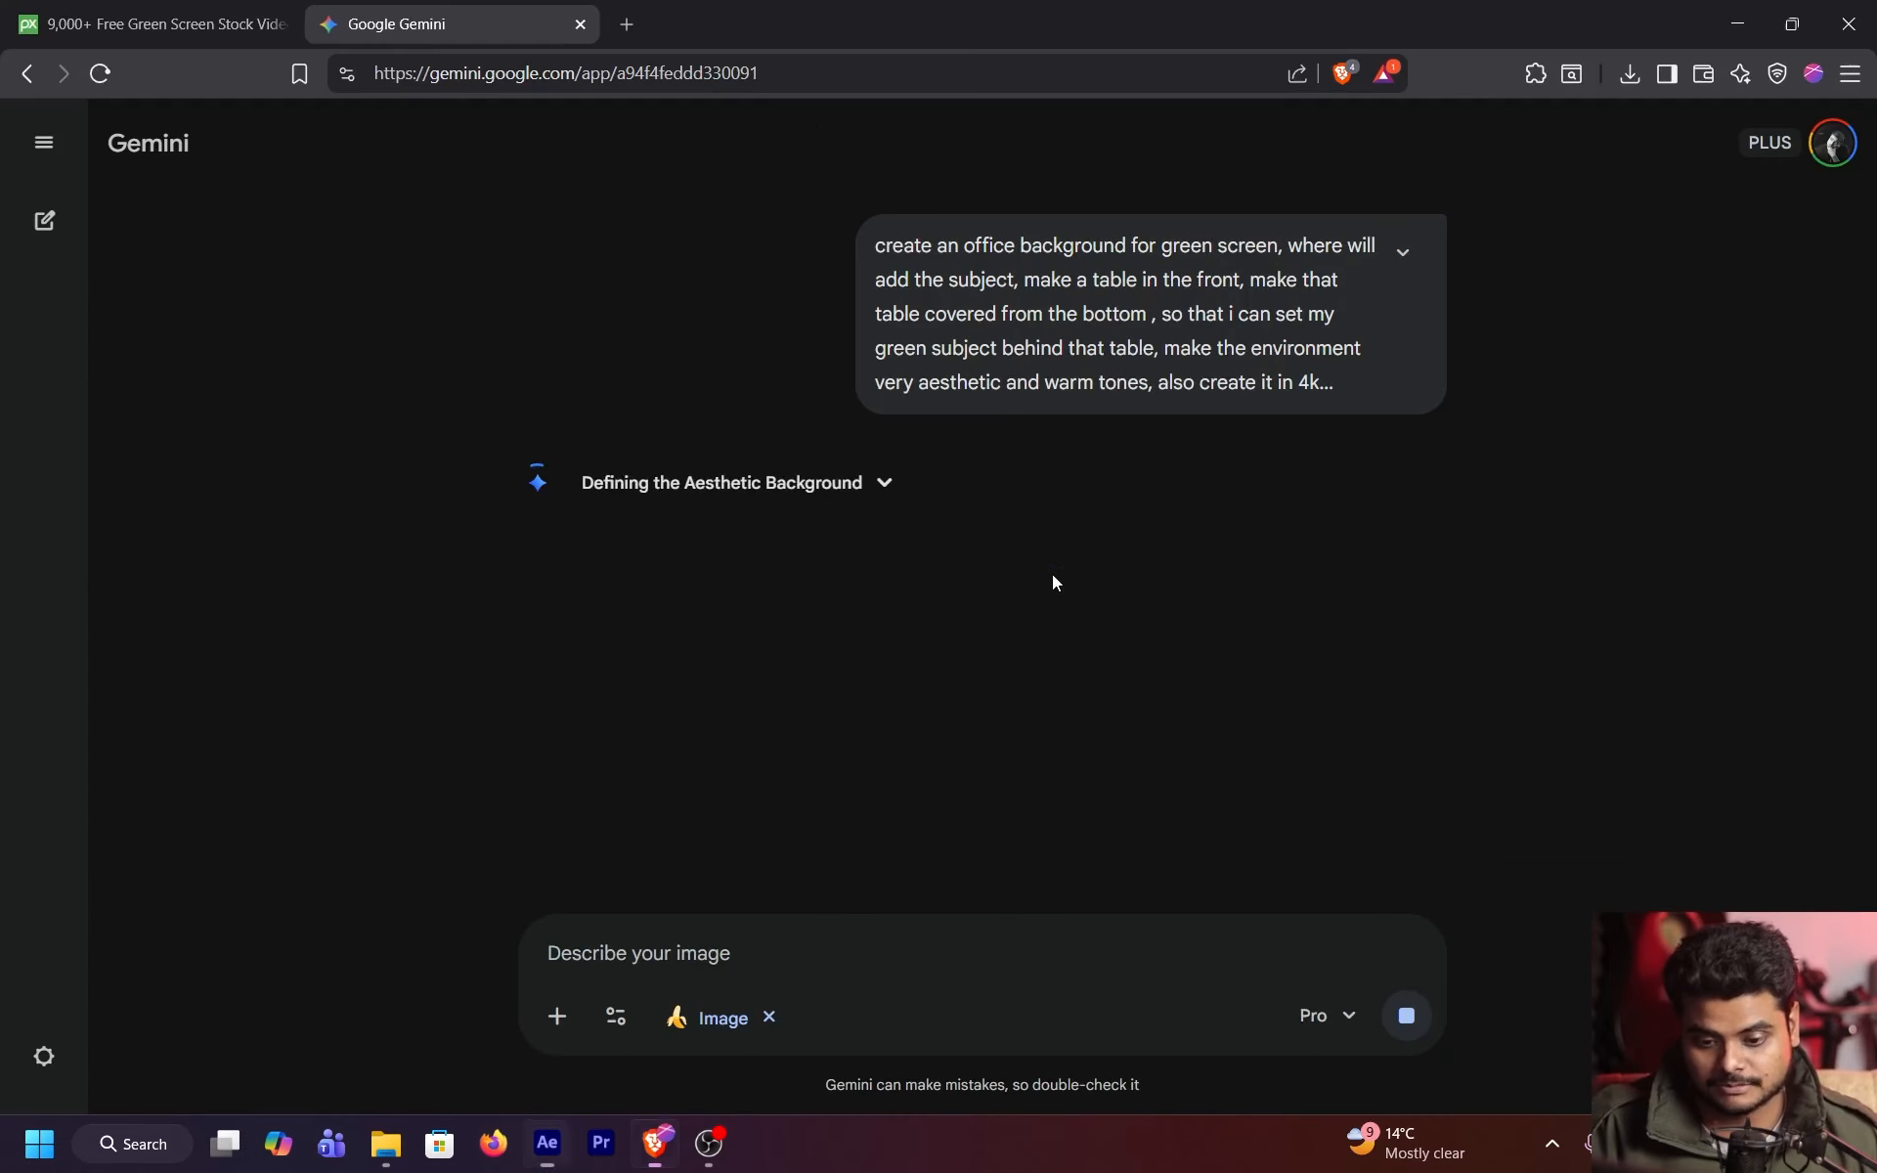
{"action": "mouse_move", "coordinate": [894, 735]}
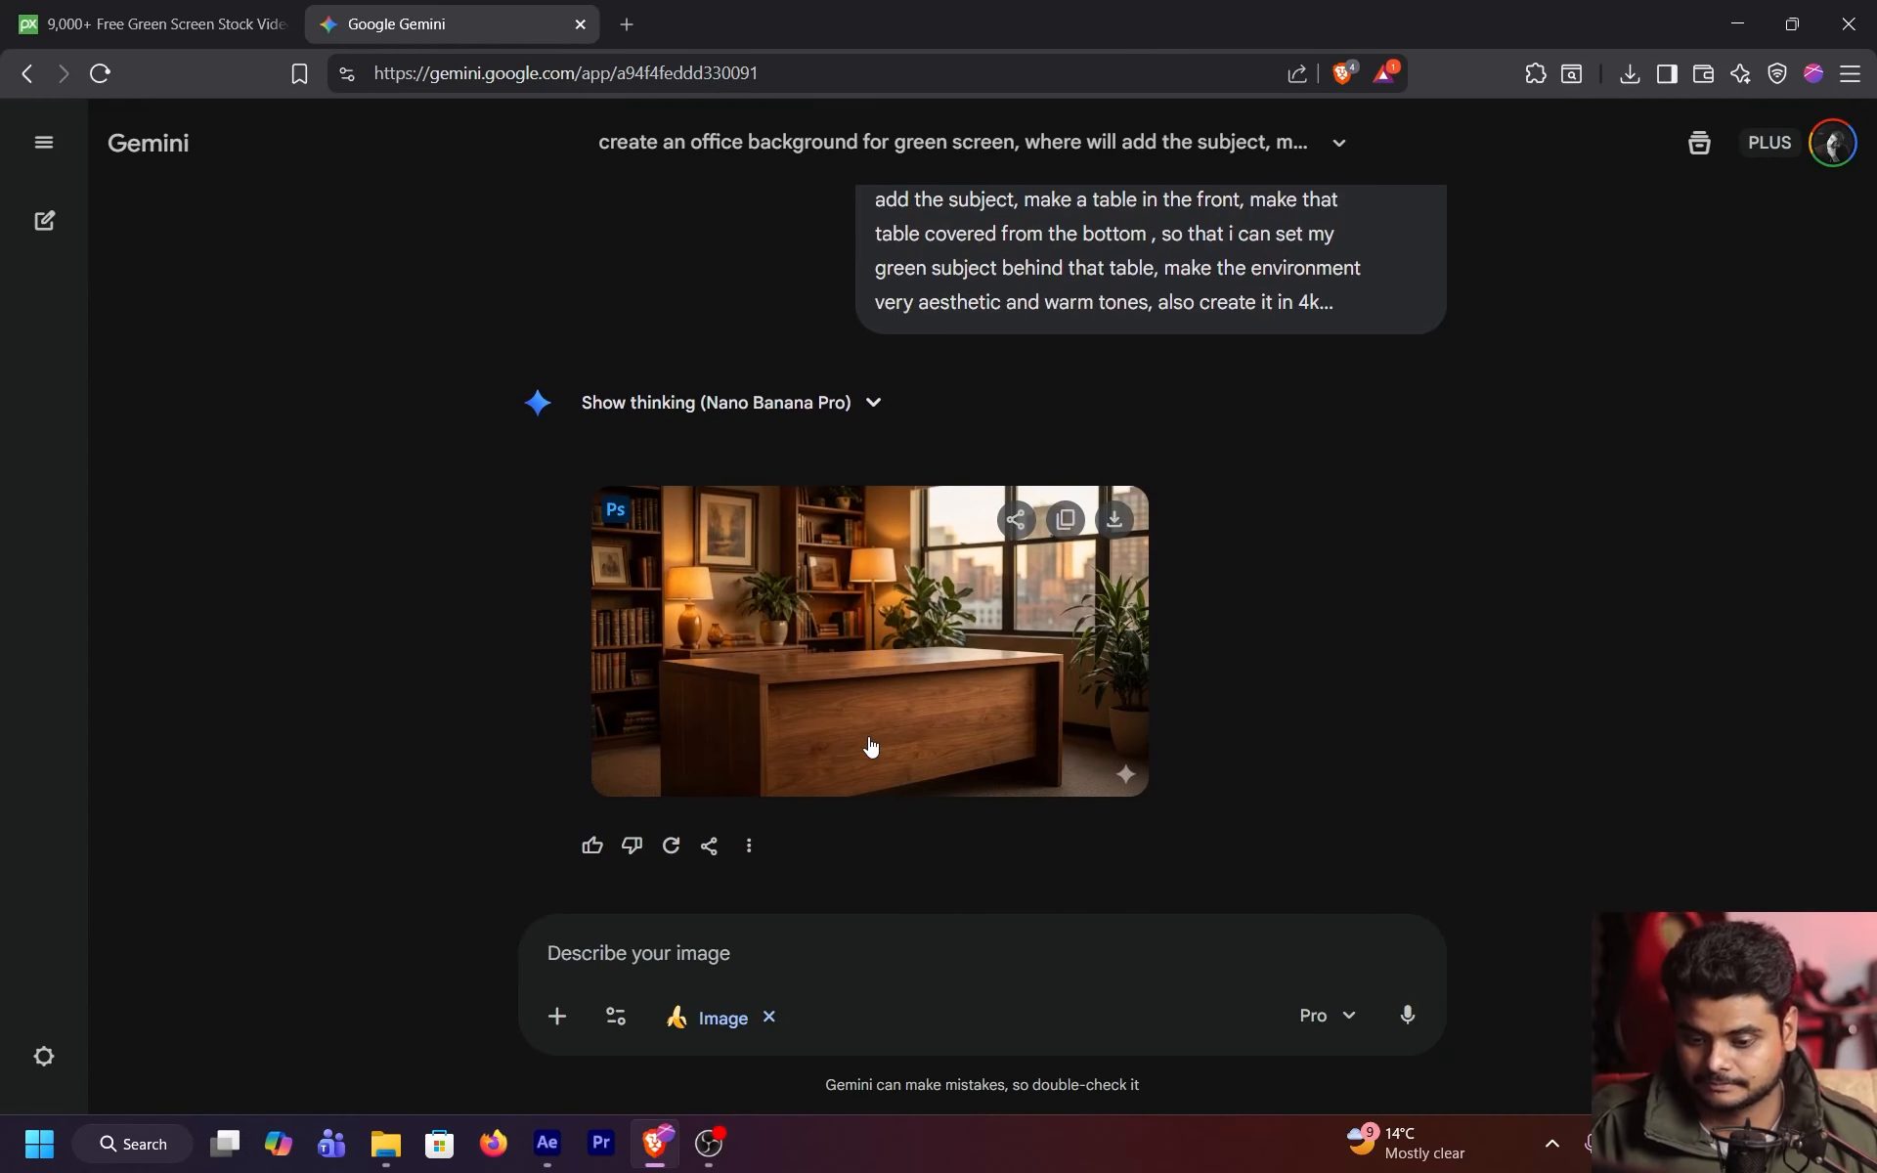
{"action": "left_click", "coordinate": [882, 699]}
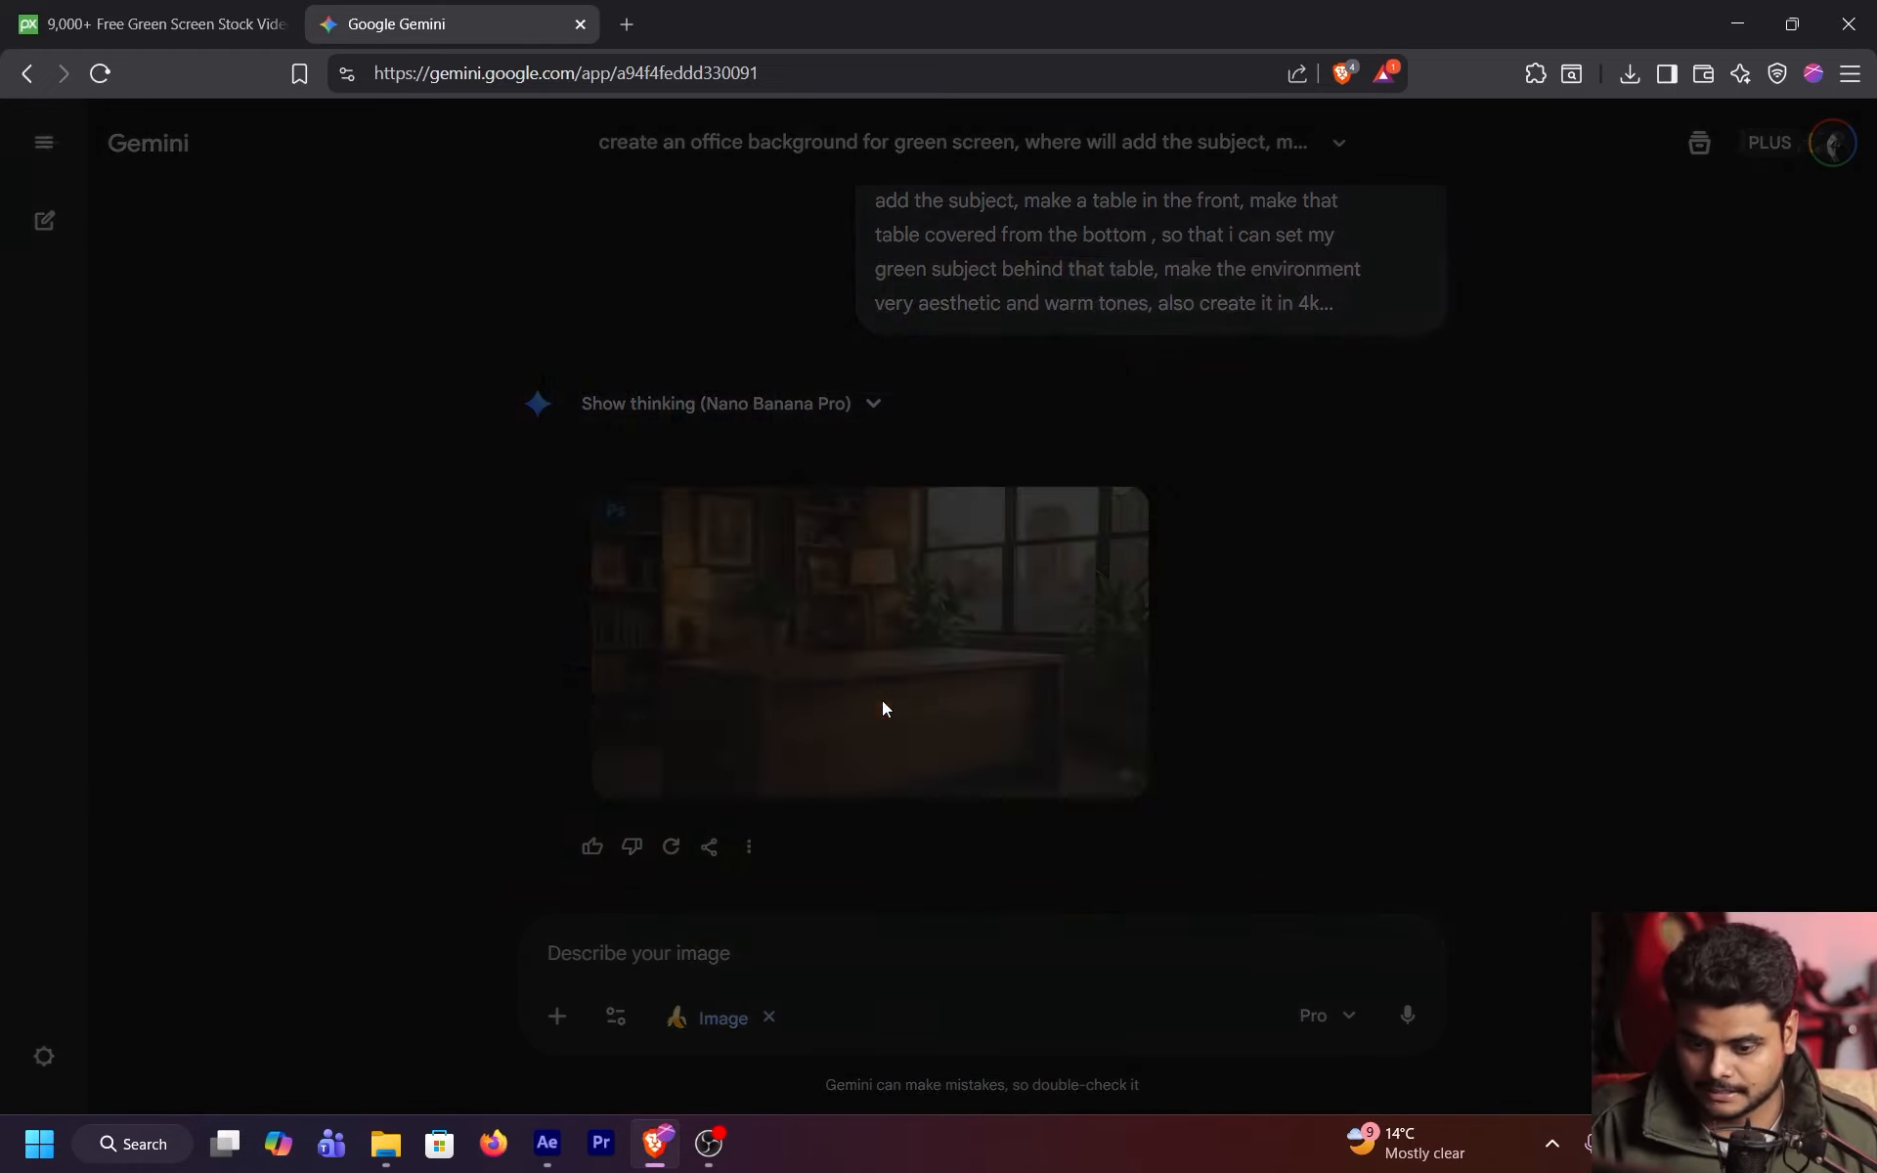
{"action": "key", "text": "Escape"}
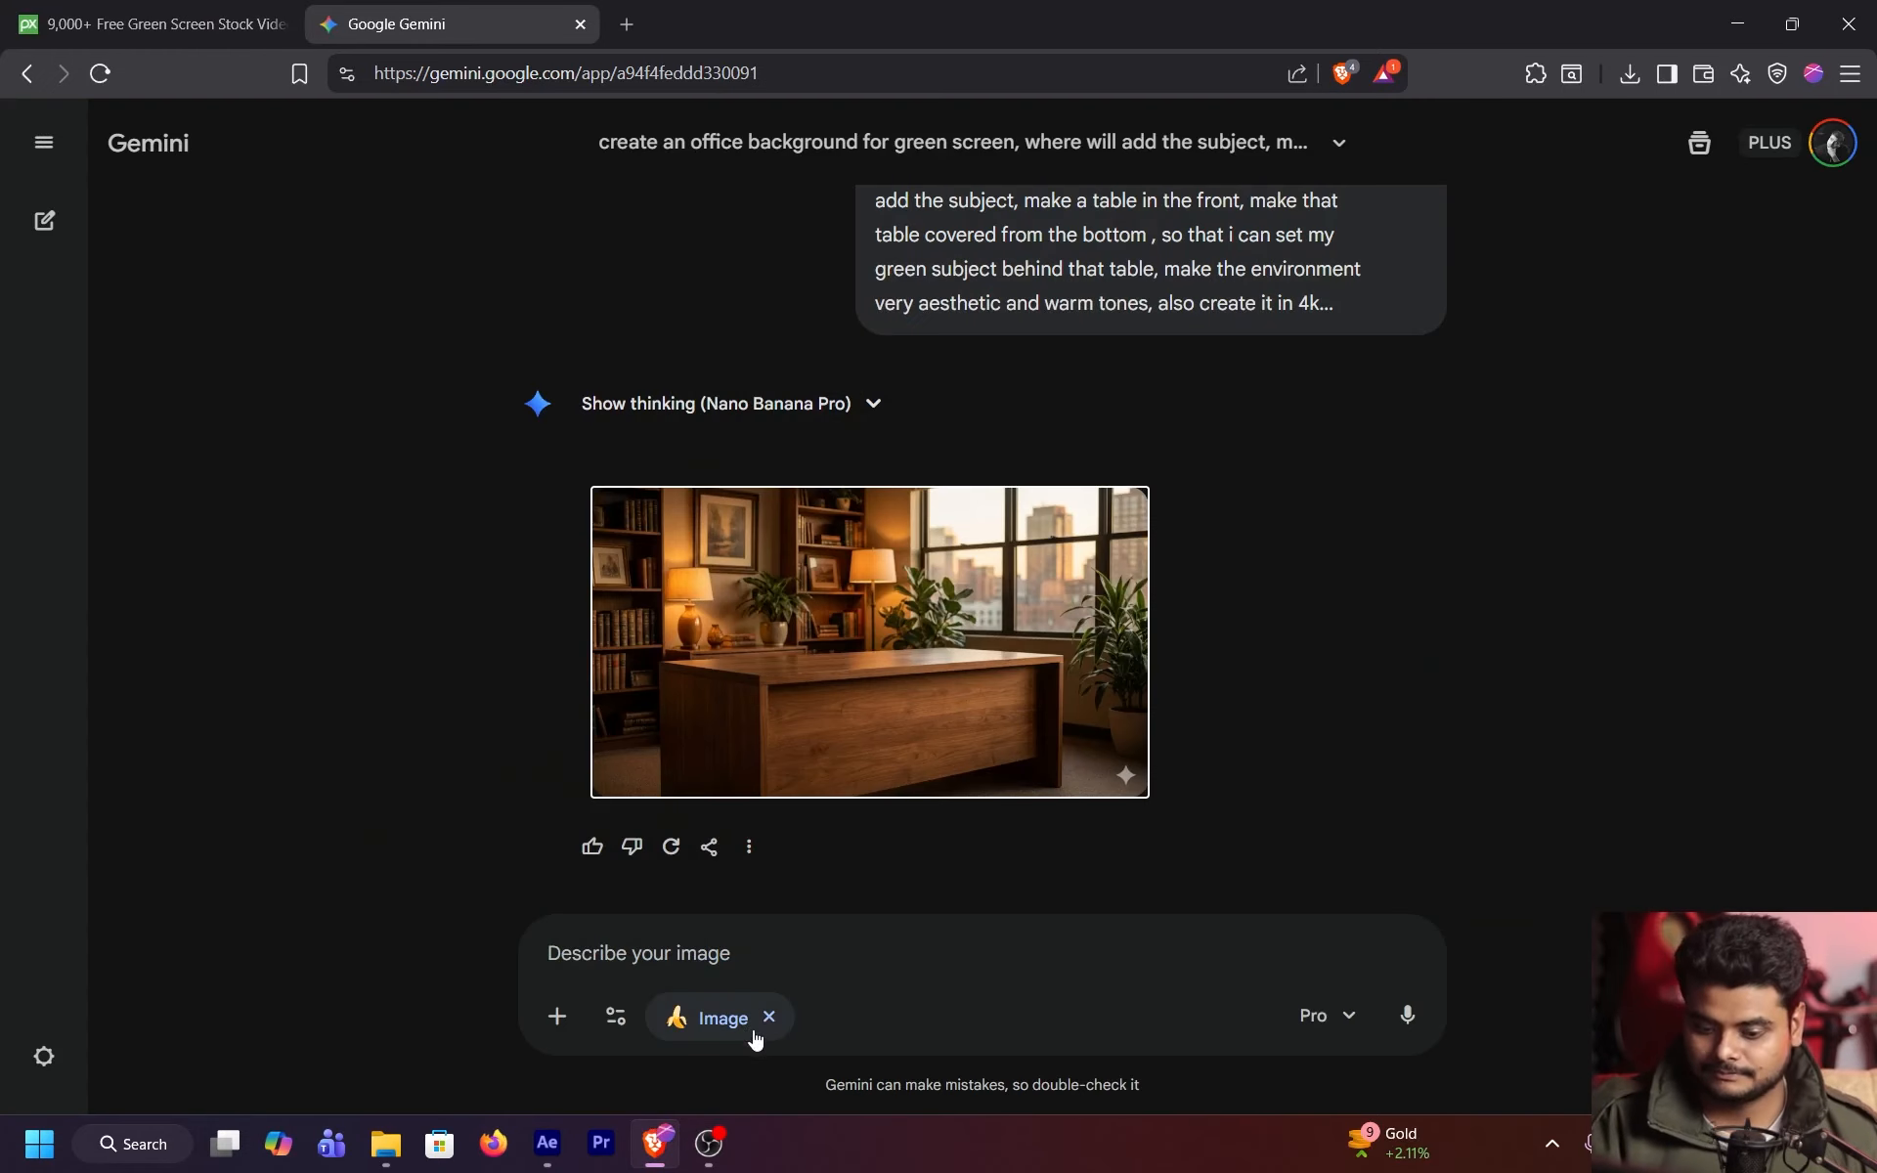
- Submit the follow-up image prompt "generate a perfect front view of this table and office"
{"action": "left_click", "coordinate": [804, 954]}
{"action": "type", "text": "gene"}
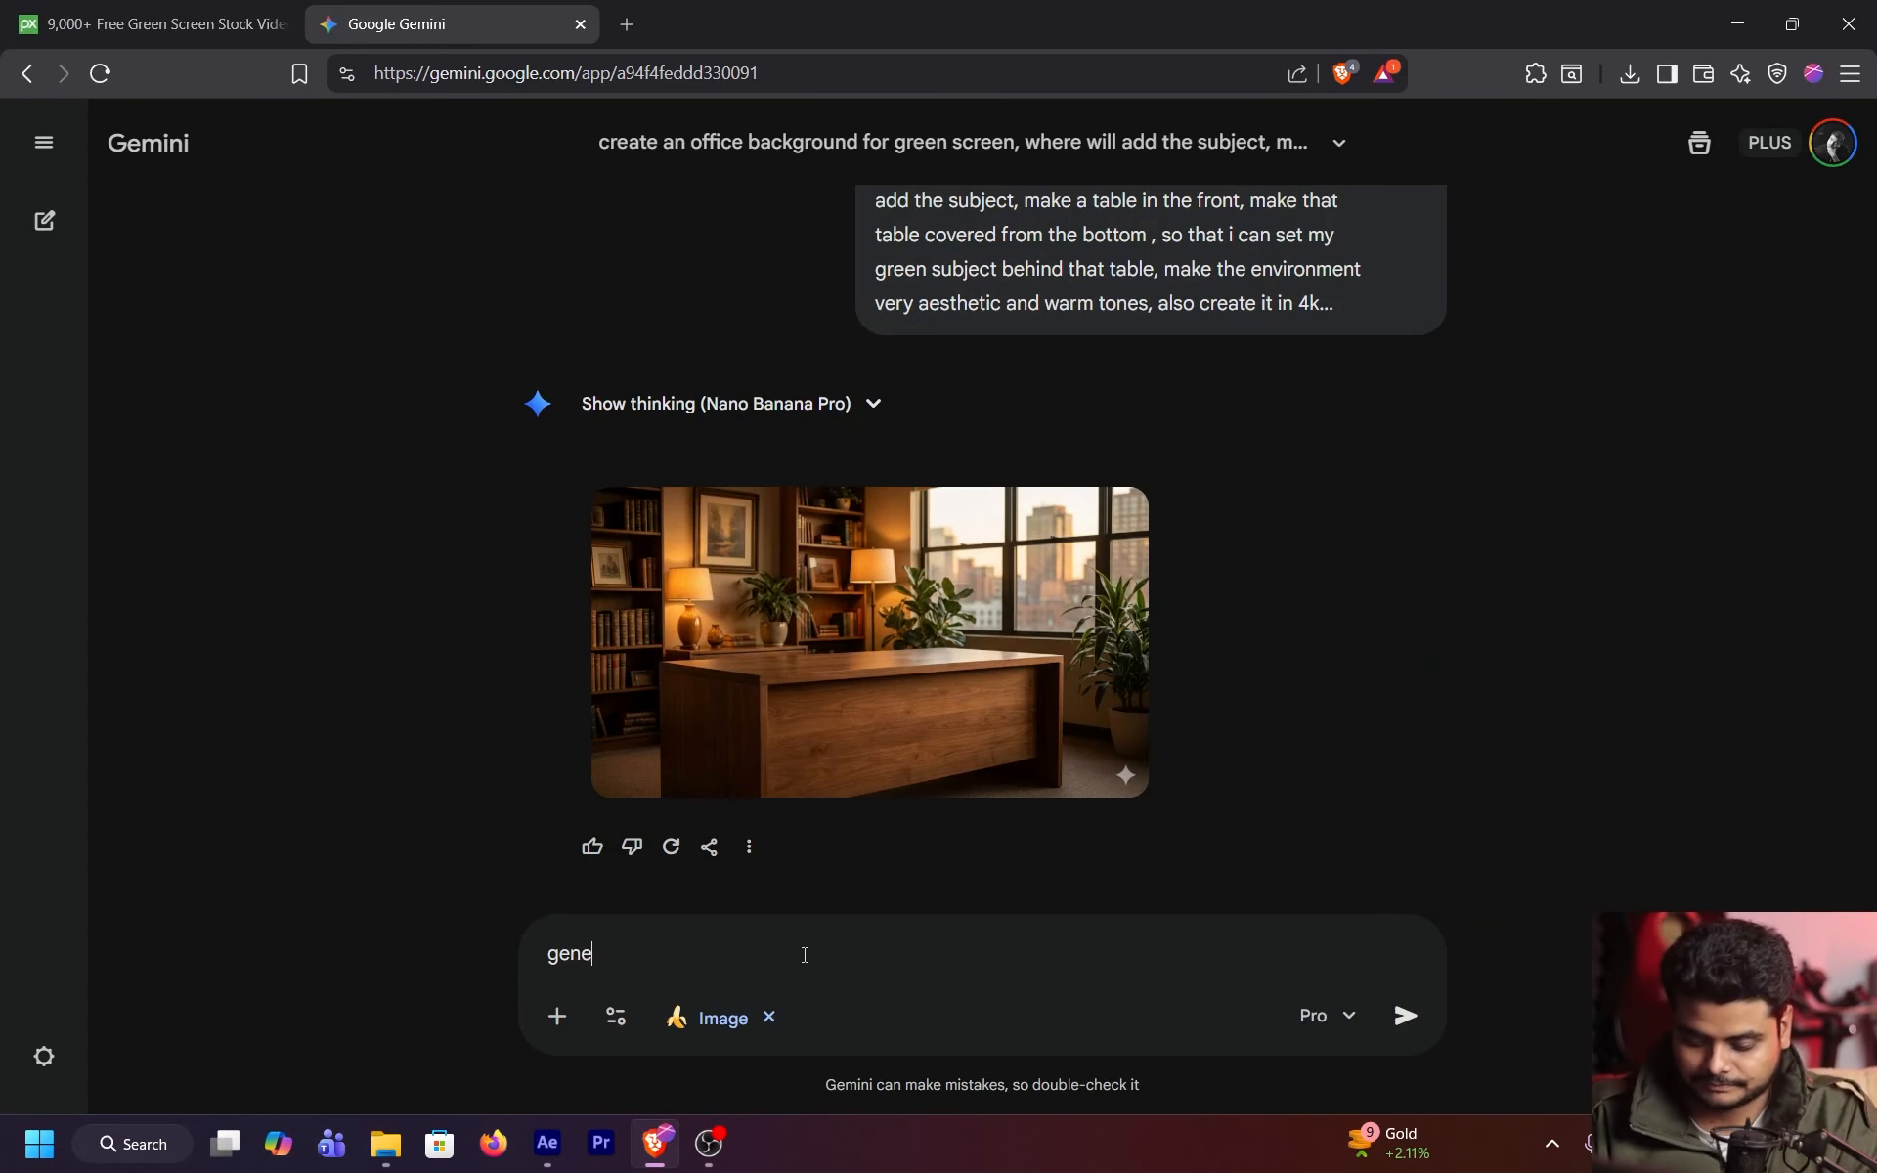
{"action": "type", "text": "rate a perfect"}
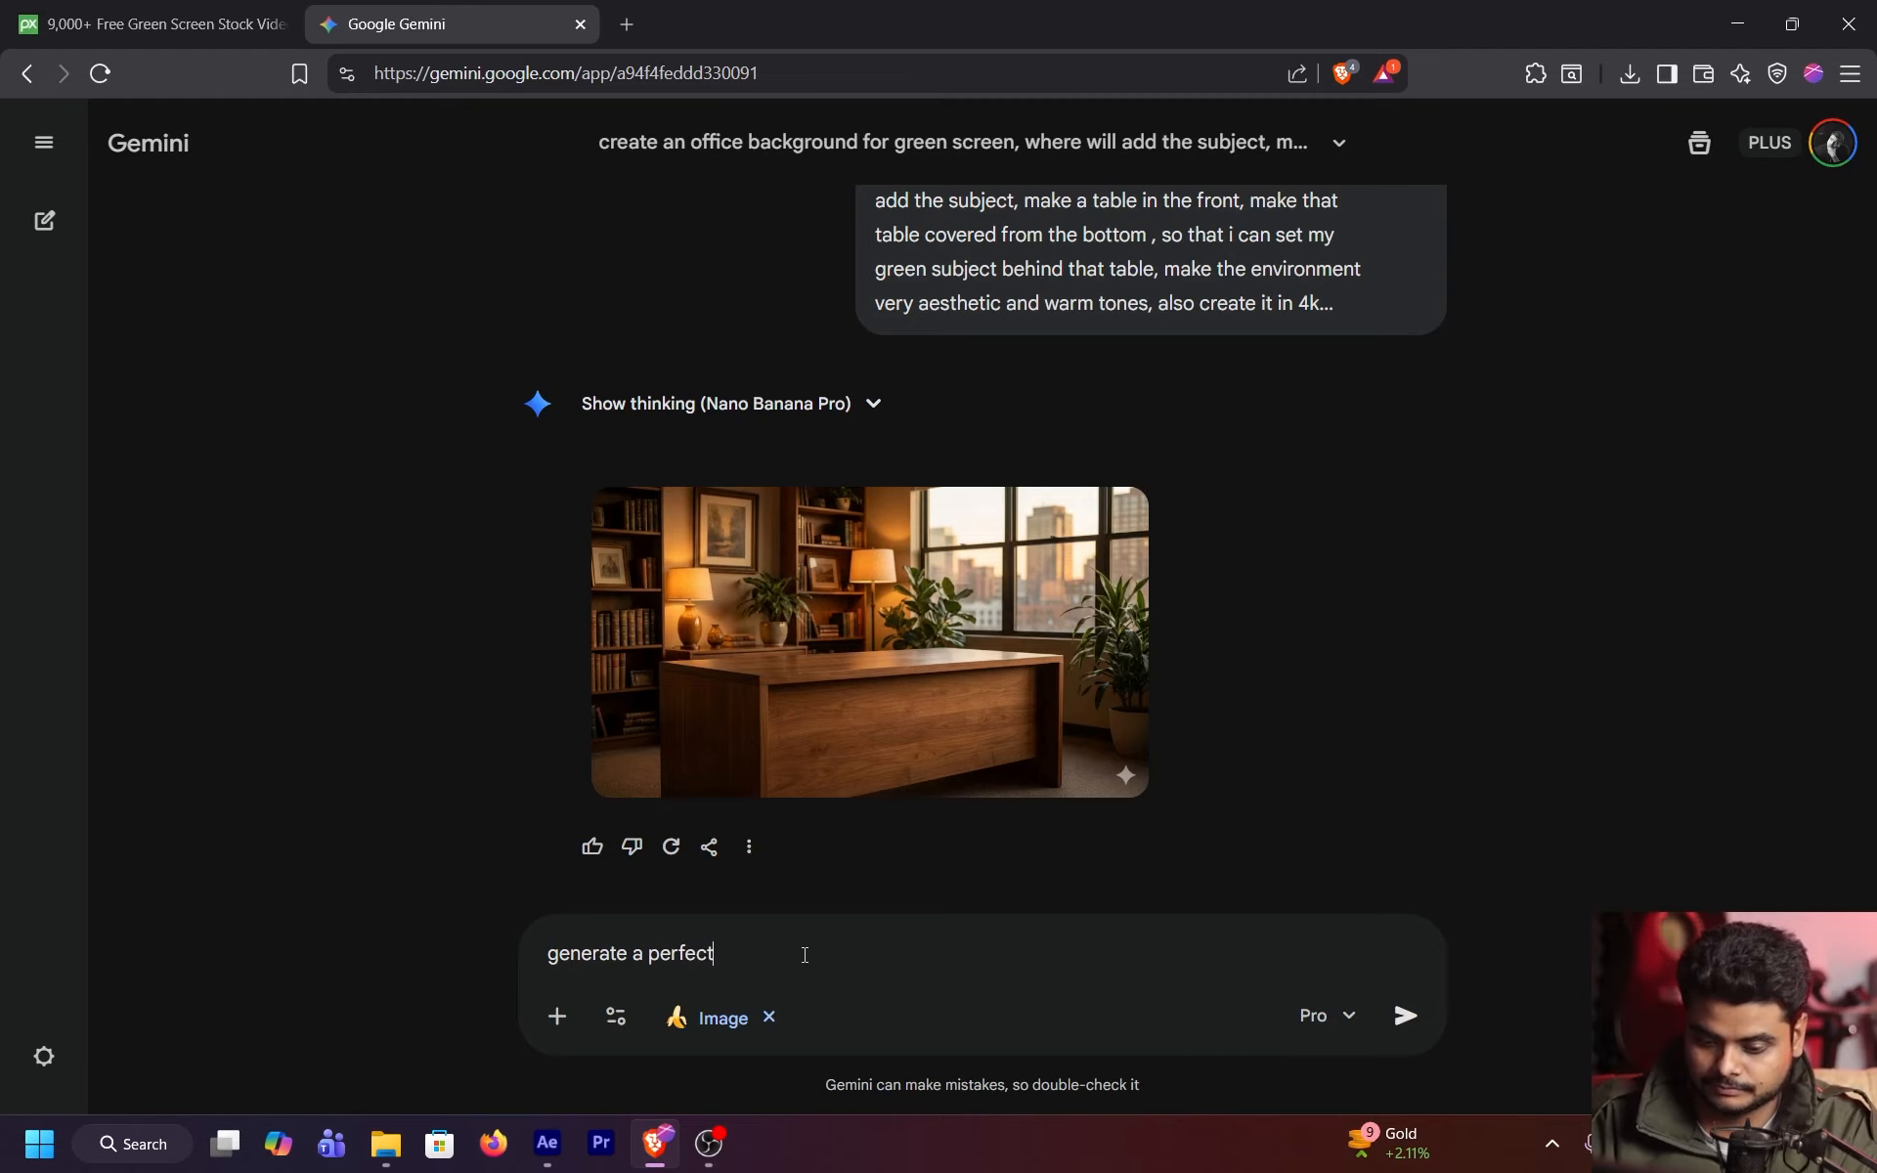
{"action": "type", "text": " front vi"}
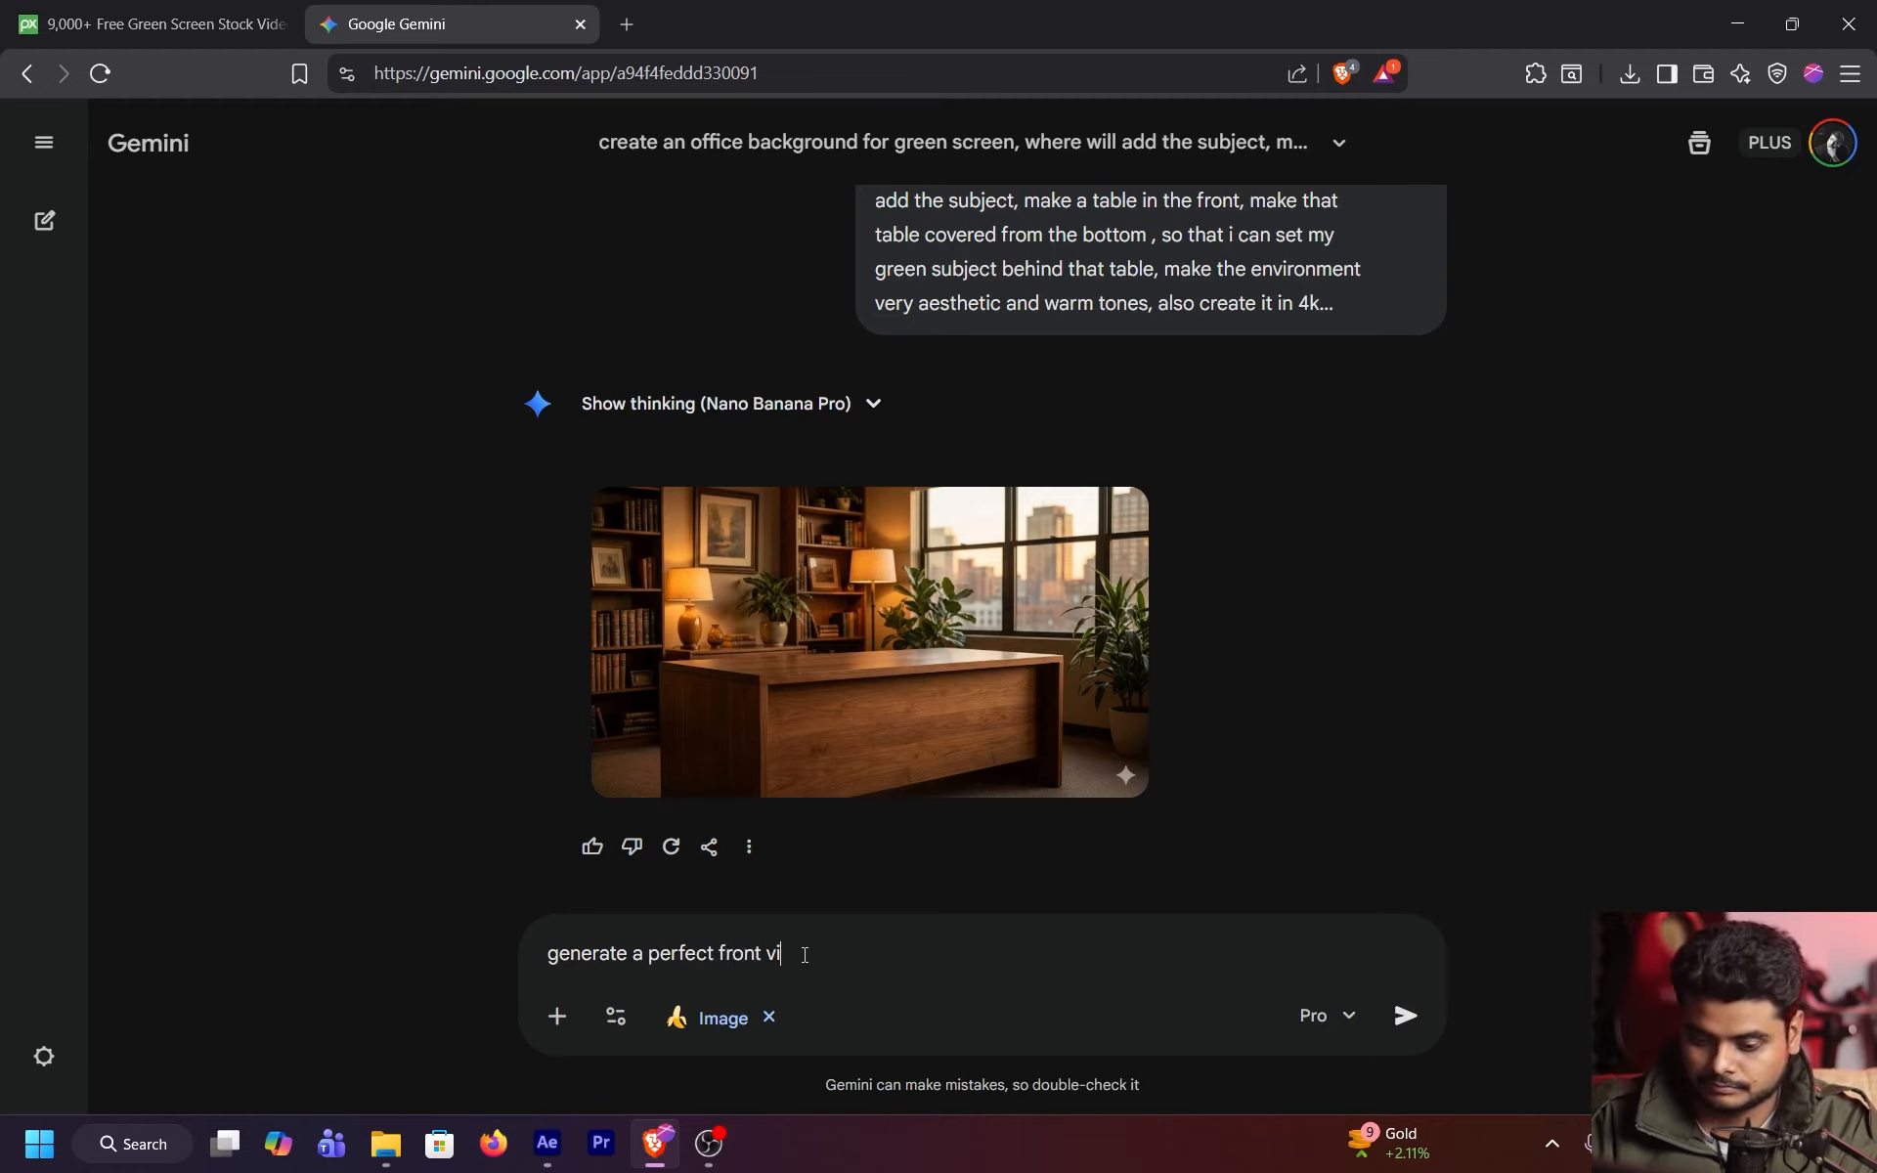
{"action": "type", "text": "ew of the"}
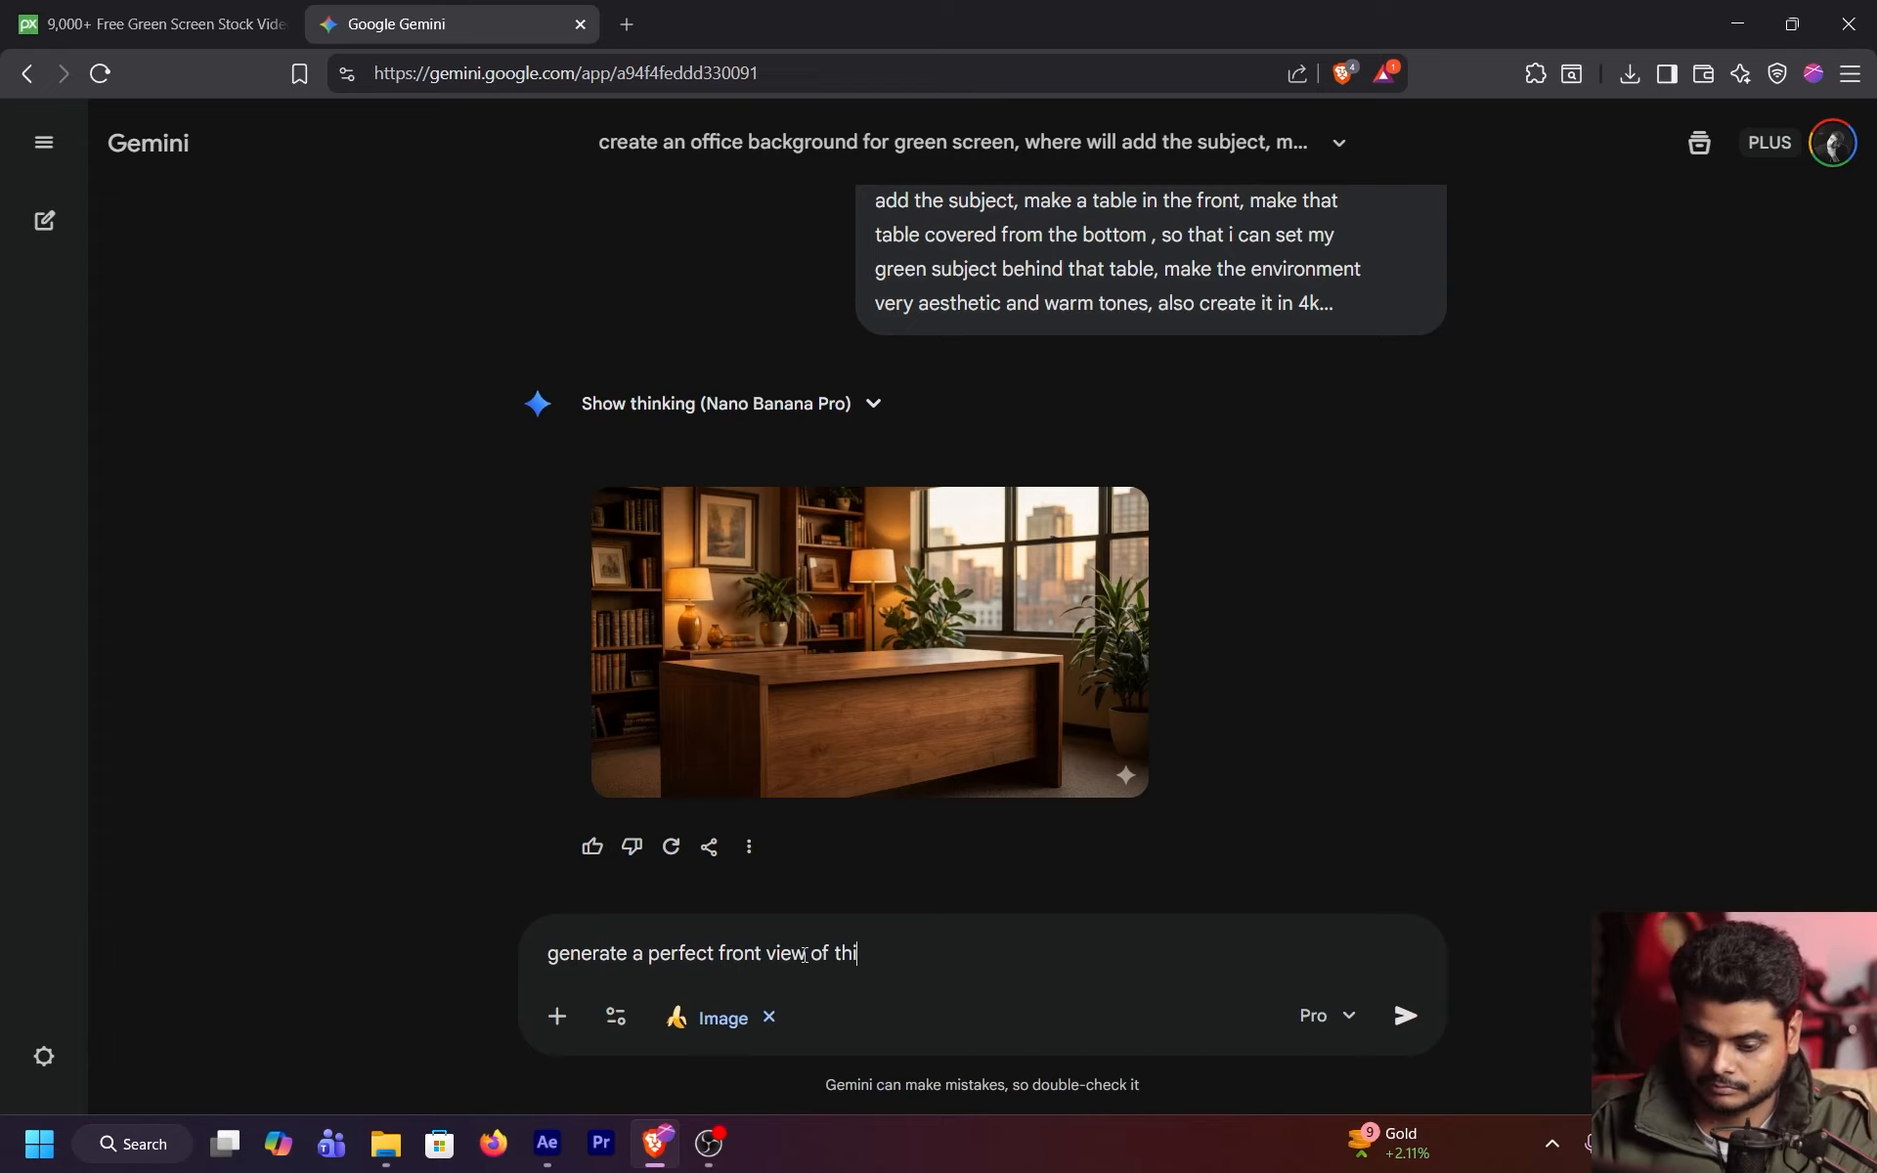
{"action": "type", "text": "s tba"}
{"action": "key", "text": "BackSpace"}
{"action": "type", "text": "ab"}
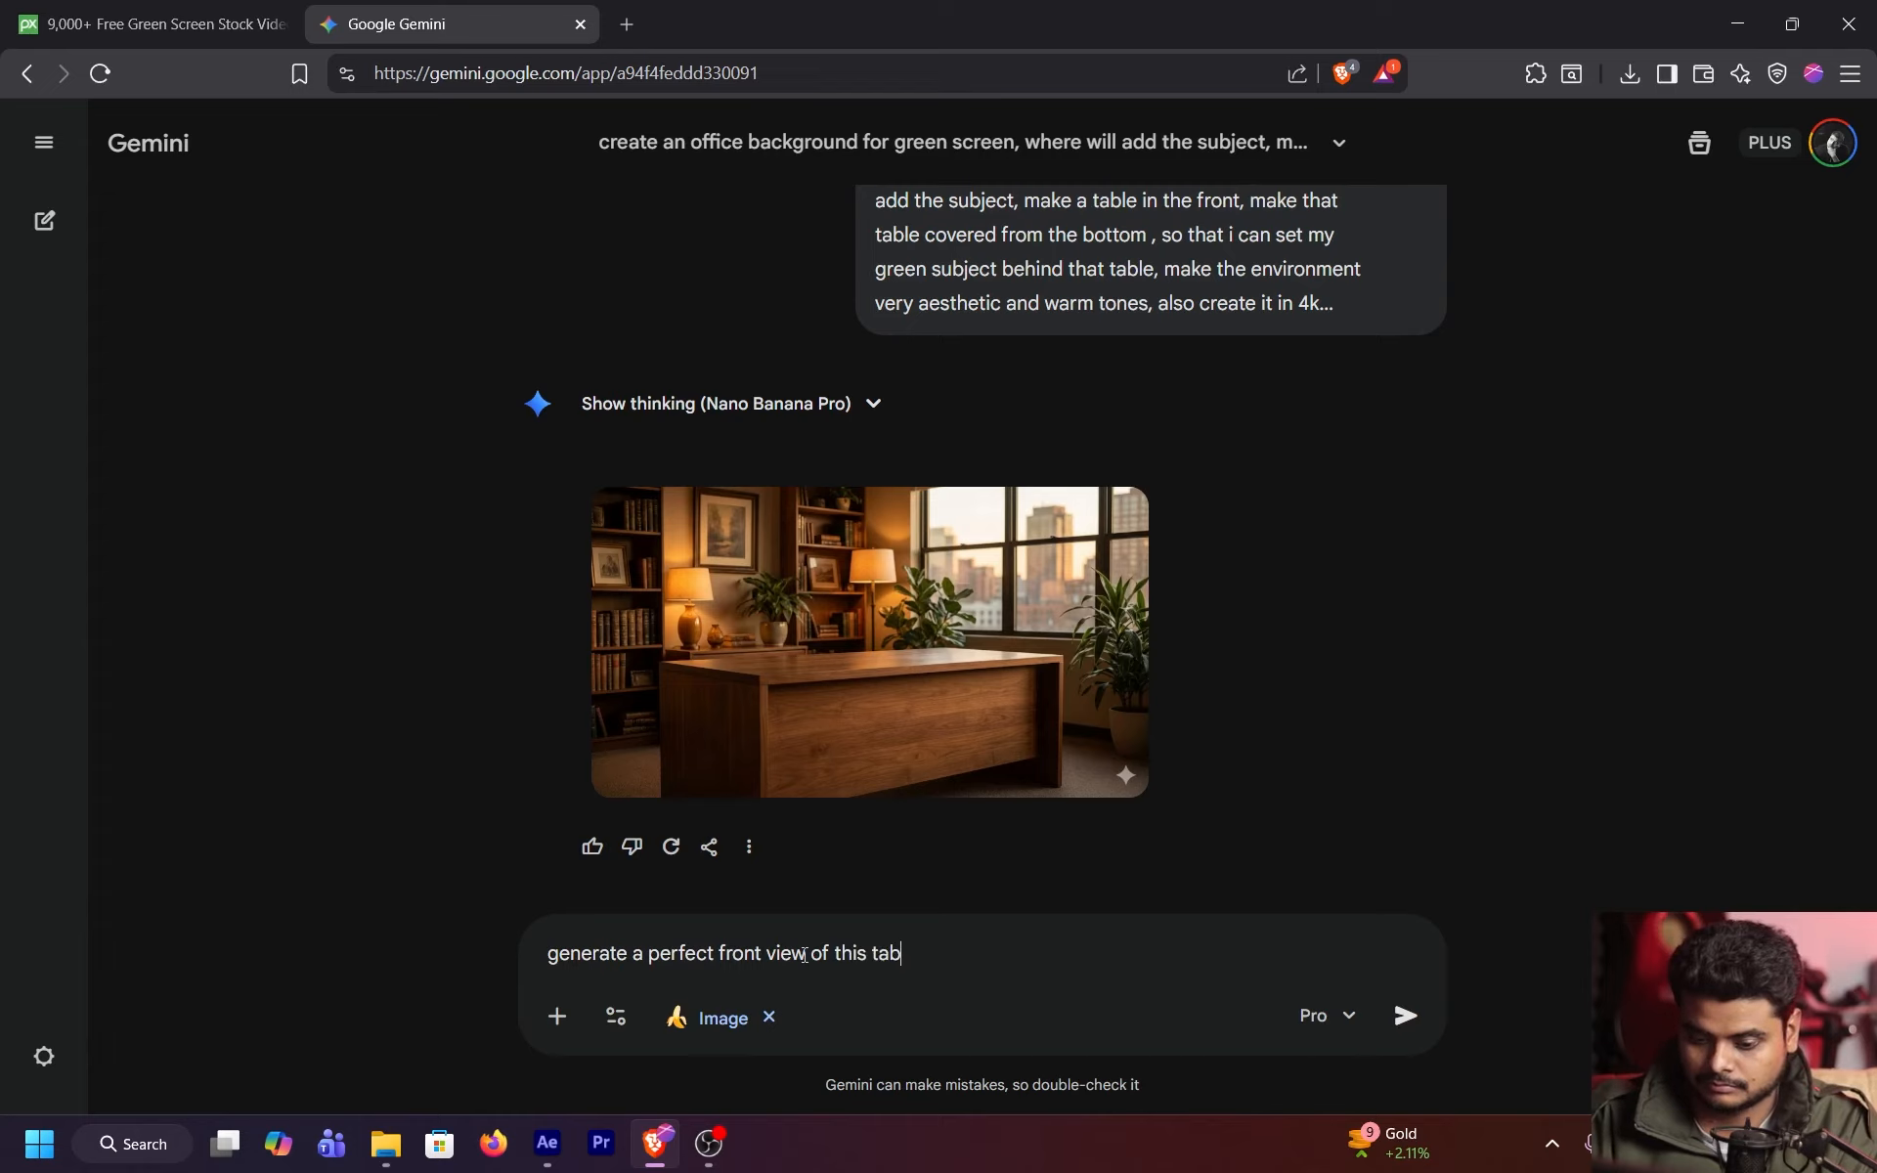
{"action": "type", "text": "le and office"}
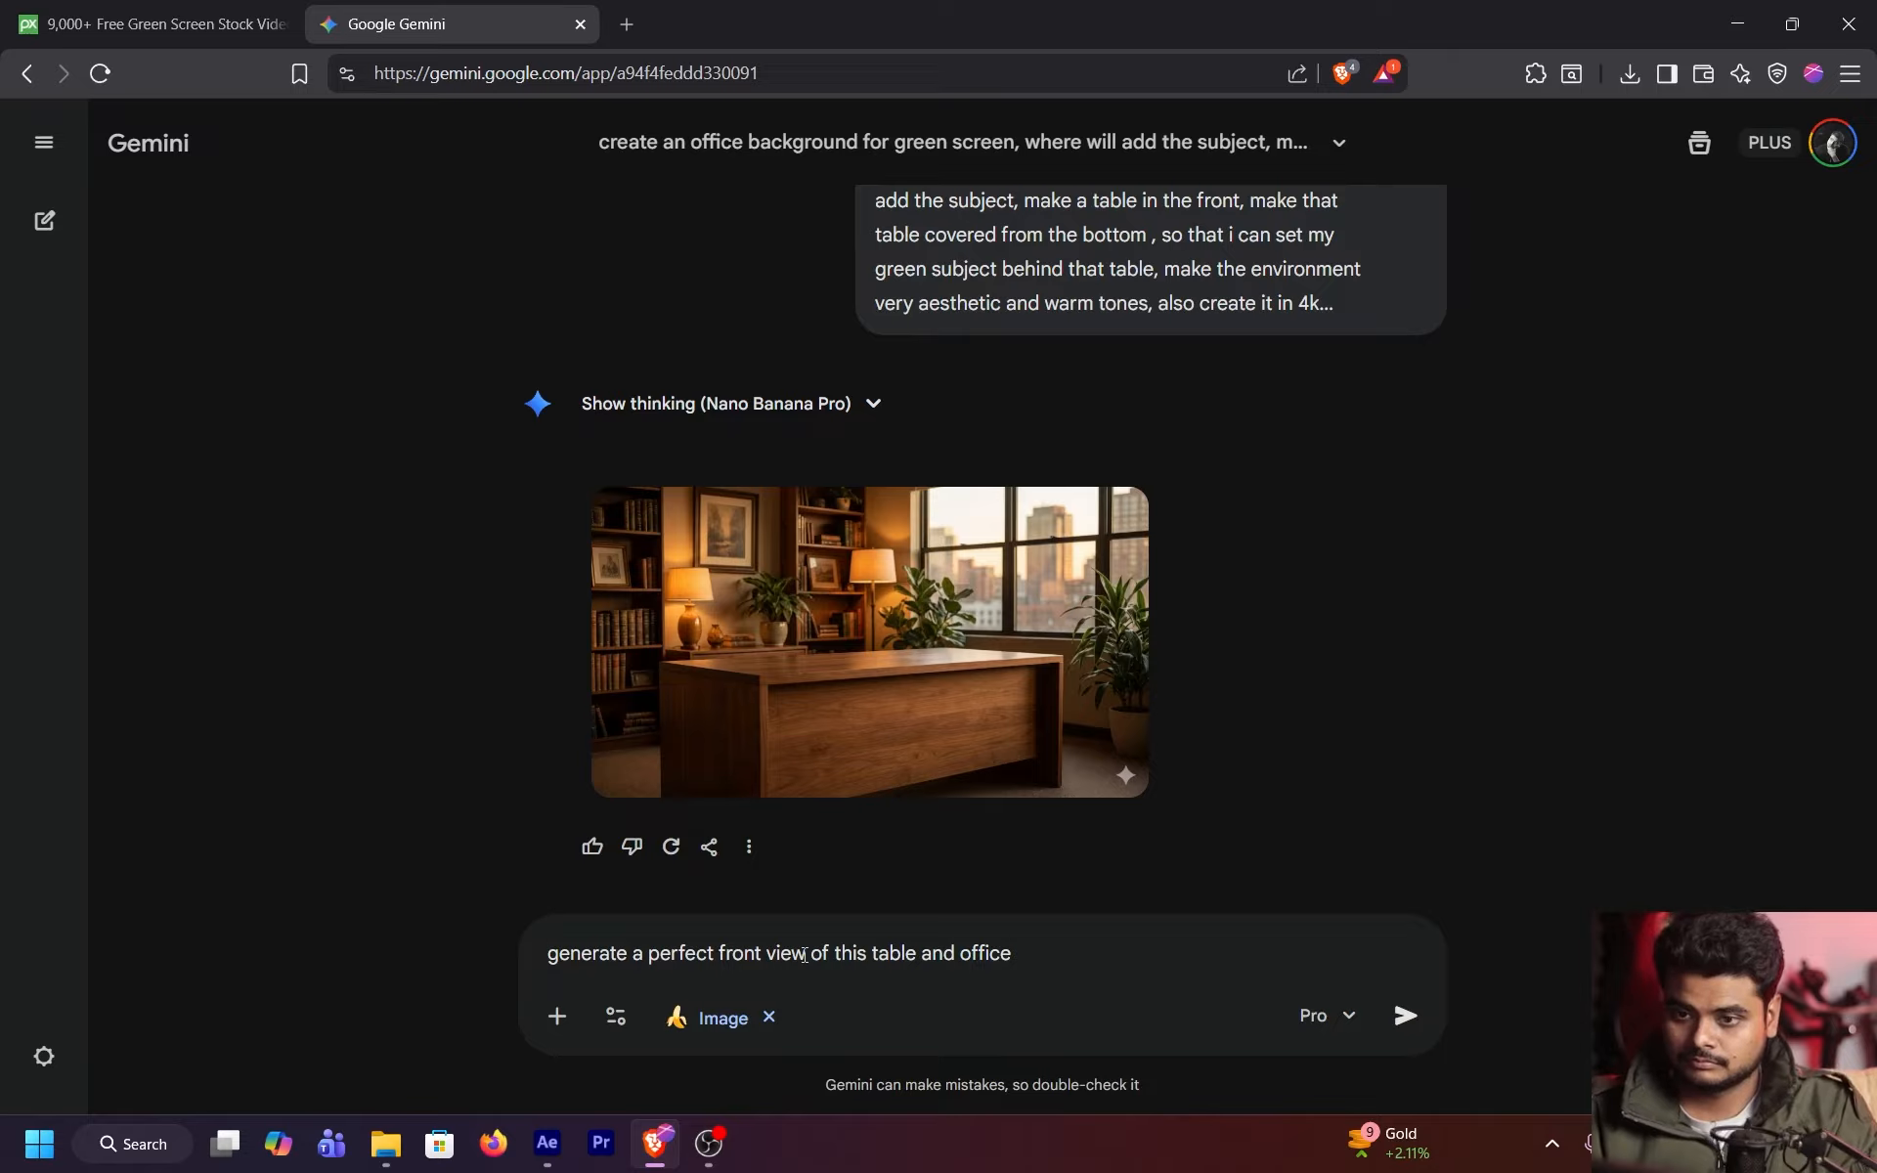
{"action": "key", "text": "Return"}
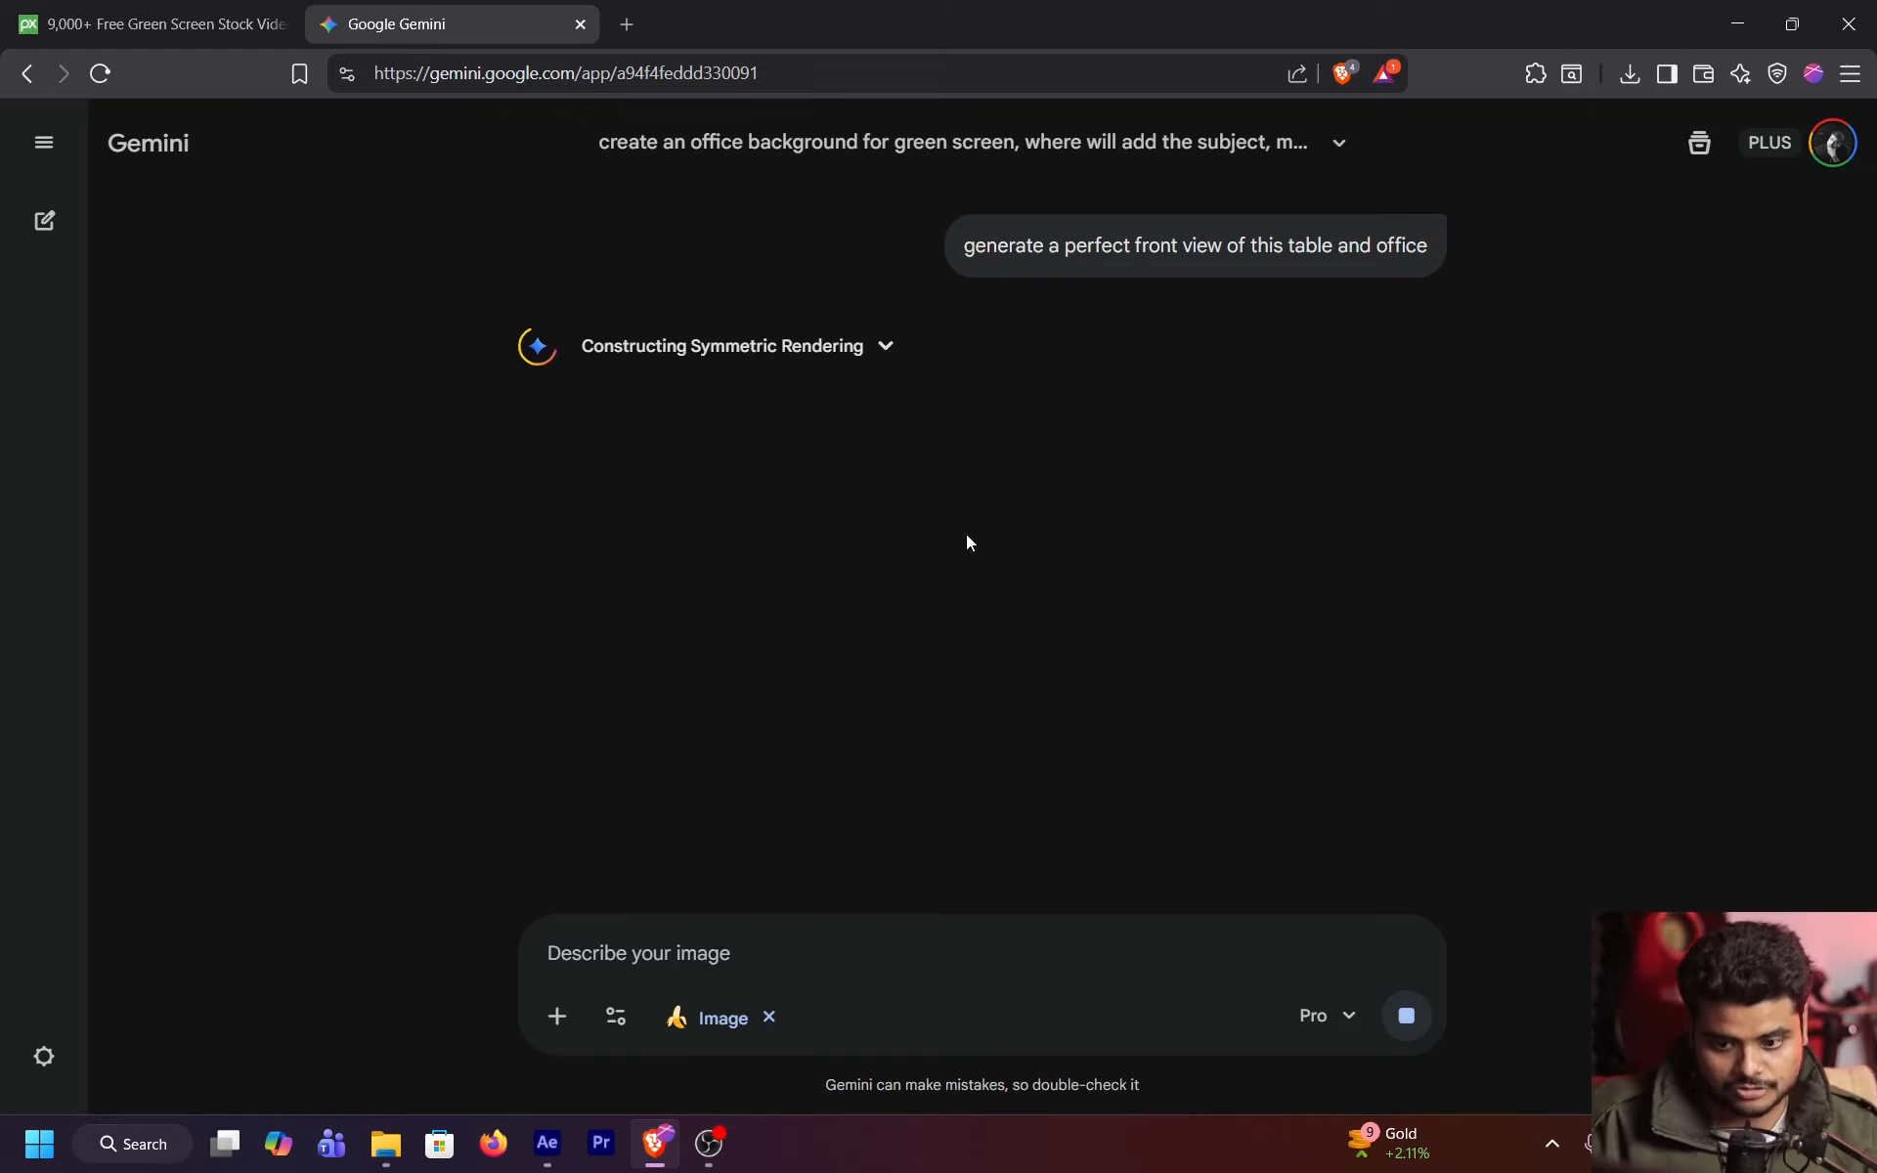
- Switch to After Effects, scrub the green screen clip in Comp 9 to 0:00:06:29 and clear the effects search
{"action": "key", "text": "alt+Tab"}
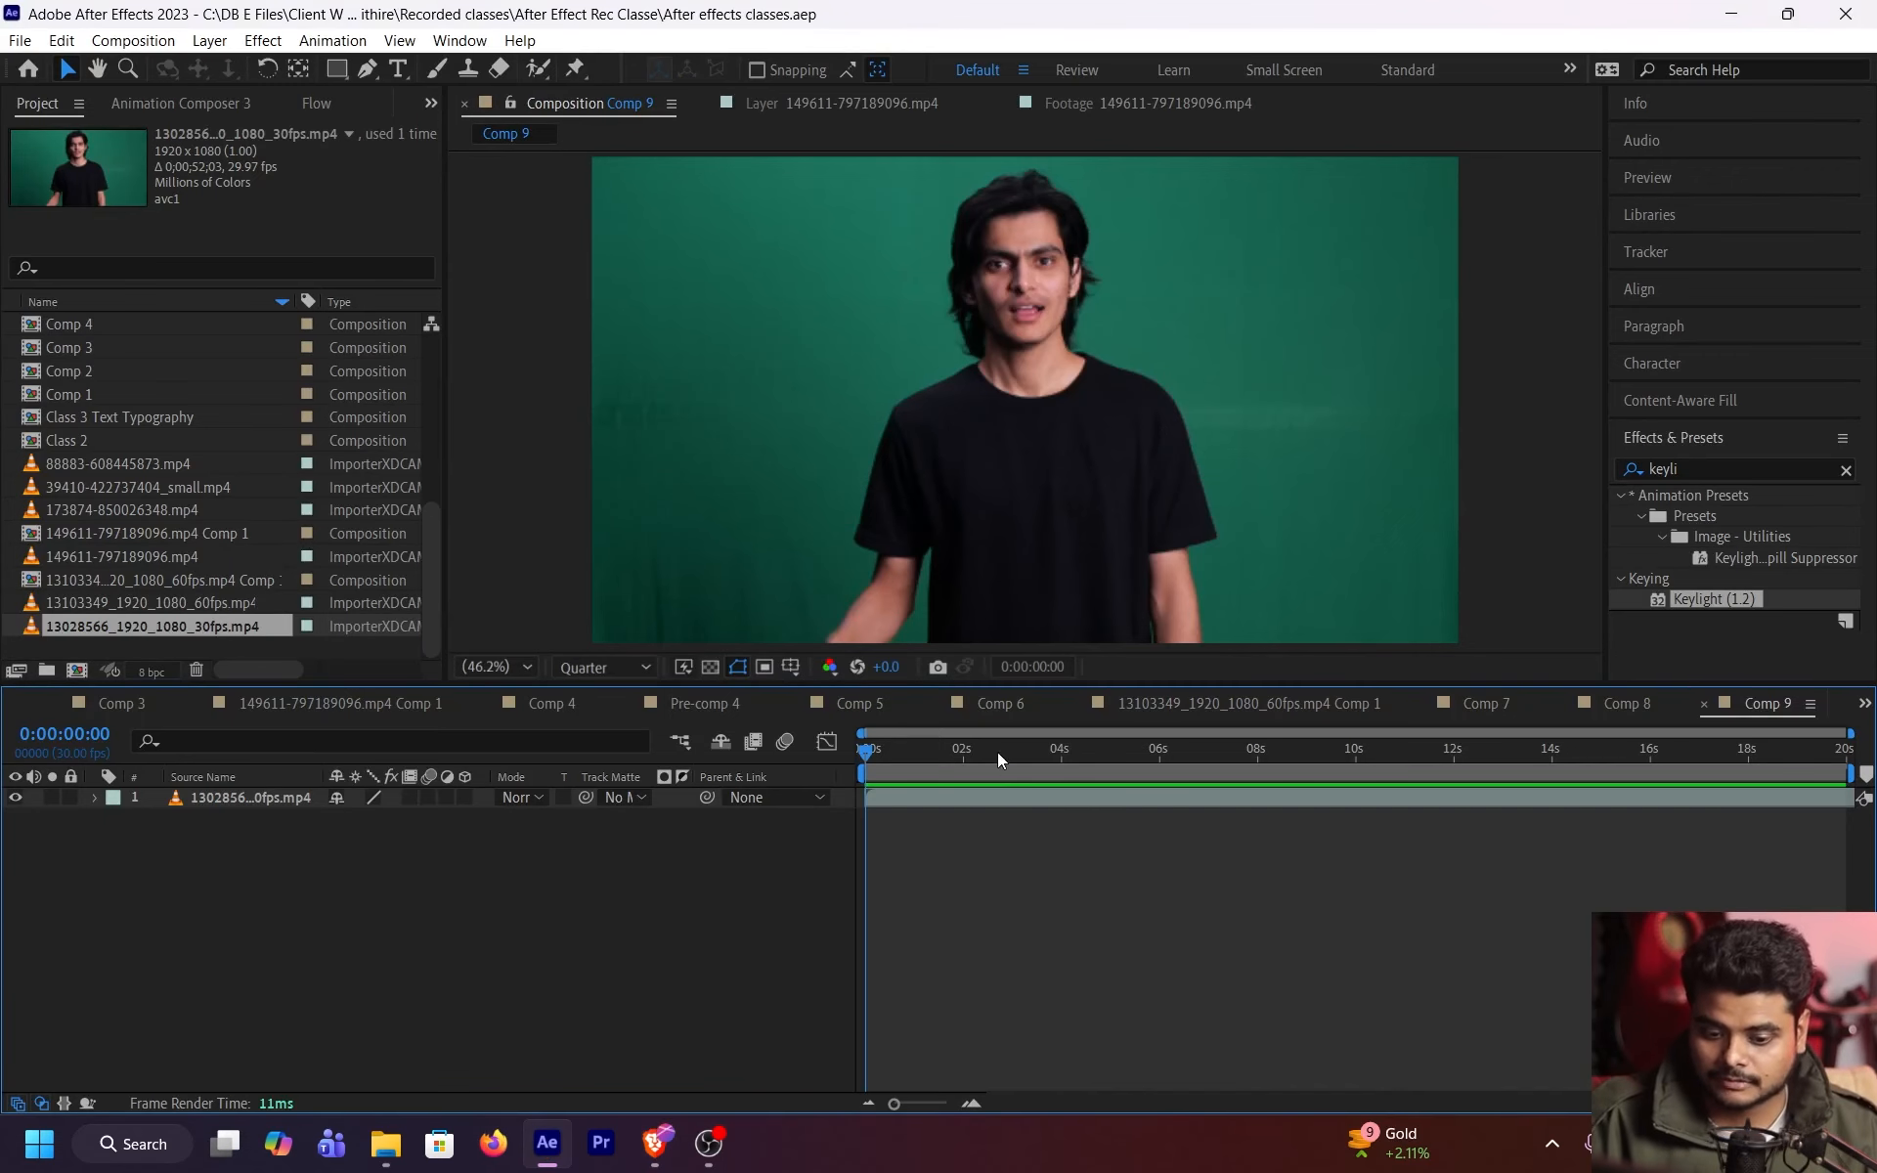
{"action": "left_click_drag", "start_coordinate": [997, 753], "coordinate": [1216, 749]}
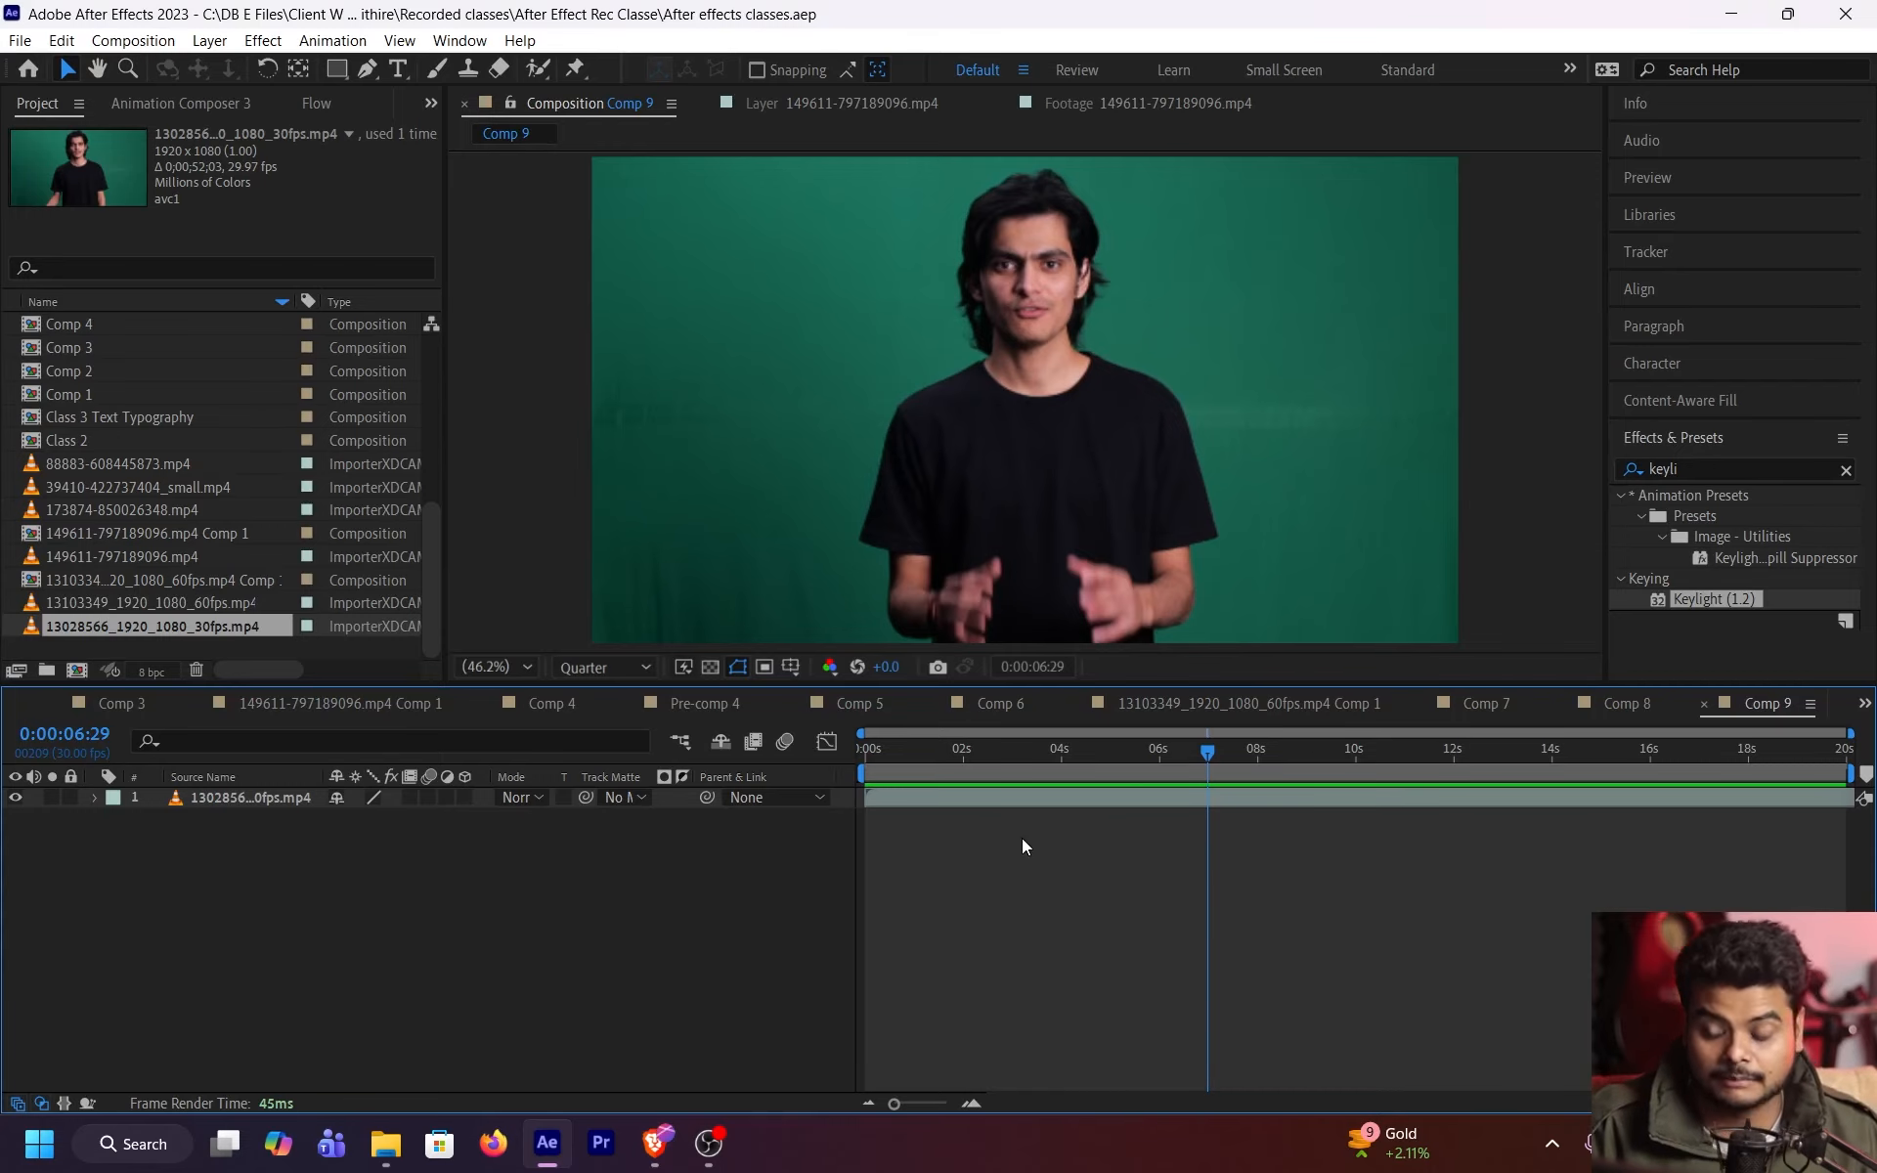
{"action": "left_click", "coordinate": [1847, 468]}
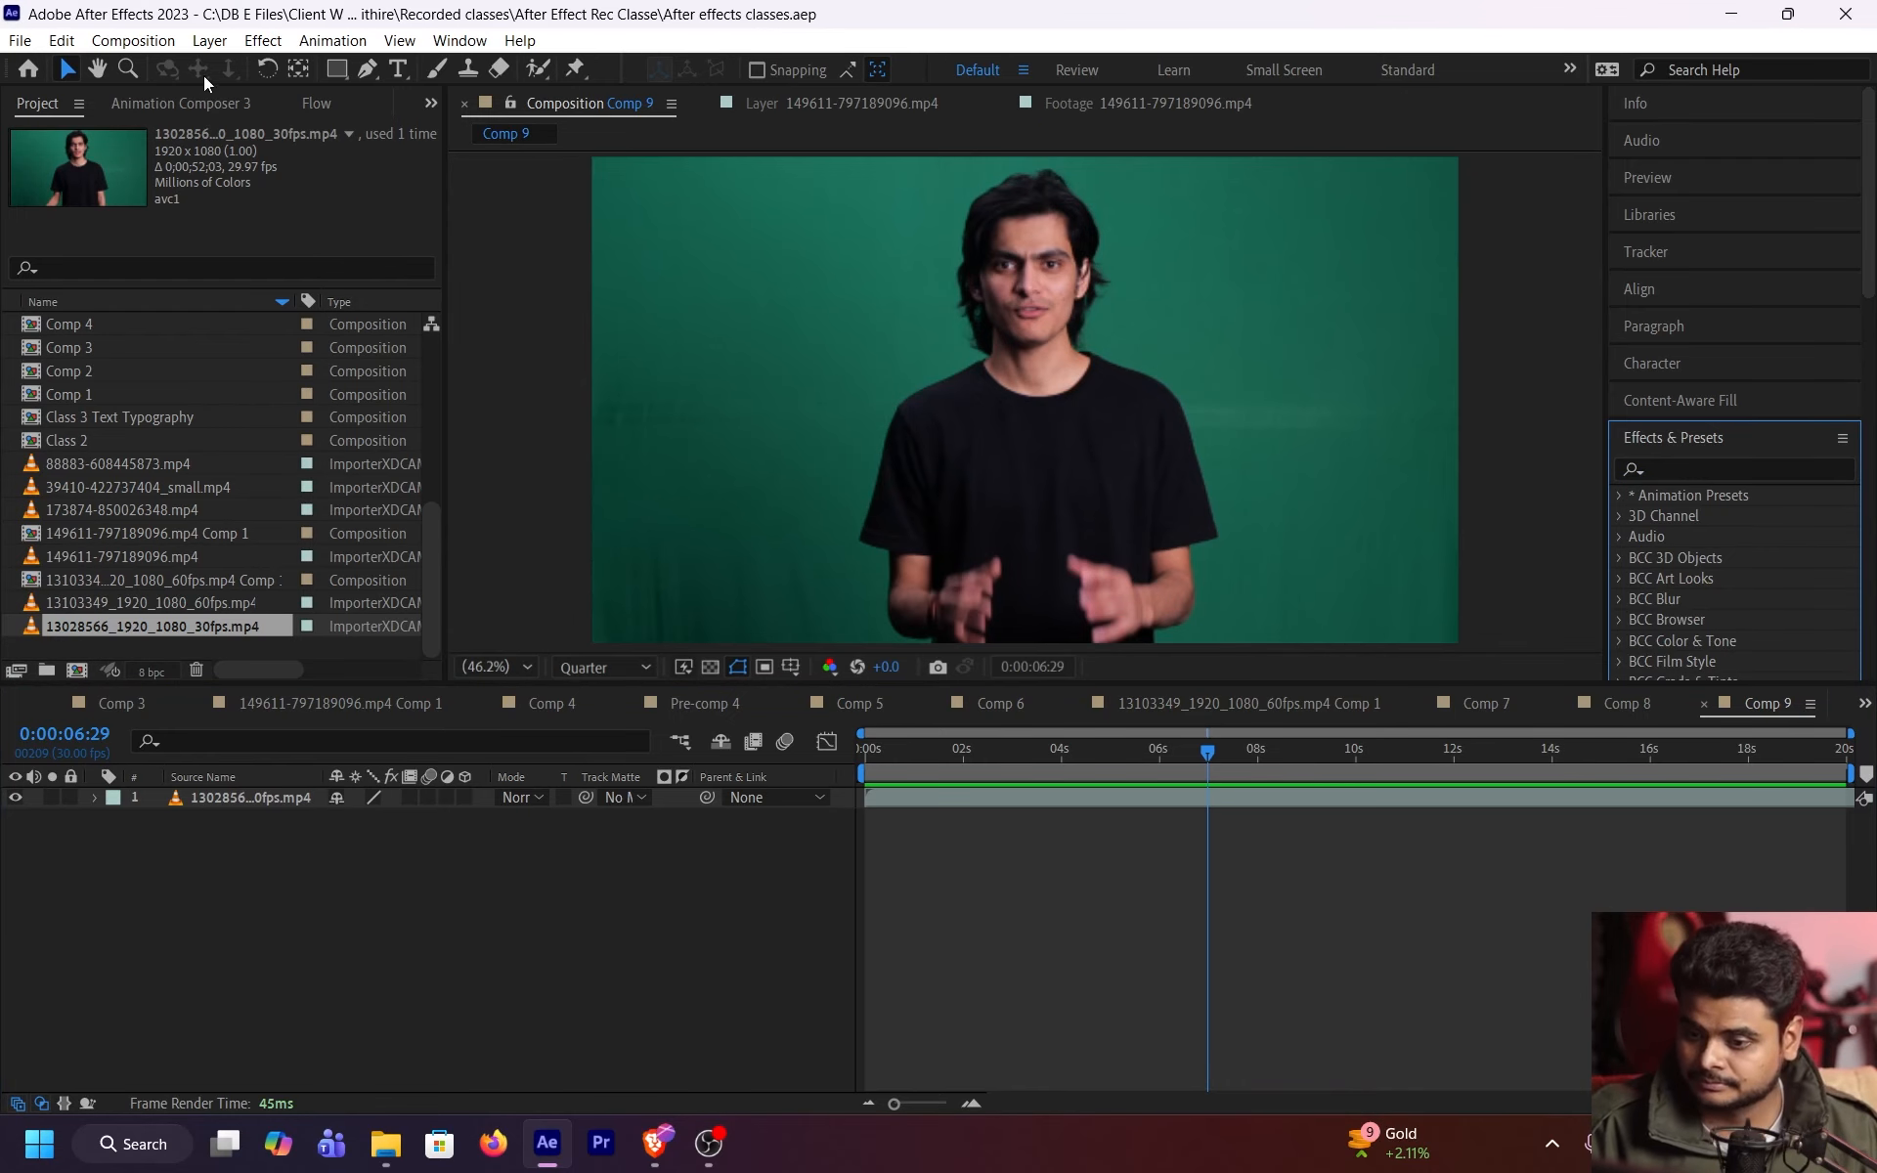
- Switch to Gemini in Brave and view the regenerated office image enlarged, returning to the chat when done
{"action": "left_click", "coordinate": [38, 113]}
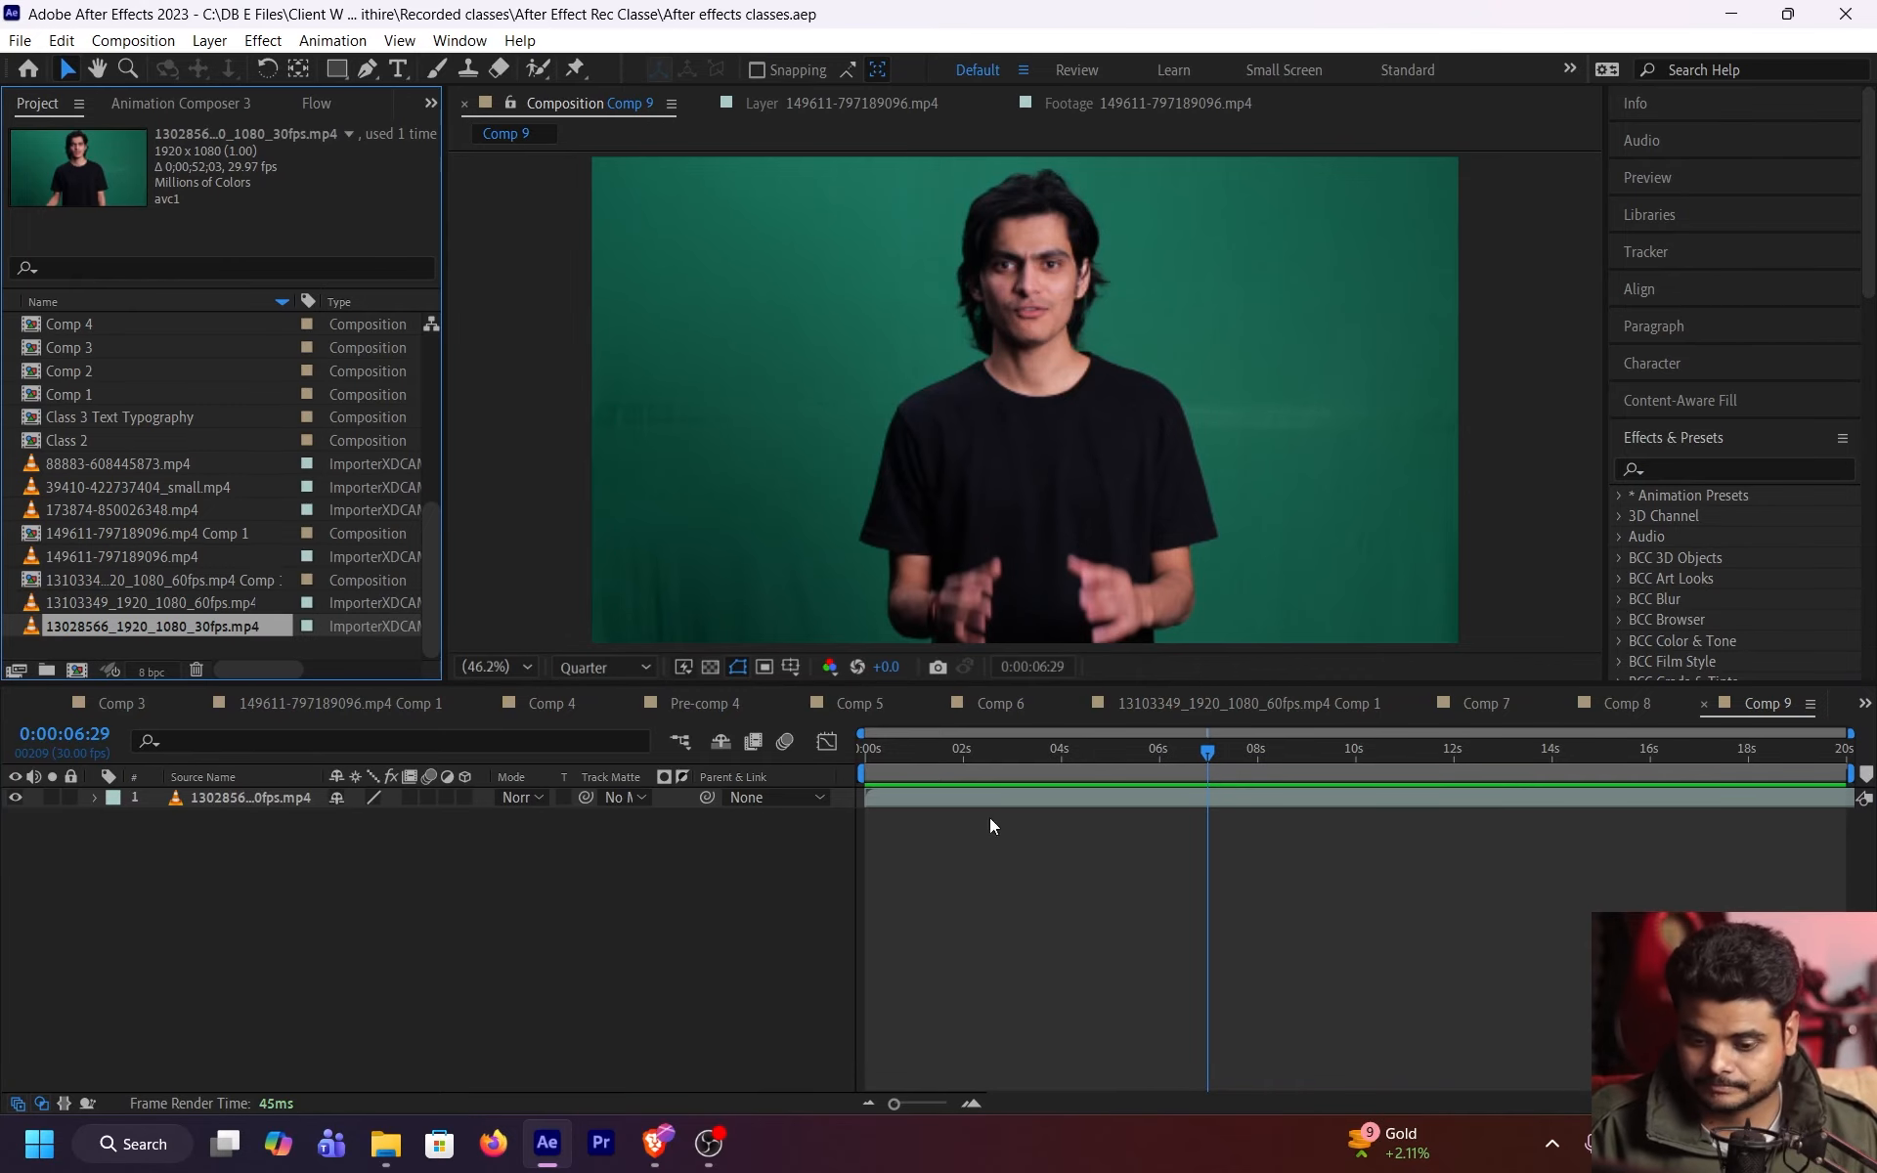
{"action": "key", "text": "alt+Tab"}
{"action": "mouse_move", "coordinate": [827, 489]}
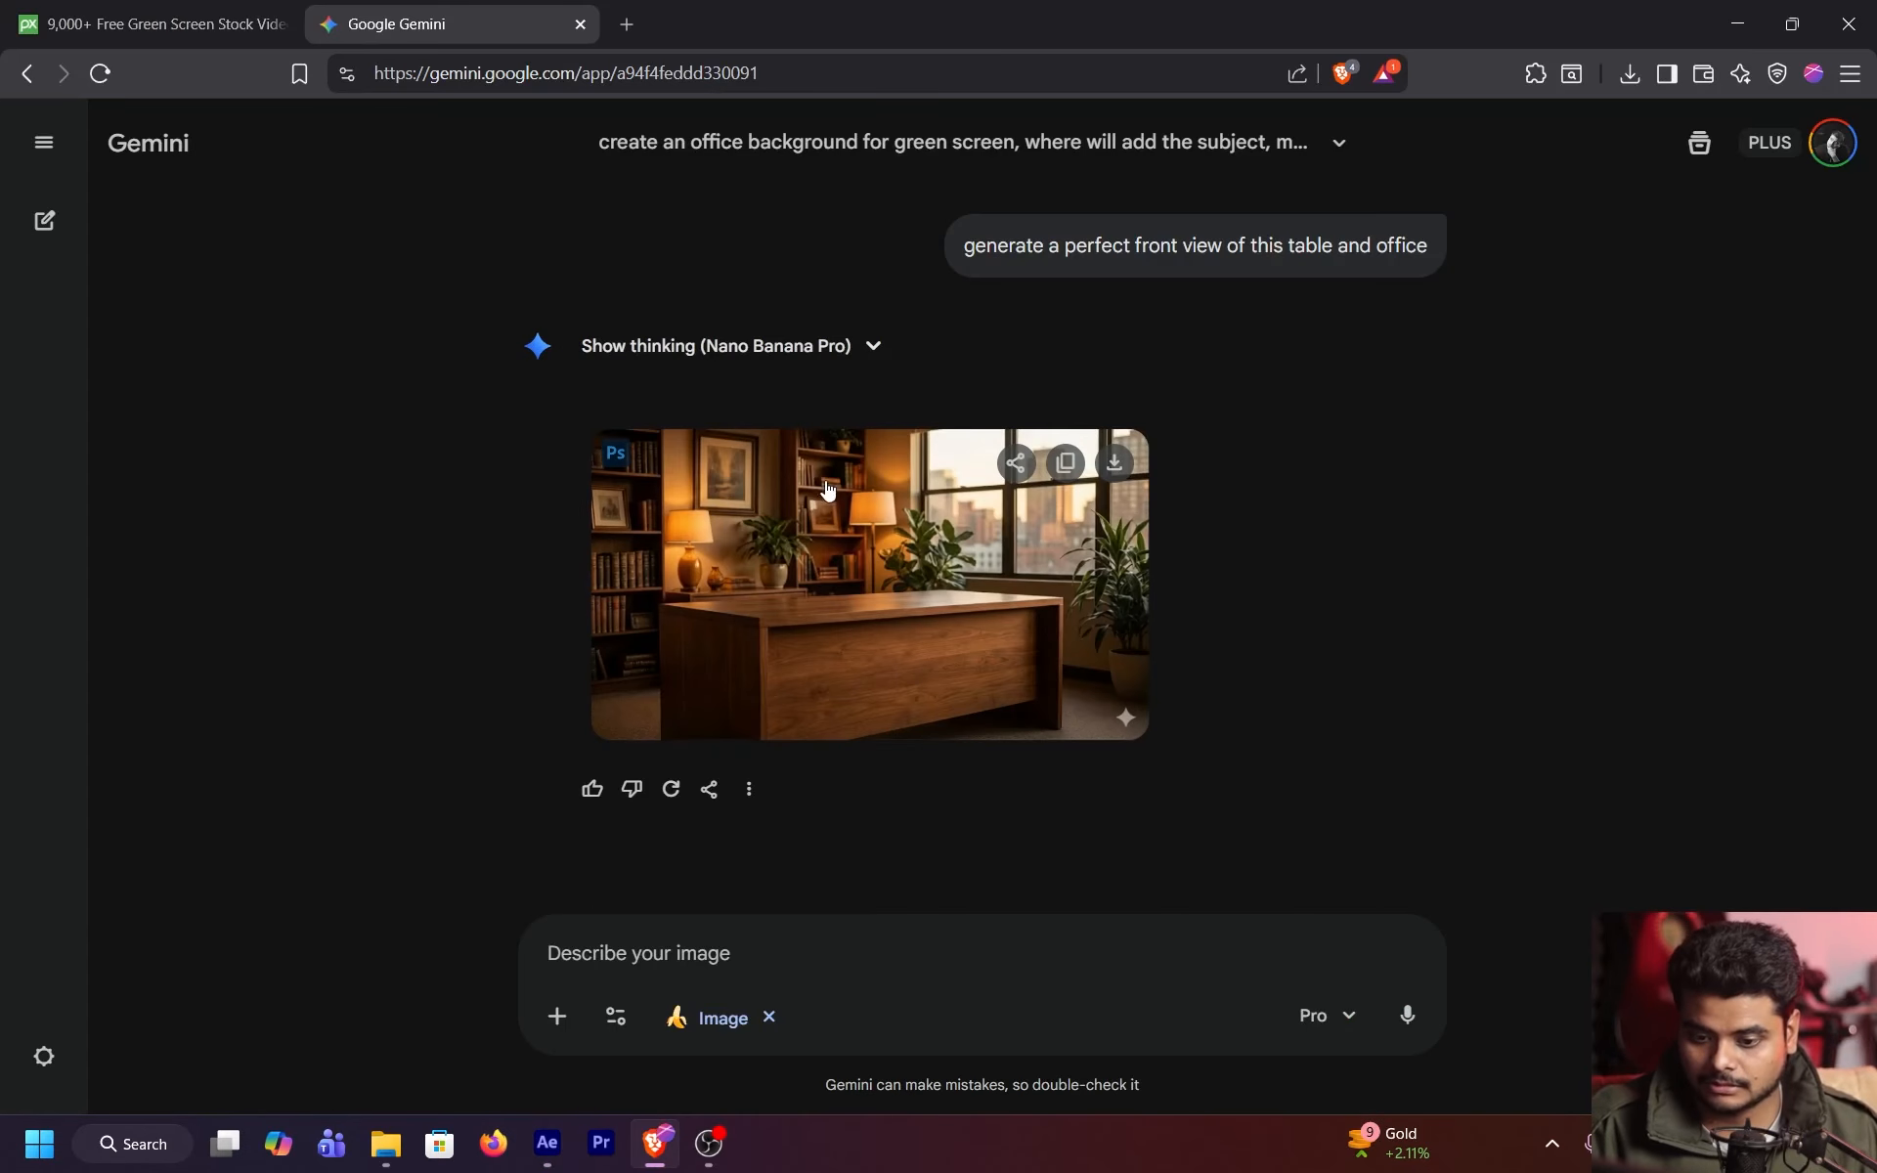
{"action": "left_click", "coordinate": [907, 588]}
{"action": "left_click", "coordinate": [1656, 582]}
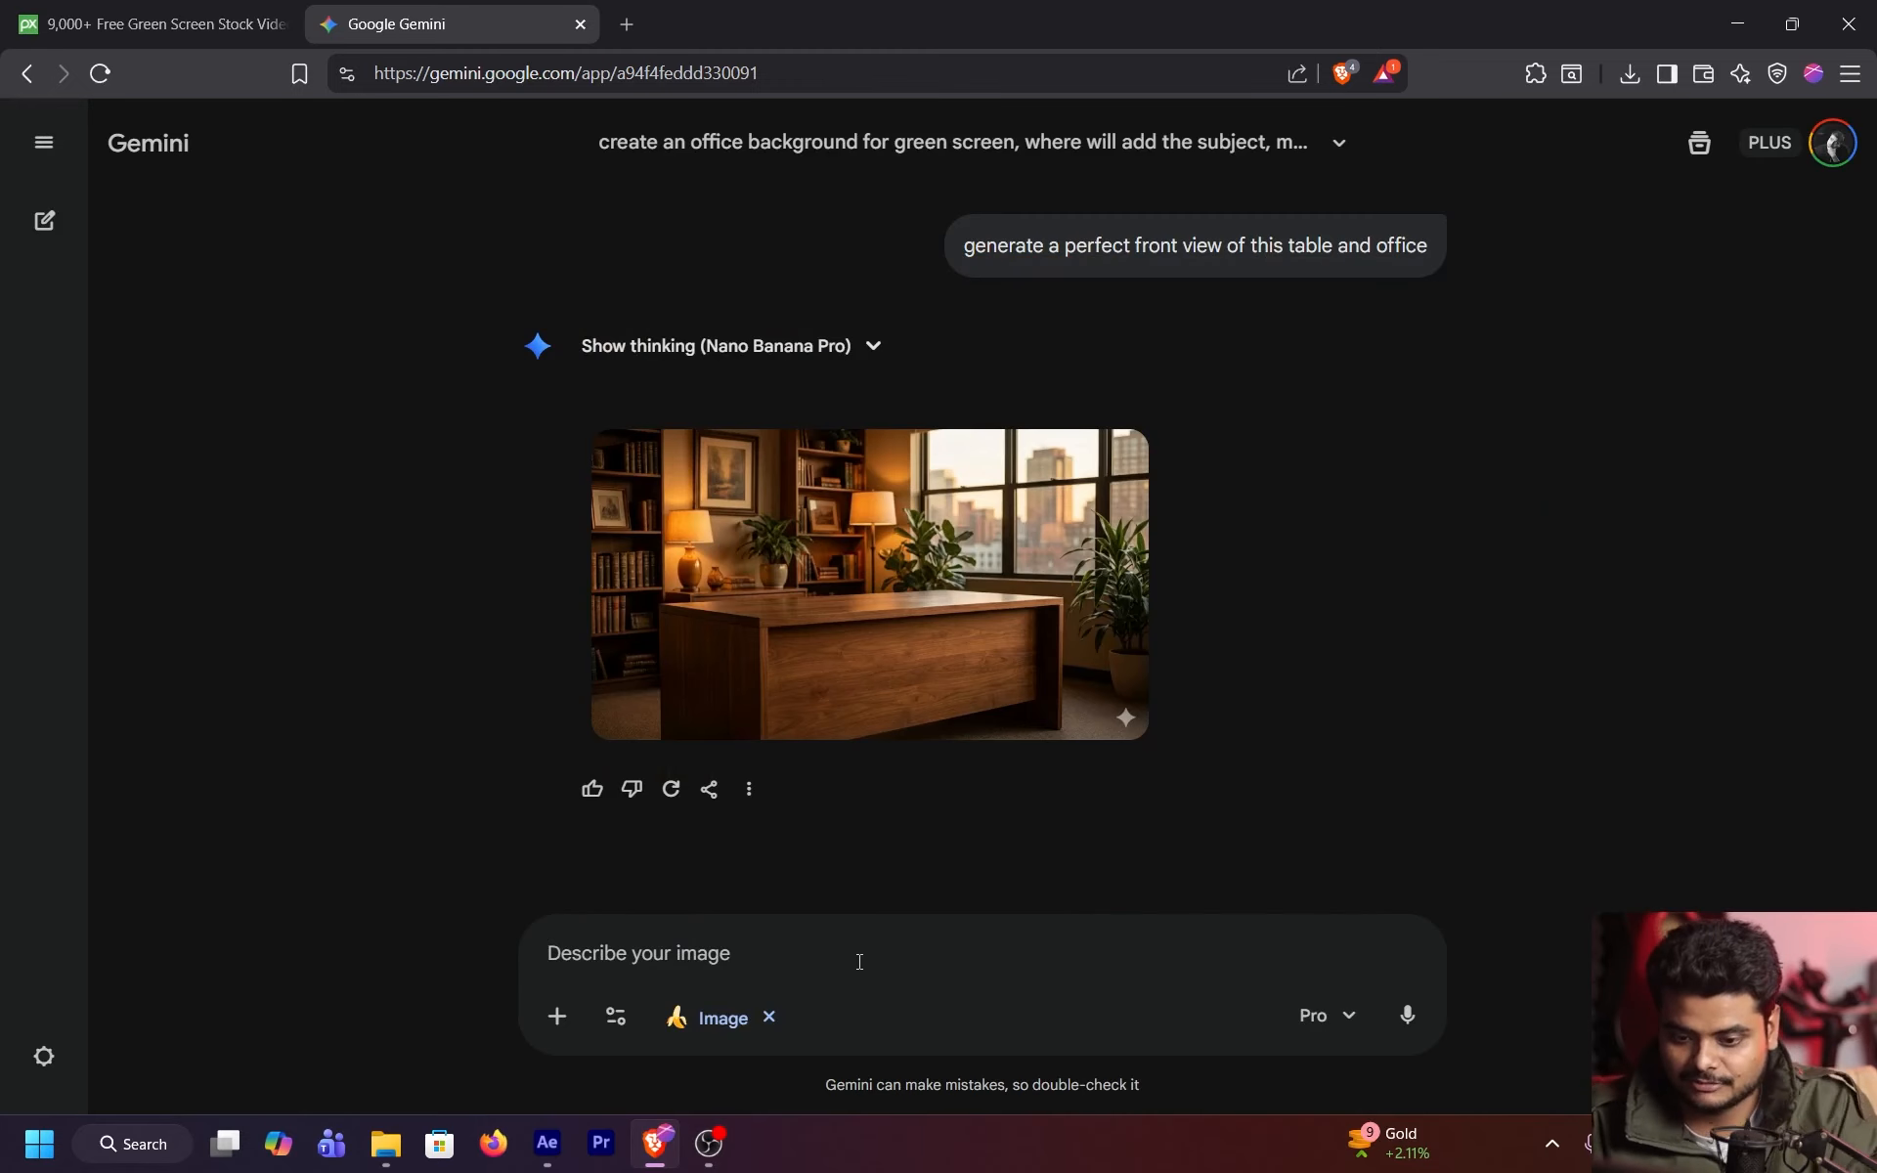
- Submit the follow-up image prompt "give a front view of this image"
{"action": "type", "text": "make"}
{"action": "key", "text": "BackSpace"}
{"action": "key", "text": "BackSpace"}
{"action": "key", "text": "BackSpace"}
{"action": "key", "text": "BackSpace"}
{"action": "key", "text": "BackSpace"}
{"action": "type", "text": "give a front"}
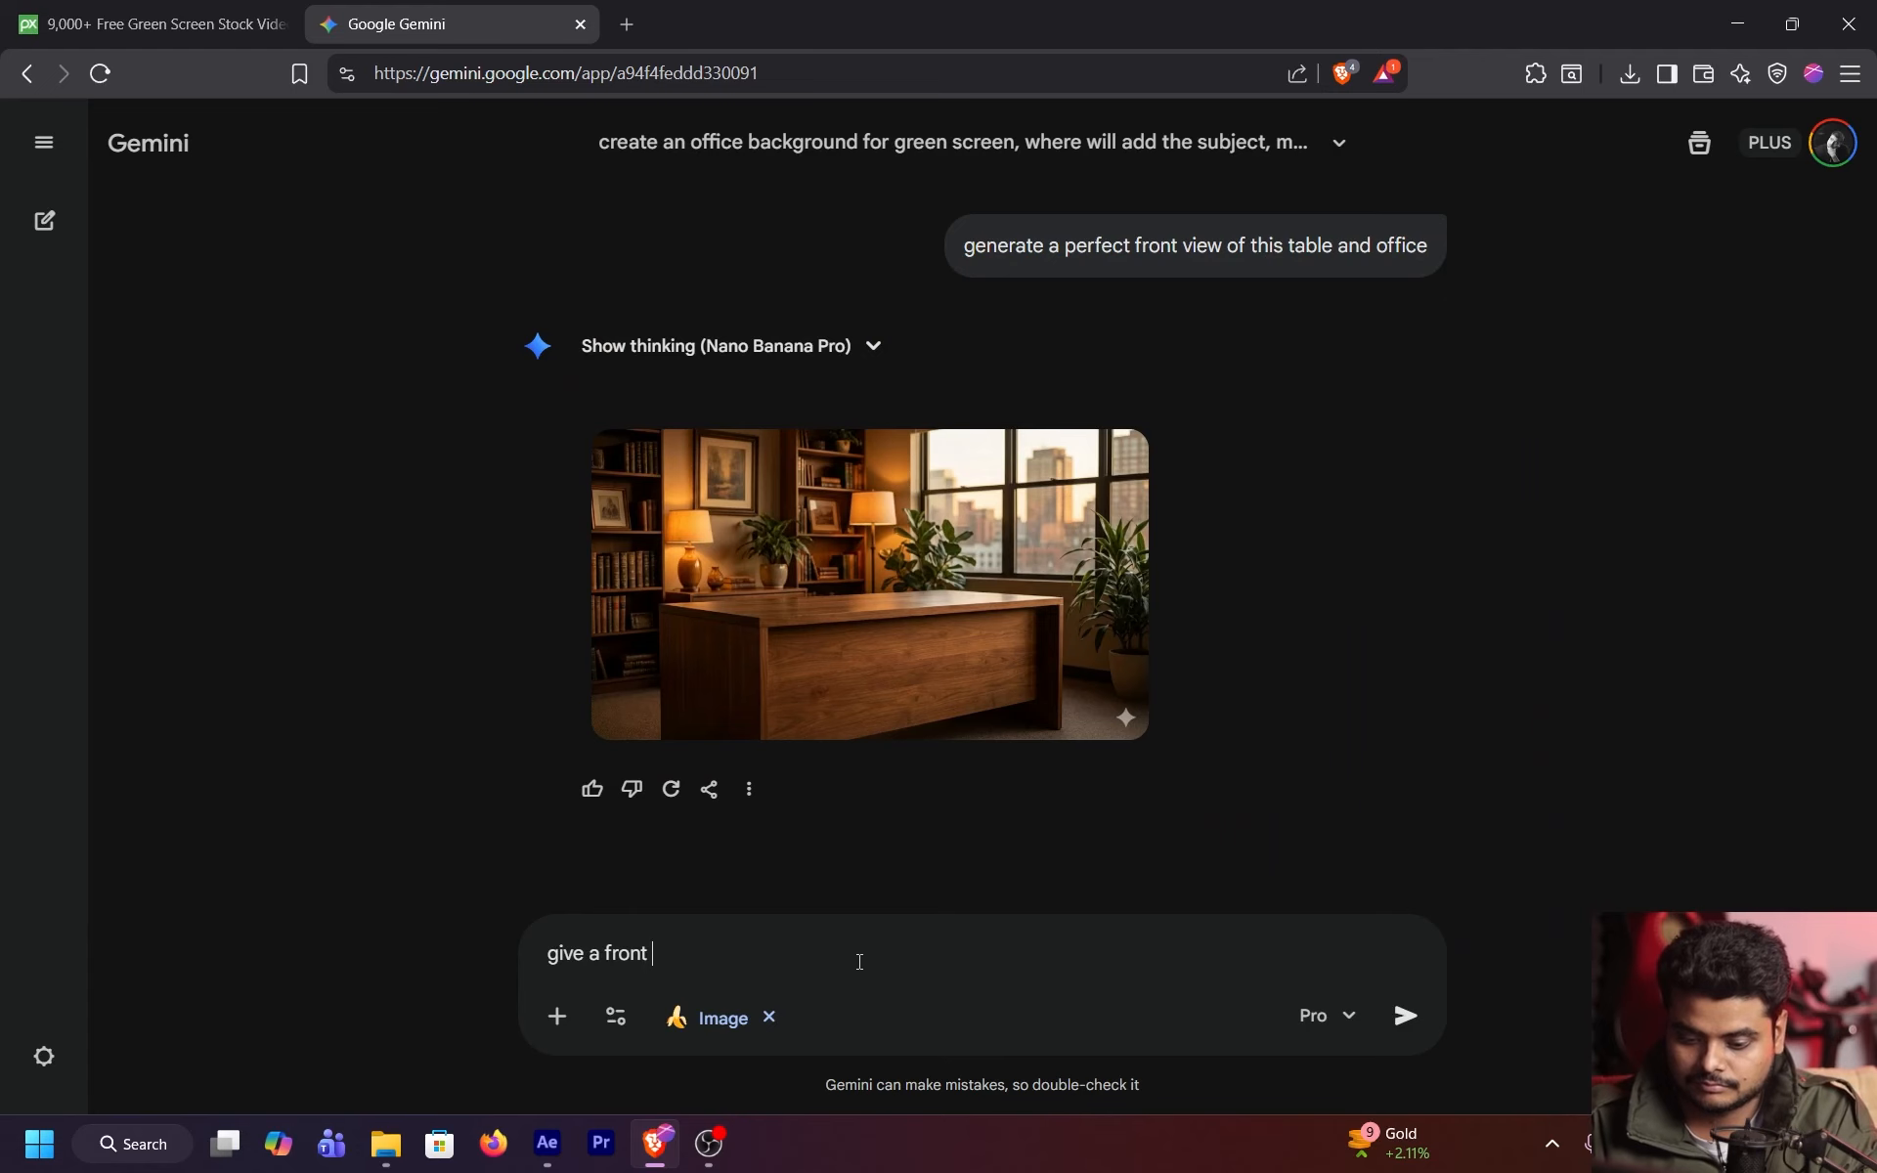
{"action": "type", "text": " vie"}
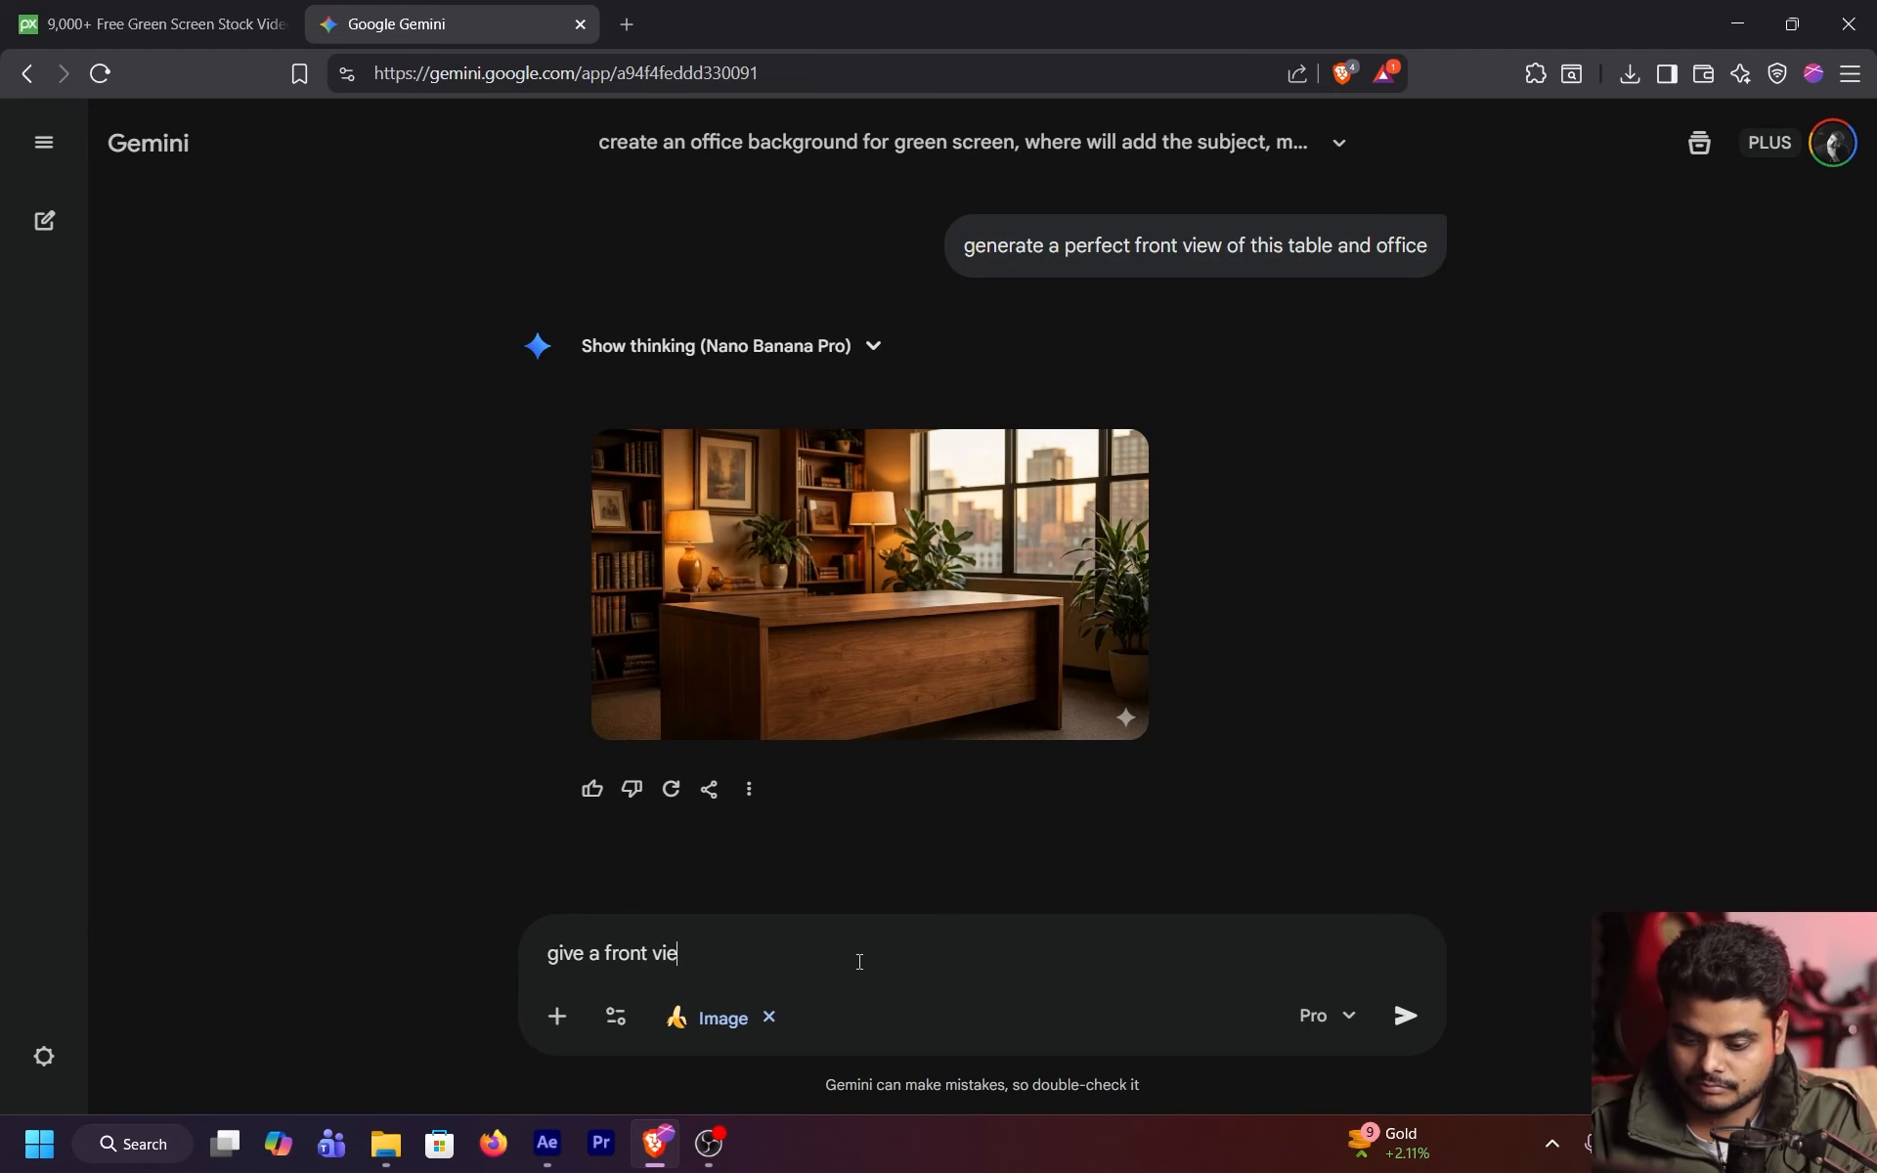
{"action": "type", "text": "w of this i"}
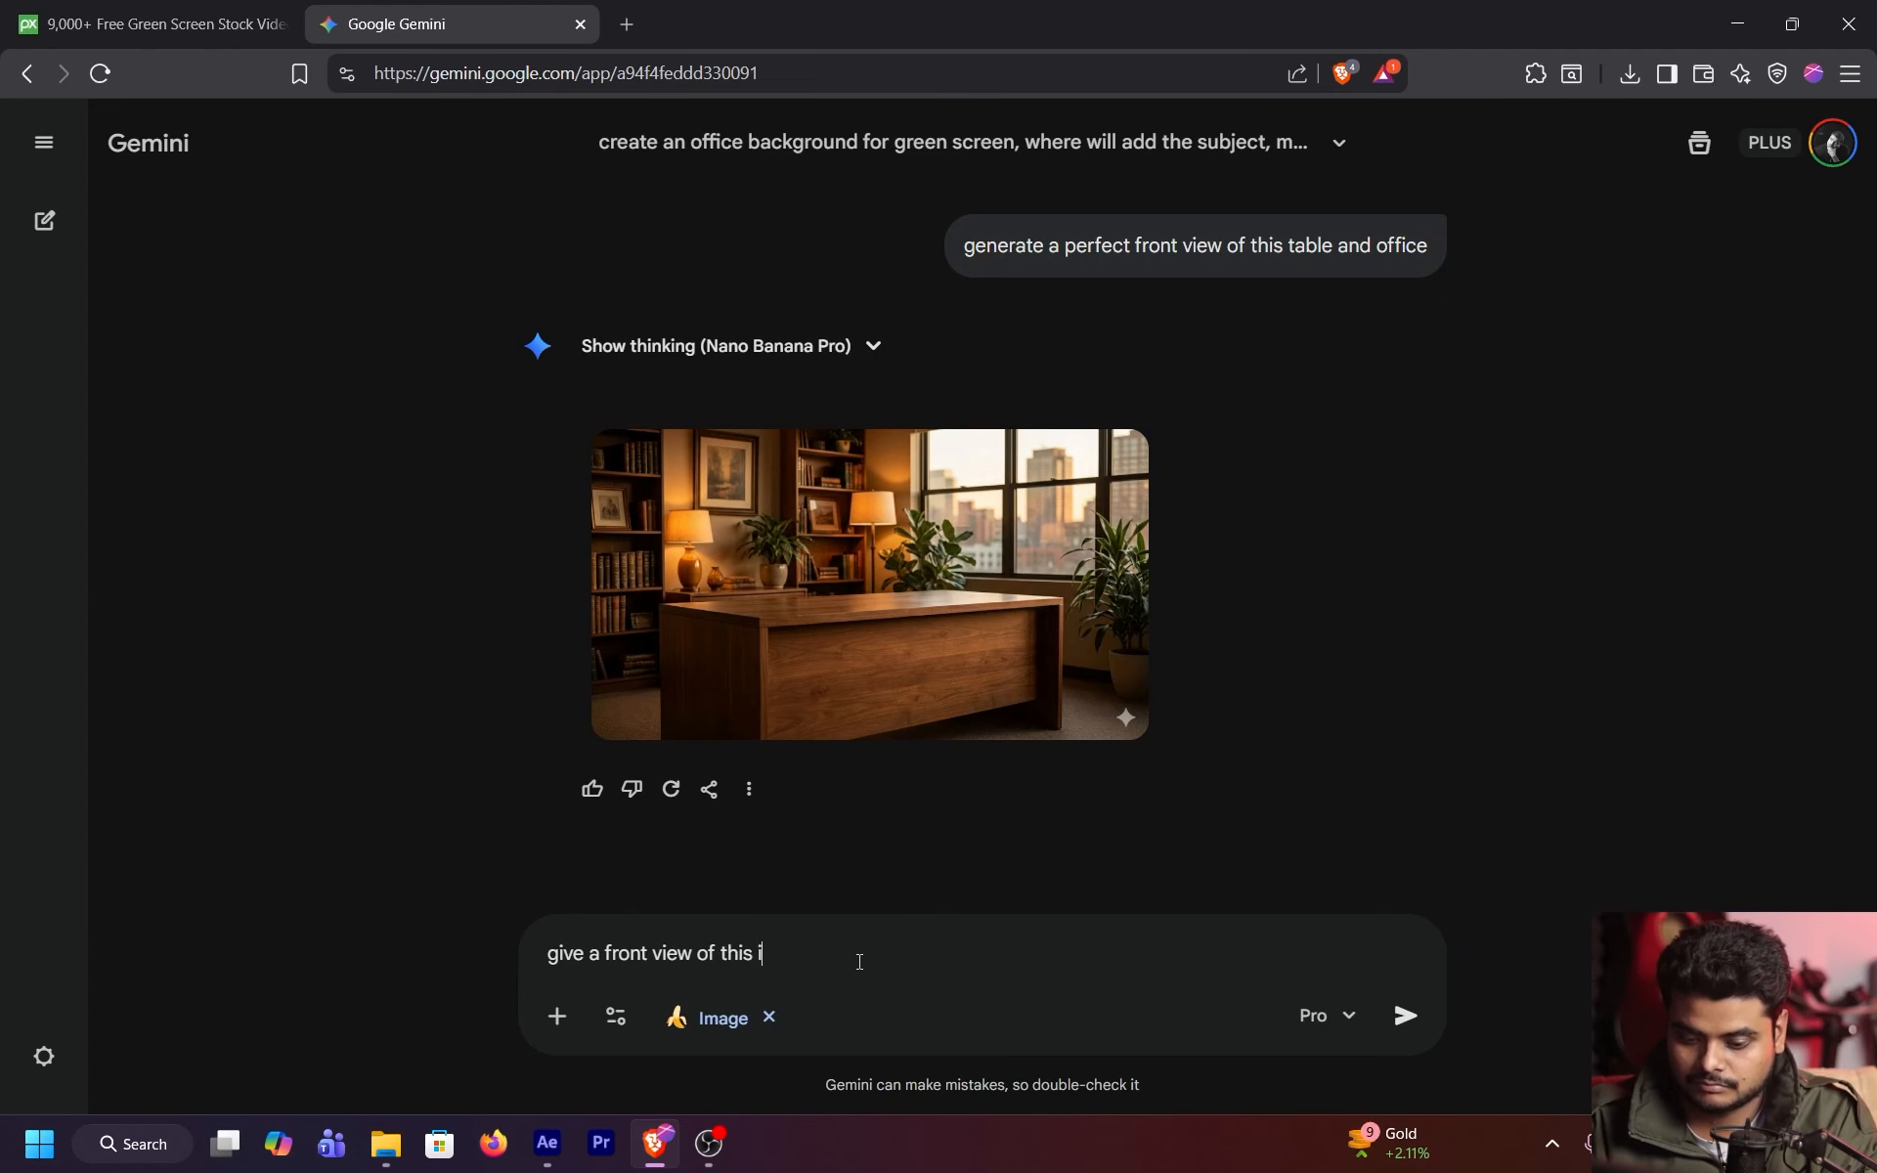
{"action": "type", "text": "mage"}
{"action": "key", "text": "Return"}
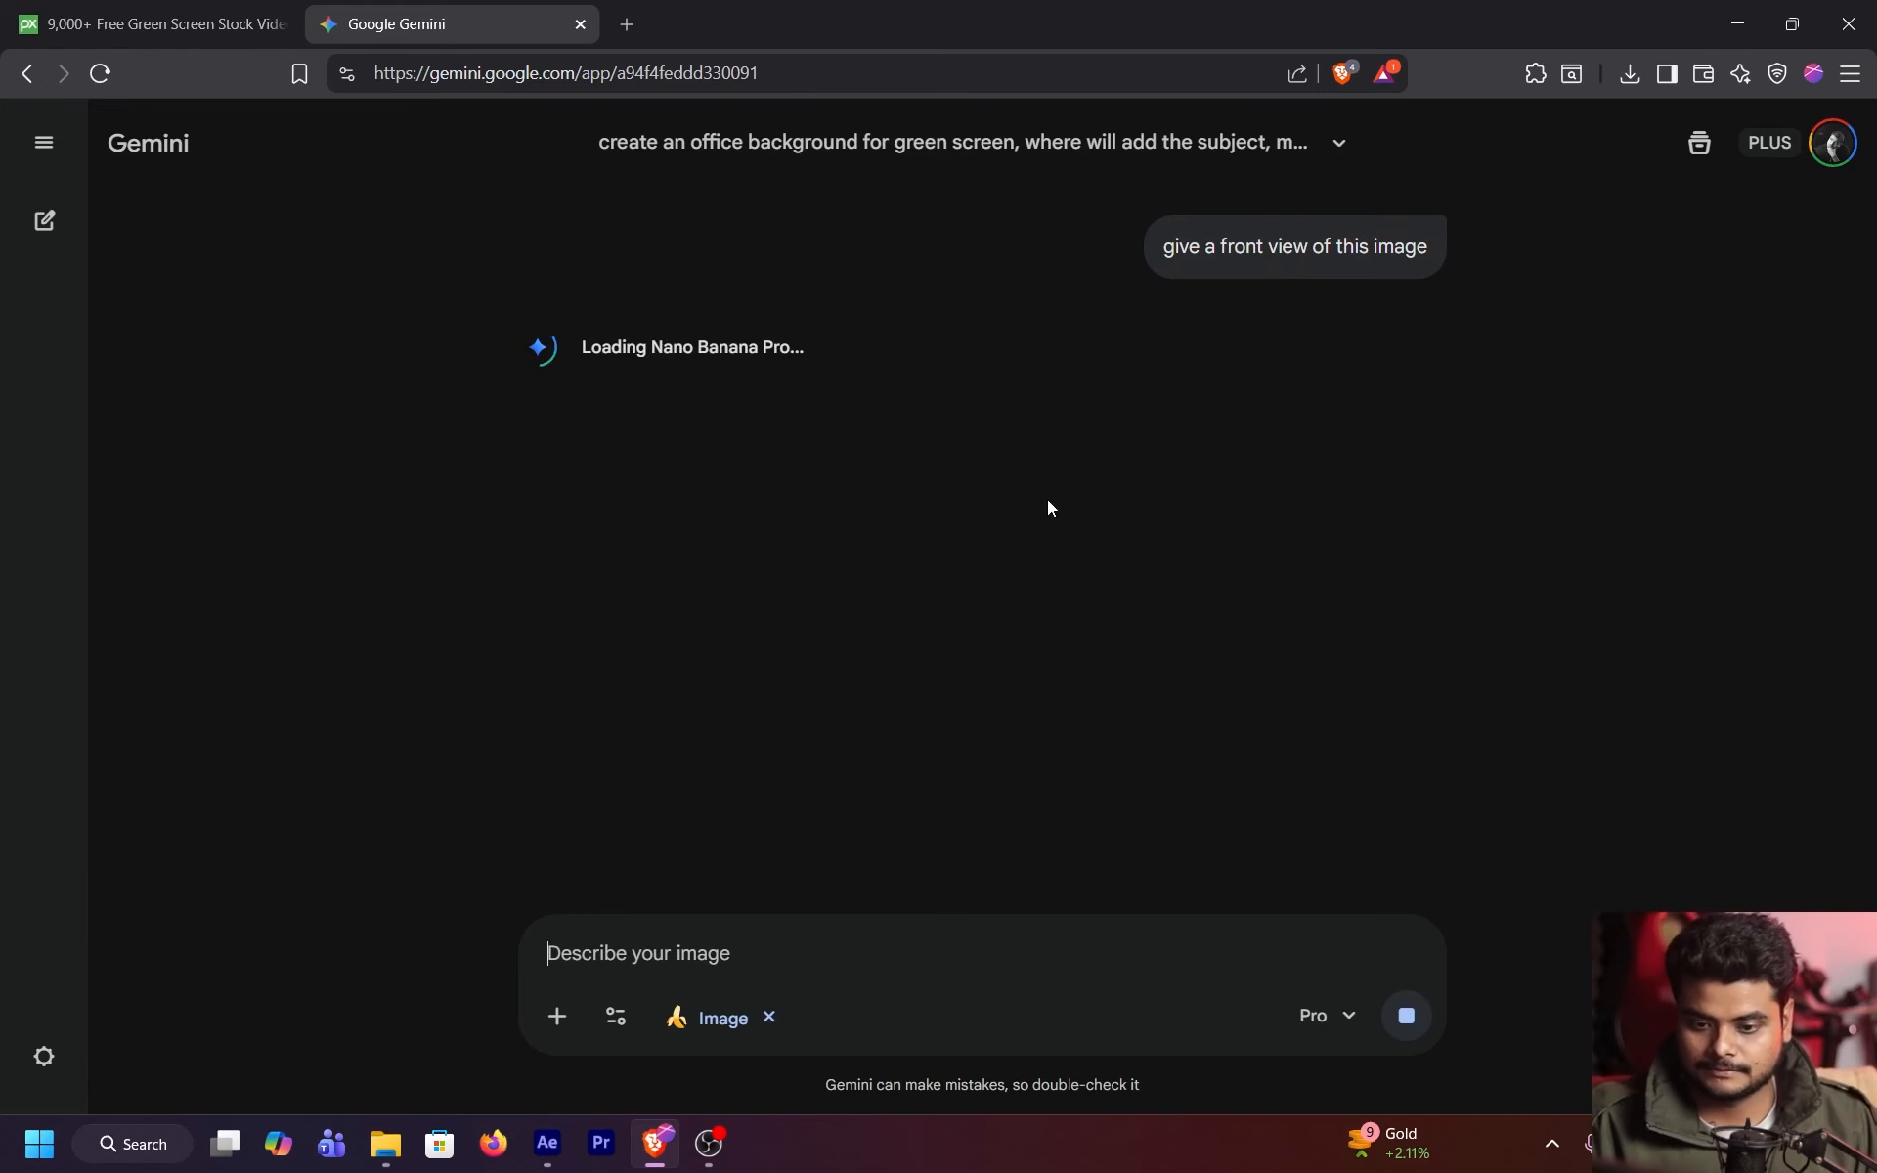
- Expand and read the Nano Banana Pro thinking for the earlier front-view request, and collapse it when done
{"action": "scroll", "coordinate": [1050, 479], "scroll_direction": "up", "scroll_amount": 5}
{"action": "scroll", "coordinate": [1055, 455], "scroll_direction": "up", "scroll_amount": 3}
{"action": "left_click", "coordinate": [877, 571]}
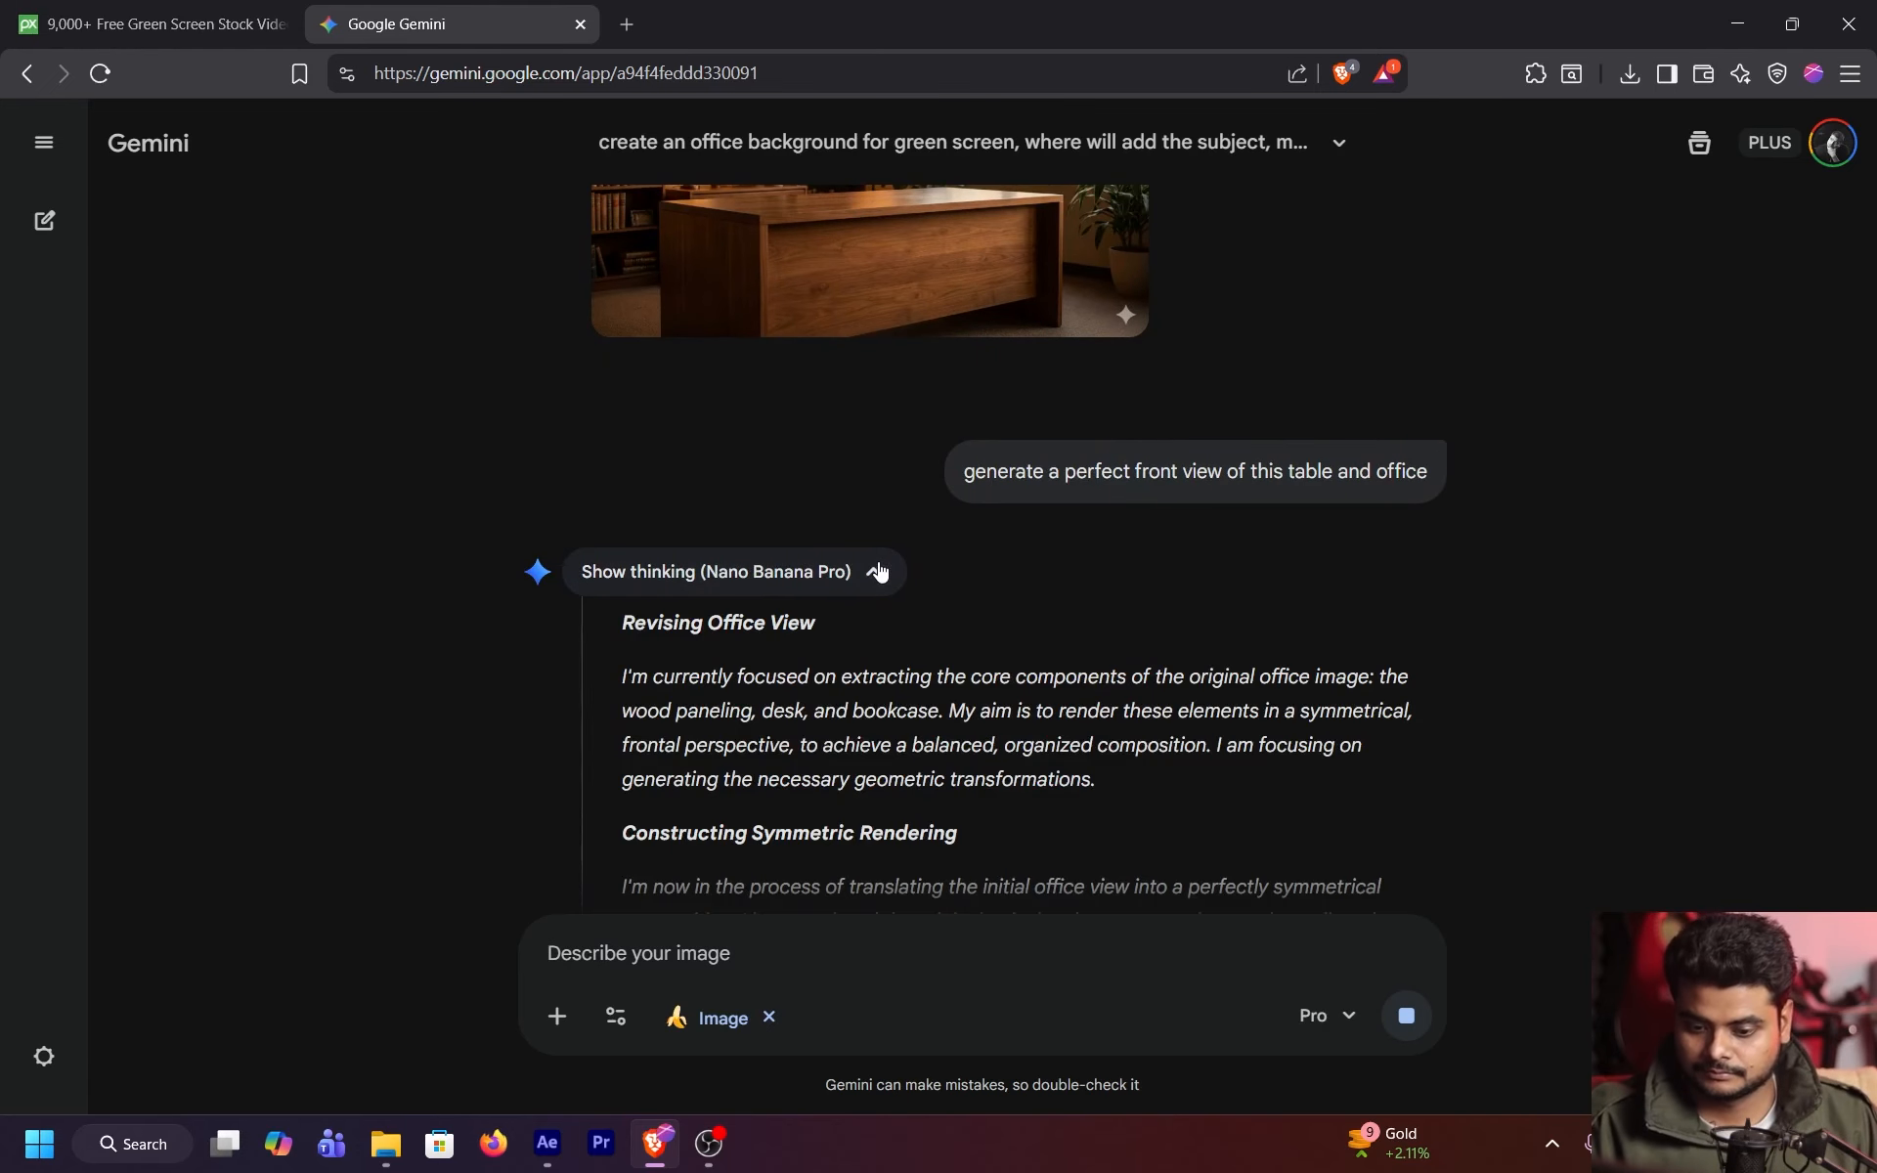
{"action": "scroll", "coordinate": [895, 535], "scroll_direction": "down", "scroll_amount": 4}
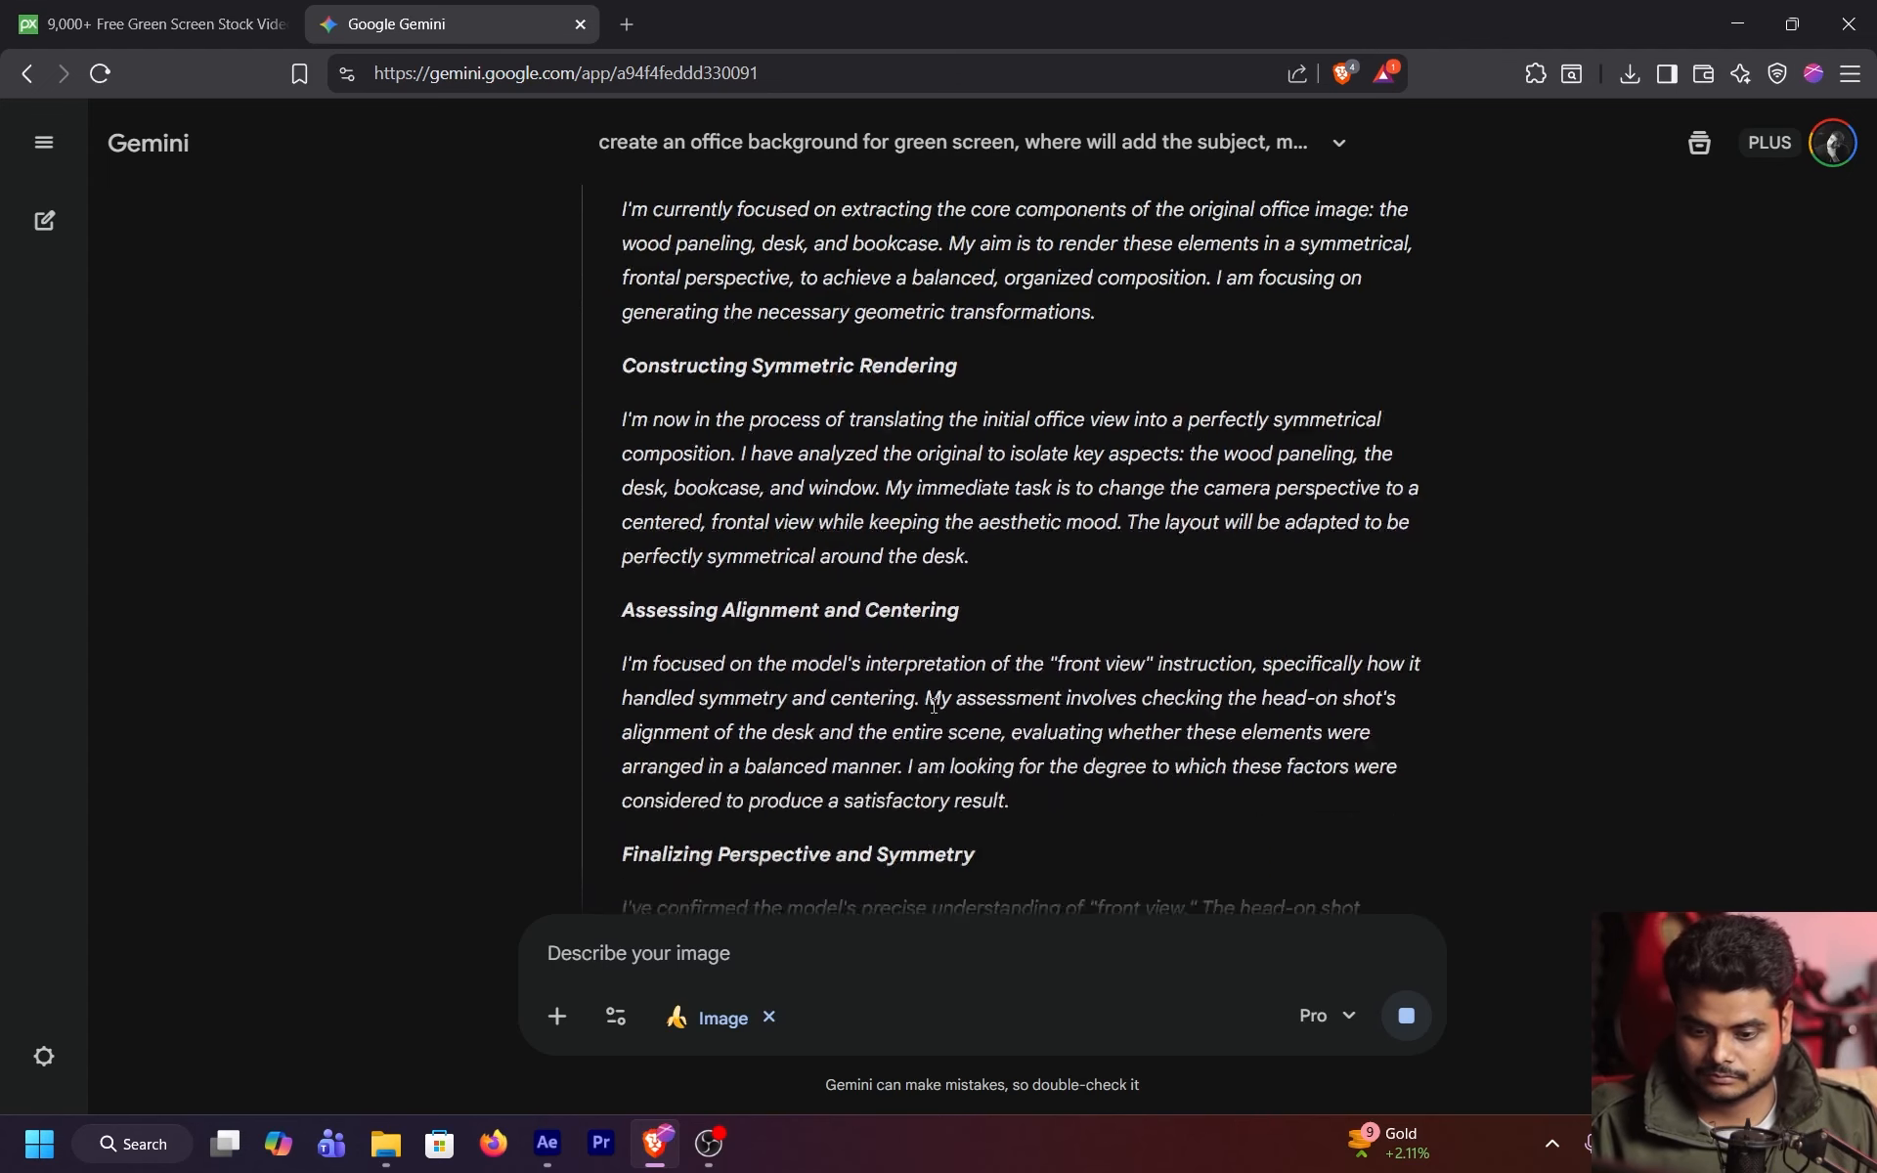
{"action": "scroll", "coordinate": [930, 704], "scroll_direction": "up", "scroll_amount": 4}
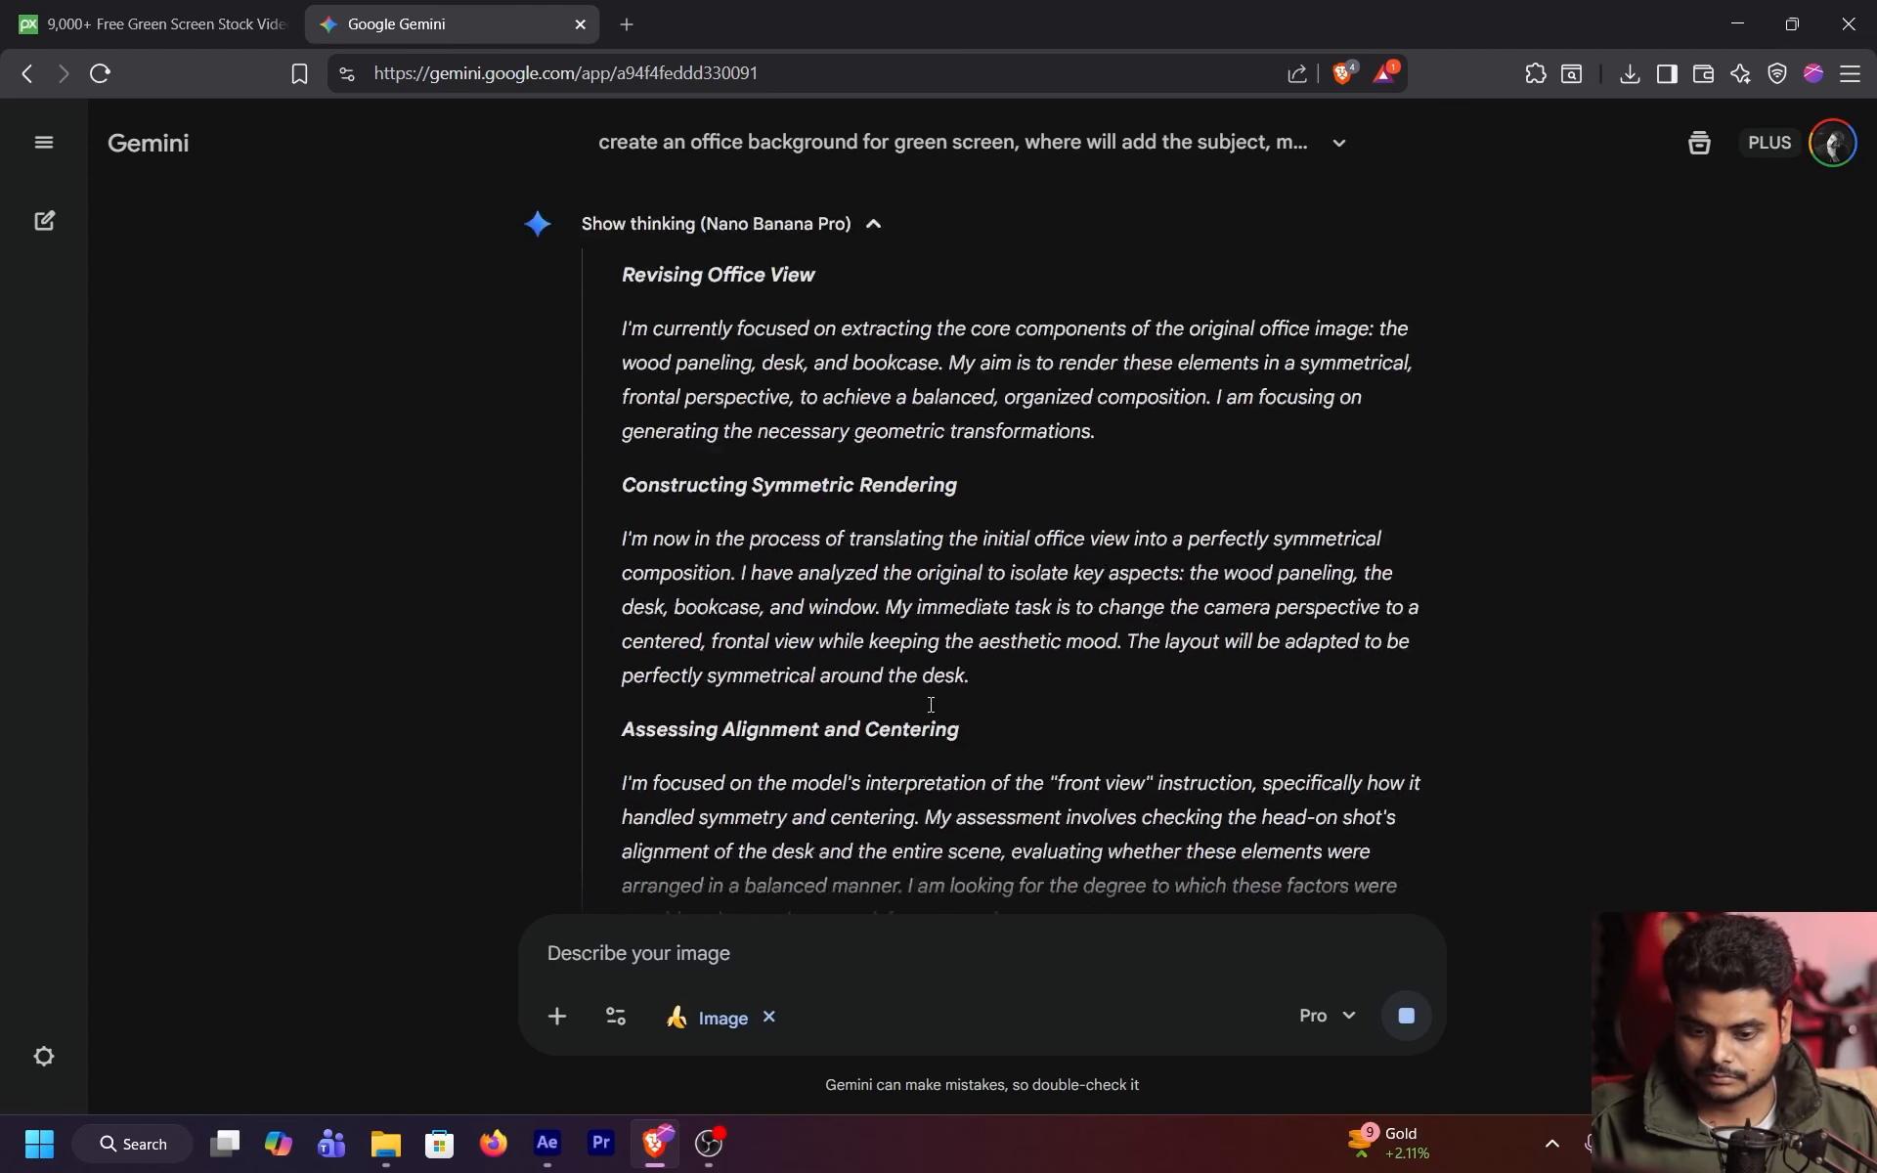
{"action": "left_click", "coordinate": [875, 324]}
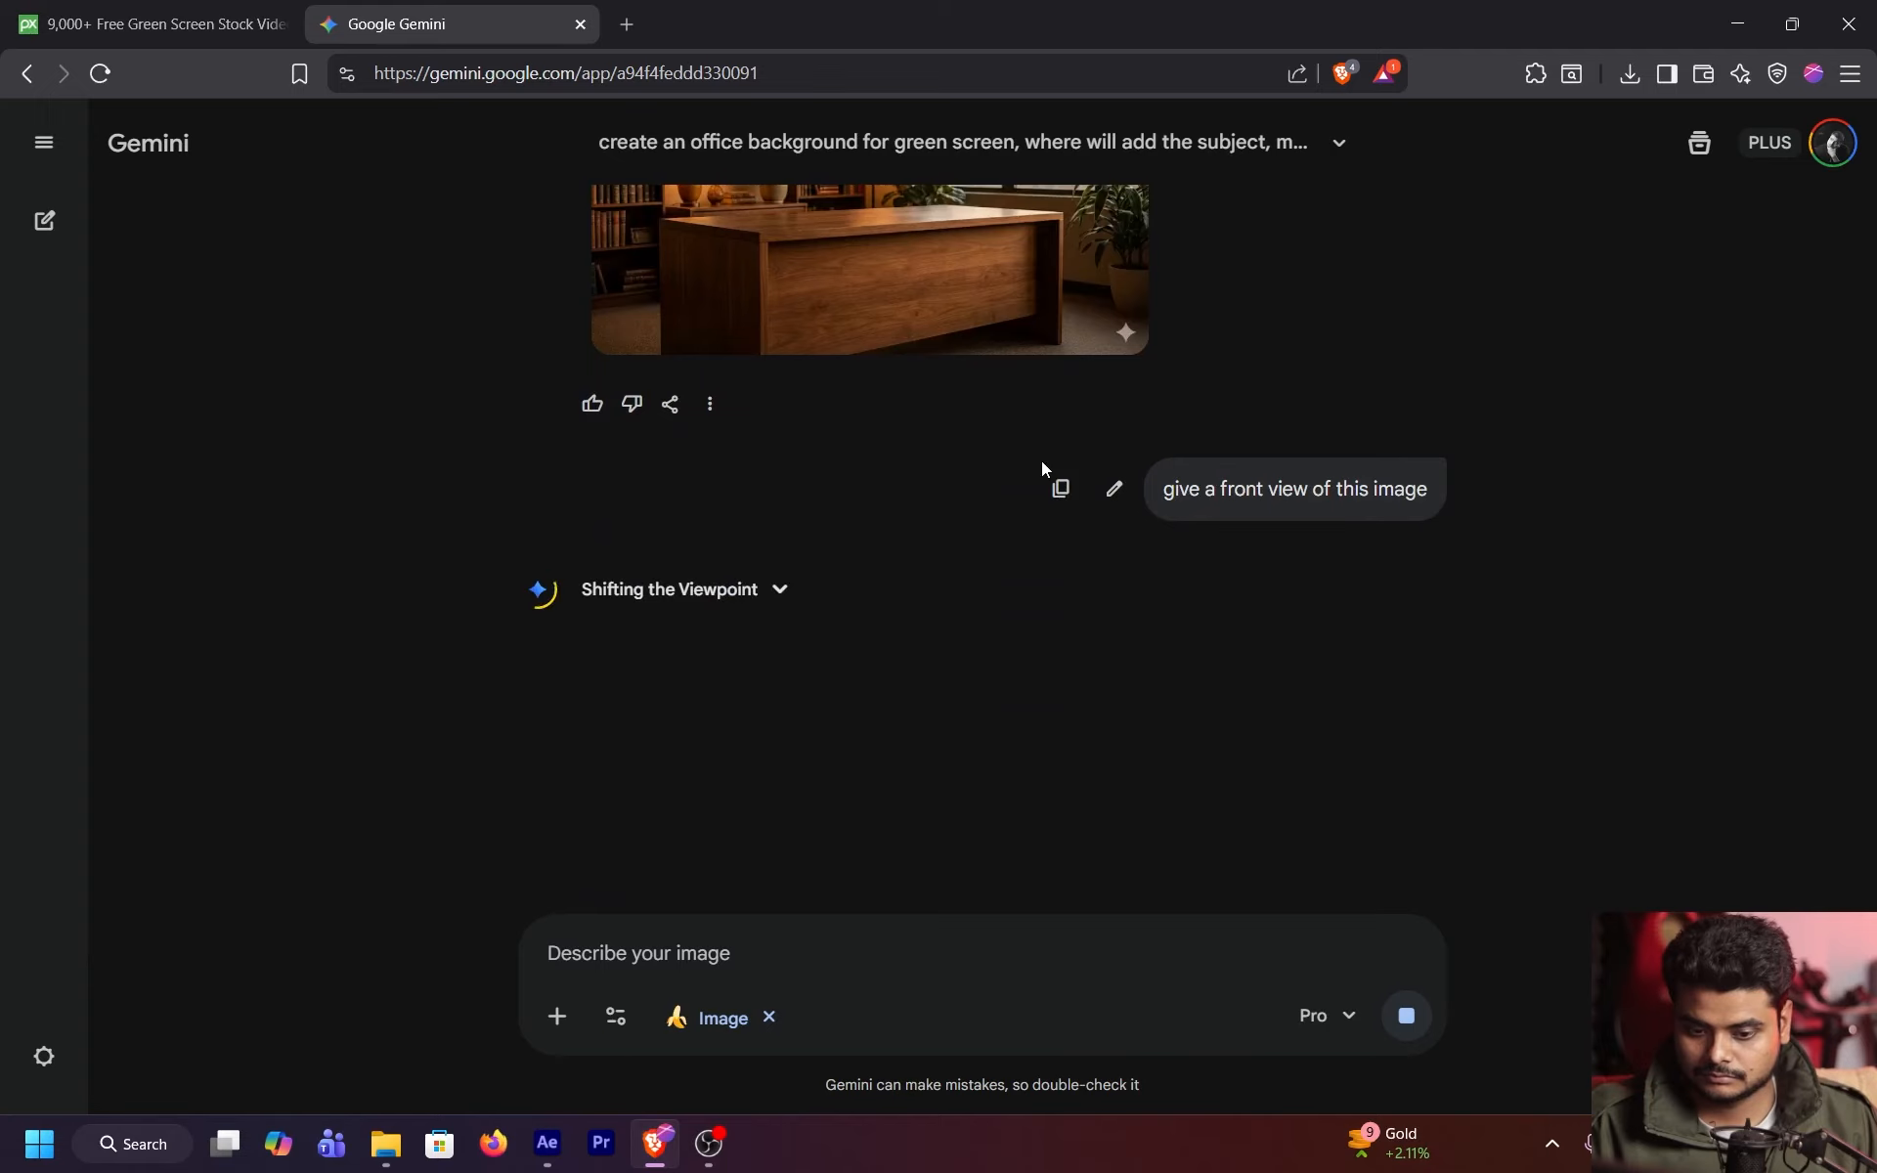
- Switch to After Effects and set the Comp 9 preview resolution to Full
{"action": "key", "text": "alt+Tab"}
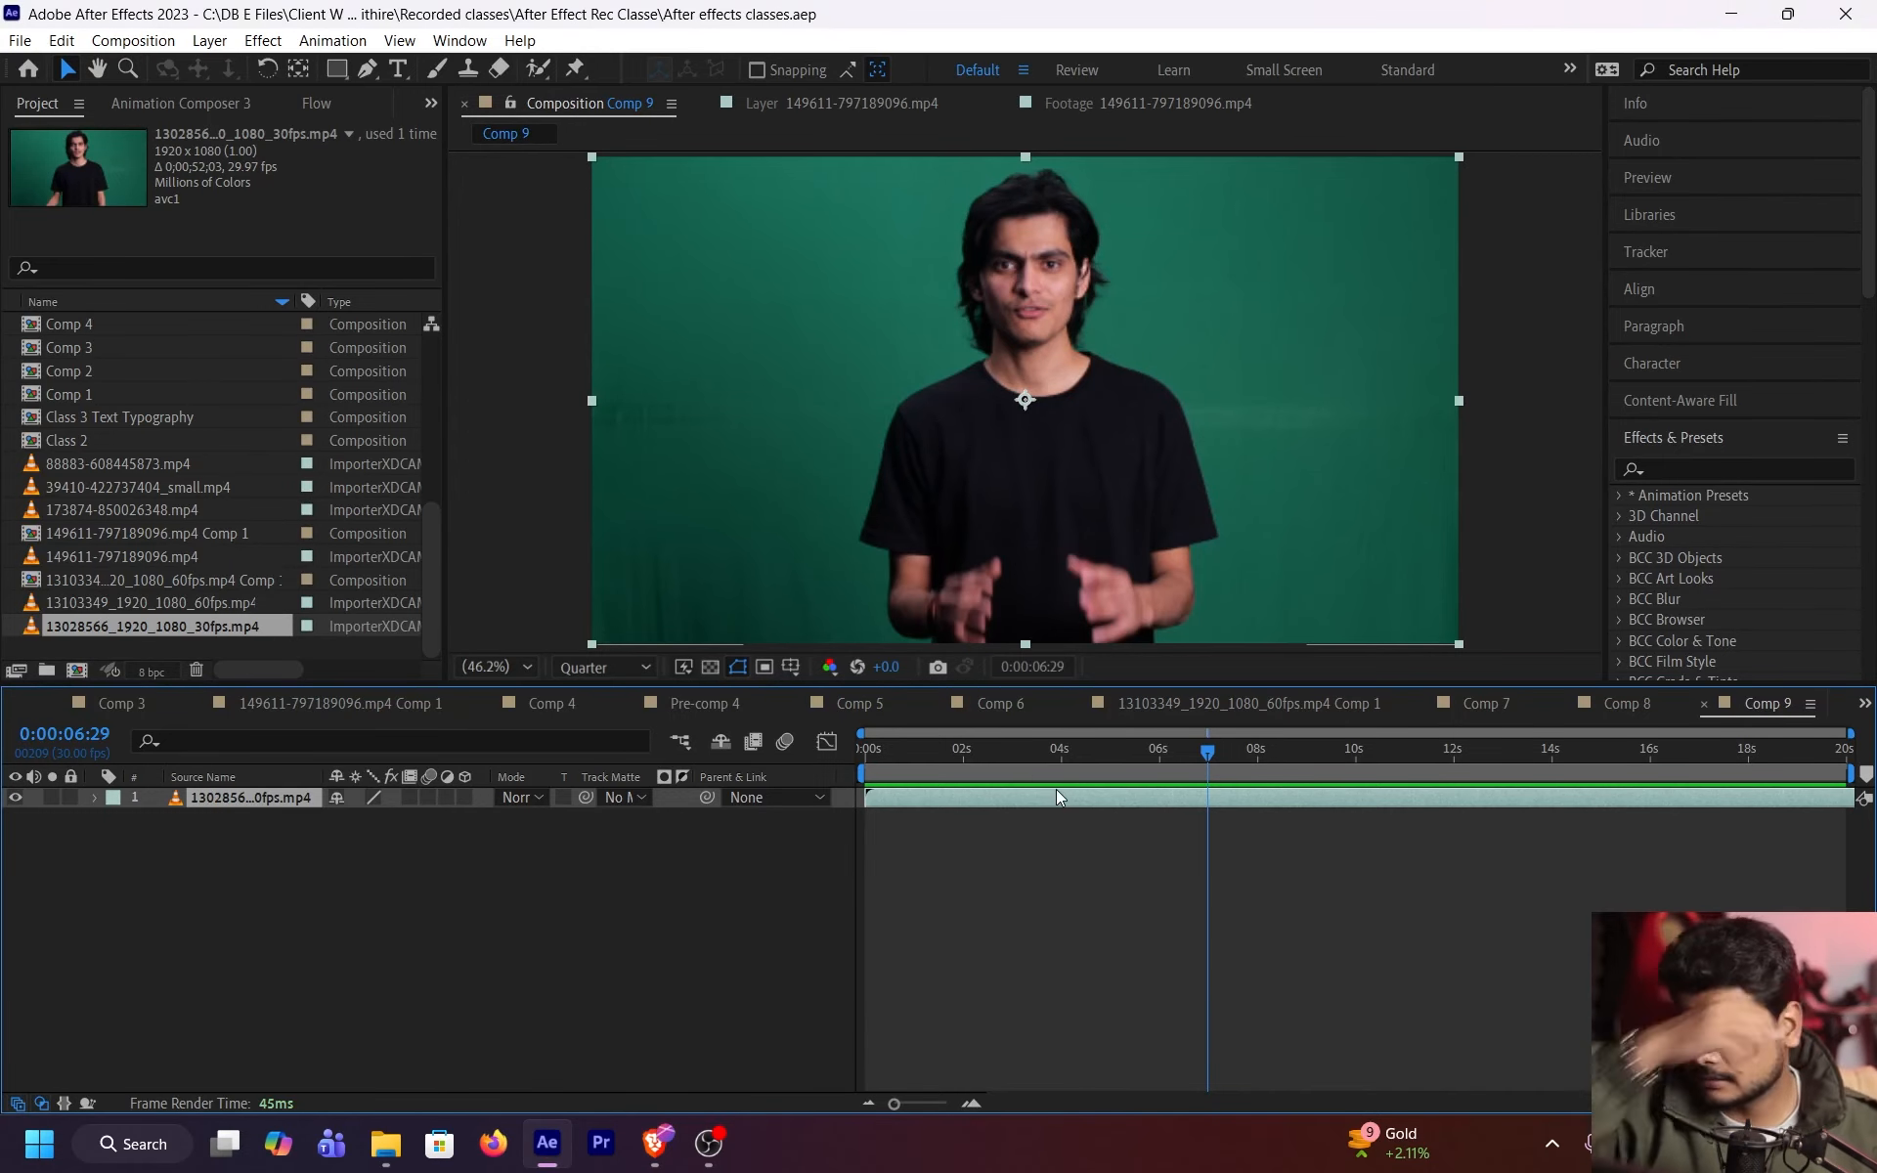
{"action": "key", "text": "ctrl+space"}
{"action": "left_click", "coordinate": [638, 671]}
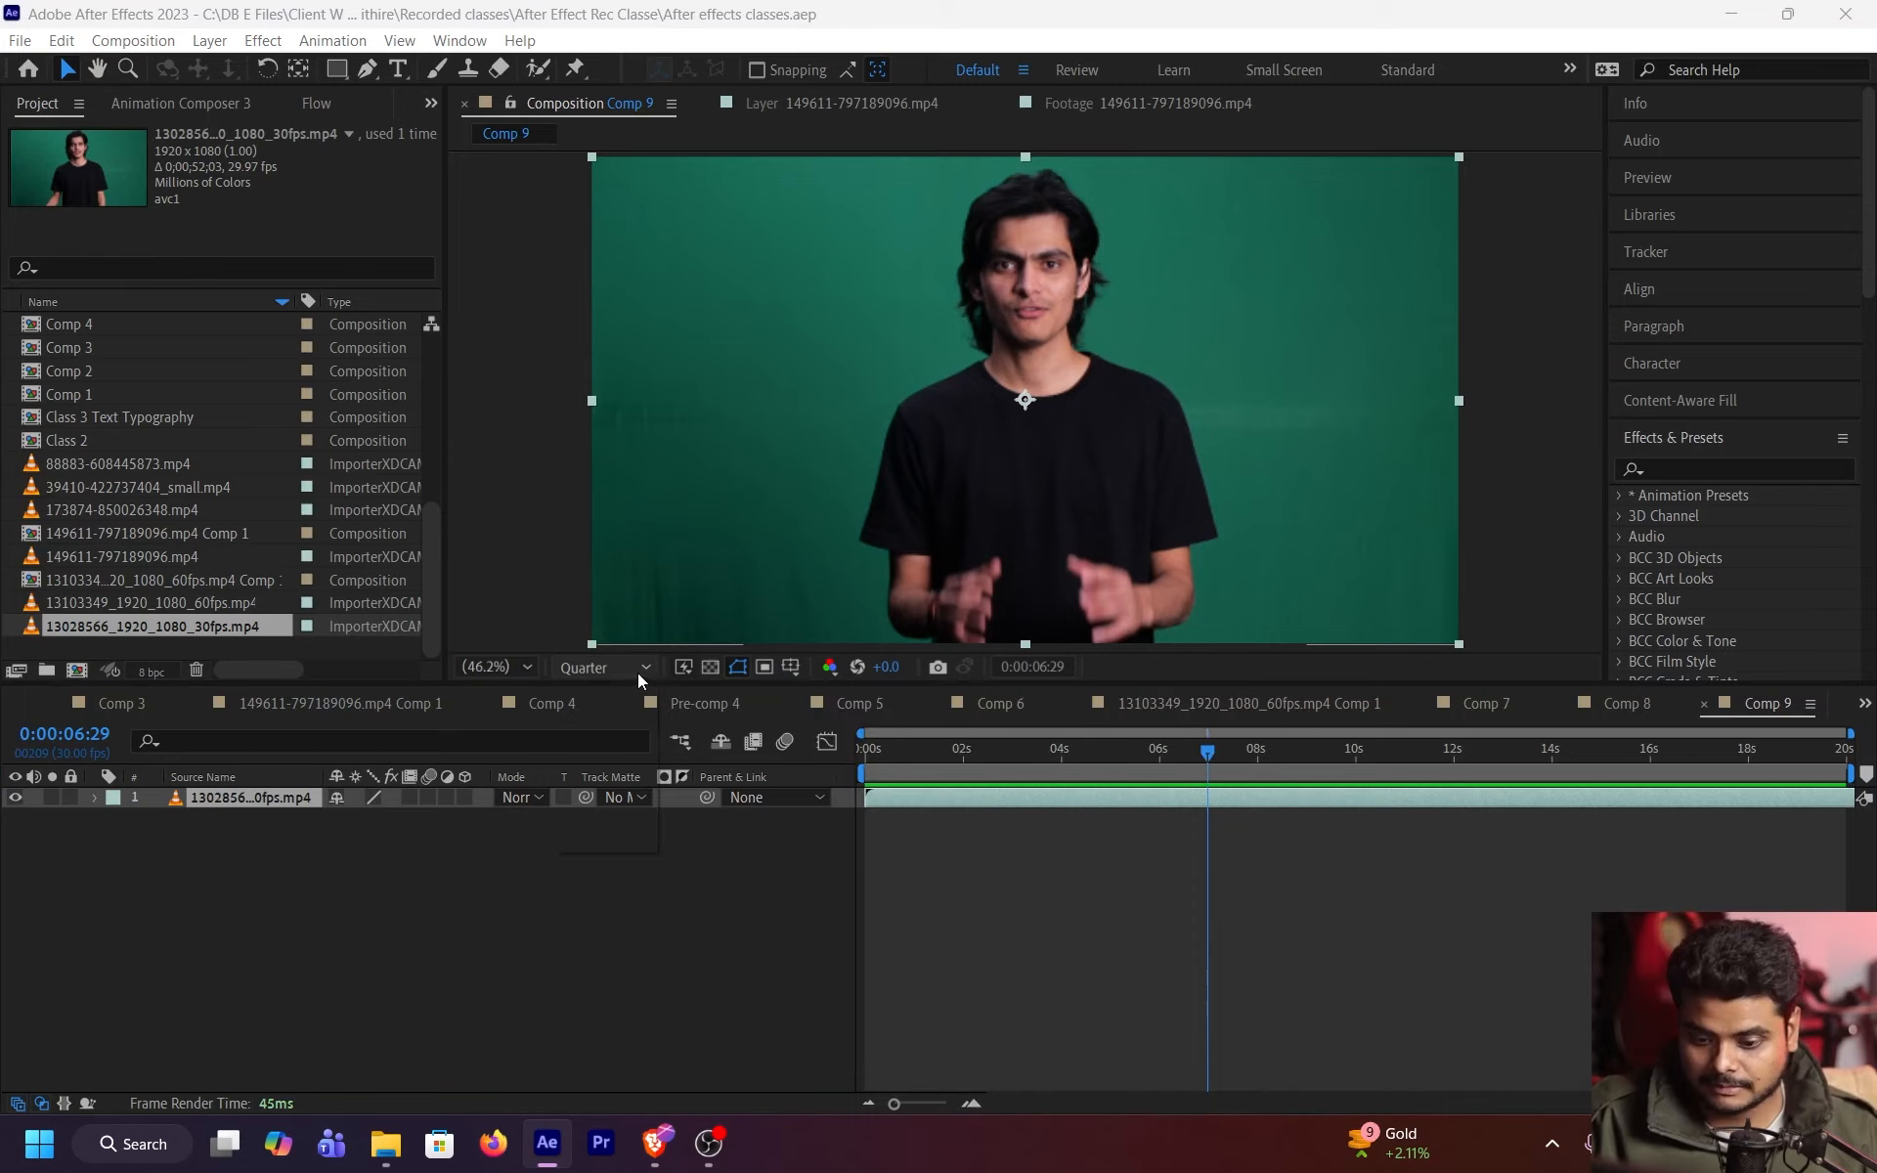
{"action": "left_click", "coordinate": [594, 724]}
{"action": "key", "text": "period"}
{"action": "key", "text": "period"}
{"action": "key", "text": "period"}
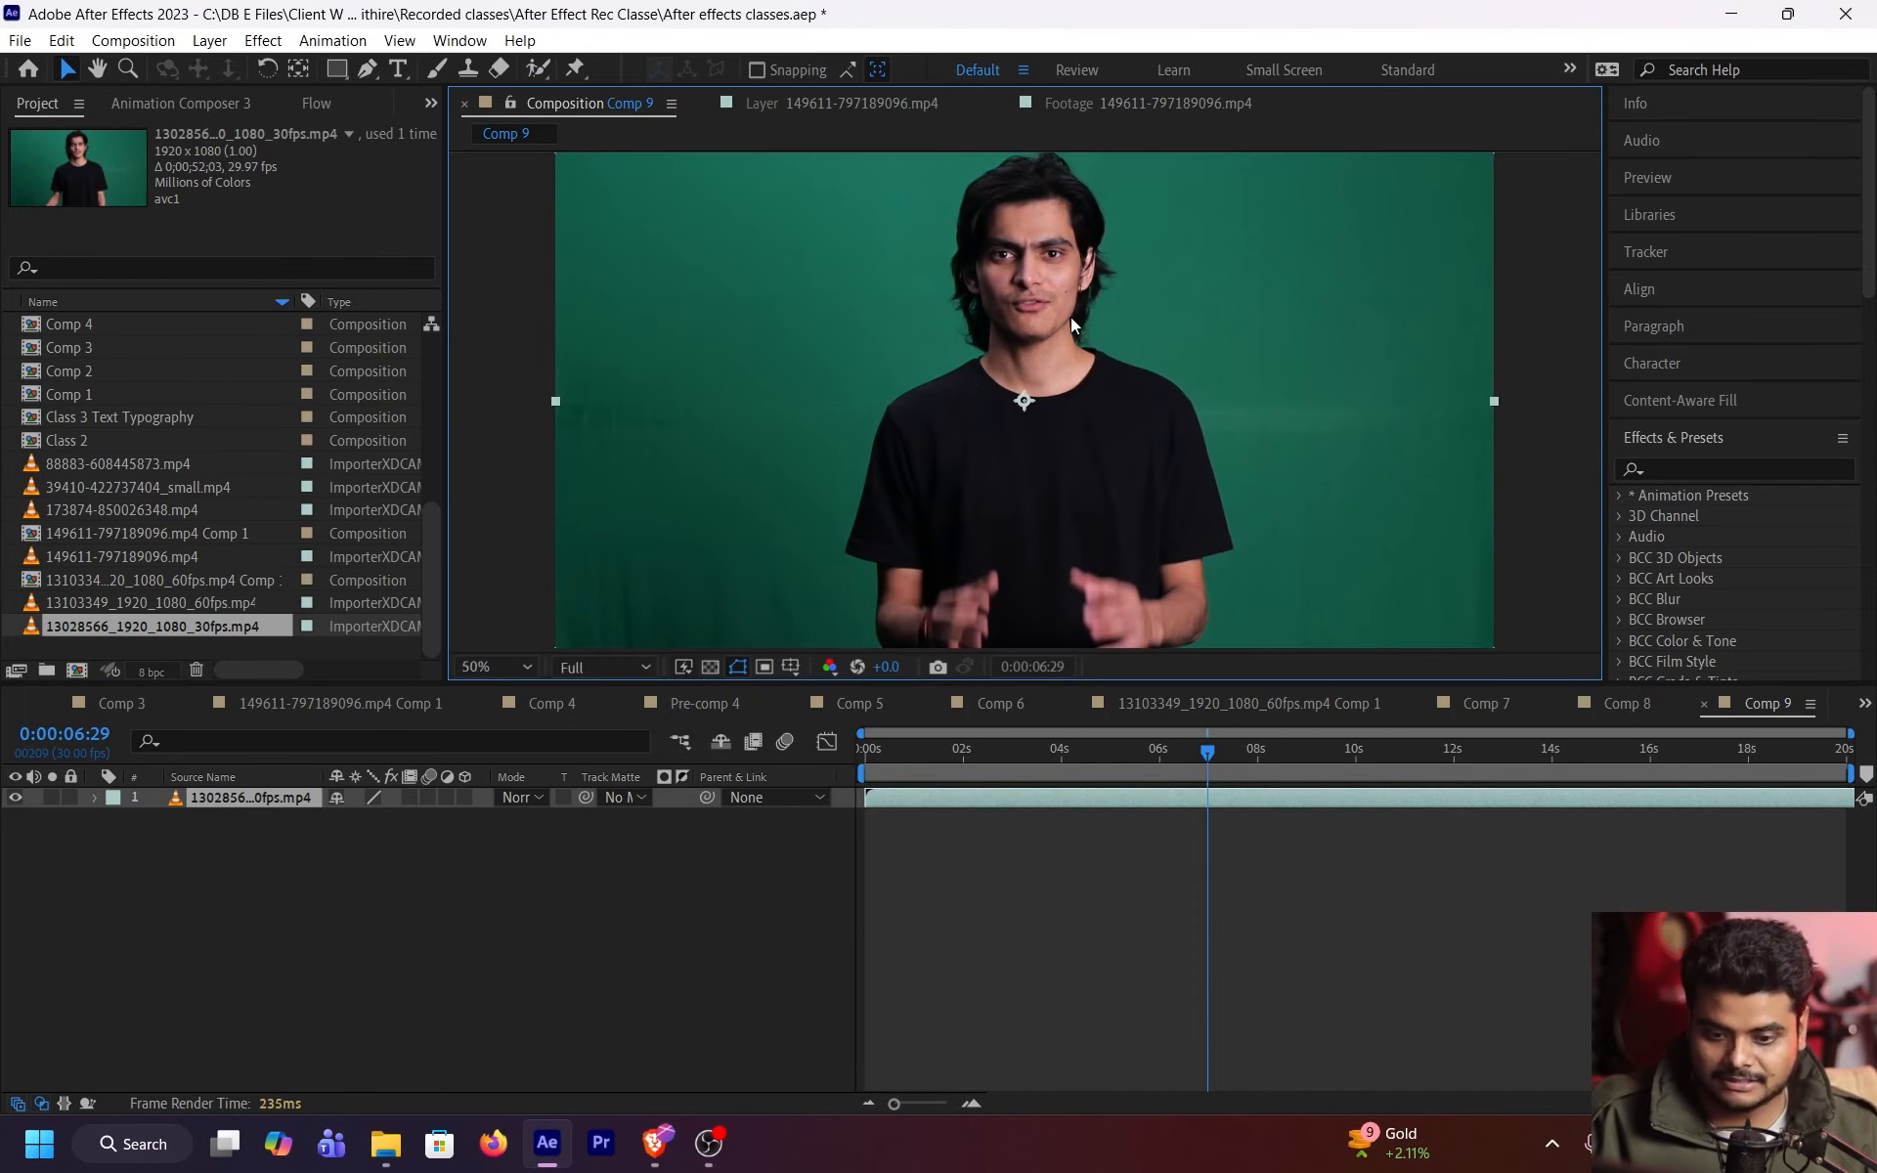
- Apply Keylight (1.2) to the green screen clip and sample the green backdrop beside the man as its Screen Colour
{"action": "left_click_drag", "start_coordinate": [1106, 272], "coordinate": [900, 481]}
{"action": "key", "text": "ctrl+space"}
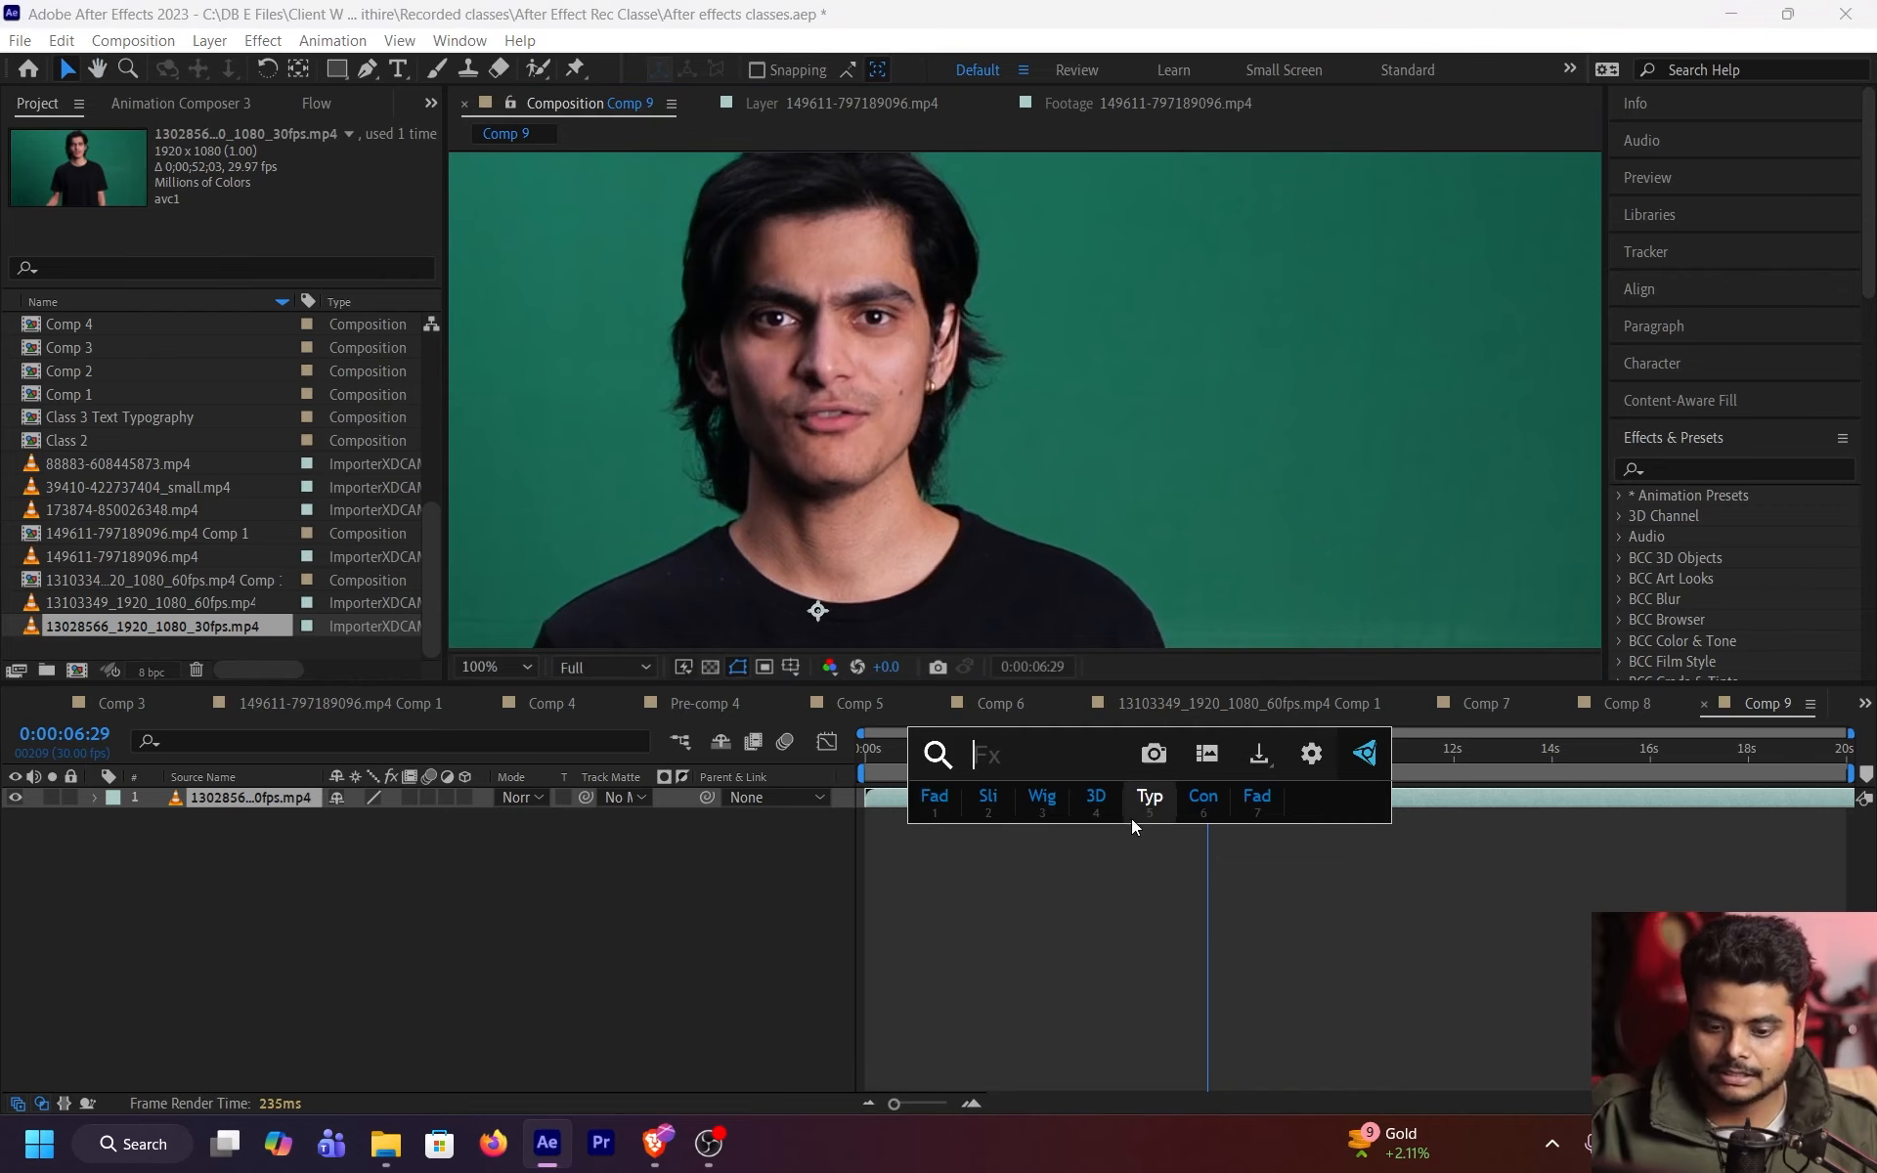
{"action": "type", "text": "key"}
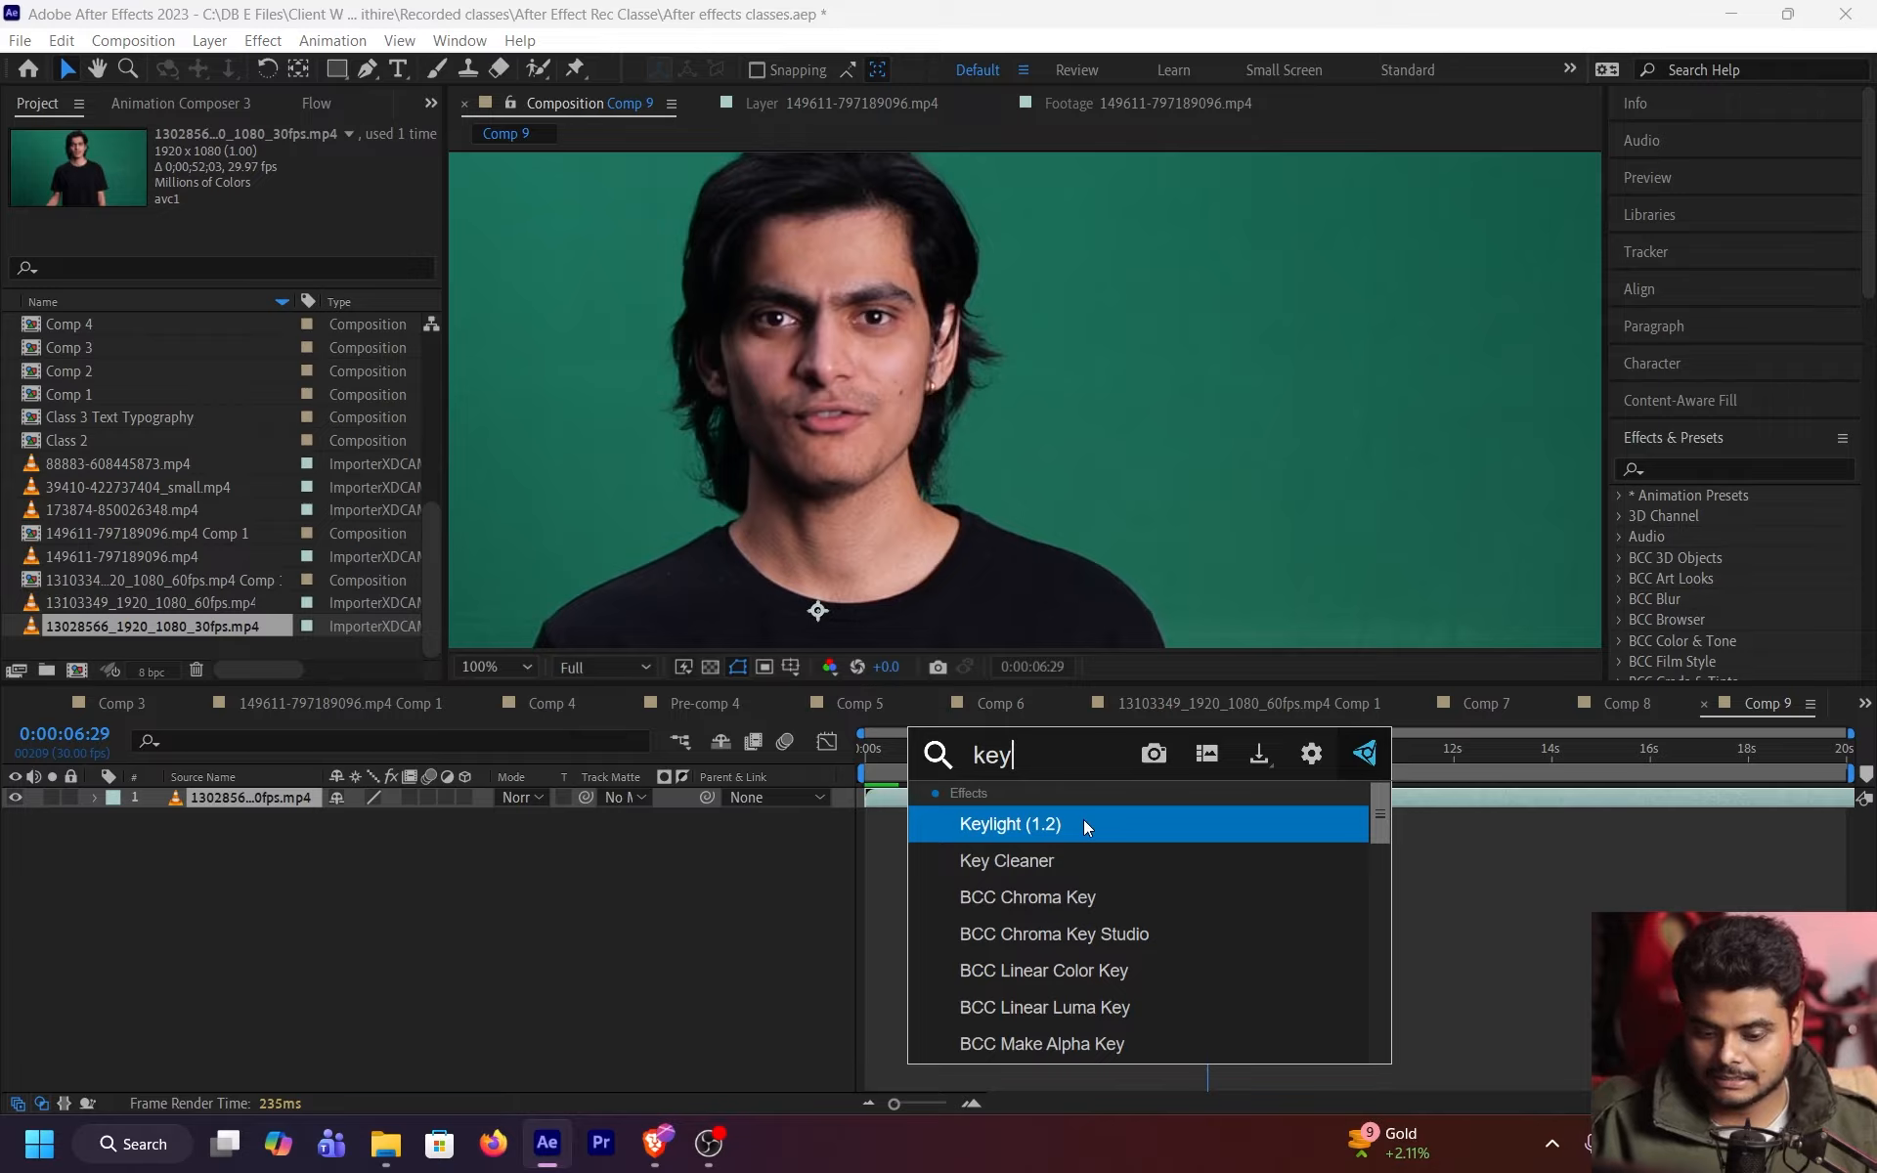
{"action": "left_click", "coordinate": [1080, 823]}
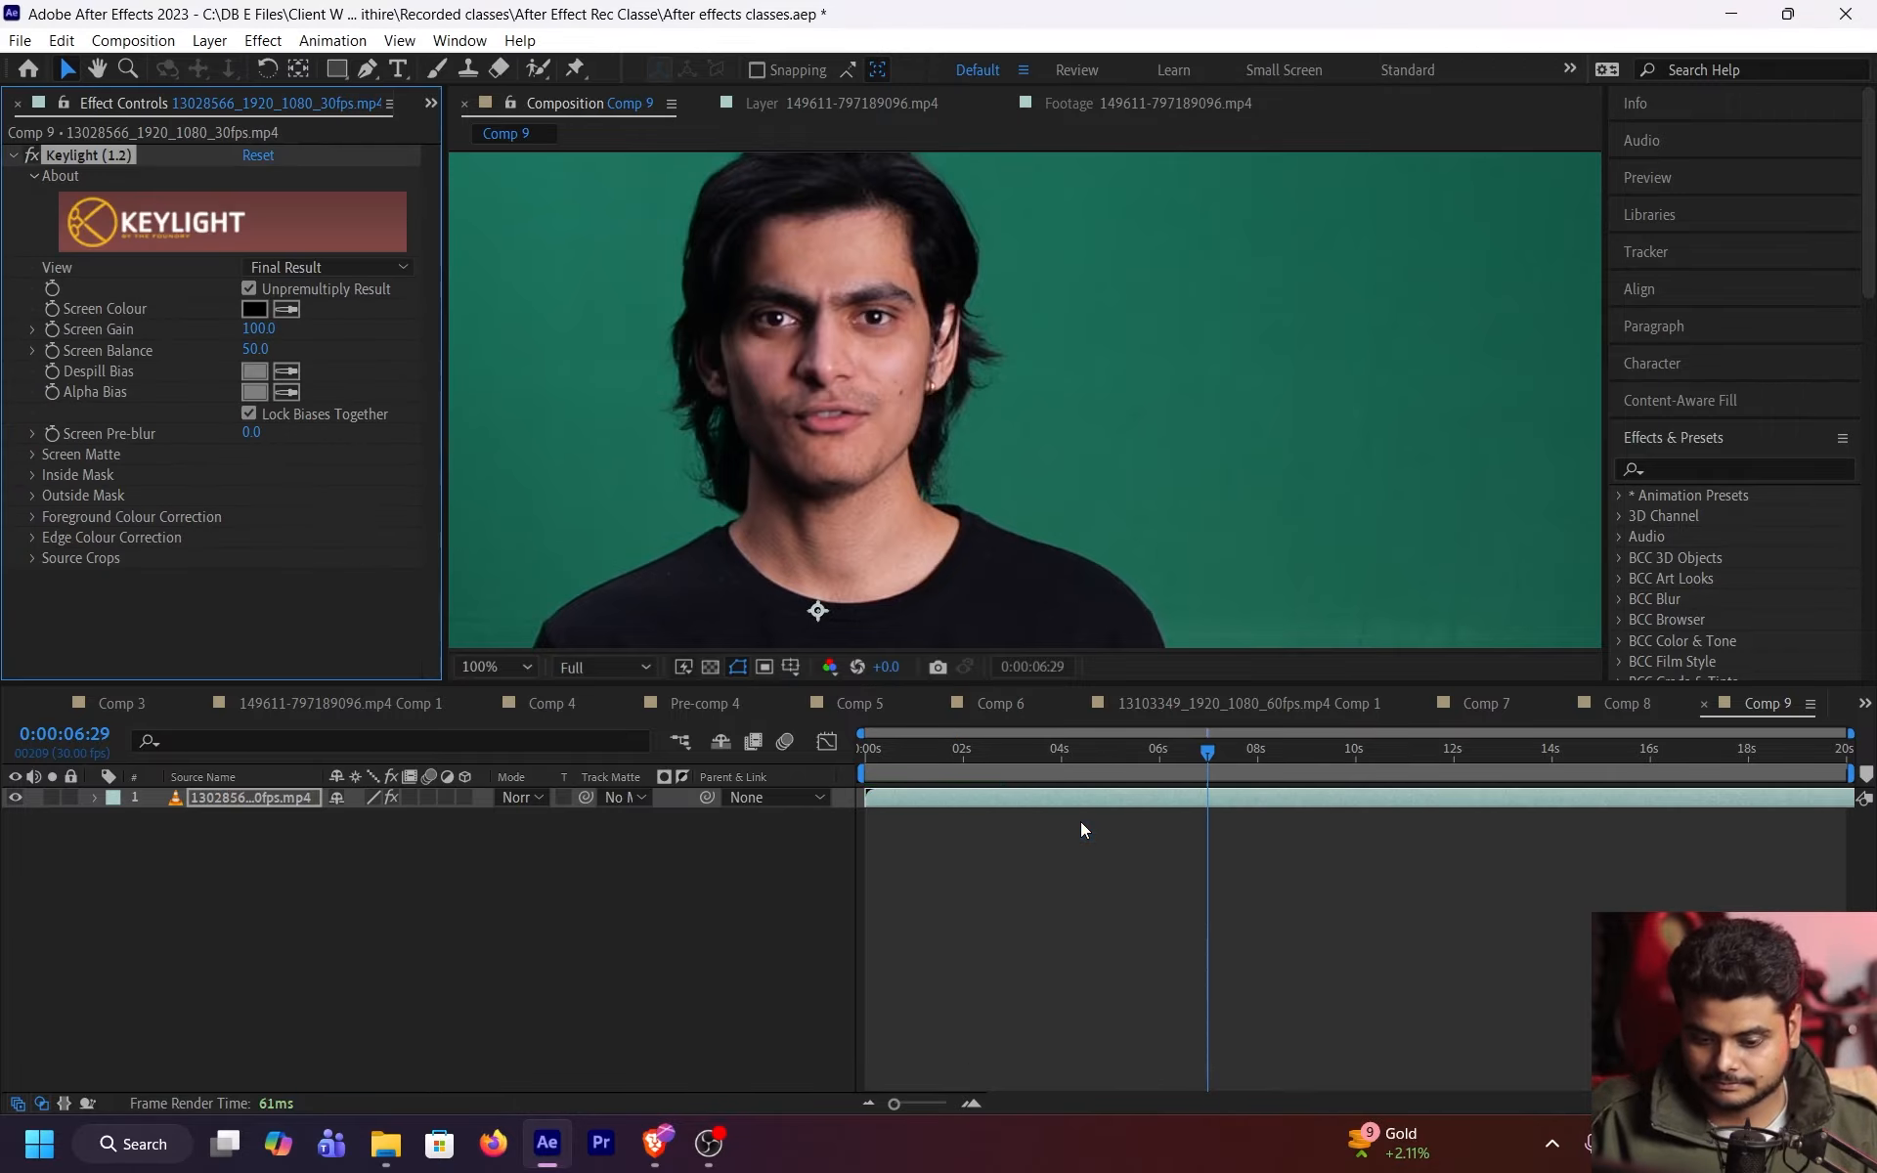
{"action": "left_click", "coordinate": [289, 311]}
{"action": "left_click", "coordinate": [1215, 407]}
{"action": "scroll", "coordinate": [1124, 428], "scroll_direction": "down", "scroll_amount": 4}
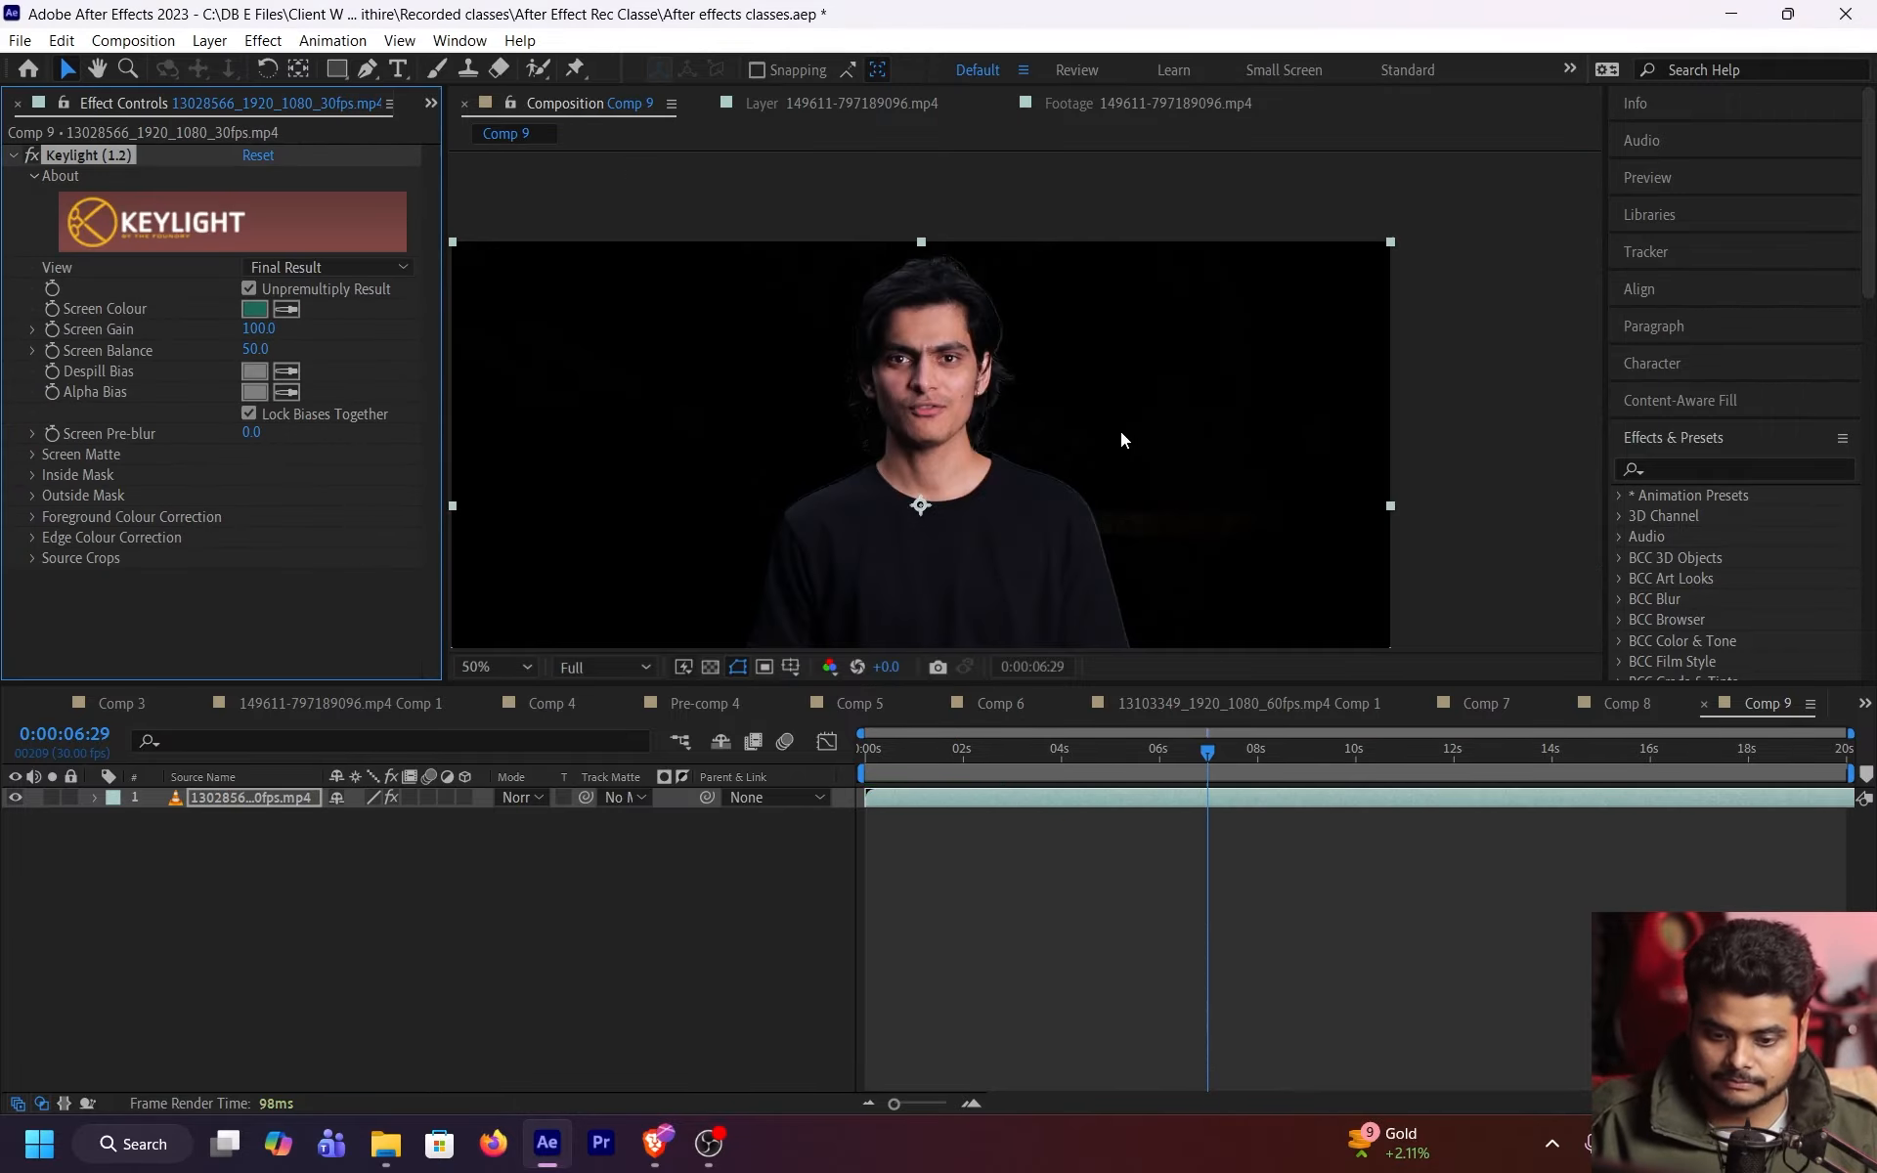
- Inspect the keyed shirt edges and try to set the Comp 9 background colour to white (FFFFFF)
{"action": "scroll", "coordinate": [1122, 411], "scroll_direction": "up", "scroll_amount": 6}
{"action": "left_click_drag", "start_coordinate": [1253, 372], "coordinate": [847, 431]}
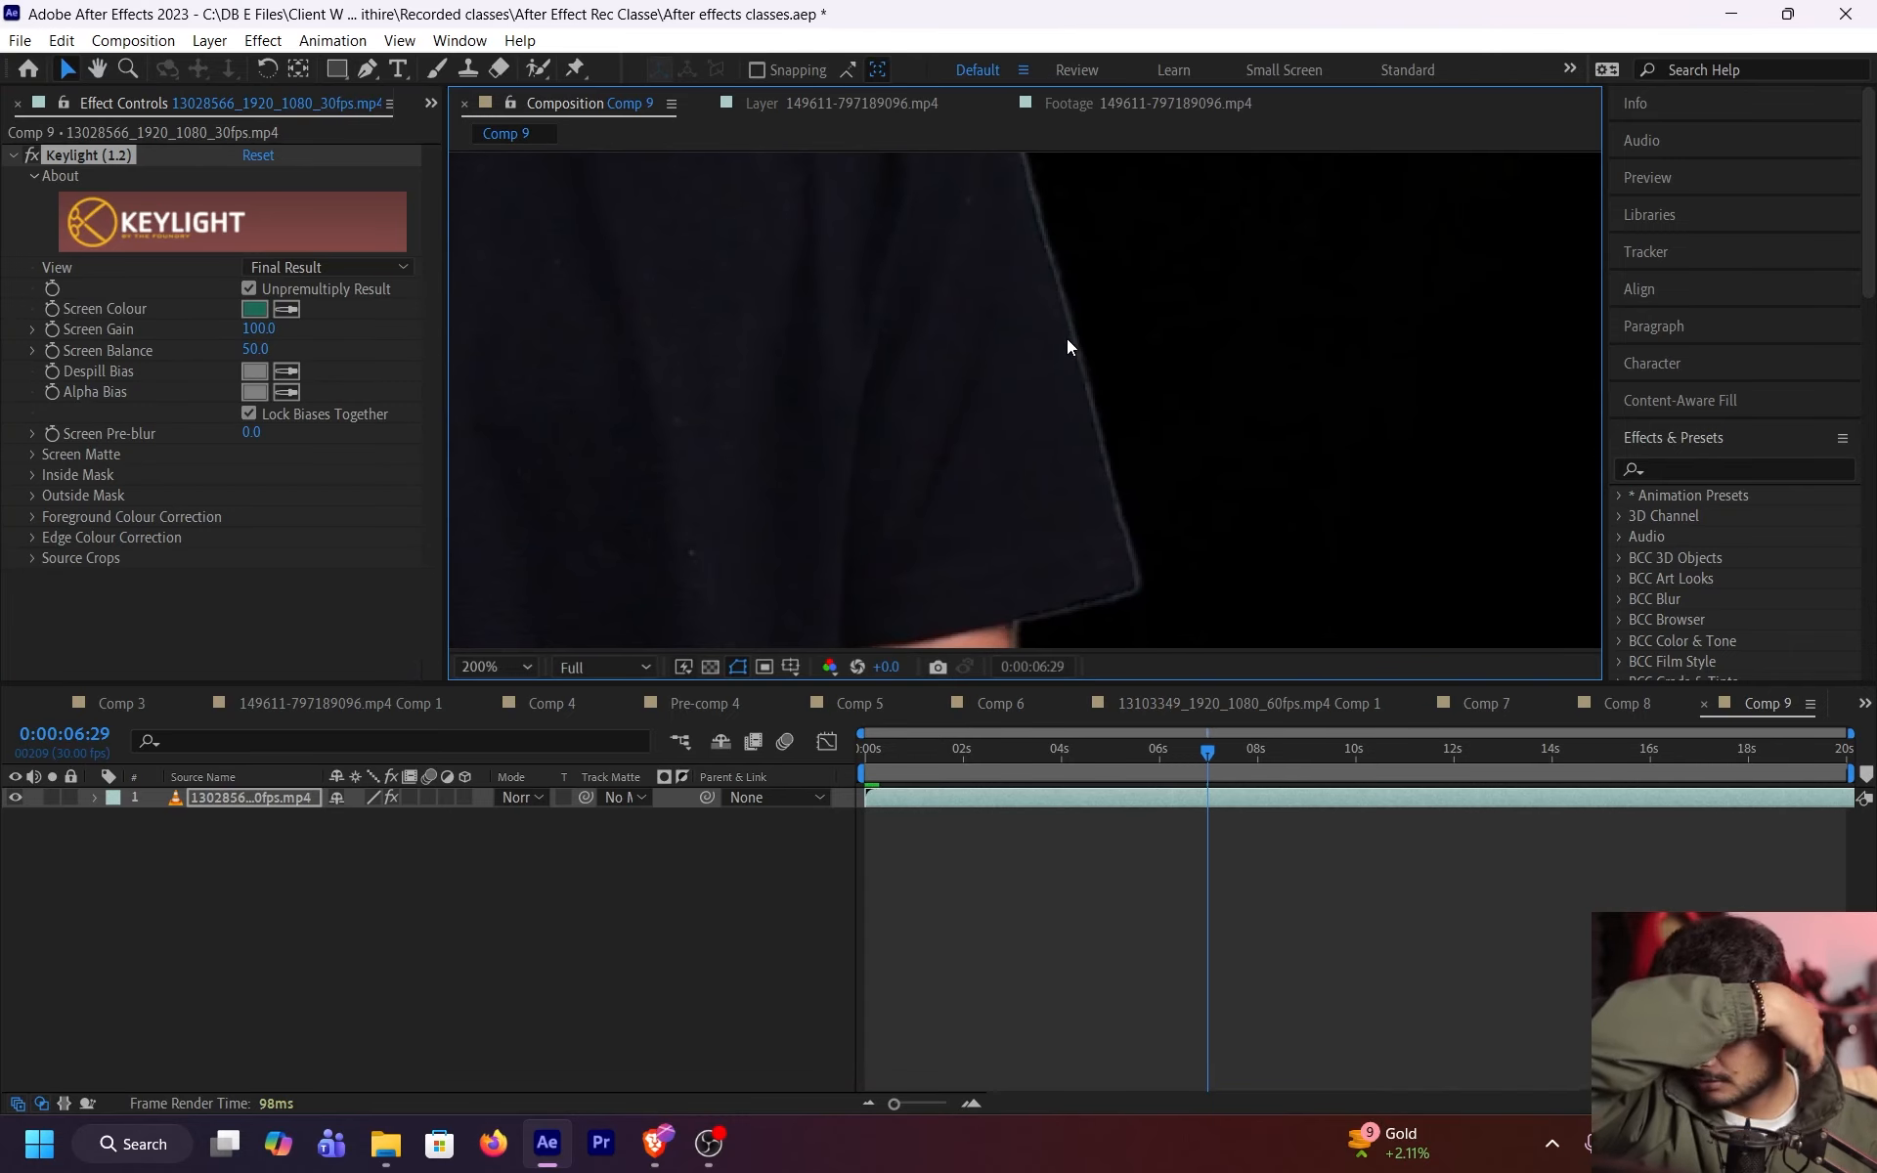
{"action": "left_click_drag", "start_coordinate": [840, 475], "coordinate": [1085, 747]}
{"action": "key", "text": "ctrl+k"}
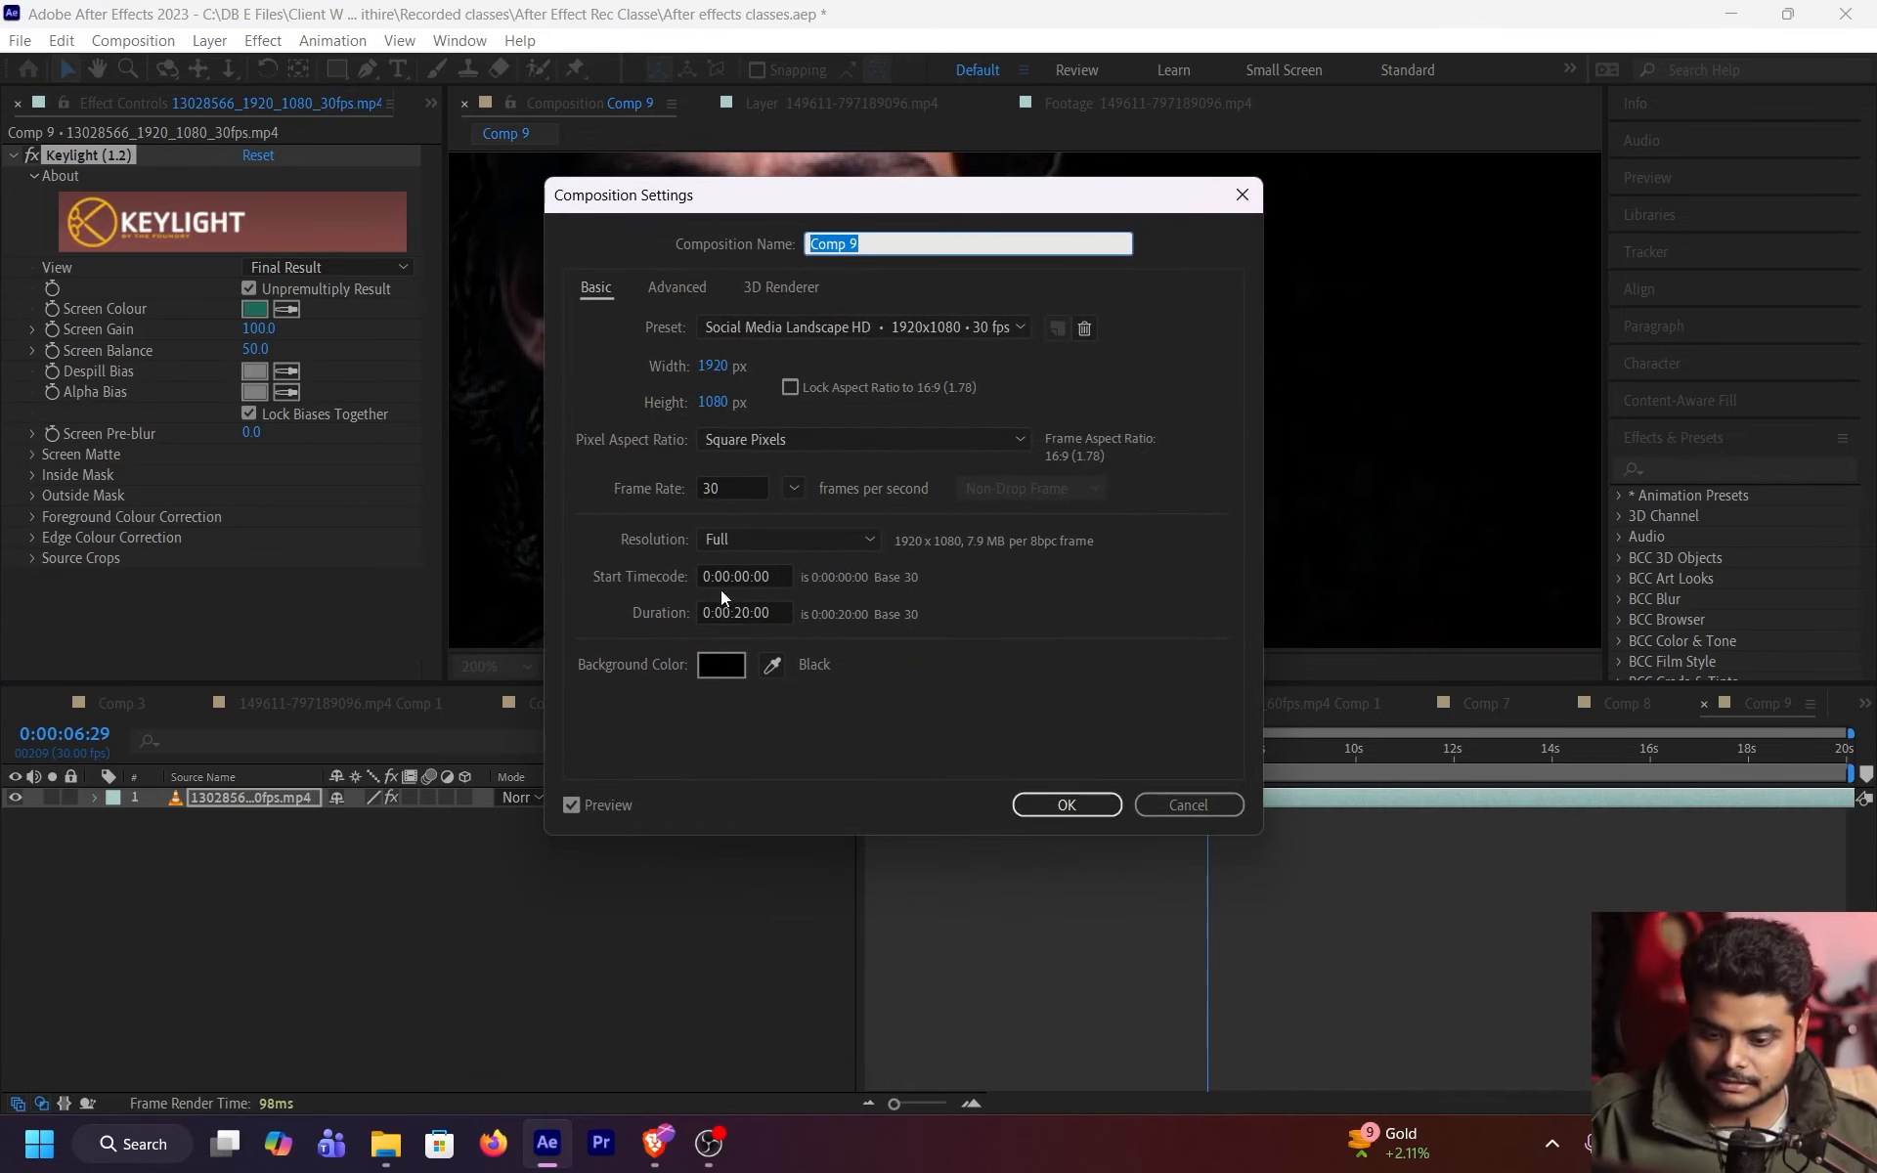
{"action": "left_click", "coordinate": [720, 664]}
{"action": "type", "text": "ffffff"}
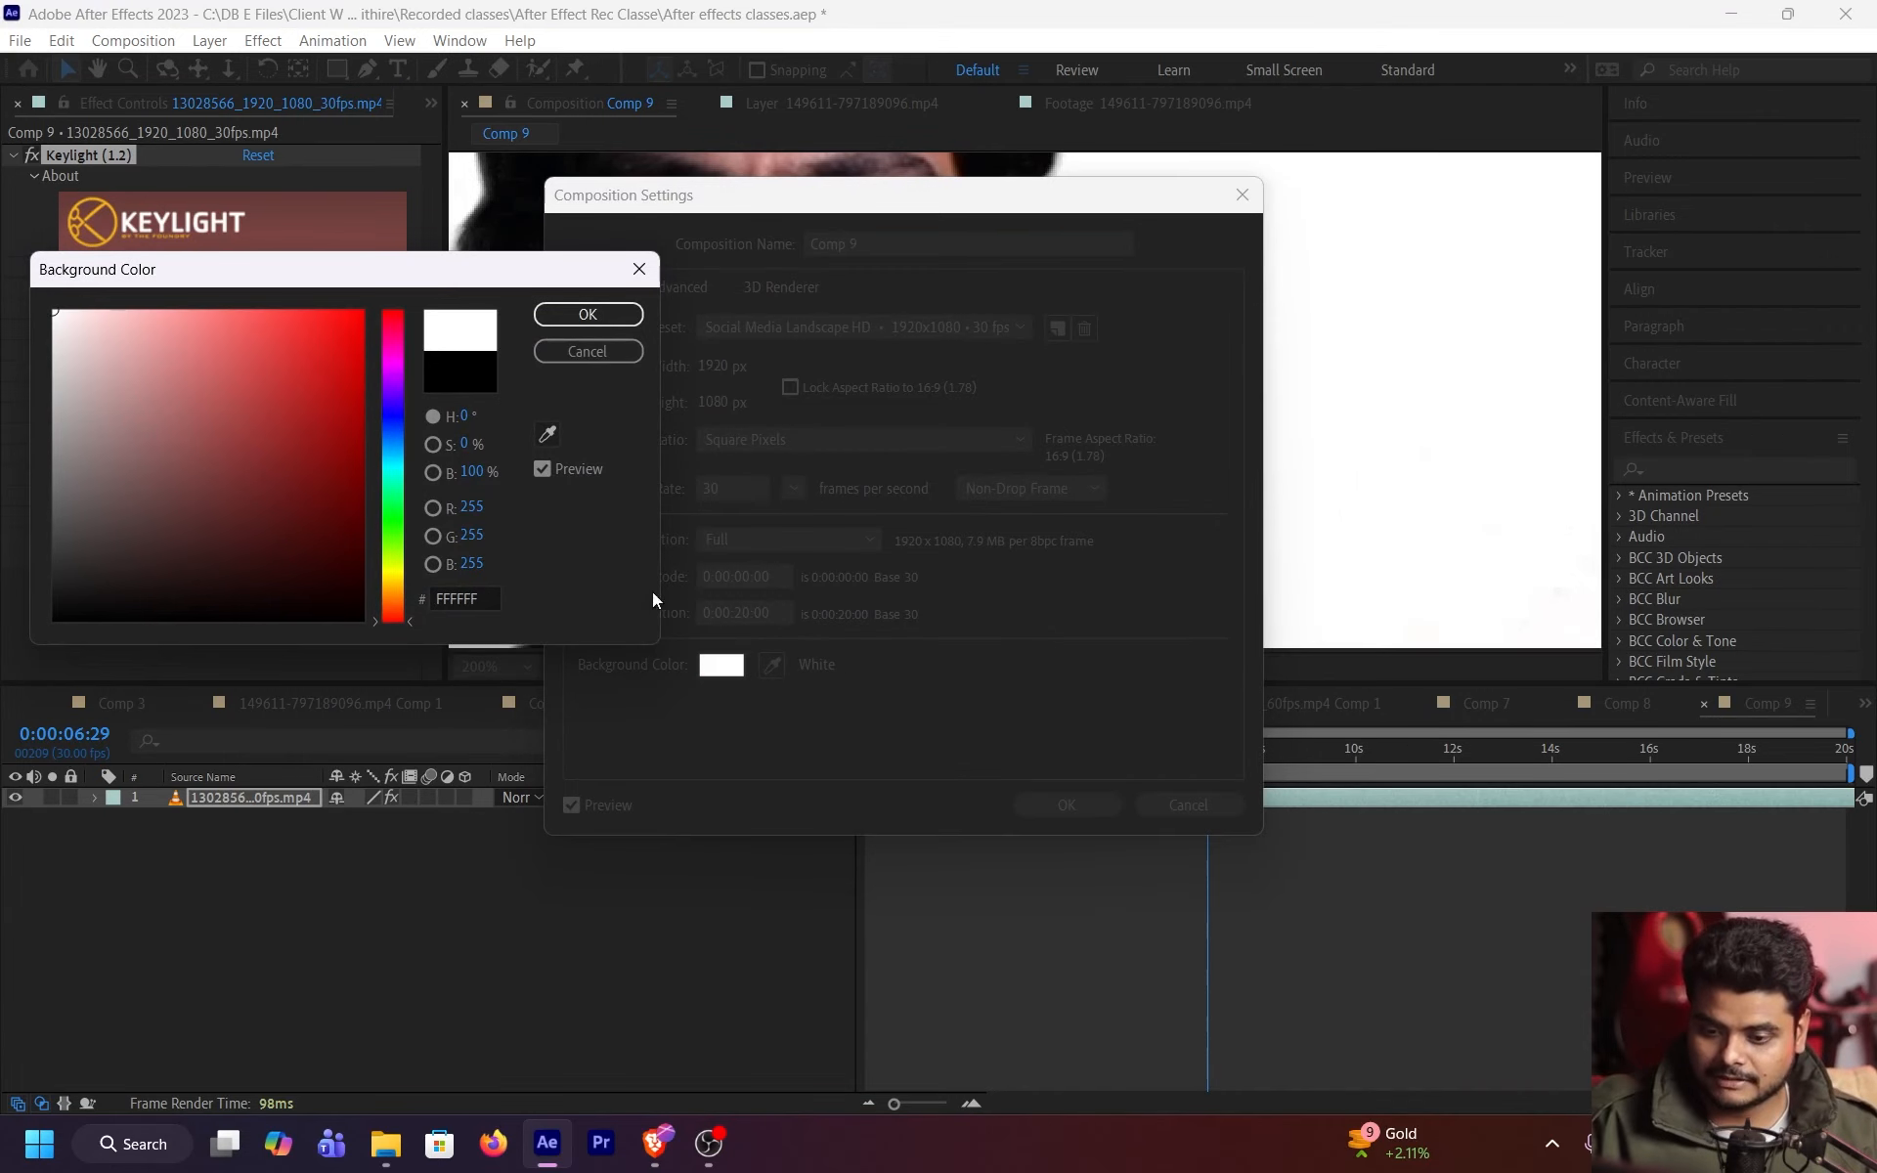
{"action": "left_click", "coordinate": [588, 314]}
{"action": "left_click", "coordinate": [1020, 805]}
{"action": "scroll", "coordinate": [1152, 469], "scroll_direction": "down", "scroll_amount": 3}
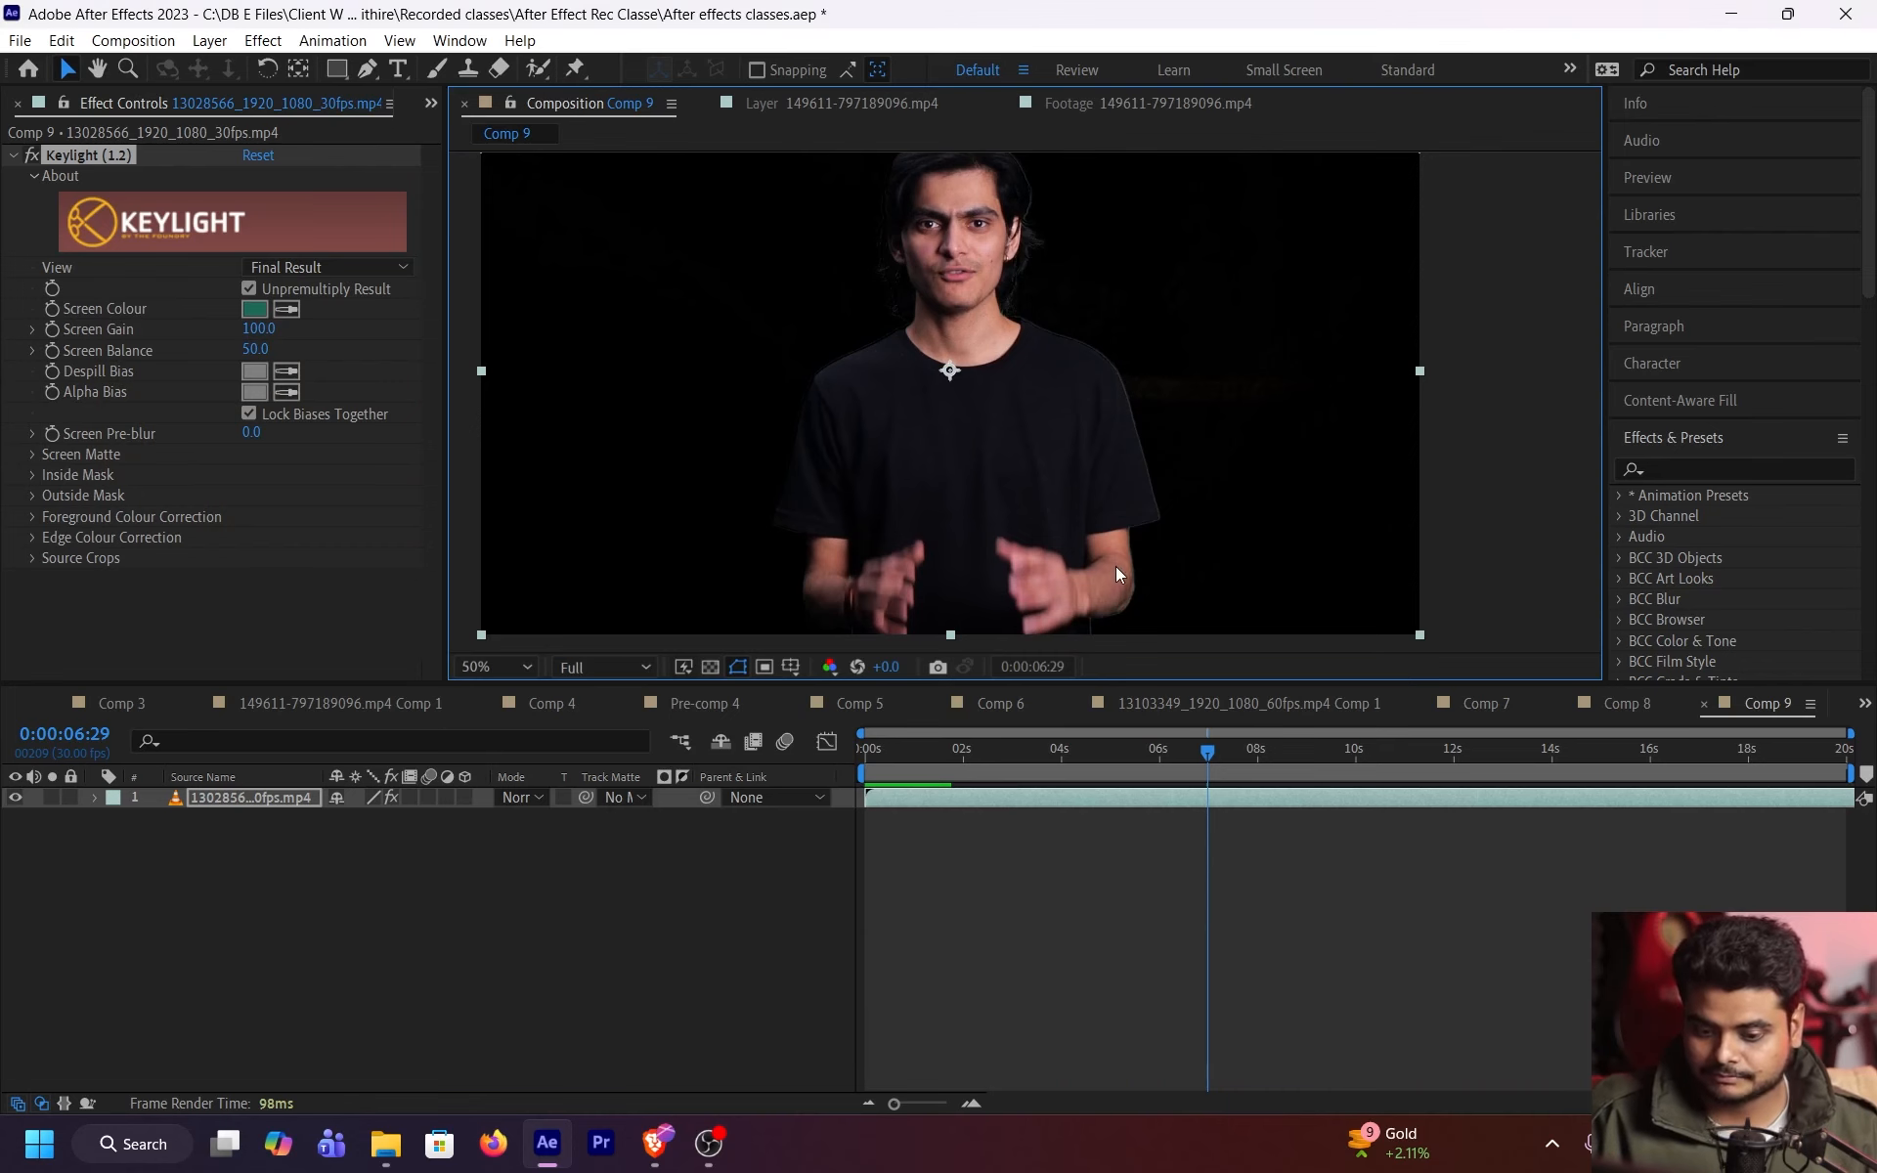
- Save the project and check the newly generated image in Gemini, returning to After Effects when done
{"action": "key", "text": "ctrl+s"}
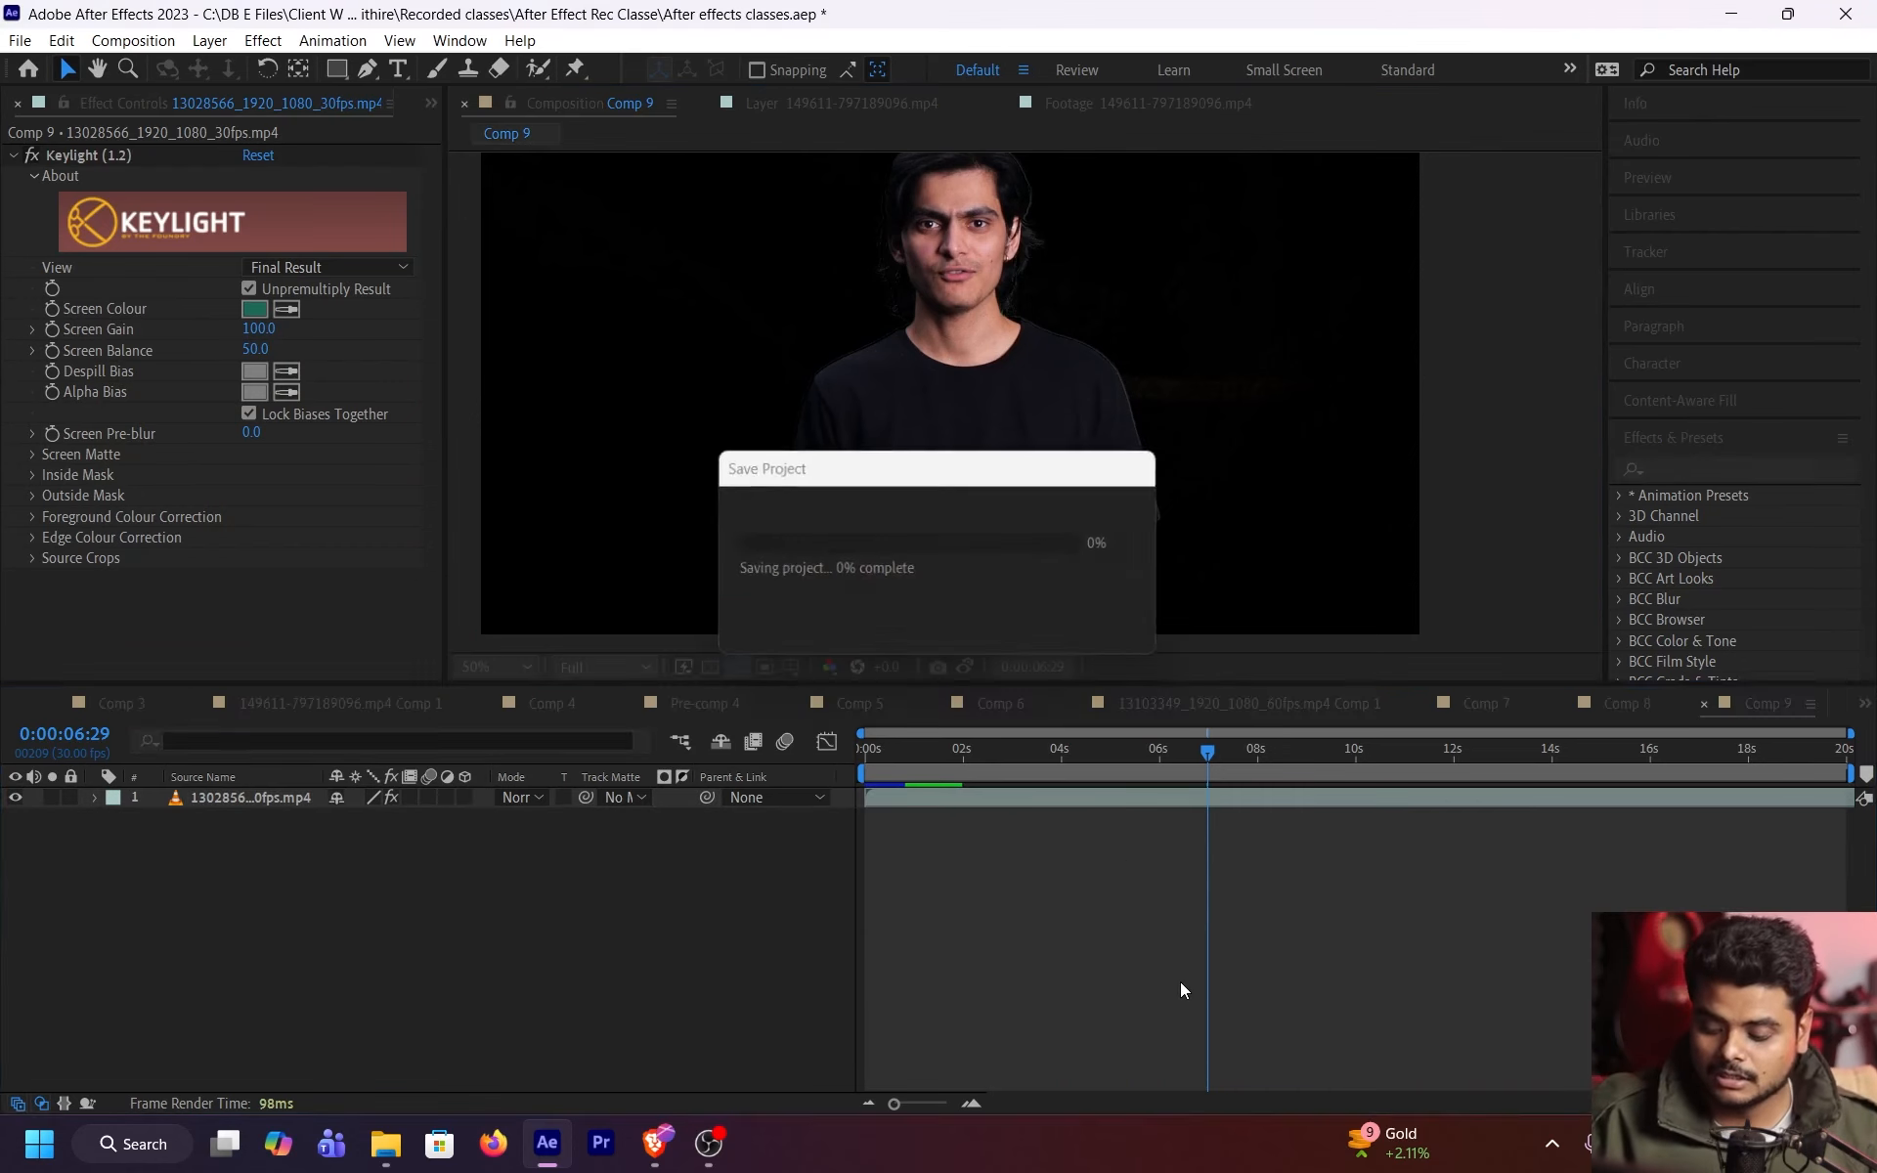
{"action": "key", "text": "alt+Tab"}
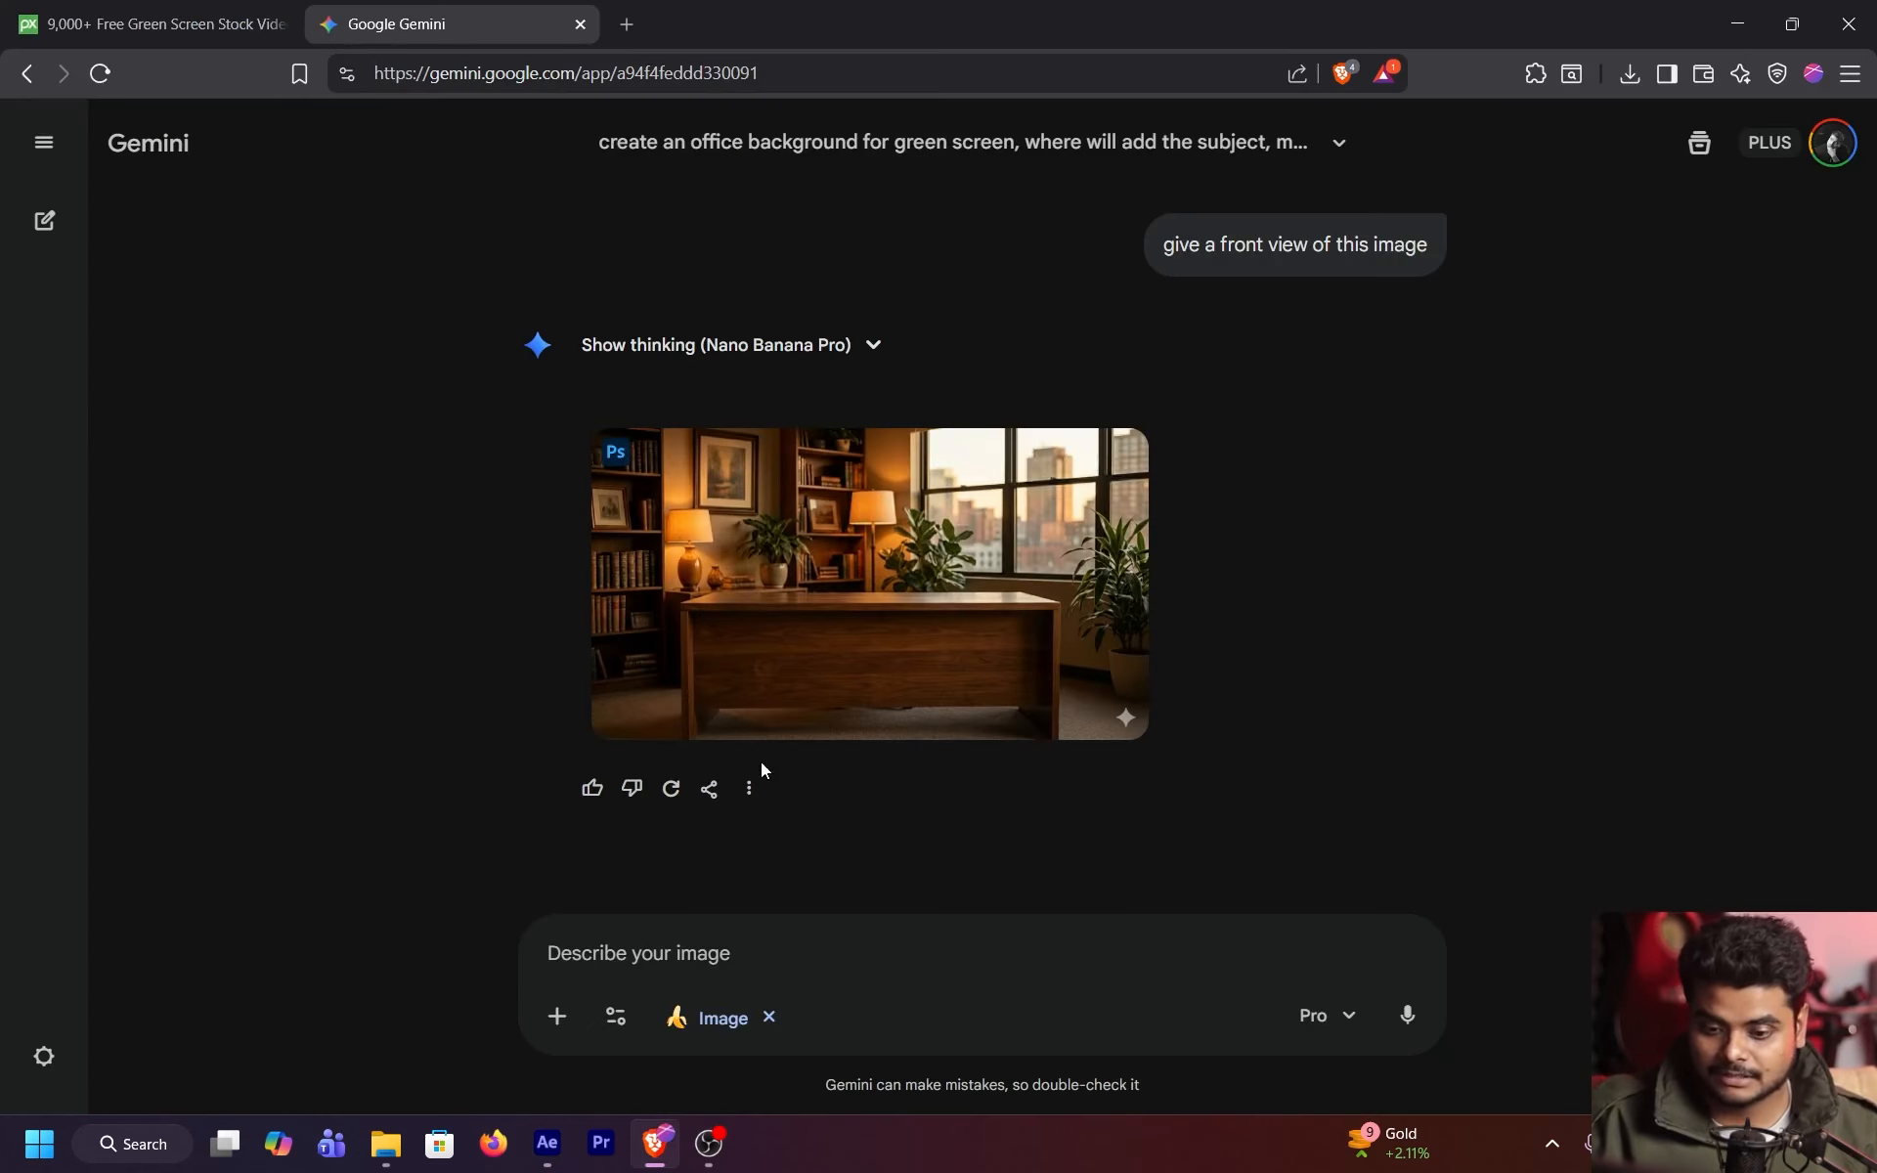
{"action": "key", "text": "alt+Tab"}
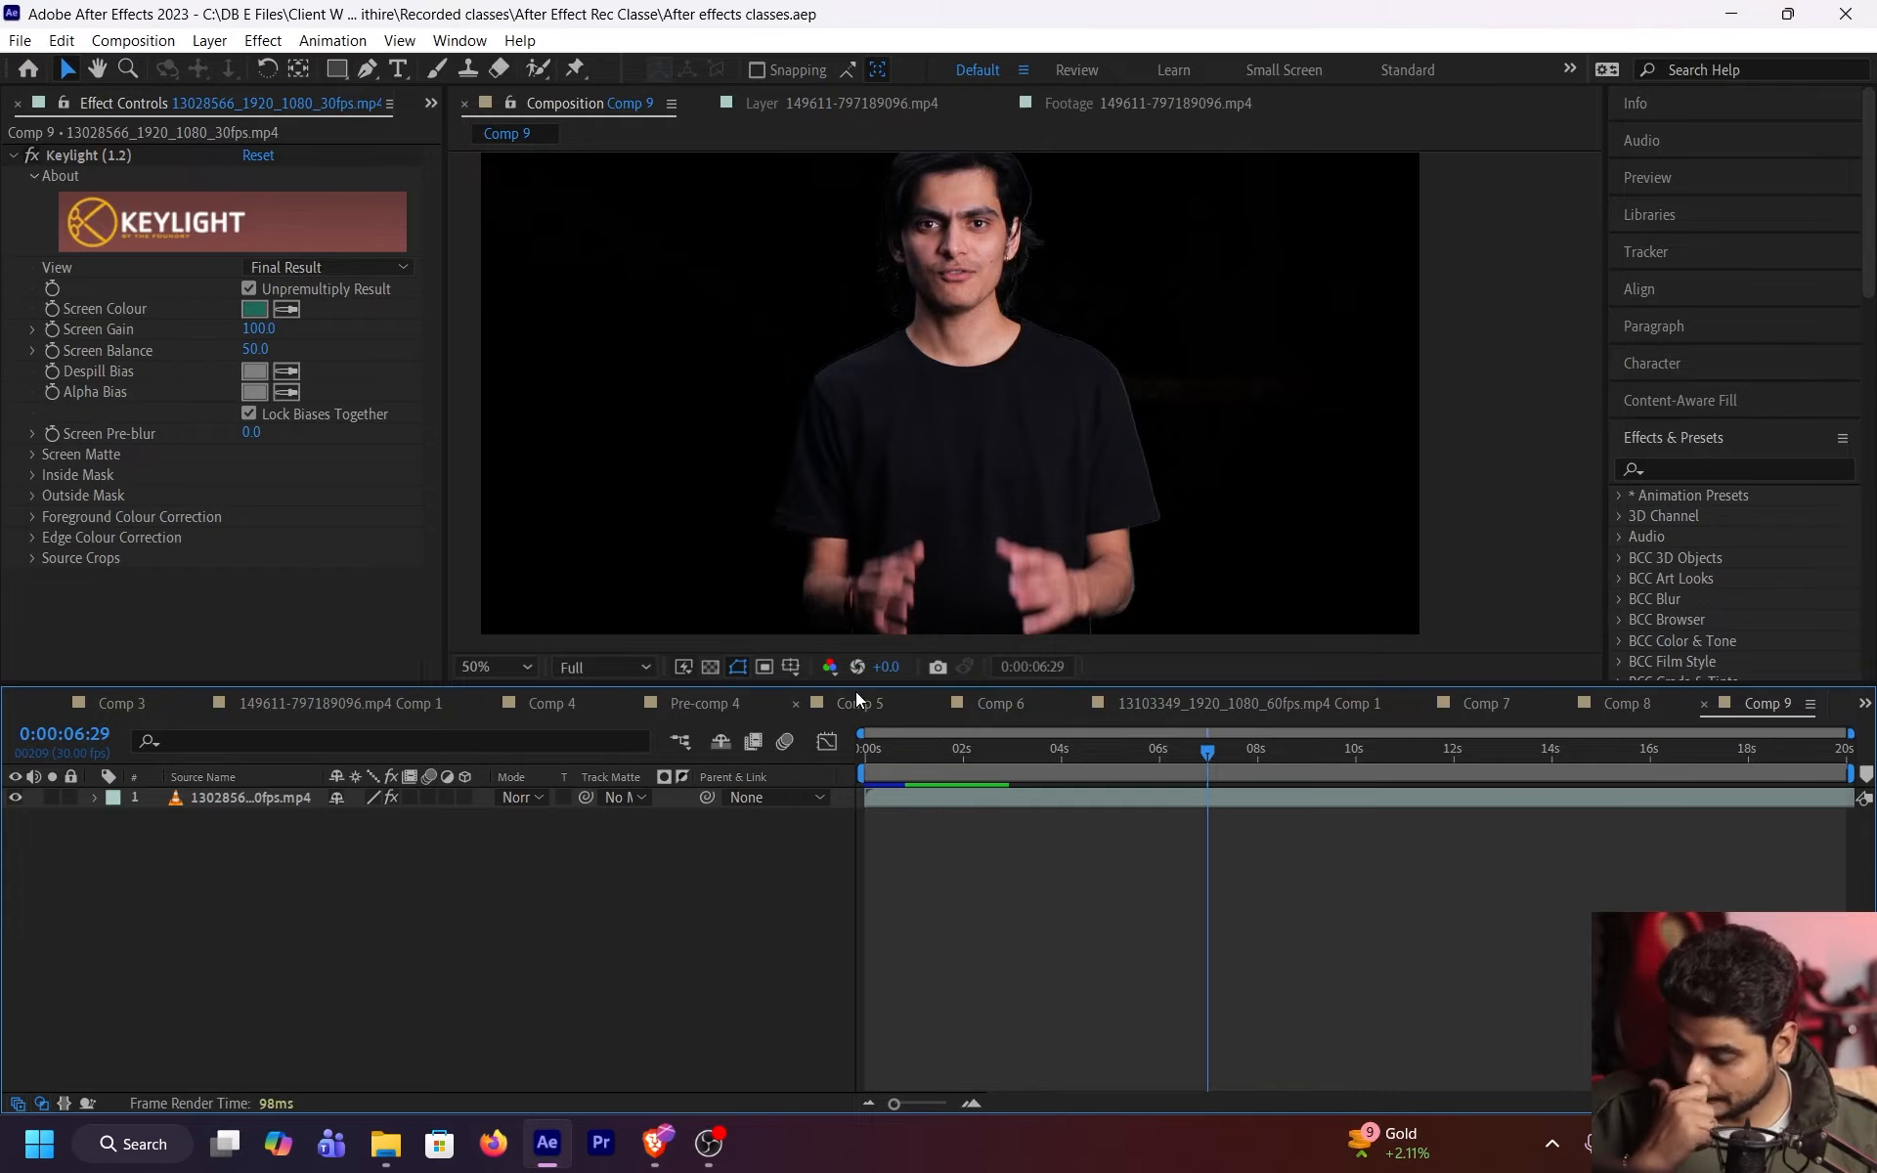
- Set the Comp 9 background colour to white (FFFFFF) and scrub the keyed clip to 0:00:03:19
{"action": "key", "text": "ctrl+k"}
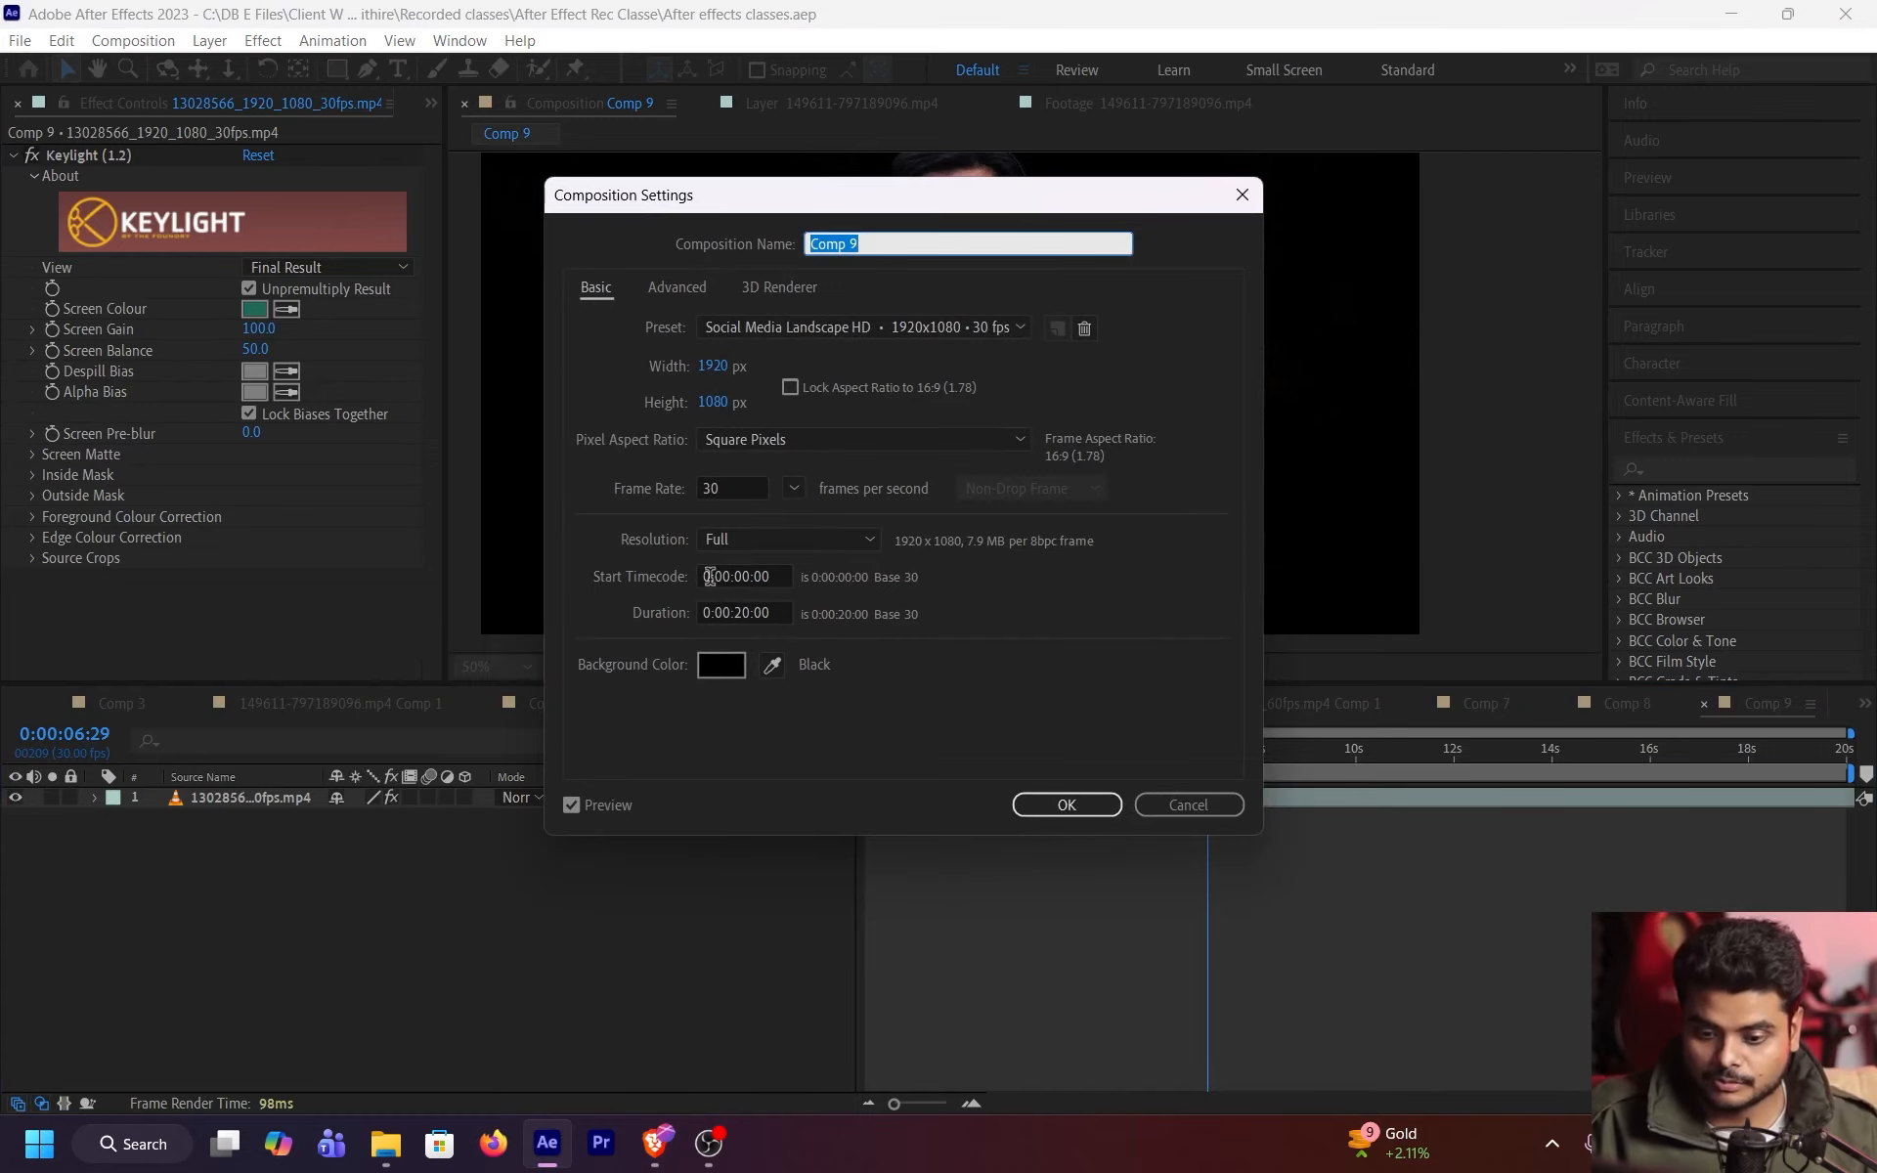
{"action": "left_click", "coordinate": [732, 671]}
{"action": "left_click_drag", "start_coordinate": [176, 356], "coordinate": [51, 309]}
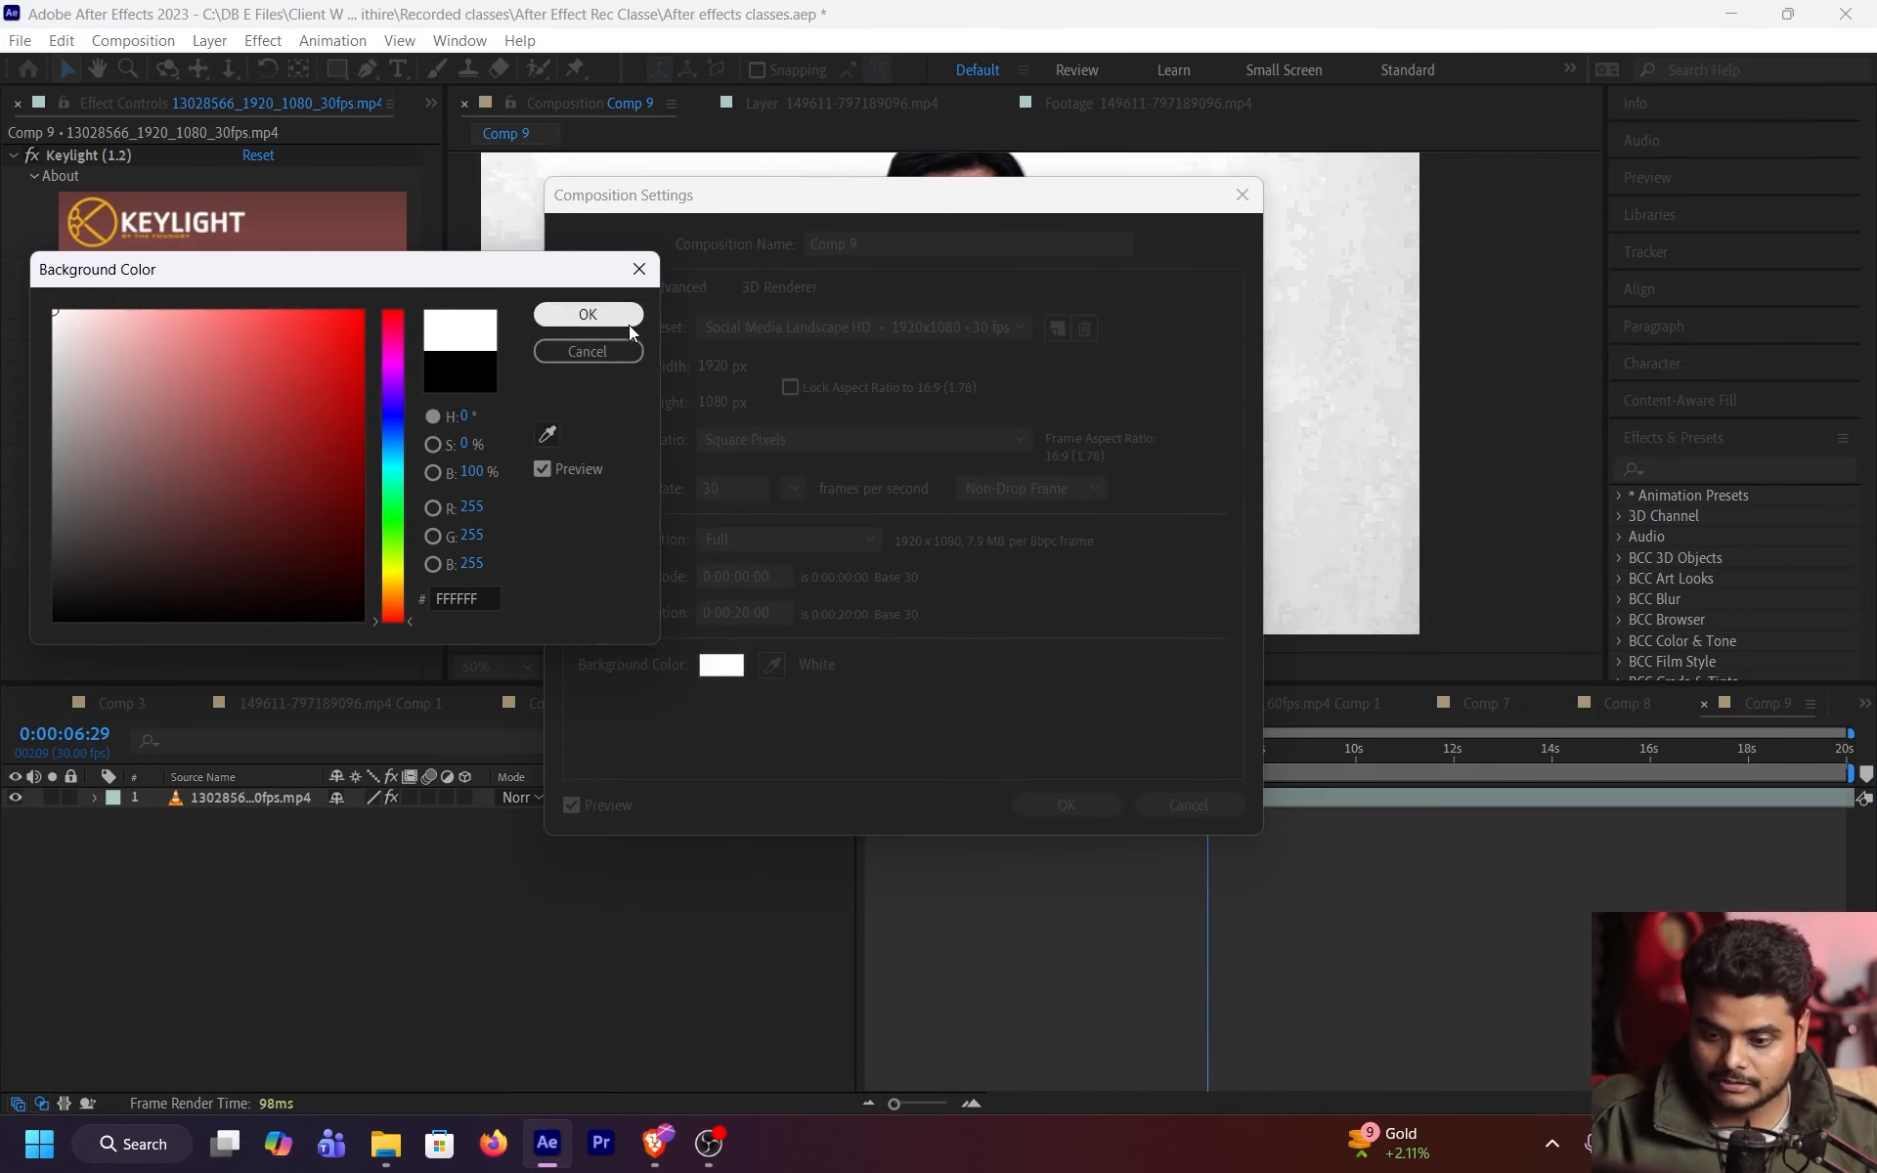
{"action": "left_click", "coordinate": [622, 318]}
{"action": "left_click", "coordinate": [1067, 801]}
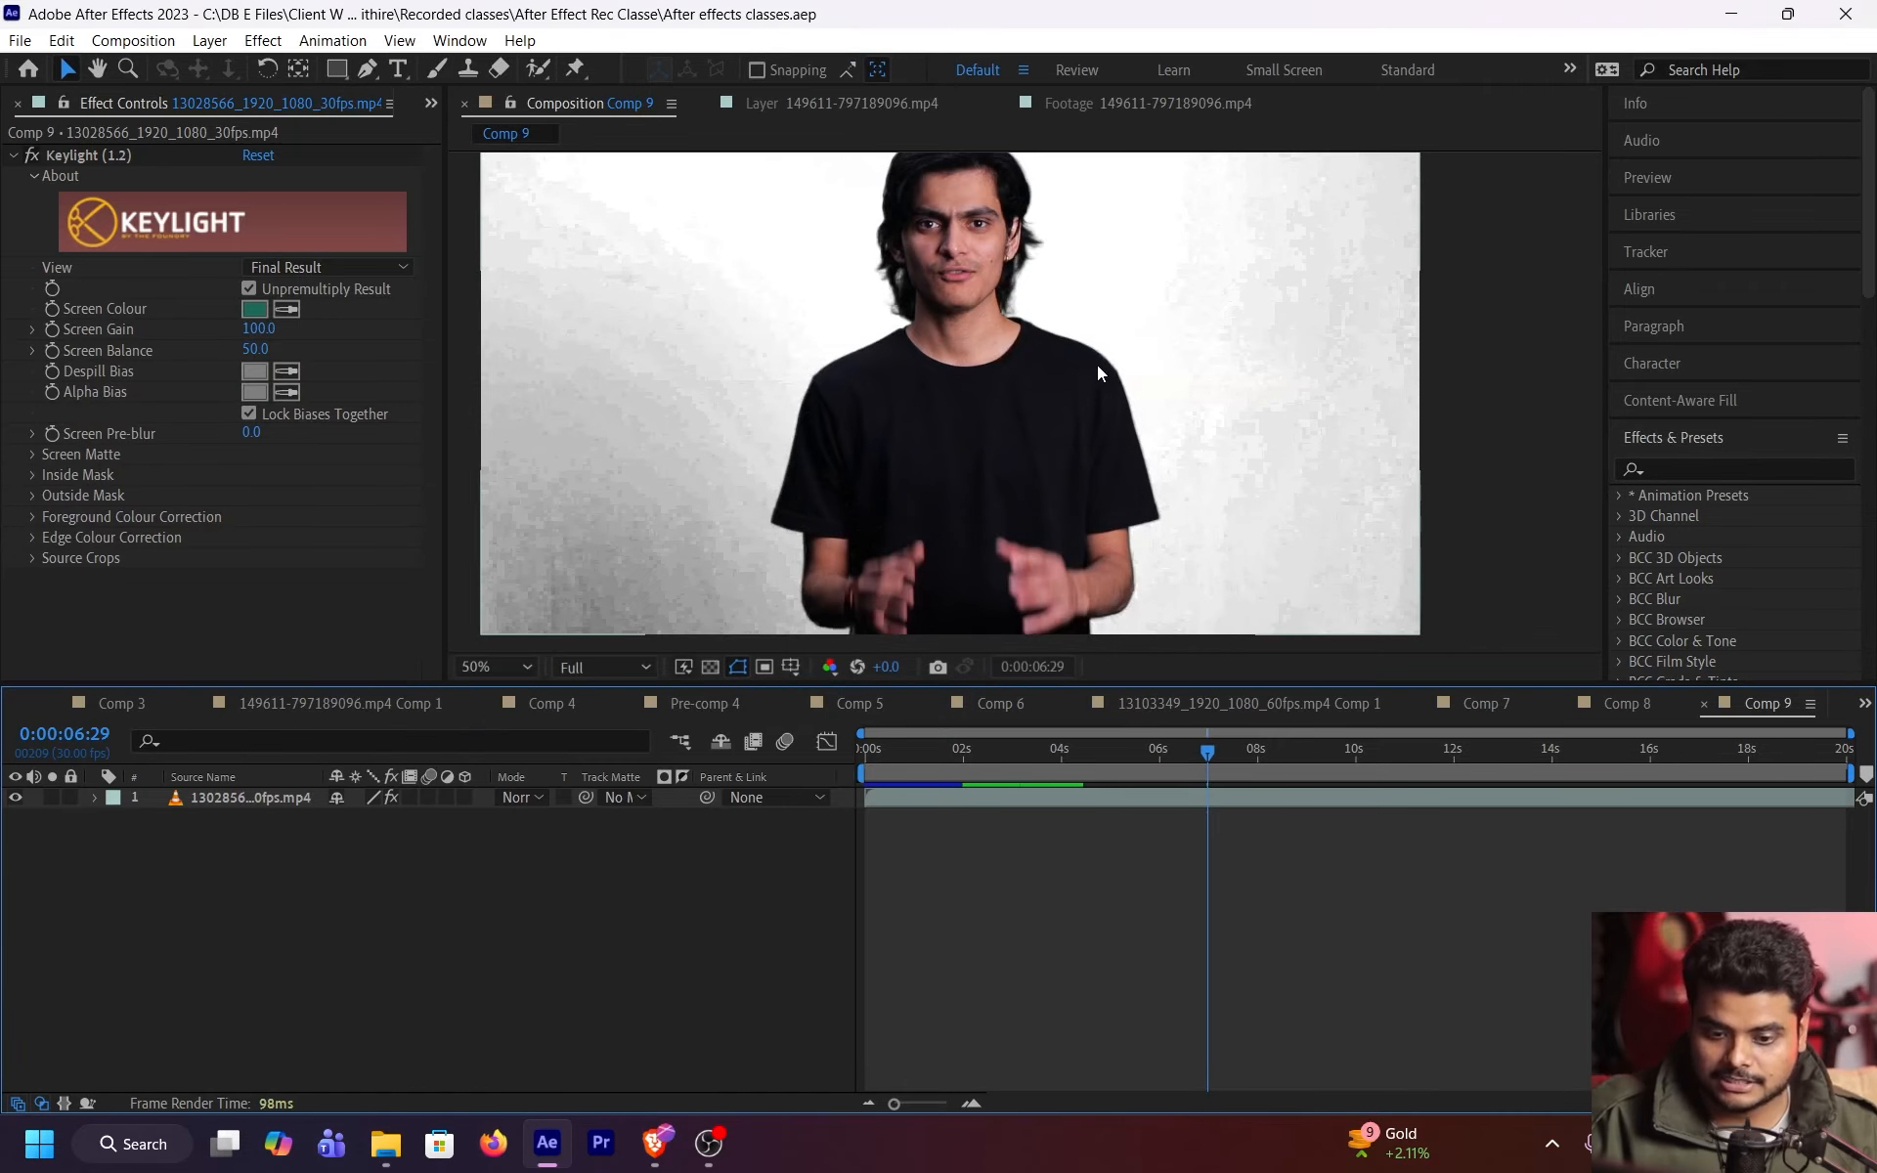
{"action": "key", "text": "space"}
{"action": "left_click_drag", "start_coordinate": [1038, 319], "coordinate": [1087, 301]}
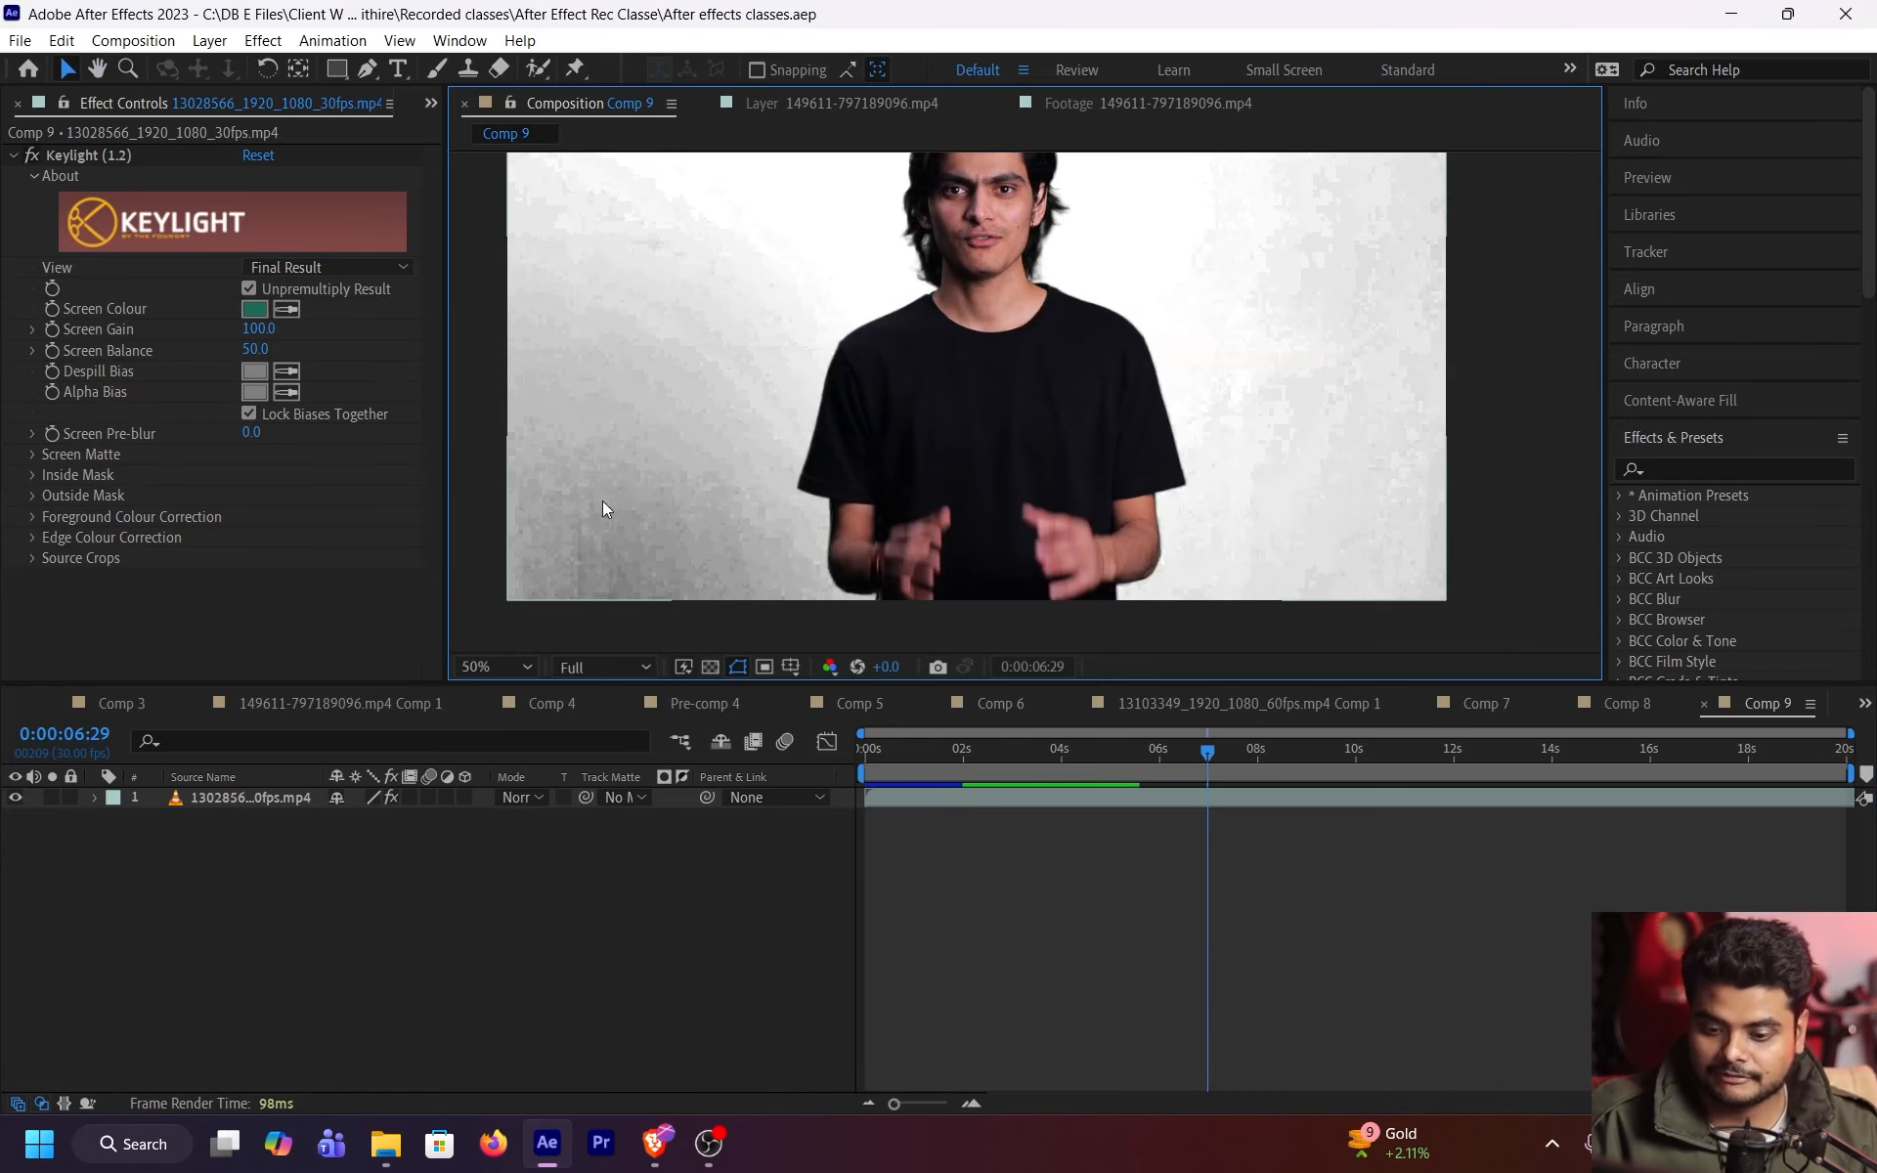
{"action": "left_click_drag", "start_coordinate": [1087, 747], "coordinate": [1050, 760]}
- Switch to Gemini in Brave, view the front-view office image enlarged and download it at full size
{"action": "key", "text": "alt+Tab"}
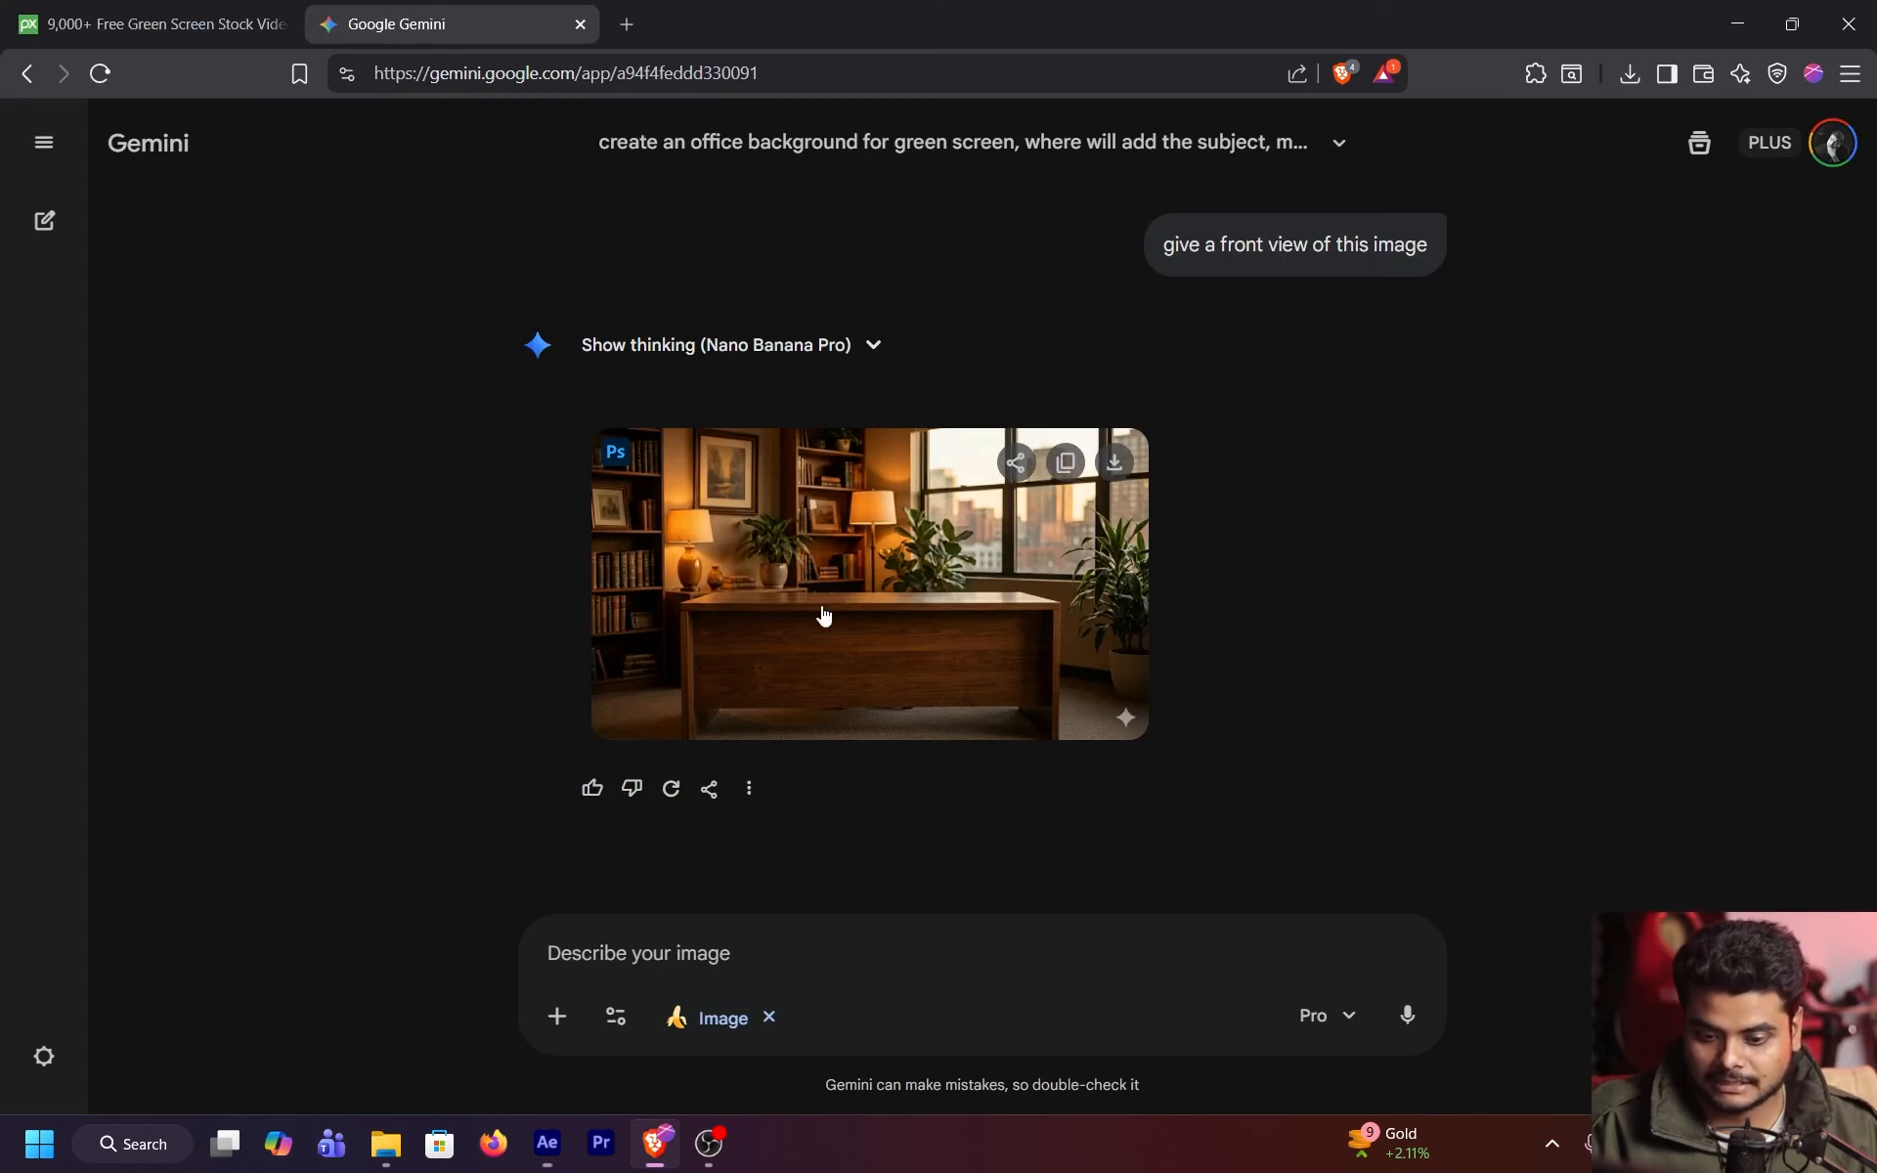
{"action": "left_click", "coordinate": [988, 596]}
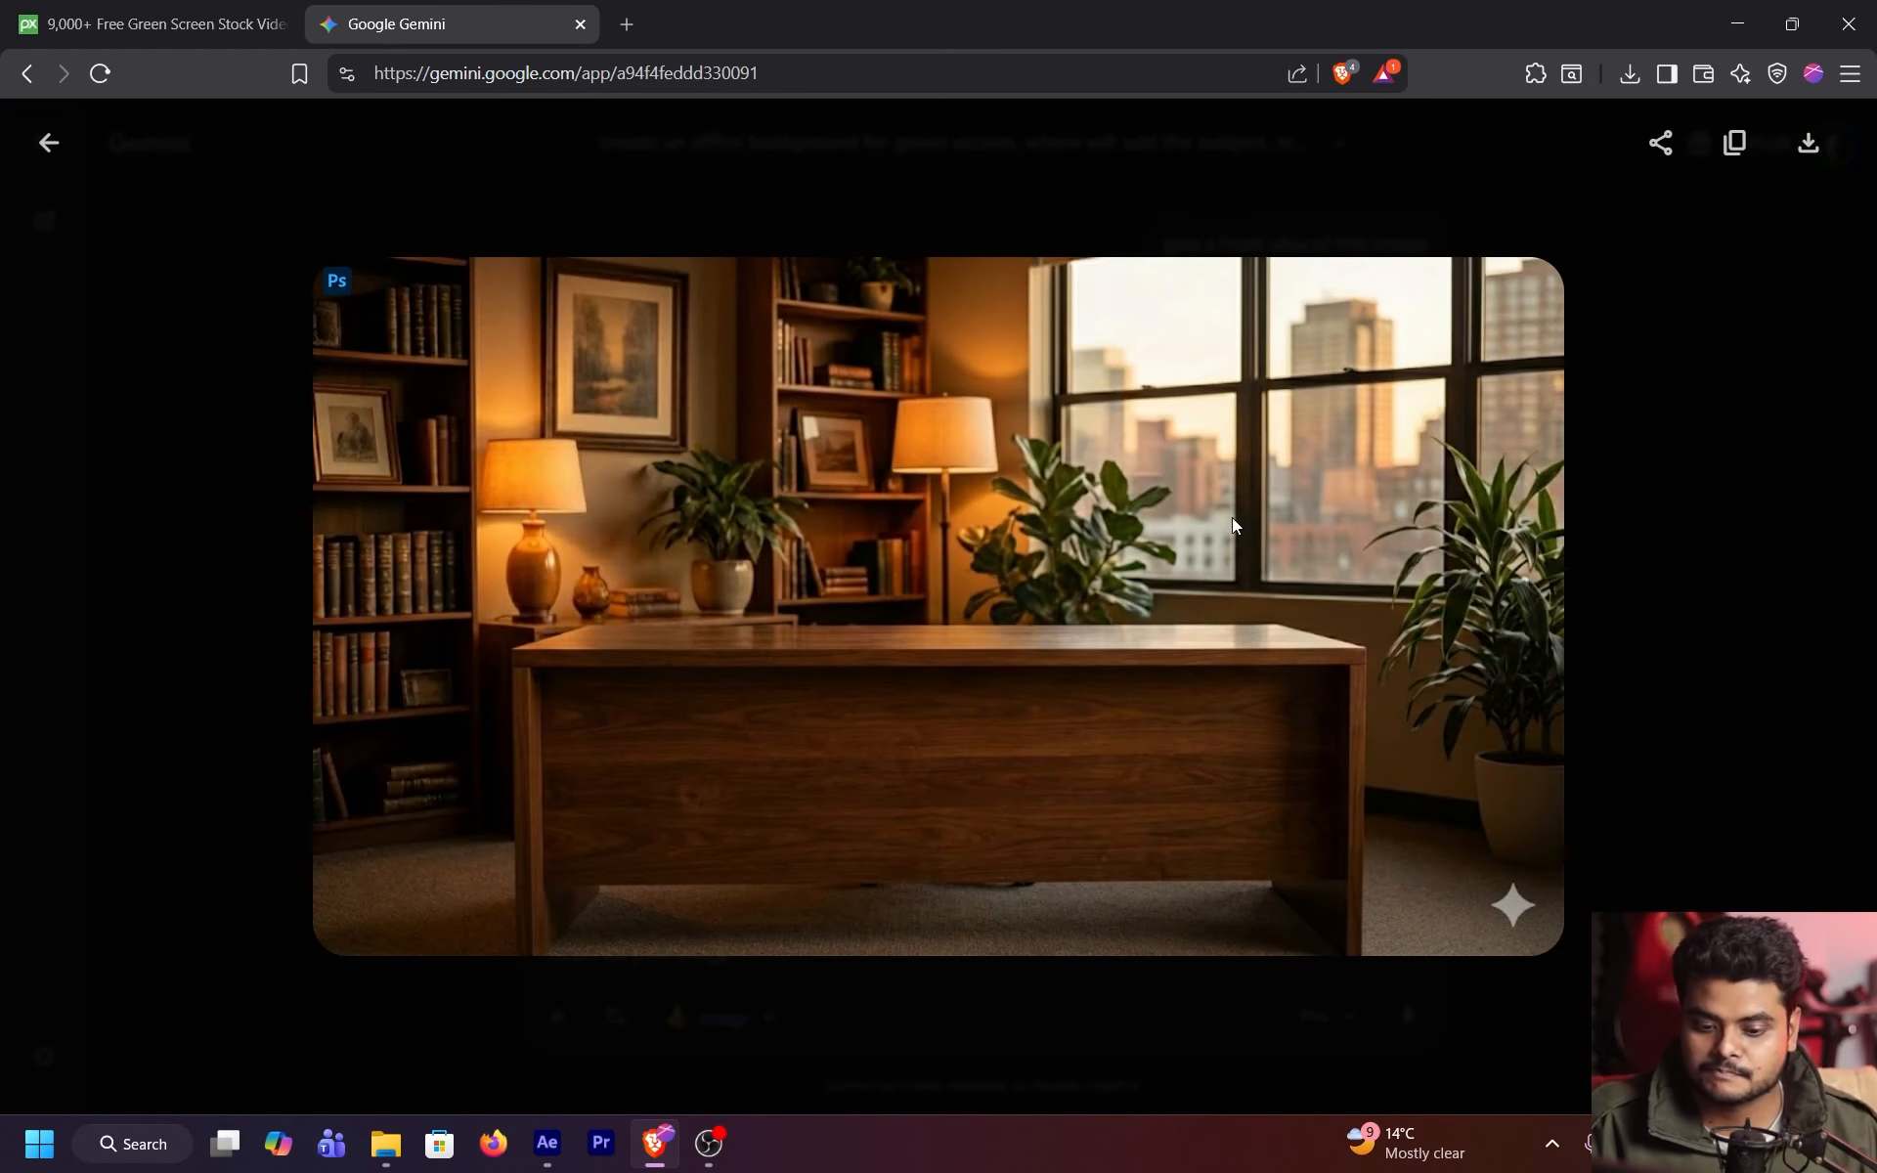
{"action": "left_click", "coordinate": [1810, 147]}
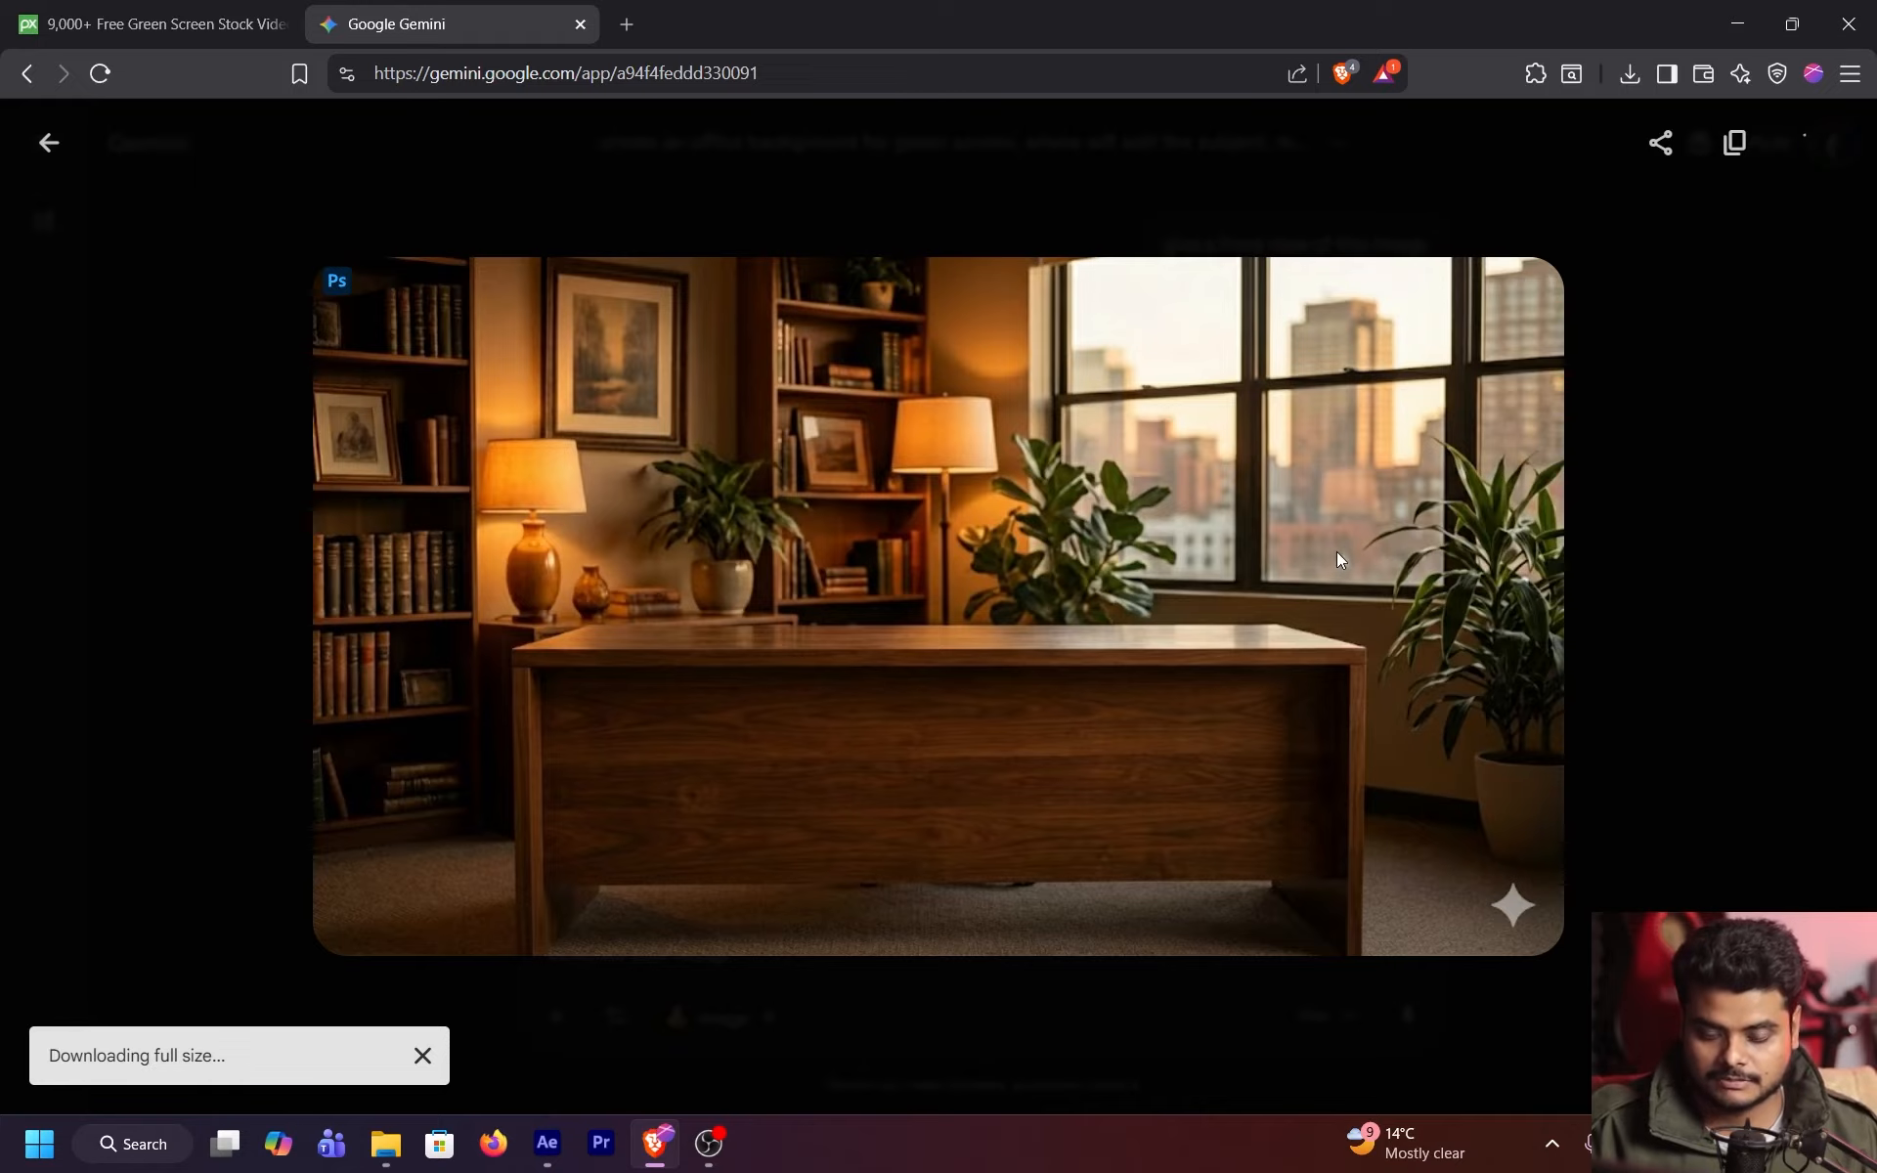
- Switch to After Effects and set Clip Black to 49 in Keylight's Screen Matte settings
{"action": "key", "text": "alt+Tab"}
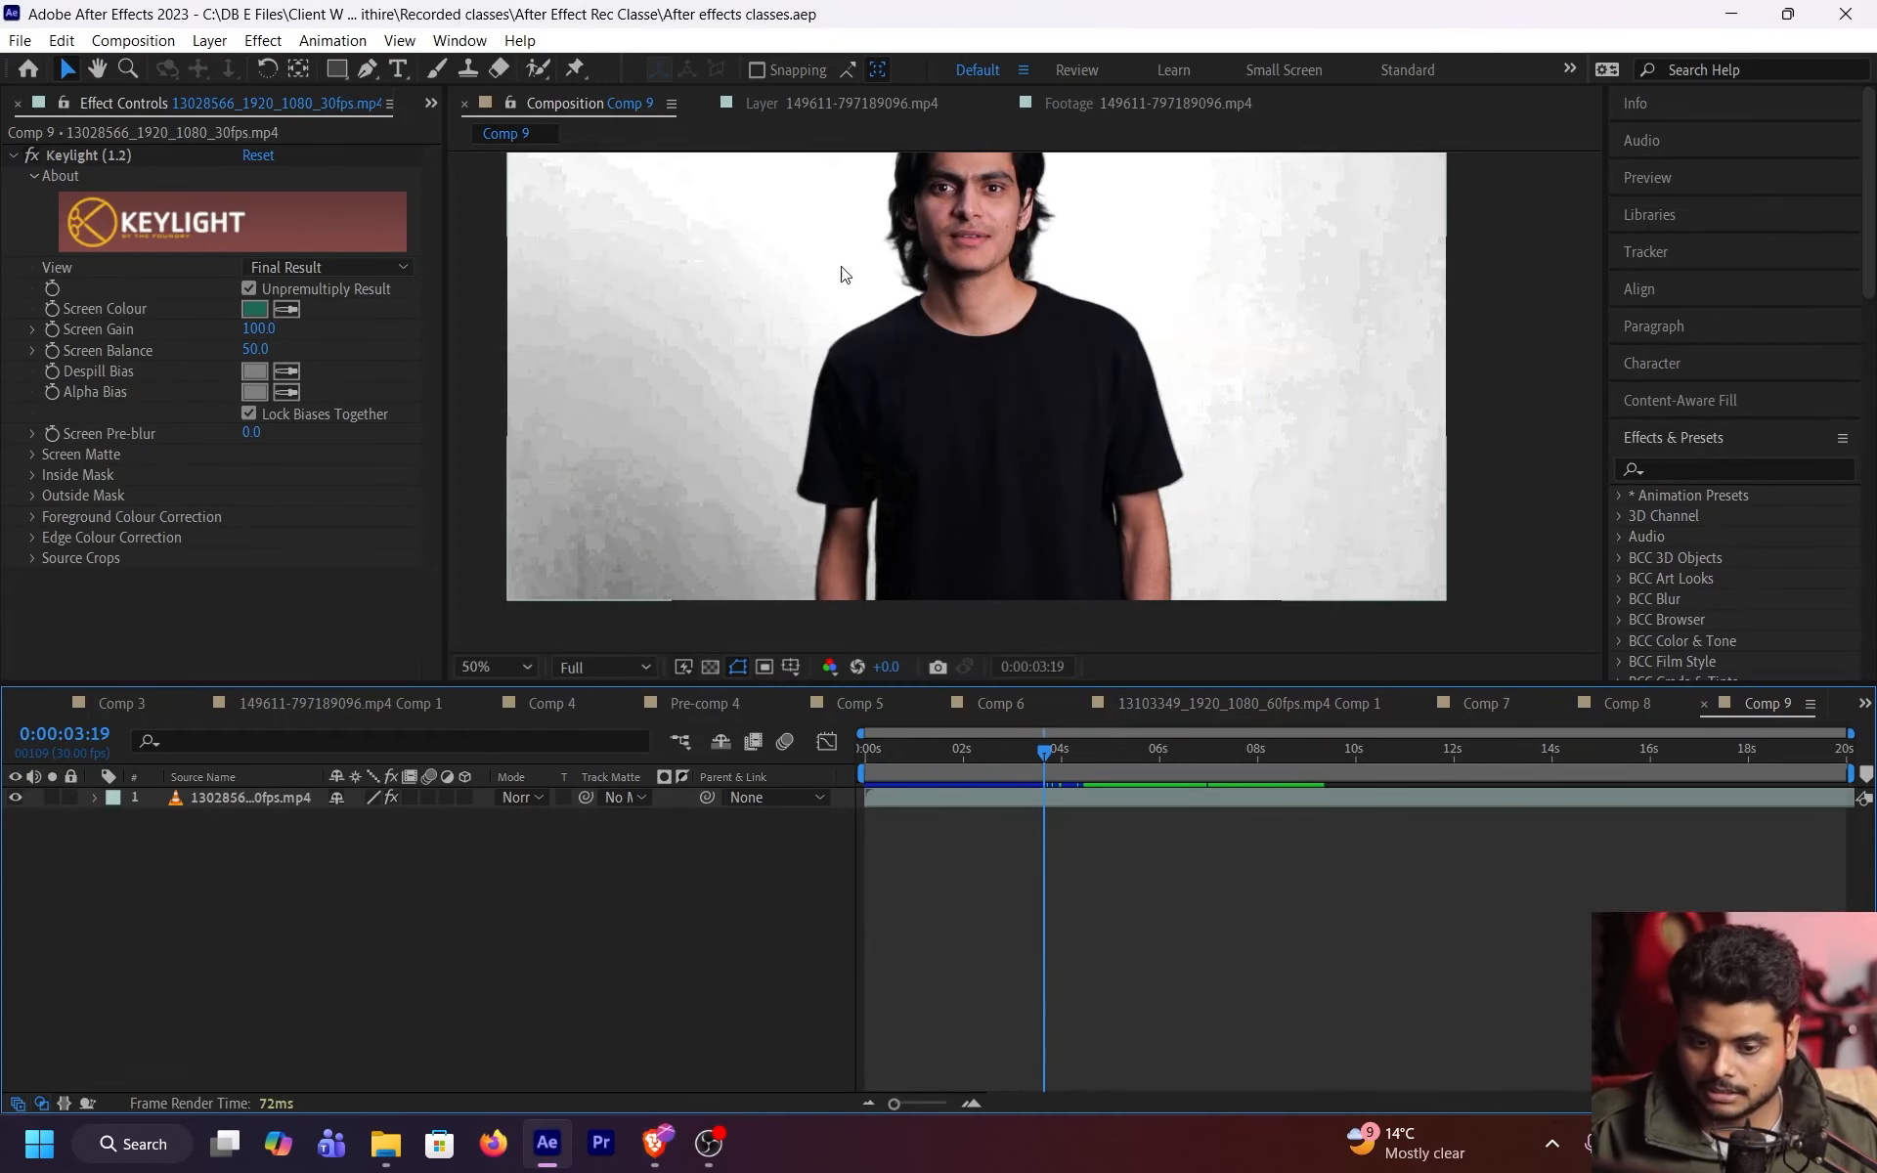
{"action": "left_click", "coordinate": [34, 454]}
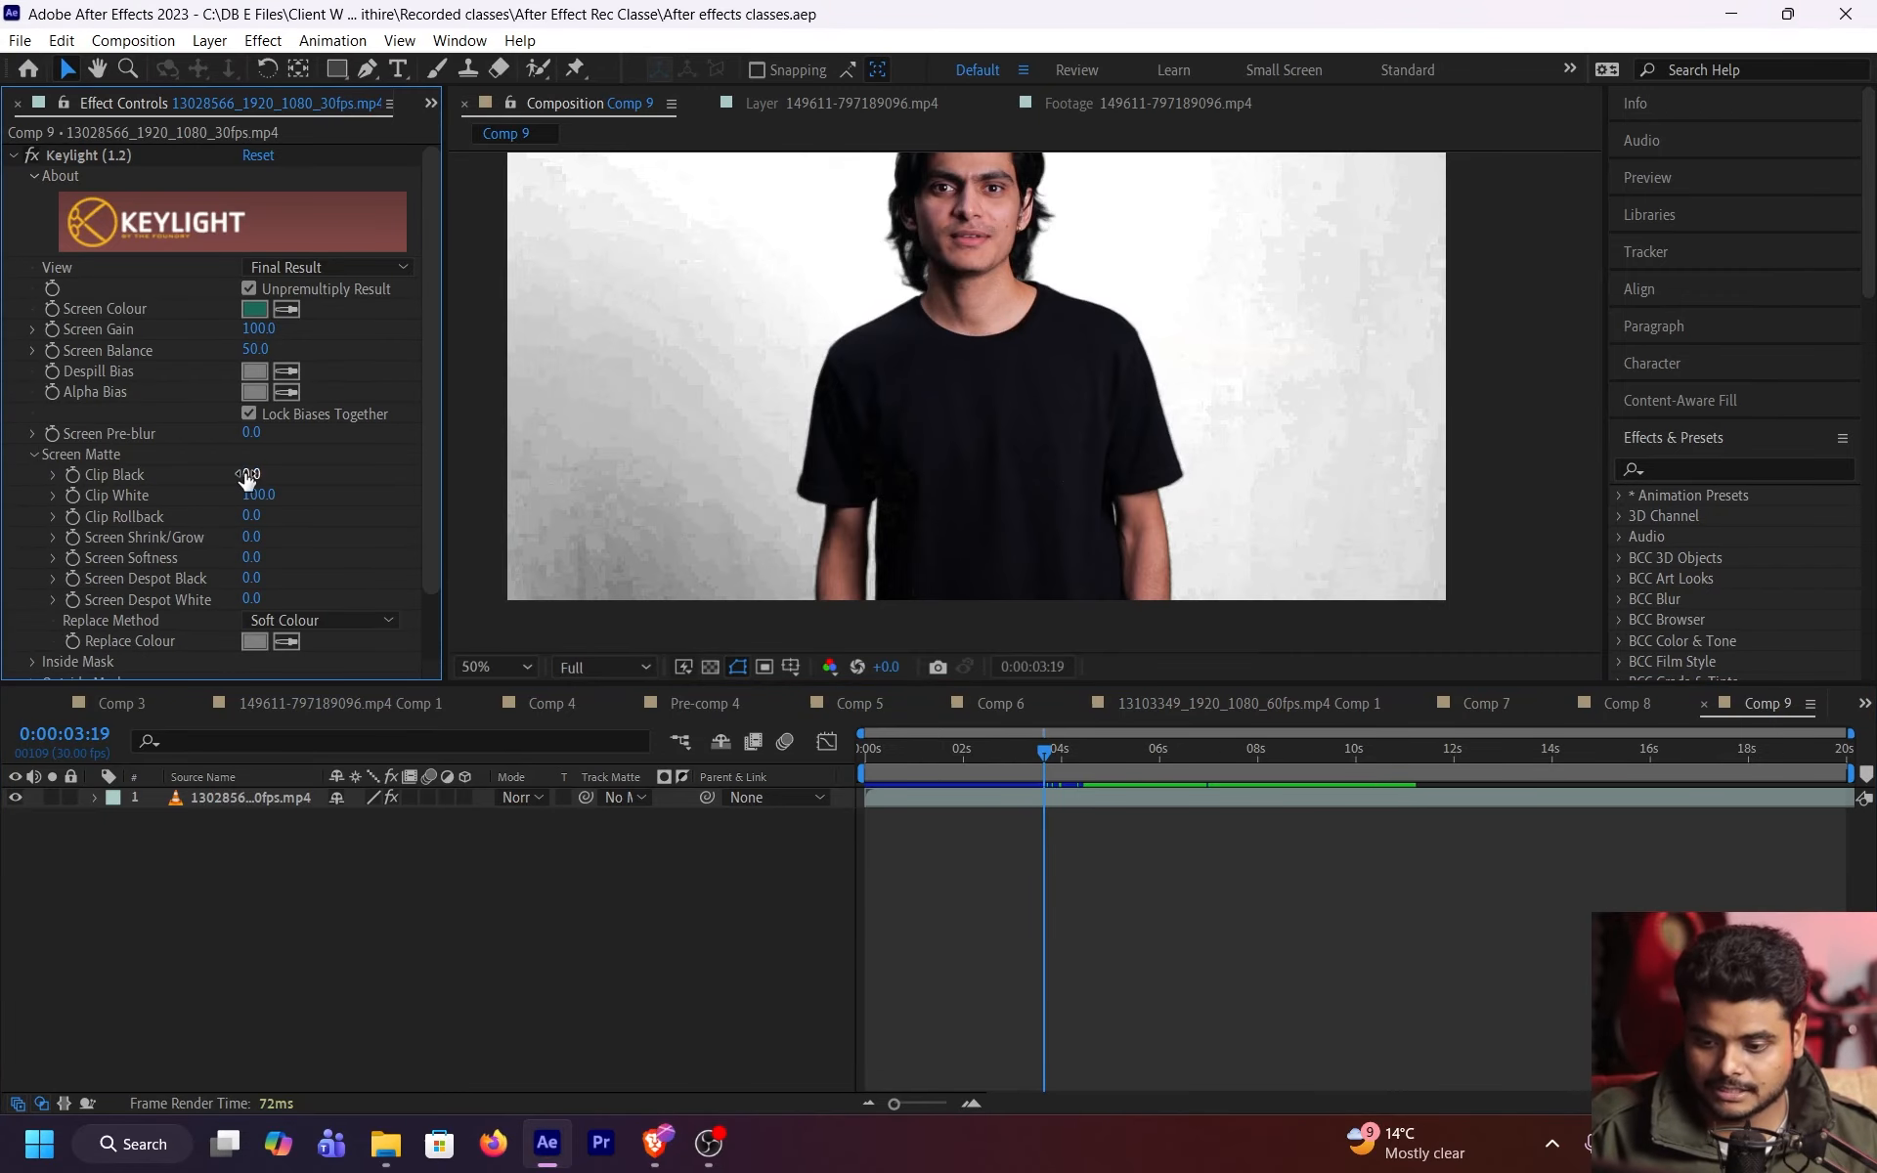
{"action": "left_click_drag", "start_coordinate": [247, 477], "coordinate": [306, 469]}
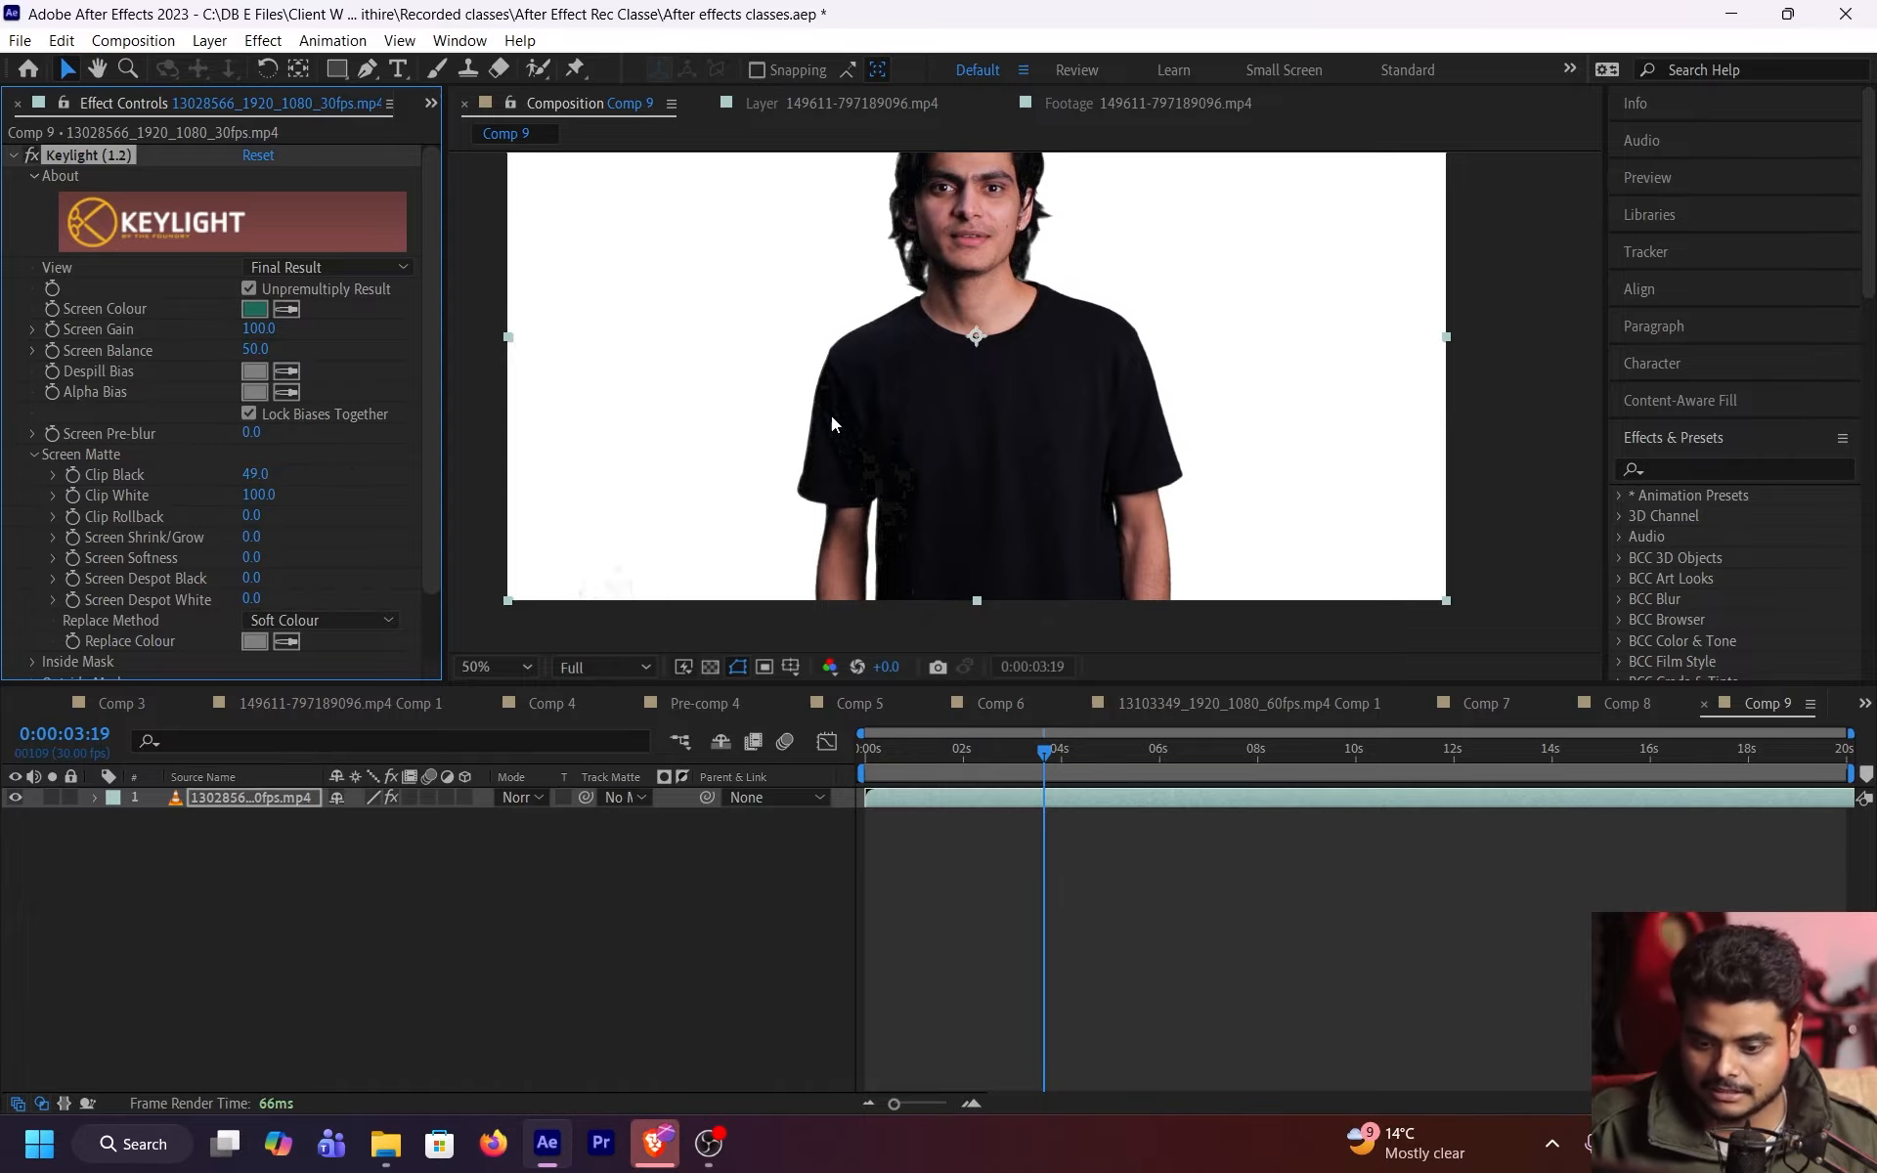
- Undo the Clip Black change, try Clip Black at 18 and undo that as well
{"action": "key", "text": "ctrl+z"}
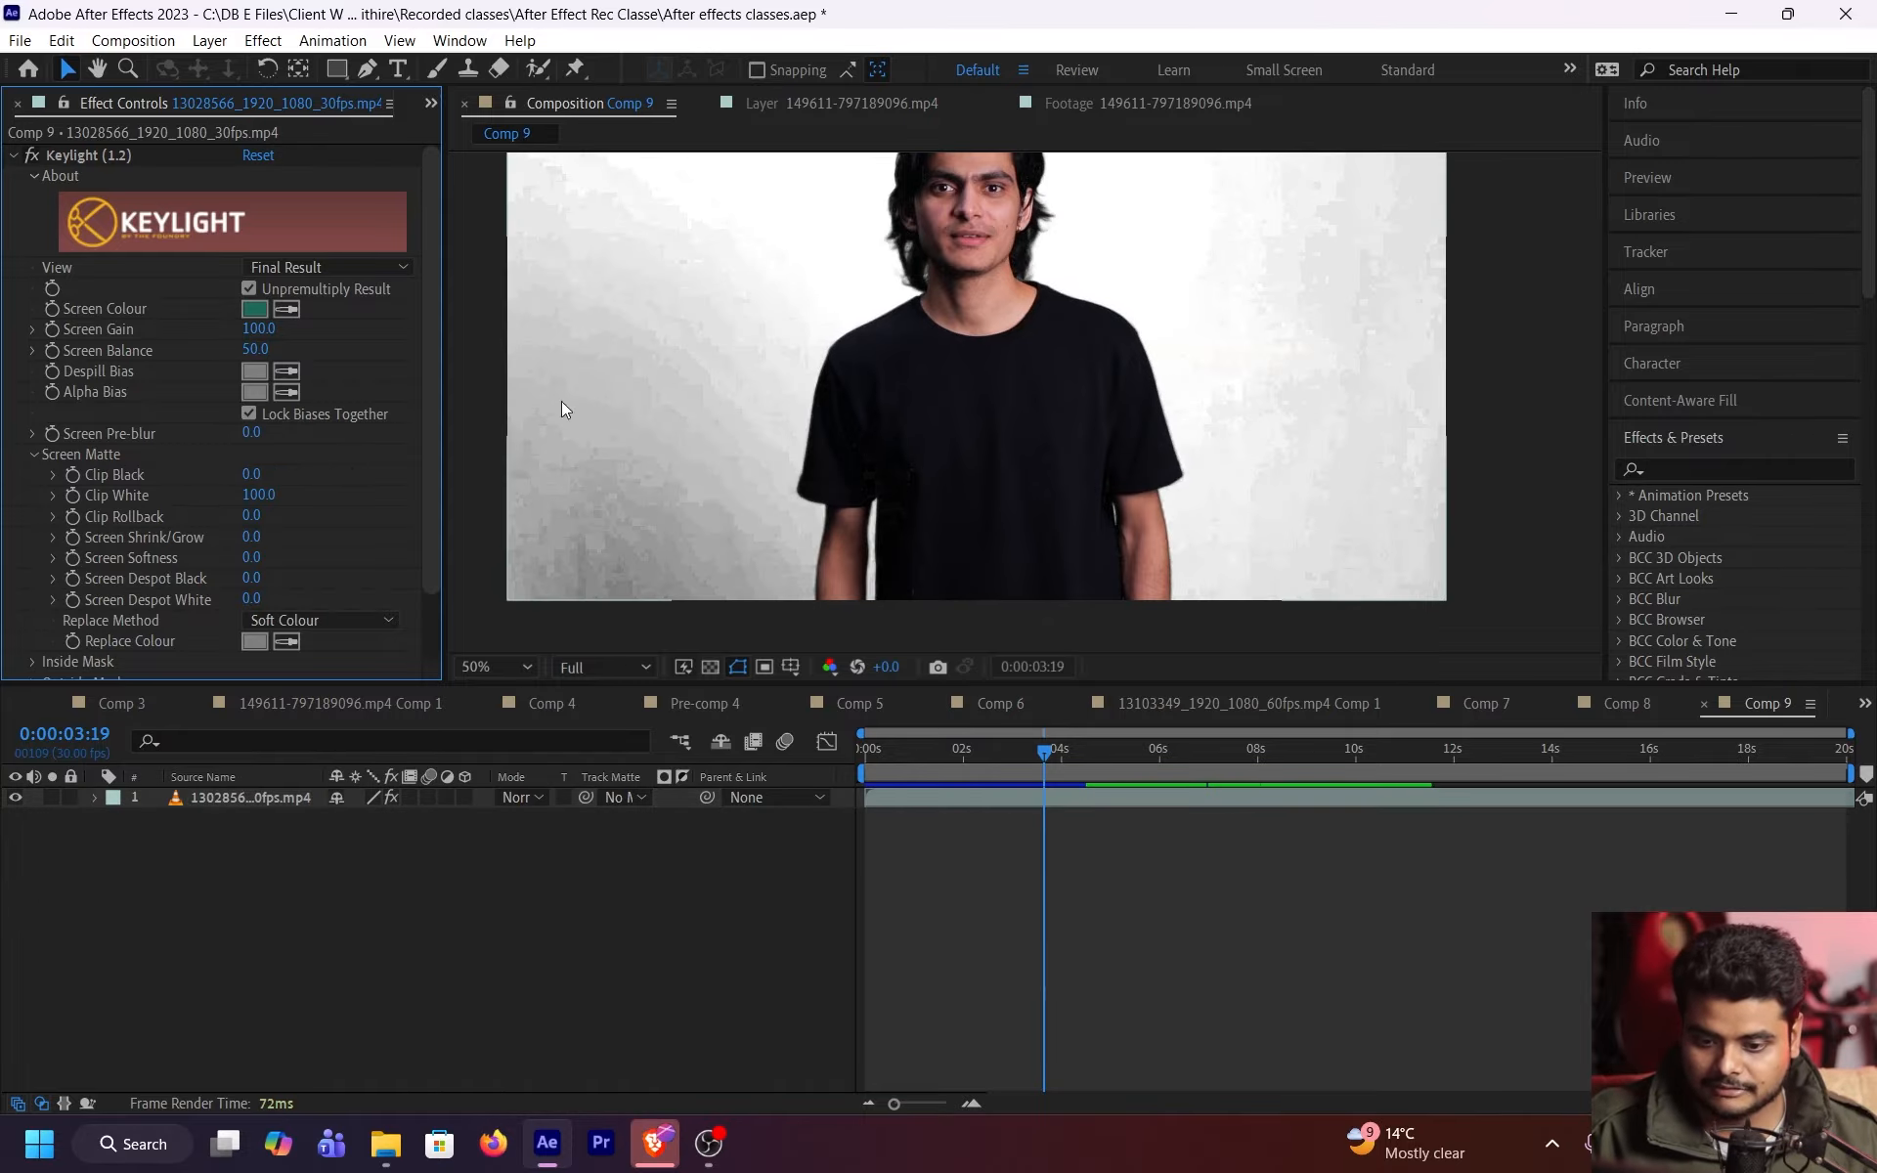
{"action": "left_click_drag", "start_coordinate": [875, 366], "coordinate": [927, 412]}
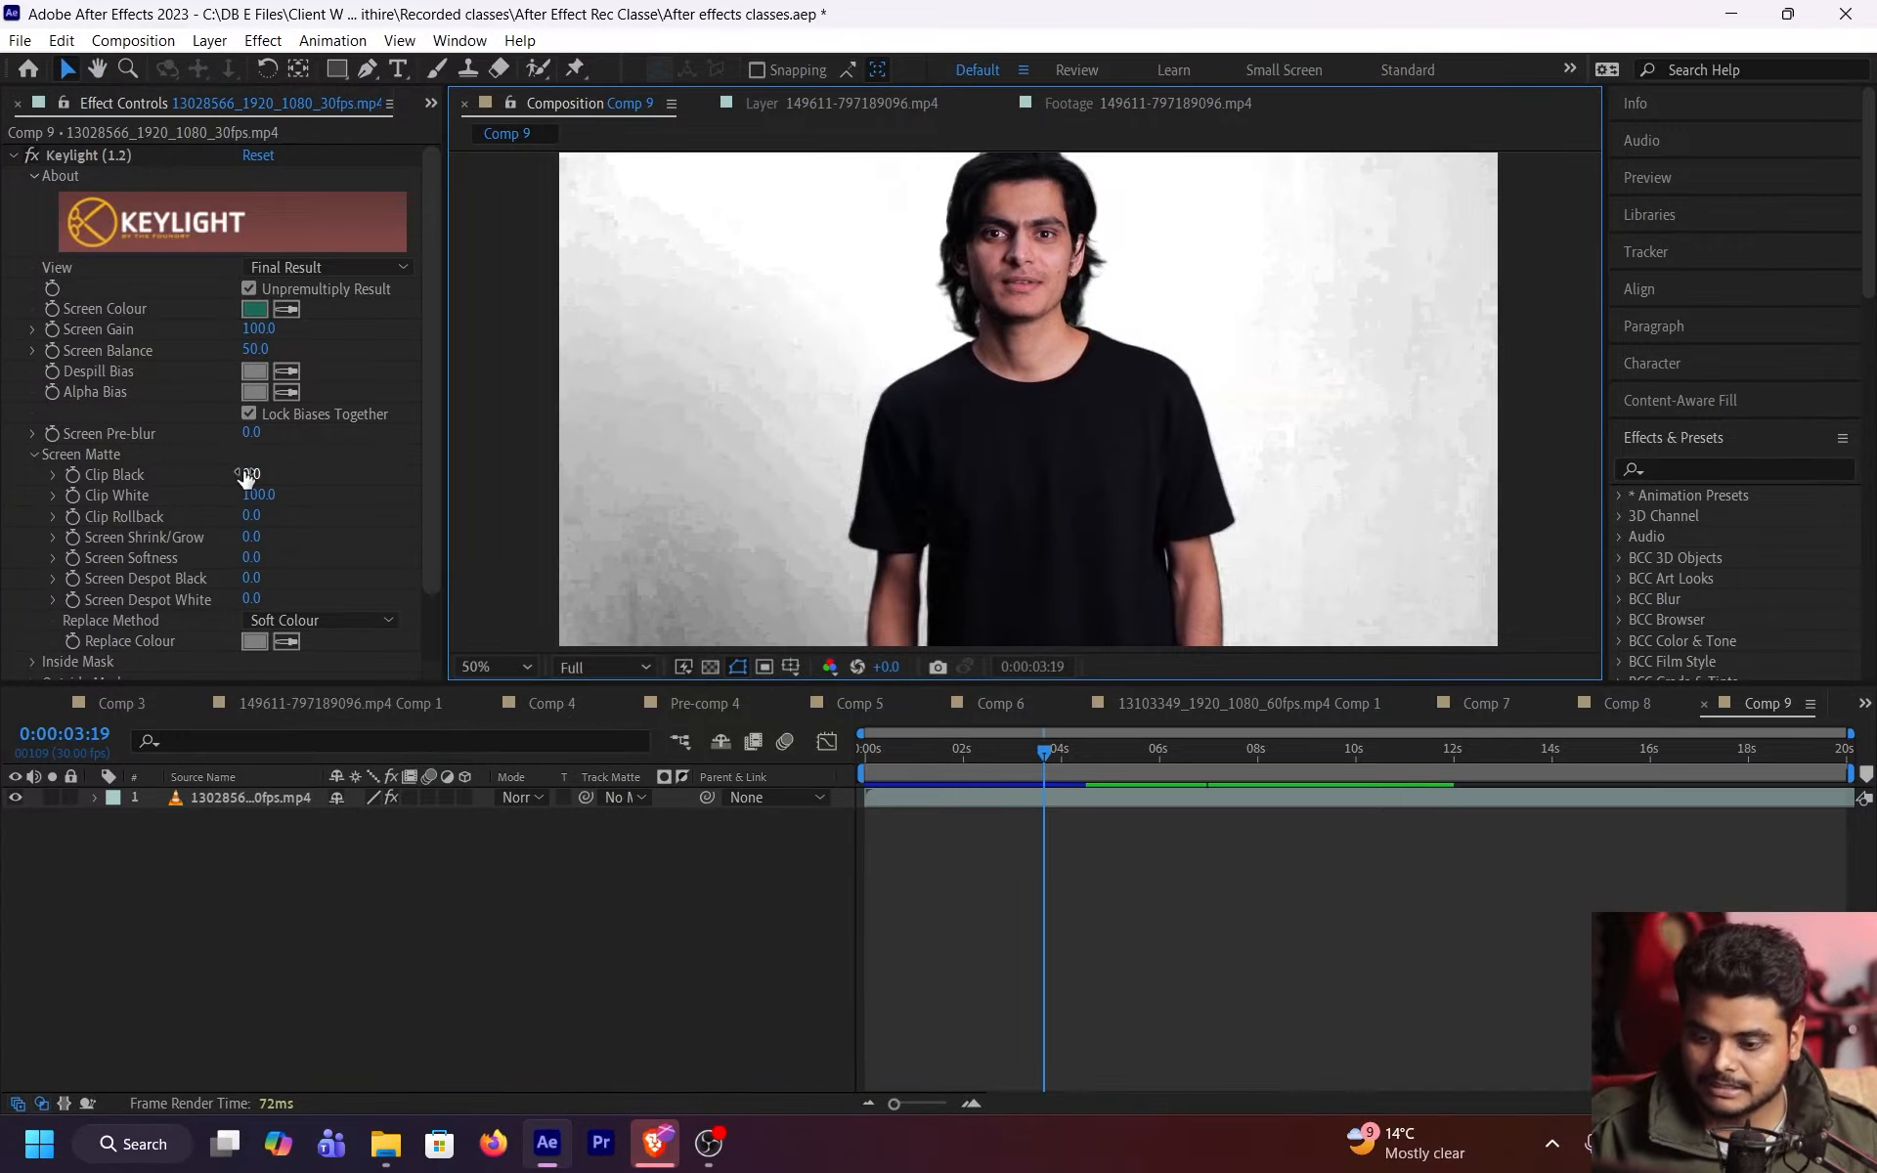
{"action": "left_click_drag", "start_coordinate": [246, 476], "coordinate": [264, 477]}
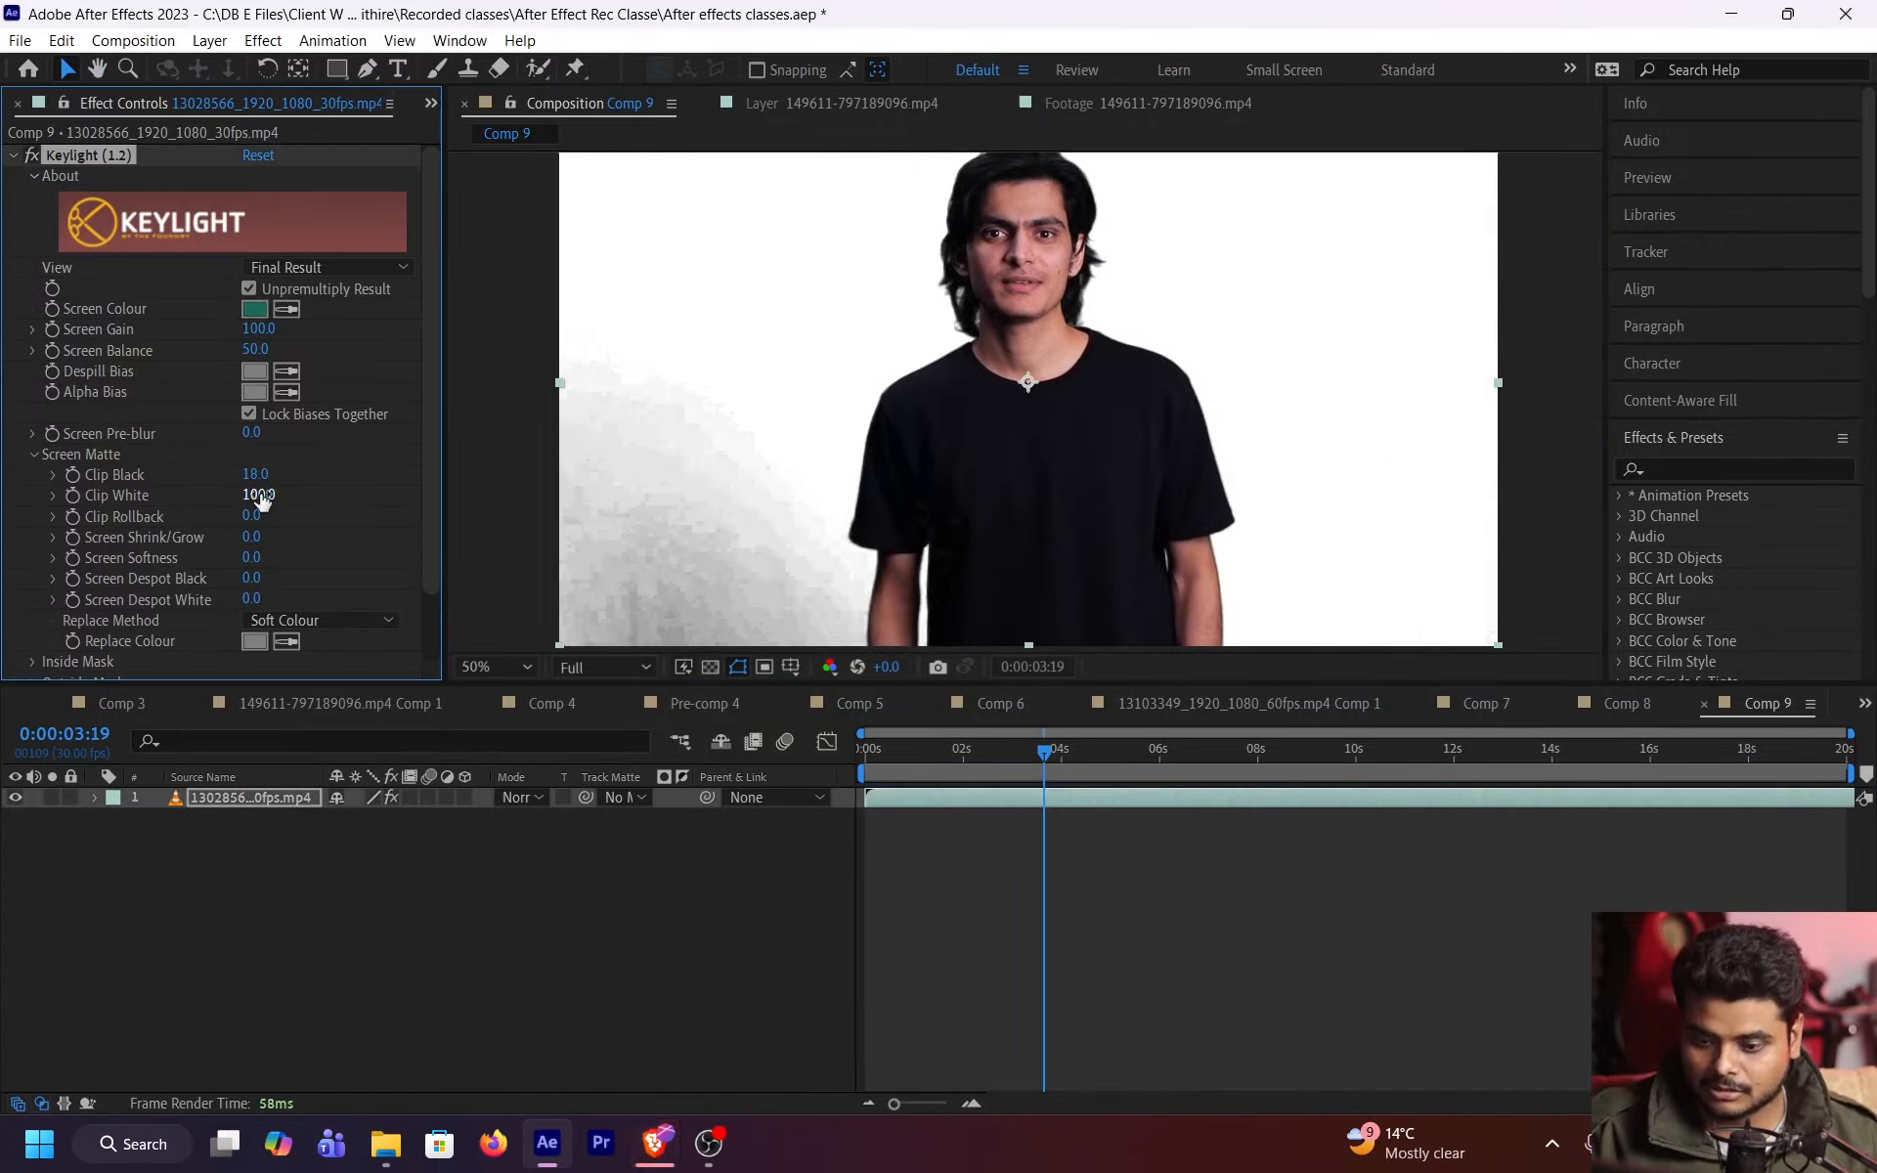
{"action": "key", "text": "ctrl+z"}
- Show the Screen Matte view in Keylight and set Clip Black to 42 and Clip White to 95
{"action": "scroll", "coordinate": [51, 530], "scroll_direction": "down", "scroll_amount": 1}
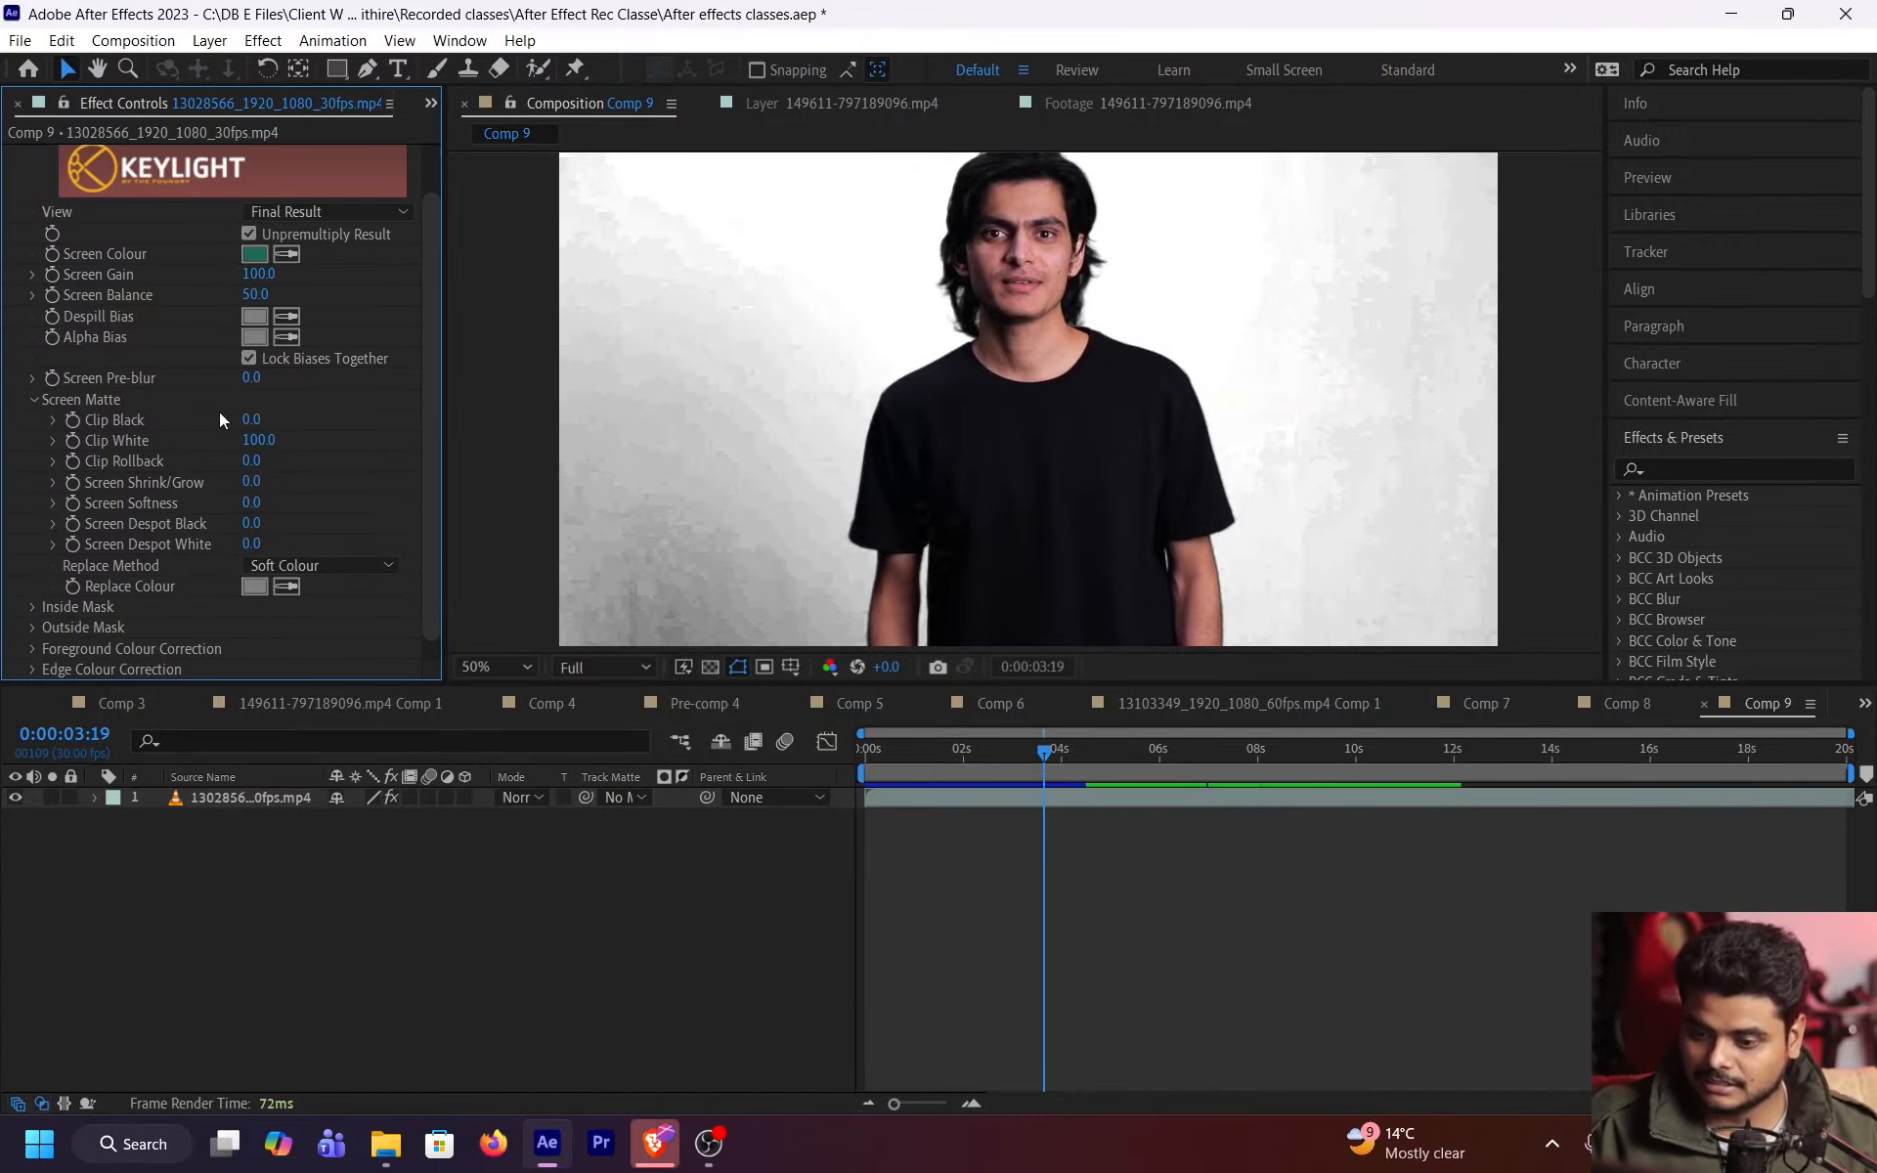
{"action": "left_click", "coordinate": [337, 213]}
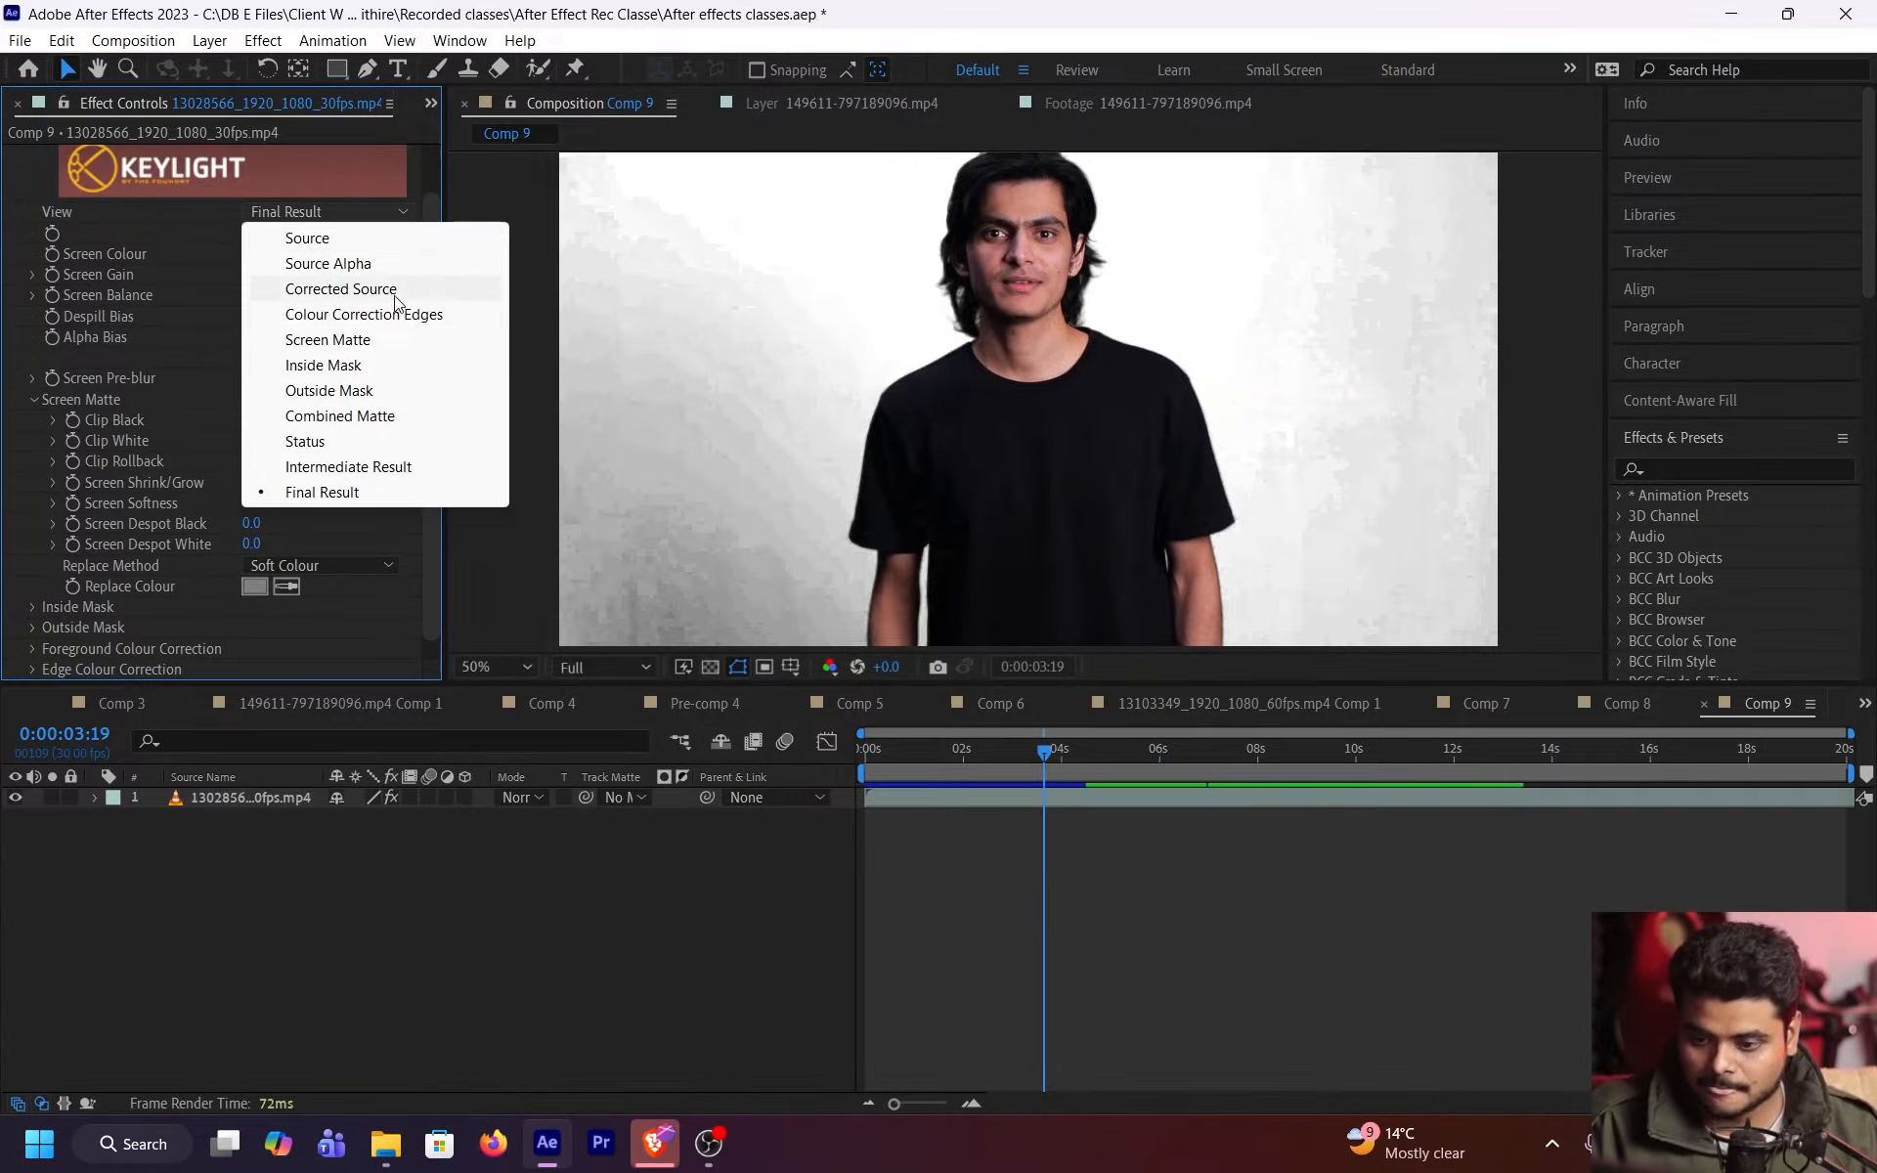
{"action": "left_click", "coordinate": [386, 341]}
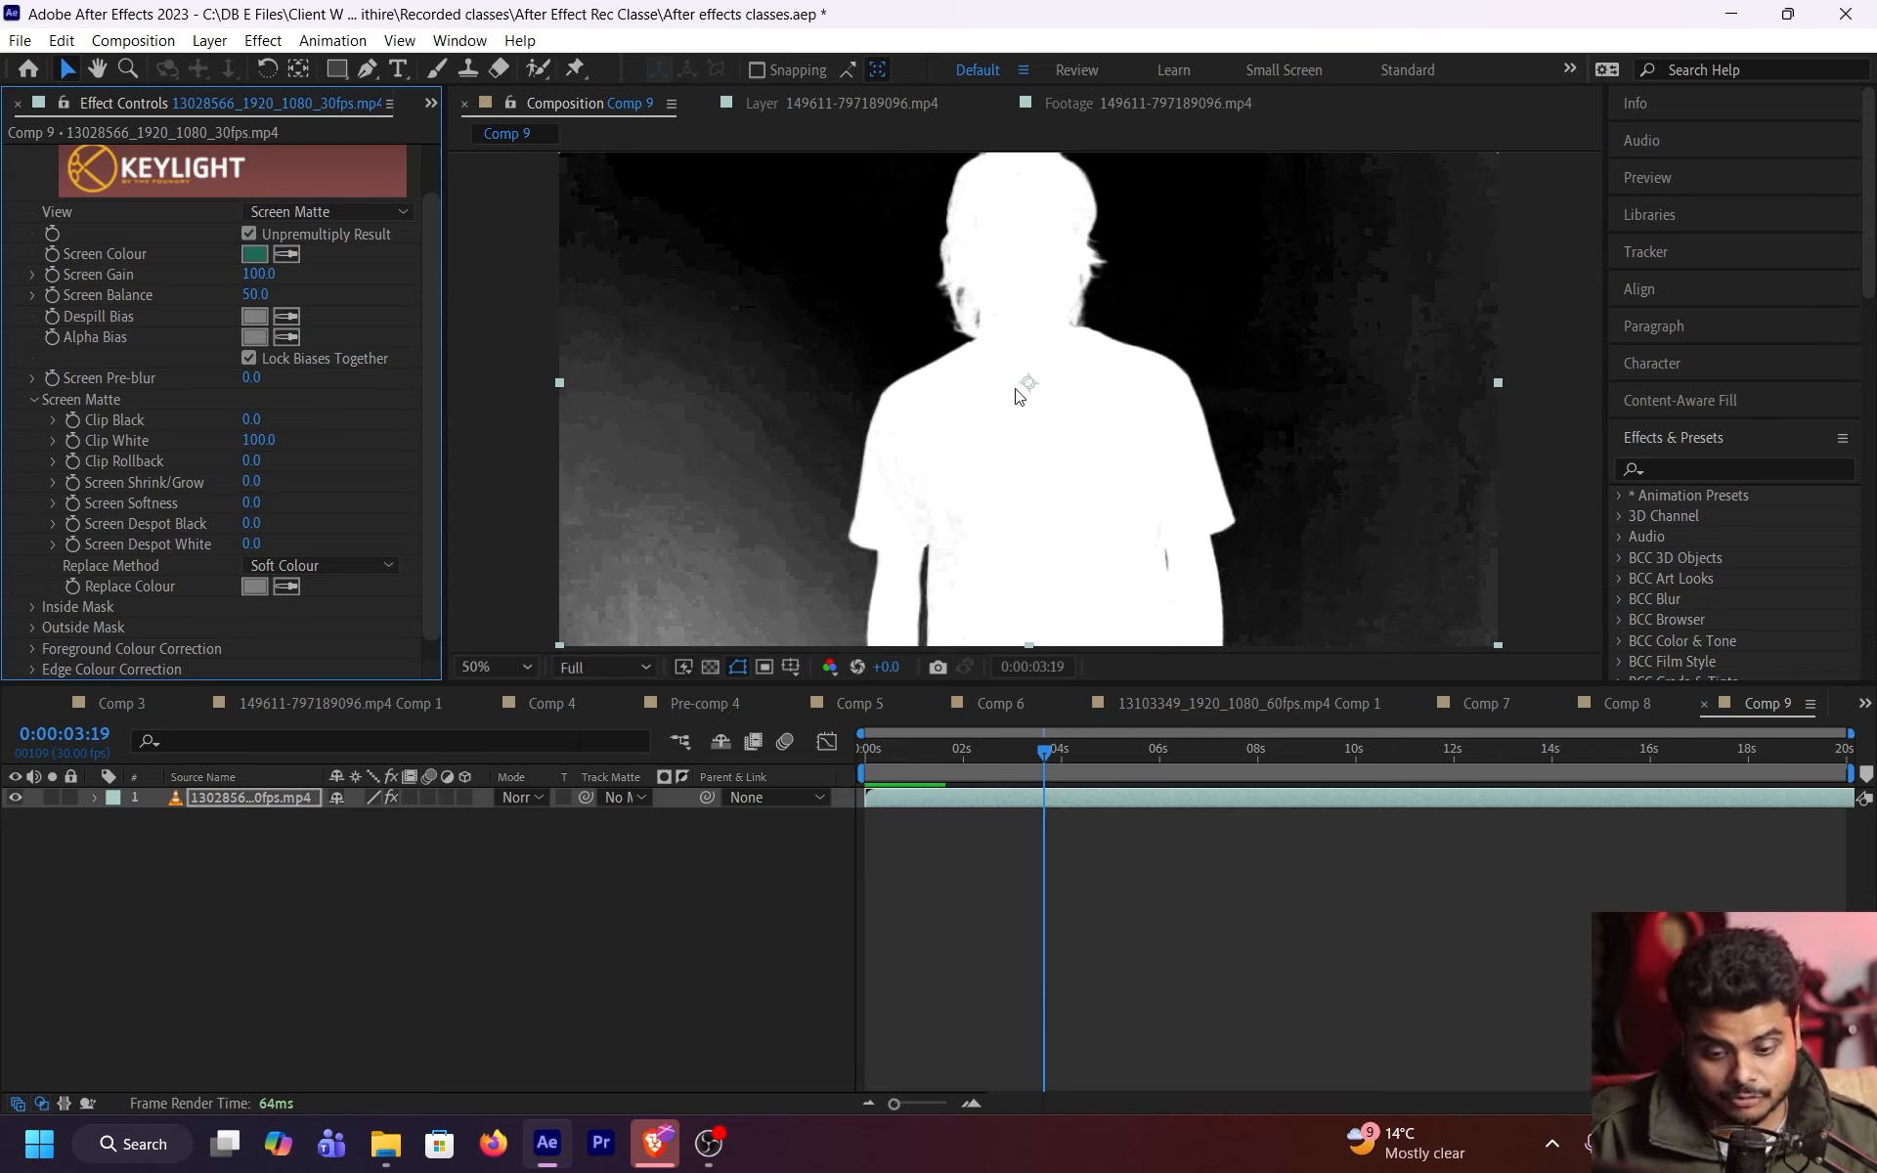
{"action": "left_click_drag", "start_coordinate": [253, 377], "coordinate": [168, 378]}
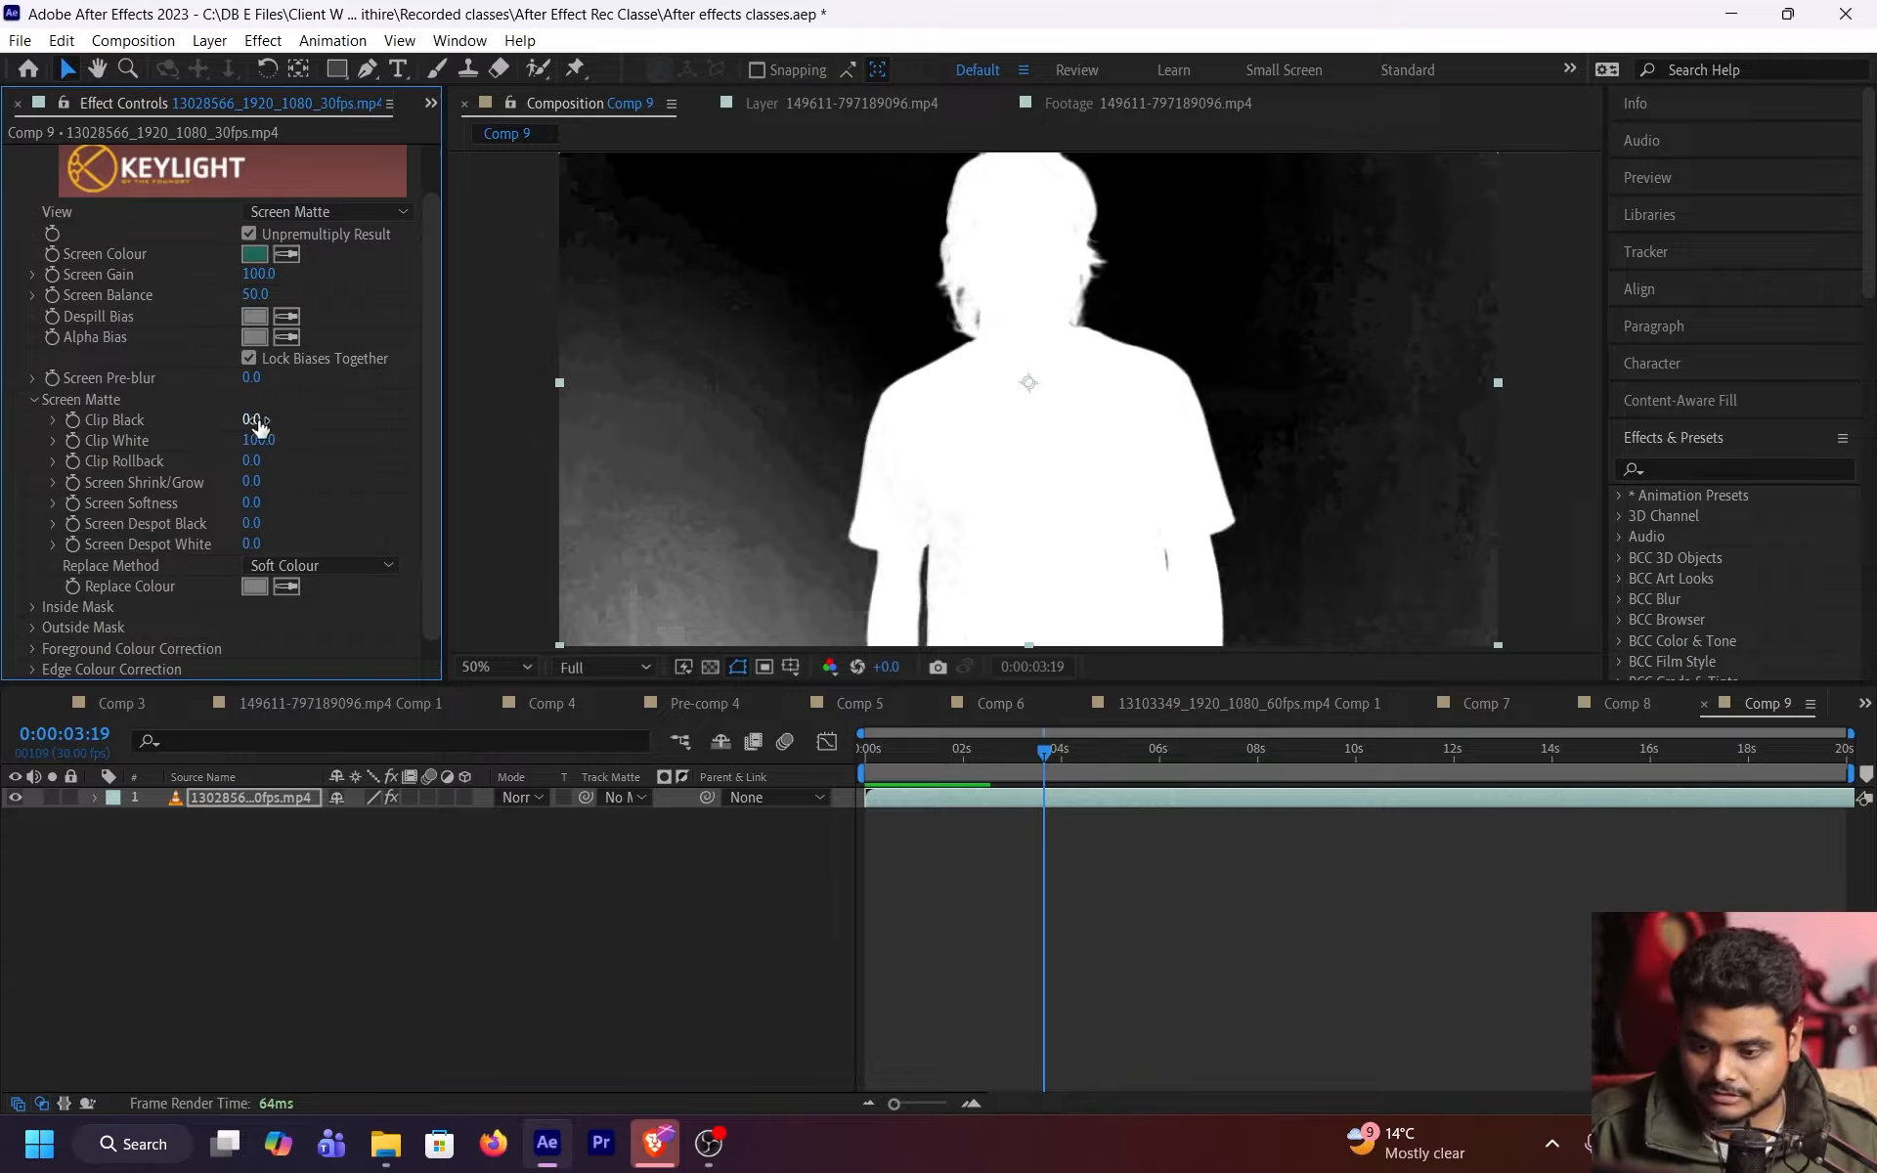
{"action": "mouse_move", "coordinate": [259, 426]}
{"action": "left_mouse_down"}
{"action": "mouse_move", "coordinate": [305, 415]}
{"action": "mouse_move", "coordinate": [232, 430]}
{"action": "mouse_move", "coordinate": [290, 427]}
{"action": "left_mouse_up"}
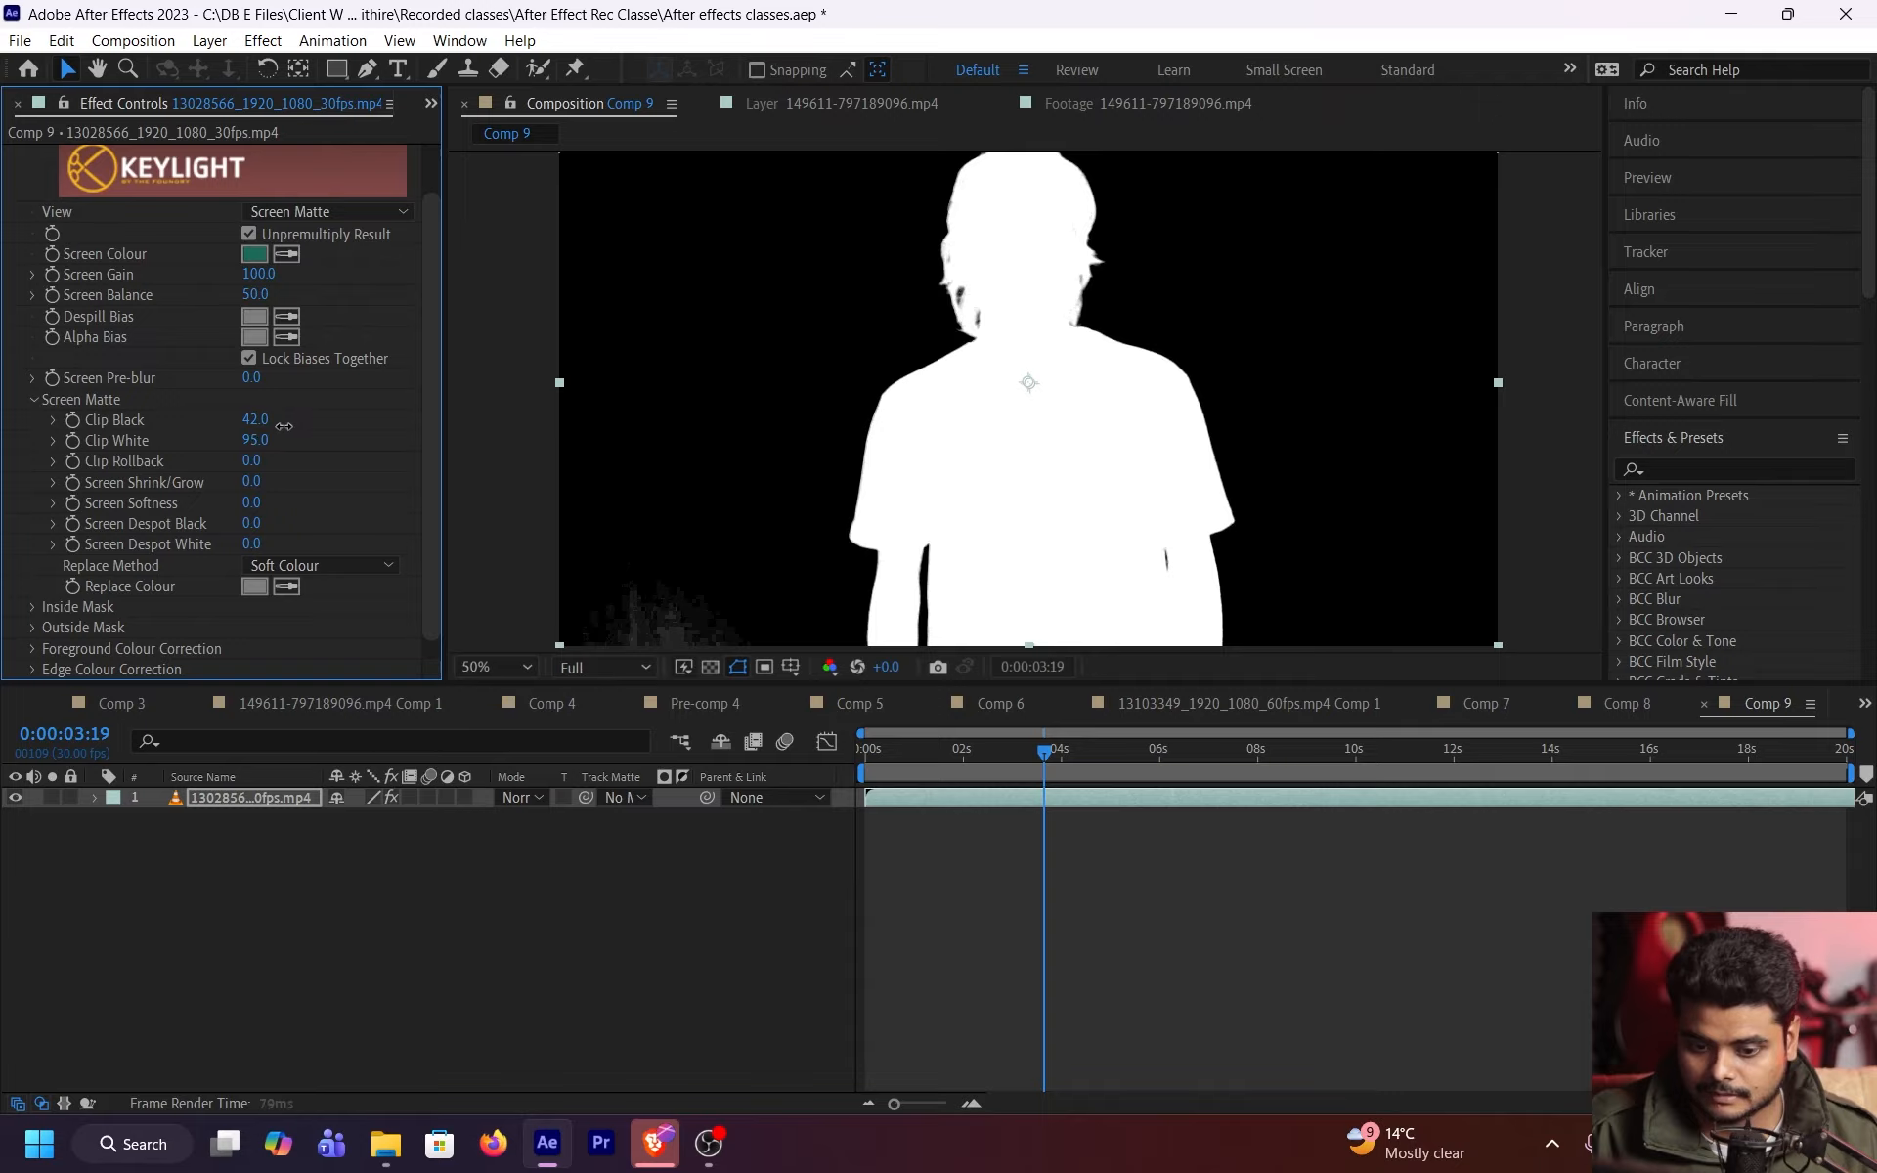
- Set Clip Rollback to 5.6 in Keylight's Screen Matte settings, checking the matte around the man's hair
{"action": "left_click_drag", "start_coordinate": [254, 461], "coordinate": [303, 453]}
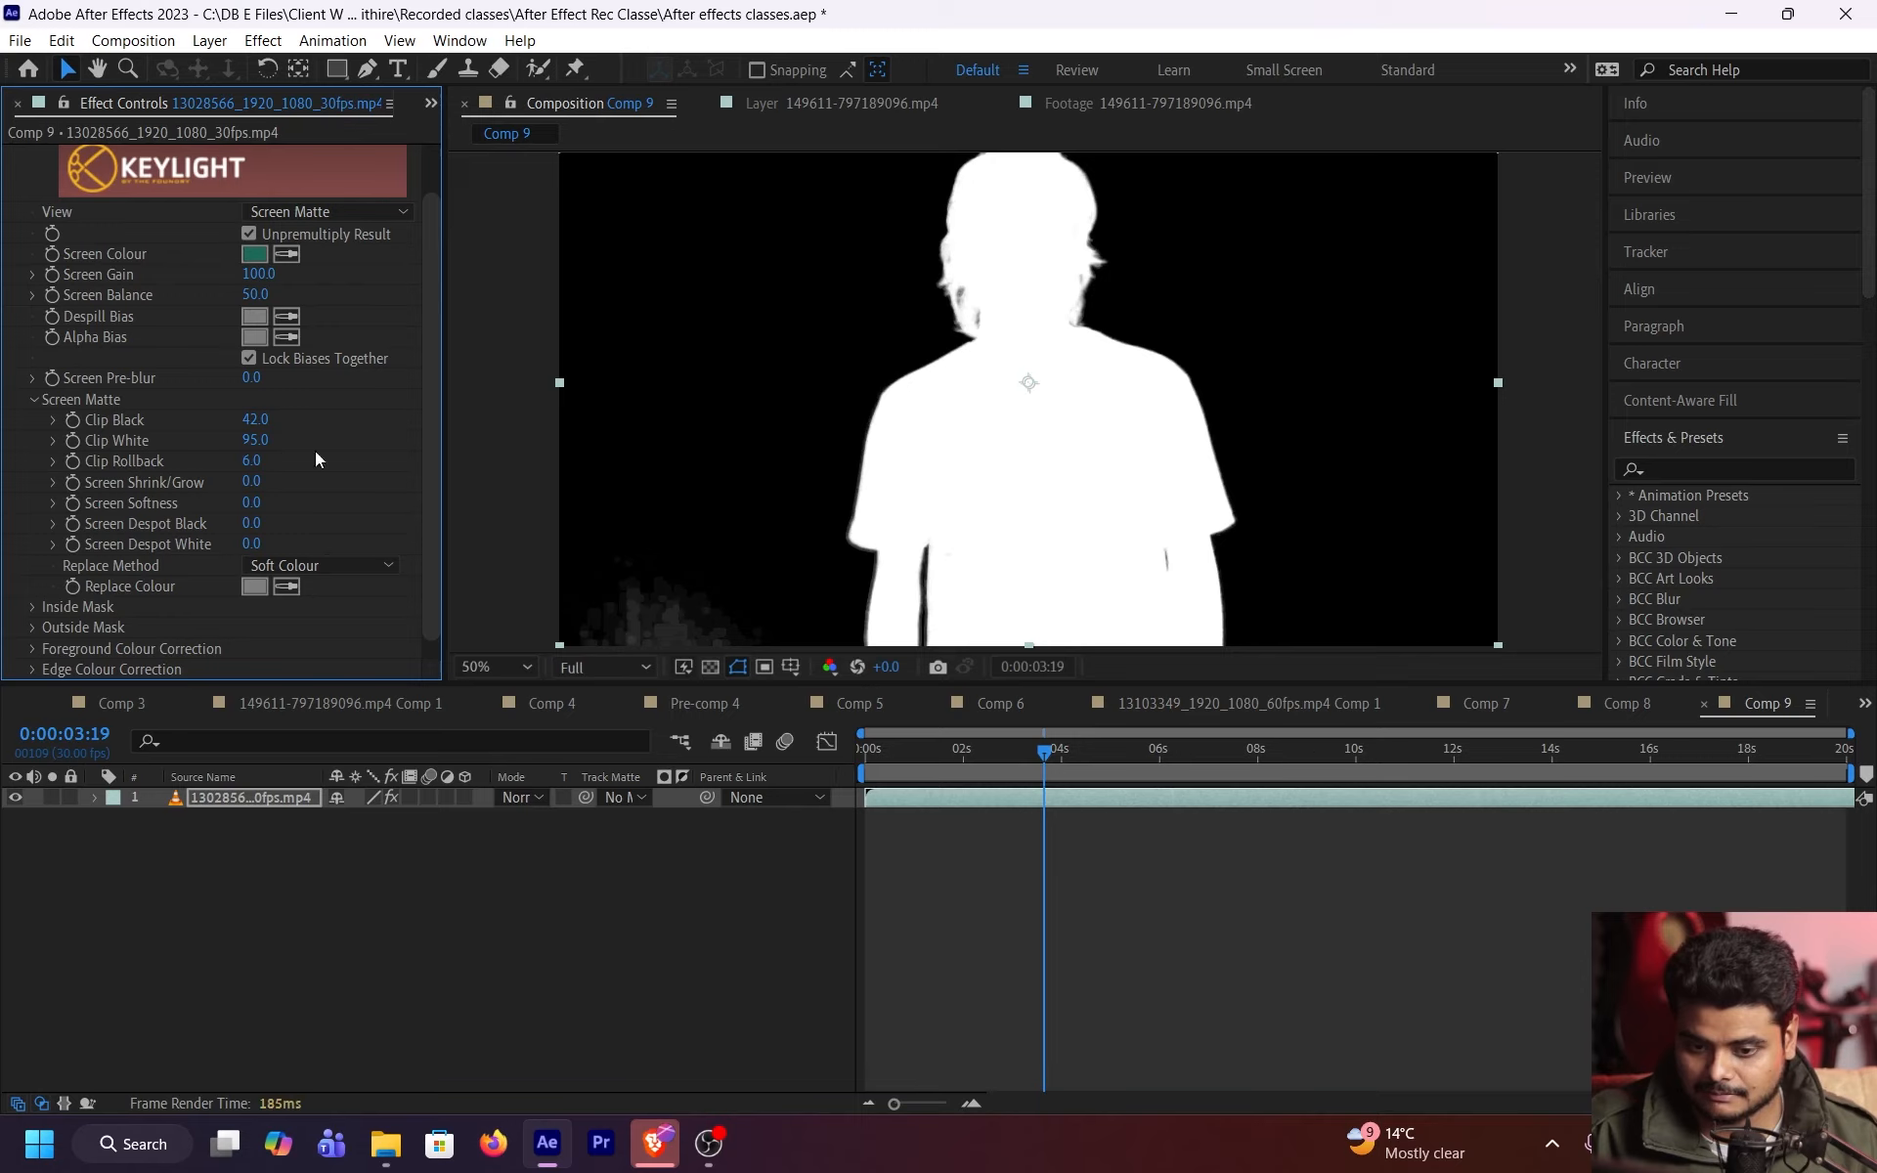
{"action": "scroll", "coordinate": [1016, 342], "scroll_direction": "up", "scroll_amount": 2}
{"action": "key", "text": "period"}
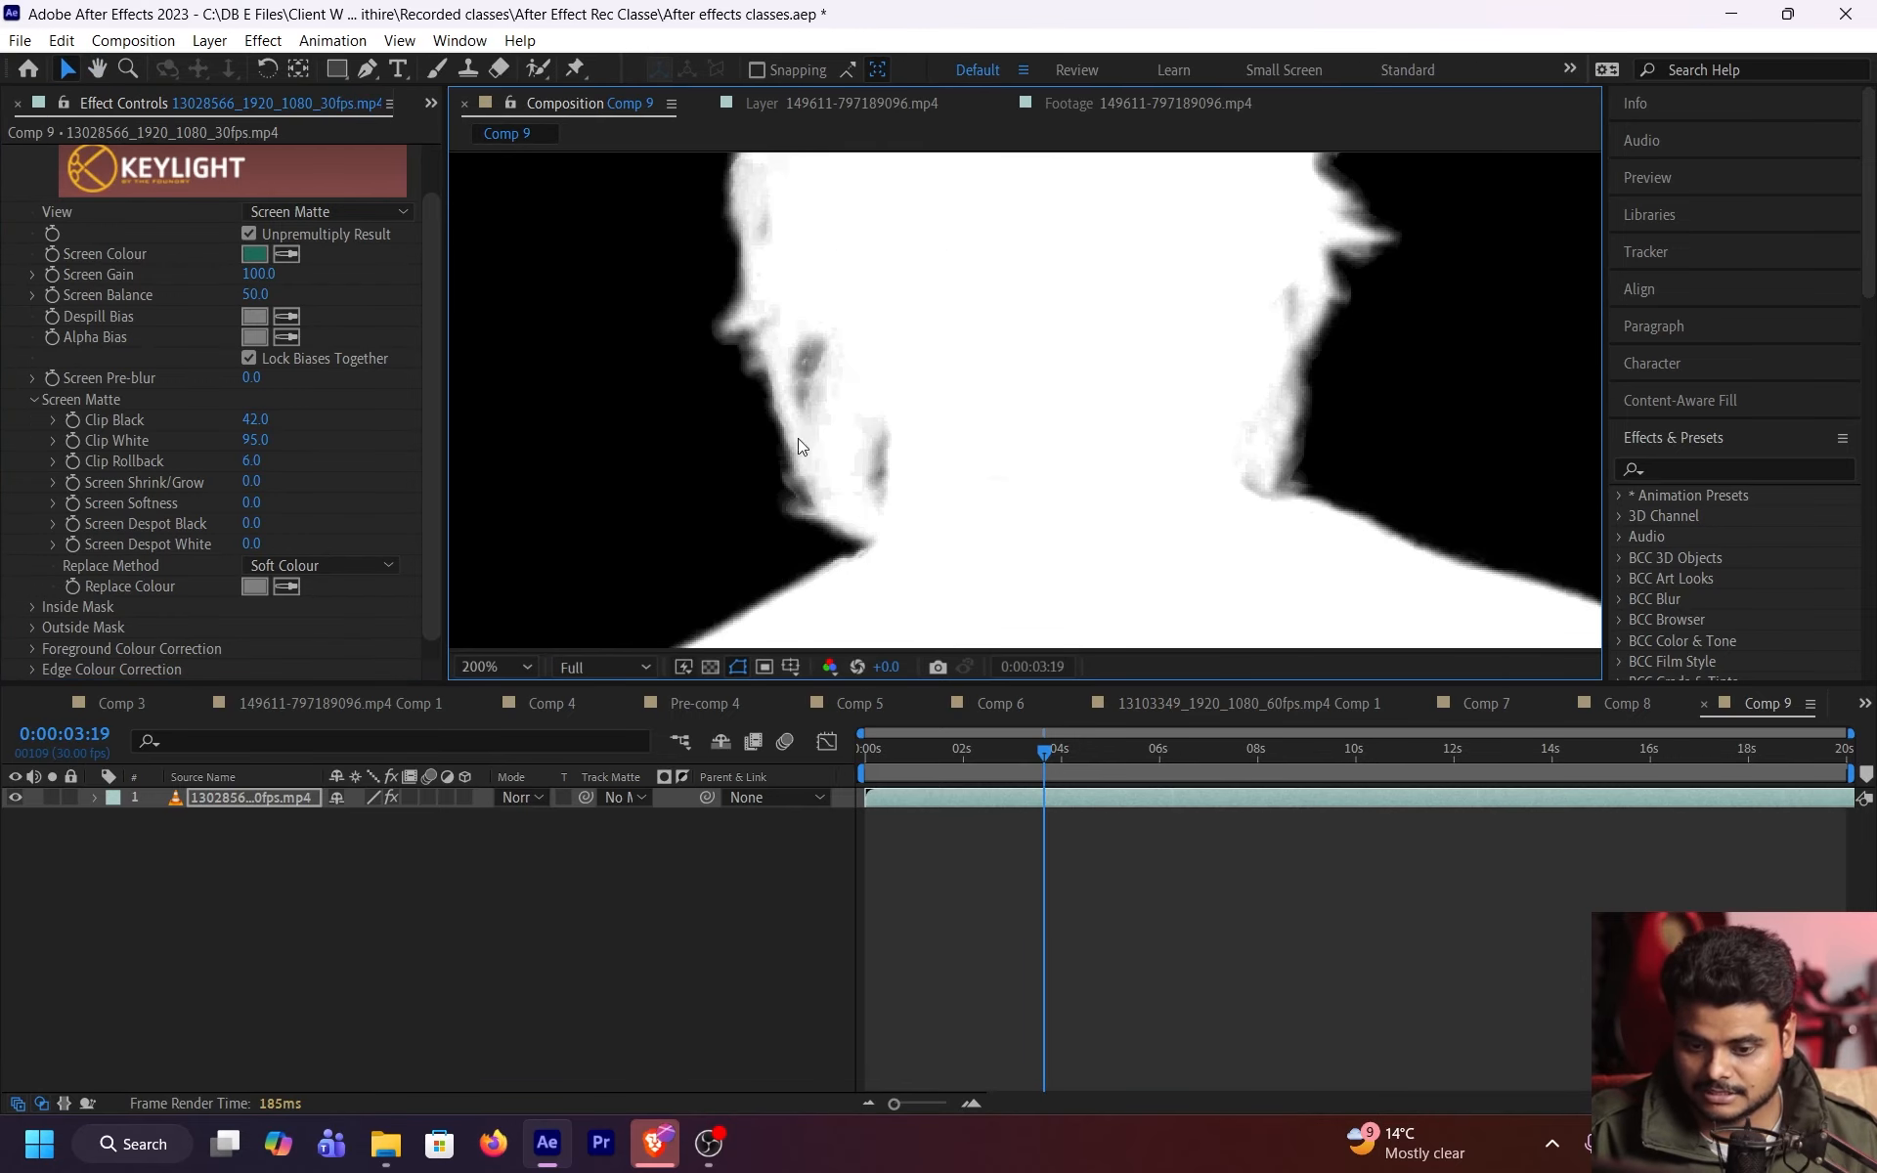
{"action": "mouse_move", "coordinate": [252, 460]}
{"action": "left_mouse_down"}
{"action": "mouse_move", "coordinate": [337, 456]}
{"action": "mouse_move", "coordinate": [256, 460]}
{"action": "left_mouse_up"}
- Try an Outside Mask Softness of 25.9 in Keylight and reset the value
{"action": "scroll", "coordinate": [99, 509], "scroll_direction": "down", "scroll_amount": 1}
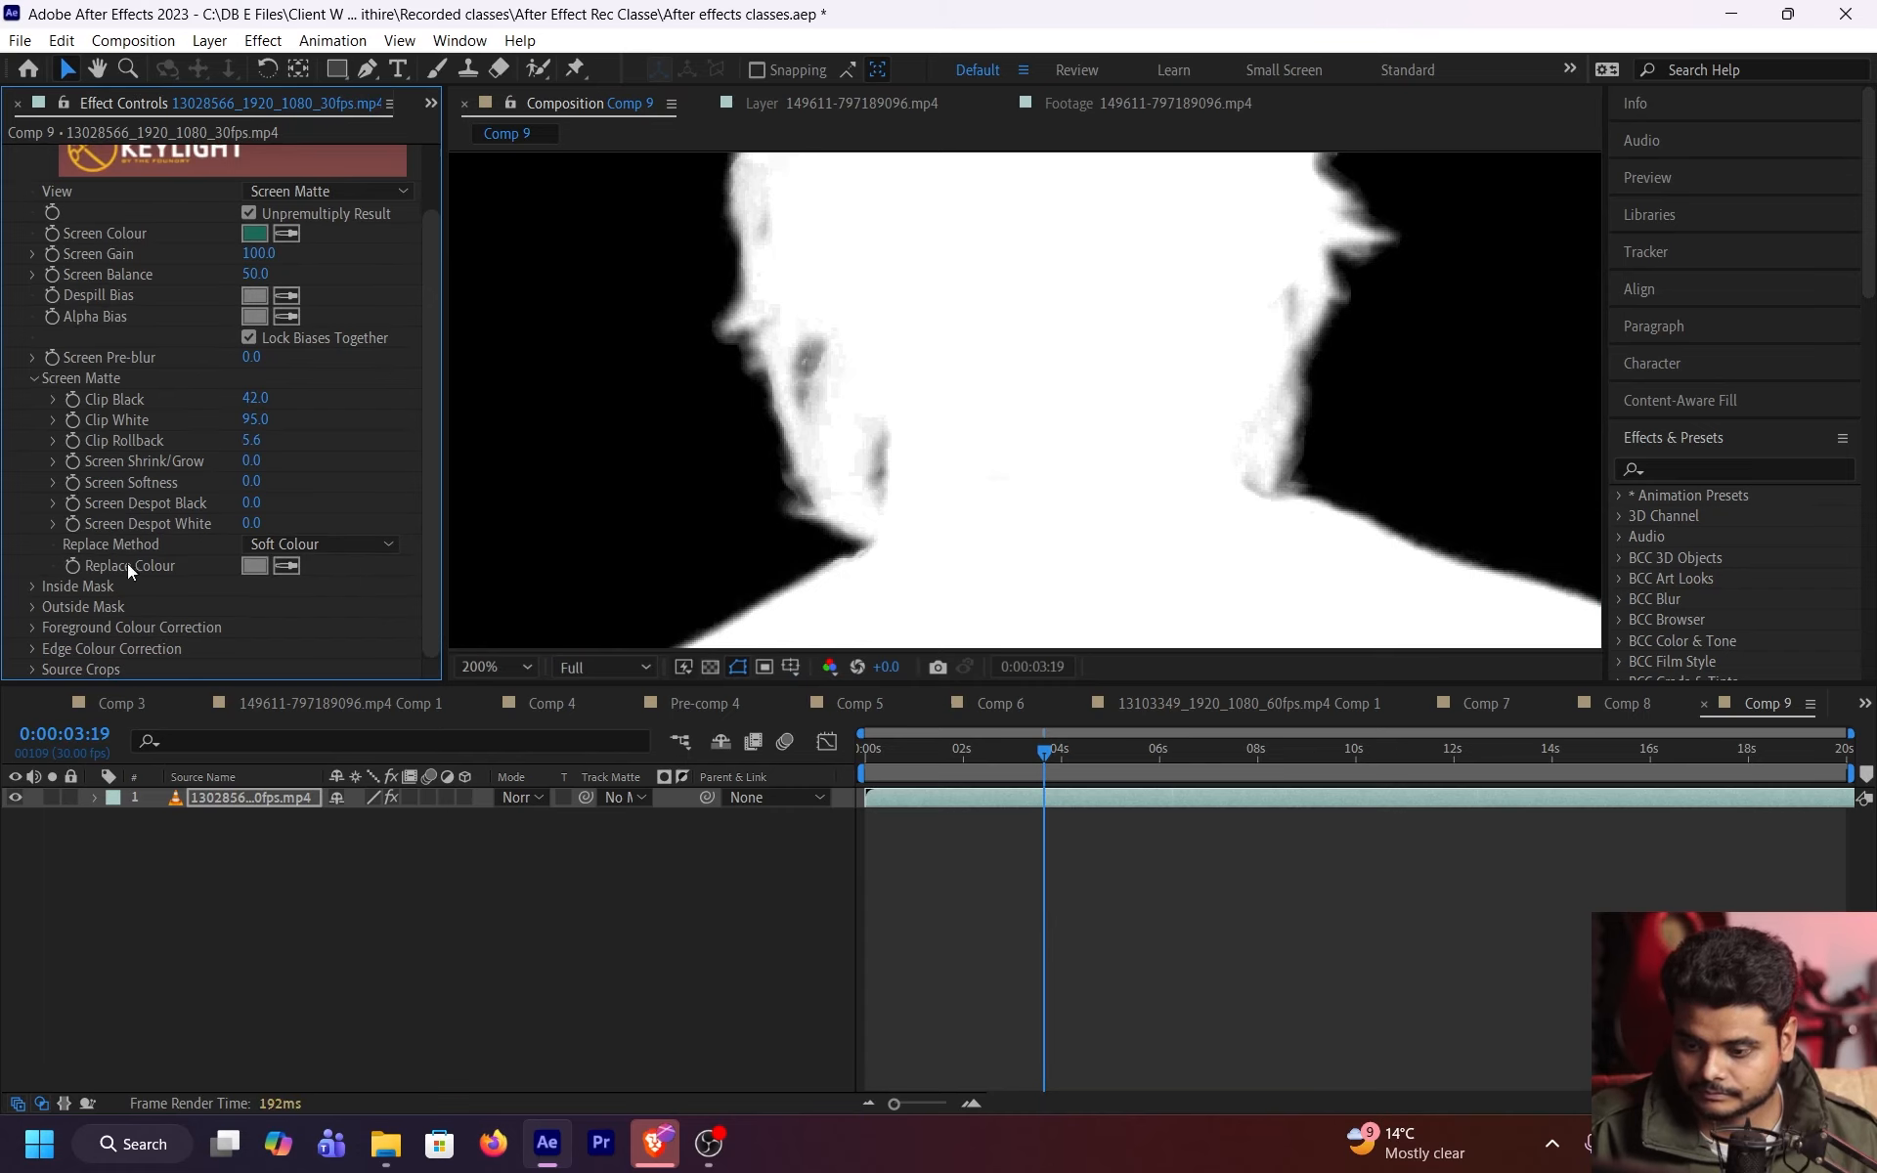
{"action": "left_click", "coordinate": [30, 607]}
{"action": "scroll", "coordinate": [96, 496], "scroll_direction": "down", "scroll_amount": 3}
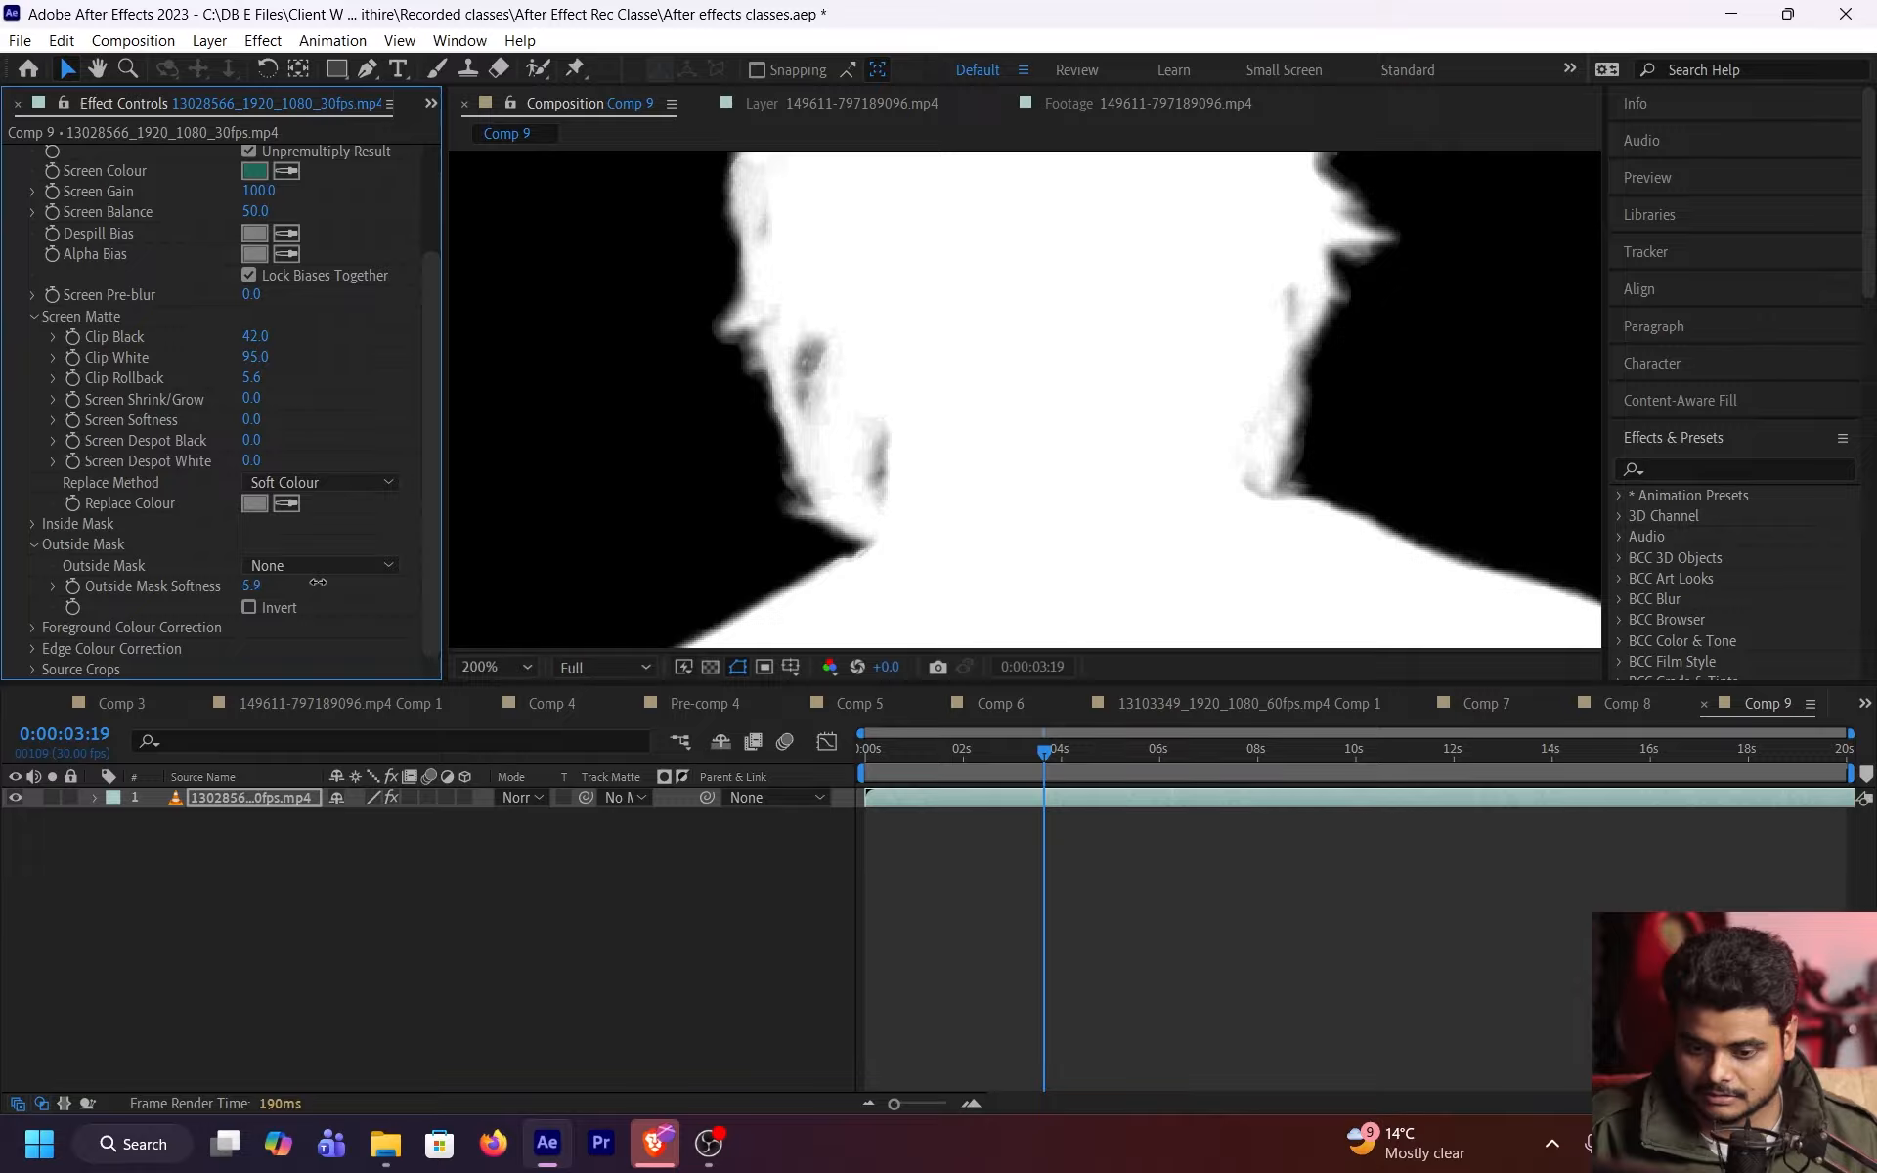
{"action": "scroll", "coordinate": [706, 469], "scroll_direction": "down", "scroll_amount": 4}
{"action": "scroll", "coordinate": [762, 472], "scroll_direction": "up", "scroll_amount": 2}
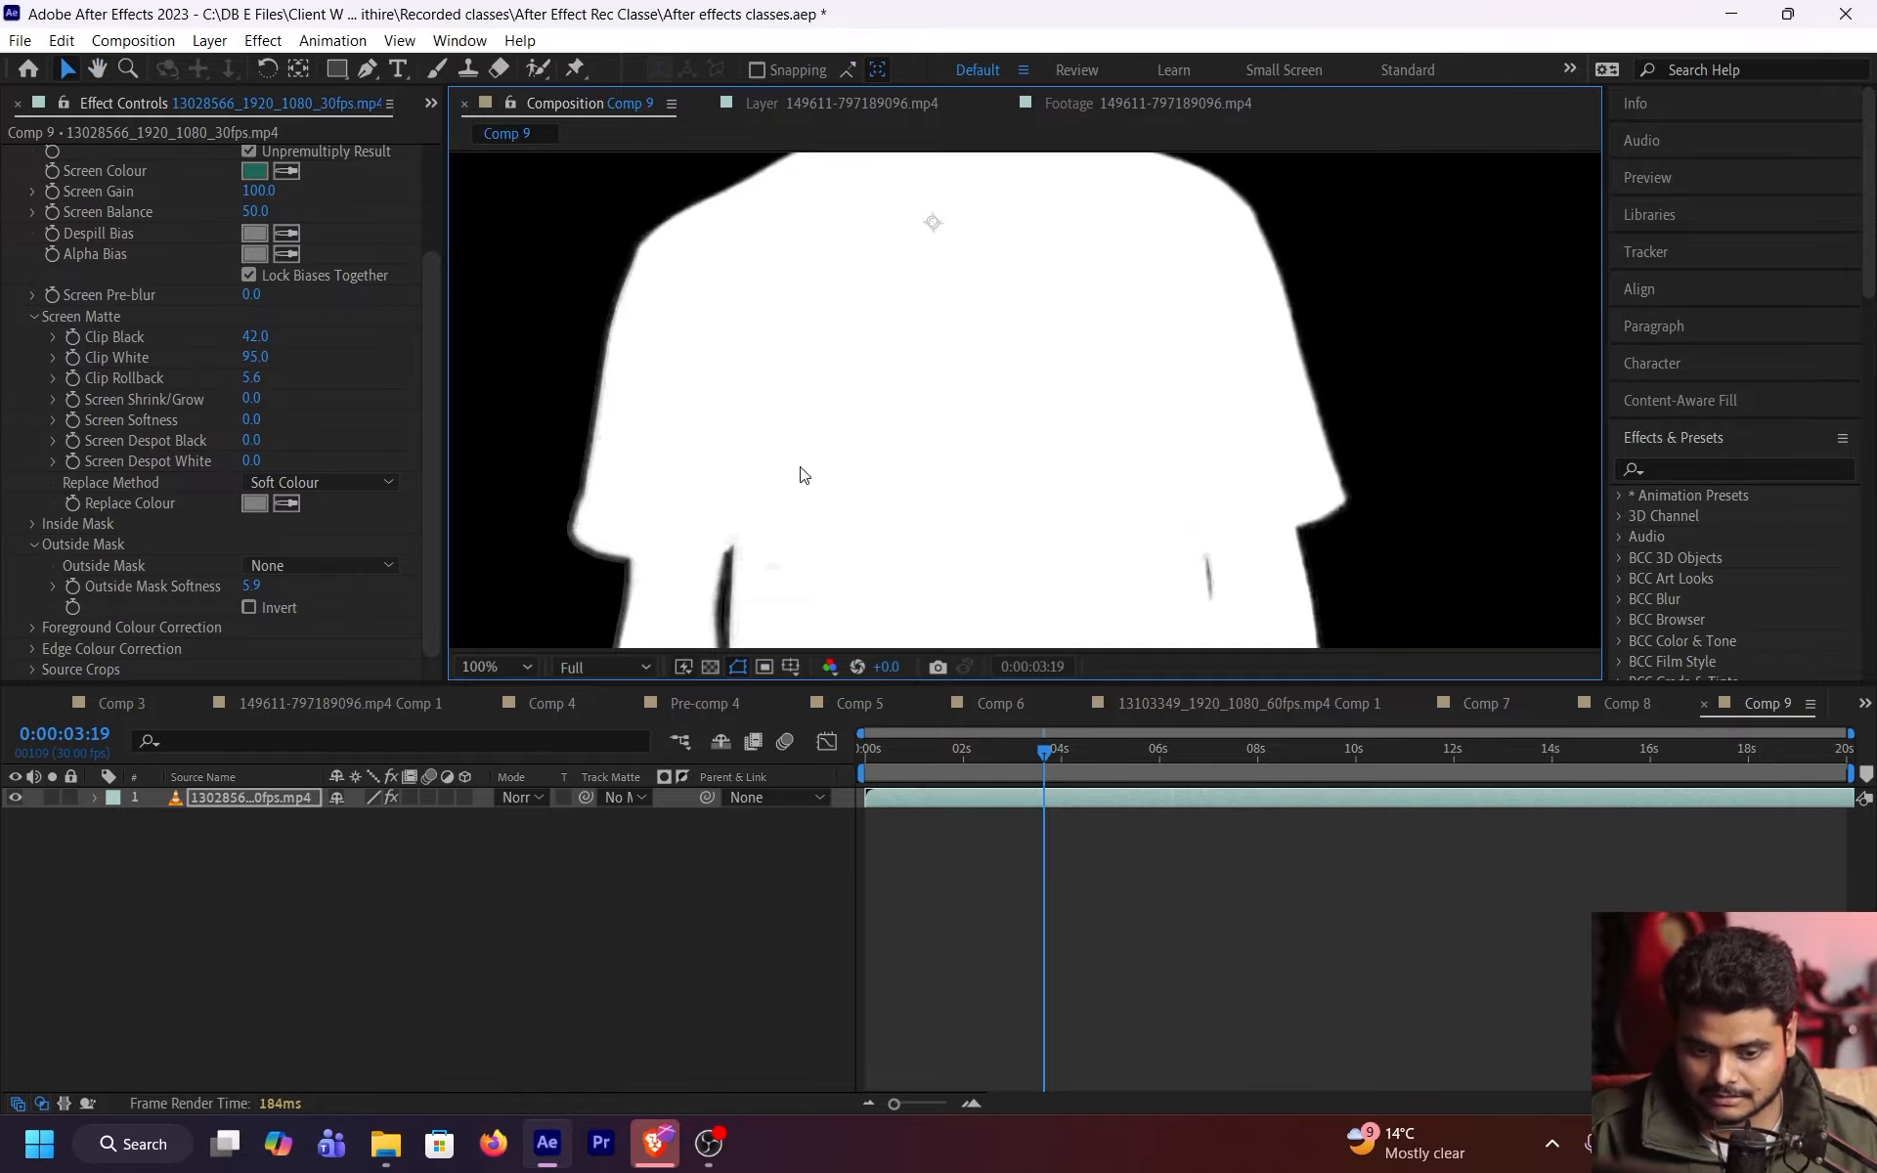
{"action": "left_click_drag", "start_coordinate": [251, 585], "coordinate": [569, 589]}
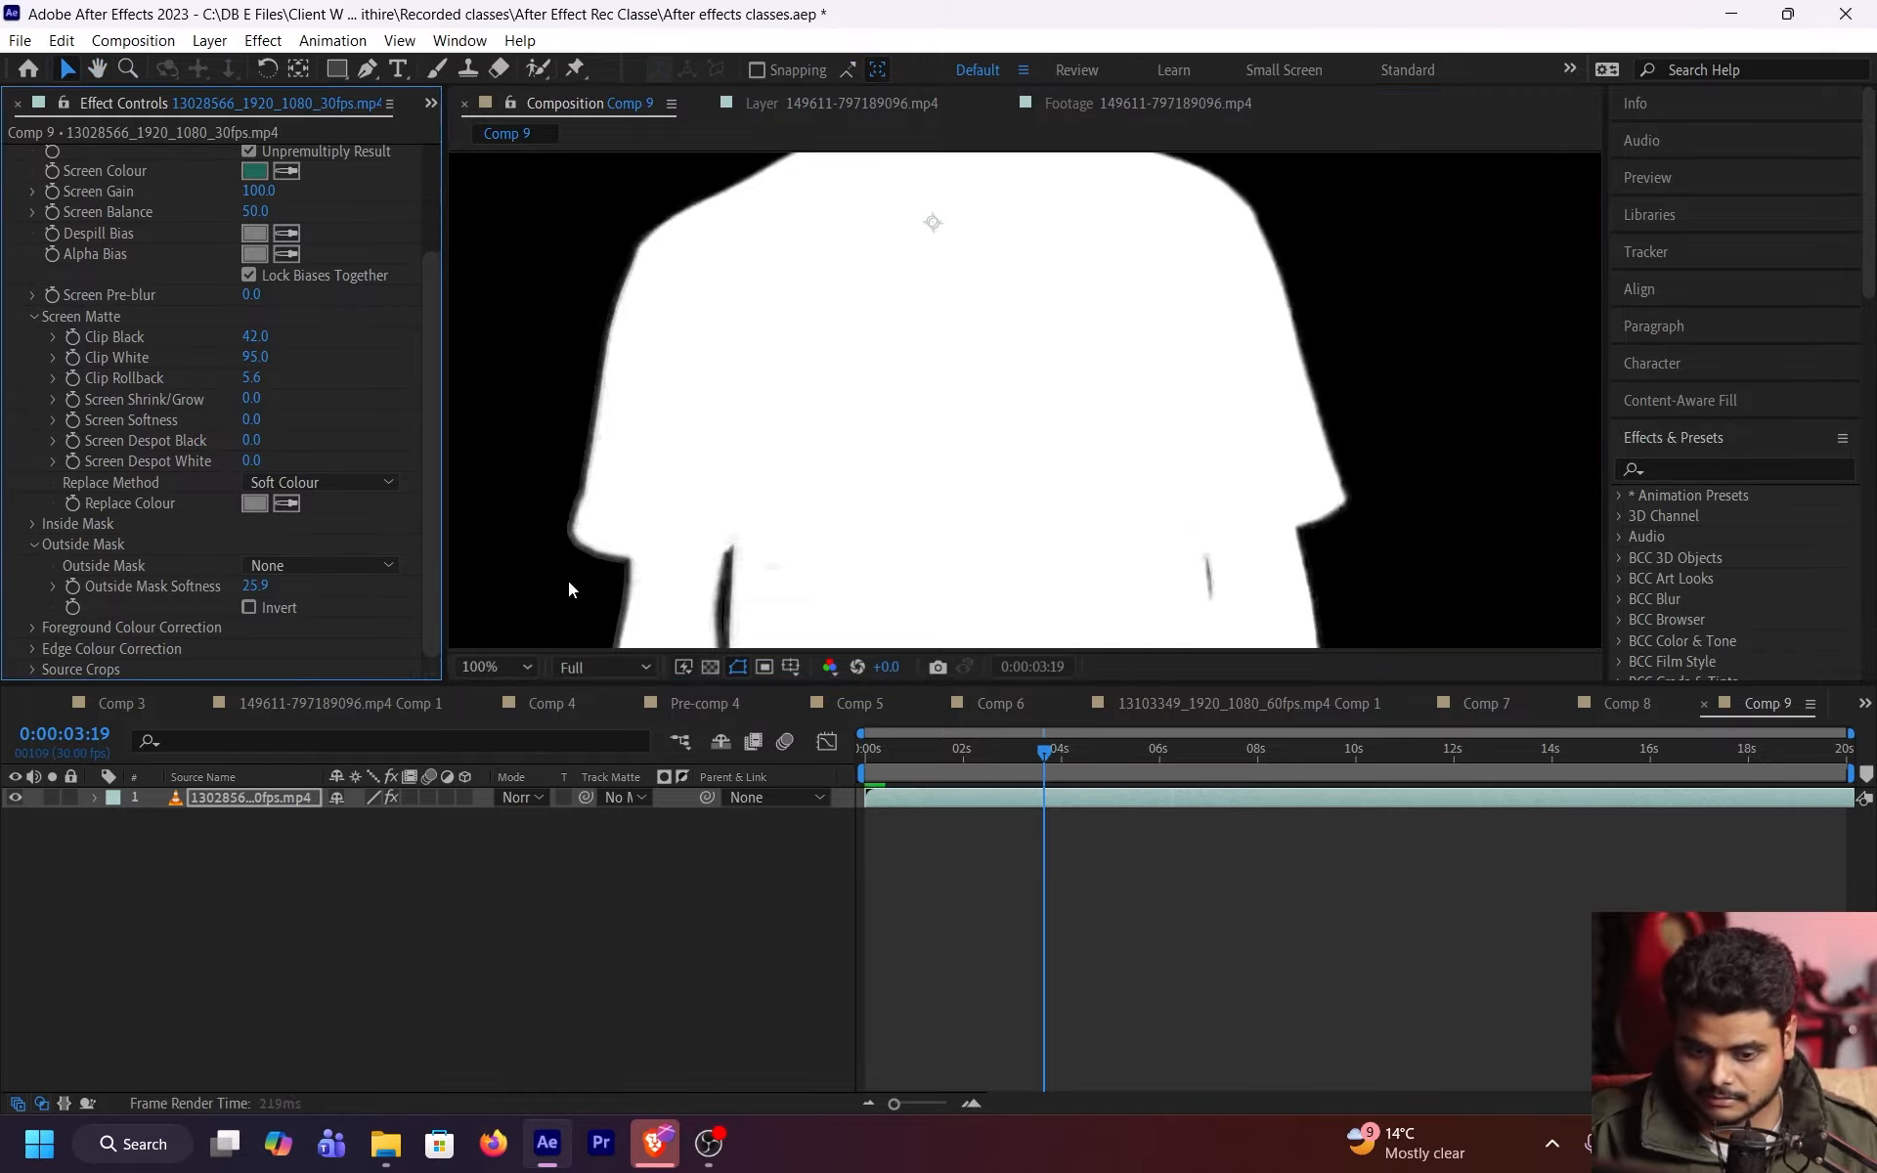
{"action": "right_click", "coordinate": [255, 585]}
{"action": "left_click", "coordinate": [293, 592]}
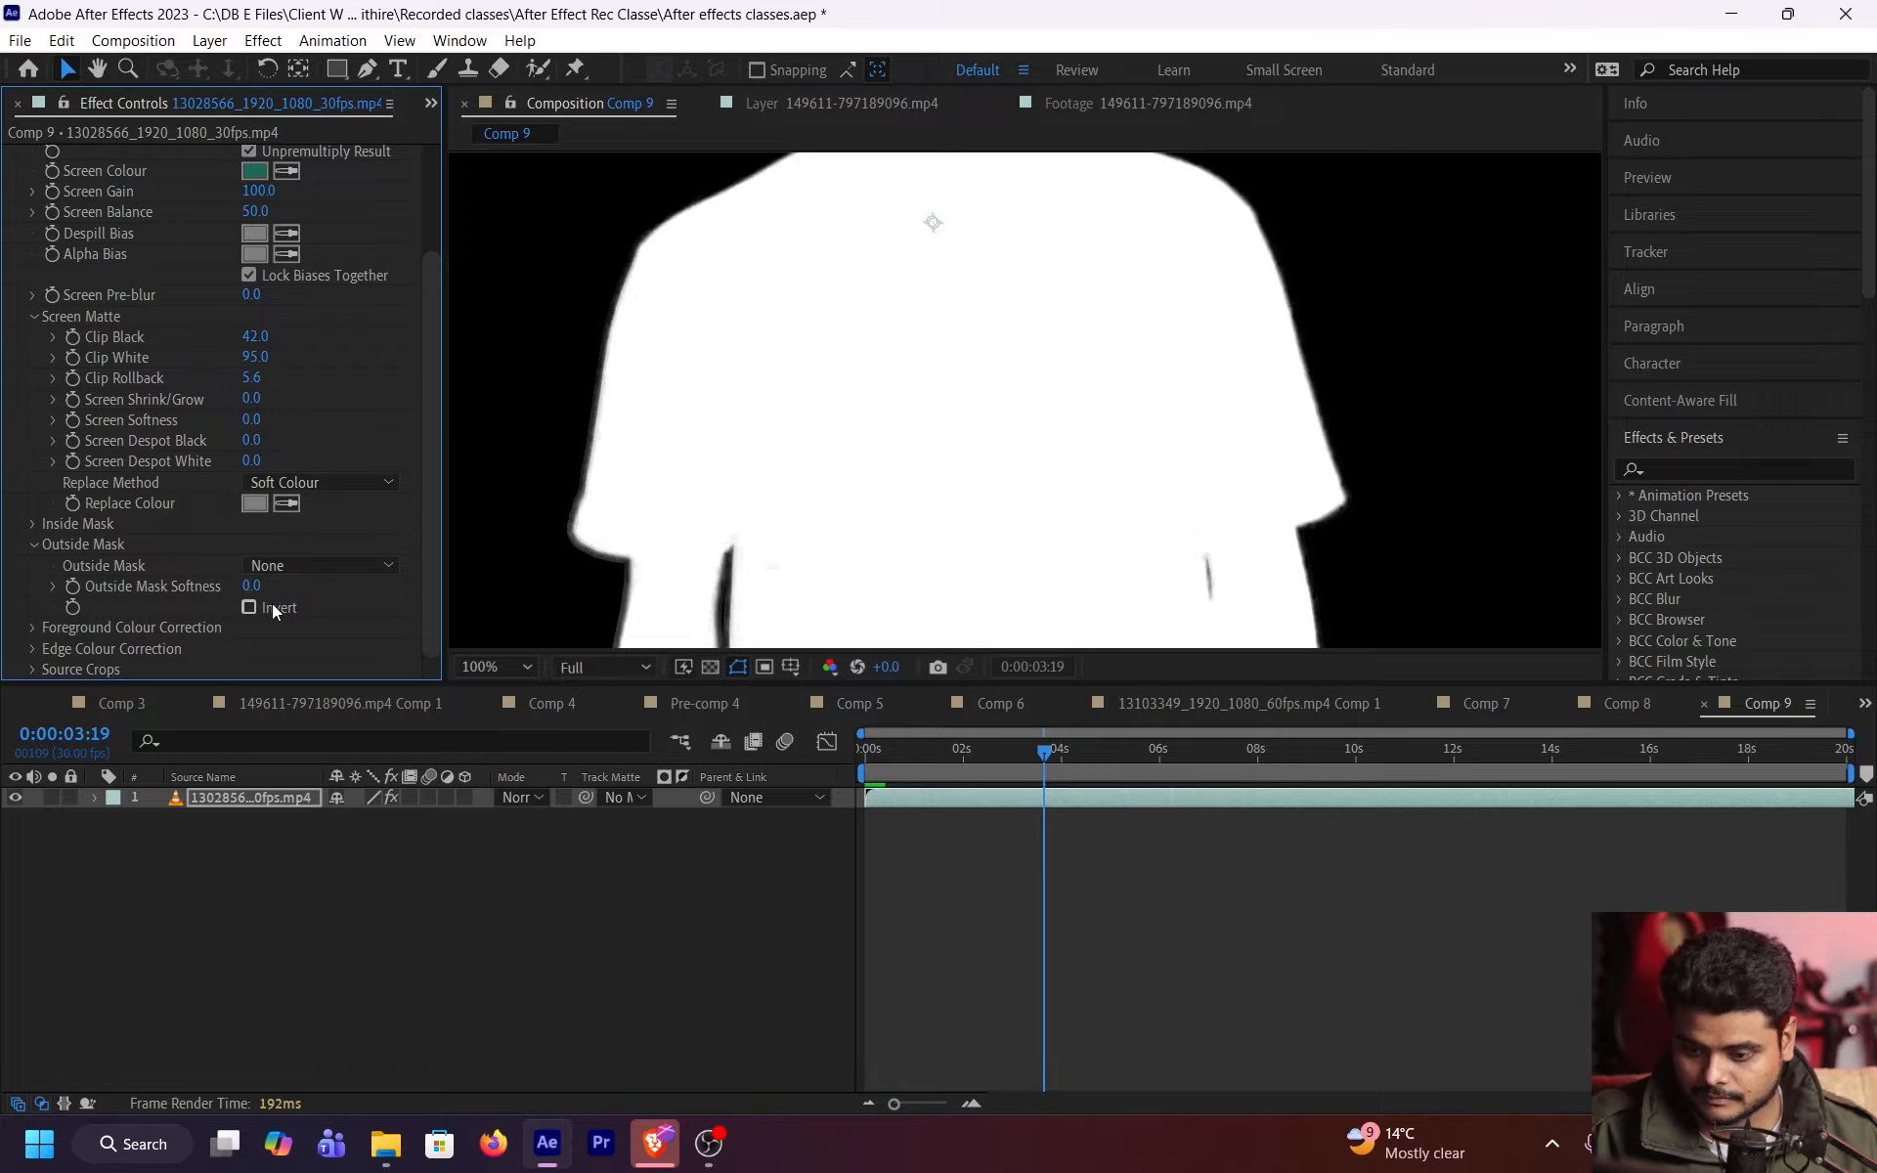
{"action": "left_click", "coordinate": [264, 606]}
- Raise Clip Black to 53 to clear the remaining grey noise from the matte's dark background
{"action": "scroll", "coordinate": [471, 481], "scroll_direction": "down", "scroll_amount": 2}
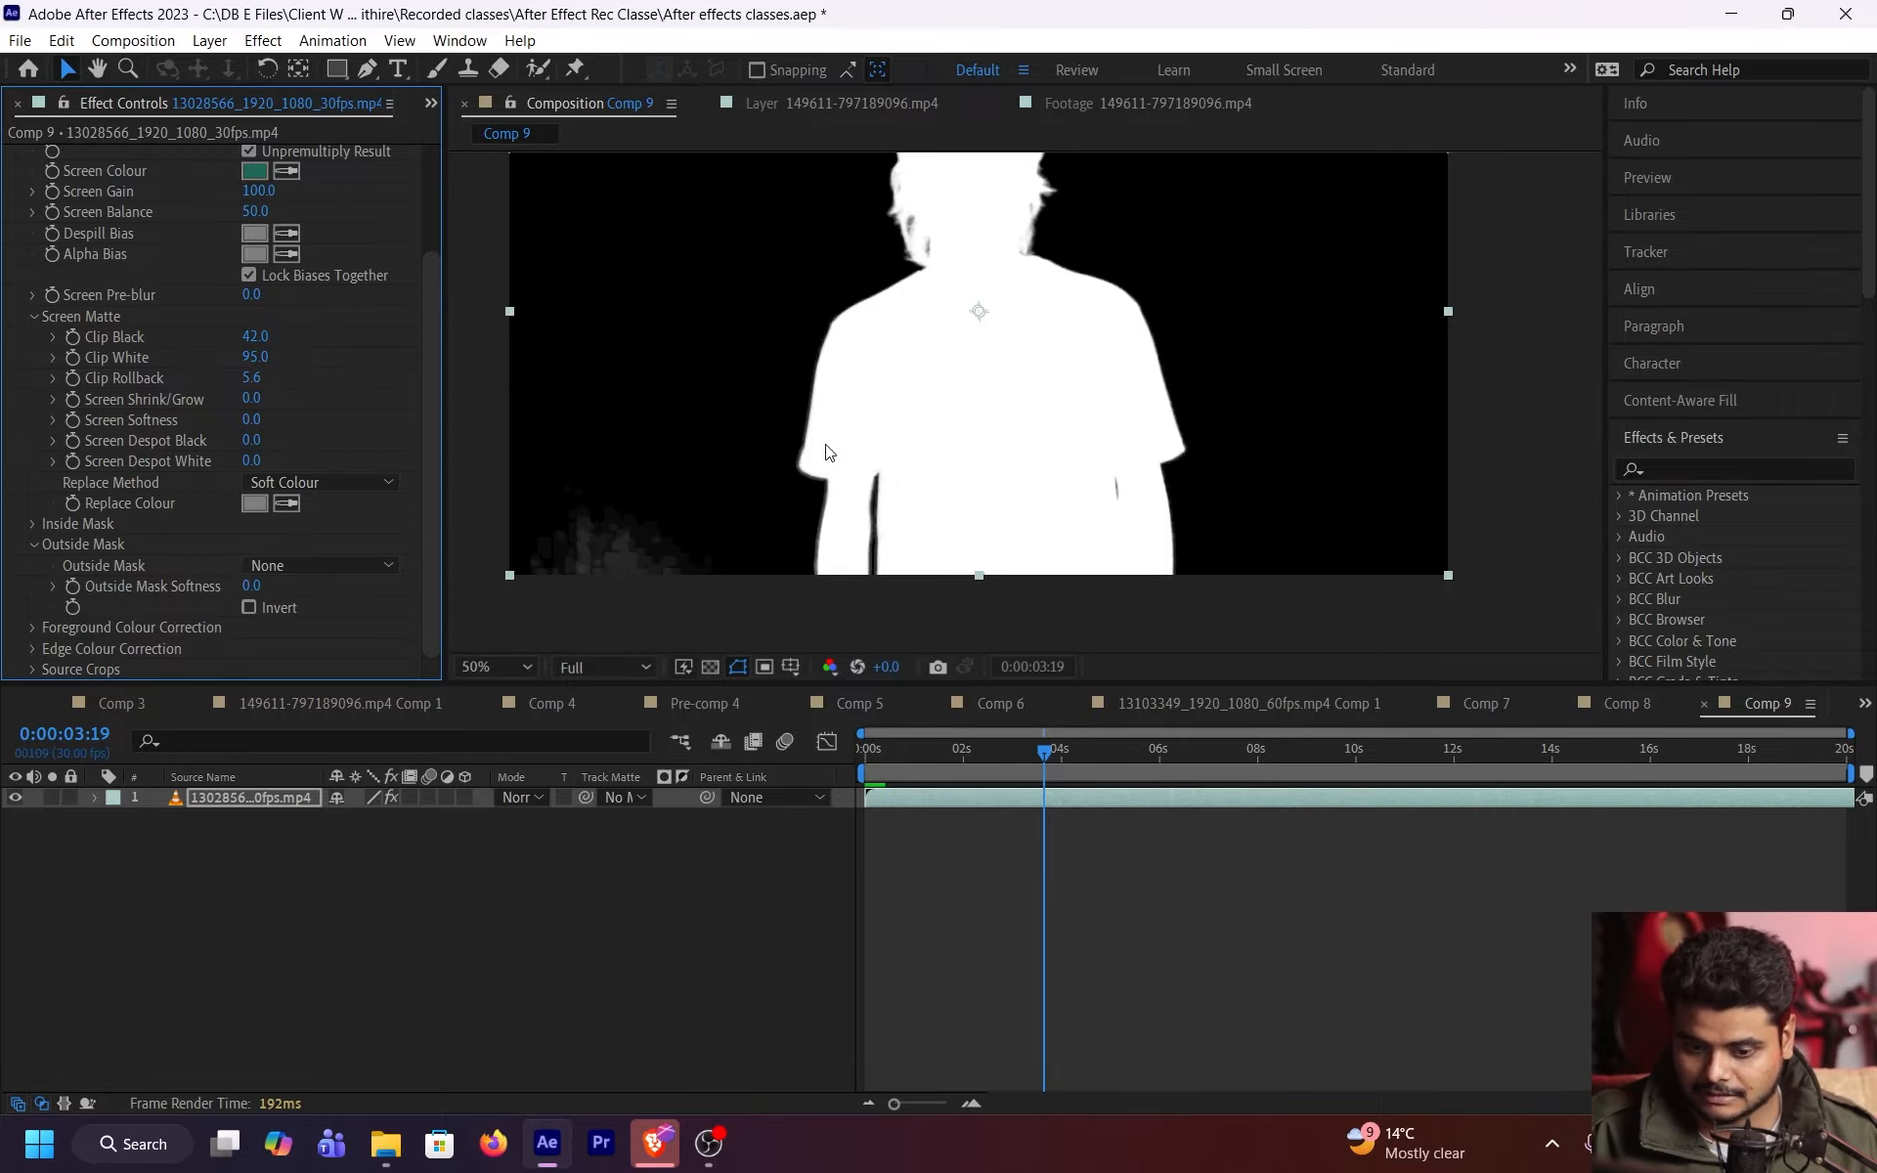
{"action": "left_click_drag", "start_coordinate": [898, 443], "coordinate": [934, 495]}
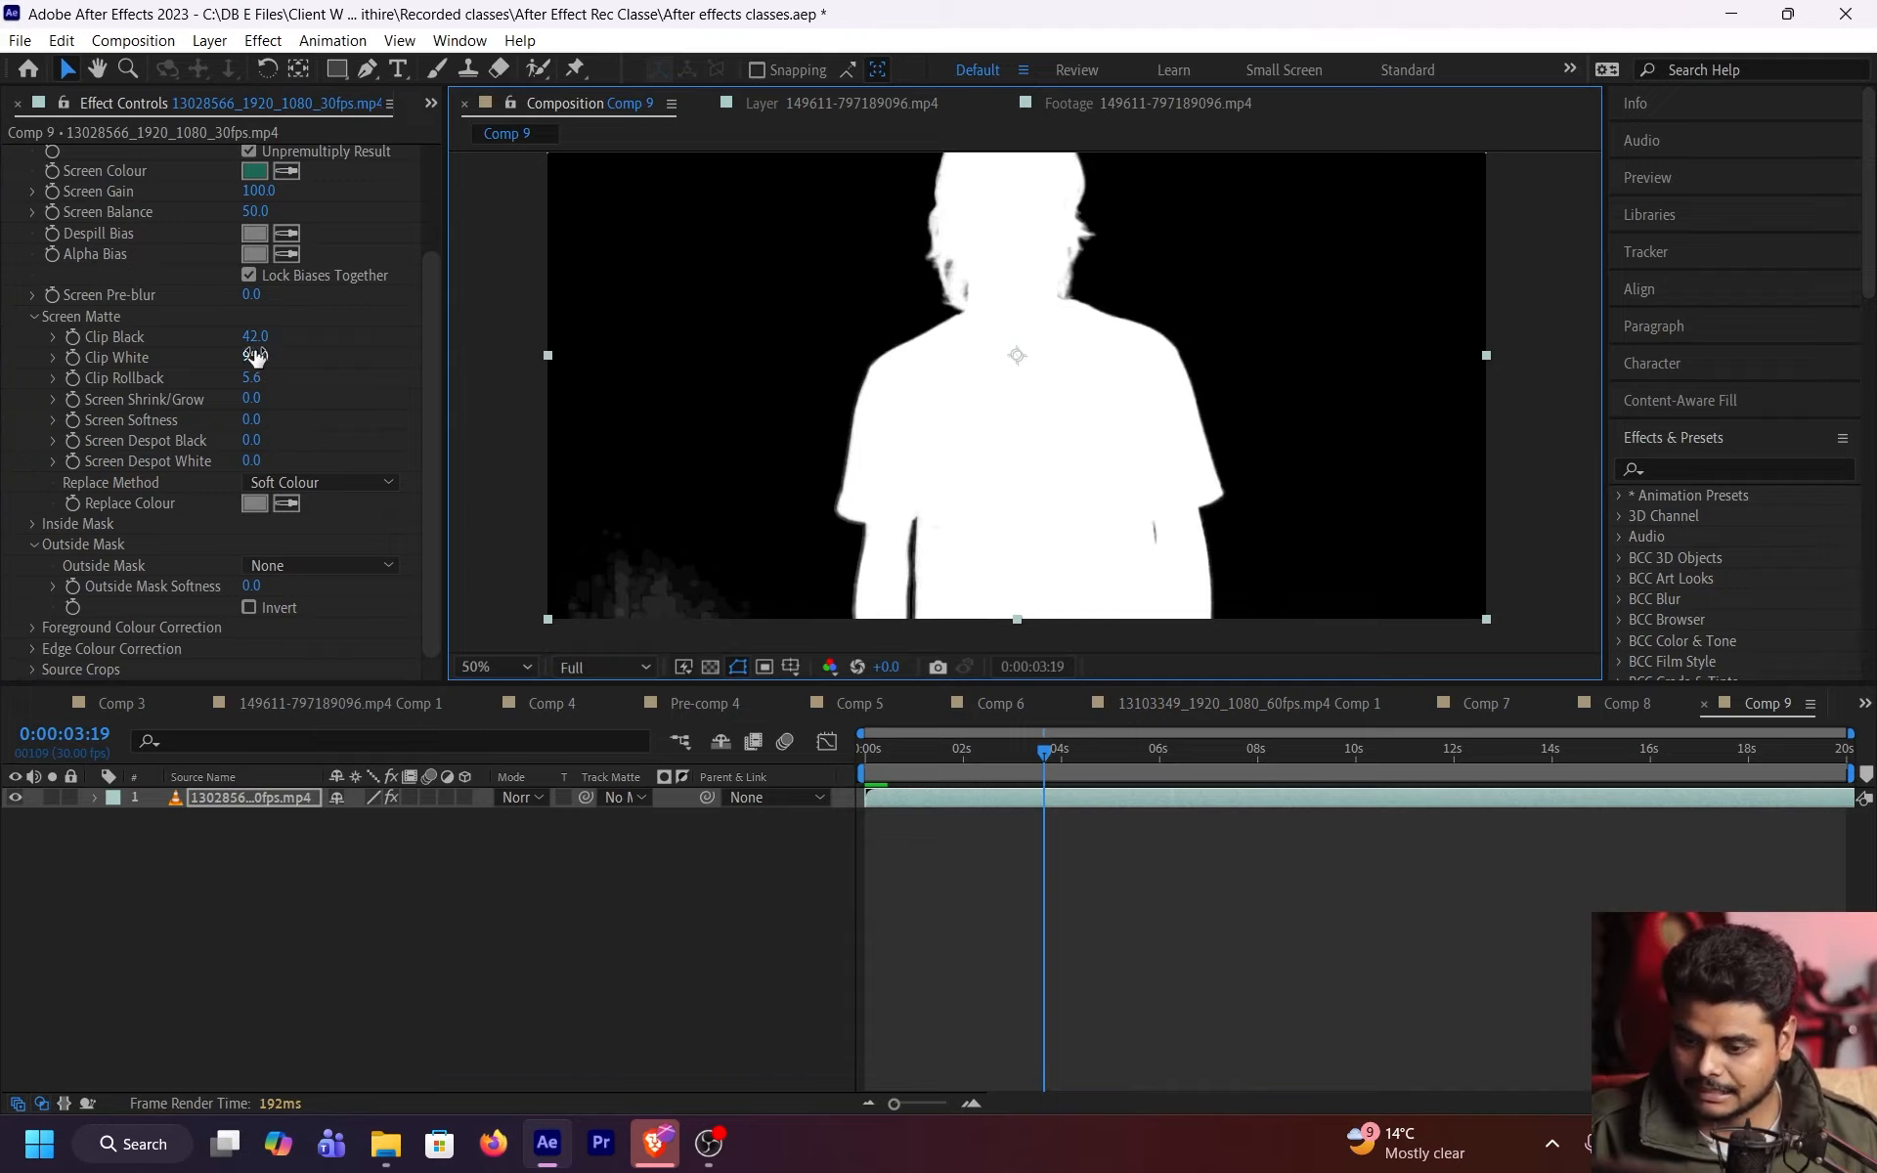
{"action": "left_click_drag", "start_coordinate": [256, 337], "coordinate": [274, 342]}
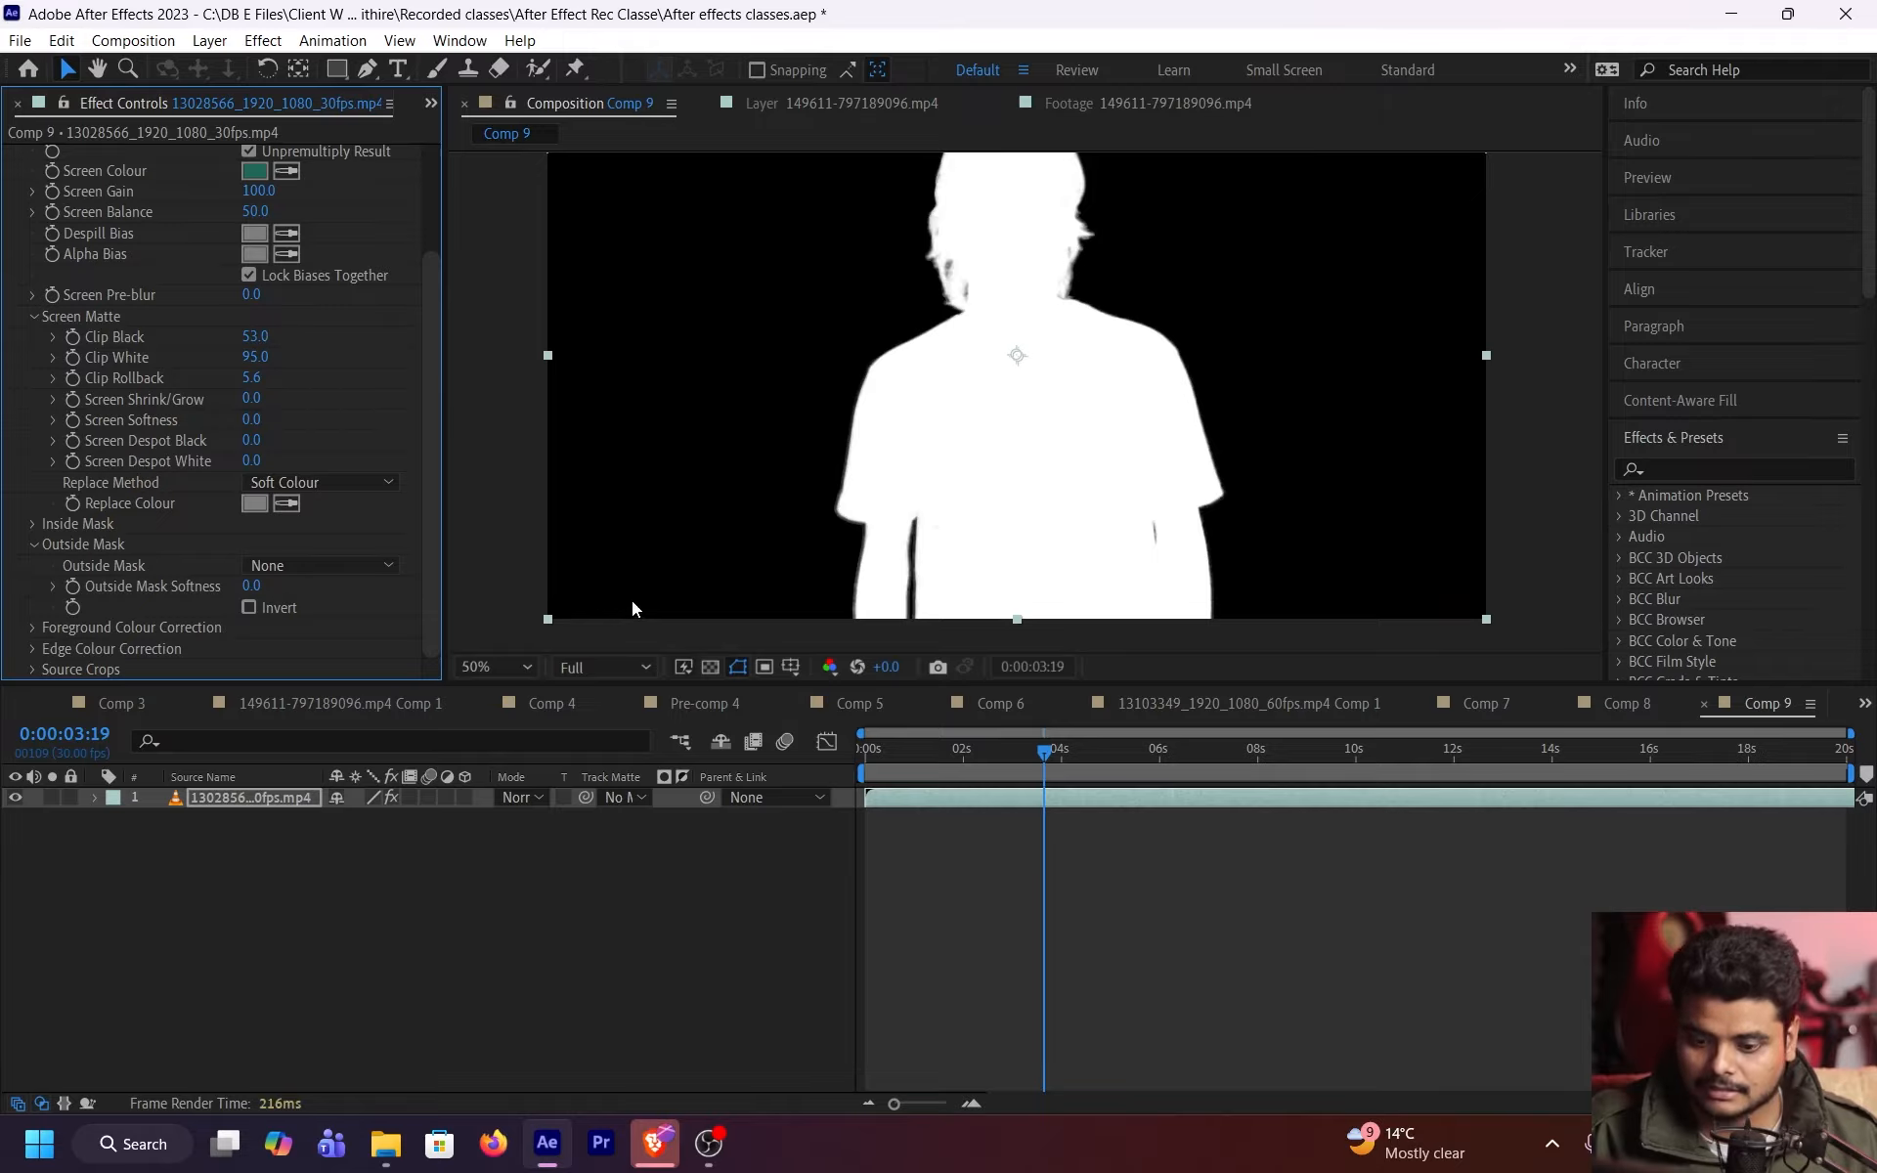
{"action": "left_click_drag", "start_coordinate": [963, 368], "coordinate": [938, 423]}
- Return Keylight's view to Final Result and save the project
{"action": "scroll", "coordinate": [330, 237], "scroll_direction": "up", "scroll_amount": 3}
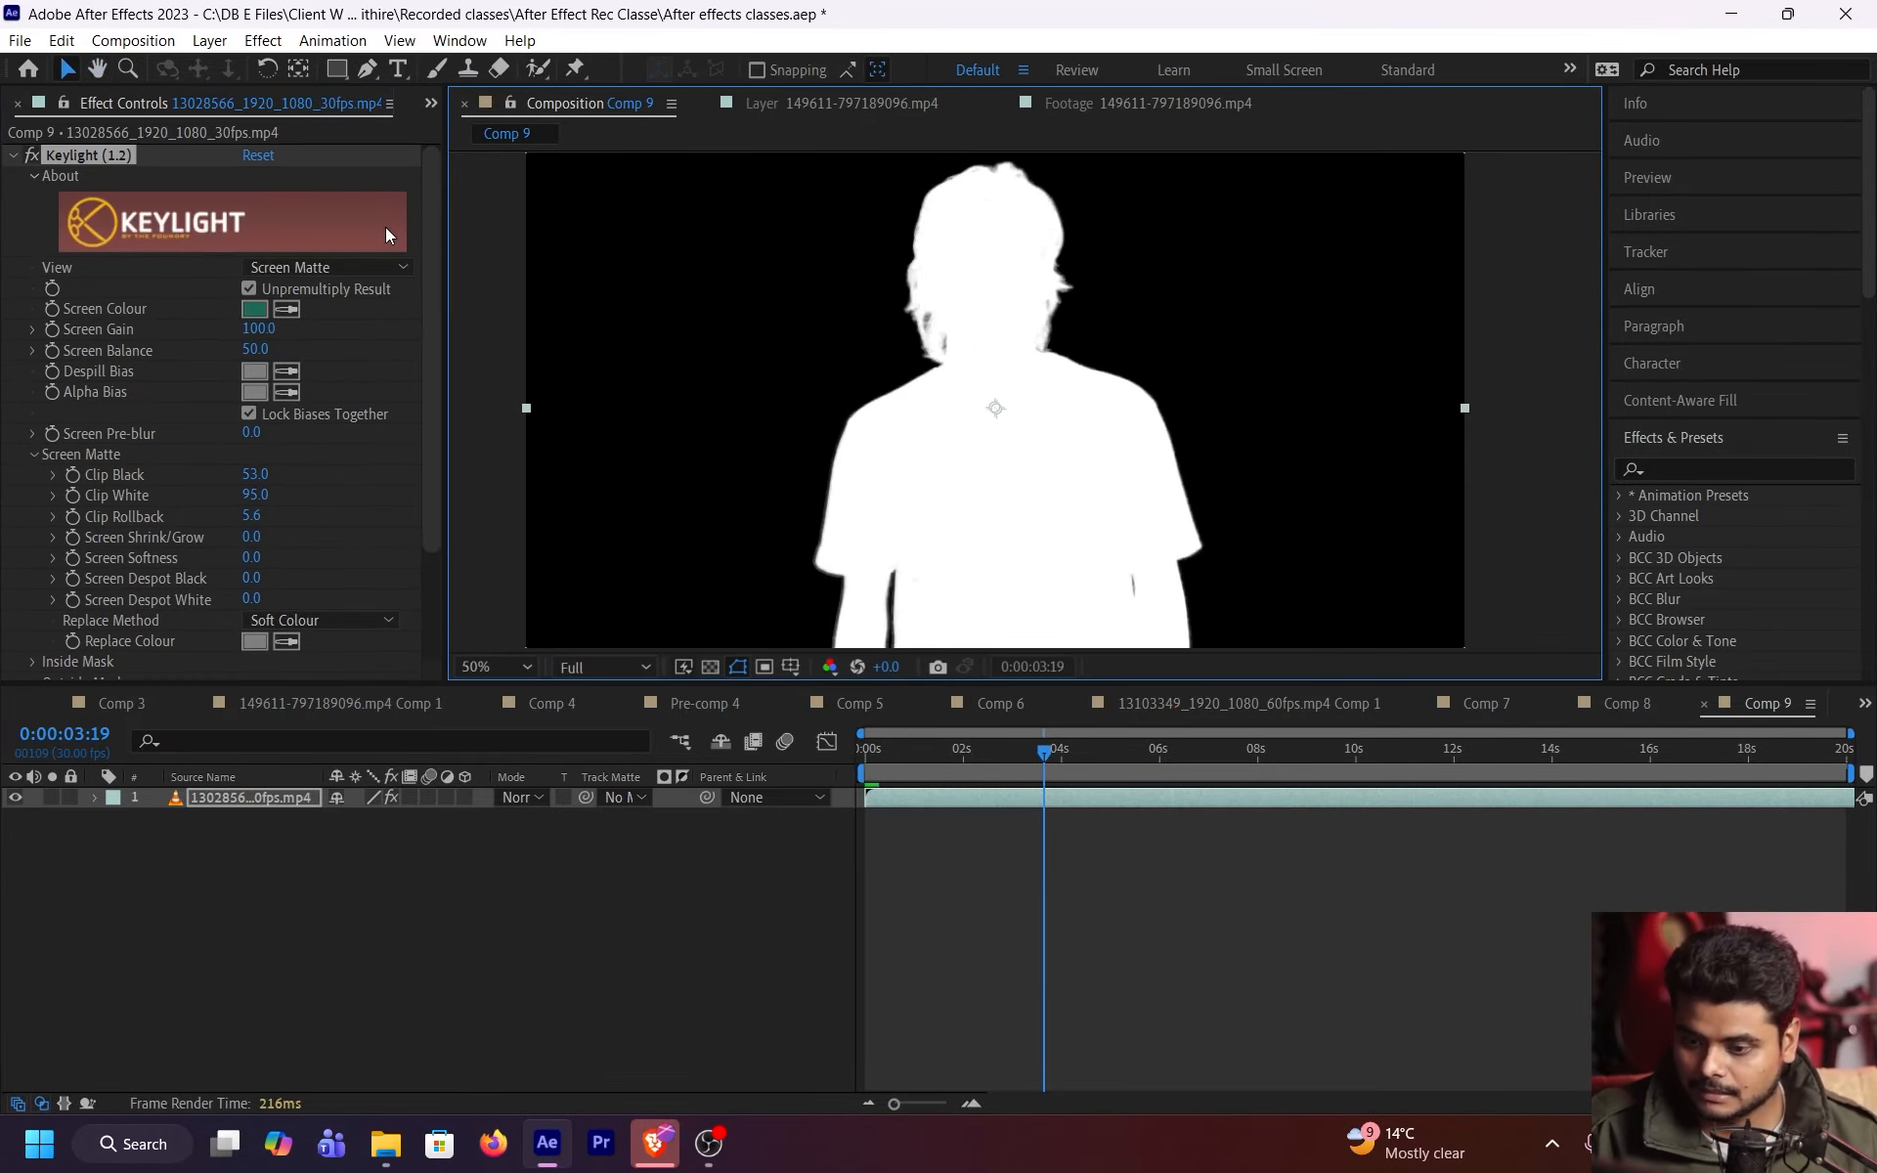
{"action": "left_click", "coordinate": [338, 268]}
{"action": "left_click", "coordinate": [325, 547]}
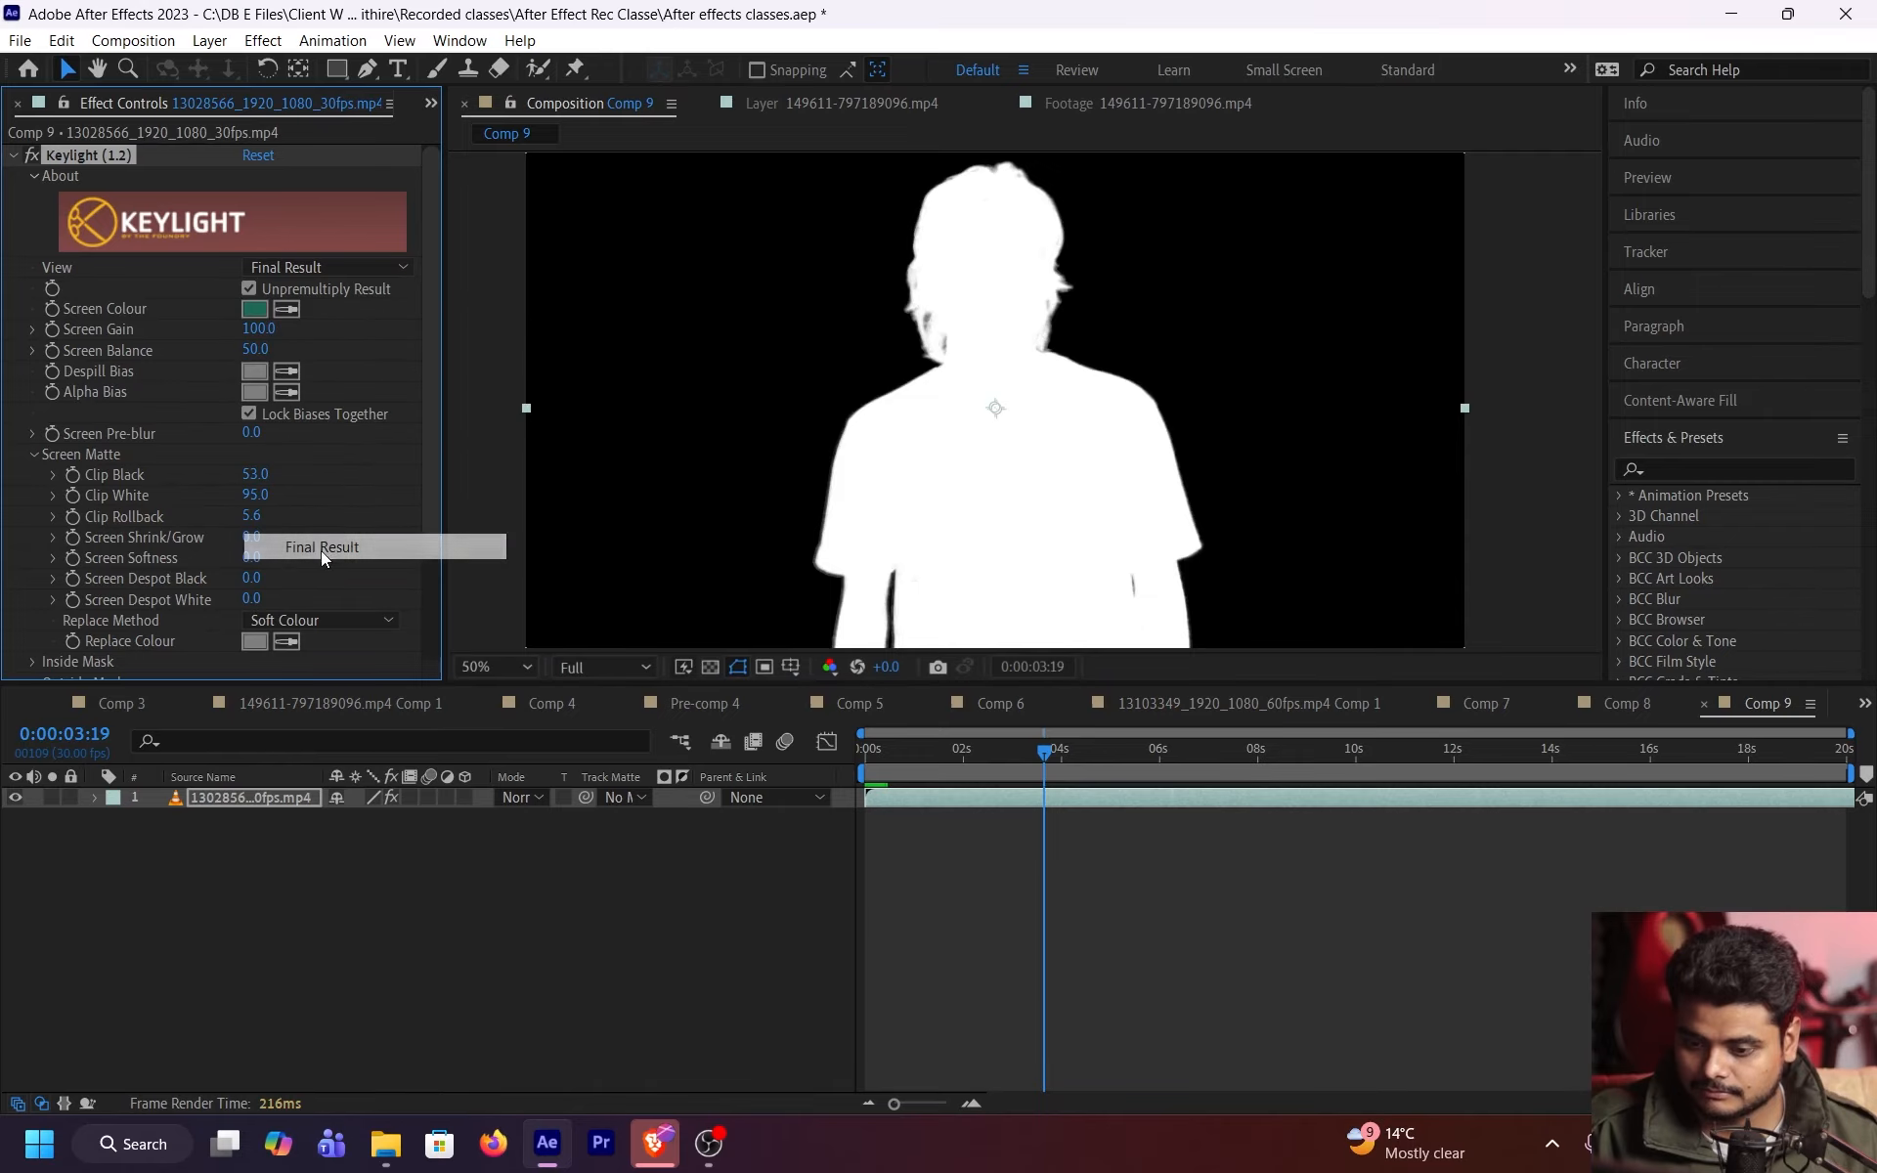
{"action": "key", "text": "ctrl+s"}
- Try the Spill Suppressor effect on the keyed clip, check the hair edges and delete the effect
{"action": "scroll", "coordinate": [988, 482], "scroll_direction": "up", "scroll_amount": 4}
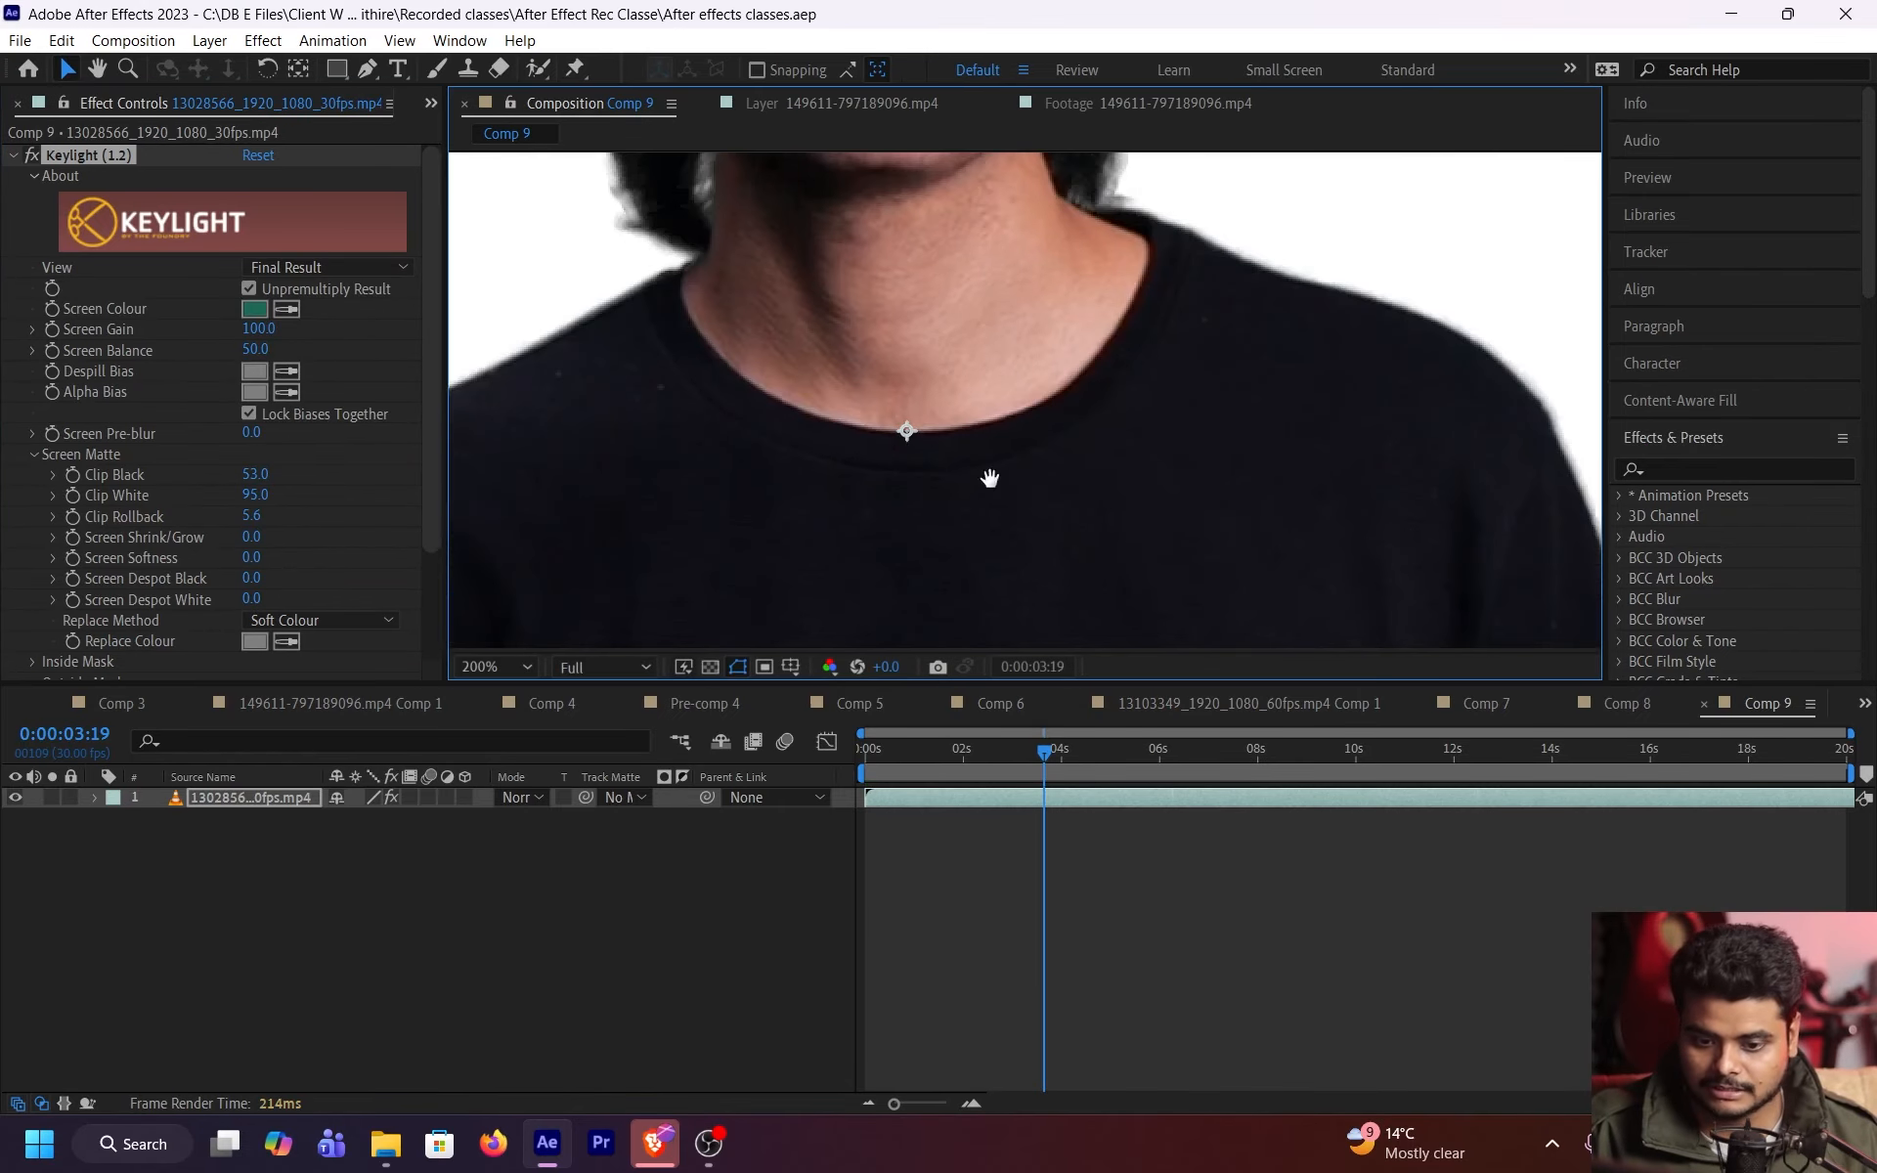
{"action": "left_click_drag", "start_coordinate": [988, 481], "coordinate": [1001, 585]}
{"action": "left_click_drag", "start_coordinate": [1084, 301], "coordinate": [905, 462]}
{"action": "scroll", "coordinate": [1017, 350], "scroll_direction": "up", "scroll_amount": 1}
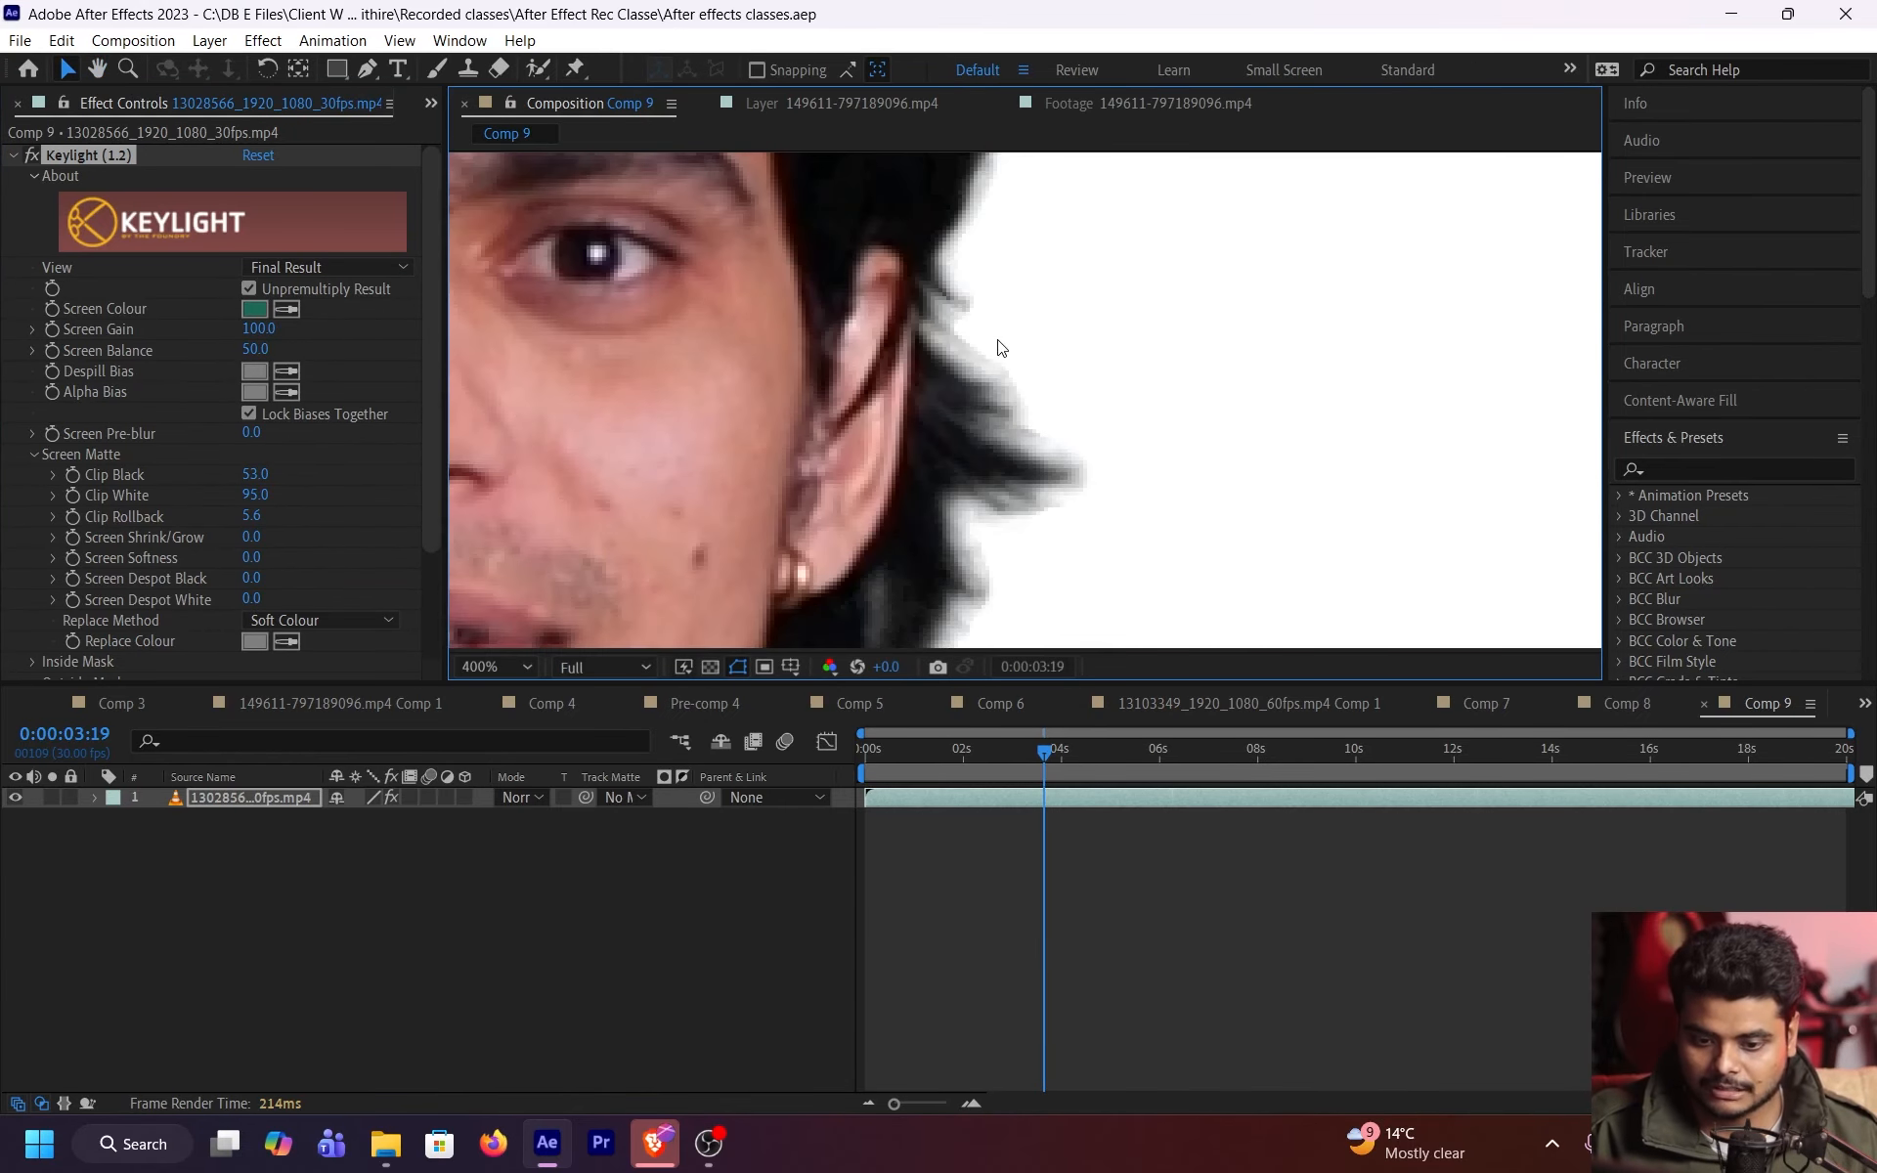
{"action": "left_click_drag", "start_coordinate": [997, 342], "coordinate": [856, 263]}
{"action": "key", "text": "ctrl+space"}
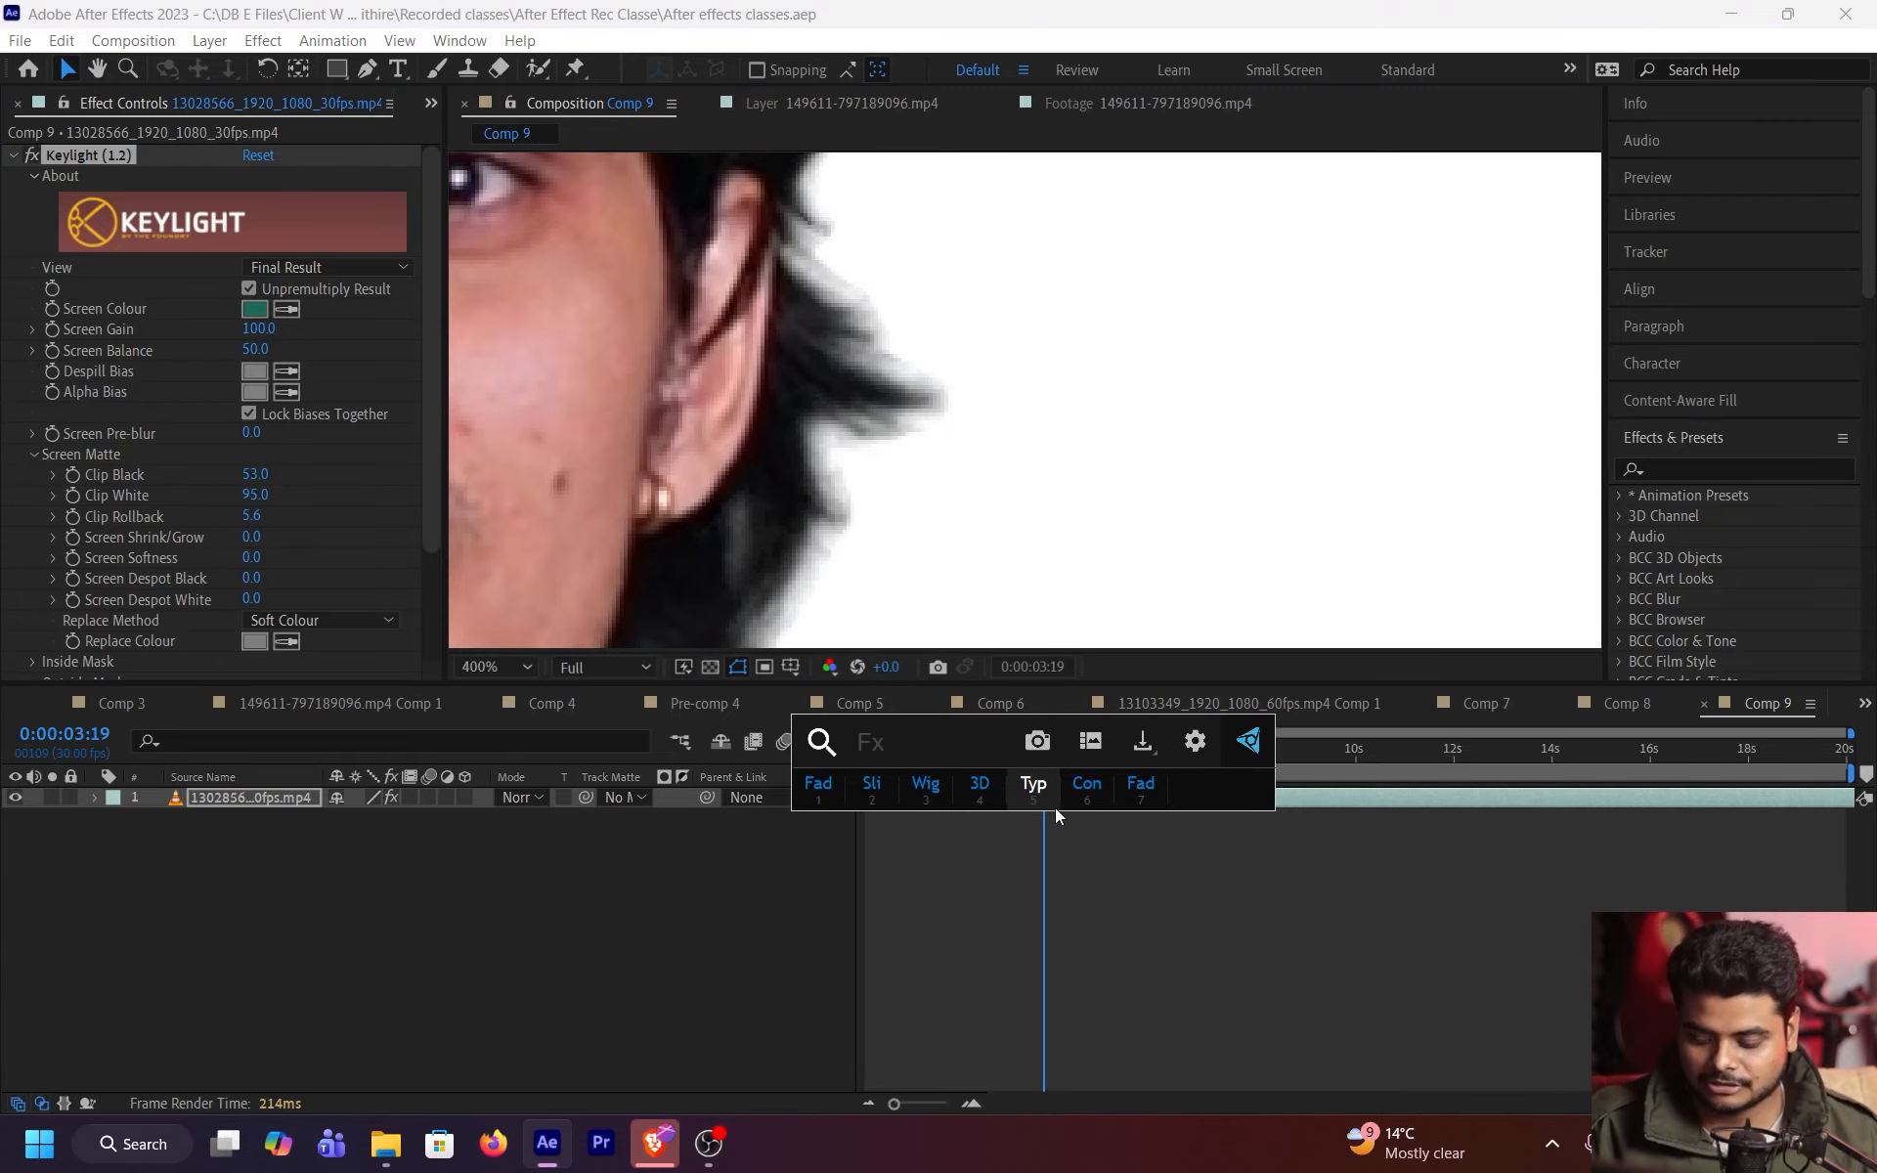
{"action": "type", "text": "spi"}
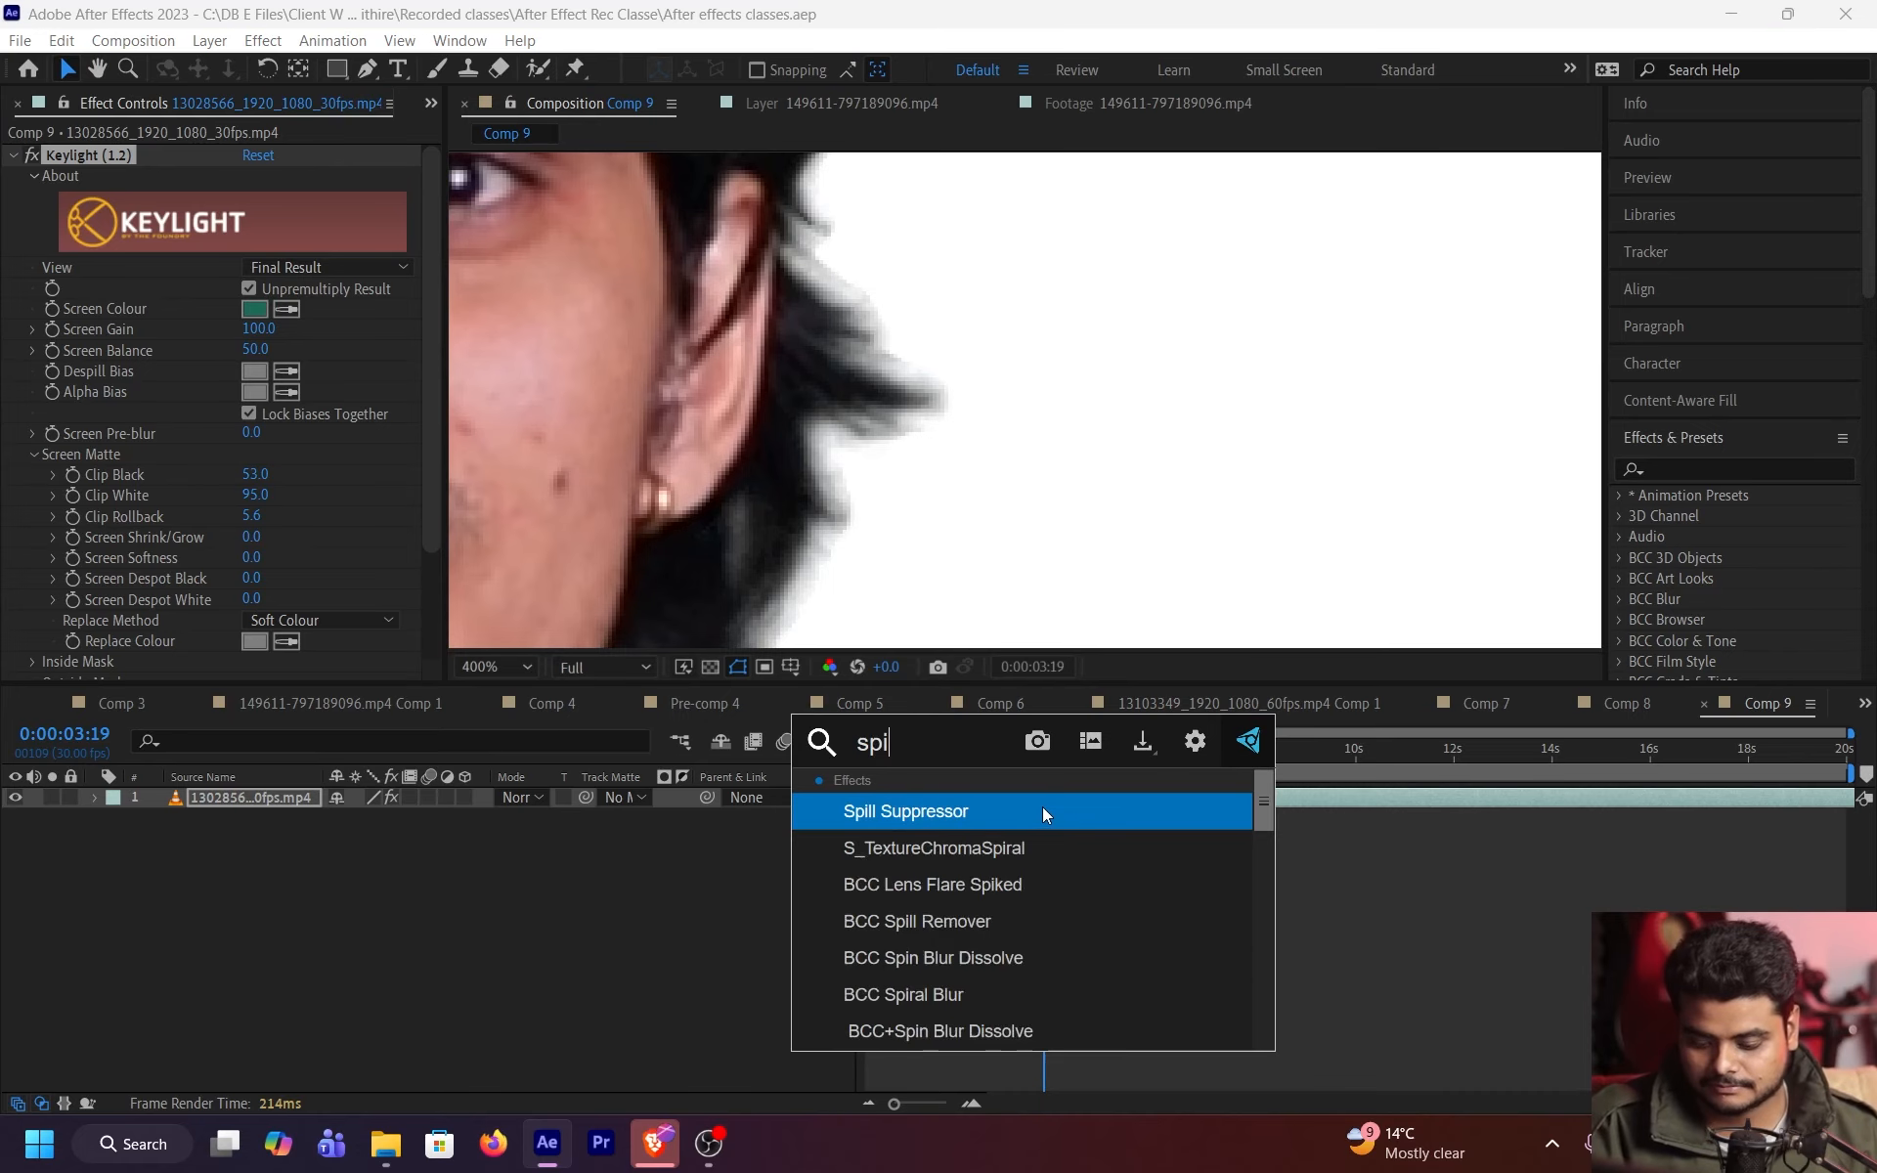
{"action": "type", "text": "ll"}
{"action": "left_click", "coordinate": [1042, 811]}
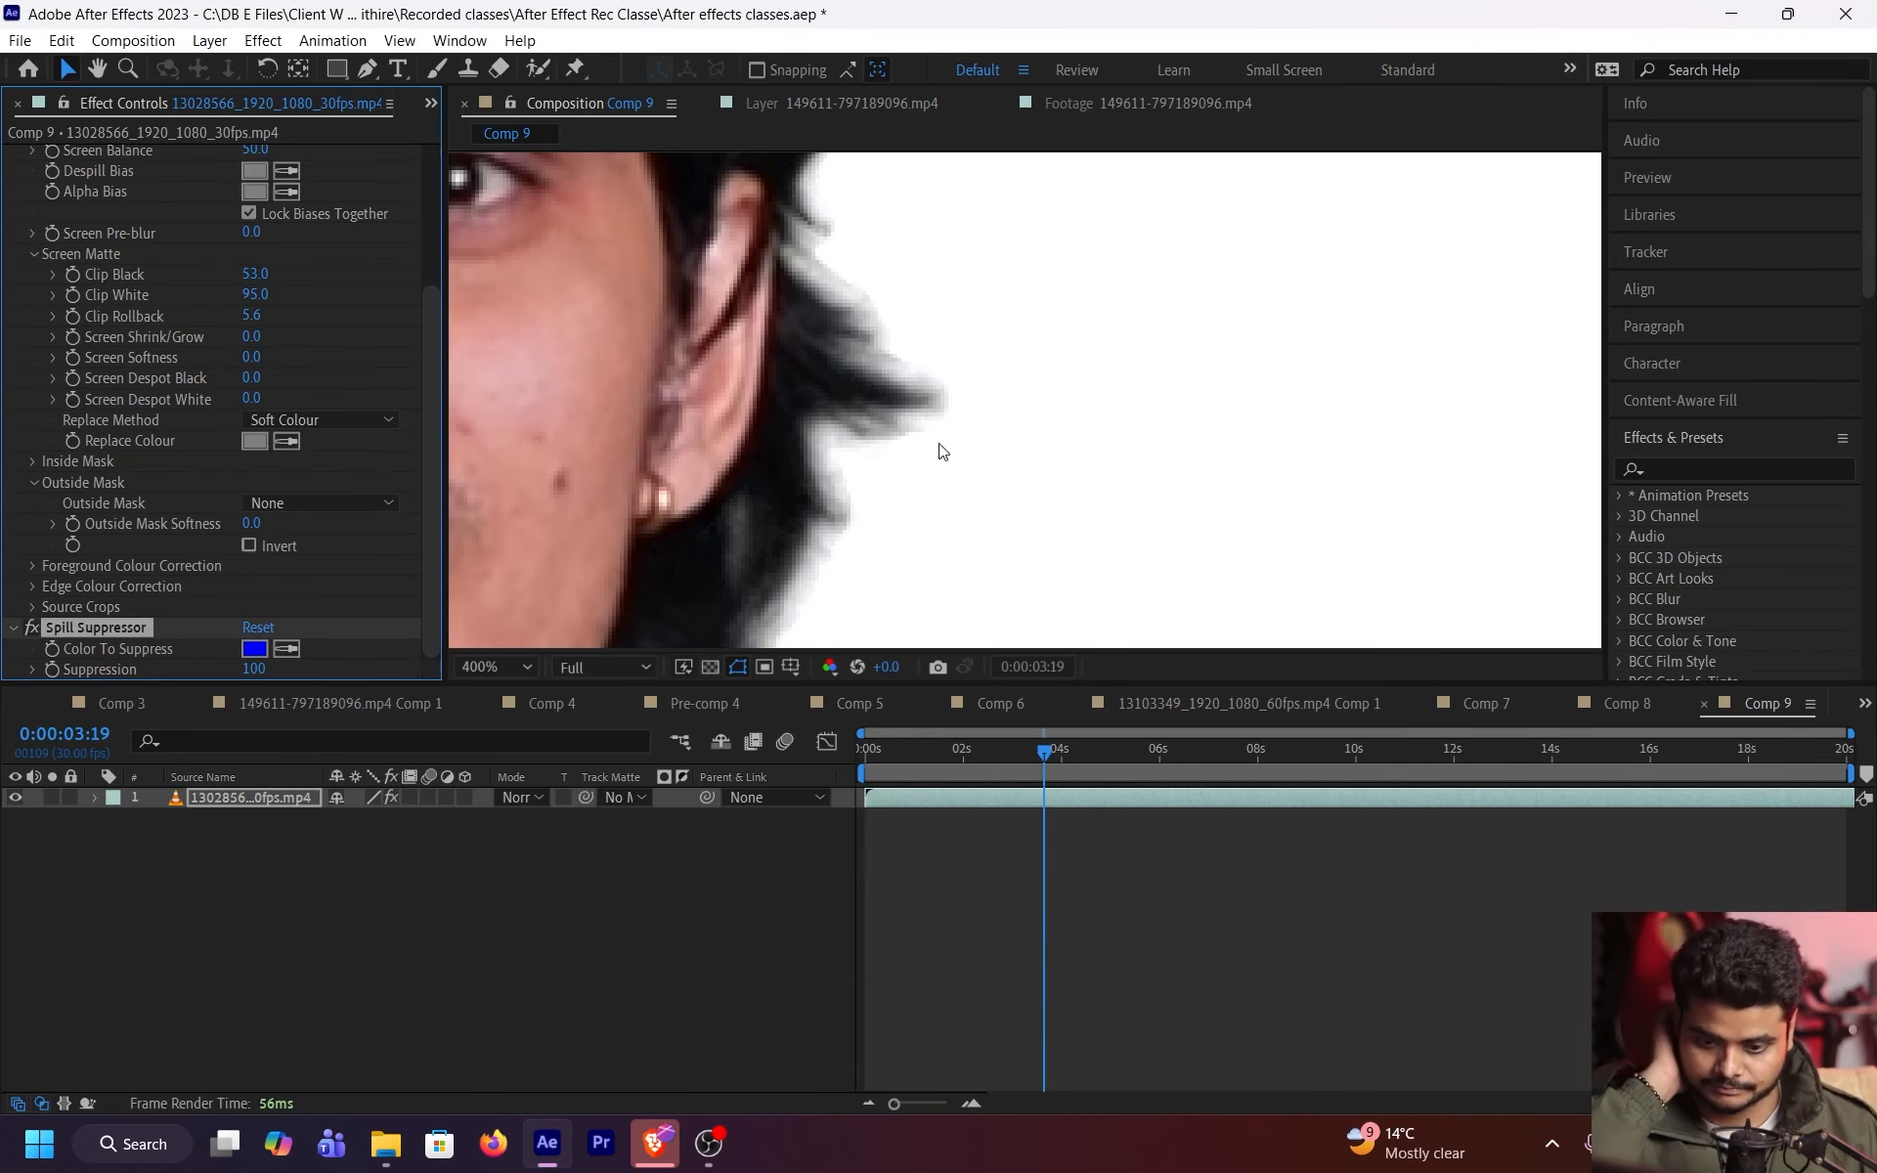
{"action": "scroll", "coordinate": [760, 468], "scroll_direction": "down", "scroll_amount": 8}
{"action": "scroll", "coordinate": [919, 472], "scroll_direction": "up", "scroll_amount": 4}
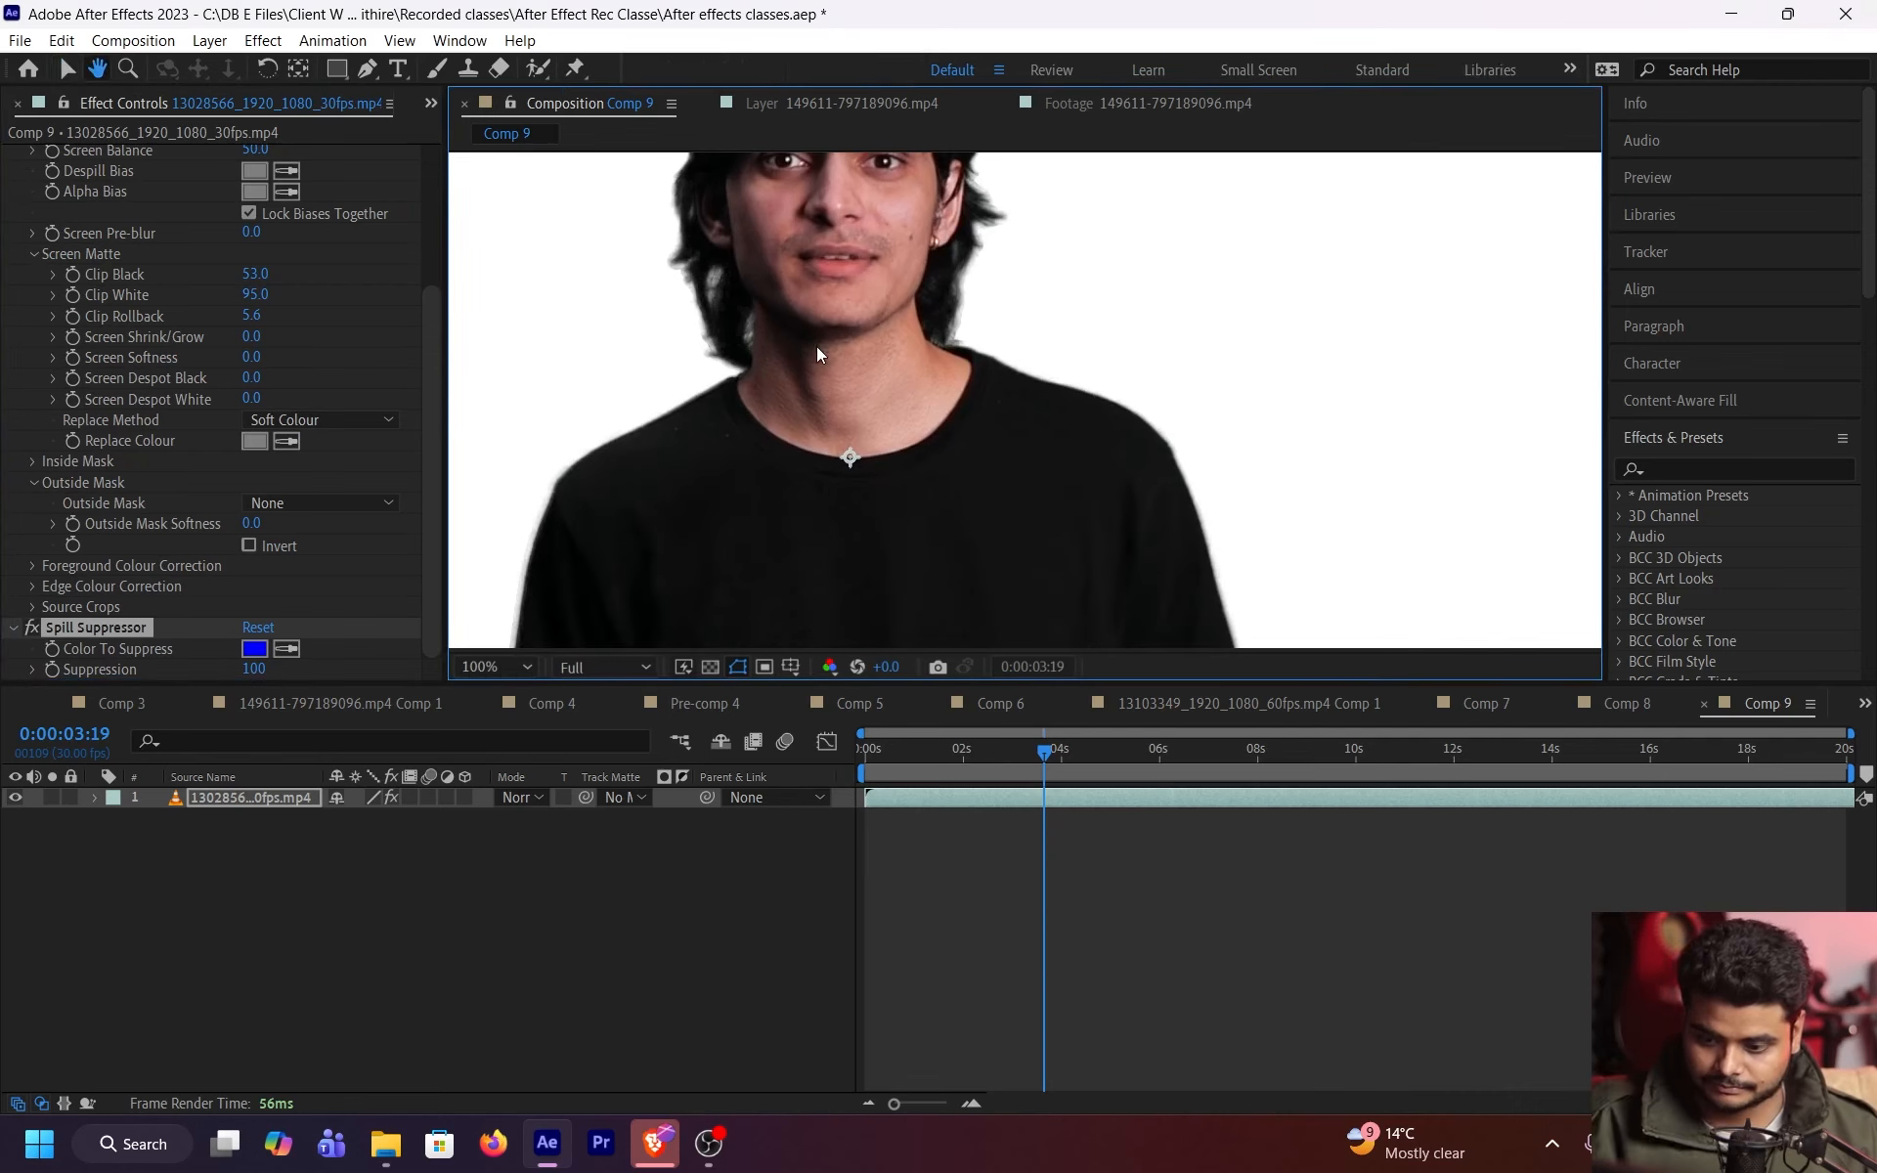
{"action": "key", "text": "Delete"}
- Apply the Key Cleaner effect to the keyed clip and set its Additional Edge Radius to 4
{"action": "key", "text": "ctrl+space"}
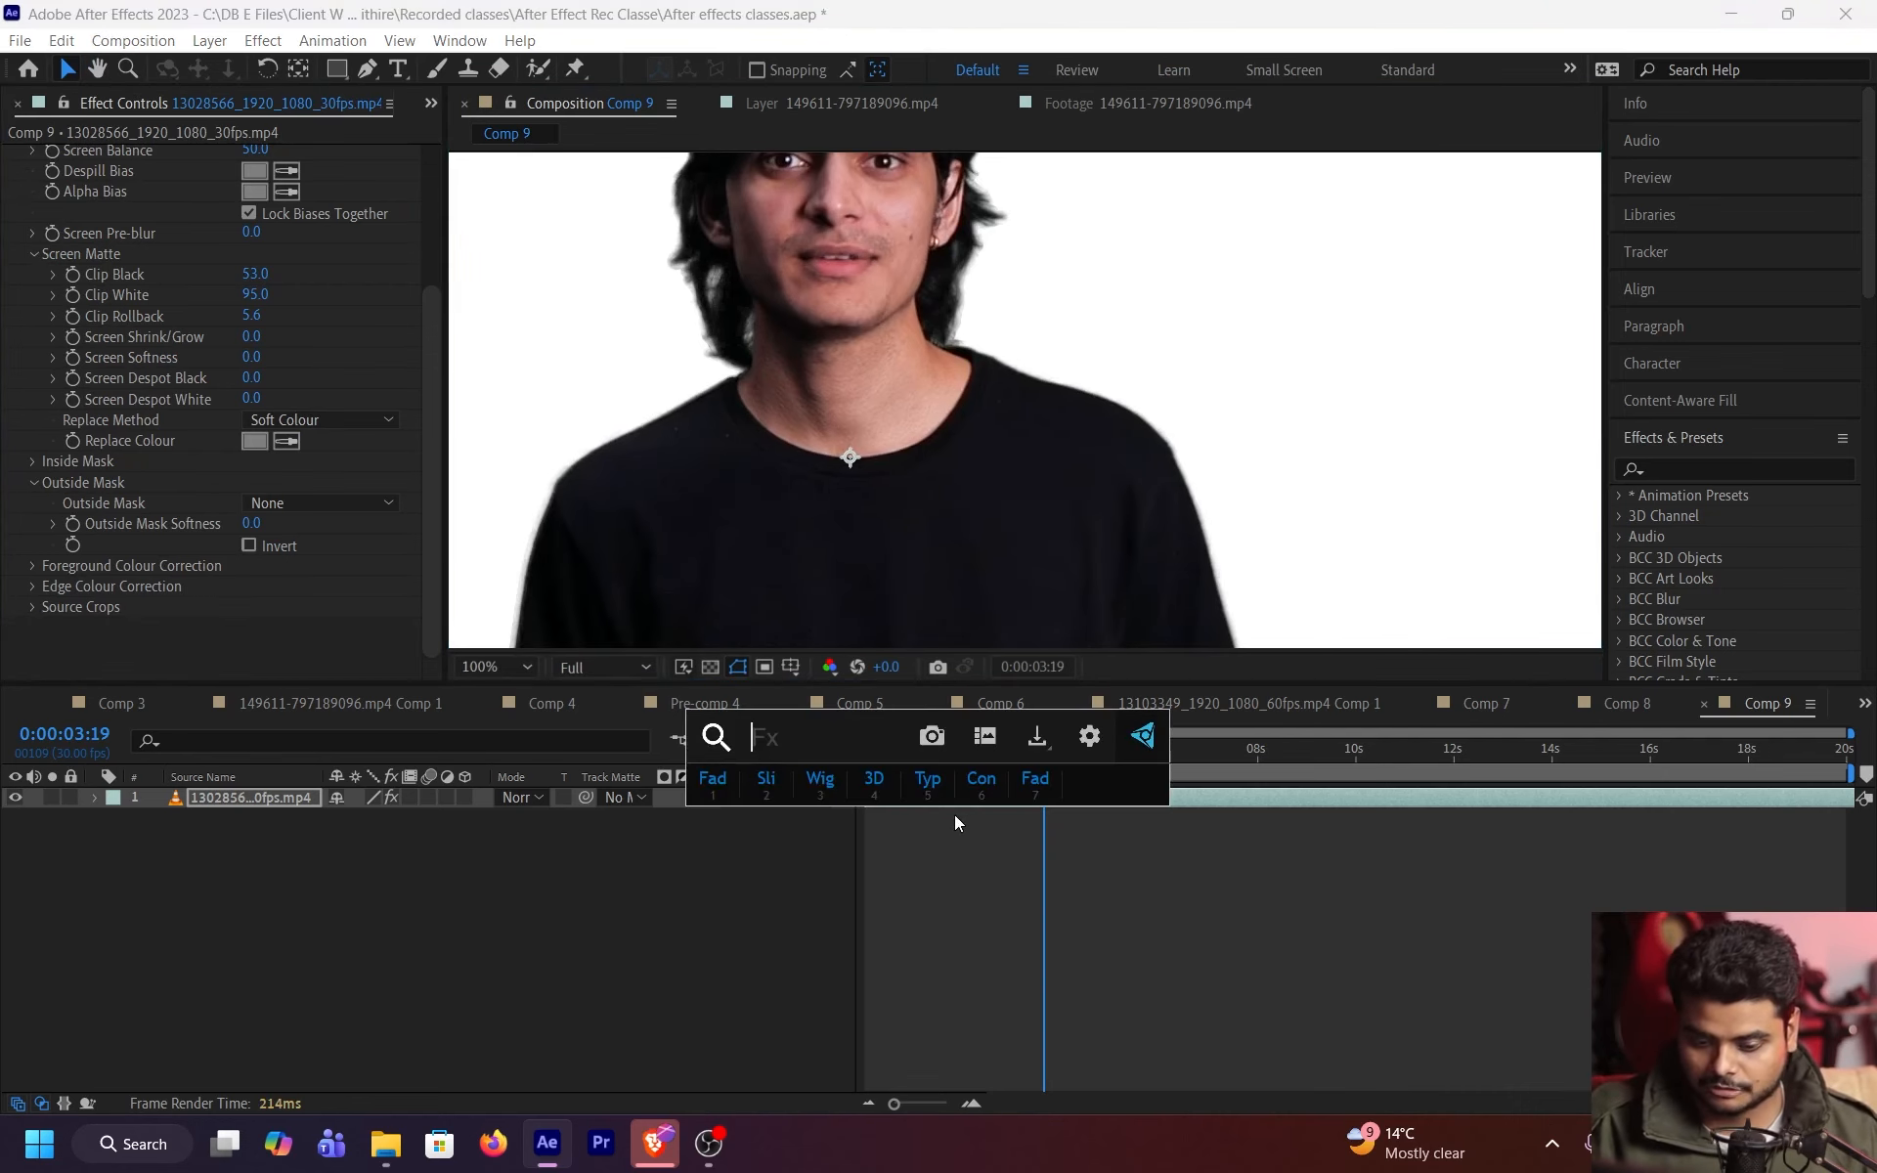
{"action": "type", "text": "key c"}
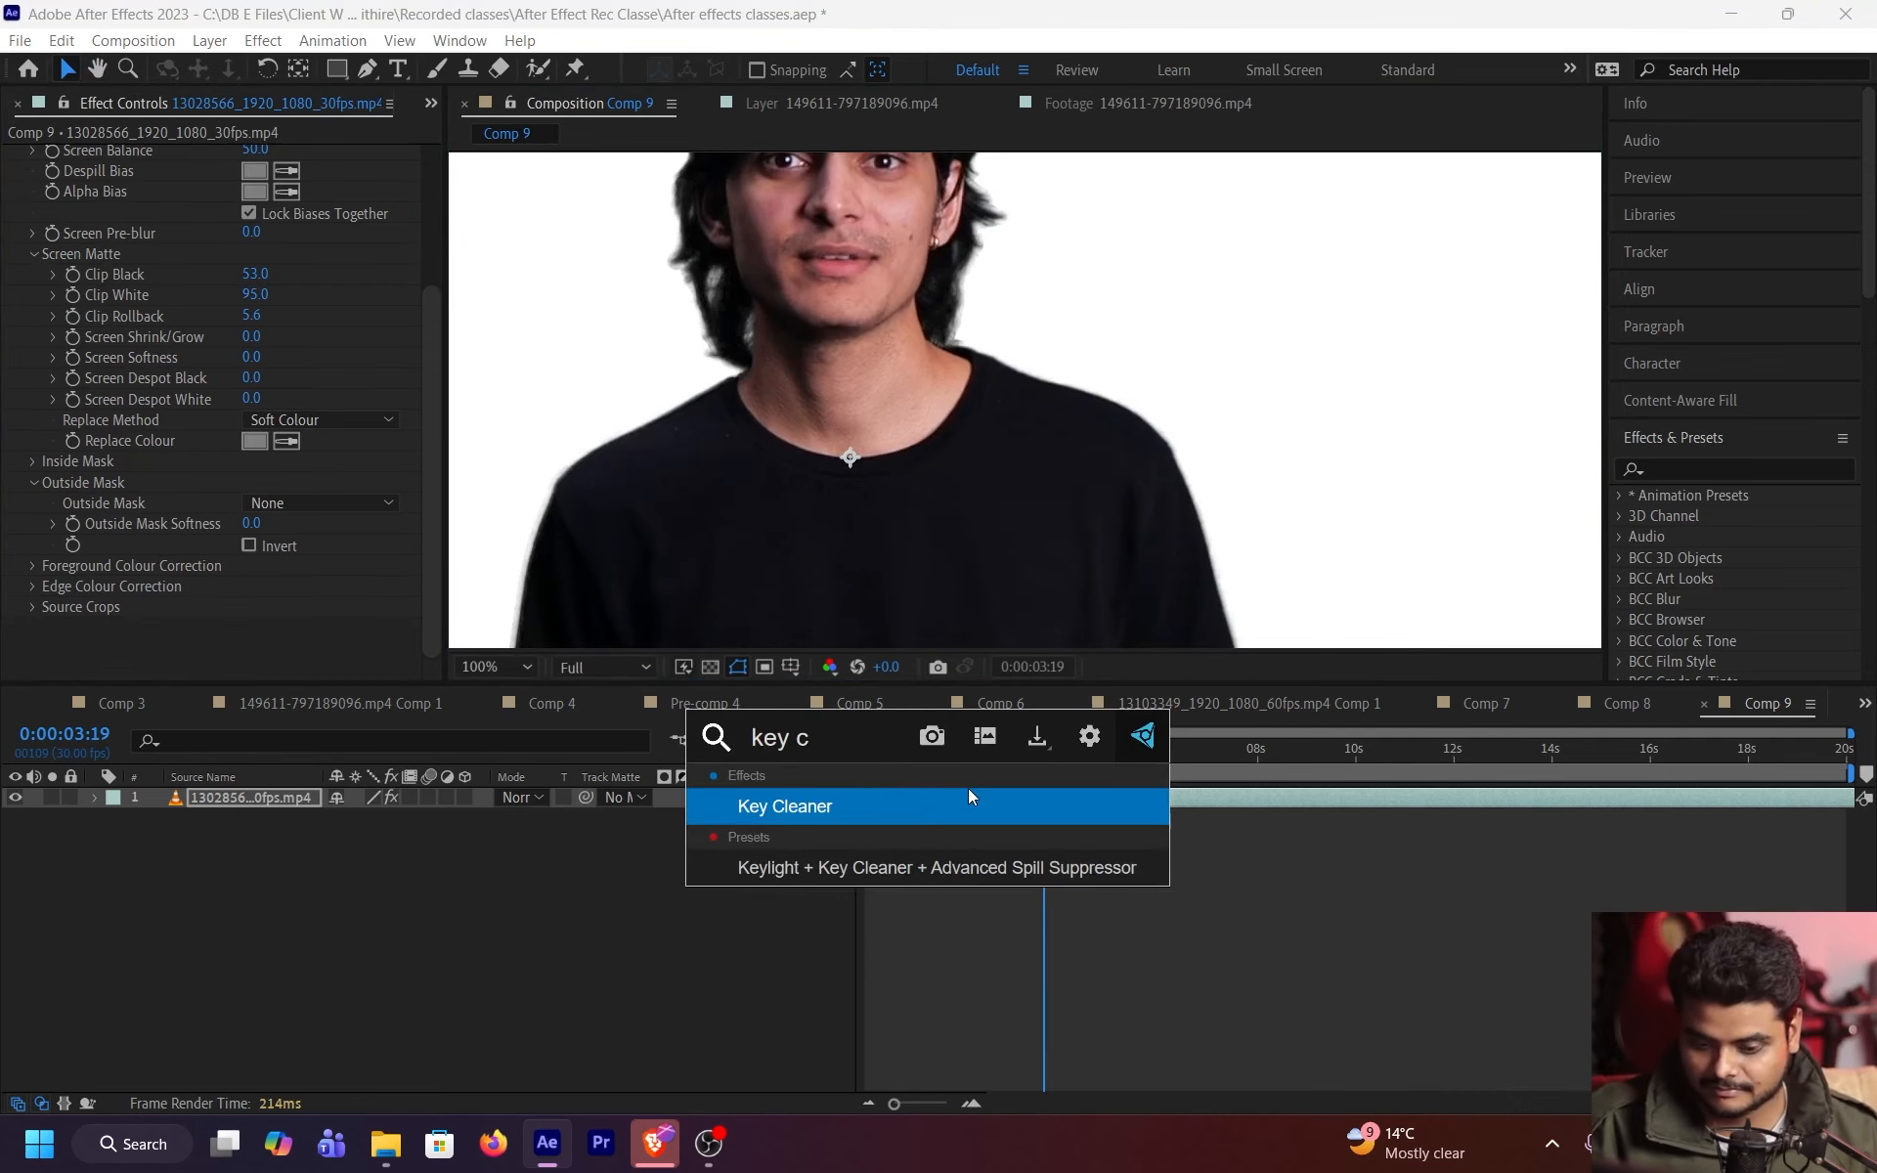
{"action": "key", "text": "Return"}
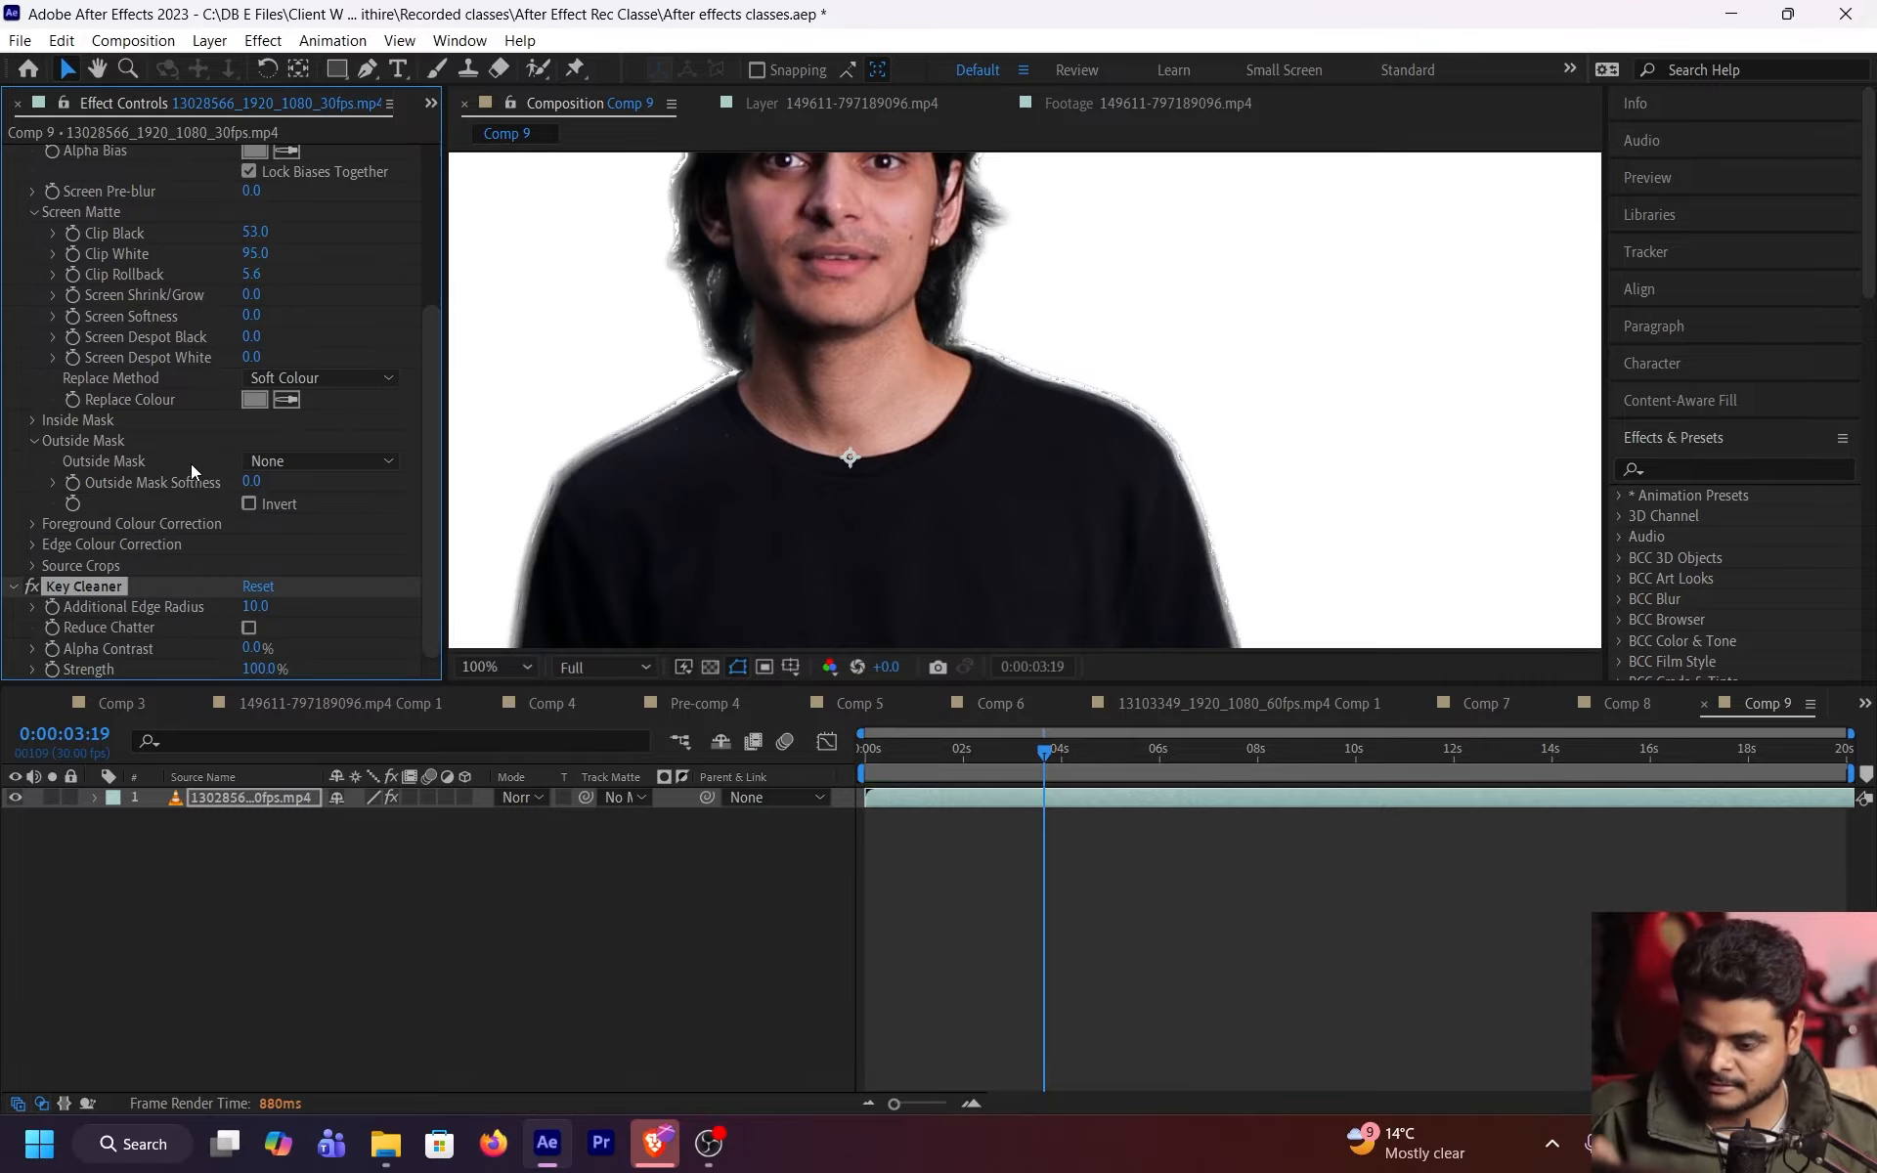
{"action": "scroll", "coordinate": [1014, 518], "scroll_direction": "up", "scroll_amount": 2}
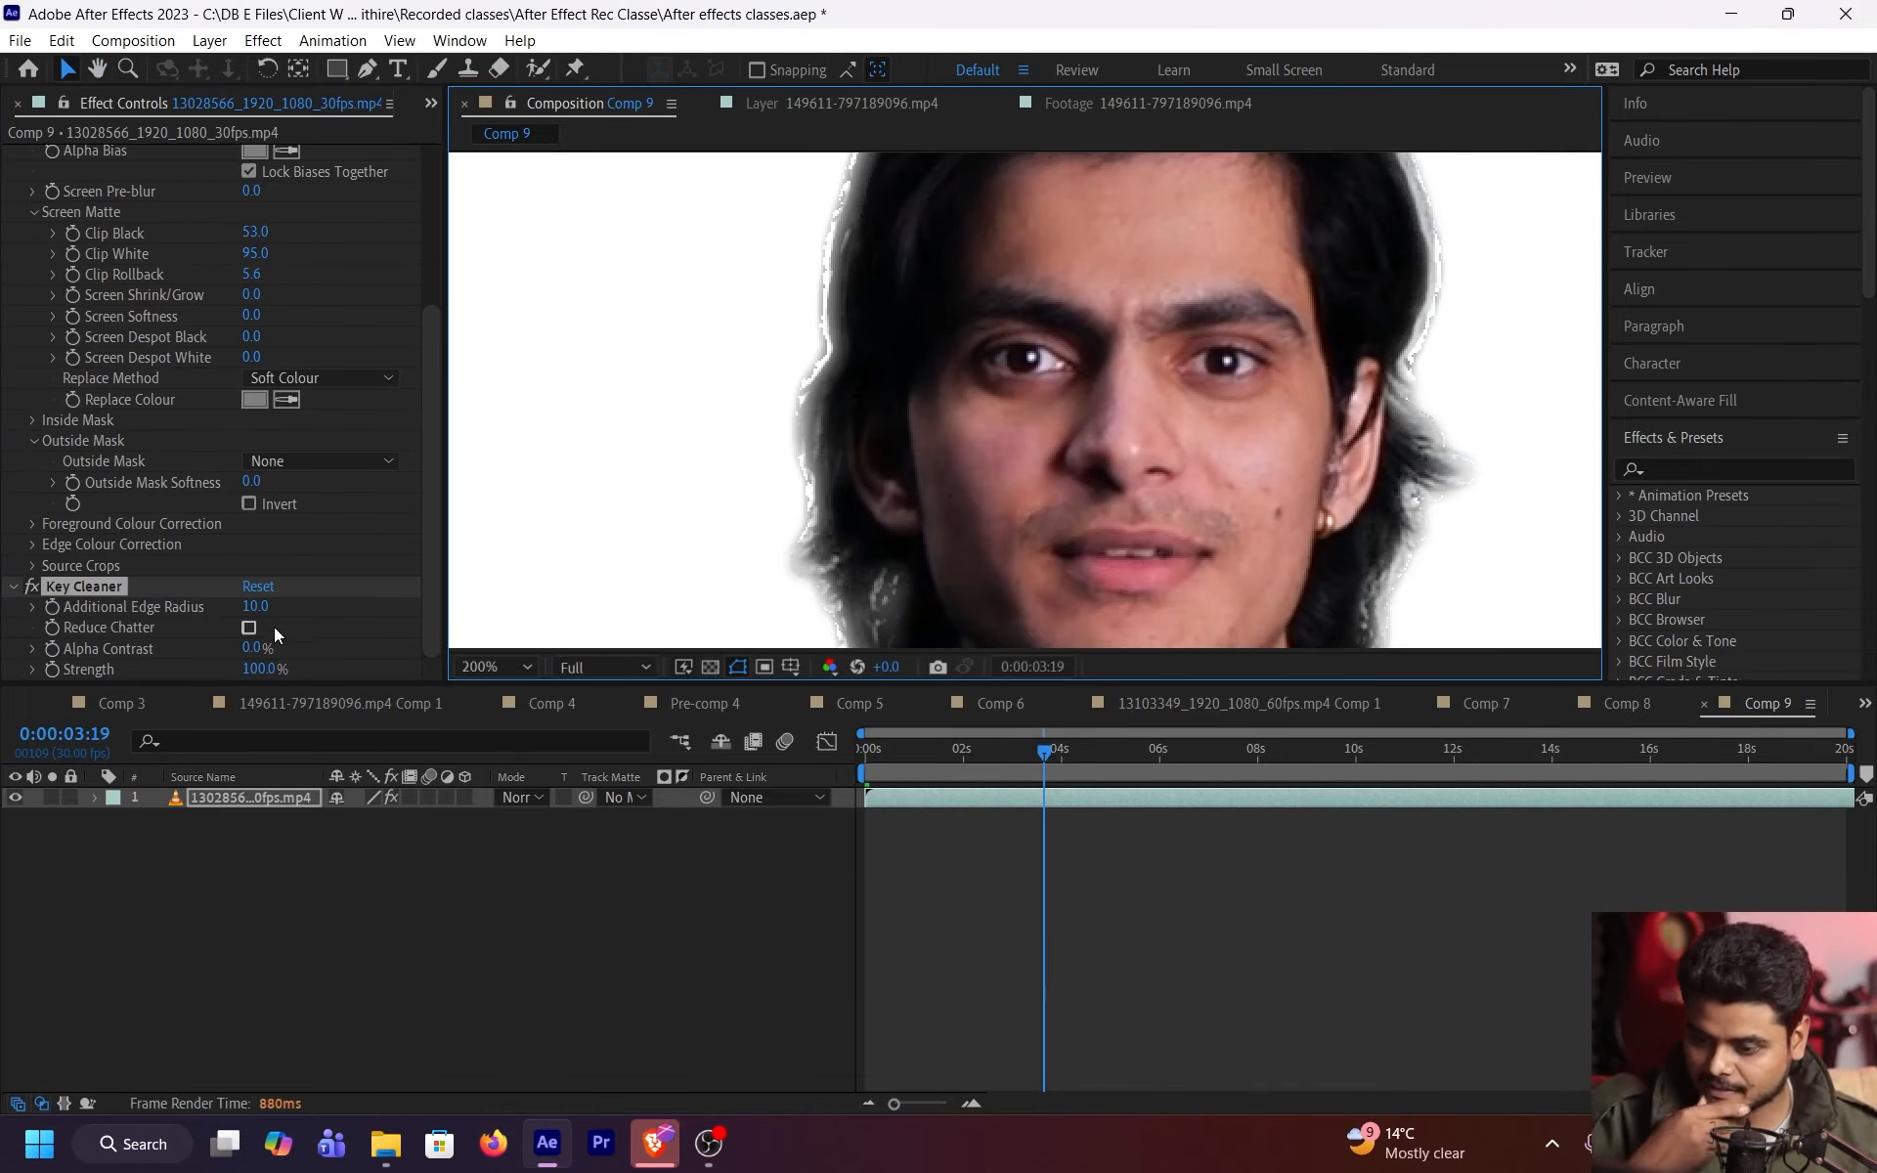
{"action": "left_click_drag", "start_coordinate": [253, 608], "coordinate": [162, 618]}
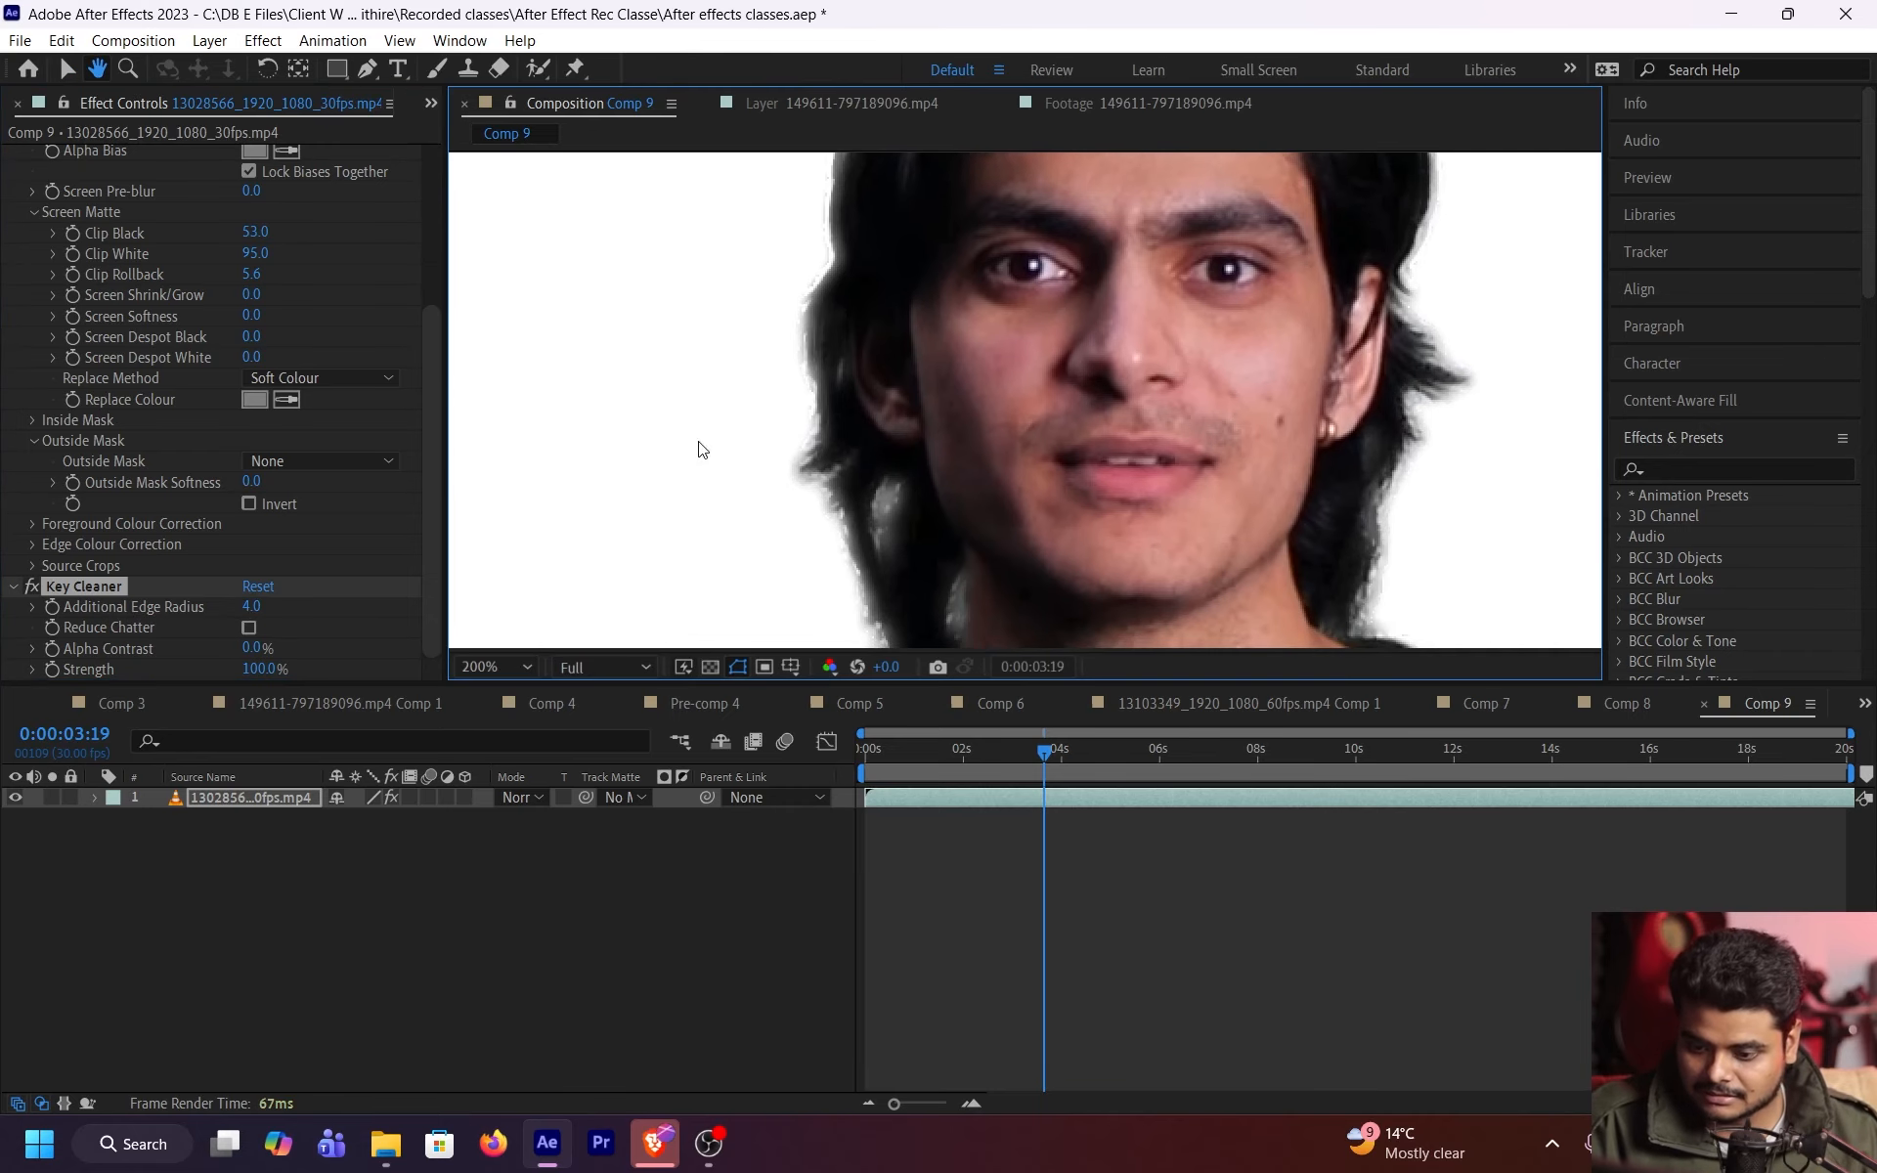
- Enable Reduce Chatter in Key Cleaner and set Alpha Contrast to 37% and Strength to 91%
{"action": "mouse_move", "coordinate": [252, 650]}
{"action": "left_mouse_down"}
{"action": "mouse_move", "coordinate": [309, 650]}
{"action": "mouse_move", "coordinate": [271, 647]}
{"action": "left_mouse_up"}
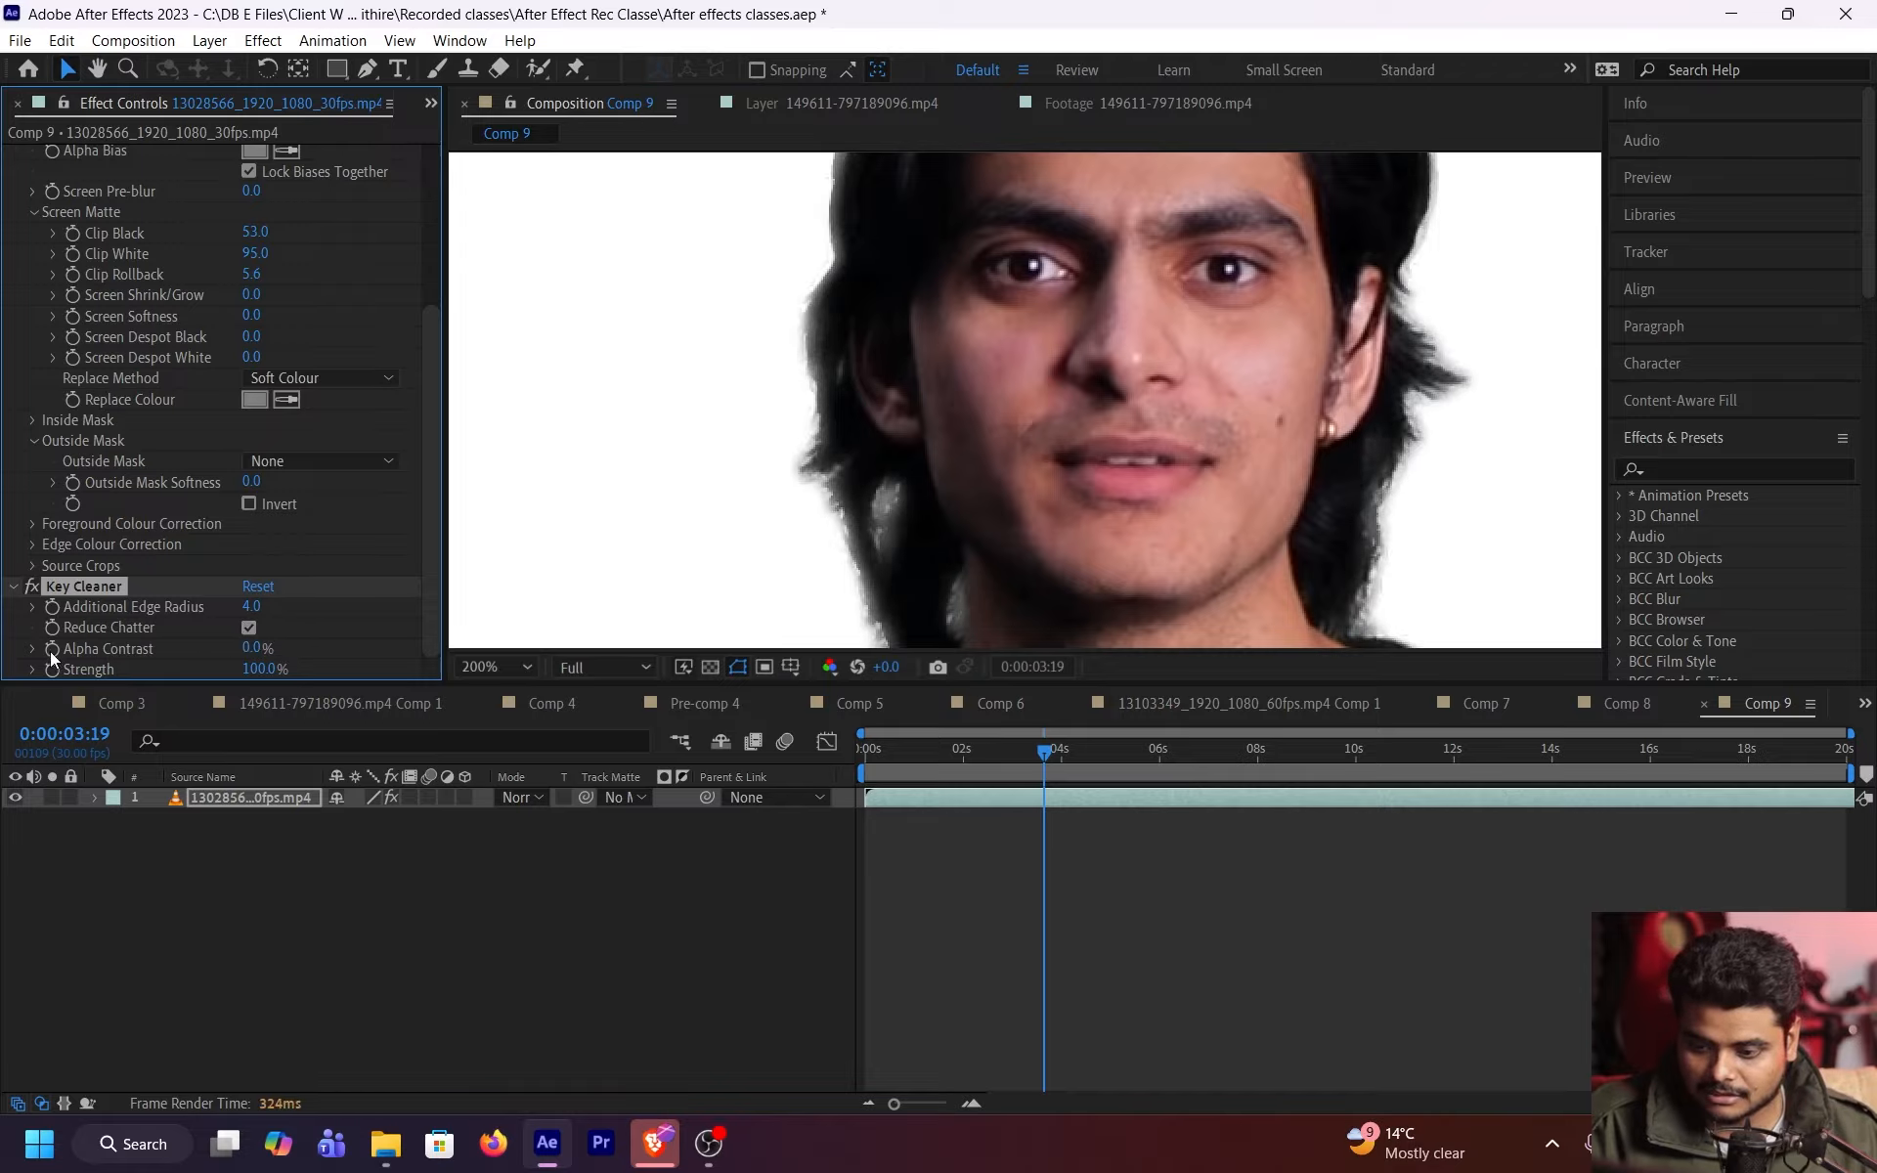
{"action": "left_click", "coordinate": [249, 629]}
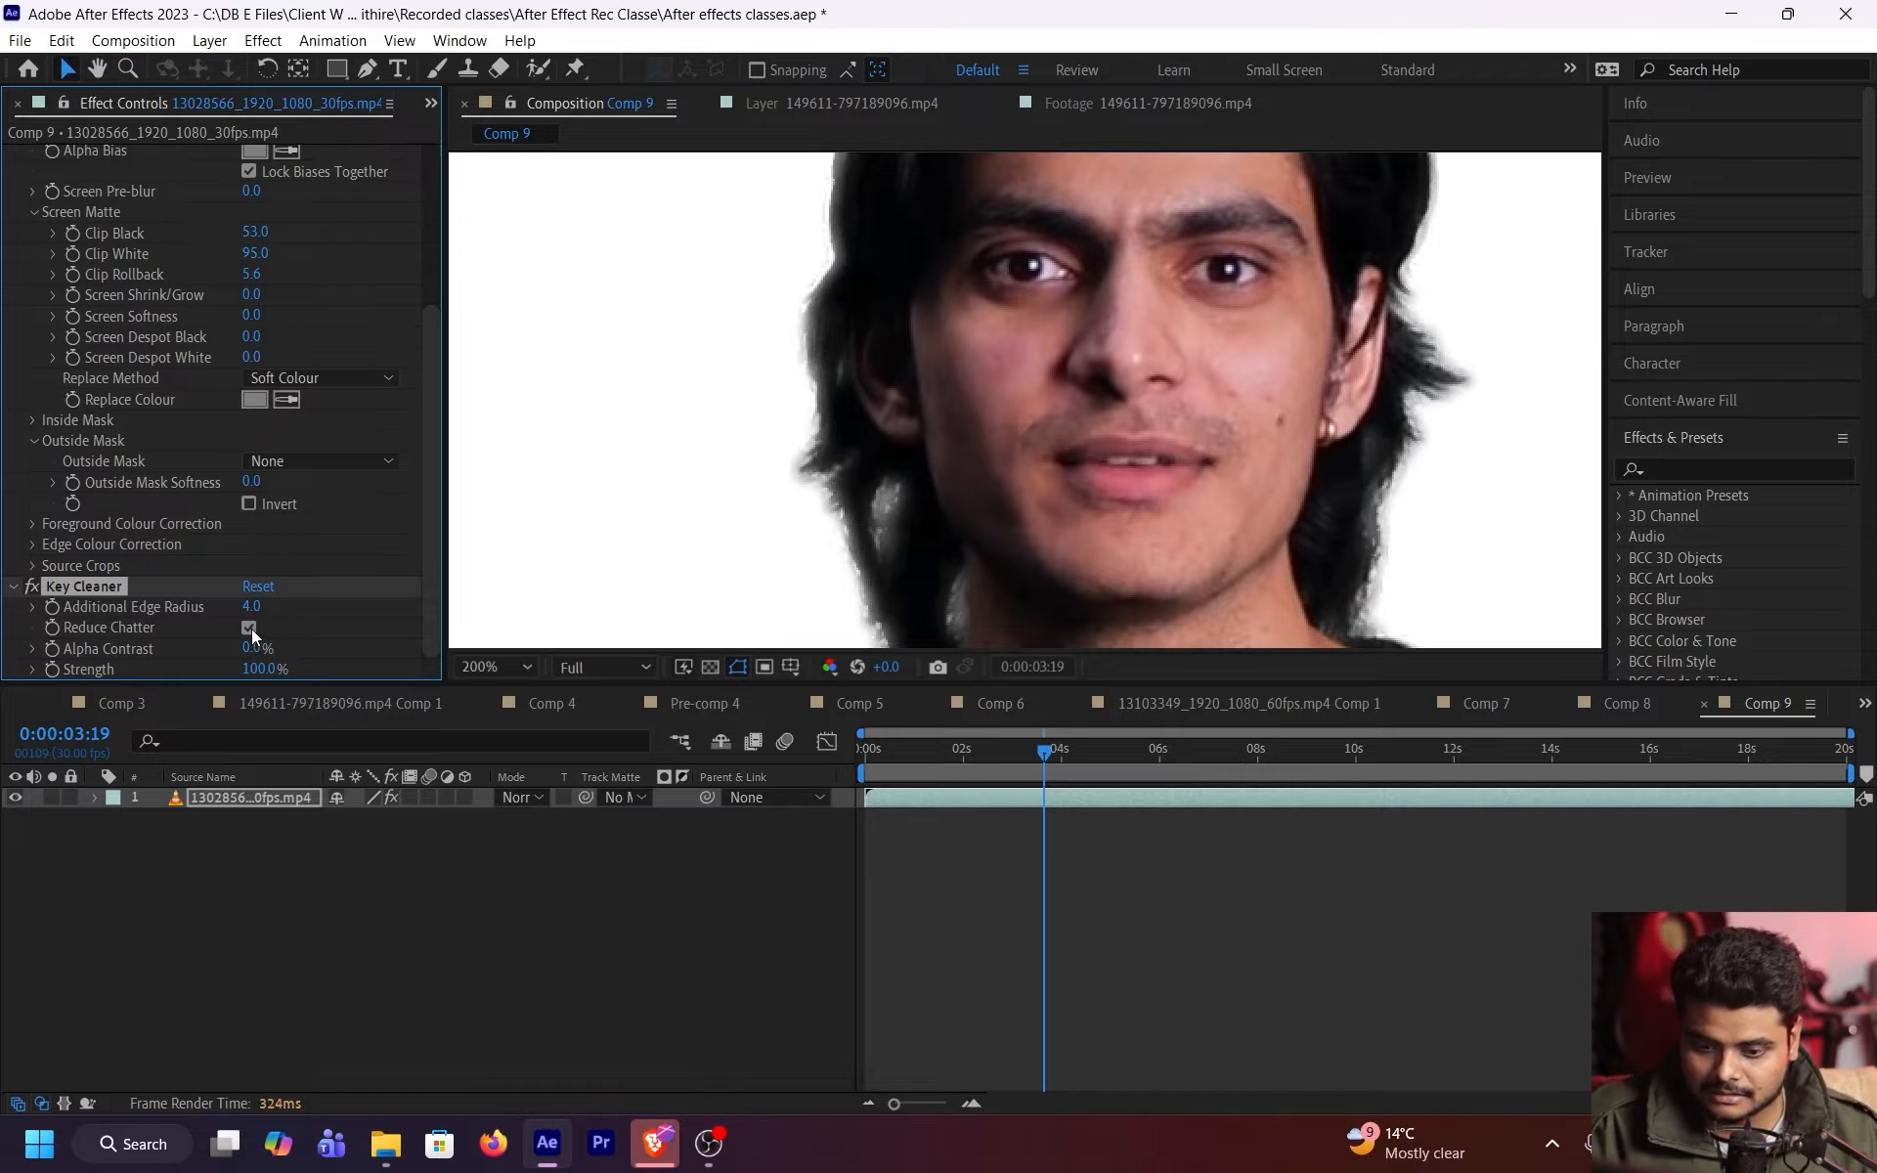
{"action": "left_click_drag", "start_coordinate": [256, 647], "coordinate": [334, 638]}
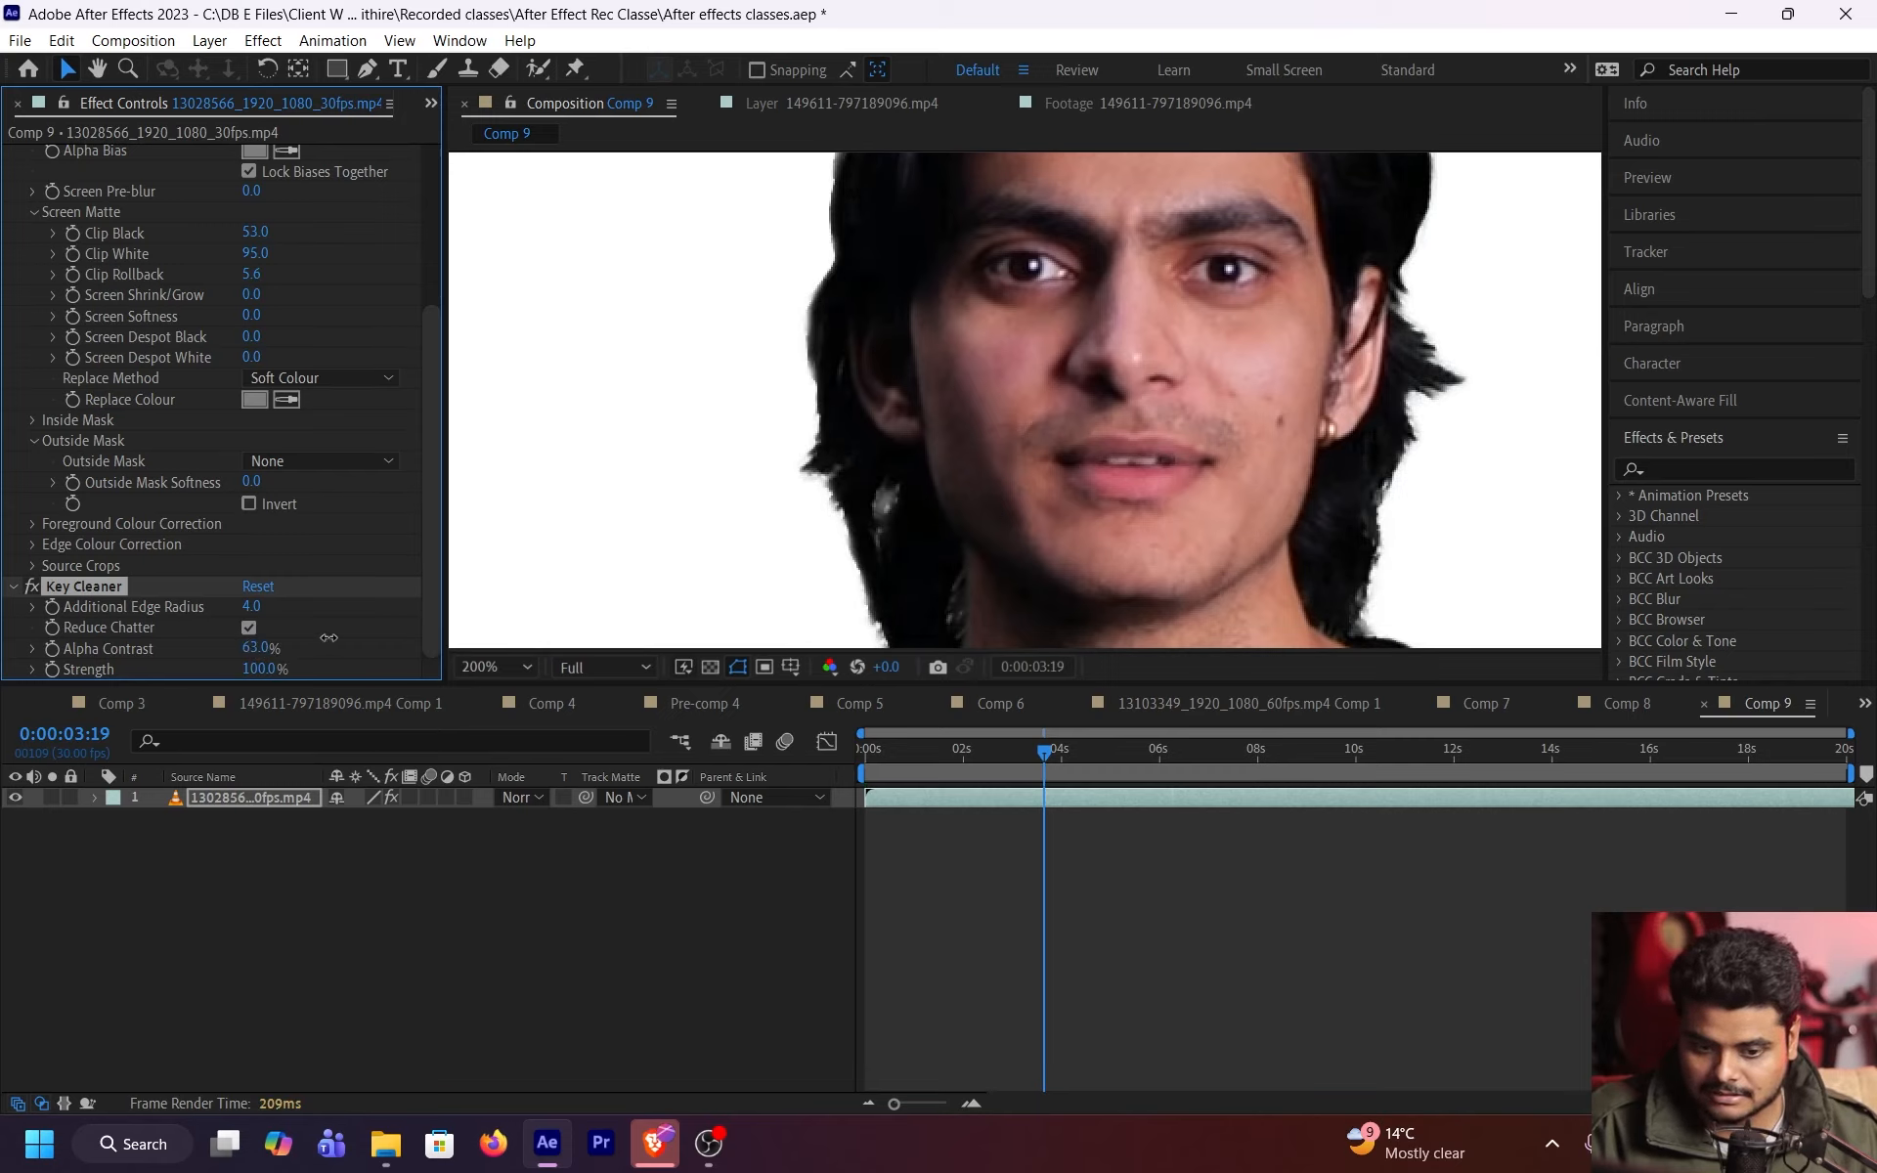
{"action": "left_click_drag", "start_coordinate": [281, 649], "coordinate": [193, 665]}
{"action": "scroll", "coordinate": [838, 529], "scroll_direction": "down", "scroll_amount": 2}
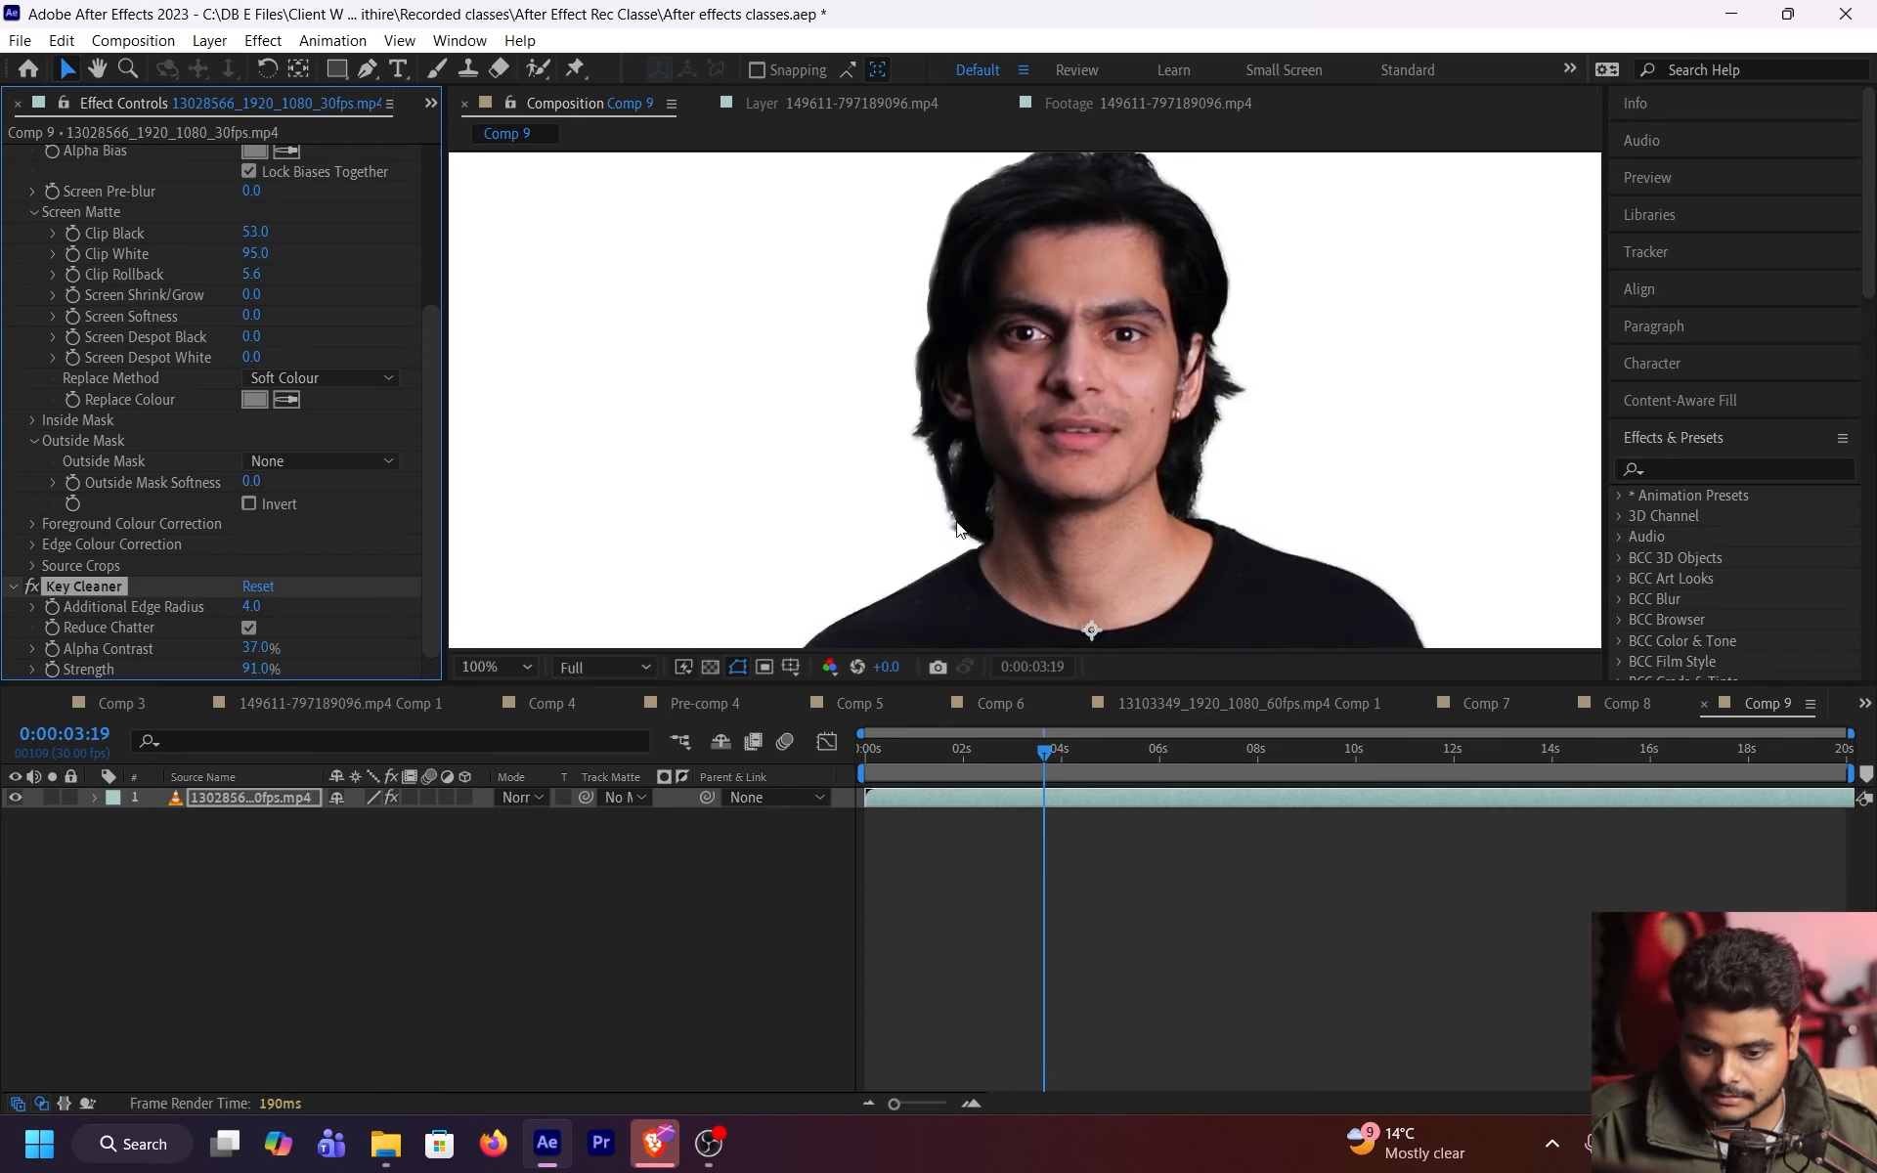
- Check the man's keyed hair and hand edges at several times along the Comp 9 timeline, up close and fitted to the view
{"action": "left_click", "coordinate": [958, 772]}
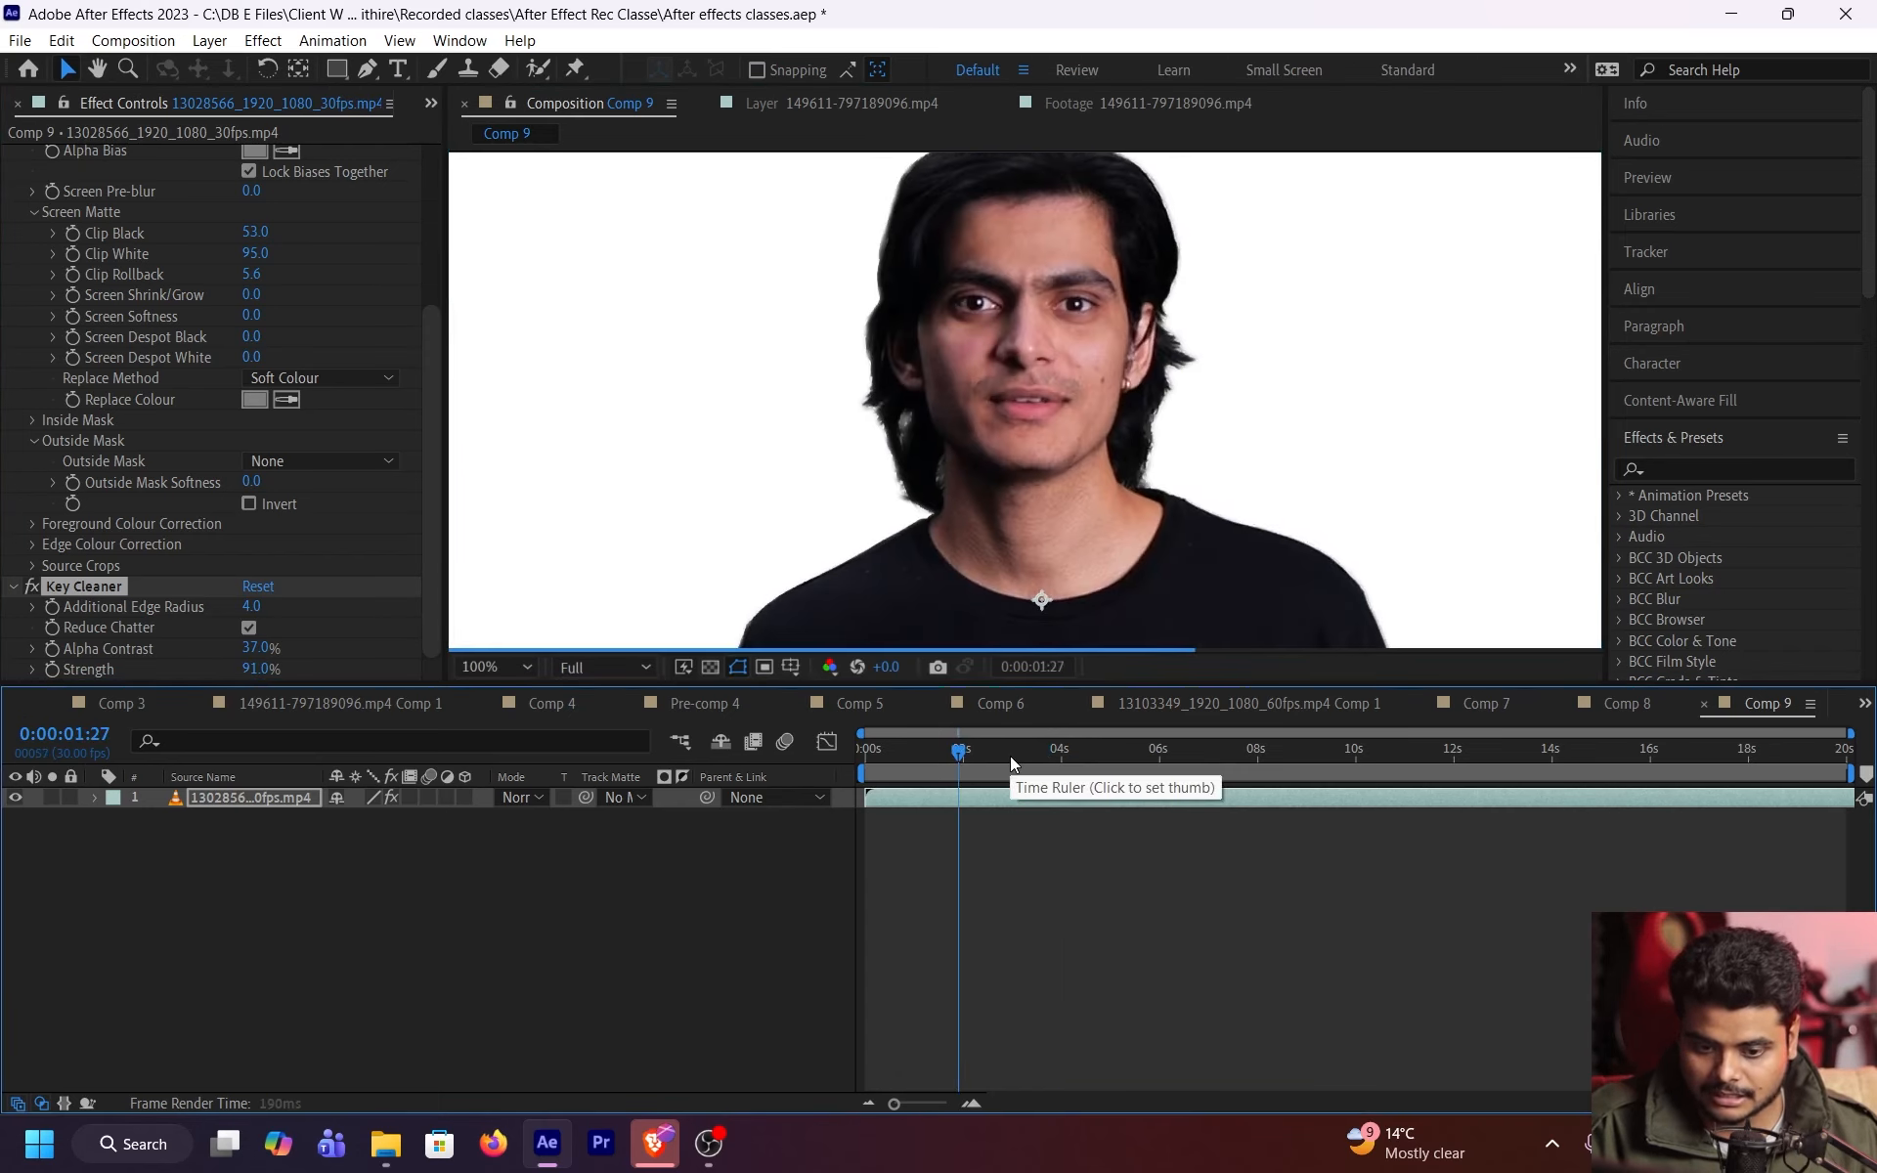
{"action": "left_click", "coordinate": [905, 758]}
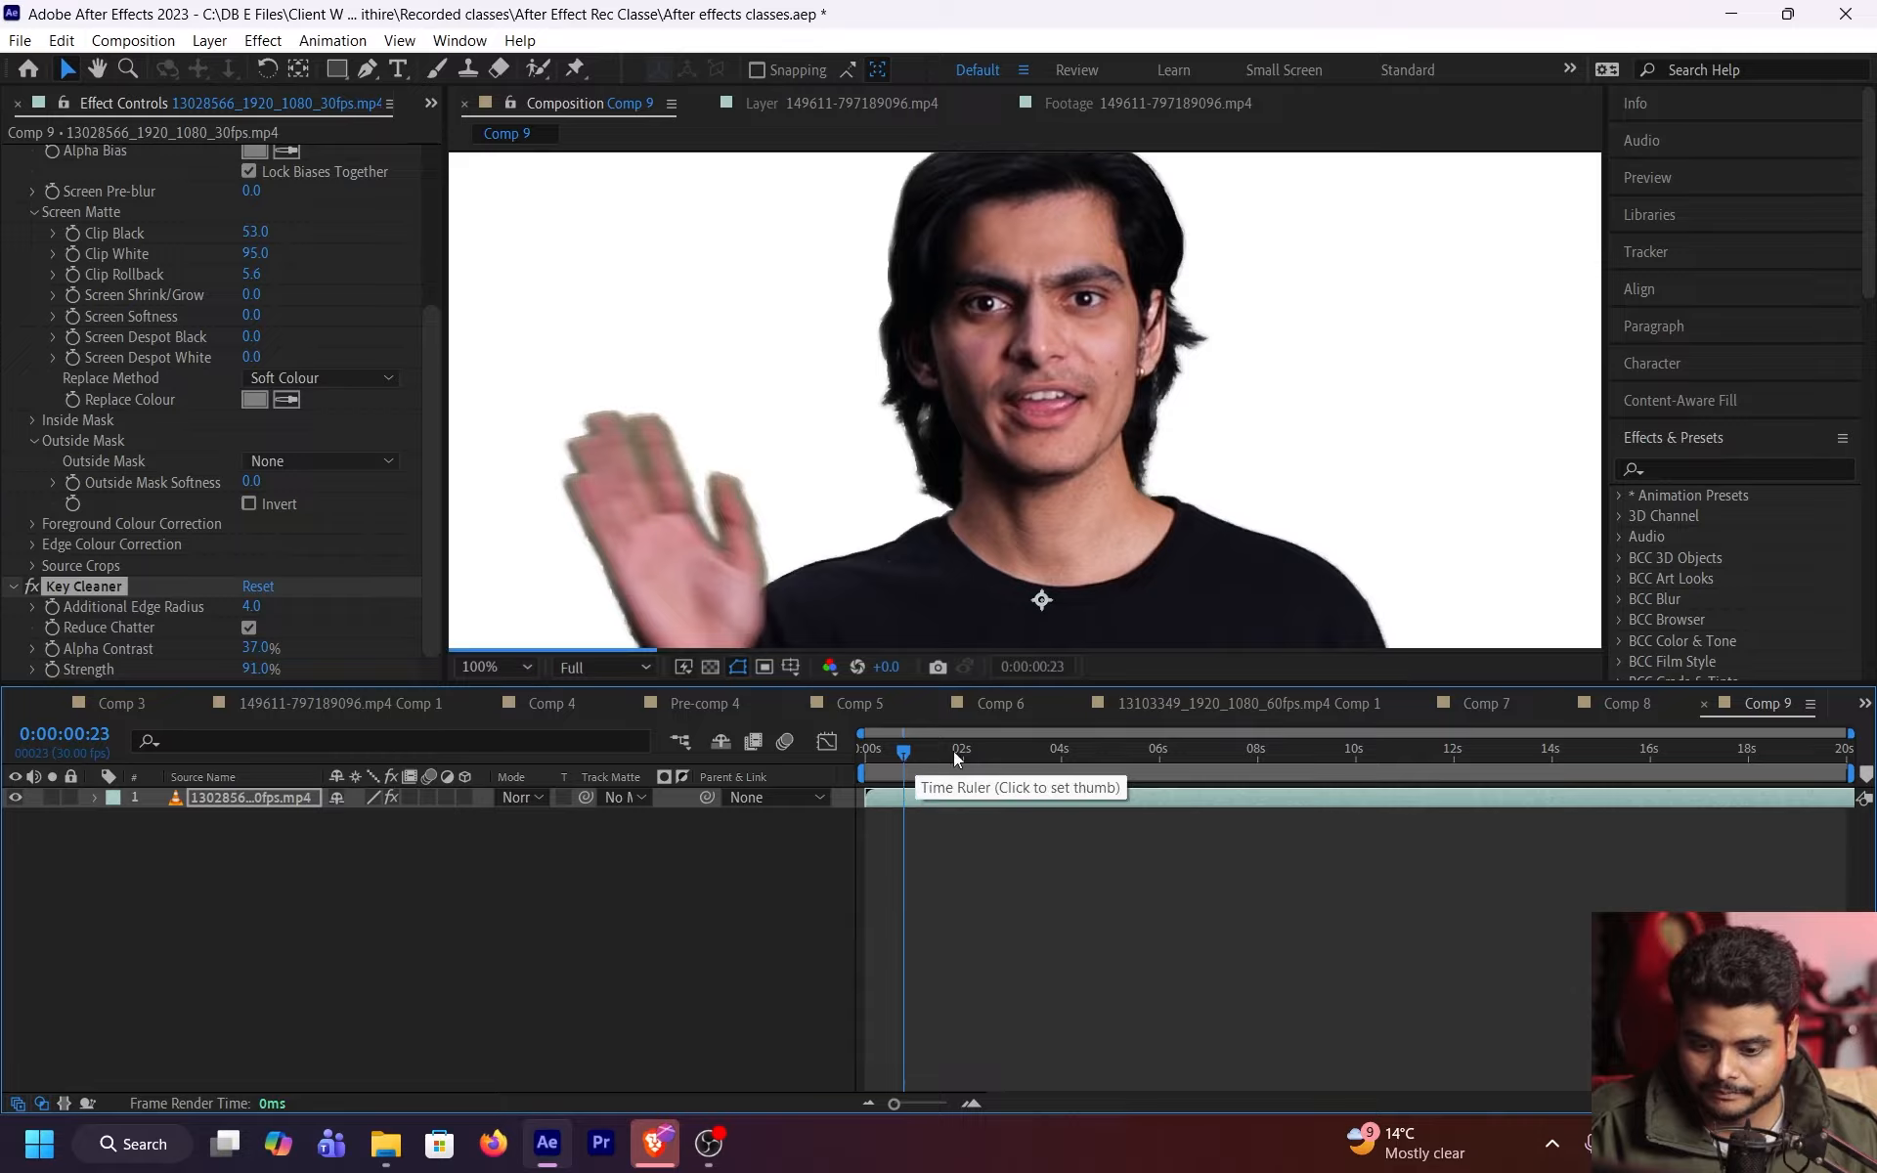
{"action": "left_click", "coordinate": [1183, 754]}
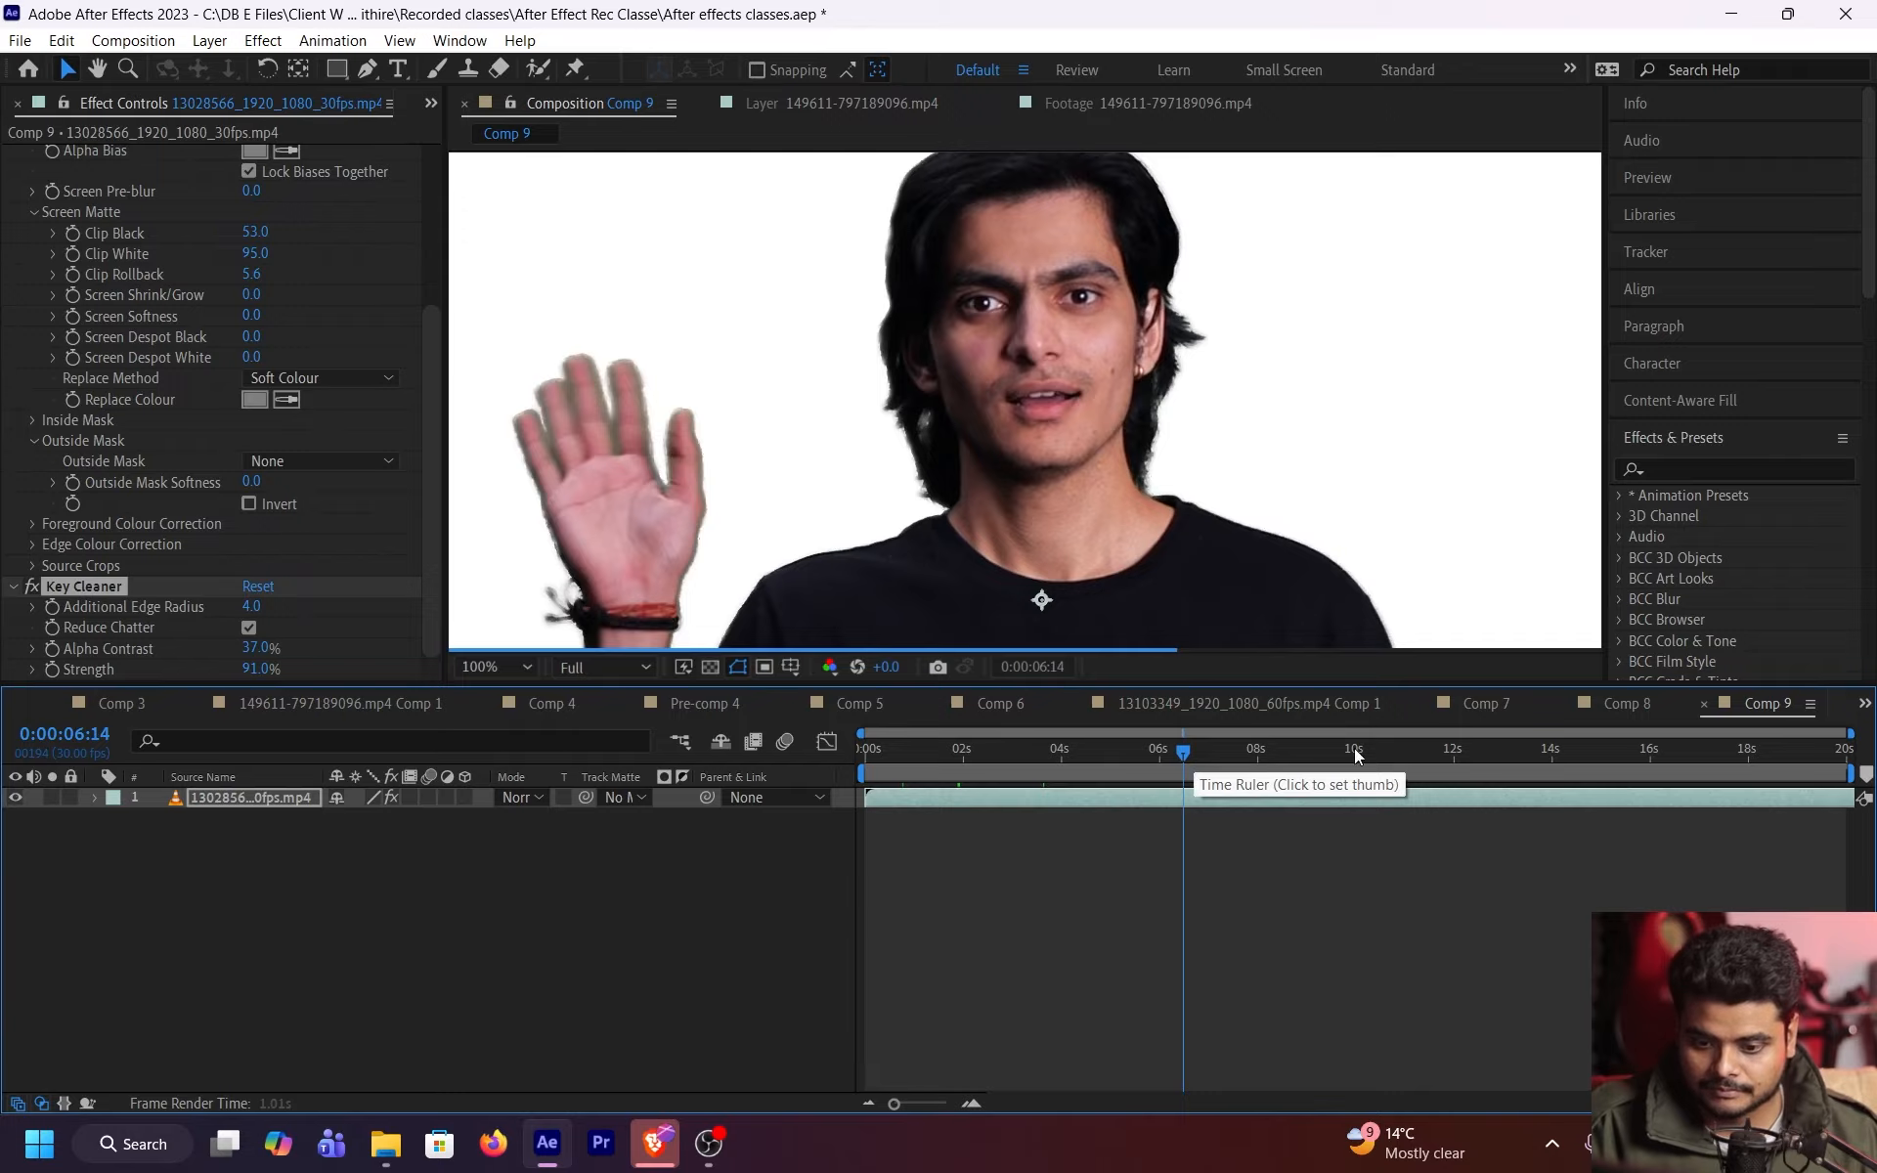
{"action": "left_click", "coordinate": [1437, 758]}
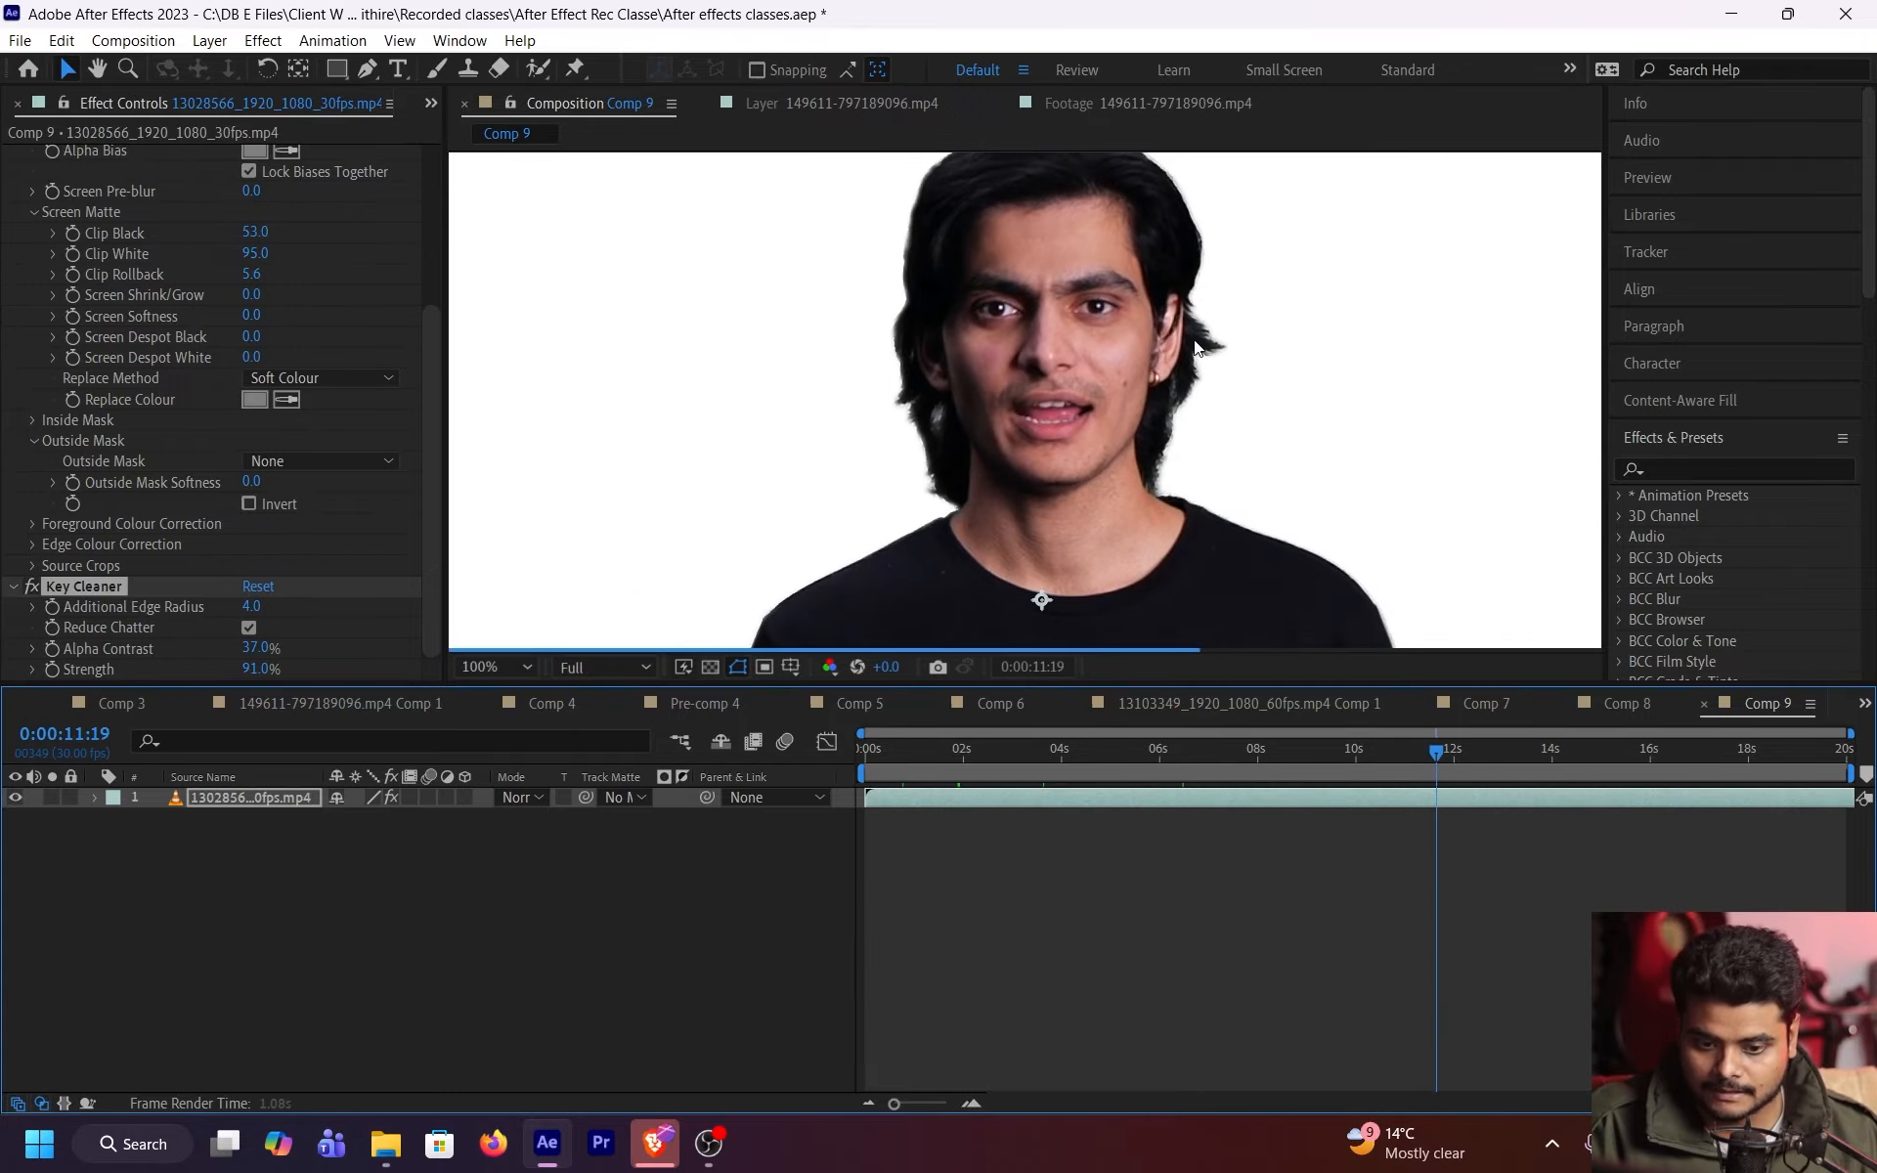
{"action": "scroll", "coordinate": [1193, 339], "scroll_direction": "up", "scroll_amount": 3}
{"action": "scroll", "coordinate": [1173, 354], "scroll_direction": "down", "scroll_amount": 1}
{"action": "left_click_drag", "start_coordinate": [1191, 343], "coordinate": [1255, 732]}
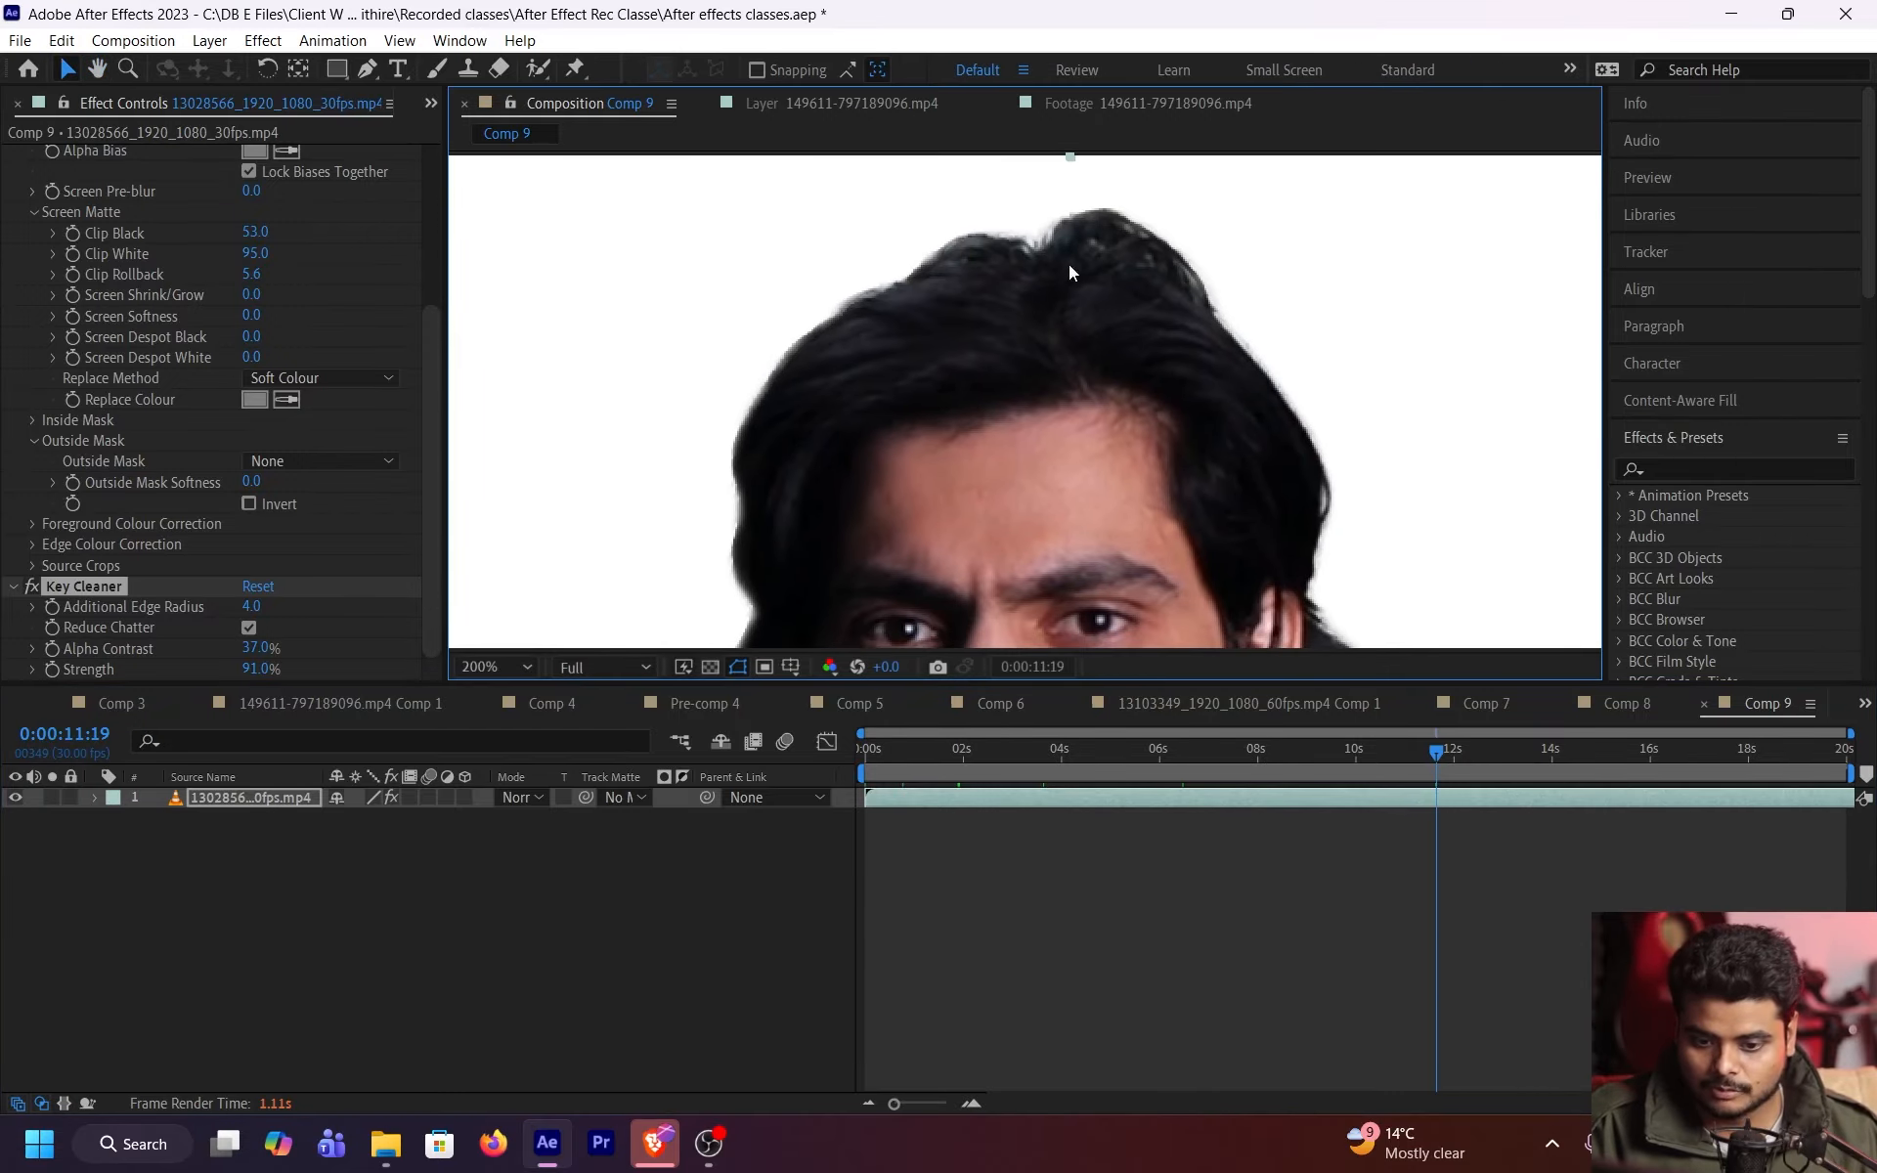
{"action": "left_click", "coordinate": [500, 668]}
{"action": "left_click", "coordinate": [531, 274]}
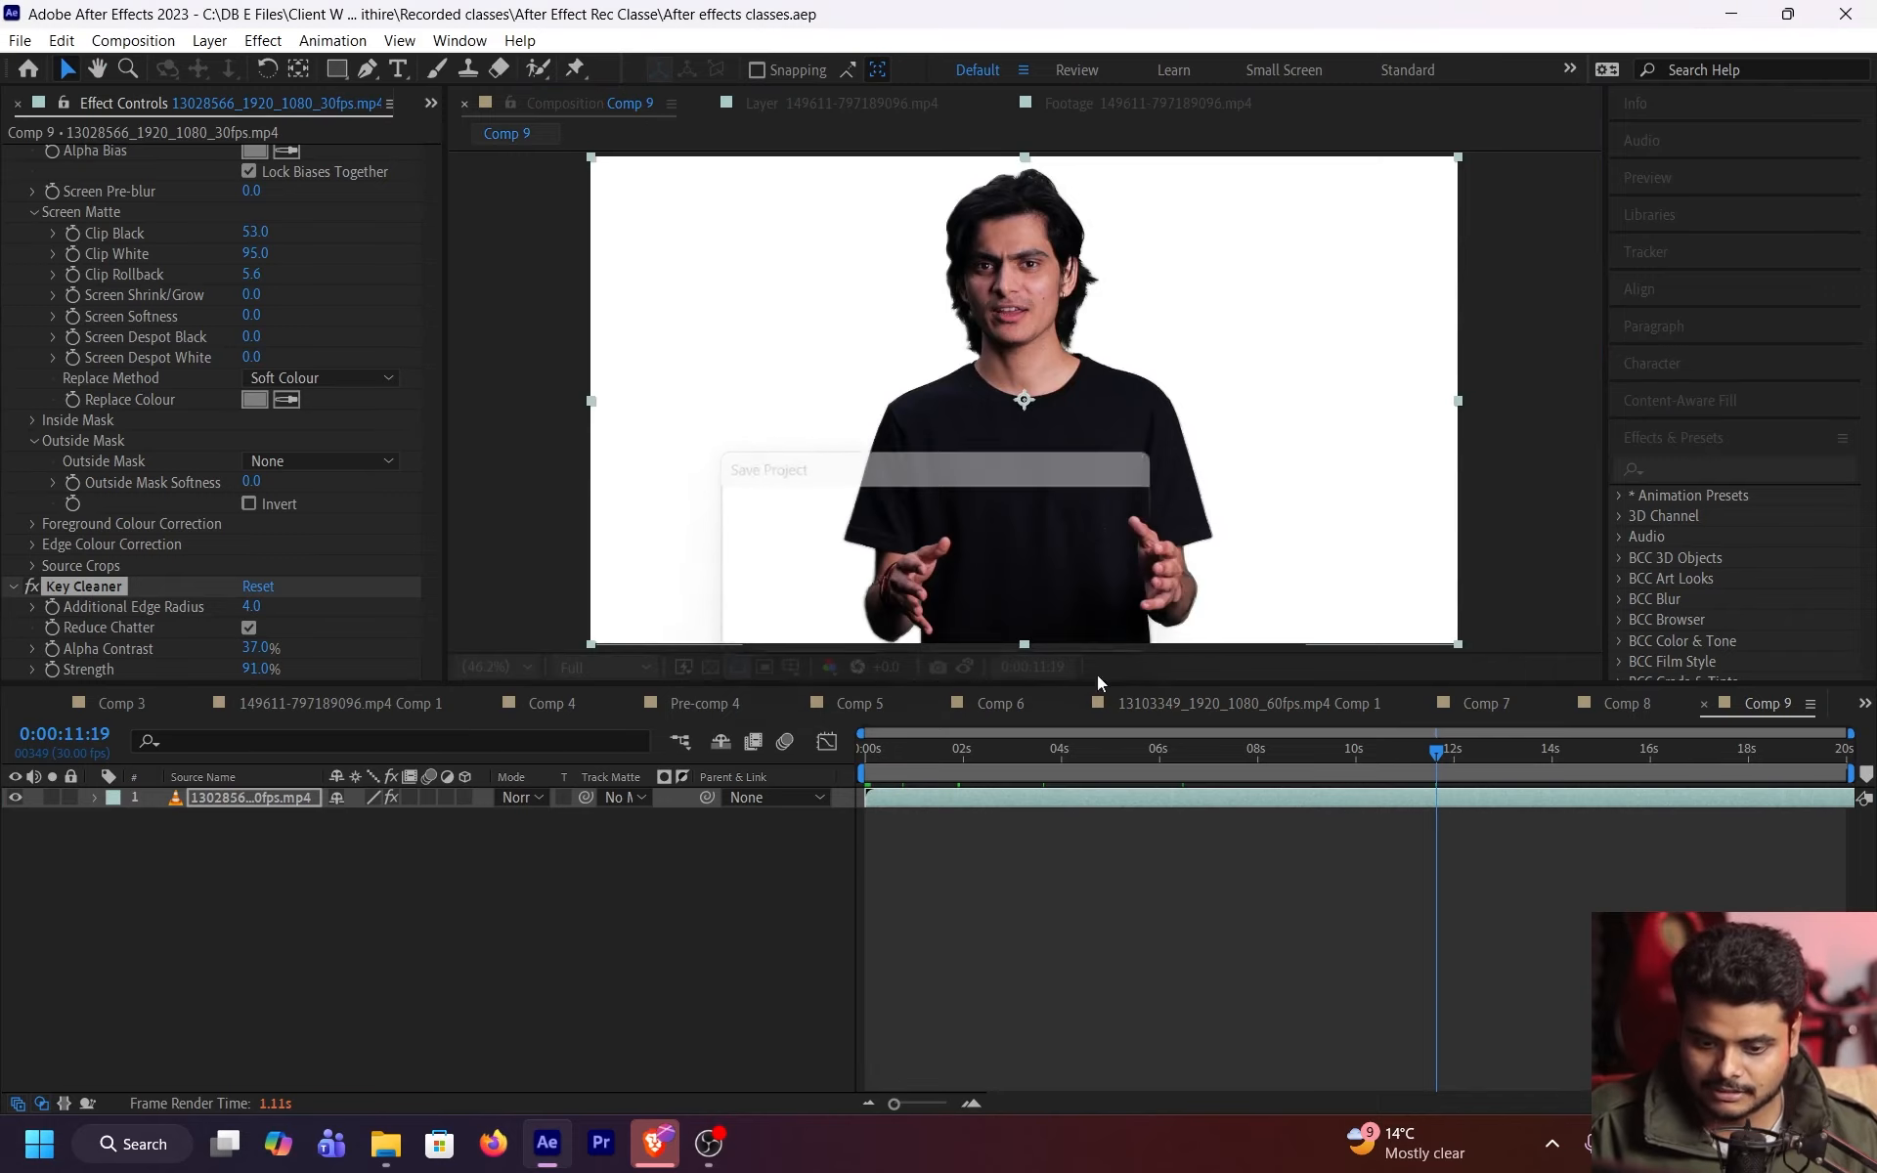
{"action": "left_click", "coordinate": [1761, 753]}
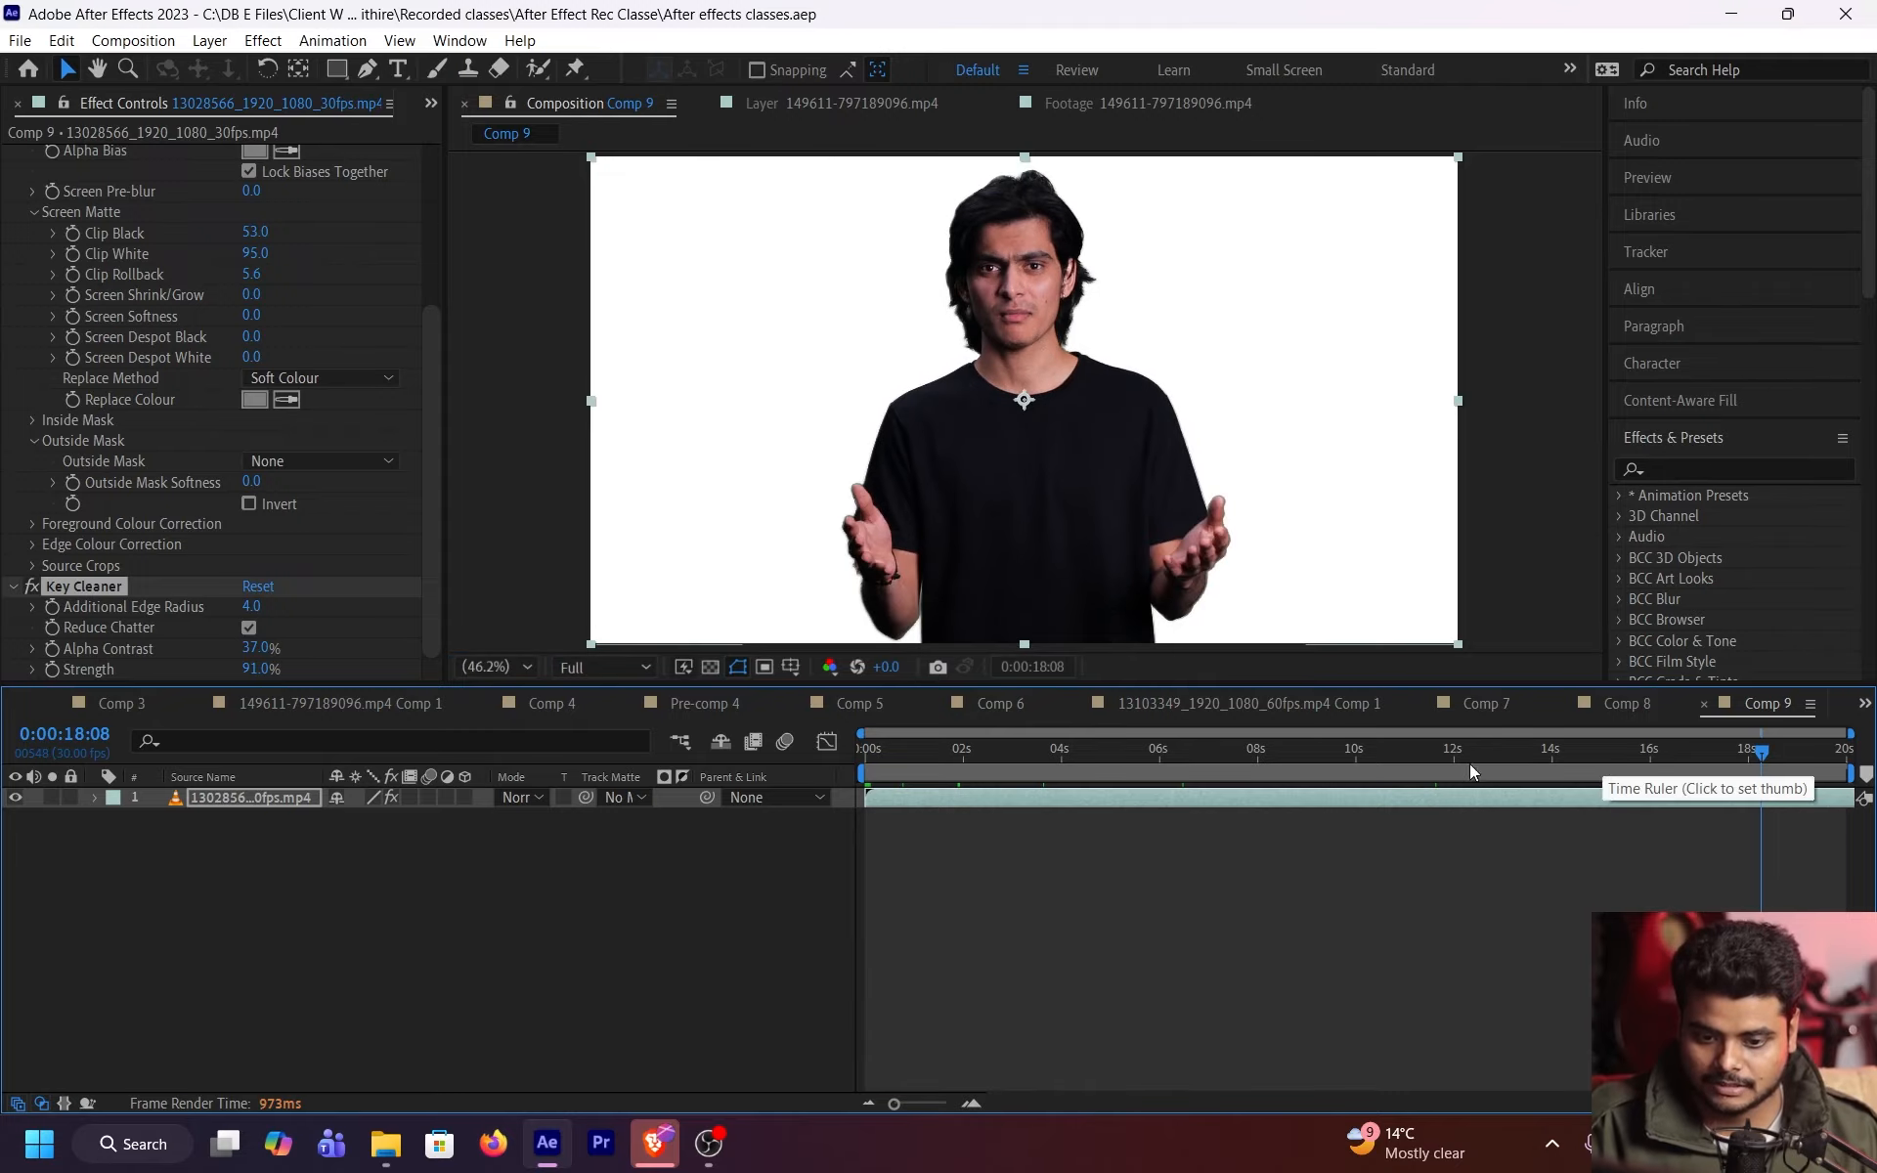
- Reduce the preview resolution to Quarter and play Comp 9 from the start
{"action": "left_click", "coordinate": [606, 667]}
{"action": "left_click", "coordinate": [578, 794]}
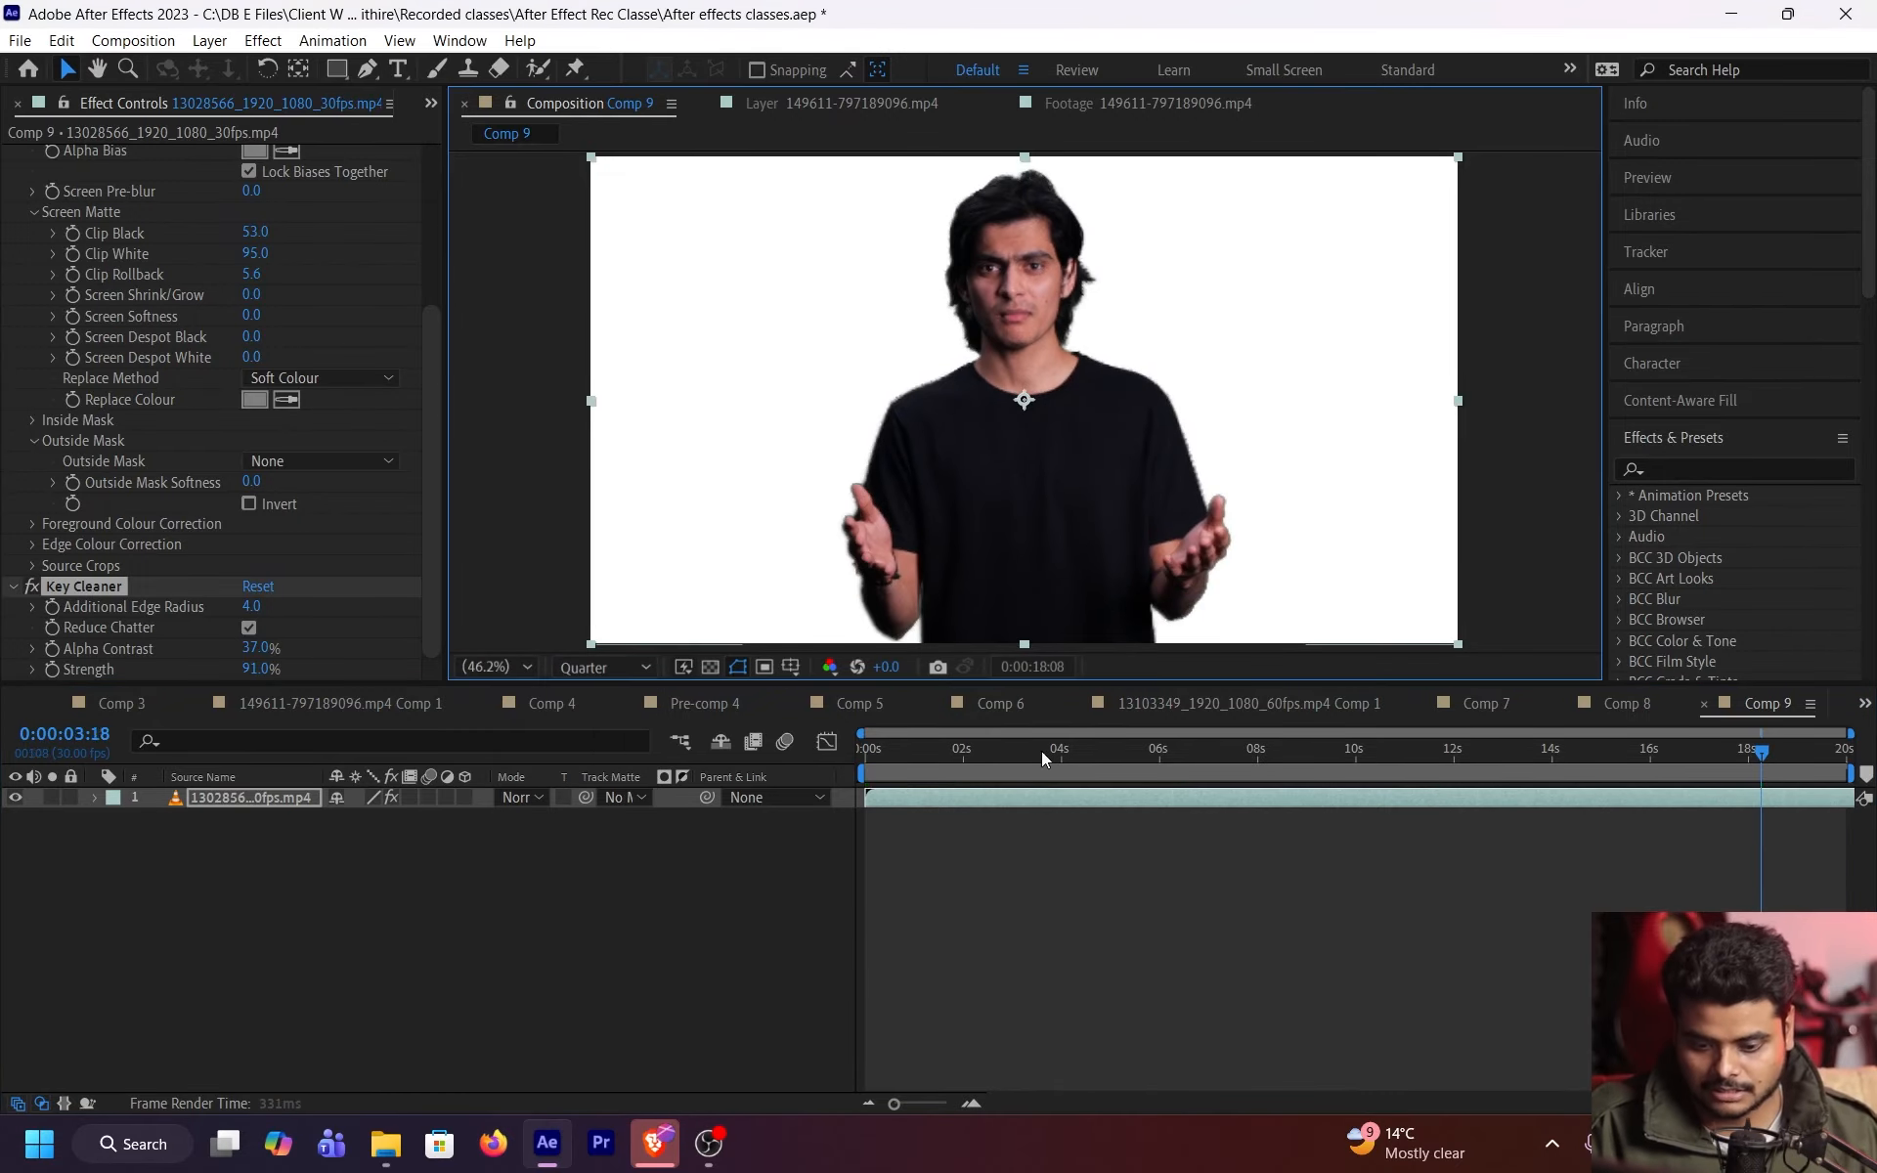
{"action": "key", "text": "Home"}
{"action": "scroll", "coordinate": [103, 333], "scroll_direction": "up", "scroll_amount": 1}
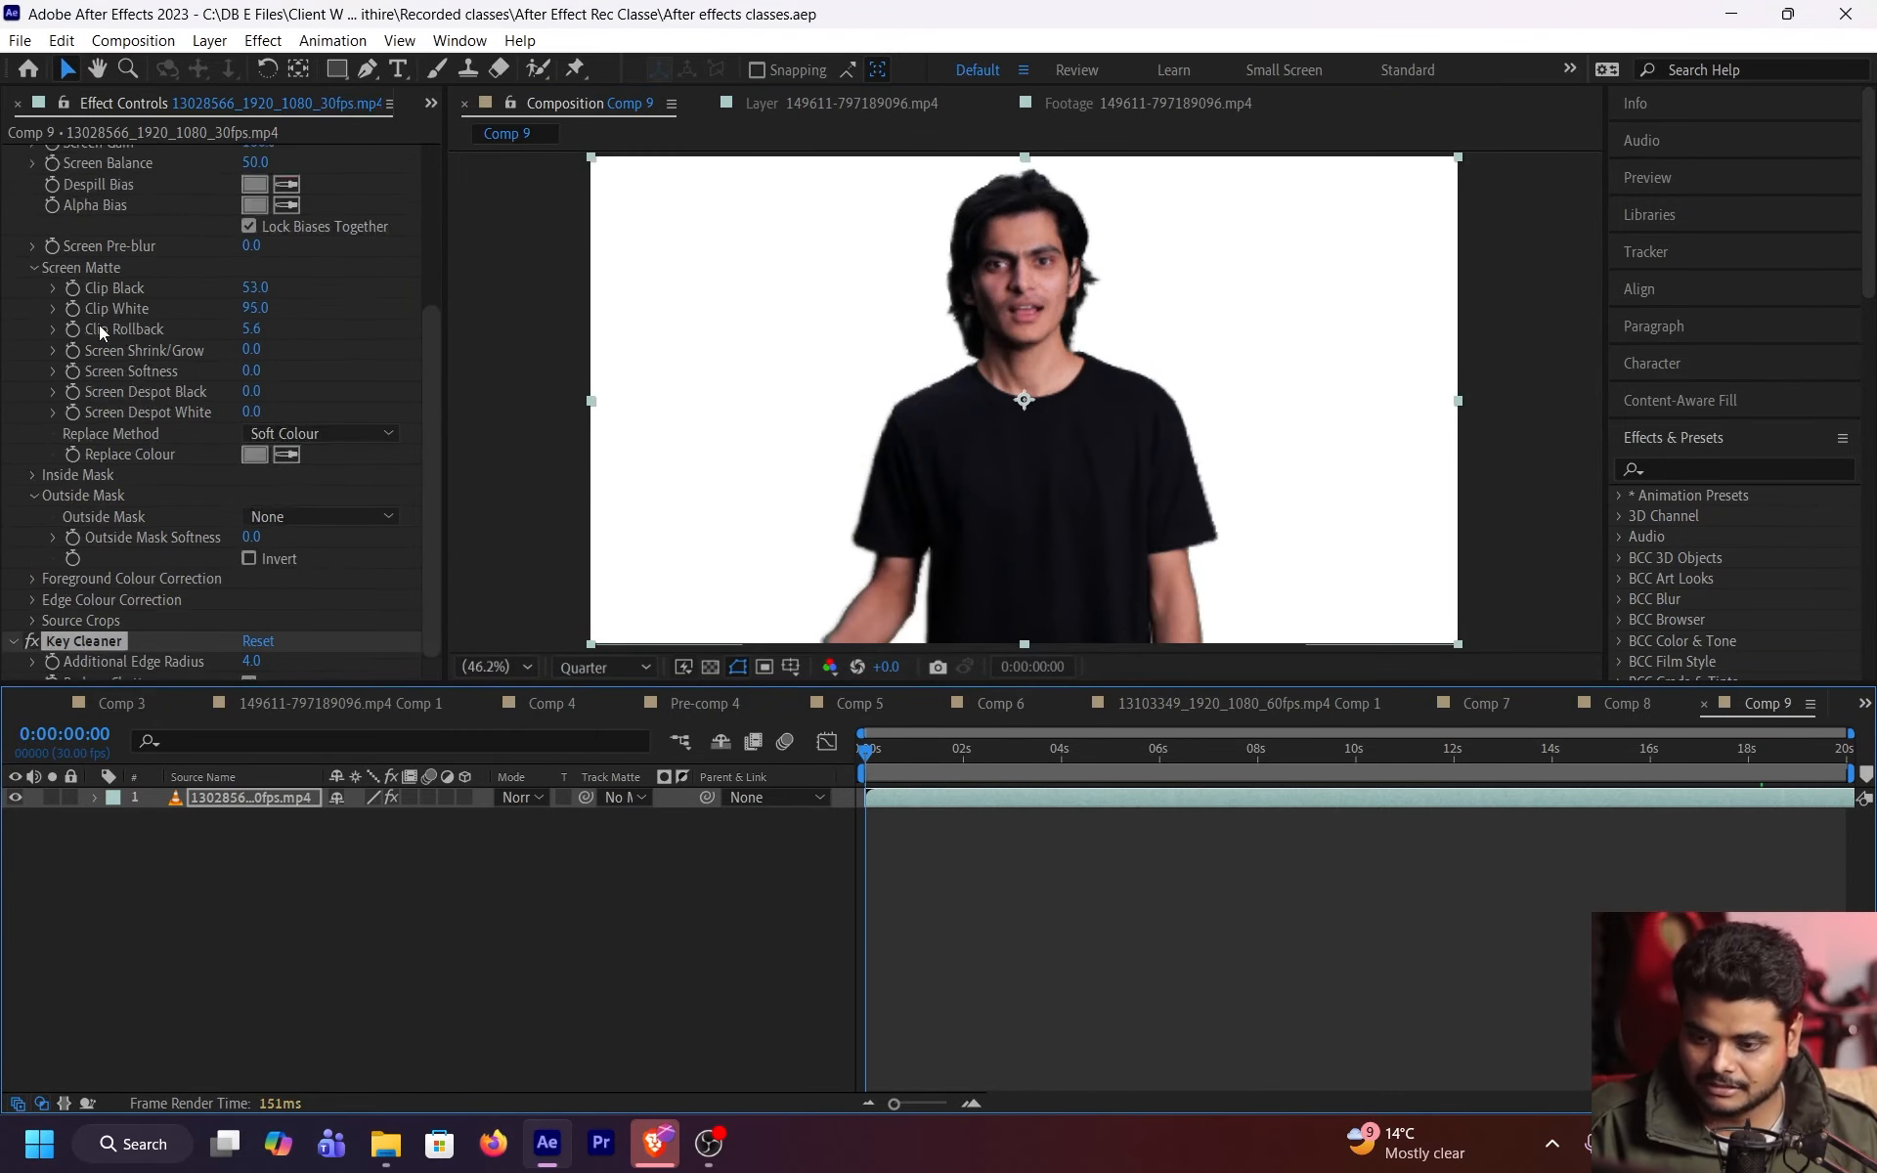
{"action": "scroll", "coordinate": [102, 332], "scroll_direction": "up", "scroll_amount": 5}
{"action": "left_click", "coordinate": [1024, 864]}
{"action": "key", "text": "space"}
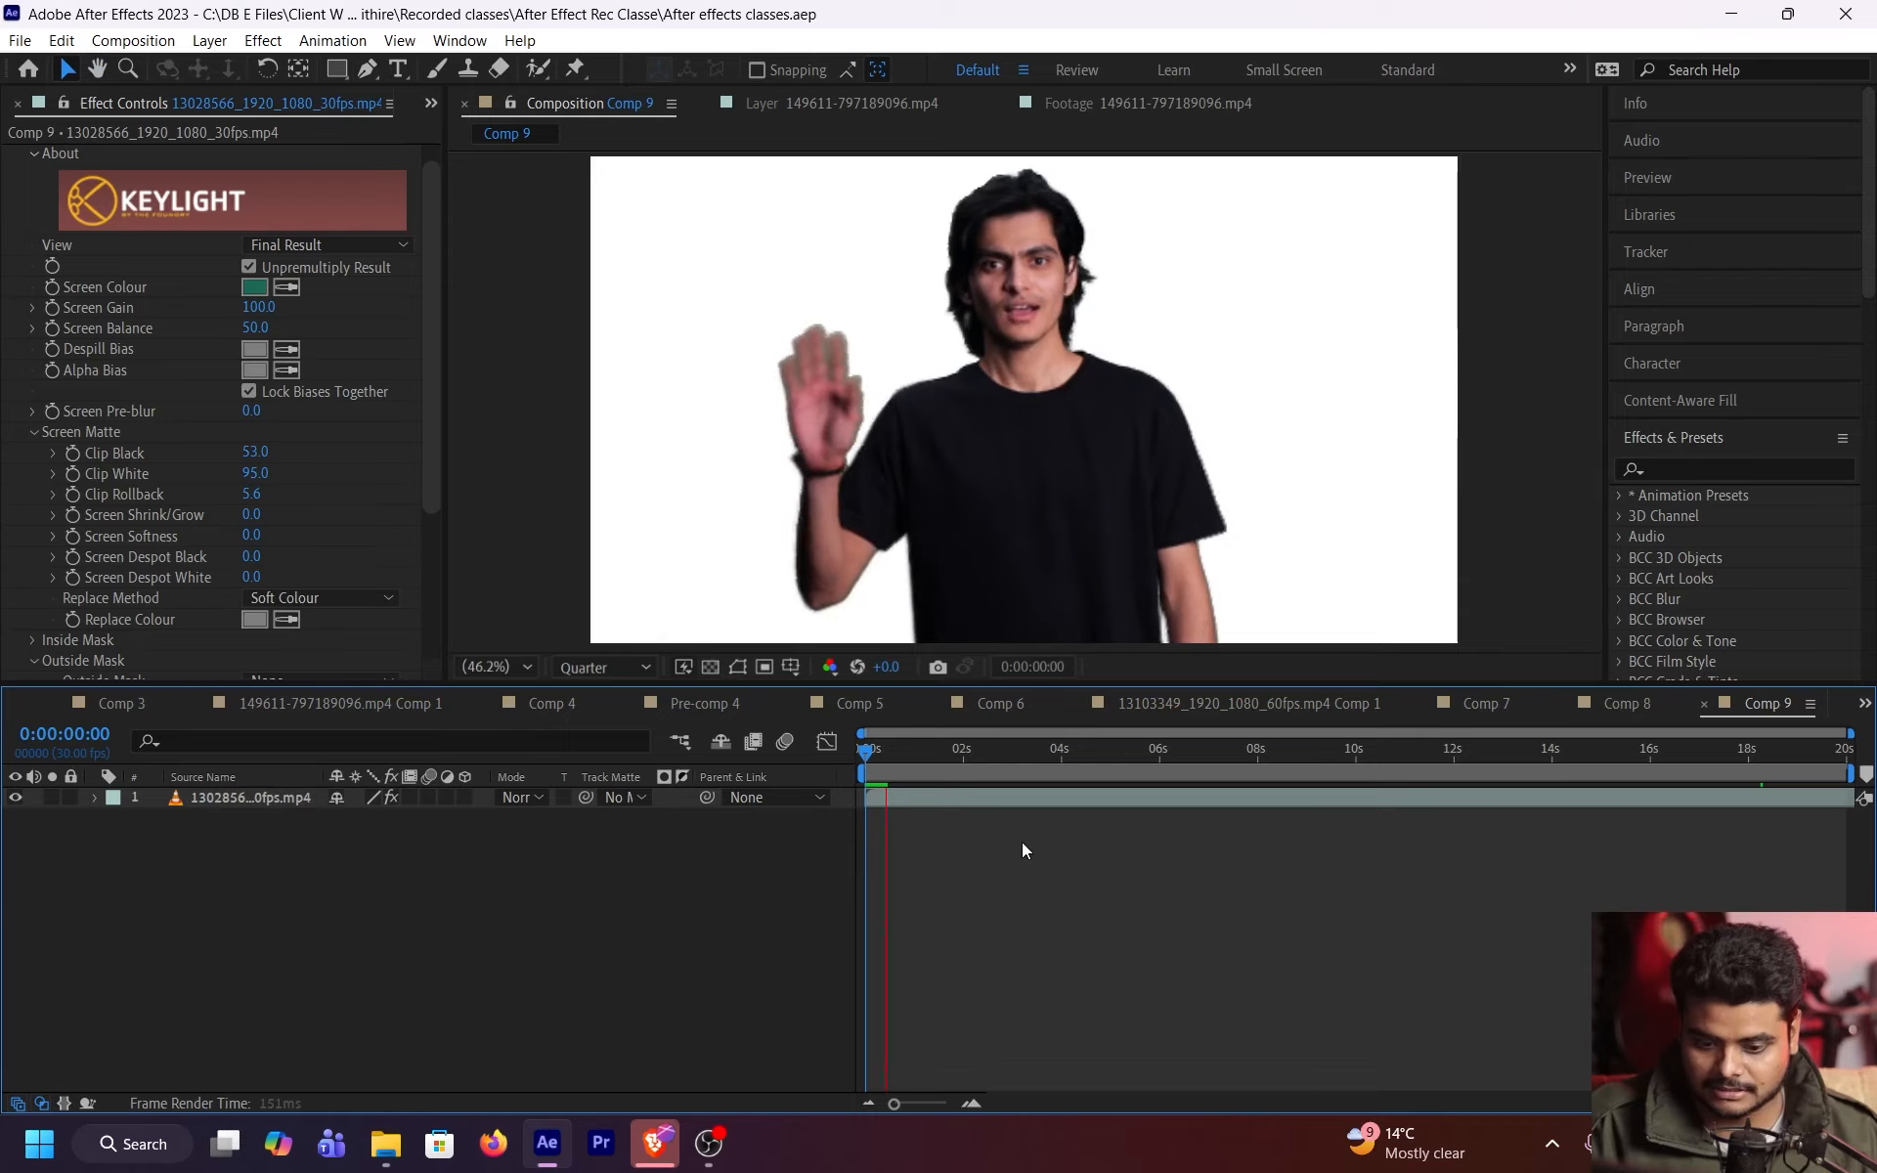
- Examine the raised hand's edges at 0:00:00:21 in an enlarged full-resolution view, and return the preview resolution to Quarter
{"action": "left_click", "coordinate": [873, 759]}
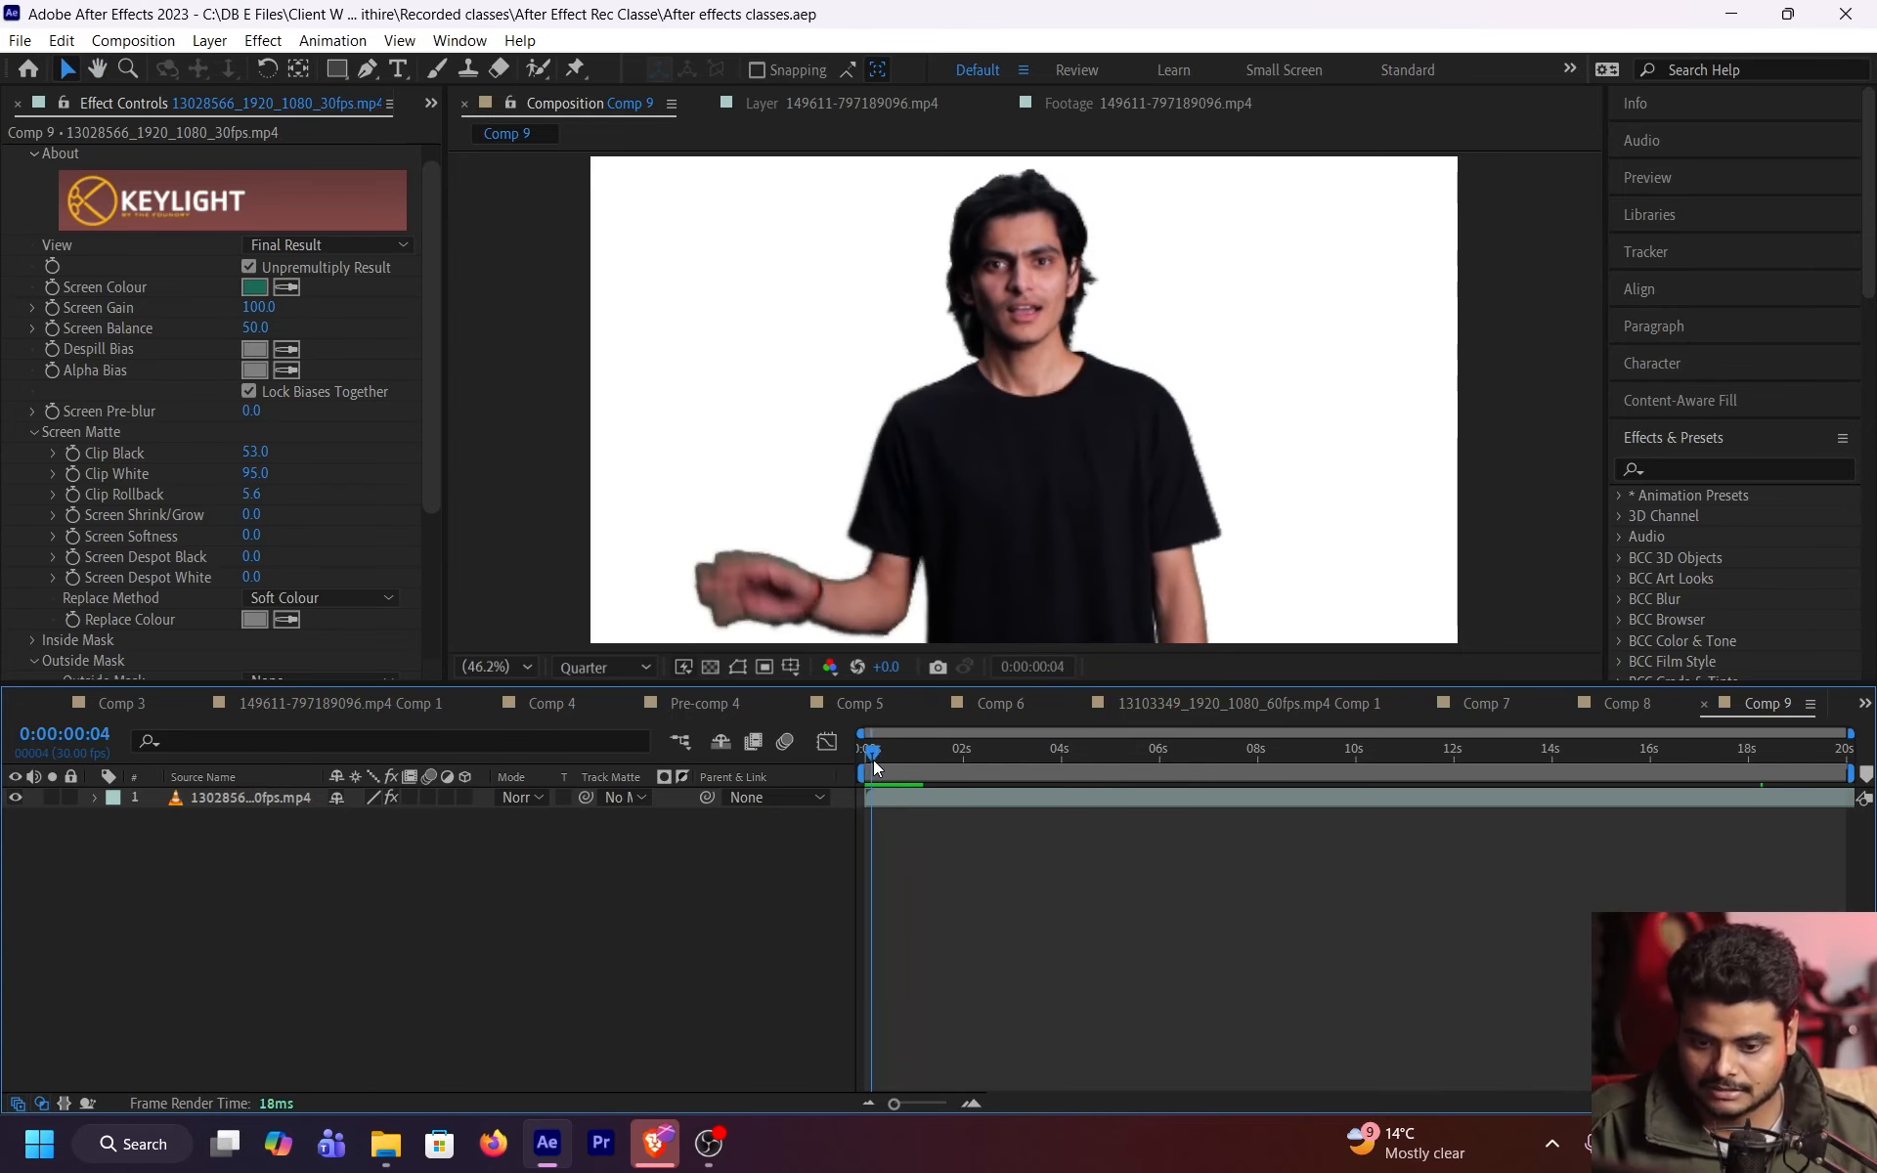
{"action": "mouse_move", "coordinate": [873, 767]}
{"action": "left_mouse_down"}
{"action": "mouse_move", "coordinate": [914, 765]}
{"action": "mouse_move", "coordinate": [899, 756]}
{"action": "left_mouse_up"}
{"action": "key", "text": "ctrl+j"}
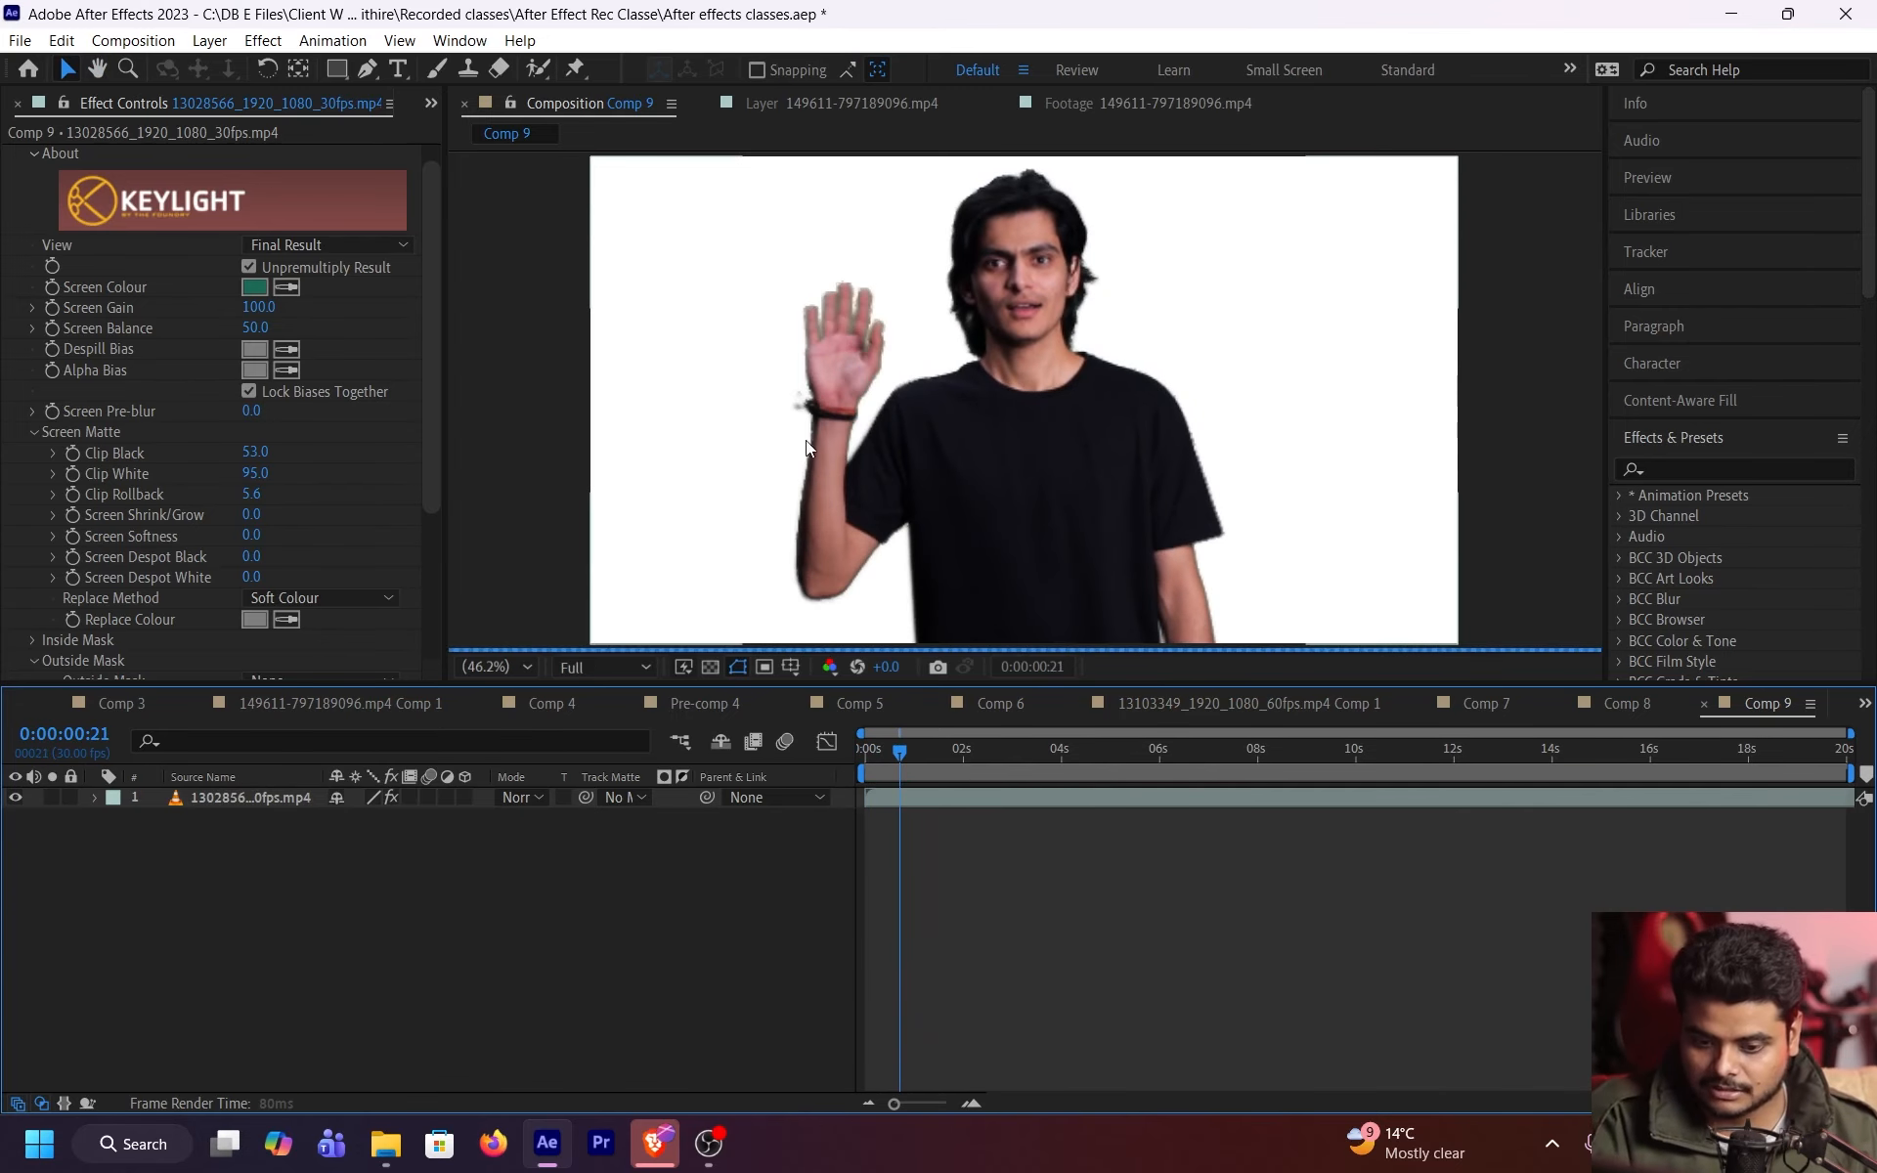
{"action": "key", "text": "grave"}
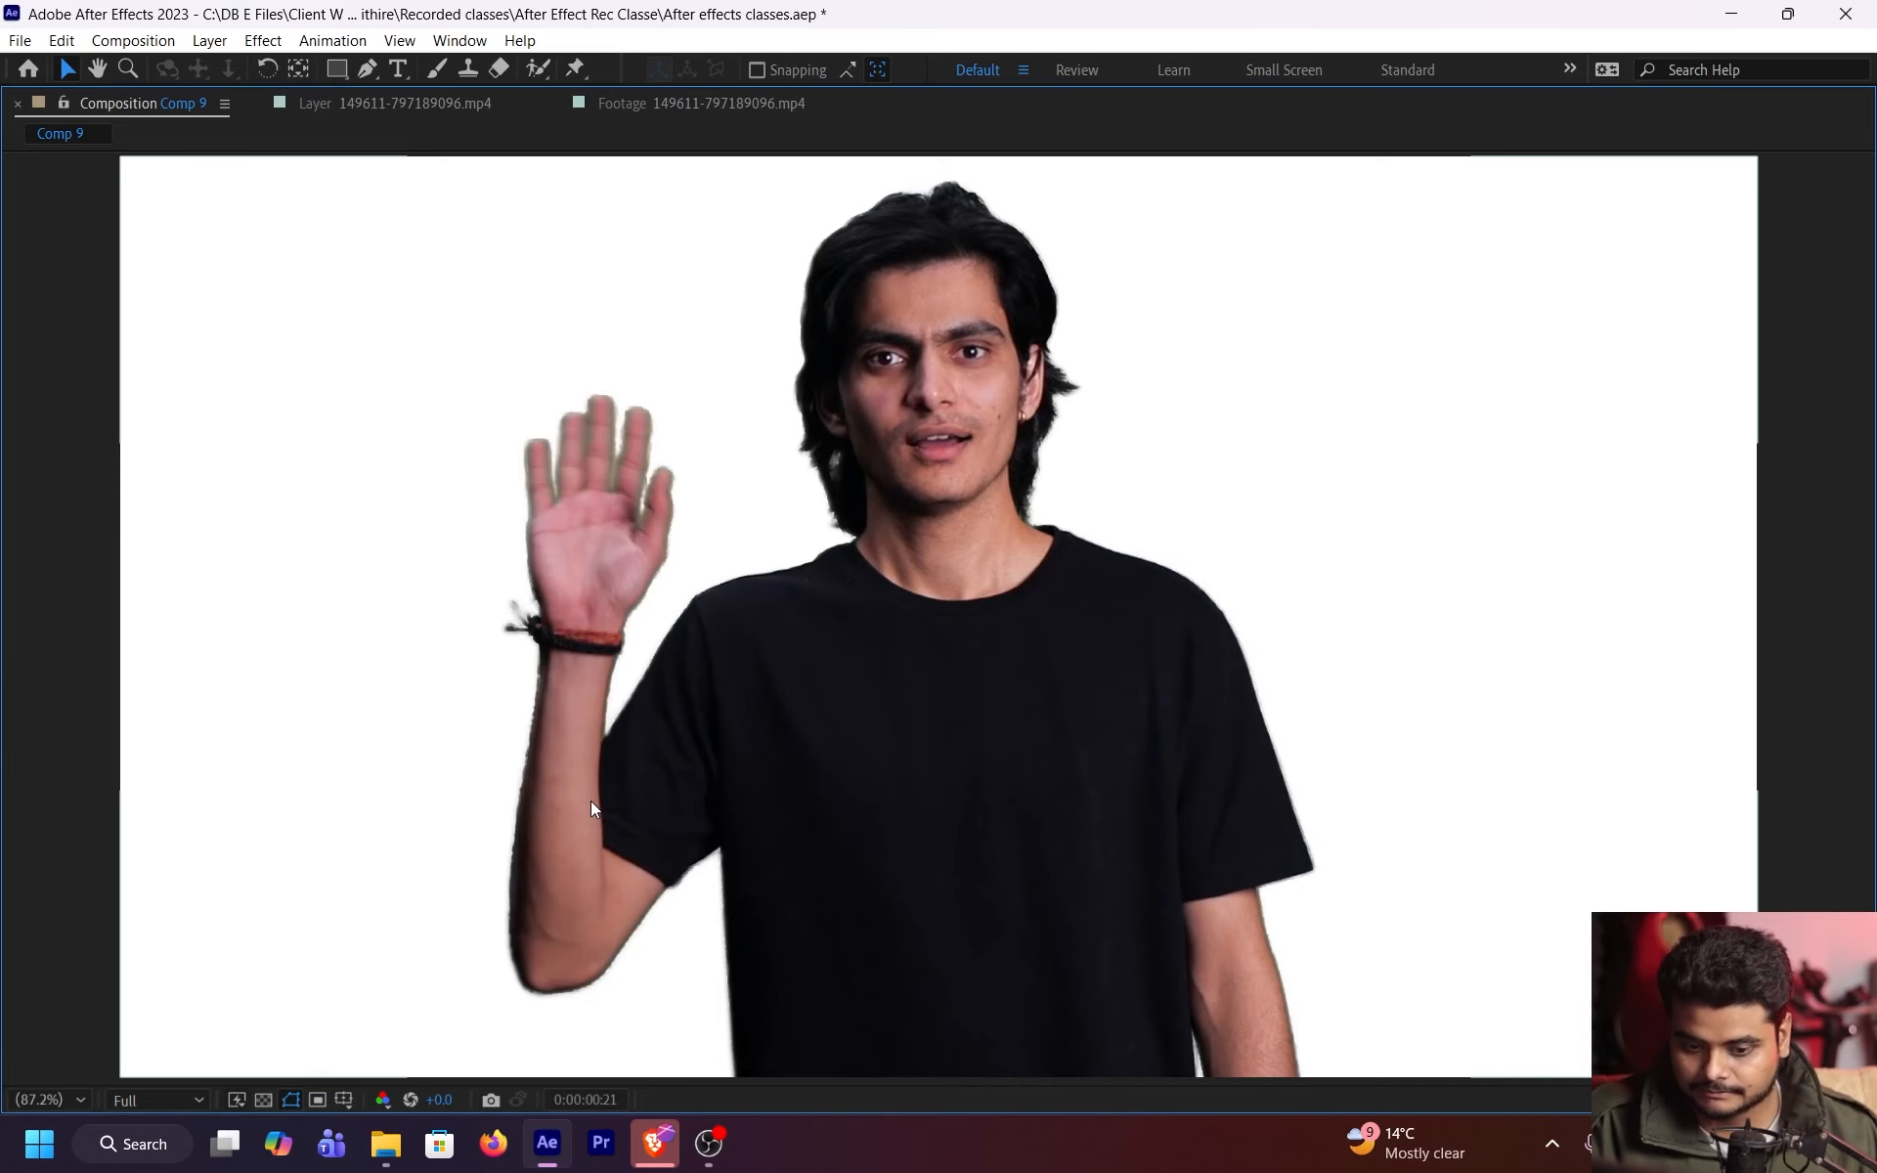
{"action": "key", "text": "grave"}
{"action": "left_click", "coordinate": [602, 669]}
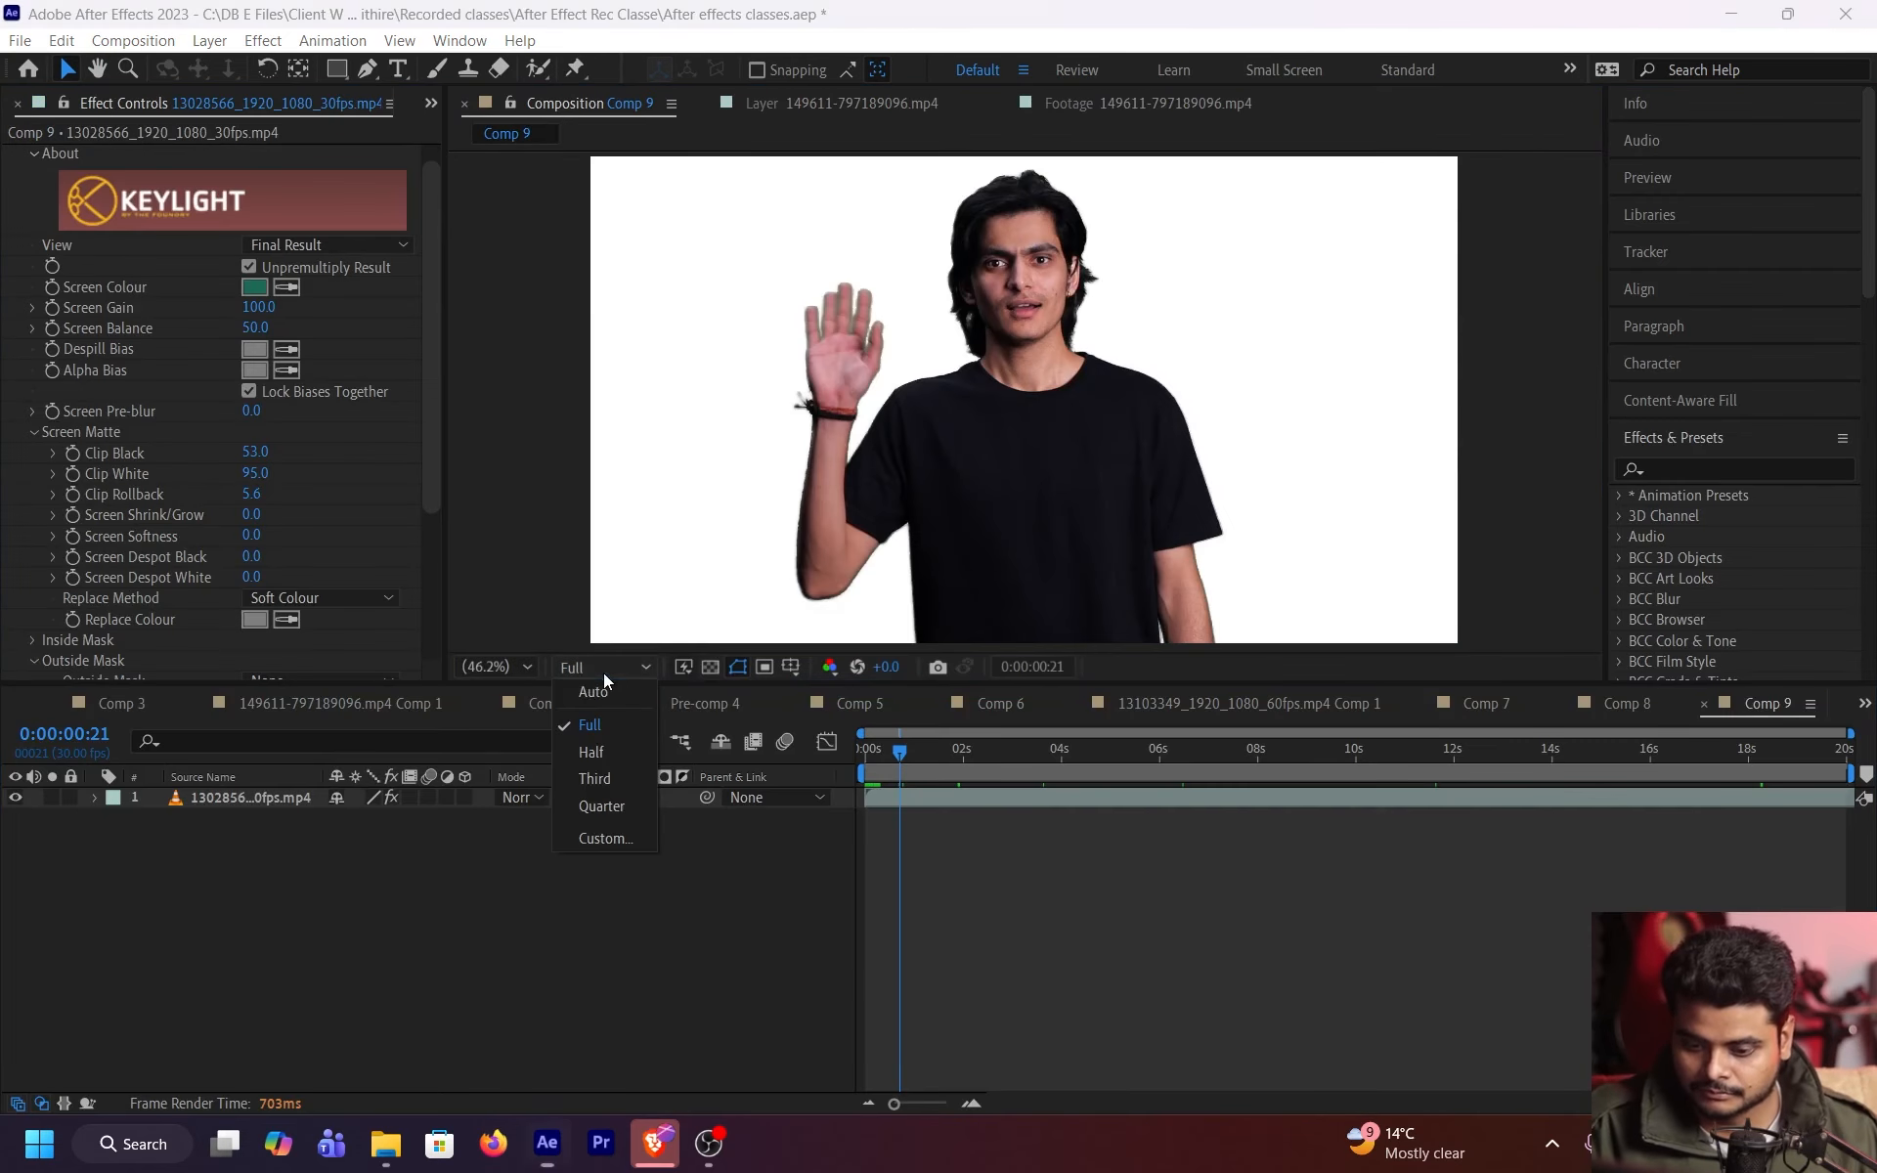
{"action": "left_click", "coordinate": [610, 807]}
- Try growing and shrinking the keyed clip's matte with Keylight's Screen Shrink/Grow, undoing each change
{"action": "left_click", "coordinate": [985, 800]}
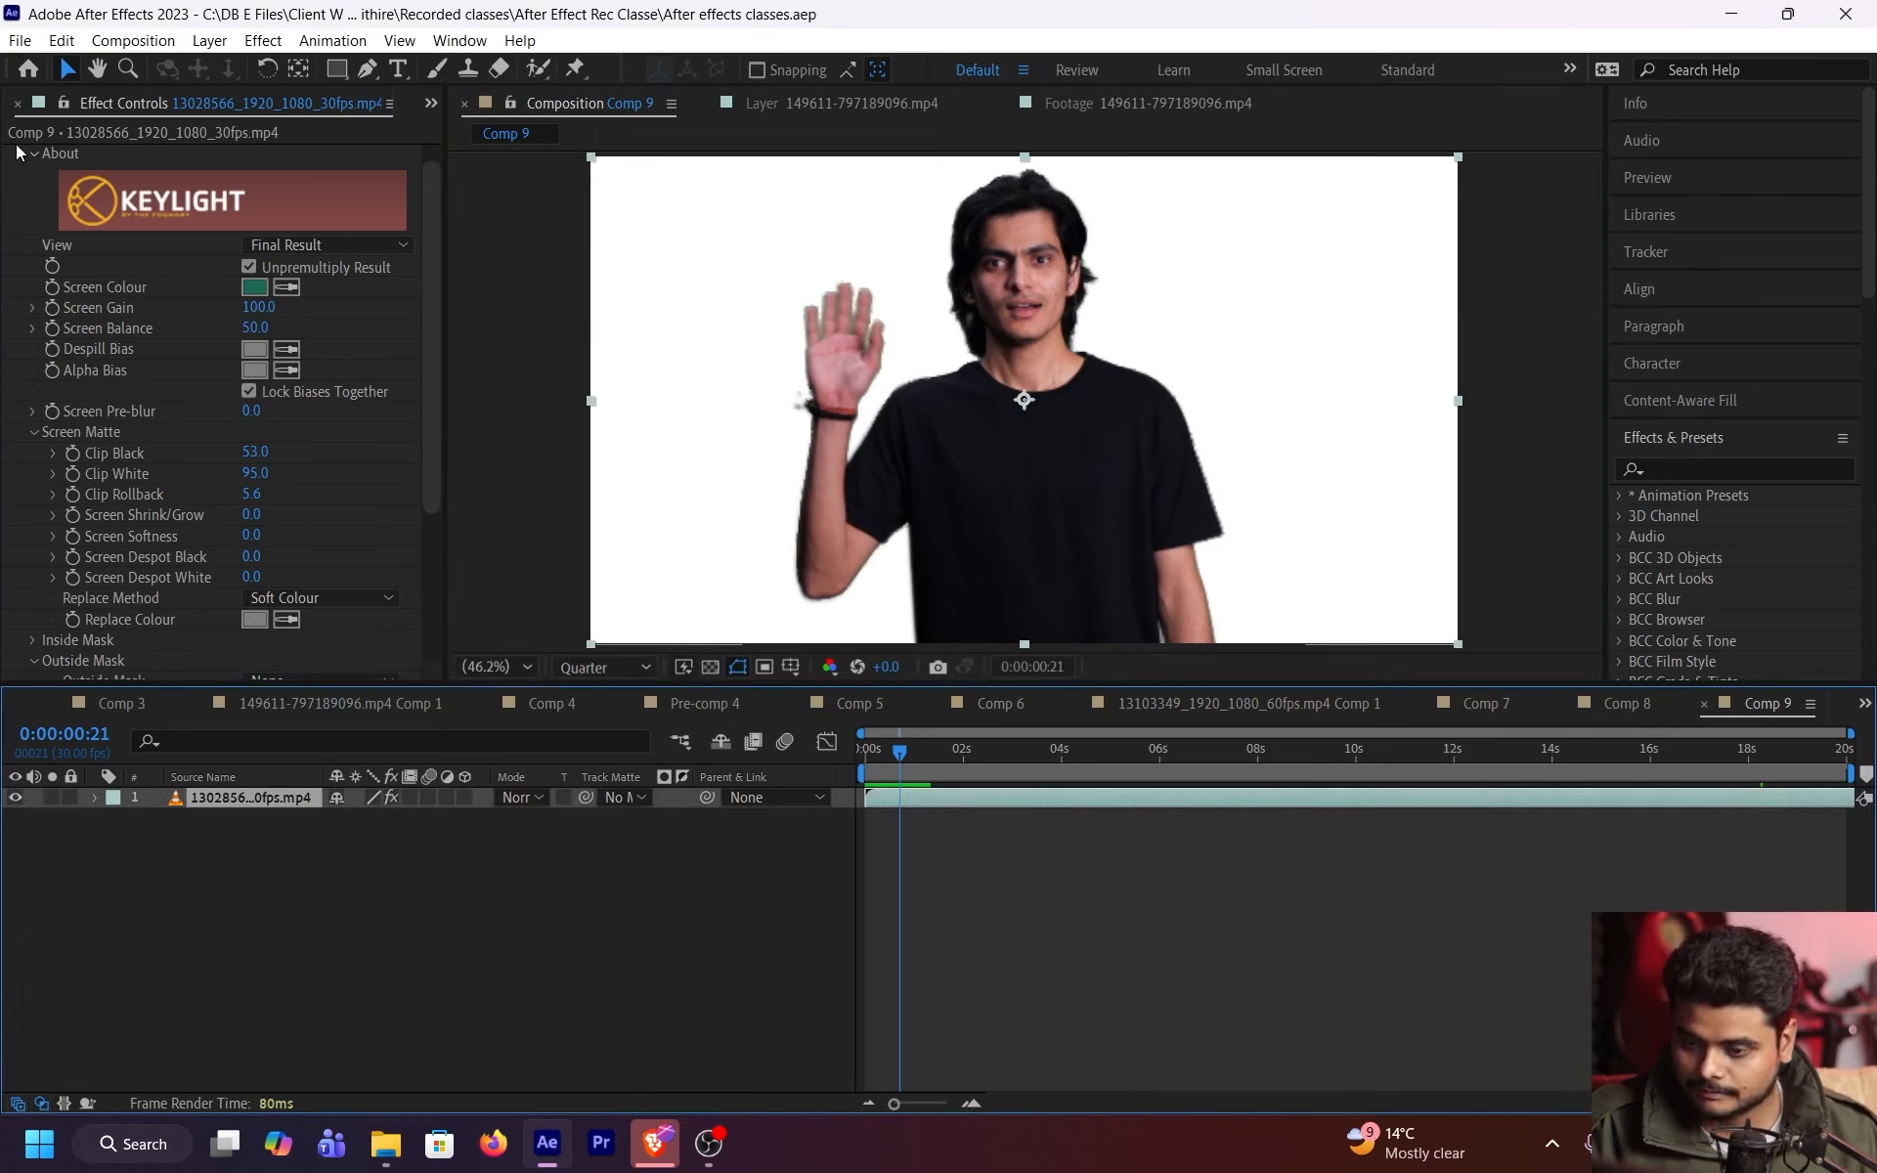
{"action": "left_click_drag", "start_coordinate": [254, 452], "coordinate": [21, 490]}
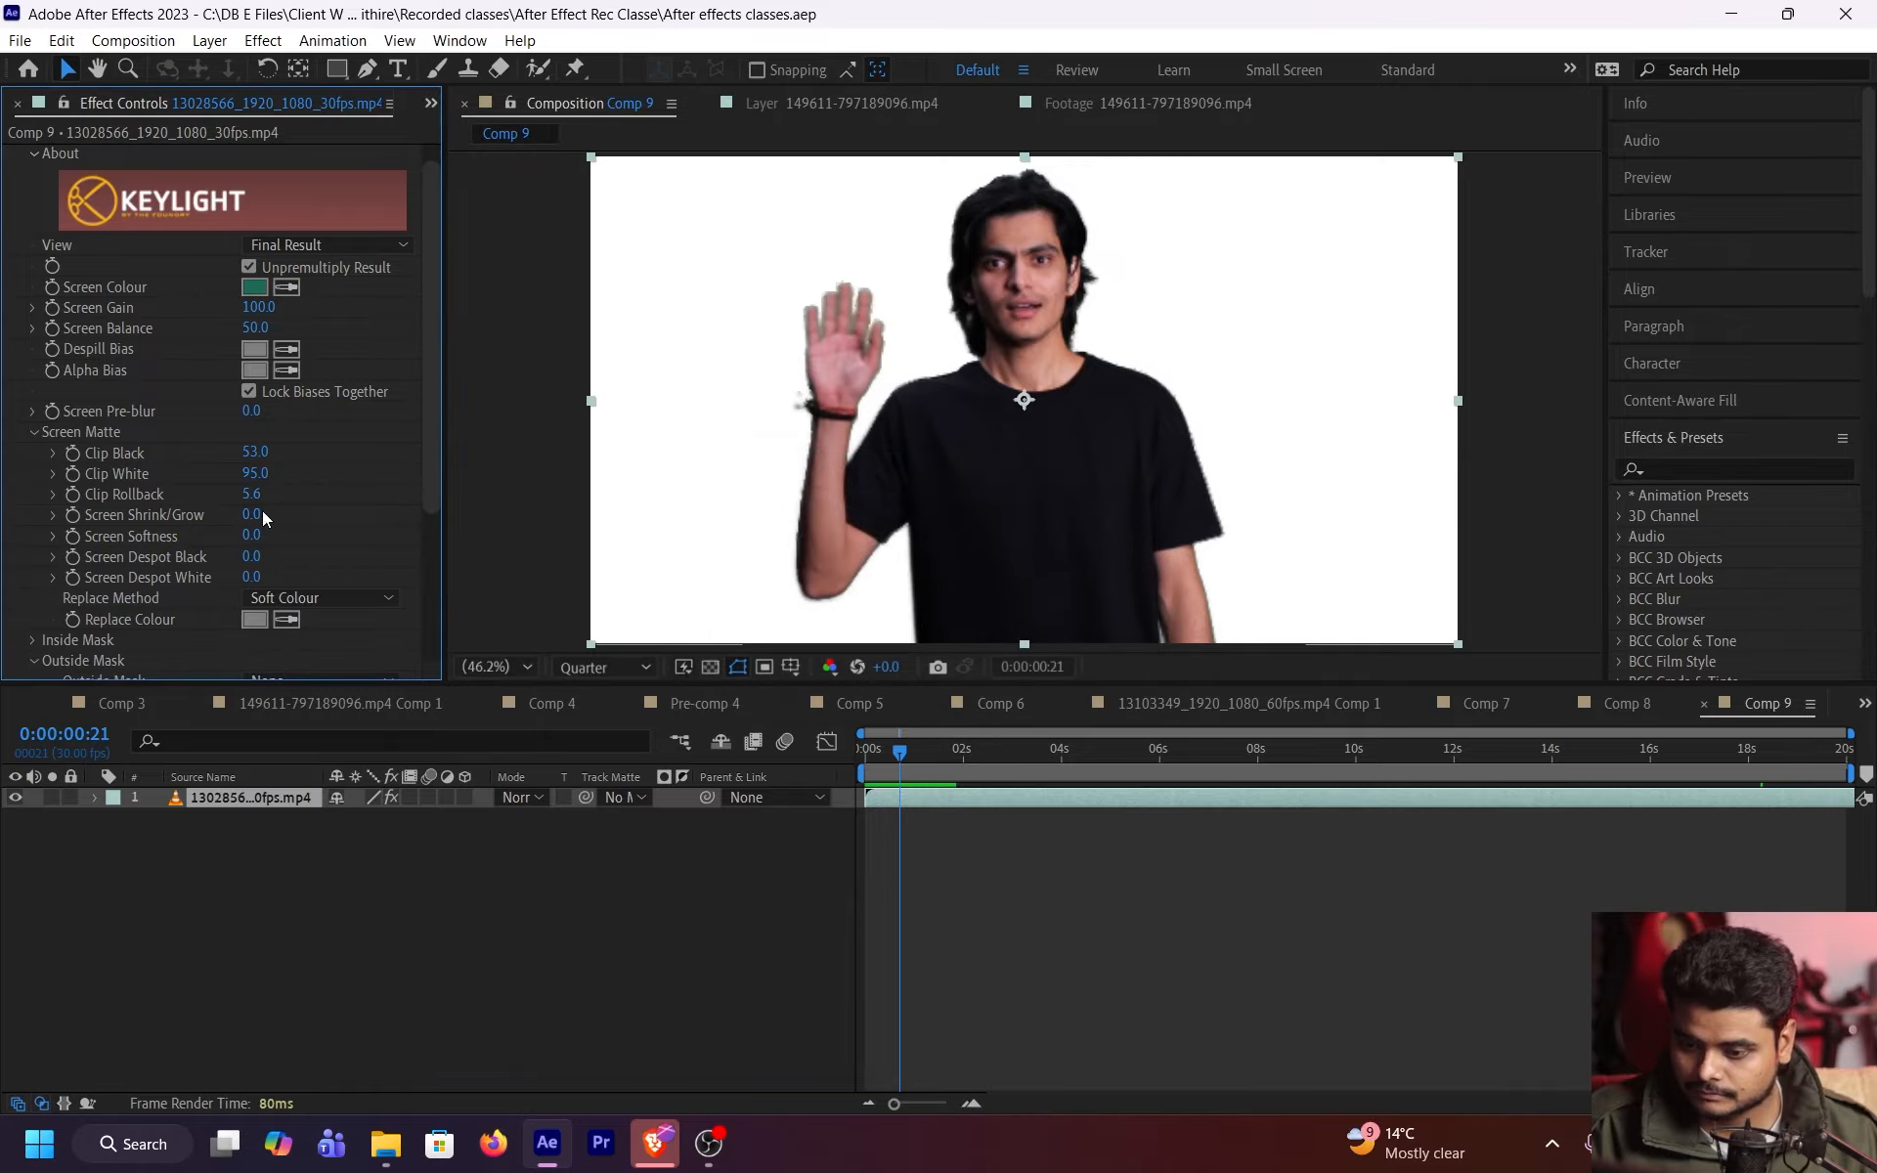
{"action": "left_click_drag", "start_coordinate": [249, 516], "coordinate": [420, 520]}
{"action": "key", "text": "ctrl+z"}
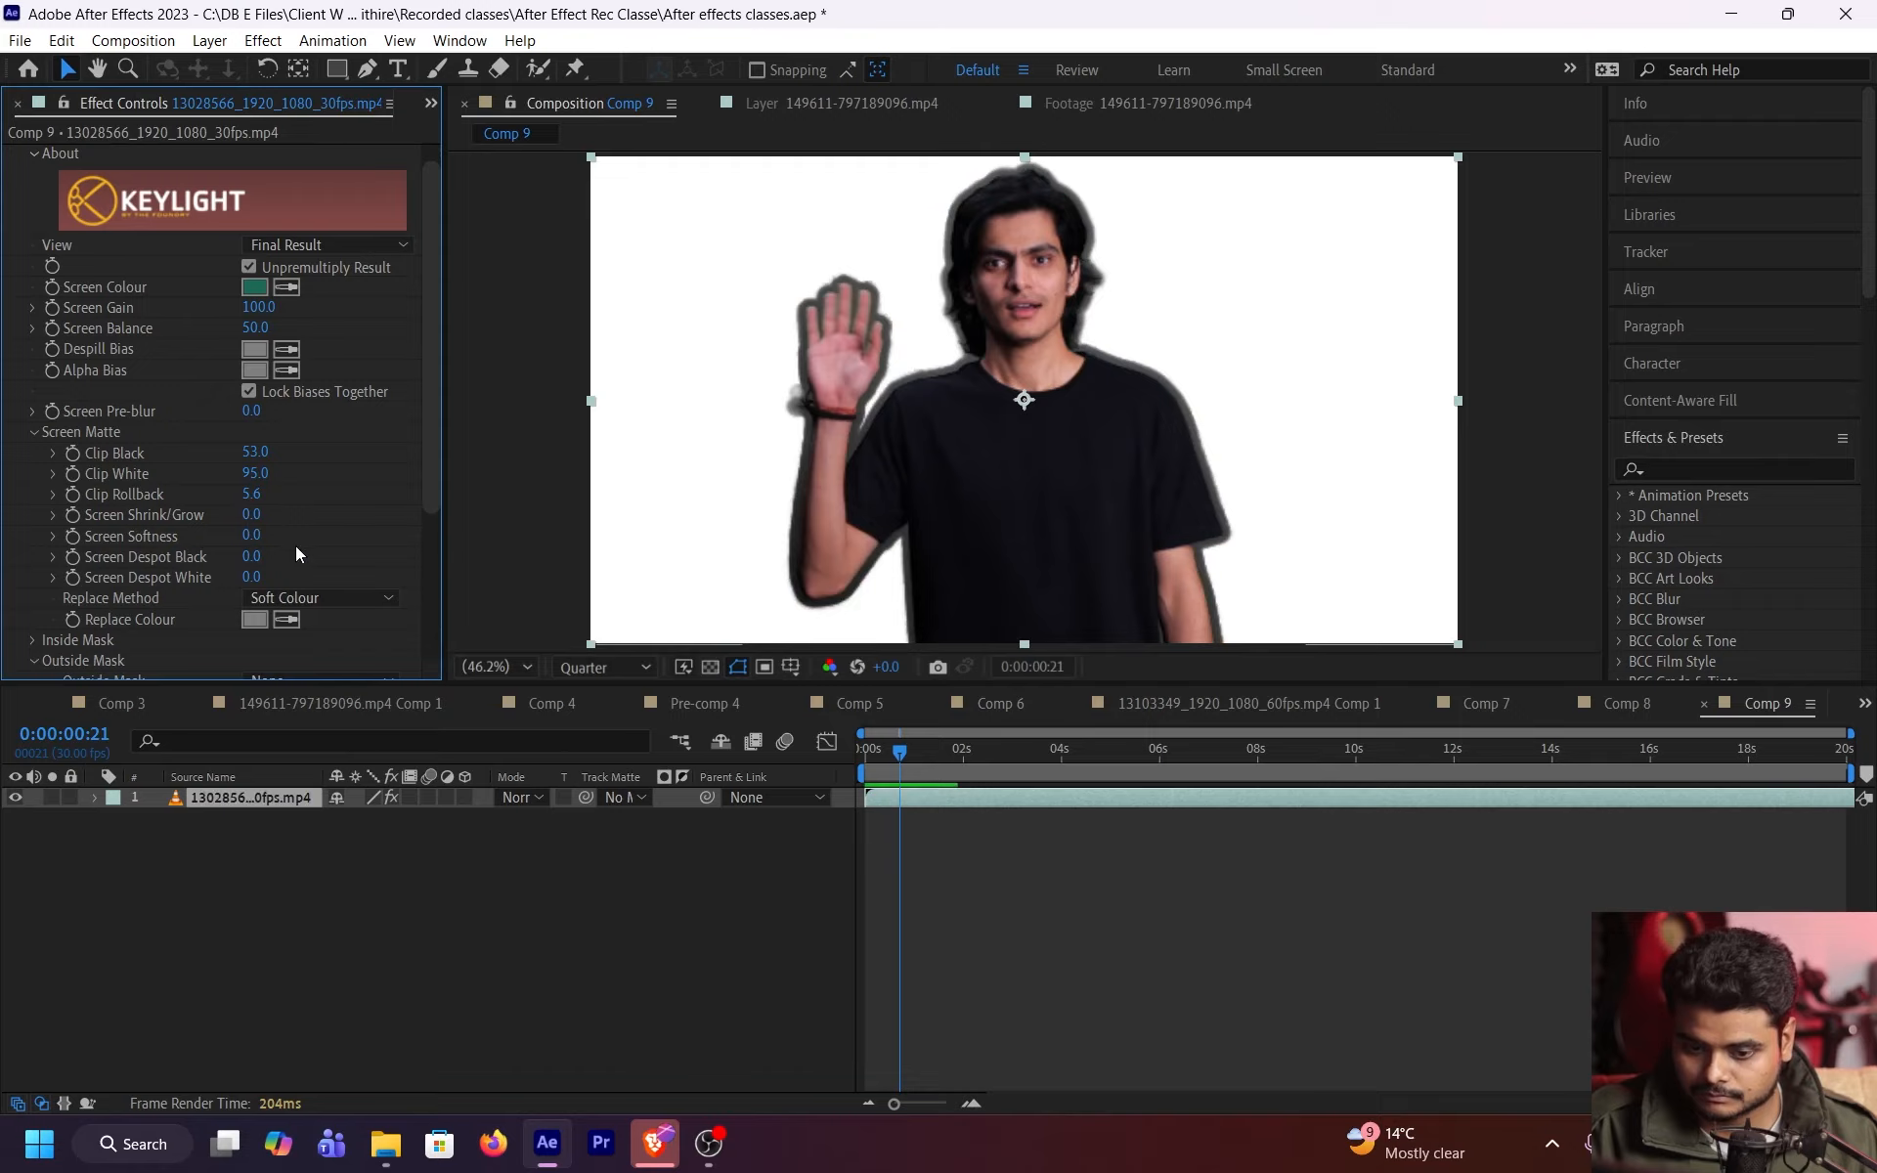
{"action": "left_click_drag", "start_coordinate": [252, 516], "coordinate": [162, 538]}
{"action": "key", "text": "ctrl+z"}
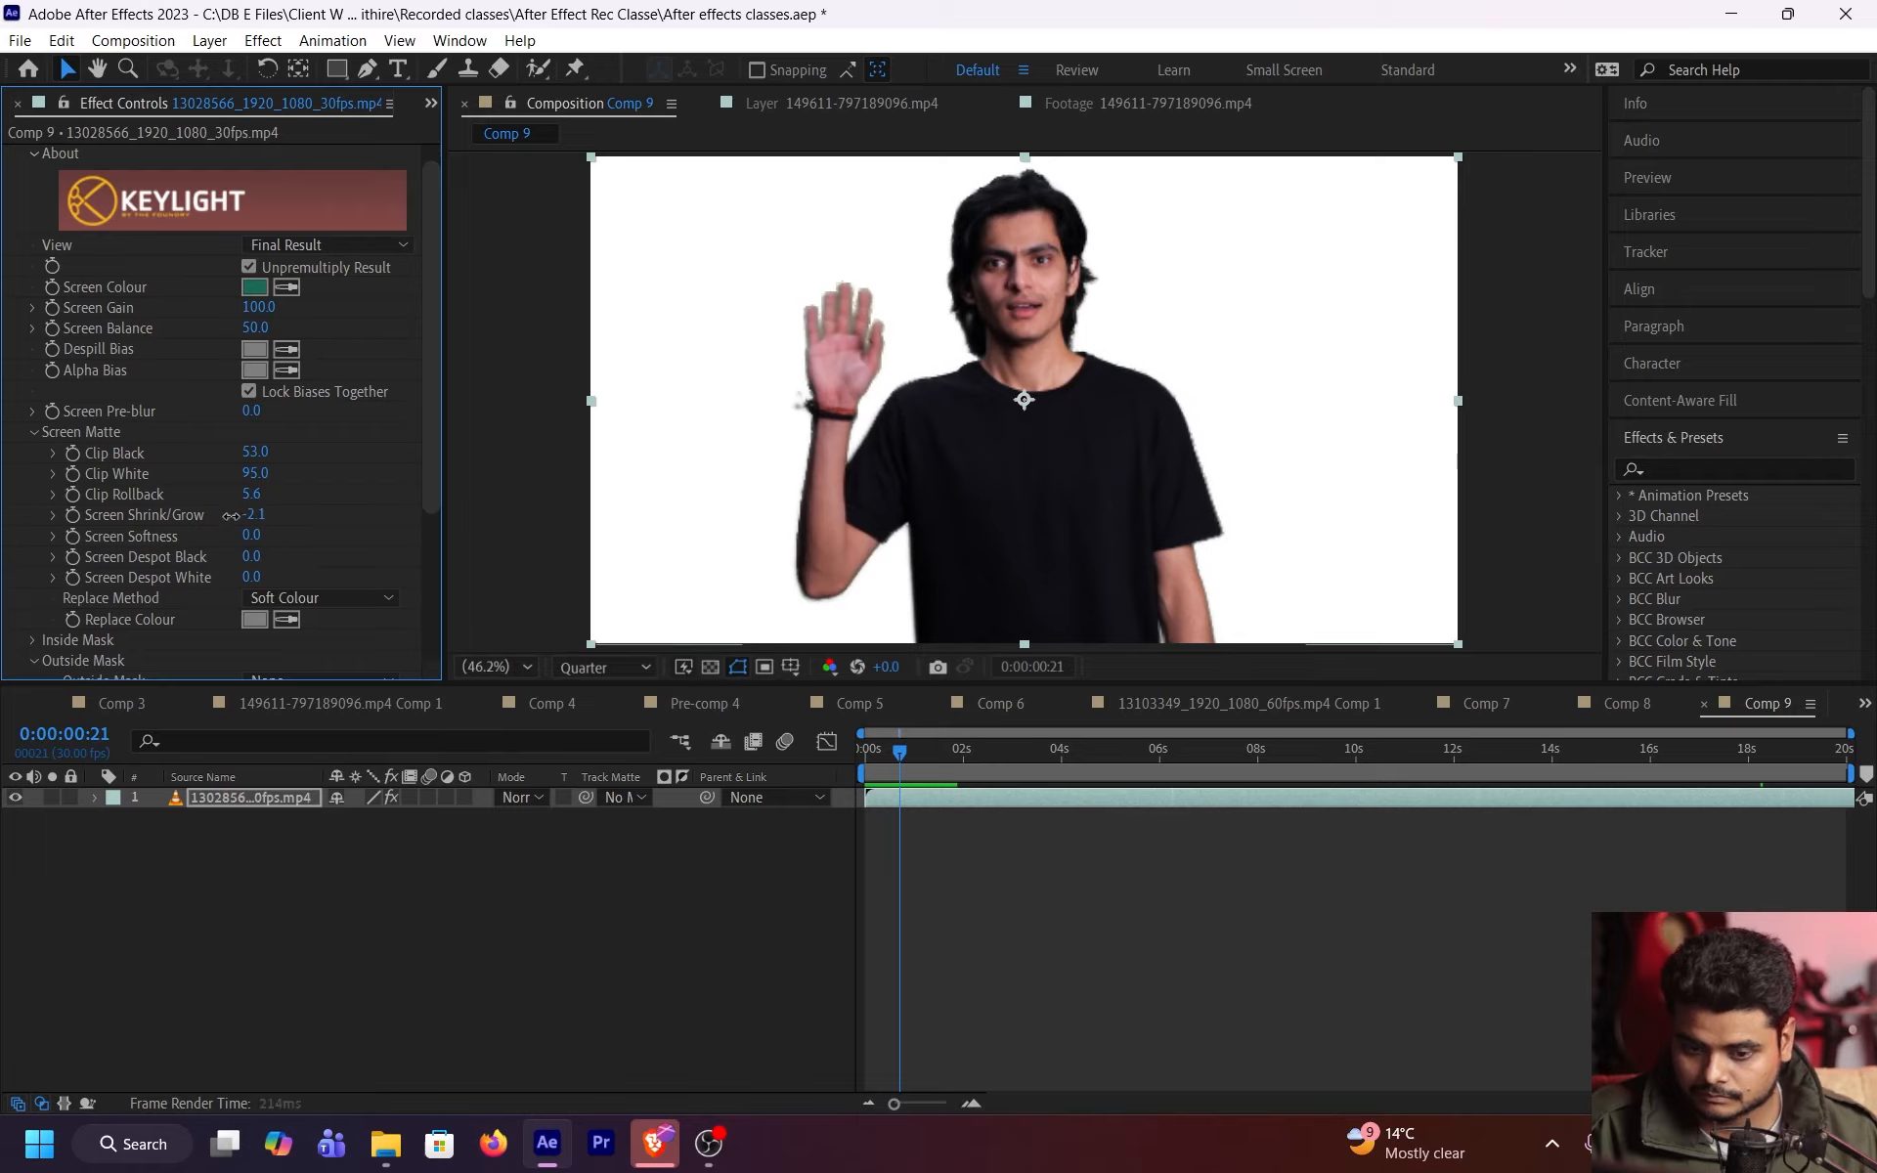
- Set Keylight's Screen Softness to 0.5 and Screen Despot White to 3.1, and check the key in an enlarged preview
{"action": "left_click_drag", "start_coordinate": [254, 536], "coordinate": [214, 558]}
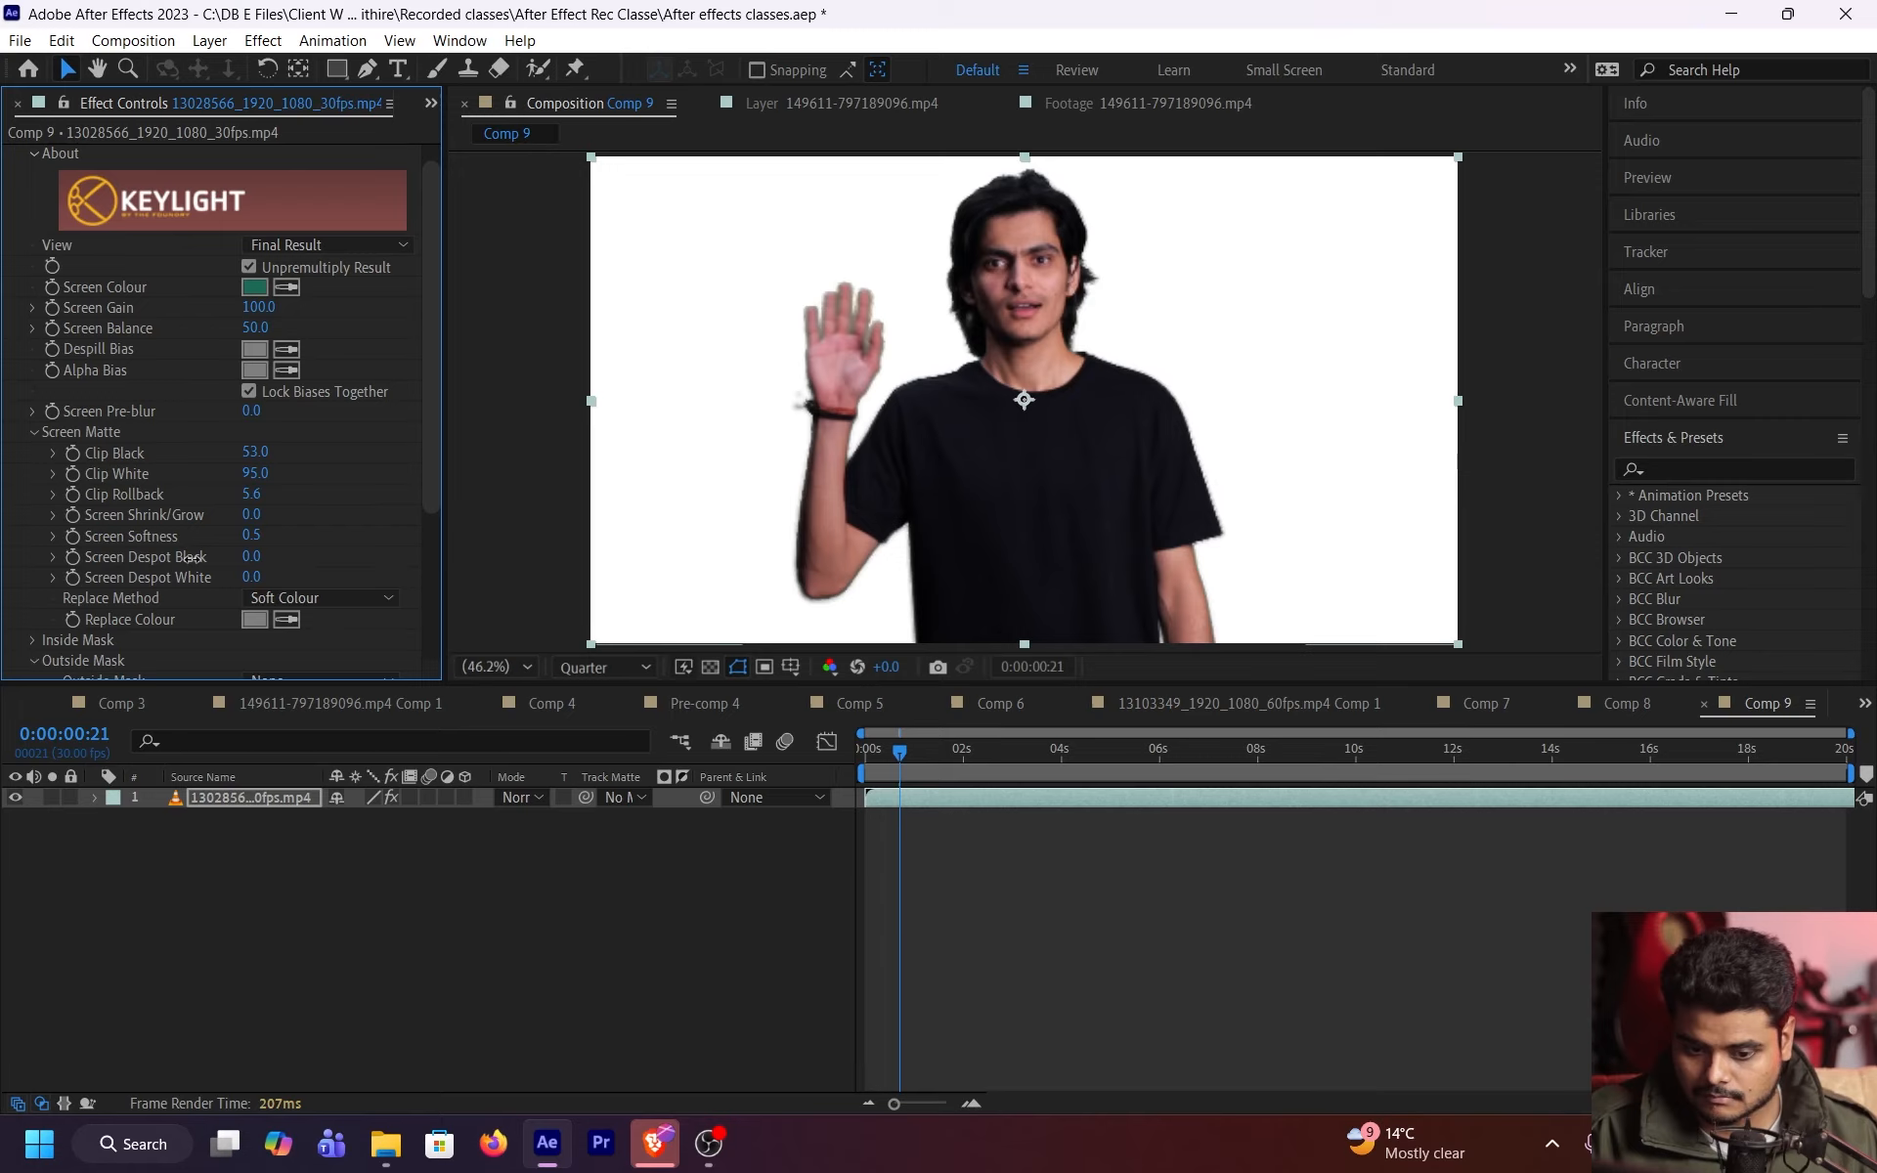
{"action": "left_click_drag", "start_coordinate": [336, 577], "coordinate": [239, 576]}
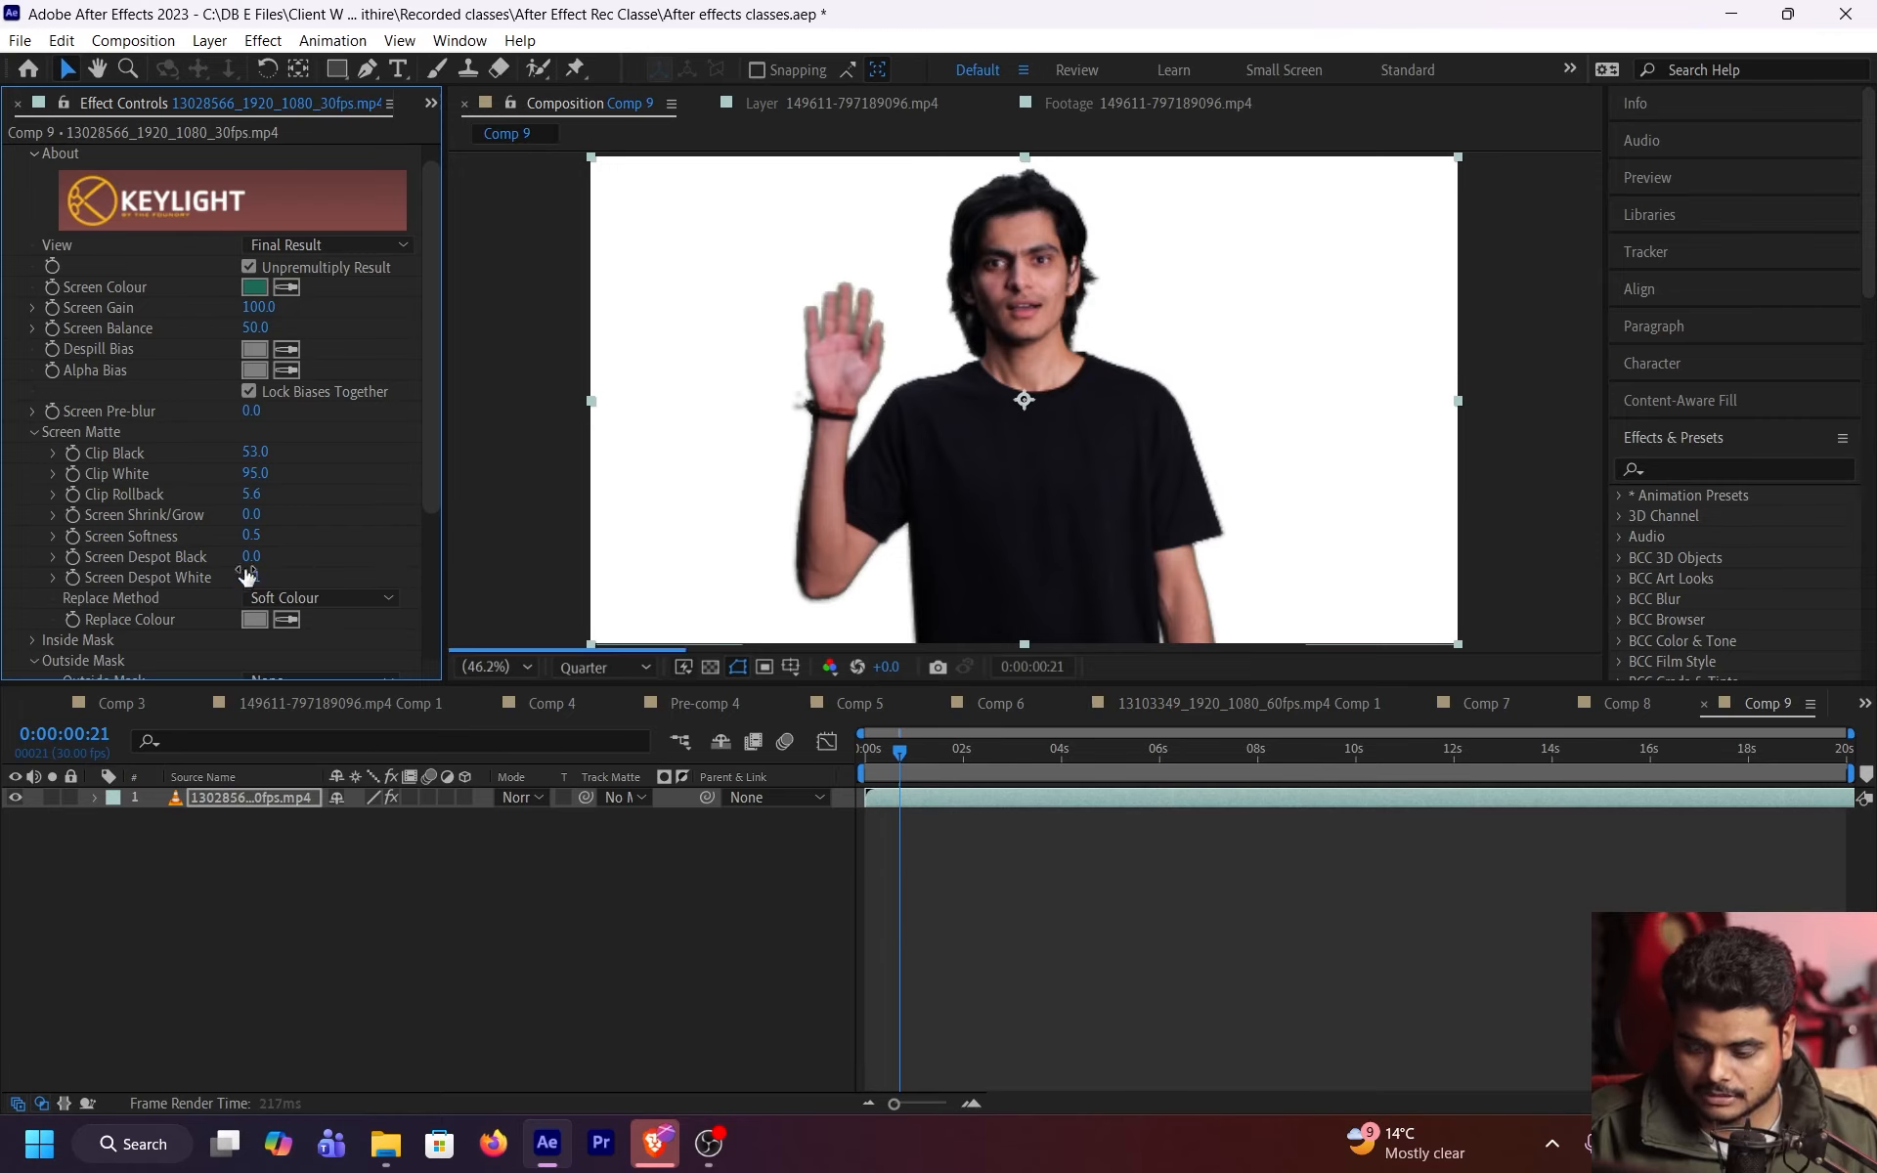
{"action": "left_click", "coordinate": [373, 601]}
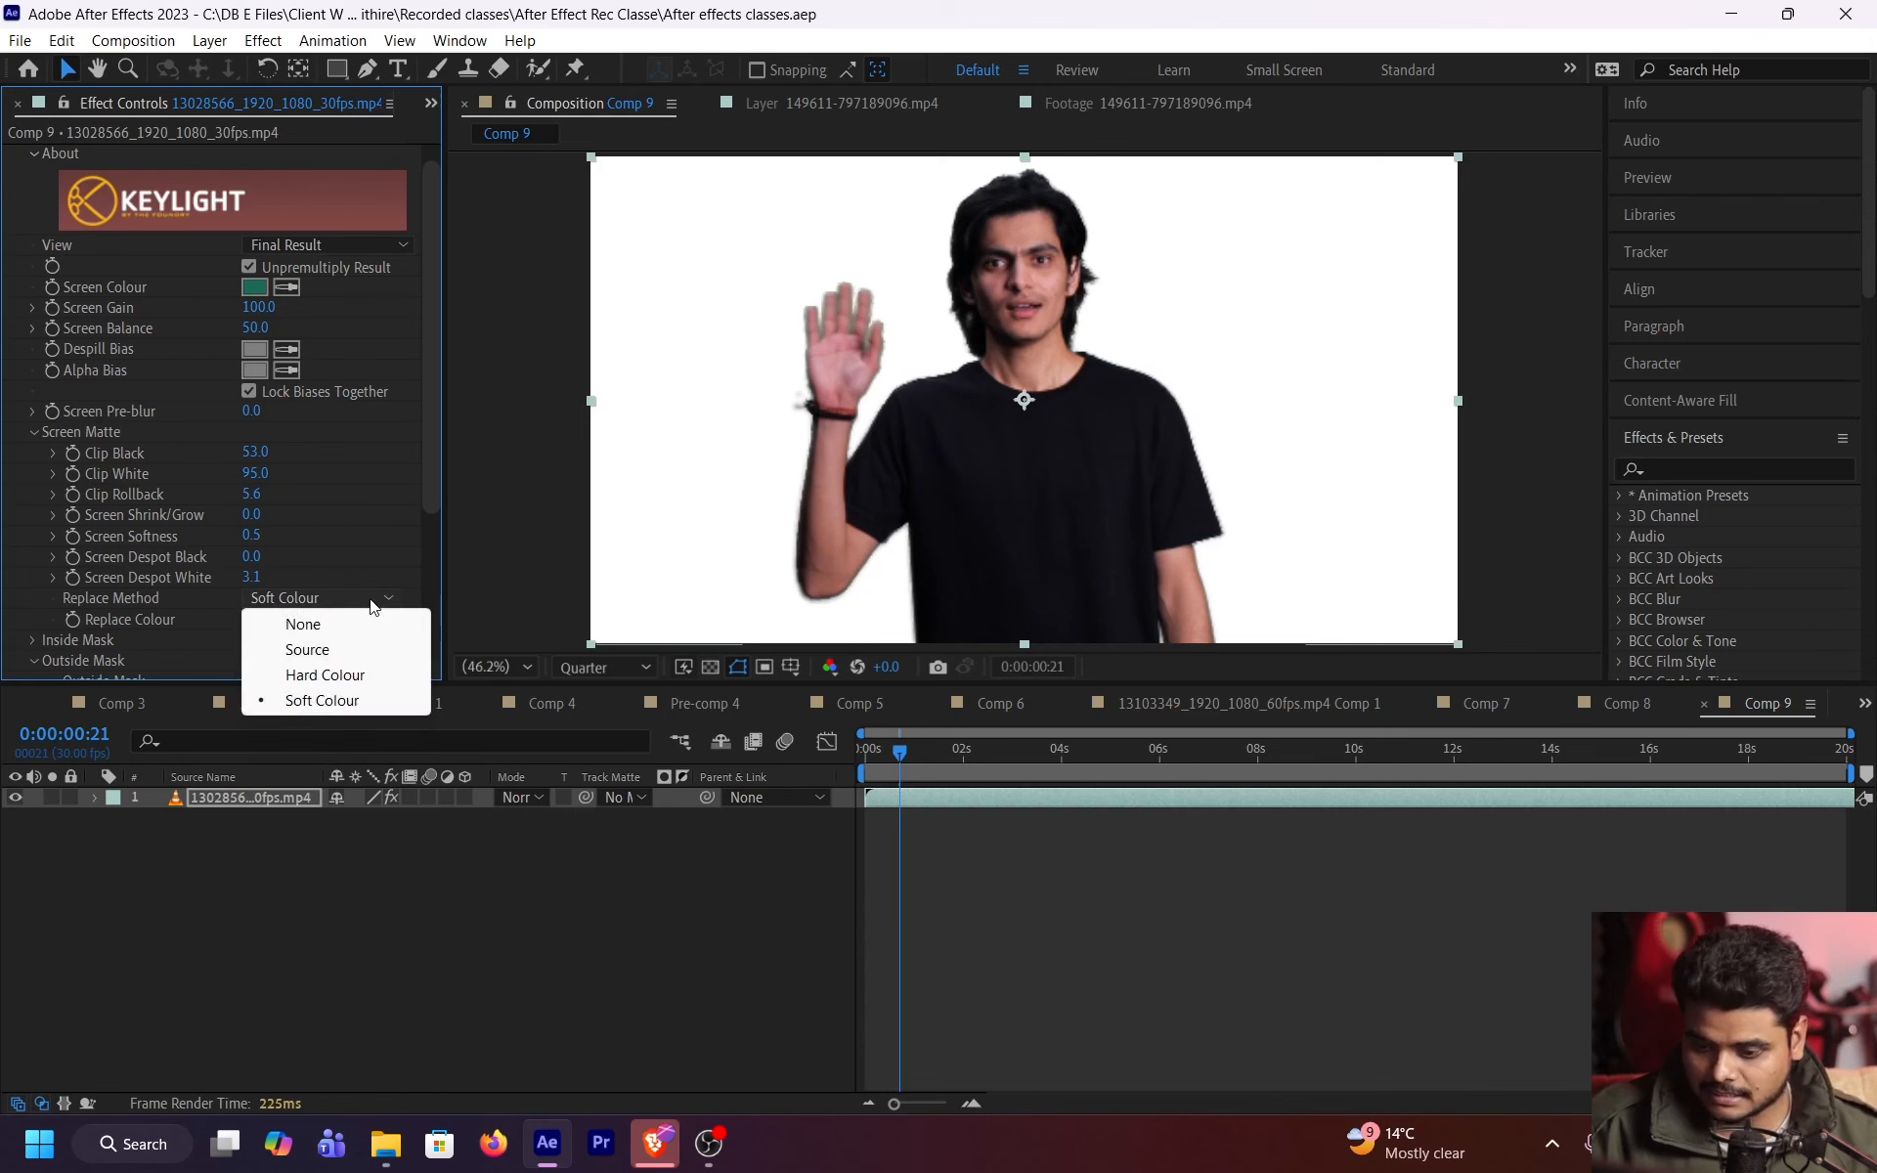
{"action": "left_click", "coordinate": [986, 905]}
{"action": "key", "text": "grave"}
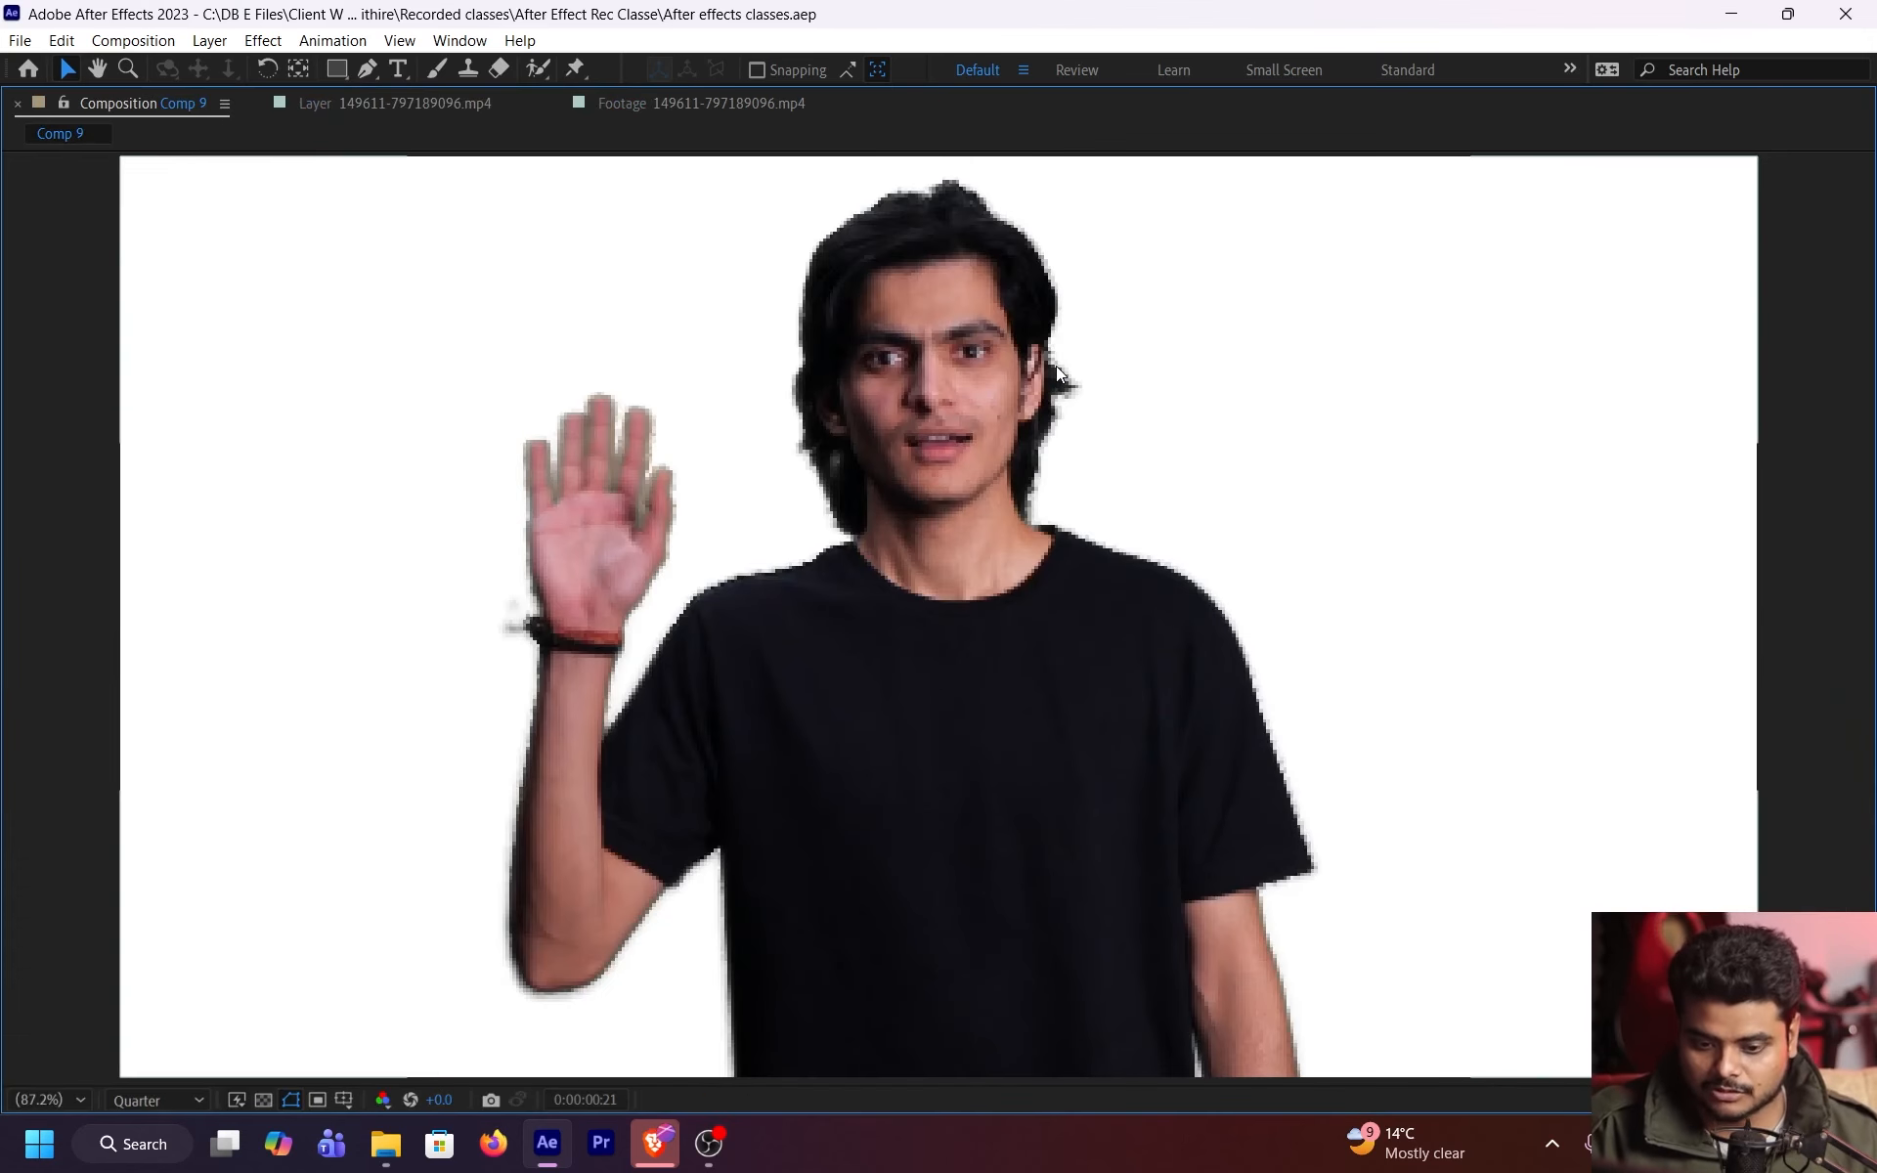
{"action": "key", "text": "grave"}
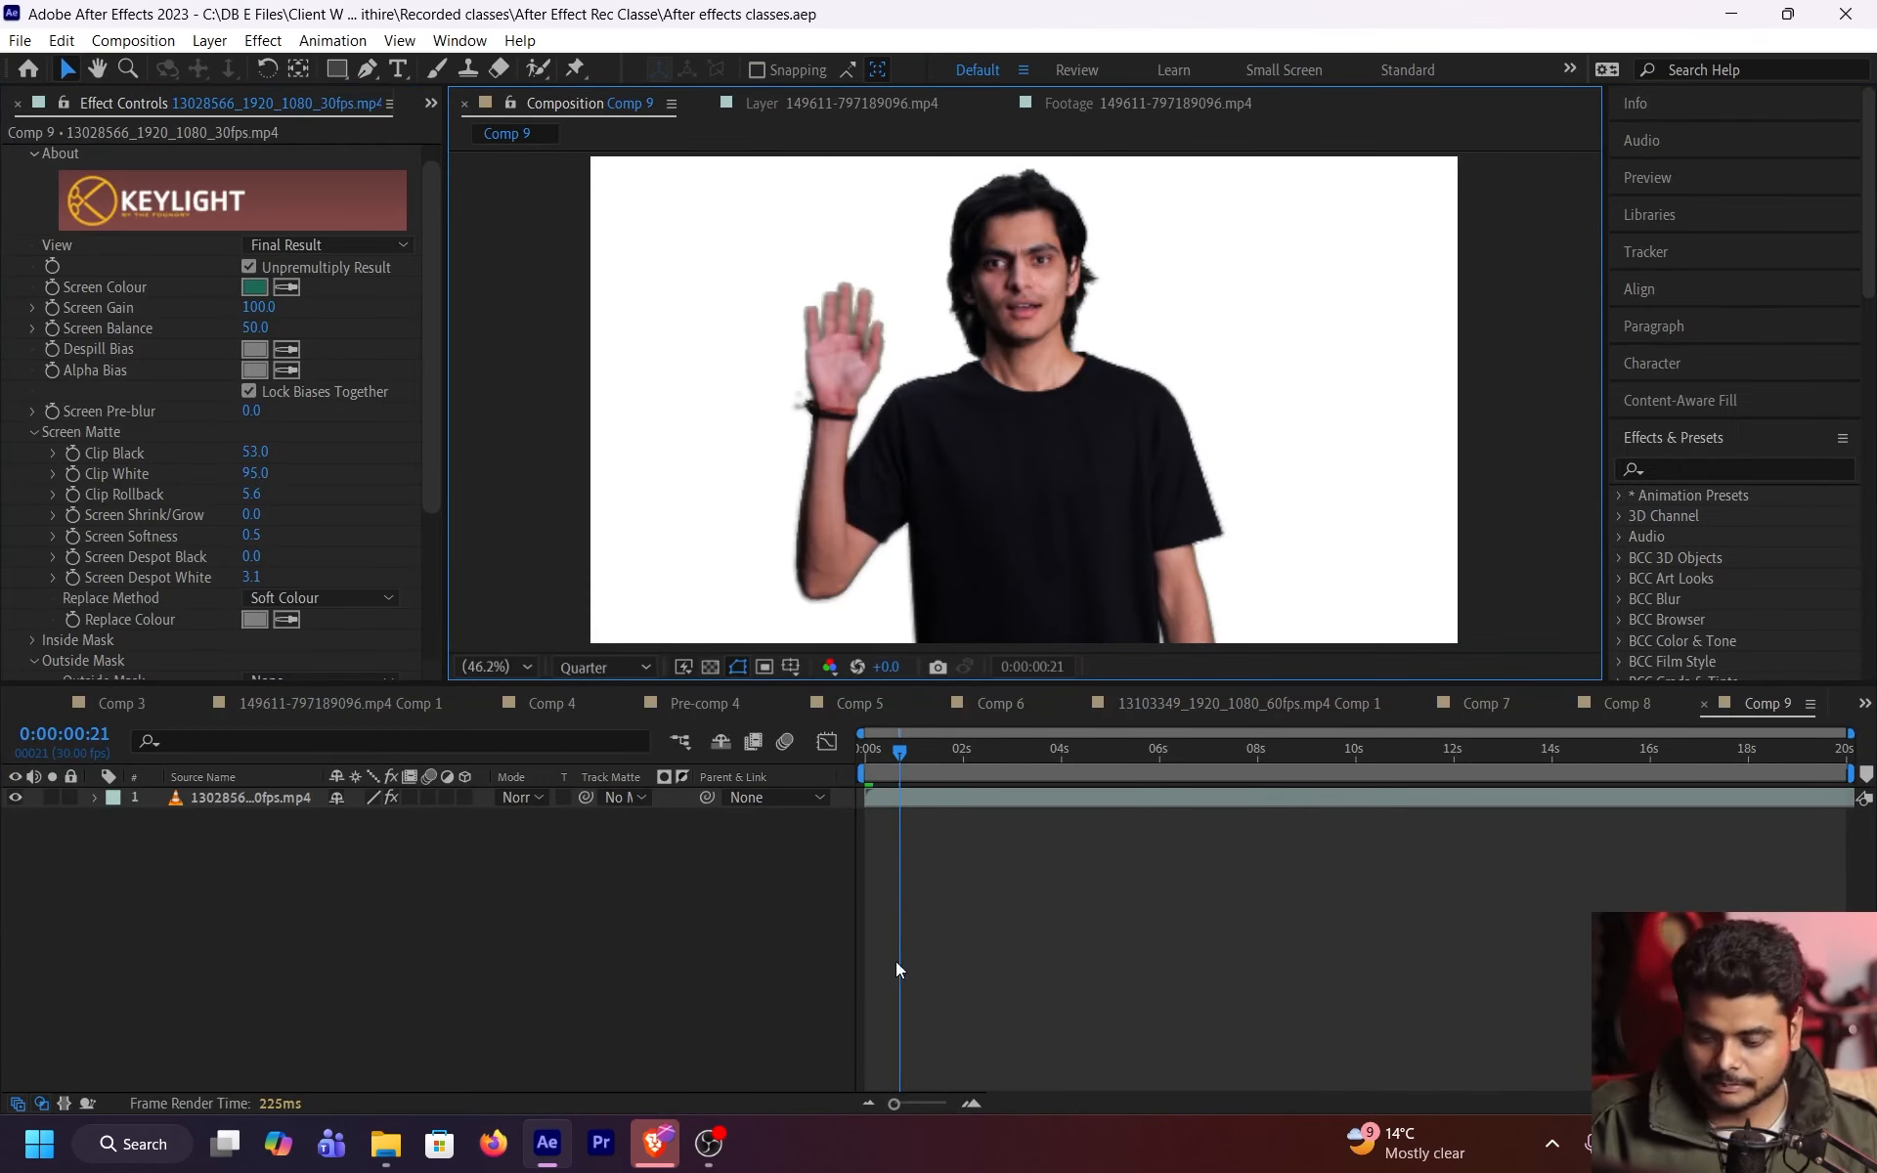
{"action": "left_click", "coordinate": [971, 958]}
- Save the Gemini office image as a PNG in Downloads and add it to Comp 9, fitted to the composition size
{"action": "left_click", "coordinate": [655, 1143]}
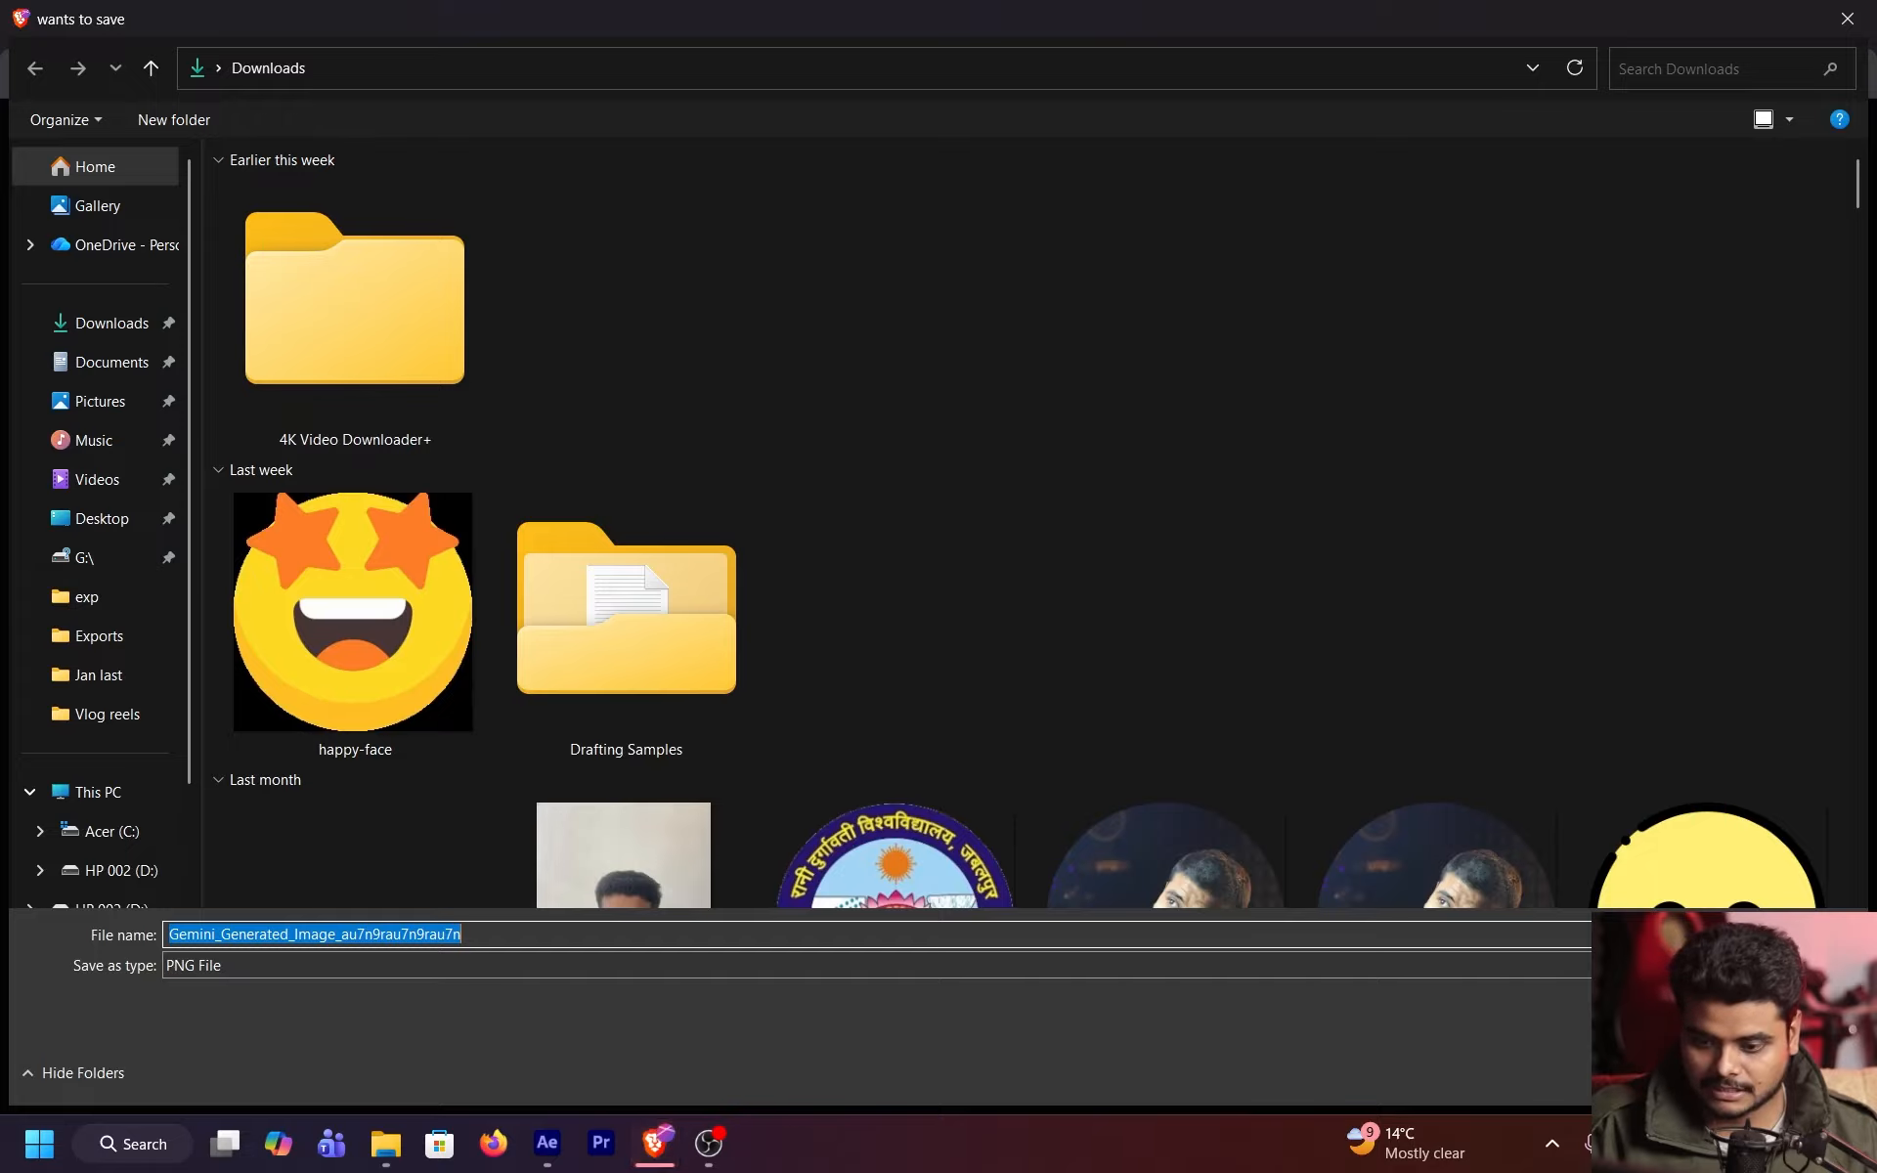
{"action": "key", "text": "Return"}
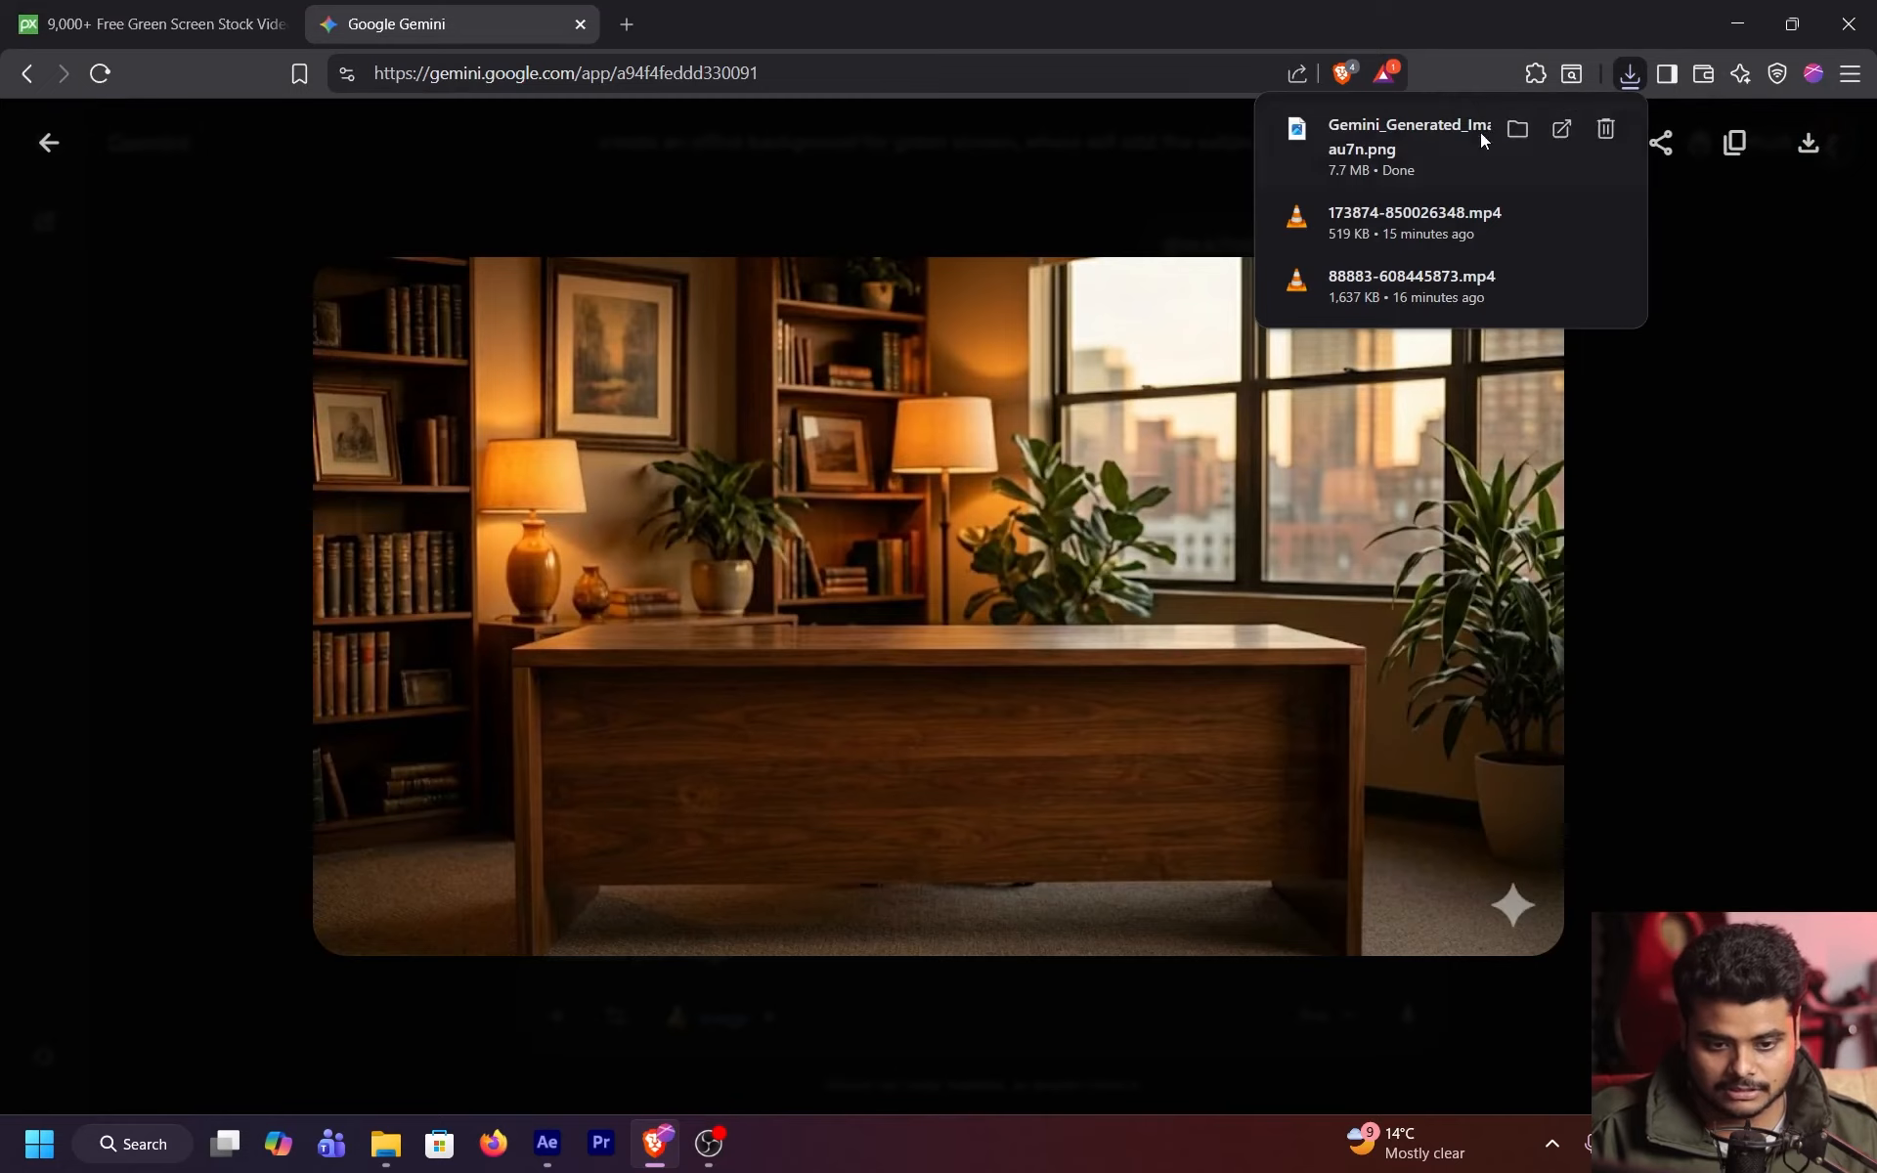
{"action": "key", "text": "alt+Tab"}
{"action": "left_click_drag", "start_coordinate": [895, 379], "coordinate": [887, 871]}
{"action": "key", "text": "ctrl+alt+f"}
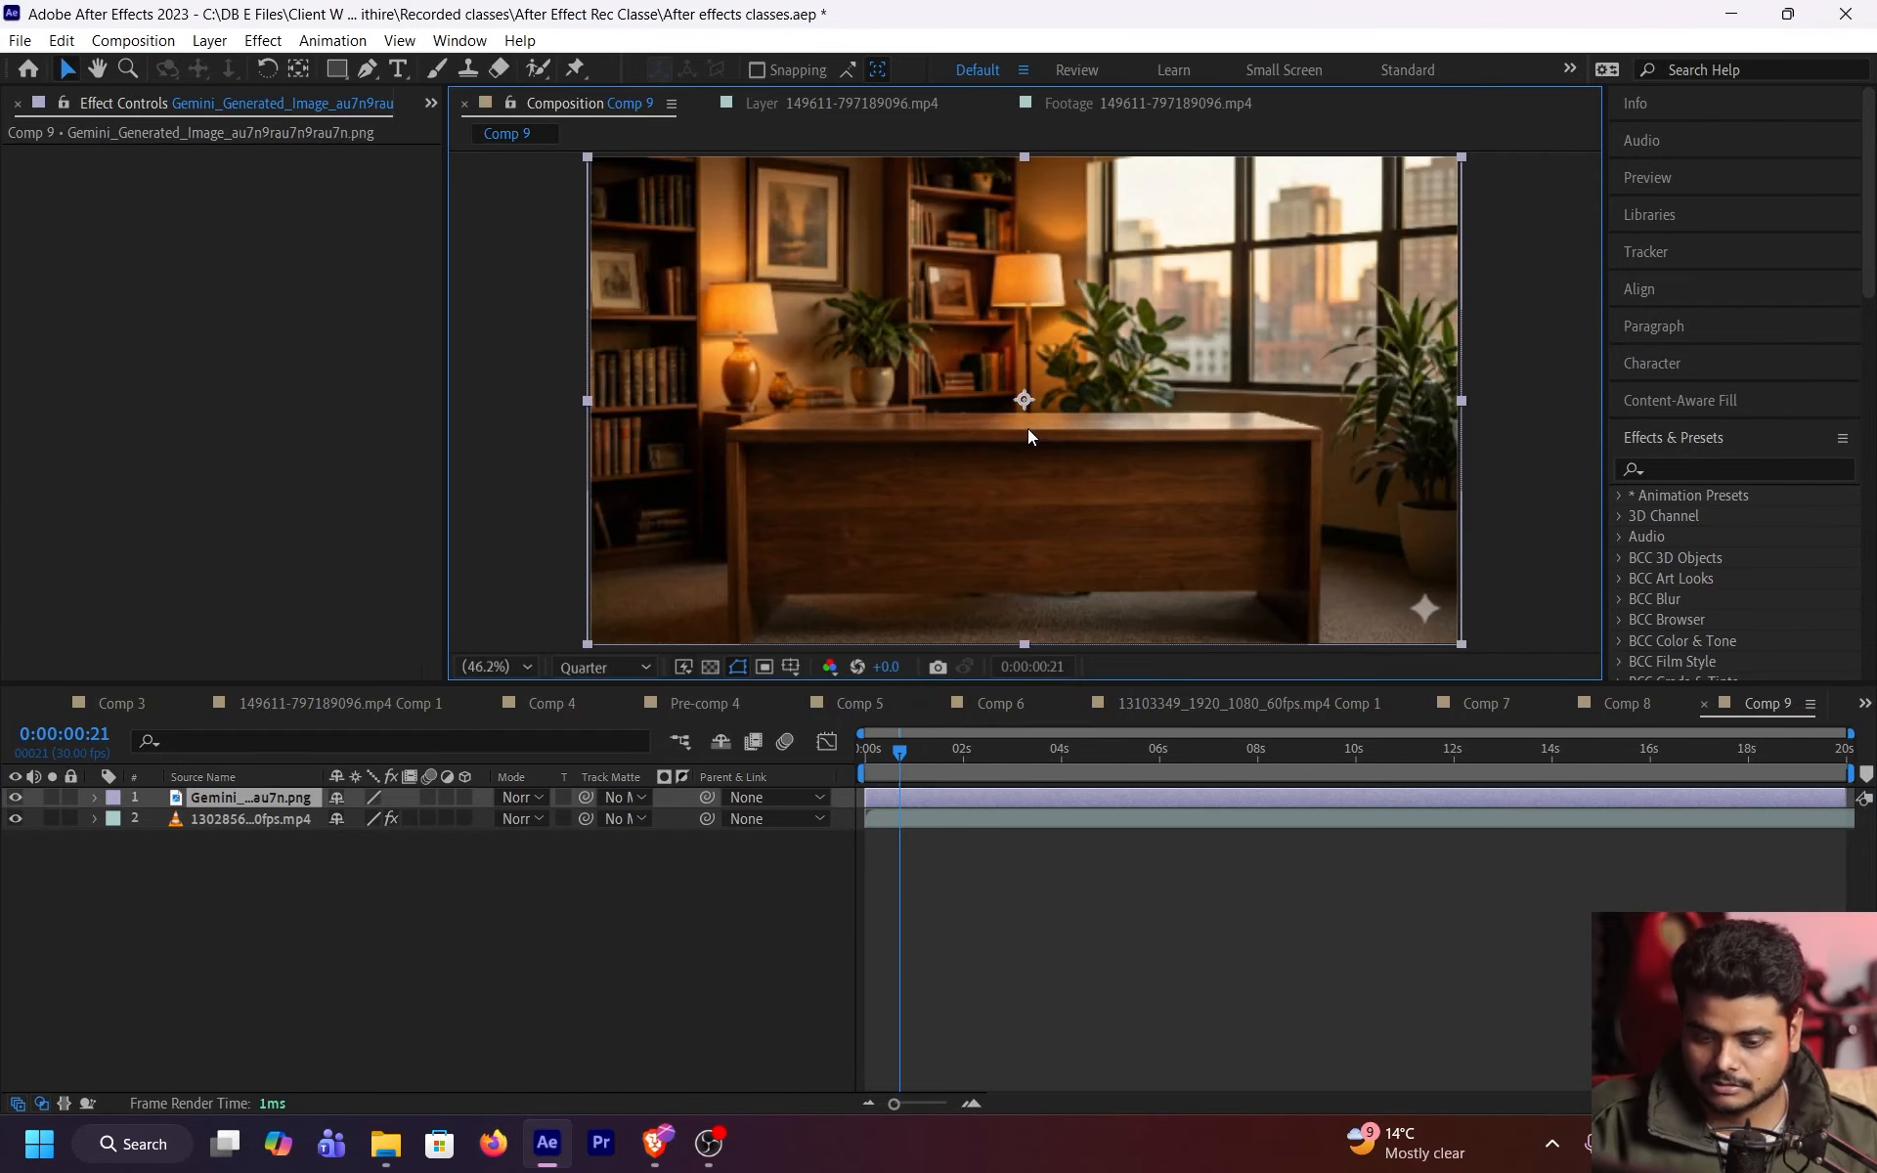
- Inspect the office background's plants, shelves and table in an enlarged full-resolution view, and save the project
{"action": "key", "text": "grave"}
{"action": "key", "text": "ctrl+j"}
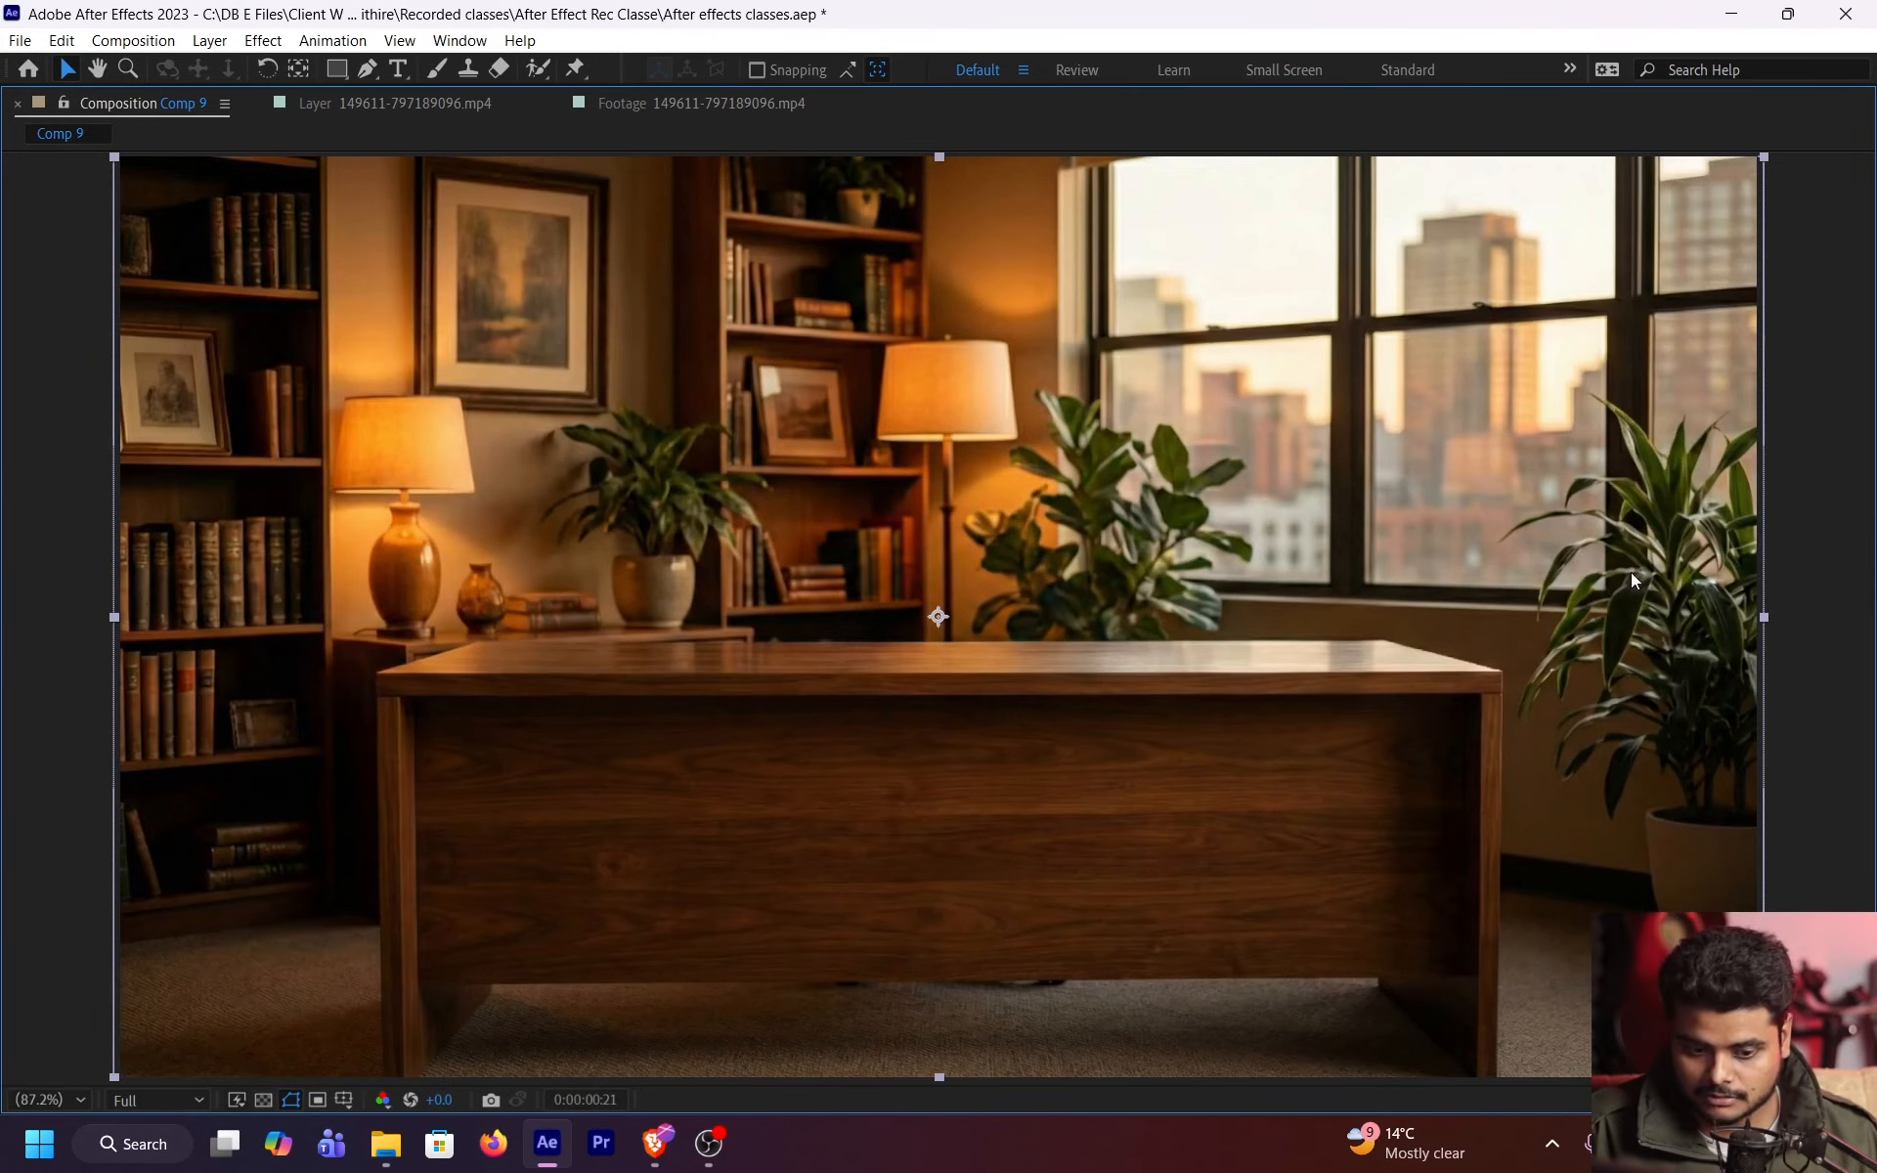
{"action": "scroll", "coordinate": [1675, 567], "scroll_direction": "up", "scroll_amount": 1}
{"action": "left_click_drag", "start_coordinate": [1676, 567], "coordinate": [1222, 572]}
{"action": "scroll", "coordinate": [1351, 532], "scroll_direction": "up", "scroll_amount": 1}
{"action": "left_click_drag", "start_coordinate": [1511, 531], "coordinate": [928, 615]}
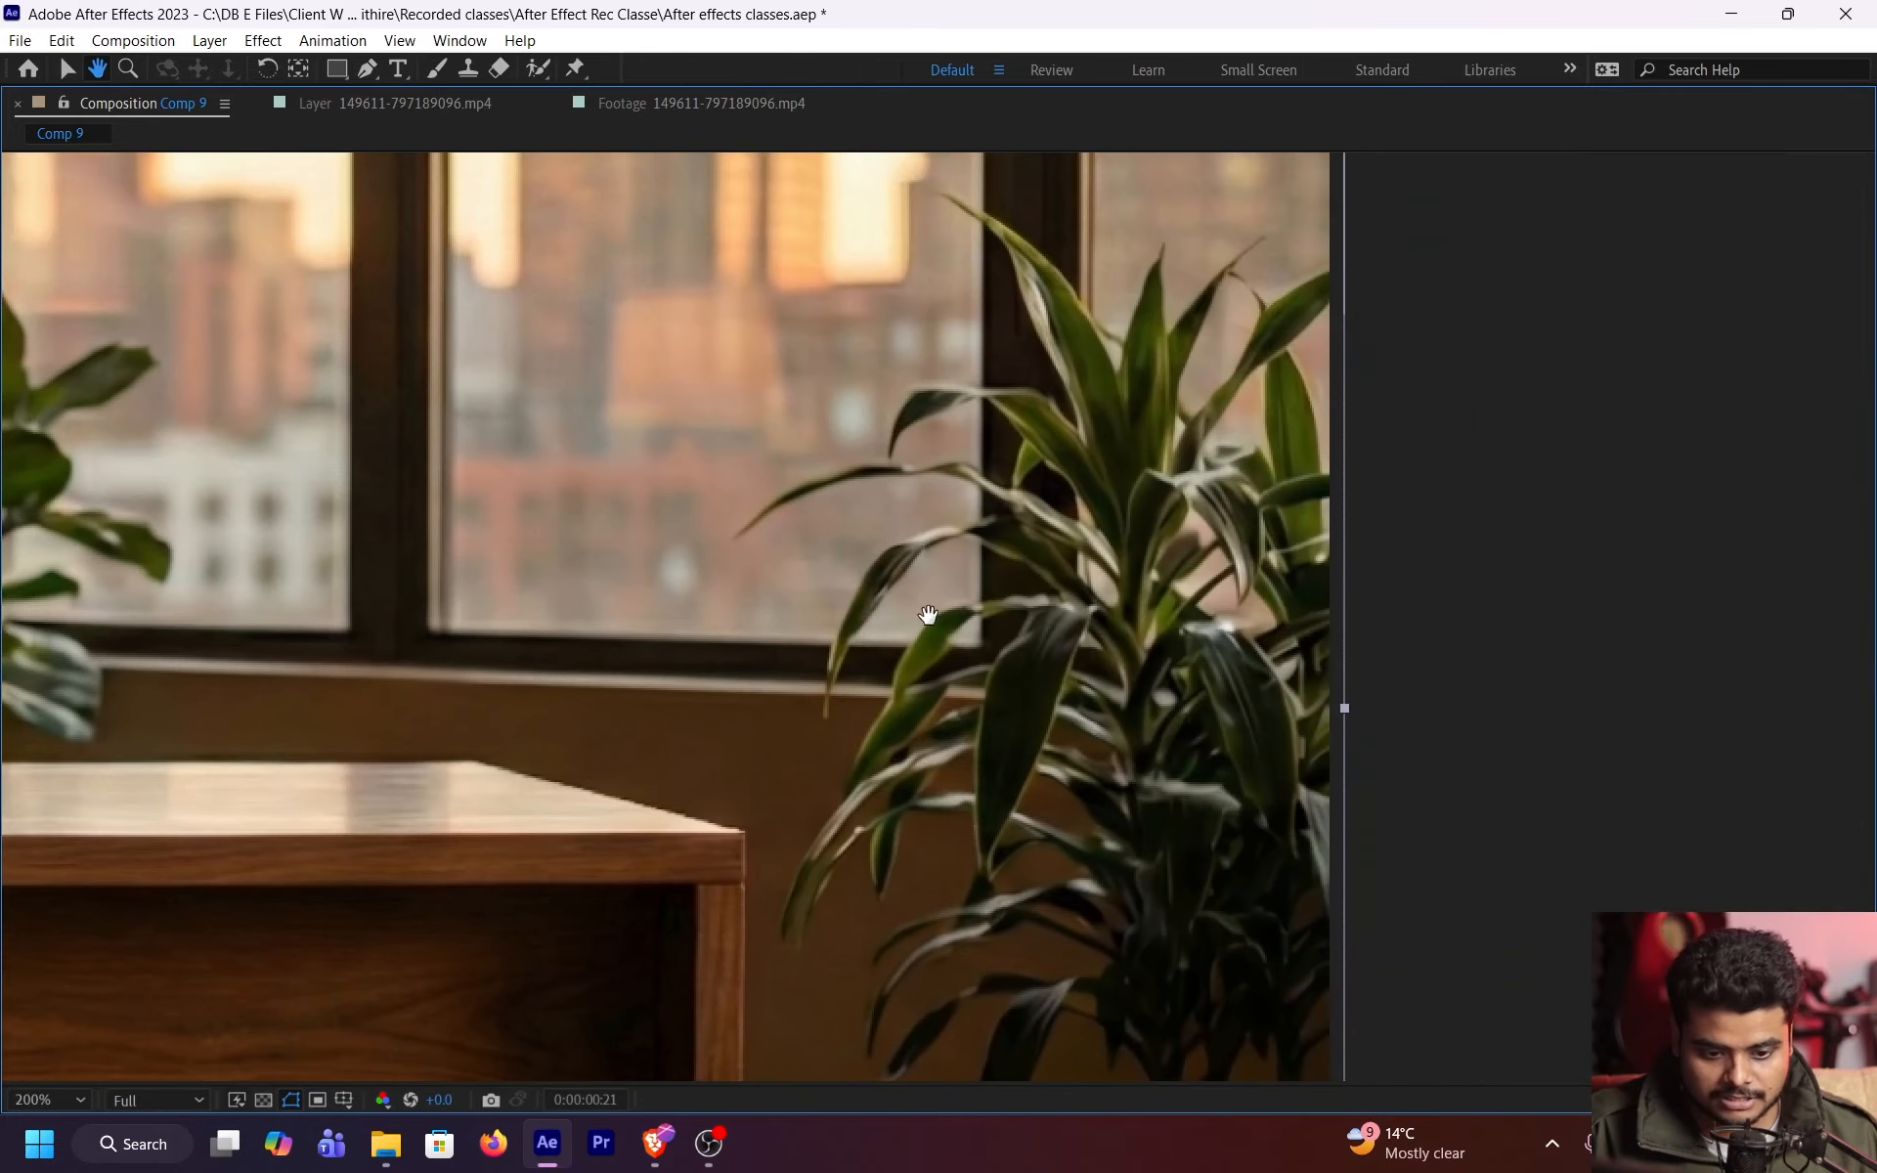
{"action": "scroll", "coordinate": [927, 615], "scroll_direction": "up", "scroll_amount": 2}
{"action": "scroll", "coordinate": [941, 612], "scroll_direction": "down", "scroll_amount": 6}
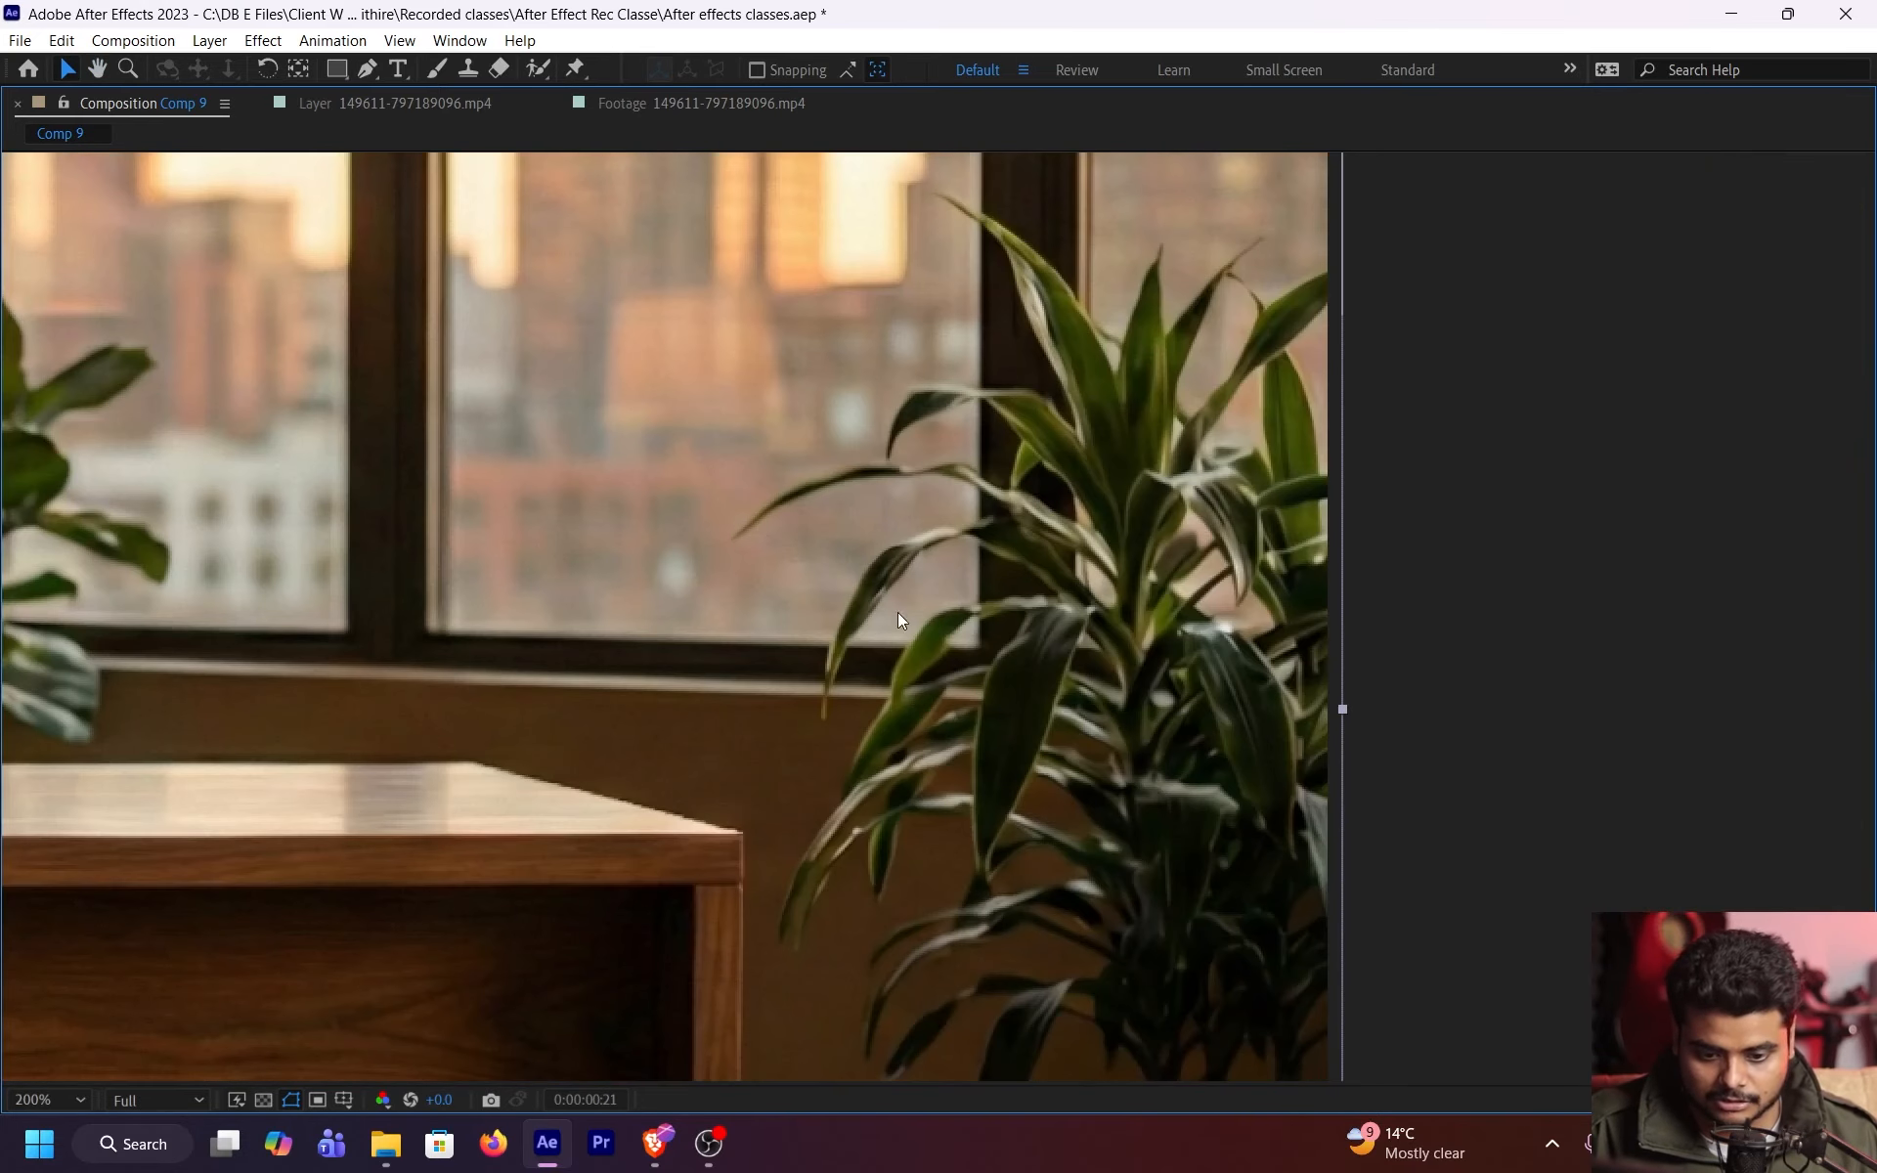
{"action": "scroll", "coordinate": [854, 553], "scroll_direction": "up", "scroll_amount": 2}
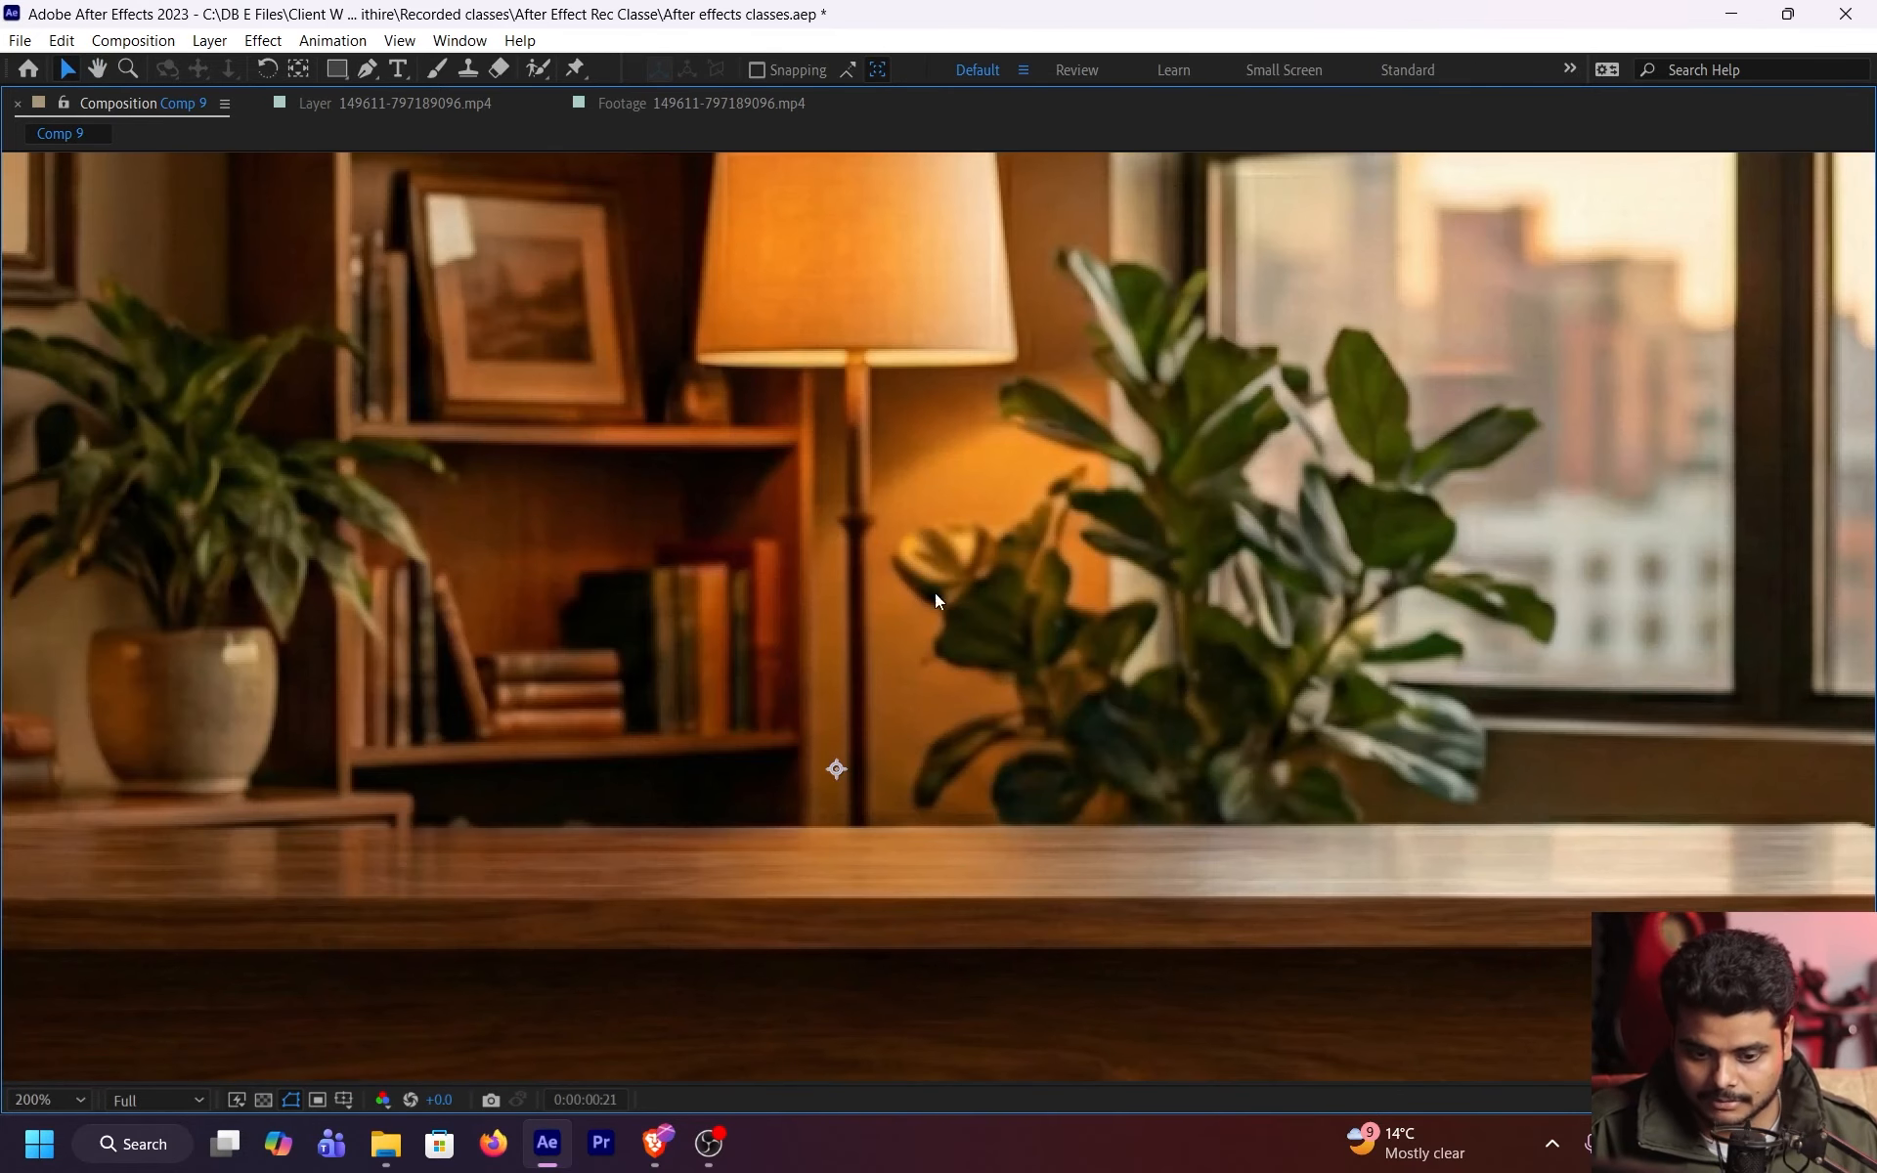
{"action": "scroll", "coordinate": [934, 592], "scroll_direction": "down", "scroll_amount": 1}
{"action": "left_click", "coordinate": [62, 1097]}
{"action": "left_click", "coordinate": [88, 691]}
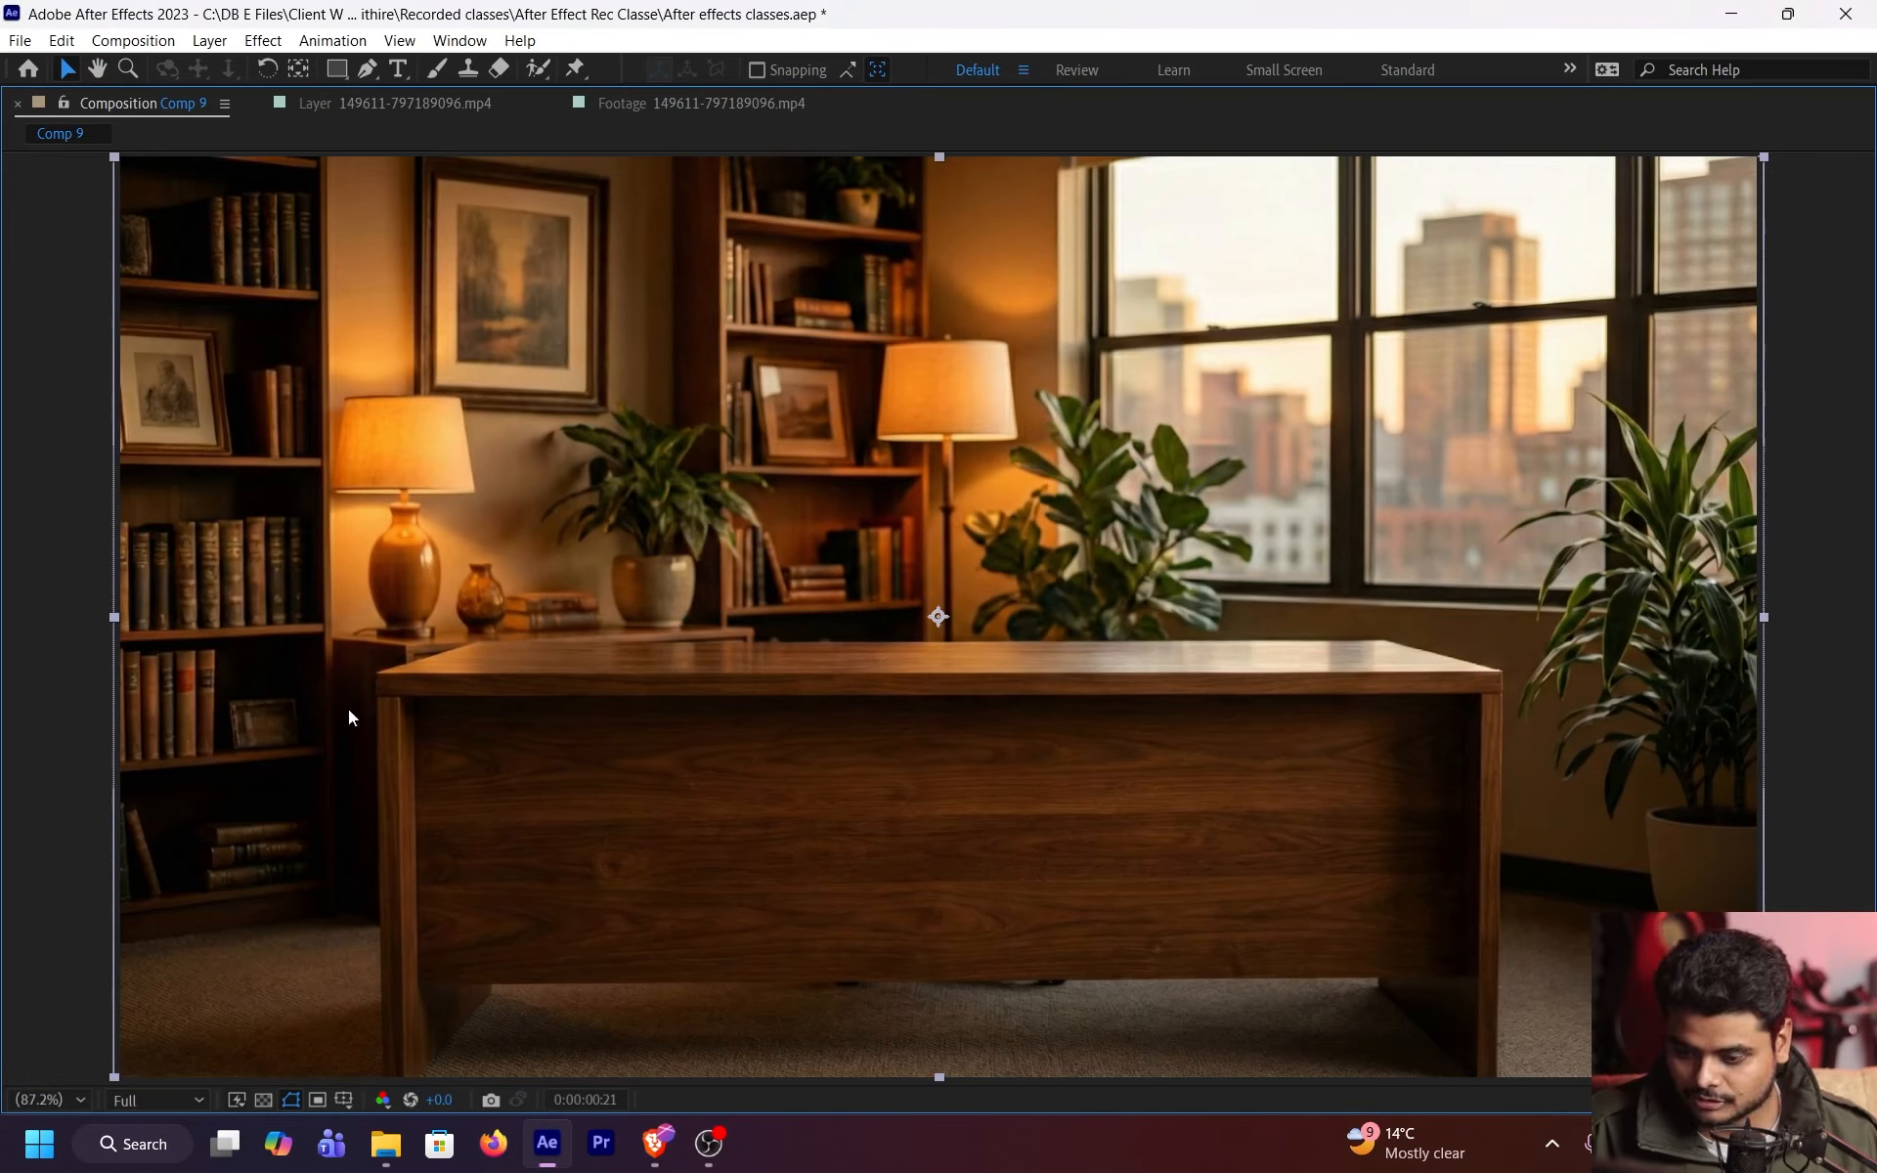
{"action": "key", "text": "ctrl+s"}
{"action": "key", "text": "grave"}
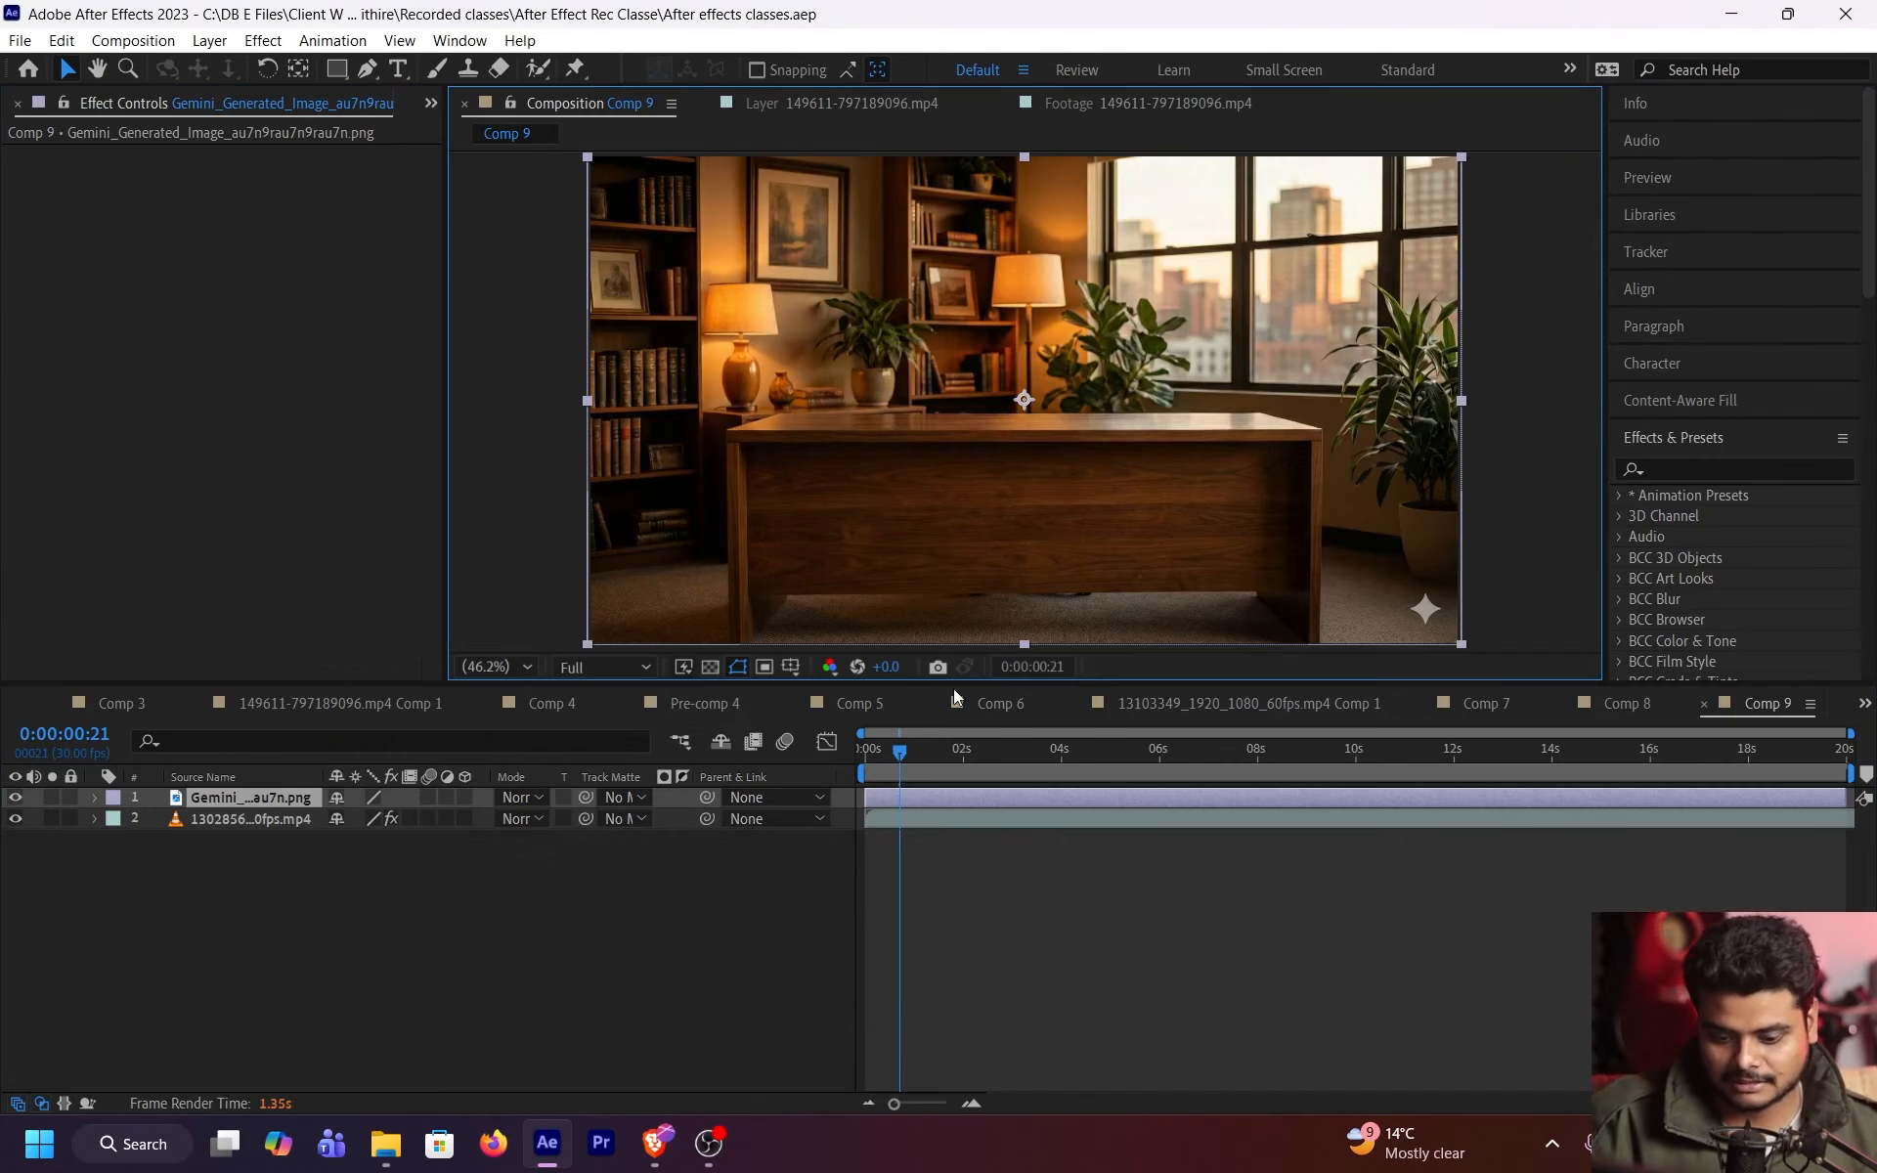
- Set the preview resolution to Quarter, hide the office image layer, place it below the keyed clip and save
{"action": "left_click", "coordinate": [602, 667]}
{"action": "left_click", "coordinate": [601, 805]}
{"action": "left_click", "coordinate": [14, 797]}
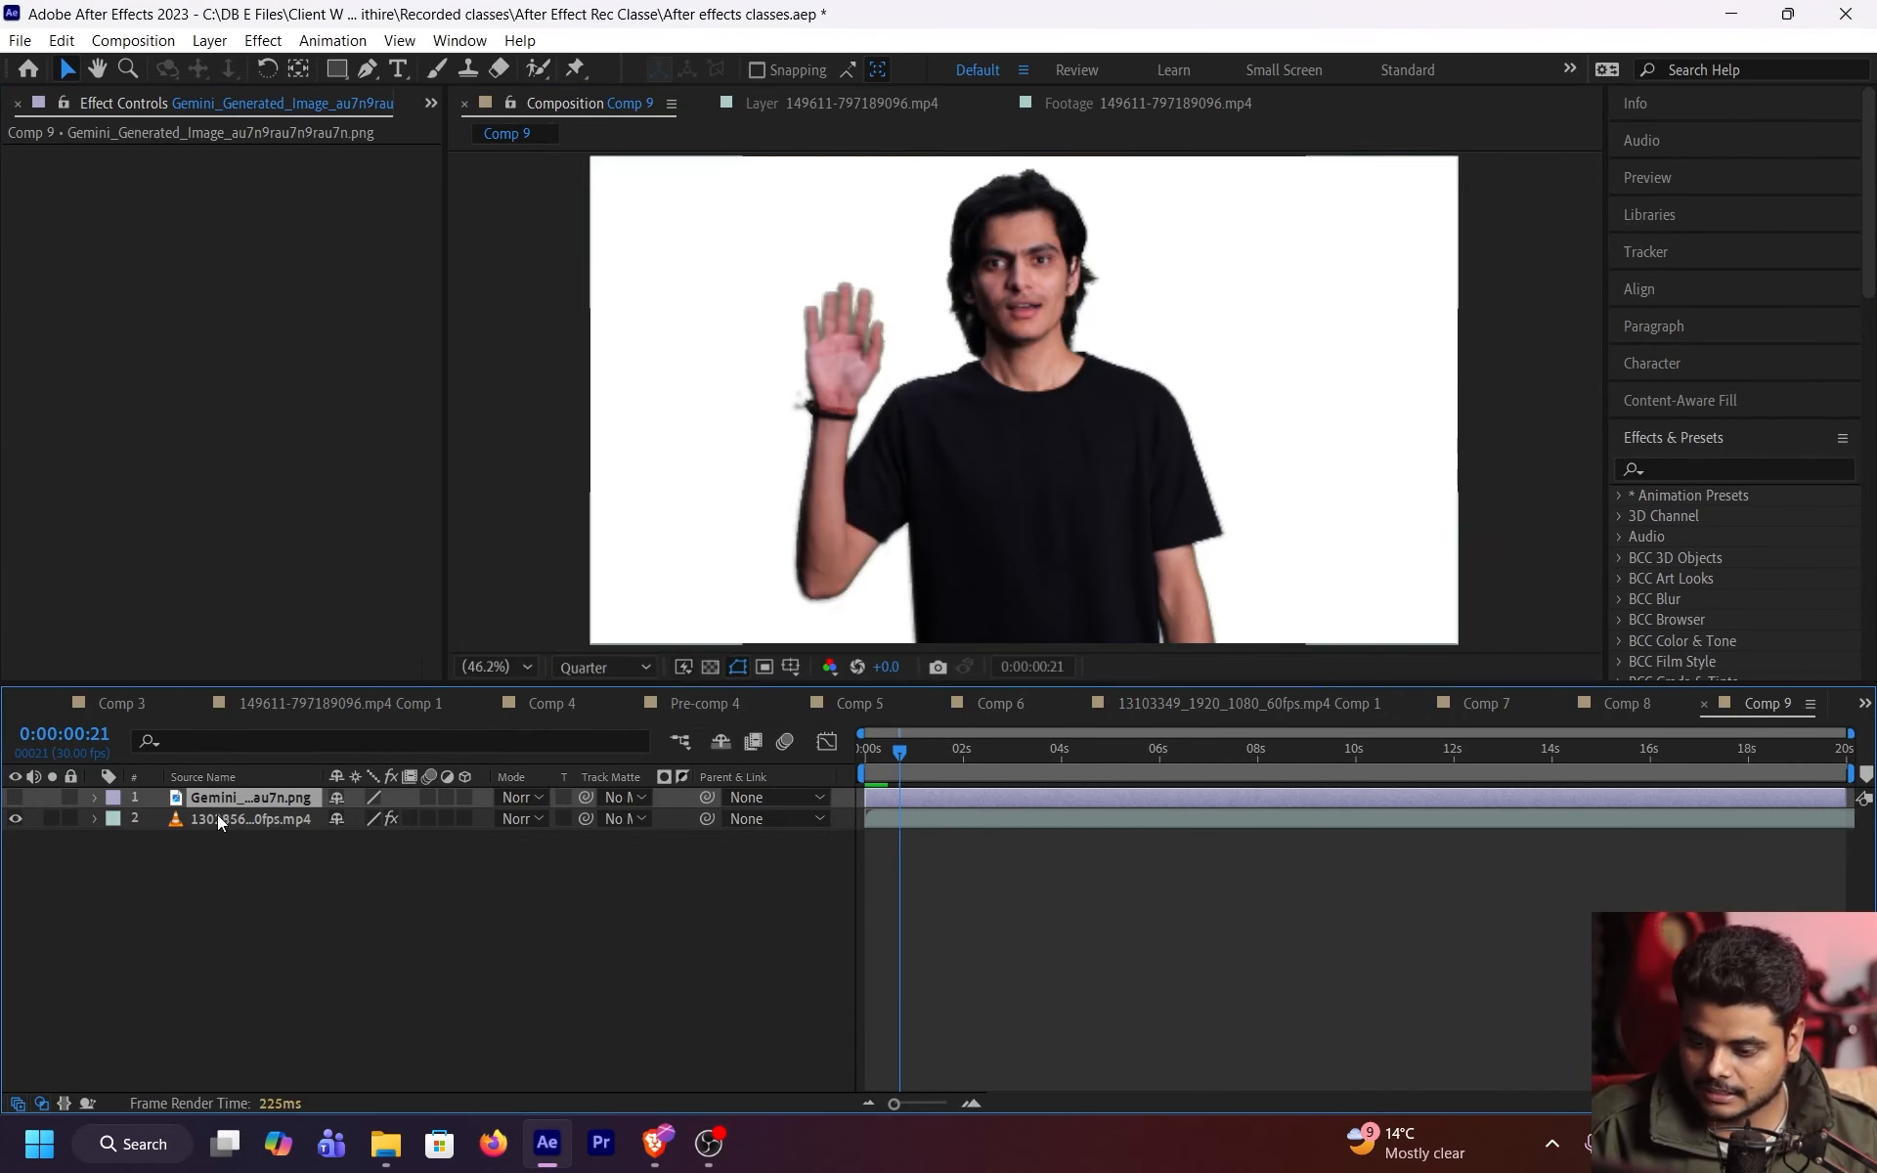
{"action": "key", "text": "ctrl+bracketleft"}
{"action": "key", "text": "ctrl+s"}
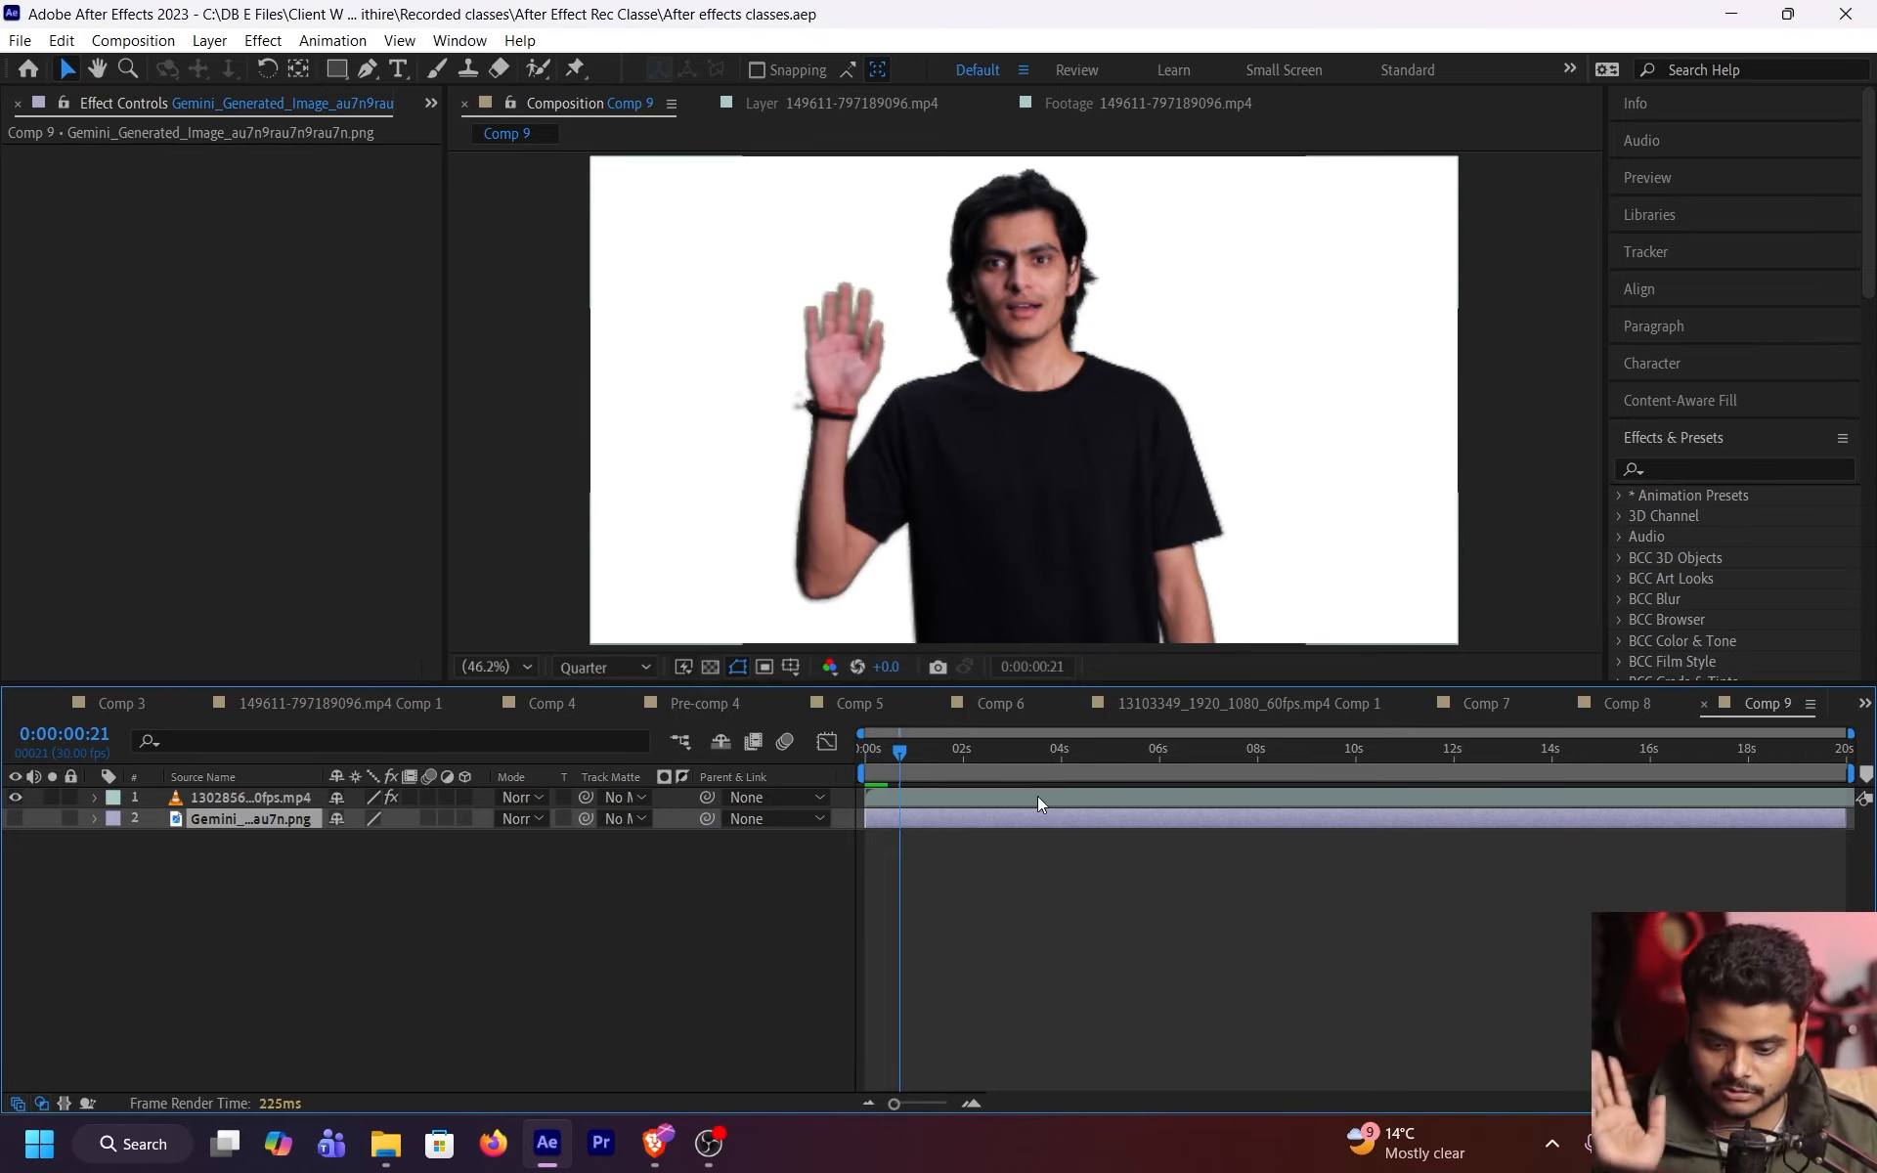
- Change Comp 9's background color to black (000000) in the composition settings
{"action": "left_click", "coordinate": [1058, 797]}
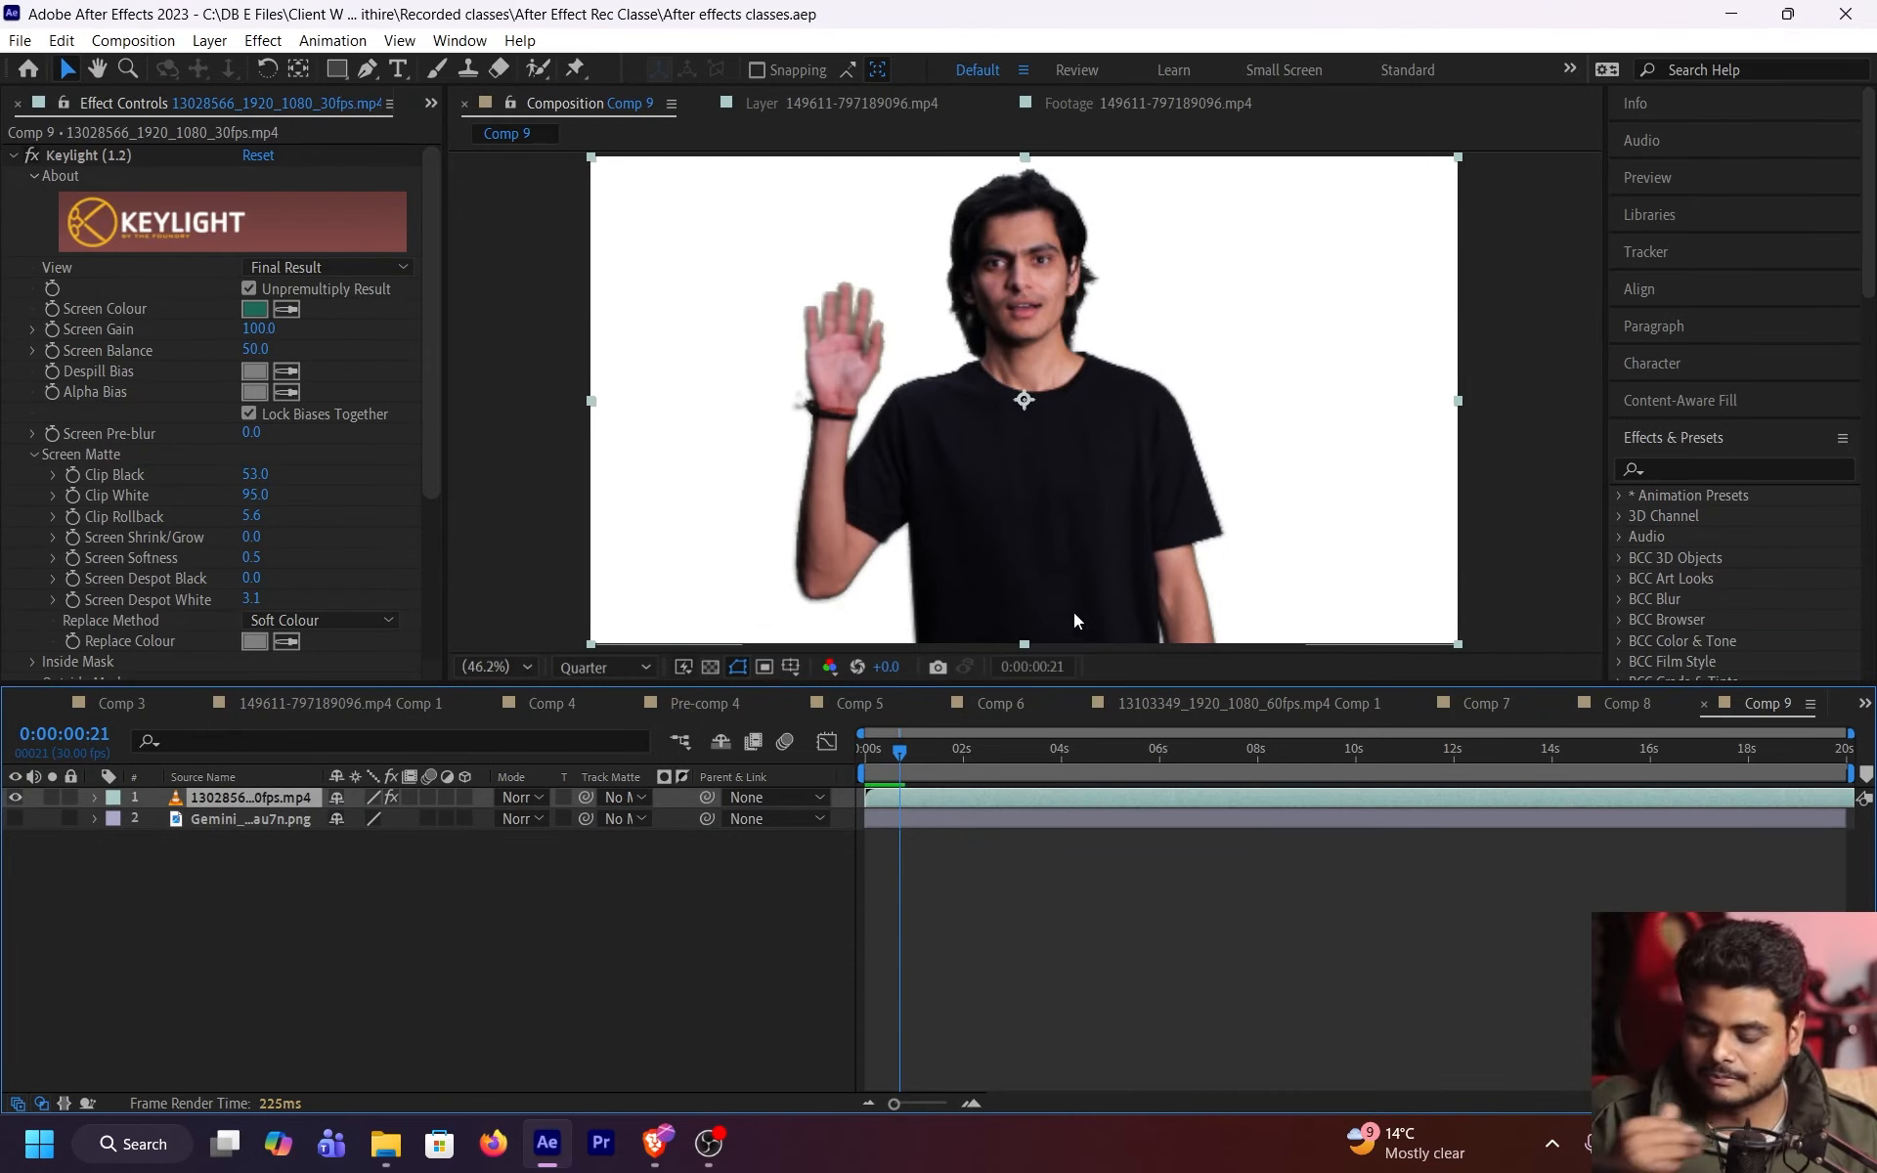
{"action": "key", "text": "ctrl+k"}
{"action": "left_click", "coordinate": [721, 664]}
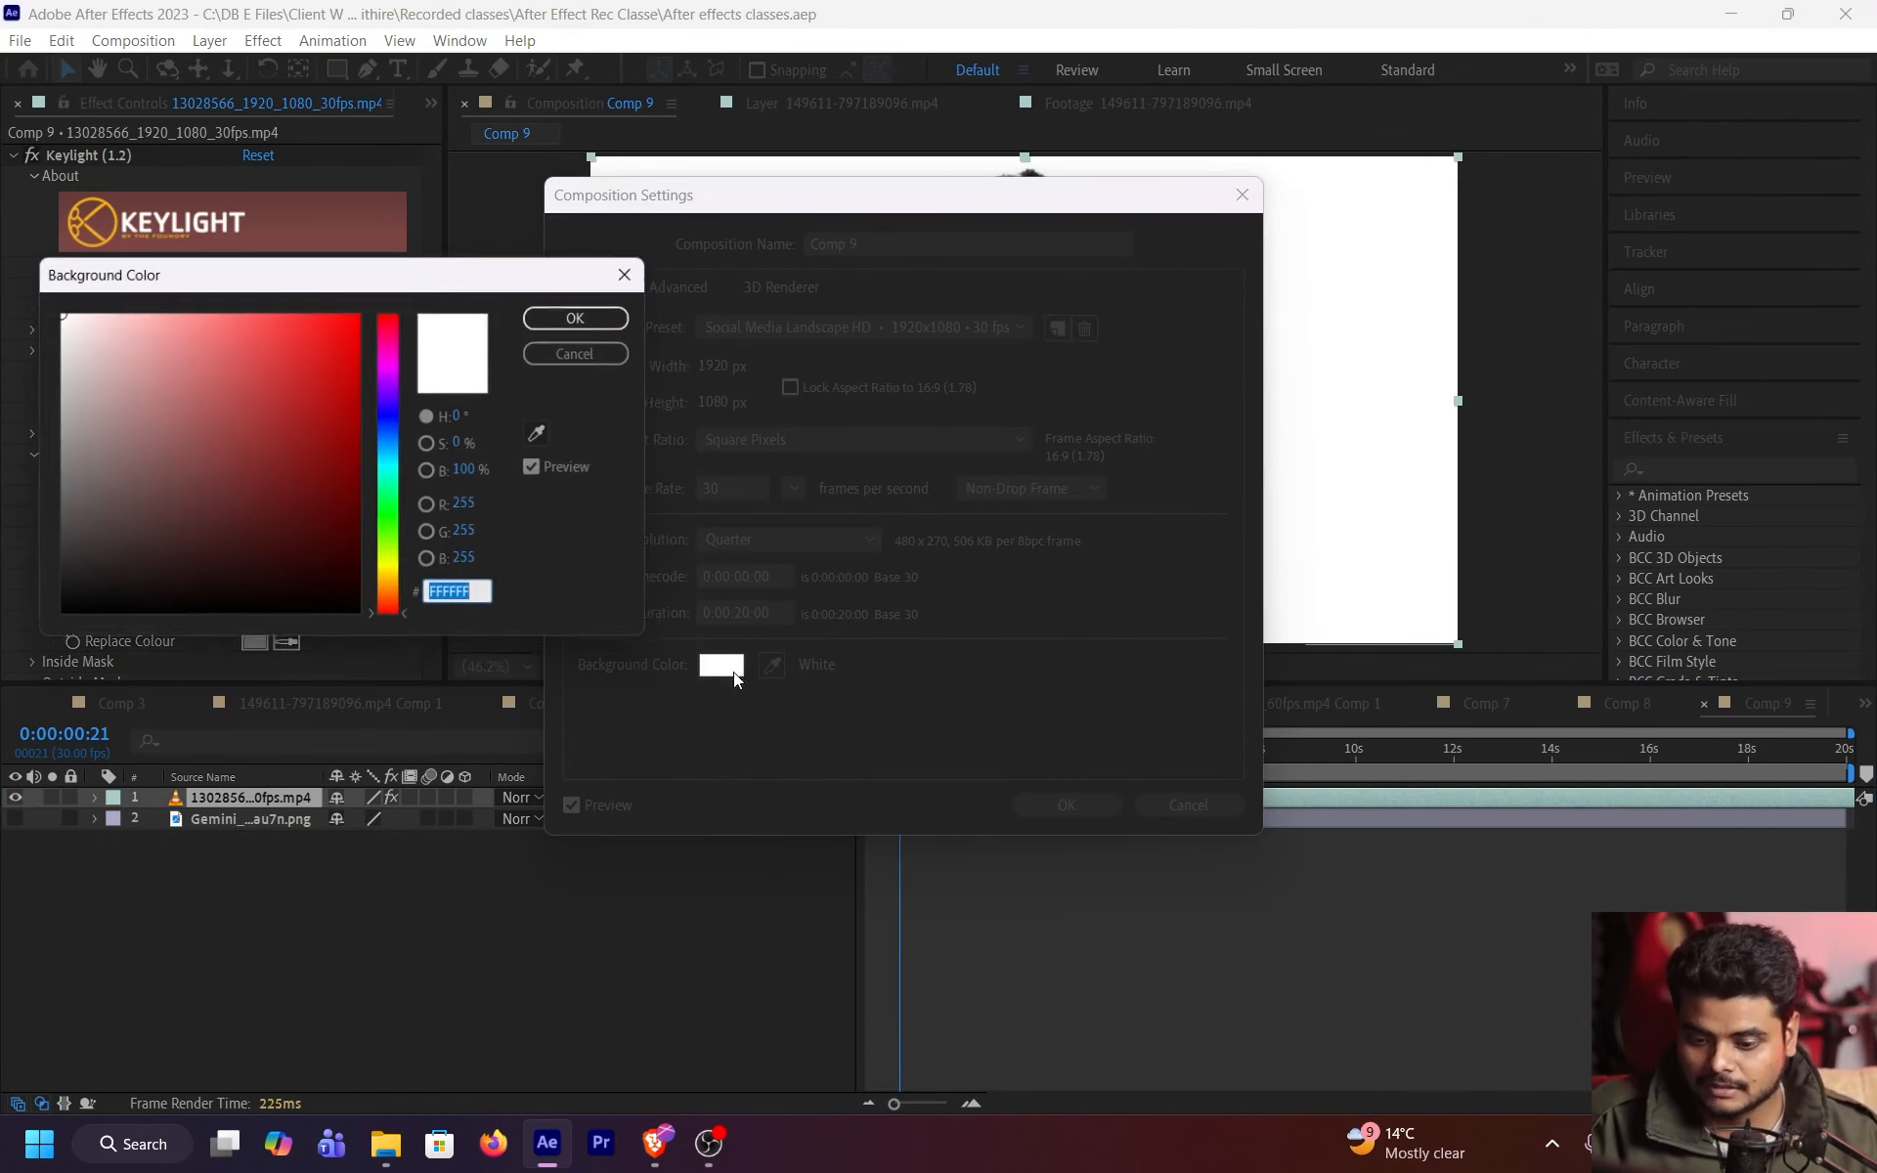
{"action": "left_click_drag", "start_coordinate": [244, 424], "coordinate": [364, 621]}
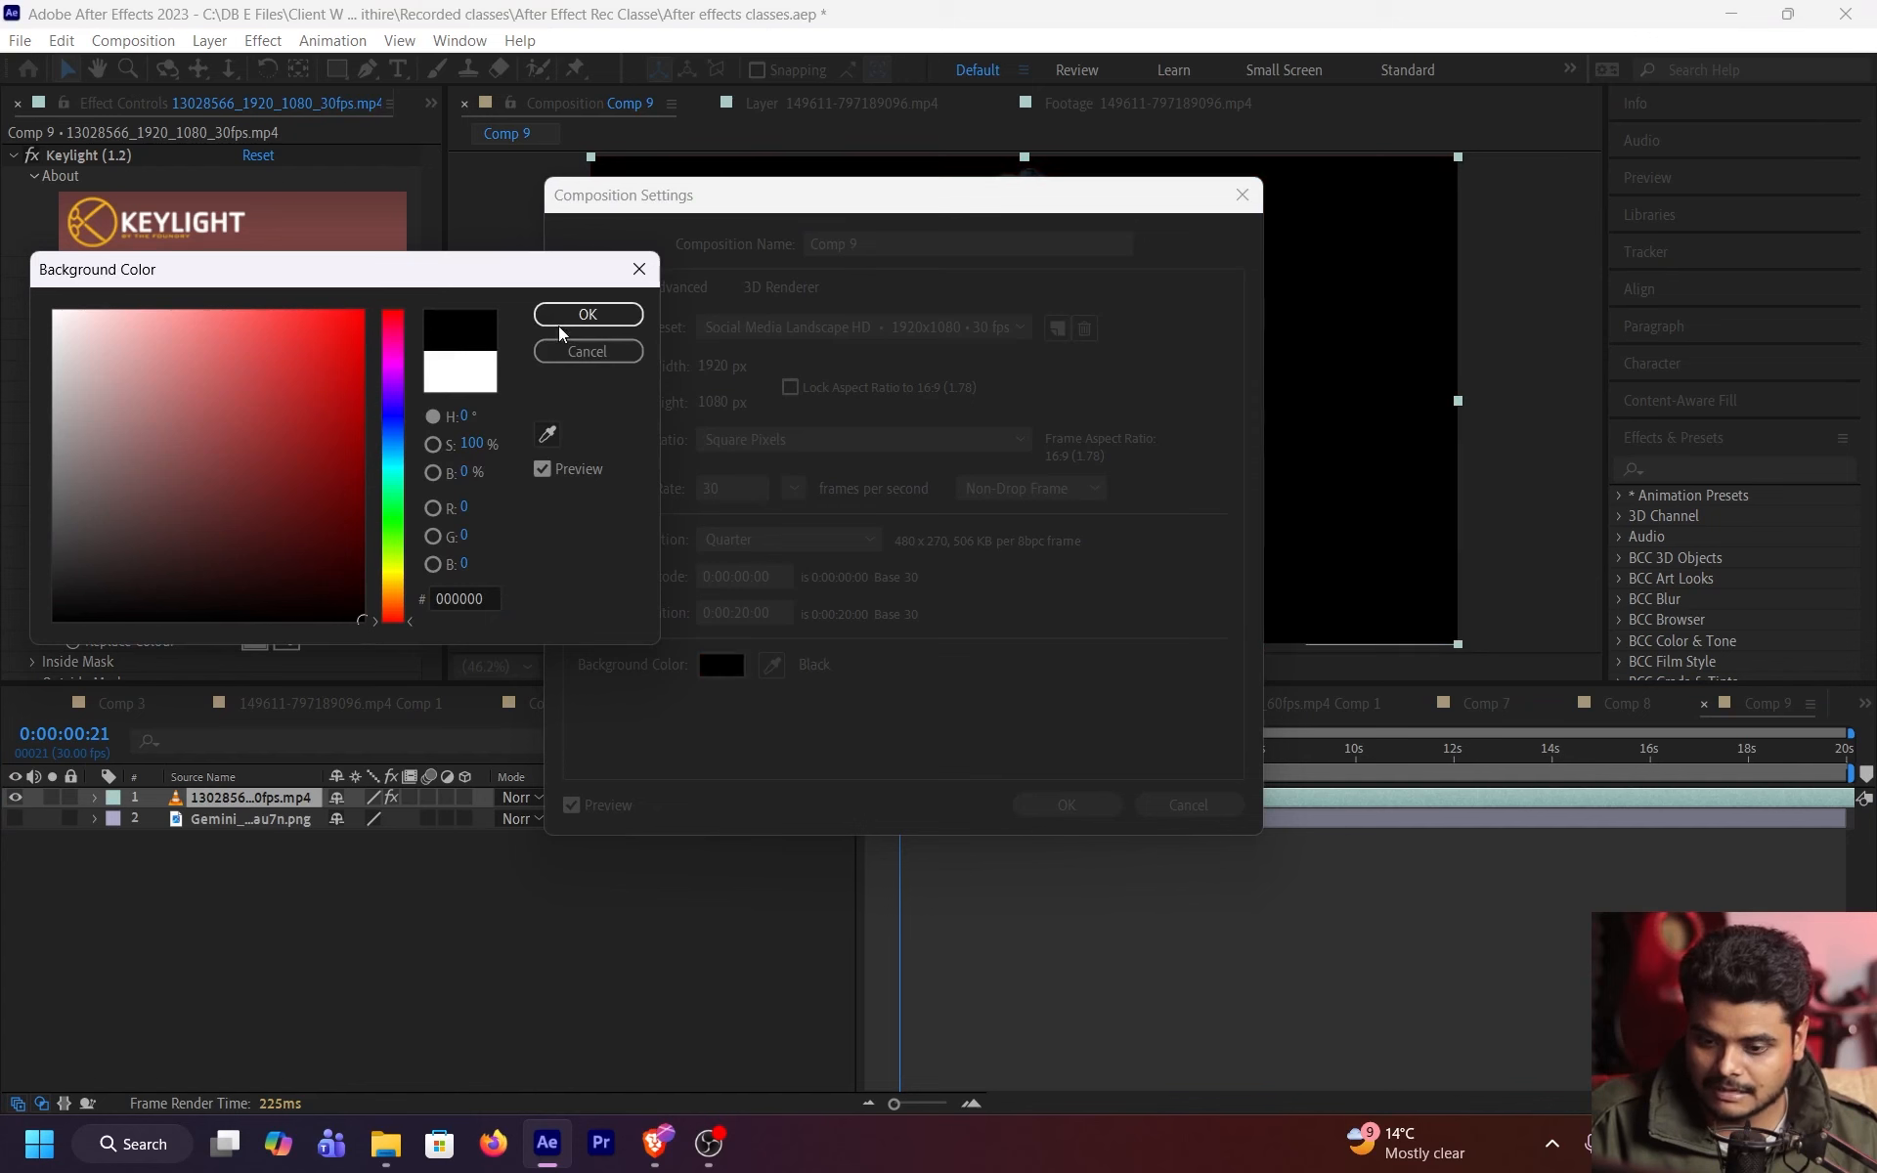
{"action": "left_click", "coordinate": [586, 313]}
{"action": "left_click", "coordinate": [1067, 804]}
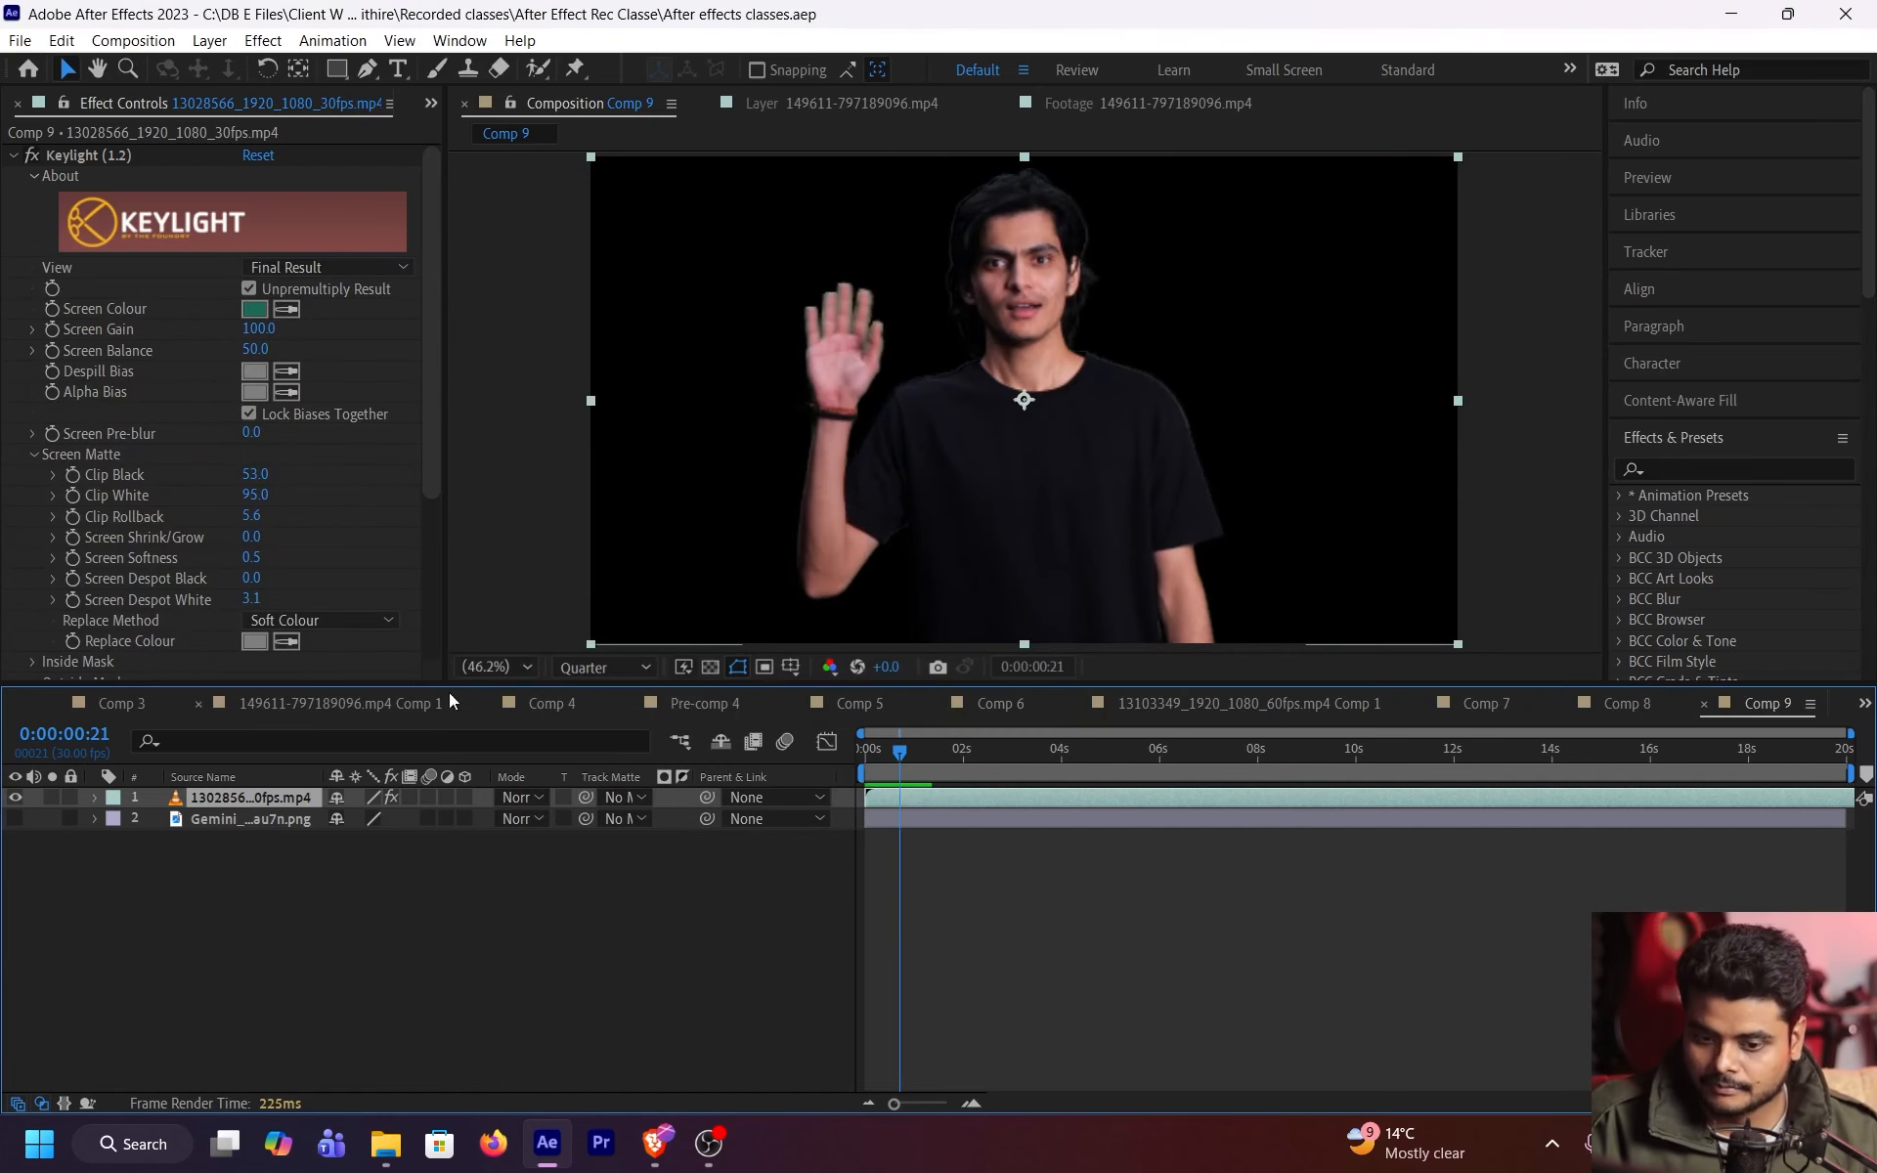
- Show the Gemini background image layer and pre-compose the keyed footage, moving all attributes into the new composition
{"action": "left_click", "coordinate": [15, 821]}
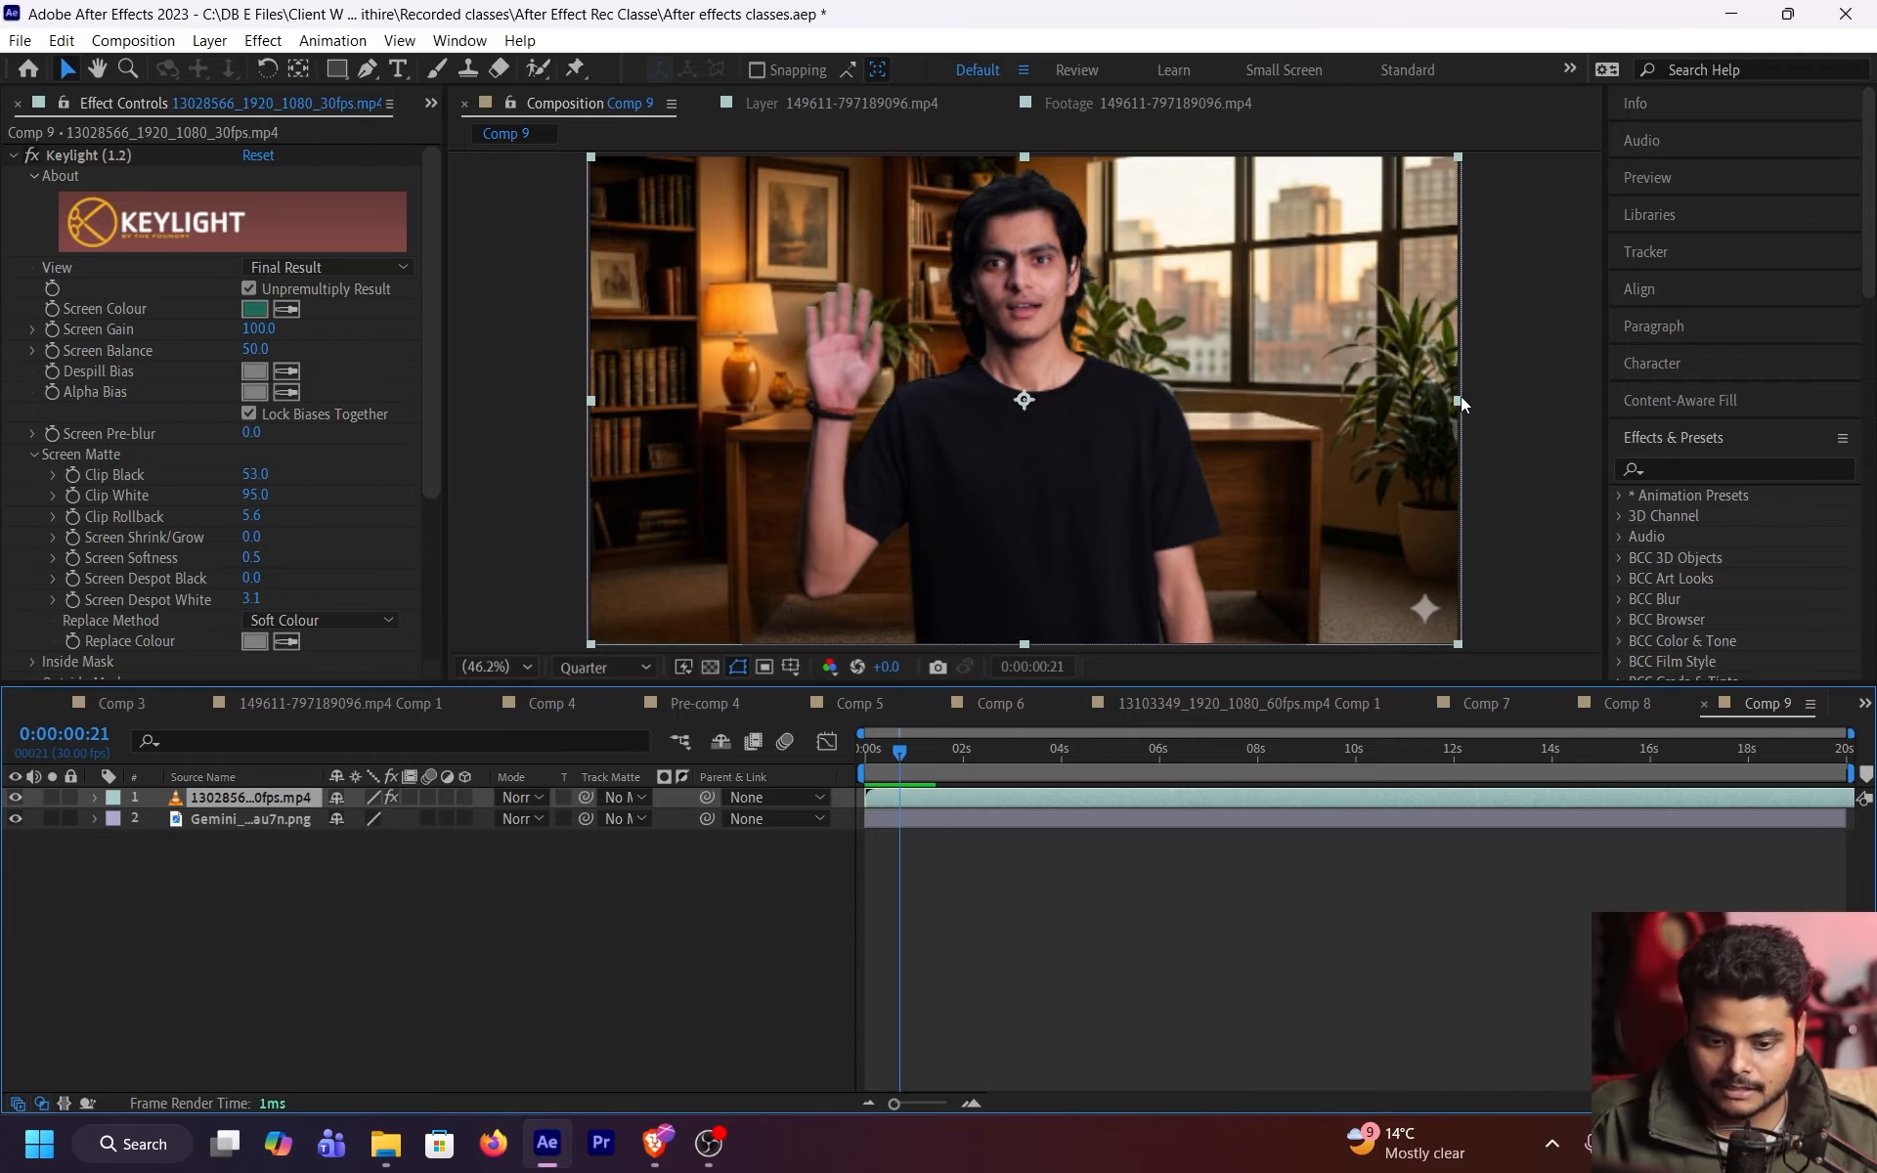
{"action": "left_click", "coordinate": [1035, 831]}
{"action": "left_click", "coordinate": [1062, 803]}
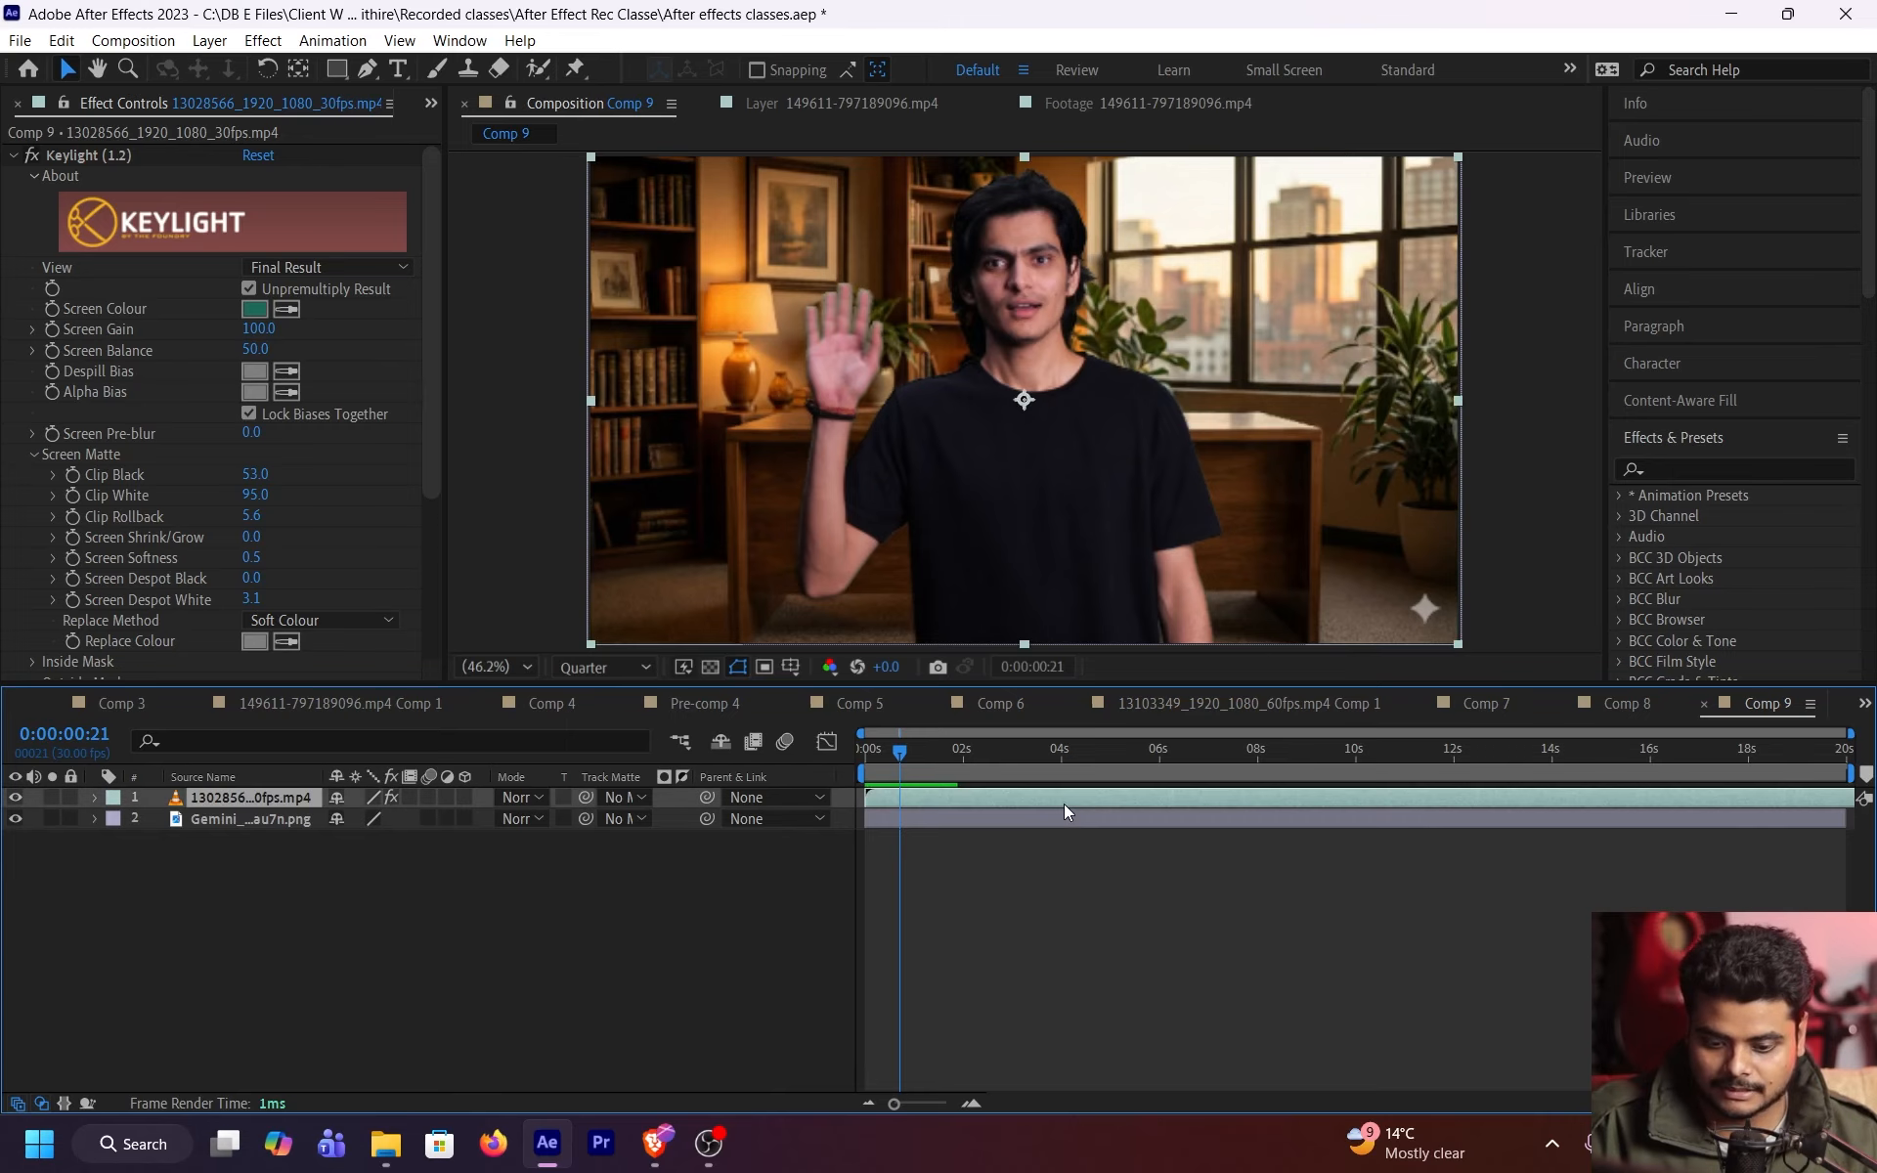
{"action": "key", "text": "ctrl+shift+c"}
{"action": "left_click", "coordinate": [837, 602]}
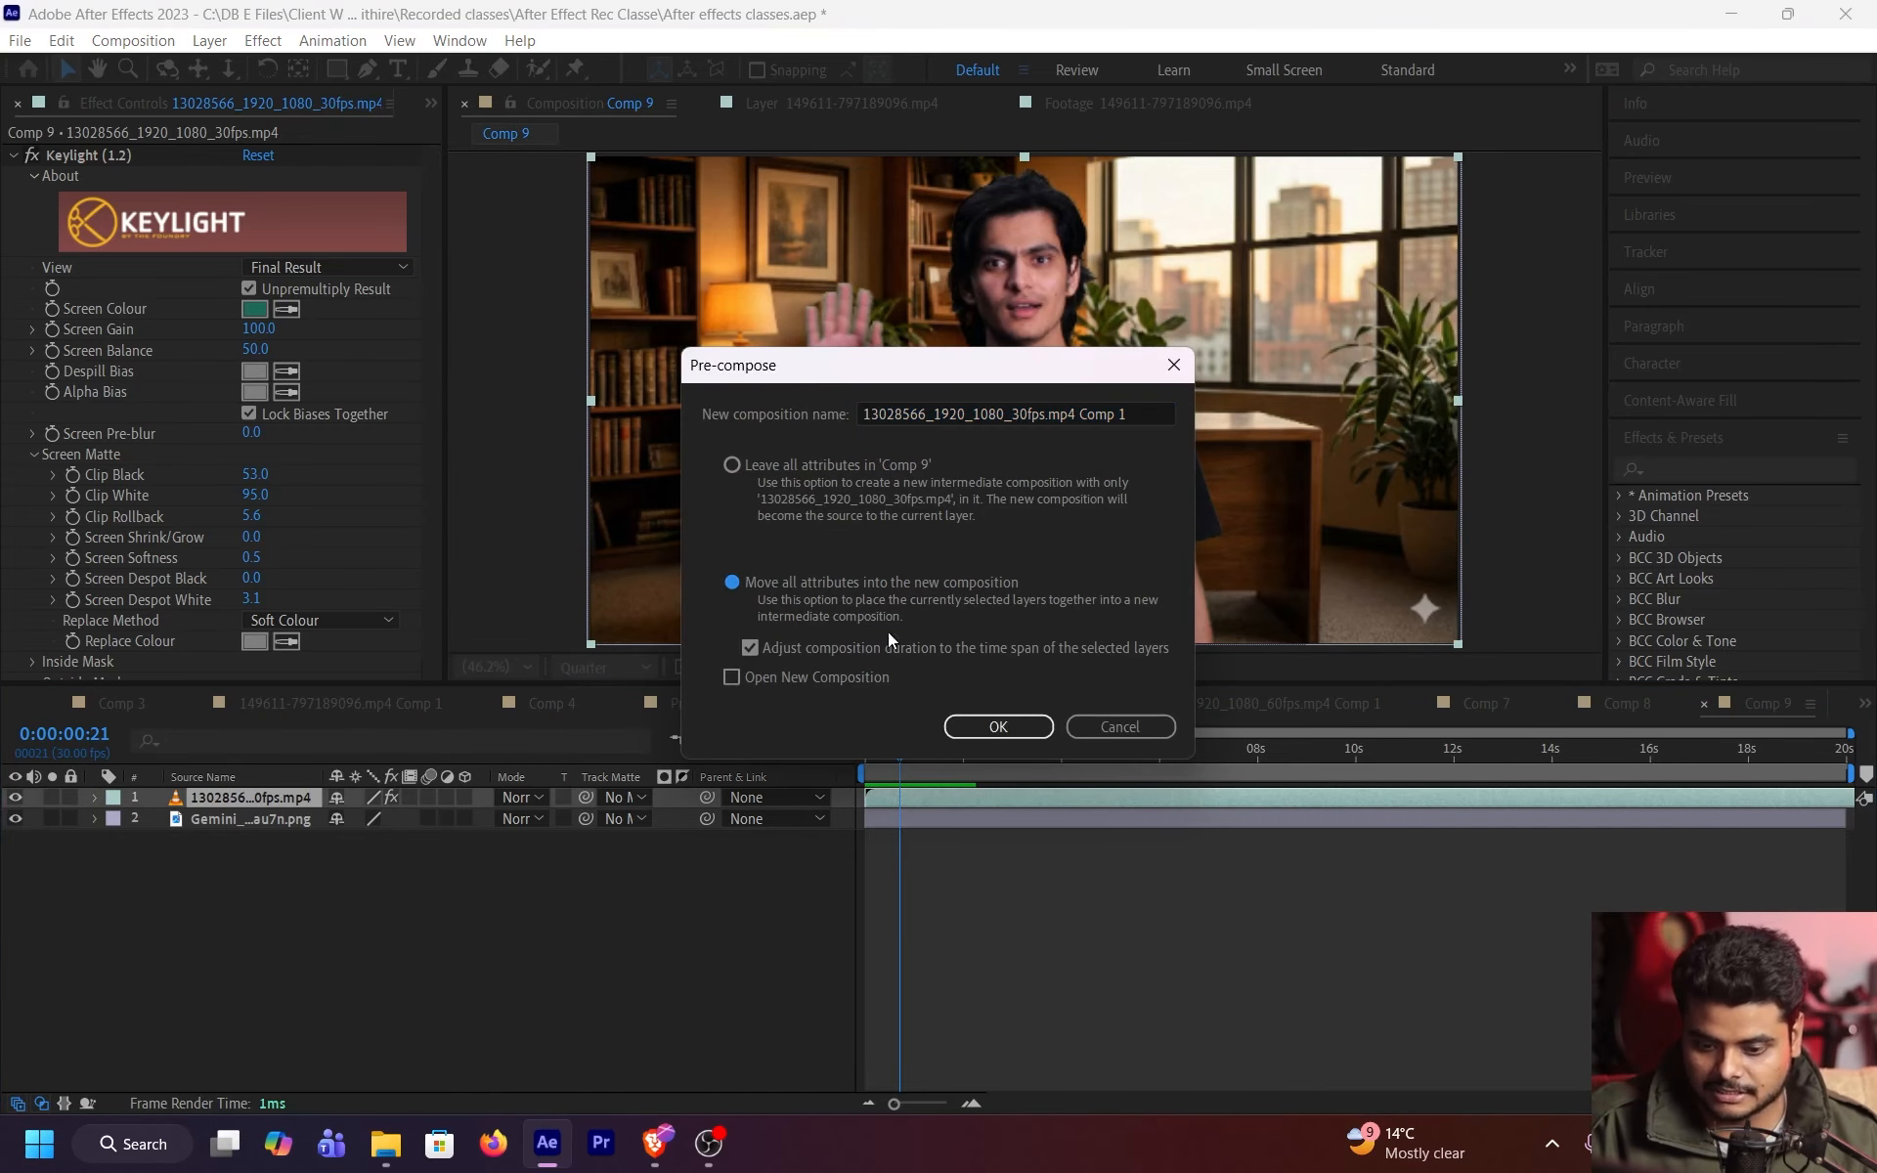
{"action": "left_click", "coordinate": [1009, 726]}
- Inspect the composite enlarged, then open the pre-composed footage and review the keying effects on its layer
{"action": "key", "text": "grave"}
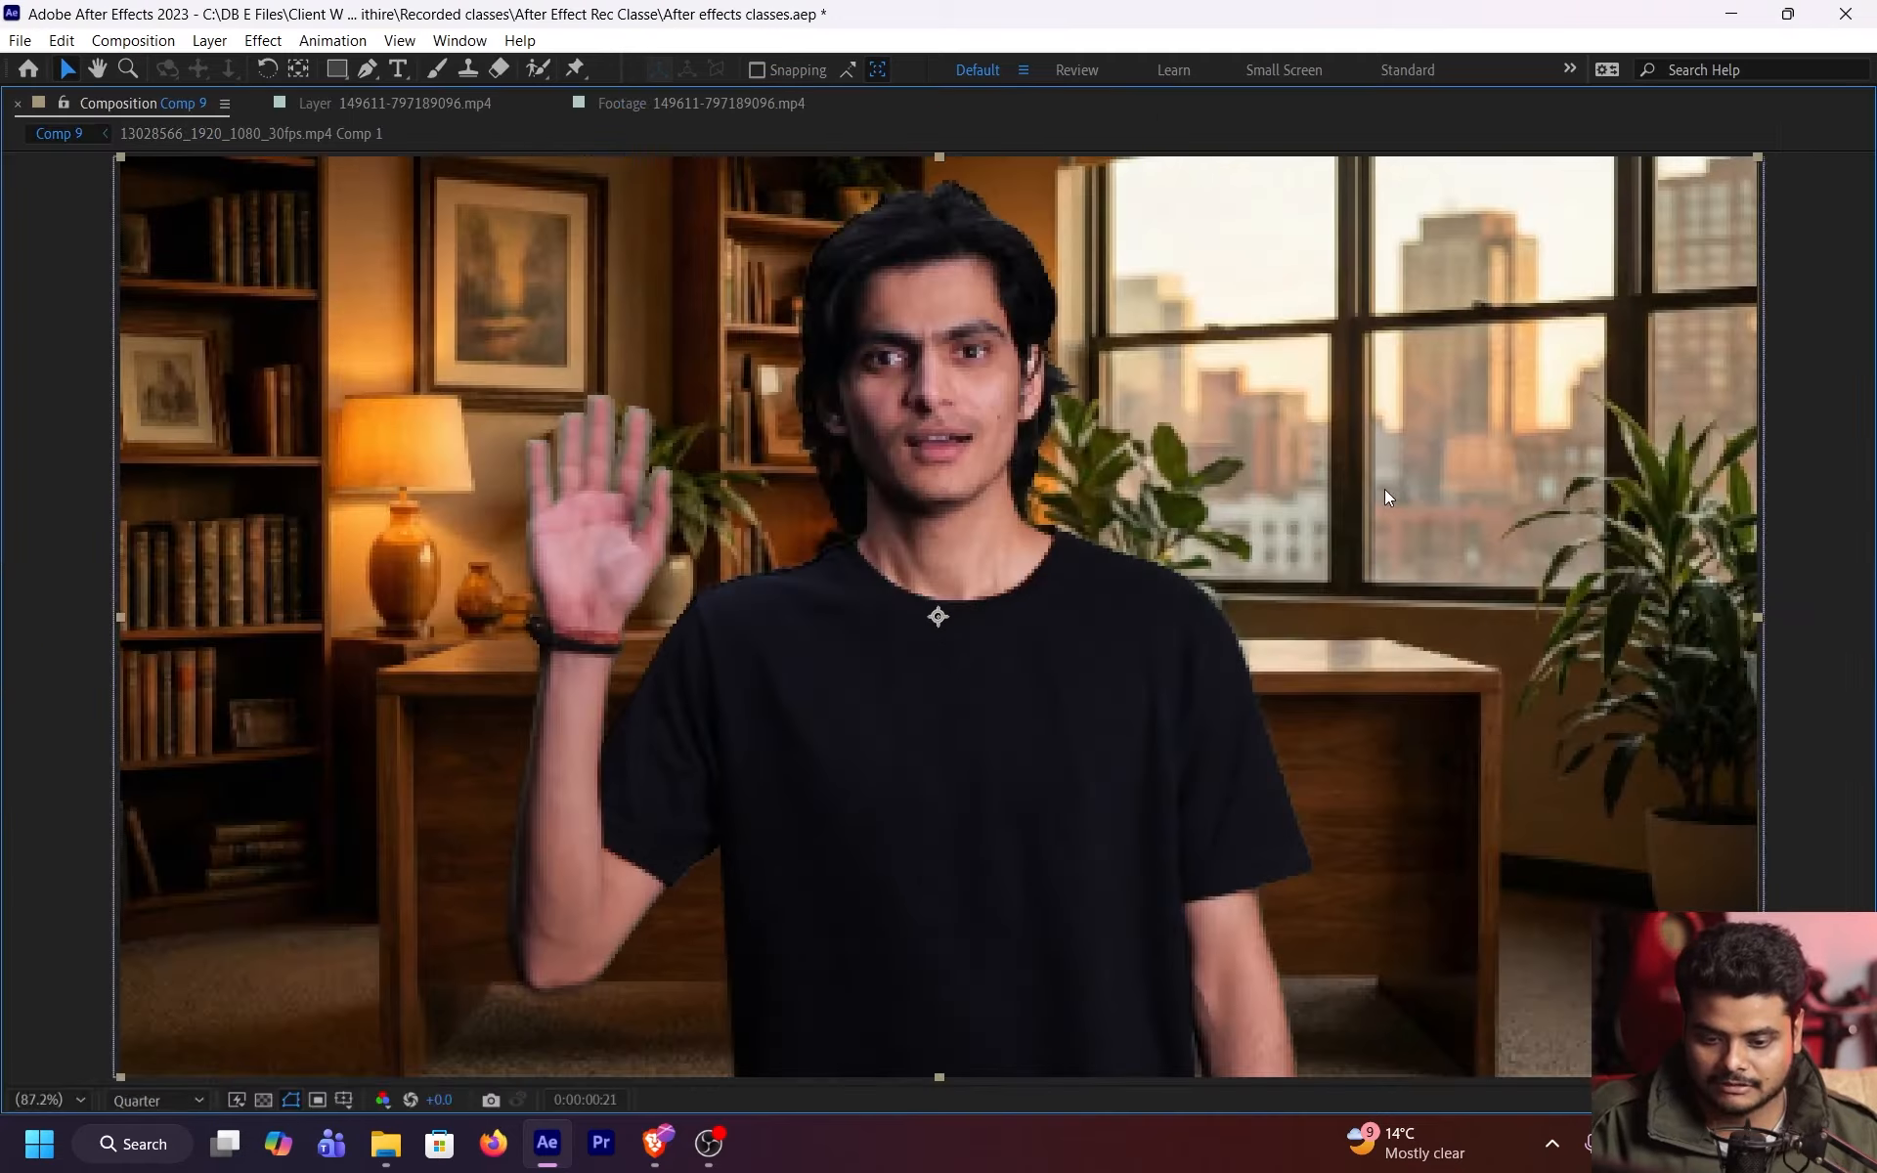
{"action": "key", "text": "grave"}
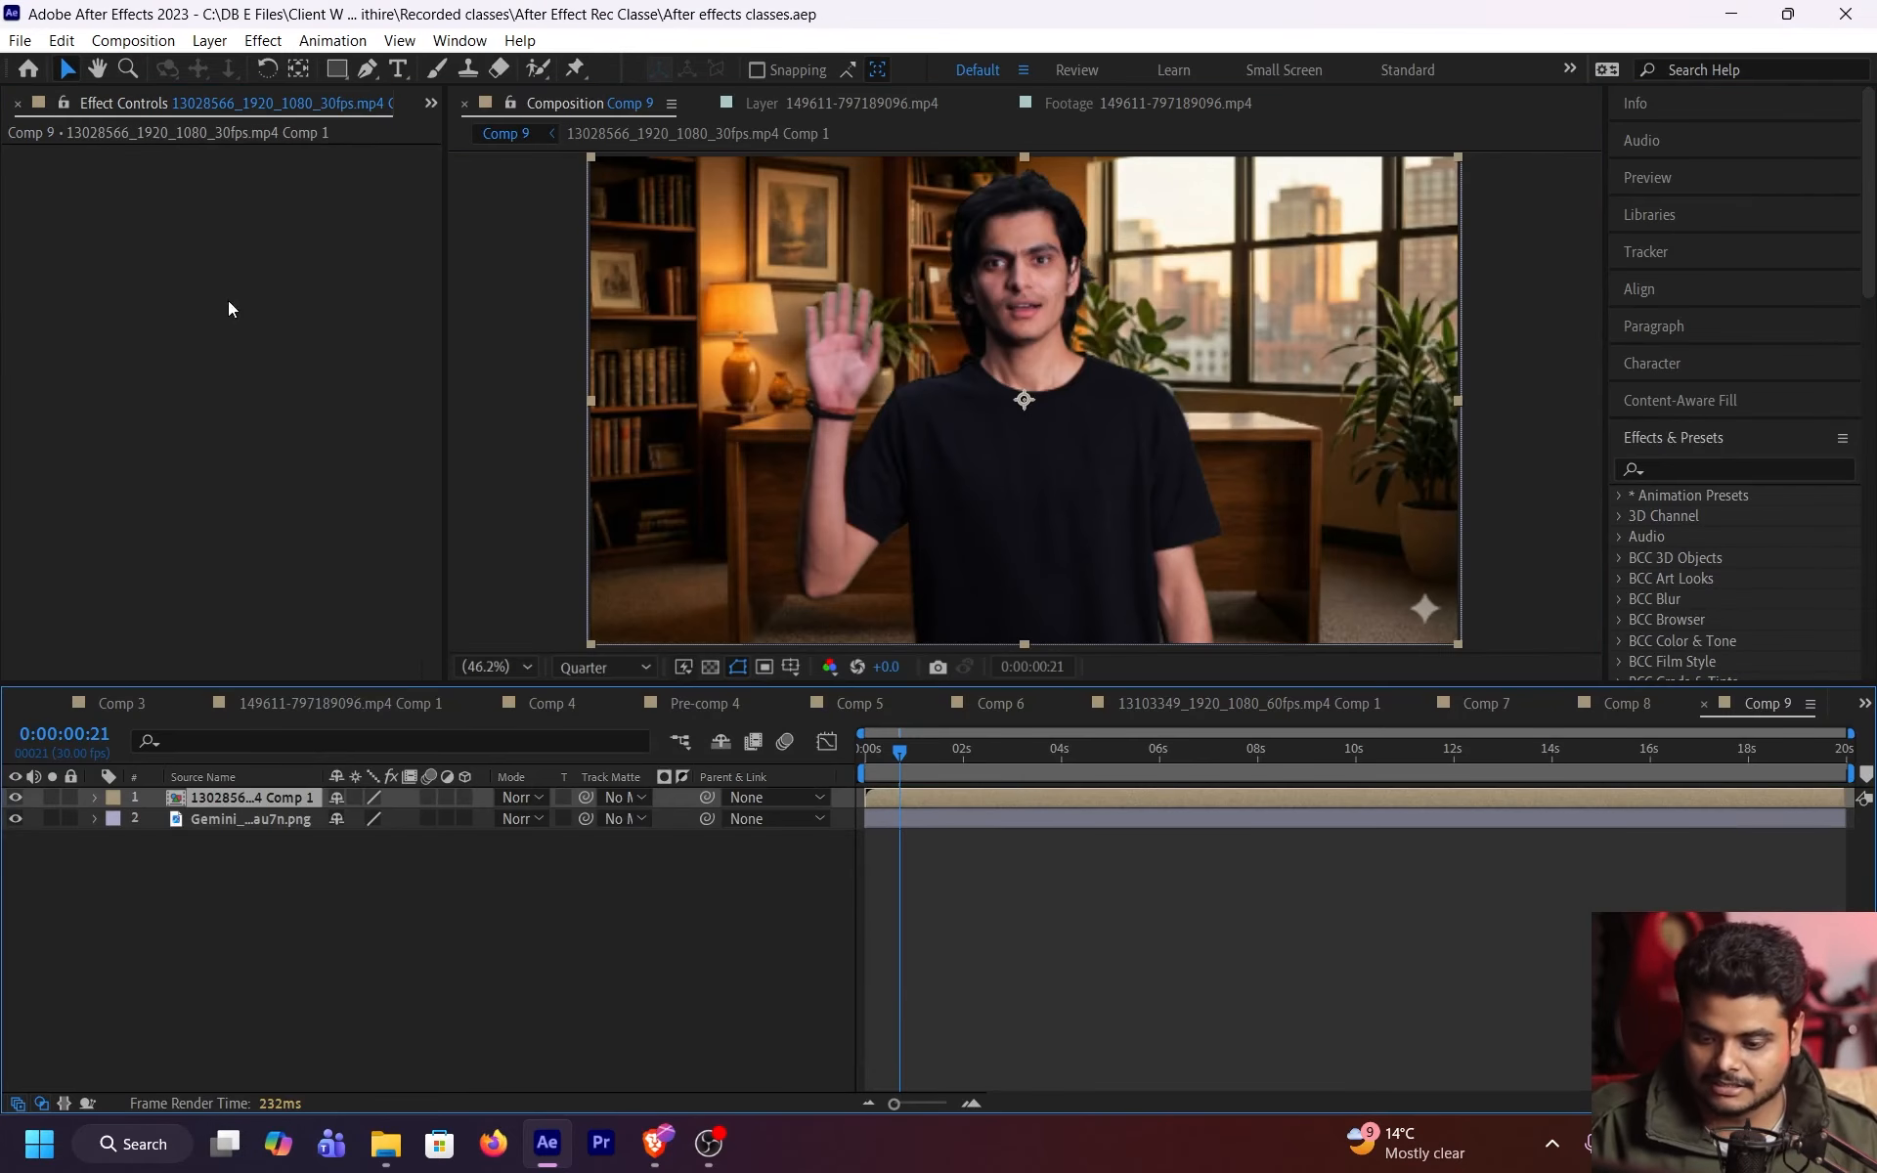
{"action": "double_click", "coordinate": [296, 800]}
{"action": "left_click", "coordinate": [266, 797]}
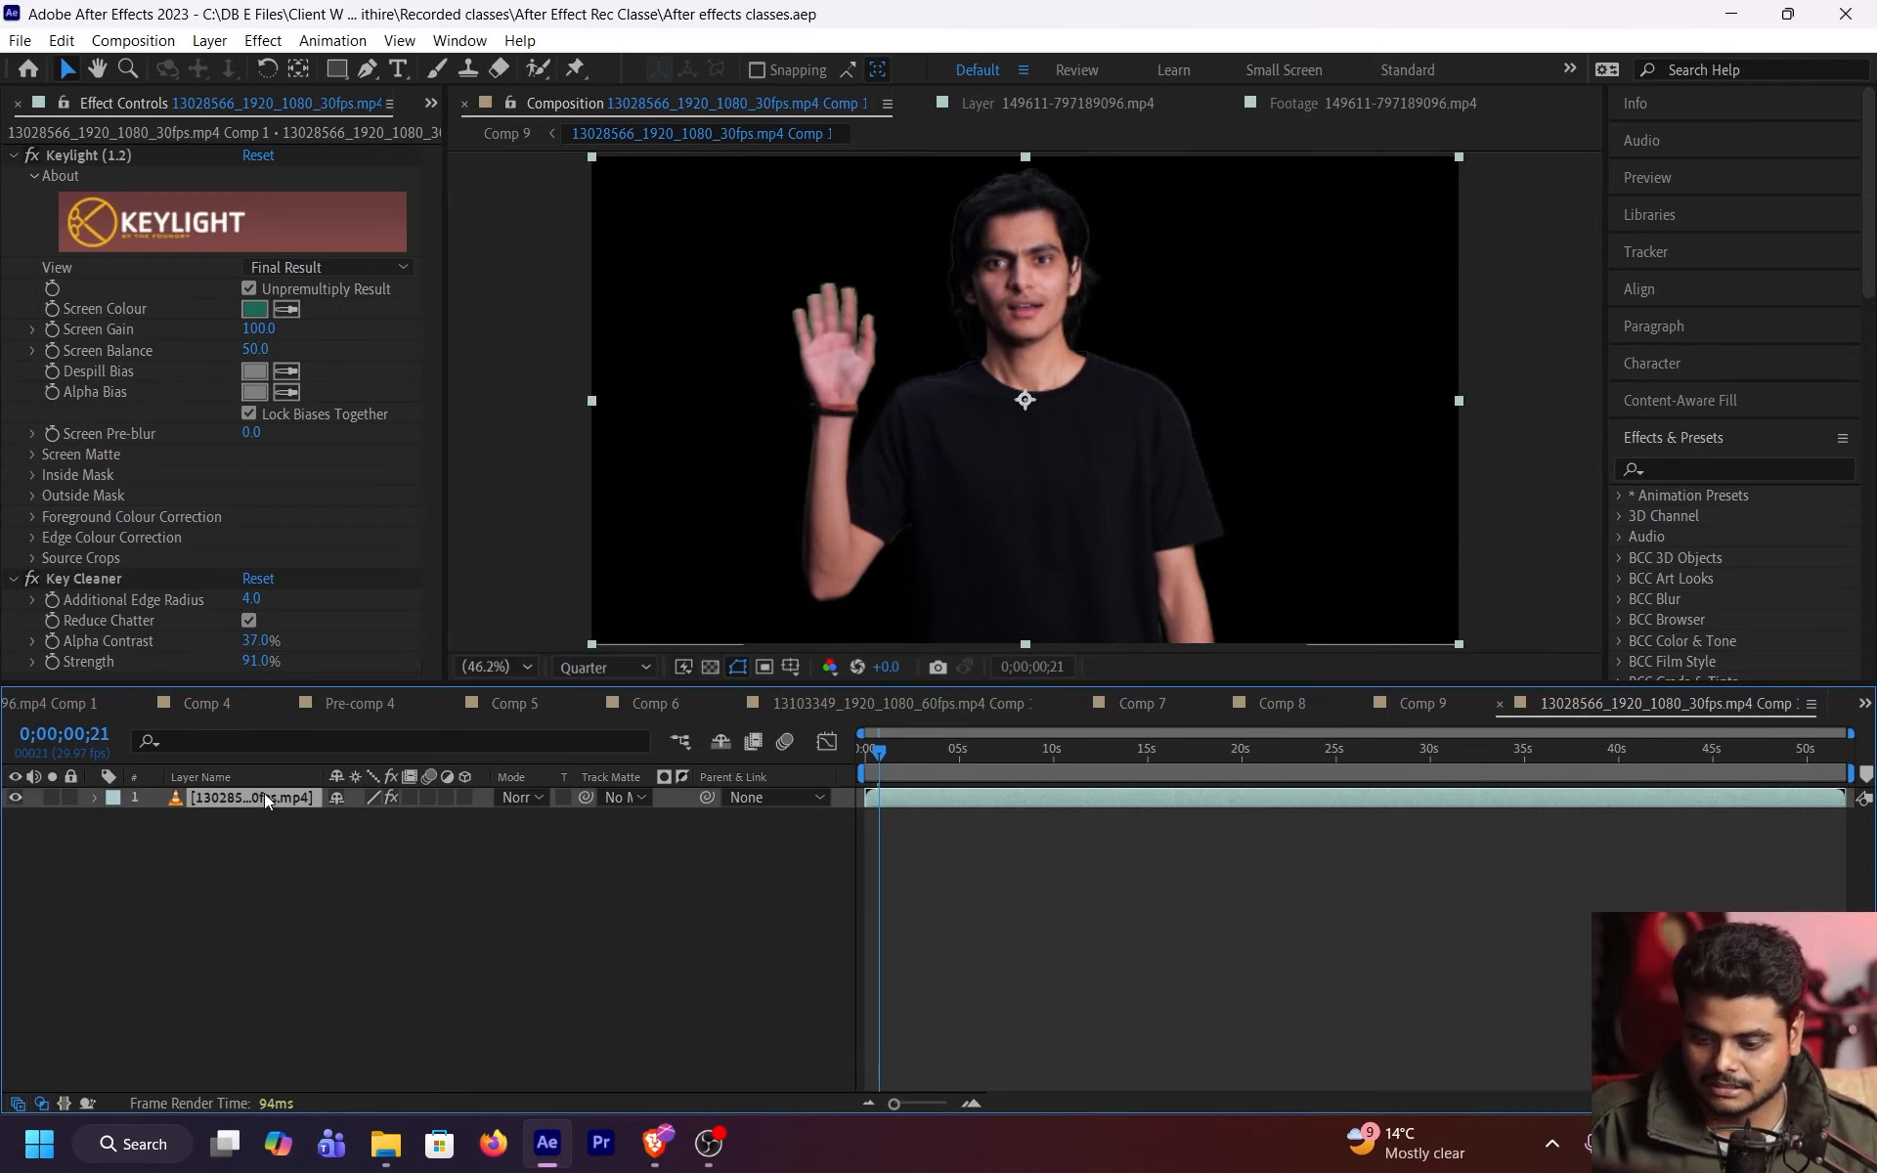
{"action": "left_click", "coordinate": [260, 777]}
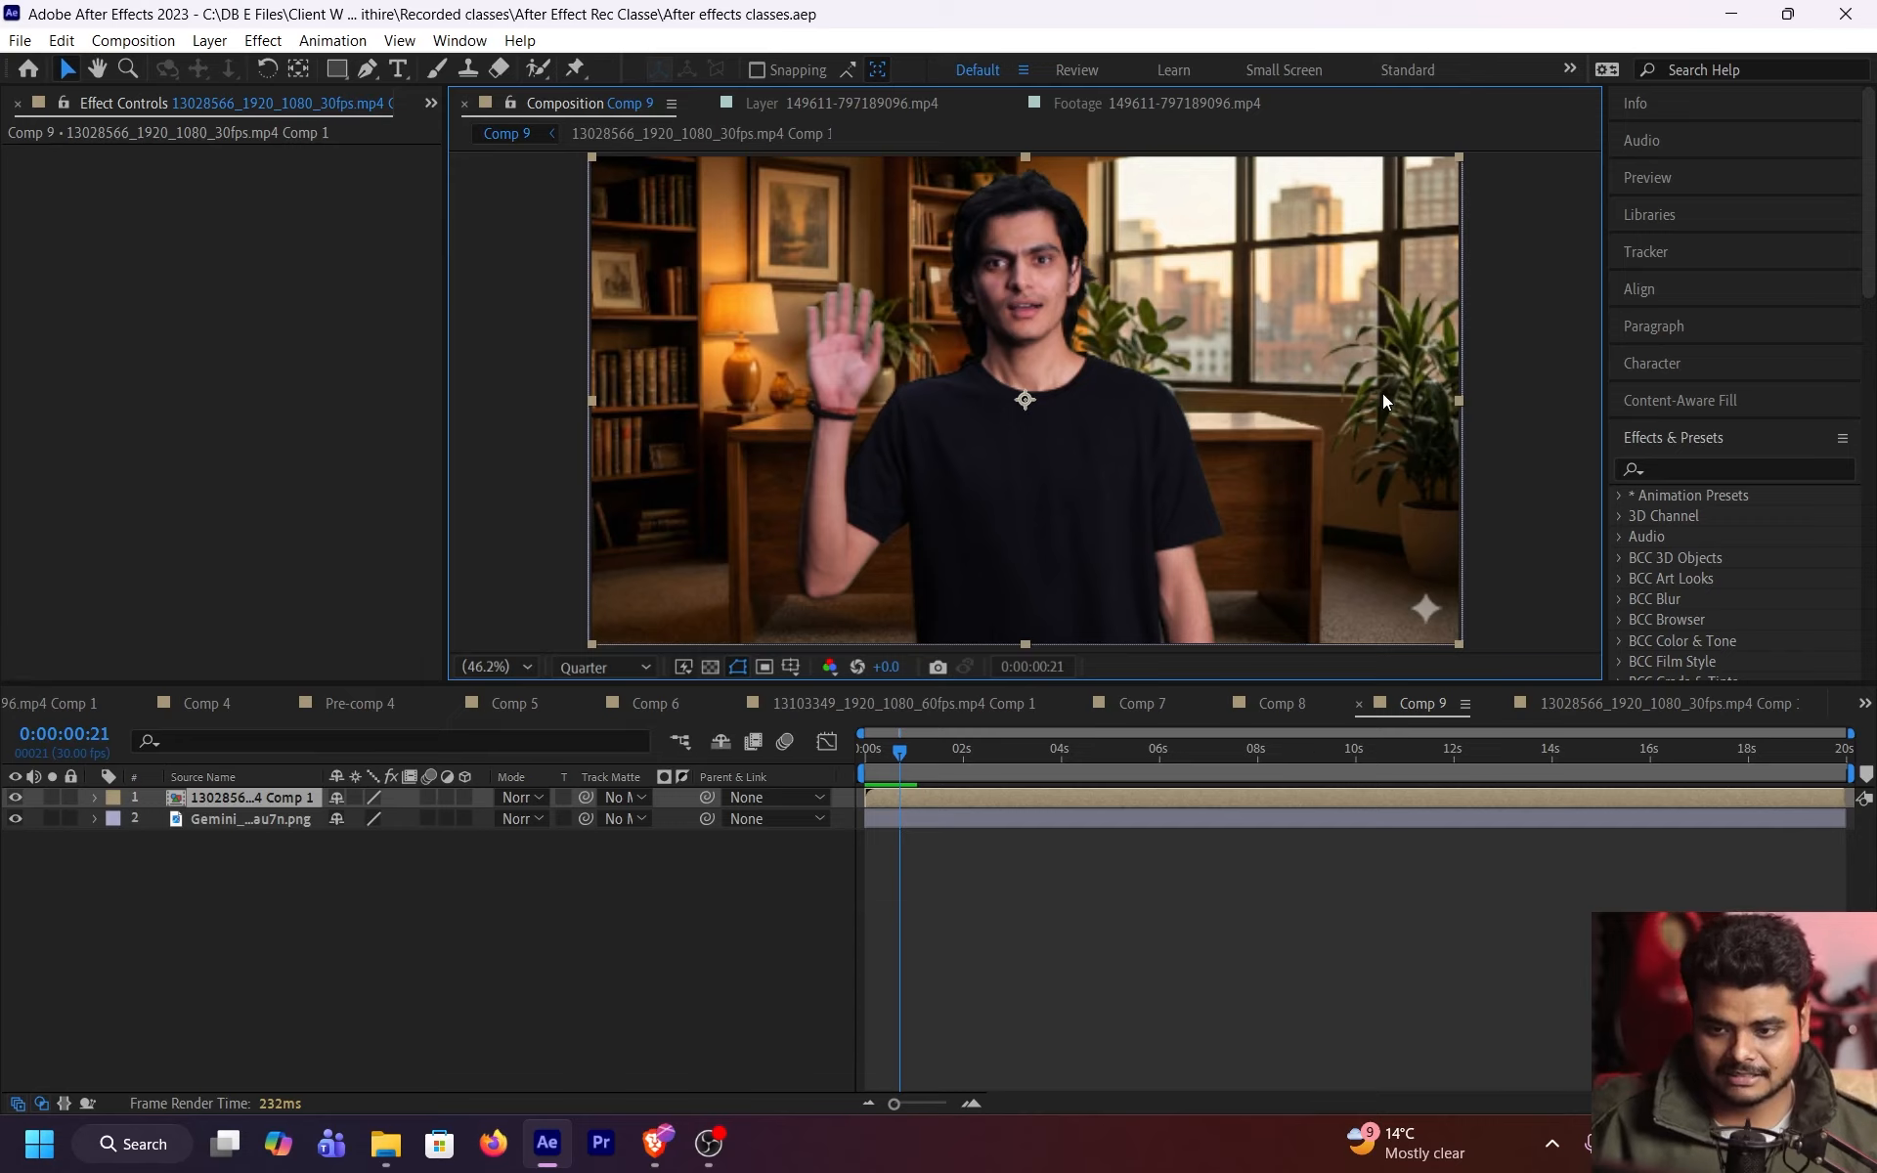
- Shrink the man's precomp in Comp 9 and raise it so he stands behind the desk
{"action": "key", "text": "grave"}
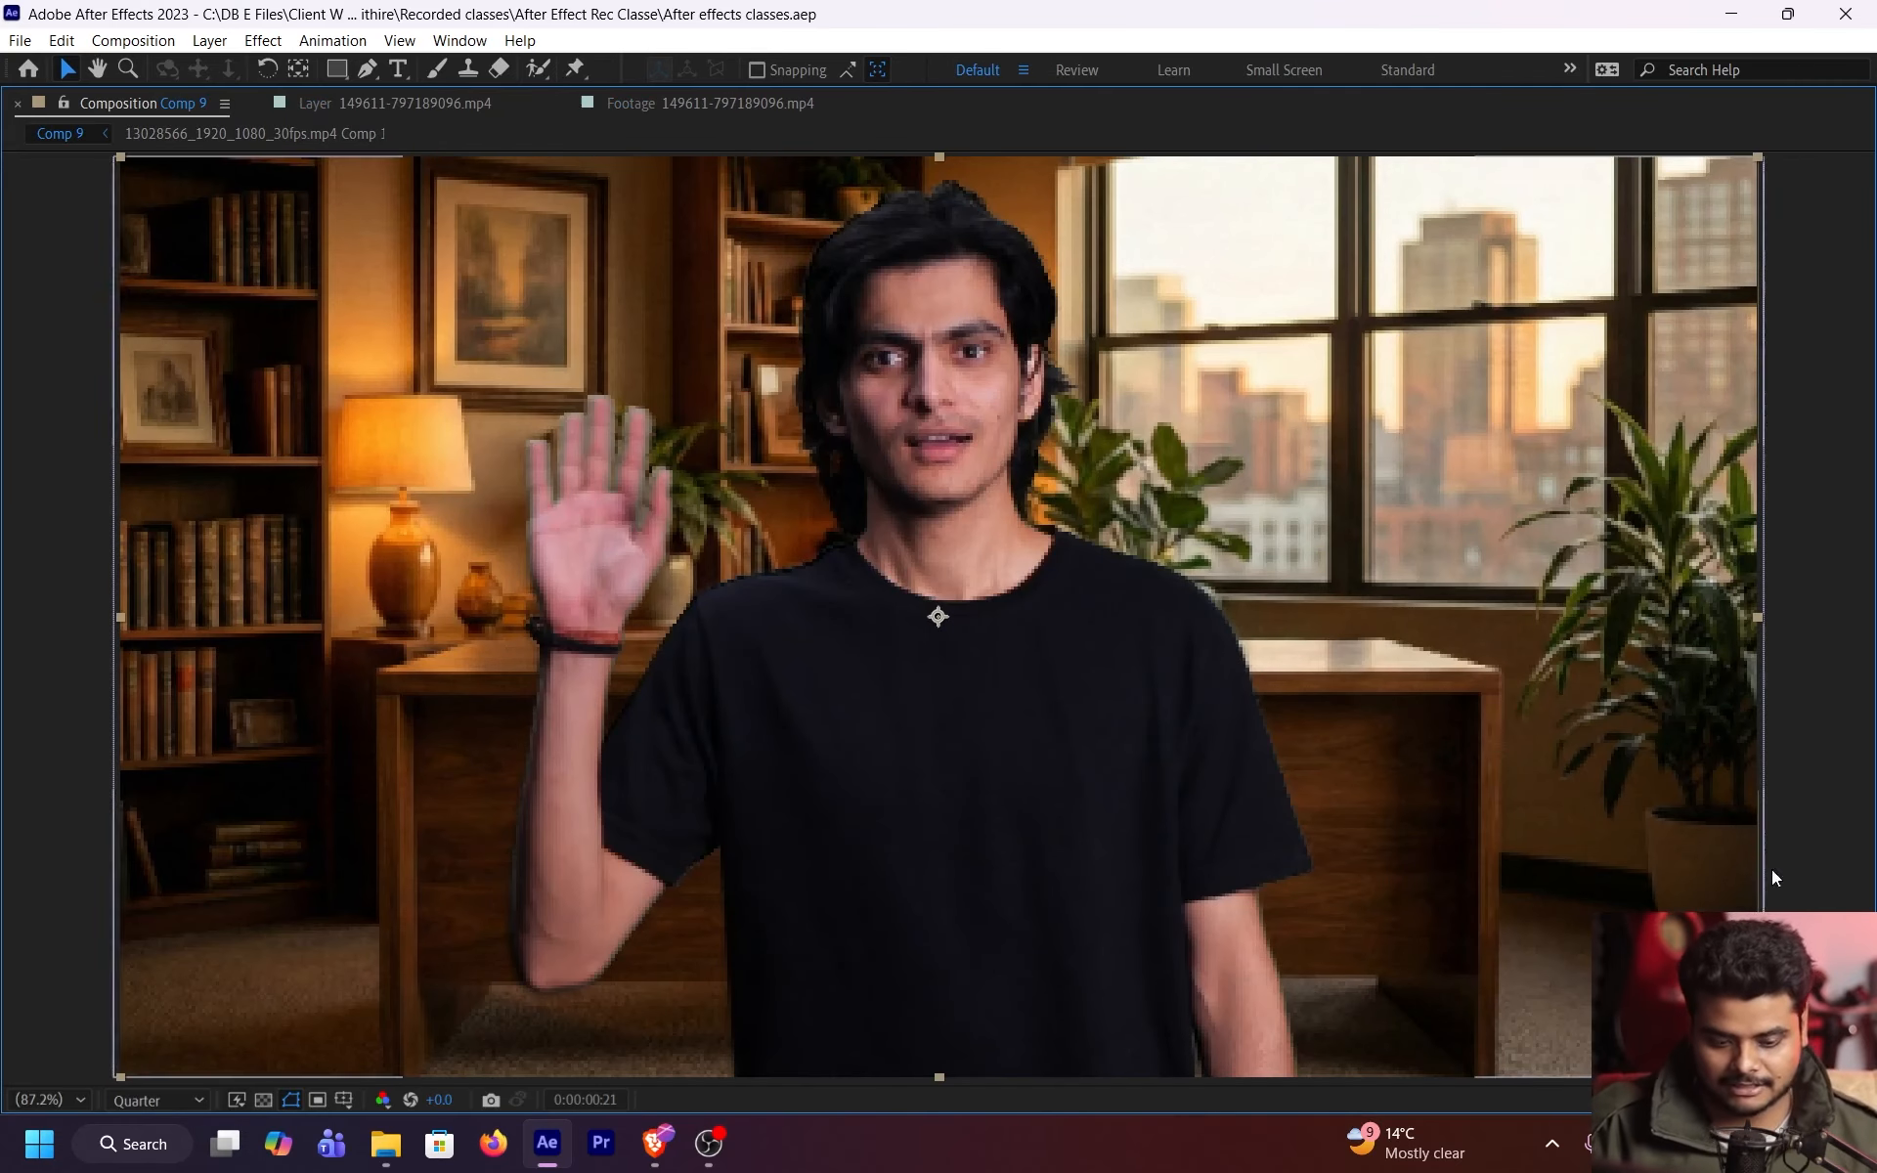
{"action": "left_click_drag", "start_coordinate": [1562, 600], "coordinate": [1441, 604]}
{"action": "left_click_drag", "start_coordinate": [933, 693], "coordinate": [948, 432]}
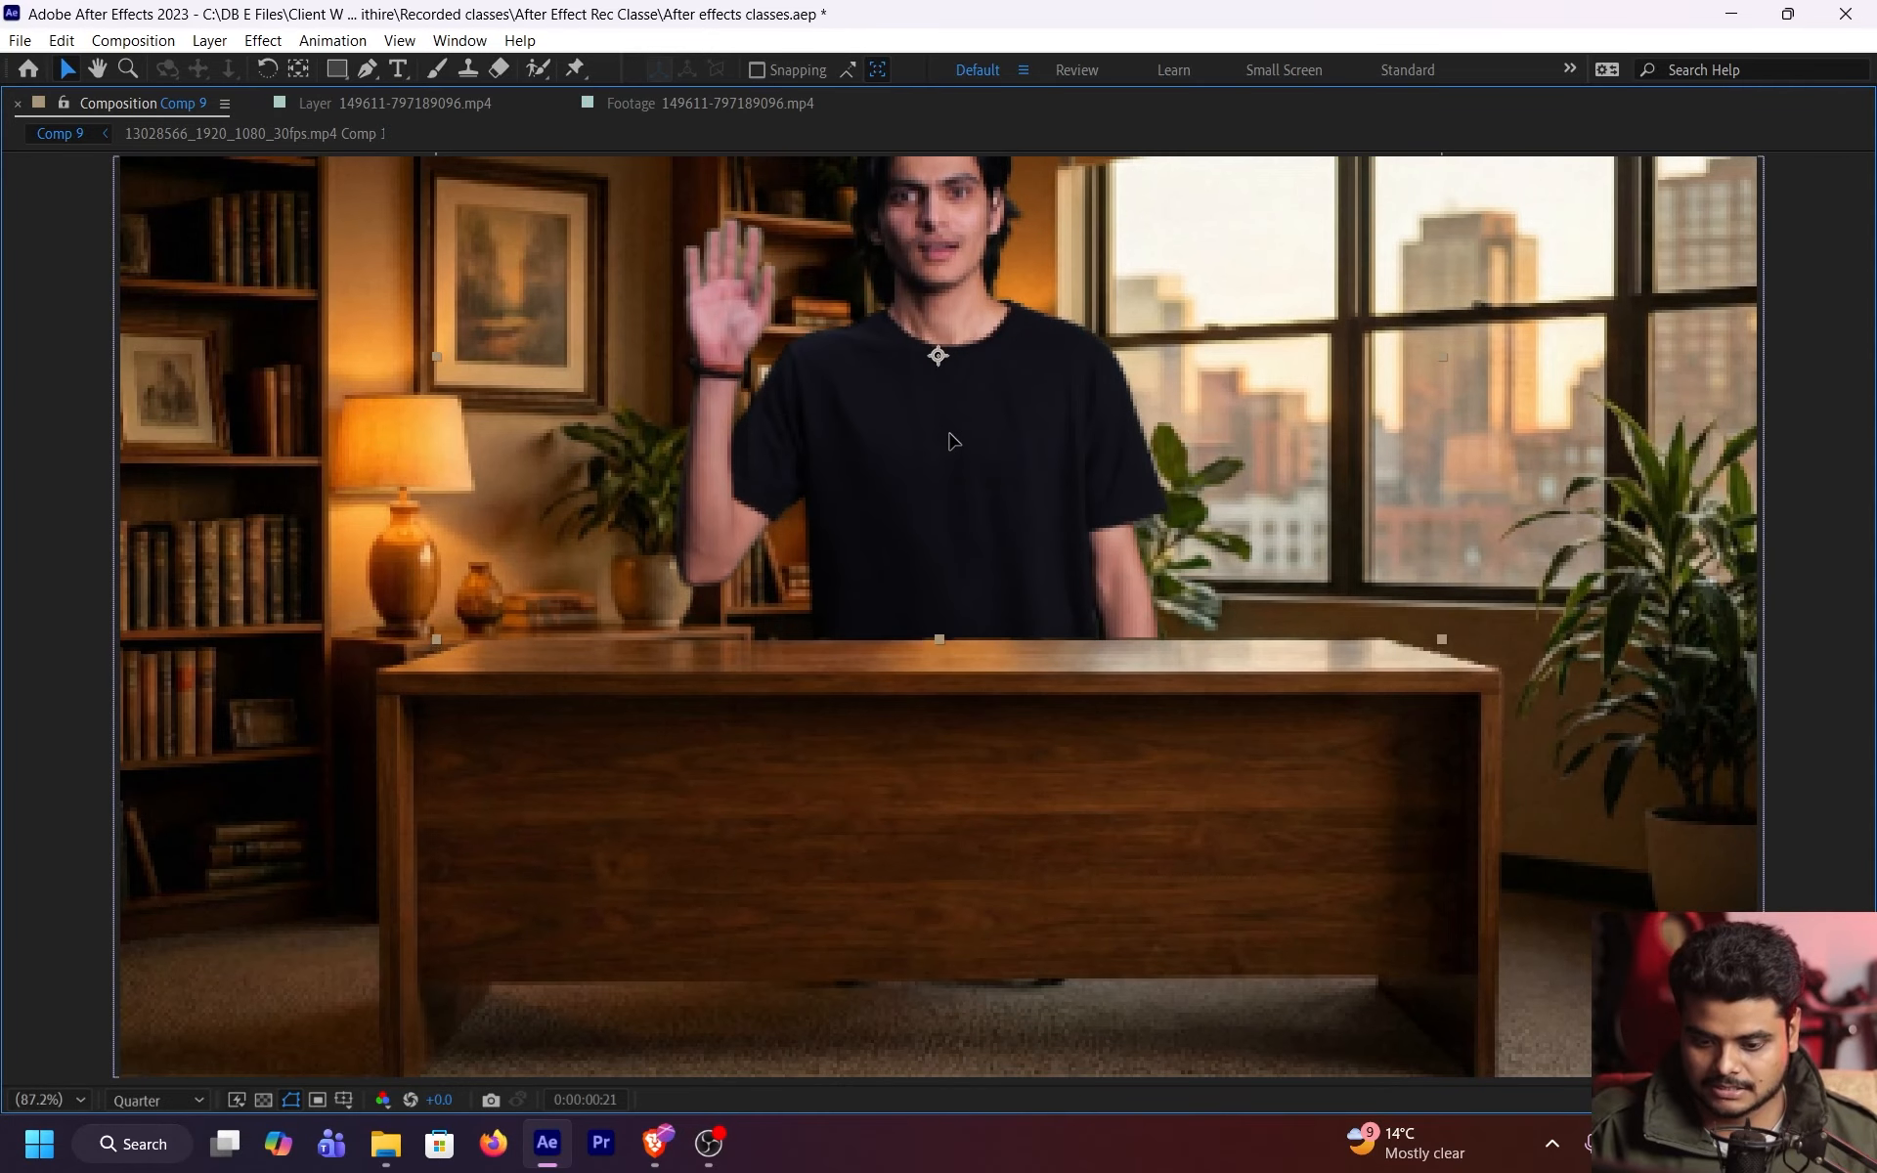
{"action": "key", "text": "grave"}
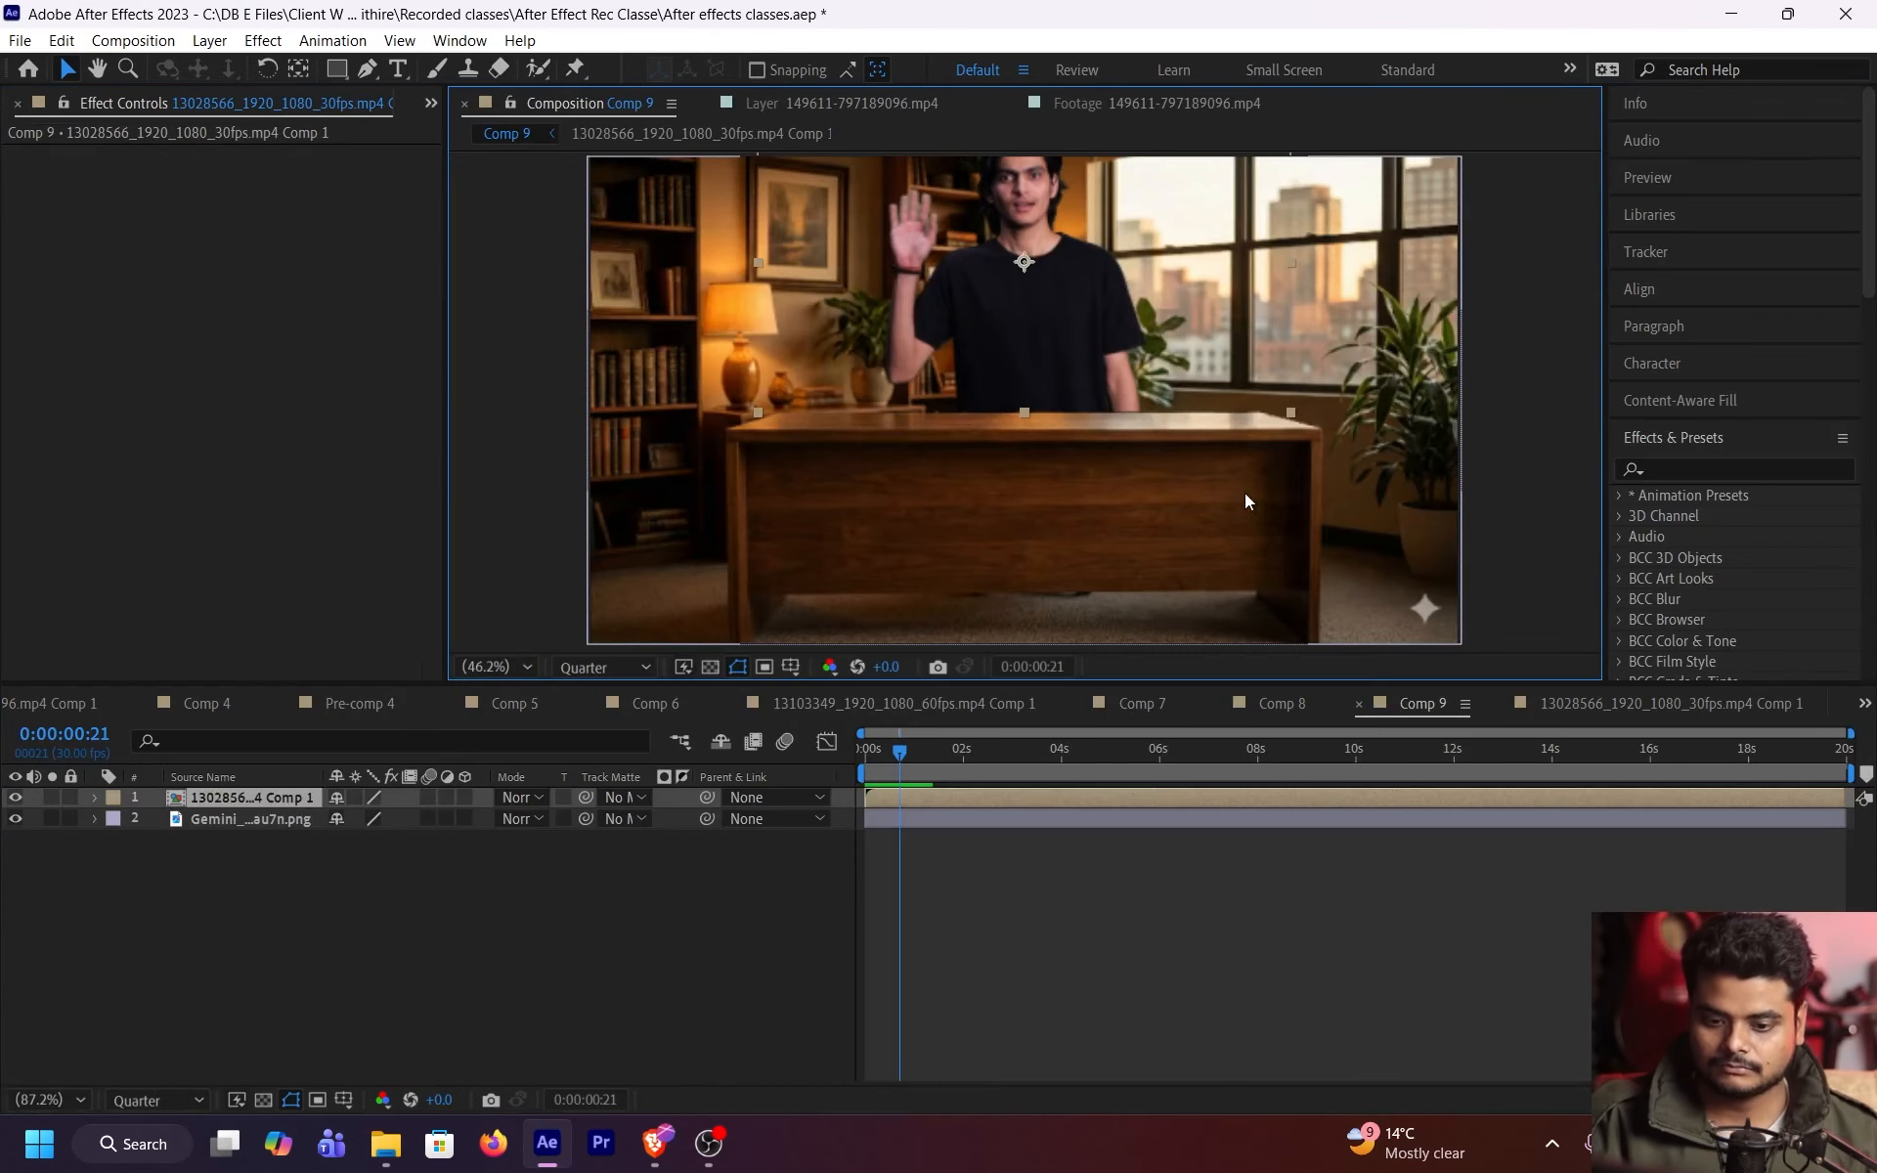
- Enlarge the background image beyond the frame and move it down so the desk sits lower
{"action": "left_click", "coordinate": [1251, 554]}
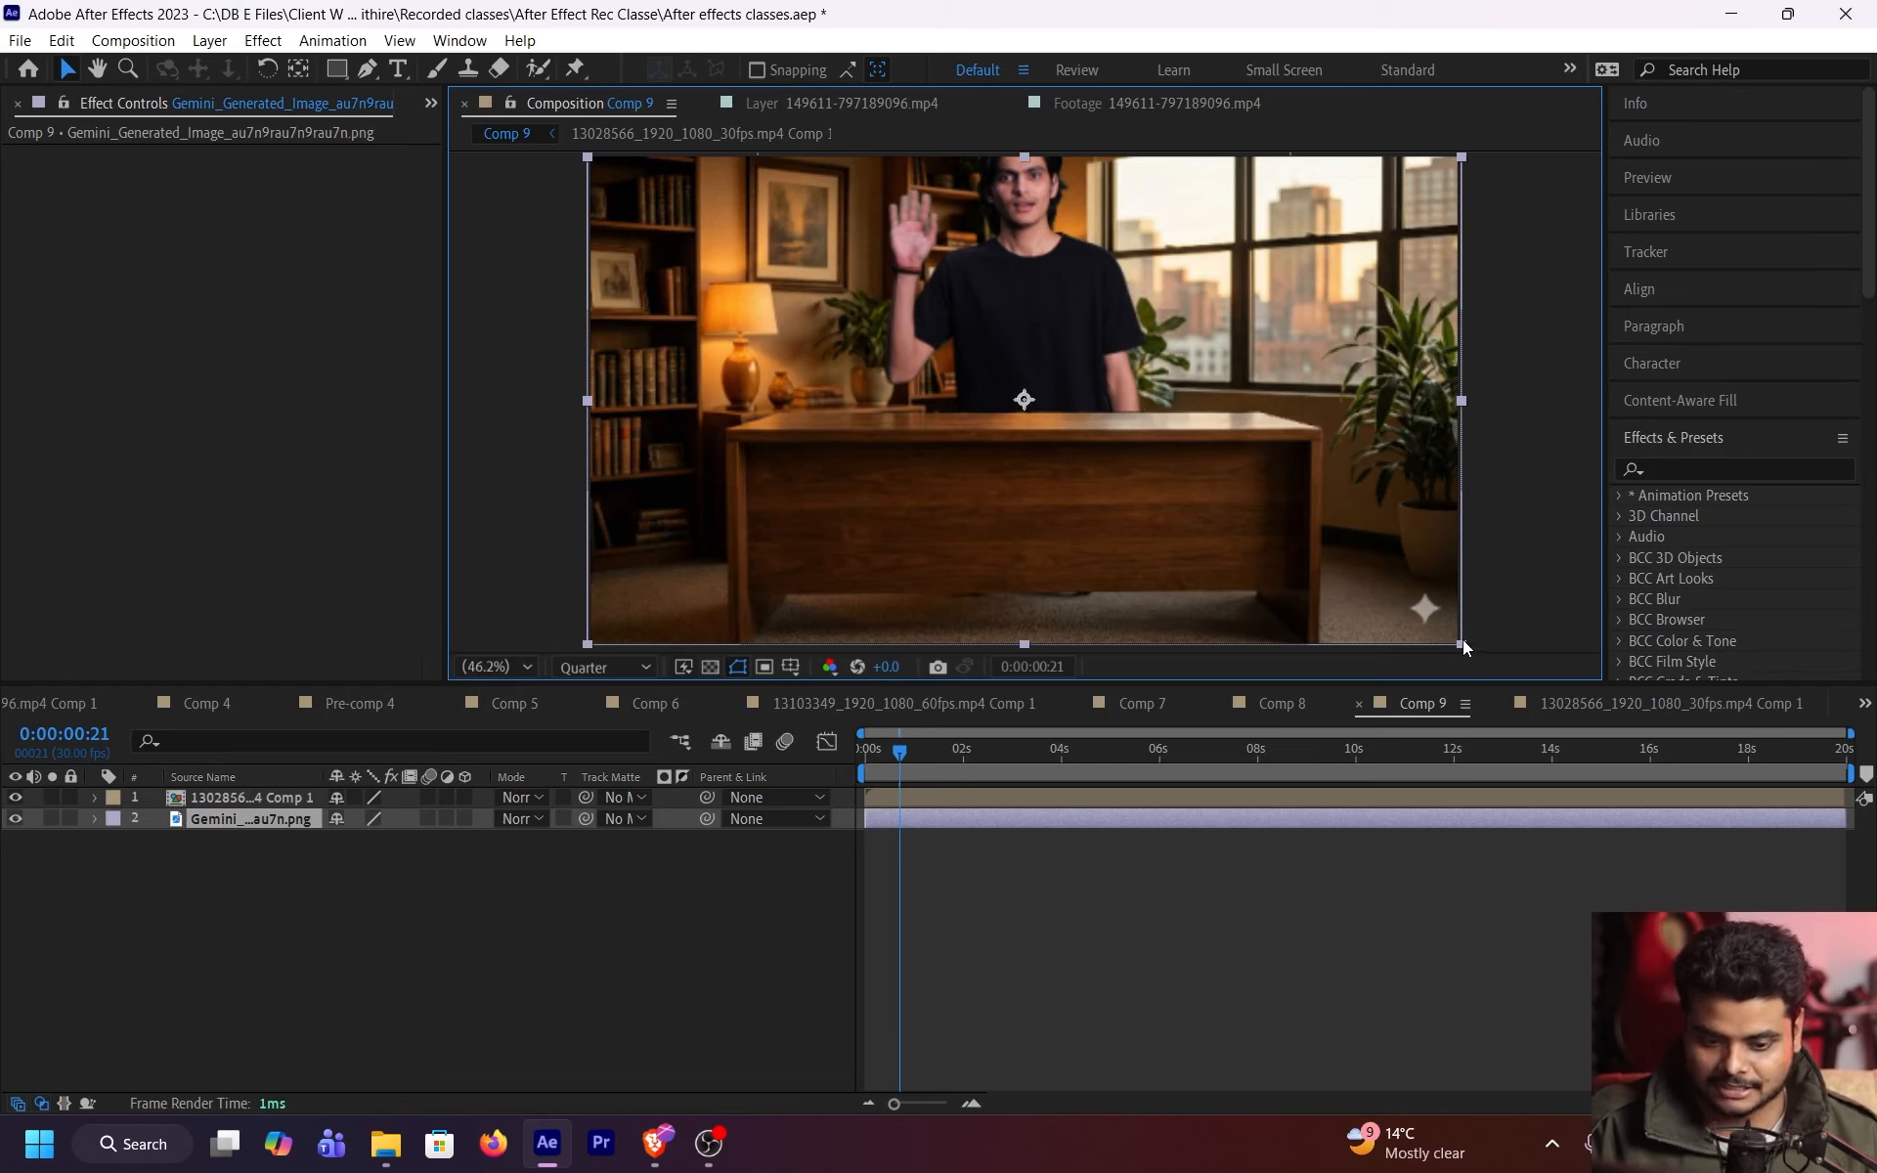
{"action": "left_click_drag", "start_coordinate": [1462, 643], "coordinate": [1588, 725]}
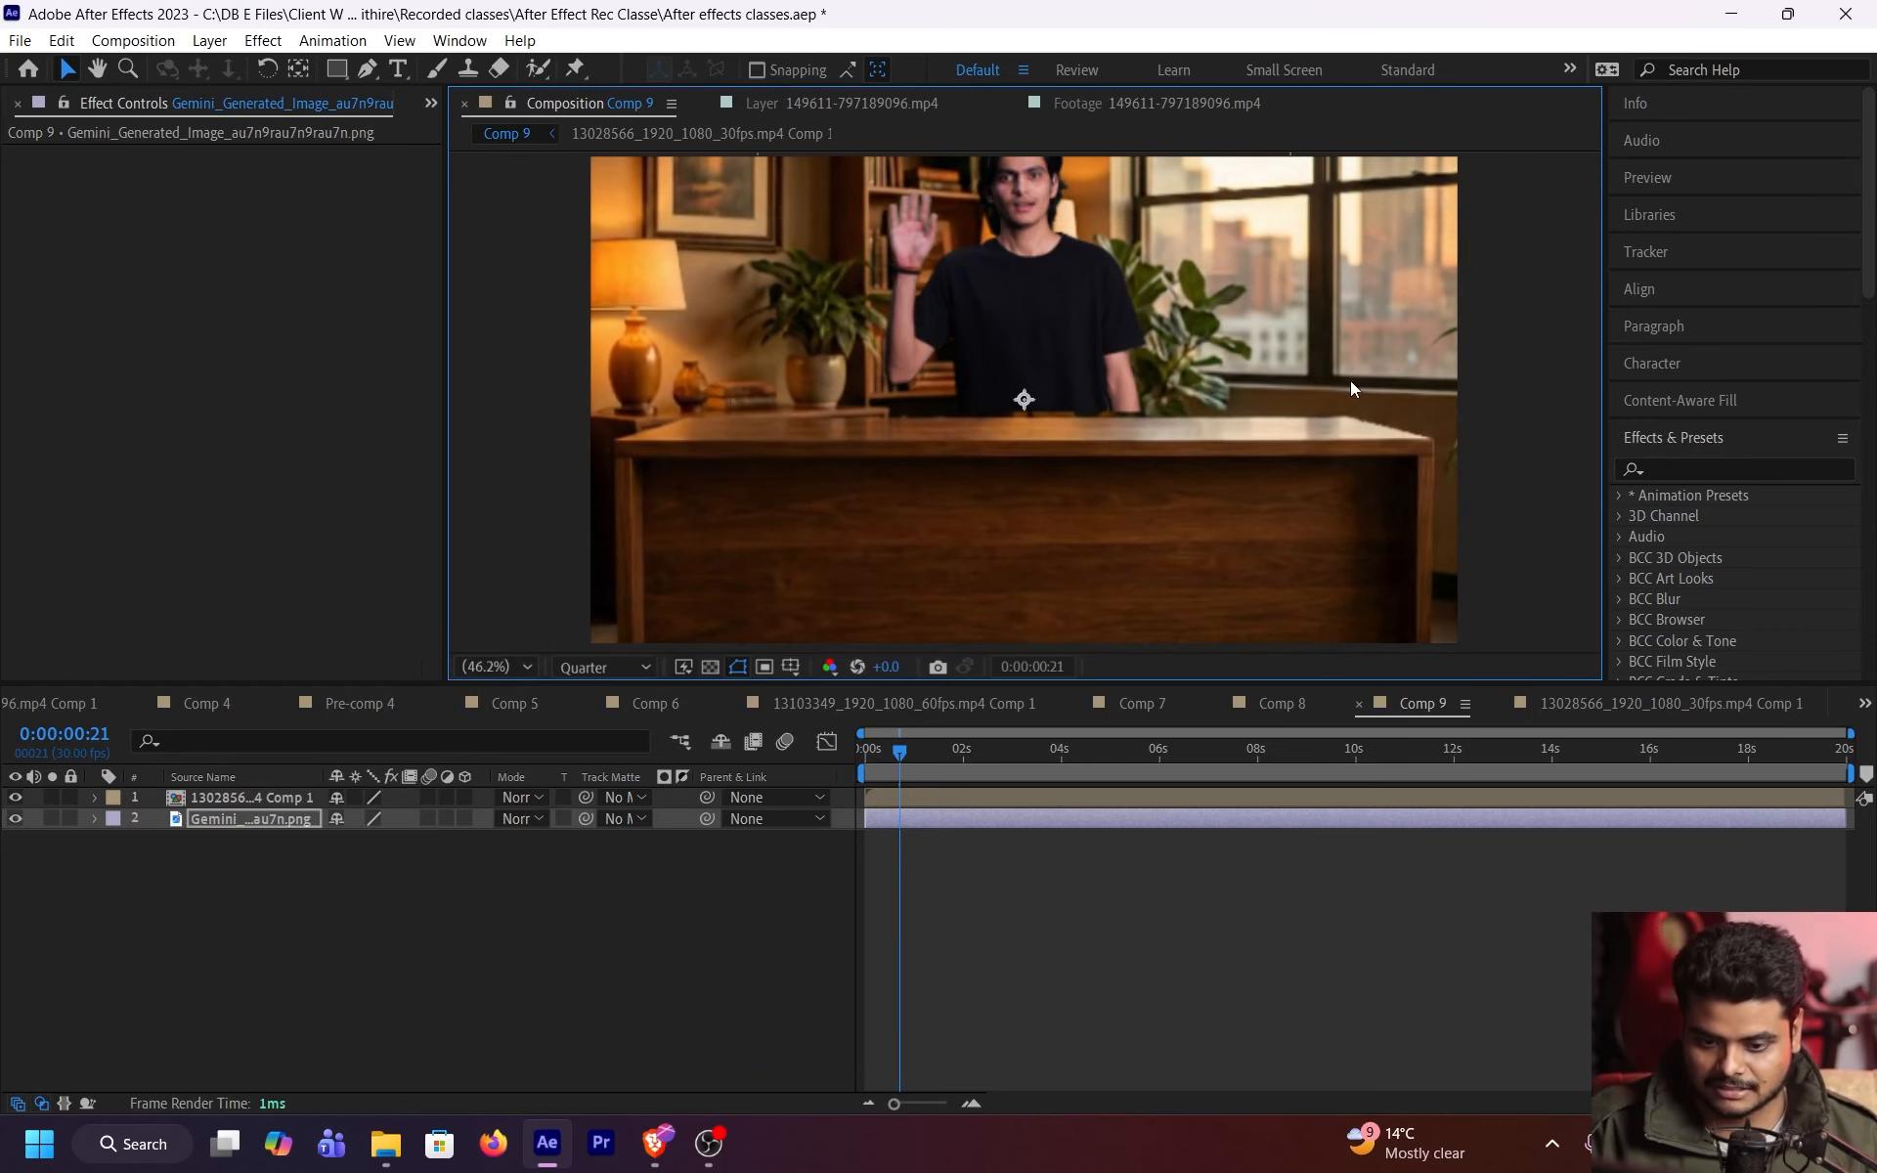
{"action": "left_click_drag", "start_coordinate": [1360, 419], "coordinate": [1359, 498]}
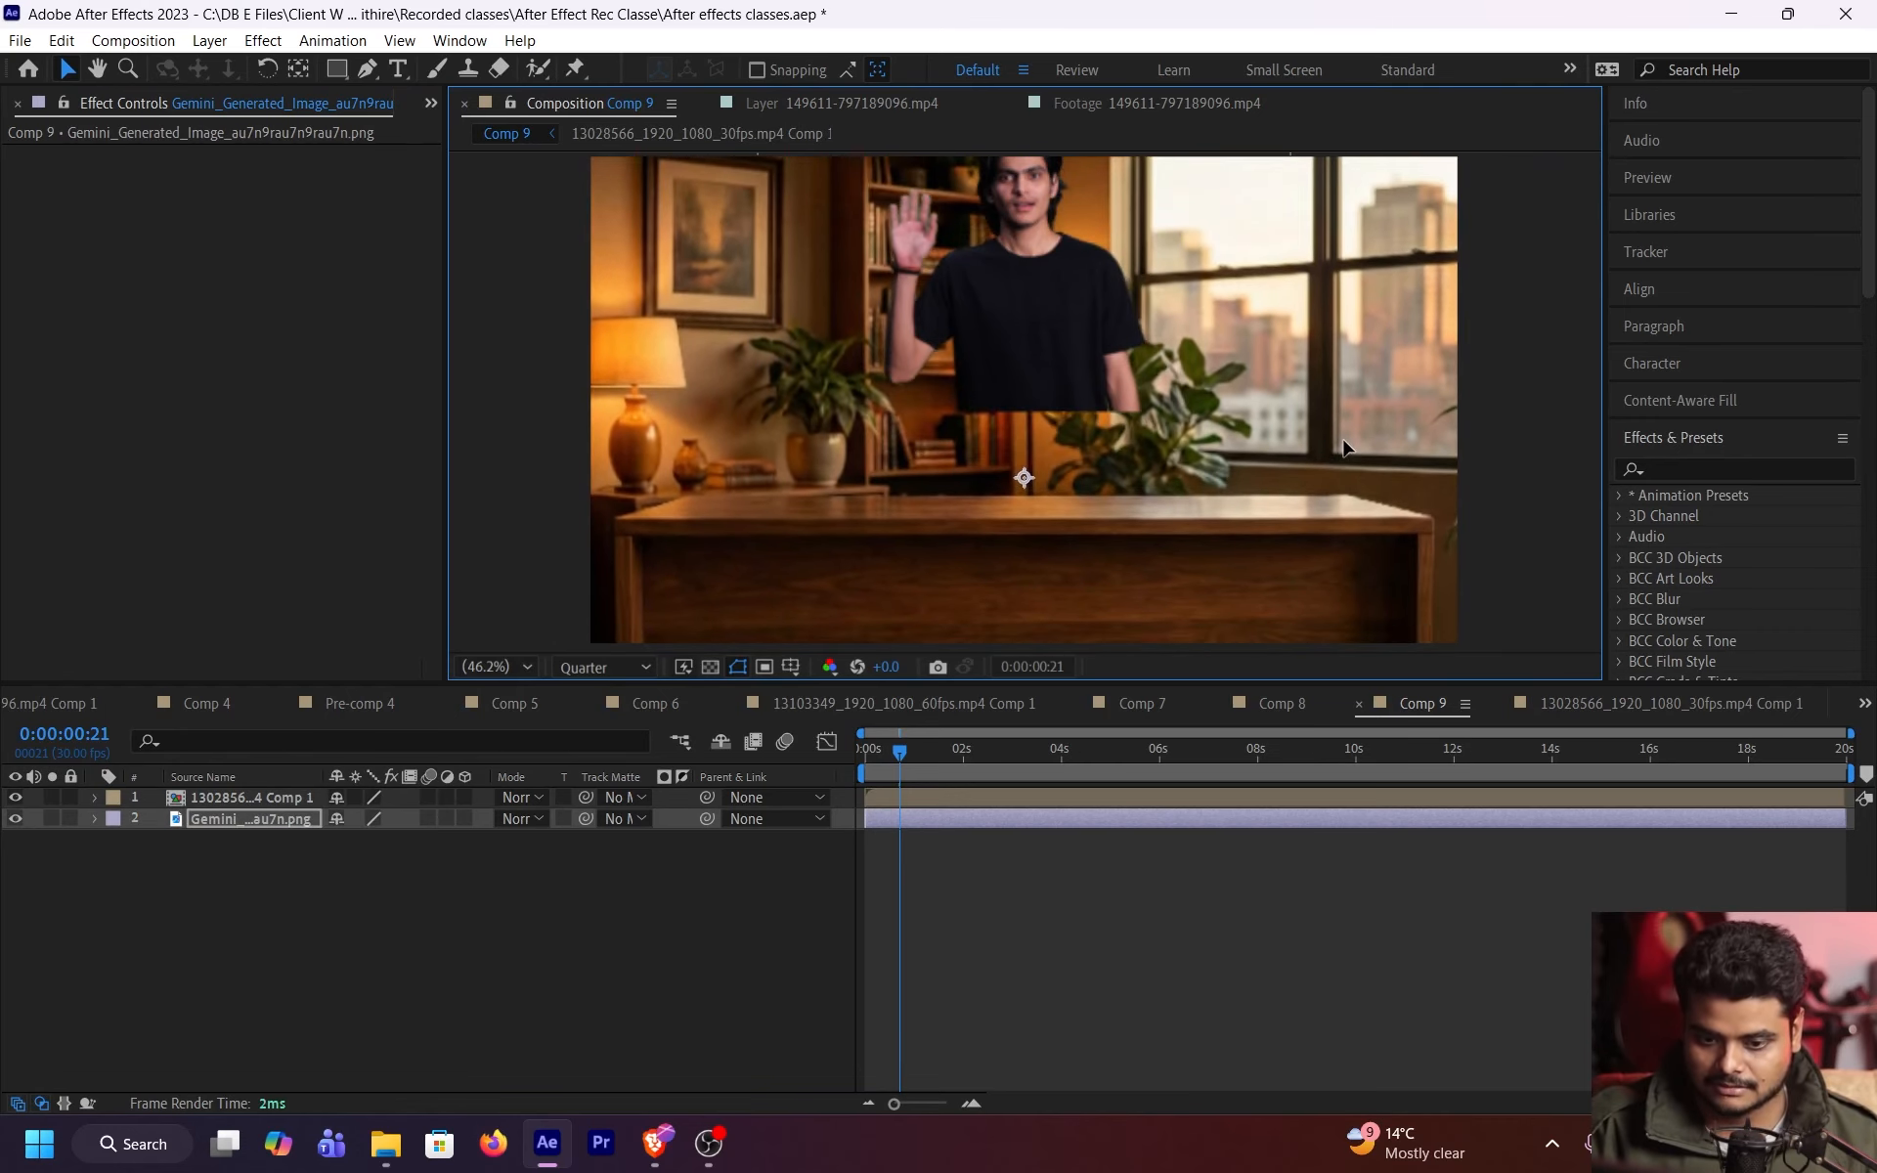
- Lower the man's precomp to the desk, enlarge it, and align its bottom edge with the desktop
{"action": "left_click", "coordinate": [1090, 798]}
{"action": "left_click_drag", "start_coordinate": [1051, 360], "coordinate": [1057, 393]}
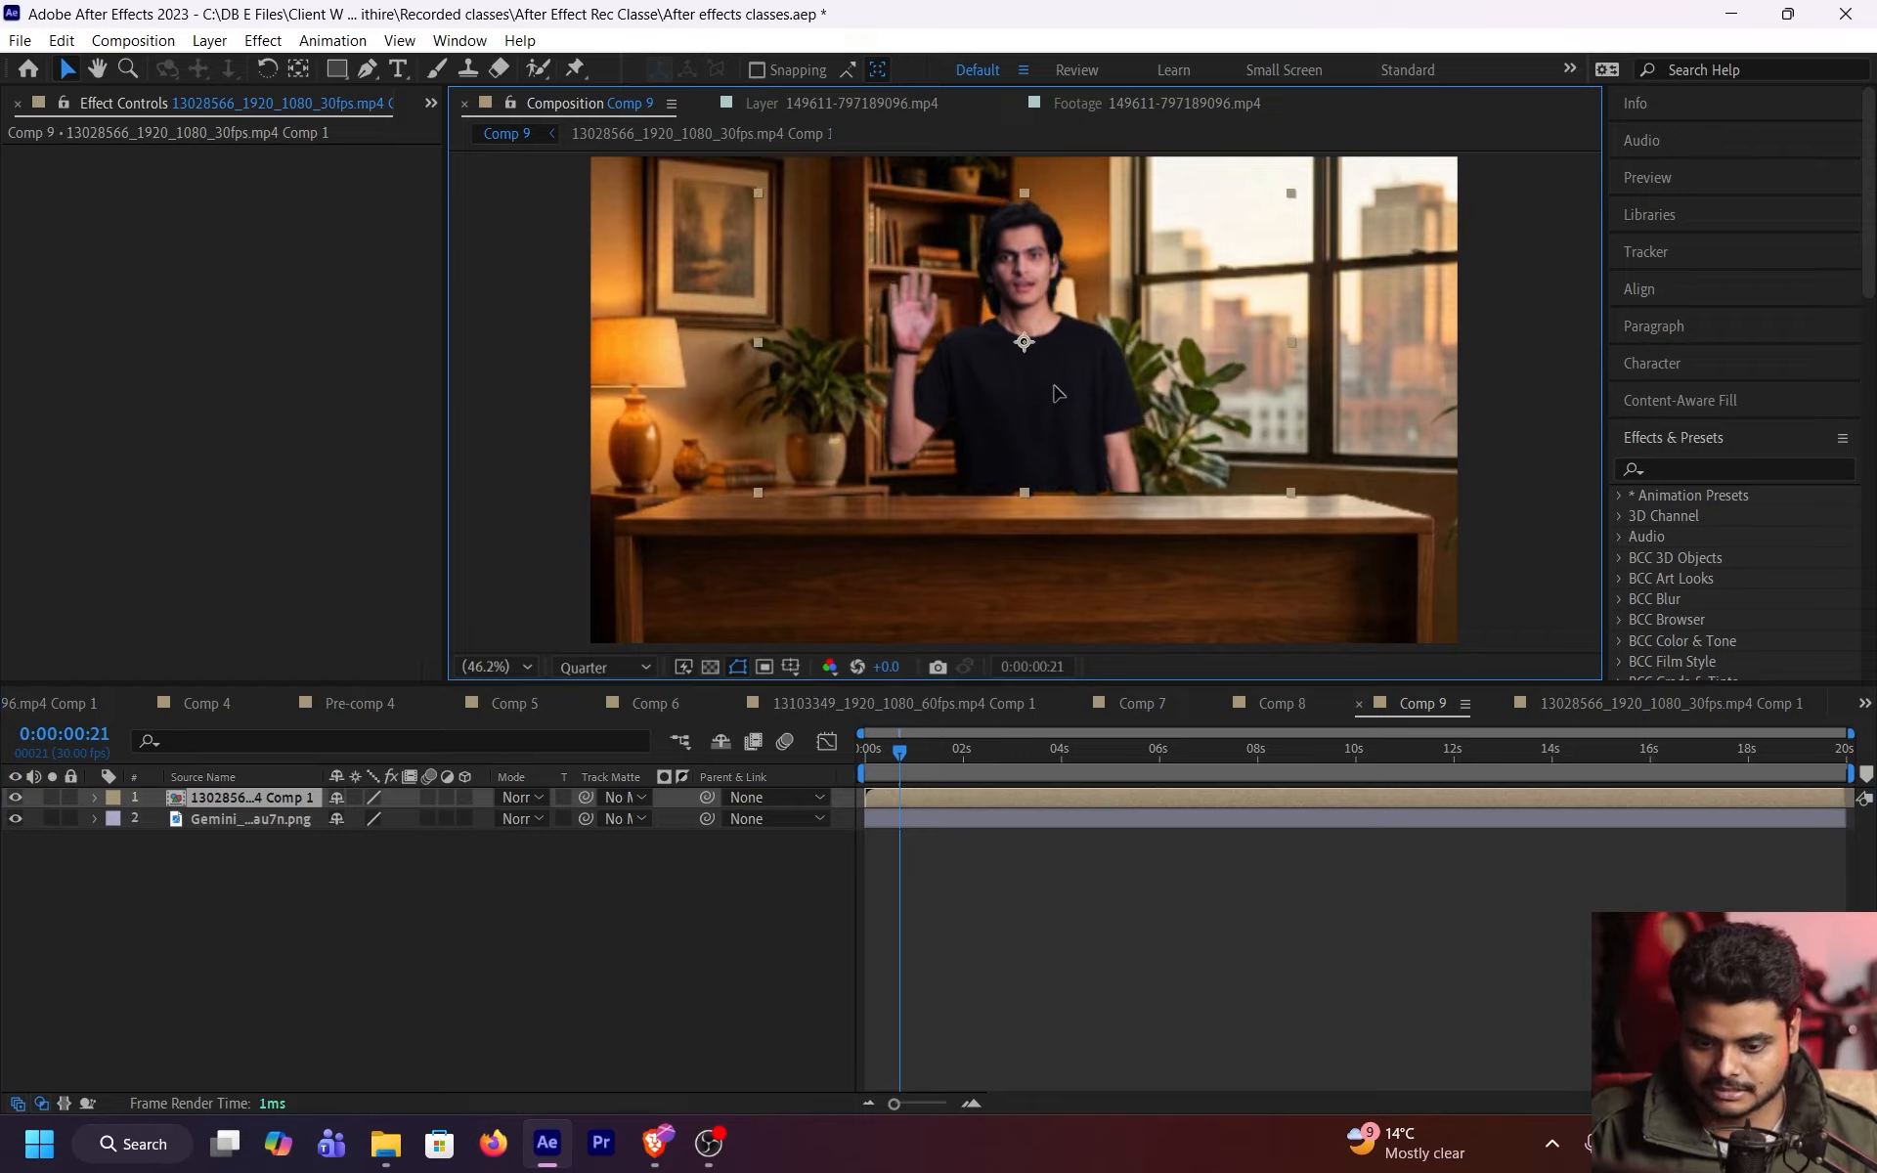
{"action": "left_click_drag", "start_coordinate": [1291, 337], "coordinate": [1432, 348]}
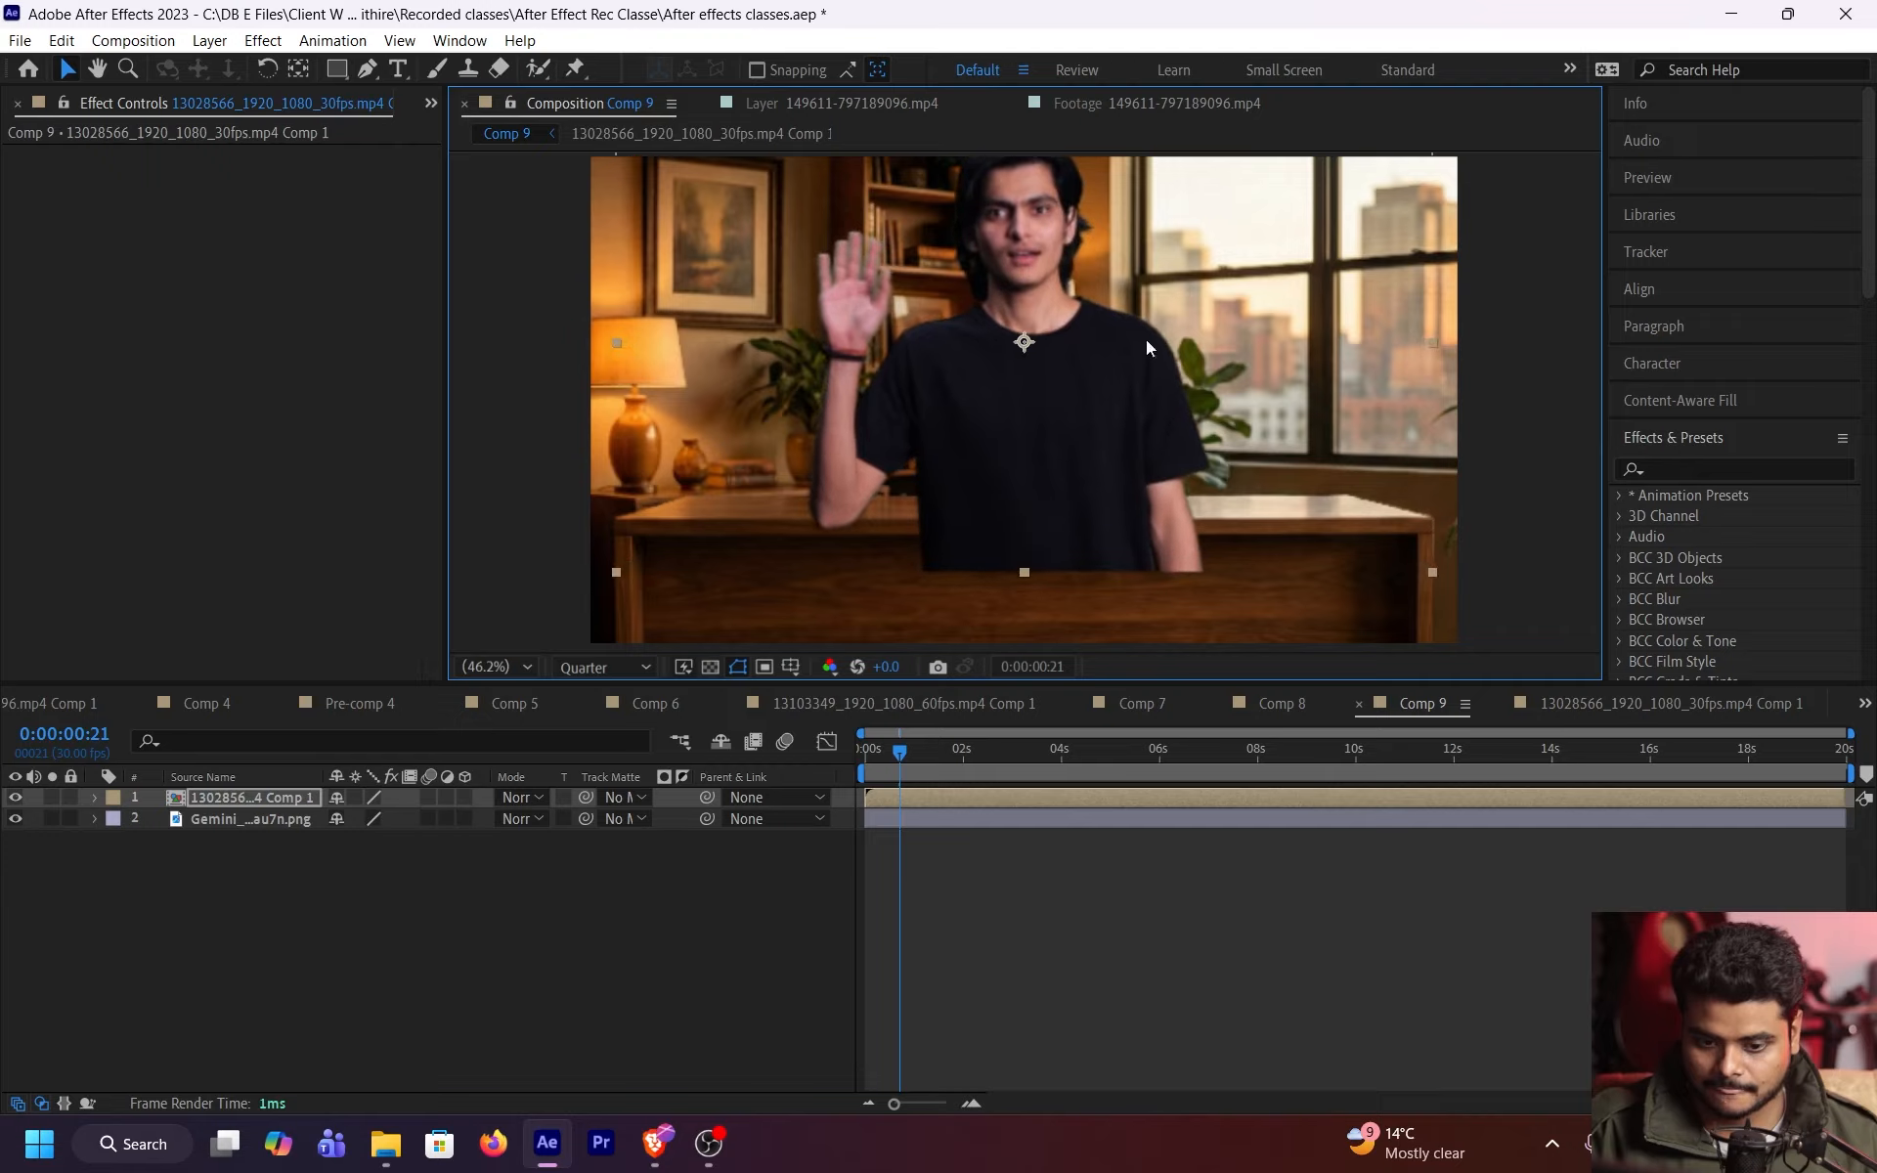
{"action": "left_click_drag", "start_coordinate": [1097, 340], "coordinate": [1085, 286]}
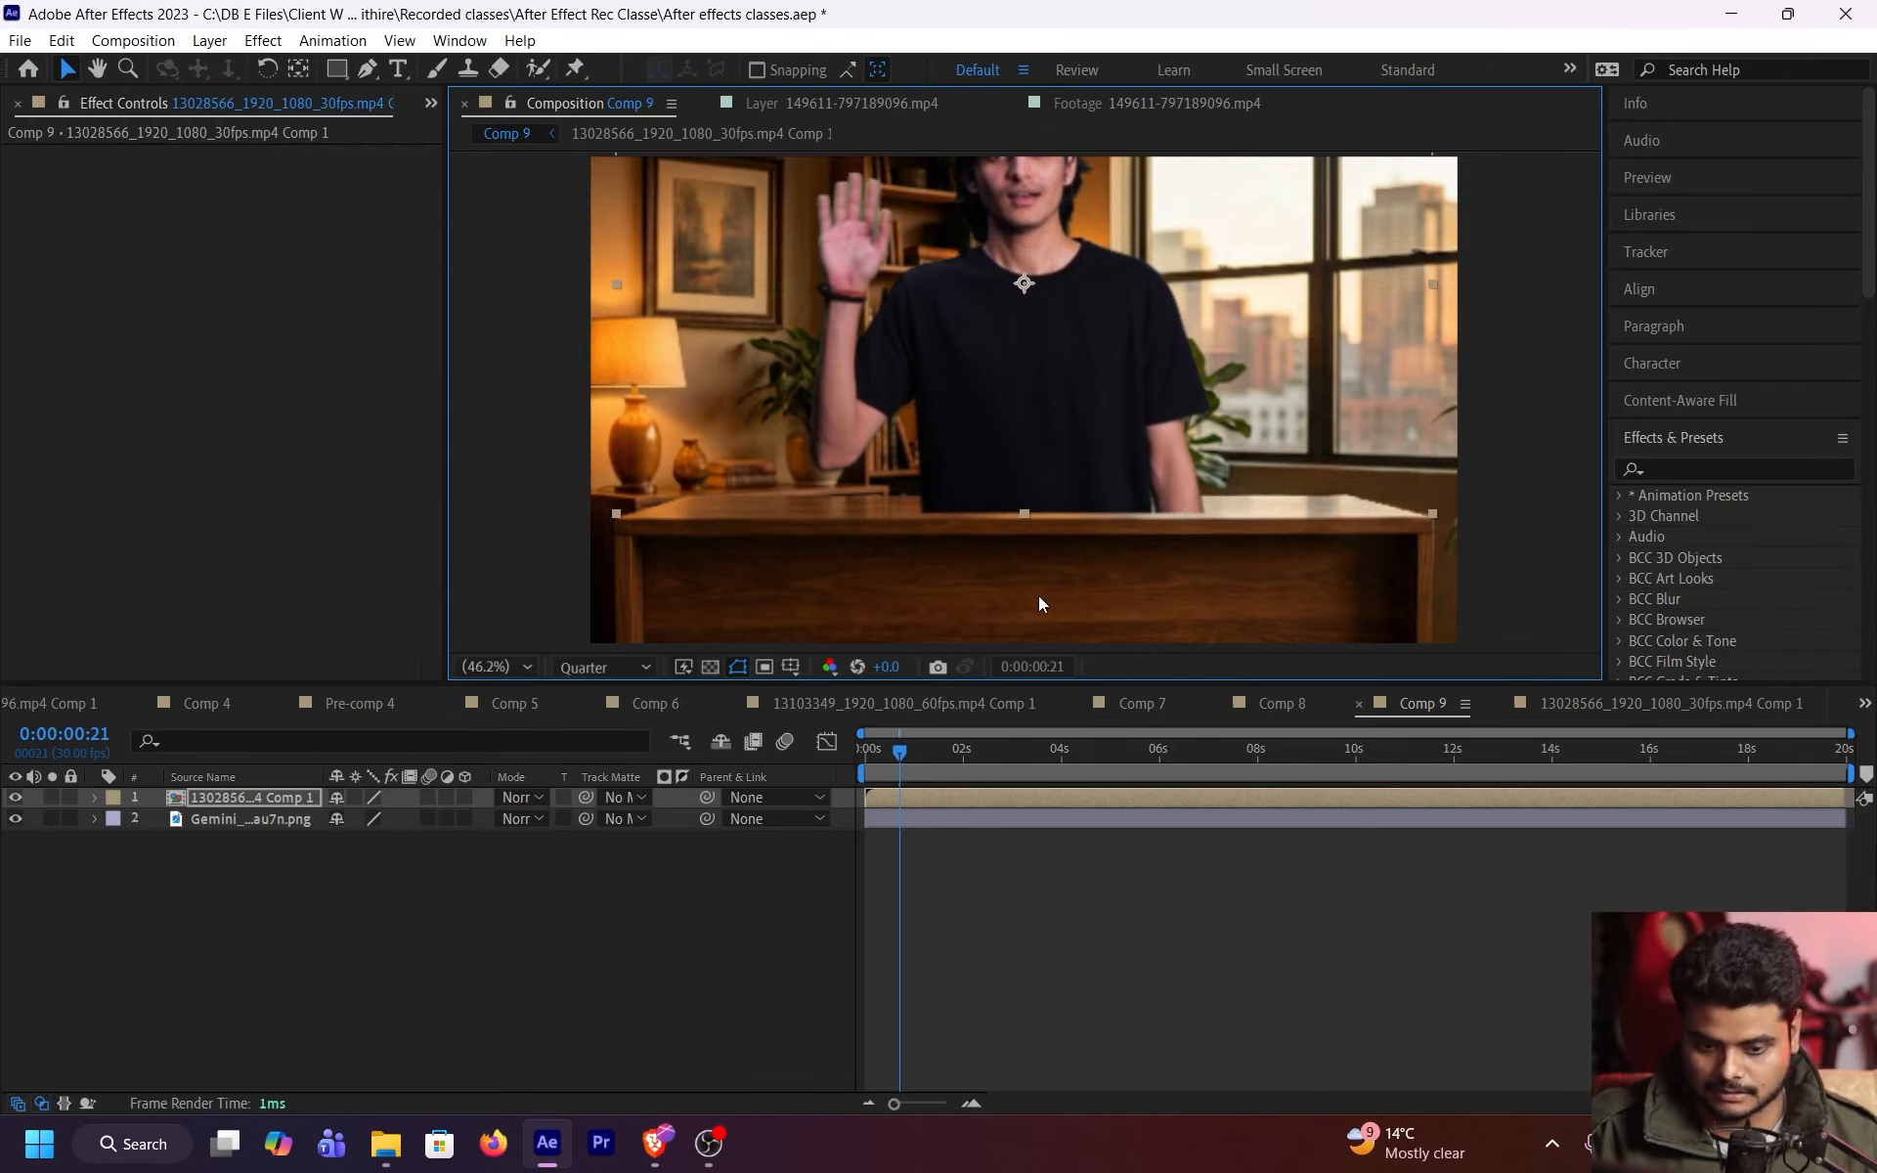
- Set the background image's scale to 73.5% and move it slightly down
{"action": "left_click", "coordinate": [1162, 821]}
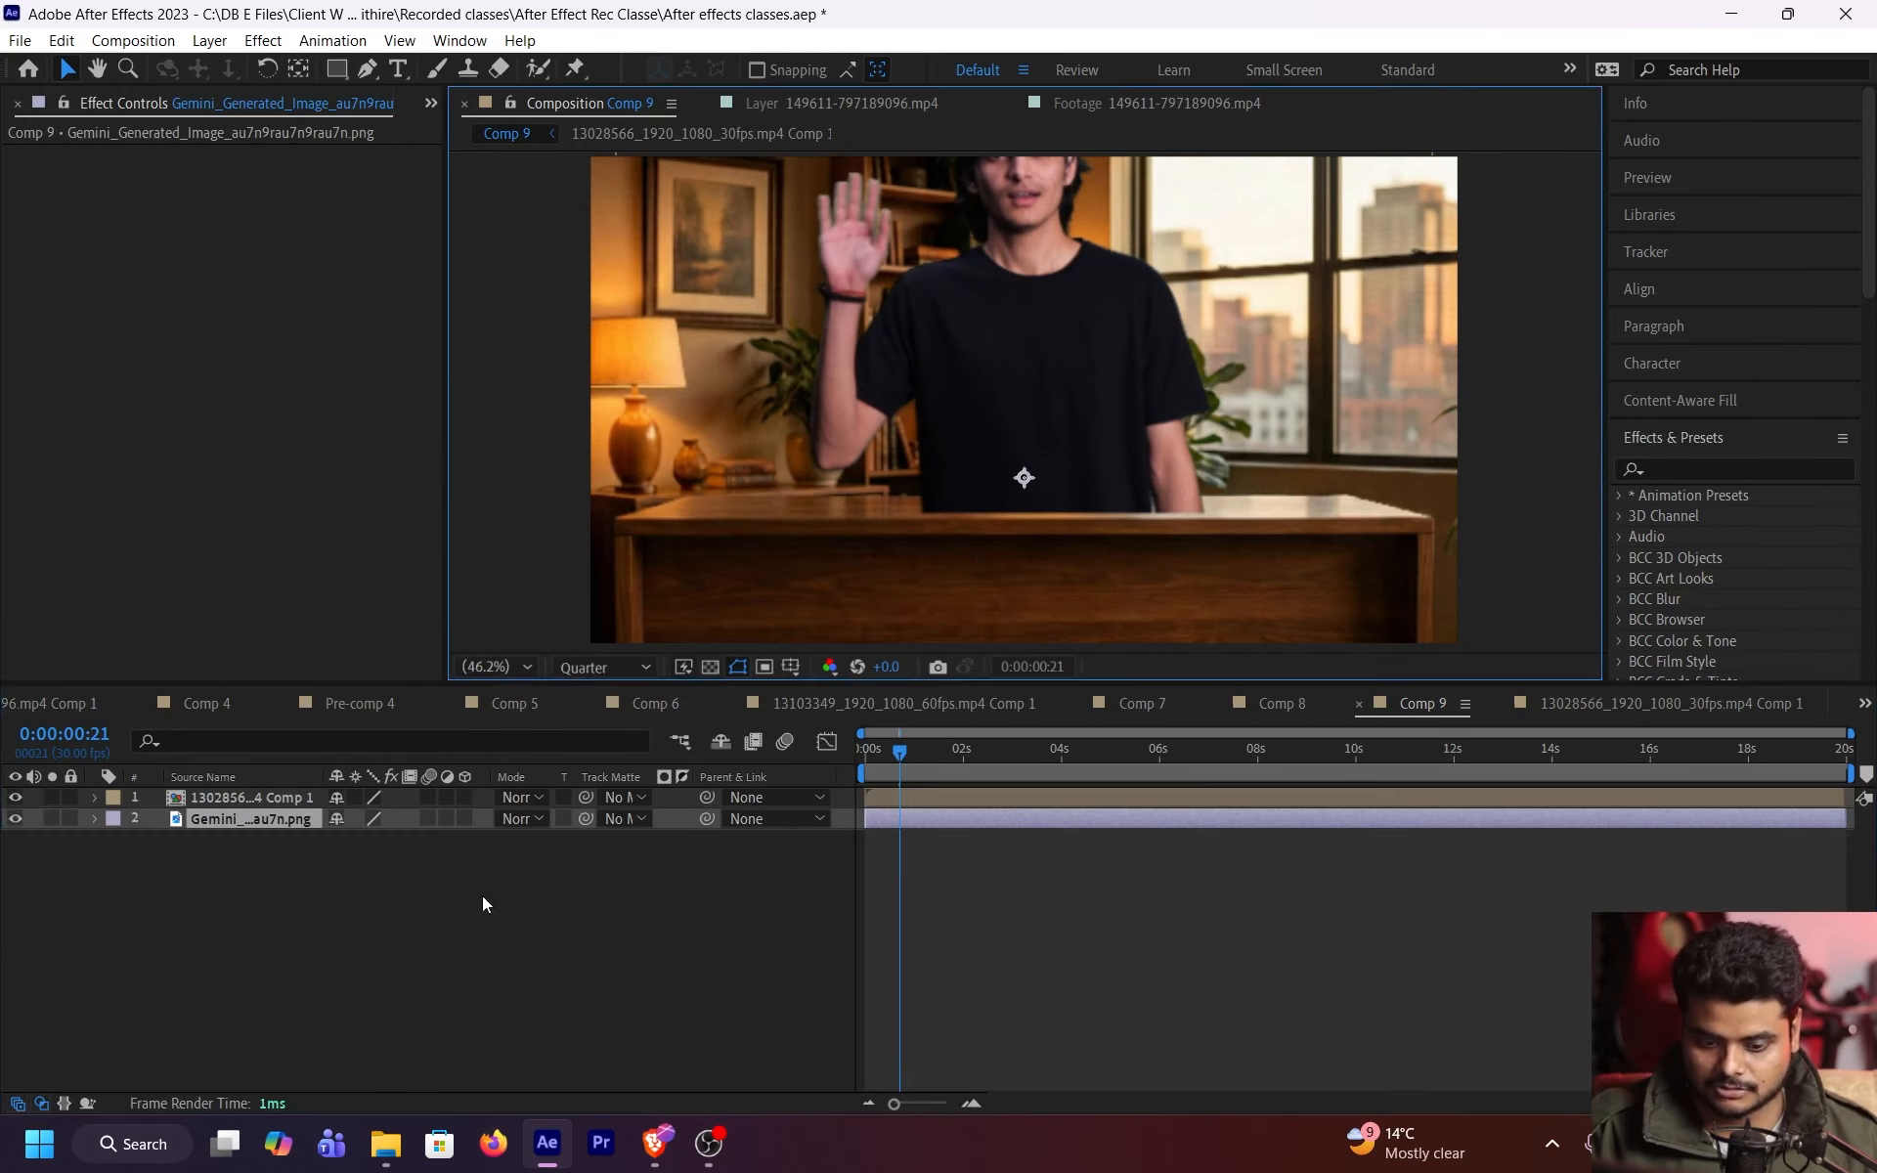
{"action": "key", "text": "s"}
{"action": "left_click_drag", "start_coordinate": [400, 841], "coordinate": [337, 841]}
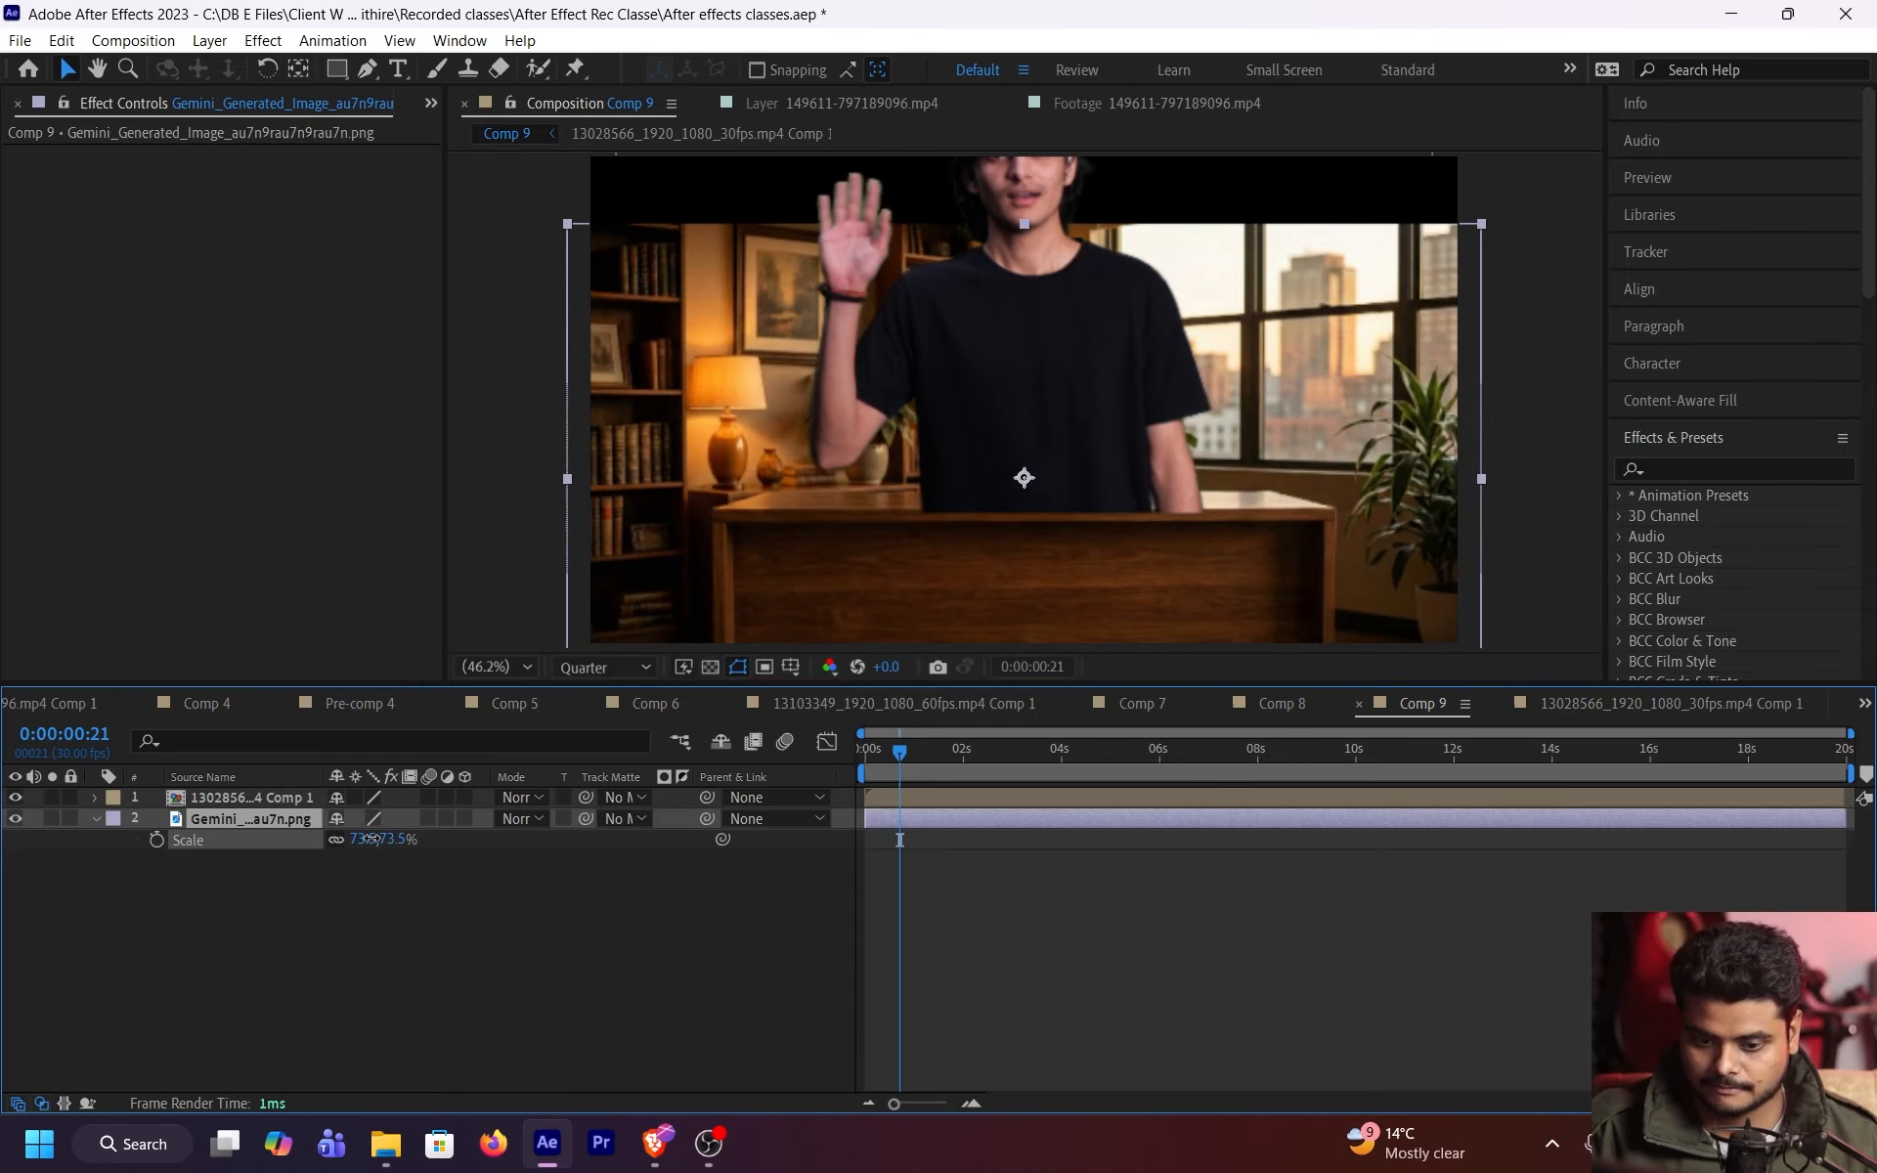
{"action": "left_click_drag", "start_coordinate": [1121, 513], "coordinate": [1126, 552]}
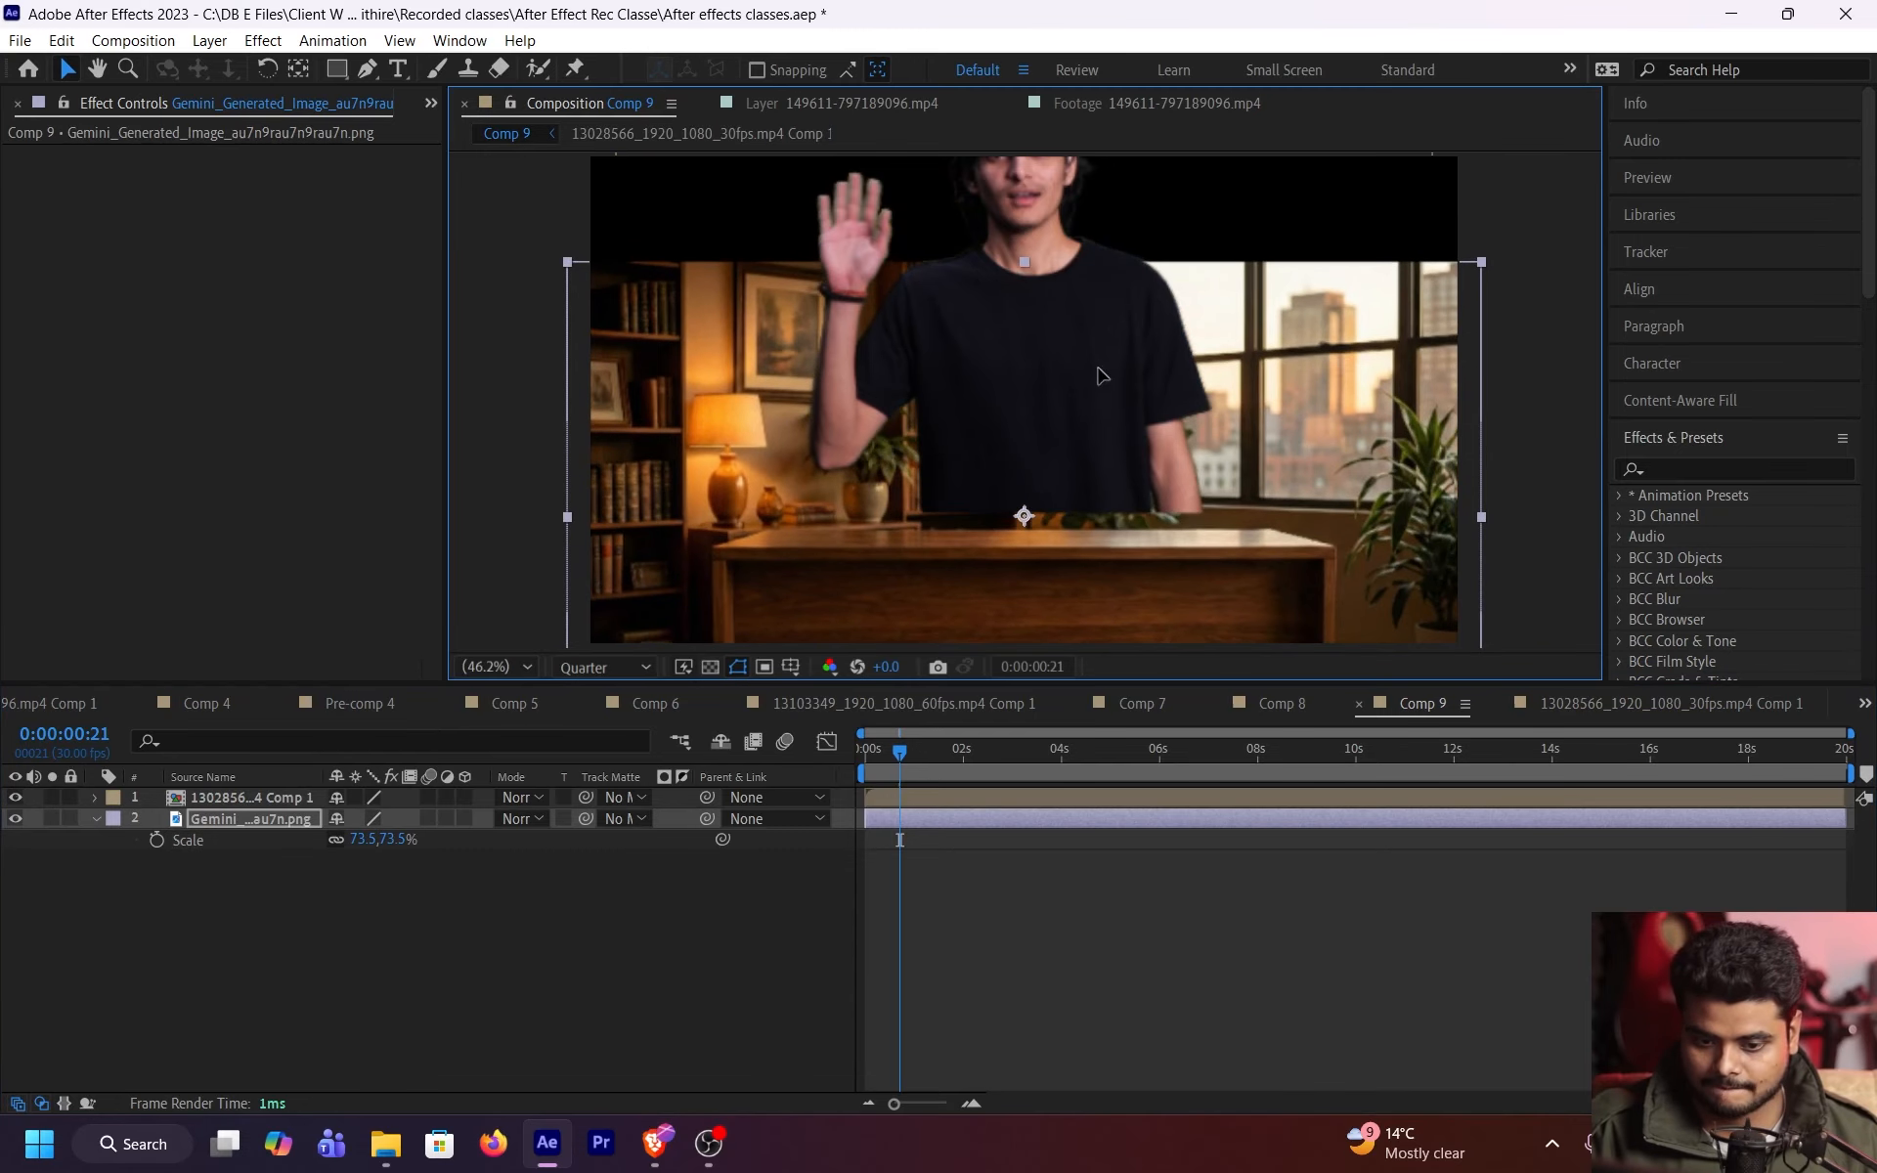
- Move the man's precomp down and shrink it so its lower edge meets the back of the desk
{"action": "left_click_drag", "start_coordinate": [1098, 368], "coordinate": [1092, 453]}
{"action": "left_click", "coordinate": [1069, 797]}
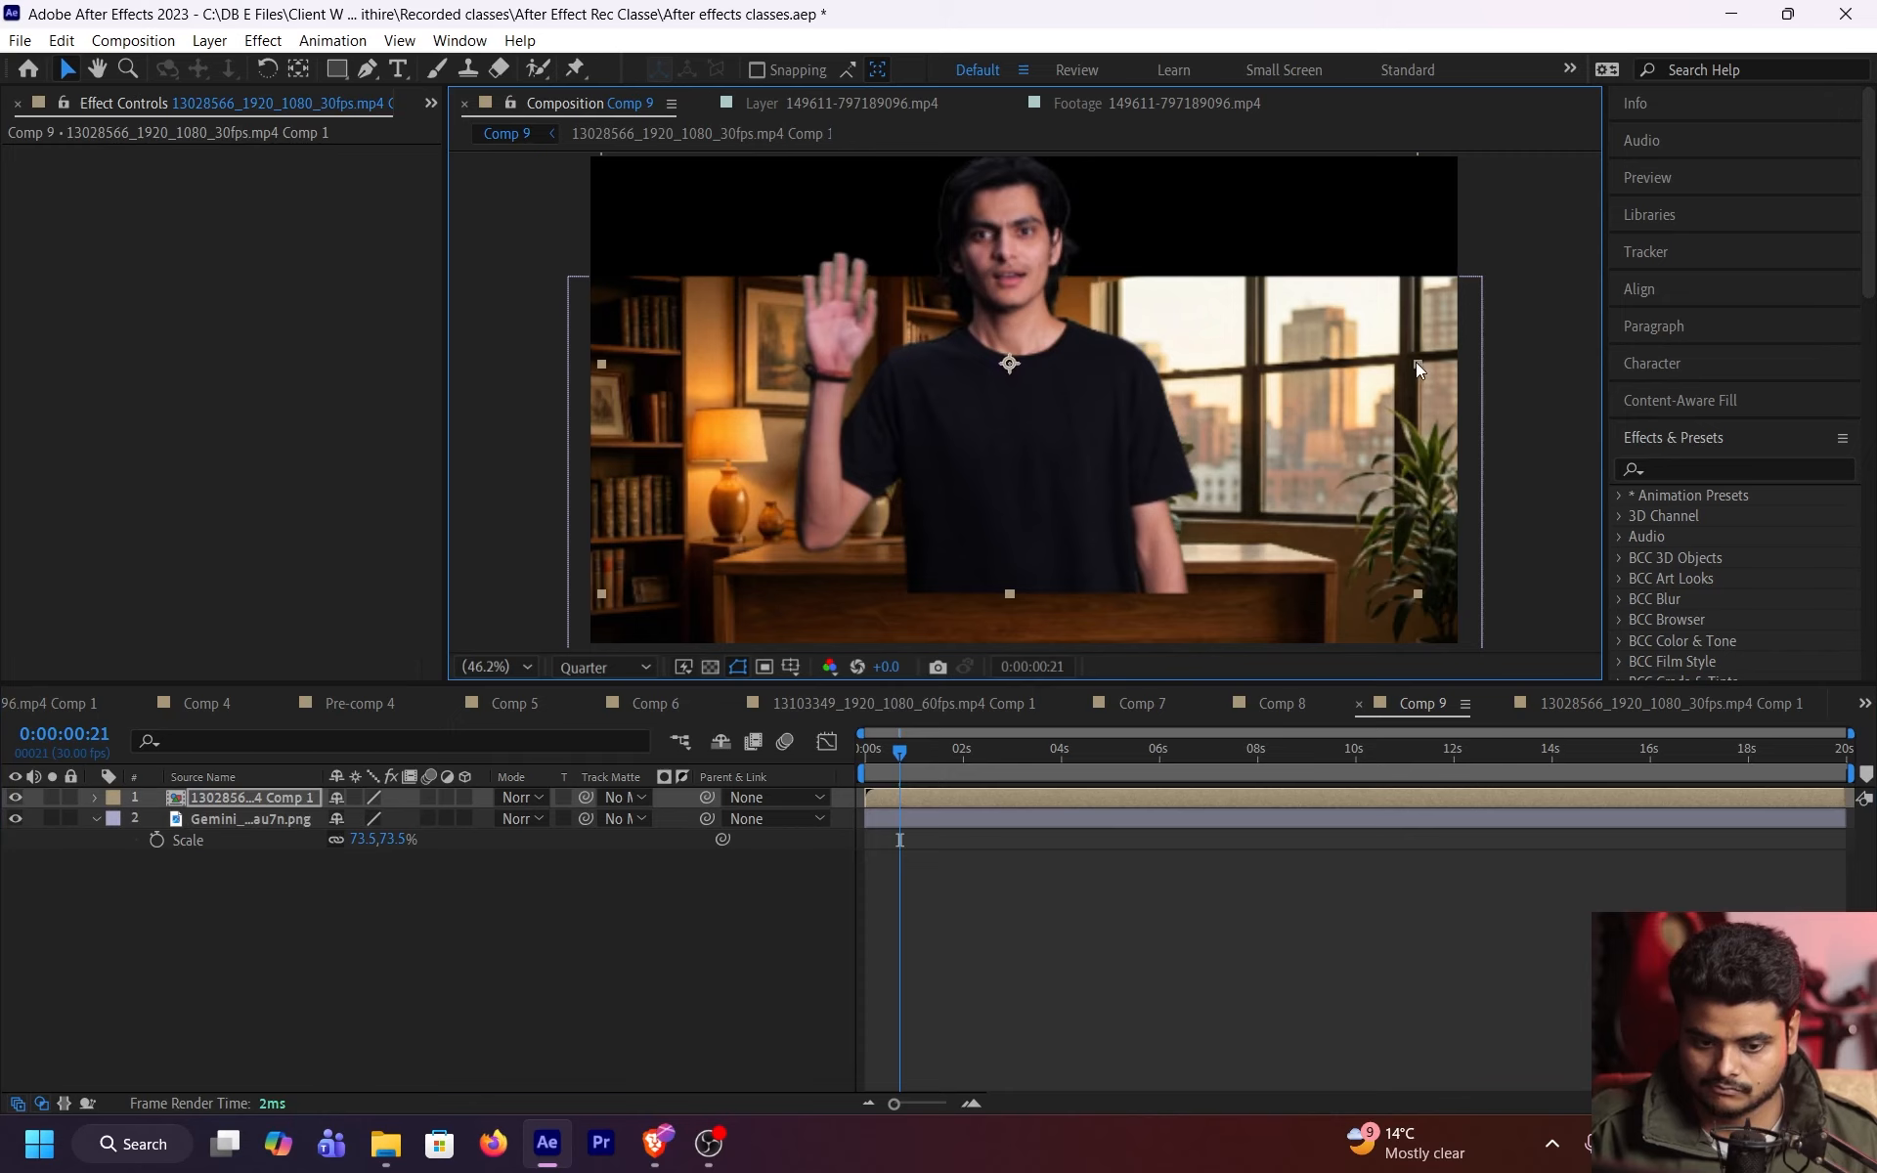
{"action": "left_click_drag", "start_coordinate": [1416, 361], "coordinate": [1312, 373]}
{"action": "left_click_drag", "start_coordinate": [1162, 354], "coordinate": [1144, 368]}
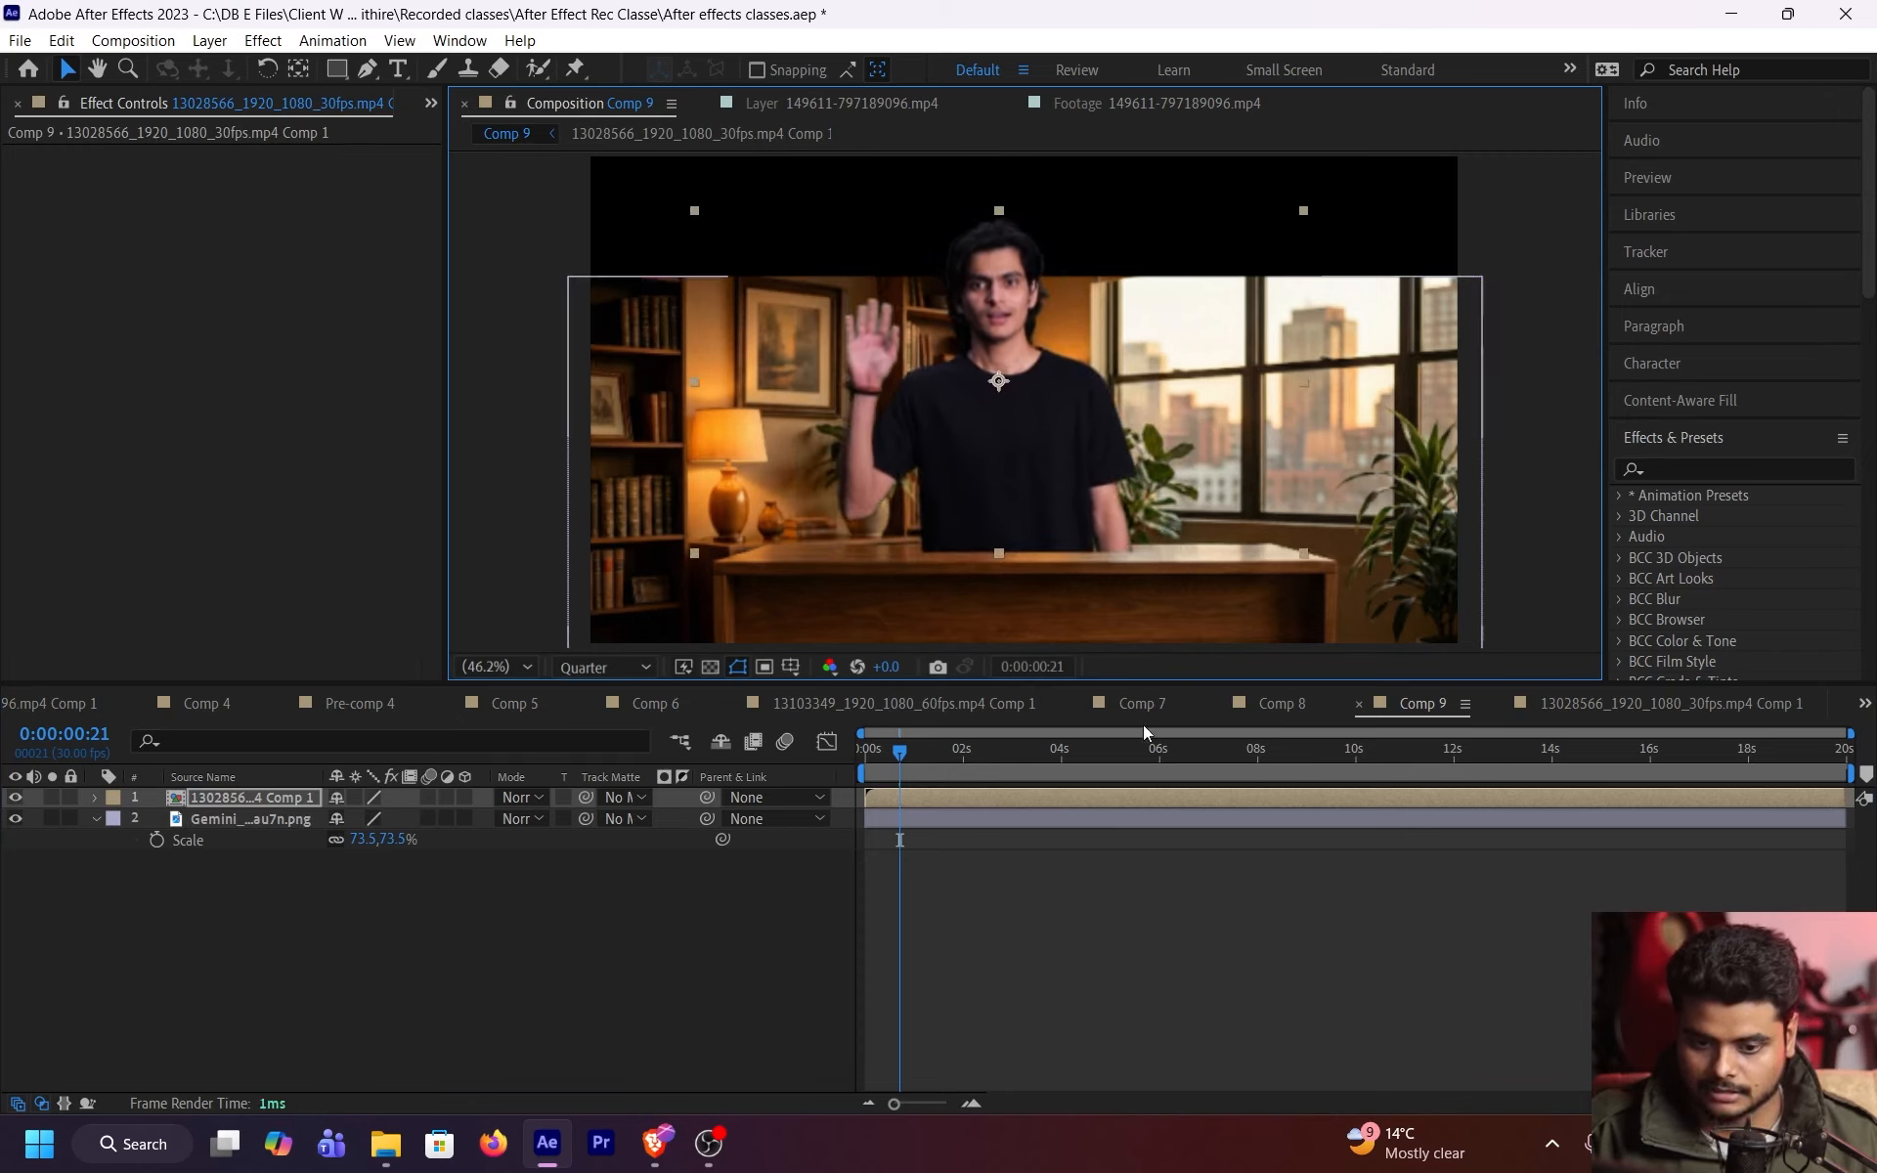
- Scale the background image up to 128.1% and reposition it so the desk lies beneath the man
{"action": "left_click", "coordinate": [1079, 819]}
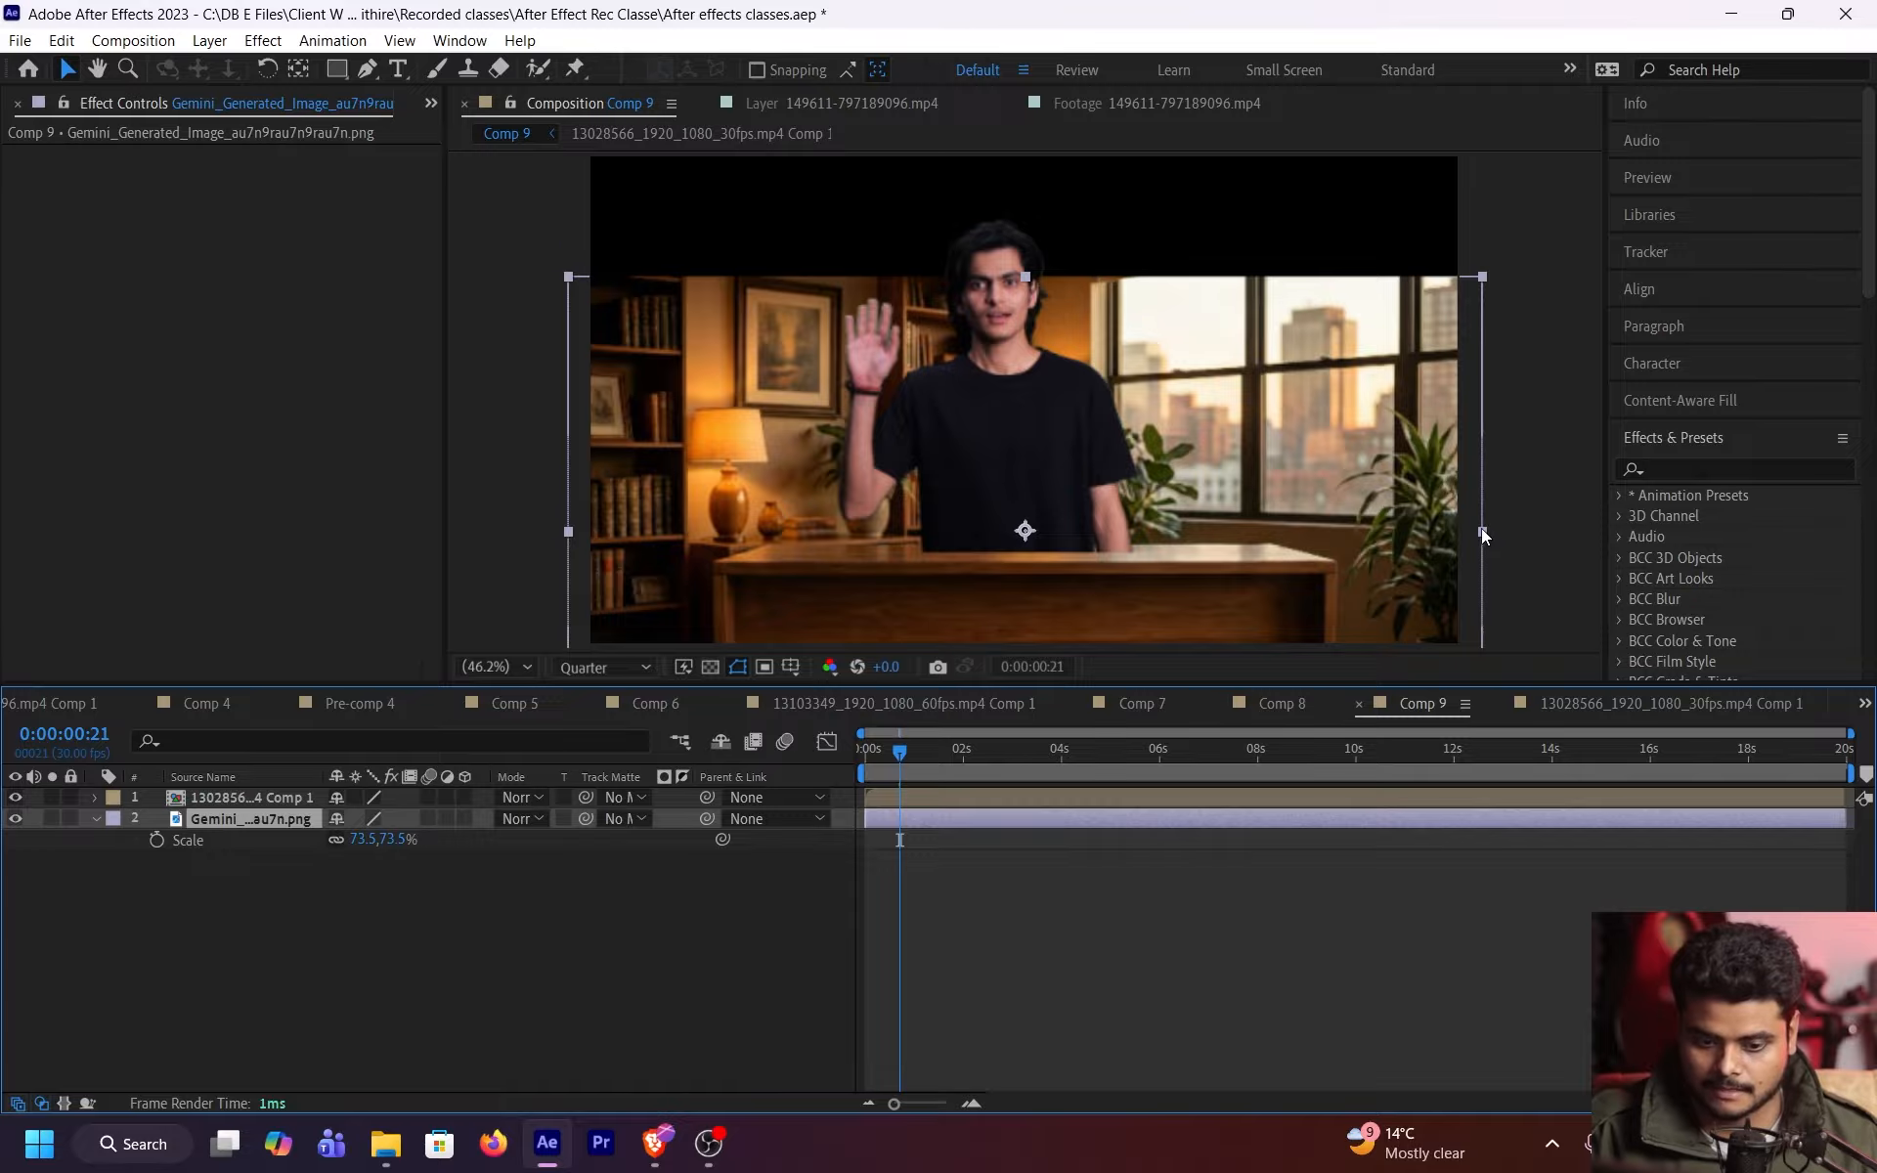
{"action": "left_click_drag", "start_coordinate": [1480, 528], "coordinate": [1528, 533]}
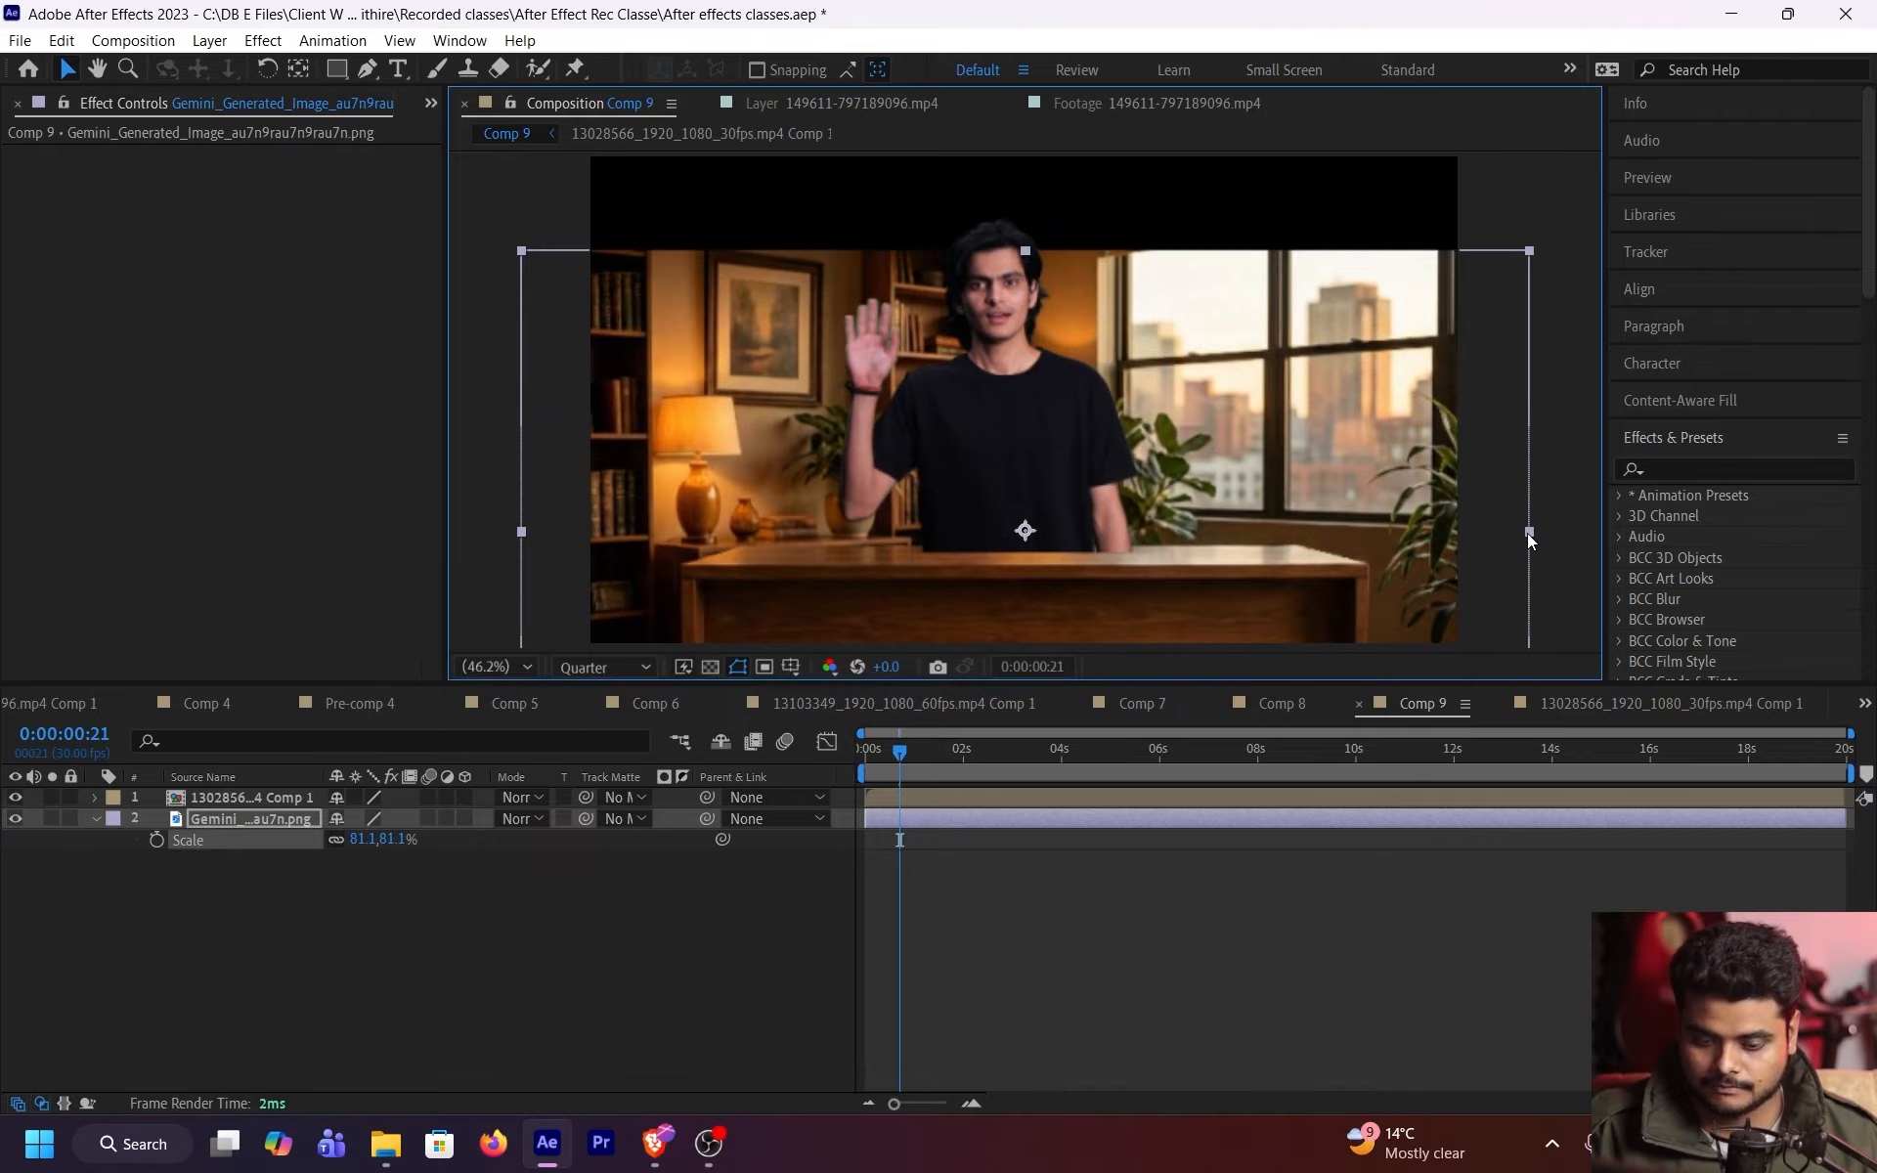
{"action": "left_click_drag", "start_coordinate": [1334, 467], "coordinate": [1321, 510]}
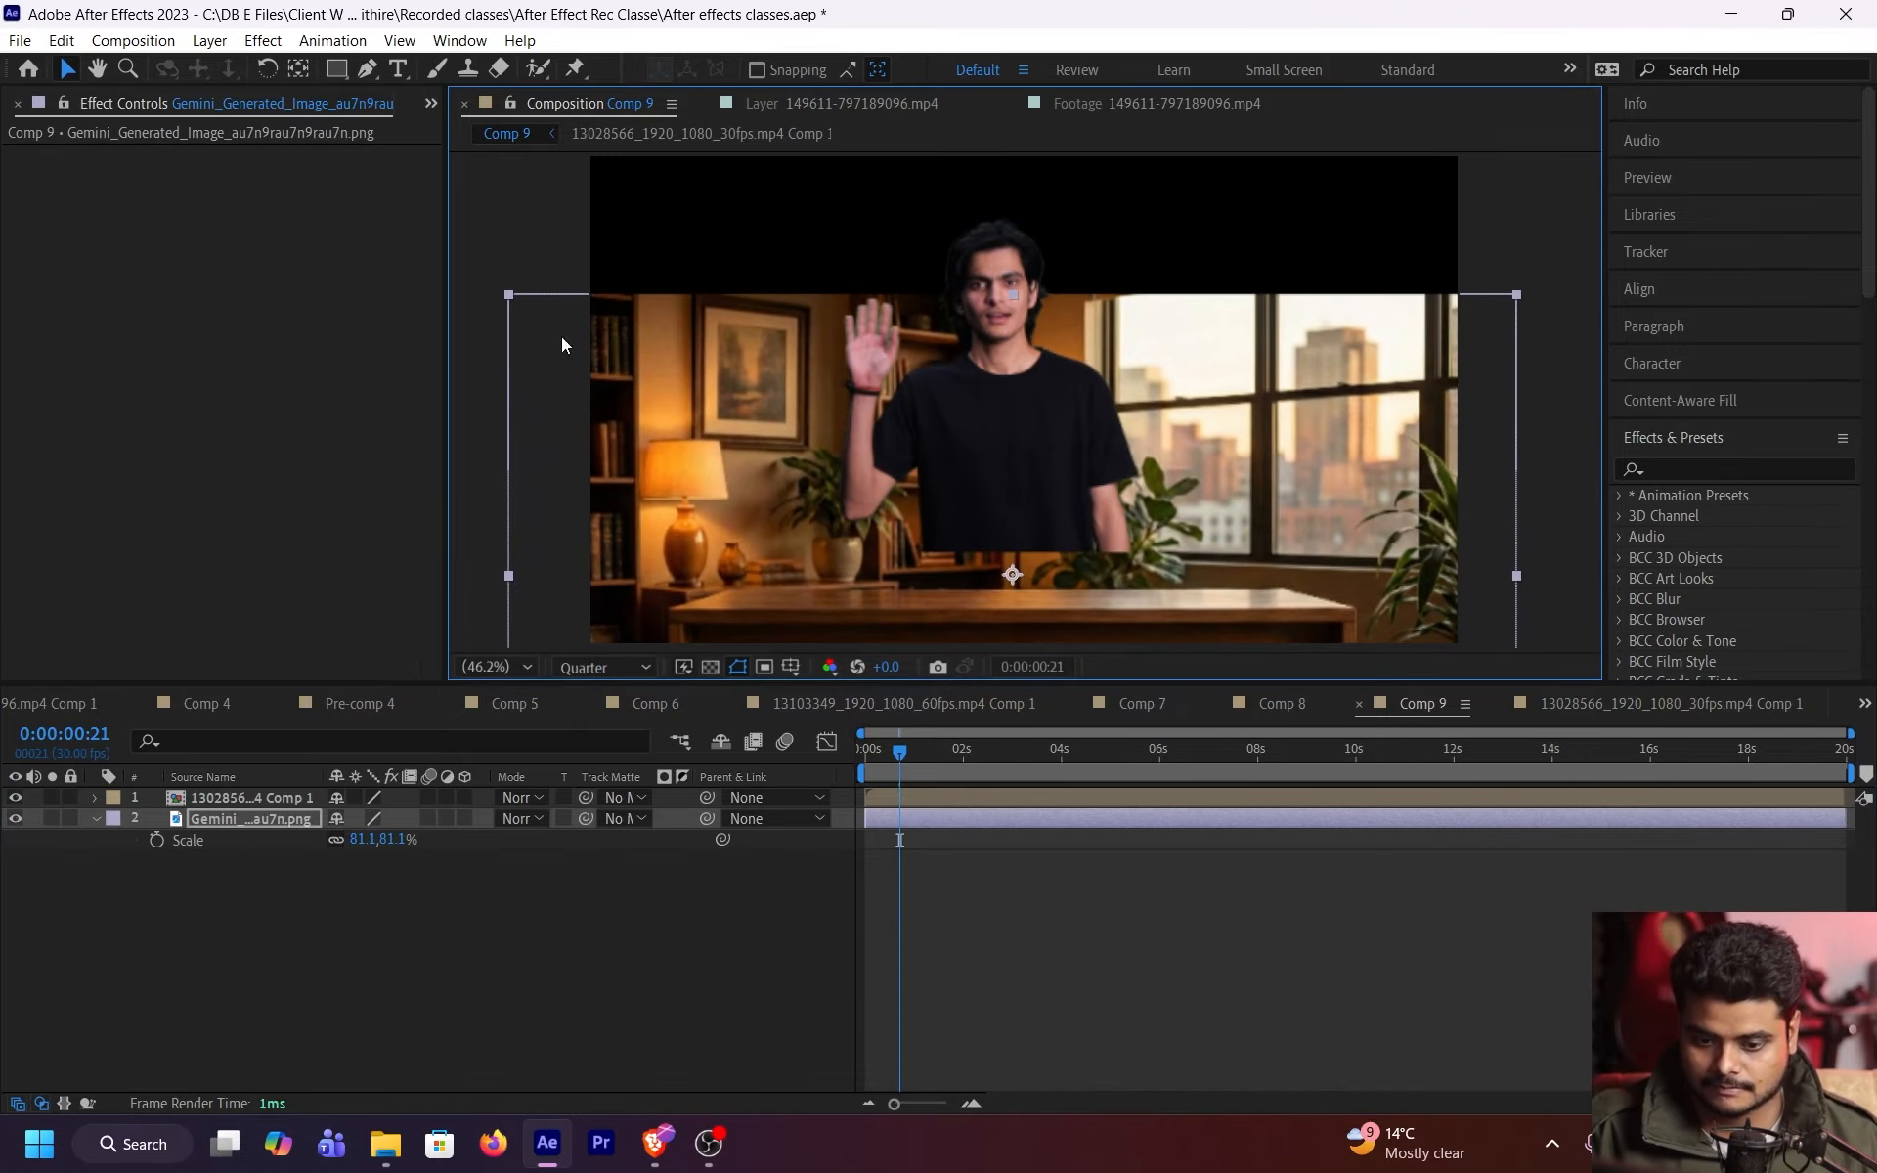
{"action": "left_click_drag", "start_coordinate": [509, 294], "coordinate": [227, 231]}
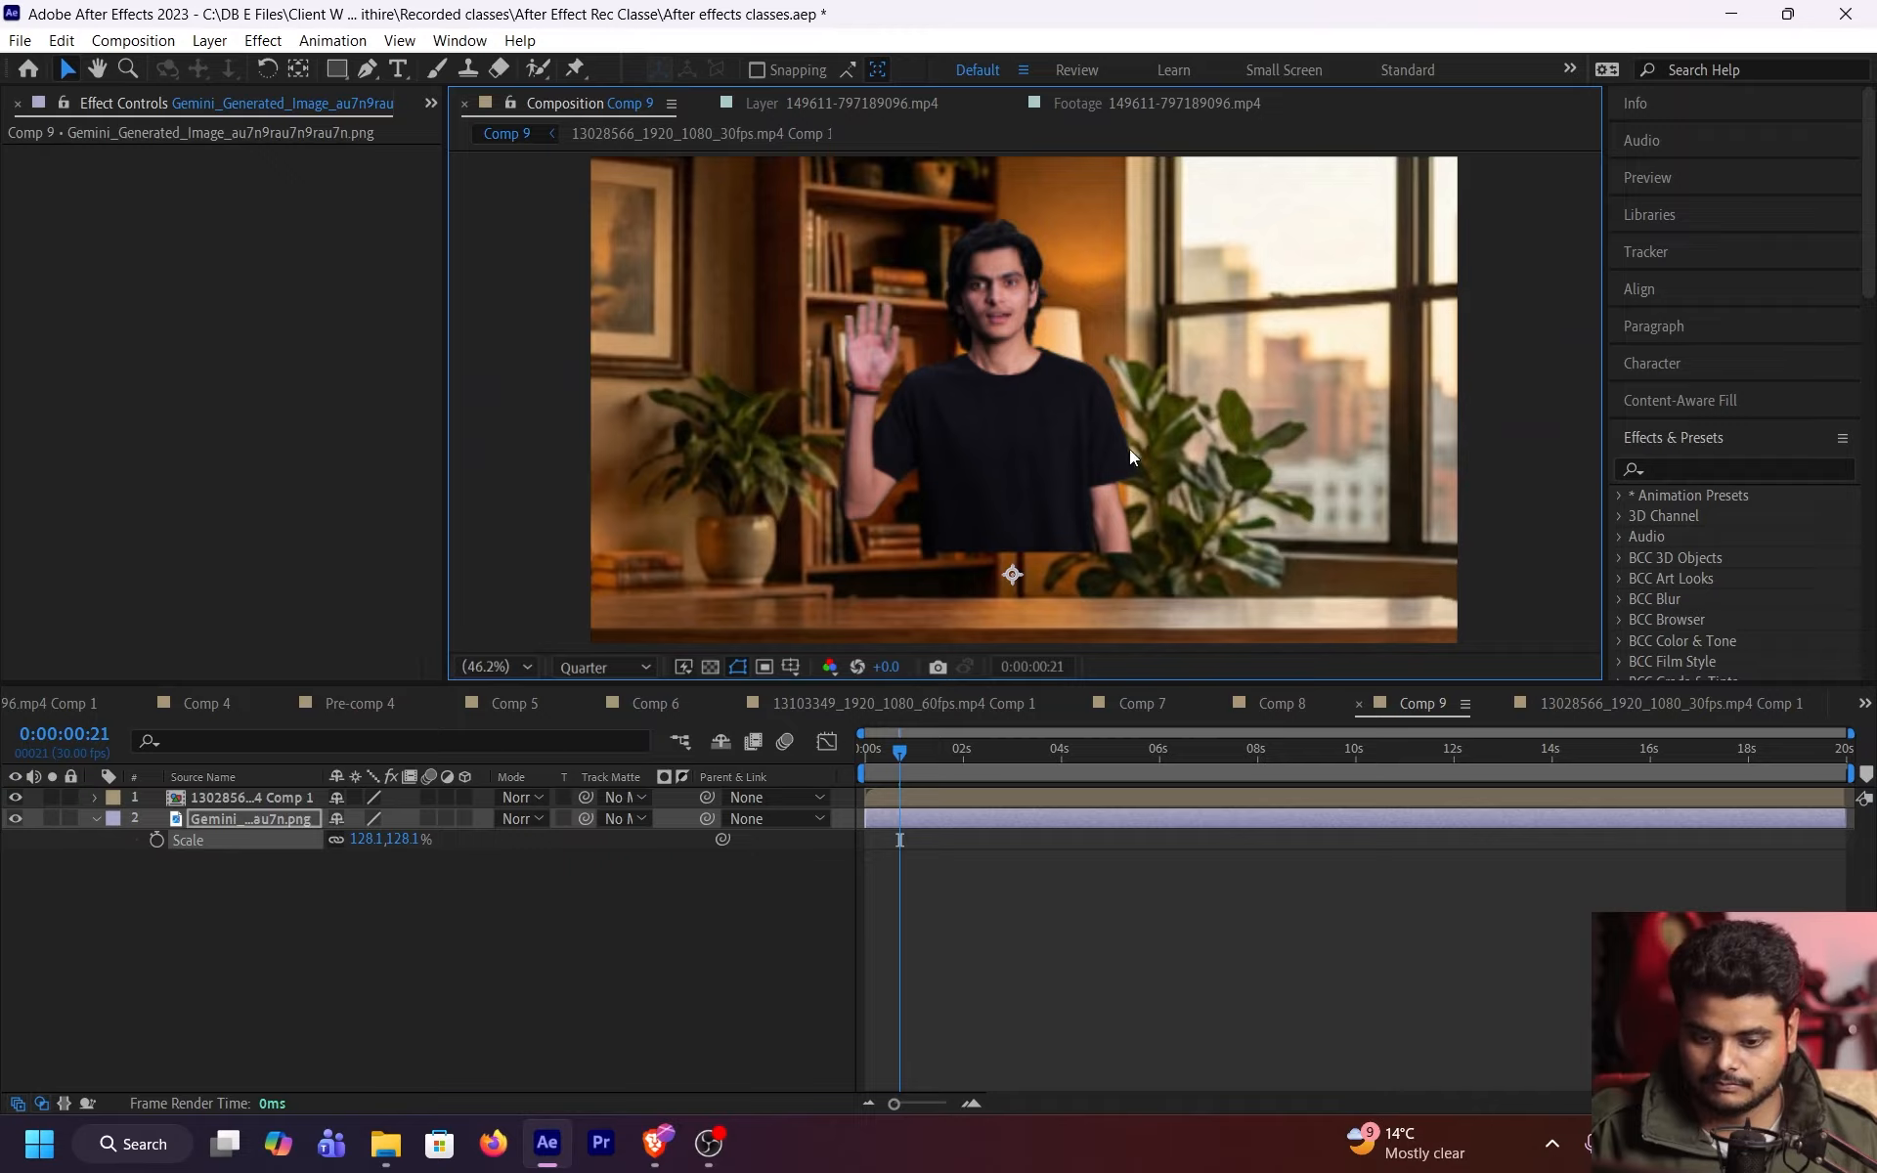
{"action": "mouse_move", "coordinate": [1238, 463]}
{"action": "left_mouse_down"}
{"action": "mouse_move", "coordinate": [1216, 416]}
{"action": "mouse_move", "coordinate": [1239, 427]}
{"action": "left_mouse_up"}
- Scale the background image down to 80.1% and align its desk with the bottom of the man
{"action": "key", "text": "comma"}
{"action": "key", "text": "comma"}
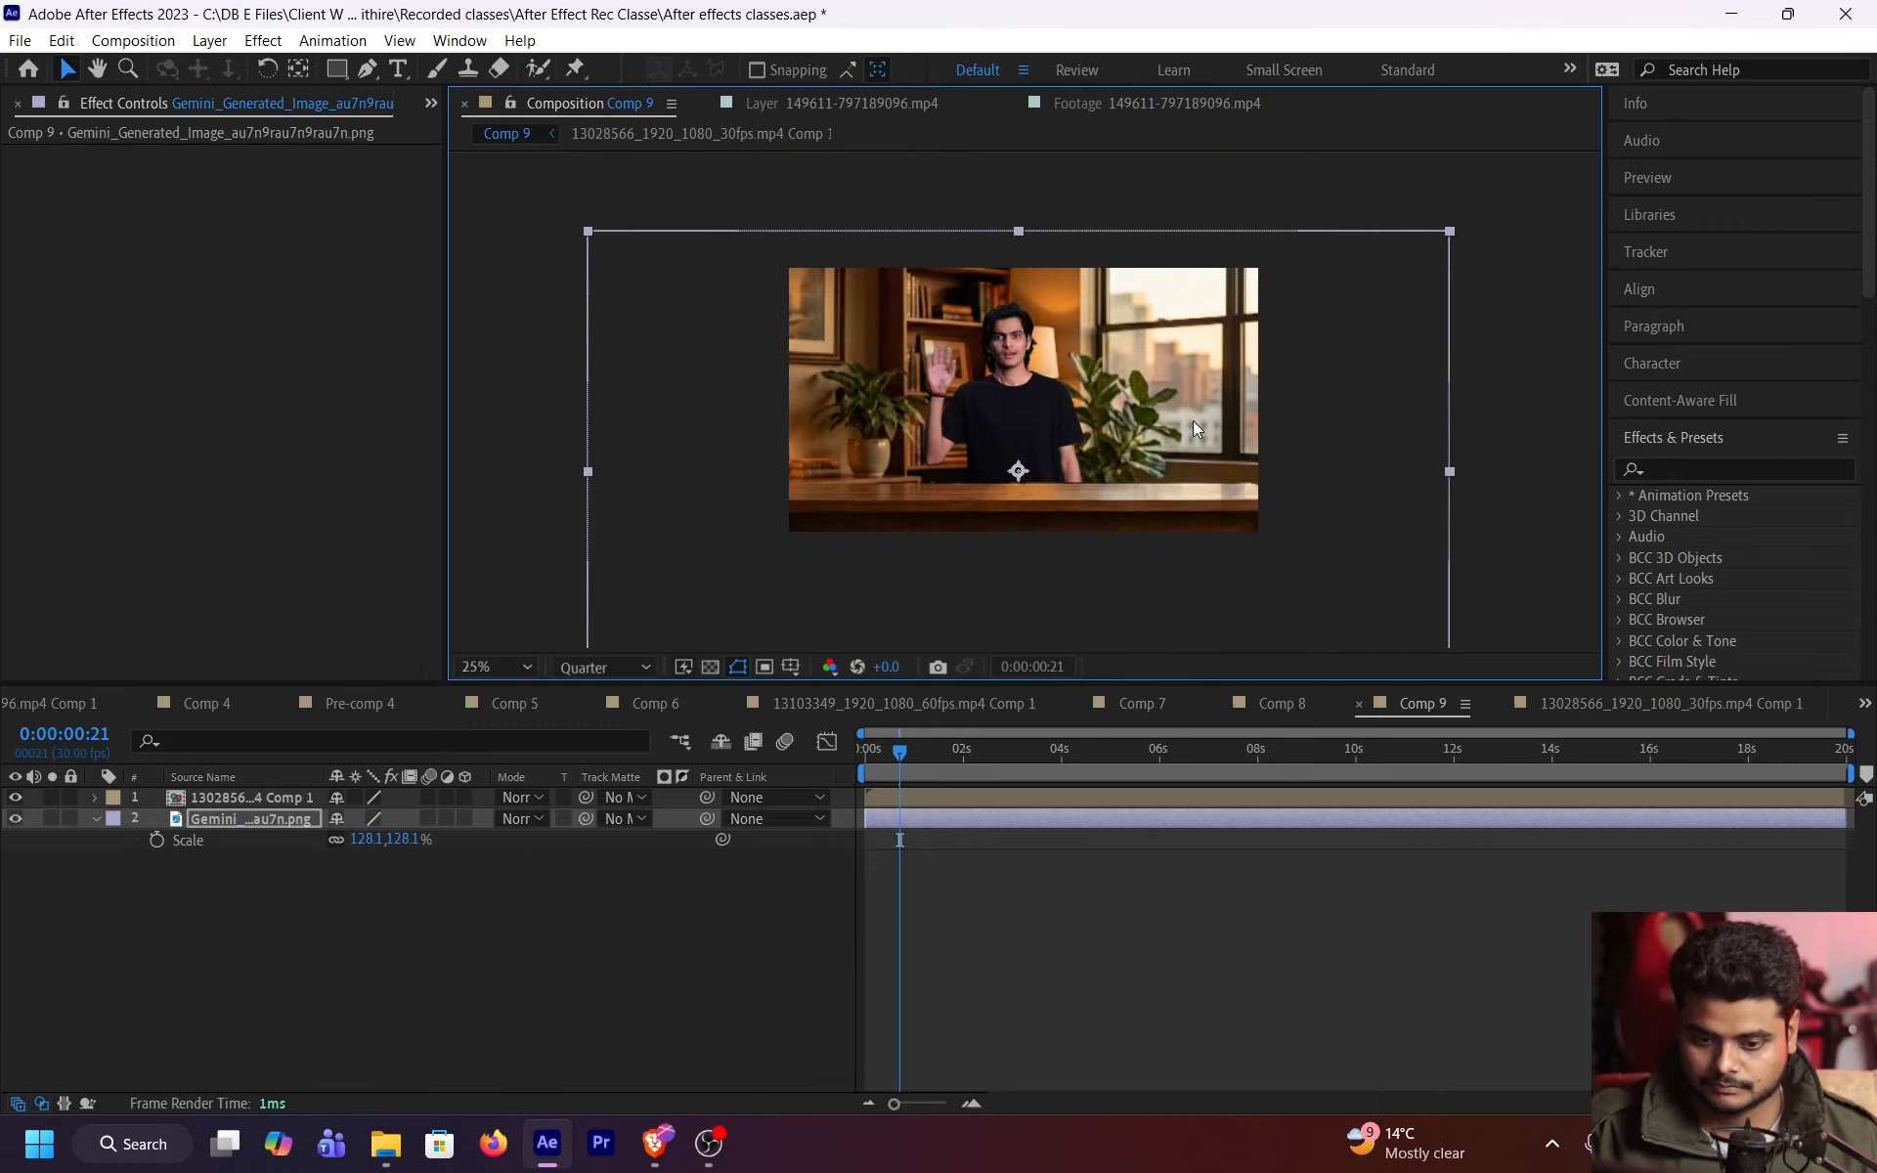
{"action": "left_click_drag", "start_coordinate": [1451, 233], "coordinate": [1276, 427]}
{"action": "key", "text": "ctrl+KP_Add"}
{"action": "key", "text": "ctrl+KP_Add"}
{"action": "key", "text": "ctrl+KP_Add"}
{"action": "key", "text": "ctrl+KP_Add"}
{"action": "mouse_move", "coordinate": [1169, 451]}
{"action": "left_mouse_down"}
{"action": "mouse_move", "coordinate": [1174, 425]}
{"action": "mouse_move", "coordinate": [1172, 458]}
{"action": "left_mouse_up"}
- Enlarge the man's precomp and raise the background image to cover the black area at the frame's top
{"action": "left_click", "coordinate": [988, 382]}
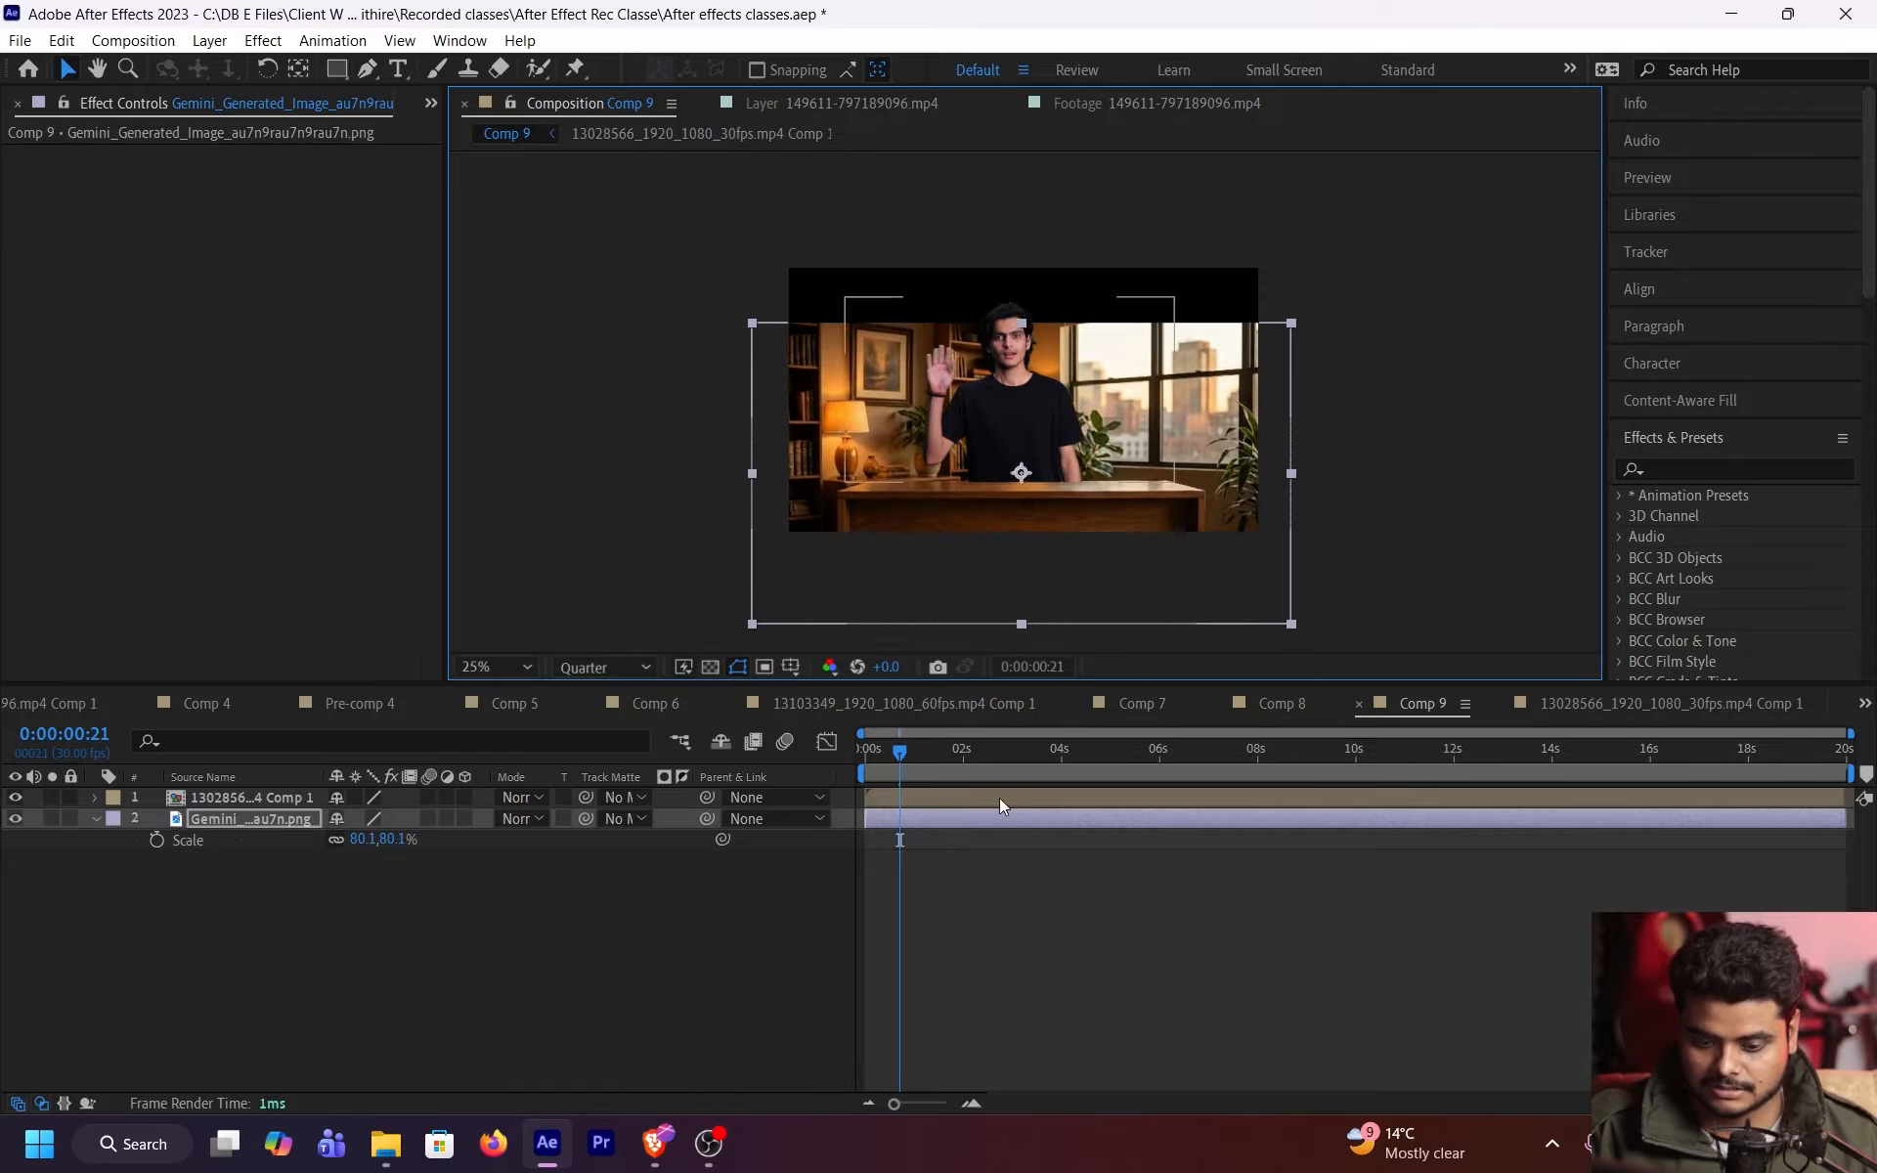
{"action": "scroll", "coordinate": [1022, 415], "scroll_direction": "up", "scroll_amount": 2}
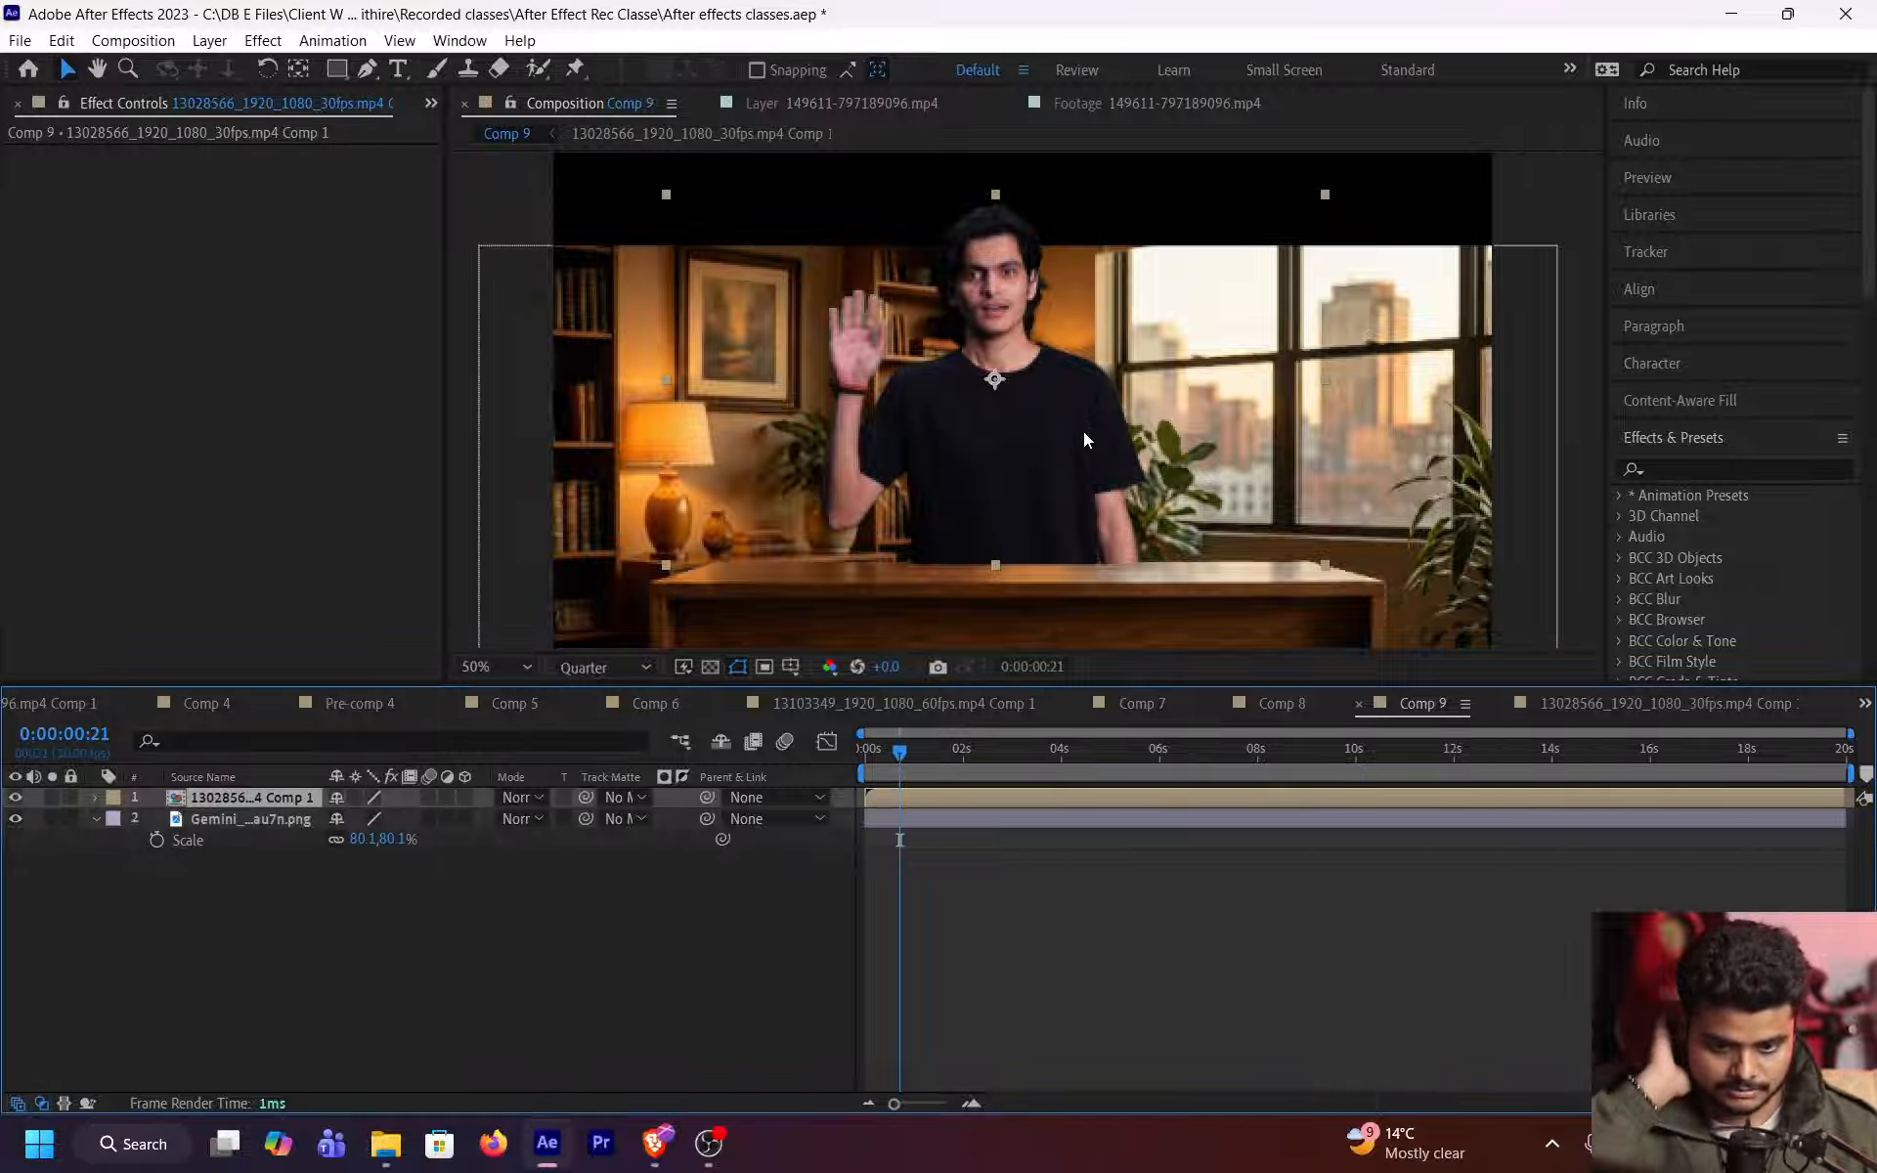
{"action": "left_click_drag", "start_coordinate": [1325, 192], "coordinate": [1404, 194]}
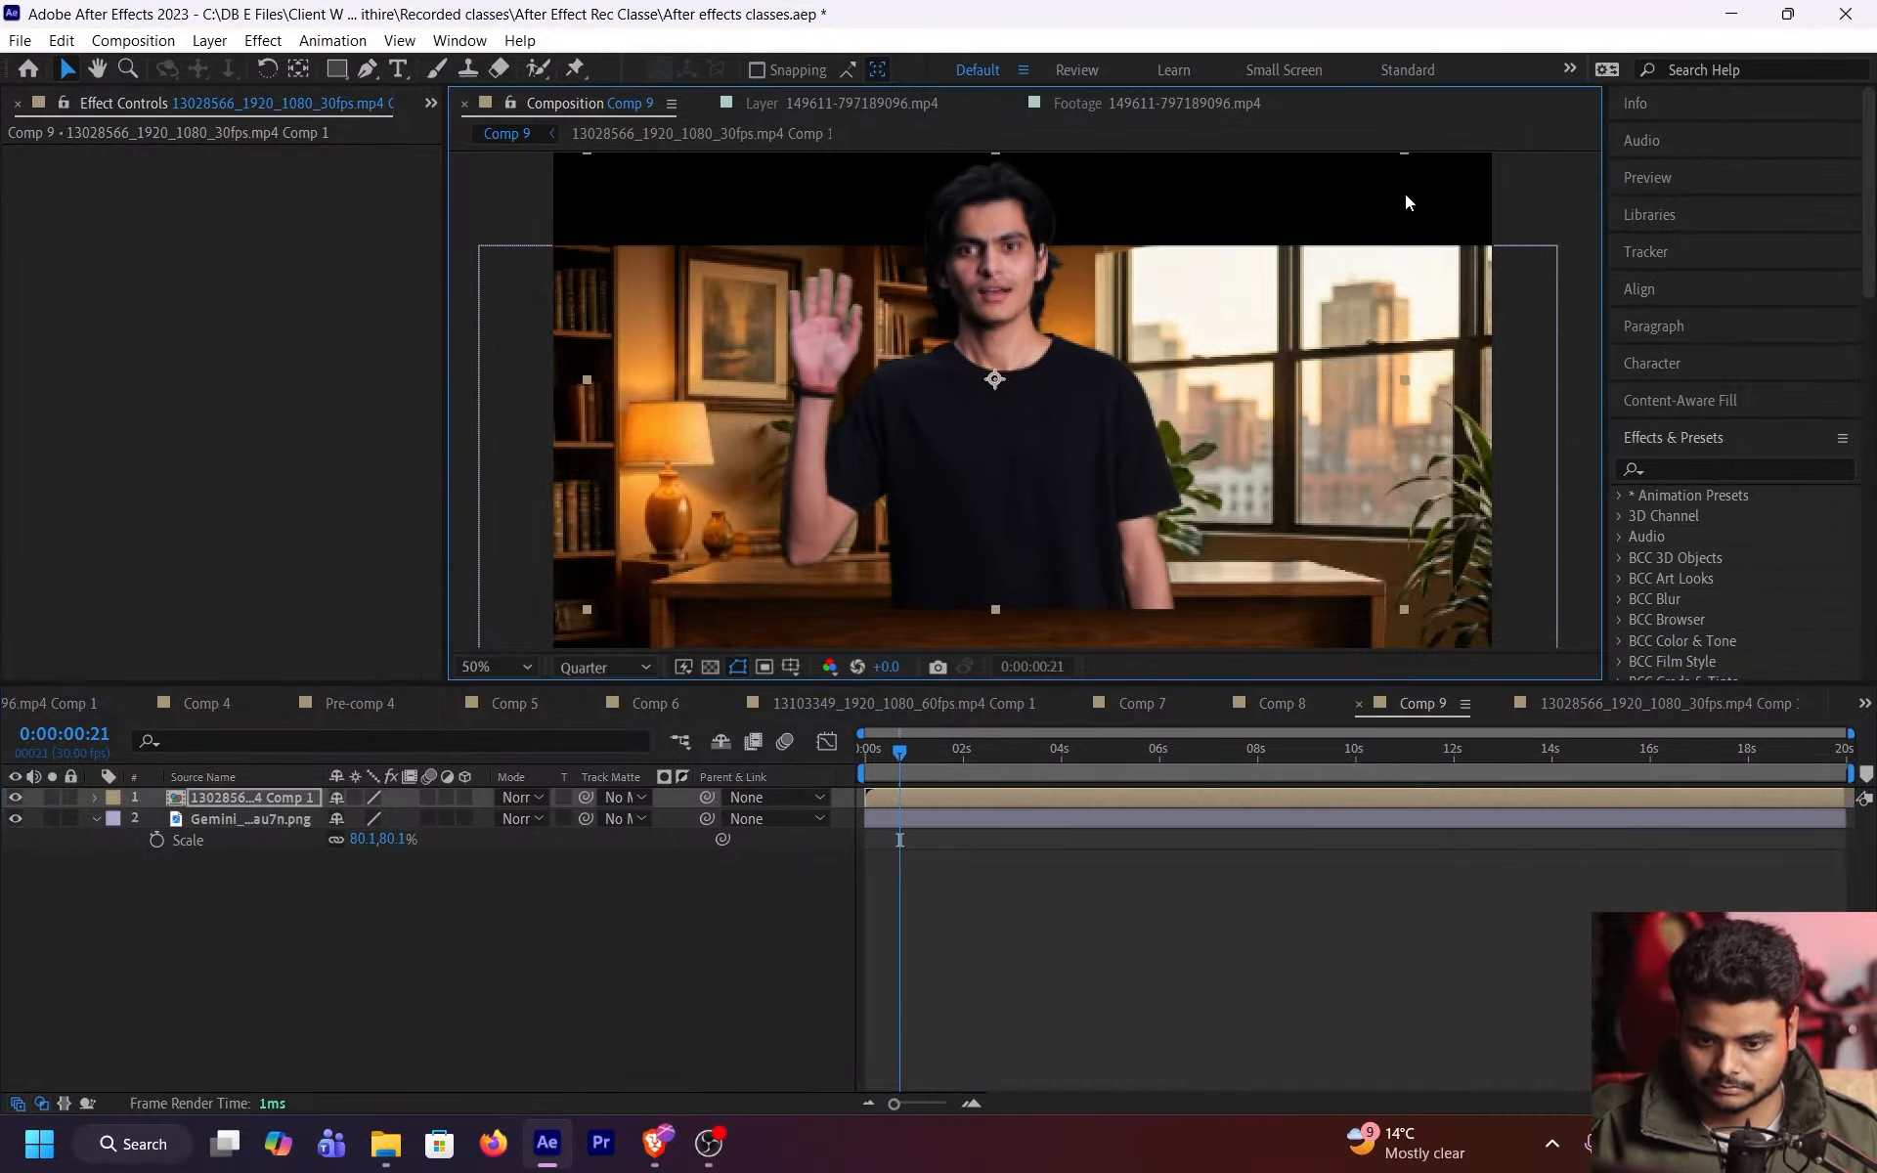
{"action": "left_click", "coordinate": [1522, 537]}
{"action": "left_click_drag", "start_coordinate": [1486, 532], "coordinate": [1485, 480]}
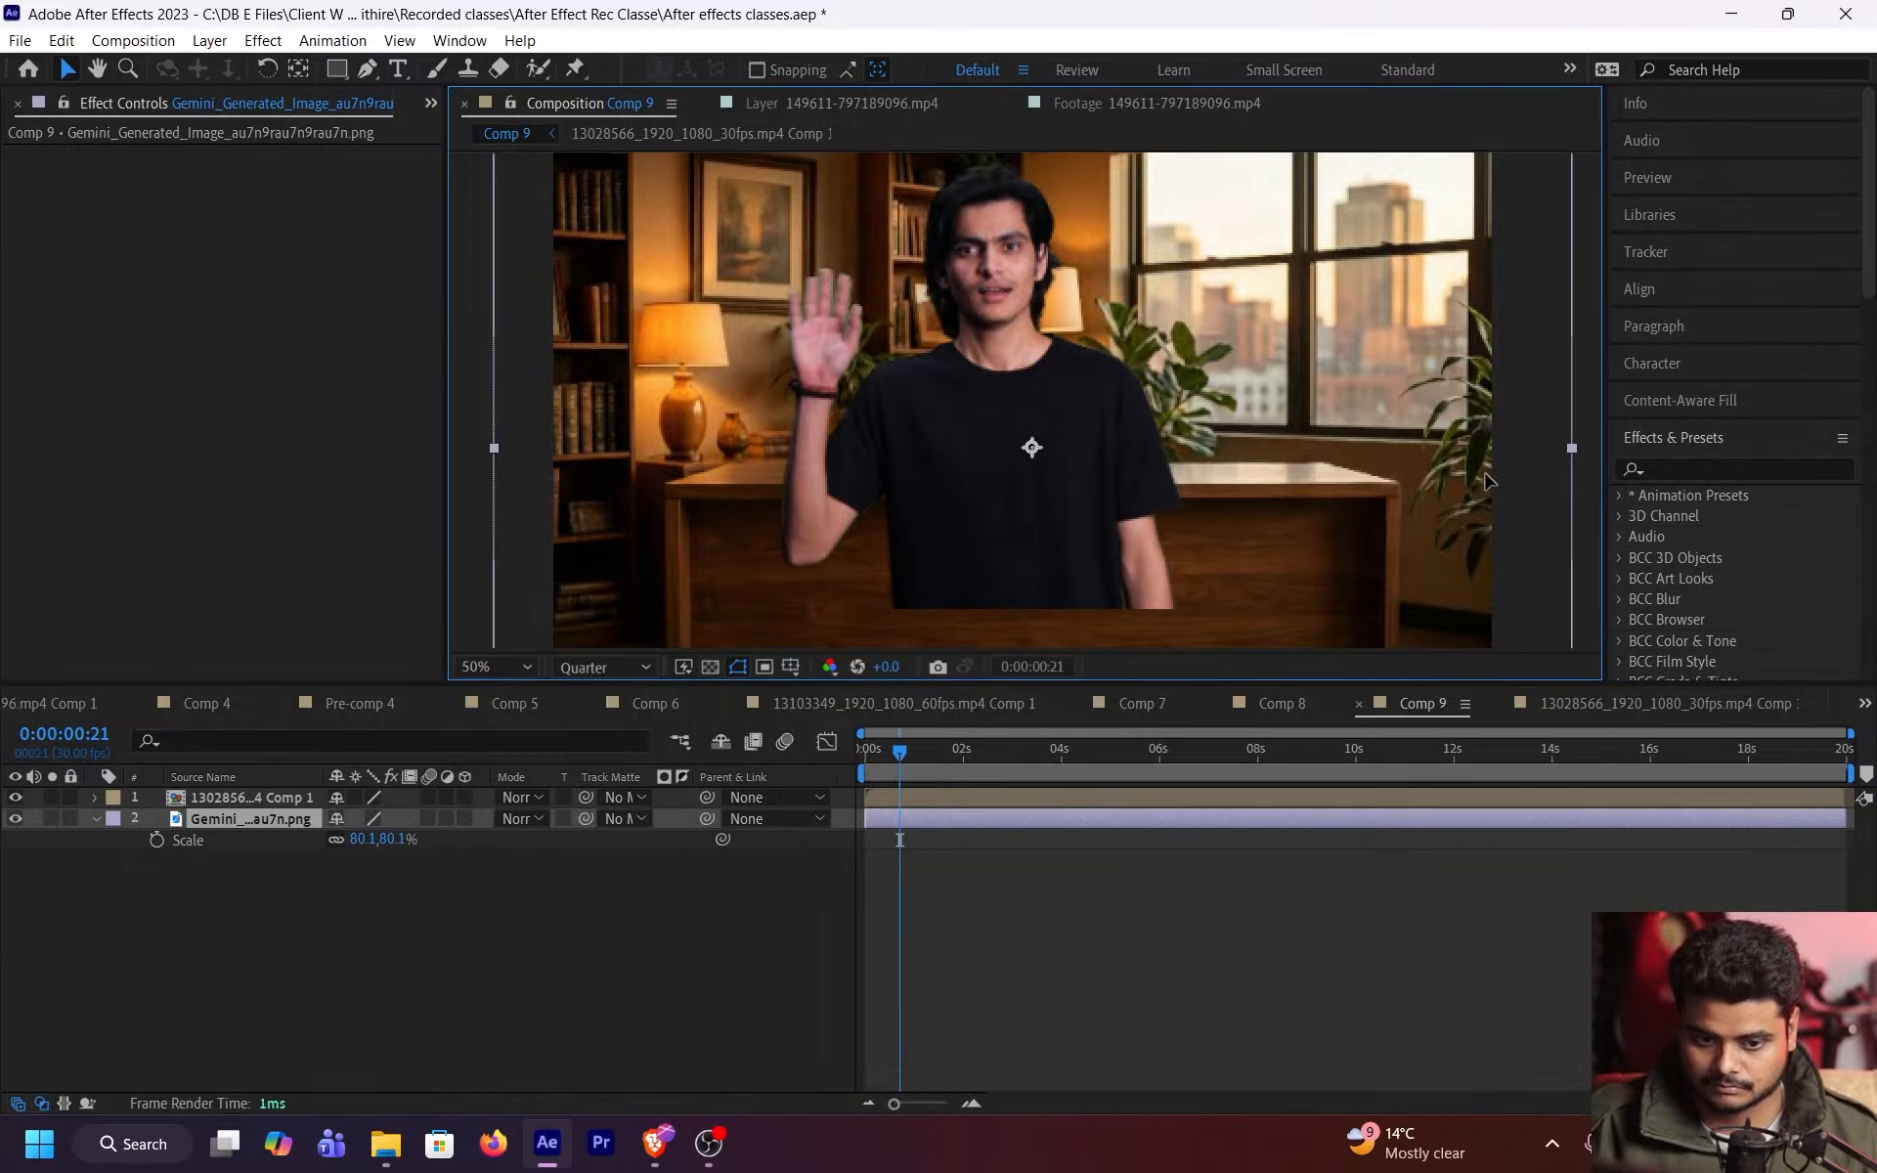
- Shrink the man's precomp and move it up so its lower edge meets the desktop
{"action": "left_click", "coordinate": [1025, 797]}
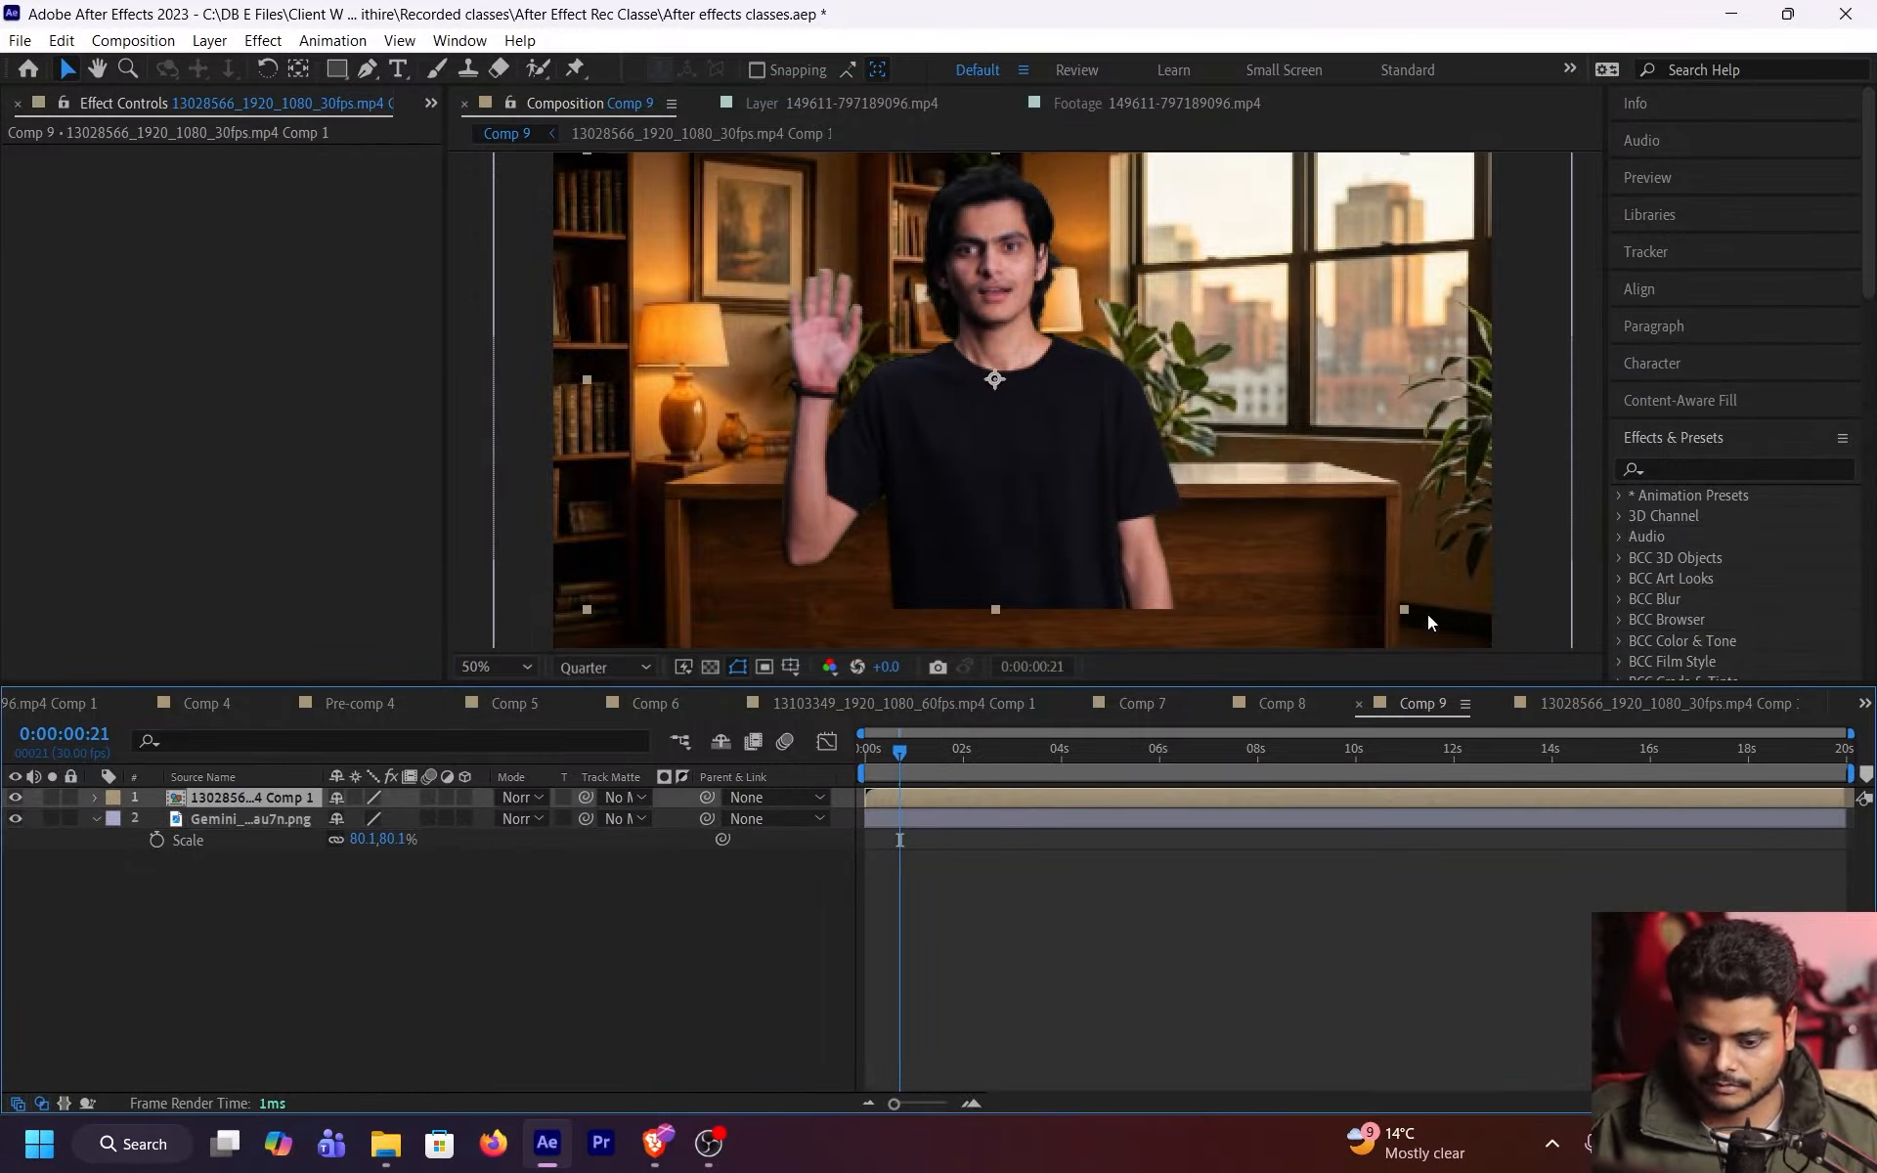
{"action": "left_click_drag", "start_coordinate": [1328, 579], "coordinate": [1282, 540]}
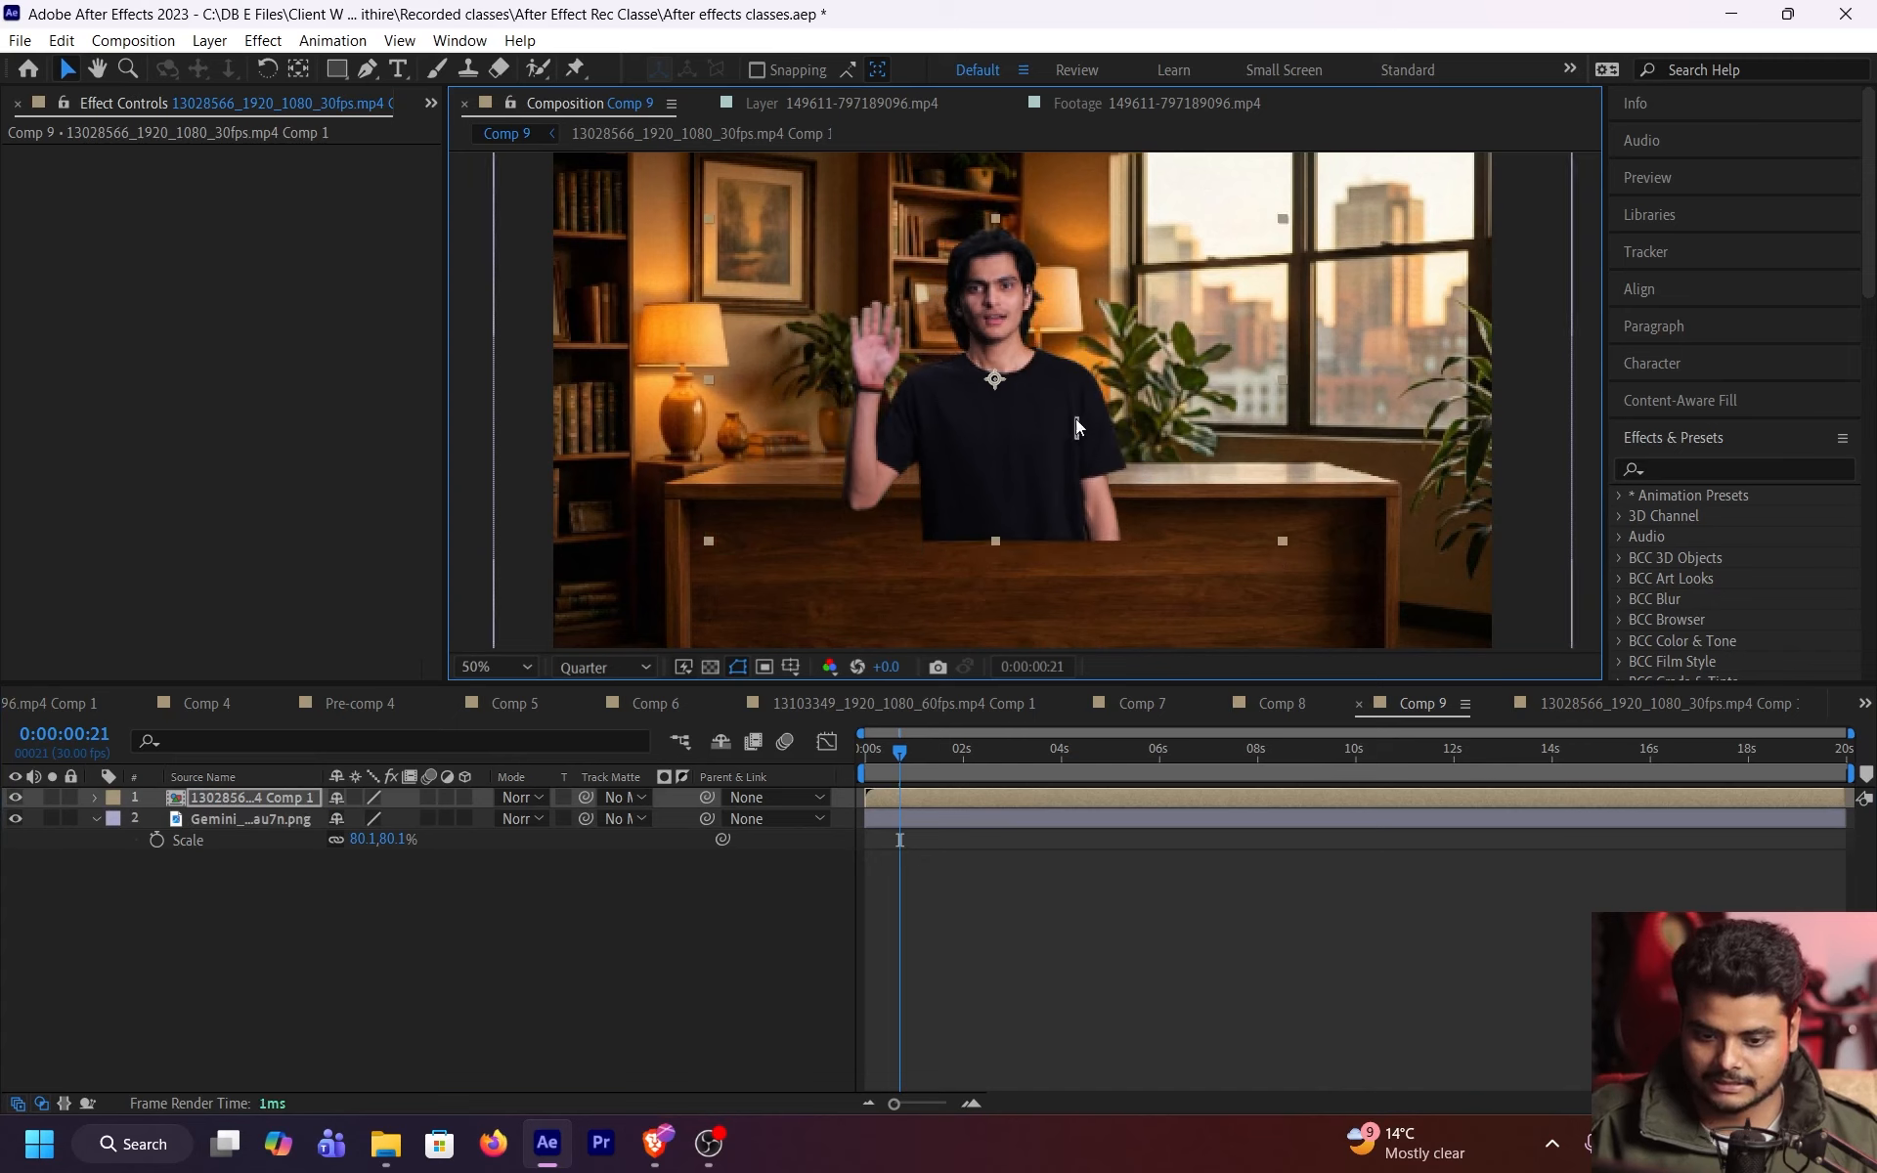
{"action": "left_click_drag", "start_coordinate": [1028, 389], "coordinate": [1036, 323]}
- Return the playhead to the first frame and nudge the background image up to cover the frame's top edge
{"action": "left_click_drag", "start_coordinate": [900, 758], "coordinate": [854, 757]}
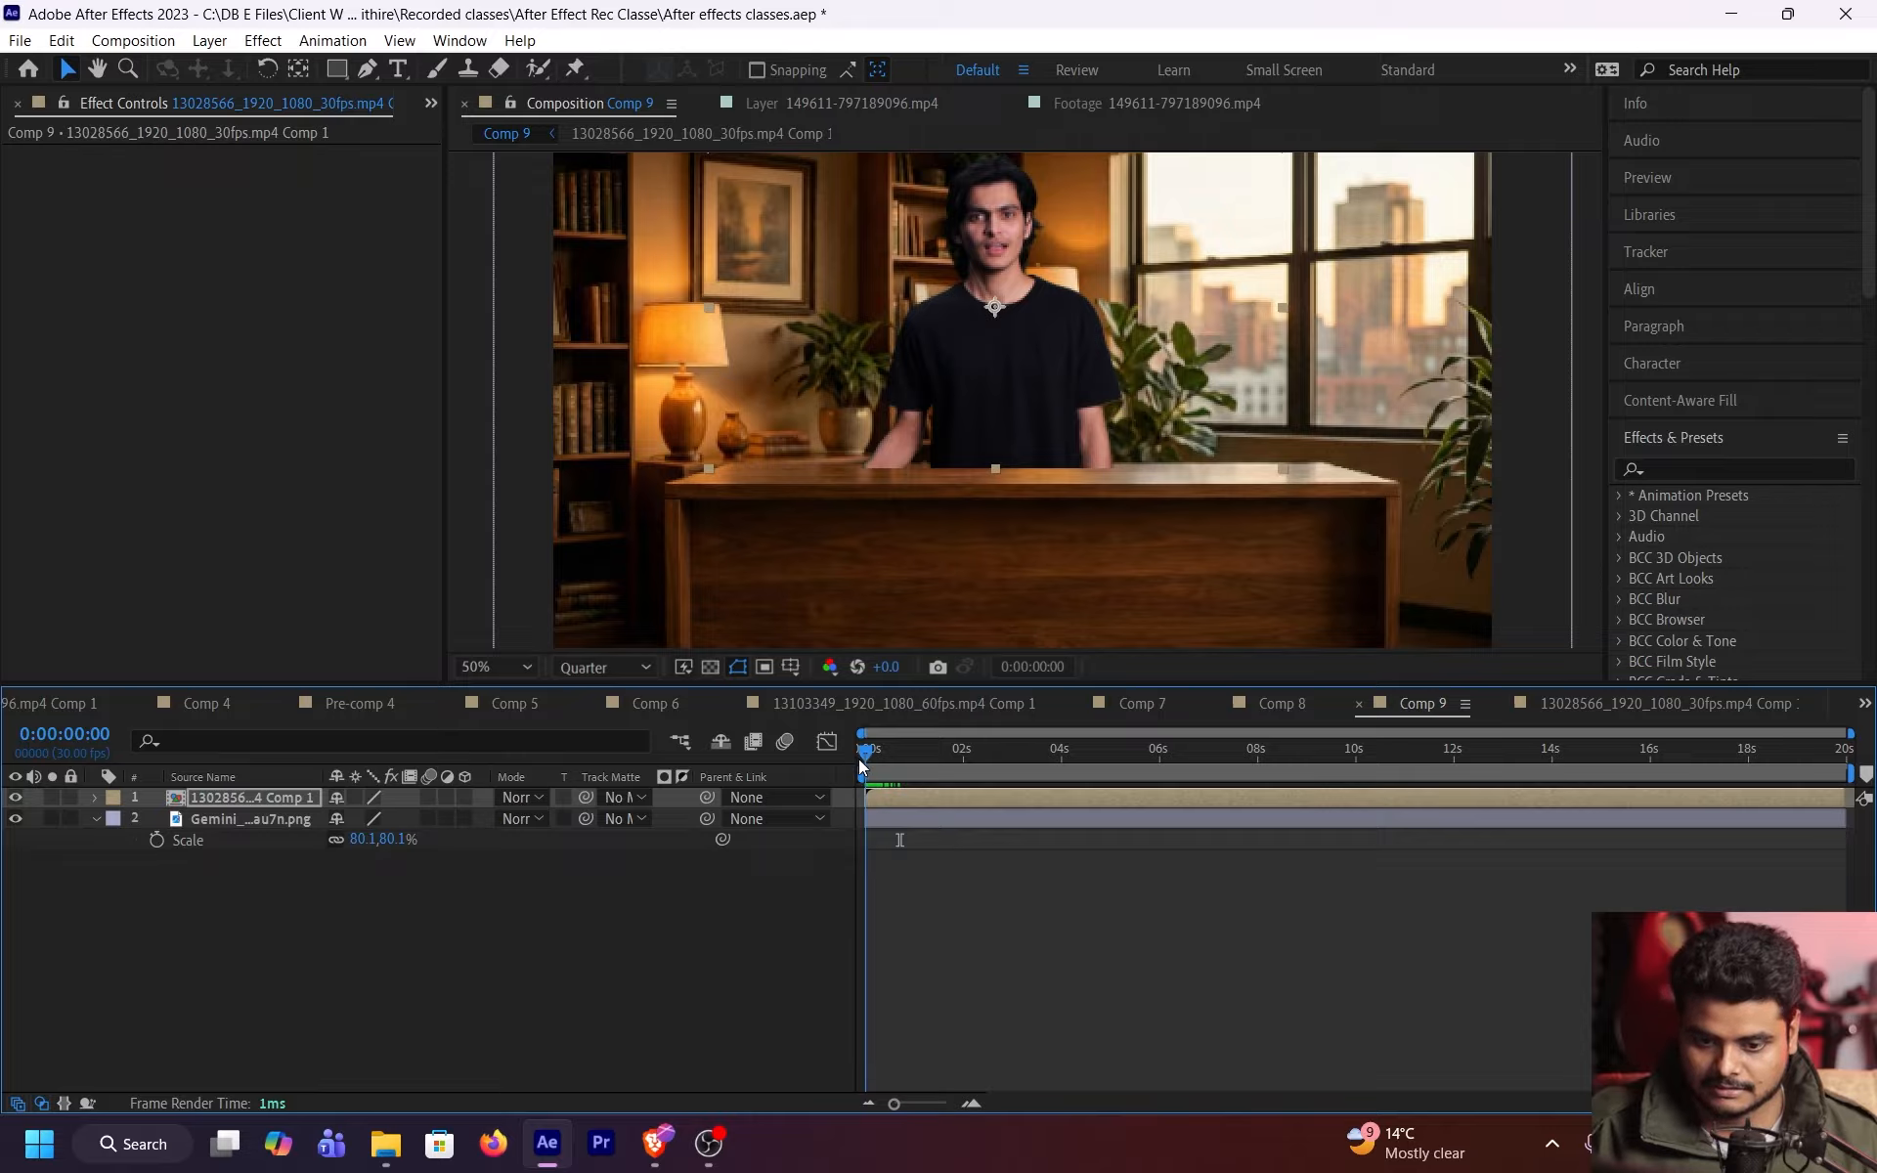
{"action": "left_click", "coordinate": [498, 669]}
{"action": "left_click", "coordinate": [535, 258]}
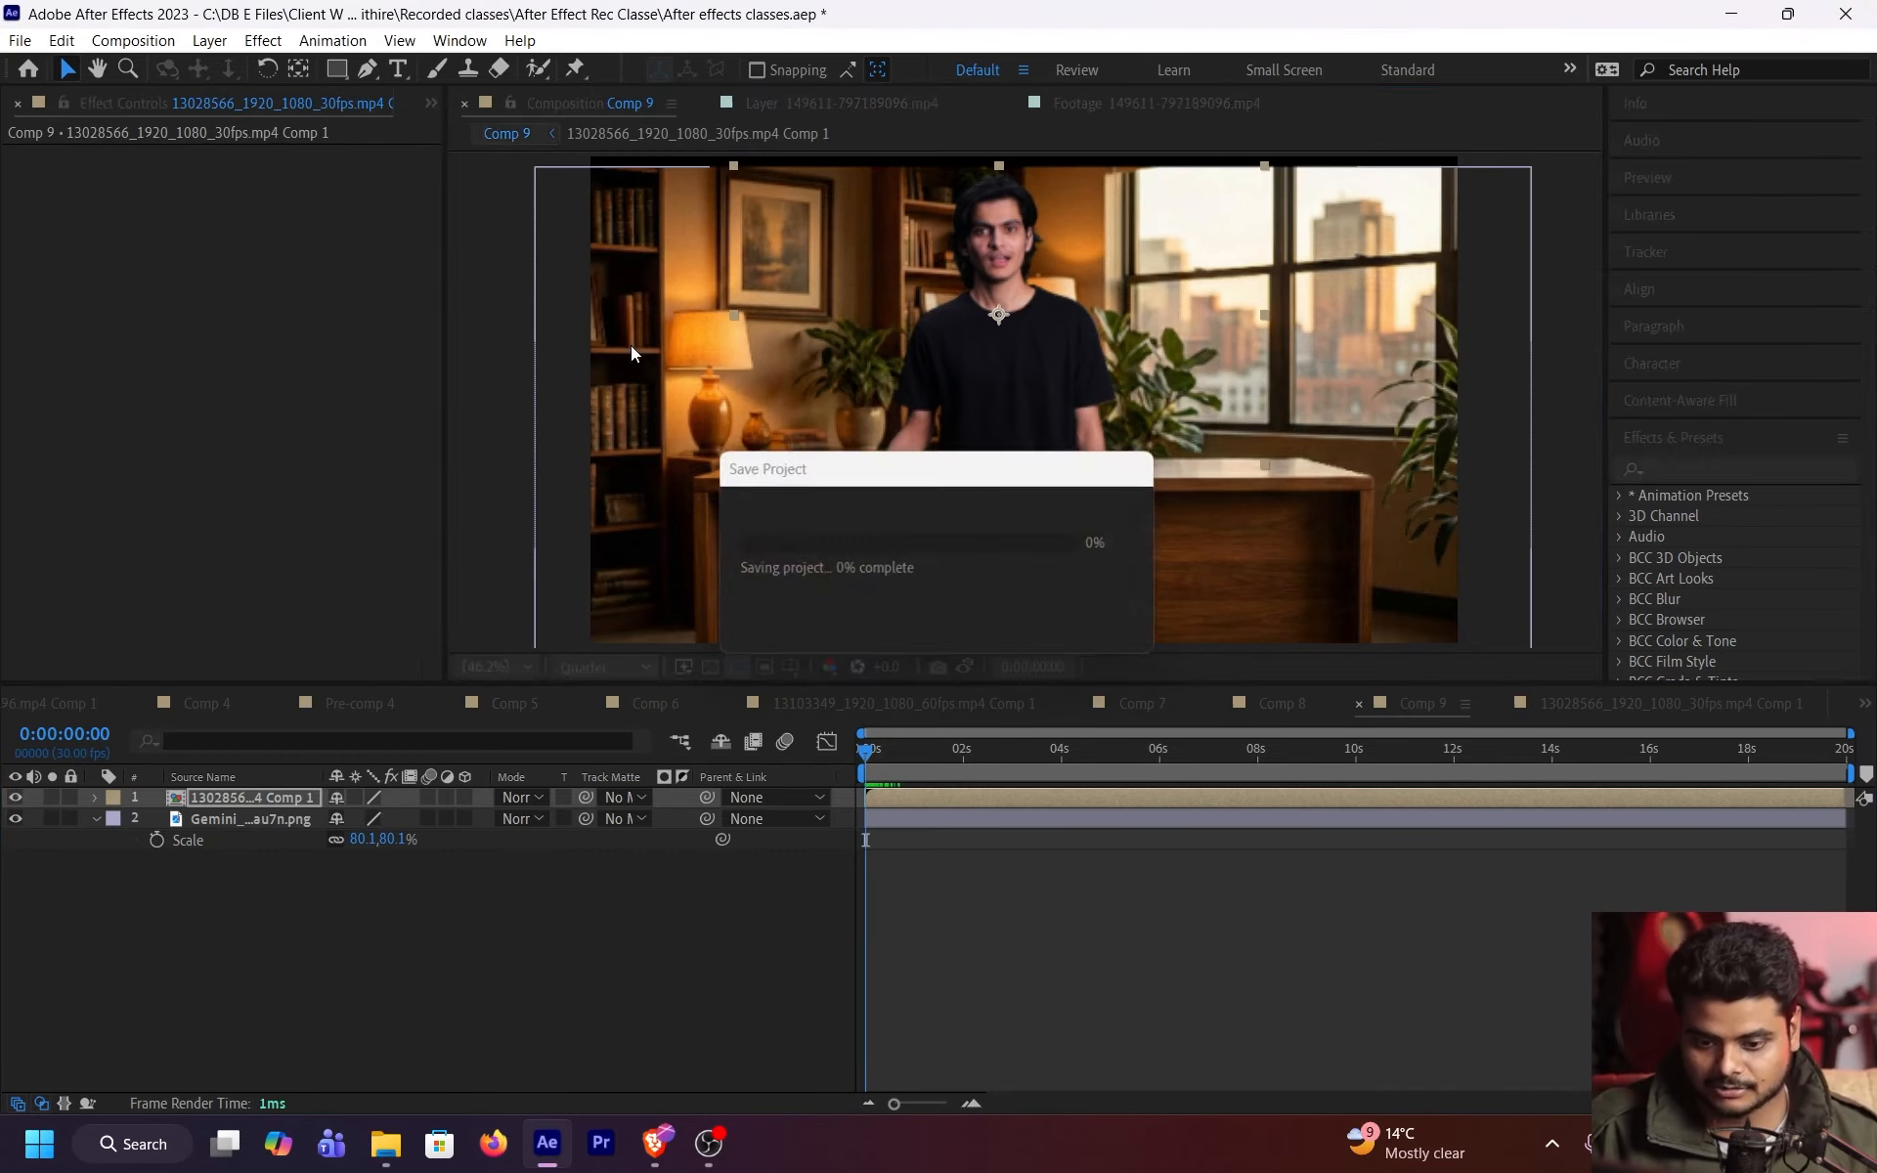
{"action": "left_click_drag", "start_coordinate": [1428, 284], "coordinate": [1428, 273]}
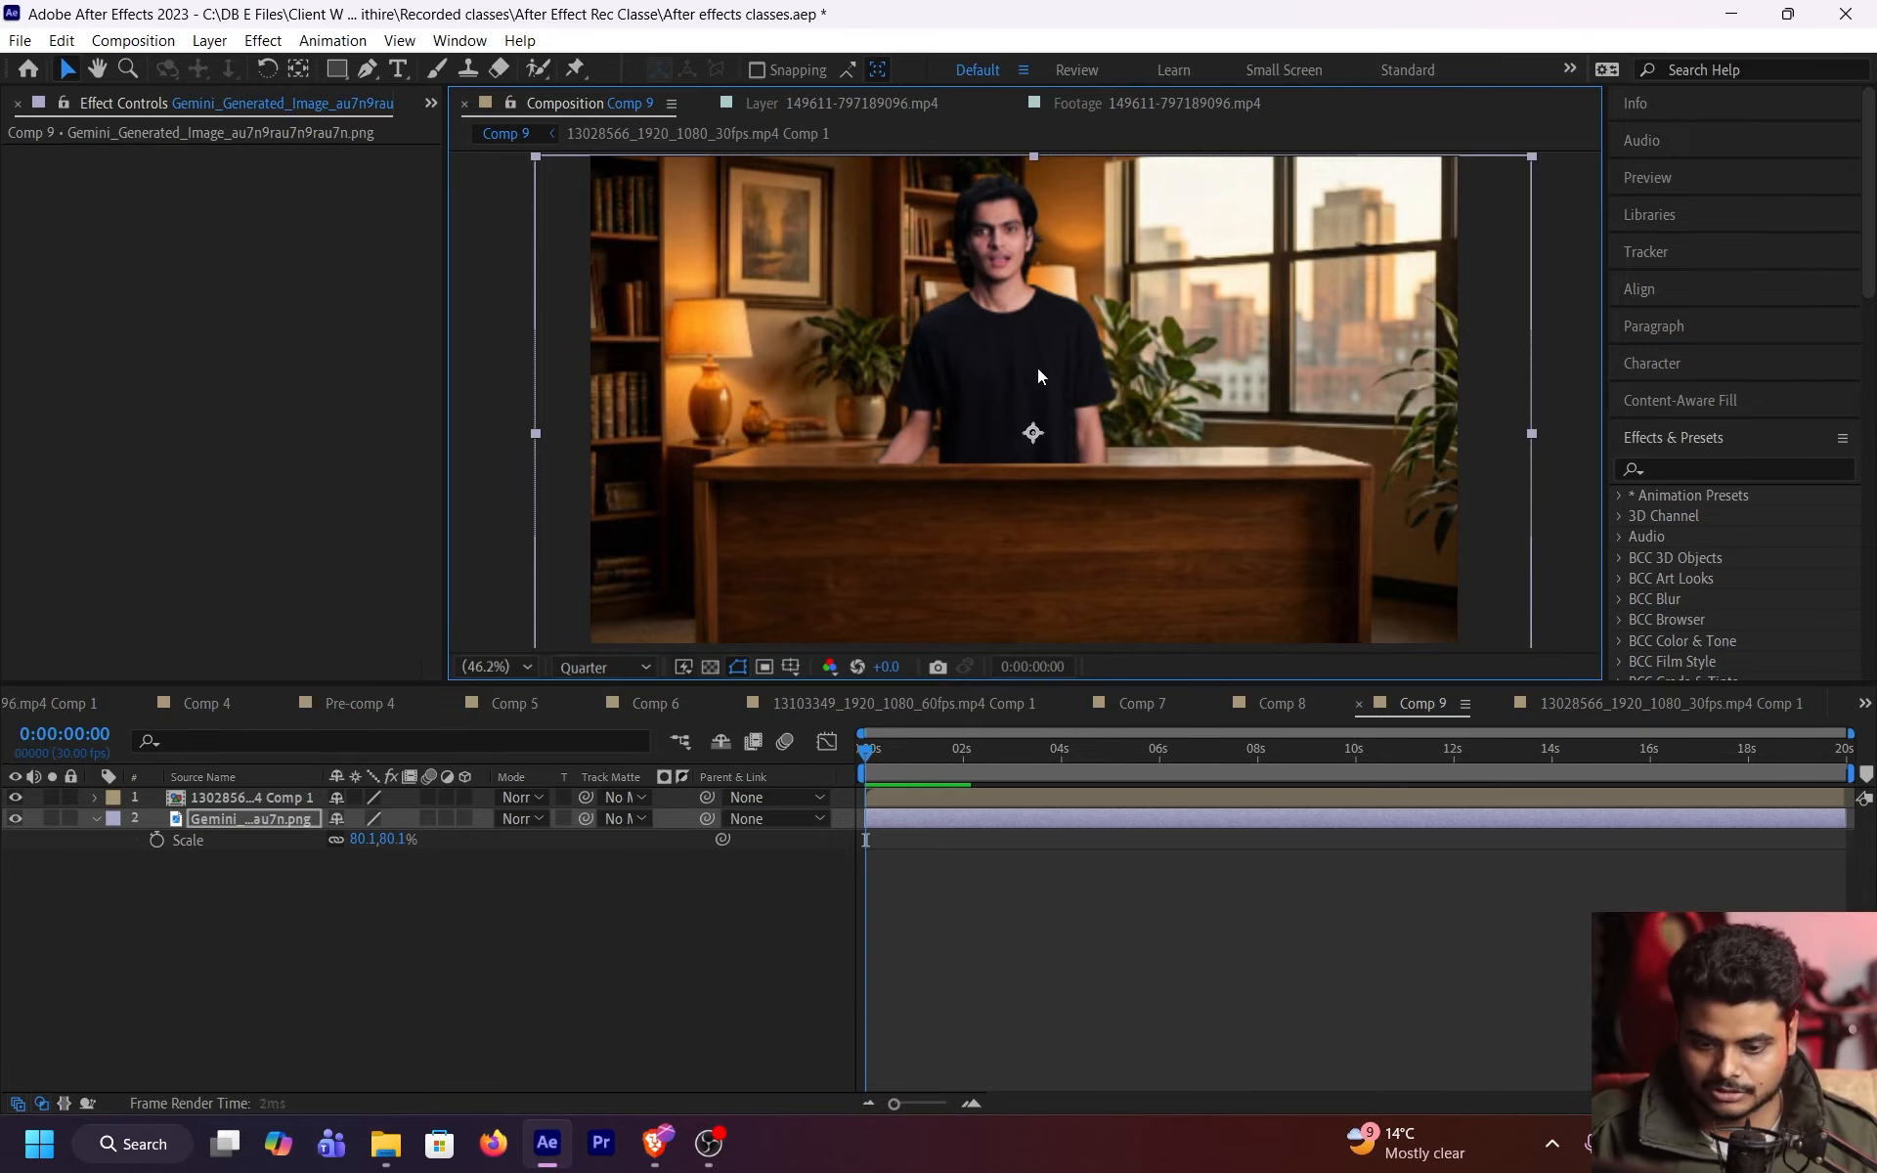
- Raise the man's precomp so its lower edge meets the desktop's back edge, and move the playhead to 0:00:02:02
{"action": "left_click", "coordinate": [1070, 798]}
{"action": "left_click_drag", "start_coordinate": [1042, 391], "coordinate": [1046, 377]}
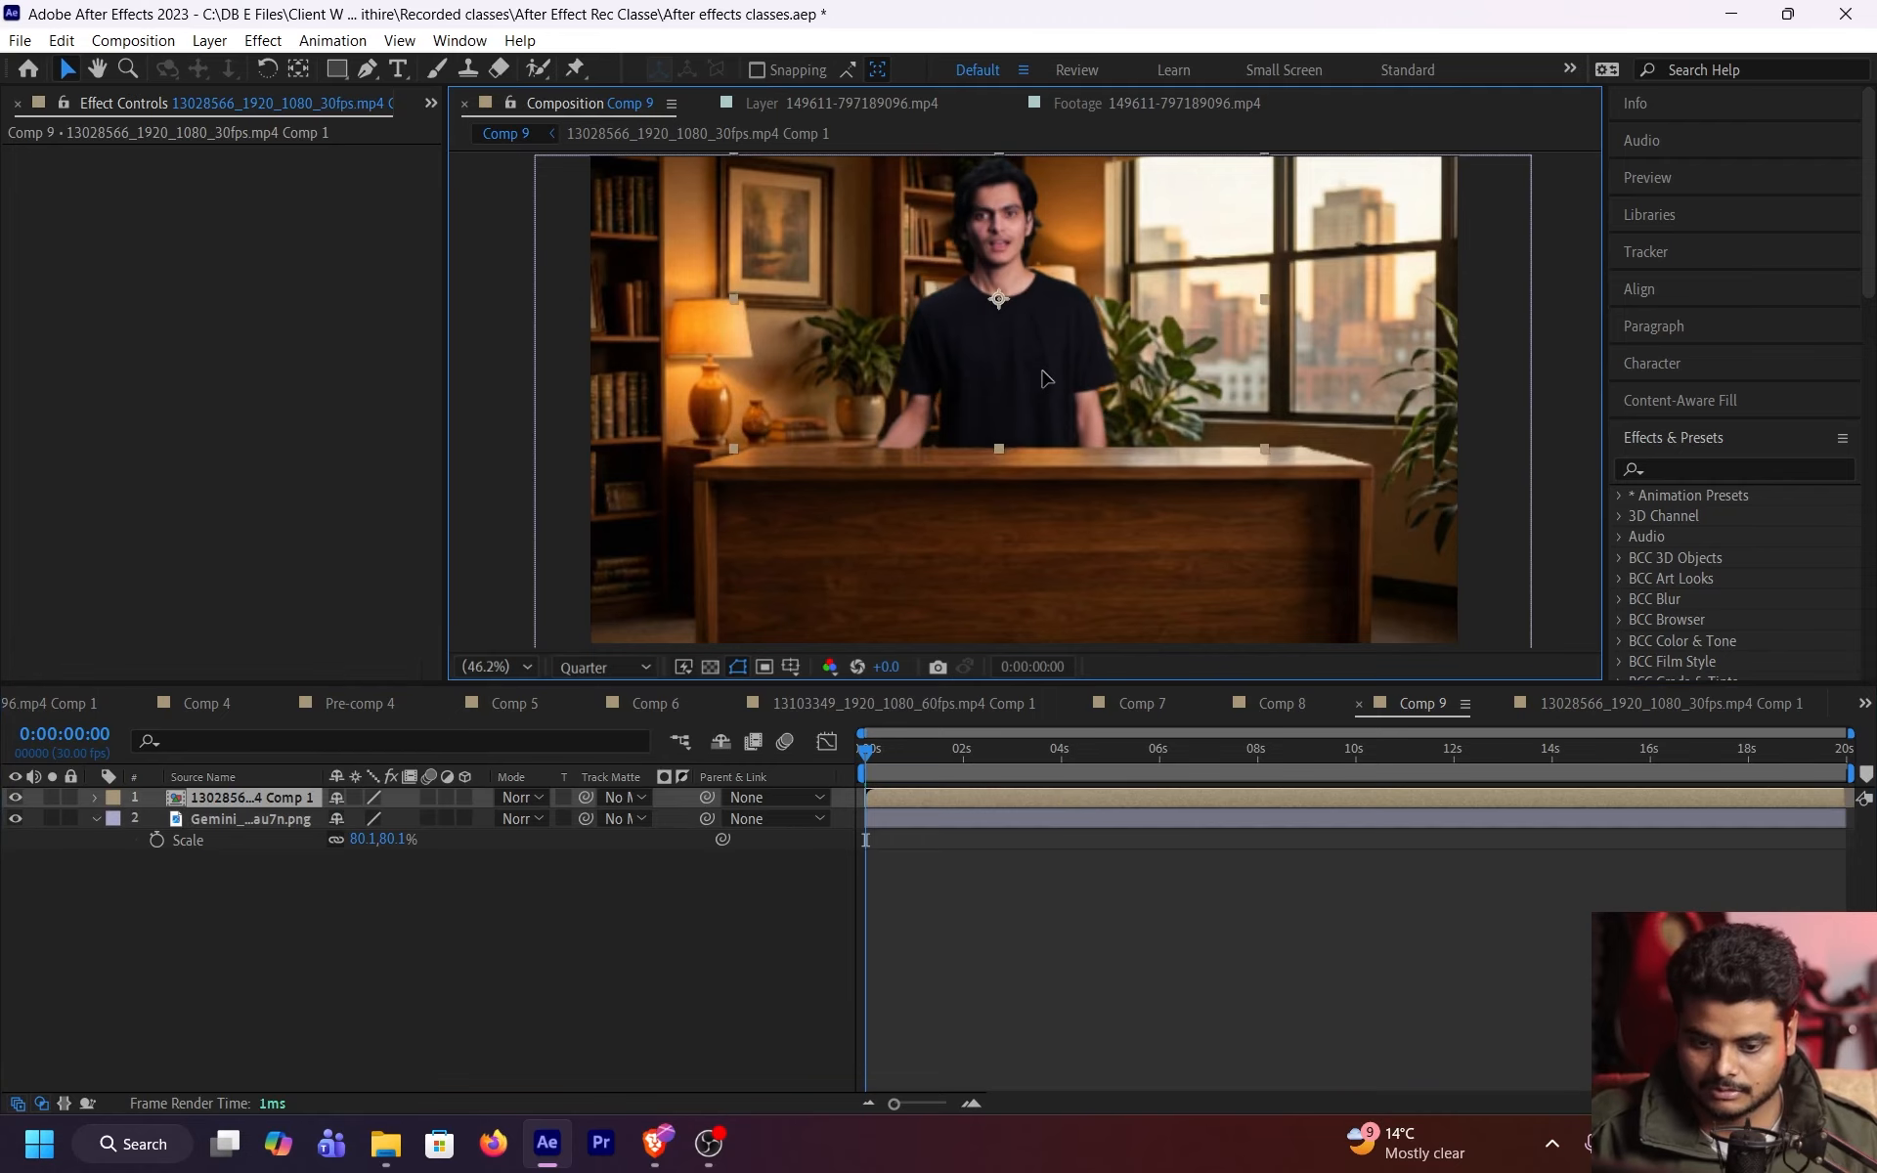
{"action": "left_click_drag", "start_coordinate": [918, 753], "coordinate": [966, 749]}
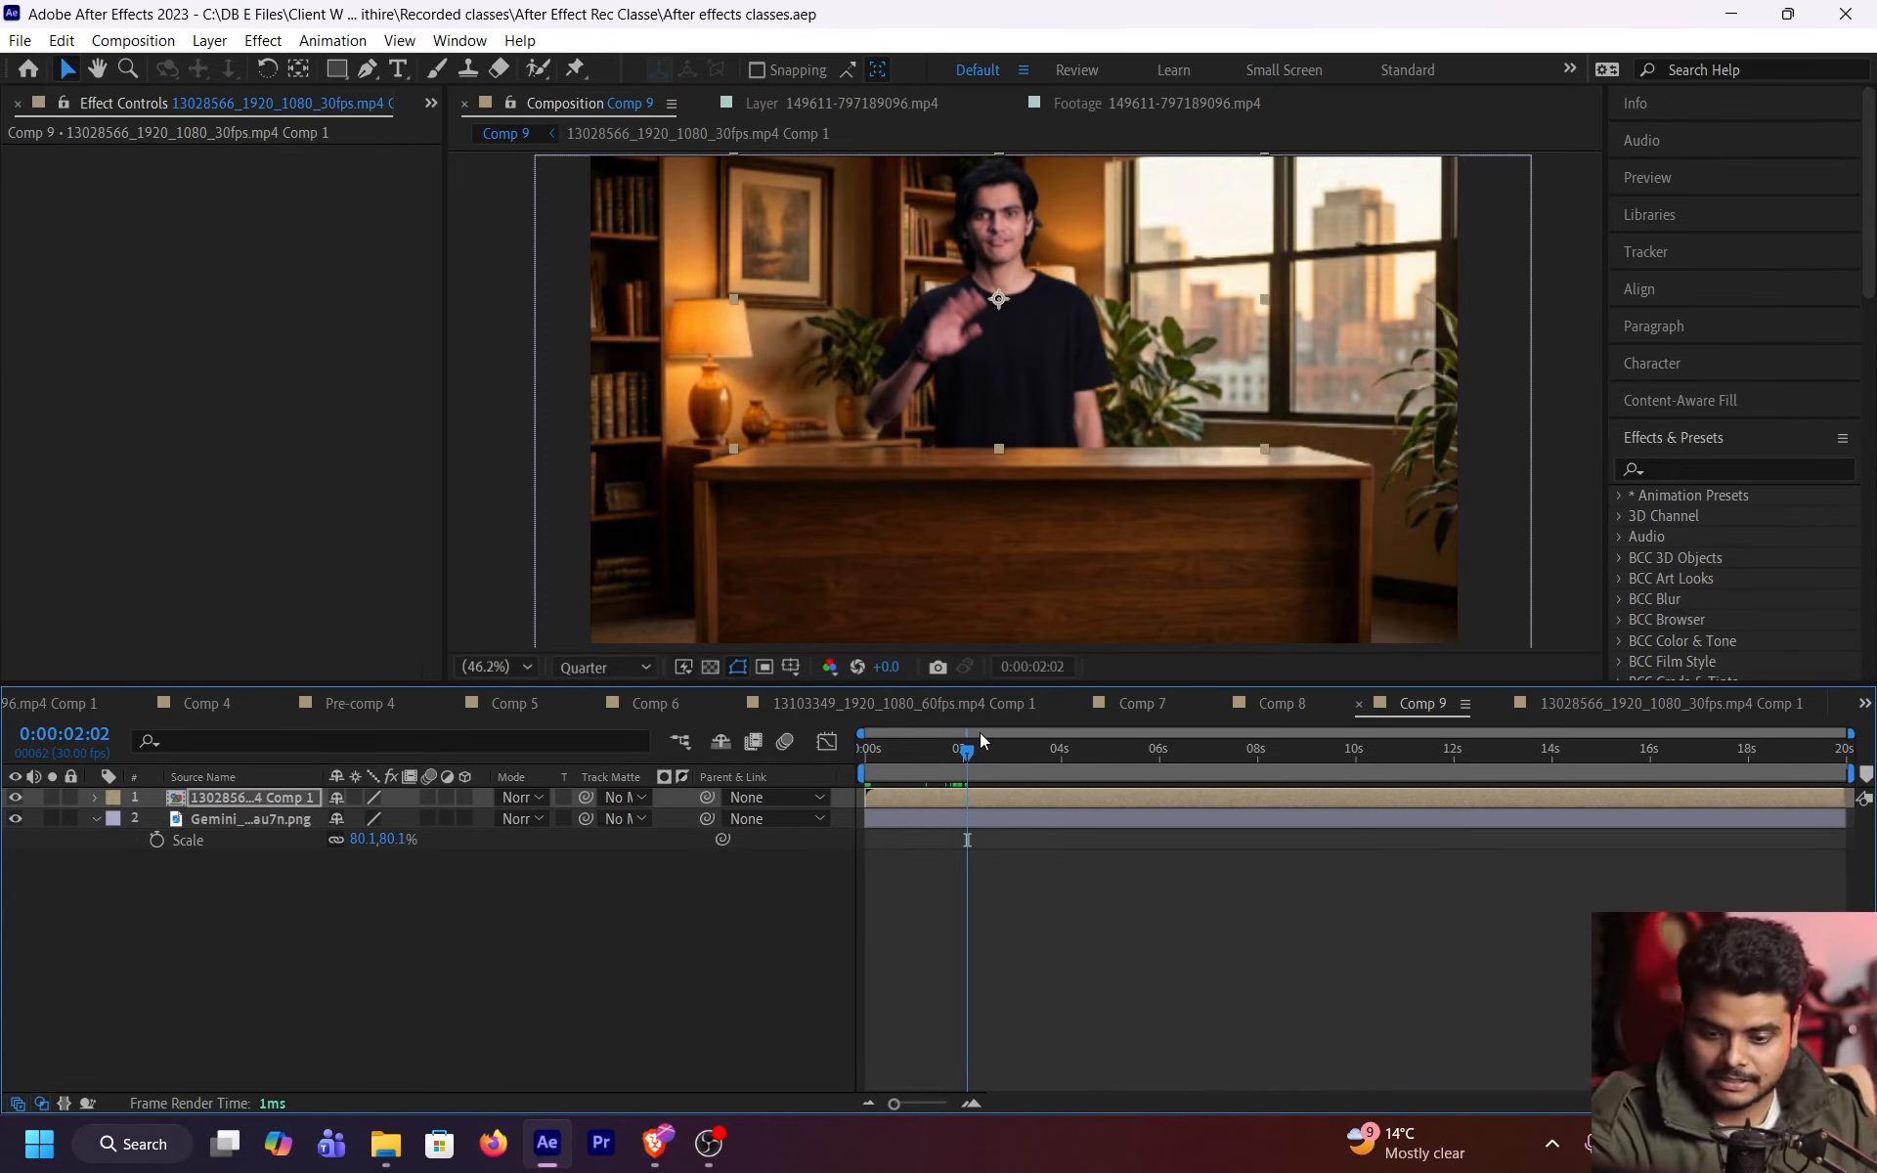
- Mask the man's precomp with a rectangle extending upward from the desktop's back edge, keeping the layer hidden while drawing
{"action": "left_click", "coordinate": [16, 798]}
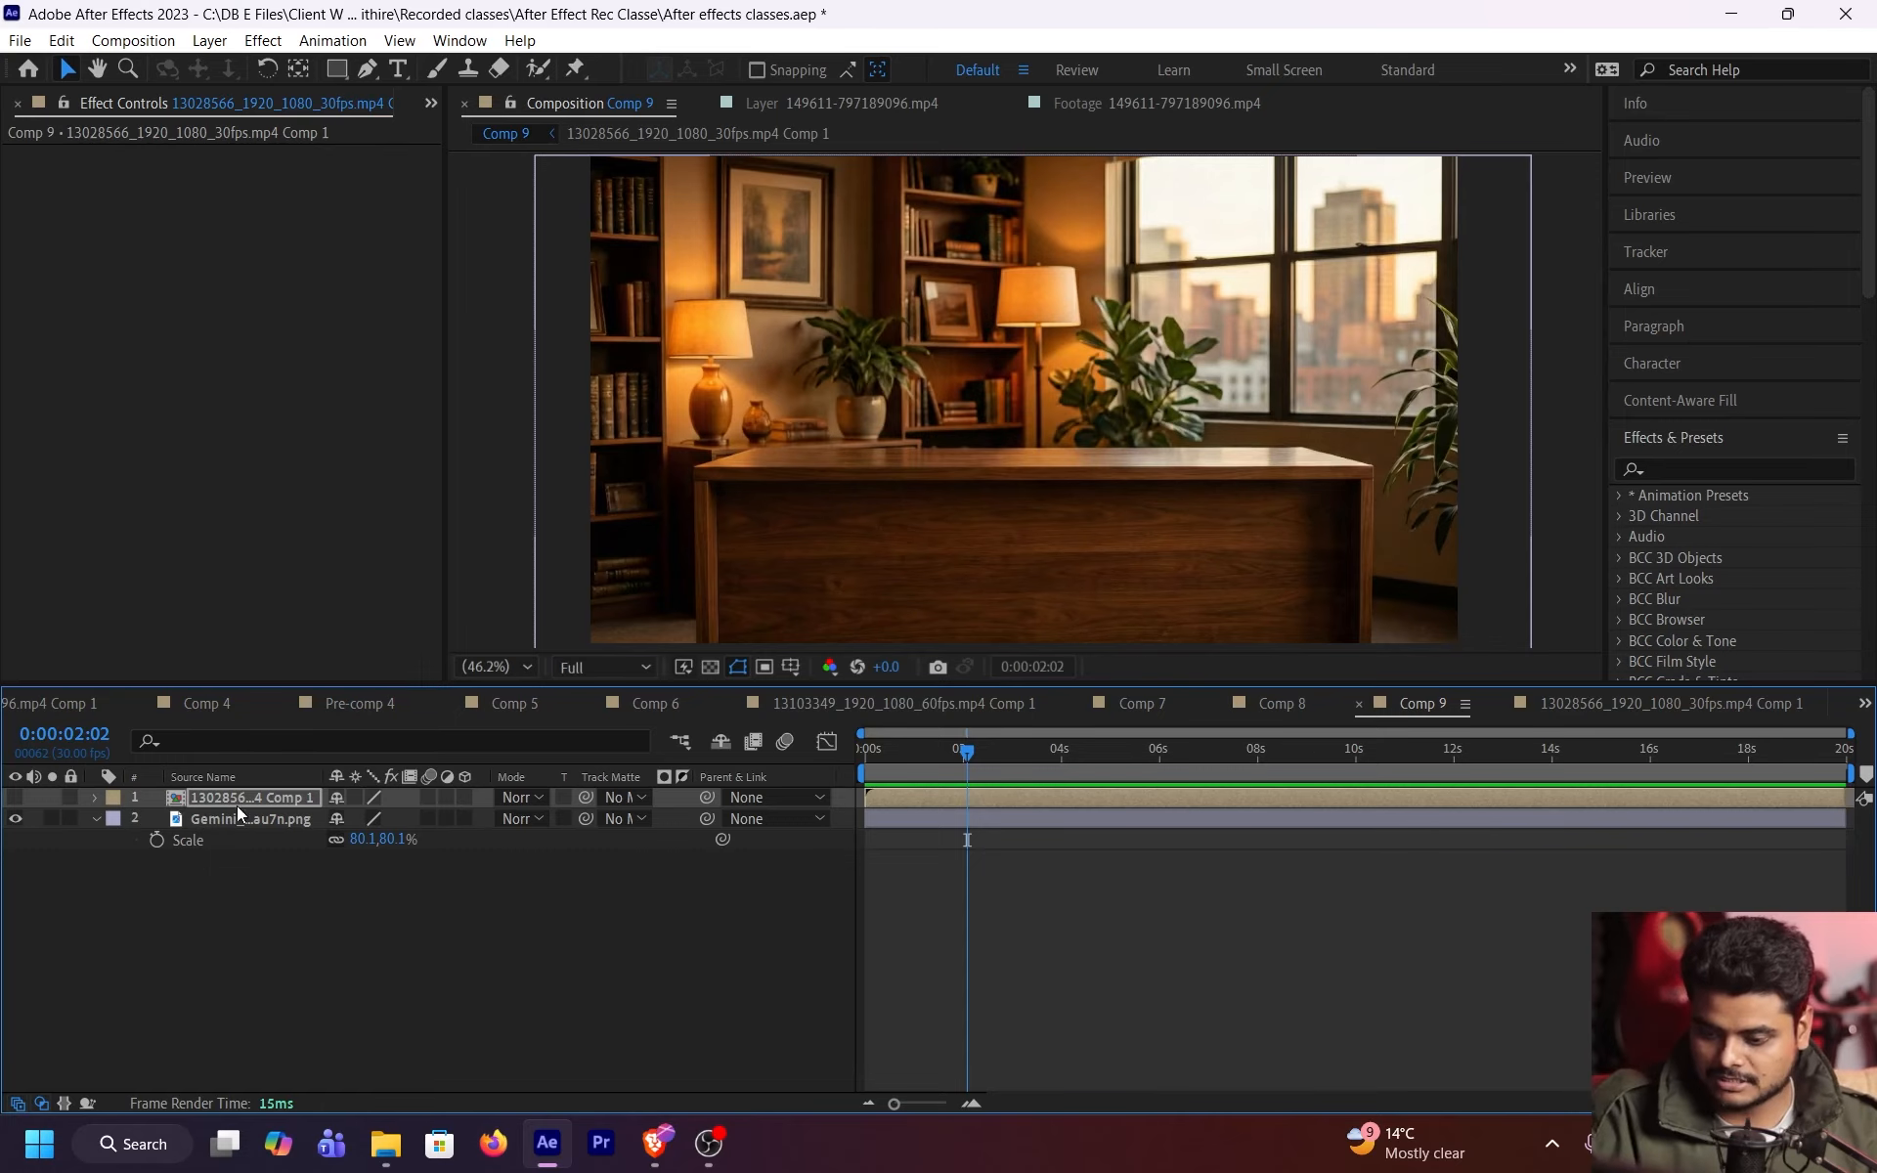
{"action": "left_click", "coordinate": [94, 799]}
{"action": "left_click", "coordinate": [189, 822]}
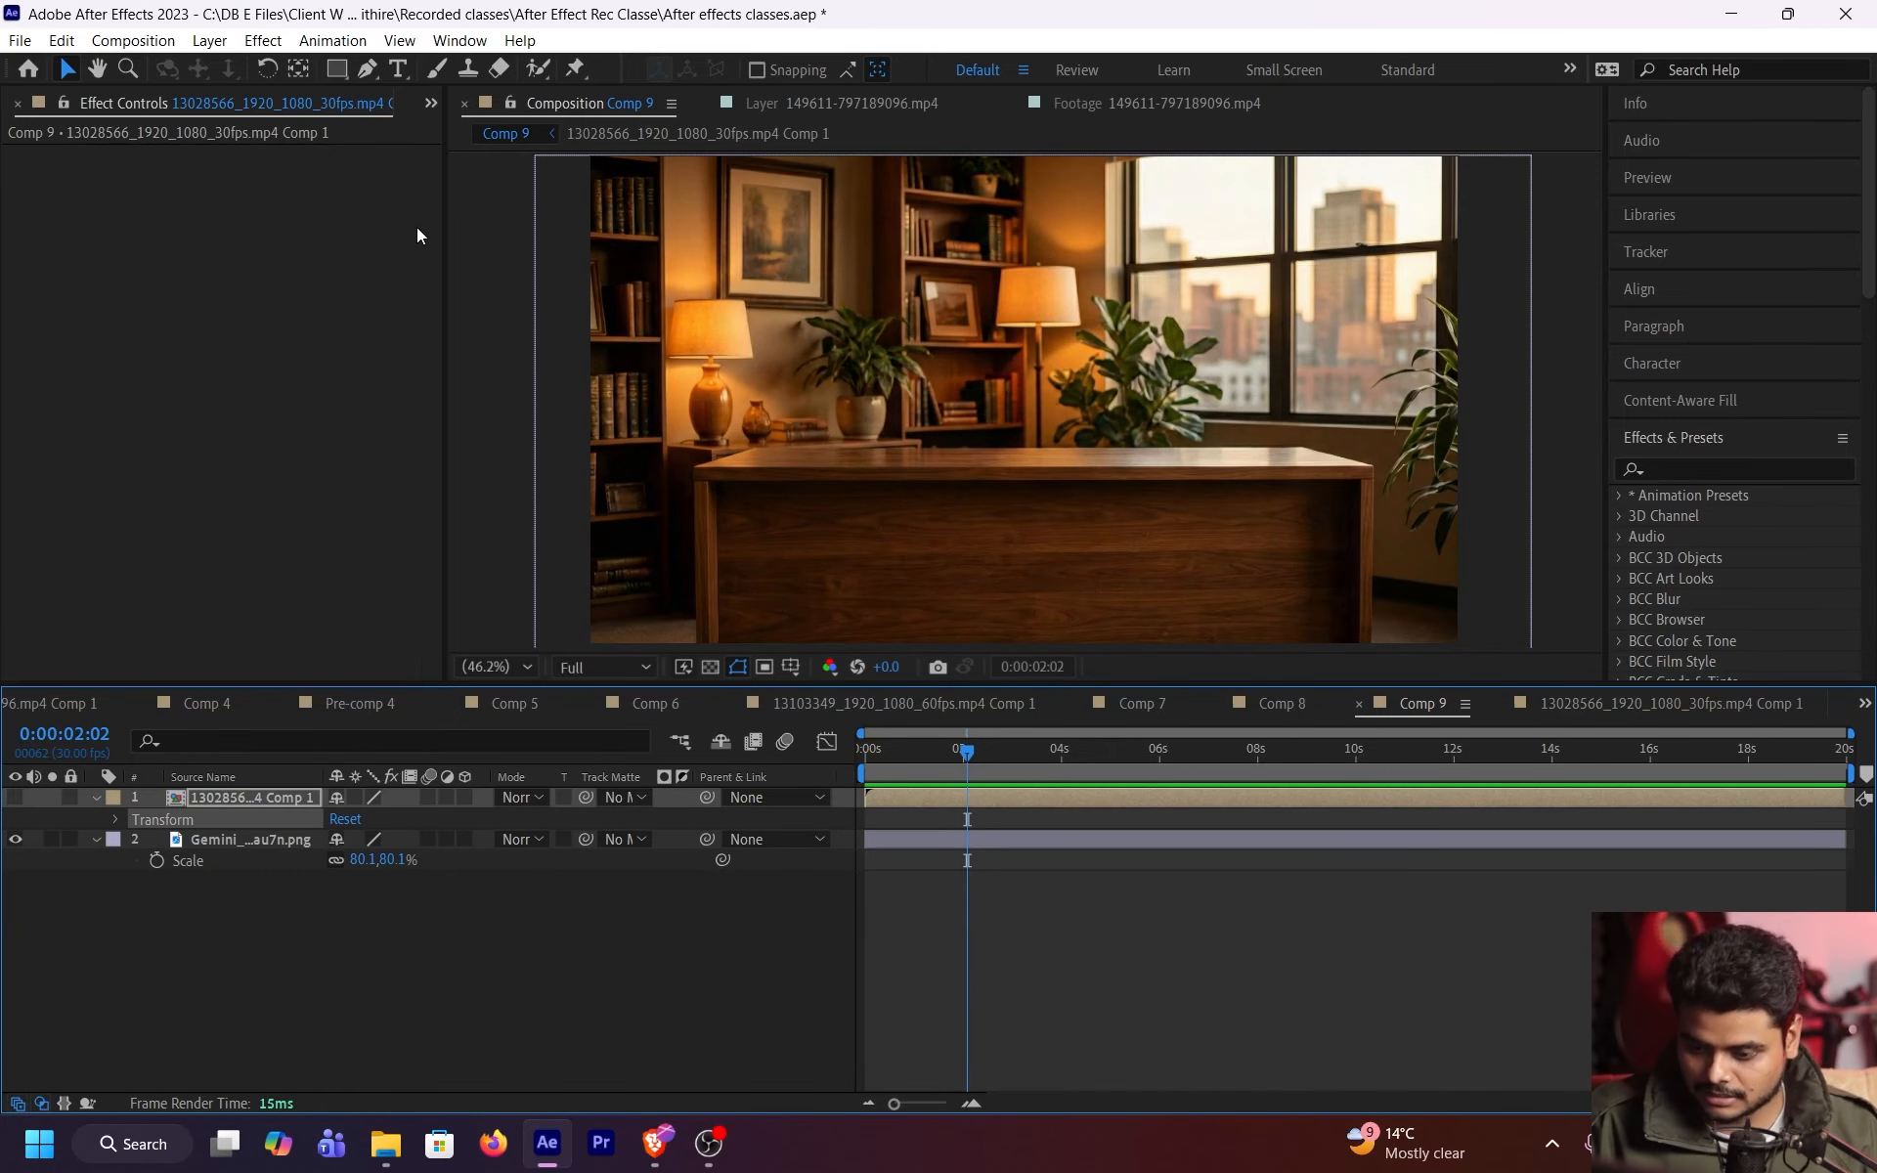
{"action": "left_click", "coordinate": [342, 69]}
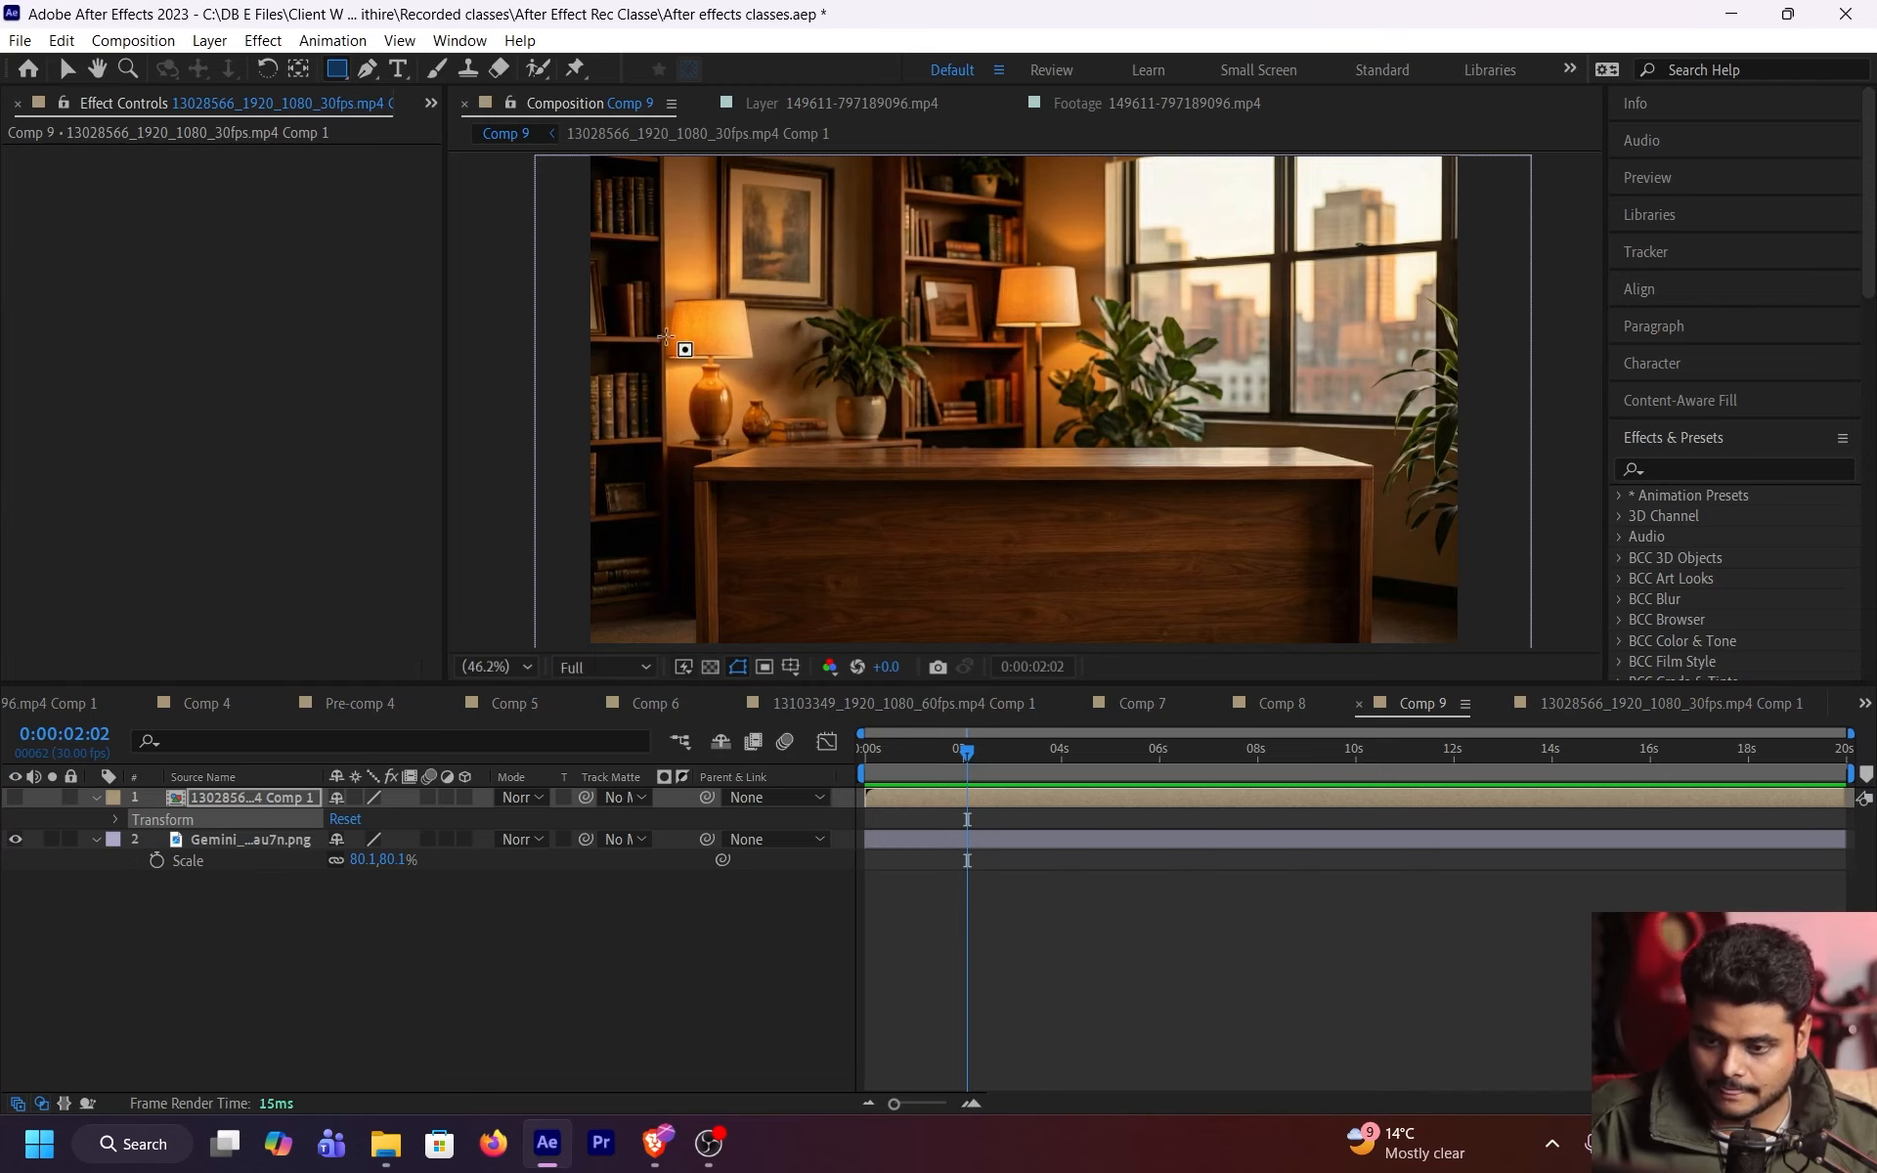
{"action": "key", "text": "grave"}
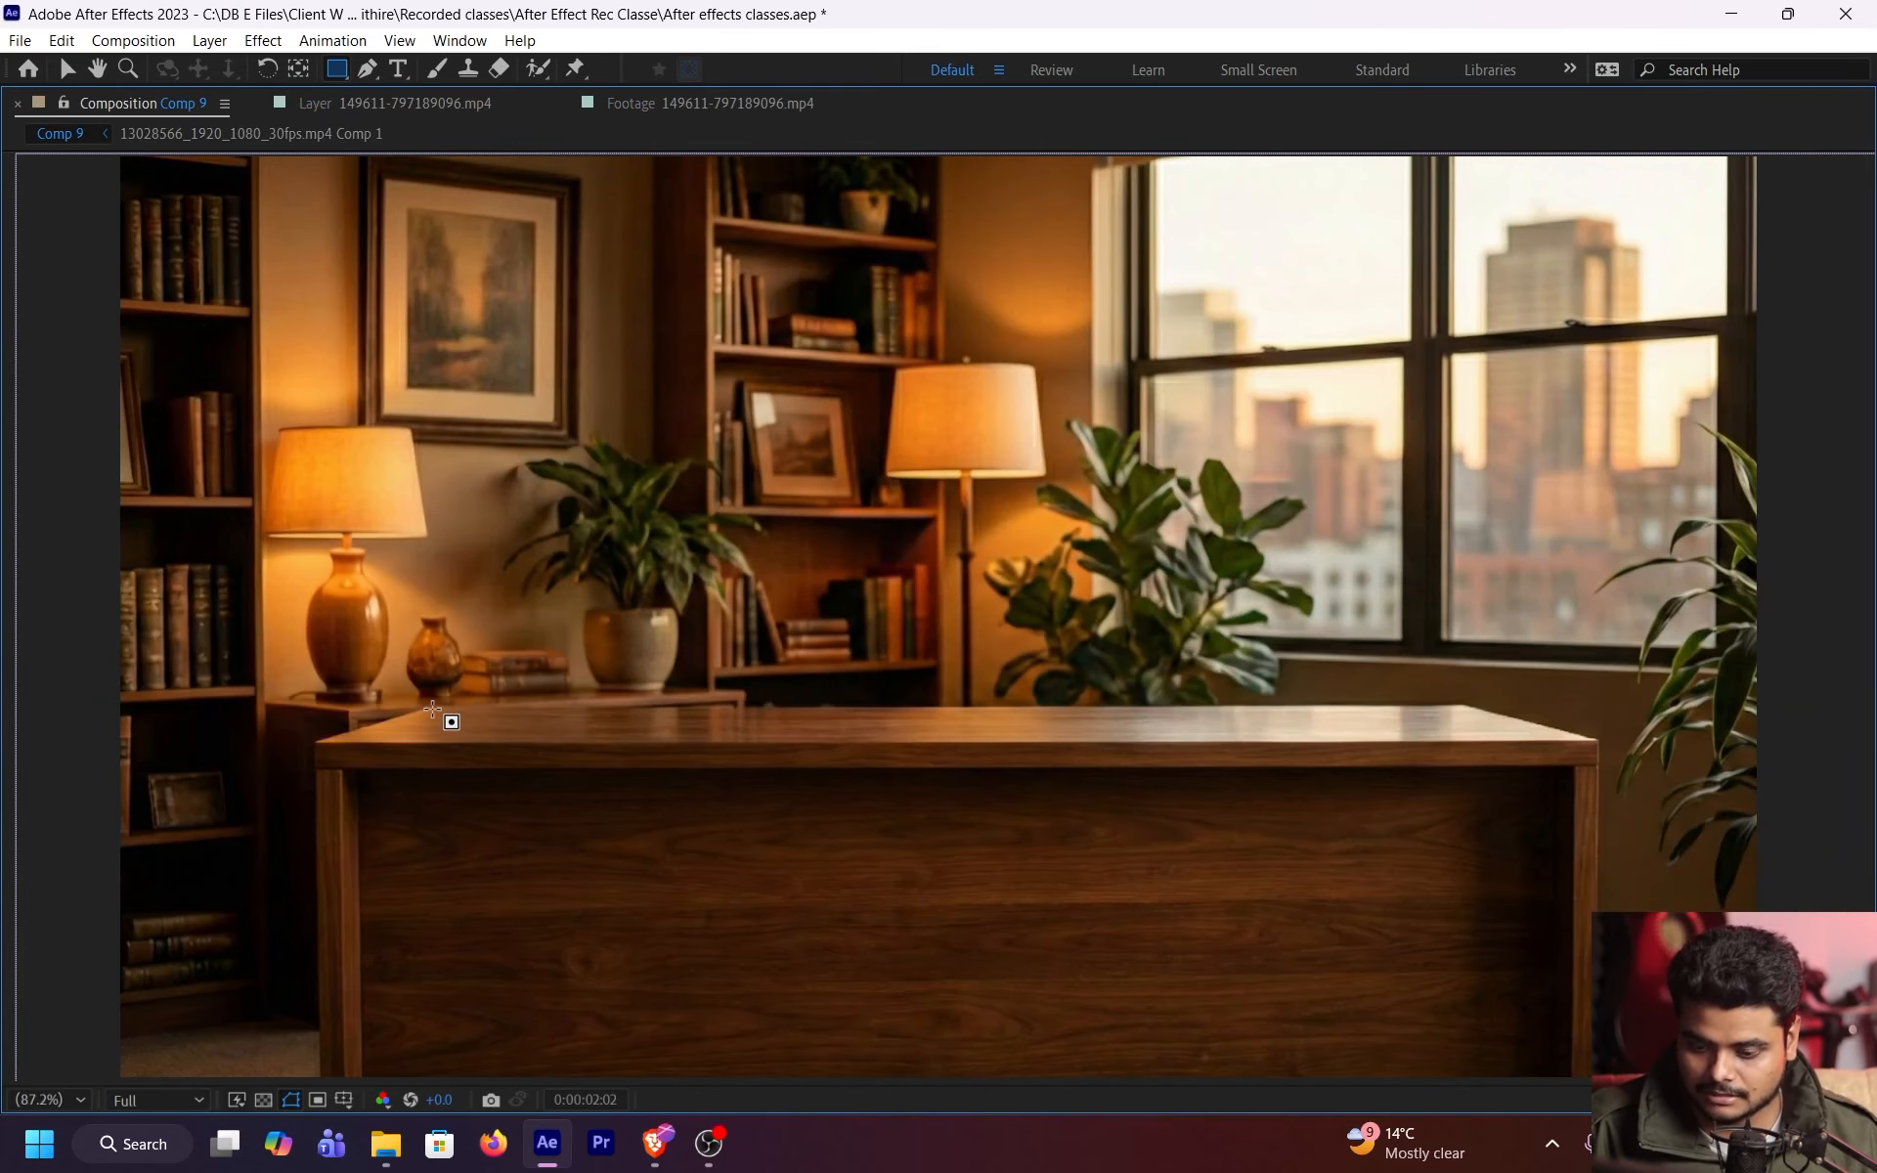
{"action": "left_click_drag", "start_coordinate": [431, 706], "coordinate": [1466, 103]}
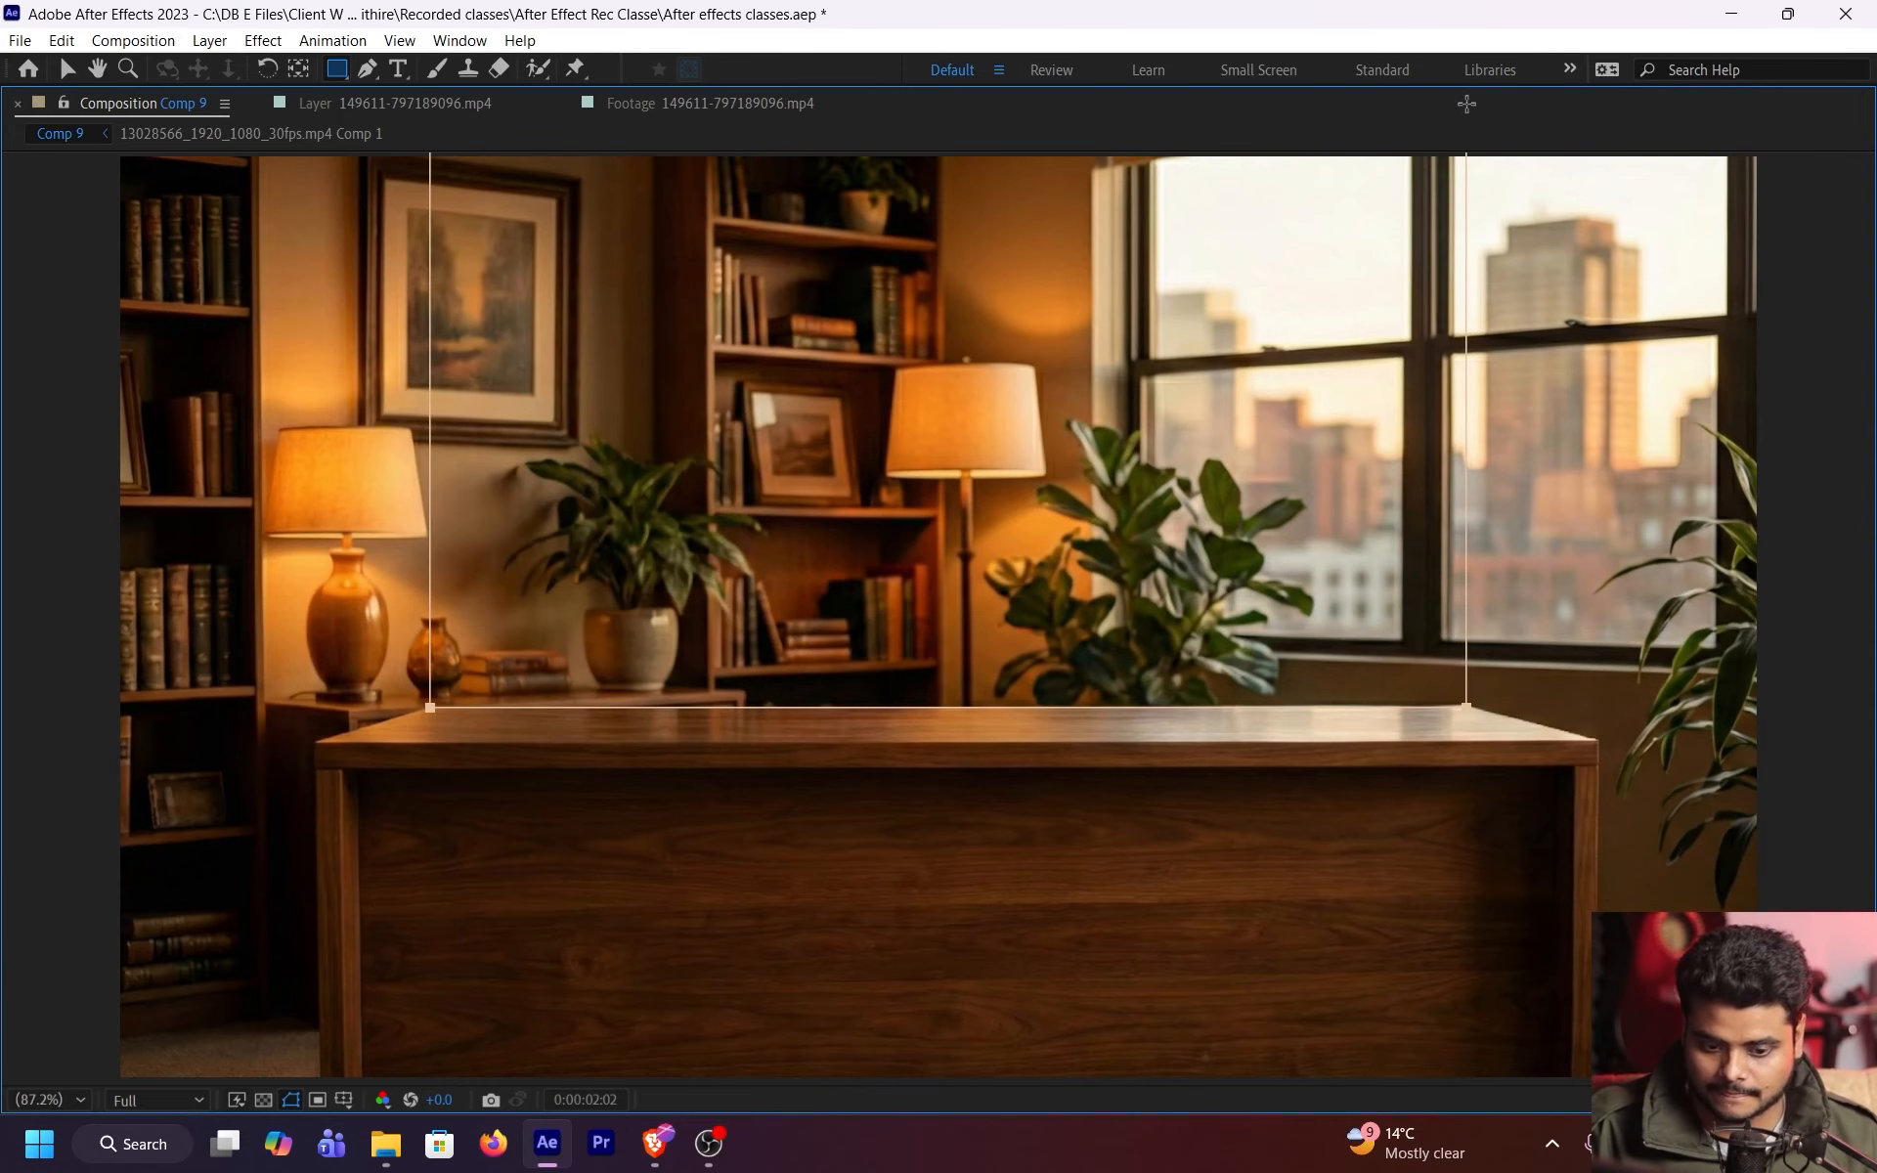
{"action": "key", "text": "grave"}
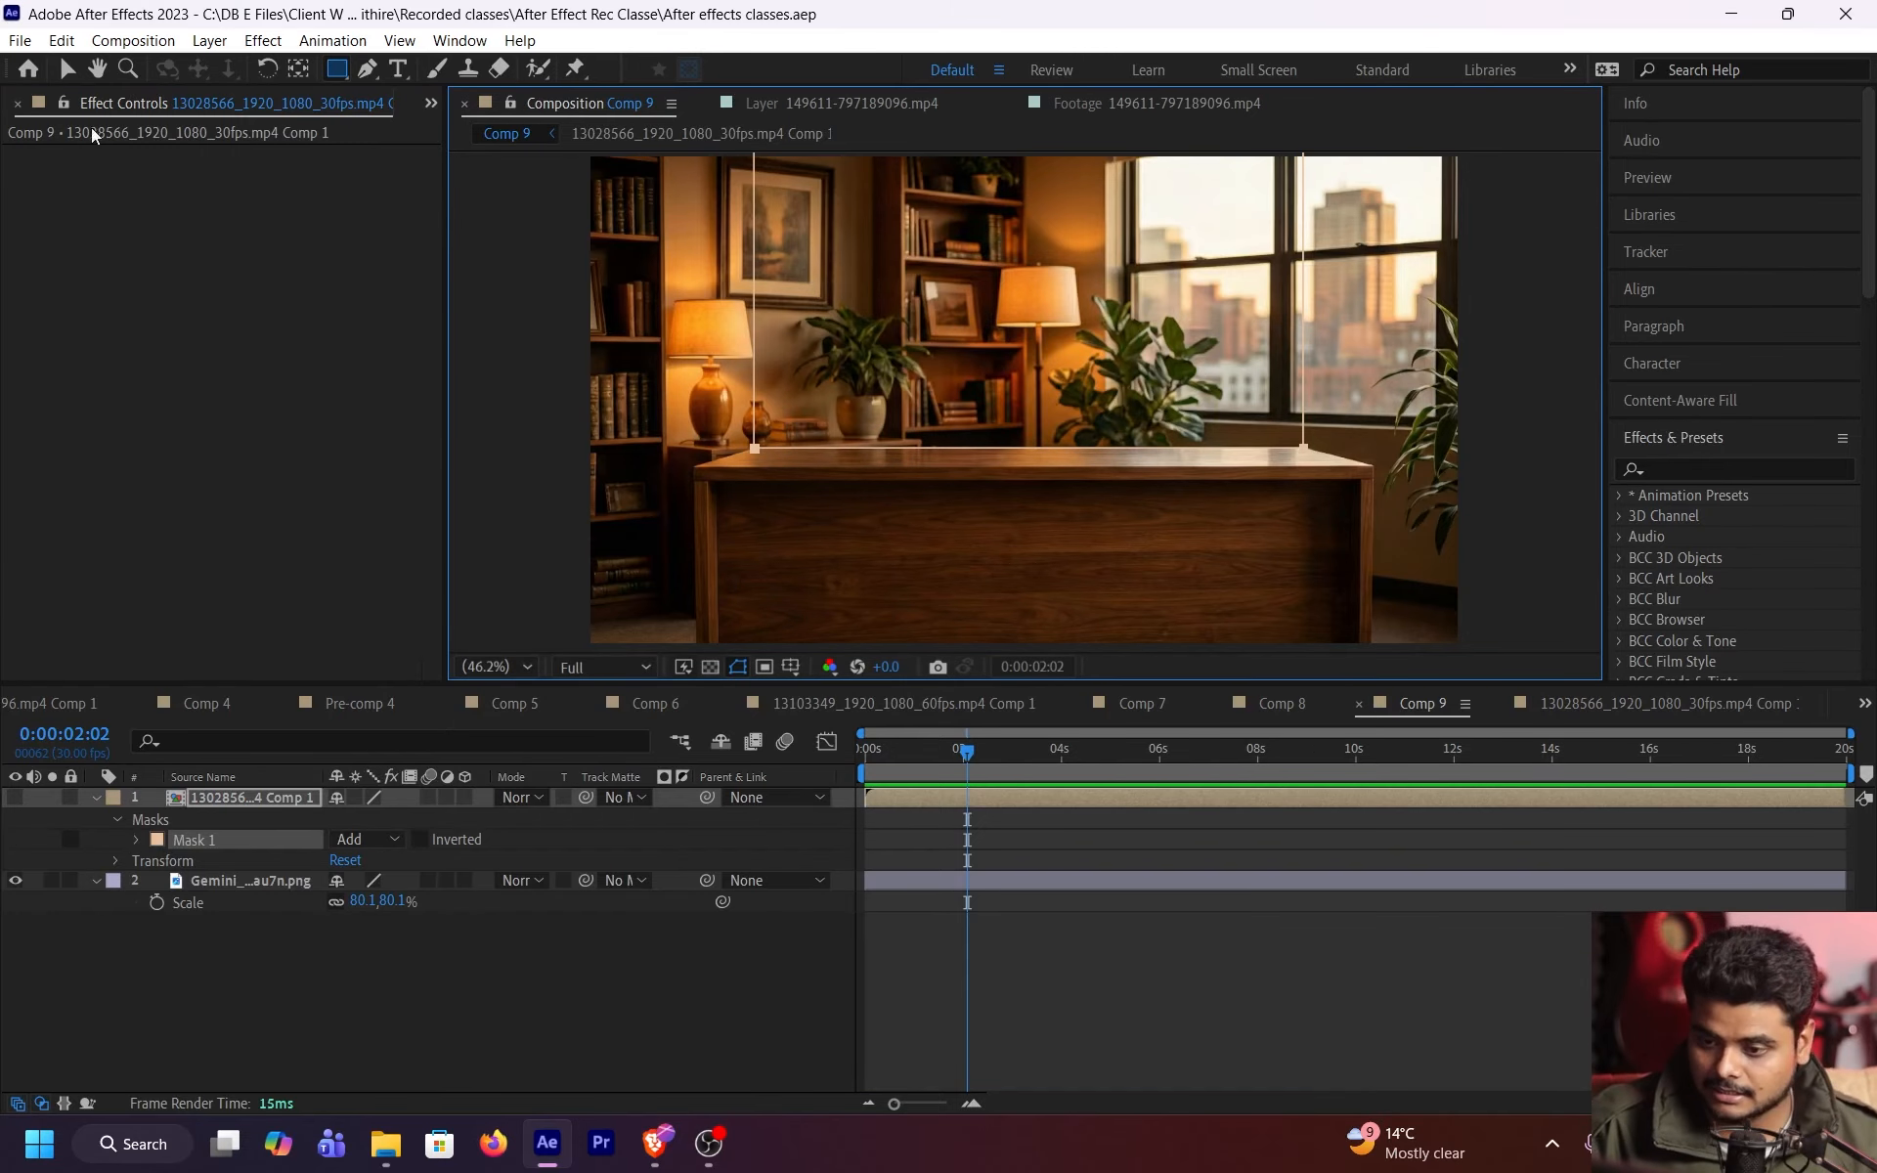
{"action": "left_click", "coordinate": [68, 71]}
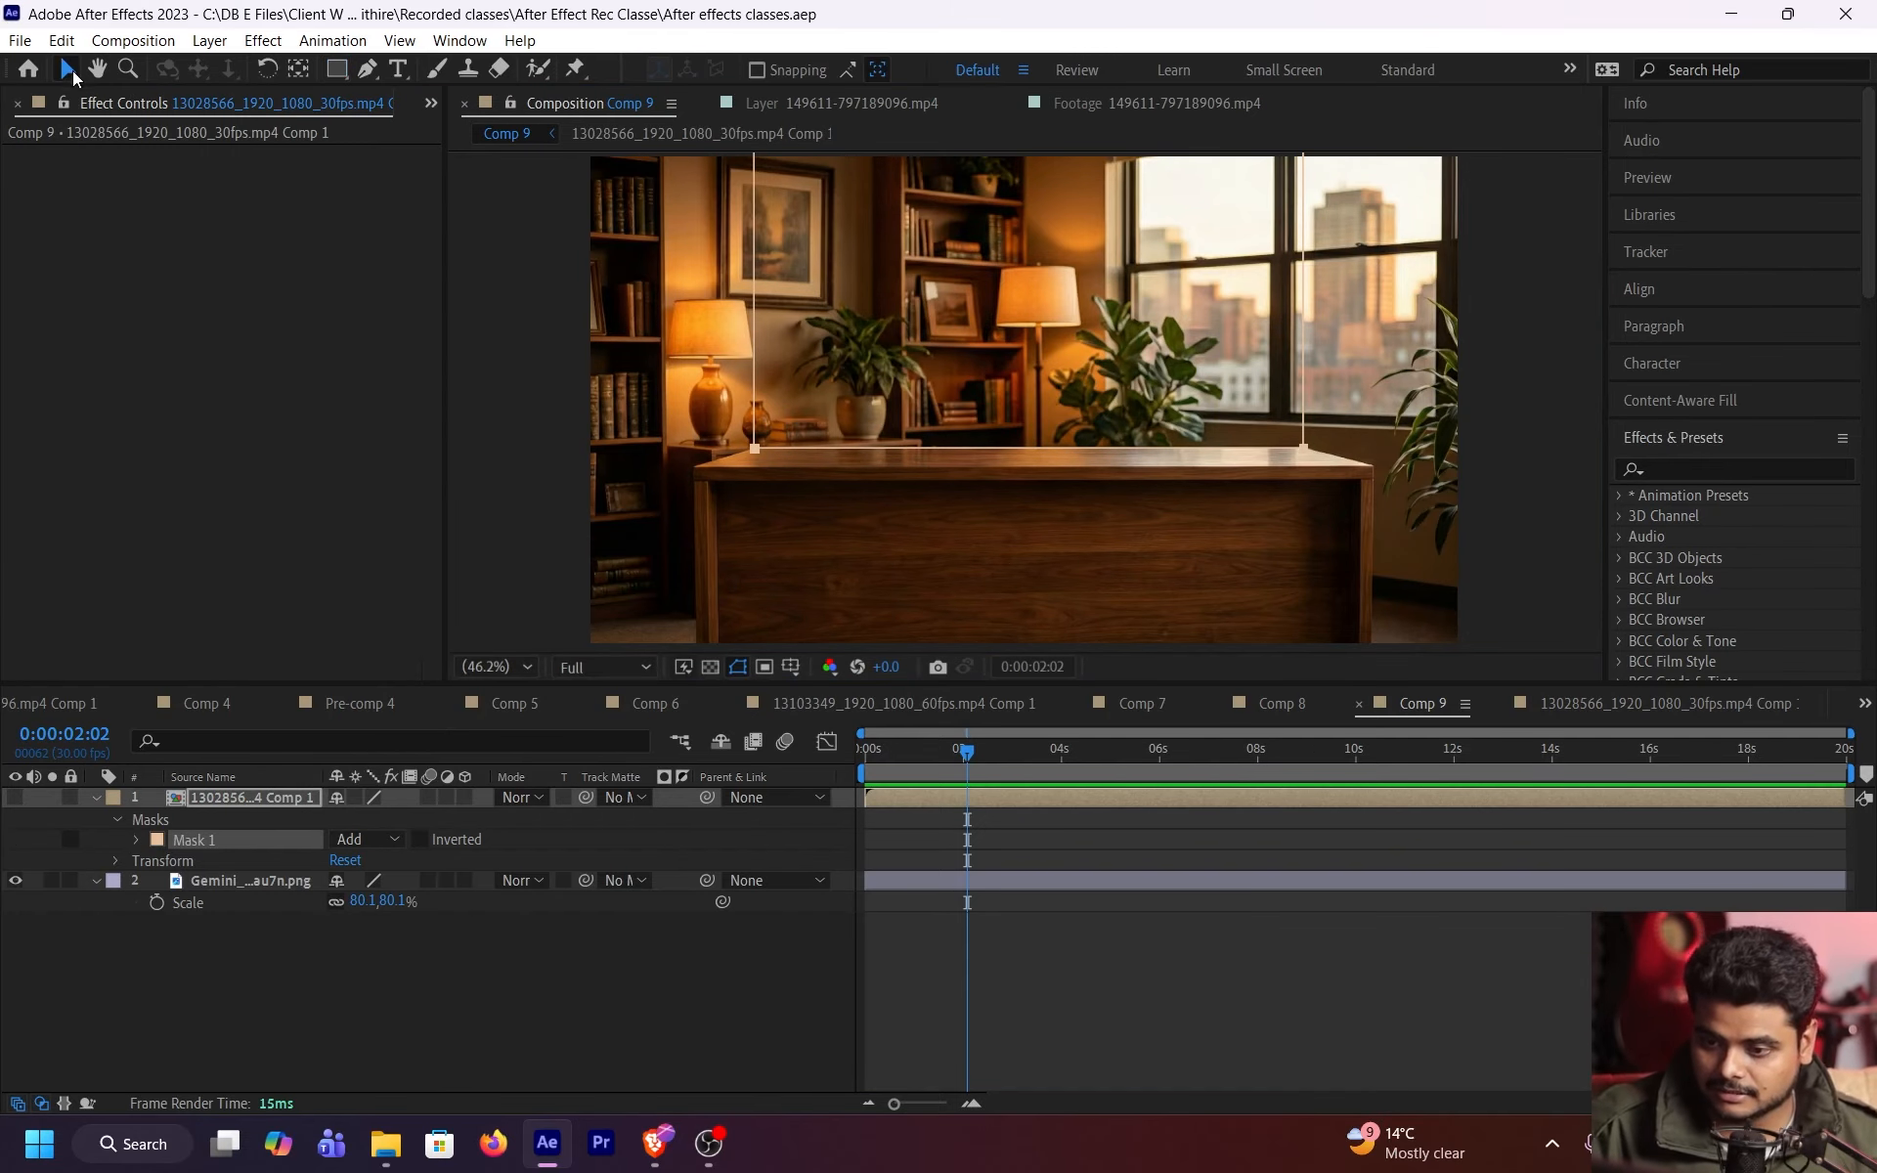
{"action": "left_click", "coordinate": [14, 799]}
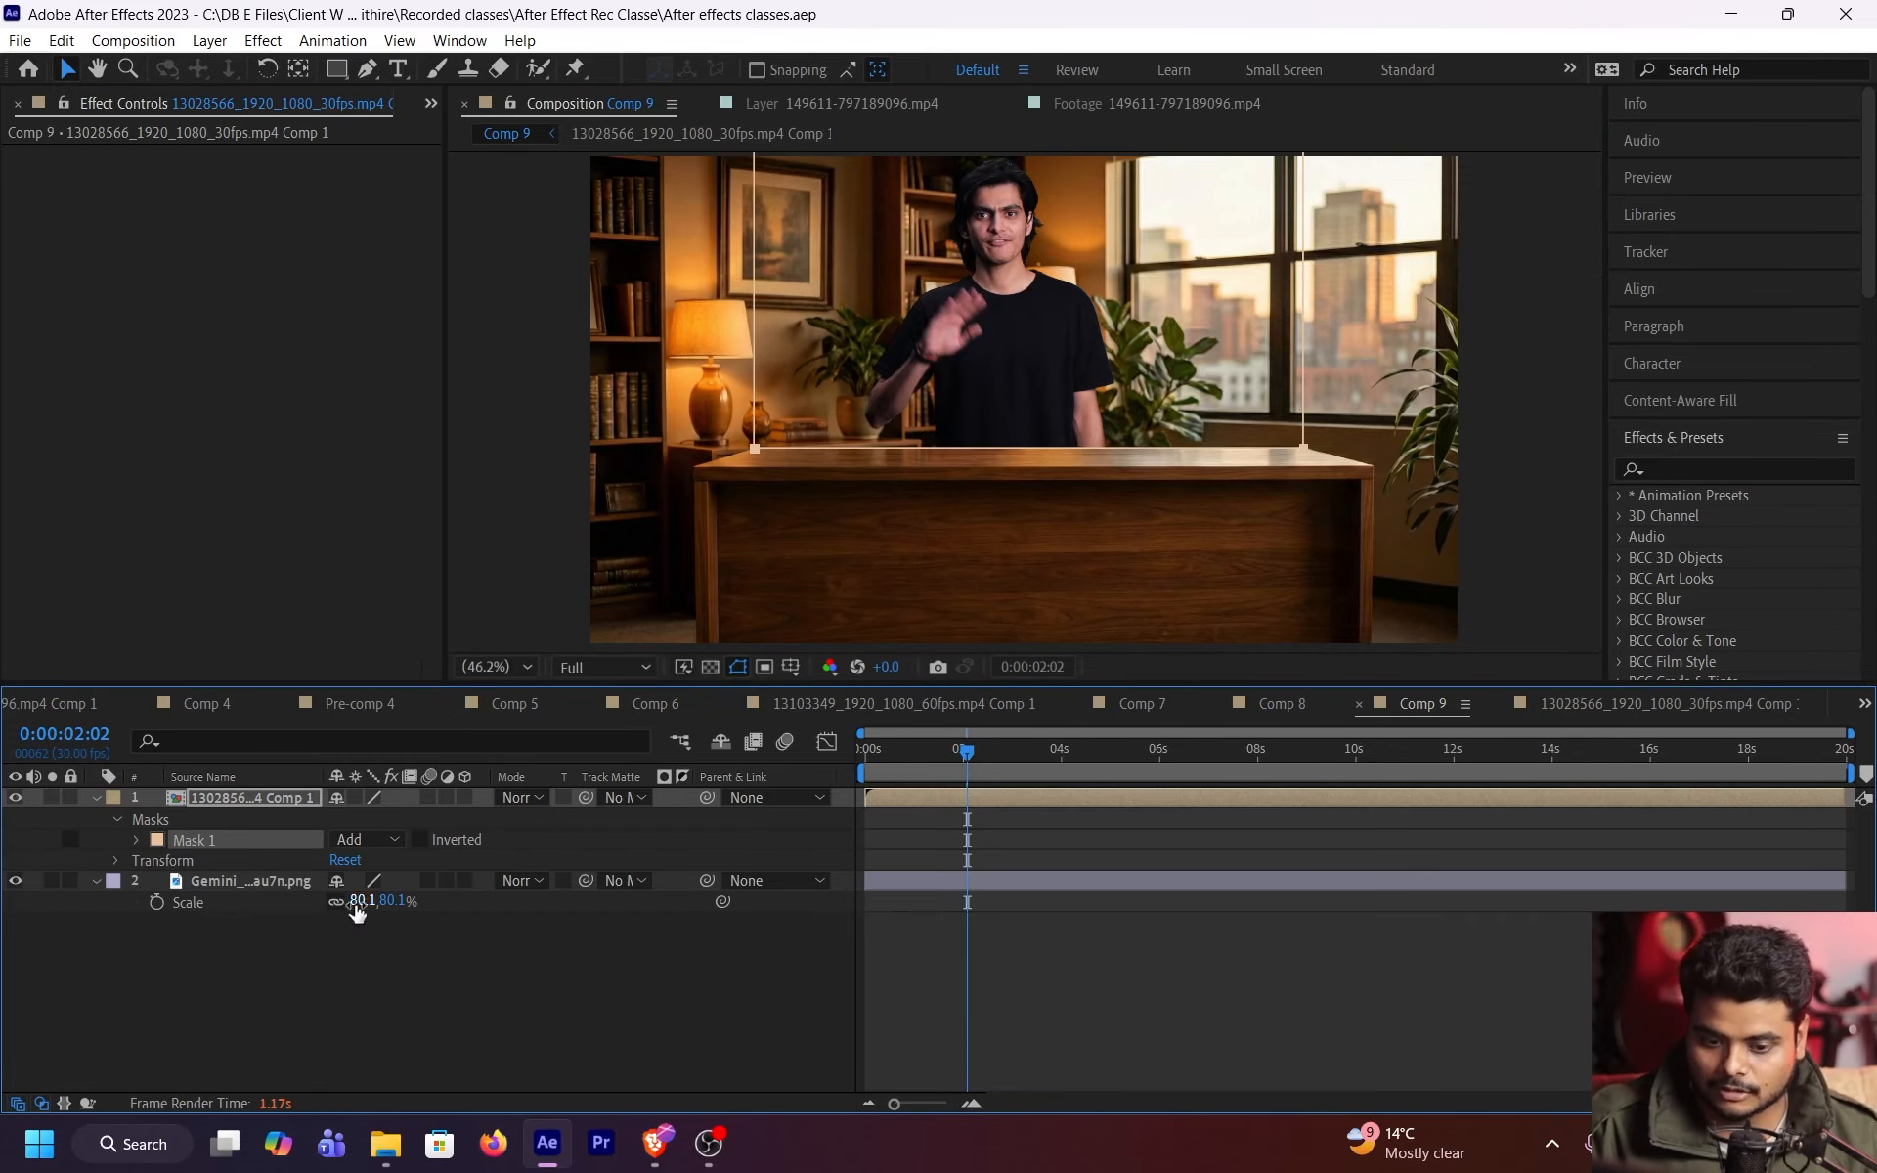
- Try varying the opacity of the precomp's mask and inspect where the man meets the desk
{"action": "left_click", "coordinate": [1250, 882]}
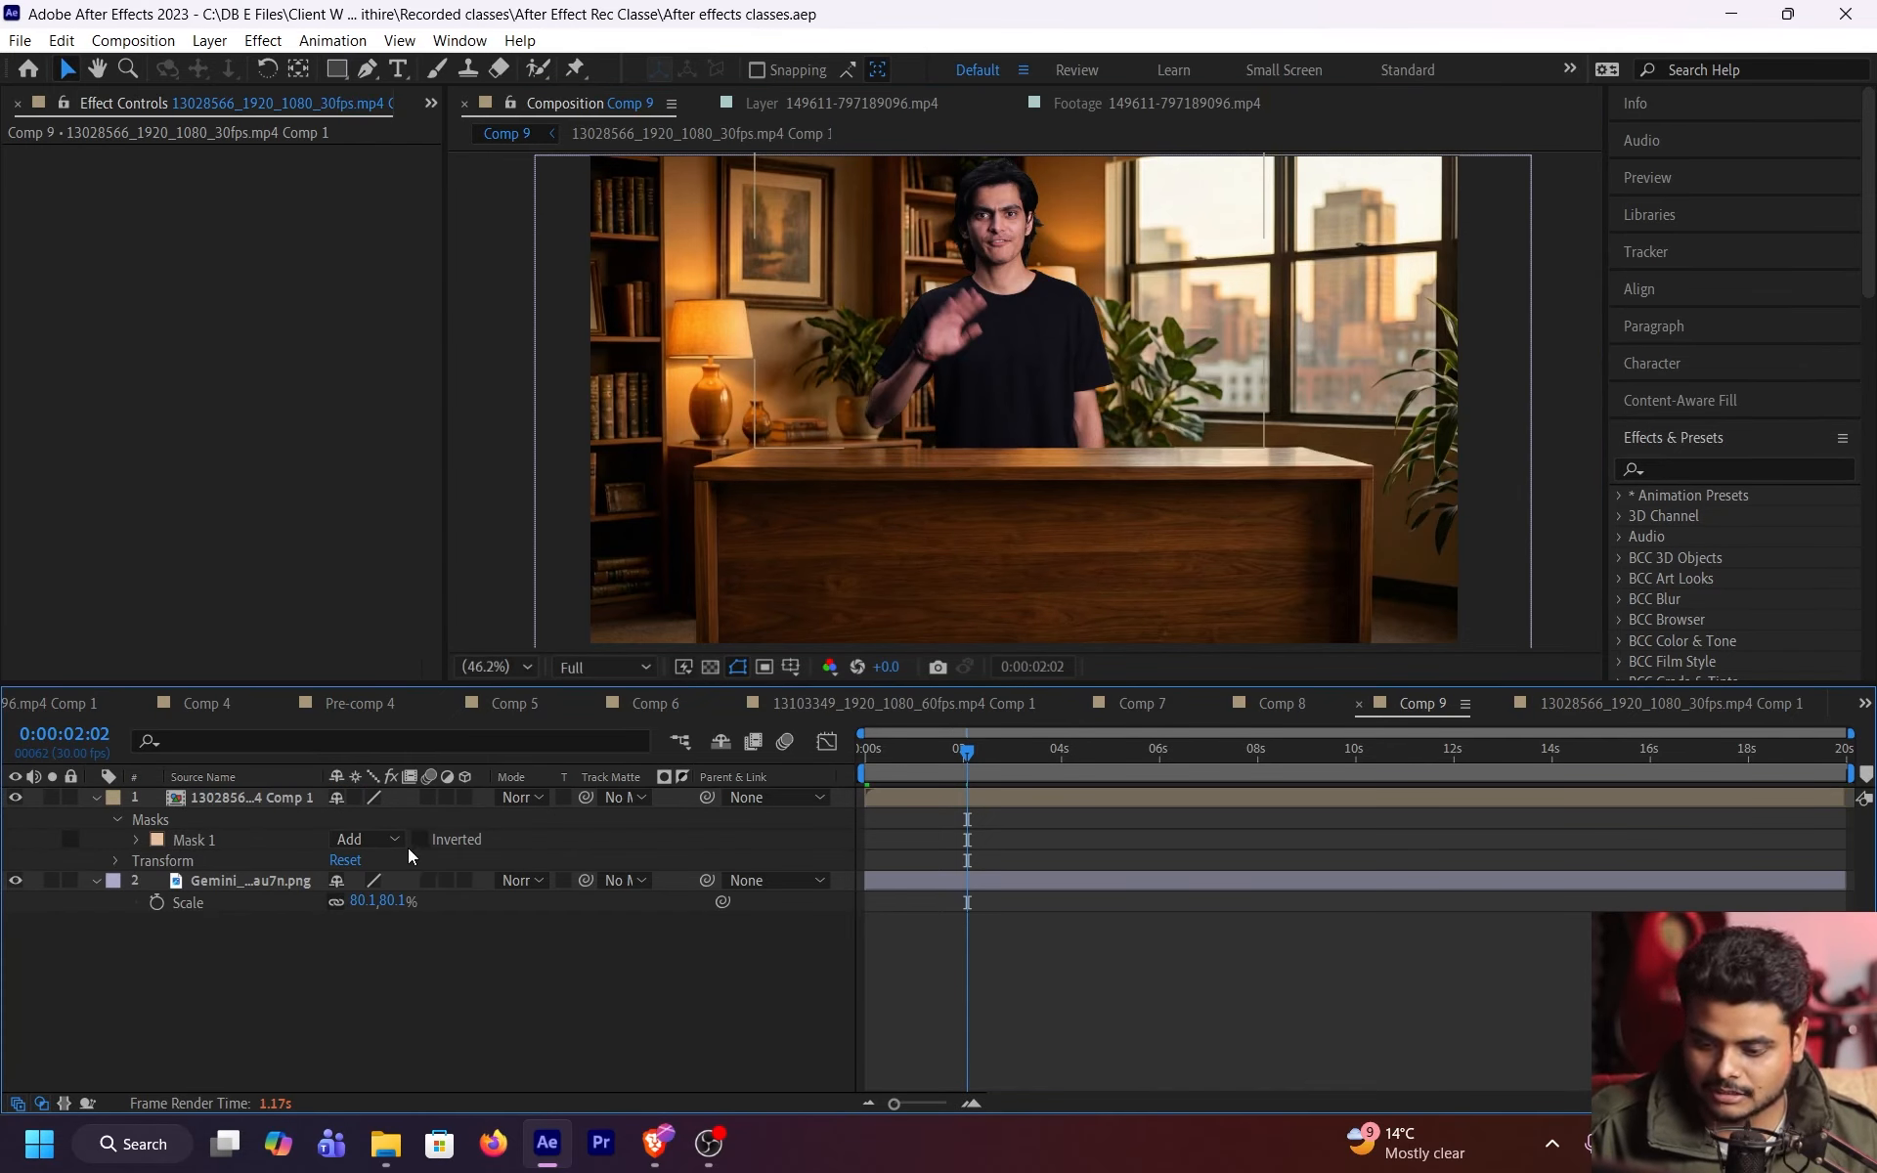
{"action": "left_click", "coordinate": [134, 839]}
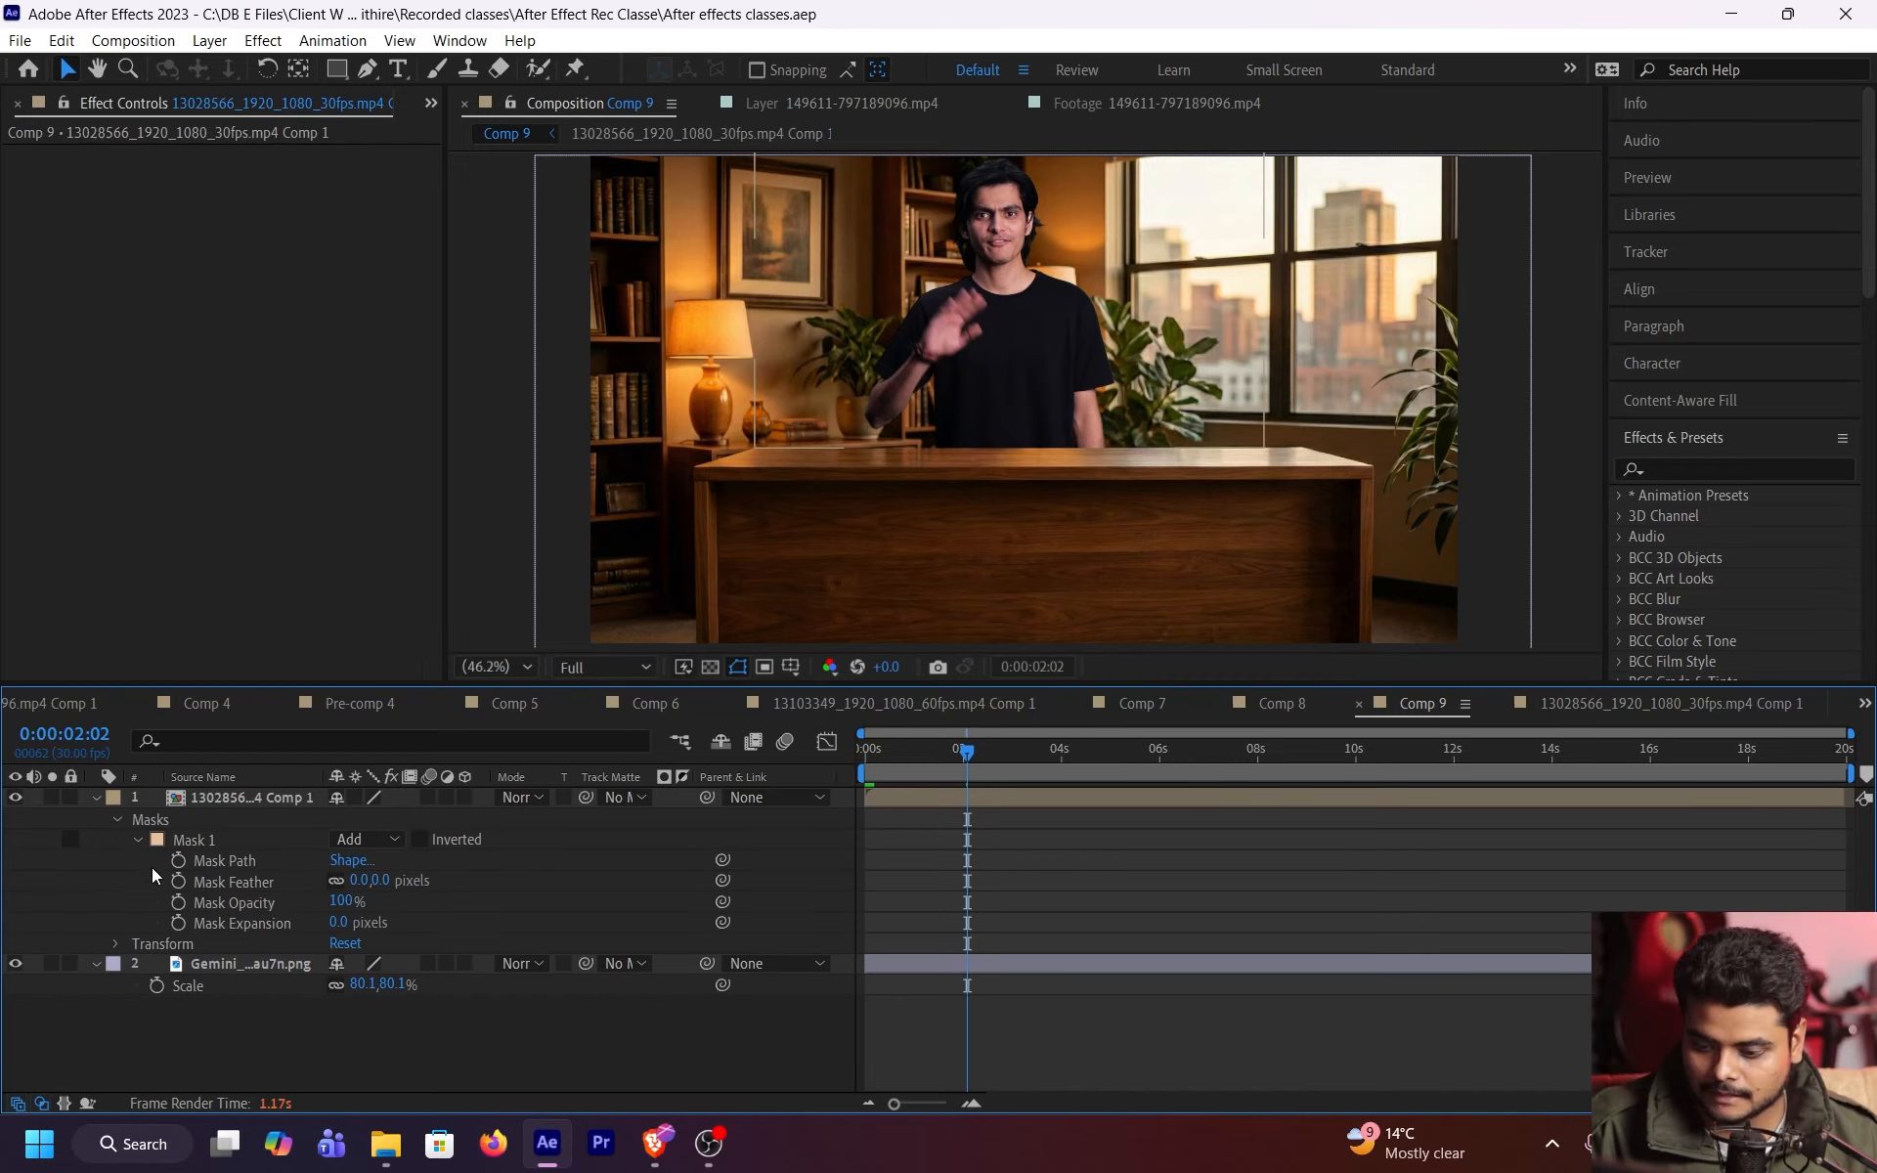
{"action": "left_click_drag", "start_coordinate": [348, 902], "coordinate": [1063, 901]}
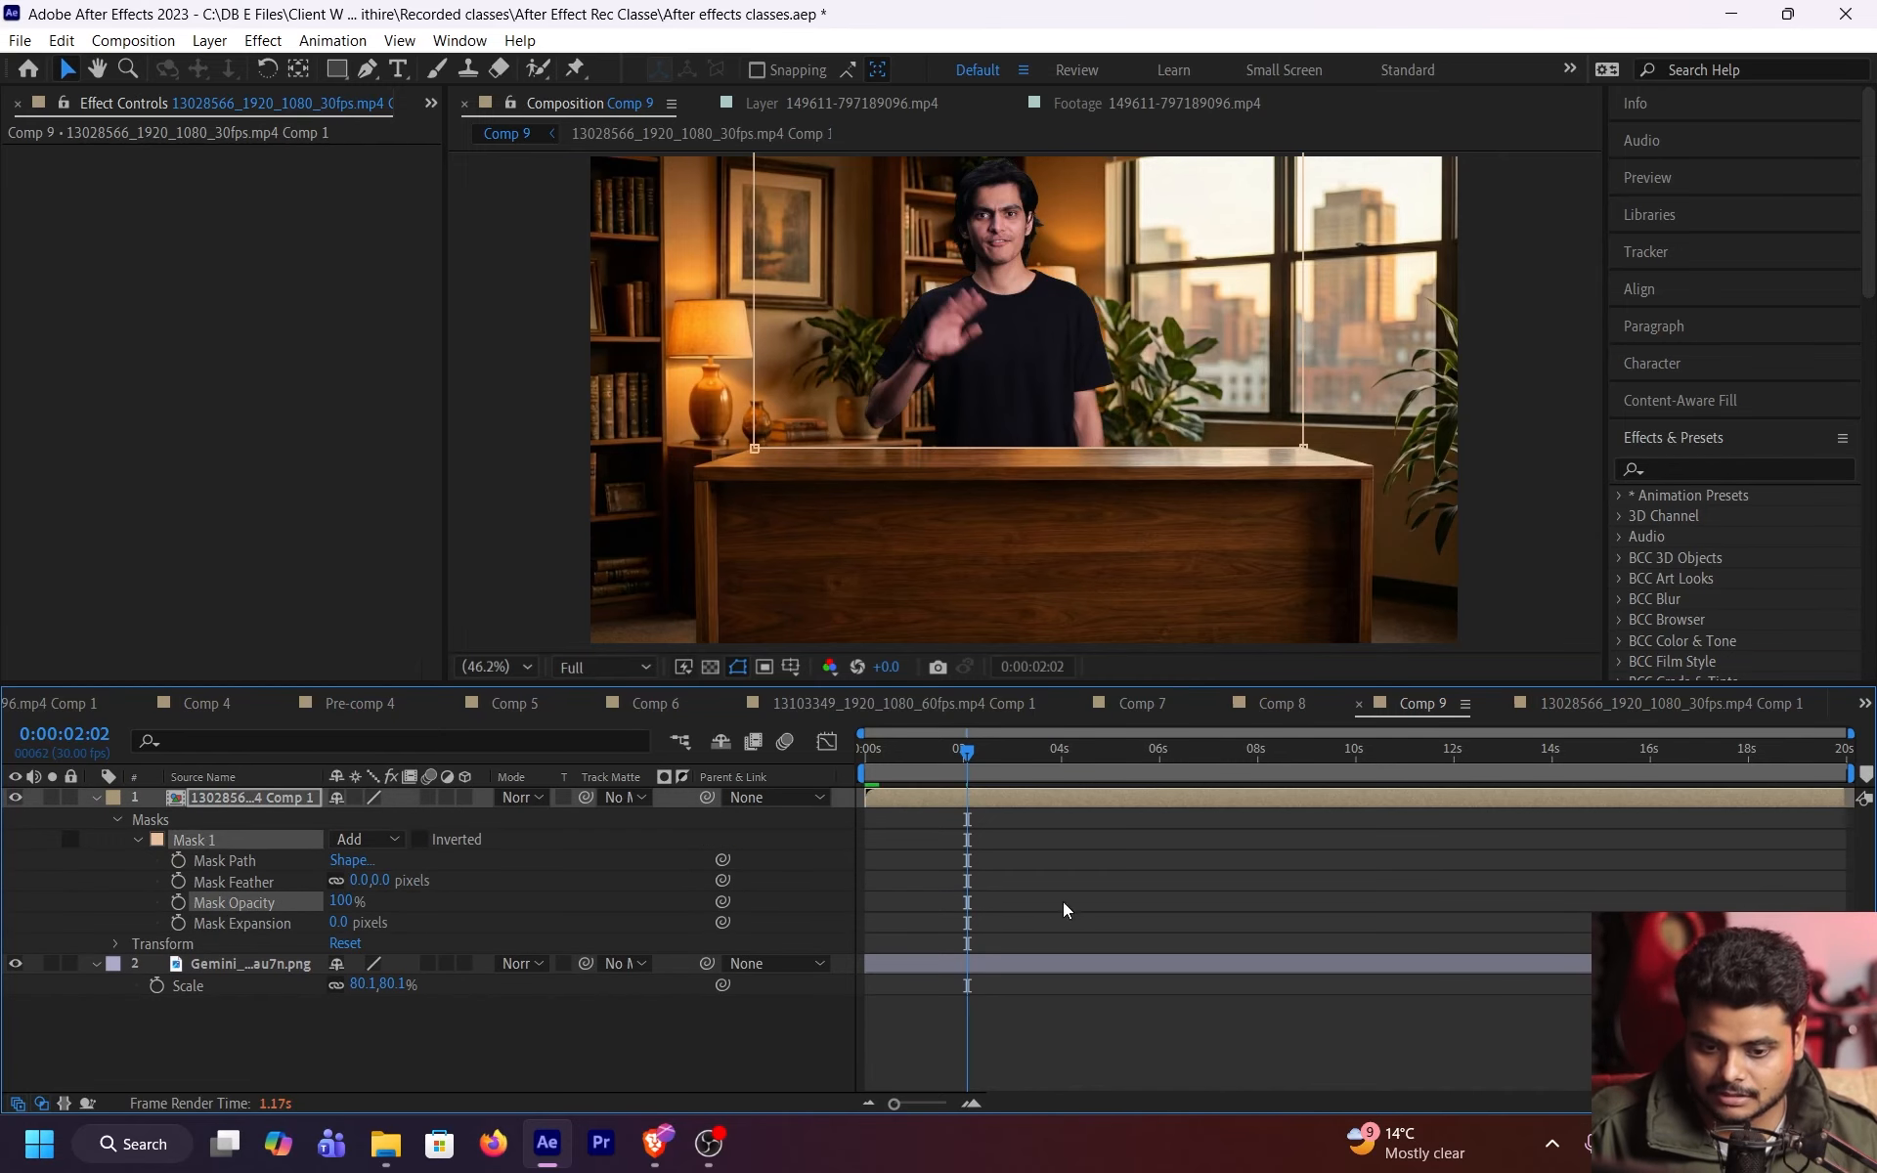
{"action": "left_click", "coordinate": [1063, 902]}
{"action": "left_click", "coordinate": [1112, 796]}
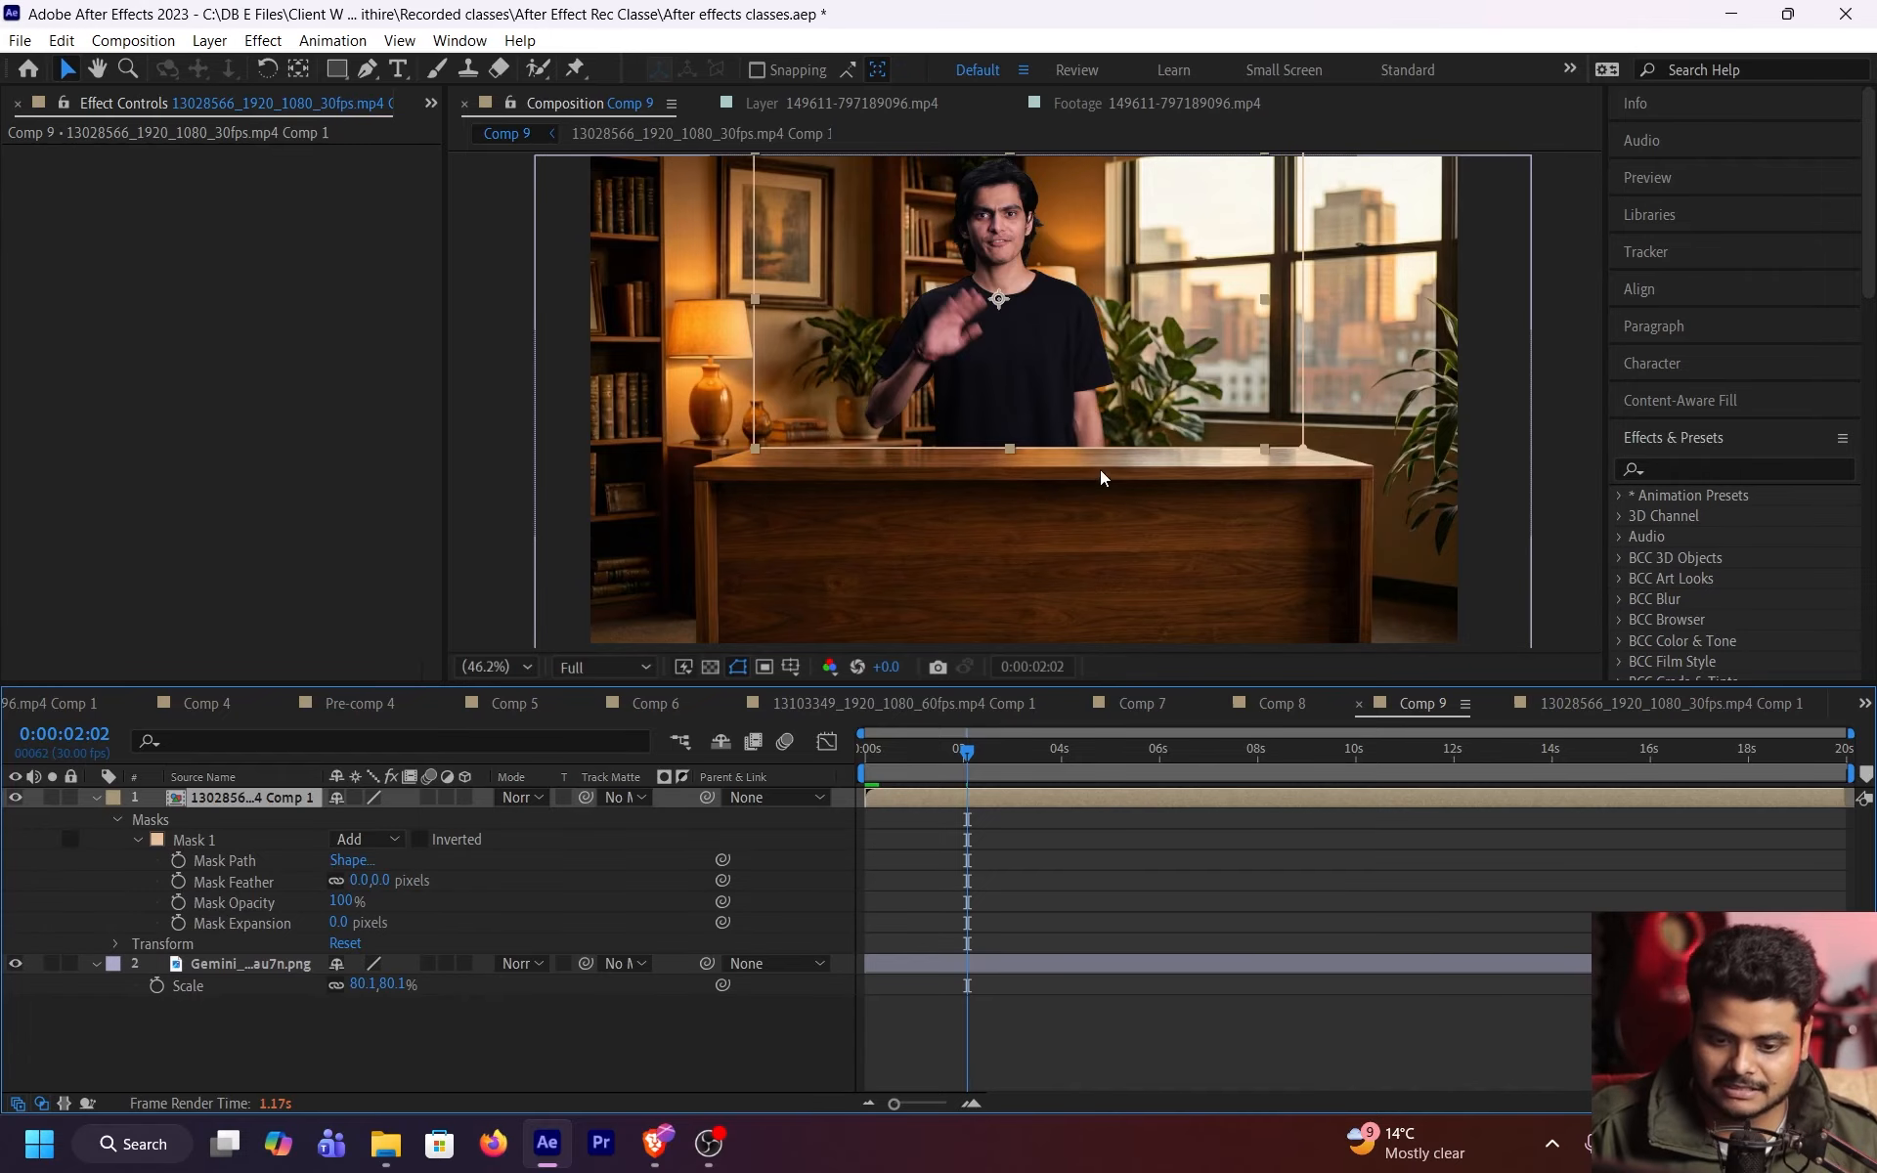
{"action": "key", "text": "grave"}
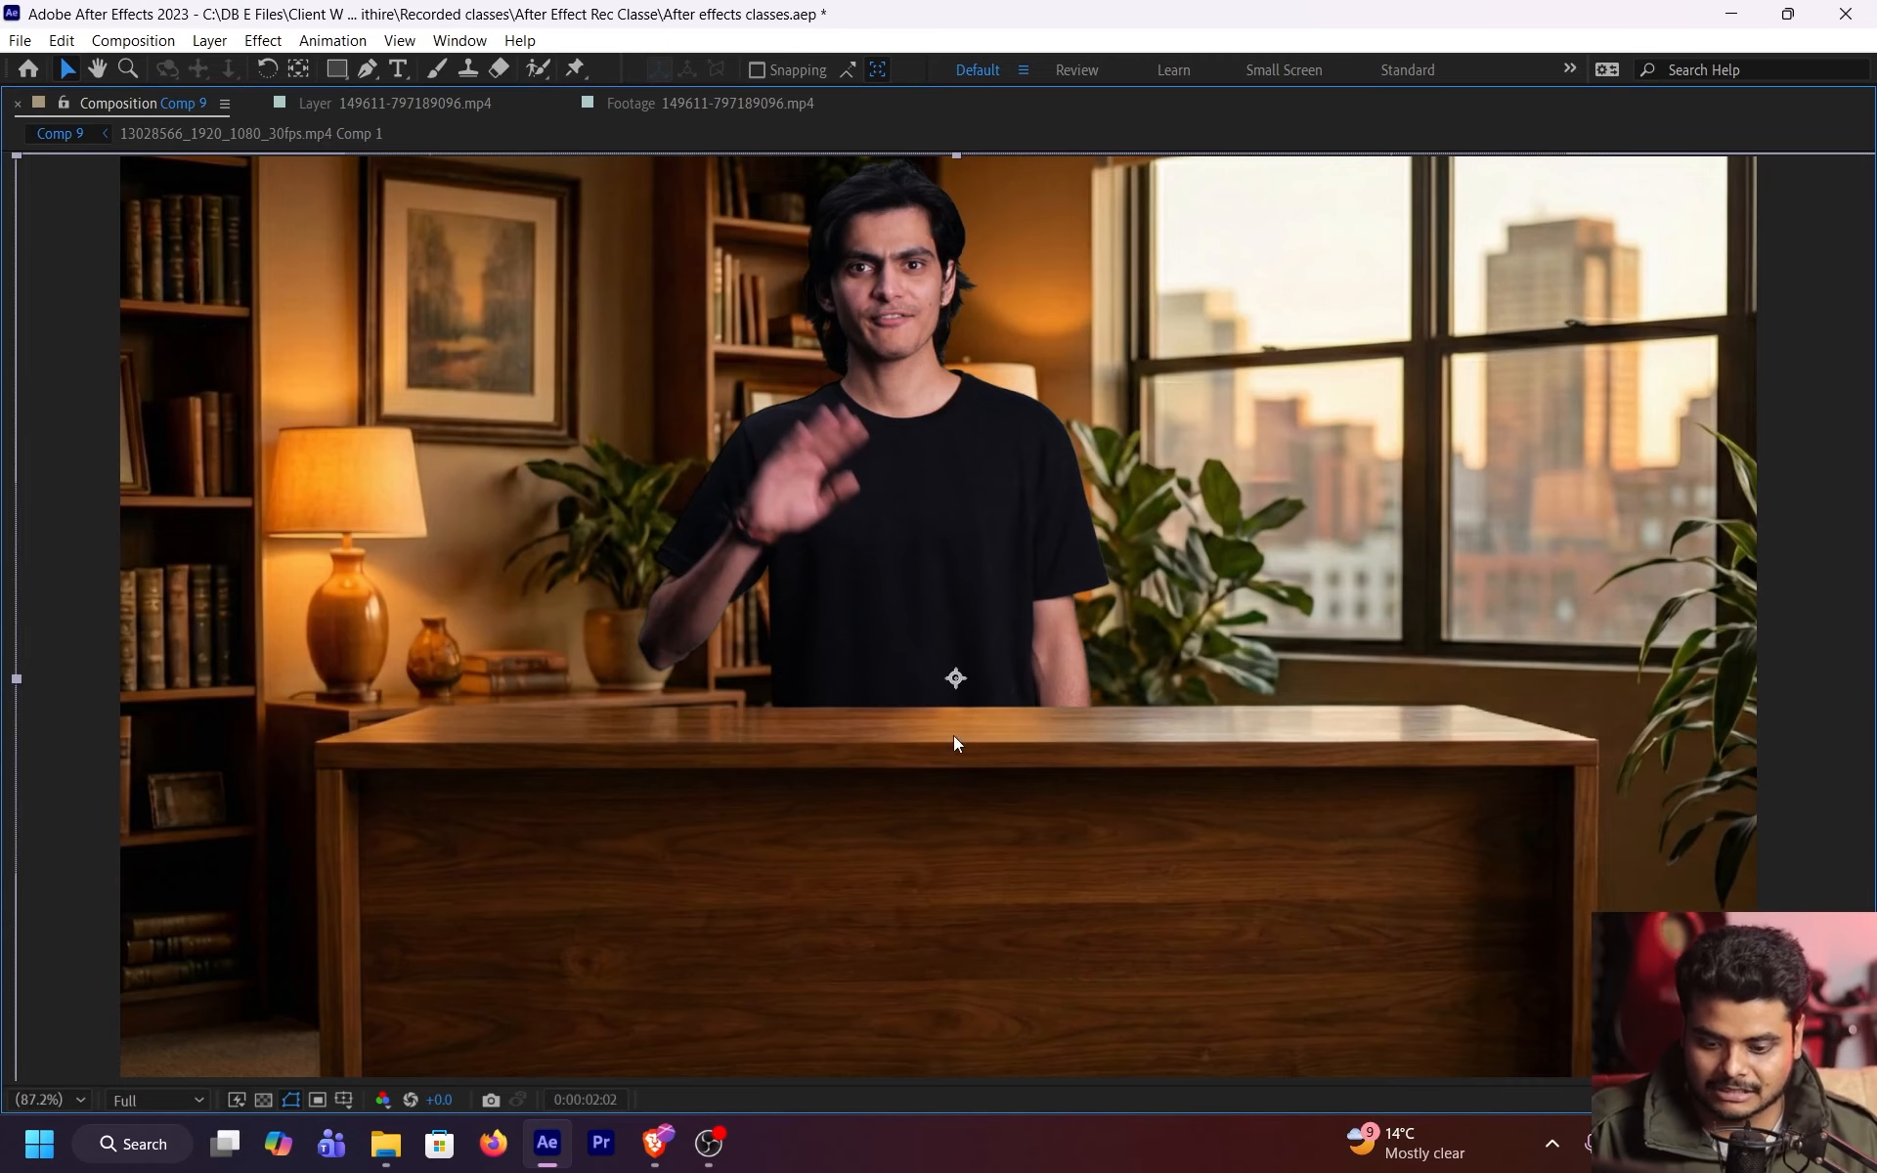
{"action": "key", "text": "grave"}
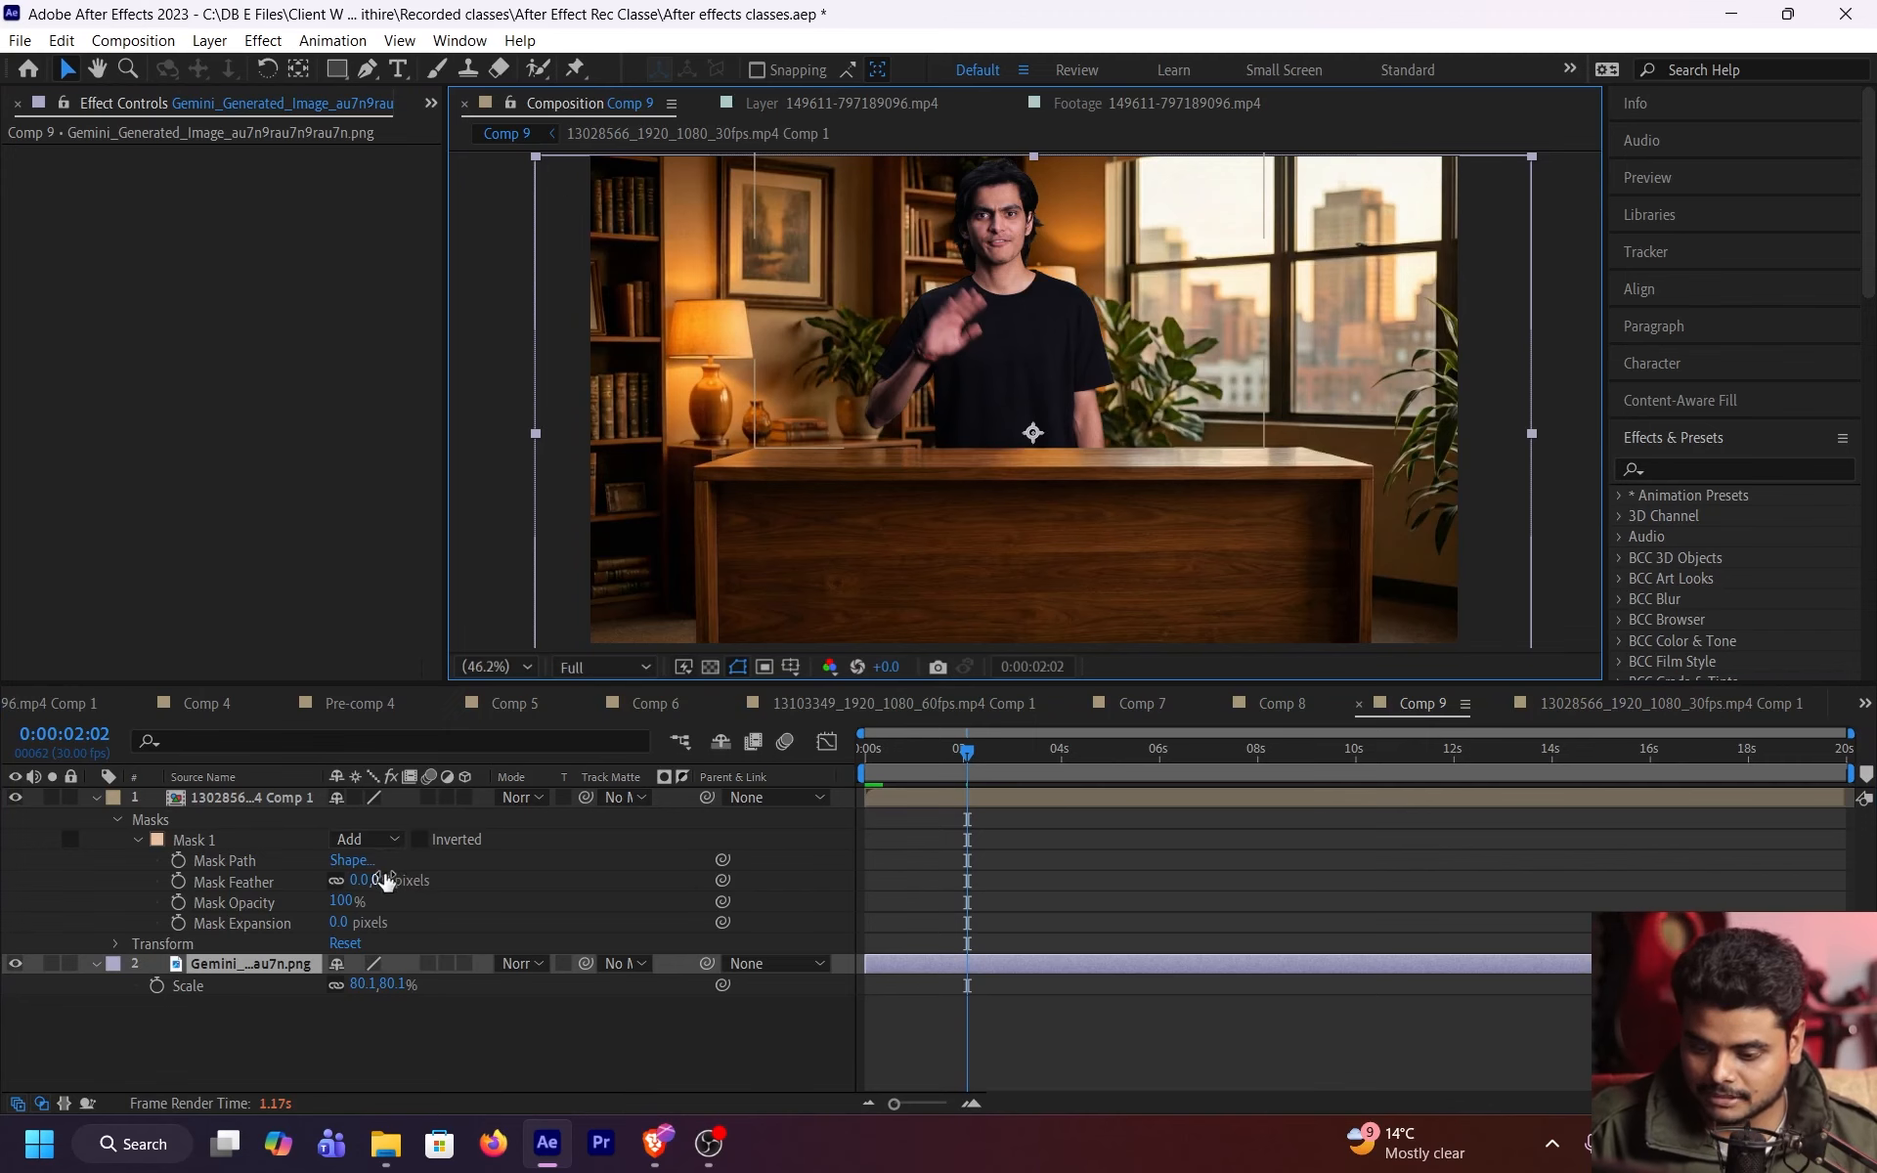
- Set the feather of the precomp's mask to 3 pixels, judging the man's lower edge at the desk up close
{"action": "left_click_drag", "start_coordinate": [386, 880], "coordinate": [494, 873]}
{"action": "key", "text": "period"}
{"action": "scroll", "coordinate": [1118, 542], "scroll_direction": "up", "scroll_amount": 3}
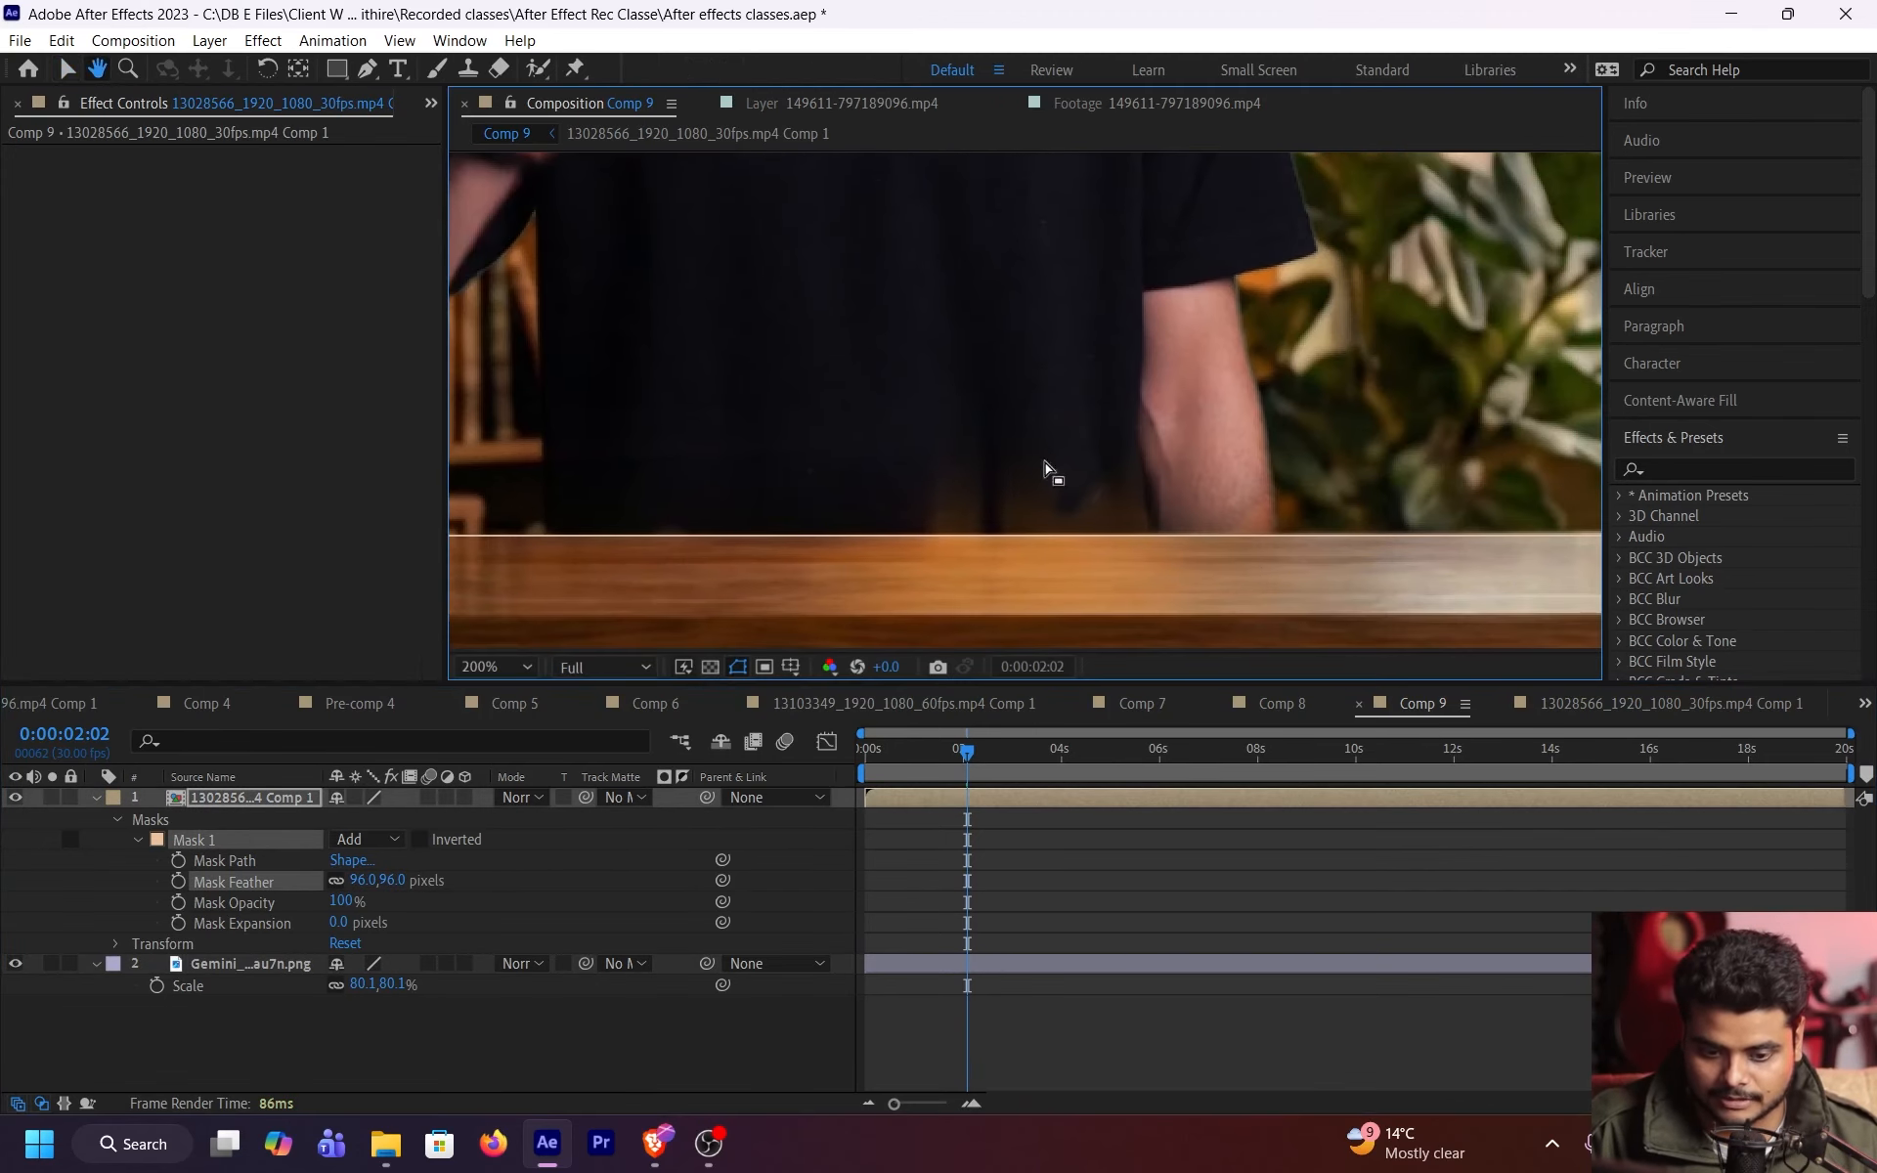
{"action": "left_click_drag", "start_coordinate": [401, 879], "coordinate": [86, 924]}
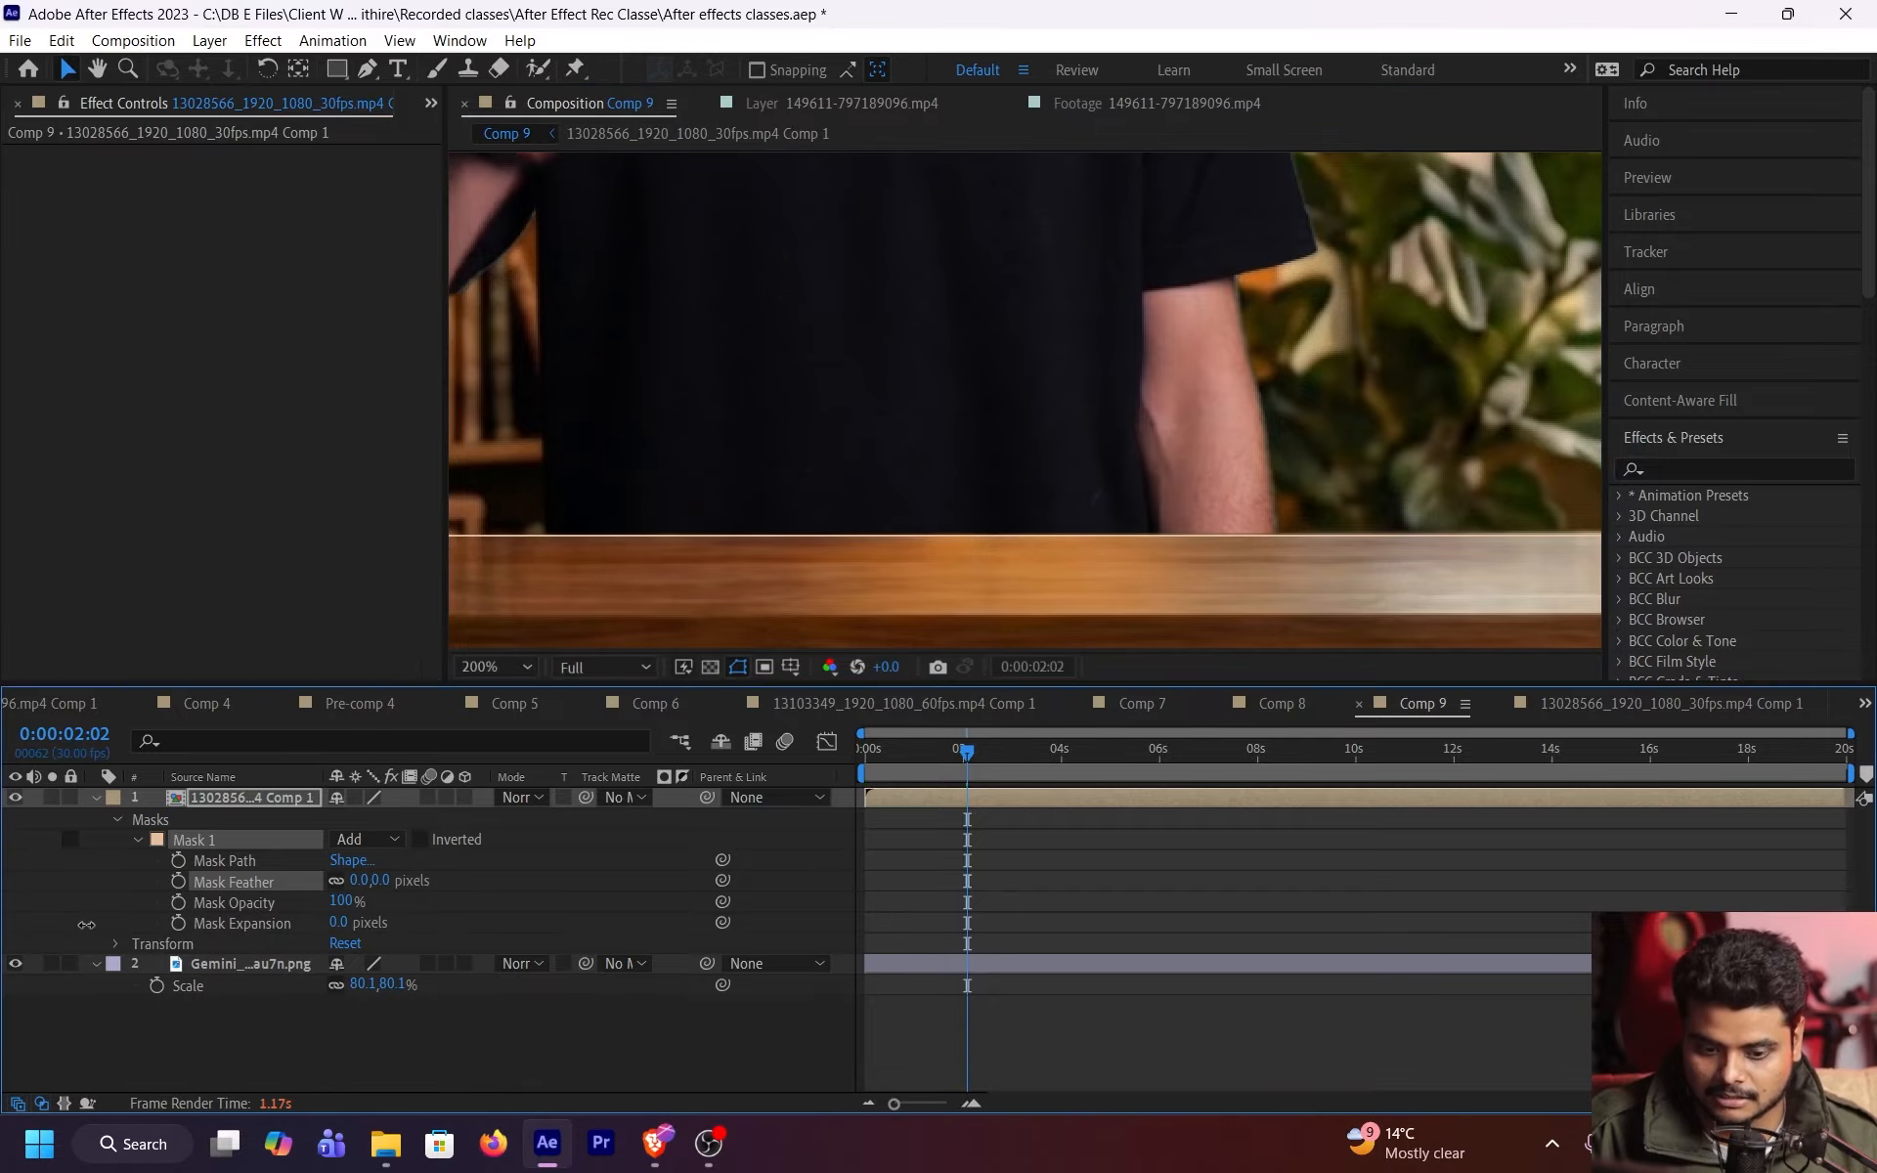
{"action": "left_click_drag", "start_coordinate": [383, 885], "coordinate": [362, 877]}
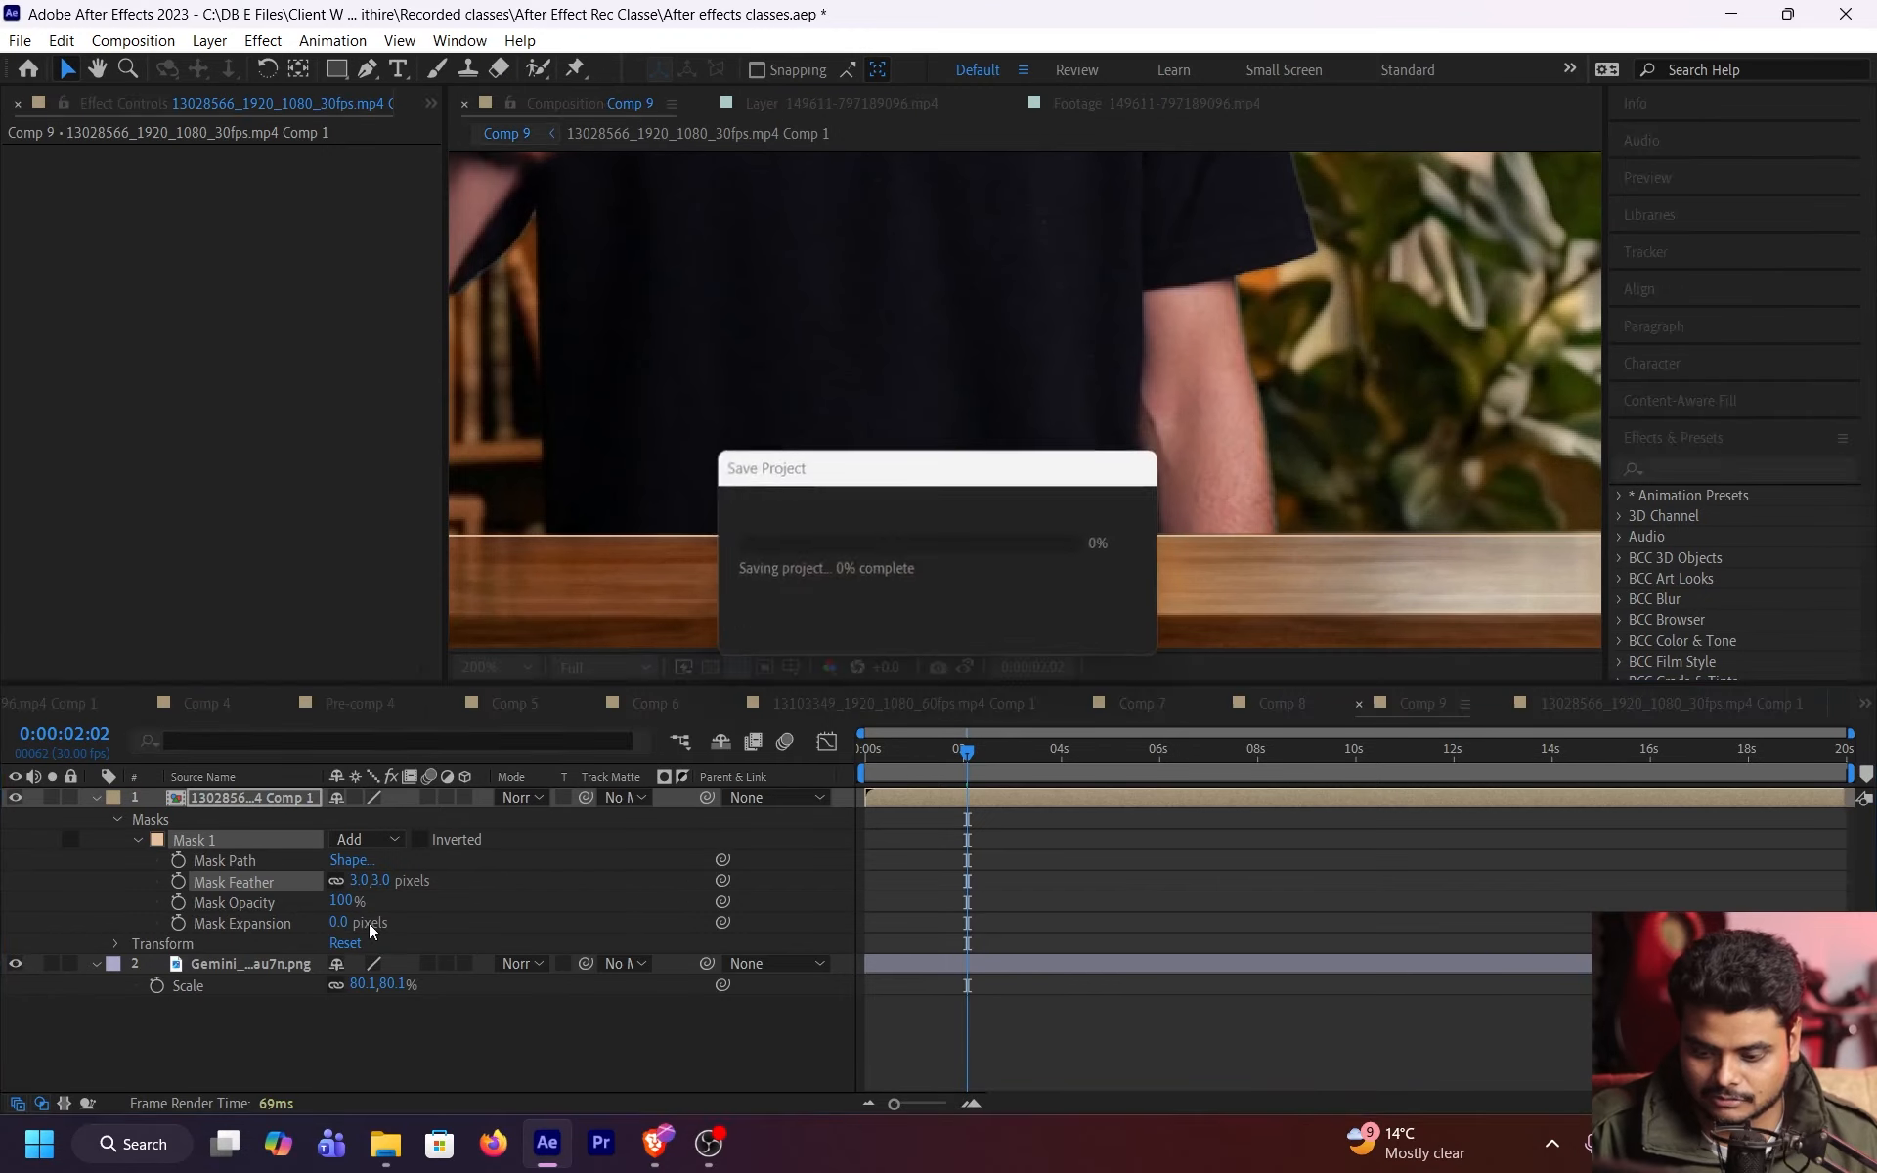
- Try different expansion values on the precomp's mask and return the expansion to 0 pixels
{"action": "left_click_drag", "start_coordinate": [338, 922], "coordinate": [399, 922]}
{"action": "left_click_drag", "start_coordinate": [537, 915], "coordinate": [339, 916]}
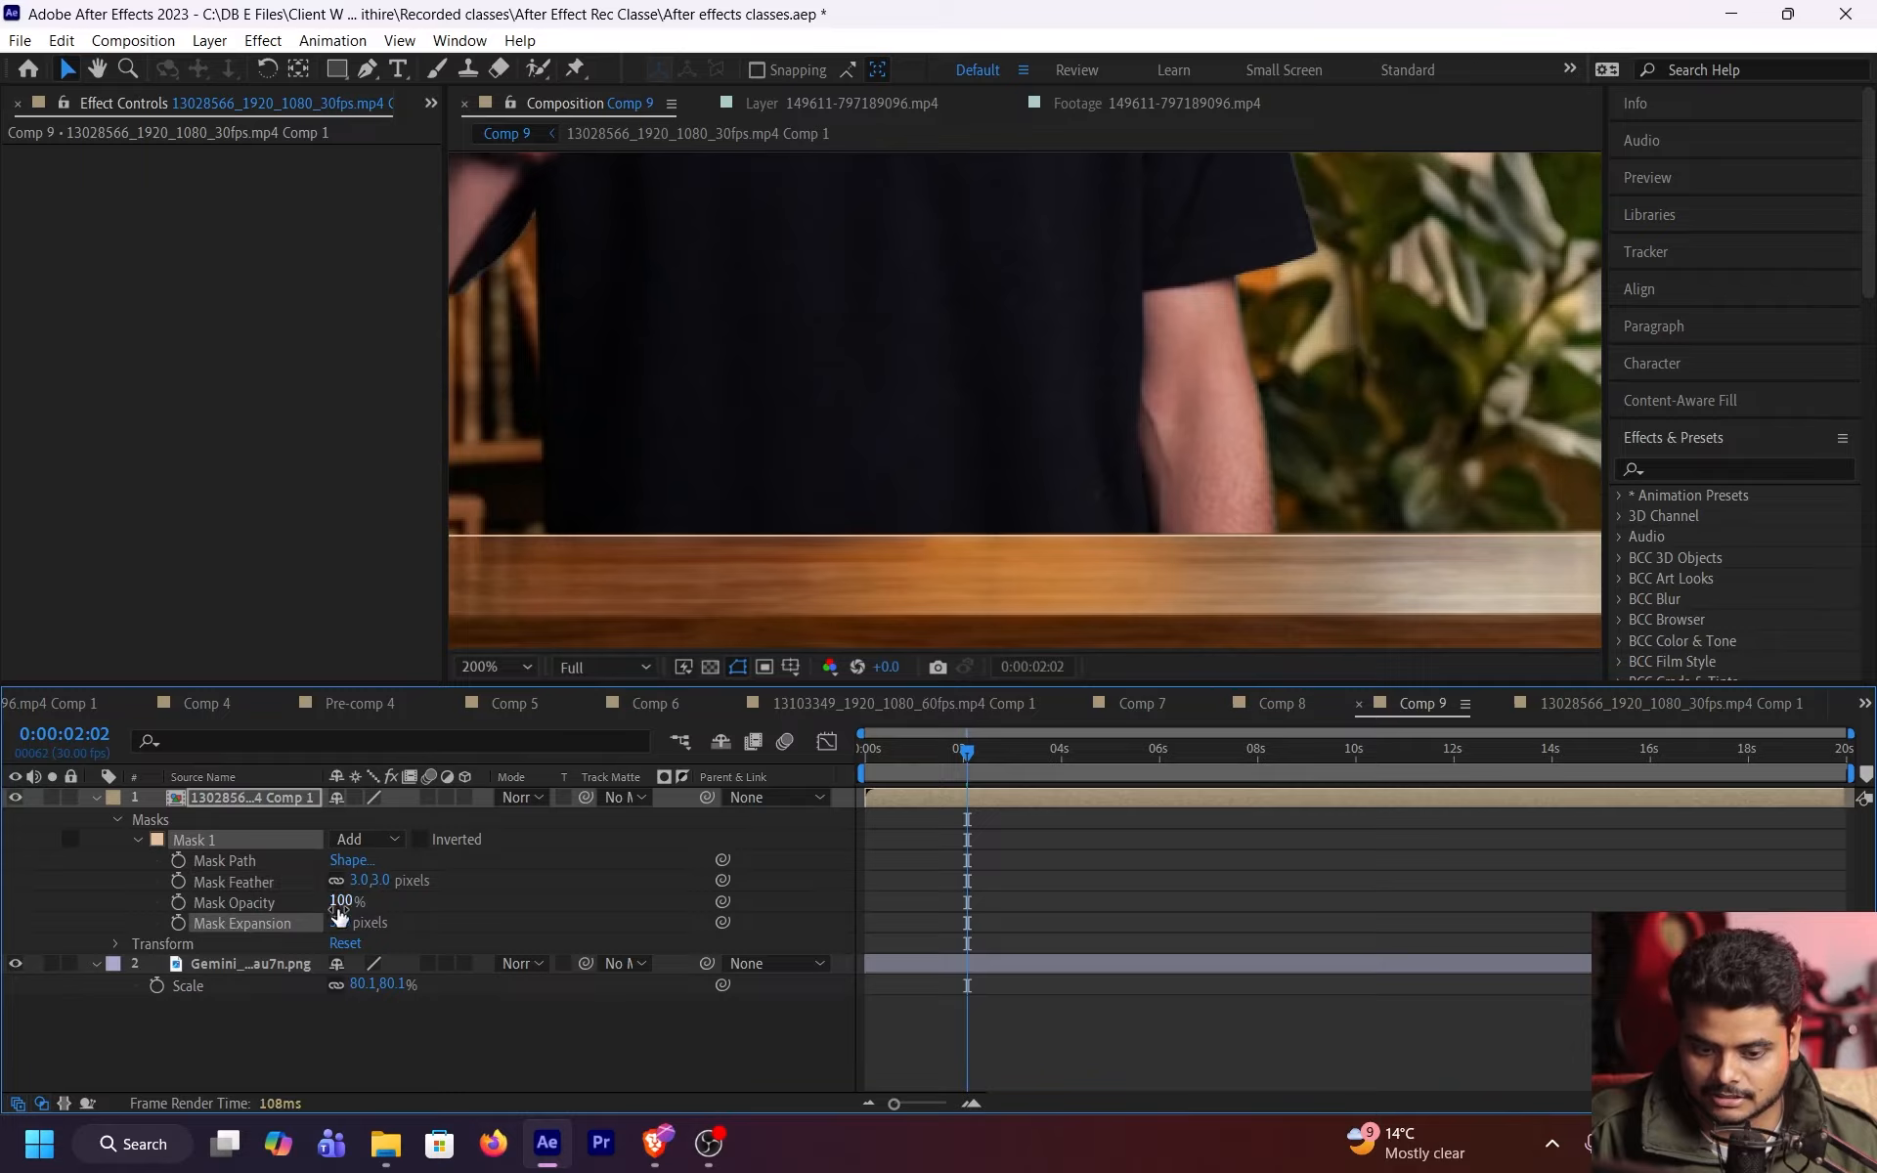
{"action": "left_click", "coordinate": [340, 919]}
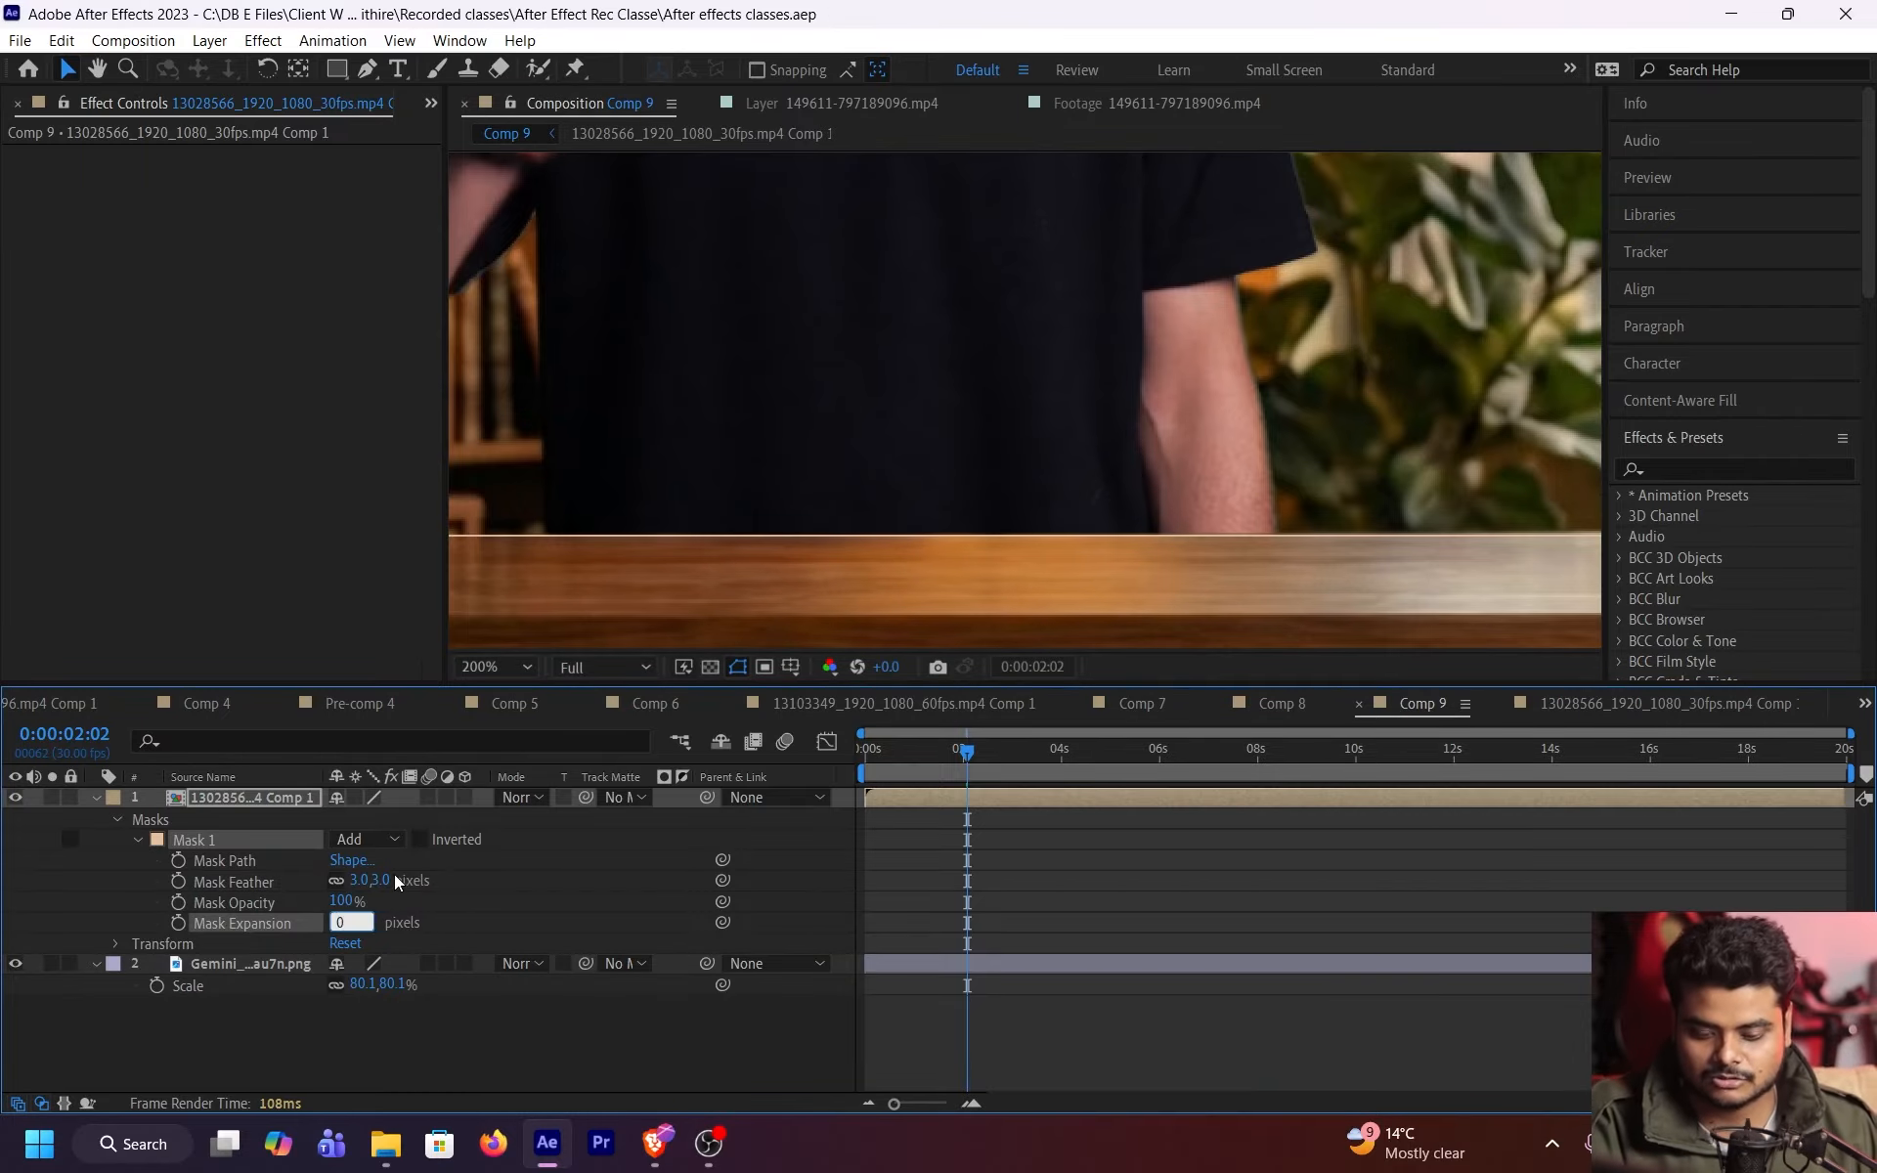
{"action": "key", "text": "Return"}
- Preview the composite from the first frame at quarter resolution with the whole frame in view
{"action": "left_click", "coordinate": [494, 666]}
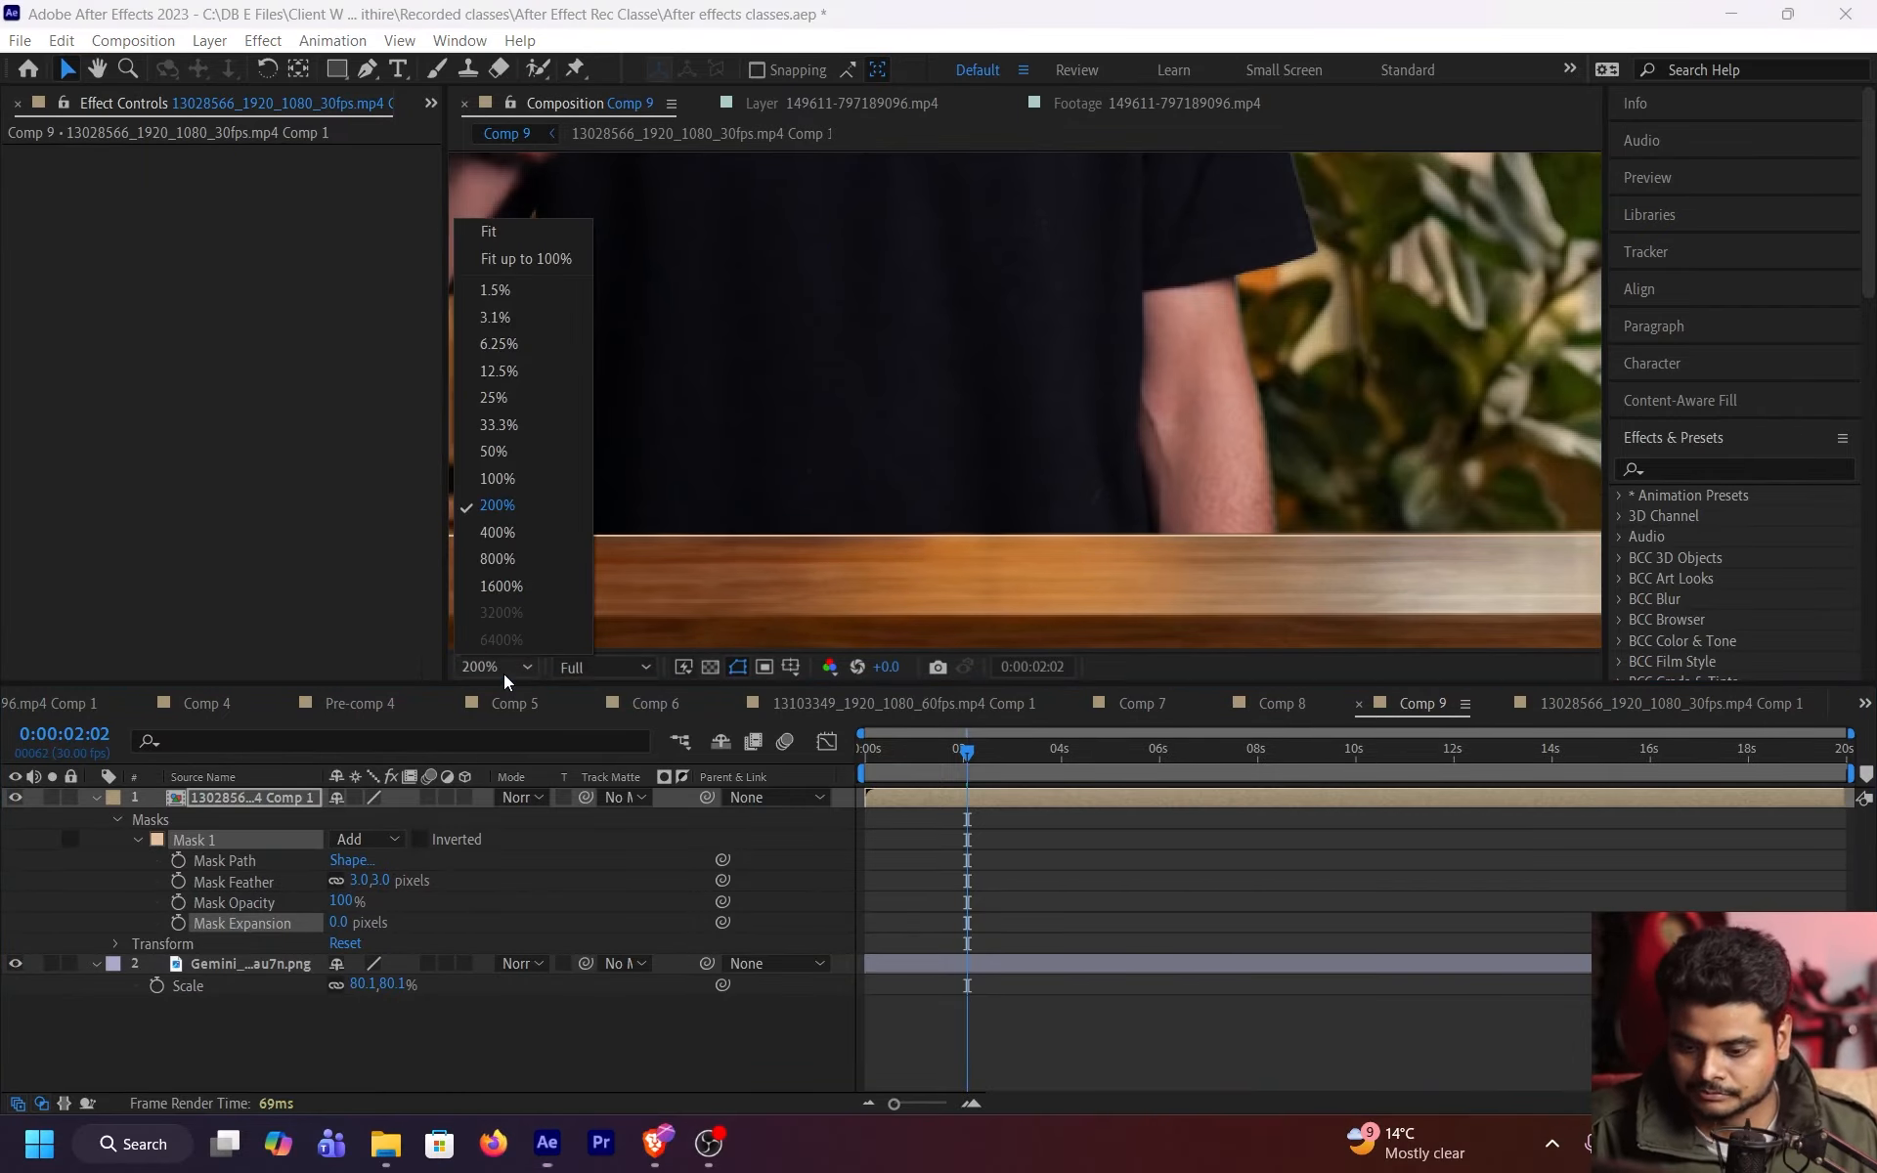
{"action": "left_click", "coordinate": [521, 258]}
{"action": "left_click", "coordinate": [612, 665]}
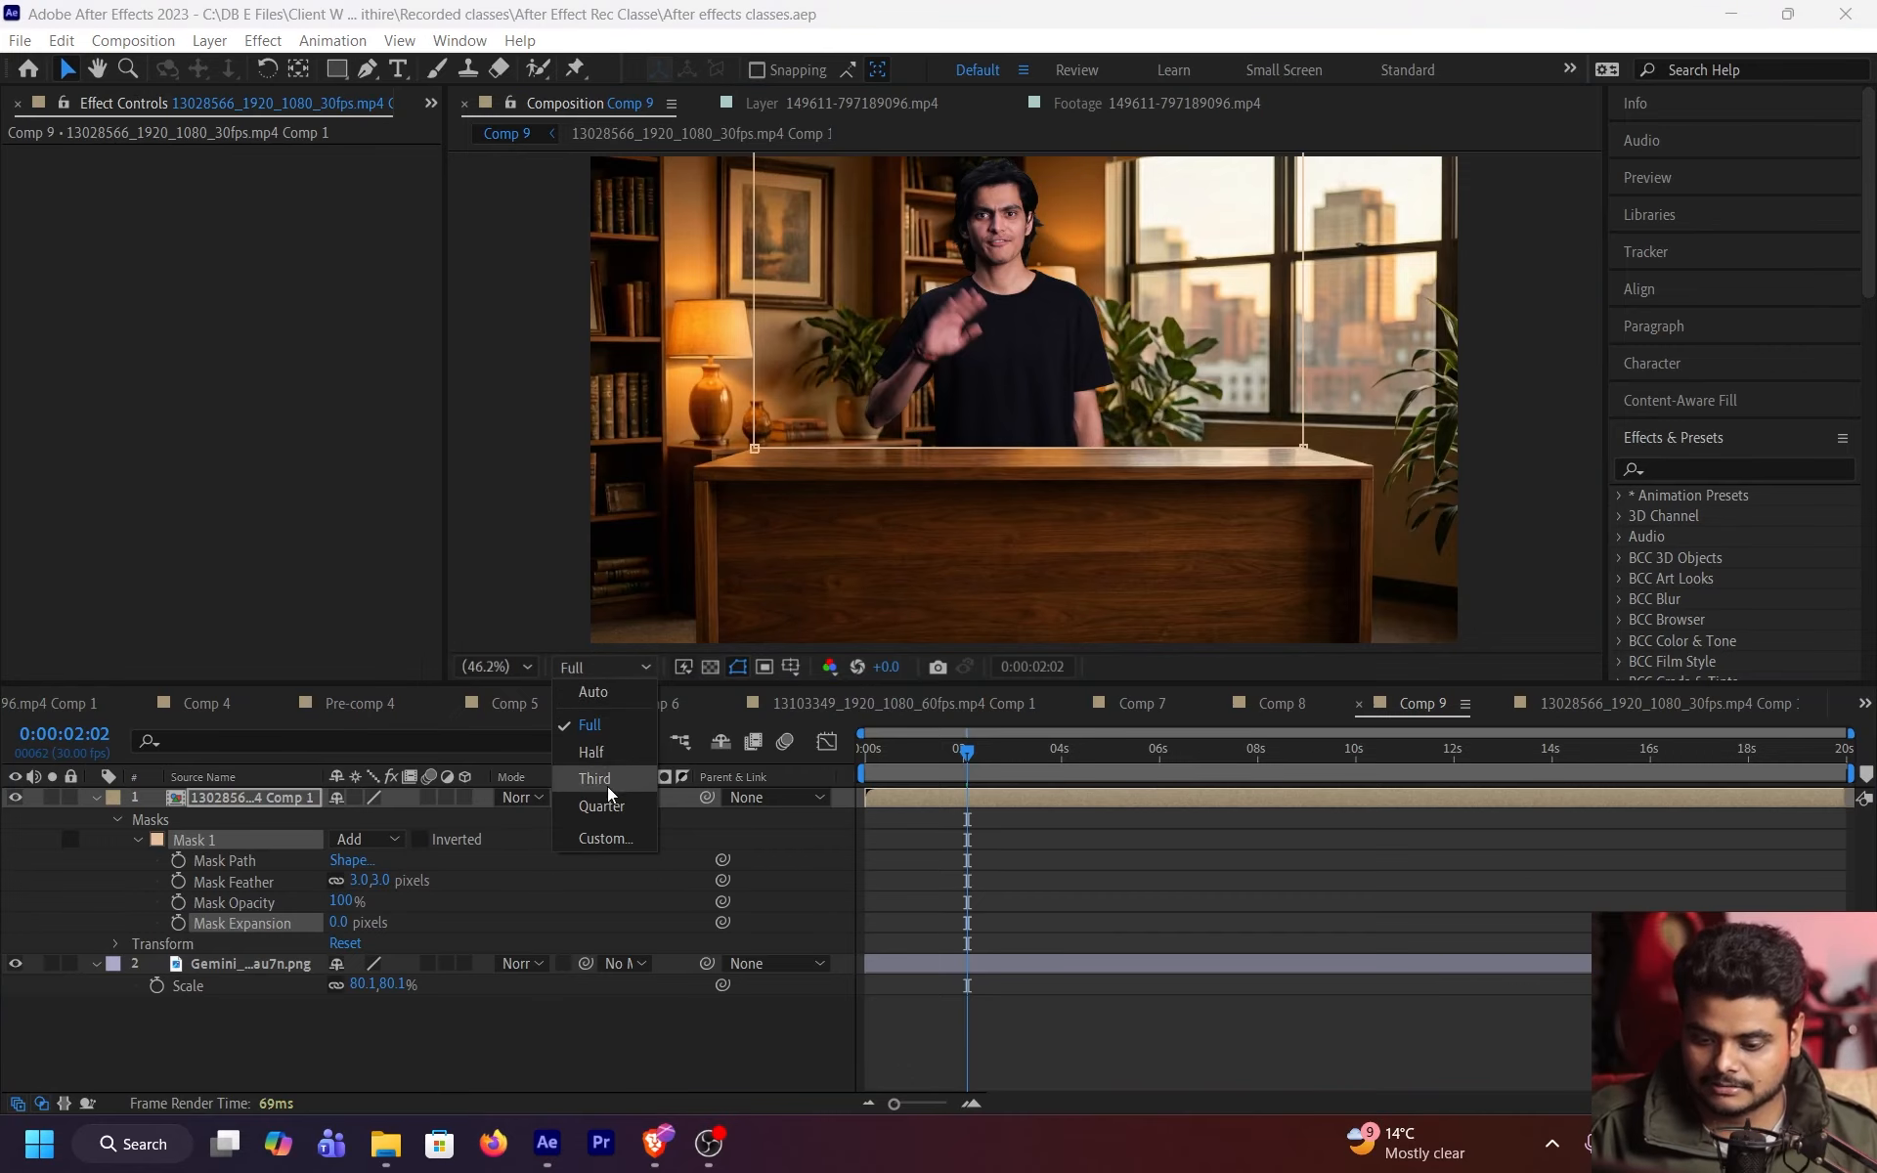
{"action": "left_click", "coordinate": [607, 786]}
{"action": "left_click", "coordinate": [1124, 752]}
{"action": "left_click_drag", "start_coordinate": [1124, 753], "coordinate": [841, 759]}
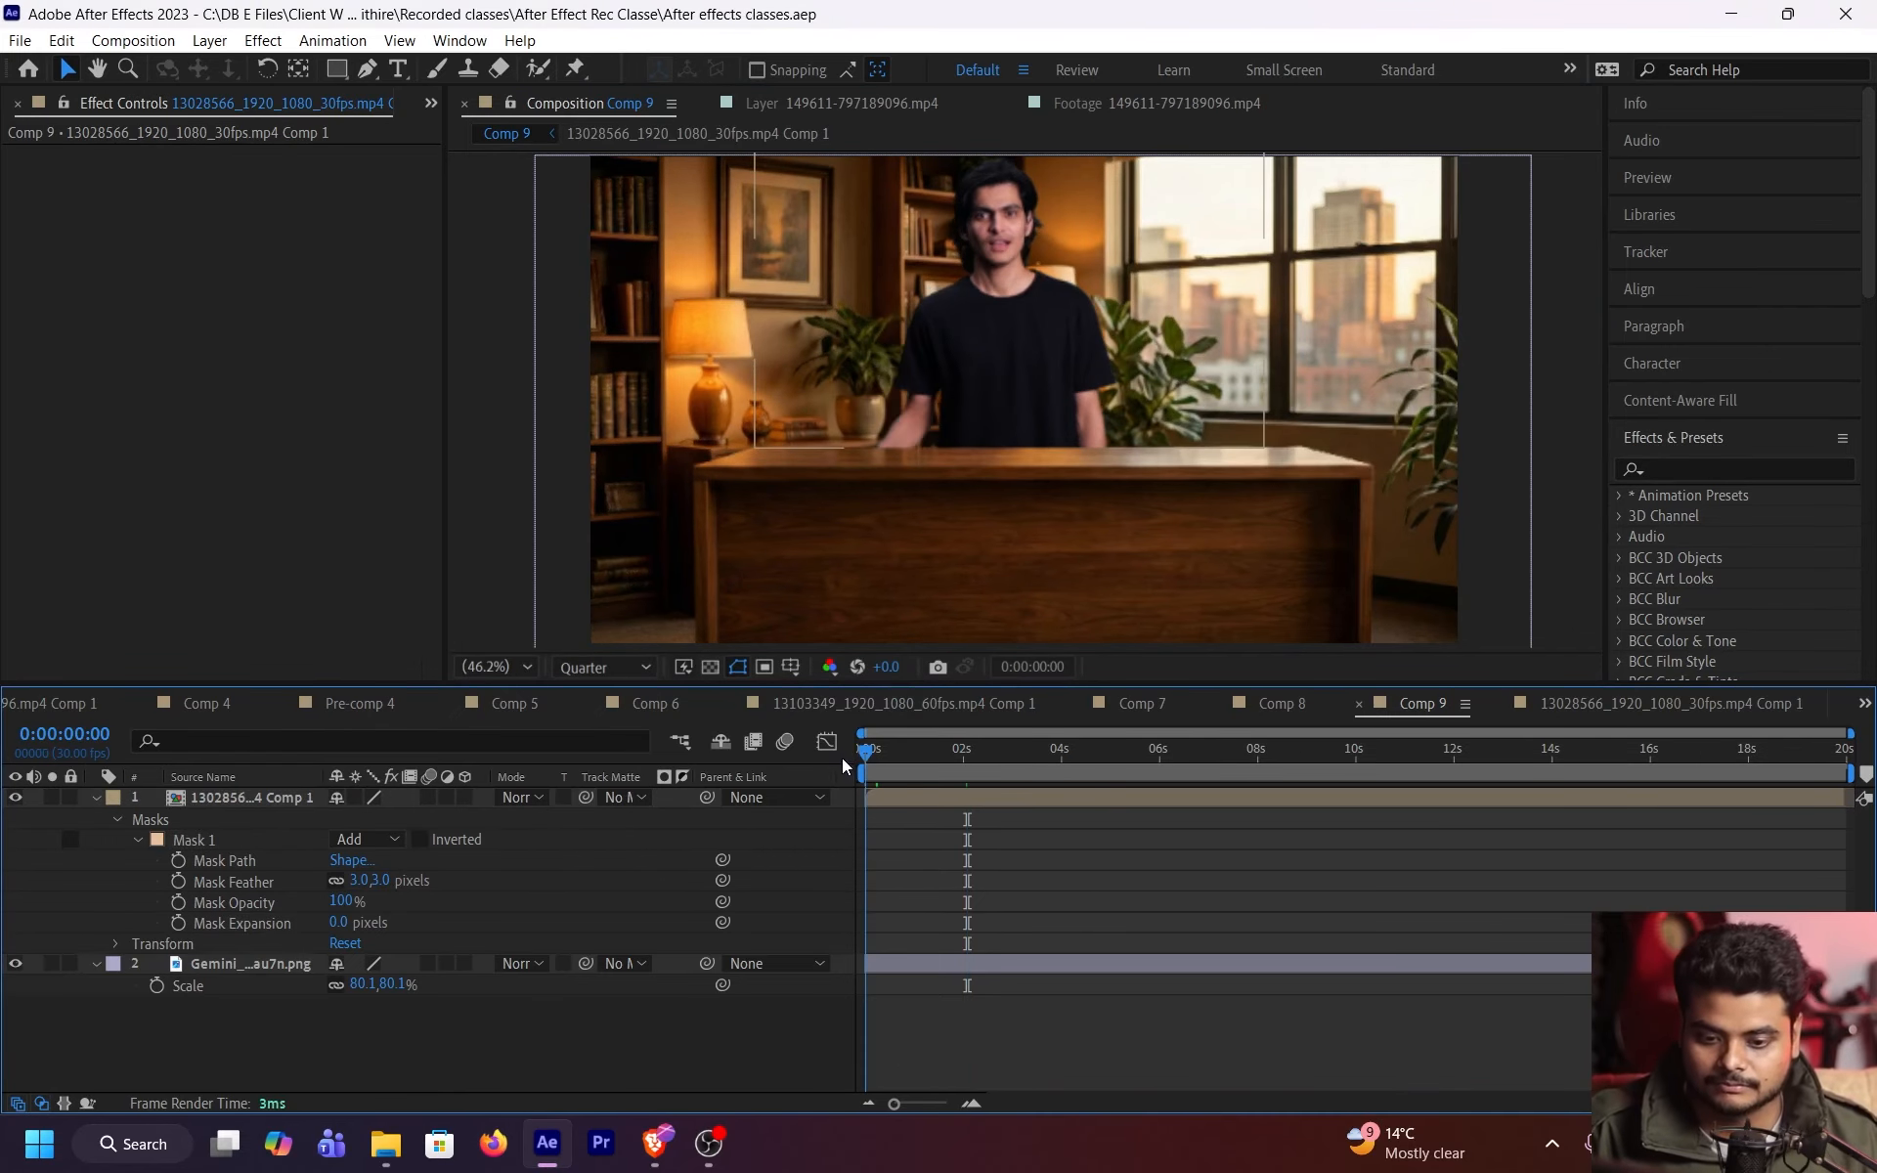
{"action": "key", "text": "space"}
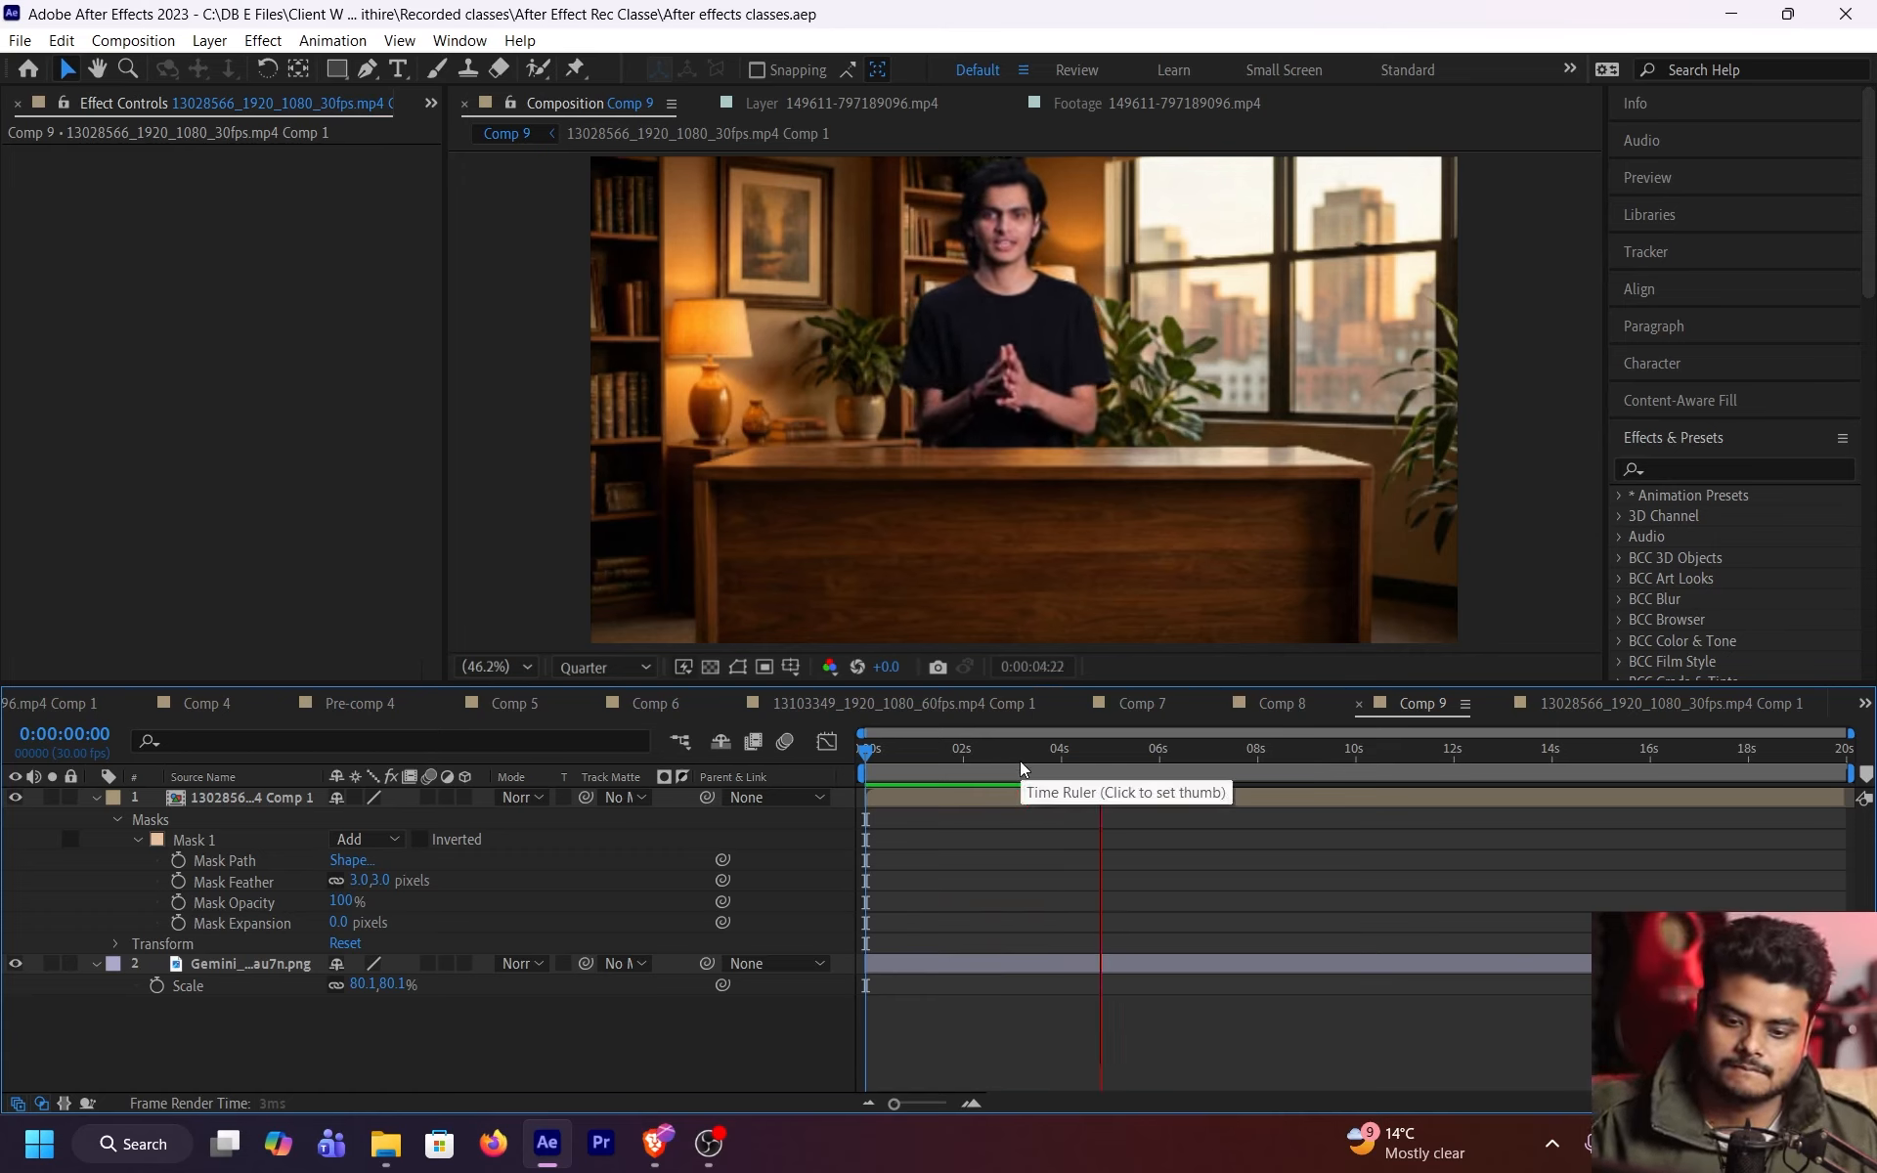
{"action": "key", "text": "space"}
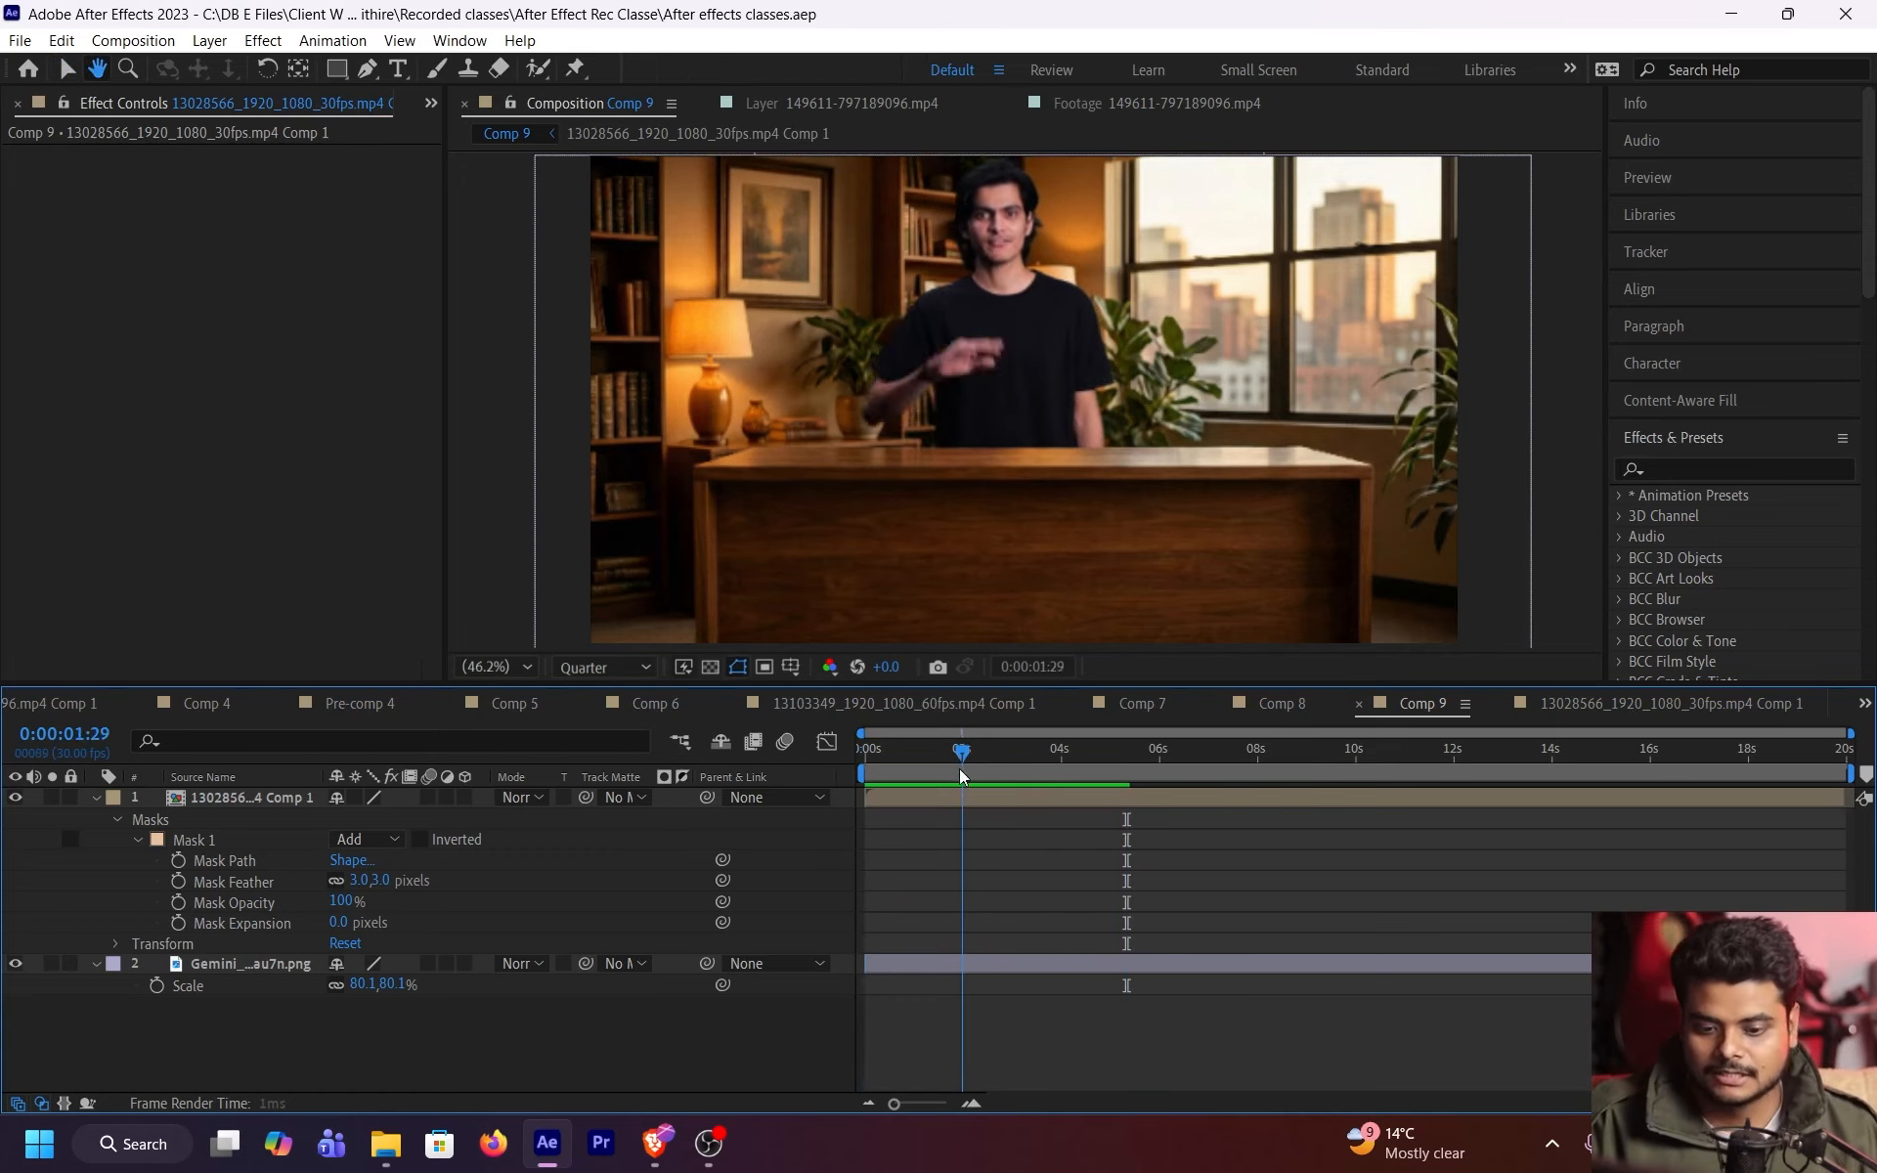
- Check the composite at 0:00:03:02 in full resolution and save the project
{"action": "left_click_drag", "start_coordinate": [959, 768], "coordinate": [1018, 766]}
{"action": "key", "text": "ctrl+j"}
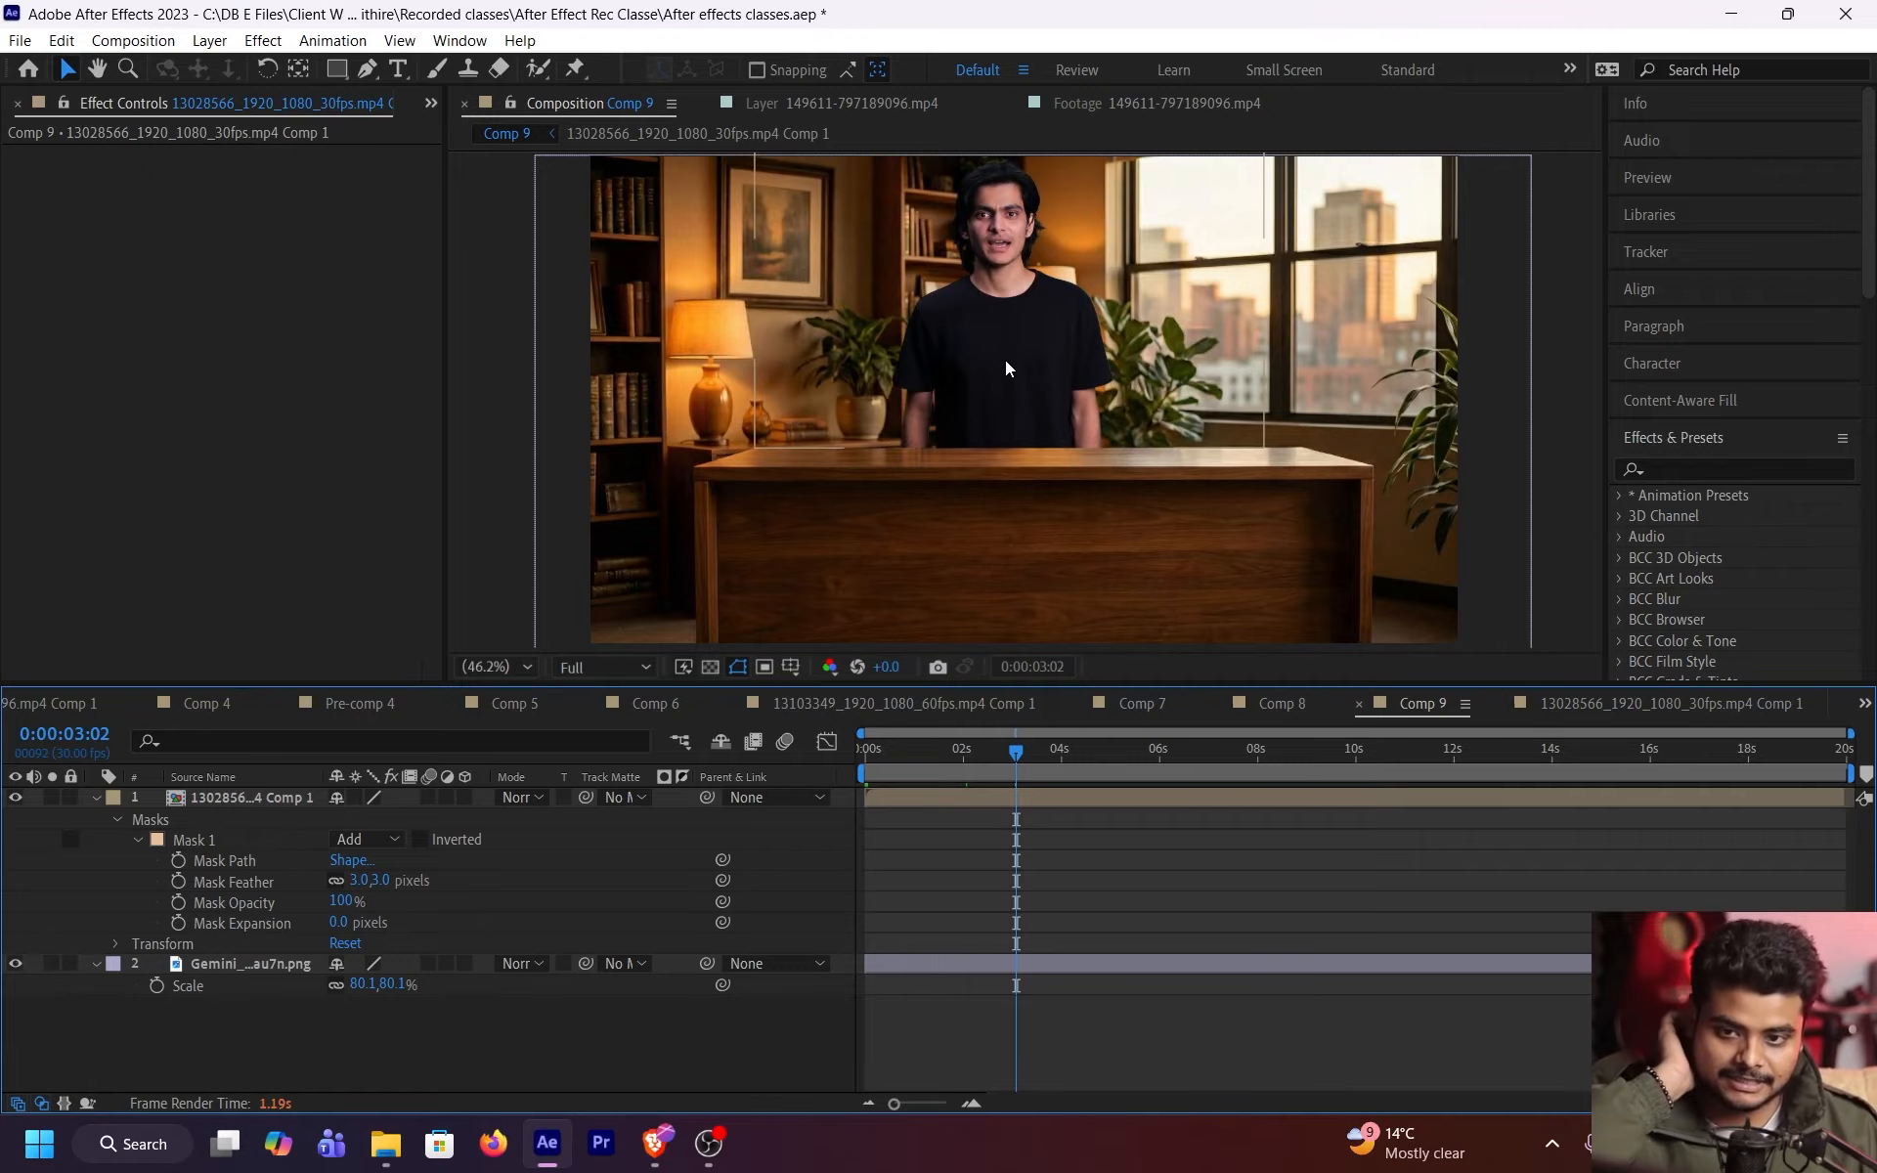
{"action": "scroll", "coordinate": [1005, 360], "scroll_direction": "up", "scroll_amount": 2}
{"action": "scroll", "coordinate": [1076, 441], "scroll_direction": "up", "scroll_amount": 2}
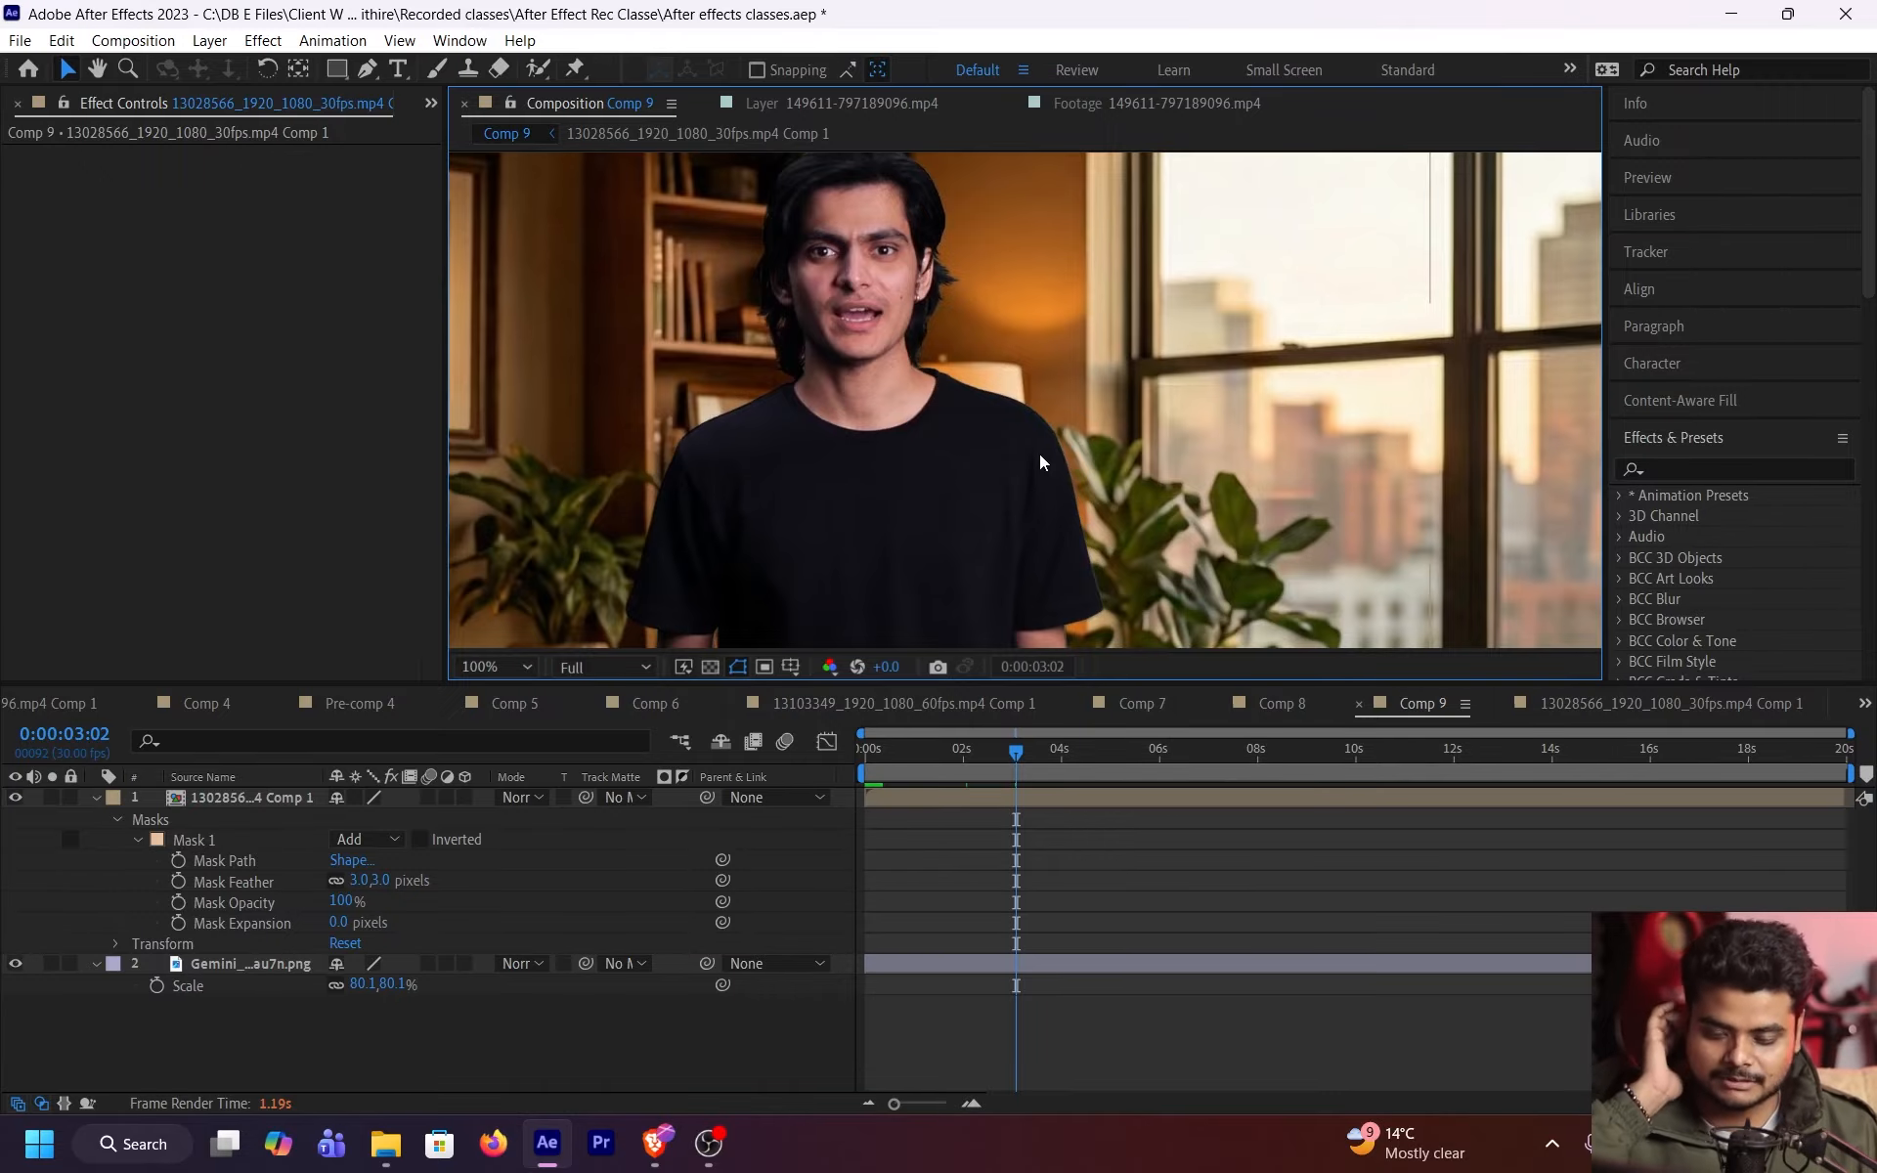
{"action": "scroll", "coordinate": [1030, 432], "scroll_direction": "down", "scroll_amount": 1}
{"action": "left_click_drag", "start_coordinate": [1048, 465], "coordinate": [1064, 439]}
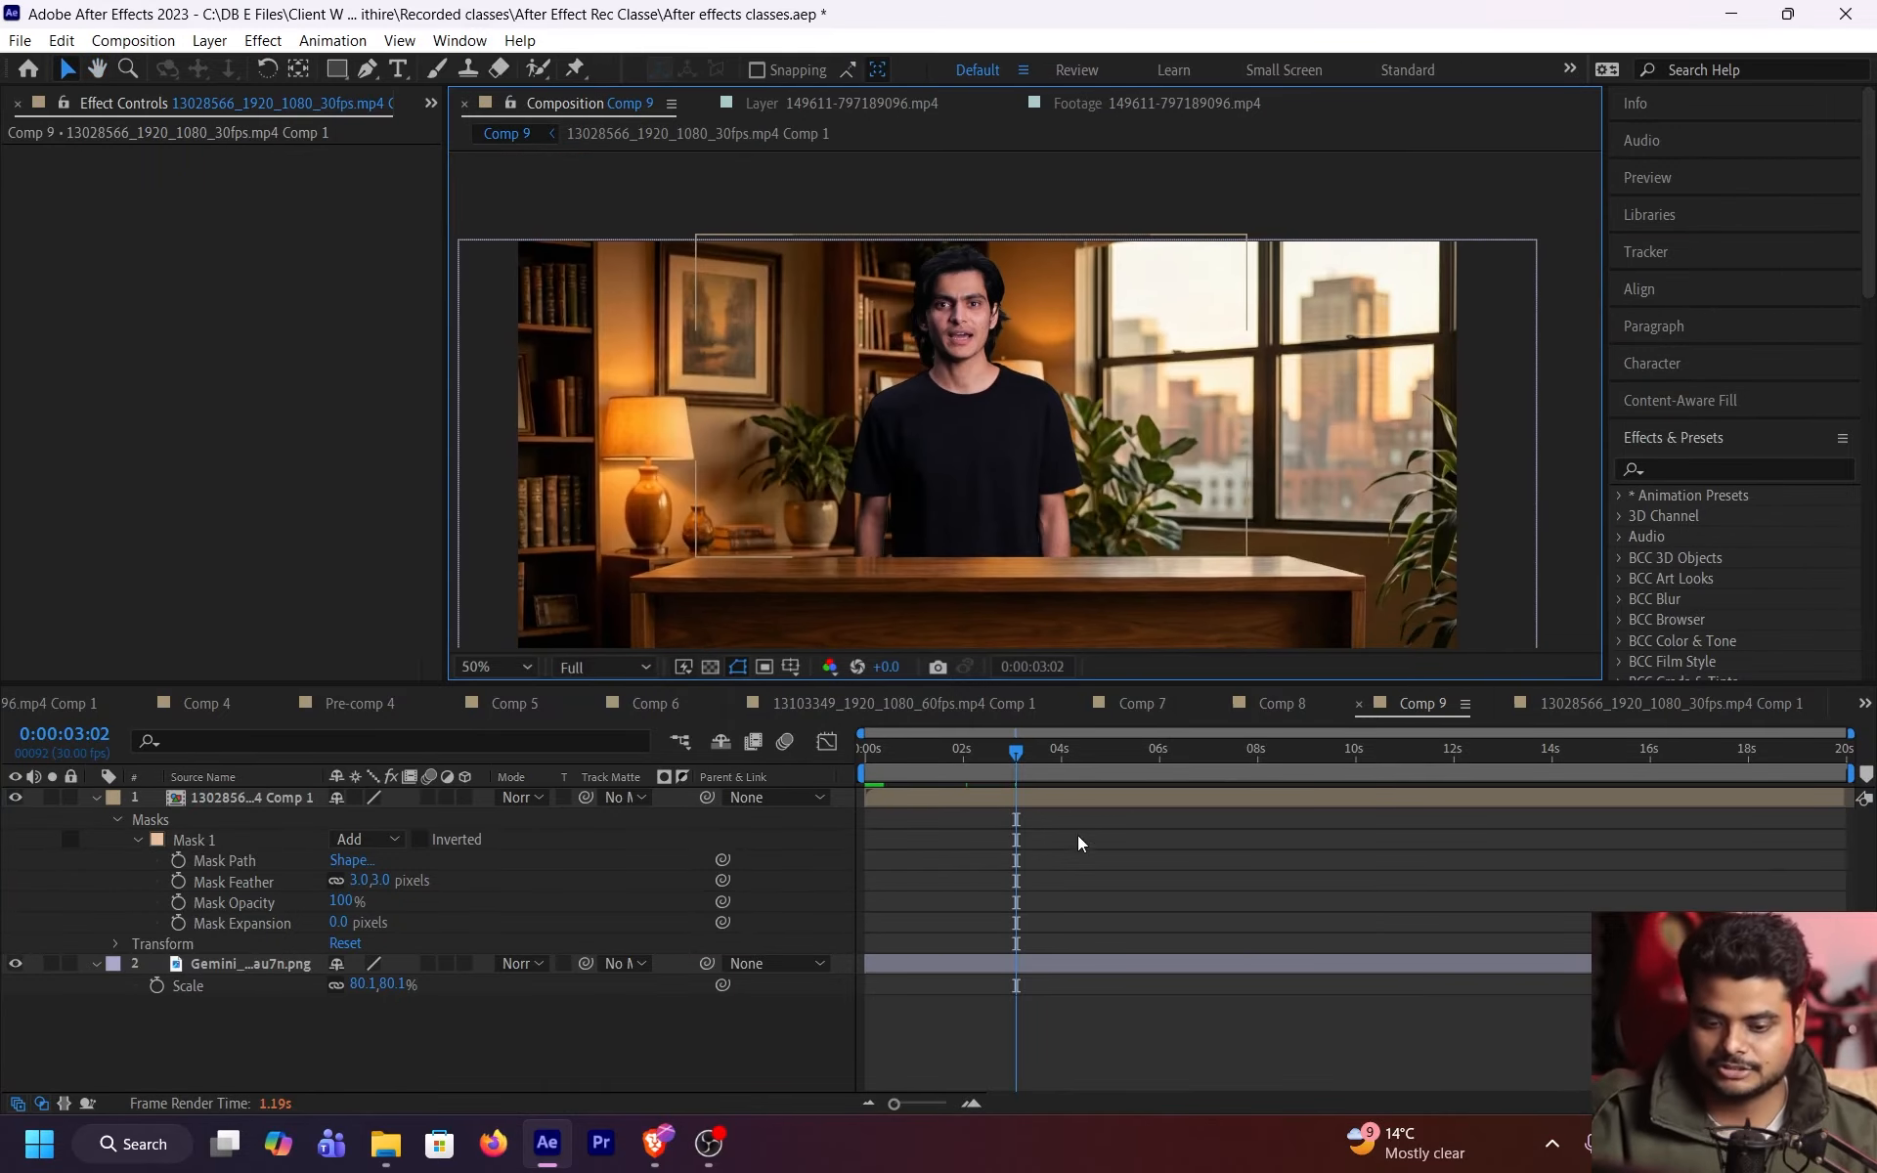
{"action": "key", "text": "ctrl+s"}
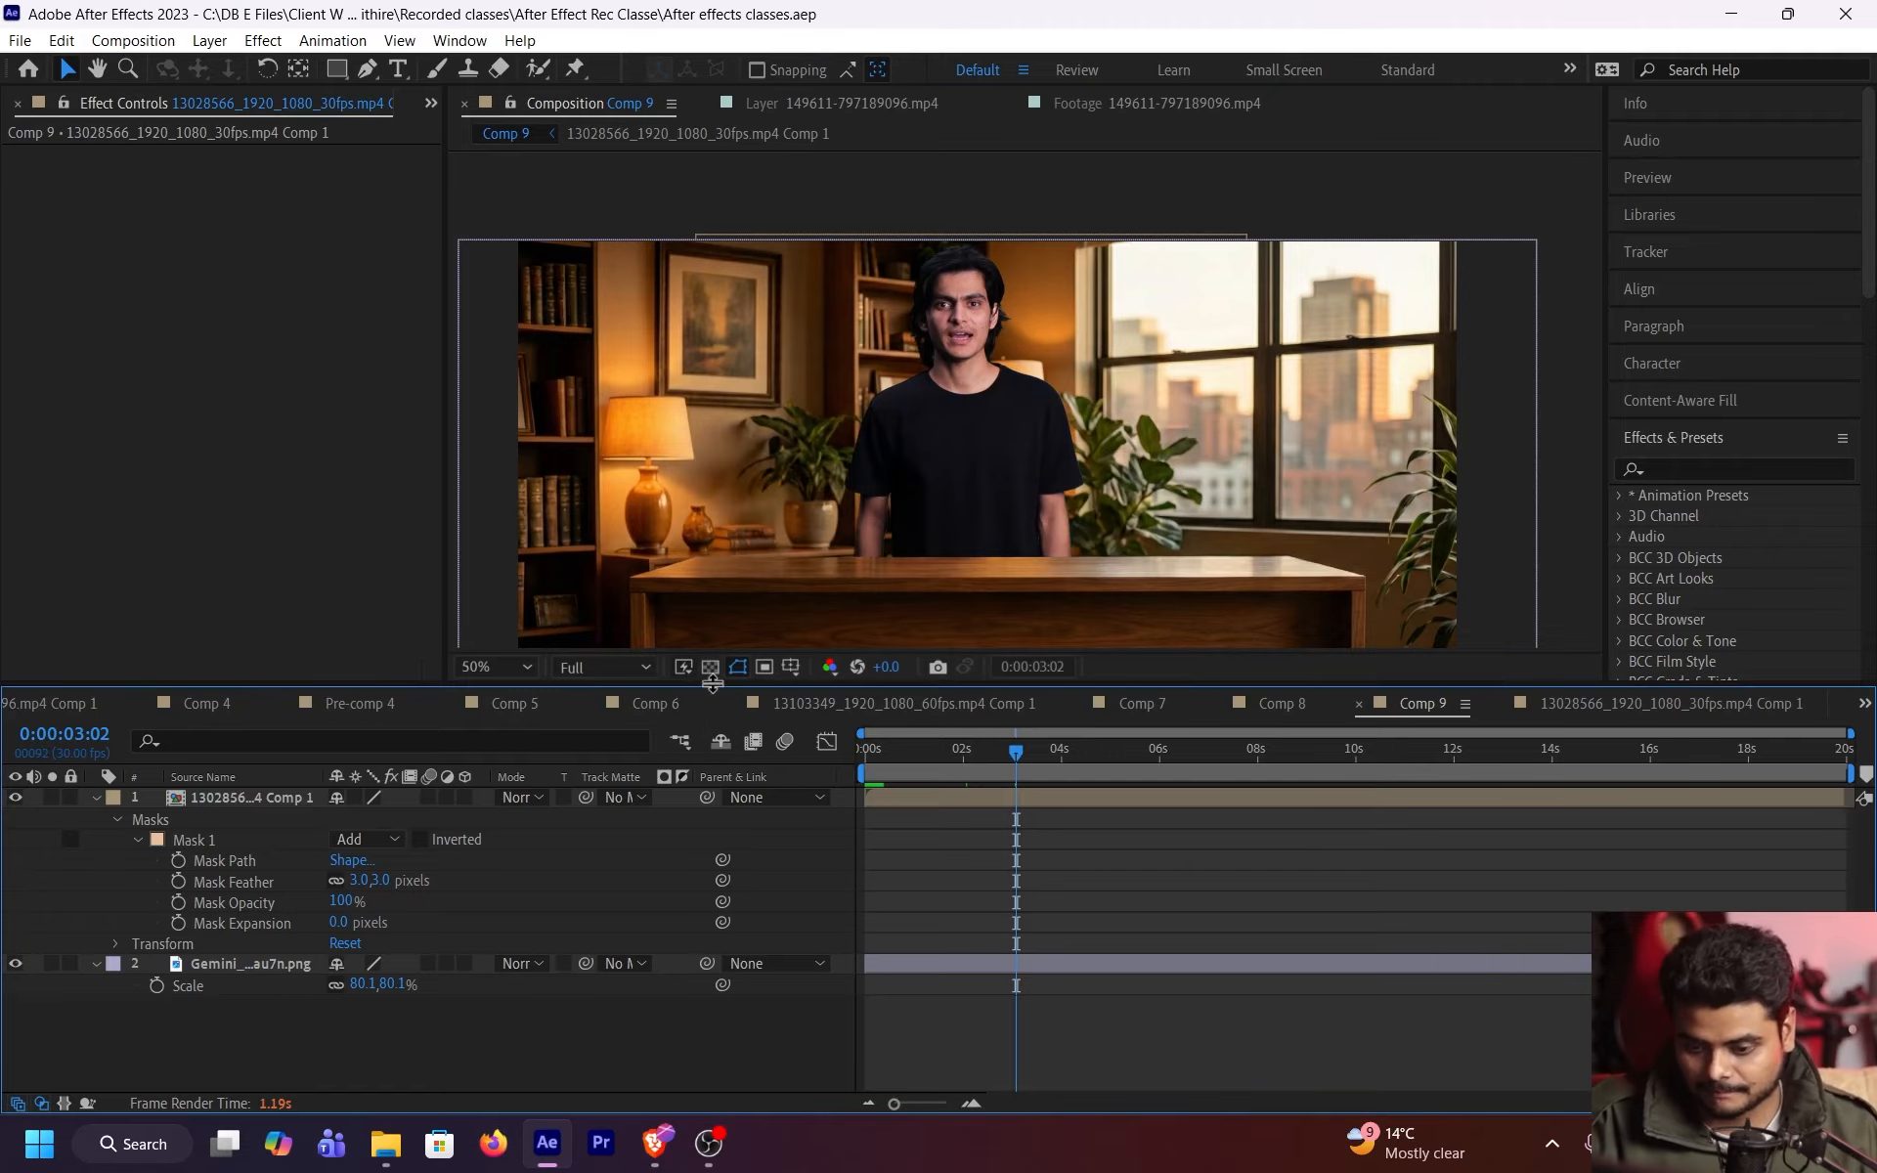
- Add a one-node camera with a 15.94 mm focal length and make the man's precomp a 3D layer
{"action": "left_click", "coordinate": [604, 667]}
{"action": "left_click", "coordinate": [1019, 903]}
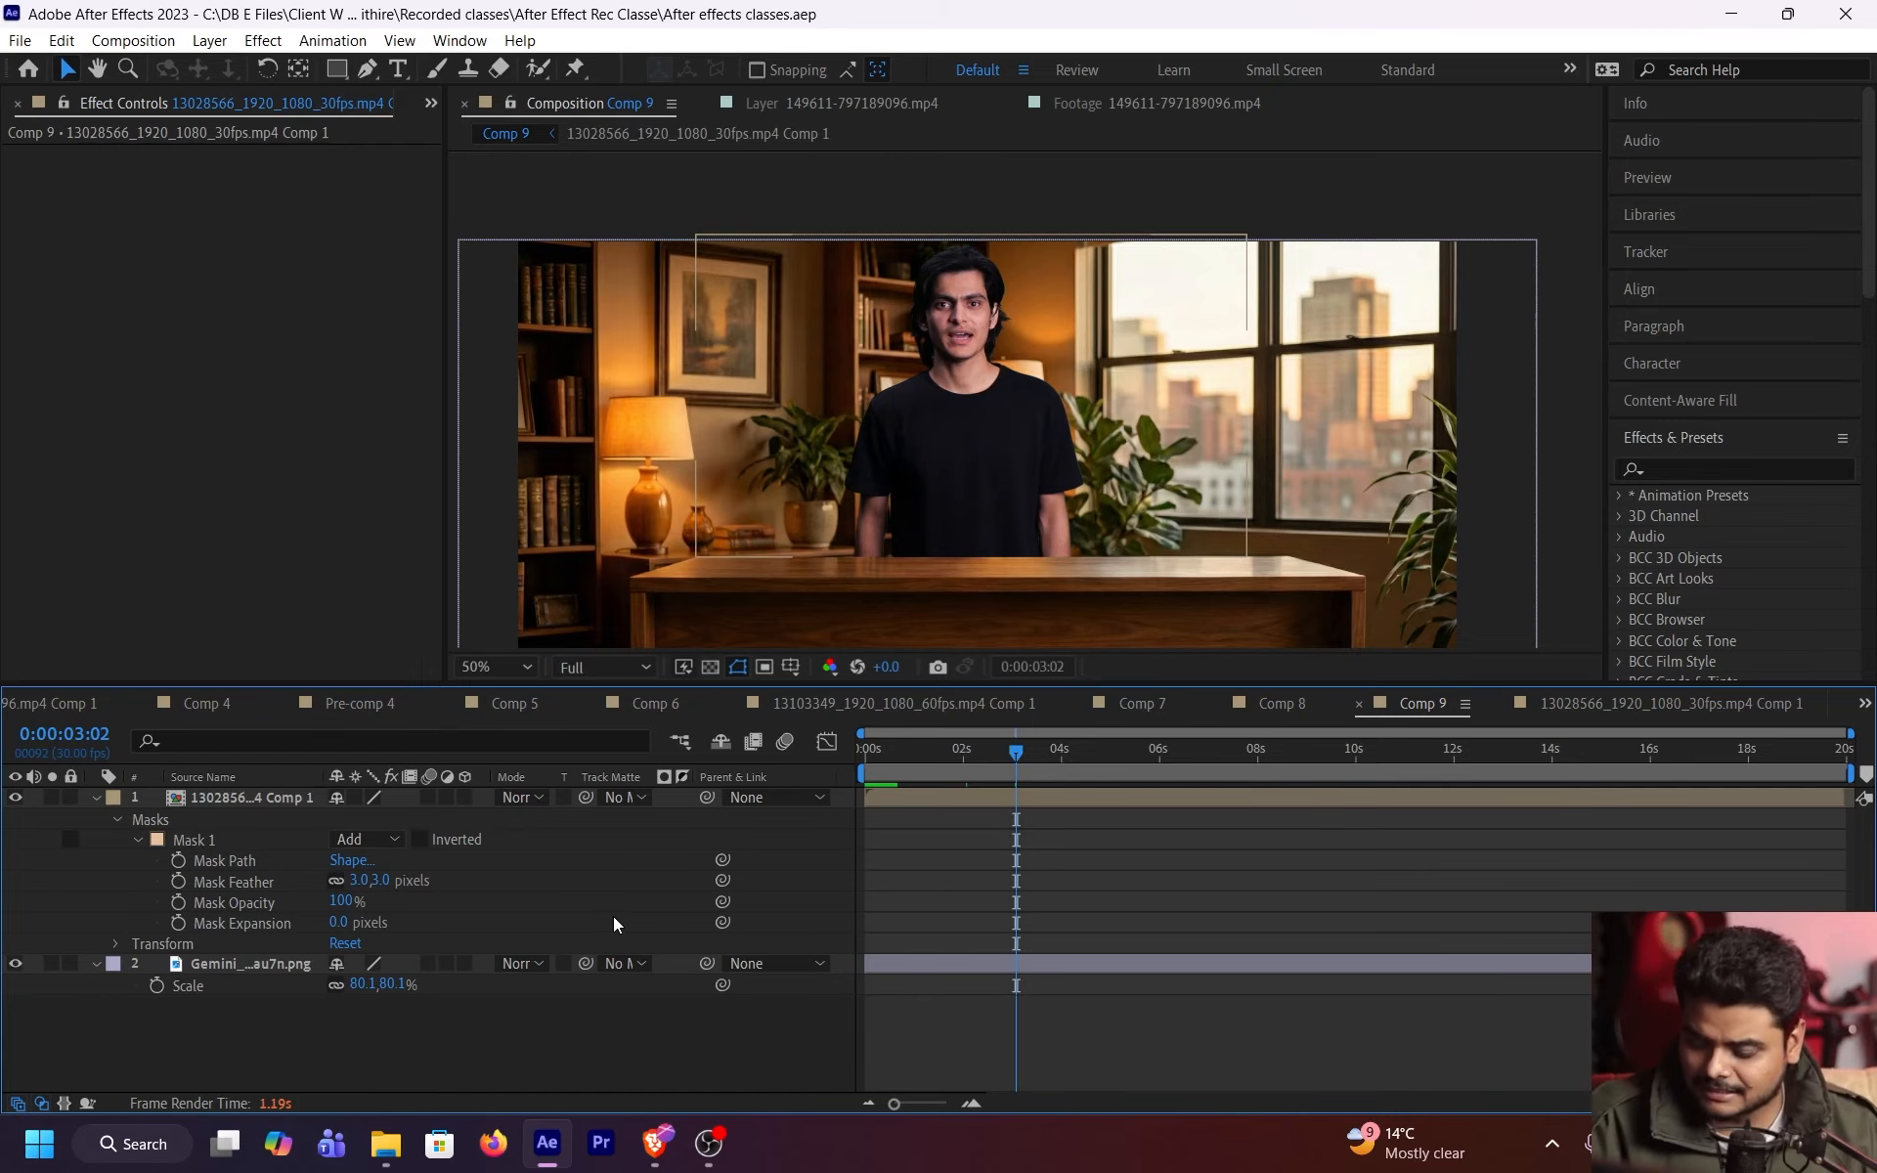
{"action": "key", "text": "ctrl+alt+shift+c"}
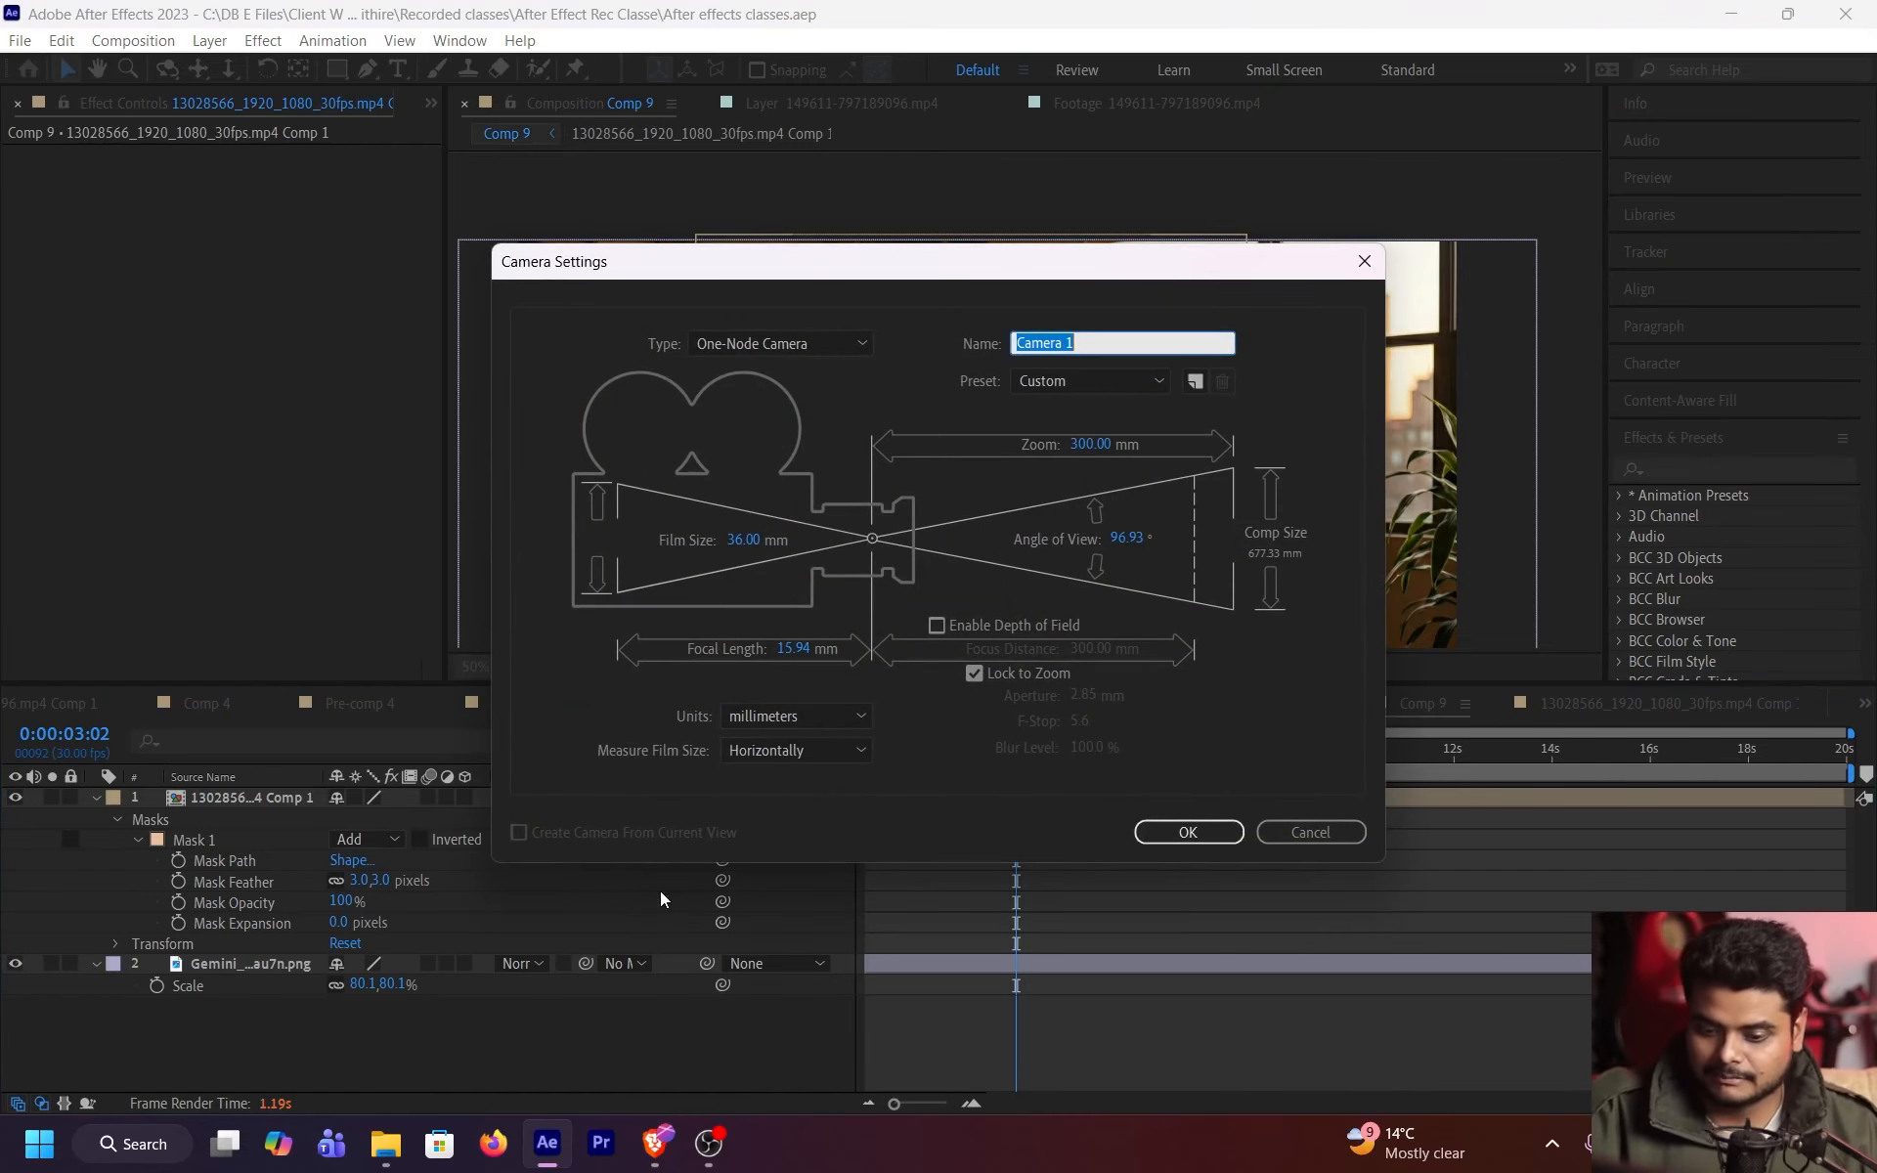
{"action": "left_click", "coordinate": [1187, 832]}
{"action": "left_click", "coordinate": [1104, 690]}
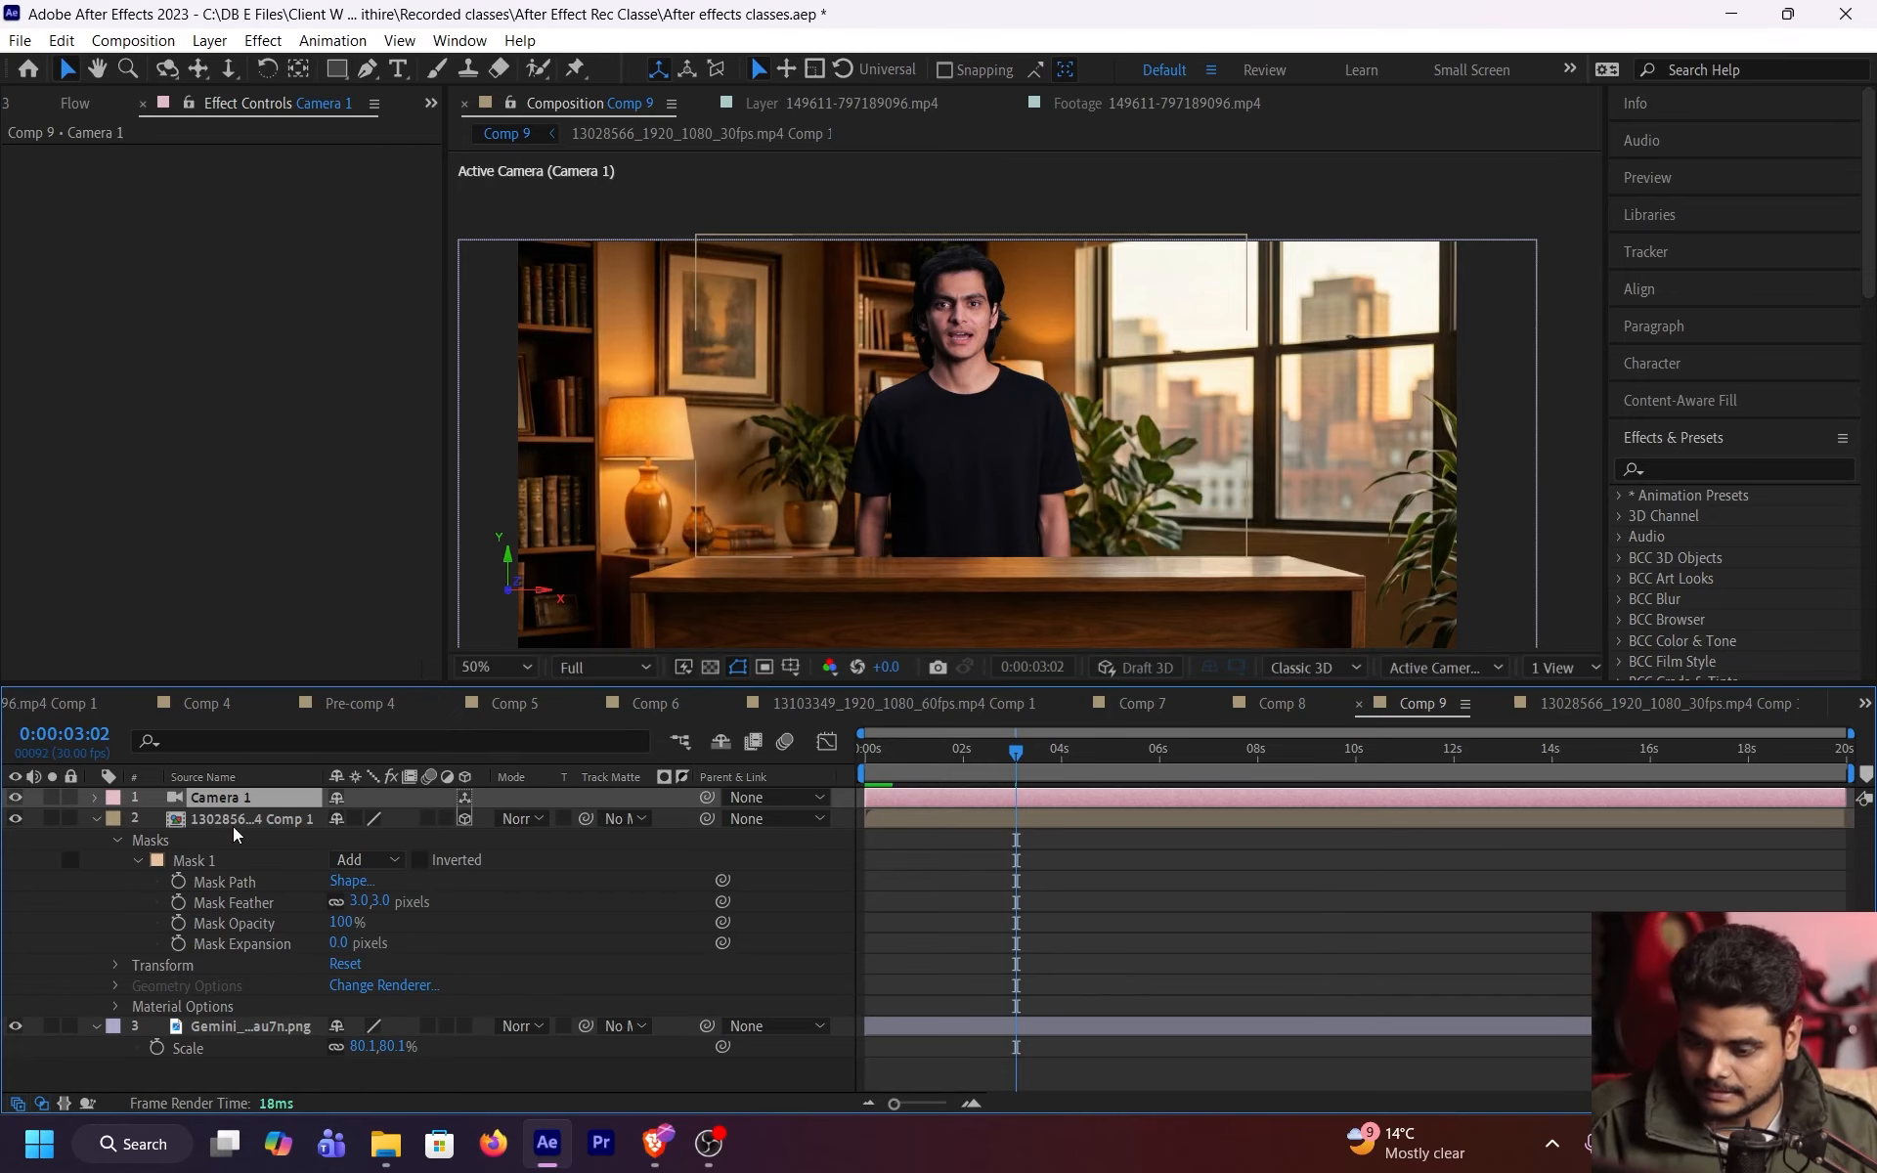
{"action": "left_click", "coordinate": [267, 818]}
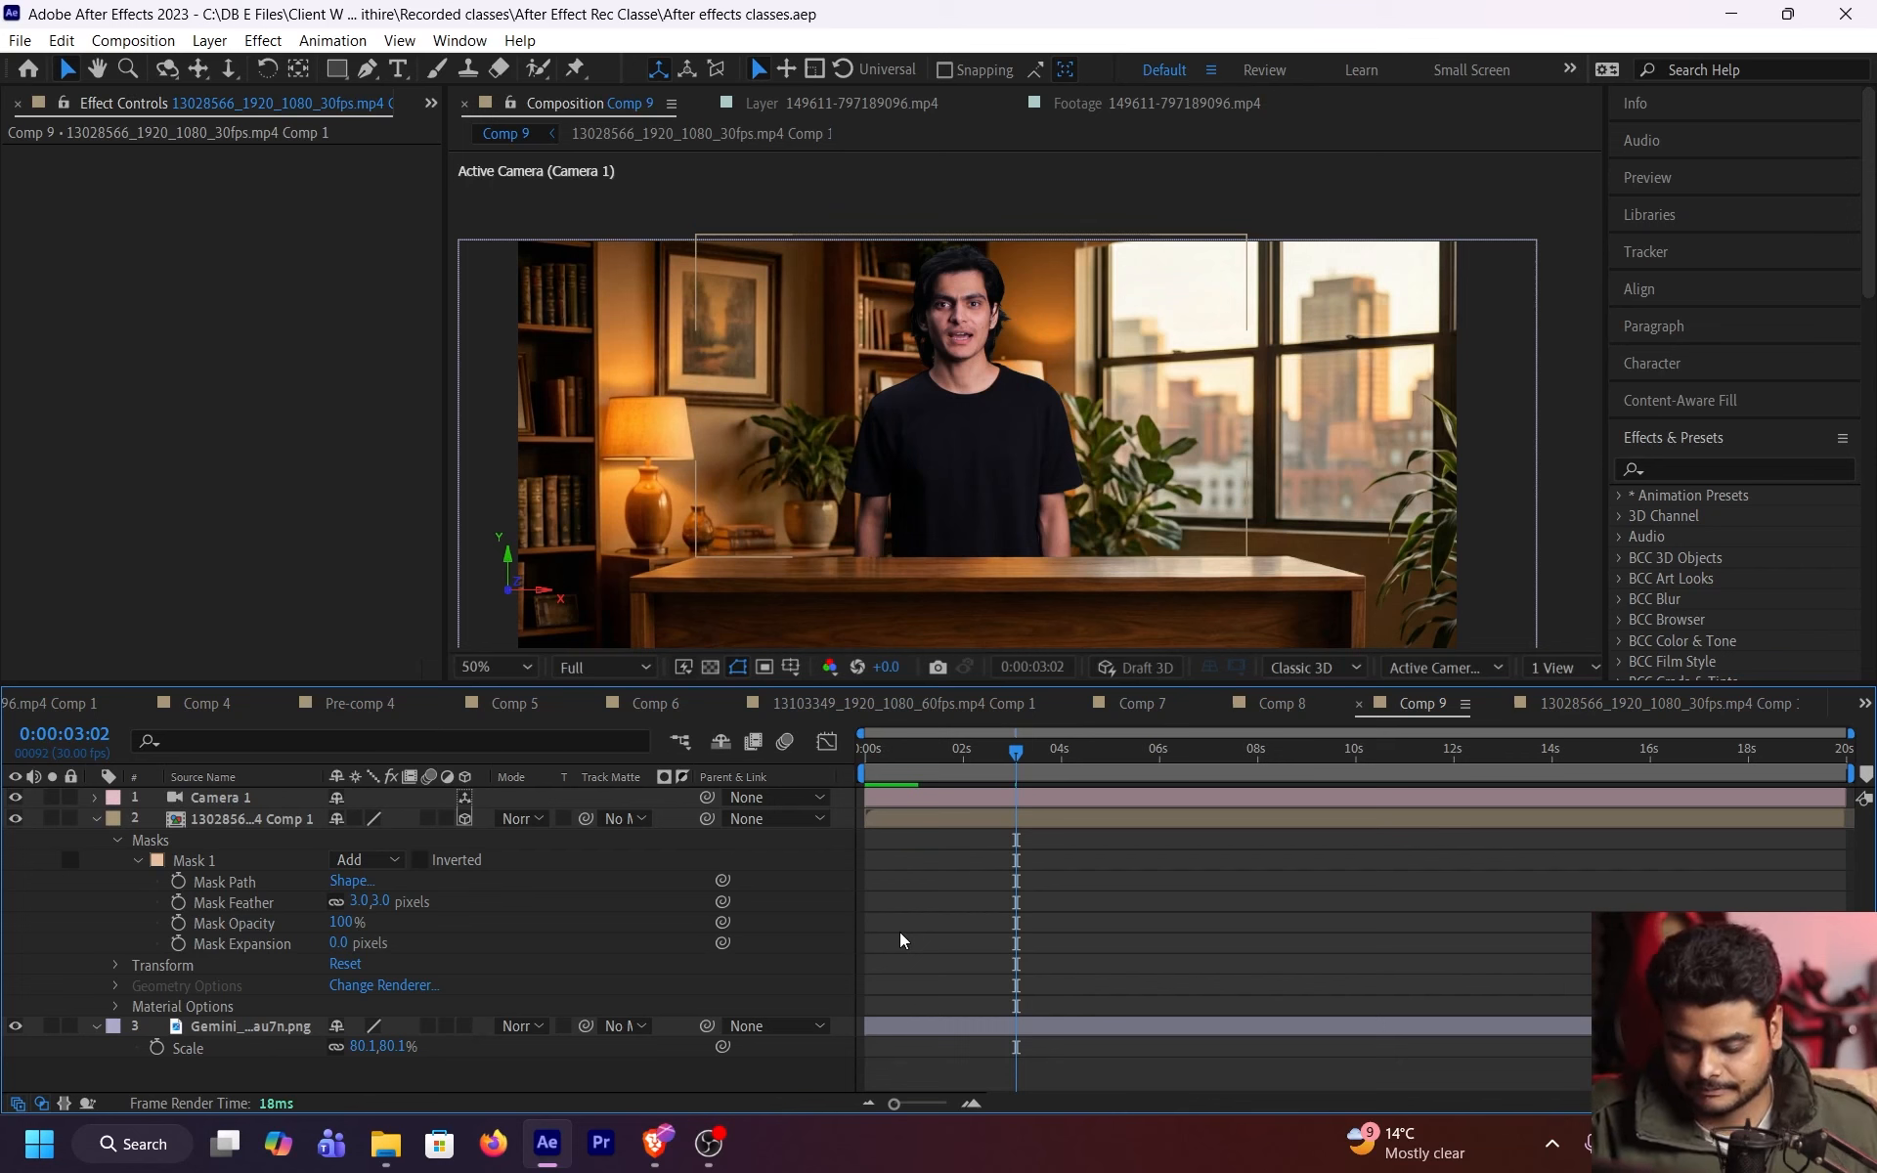
{"action": "key", "text": "ctrl+alt+shift+l"}
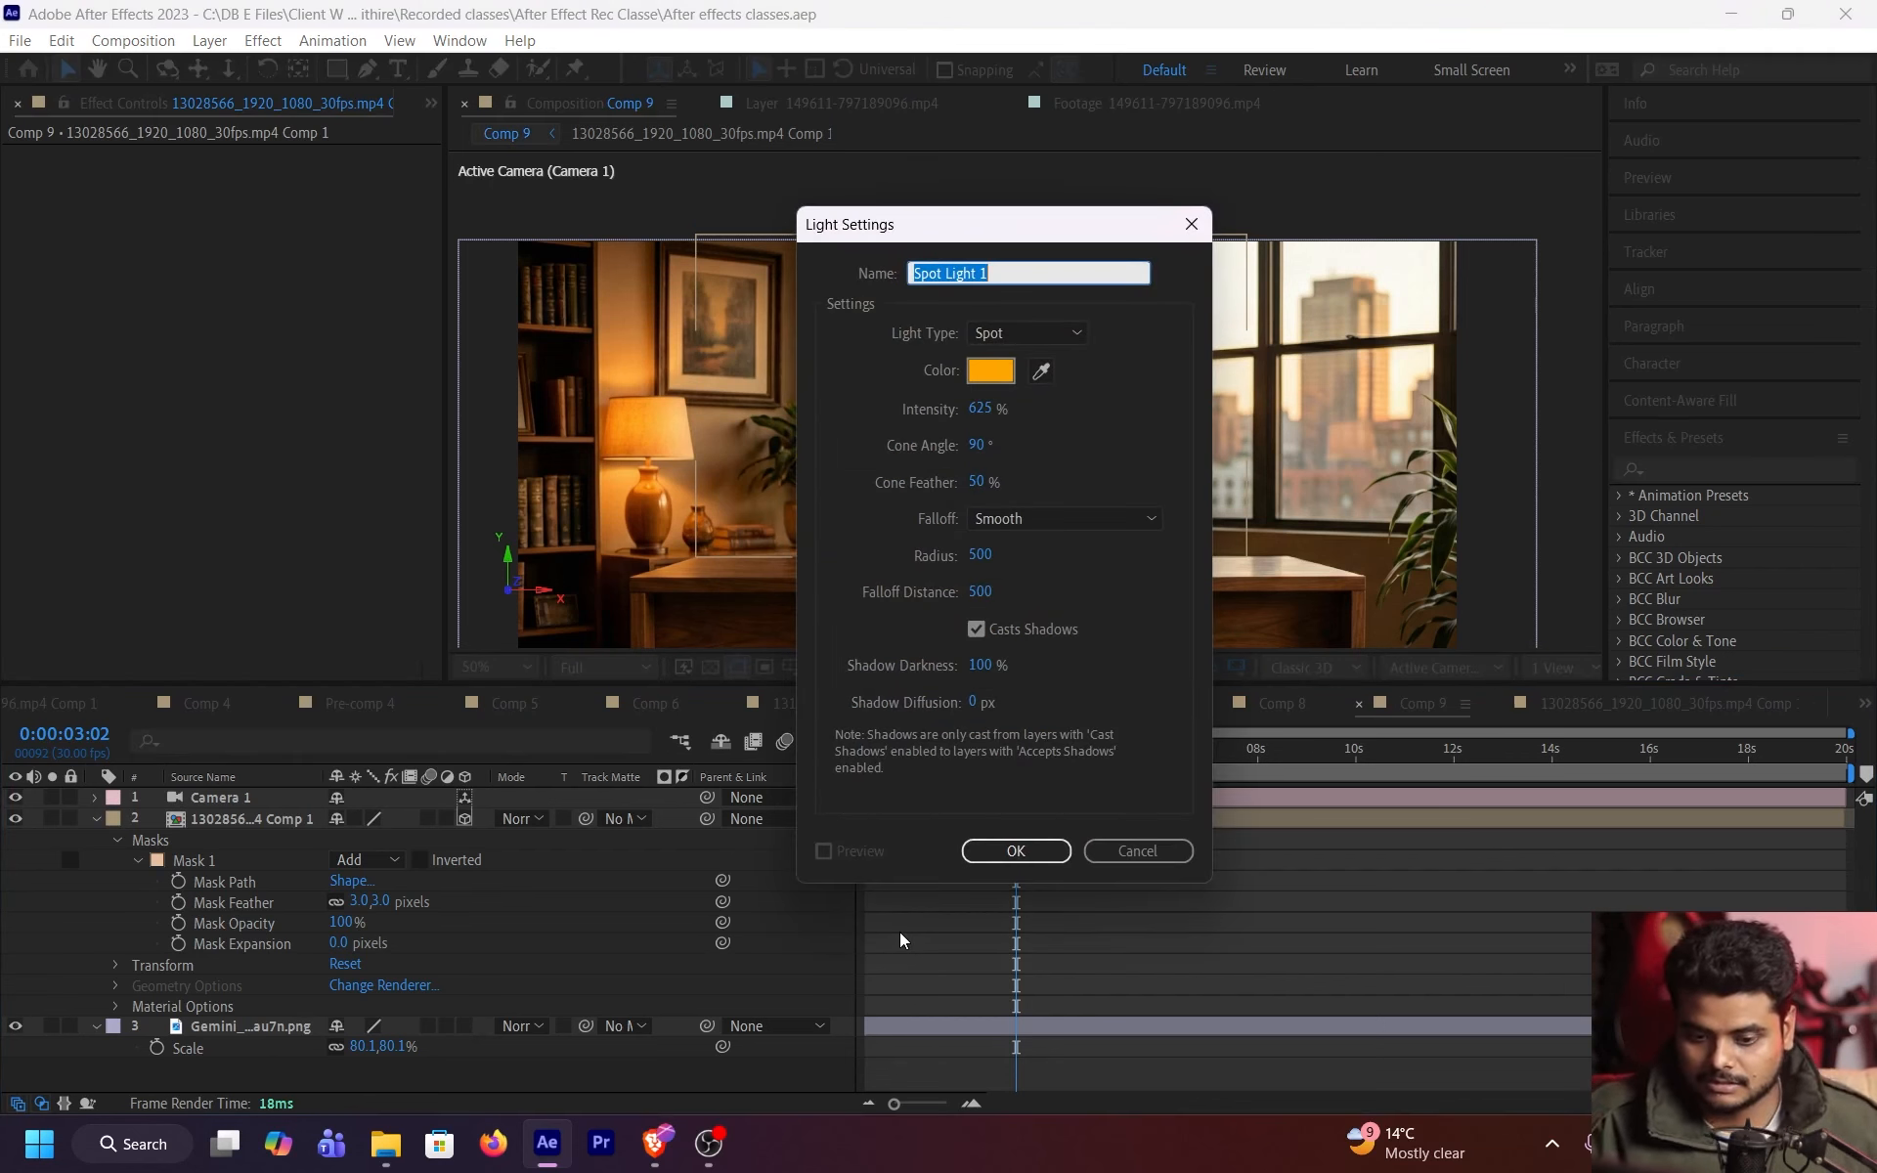
{"action": "left_click", "coordinate": [1133, 852]}
- Start a new spot light and sample its orange color from the glowing lamp in the background
{"action": "right_click", "coordinate": [635, 919]}
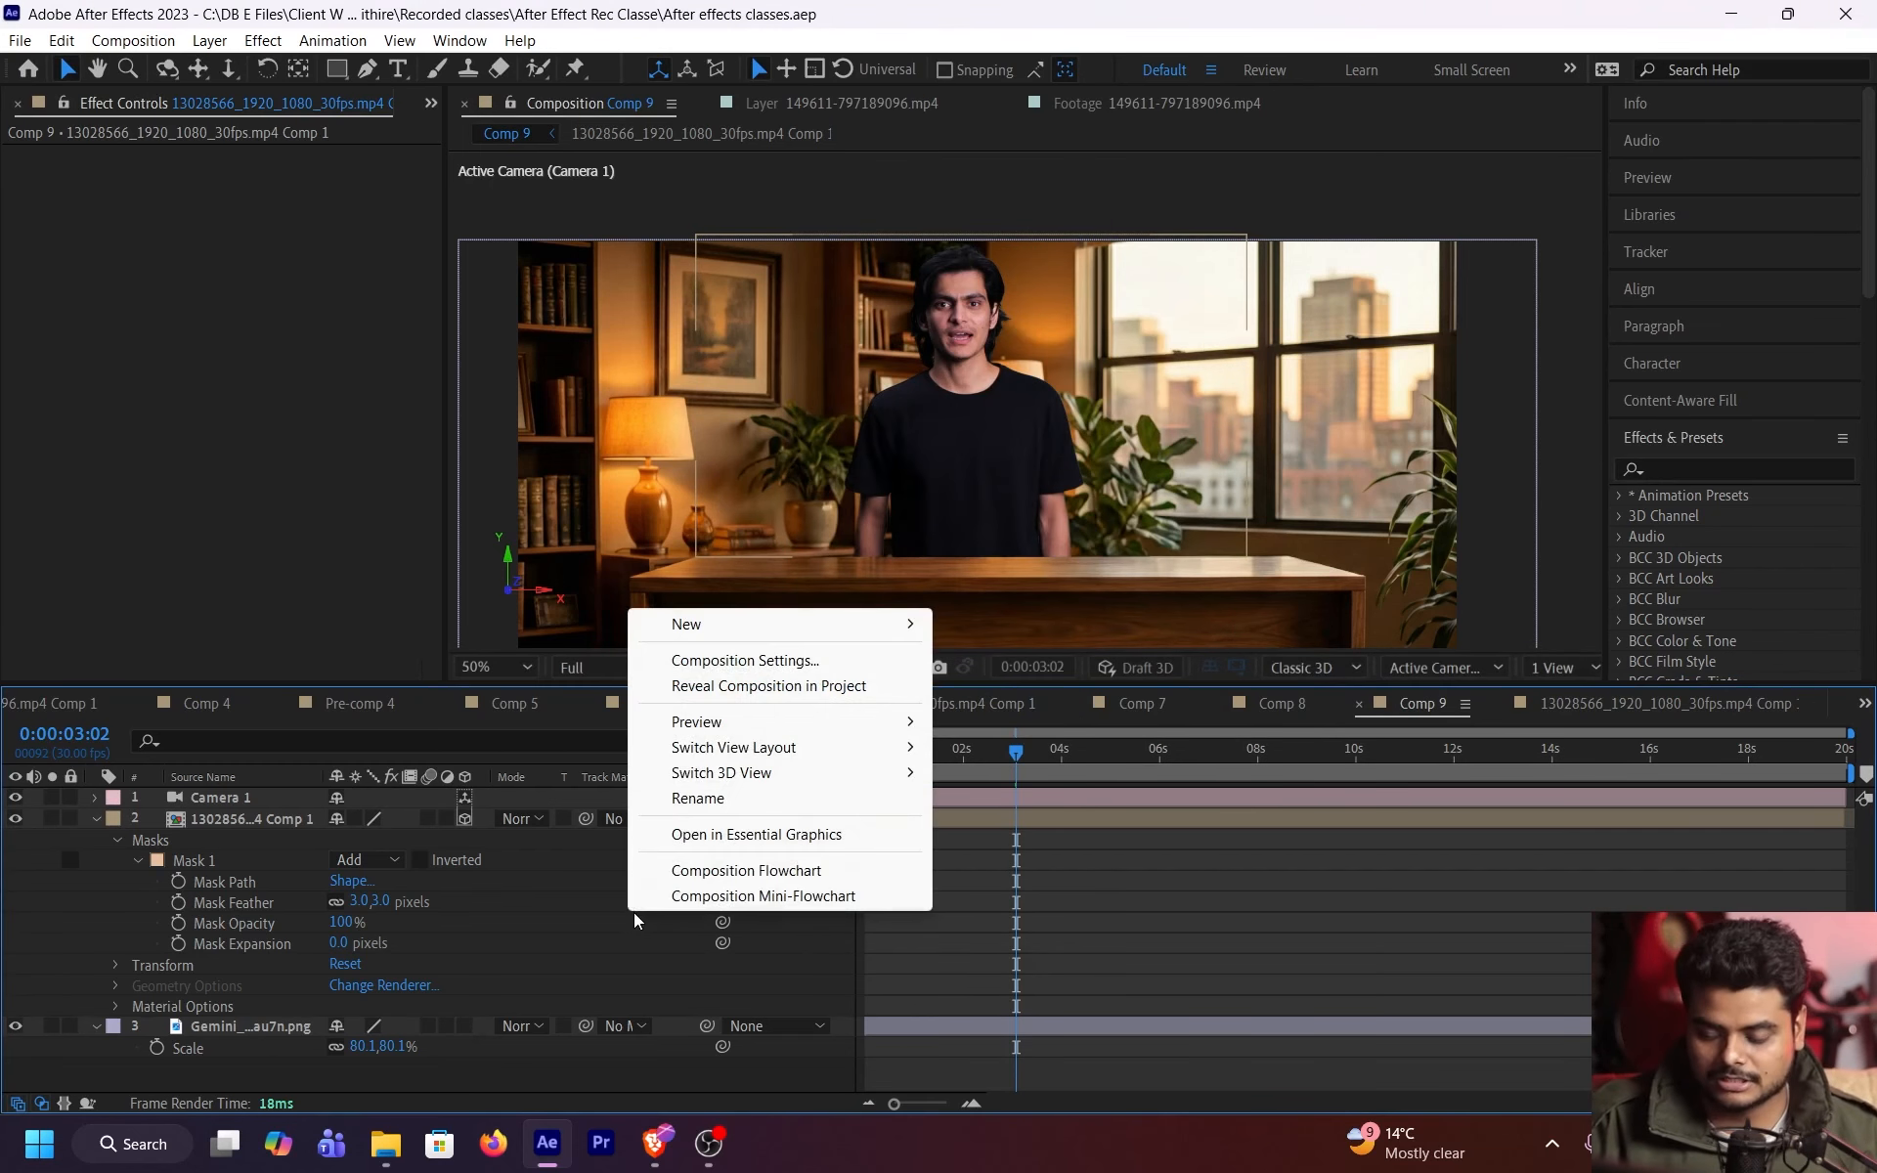
{"action": "mouse_move", "coordinate": [739, 630]}
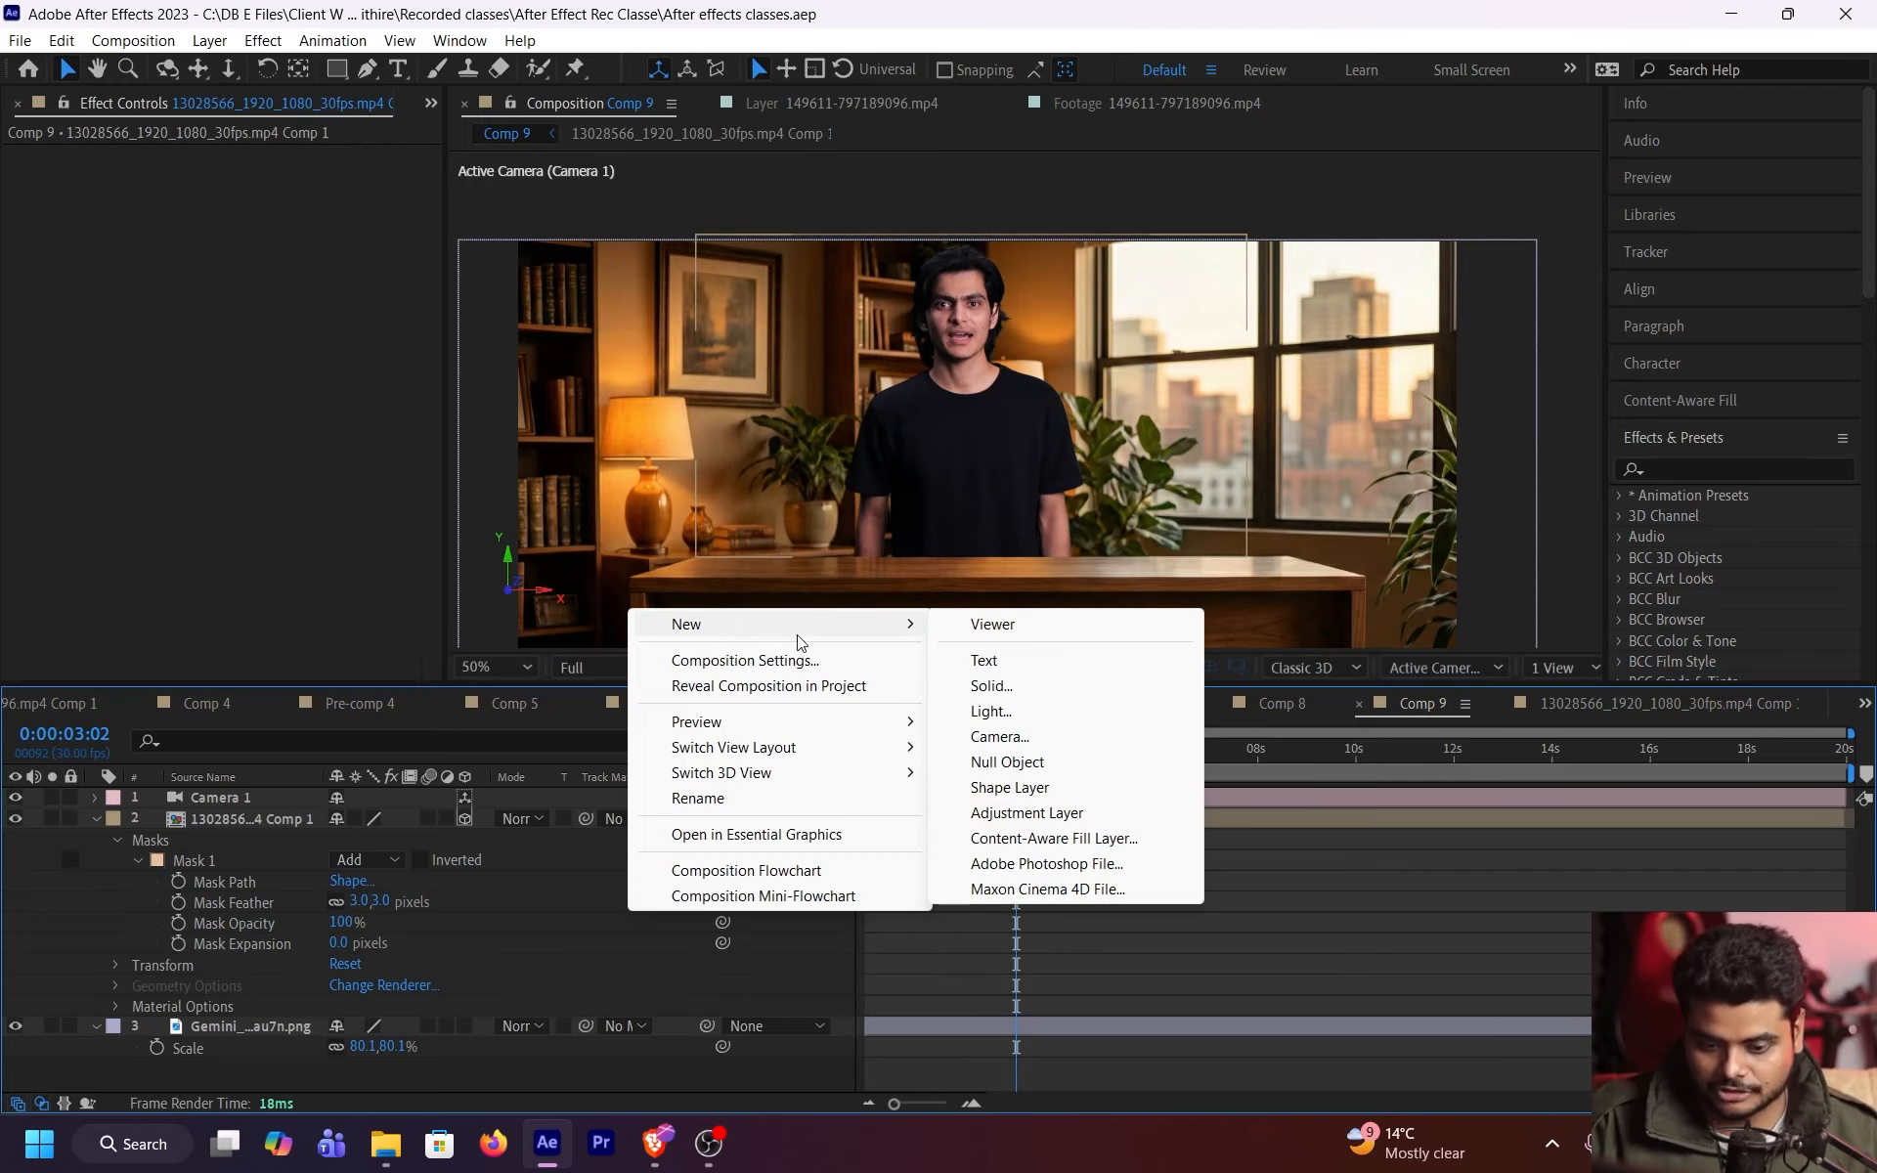
{"action": "left_click", "coordinate": [1046, 712]}
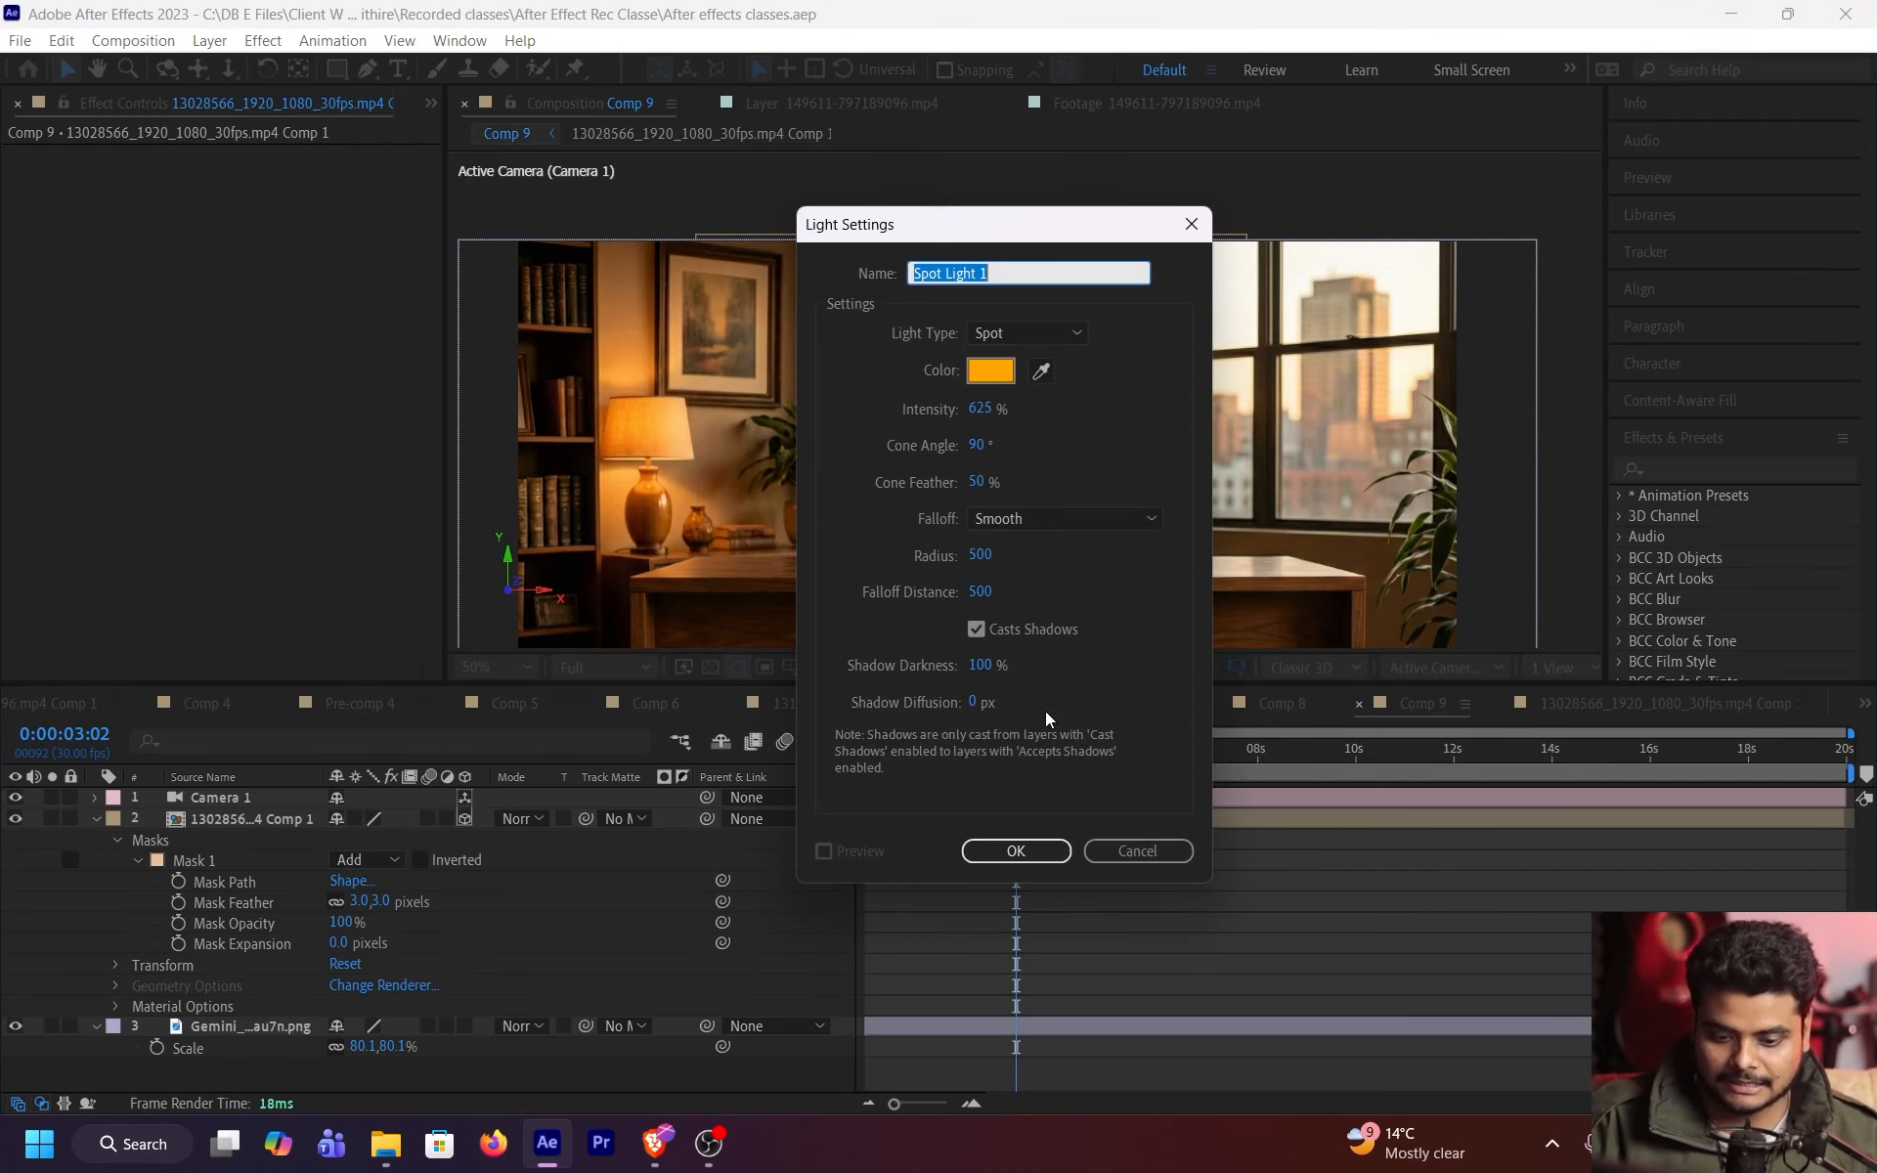
{"action": "left_click", "coordinate": [1028, 335]}
{"action": "left_click", "coordinate": [1030, 386]}
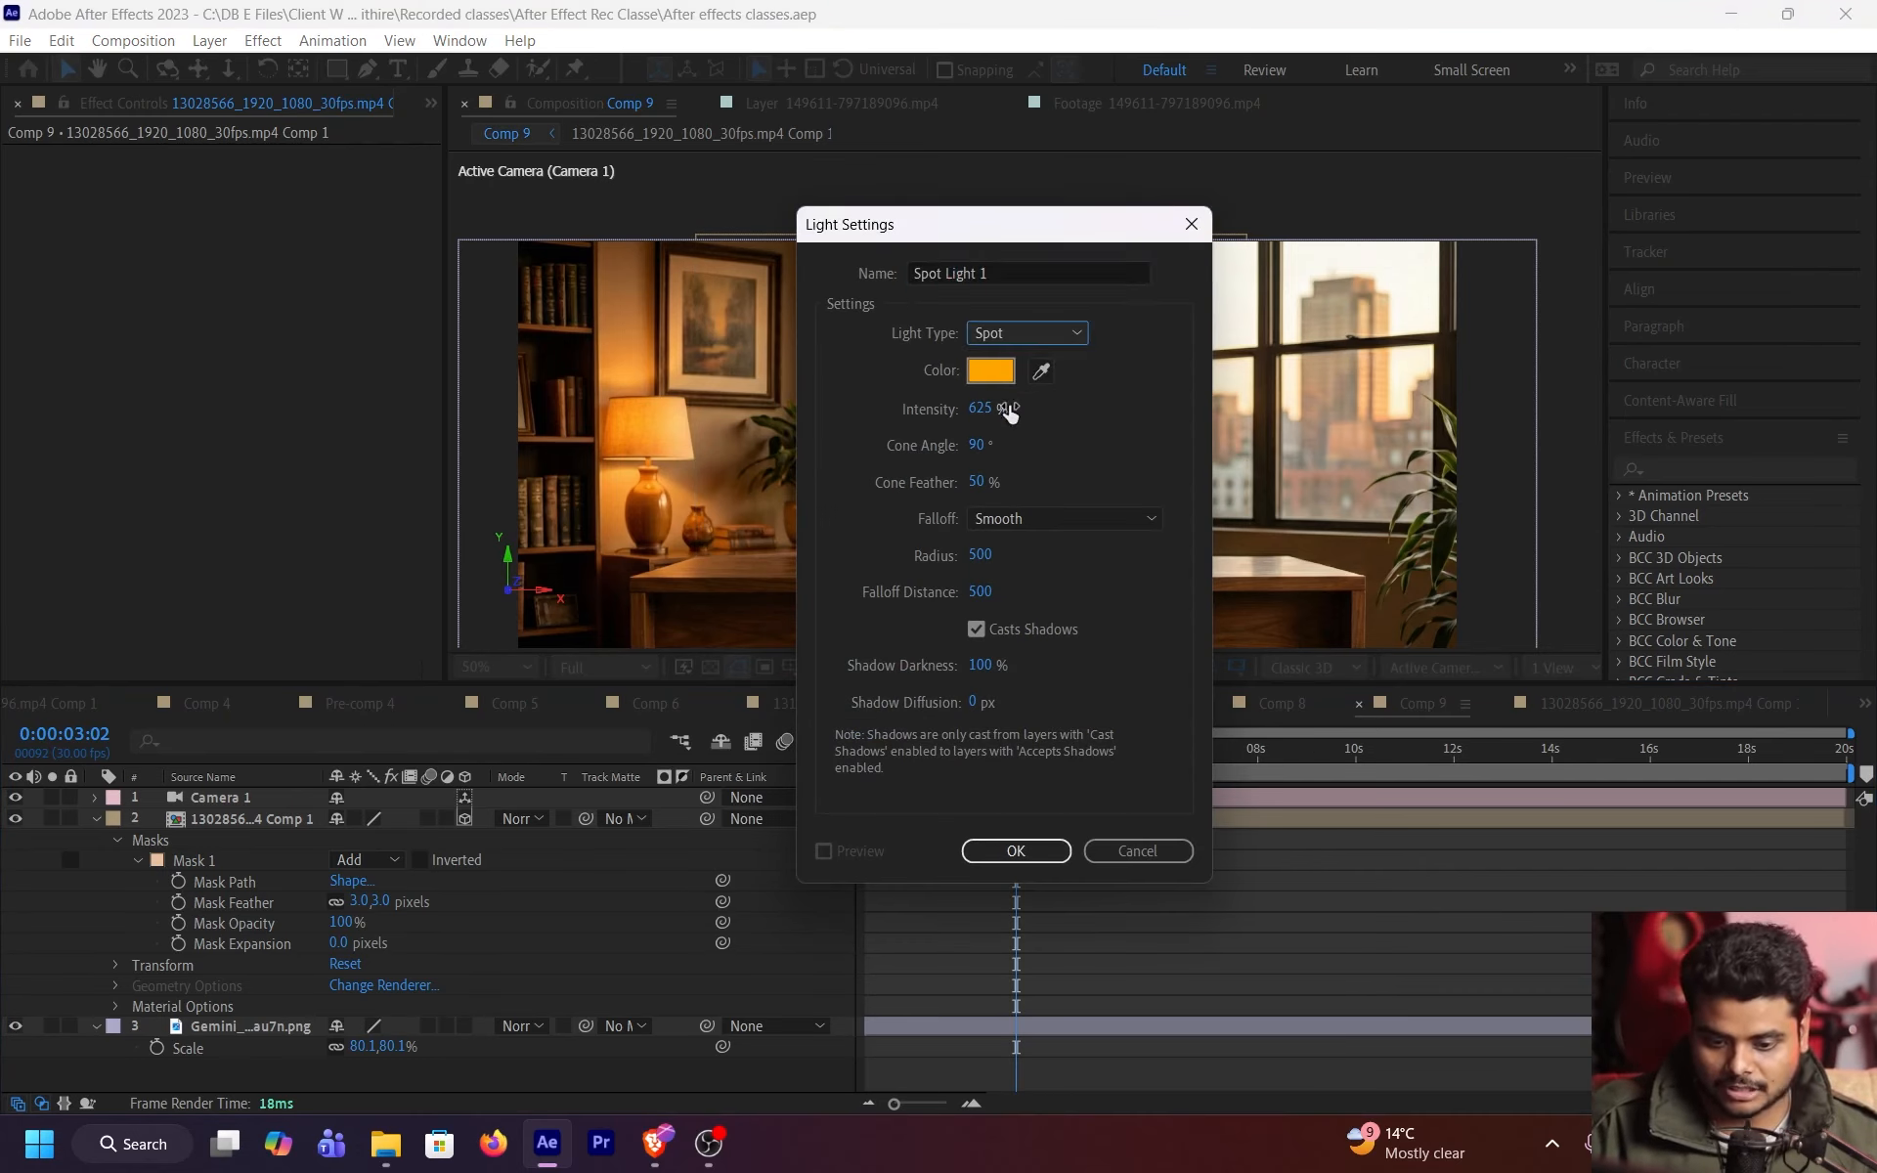
{"action": "left_click", "coordinate": [989, 373]}
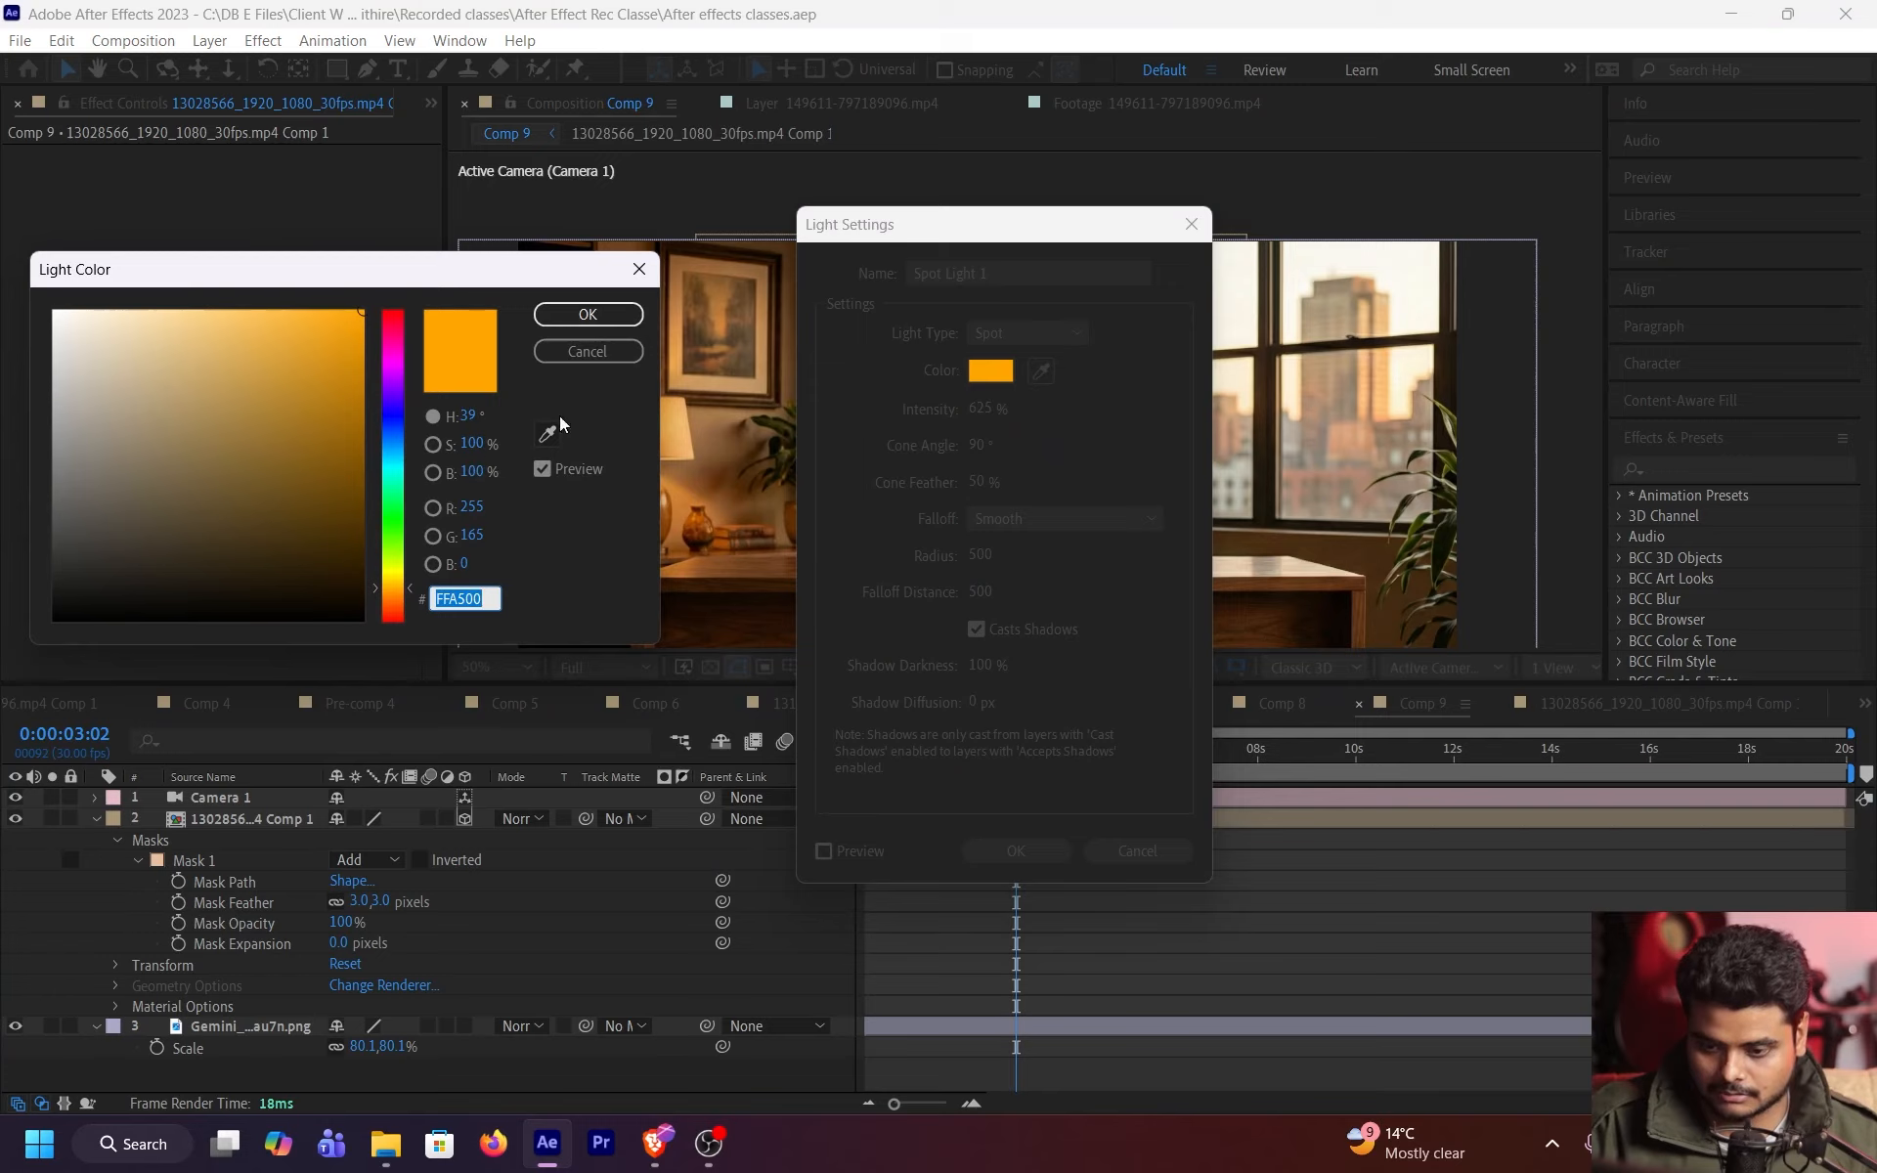
{"action": "left_click_drag", "start_coordinate": [438, 262], "coordinate": [366, 378]}
{"action": "left_click", "coordinate": [476, 551]}
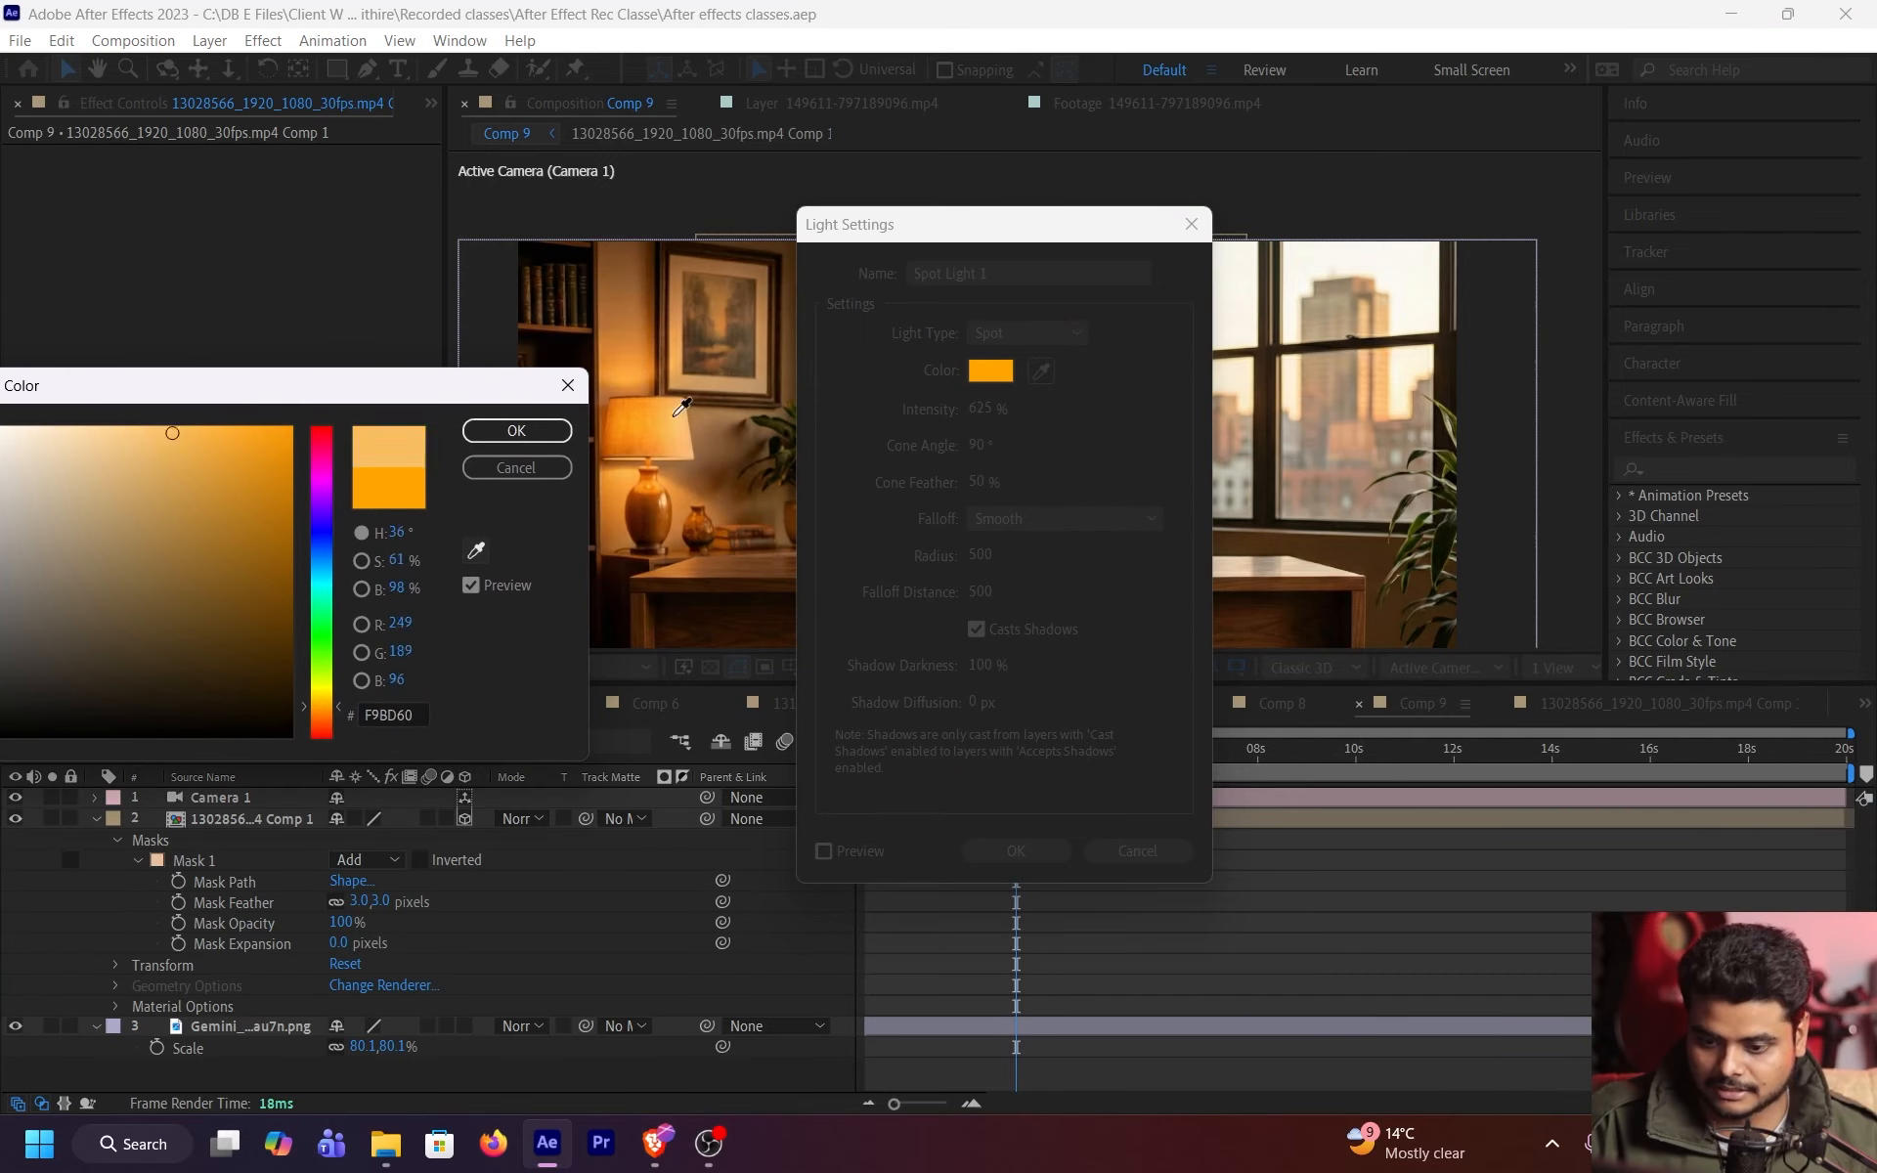
{"action": "left_click", "coordinate": [626, 412]}
{"action": "left_click", "coordinate": [507, 432]}
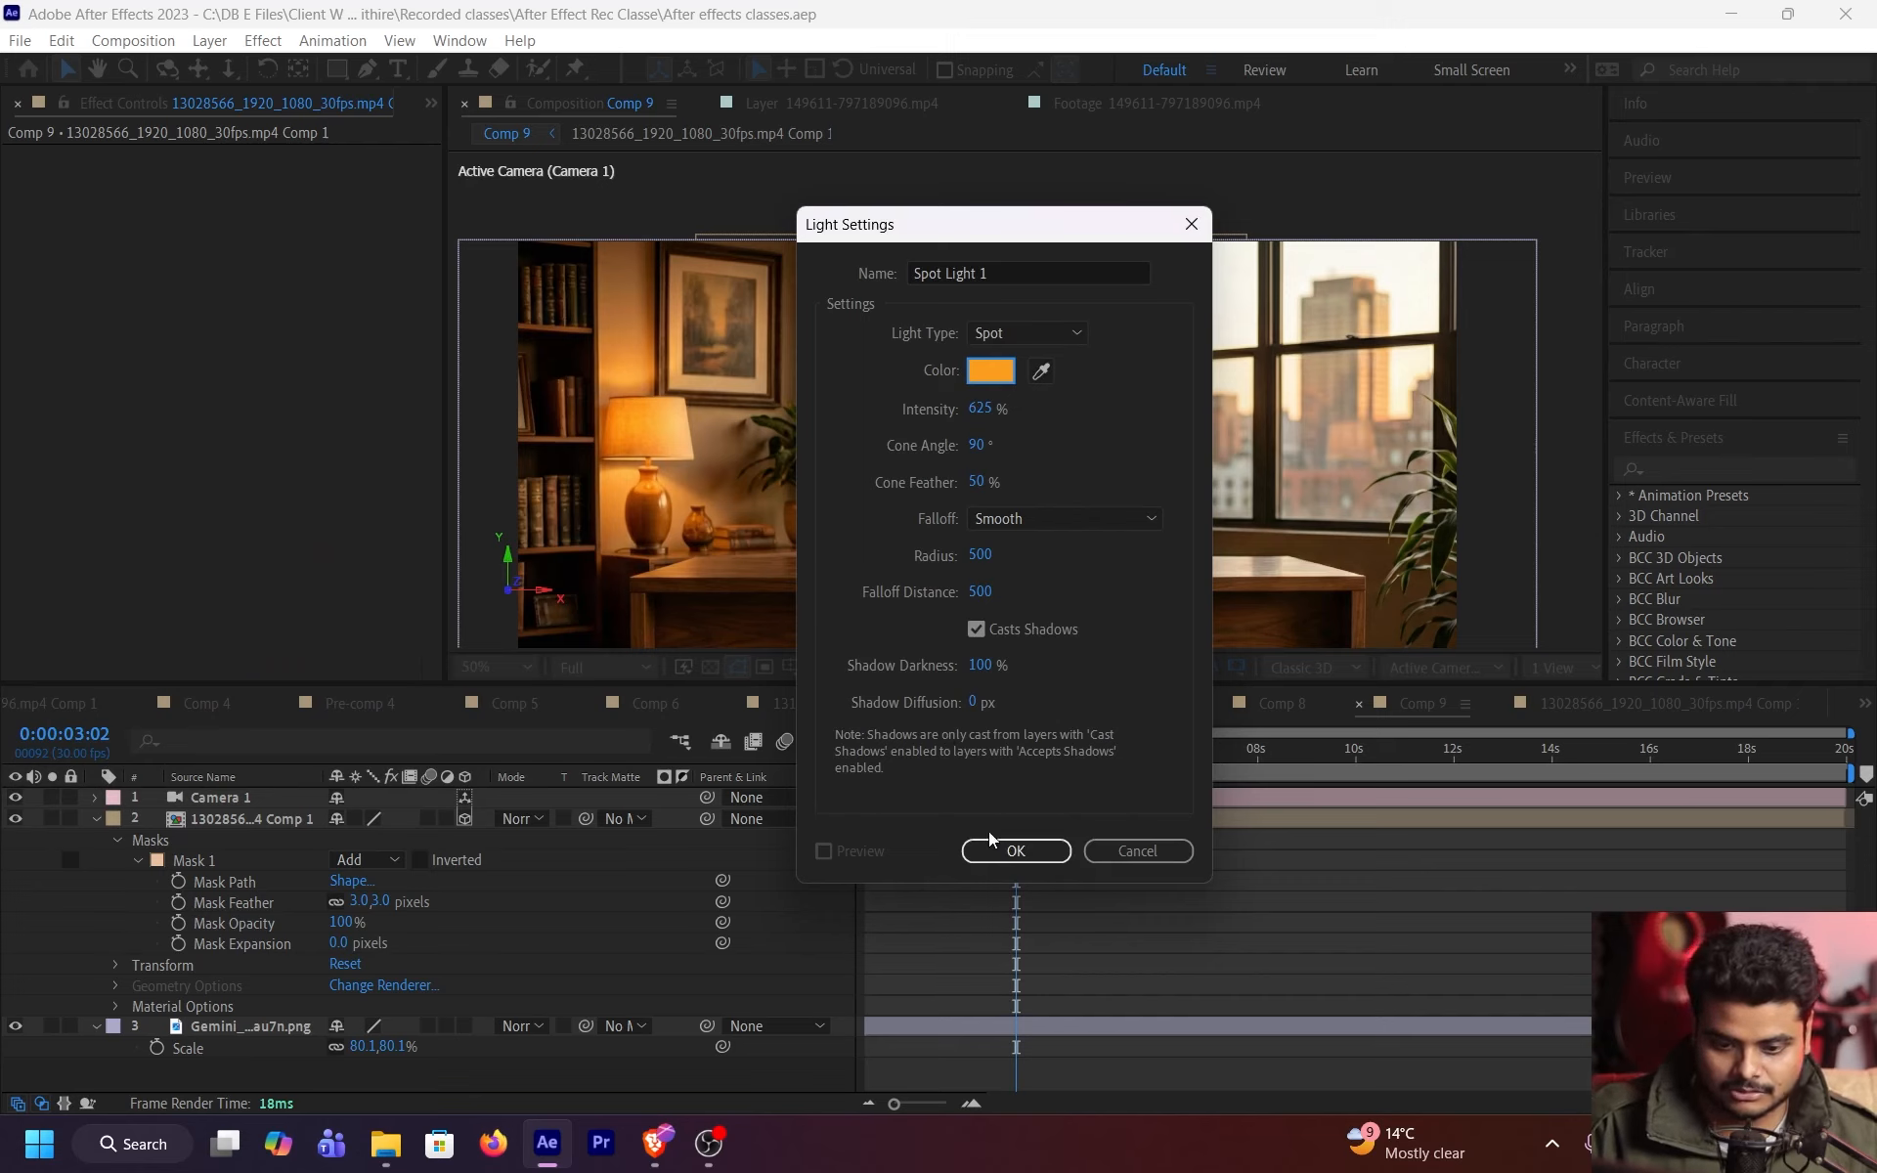
- Turn off shadow casting for the new spot light and create it with Smooth falloff
{"action": "left_click", "coordinate": [992, 634]}
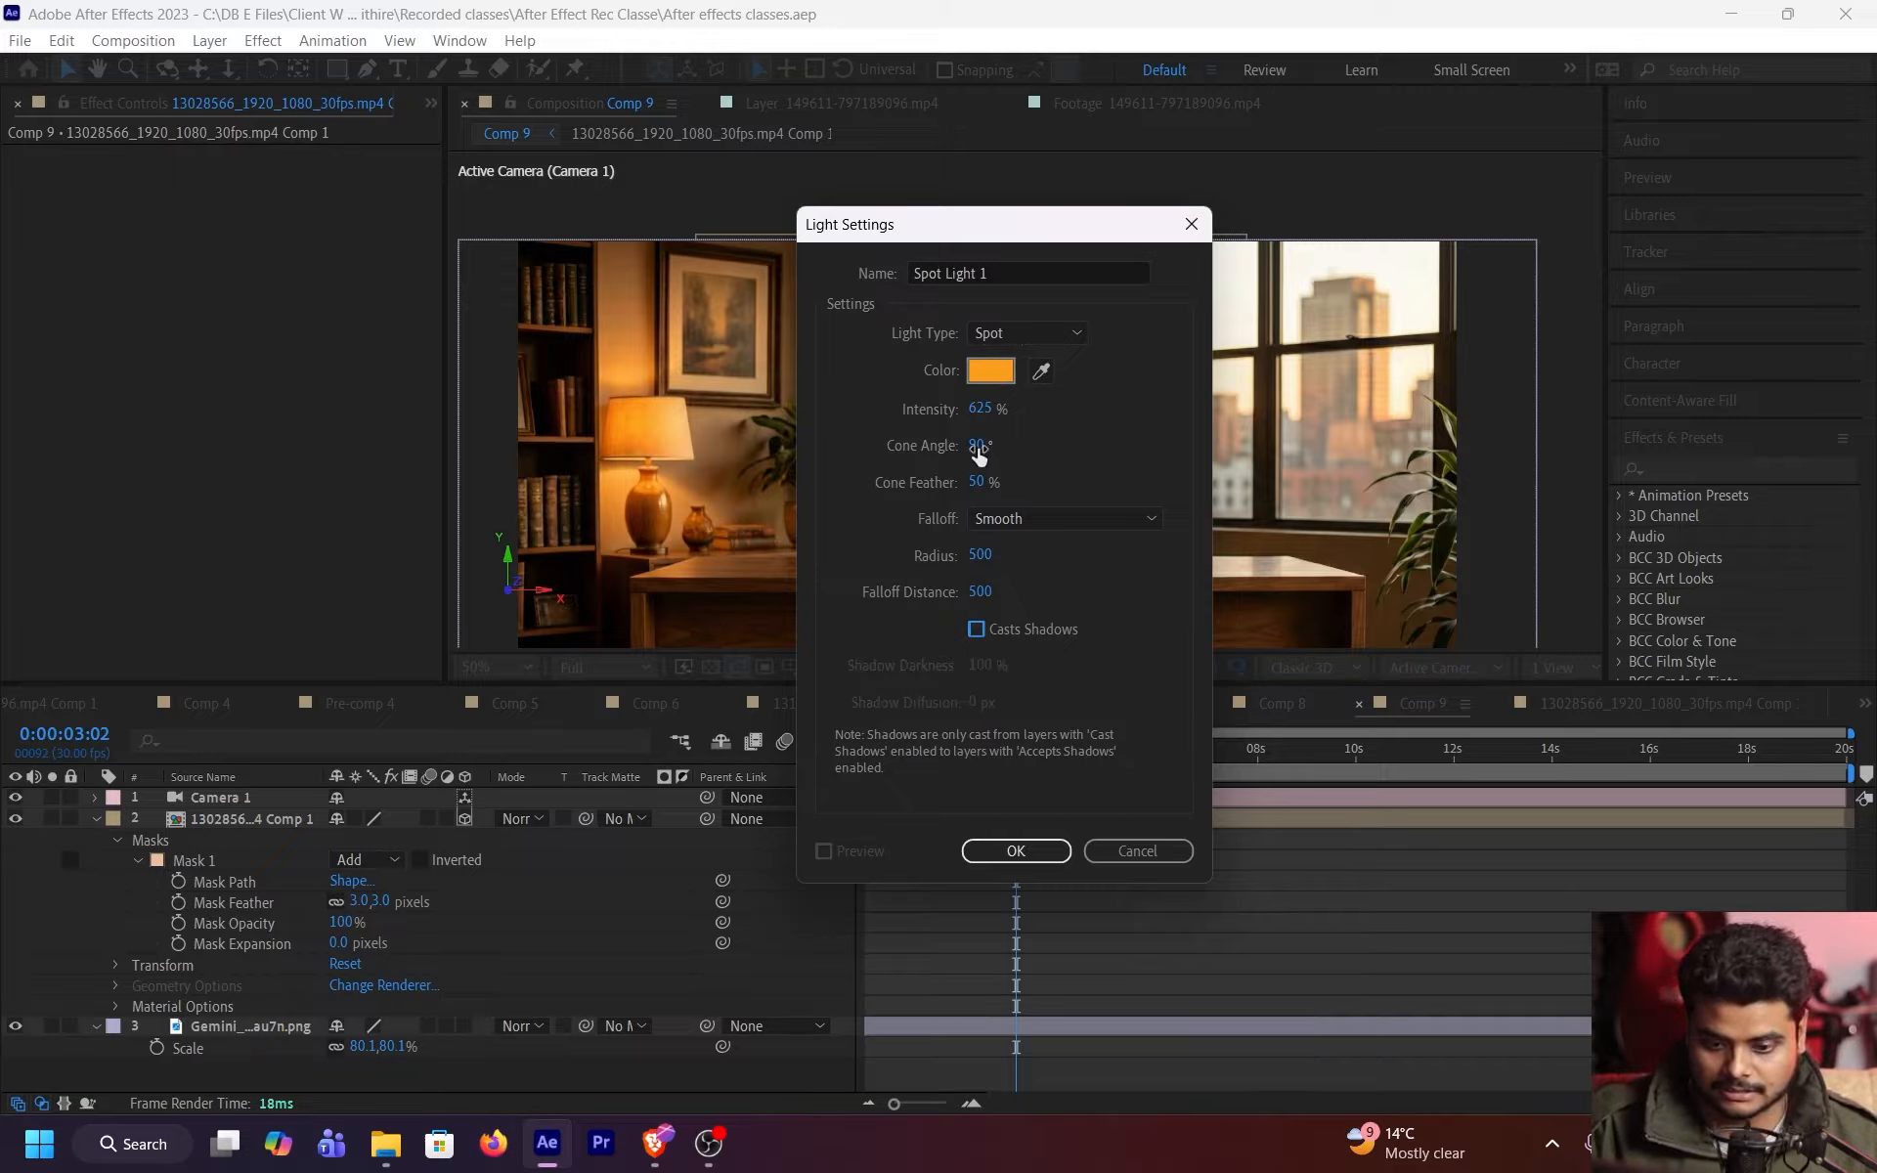
{"action": "left_click", "coordinate": [1039, 518]}
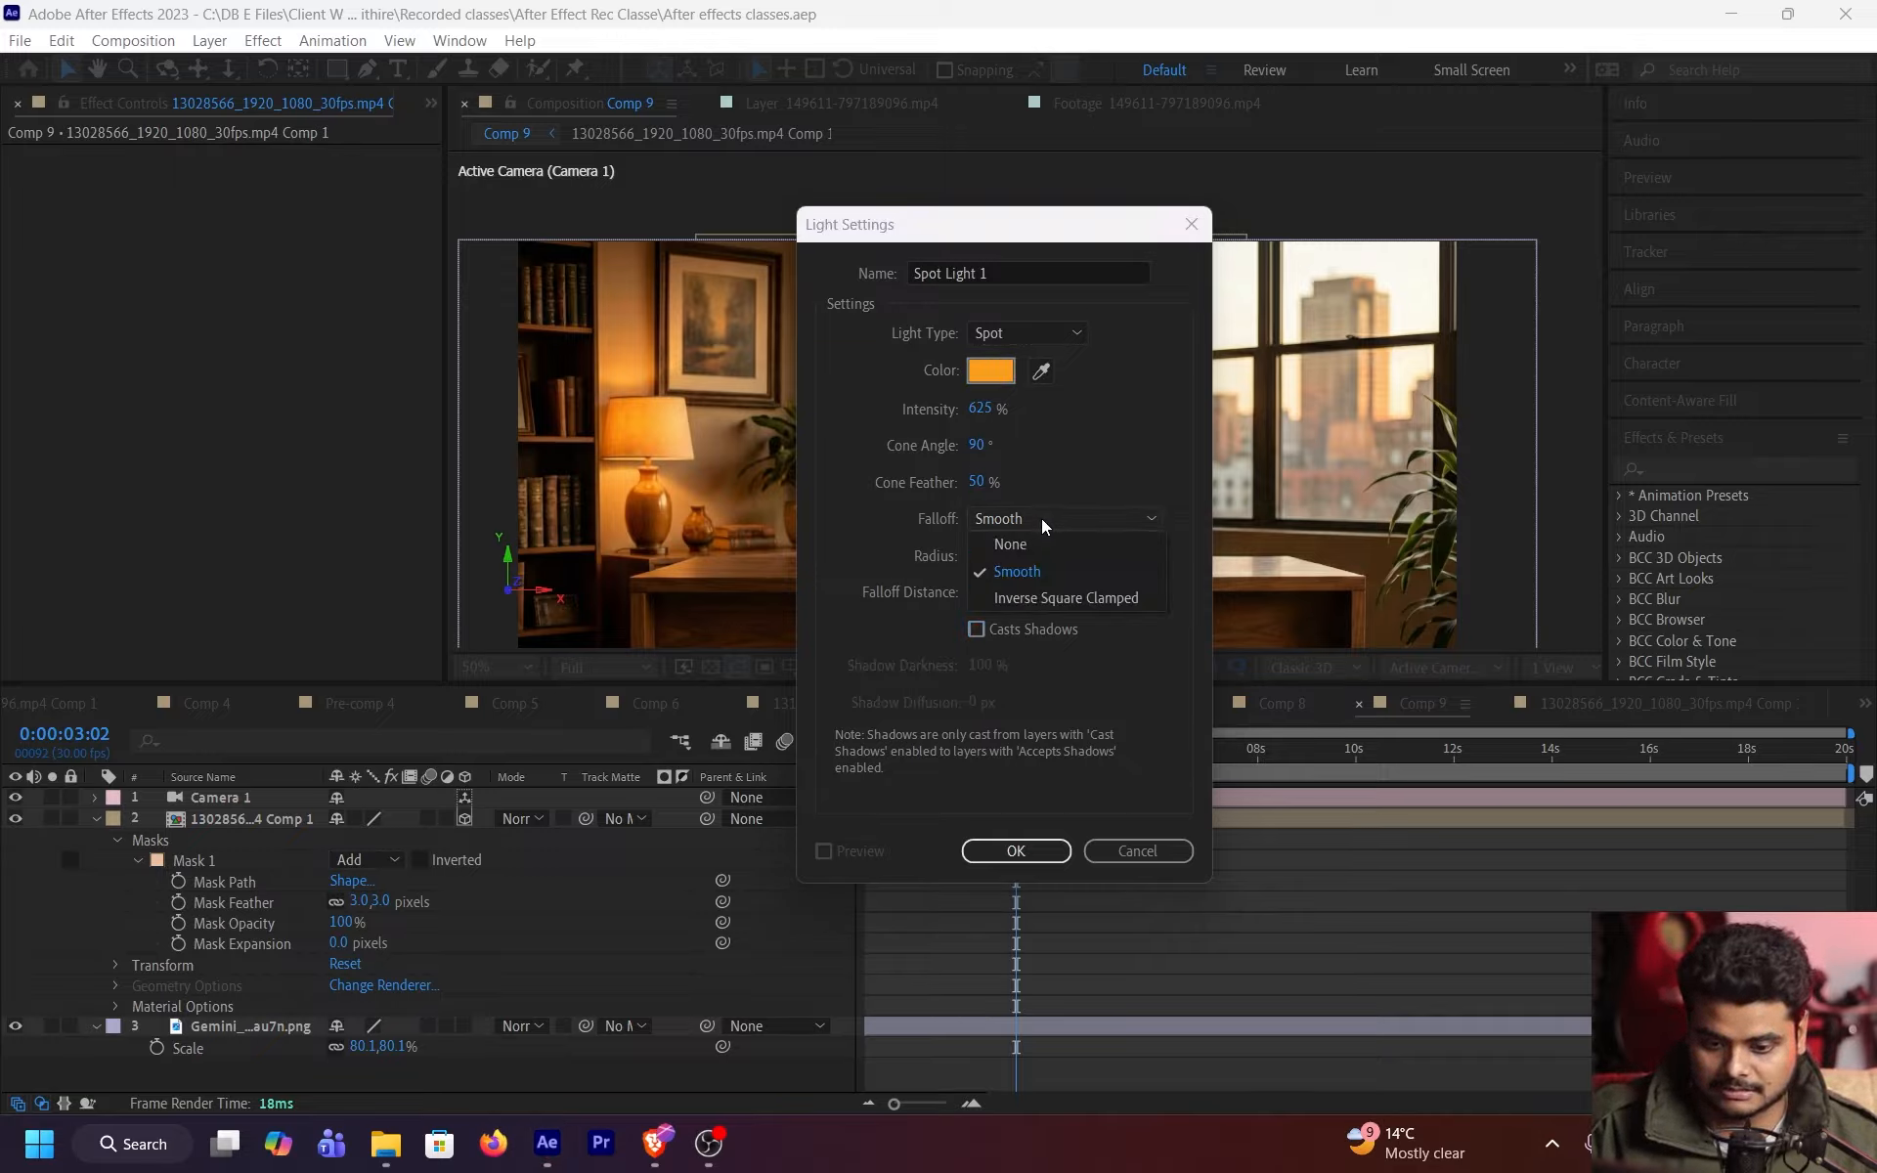
{"action": "left_click", "coordinate": [1041, 519]}
{"action": "left_click", "coordinate": [1007, 851]}
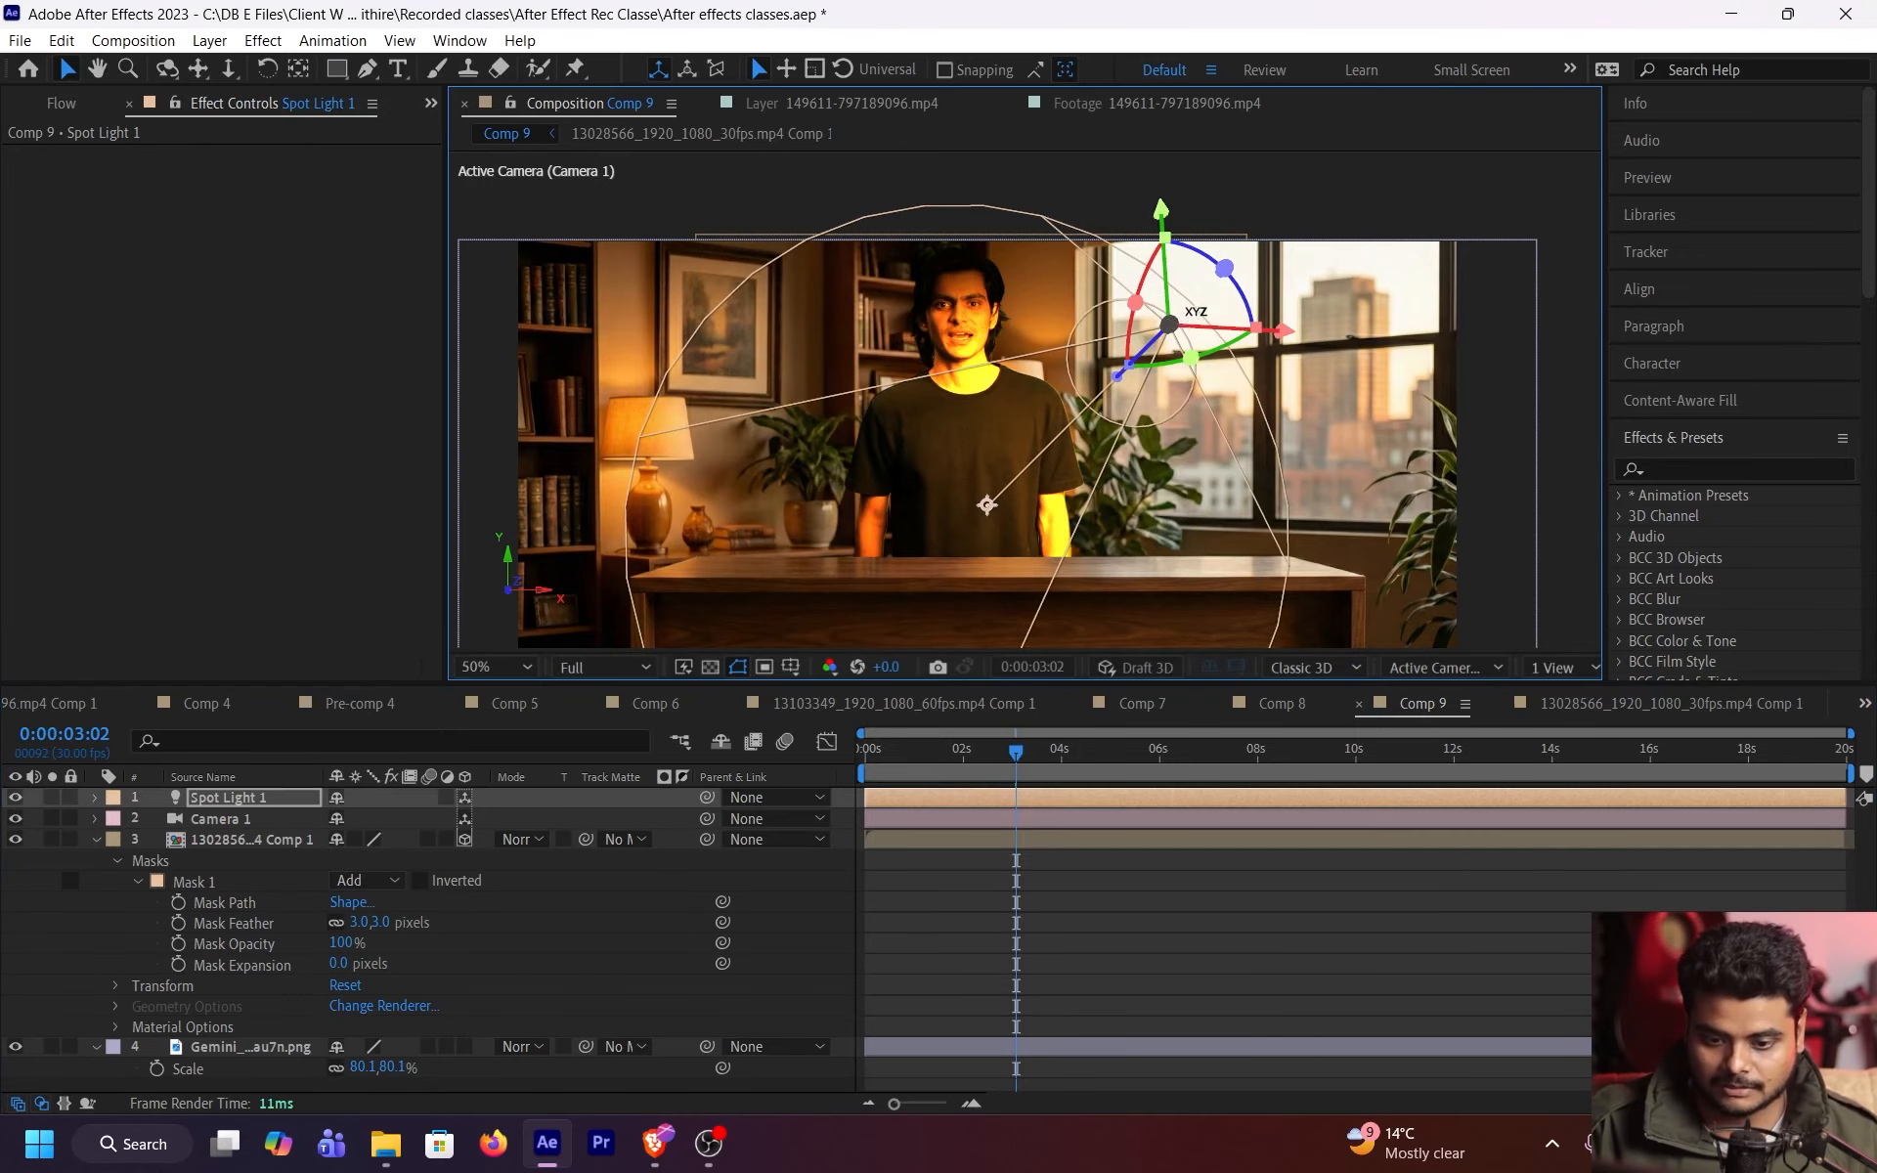
- Fit the composition and show it in two views, one through the active camera and one in Custom View 1
{"action": "left_click_drag", "start_coordinate": [1169, 323], "coordinate": [1219, 206]}
{"action": "key", "text": "ctrl+z"}
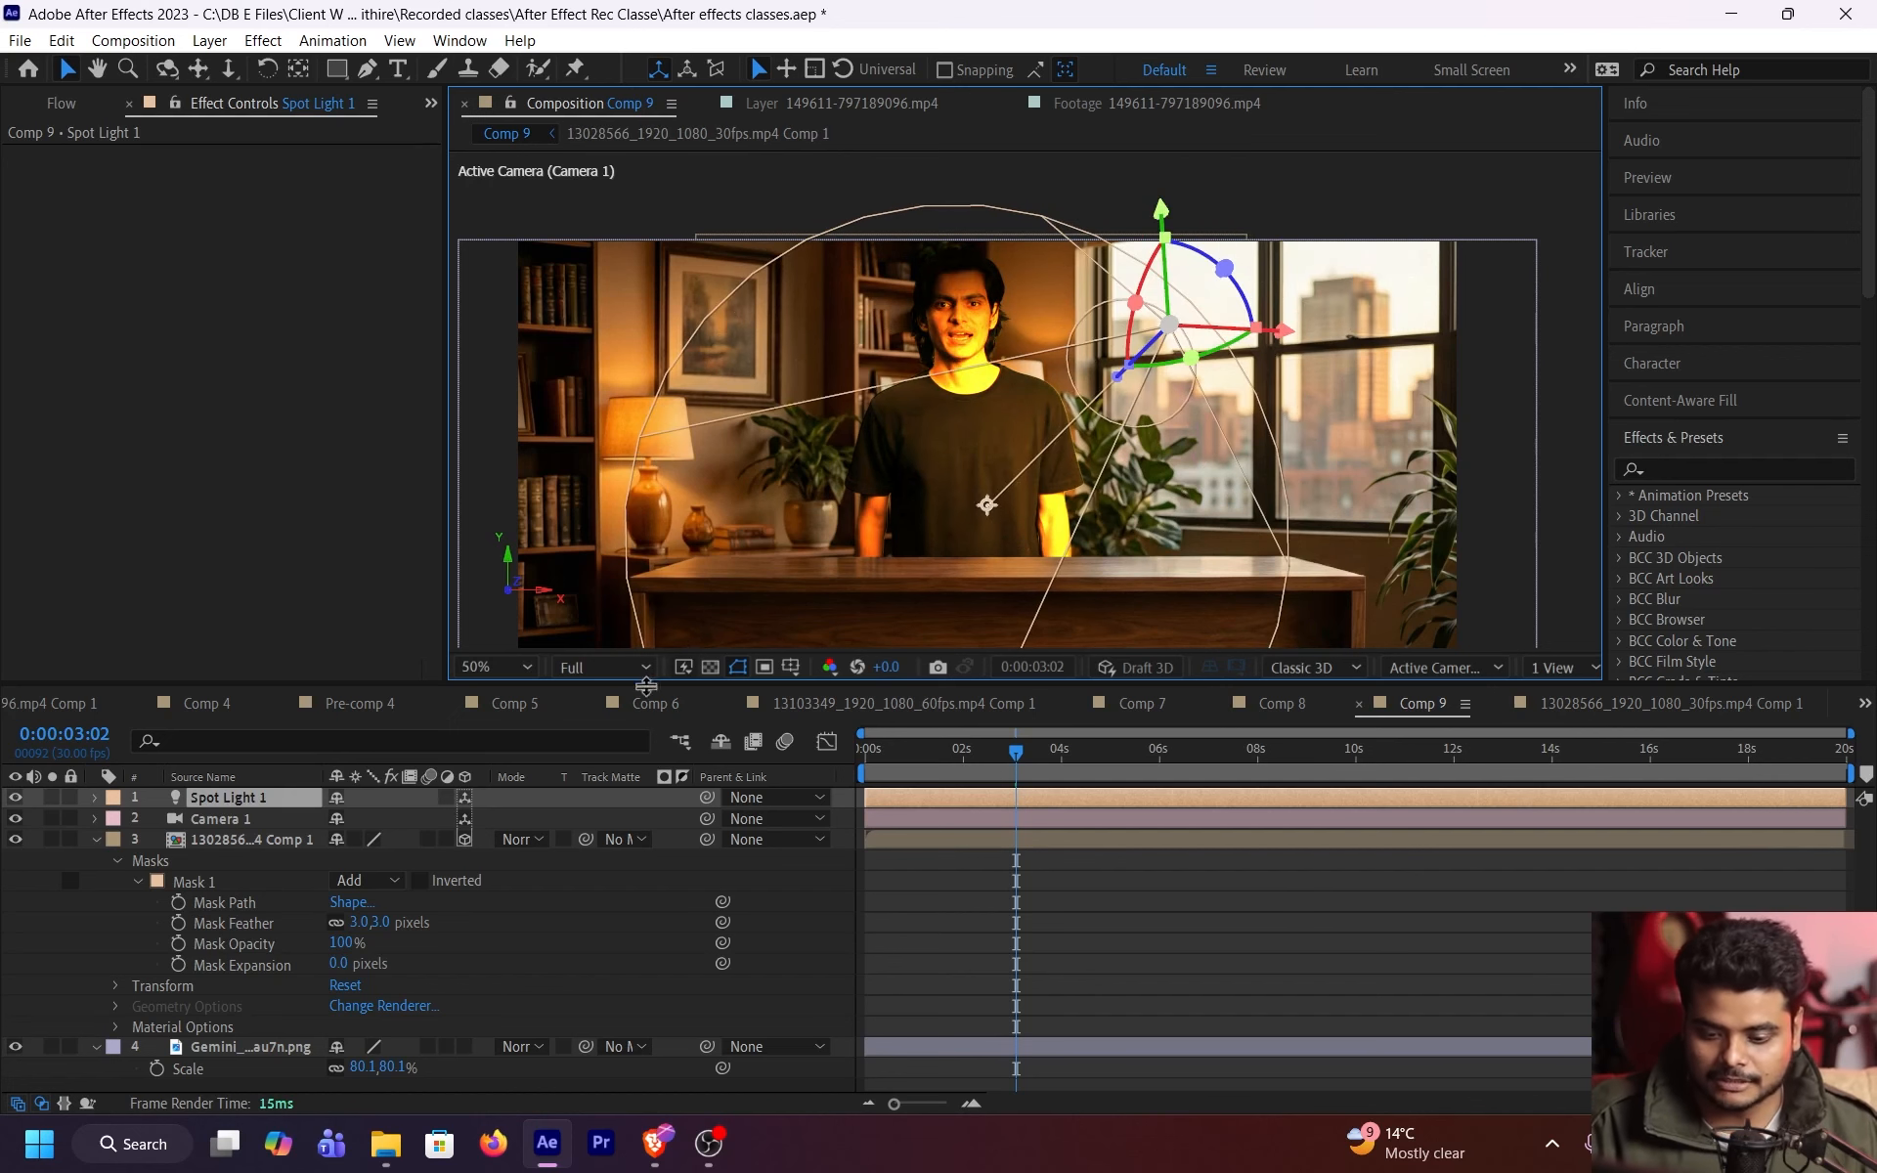
{"action": "left_click", "coordinate": [496, 665]}
{"action": "left_click", "coordinate": [529, 260]}
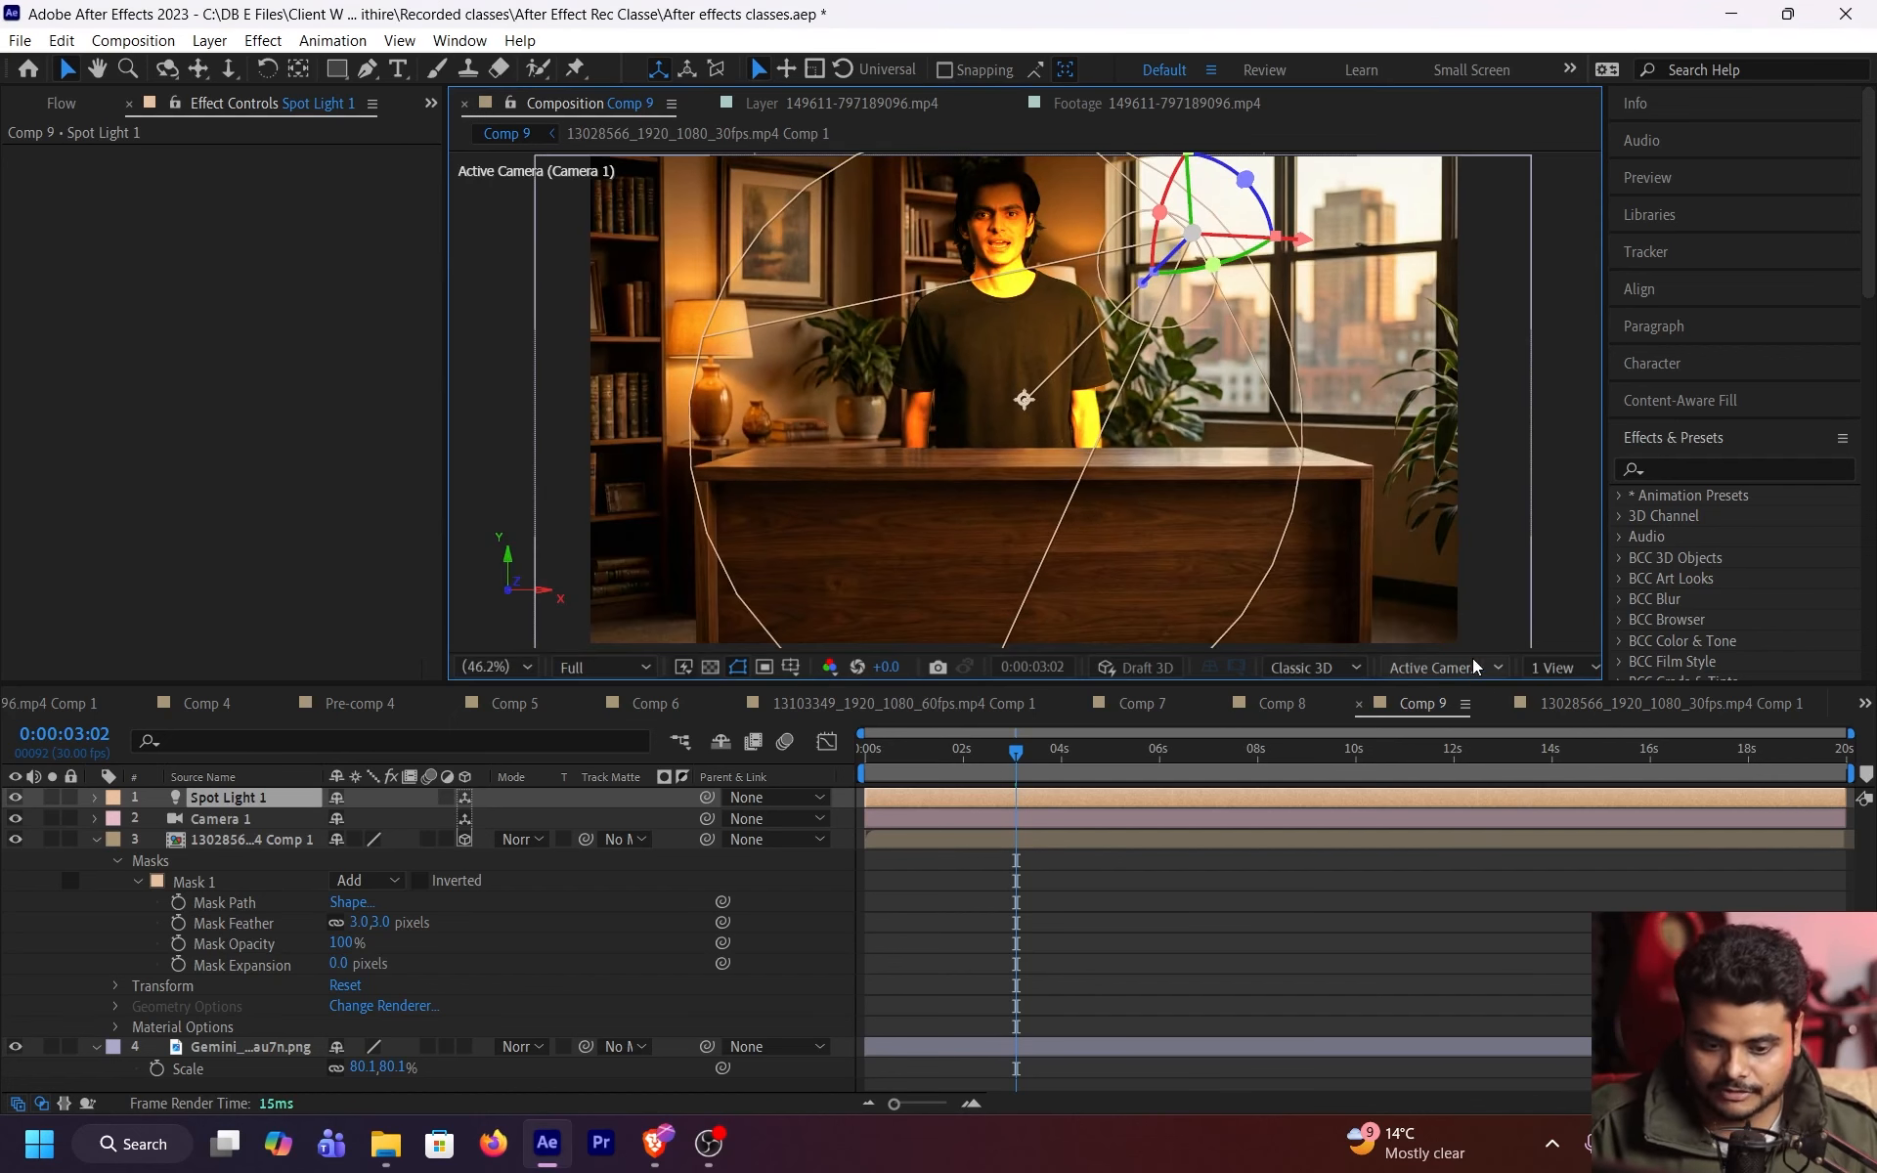
{"action": "left_click", "coordinate": [1551, 665]}
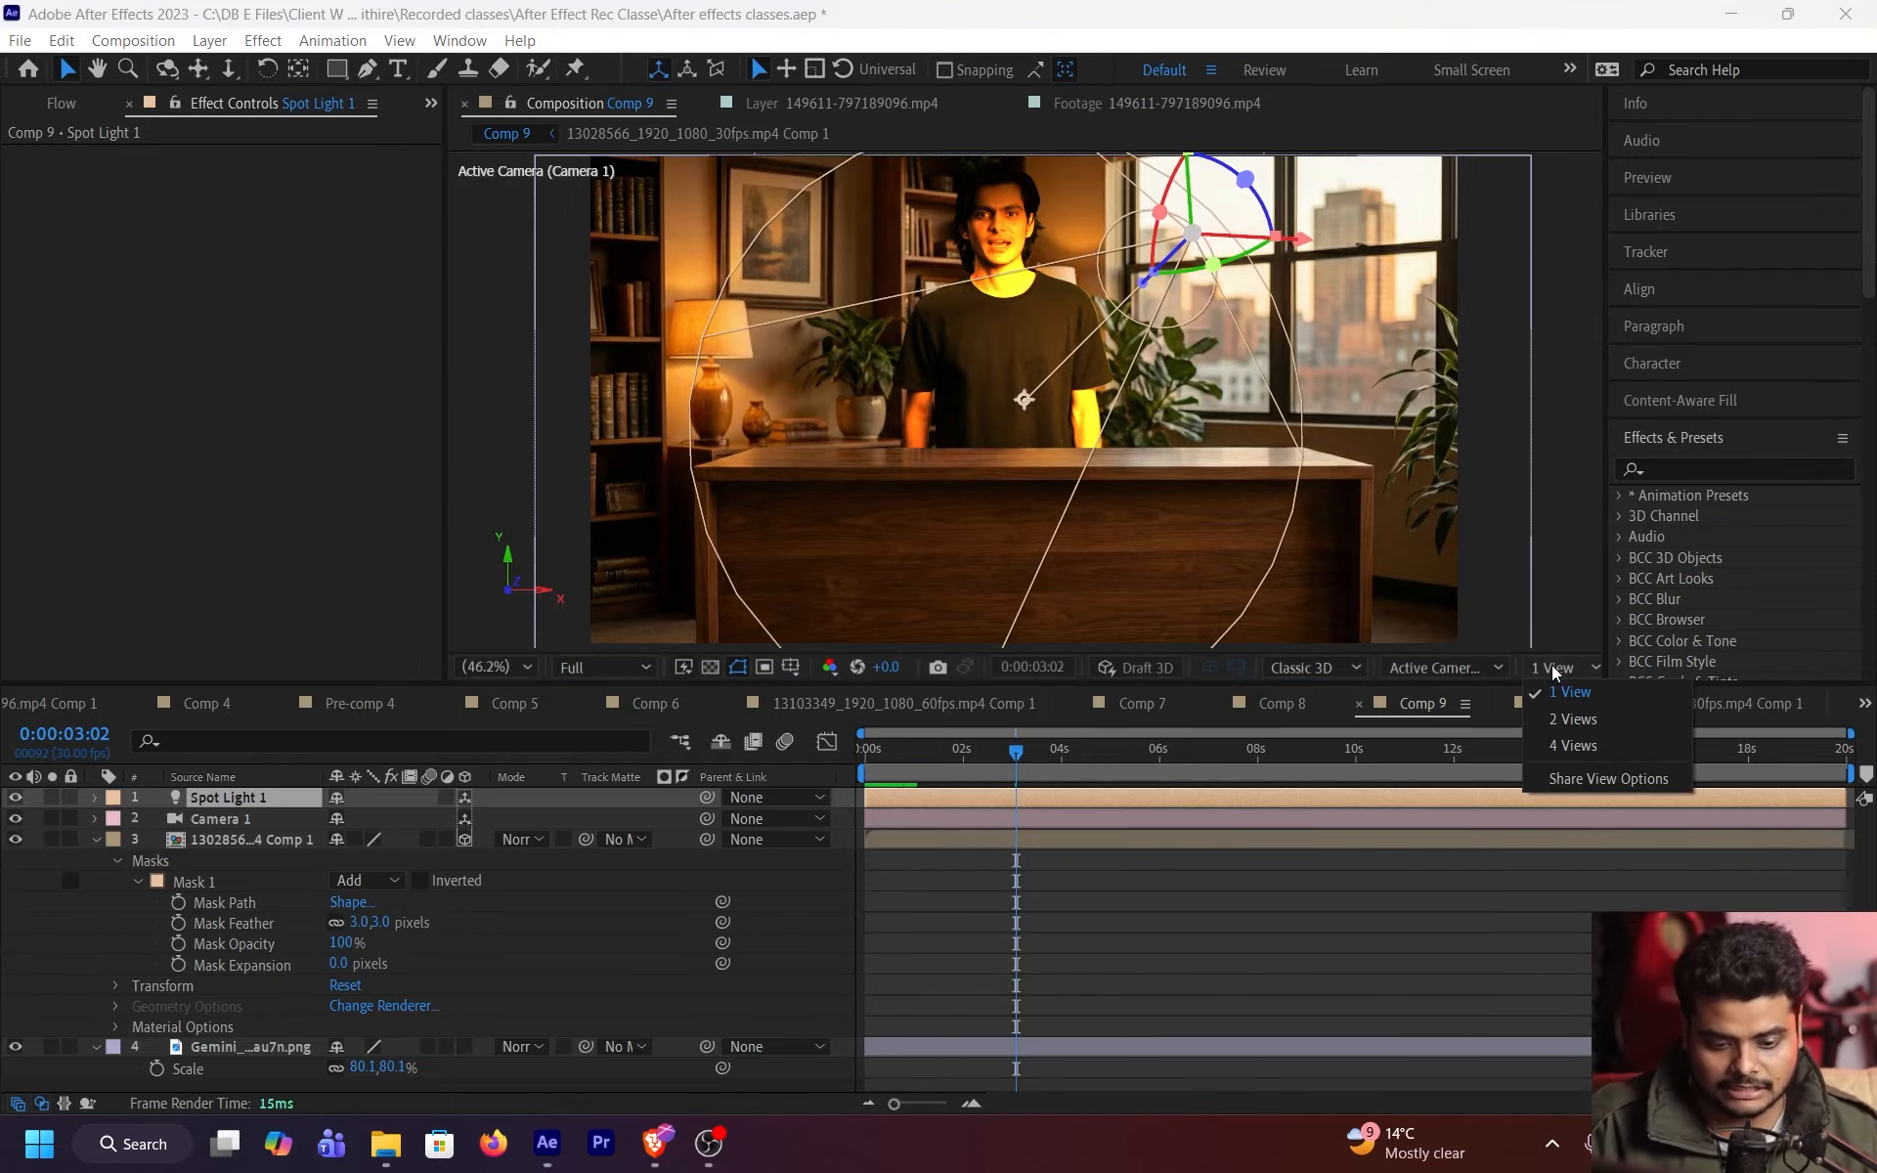
{"action": "left_click", "coordinate": [1592, 719]}
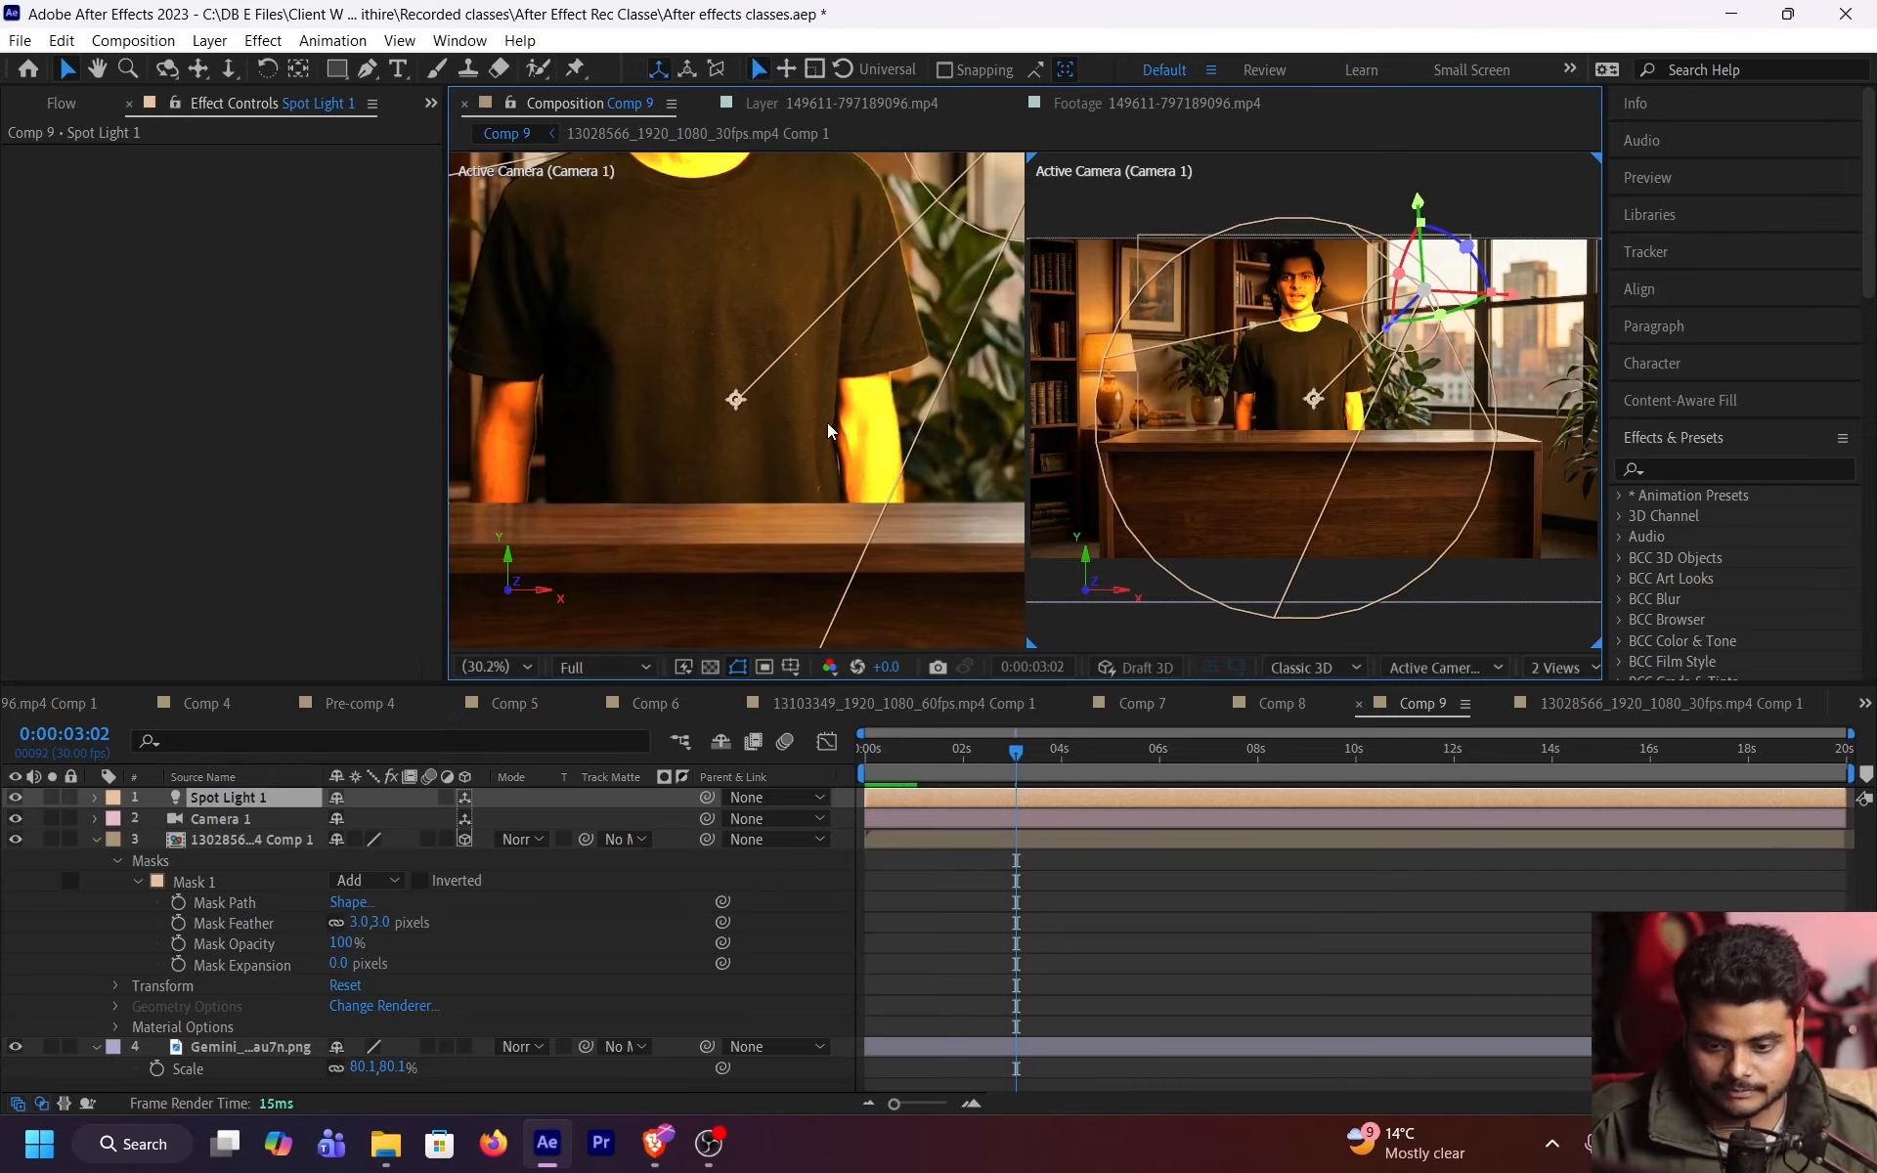
{"action": "scroll", "coordinate": [778, 412], "scroll_direction": "down", "scroll_amount": 2}
{"action": "left_click_drag", "start_coordinate": [780, 387], "coordinate": [767, 413]}
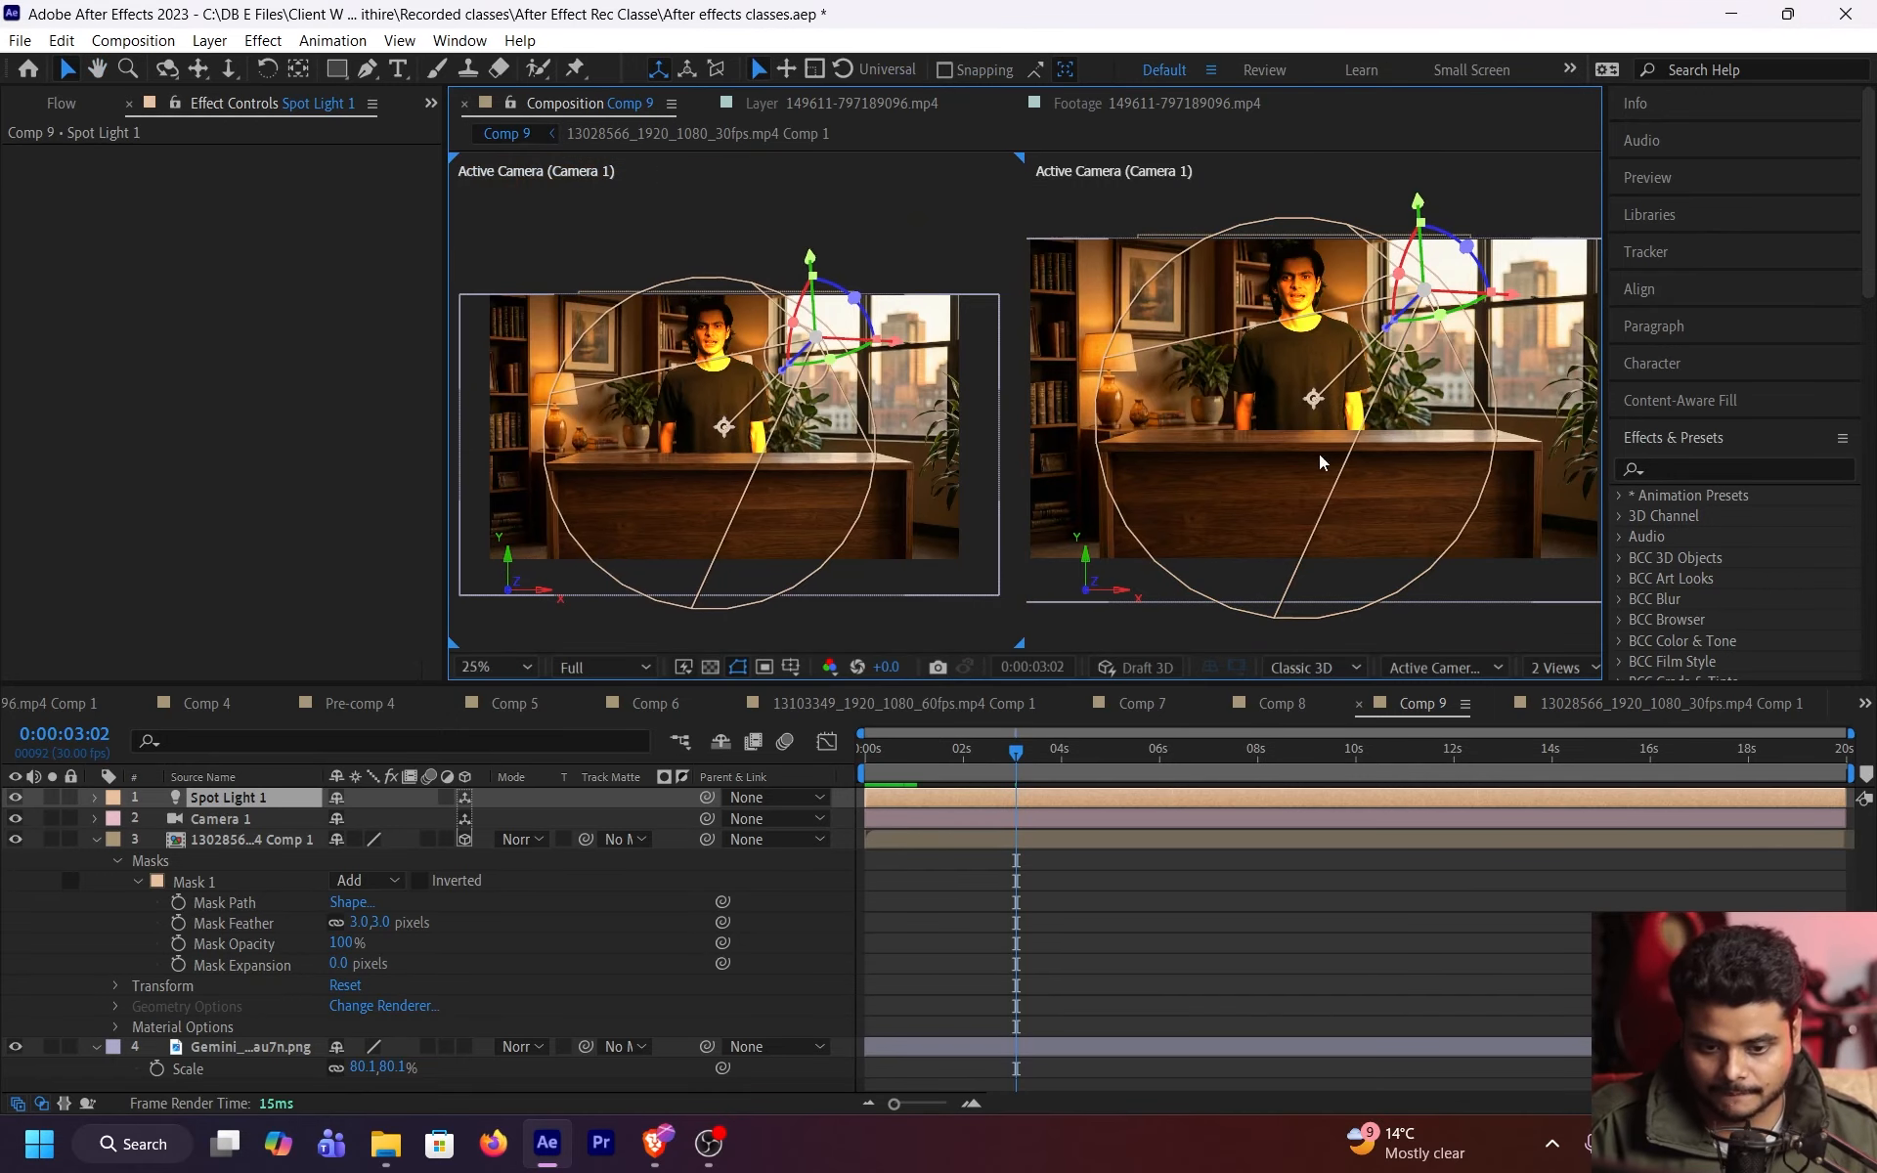
{"action": "left_click", "coordinate": [1335, 451]}
{"action": "left_click", "coordinate": [1424, 671]}
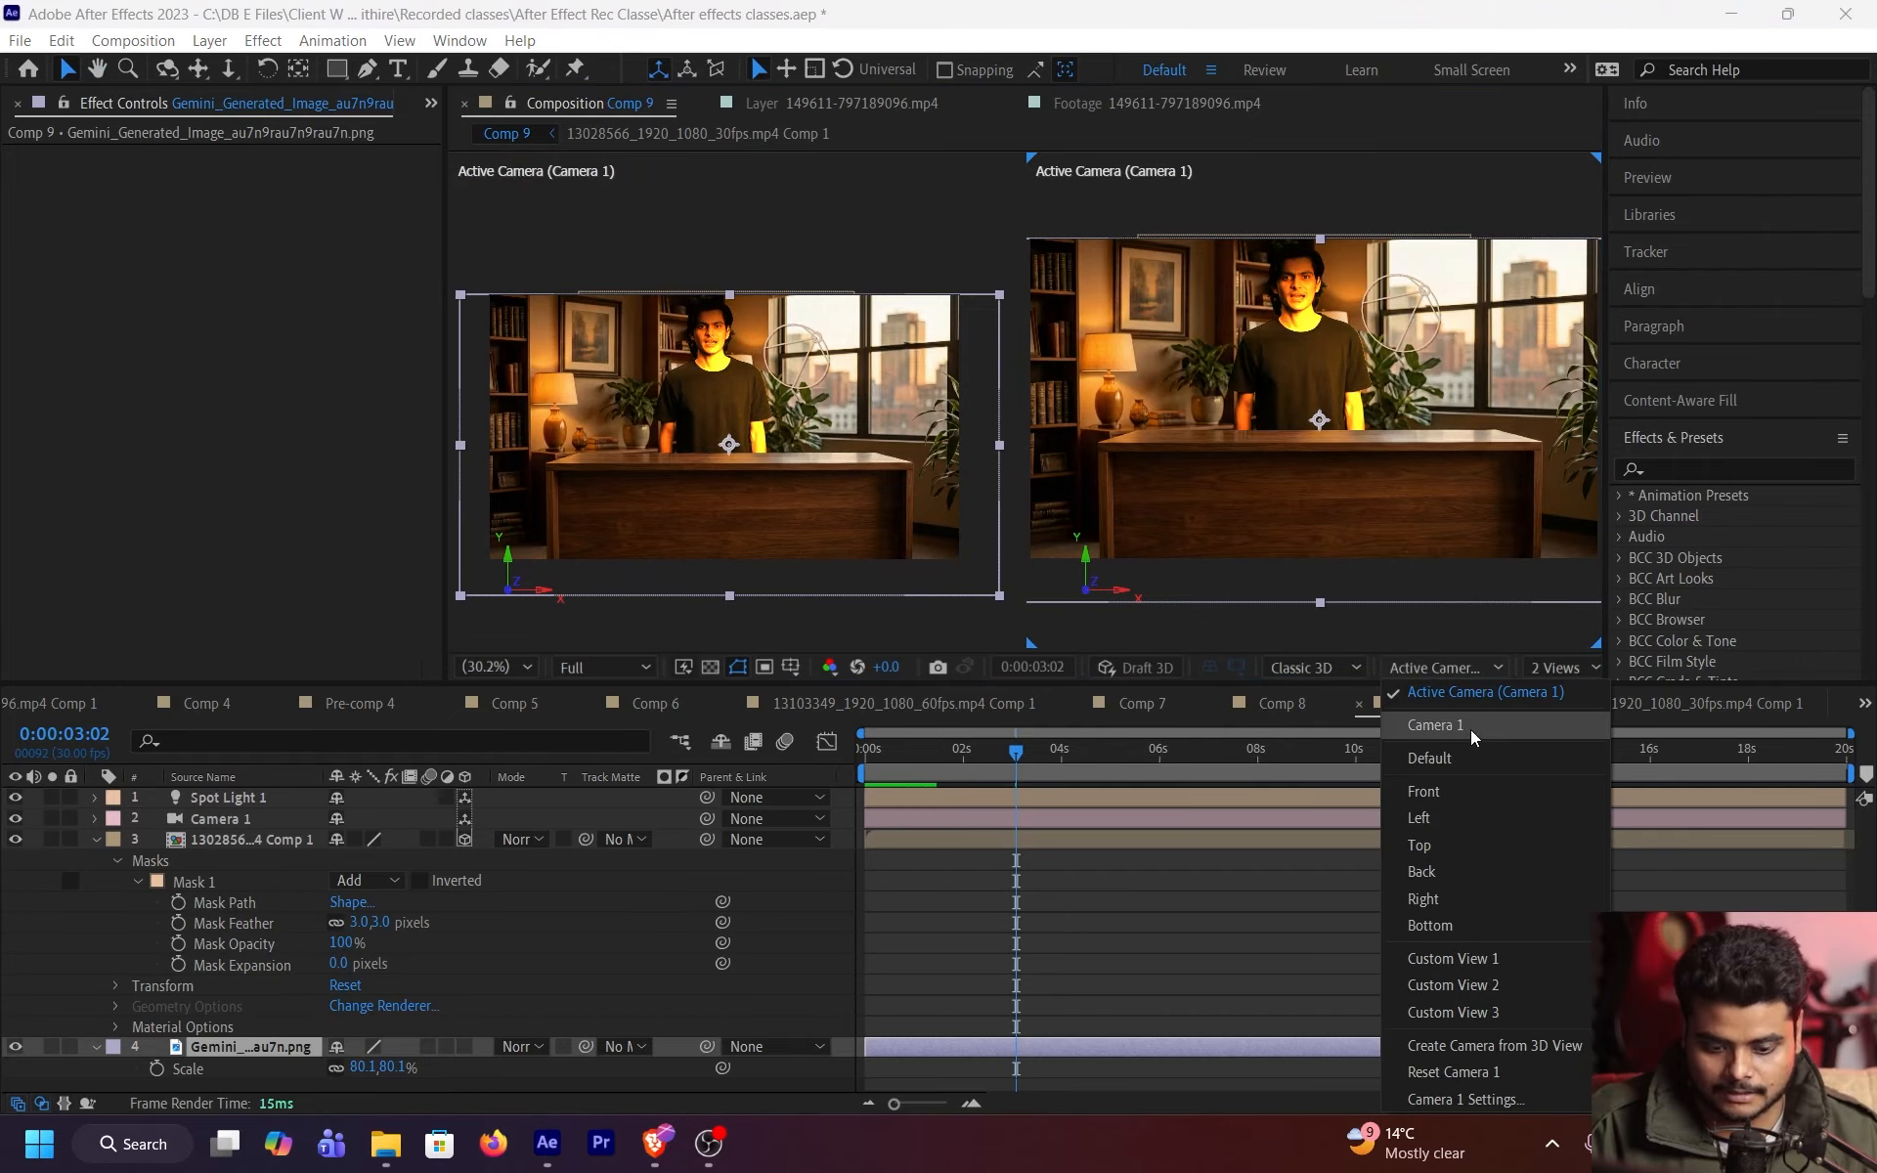
{"action": "left_click", "coordinate": [1468, 958]}
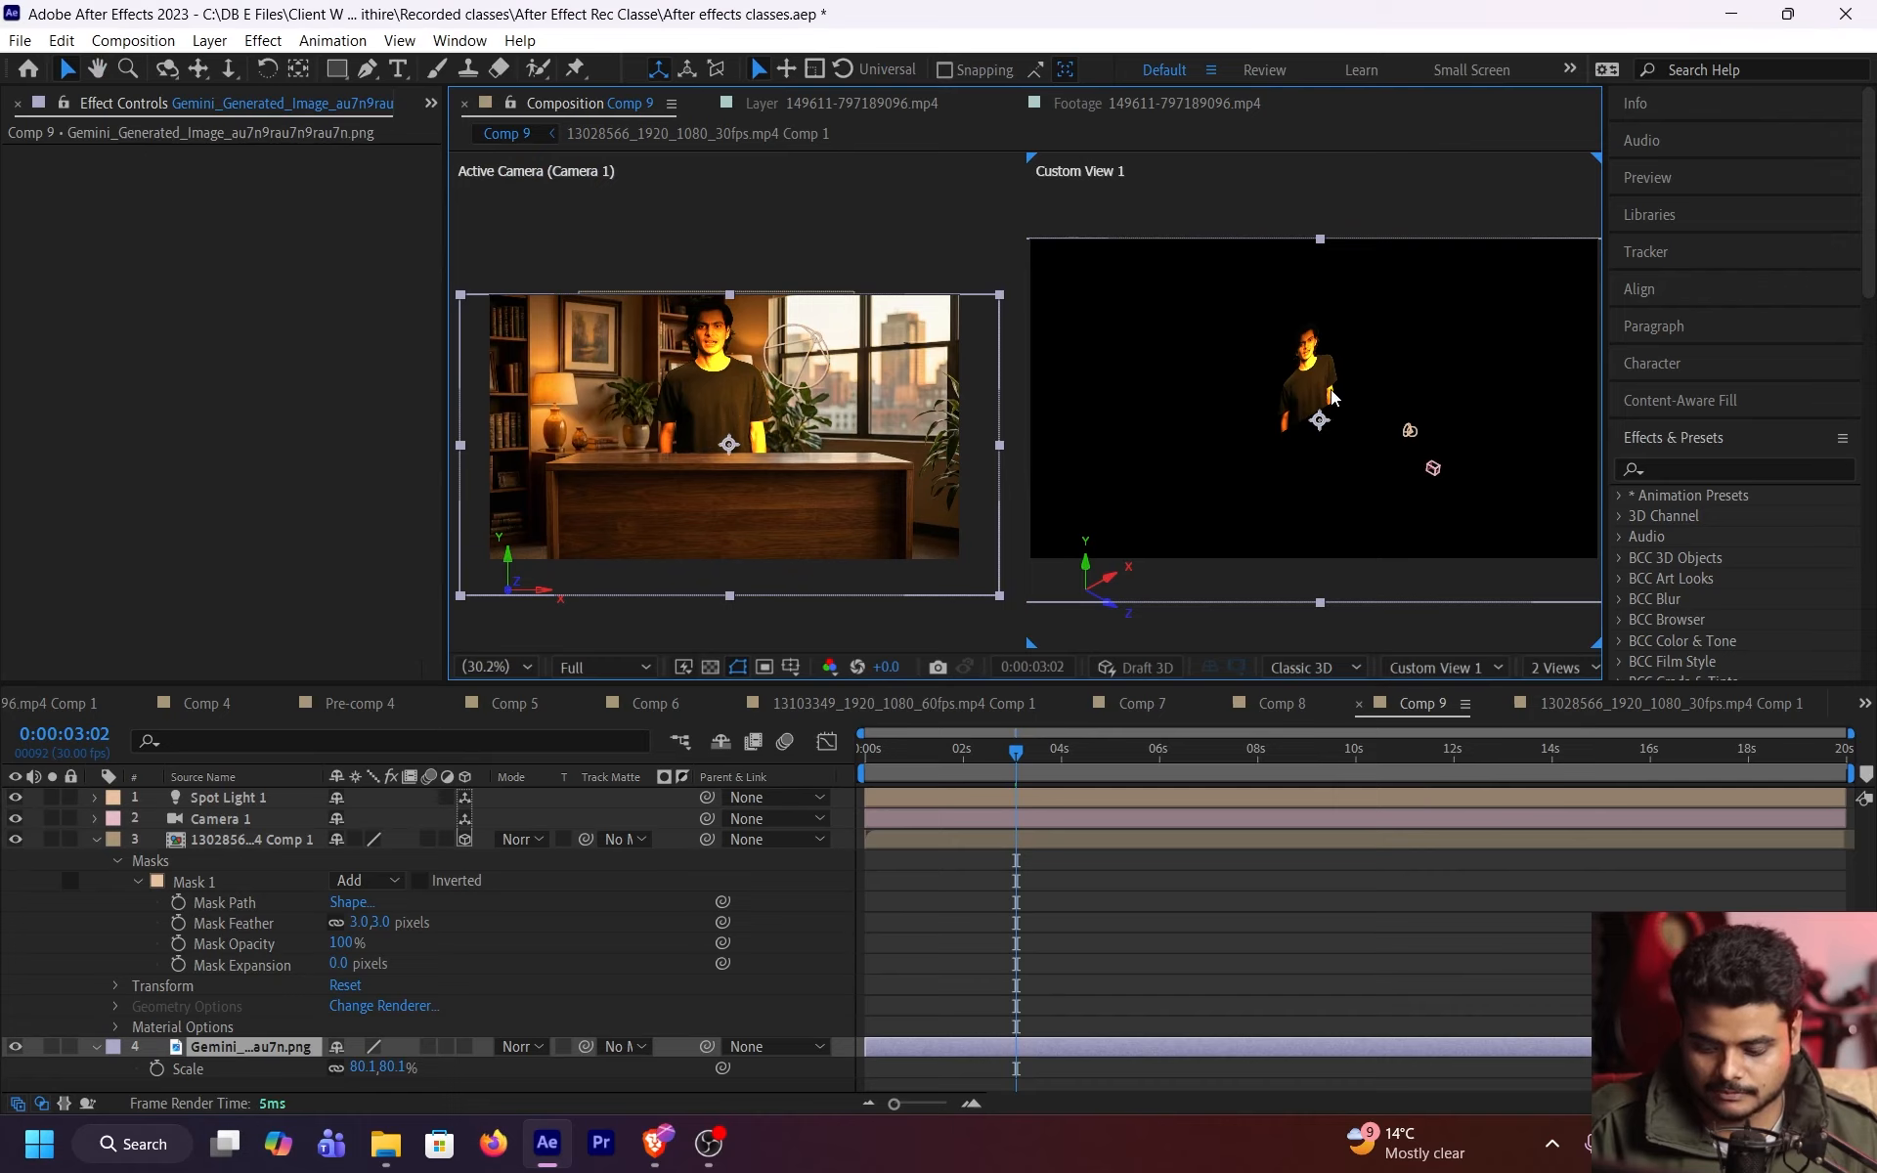
- Orbit and enlarge Custom View 1 to examine the spot light's position relative to the man from an angle
{"action": "key", "text": "c"}
{"action": "left_click_drag", "start_coordinate": [1410, 430], "coordinate": [1341, 394]}
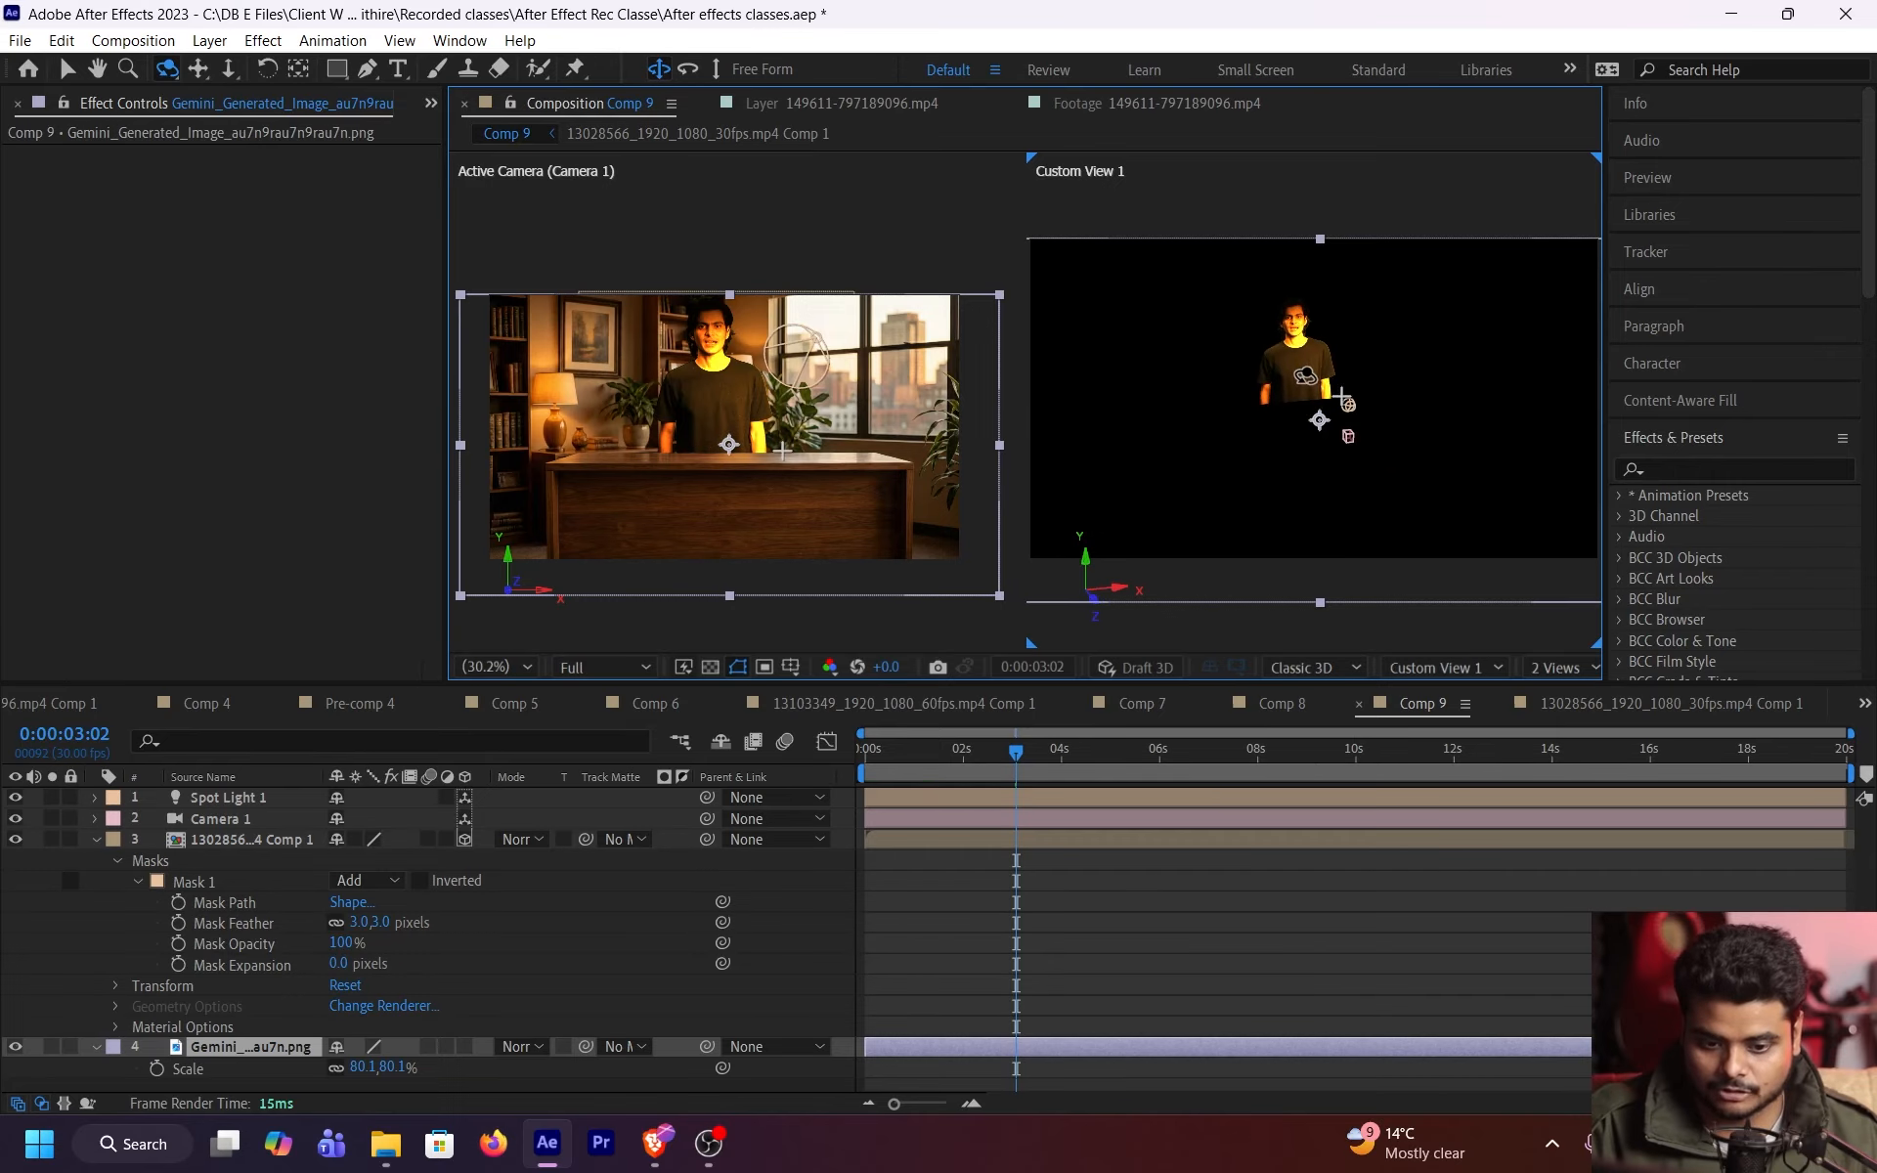
{"action": "scroll", "coordinate": [1317, 373], "scroll_direction": "up", "scroll_amount": 1}
{"action": "scroll", "coordinate": [1328, 391], "scroll_direction": "down", "scroll_amount": 2}
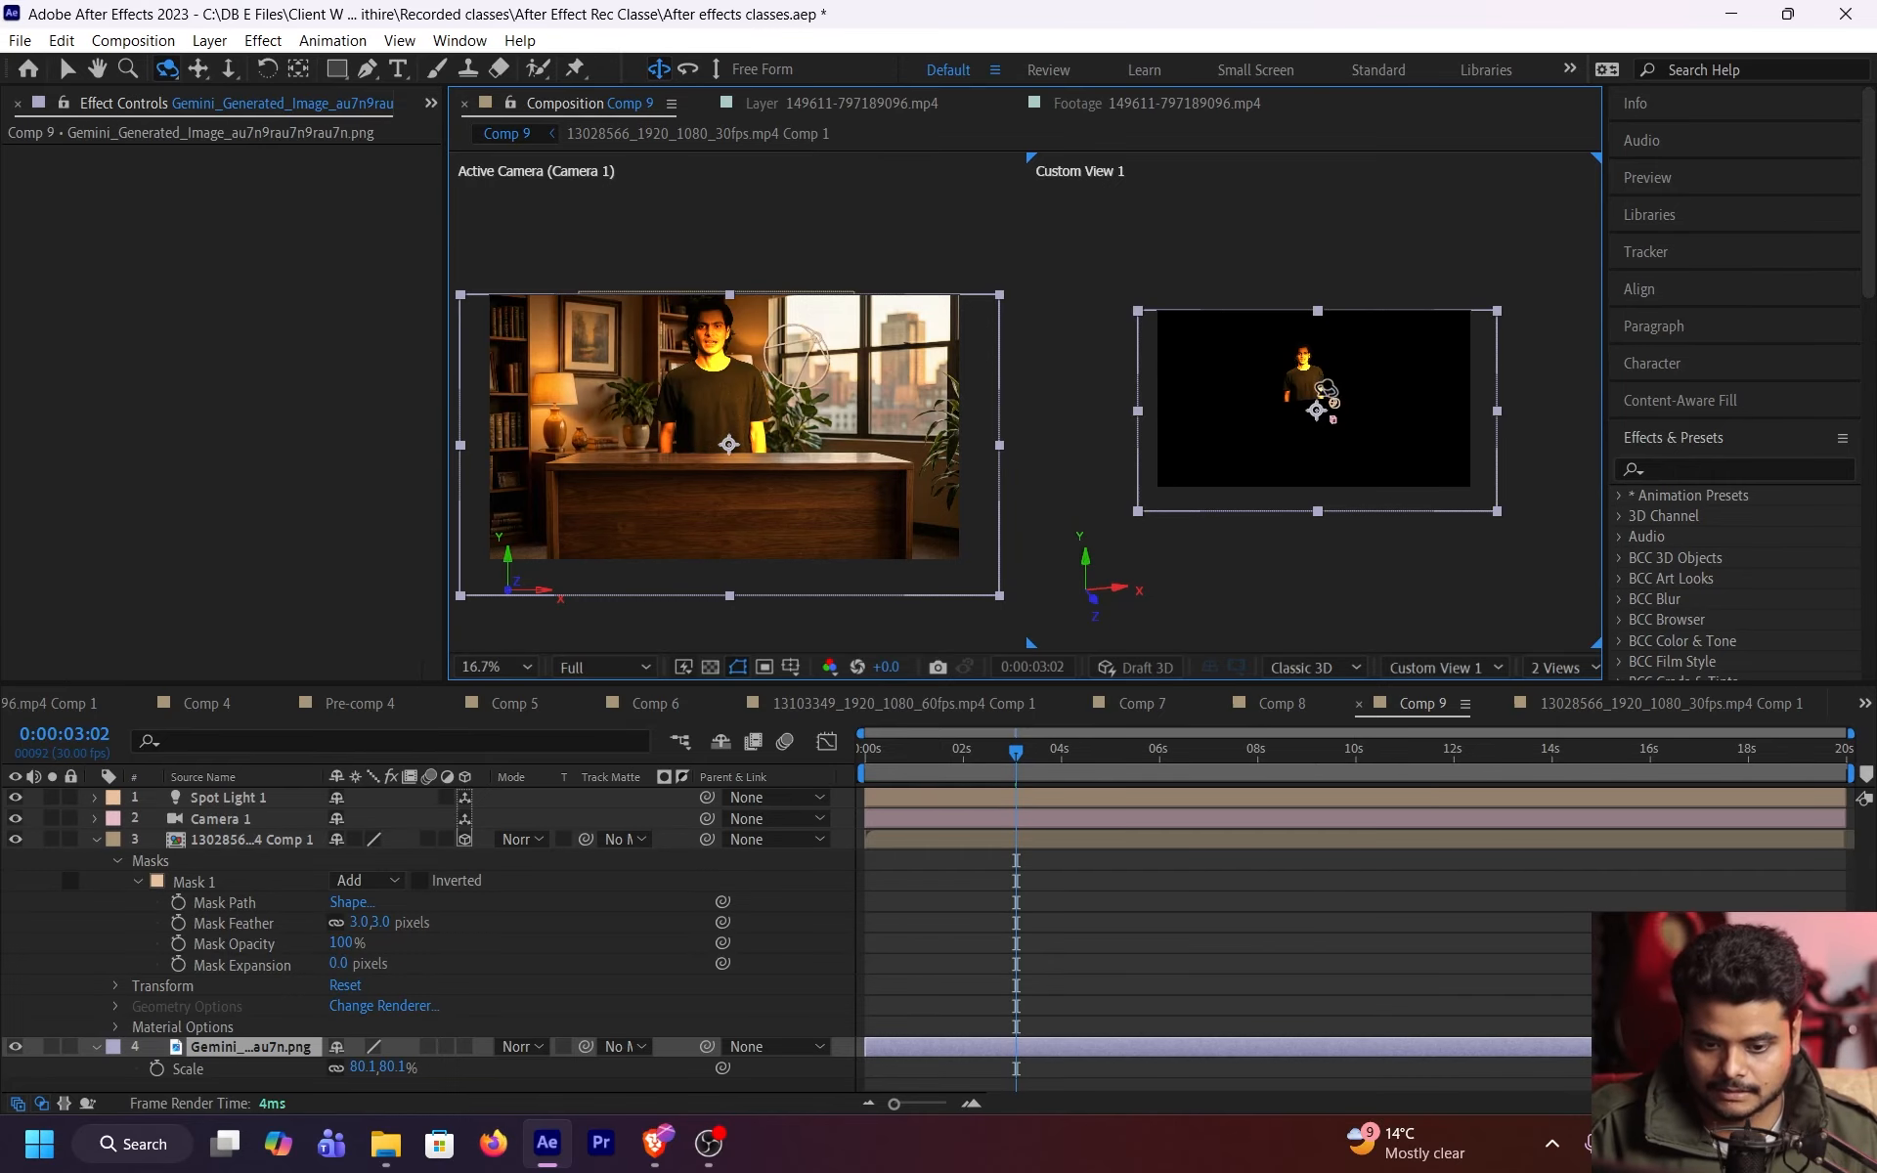
{"action": "key", "text": "c"}
{"action": "key", "text": "c"}
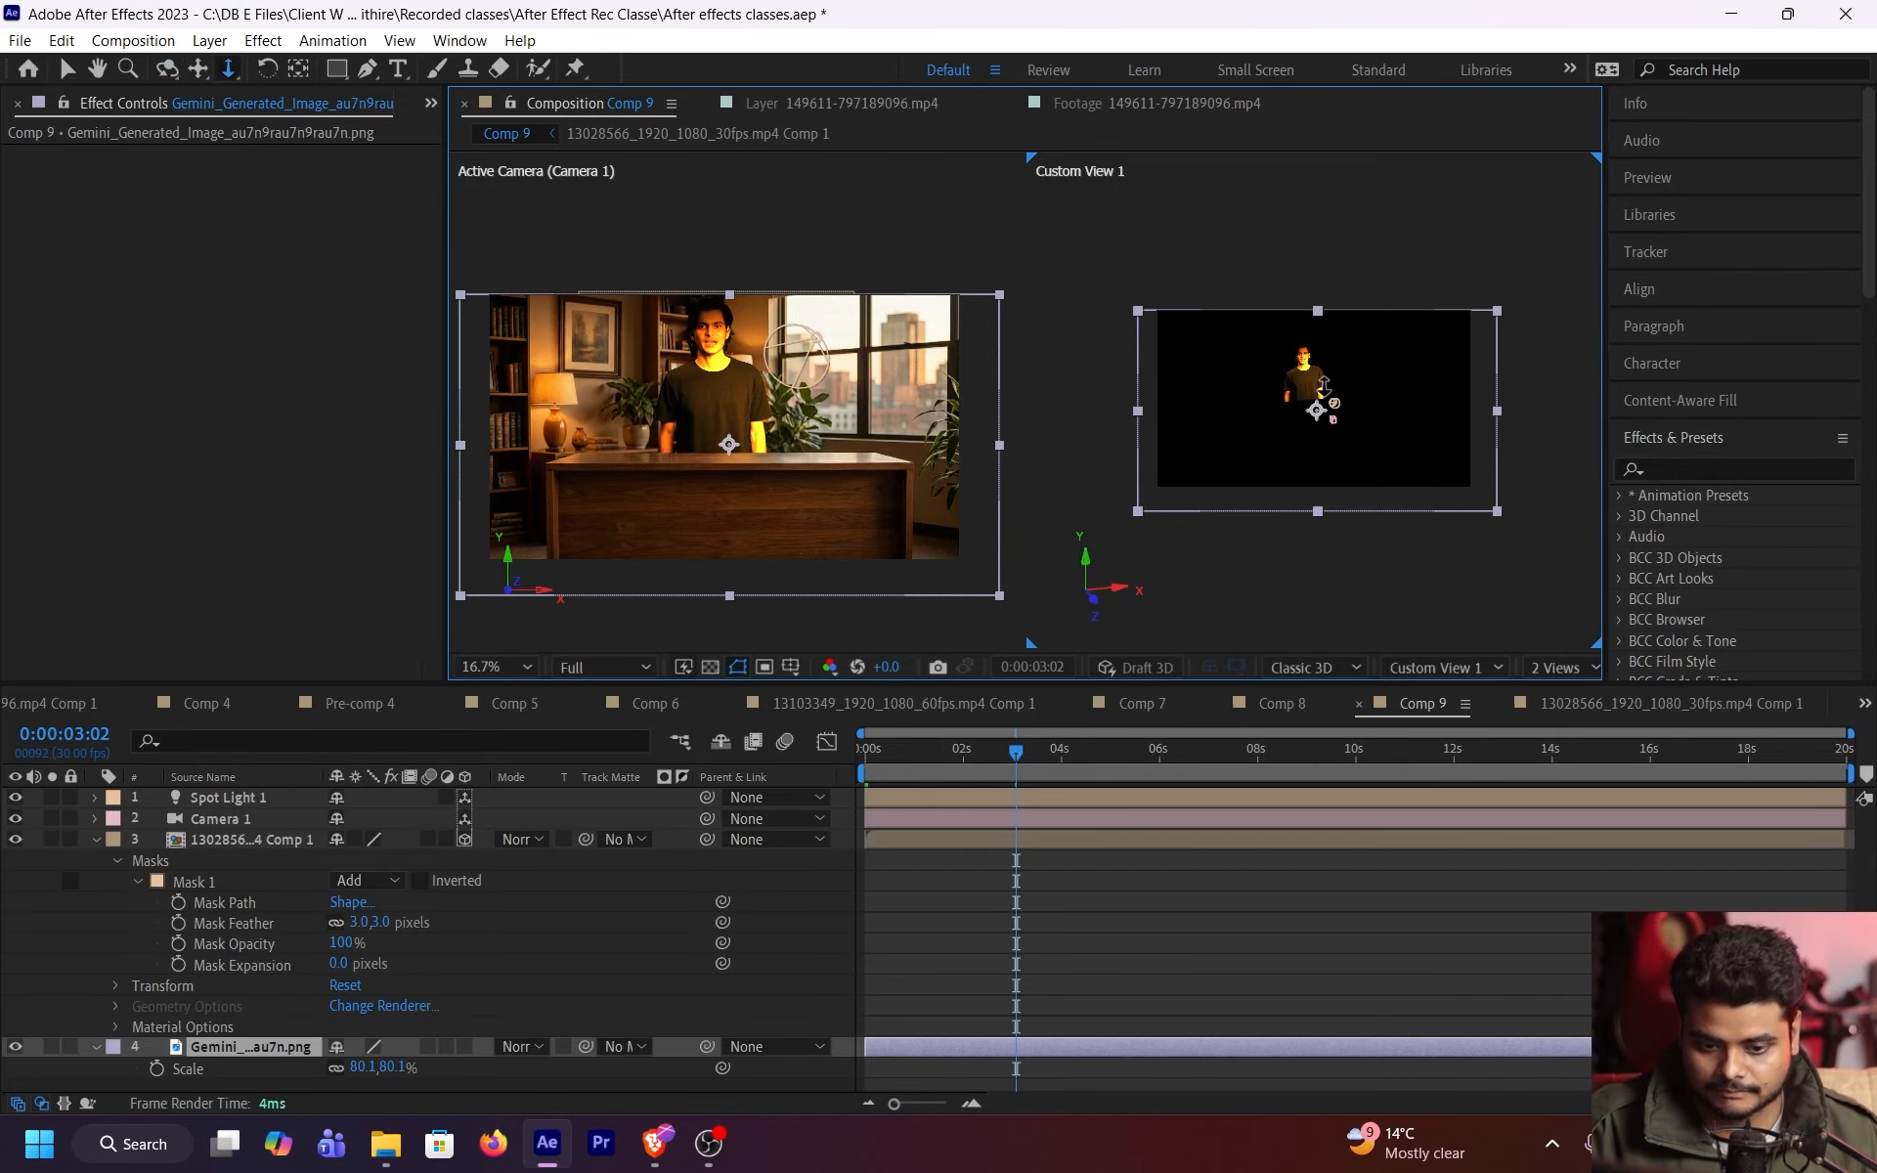
{"action": "right_click", "coordinate": [1320, 386]}
{"action": "key", "text": "Escape"}
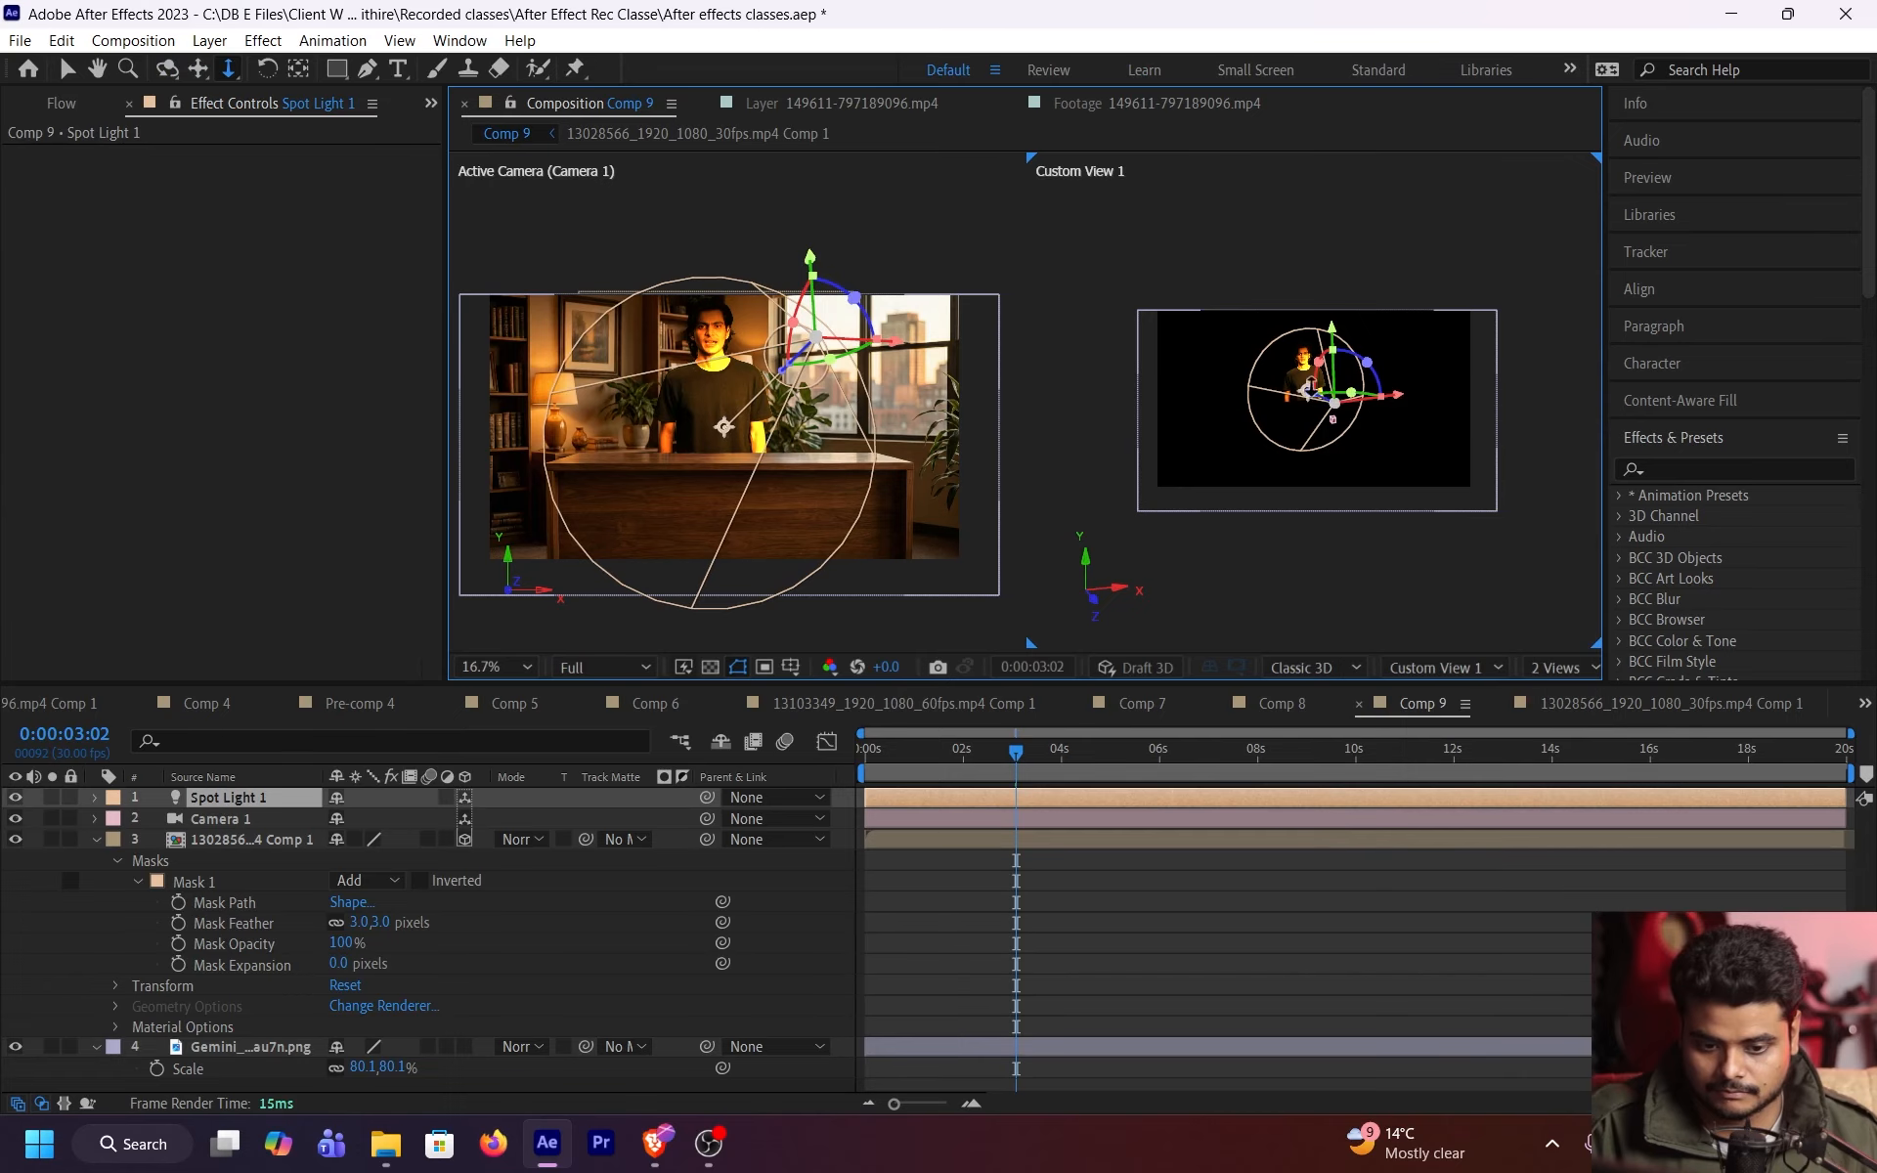
{"action": "key", "text": "c"}
{"action": "left_click_drag", "start_coordinate": [1319, 391], "coordinate": [1341, 455]}
{"action": "key", "text": "c"}
{"action": "key", "text": "c"}
{"action": "scroll", "coordinate": [1332, 406], "scroll_direction": "up", "scroll_amount": 2}
{"action": "key", "text": "v"}
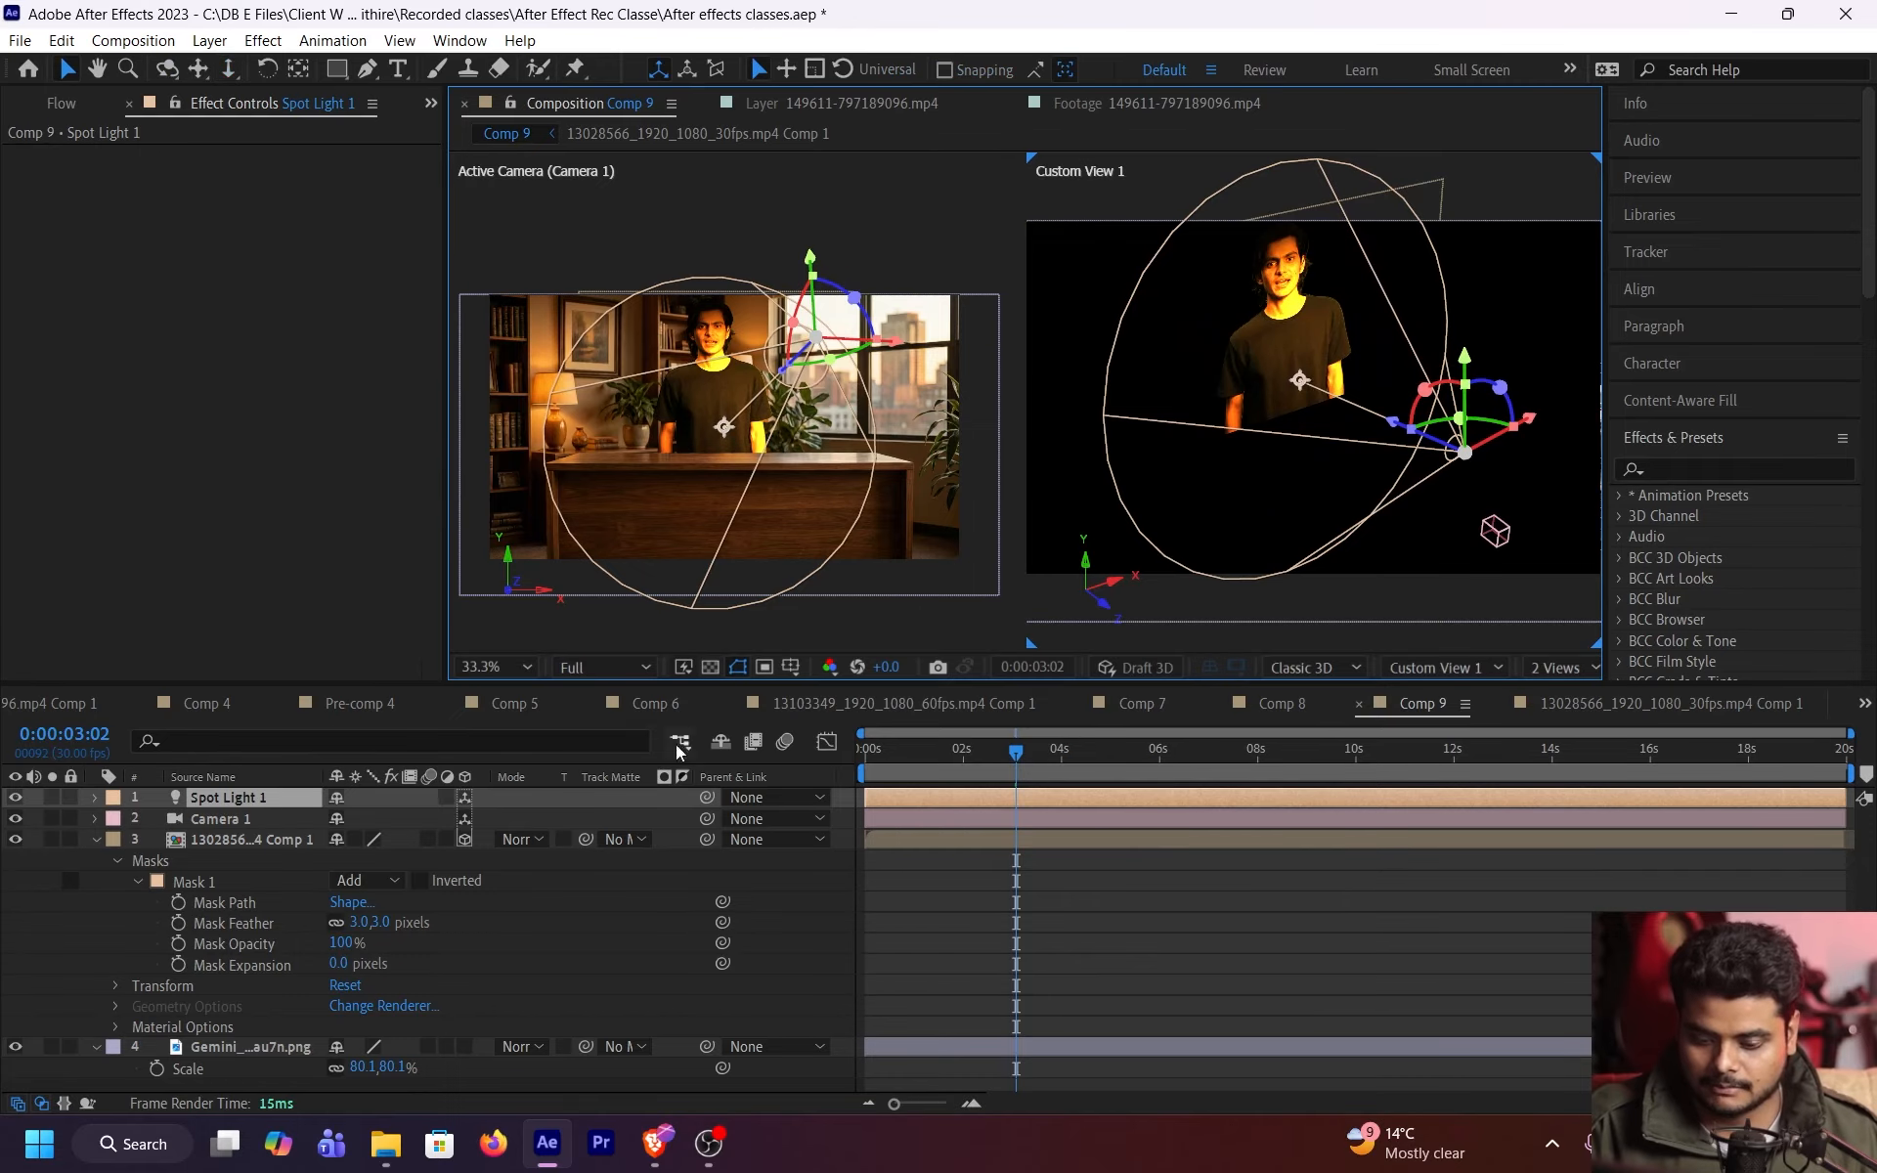
- Reposition the spot light above the man on the lamp side and aim its point of interest at his torso
{"action": "left_click", "coordinate": [262, 817]}
{"action": "left_click", "coordinate": [272, 799]}
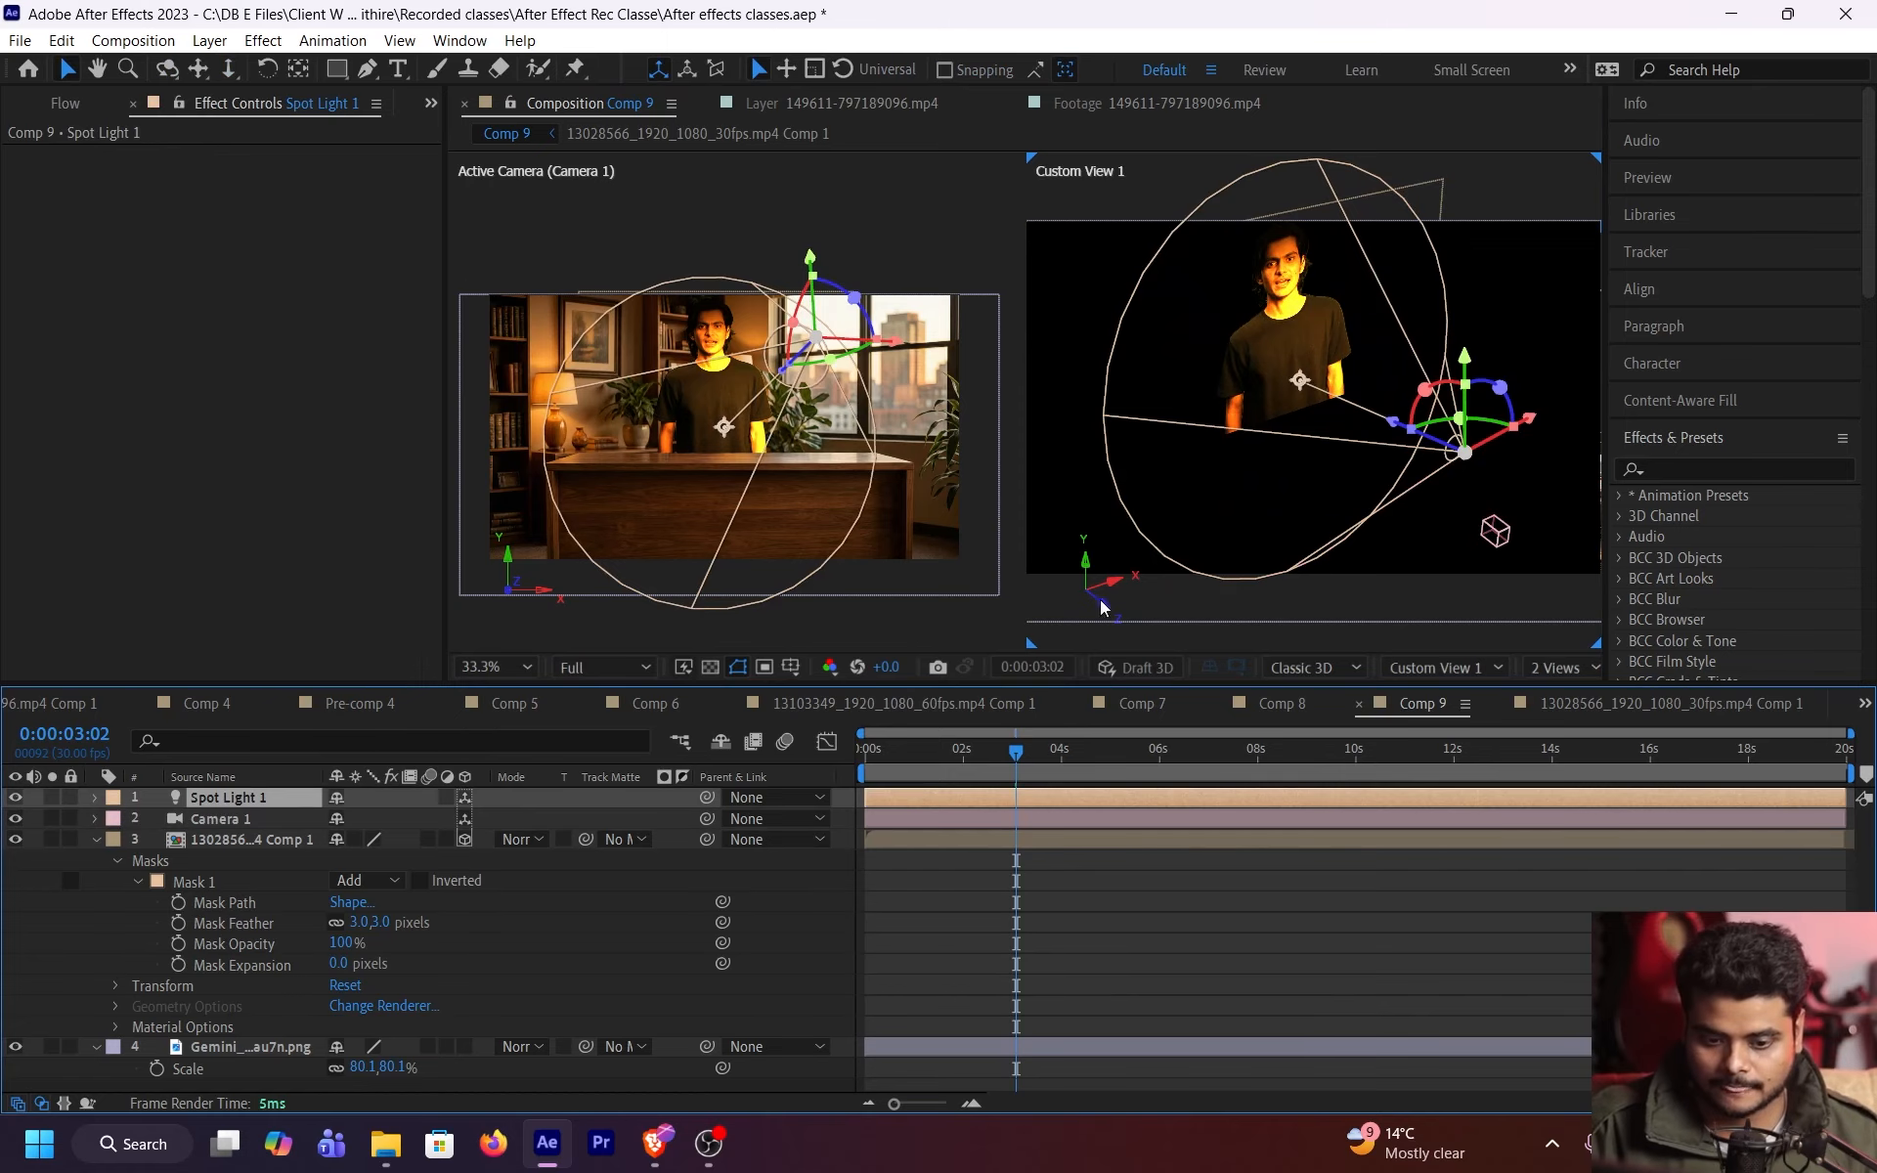
{"action": "left_click_drag", "start_coordinate": [1464, 452], "coordinate": [1577, 212]}
{"action": "left_click_drag", "start_coordinate": [1393, 183], "coordinate": [1345, 261]}
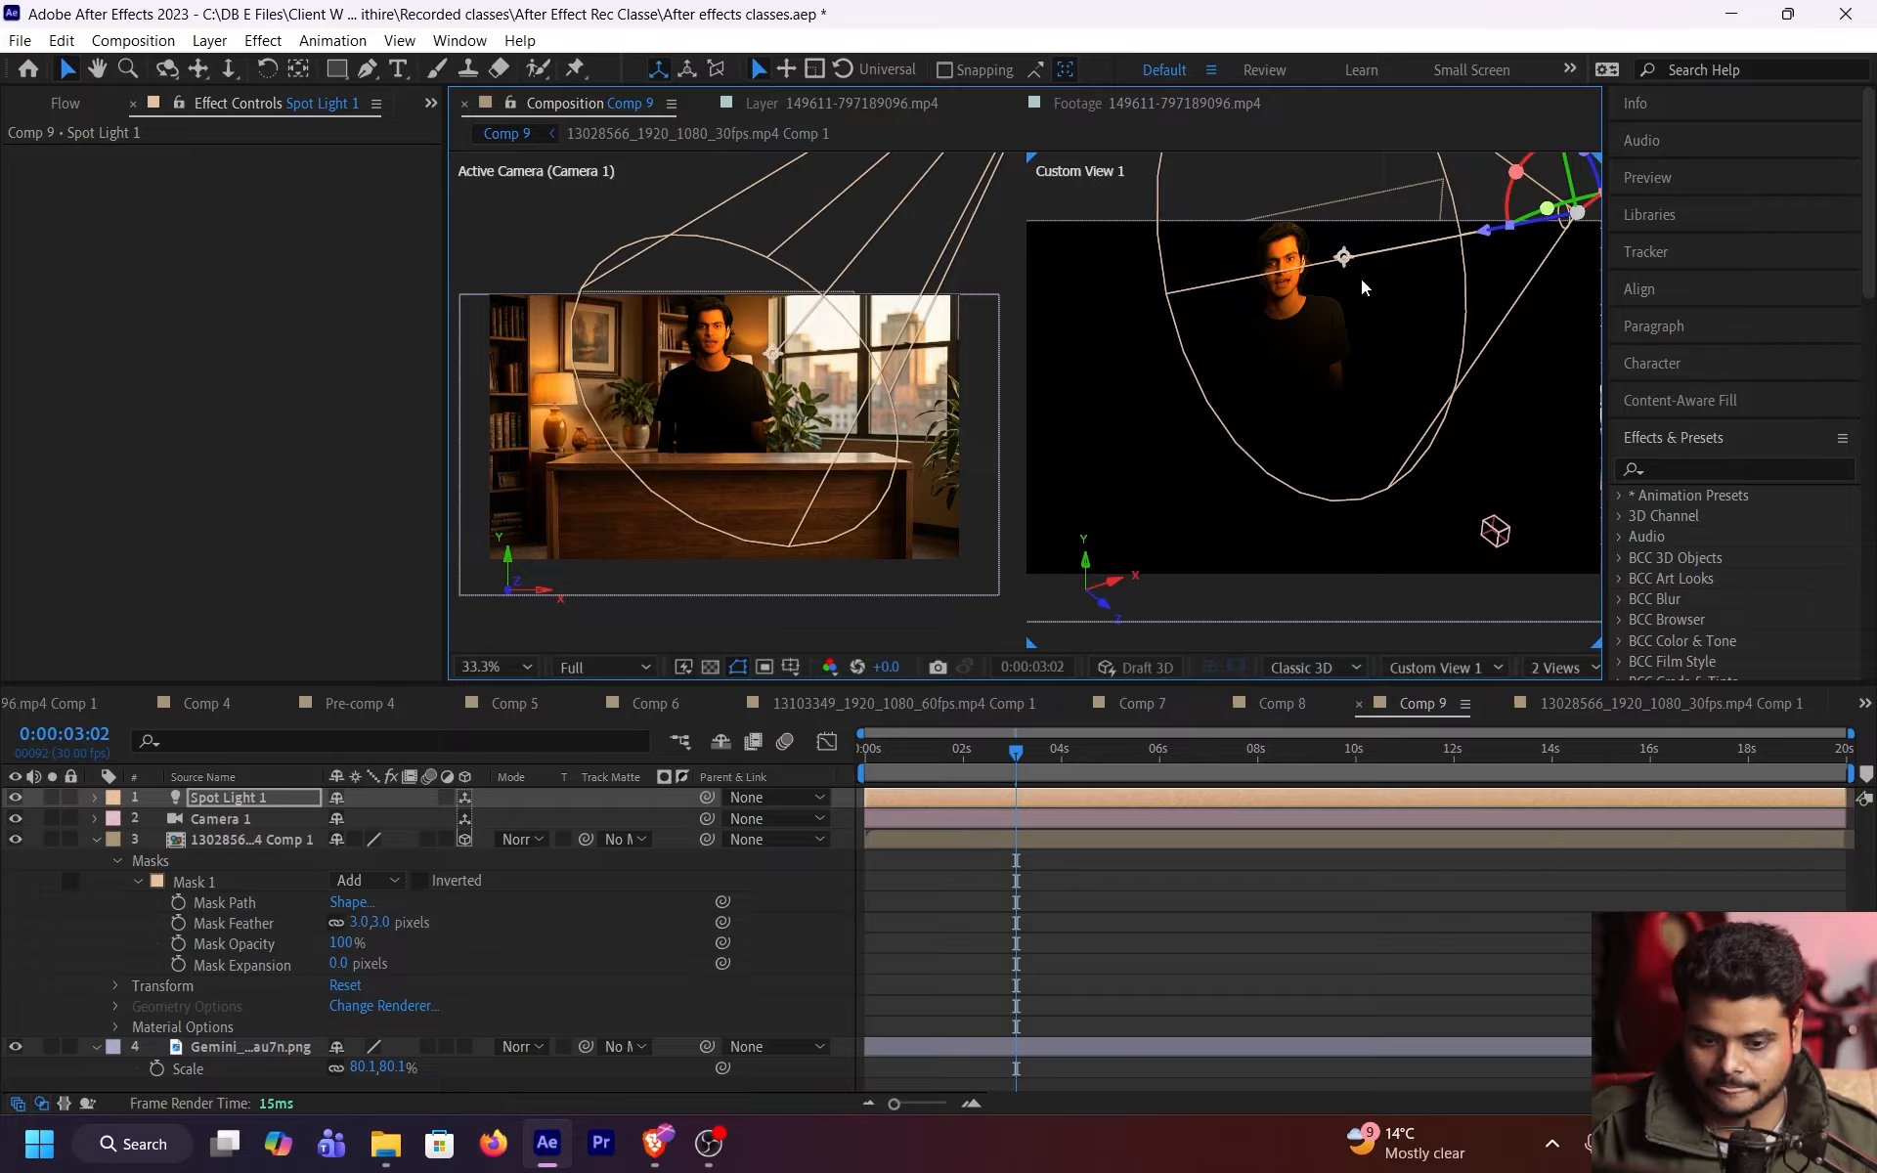
{"action": "left_click_drag", "start_coordinate": [1388, 343], "coordinate": [1426, 342]}
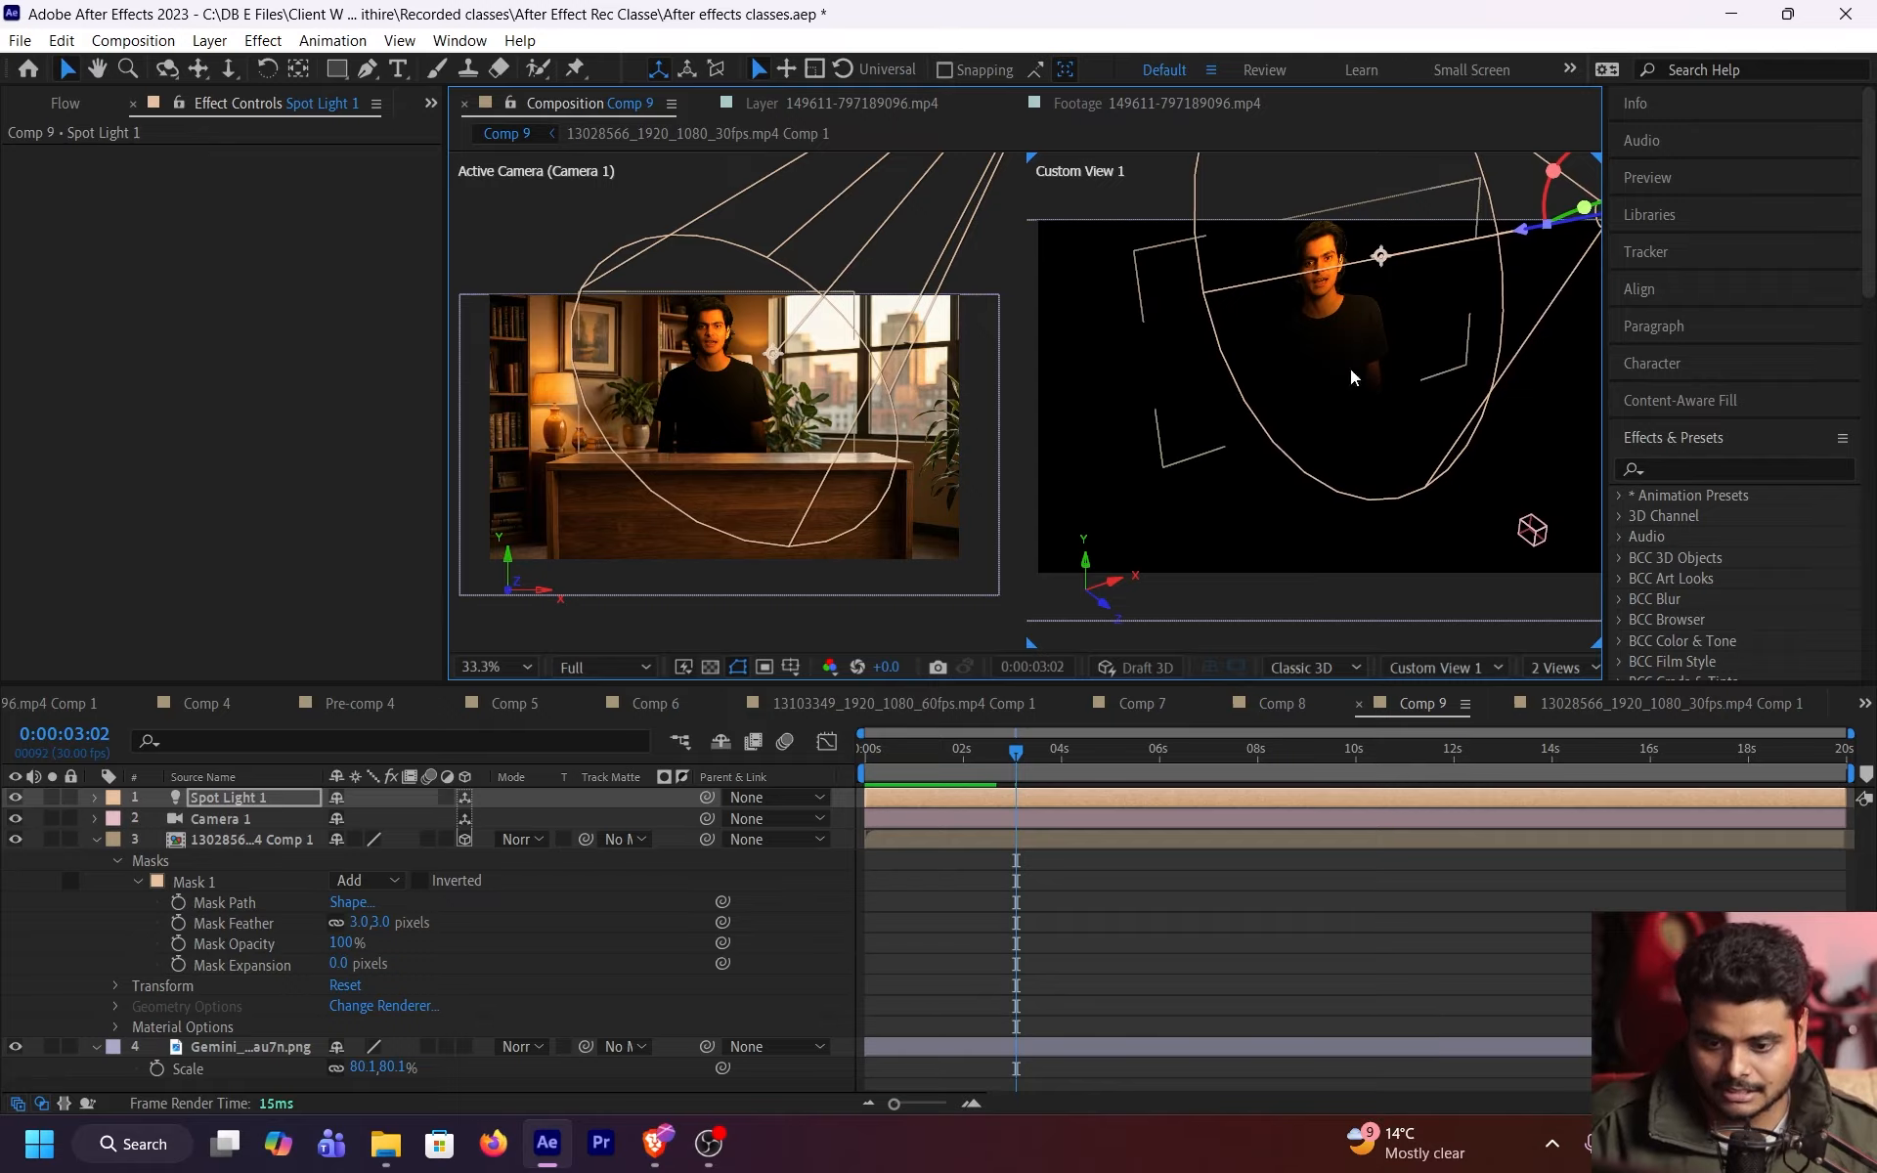
{"action": "scroll", "coordinate": [1399, 348], "scroll_direction": "down", "scroll_amount": 2}
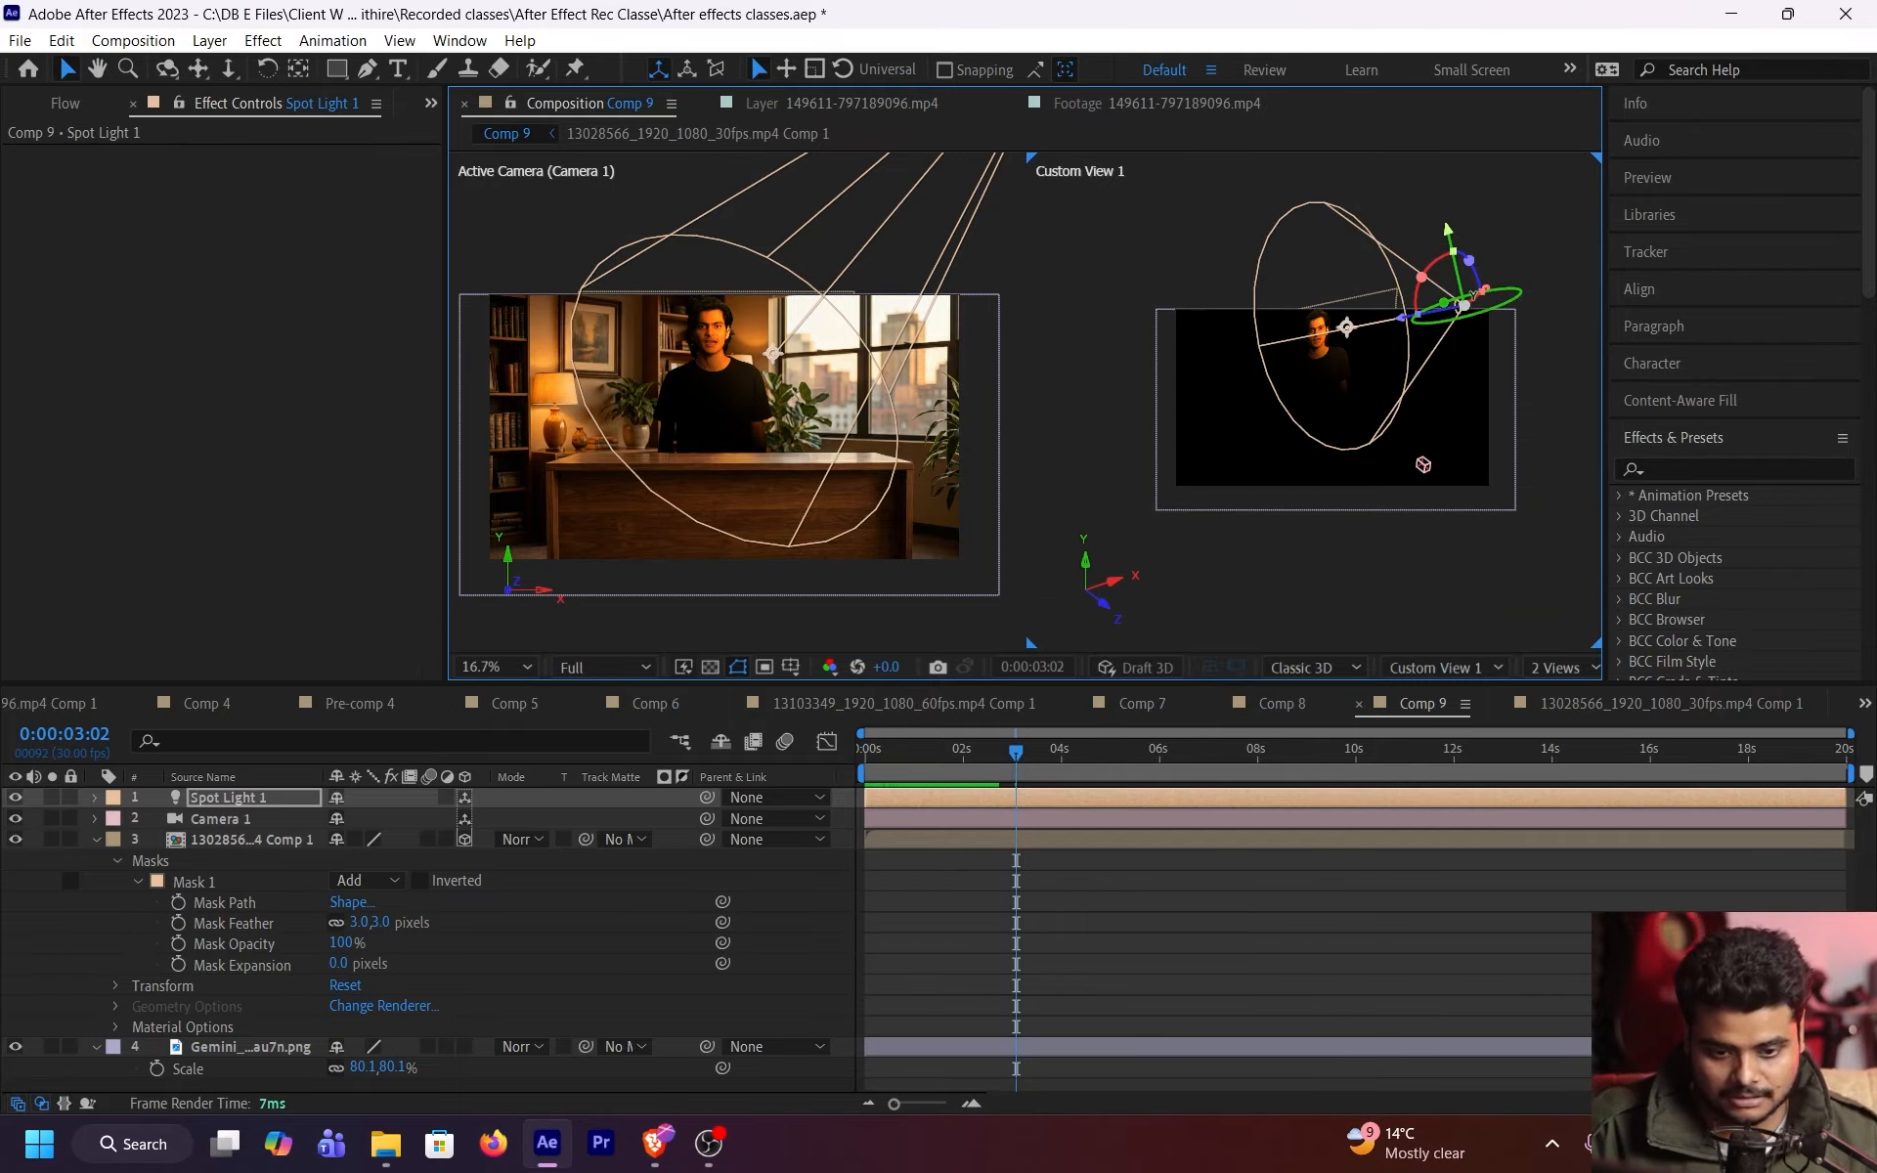
{"action": "left_click_drag", "start_coordinate": [1454, 305], "coordinate": [1305, 370]}
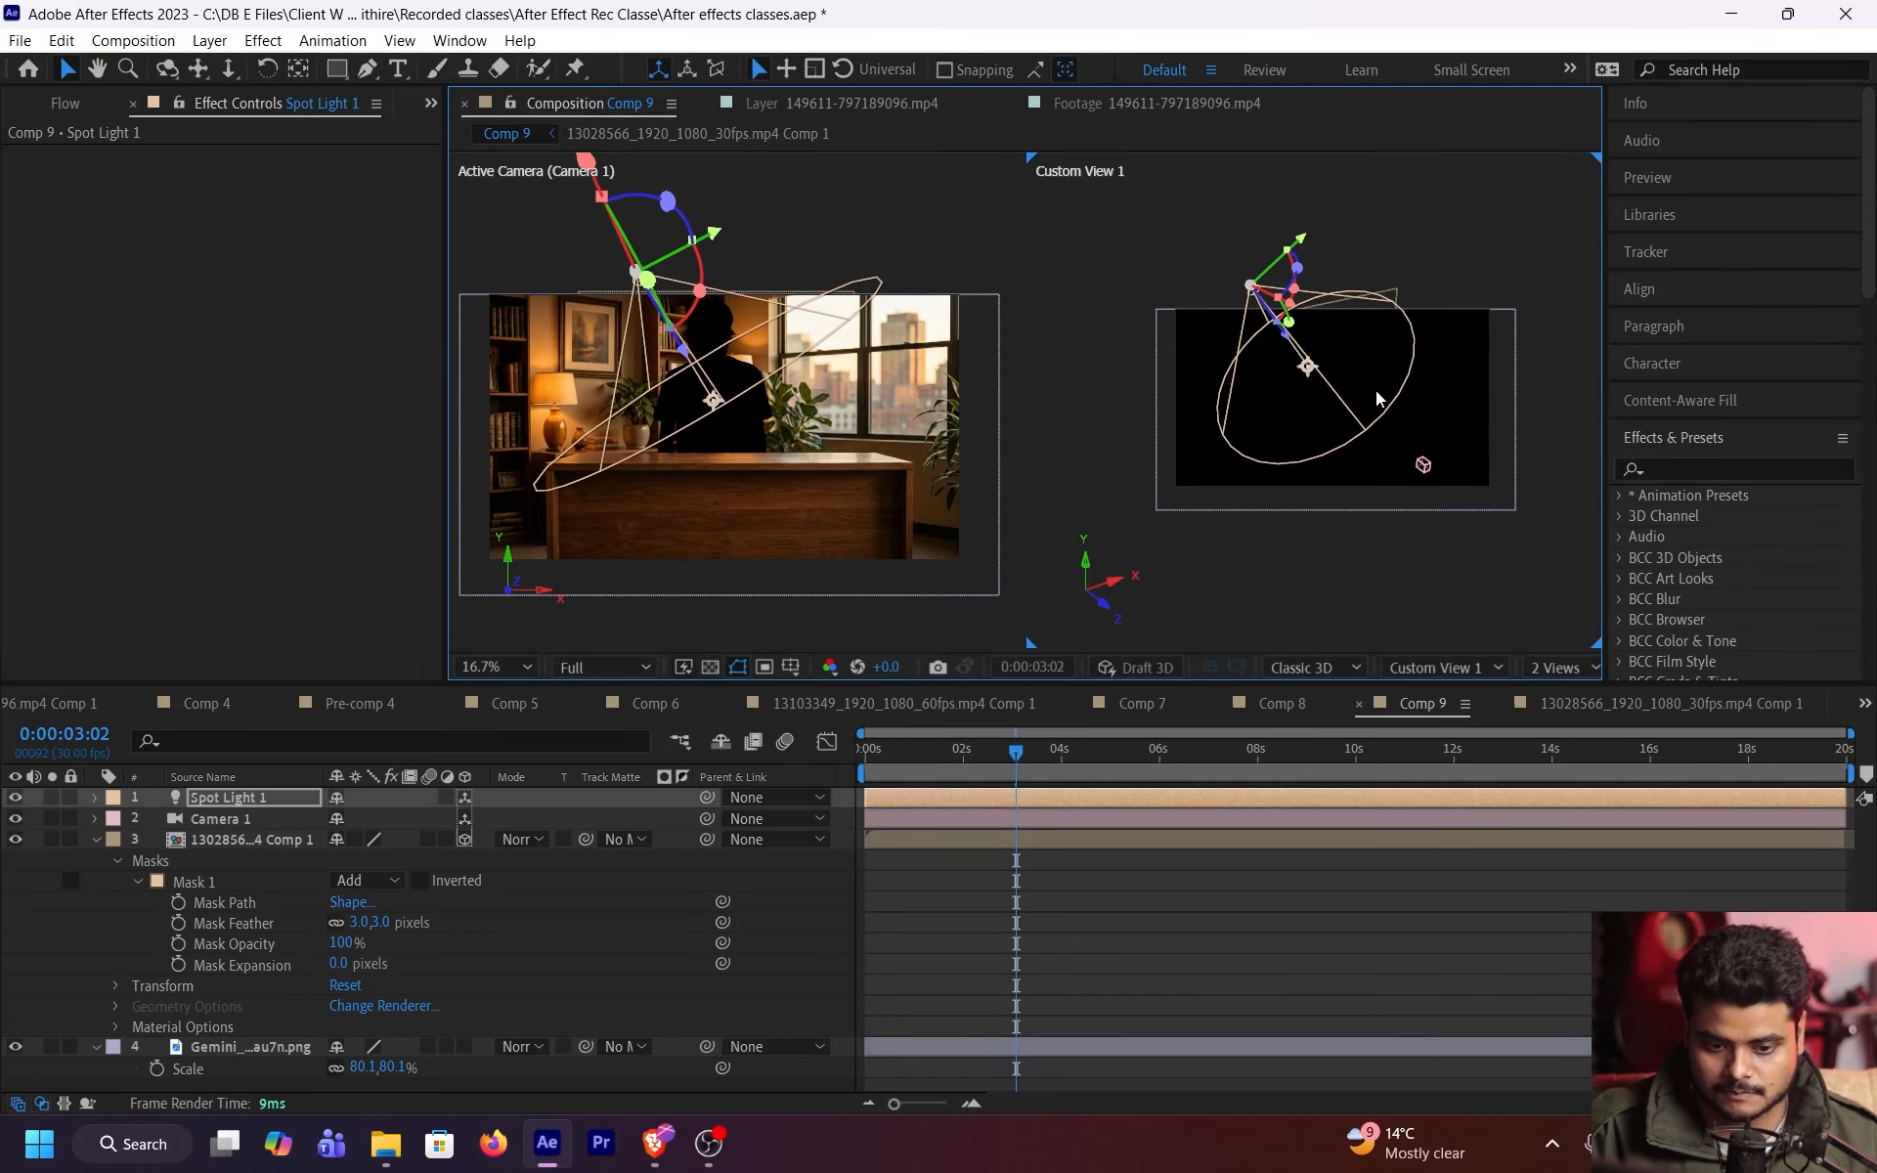
{"action": "scroll", "coordinate": [1378, 397], "scroll_direction": "up", "scroll_amount": 2}
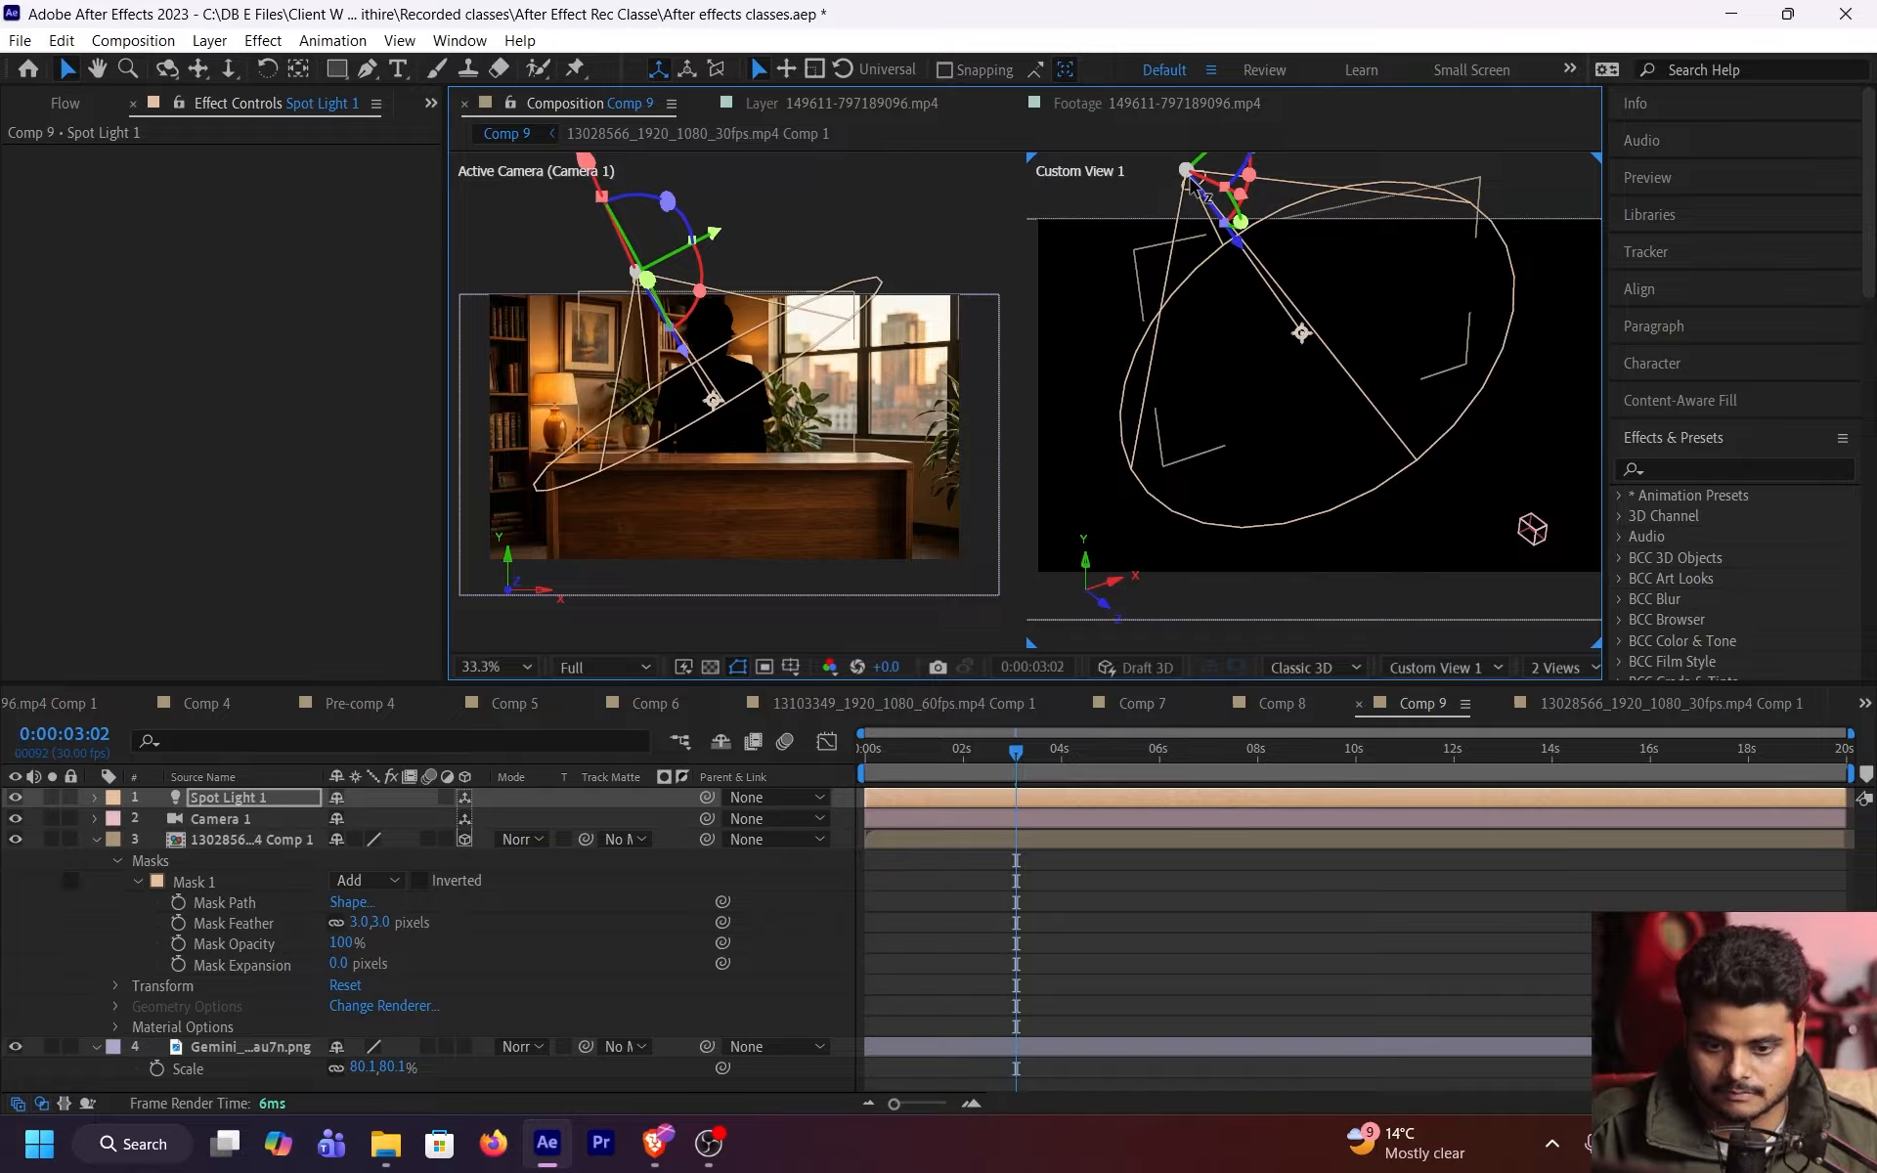
{"action": "left_click_drag", "start_coordinate": [1191, 183], "coordinate": [1228, 206]}
- Set the spot light's intensity to 365 %, cone angle to 87° and cone feather to 1 %, and save the project
{"action": "double_click", "coordinate": [1097, 801]}
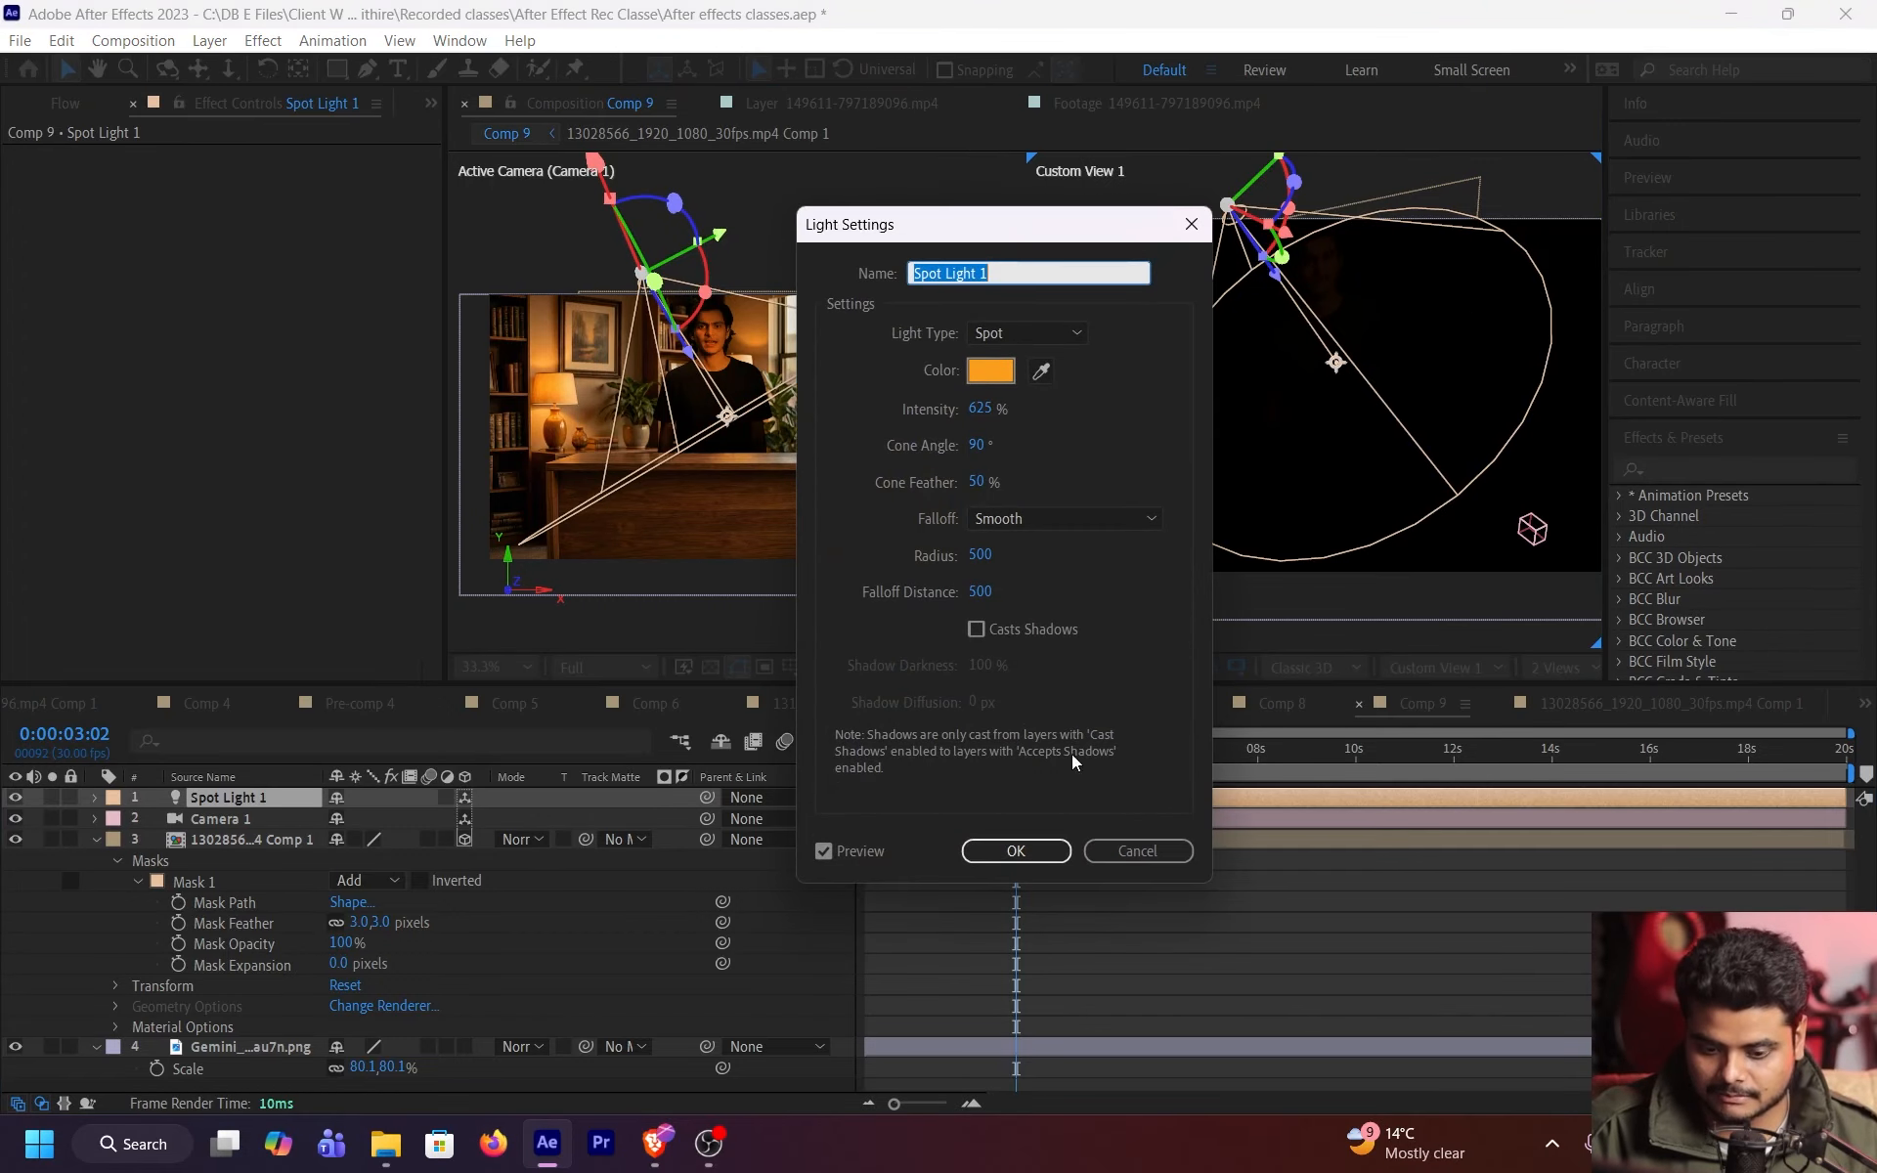
{"action": "left_click_drag", "start_coordinate": [1007, 224], "coordinate": [1394, 266]}
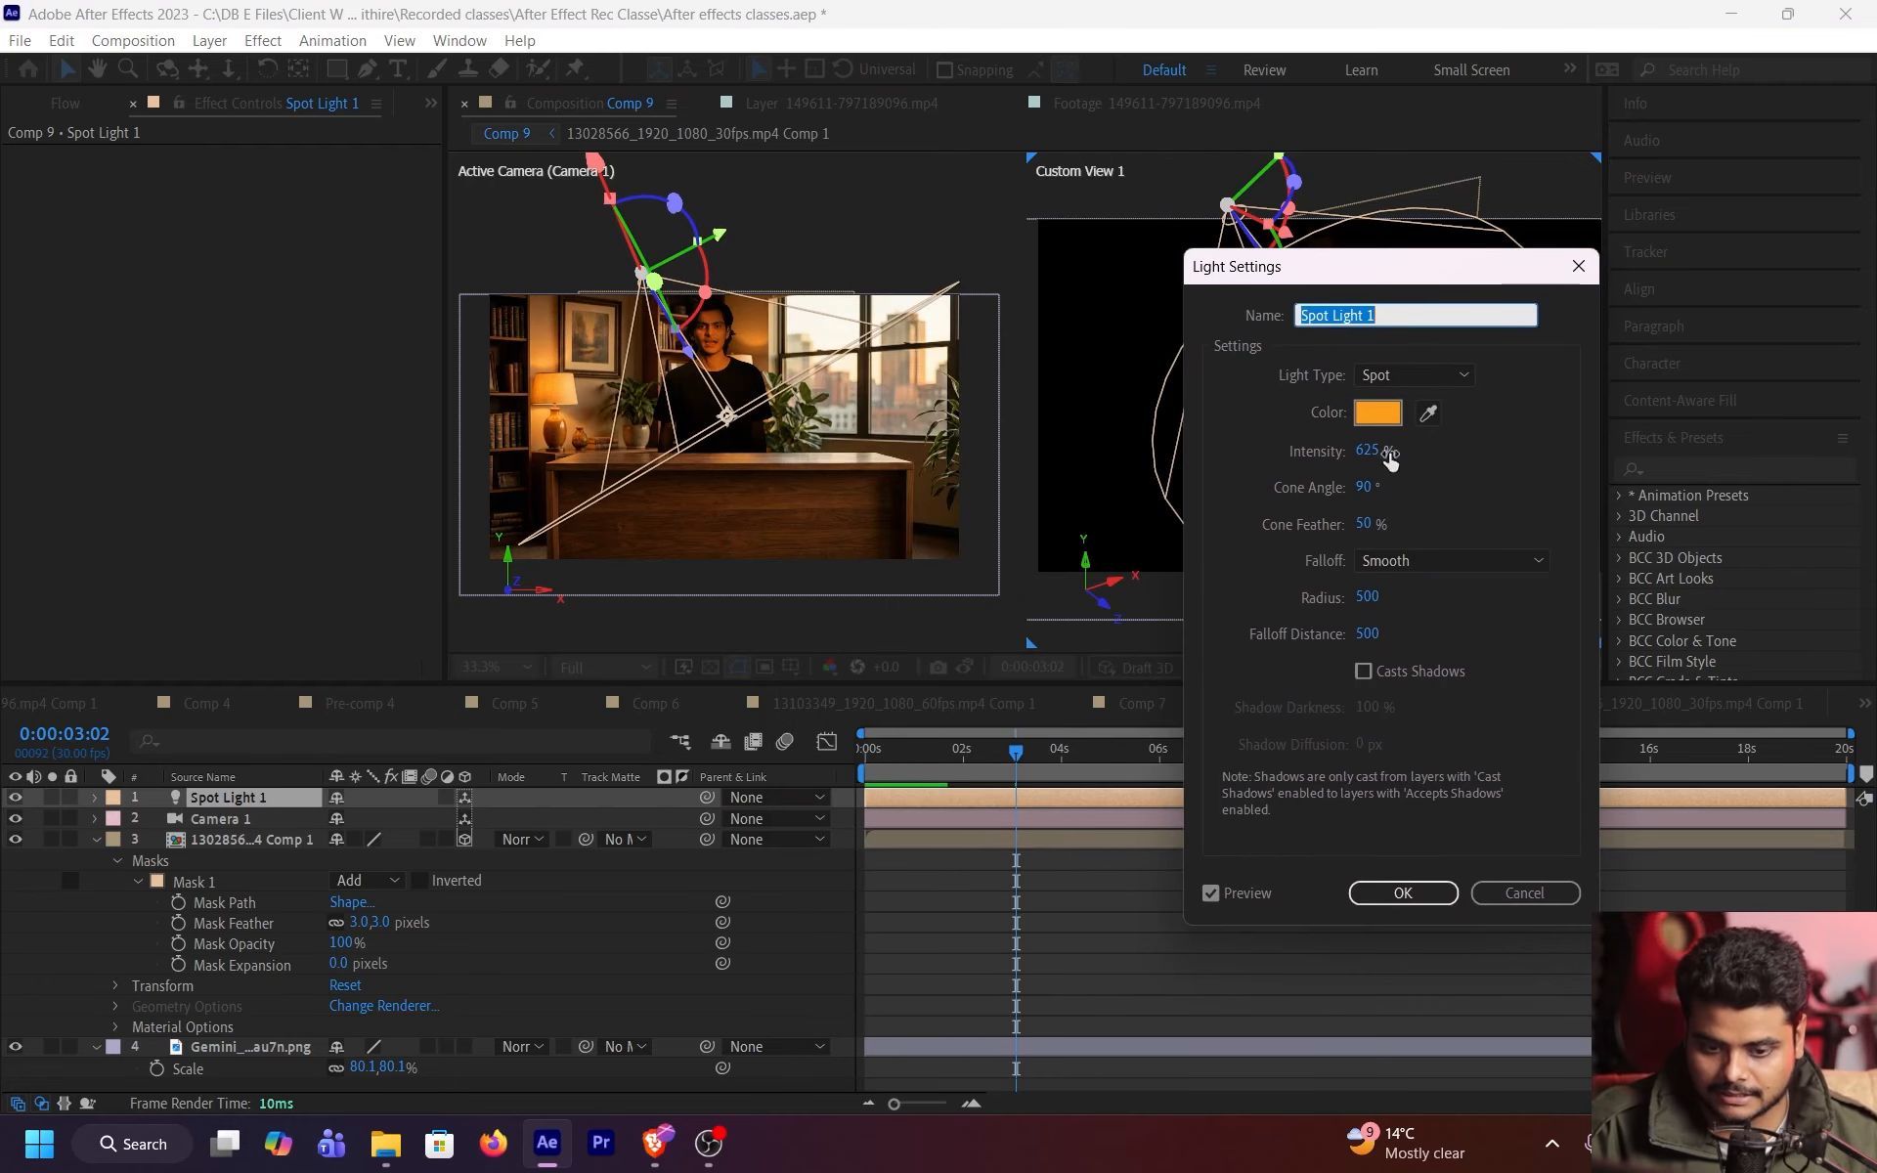
{"action": "left_click_drag", "start_coordinate": [1367, 451], "coordinate": [826, 496]}
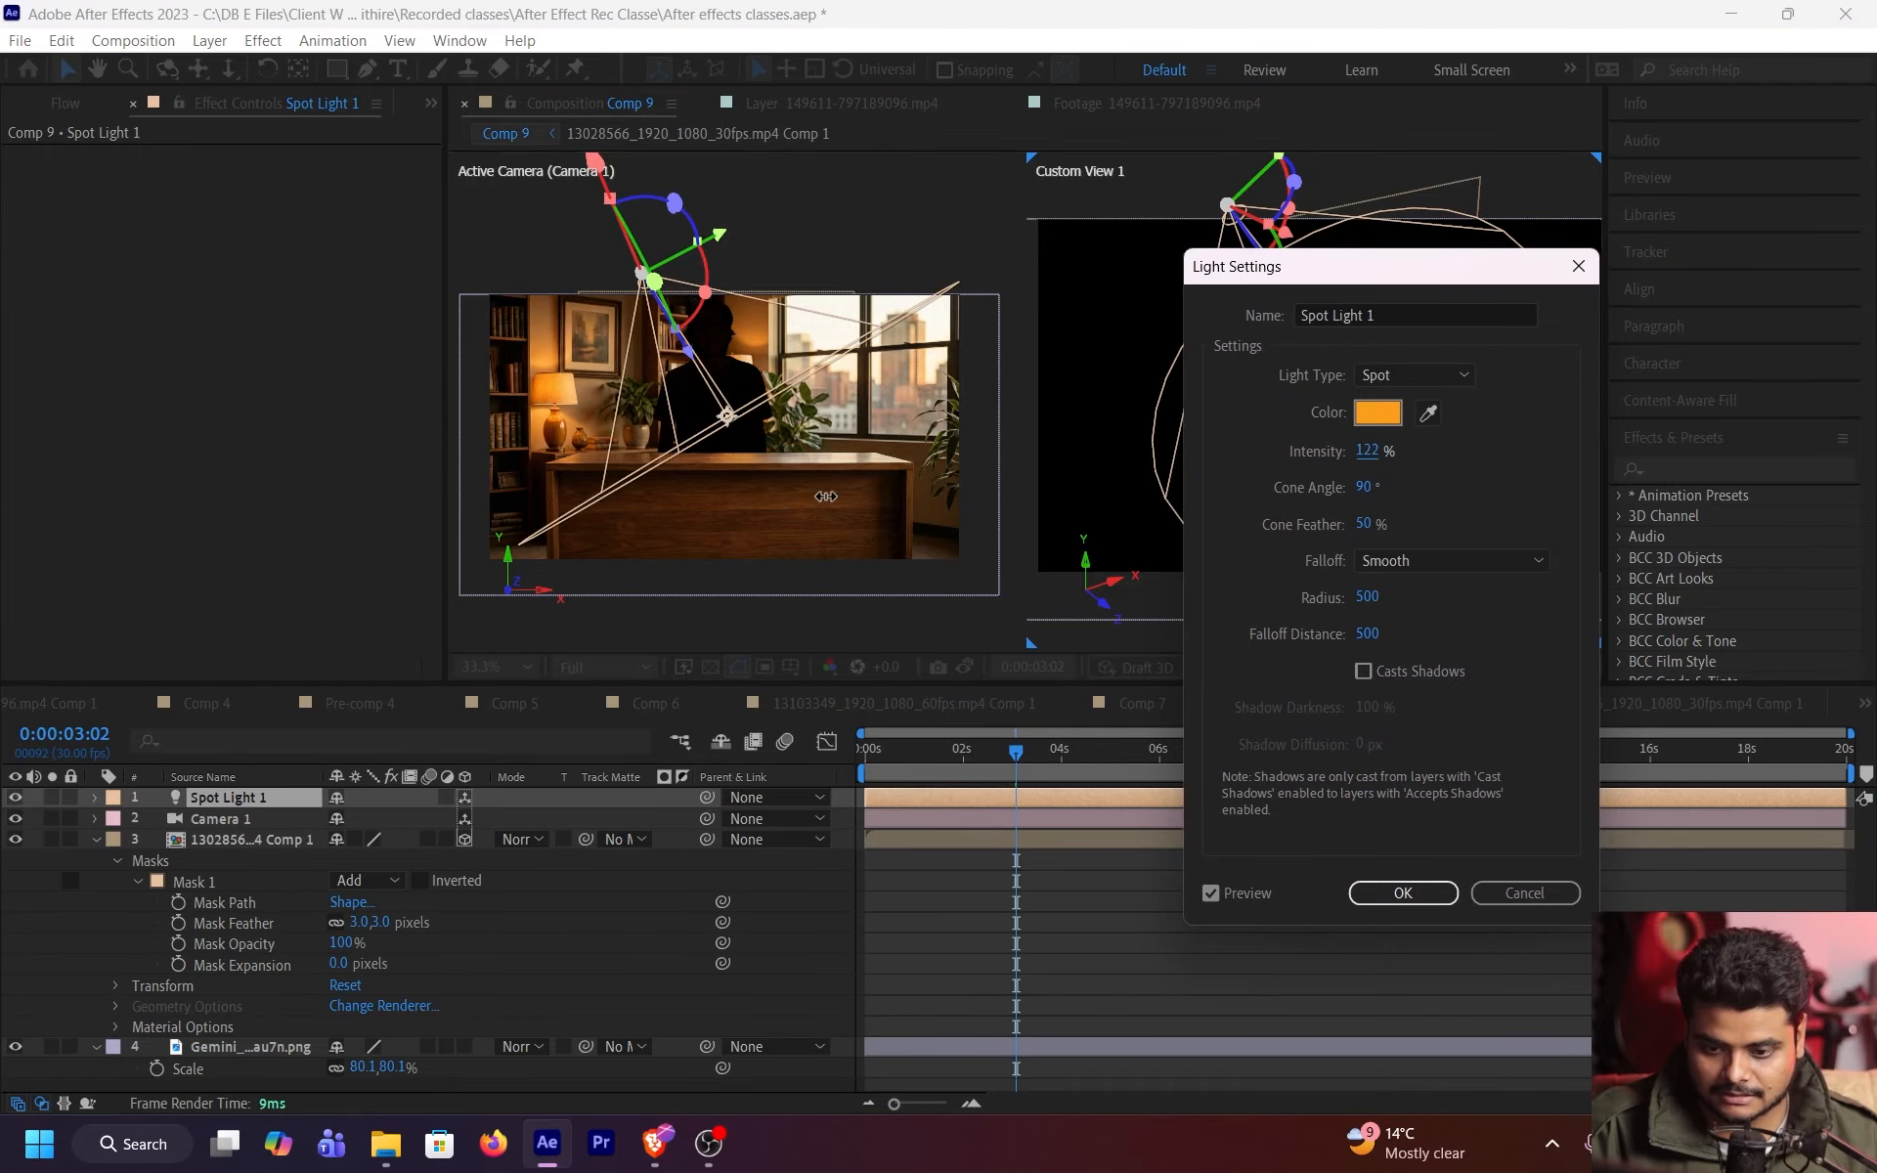
{"action": "left_click_drag", "start_coordinate": [1101, 521], "coordinate": [1218, 533]}
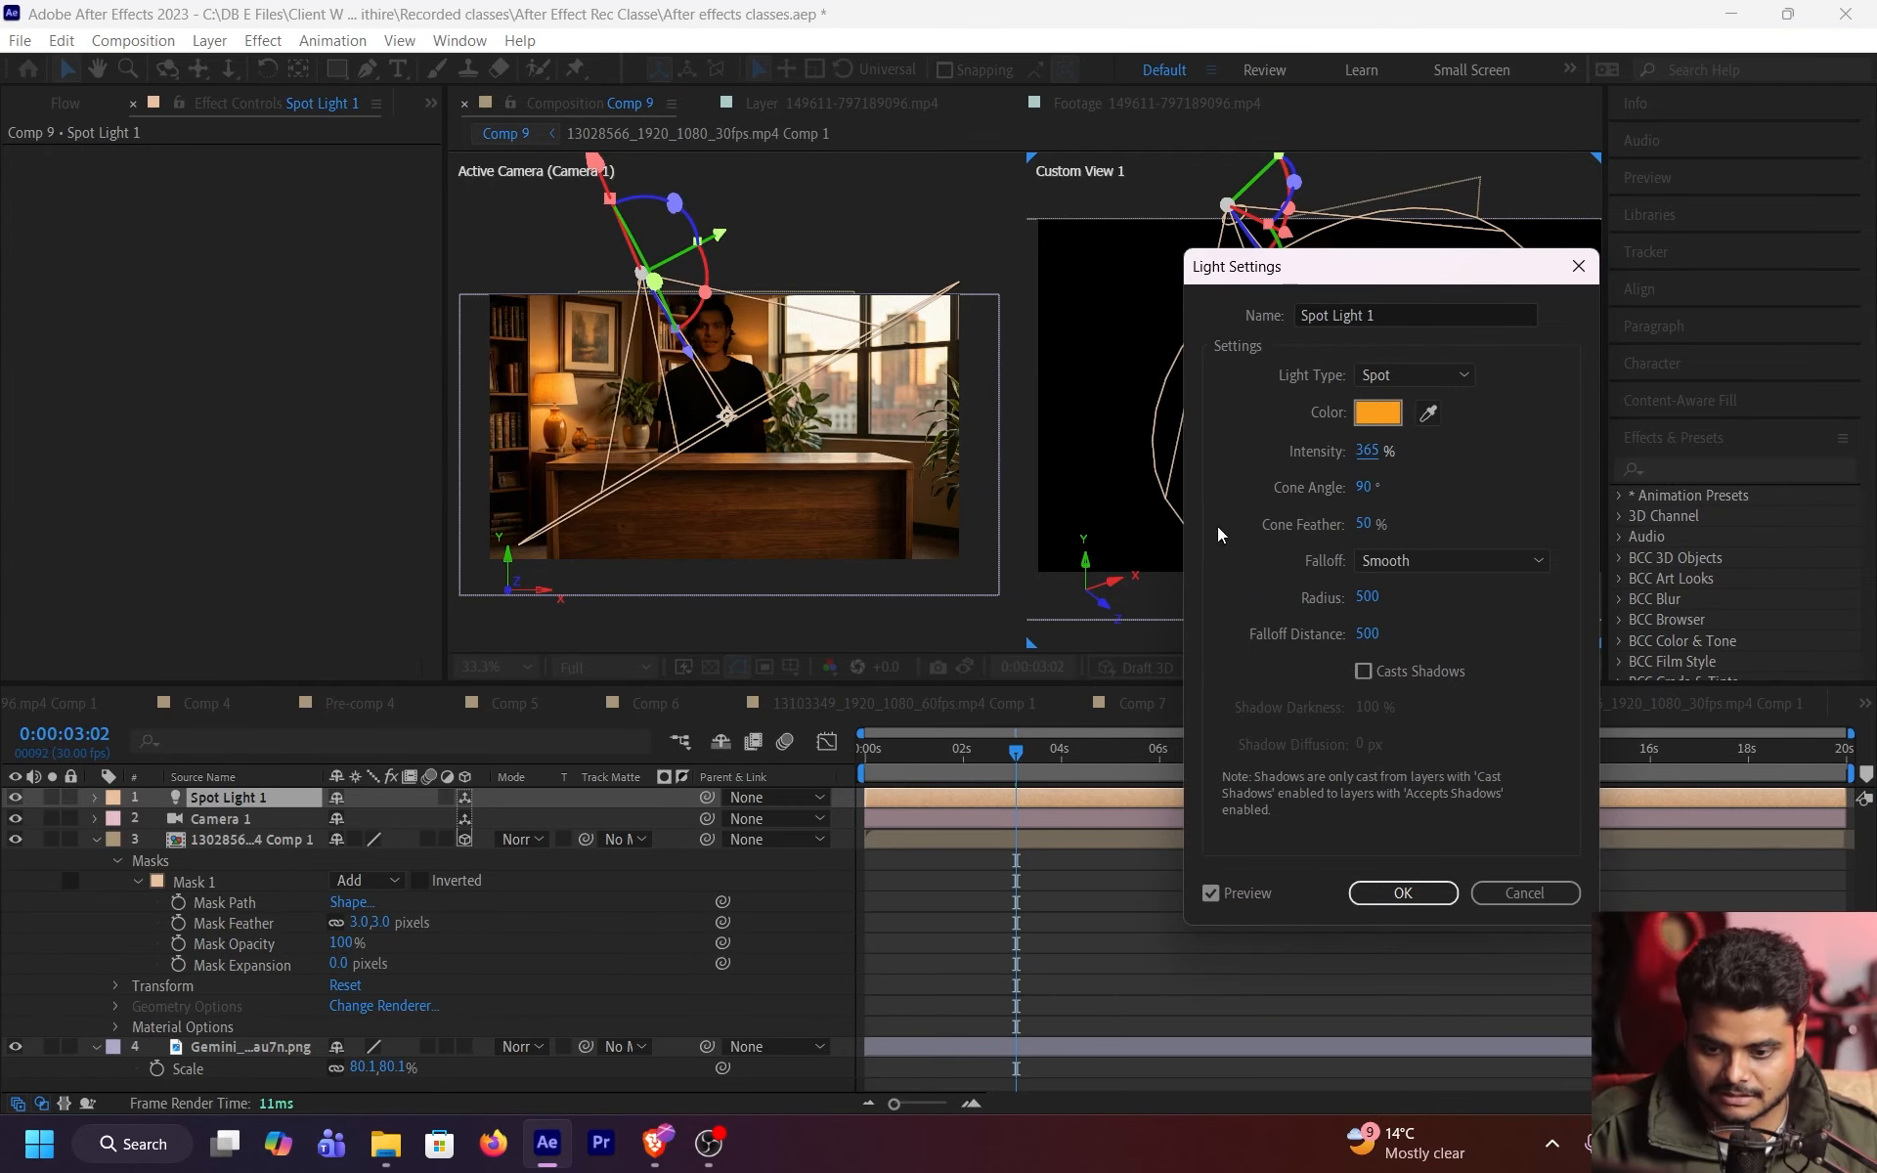
{"action": "left_click_drag", "start_coordinate": [1371, 499], "coordinate": [1330, 493]}
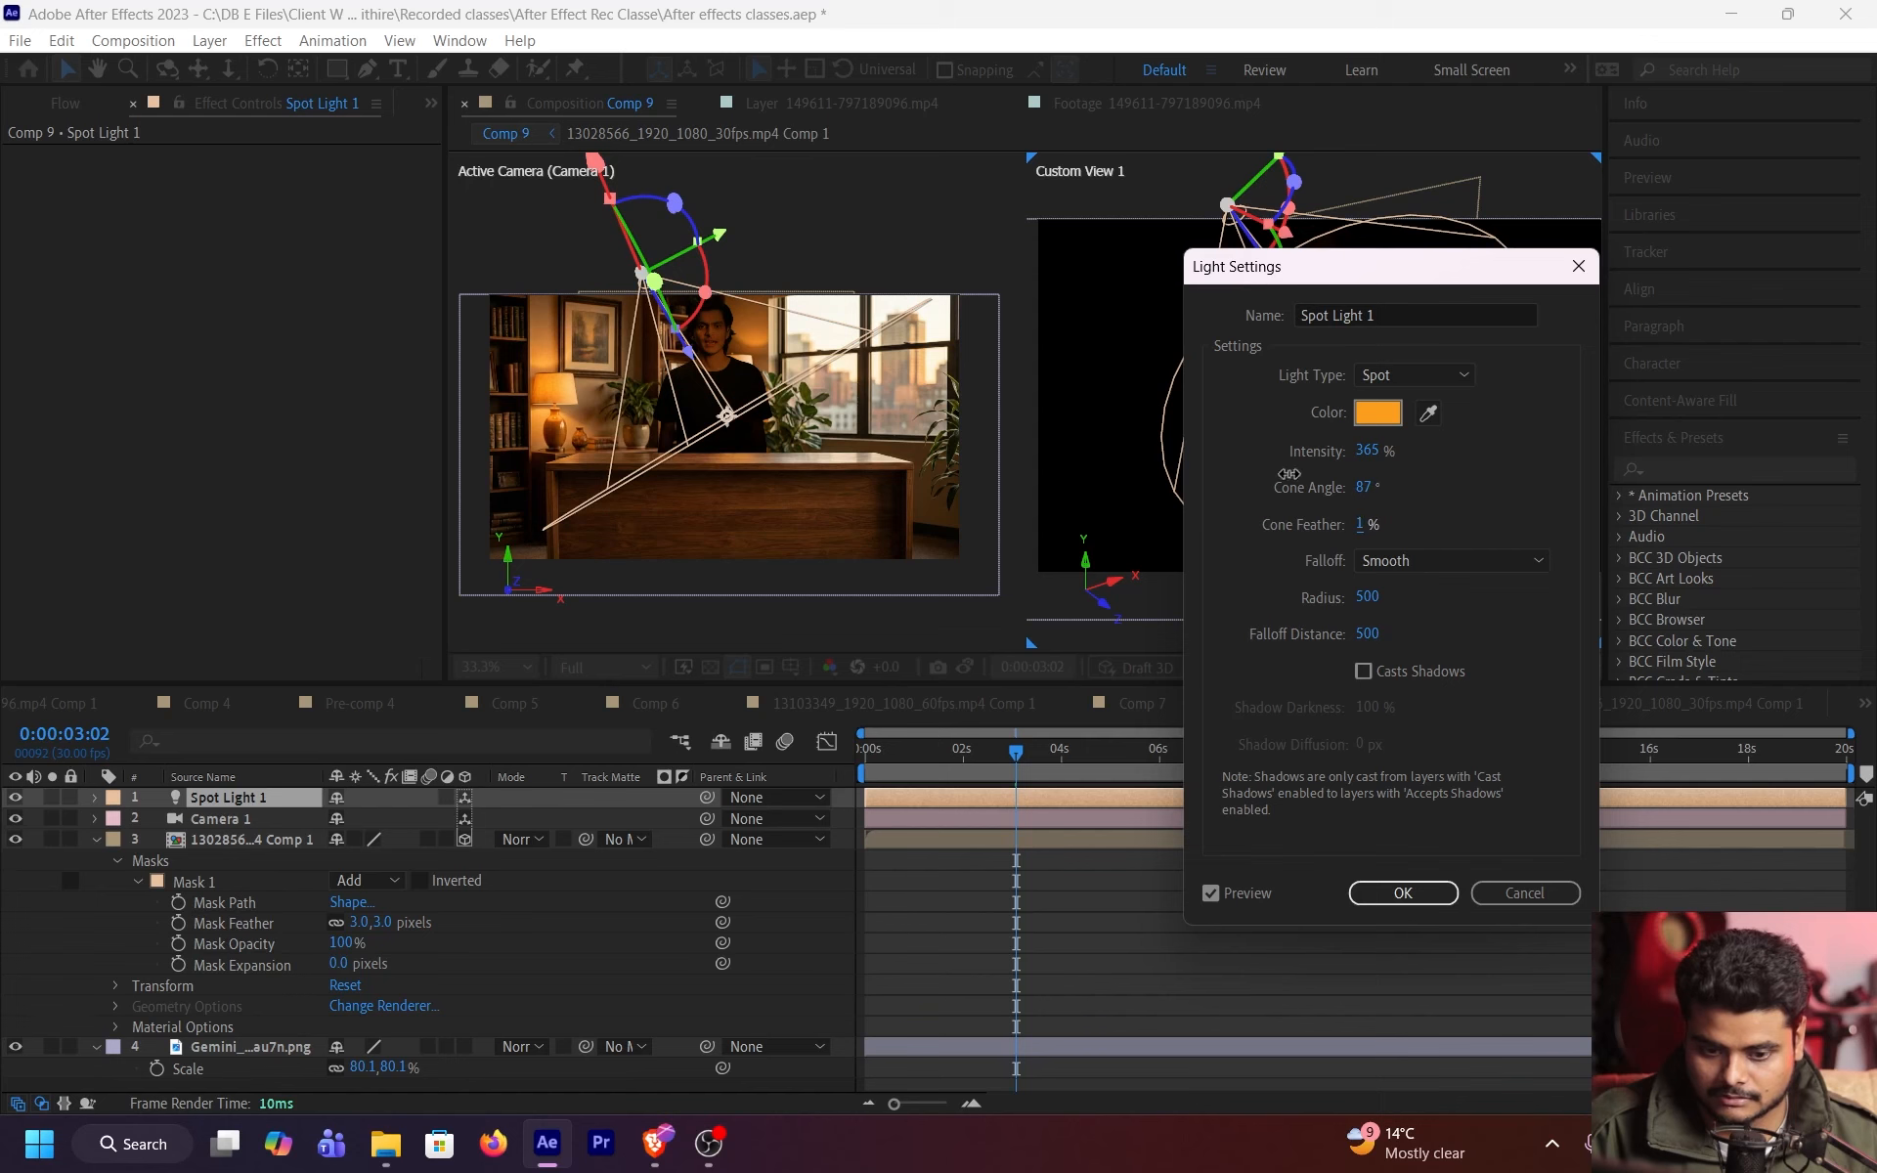
{"action": "left_click", "coordinate": [1386, 895]}
{"action": "key", "text": "ctrl+s"}
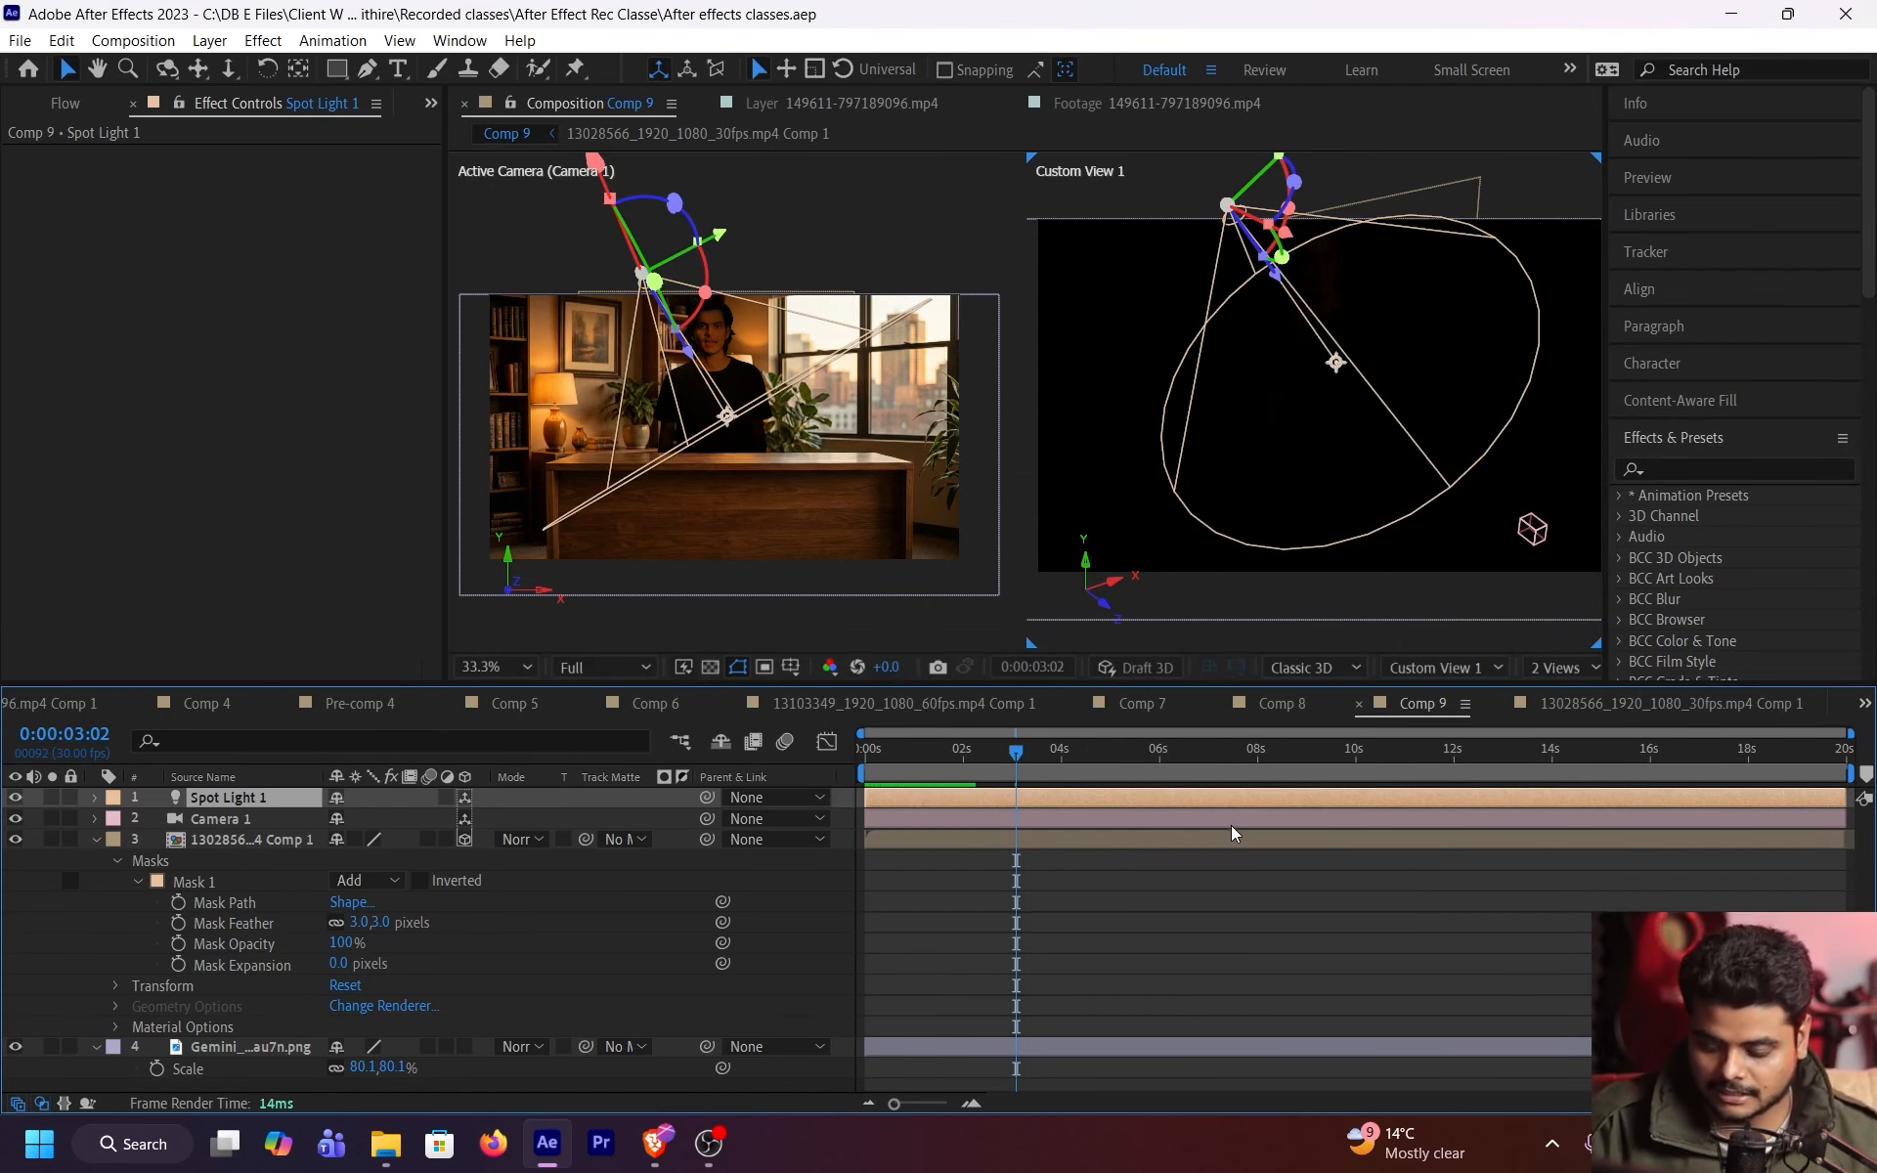
- Add a new ambient light with a white color to the composition, keeping its intensity at 365 %
{"action": "key", "text": "ctrl+alt+shift+l"}
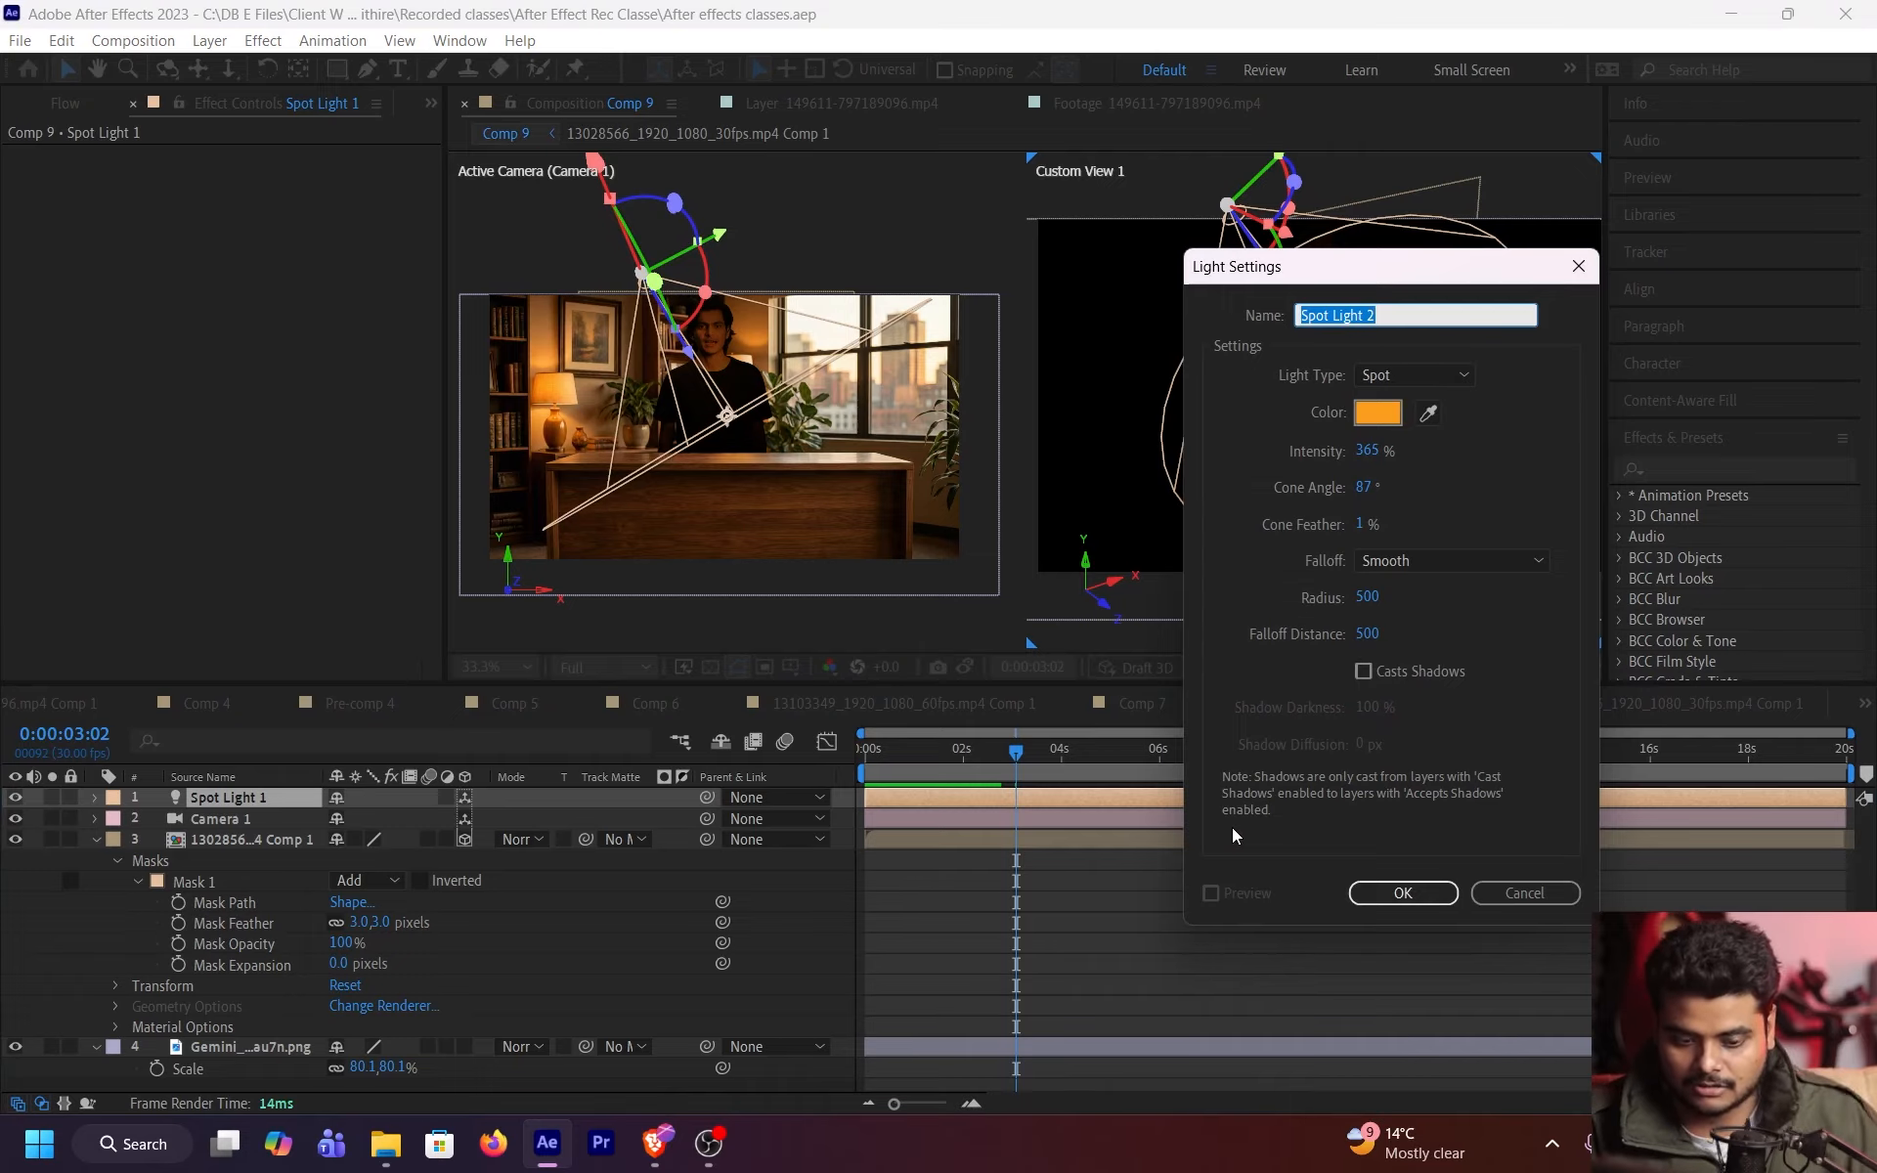
{"action": "left_click", "coordinate": [1419, 377]}
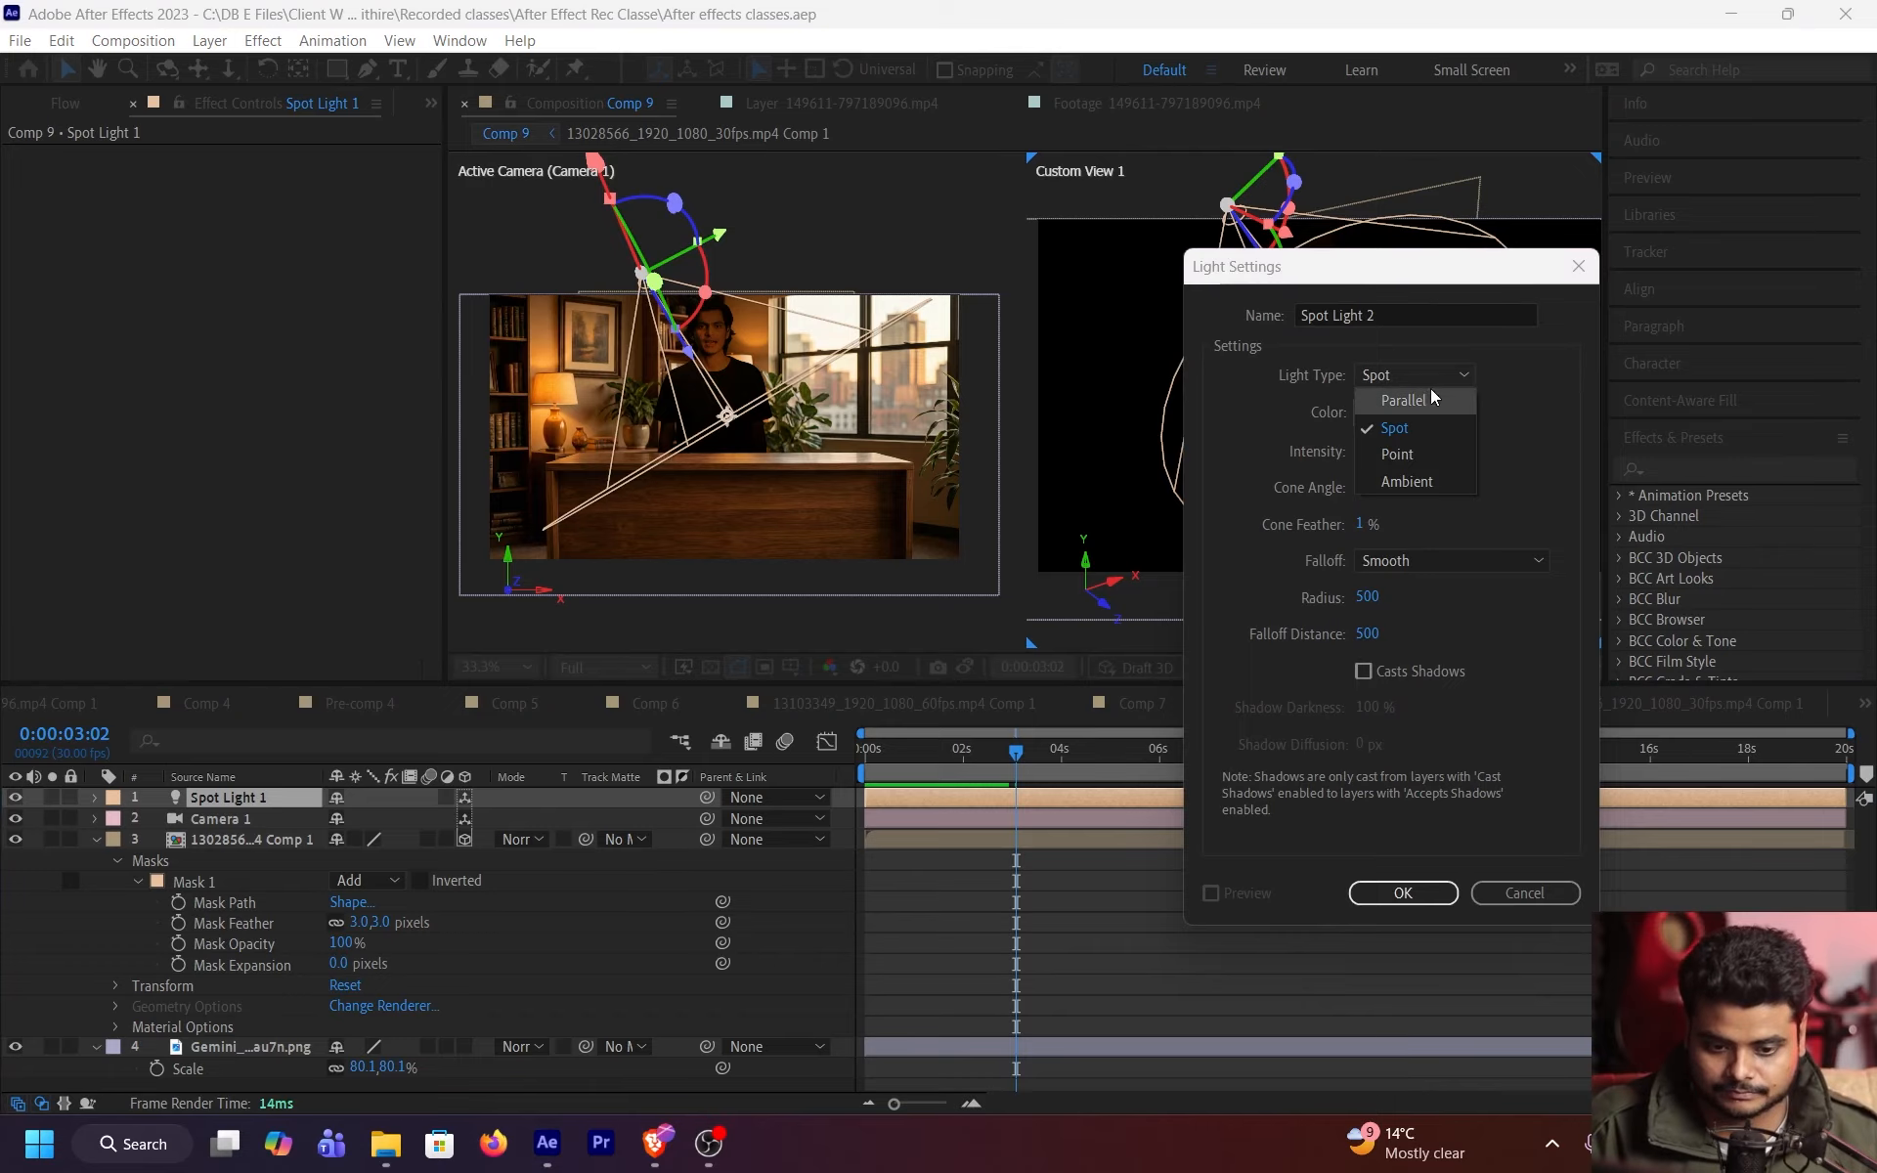
{"action": "left_click", "coordinate": [1416, 479]}
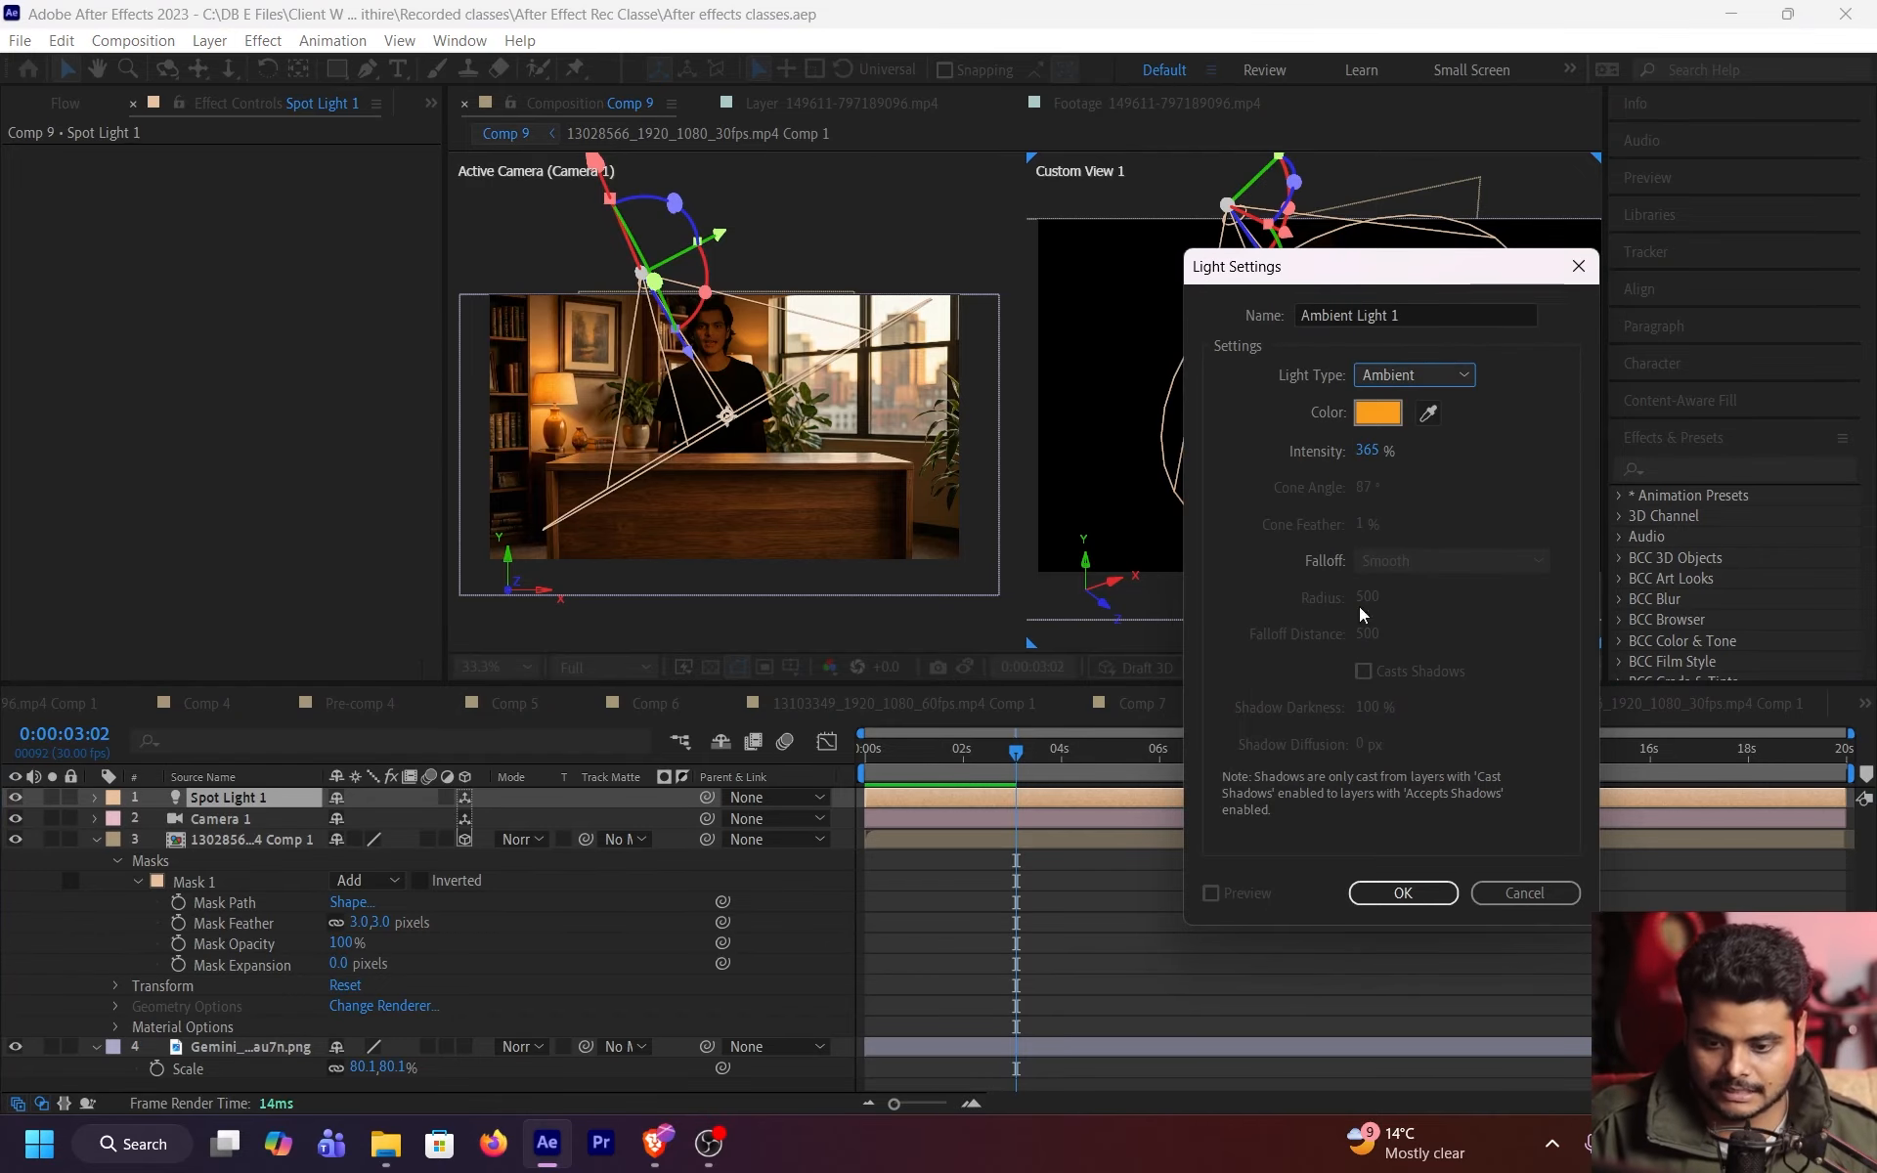
{"action": "left_click", "coordinate": [1377, 415]}
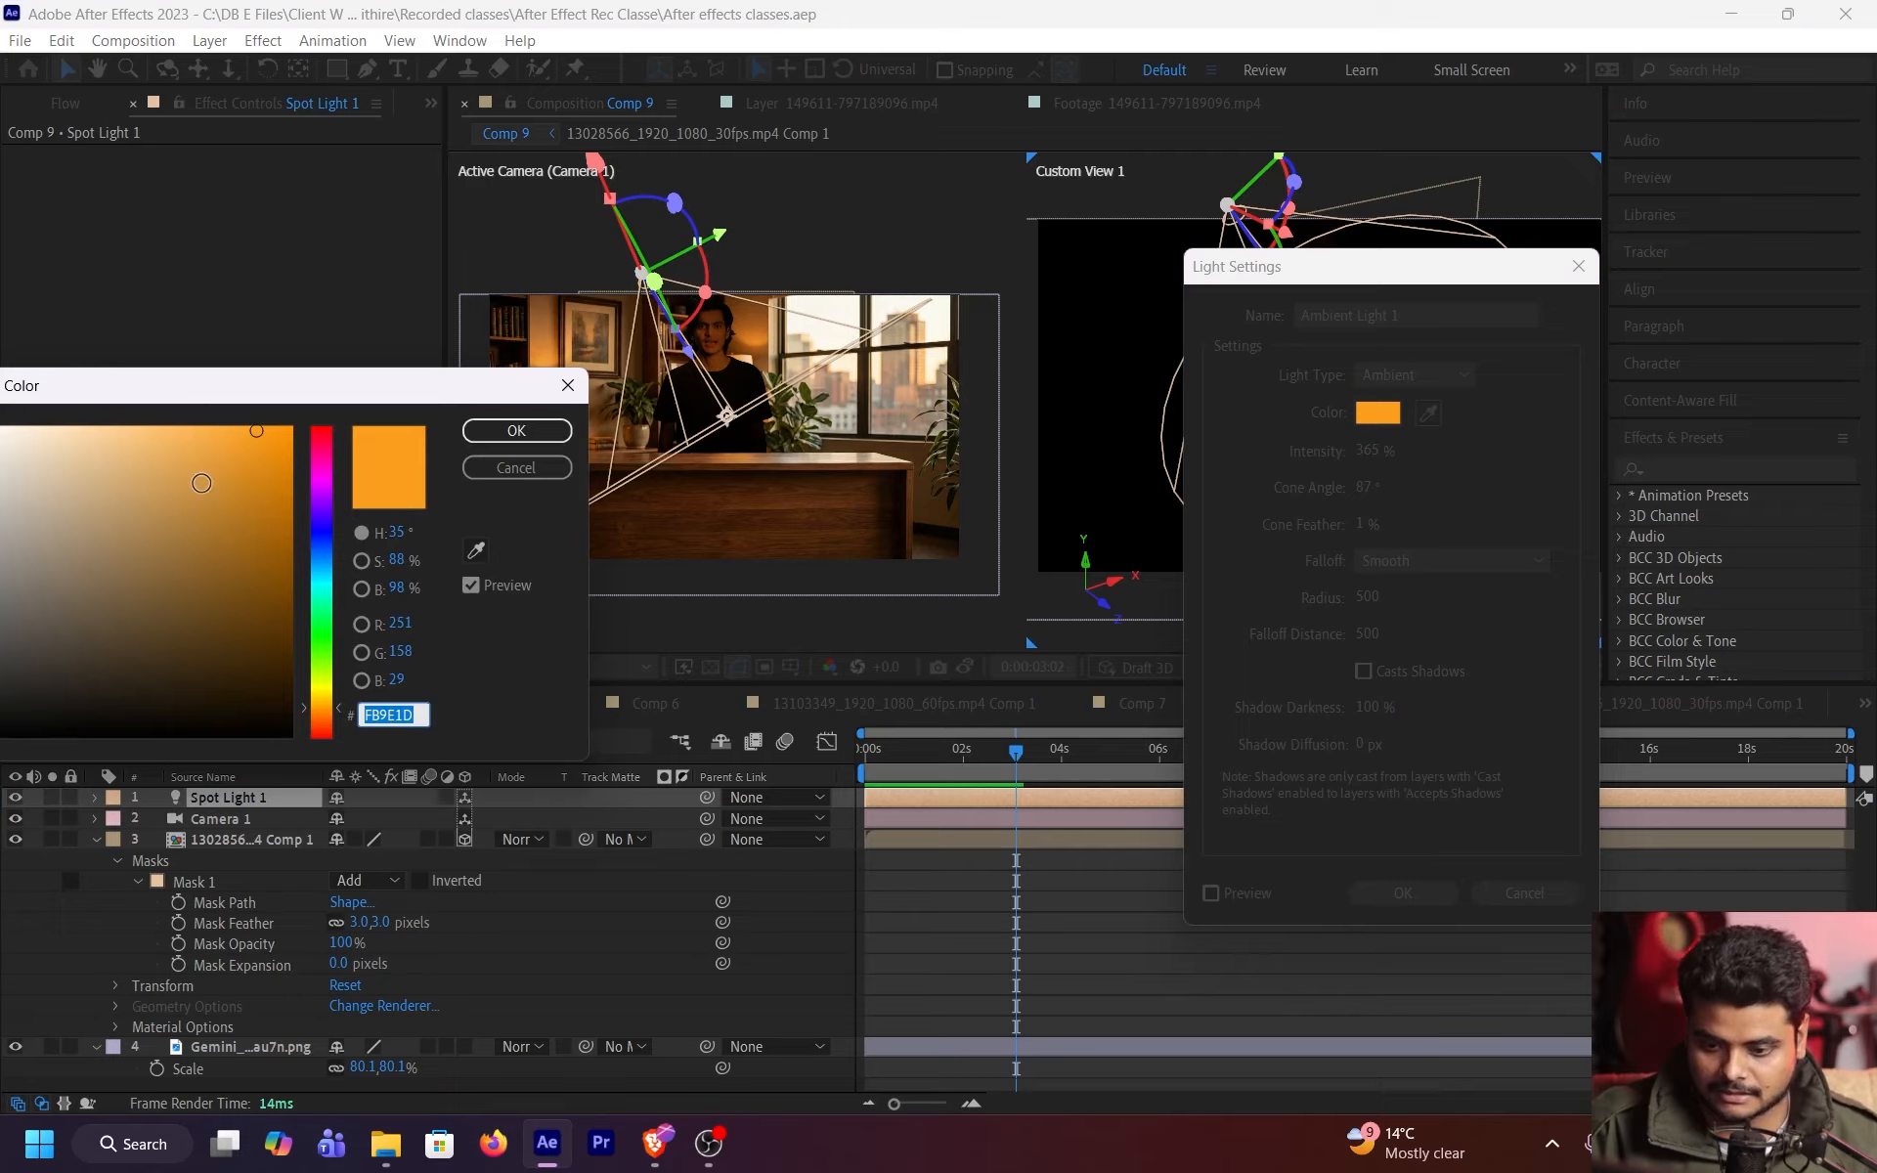
{"action": "left_click_drag", "start_coordinate": [237, 381], "coordinate": [533, 371]}
{"action": "left_click_drag", "start_coordinate": [280, 427], "coordinate": [258, 419]}
{"action": "left_click", "coordinate": [811, 425]}
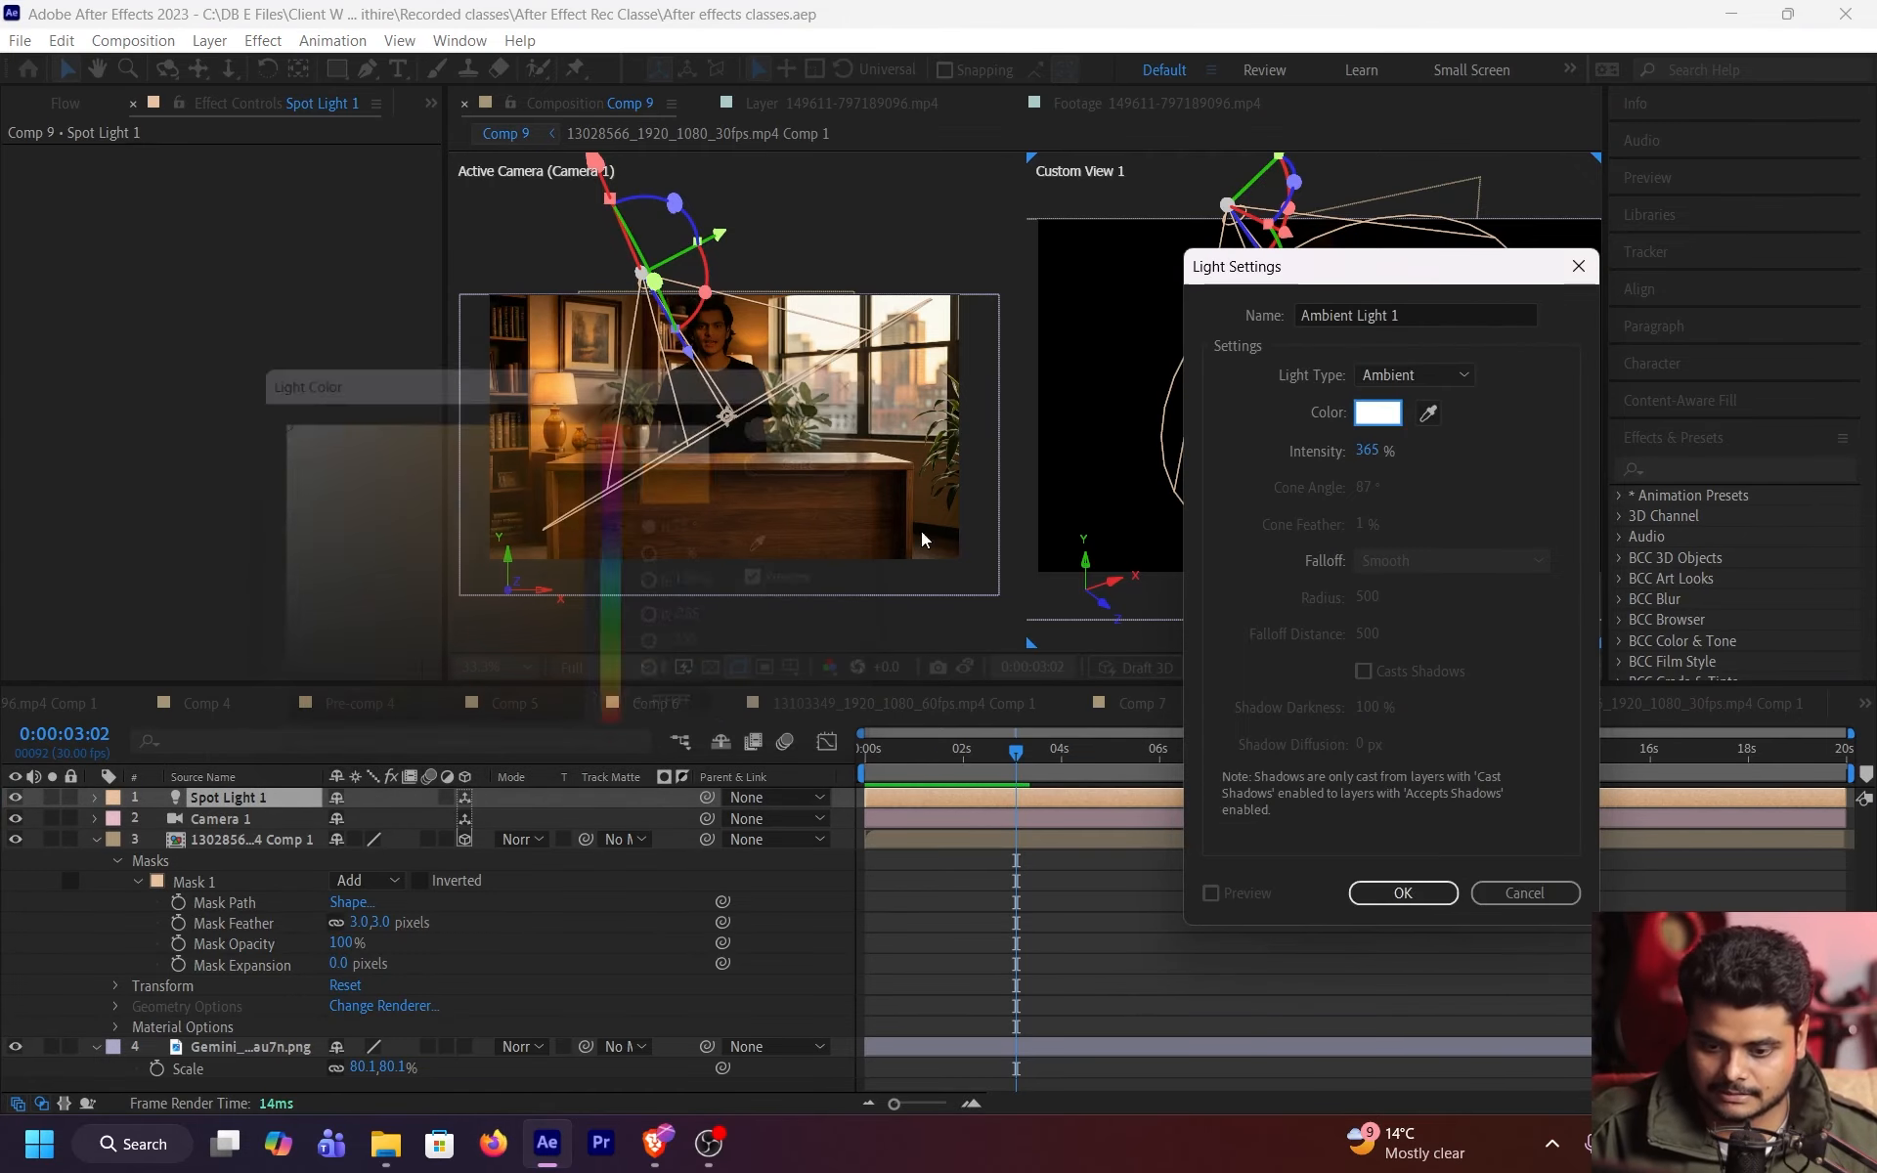
{"action": "left_click", "coordinate": [1400, 893]}
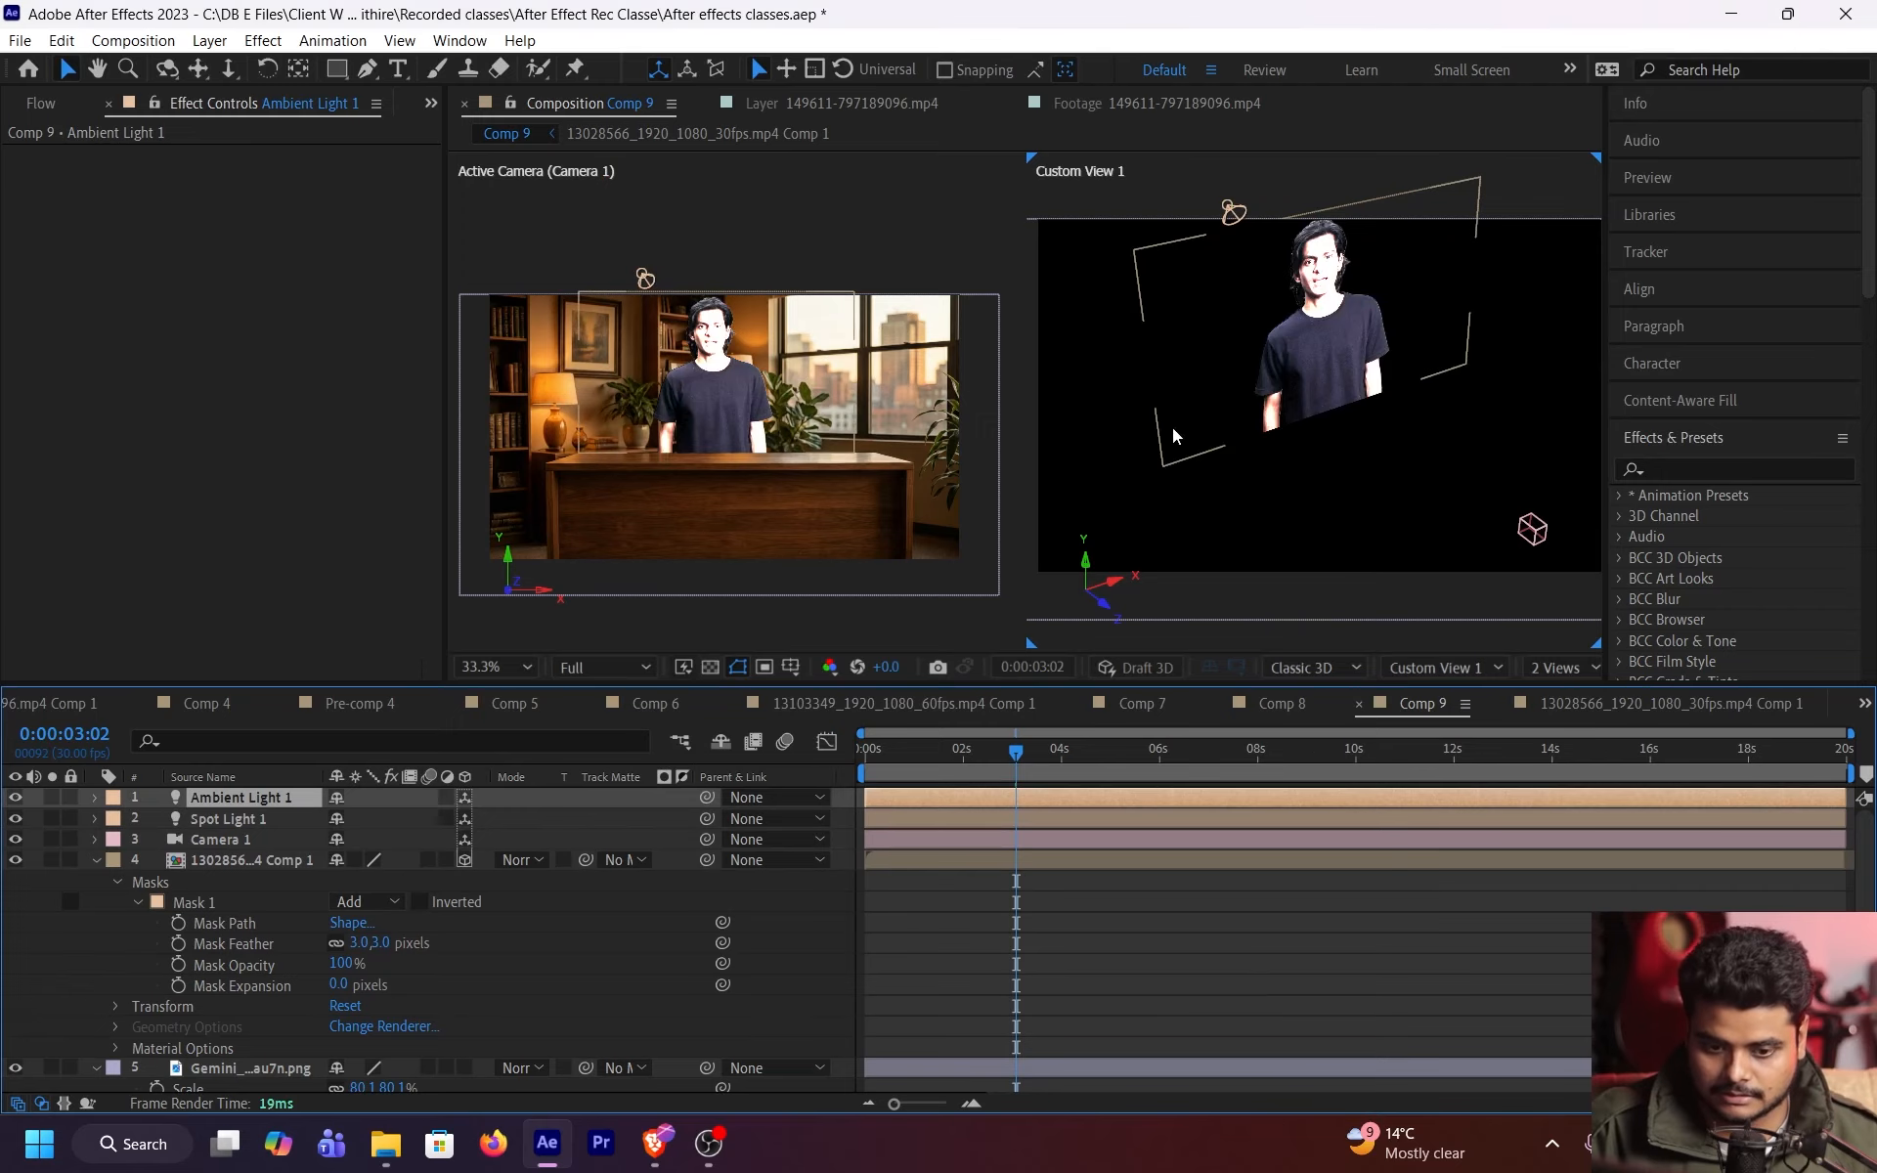
- Lower the ambient light's intensity to 62 %, judging the man's brightness against the office background
{"action": "double_click", "coordinate": [1093, 801]}
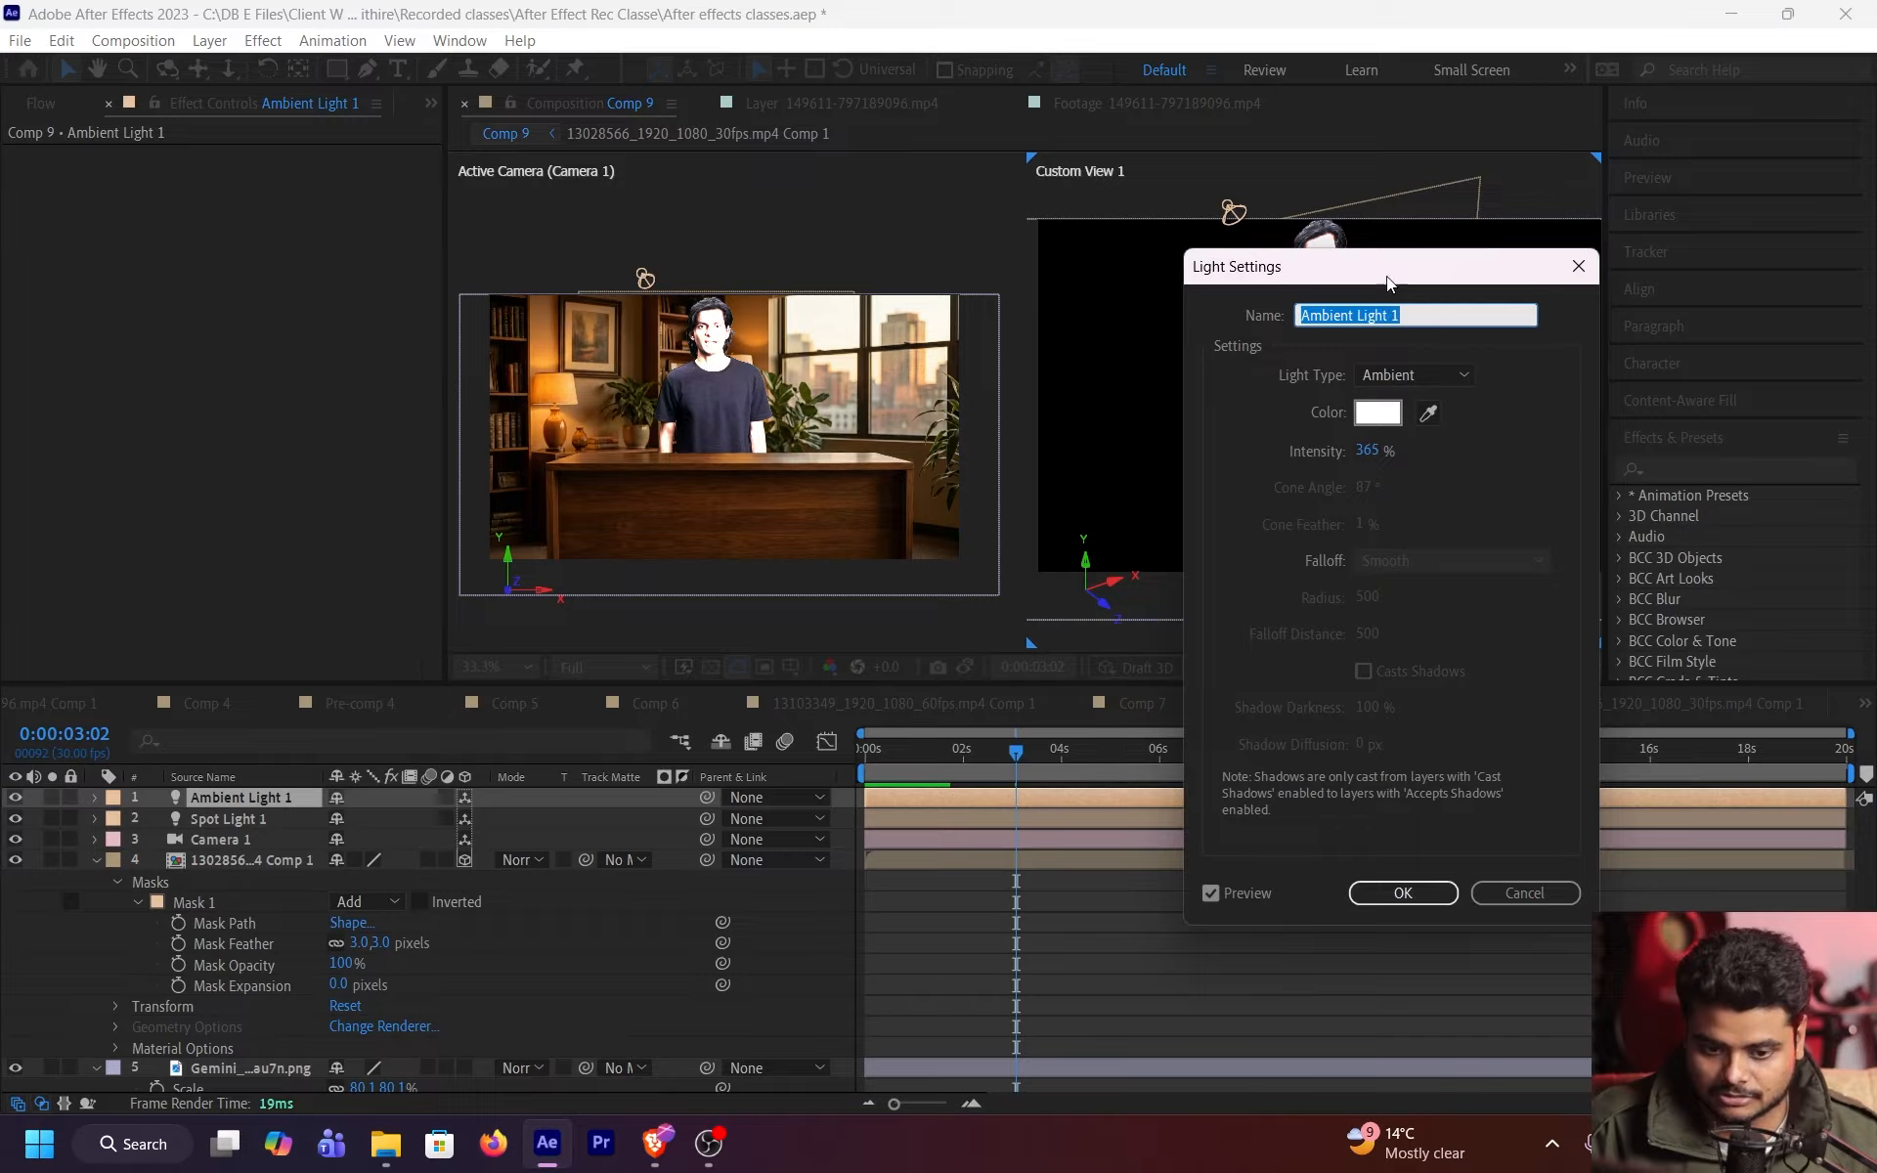
{"action": "left_click_drag", "start_coordinate": [1386, 276], "coordinate": [1558, 406]}
{"action": "left_click_drag", "start_coordinate": [1540, 583], "coordinate": [1455, 702]}
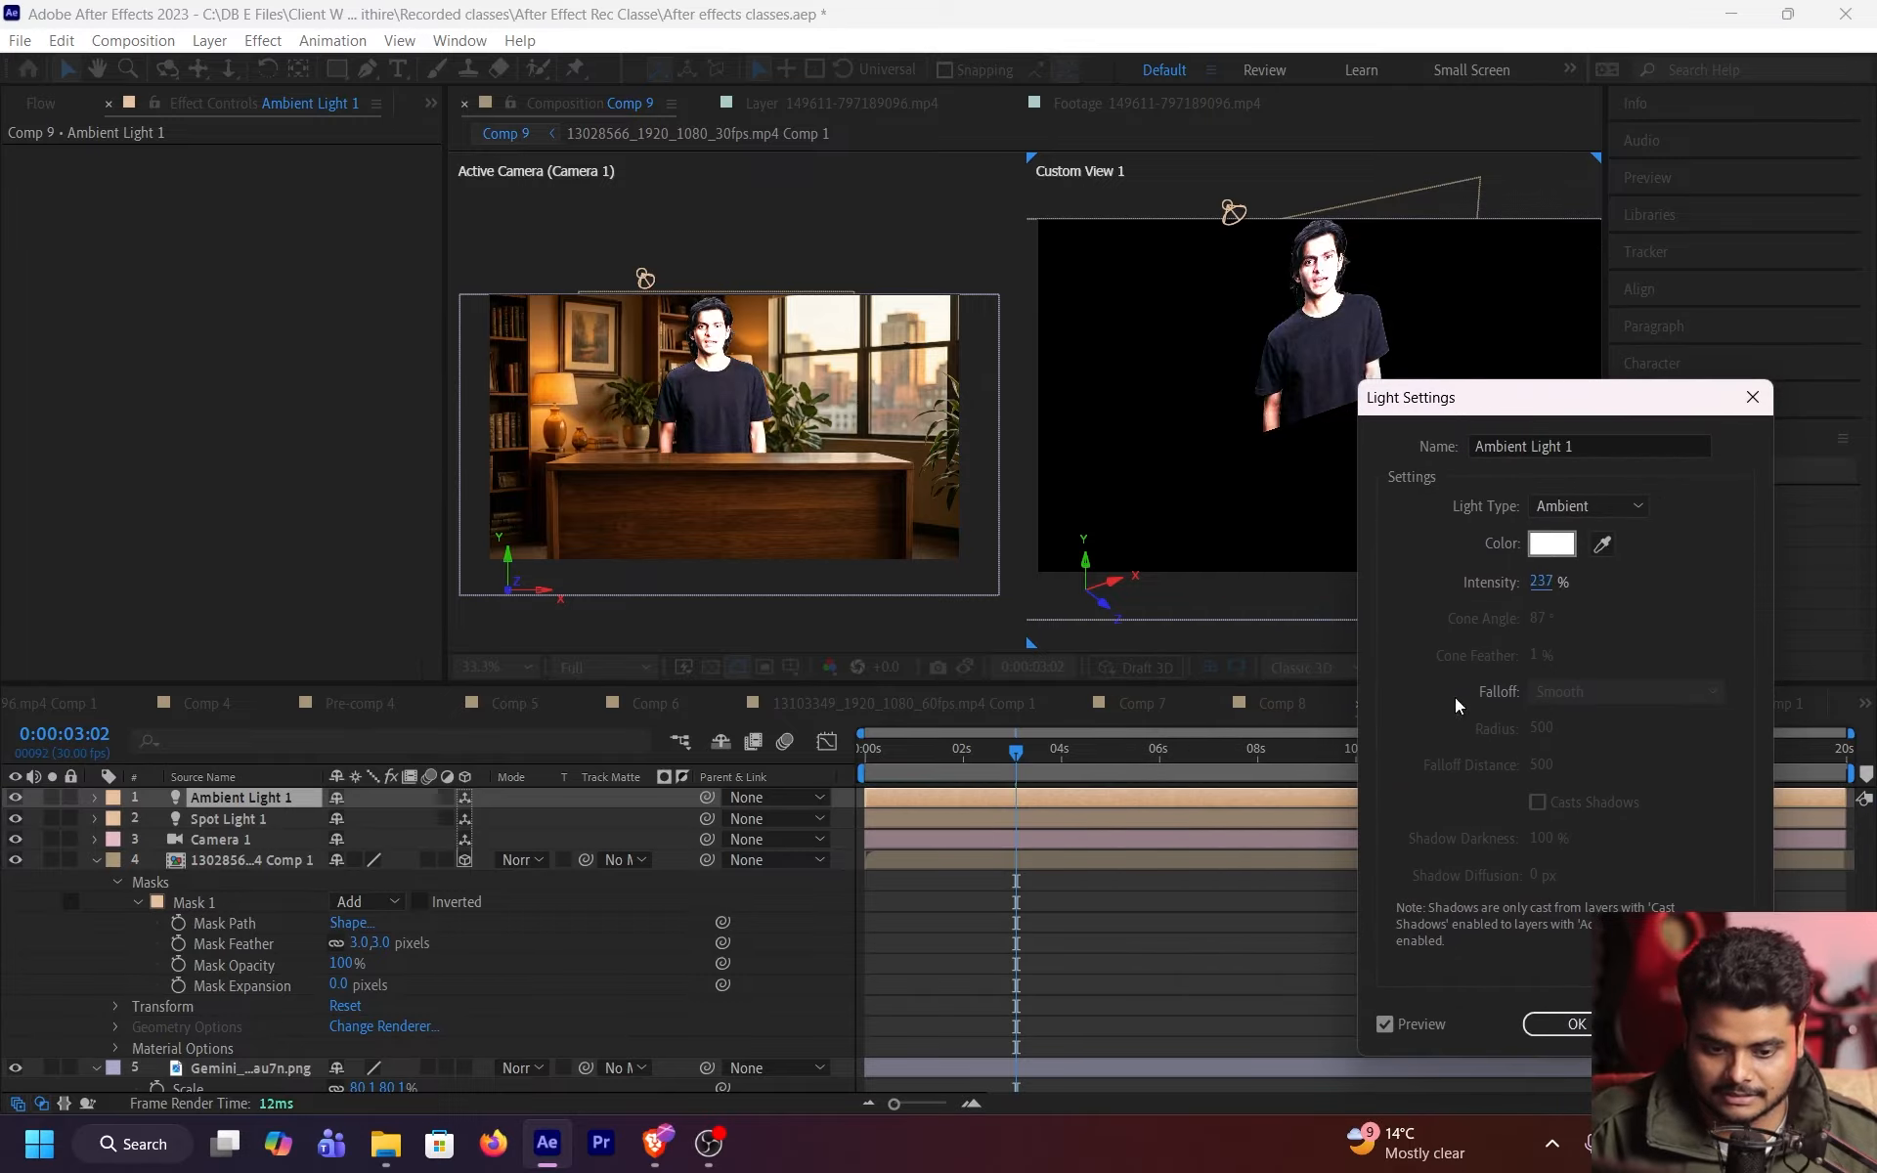
{"action": "left_click", "coordinate": [1393, 1023]}
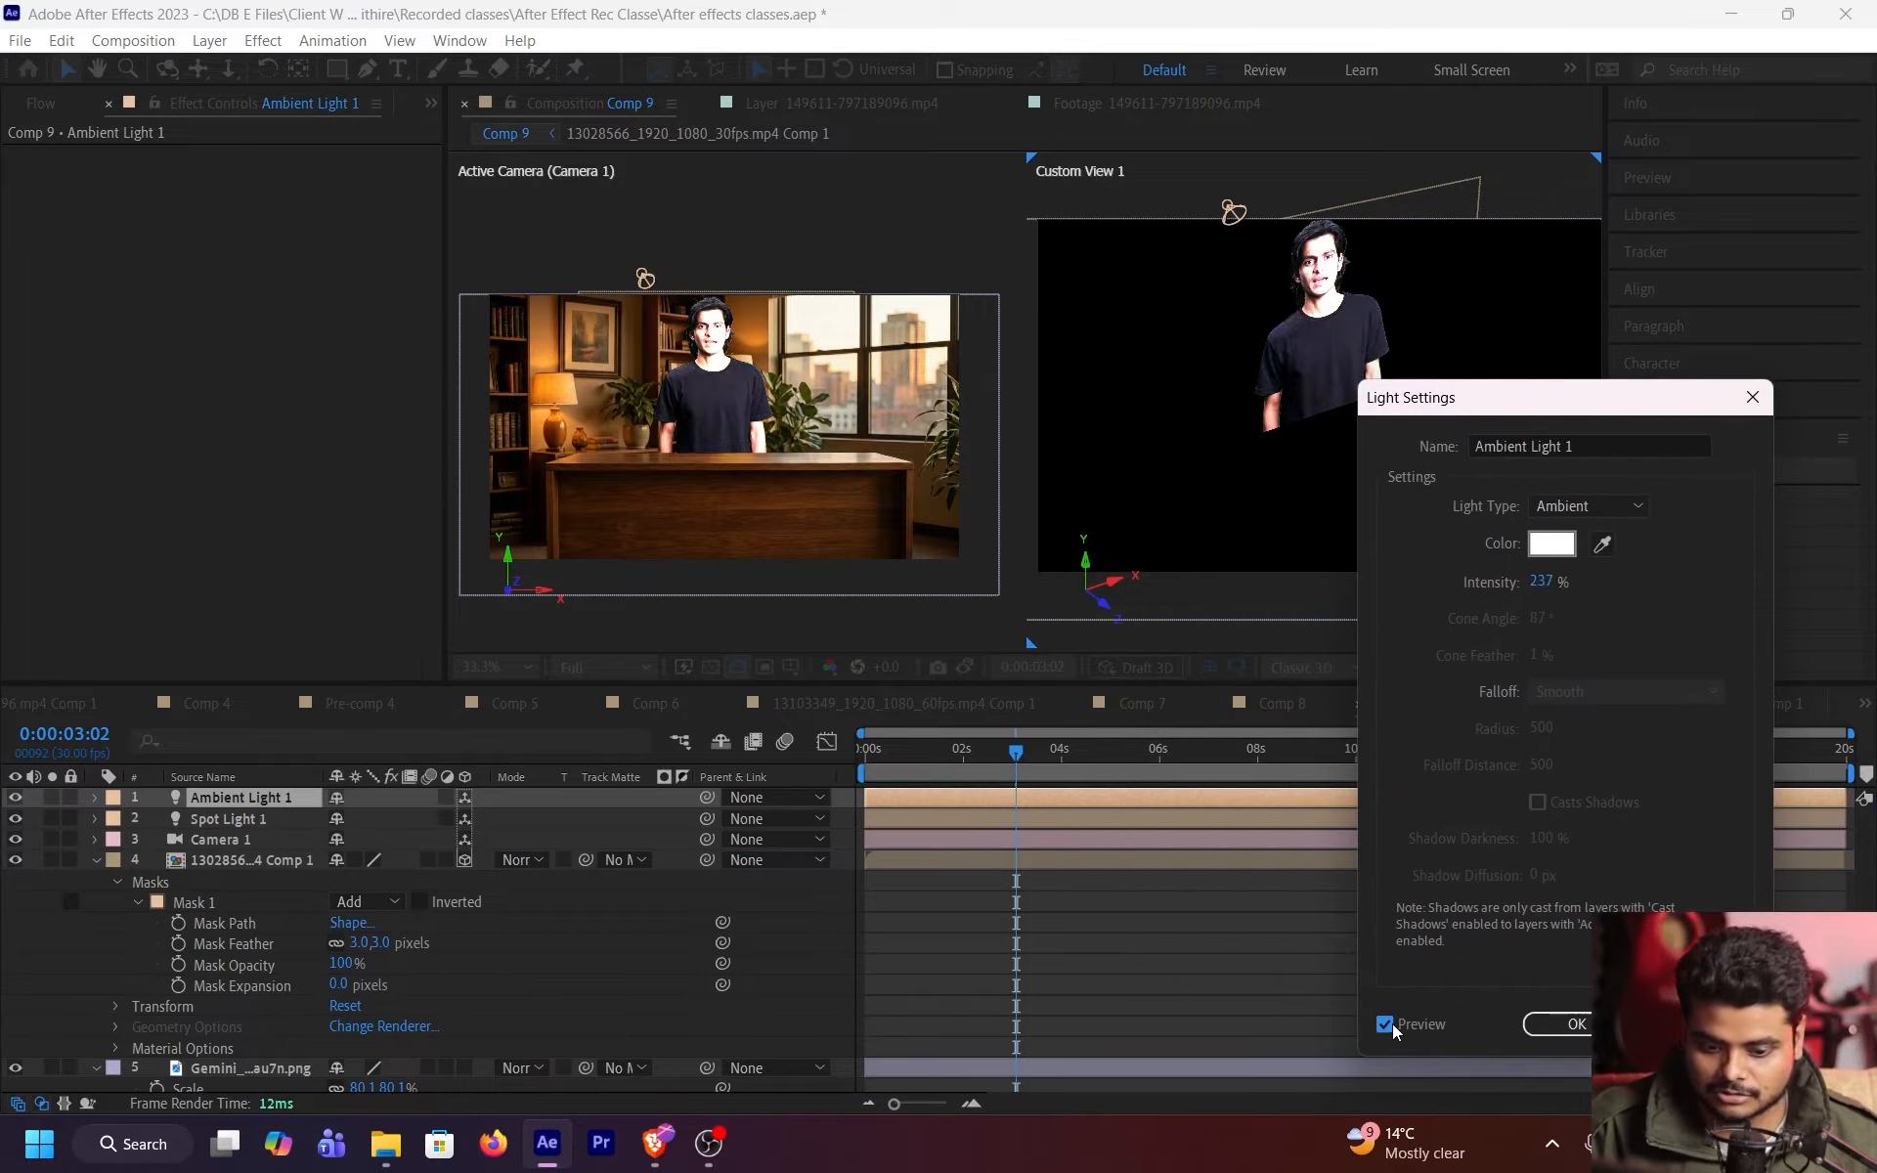
{"action": "left_click", "coordinate": [1402, 1030]}
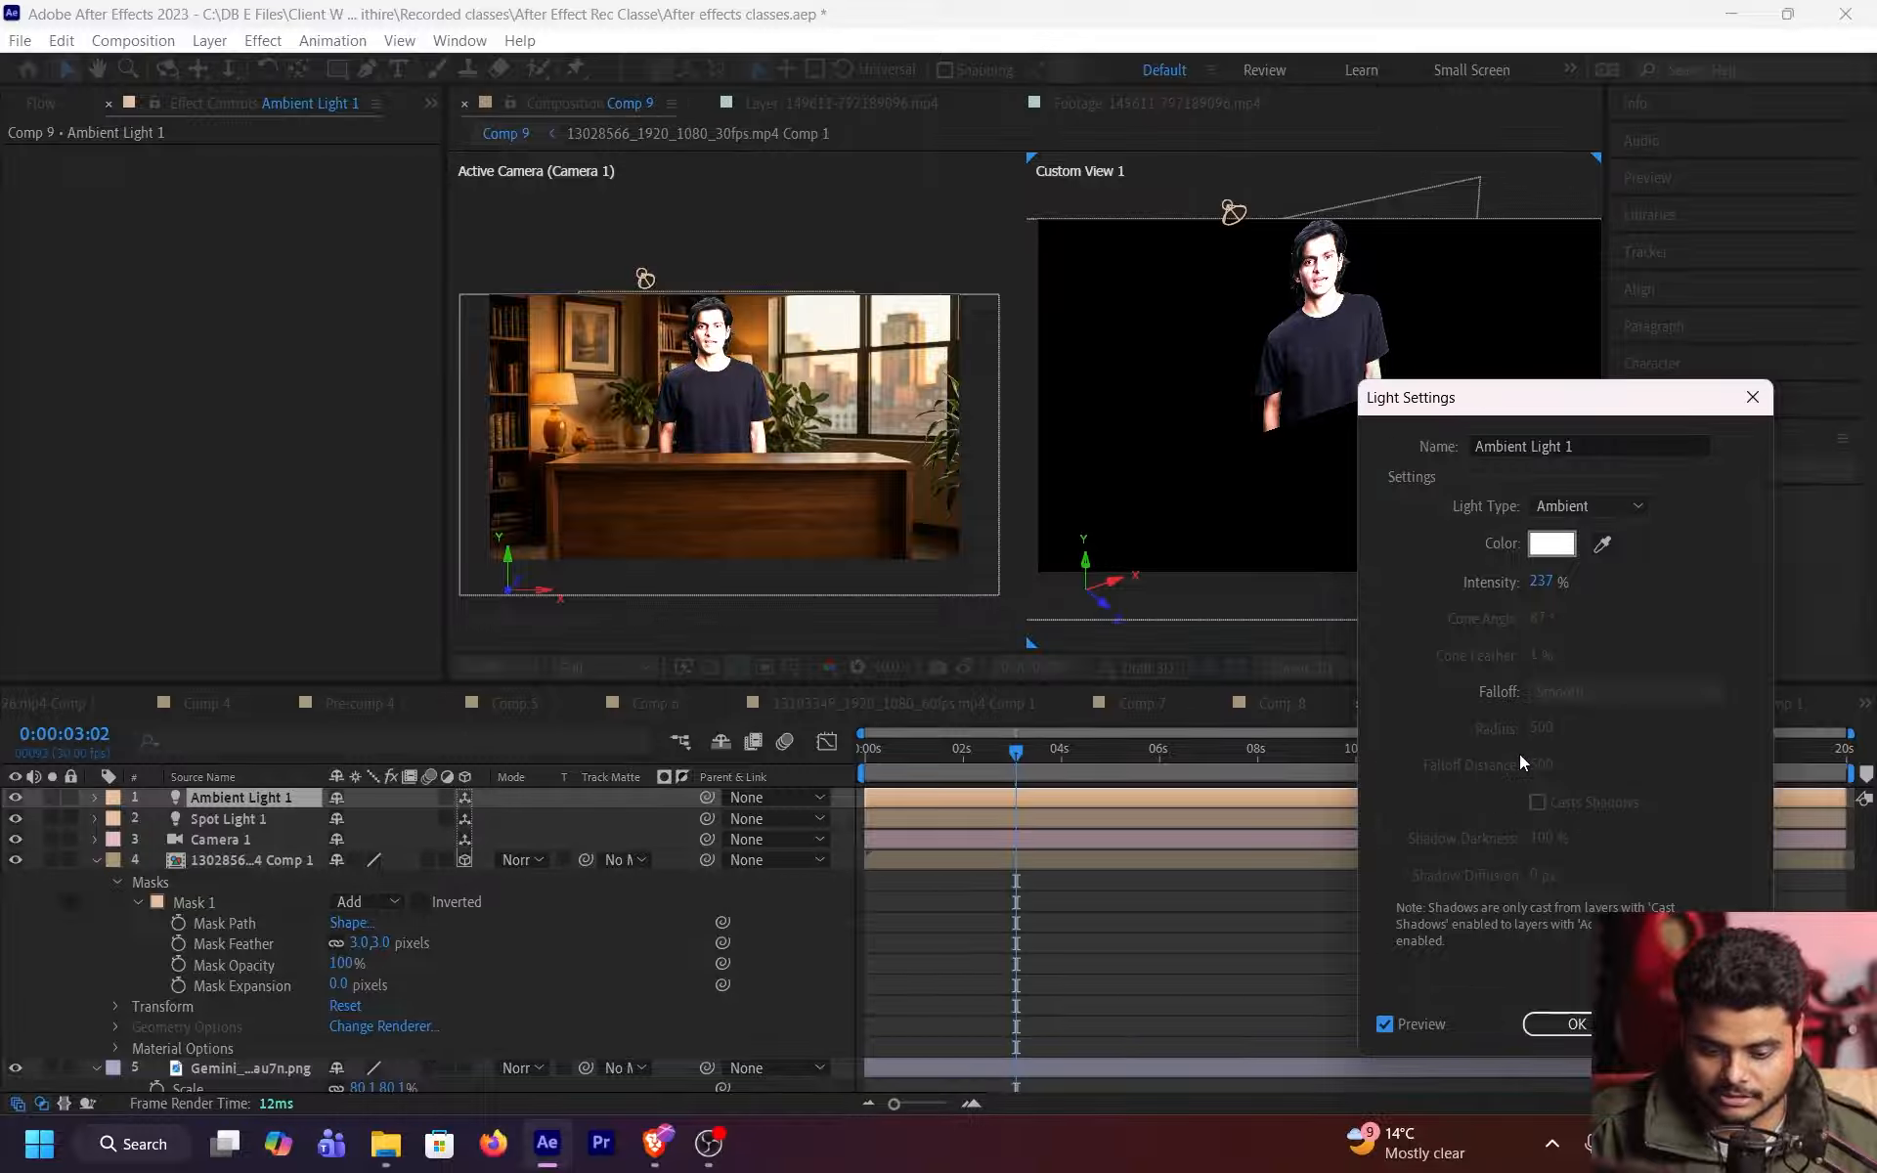
{"action": "left_click_drag", "start_coordinate": [1542, 582], "coordinate": [922, 636]}
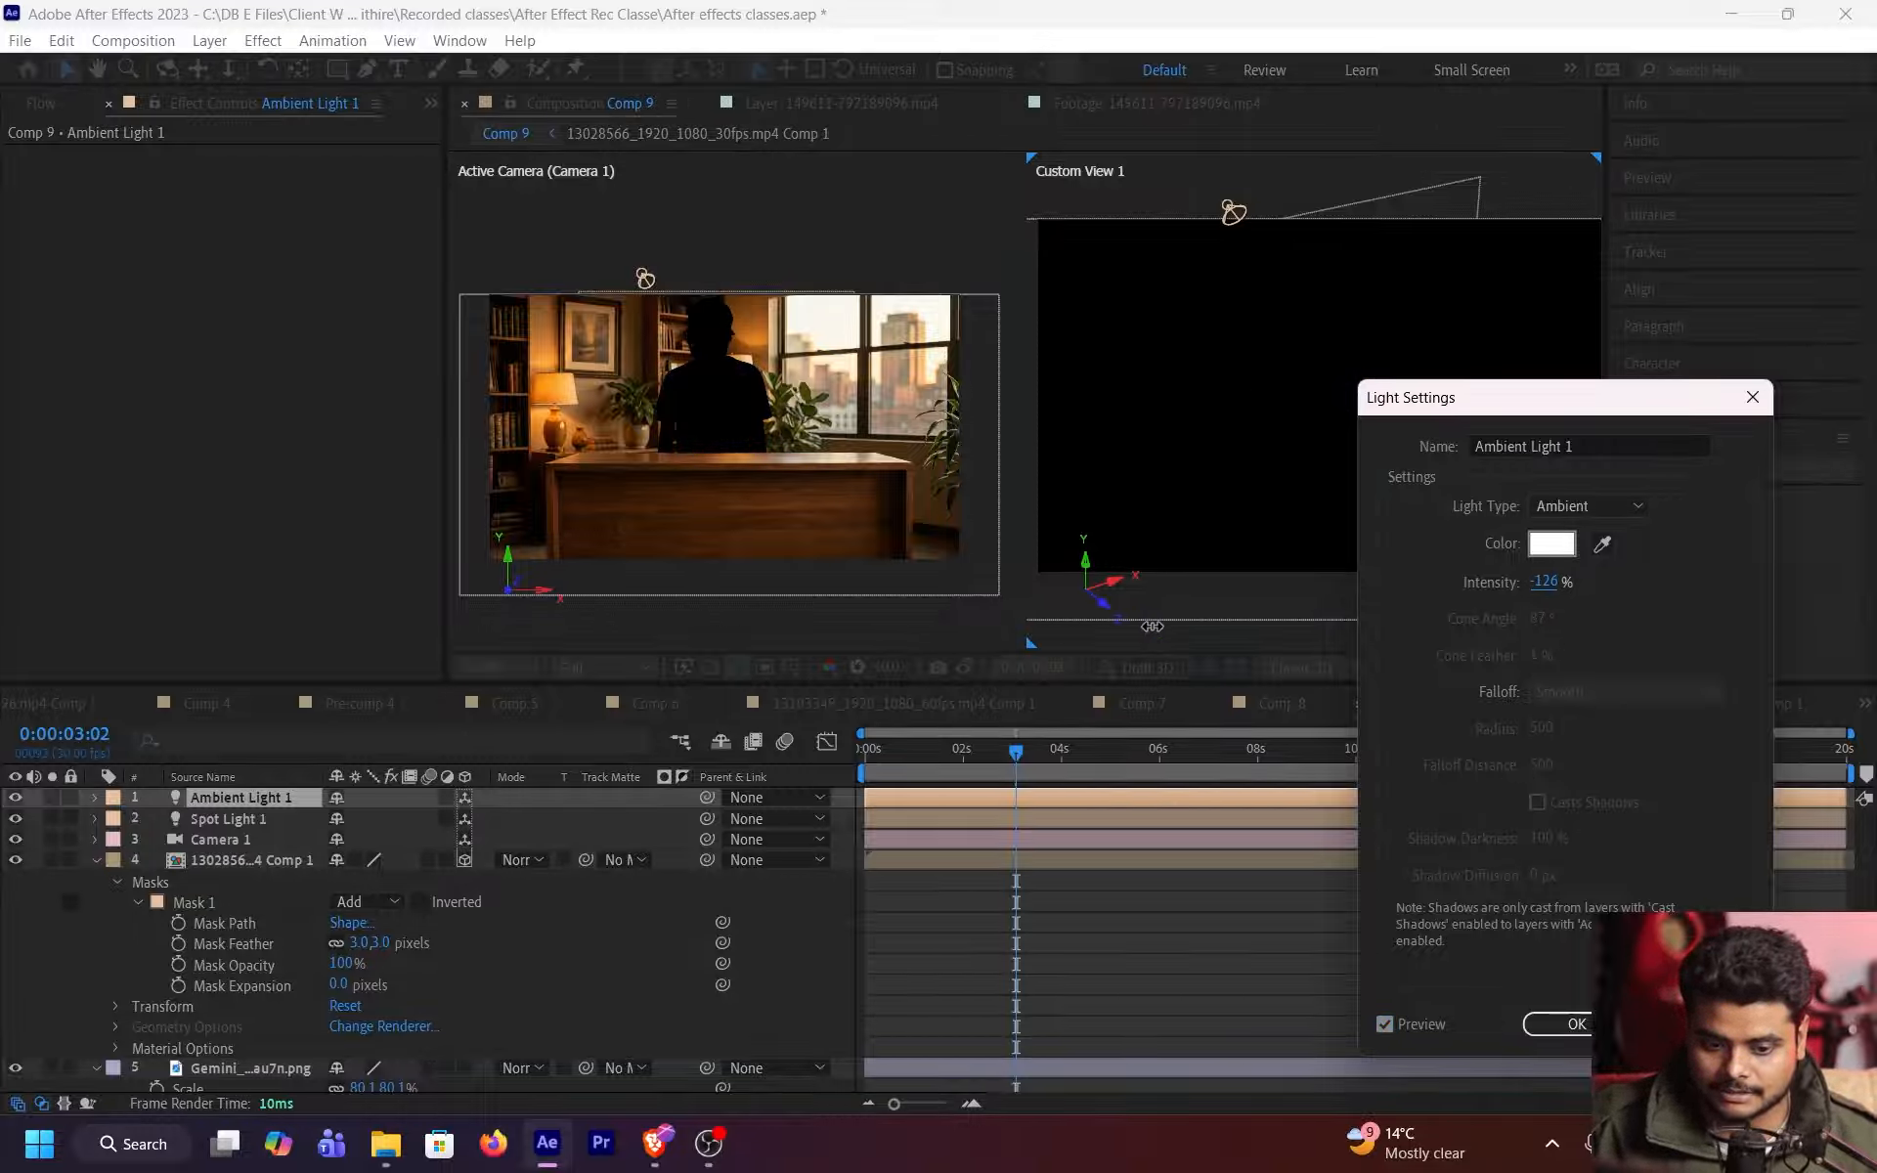
{"action": "left_click_drag", "start_coordinate": [1152, 625], "coordinate": [1417, 658]}
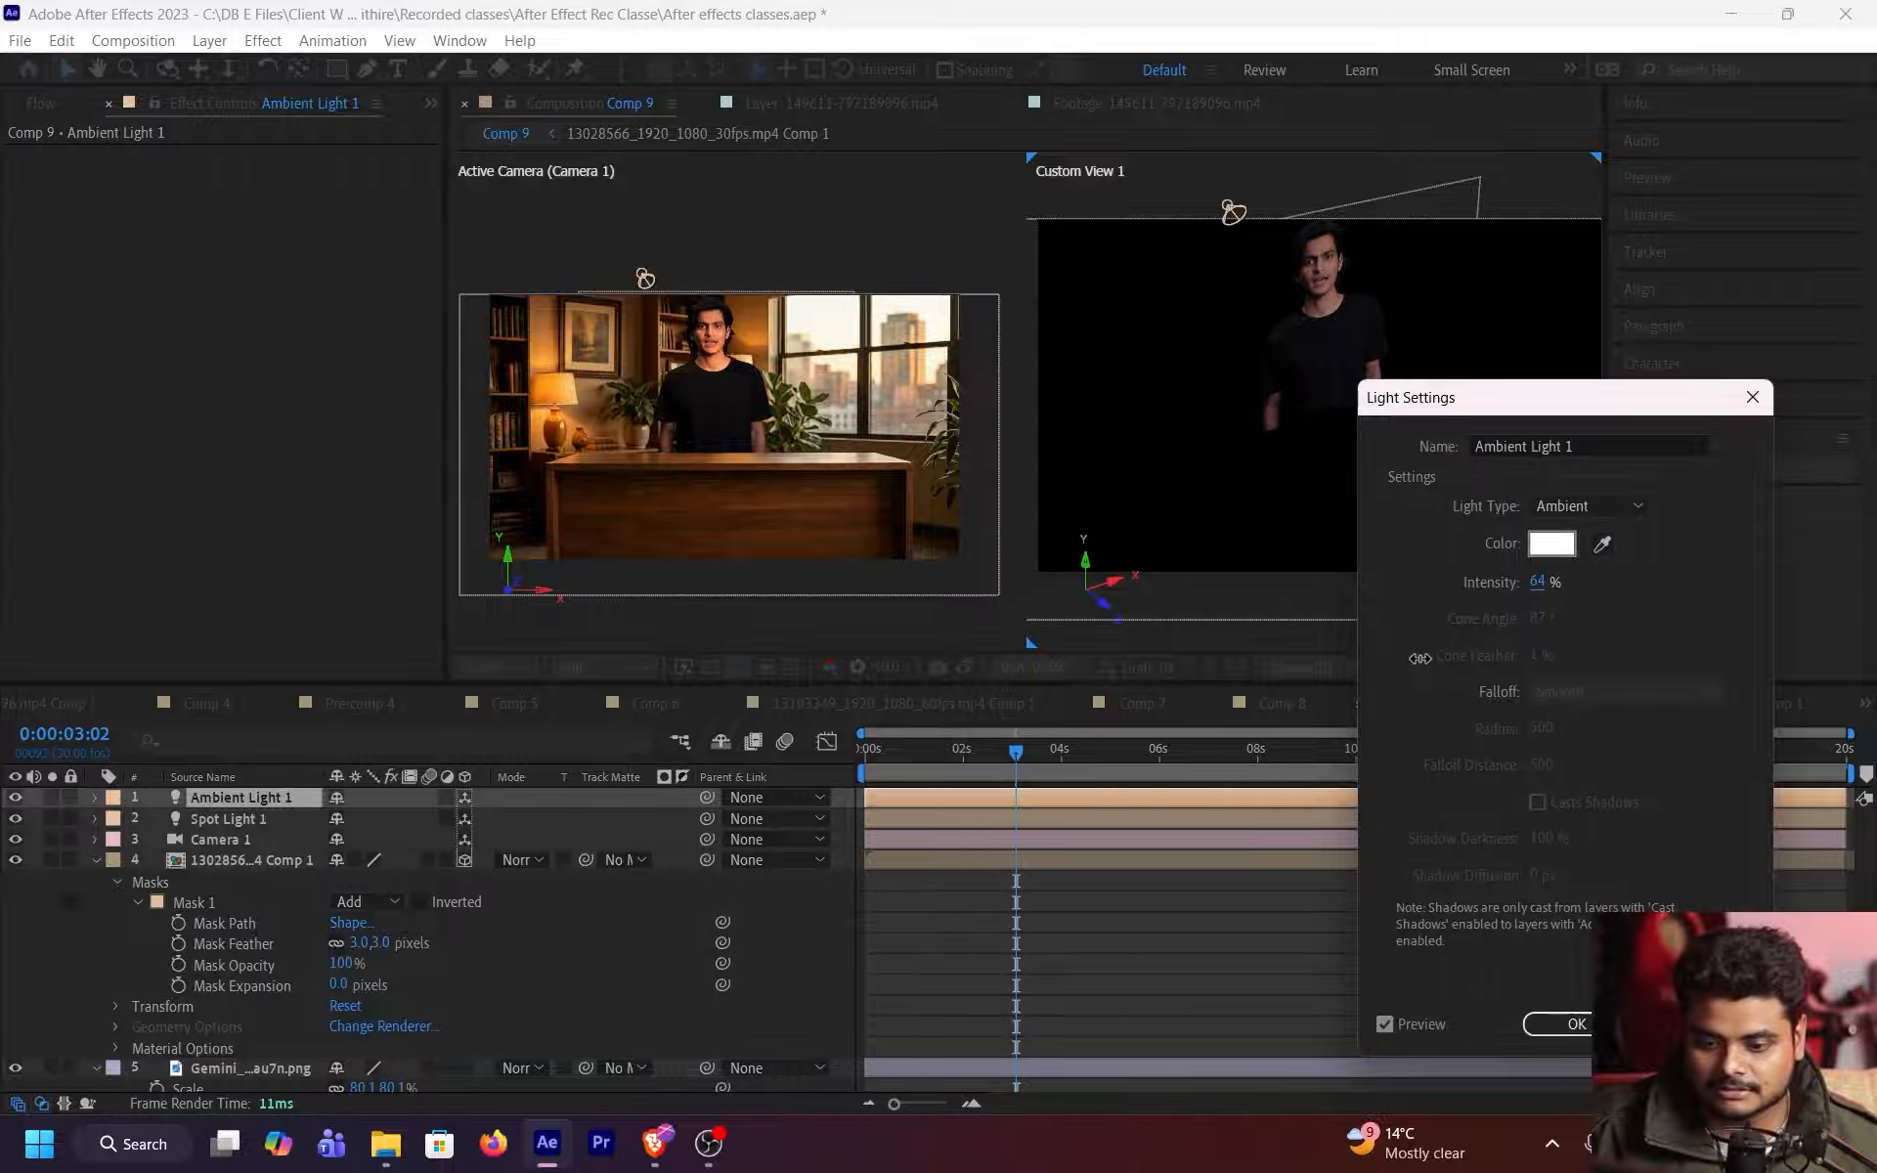
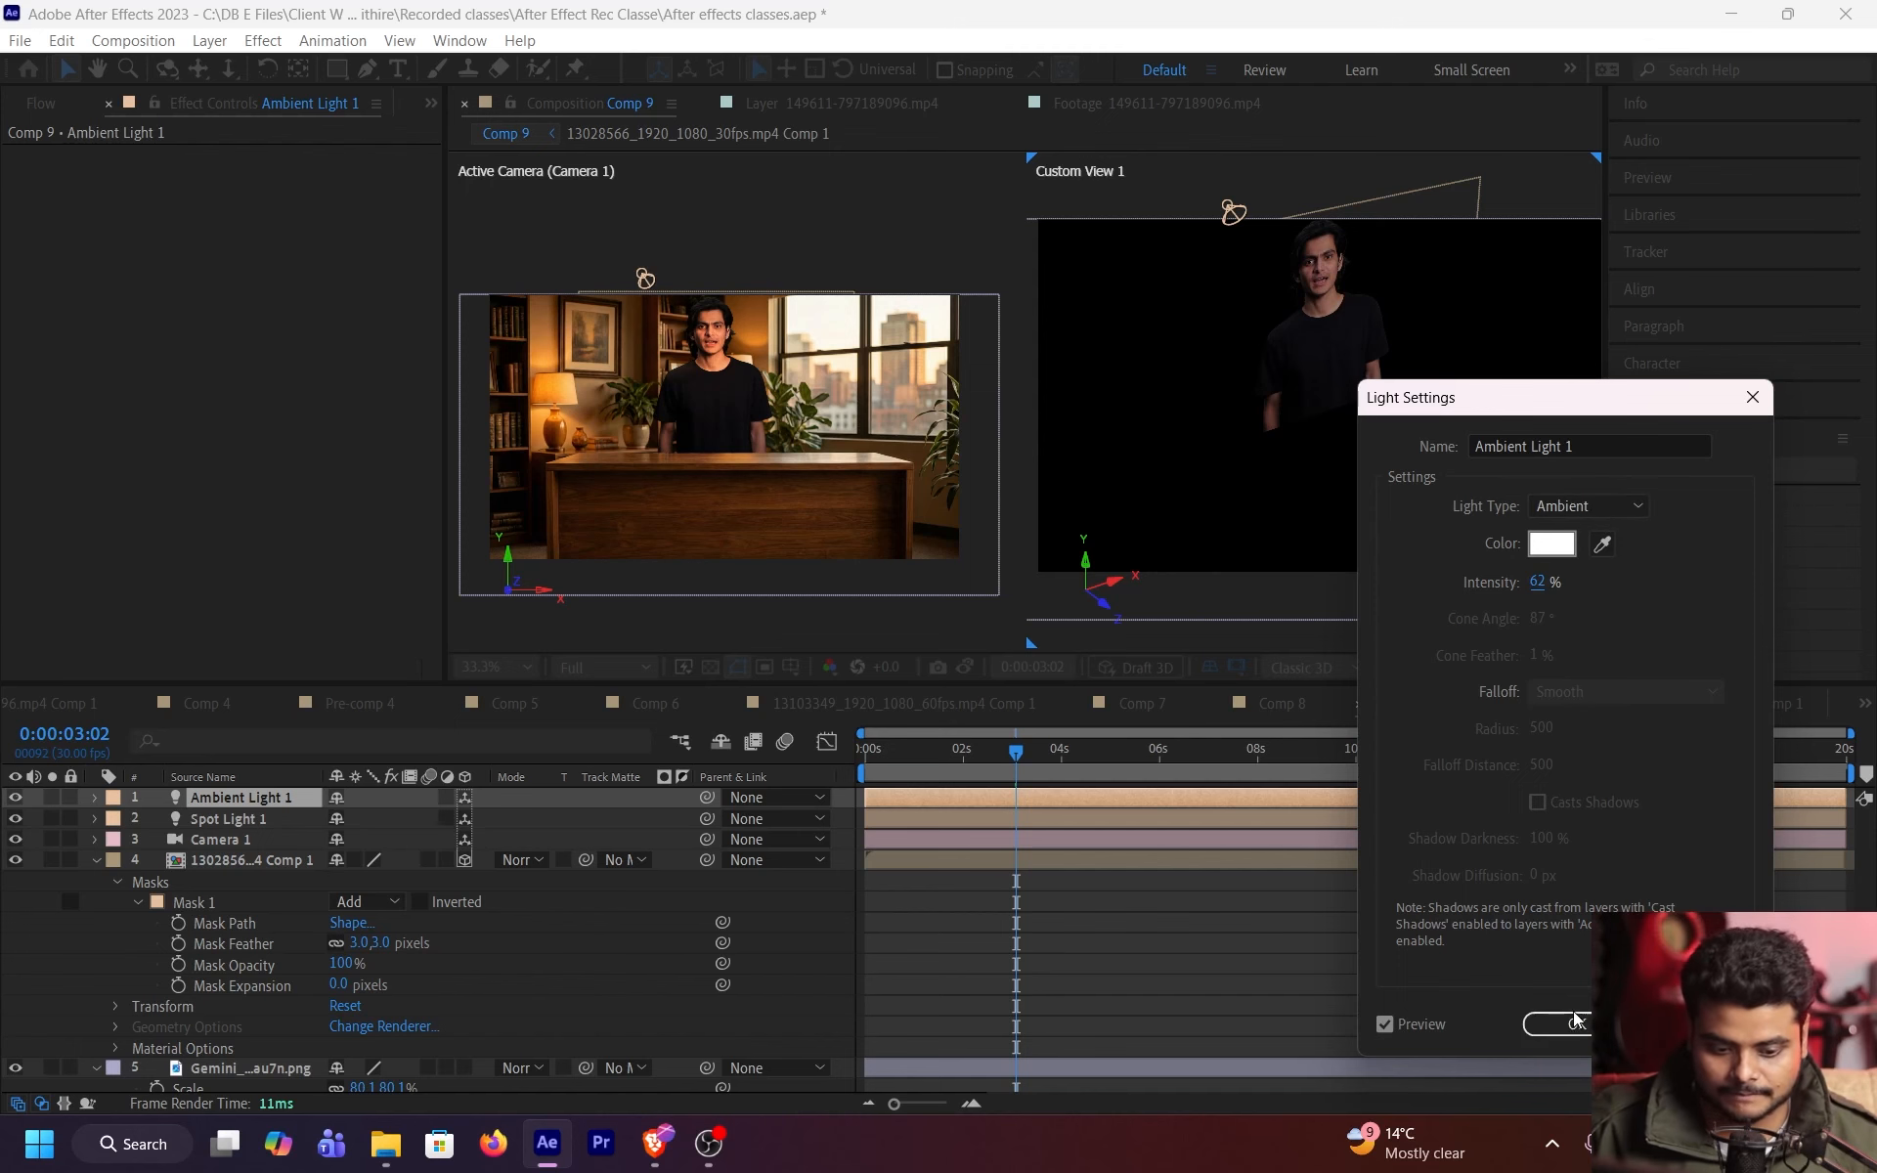
{"action": "left_click", "coordinate": [1562, 1022]}
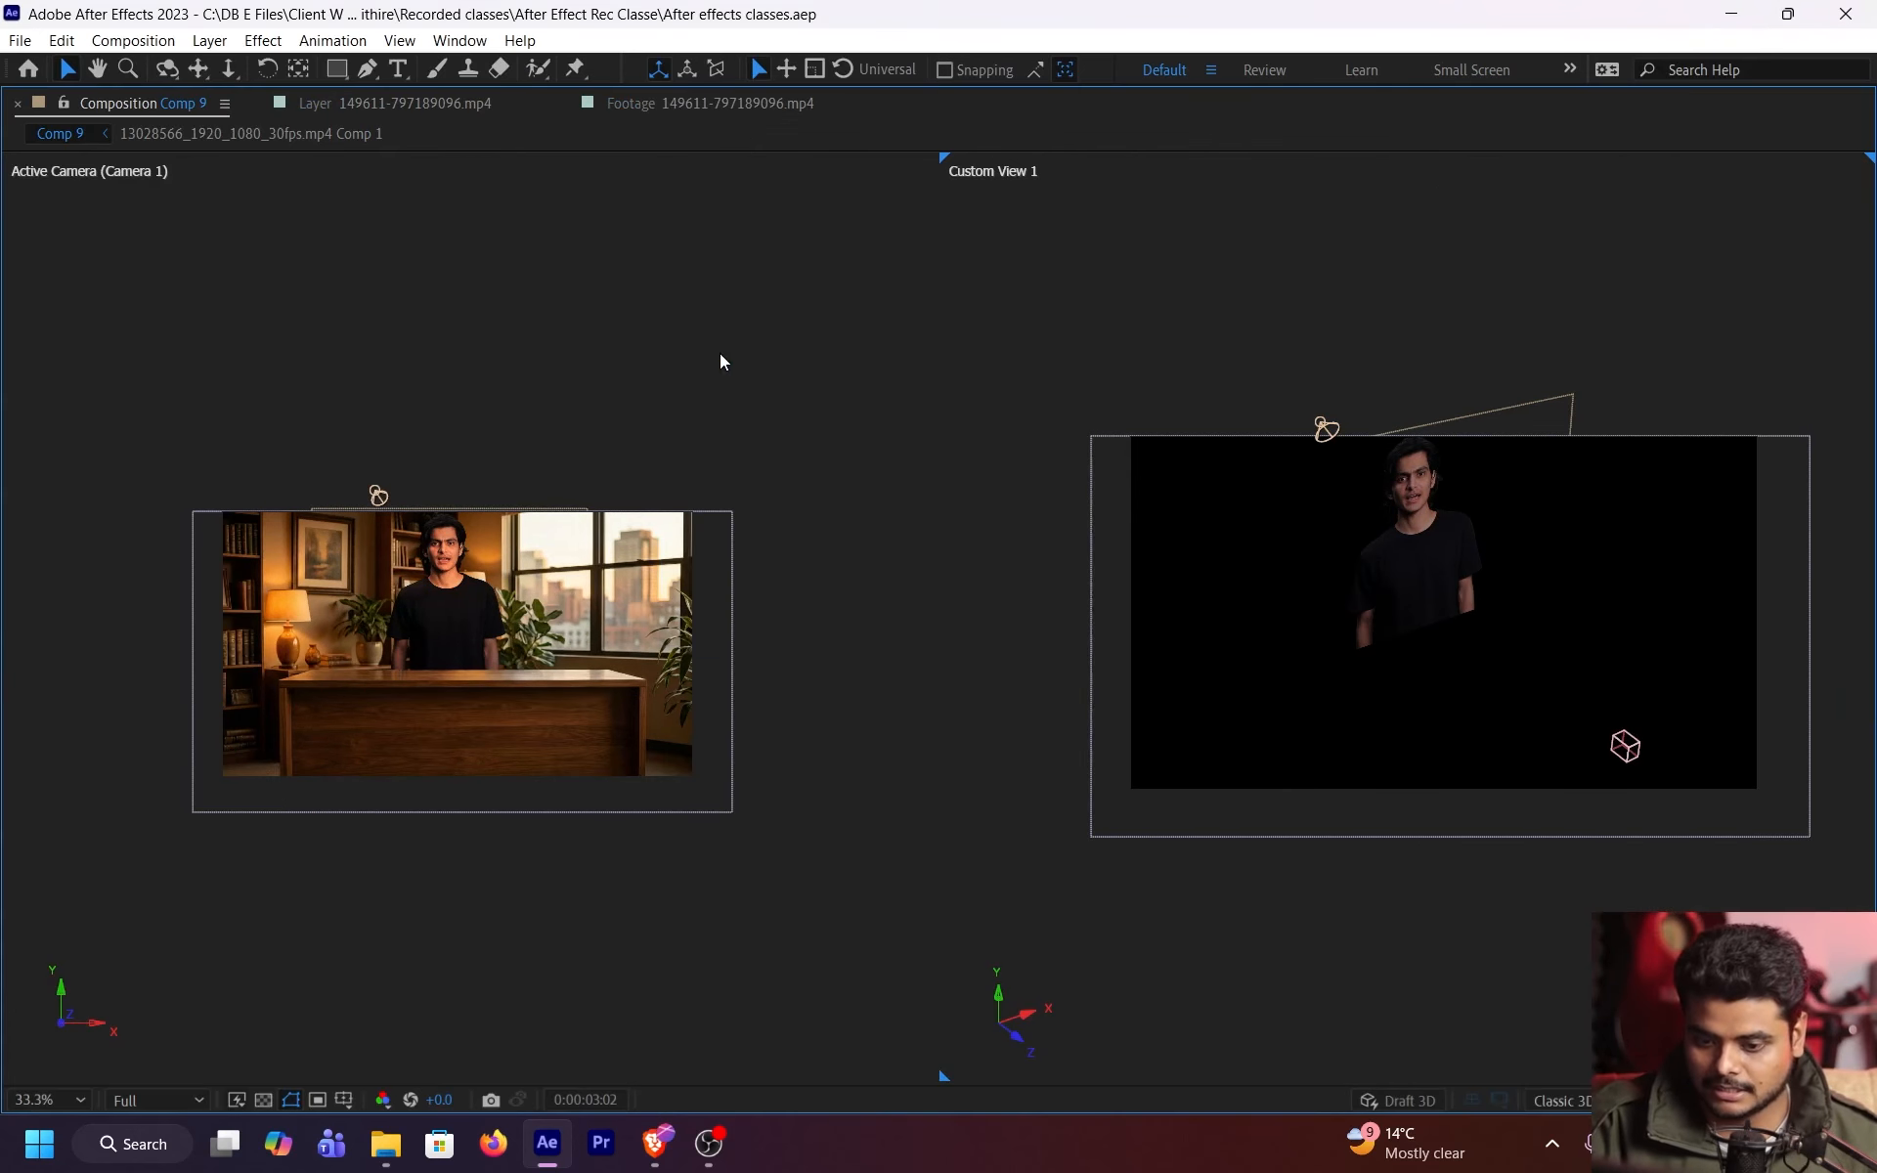
- Examine the man's lighting up close in the camera view and compare it with the ambient and spot lights toggled off and on
{"action": "key", "text": "grave"}
{"action": "scroll", "coordinate": [448, 618], "scroll_direction": "up", "scroll_amount": 3}
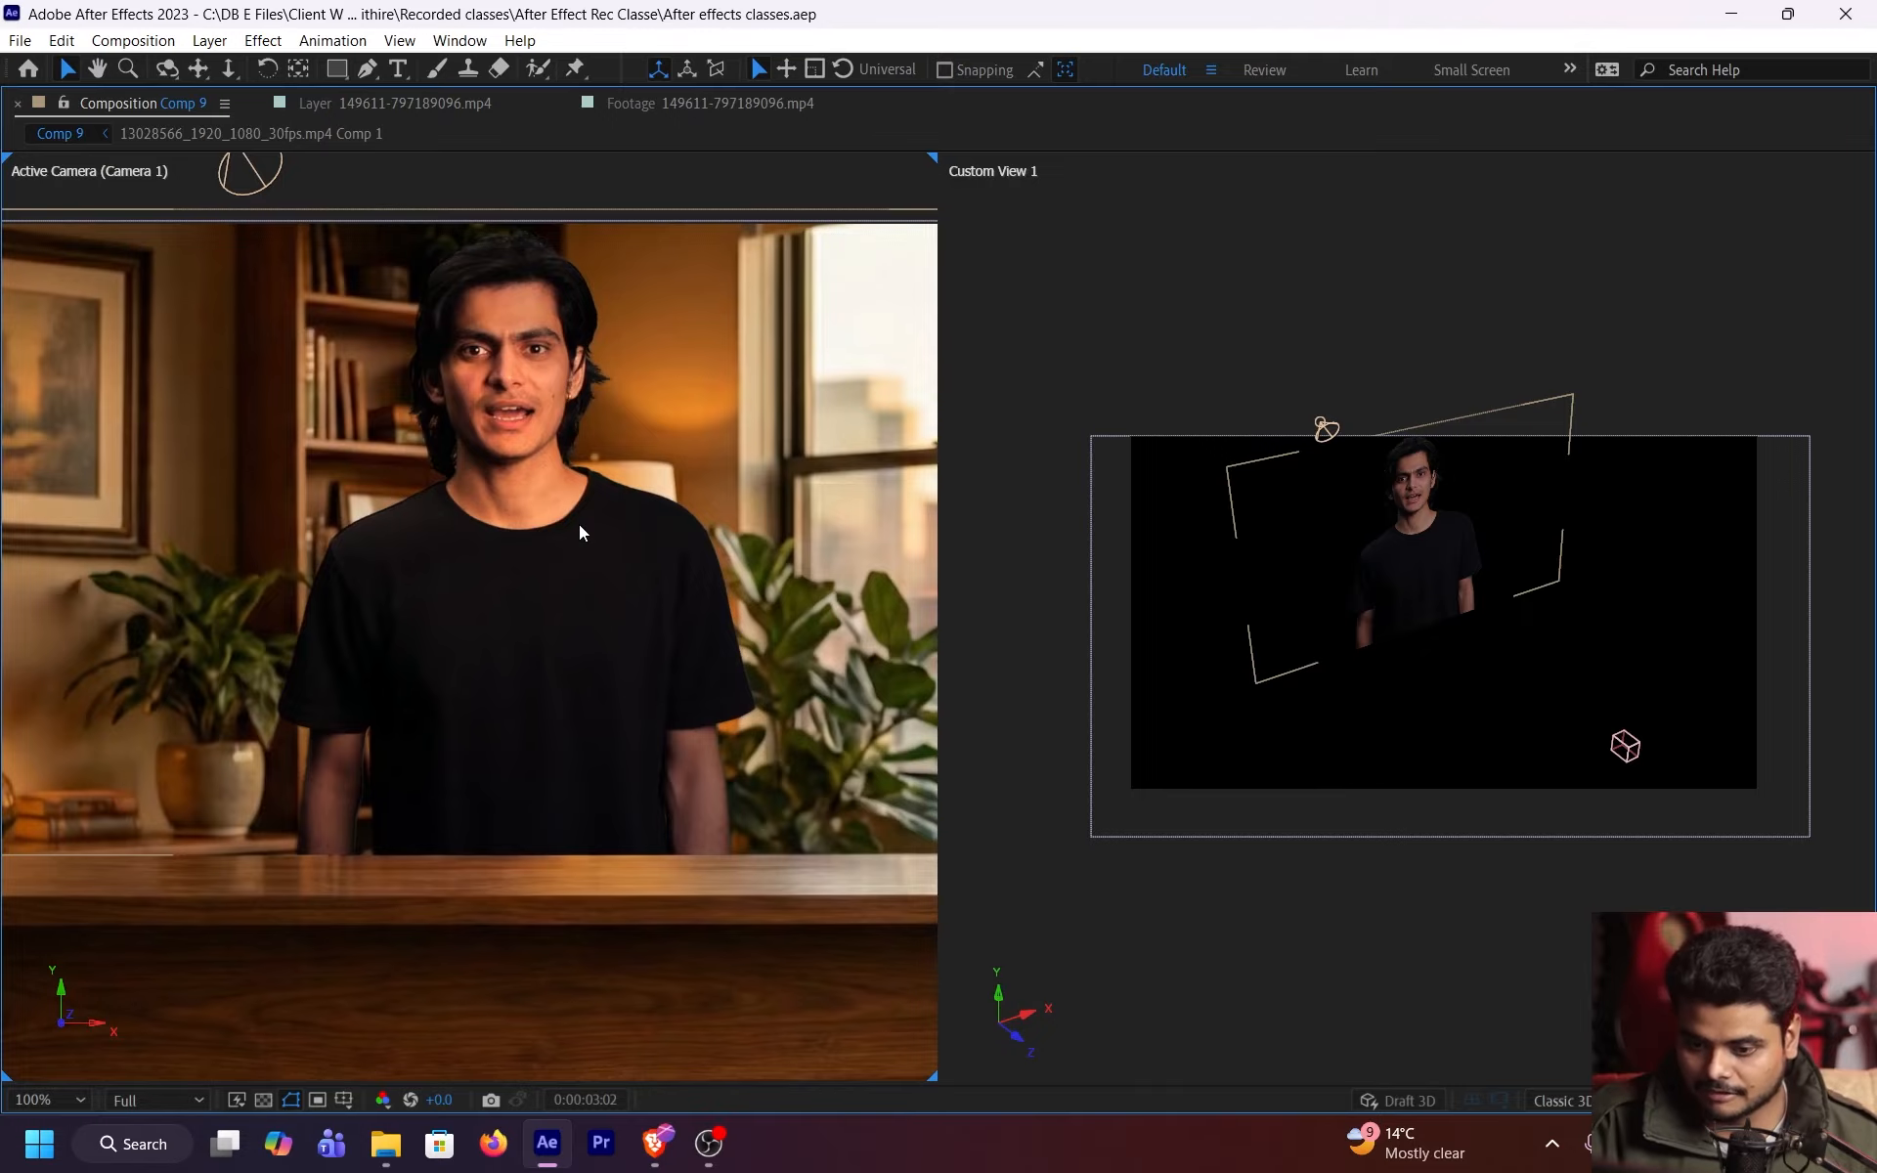
{"action": "key", "text": "grave"}
{"action": "scroll", "coordinate": [790, 489], "scroll_direction": "down", "scroll_amount": 2}
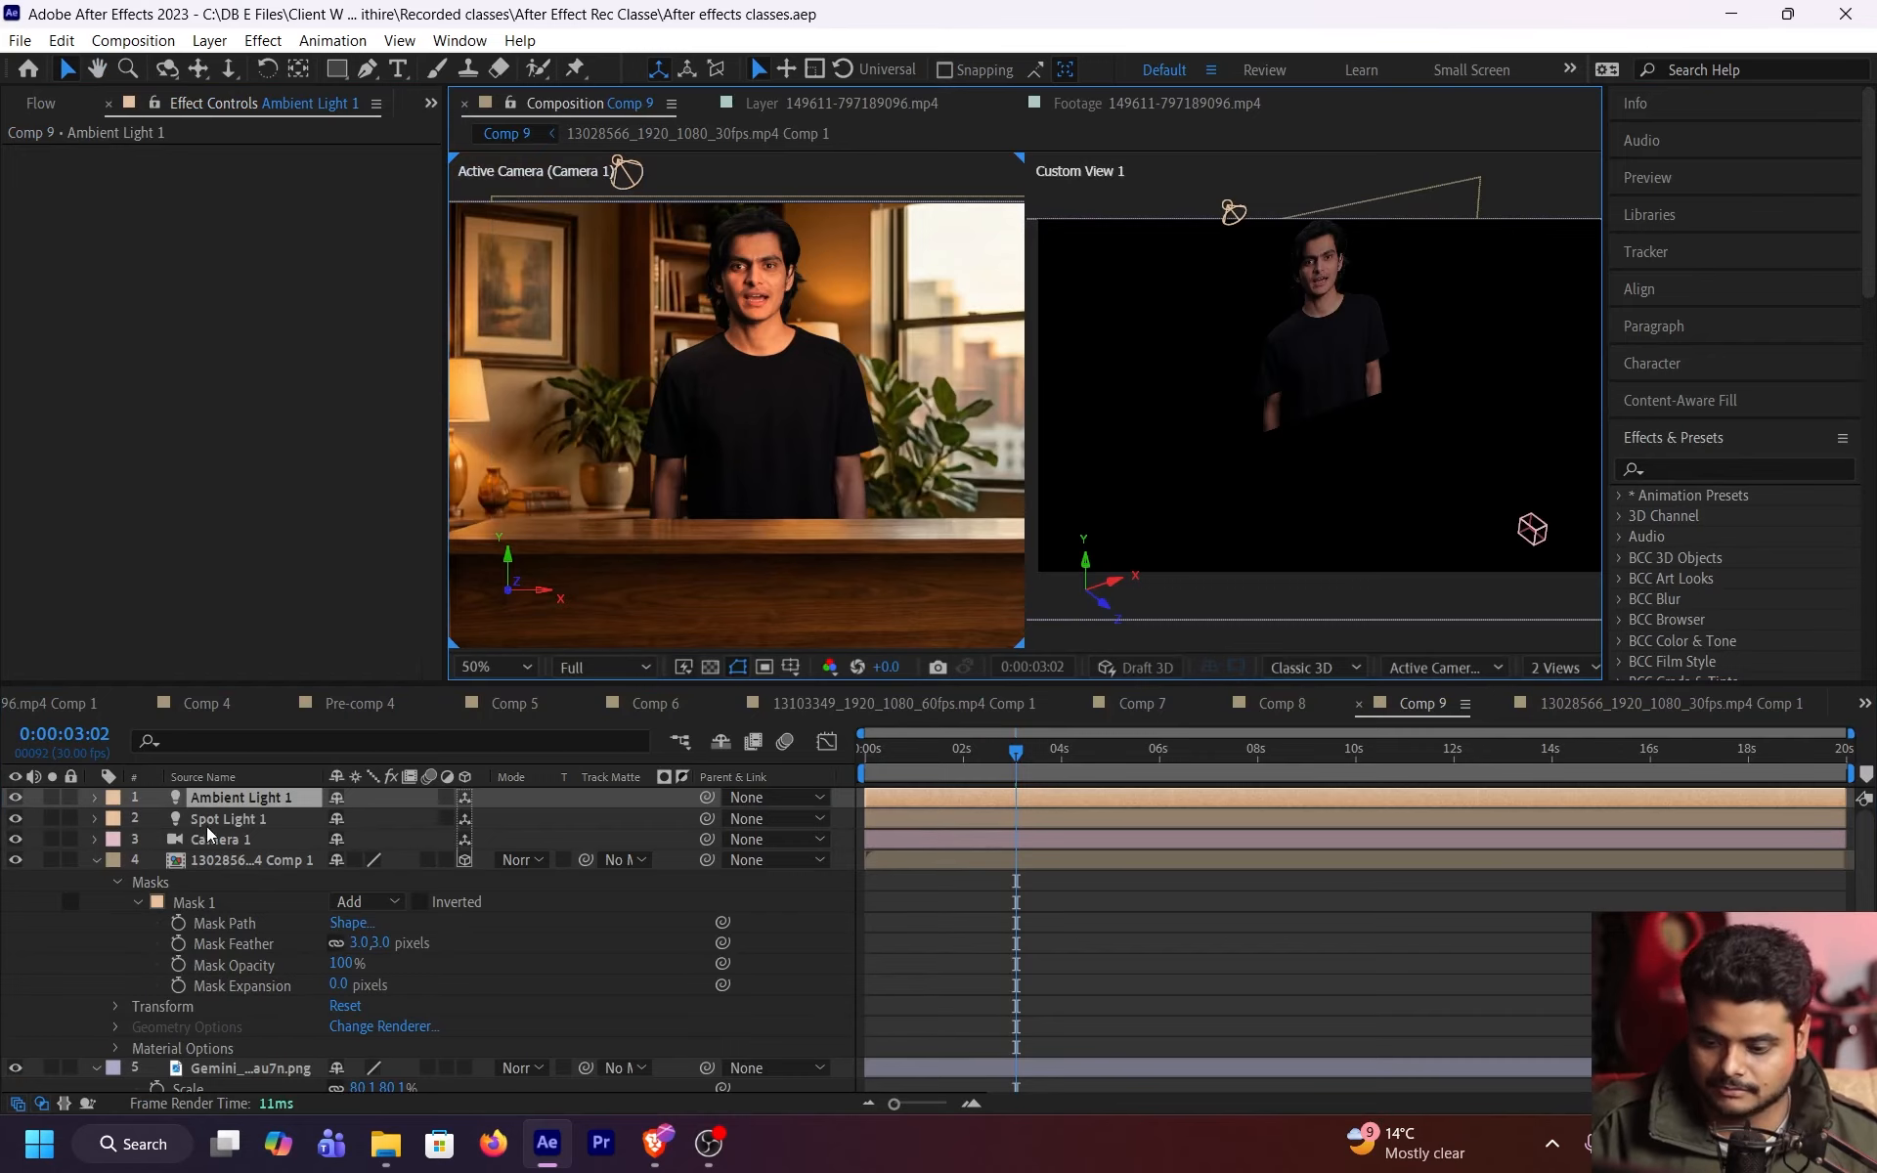
{"action": "left_click_drag", "start_coordinate": [16, 799], "coordinate": [17, 821]}
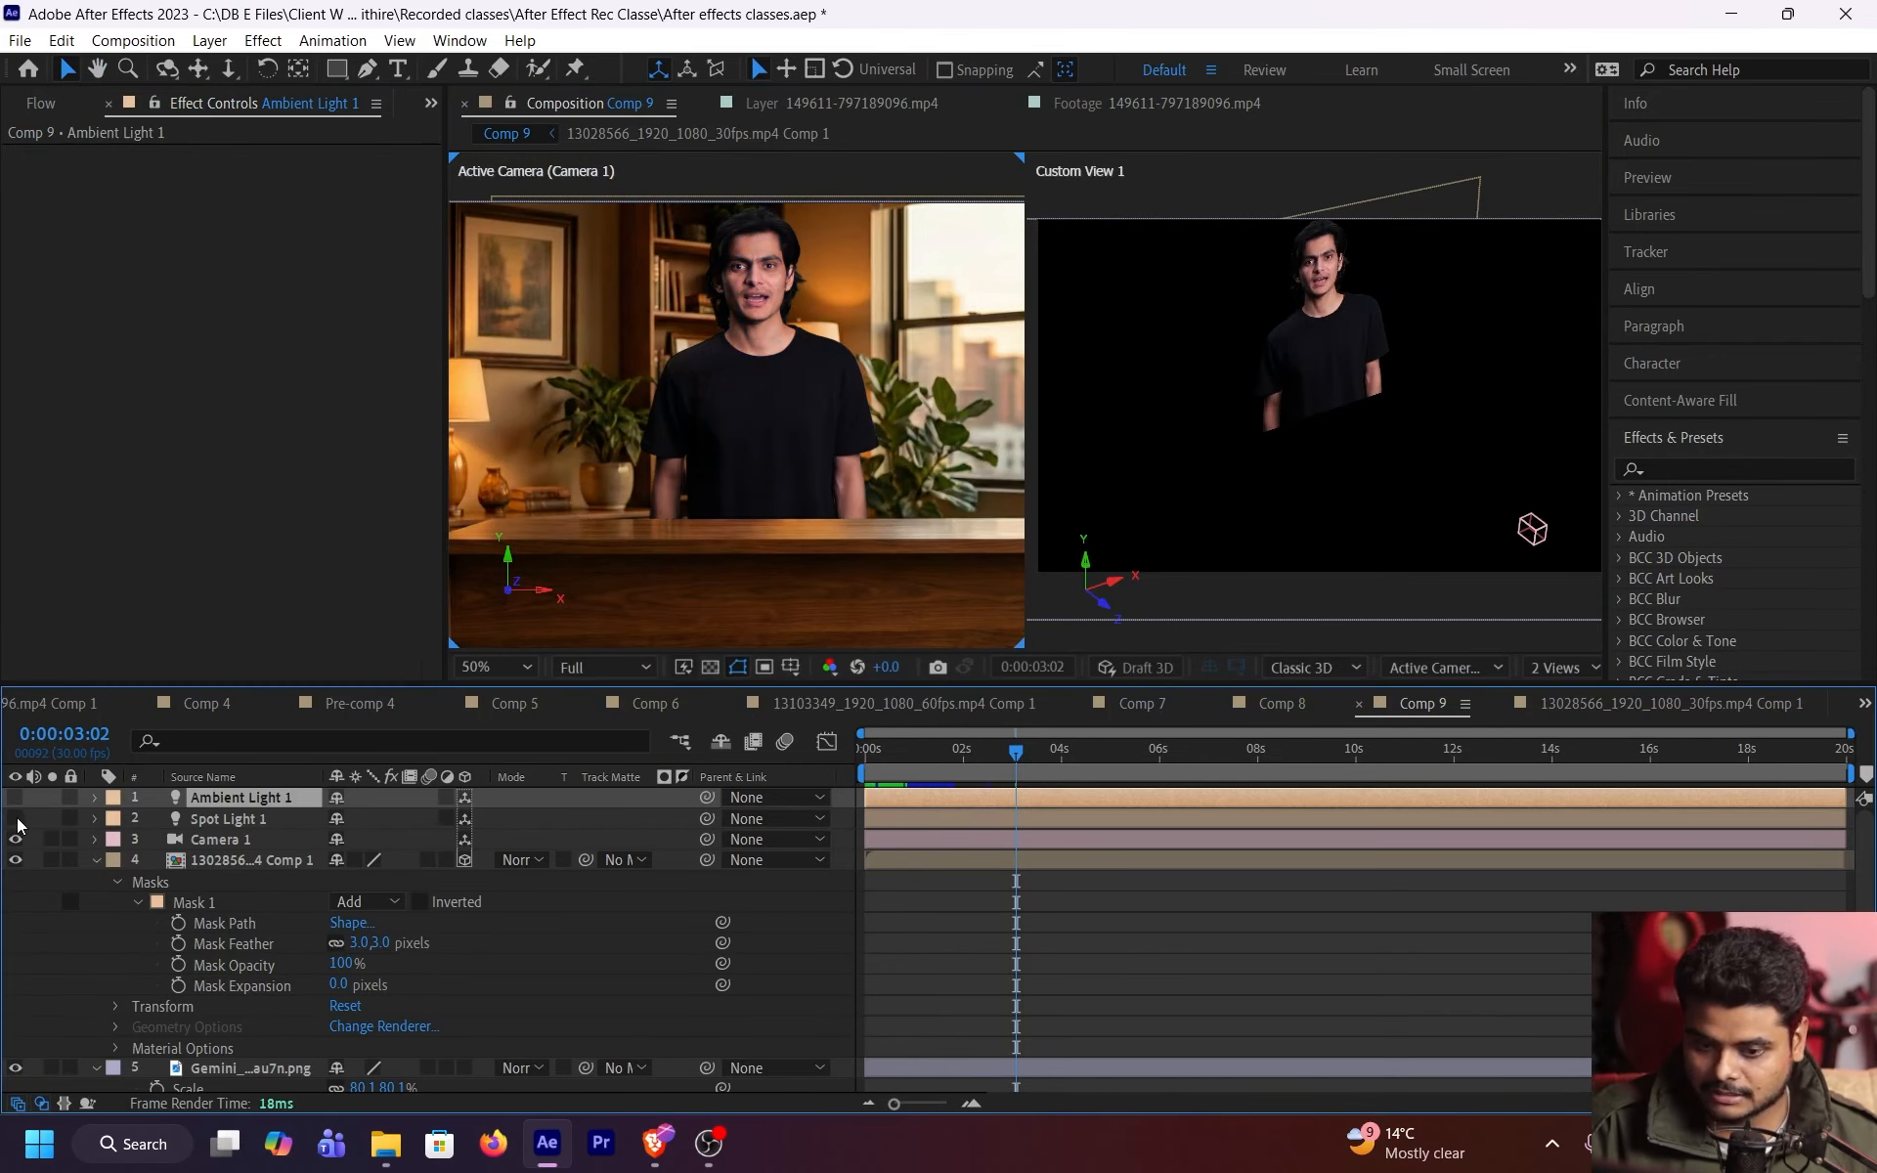
{"action": "left_click", "coordinate": [16, 819]}
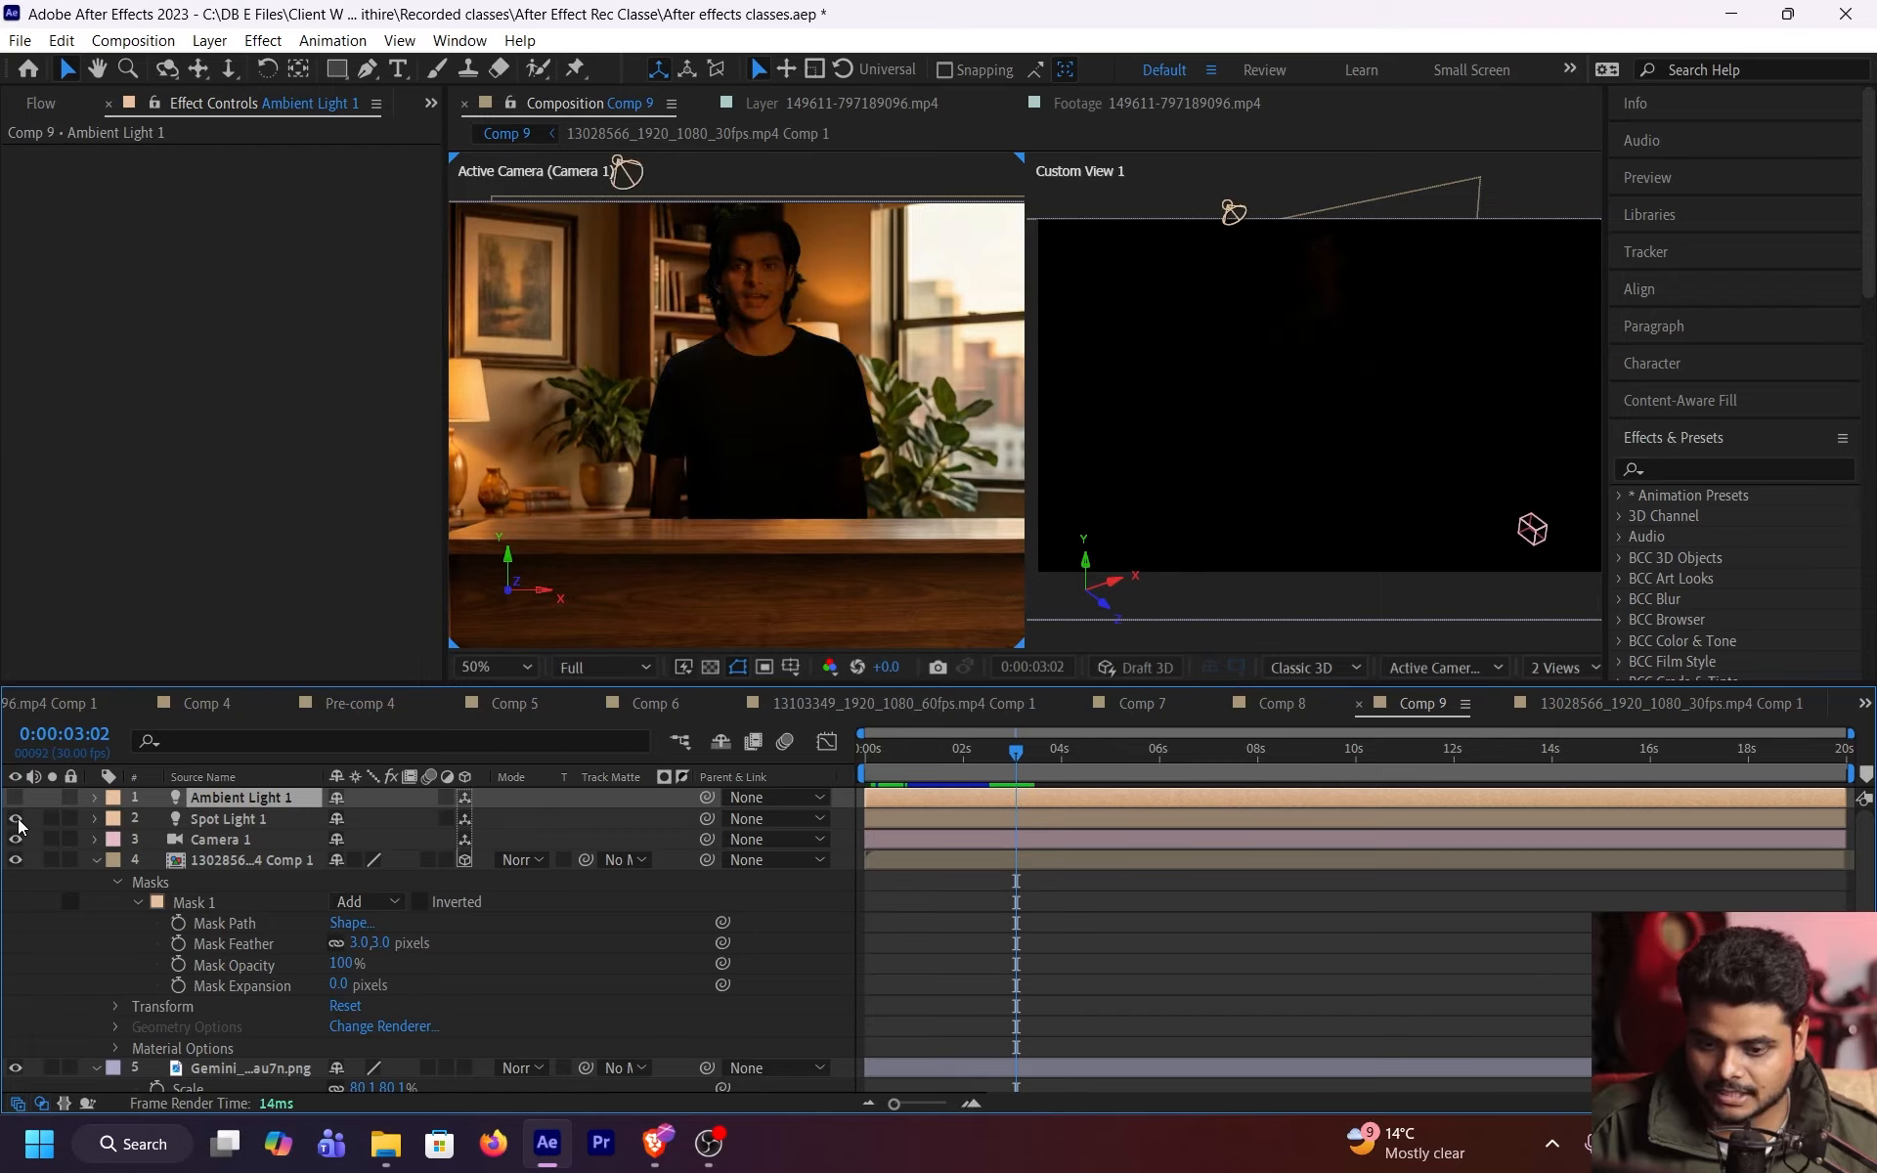
{"action": "left_click", "coordinate": [17, 819]}
{"action": "left_click", "coordinate": [15, 798]}
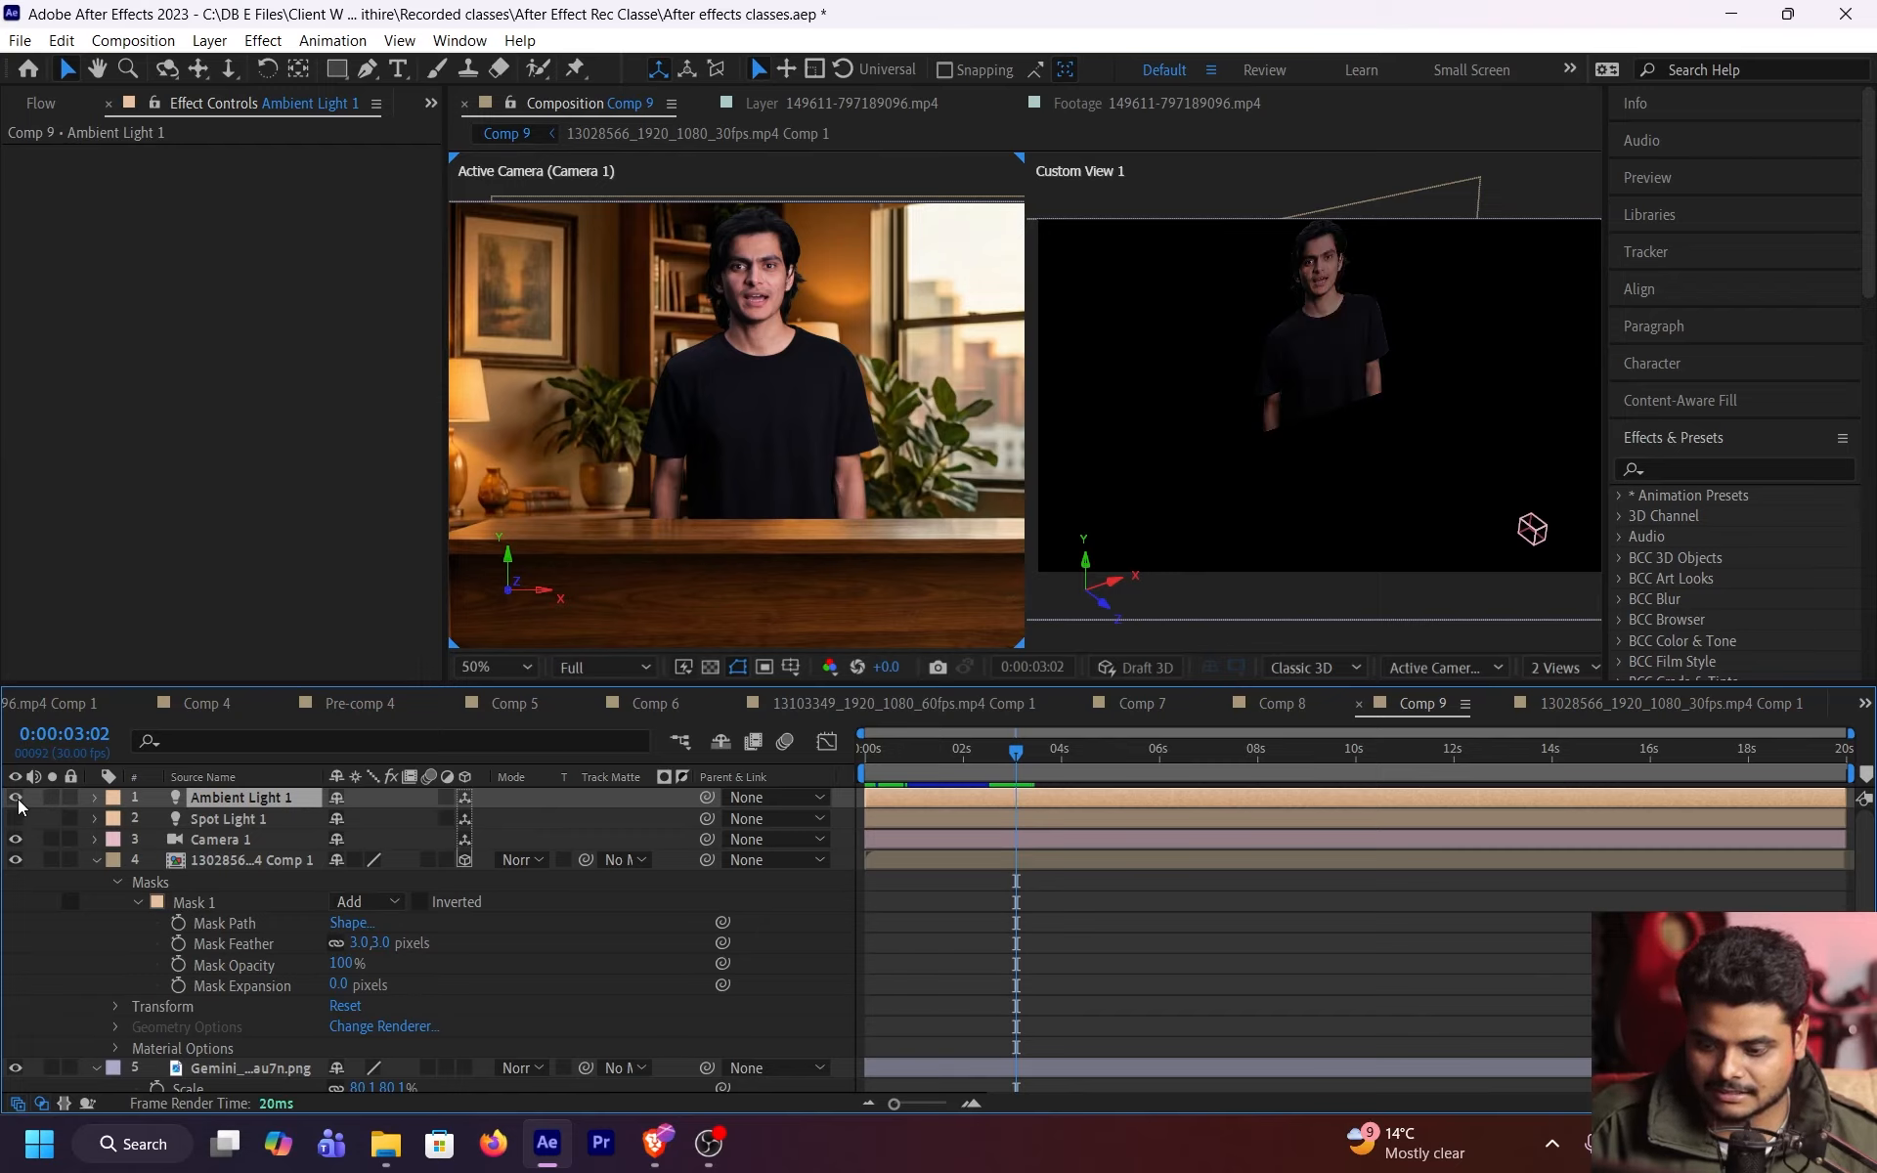
{"action": "left_click", "coordinate": [16, 819]}
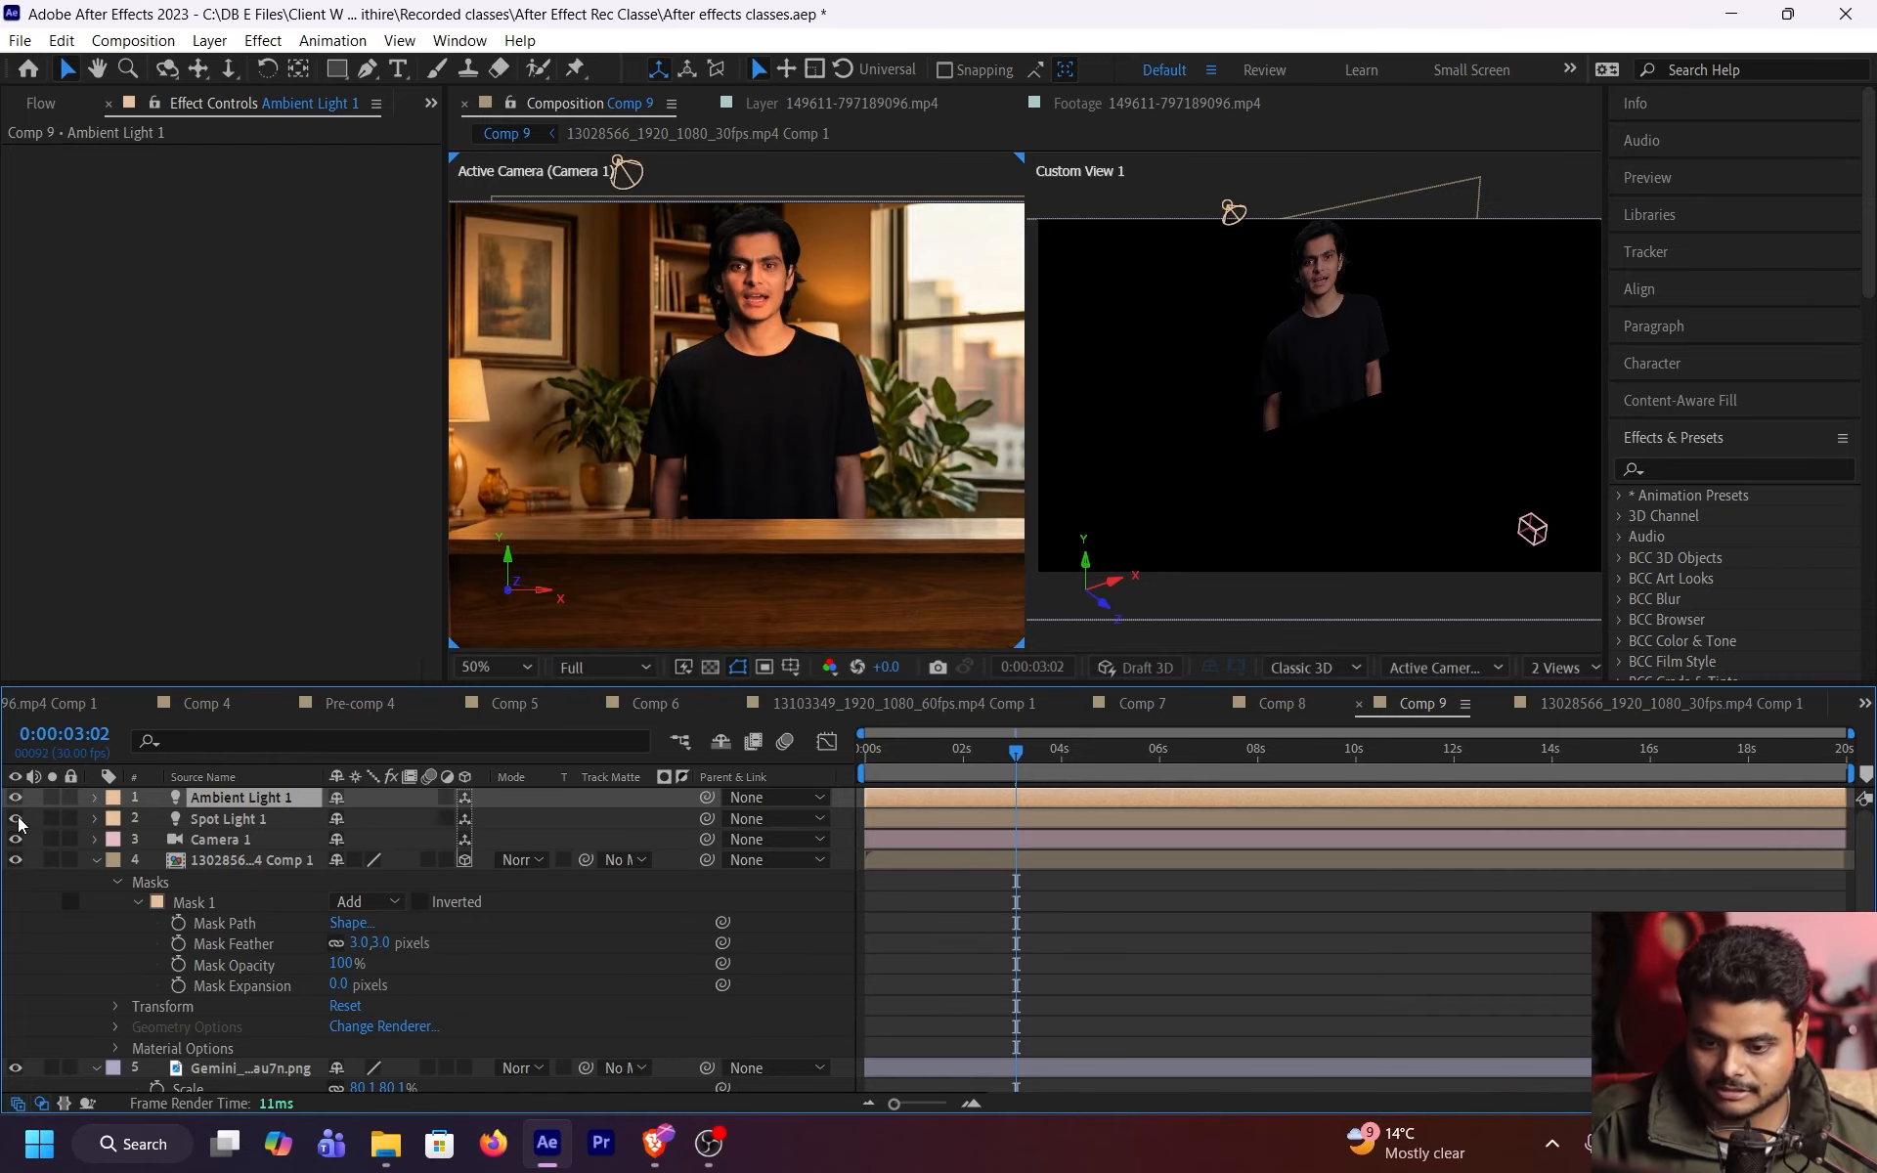
{"action": "left_click", "coordinate": [17, 820]}
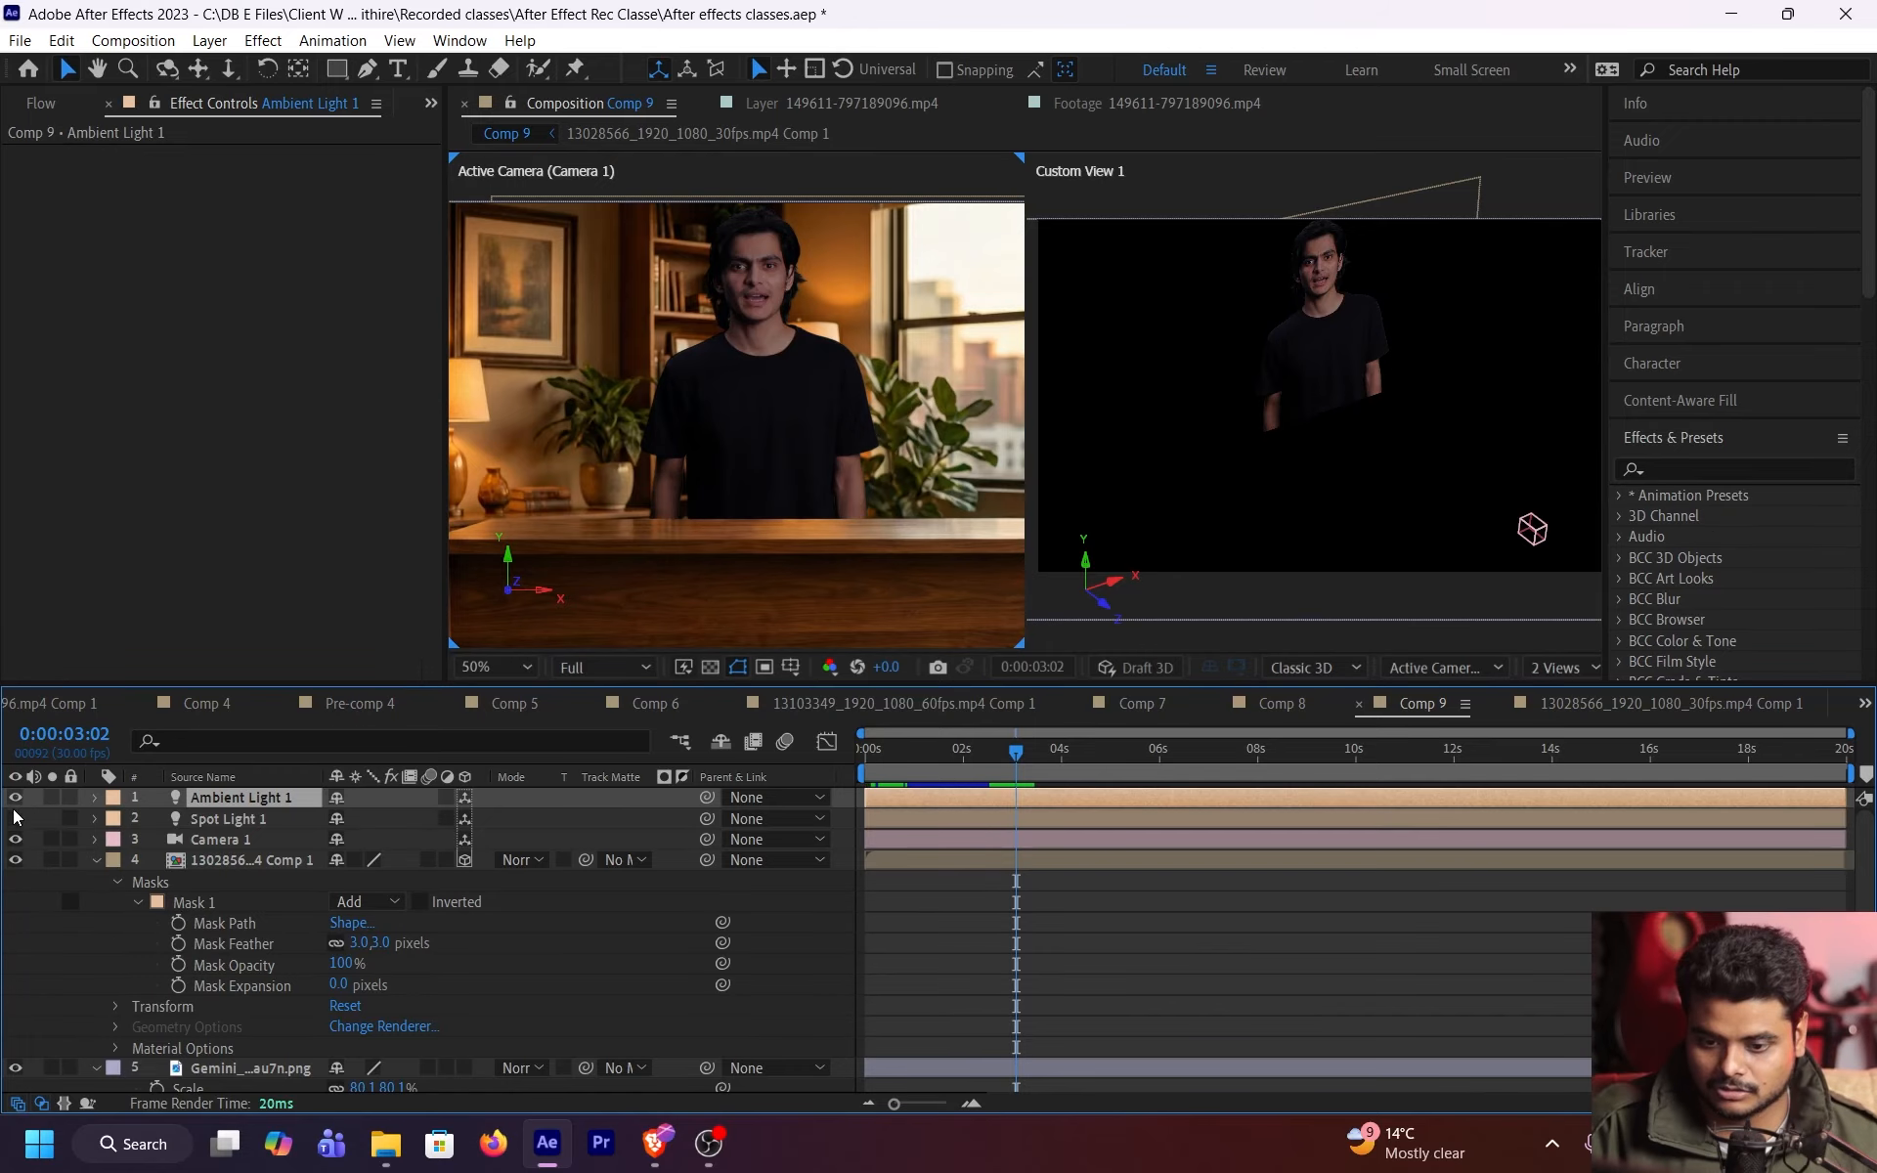
{"action": "left_click", "coordinate": [14, 819]}
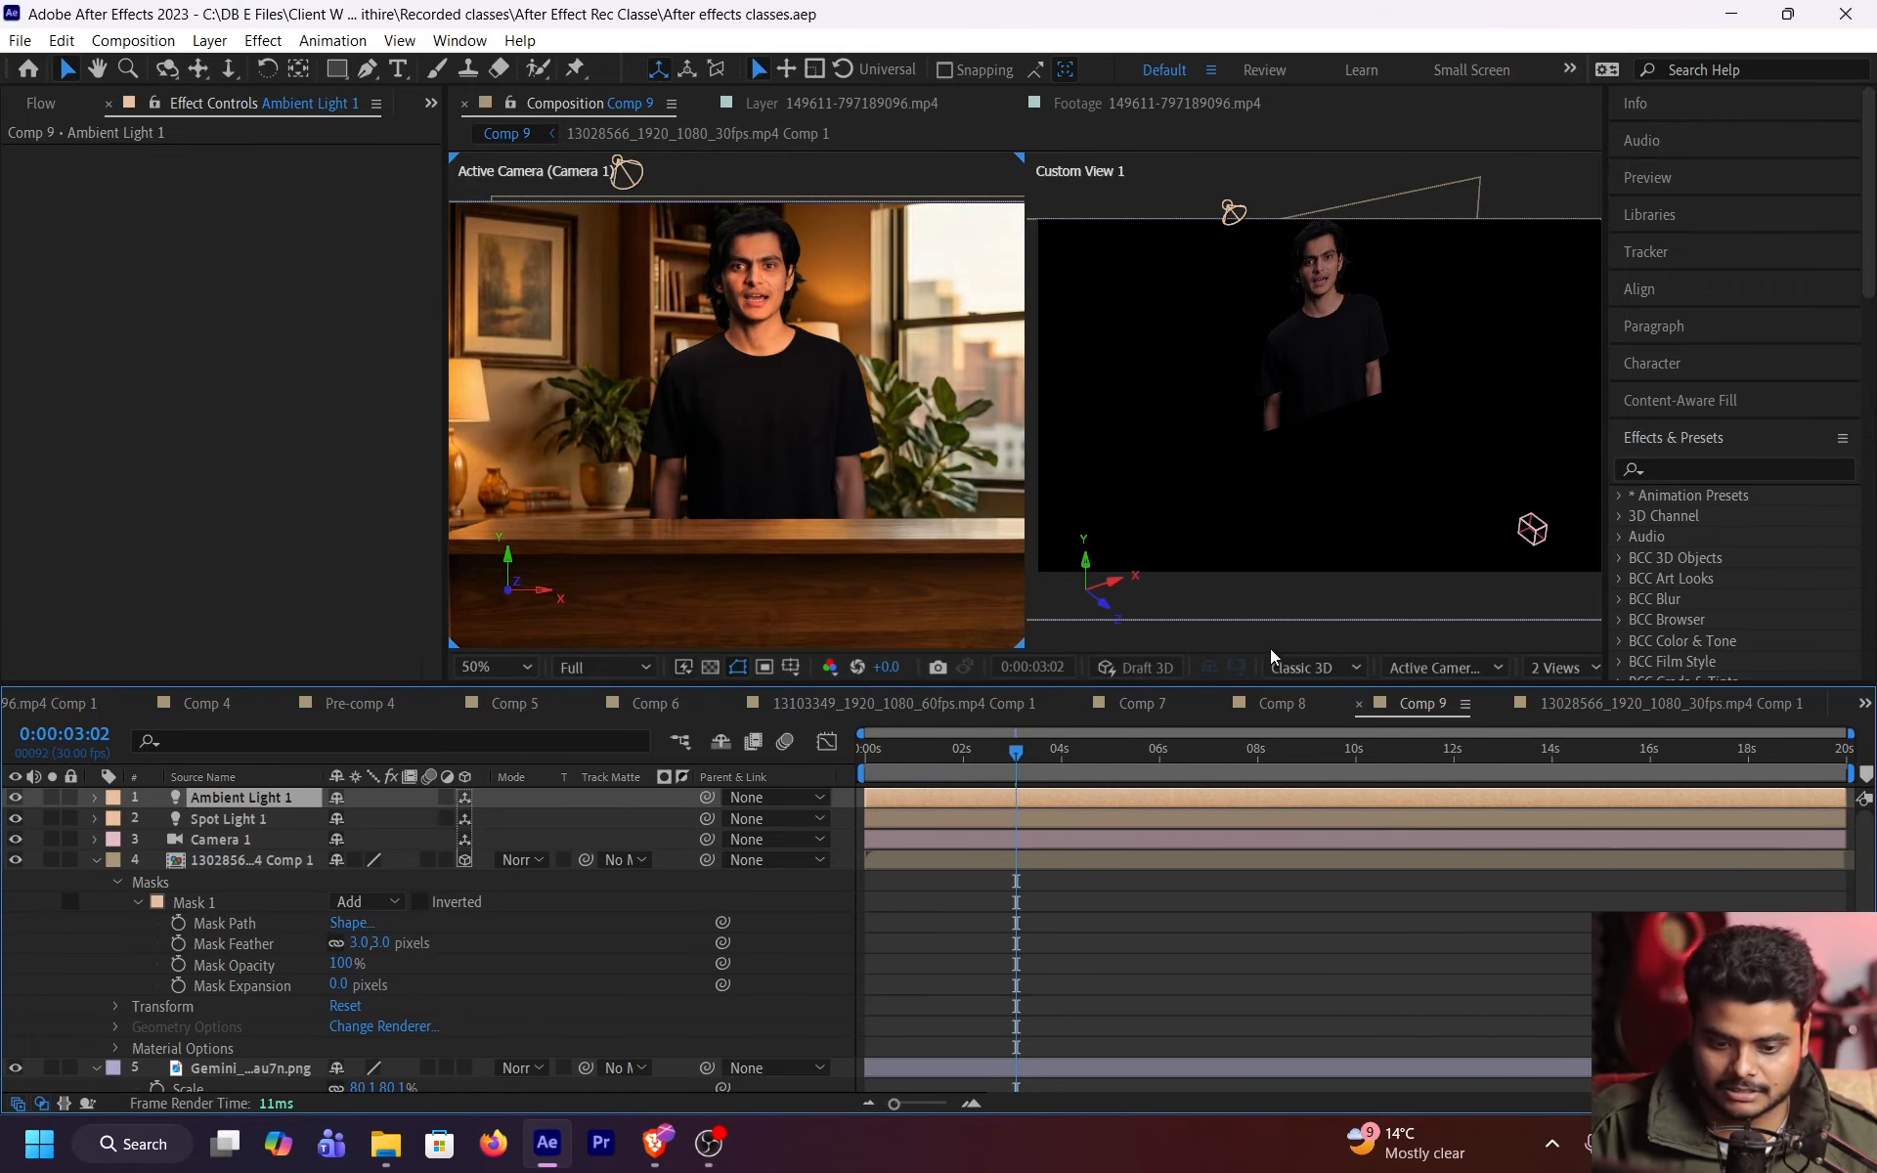
- Return the composition to a single active-camera view and play the lit shot from the first frame
{"action": "left_click", "coordinate": [1462, 665]}
{"action": "left_click", "coordinate": [1580, 674]}
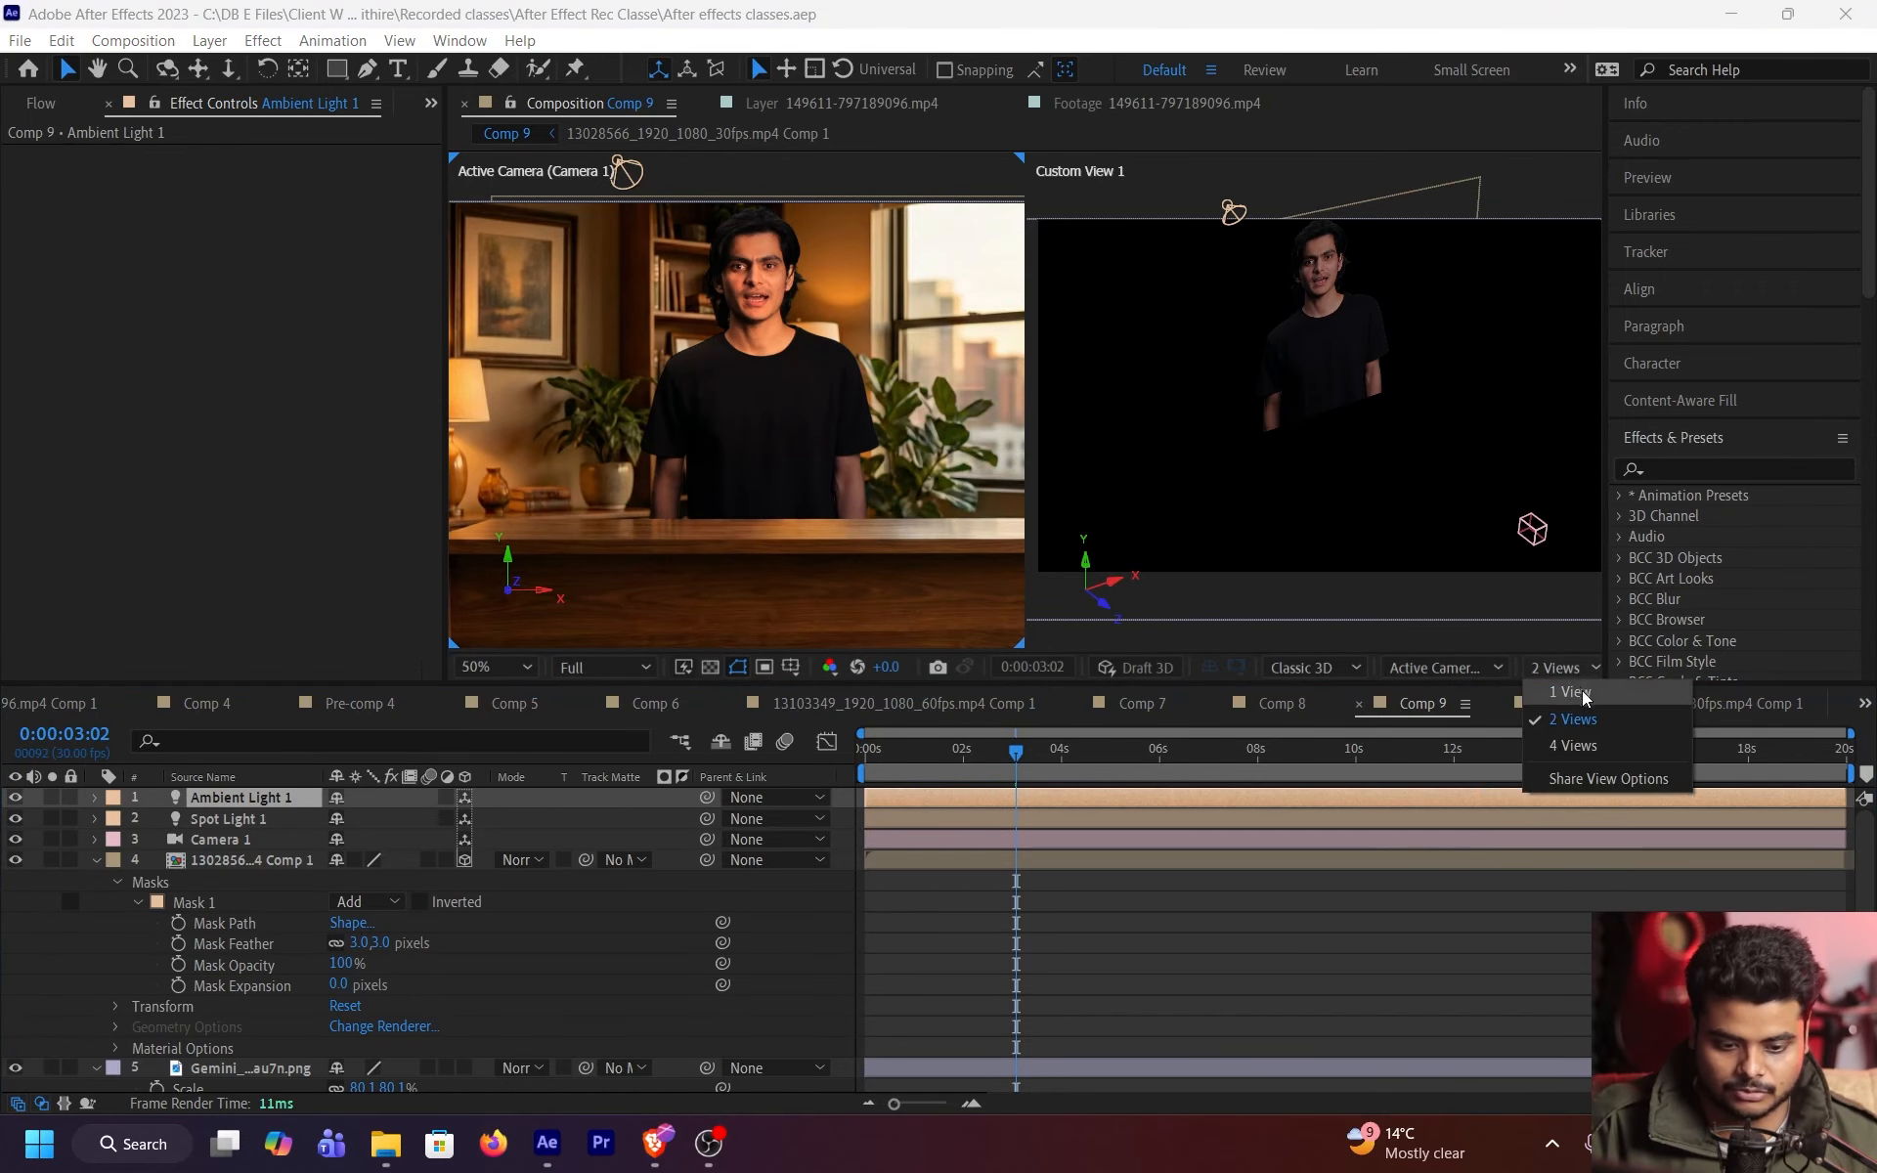
{"action": "left_click", "coordinate": [1581, 690]}
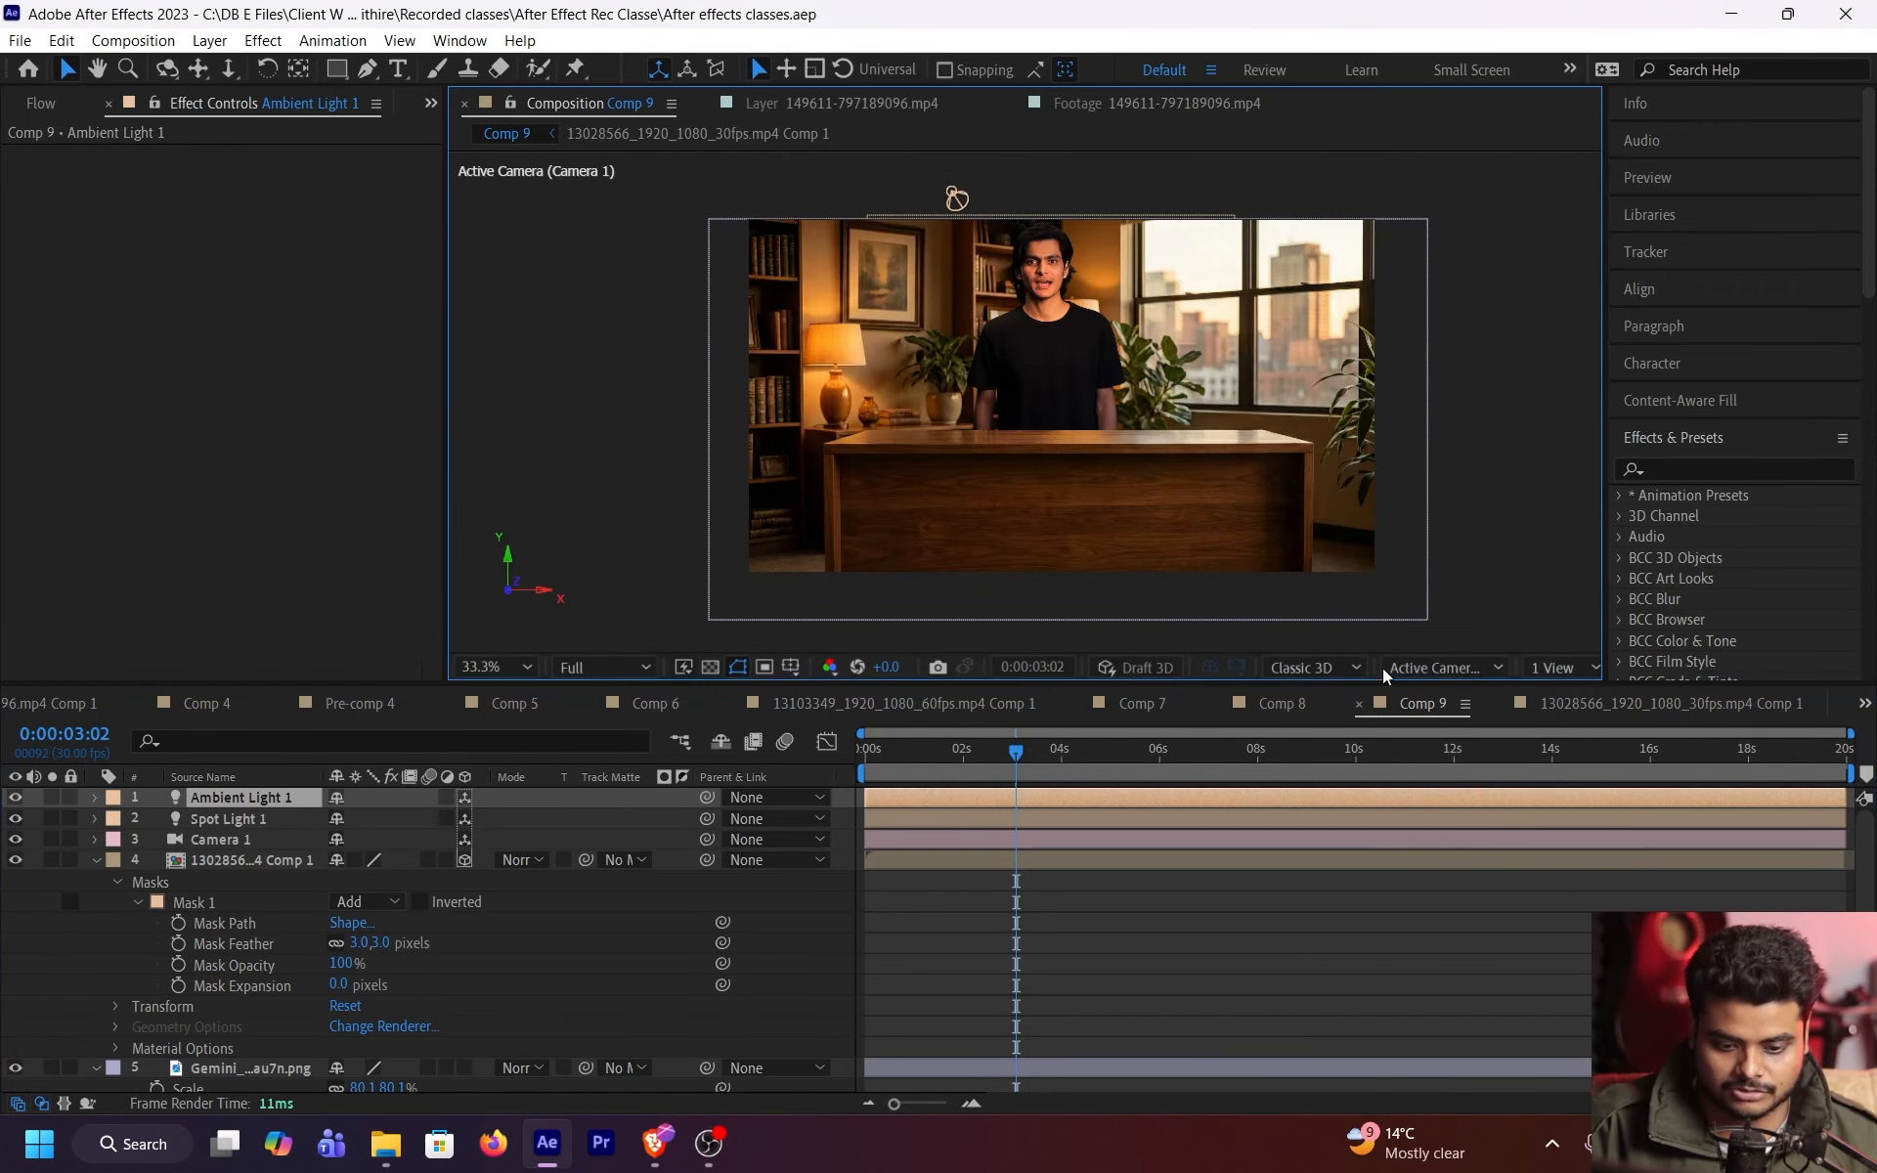
{"action": "left_click", "coordinate": [1128, 835]}
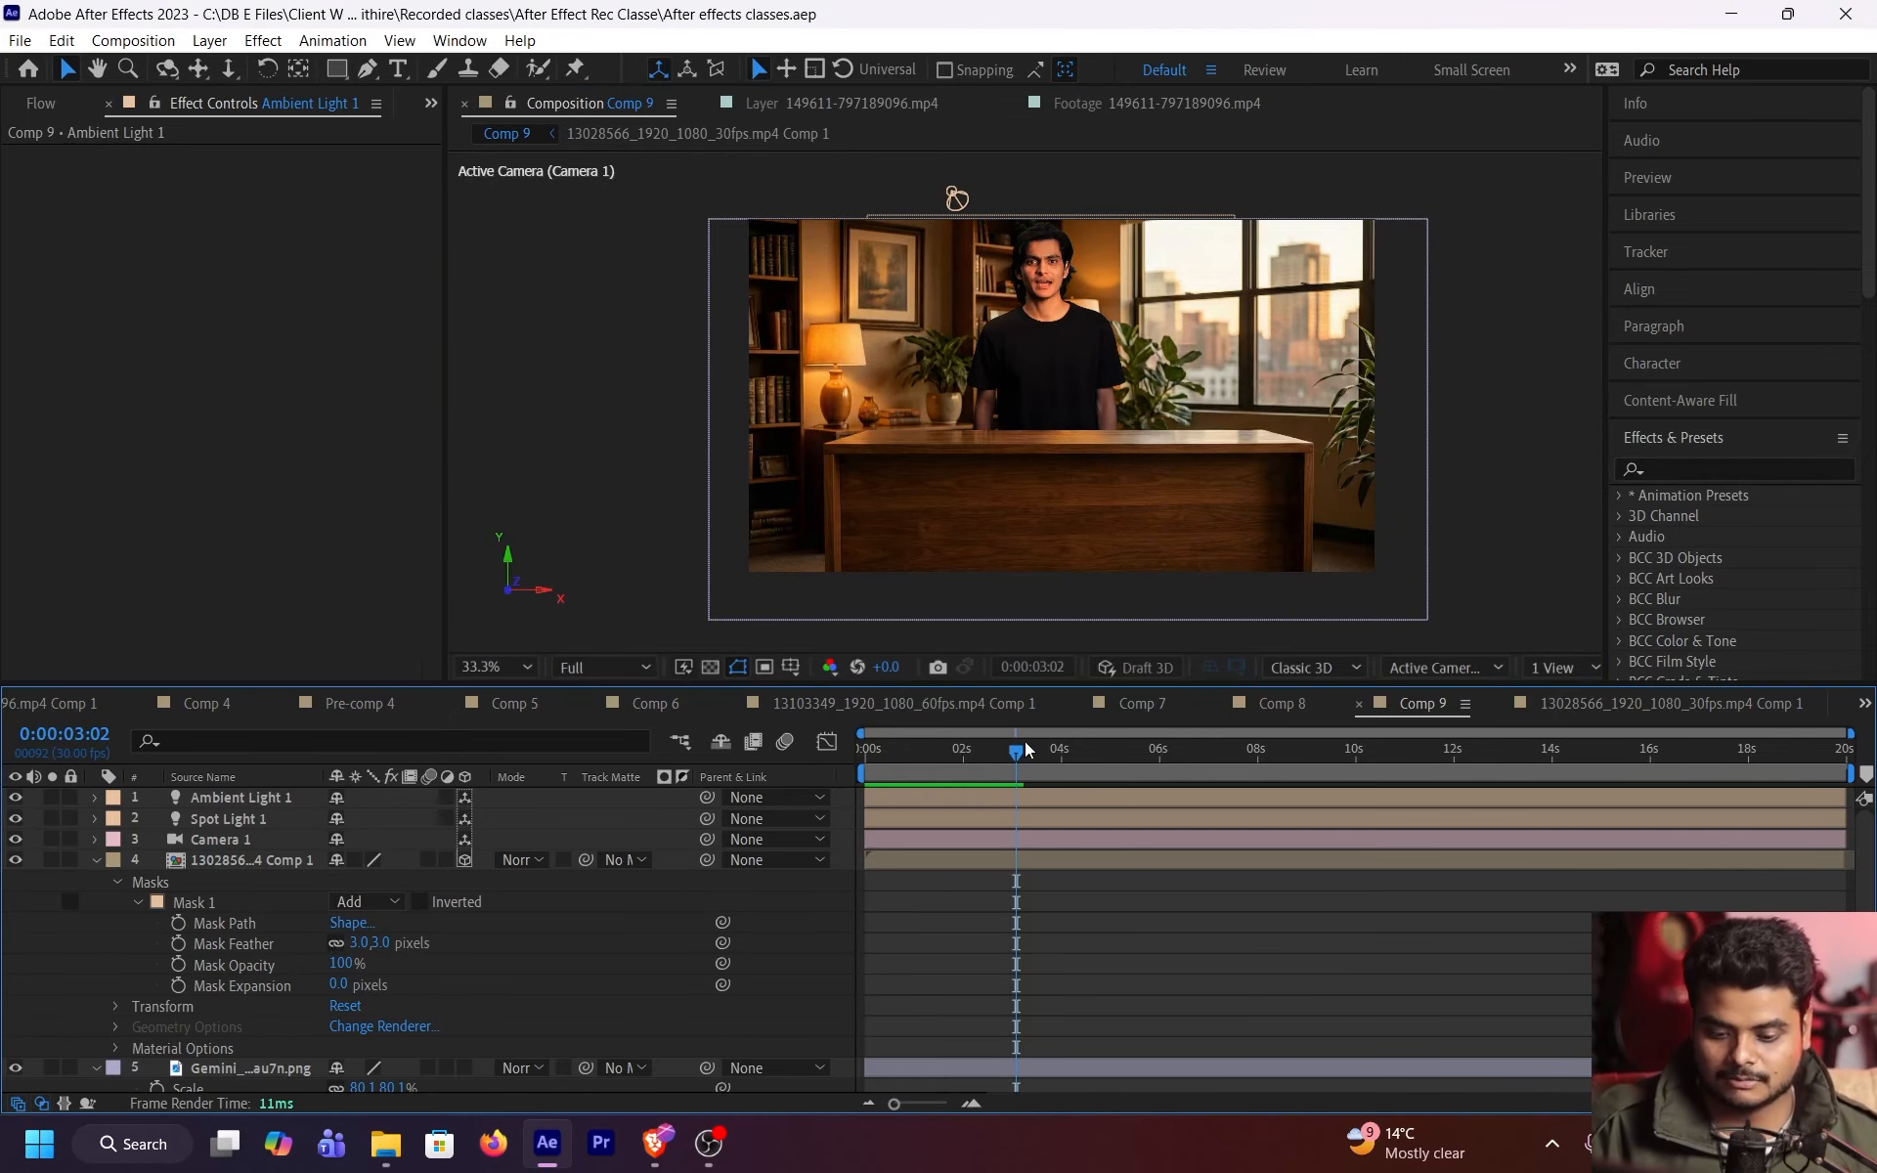
{"action": "left_click_drag", "start_coordinate": [1018, 753], "coordinate": [842, 765]}
{"action": "key", "text": "space"}
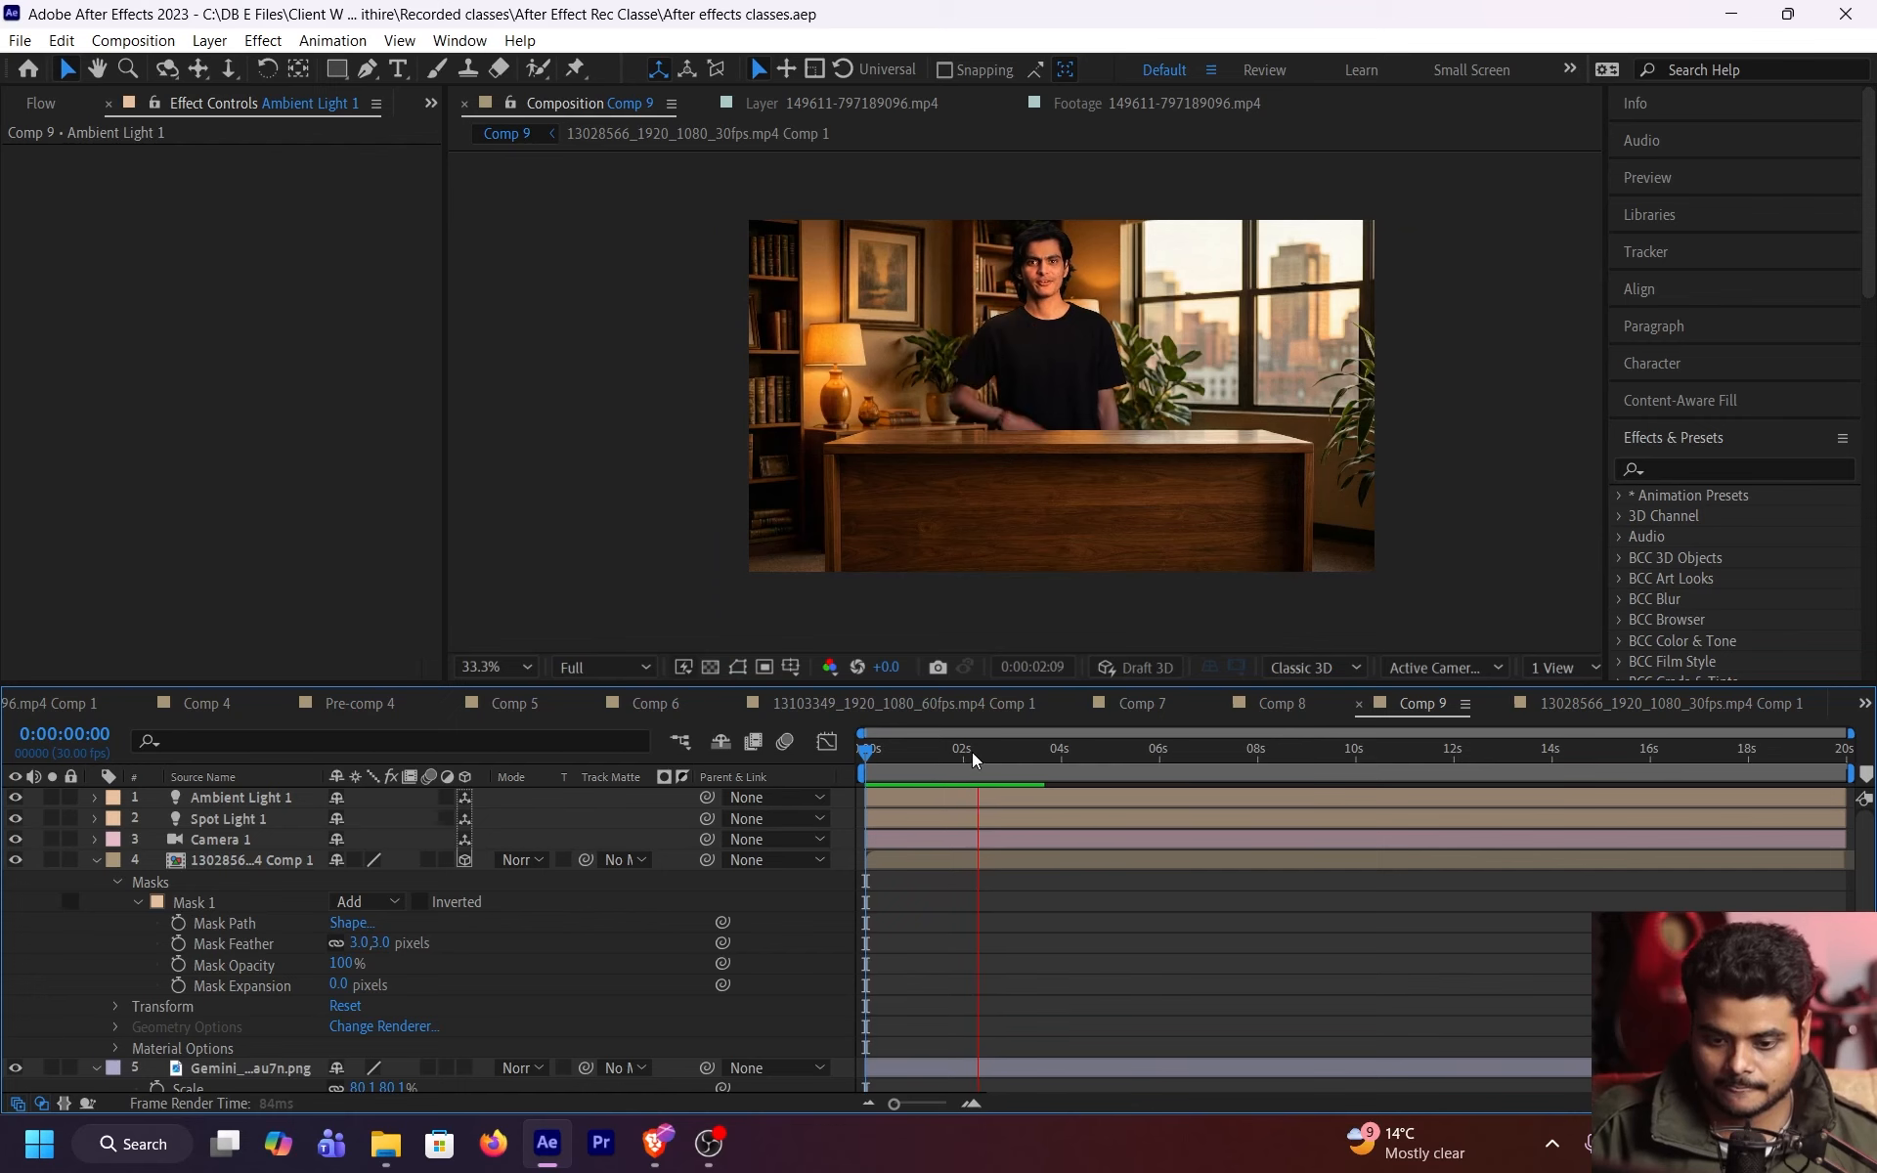
- Raise the ambient light's intensity to 78 %, checking the result on a frame where the man waves
{"action": "left_click_drag", "start_coordinate": [972, 752], "coordinate": [915, 768]}
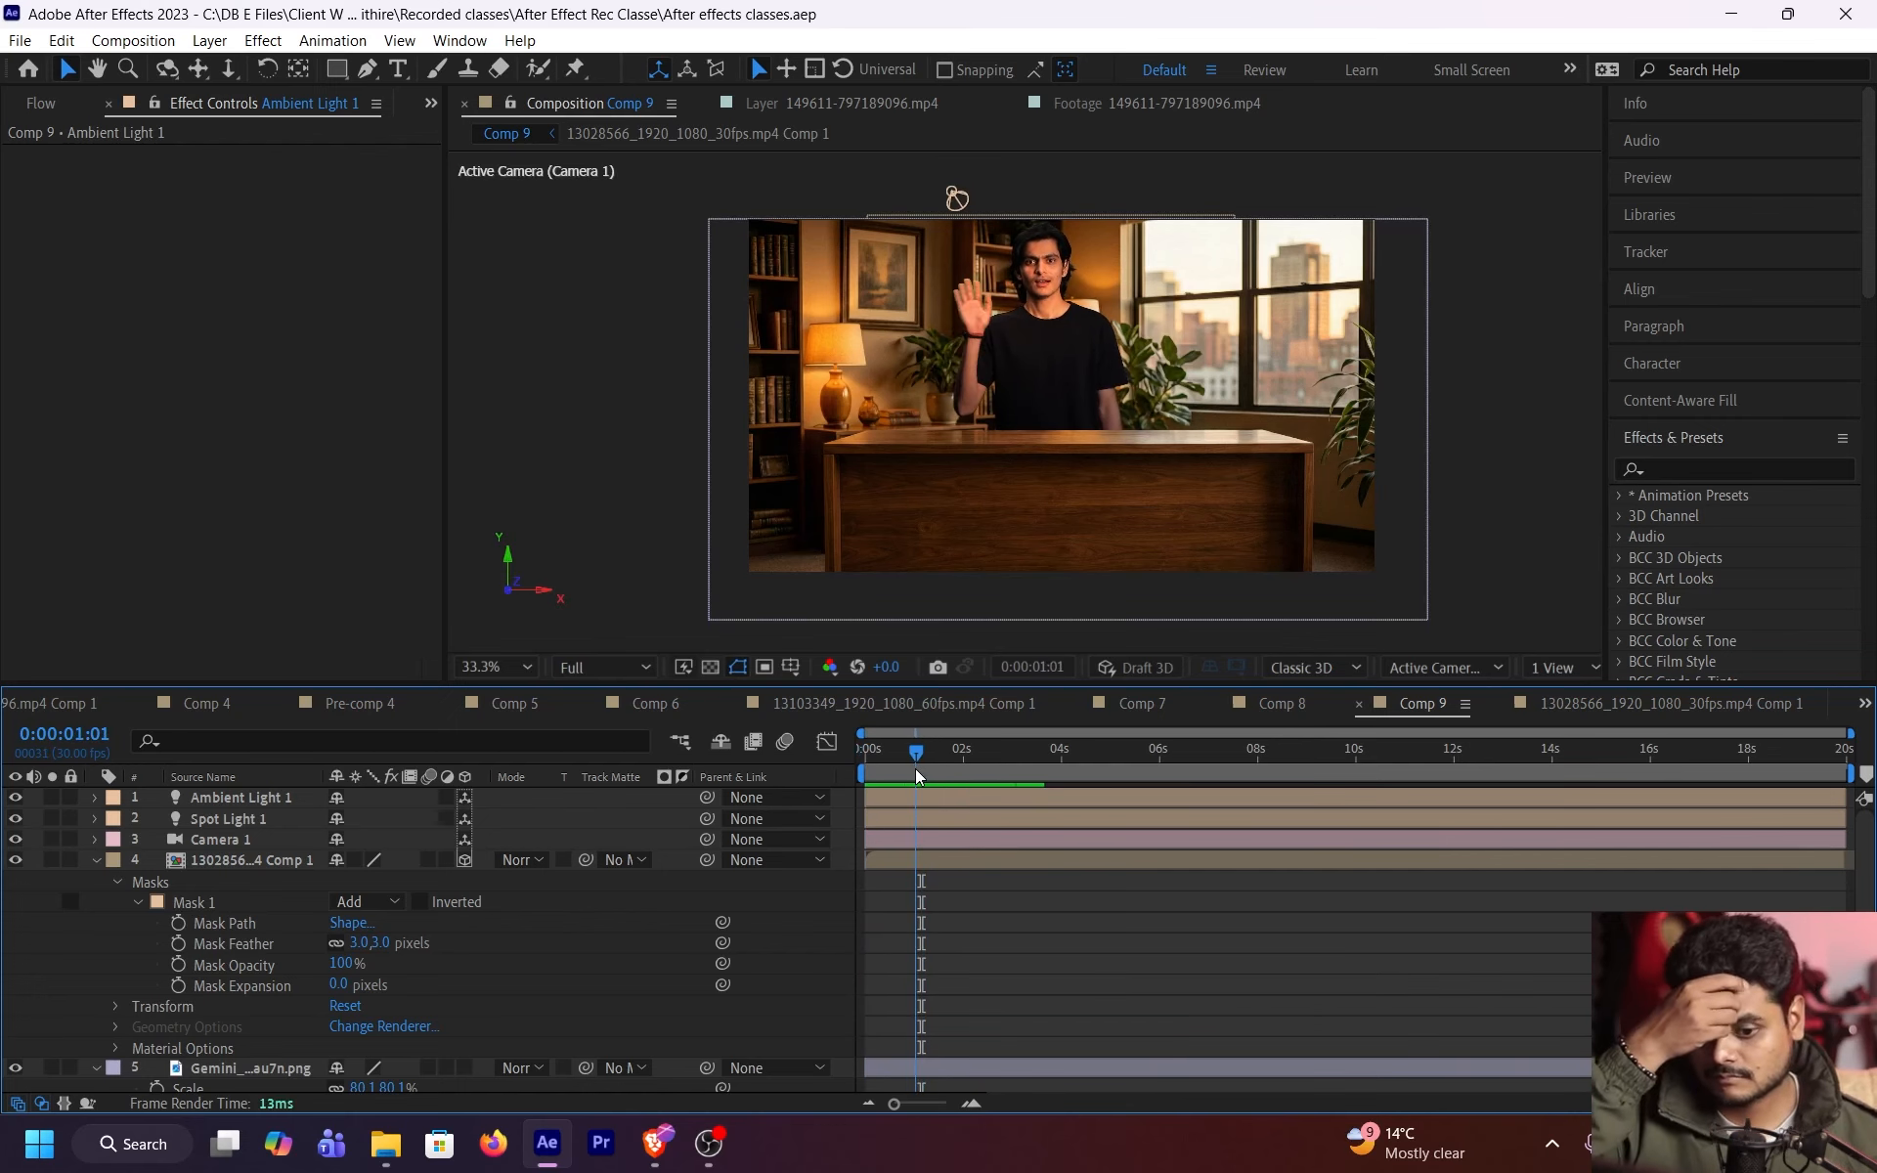
{"action": "left_click", "coordinate": [268, 801]}
{"action": "double_click", "coordinate": [267, 800]}
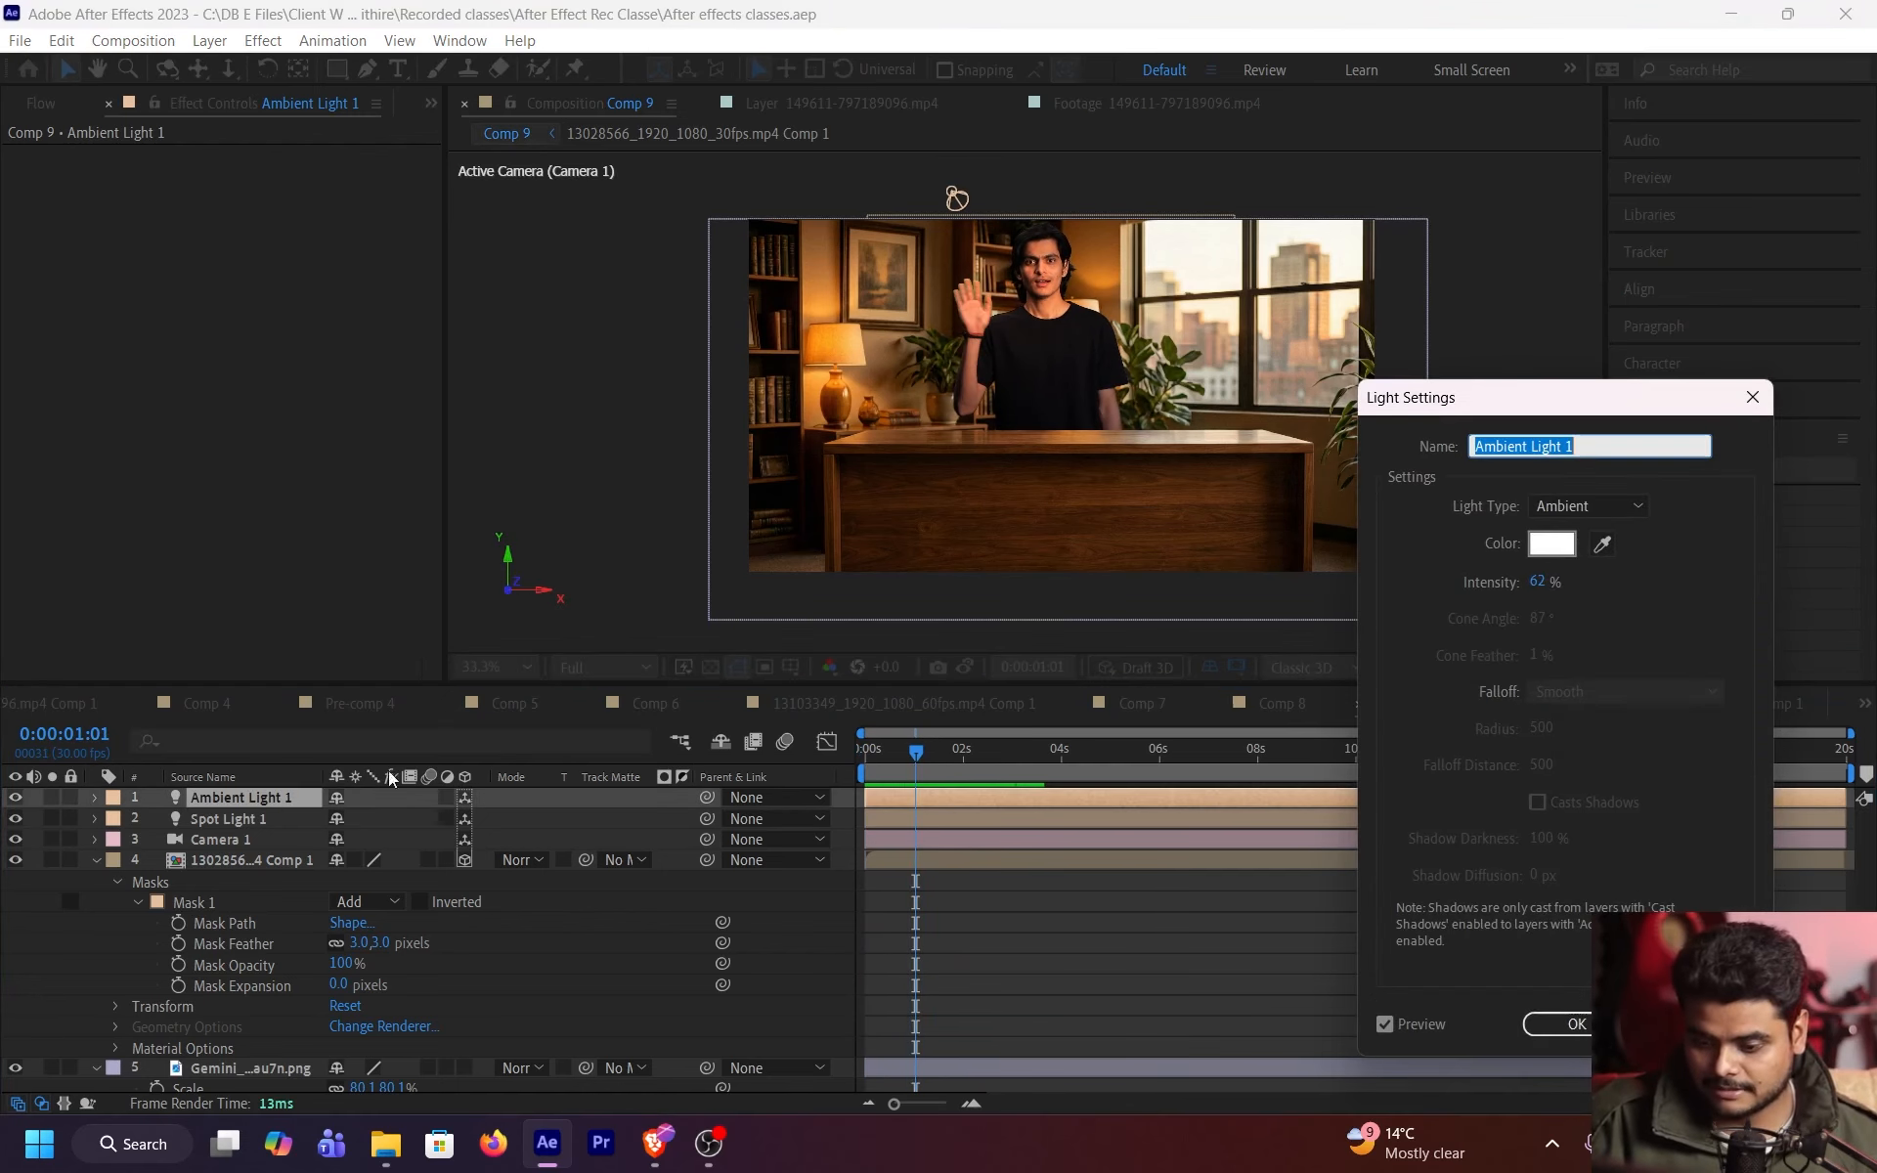
{"action": "left_click", "coordinate": [1541, 582]}
{"action": "left_click_drag", "start_coordinate": [1560, 585], "coordinate": [1567, 586]}
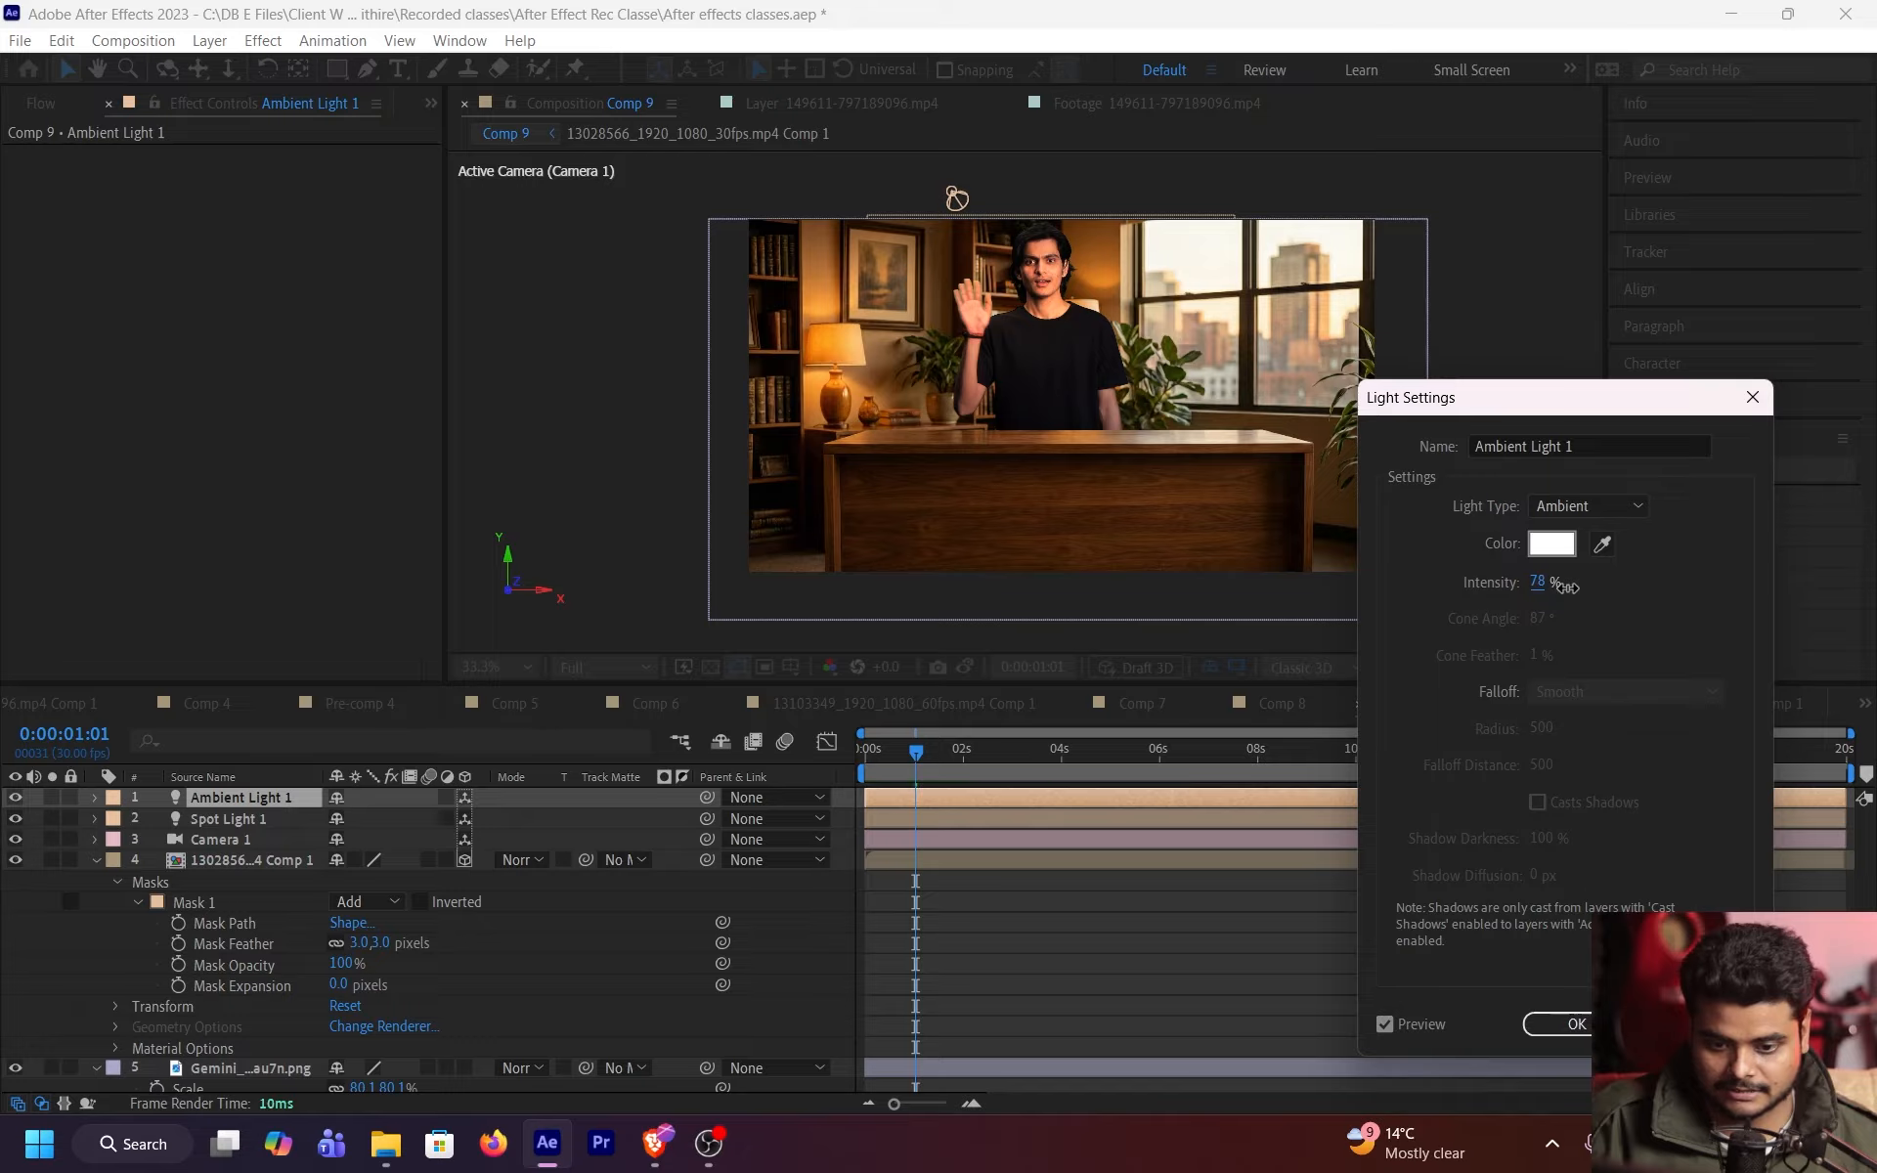
{"action": "left_click", "coordinate": [1568, 1030]}
- Lower the orange spot light's intensity to 208 %
{"action": "double_click", "coordinate": [291, 818]}
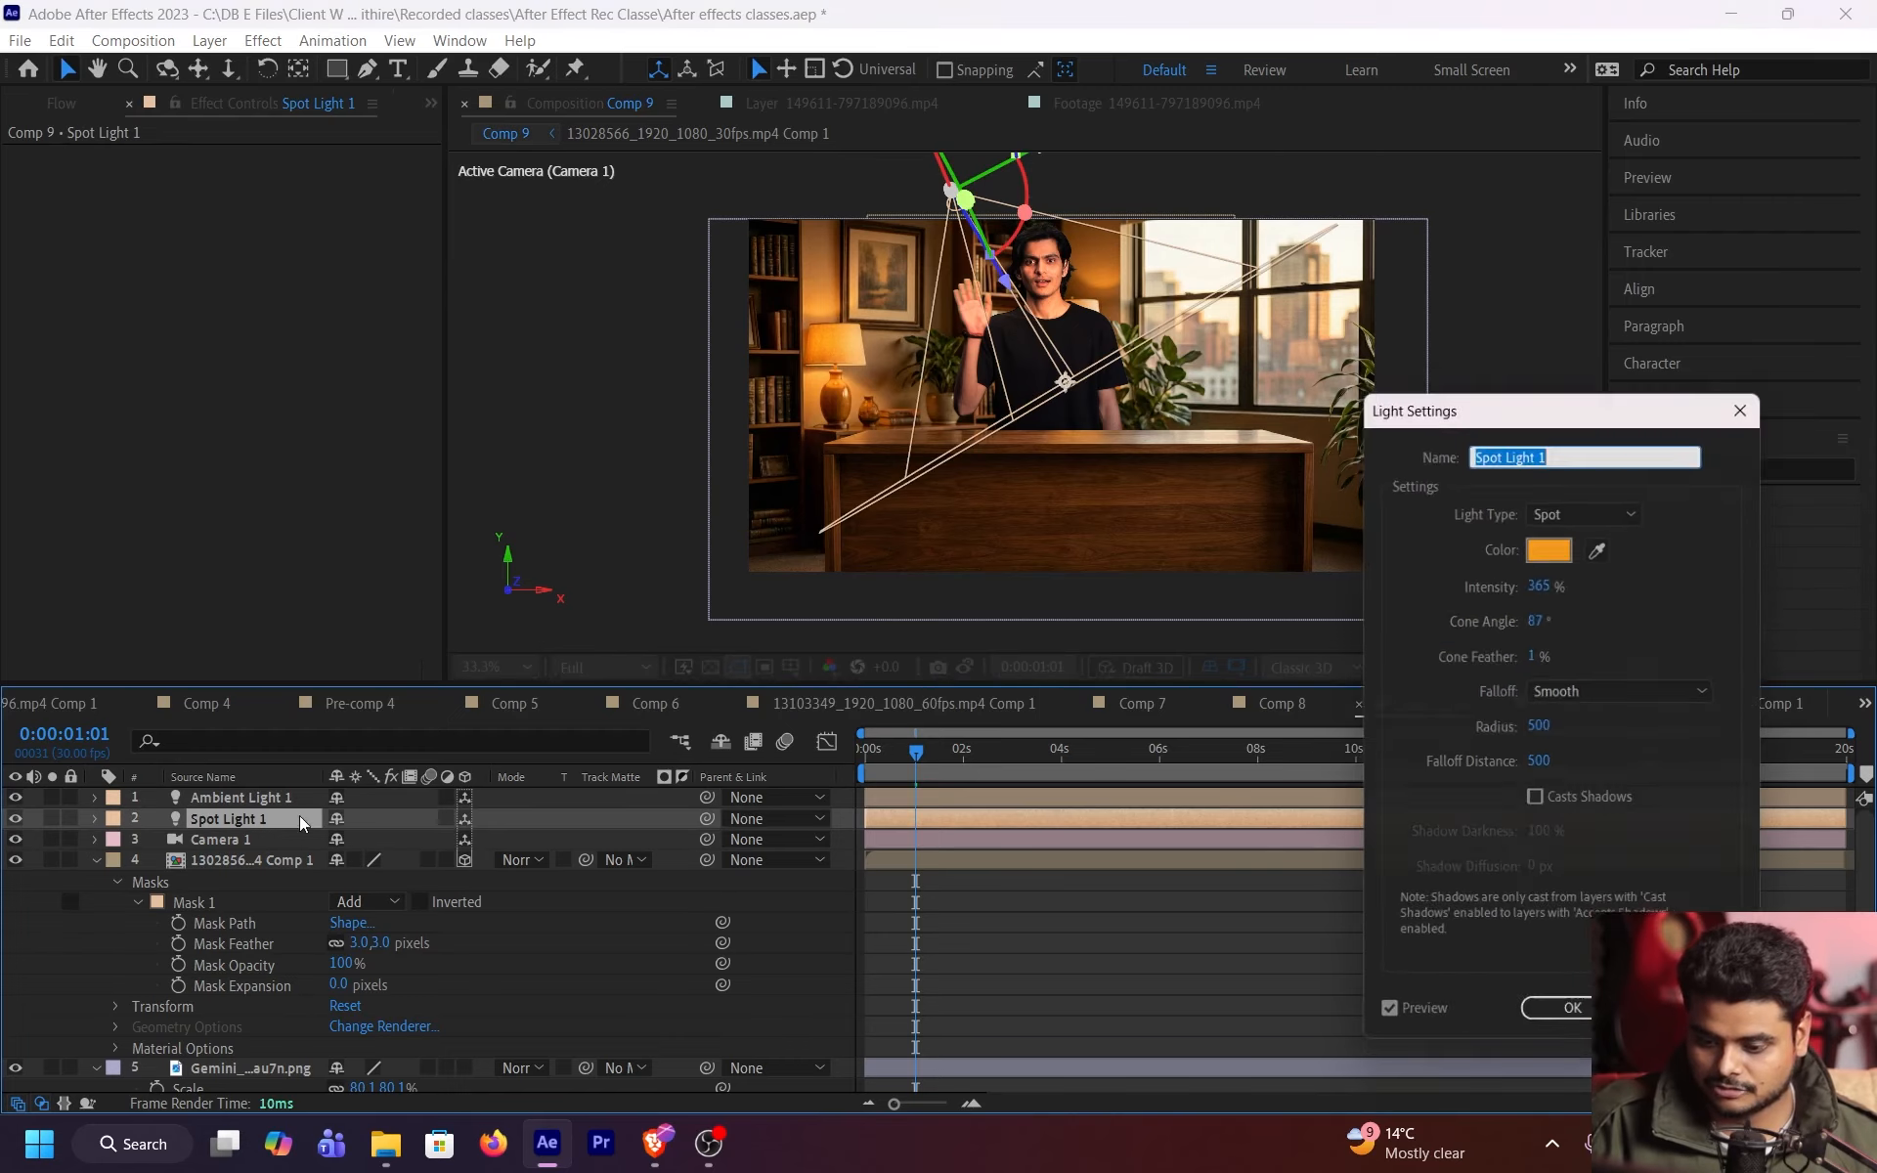
{"action": "left_click", "coordinate": [1545, 582]}
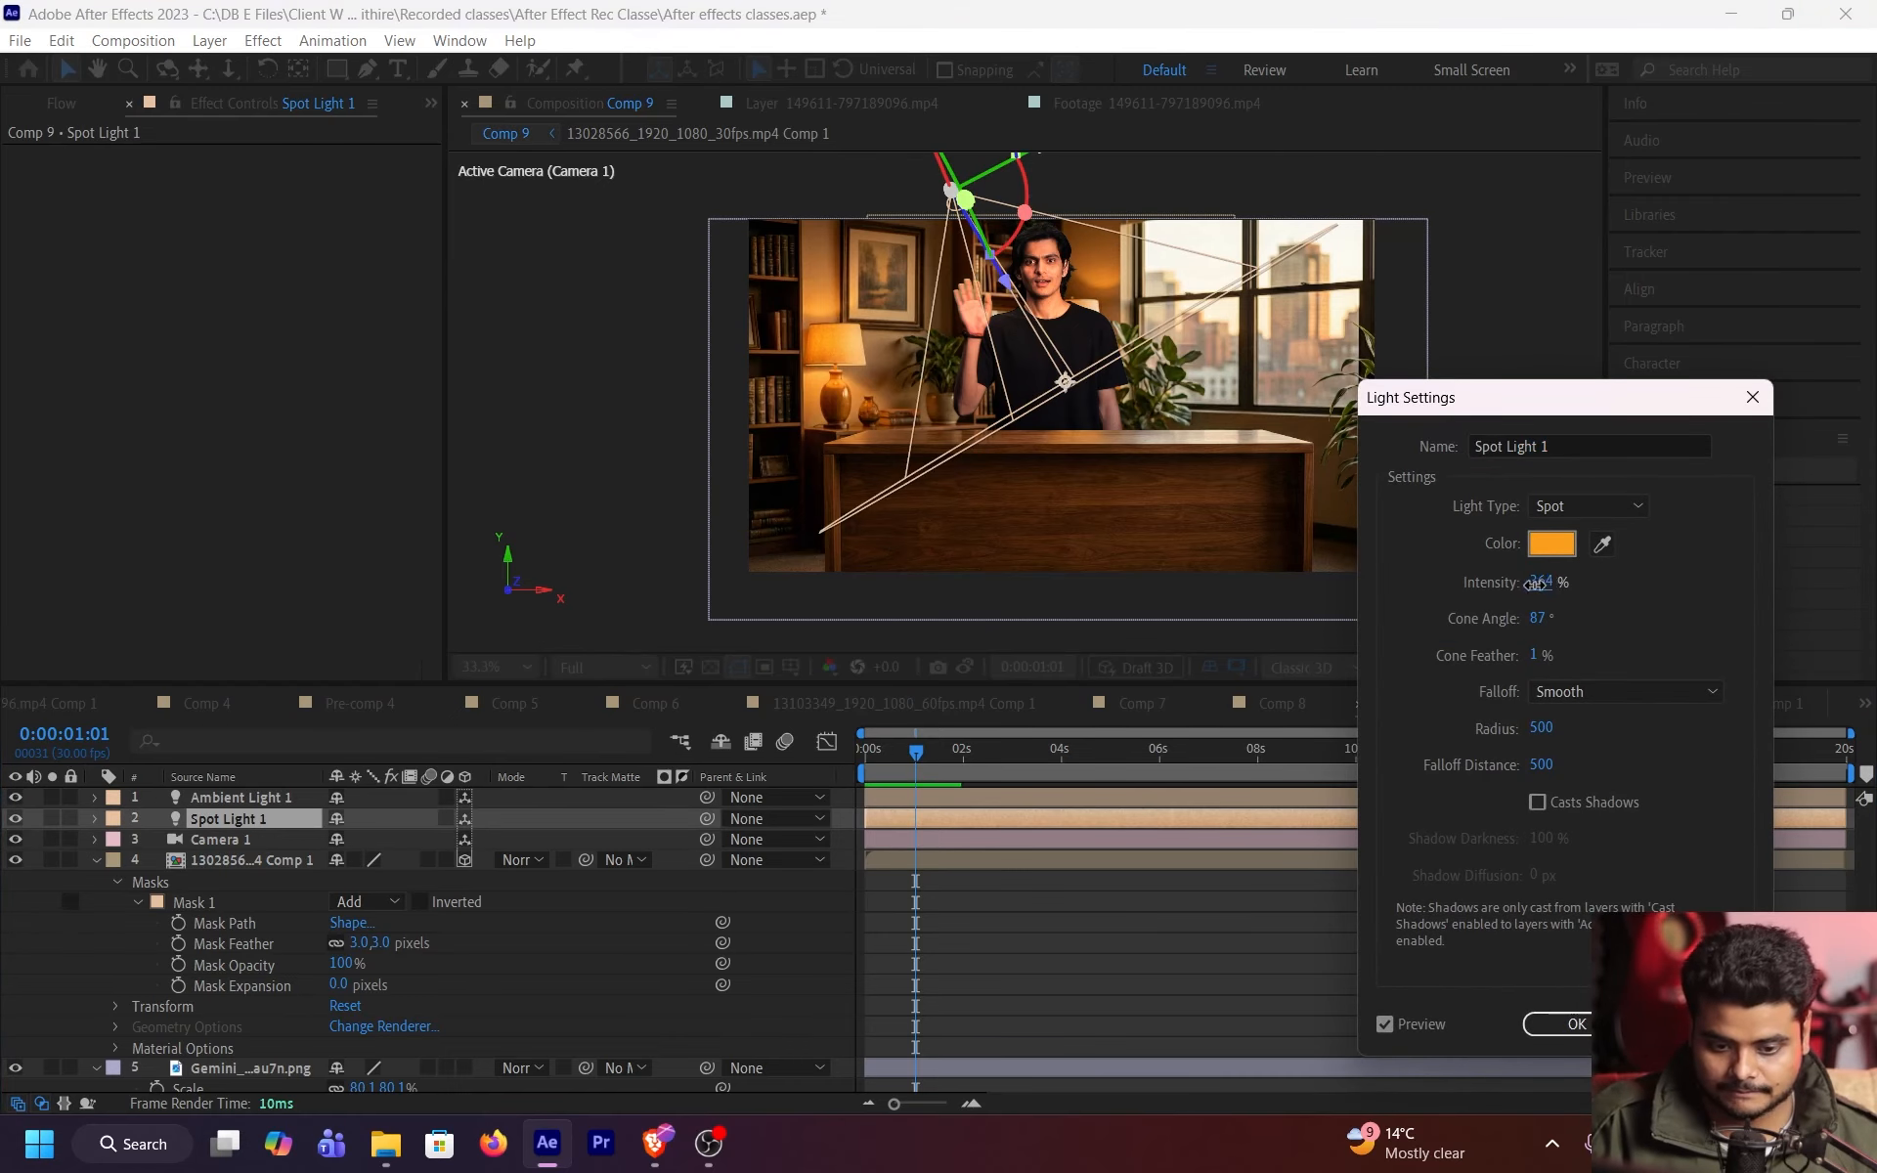
{"action": "left_click_drag", "start_coordinate": [1534, 584], "coordinate": [1322, 594]}
{"action": "left_click", "coordinate": [1564, 1024]}
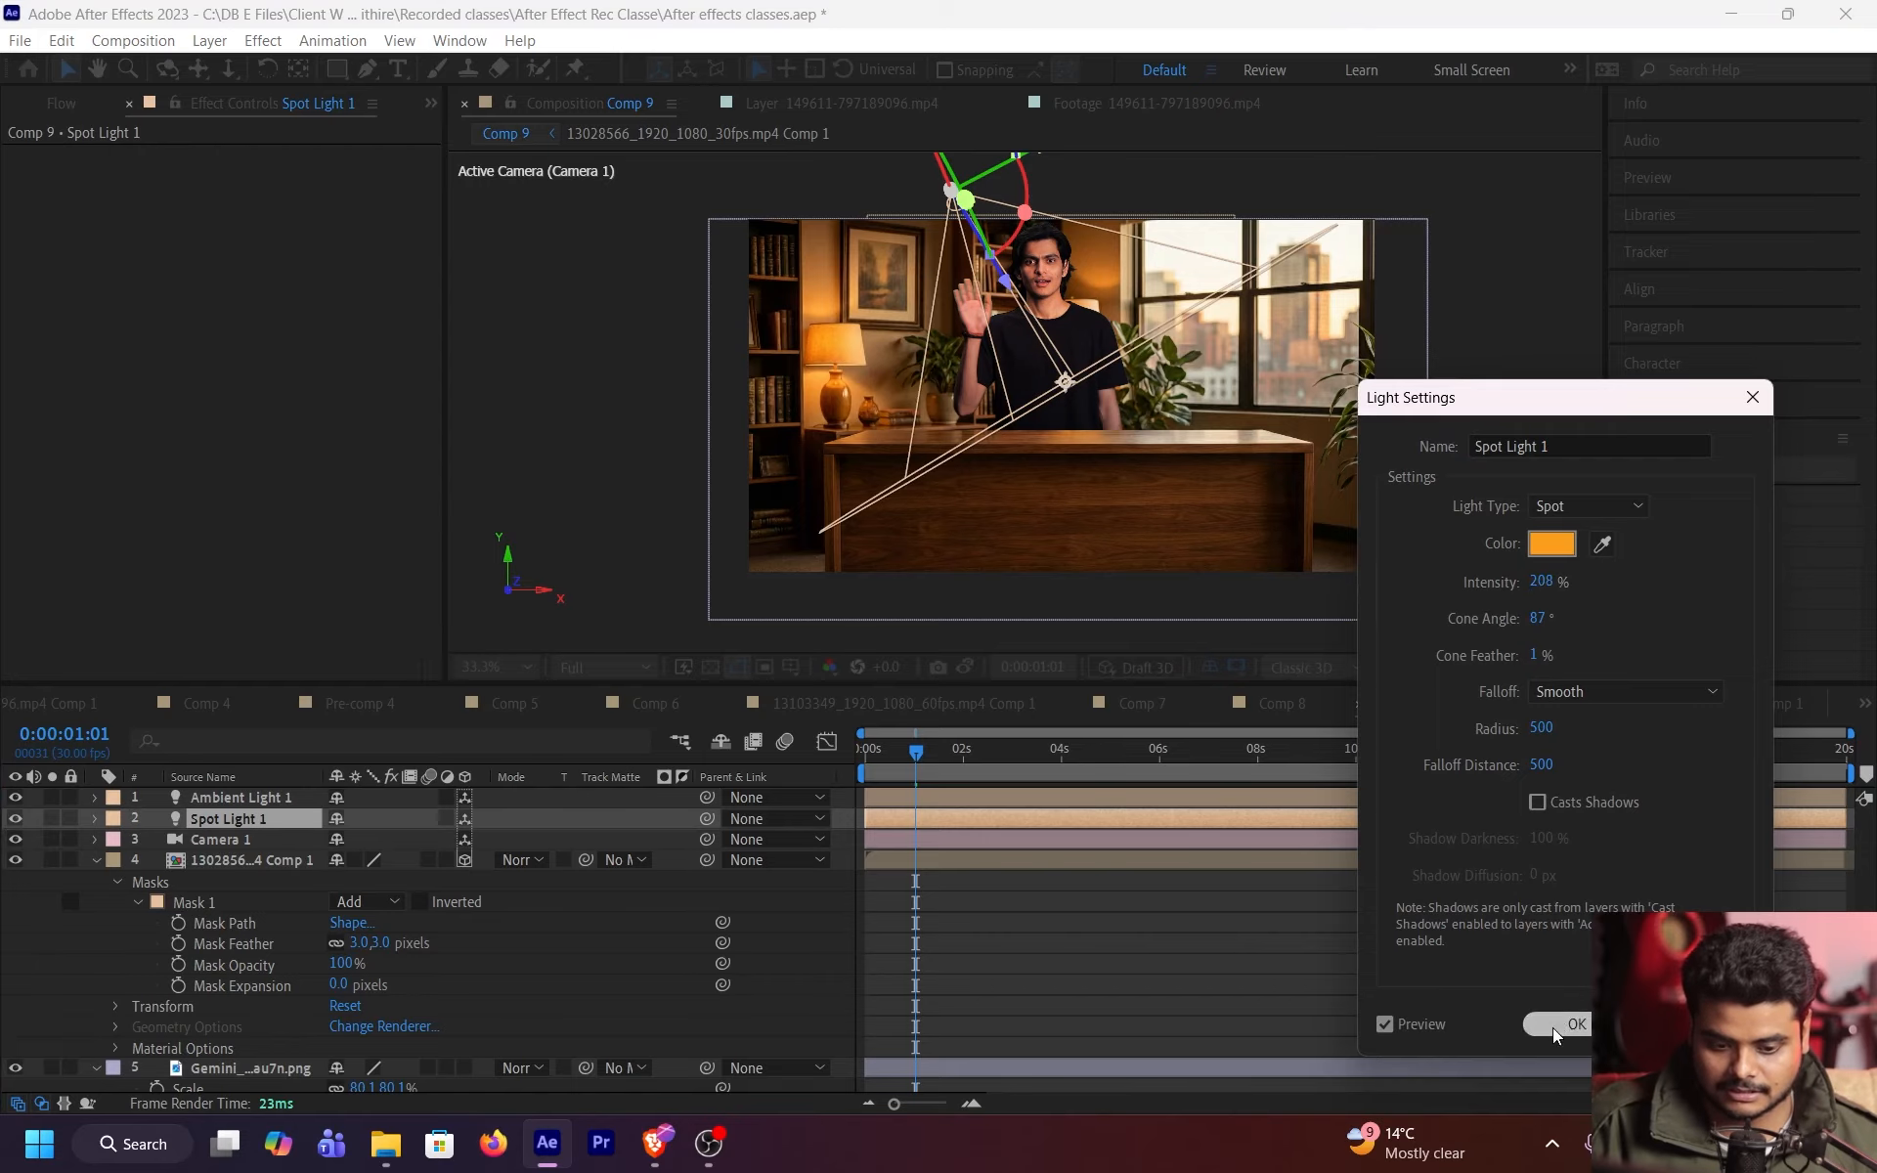
- Play the shot from near its start in an enlarged viewer fitted to the frame, and go back to 0:00:01:14
{"action": "left_click_drag", "start_coordinate": [956, 759], "coordinate": [876, 752]}
{"action": "key", "text": "grave"}
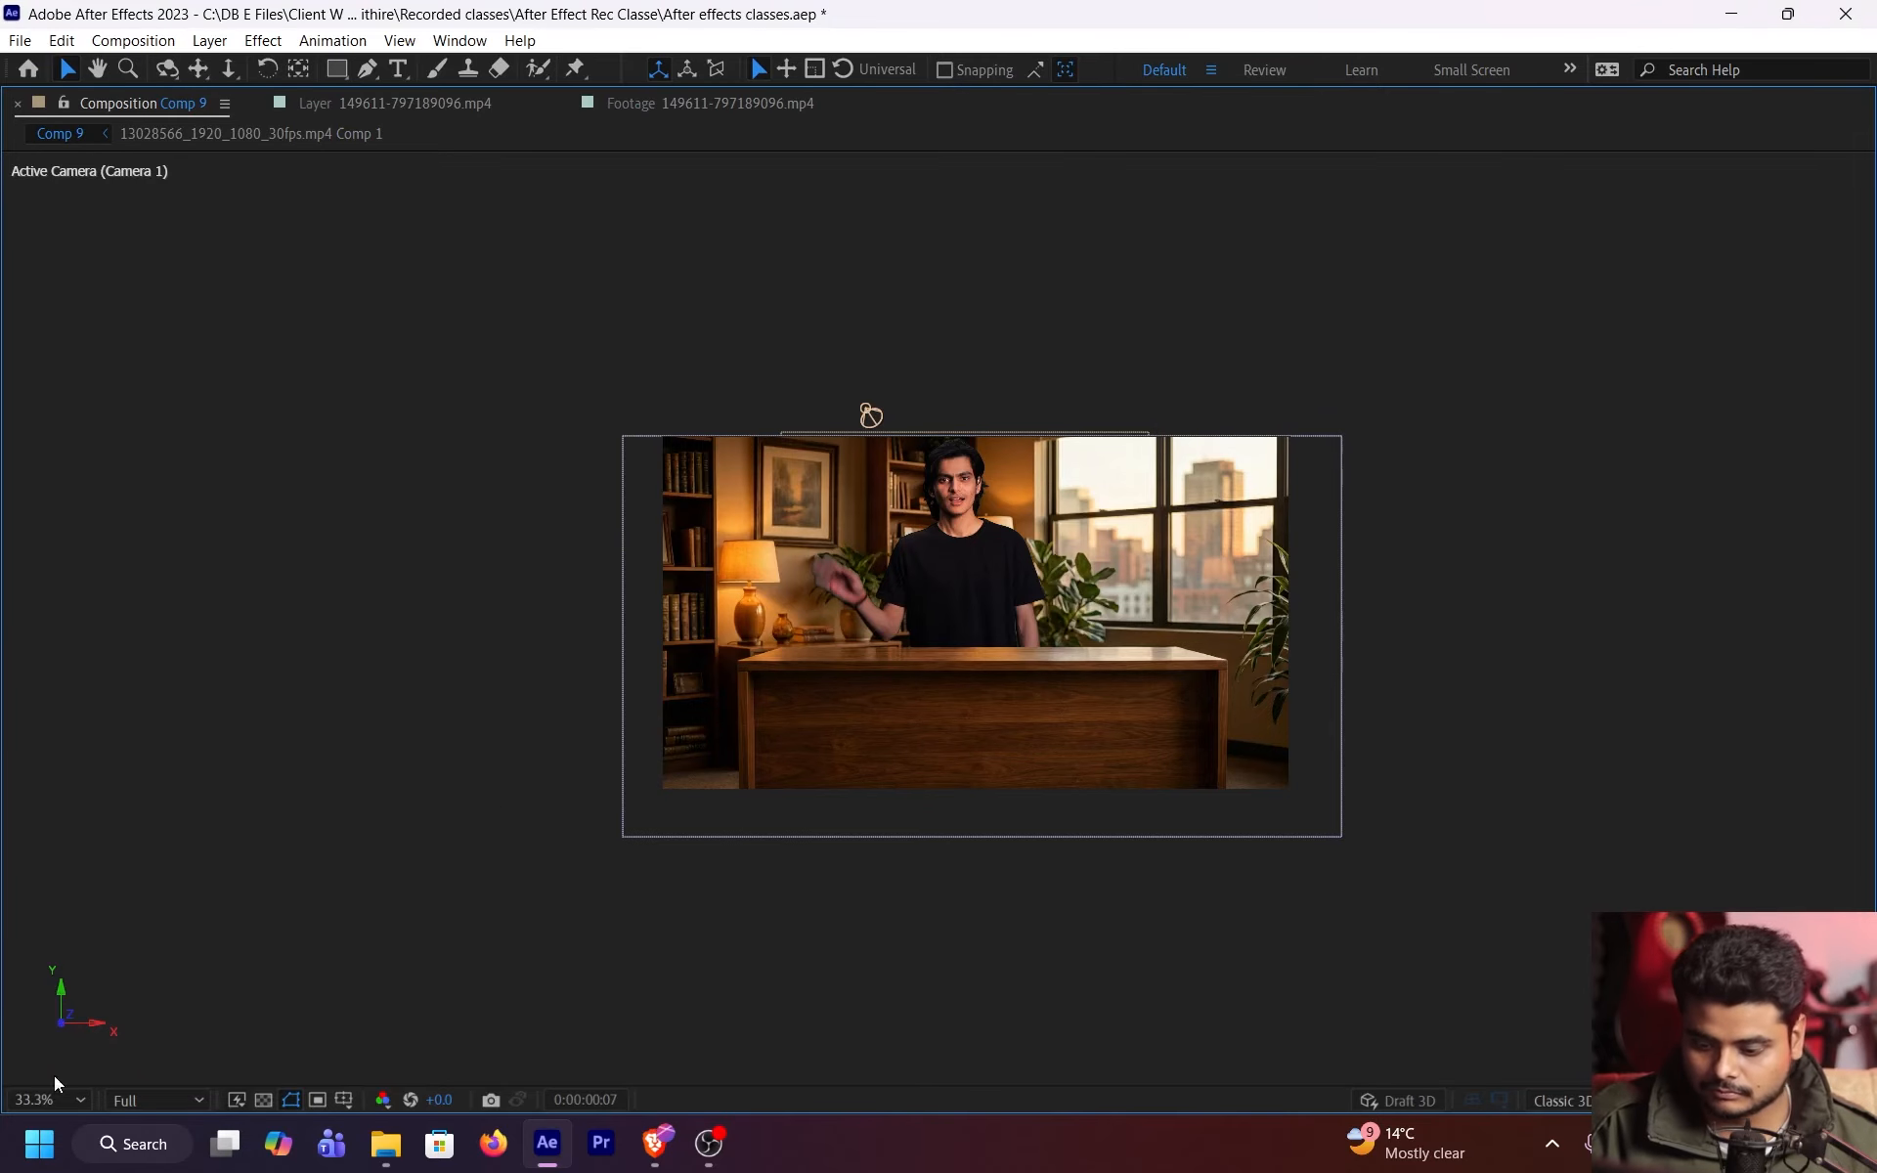
{"action": "left_click", "coordinate": [49, 1100]}
{"action": "left_click", "coordinate": [59, 692]}
{"action": "key", "text": "space"}
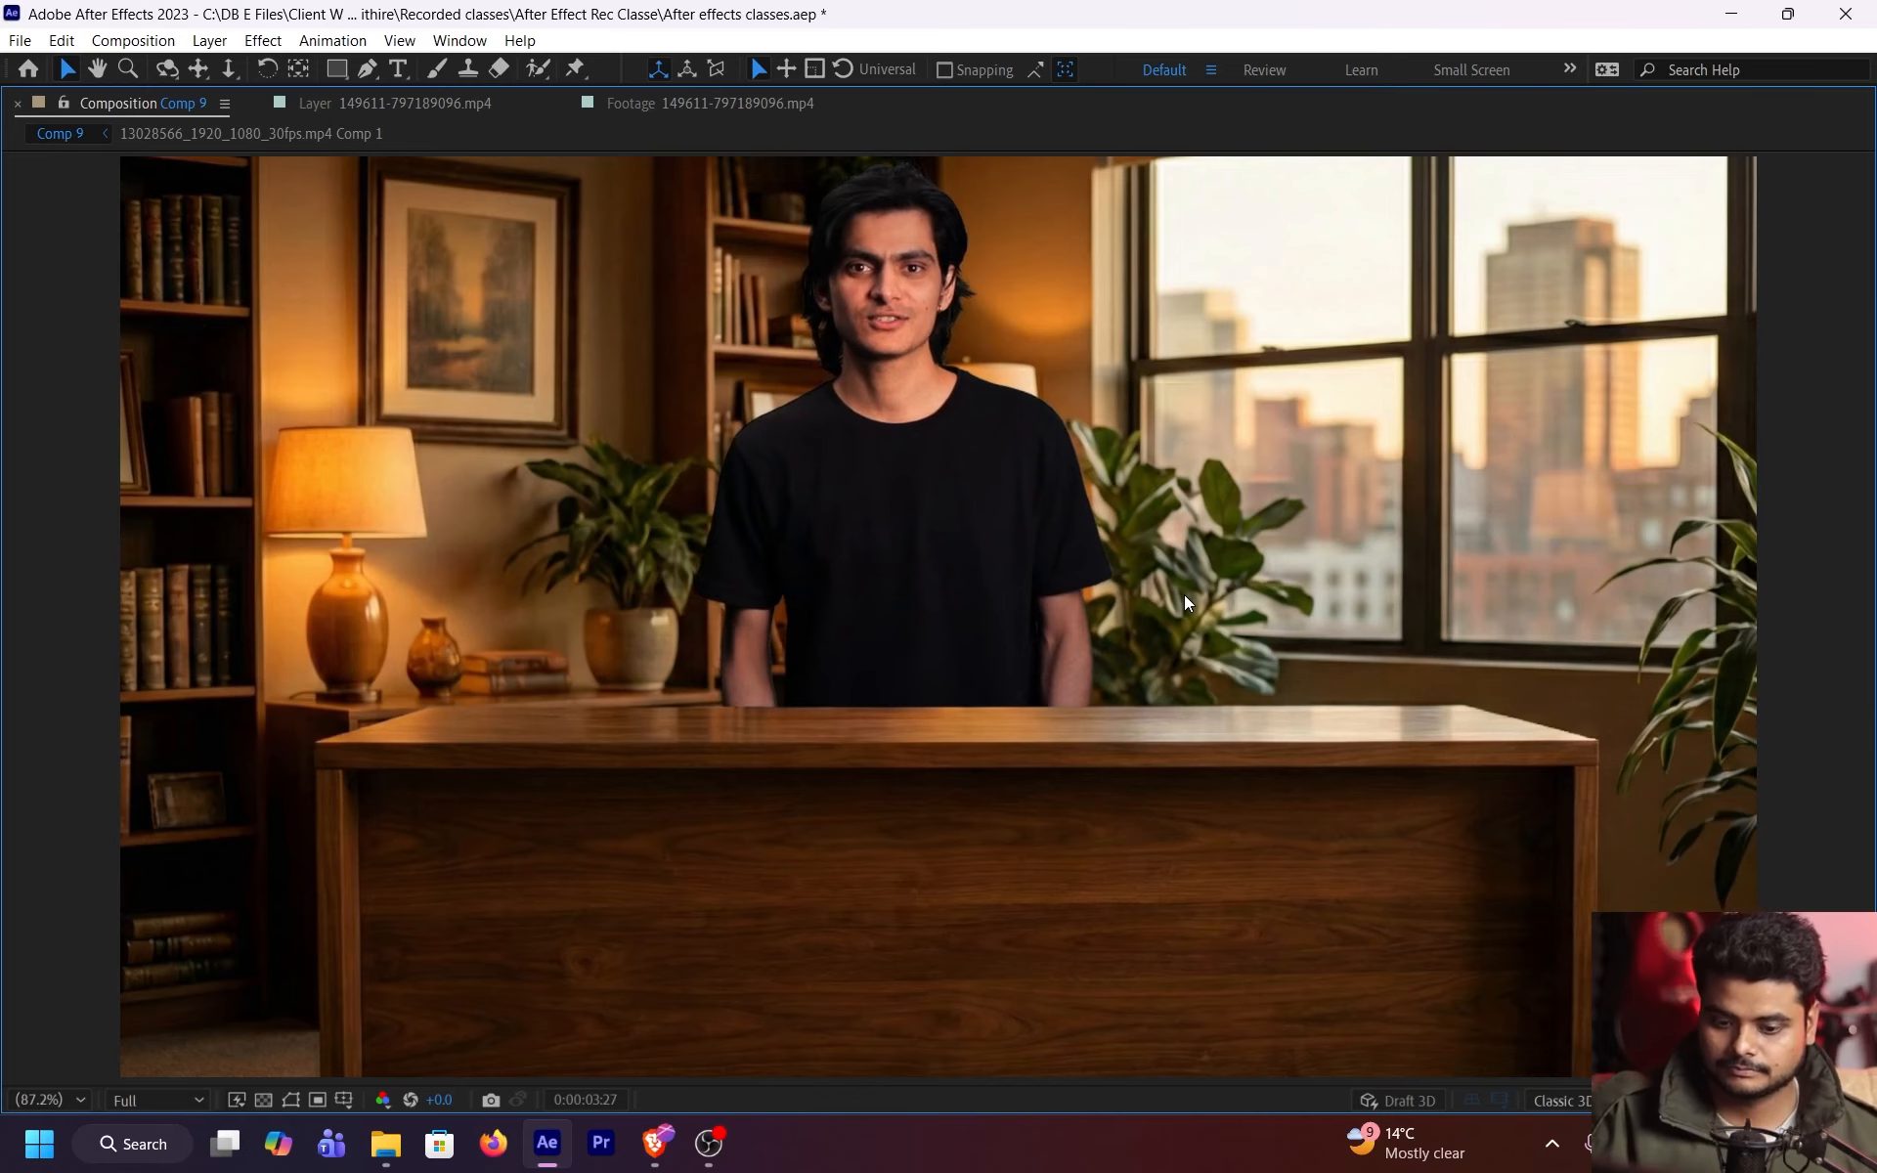
{"action": "key", "text": "grave"}
{"action": "left_click_drag", "start_coordinate": [1052, 761], "coordinate": [935, 764]}
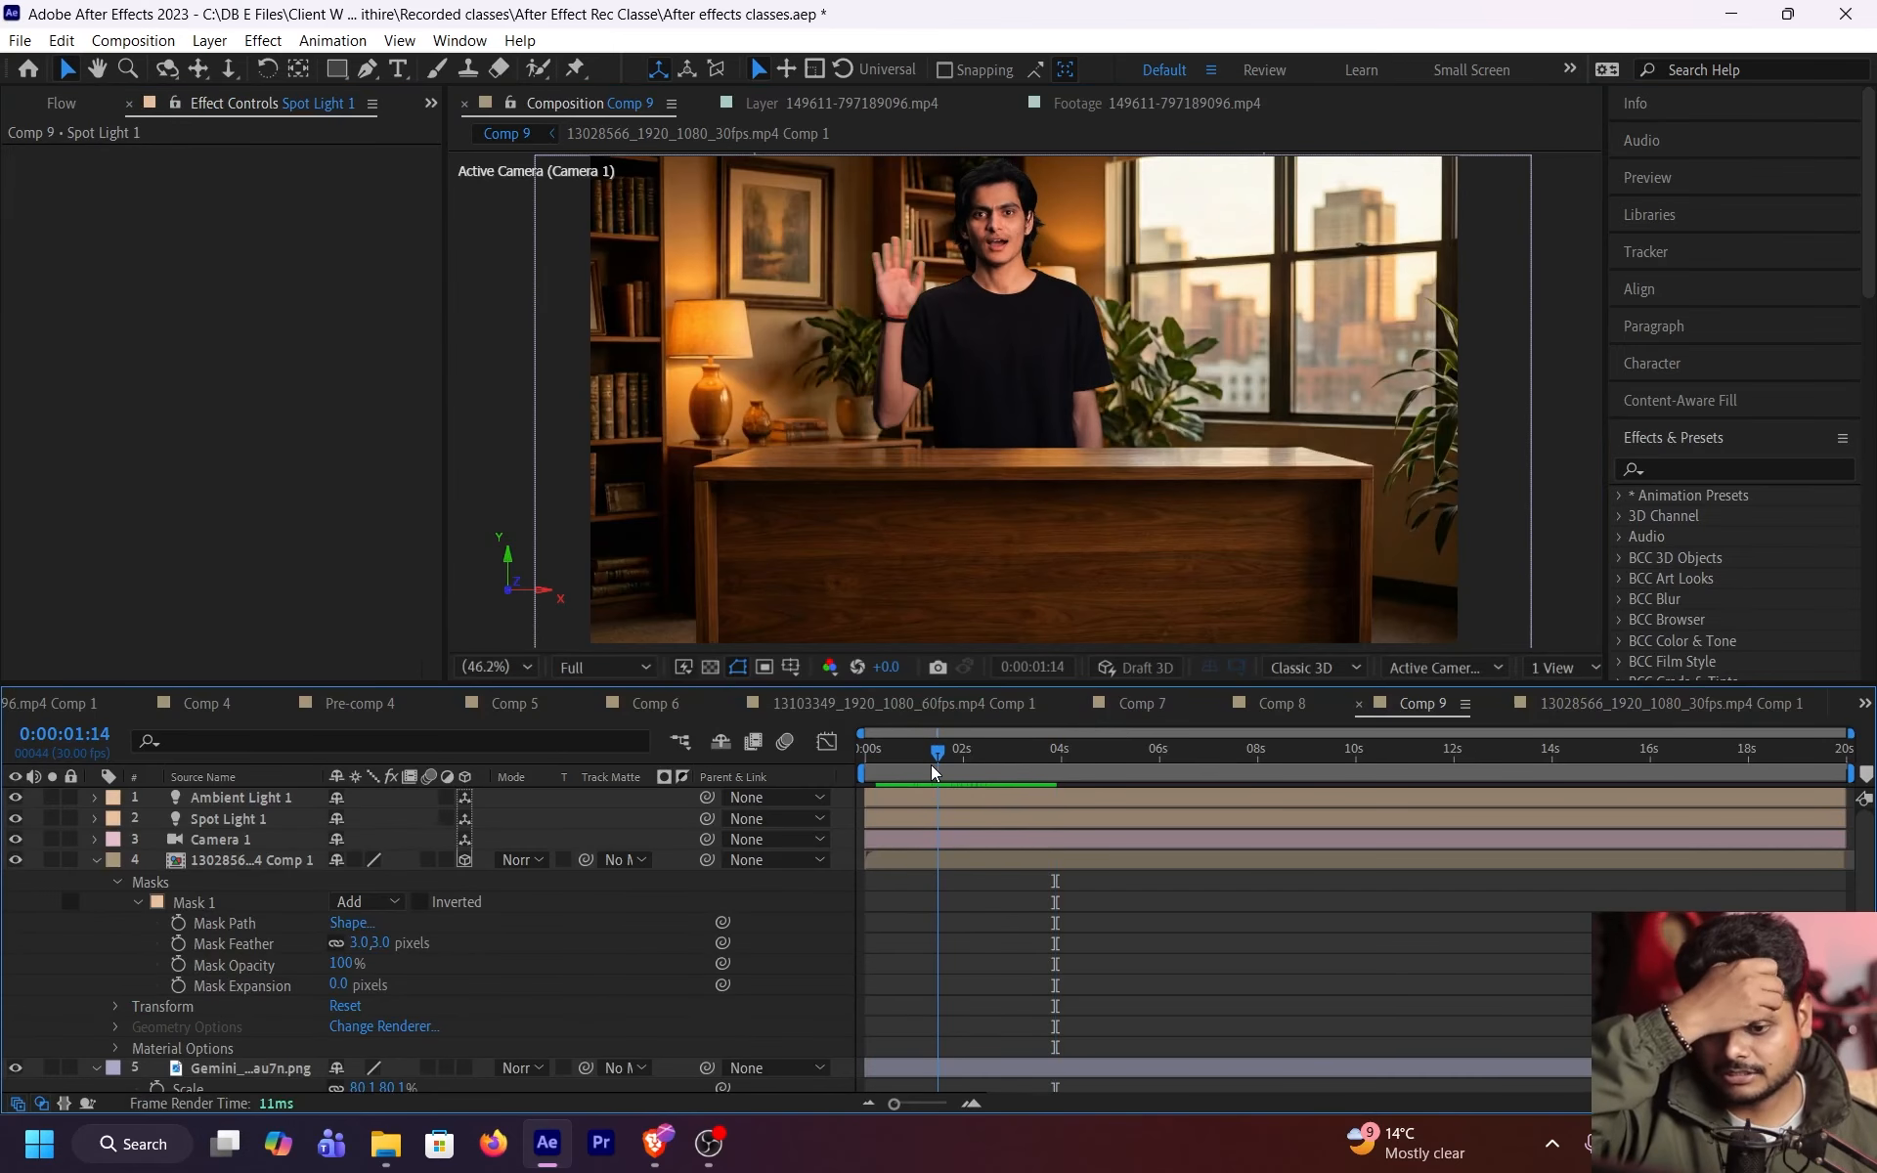
- Show two views and add a second spot light with color FFFFFF and an intensity of 208 %
{"action": "left_click", "coordinate": [1564, 668]}
{"action": "left_click", "coordinate": [1587, 714]}
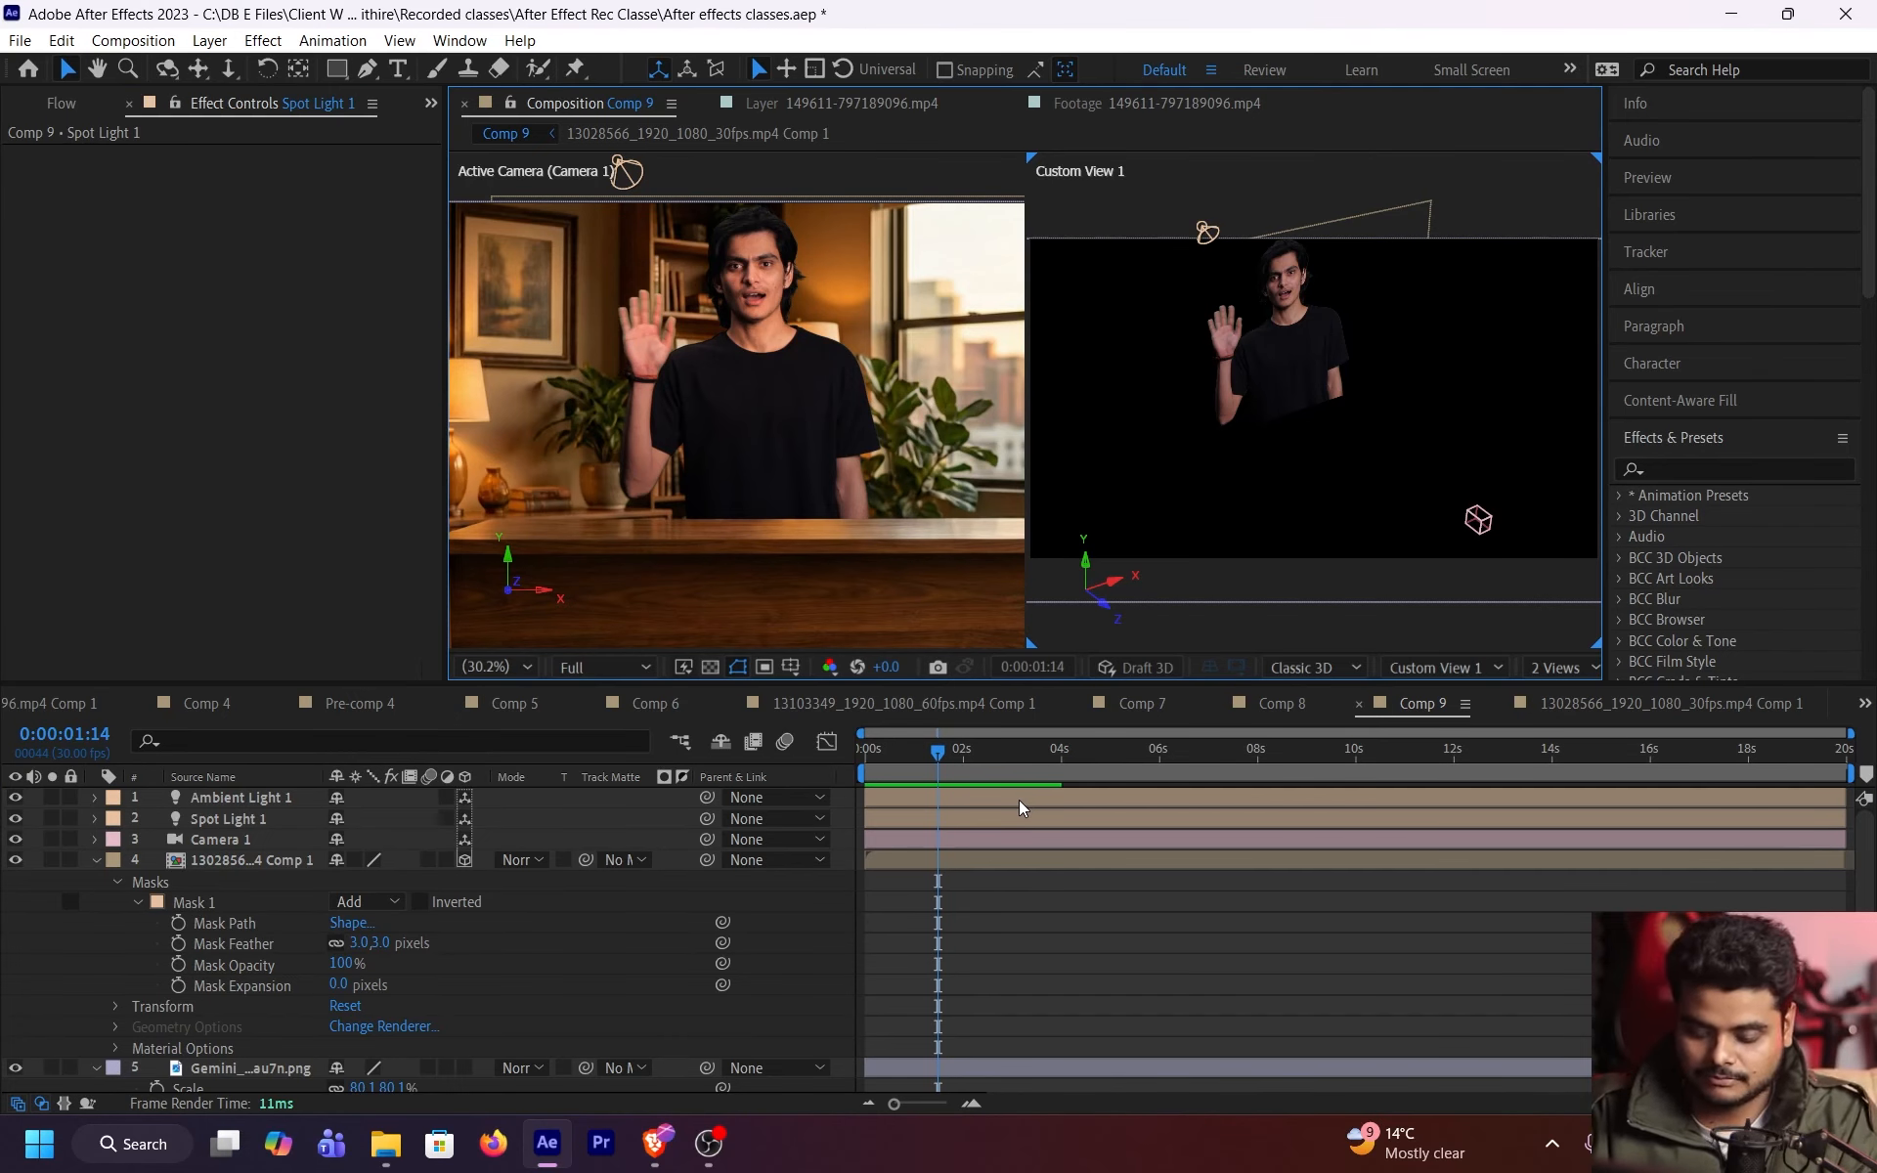
{"action": "key", "text": "ctrl+alt+shift+l"}
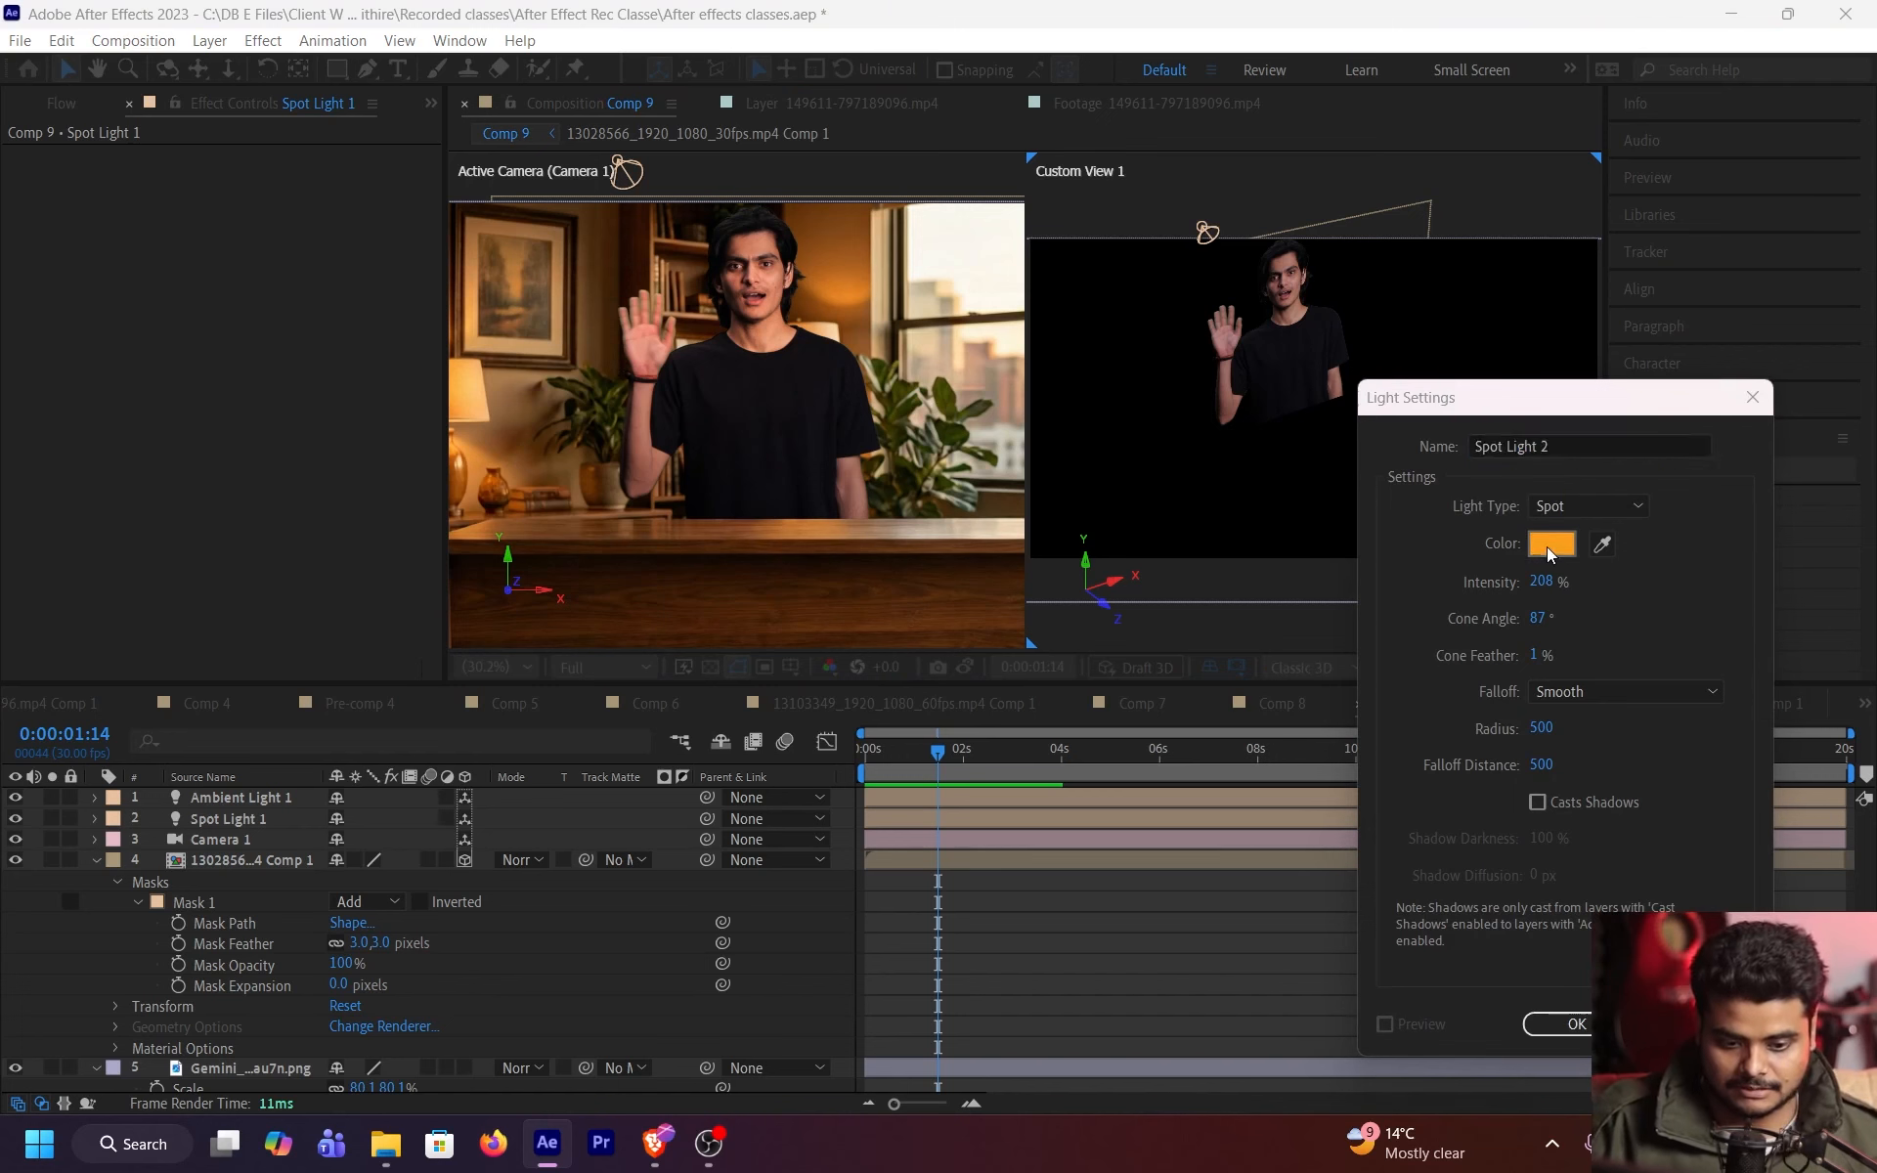
{"action": "left_click", "coordinate": [1552, 543]}
{"action": "type", "text": "ffffff"}
{"action": "left_click", "coordinate": [771, 426]}
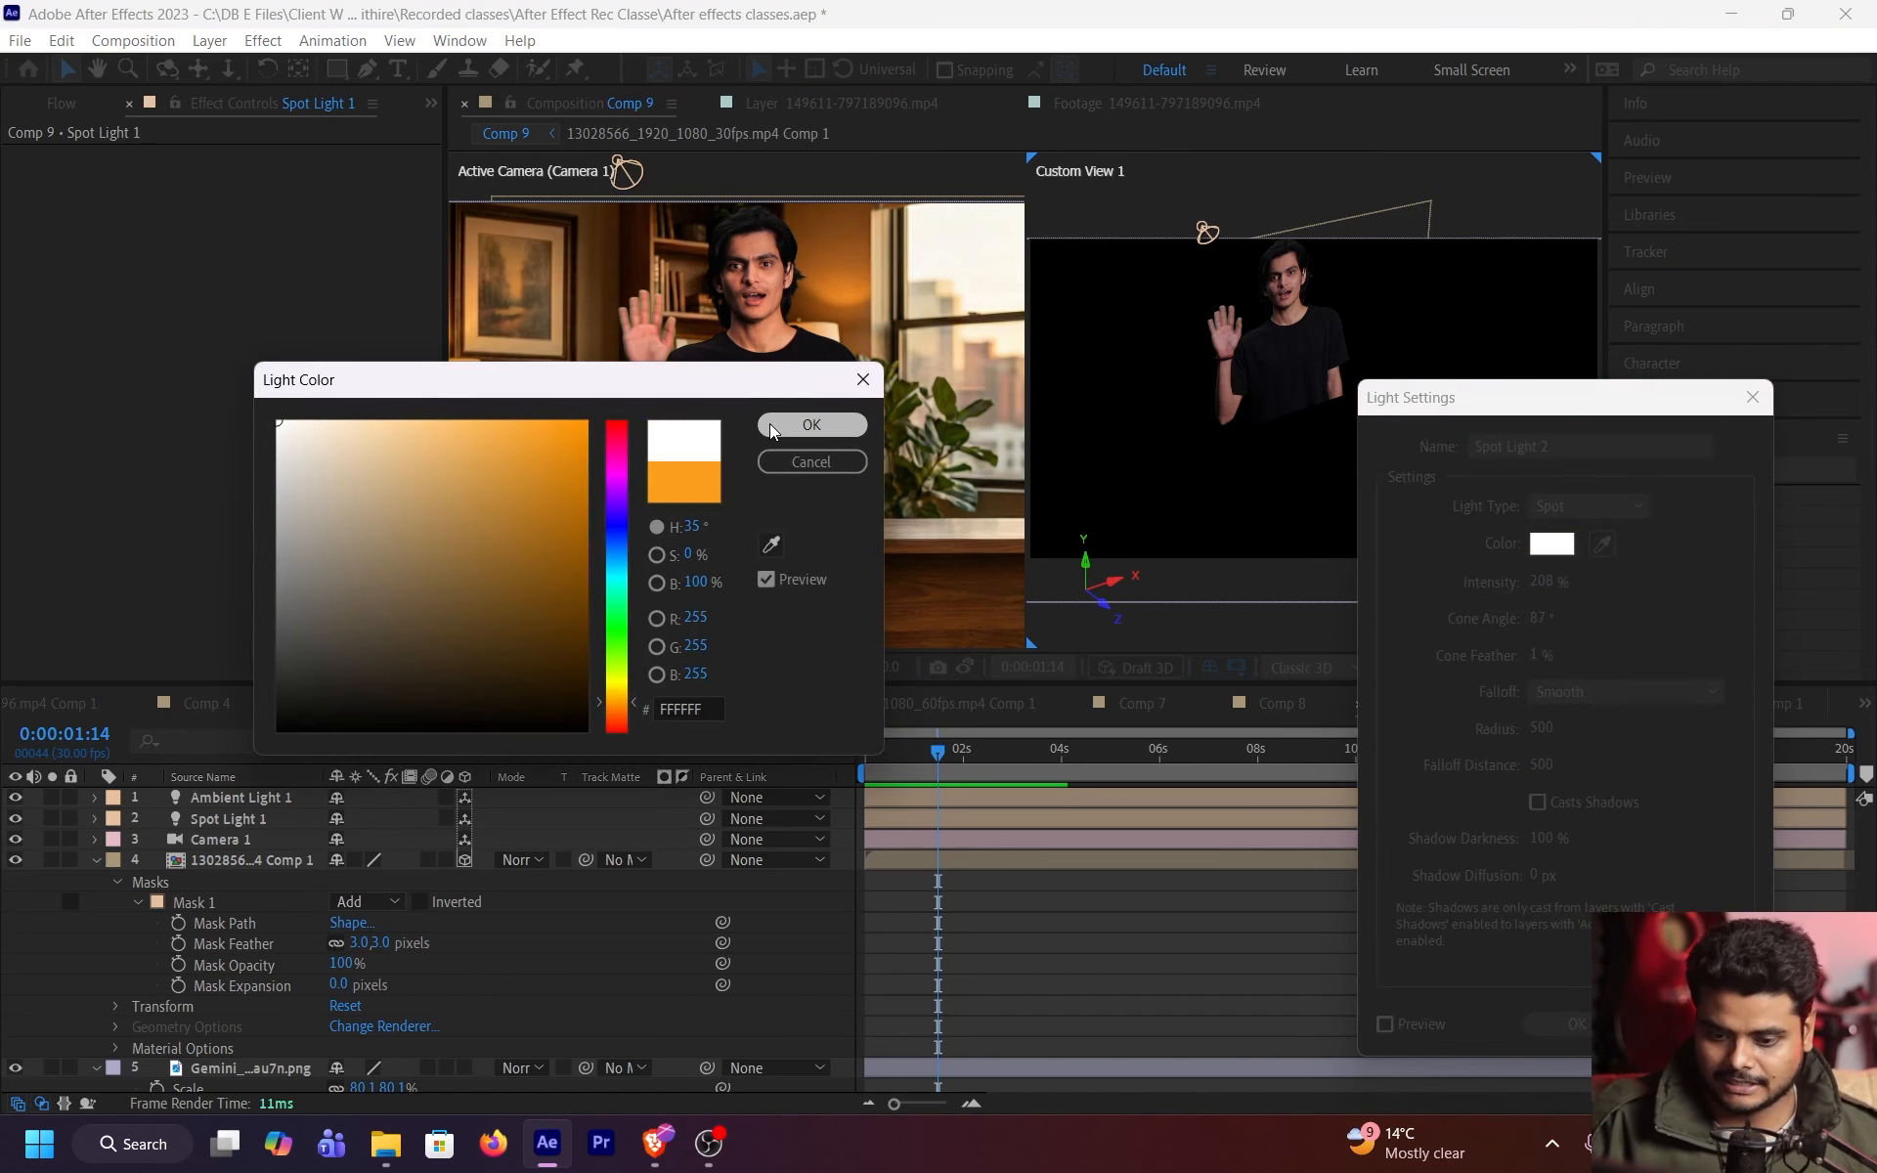
{"action": "left_click", "coordinate": [1564, 1023]}
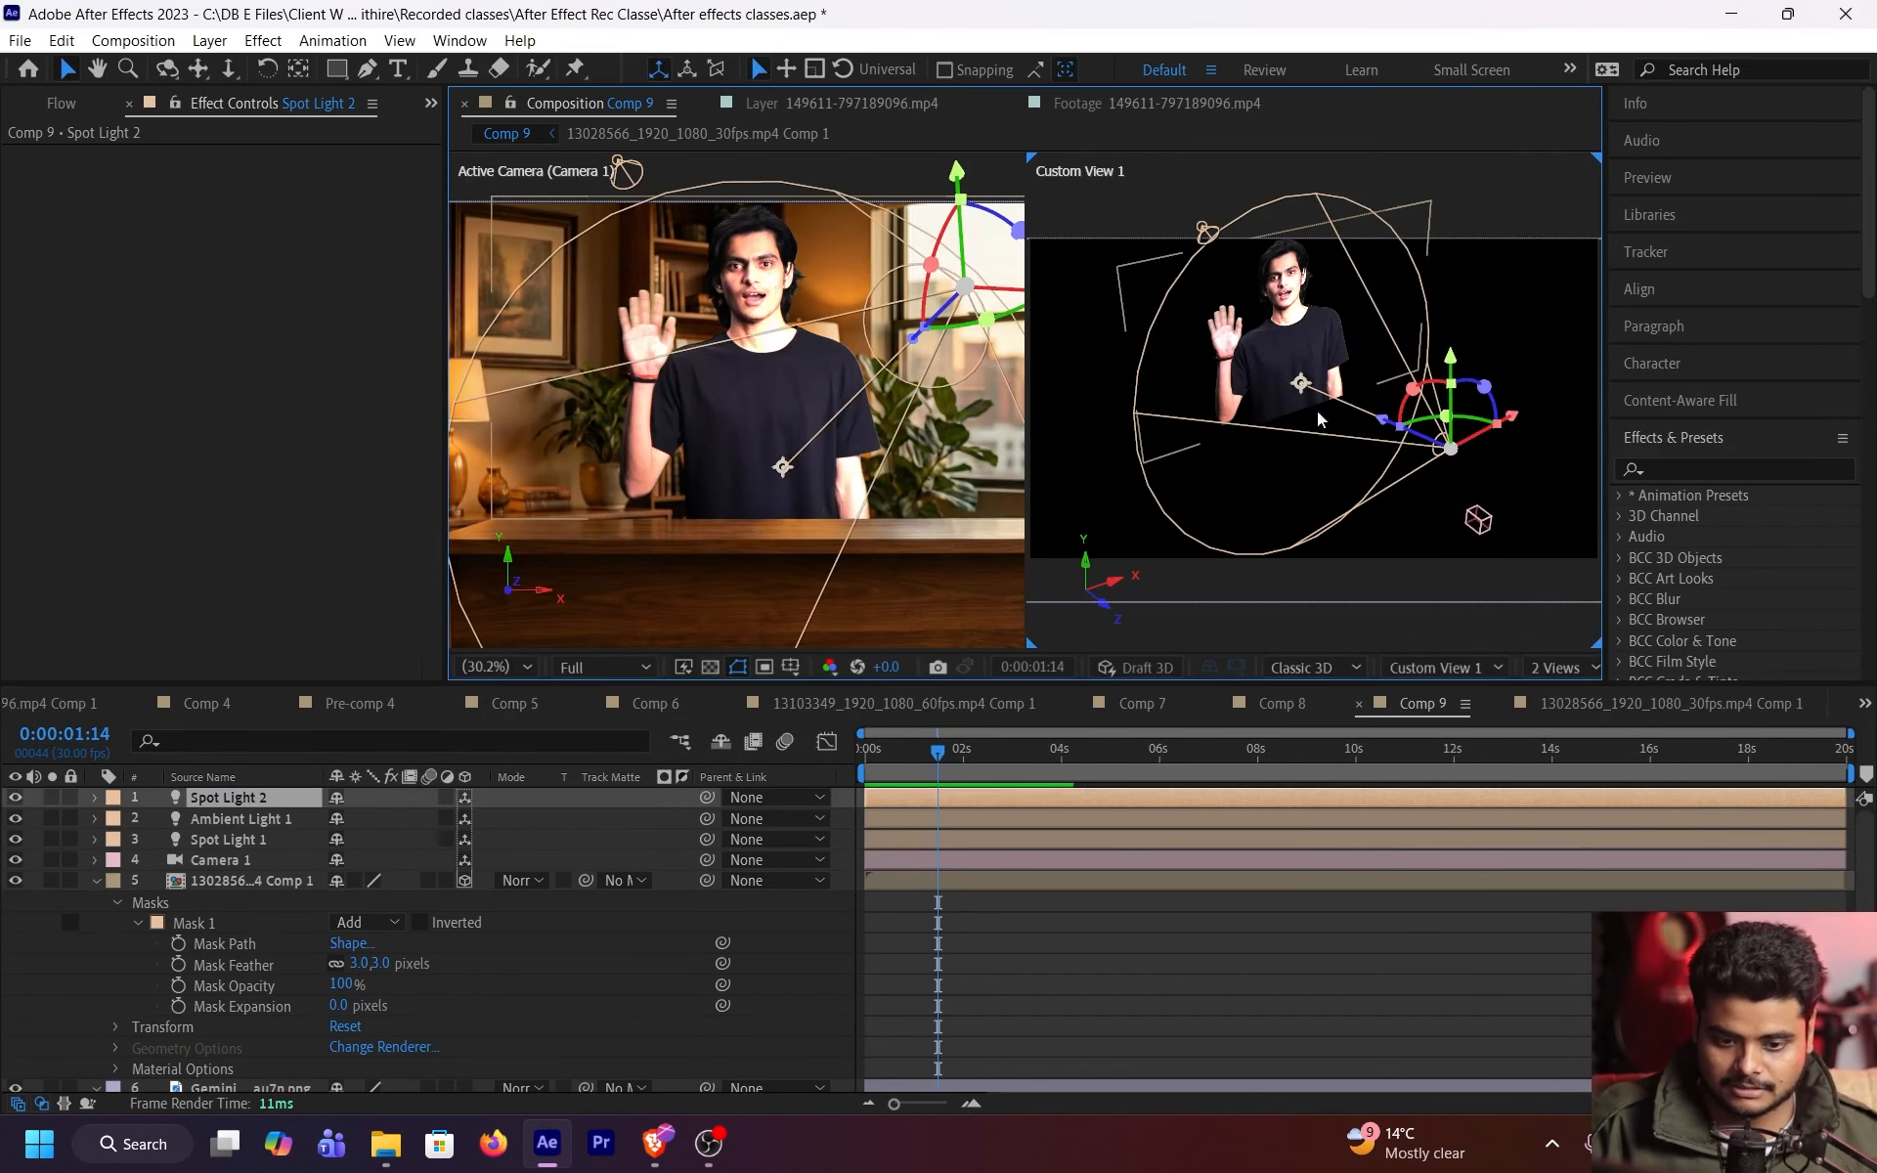
- Reposition the second spot light low in front of the man, using the custom view, and keep it selected
{"action": "left_click_drag", "start_coordinate": [1450, 448], "coordinate": [1398, 529]}
{"action": "left_click", "coordinate": [1269, 272]}
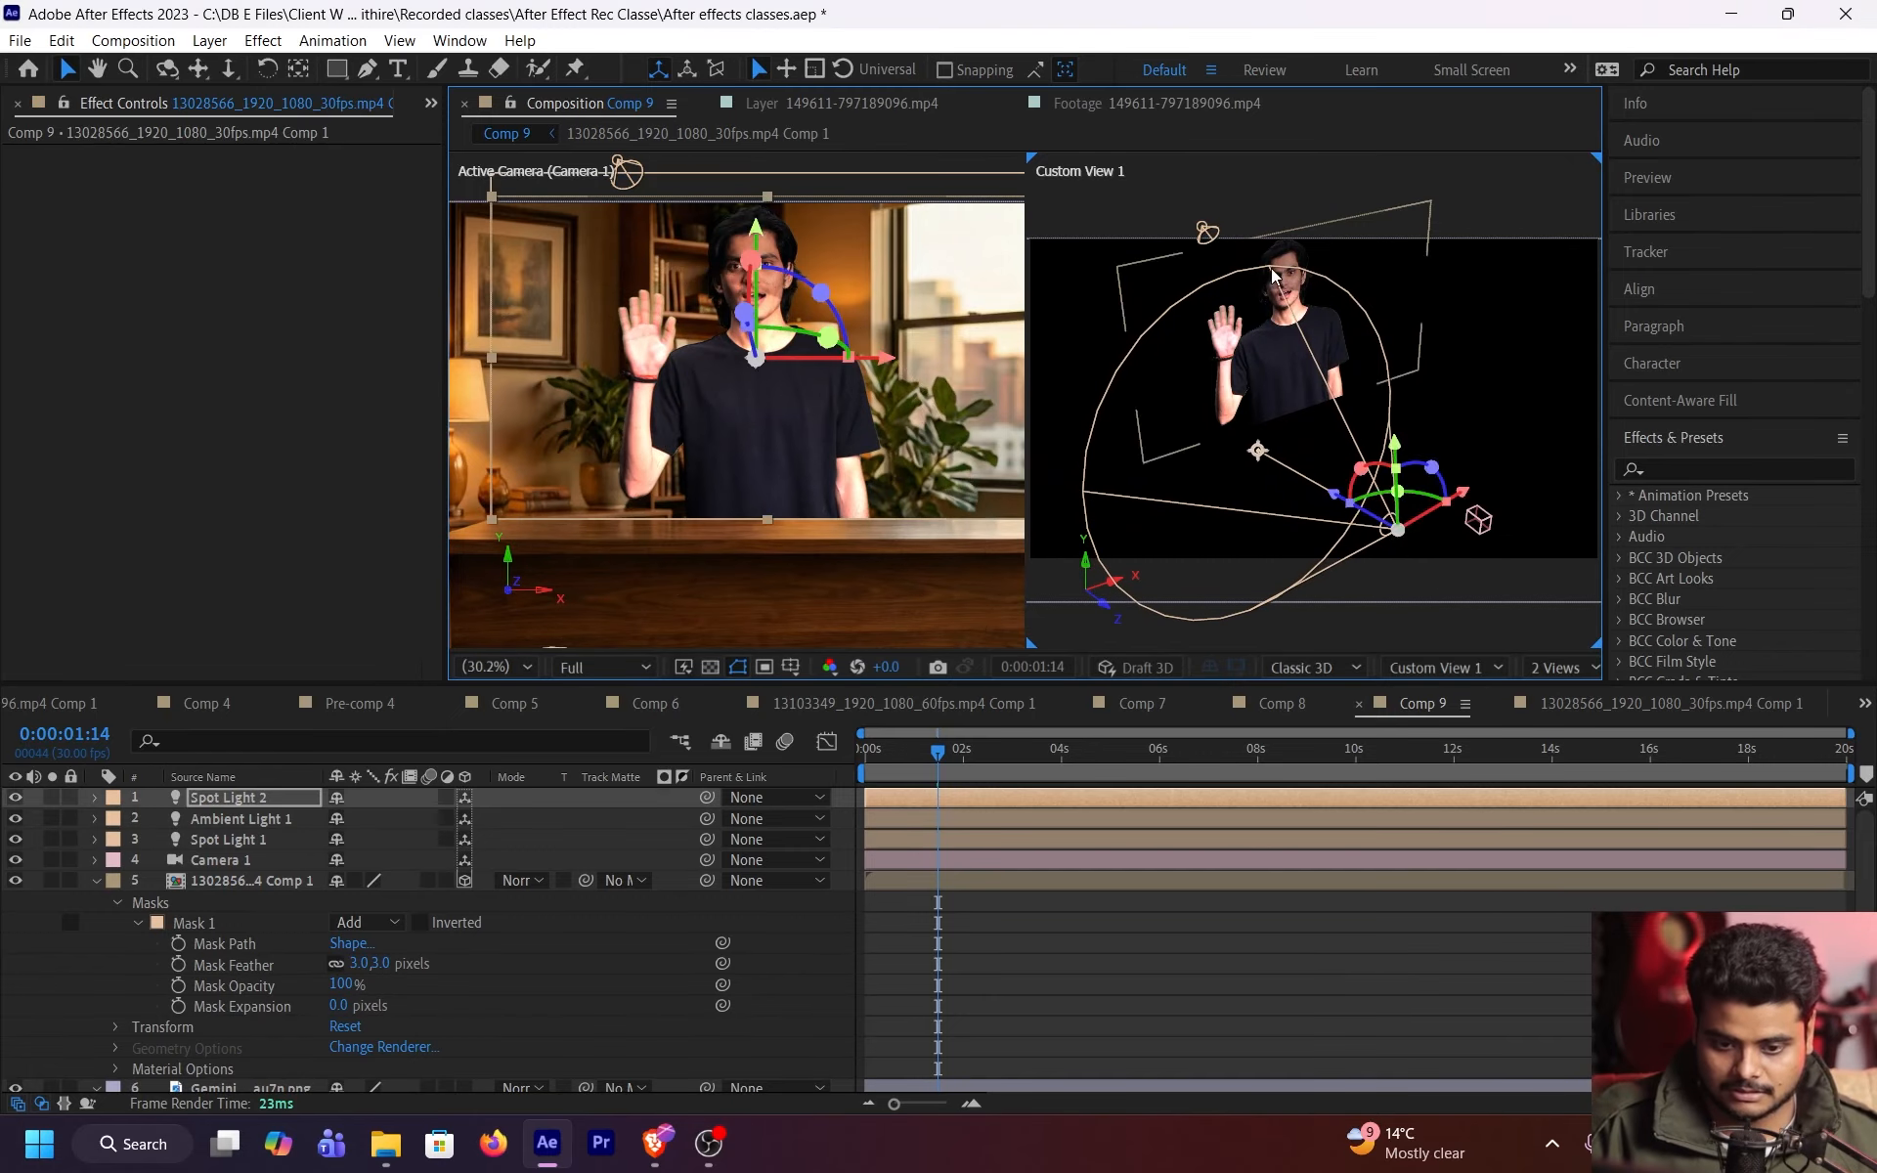
{"action": "left_click", "coordinate": [1271, 797]}
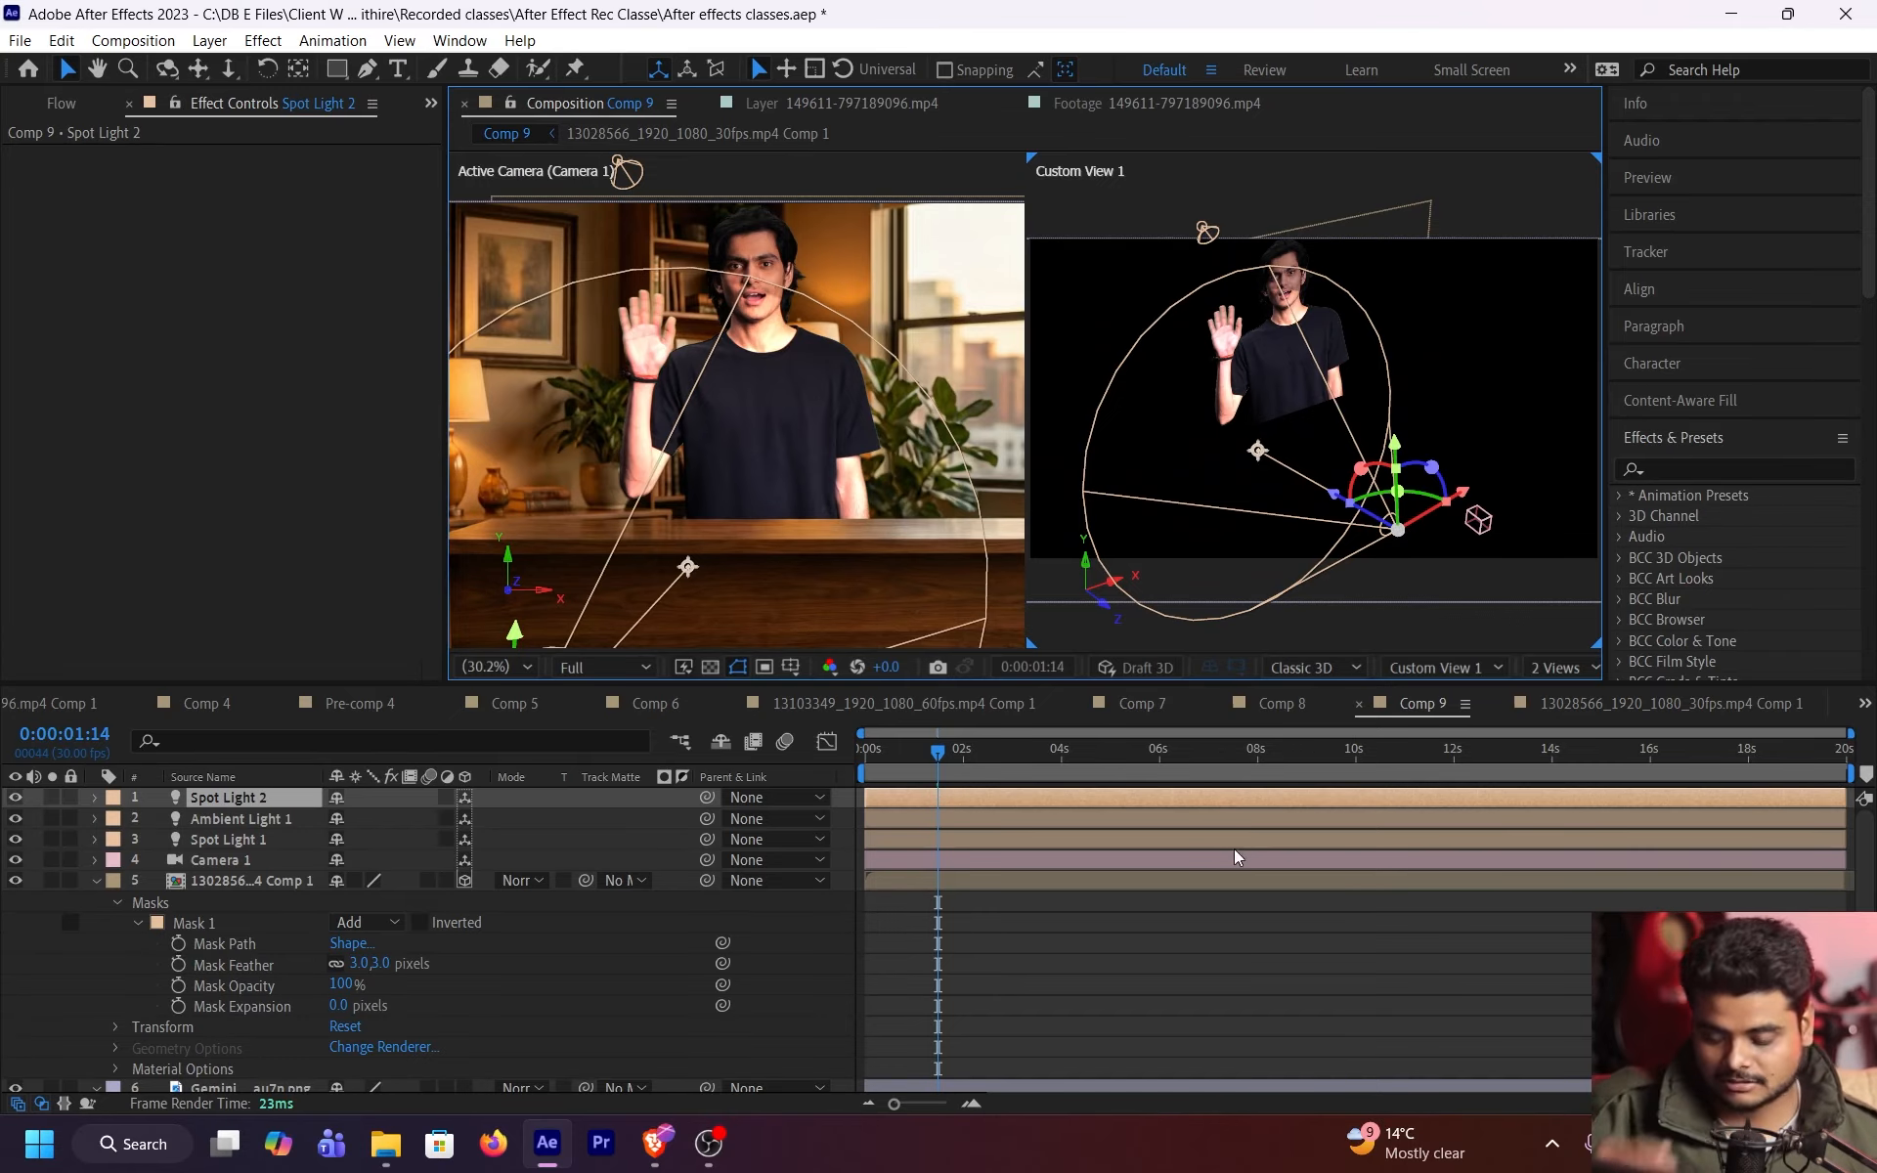
- Set the second spot light's intensity to 85 %, cone angle to 73° and cone feather to 56 %
{"action": "double_click", "coordinate": [1323, 798]}
{"action": "left_click_drag", "start_coordinate": [1537, 618], "coordinate": [1437, 616]}
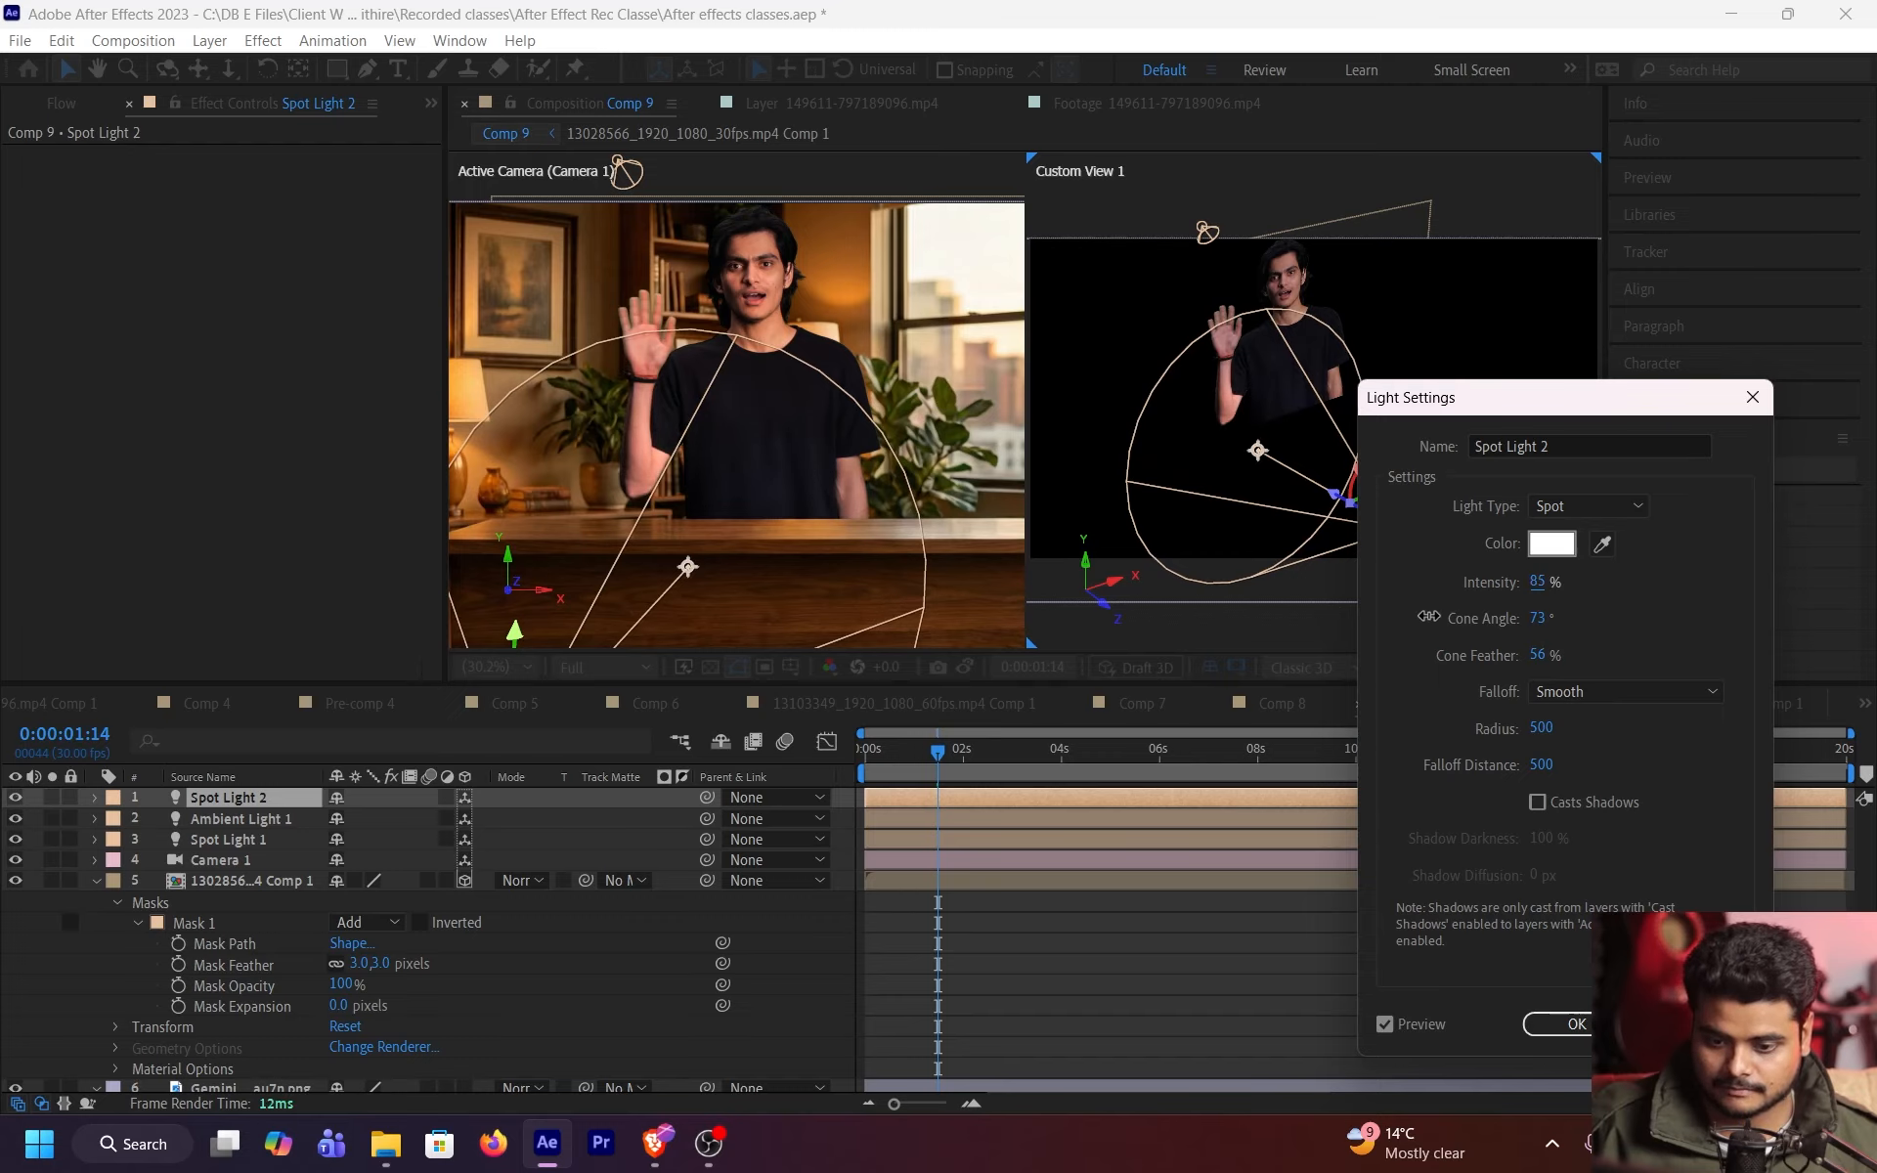
{"action": "left_click", "coordinate": [1574, 1019]}
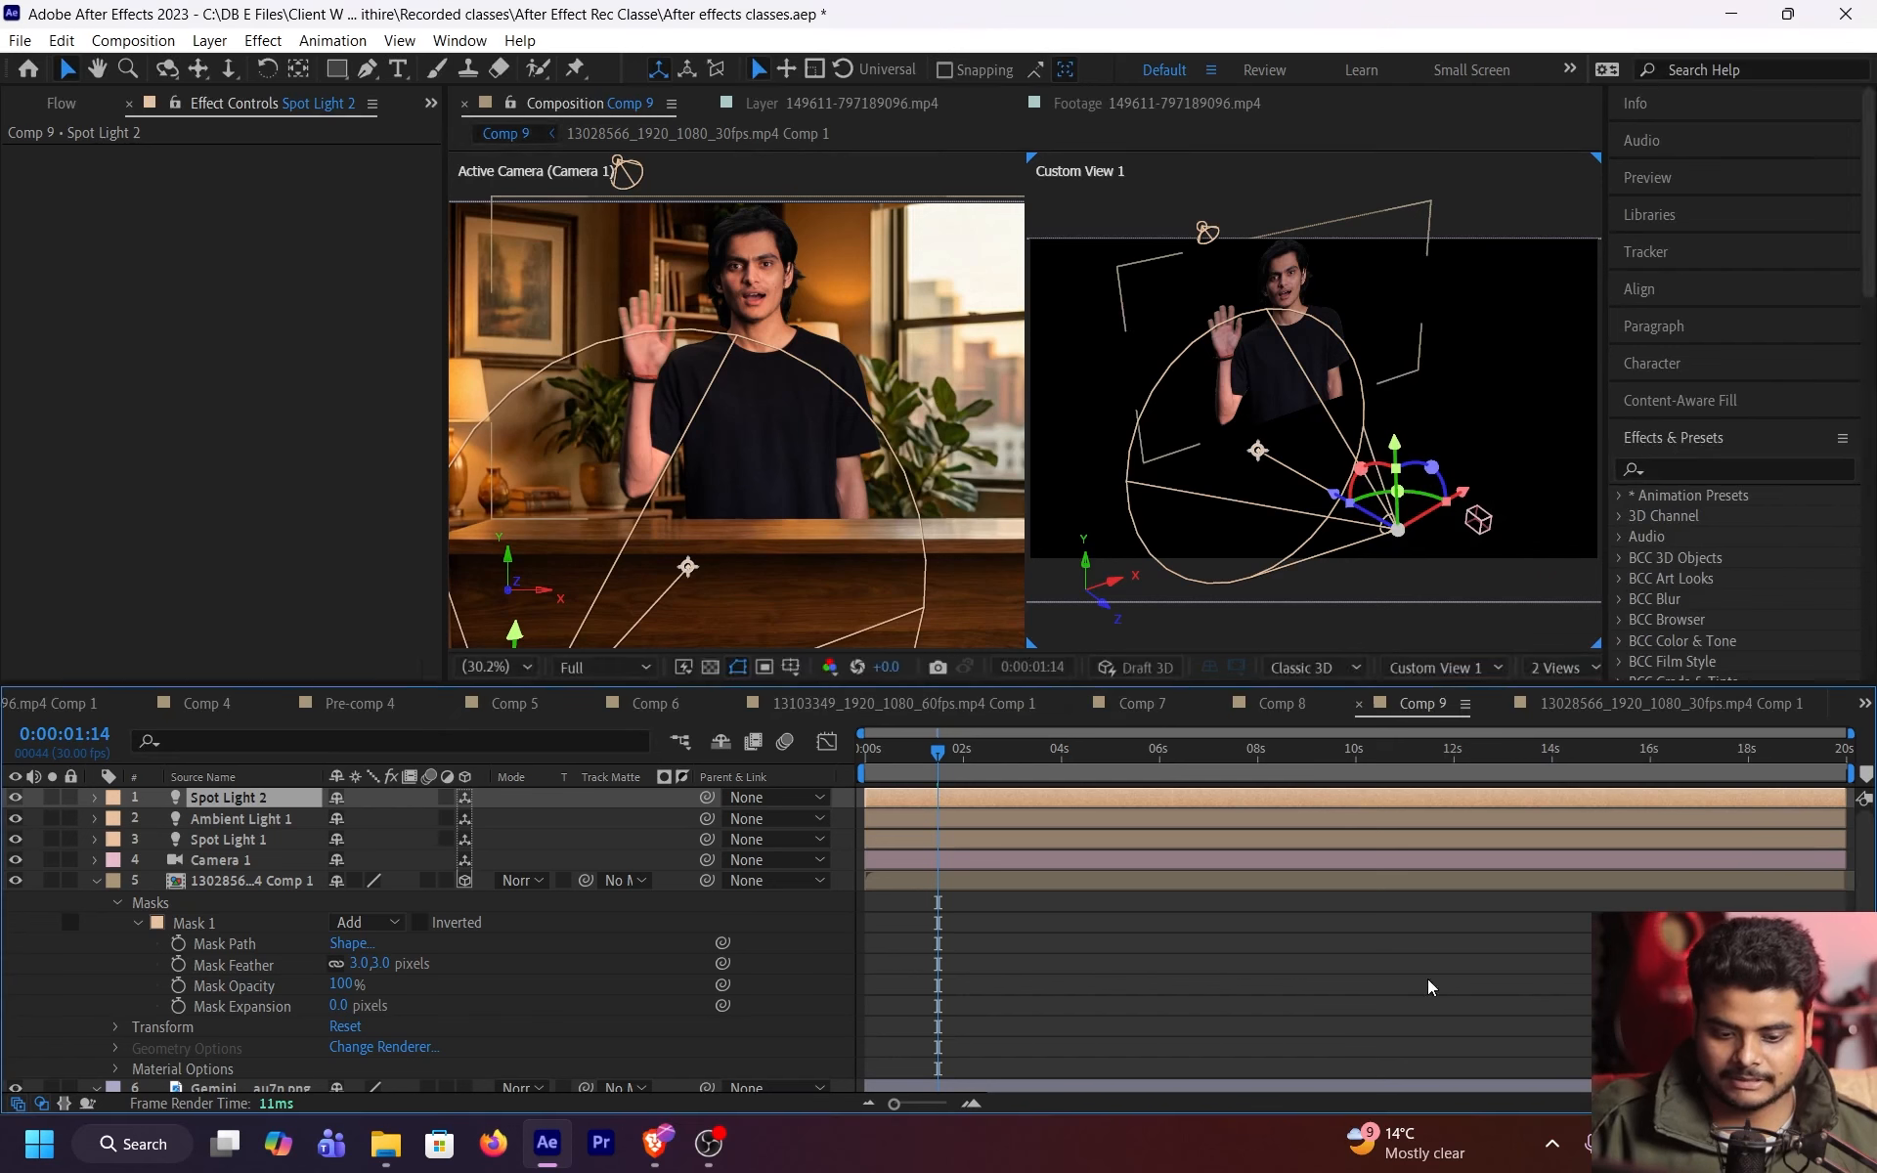
- Compare the man's lighting with the second spot light toggled off and on
{"action": "left_click", "coordinate": [16, 797]}
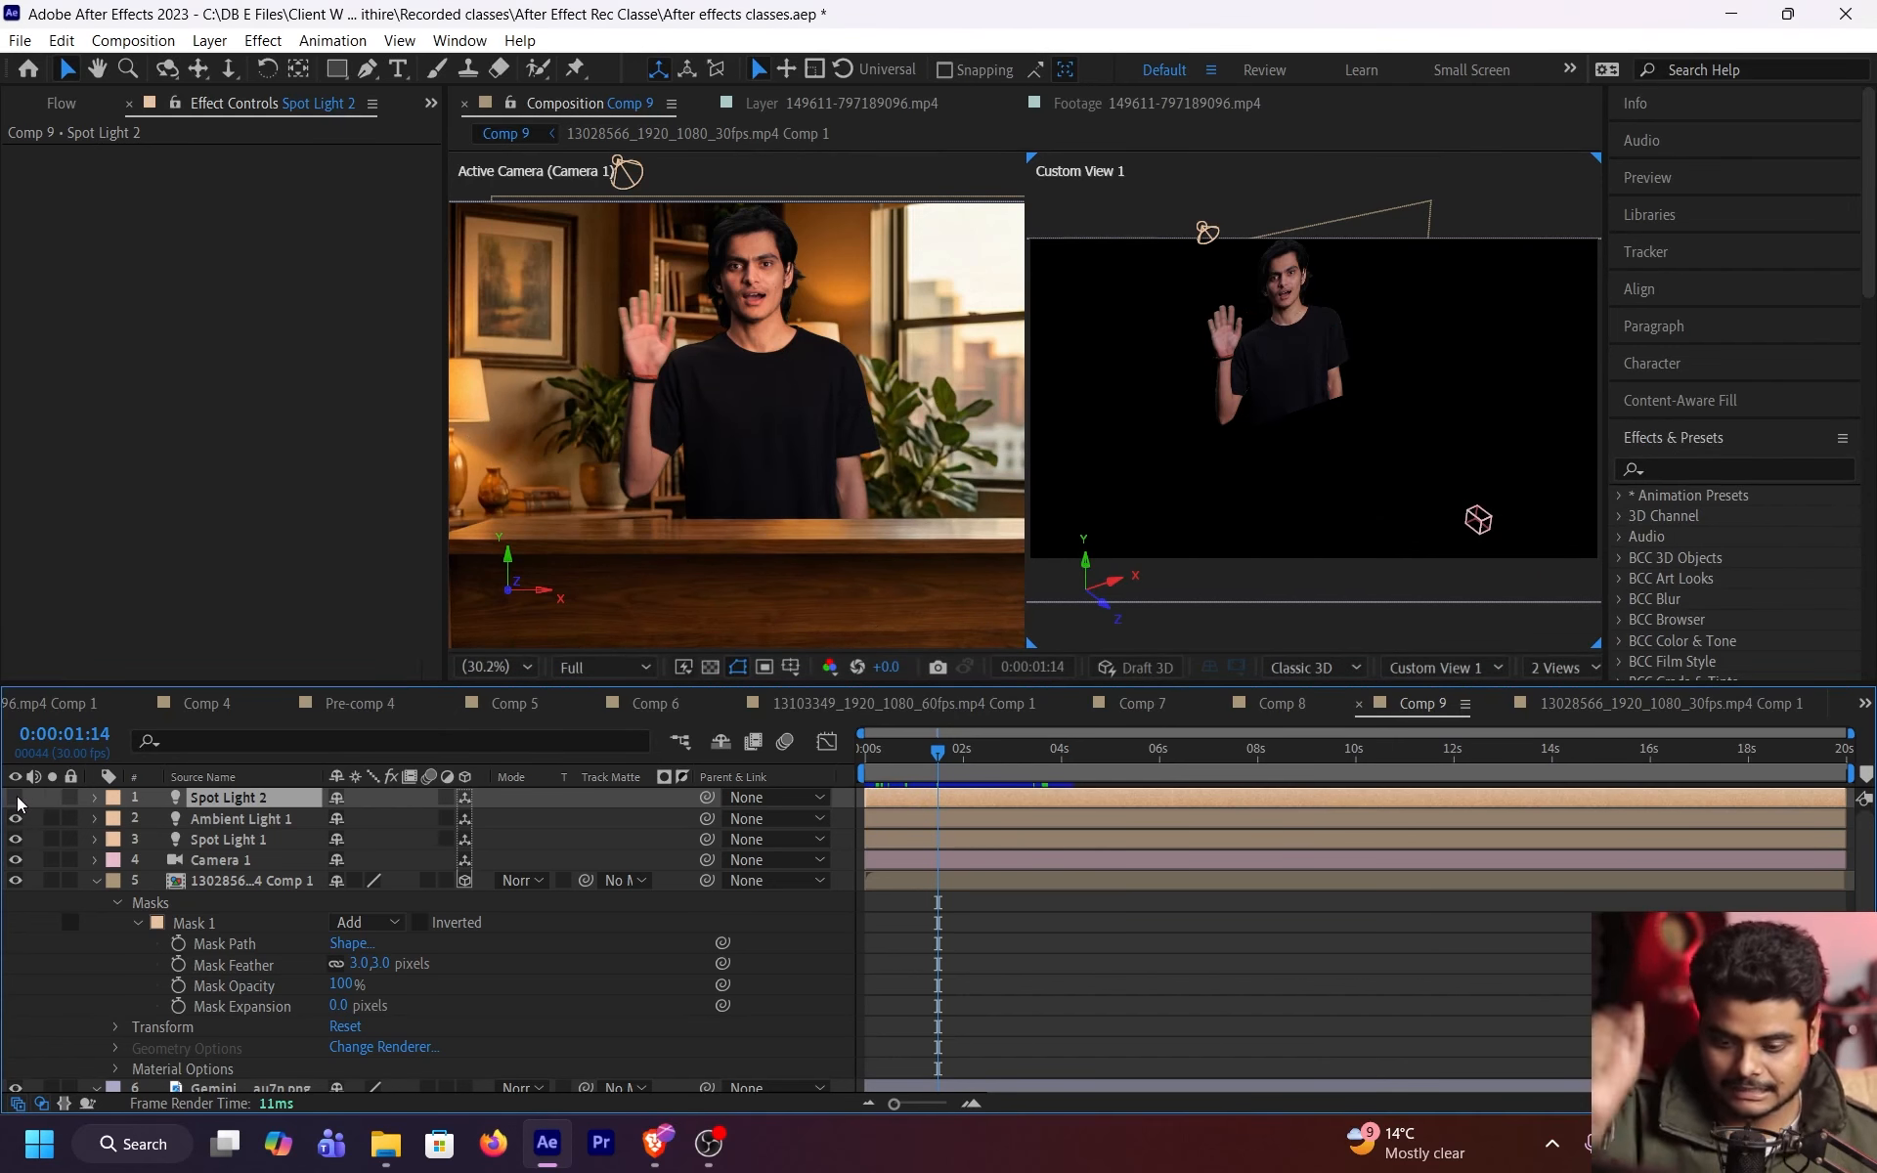
{"action": "left_click", "coordinate": [17, 800]}
{"action": "left_click", "coordinate": [17, 799]}
{"action": "left_click", "coordinate": [16, 798]}
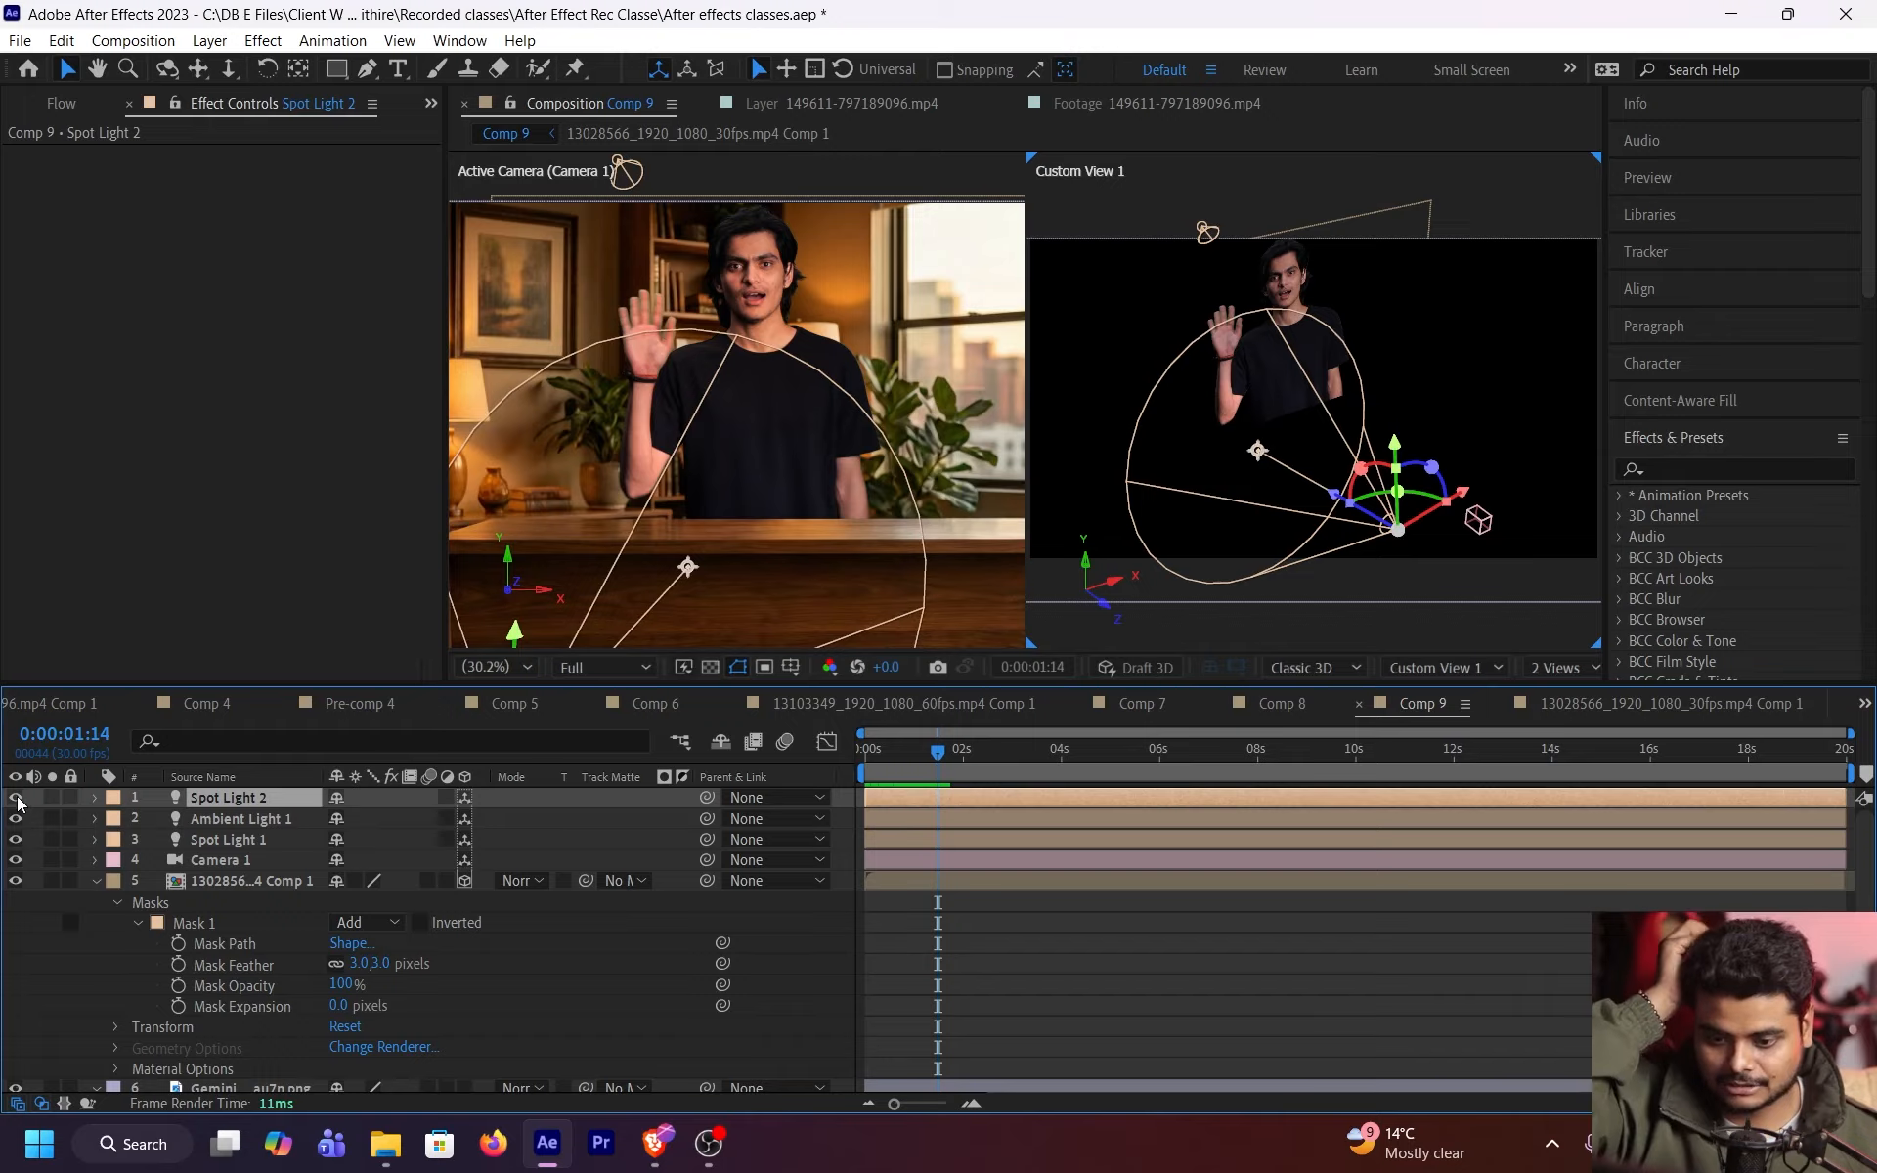
- Return to a single active-camera view and play the shot from the first frame at quarter resolution
{"action": "left_click", "coordinate": [1564, 666]}
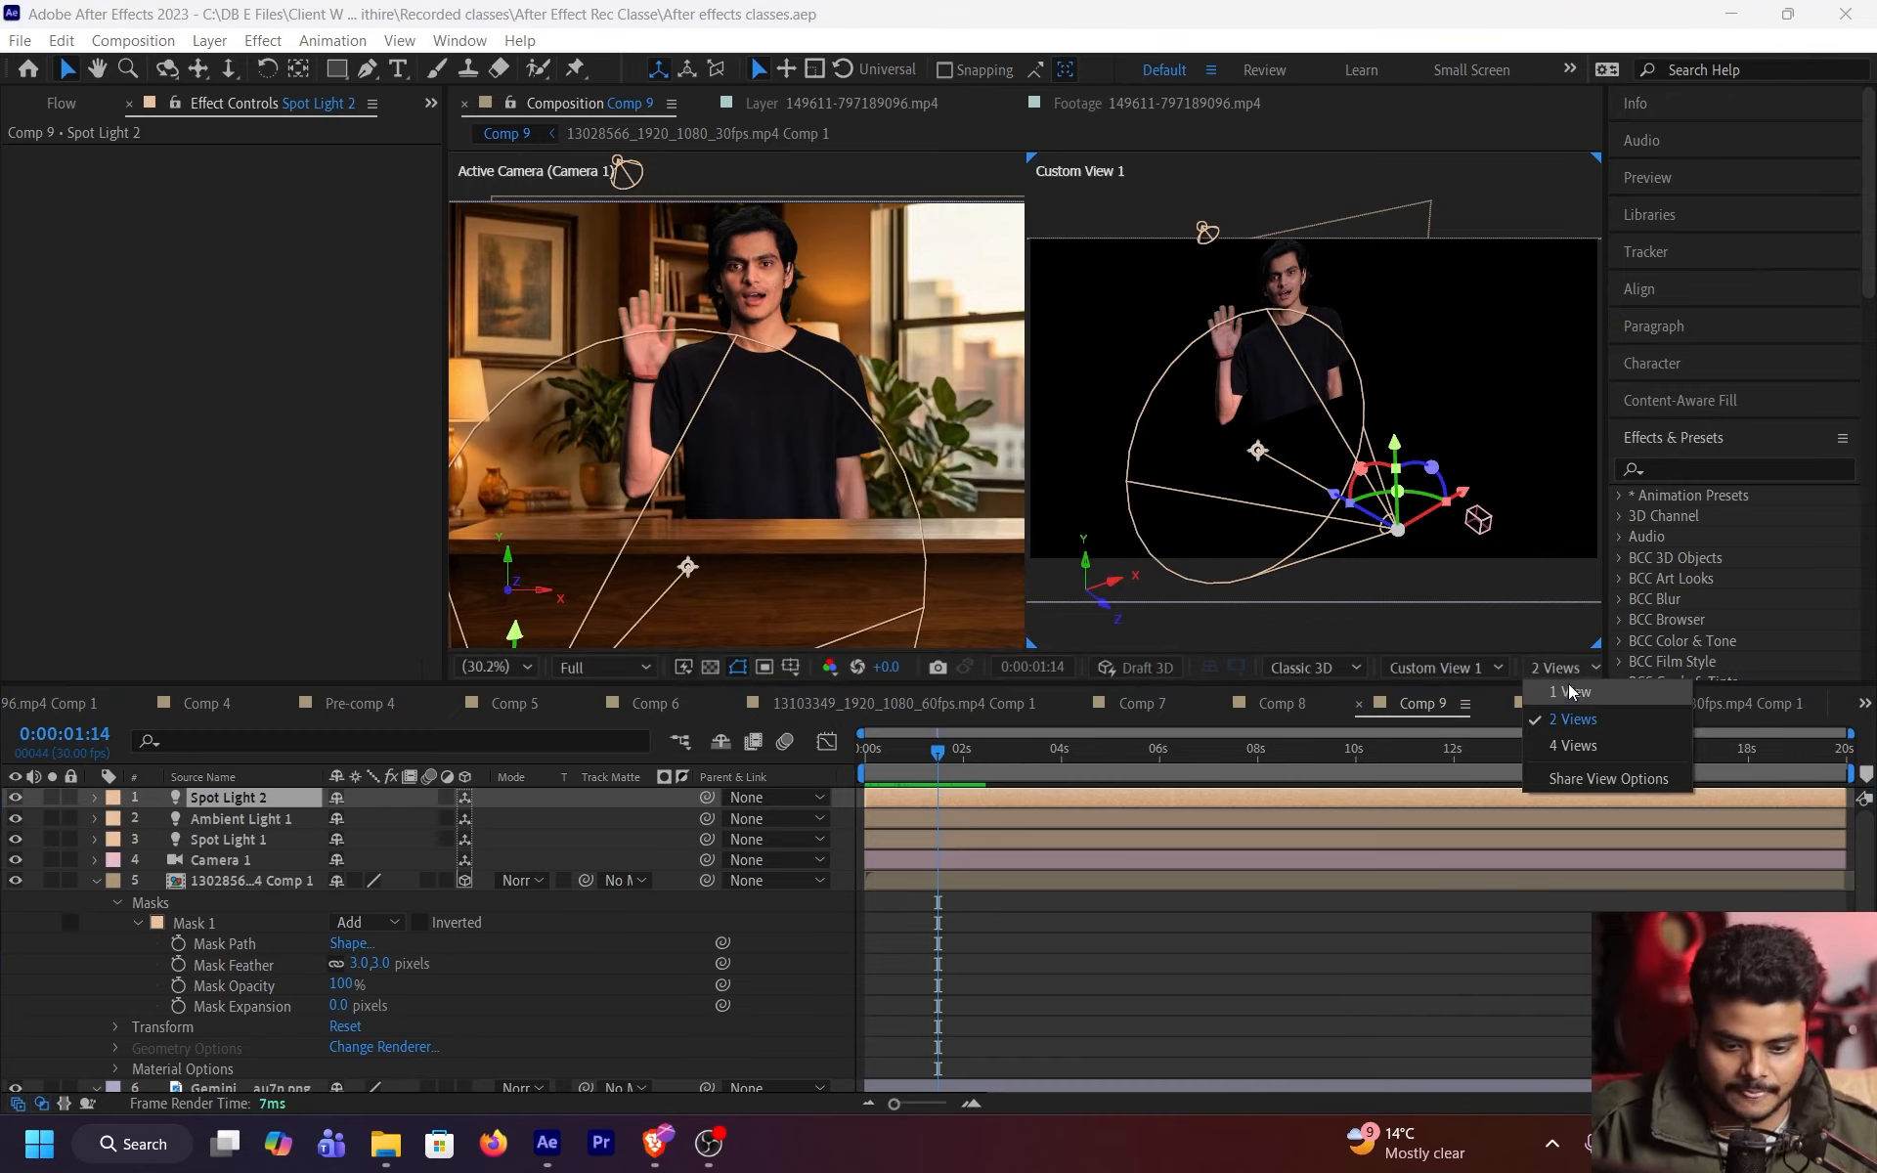
{"action": "left_click", "coordinate": [1564, 751]}
{"action": "key", "text": "Home"}
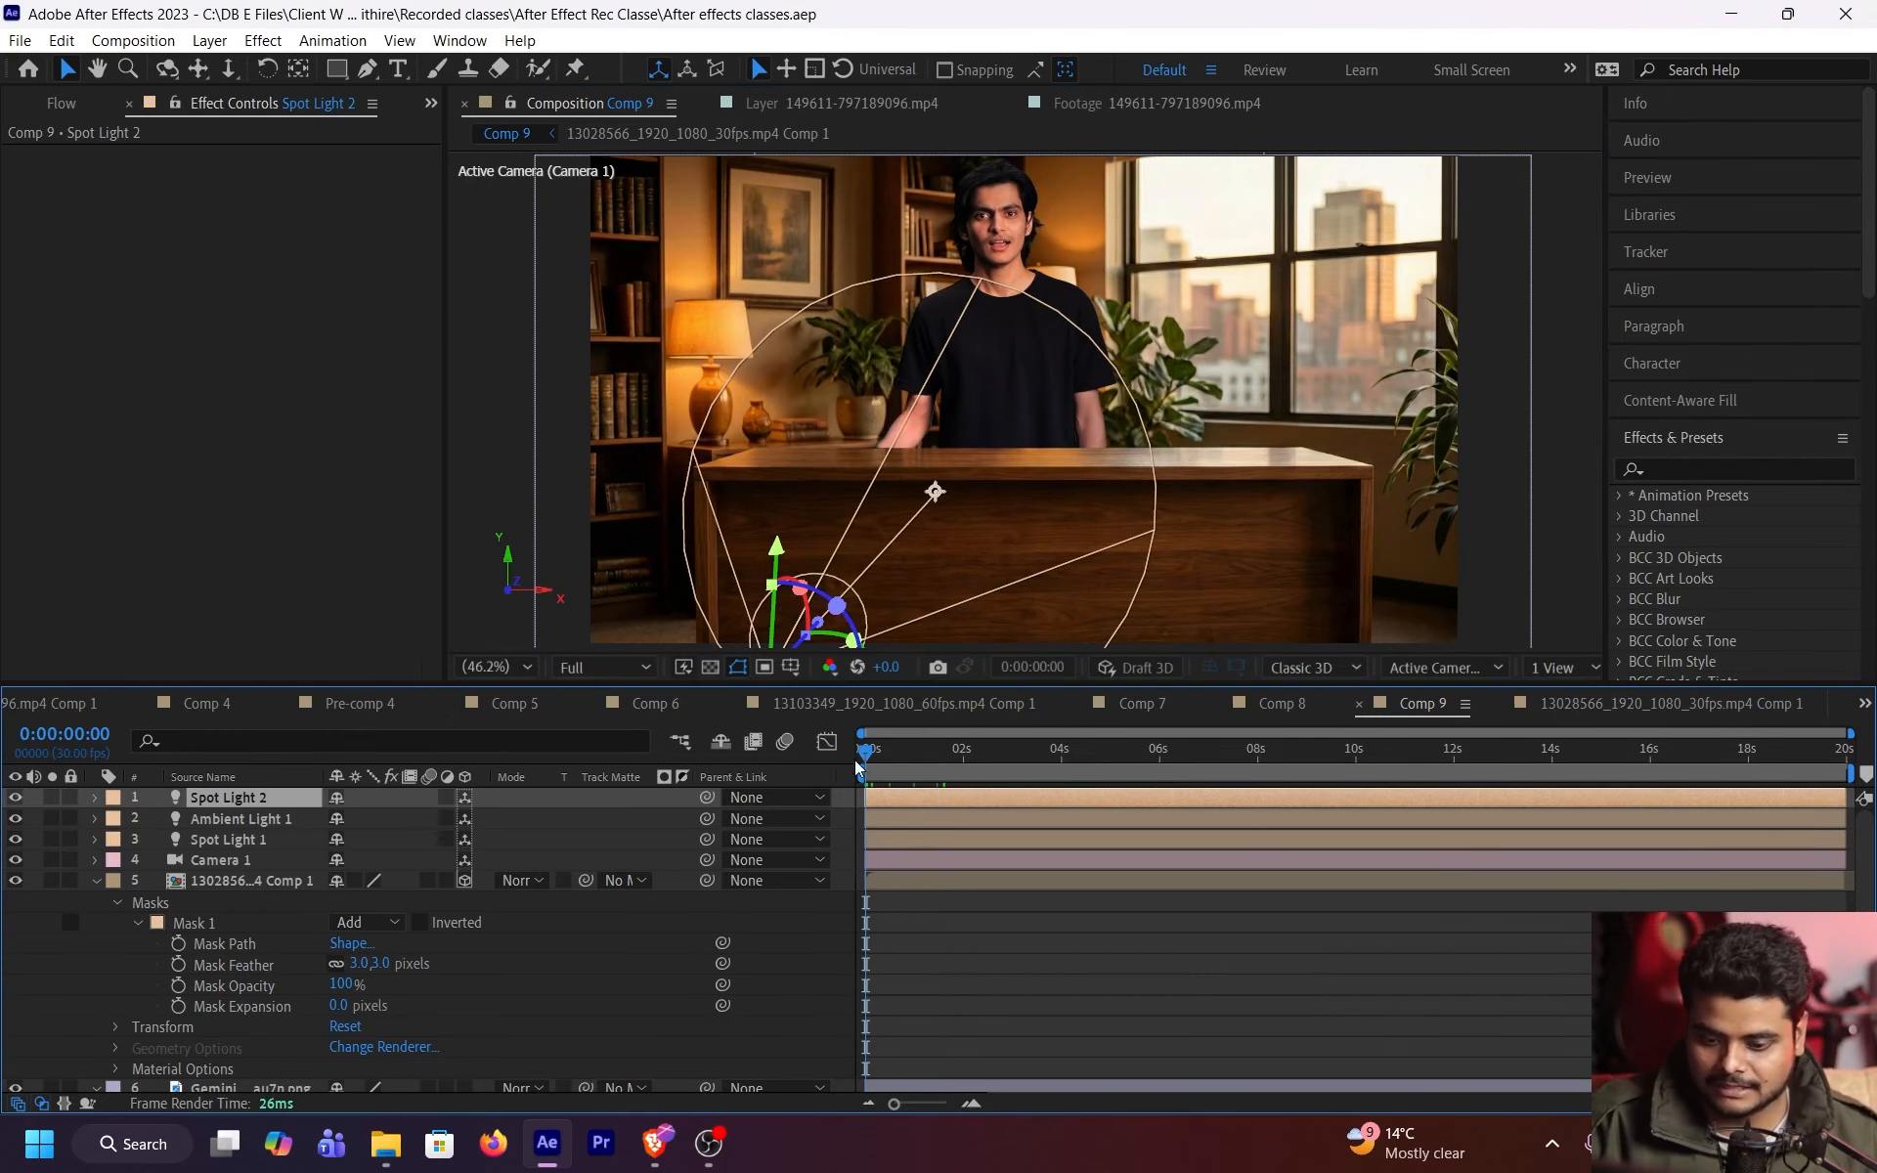
{"action": "left_click", "coordinate": [601, 667]}
{"action": "left_click", "coordinate": [602, 812]}
{"action": "key", "text": "space"}
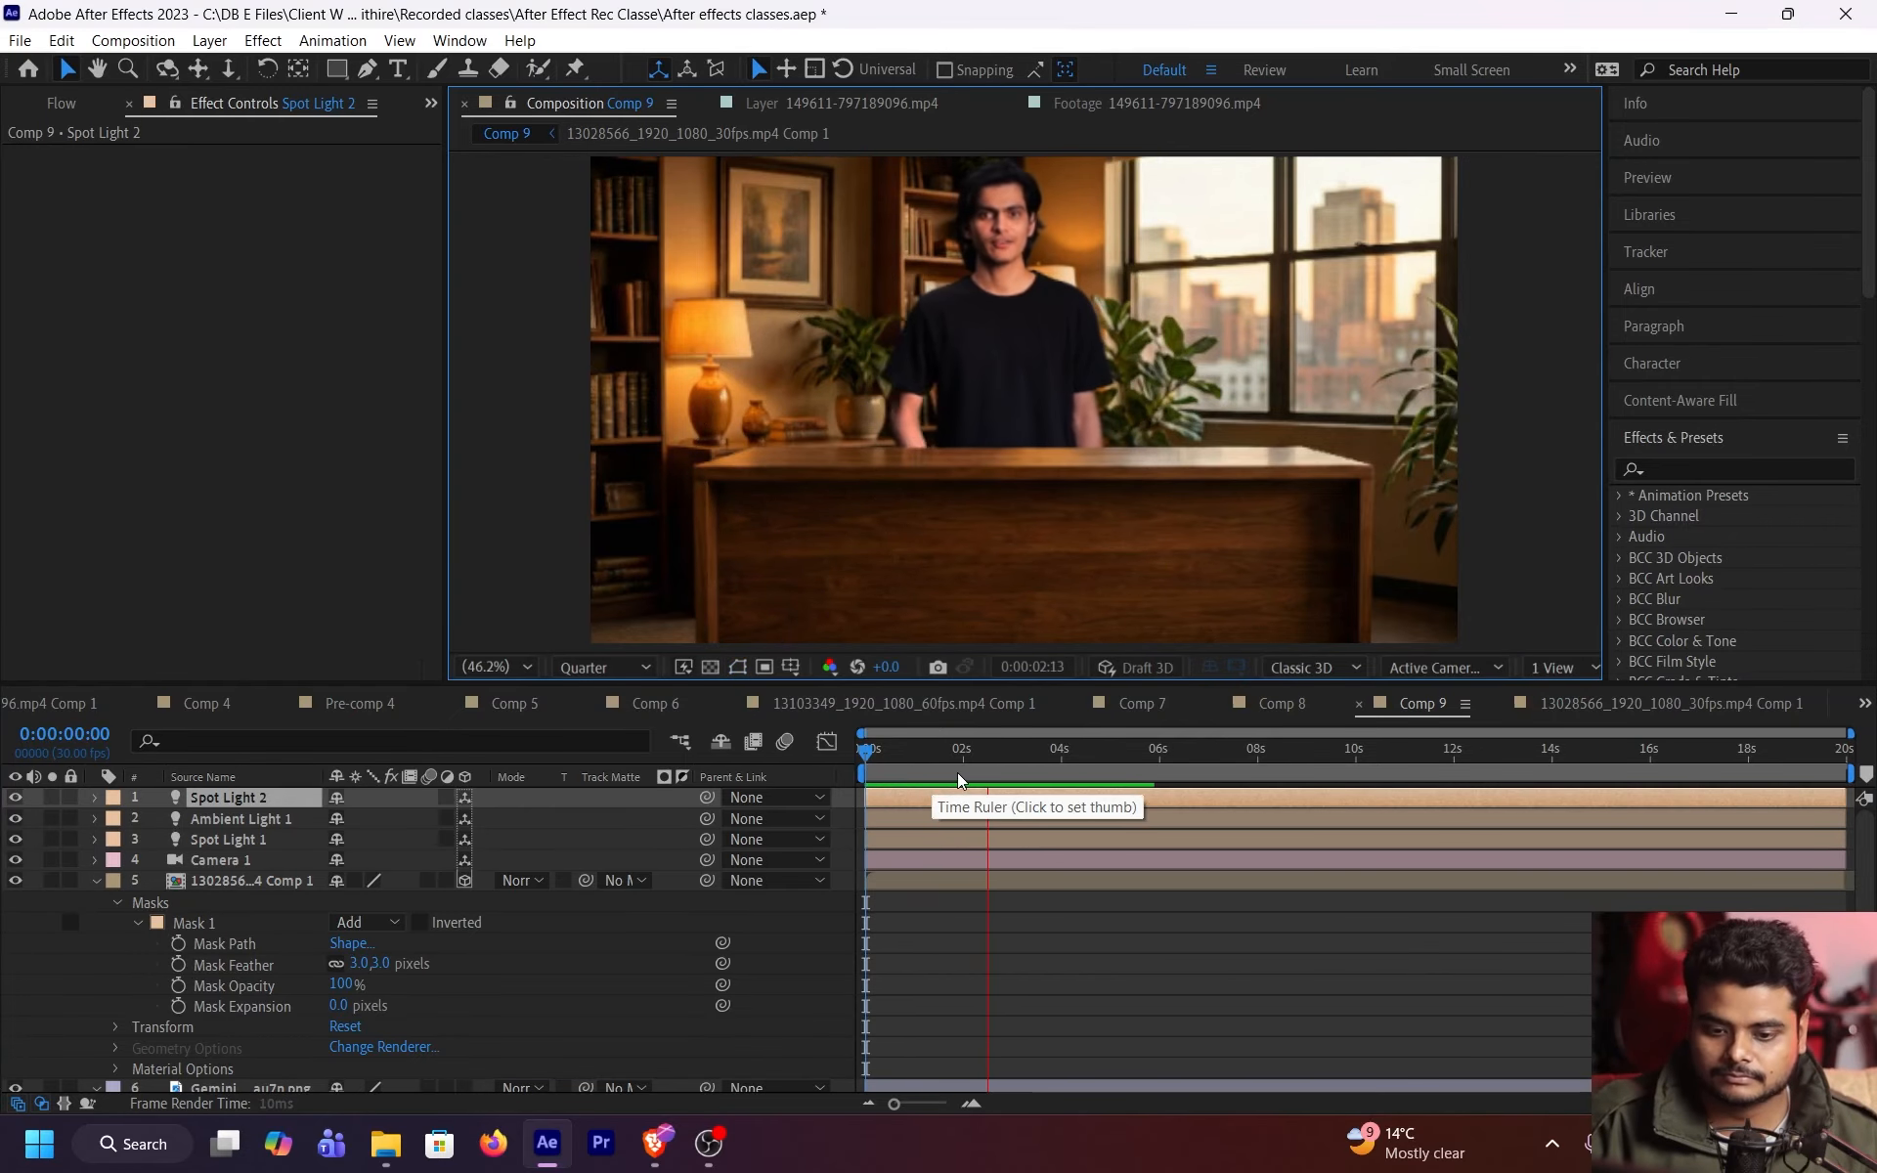
{"action": "key", "text": "space"}
- Go to 0:00:04:05 and compare the shot with all three lights switched off and on again
{"action": "left_click_drag", "start_coordinate": [1083, 758], "coordinate": [1070, 905]}
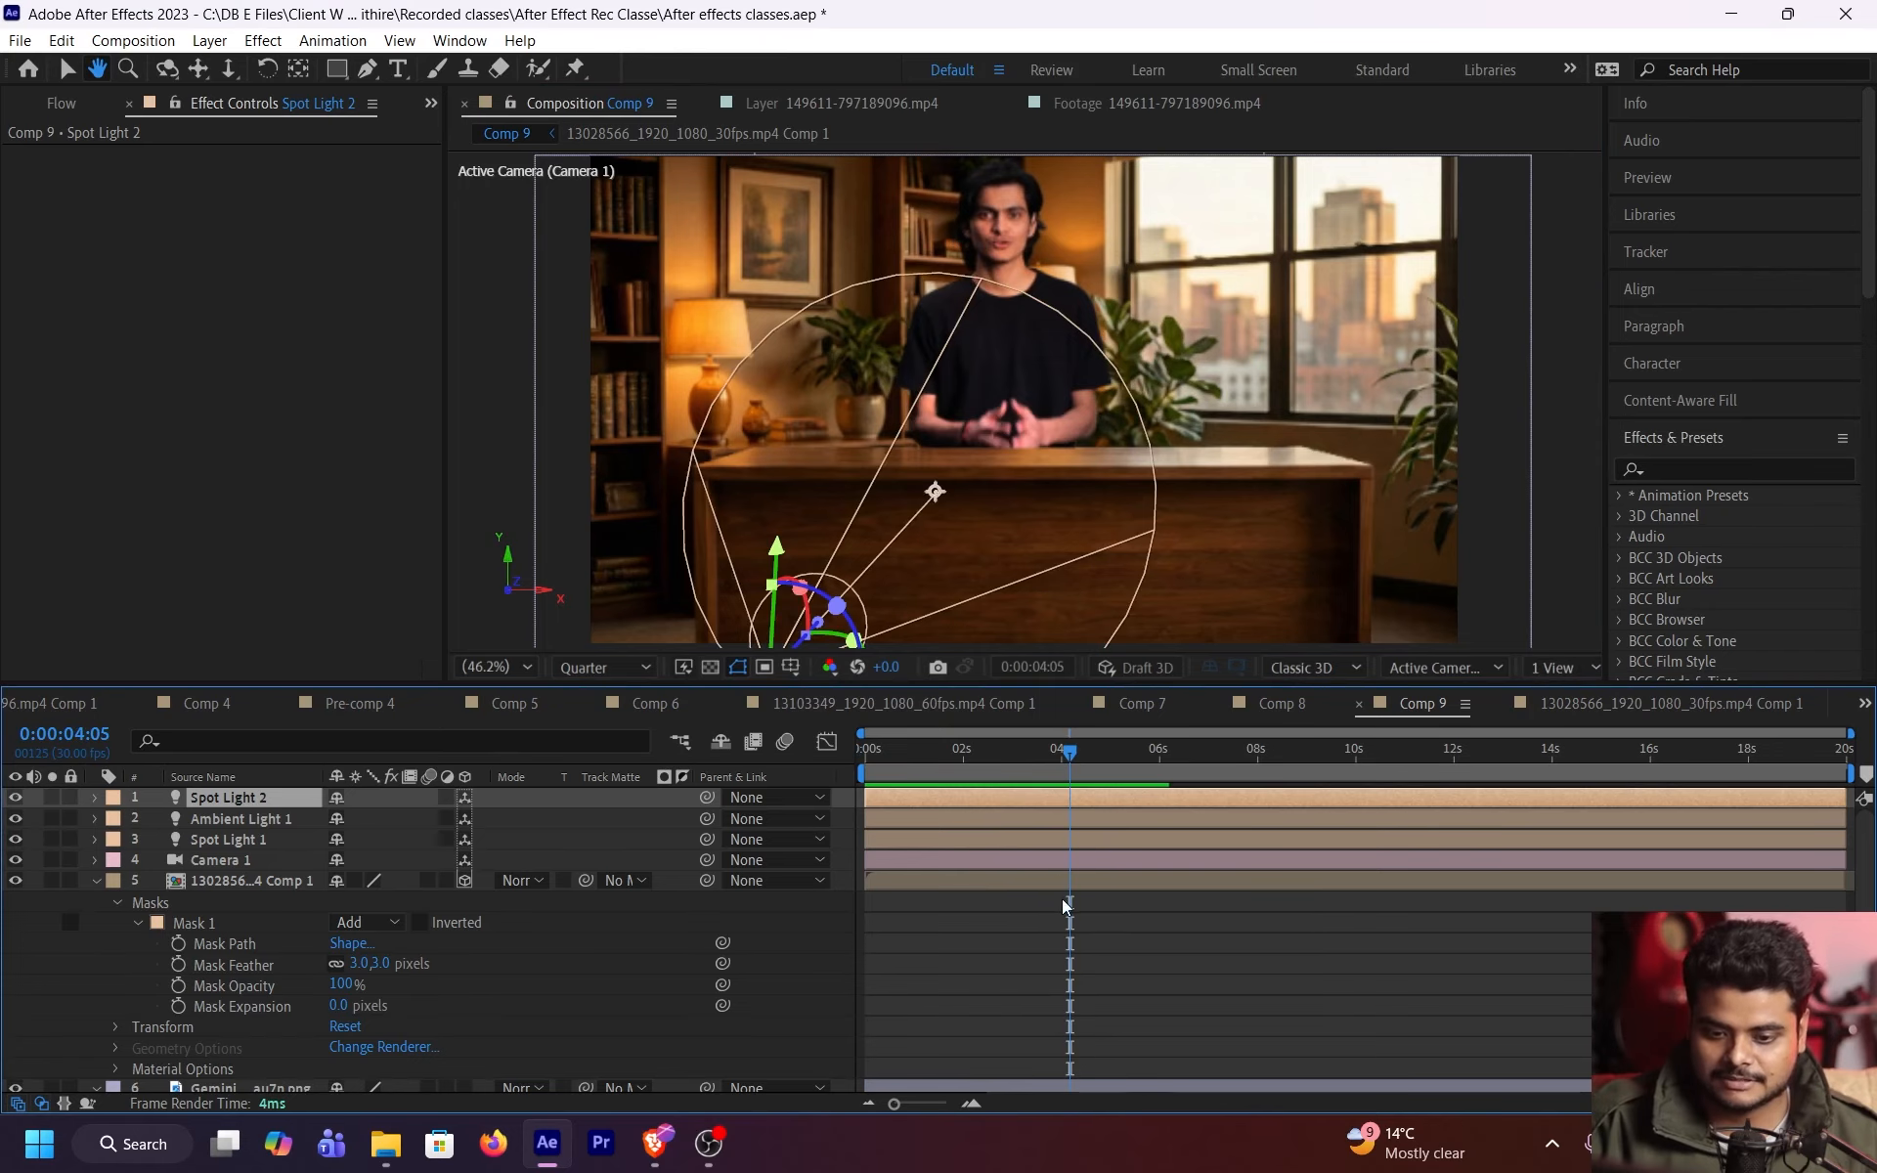
{"action": "left_click", "coordinate": [1069, 905]}
{"action": "left_click_drag", "start_coordinate": [20, 799], "coordinate": [17, 839]}
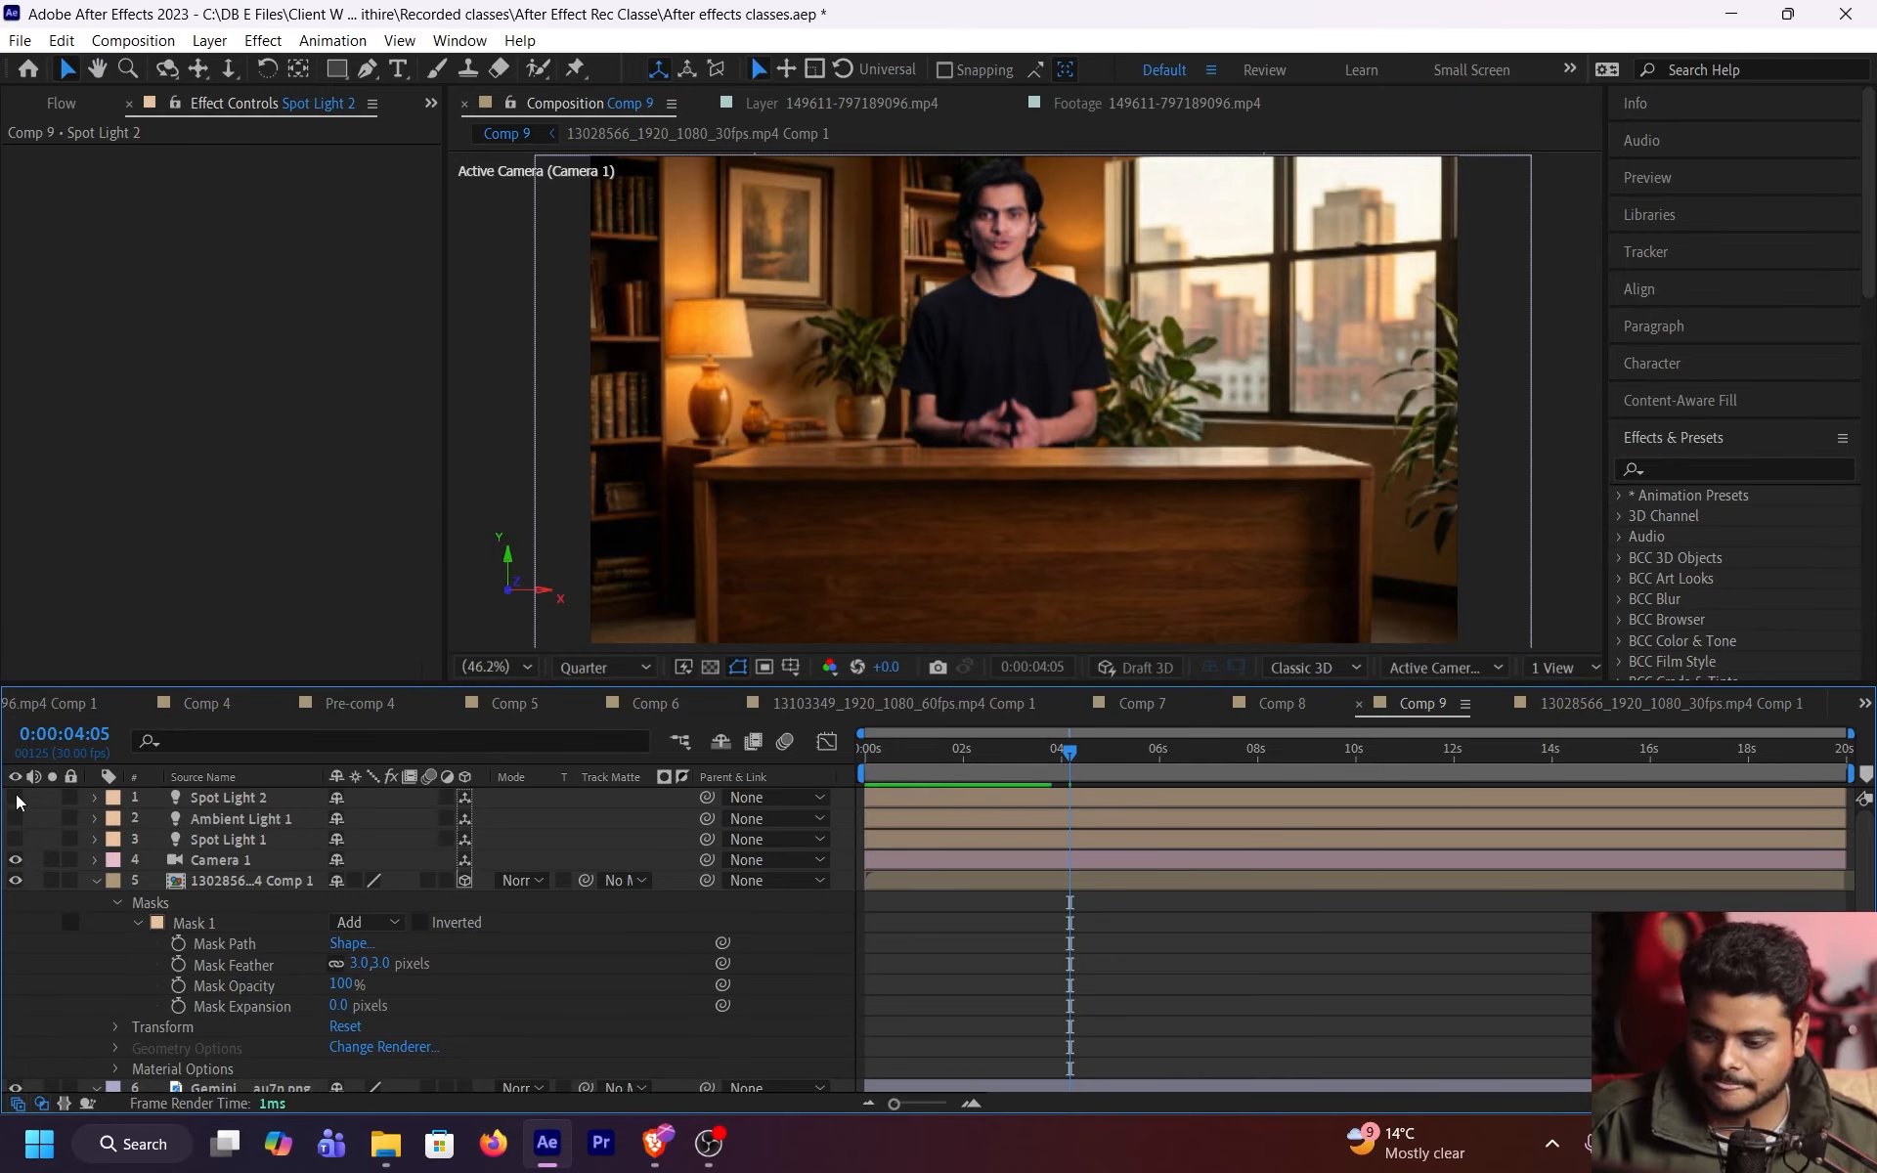
{"action": "left_click_drag", "start_coordinate": [17, 802], "coordinate": [17, 840]}
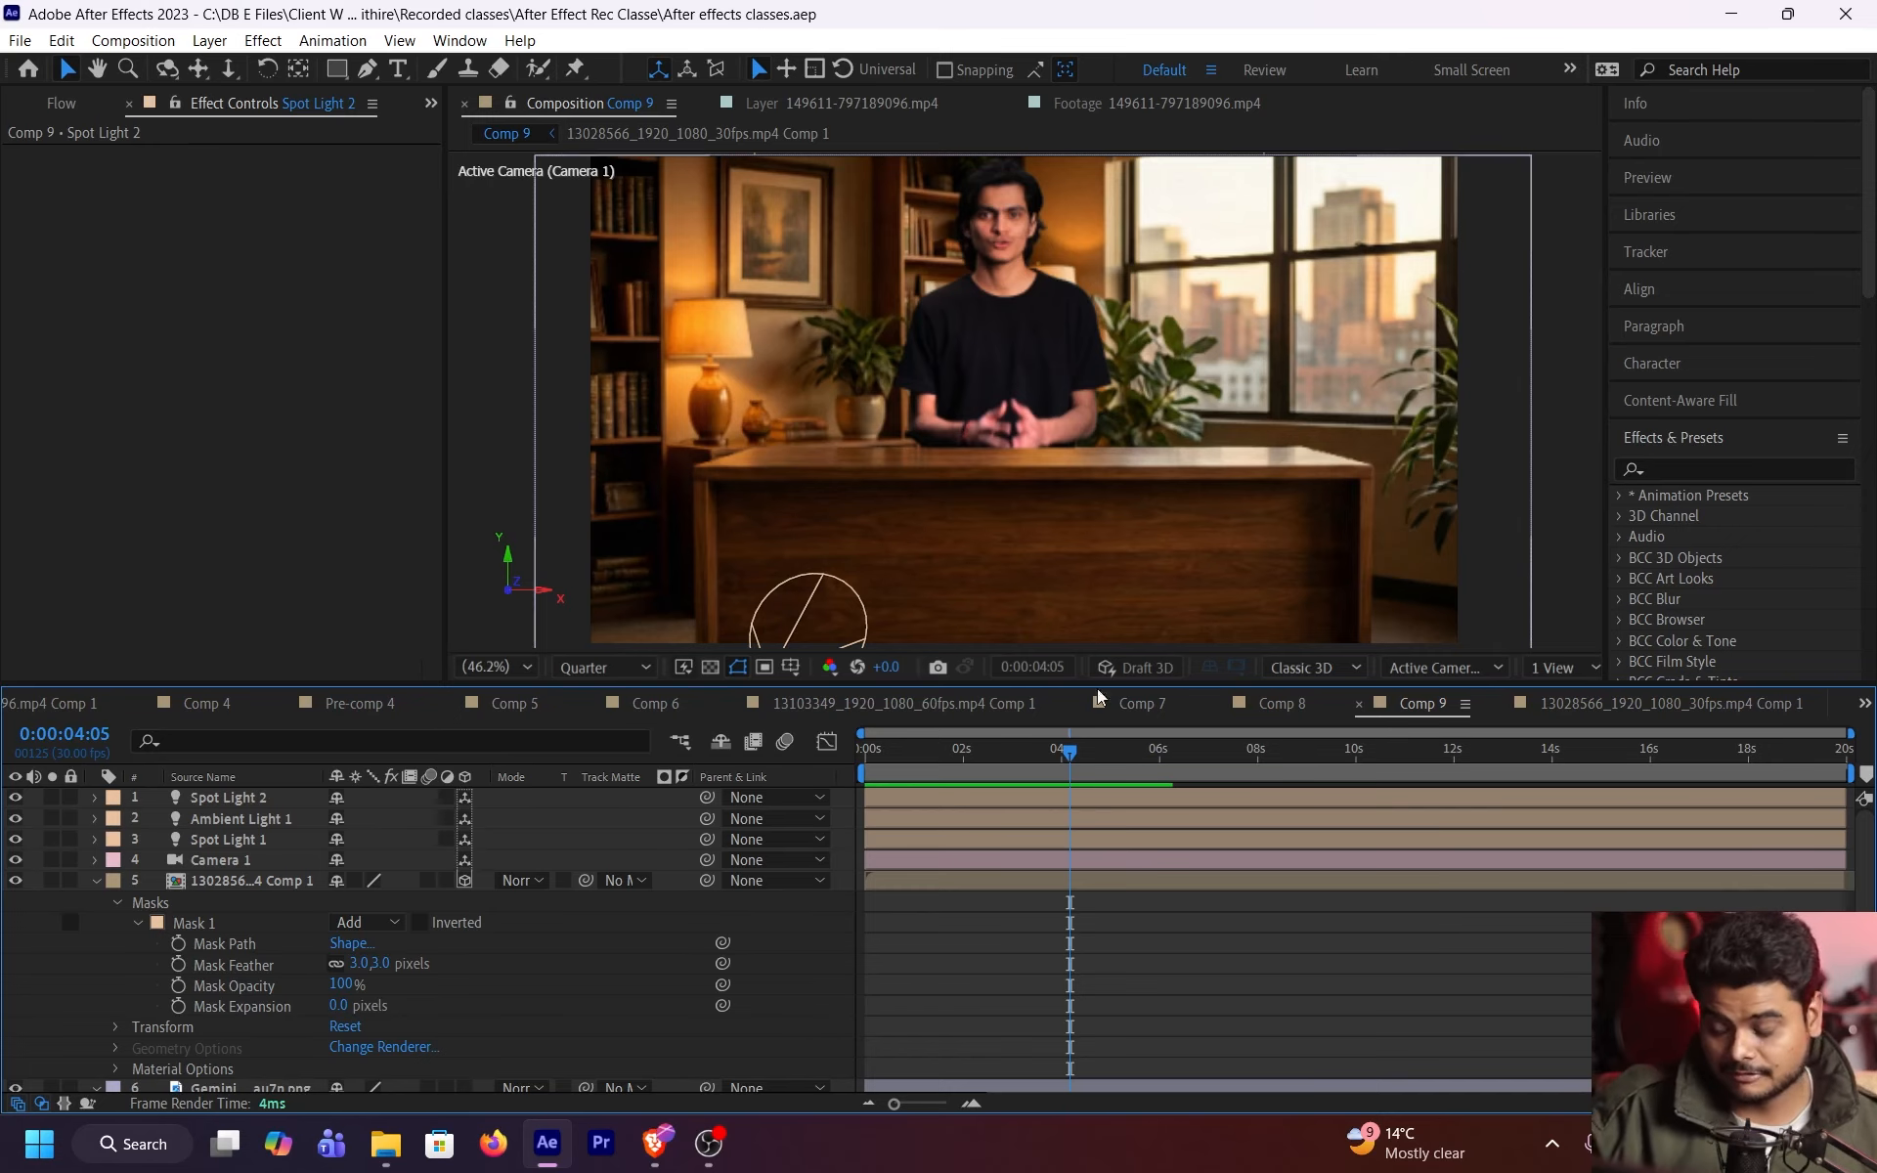
- Restore full preview resolution for a close look at the man's lighting, and save the project
{"action": "key", "text": "ctrl+j"}
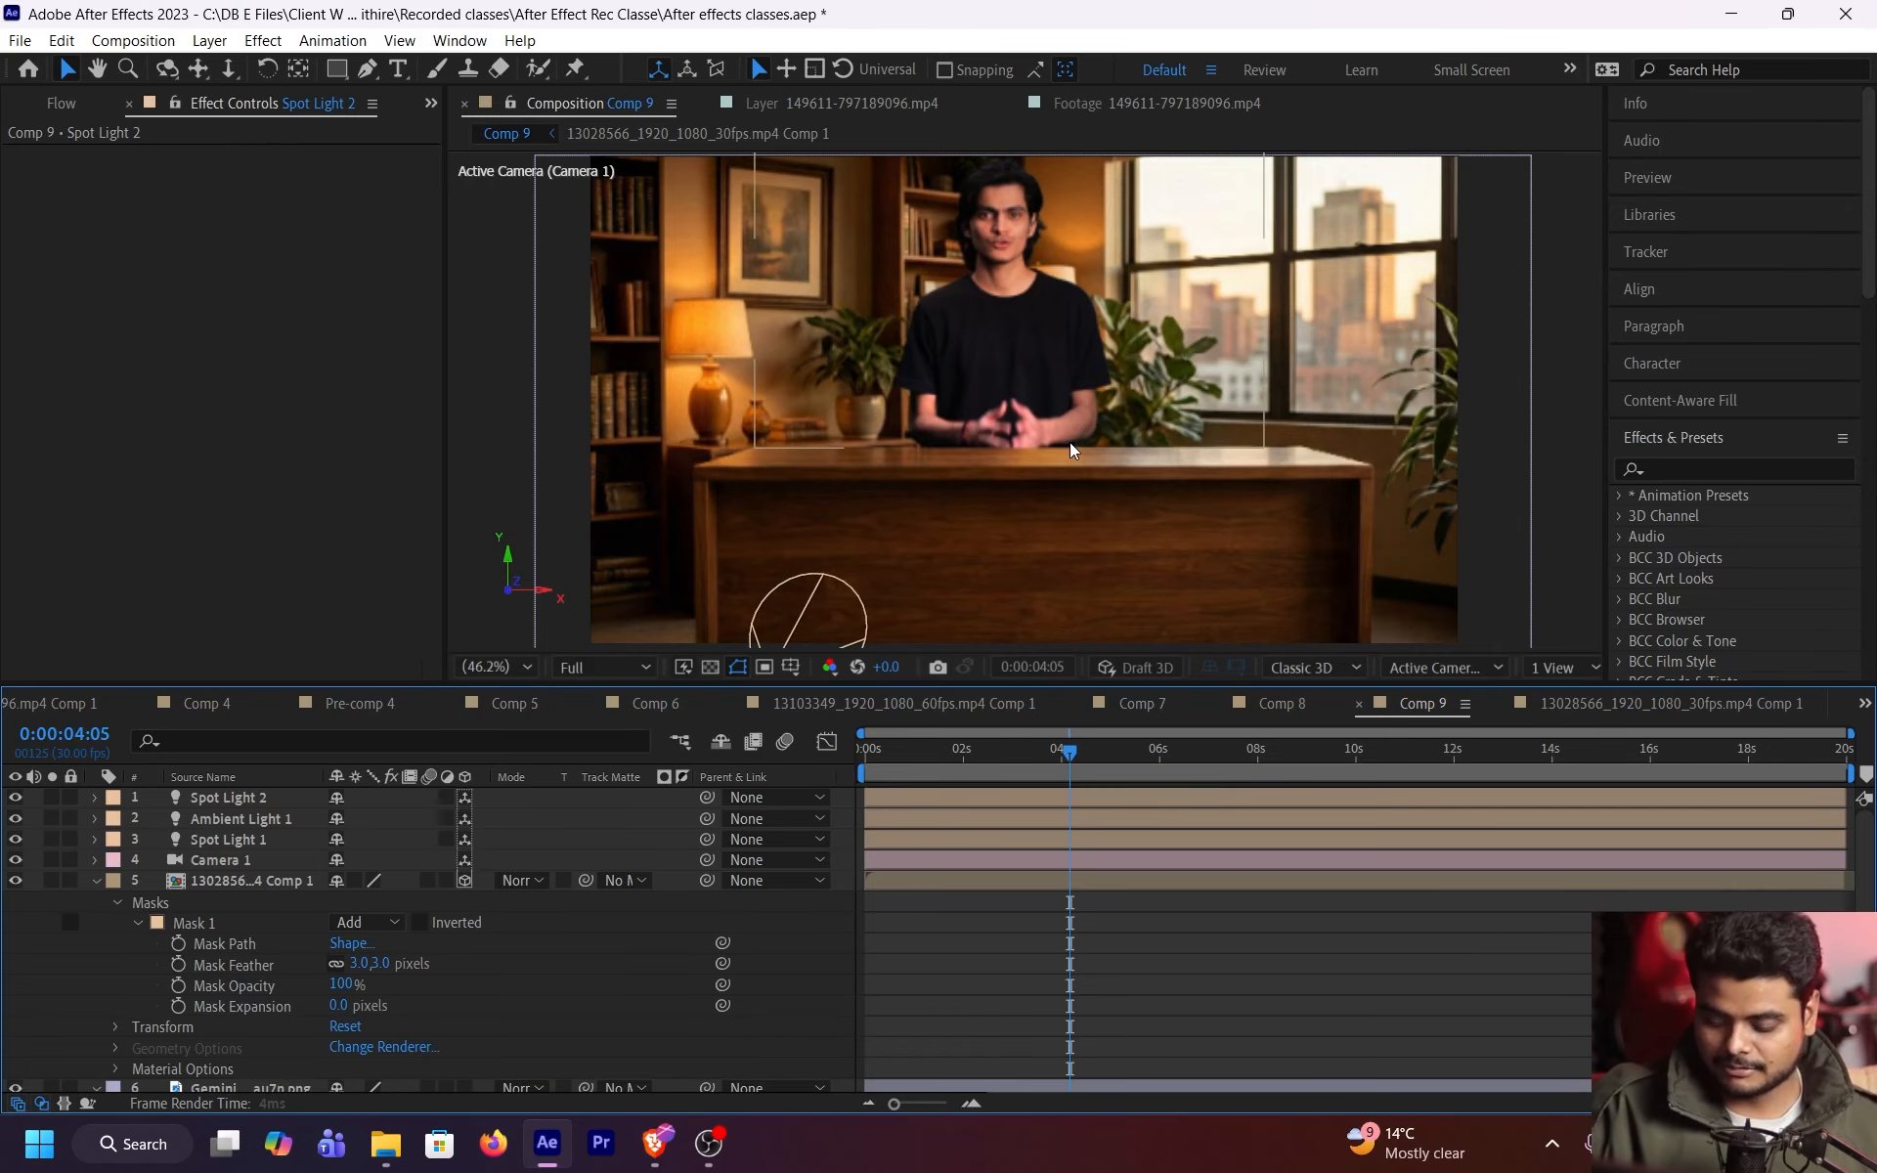
{"action": "scroll", "coordinate": [1019, 425], "scroll_direction": "up", "scroll_amount": 1}
{"action": "scroll", "coordinate": [1018, 431], "scroll_direction": "up", "scroll_amount": 2}
{"action": "scroll", "coordinate": [1043, 495], "scroll_direction": "down", "scroll_amount": 1}
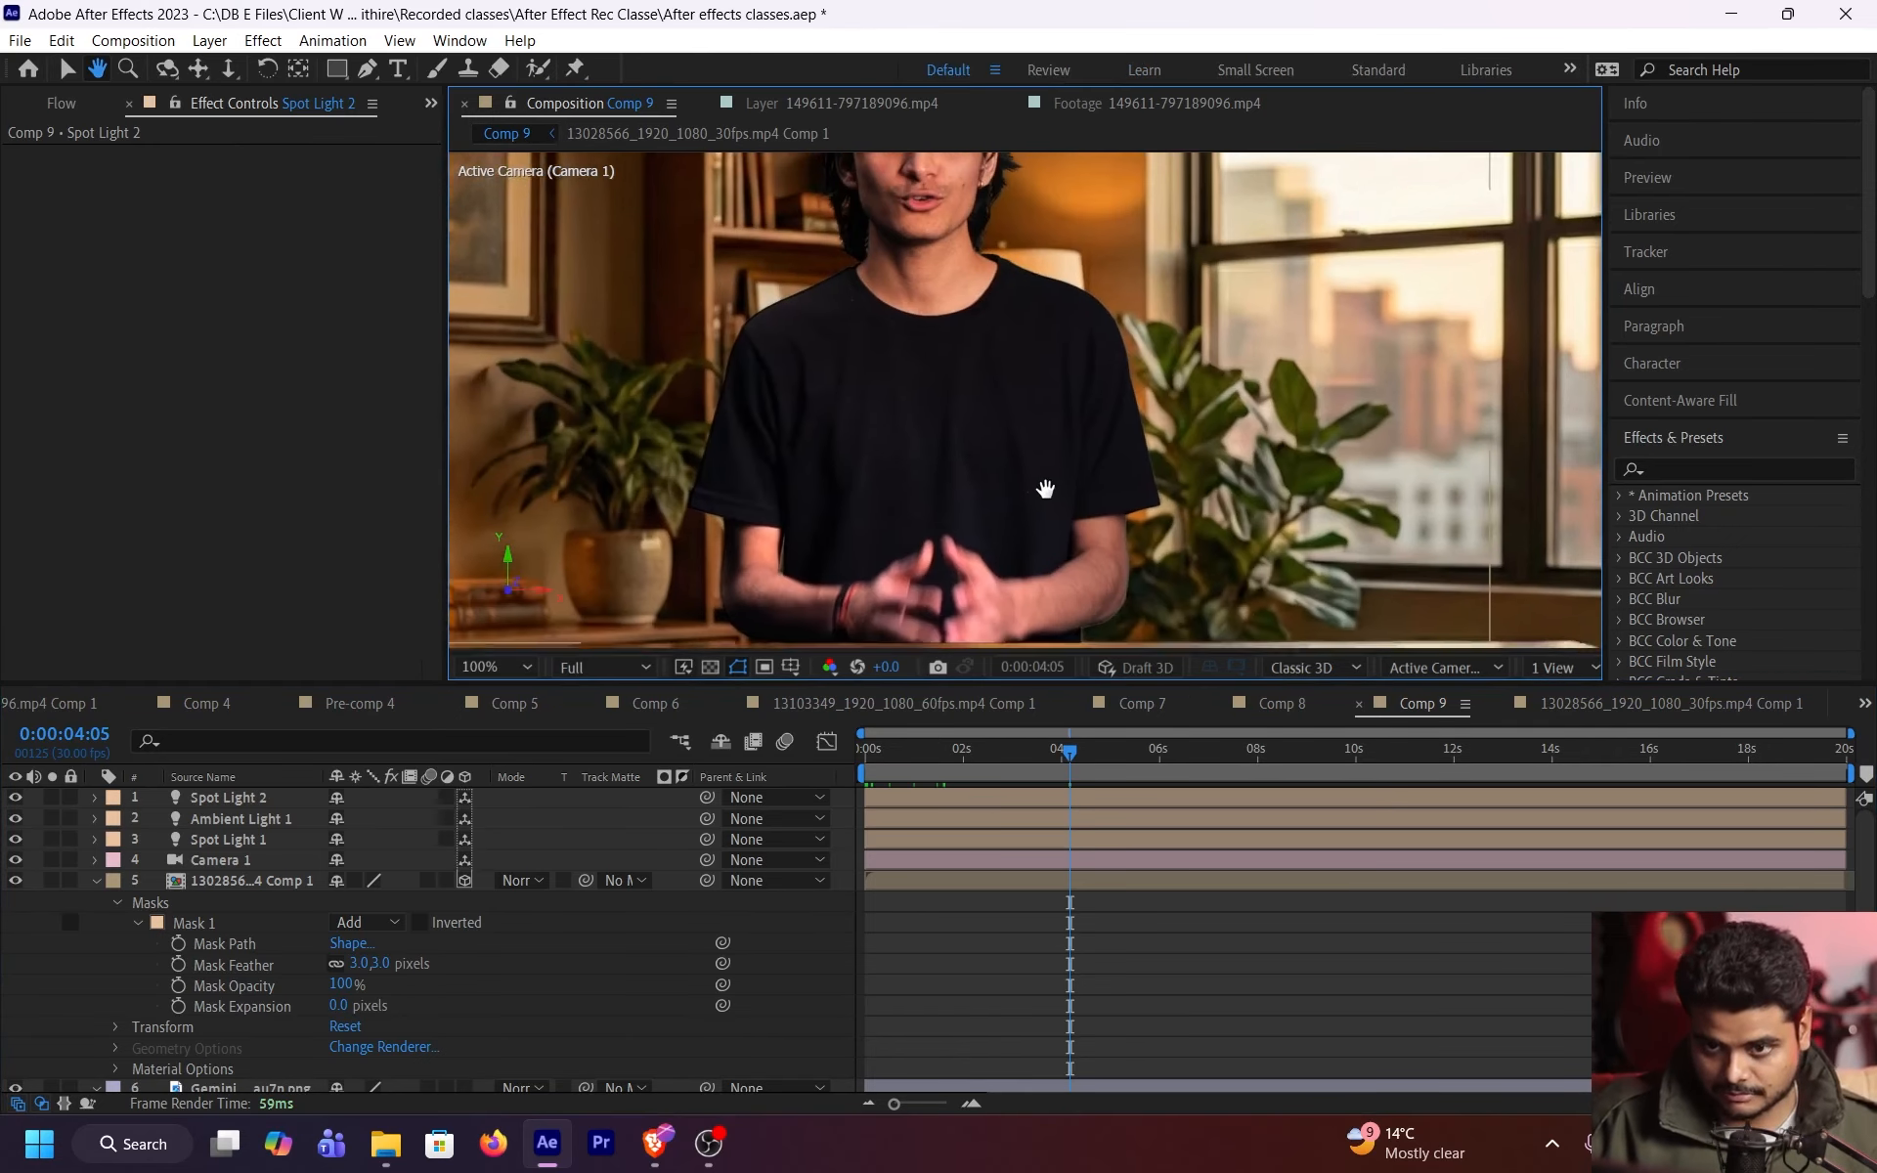
{"action": "key", "text": "ctrl+s"}
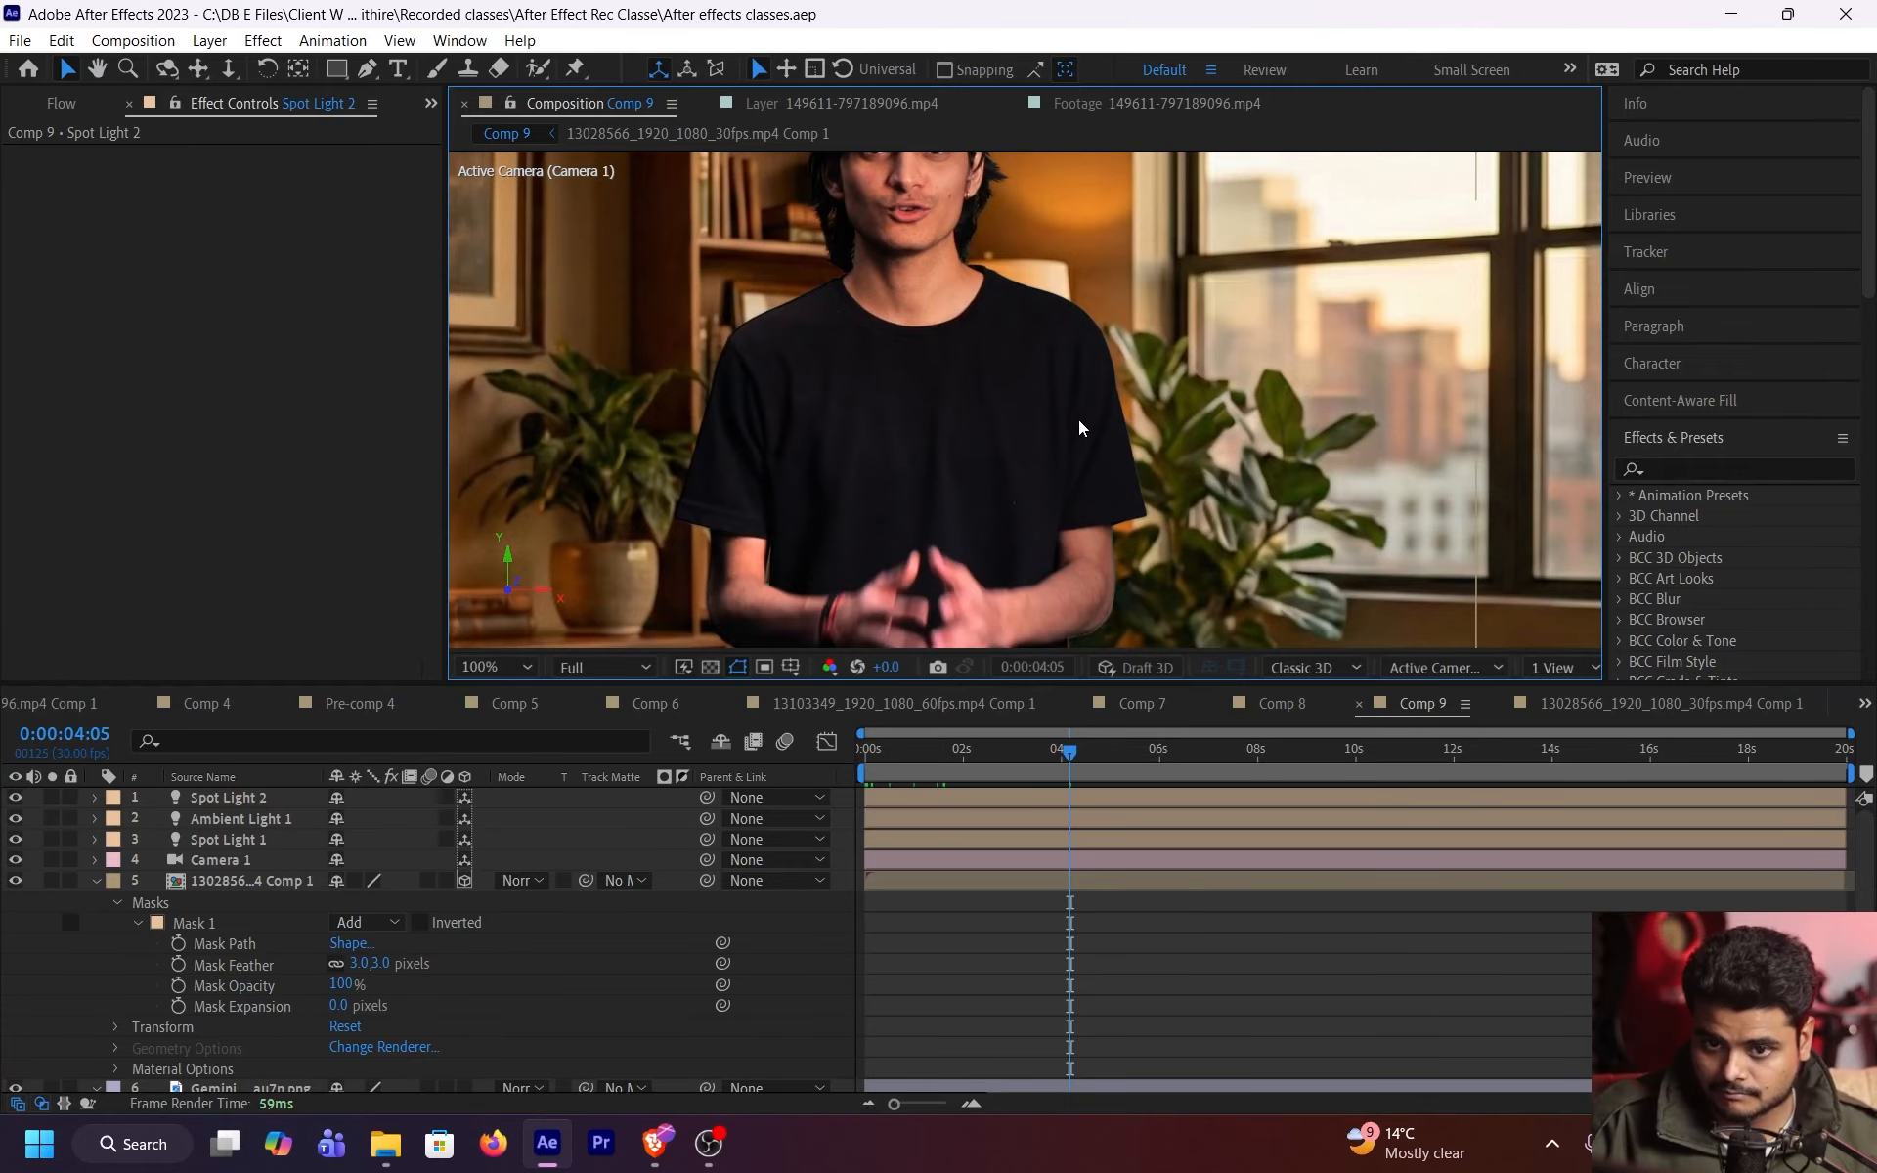
{"action": "scroll", "coordinate": [1076, 391], "scroll_direction": "down", "scroll_amount": 2}
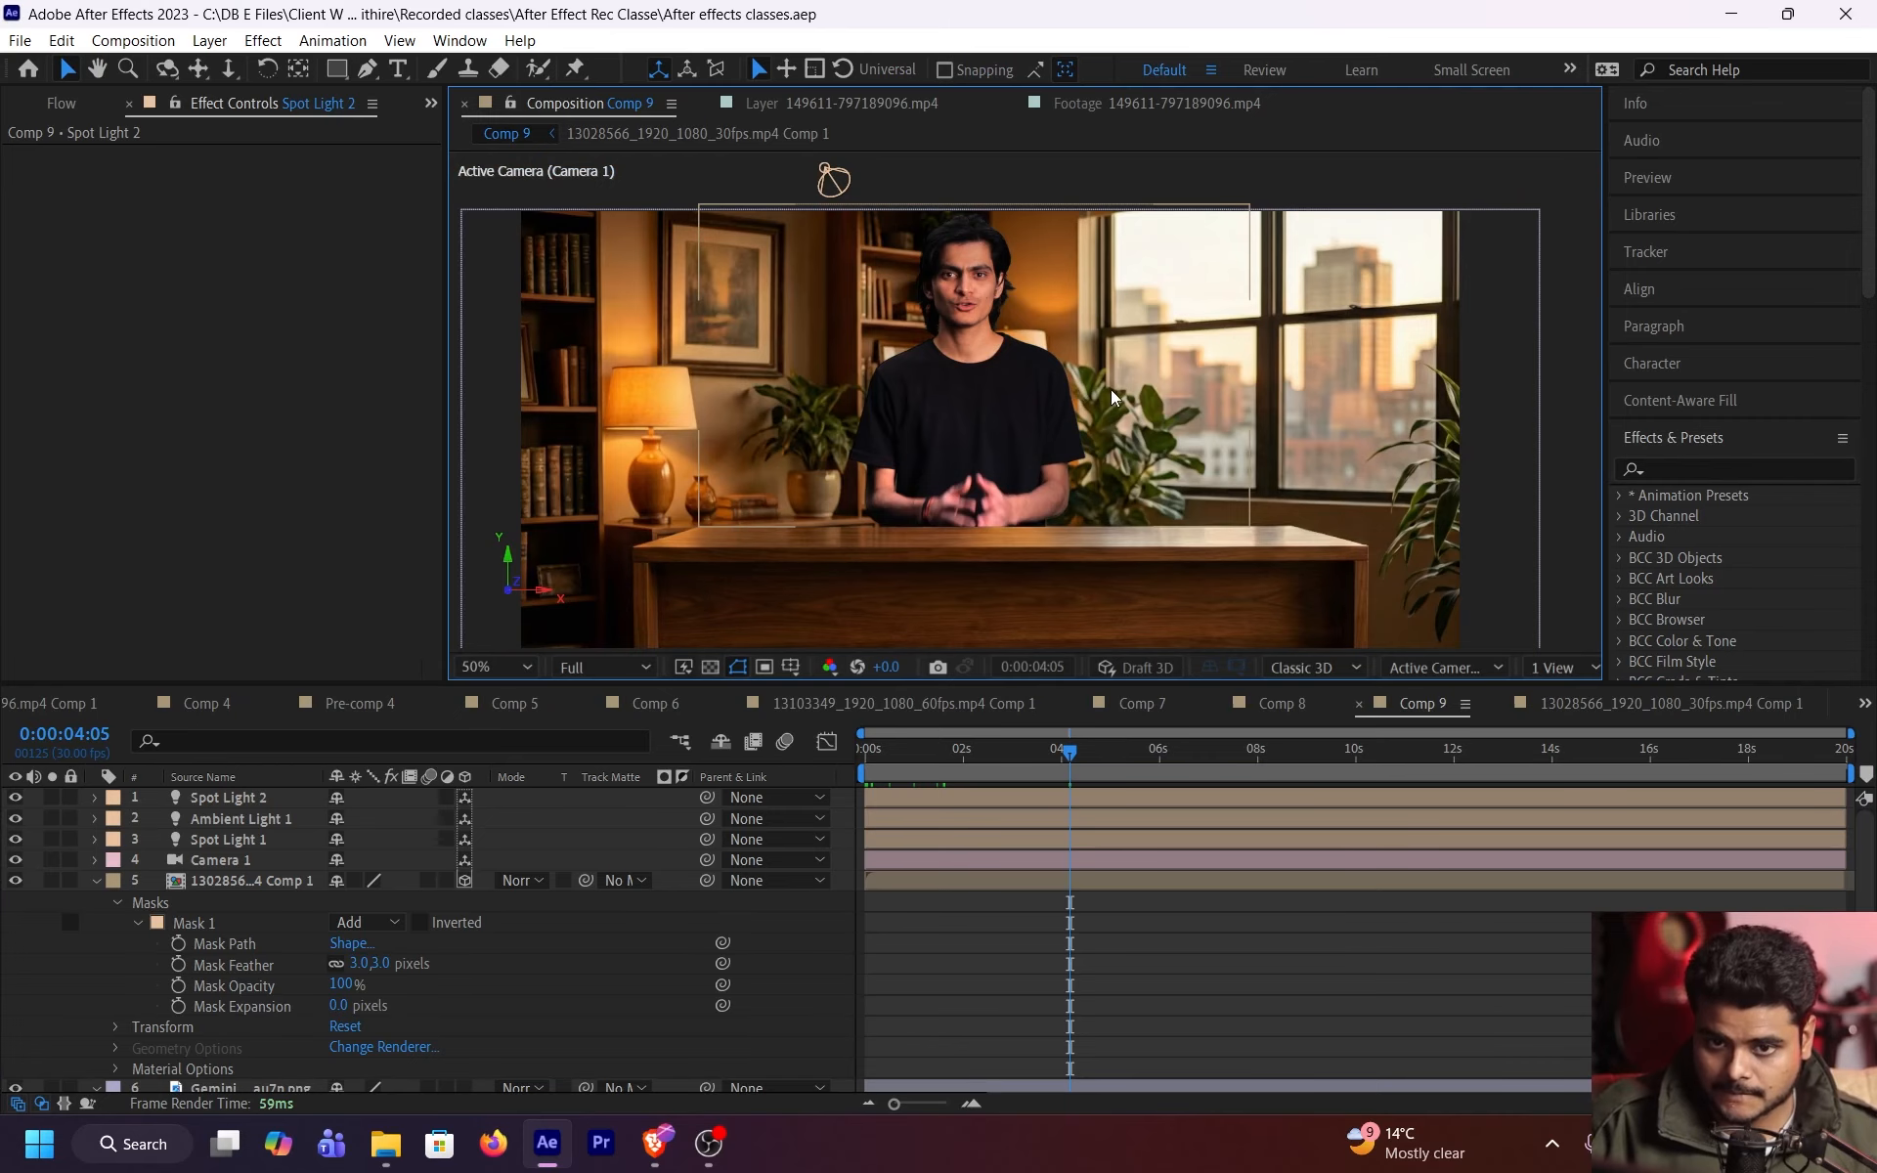
{"action": "left_click_drag", "start_coordinate": [1141, 367], "coordinate": [1117, 366]}
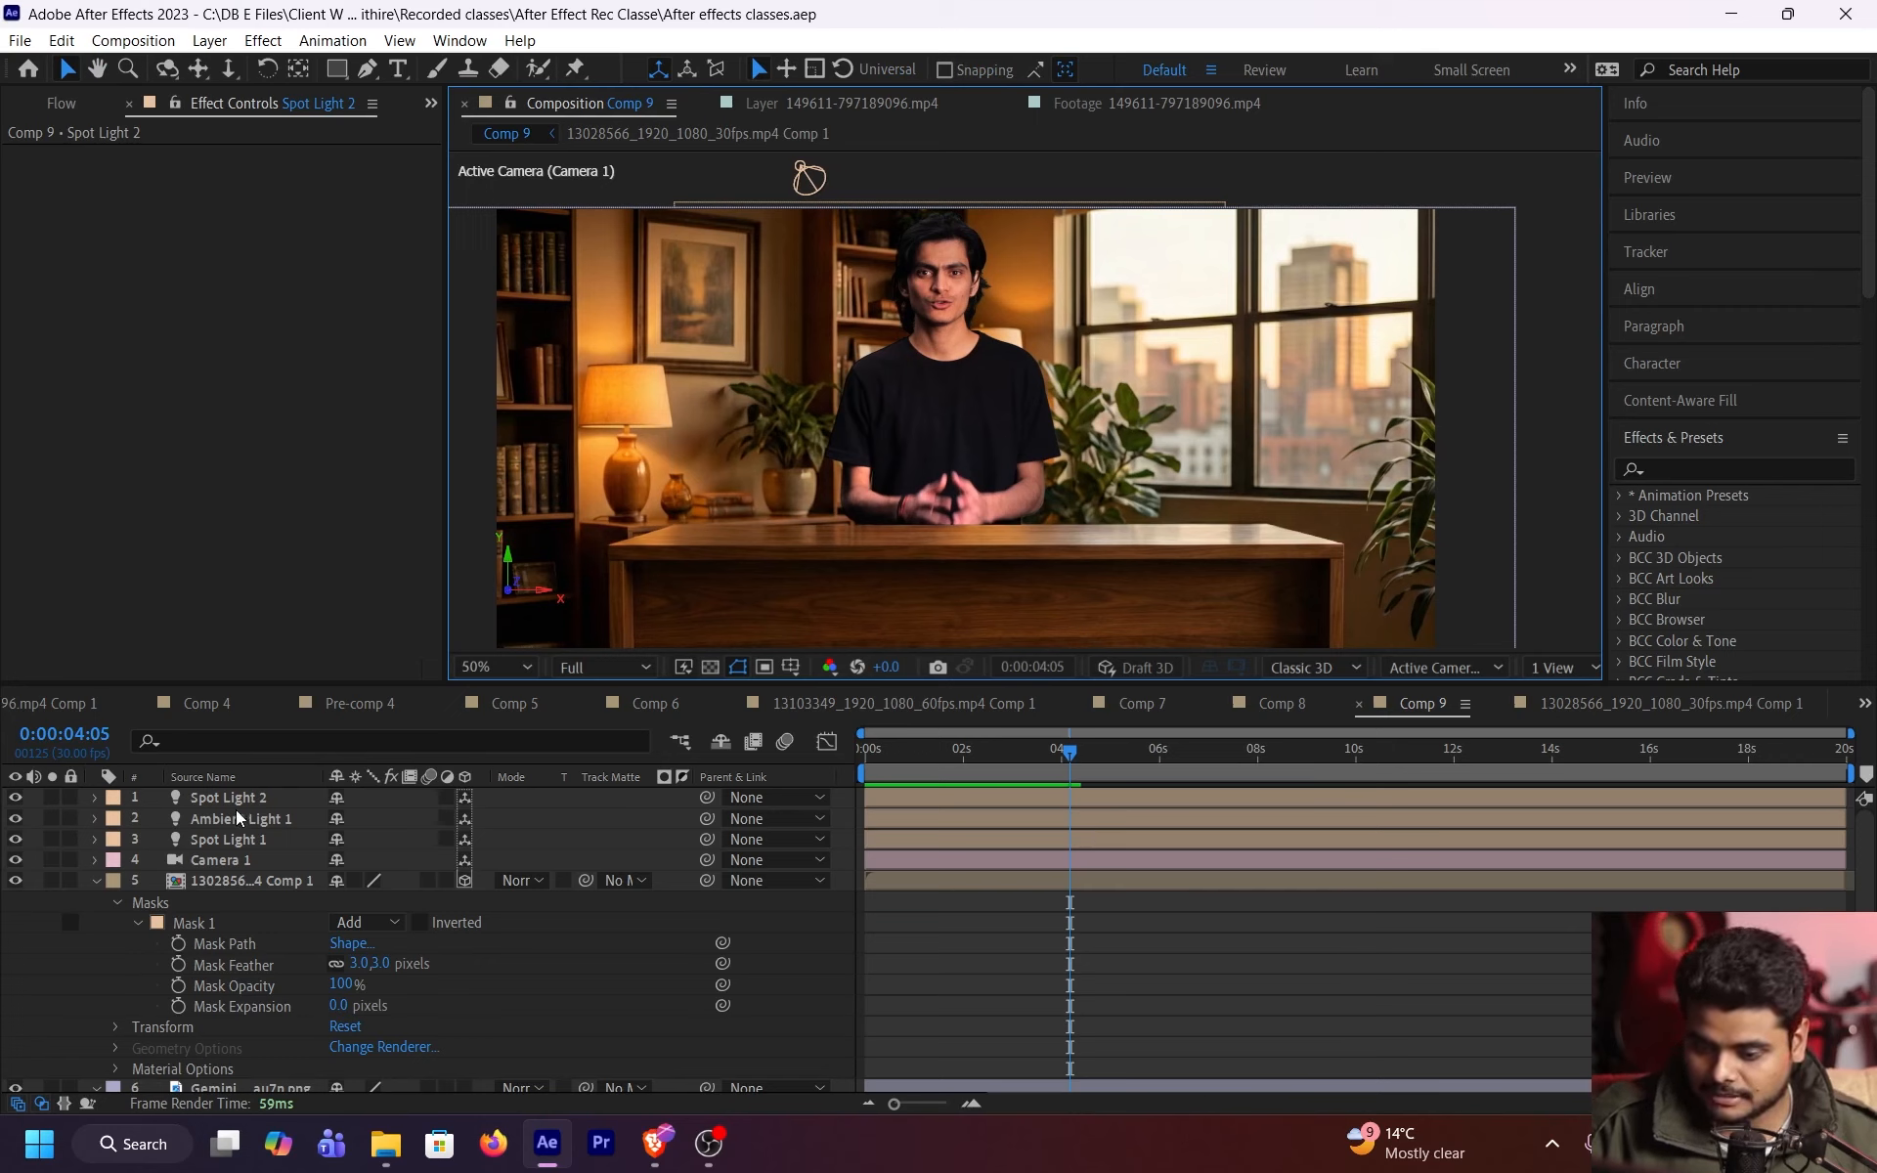
{"action": "left_click", "coordinate": [249, 798]}
{"action": "left_click", "coordinate": [96, 881]}
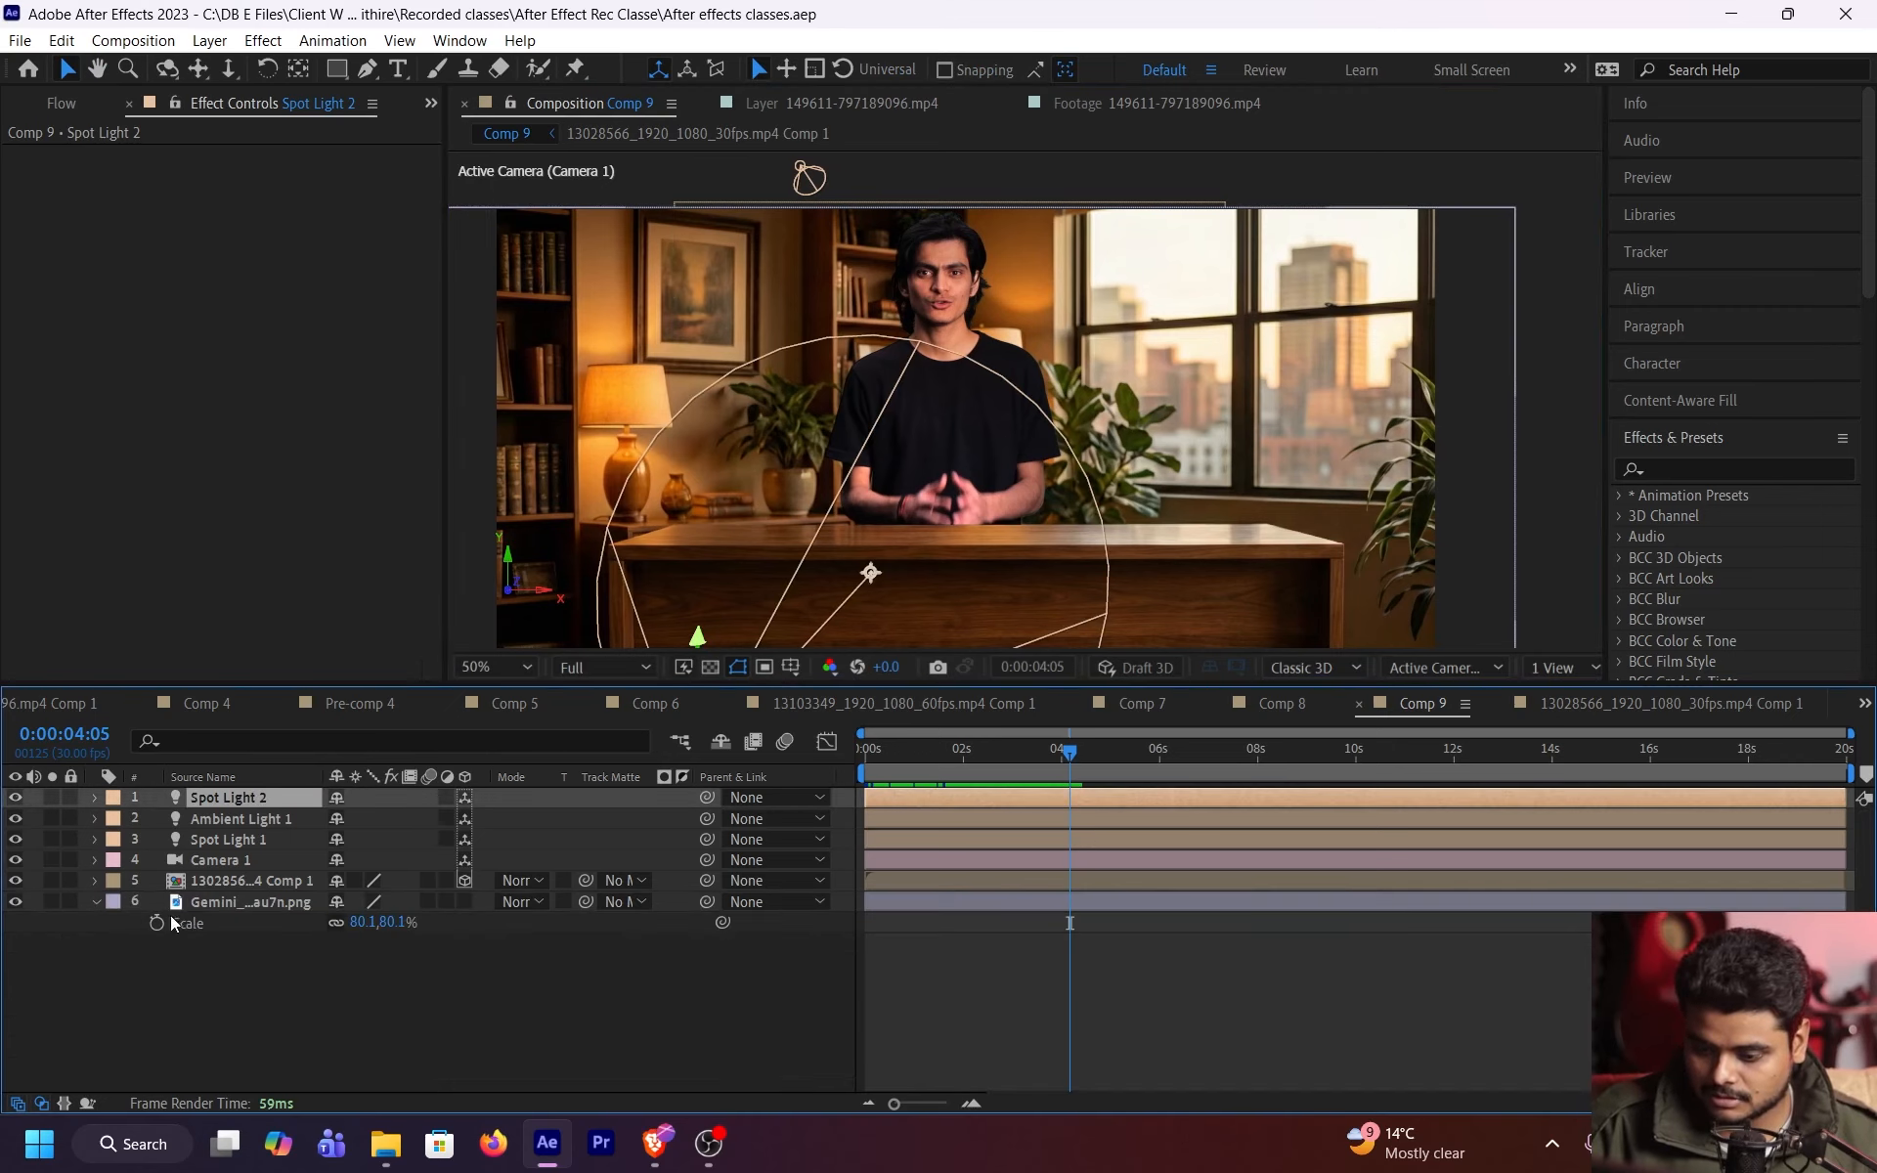
{"action": "left_click", "coordinate": [221, 882], "text": "shift"}
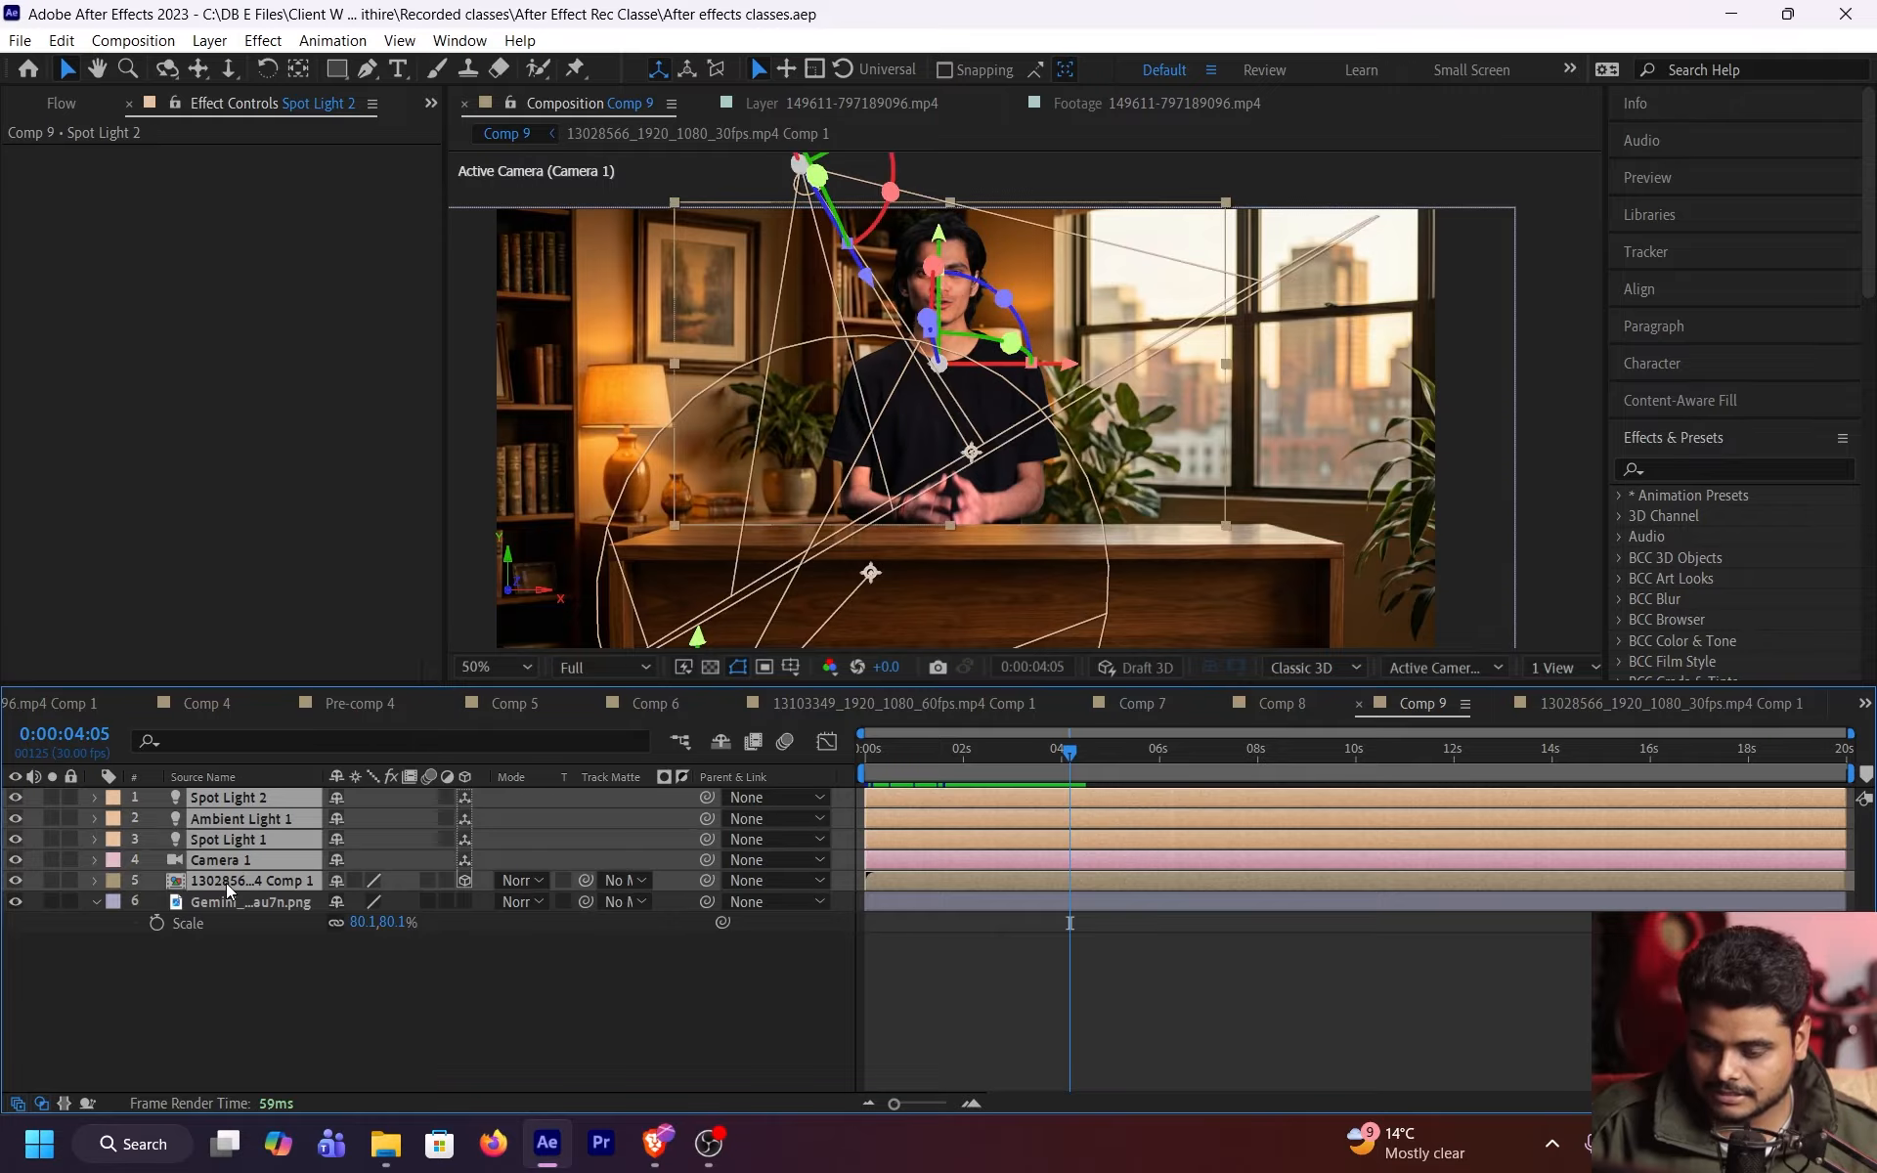
{"action": "key", "text": "ctrl+shift+c"}
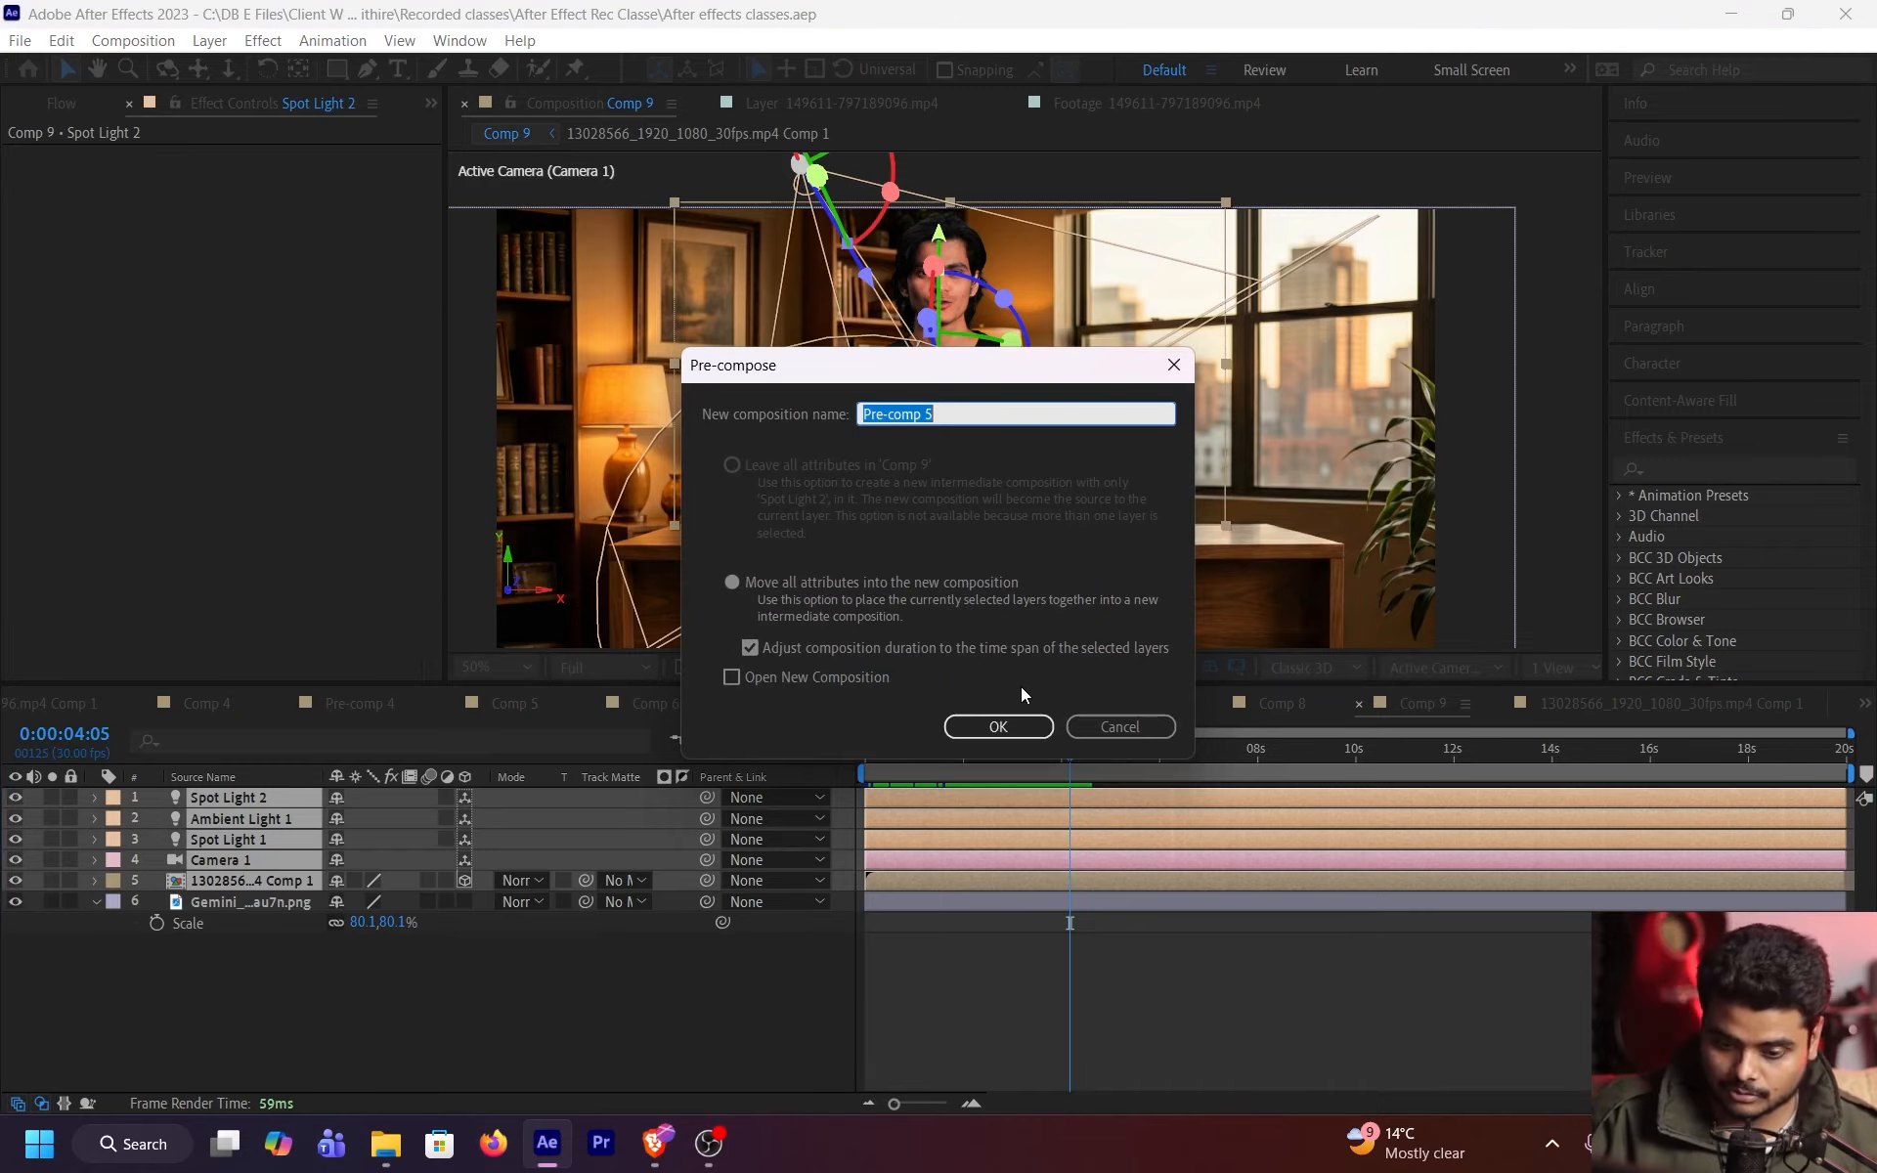
{"action": "left_click", "coordinate": [1011, 735]}
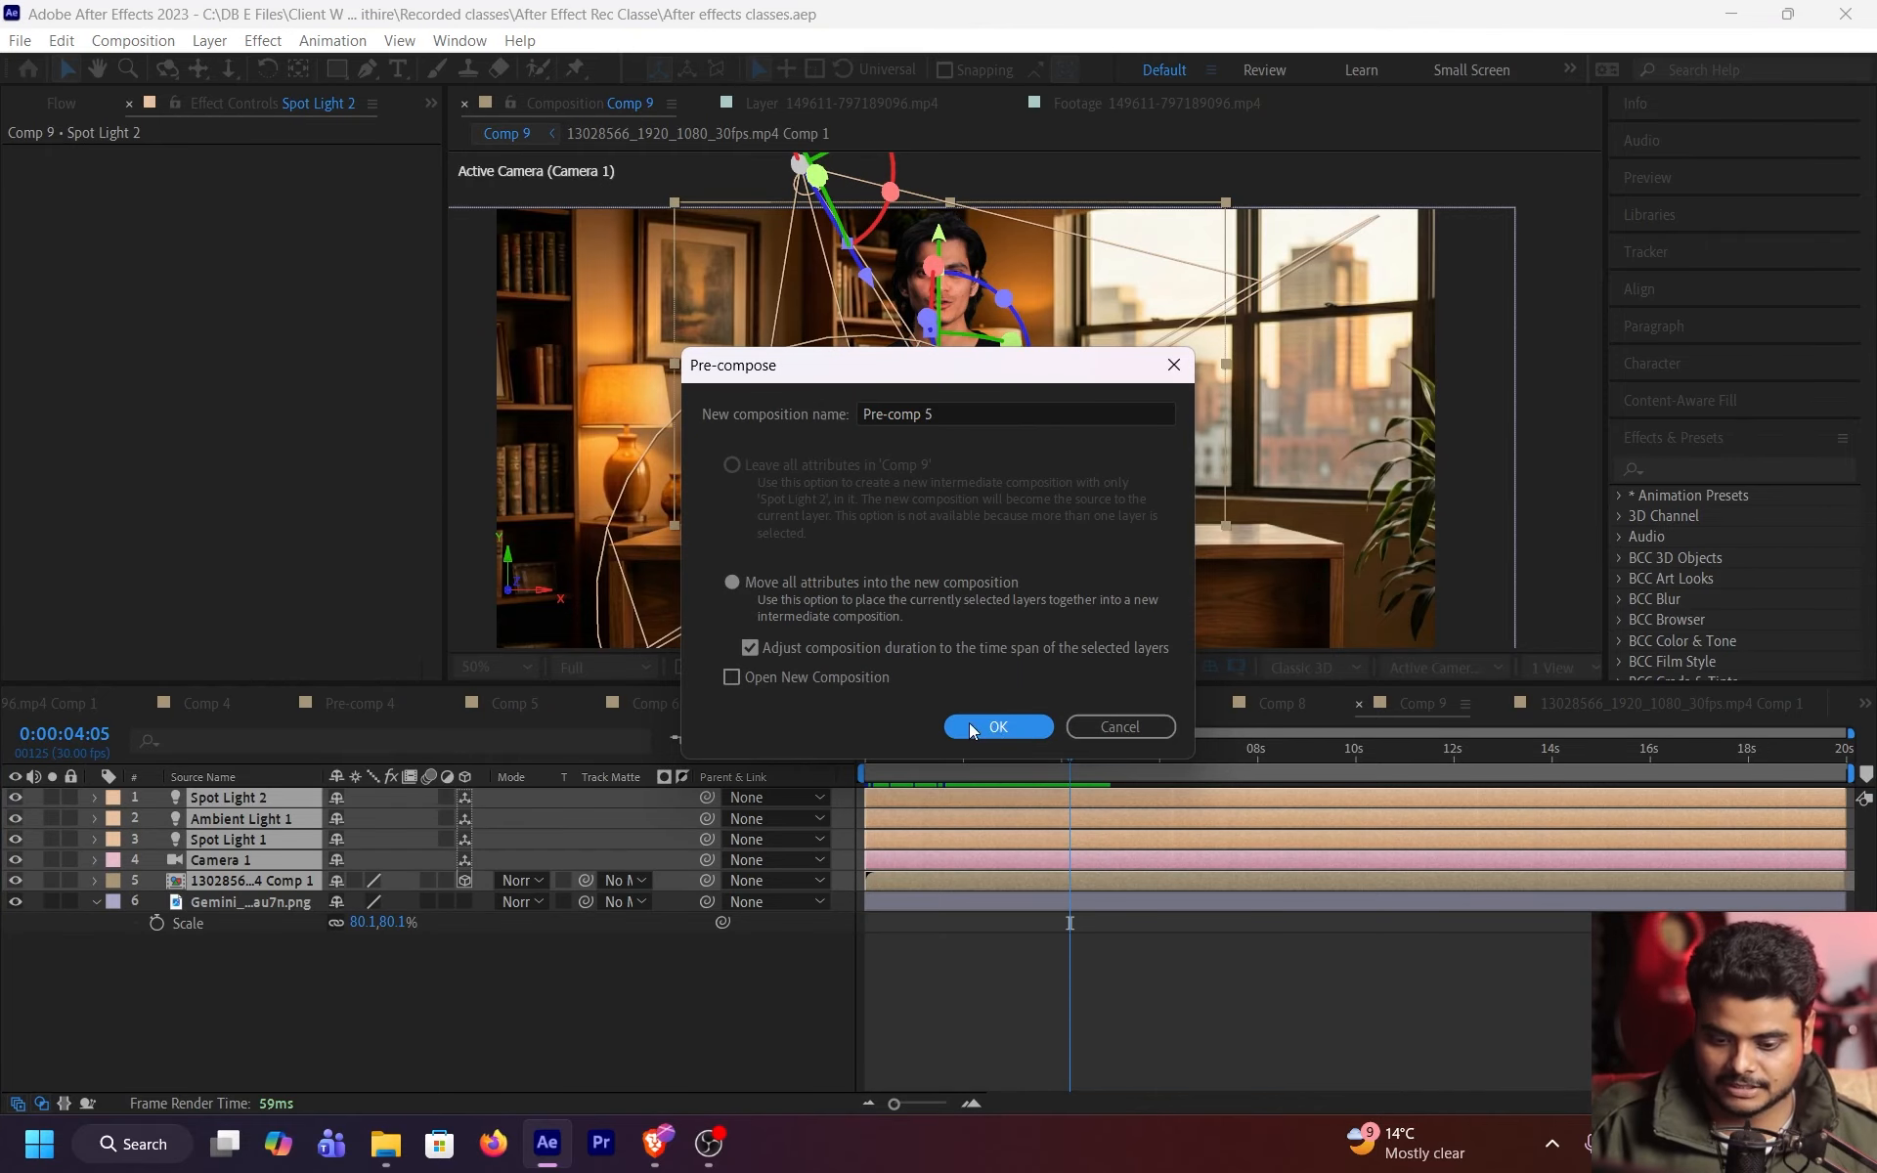
{"action": "left_click", "coordinate": [1110, 724]}
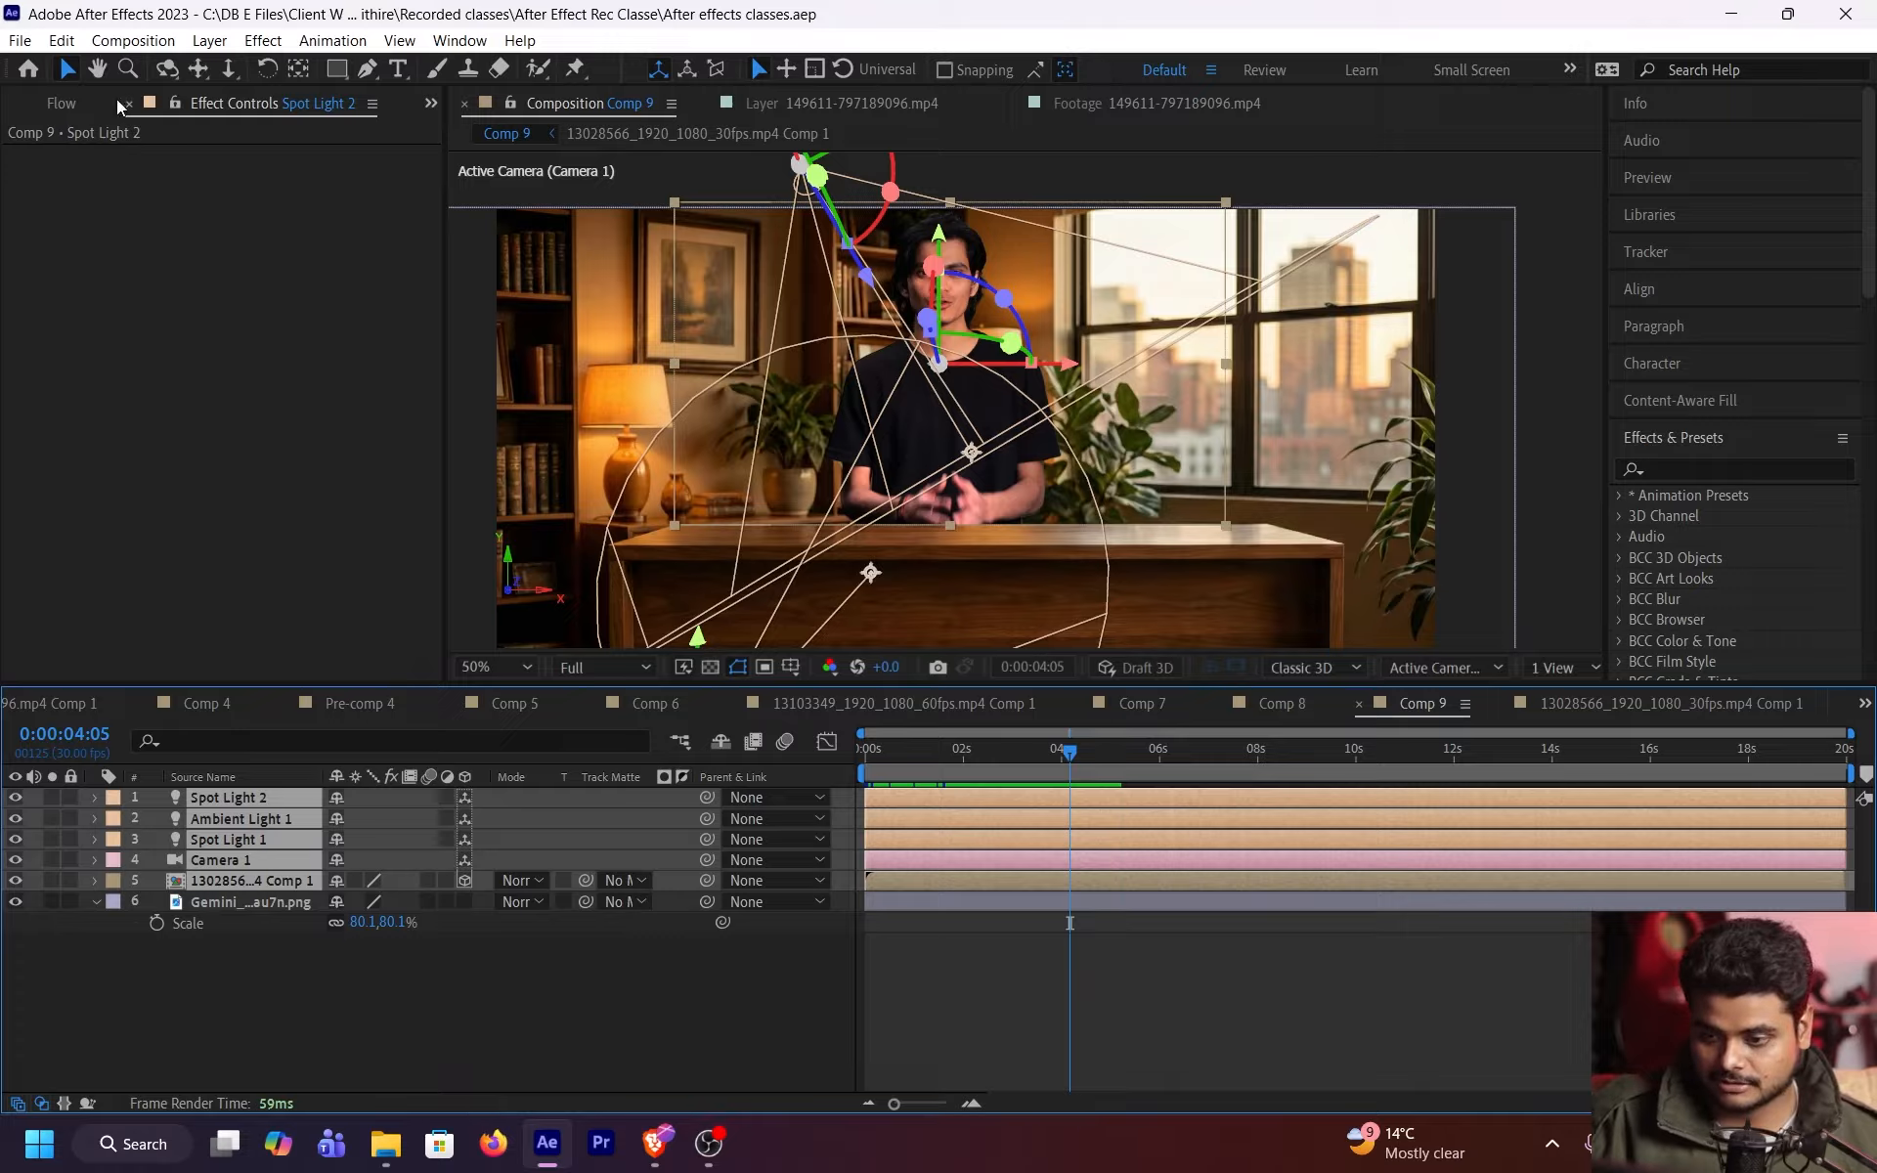
- Pre-compose the three lights, the camera and the man's footage layer, moving all attributes into the new composition
{"action": "left_click", "coordinate": [19, 40]}
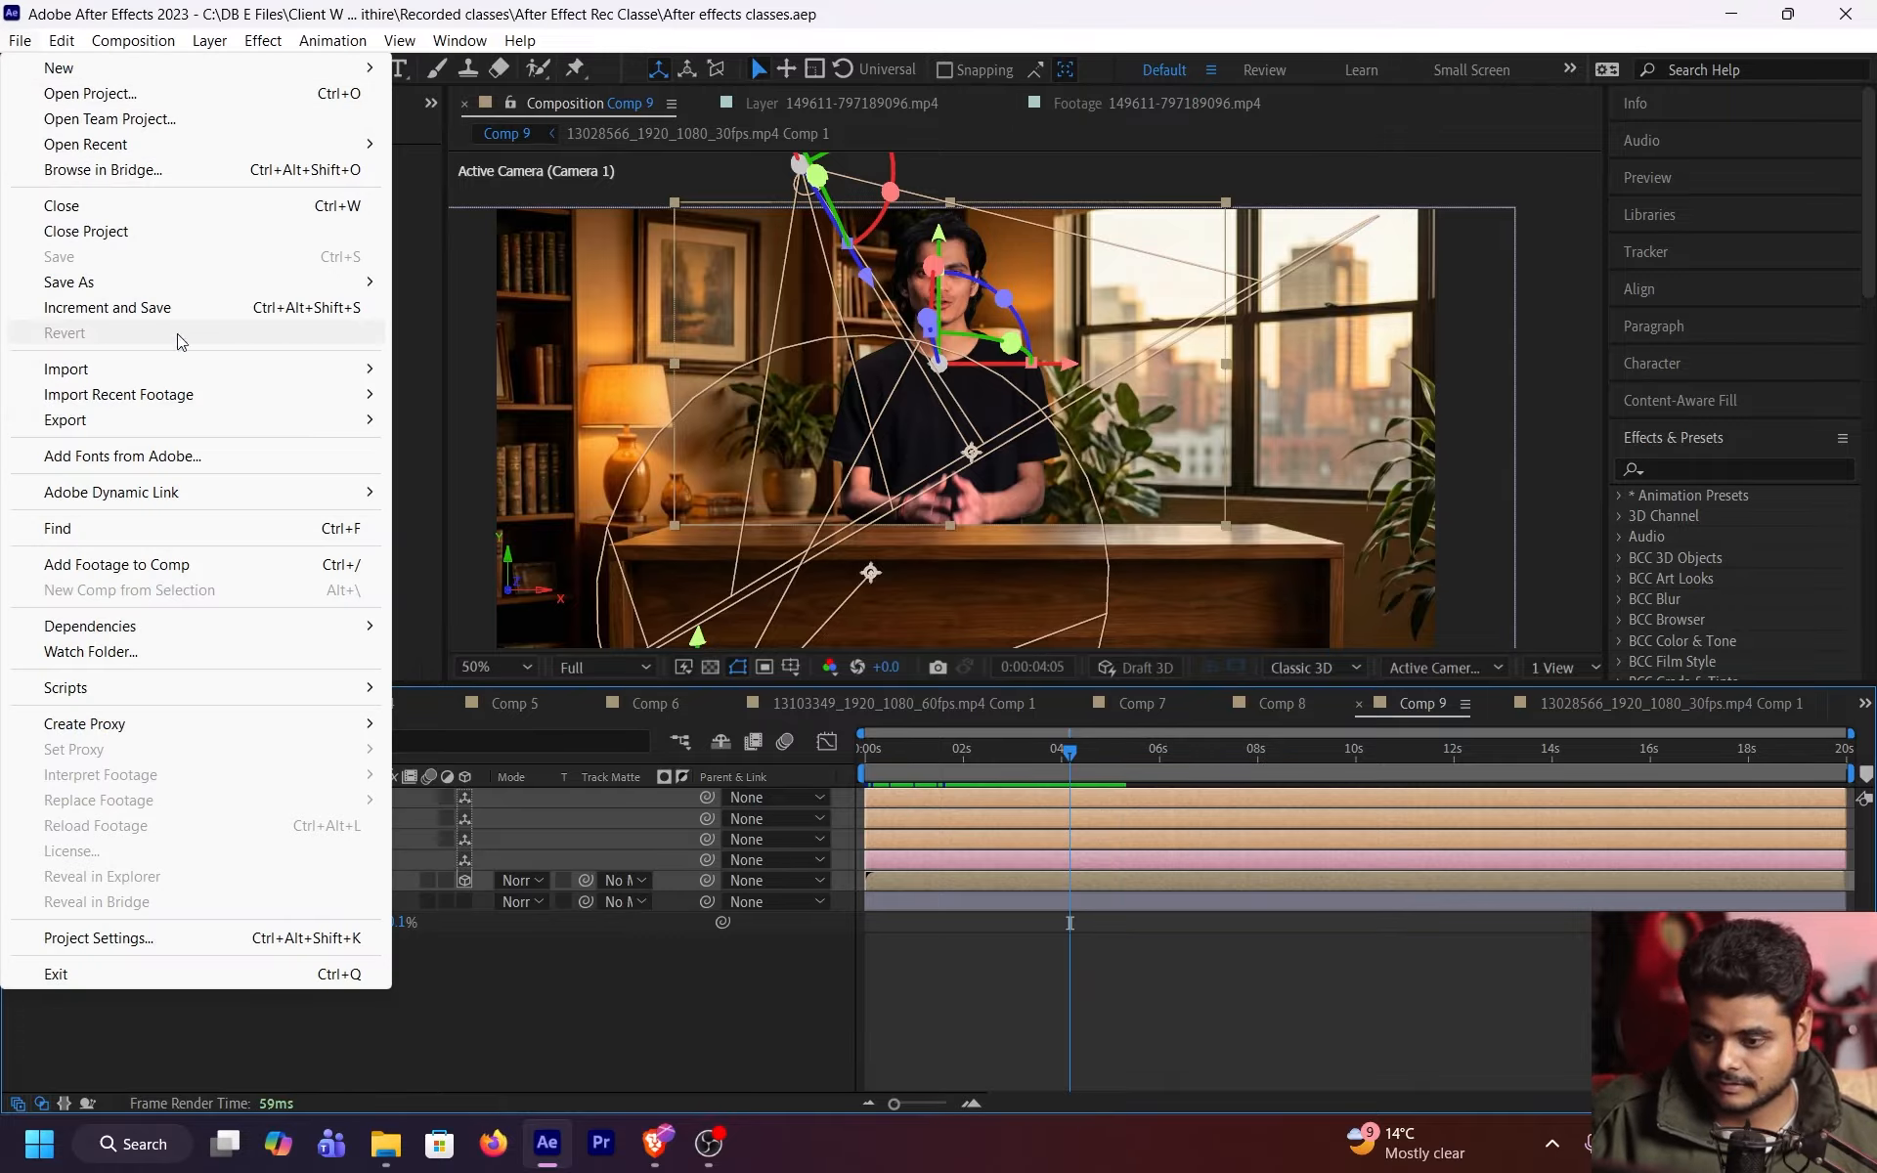
{"action": "left_click", "coordinate": [1044, 749]}
{"action": "key", "text": "ctrl+shift+c"}
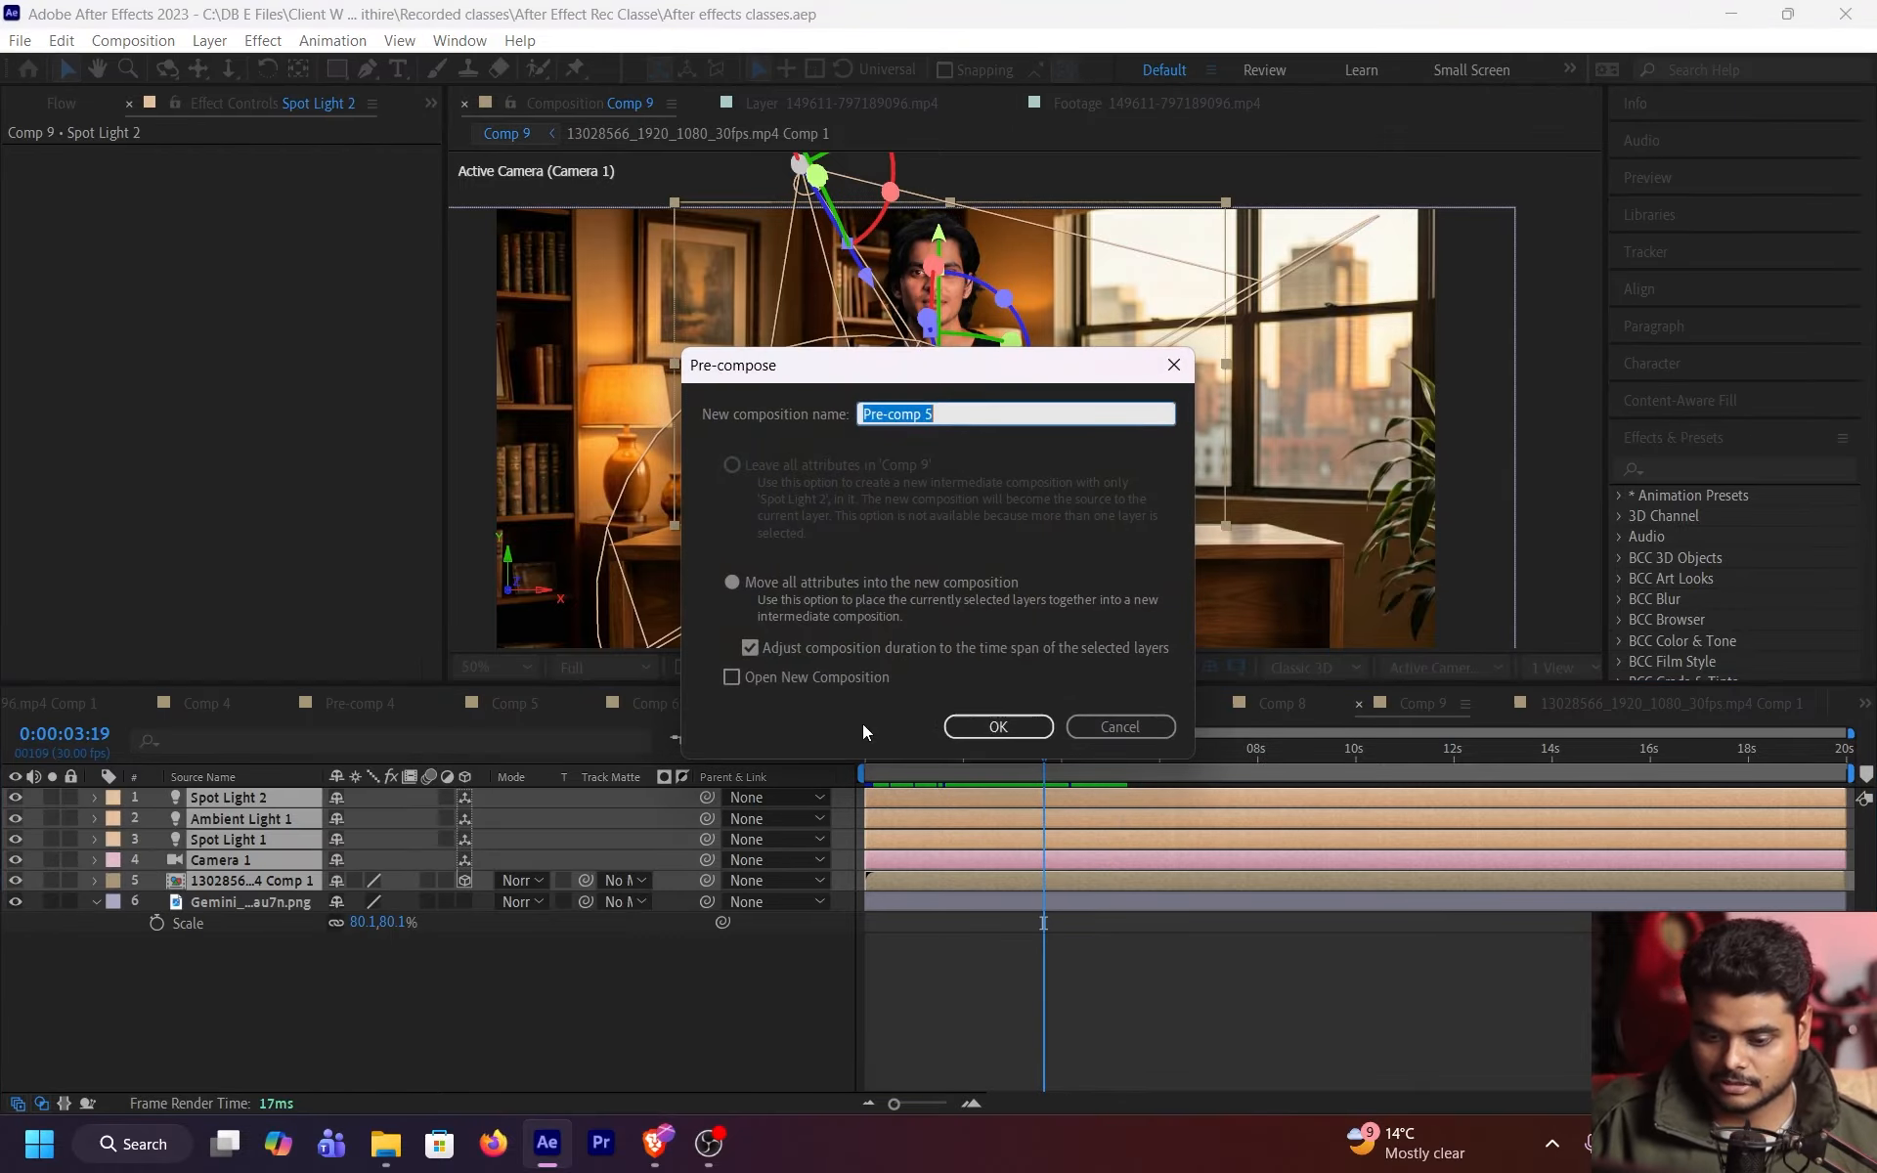
{"action": "left_click", "coordinate": [989, 724]}
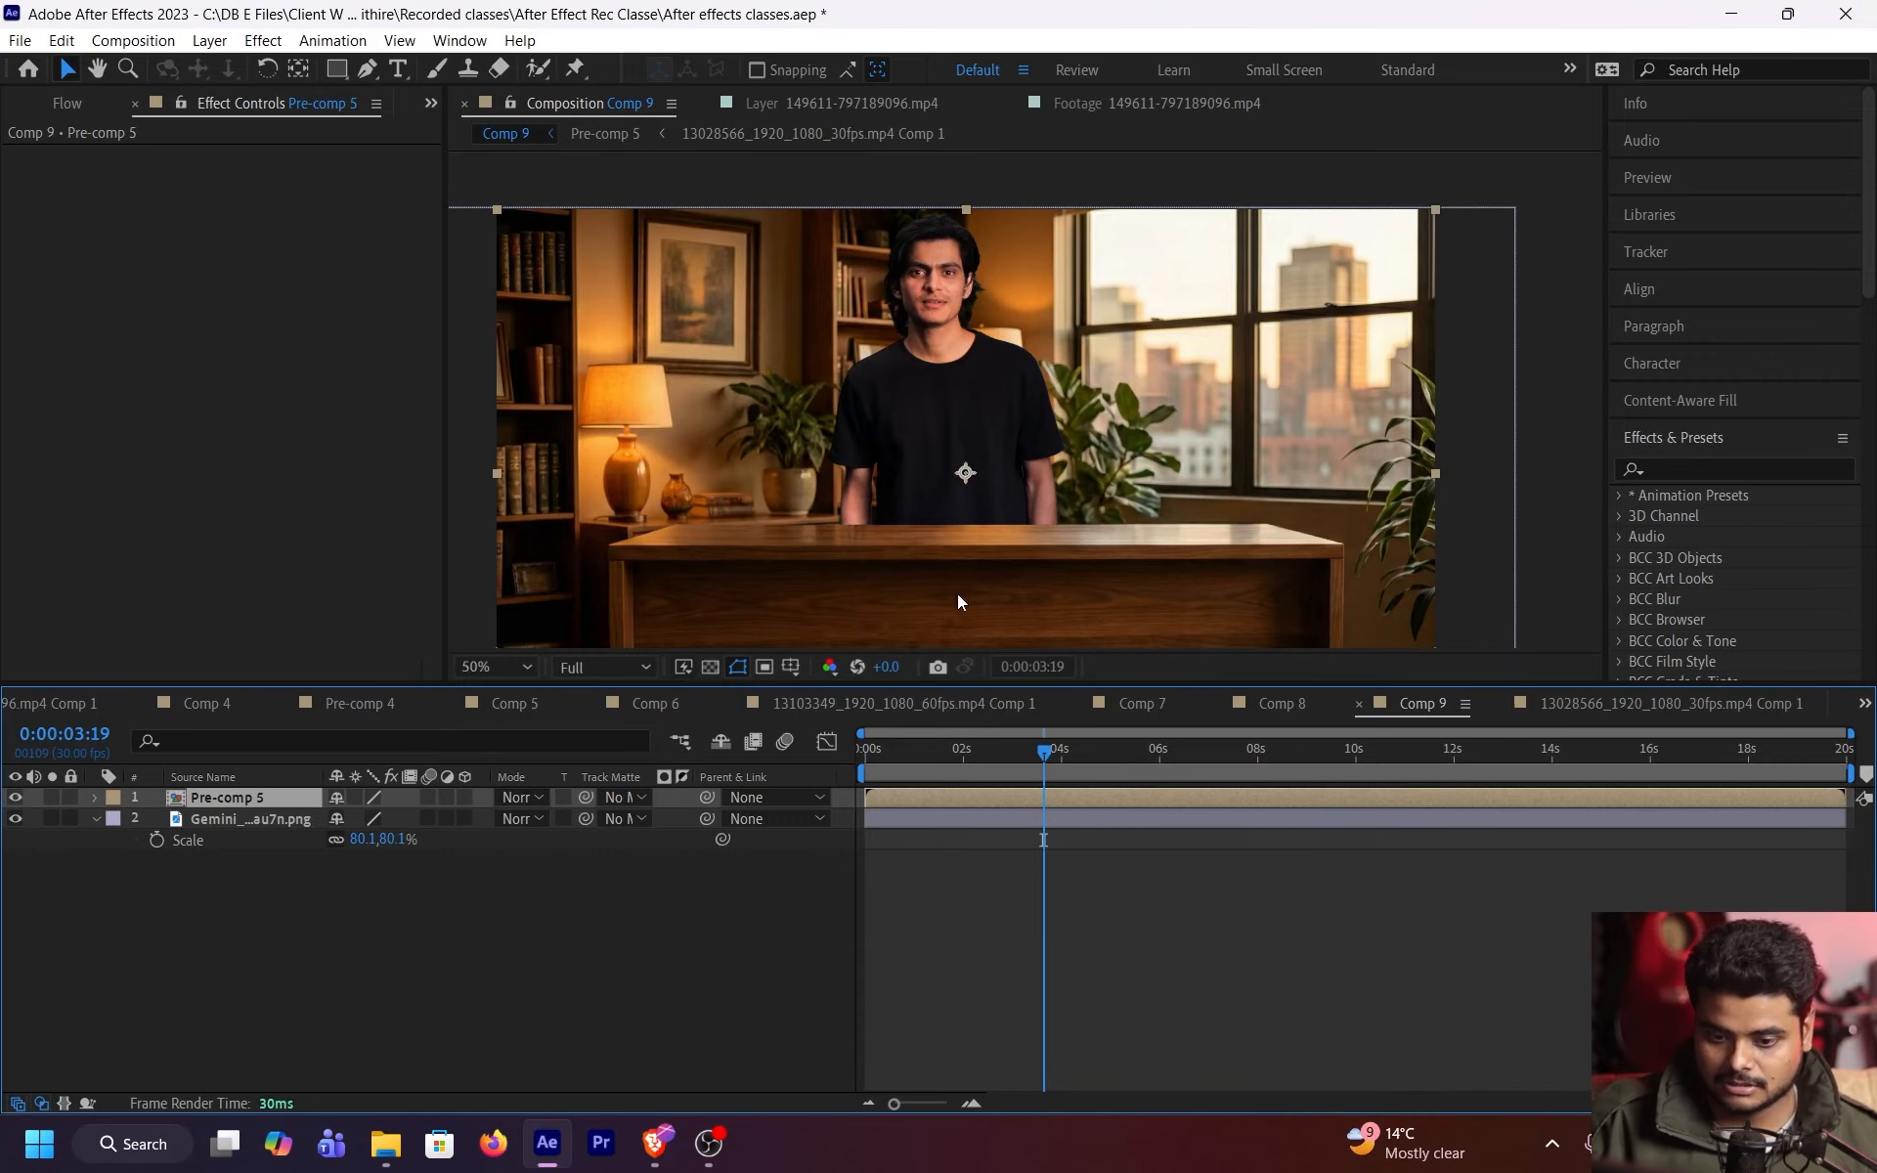
- Check the pre-composed shot at 0:00:02:11, open the new pre-comp to inspect its layers, and return to Comp 9
{"action": "mouse_move", "coordinate": [1007, 751]}
{"action": "left_mouse_down"}
{"action": "mouse_move", "coordinate": [899, 758]}
{"action": "mouse_move", "coordinate": [981, 754]}
{"action": "left_mouse_up"}
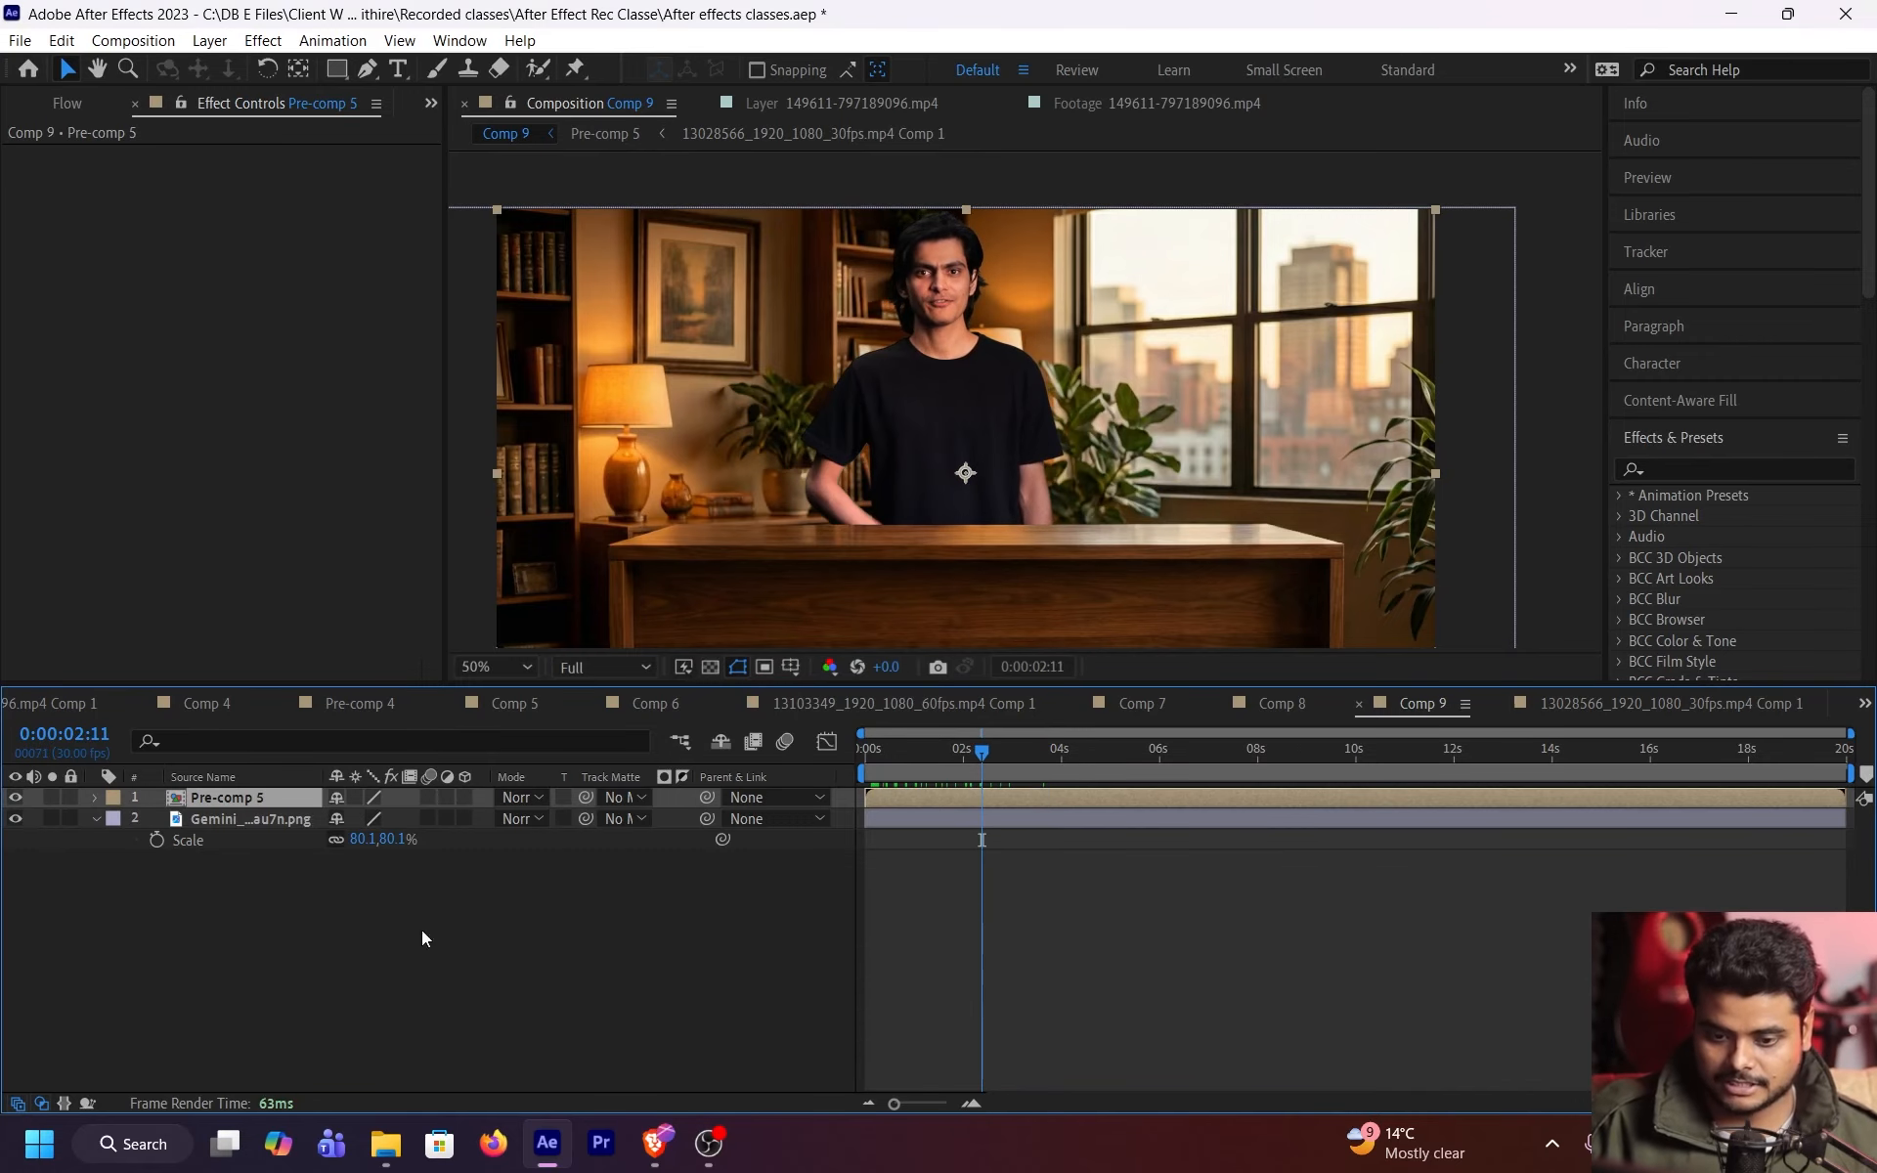
{"action": "left_click", "coordinate": [420, 929]}
{"action": "double_click", "coordinate": [243, 791]}
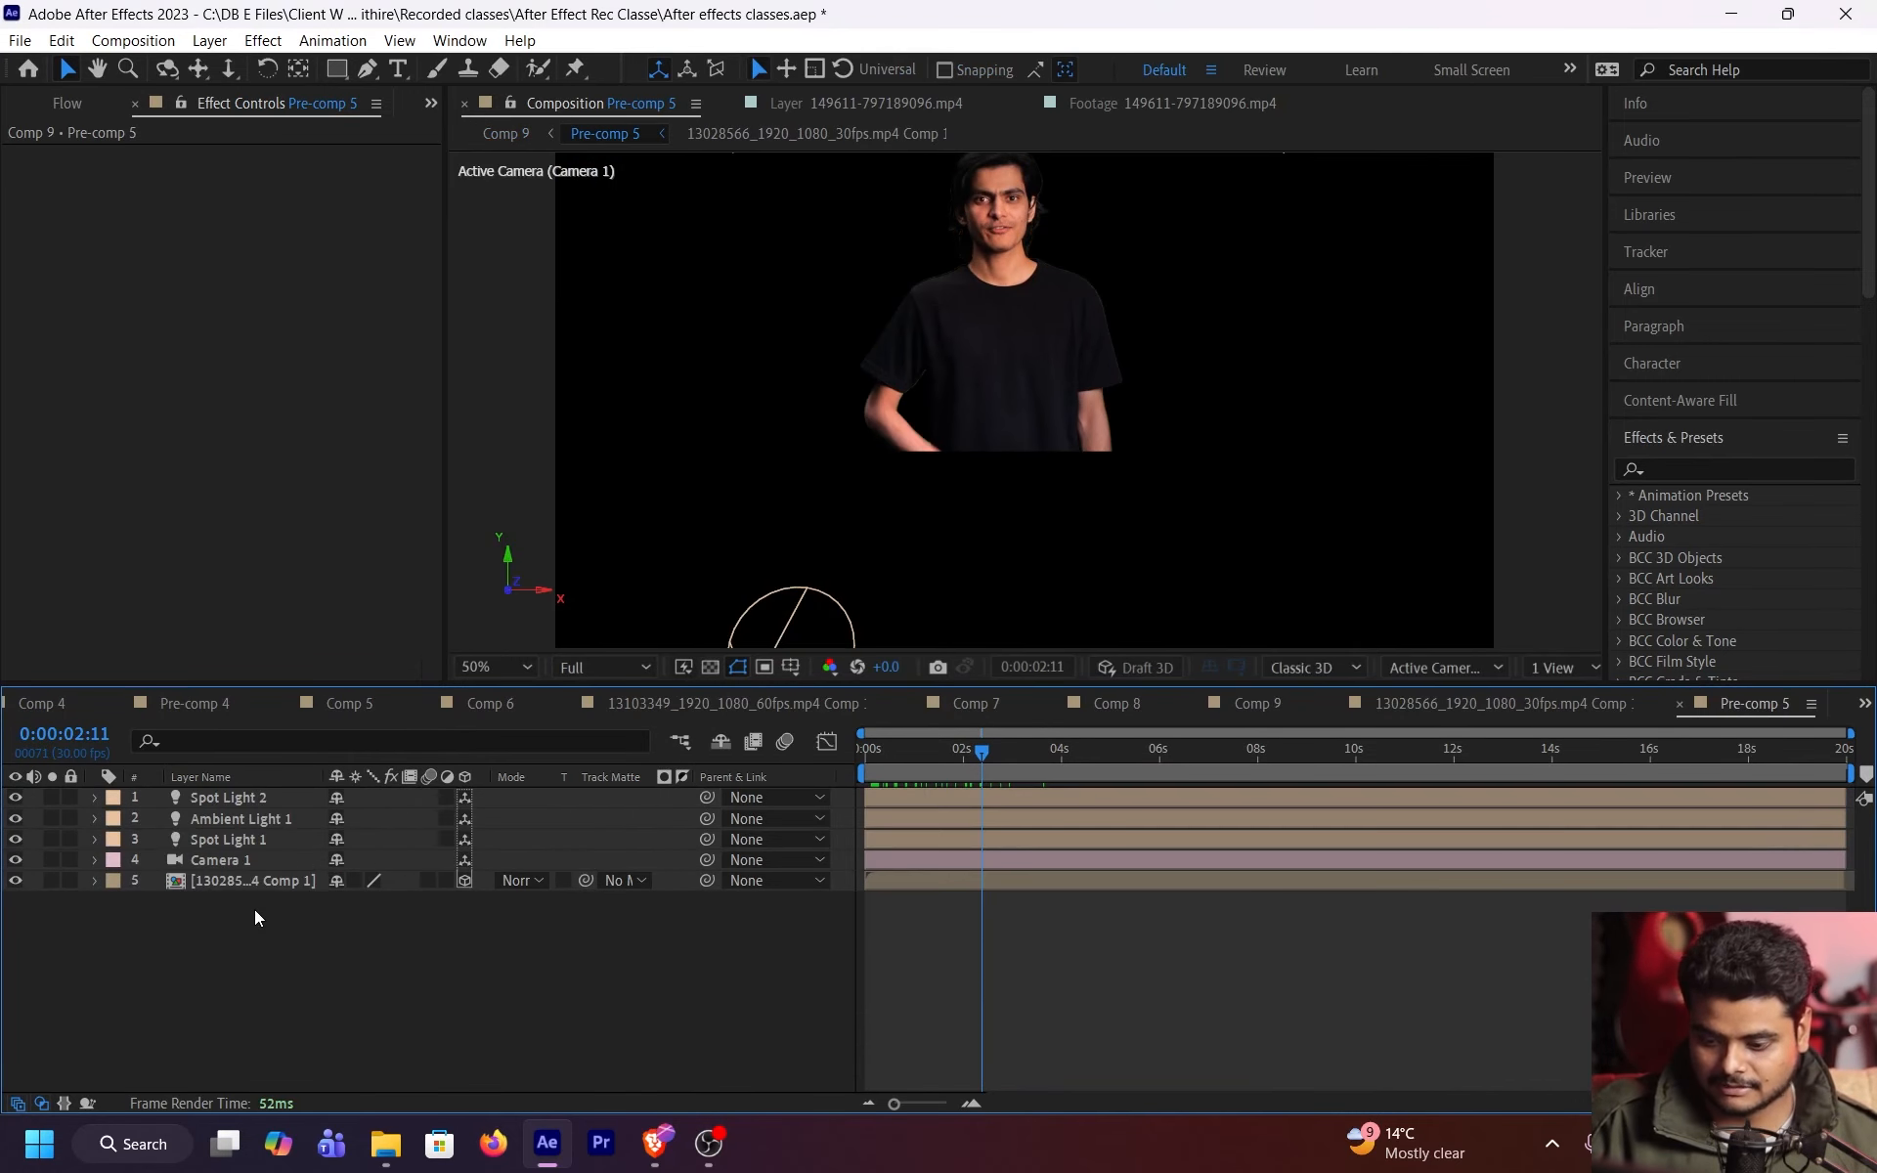
{"action": "key", "text": "Tab"}
{"action": "left_click", "coordinate": [104, 915]}
- Go to 0:00:01:18, check the pre-comp soloed and with the background image hidden, and save the project
{"action": "left_click", "coordinate": [916, 760]}
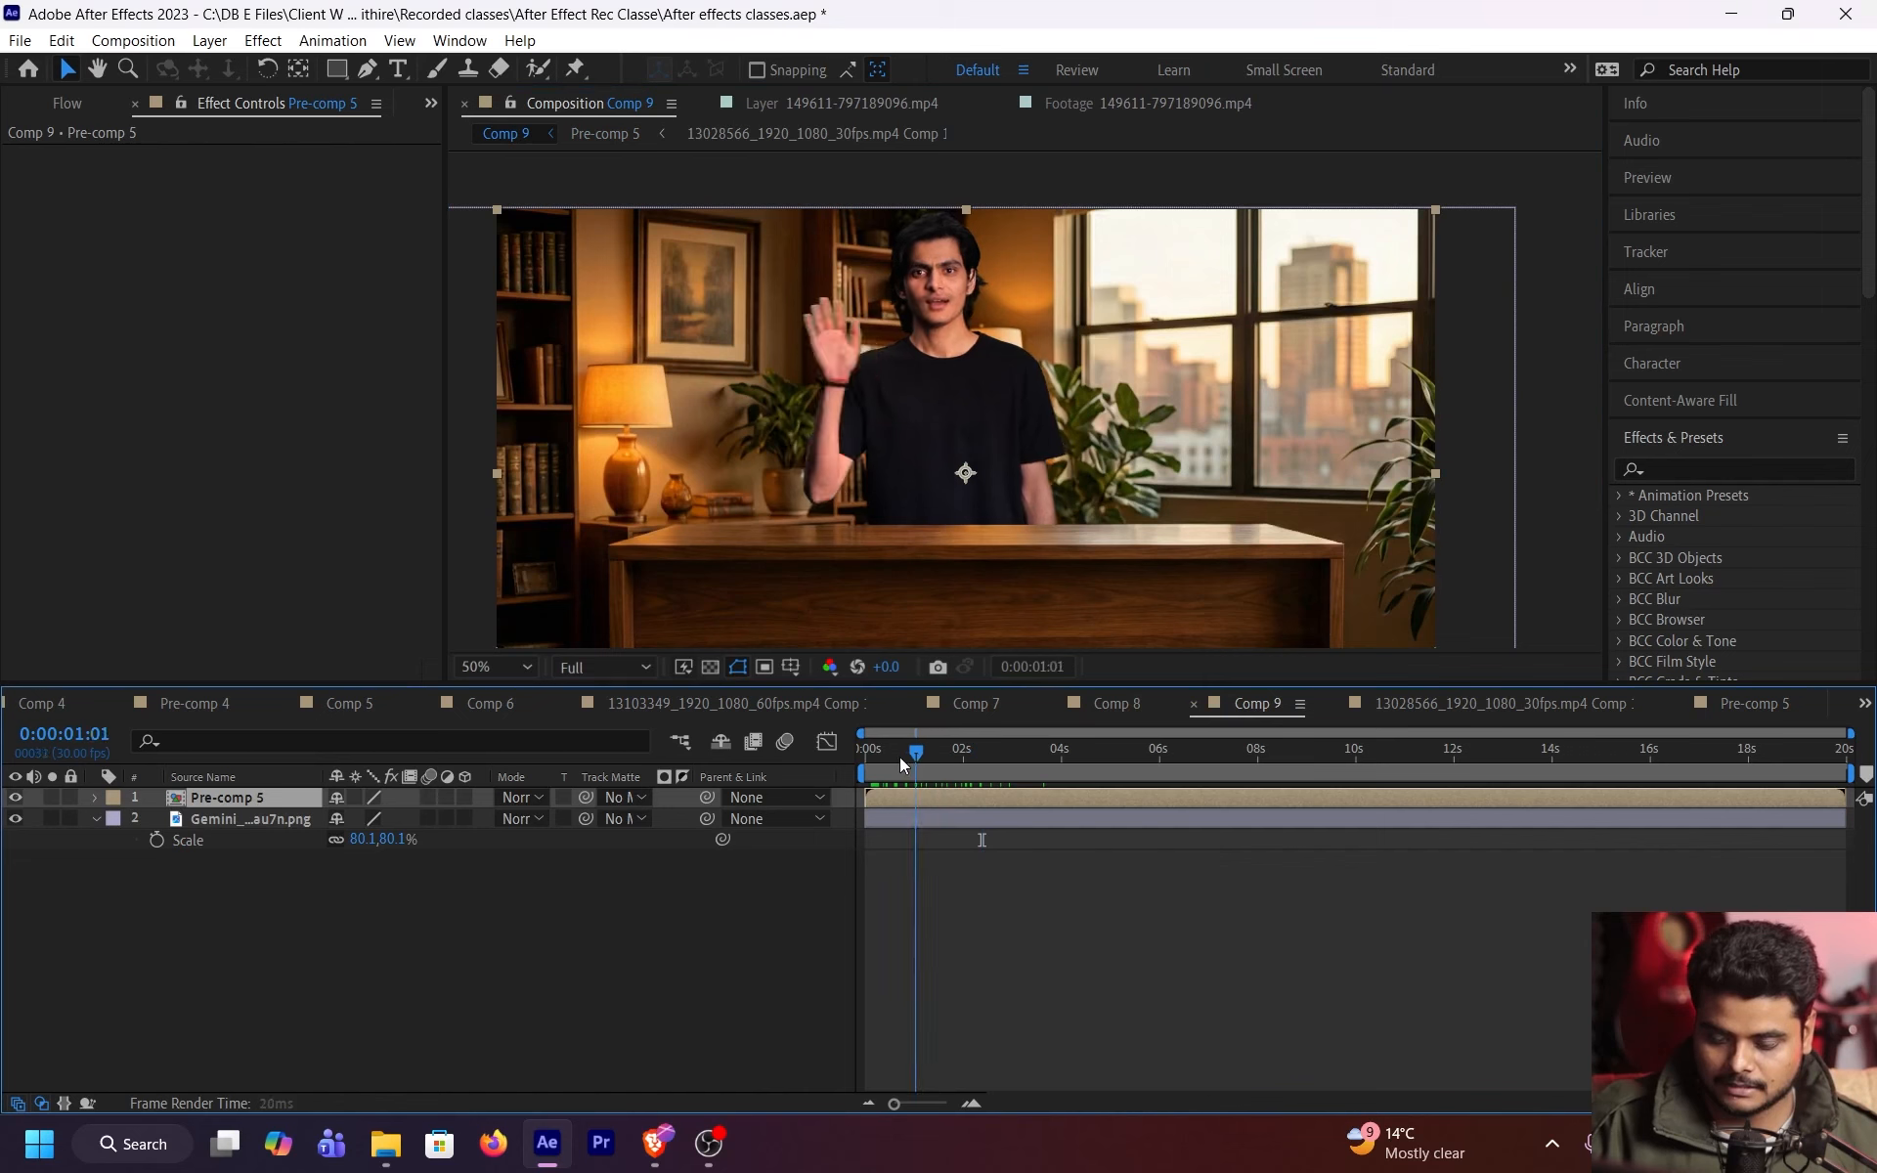
{"action": "left_click_drag", "start_coordinate": [900, 756], "coordinate": [947, 765]}
{"action": "key", "text": "ctrl+s"}
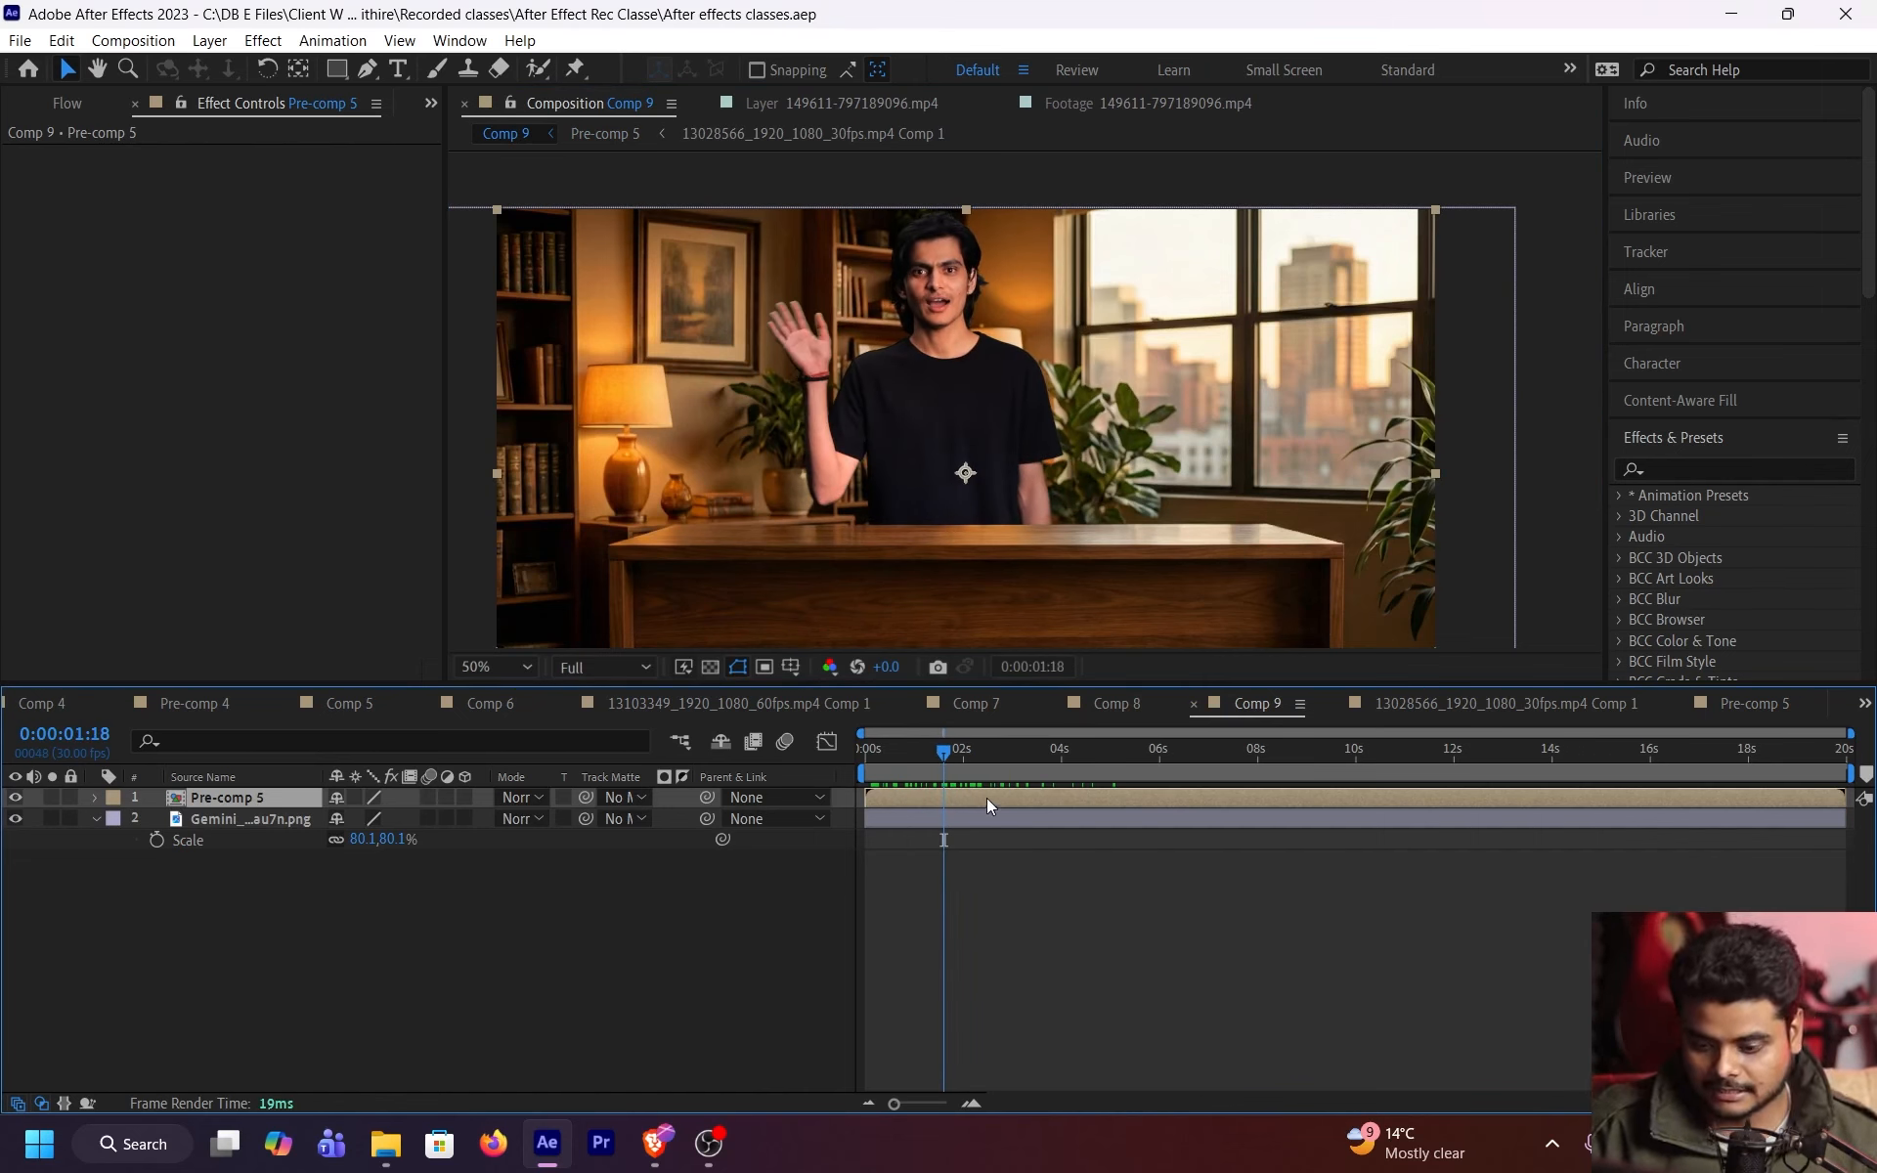
{"action": "left_click", "coordinate": [52, 797]}
{"action": "left_click", "coordinate": [52, 797]}
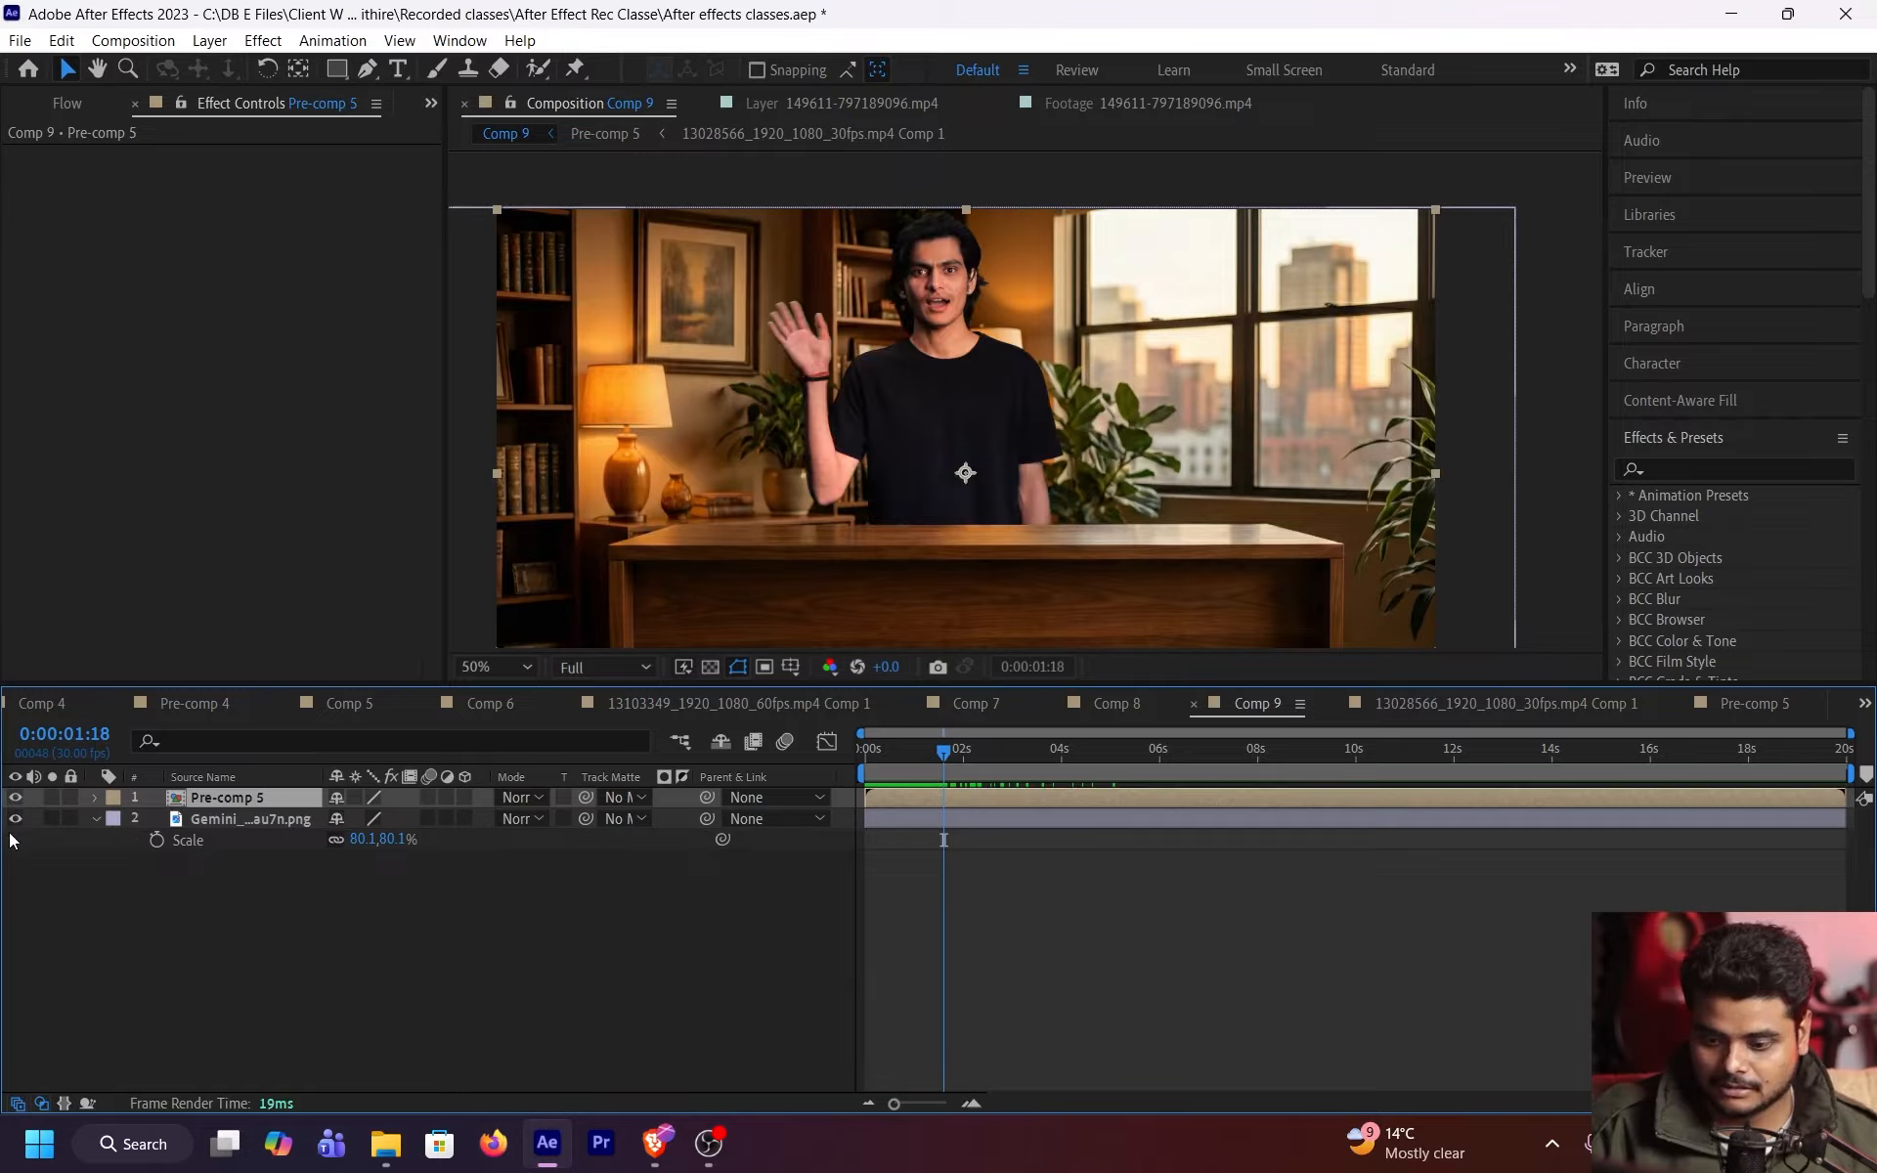
{"action": "left_click", "coordinate": [16, 821]}
{"action": "left_click", "coordinate": [15, 821]}
{"action": "key", "text": "ctrl+s"}
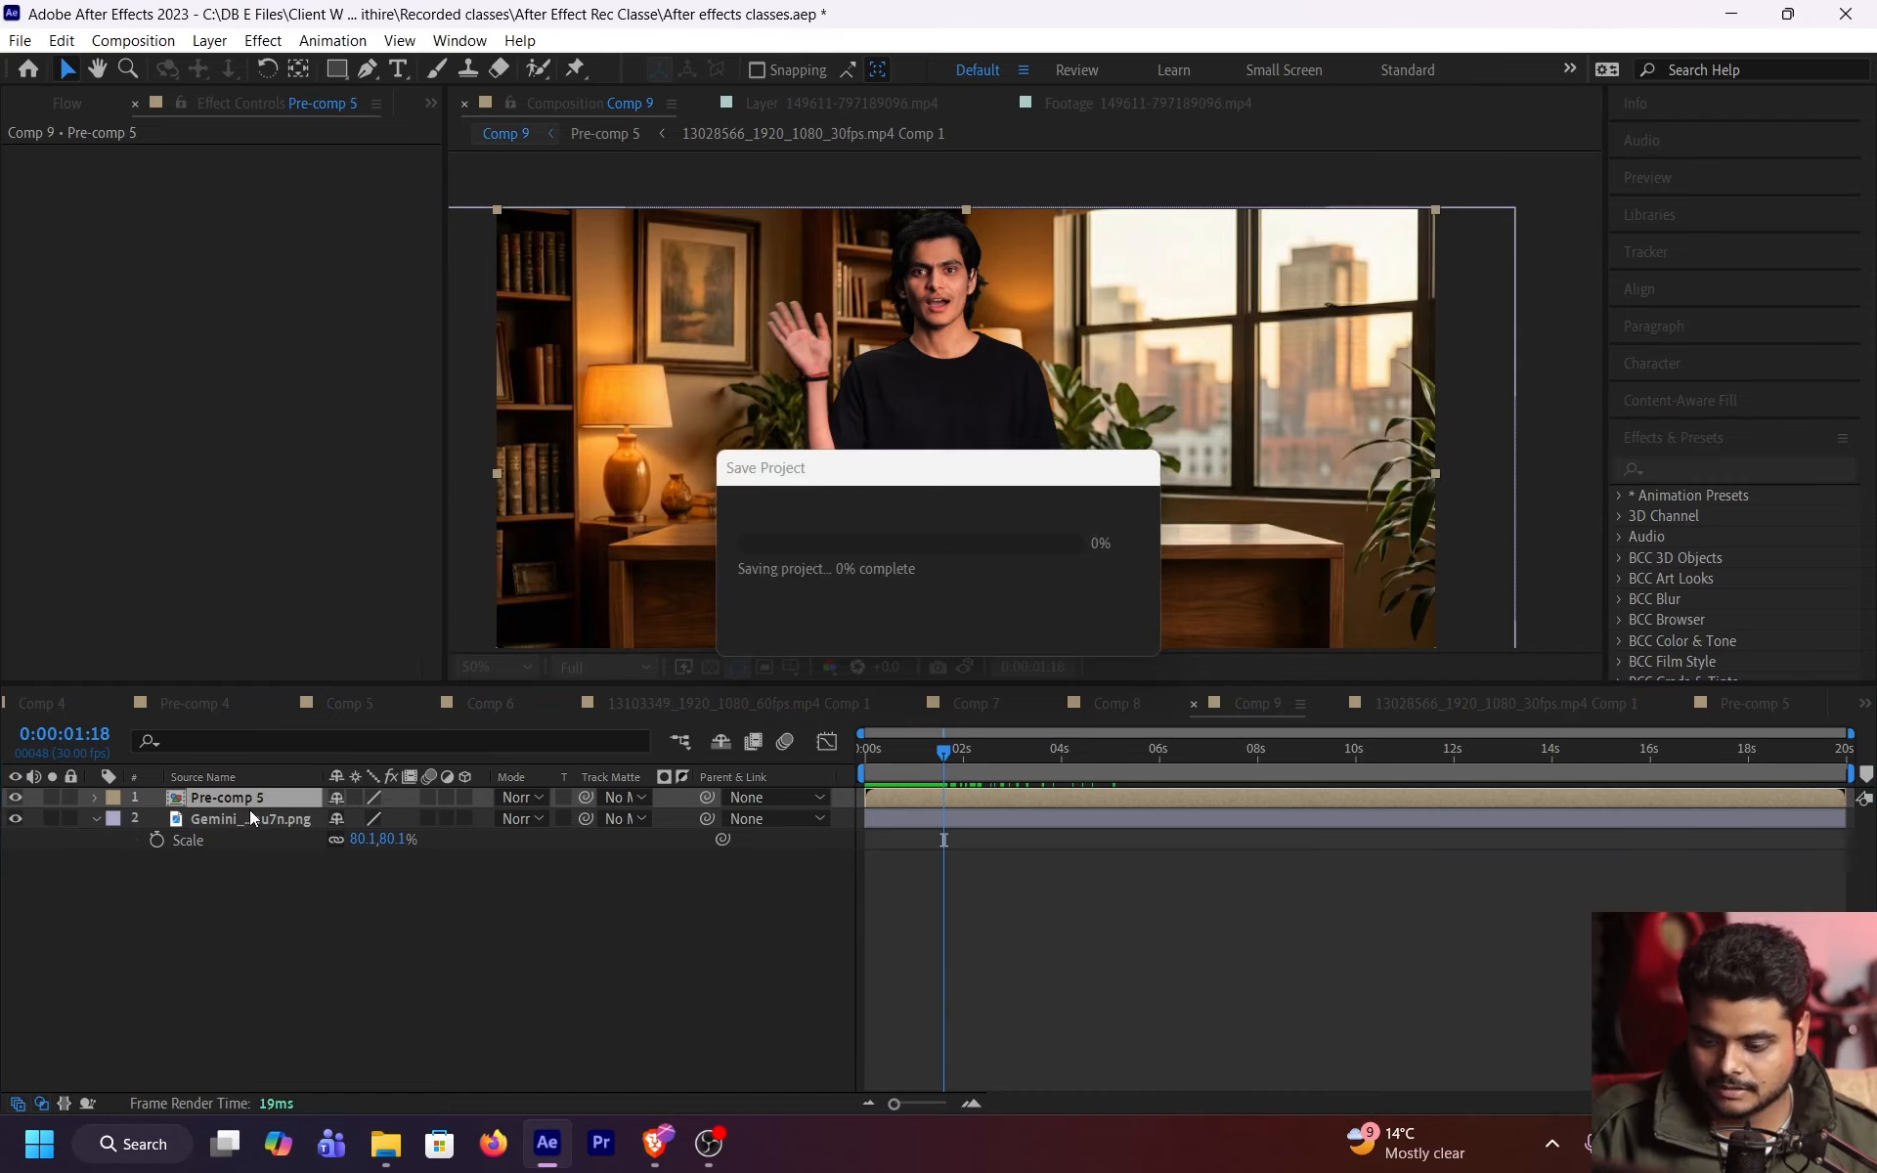
- Apply the Lumetri Color effect to the pre-comp layer
{"action": "key", "text": "ctrl+space"}
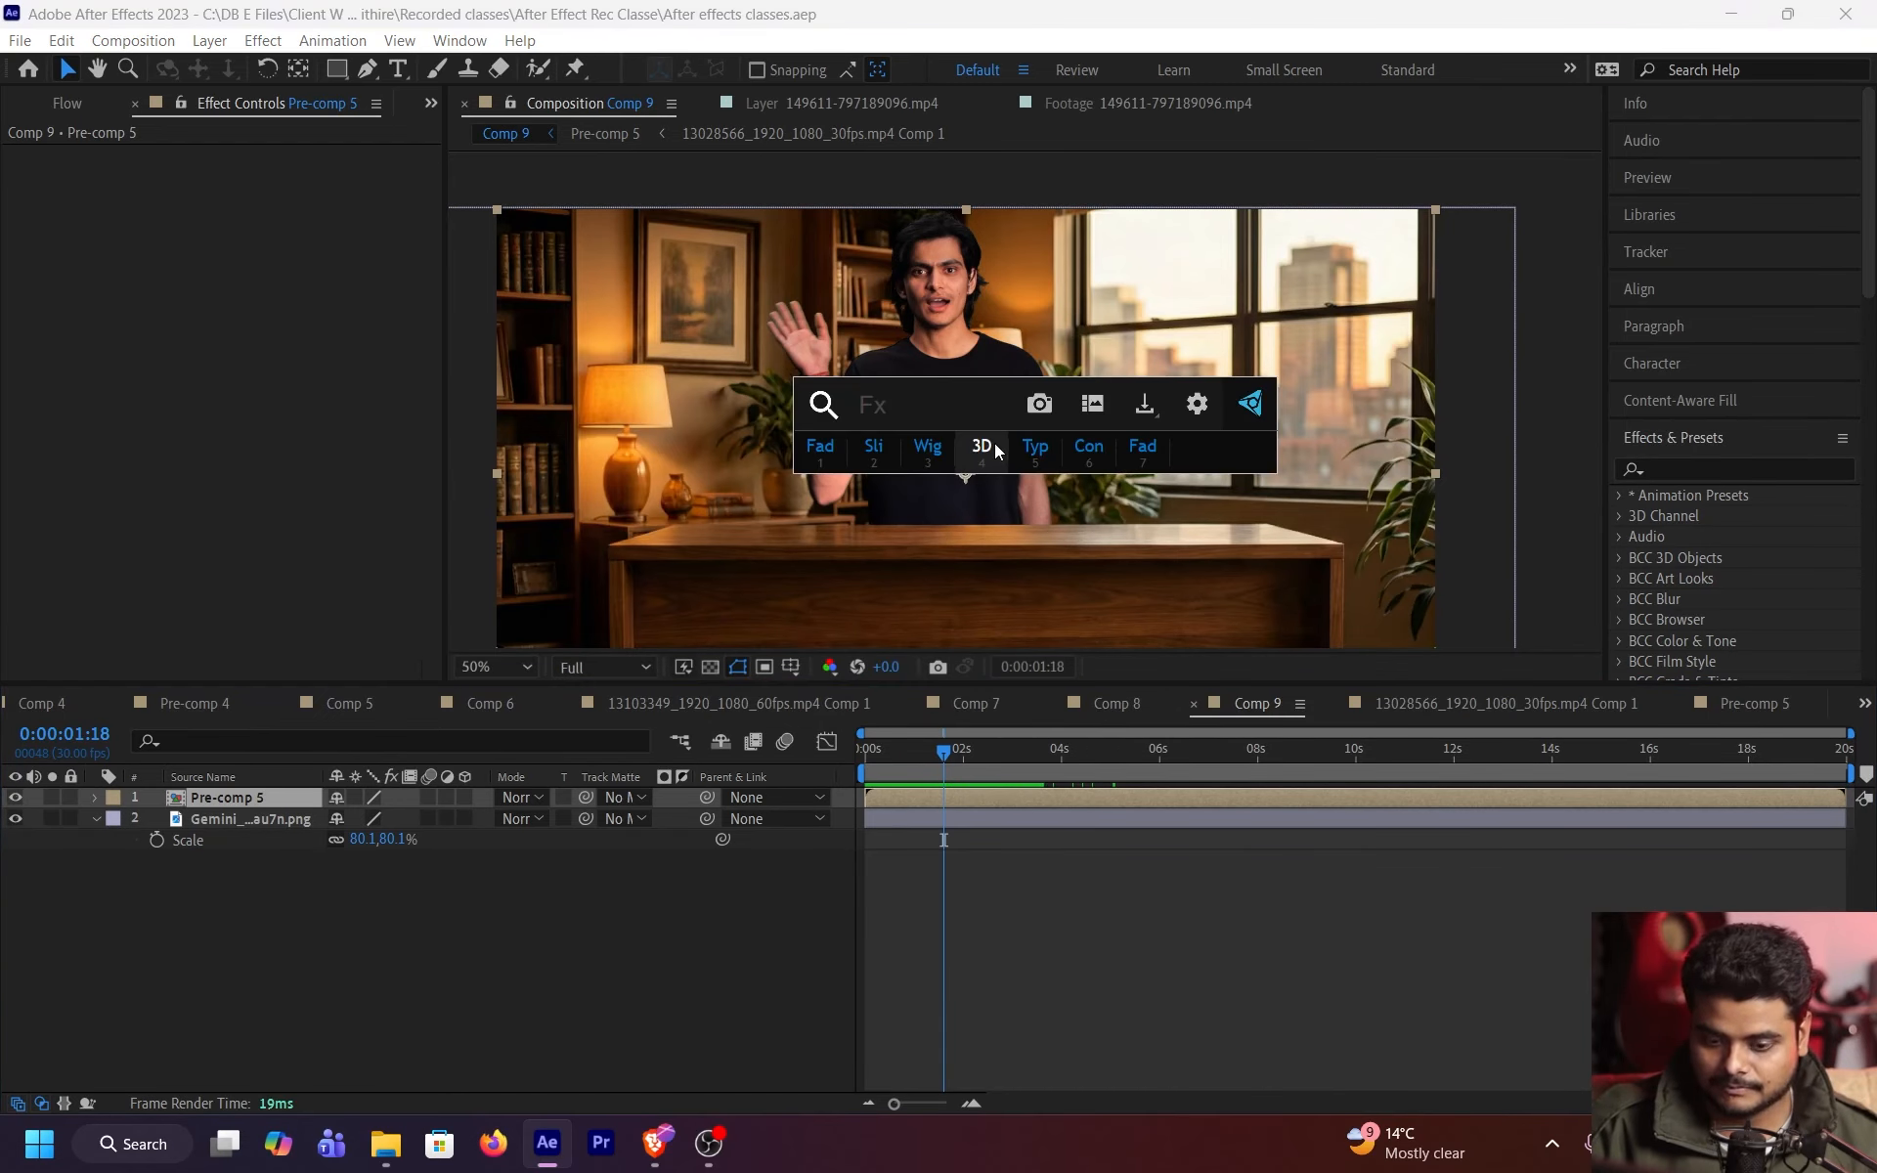
{"action": "type", "text": "lumt"}
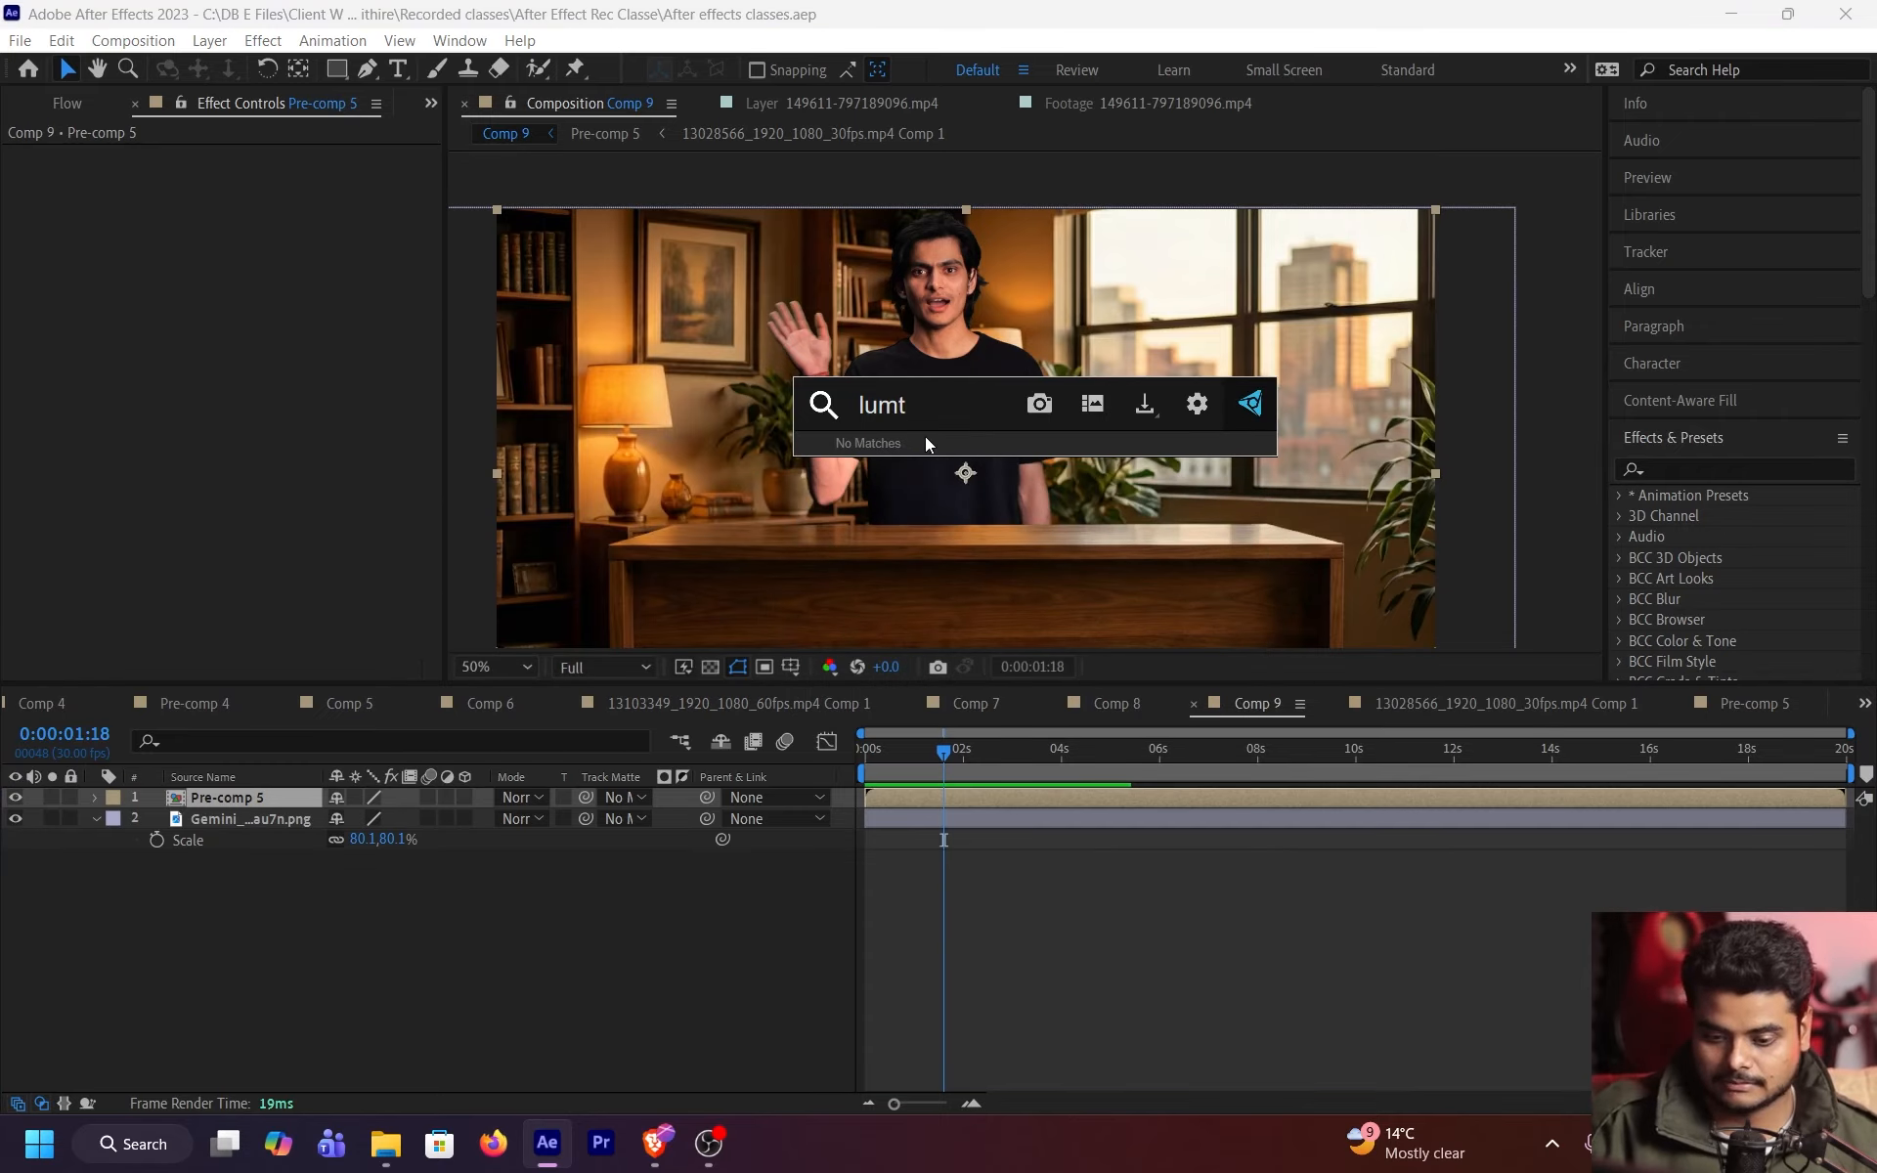
{"action": "key", "text": "ctrl+a"}
{"action": "key", "text": "BackSpace"}
{"action": "type", "text": "lum"}
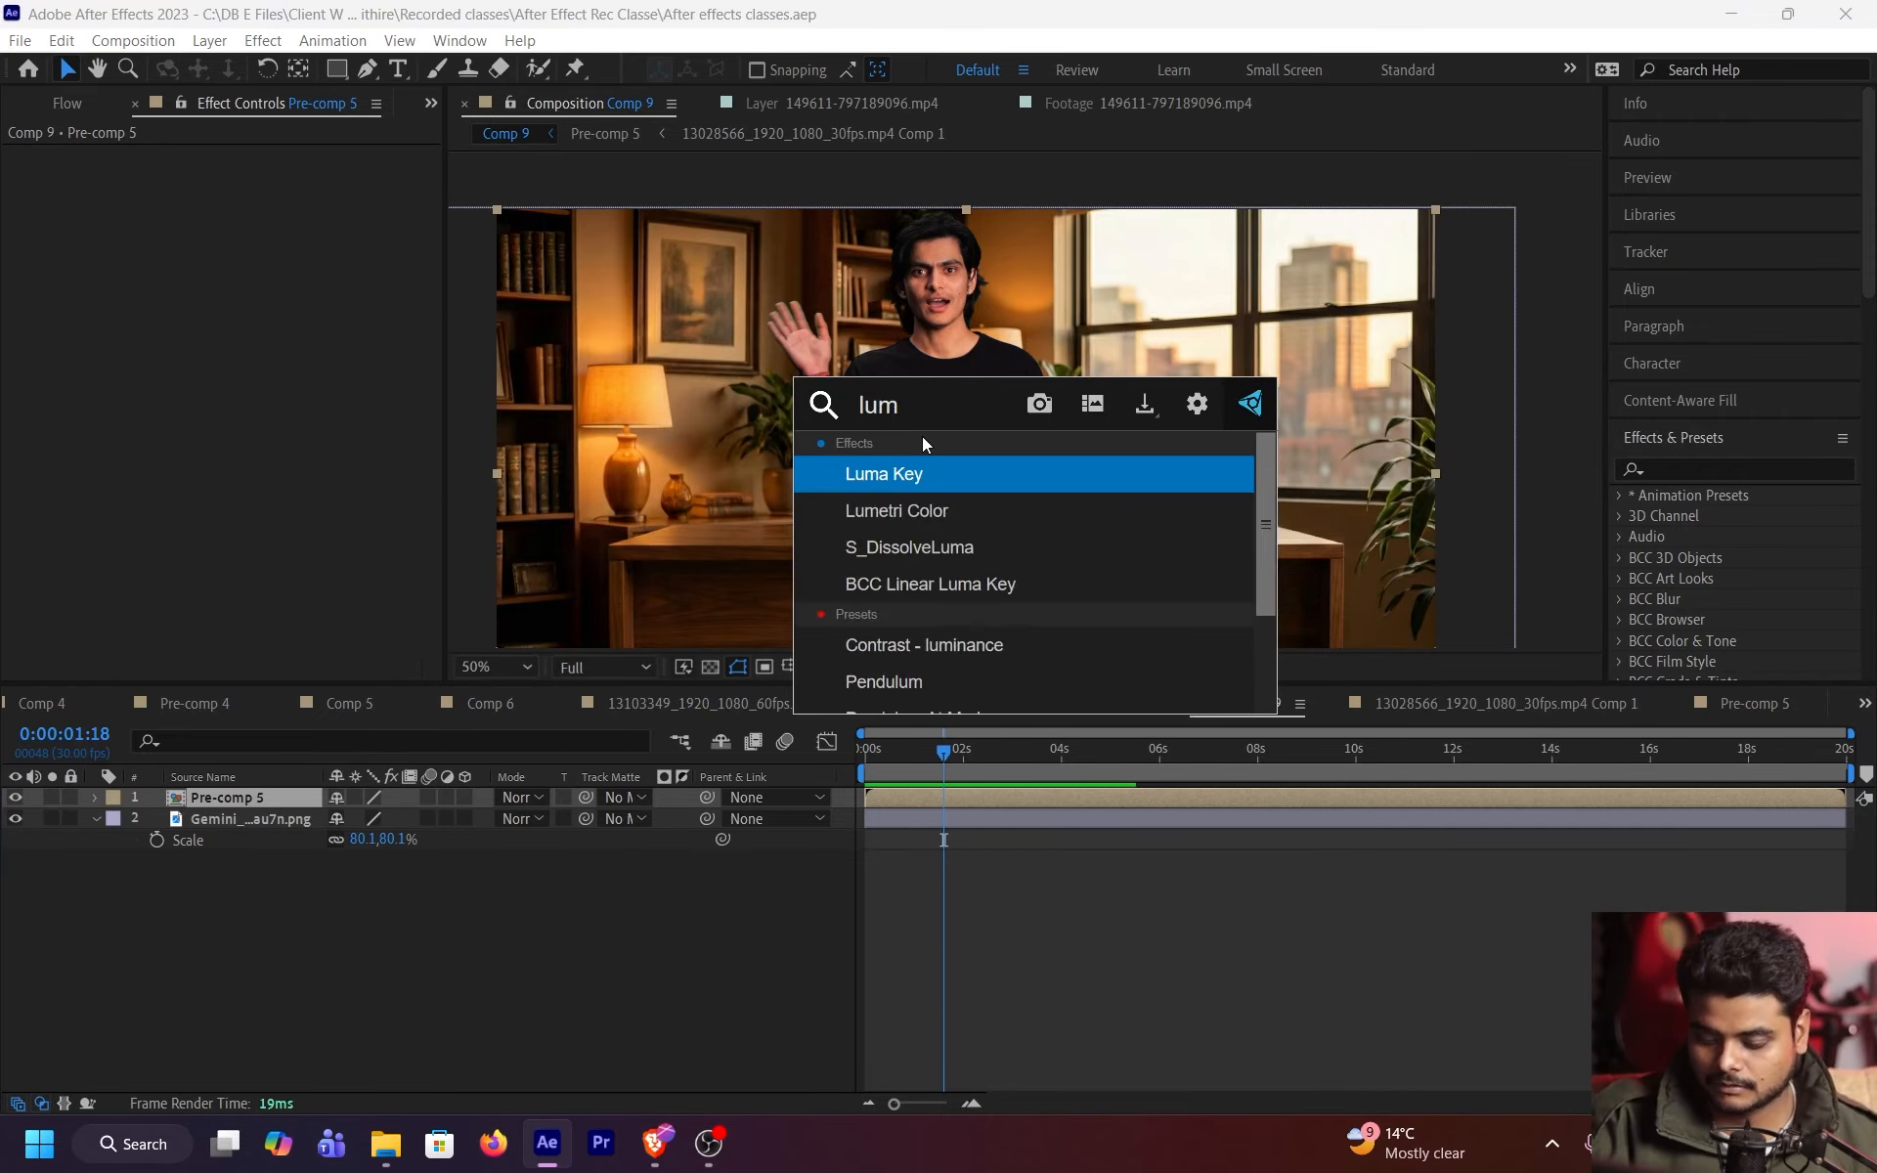
{"action": "type", "text": "et"}
{"action": "left_click", "coordinate": [918, 473]}
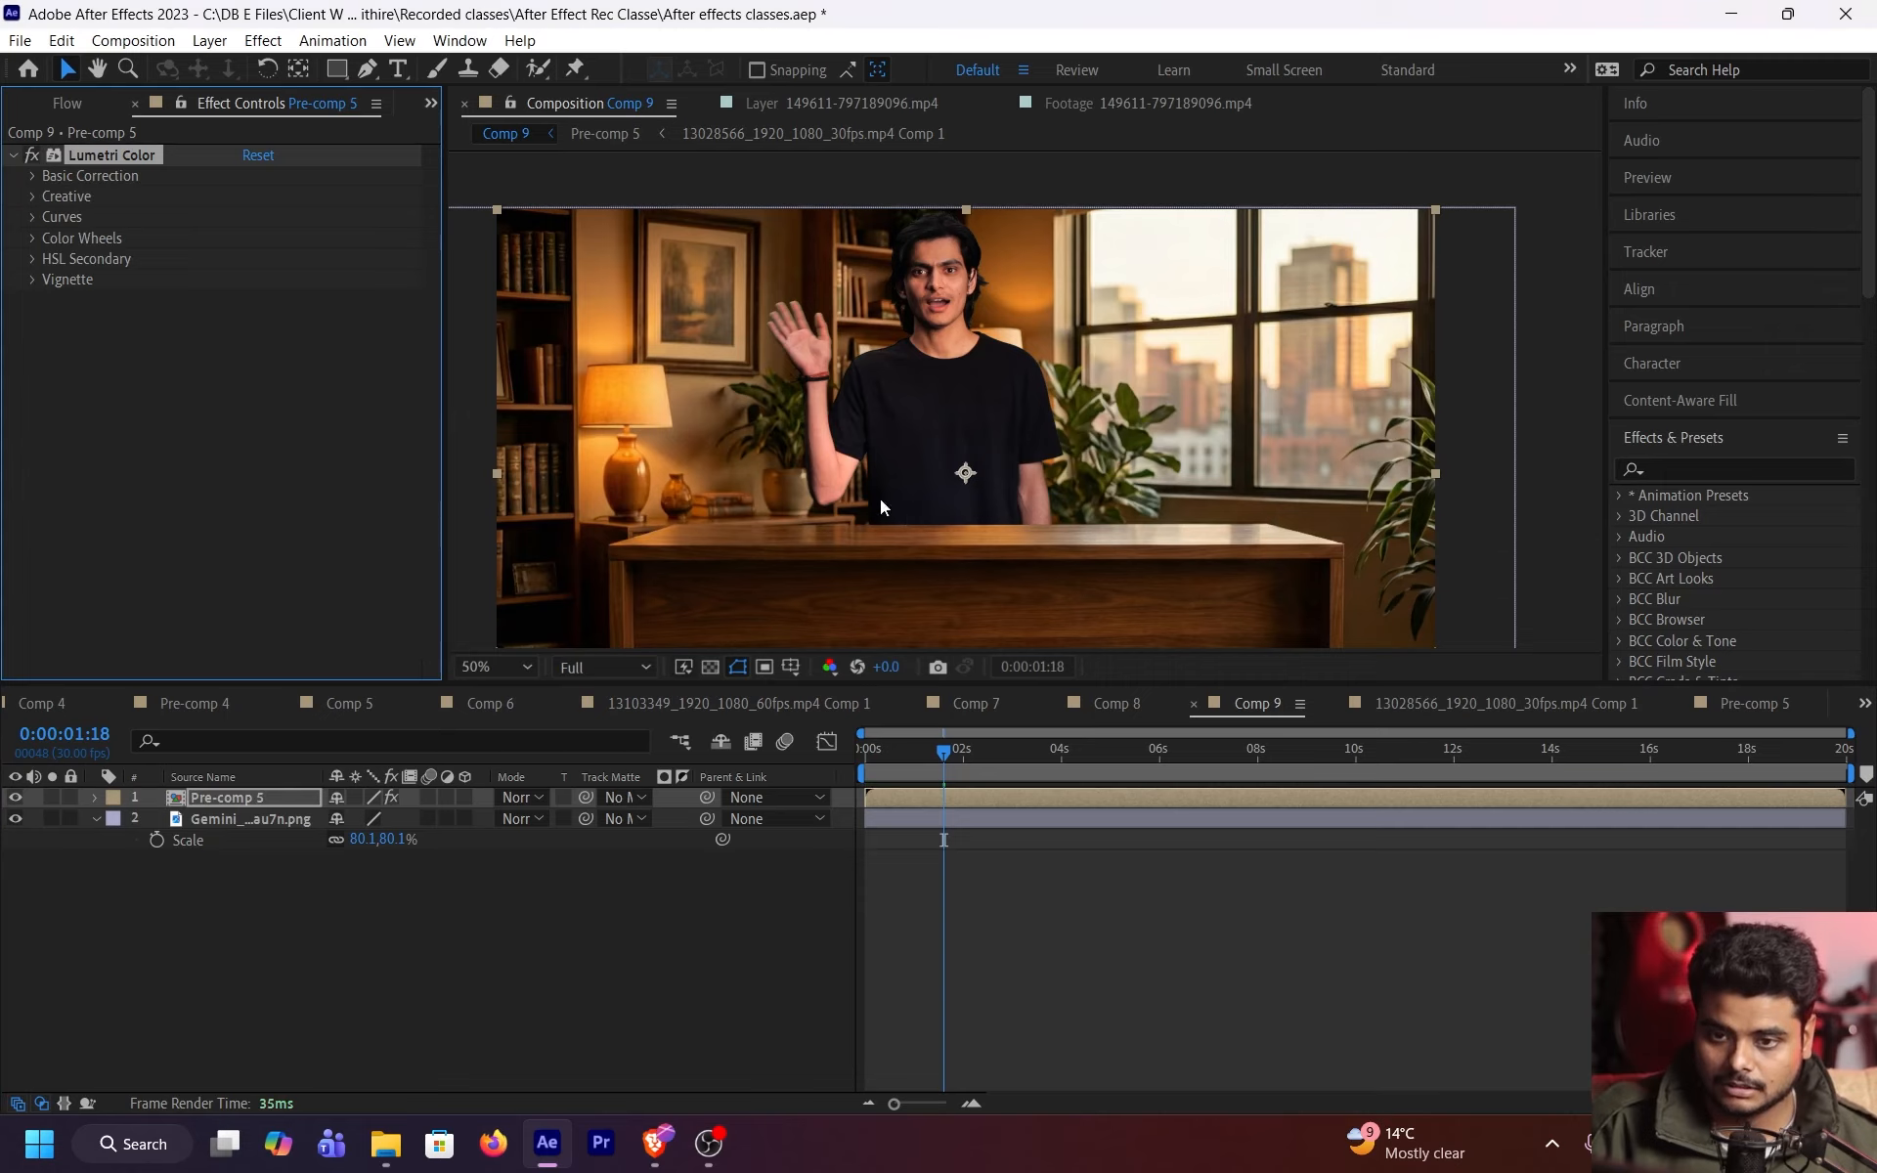
- Try an ALEXA_Default_LogC2R input LUT in the Basic Correction of Lumetri Color and undo it
{"action": "left_click", "coordinate": [32, 178]}
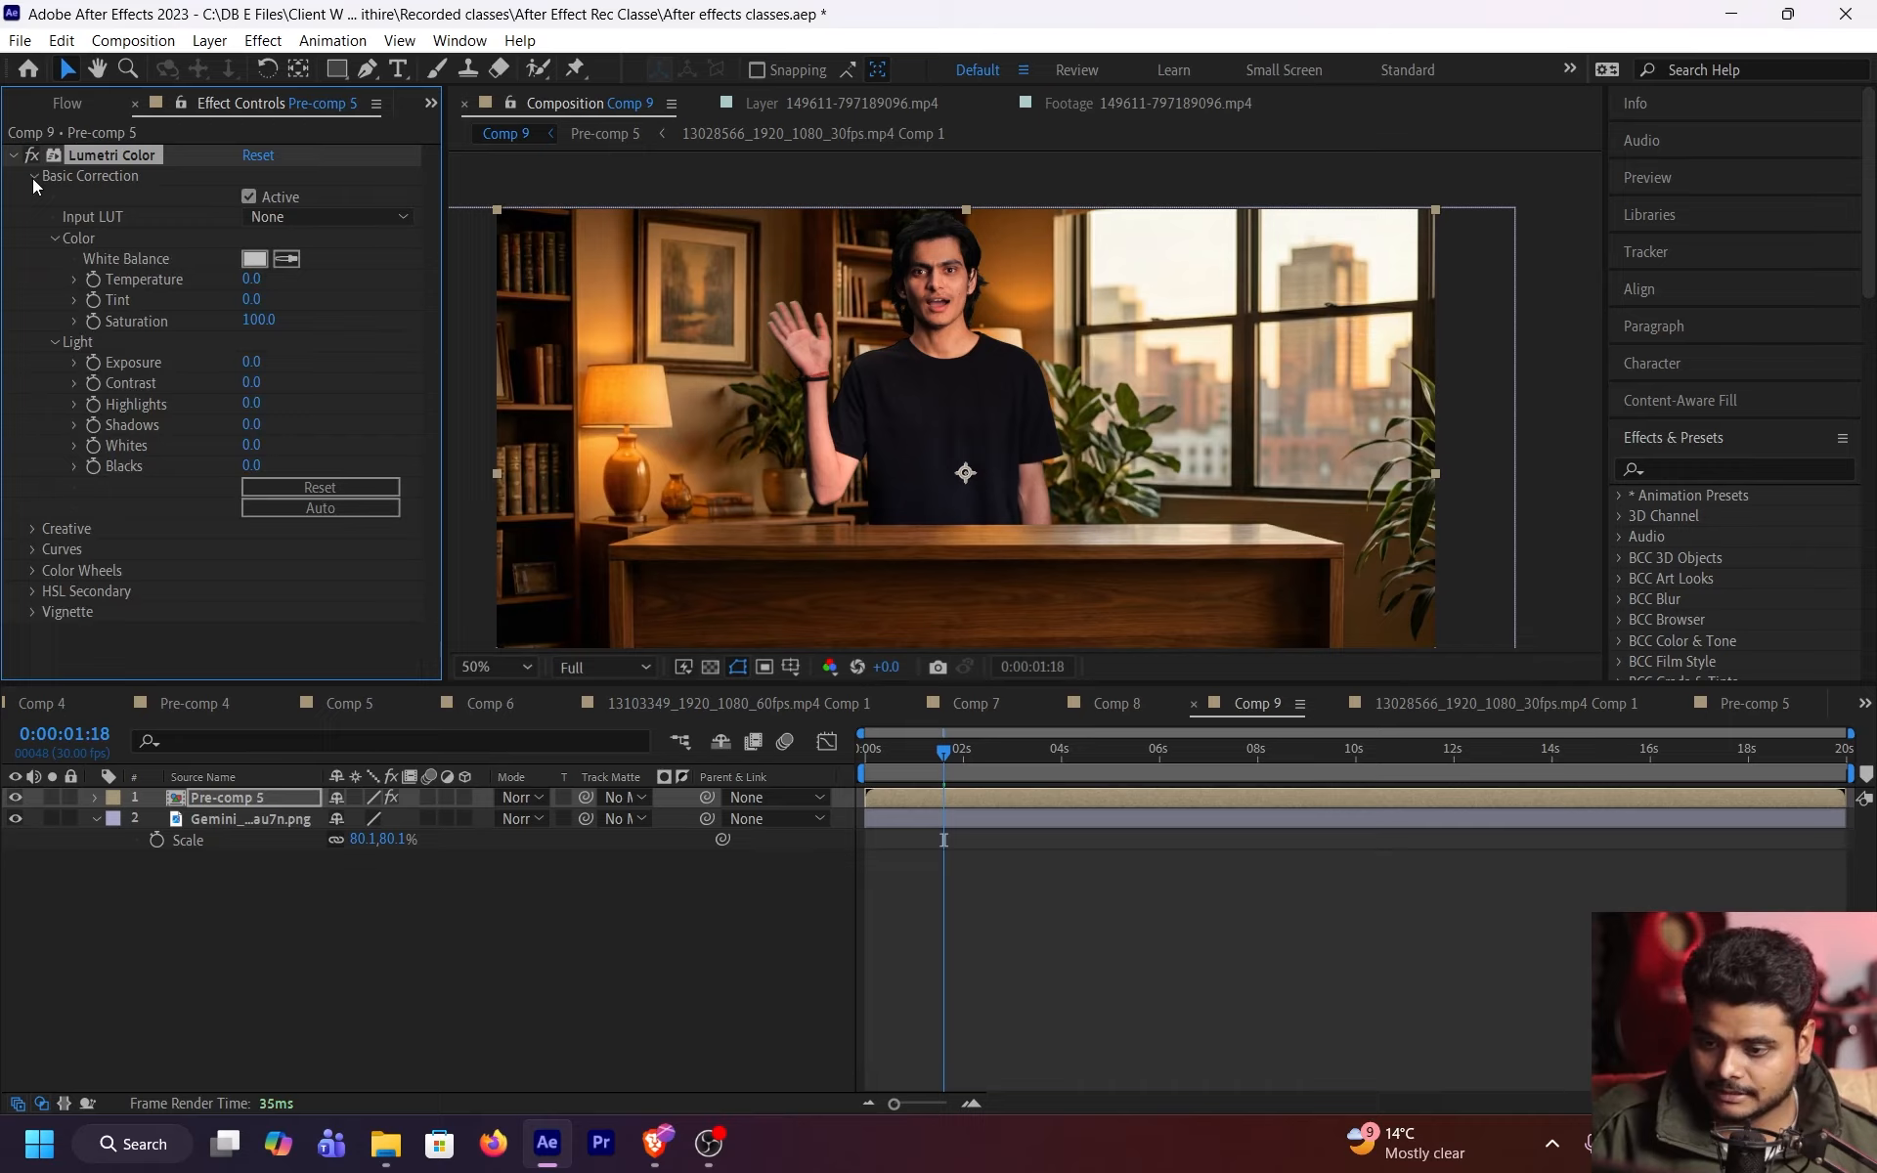
{"action": "left_click", "coordinate": [357, 217]}
{"action": "left_click", "coordinate": [325, 339]}
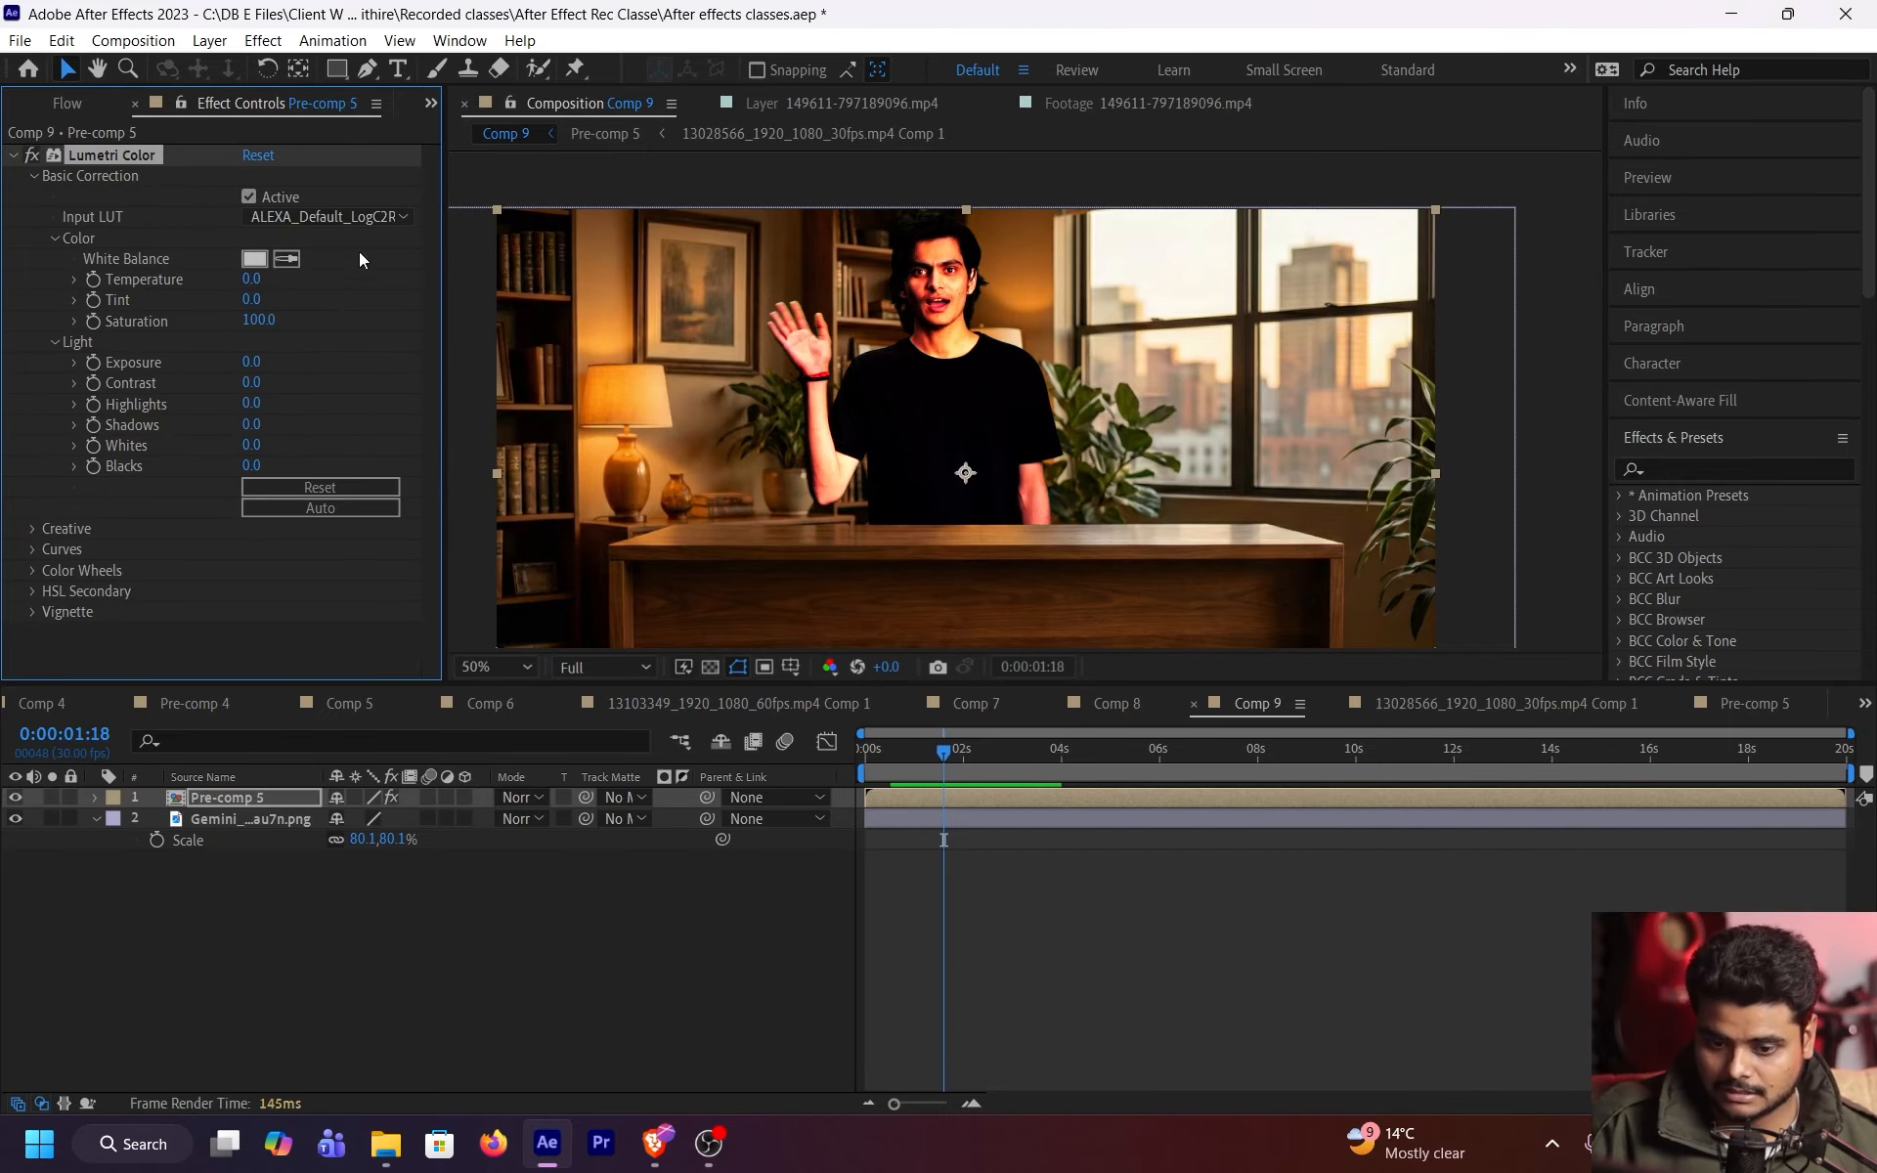
{"action": "key", "text": "ctrl+z"}
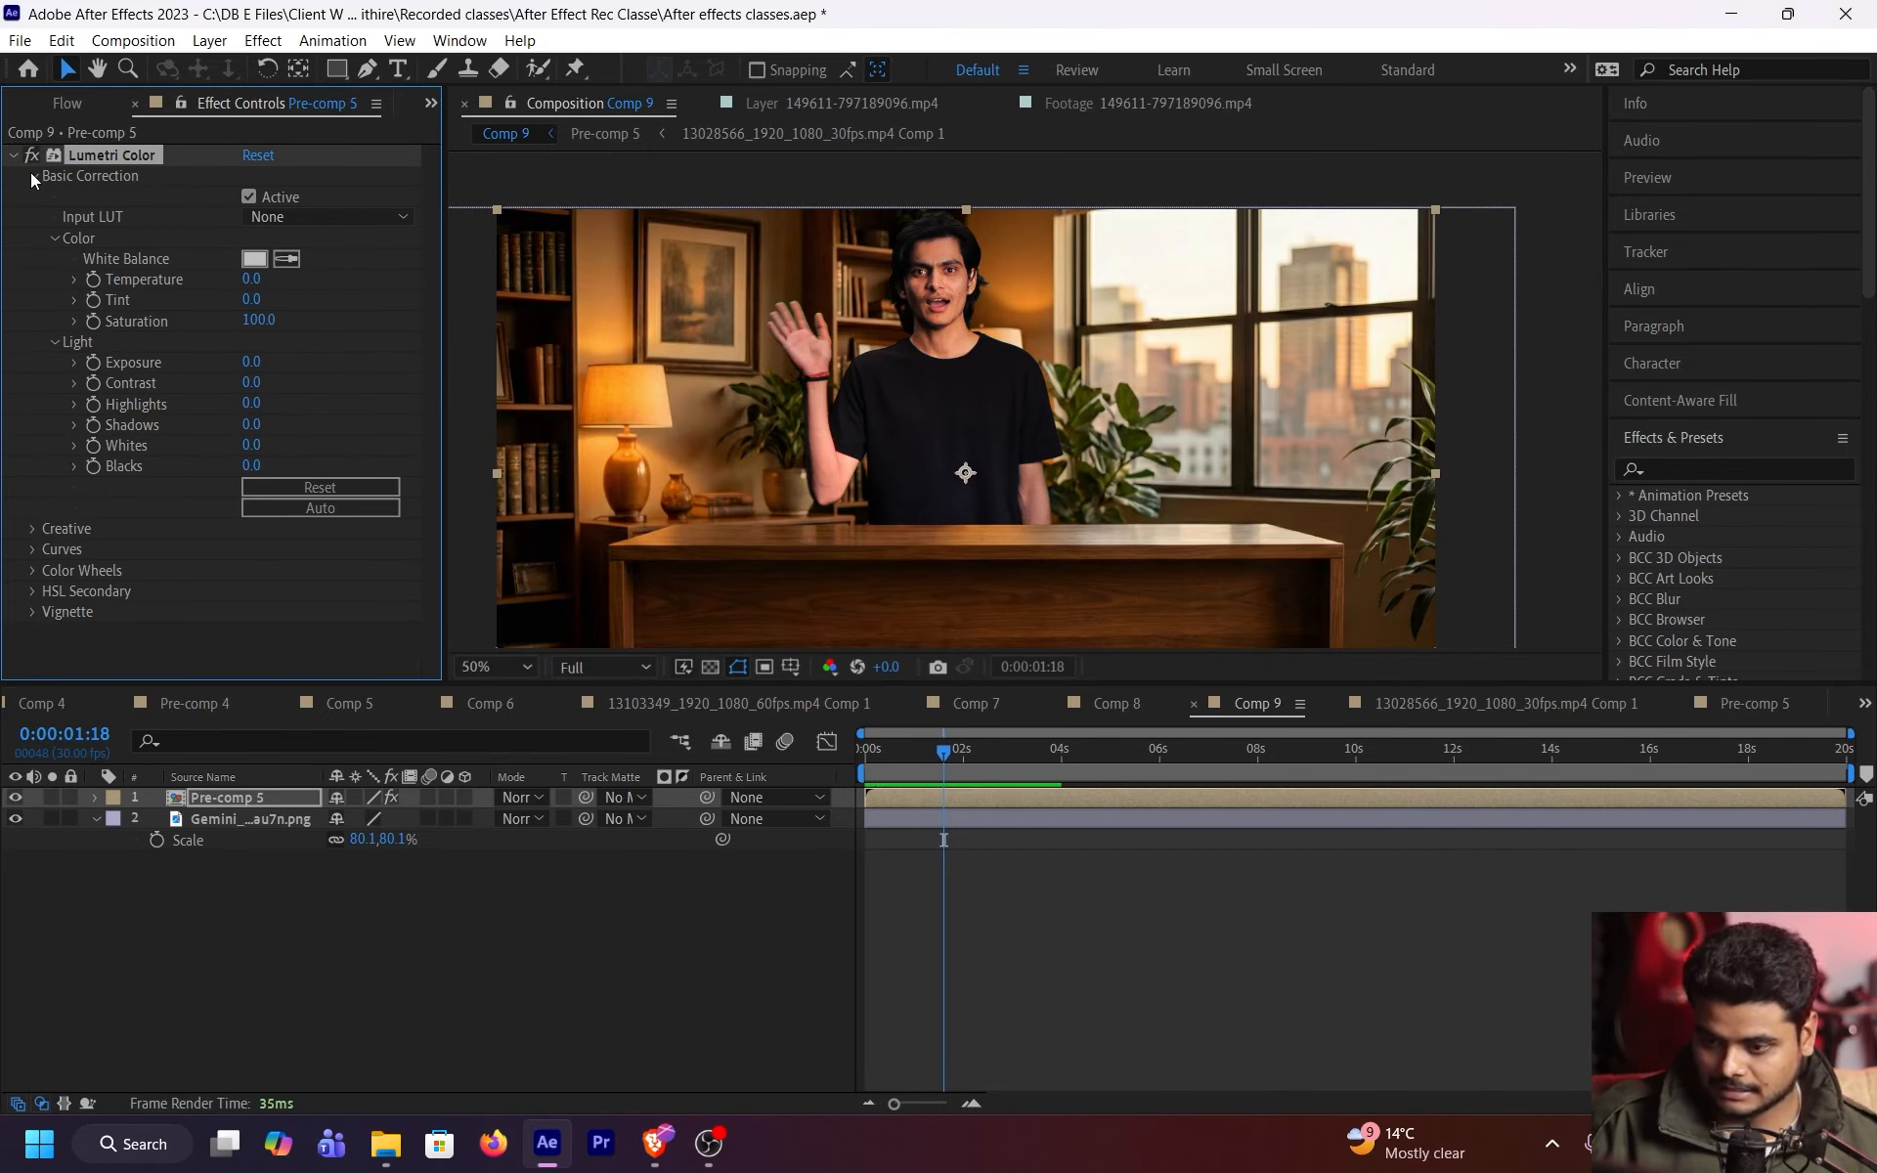
{"action": "left_click", "coordinate": [32, 175]}
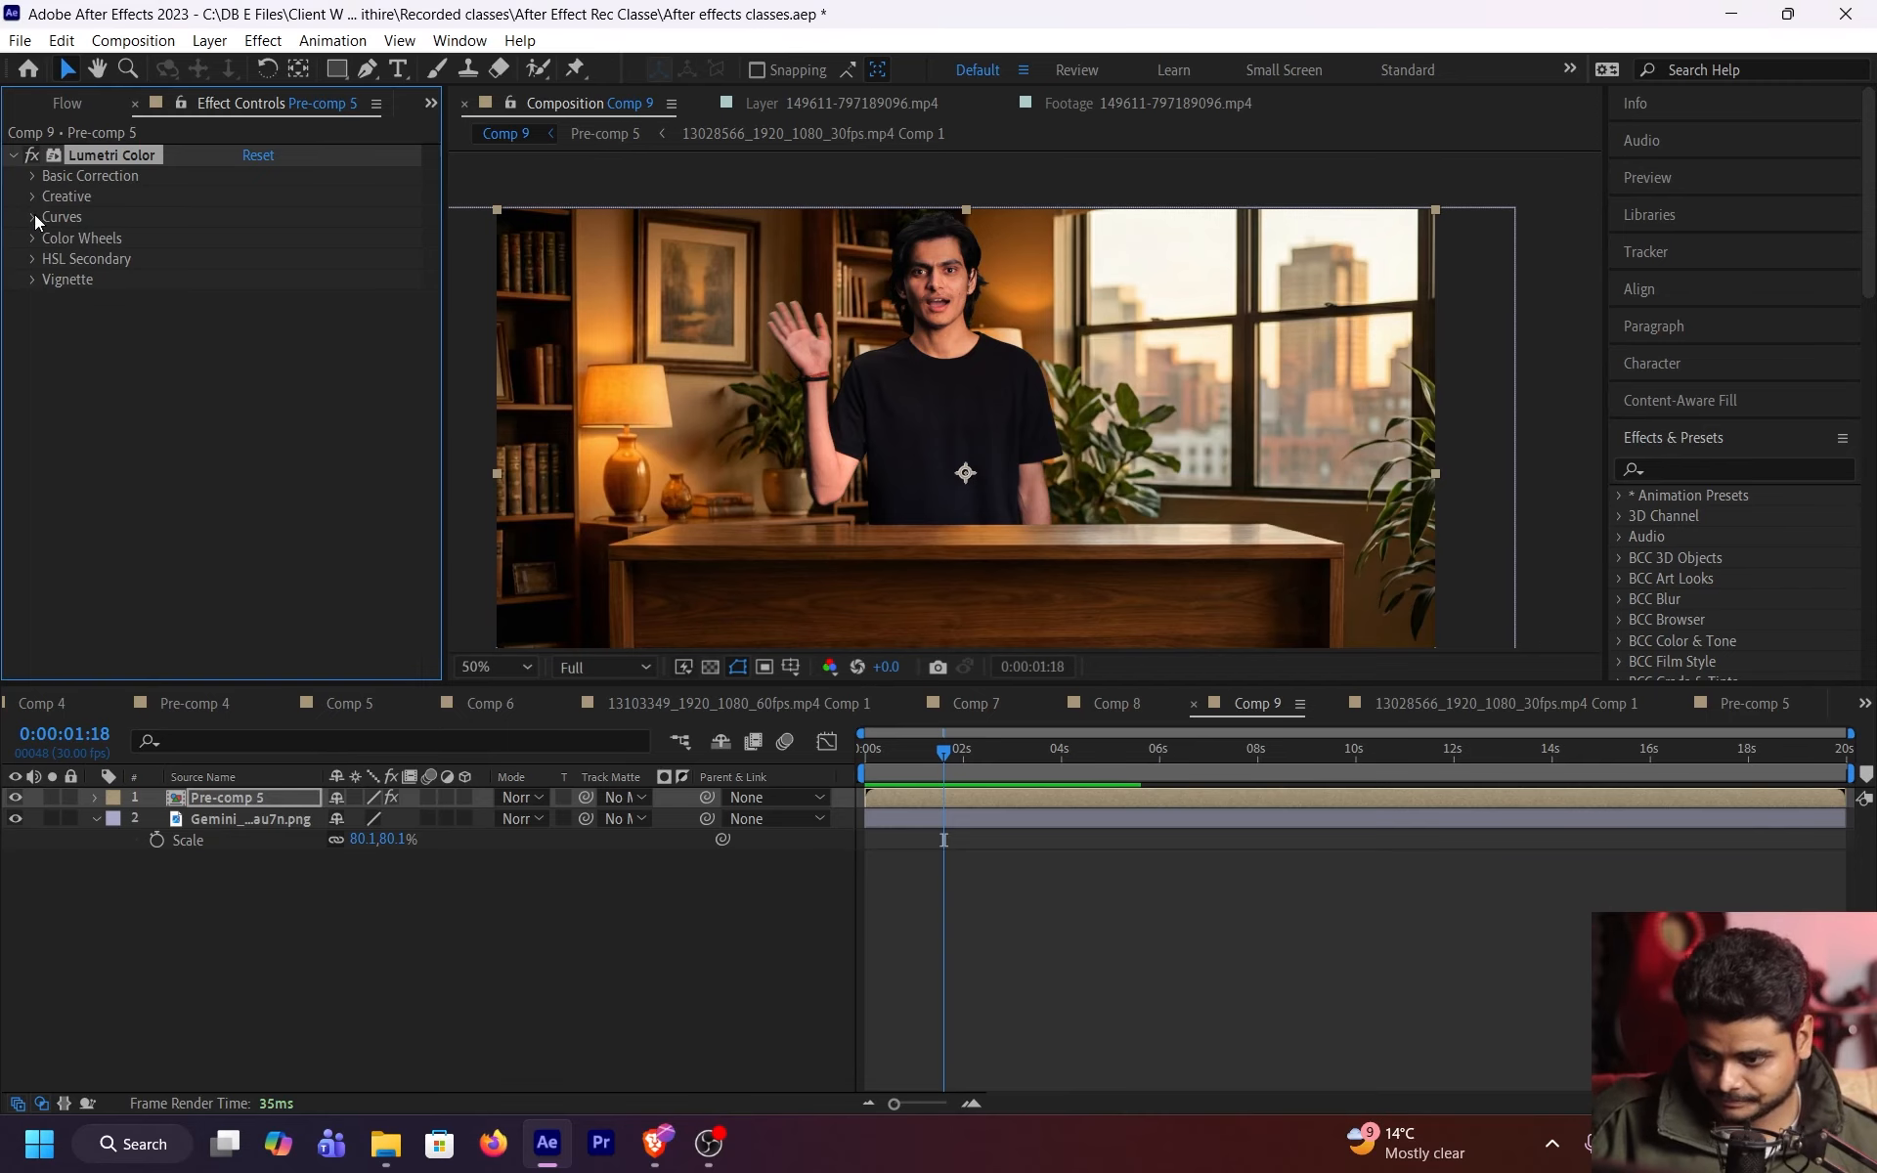
- Shape the Lumetri RGB curve into a gentle S by lowering the shadows and raising the highlights slightly
{"action": "left_click", "coordinate": [33, 214]}
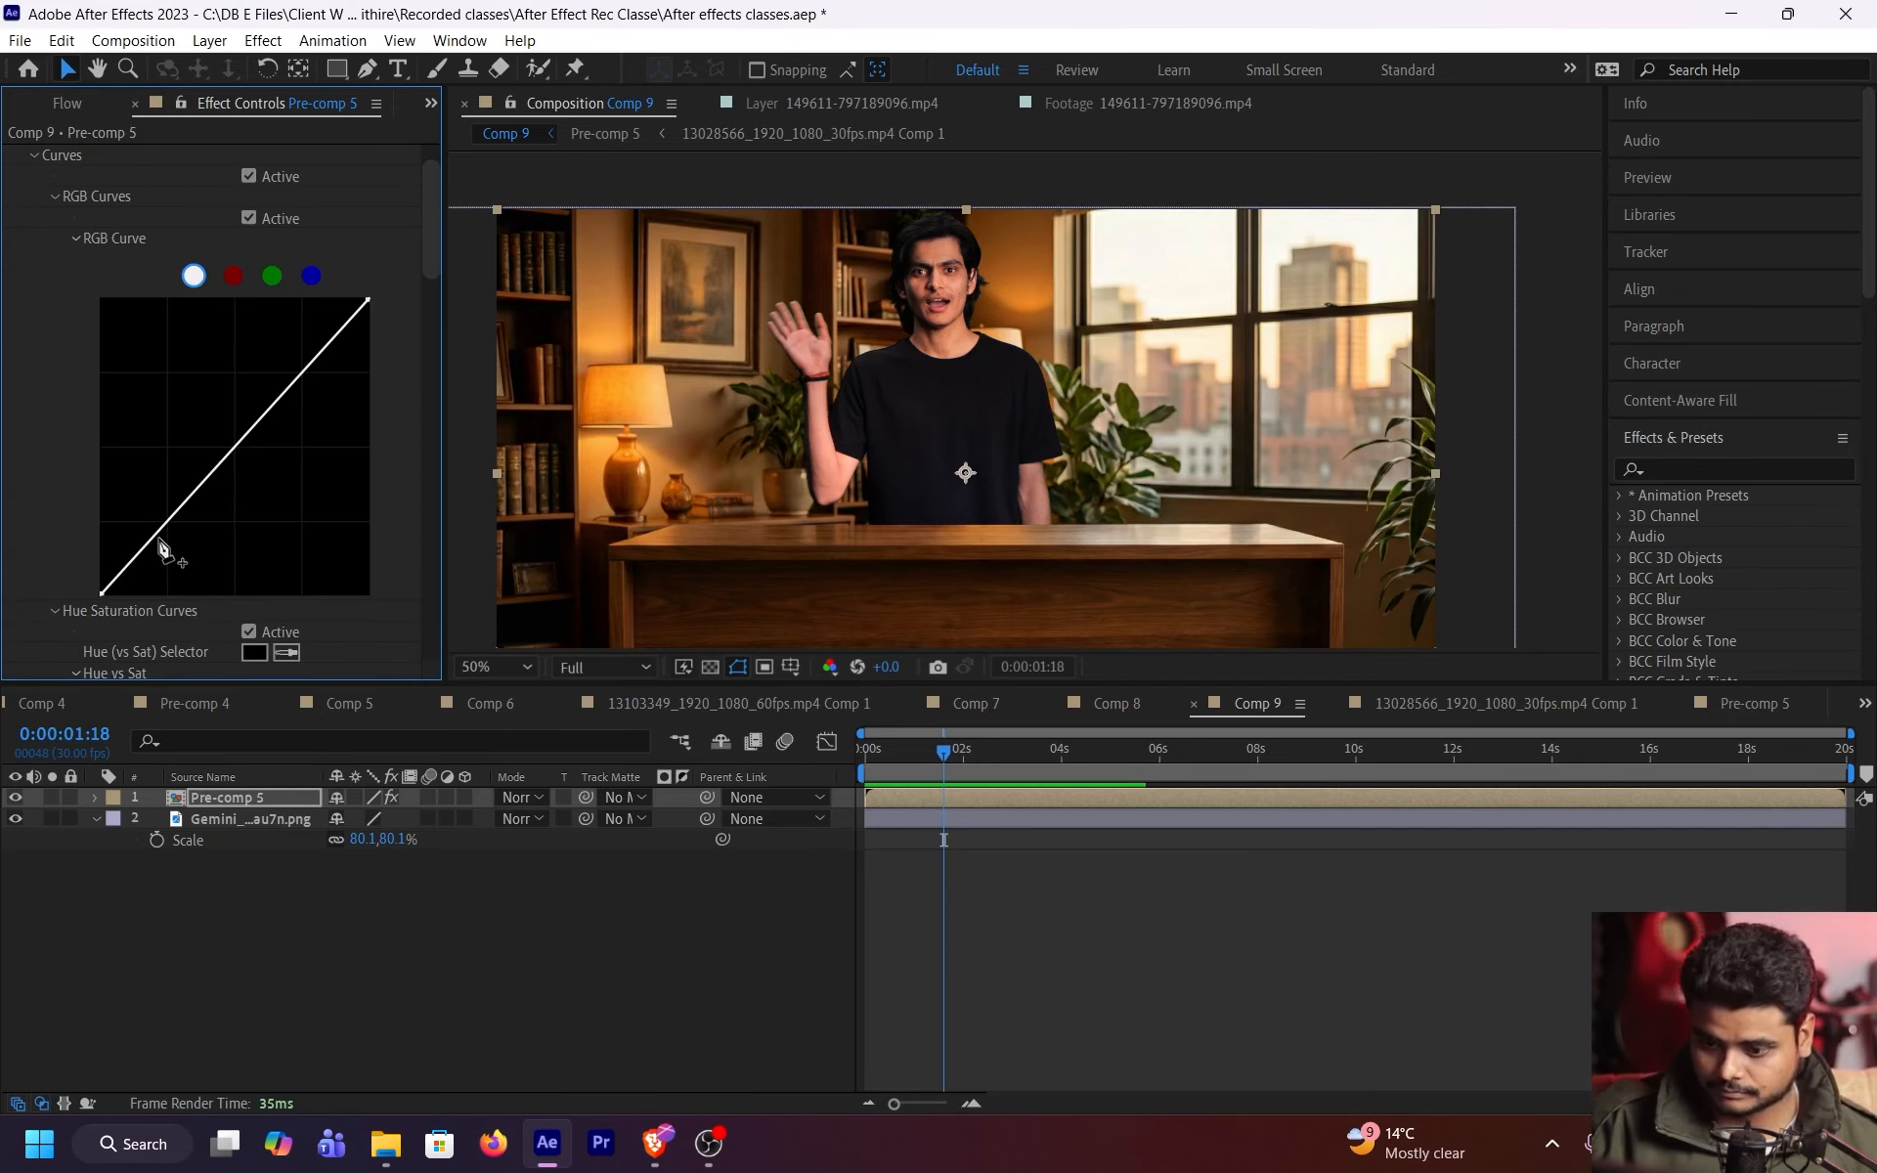
{"action": "left_click_drag", "start_coordinate": [157, 534], "coordinate": [164, 545]}
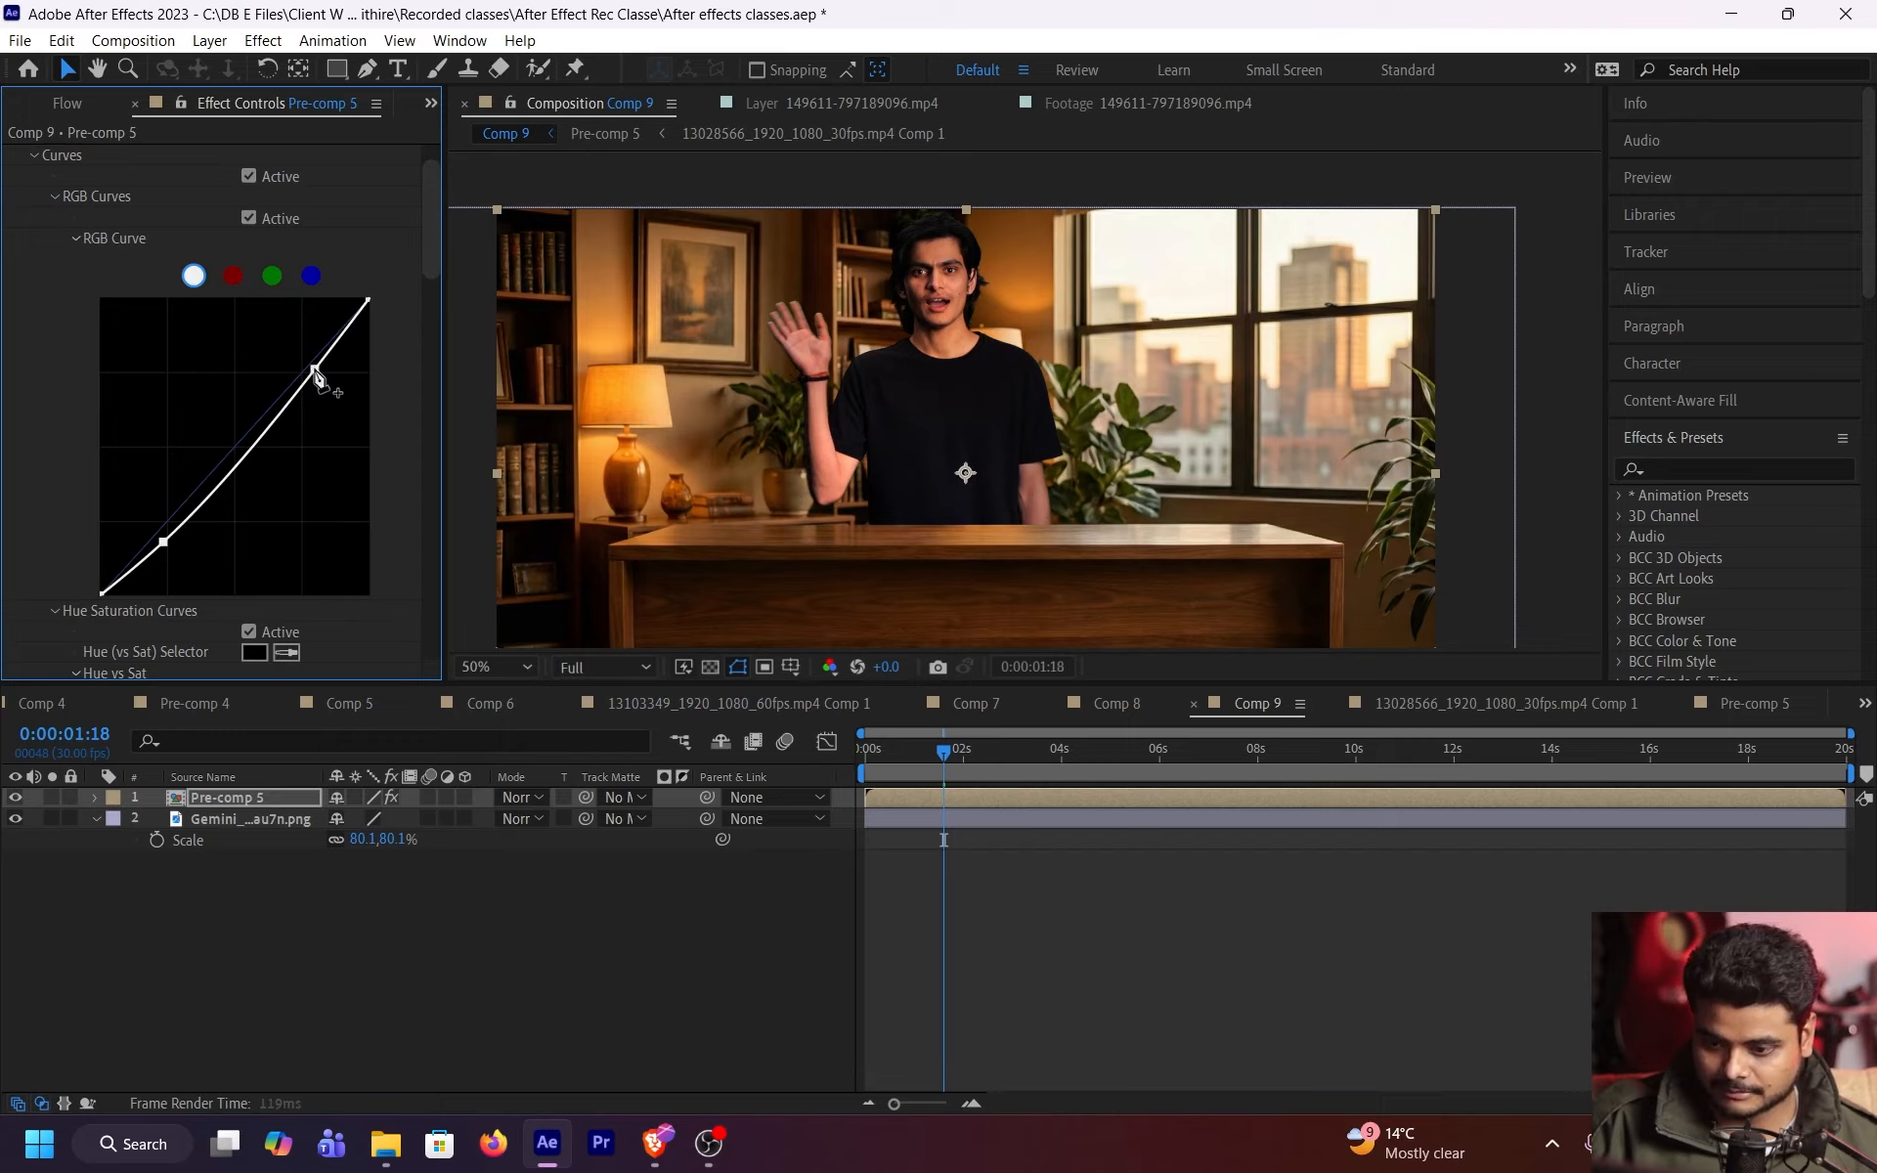
{"action": "left_click_drag", "start_coordinate": [326, 360], "coordinate": [304, 362]}
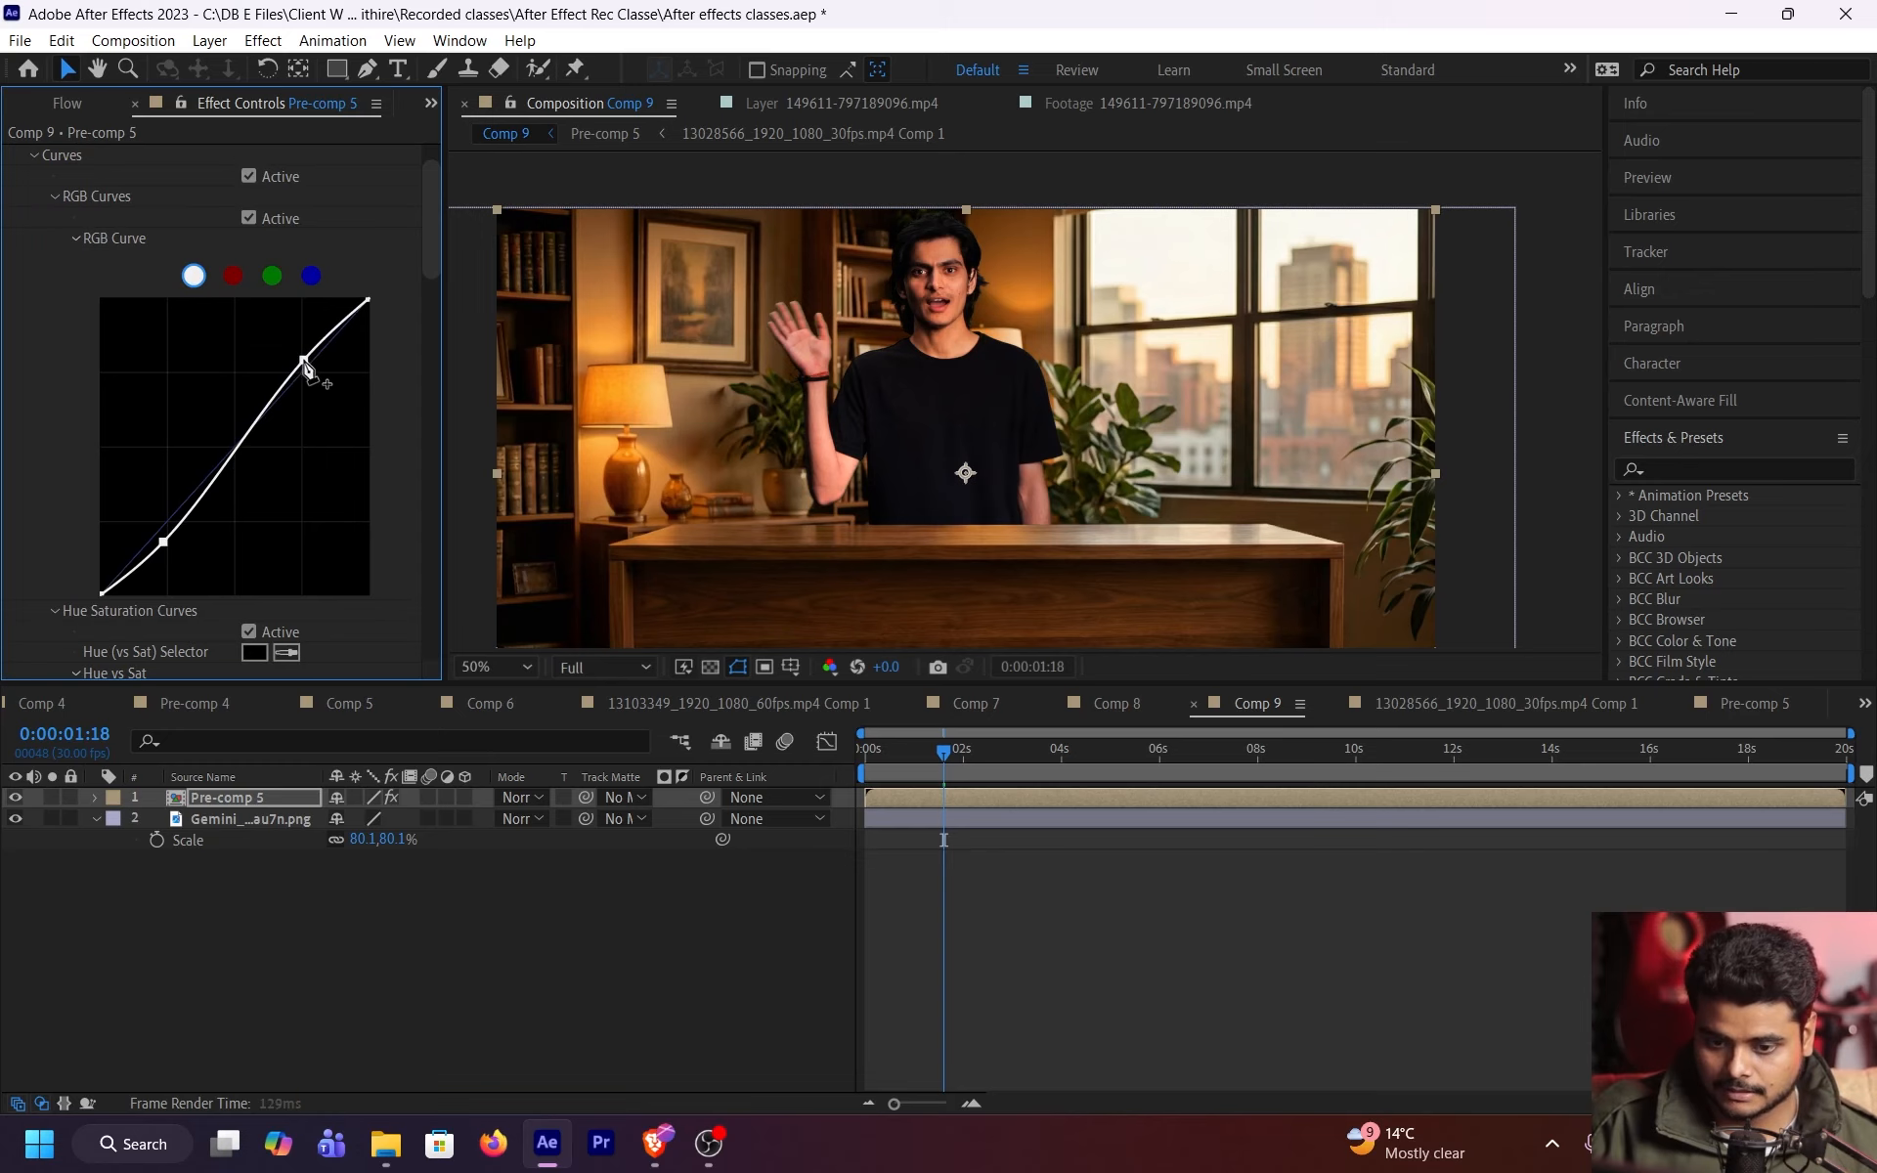
{"action": "scroll", "coordinate": [62, 250], "scroll_direction": "up", "scroll_amount": 1}
{"action": "left_click", "coordinate": [35, 218]}
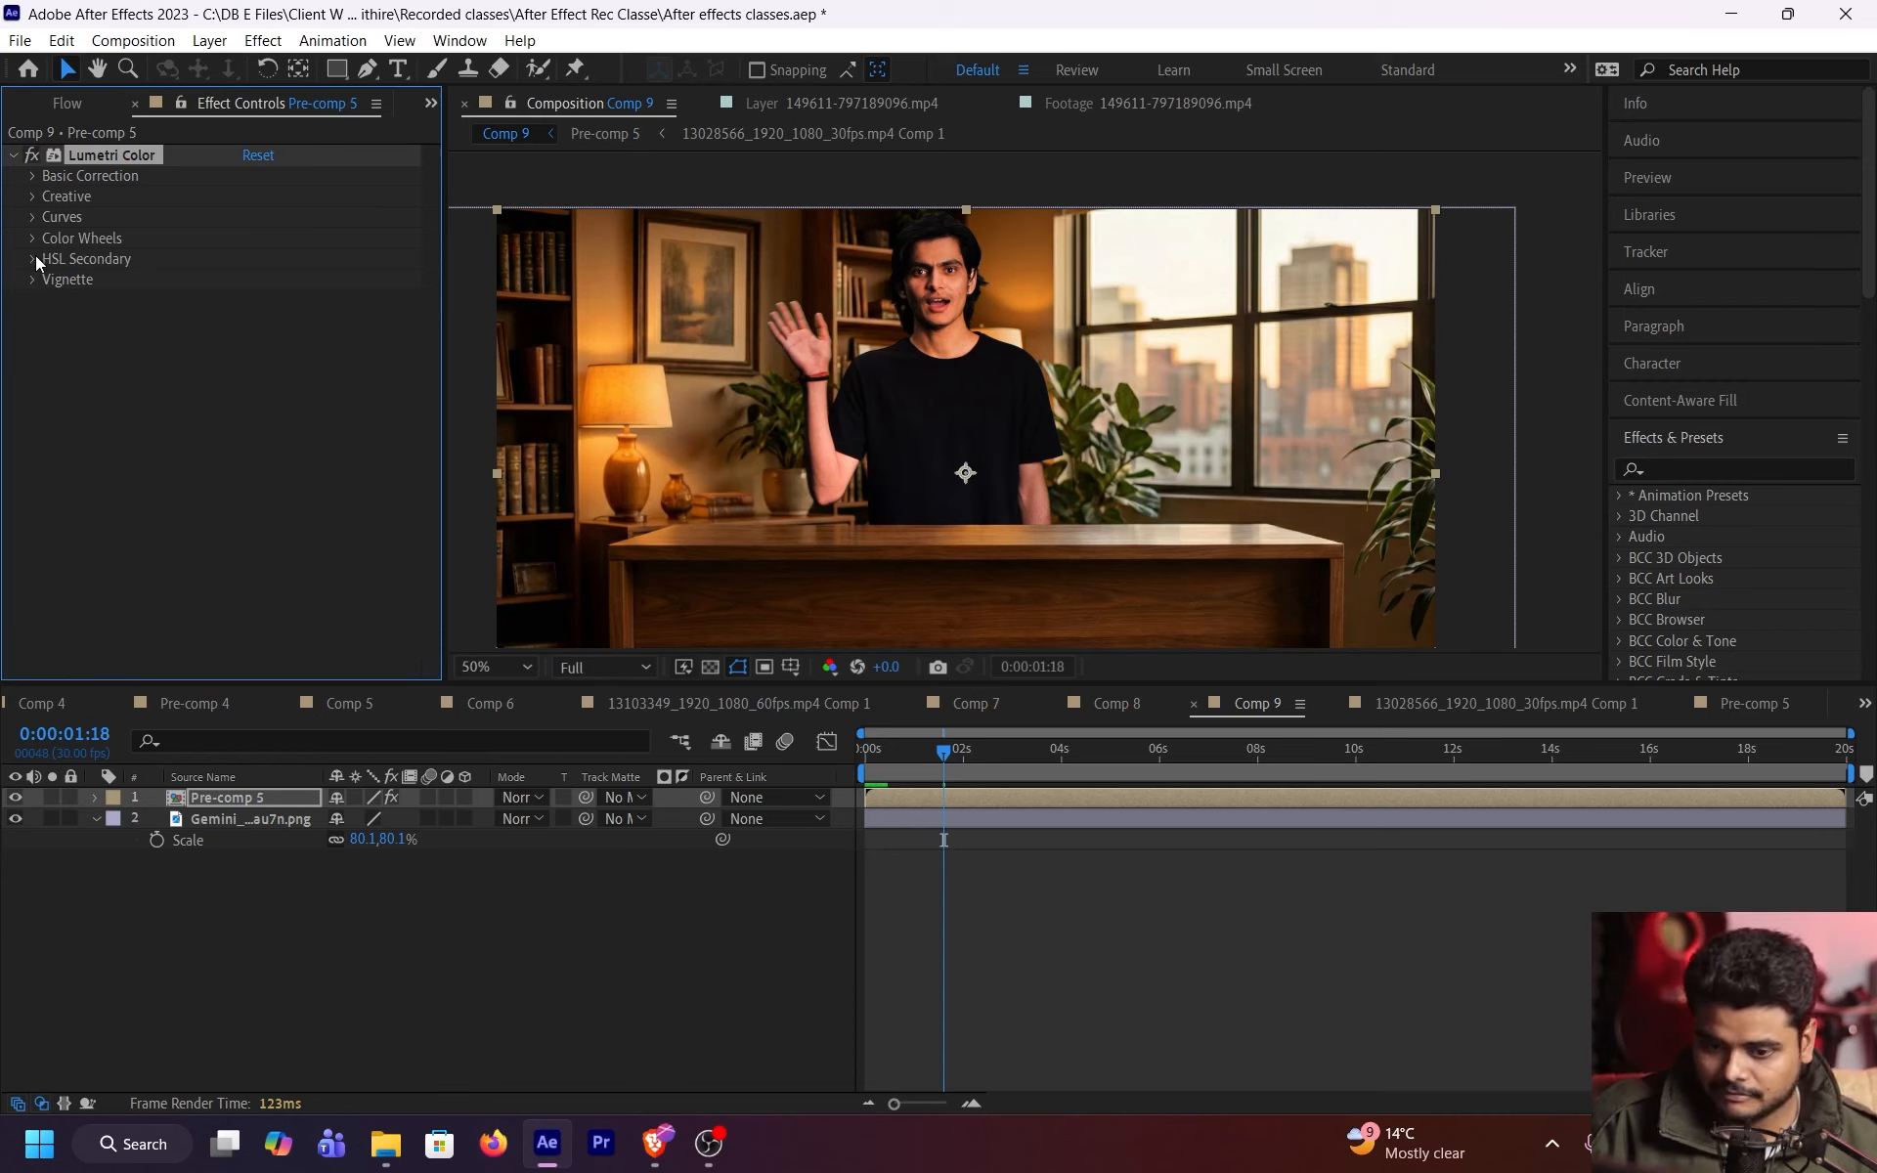
- In the Lumetri Basic Correction, set Exposure to 0.3, Saturation to 87 and Highlights to 29
{"action": "left_click", "coordinate": [34, 176]}
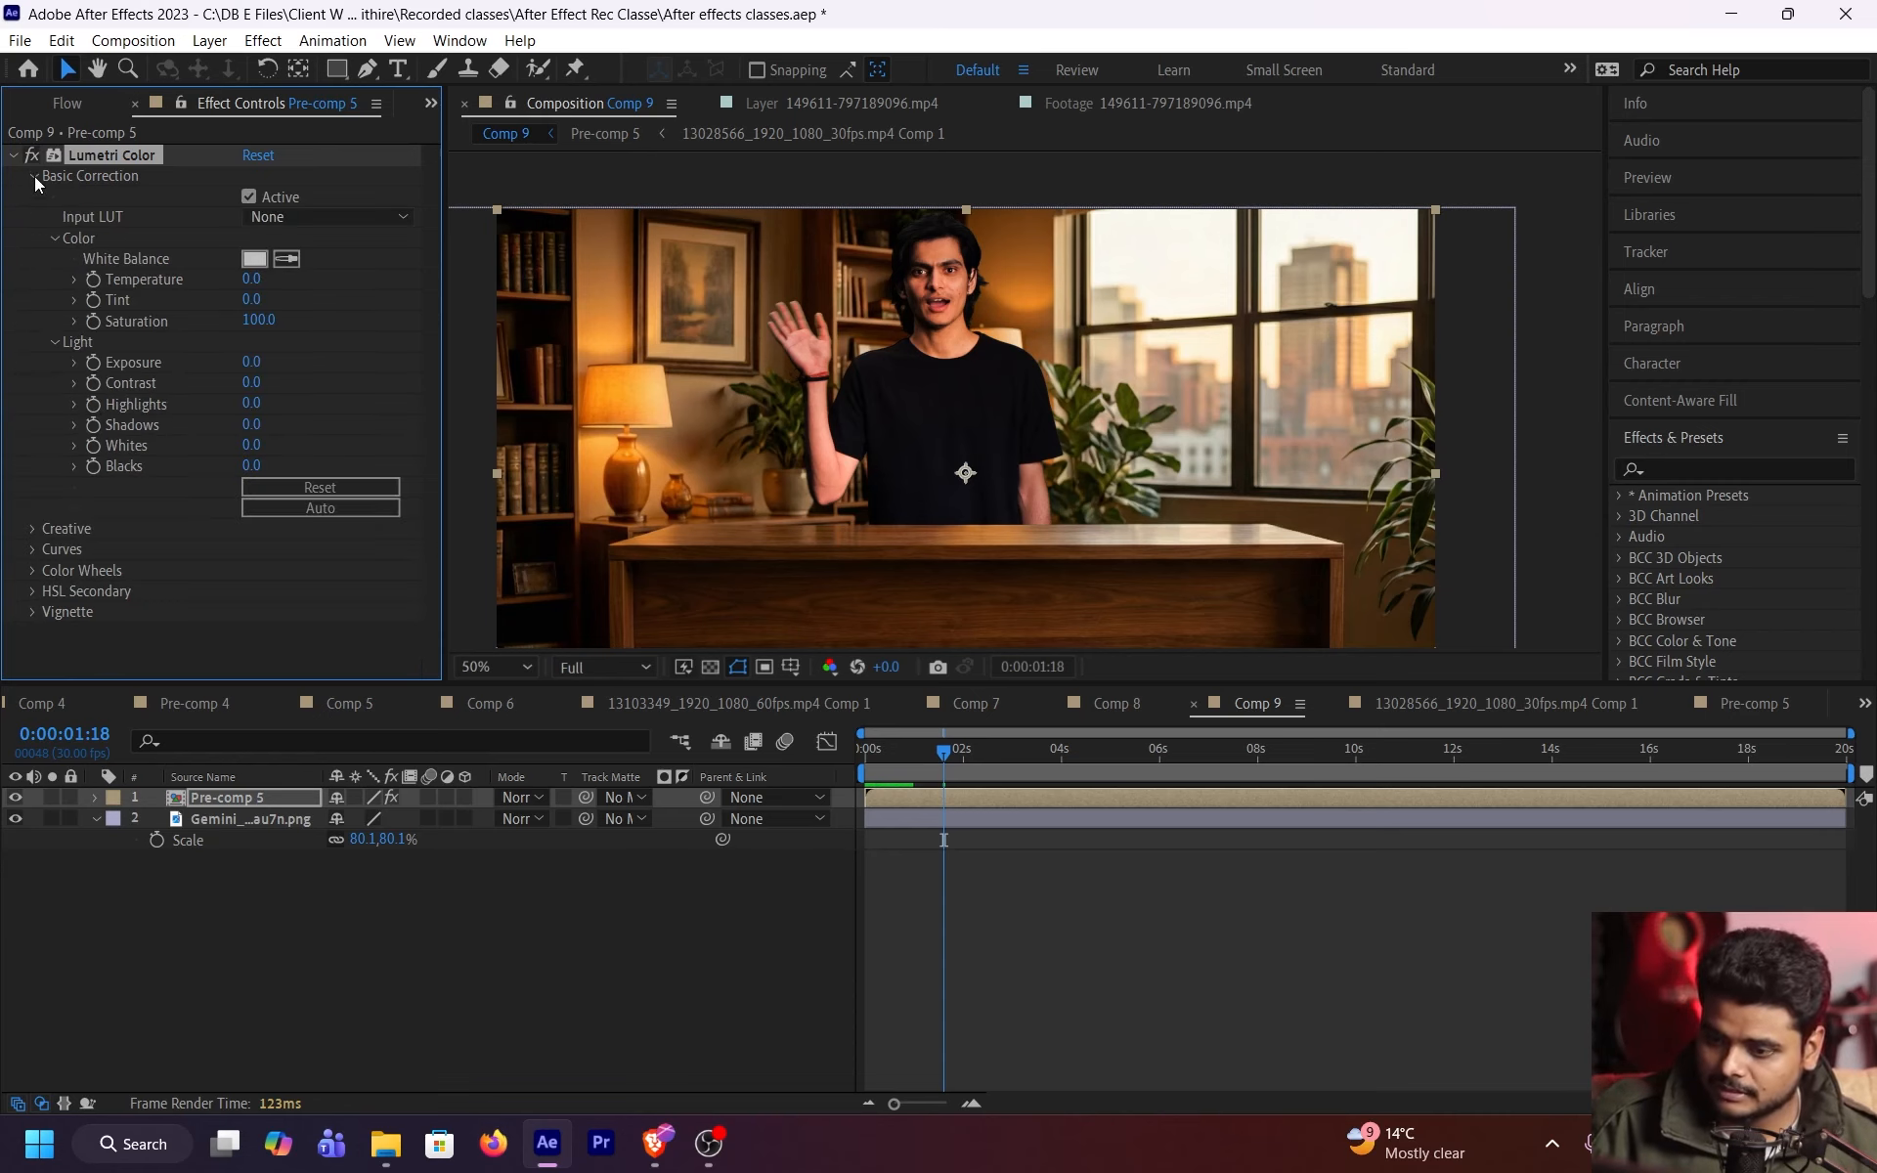
{"action": "left_click", "coordinate": [251, 360]}
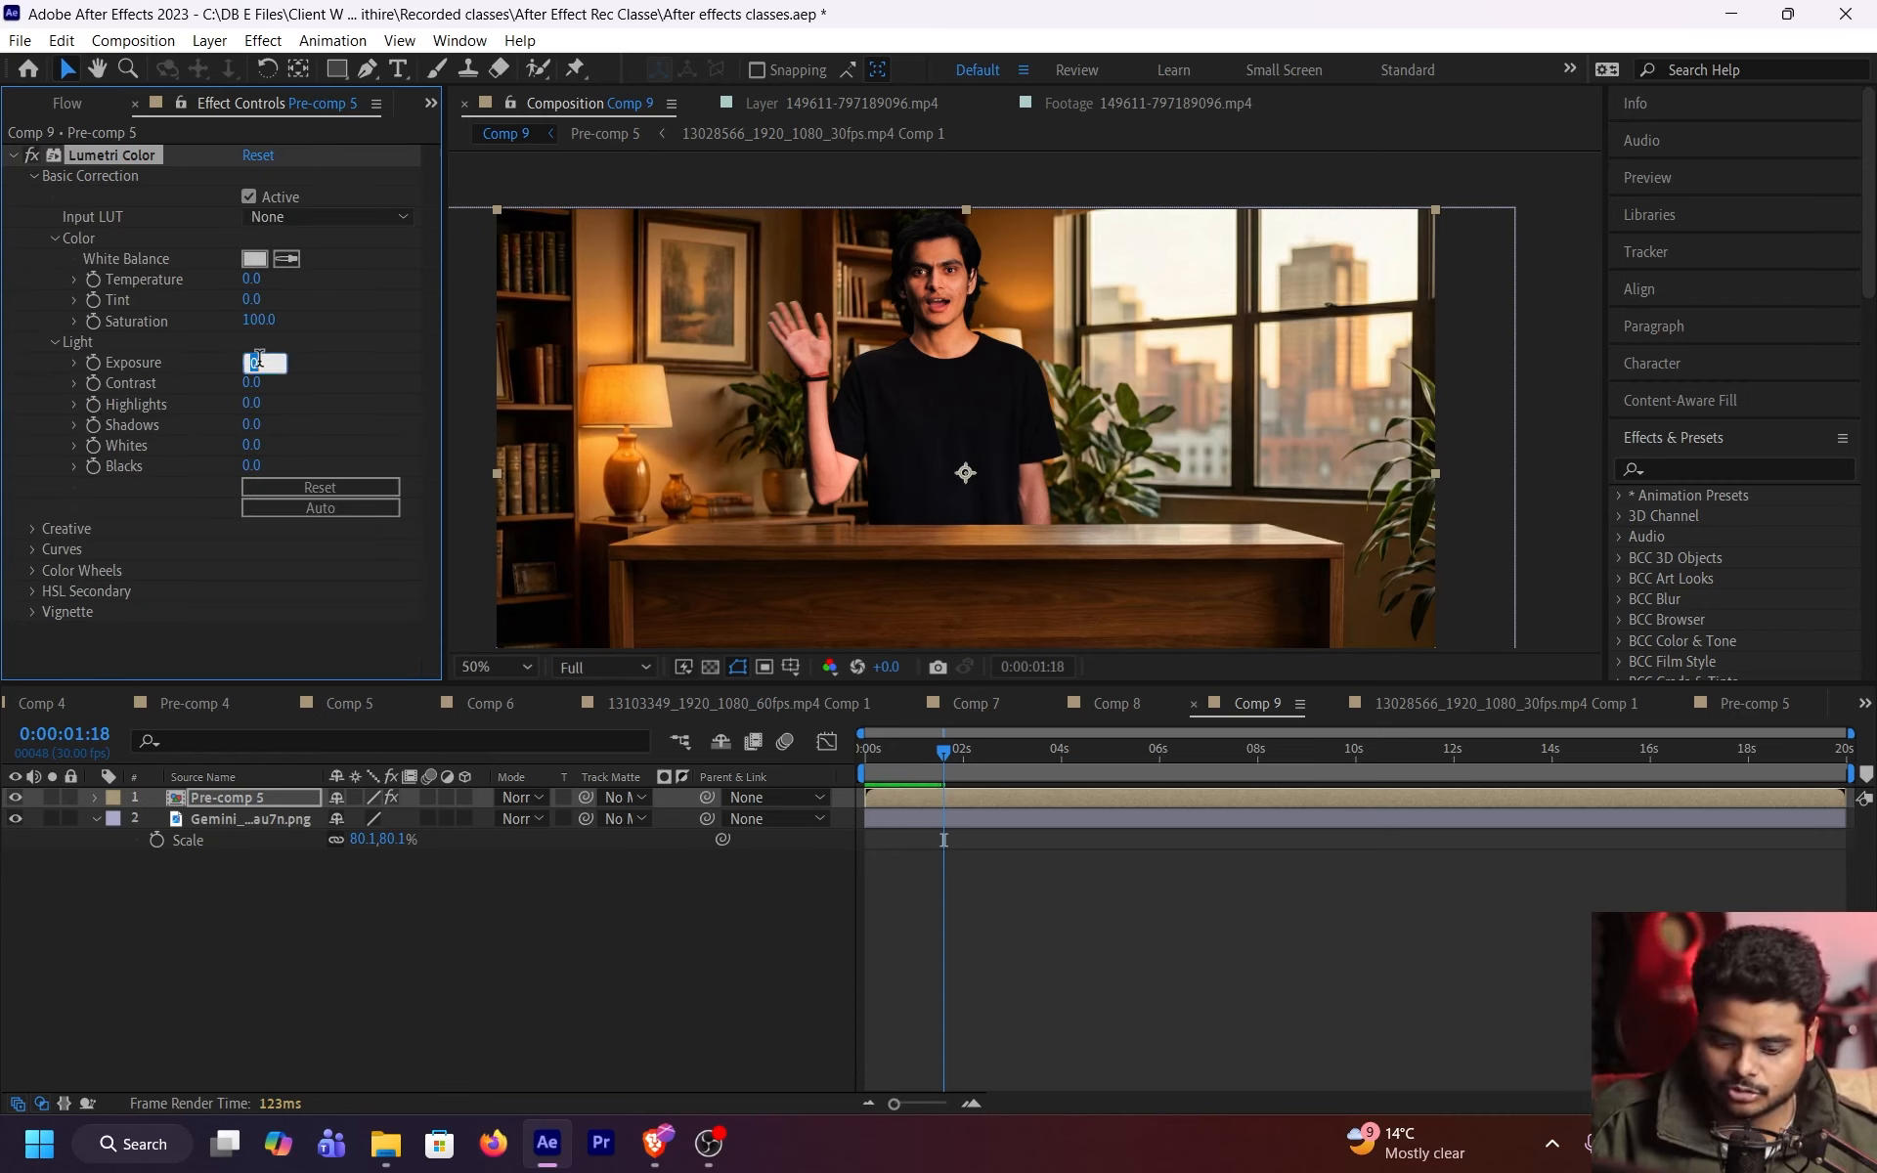
{"action": "type", "text": ".3"}
{"action": "key", "text": "Return"}
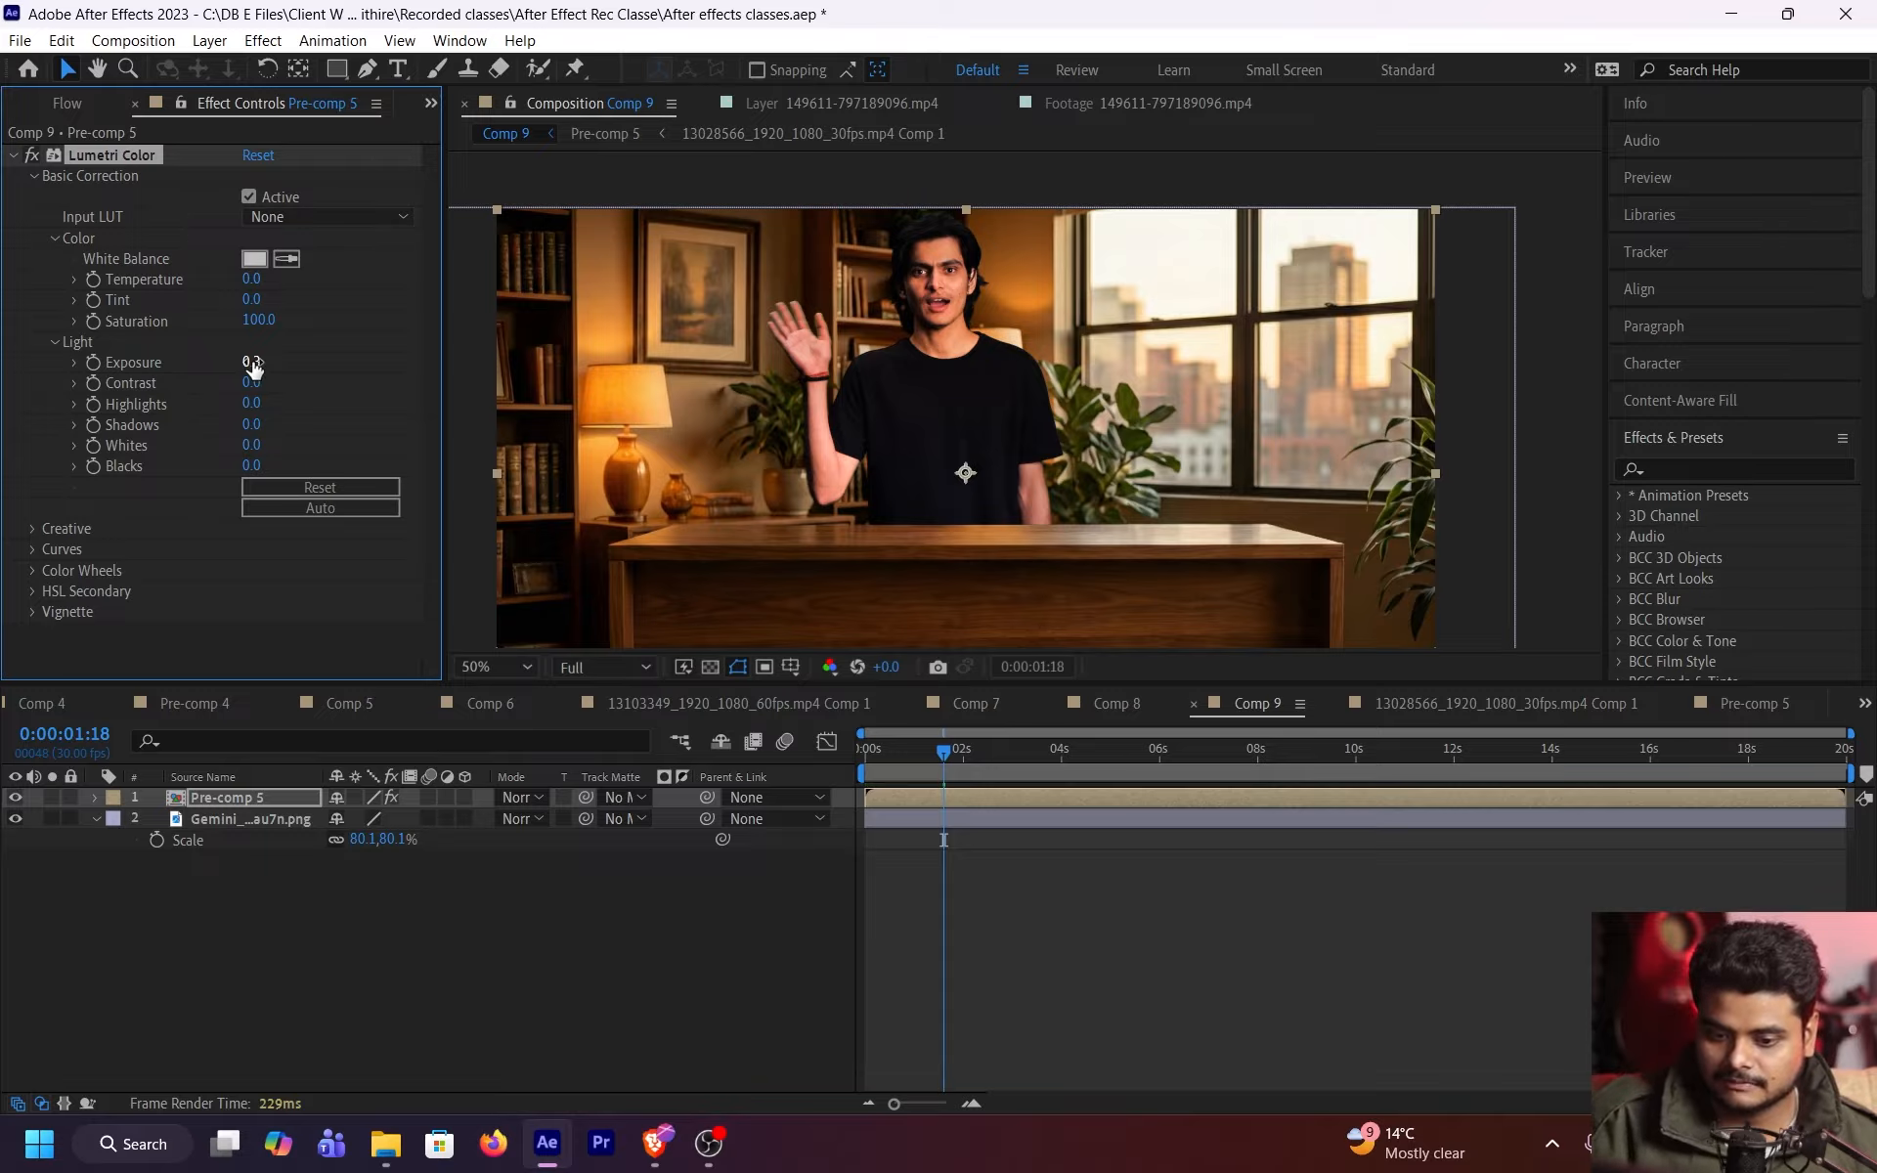
{"action": "mouse_move", "coordinate": [259, 320]}
{"action": "left_mouse_down"}
{"action": "mouse_move", "coordinate": [212, 342]}
{"action": "mouse_move", "coordinate": [259, 339]}
{"action": "left_mouse_up"}
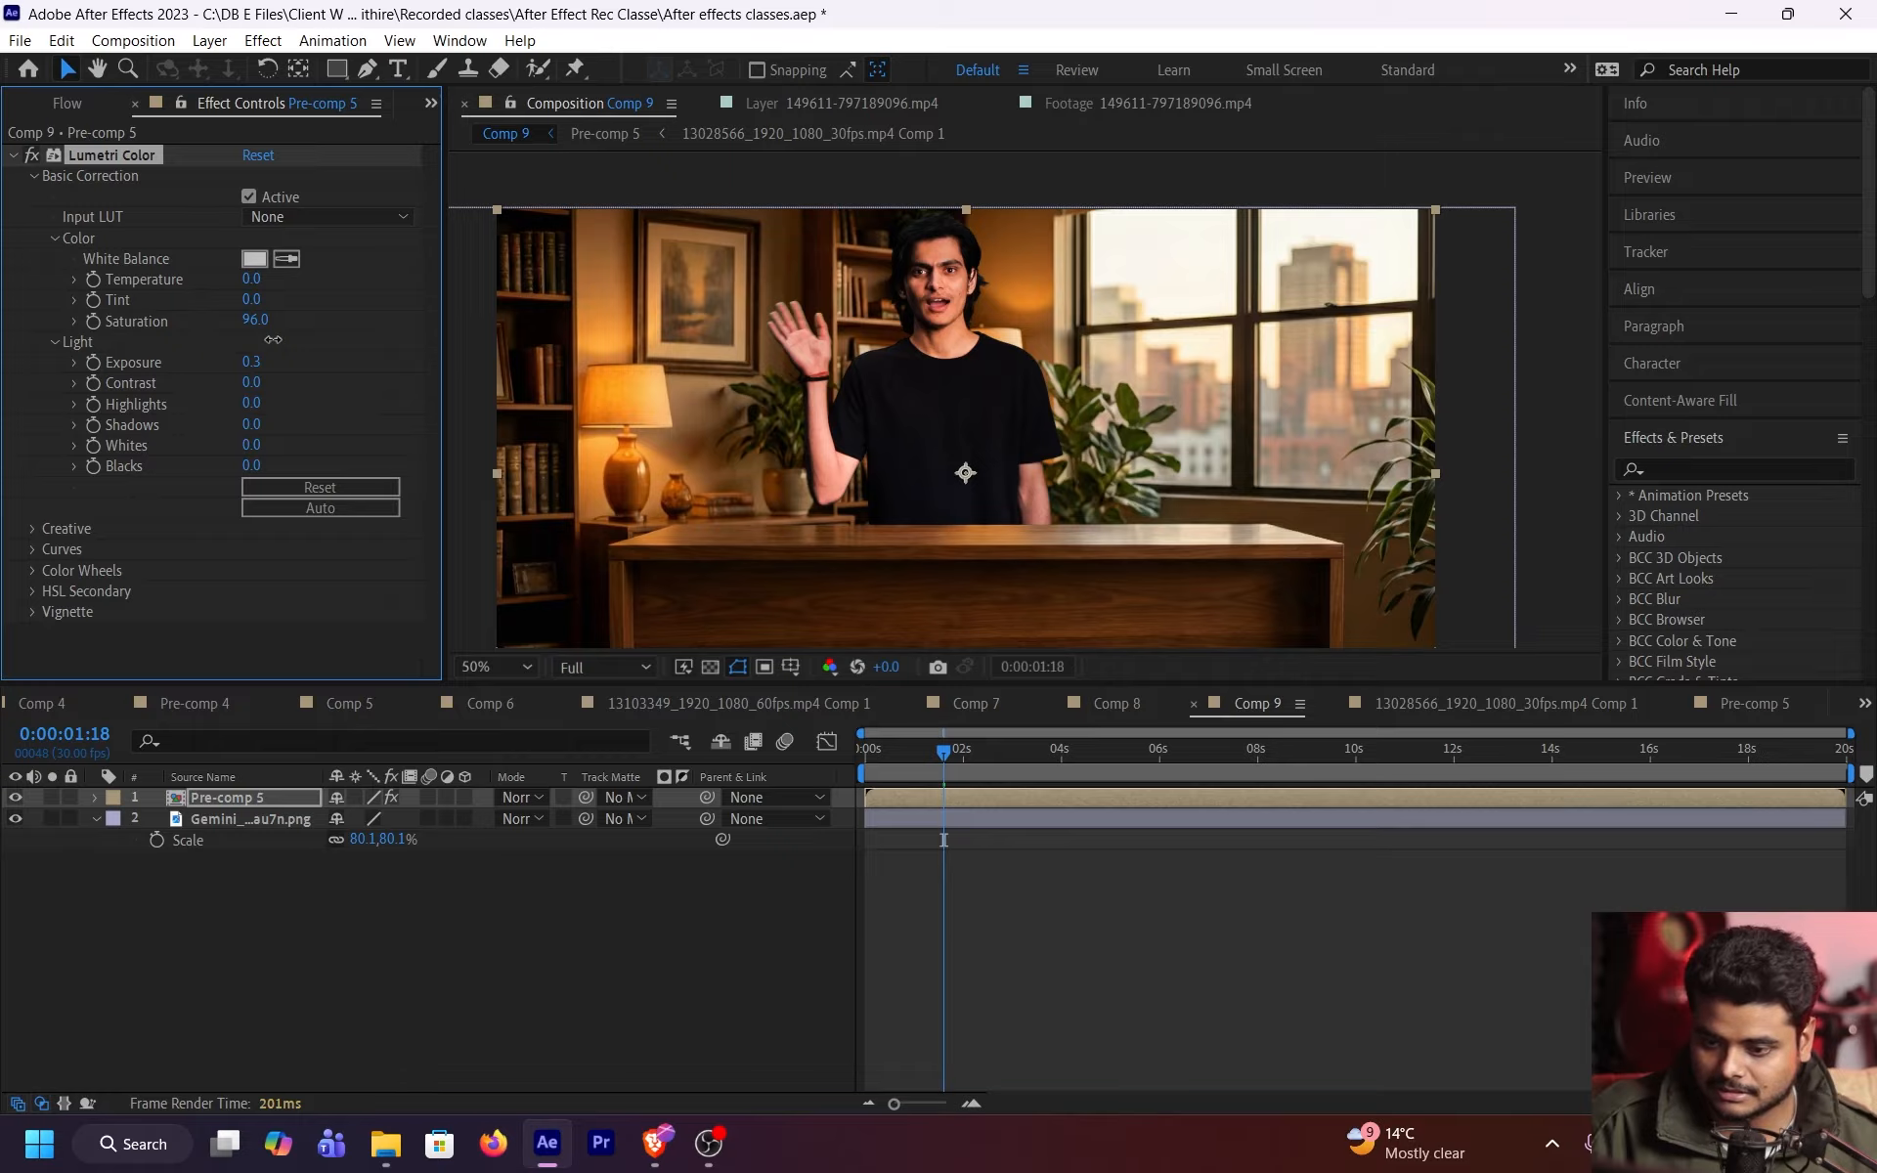
{"action": "left_click_drag", "start_coordinate": [256, 325], "coordinate": [264, 326]}
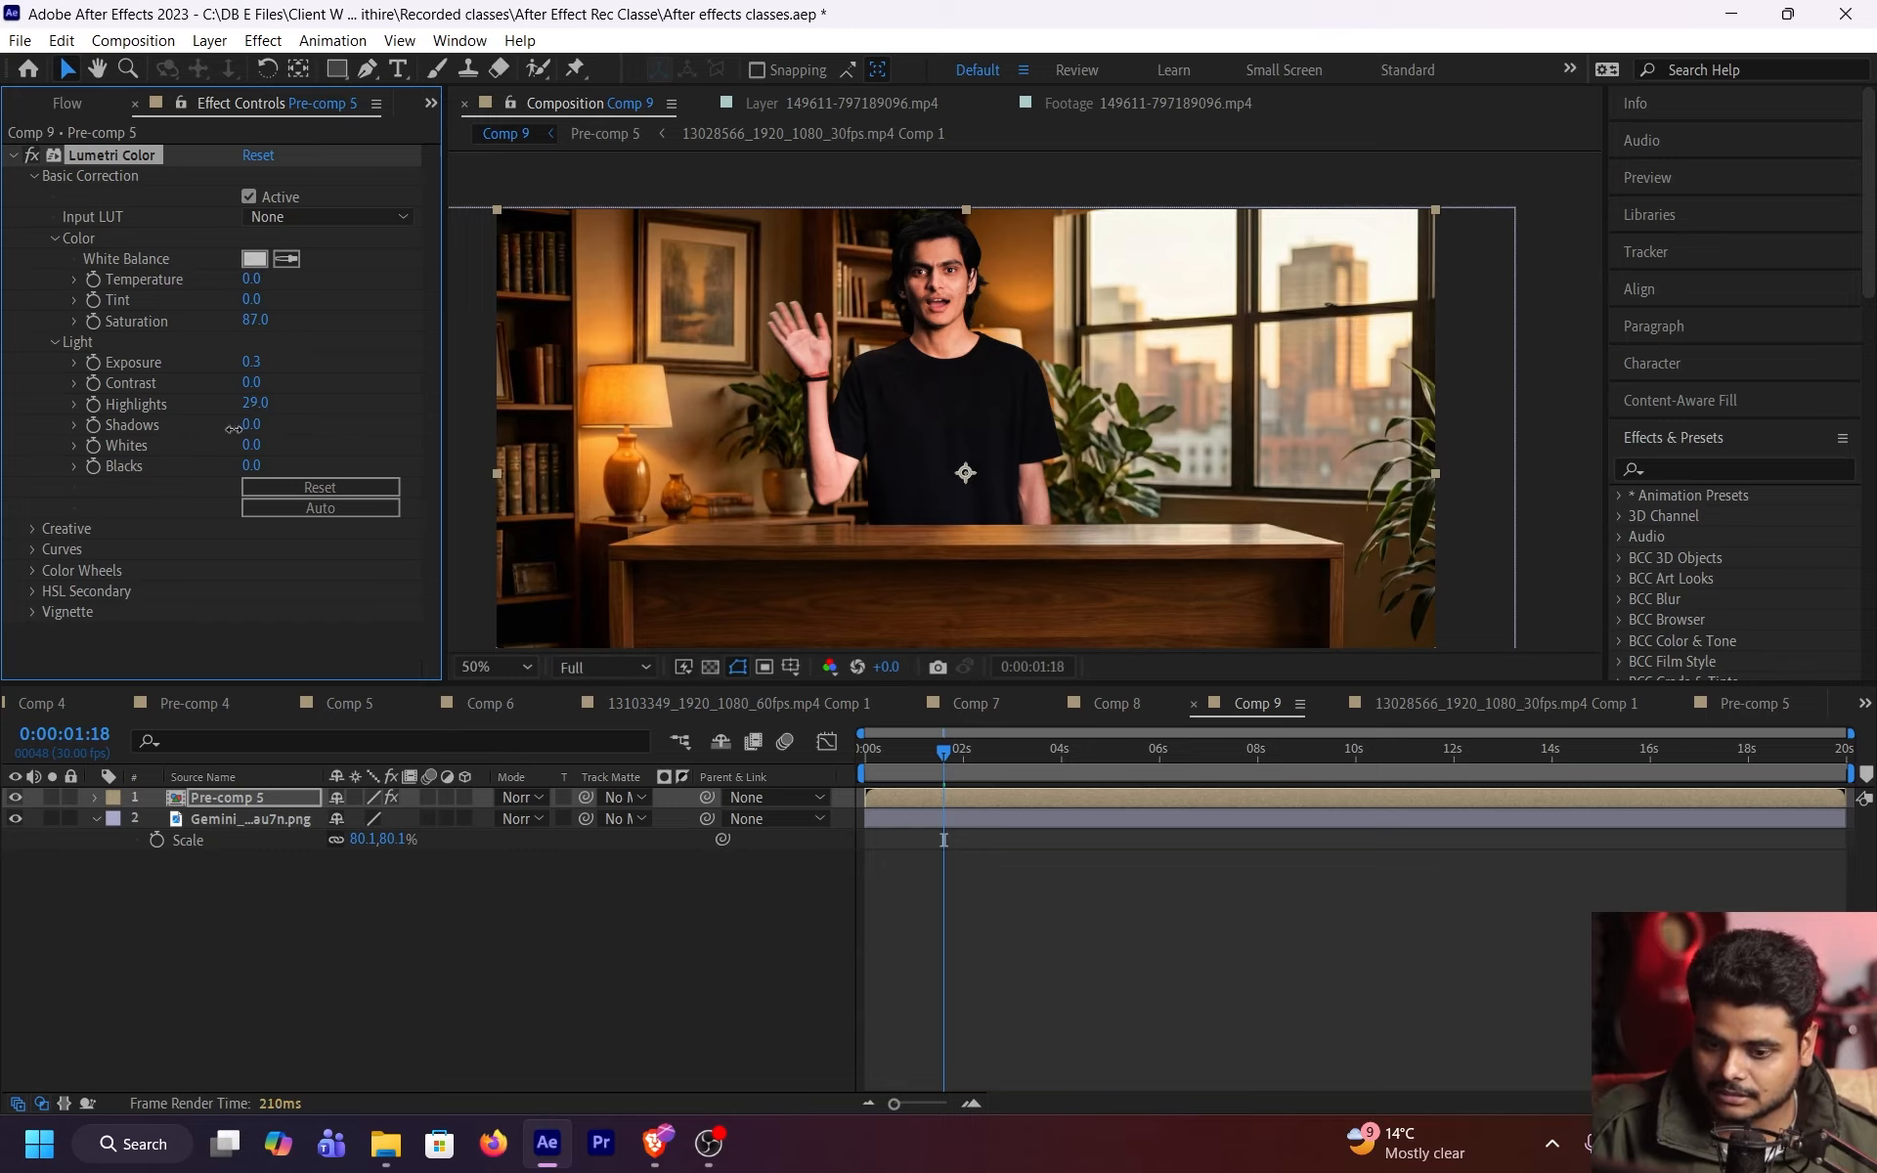
- Set Shadows to 17 in the Lumetri Basic Correction and collapse the section
{"action": "left_click_drag", "start_coordinate": [234, 428], "coordinate": [201, 431]}
{"action": "mouse_move", "coordinate": [261, 431]}
{"action": "left_mouse_down"}
{"action": "mouse_move", "coordinate": [404, 435]}
{"action": "mouse_move", "coordinate": [283, 440]}
{"action": "mouse_move", "coordinate": [258, 469]}
{"action": "left_mouse_up"}
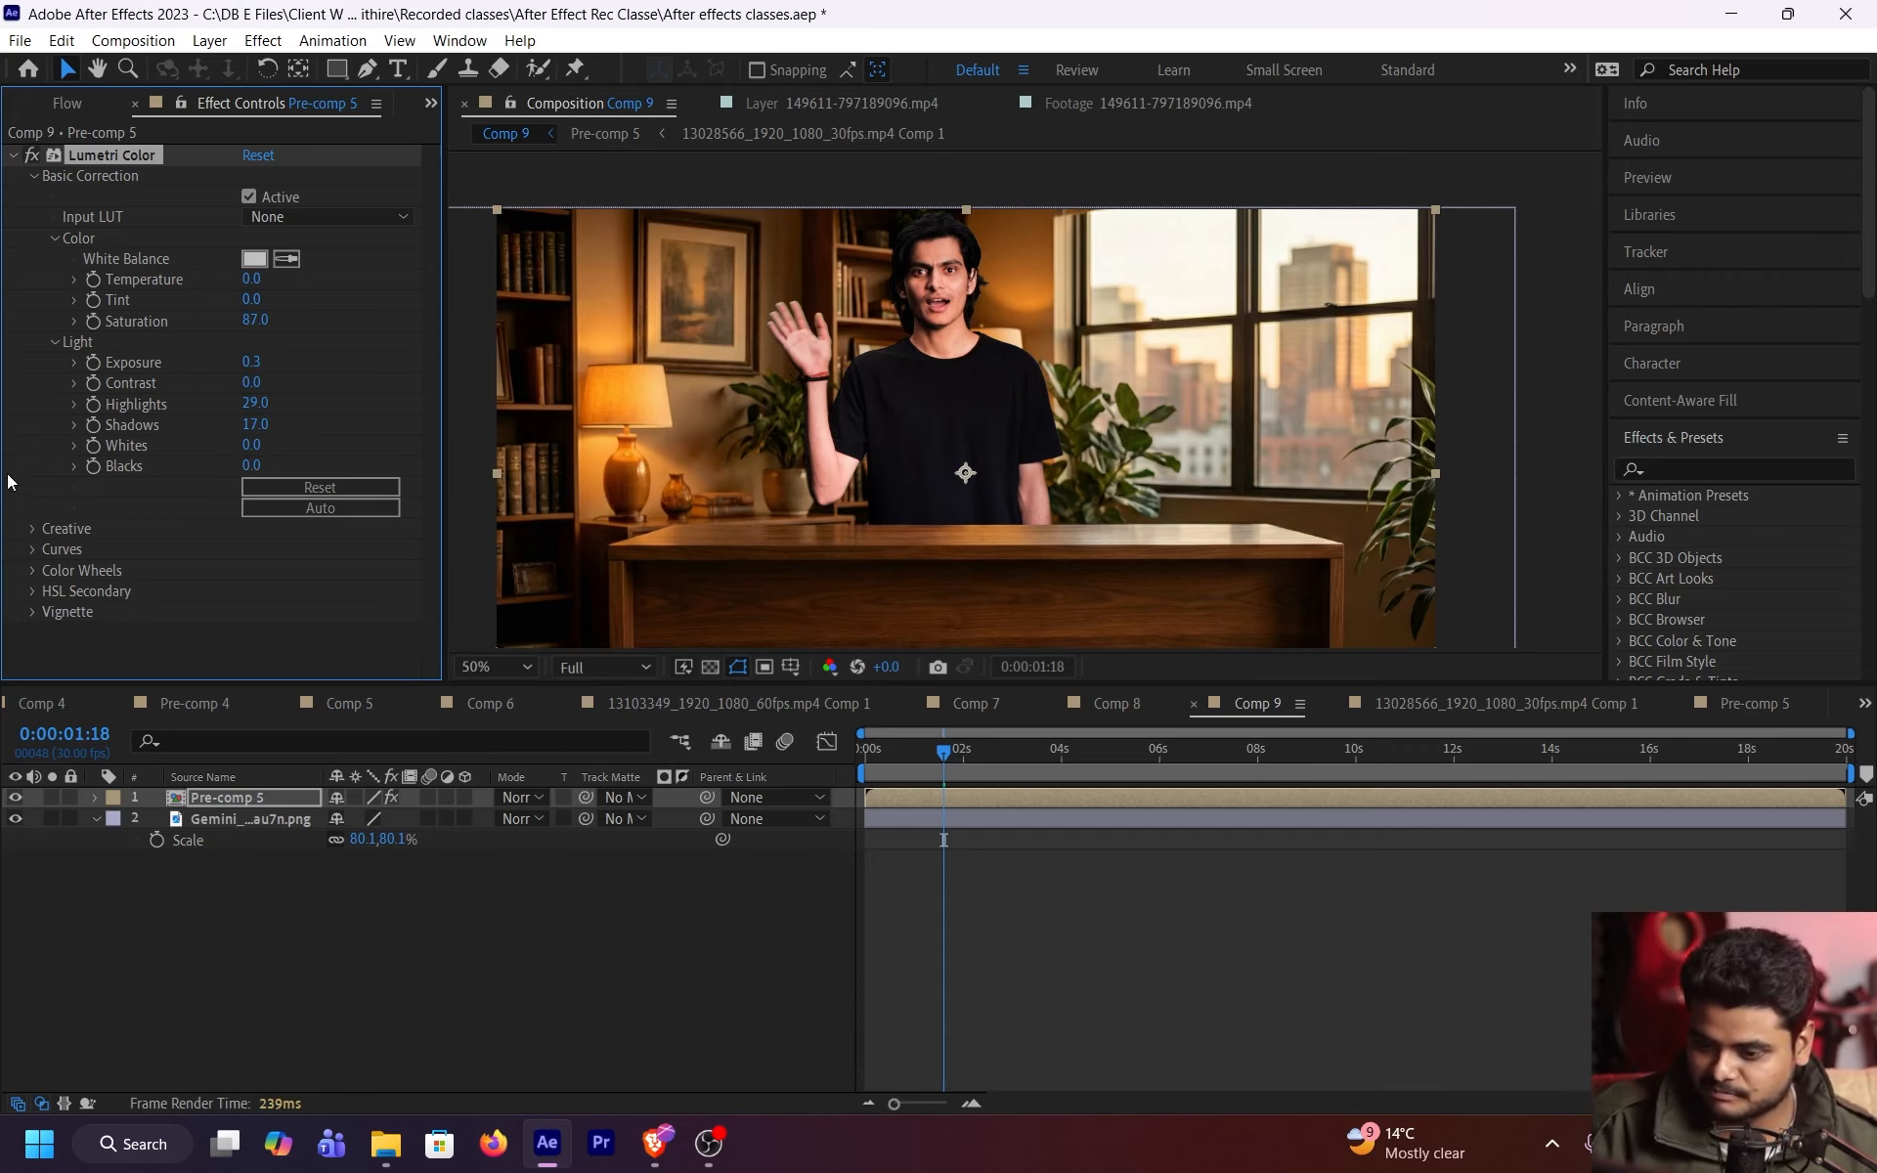
{"action": "left_click", "coordinate": [30, 176]}
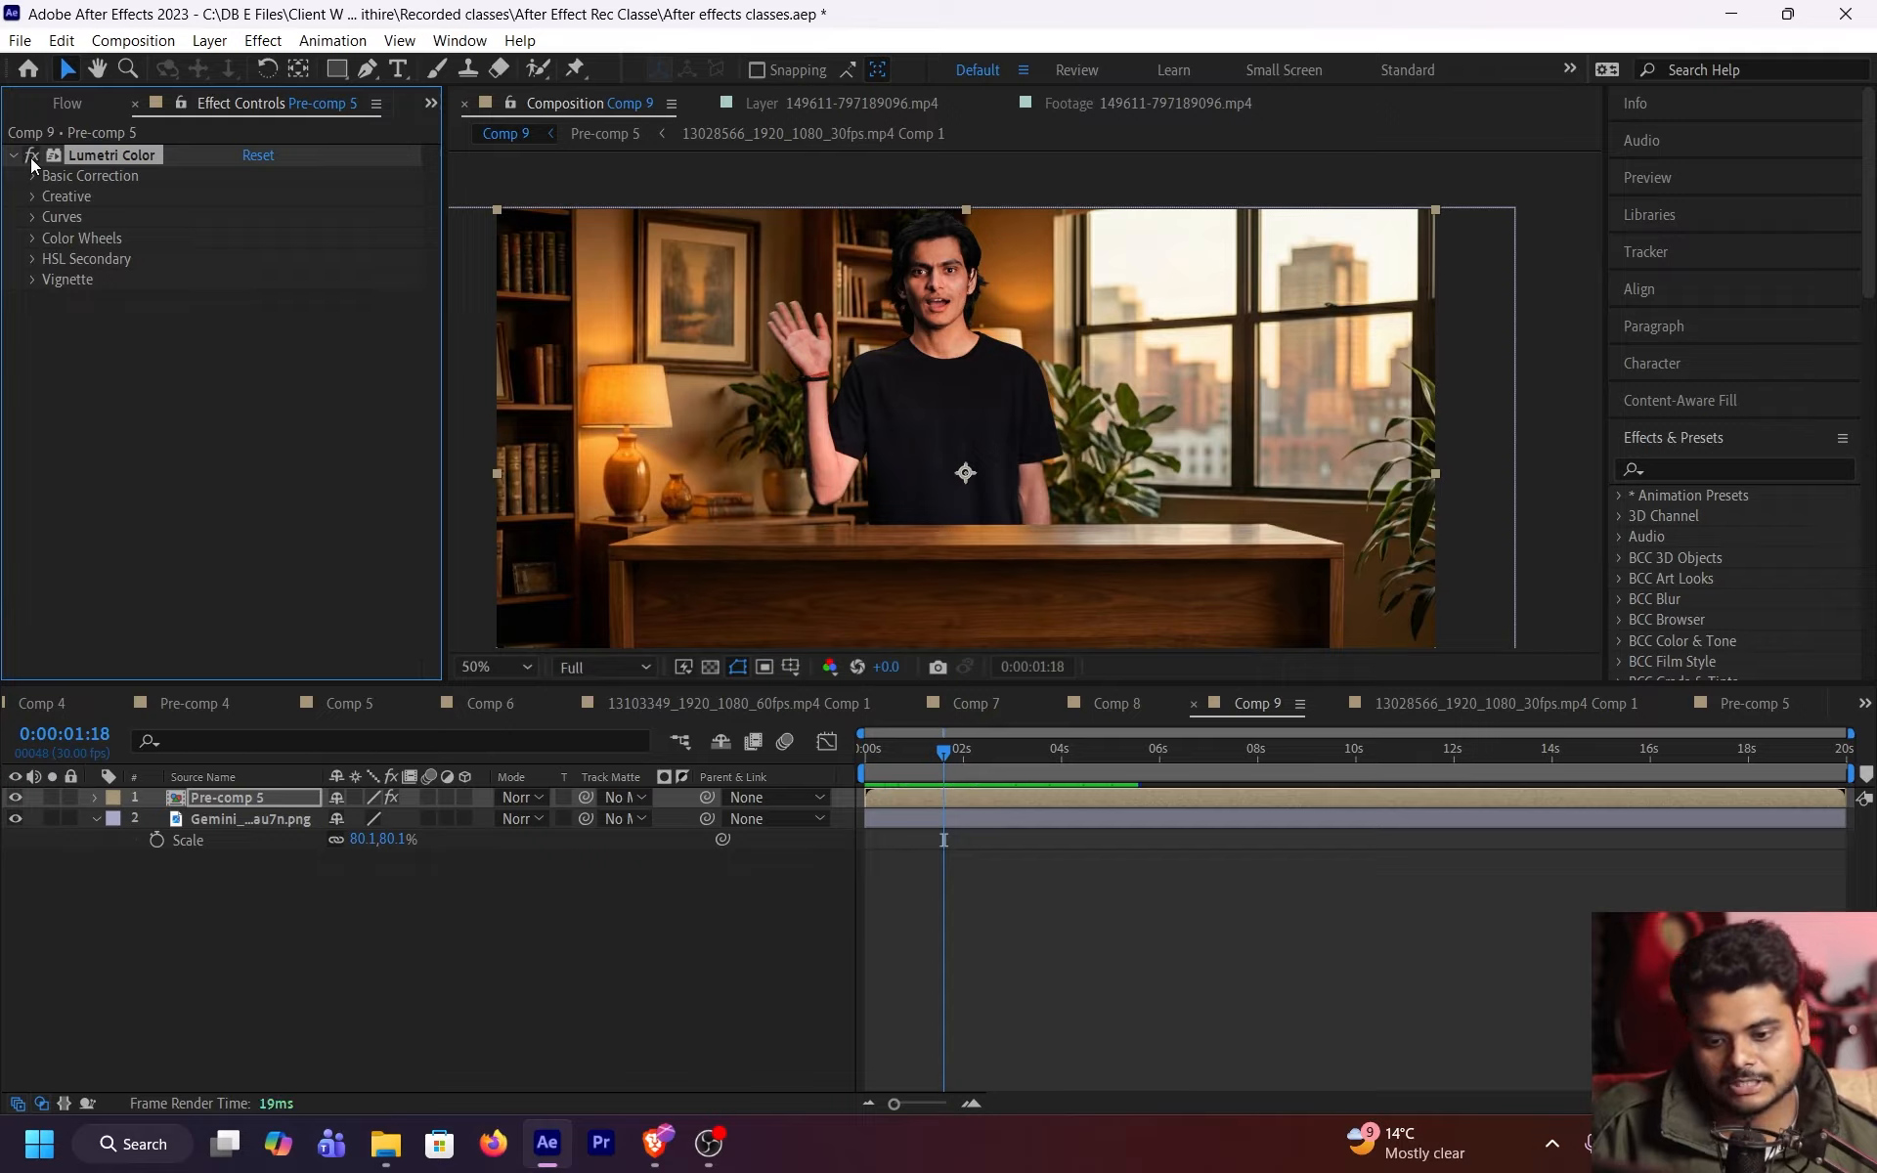
- Compare the man's look with Lumetri Color turned off and on again, and save the project
{"action": "left_click", "coordinate": [32, 157]}
{"action": "left_click", "coordinate": [31, 157]}
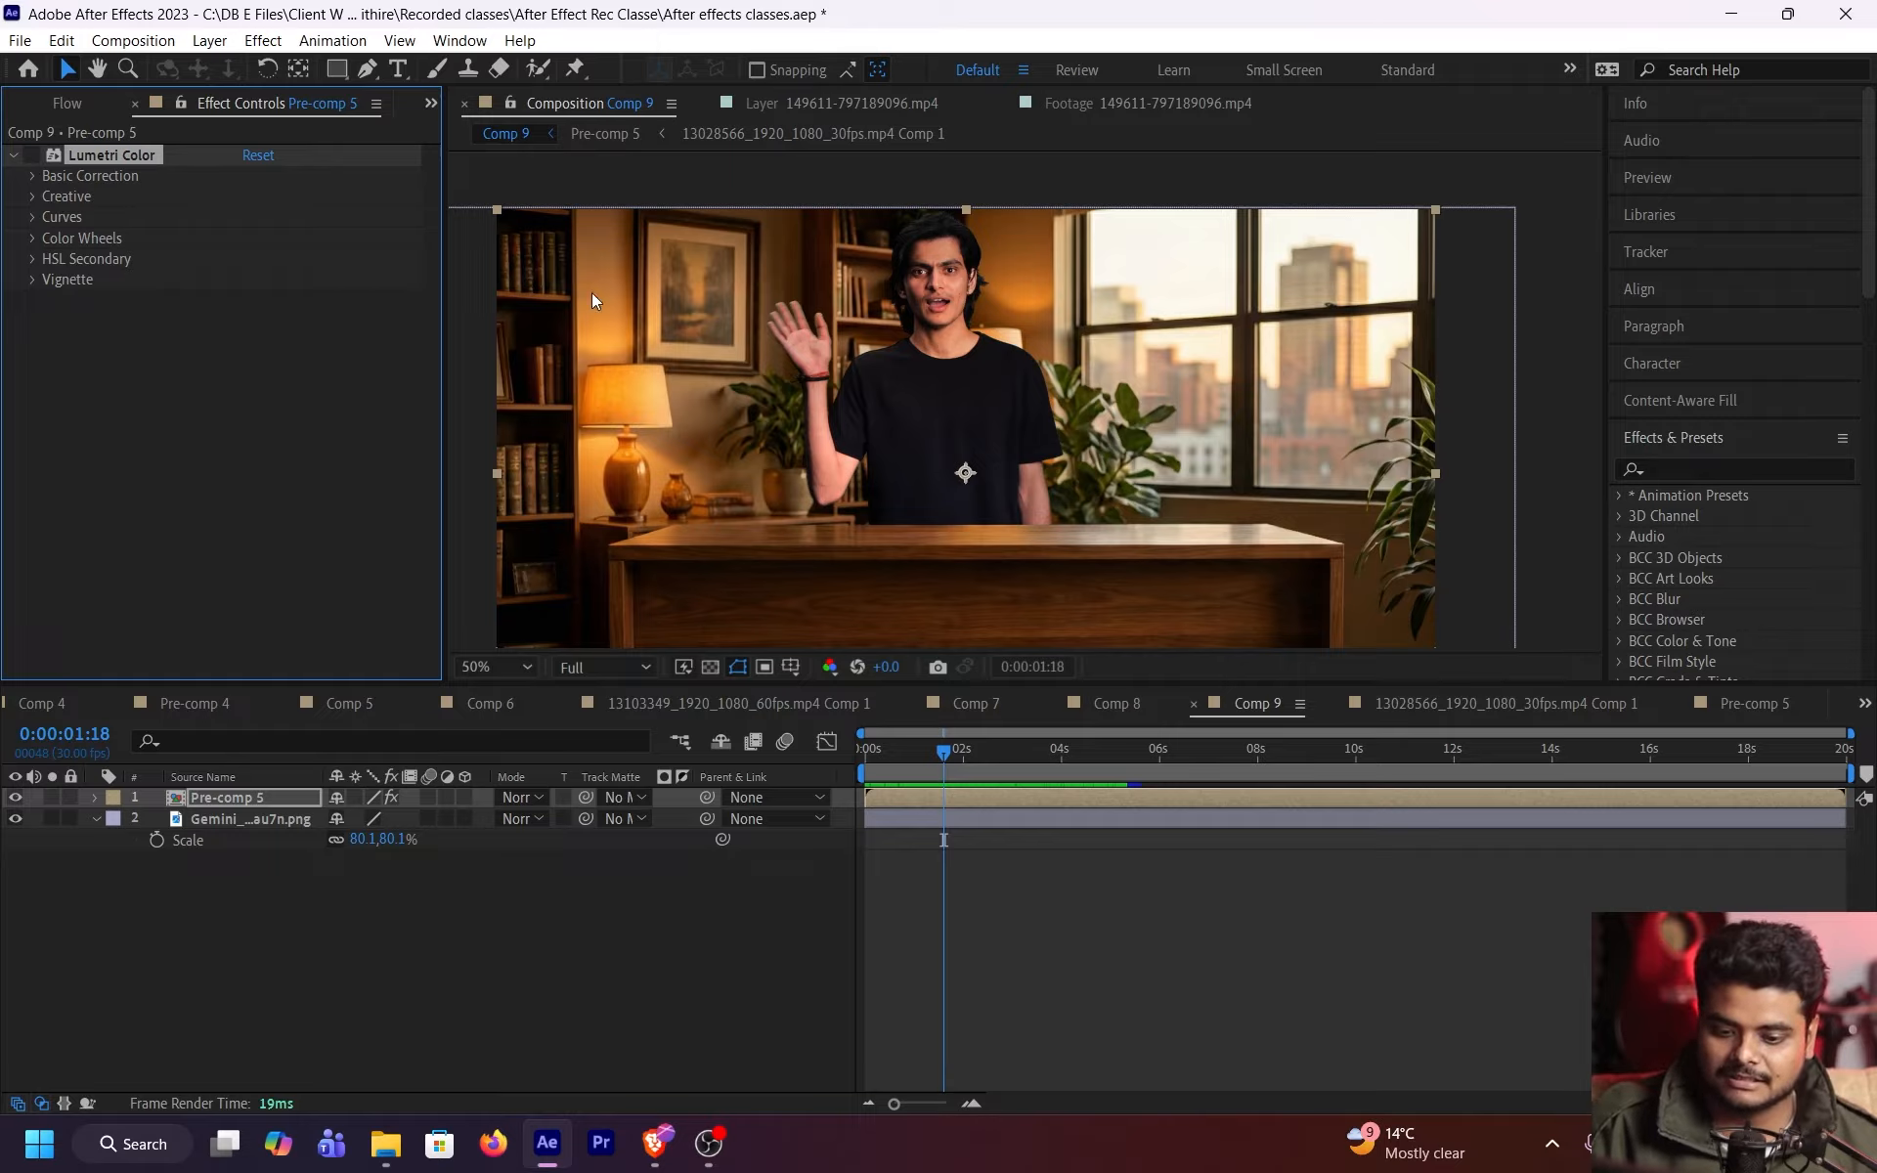
{"action": "left_click", "coordinate": [31, 157]}
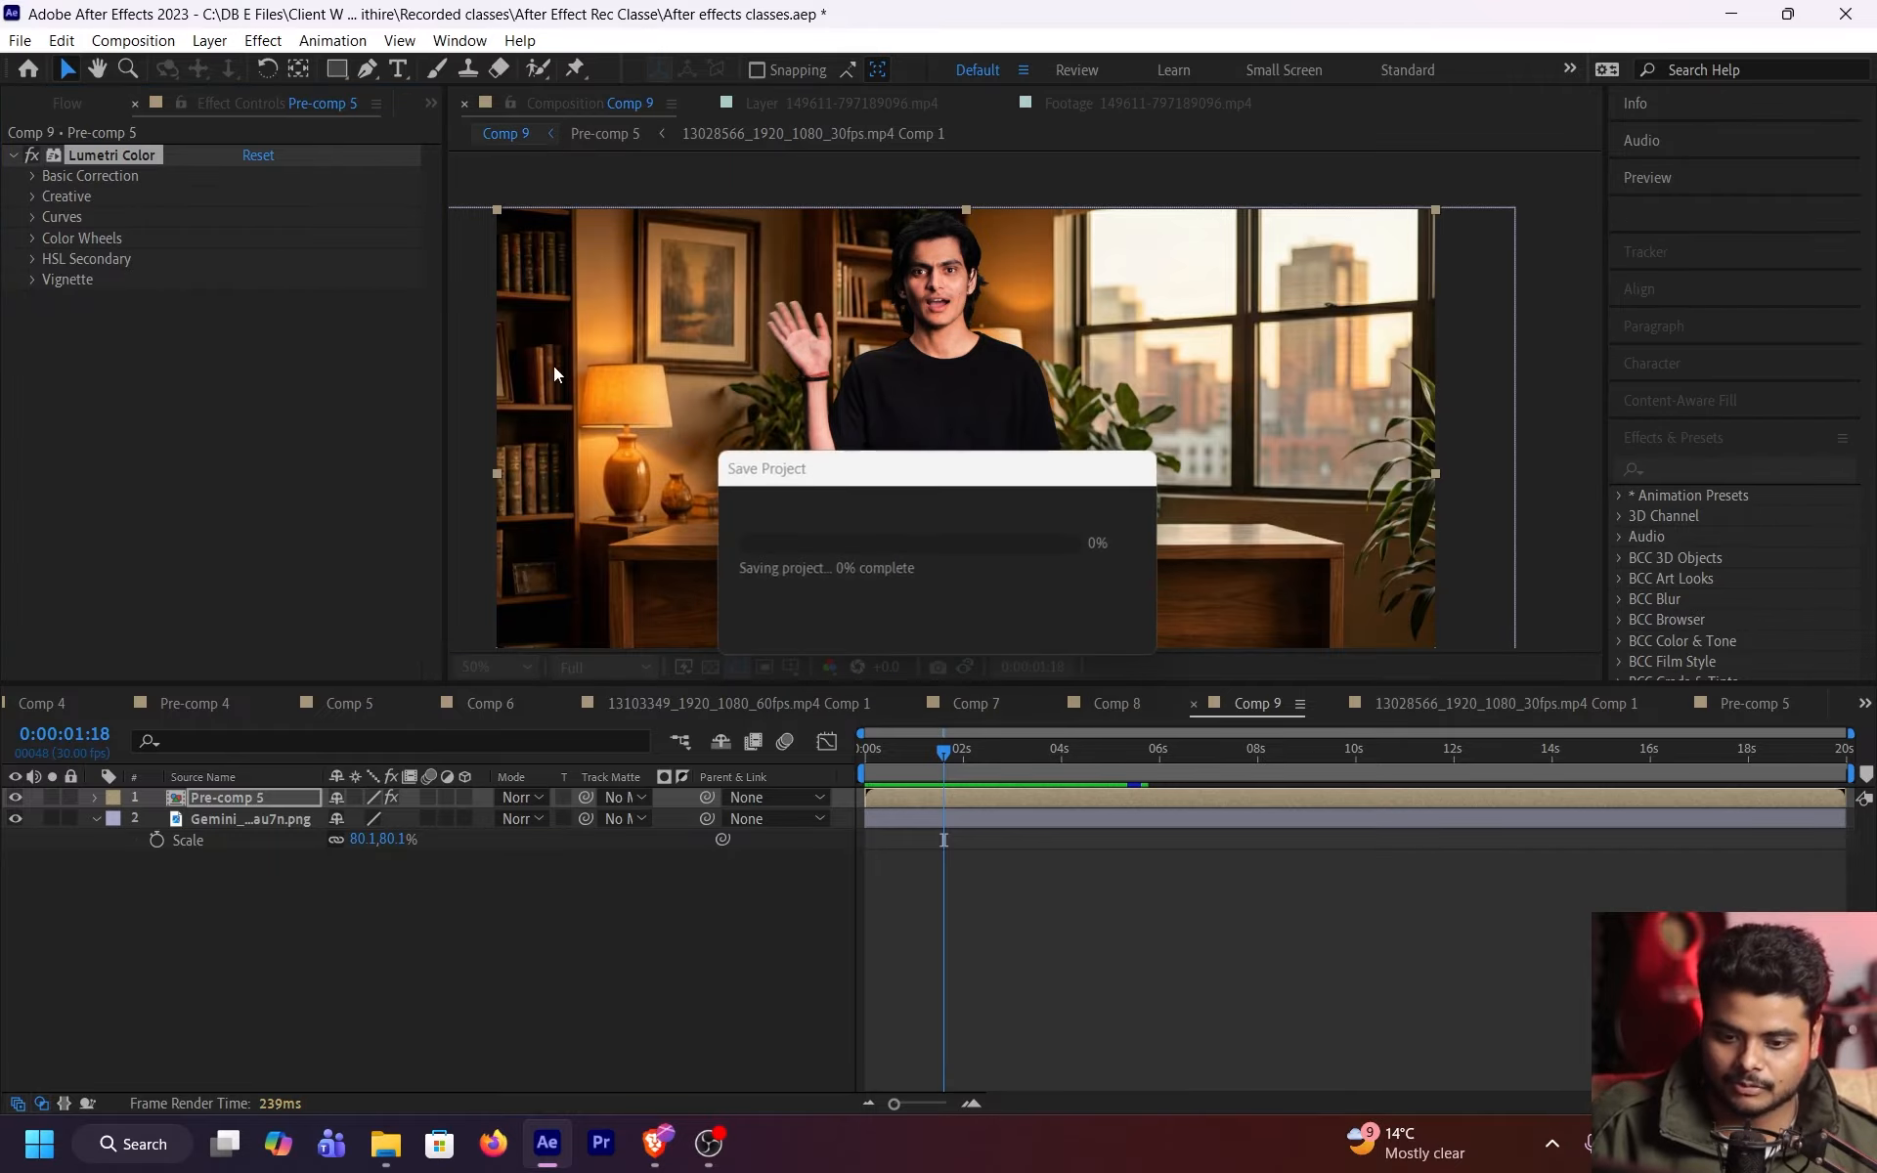
- Fit the composition view up to 100% and inspect the whole shot in the maximized viewer before restoring the layout
{"action": "left_click", "coordinate": [481, 667]}
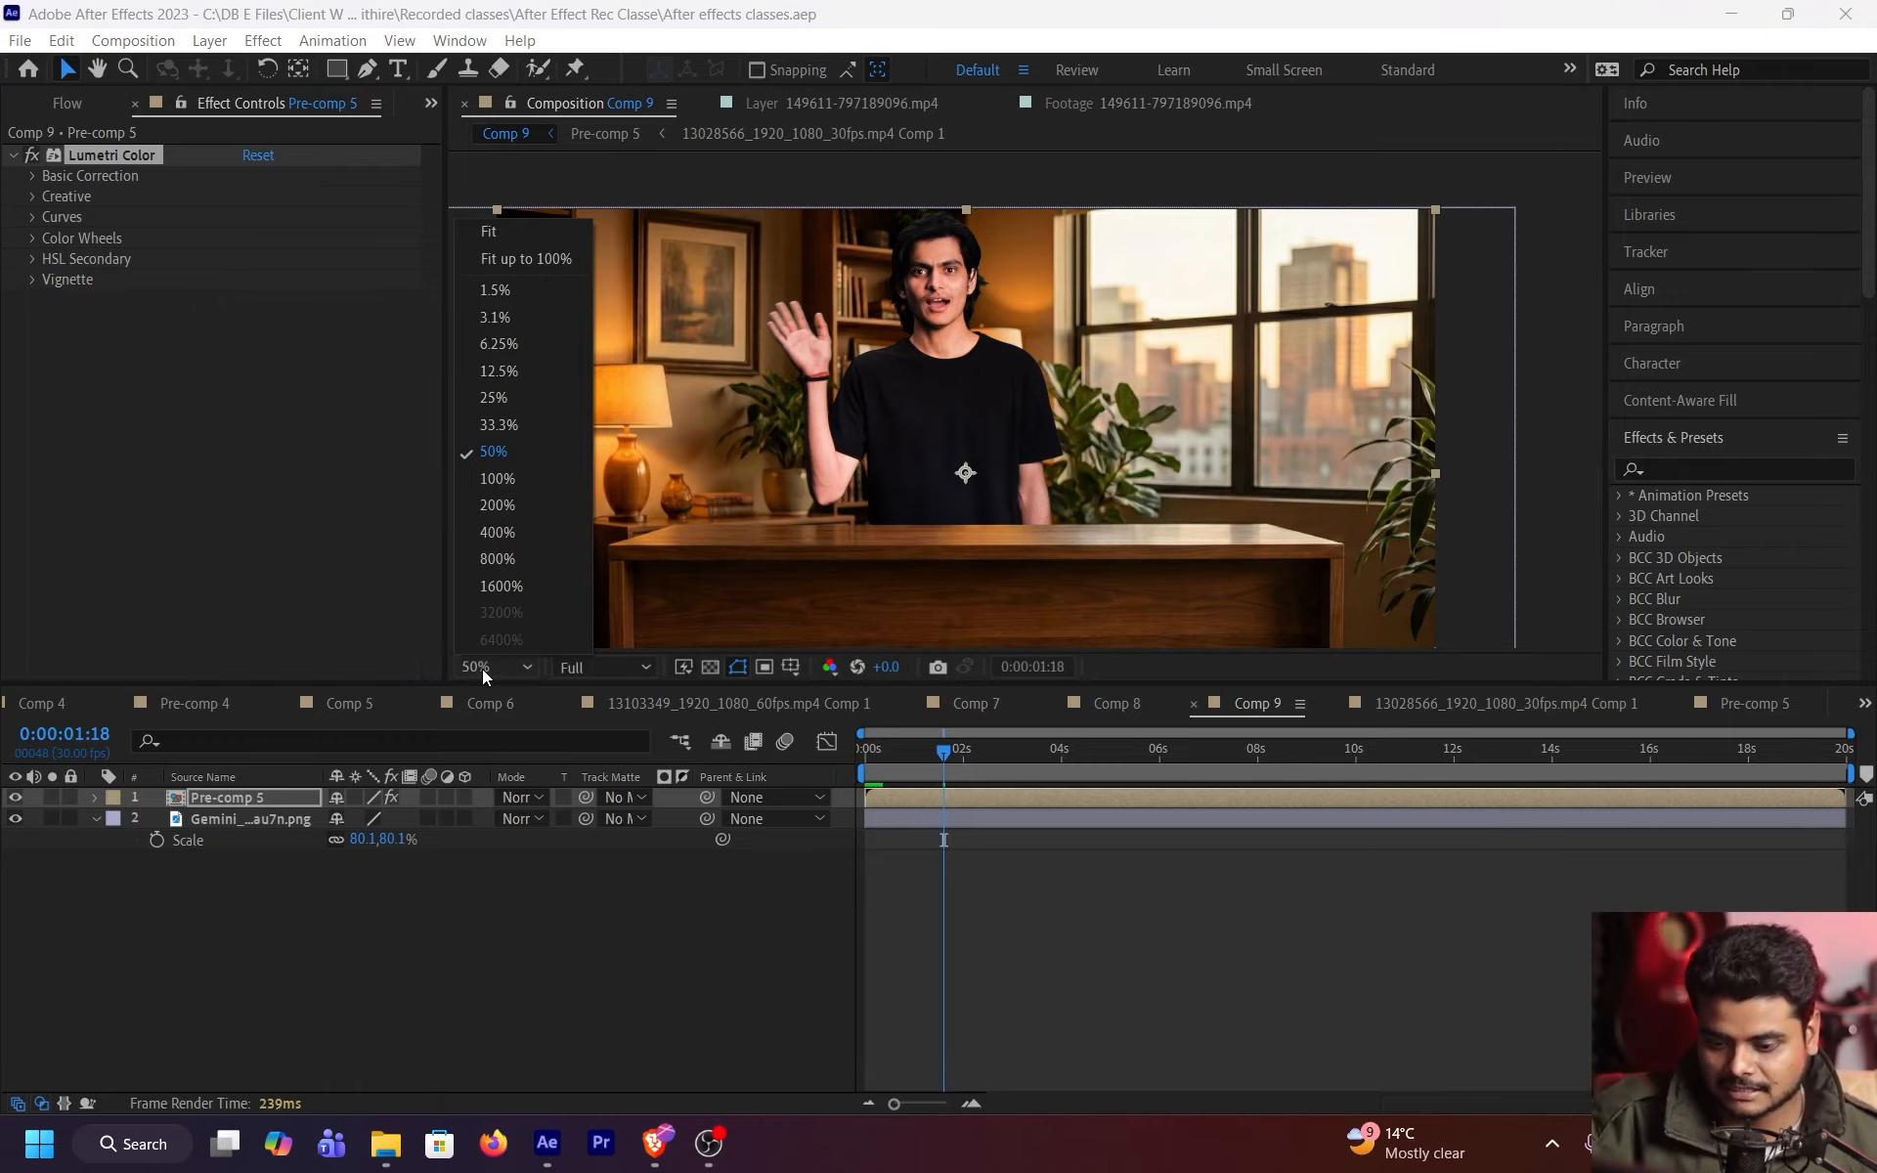
{"action": "left_click", "coordinate": [507, 256]}
{"action": "key", "text": "grave"}
{"action": "key", "text": "grave"}
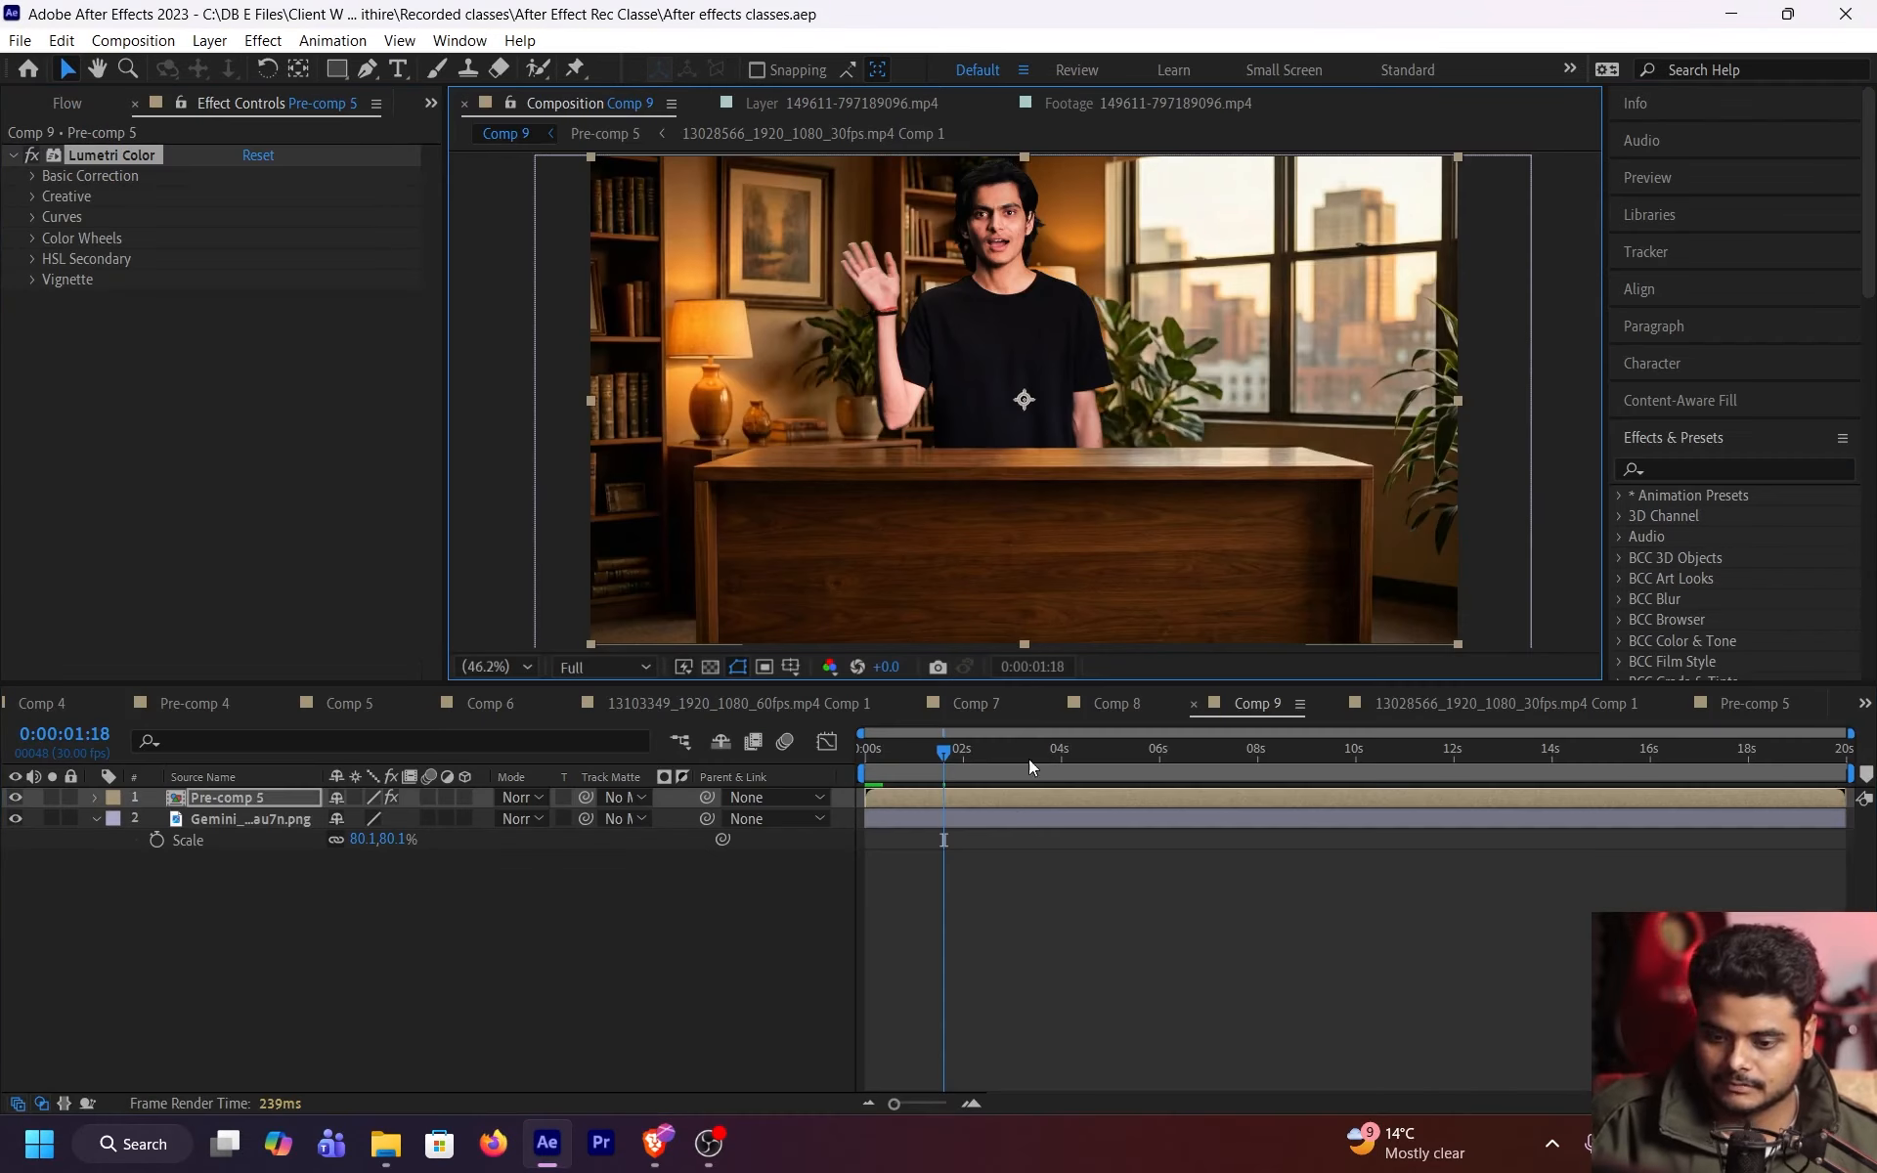
- Add an adjustment layer above the pre-comp in Comp 9 and save the project
{"action": "left_click", "coordinate": [1018, 913]}
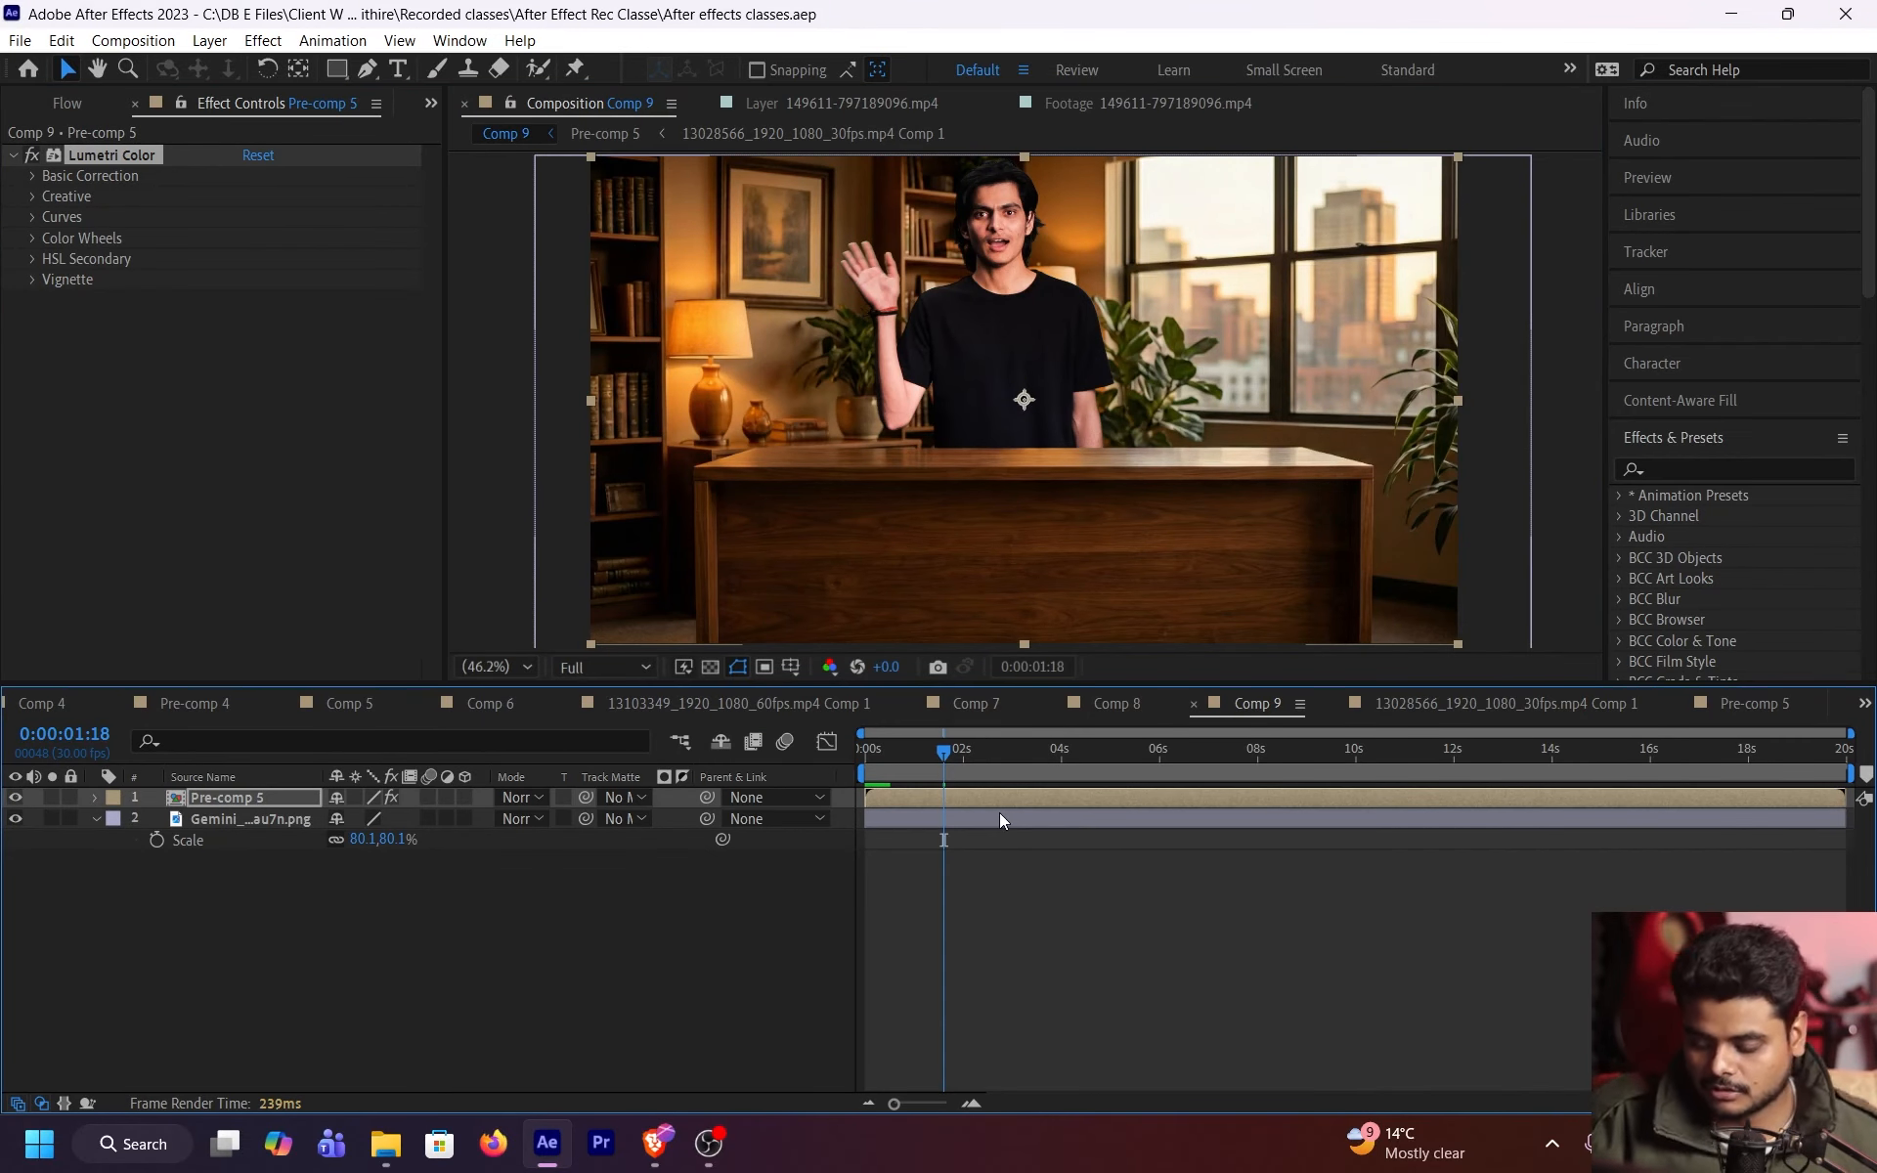
{"action": "key", "text": "ctrl+alt+y"}
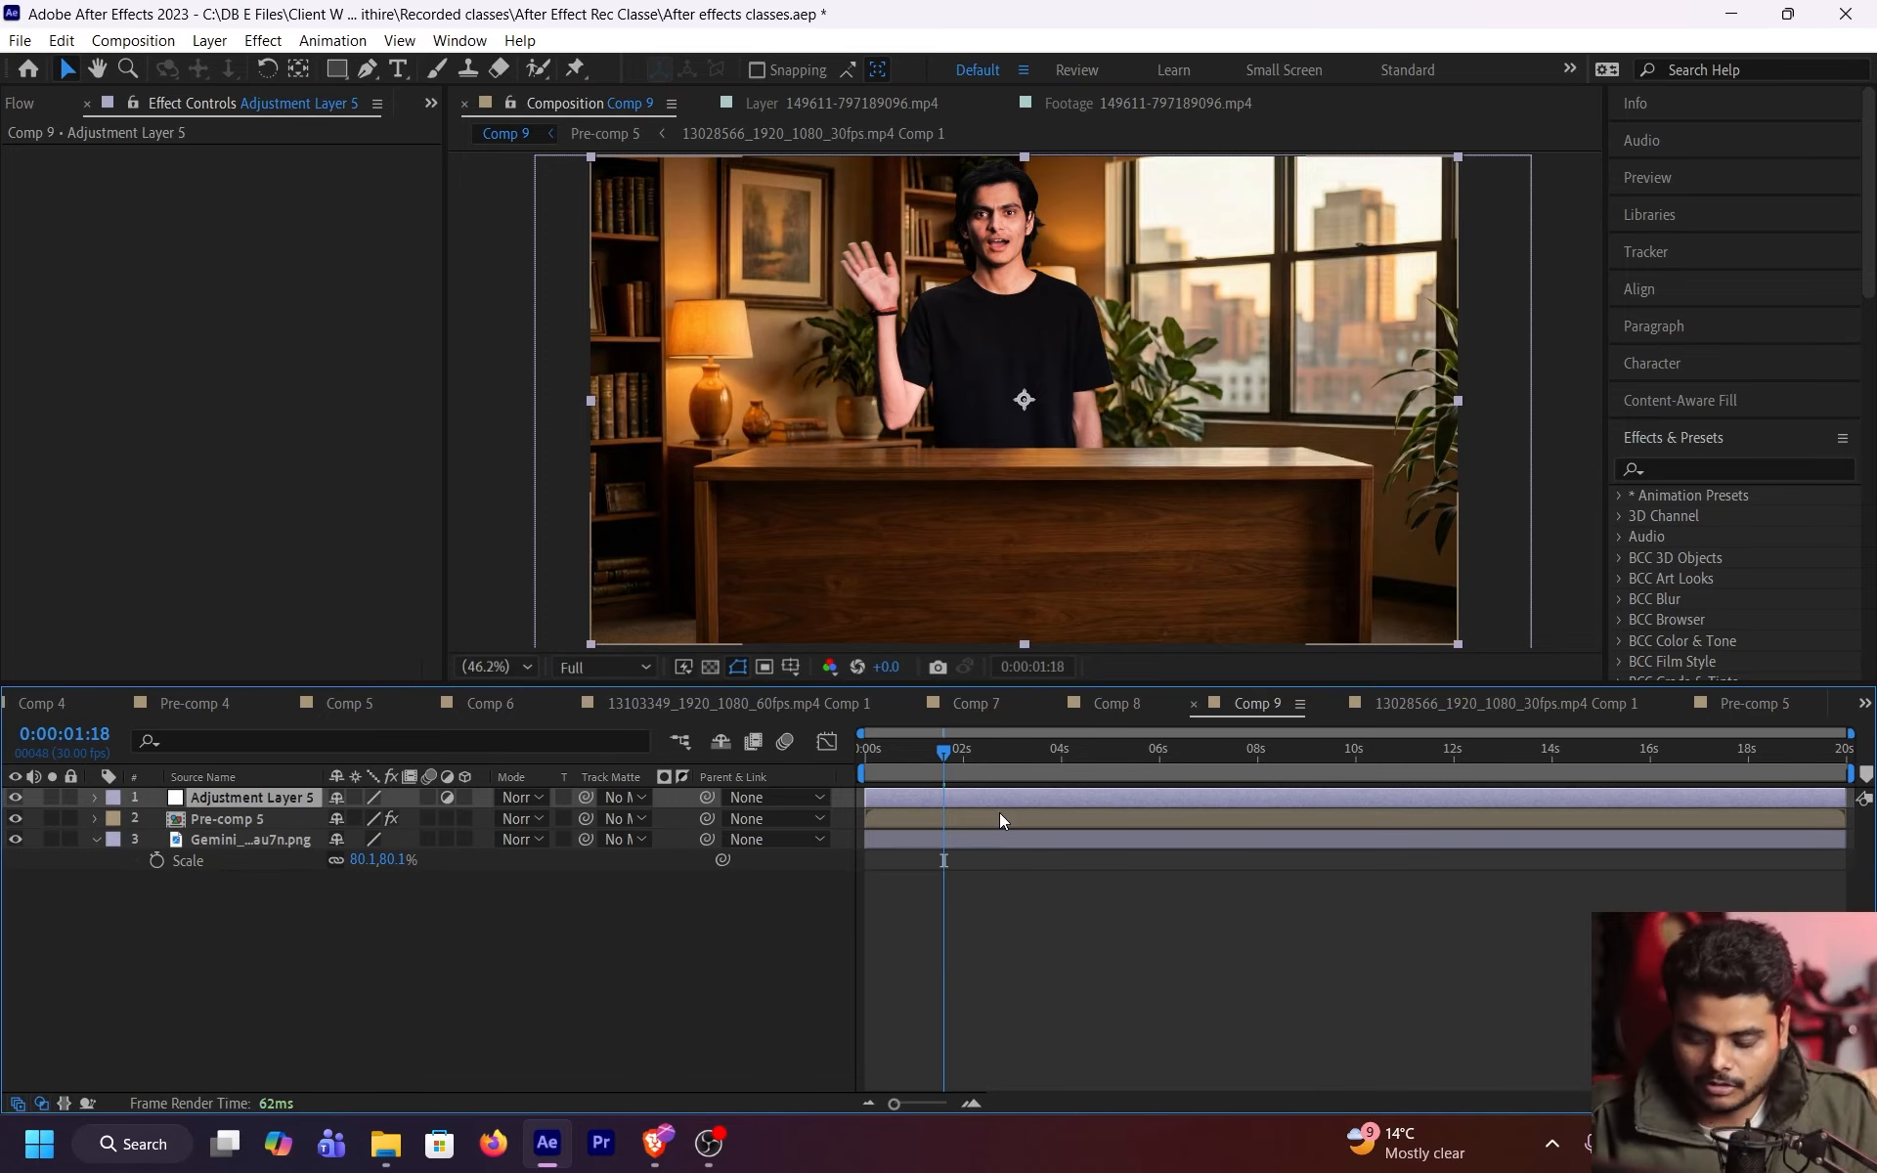
{"action": "left_click", "coordinate": [1061, 948]}
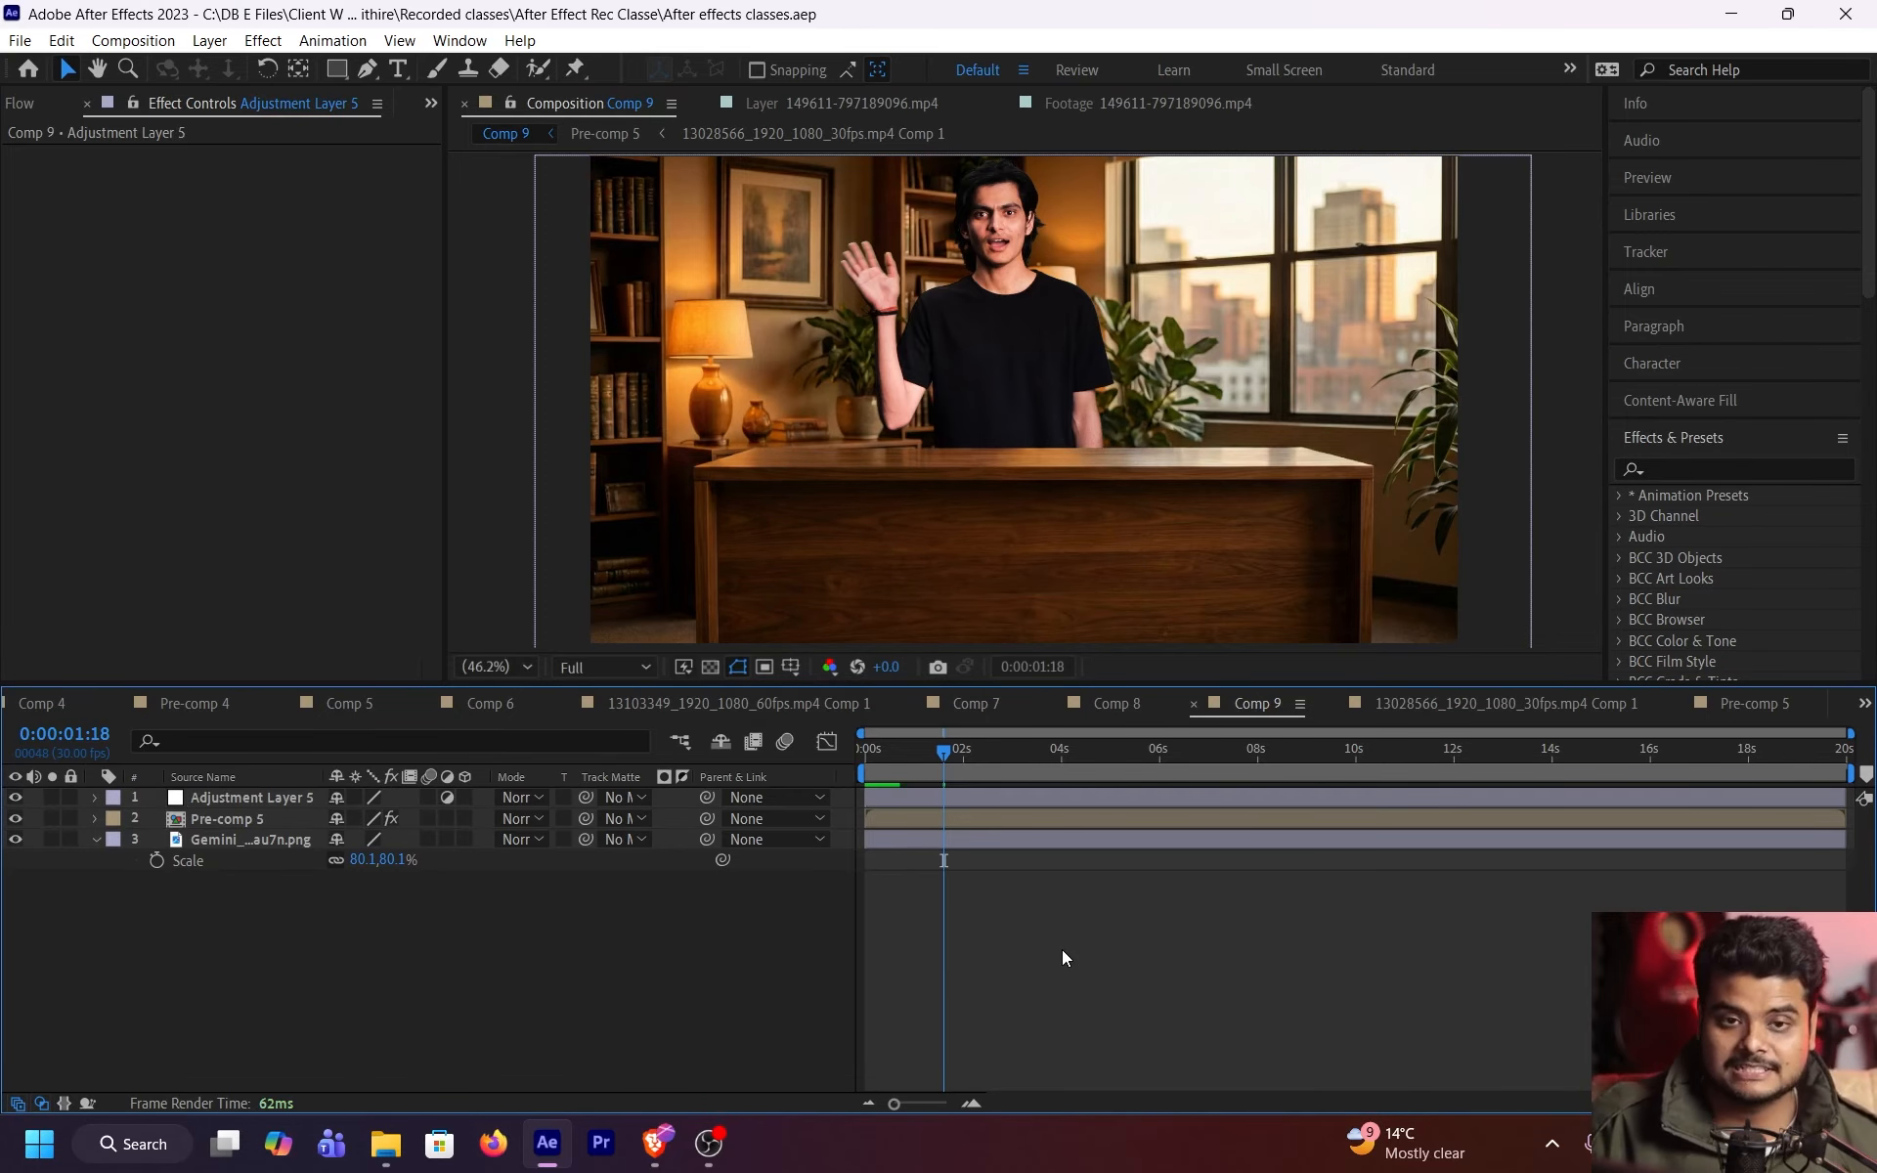
{"action": "right_click", "coordinate": [583, 940]}
{"action": "mouse_move", "coordinate": [766, 655]}
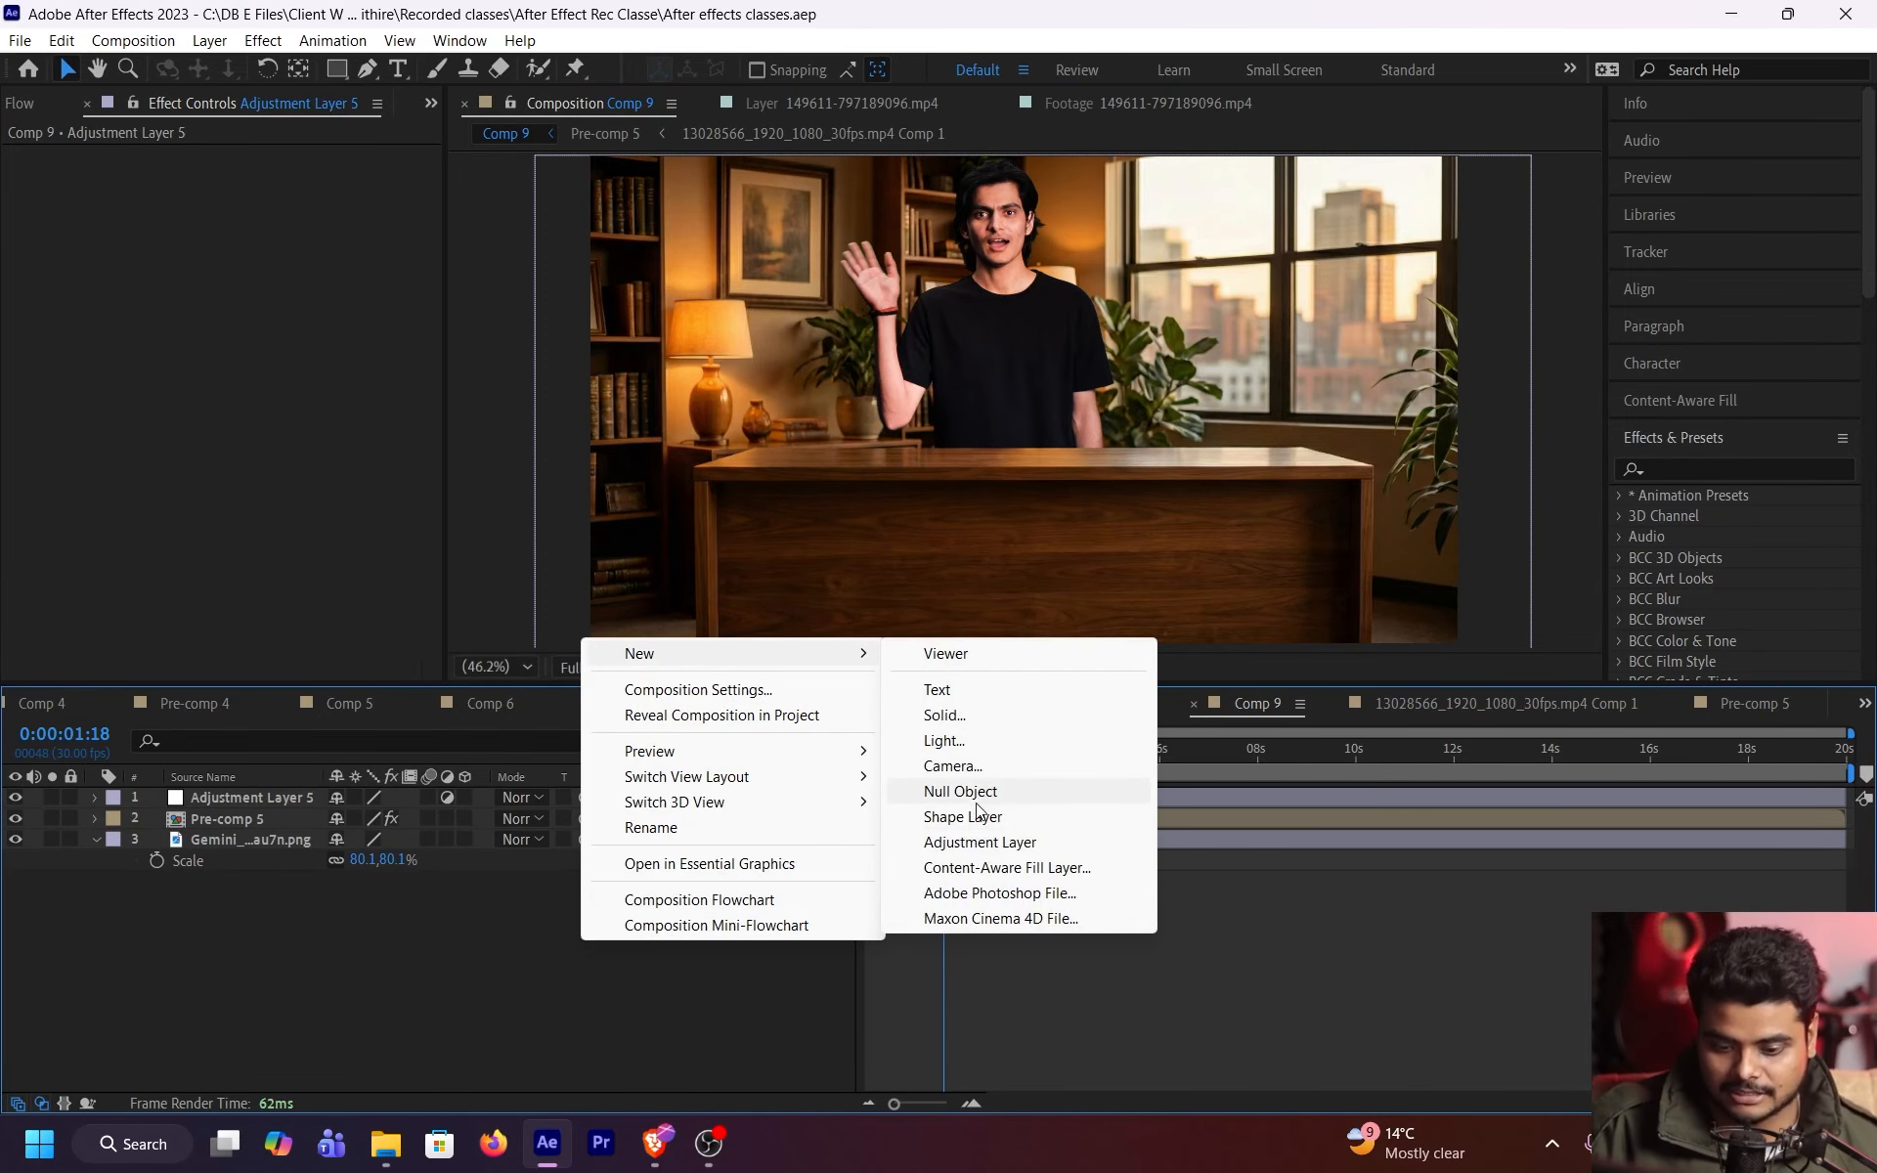
{"action": "left_click", "coordinate": [1170, 790]}
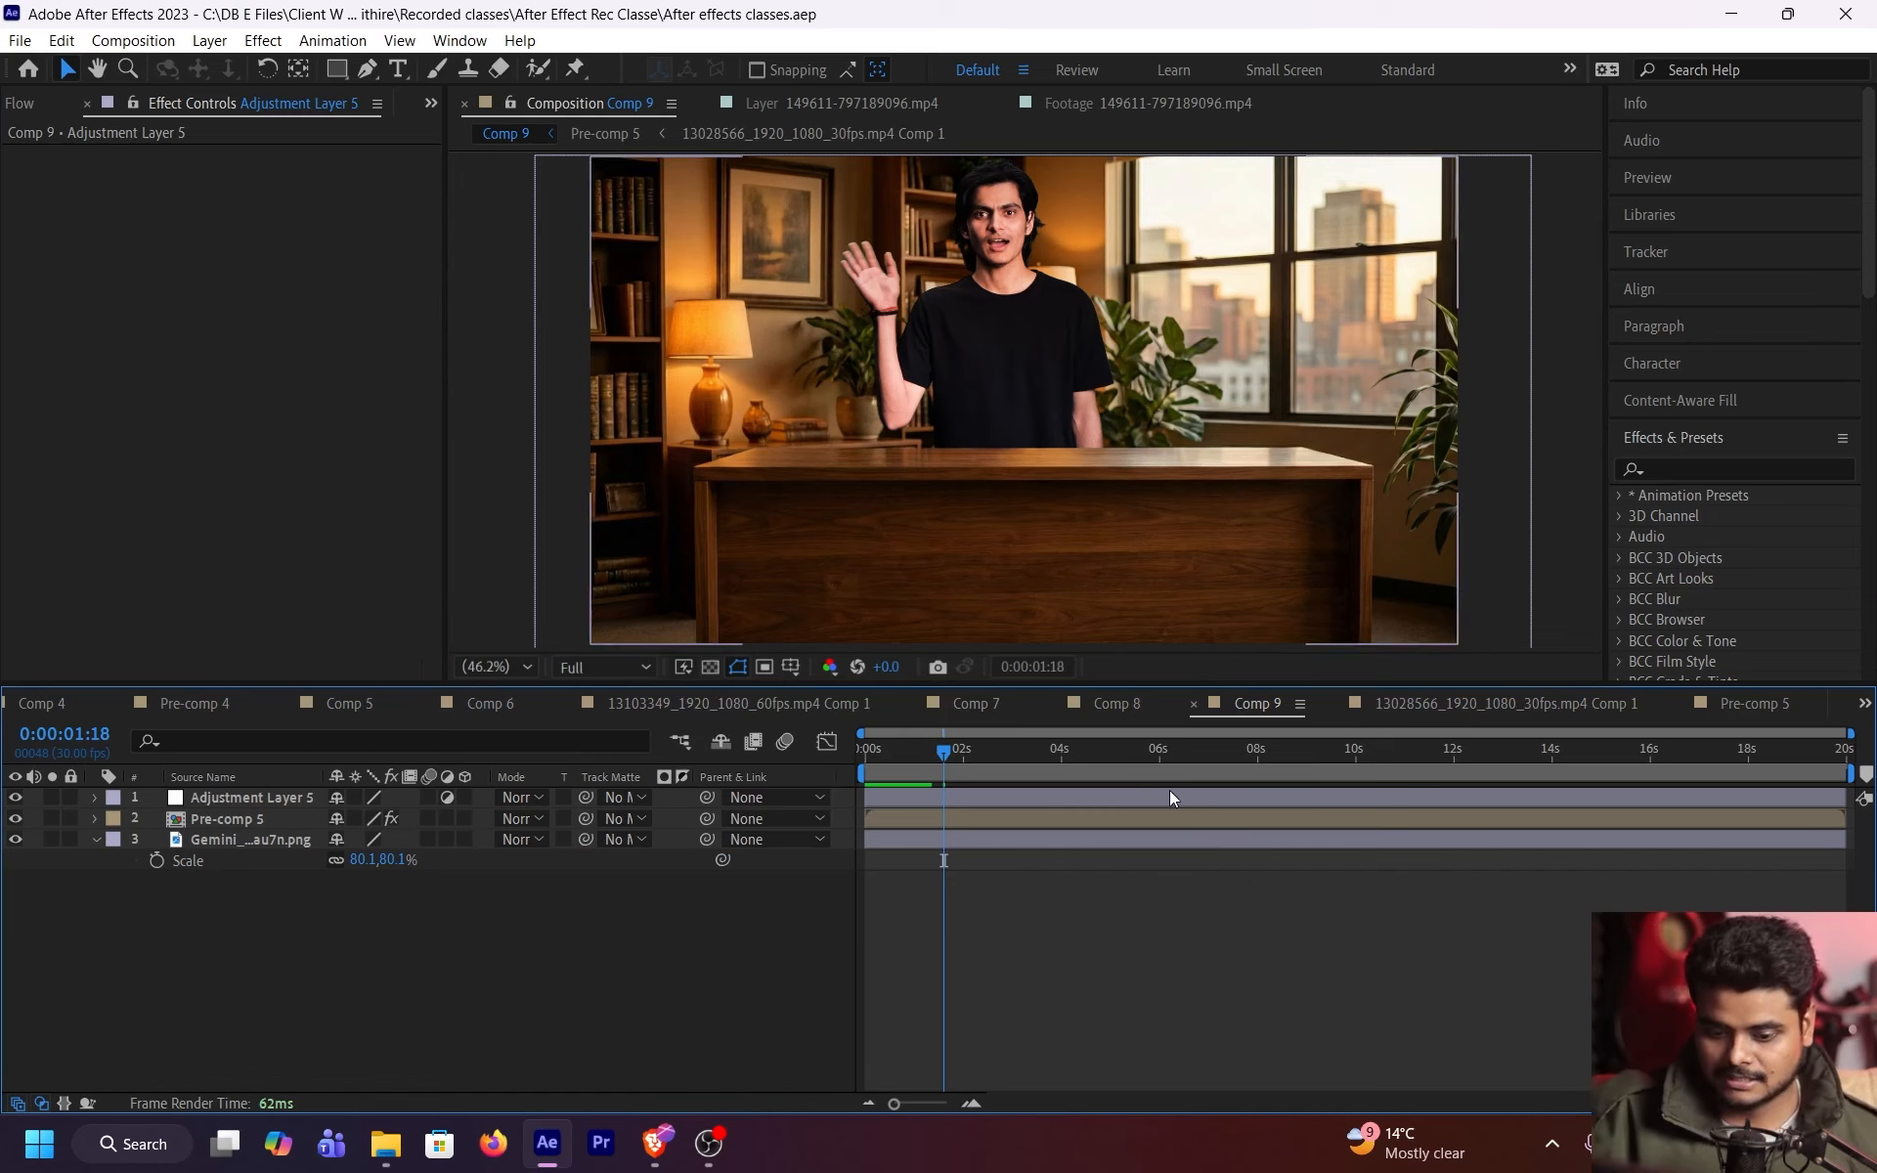
- Try the Looks effect on the adjustment layer at 0:00:00:16 and delete it again
{"action": "left_click", "coordinate": [1170, 794]}
{"action": "left_click_drag", "start_coordinate": [907, 746], "coordinate": [890, 759]}
{"action": "key", "text": "ctrl+space"}
{"action": "type", "text": "look"}
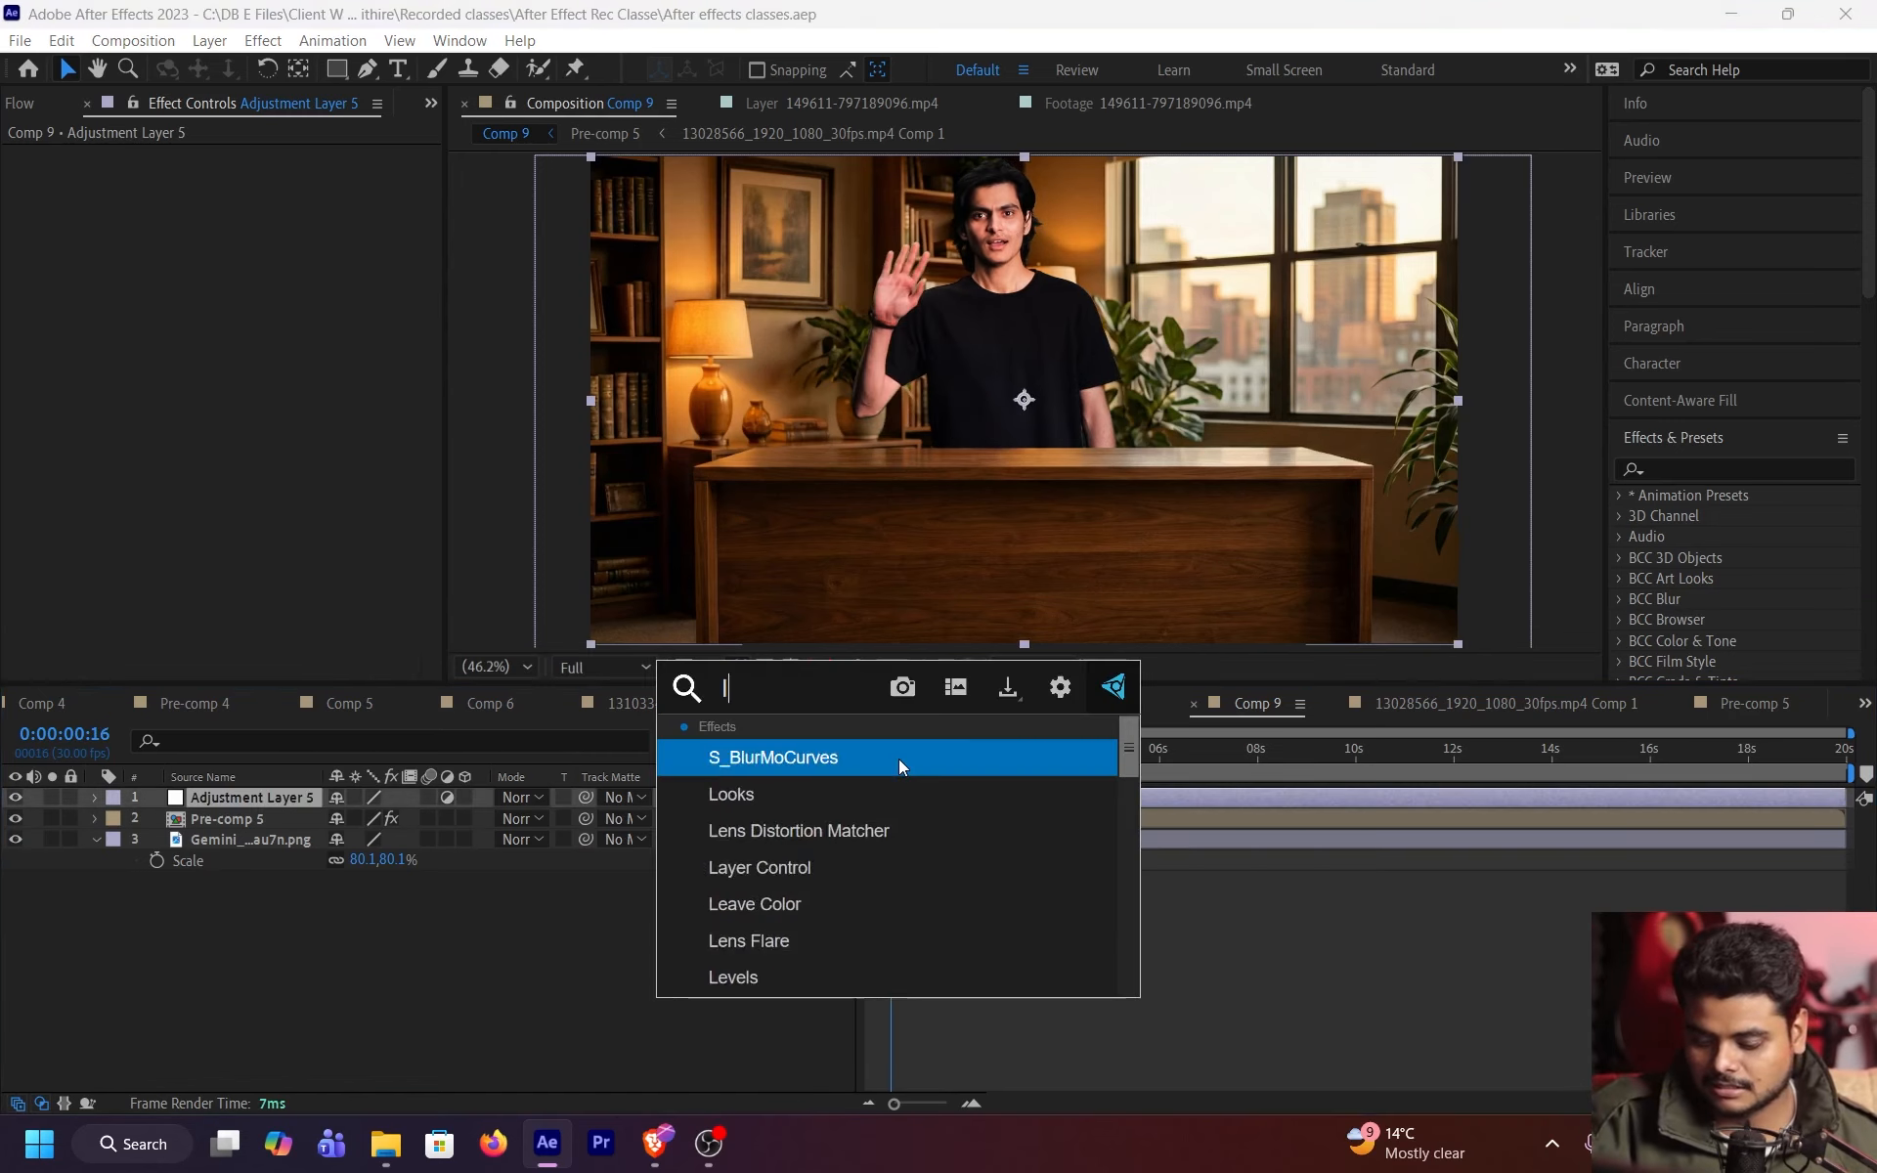
{"action": "key", "text": "Return"}
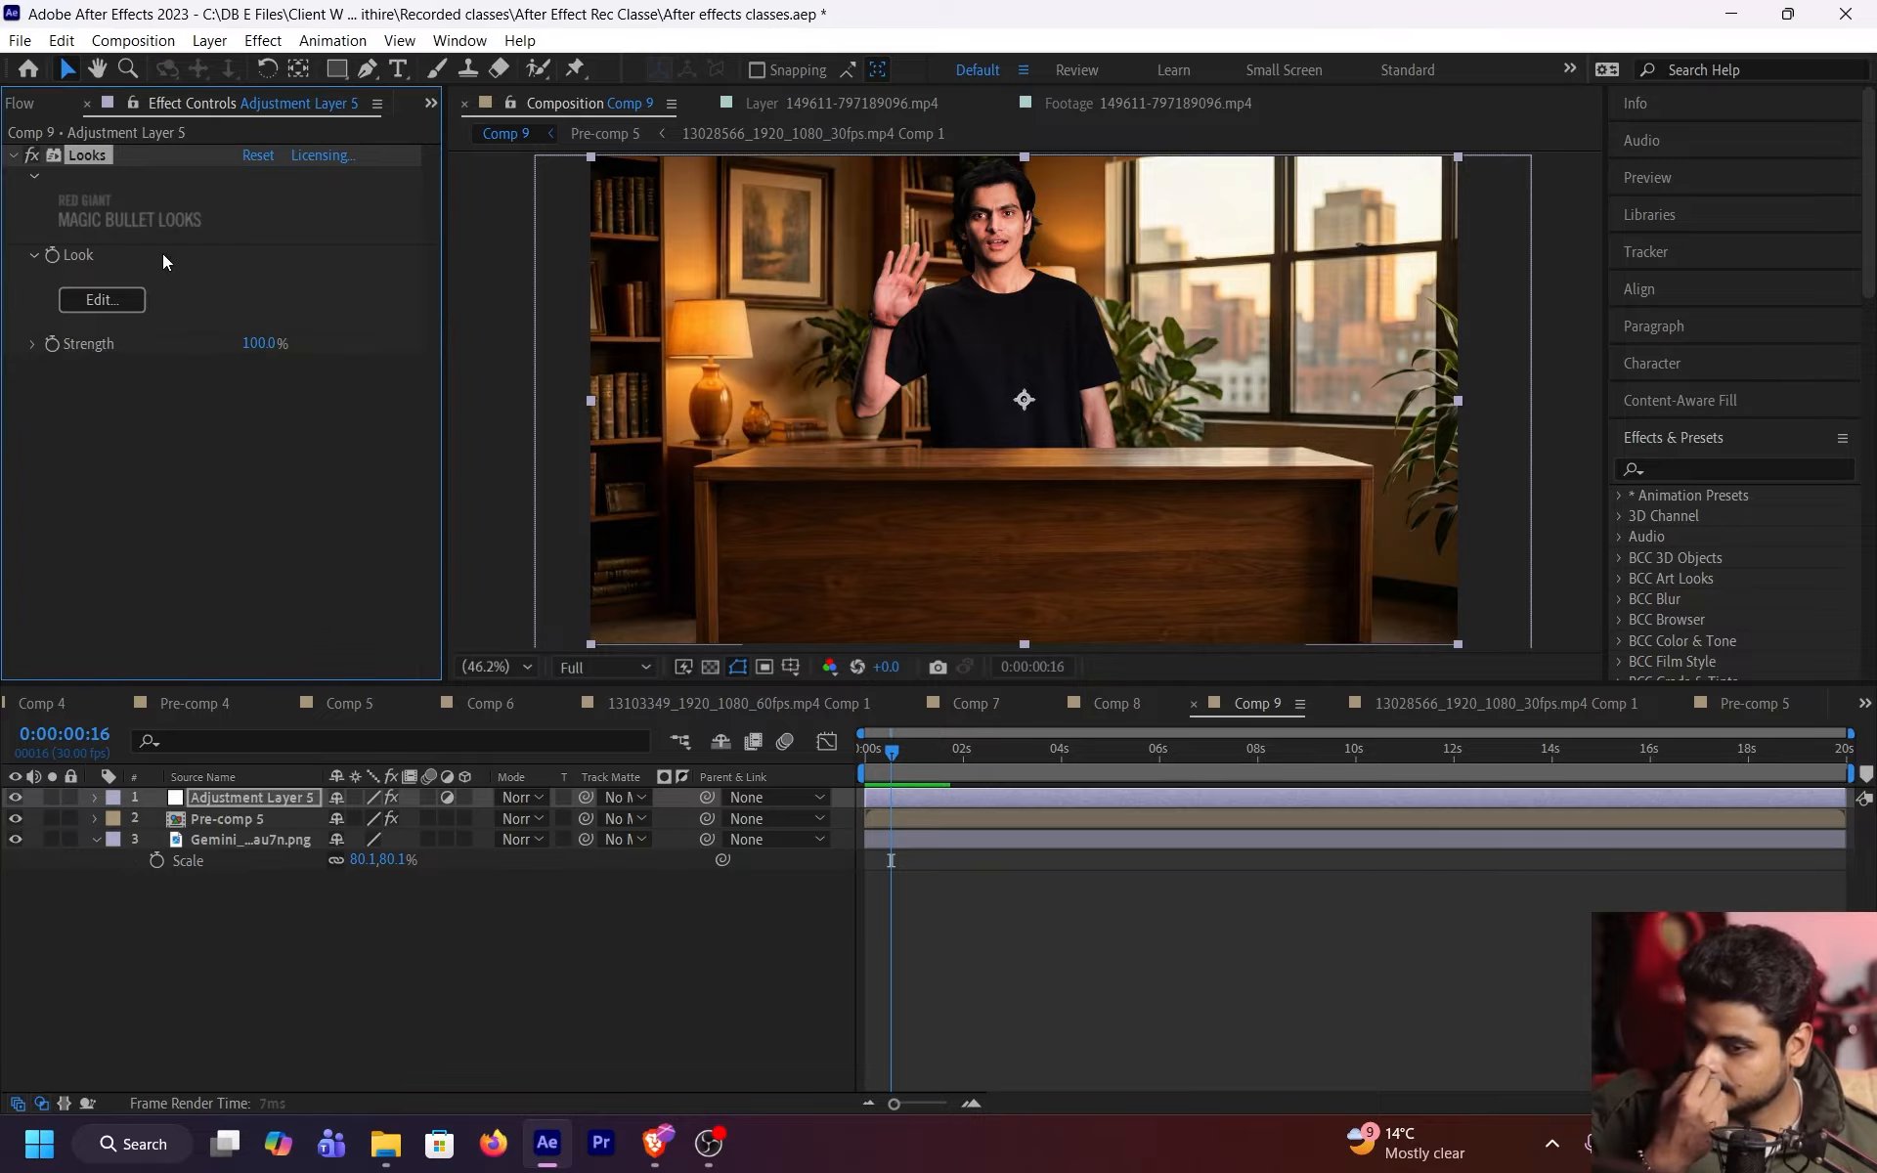
{"action": "key", "text": "Delete"}
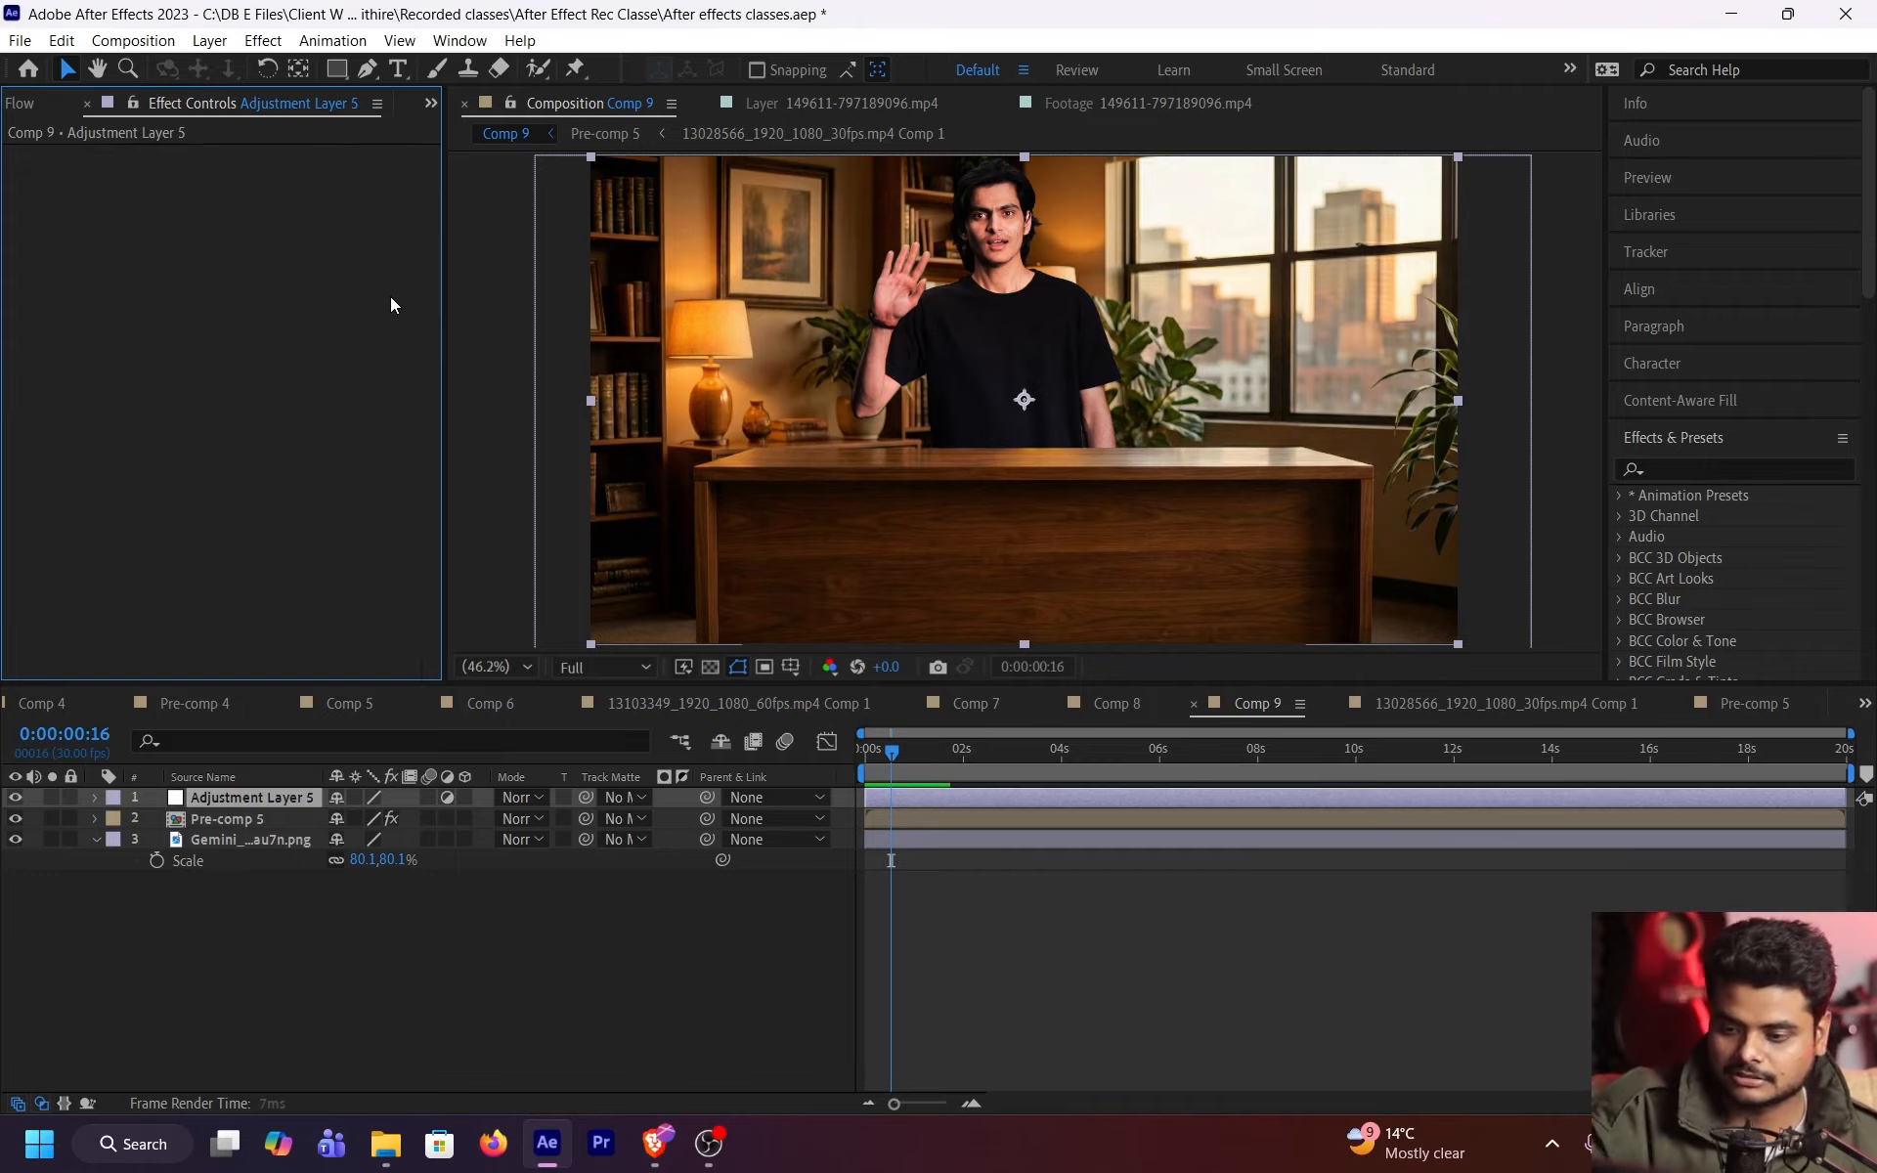
- Apply Lumetri Color to the adjustment layer and expand its Creative section
{"action": "key", "text": "ctrl+space"}
{"action": "type", "text": "lumet"}
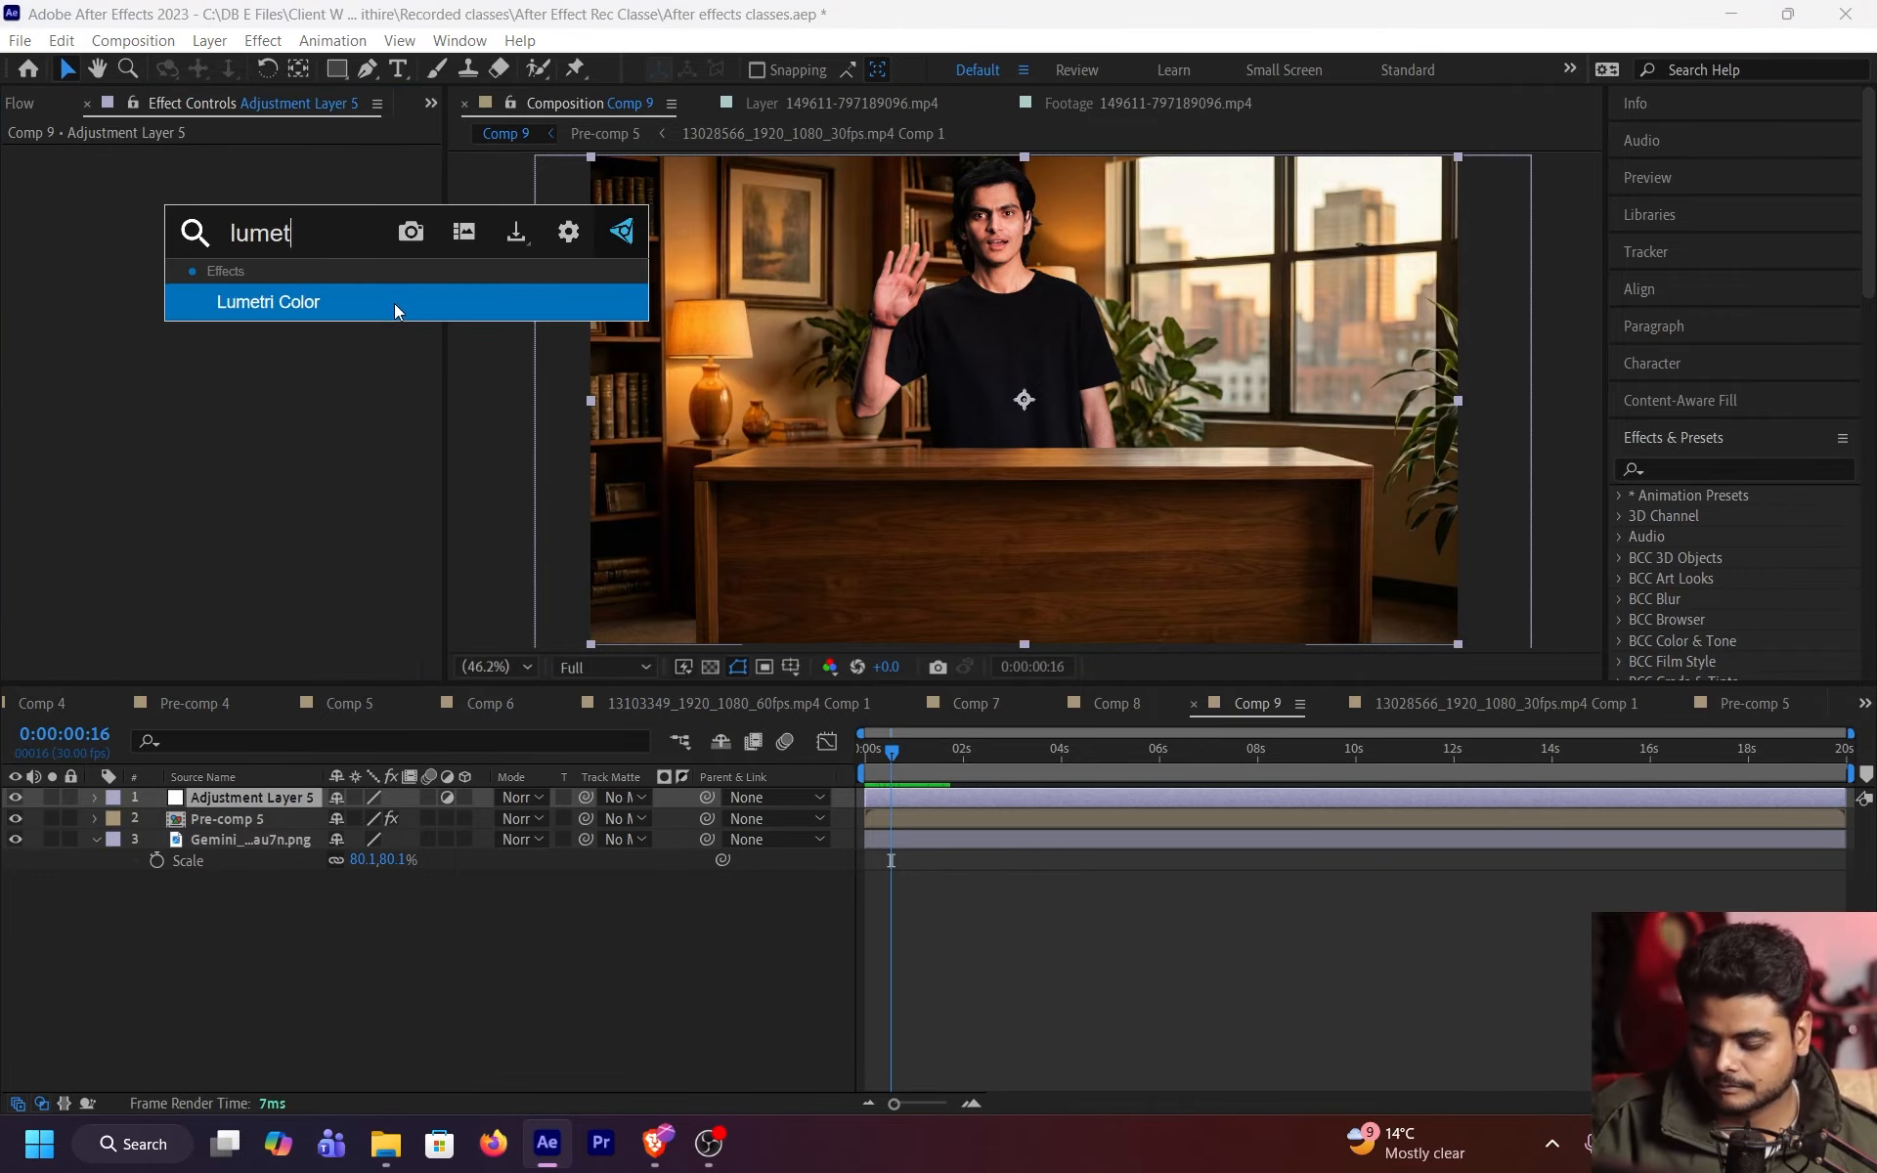
{"action": "key", "text": "Return"}
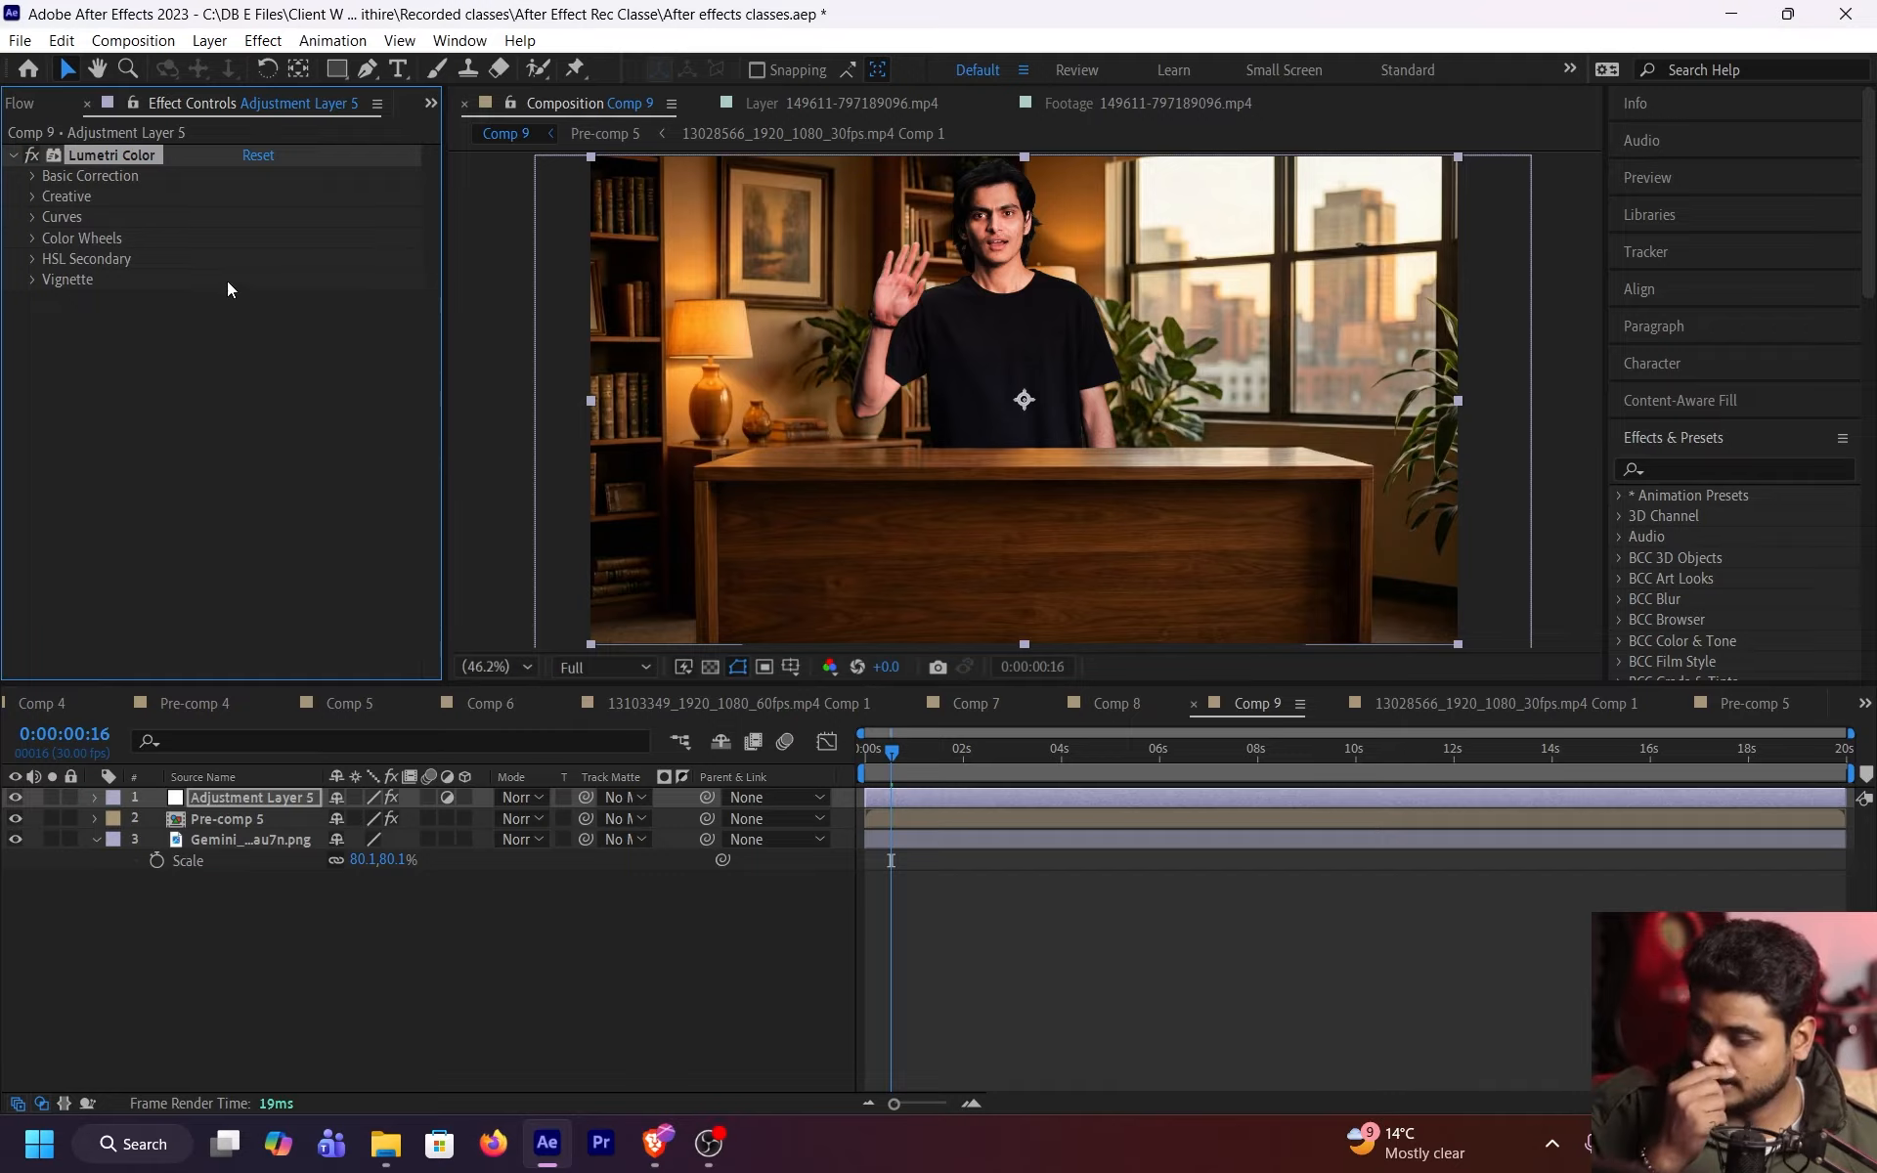
{"action": "left_click", "coordinate": [53, 196]}
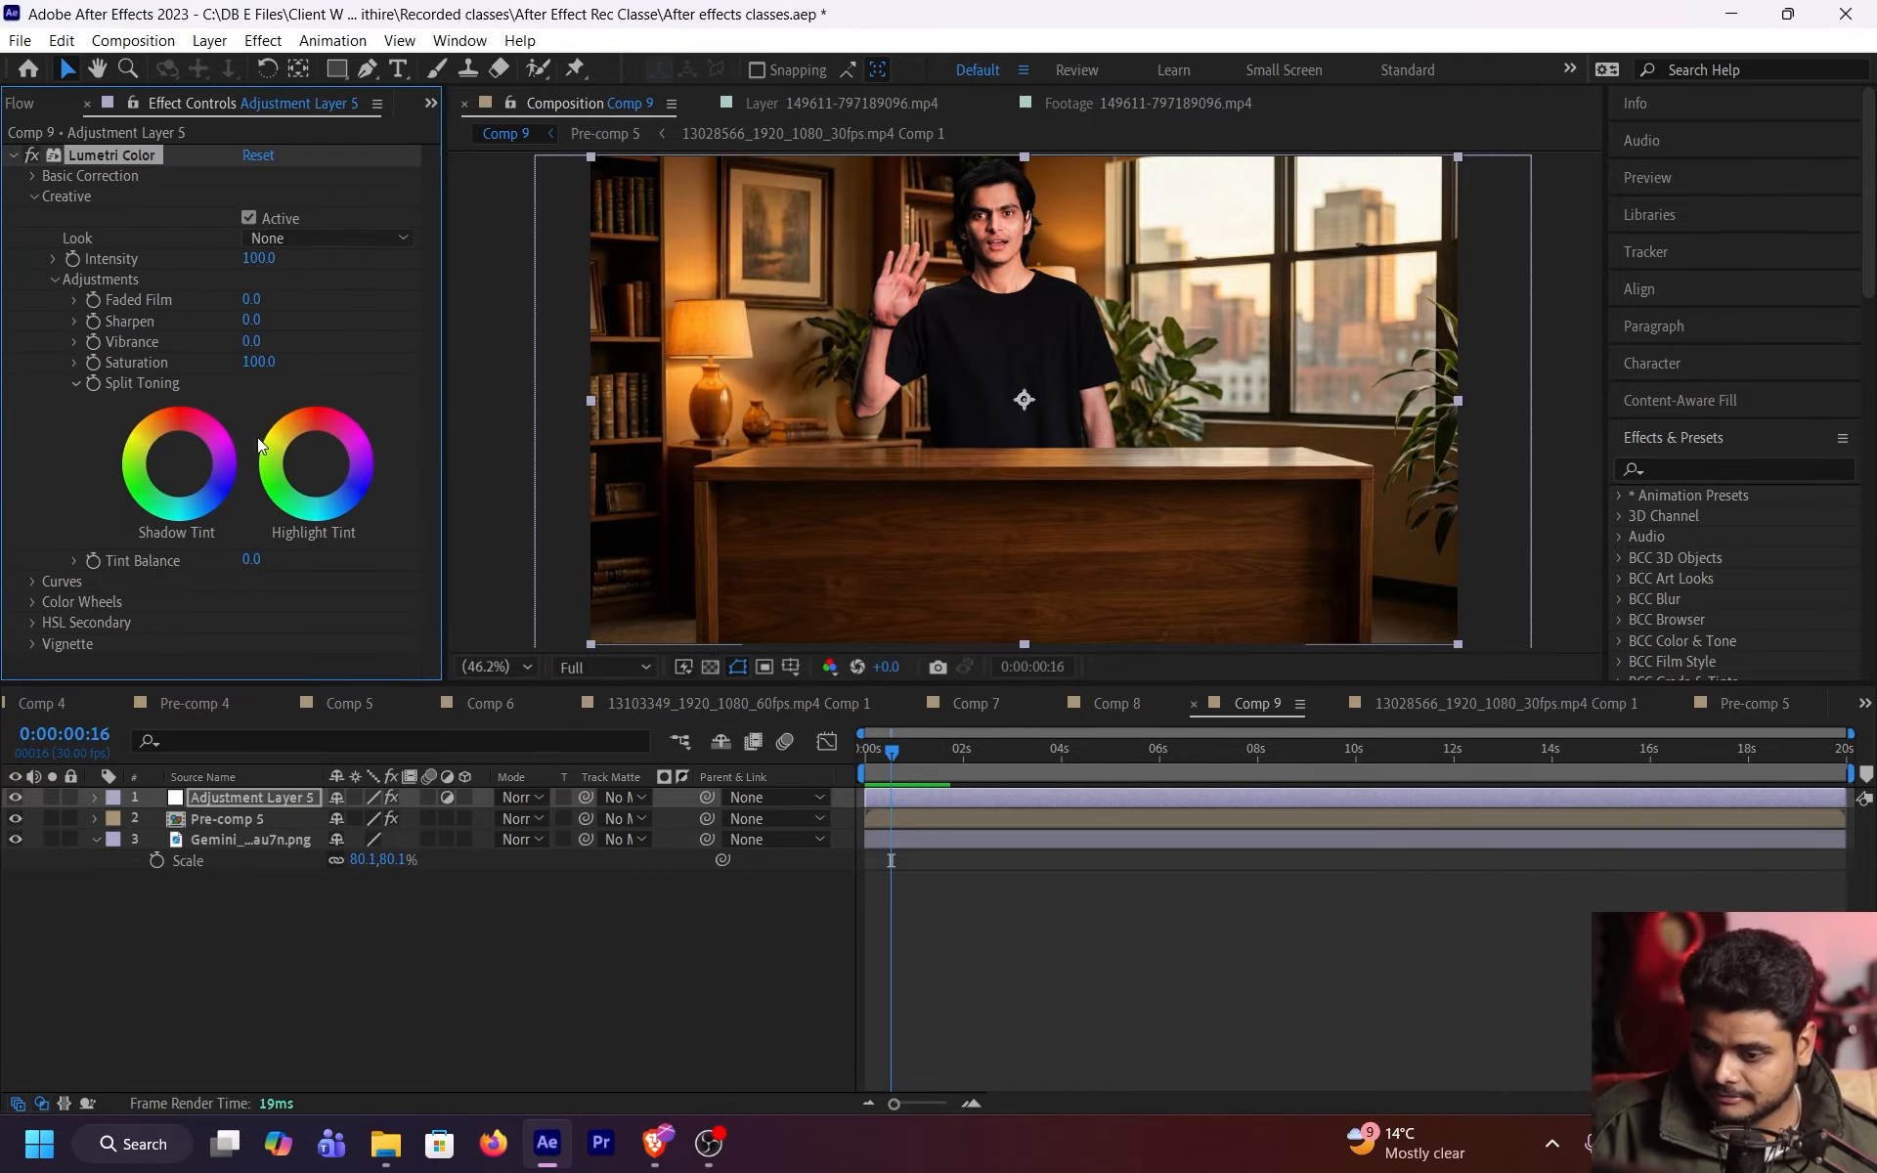
- Try the looks Fuji F125 Kodak 2395, SL BIG MINUS BLUE, SL CLEAN KODAK B SOFT and Fuji REALA 500D Kodak 2393 on the shot
{"action": "left_click", "coordinate": [323, 238]}
{"action": "left_click", "coordinate": [322, 223]}
{"action": "left_click", "coordinate": [297, 235]}
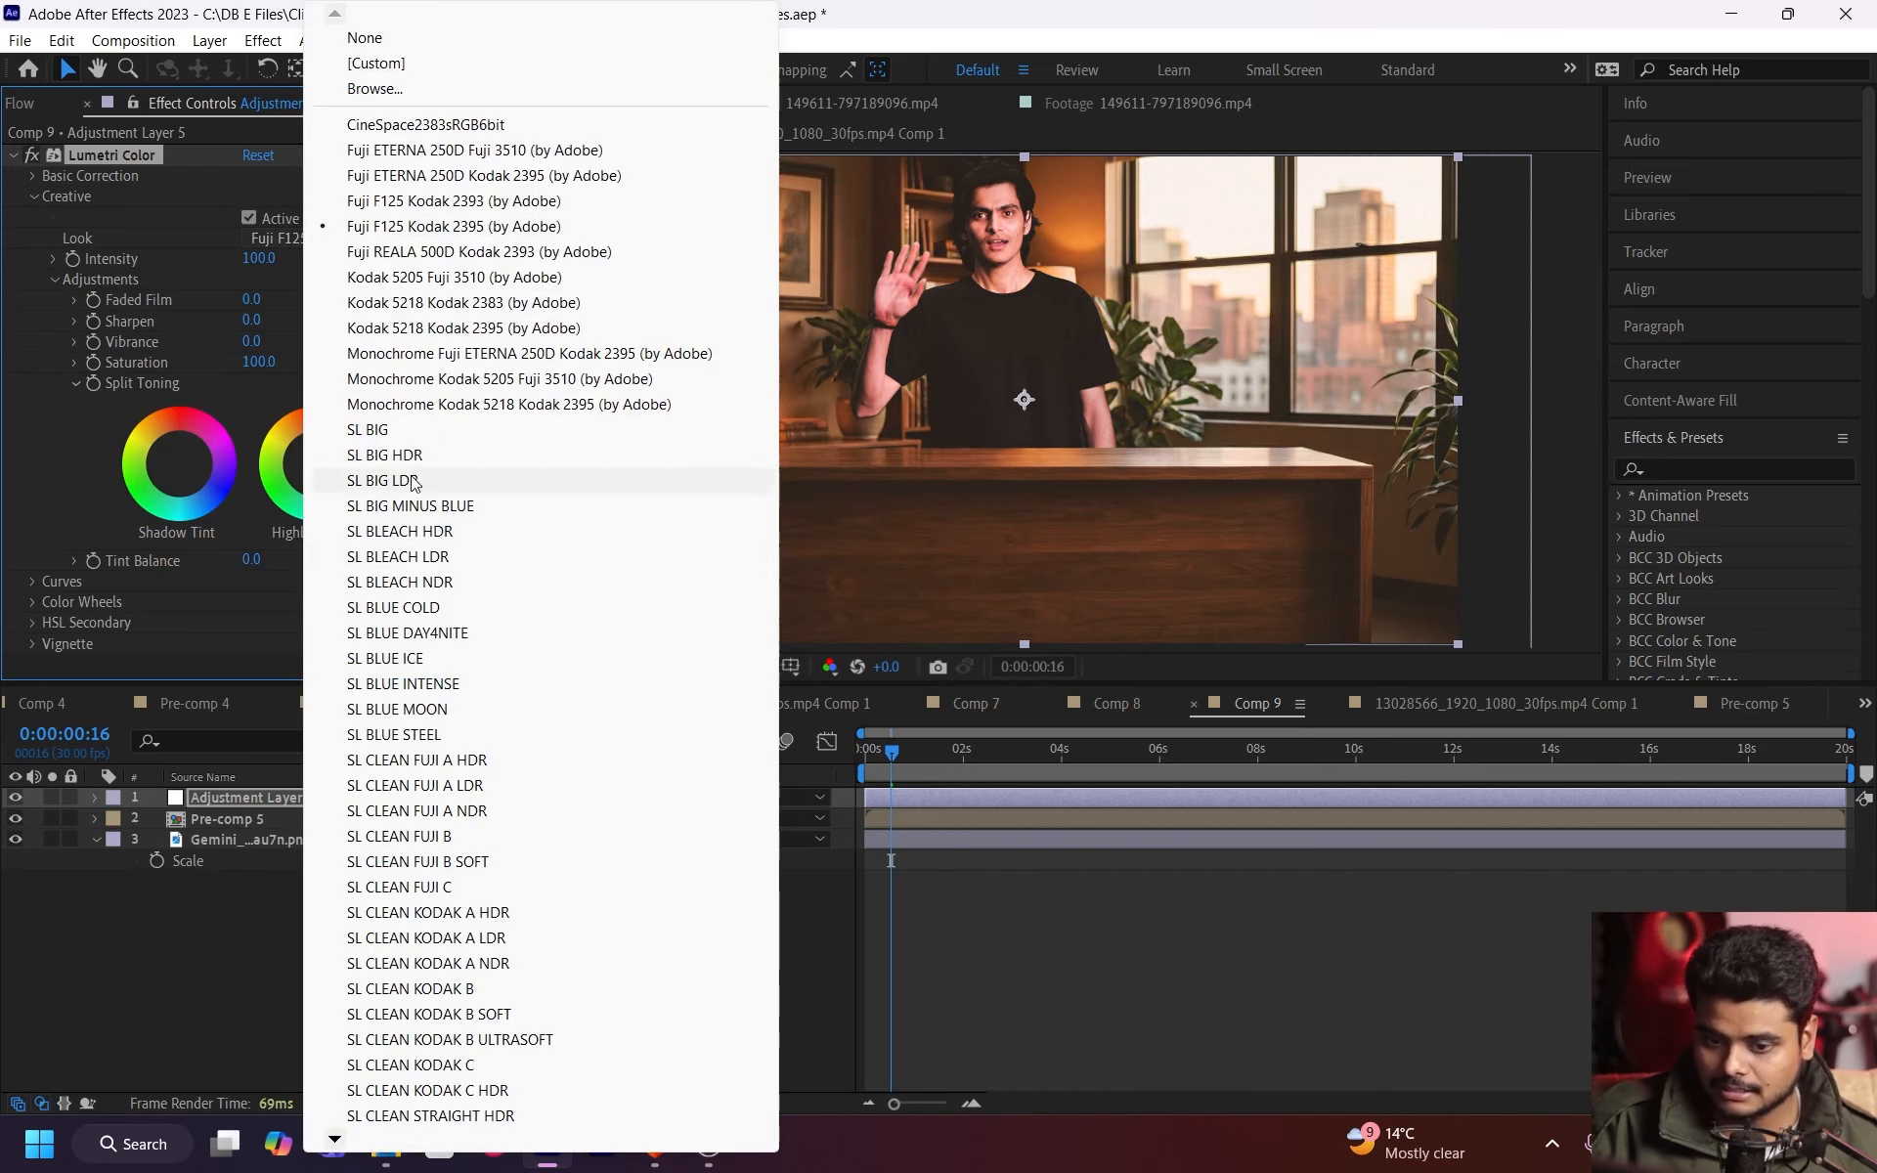
{"action": "left_click", "coordinate": [464, 505]}
{"action": "left_click", "coordinate": [328, 237]}
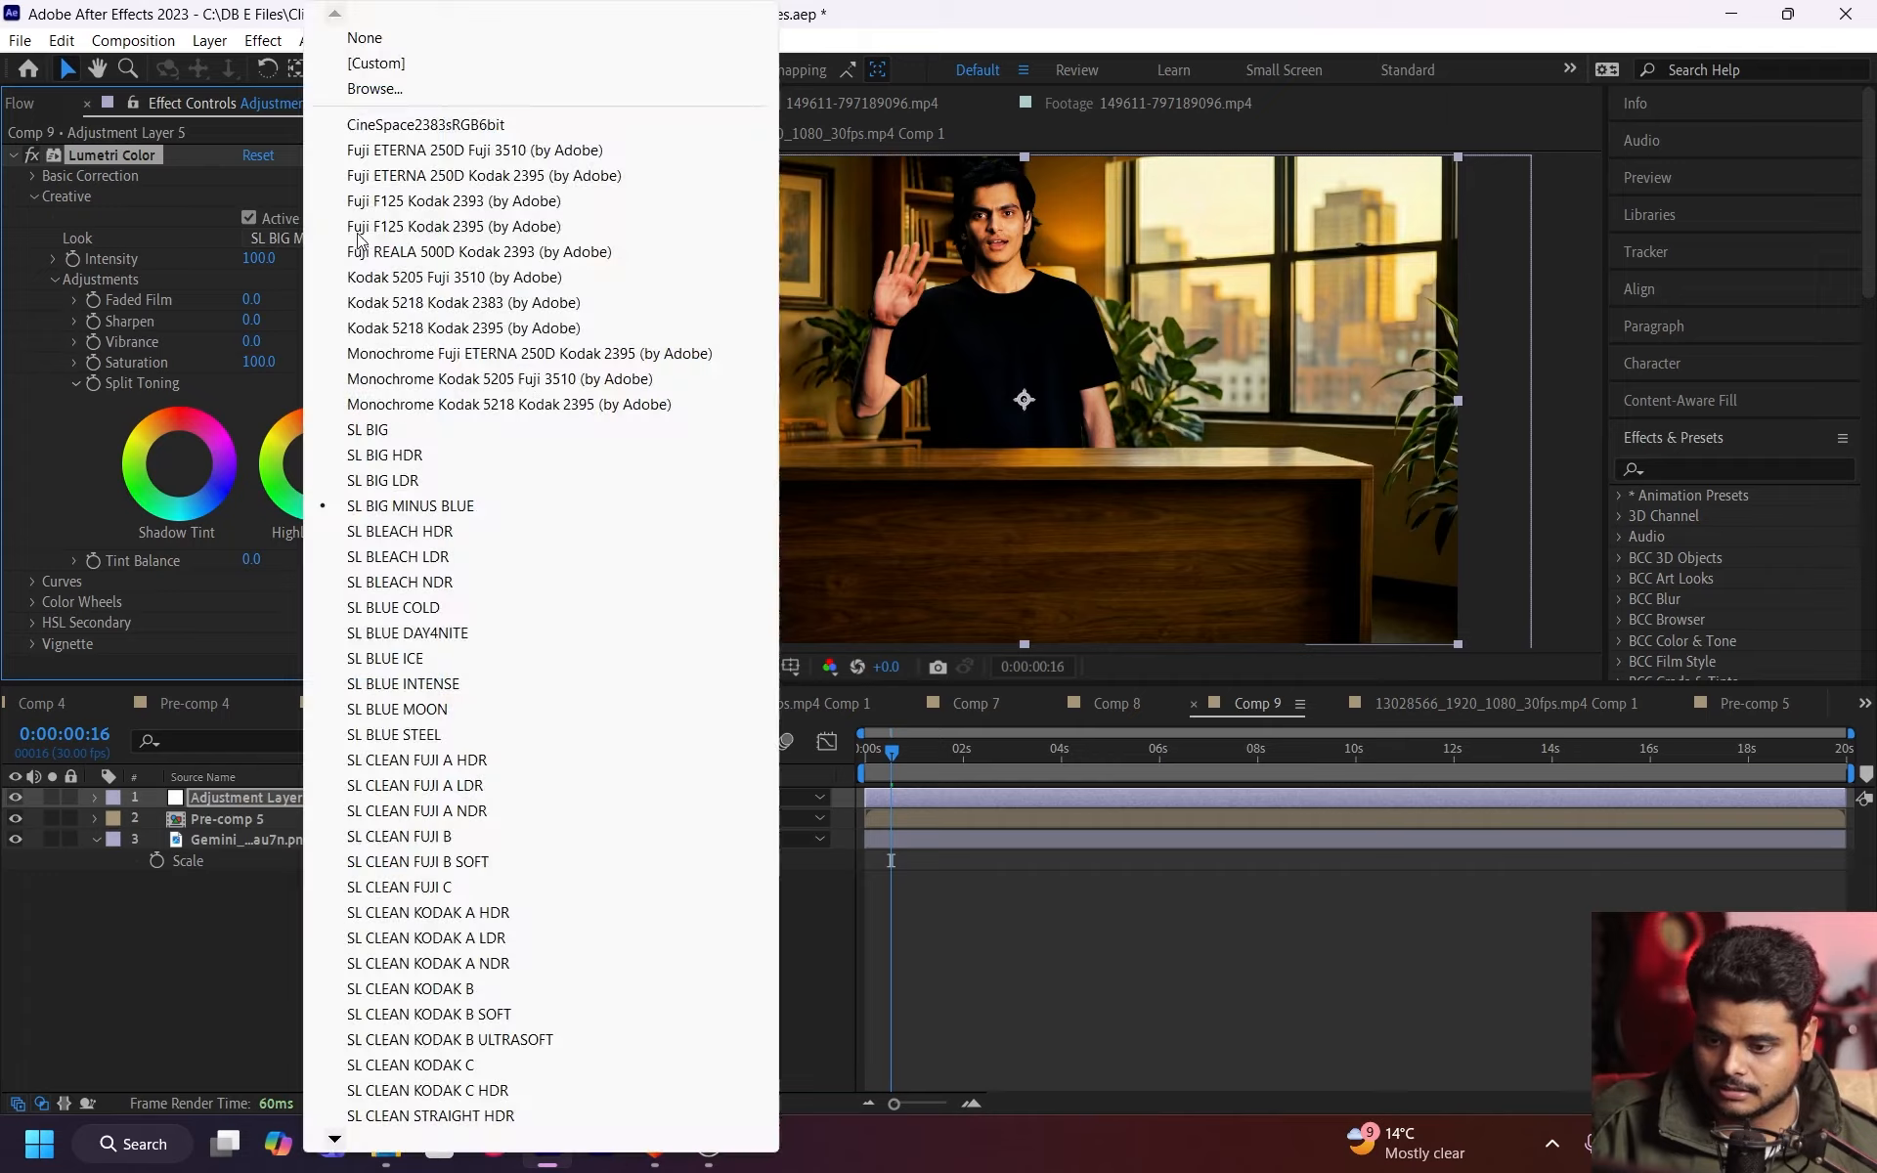
{"action": "left_click", "coordinate": [547, 1015]}
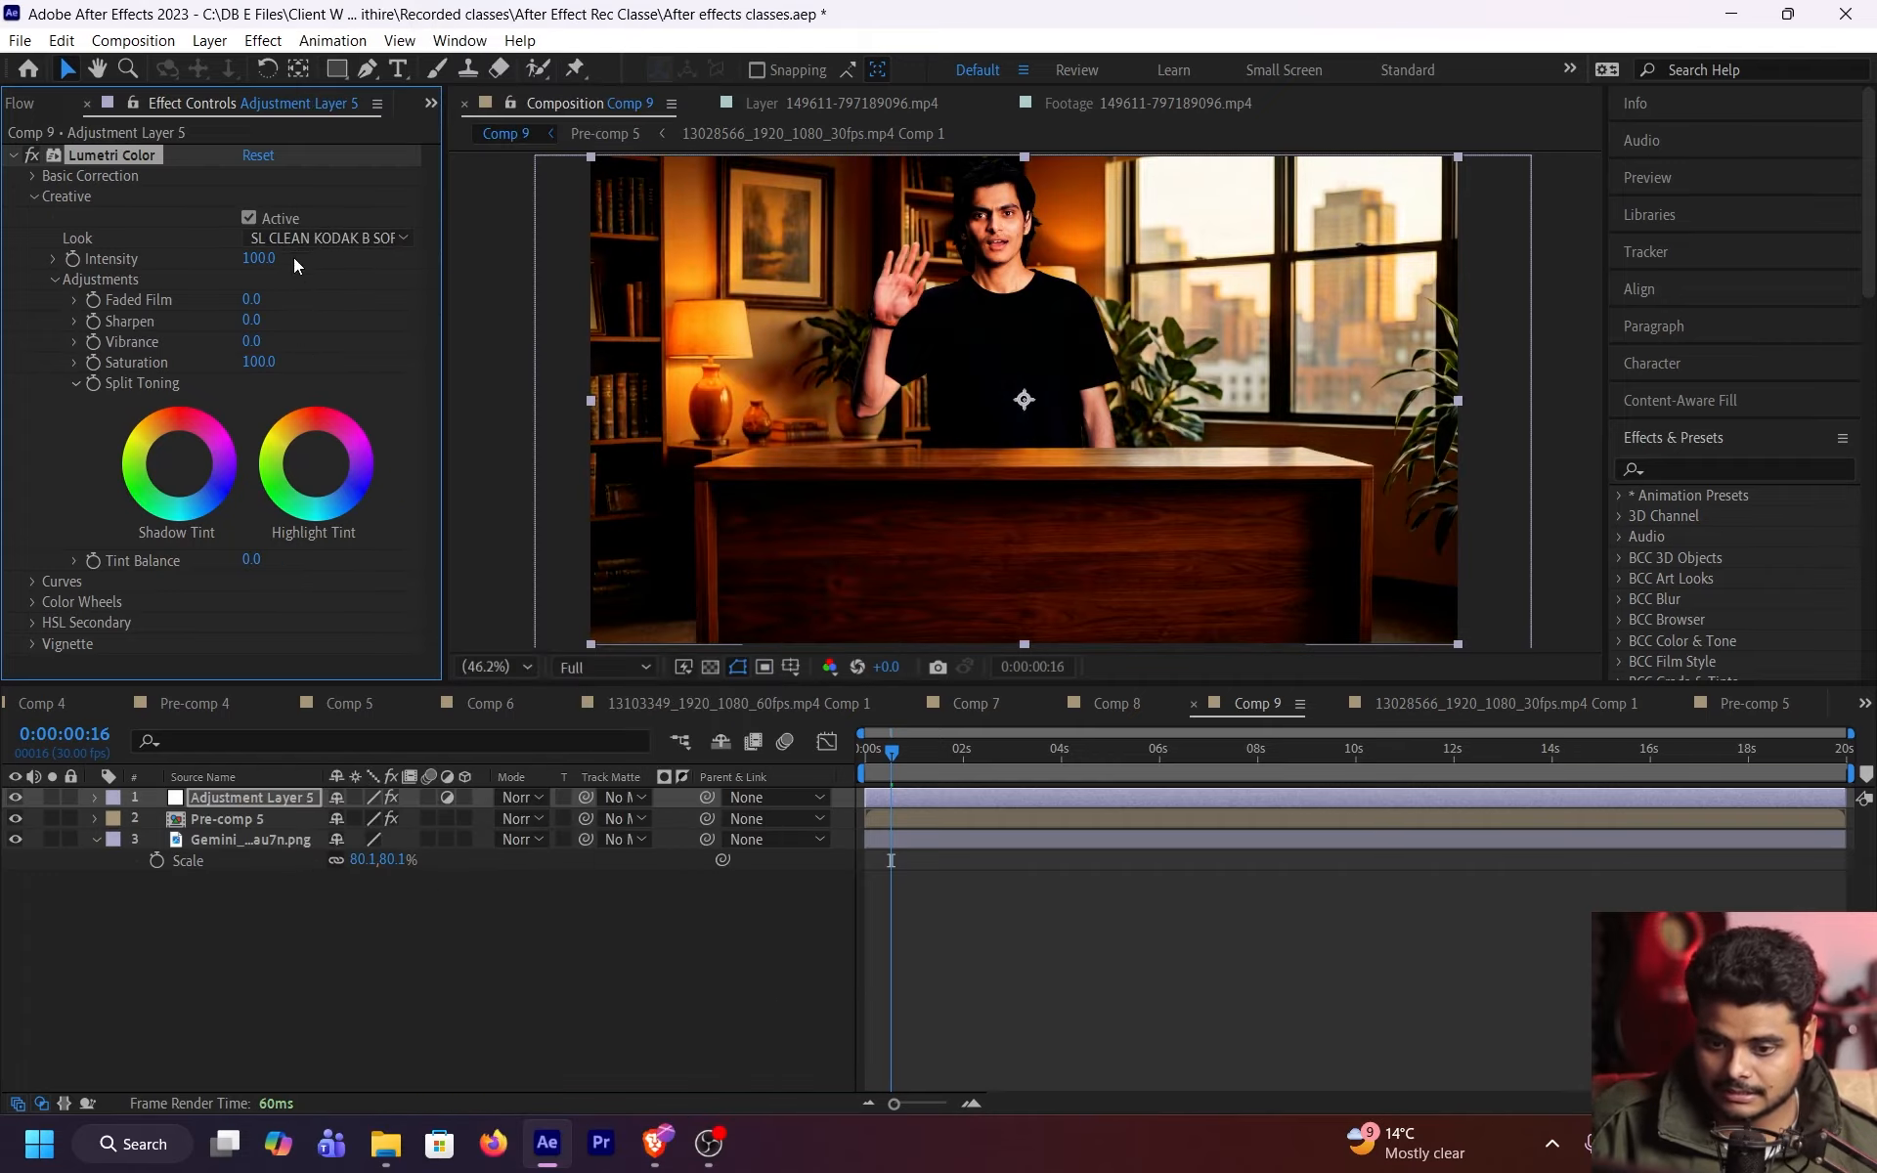
{"action": "left_click", "coordinate": [323, 237]}
{"action": "left_click", "coordinate": [408, 251]}
- Set the Creative look to SL CLEAN STRAIGHT HDR and compare the shot with the Creative section off and on
{"action": "left_click", "coordinate": [360, 235]}
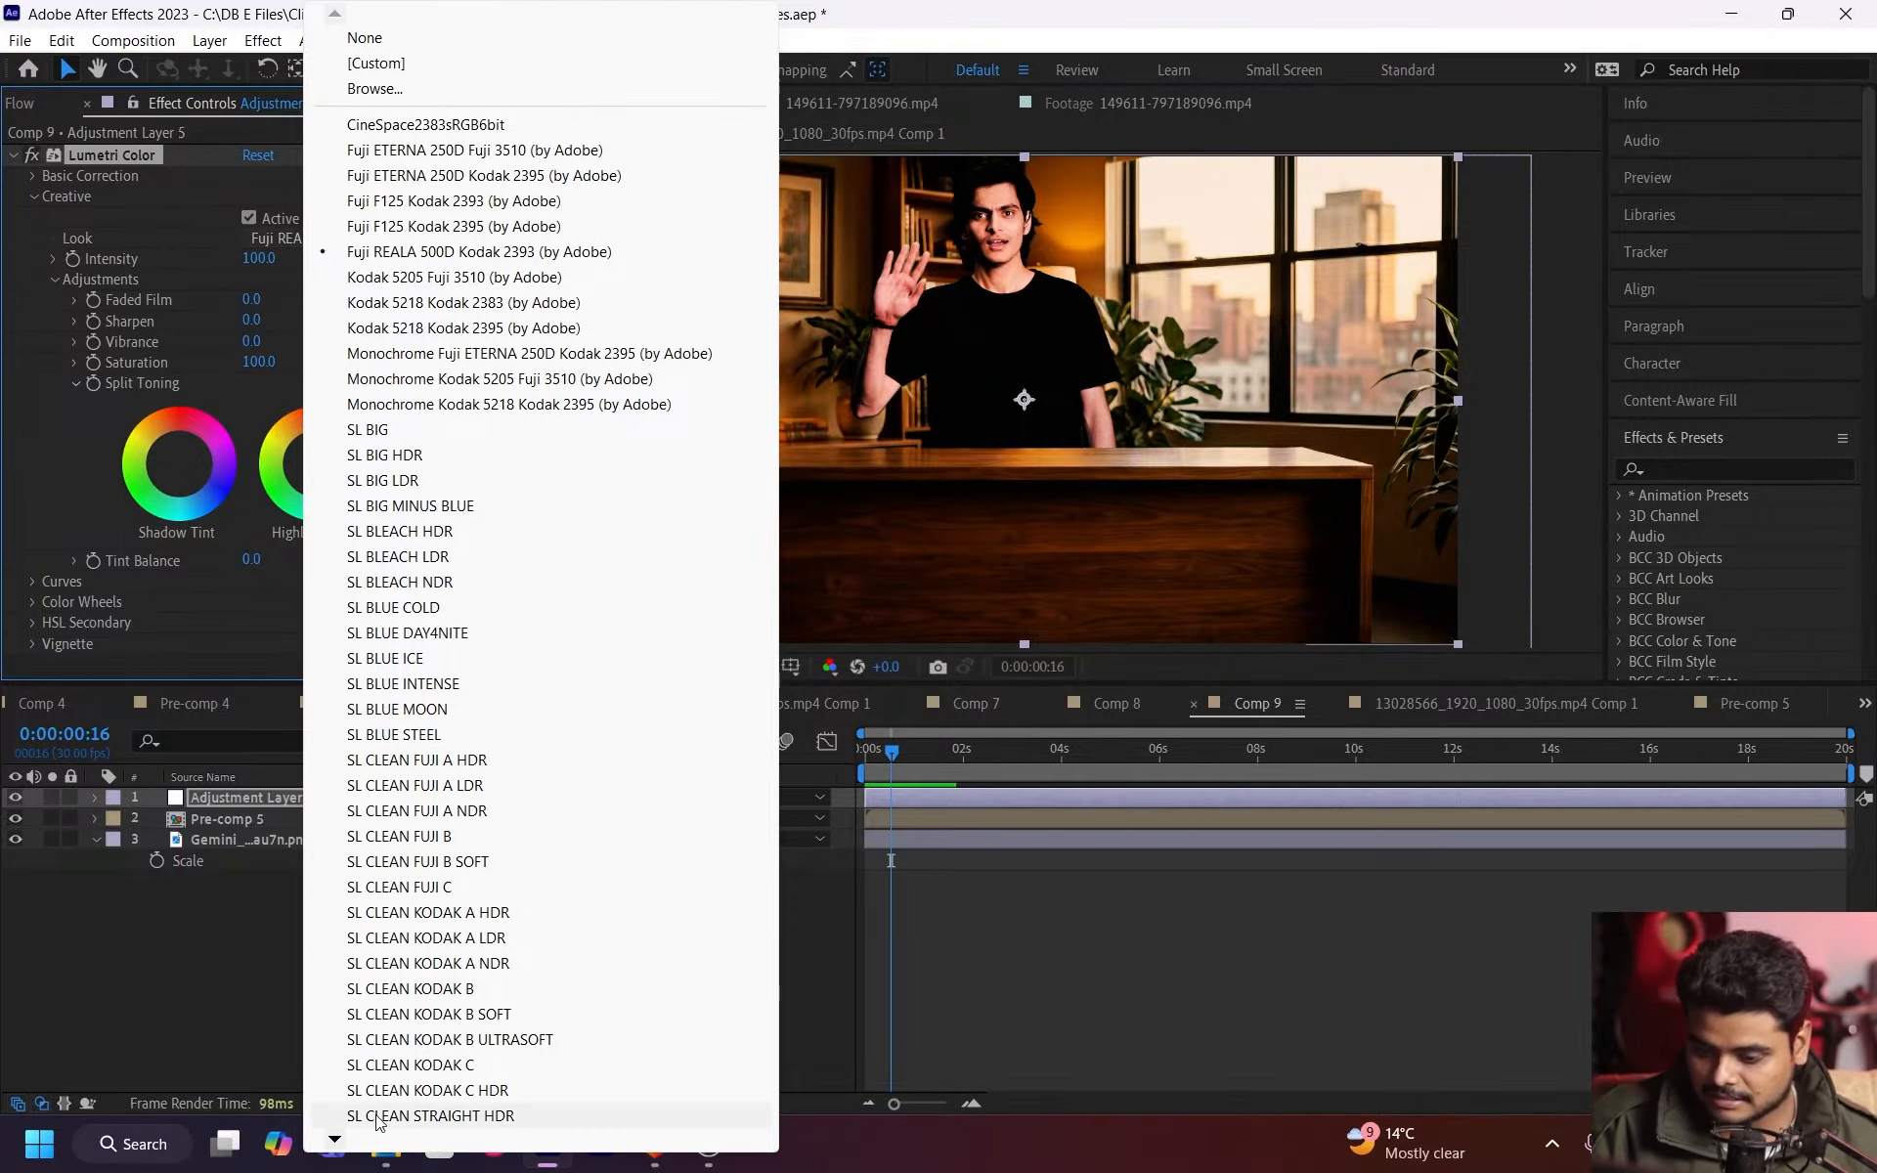
{"action": "left_click", "coordinate": [414, 1115]}
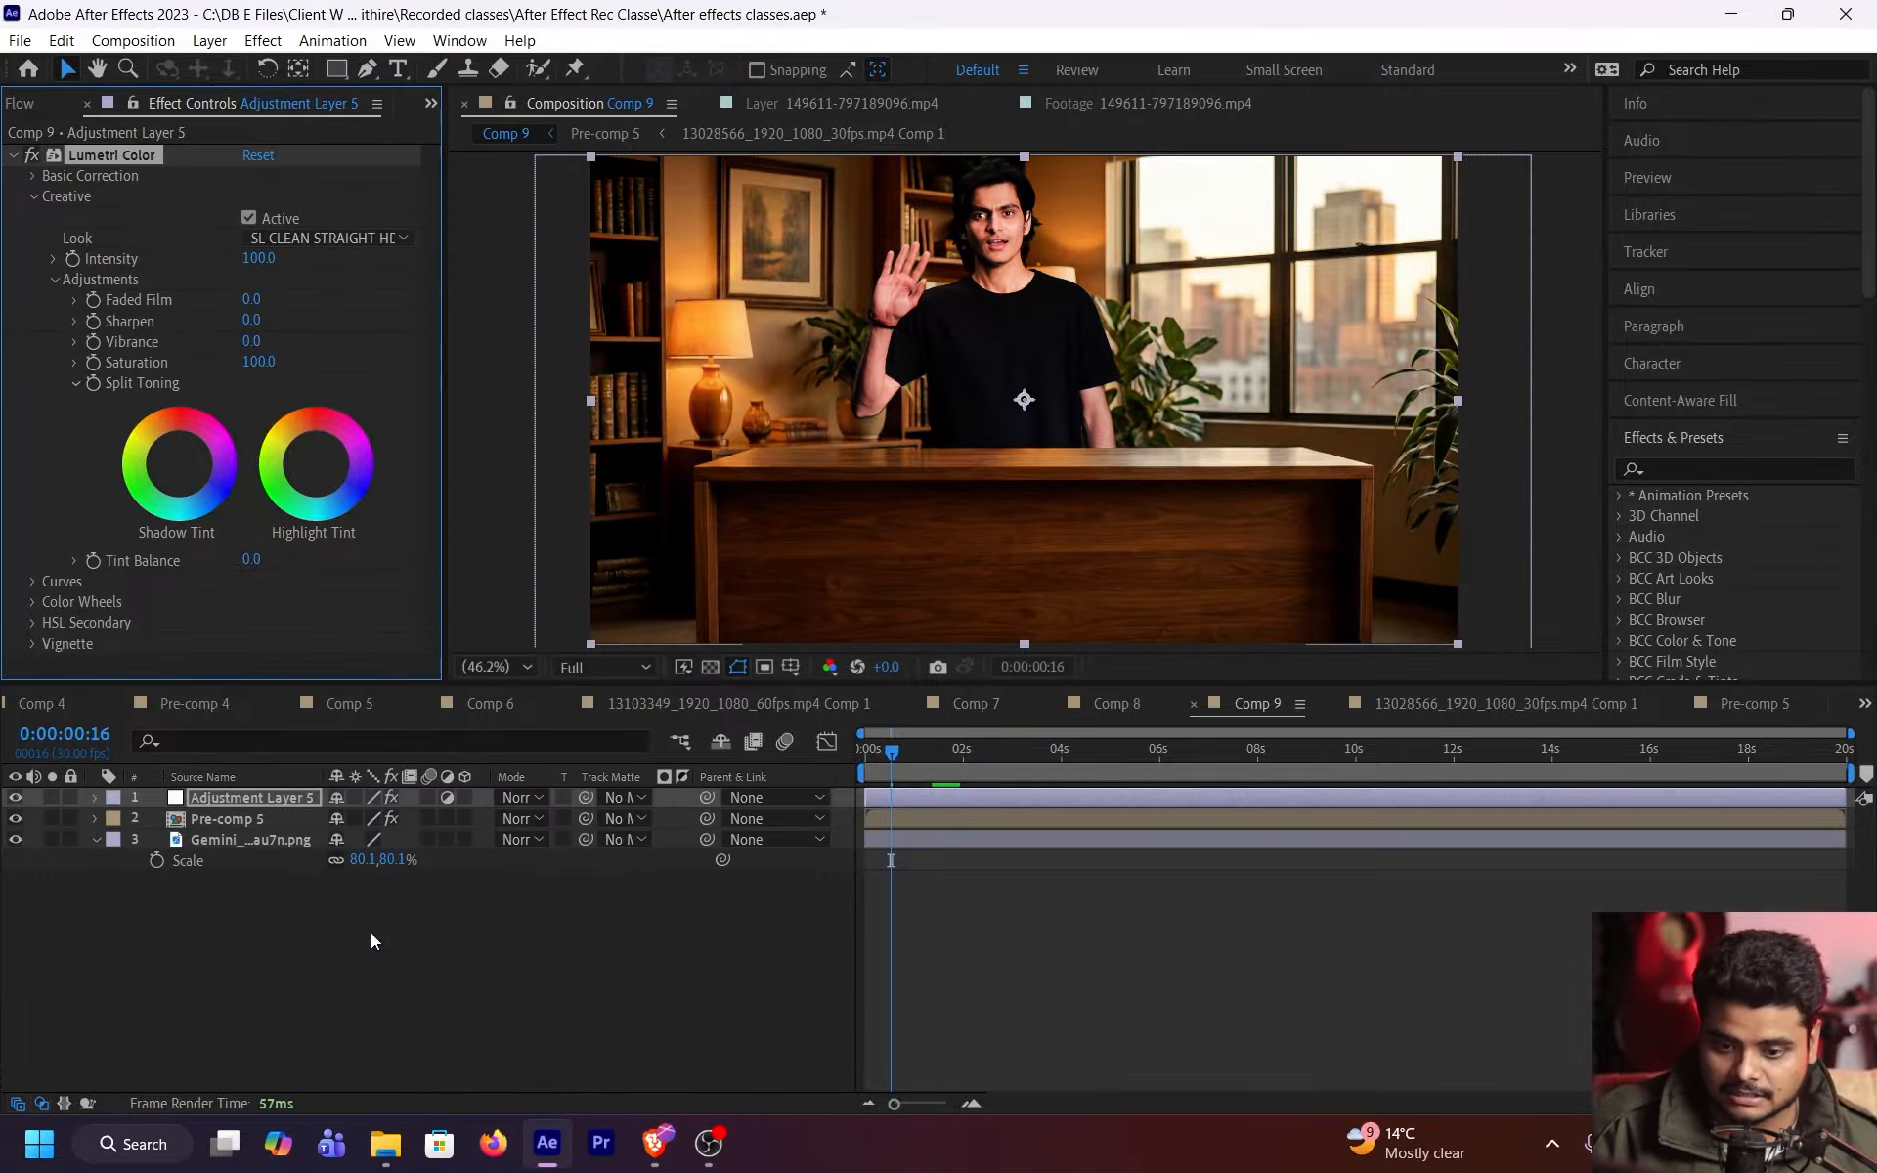
{"action": "left_click", "coordinate": [249, 216]}
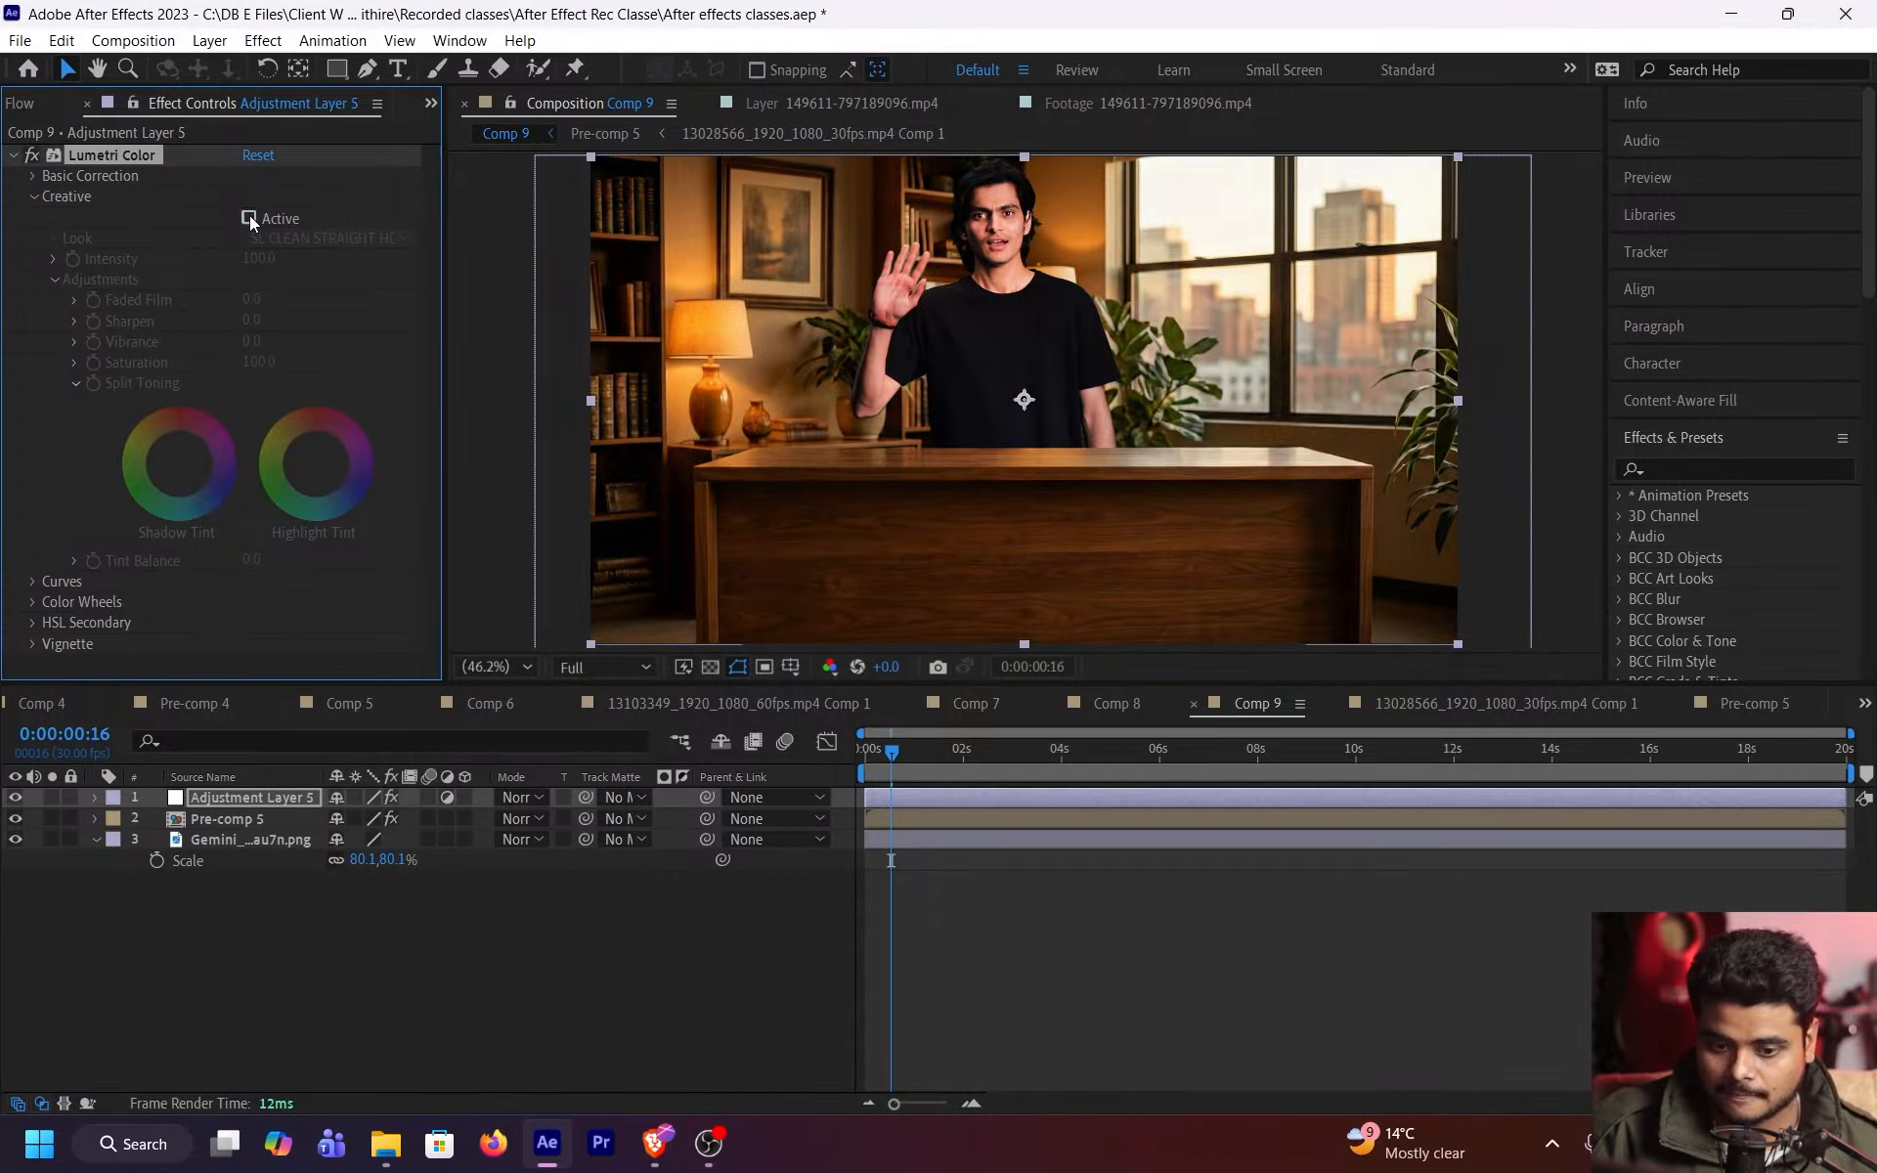
{"action": "left_click", "coordinate": [250, 216]}
{"action": "left_click", "coordinate": [249, 215]}
{"action": "left_click", "coordinate": [249, 215]}
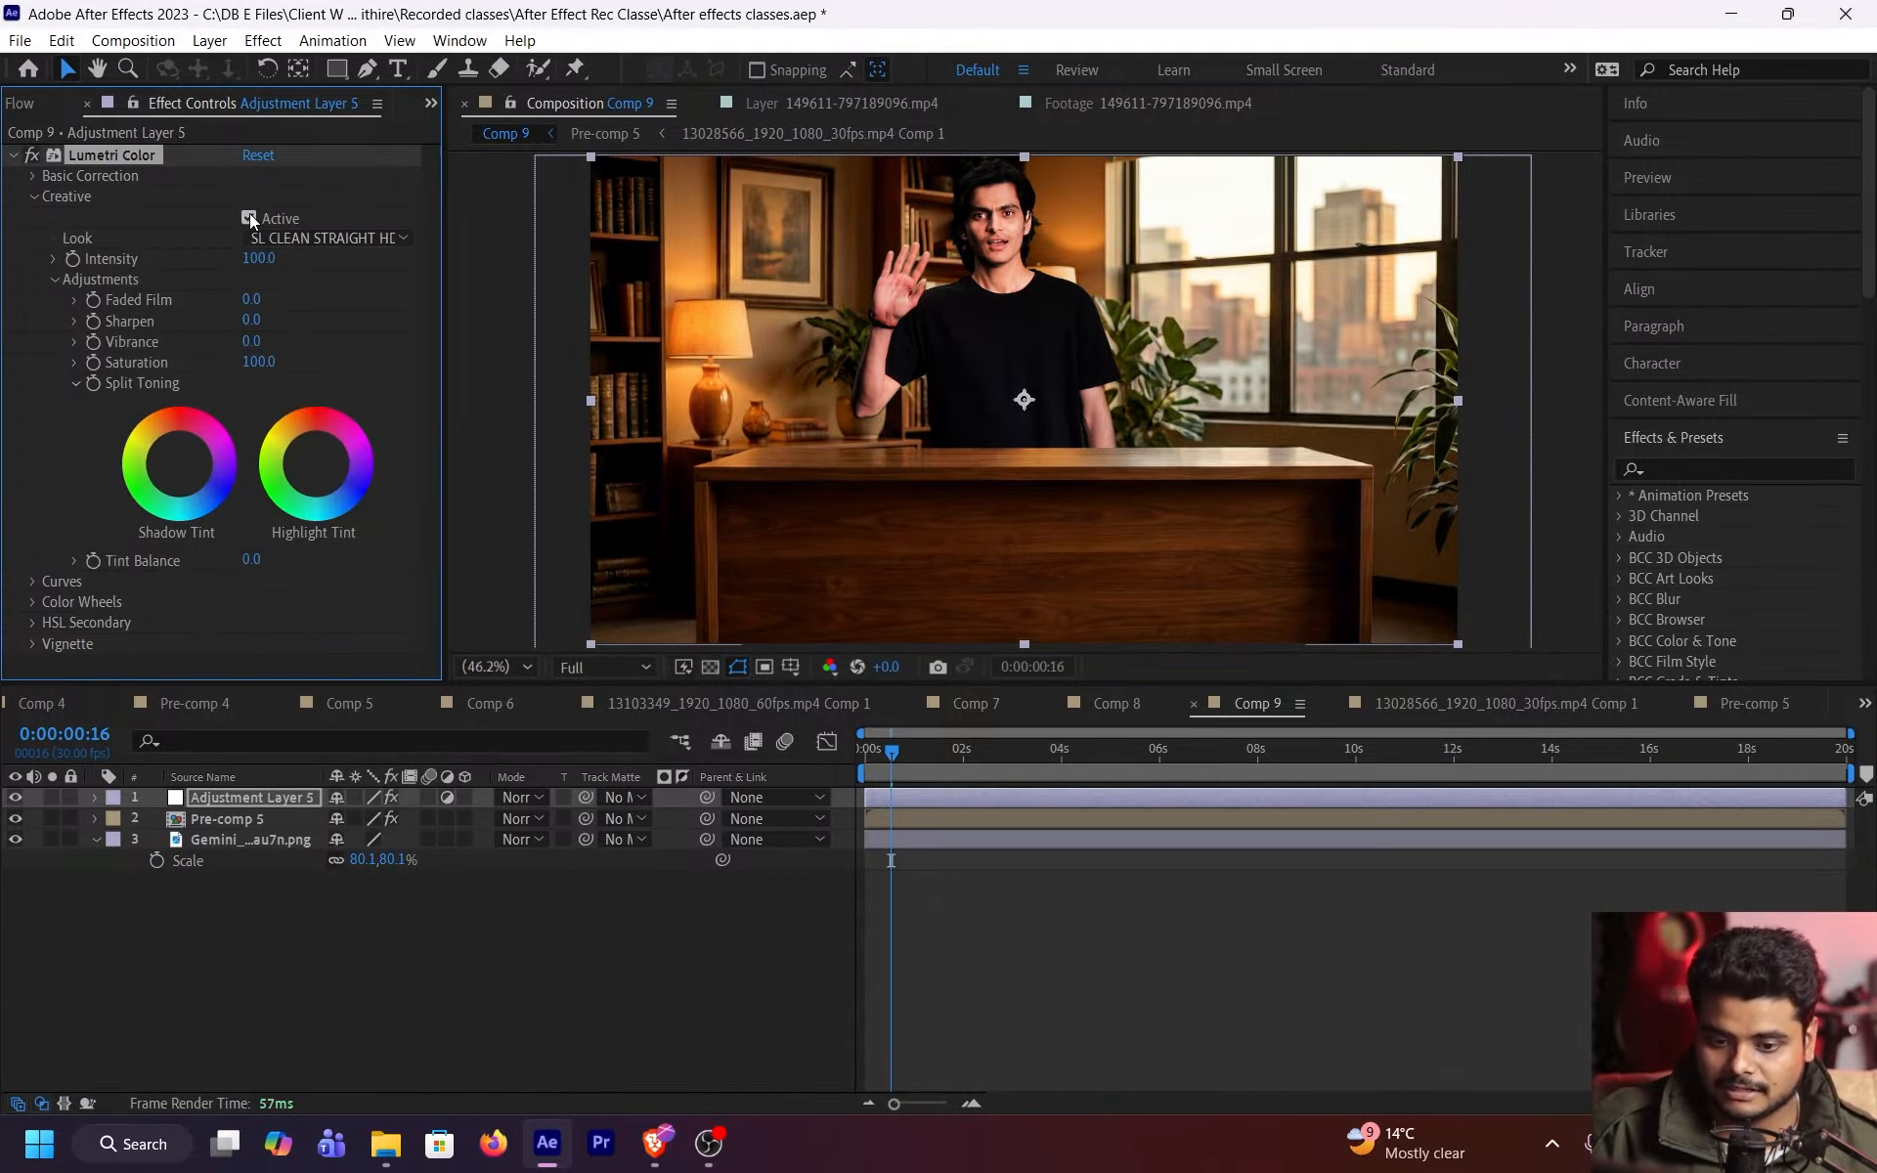
- Inspect the graded shot in the maximized viewer, restore the layout and lower the preview resolution to Quarter
{"action": "key", "text": "grave"}
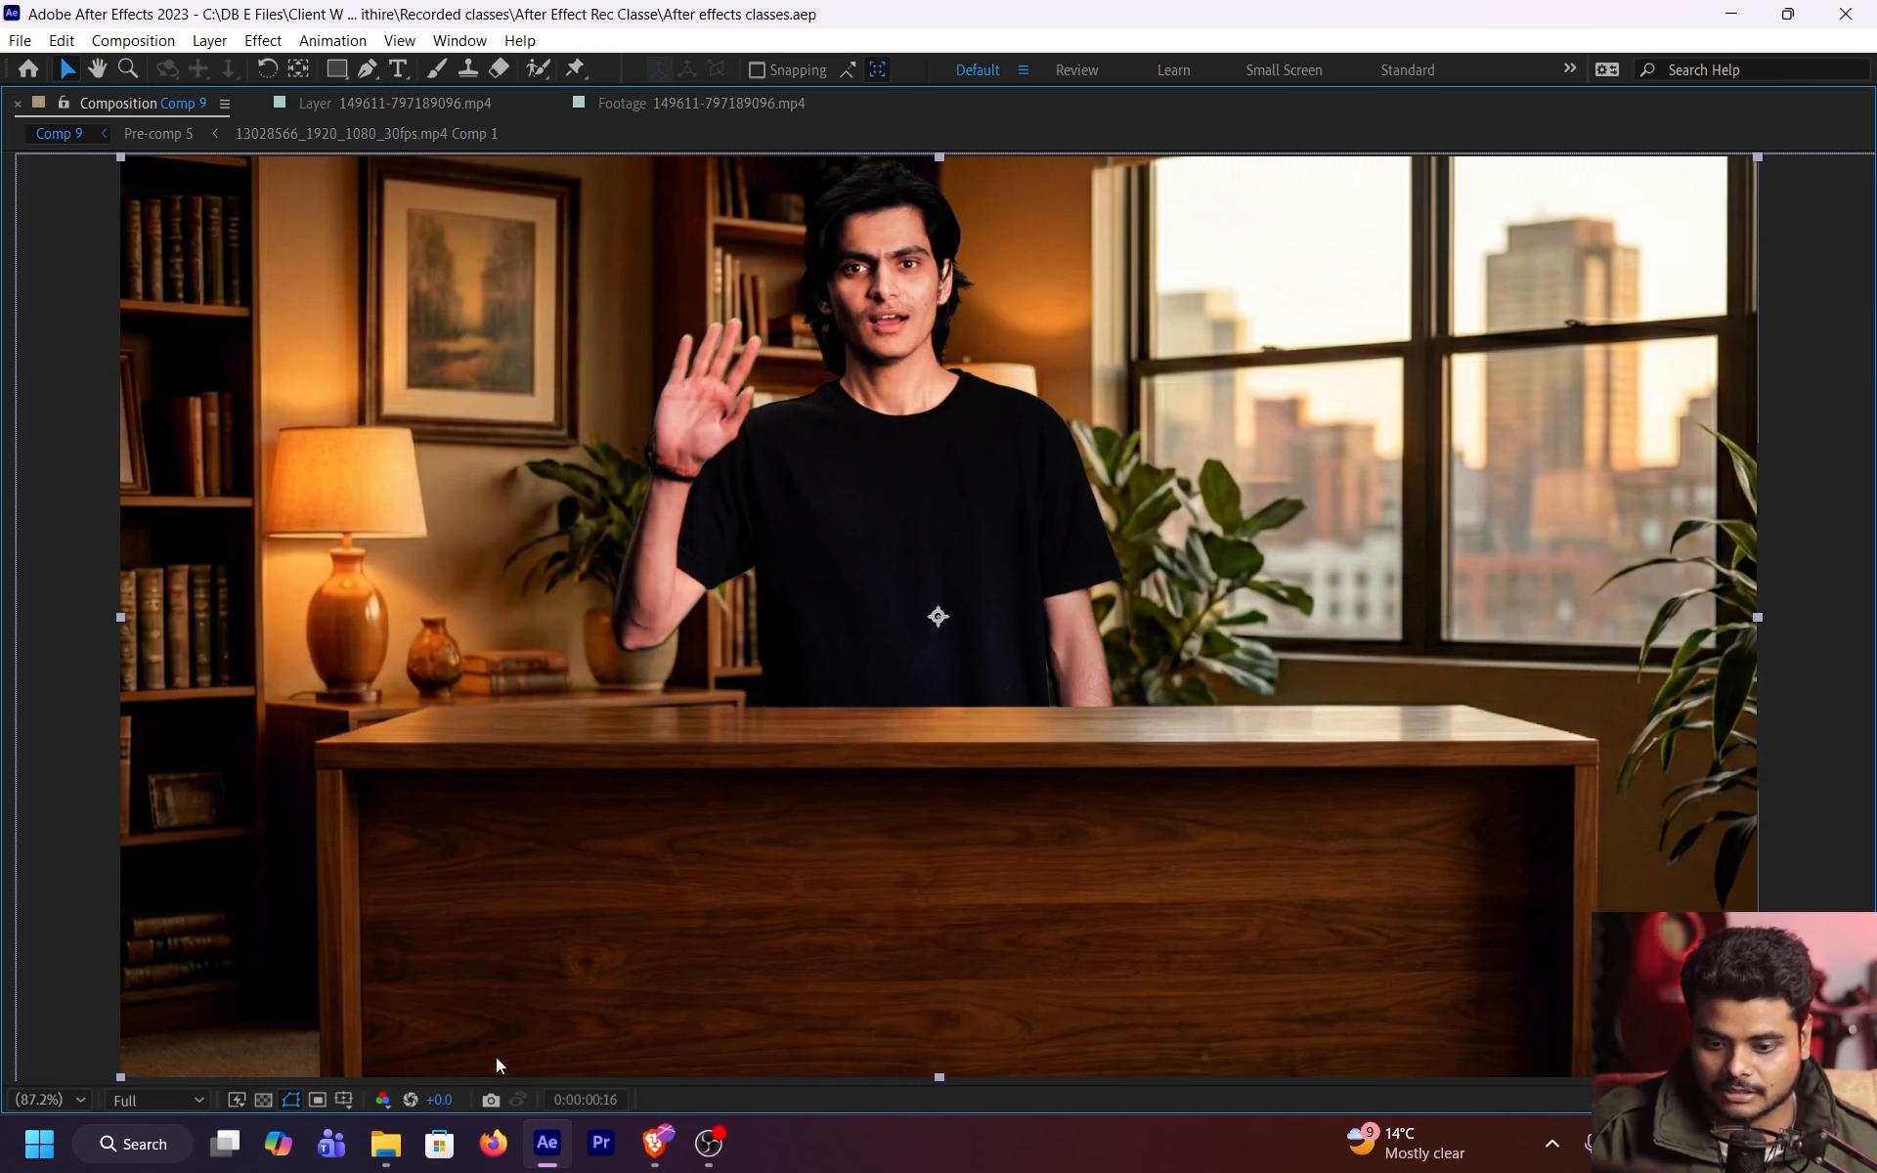
{"action": "key", "text": "grave"}
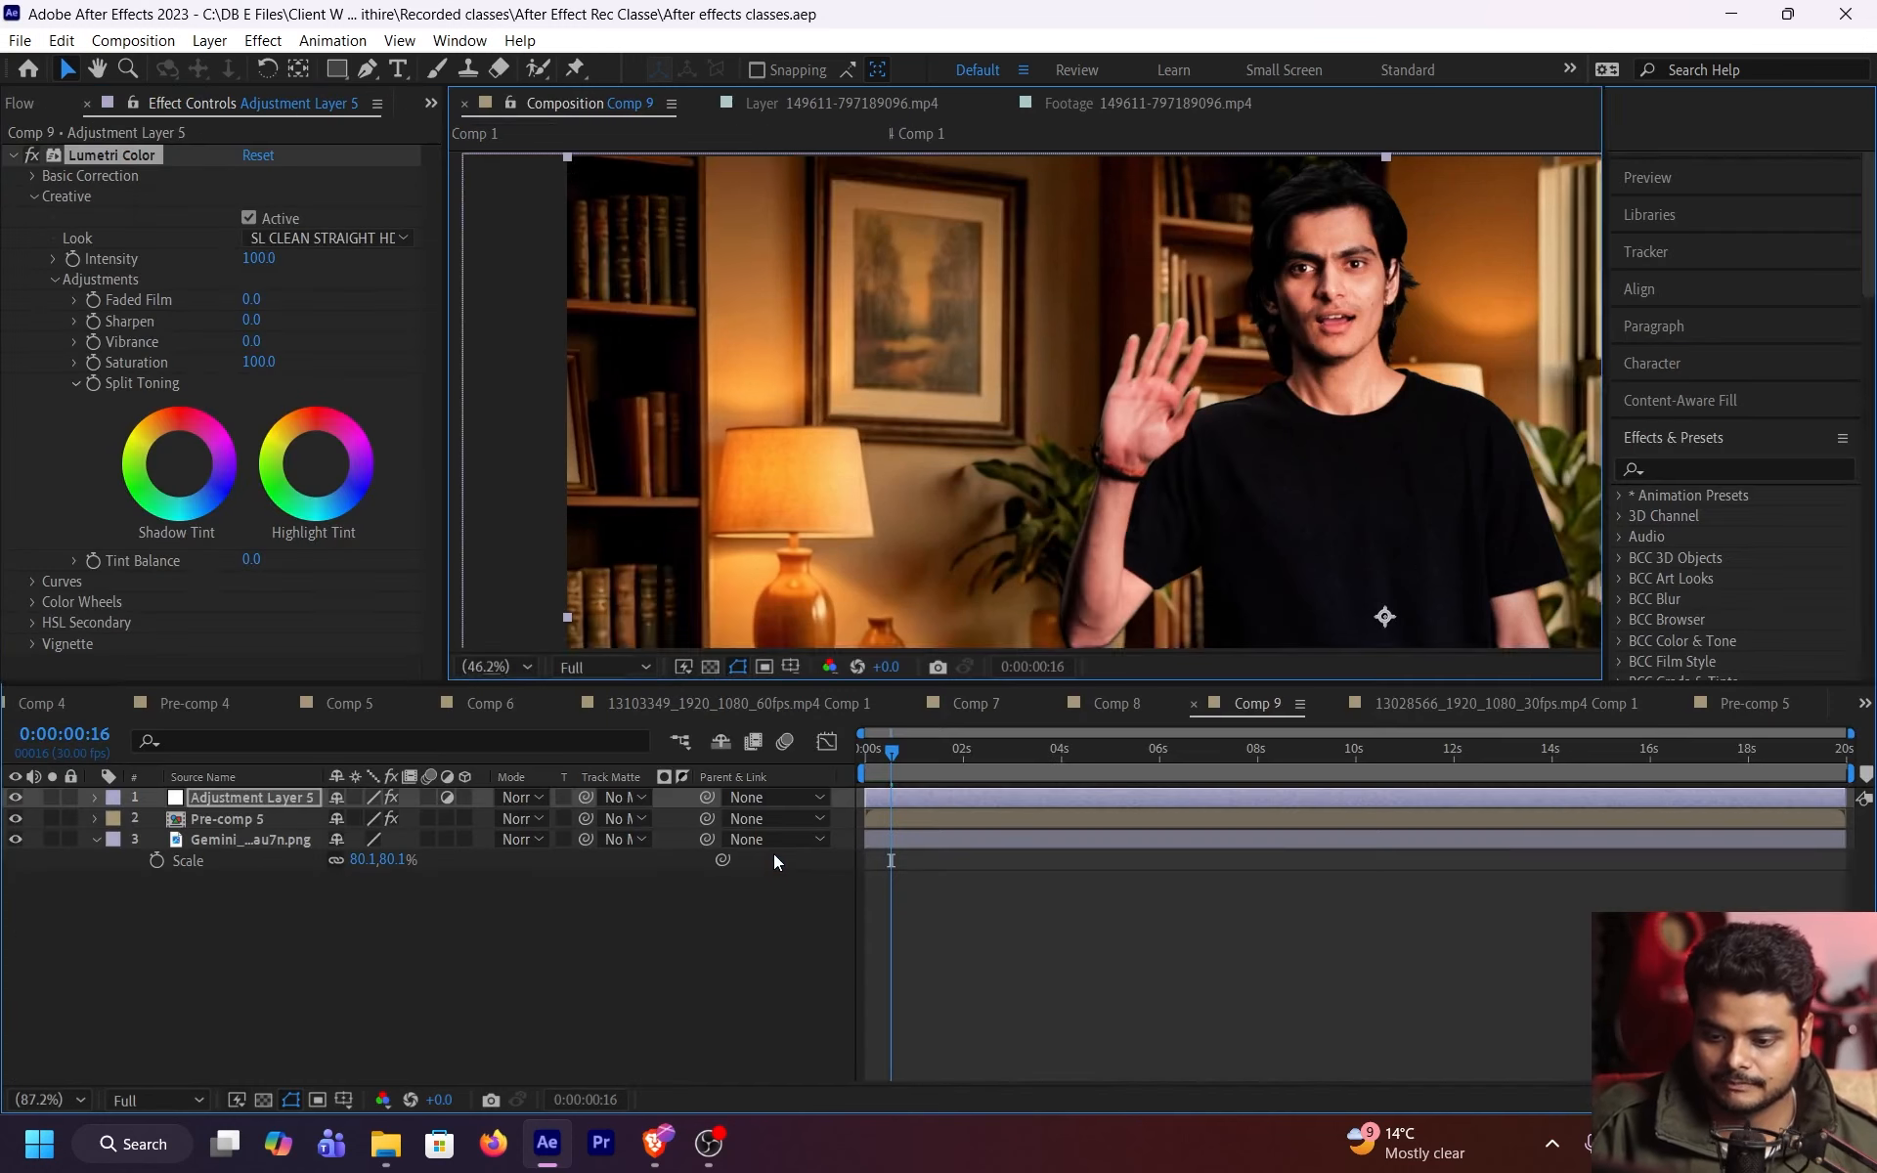
{"action": "left_click", "coordinate": [606, 668]}
{"action": "left_click", "coordinate": [625, 788]}
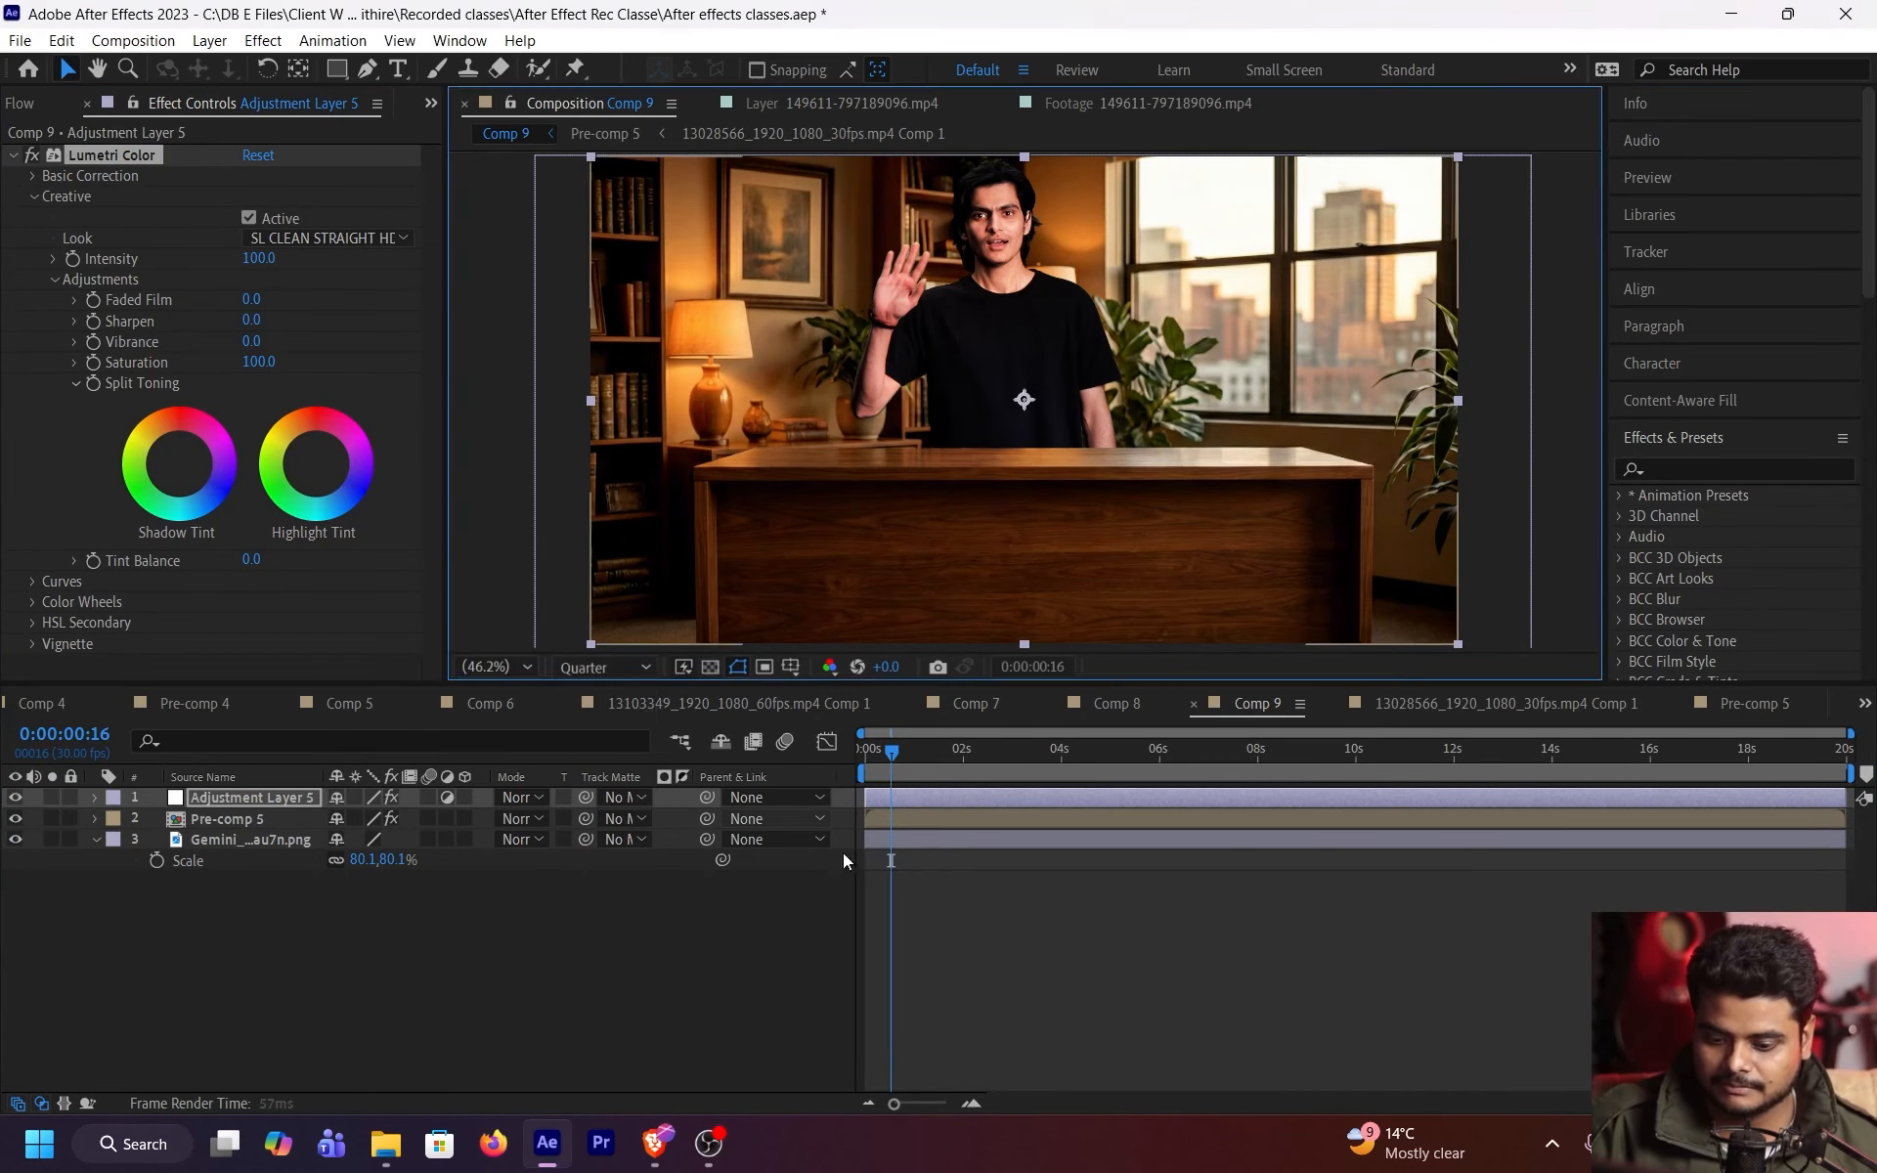
- Check Pre-comp 5 by hiding and showing it, and apply the Drop Shadow effect to it
{"action": "left_click", "coordinate": [976, 823]}
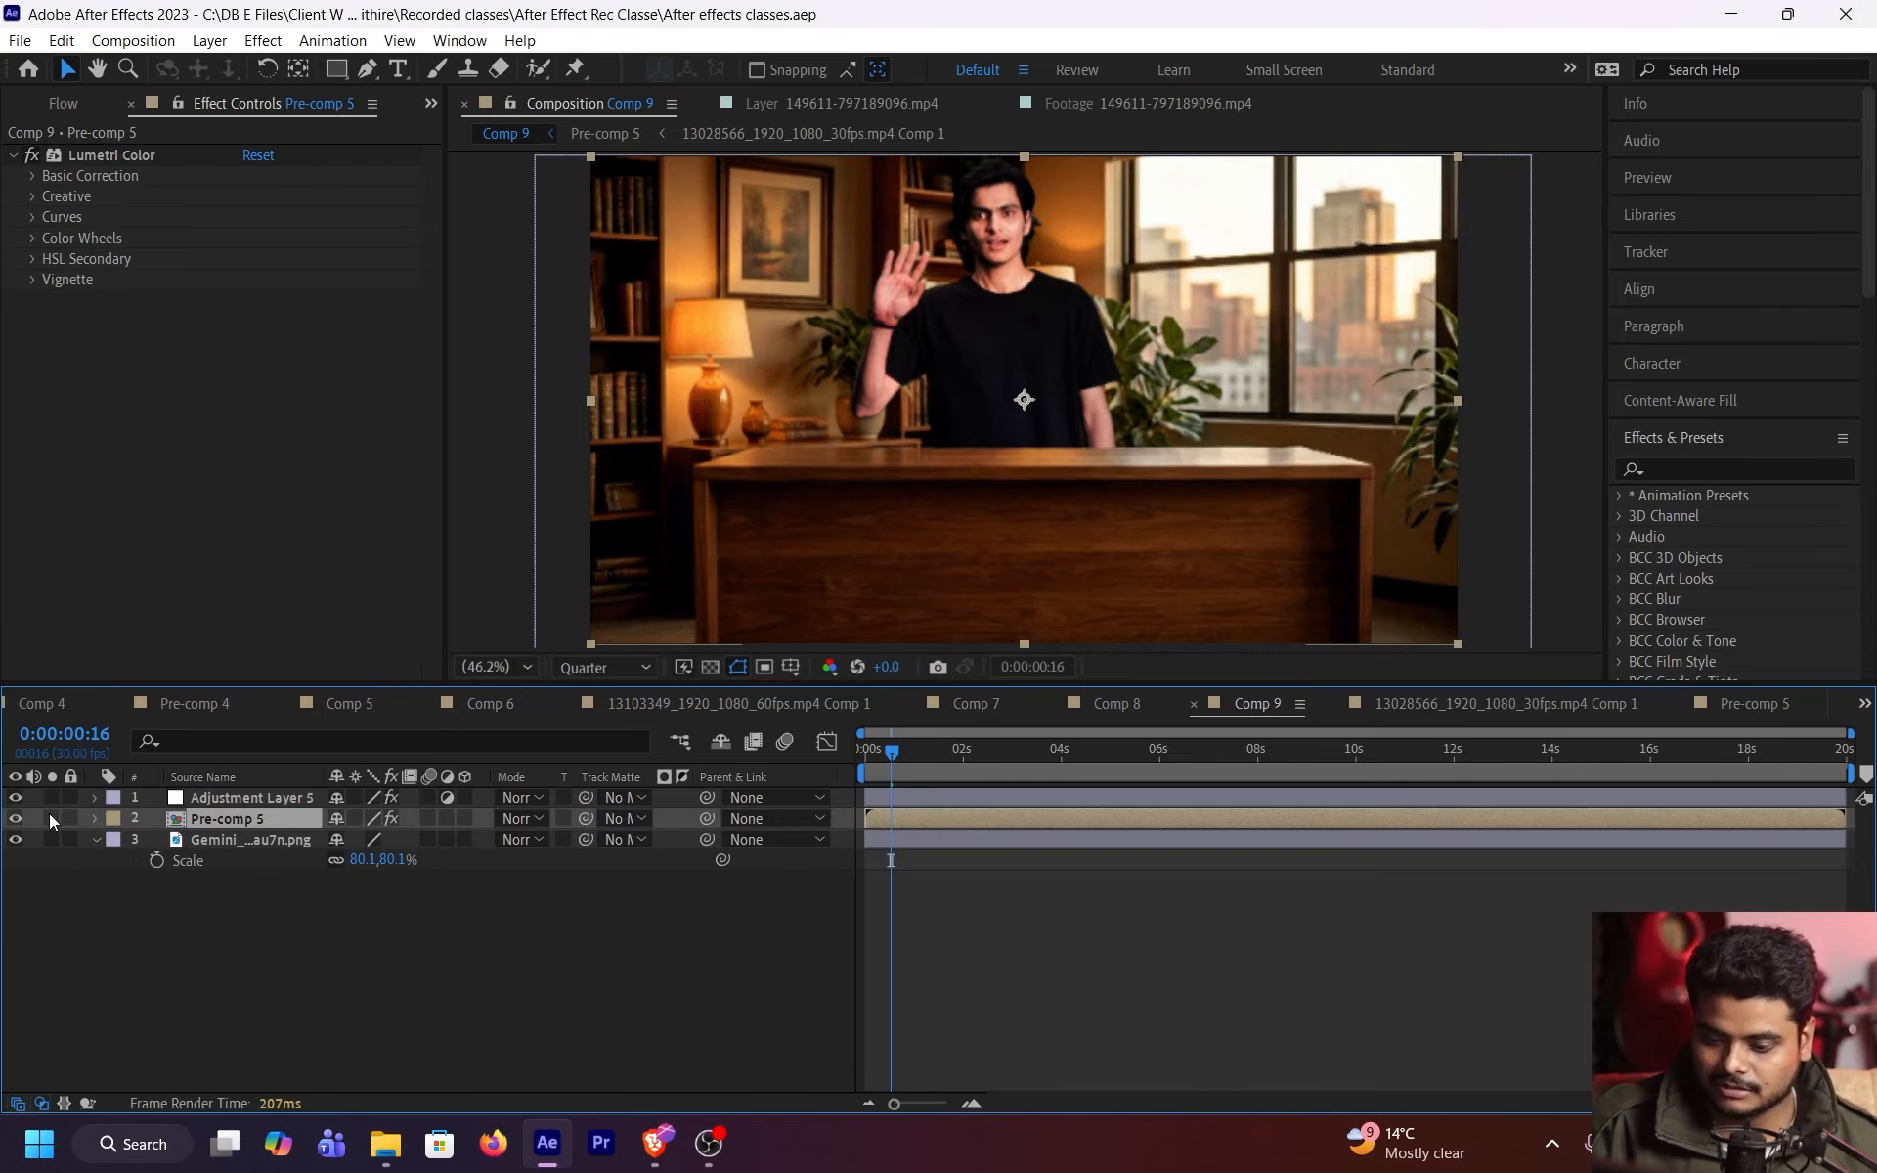
{"action": "left_click", "coordinate": [14, 819]}
{"action": "left_click", "coordinate": [15, 819]}
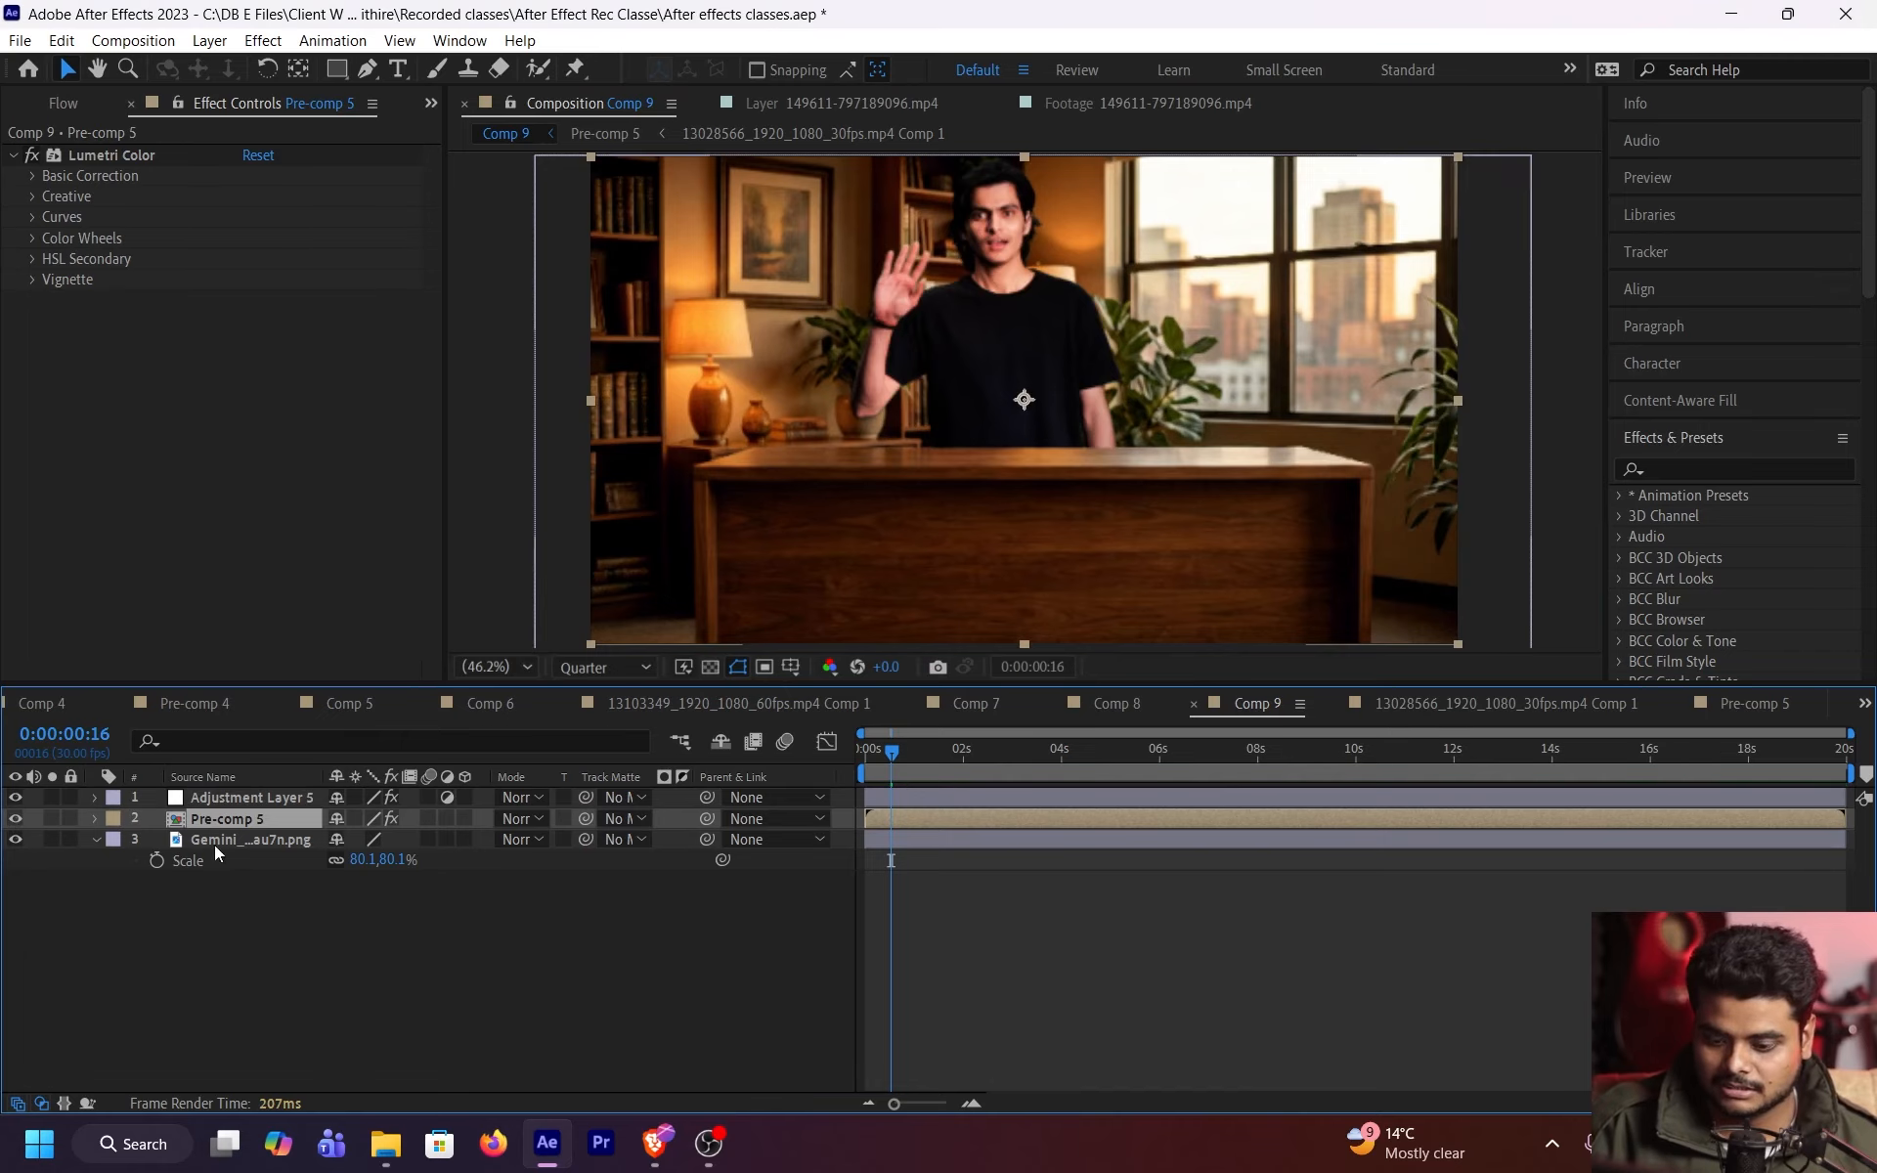
{"action": "key", "text": "ctrl+space"}
{"action": "type", "text": "drop"}
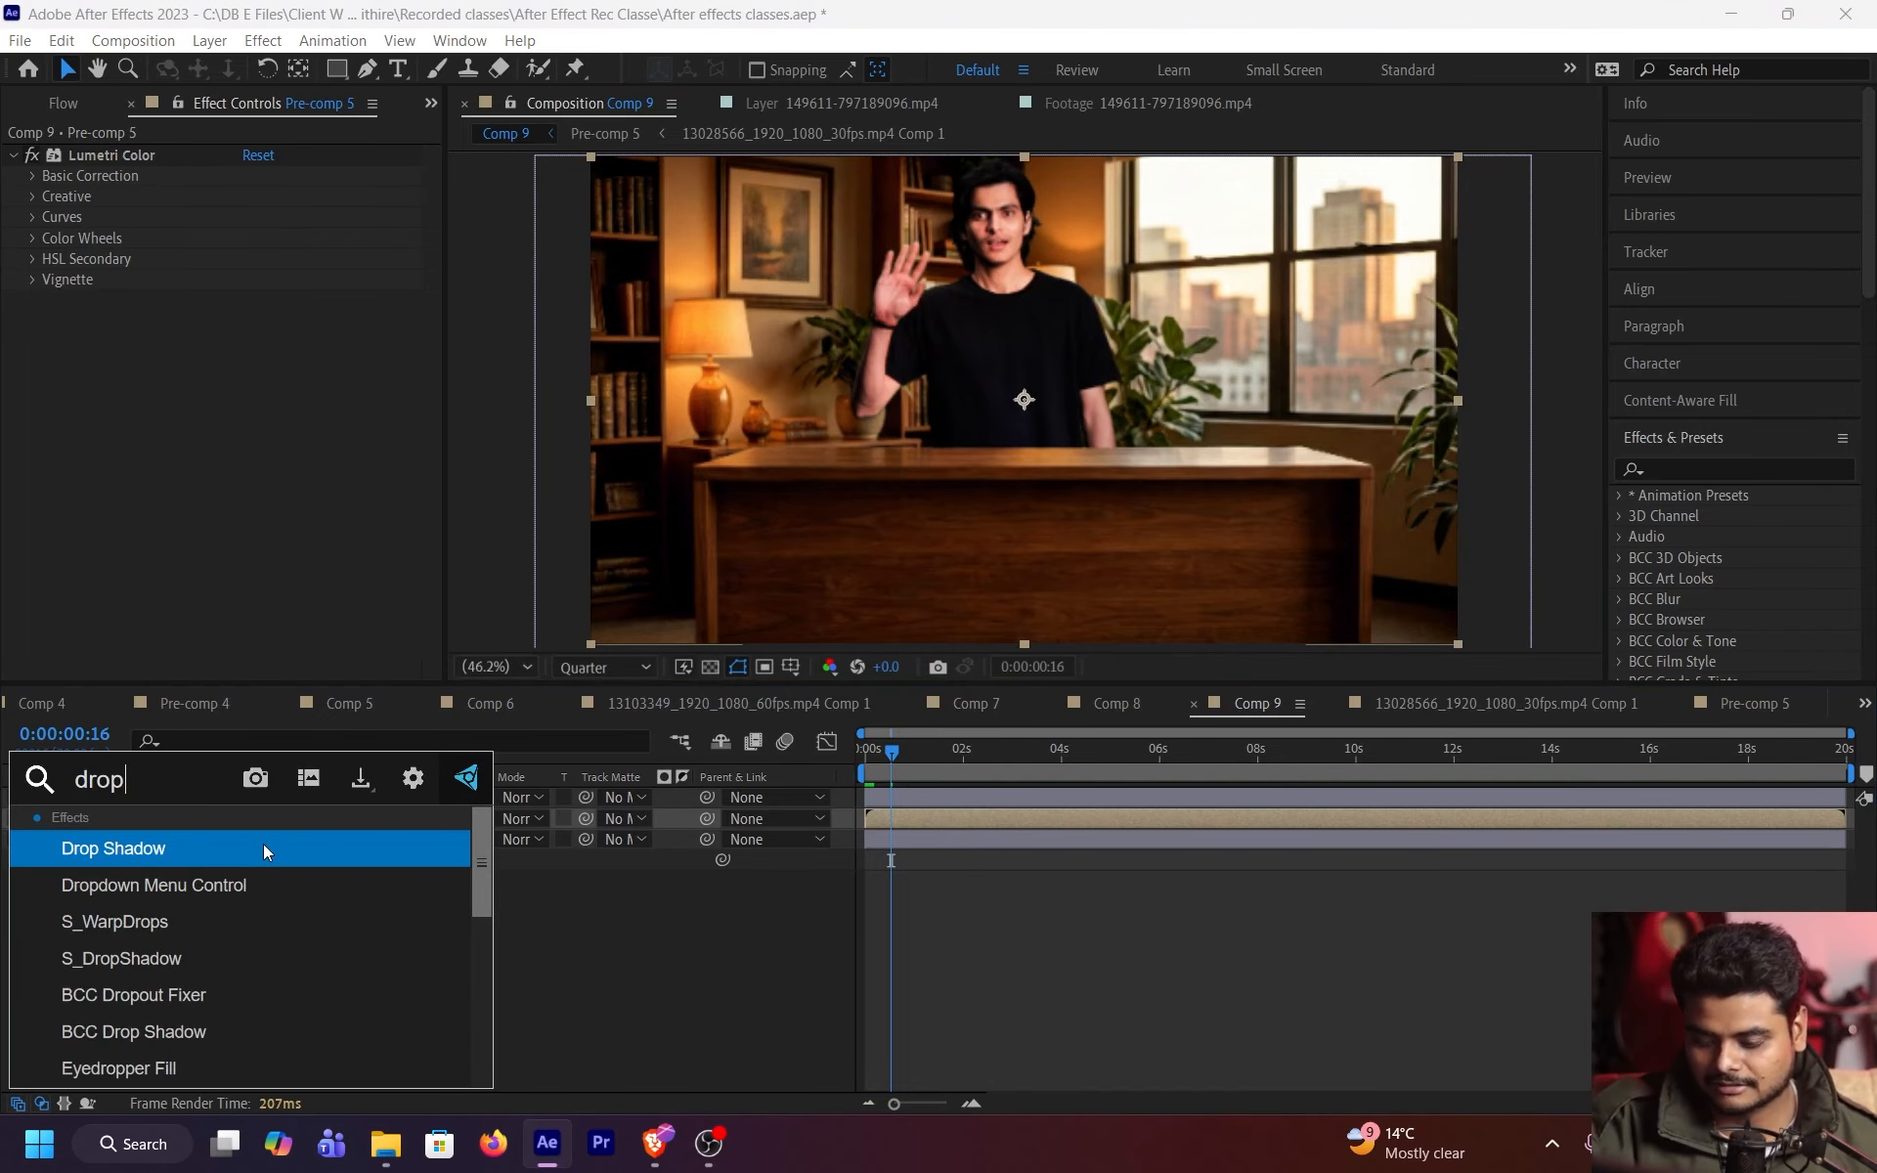
{"action": "key", "text": "Return"}
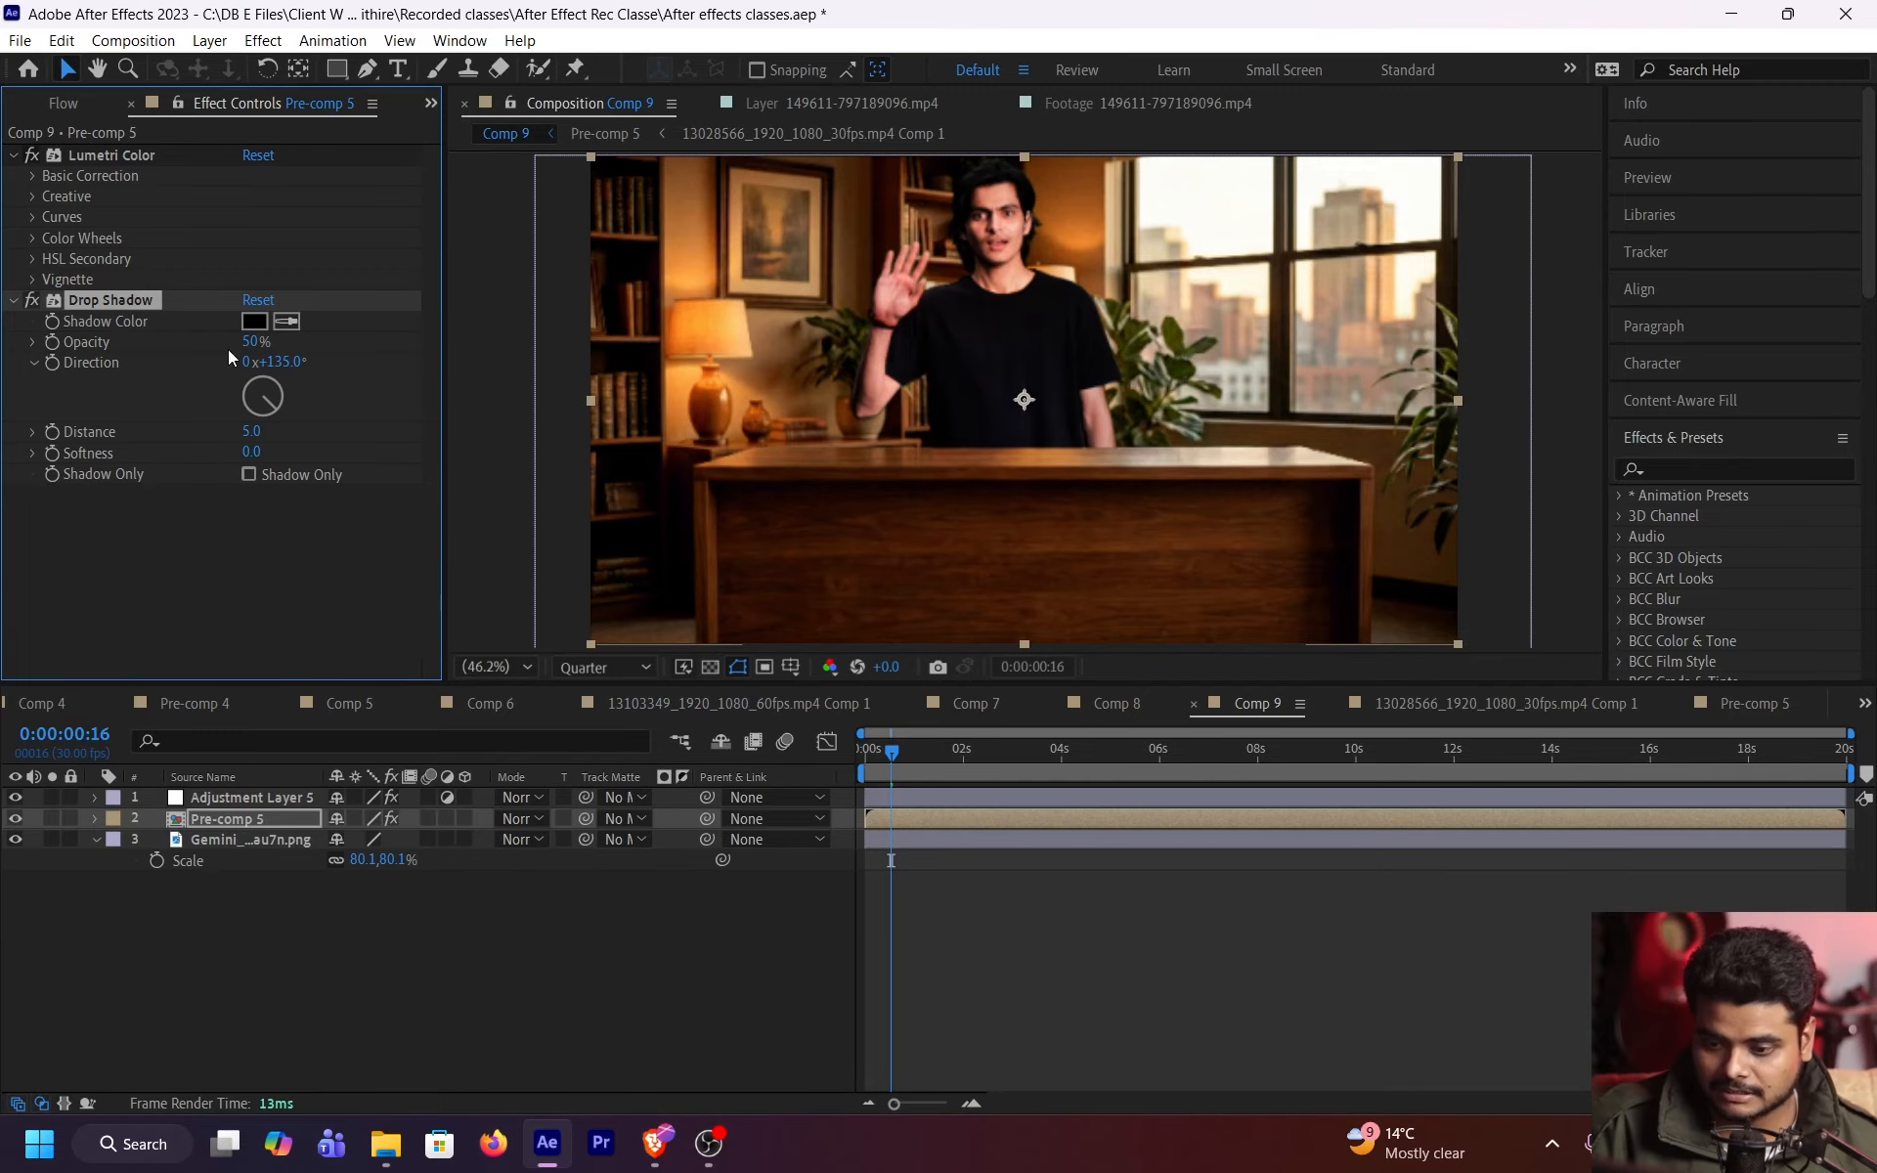
- Set the Drop Shadow on Pre-comp 5 to Opacity 100%, Direction 77°, Distance 29 and Softness 233
{"action": "left_click_drag", "start_coordinate": [251, 341], "coordinate": [661, 348]}
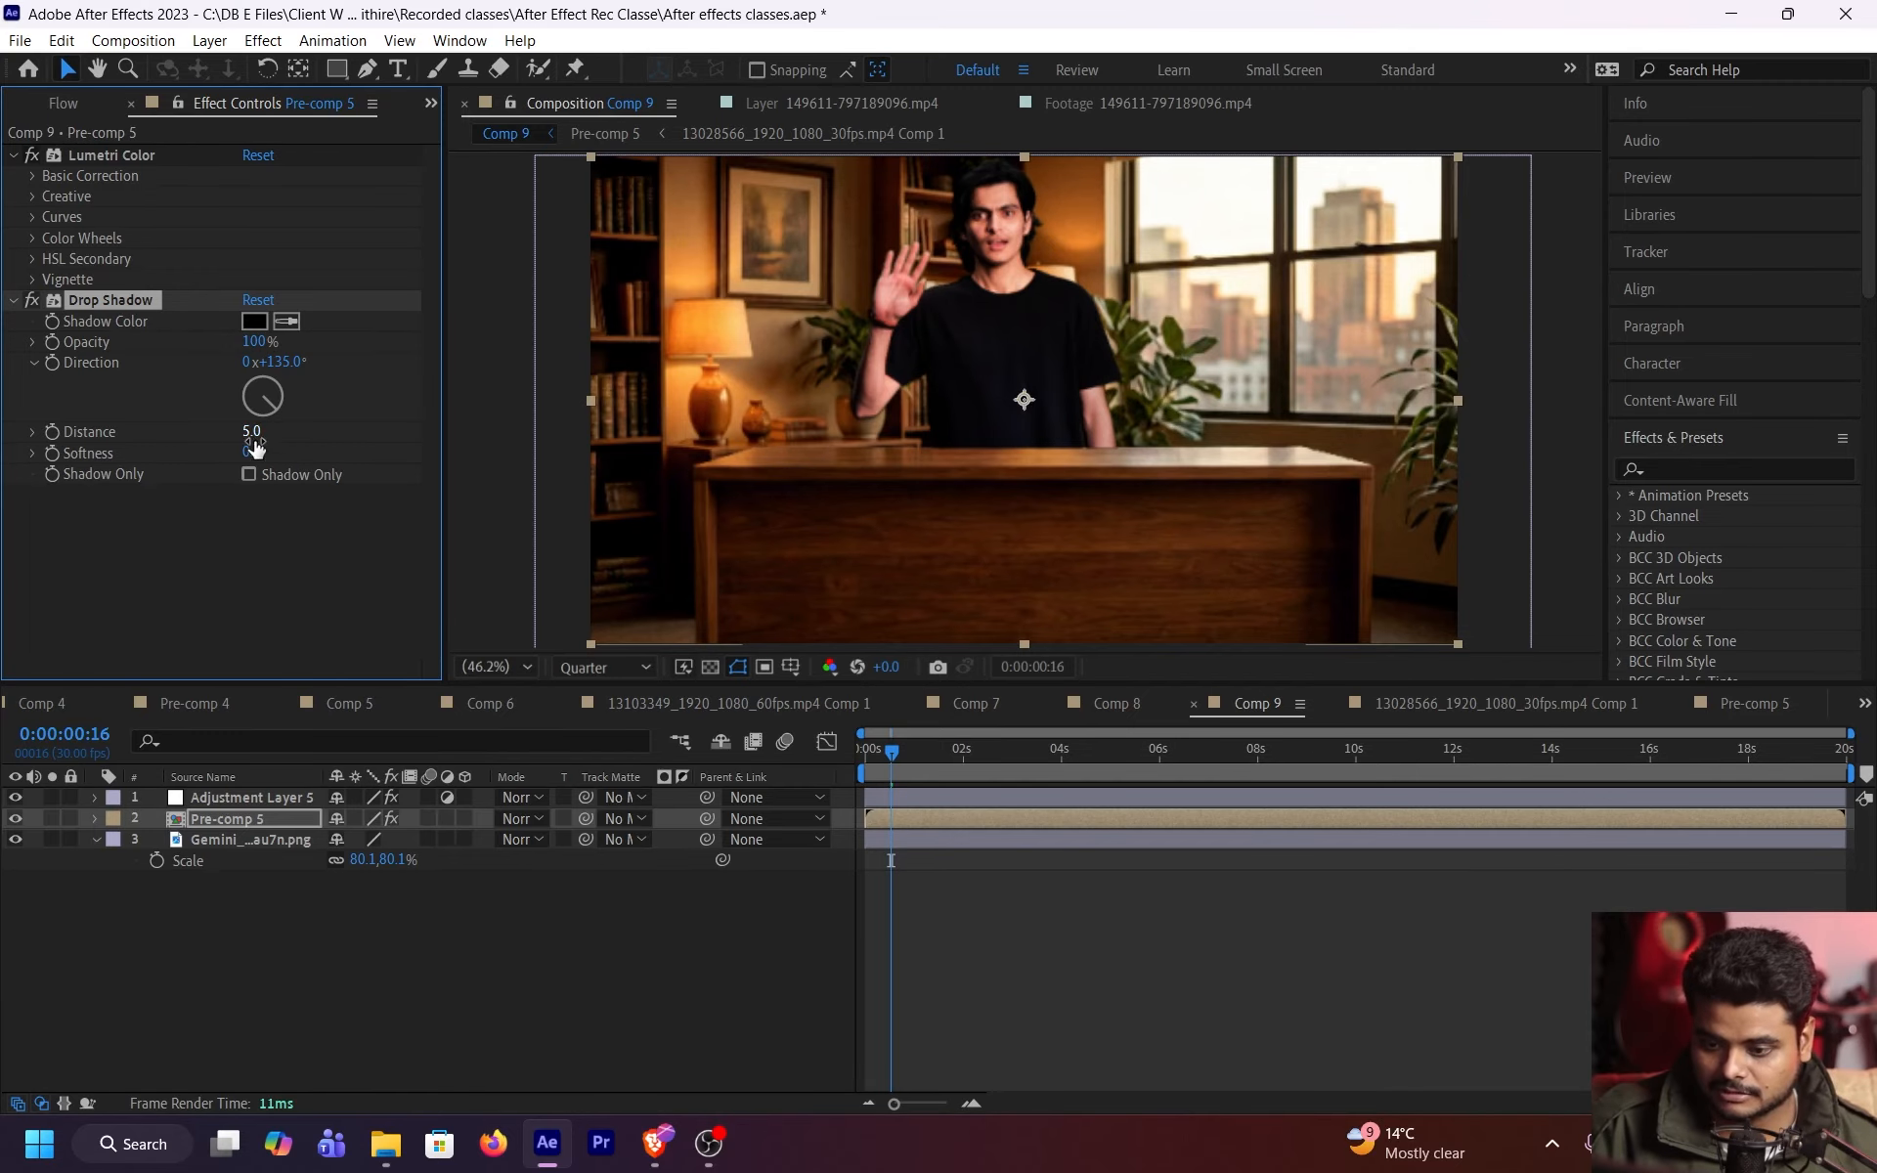
{"action": "left_click_drag", "start_coordinate": [252, 435], "coordinate": [371, 373]}
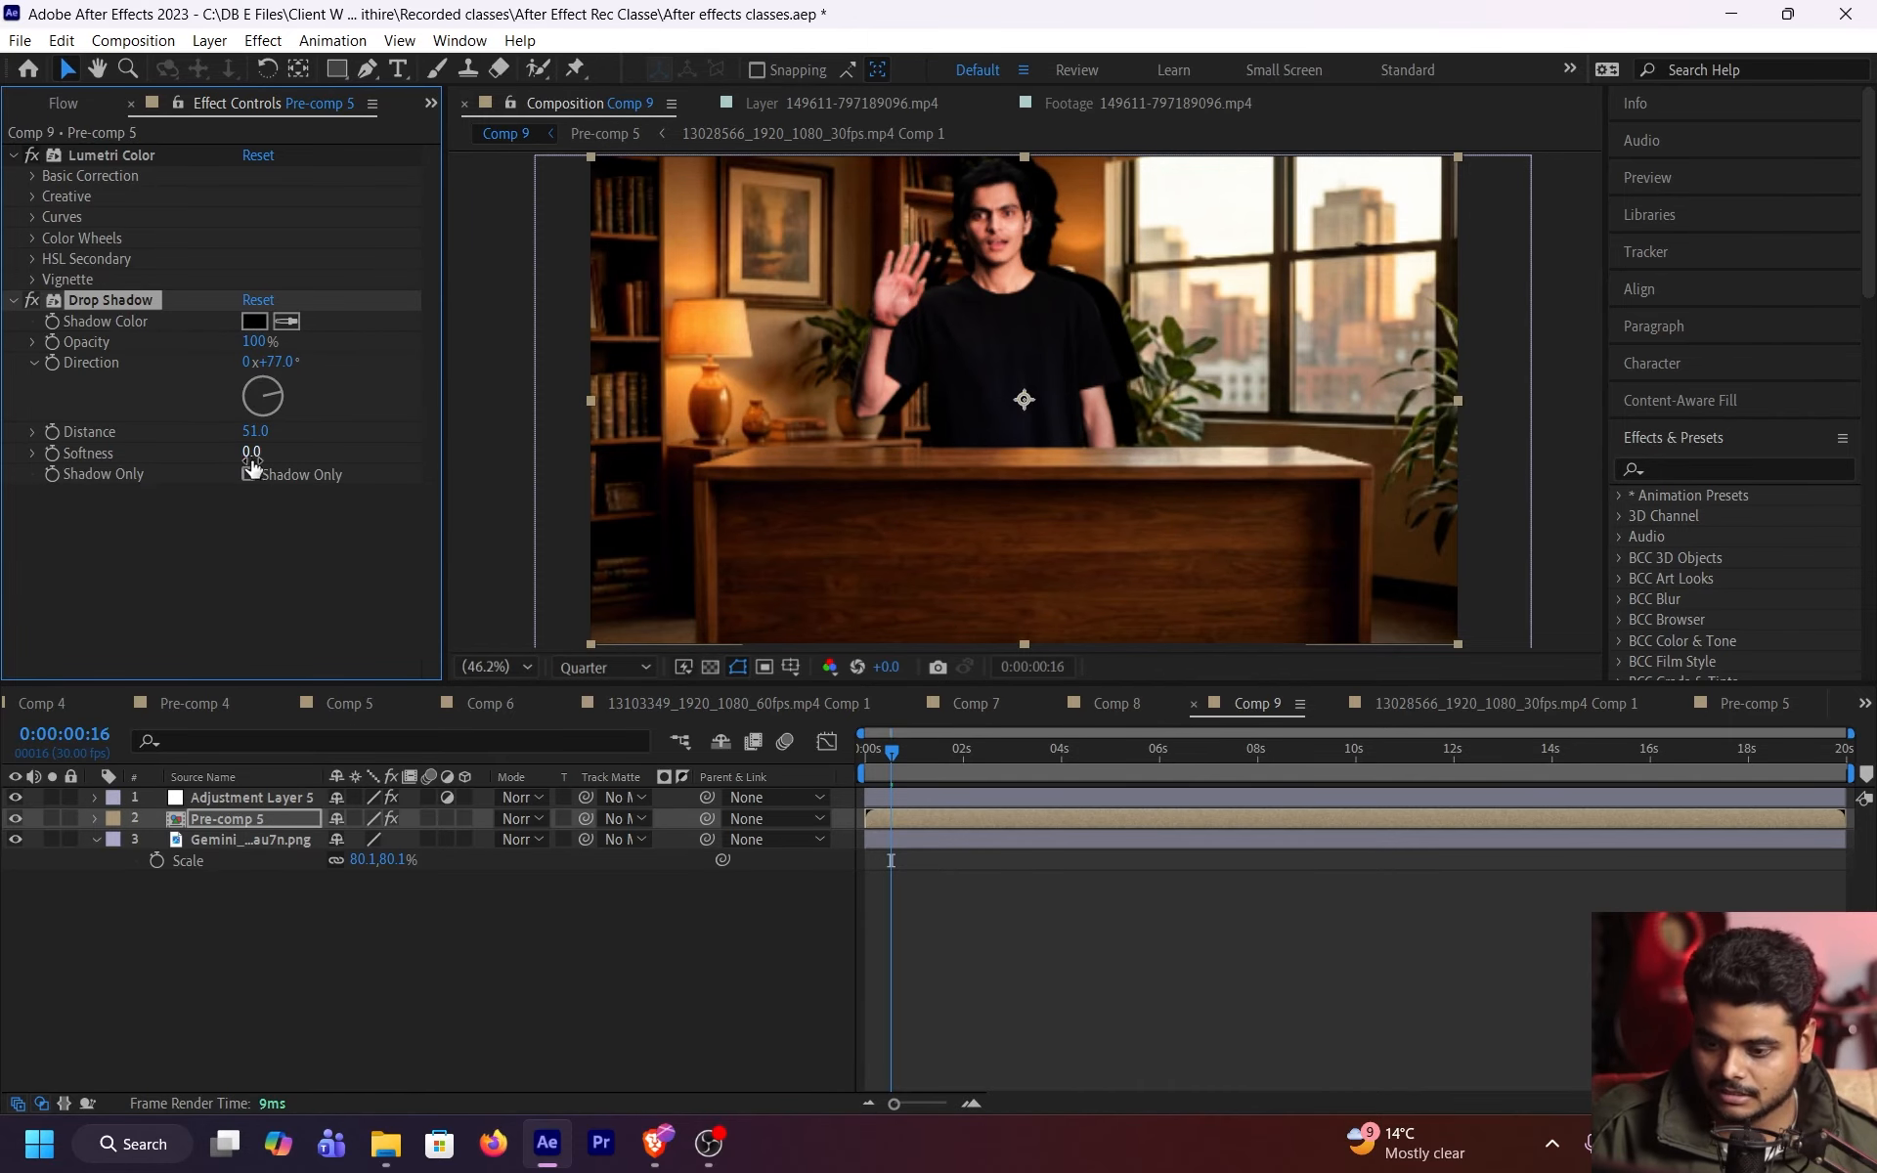
{"action": "left_click_drag", "start_coordinate": [251, 451], "coordinate": [529, 454]}
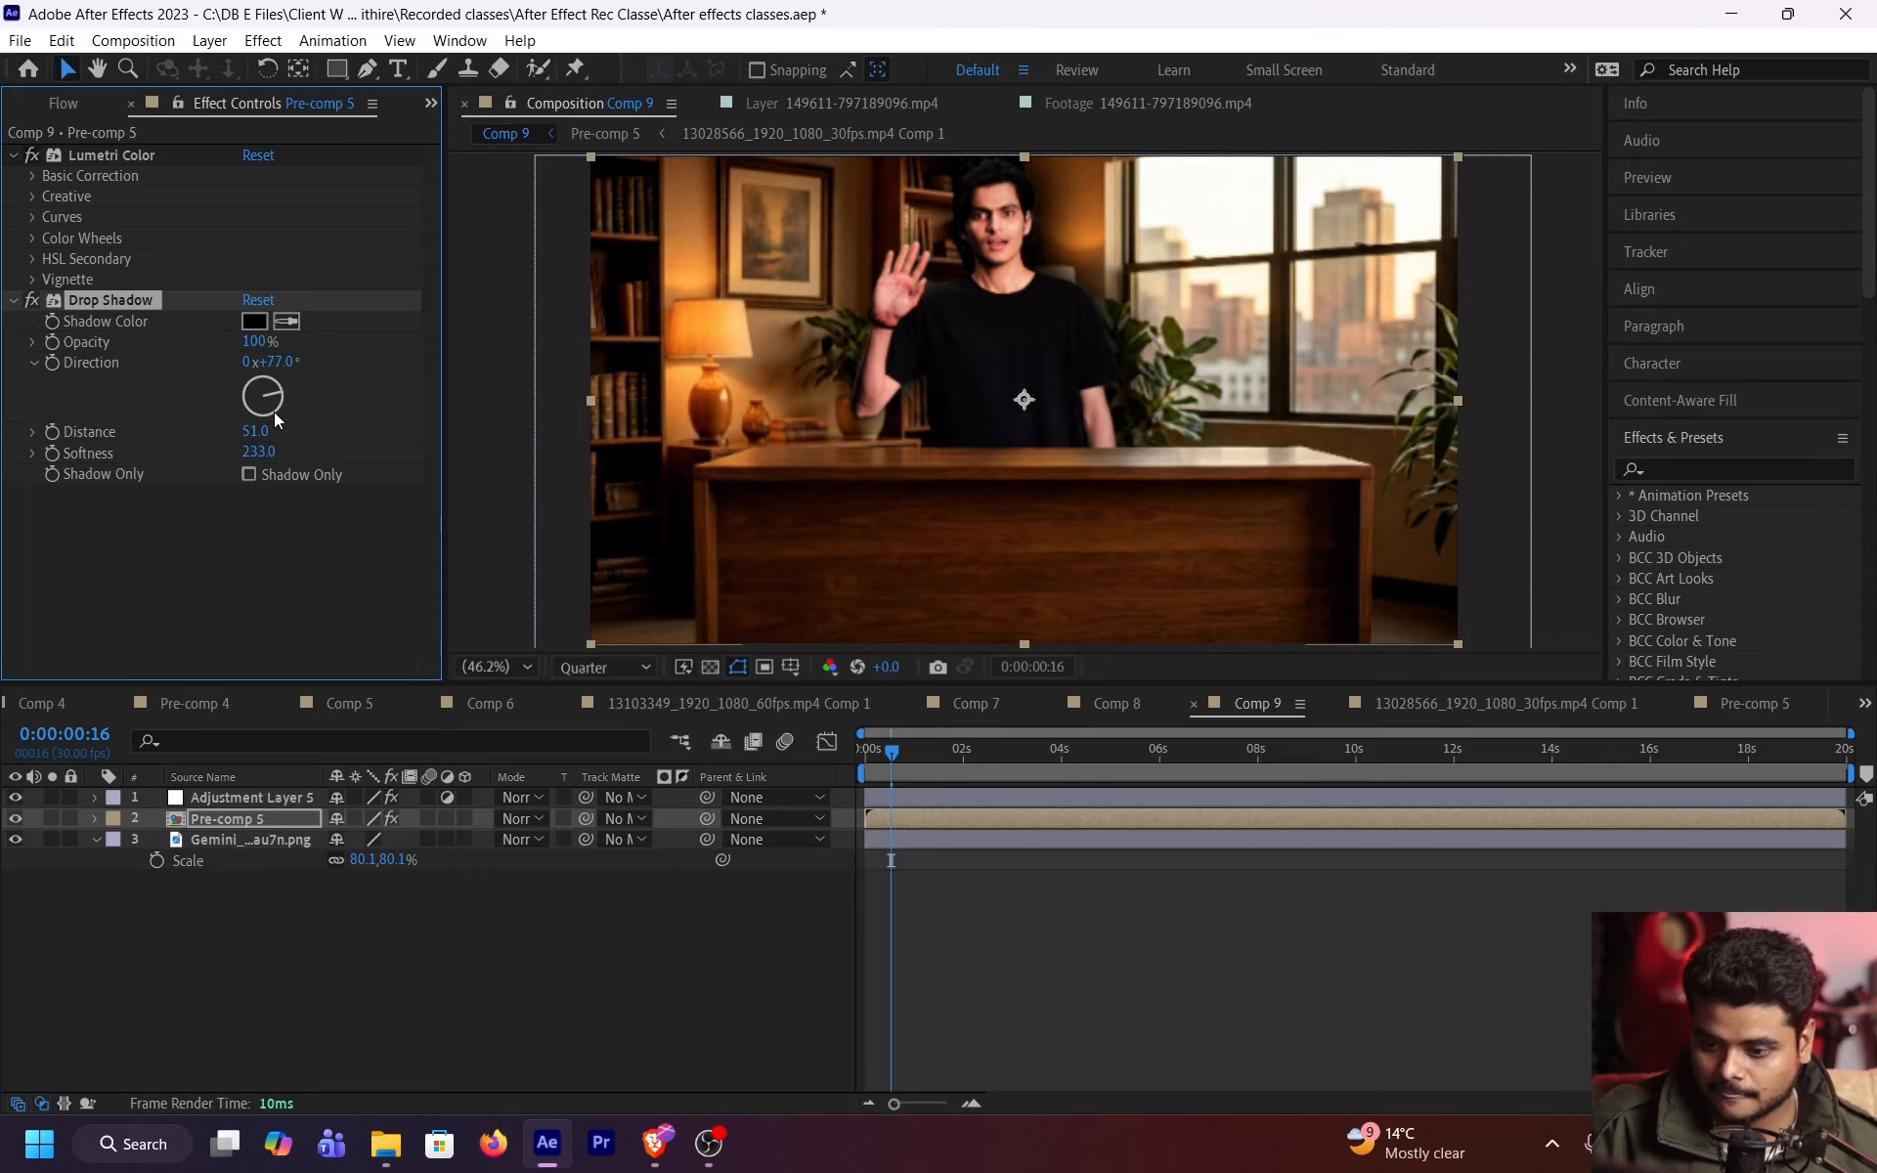
{"action": "left_click_drag", "start_coordinate": [255, 431], "coordinate": [141, 442]}
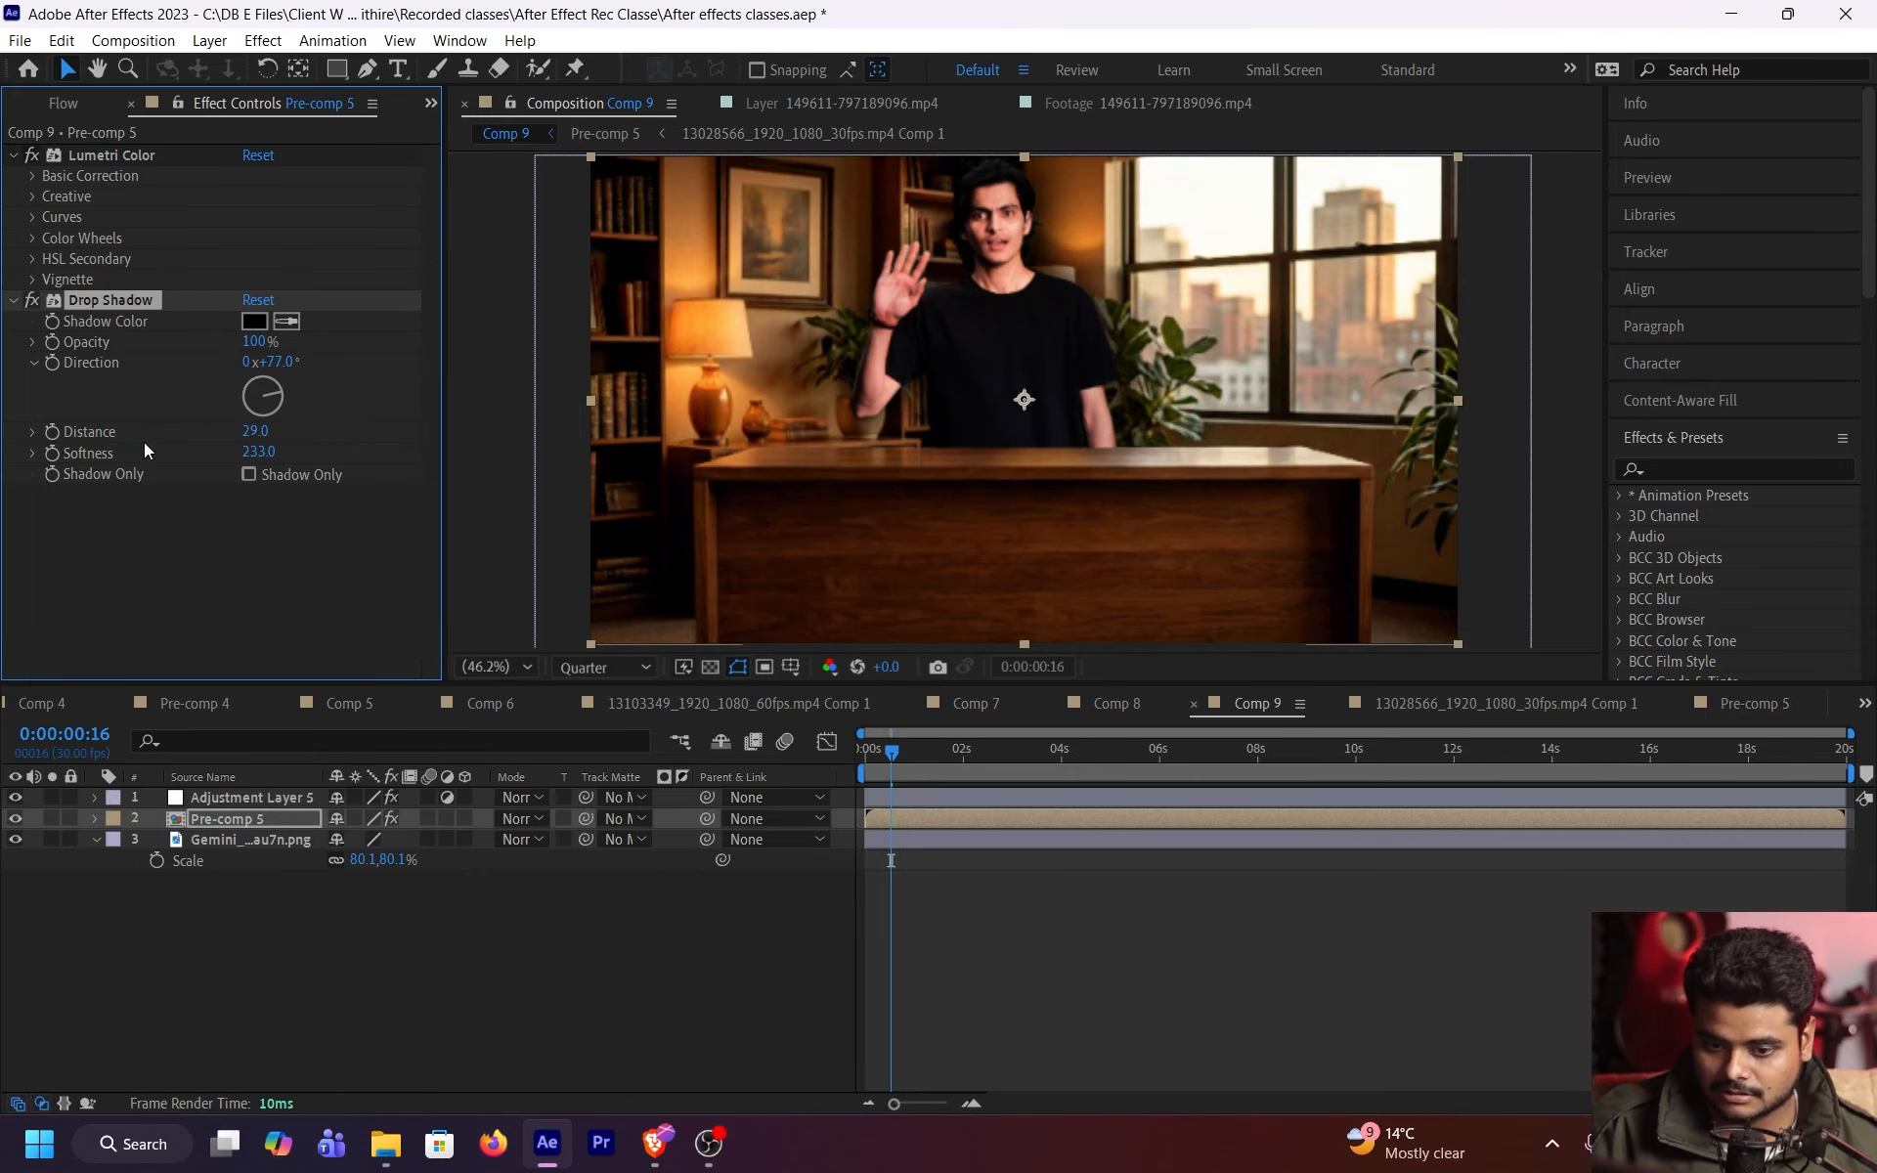
- Check the shadow at Full preview resolution at 0:00:01:01, 0:00:04:13 and 0:00:08:21
{"action": "mouse_move", "coordinate": [923, 762]}
{"action": "left_mouse_down"}
{"action": "mouse_move", "coordinate": [1161, 749]}
{"action": "mouse_move", "coordinate": [919, 765]}
{"action": "left_mouse_up"}
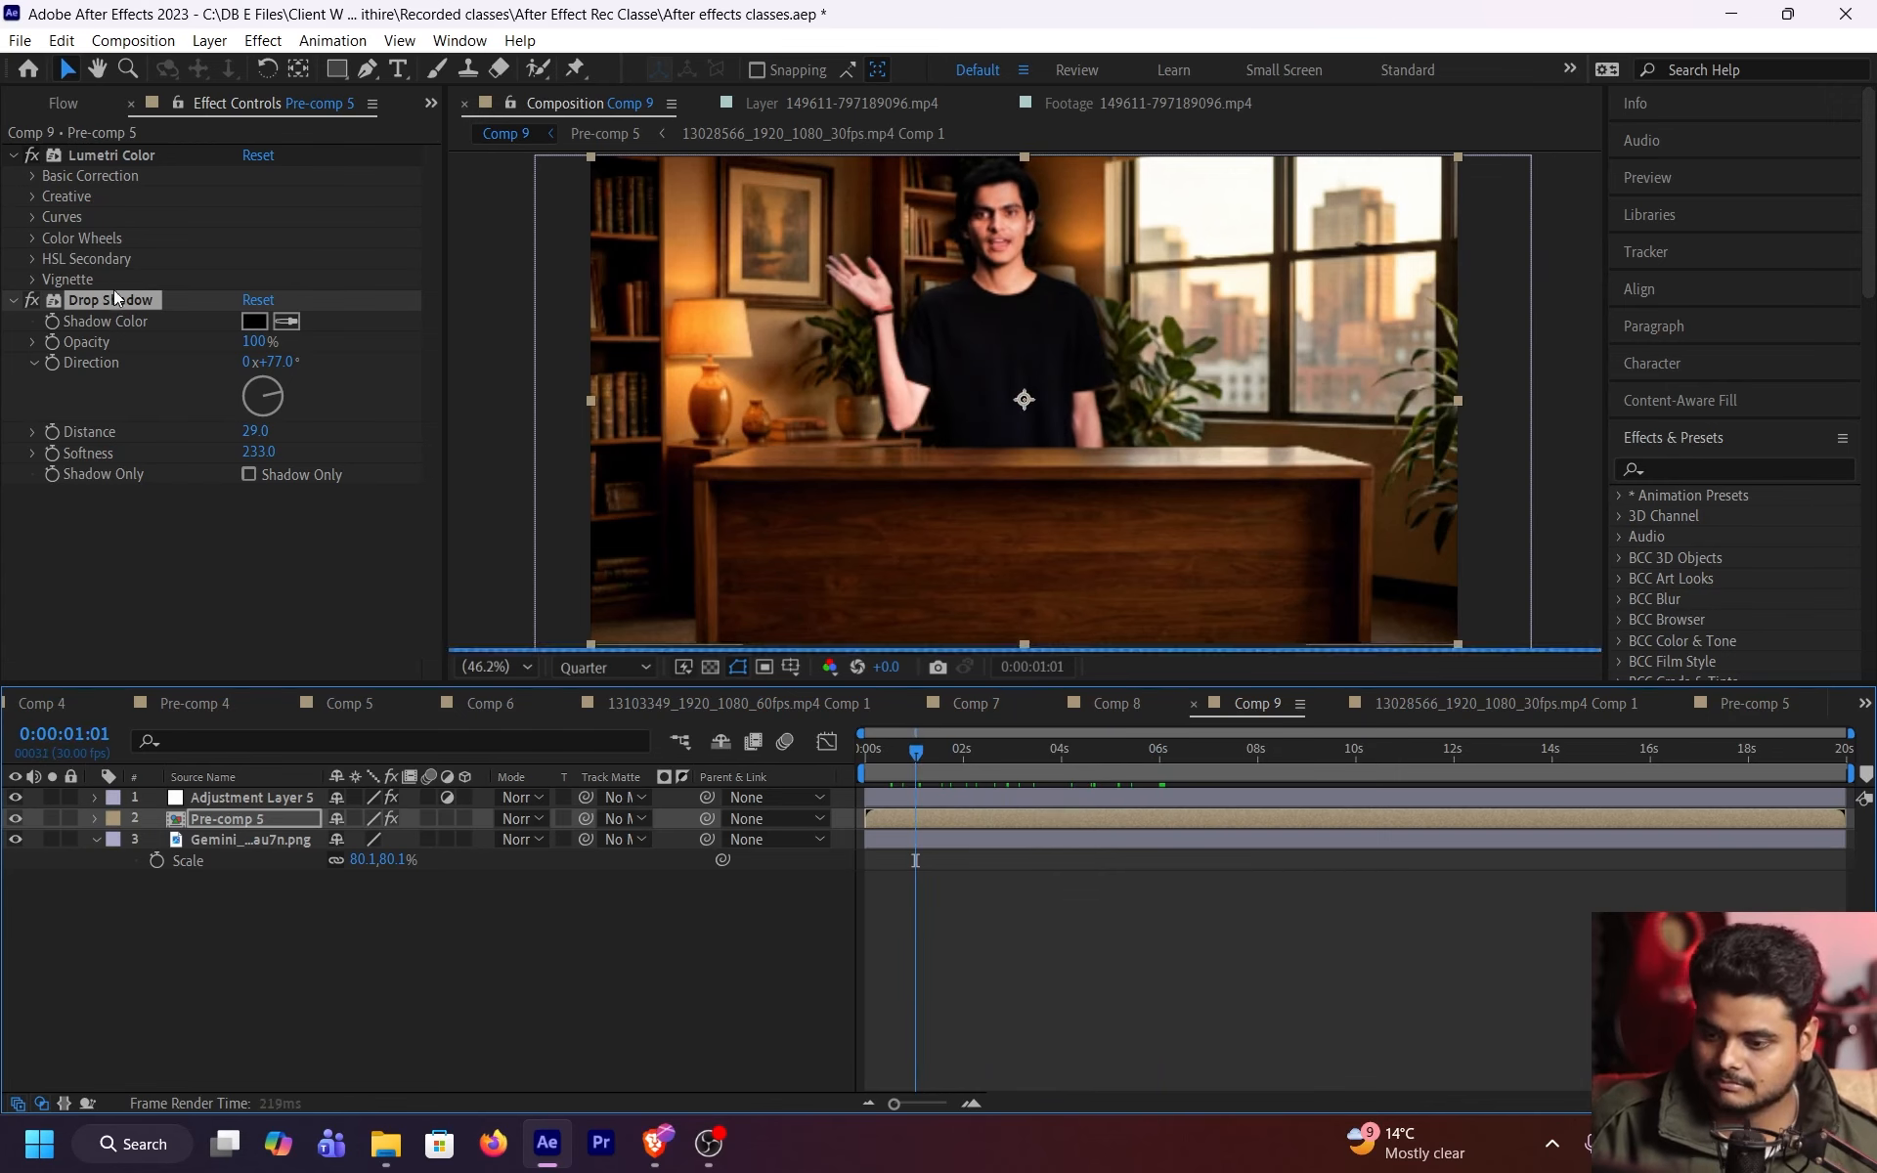
{"action": "key", "text": "ctrl+j"}
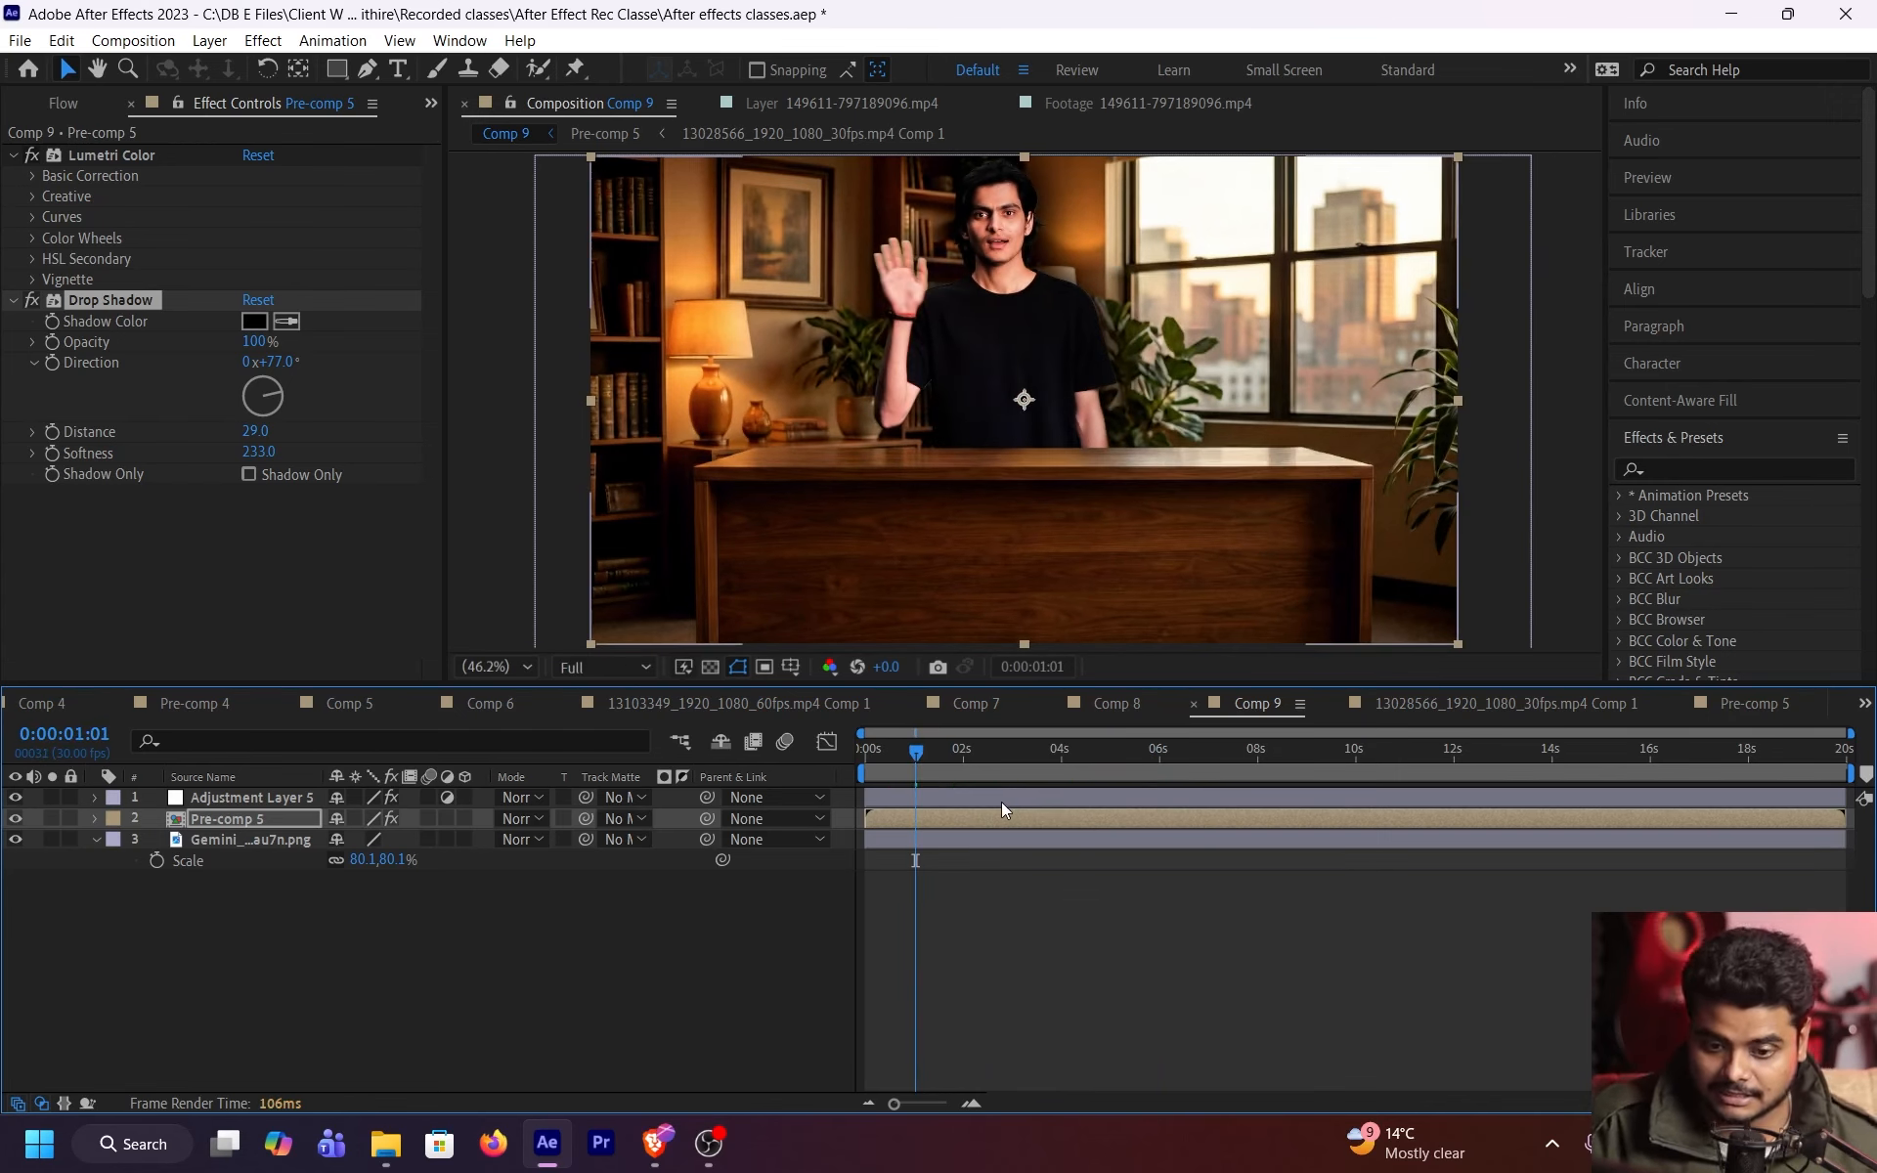
{"action": "left_click", "coordinate": [1083, 770]}
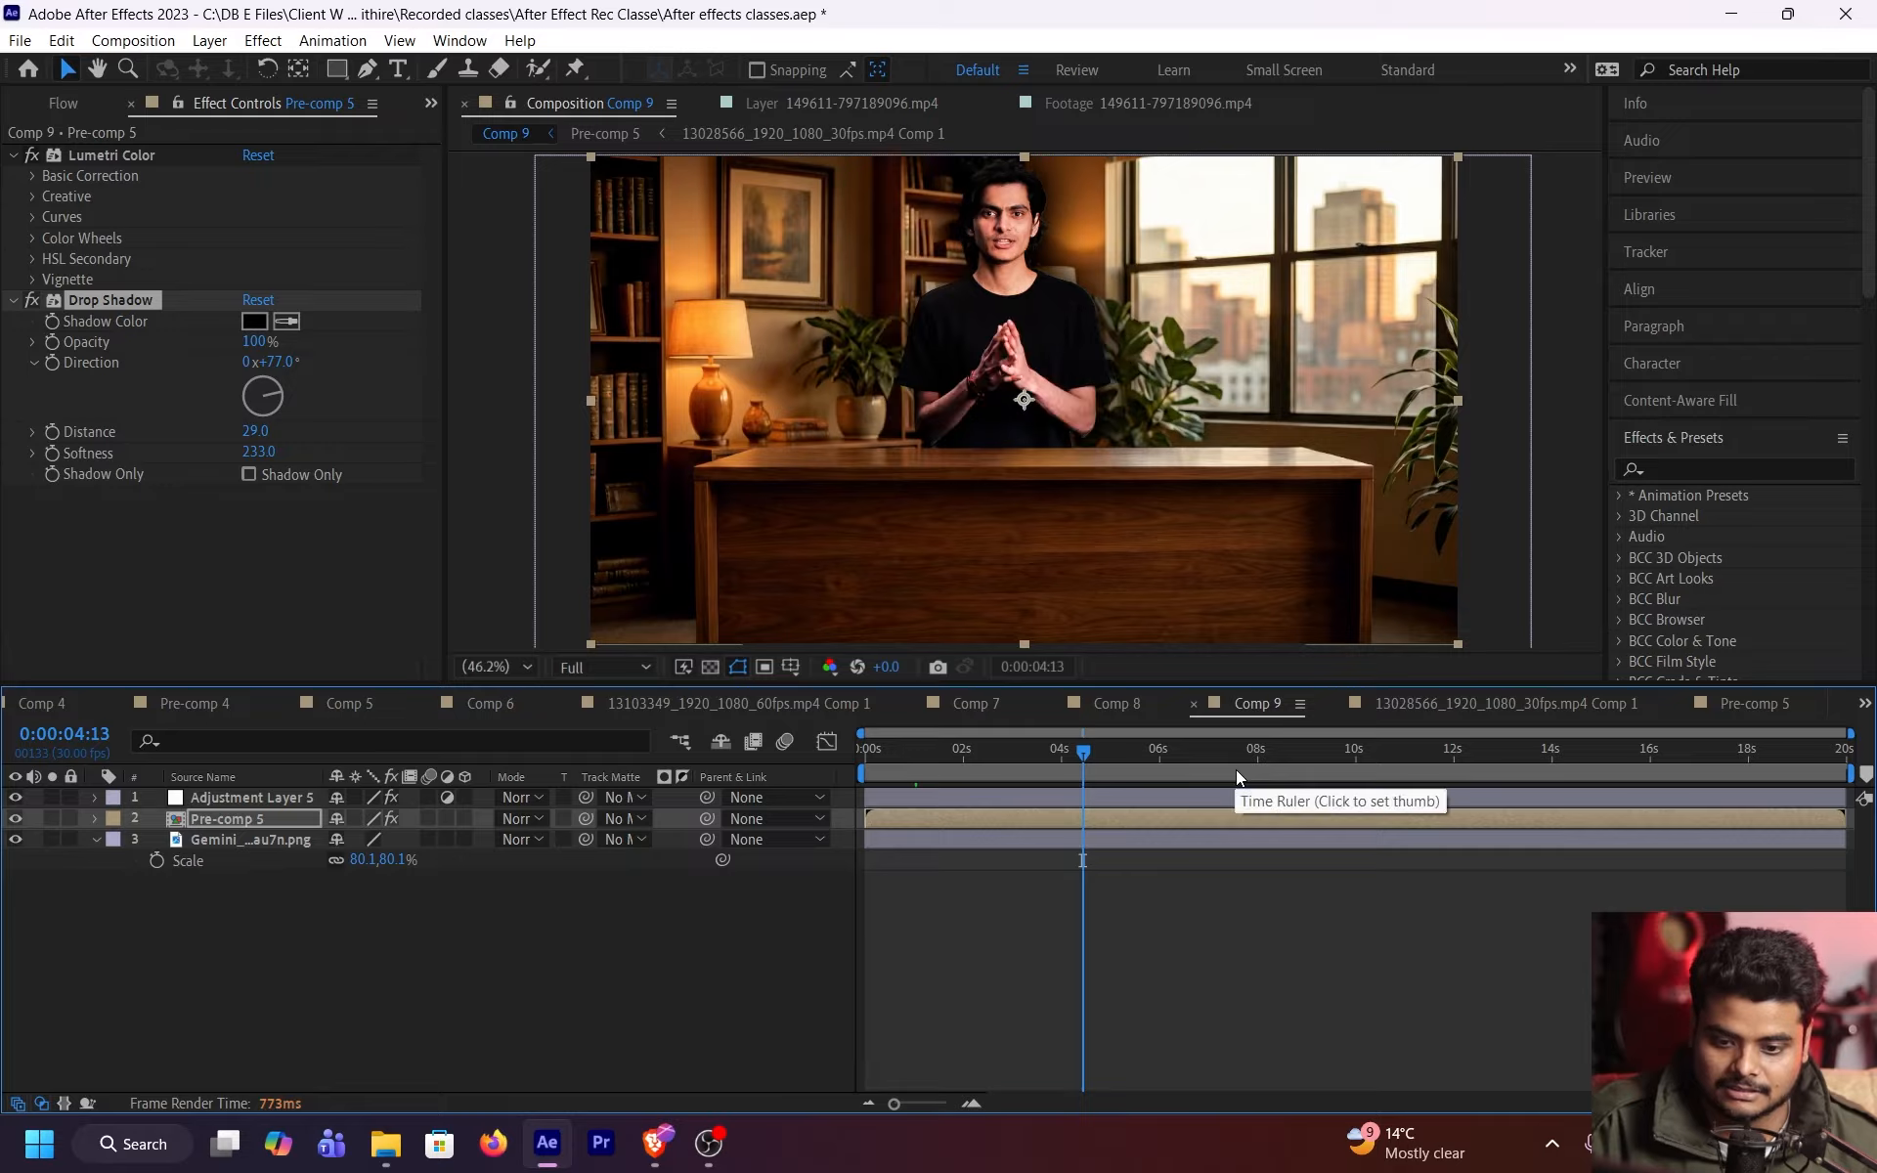
{"action": "left_click", "coordinate": [1293, 772]}
- Set the Drop Shadow's Softness to 174 and Opacity to 34%, and check the result at earlier frames, including 0:00:06:01
{"action": "left_click", "coordinate": [257, 433]}
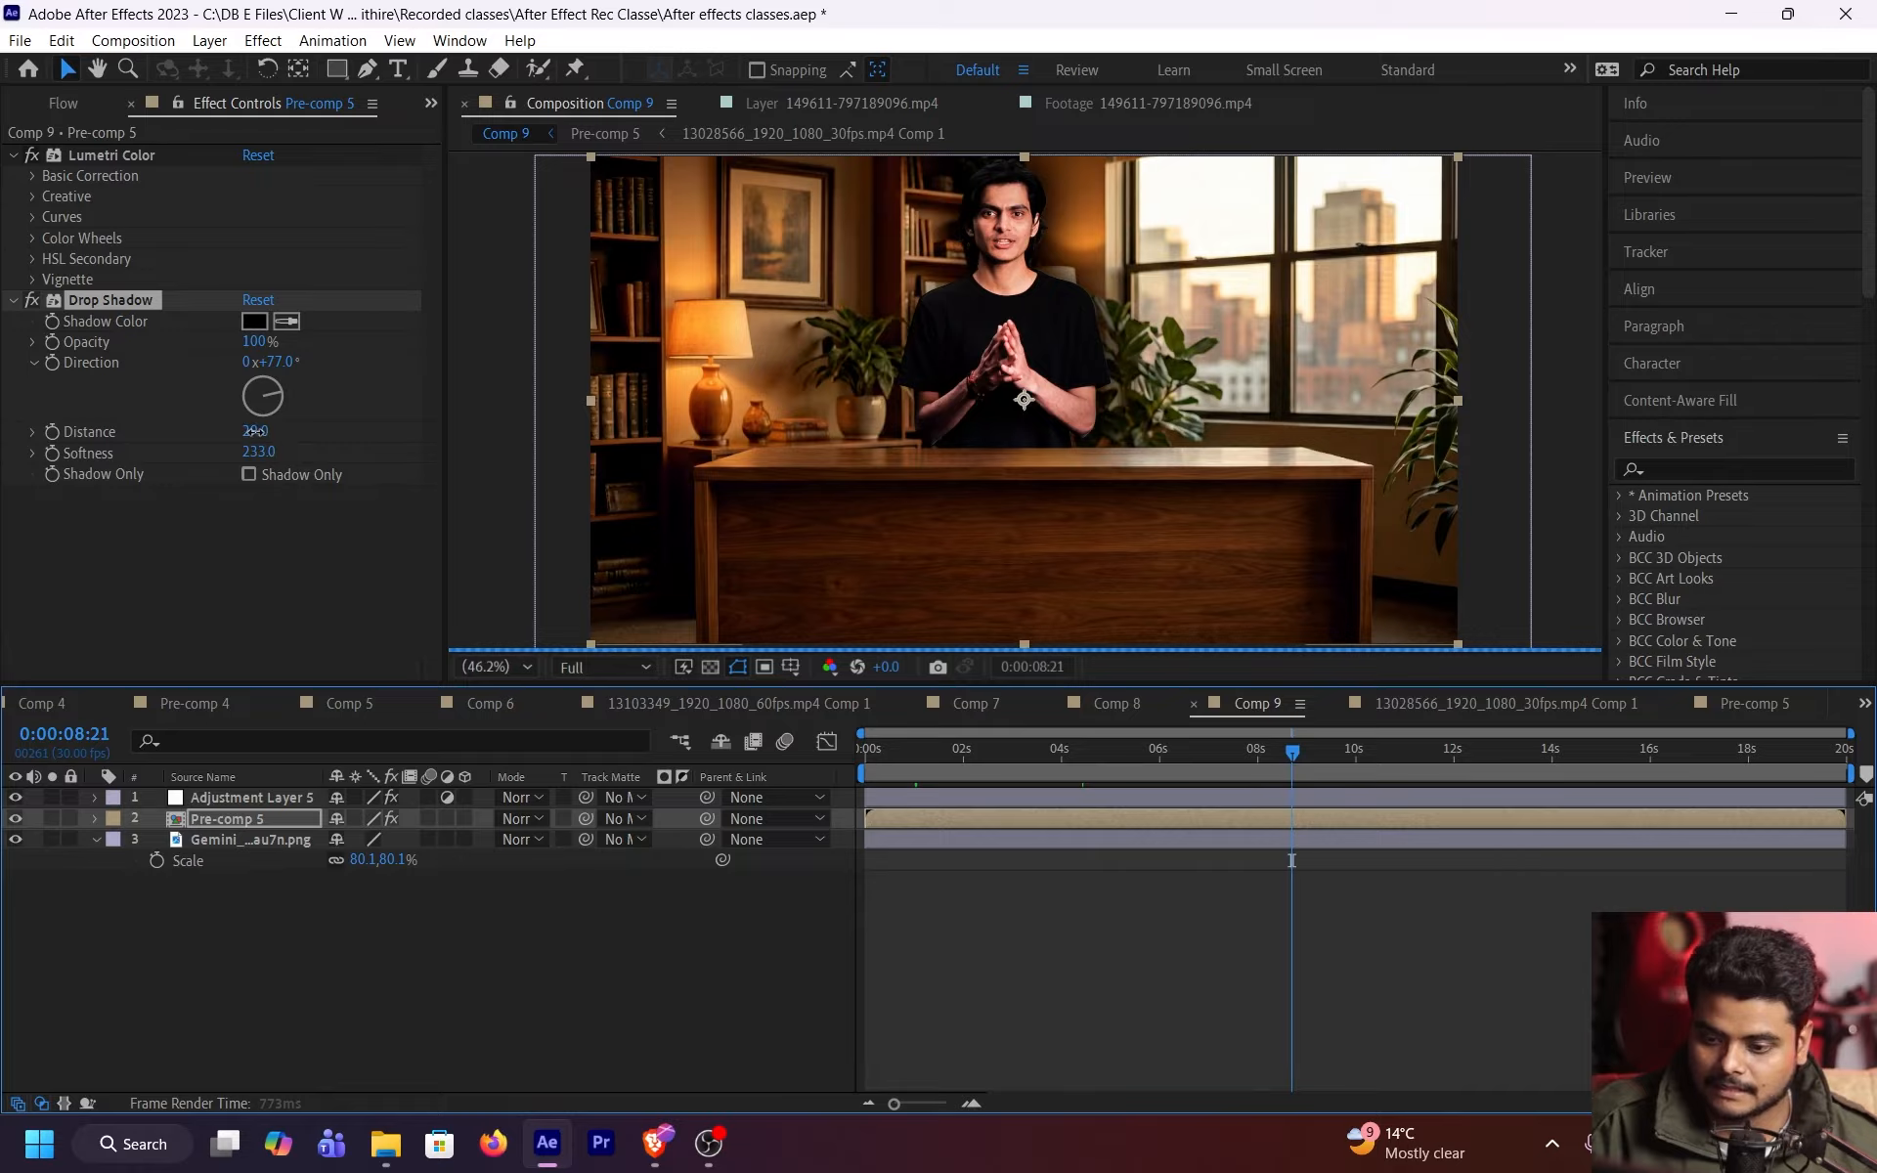
{"action": "left_click_drag", "start_coordinate": [262, 453], "coordinate": [201, 466]}
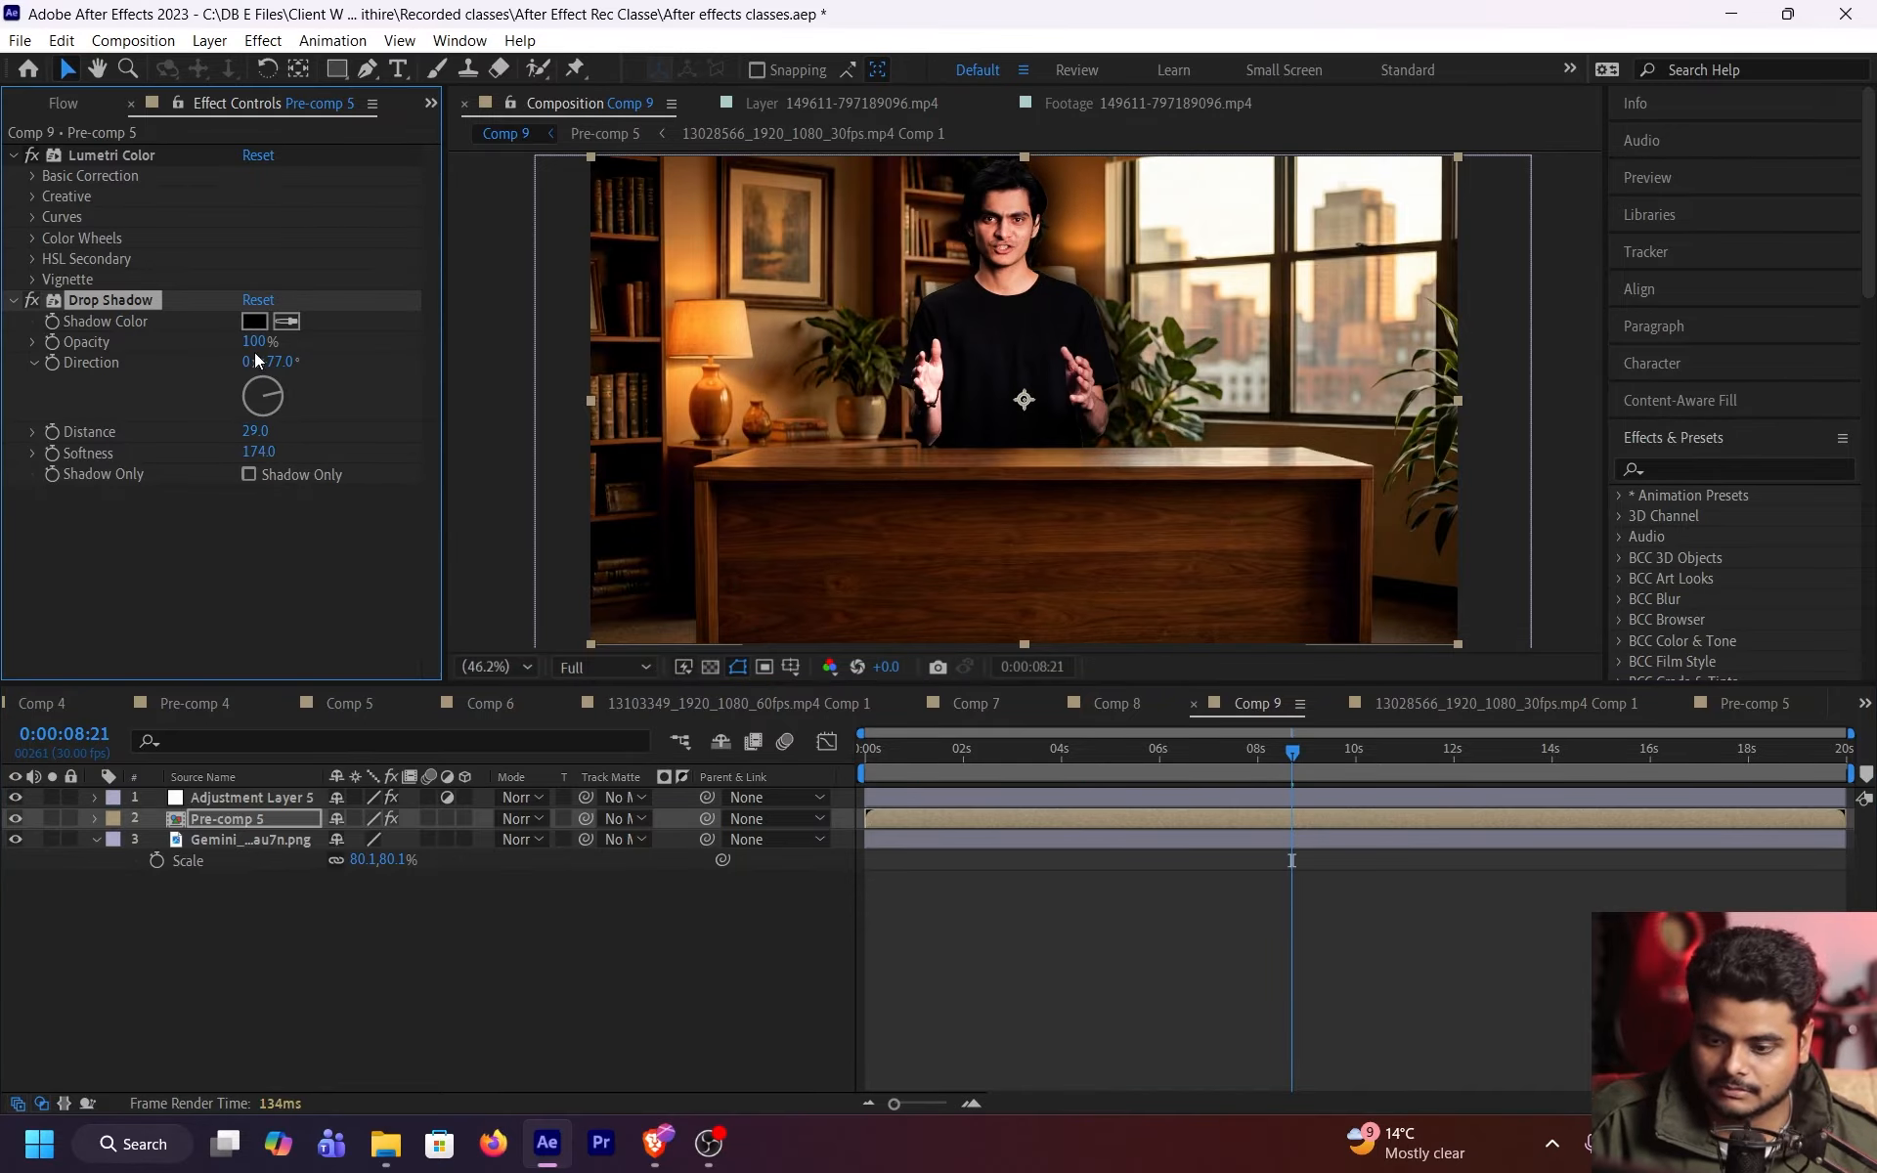
{"action": "left_click_drag", "start_coordinate": [253, 342], "coordinate": [143, 367]}
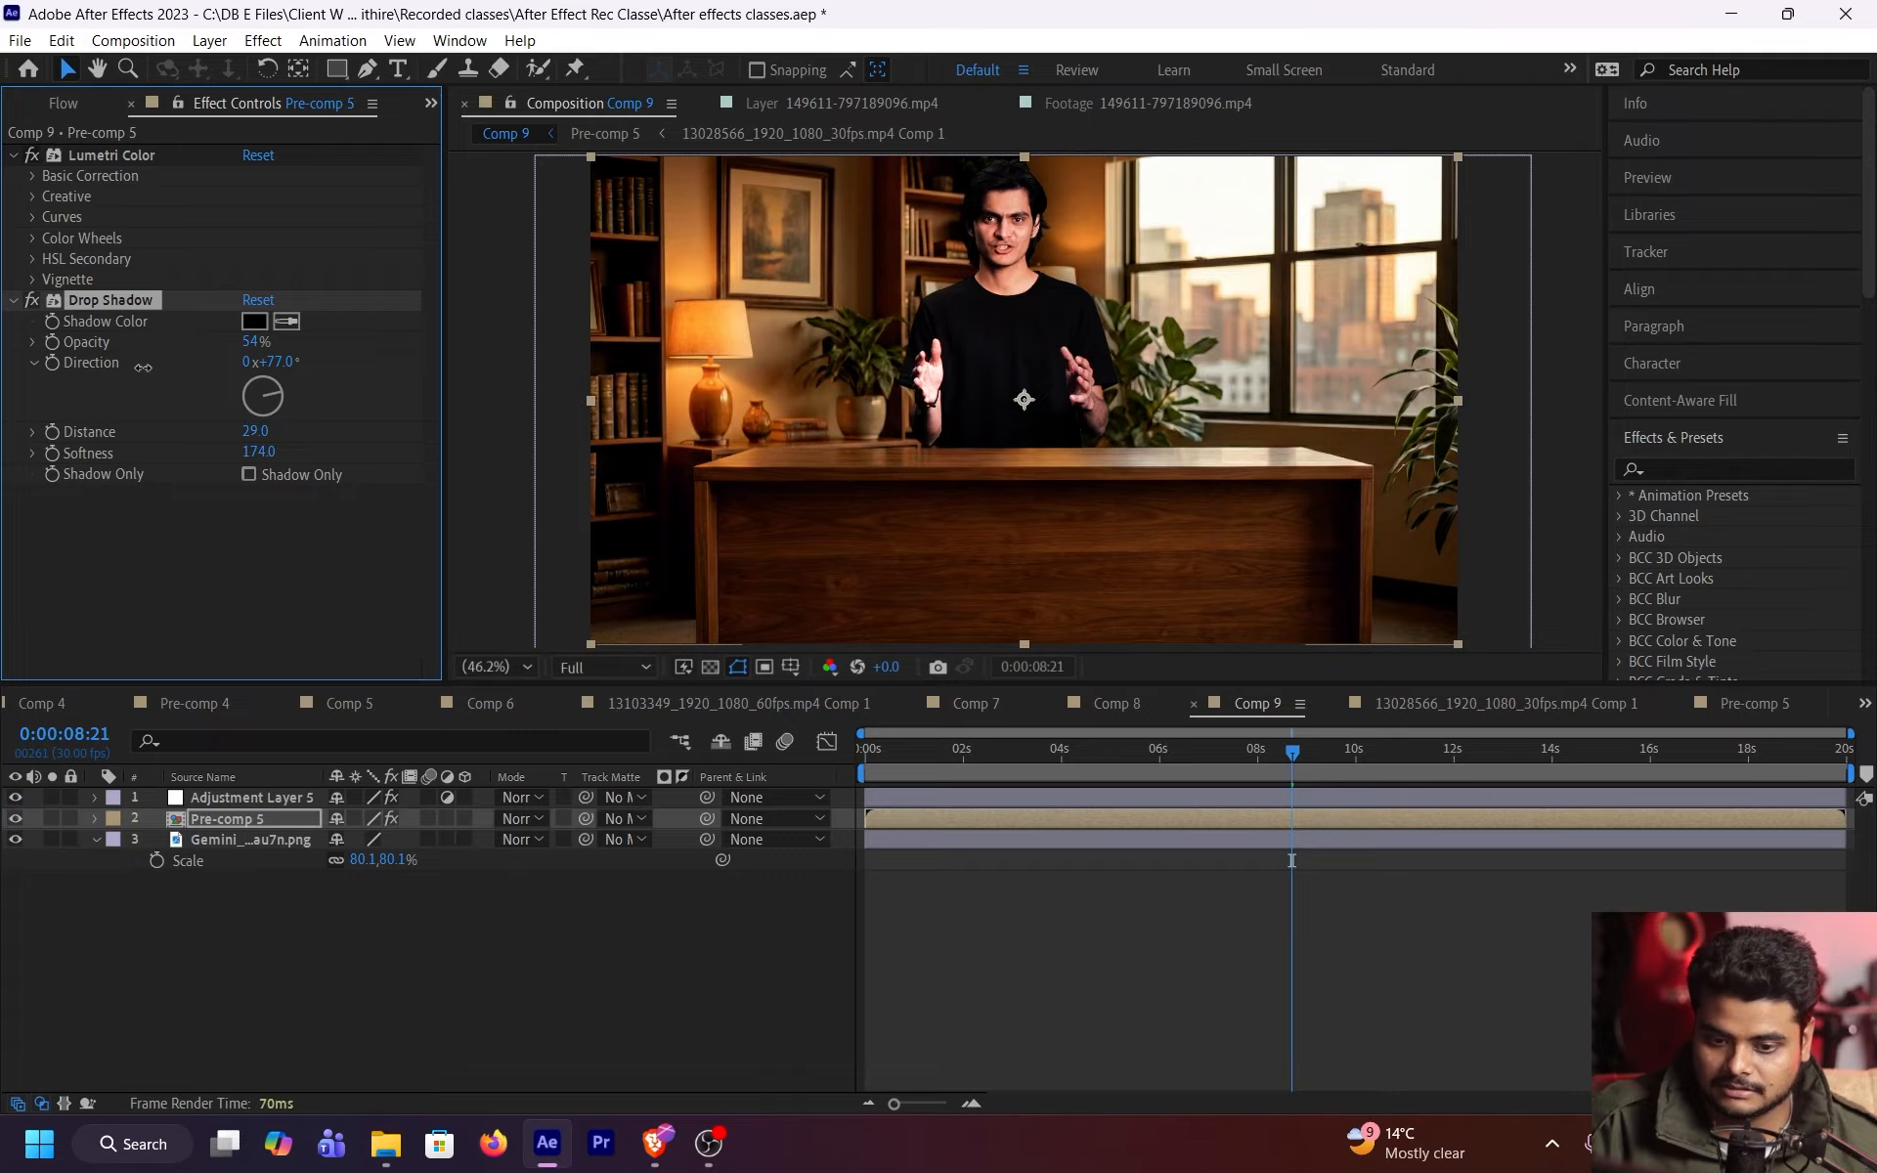
{"action": "left_click_drag", "start_coordinate": [250, 342], "coordinate": [205, 358]}
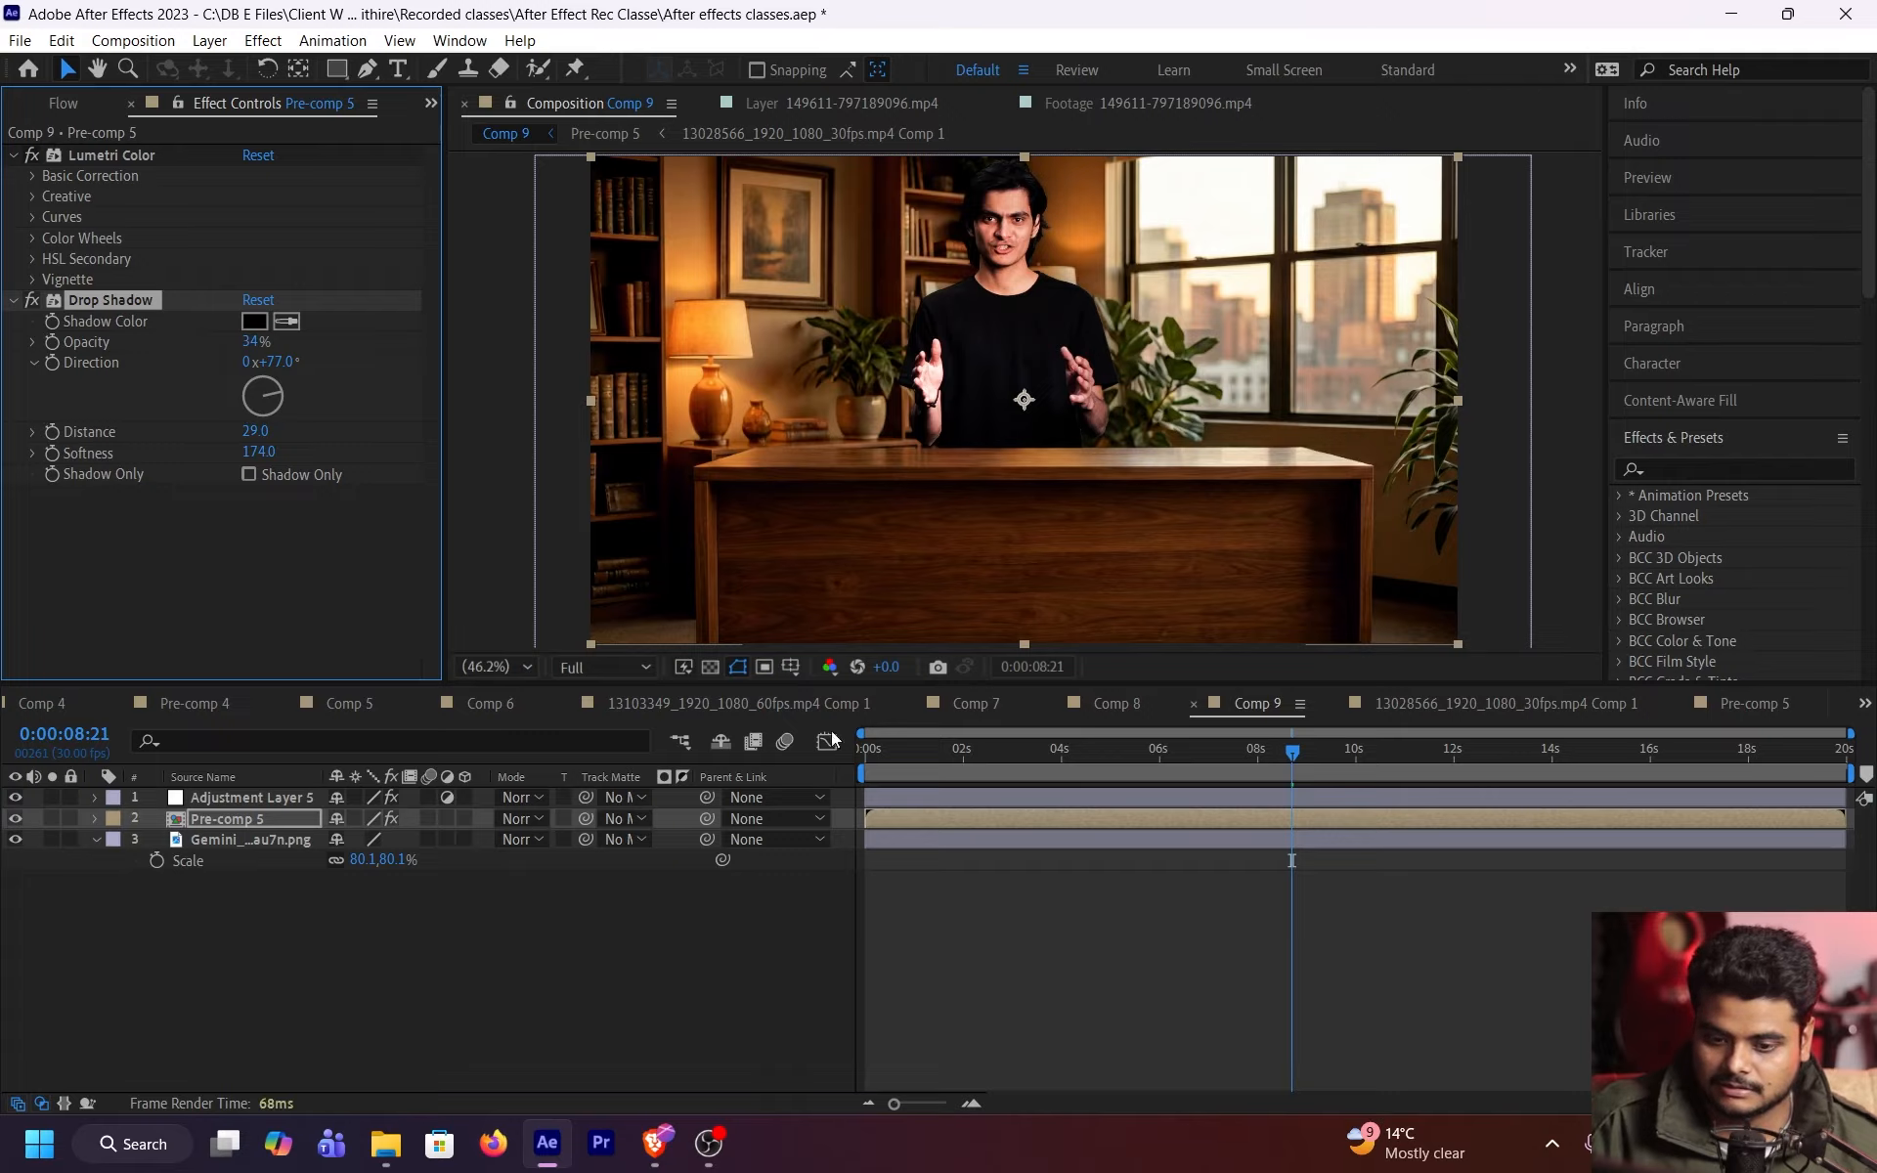
{"action": "left_click", "coordinate": [1161, 760]}
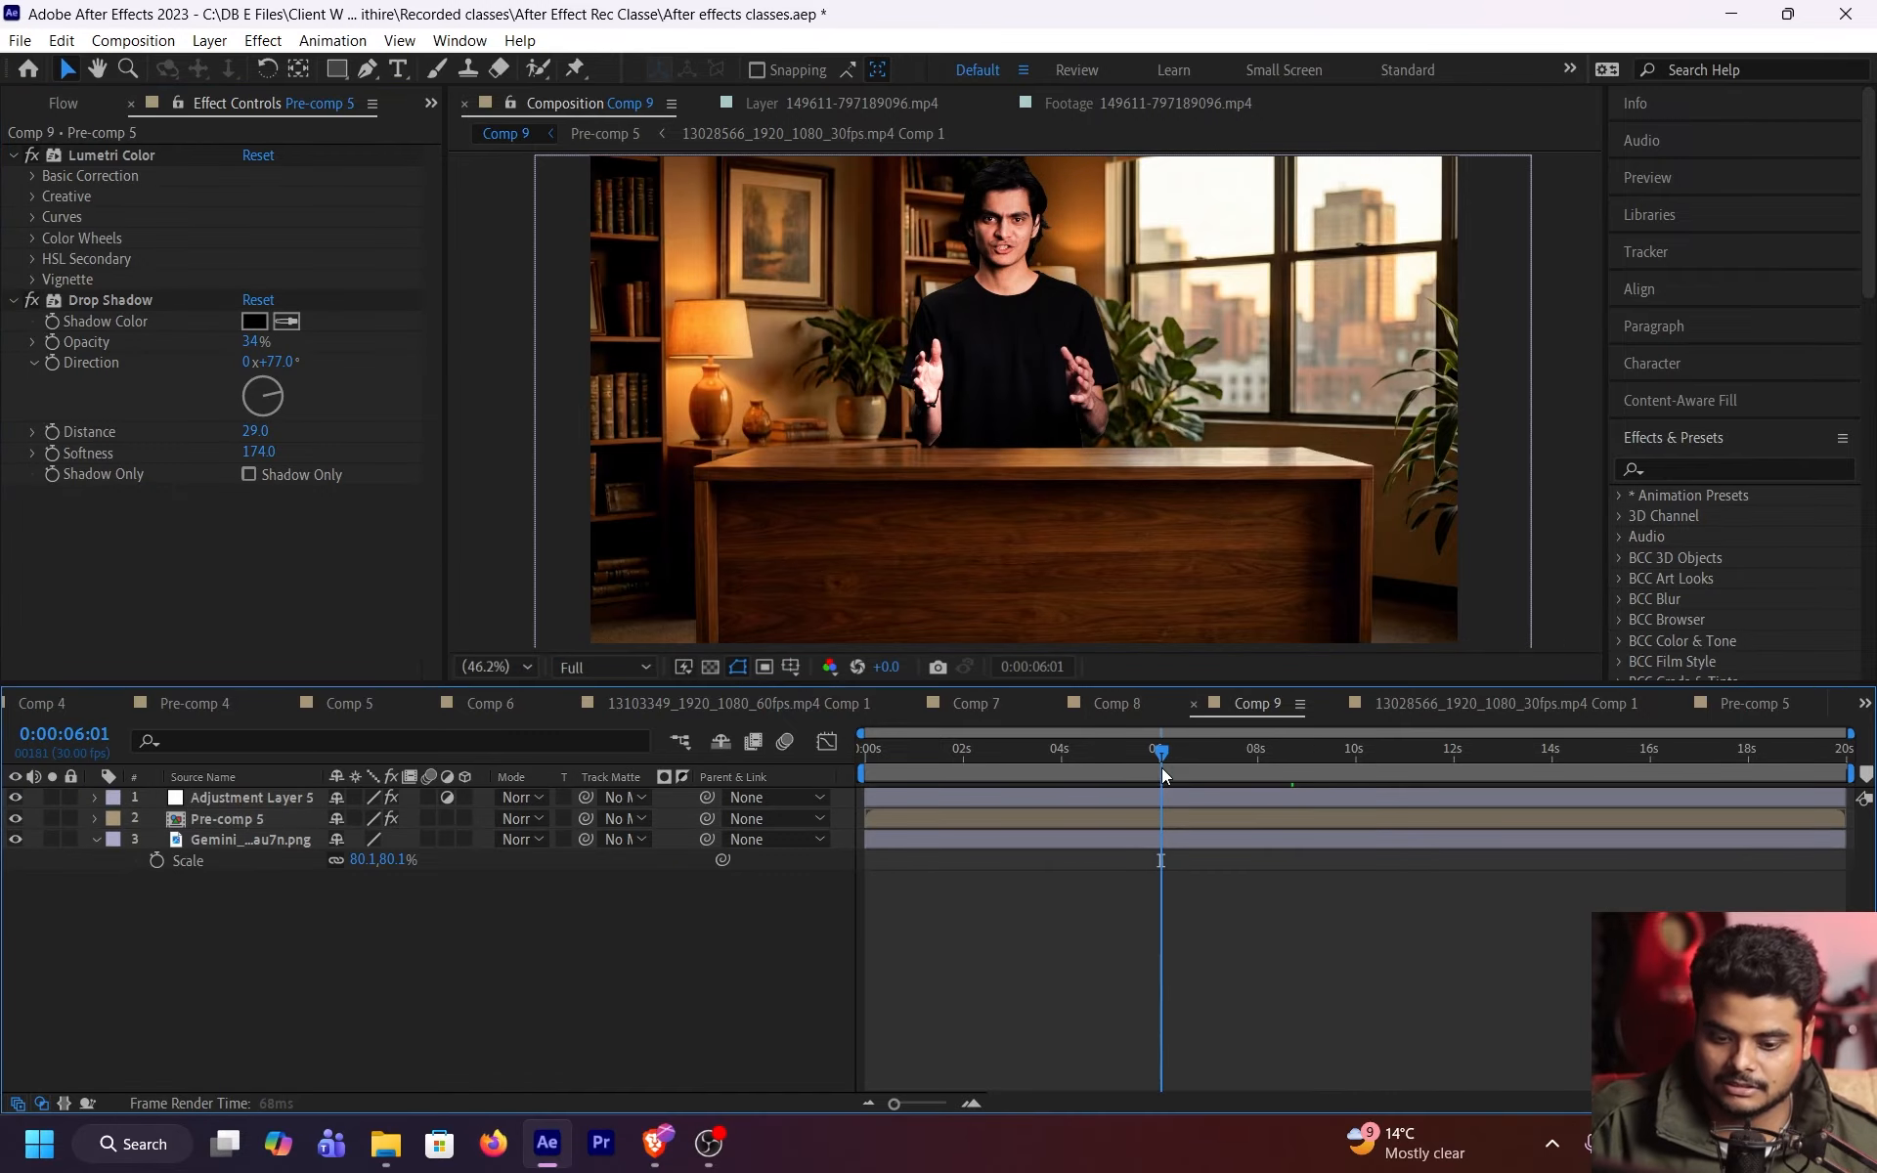
{"action": "left_click", "coordinate": [989, 750]}
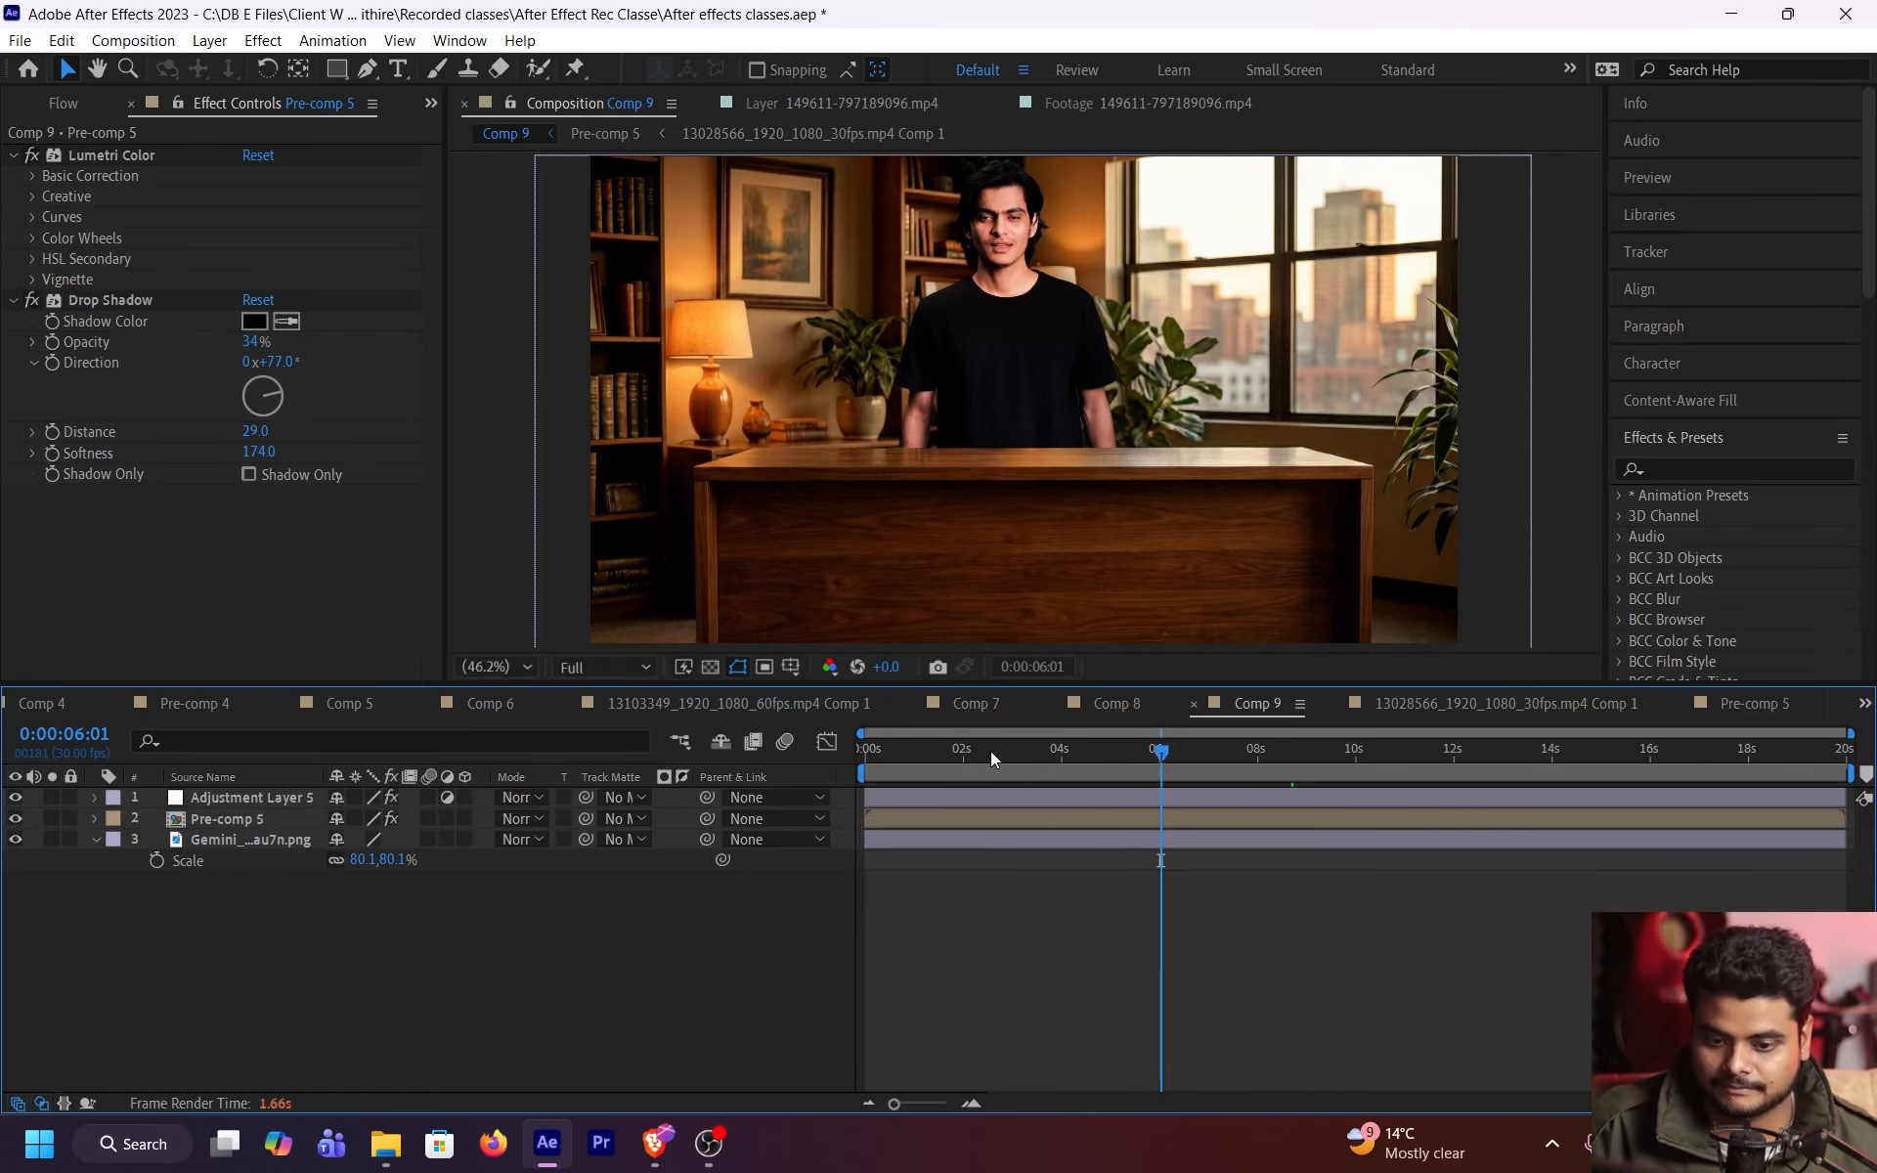
- Go to 0:00:12:07 in Comp 9, save the project and lower the preview resolution to Quarter
{"action": "left_click", "coordinate": [1465, 778]}
{"action": "key", "text": "ctrl+s"}
{"action": "left_click", "coordinate": [603, 667]}
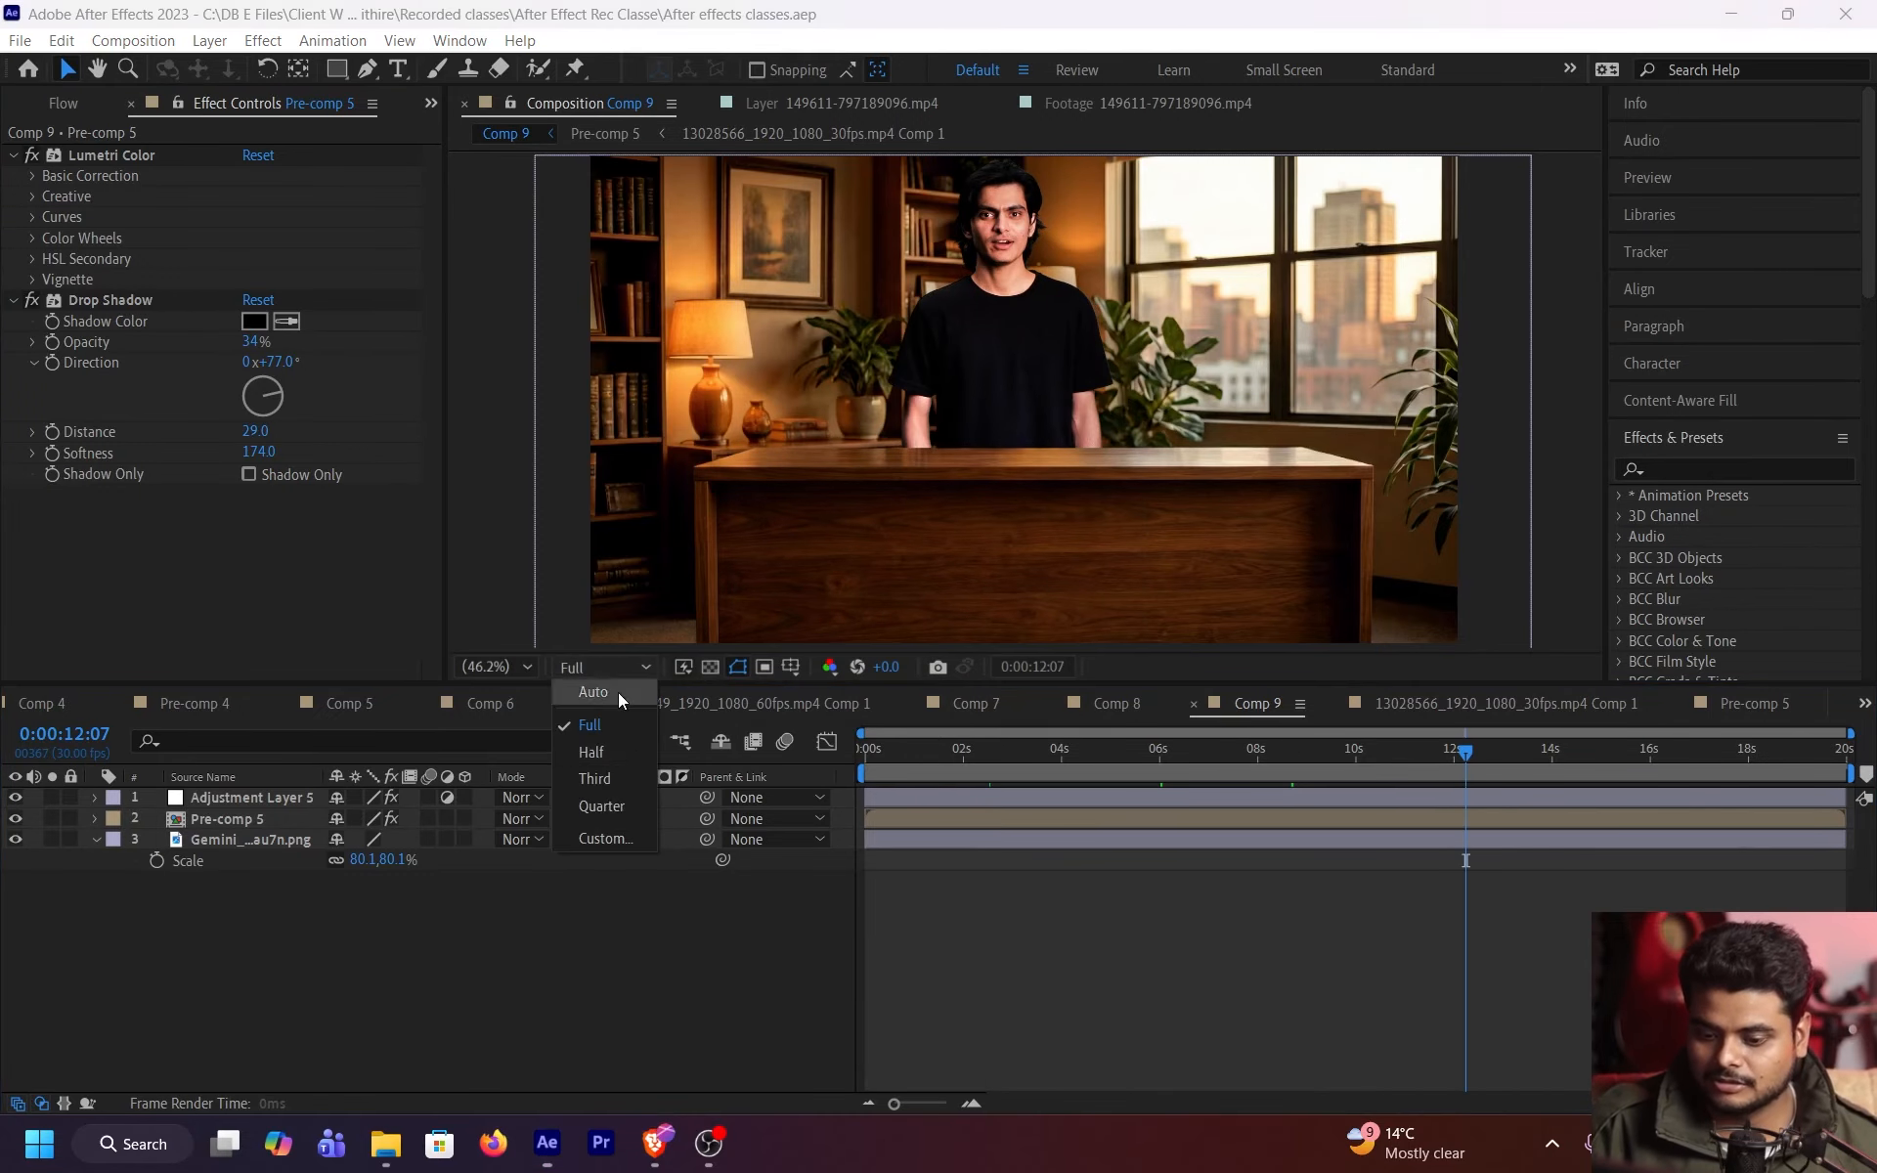
{"action": "left_click", "coordinate": [606, 807]}
- Try the Deep Glow effect on Adjustment Layer 5 and undo it
{"action": "left_click", "coordinate": [941, 795]}
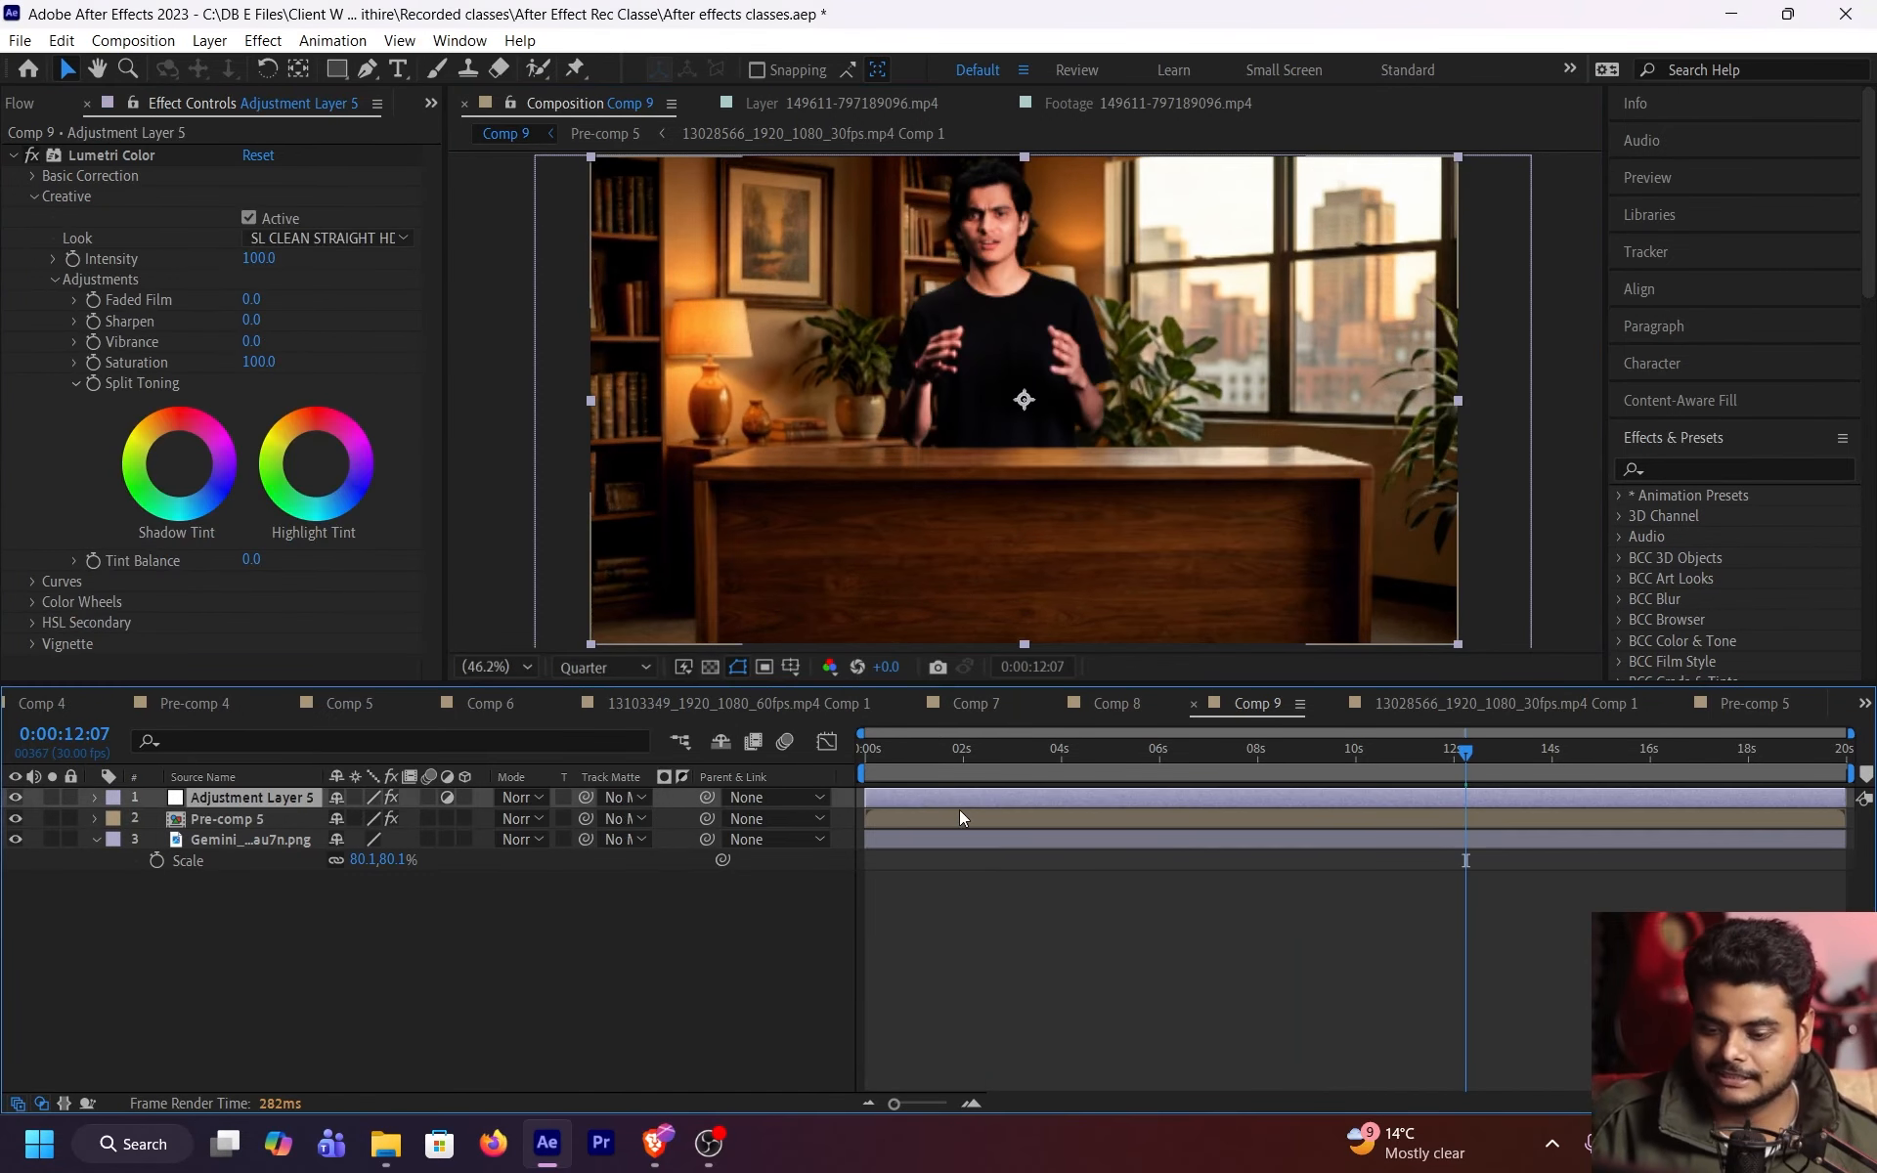
{"action": "key", "text": "ctrl+space"}
{"action": "type", "text": "de"}
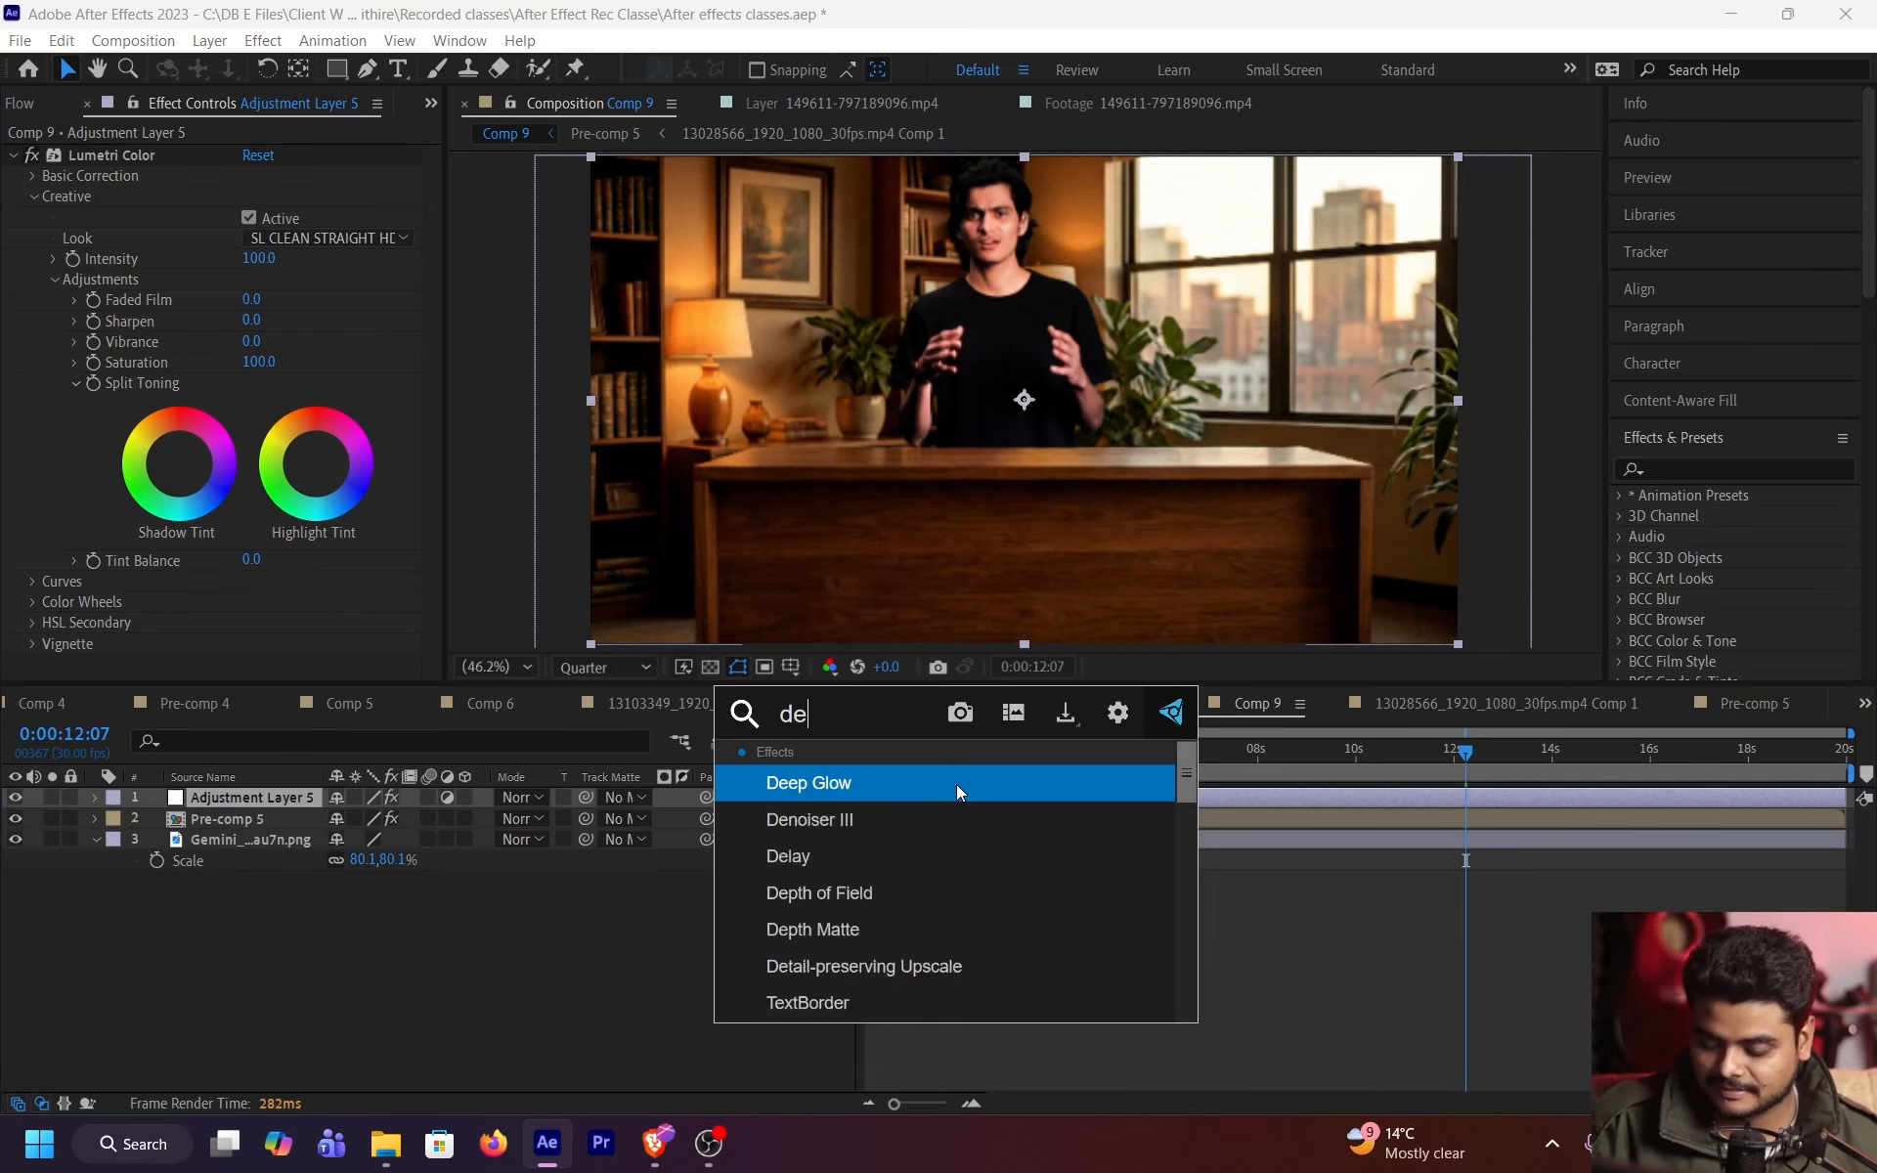
{"action": "type", "text": "ep"}
{"action": "left_click", "coordinate": [949, 788]}
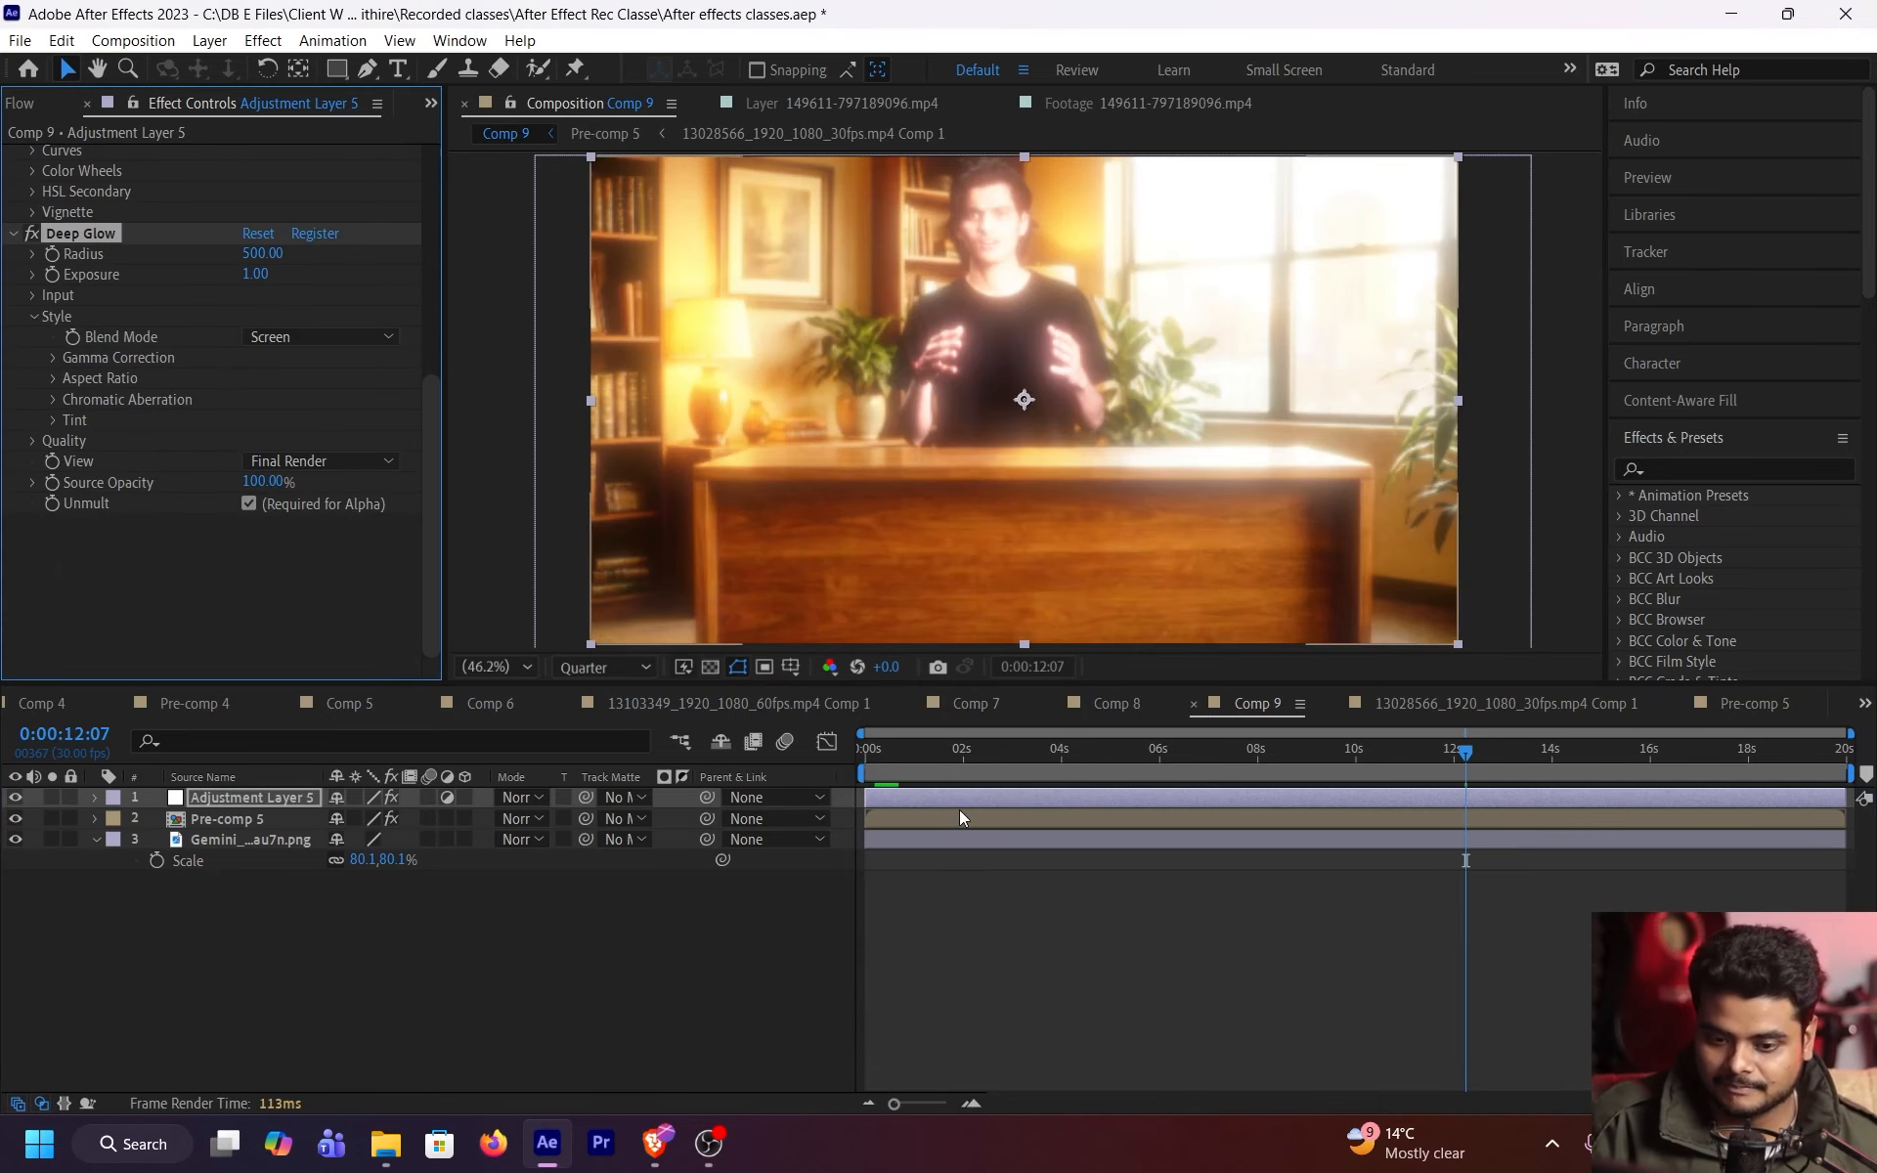
{"action": "key", "text": "ctrl+z"}
- Apply the Deep Glow effect to Pre-comp 5 with Radius 1017 and Exposure 0.03
{"action": "left_click", "coordinate": [227, 821]}
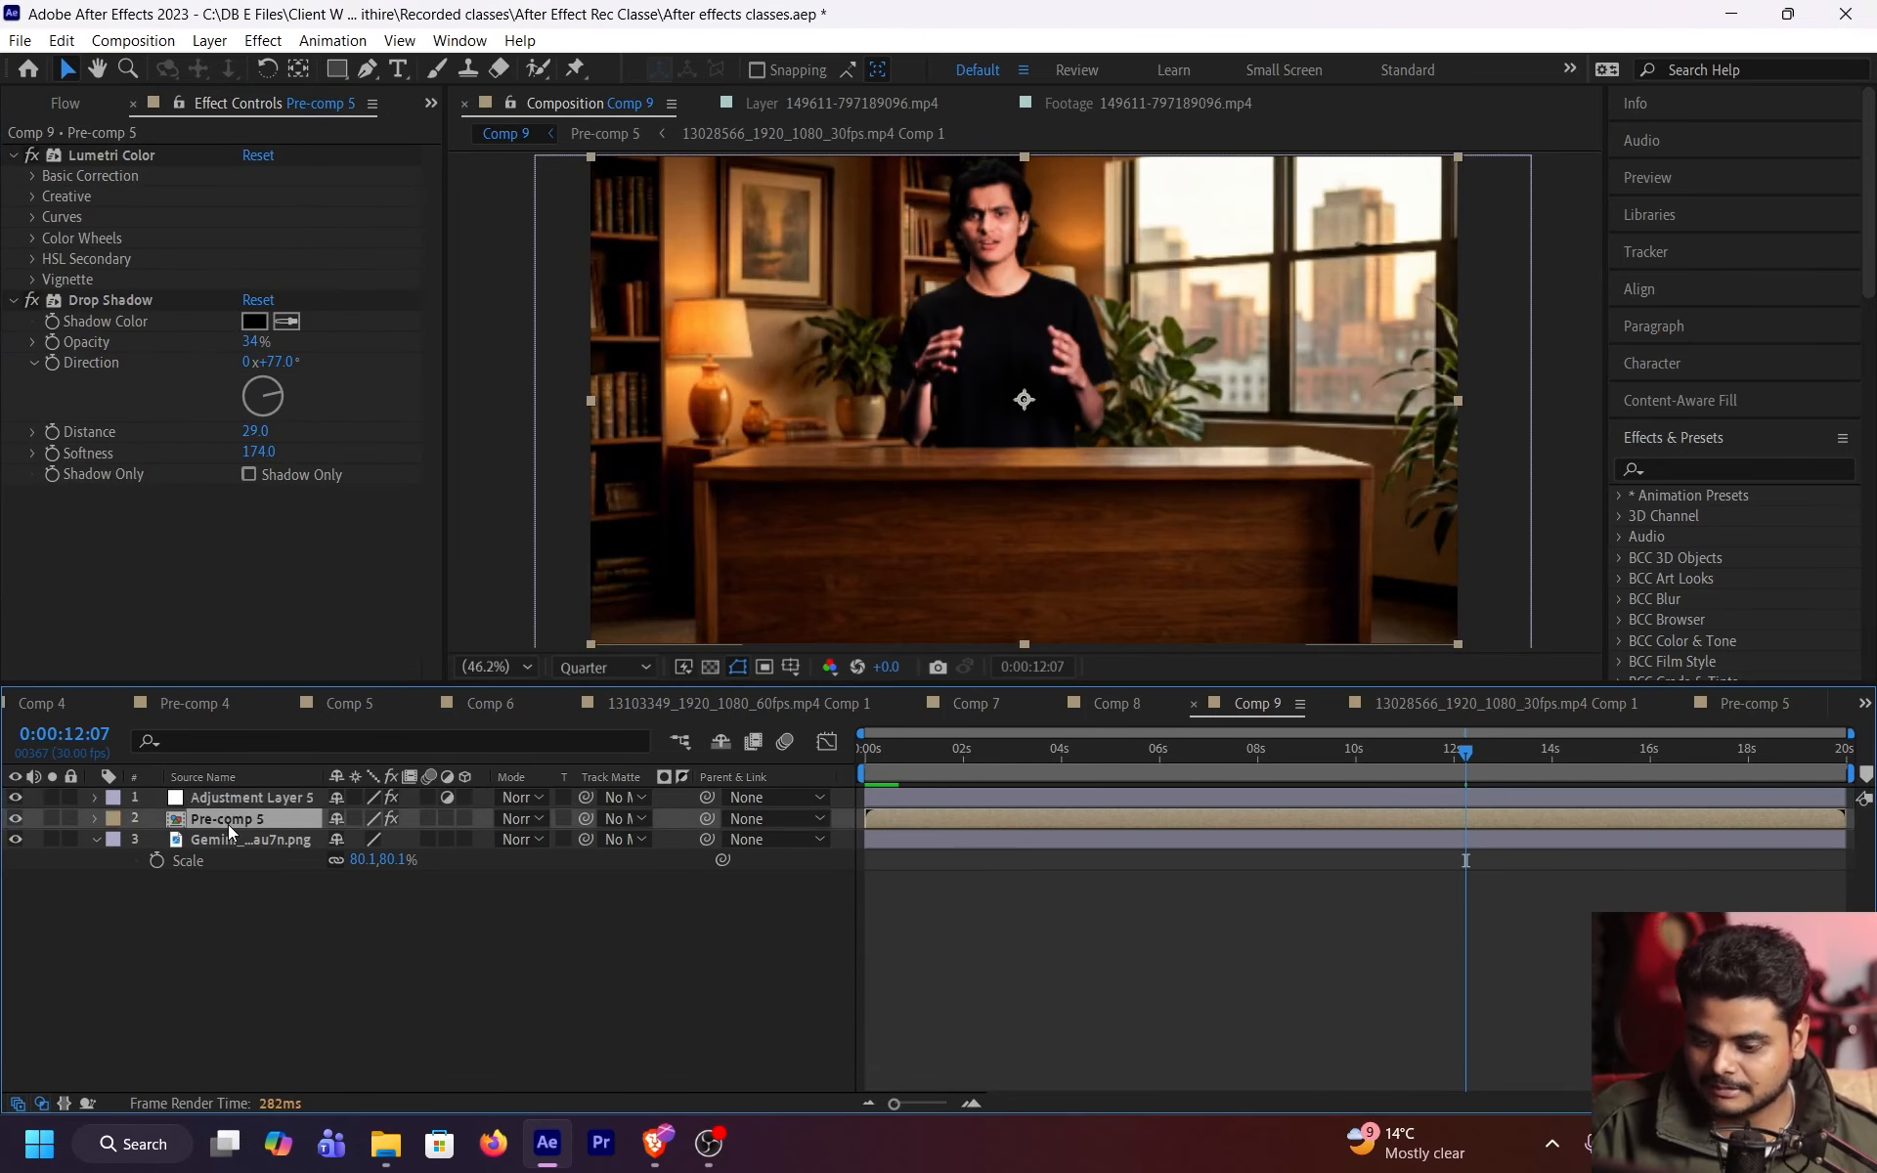
{"action": "key", "text": "ctrl+space"}
{"action": "type", "text": "deep"}
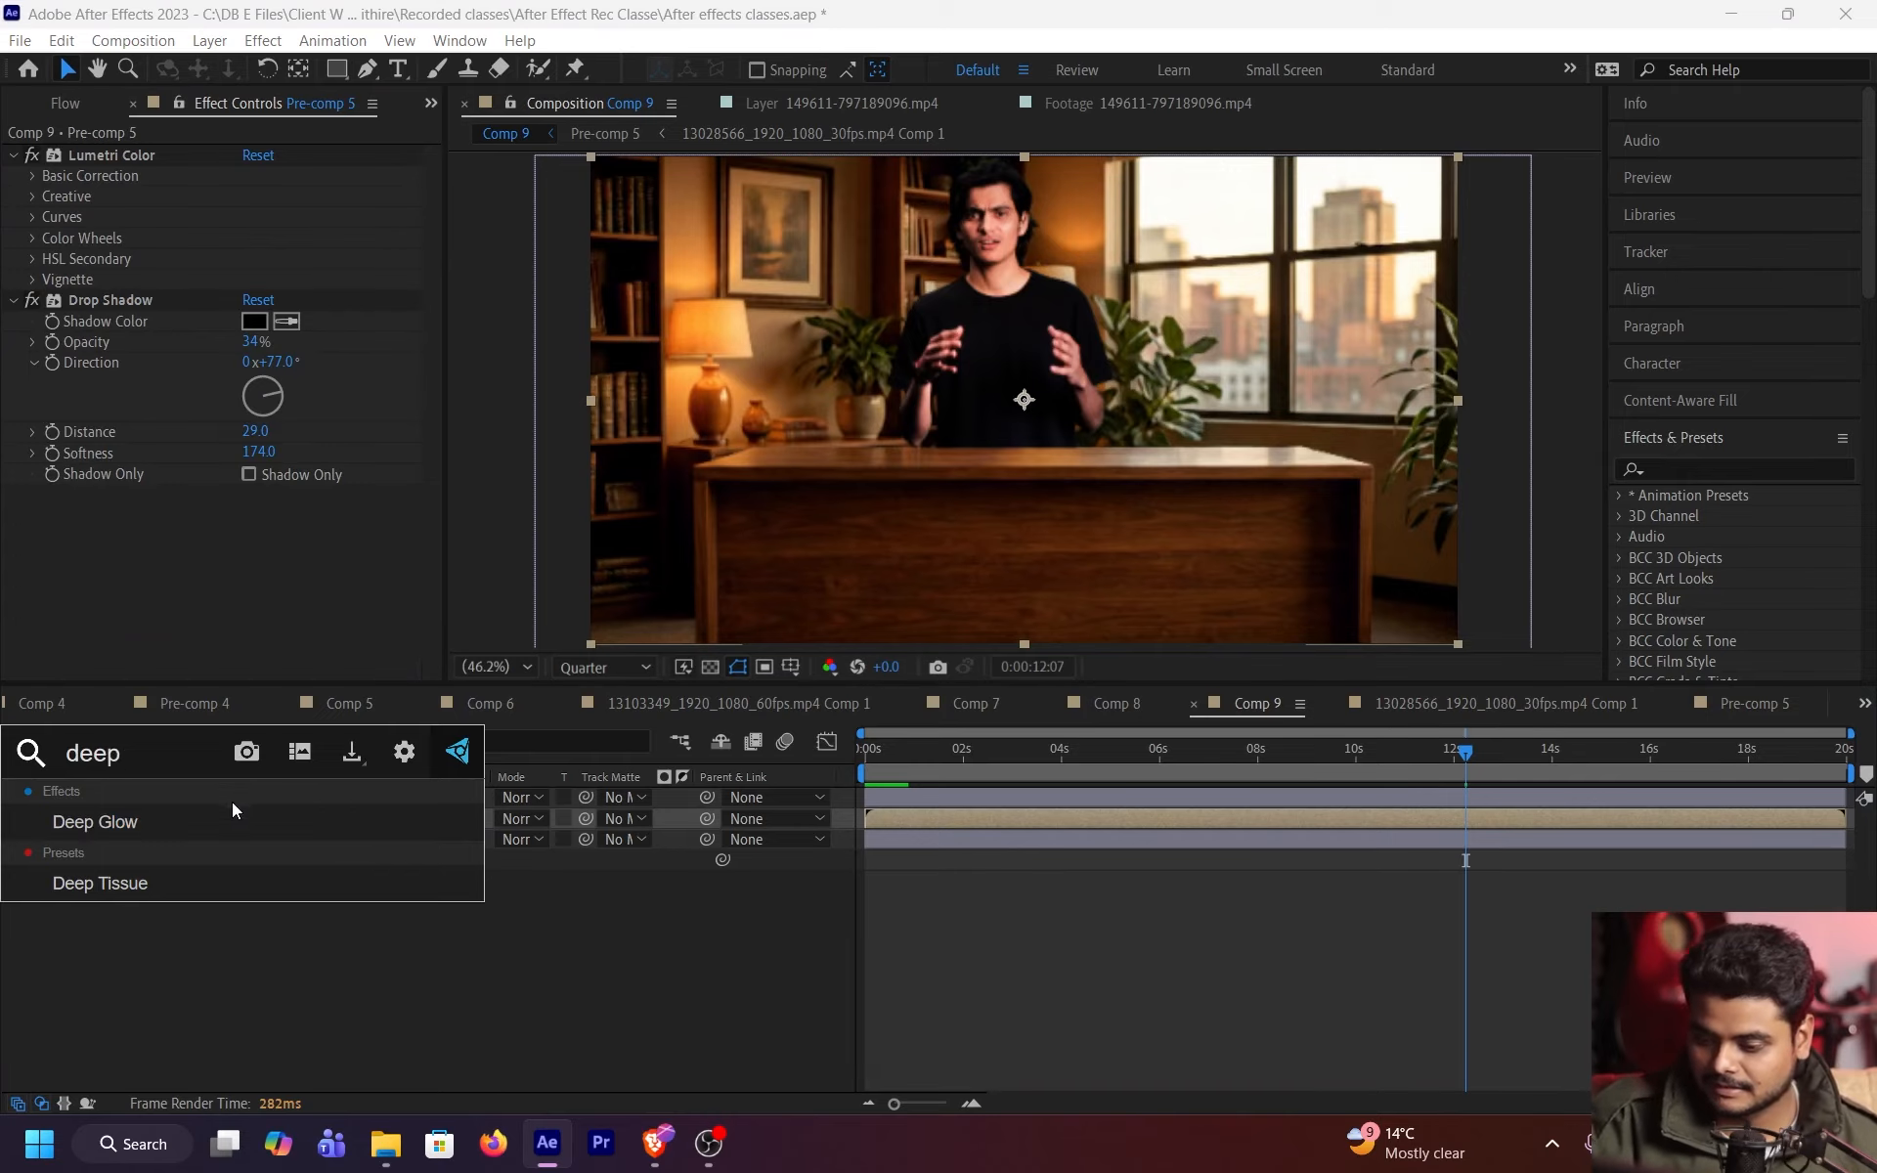
{"action": "left_click", "coordinate": [231, 811]}
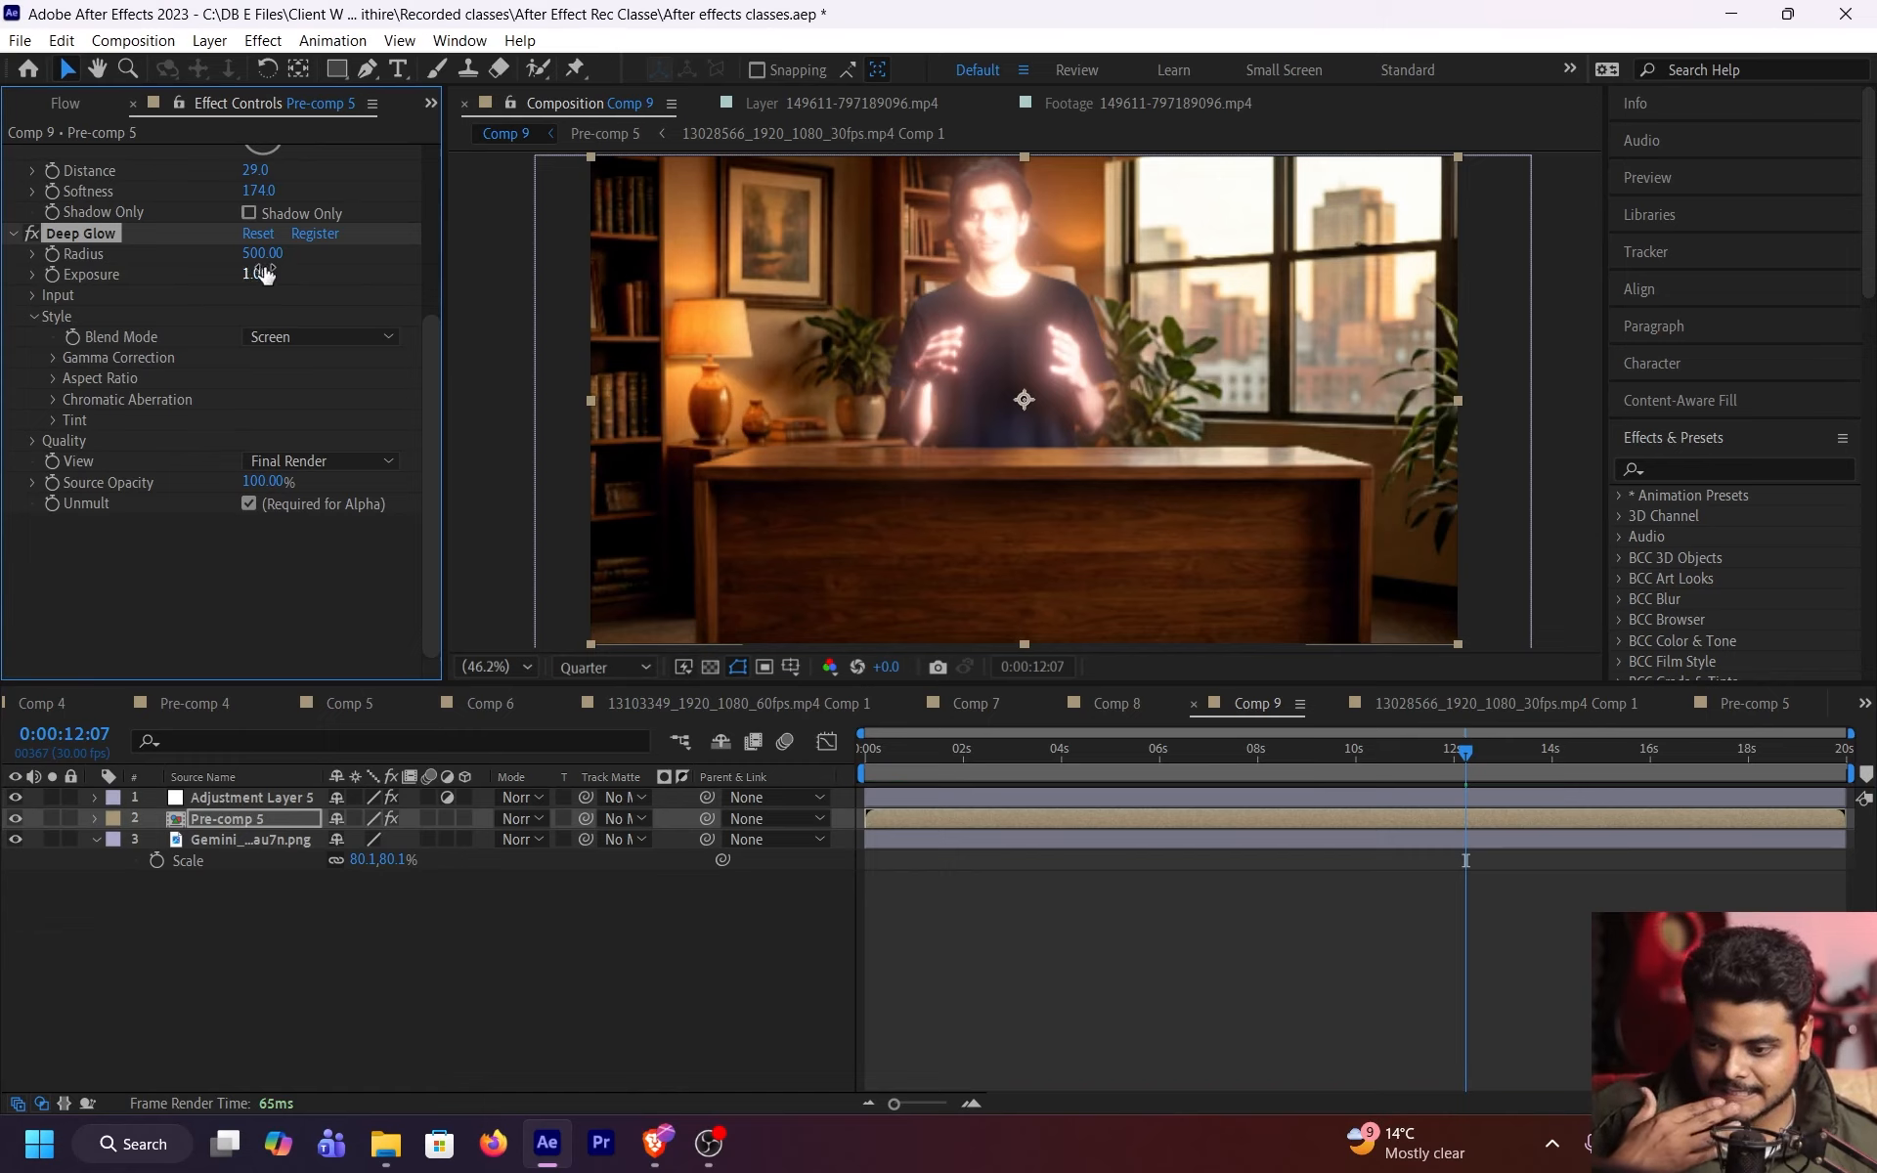
{"action": "left_click_drag", "start_coordinate": [260, 253], "coordinate": [962, 315]}
{"action": "left_click_drag", "start_coordinate": [256, 275], "coordinate": [37, 333]}
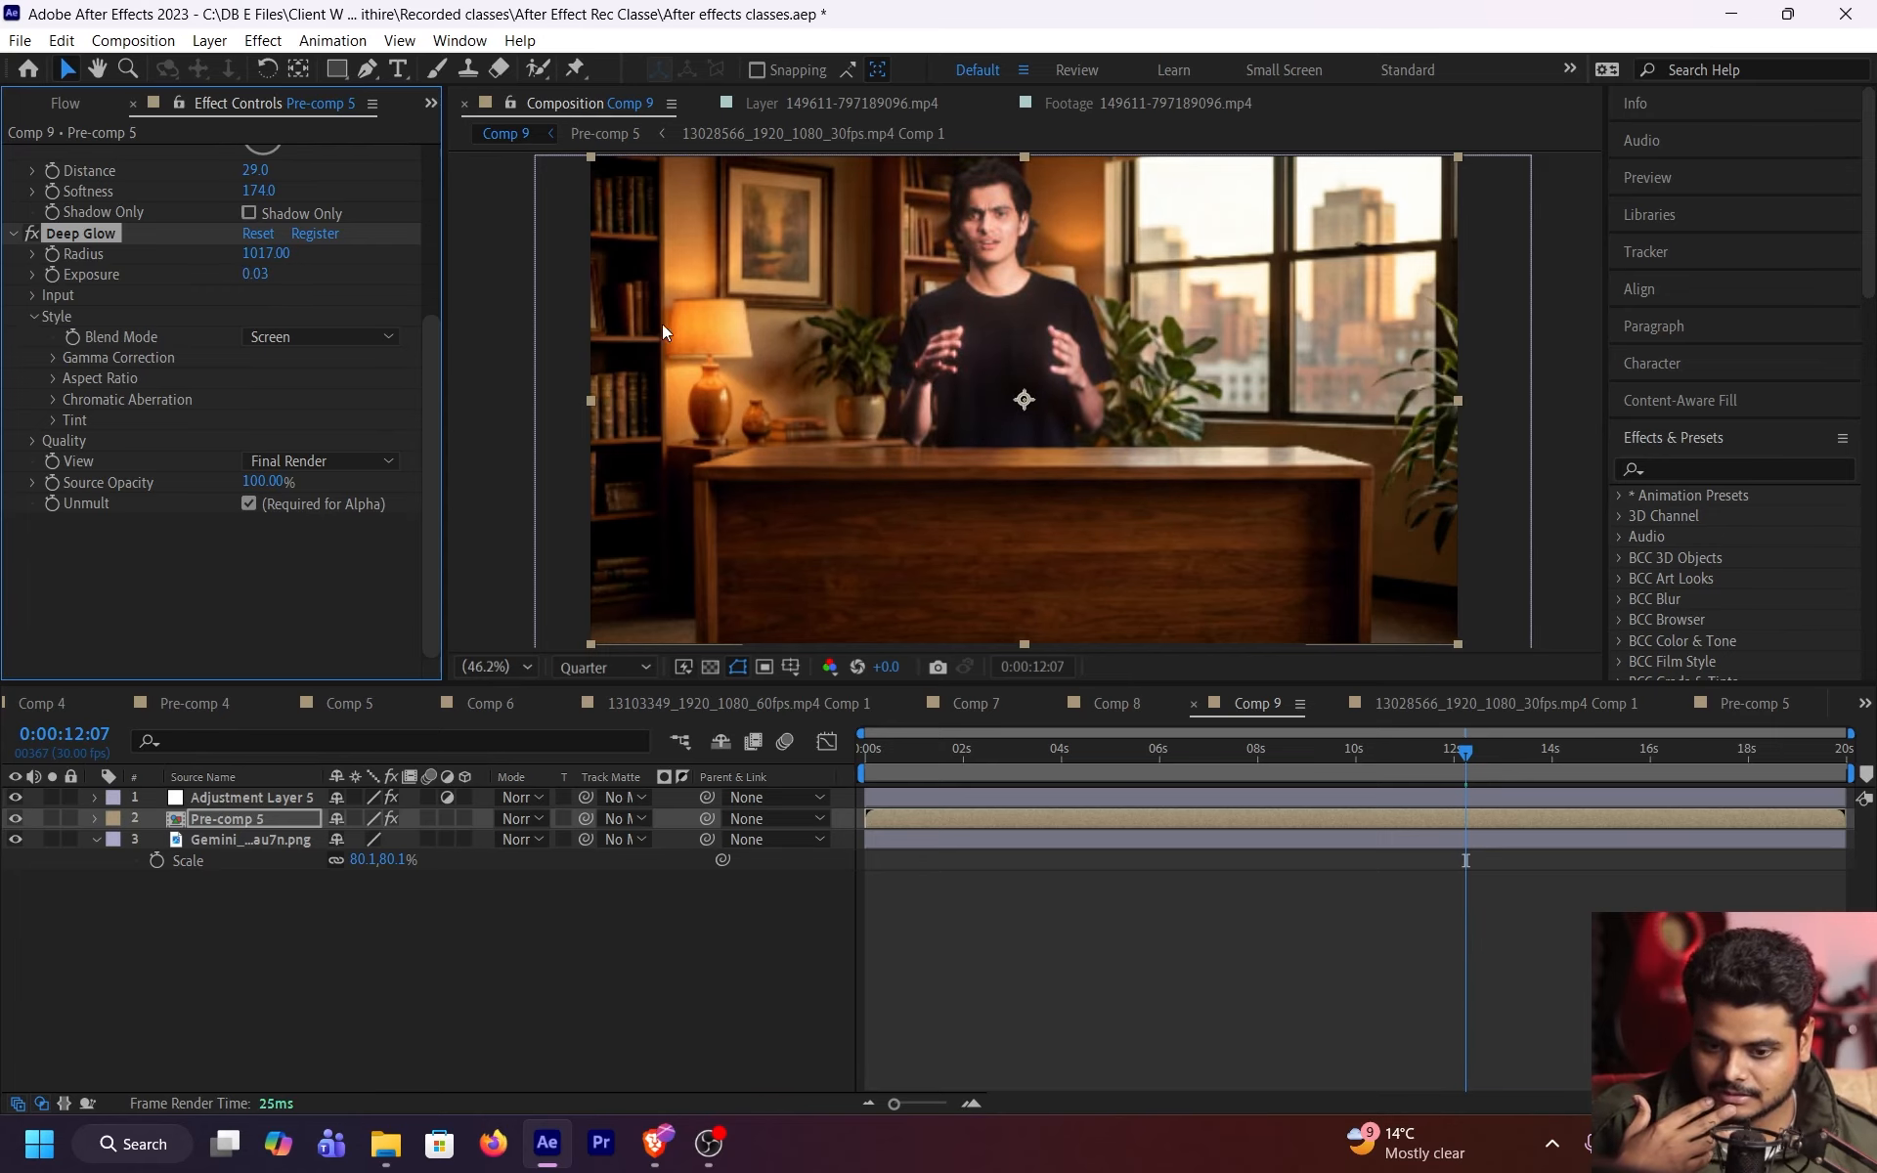
- Inspect the glow in the enlarged composition view at Full resolution, at 0:00:12:07 and 0:00:06:24
{"action": "key", "text": "grave"}
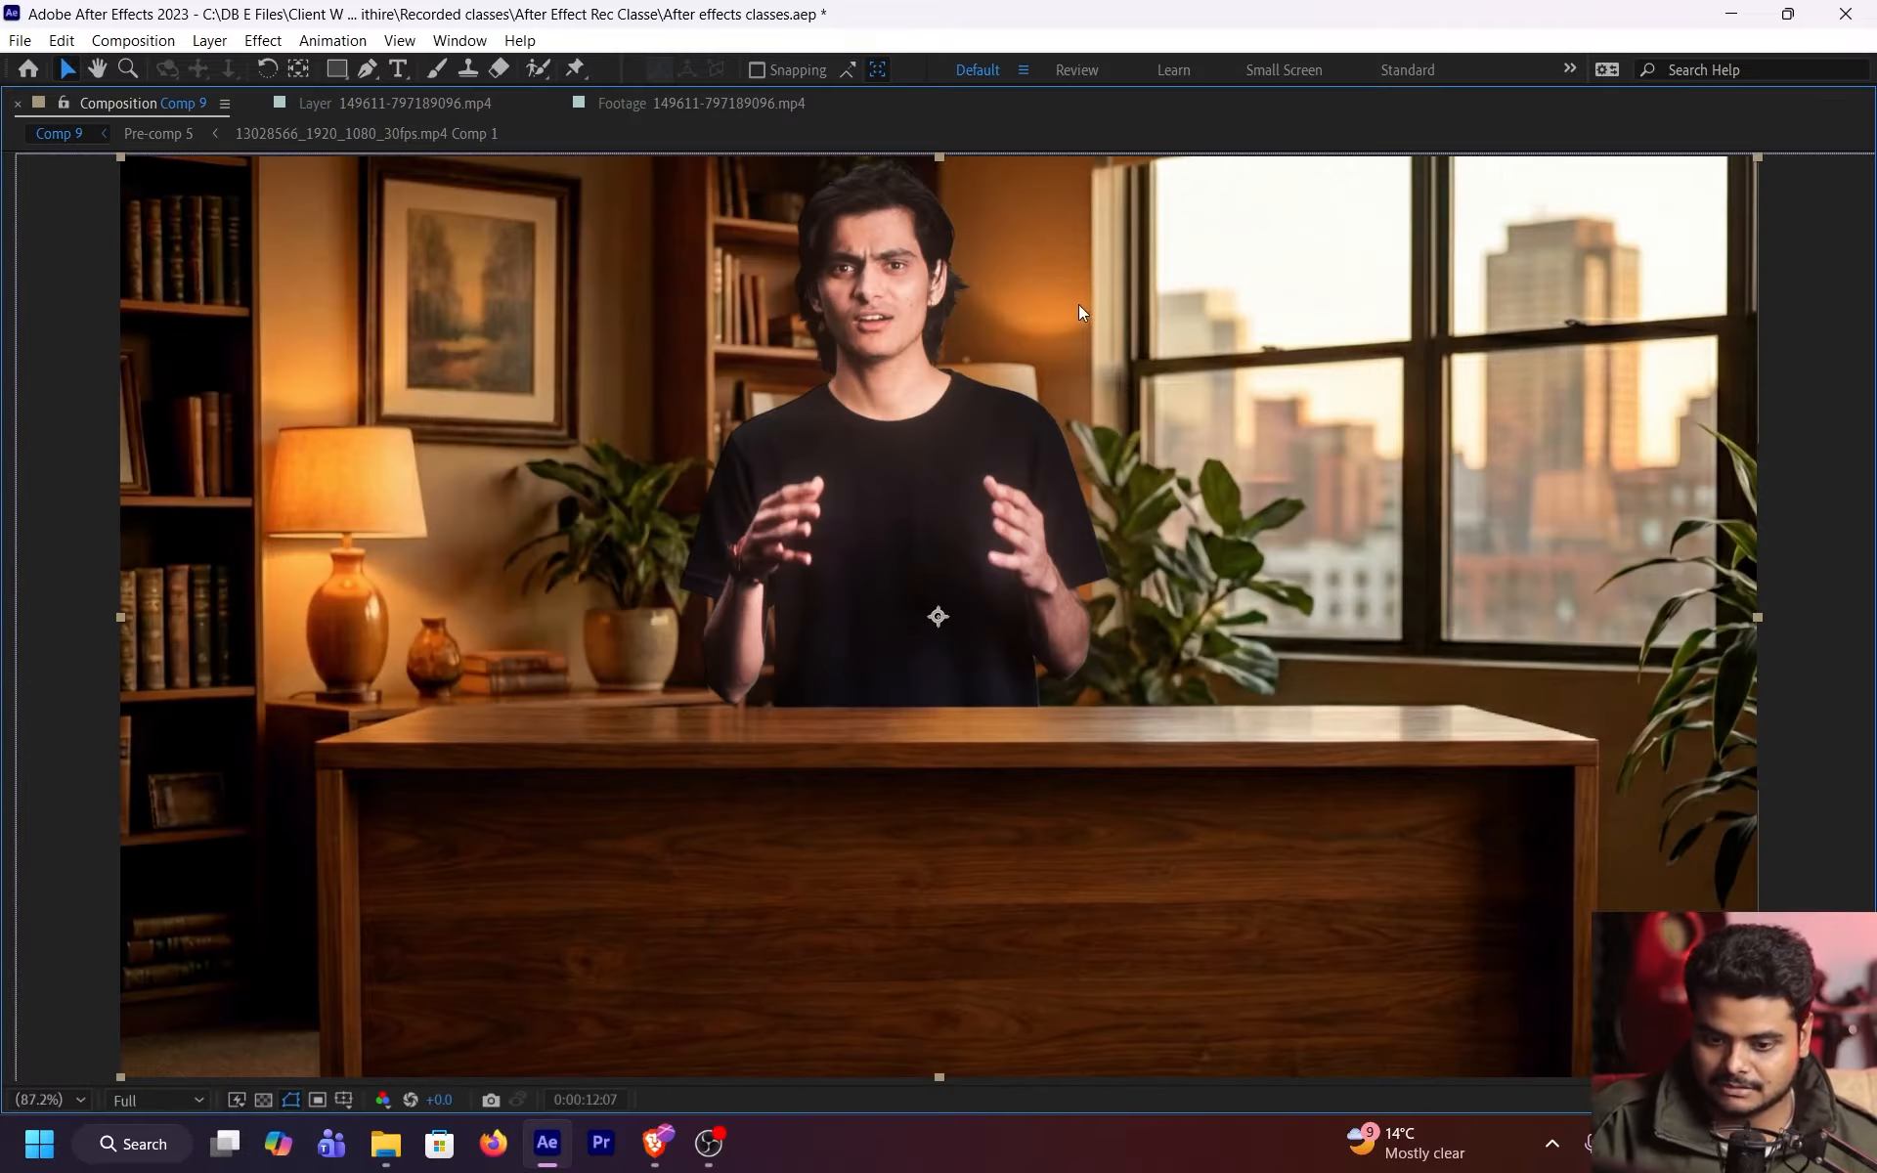
{"action": "key", "text": "grave"}
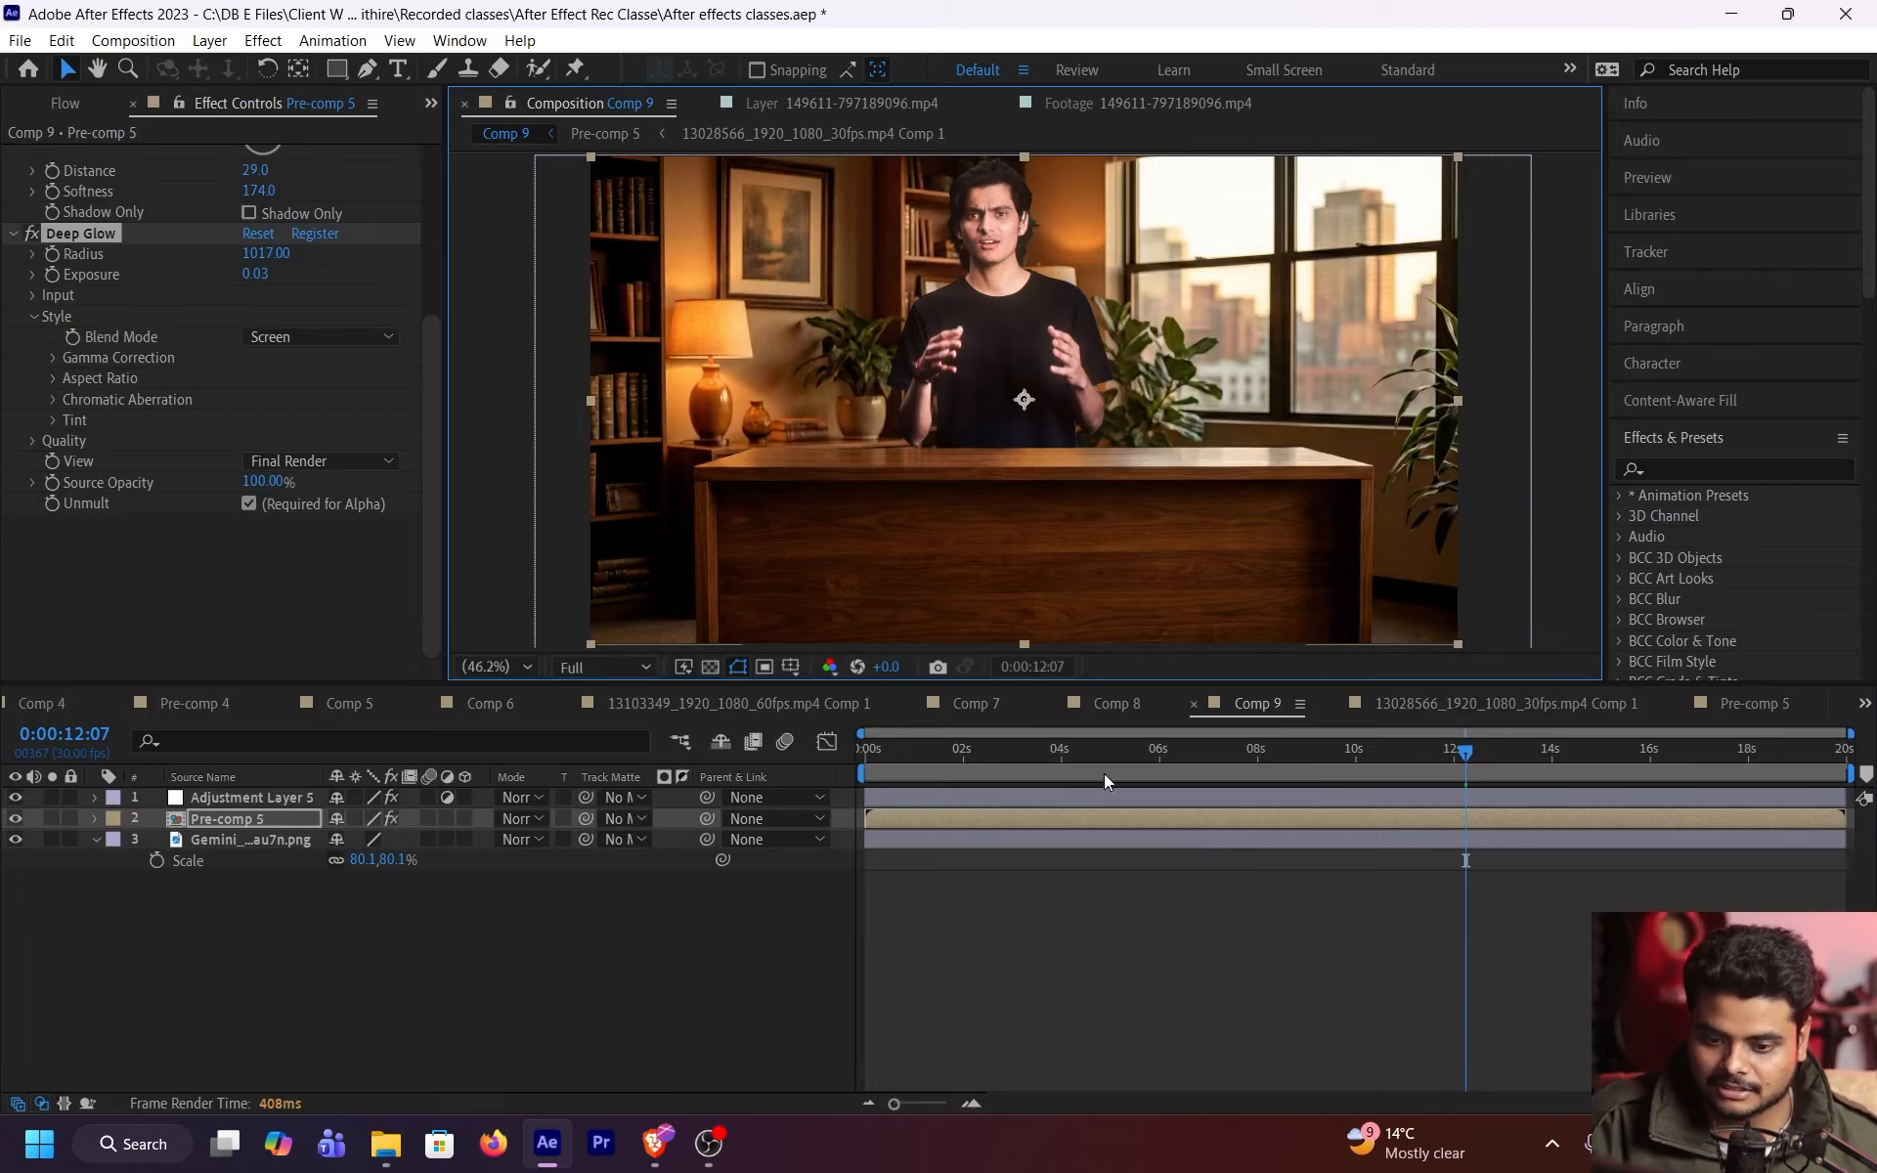
{"action": "left_click", "coordinate": [1201, 763]}
{"action": "key", "text": "grave"}
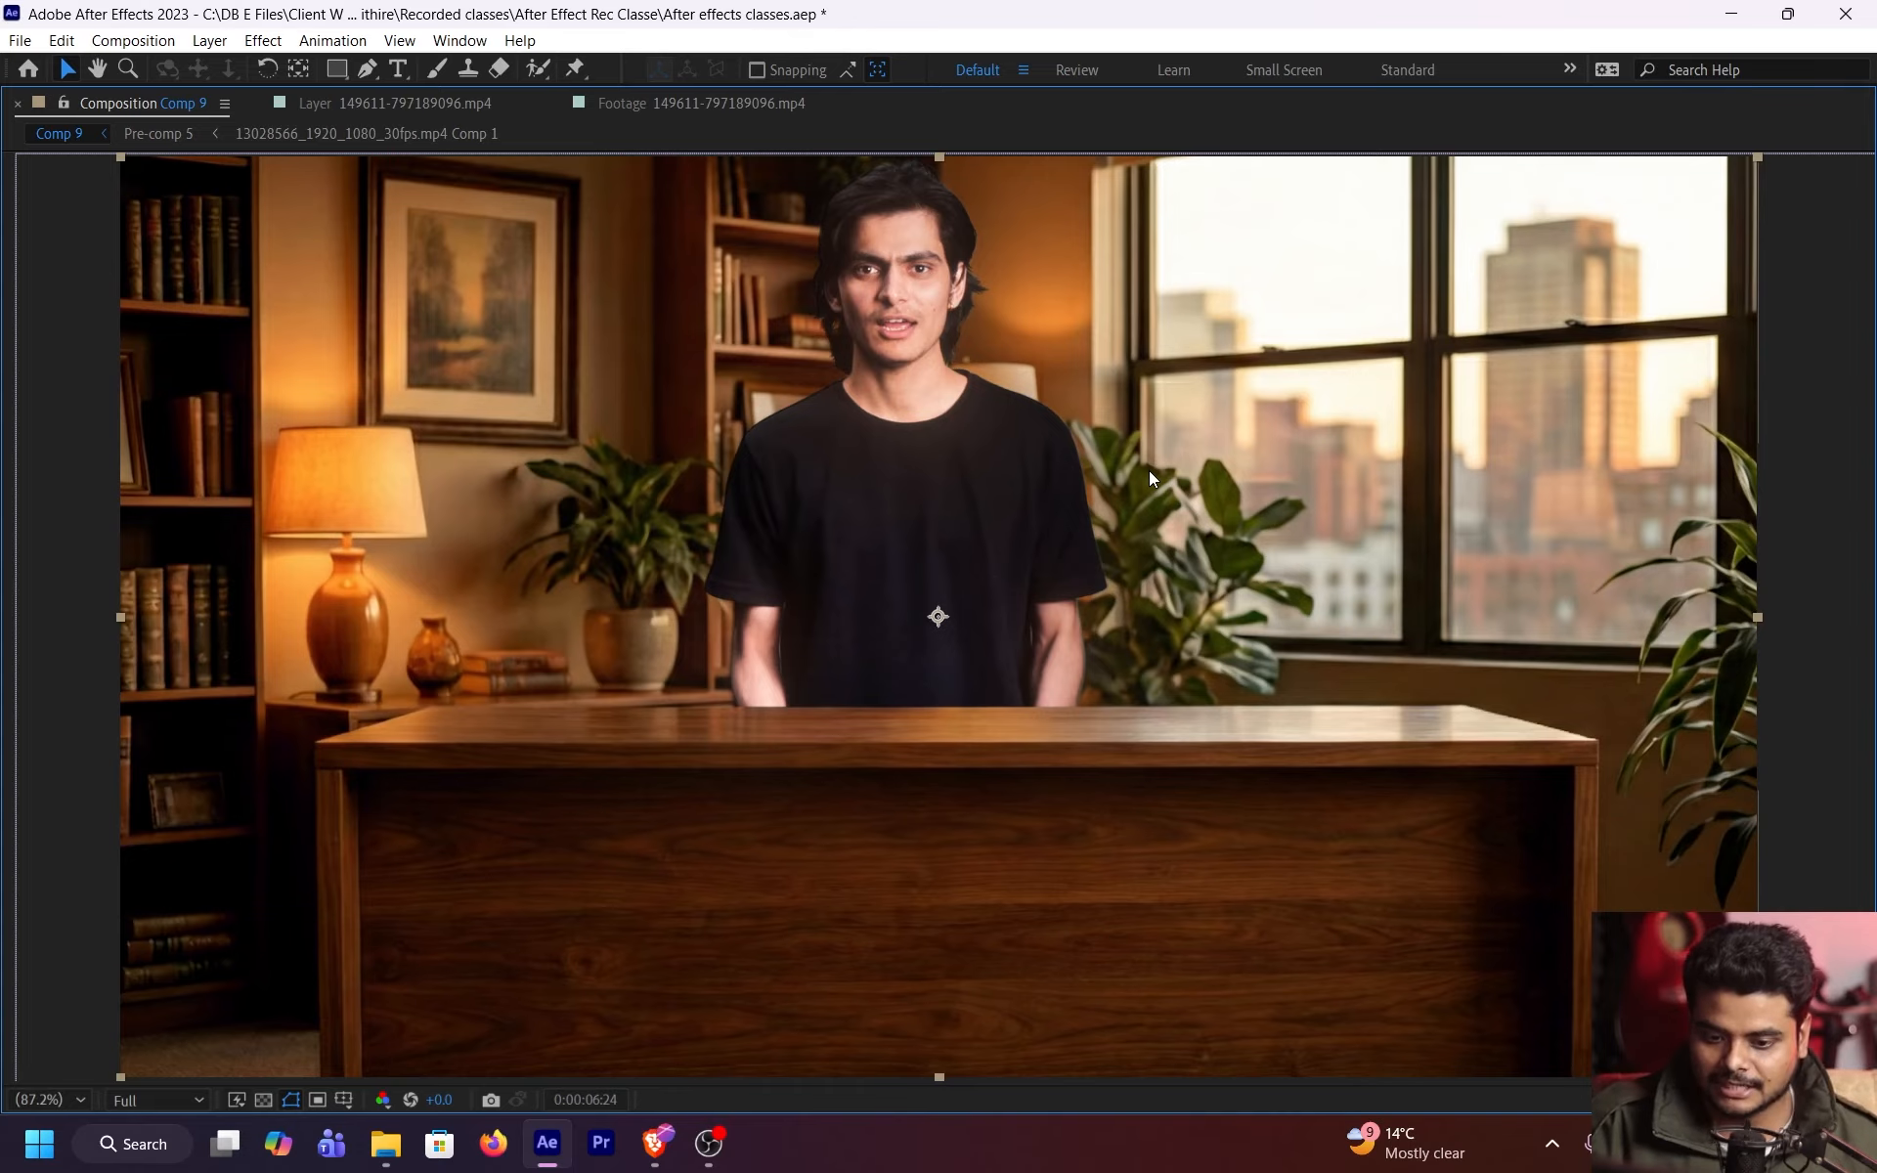
{"action": "key", "text": "grave"}
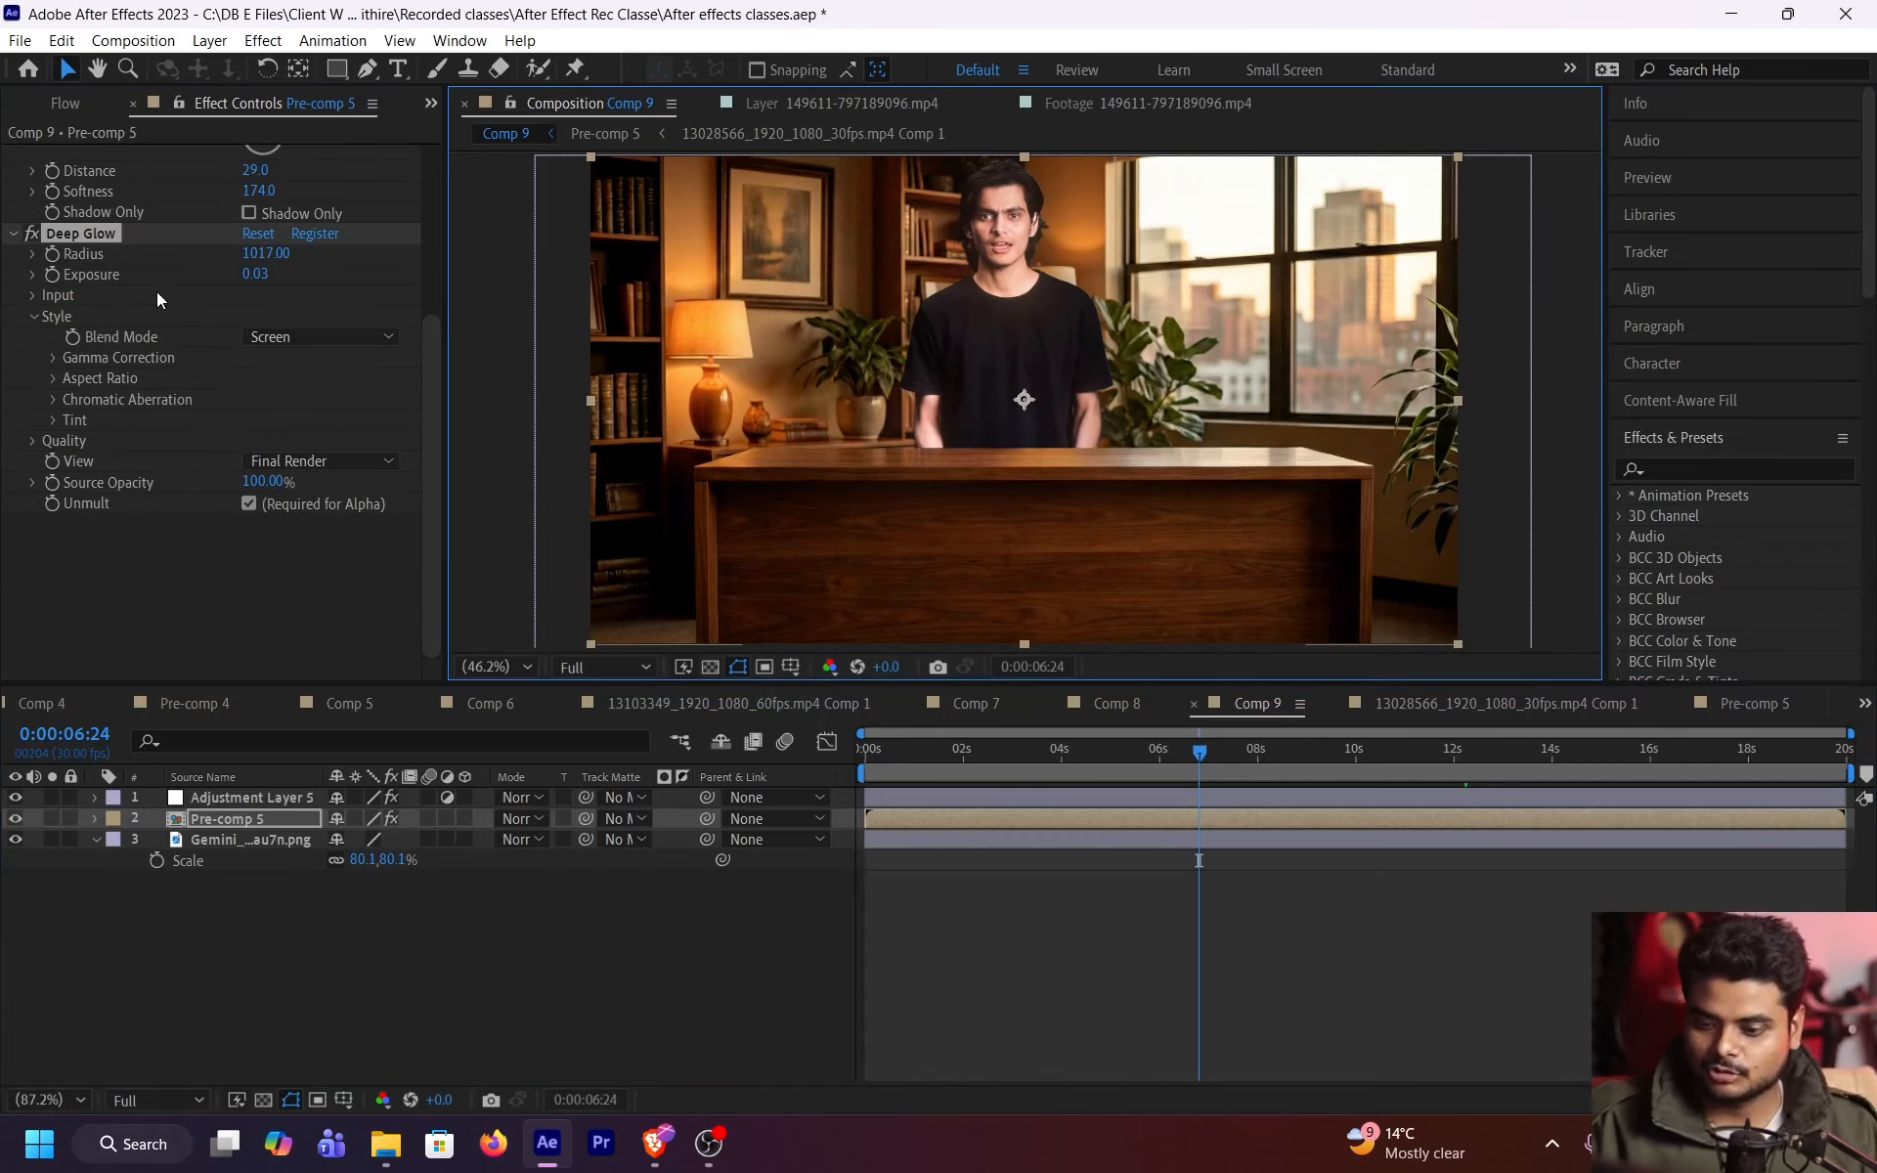
- Compare the man with and without the glow by switching Deep Glow off and on repeatedly
{"action": "left_click", "coordinate": [32, 235]}
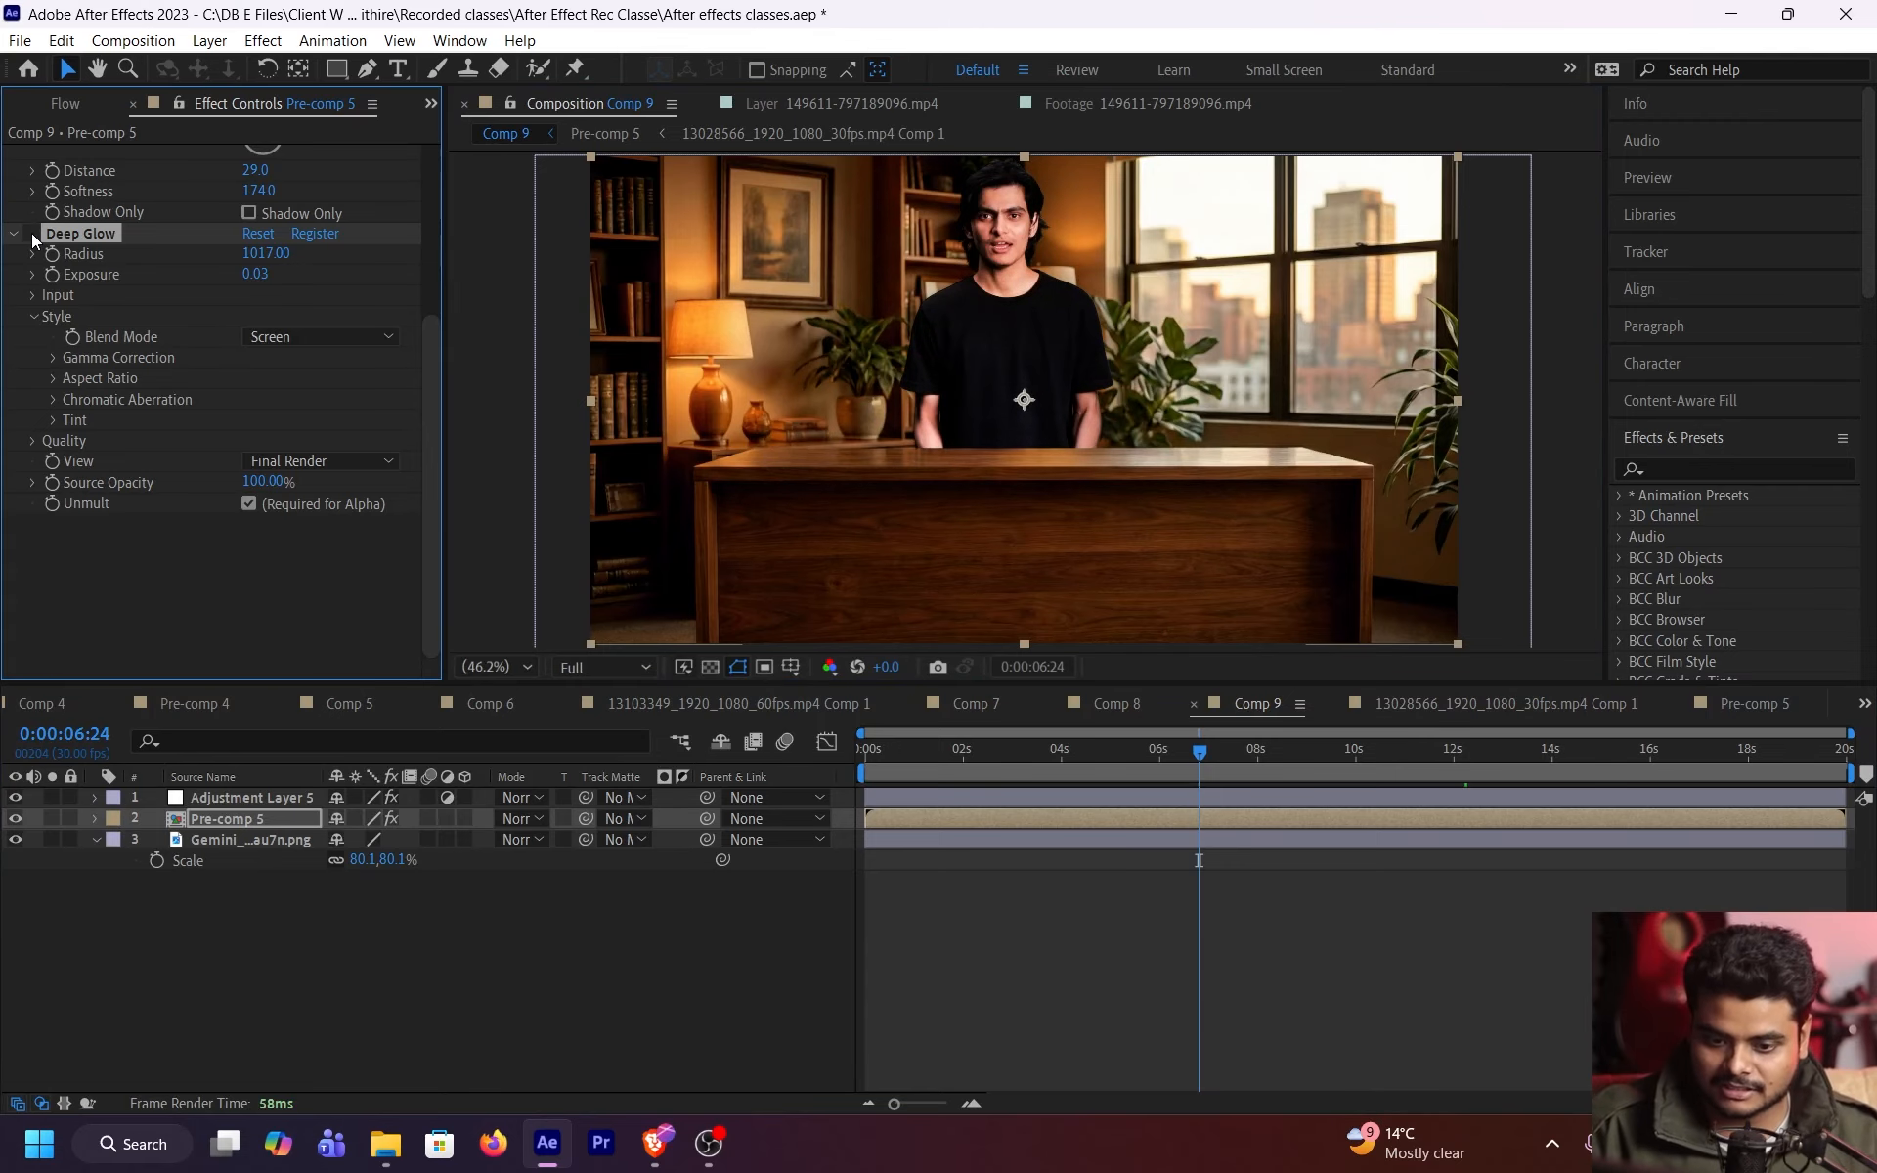
{"action": "left_click", "coordinate": [32, 235]}
{"action": "left_click", "coordinate": [31, 235]}
{"action": "left_click", "coordinate": [31, 233]}
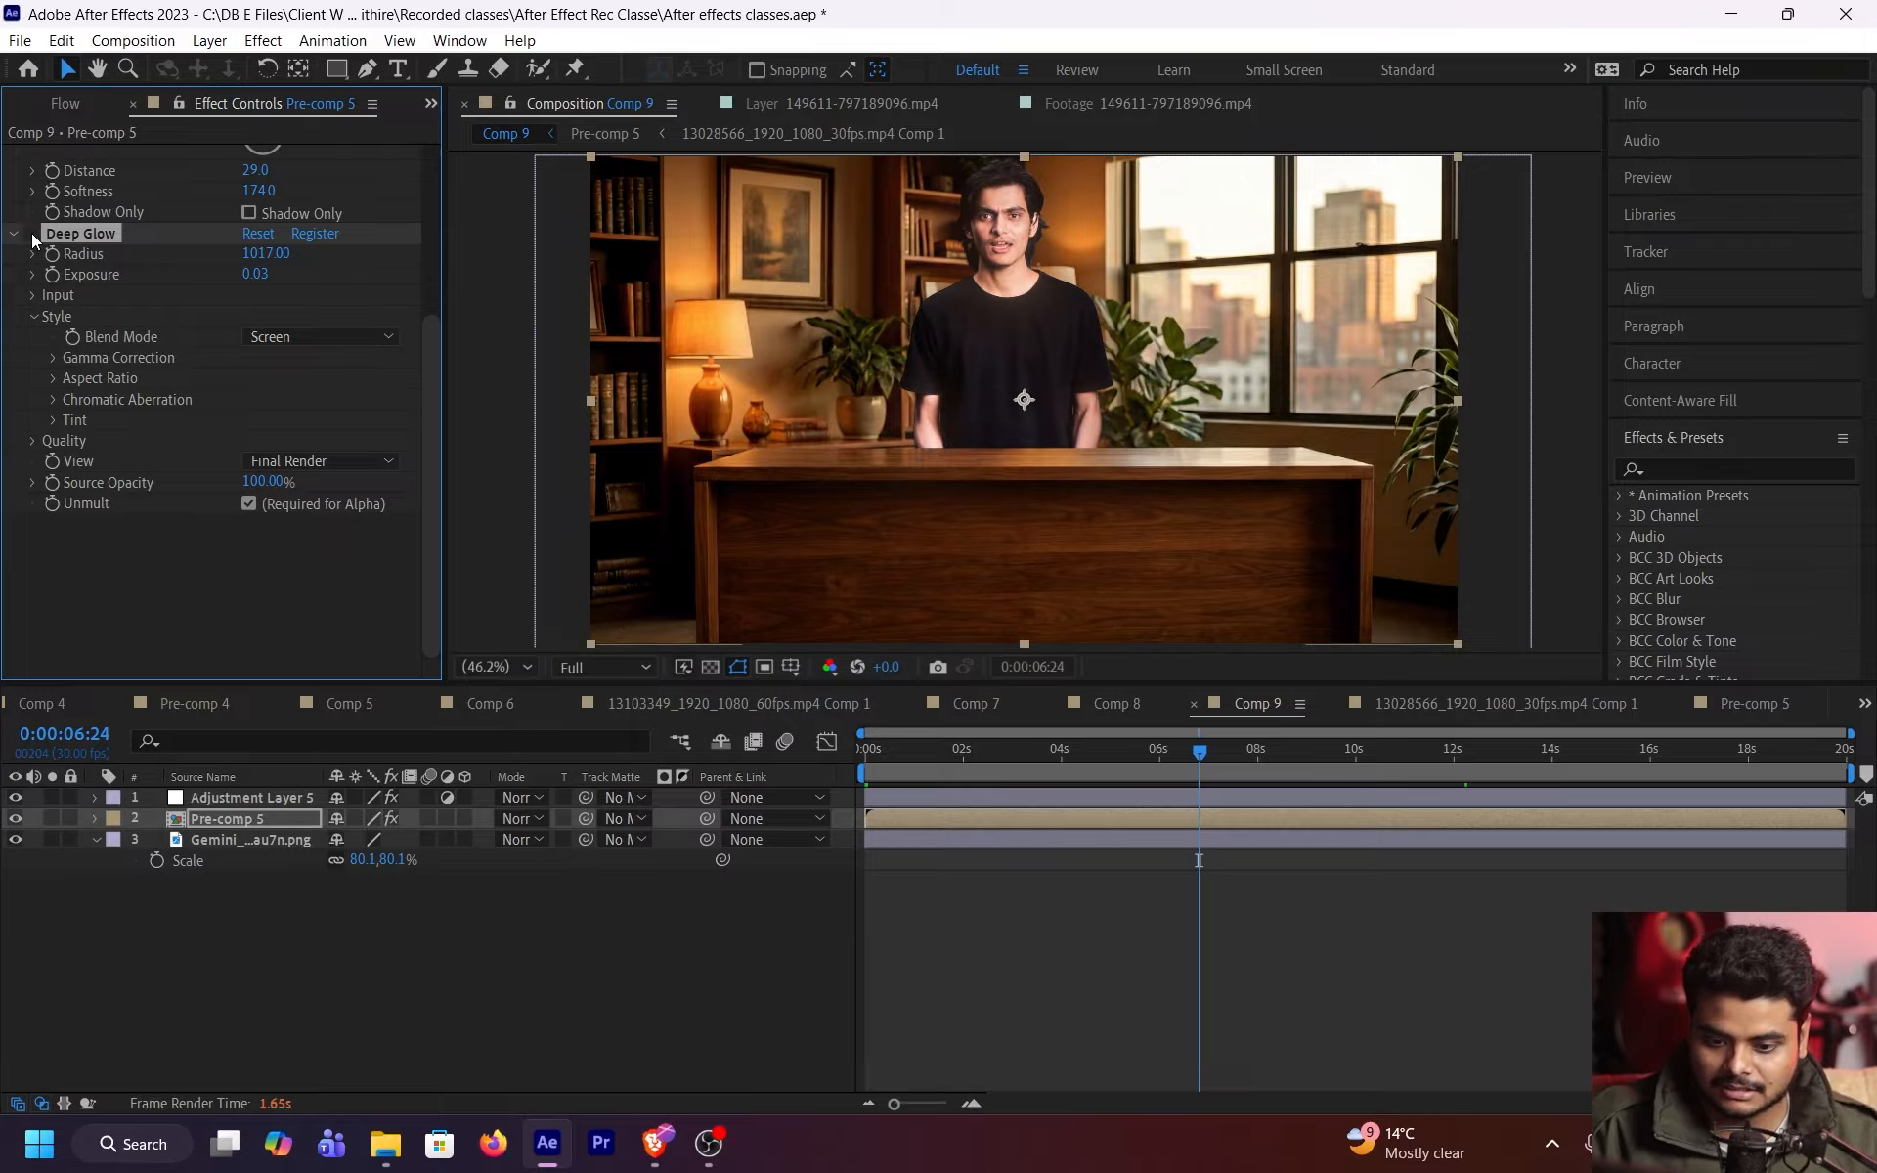
{"action": "left_click", "coordinate": [31, 233]}
{"action": "left_click", "coordinate": [31, 233]}
{"action": "left_click", "coordinate": [31, 232]}
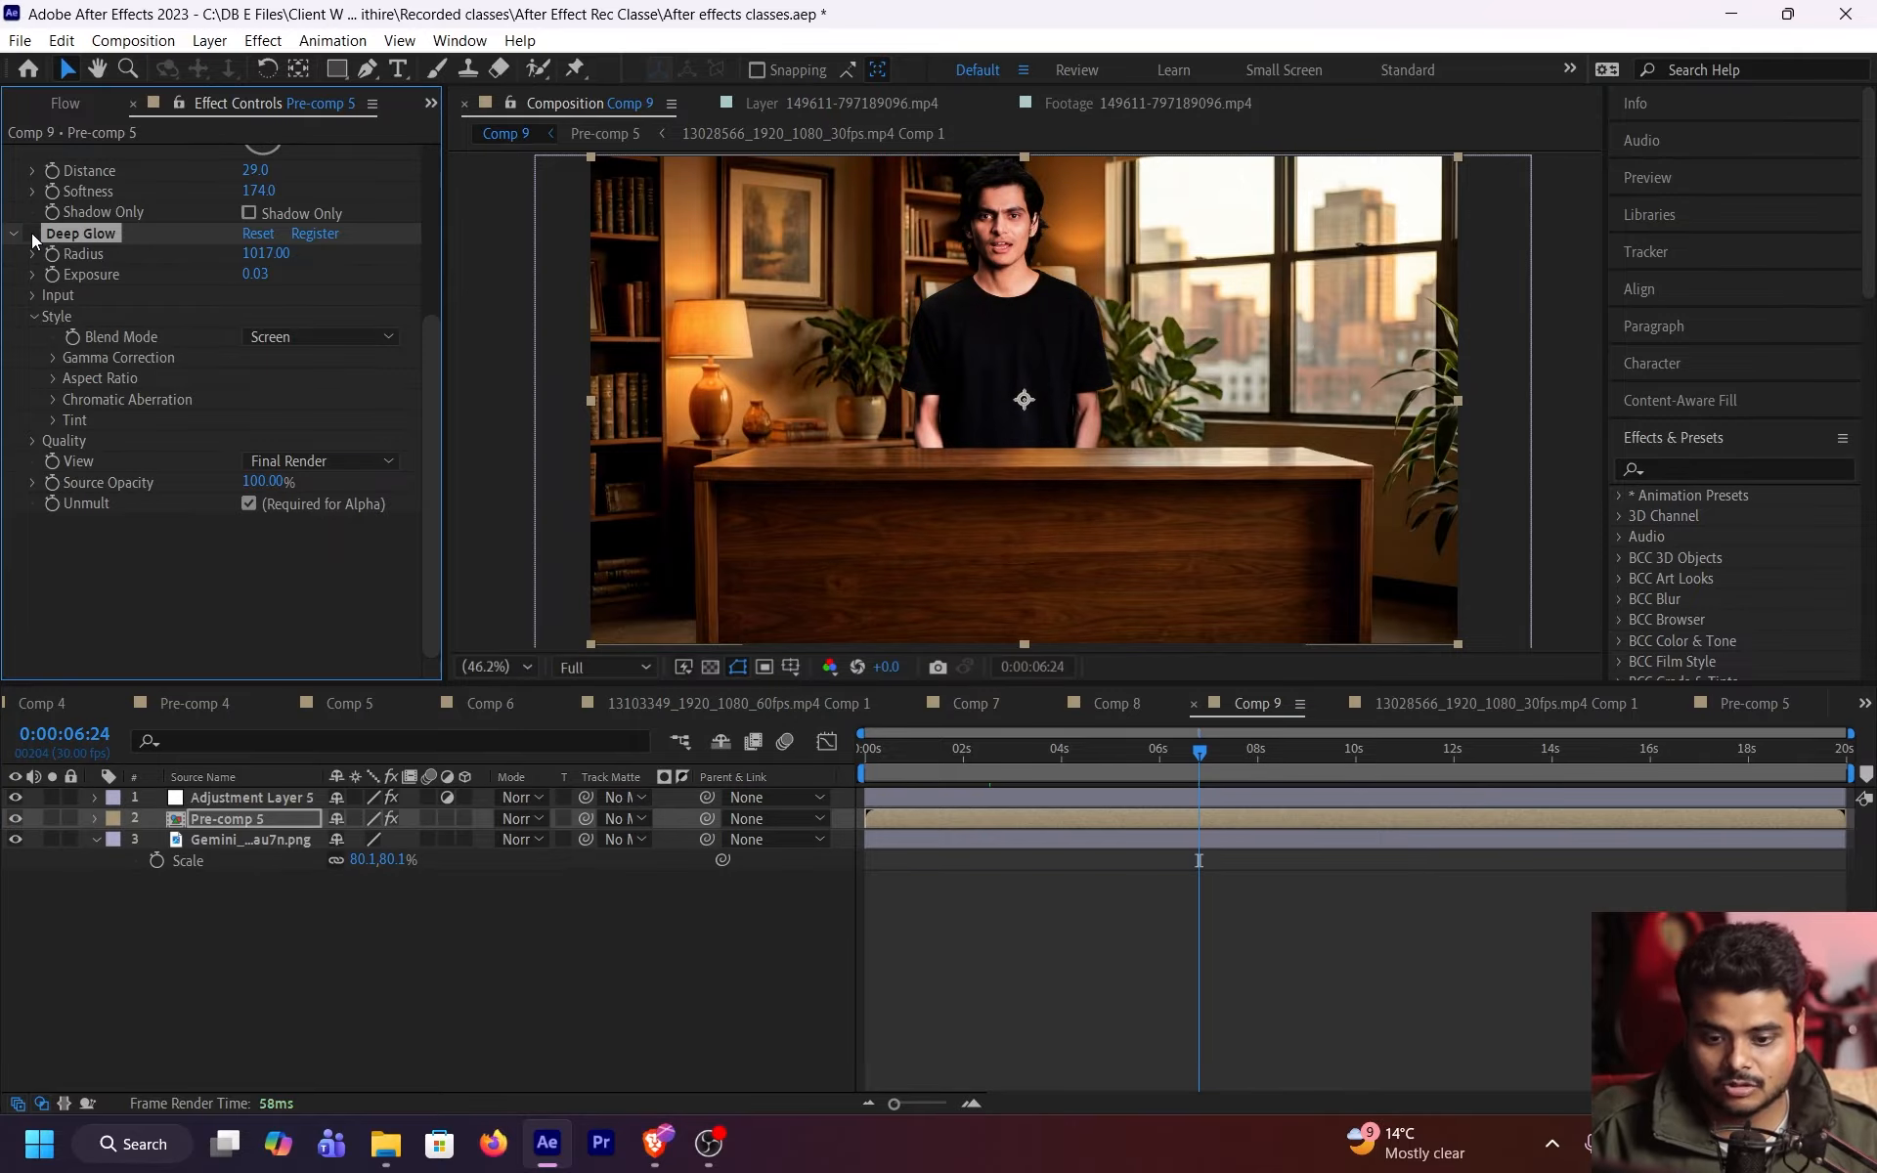
{"action": "left_click", "coordinate": [31, 233]}
{"action": "left_click", "coordinate": [31, 233]}
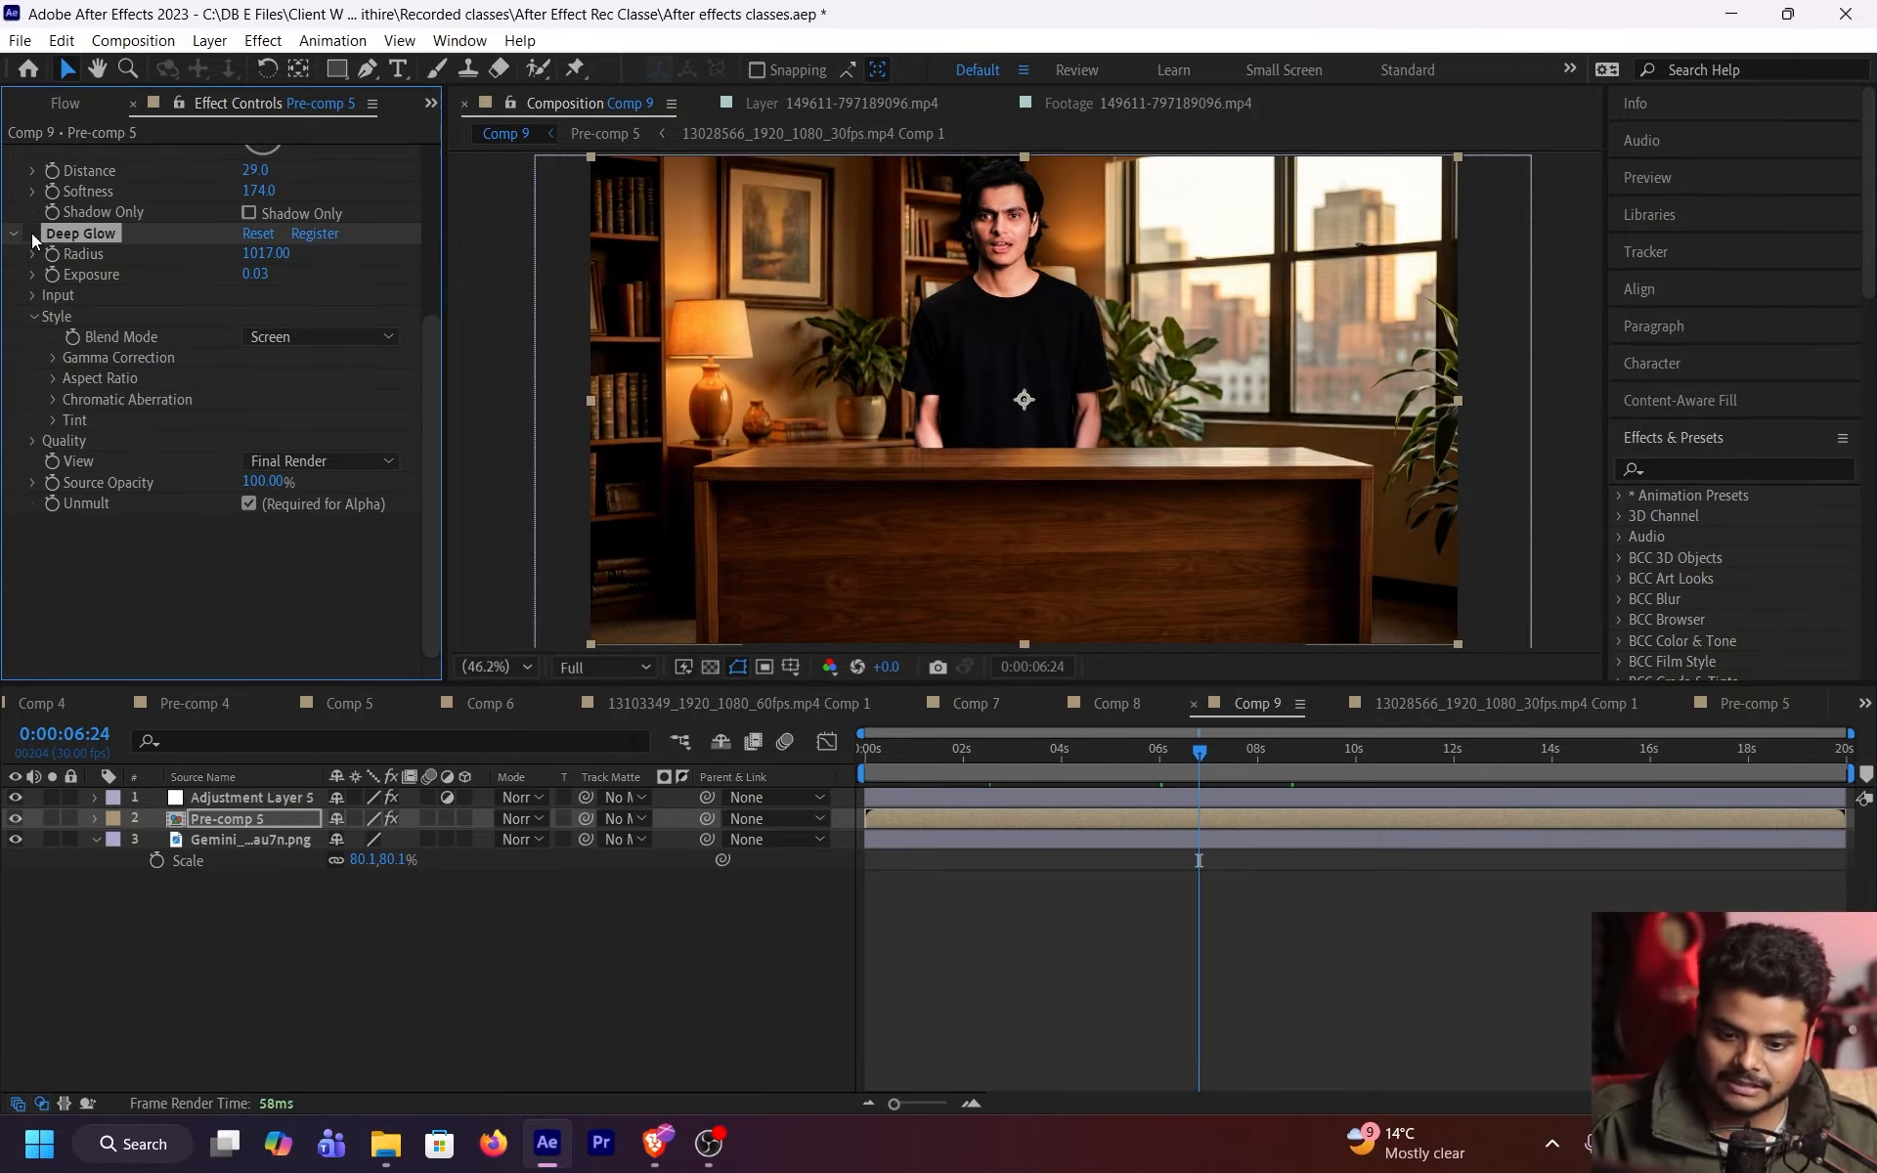
{"action": "left_click", "coordinate": [31, 233]}
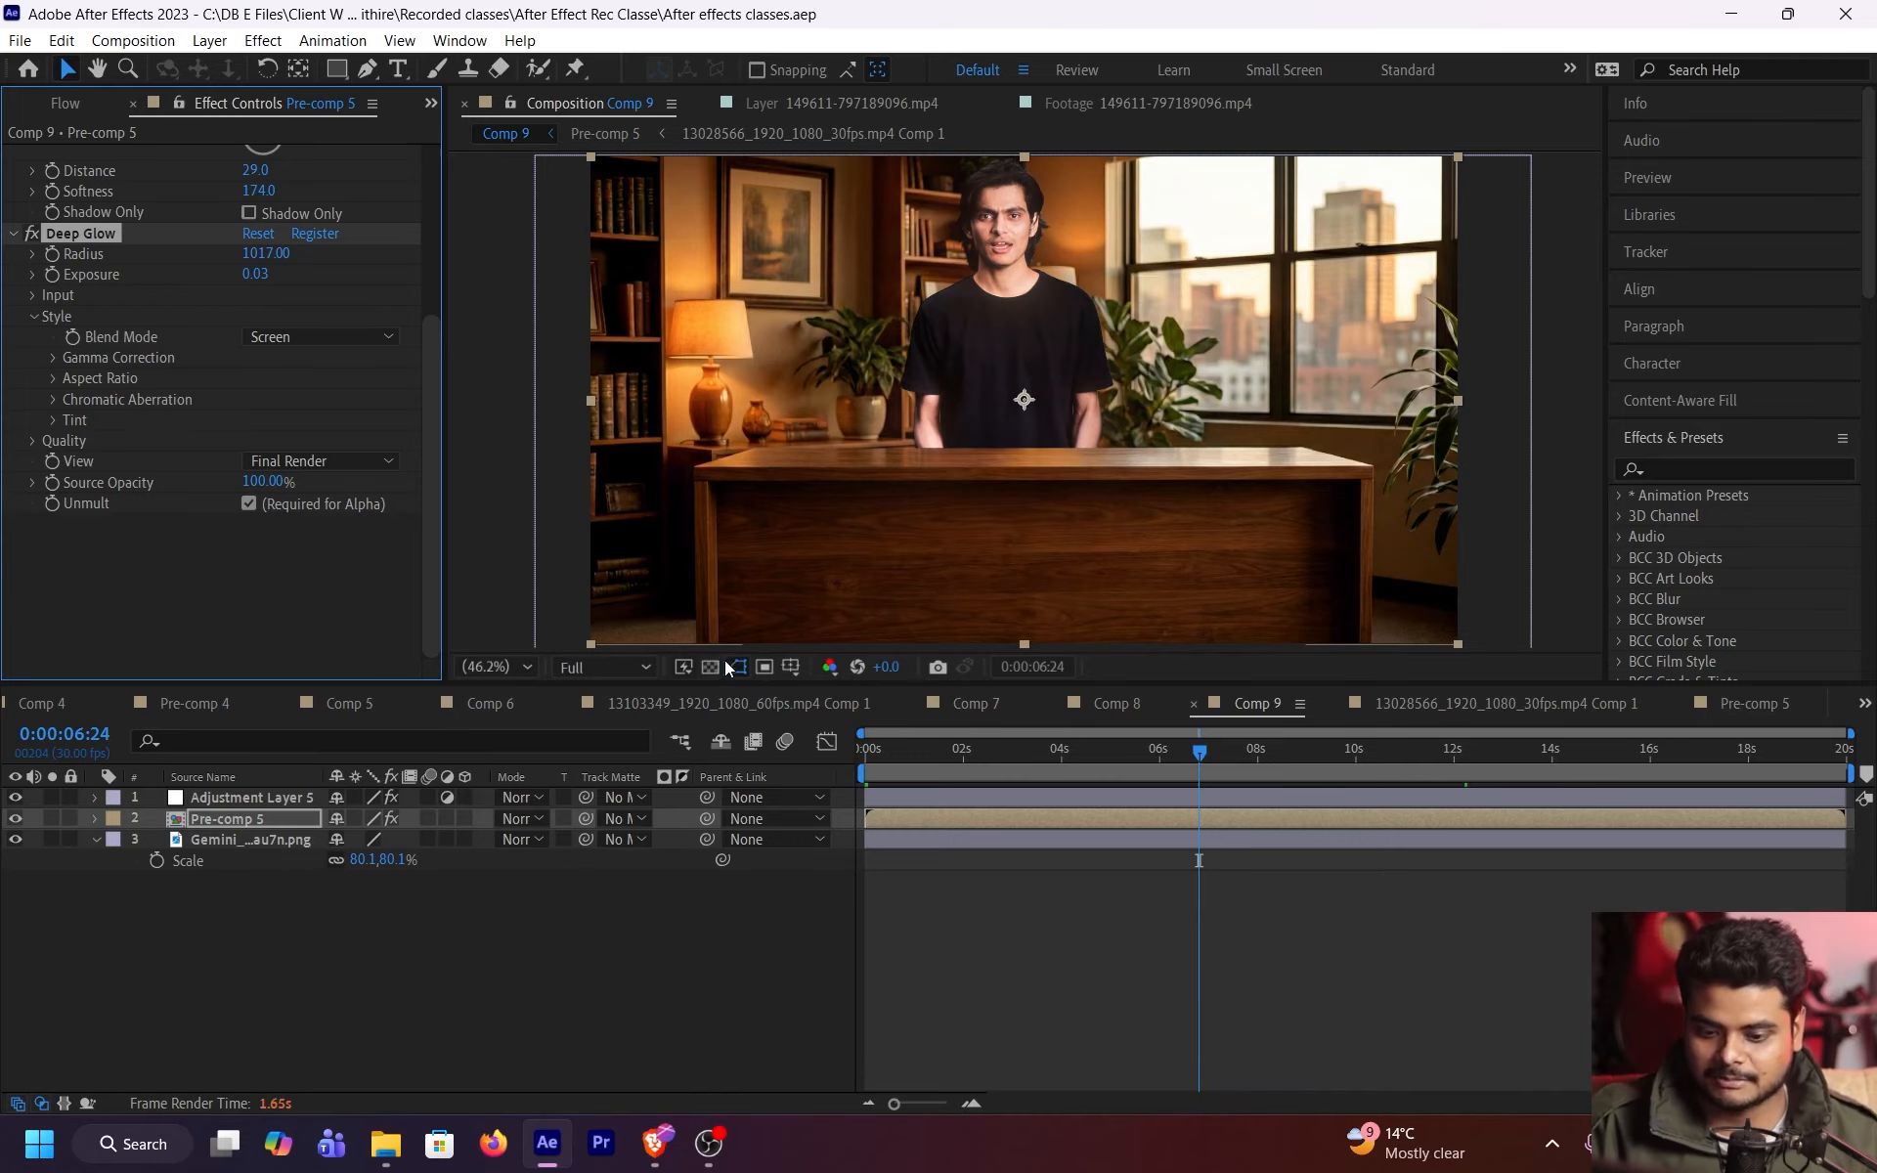
- Set the preview resolution to Quarter and compare the frame with the effects of Adjustment Layer 5 and Pre-comp 5 off and on
{"action": "left_click", "coordinate": [645, 667]}
{"action": "left_click", "coordinate": [620, 806]}
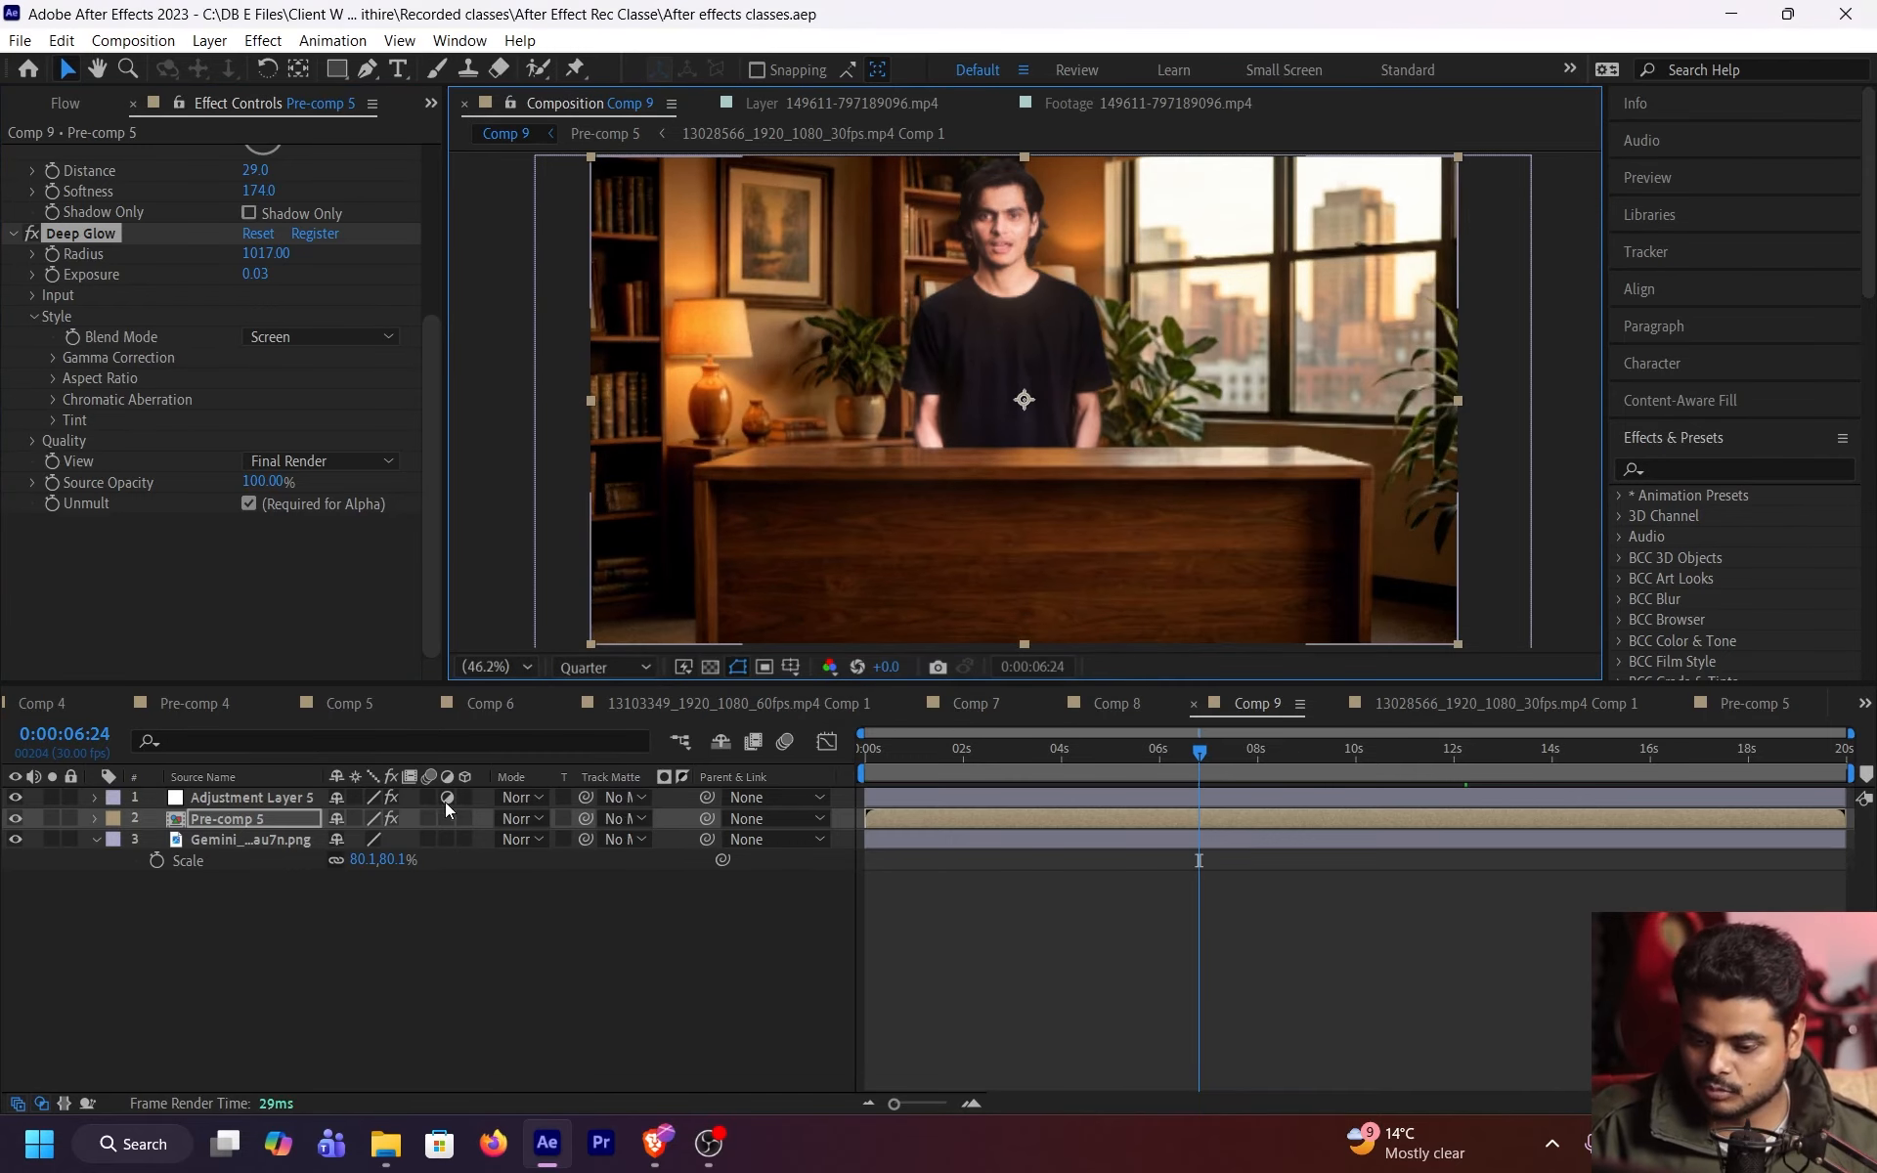
{"action": "left_click", "coordinate": [391, 797]}
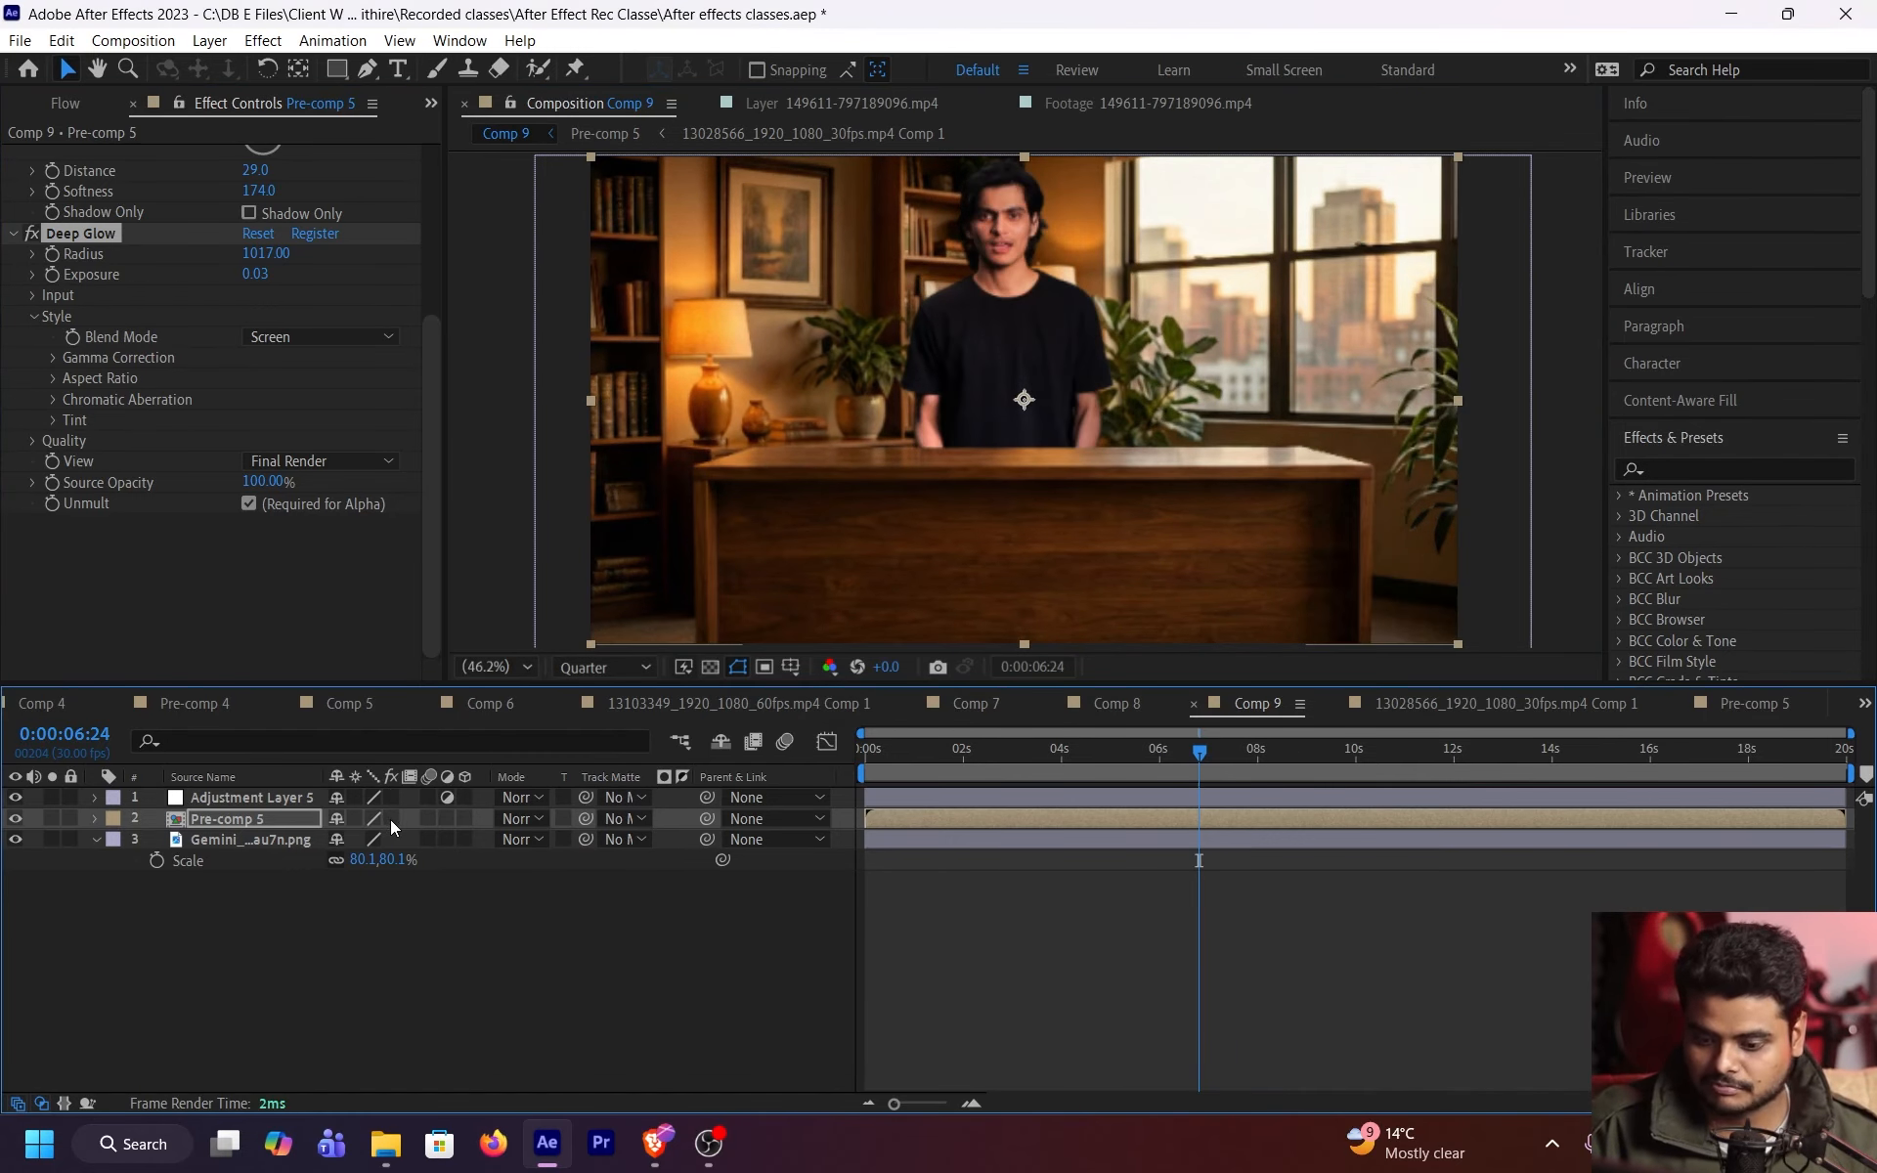
{"action": "left_click", "coordinate": [391, 818]}
{"action": "left_click", "coordinate": [391, 798]}
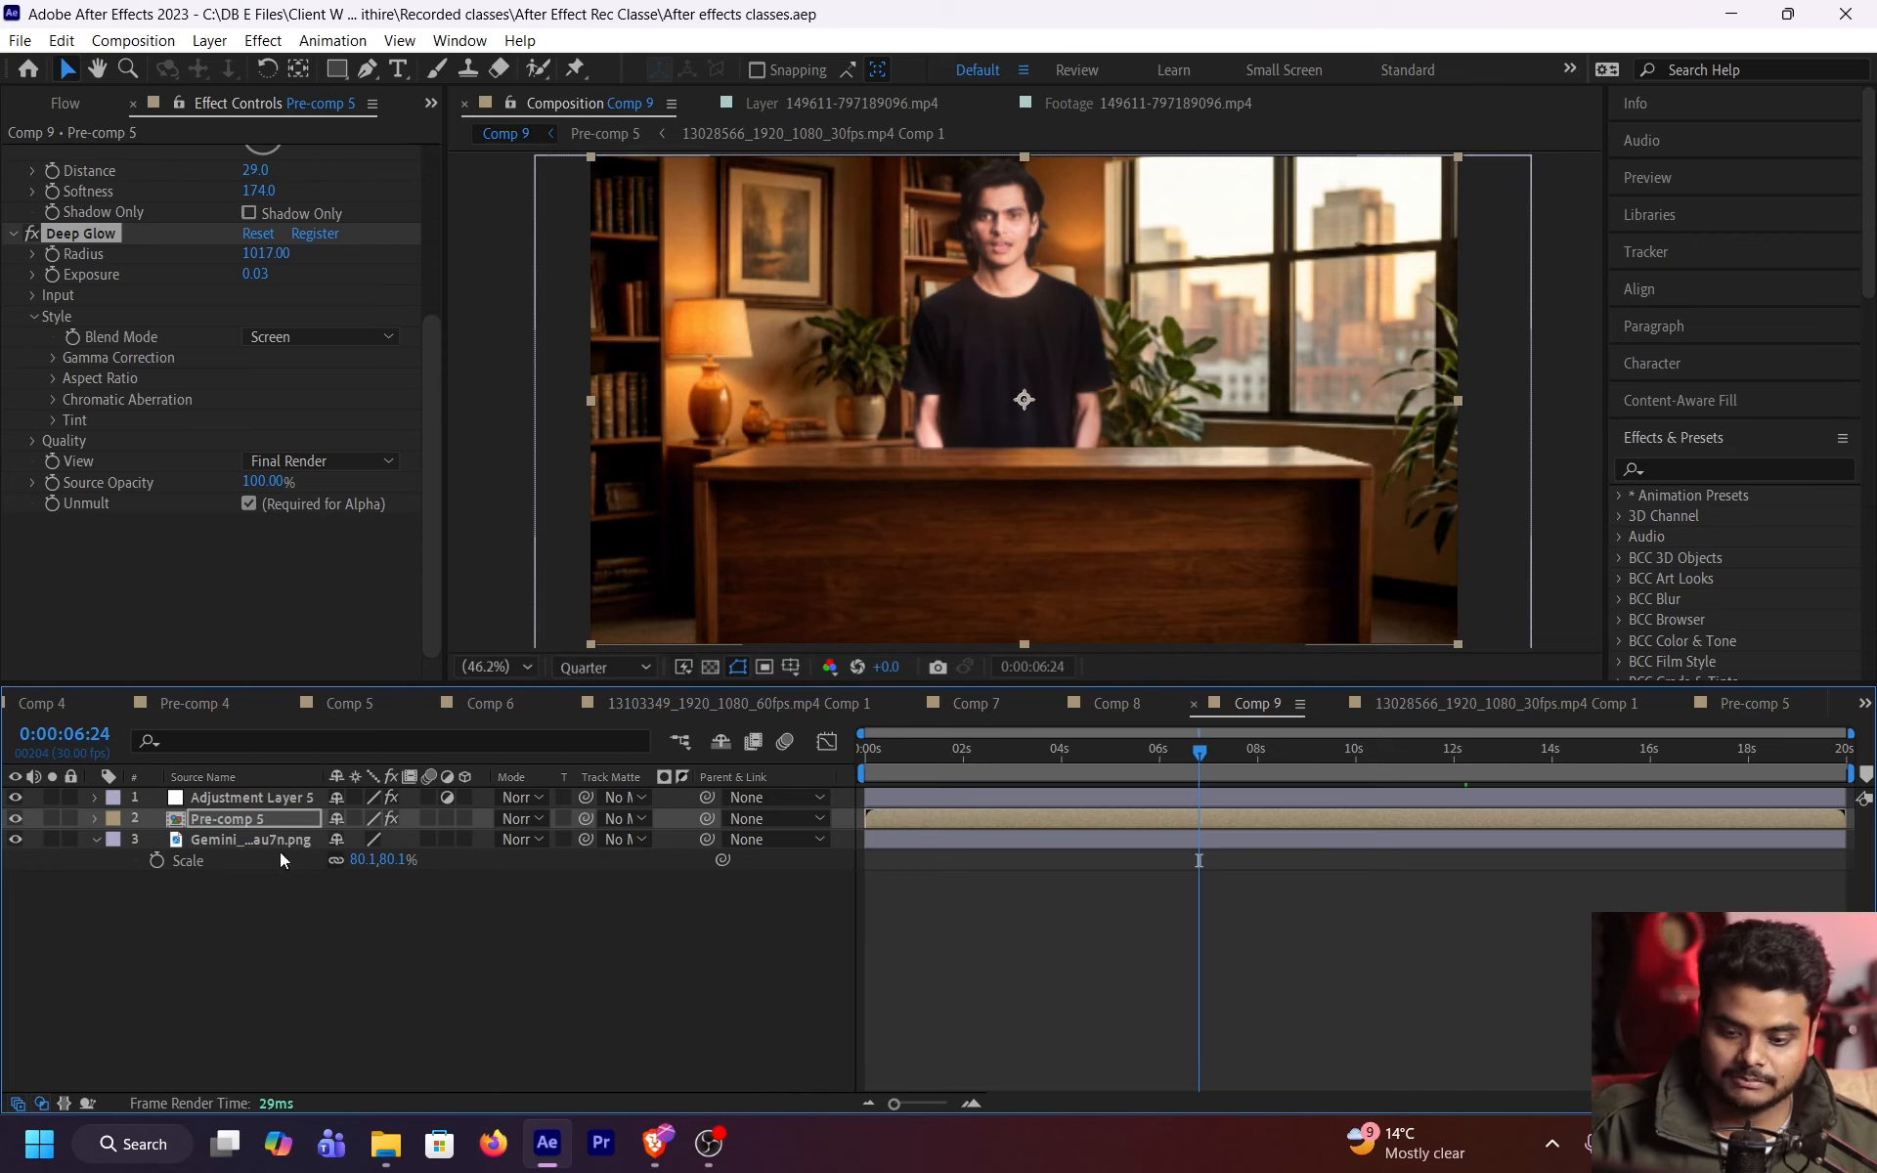
- Hide the Gemini background image to check the man alone, and show it again
{"action": "left_click", "coordinate": [217, 843]}
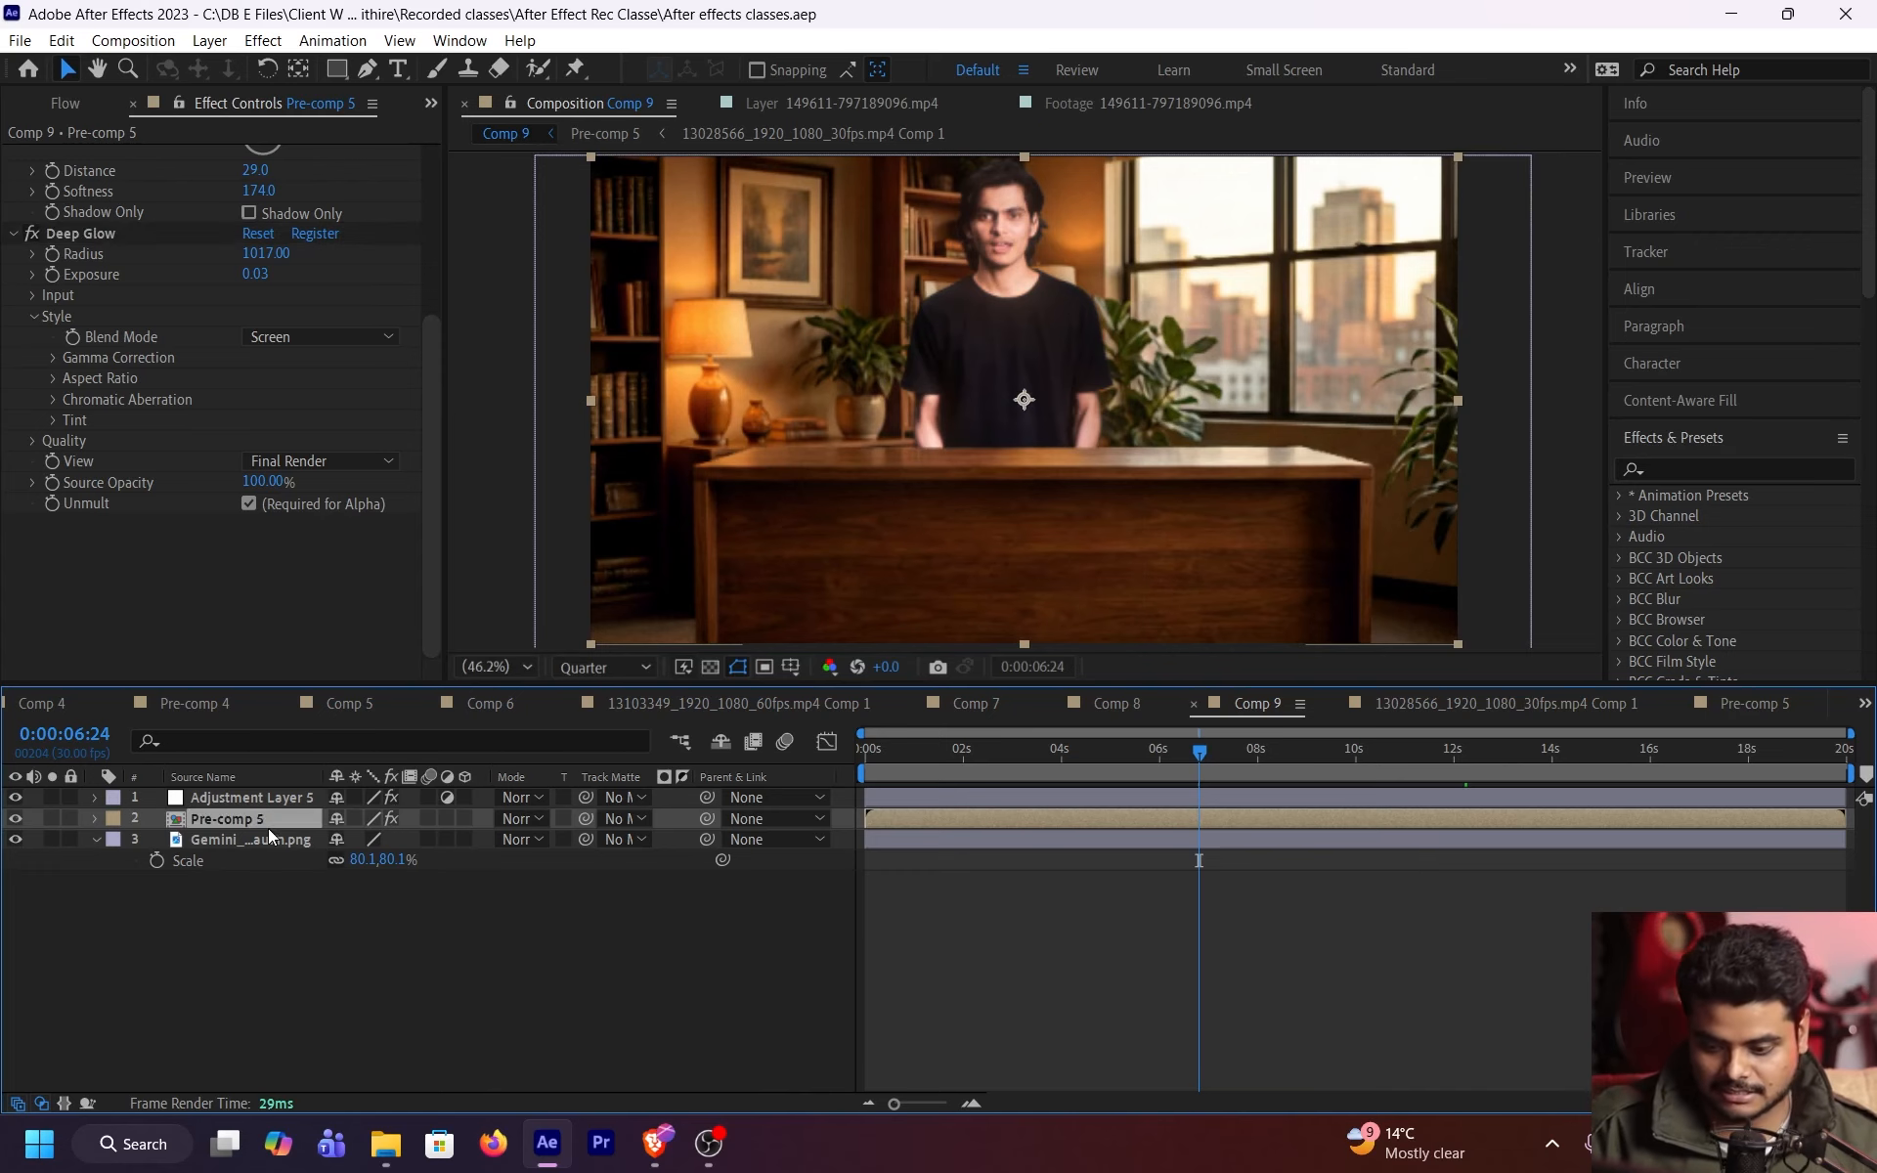
{"action": "left_click", "coordinate": [15, 840]}
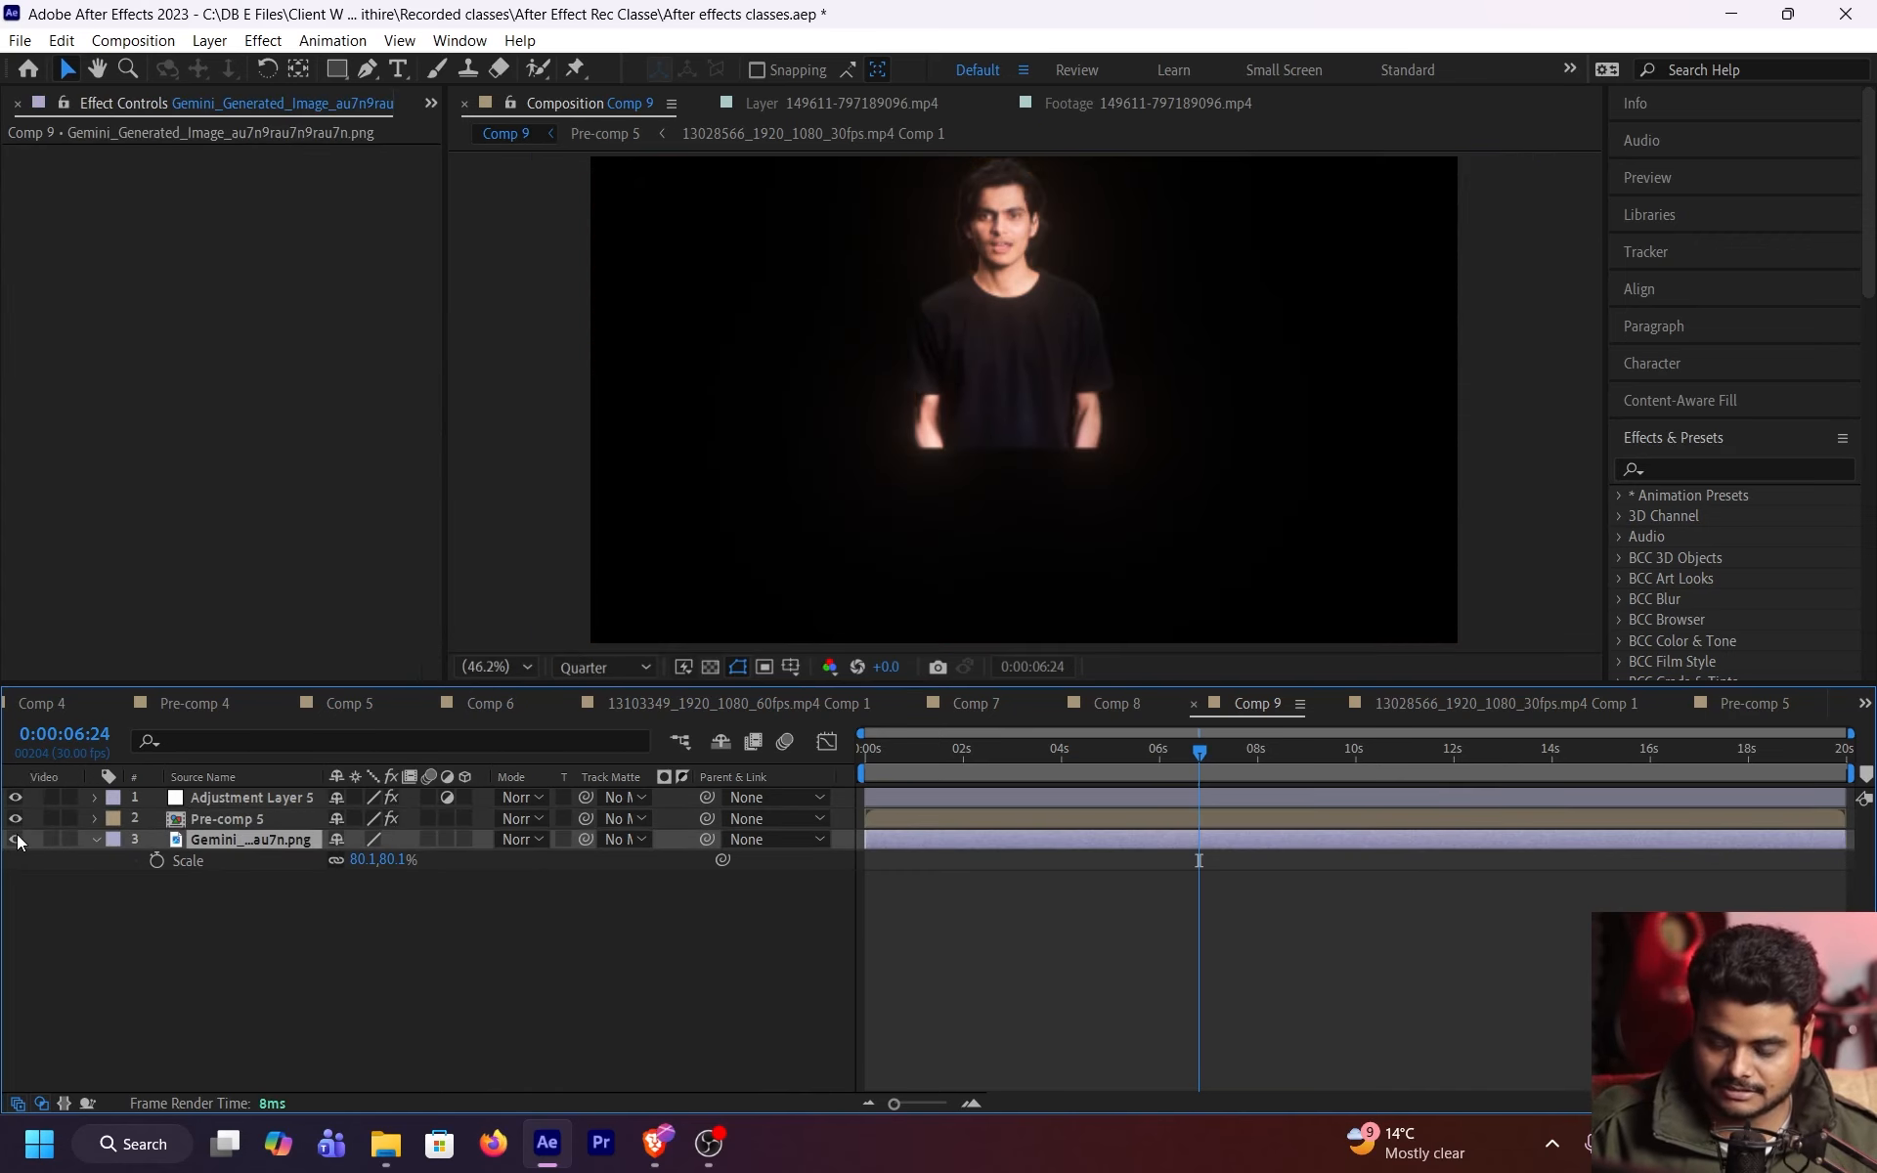
{"action": "left_click", "coordinate": [15, 838]}
- Open Pre-comp 5 and its nested comp 13028566_1920_1080_30fps.mp4 Comp 1 to review the lights and the key
{"action": "double_click", "coordinate": [201, 821]}
{"action": "left_click", "coordinate": [205, 880]}
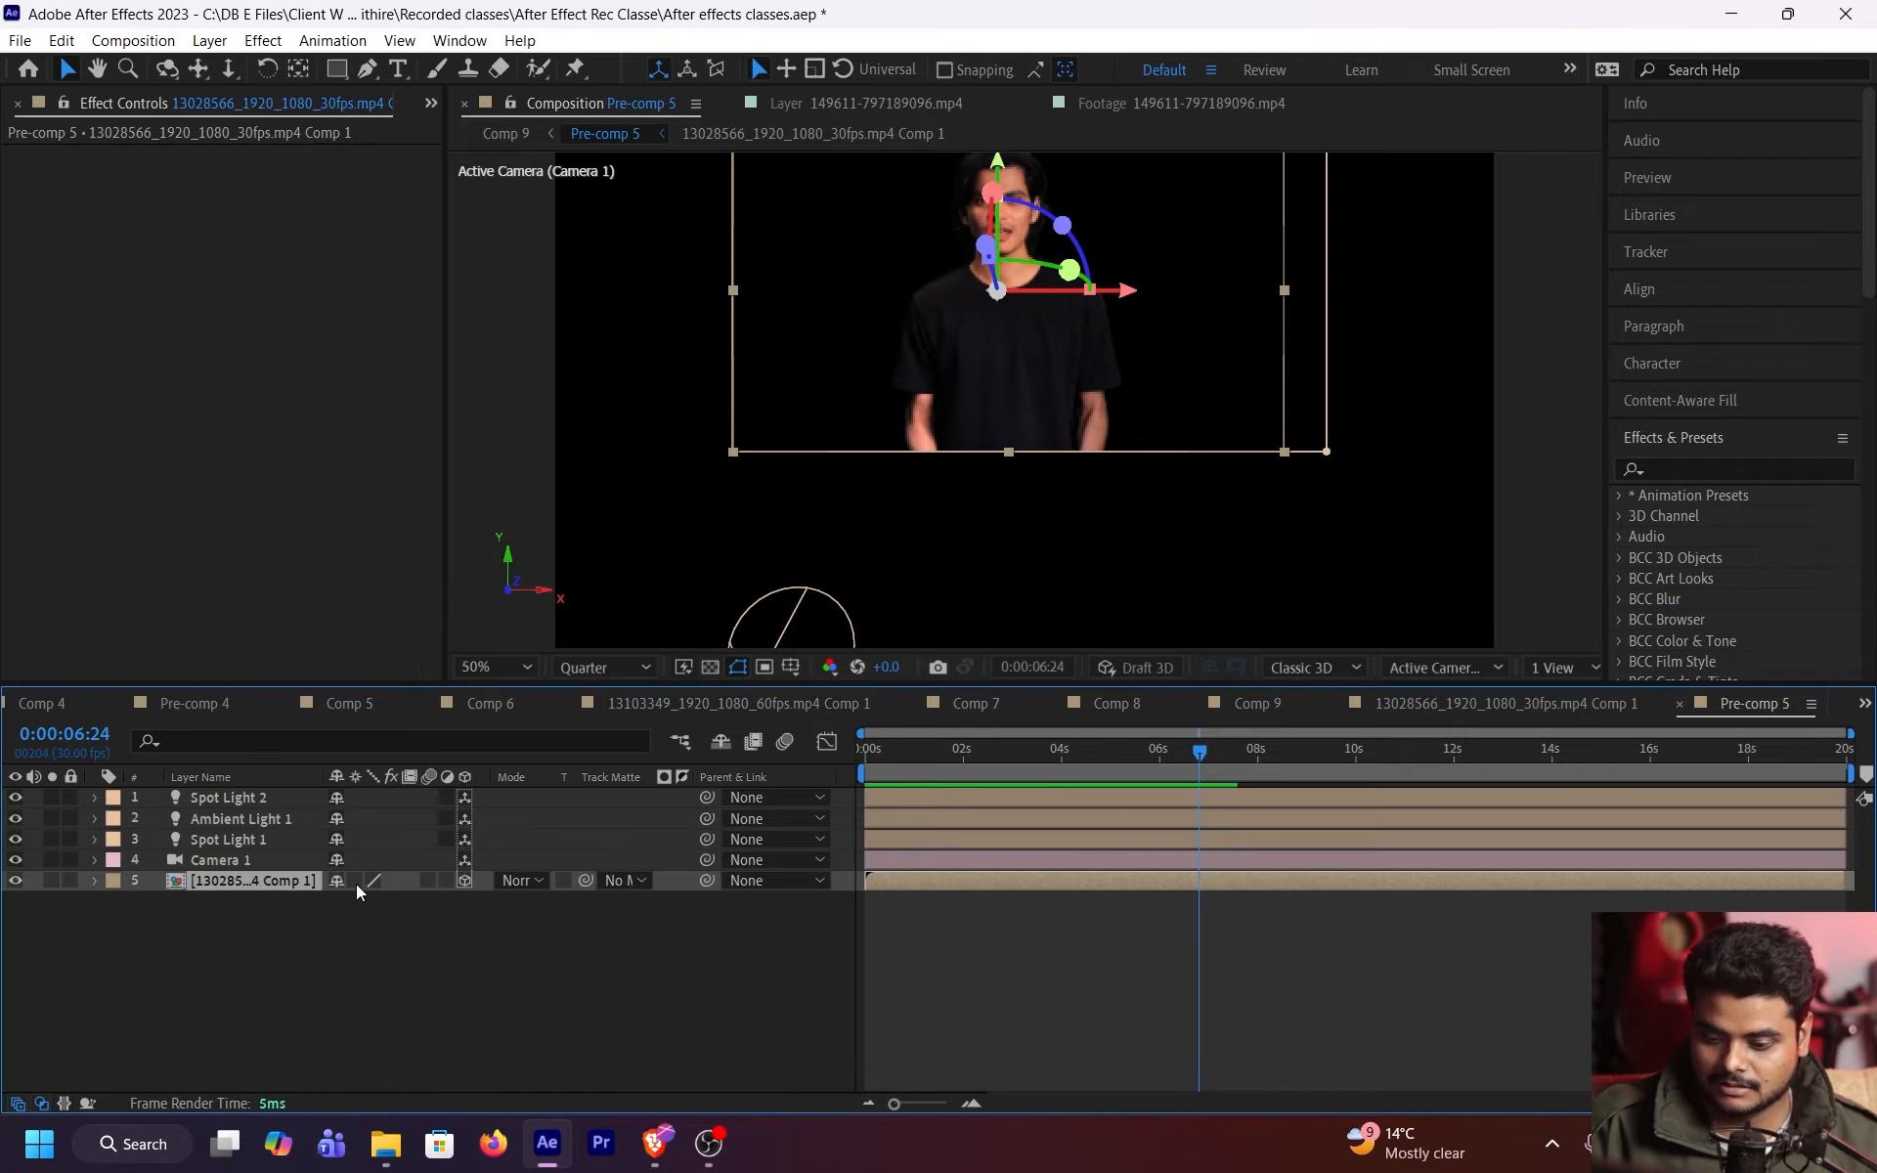
{"action": "double_click", "coordinate": [283, 879]}
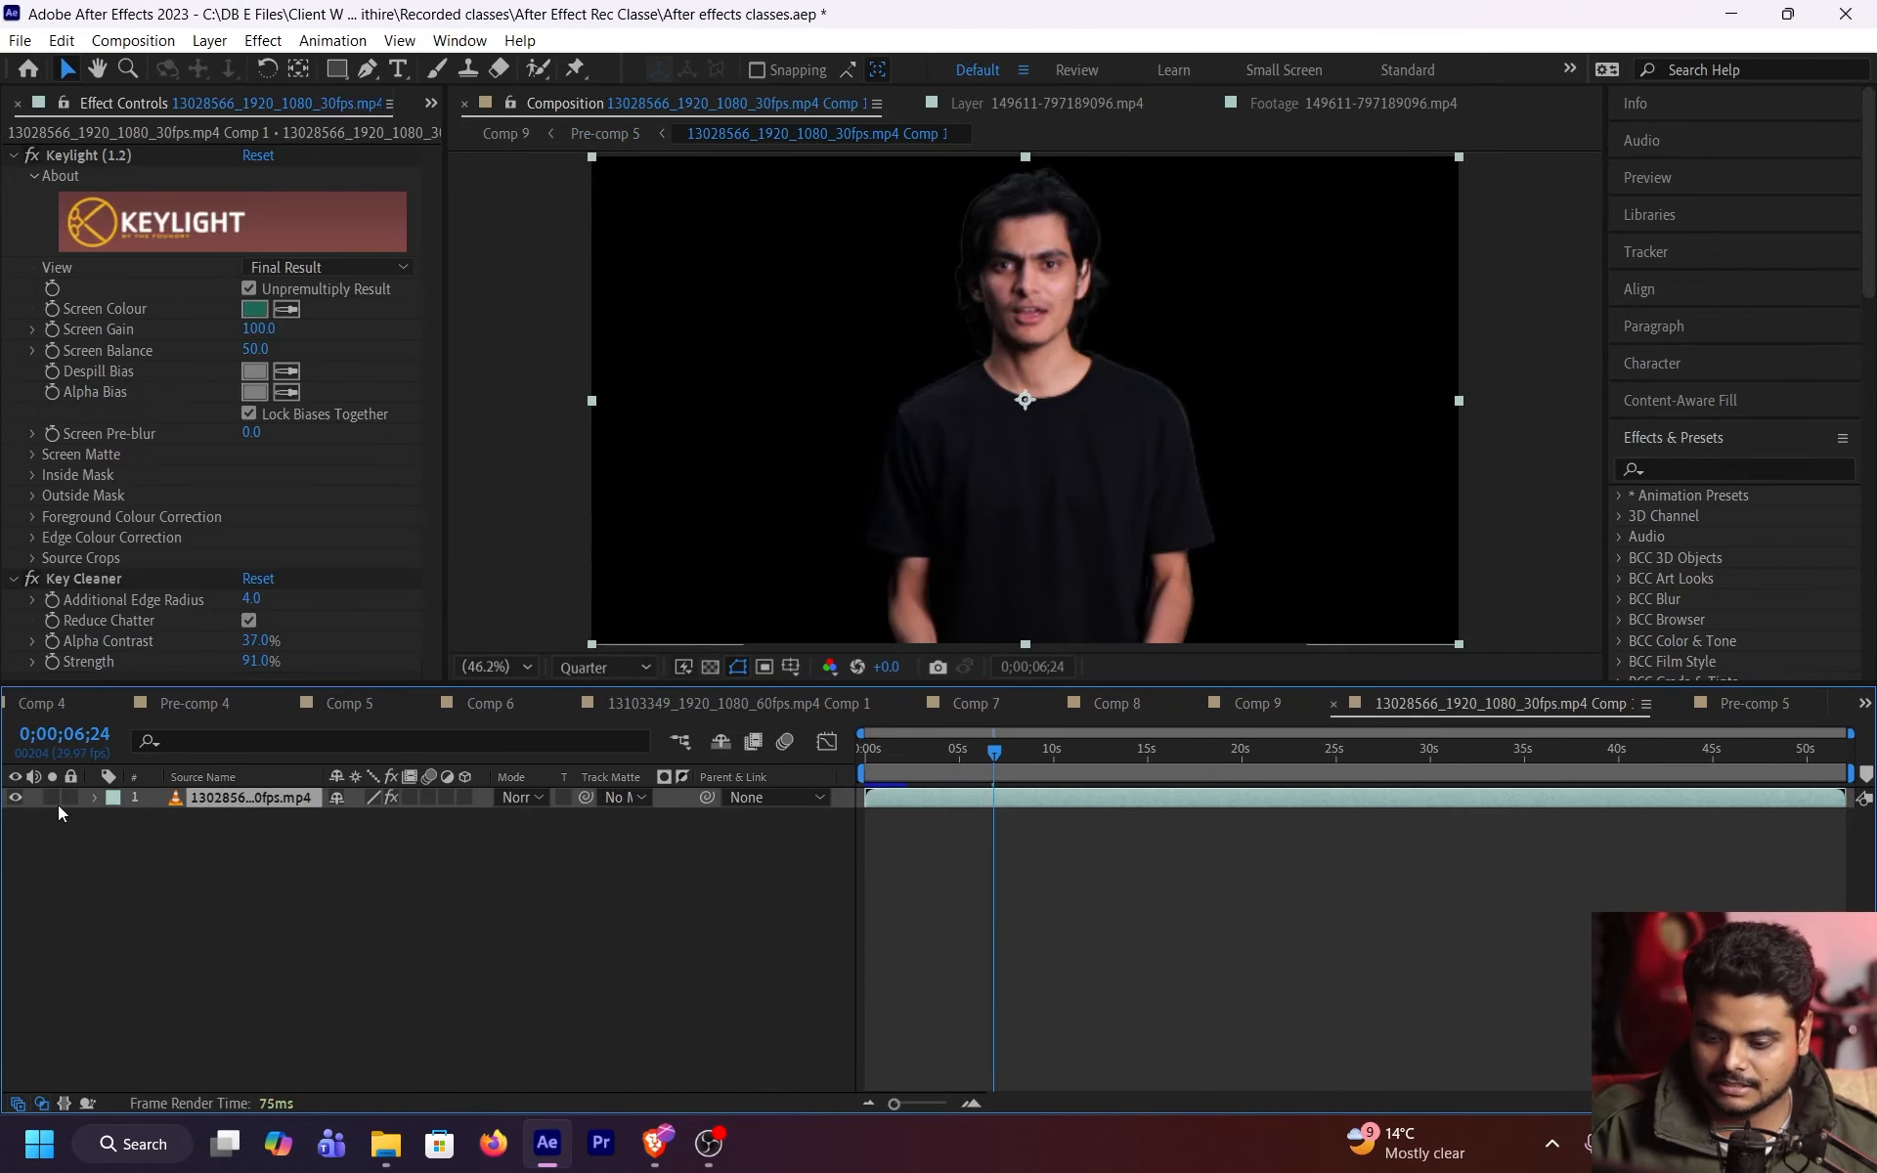
{"action": "key", "text": "Tab"}
{"action": "left_click", "coordinate": [737, 524]}
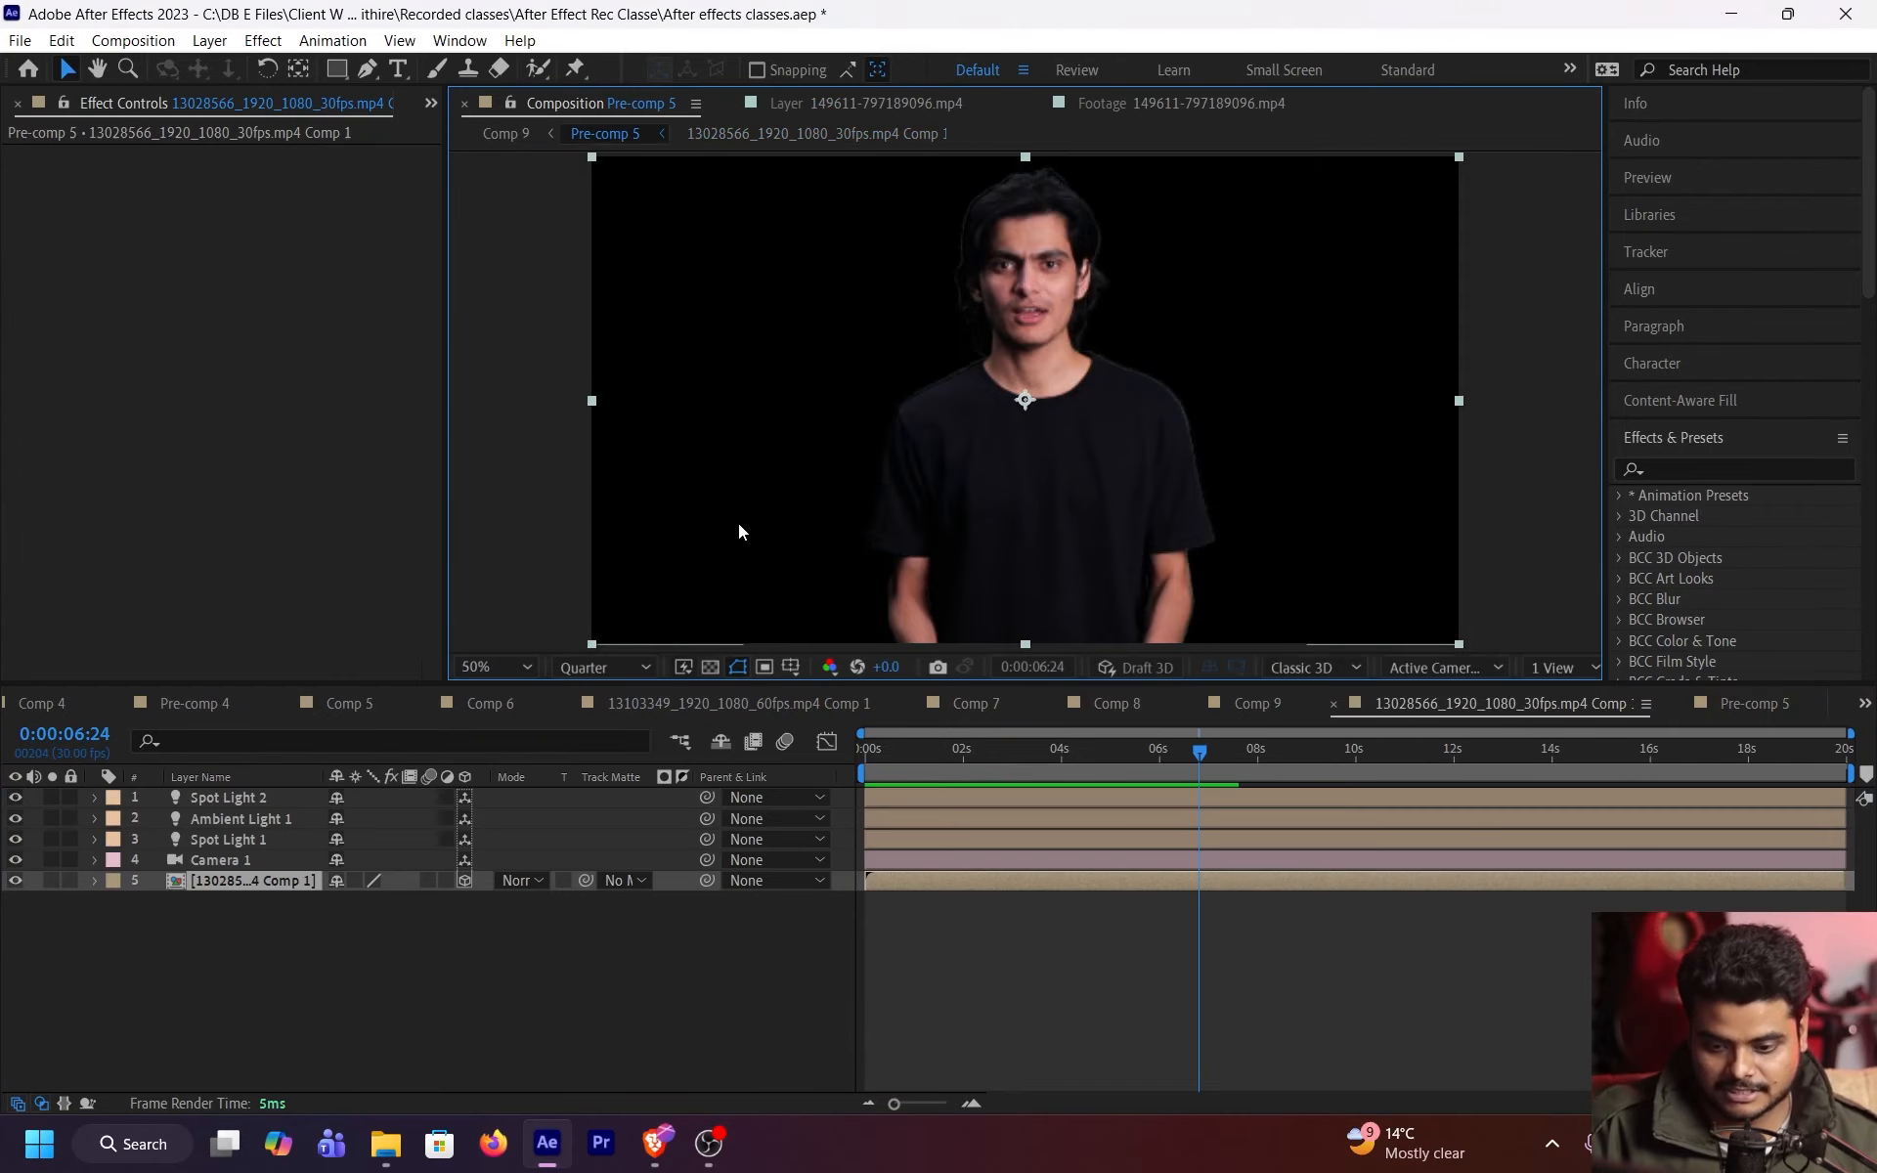
{"action": "double_click", "coordinate": [211, 882]}
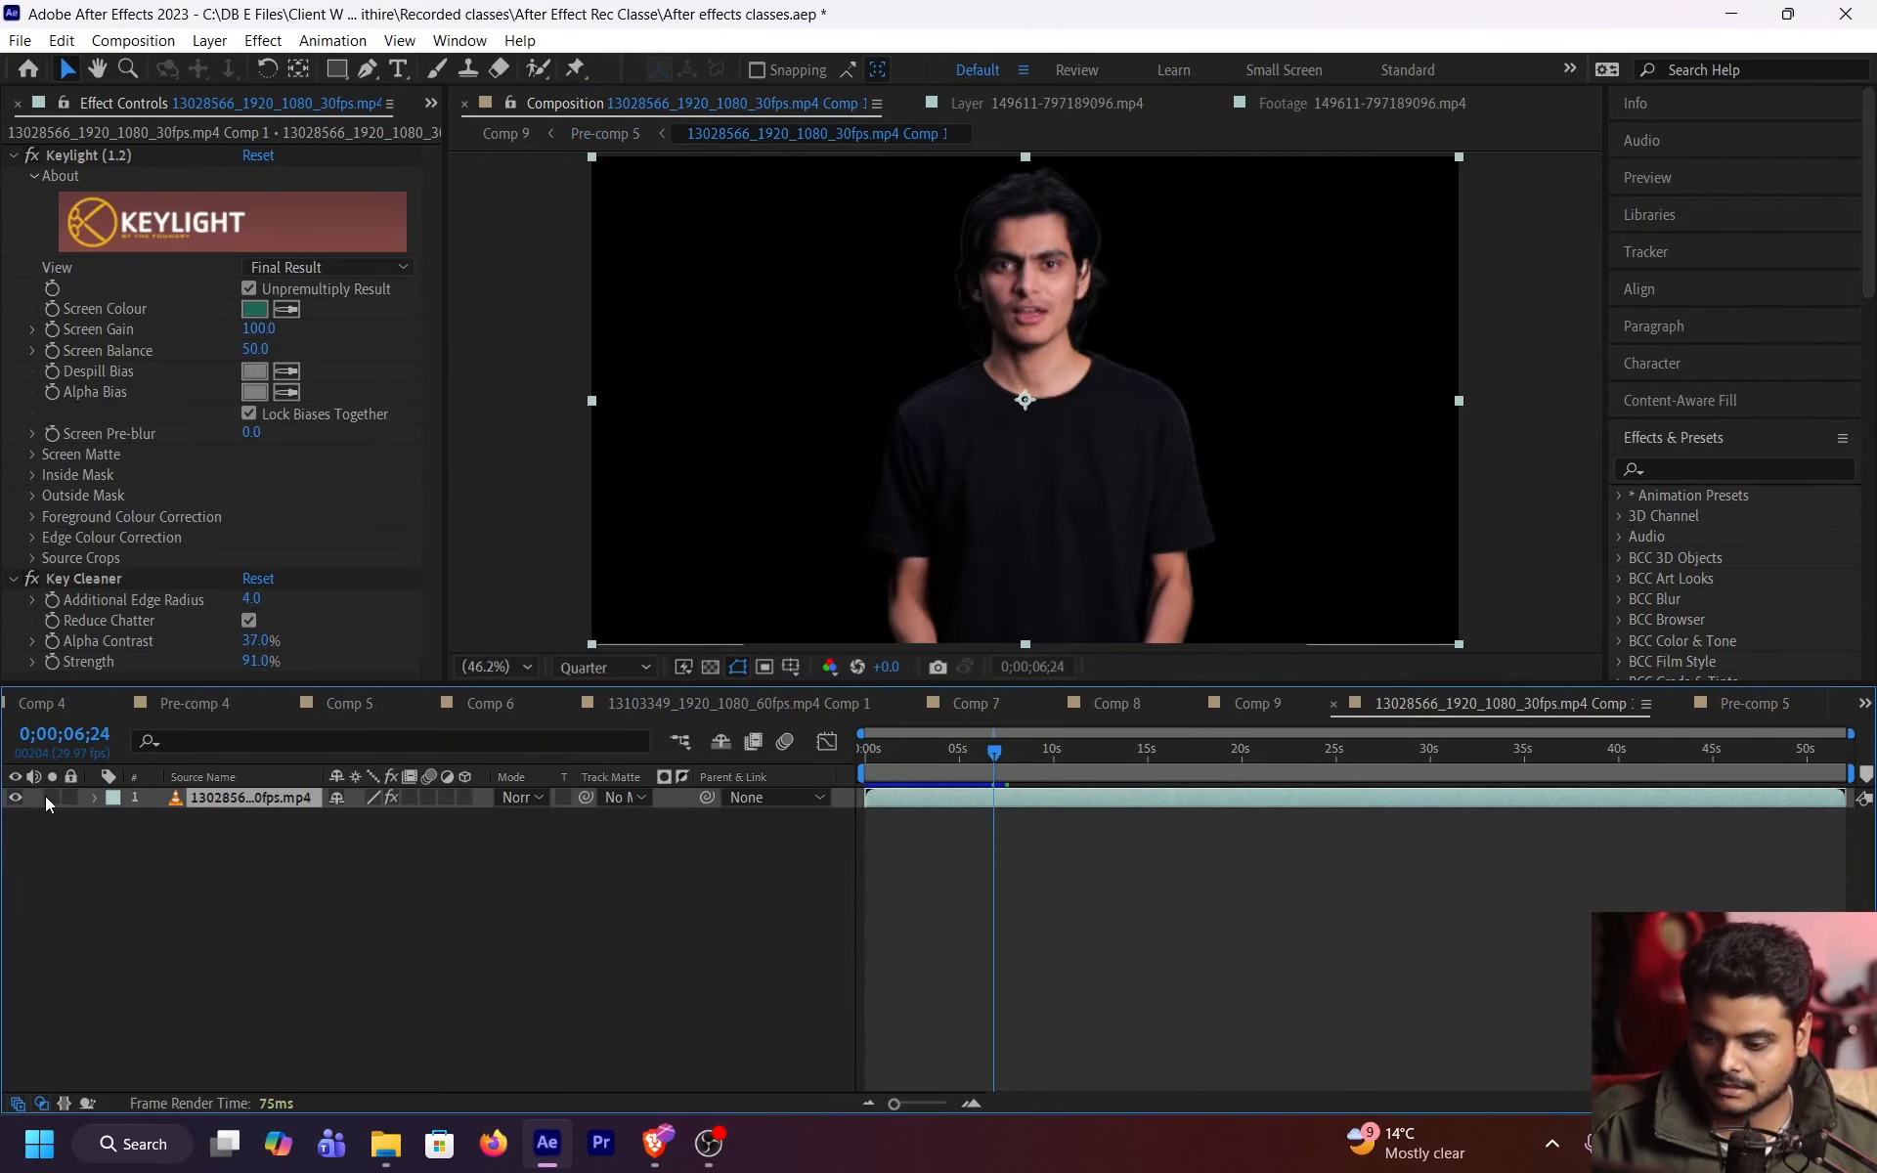
- Switch Keylight off to view the original green-screen footage at 0;00;07;04, and switch it back on
{"action": "left_click", "coordinate": [31, 155]}
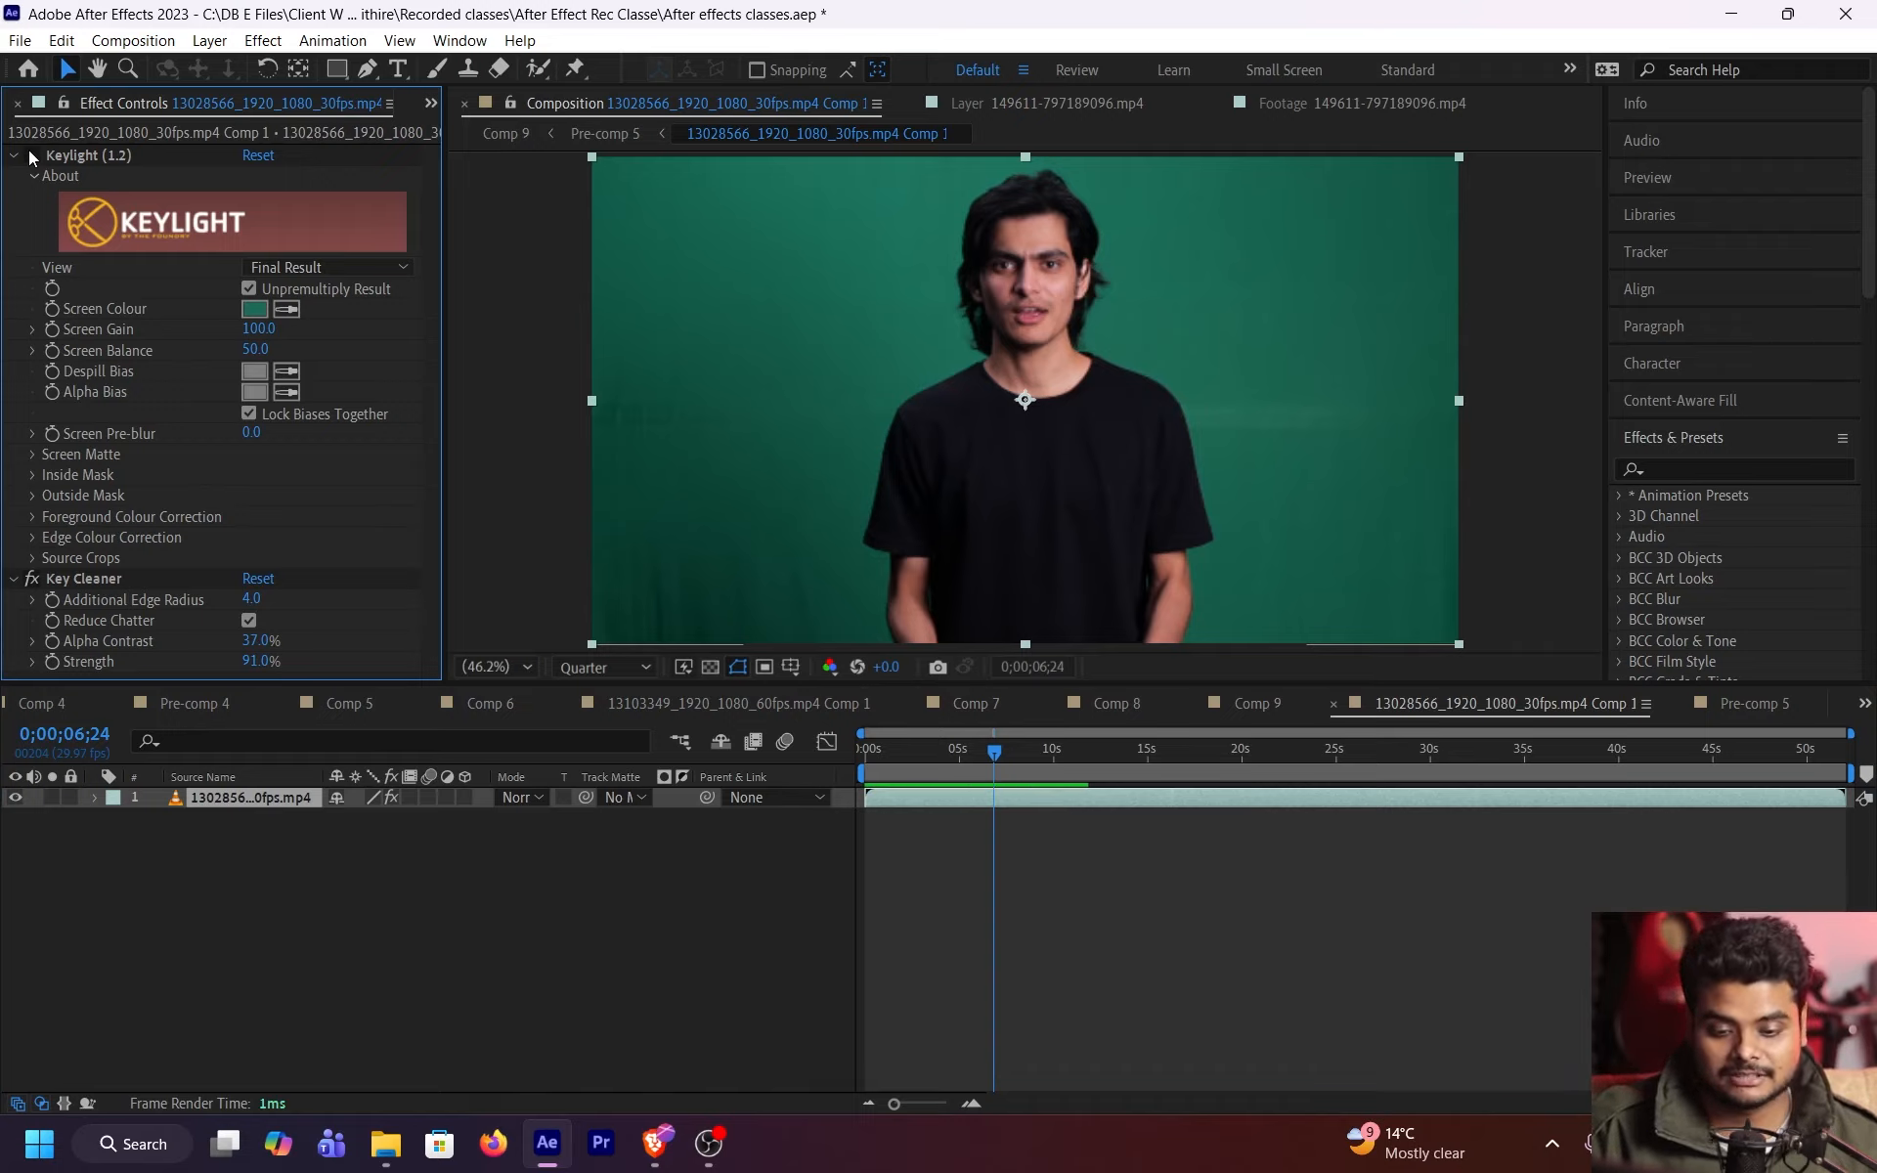
{"action": "left_click_drag", "start_coordinate": [960, 762], "coordinate": [999, 753]}
{"action": "key", "text": "Tab"}
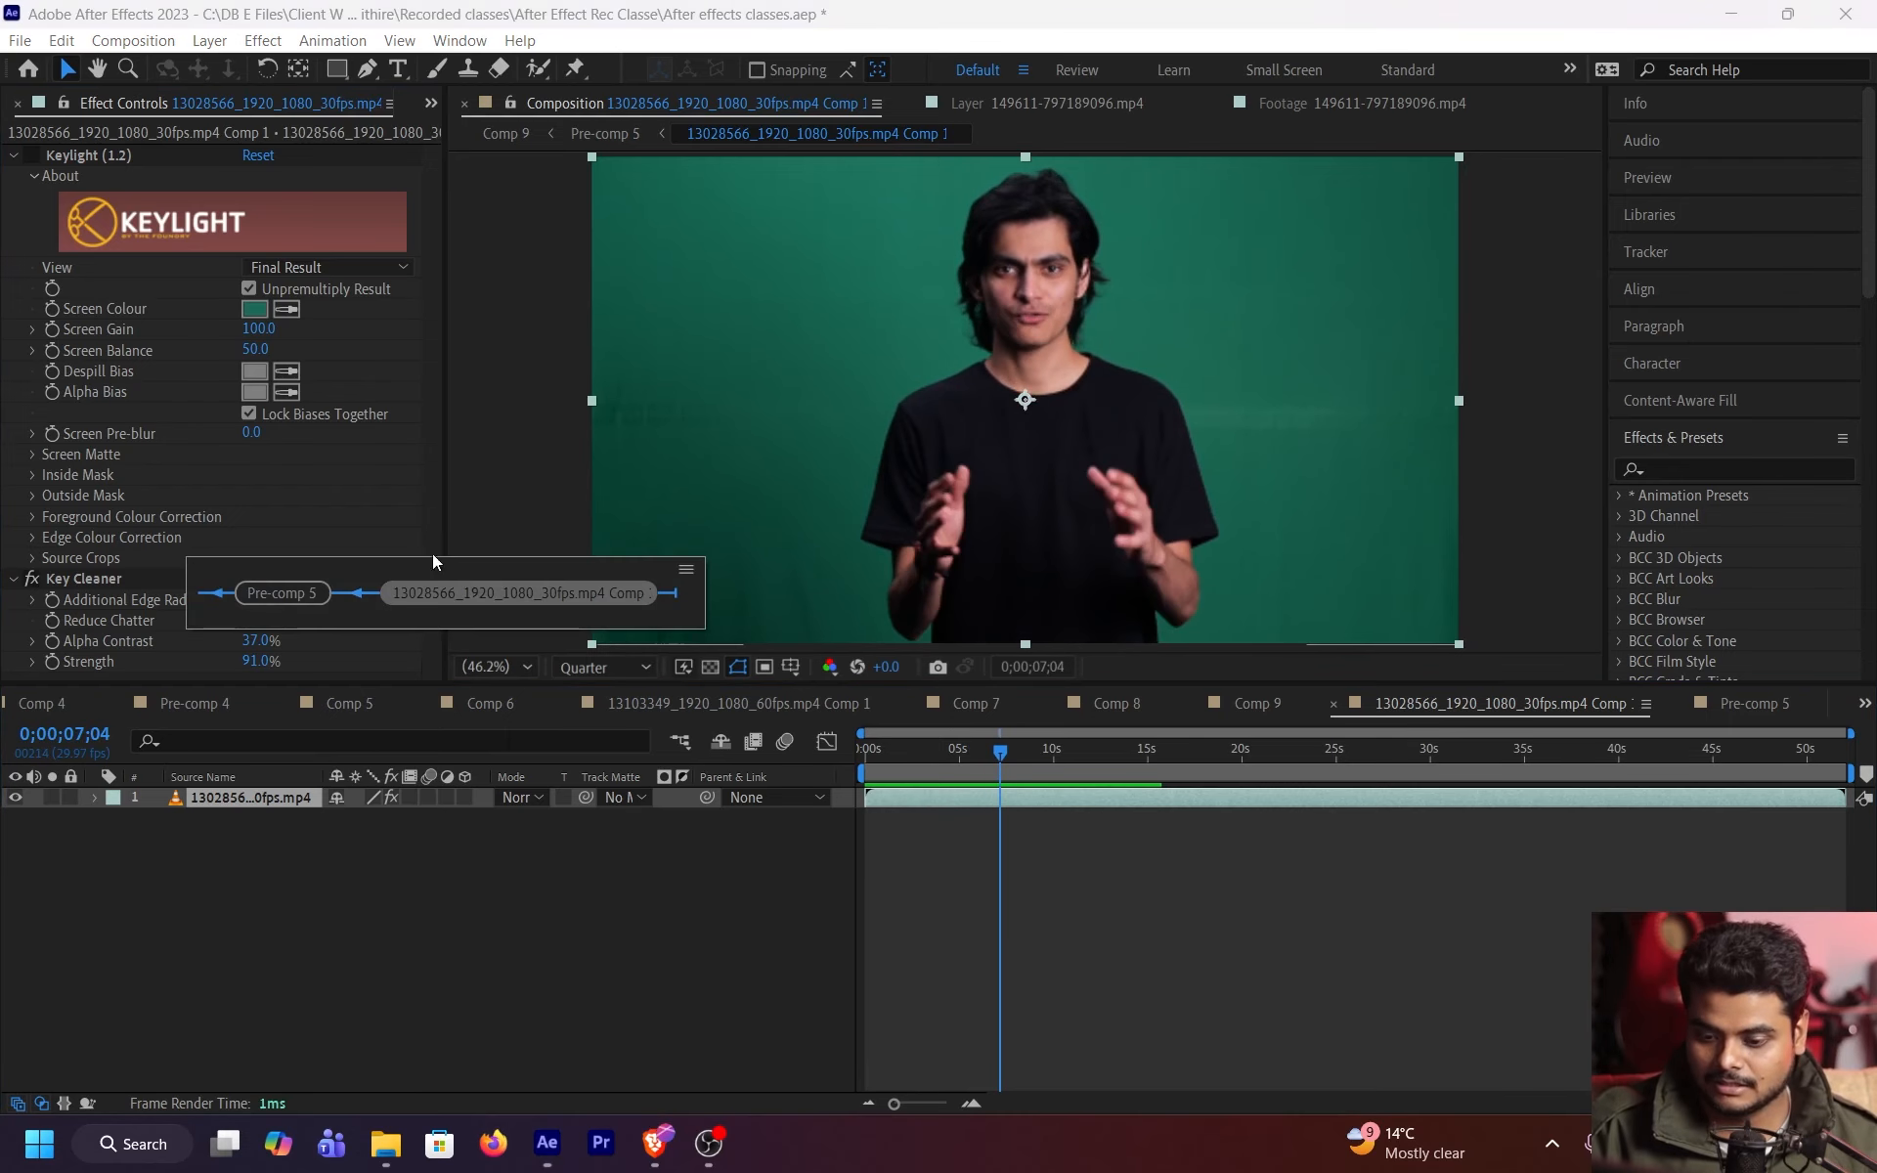
{"action": "left_click", "coordinate": [33, 157]}
- Return to Comp 9 and, at 0:00:01:04, set the Exposure of Pre-comp 5's Deep Glow to 0.02
{"action": "key", "text": "Tab"}
{"action": "left_click", "coordinate": [96, 423]}
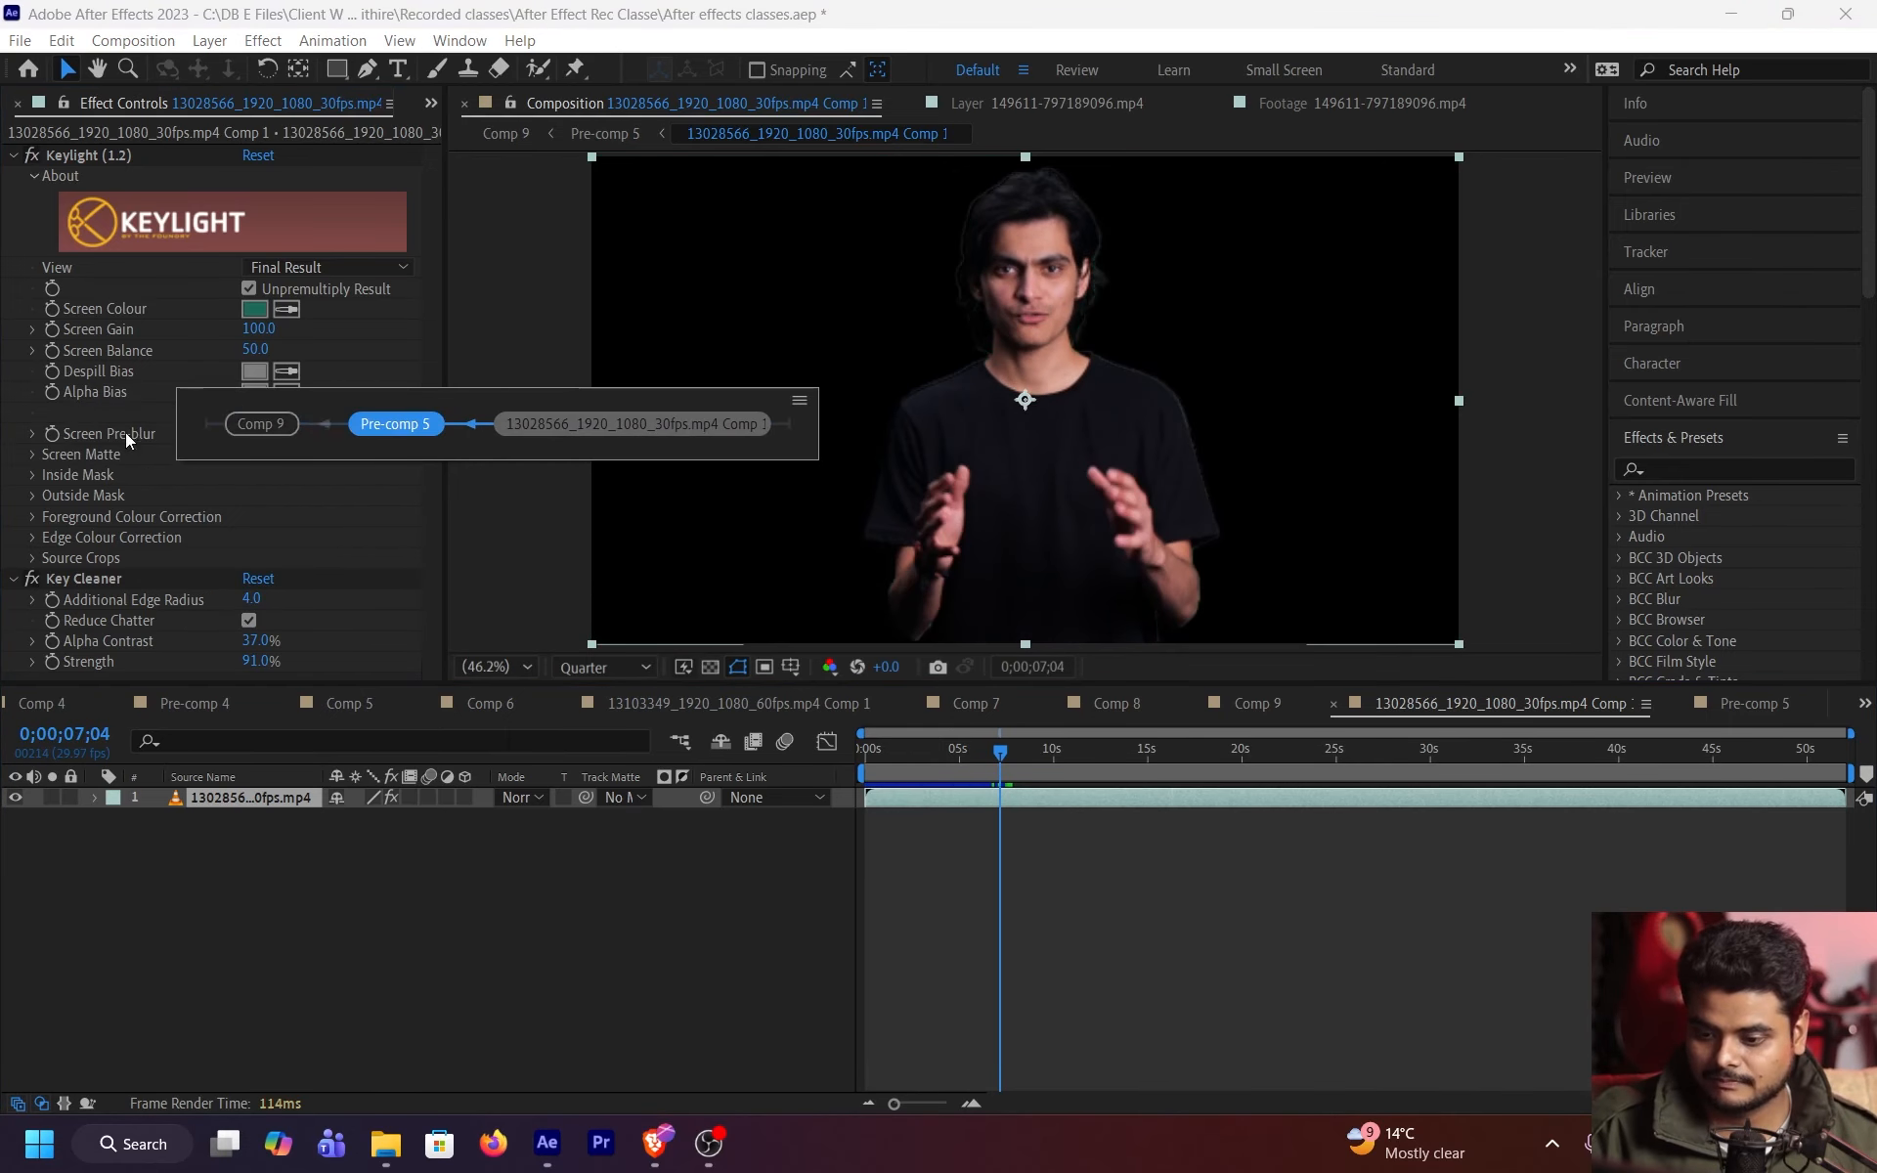
{"action": "left_click", "coordinate": [254, 430]}
{"action": "left_click_drag", "start_coordinate": [1215, 751], "coordinate": [919, 772]}
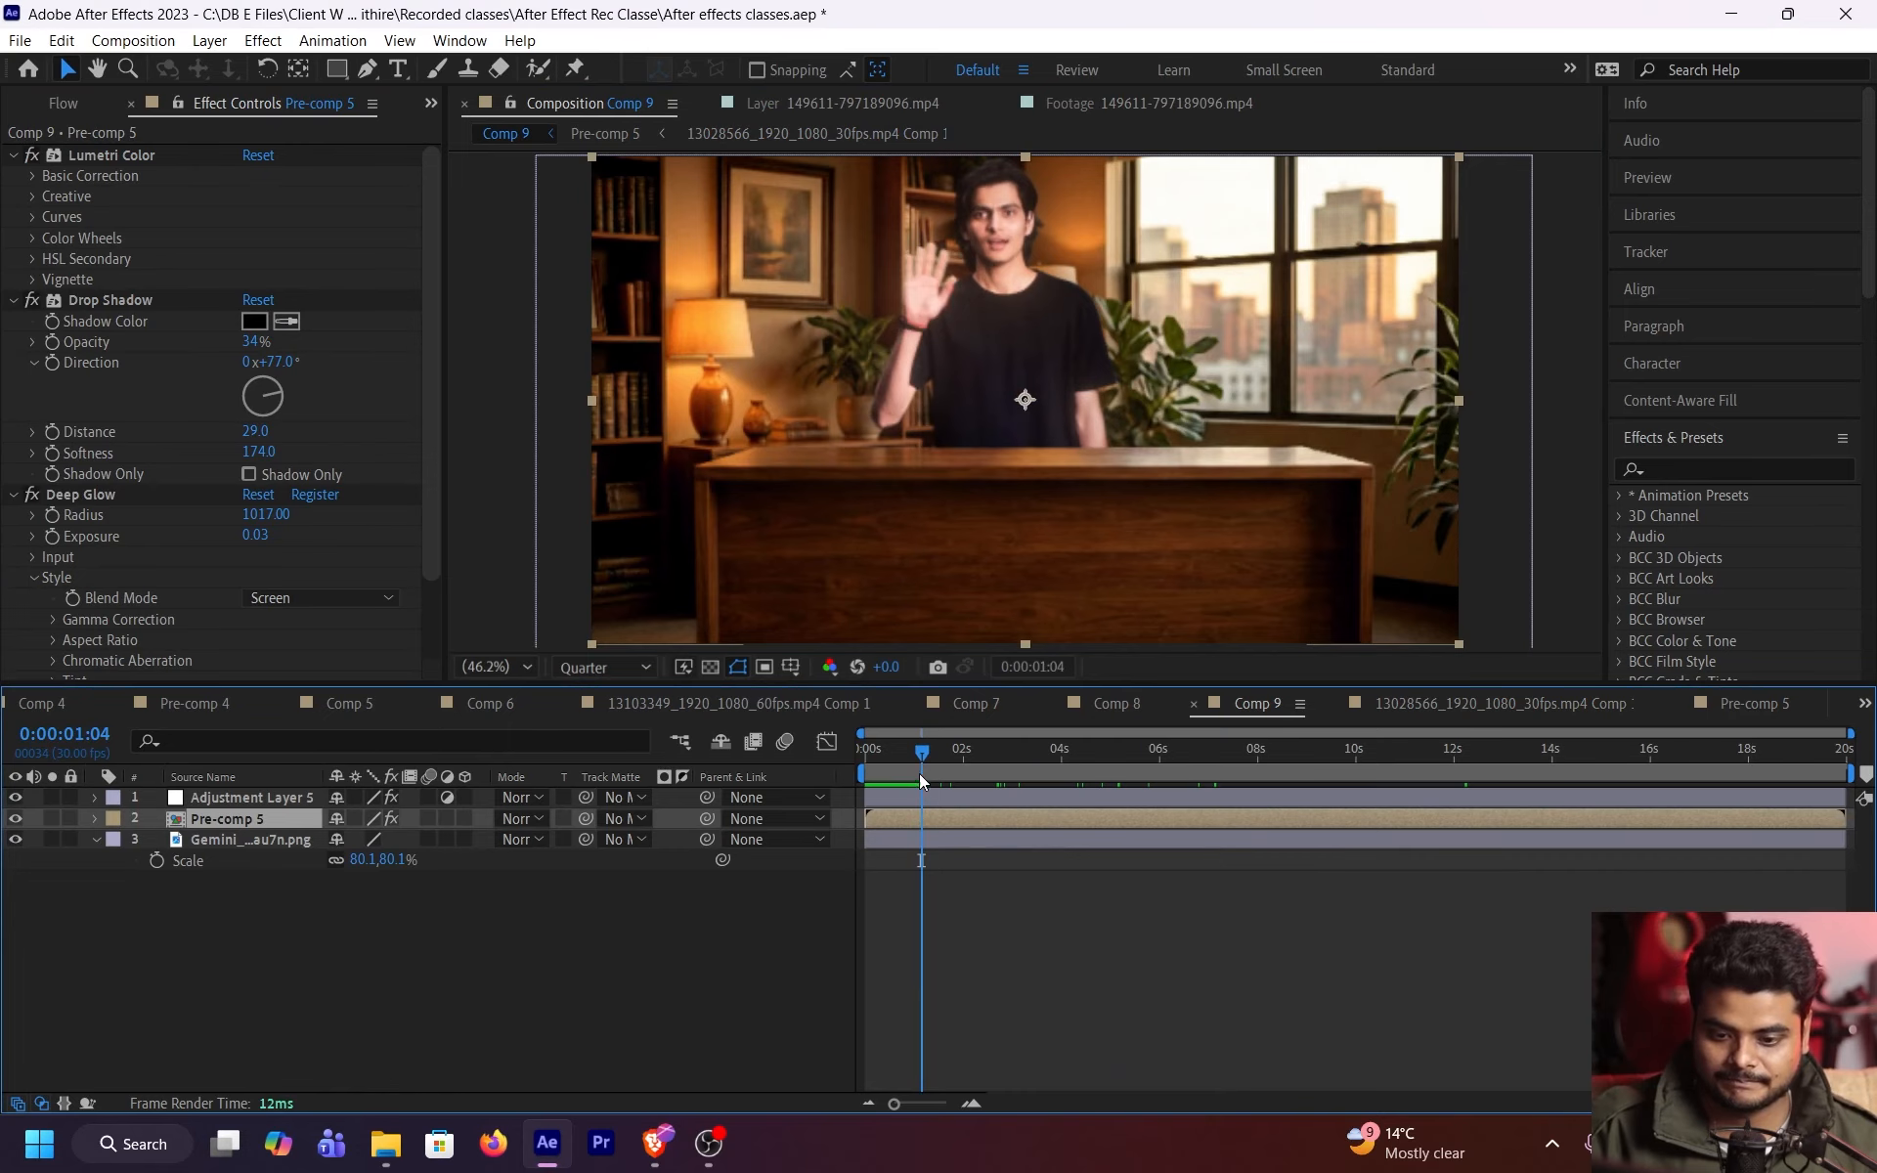
{"action": "left_click_drag", "start_coordinate": [256, 535], "coordinate": [260, 535]}
{"action": "left_click", "coordinate": [264, 535]}
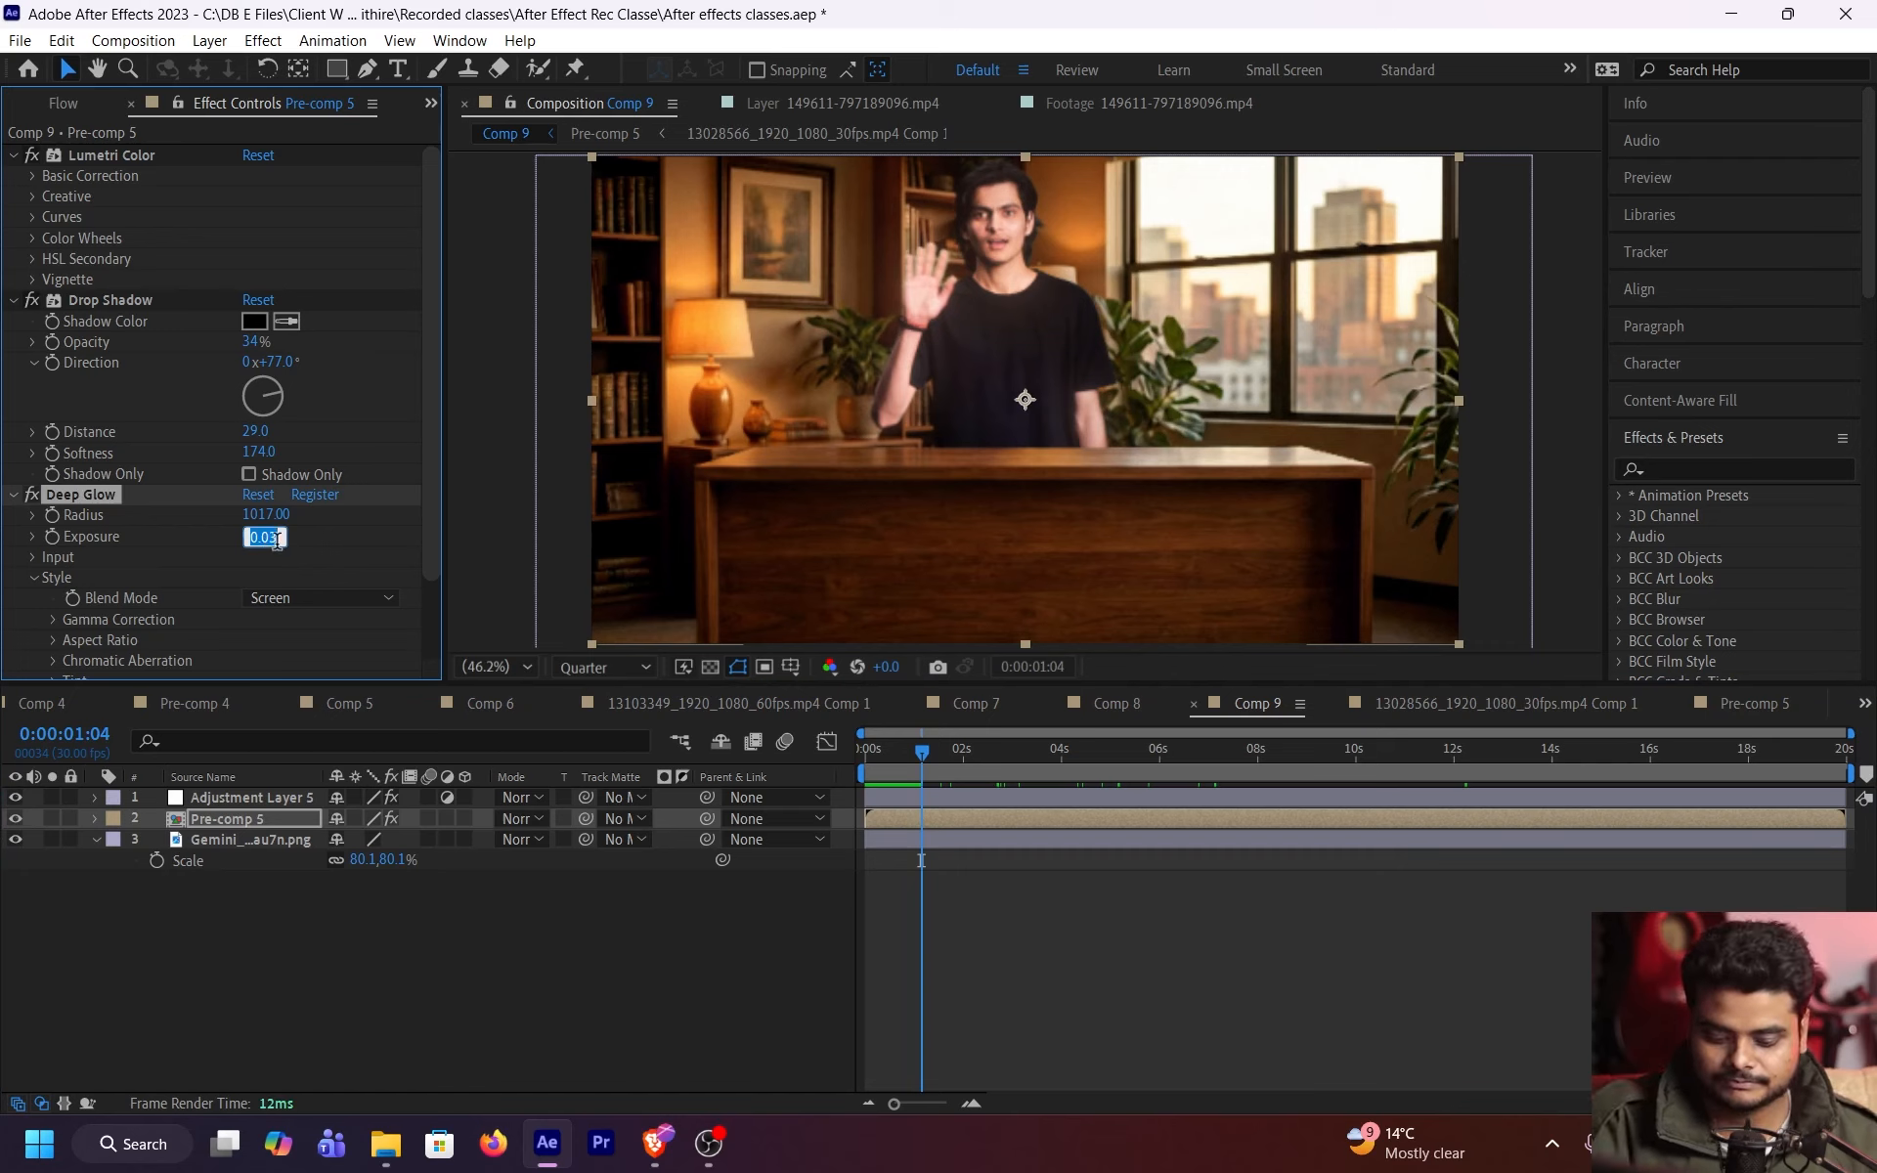
{"action": "type", "text": "0.0"}
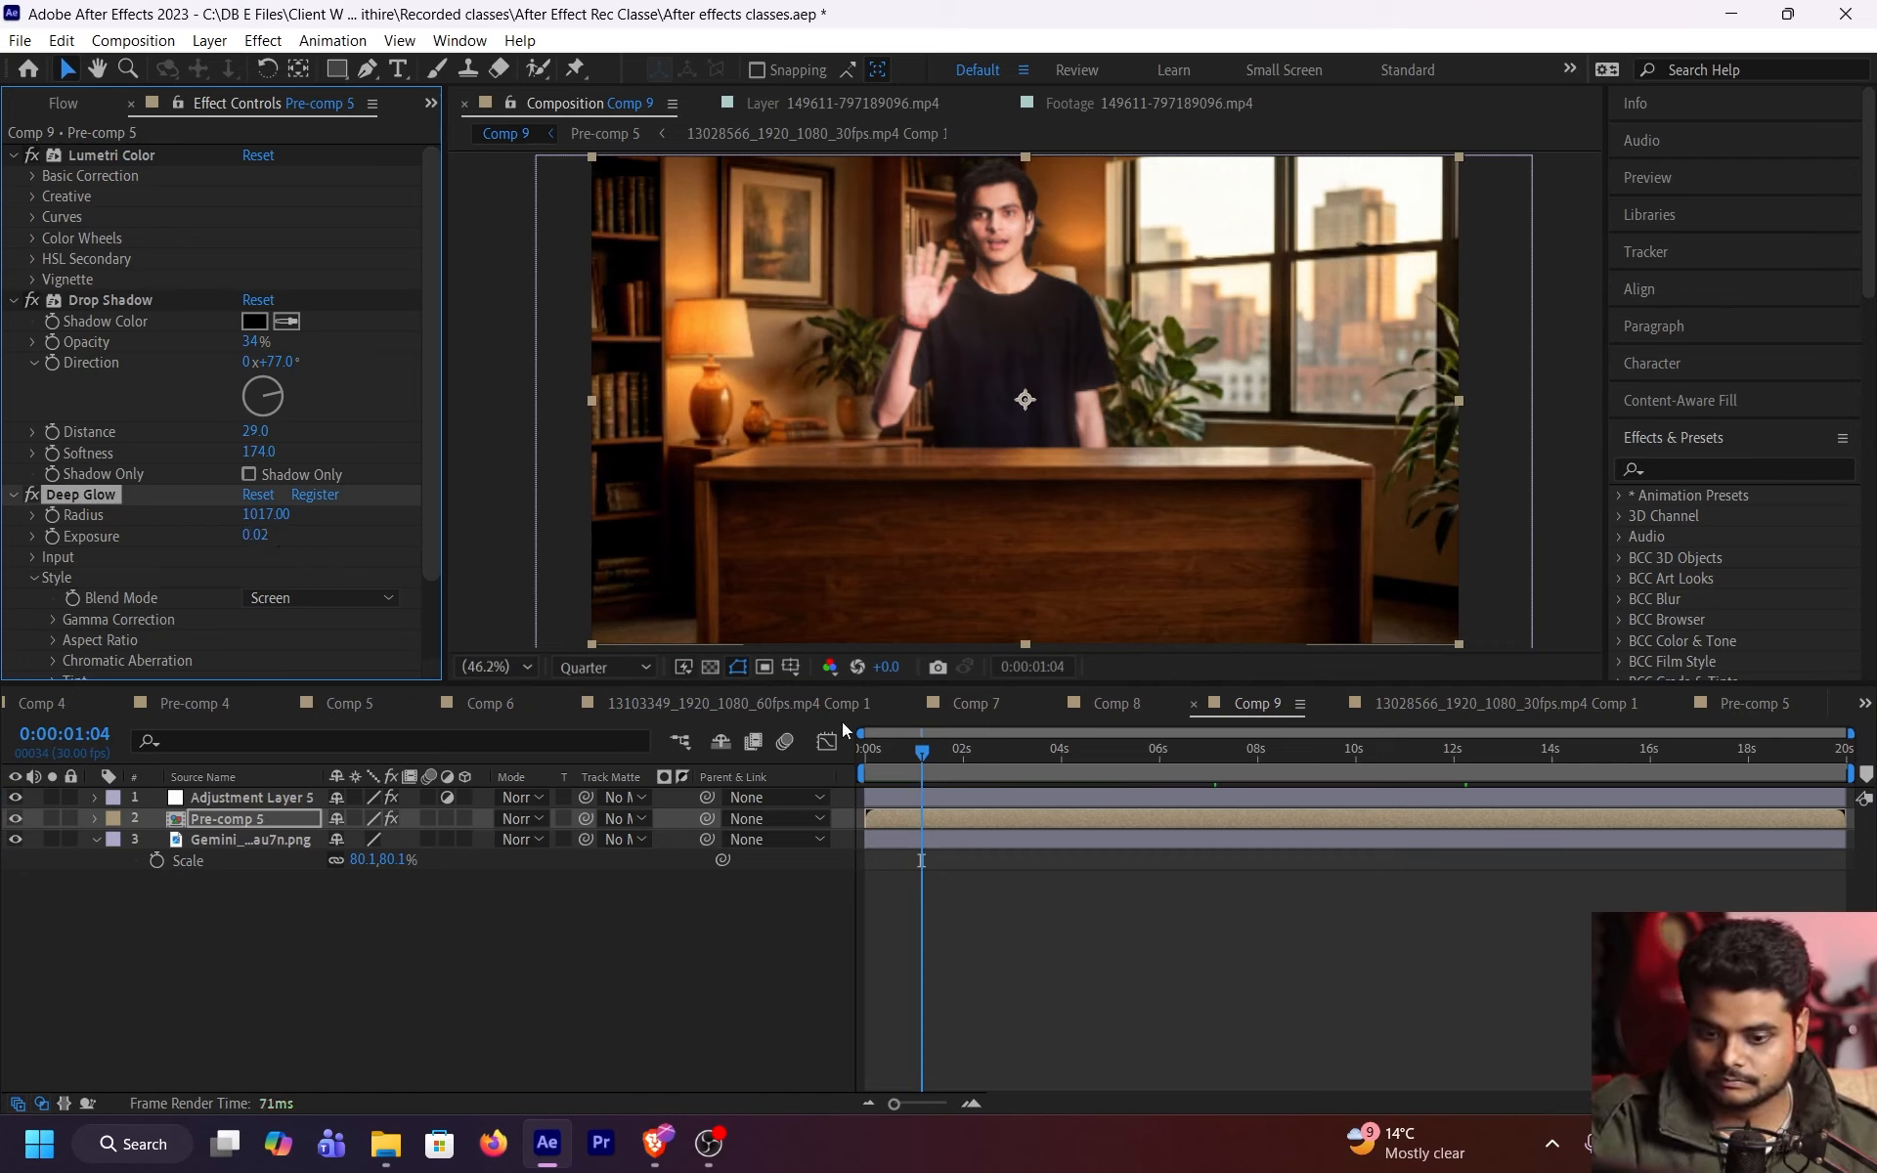
- Scrub through Comp 9 to review the finished composite, including 0:00:08:10, 0:00:03:21 and 0:00:01:16
{"action": "left_click_drag", "start_coordinate": [923, 772], "coordinate": [1367, 784]}
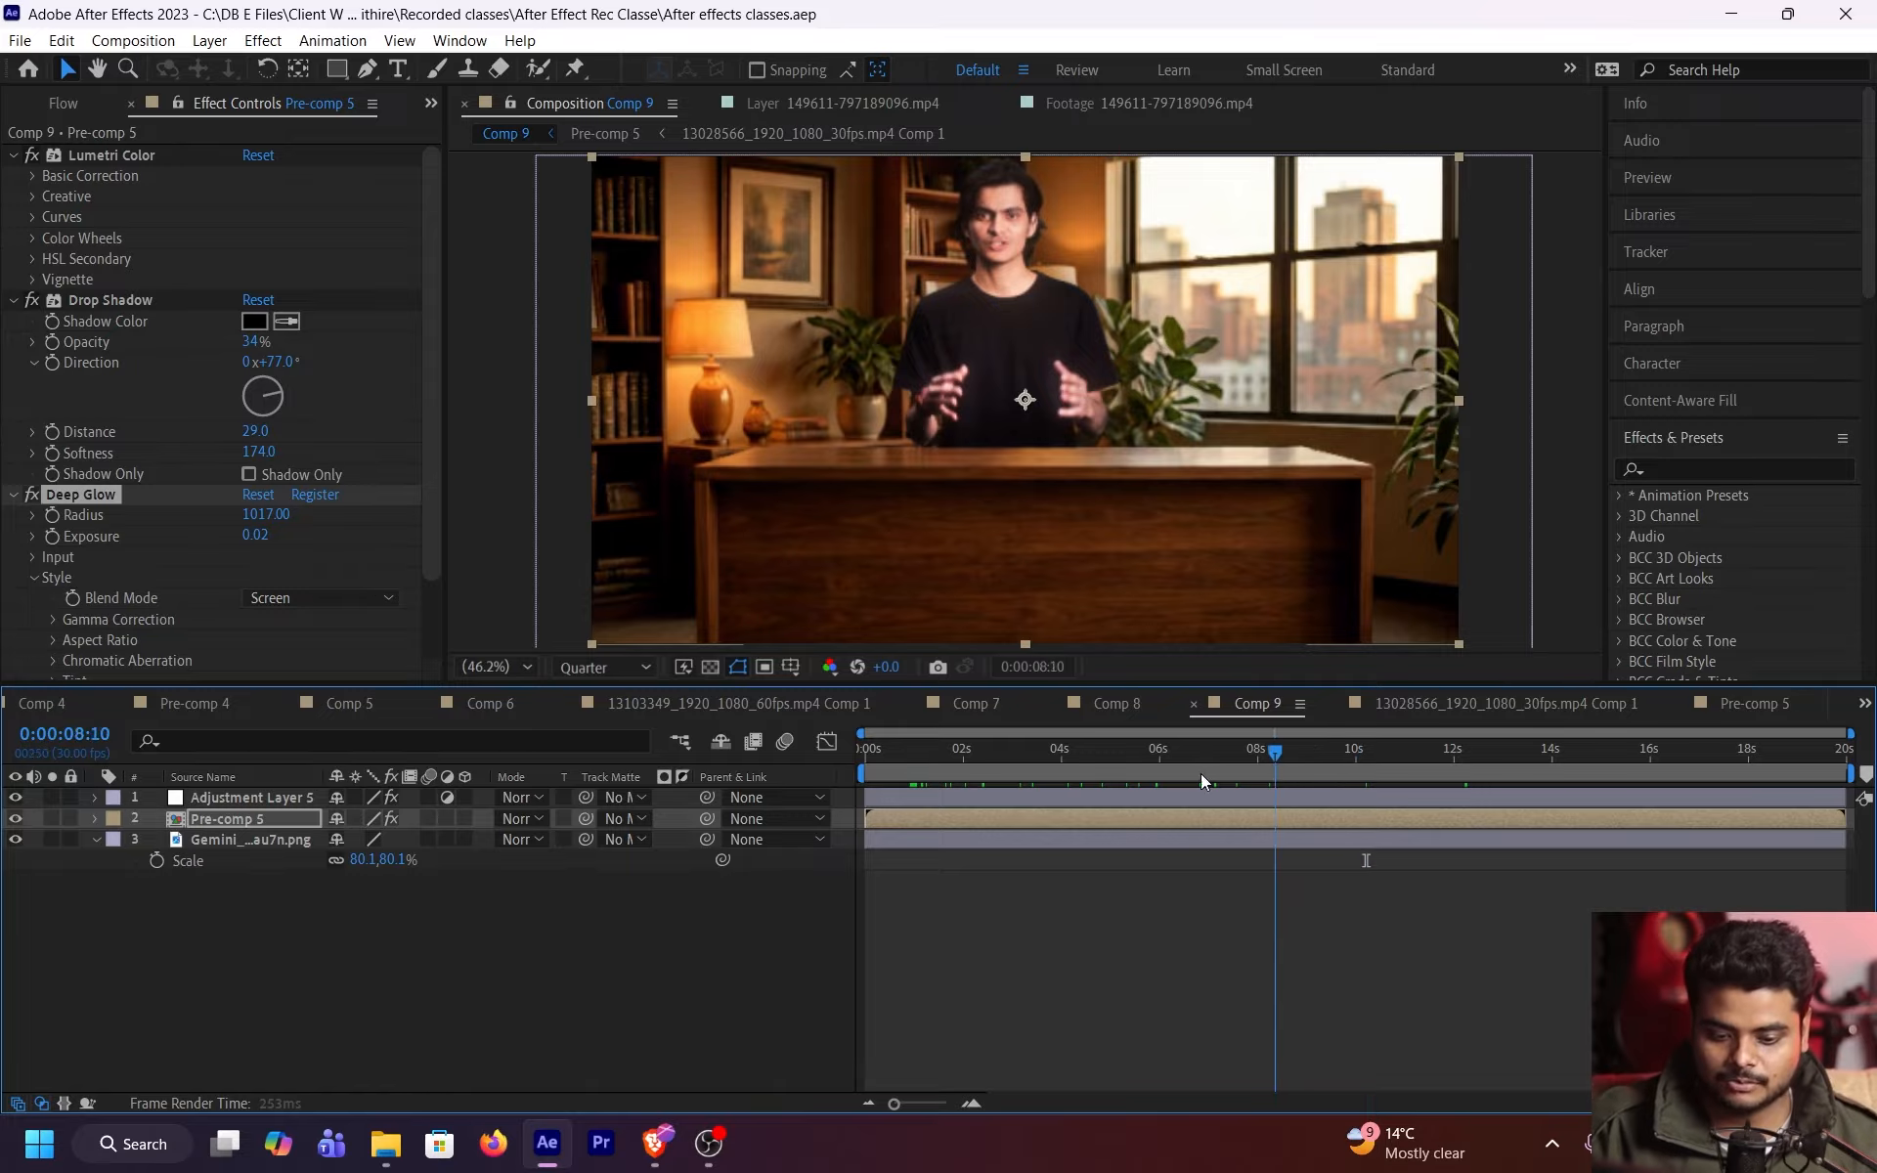
{"action": "left_click_drag", "start_coordinate": [1200, 772], "coordinate": [1047, 766]}
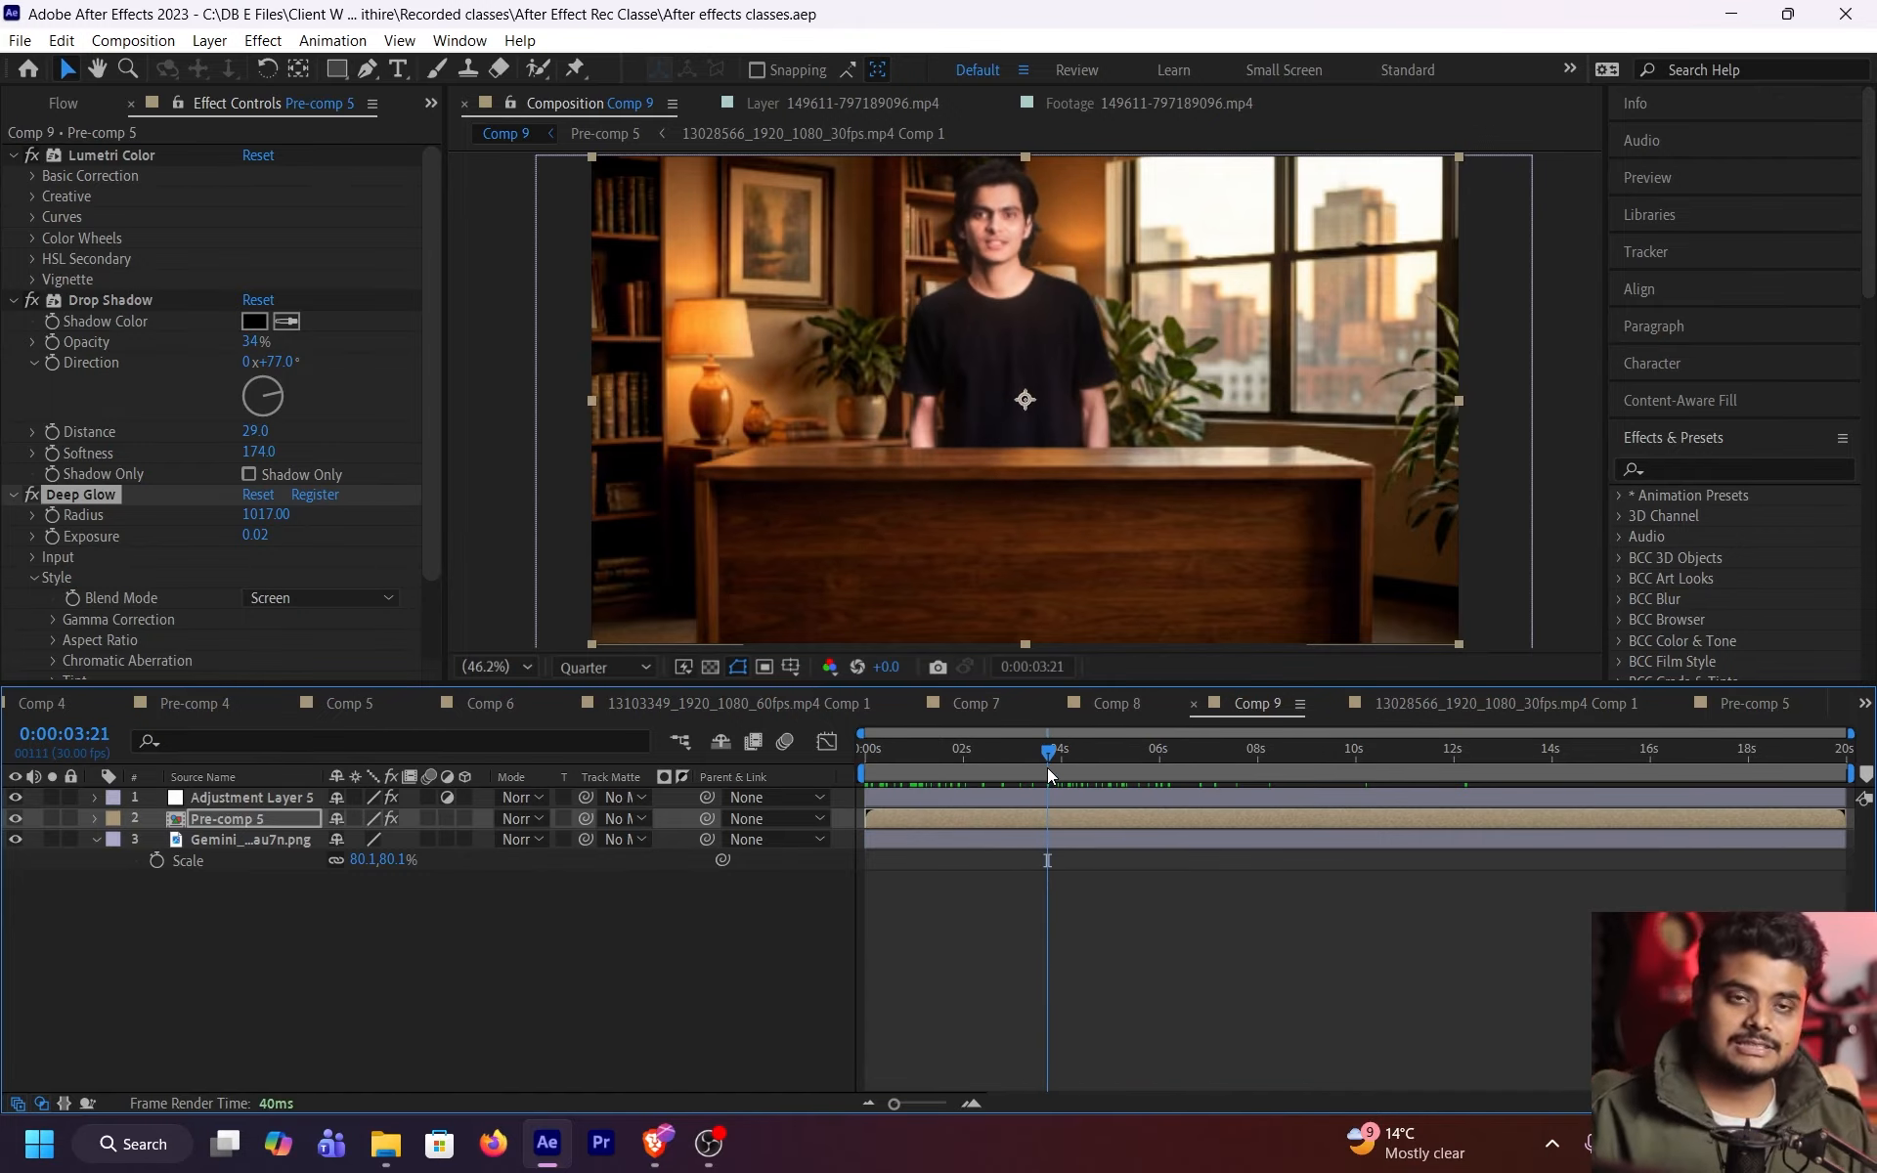
{"action": "left_click", "coordinate": [762, 1002]}
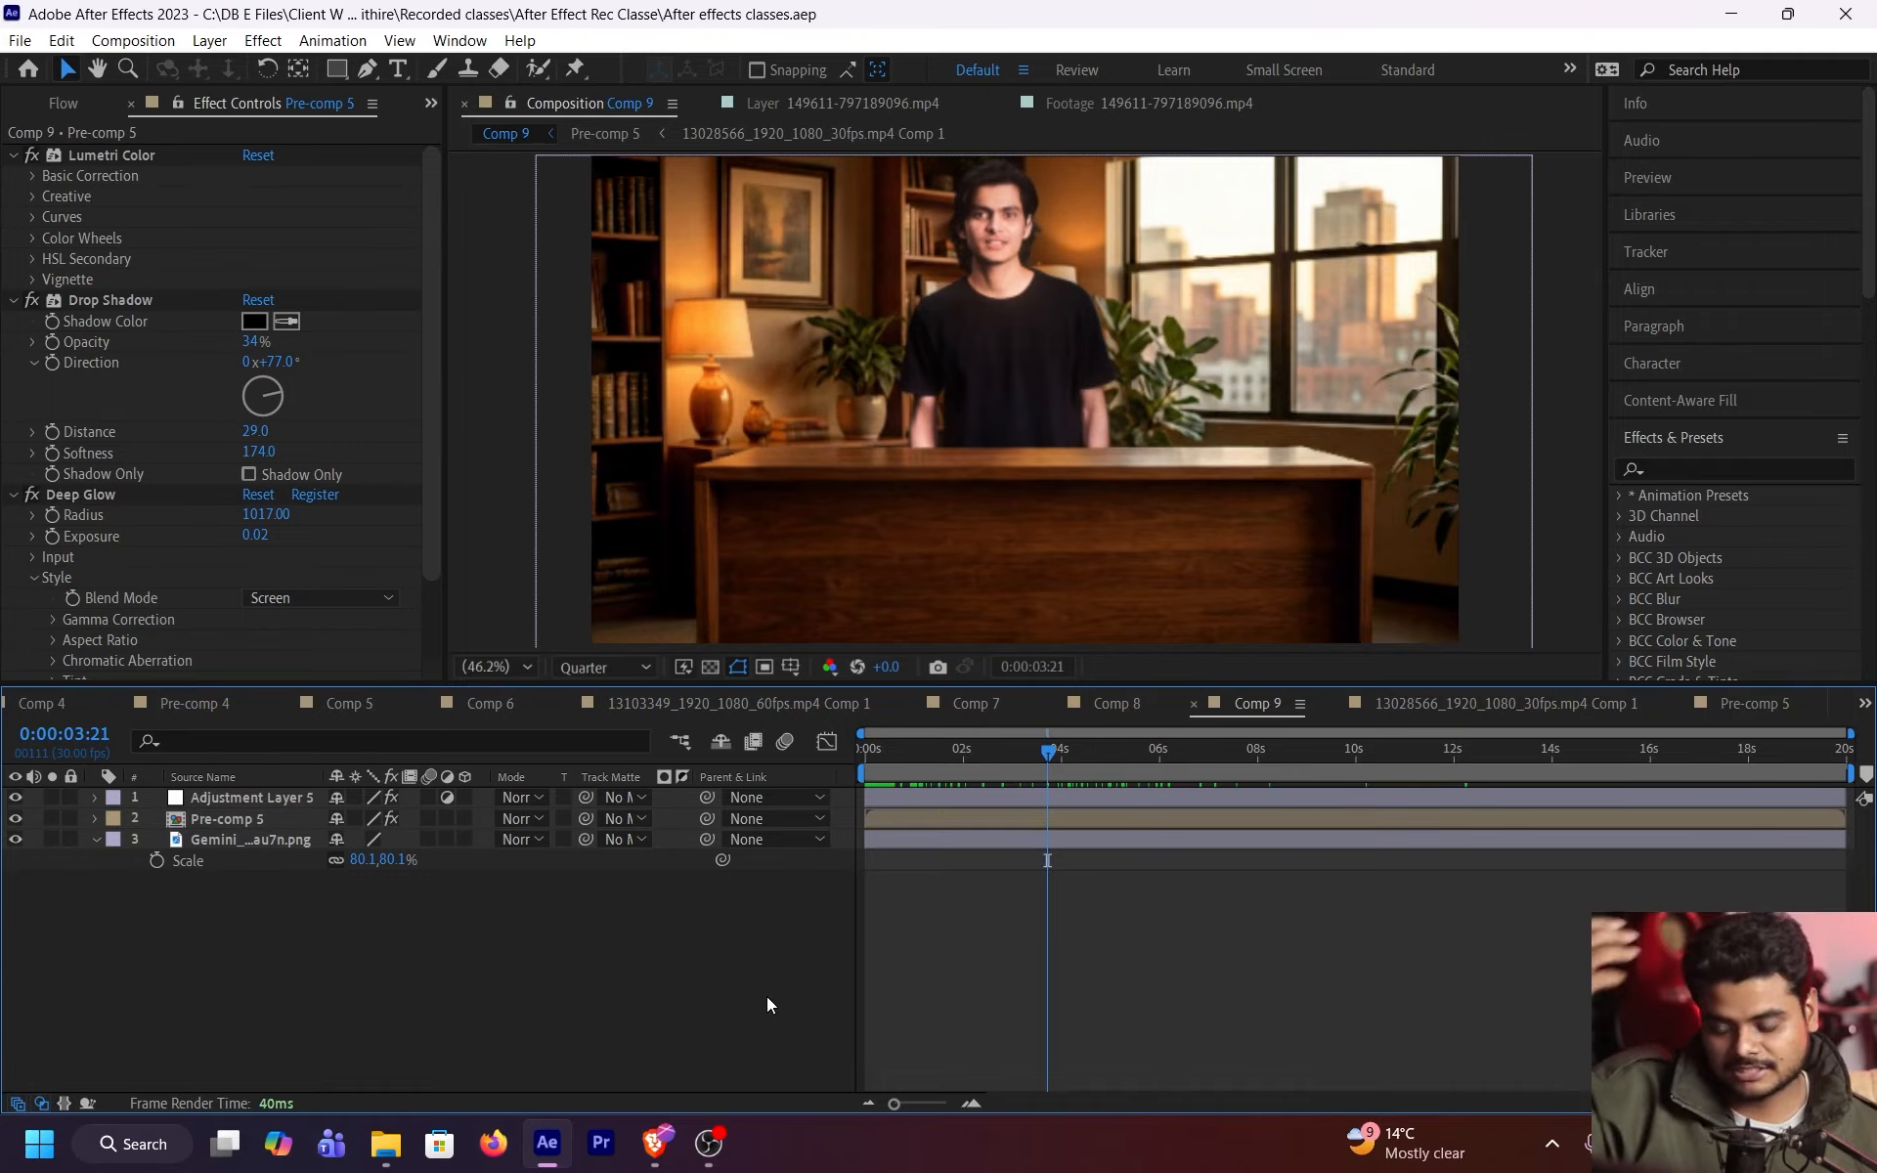
{"action": "left_click_drag", "start_coordinate": [1047, 750], "coordinate": [941, 772]}
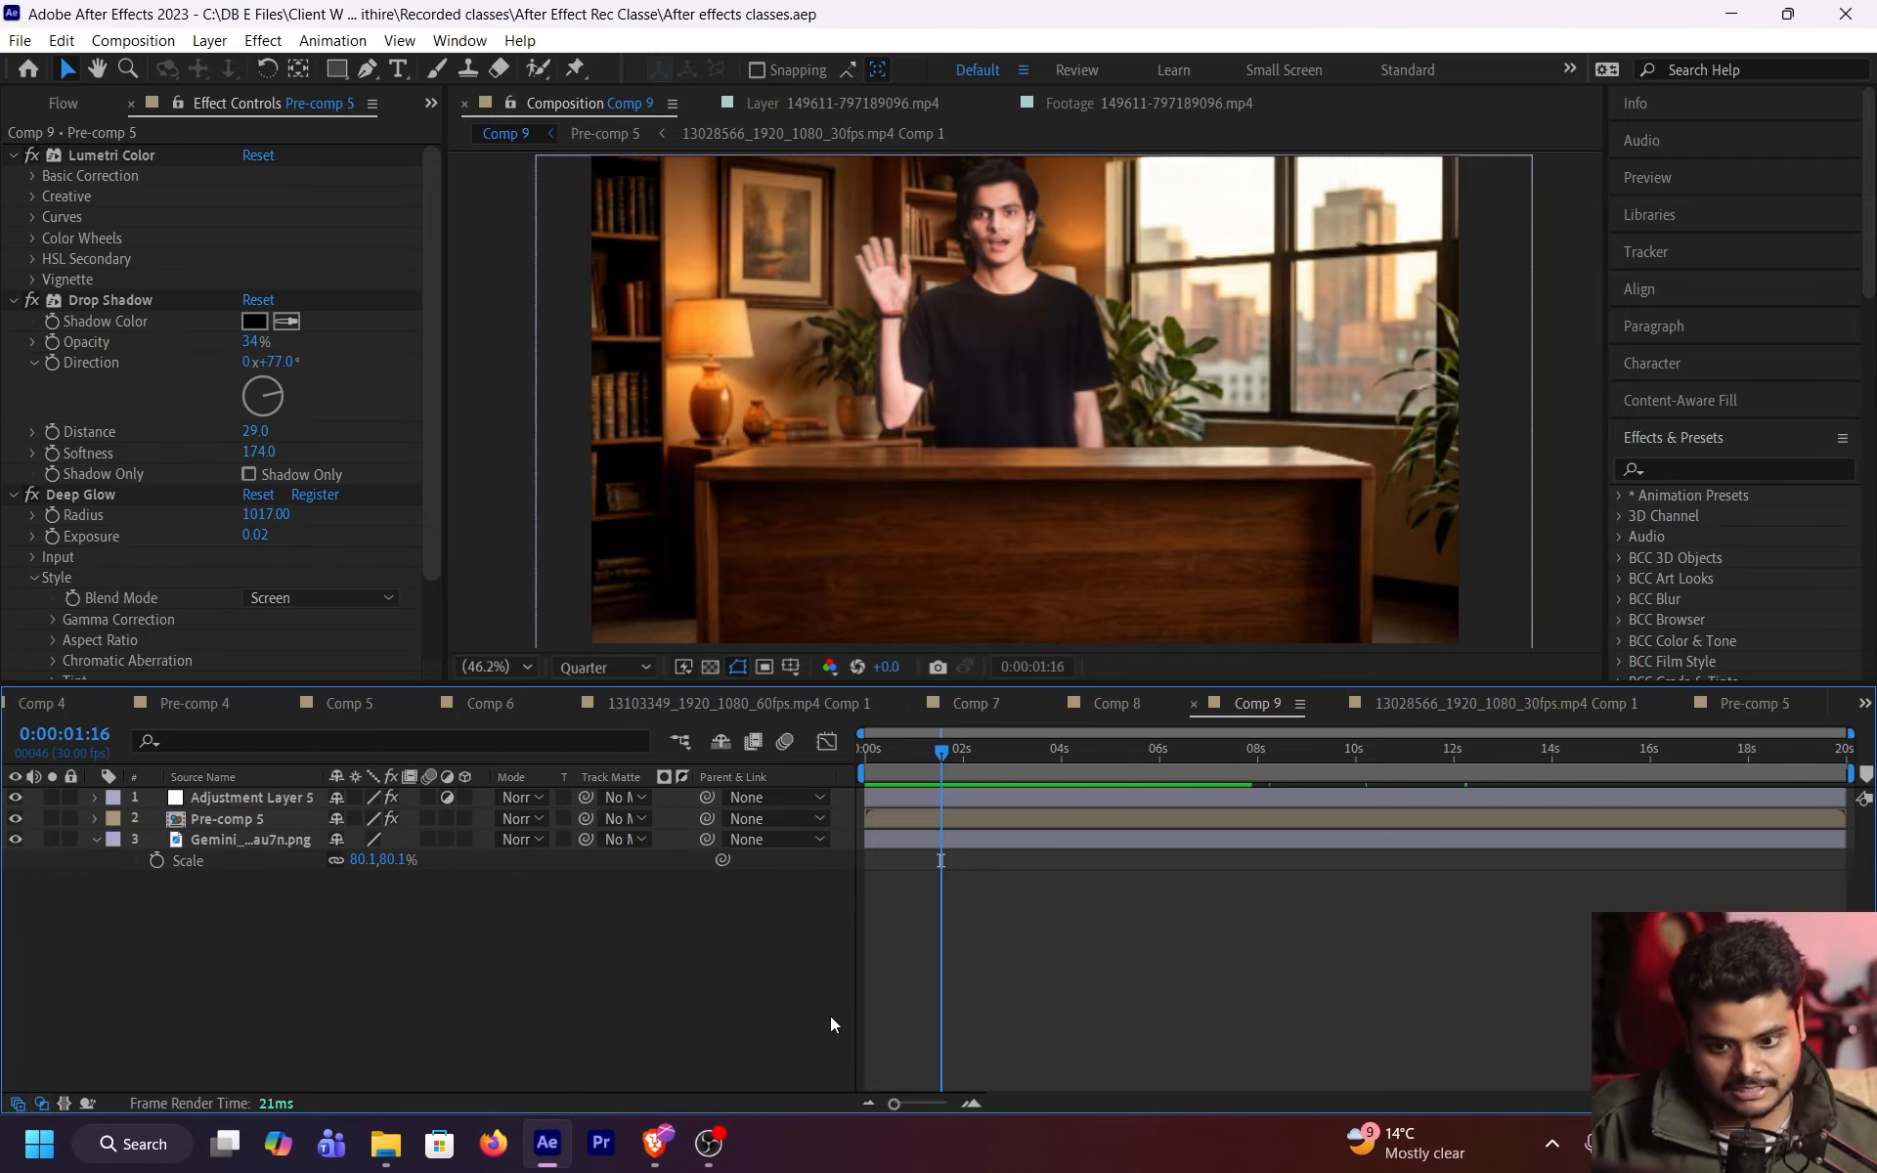
{"action": "left_click", "coordinate": [706, 1146]}
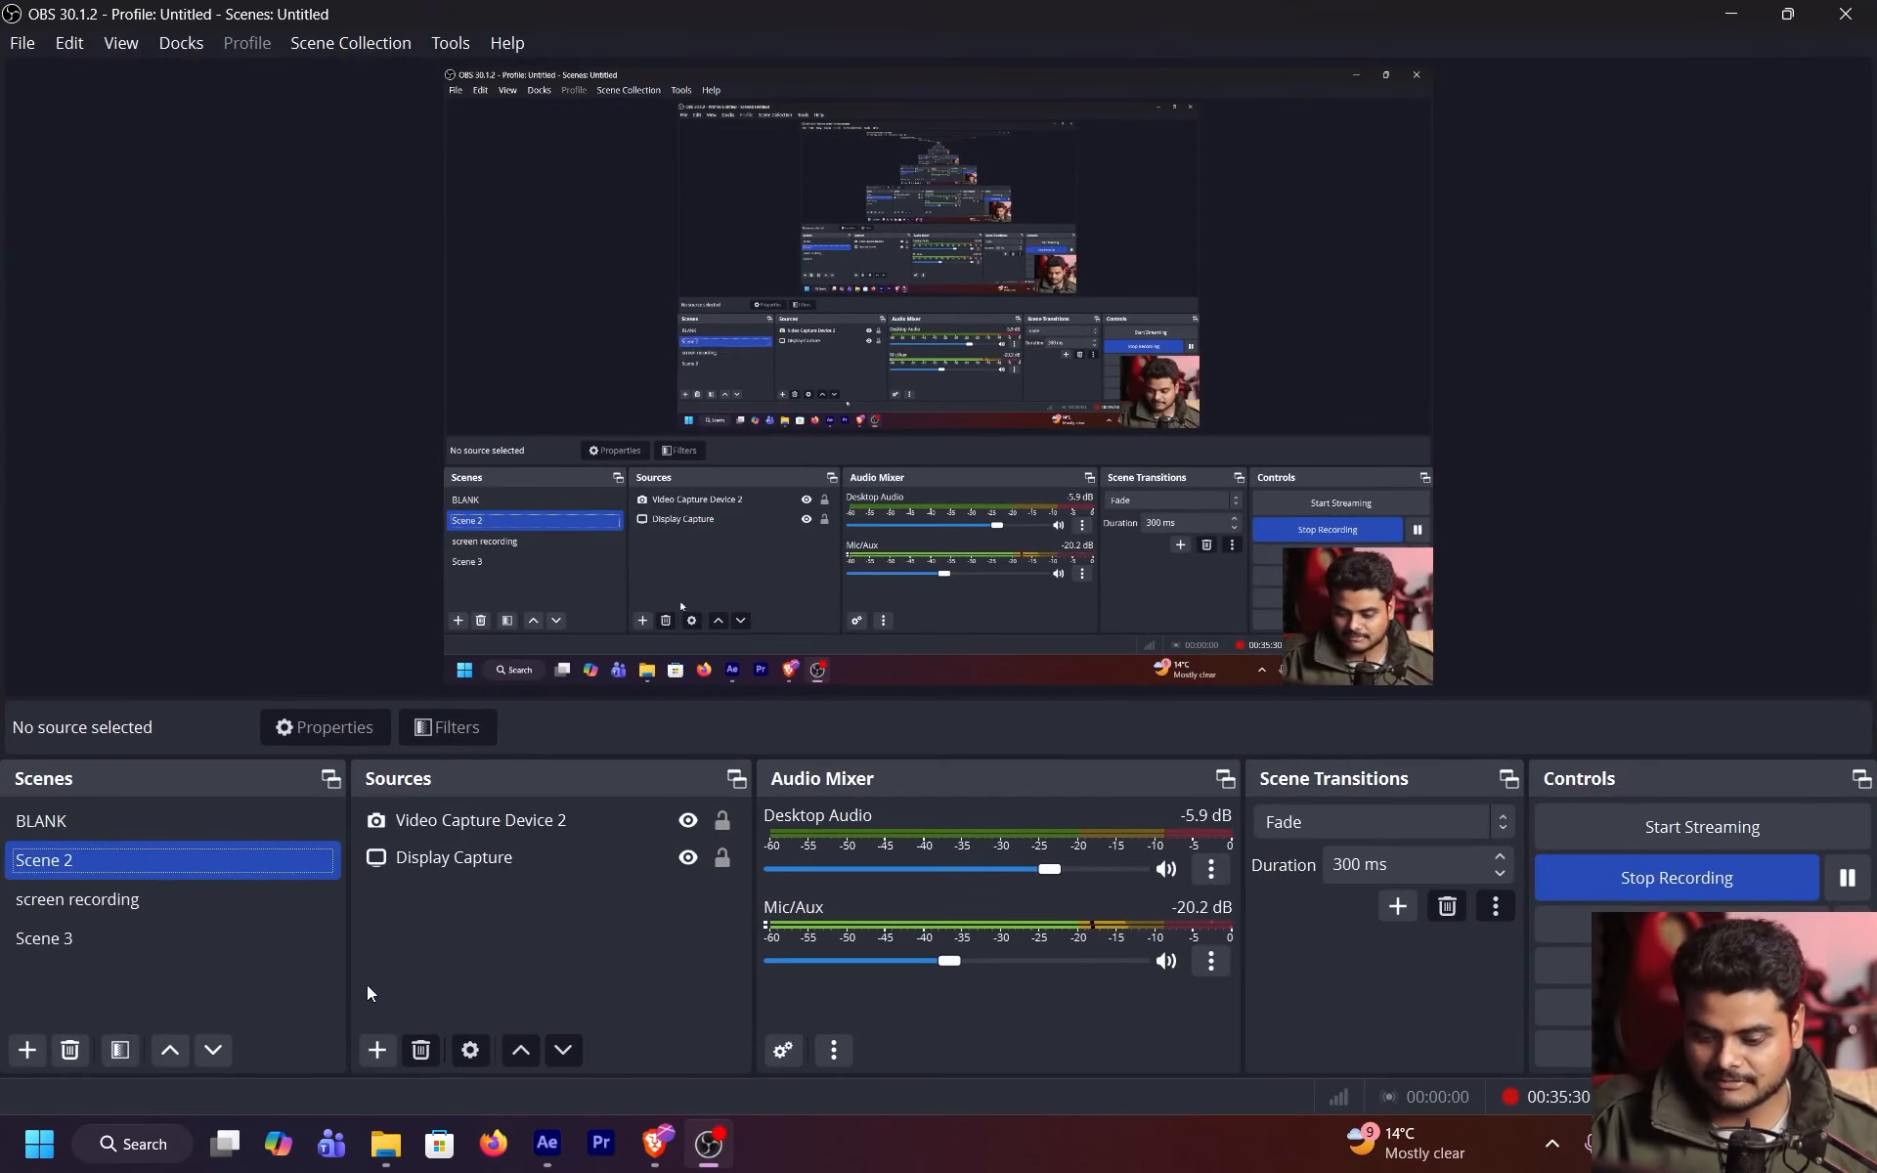
{"action": "left_click", "coordinate": [197, 826]}
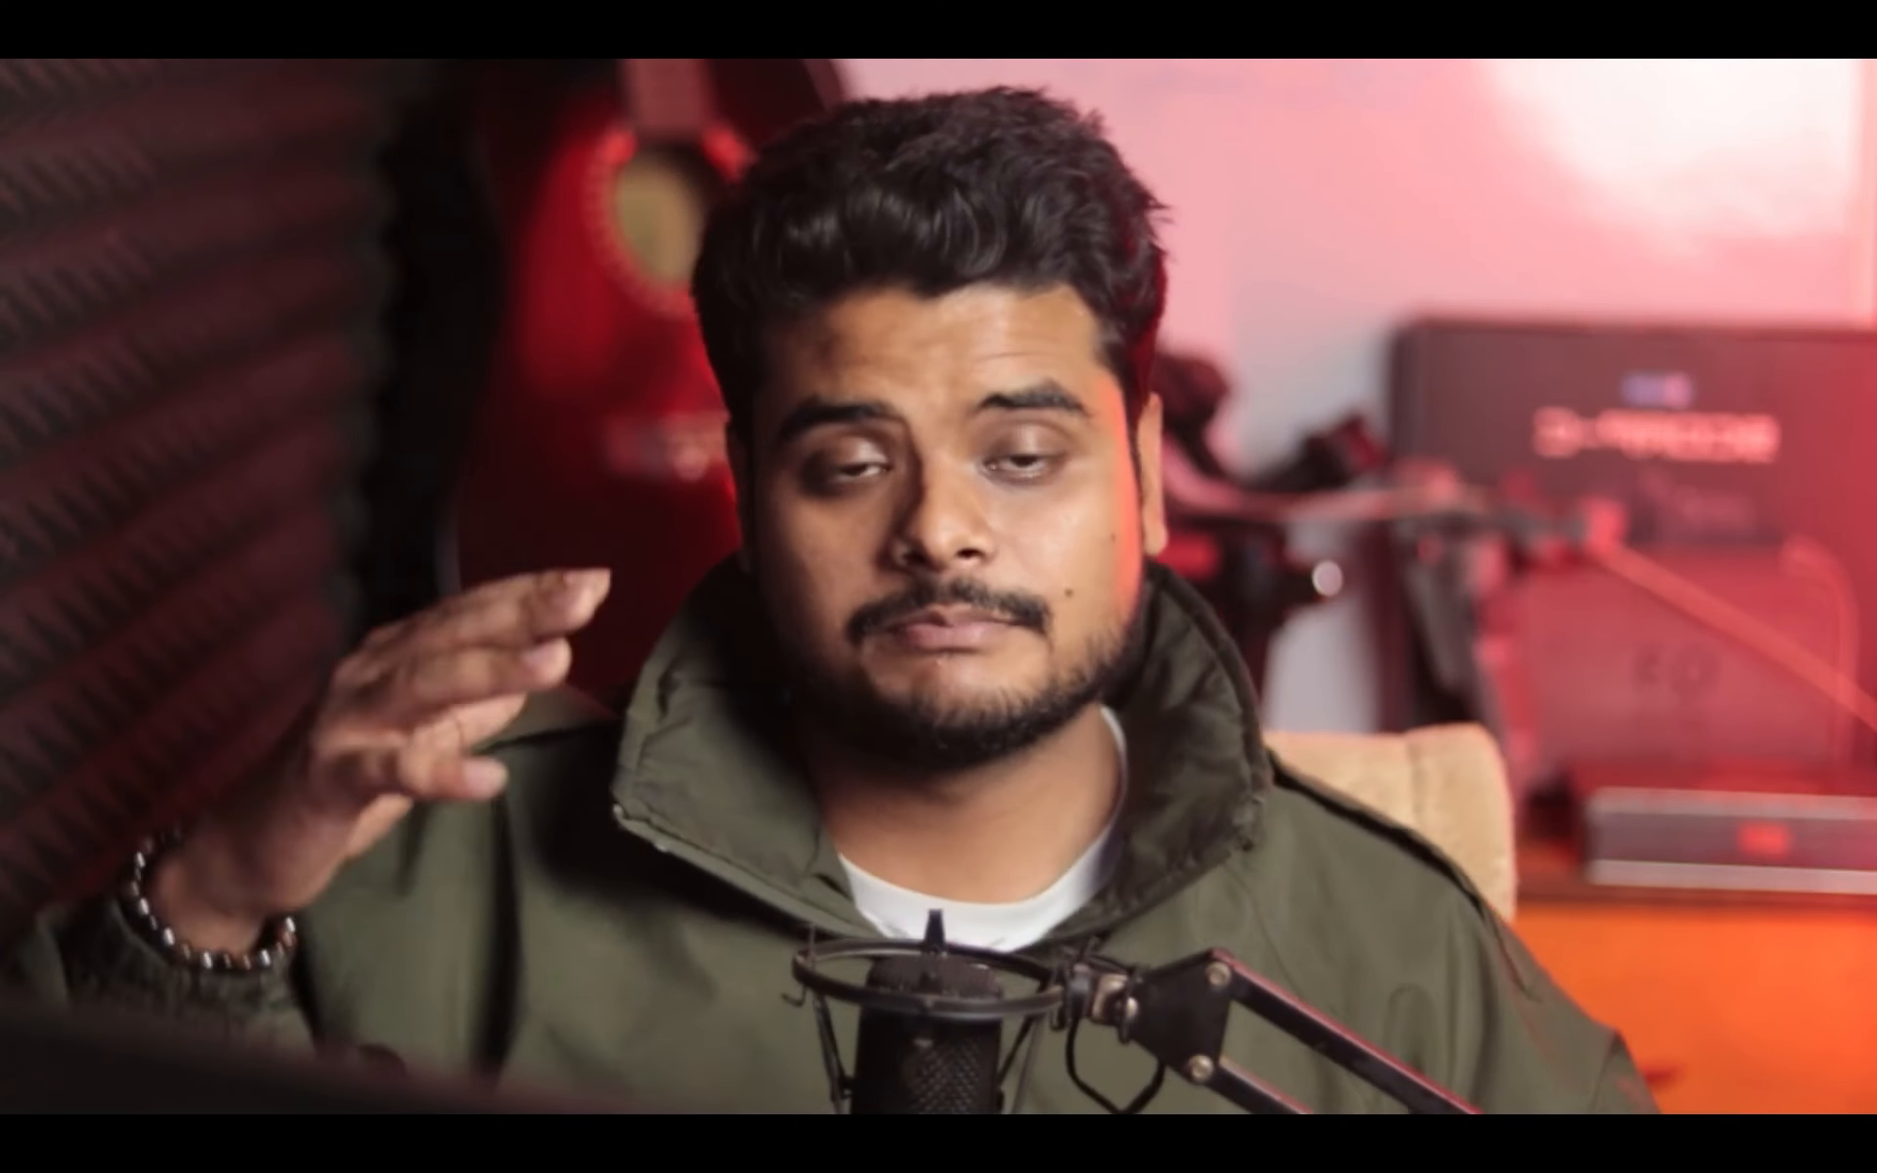